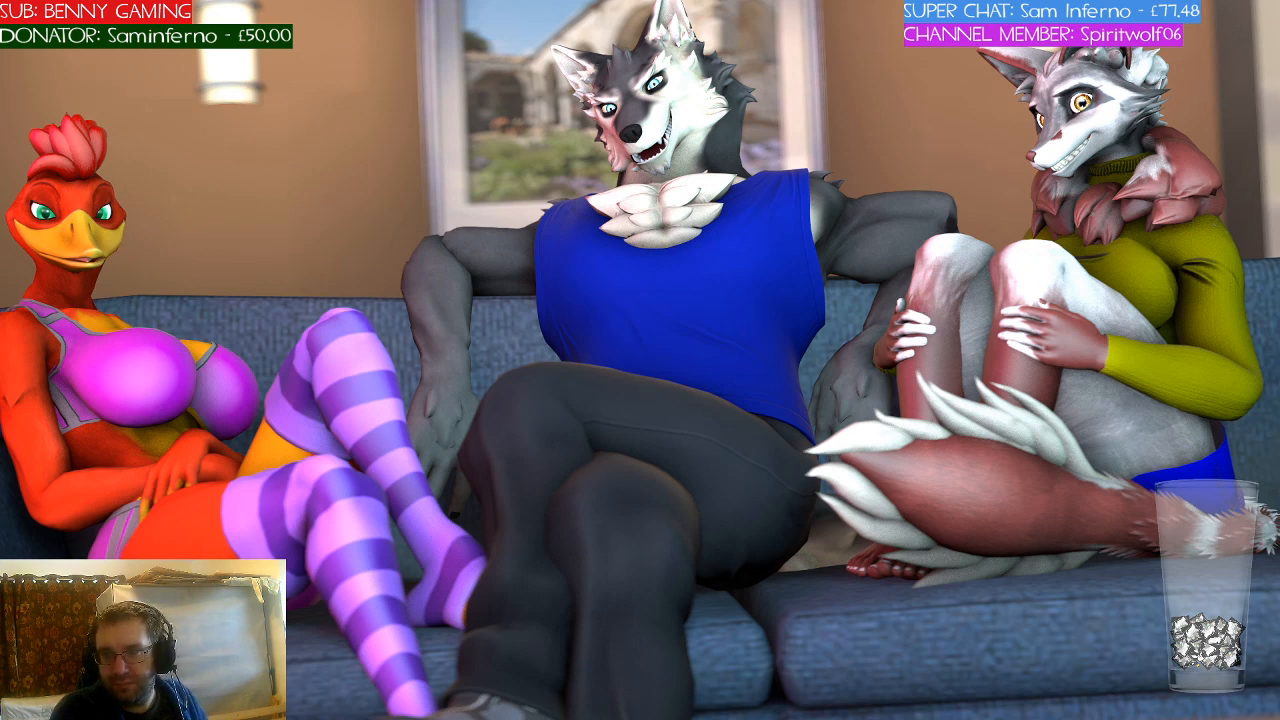
# Step: Switch to Source Filmmaker and set the secondary viewport to the Work Camera, framing the whole bedroom
pyautogui.hotkey('alt', 'Tab')
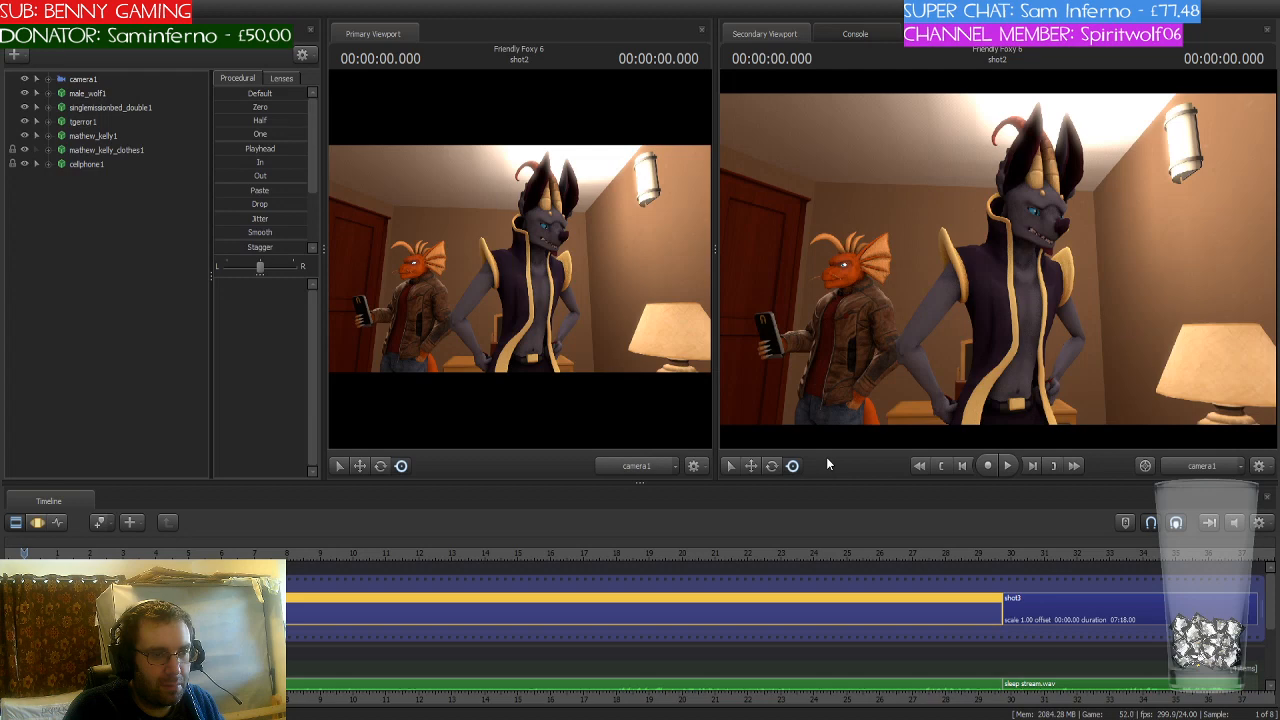
pyautogui.click(1186, 465)
pyautogui.moveTo(997, 258); pyautogui.dragTo(960, 258)
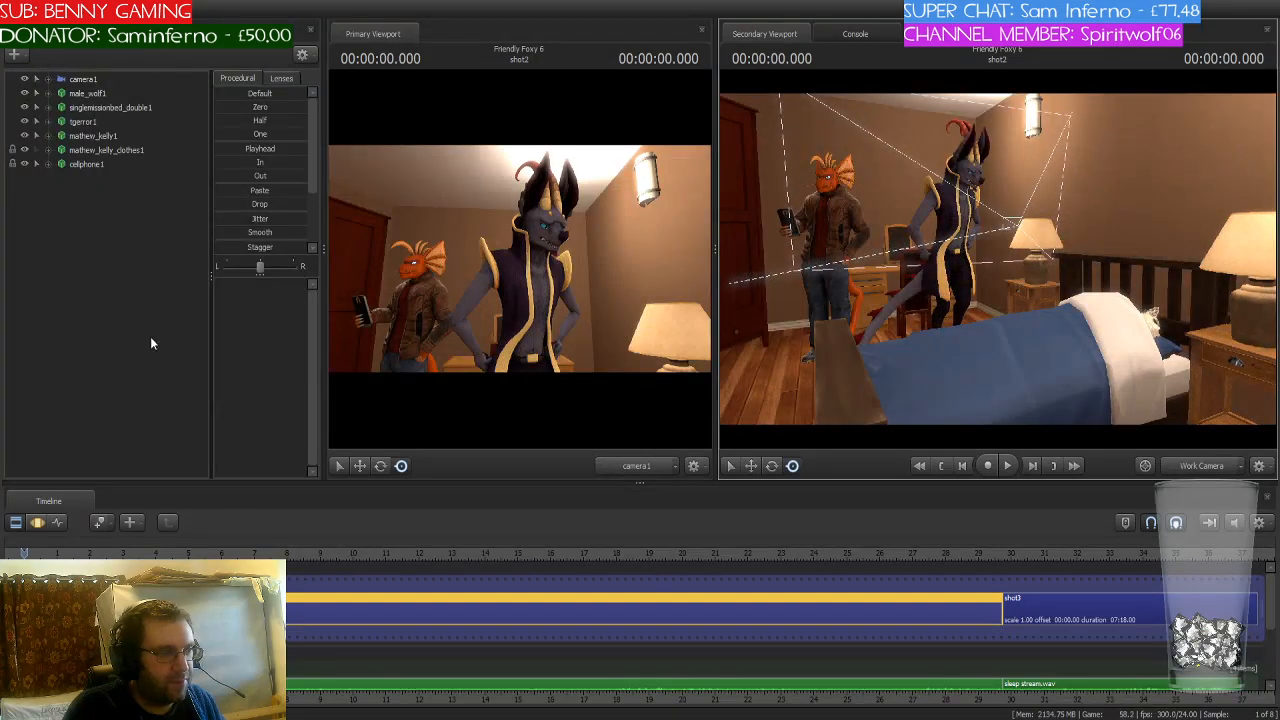
# Step: Apply the Playhead preset to male_wolf1, the bed, tgerror1 and the orange dragon to hold their current poses across shot2
pyautogui.click(100, 95)
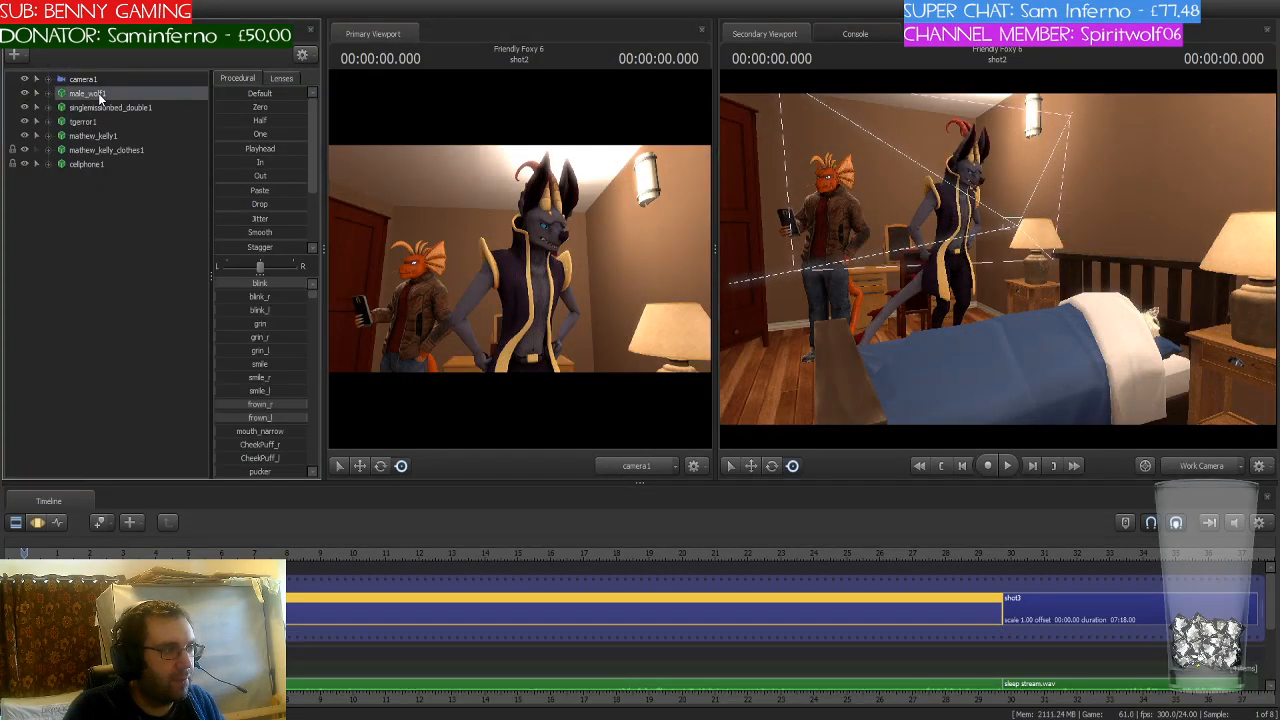
pyautogui.click(37, 523)
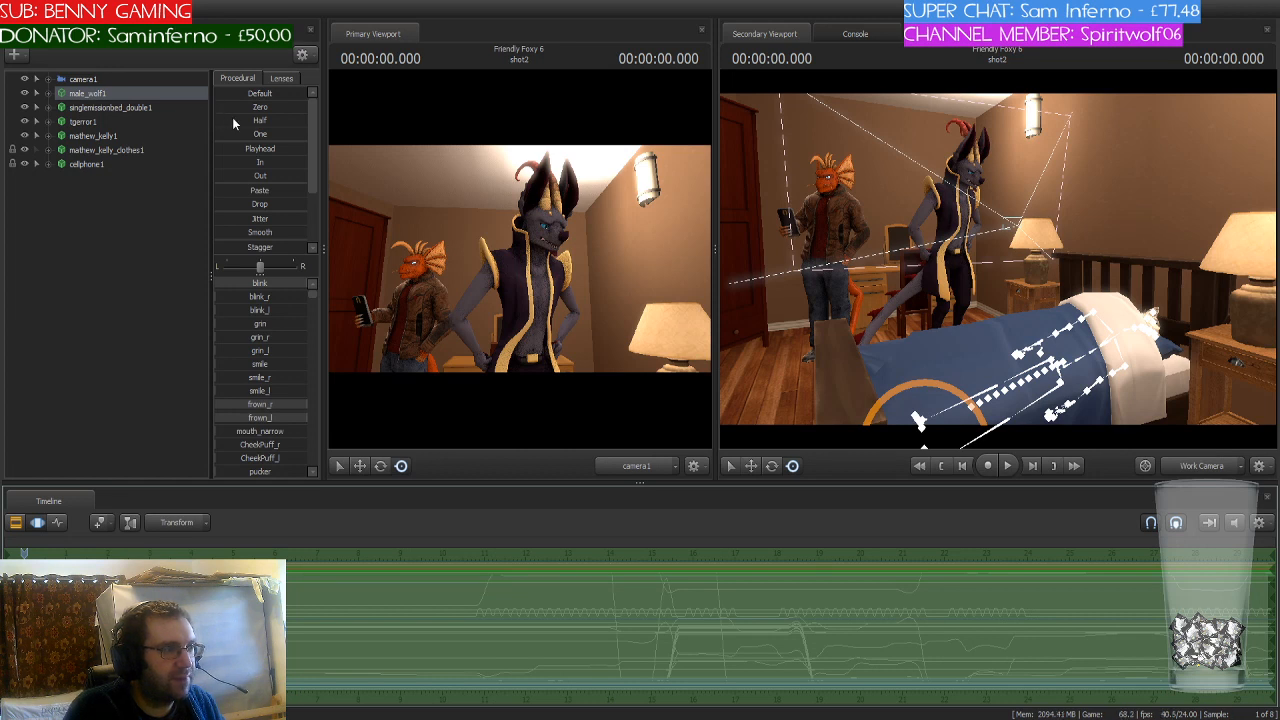
pyautogui.click(239, 150)
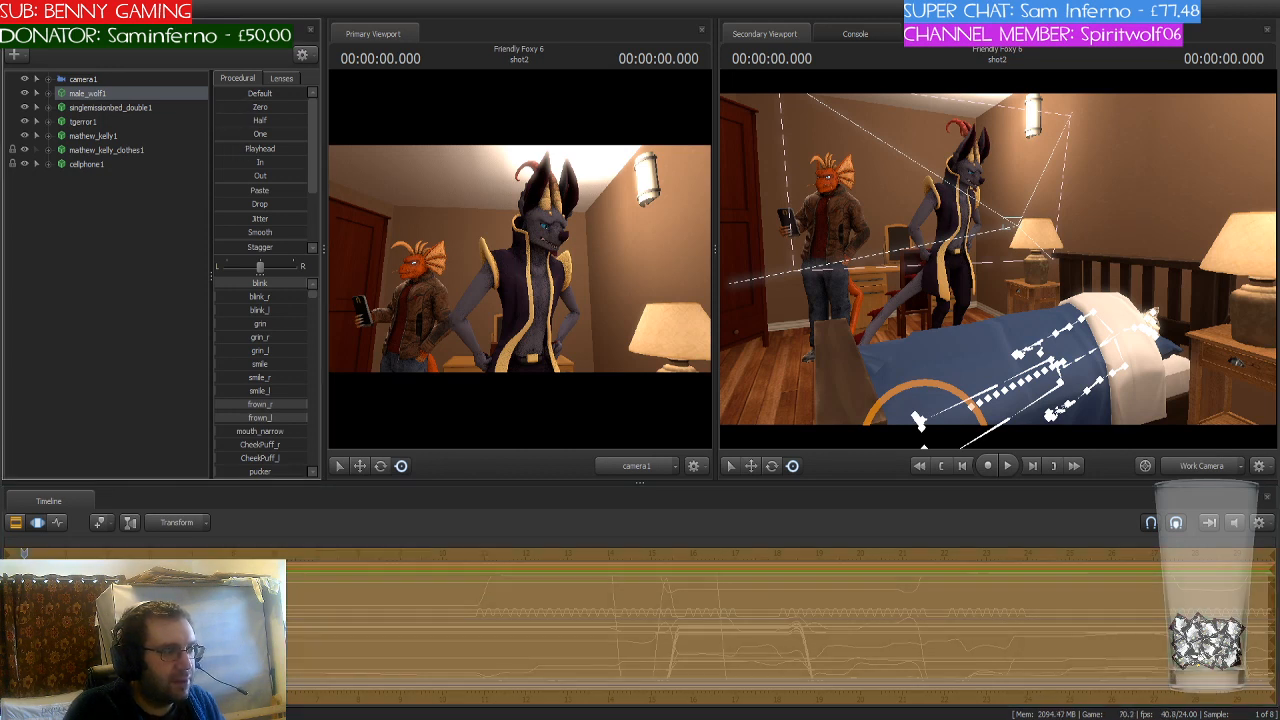
pyautogui.click(141, 113)
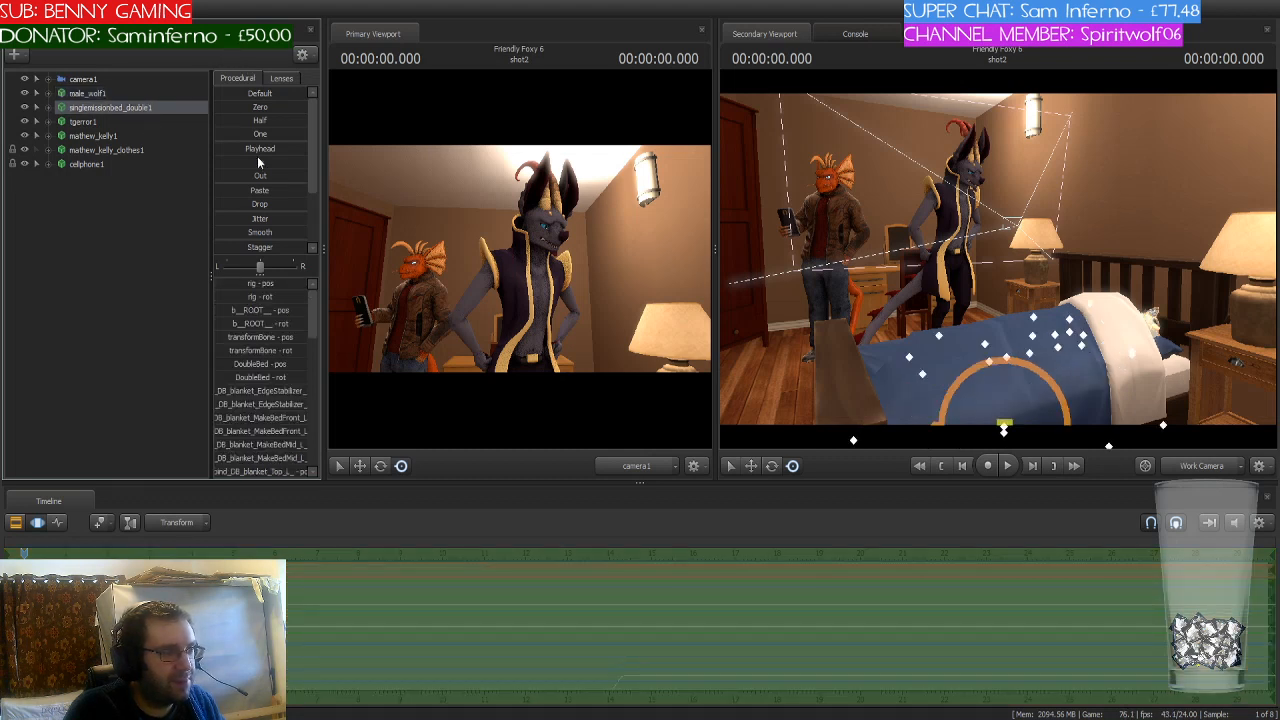
pyautogui.click(94, 122)
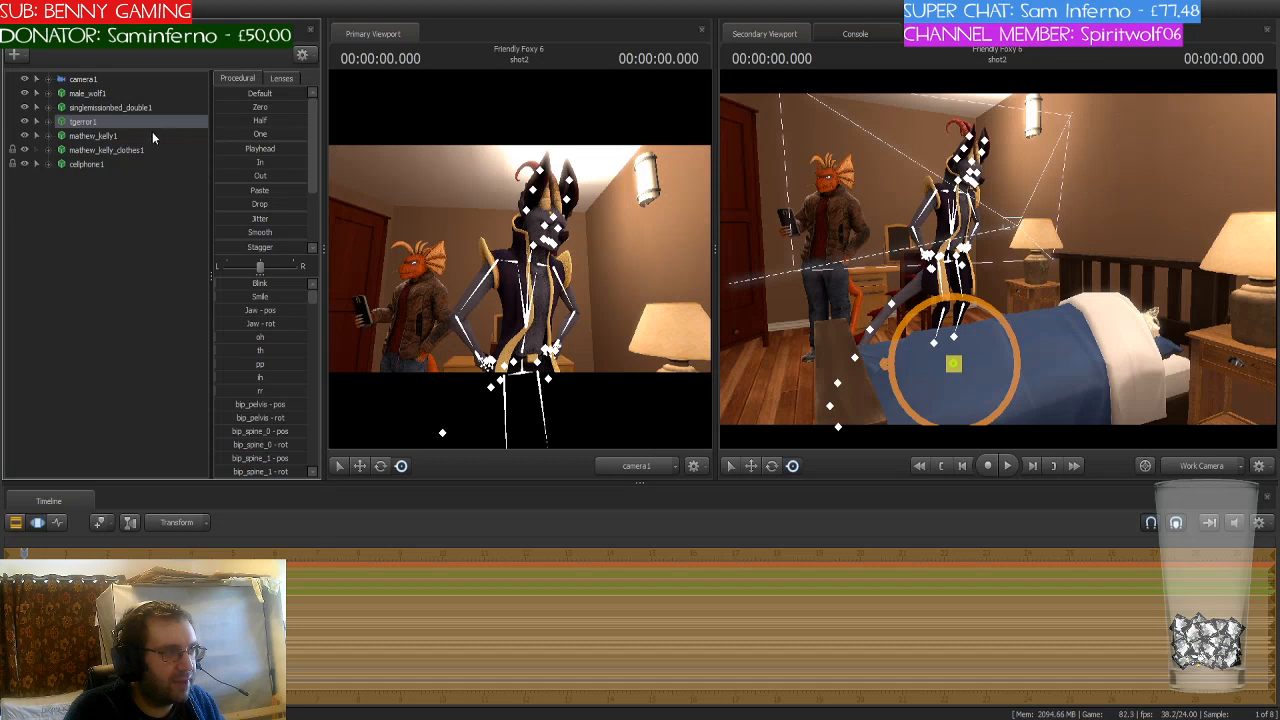
pyautogui.click(152, 135)
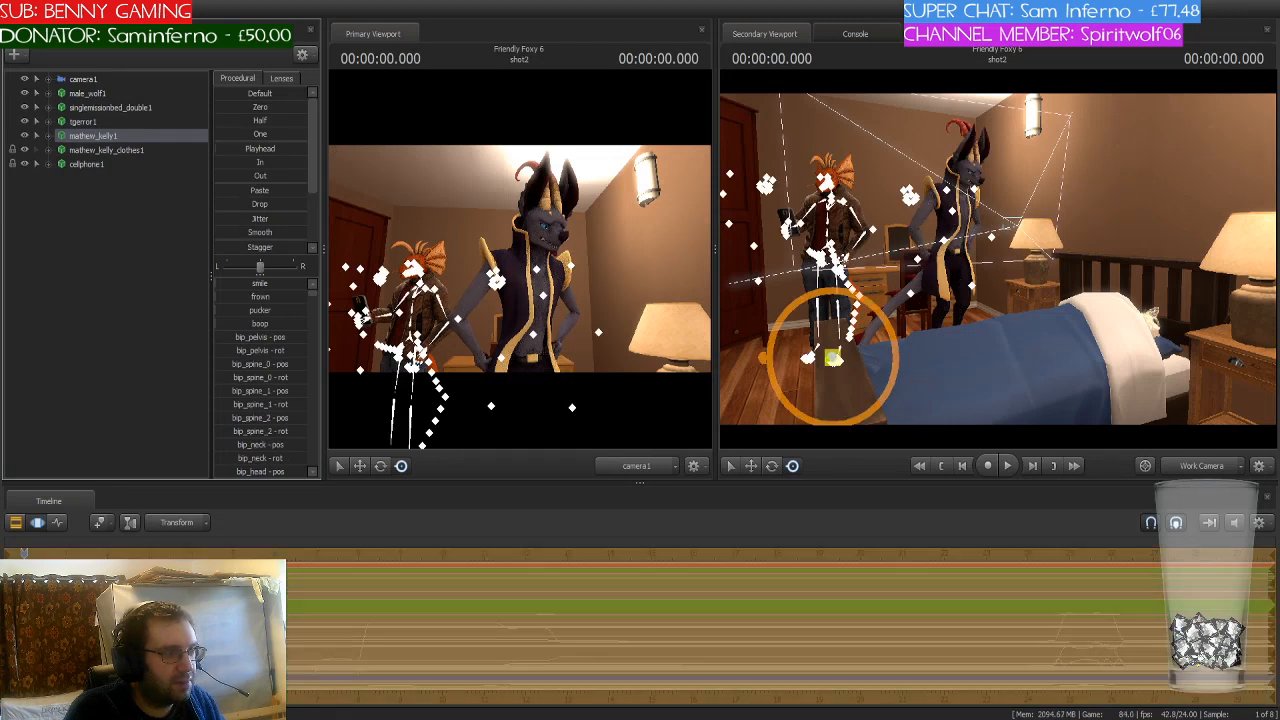
# Step: Delete the cellphone1 animation set and the orange dragon's clothes animation set from the shot
pyautogui.click(103, 173)
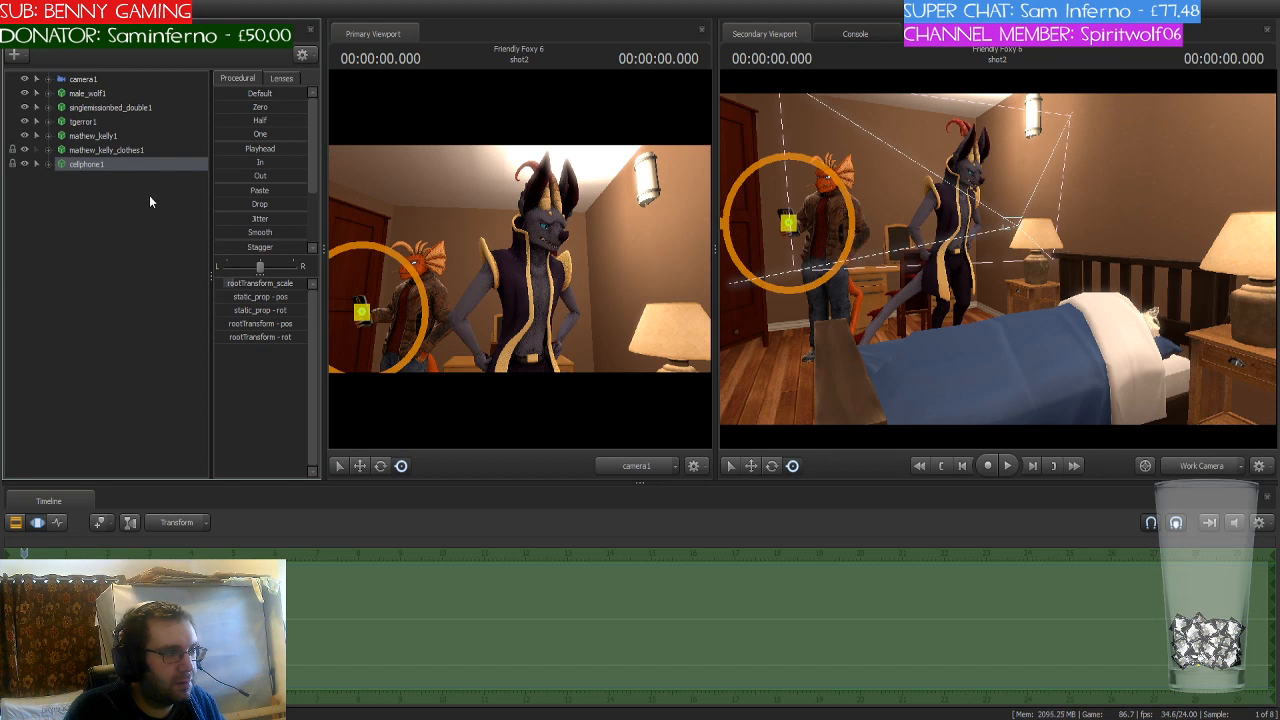
pyautogui.press('Delete')
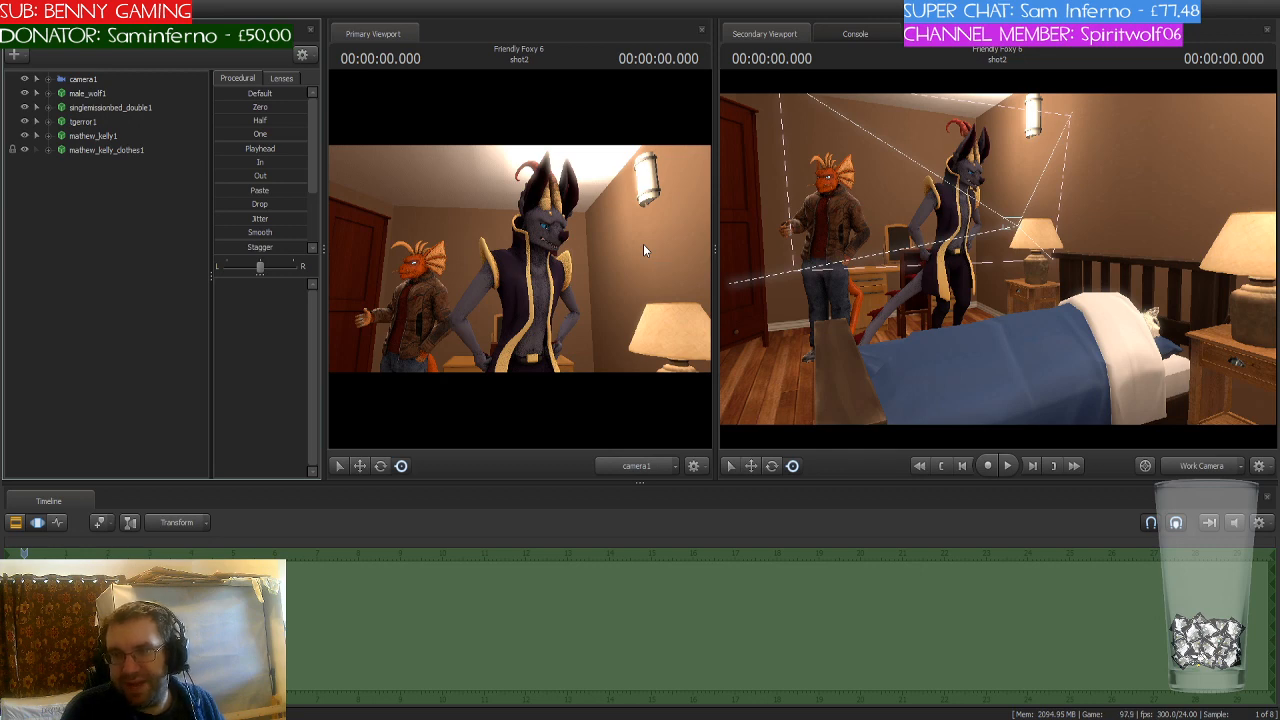
pyautogui.moveTo(840, 250); pyautogui.dragTo(998, 261)
pyautogui.press('w')
pyautogui.press('s')
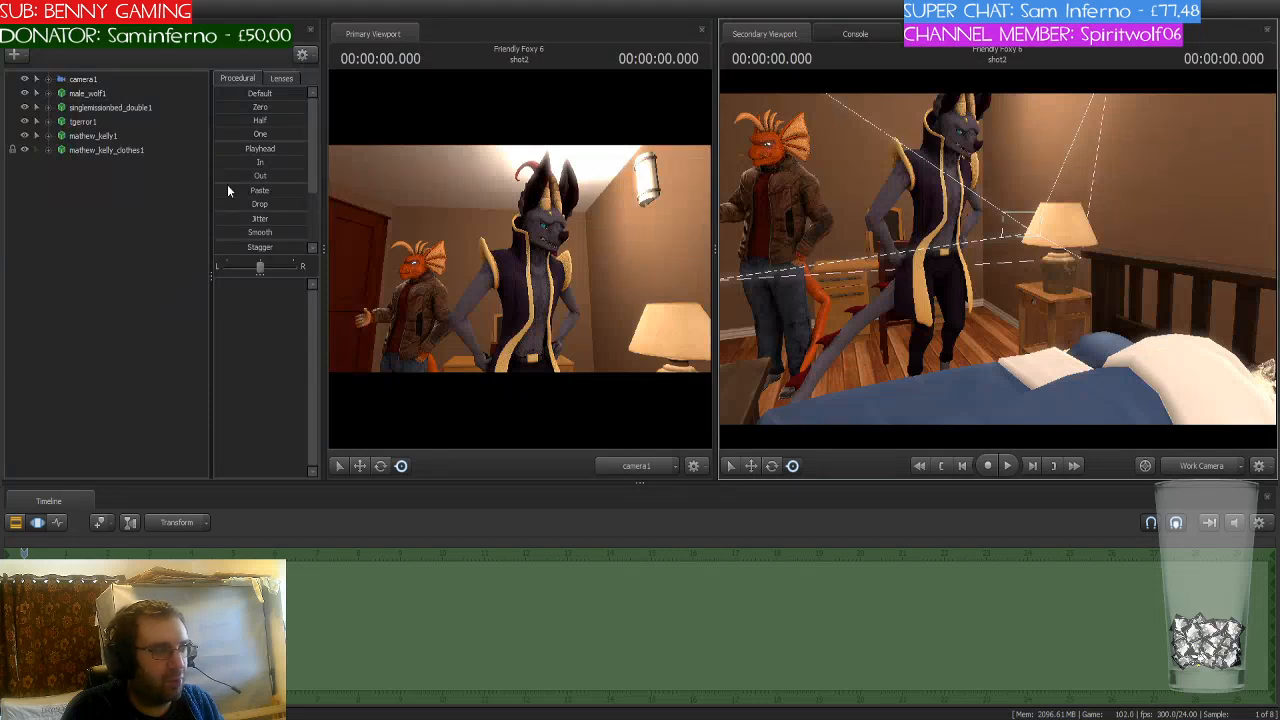
pyautogui.click(103, 150)
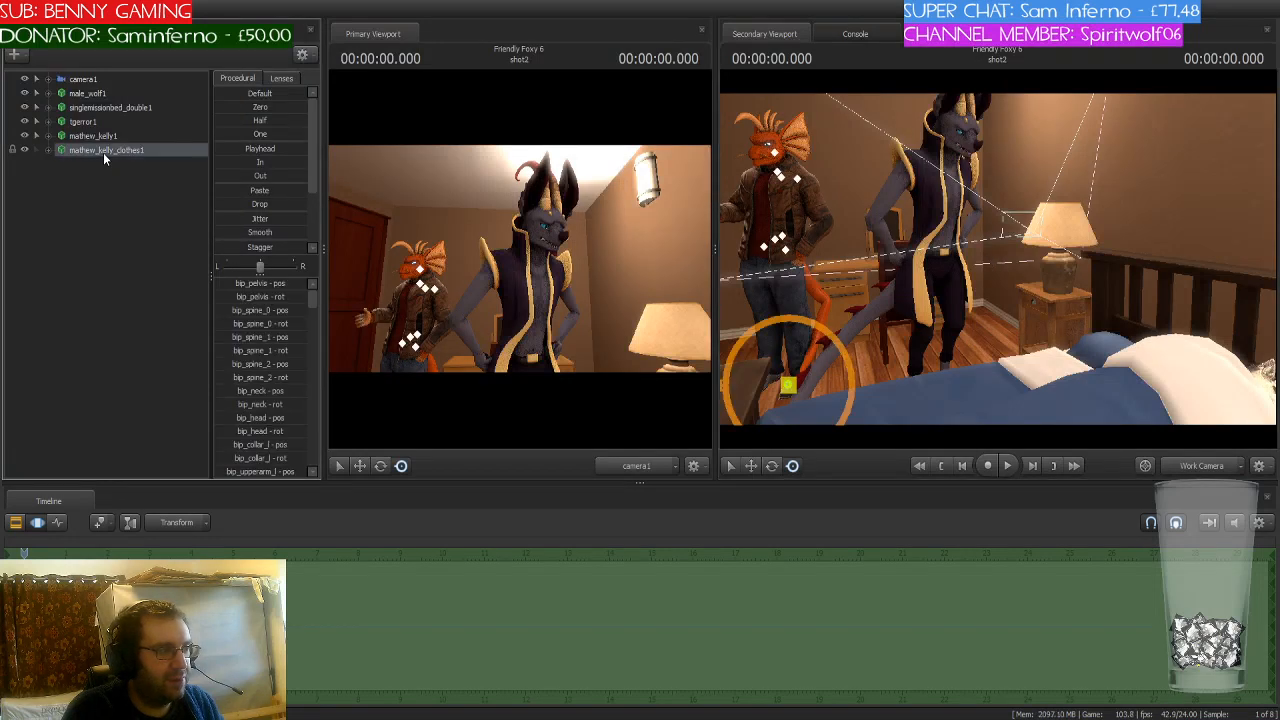
pyautogui.press('Delete')
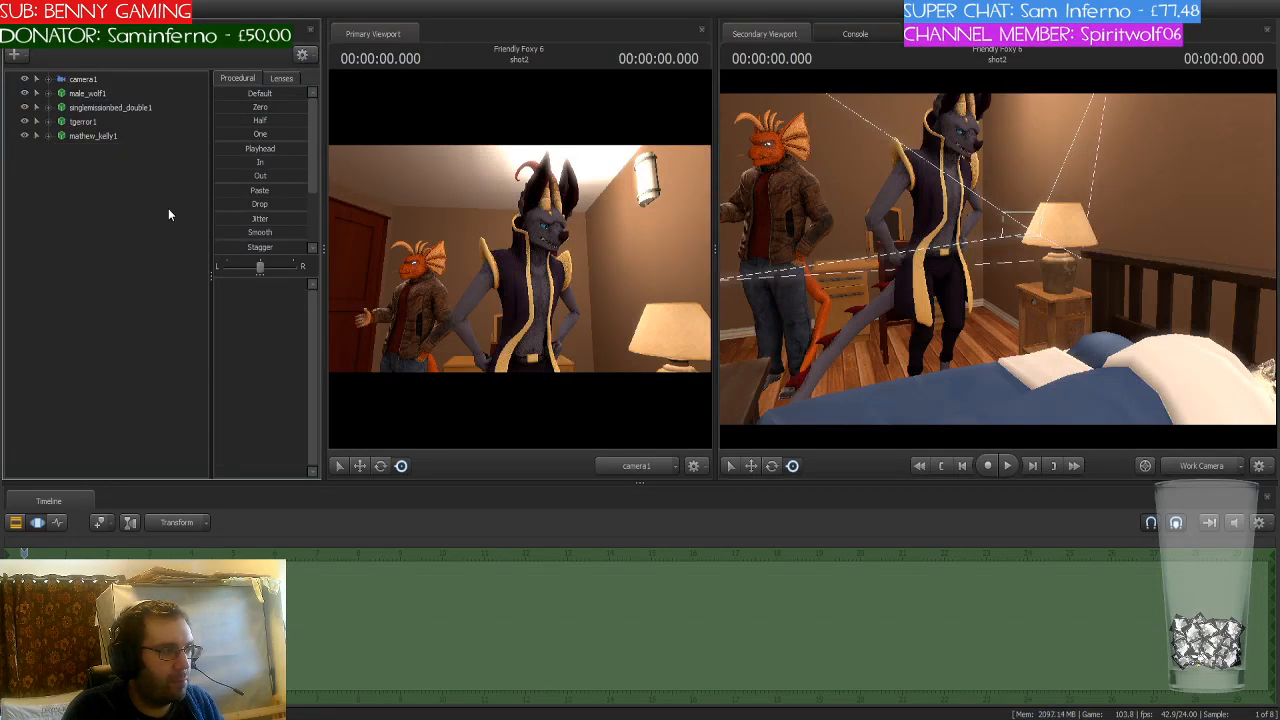
# Step: Reset male_wolf1 to its default pose and move it out of the bed onto the floor past the footboard
pyautogui.click(106, 92)
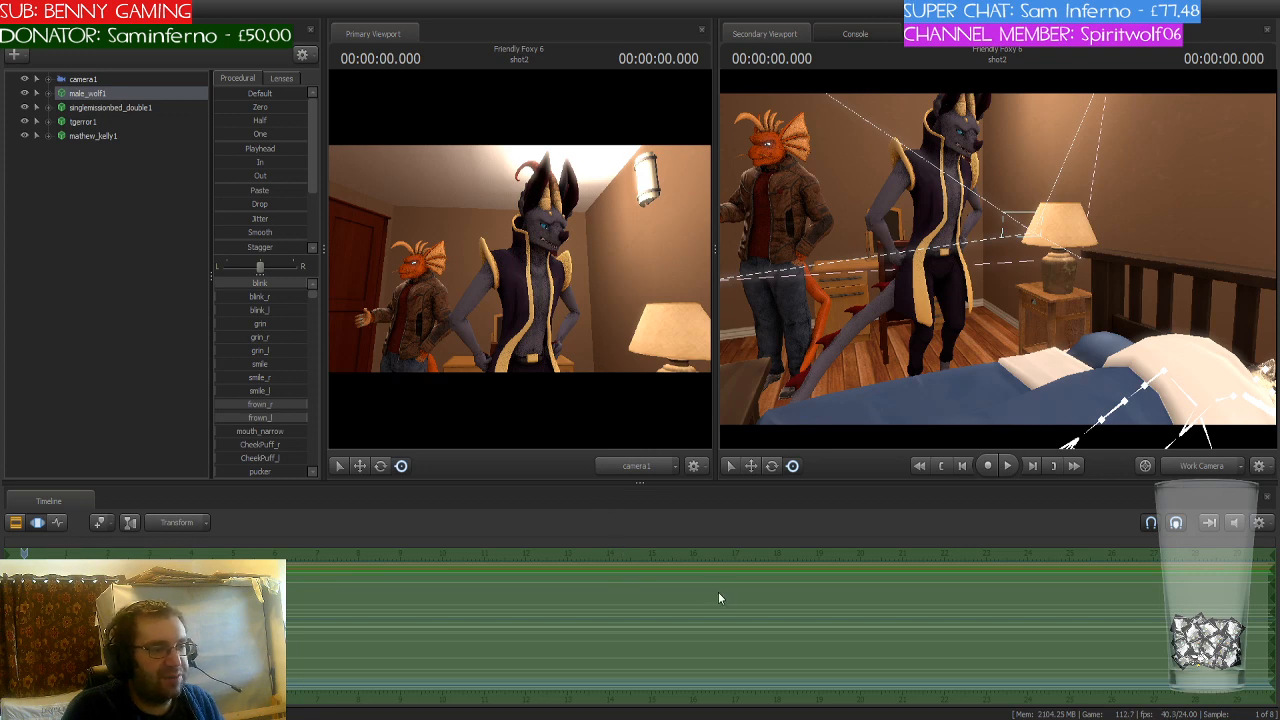
pyautogui.hotkey('ctrl', 'z')
pyautogui.moveTo(923, 370); pyautogui.dragTo(1010, 440)
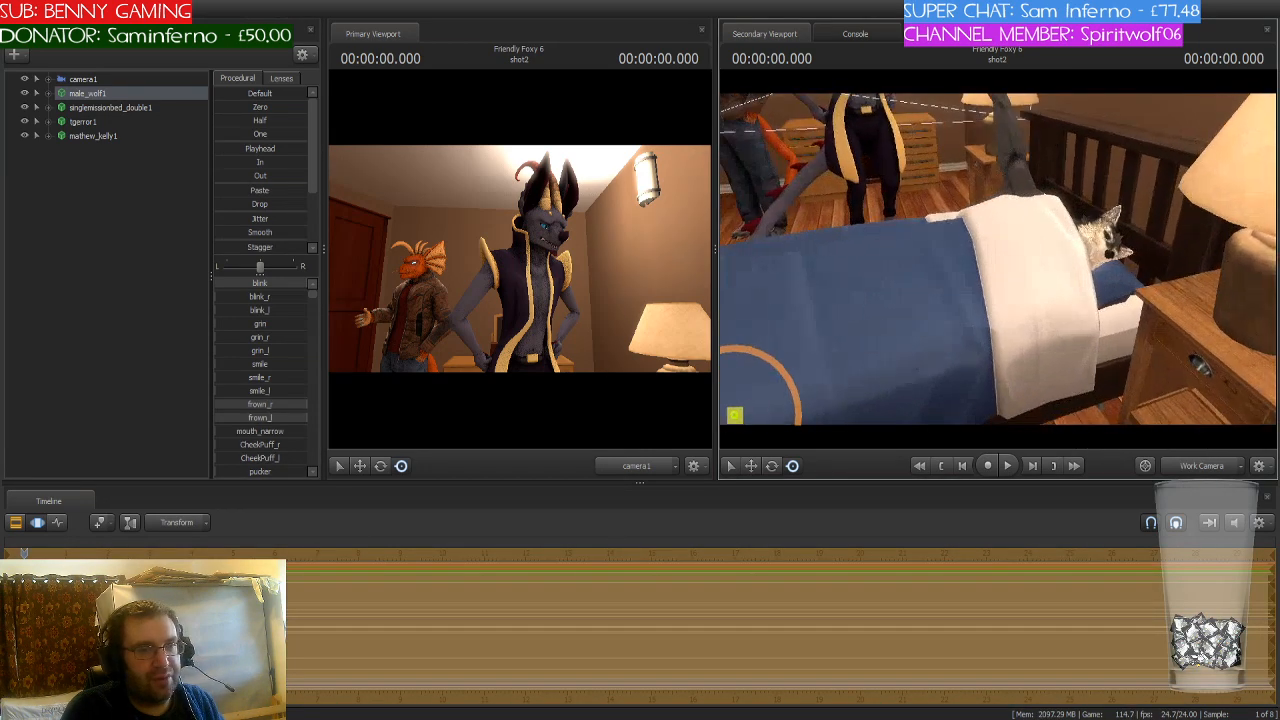
pyautogui.press('s')
pyautogui.moveTo(998, 259); pyautogui.dragTo(915, 240)
pyautogui.press('e')
pyautogui.moveTo(893, 343); pyautogui.dragTo(837, 346)
pyautogui.keyDown('alt'); pyautogui.moveTo(944, 315); pyautogui.dragTo(815, 315); pyautogui.keyUp('alt')
pyautogui.moveTo(960, 383); pyautogui.dragTo(998, 259)
pyautogui.press('s')
pyautogui.press('w')
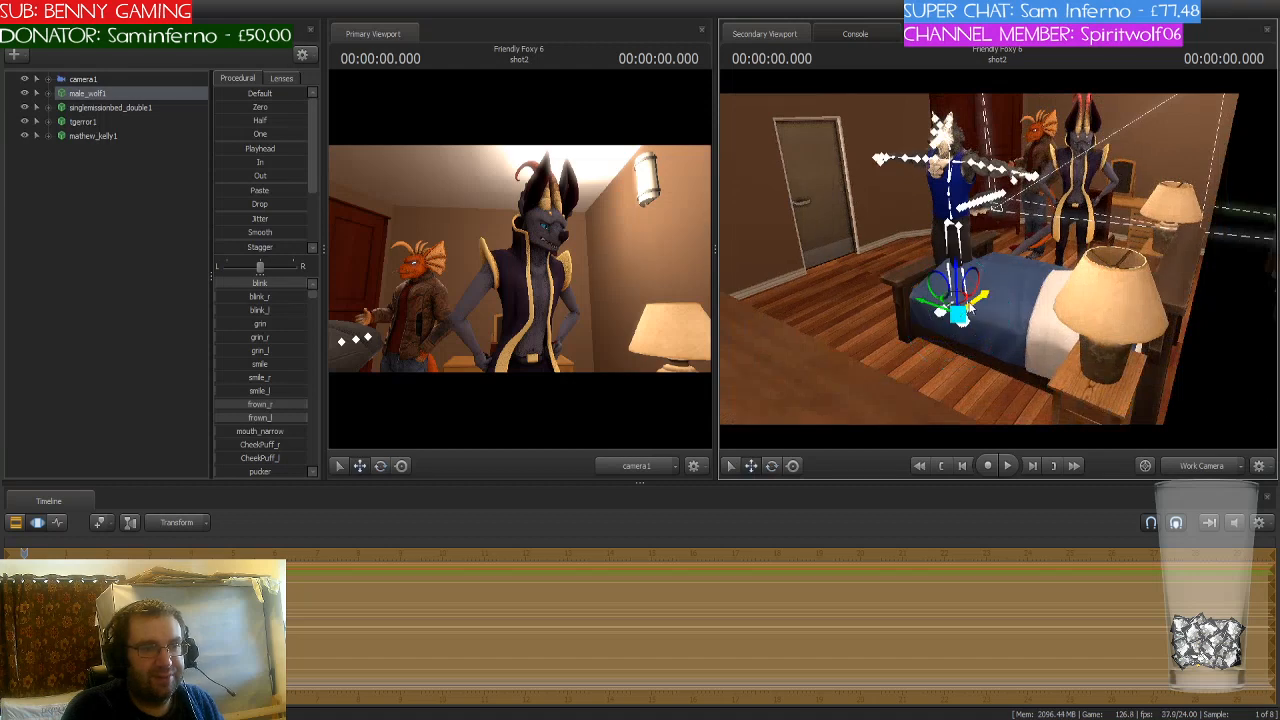
pyautogui.moveTo(941, 298); pyautogui.dragTo(997, 258)
# Step: Lower the bed's _bind_DB_blanket_Bottom_L_ and _bind_DB_blanket_Top_R_ controls to flatten the raised covers
pyautogui.press('w')
pyautogui.press('s')
pyautogui.press('ctrl')
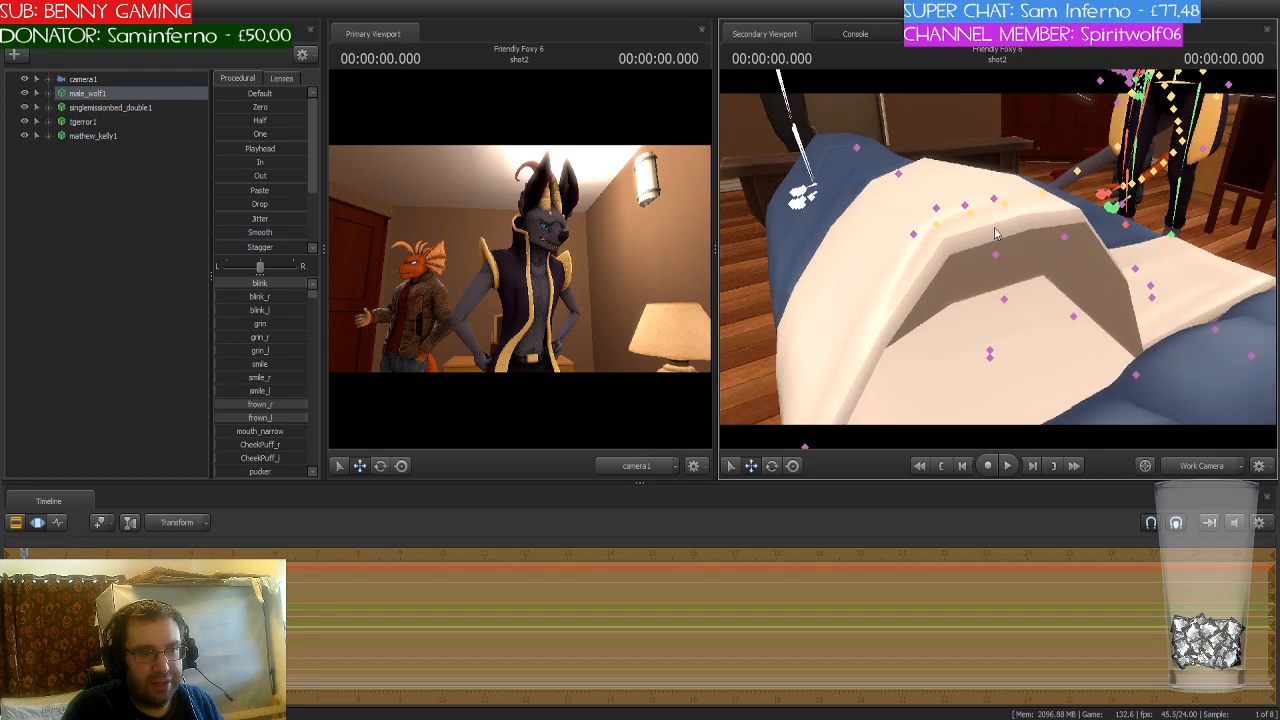
pyautogui.keyDown('ctrl'); pyautogui.click(993, 205); pyautogui.keyUp('ctrl')
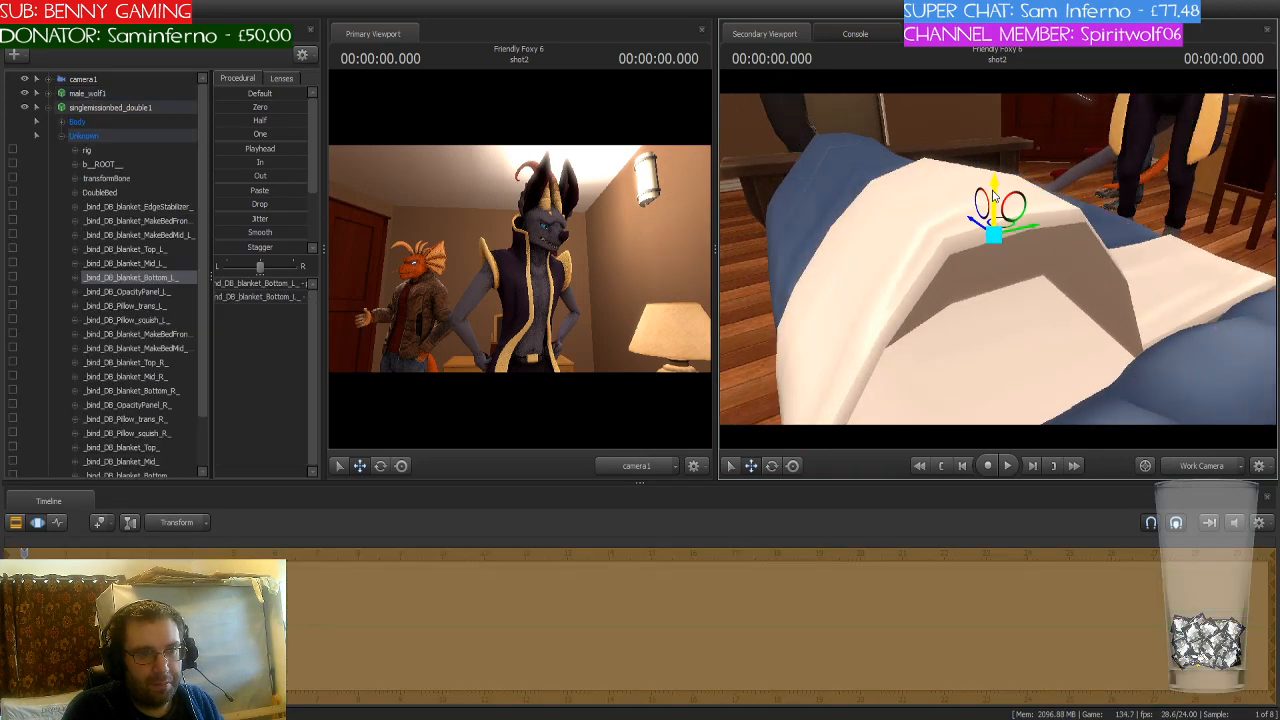
pyautogui.press('d')
pyautogui.moveTo(1097, 229); pyautogui.dragTo(997, 258)
pyautogui.press('ctrl')
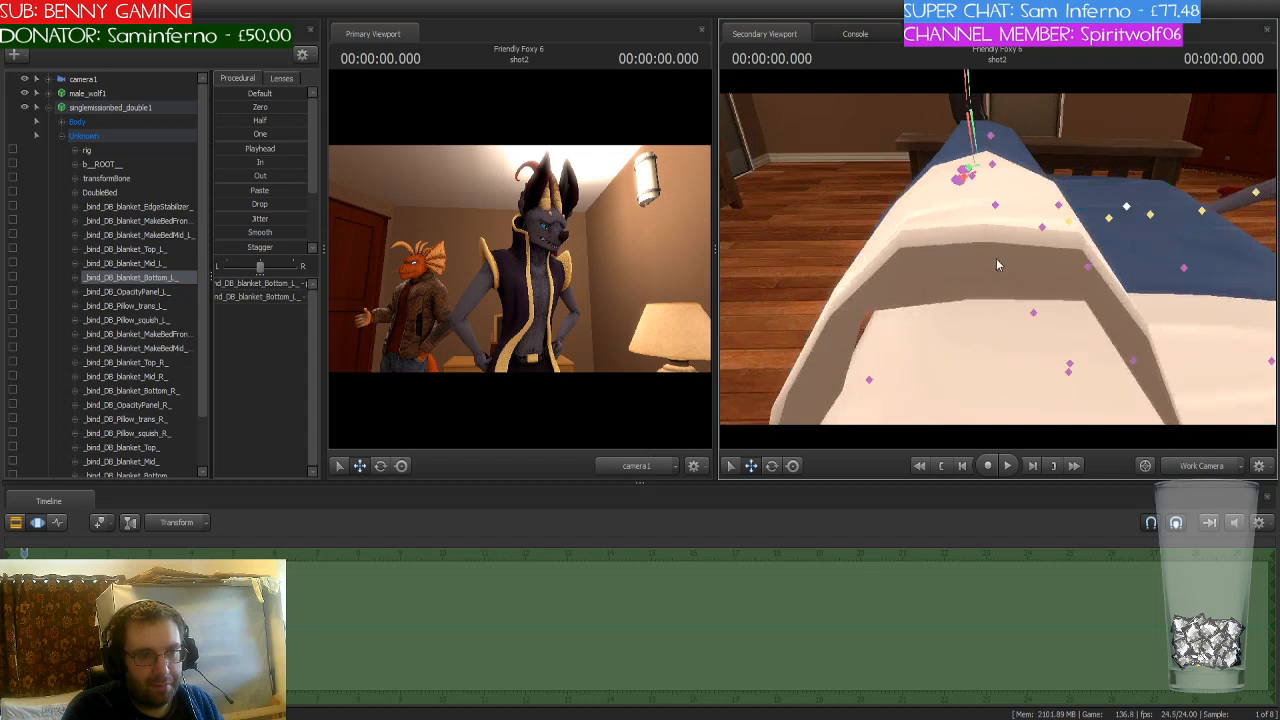
pyautogui.keyDown('ctrl'); pyautogui.click(995, 205); pyautogui.keyUp('ctrl')
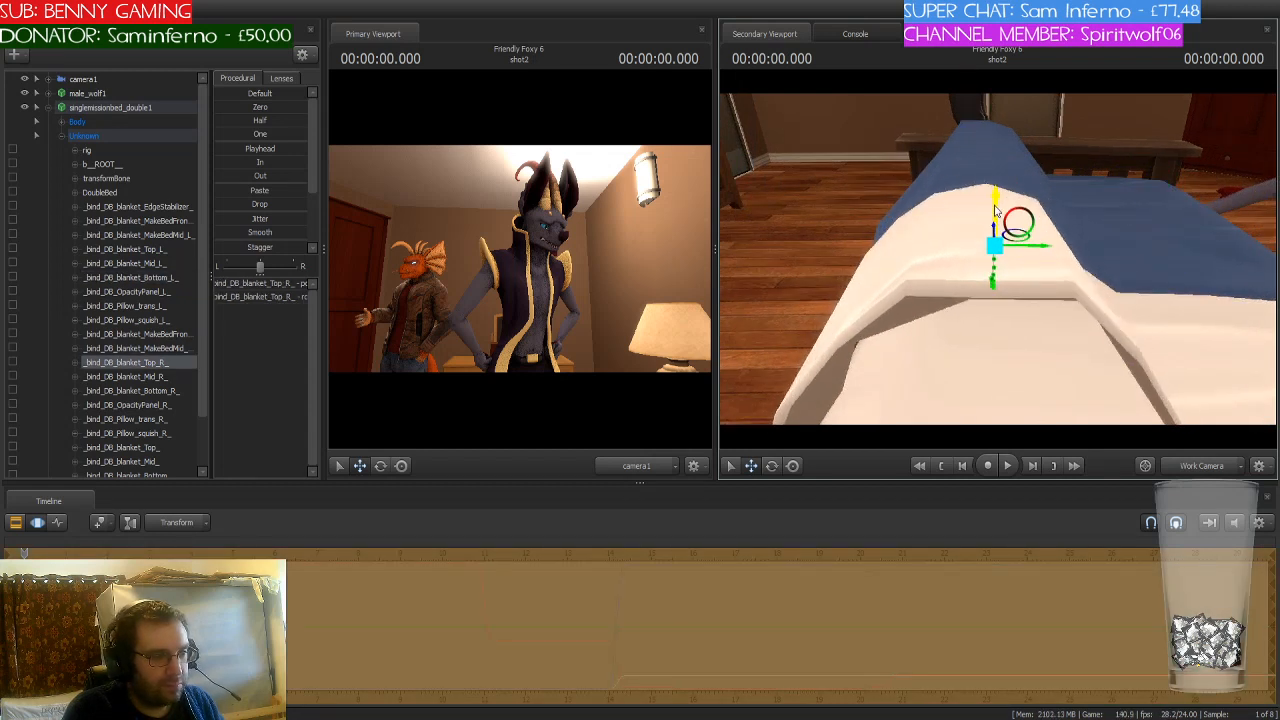
pyautogui.moveTo(995, 210); pyautogui.dragTo(970, 333)
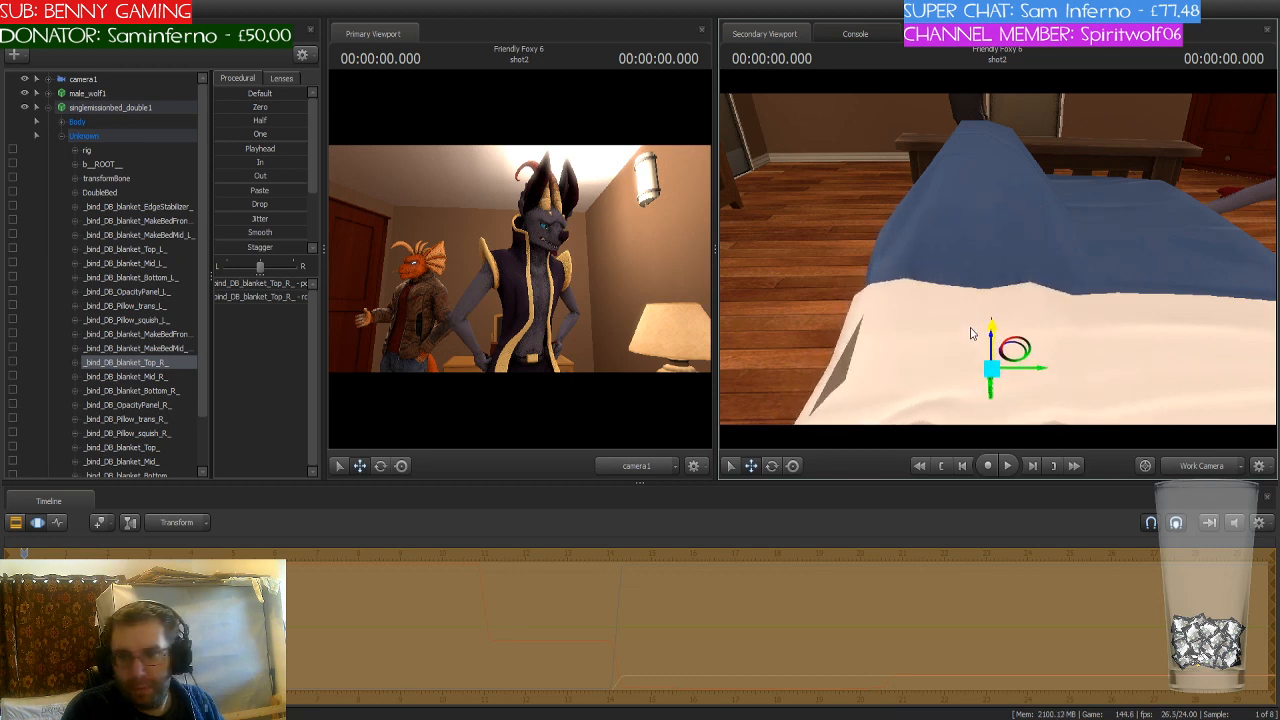
# Step: Lower the _bind_DB_blanket_Mid_R_ and _bind_DB_blanket_Bottom_R_ controls to flatten the rest of the blue blanket
pyautogui.moveTo(963, 266); pyautogui.dragTo(926, 192)
pyautogui.click(944, 195)
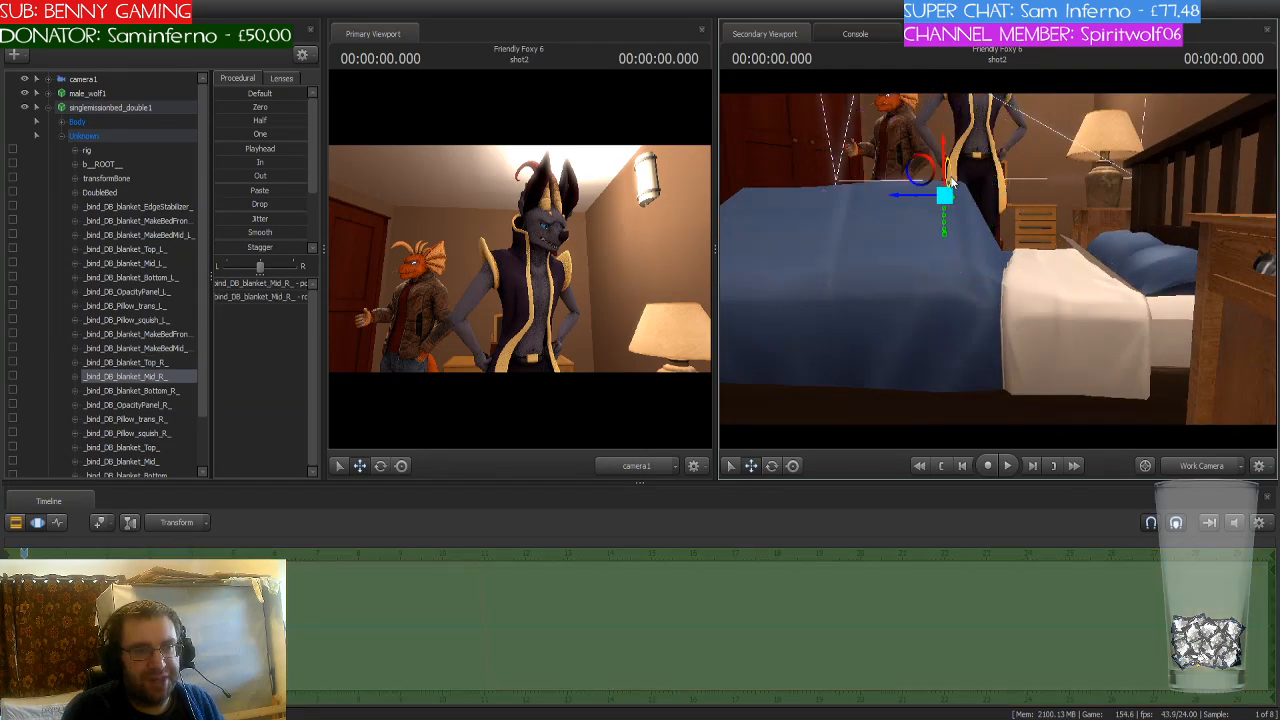
pyautogui.moveTo(944, 147); pyautogui.dragTo(926, 233)
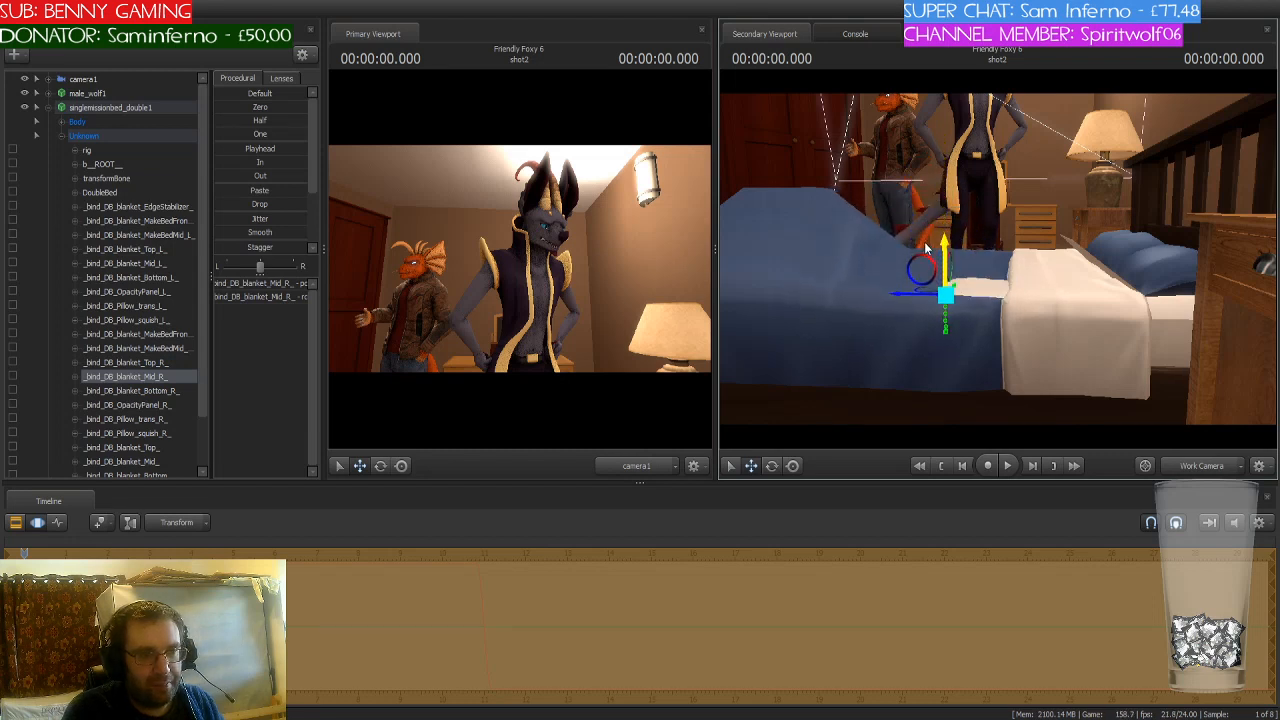
pyautogui.press('ctrl')
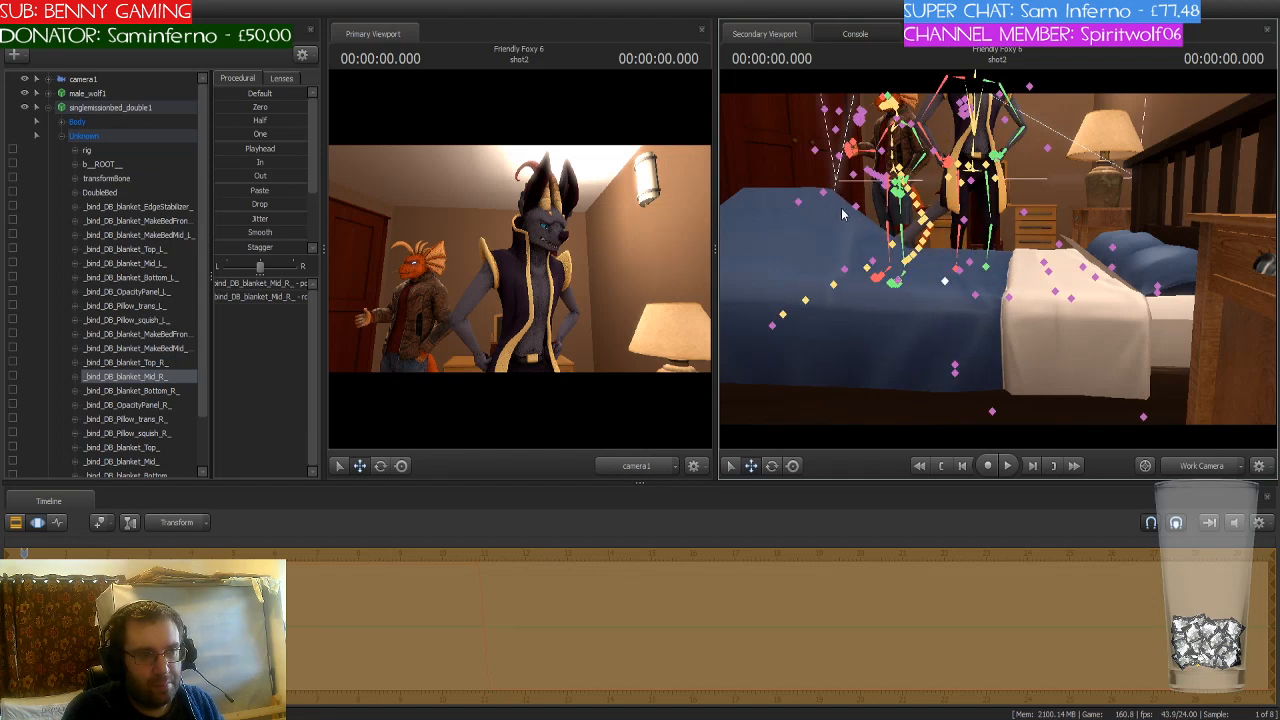
pyautogui.moveTo(1011, 187); pyautogui.dragTo(997, 258)
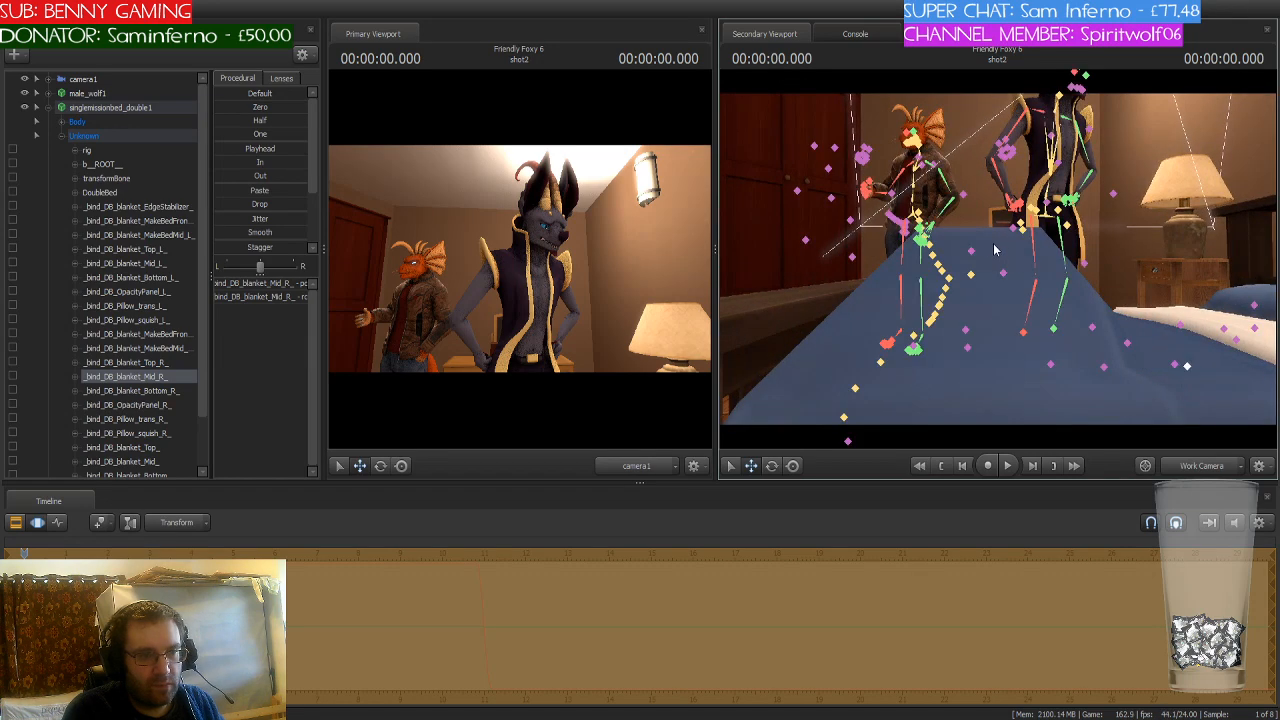
pyautogui.keyDown('ctrl'); pyautogui.click(974, 250); pyautogui.keyUp('ctrl')
pyautogui.moveTo(966, 215); pyautogui.dragTo(1120, 410)
# Step: Lower the _bind_DB_OpacityPanel_R_ control to sink the panel sticking out near the pillows beneath the white sheet
pyautogui.press('d')
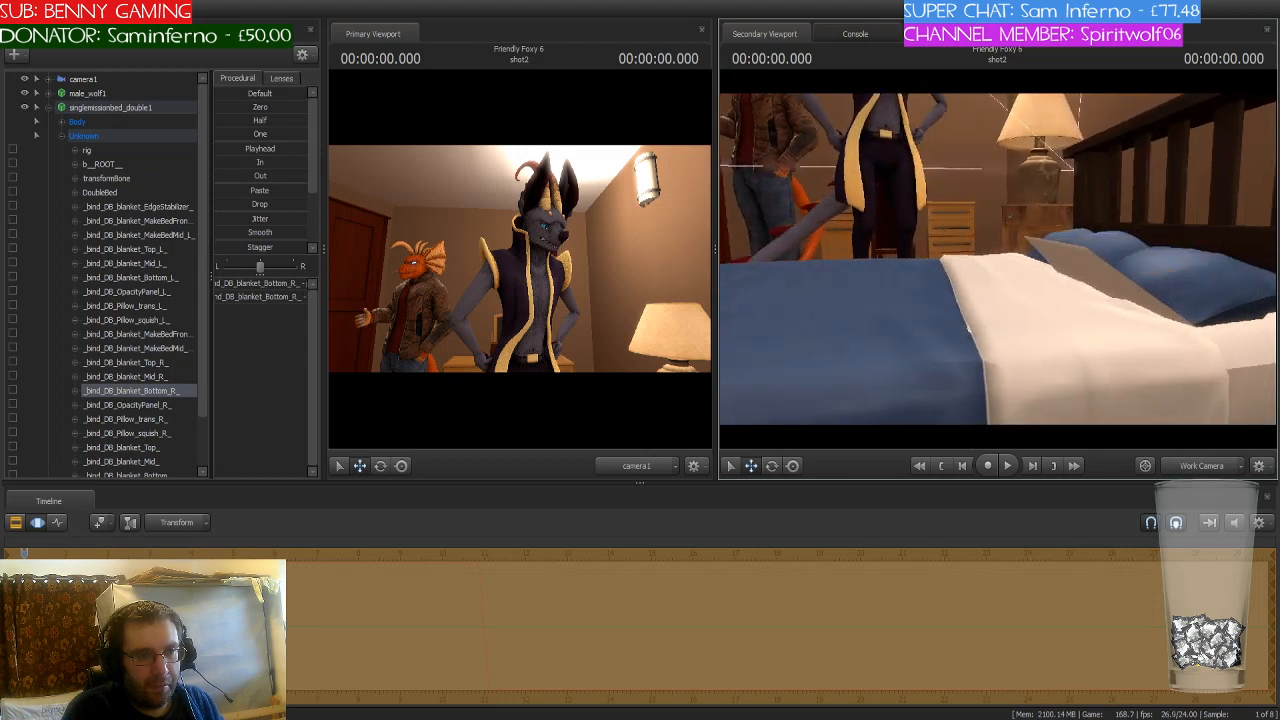
pyautogui.click(1066, 255)
pyautogui.moveTo(1127, 224); pyautogui.dragTo(1250, 228)
pyautogui.press('s')
pyautogui.press('w')
pyautogui.moveTo(998, 258); pyautogui.dragTo(1026, 277)
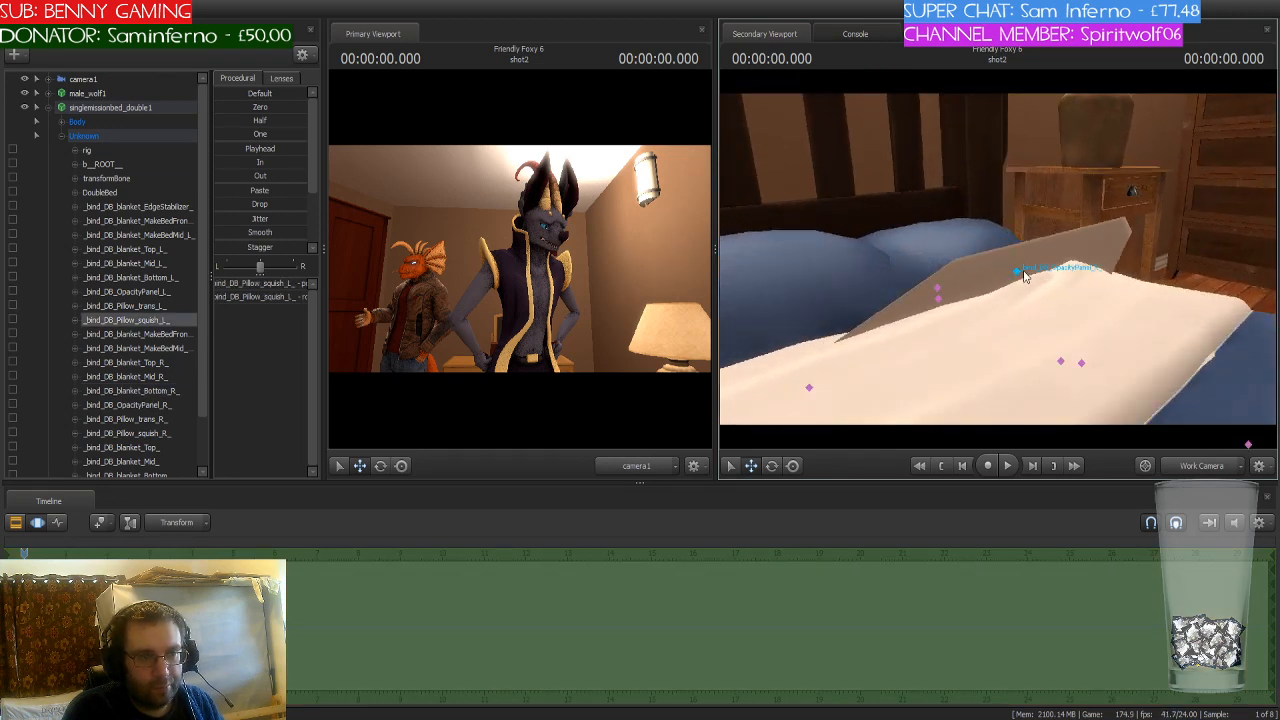
pyautogui.keyDown('ctrl'); pyautogui.click(1020, 273); pyautogui.keyUp('ctrl')
pyautogui.moveTo(1015, 229); pyautogui.dragTo(997, 298)
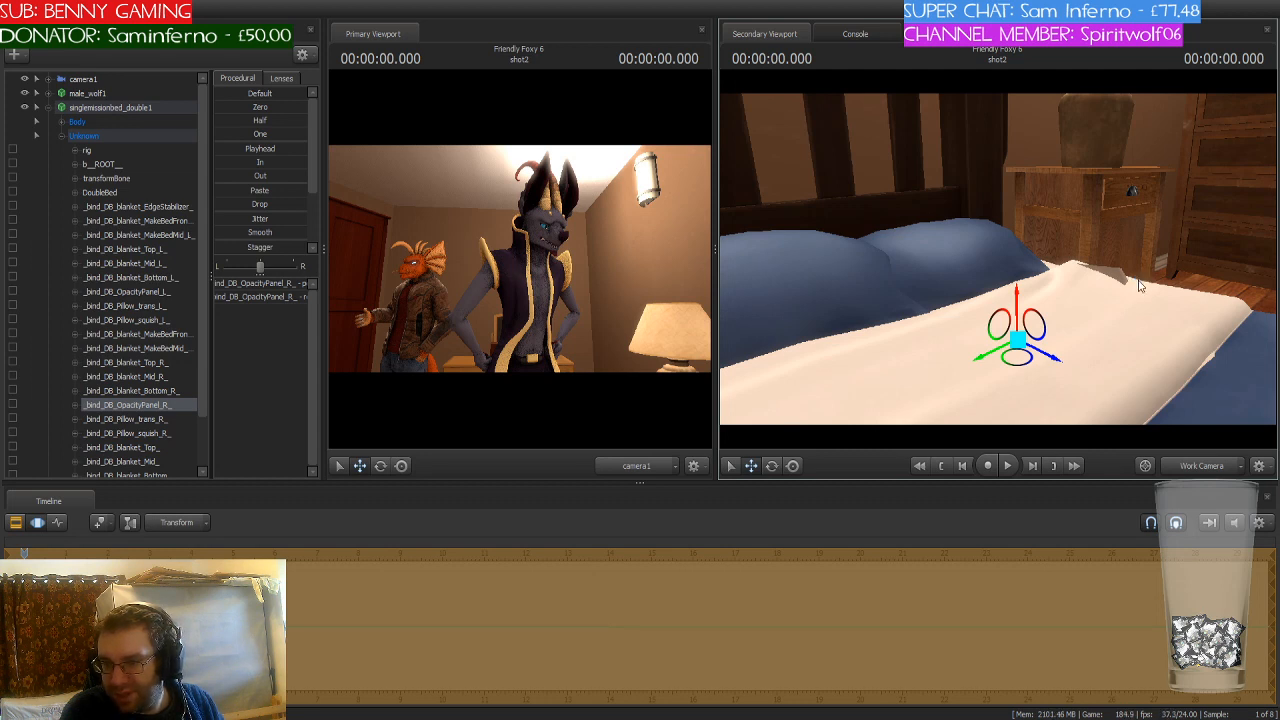
pyautogui.moveTo(985, 284); pyautogui.dragTo(890, 290)
pyautogui.moveTo(985, 284); pyautogui.dragTo(850, 300)
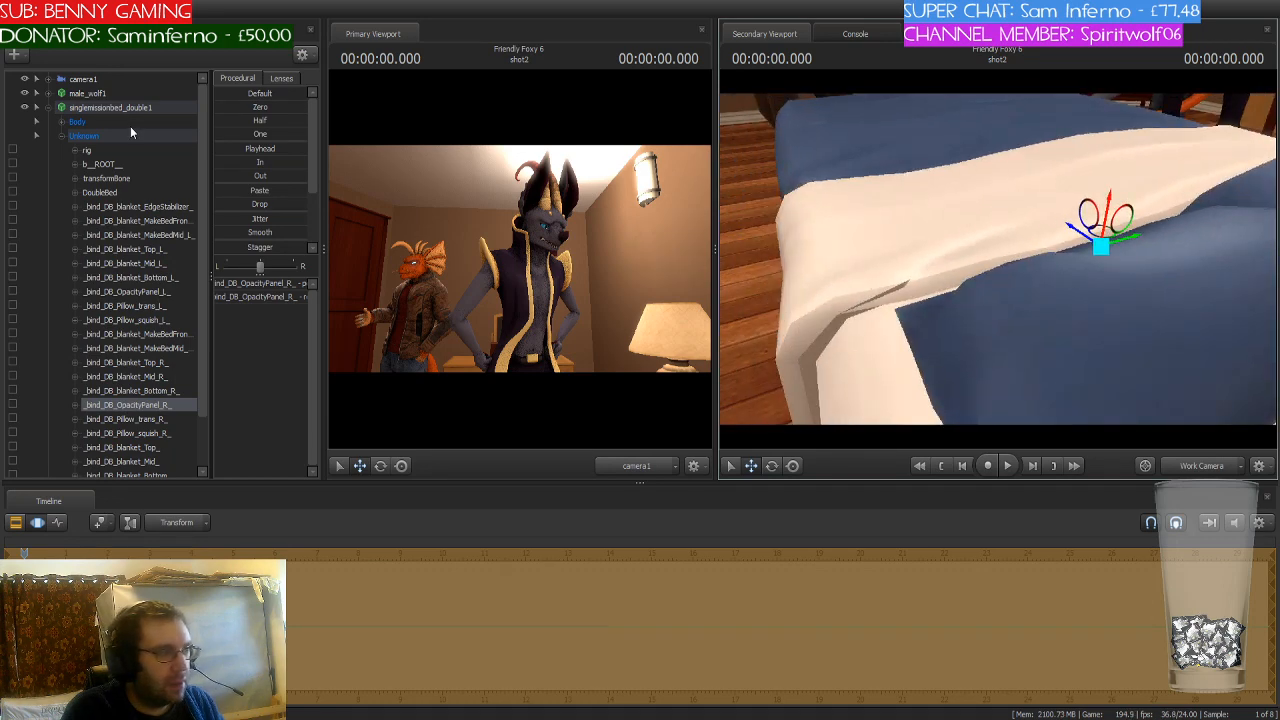
# Step: Reset all of the bed's blanket and pillow controls to default and delete the singlemissionbed_double1 animation set
pyautogui.click(126, 135)
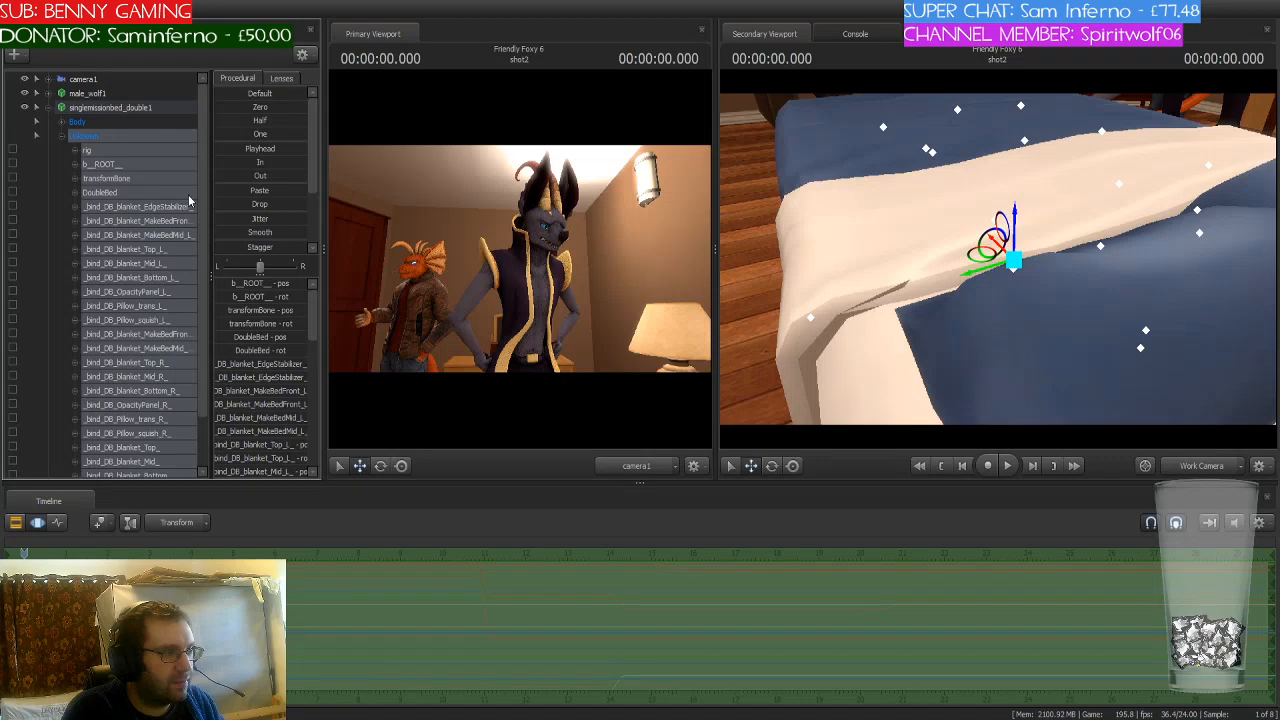
pyautogui.press('5')
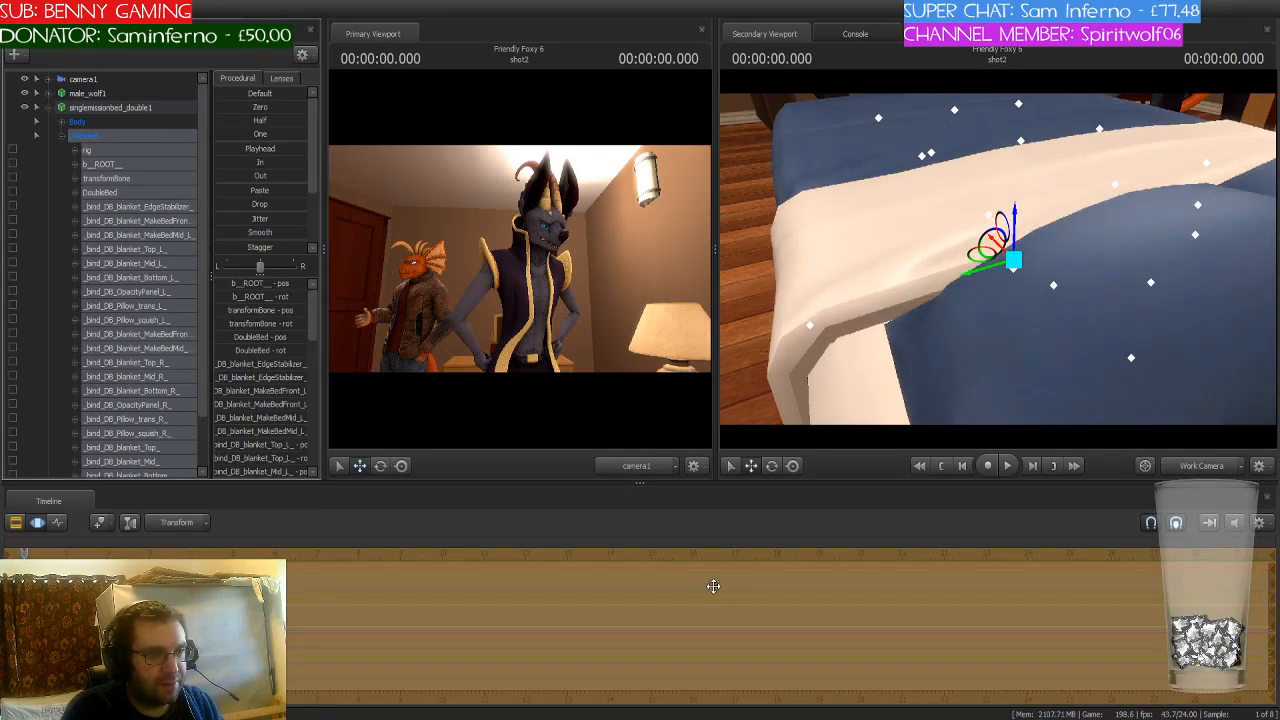
pyautogui.moveTo(850, 330); pyautogui.dragTo(860, 360)
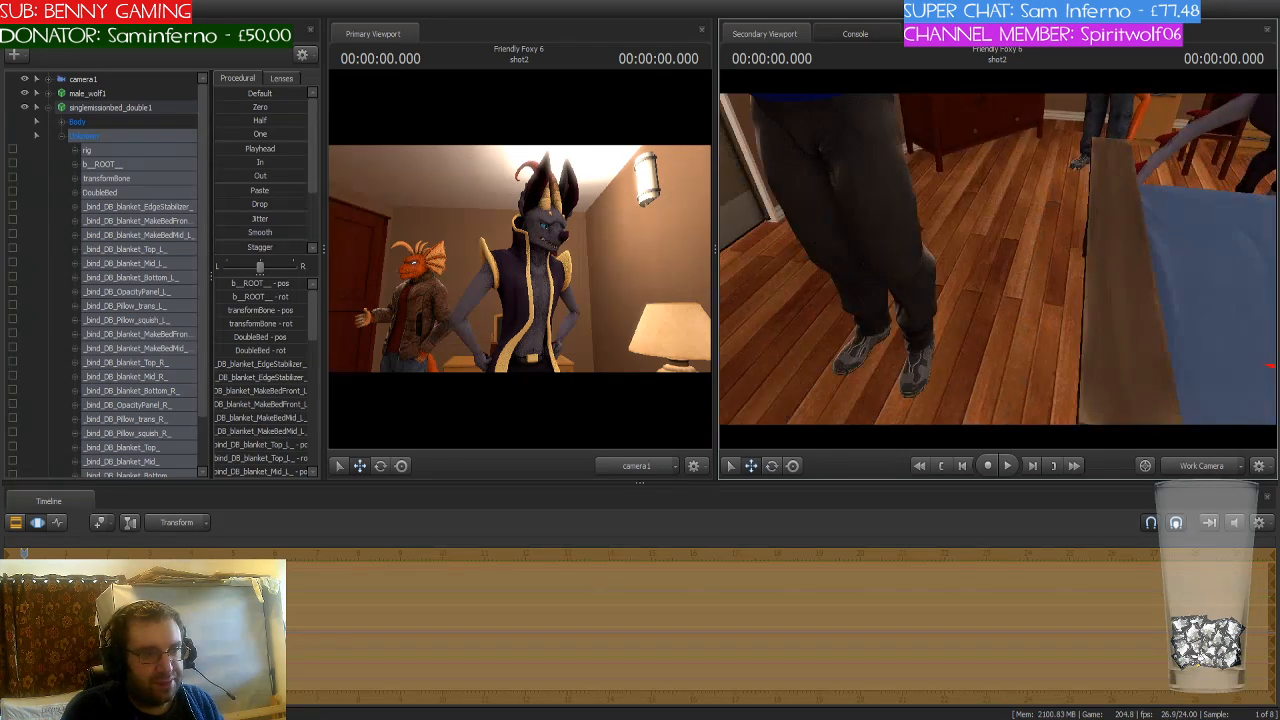
pyautogui.click(58, 110)
pyautogui.click(100, 94)
pyautogui.click(131, 107)
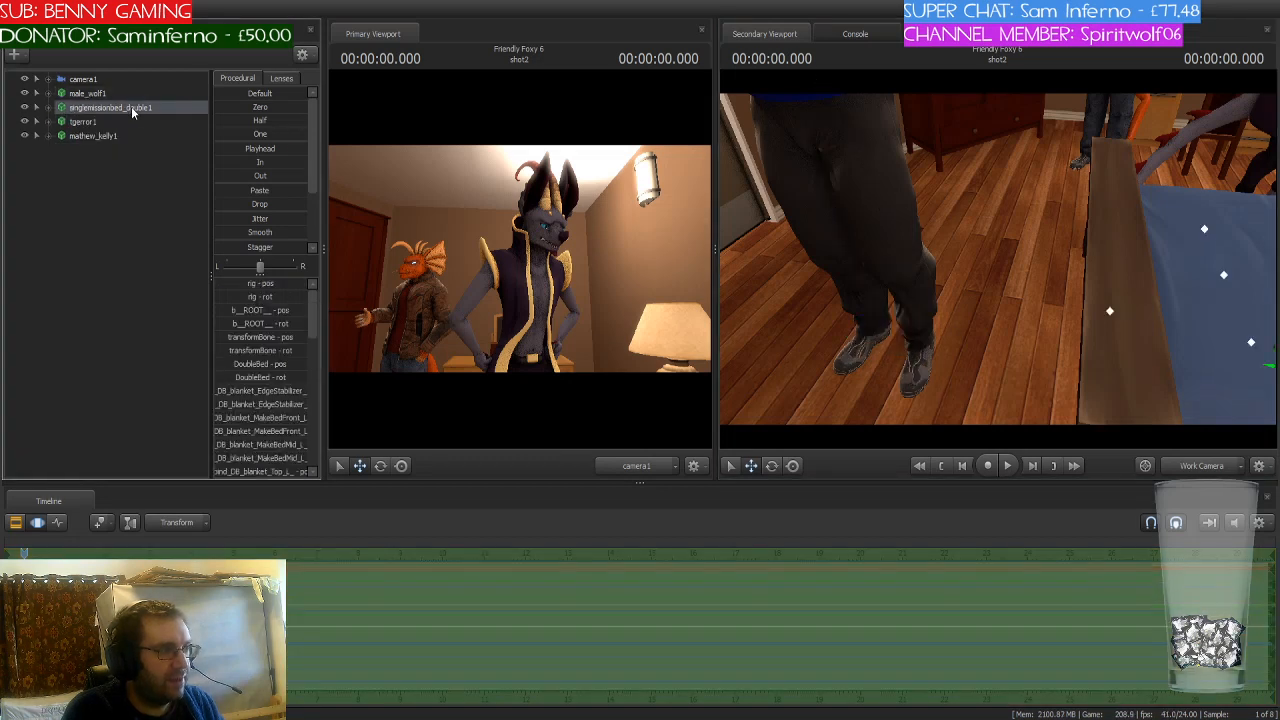
pyautogui.press('Delete')
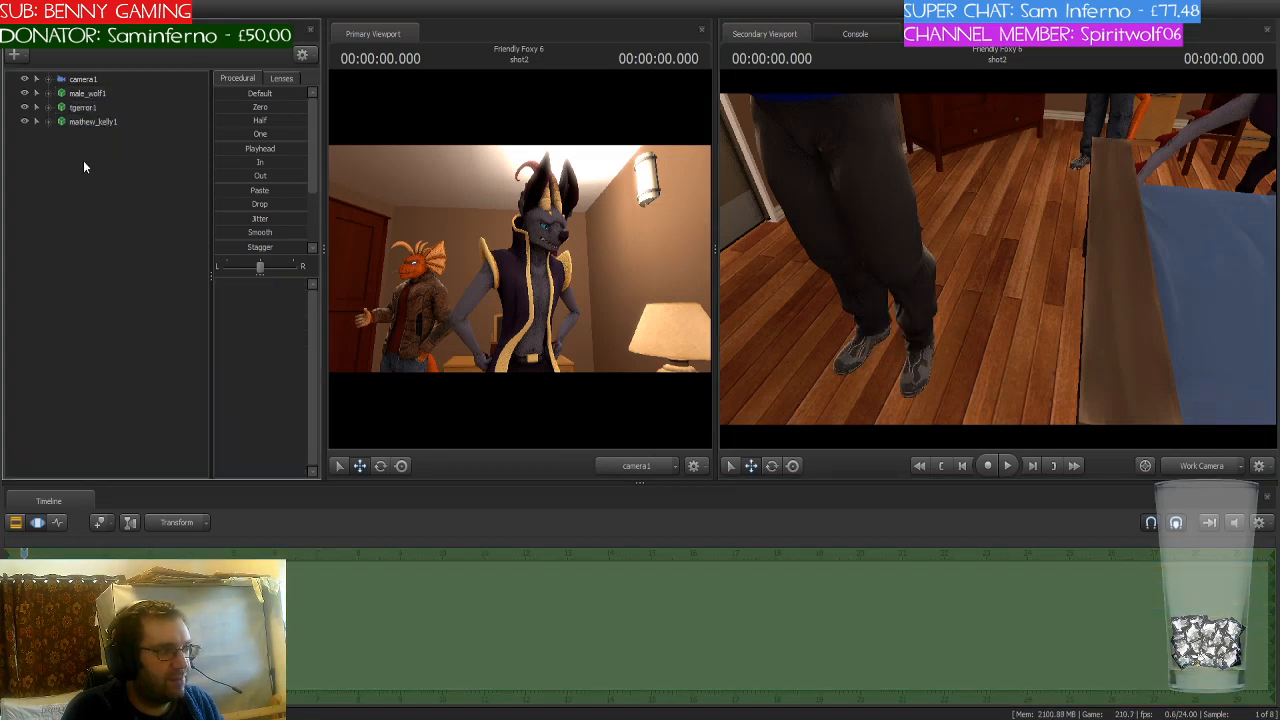
pyautogui.moveTo(1064, 276); pyautogui.dragTo(993, 283)
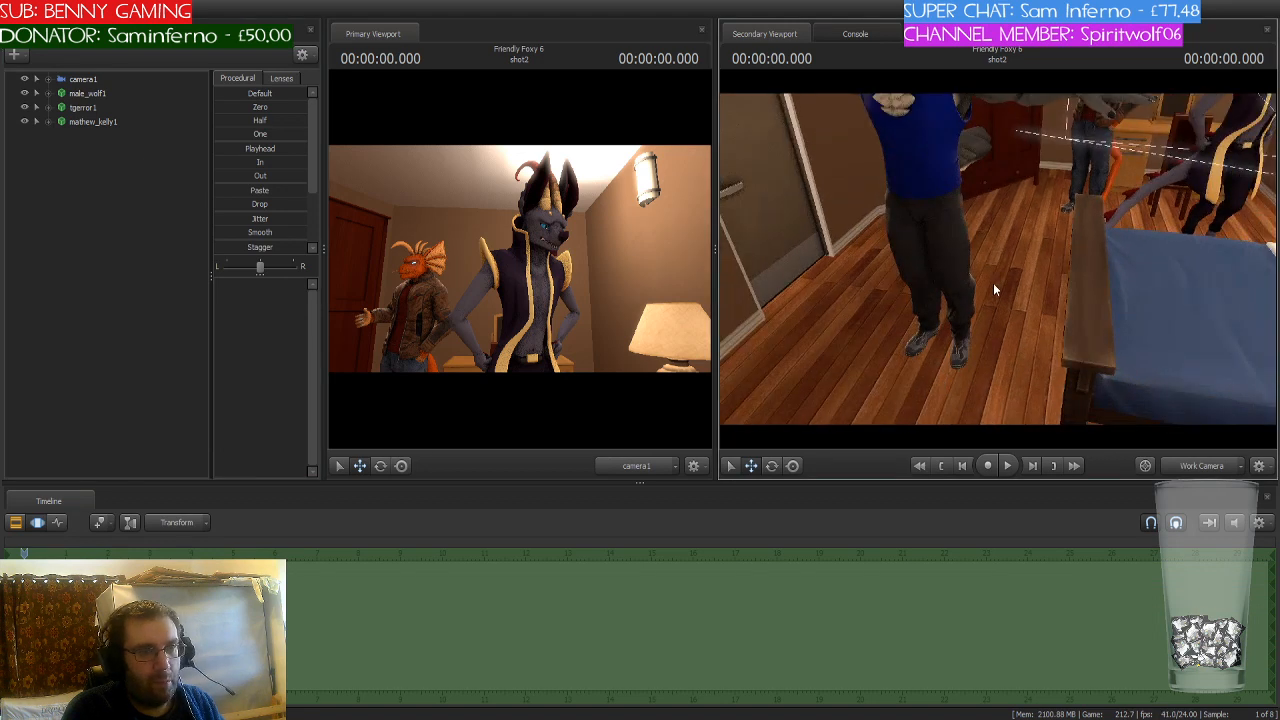
# Step: Move male_wolf1 by its rootTransform across the floor away from the bed and closer to the door
pyautogui.press('ctrl')
pyautogui.click(960, 347)
pyautogui.press('e')
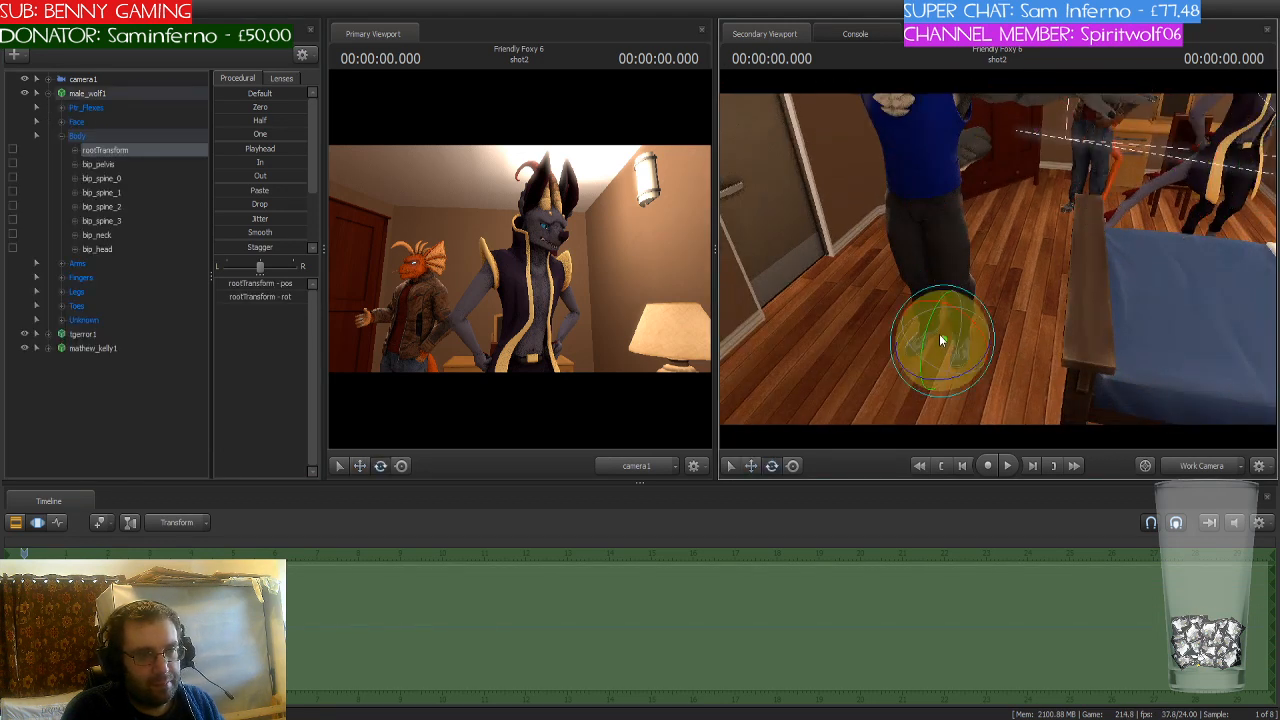
pyautogui.press('w')
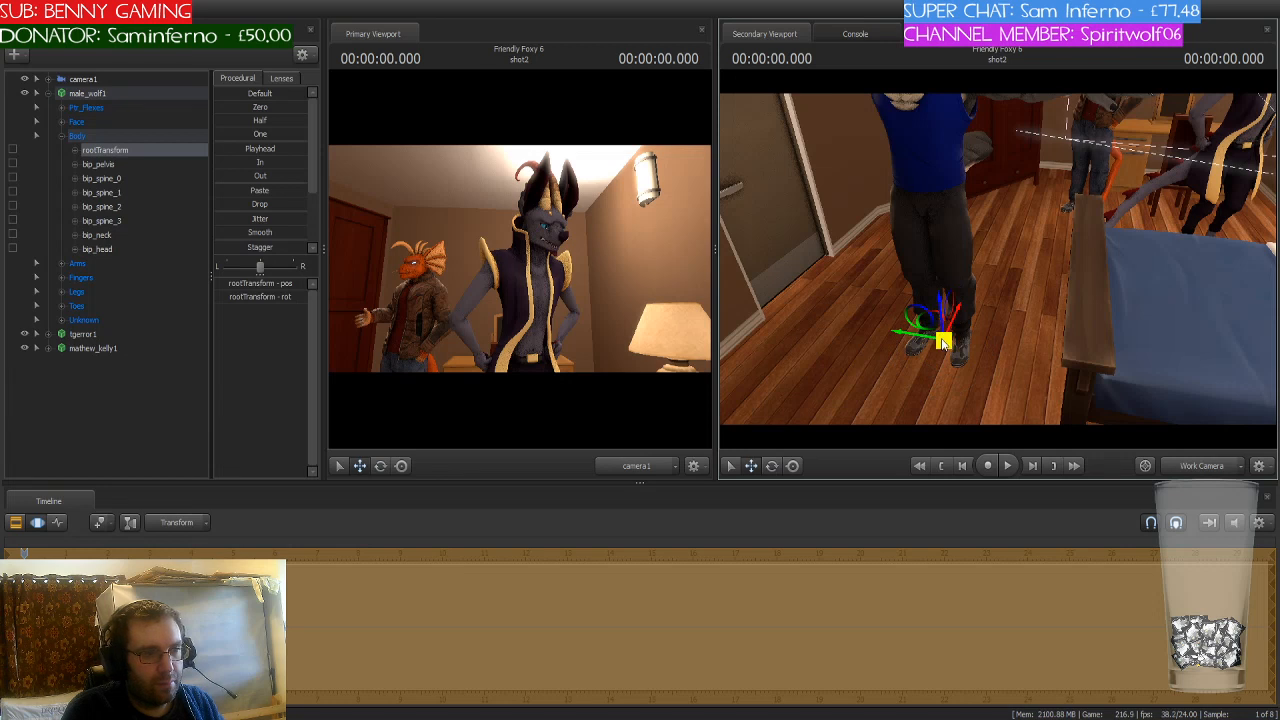
pyautogui.moveTo(933, 343); pyautogui.dragTo(894, 323)
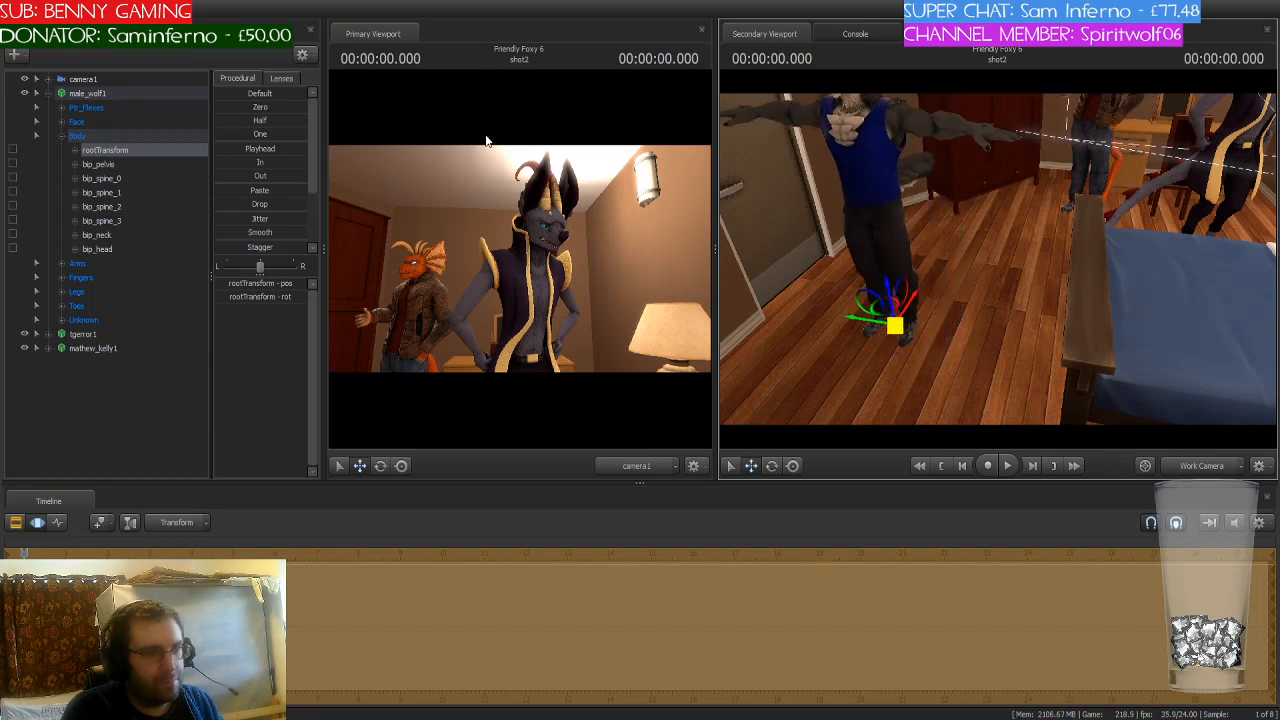
pyautogui.moveTo(825, 250); pyautogui.dragTo(750, 140)
pyautogui.press('w')
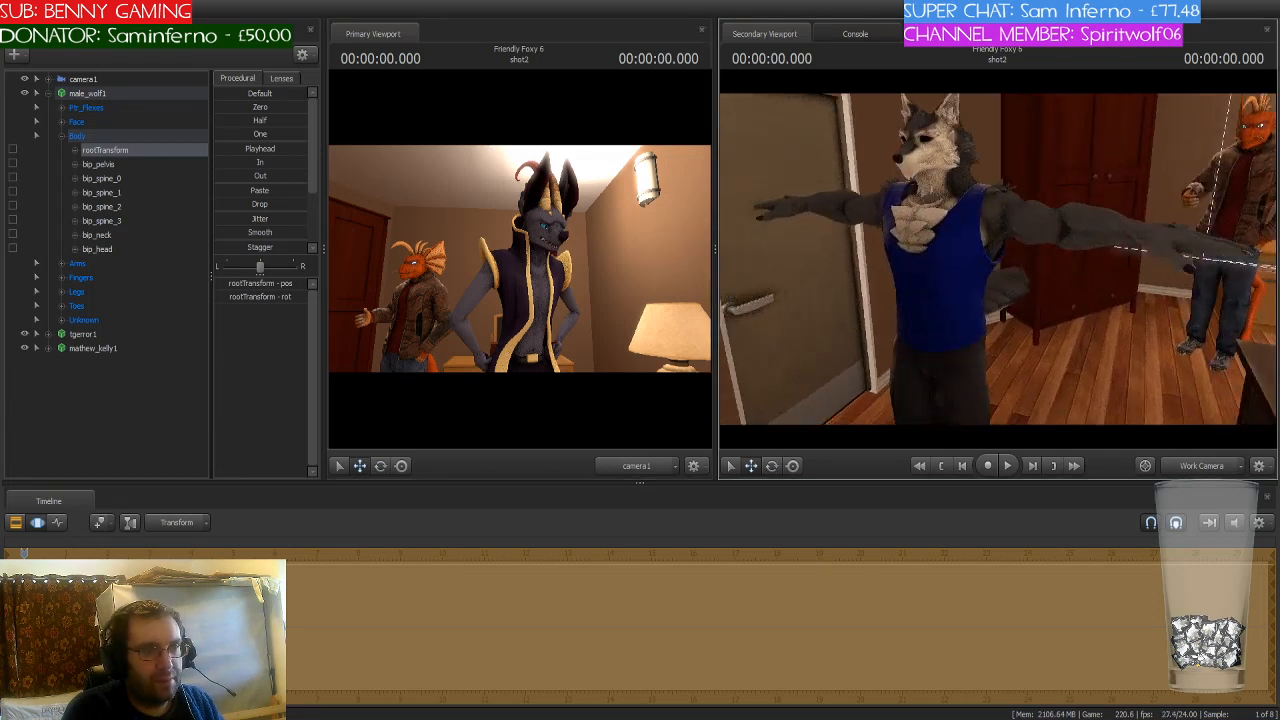
# Step: Zero the frown_r and frown_l face flexes of male_wolf1 to clear its frown
pyautogui.click(114, 107)
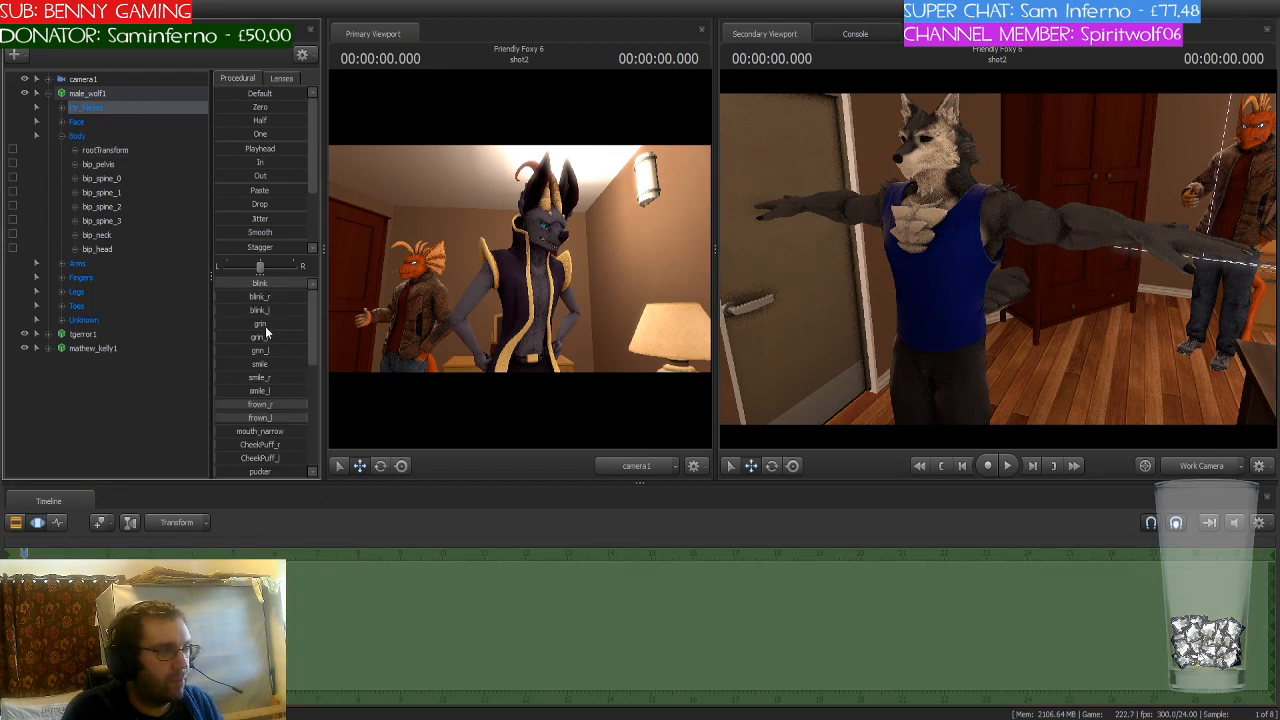
pyautogui.click(291, 284)
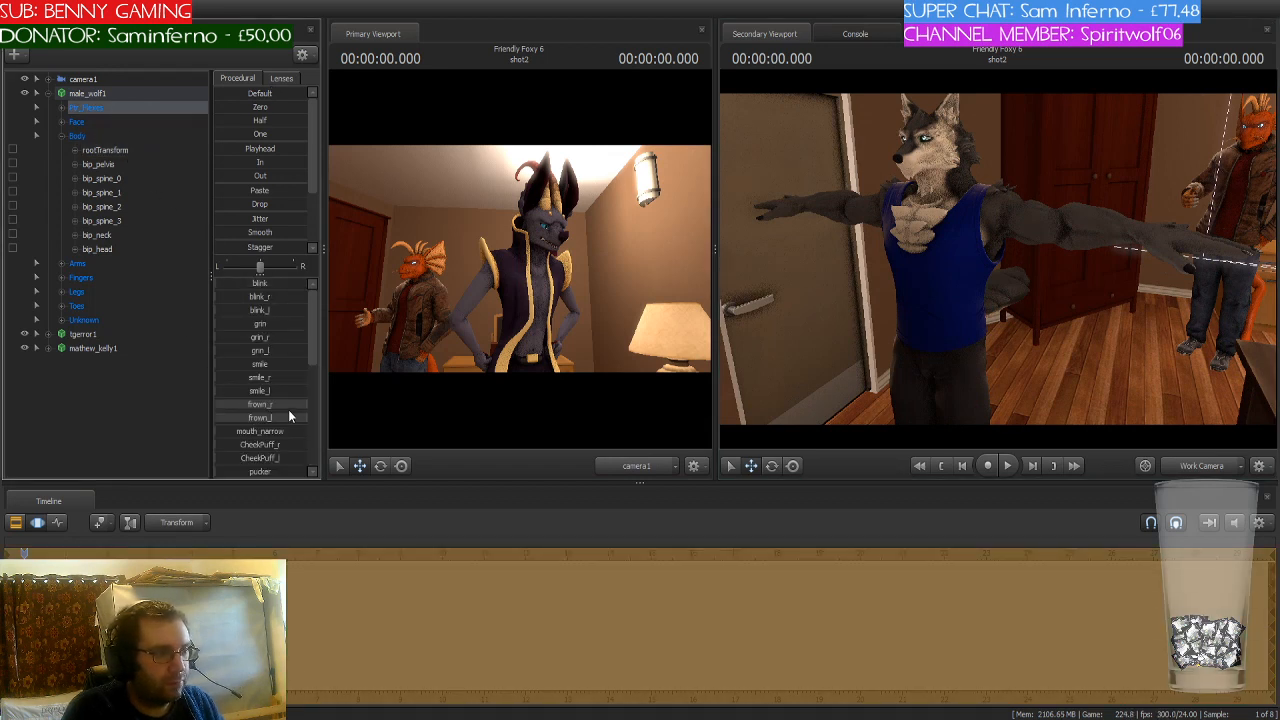
pyautogui.moveTo(303, 409); pyautogui.dragTo(216, 409)
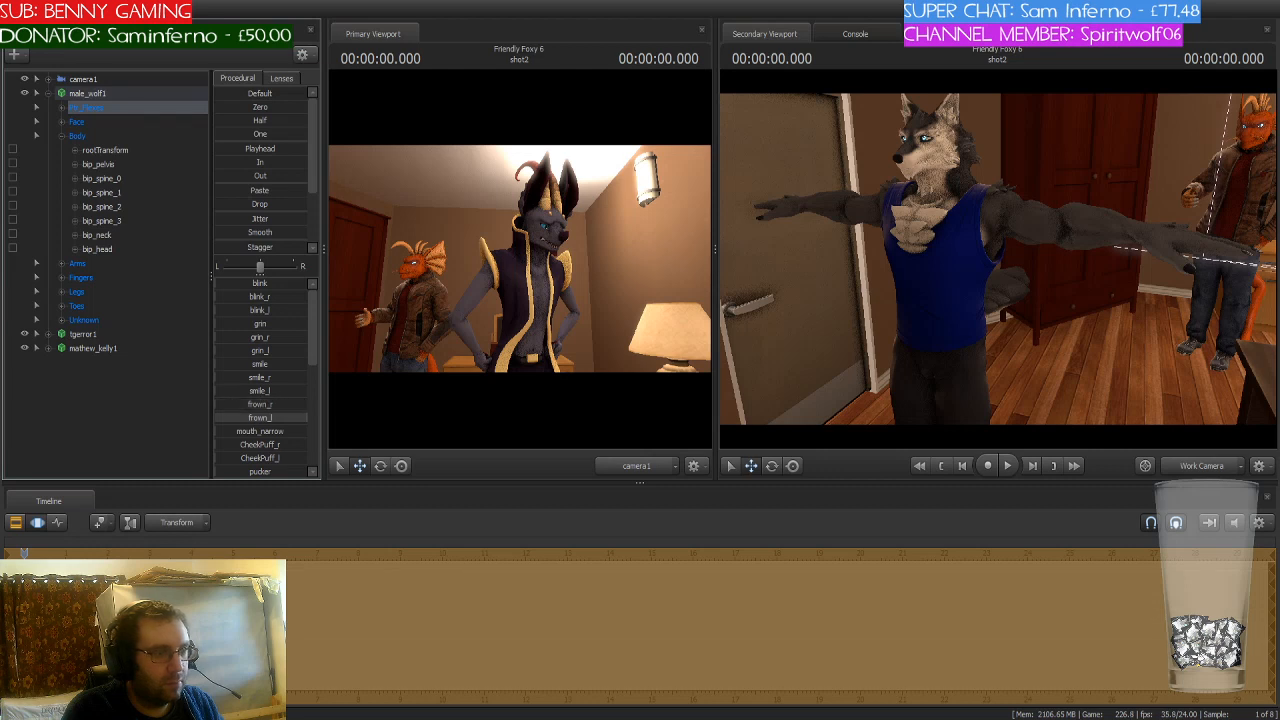
pyautogui.moveTo(291, 421); pyautogui.dragTo(214, 421)
pyautogui.scroll(-6, 231, 399)
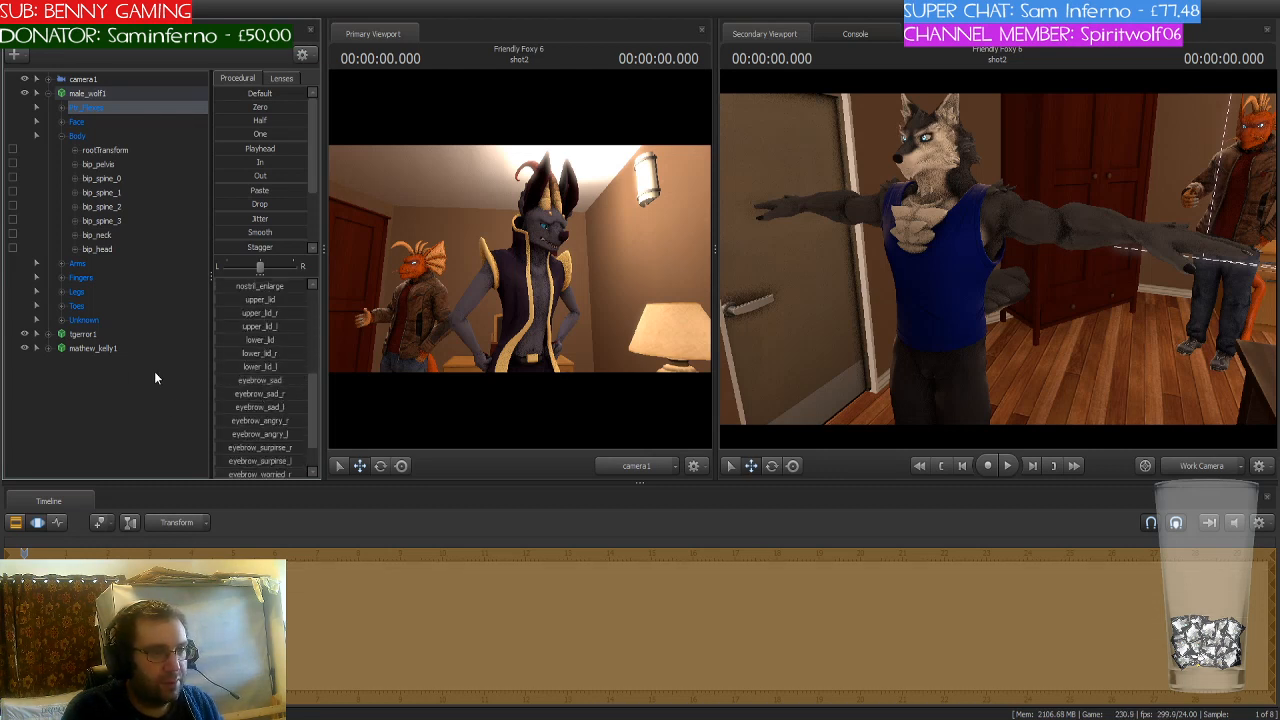
pyautogui.scroll(-2, 245, 372)
# Step: Reset tgerror1's body and face to the default pose and adjust its root rotation so it stands where it was
pyautogui.moveTo(1110, 377); pyautogui.dragTo(1240, 340)
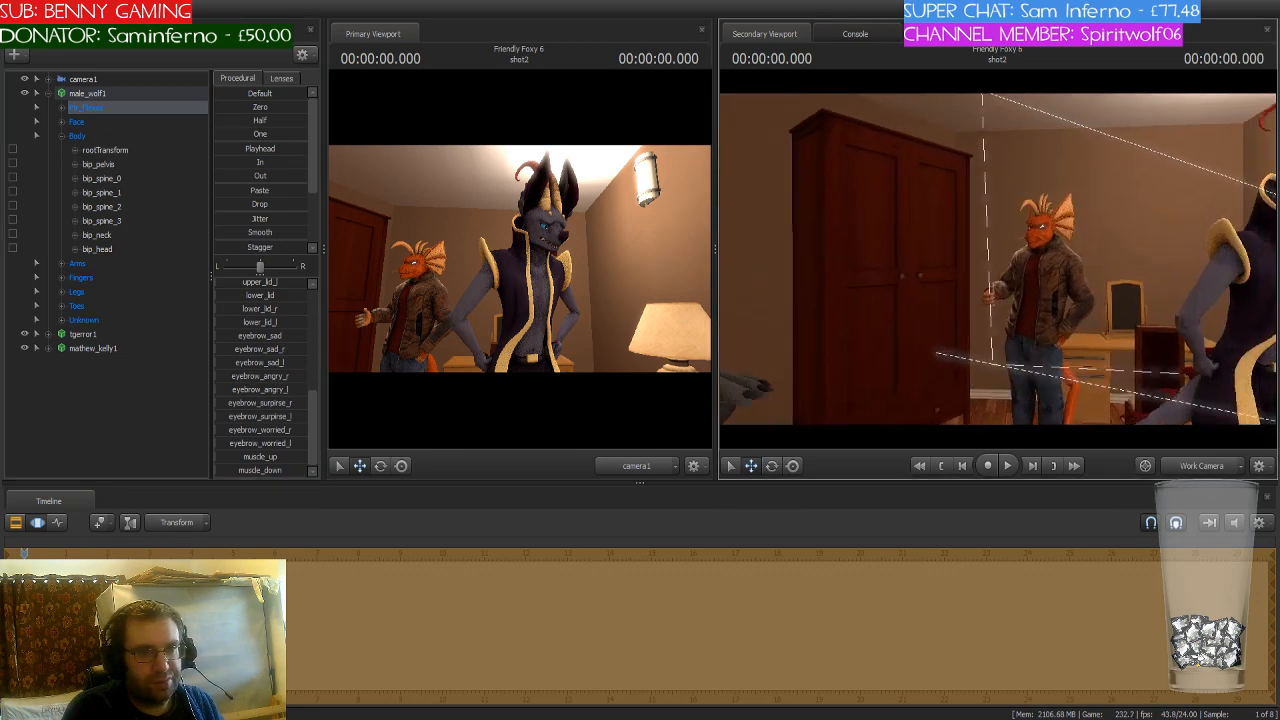
pyautogui.moveTo(997, 258); pyautogui.dragTo(1165, 315)
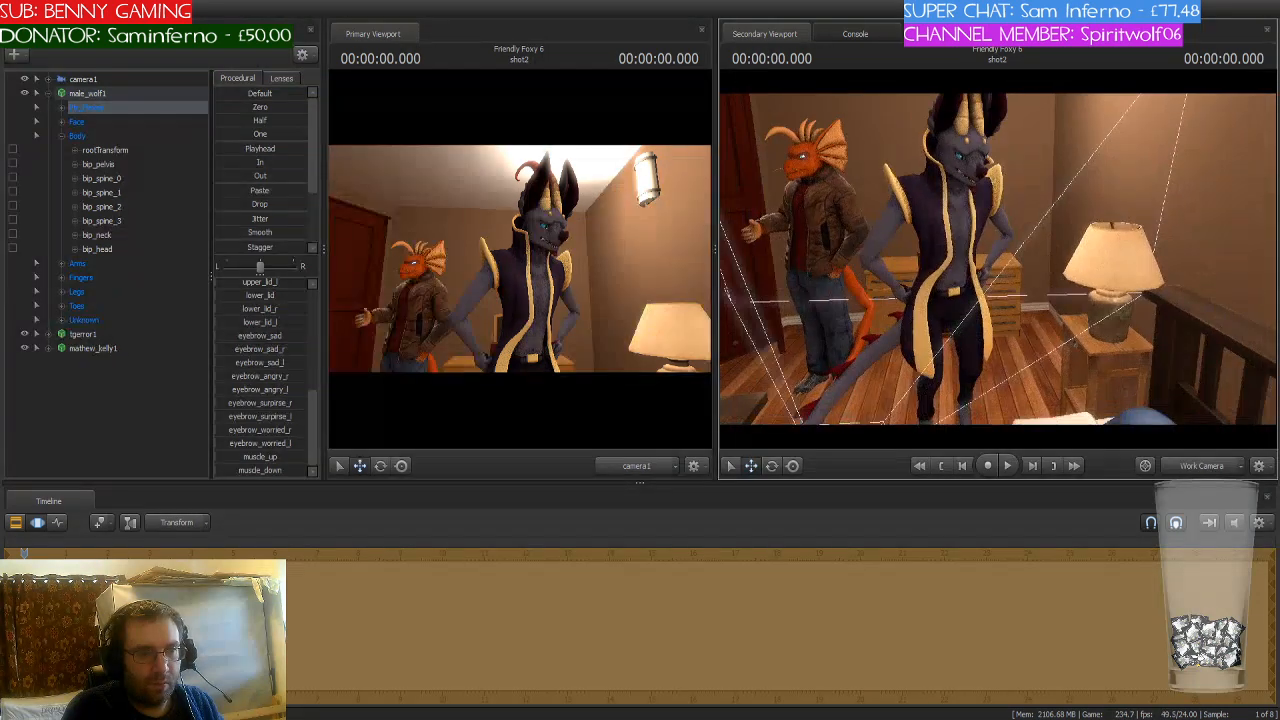
pyautogui.moveTo(839, 240); pyautogui.dragTo(581, 225)
pyautogui.click(44, 94)
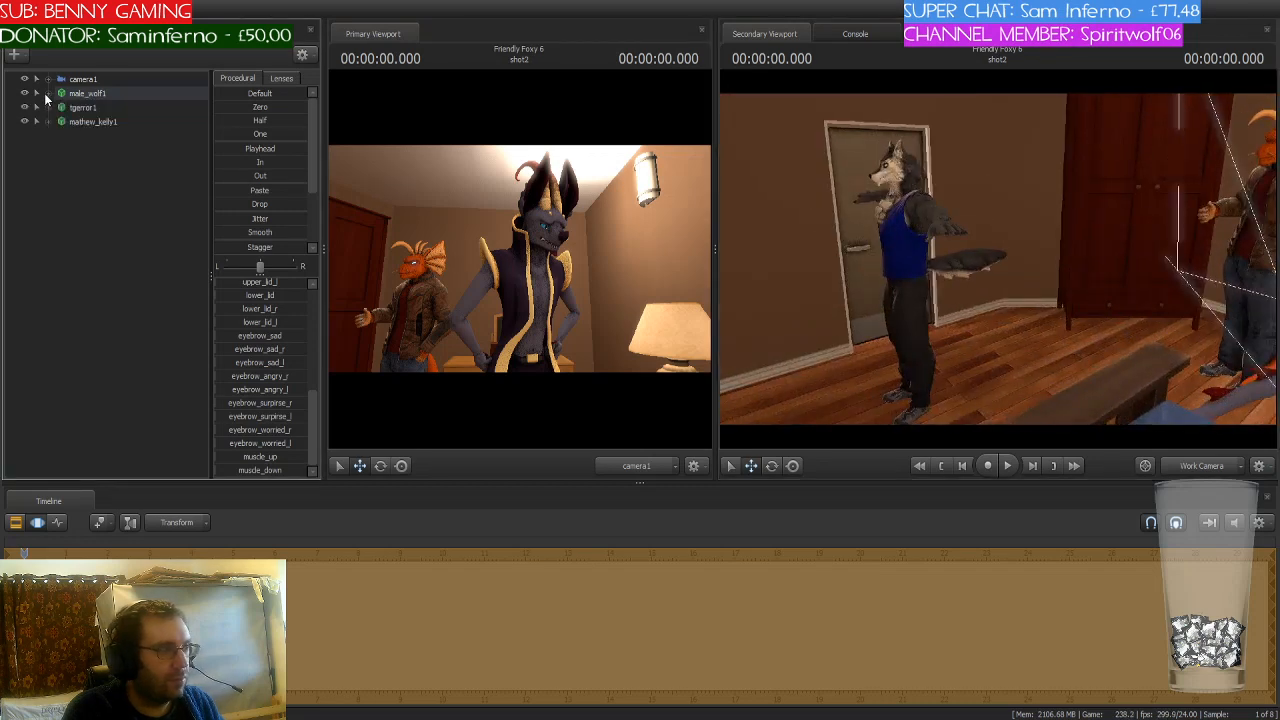
pyautogui.click(95, 108)
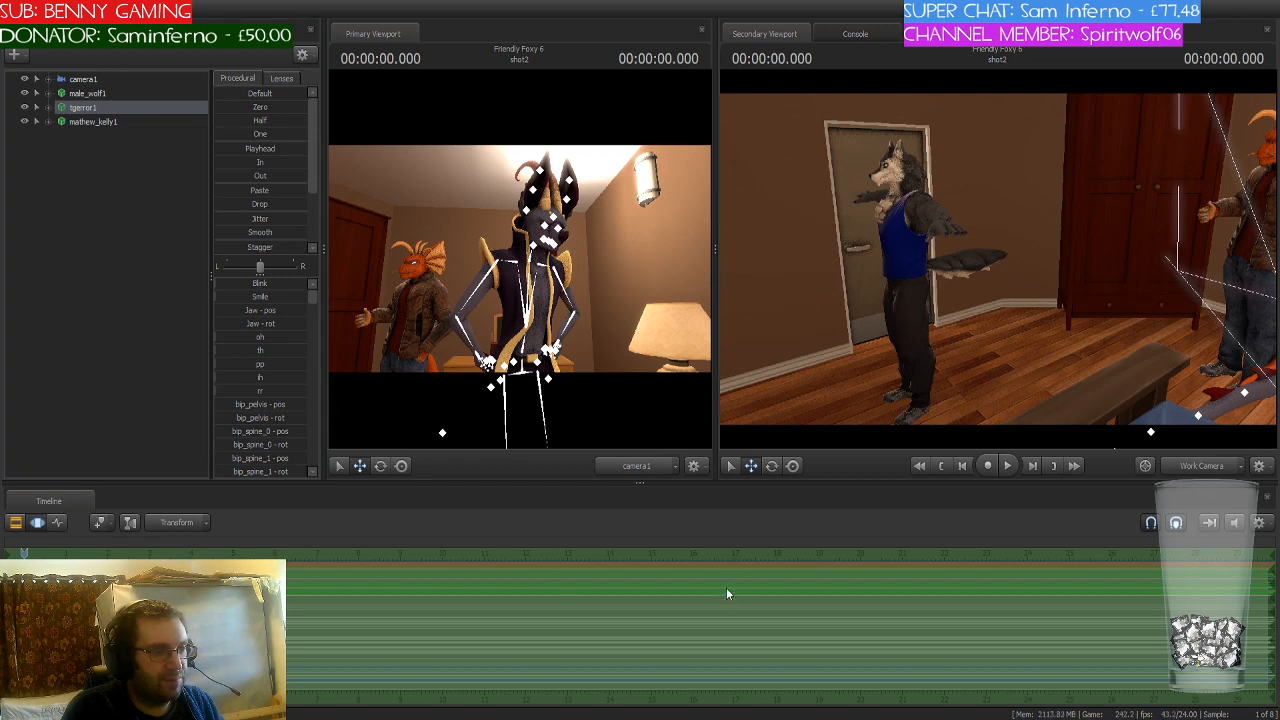
pyautogui.hotkey('ctrl', 'z')
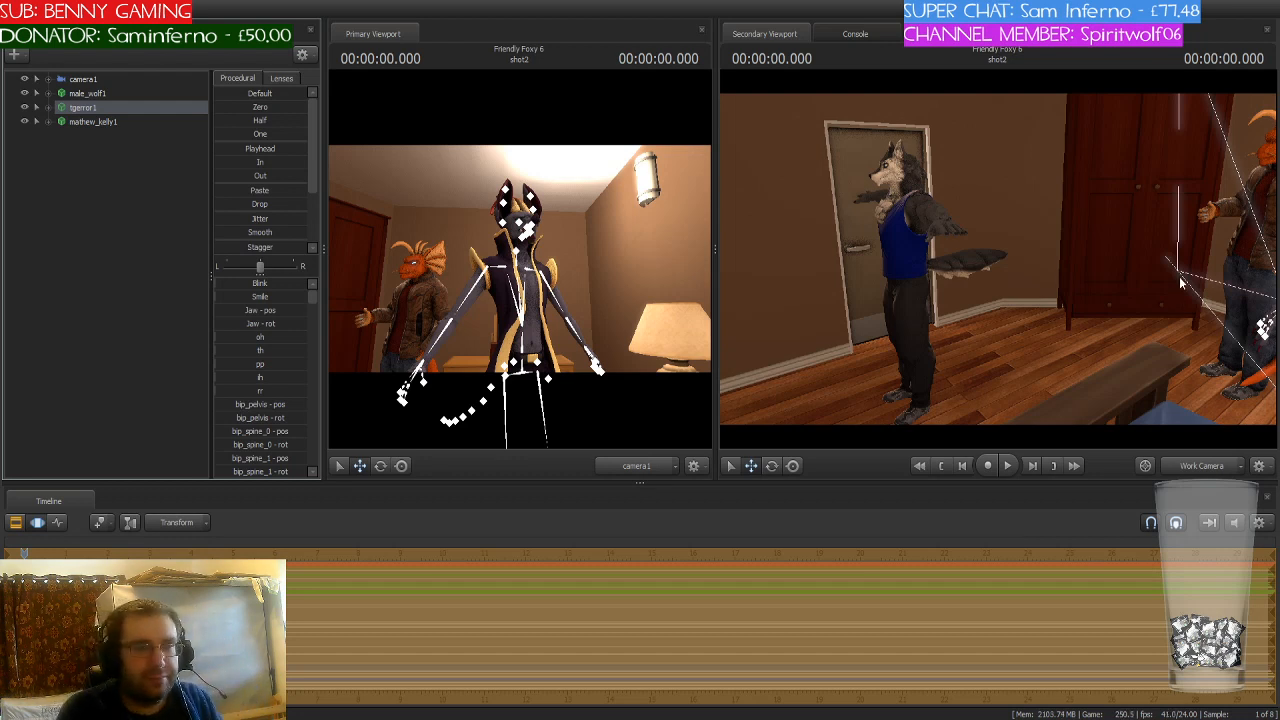
pyautogui.moveTo(1180, 283); pyautogui.dragTo(1258, 360)
pyautogui.press('e')
pyautogui.moveTo(1020, 328)
pyautogui.mouseDown()
pyautogui.moveTo(1029, 342)
pyautogui.moveTo(1036, 326)
pyautogui.moveTo(1022, 346)
pyautogui.mouseUp()
pyautogui.press('s')
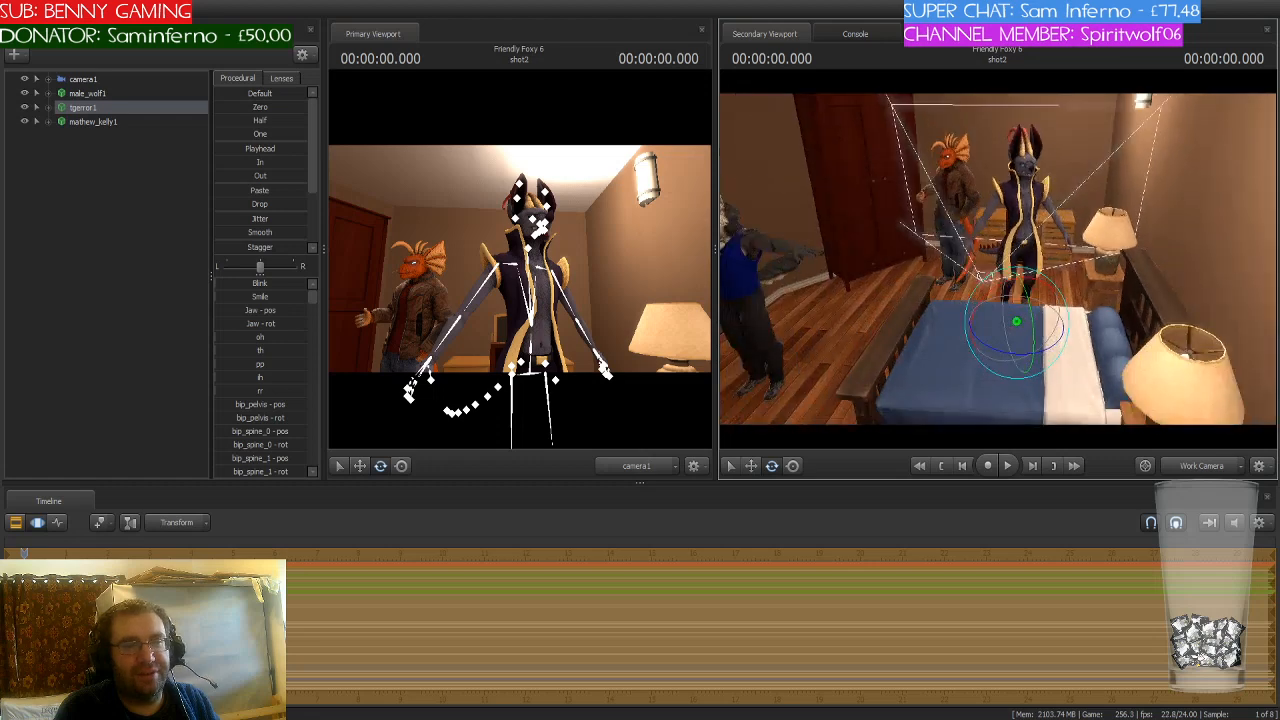
# Step: Reset the orange jacketed character's body and face controls to the default pose
pyautogui.click(94, 123)
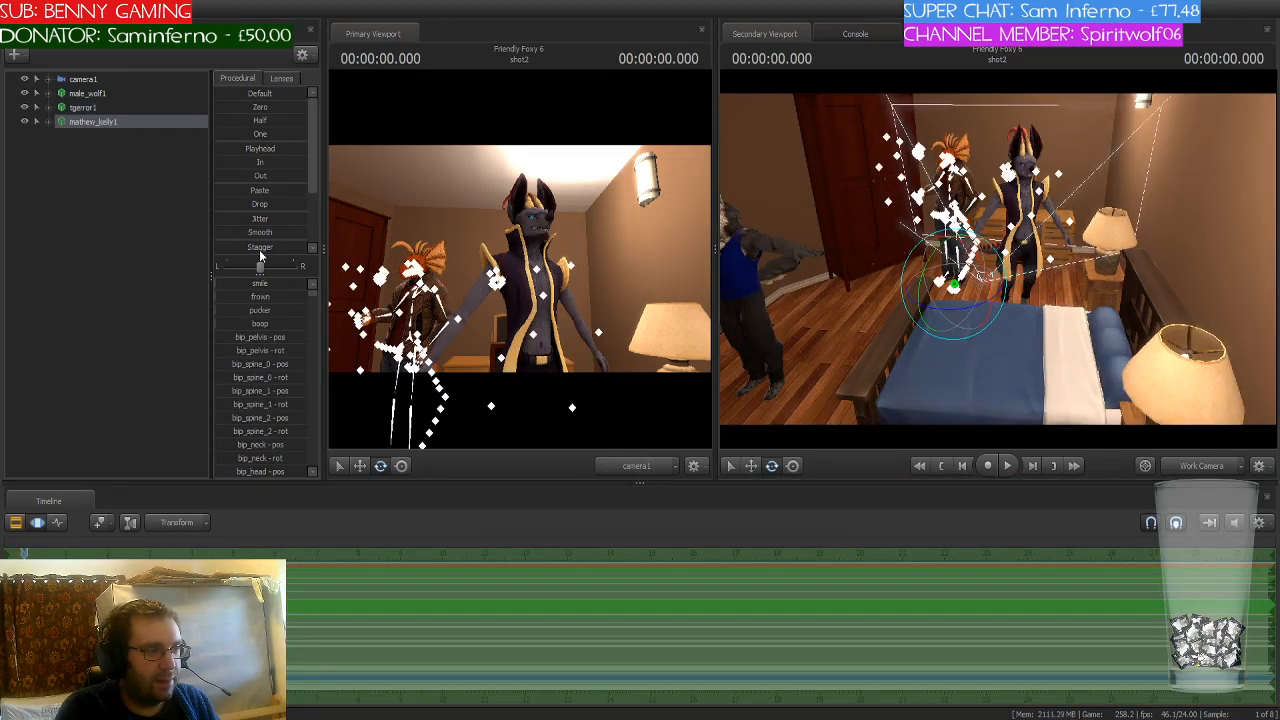
pyautogui.click(717, 594)
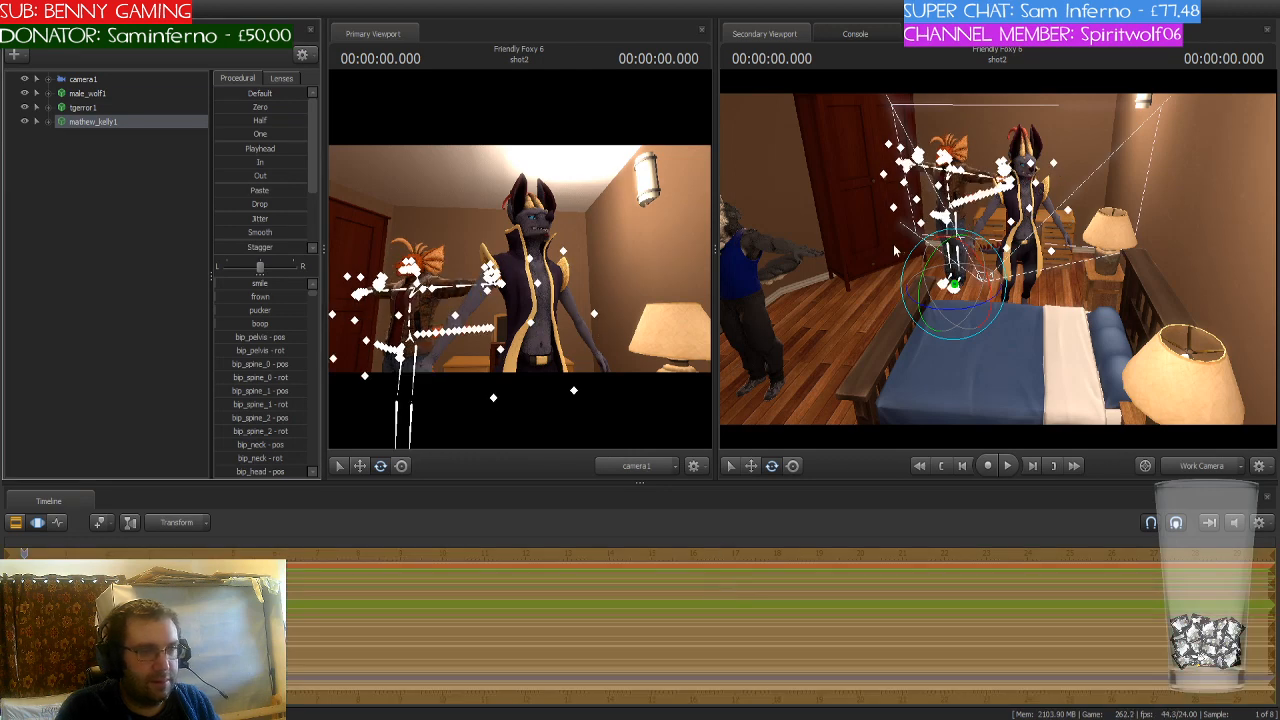
pyautogui.hotkey('ctrl', 'z')
# Step: Move male_wolf1 through the wall out of the bedroom into the neighbouring room
pyautogui.press('w')
pyautogui.moveTo(1035, 211); pyautogui.dragTo(997, 258)
pyautogui.press('w')
pyautogui.press('s')
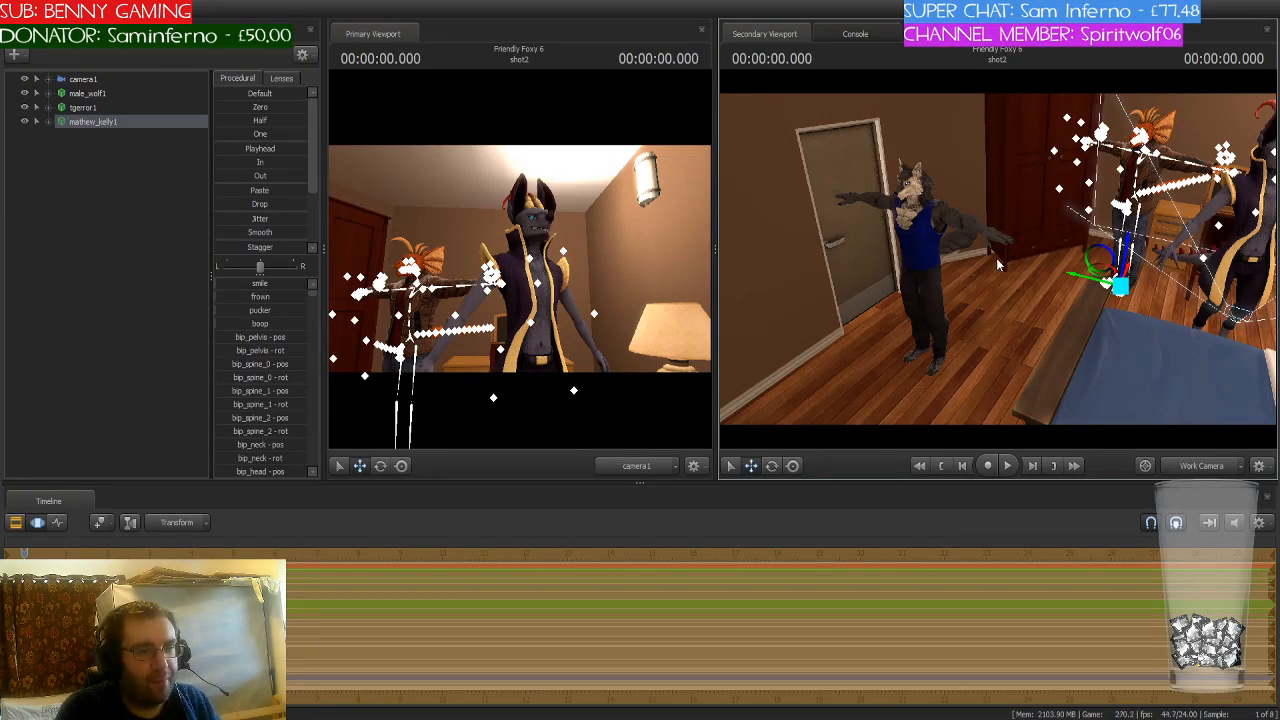
pyautogui.press('w')
pyautogui.moveTo(1012, 283); pyautogui.dragTo(997, 258)
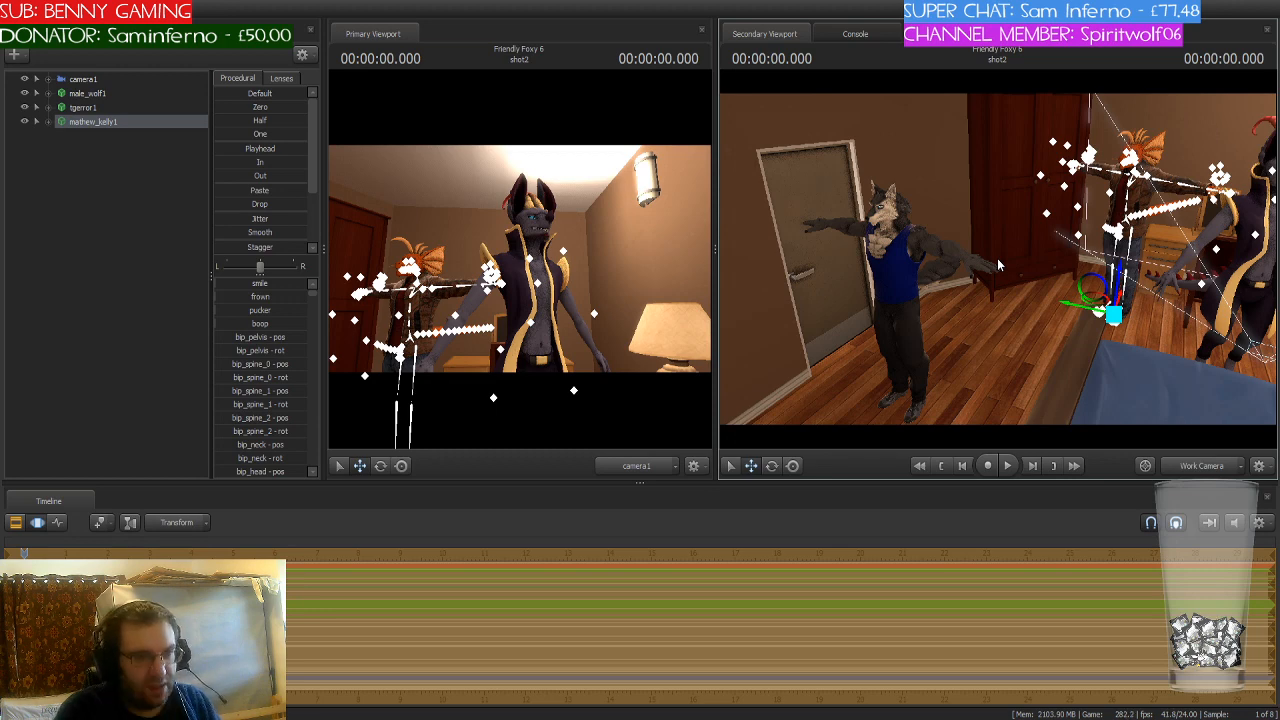
pyautogui.moveTo(998, 324); pyautogui.dragTo(950, 370)
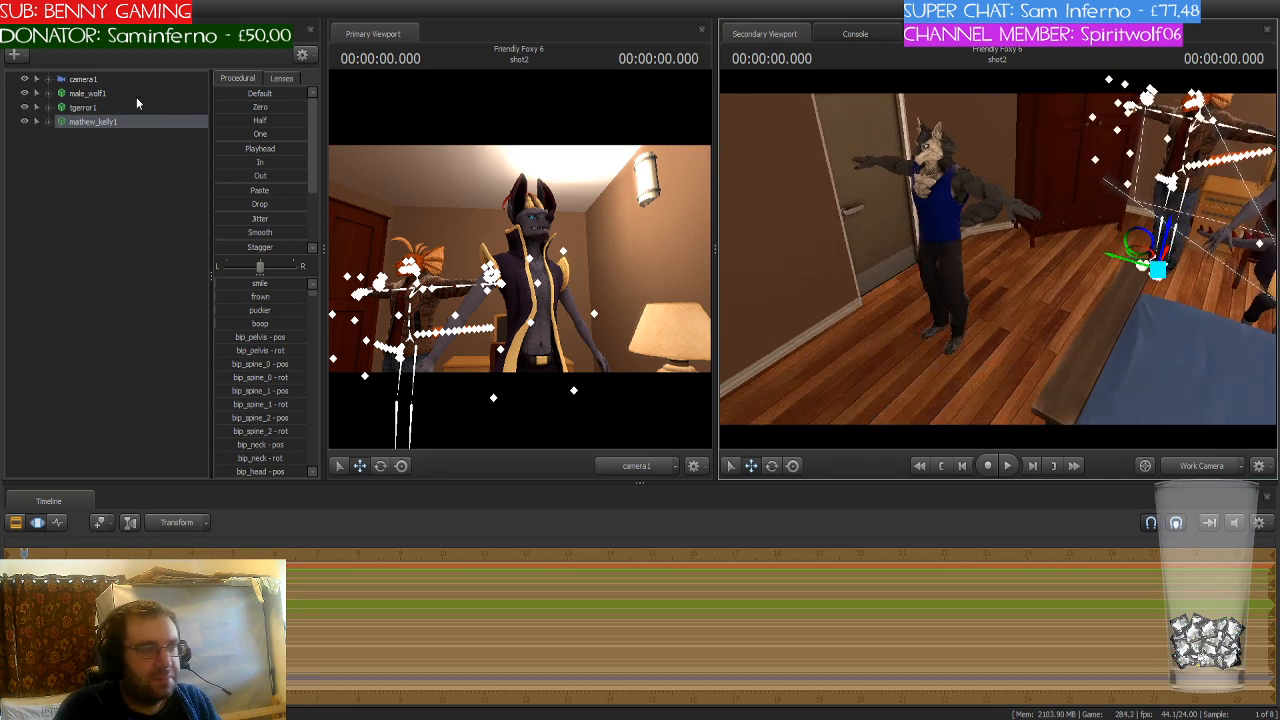
pyautogui.click(112, 95)
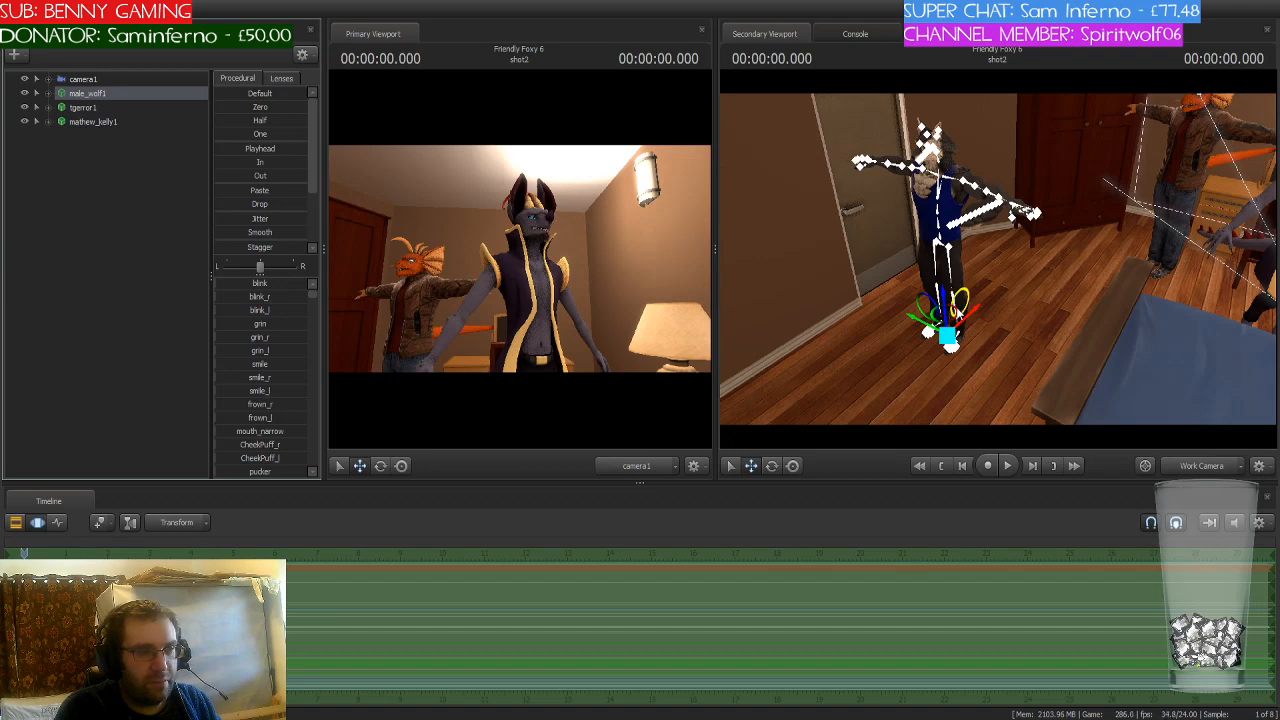
pyautogui.moveTo(951, 316); pyautogui.dragTo(785, 234)
pyautogui.moveTo(941, 264); pyautogui.dragTo(958, 241)
# Step: Move tgerror1 and the orange jacketed character out of the bedroom to stand beside the wolf in the neighbouring room
pyautogui.click(110, 106)
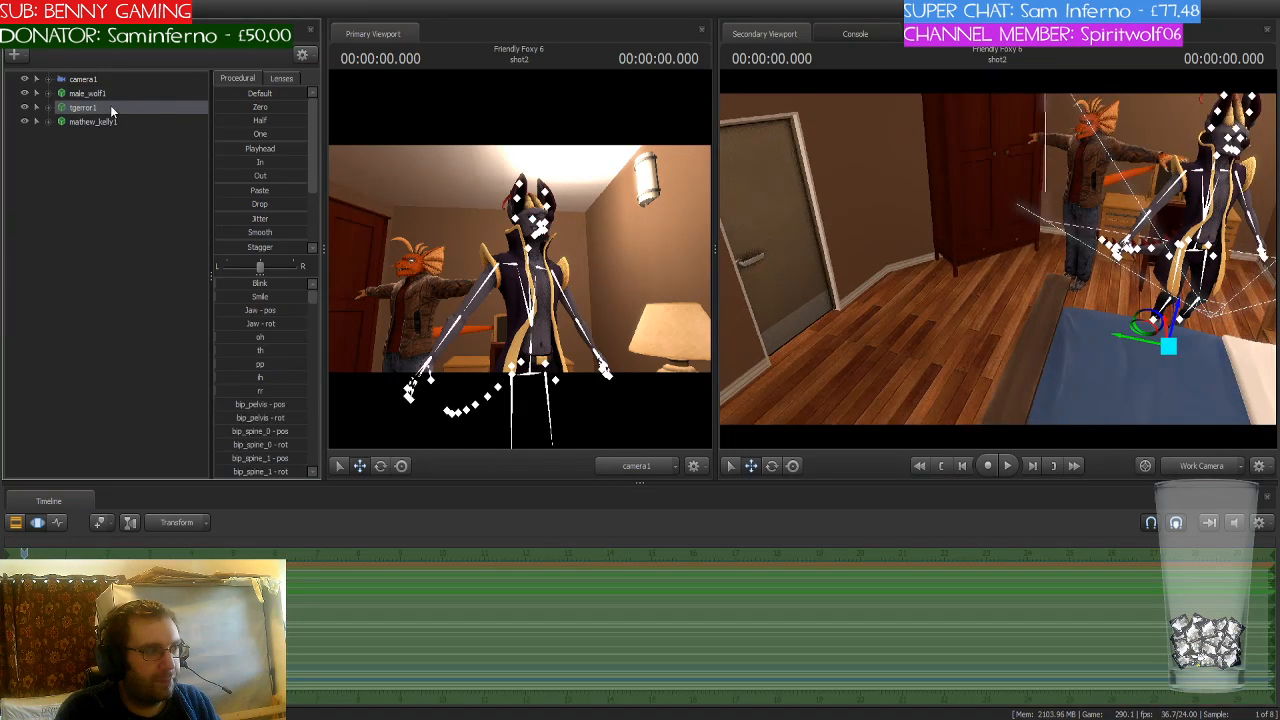
pyautogui.moveTo(1136, 337); pyautogui.dragTo(687, 290)
pyautogui.click(93, 121)
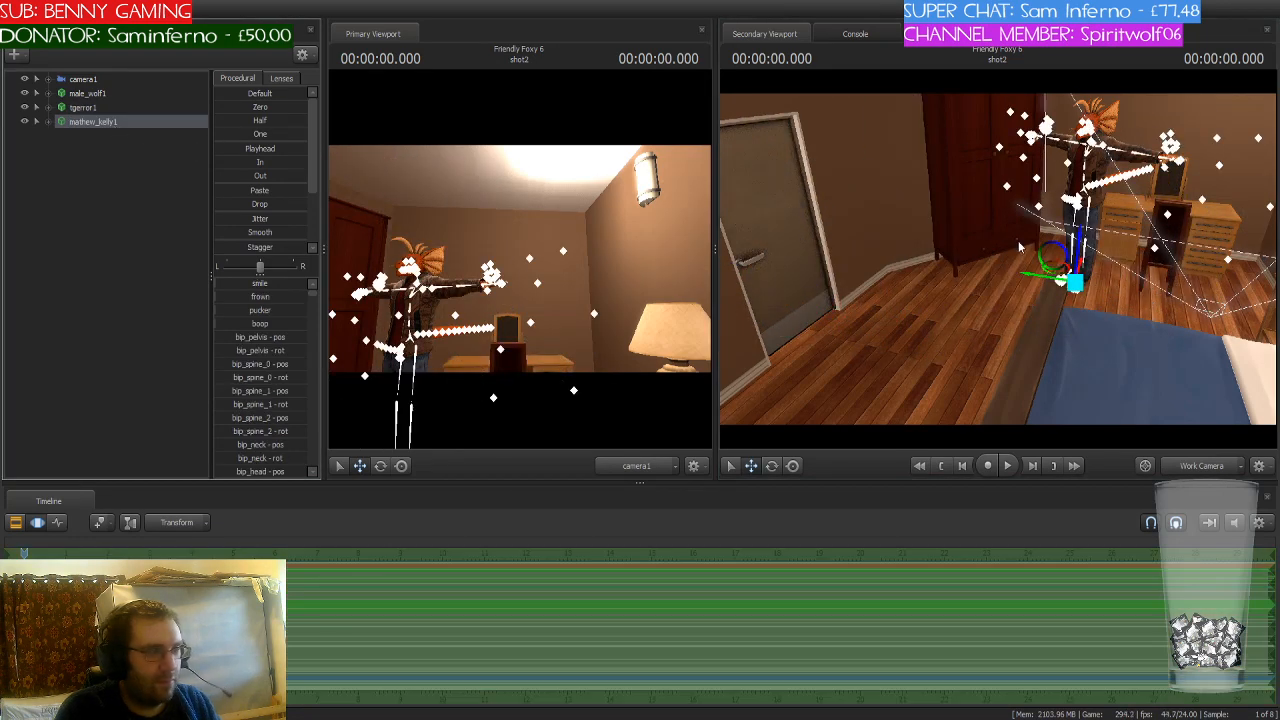
pyautogui.moveTo(1055, 278); pyautogui.dragTo(682, 283)
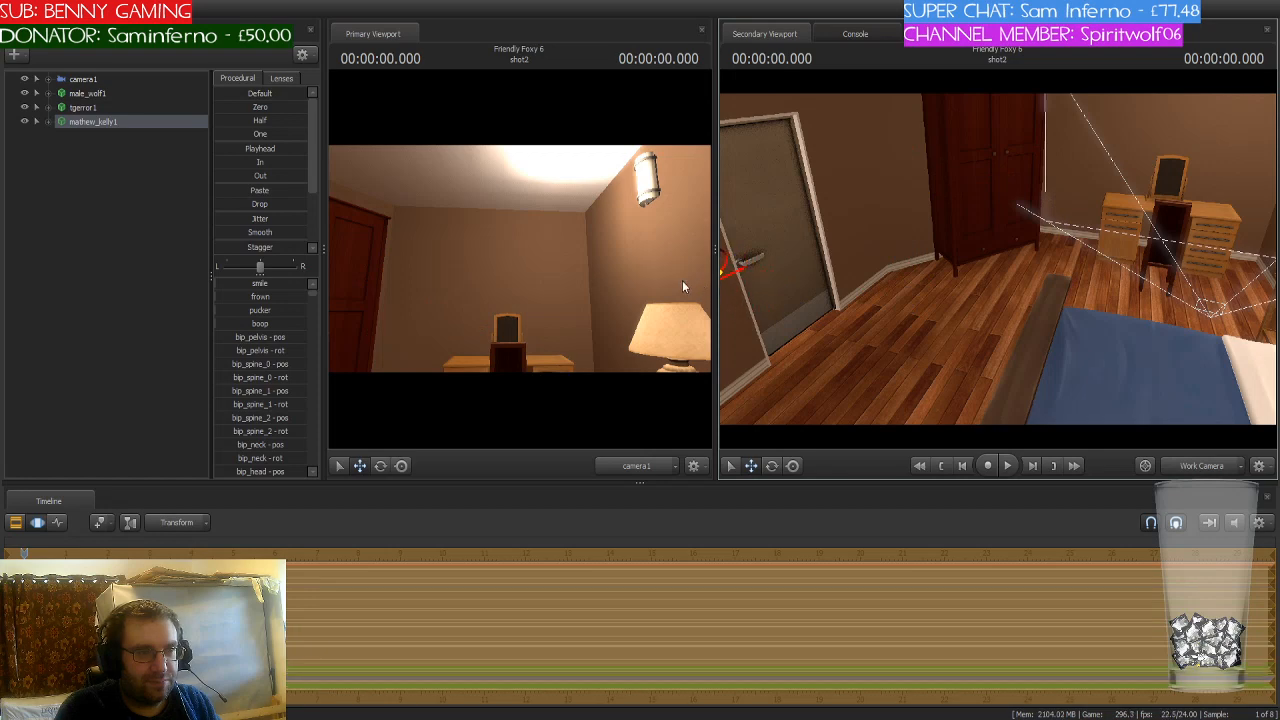
pyautogui.moveTo(997, 258); pyautogui.dragTo(1140, 295)
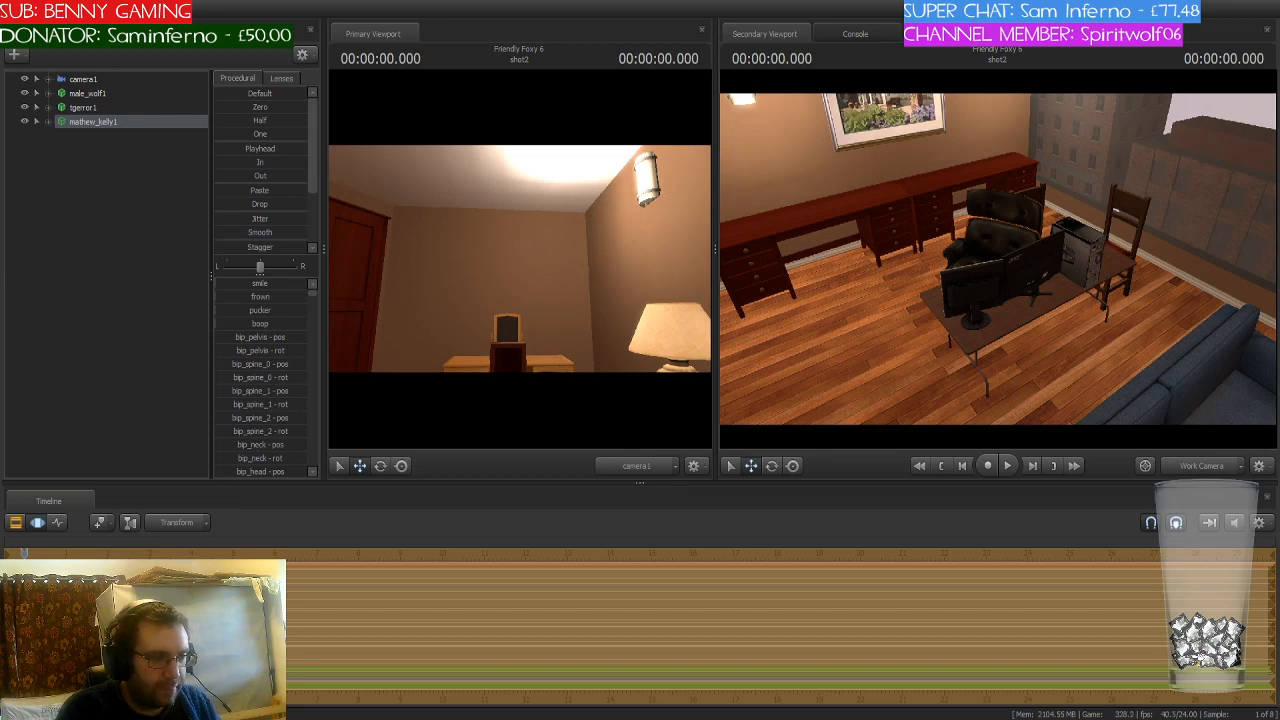
pyautogui.moveTo(997, 259); pyautogui.dragTo(880, 259)
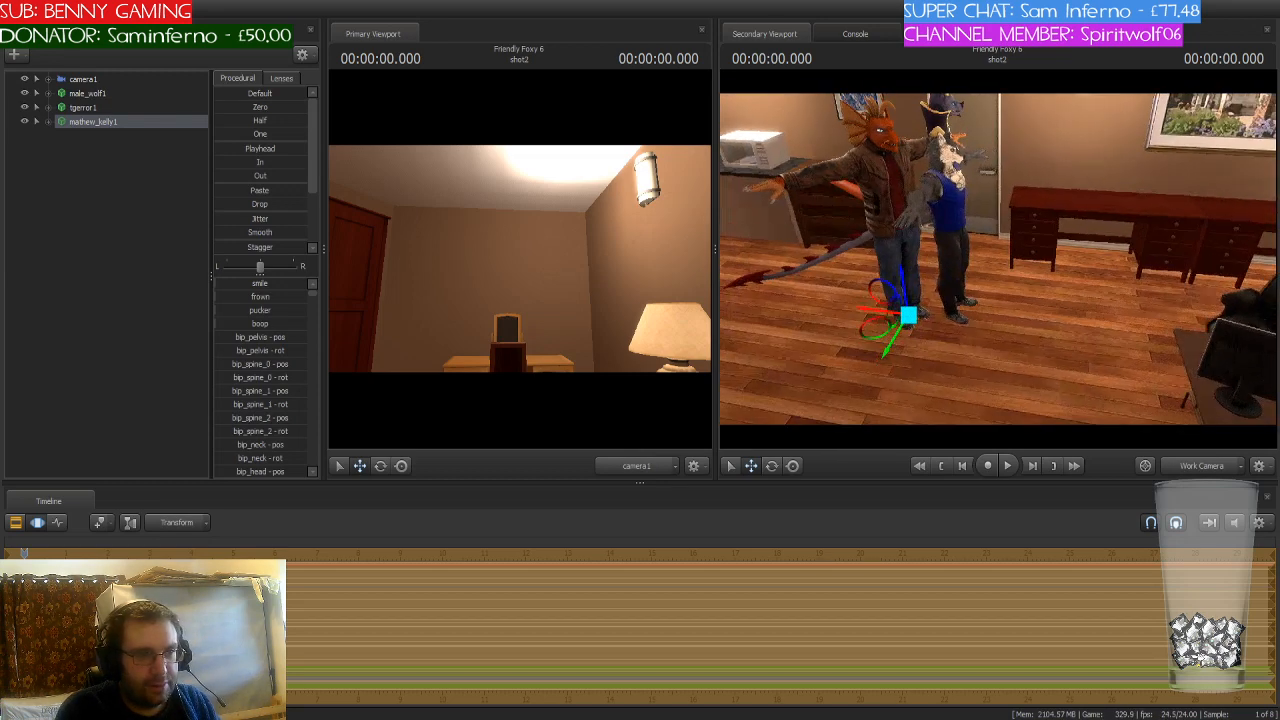
# Step: Add the wolffemalewm1 model to the shot and move it out of the bedroom into the neighbouring room
pyautogui.click(94, 161)
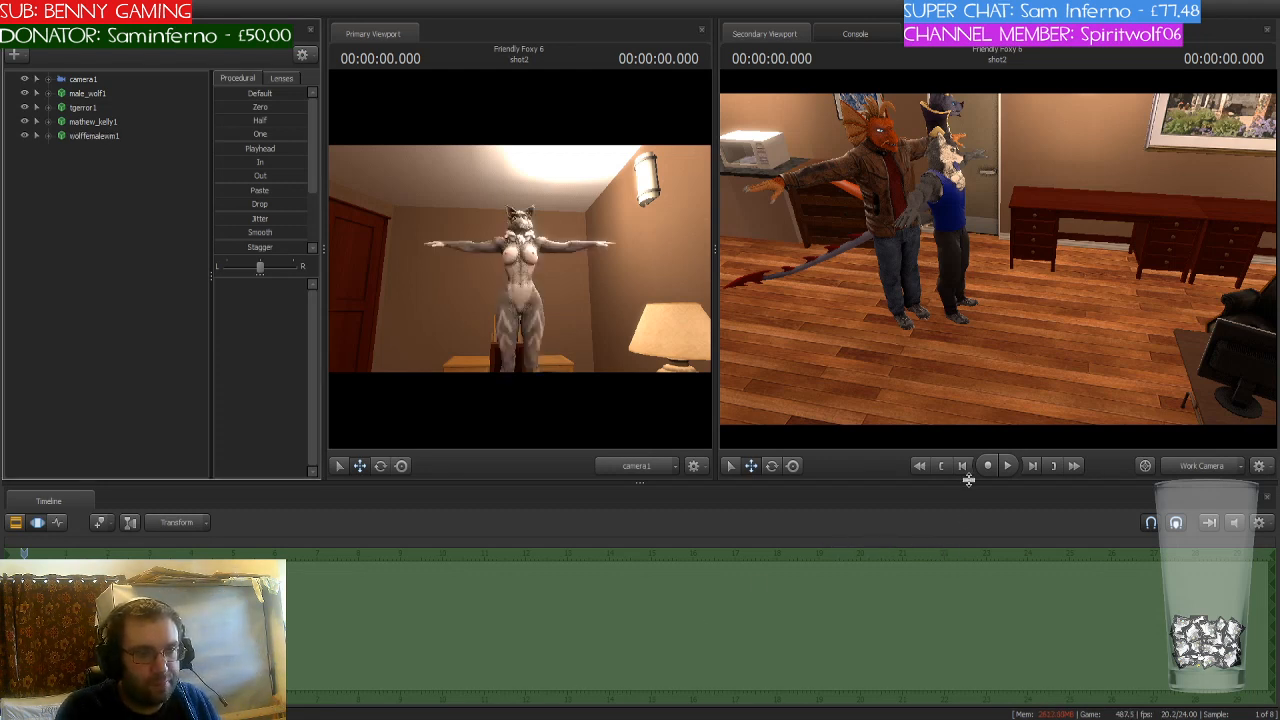
pyautogui.click(114, 138)
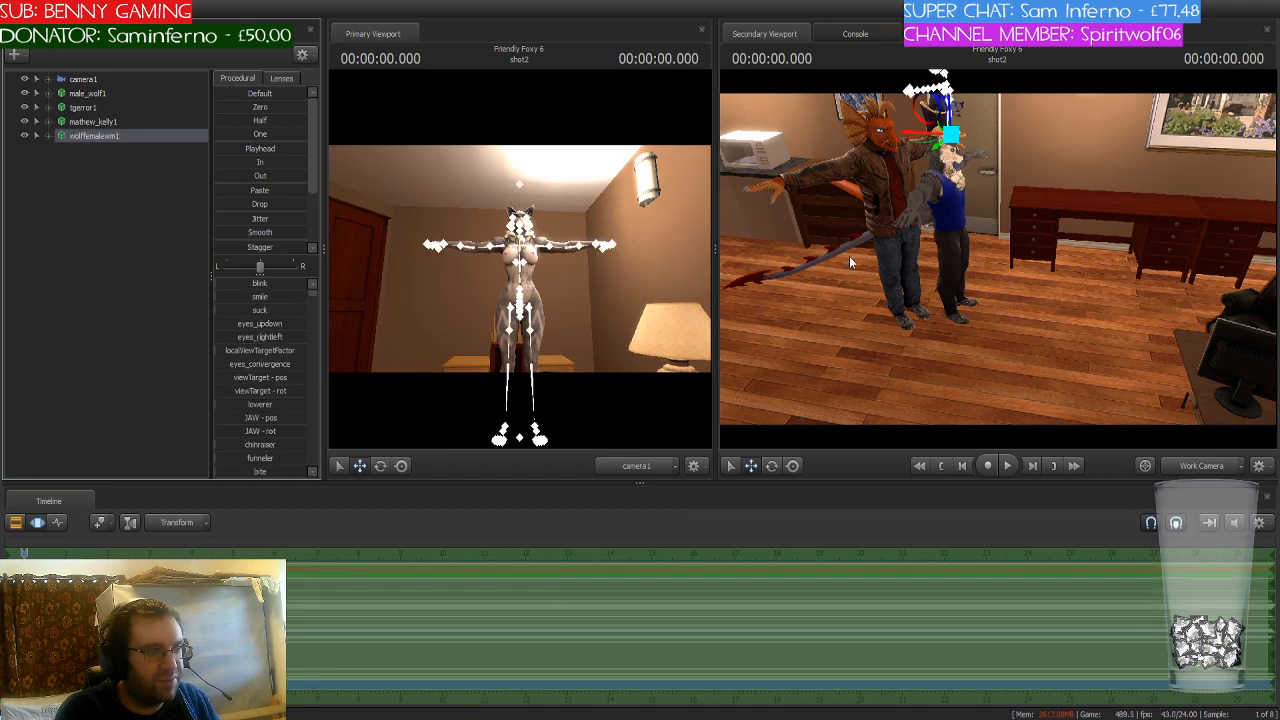
pyautogui.moveTo(928, 142); pyautogui.dragTo(700, 326)
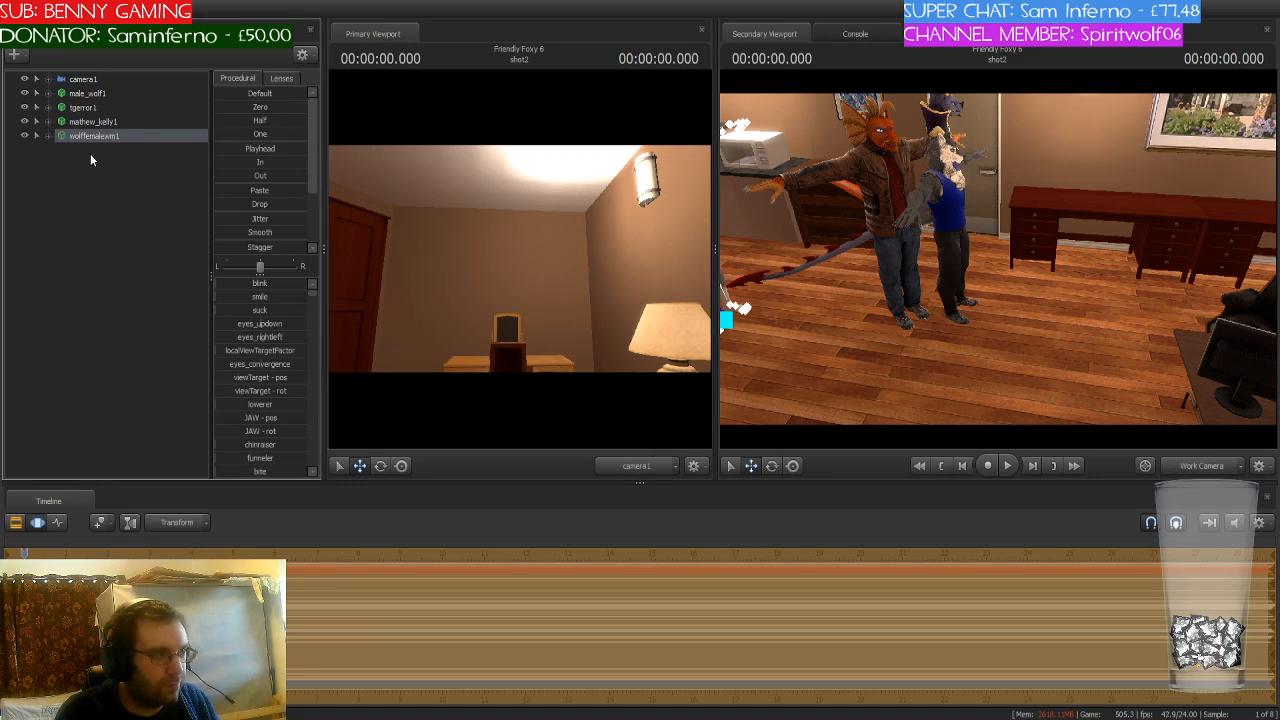
# Step: Add the half-sleeve top model, lock it to wolffemalewm1 and zero its controls so it fits onto the body
pyautogui.click(157, 196)
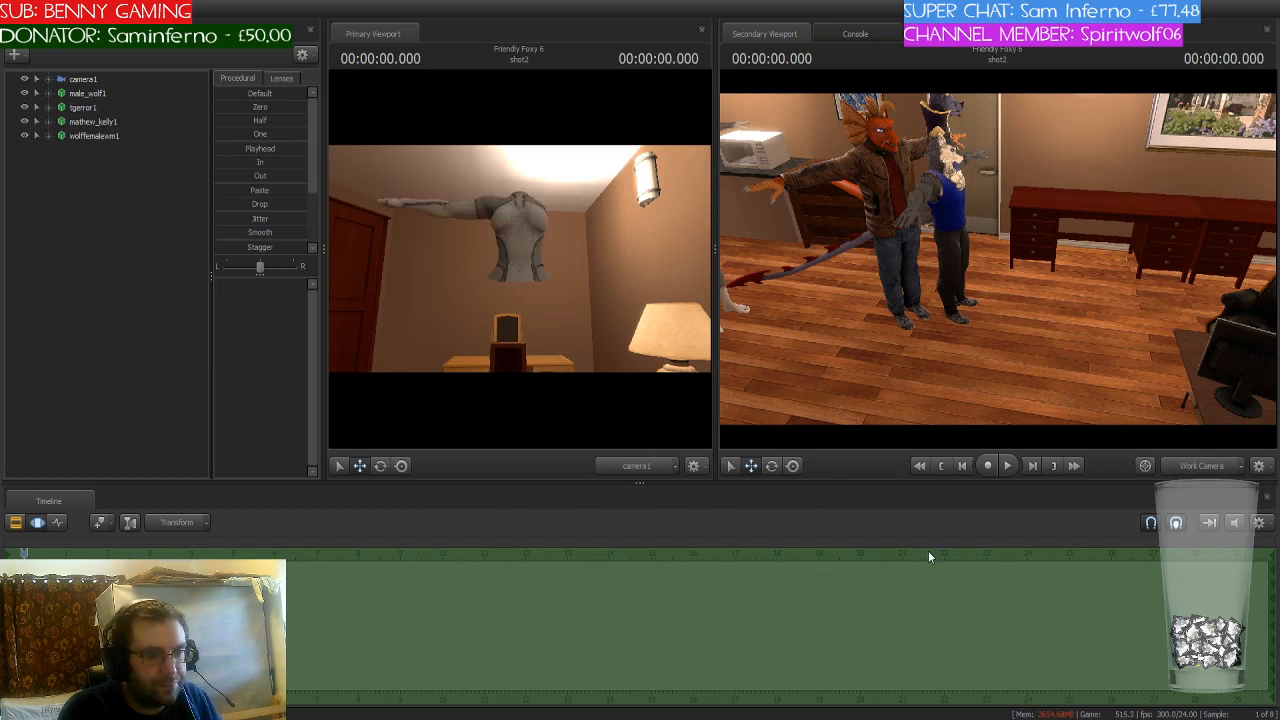
pyautogui.click(100, 151)
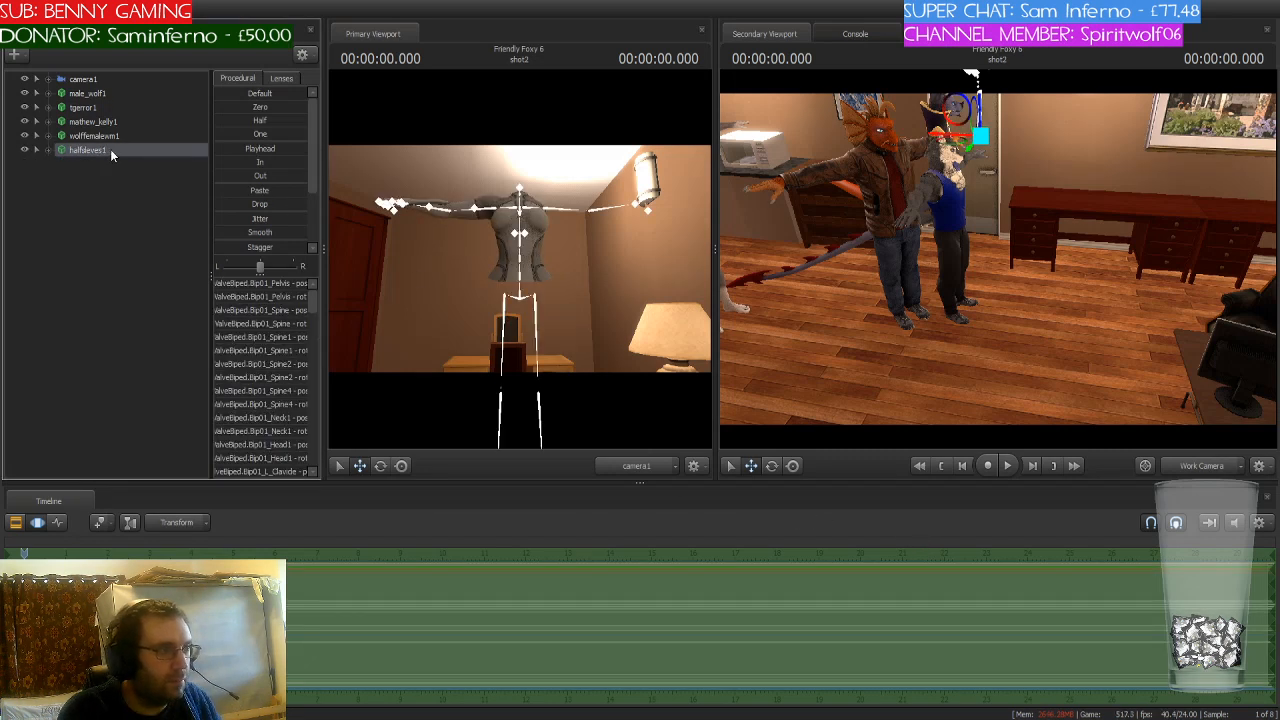
pyautogui.click(115, 136)
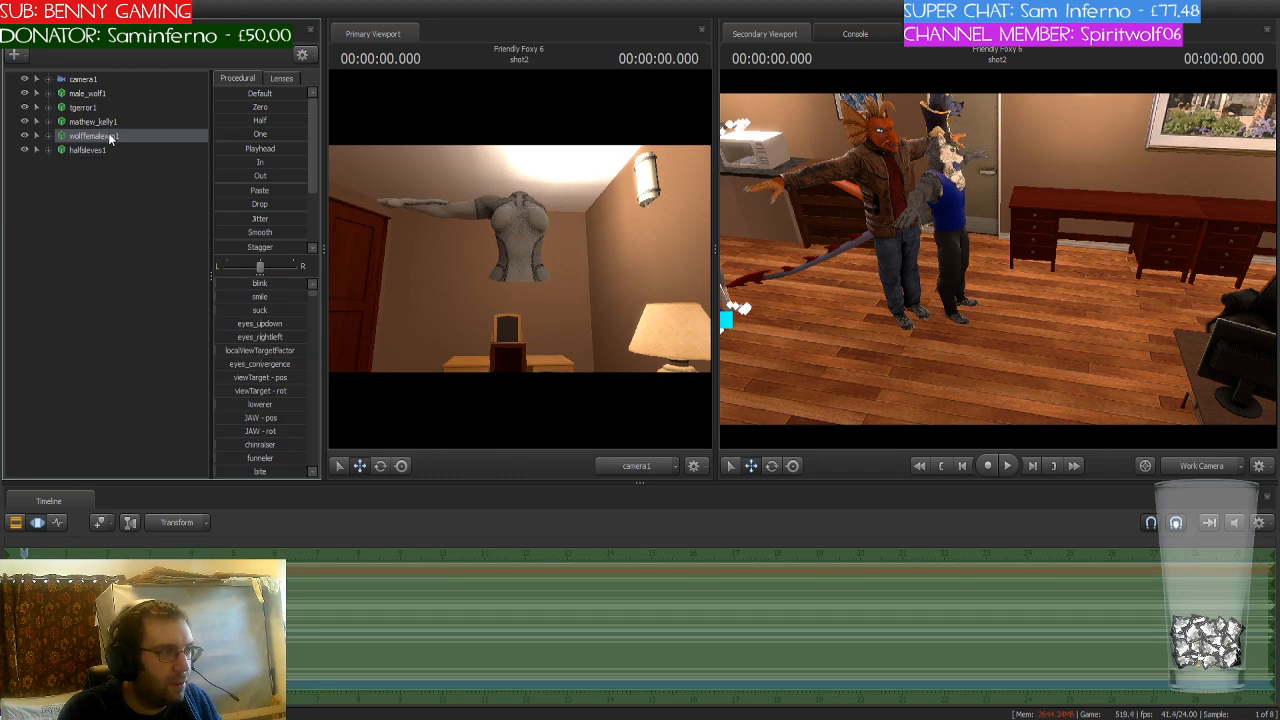
pyautogui.click(109, 152)
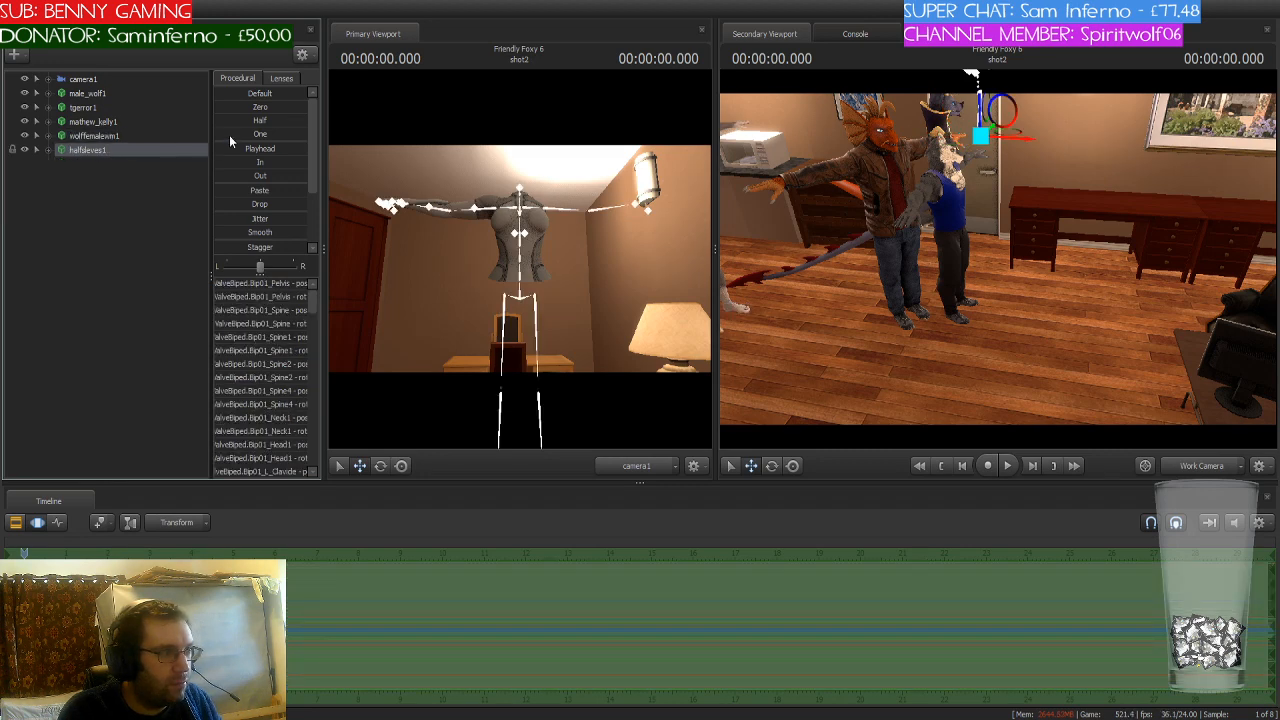
pyautogui.click(248, 107)
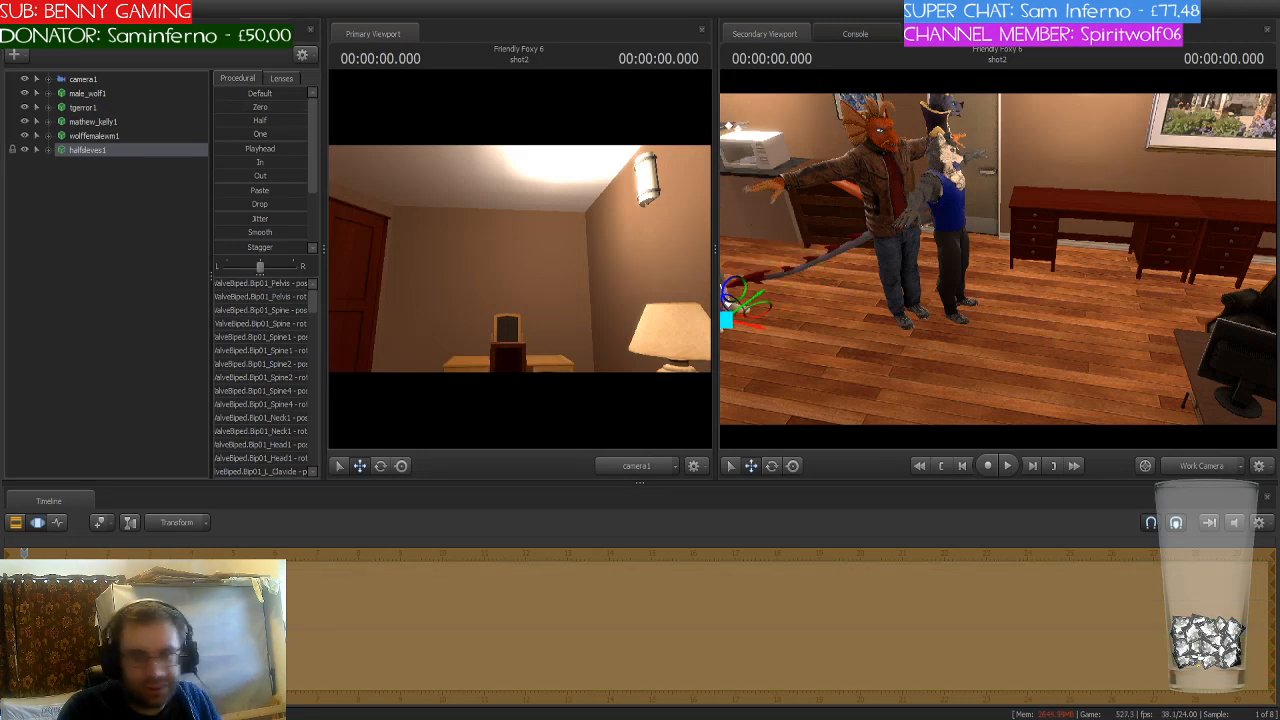
# Step: Add the leggins model, lock it to wolffemalewm1 and zero its controls so it fits onto the body
pyautogui.click(169, 277)
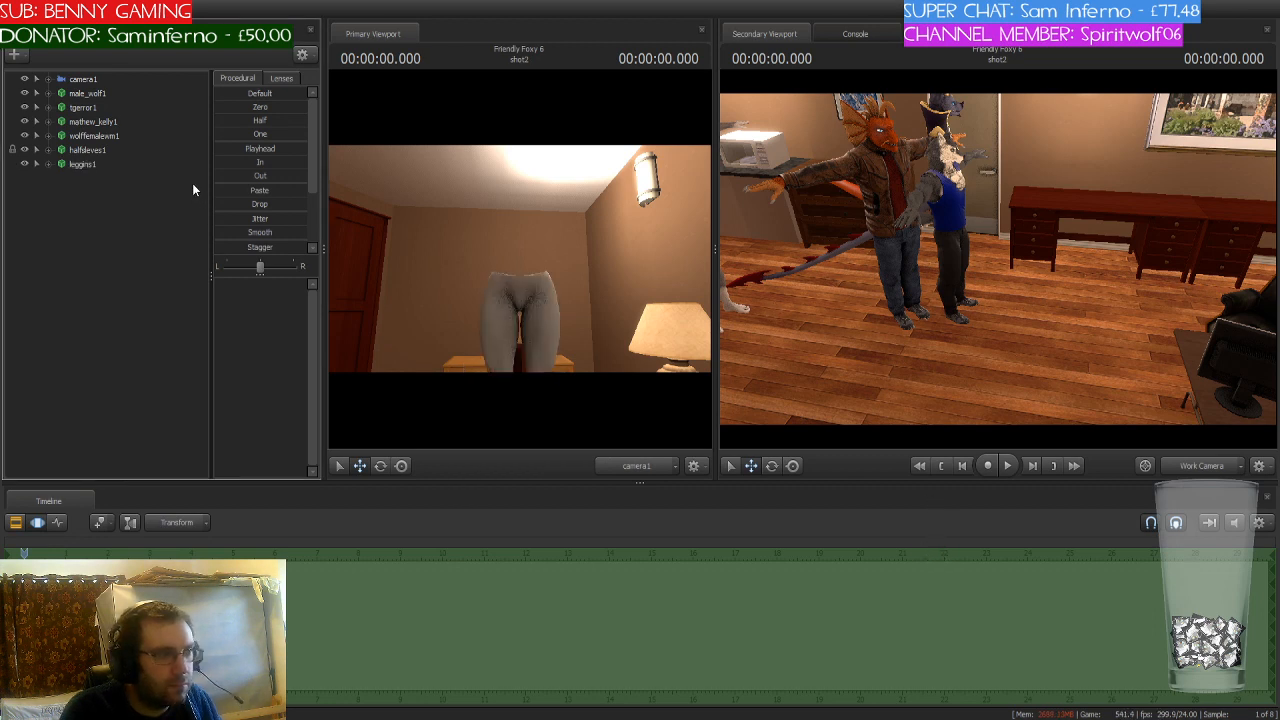
pyautogui.click(100, 135)
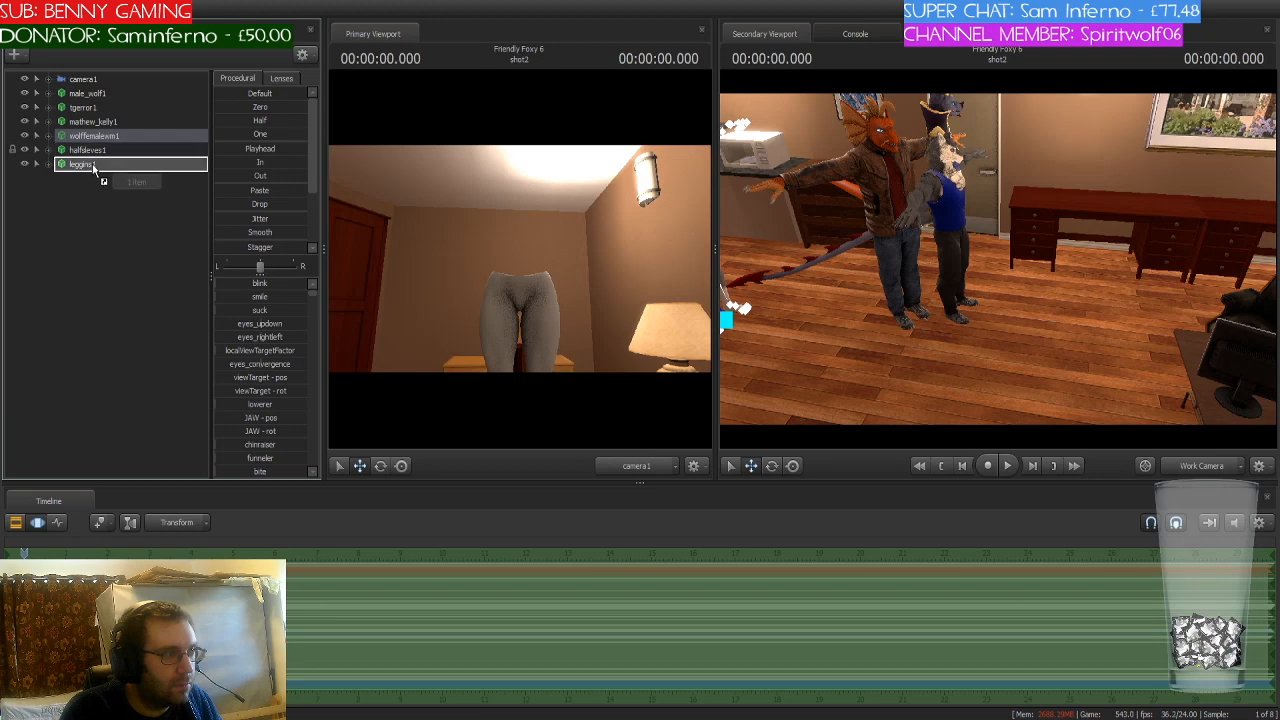
pyautogui.click(92, 164)
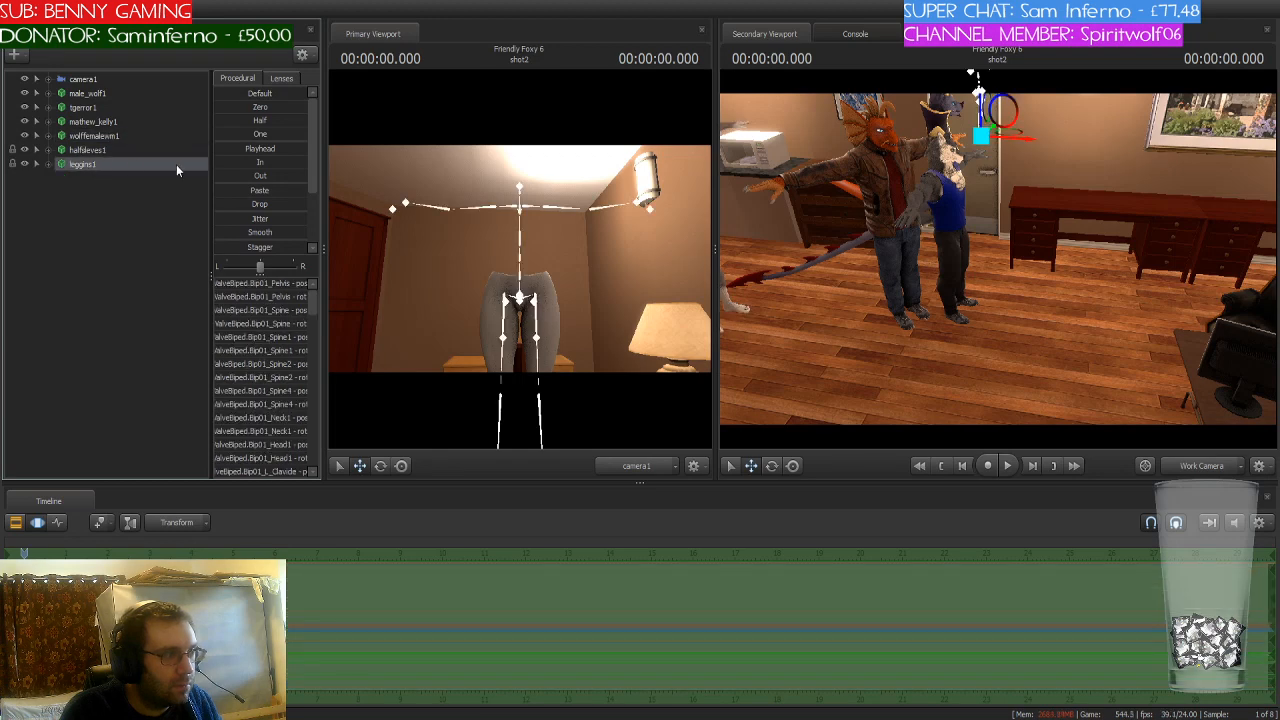
pyautogui.click(236, 104)
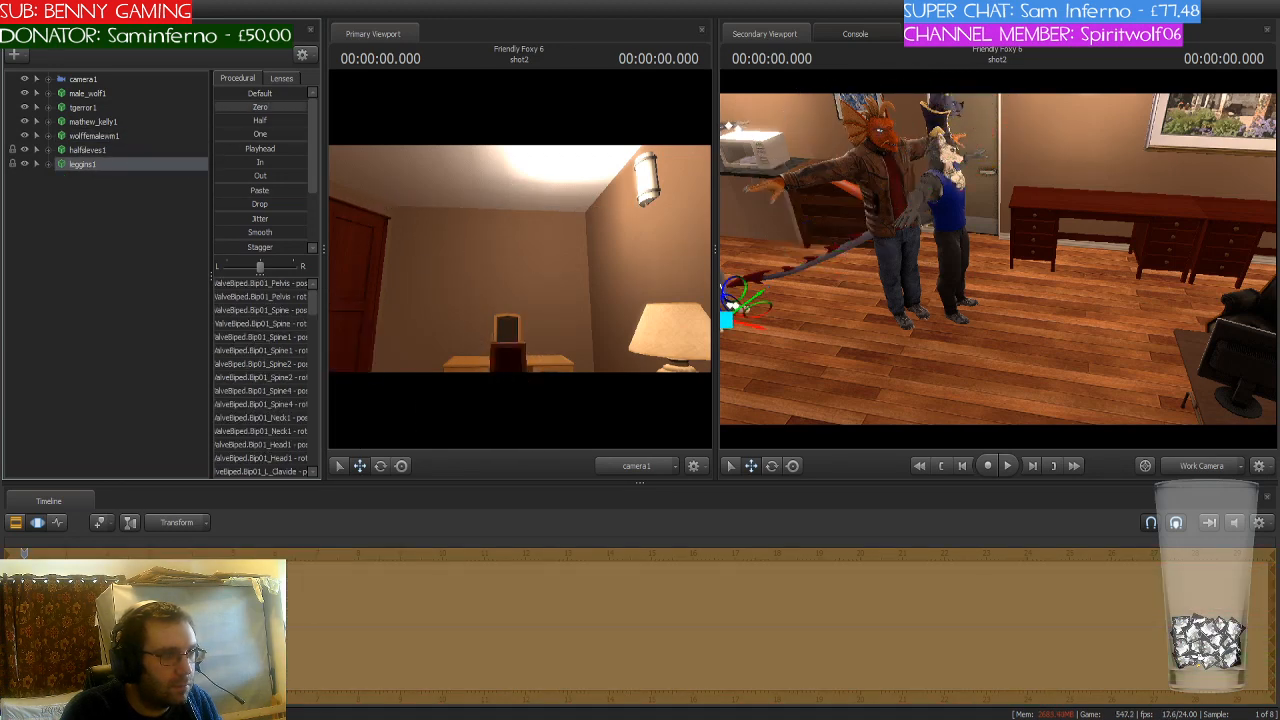
pyautogui.moveTo(788, 372); pyautogui.dragTo(750, 330)
pyautogui.press('w')
pyautogui.press('w')
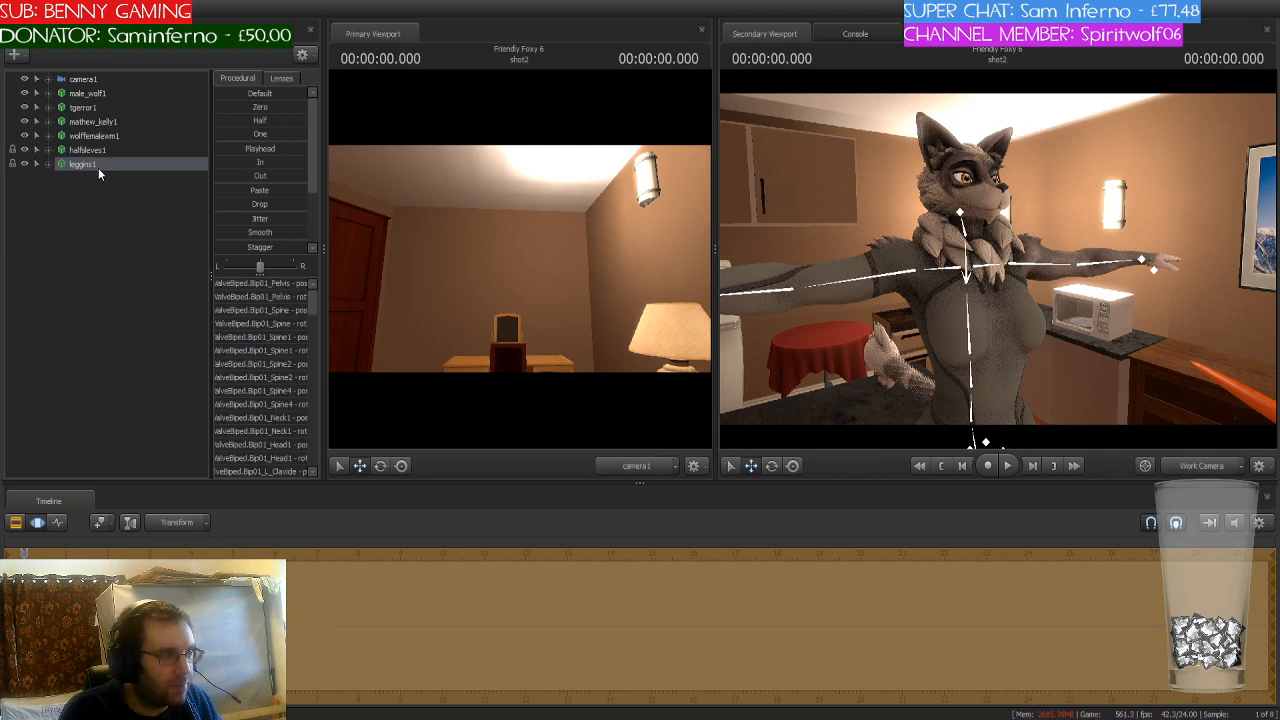
# Step: Apply the blue-and-purple skin to wolffemalewm1
pyautogui.click(96, 135)
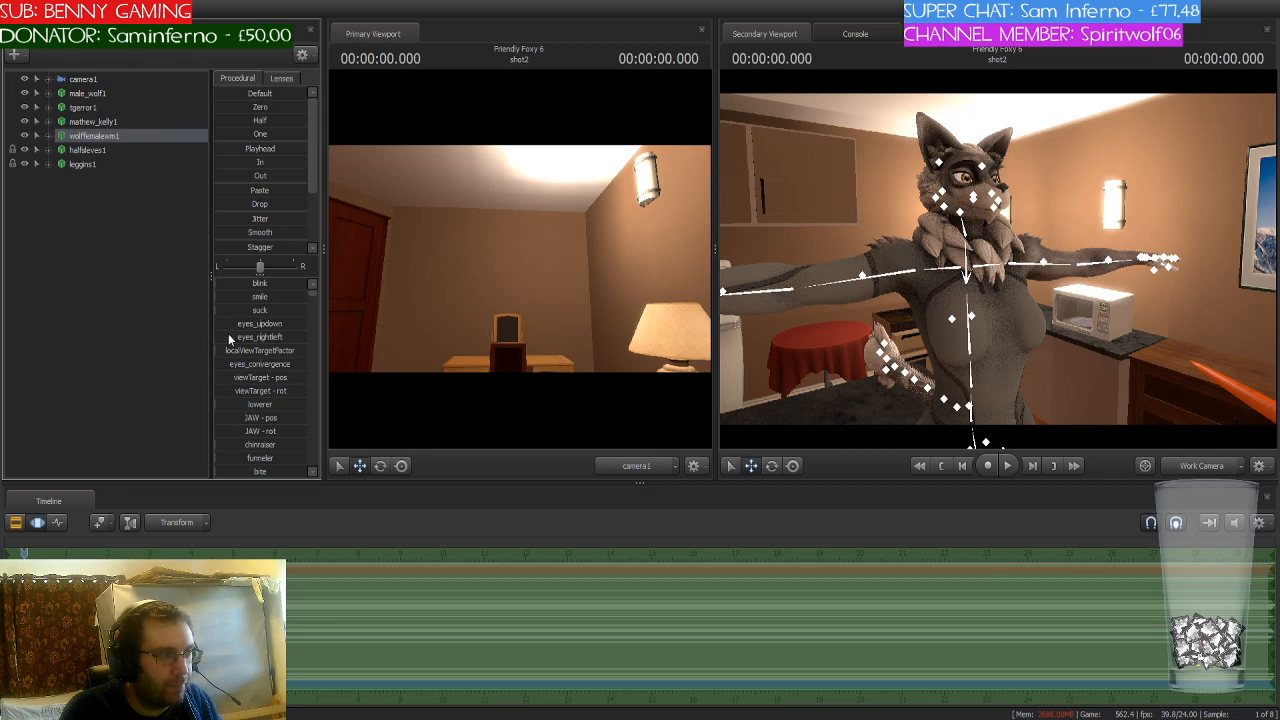
pyautogui.moveTo(1031, 343)
pyautogui.mouseDown()
pyautogui.moveTo(1031, 300)
pyautogui.moveTo(1010, 340)
pyautogui.moveTo(1040, 335)
pyautogui.mouseUp()
pyautogui.press('w')
pyautogui.press('s')
pyautogui.press('a')
pyautogui.press('s')
pyautogui.press('w')
pyautogui.moveTo(998, 264); pyautogui.dragTo(998, 264)
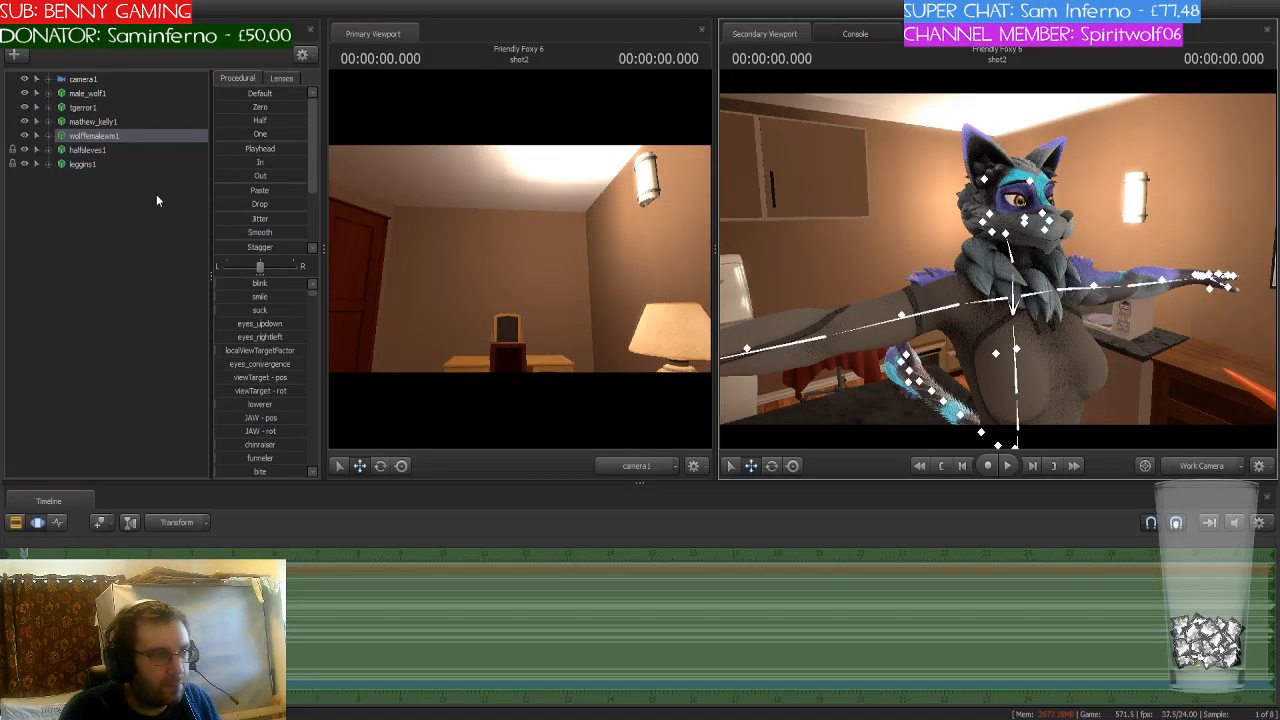
# Step: Try the brown and grey skins on wolffemalewm1 and return to the blue-and-purple one
pyautogui.click(119, 138)
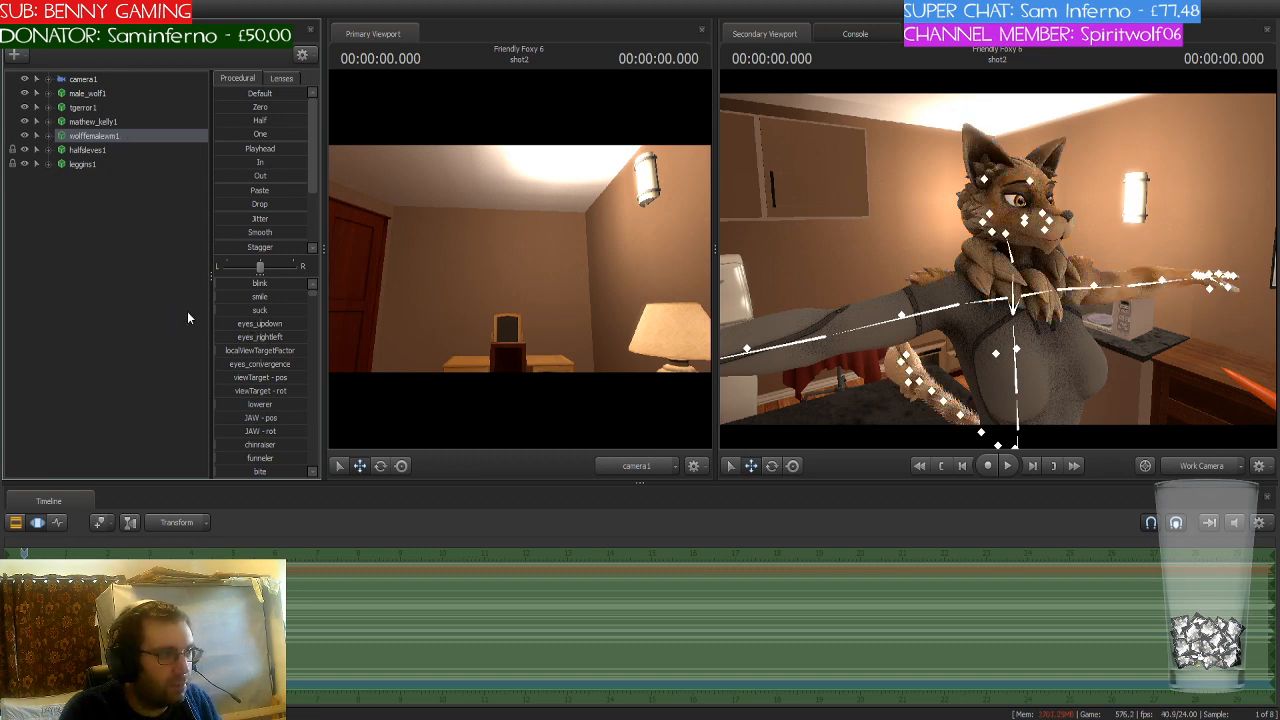
pyautogui.moveTo(945, 286); pyautogui.dragTo(1010, 280)
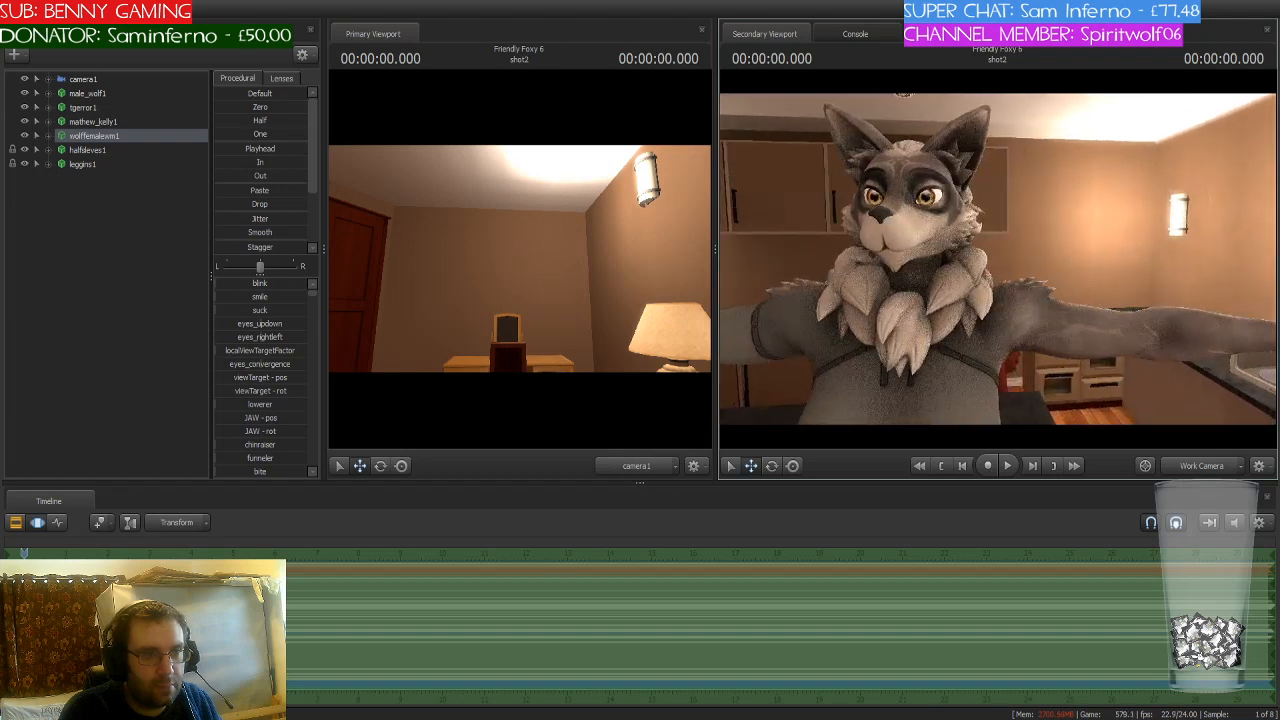
pyautogui.press('a')
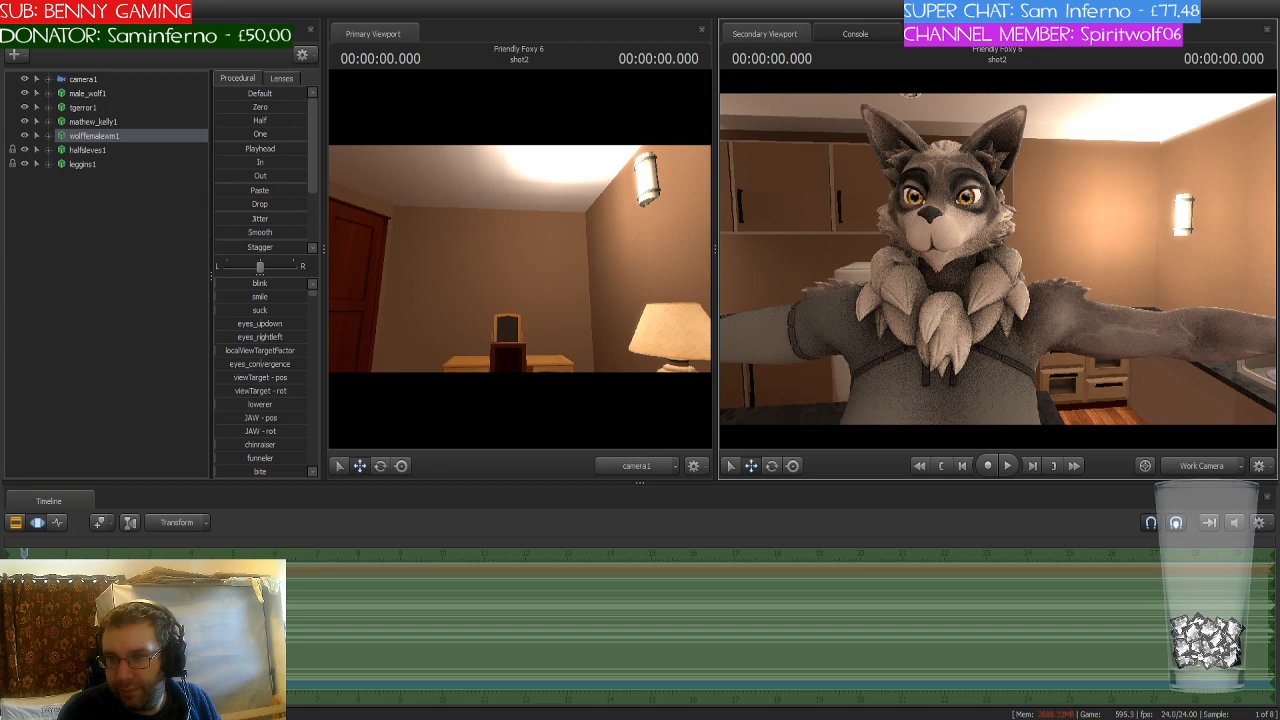
pyautogui.moveTo(997, 259); pyautogui.dragTo(1037, 281)
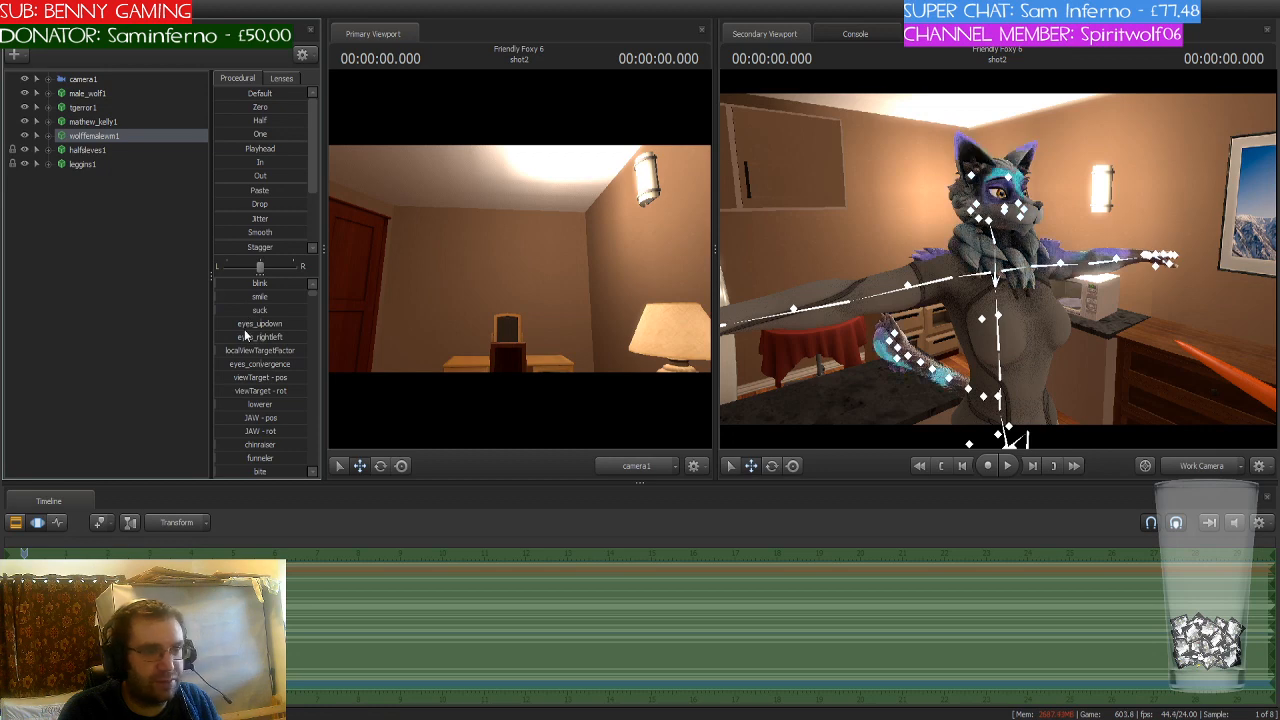
# Step: Examine the re-skinned female wolf from several angles beside the other characters
pyautogui.press('s')
pyautogui.moveTo(916, 318); pyautogui.dragTo(1050, 372)
pyautogui.press('w')
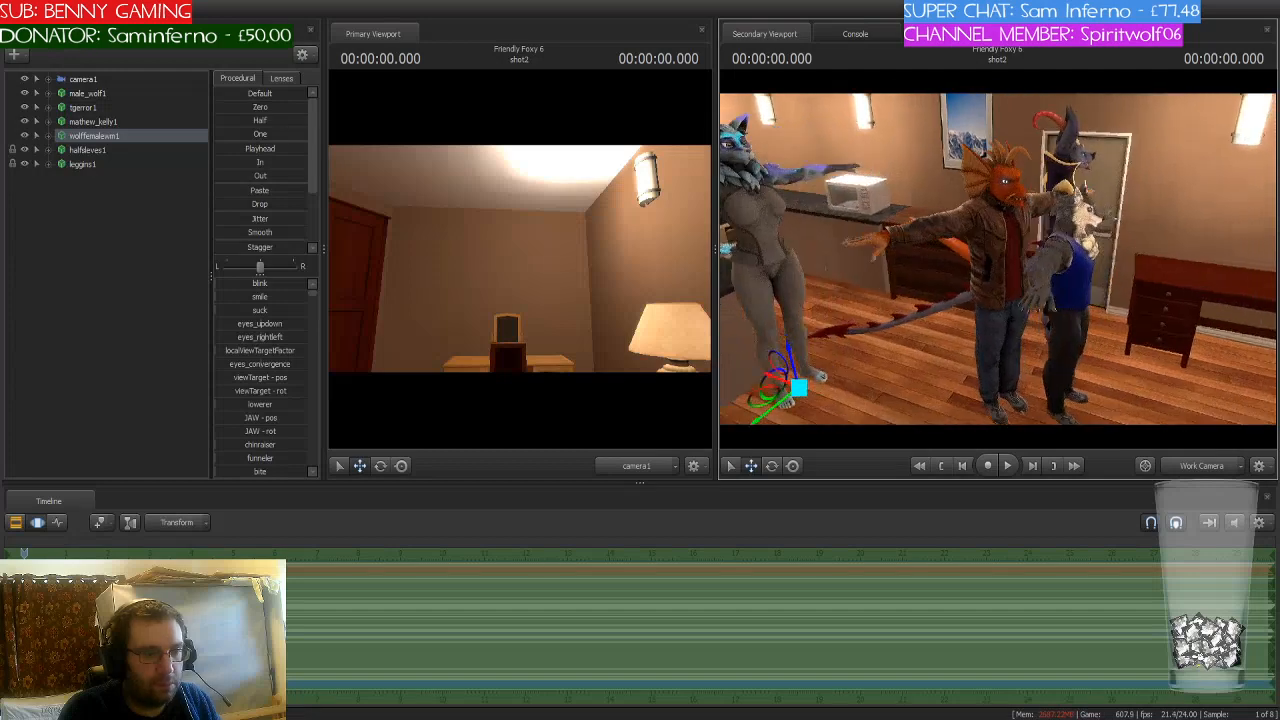
pyautogui.moveTo(900, 300); pyautogui.dragTo(894, 300)
pyautogui.moveTo(998, 259); pyautogui.dragTo(925, 365)
pyautogui.moveTo(918, 246); pyautogui.dragTo(904, 327)
pyautogui.moveTo(1057, 272); pyautogui.dragTo(1010, 150)
pyautogui.press('w')
pyautogui.press('w')
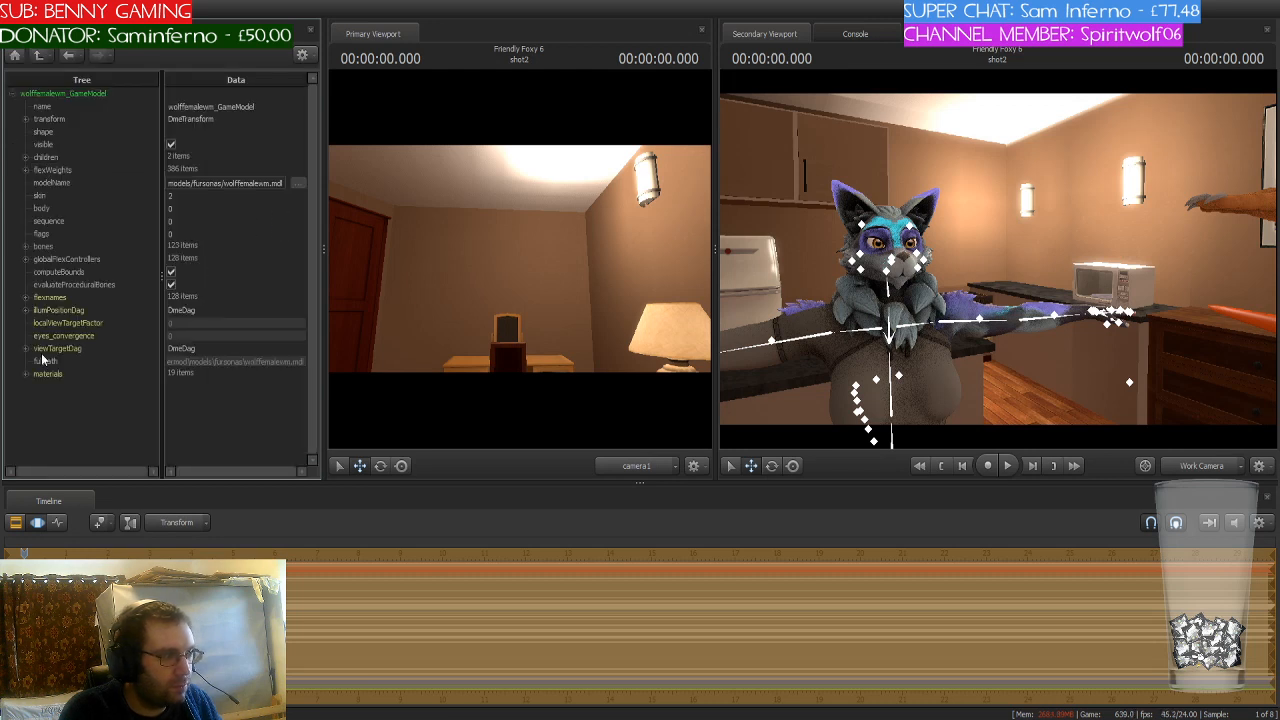
# Step: Examine the materials list of wolffemalewm1 in the Element Viewer and return to the animation sets
pyautogui.click(26, 375)
pyautogui.scroll(-4, 130, 392)
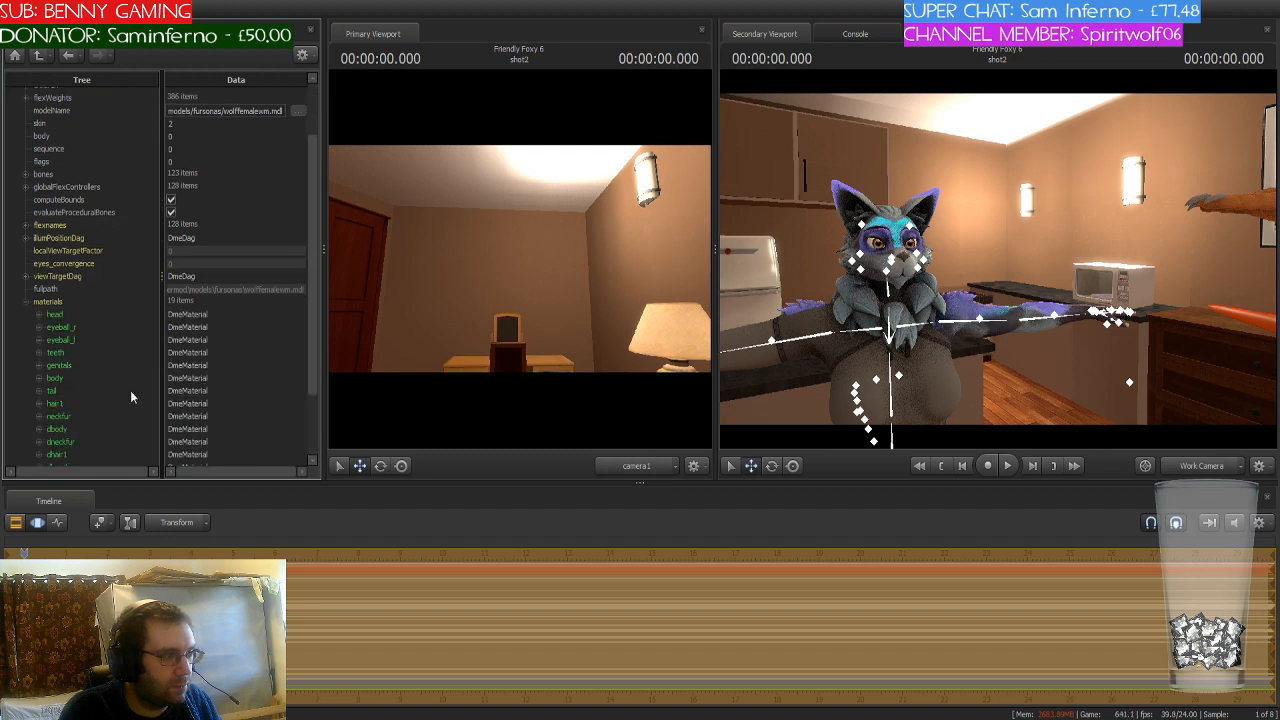
pyautogui.scroll(-1, 131, 397)
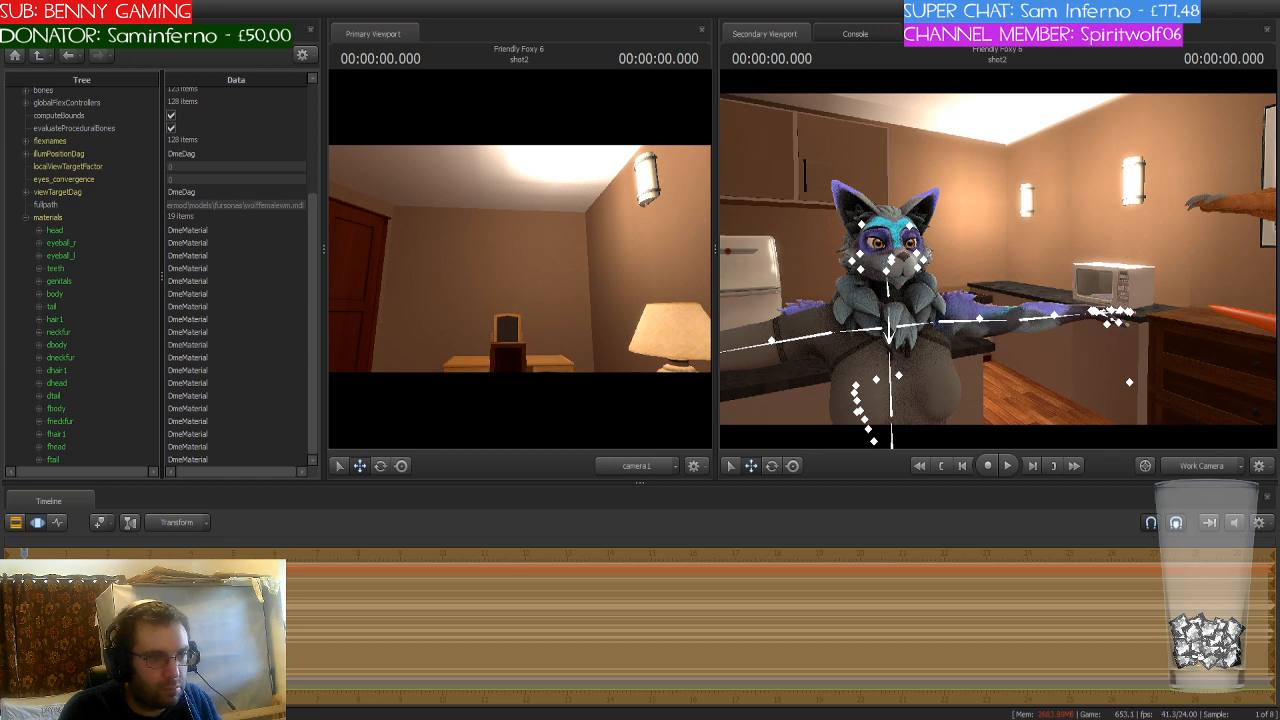
pyautogui.moveTo(1039, 289); pyautogui.dragTo(973, 264)
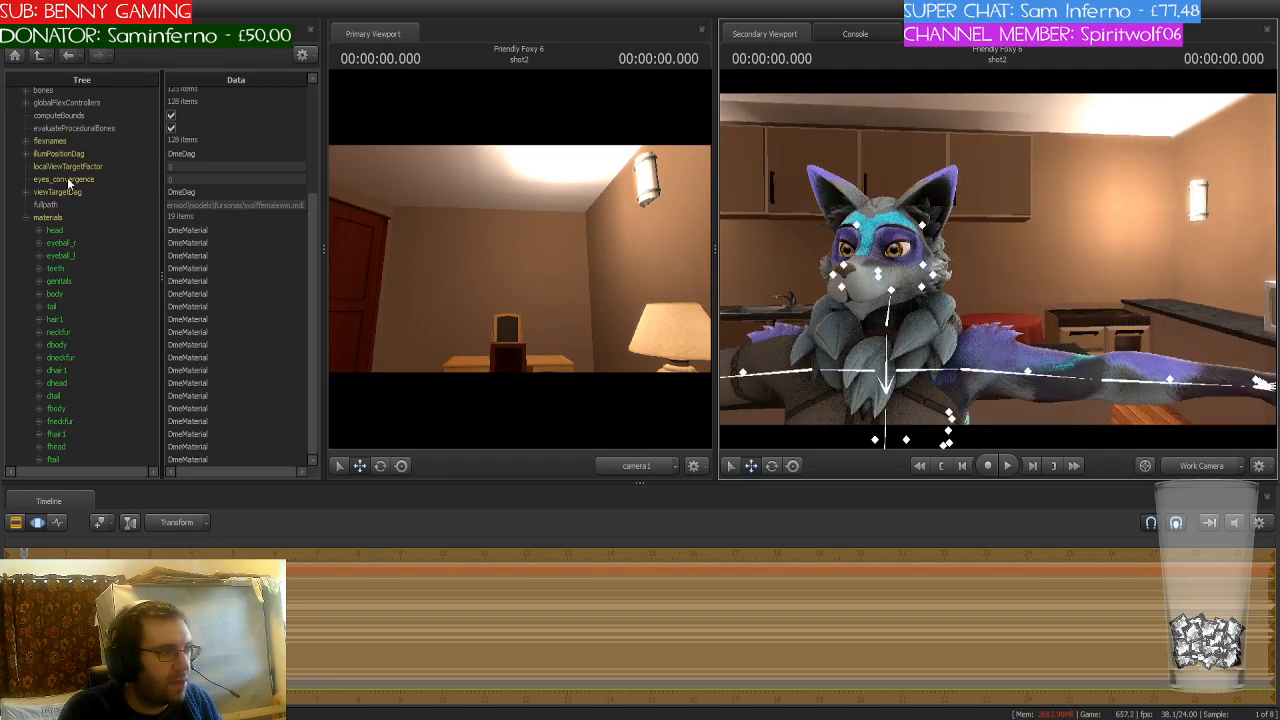
pyautogui.click(24, 218)
pyautogui.click(62, 34)
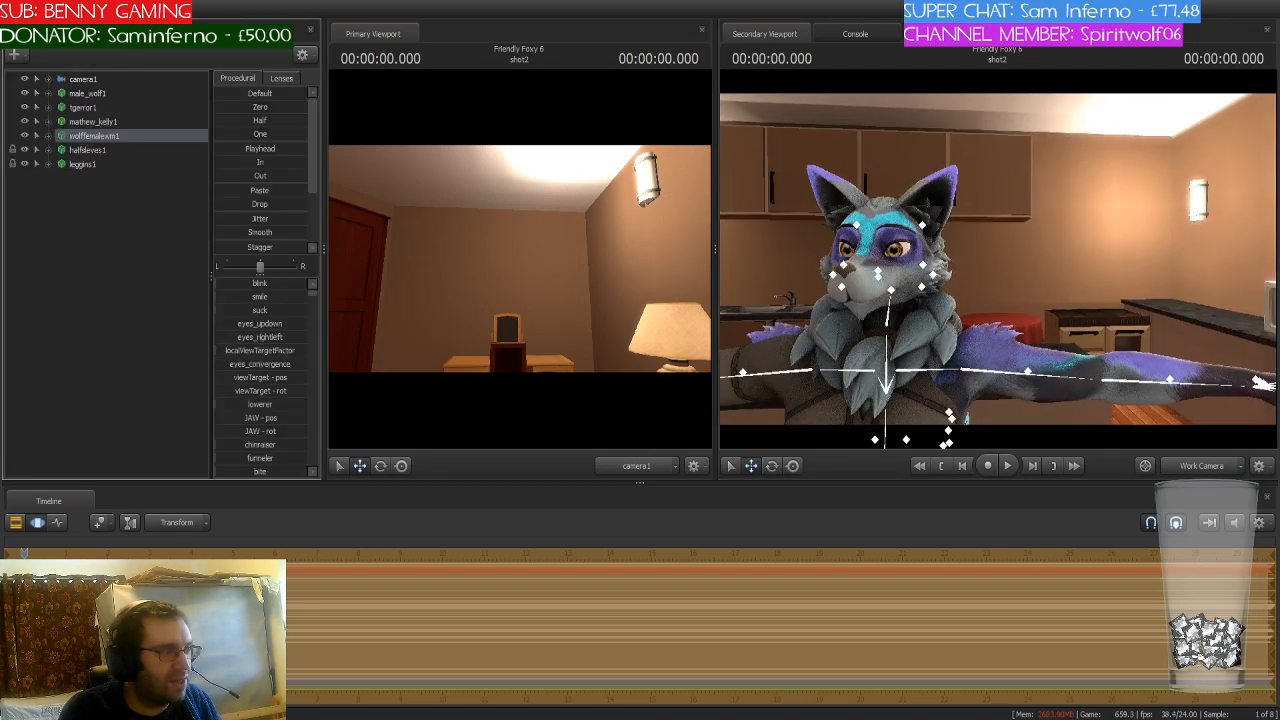
# Step: Add the hair model, lock it to wolffemalewm1 and zero its controls so it sits on the head
pyautogui.click(83, 189)
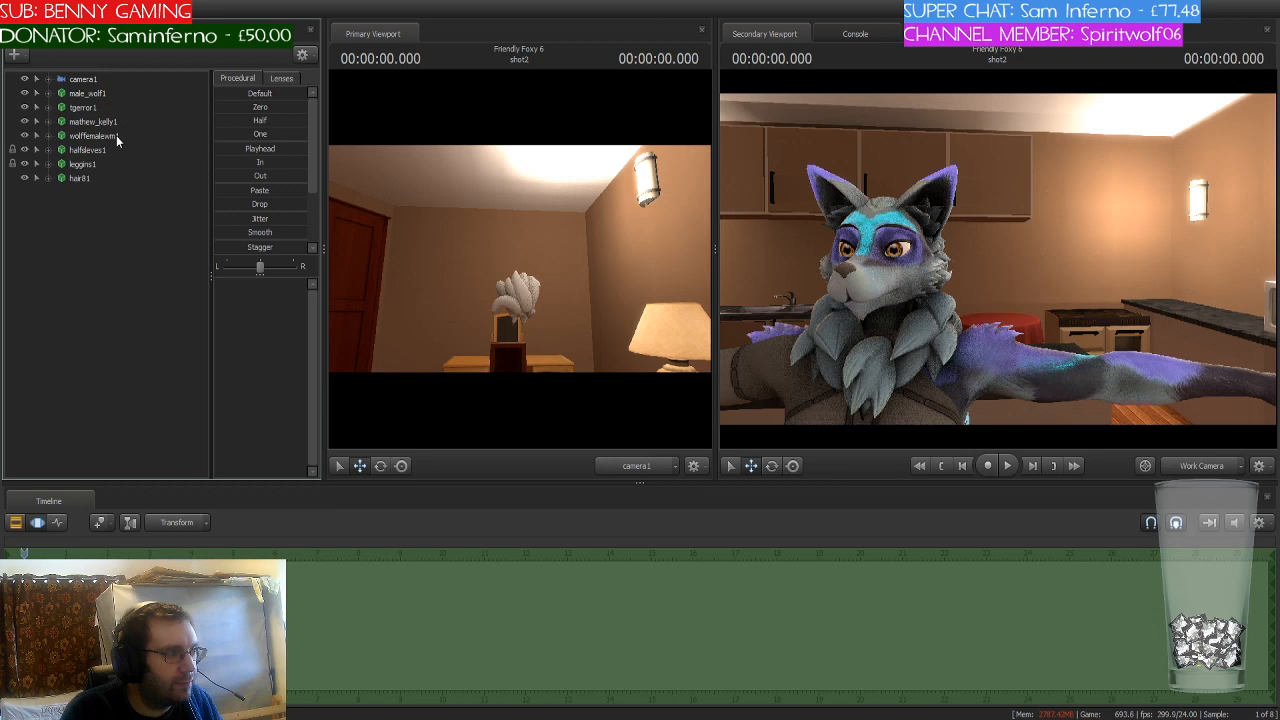
pyautogui.moveTo(110, 135); pyautogui.dragTo(82, 177)
pyautogui.click(82, 177)
pyautogui.click(261, 108)
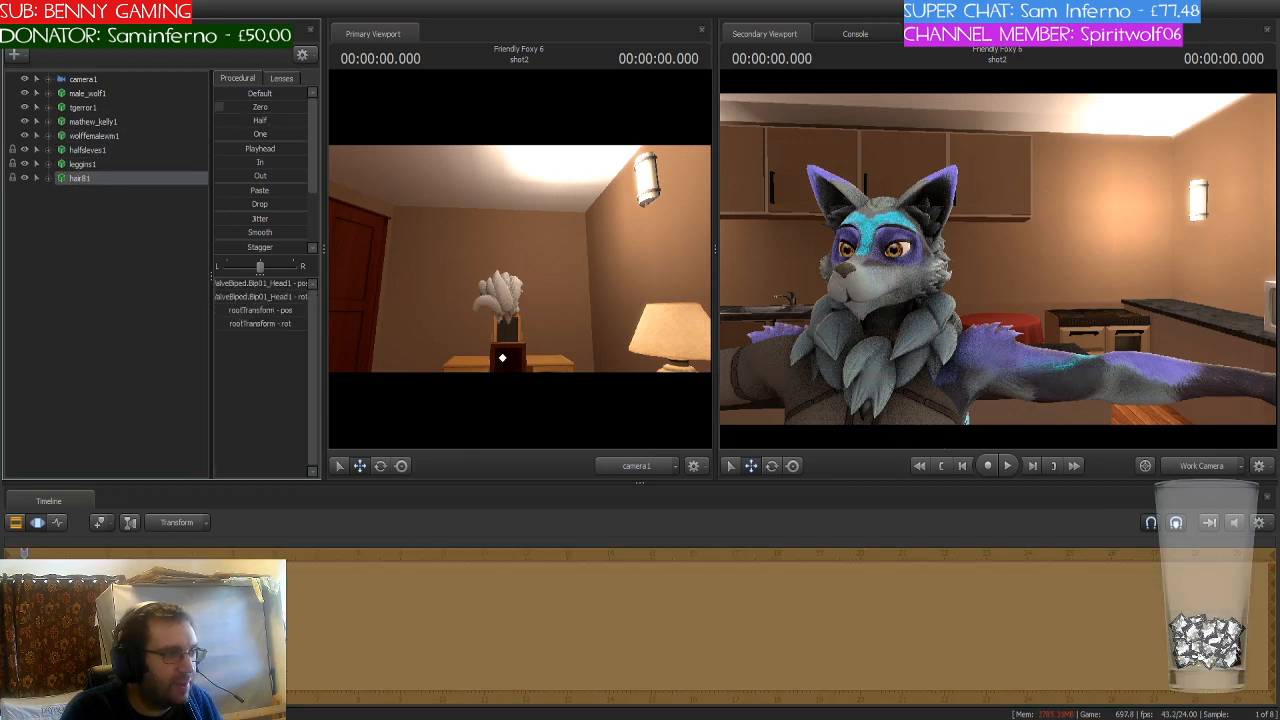
pyautogui.moveTo(903, 218); pyautogui.dragTo(990, 222)
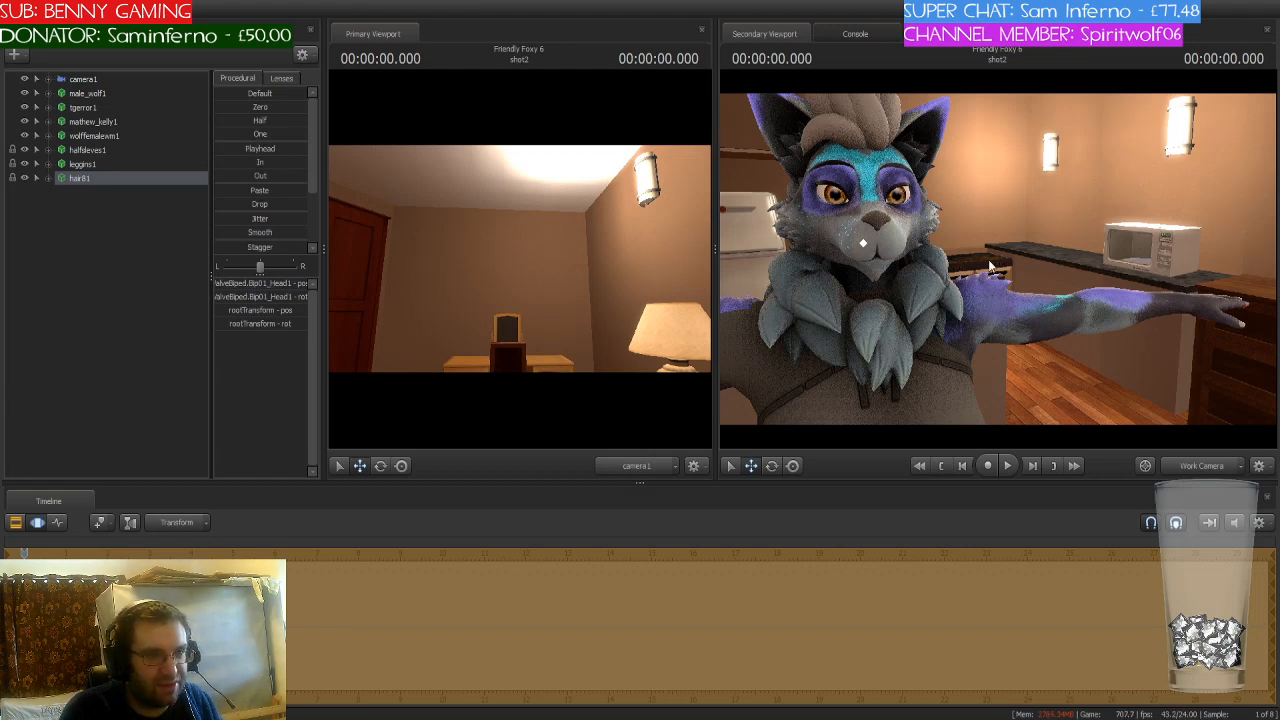
# Step: Show wolffemalewm1 in the Element Viewer and examine the attributes of its body and head materials
pyautogui.click(100, 136)
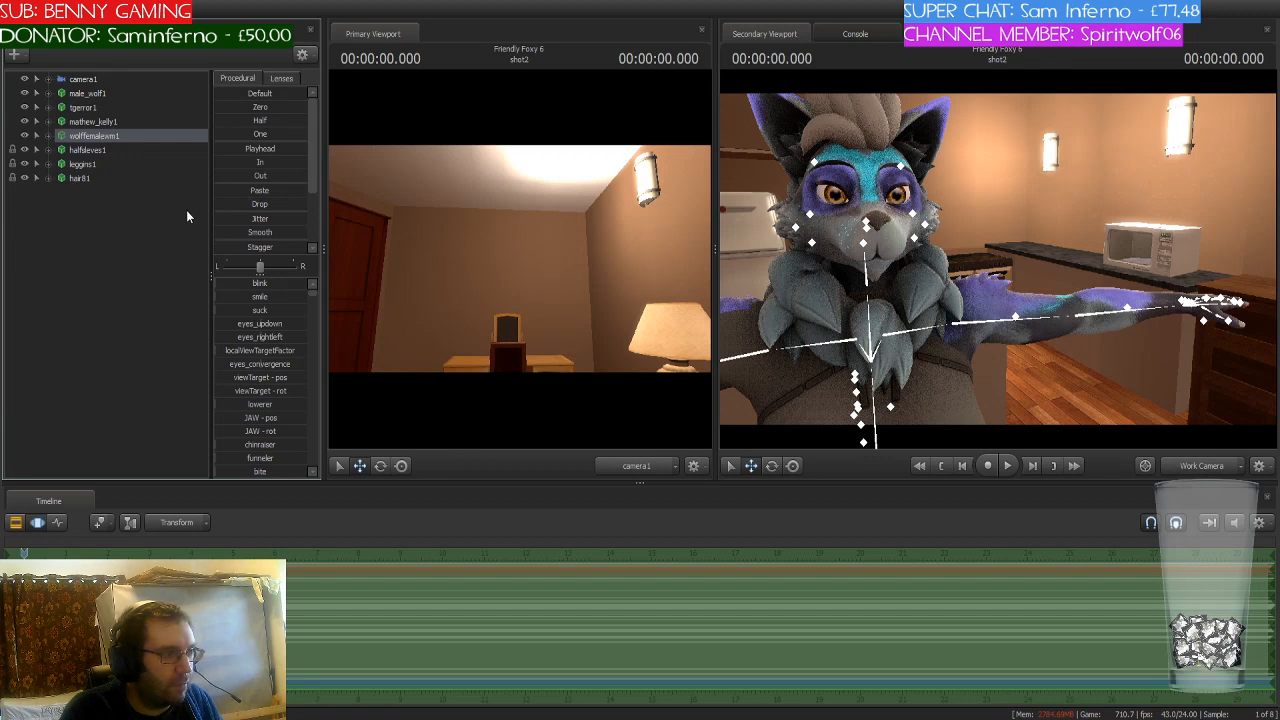
pyautogui.click(281, 225)
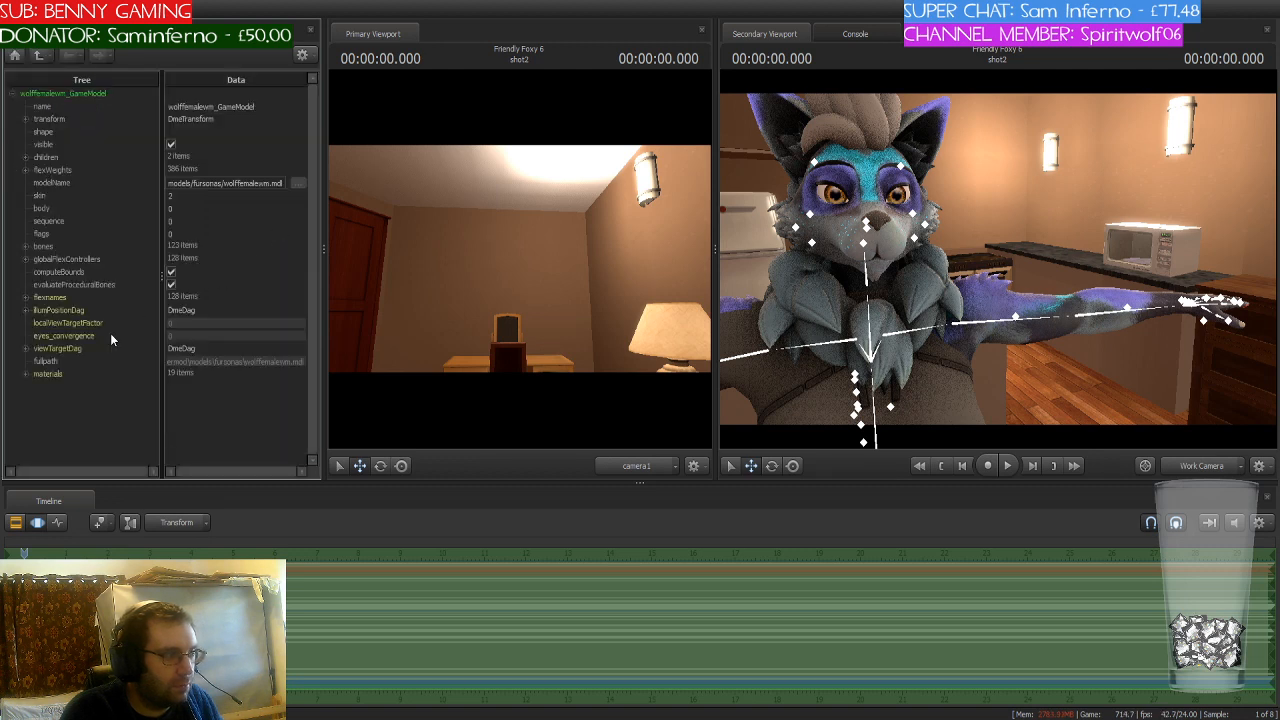
pyautogui.click(26, 373)
pyautogui.scroll(-3, 122, 367)
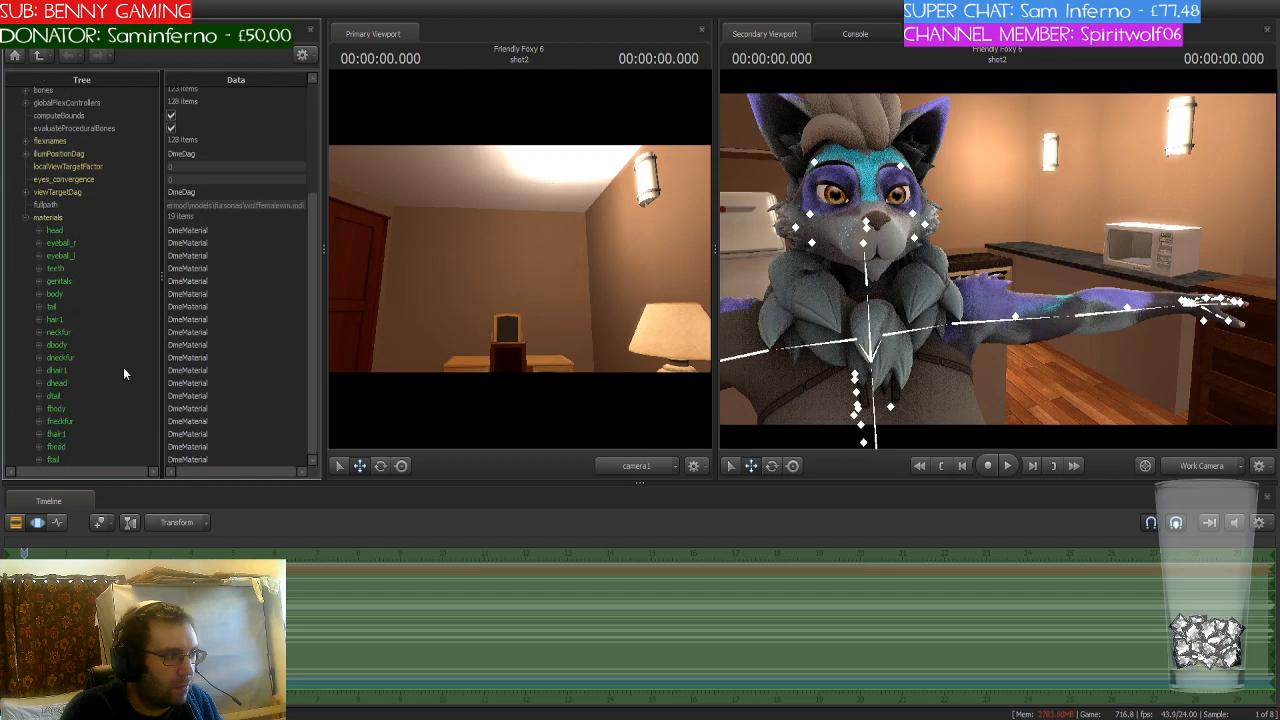
pyautogui.scroll(-1, 115, 325)
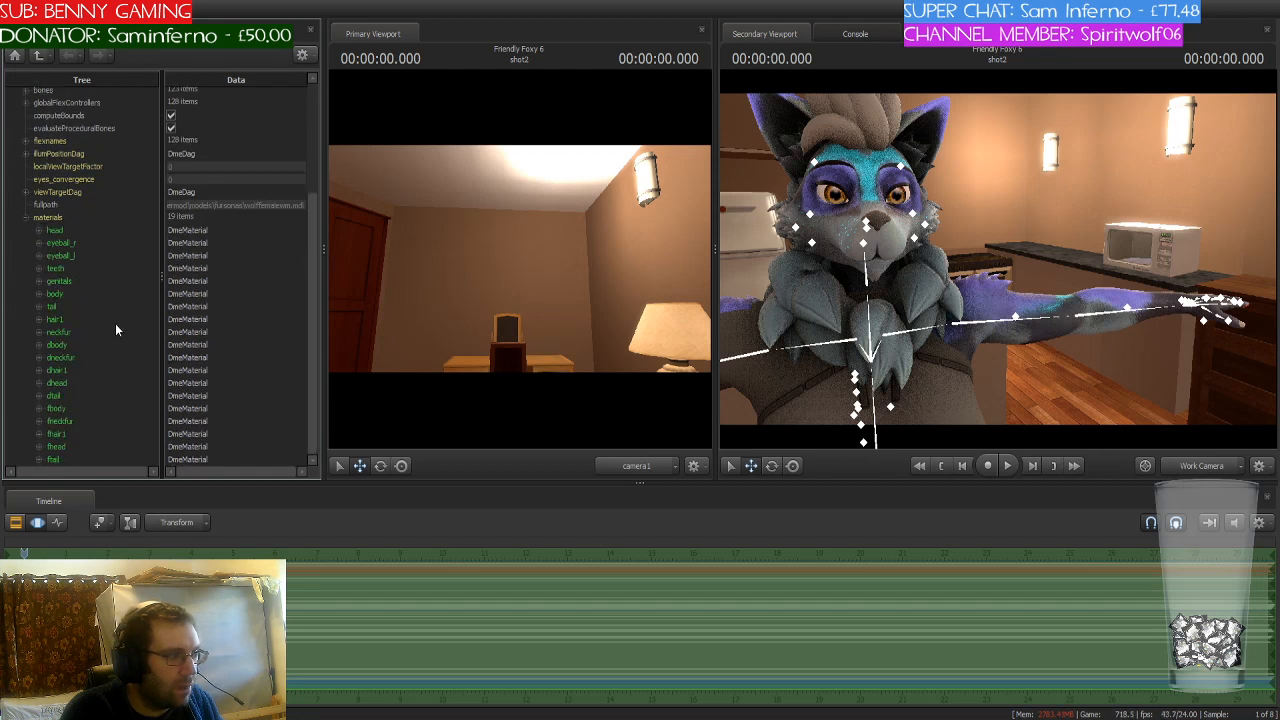
pyautogui.click(36, 293)
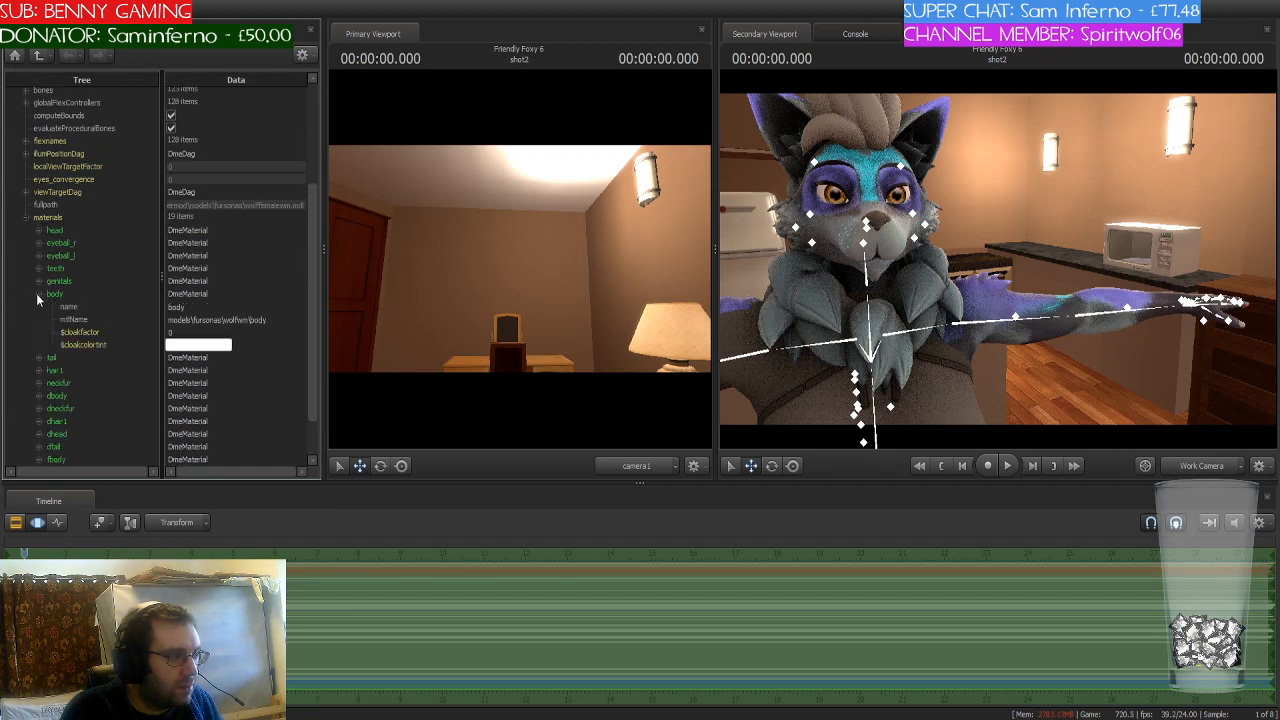
pyautogui.click(36, 293)
pyautogui.click(38, 229)
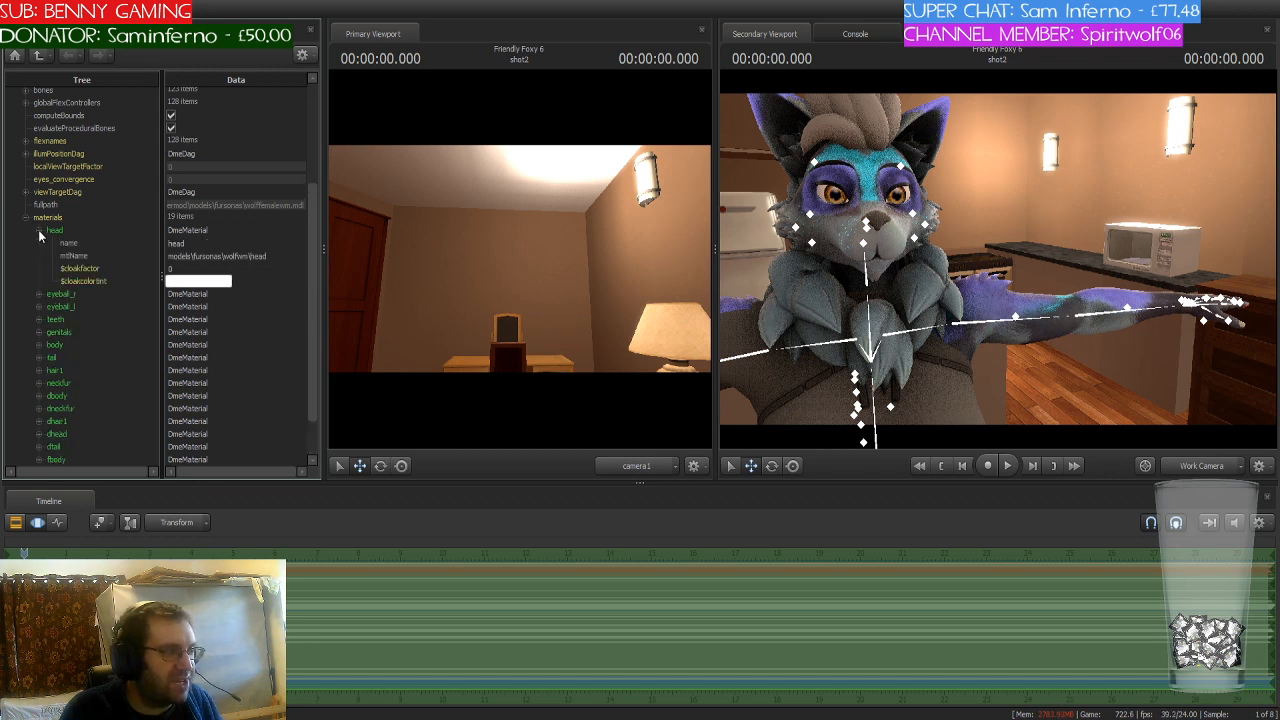
pyautogui.click(38, 229)
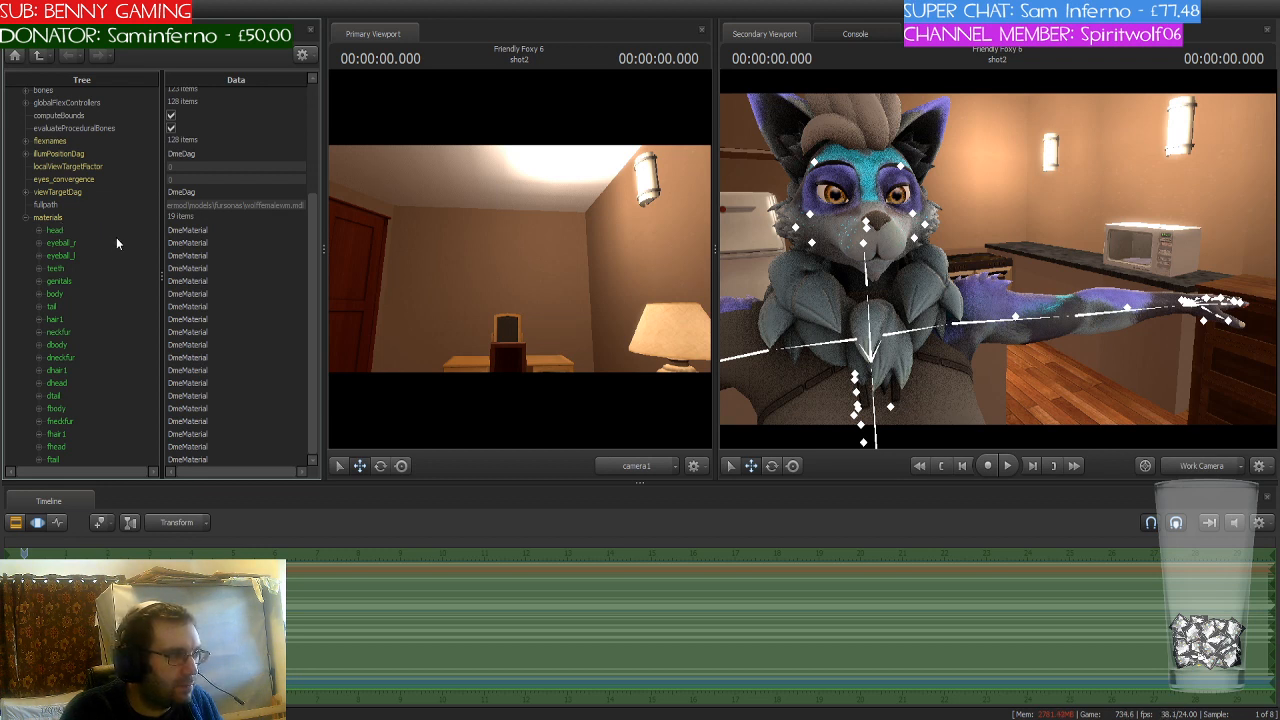
pyautogui.click(26, 219)
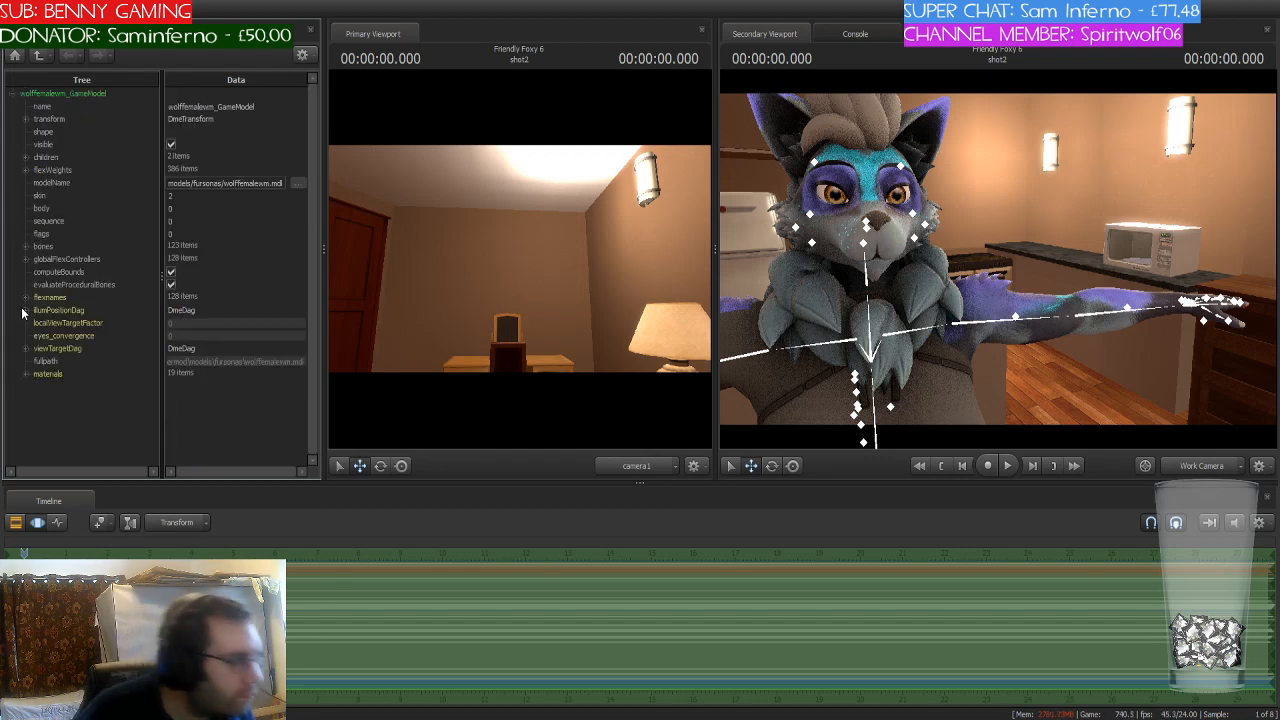
# Step: Reopen the materials list of wolffemalewm1 and check the head material's attributes against the model in the viewport
pyautogui.click(26, 374)
pyautogui.scroll(-4, 112, 362)
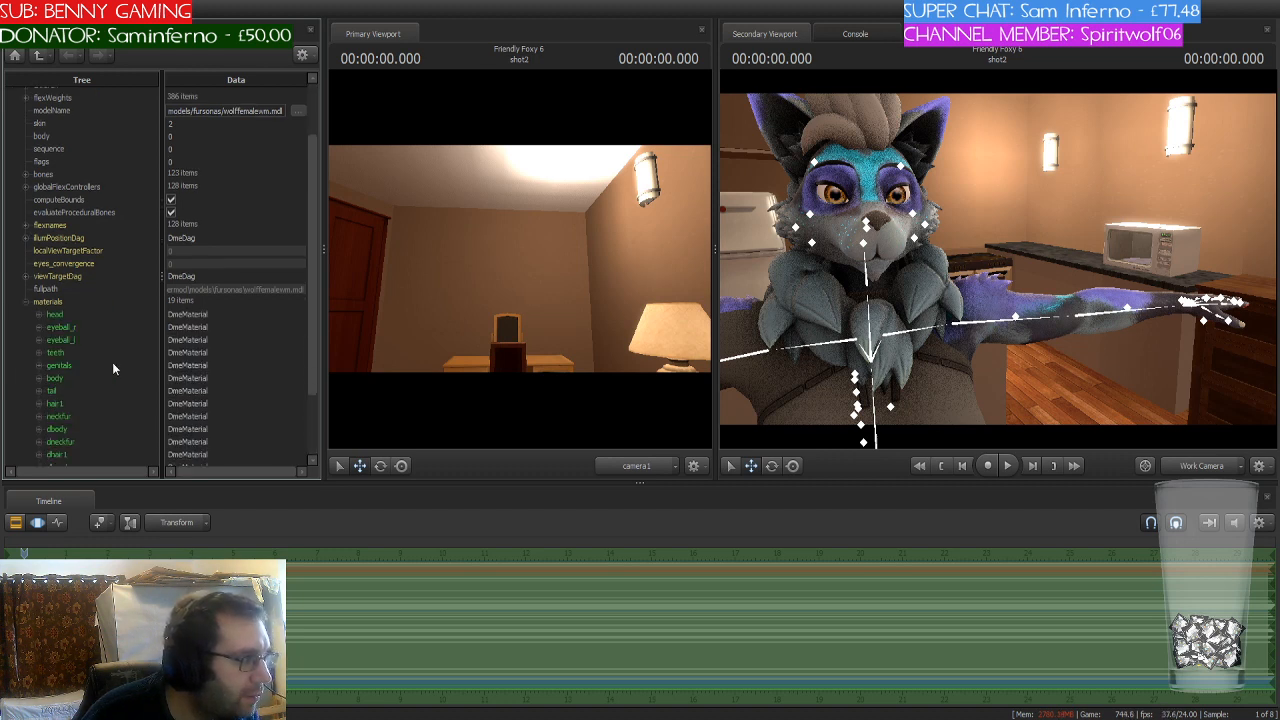
pyautogui.click(38, 231)
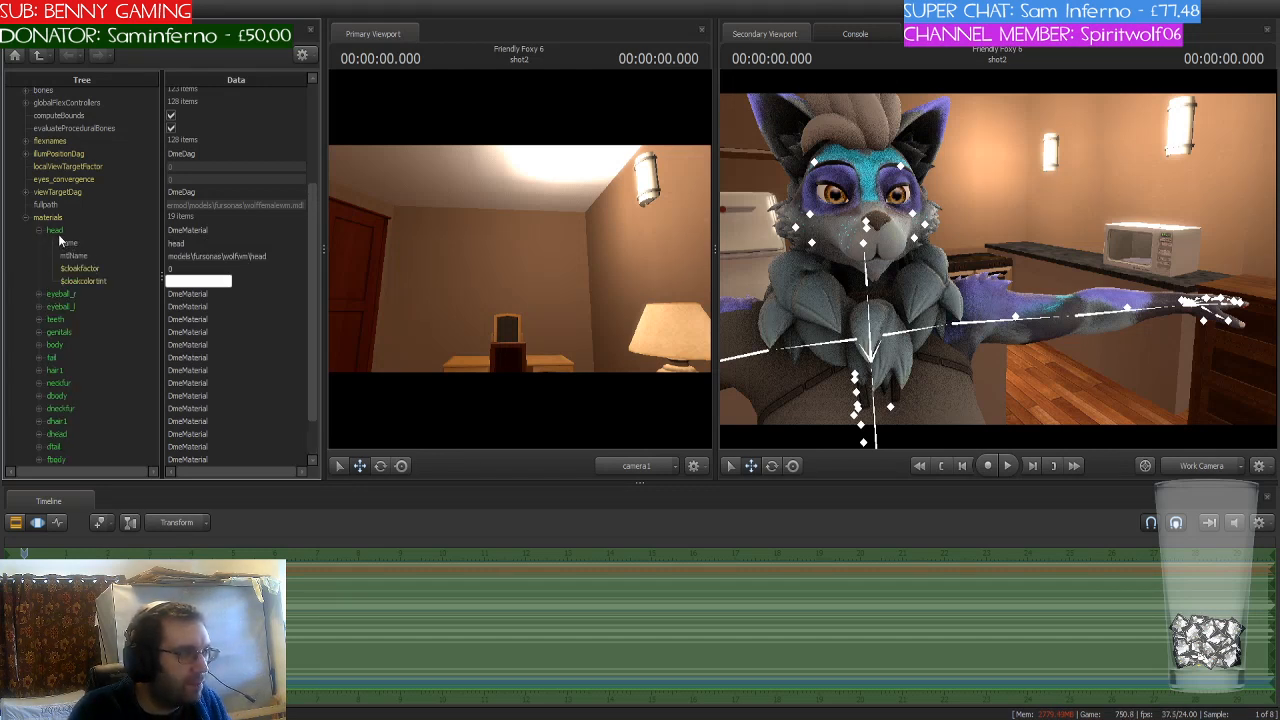
pyautogui.click(57, 231)
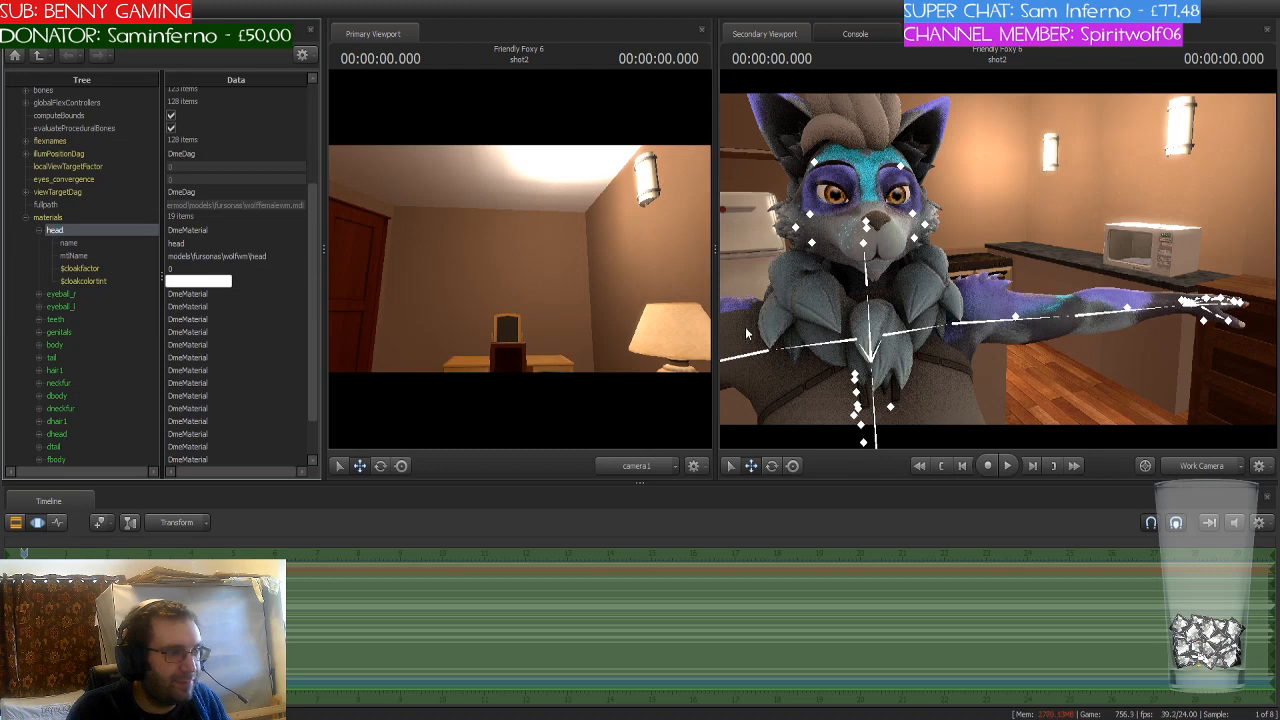
pyautogui.moveTo(748, 333); pyautogui.dragTo(1110, 333)
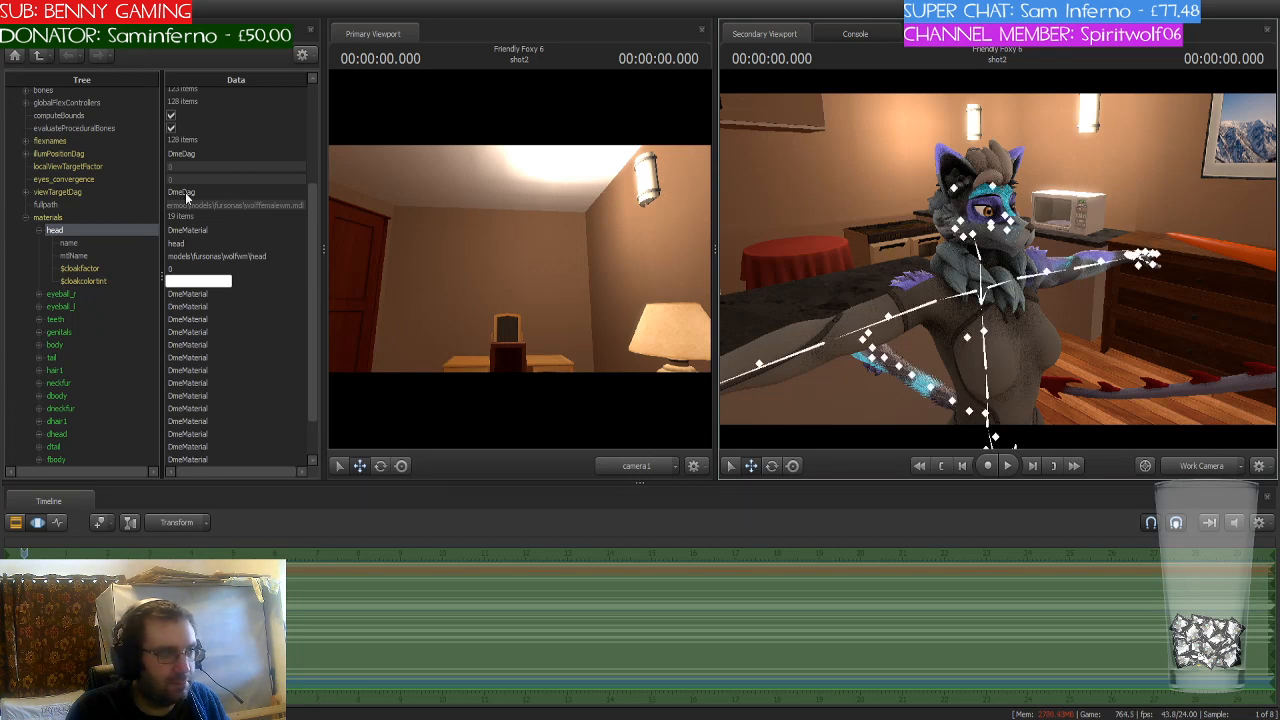
pyautogui.click(40, 233)
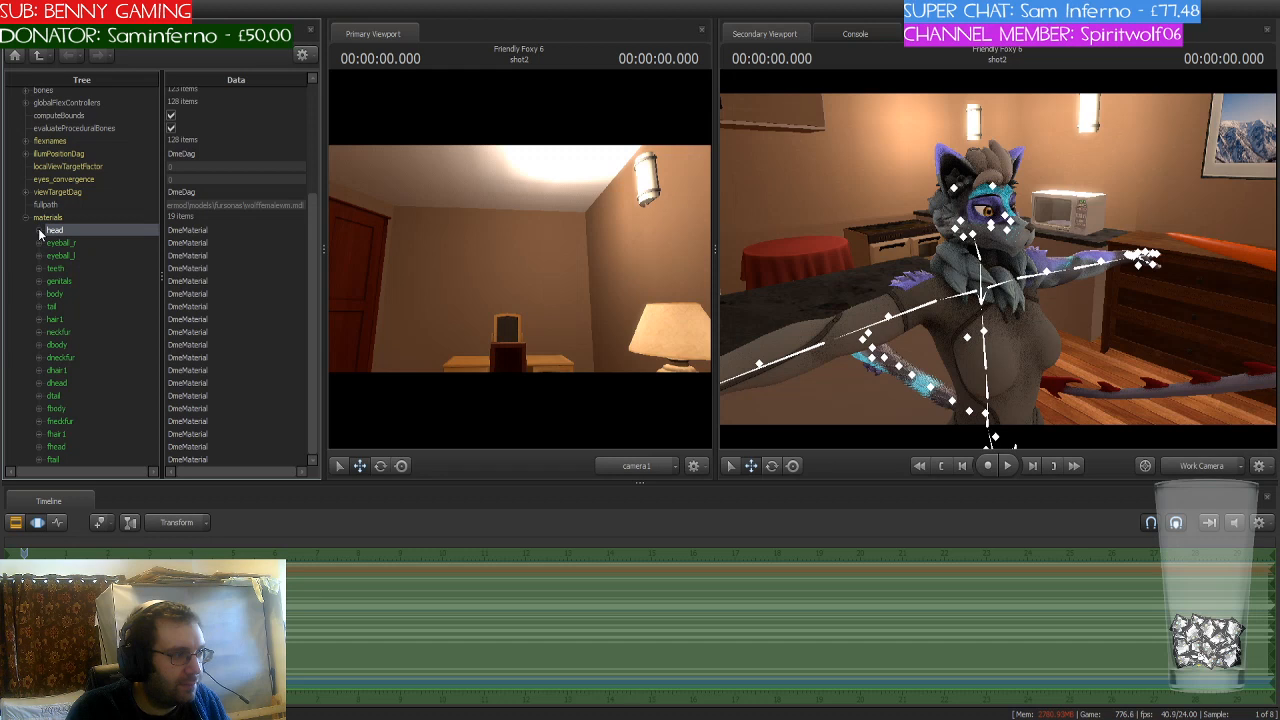
pyautogui.click(40, 233)
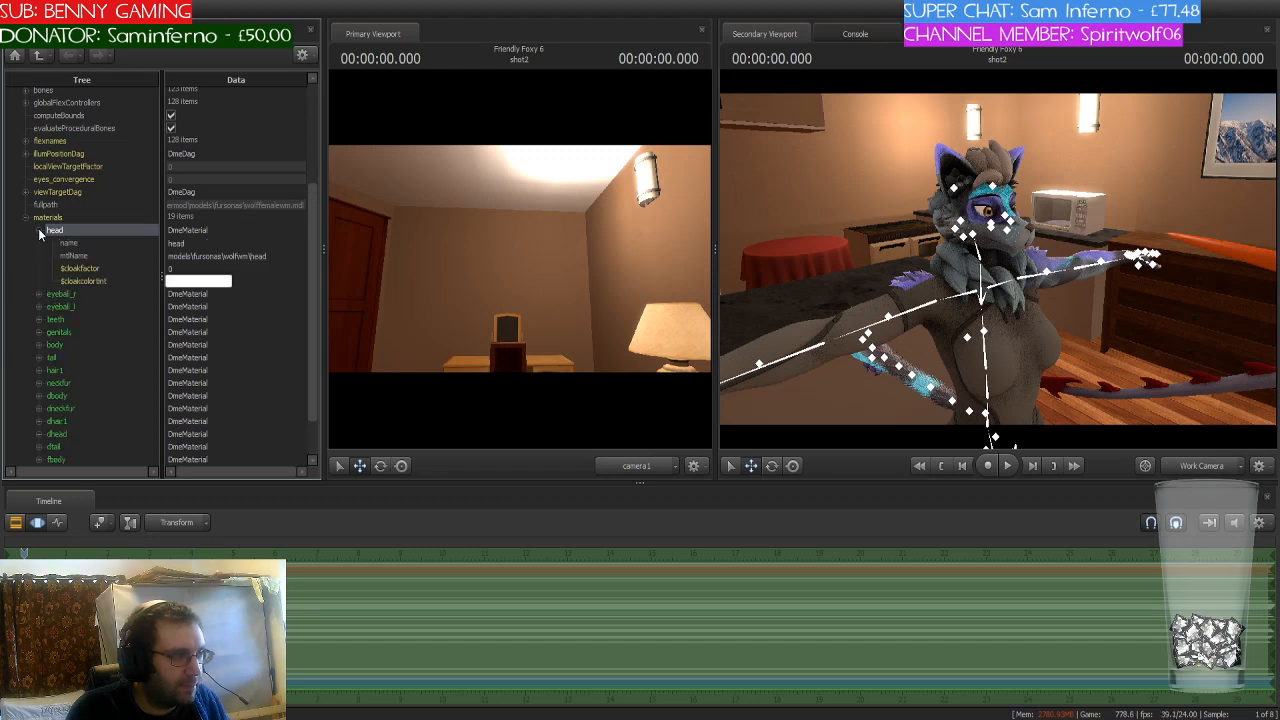
pyautogui.click(40, 233)
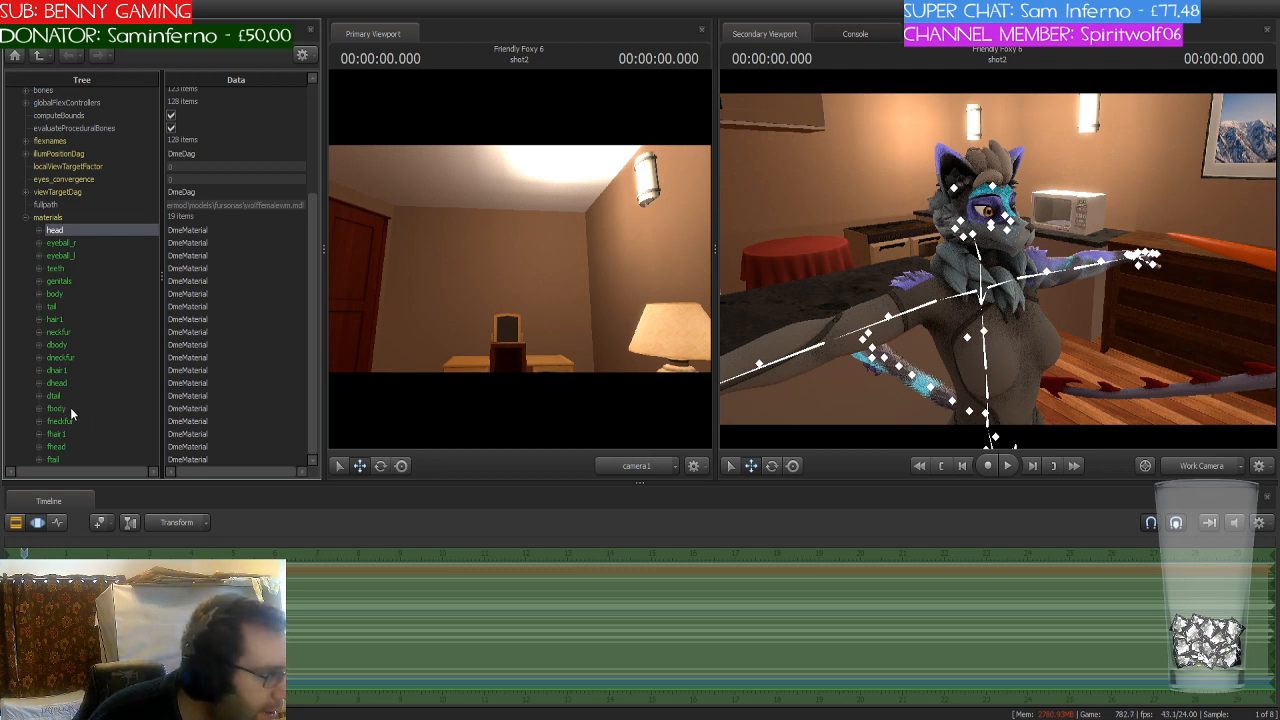
# Step: Add a $color attribute to wolffemalewm1's fbody material and set it to bright light blue
pyautogui.click(40, 409)
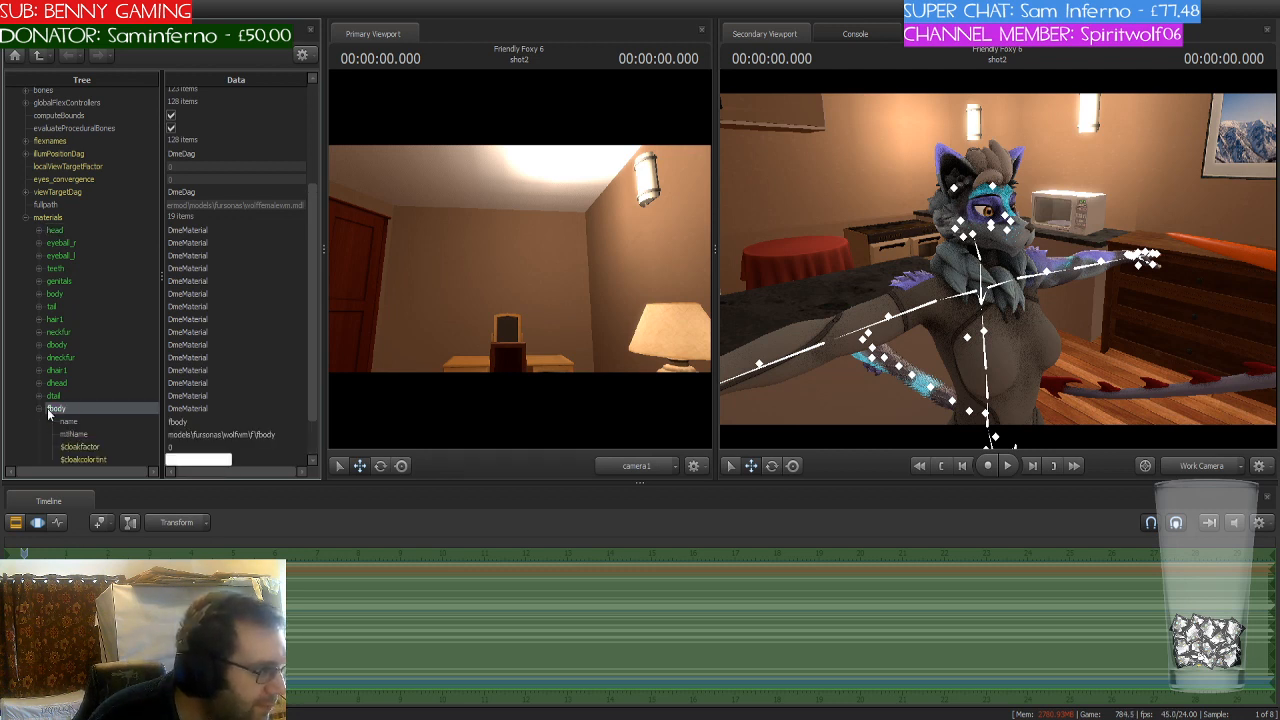
pyautogui.scroll(-1, 50, 410)
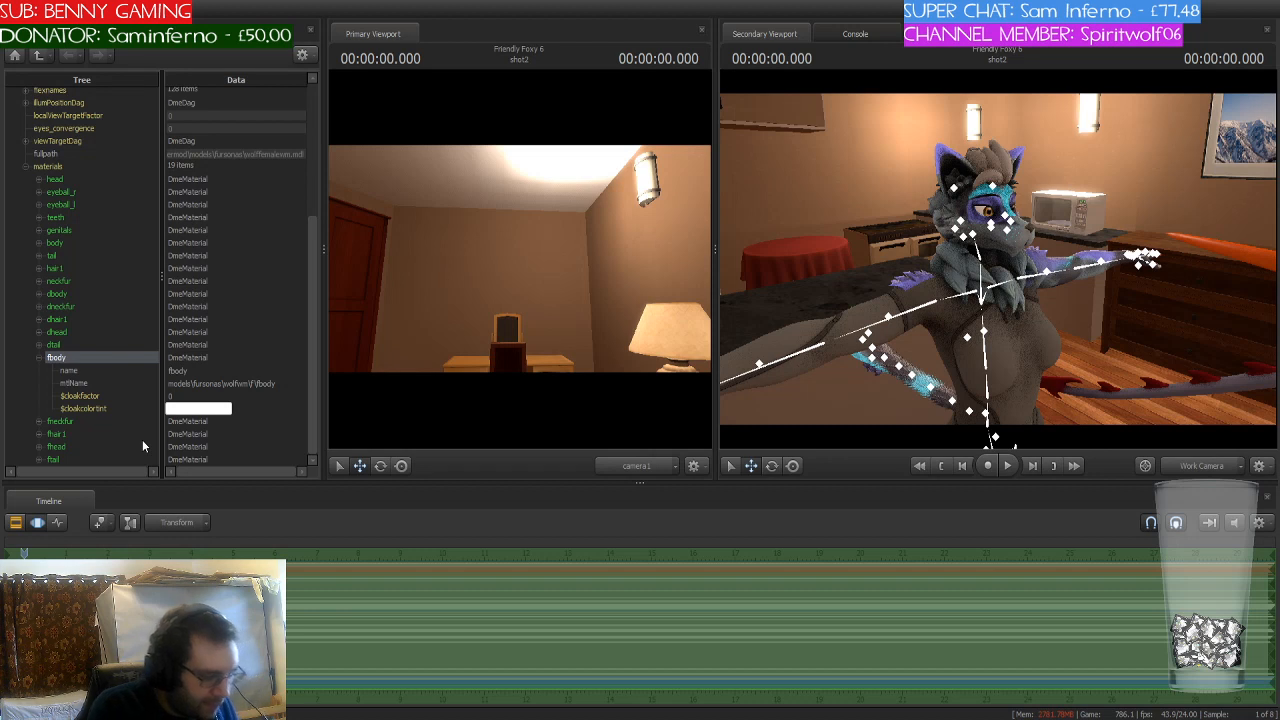
pyautogui.click(198, 436)
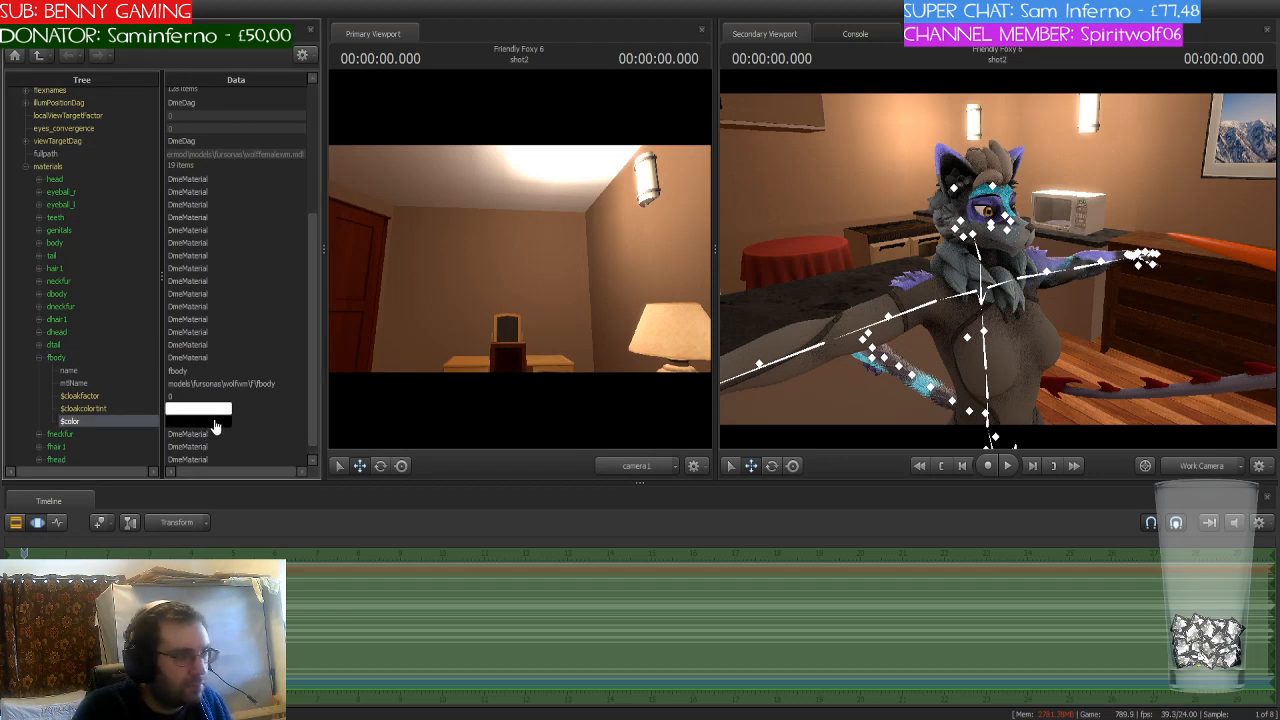
pyautogui.moveTo(216, 428); pyautogui.dragTo(276, 523)
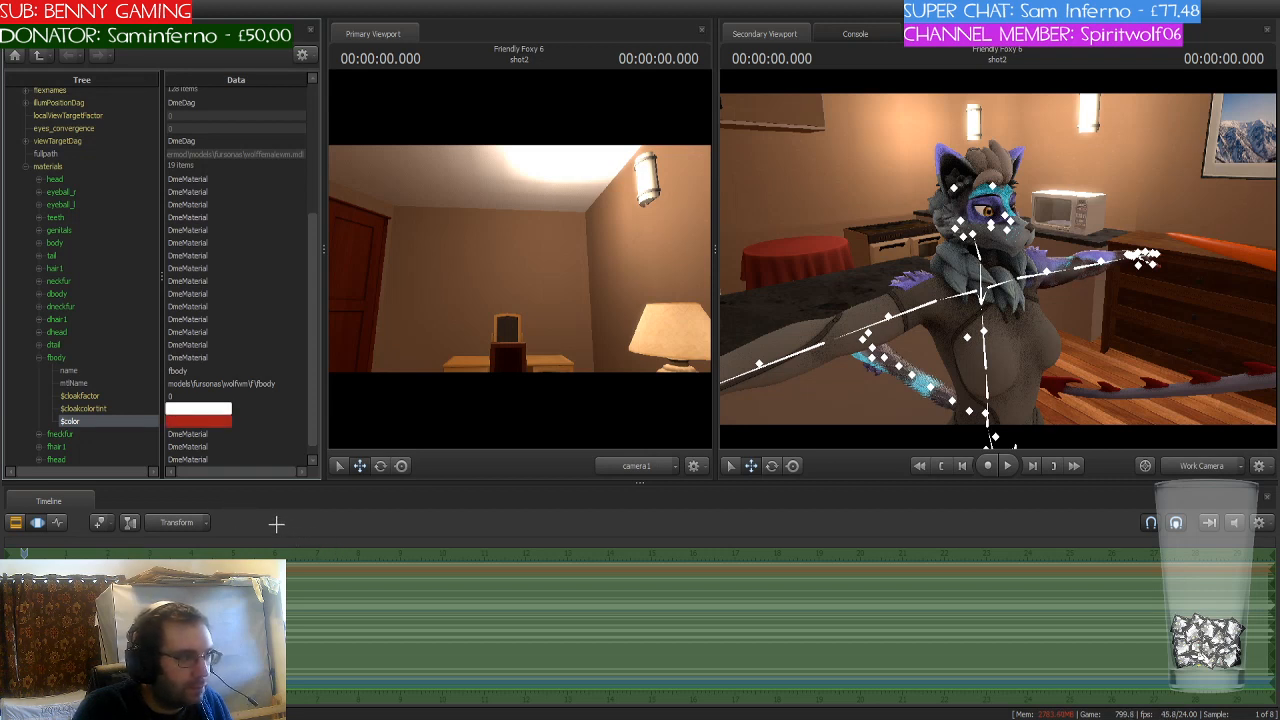
pyautogui.moveTo(276, 525)
pyautogui.mouseDown()
pyautogui.moveTo(300, 532)
pyautogui.moveTo(277, 518)
pyautogui.mouseUp()
pyautogui.moveTo(997, 258); pyautogui.dragTo(997, 258)
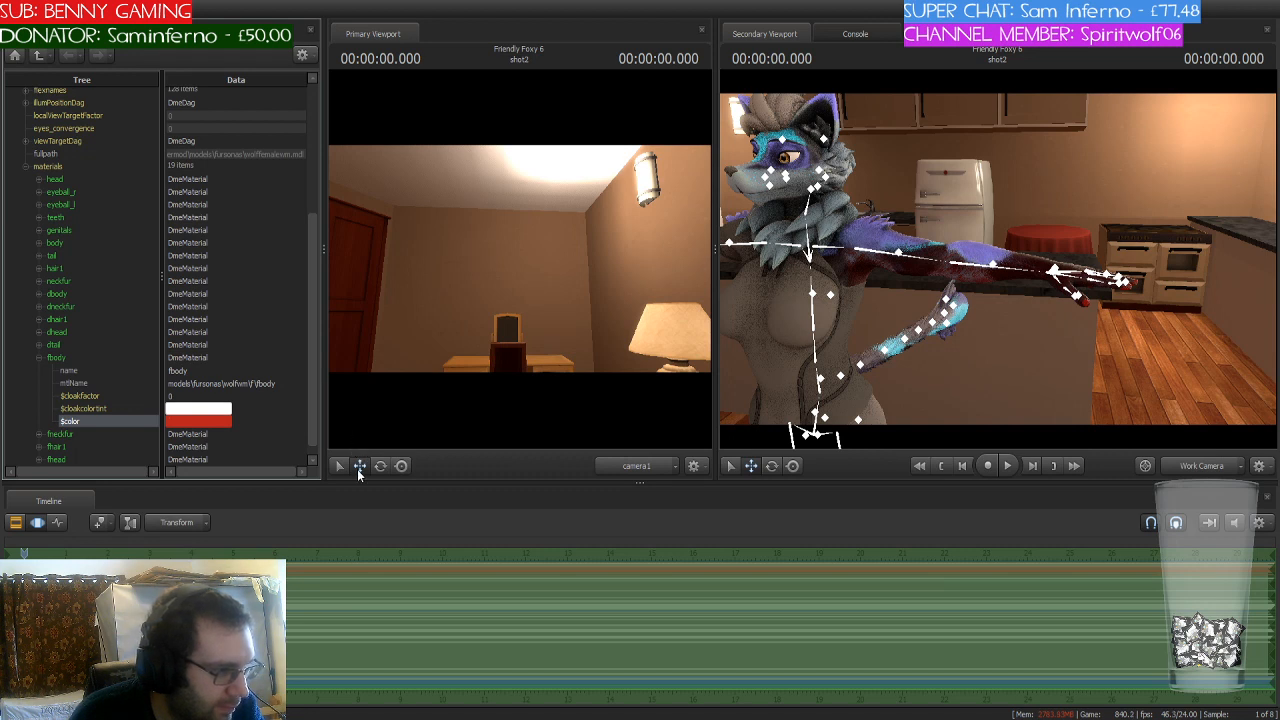
pyautogui.click(294, 572)
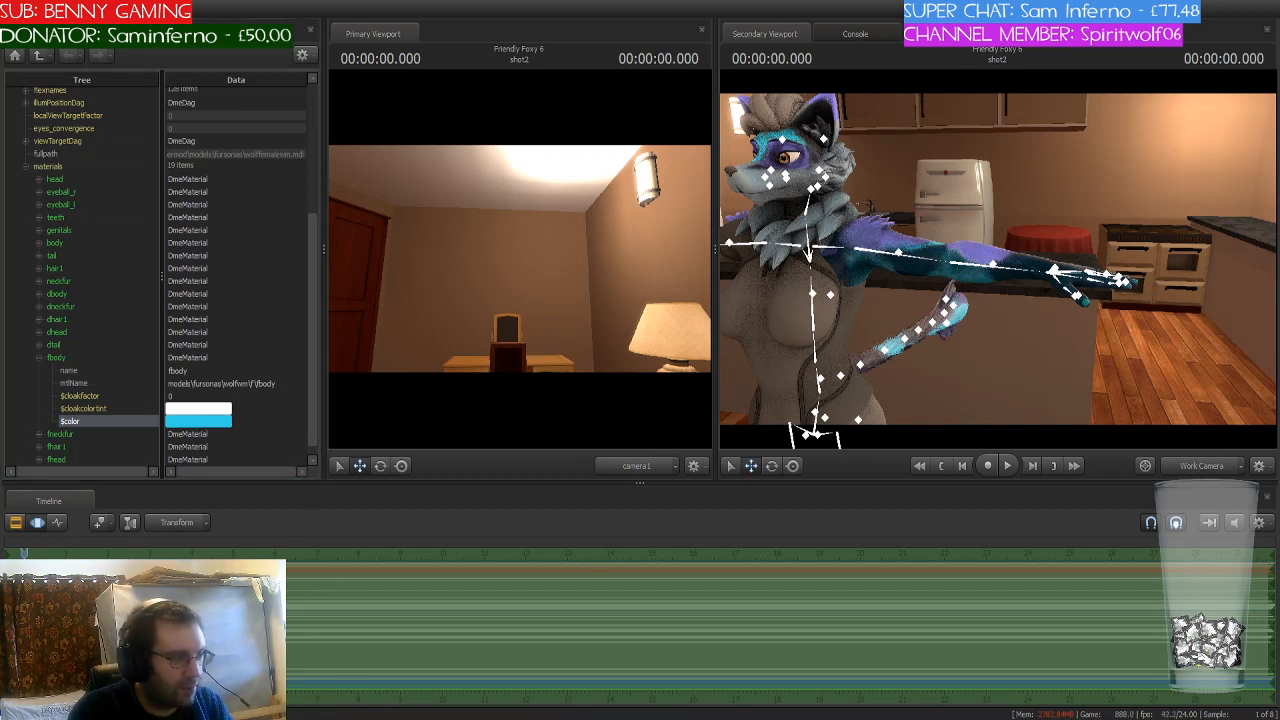
# Step: Add a $color attribute to the fneckfur material and set it to the same light blue as fbody
pyautogui.scroll(-1, 170, 275)
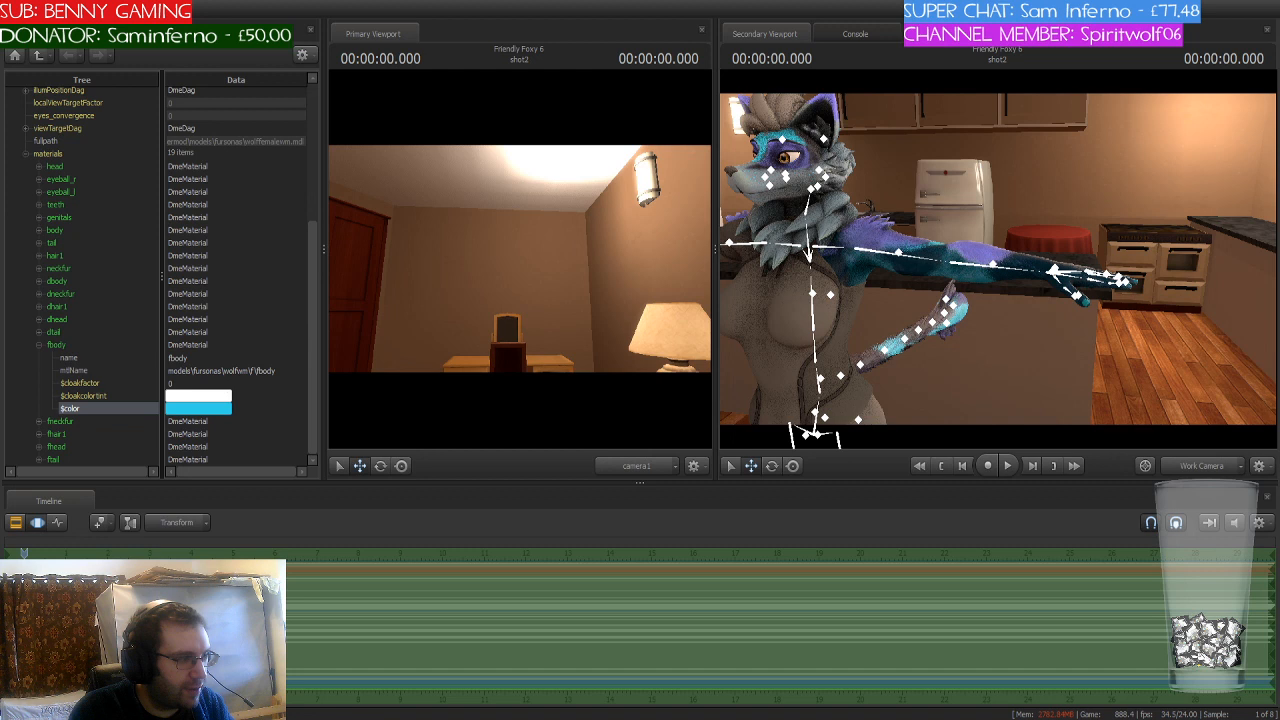
pyautogui.click(38, 421)
pyautogui.click(64, 371)
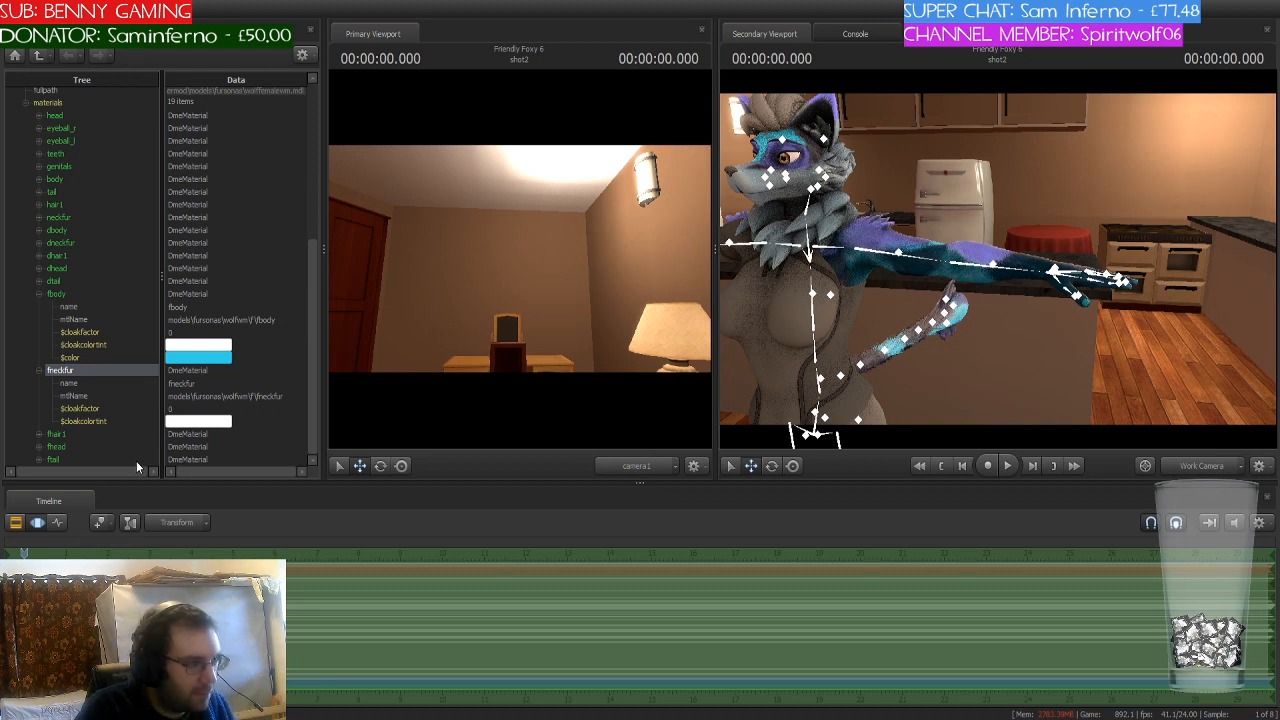
pyautogui.press('Return')
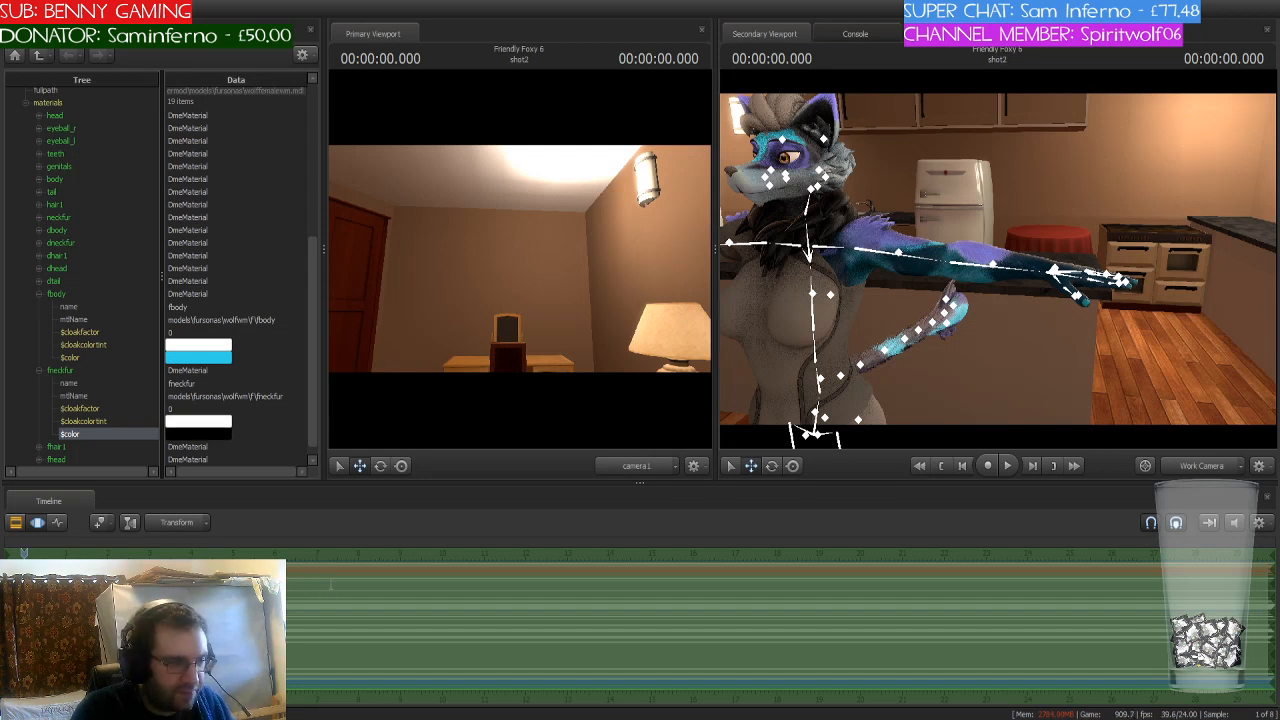
pyautogui.press('Return')
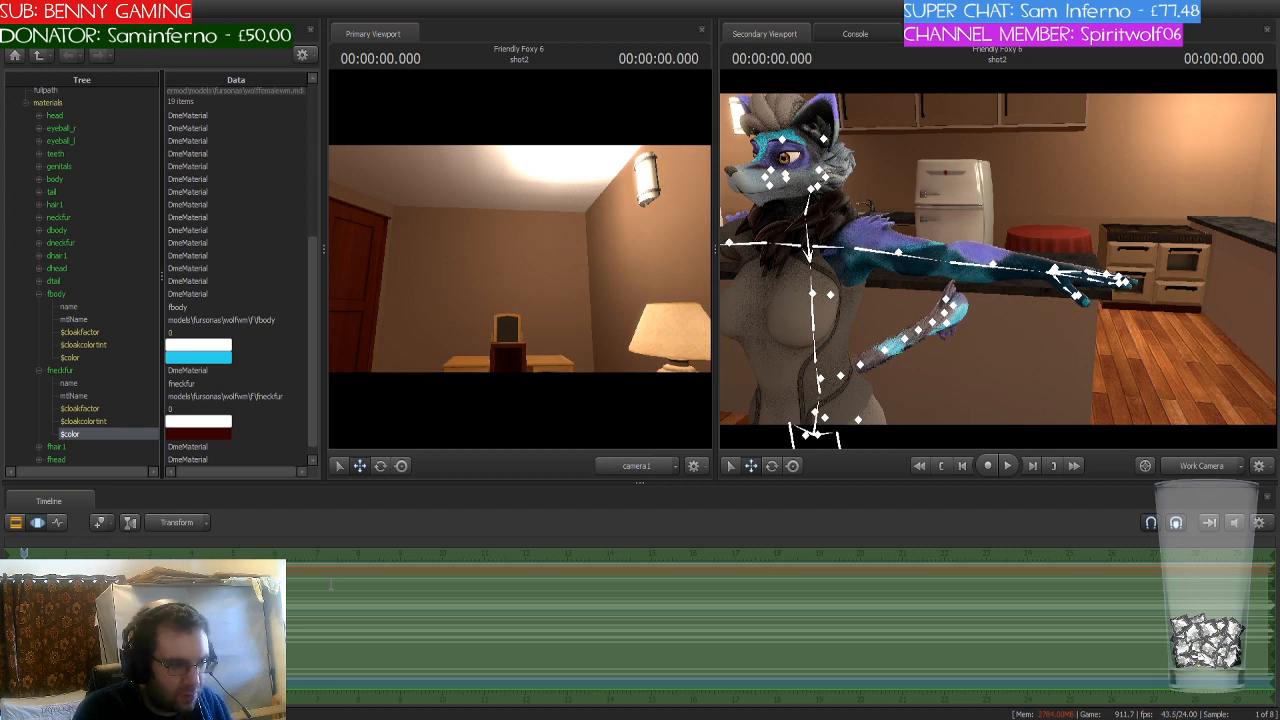
pyautogui.press('Tab')
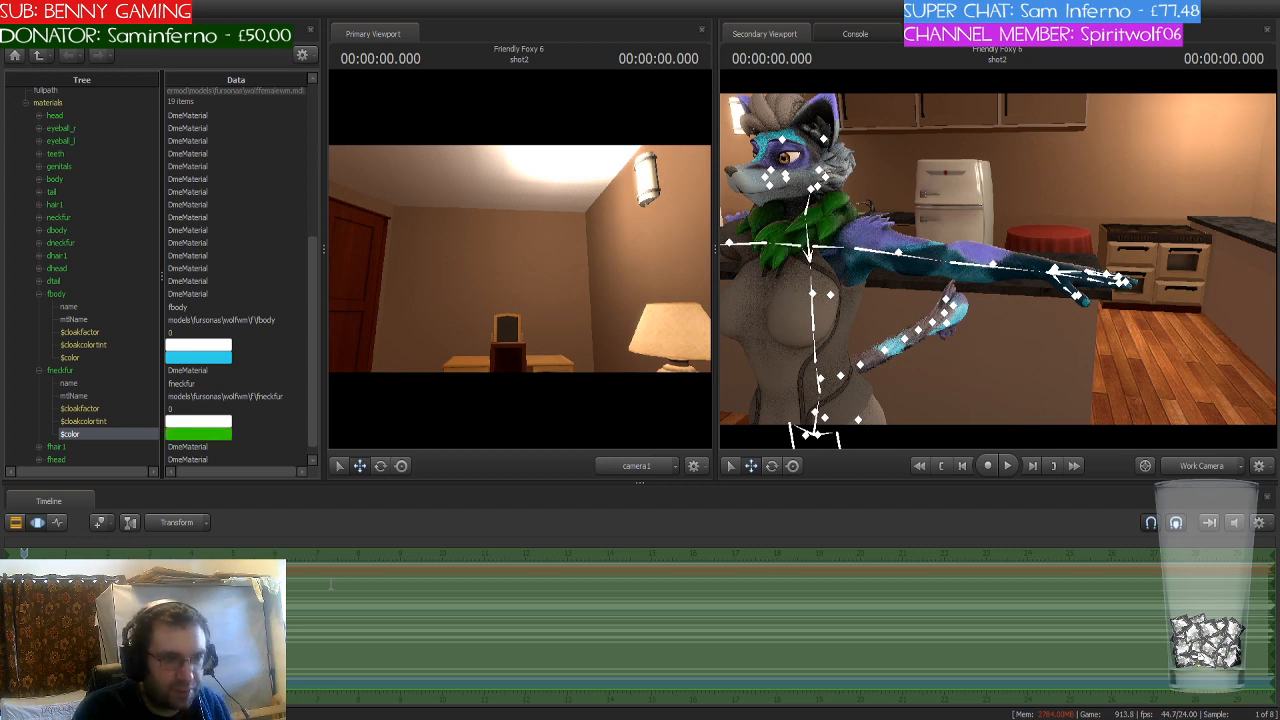
pyautogui.press('Return')
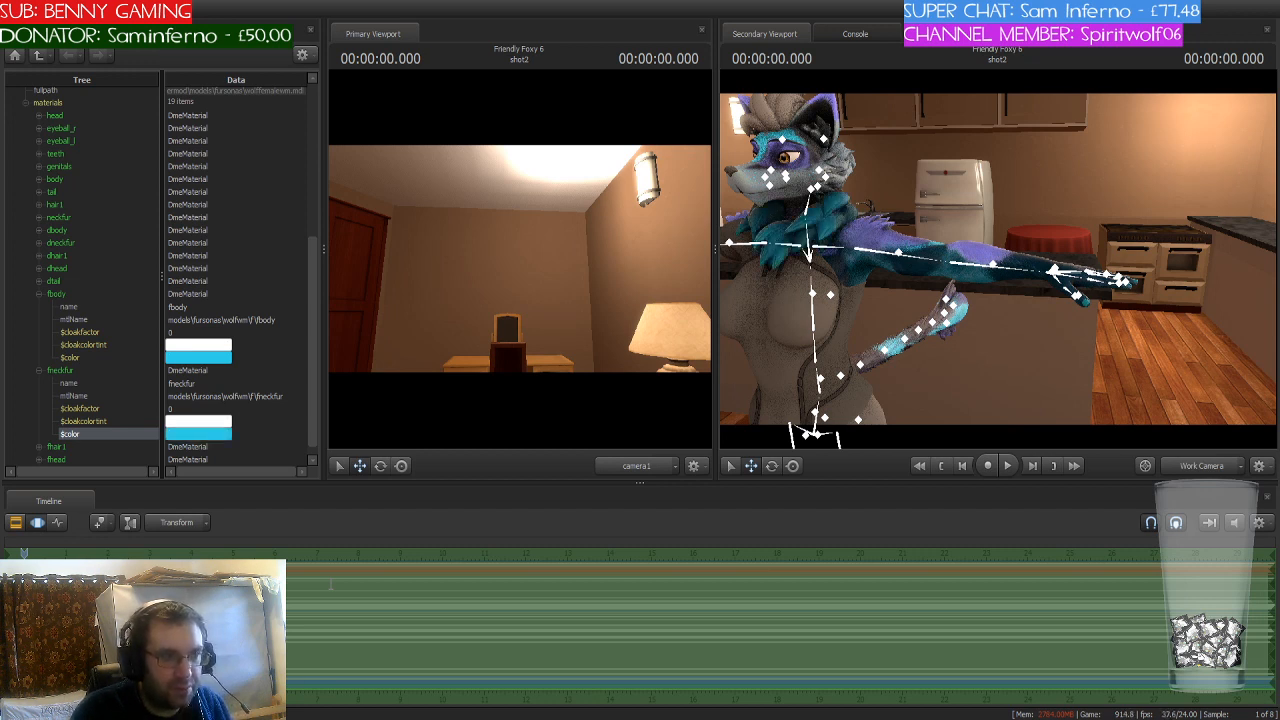
pyautogui.click(293, 421)
# Step: Add a $color attribute to the fhair1 material and set it to the matching light blue
pyautogui.scroll(-1, 293, 421)
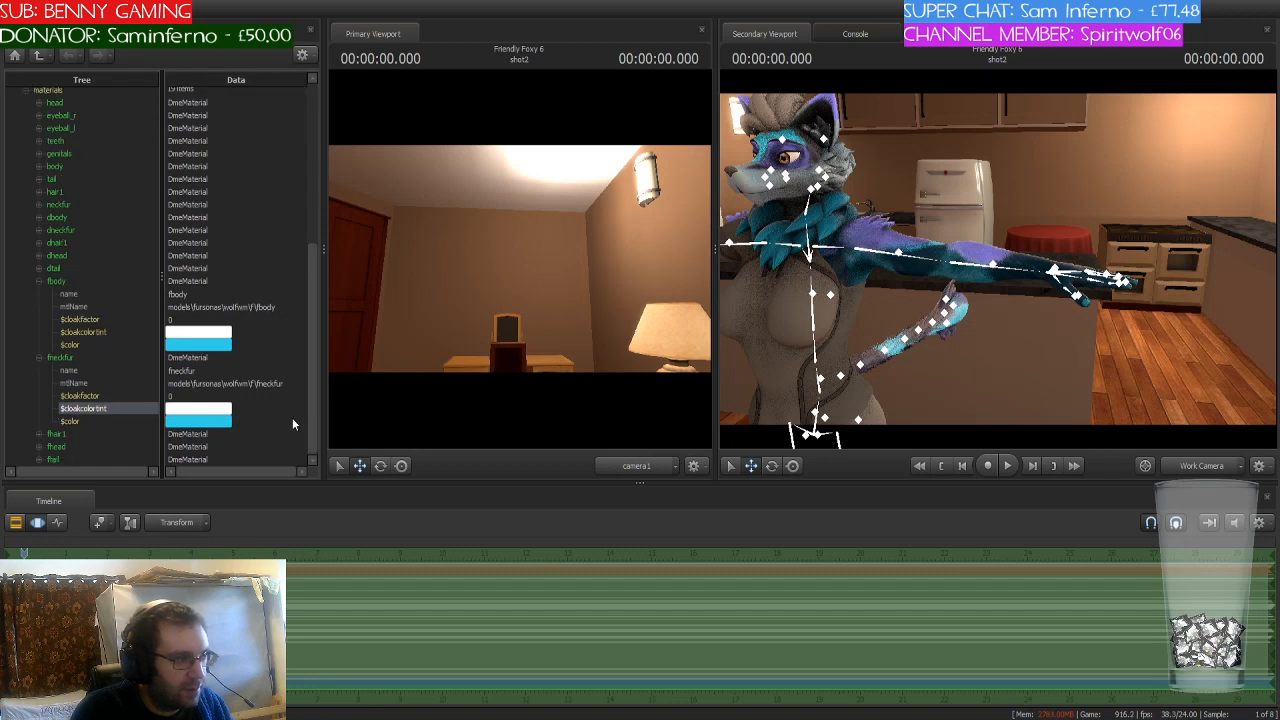
pyautogui.click(52, 435)
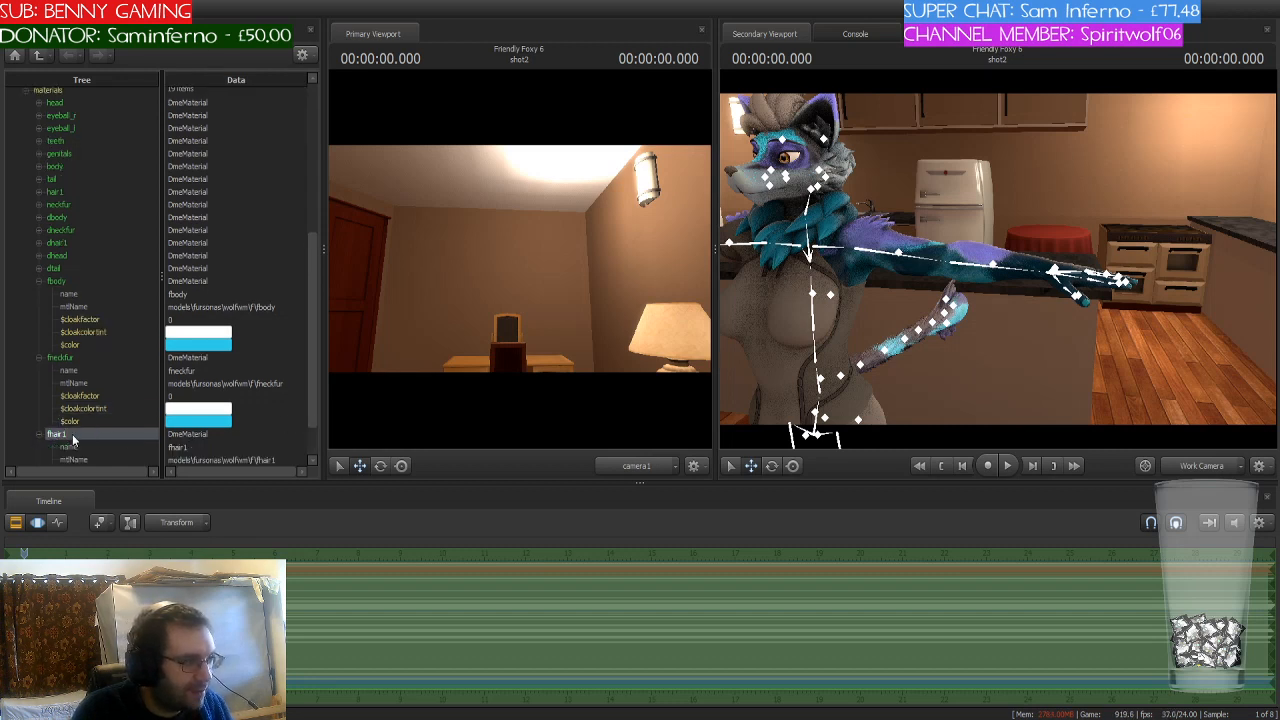
pyautogui.doubleClick(72, 434)
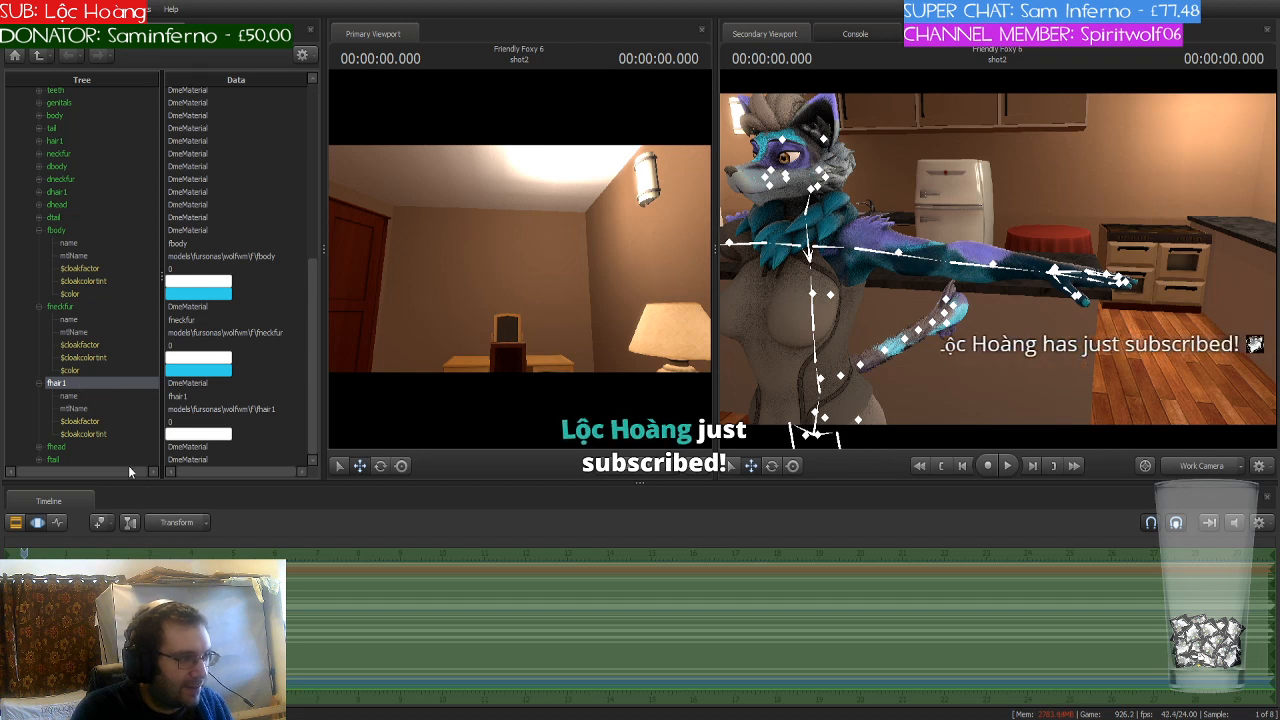
pyautogui.click(65, 436)
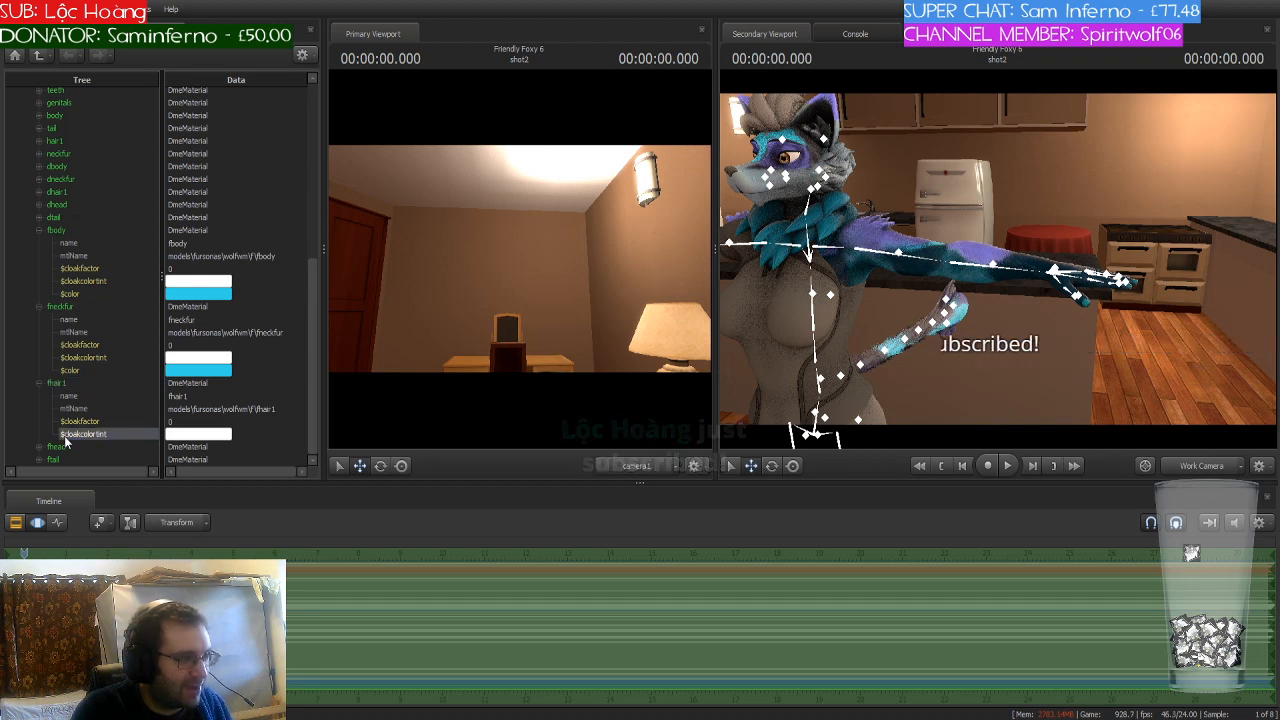
pyautogui.click(66, 385)
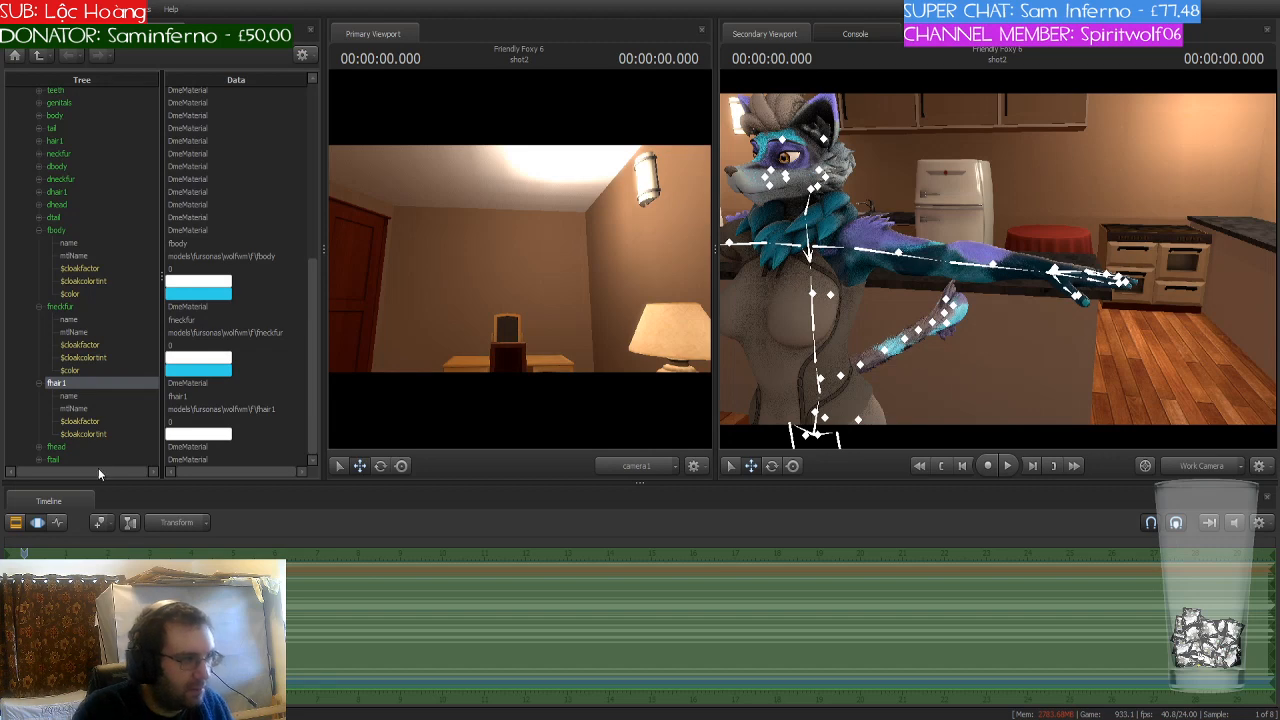
pyautogui.click(169, 459)
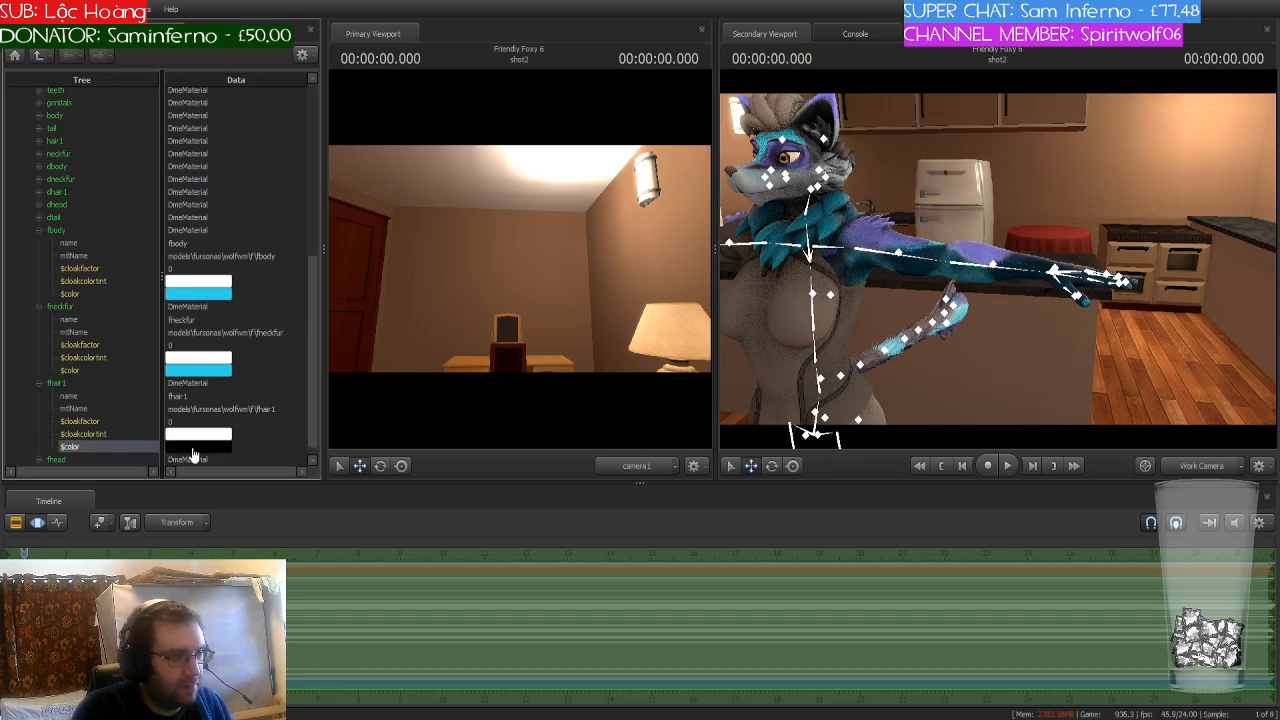
pyautogui.press('w')
pyautogui.moveTo(925, 323); pyautogui.dragTo(935, 286)
pyautogui.press('d')
pyautogui.press('s')
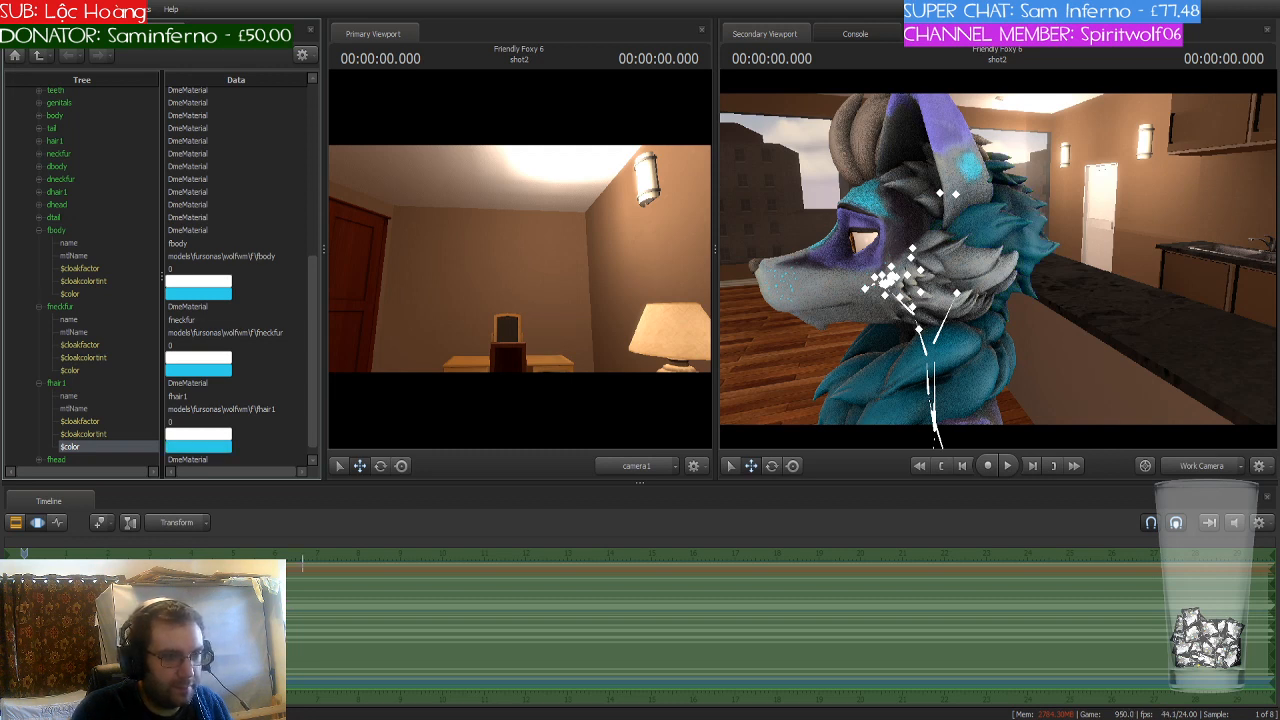
pyautogui.click(296, 430)
# Step: Add a $color attribute to the fhead material and set it to the matching light blue
pyautogui.scroll(-1, 284, 434)
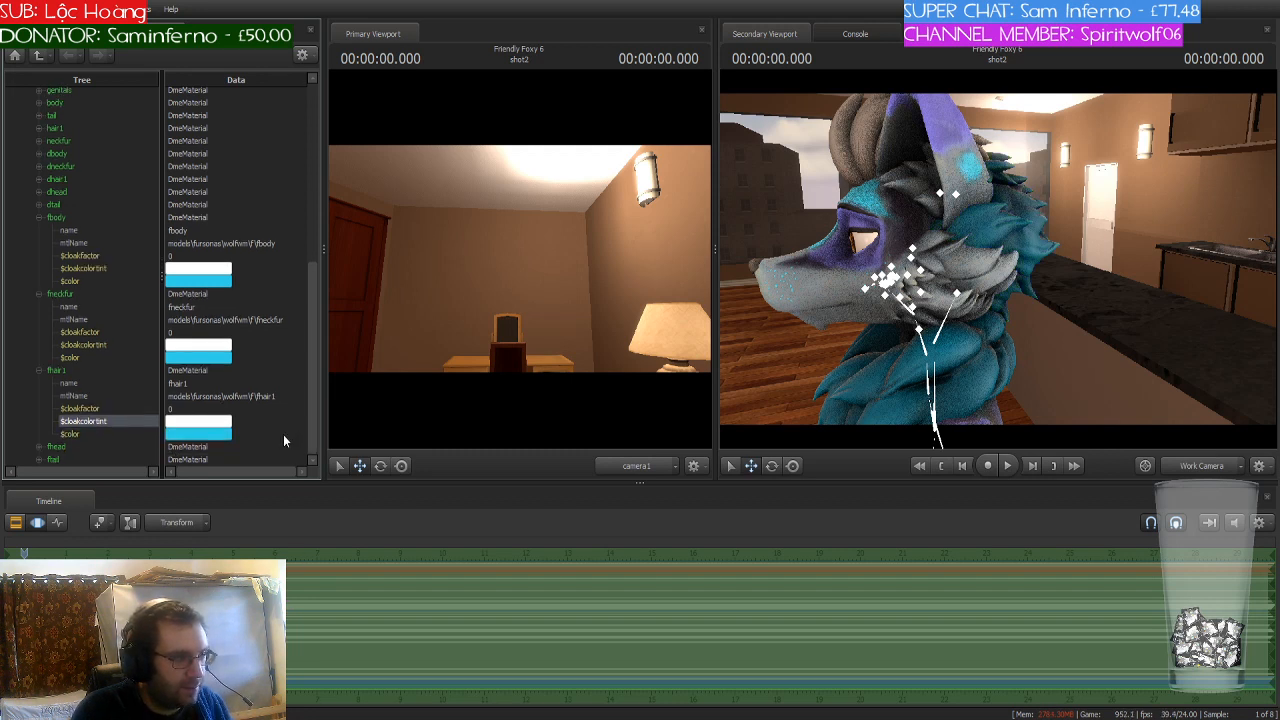
pyautogui.click(38, 446)
pyautogui.scroll(-2, 42, 447)
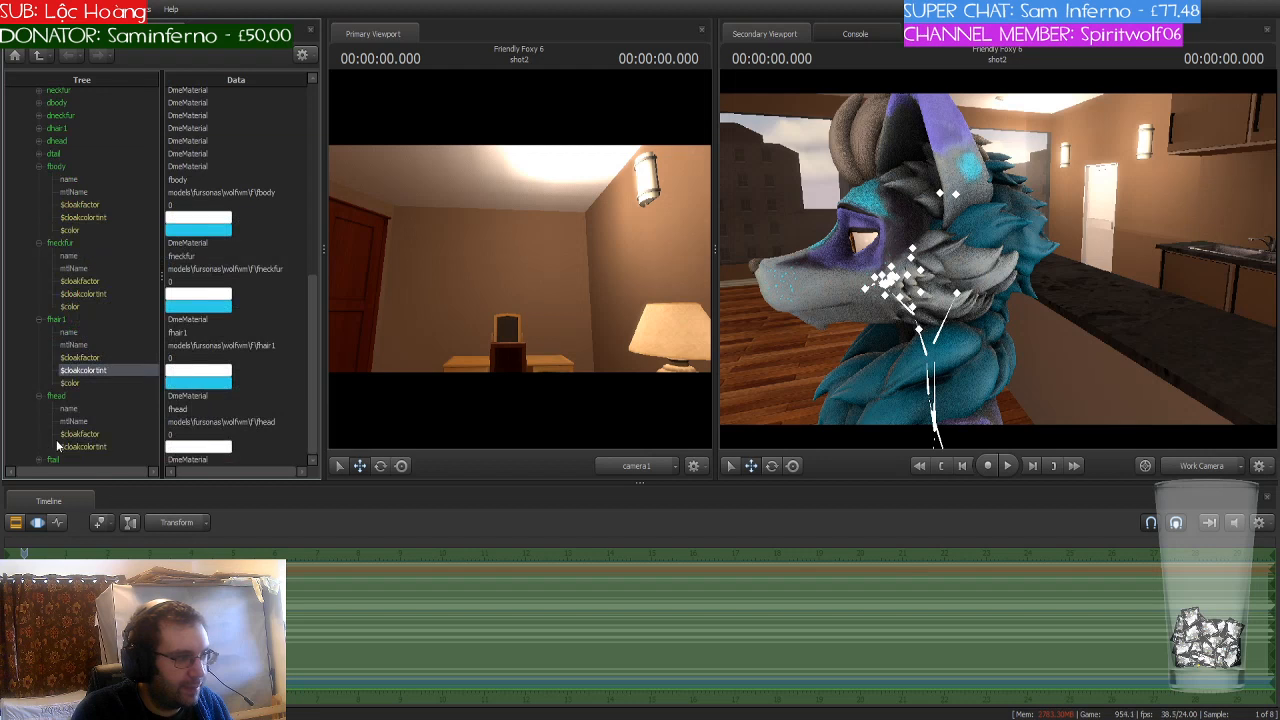
pyautogui.click(60, 397)
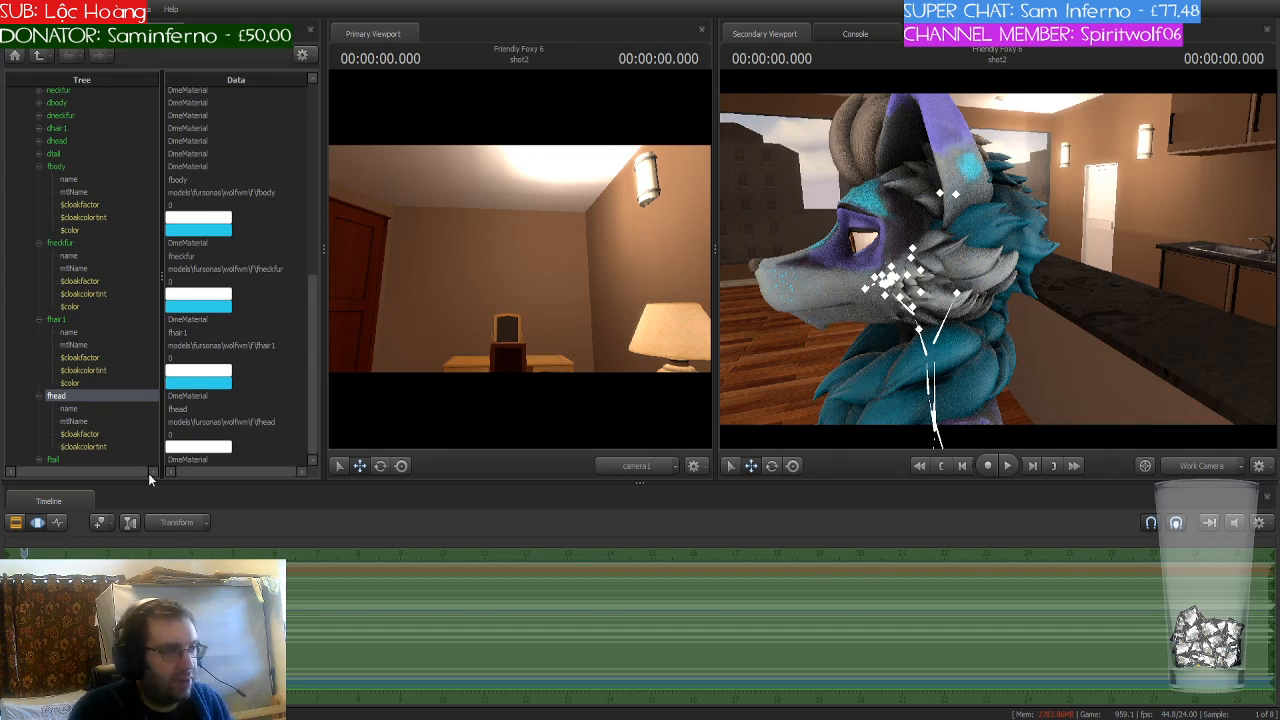
pyautogui.press('Return')
pyautogui.scroll(-1, 212, 419)
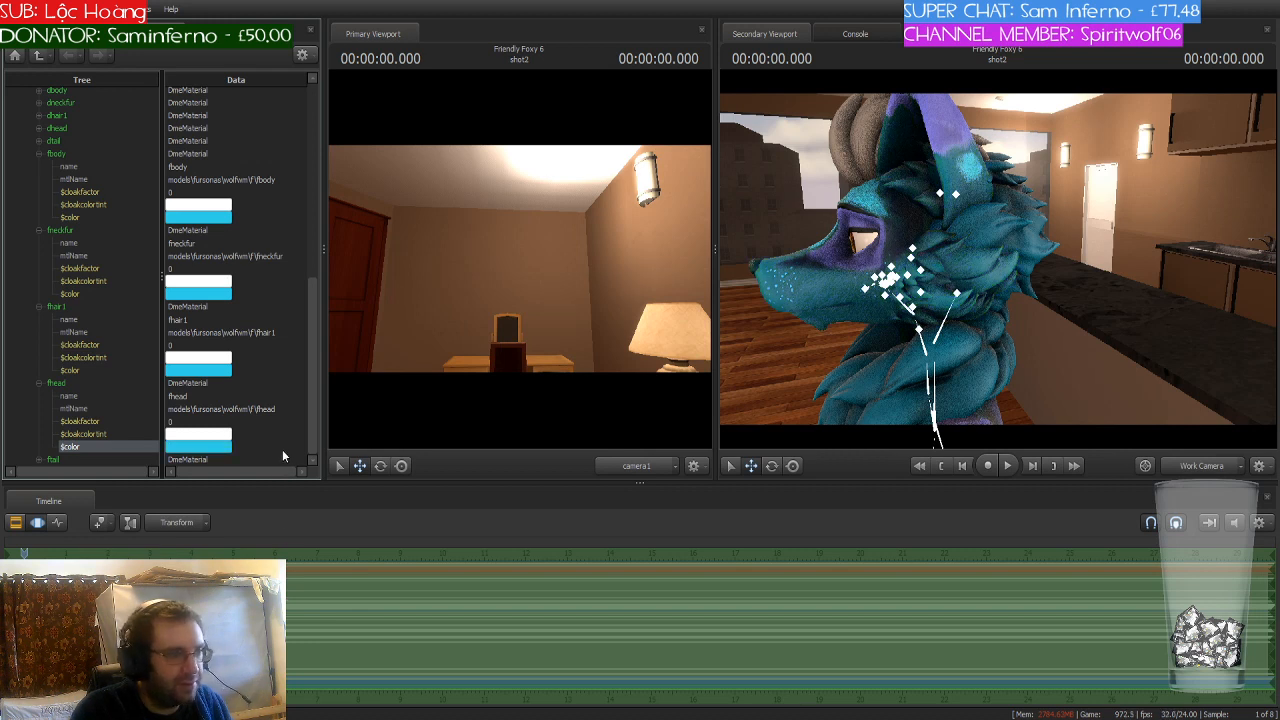
pyautogui.click(296, 422)
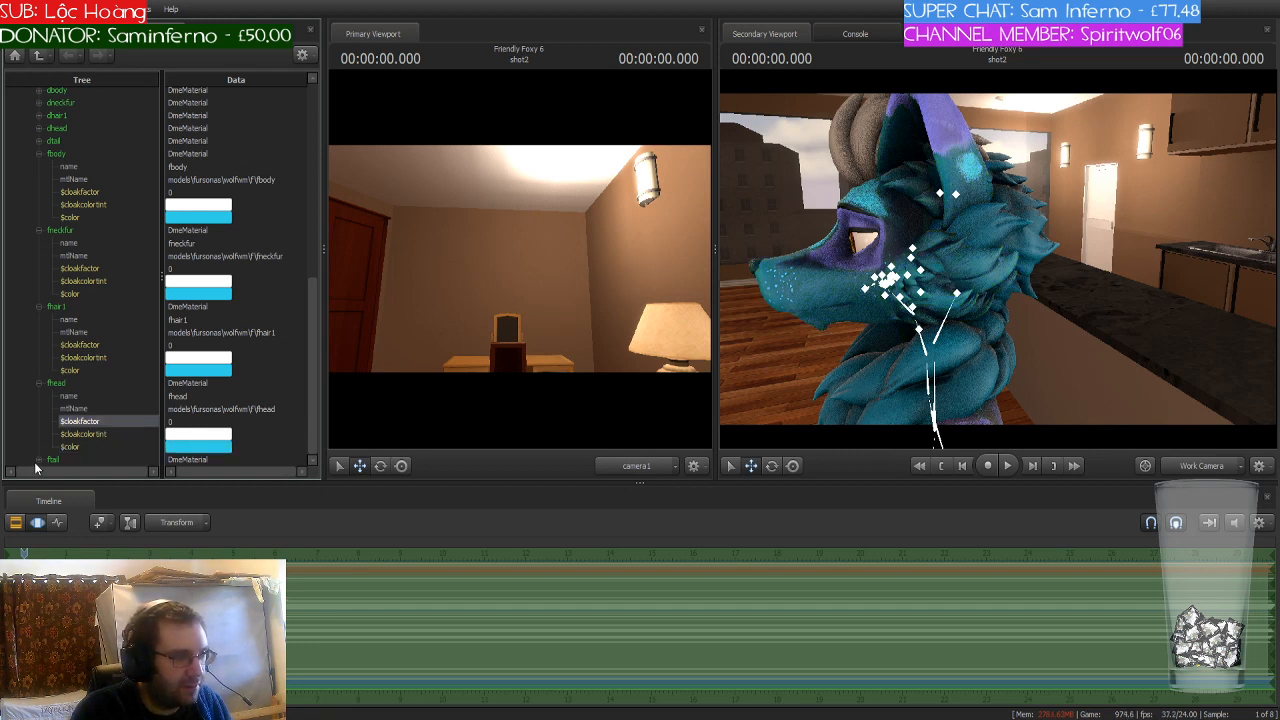
# Step: Add a $color attribute to the ftail material, set it to the matching light blue and check the whole model
pyautogui.scroll(-2, 42, 460)
pyautogui.click(60, 408)
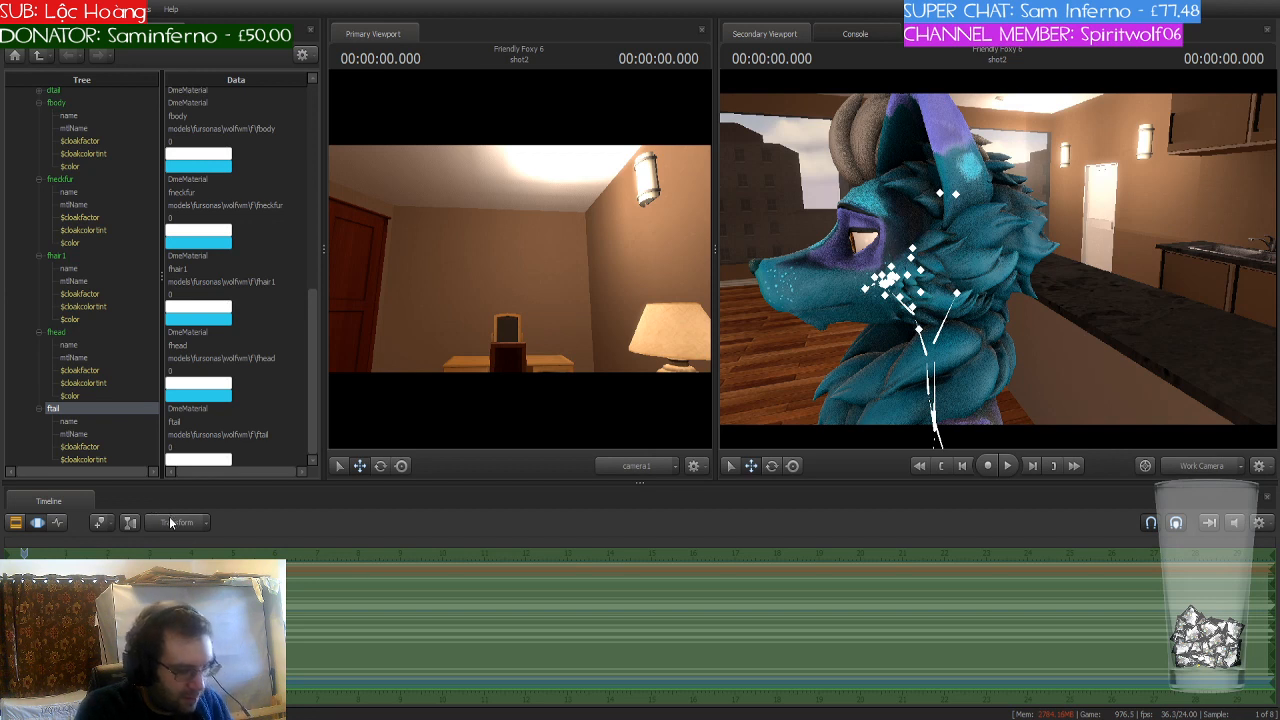
pyautogui.press('Return')
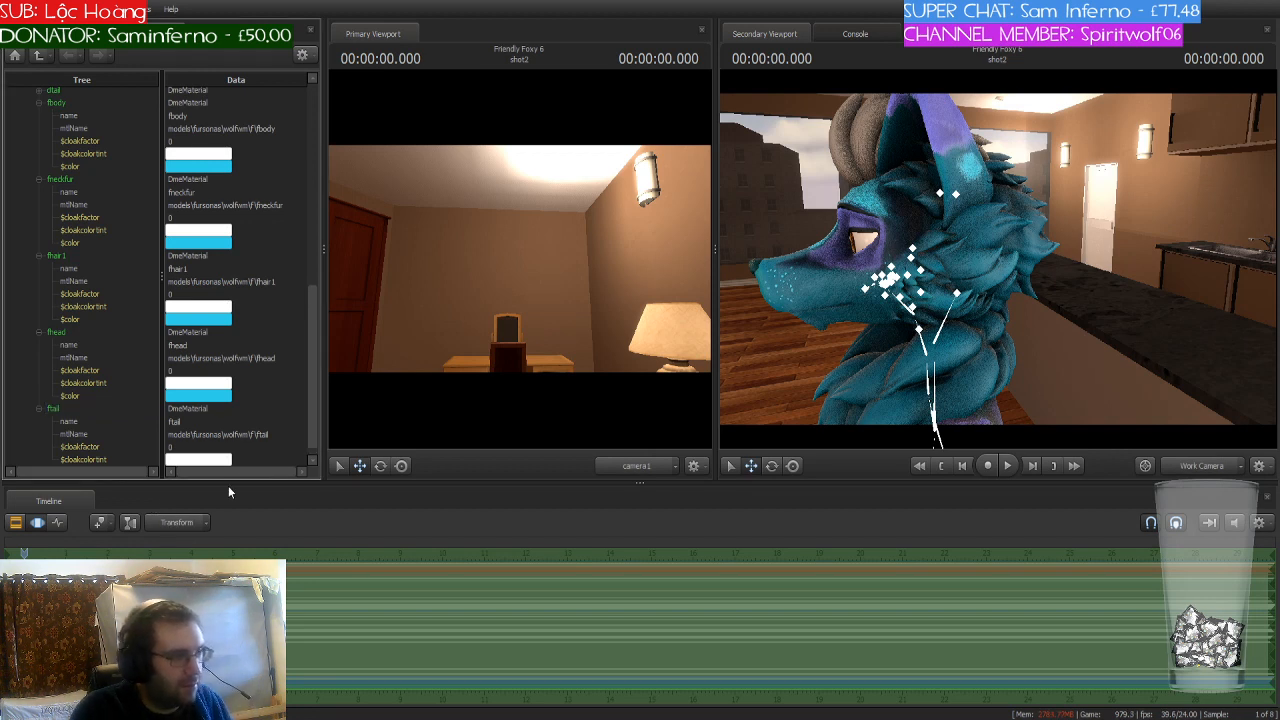
pyautogui.scroll(-1, 234, 440)
pyautogui.moveTo(907, 414); pyautogui.dragTo(940, 446)
pyautogui.press('s')
pyautogui.click(180, 462)
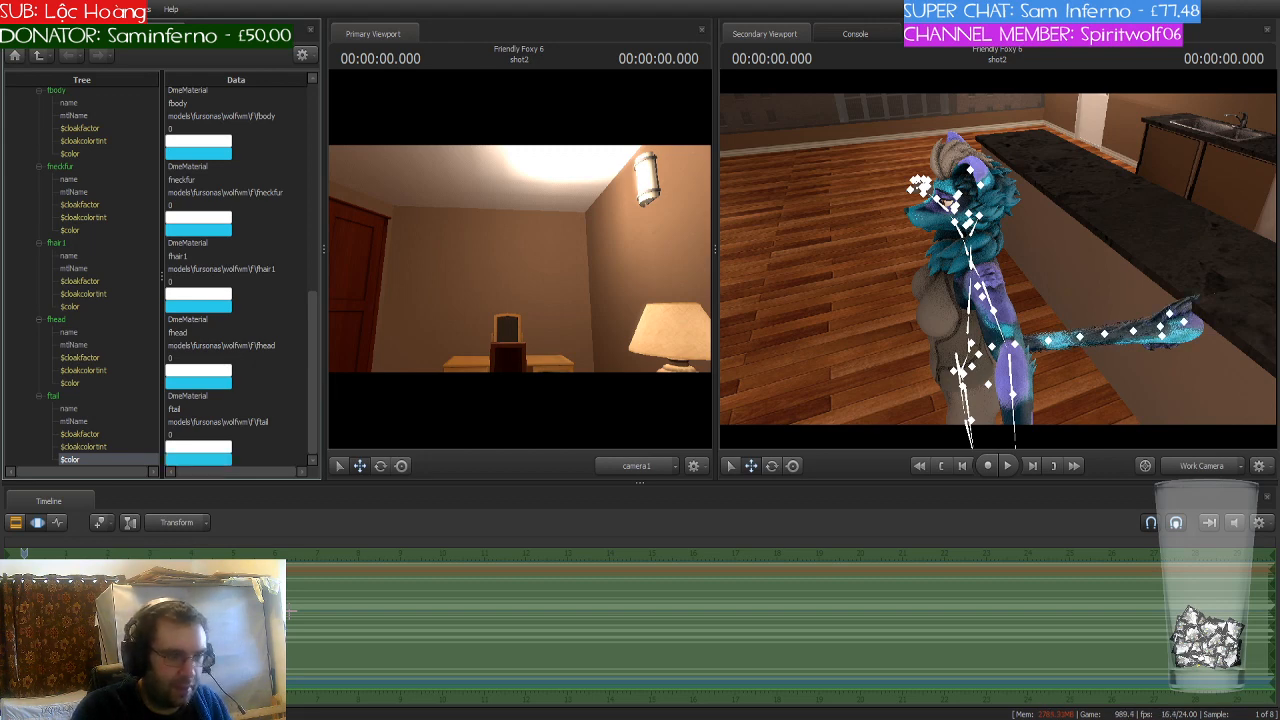
pyautogui.moveTo(1084, 166); pyautogui.dragTo(990, 260)
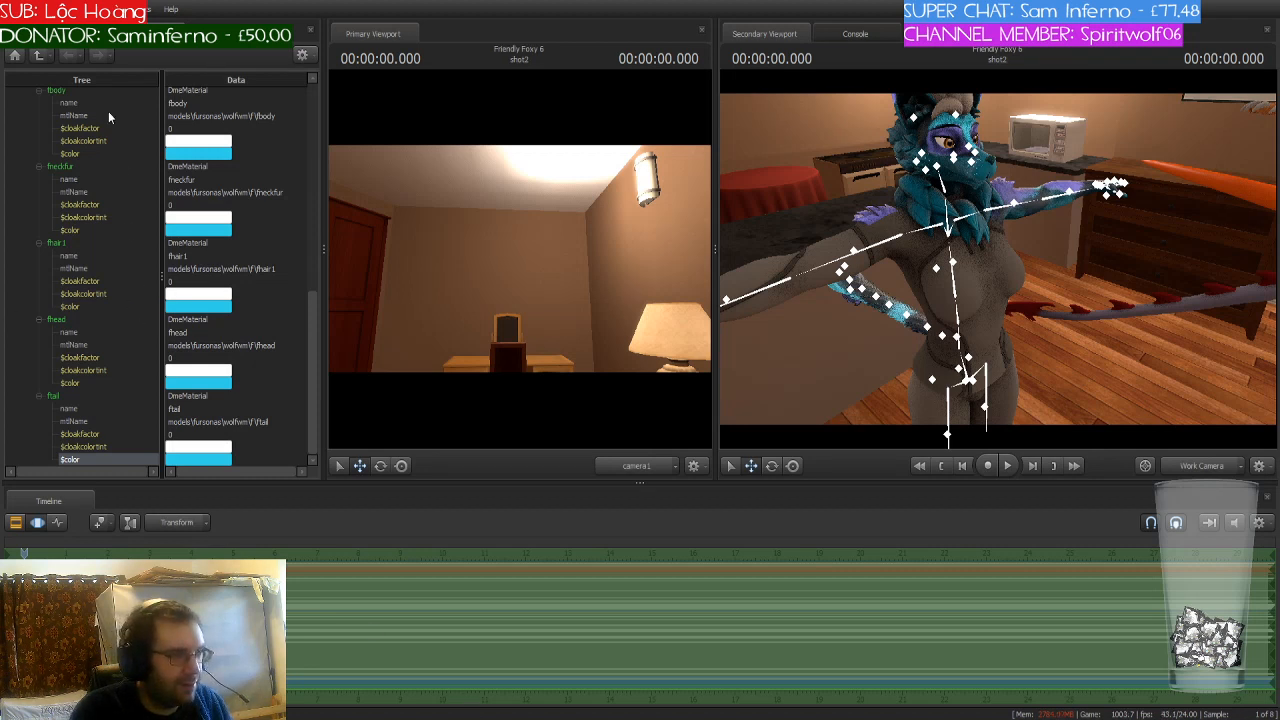
# Step: Return to the animation sets and show the hair81 model in the Element Viewer
pyautogui.scroll(5, 110, 105)
pyautogui.scroll(7, 113, 100)
pyautogui.click(50, 33)
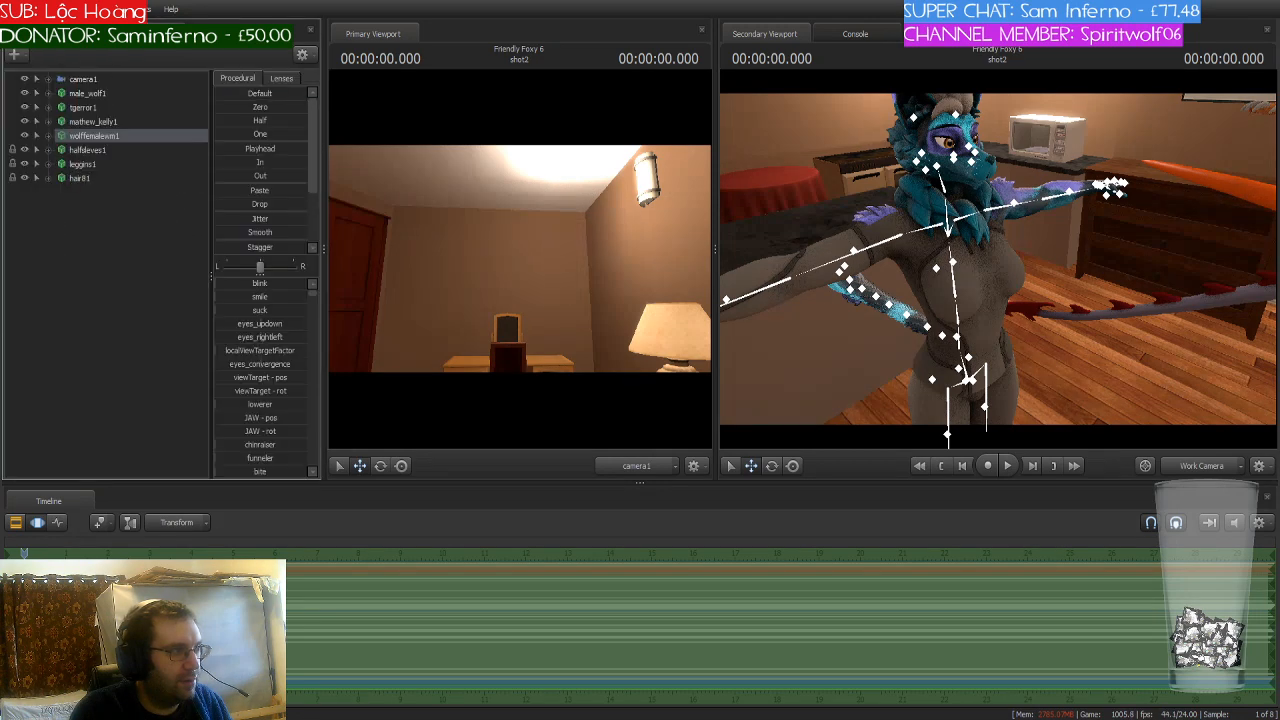
pyautogui.click(87, 177)
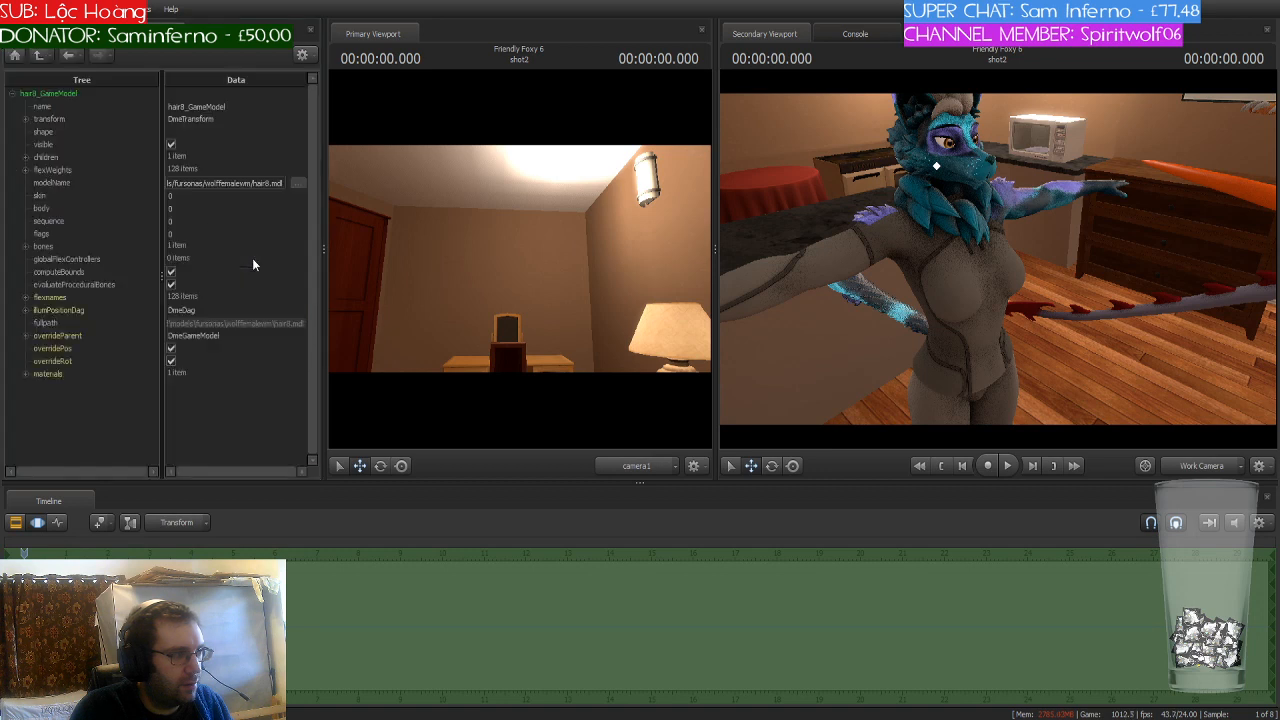
# Step: Add a black $color attribute to the hair model's hair2 material, check the hair and return to the animation sets
pyautogui.click(25, 374)
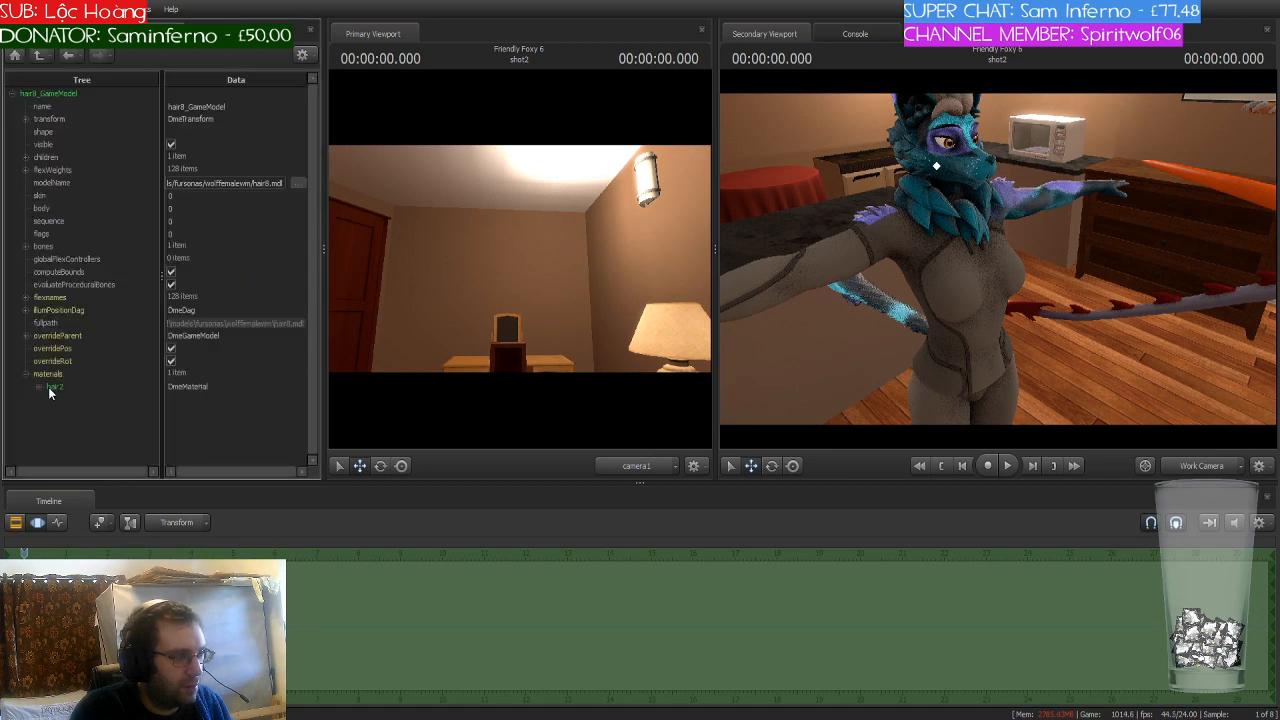
pyautogui.click(39, 387)
pyautogui.click(55, 387)
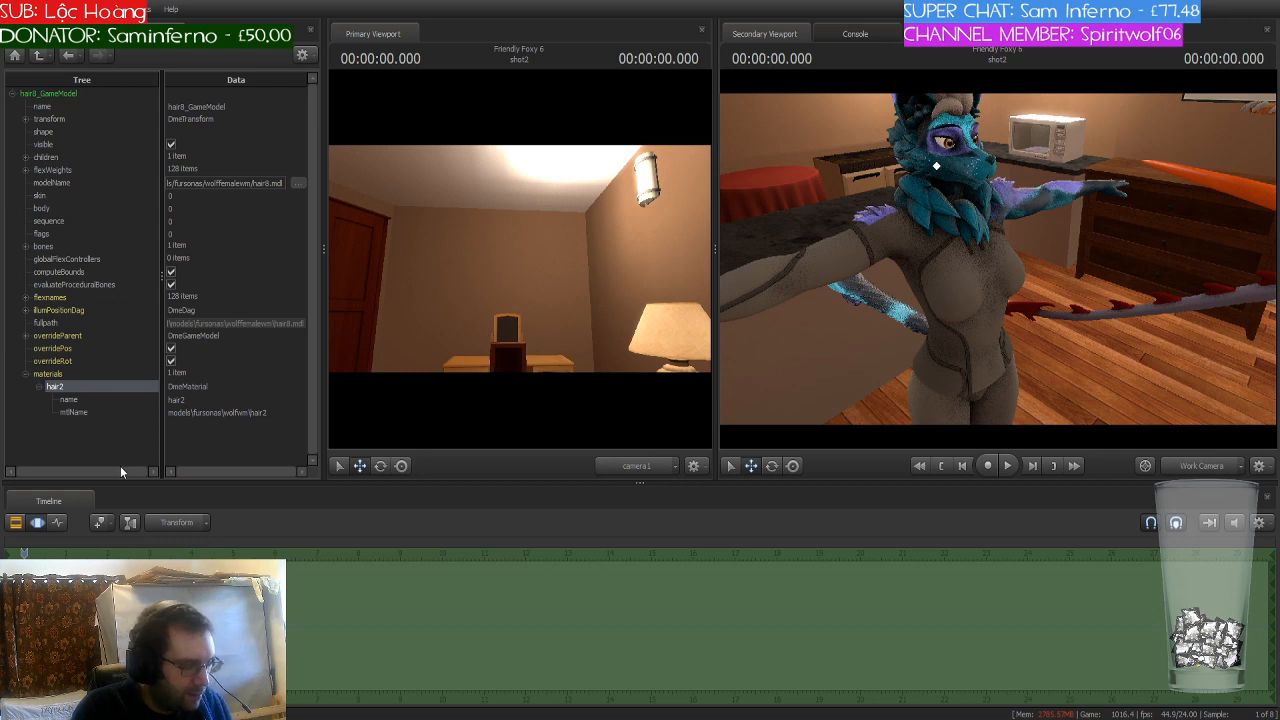
pyautogui.press('Return')
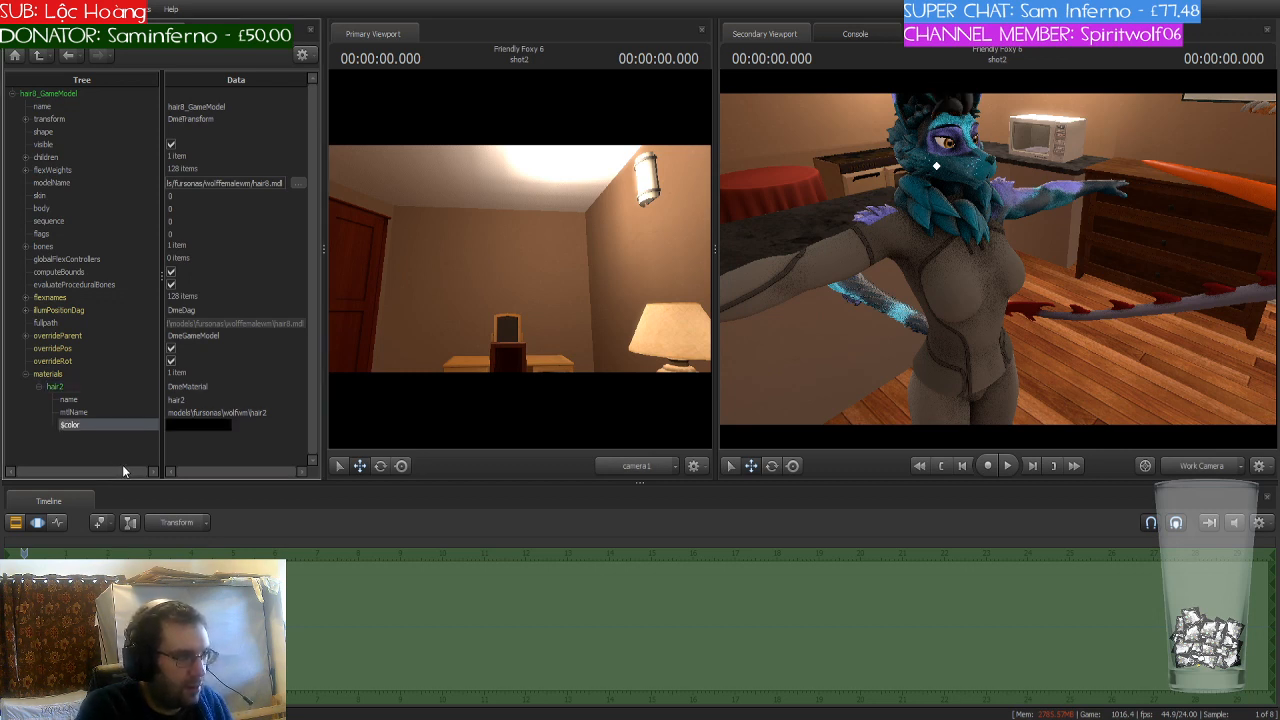
pyautogui.moveTo(849, 291); pyautogui.dragTo(998, 258)
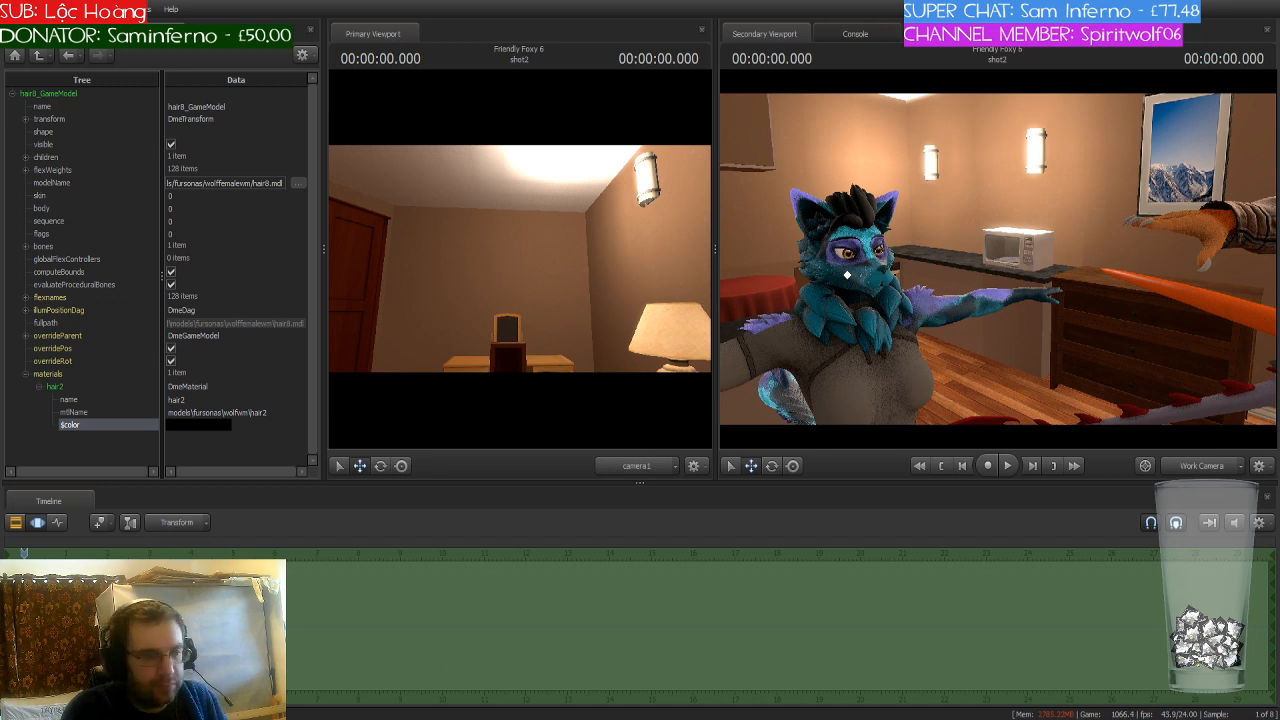
pyautogui.click(55, 32)
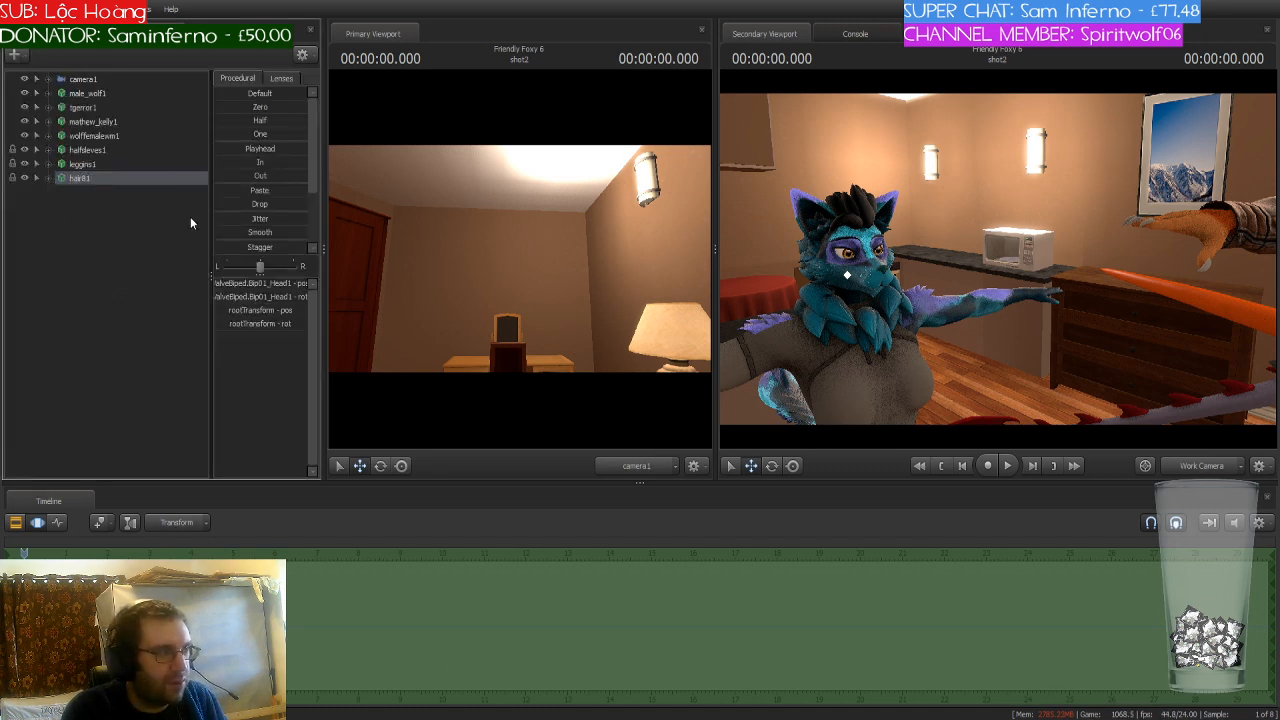
# Step: Expand wolffemalewm1's control groups and, within its Unknown group, raise the NOSEnarrow and NOSElong sliders fully
pyautogui.click(102, 137)
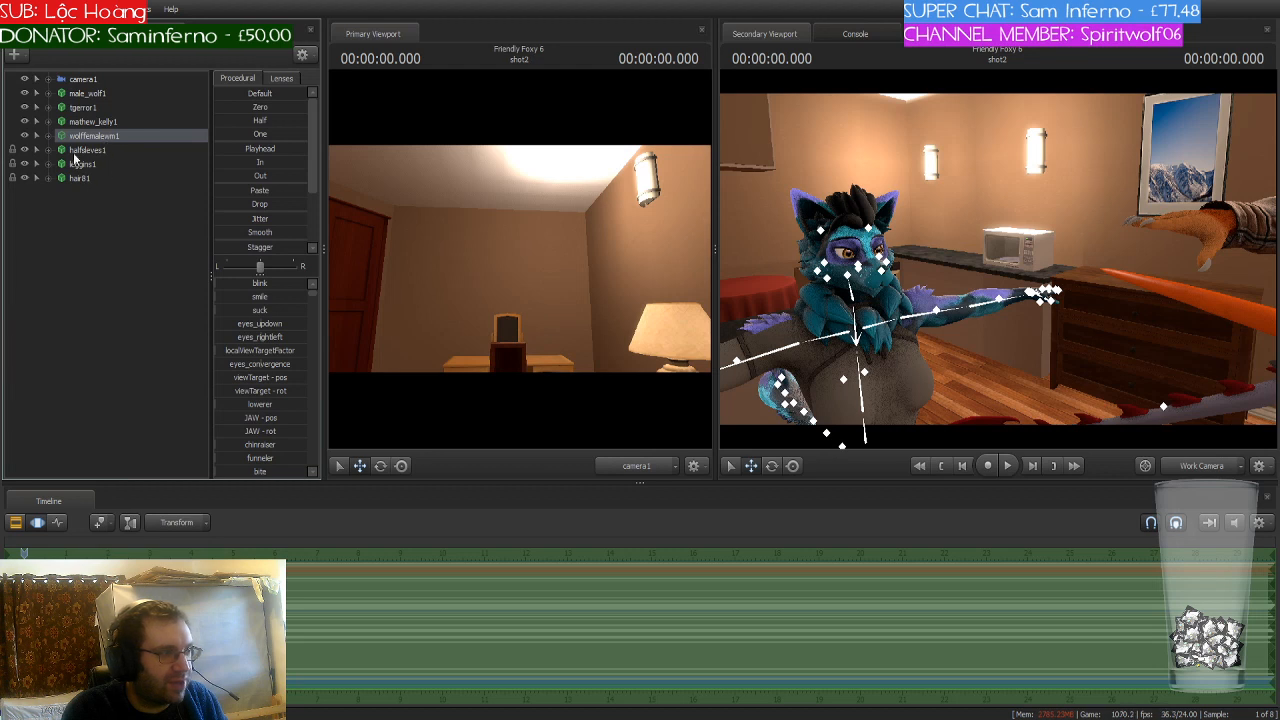
pyautogui.click(47, 135)
pyautogui.click(105, 249)
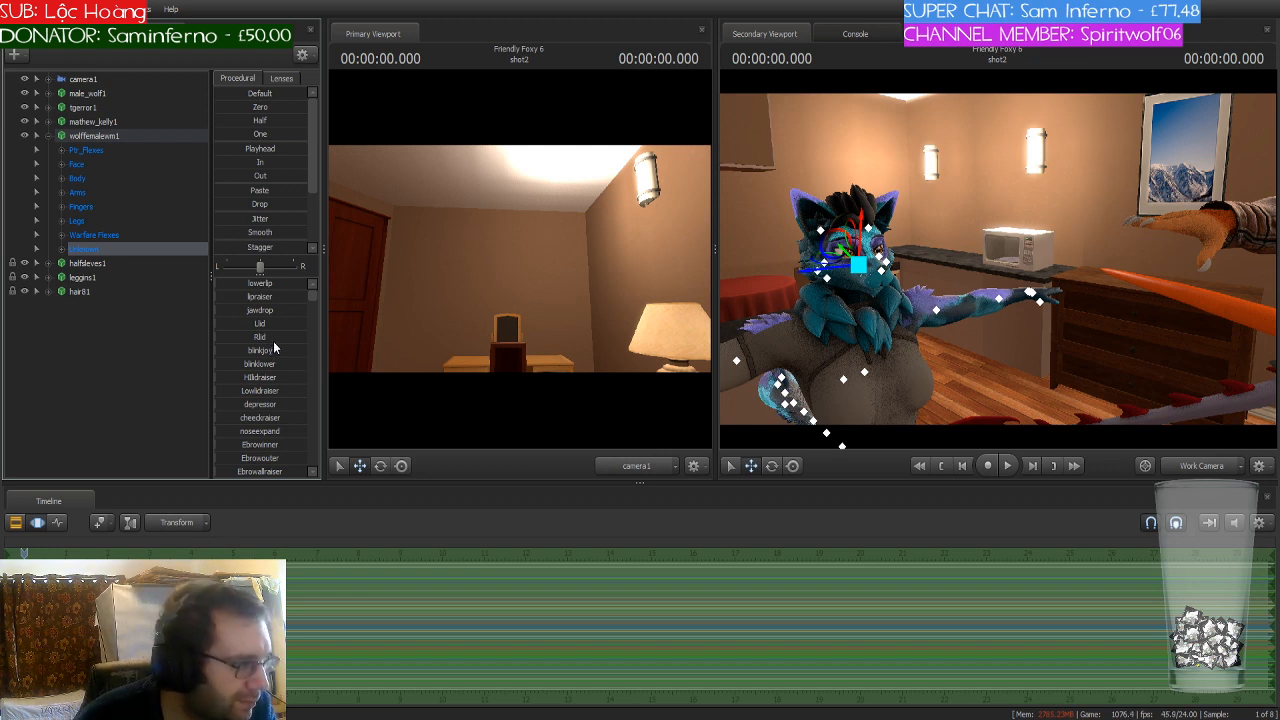
pyautogui.scroll(-1, 274, 343)
pyautogui.scroll(-1, 288, 347)
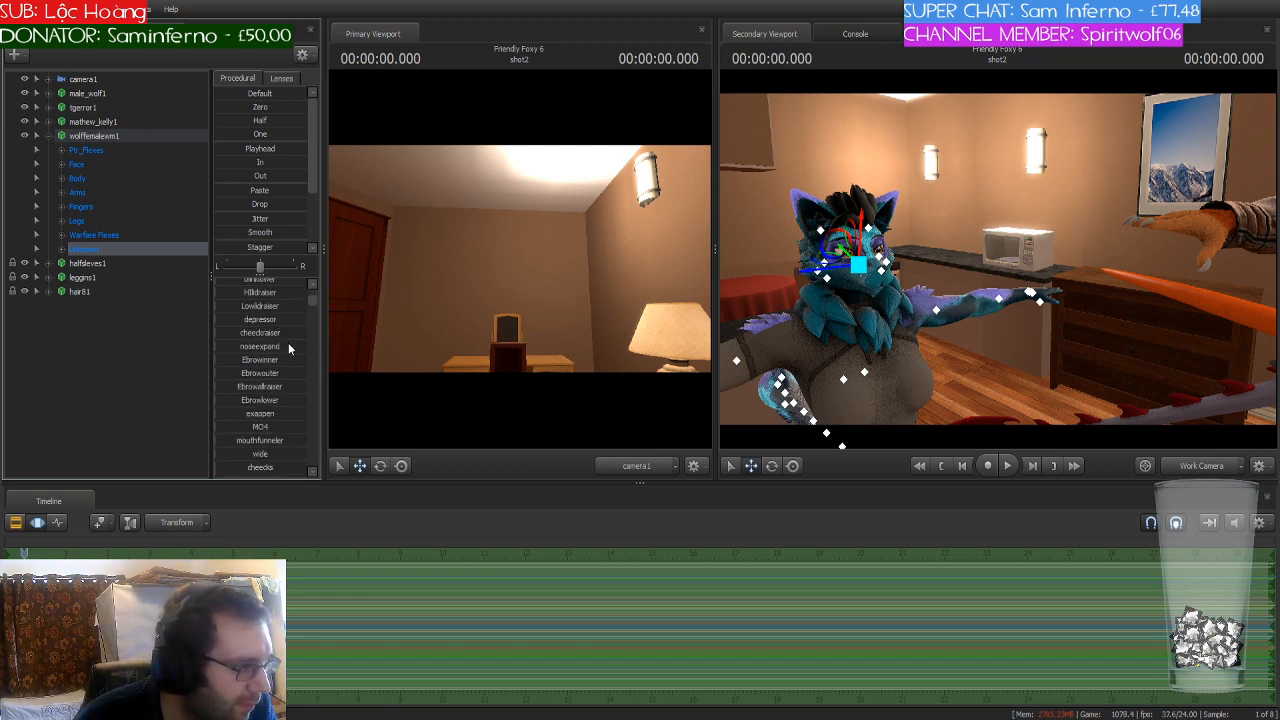
pyautogui.scroll(-1, 288, 347)
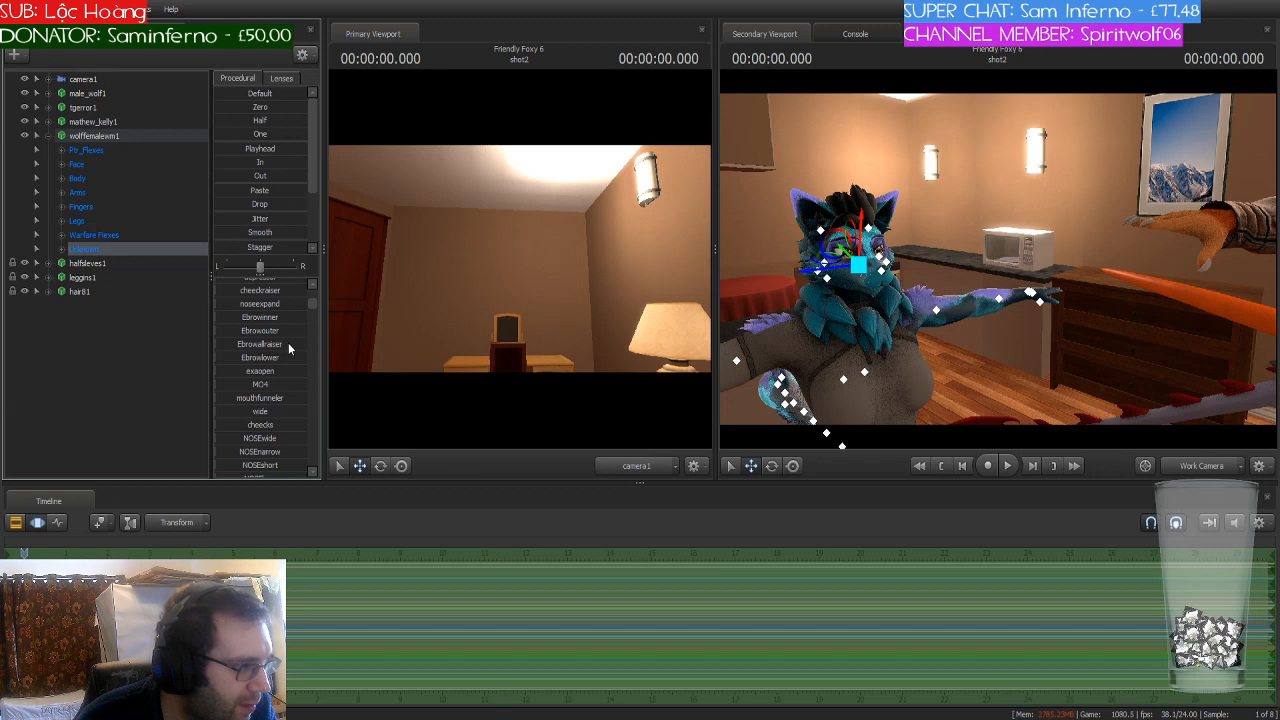
pyautogui.scroll(-1, 288, 347)
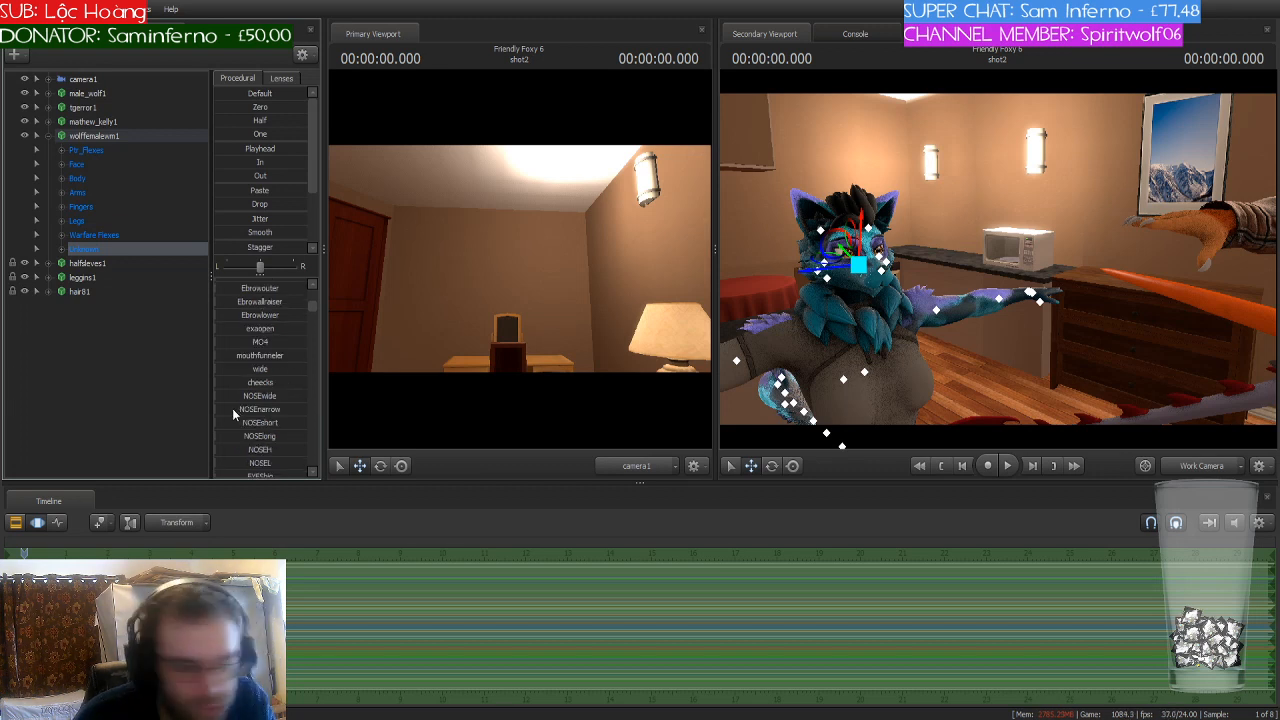
pyautogui.moveTo(232, 408); pyautogui.dragTo(308, 408)
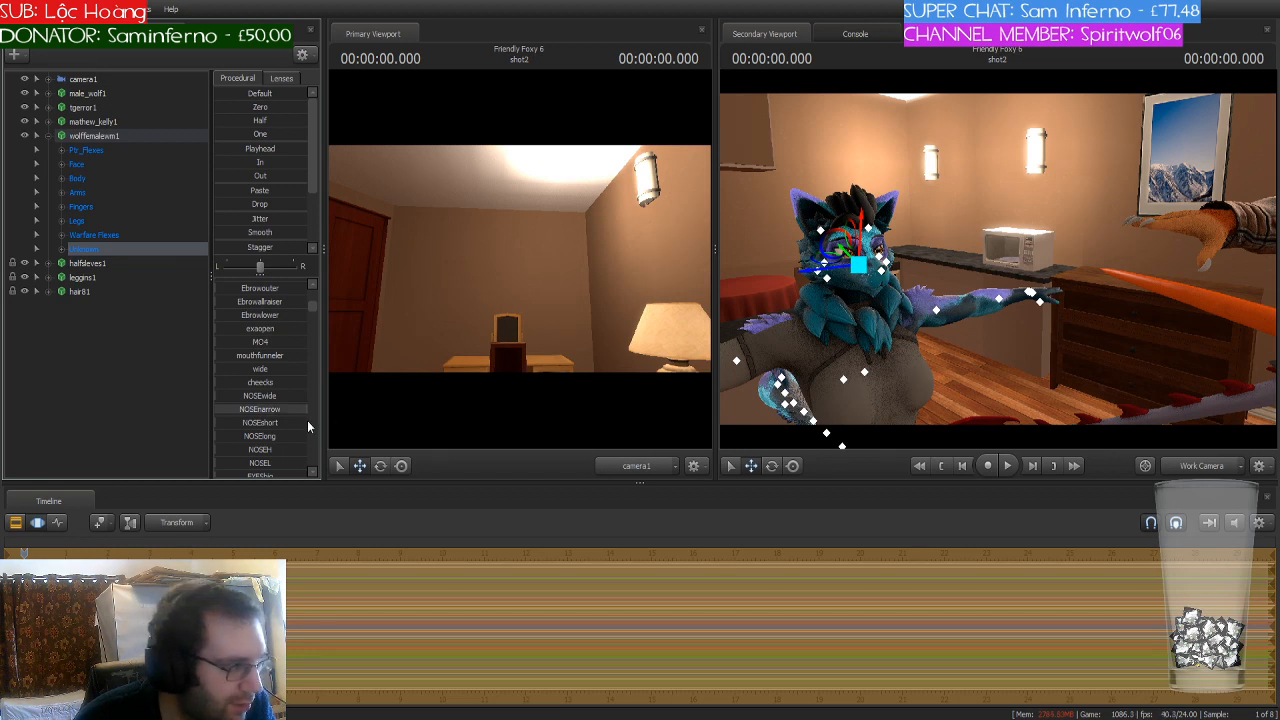
pyautogui.moveTo(226, 437); pyautogui.dragTo(361, 442)
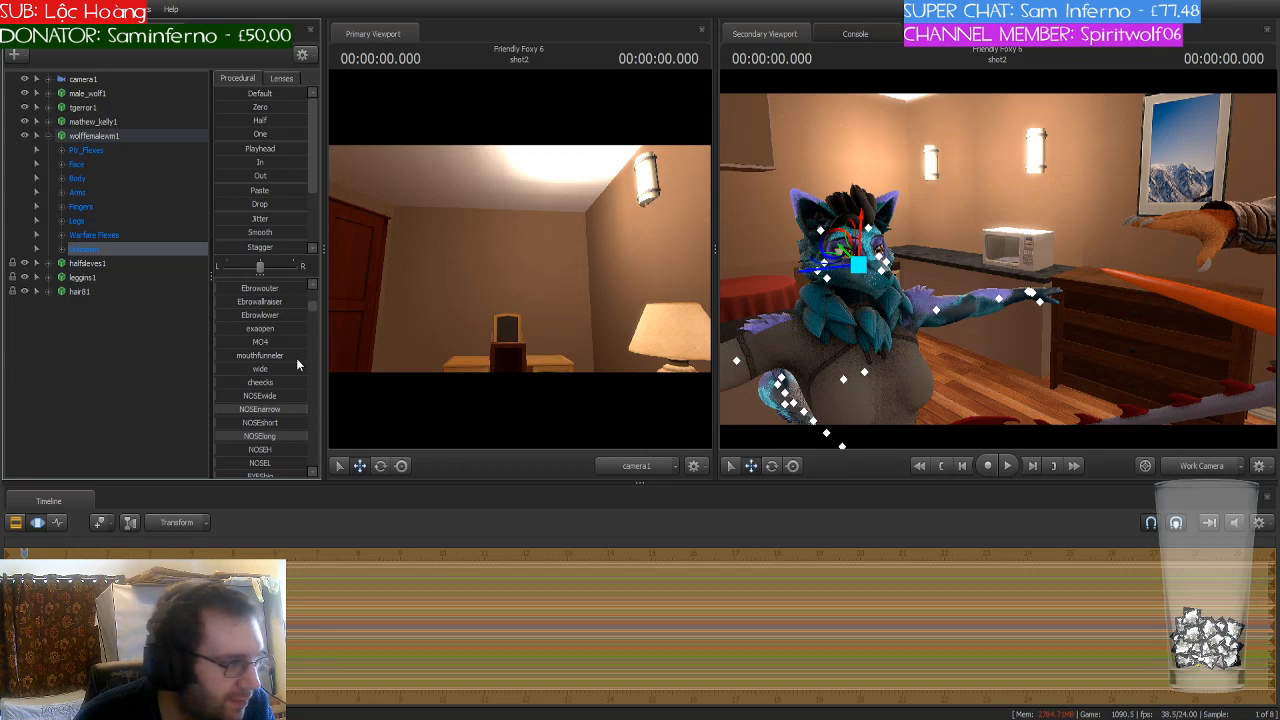
# Step: Raise the EARbig and furcover sliders in wolffemalewm1's Unknown group
pyautogui.scroll(-2, 297, 359)
pyautogui.scroll(-1, 297, 365)
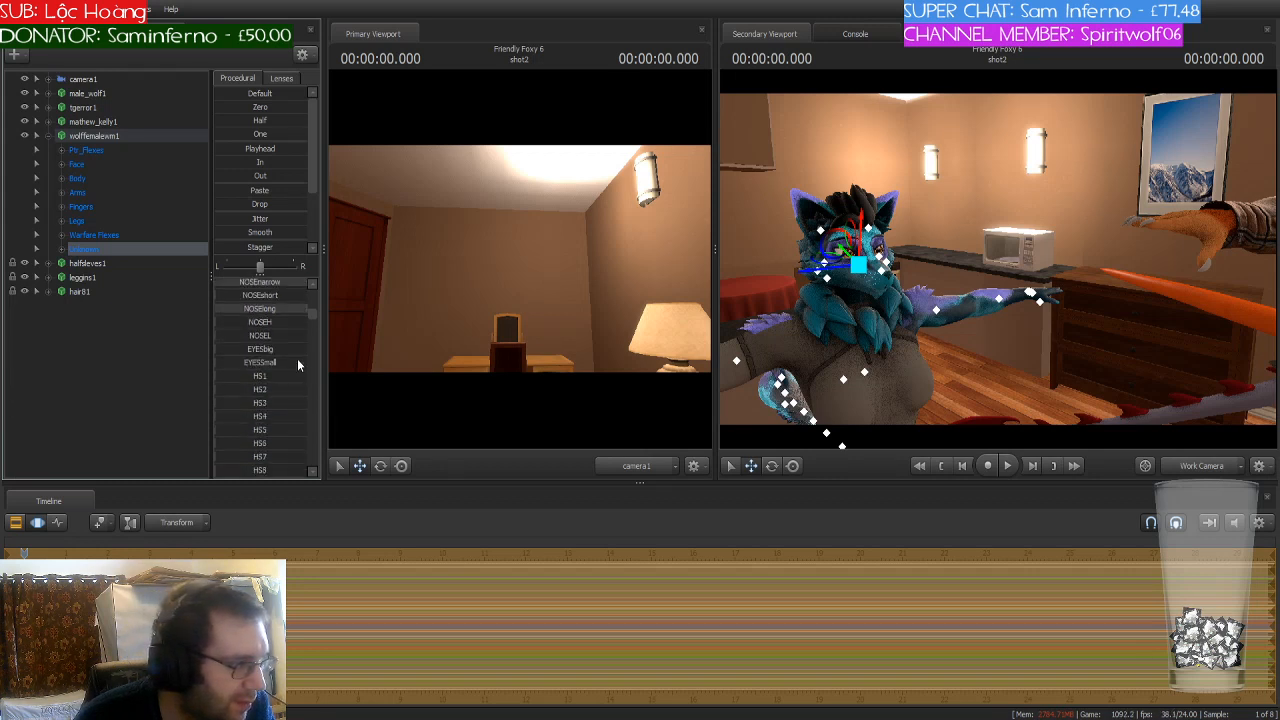
pyautogui.scroll(-2, 294, 366)
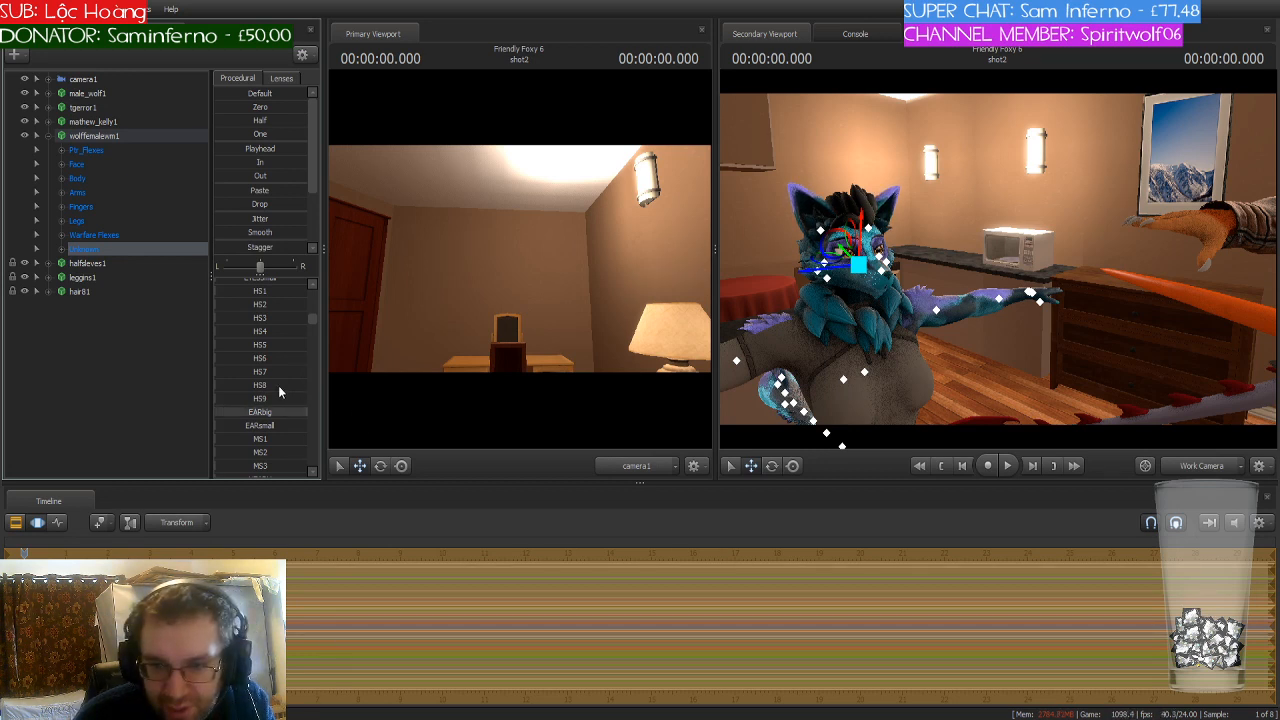
pyautogui.scroll(-2, 278, 385)
pyautogui.scroll(-5, 268, 370)
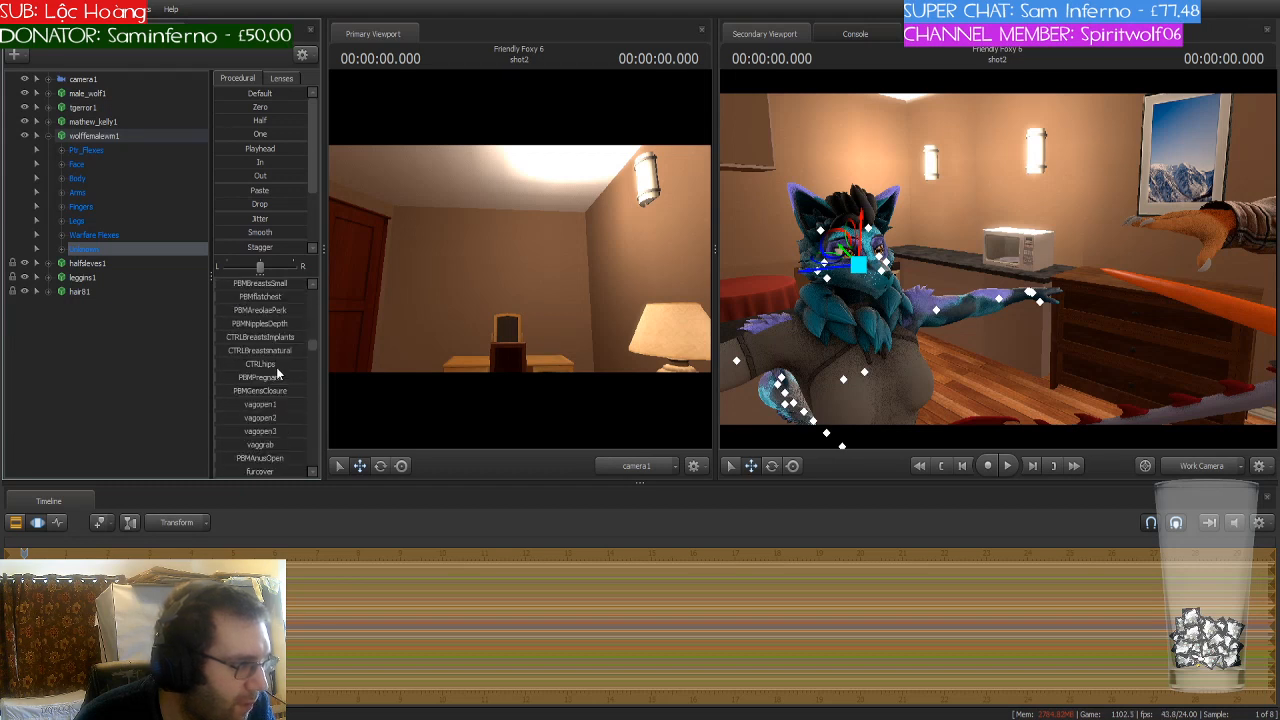
pyautogui.scroll(-2, 278, 367)
pyautogui.moveTo(237, 386); pyautogui.dragTo(308, 386)
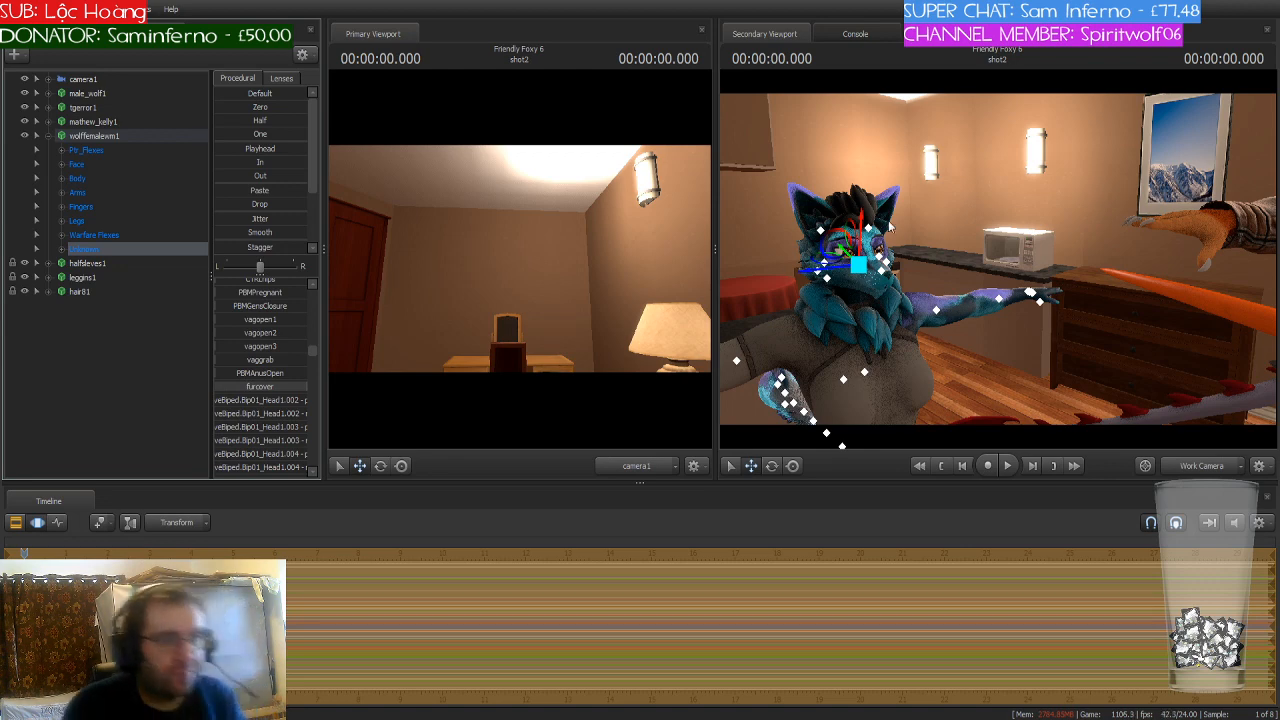
# Step: Examine the female wolf's reshaped face, ears and body from near and far, collapsing its control groups
pyautogui.moveTo(877, 255); pyautogui.dragTo(790, 292)
pyautogui.press('w')
pyautogui.press('s')
pyautogui.press('w')
pyautogui.press('d')
pyautogui.moveTo(1030, 240); pyautogui.dragTo(998, 264)
pyautogui.press('ctrl')
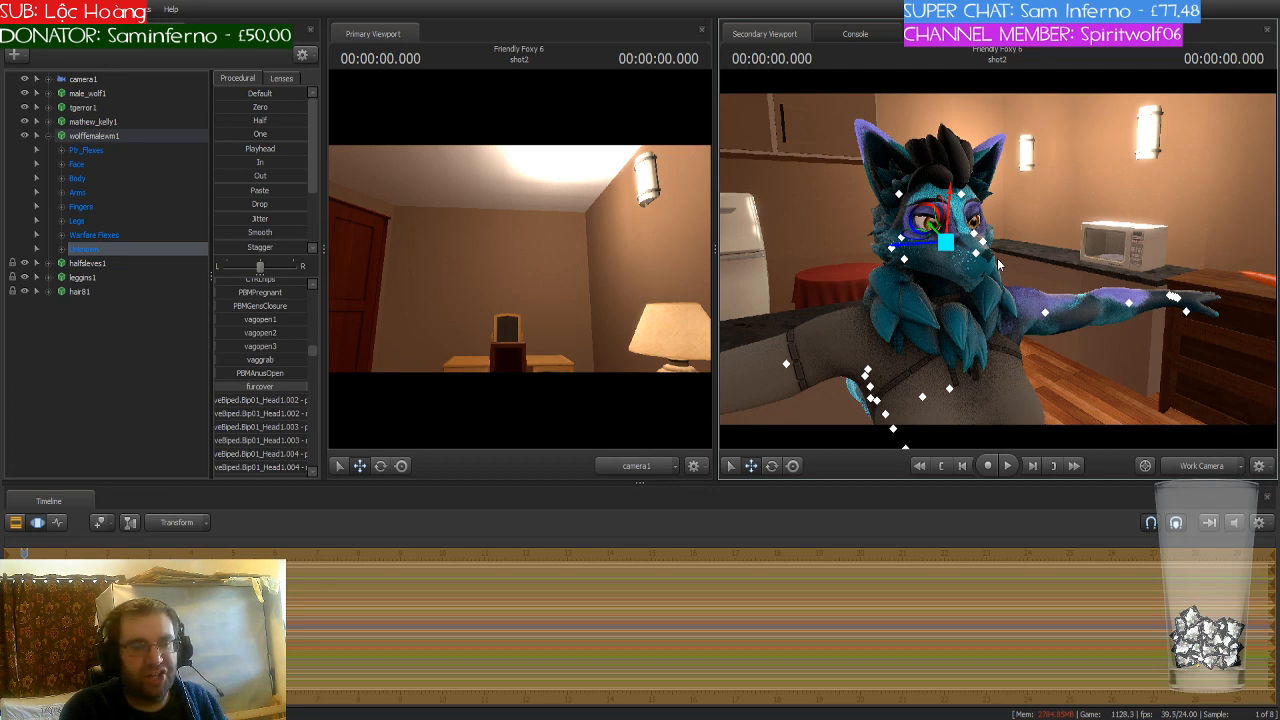
pyautogui.moveTo(999, 263)
pyautogui.mouseDown()
pyautogui.moveTo(999, 305)
pyautogui.moveTo(998, 265)
pyautogui.mouseUp()
pyautogui.press('s')
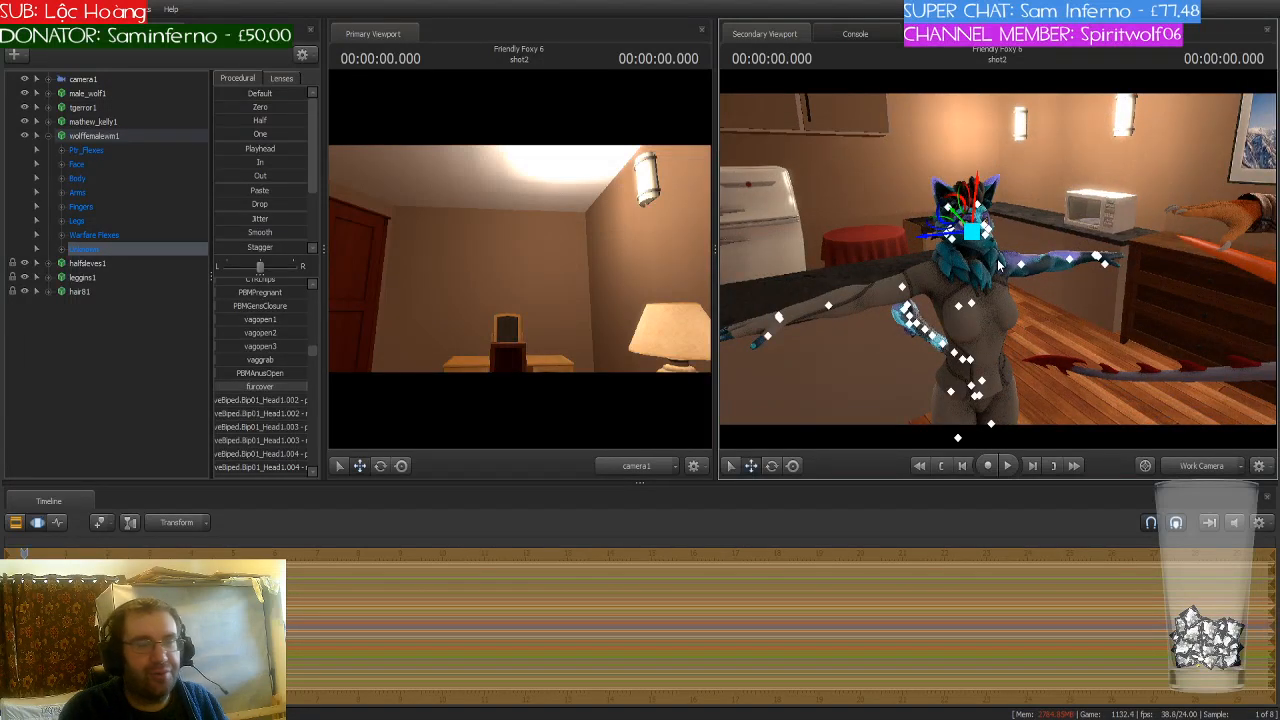
pyautogui.click(48, 136)
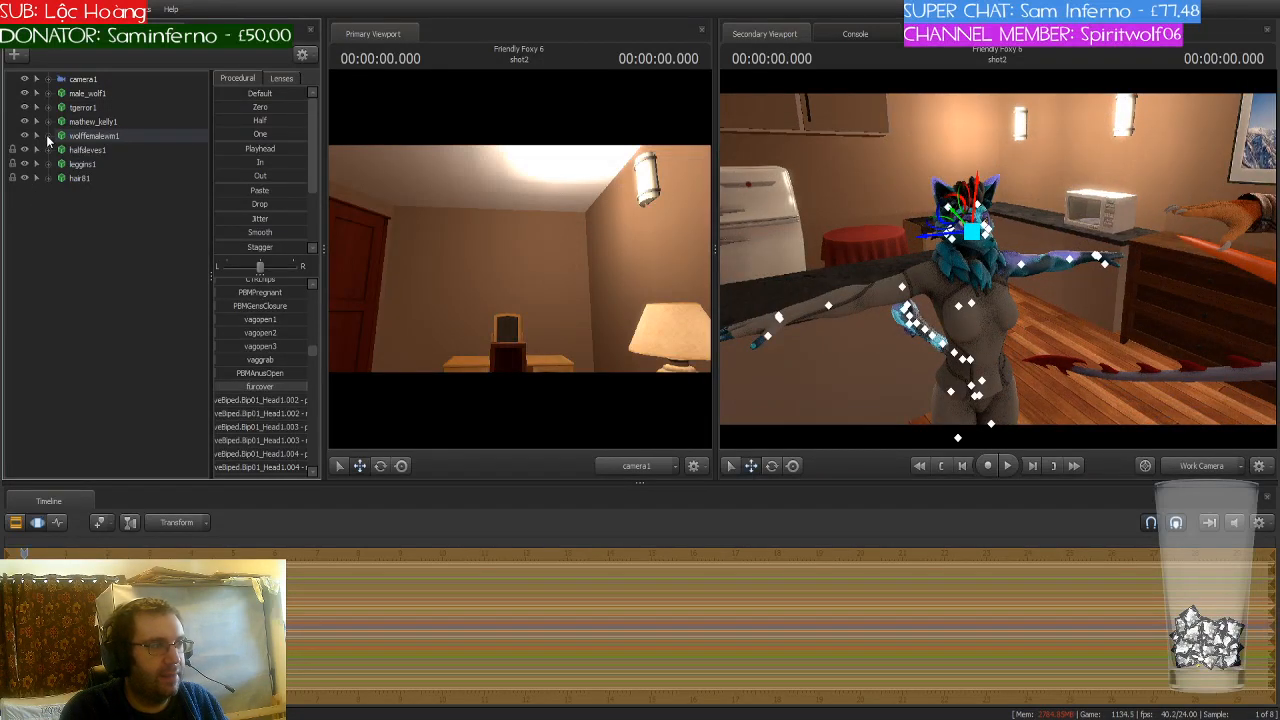
pyautogui.click(999, 263)
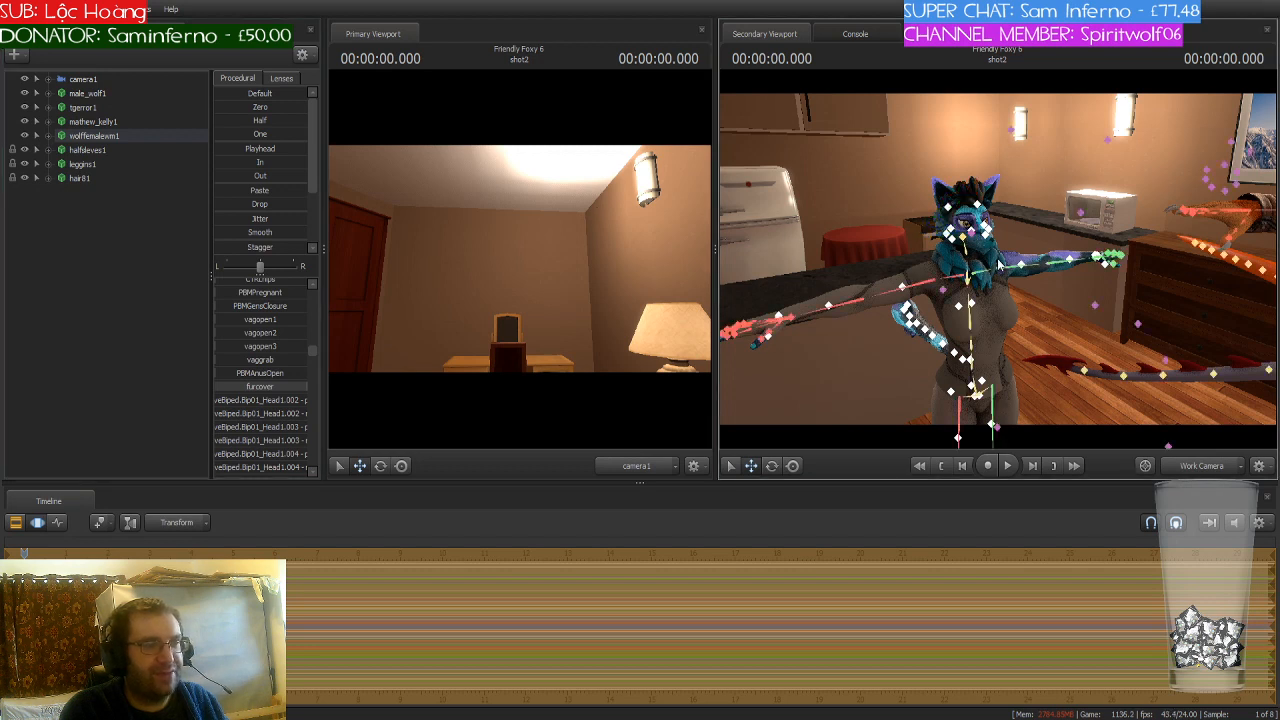
pyautogui.hotkey('ctrl', 'z')
pyautogui.moveTo(1082, 301); pyautogui.dragTo(999, 263)
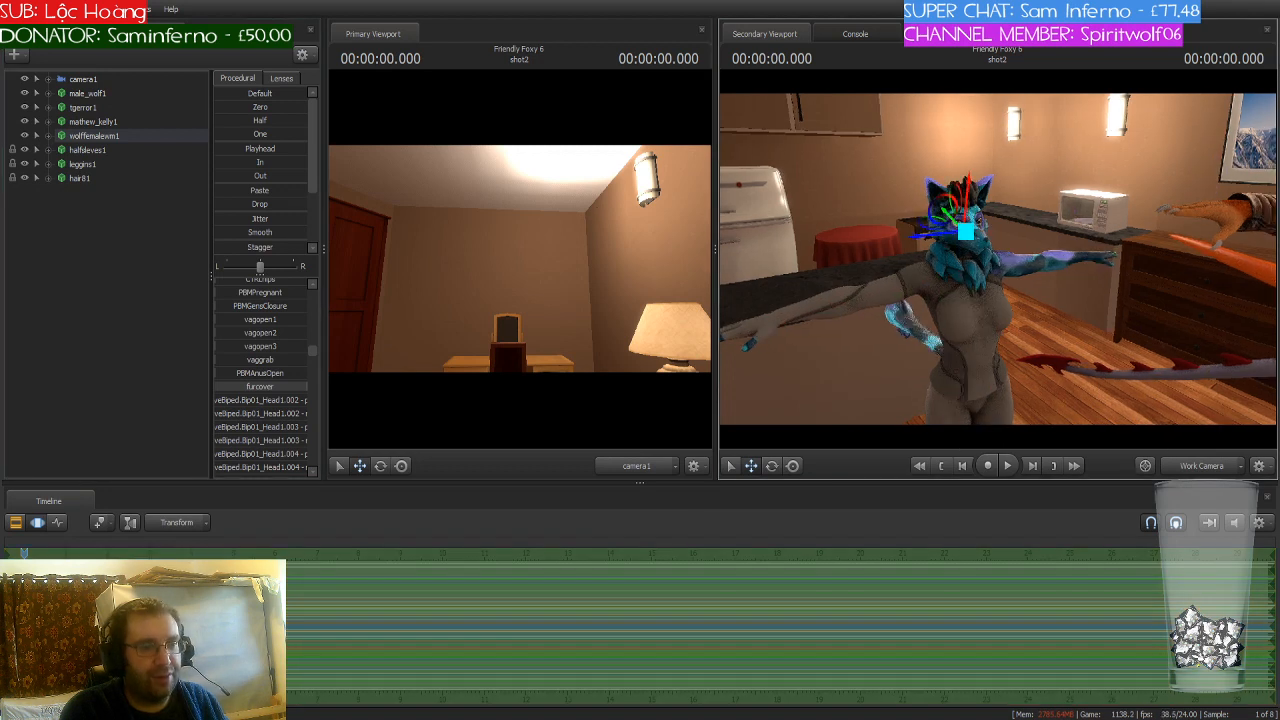
pyautogui.press('w')
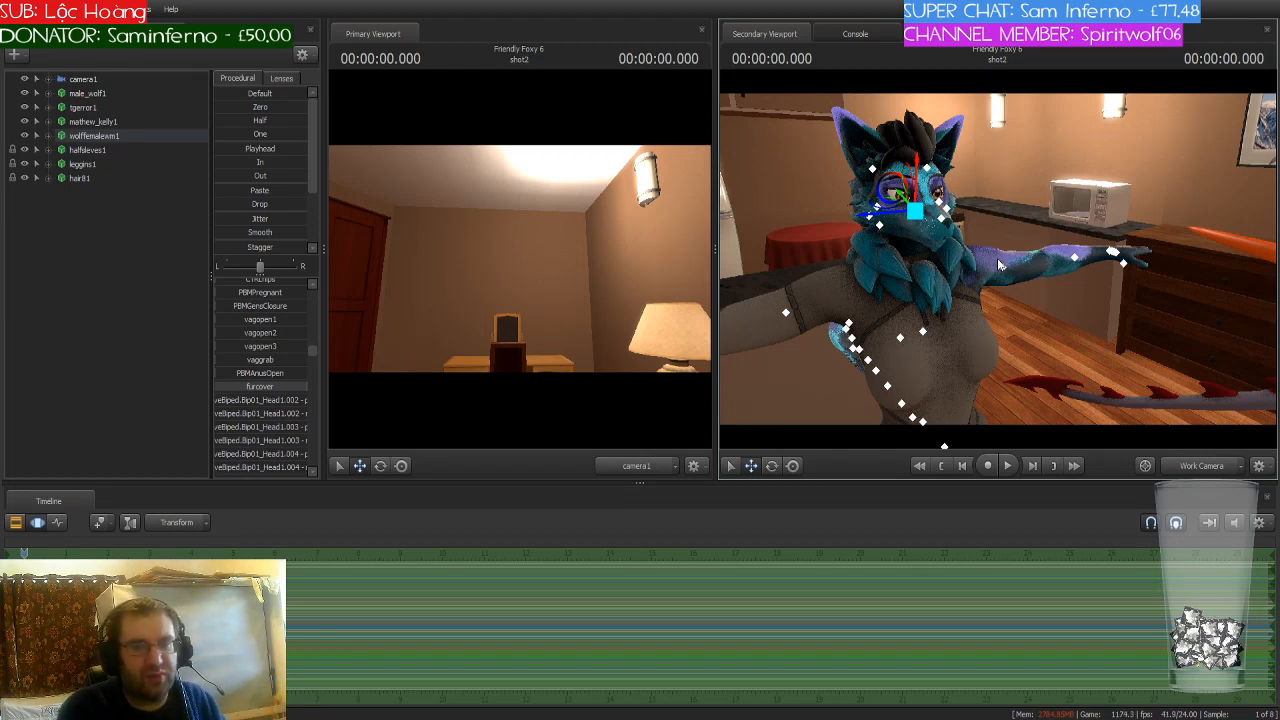
# Step: Show hair81 in the Element Viewer, change its hair2 material's $color to a light red and return to the animation sets
pyautogui.click(74, 182)
pyautogui.click(150, 33)
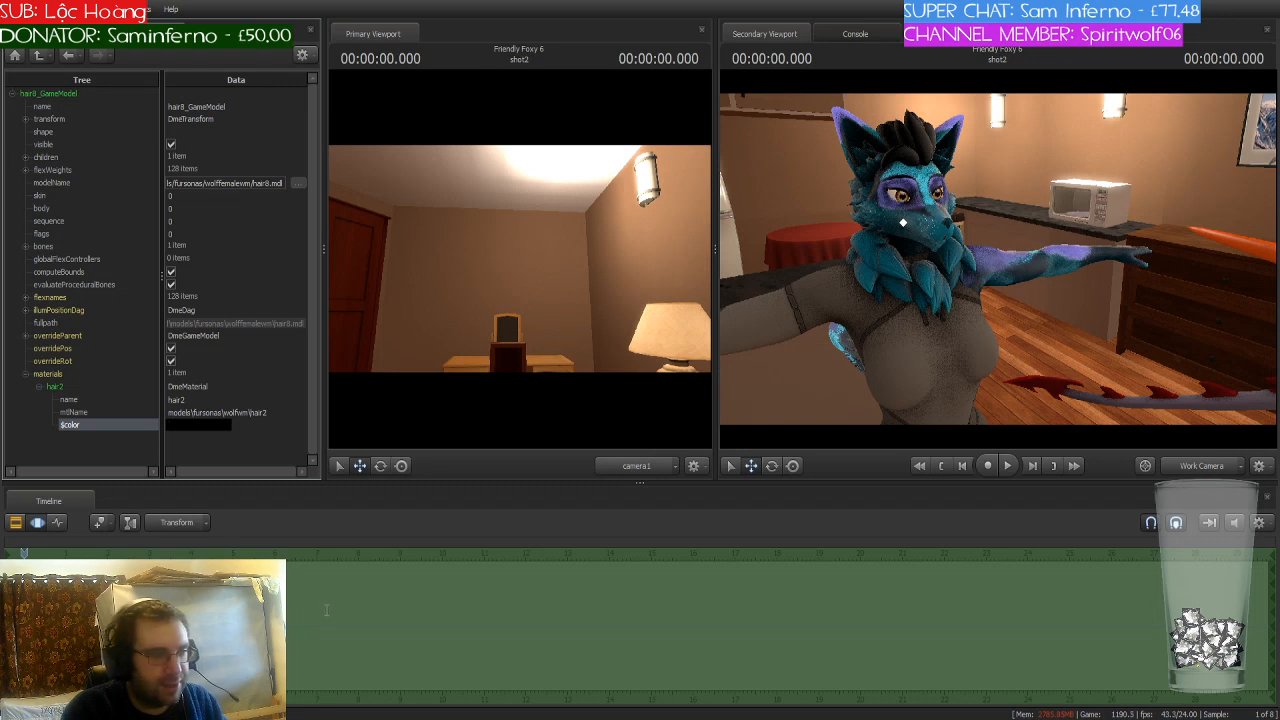
pyautogui.click(328, 593)
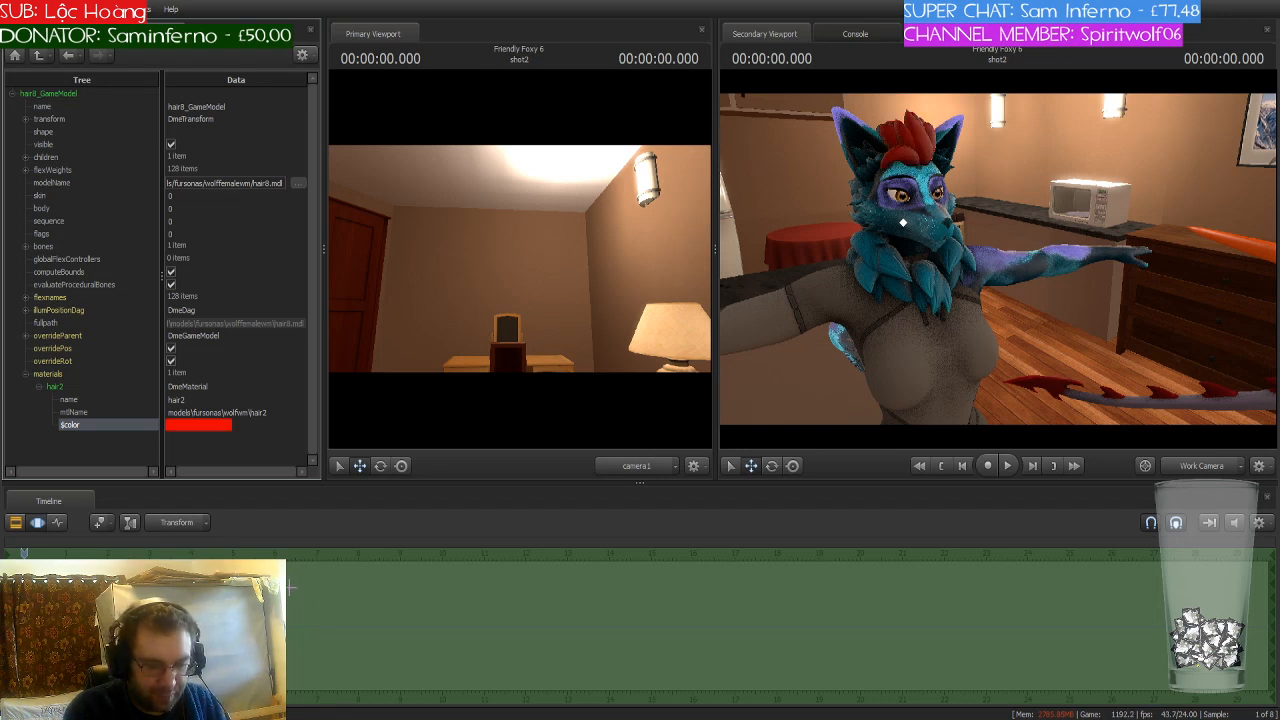
pyautogui.click(320, 609)
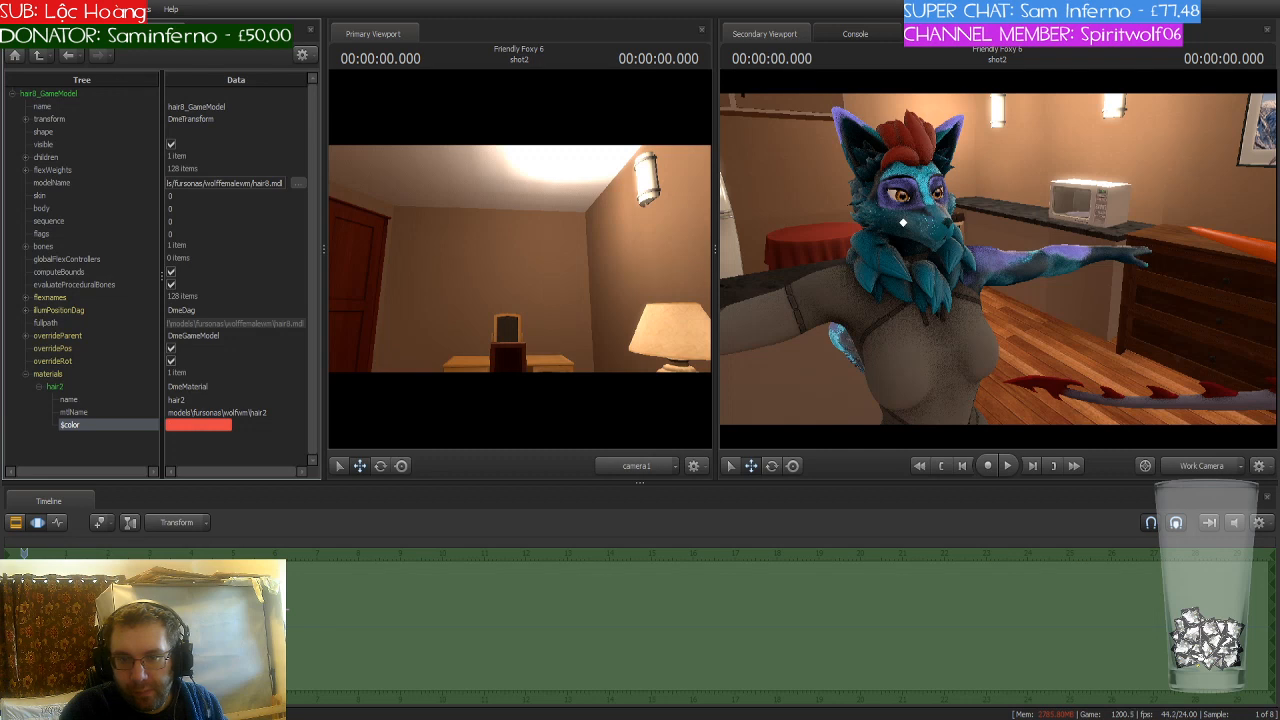
pyautogui.click(30, 33)
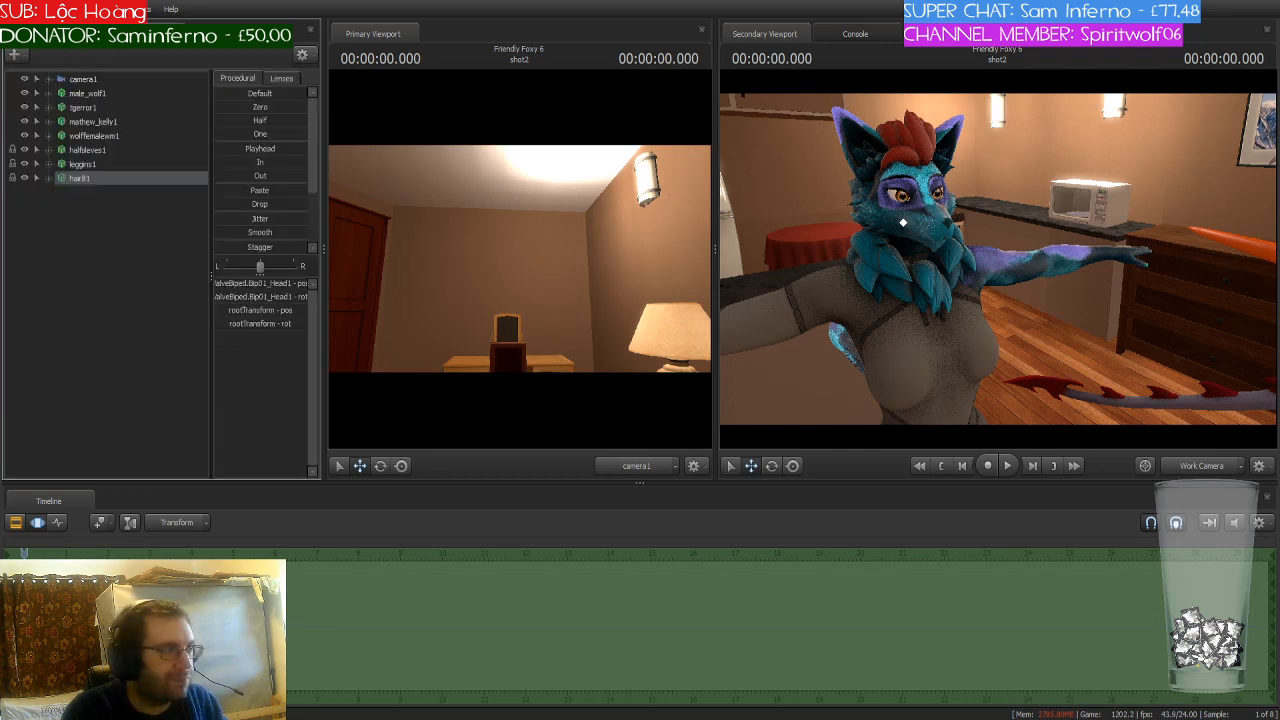
# Step: Show halfsleves1 in the Element Viewer and add a $color attribute to its halfslev material
pyautogui.click(104, 152)
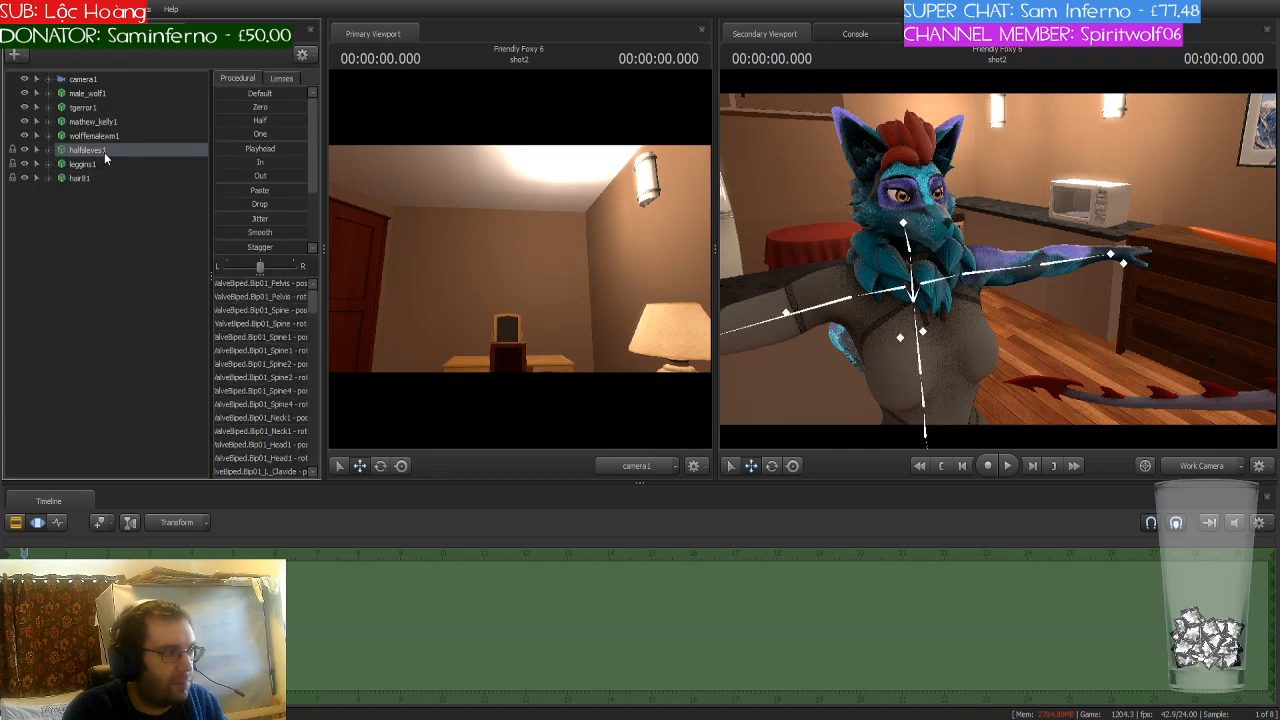
pyautogui.click(92, 164)
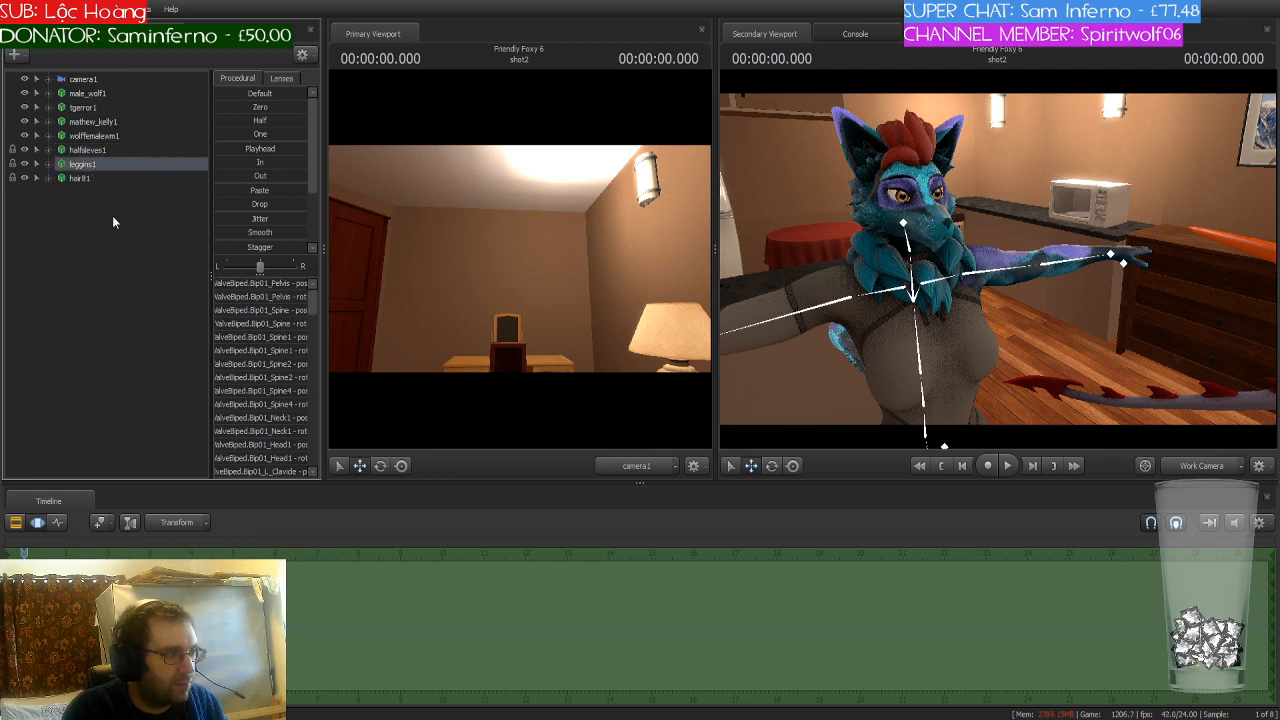
pyautogui.click(94, 151)
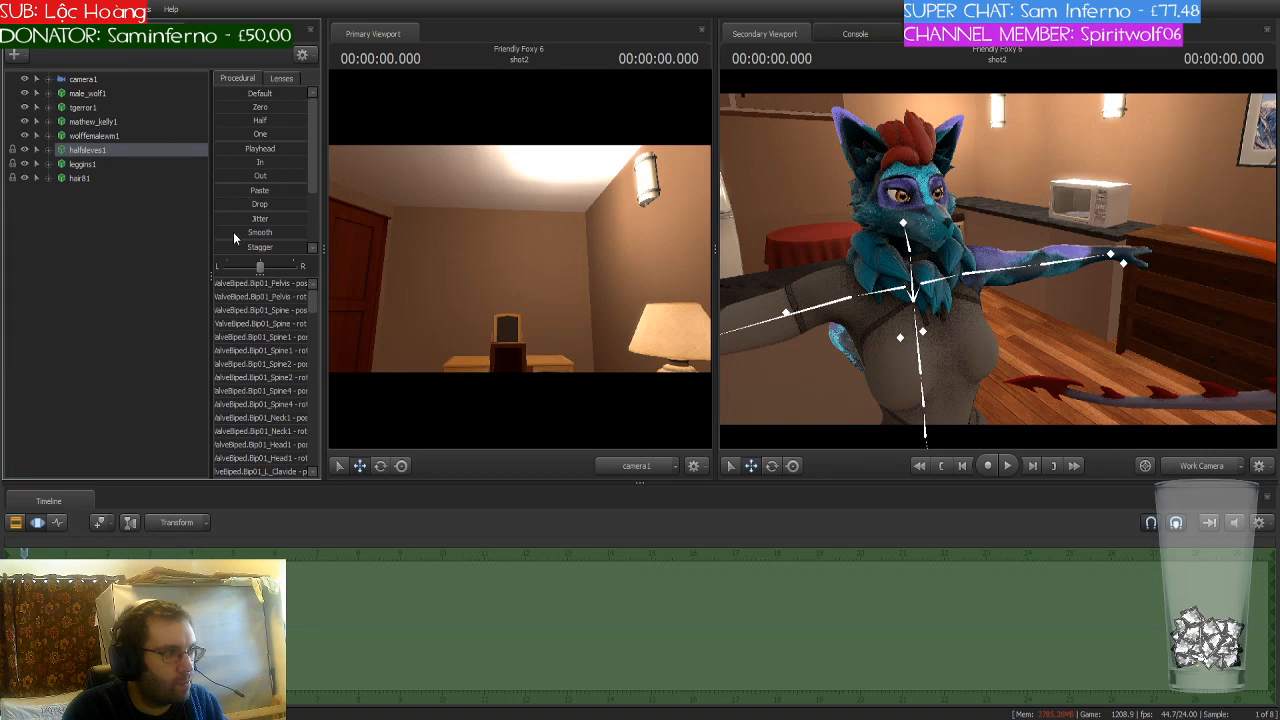
pyautogui.click(25, 386)
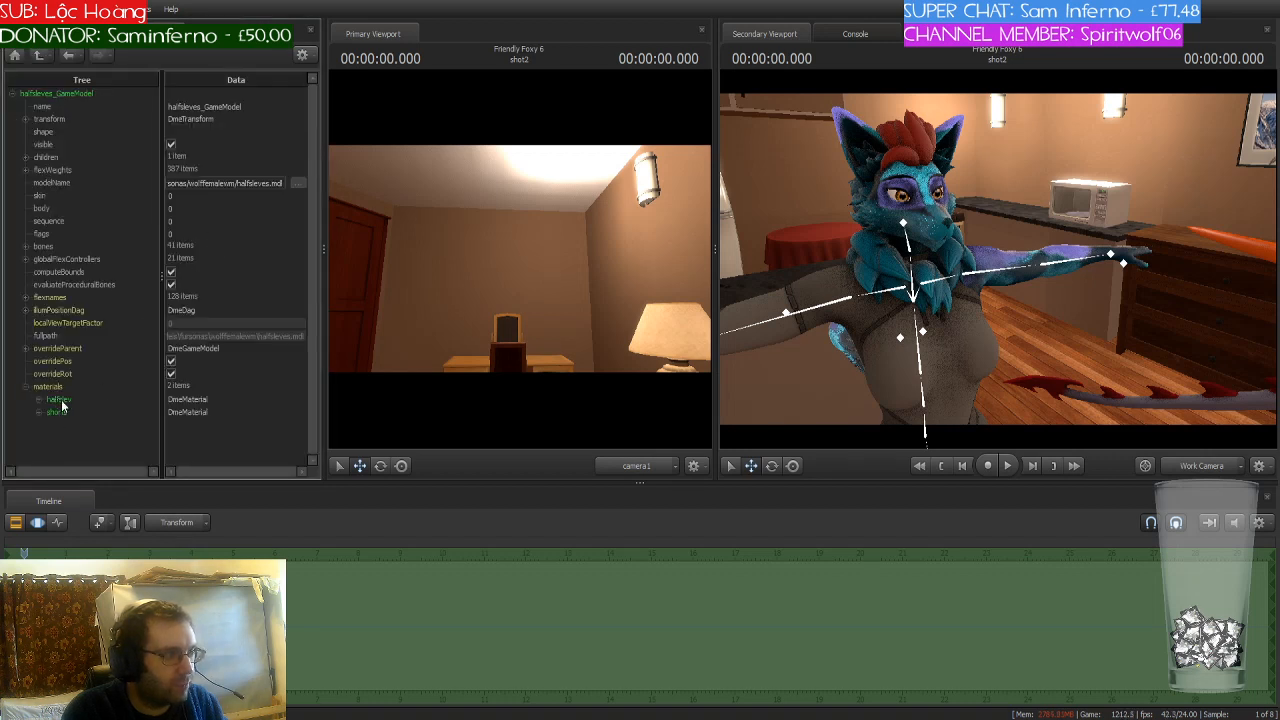
pyautogui.click(38, 399)
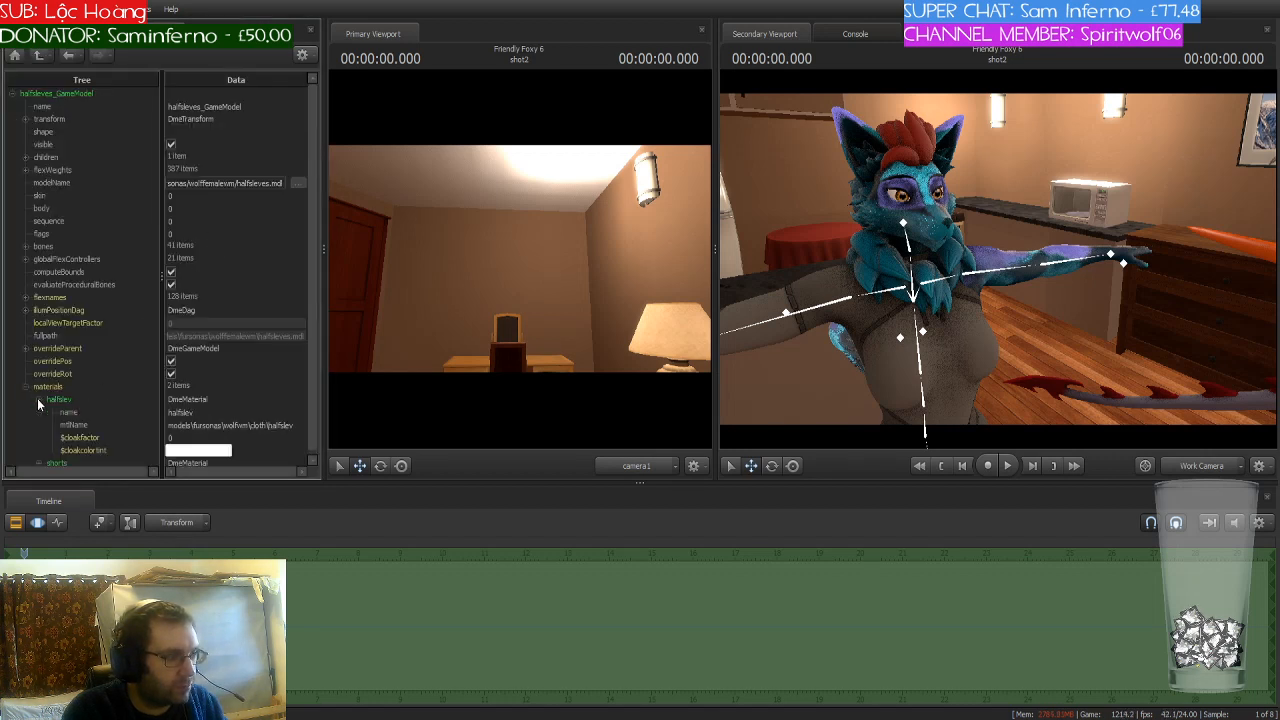
pyautogui.click(38, 399)
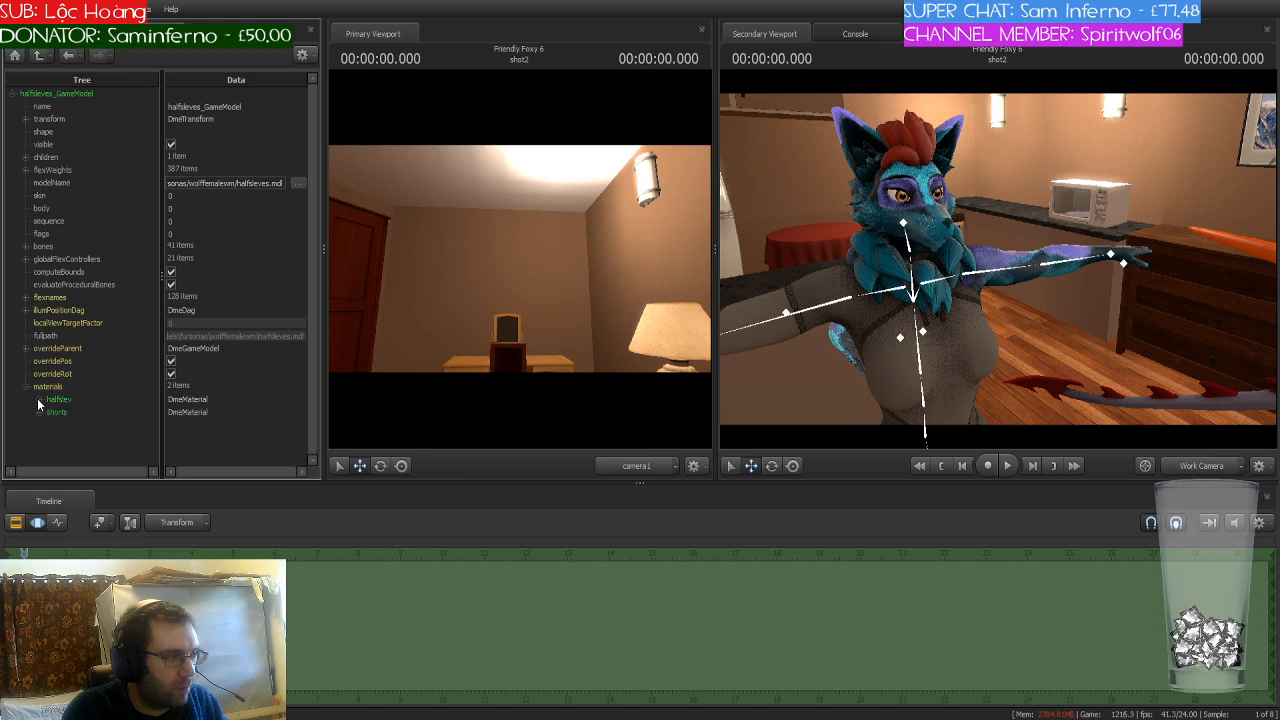
pyautogui.click(38, 399)
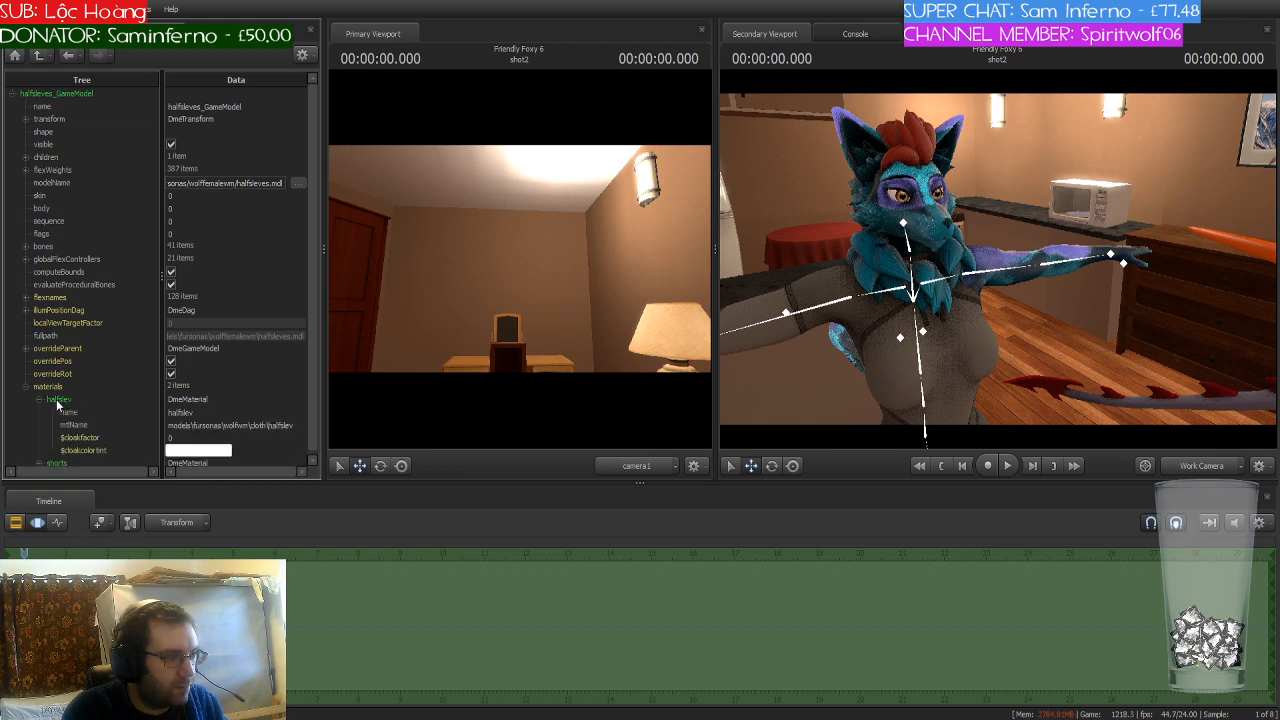
pyautogui.click(57, 399)
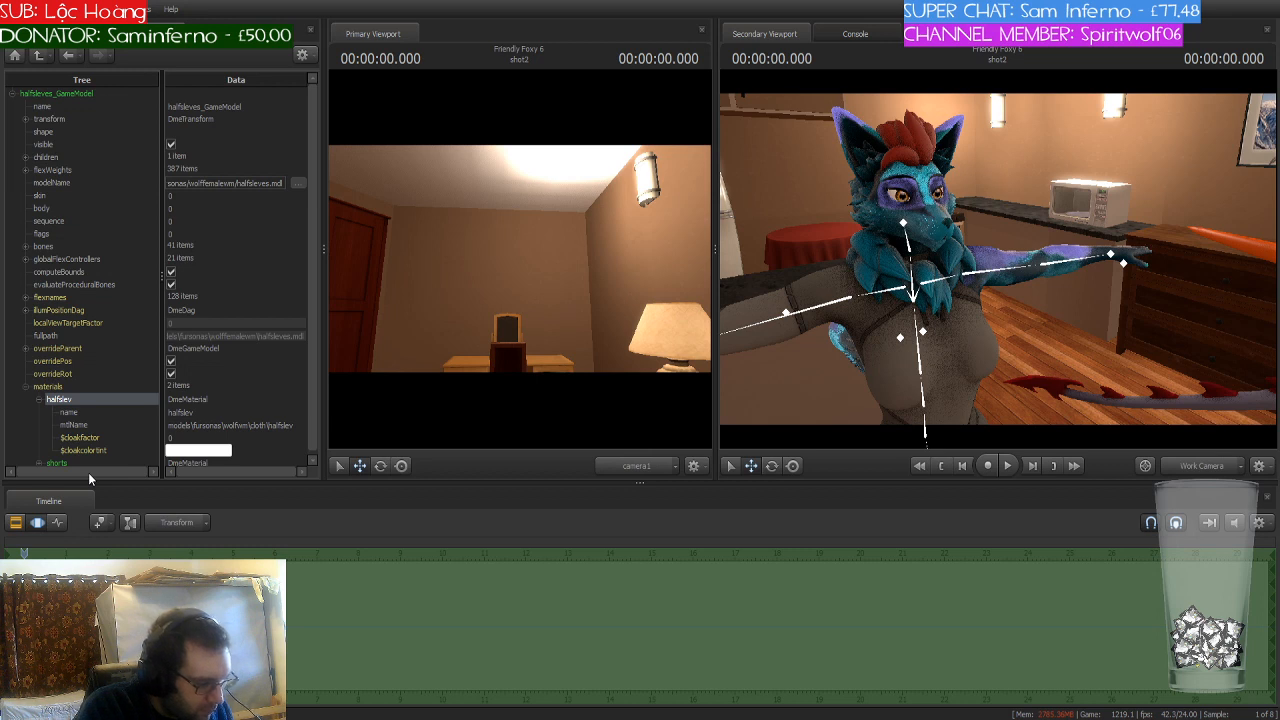
pyautogui.press('Return')
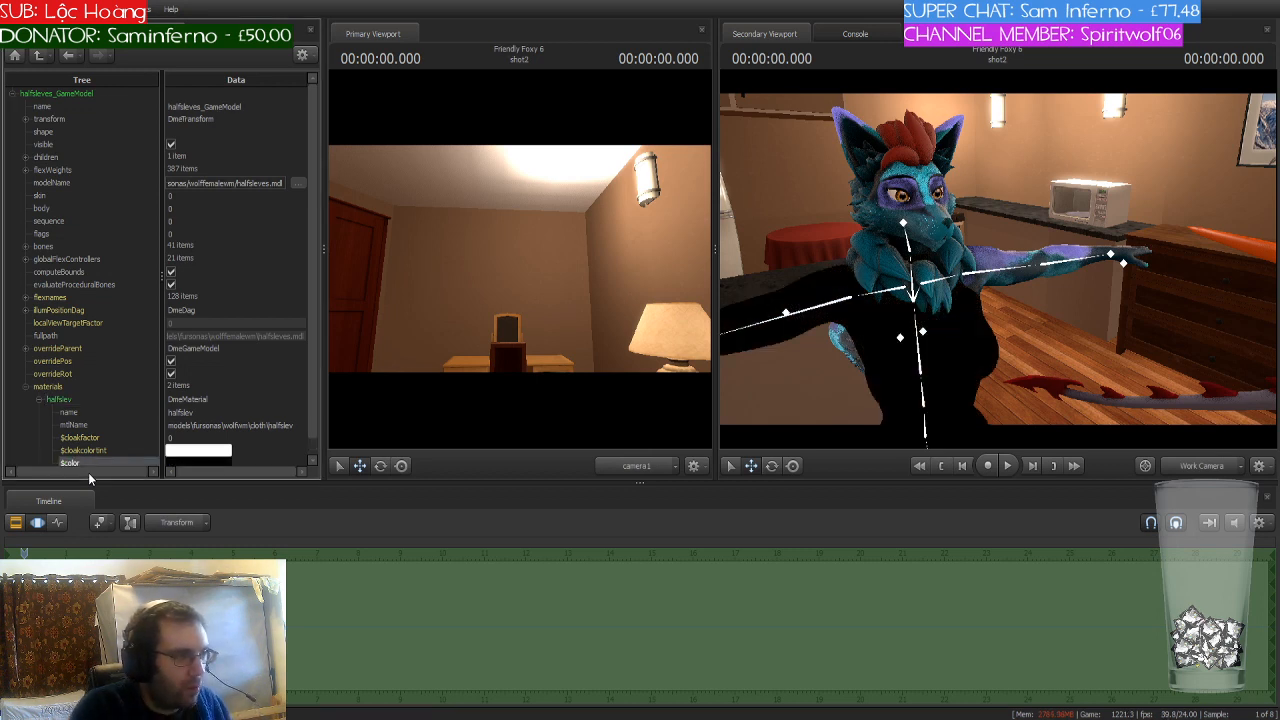
# Step: Set the halfslev material's $color to blue, check the top on the whole model and return to the animation sets
pyautogui.moveTo(1106, 347); pyautogui.dragTo(1162, 326)
pyautogui.press('w')
pyautogui.press('s')
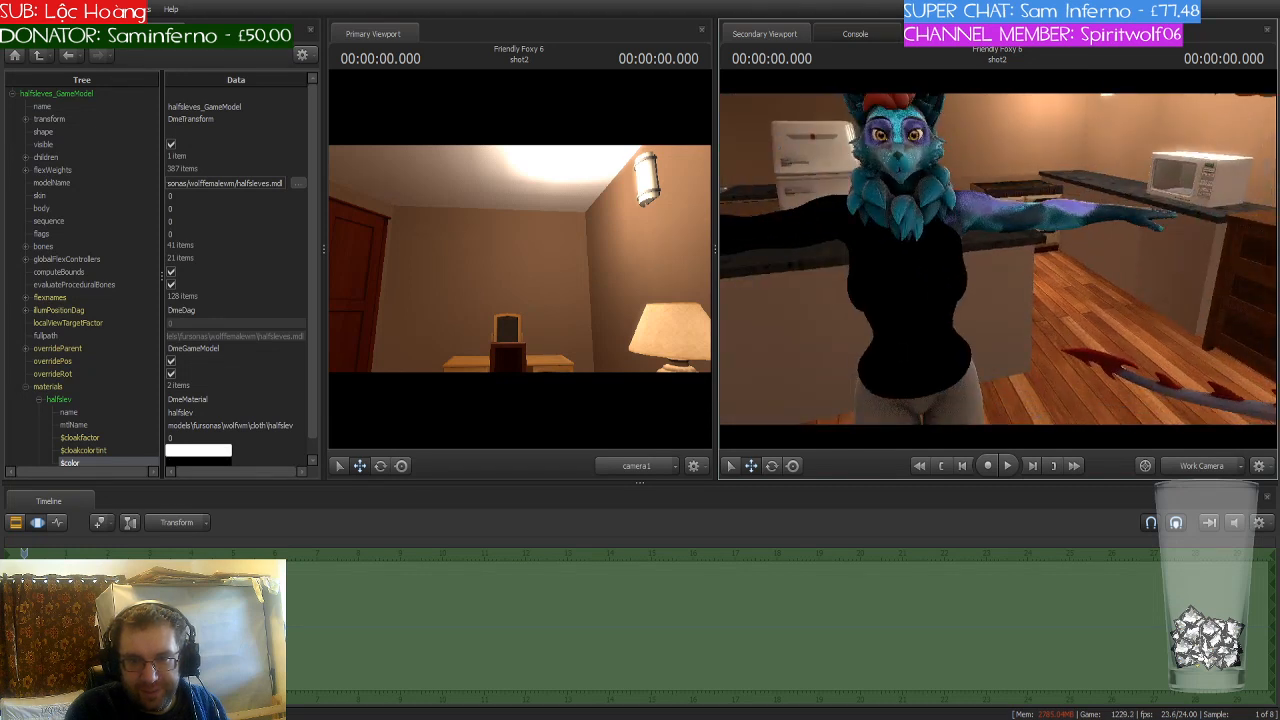
pyautogui.press('w')
pyautogui.moveTo(962, 262); pyautogui.dragTo(958, 262)
pyautogui.scroll(-1, 240, 418)
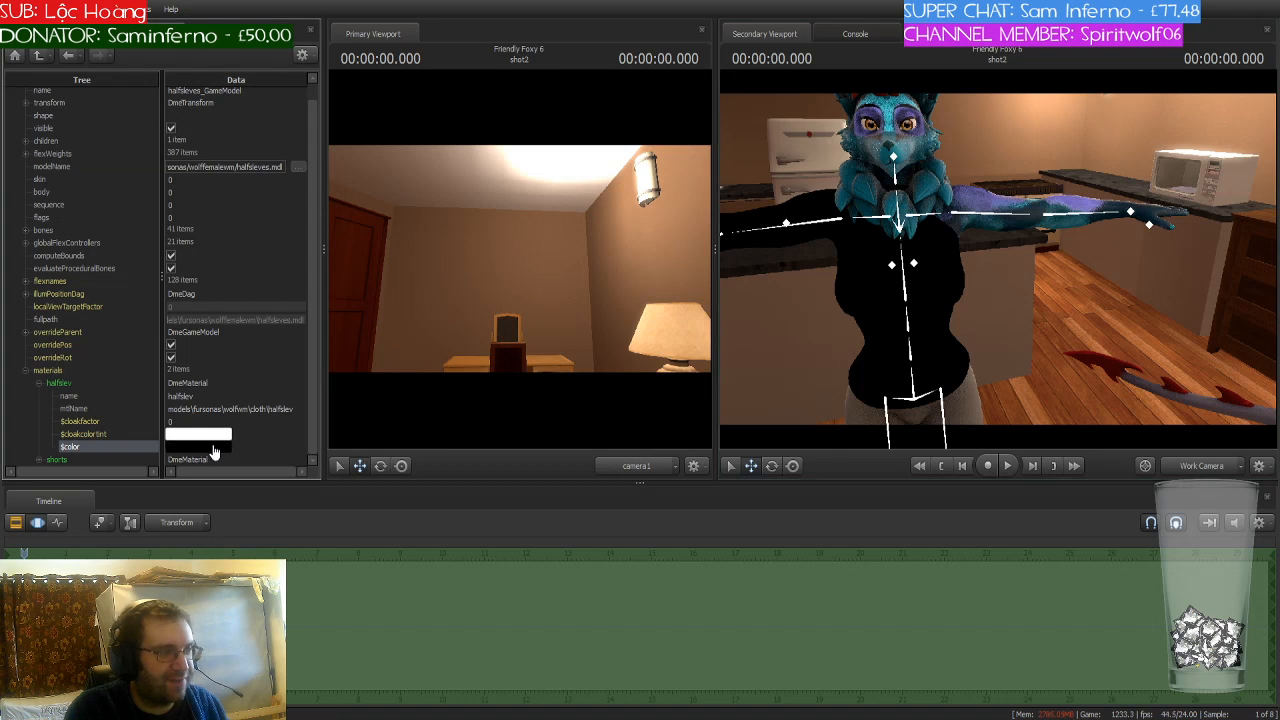
pyautogui.click(290, 596)
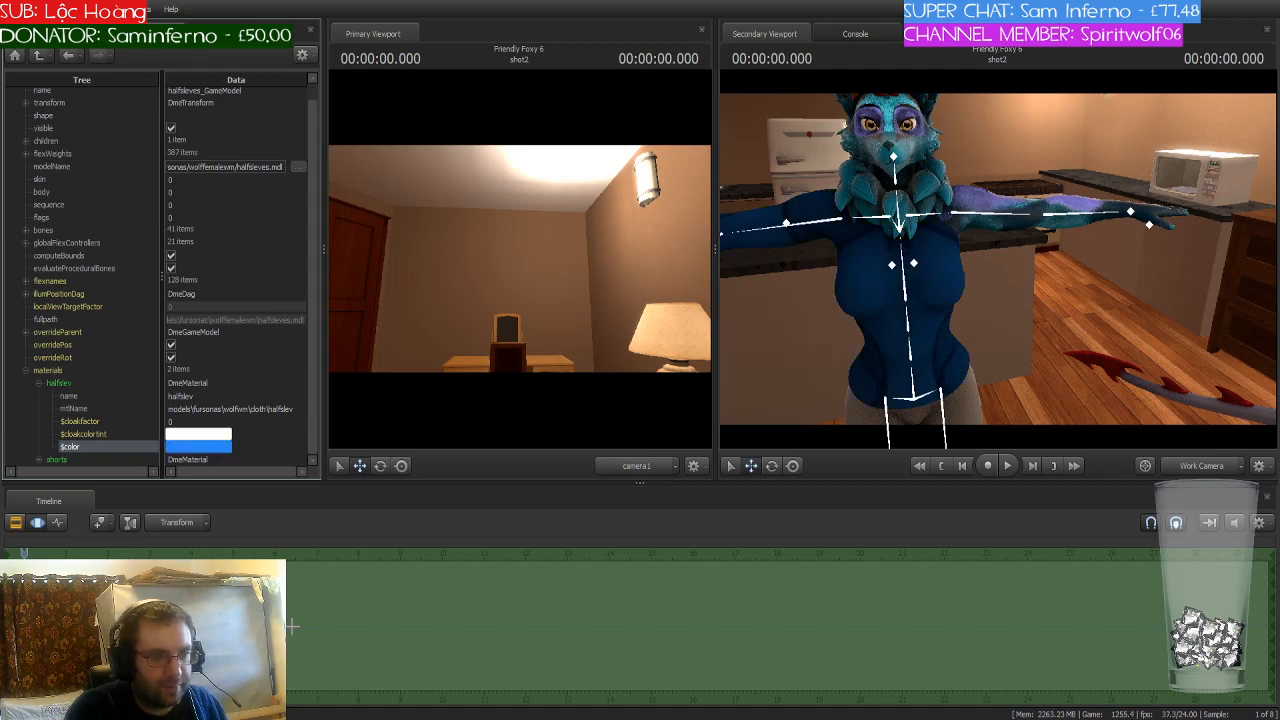
pyautogui.click(38, 384)
pyautogui.moveTo(997, 259); pyautogui.dragTo(997, 290)
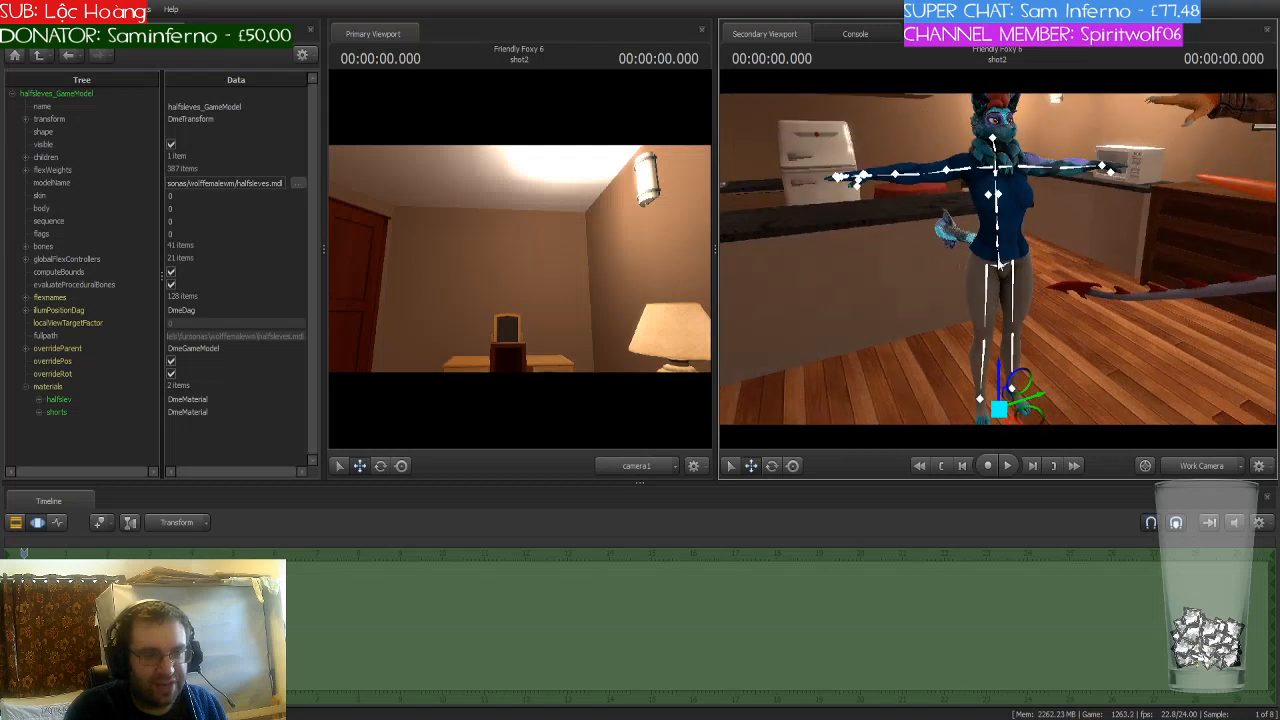
pyautogui.click(57, 33)
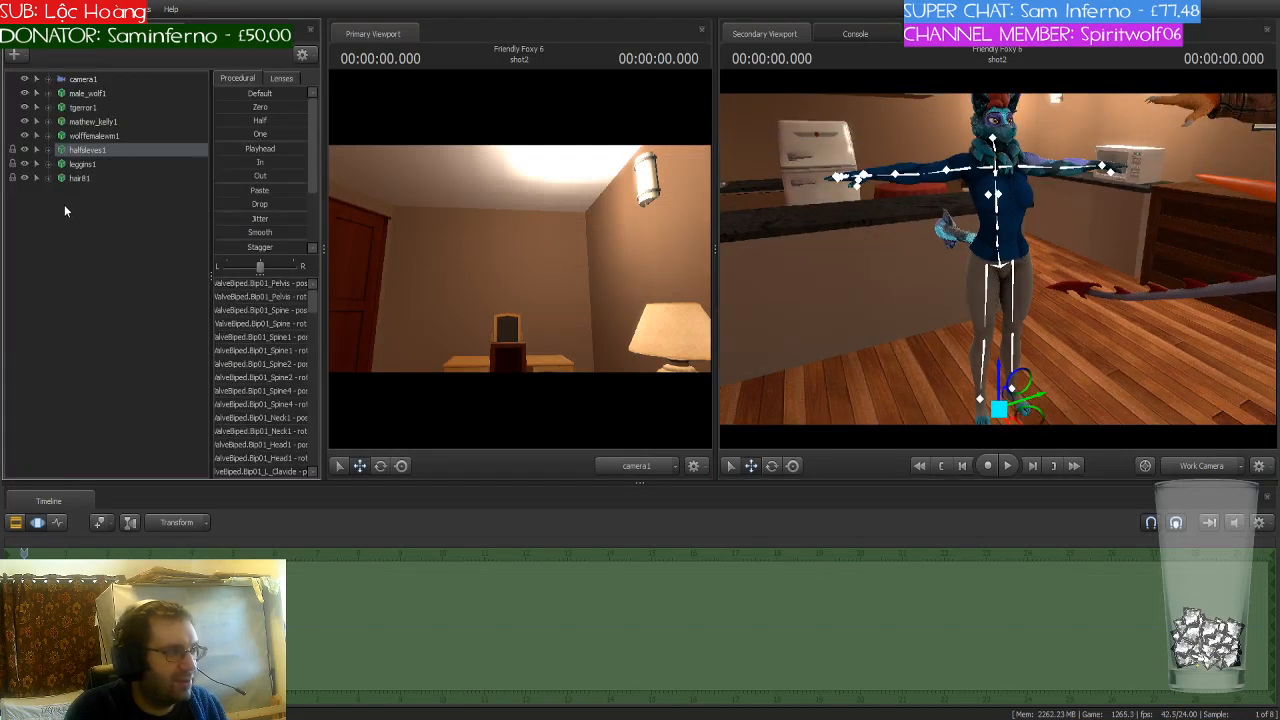
# Step: Show leggins1 in the Element Viewer and add a $color attribute to its leggins material
pyautogui.click(48, 164)
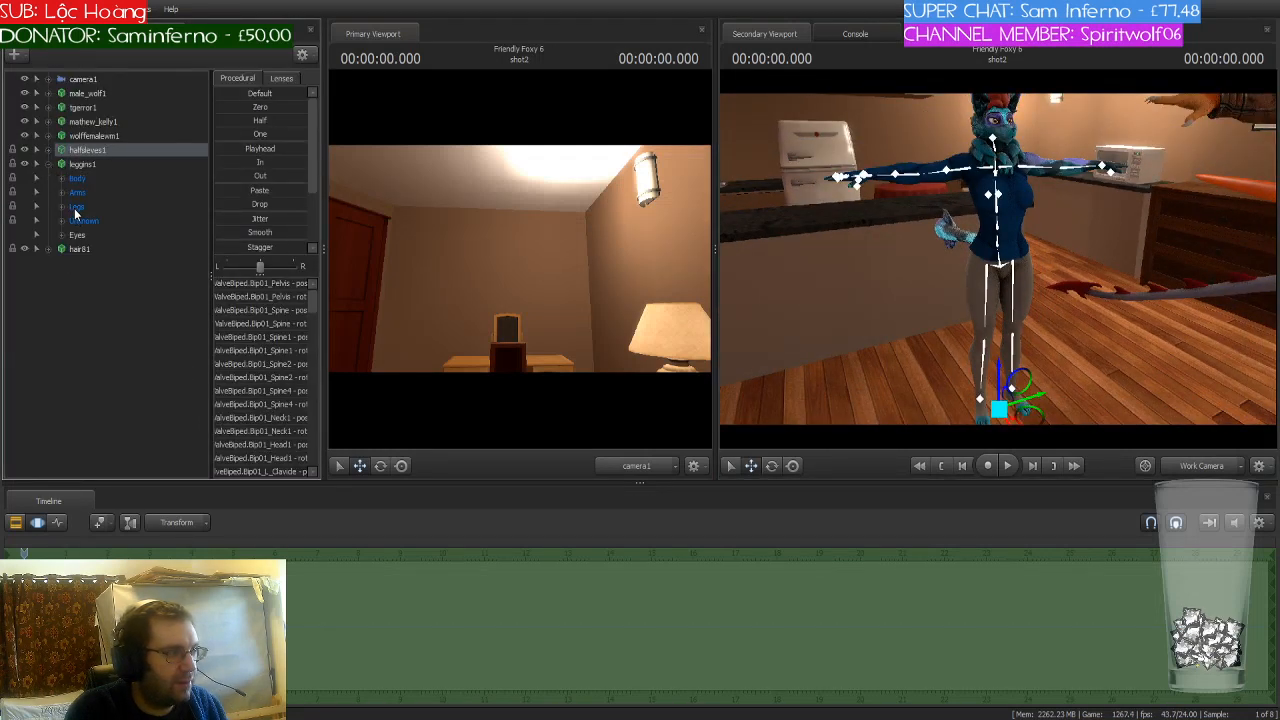
pyautogui.click(48, 164)
pyautogui.click(77, 166)
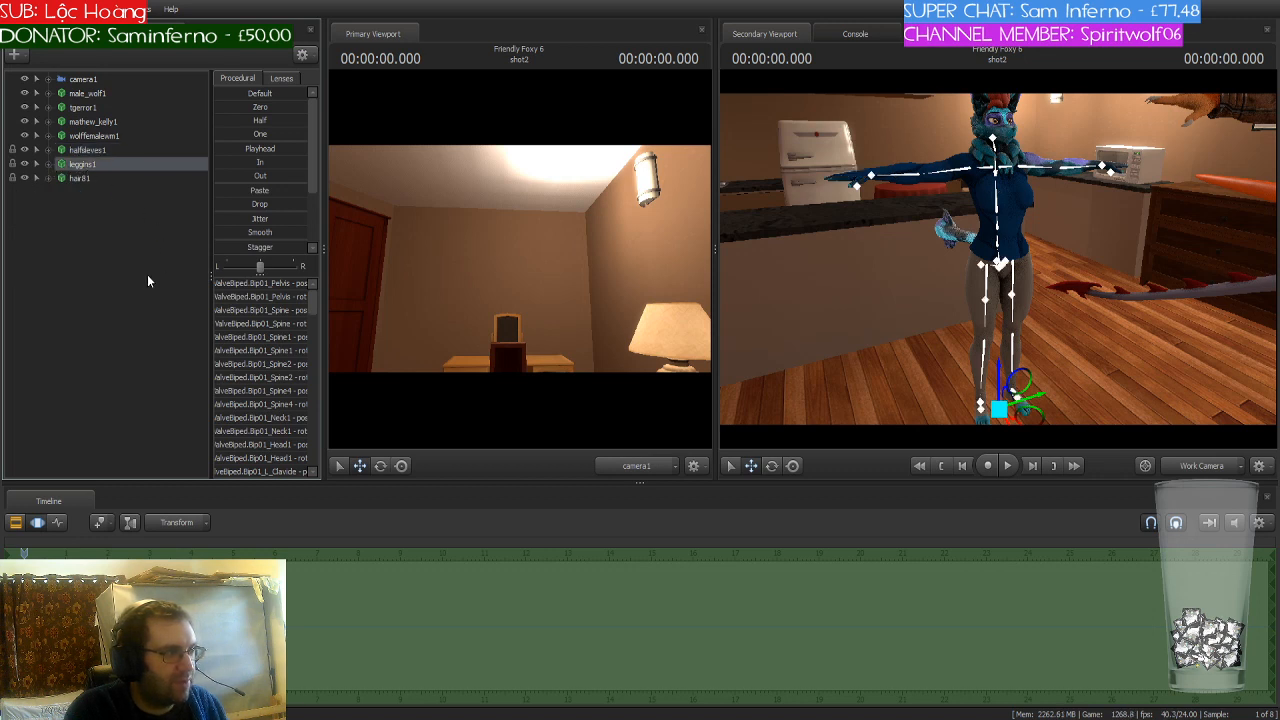
pyautogui.click(222, 249)
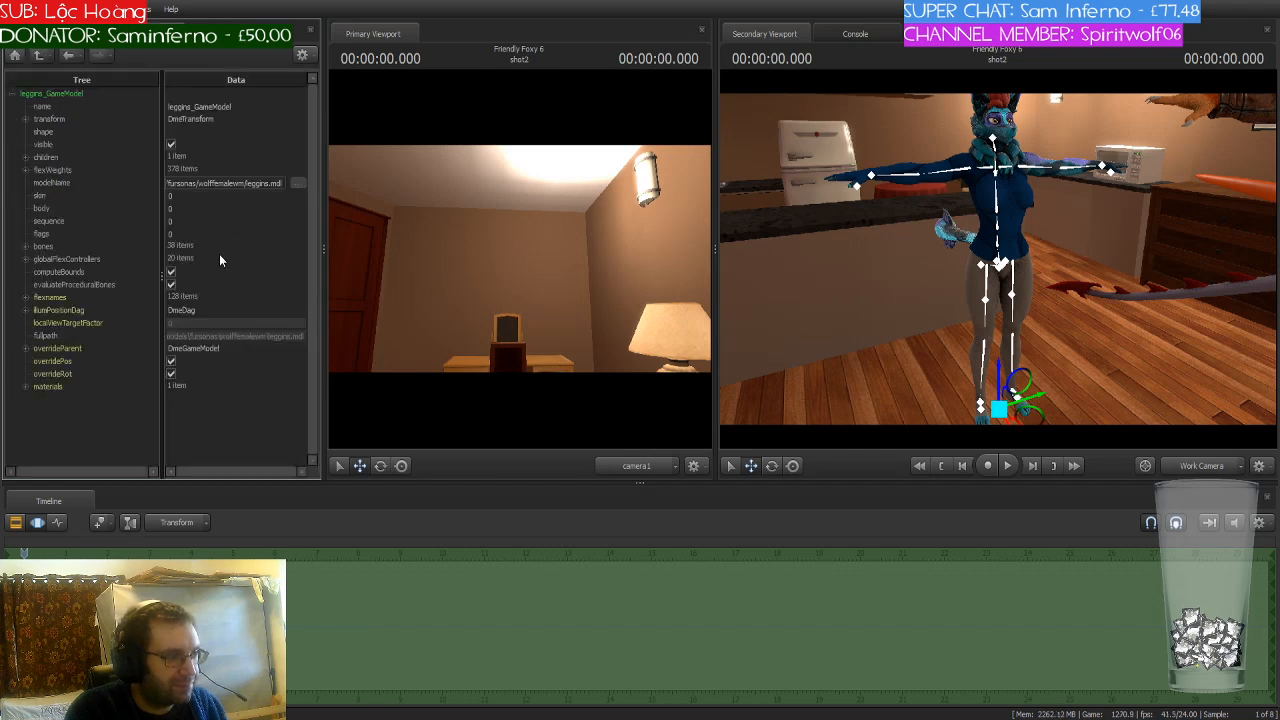
pyautogui.click(25, 387)
pyautogui.click(41, 398)
pyautogui.click(39, 399)
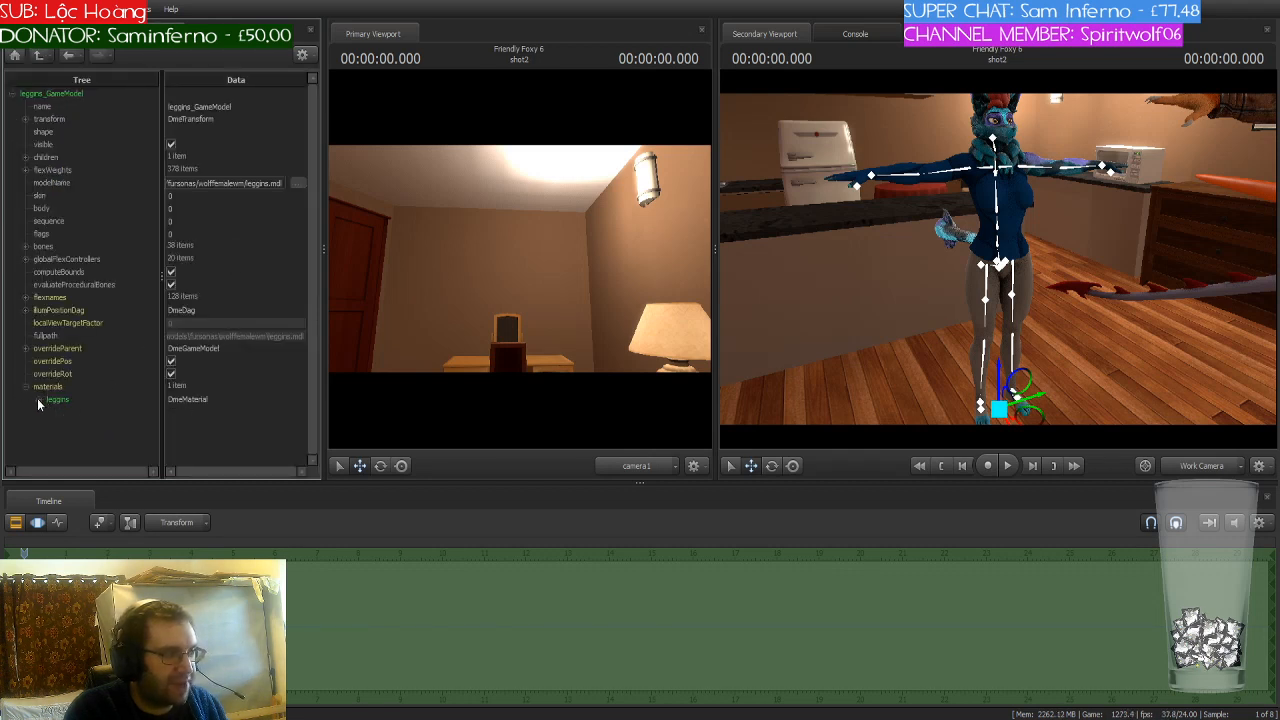
pyautogui.click(42, 399)
pyautogui.click(57, 401)
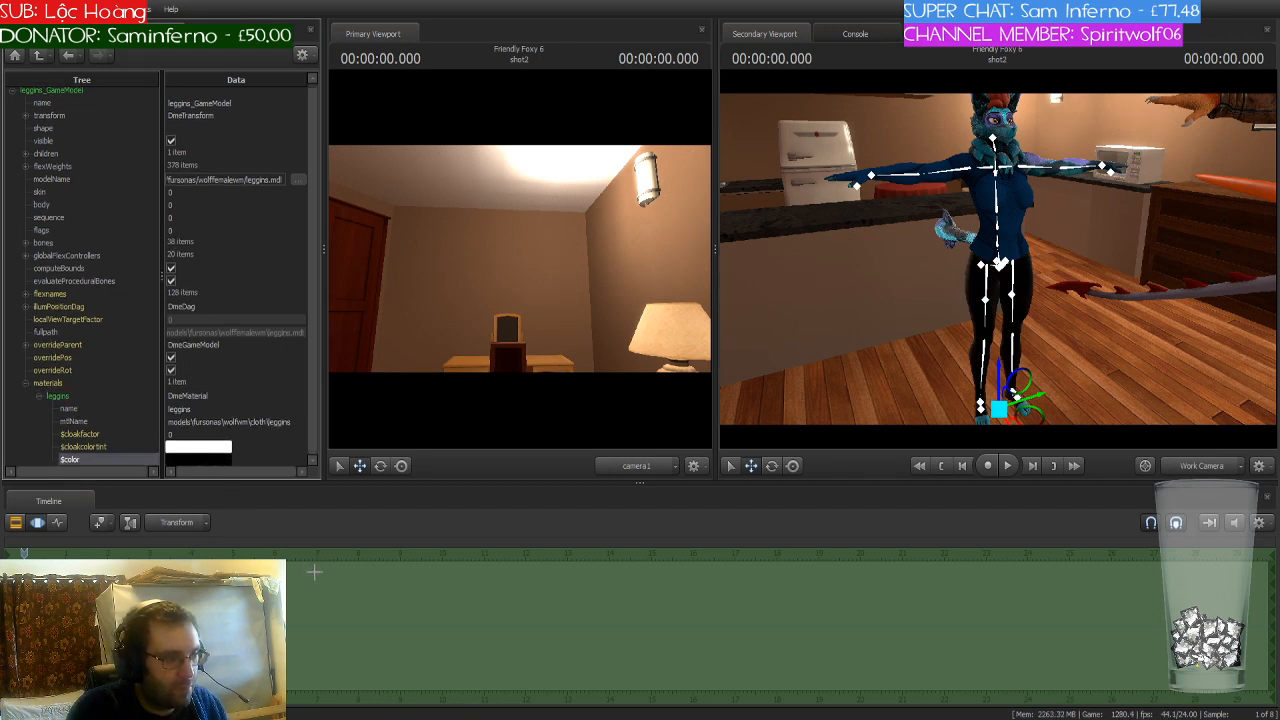
# Step: Set the leggins material's $color to blue, check the leggings on the model and return to the animation sets
pyautogui.click(288, 623)
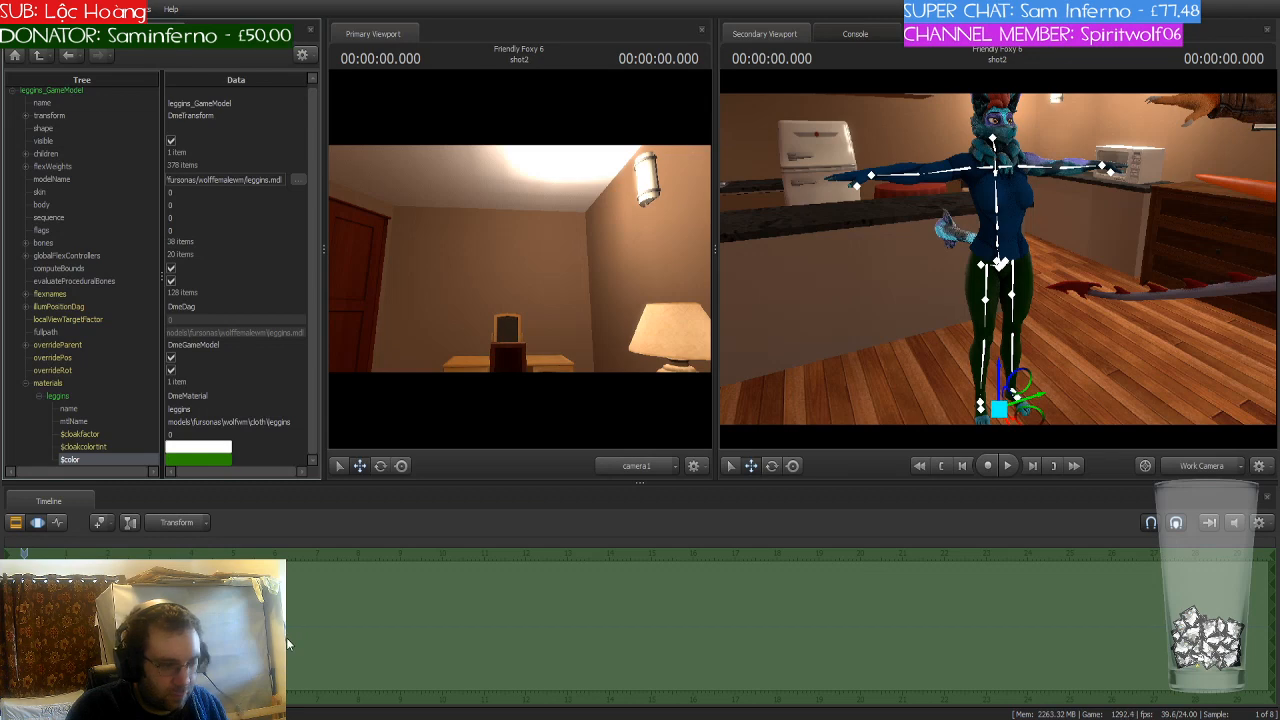
pyautogui.click(288, 644)
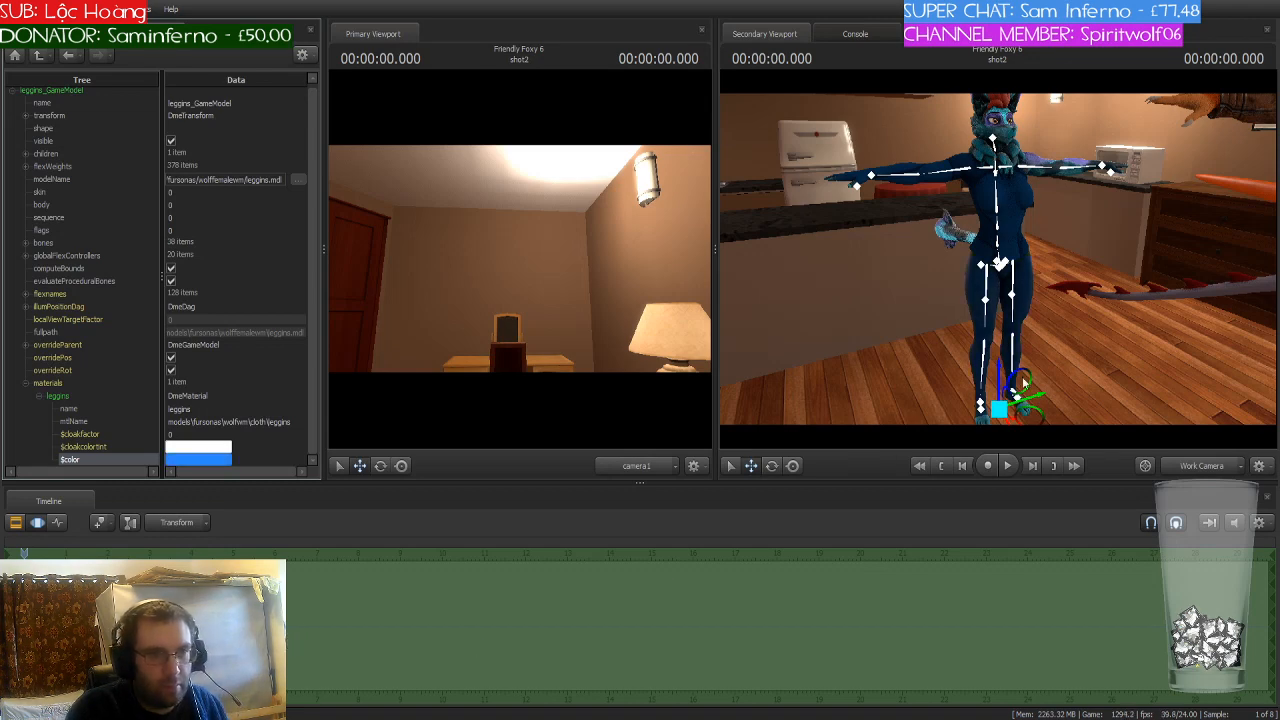
pyautogui.moveTo(1022, 377); pyautogui.dragTo(960, 285)
pyautogui.press('w')
pyautogui.press('s')
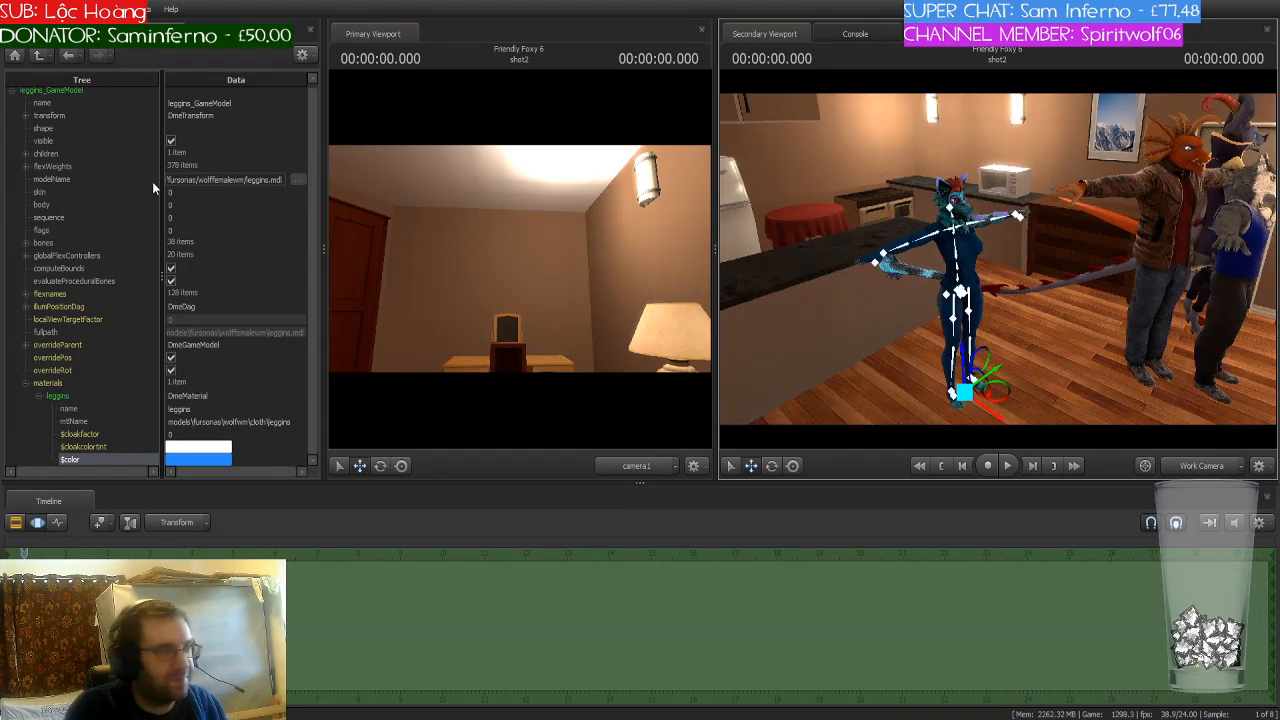
pyautogui.click(66, 33)
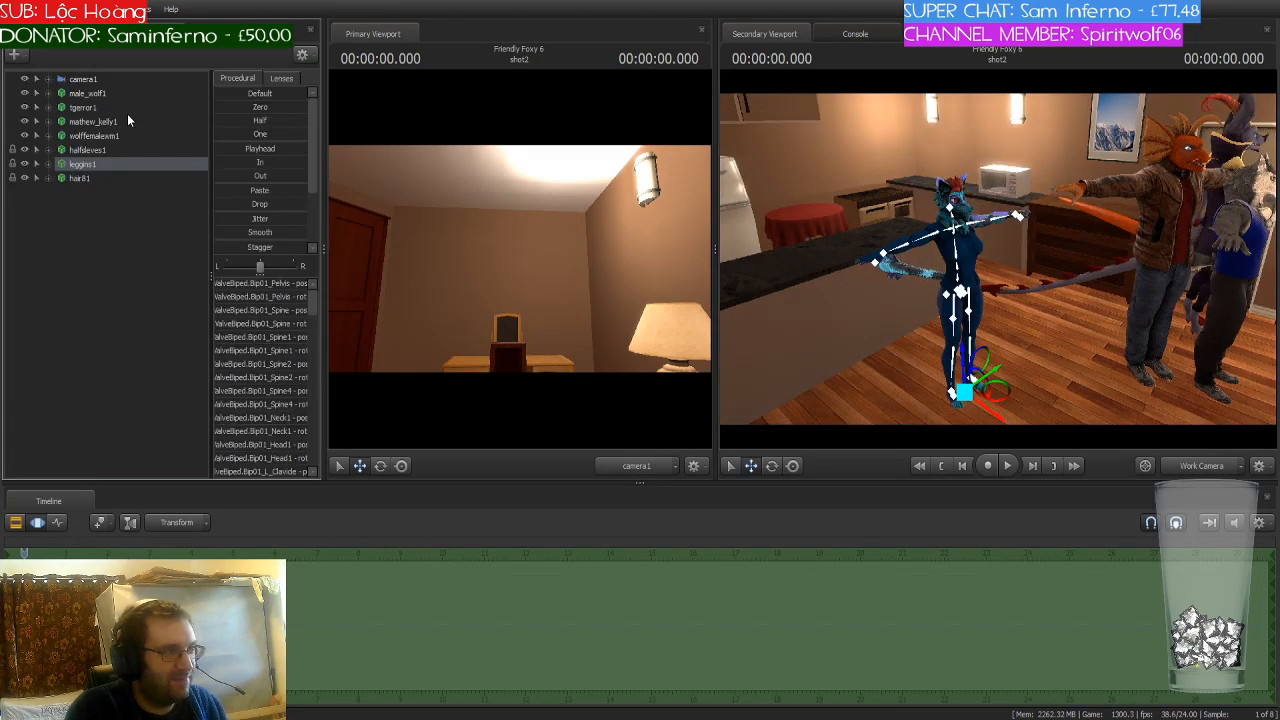
# Step: Examine the computer desk and office chair area from several angles
pyautogui.click(119, 141)
pyautogui.moveTo(946, 314); pyautogui.dragTo(1200, 384)
pyautogui.press('w')
pyautogui.press('s')
pyautogui.press('ctrl')
pyautogui.press('e')
pyautogui.press('w')
pyautogui.moveTo(998, 258); pyautogui.dragTo(1200, 250)
pyautogui.press('w')
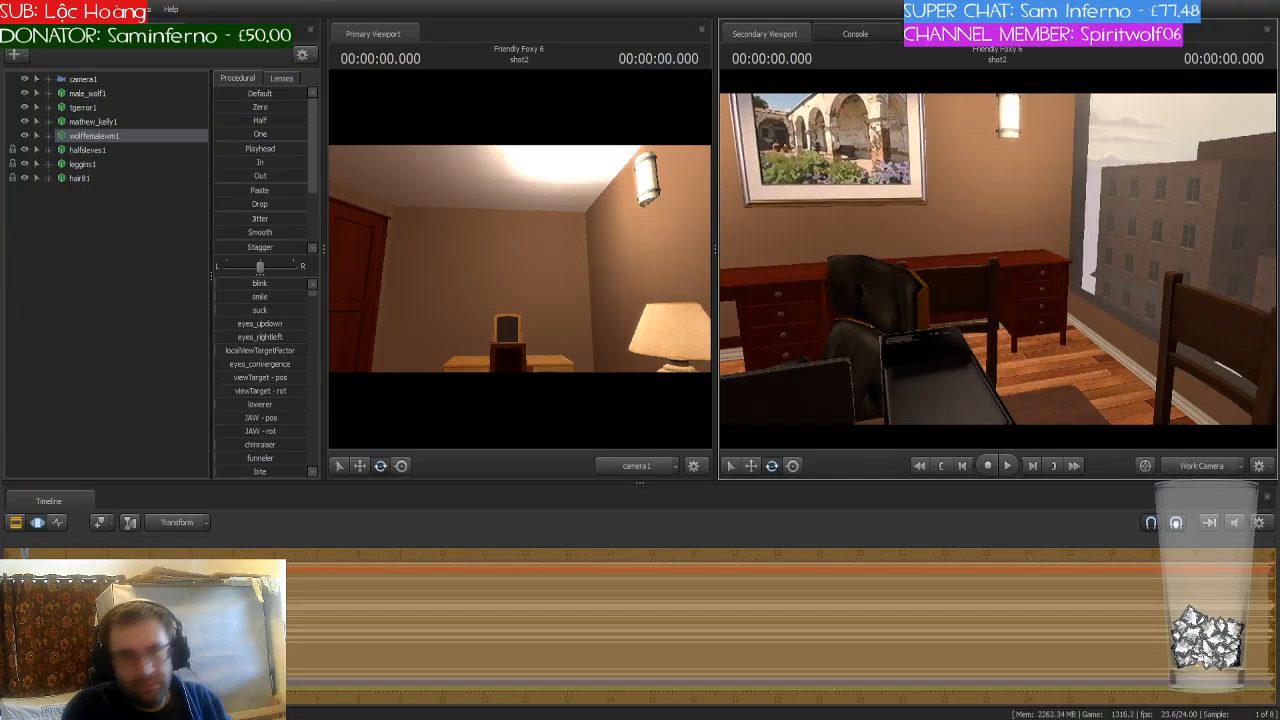
pyautogui.moveTo(998, 258); pyautogui.dragTo(1075, 280)
pyautogui.press('s')
pyautogui.press('w')
pyautogui.press('s')
pyautogui.press('s')
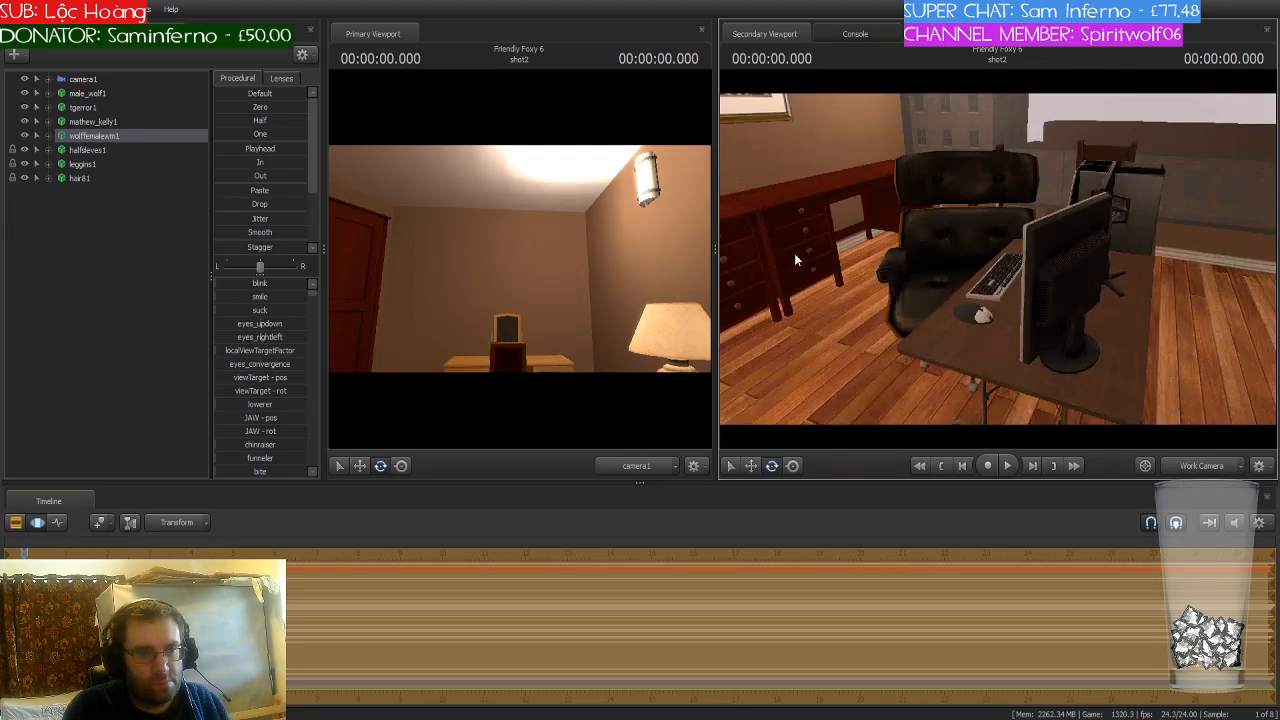
# Step: Show the hidden animation sets and look through the list for the office chair's set
pyautogui.click(122, 233)
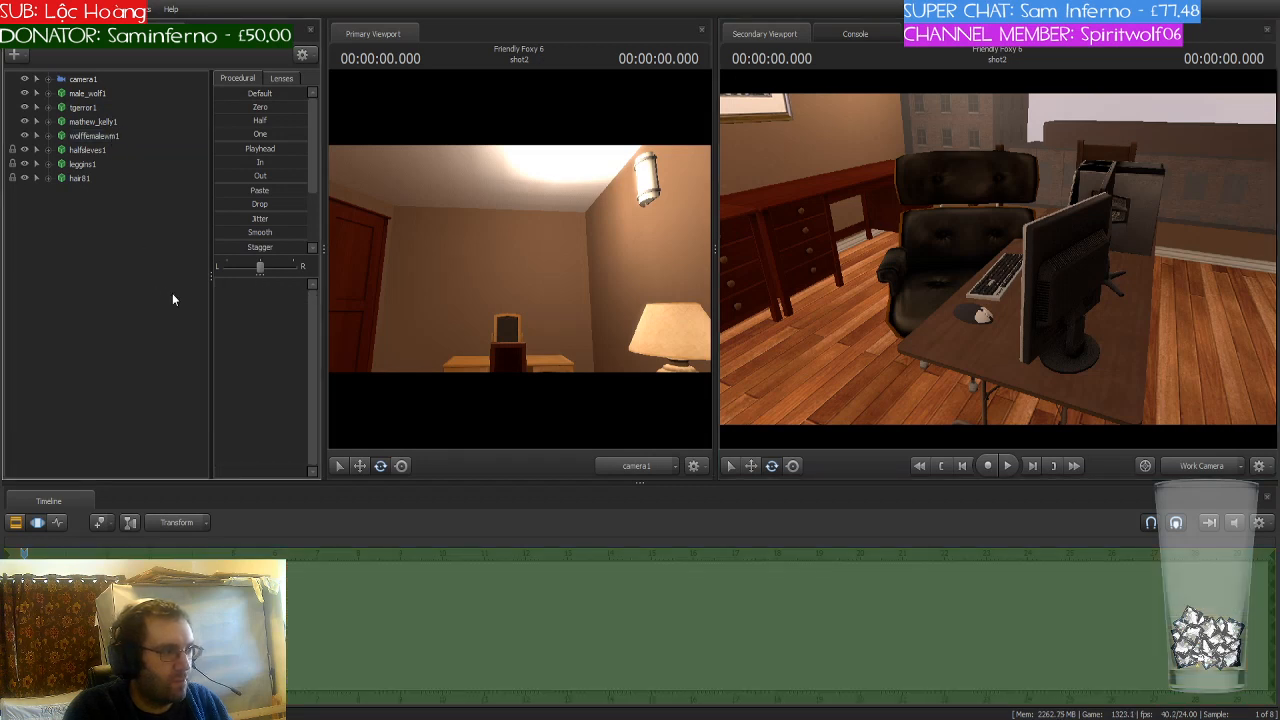
pyautogui.hotkey('ctrl', 'h')
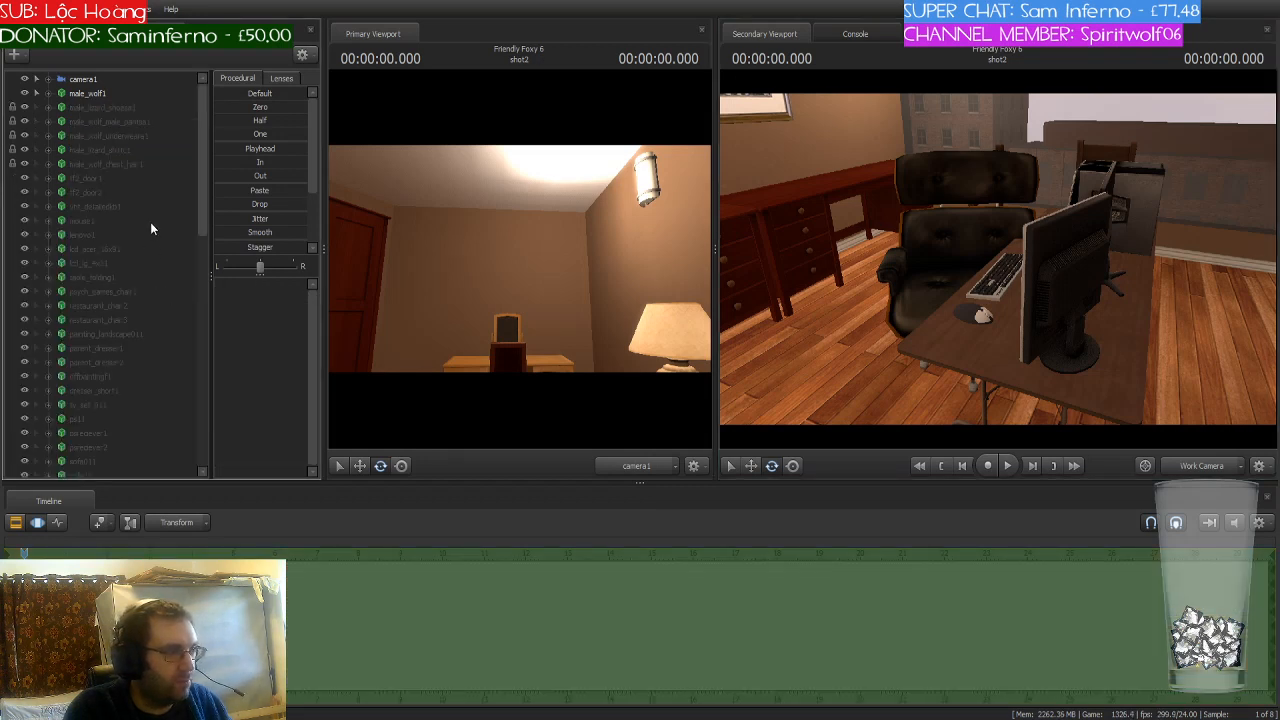
pyautogui.scroll(-2, 150, 222)
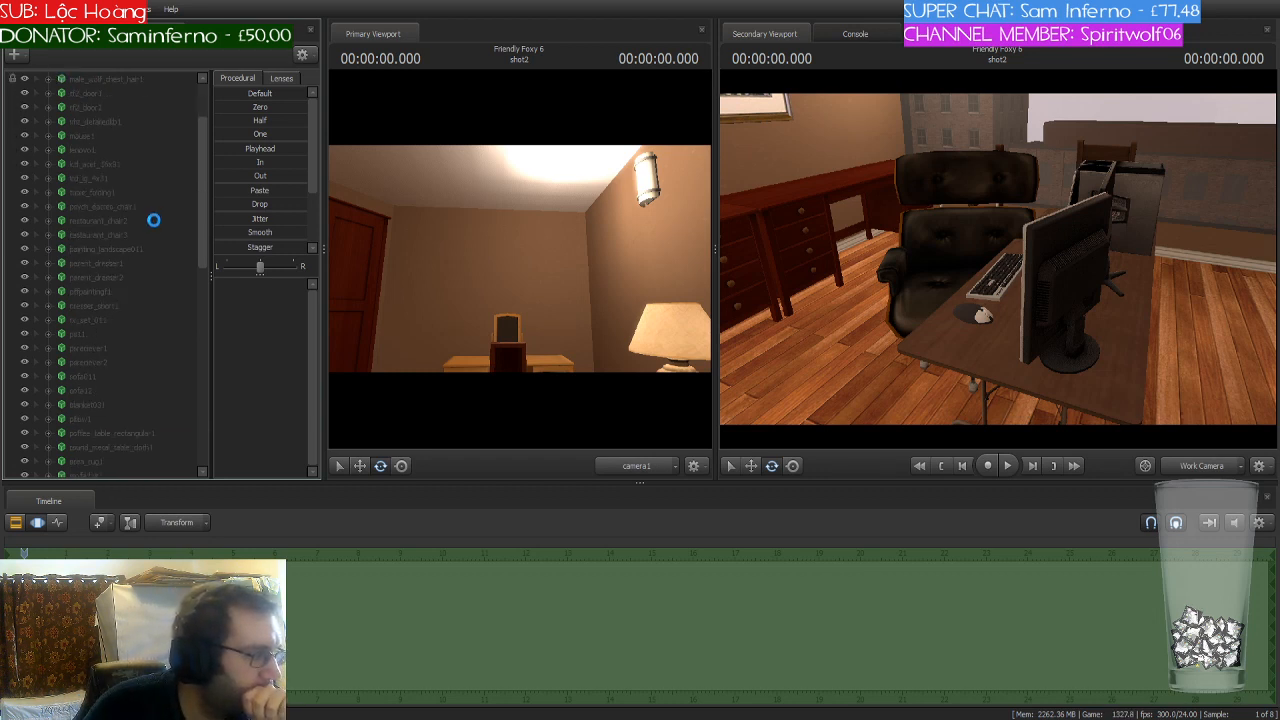
pyautogui.scroll(-3, 154, 220)
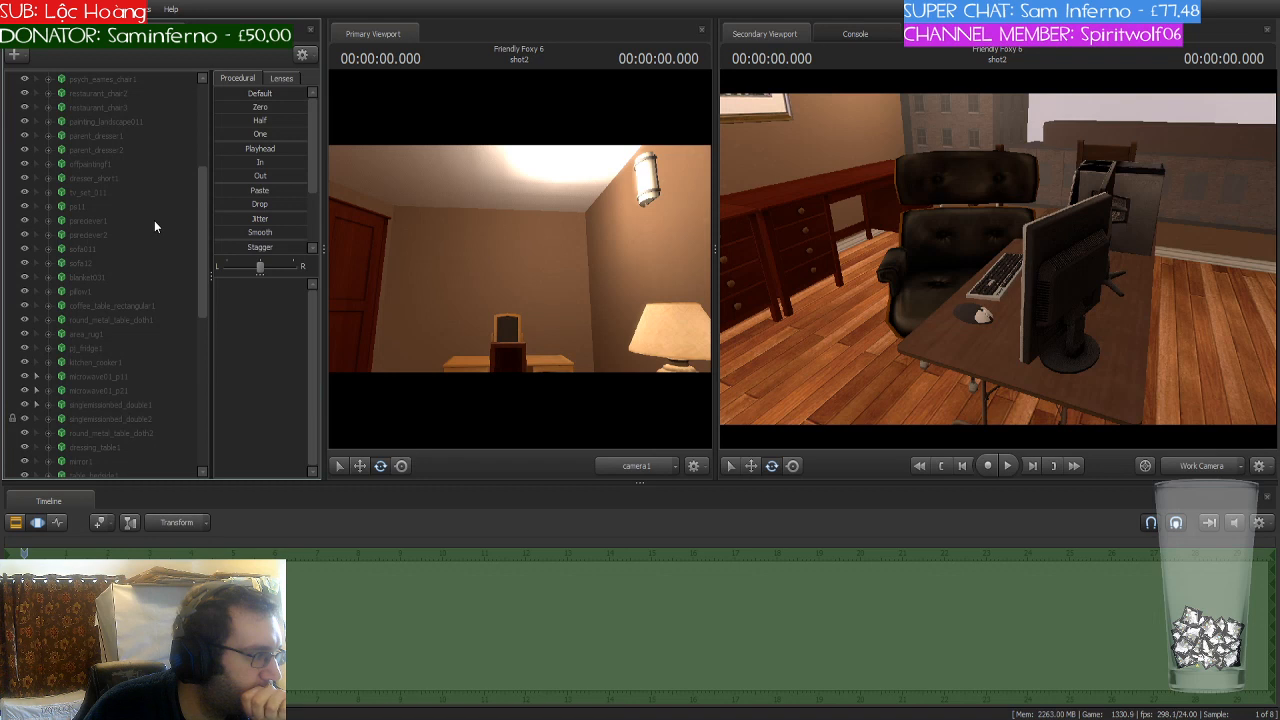
pyautogui.scroll(-1, 154, 220)
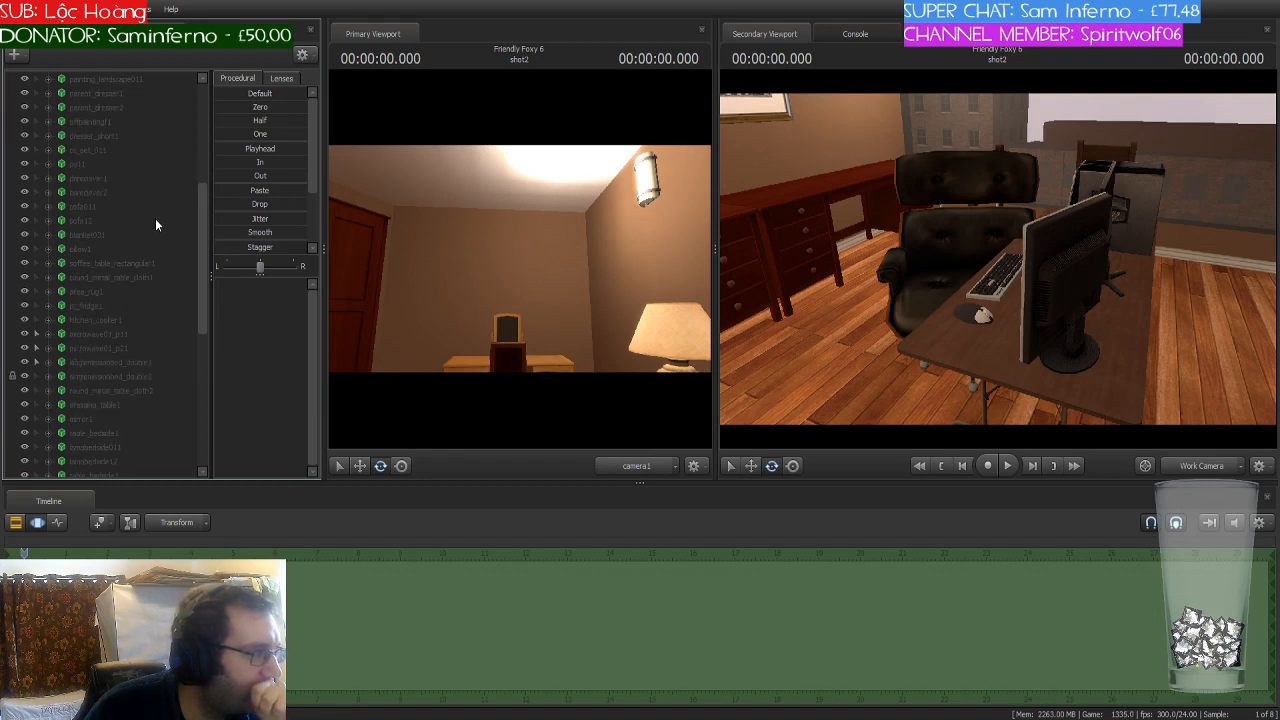
pyautogui.scroll(5, 155, 225)
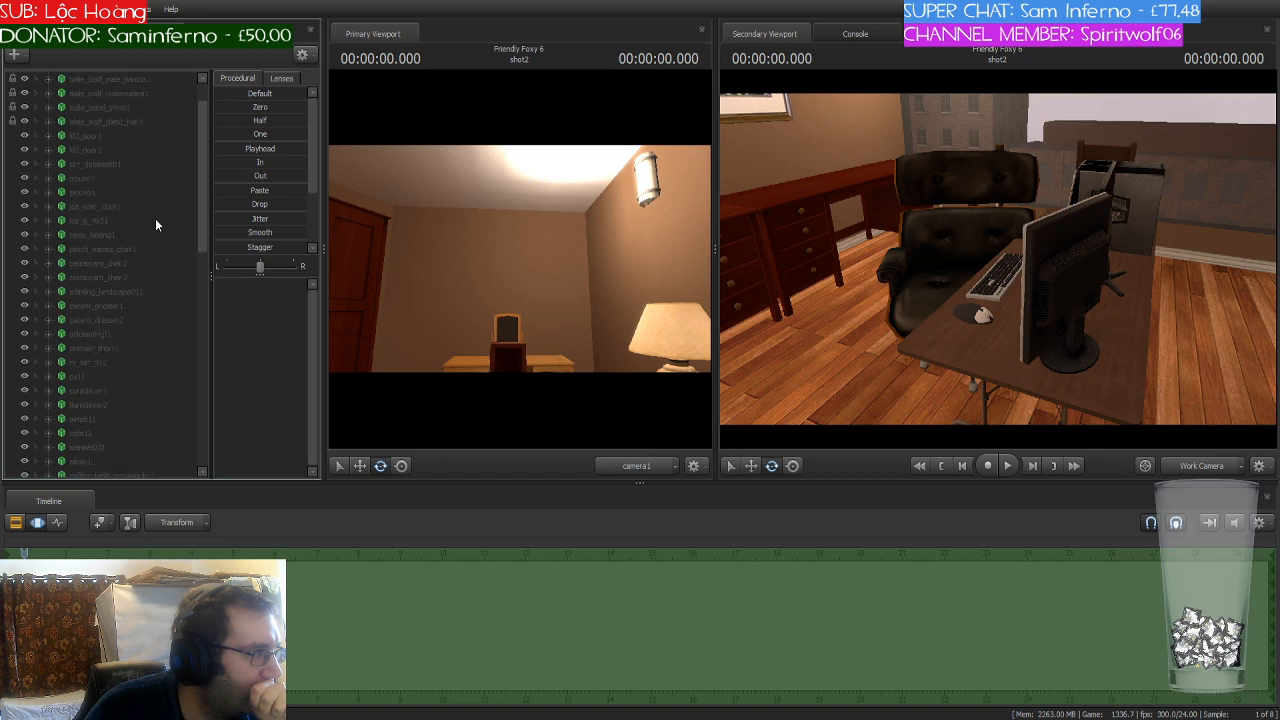
pyautogui.click(131, 164)
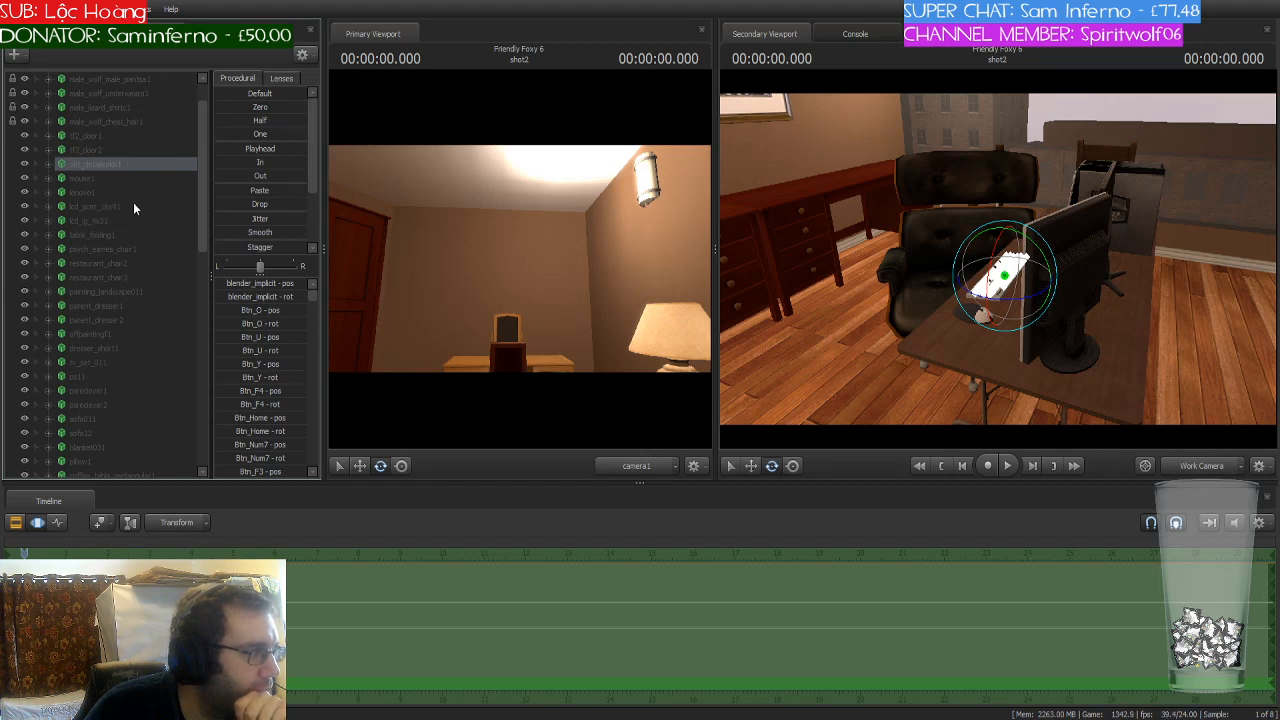
# Step: Rotate the office chair at the computer desk and reorder its animation set to sit above tf2_door1
pyautogui.click(145, 244)
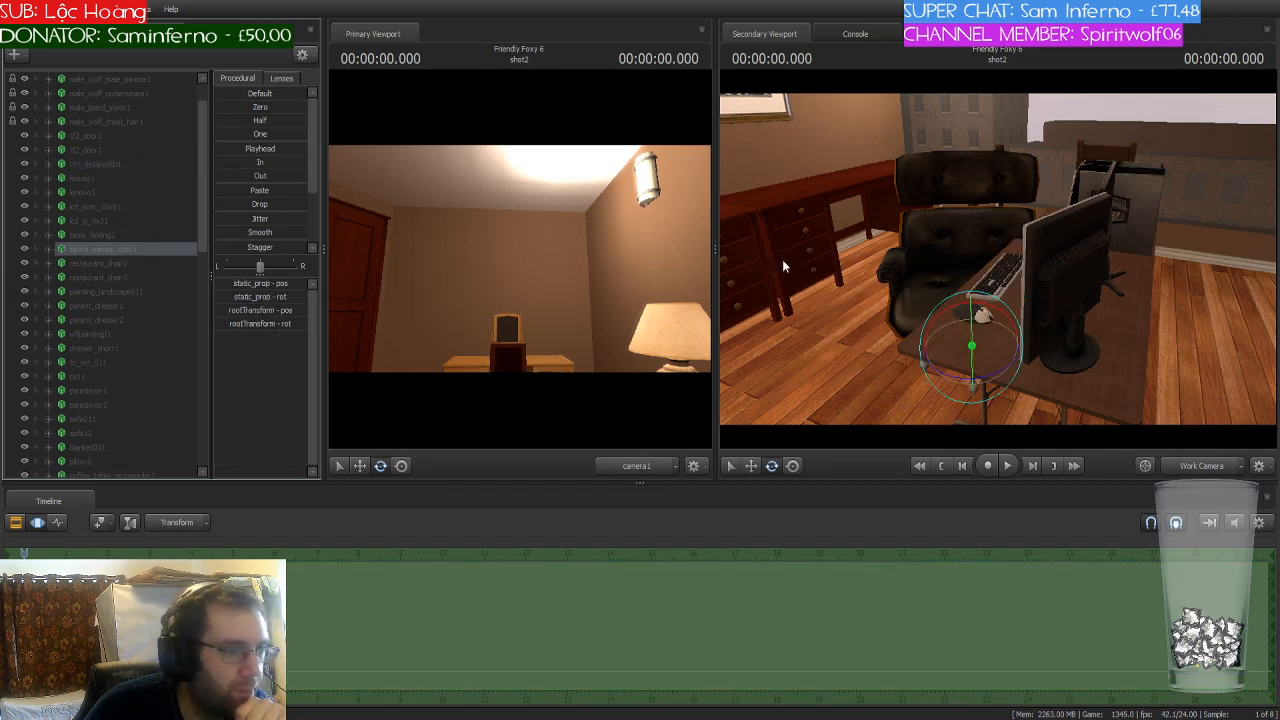
pyautogui.moveTo(934, 381); pyautogui.dragTo(987, 381)
pyautogui.moveTo(150, 249); pyautogui.dragTo(117, 134)
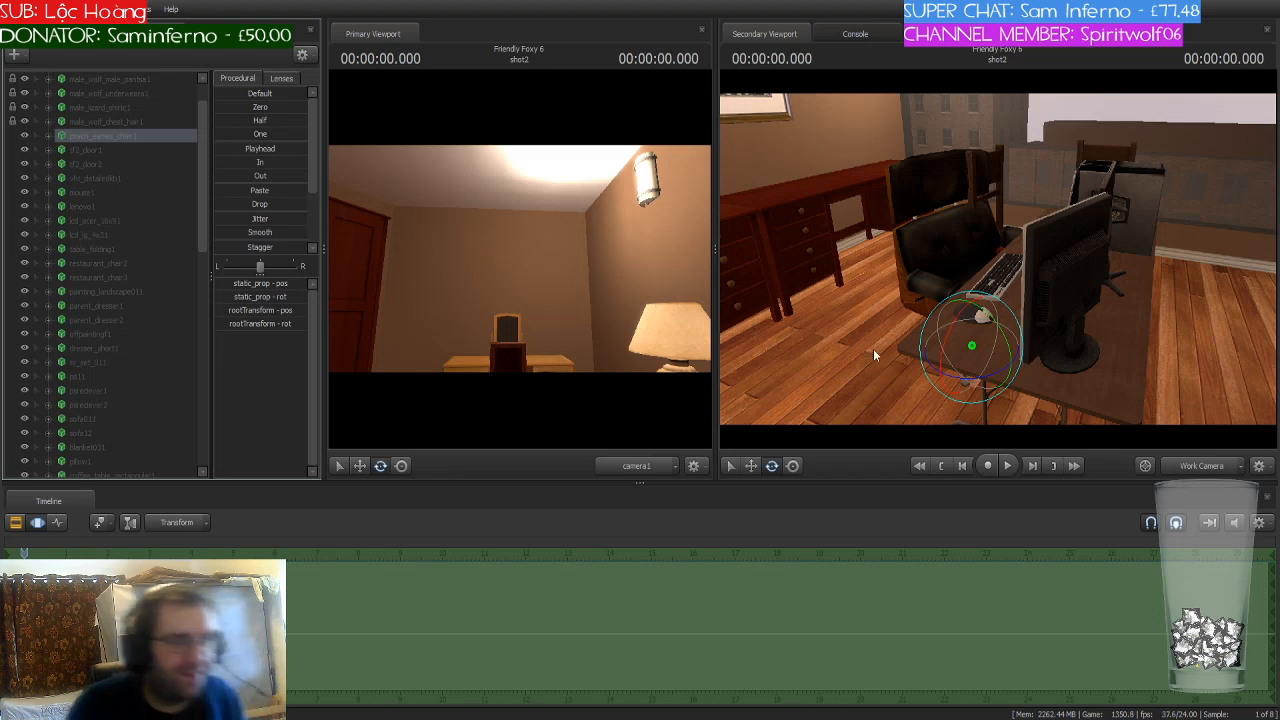
# Step: Reposition the rotated office chair on the floor at the keyboard side of the computer desk
pyautogui.press('w')
pyautogui.moveTo(978, 371); pyautogui.dragTo(999, 276)
pyautogui.press('e')
pyautogui.press('w')
pyautogui.press('s')
pyautogui.press('w')
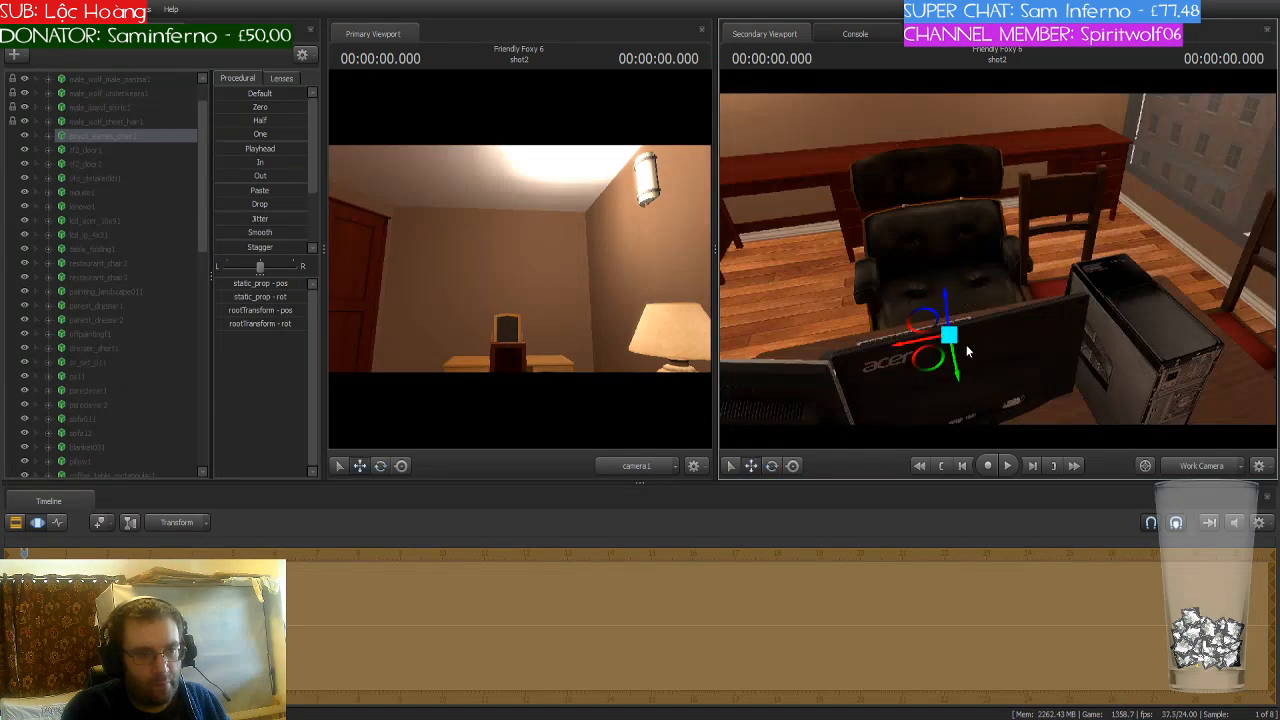
pyautogui.moveTo(931, 363); pyautogui.dragTo(1040, 360)
pyautogui.press('e')
pyautogui.press('a')
pyautogui.press('s')
pyautogui.moveTo(997, 258); pyautogui.dragTo(997, 258)
pyautogui.press('w')
pyautogui.moveTo(974, 404); pyautogui.dragTo(979, 413)
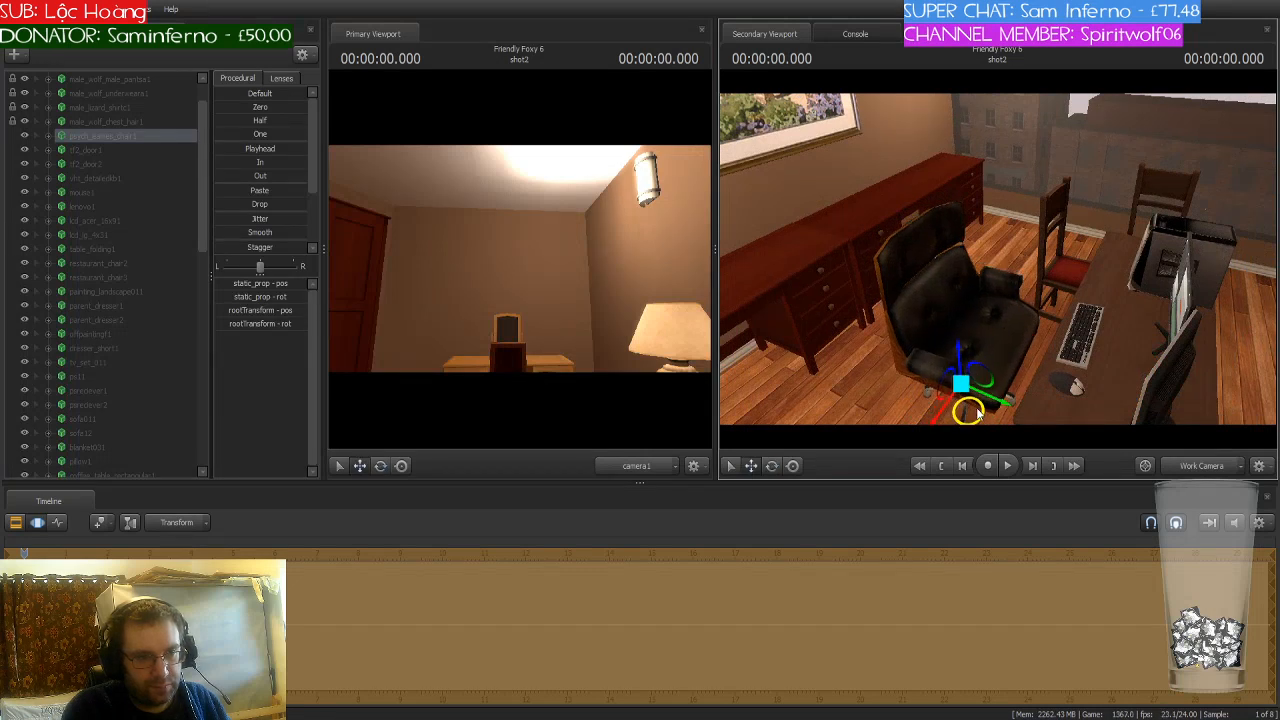
pyautogui.moveTo(796, 198); pyautogui.dragTo(722, 158)
# Step: Clear the selection and stop showing the hidden animation sets in the list
pyautogui.scroll(1, 186, 129)
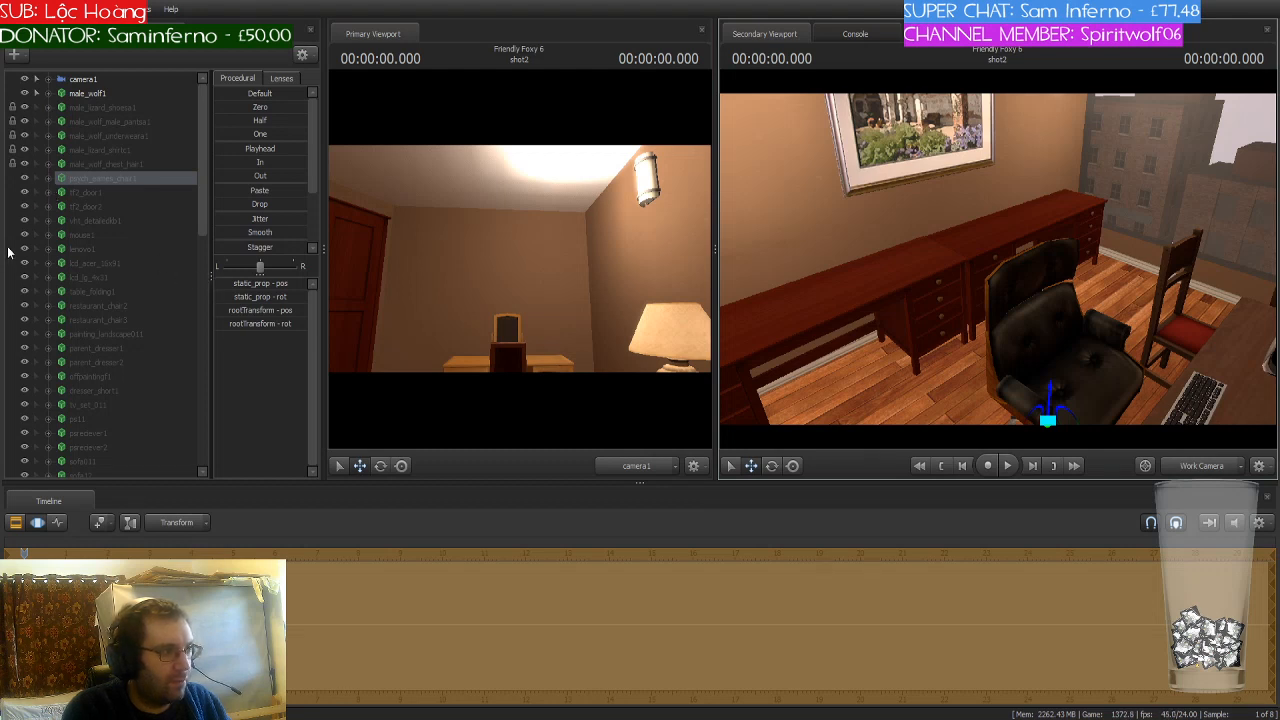
pyautogui.click(161, 93)
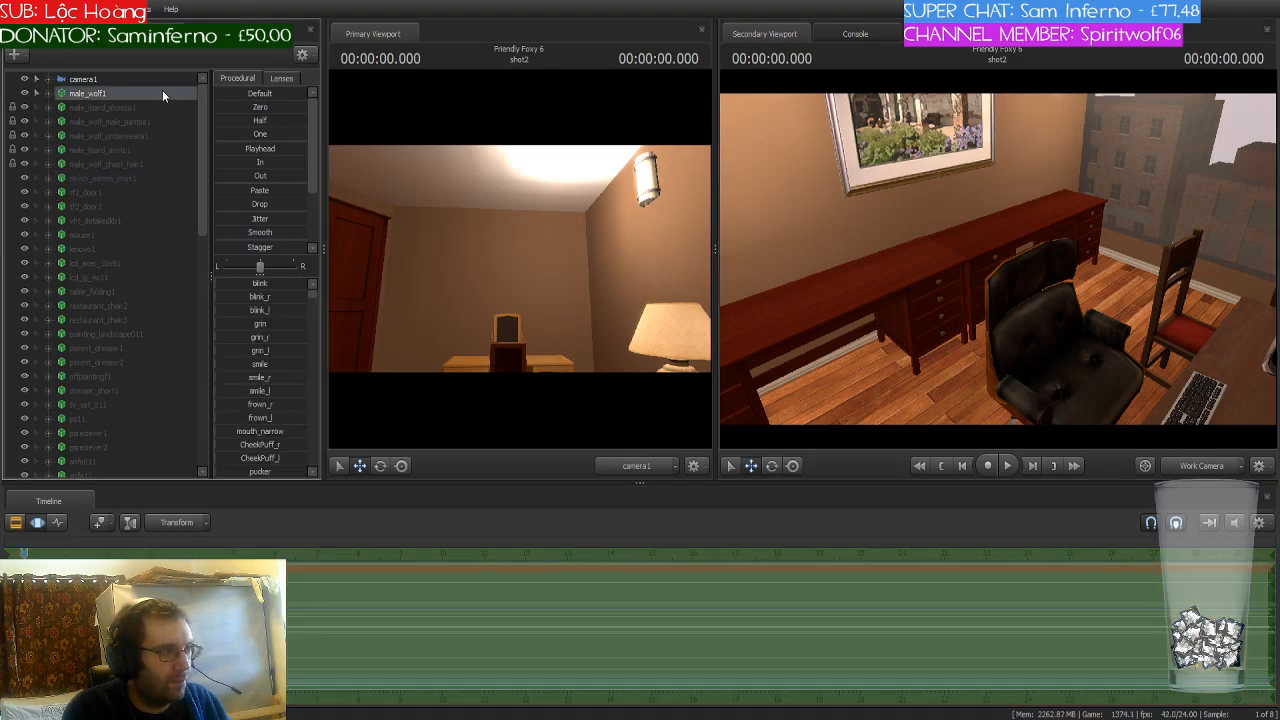
pyautogui.scroll(-10, 175, 165)
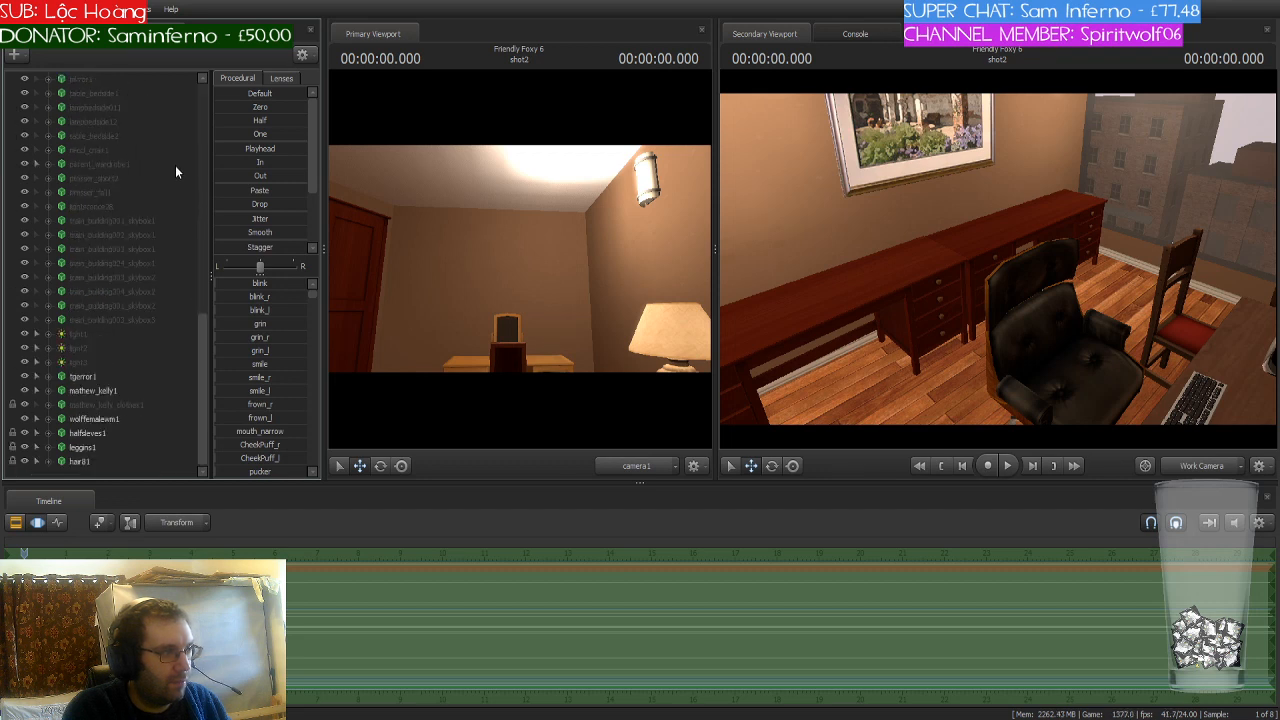
pyautogui.click(76, 473)
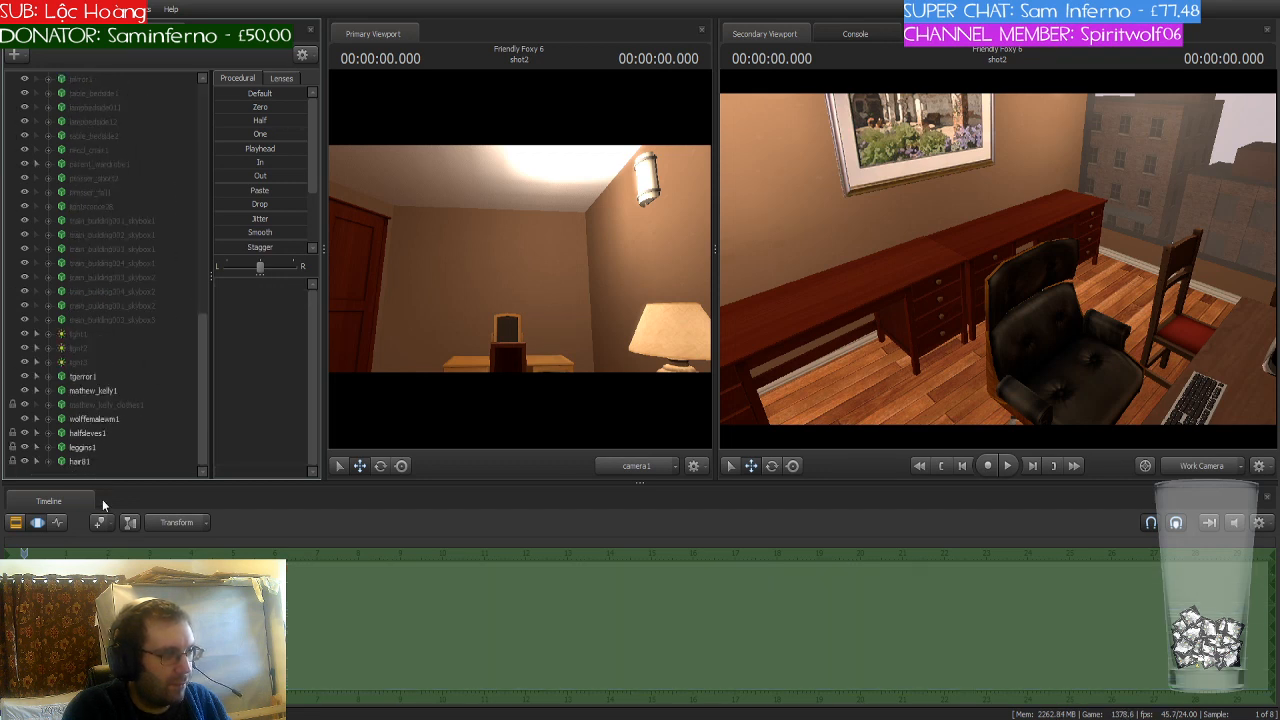
pyautogui.click(132, 436)
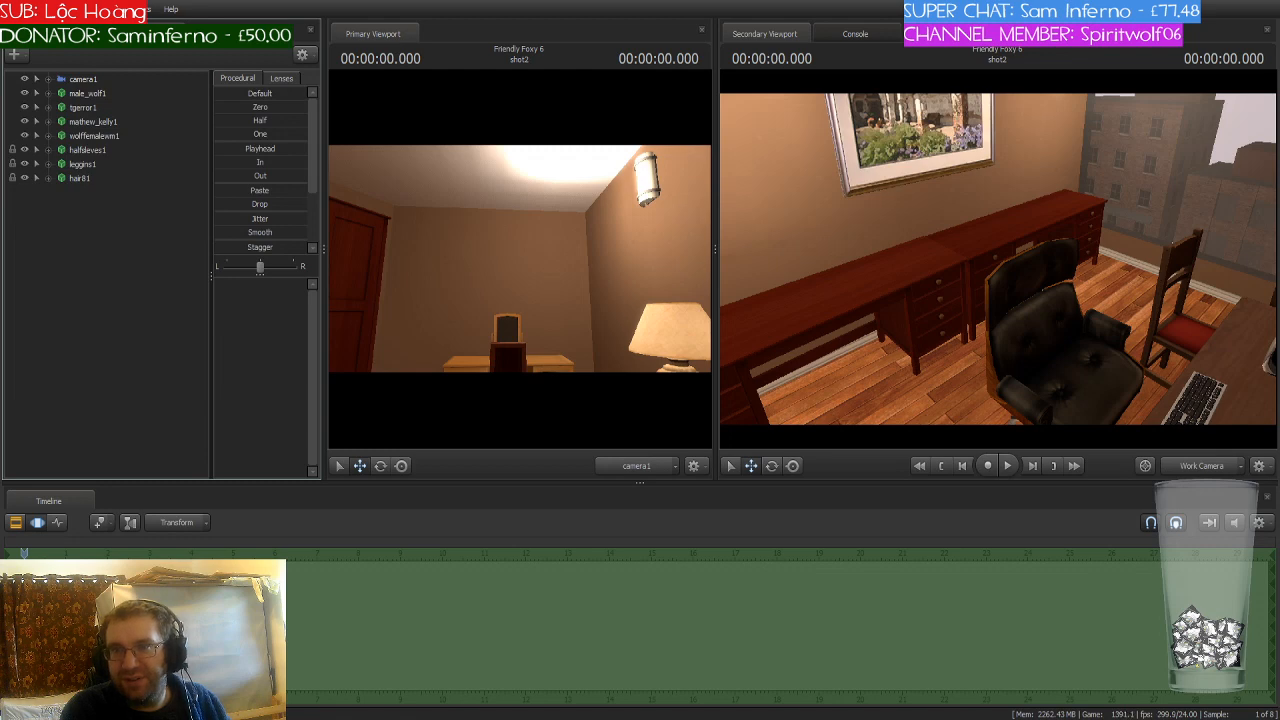
# Step: Move male_wolf1 away from the other characters to stand beside the office chair at the computer desk
pyautogui.moveTo(1038, 214); pyautogui.dragTo(475, 263)
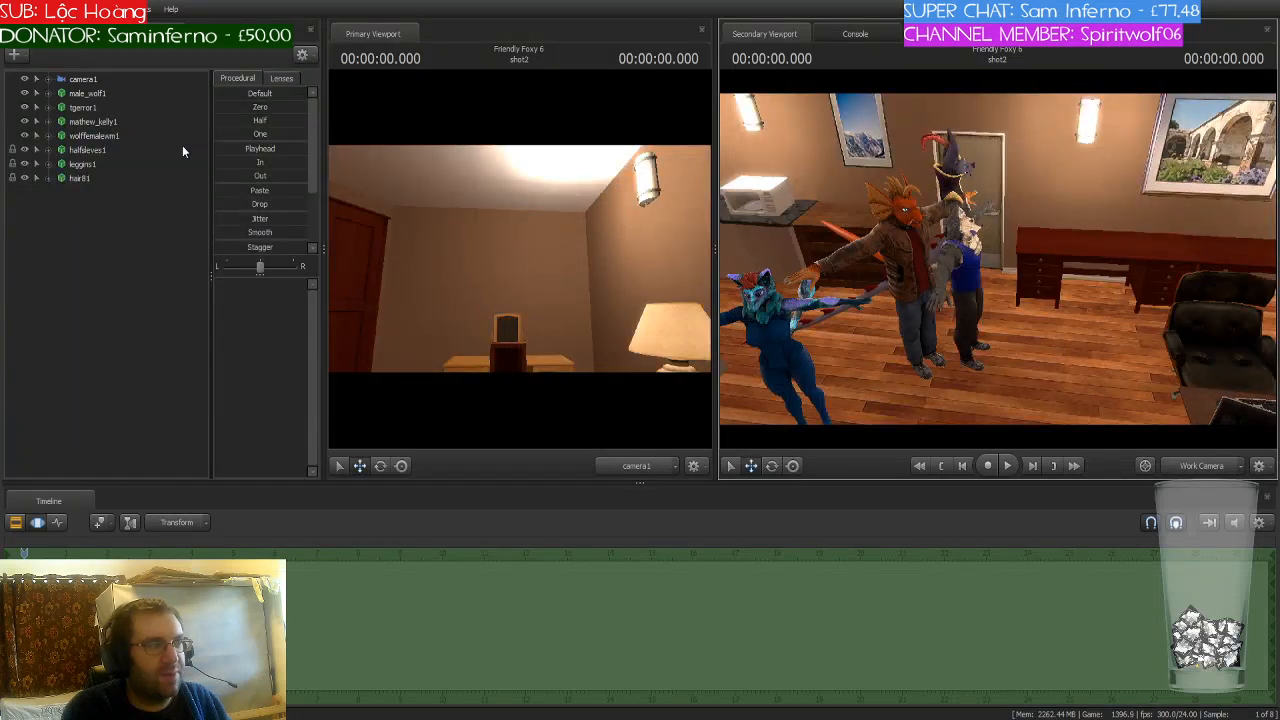
pyautogui.click(106, 93)
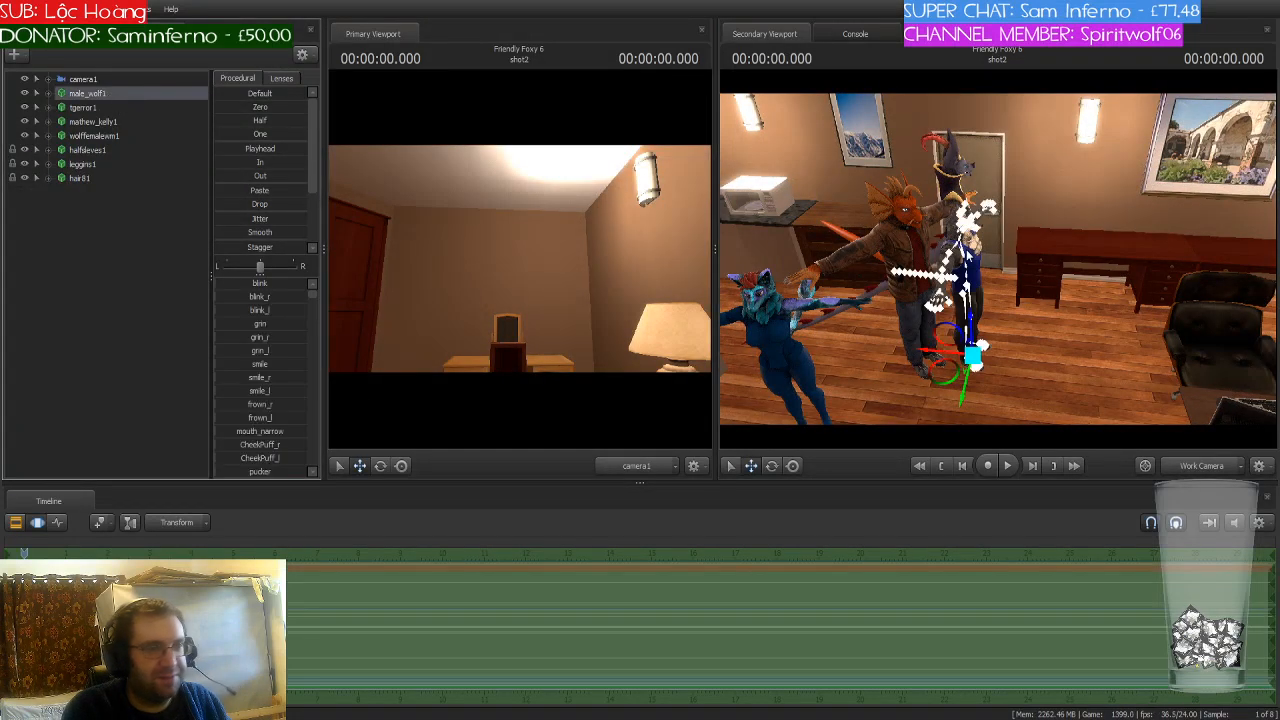
pyautogui.moveTo(945, 370); pyautogui.dragTo(1133, 416)
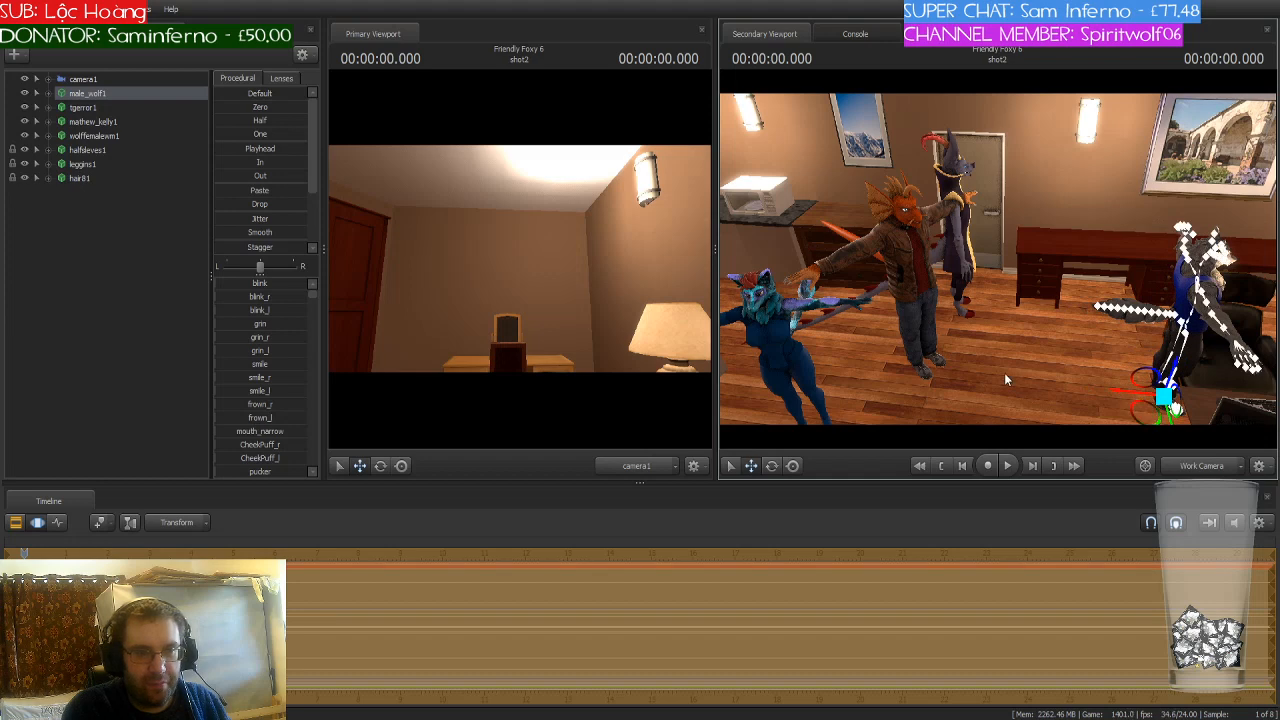
pyautogui.press('w')
pyautogui.moveTo(1004, 372); pyautogui.dragTo(1085, 400)
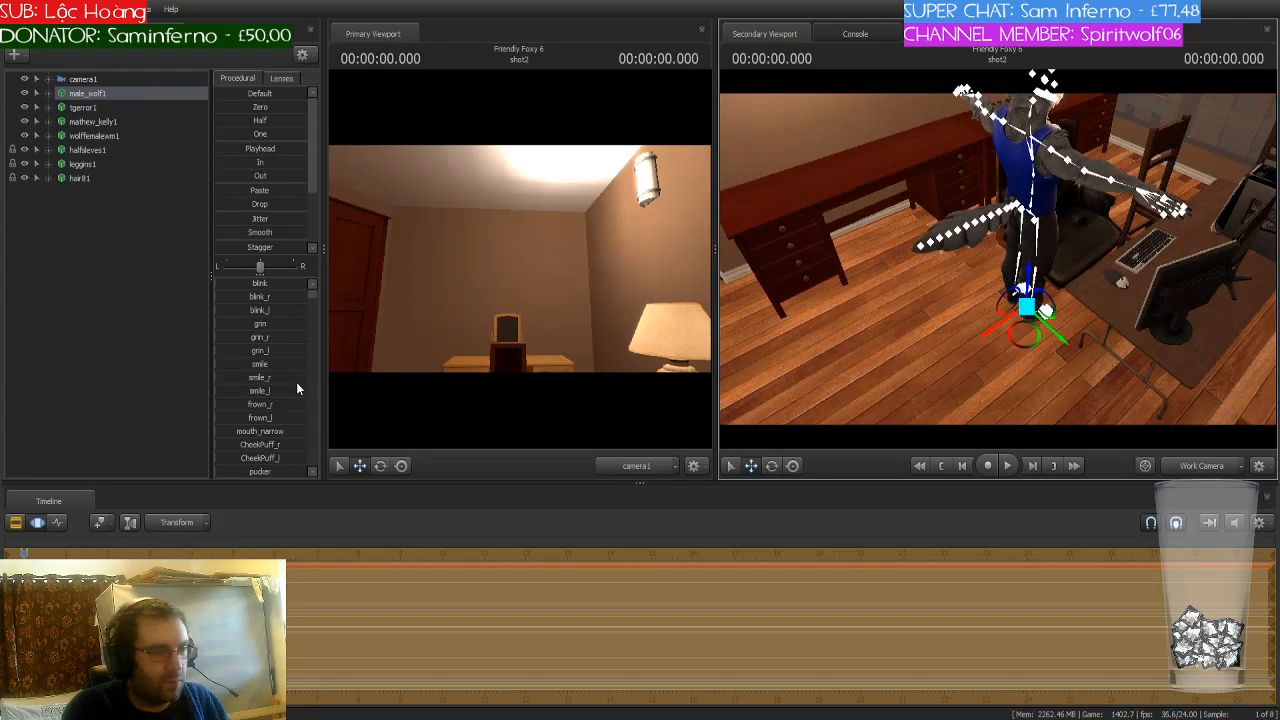
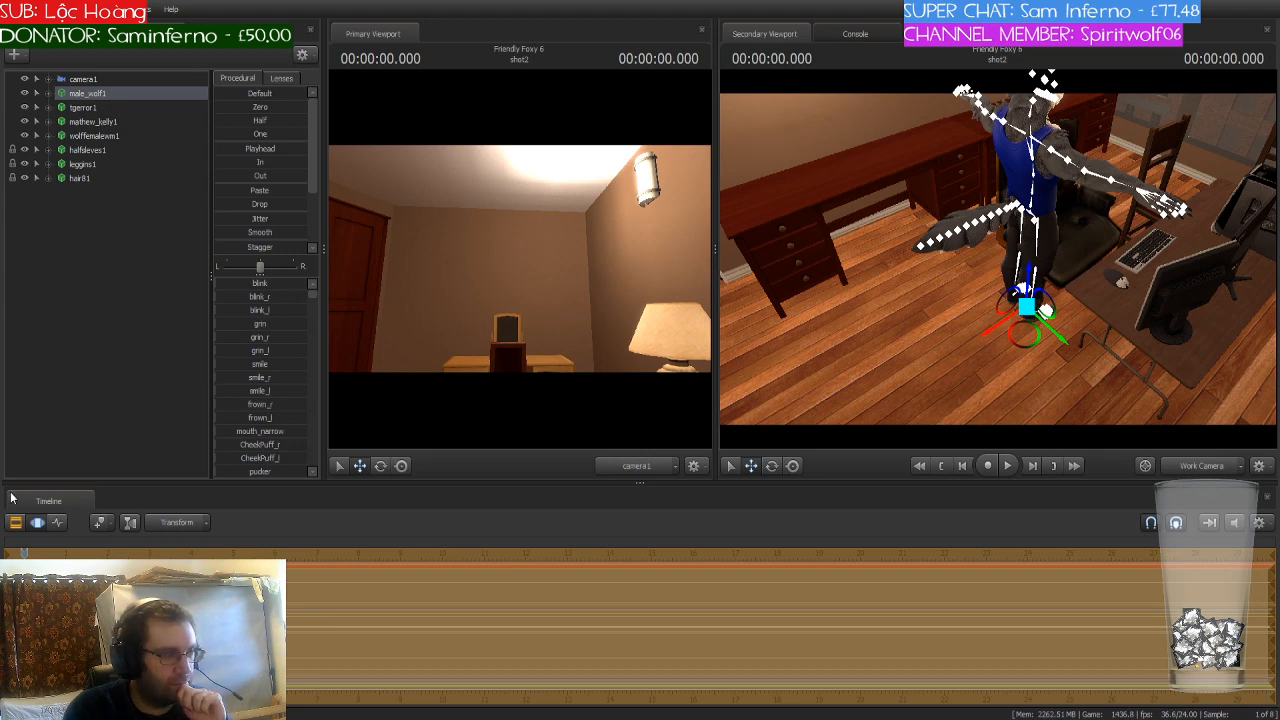
# Step: Delete the sleep stream.wav dialog clips that run beneath shot2 and shot3
pyautogui.click(16, 522)
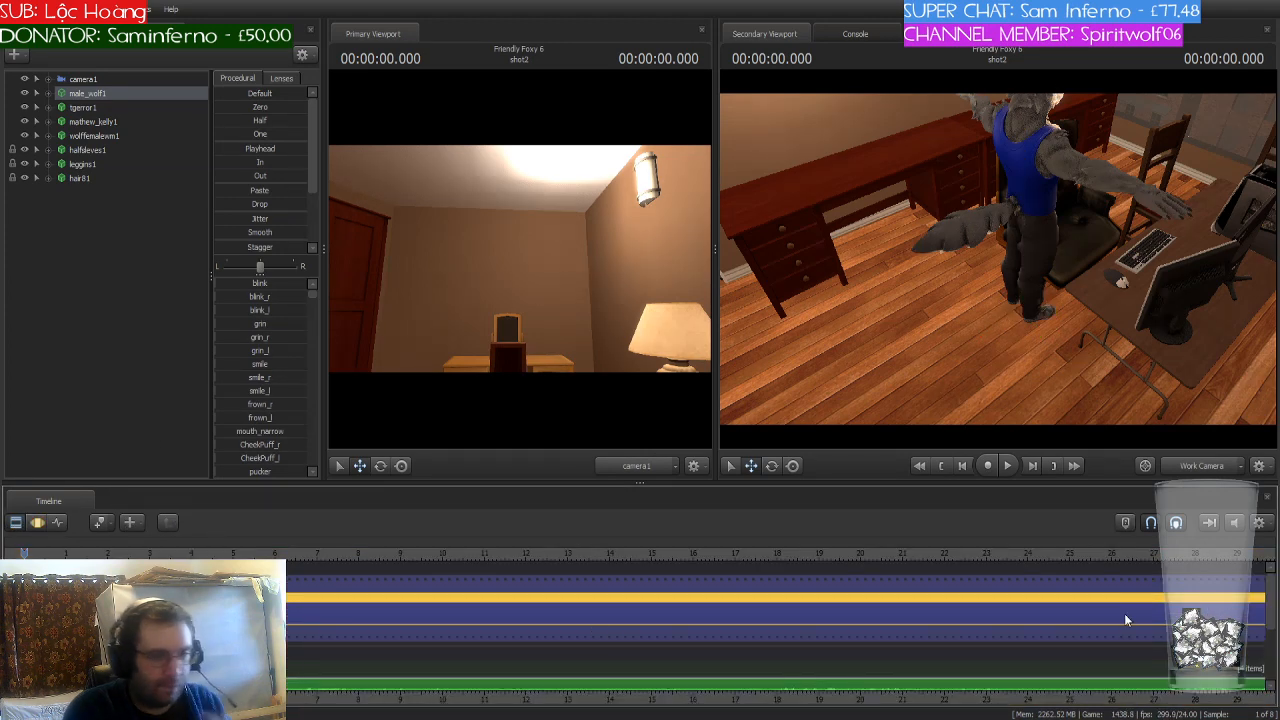
pyautogui.scroll(-1, 1272, 605)
pyautogui.scroll(-2, 769, 676)
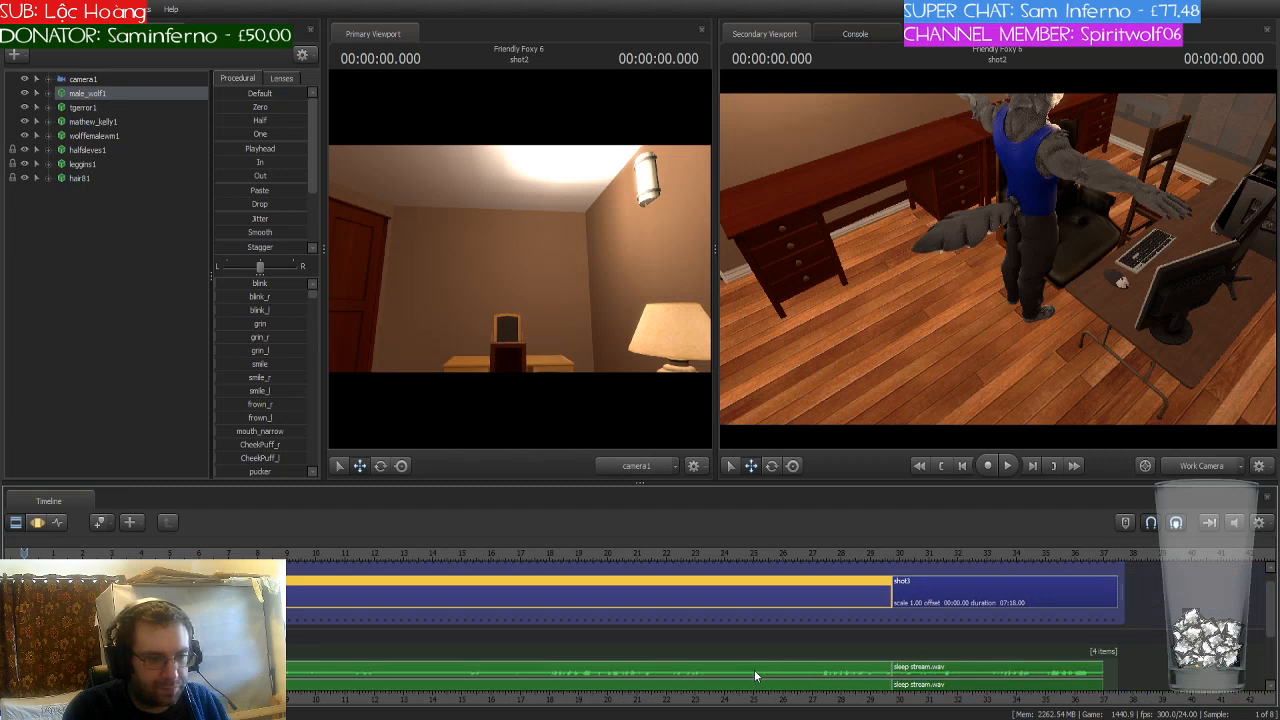
pyautogui.click(465, 674)
pyautogui.keyDown('ctrl'); pyautogui.click(481, 686); pyautogui.keyUp('ctrl')
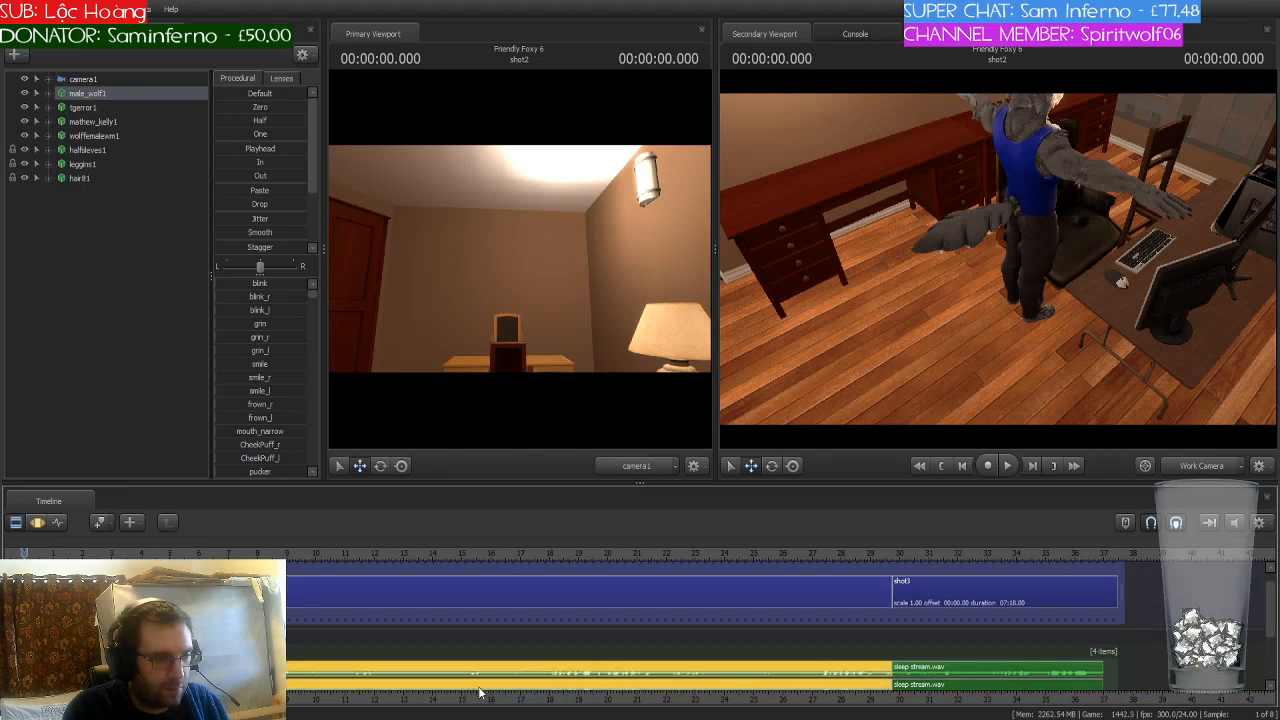
pyautogui.keyDown('ctrl'); pyautogui.click(970, 675); pyautogui.keyUp('ctrl')
pyautogui.keyDown('ctrl'); pyautogui.click(956, 688); pyautogui.keyUp('ctrl')
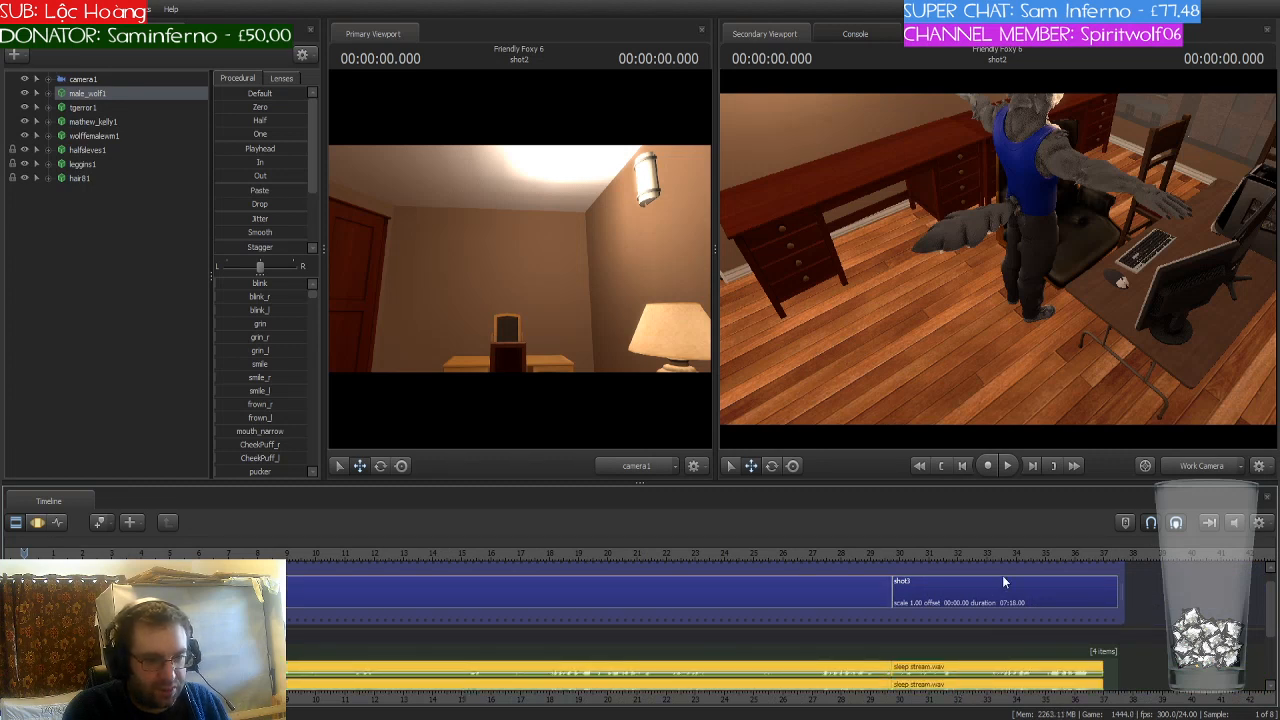
pyautogui.press('Delete')
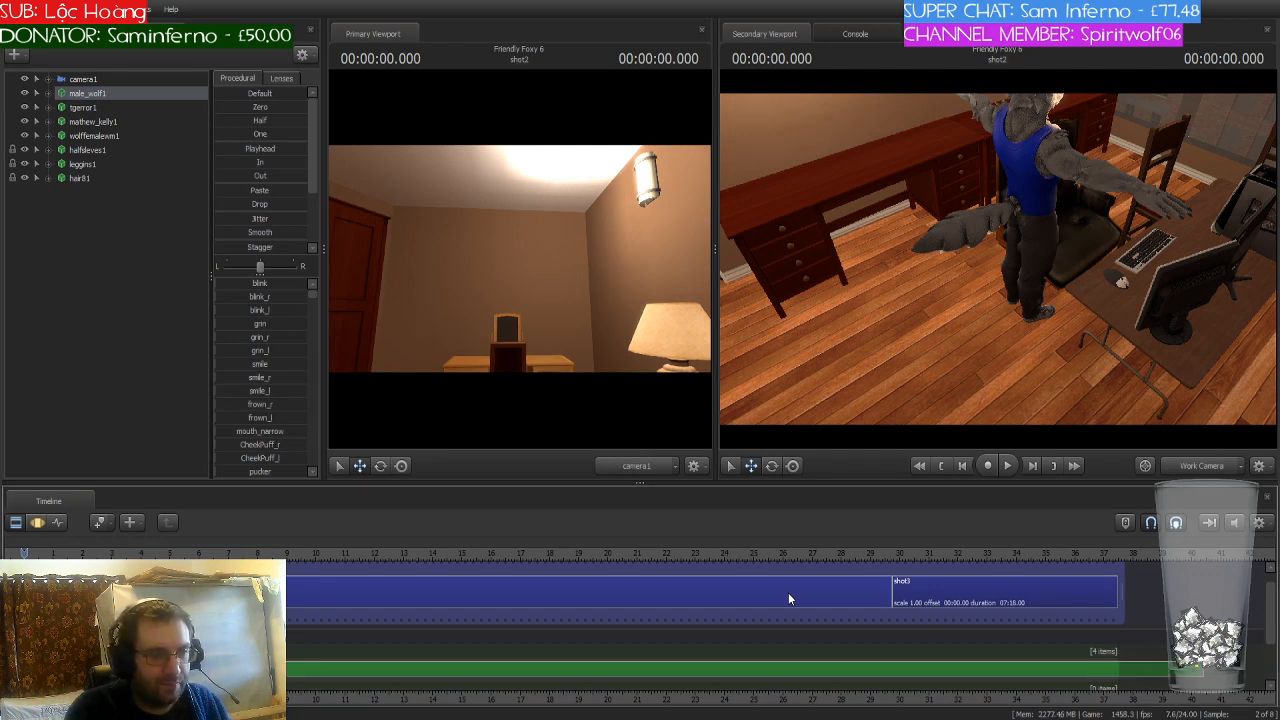
# Step: Delete shot3 and lengthen shot2 to 41 seconds so it covers the whole dialog clip
pyautogui.scroll(-2, 788, 598)
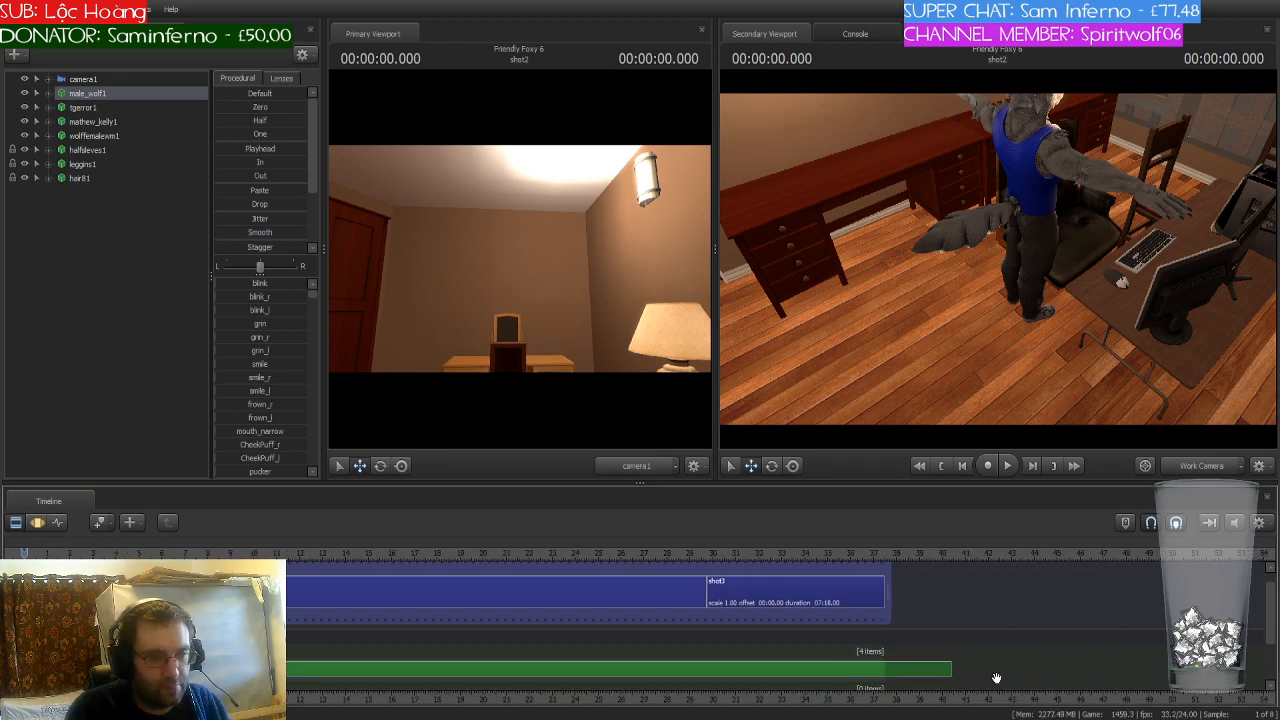
pyautogui.click(837, 599)
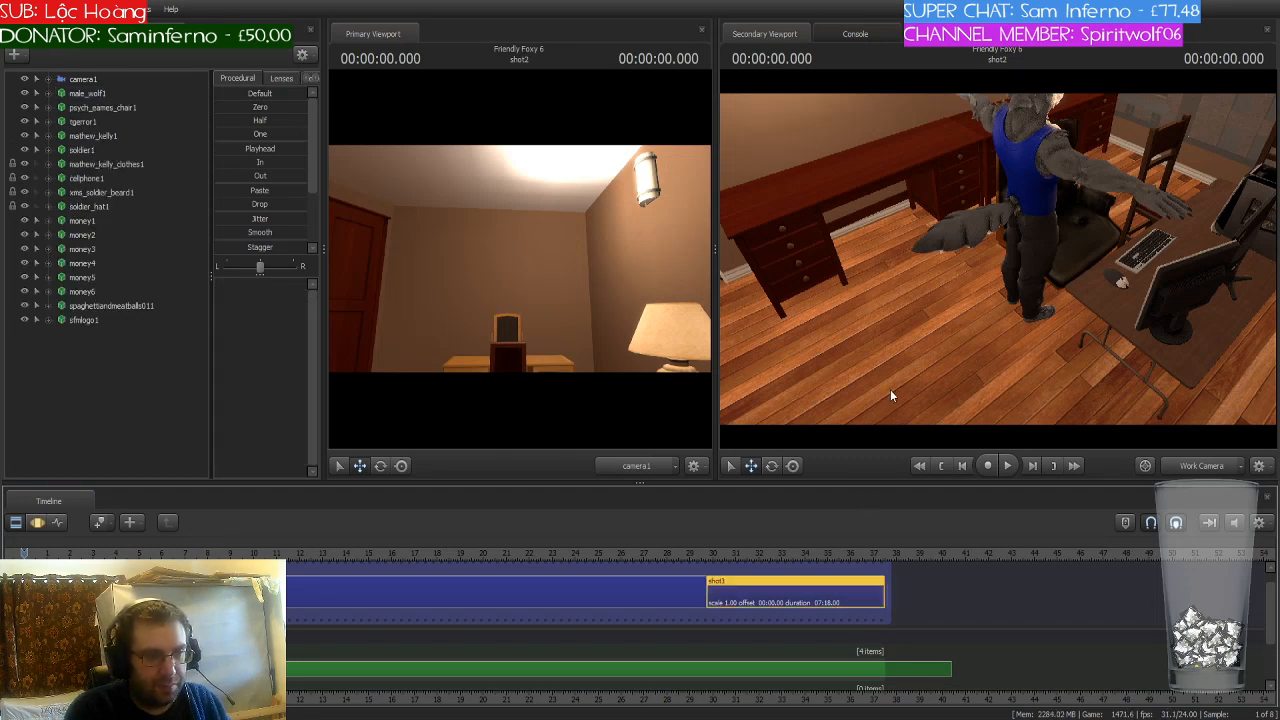
pyautogui.press('Delete')
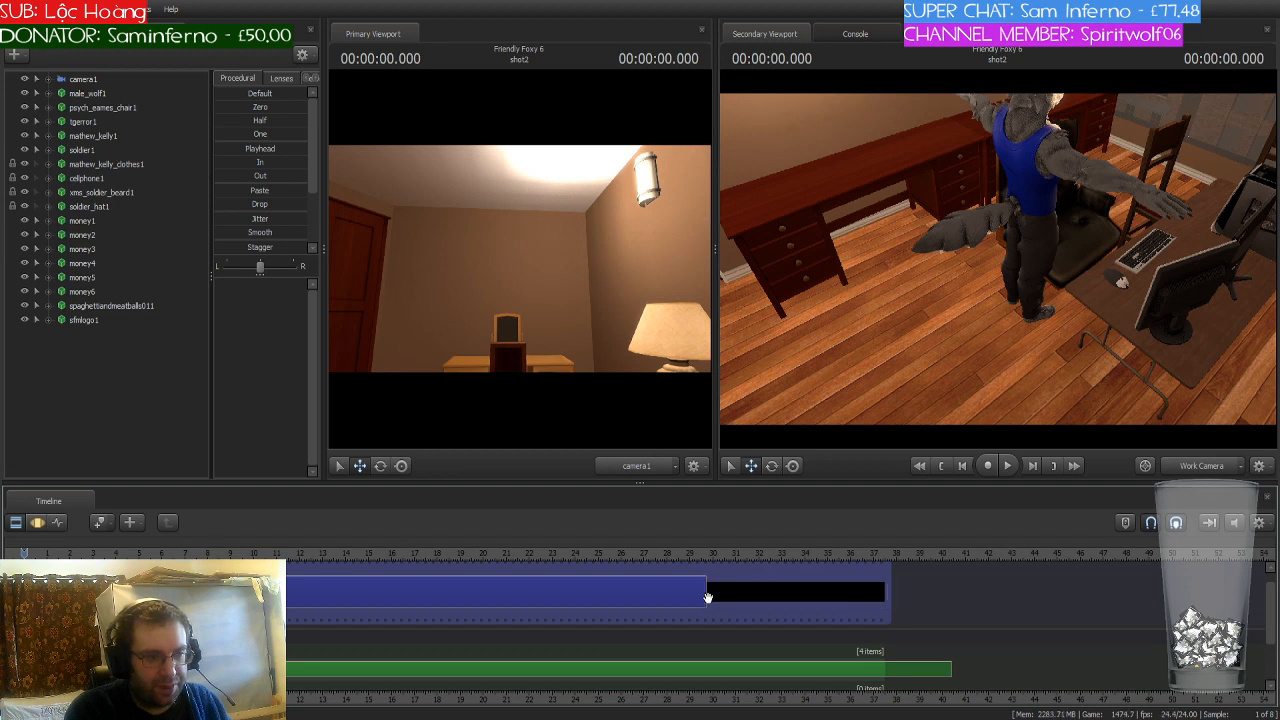
pyautogui.moveTo(703, 595); pyautogui.dragTo(966, 595)
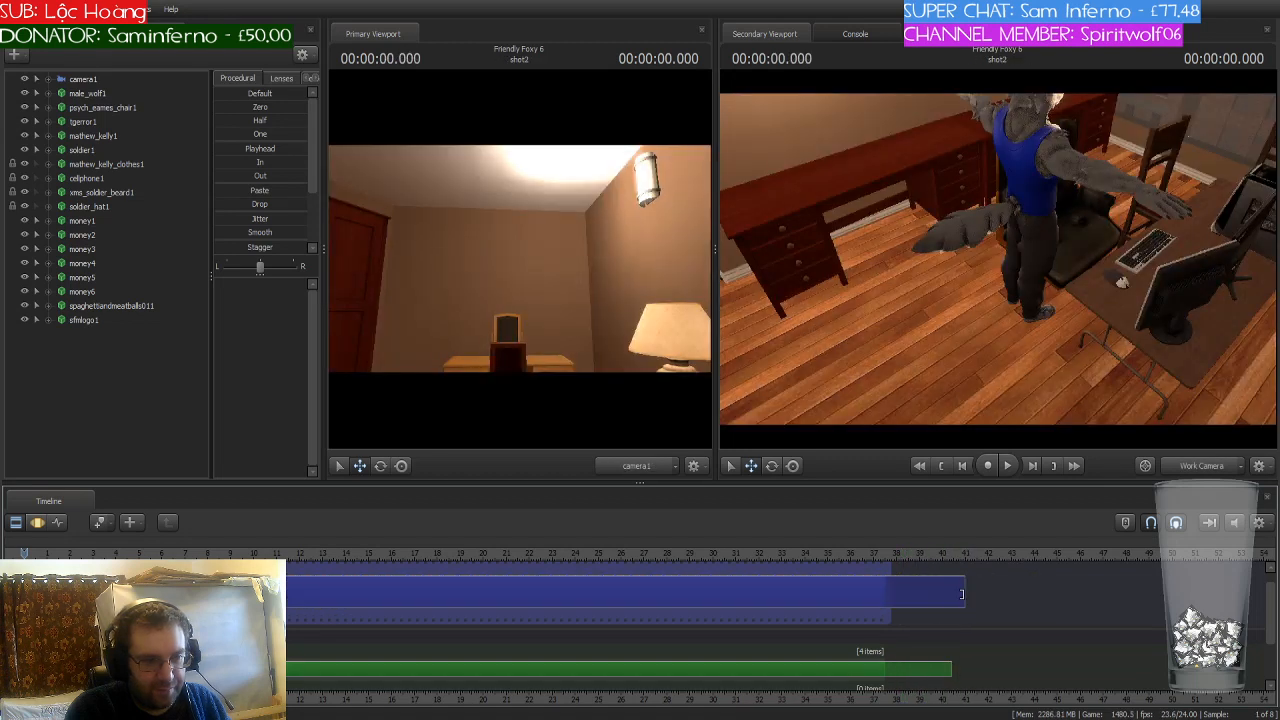
# Step: Place the playhead at 00:00:41.000 and extend the movie's end to match the end of shot2
pyautogui.scroll(5, 966, 555)
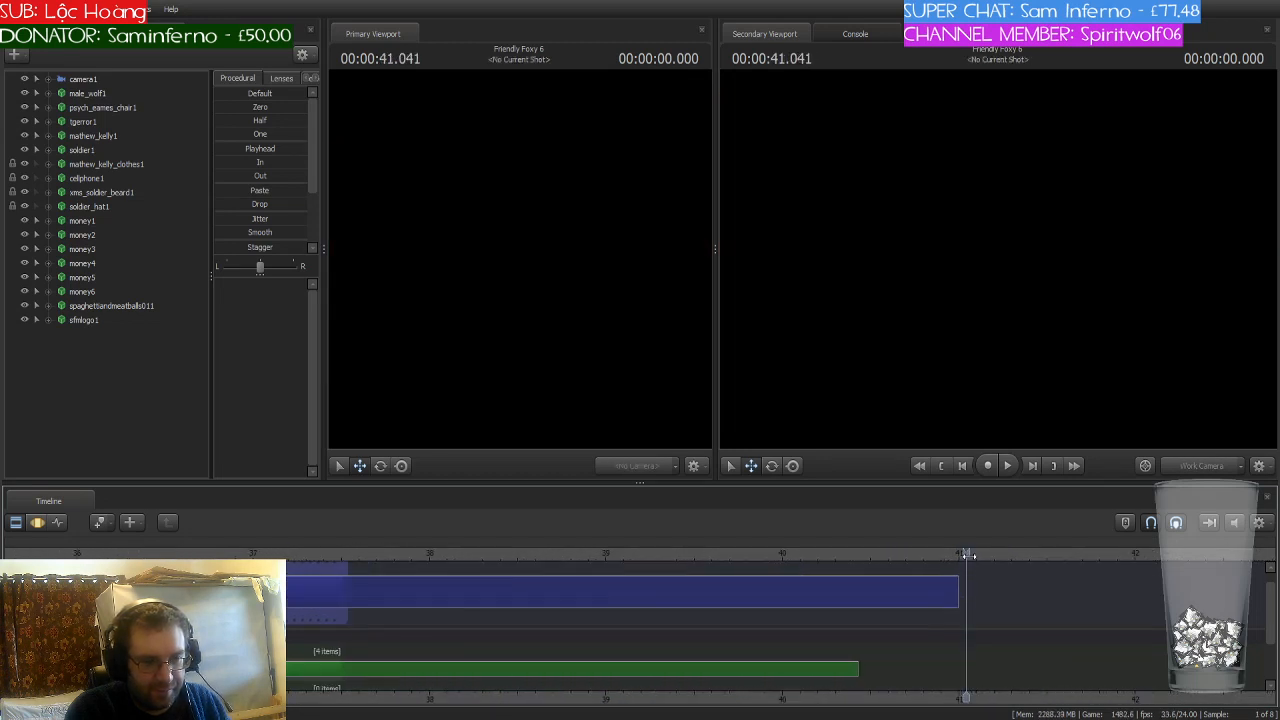
pyautogui.moveTo(964, 554)
pyautogui.mouseDown()
pyautogui.moveTo(899, 554)
pyautogui.moveTo(965, 556)
pyautogui.moveTo(959, 572)
pyautogui.mouseUp()
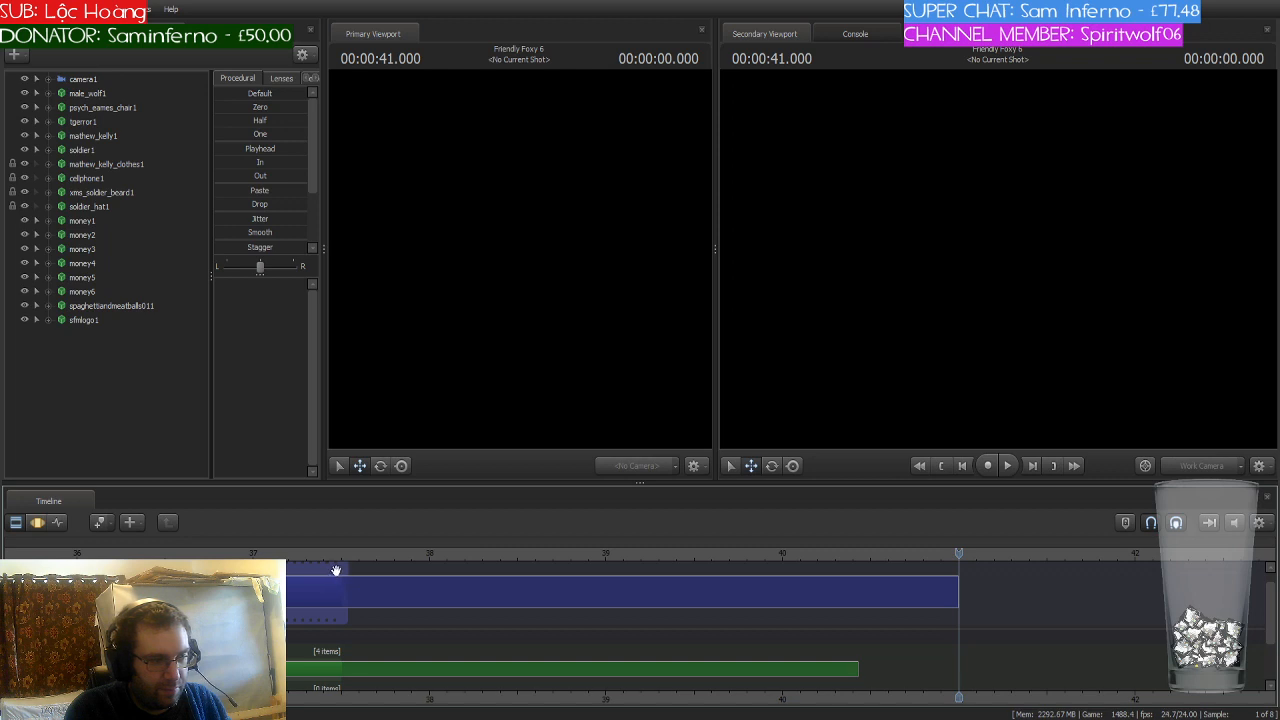
pyautogui.scroll(-2, 340, 568)
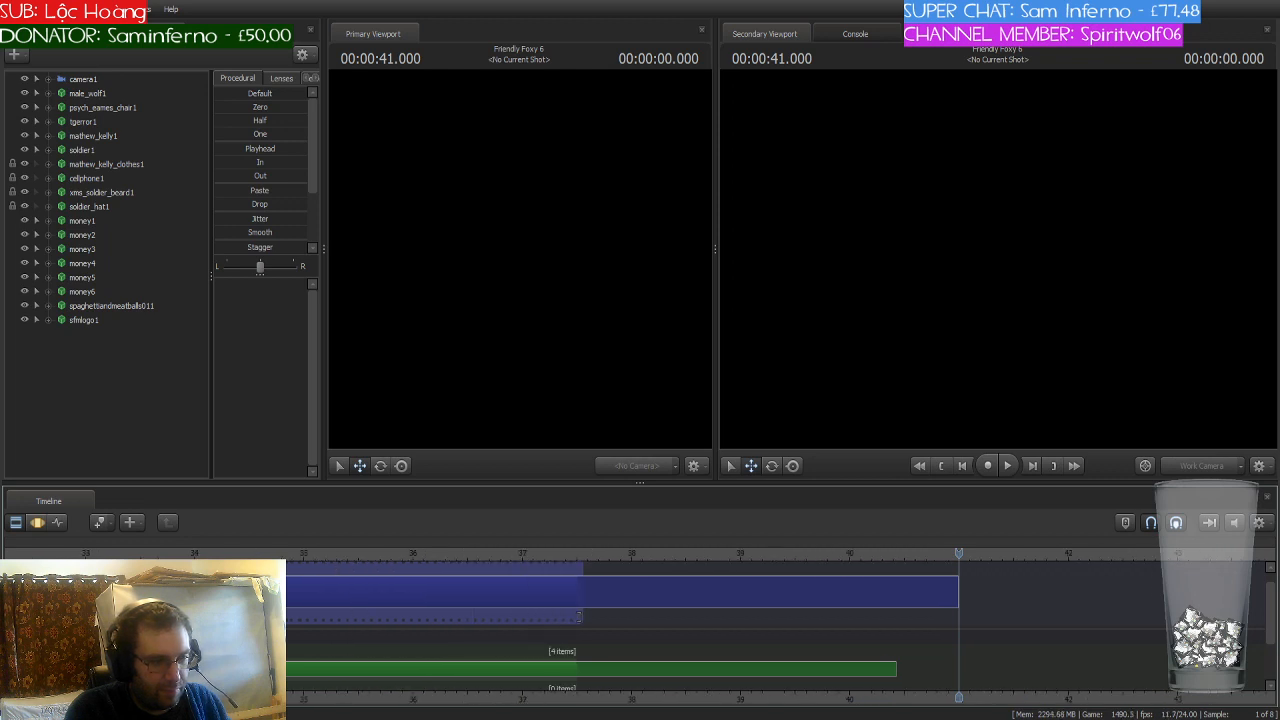
pyautogui.moveTo(580, 616); pyautogui.dragTo(958, 592)
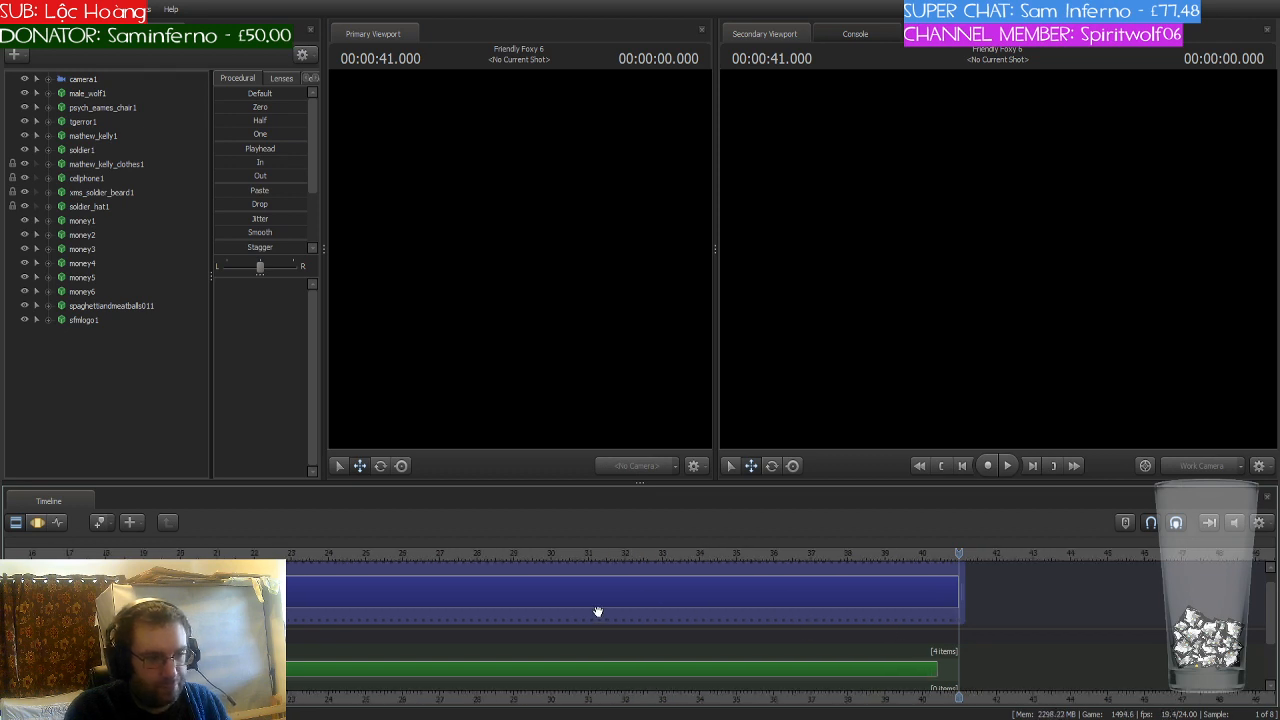
# Step: Play back the opening seconds of shot2 against the dialog clip
pyautogui.scroll(-3, 597, 612)
pyautogui.press('space')
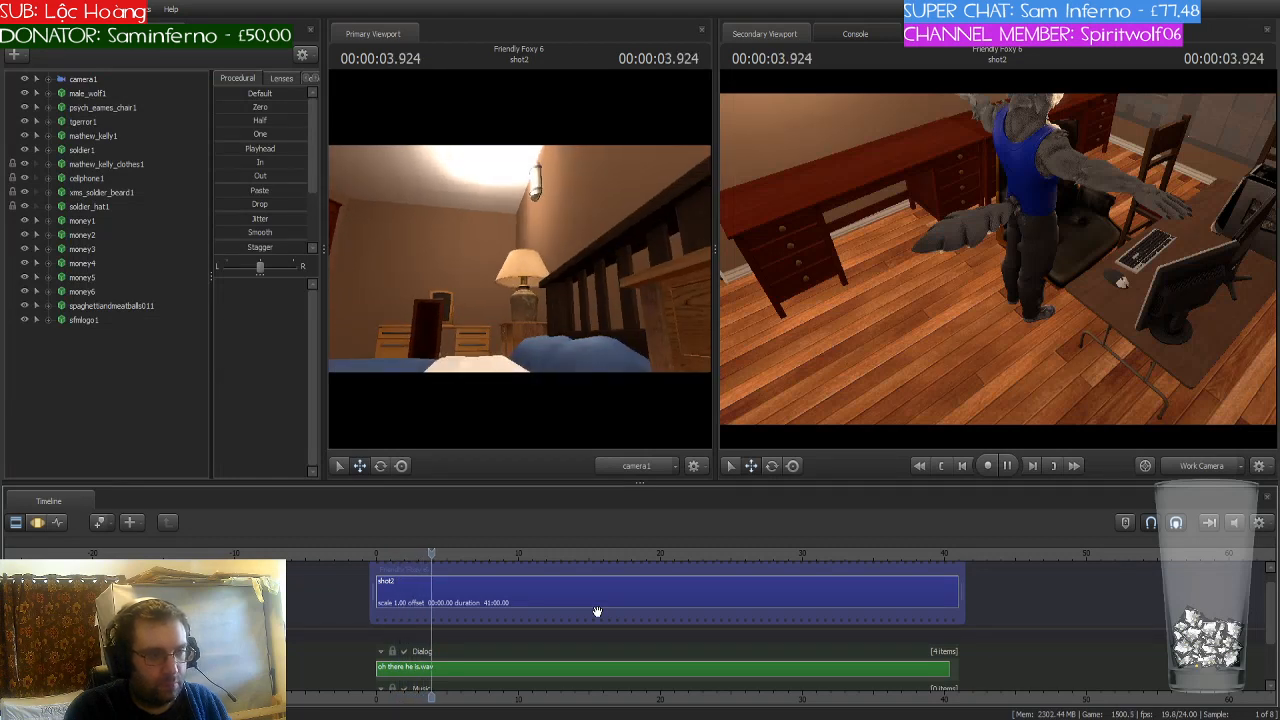
pyautogui.press('space')
# Step: Apply the Playhead preset to camera1 across the full length of shot2, using its pose at the first frame
pyautogui.click(84, 84)
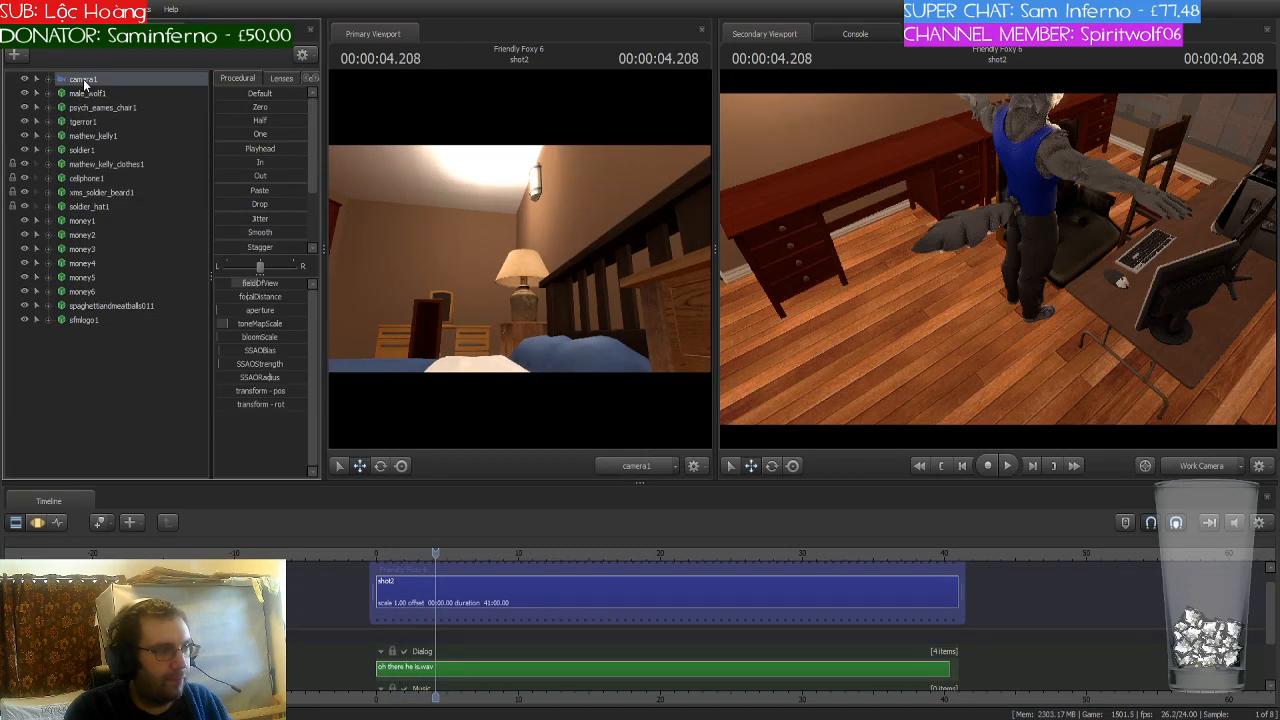
pyautogui.click(37, 522)
pyautogui.press('Home')
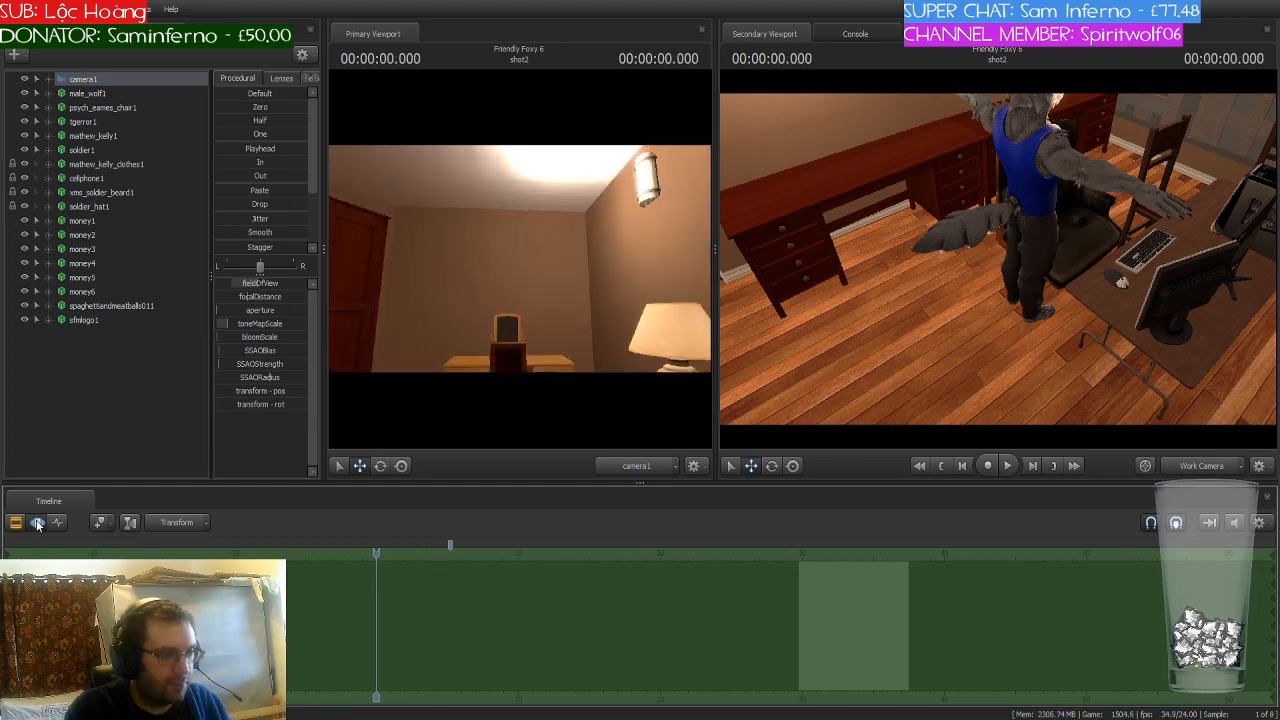
pyautogui.click(37, 522)
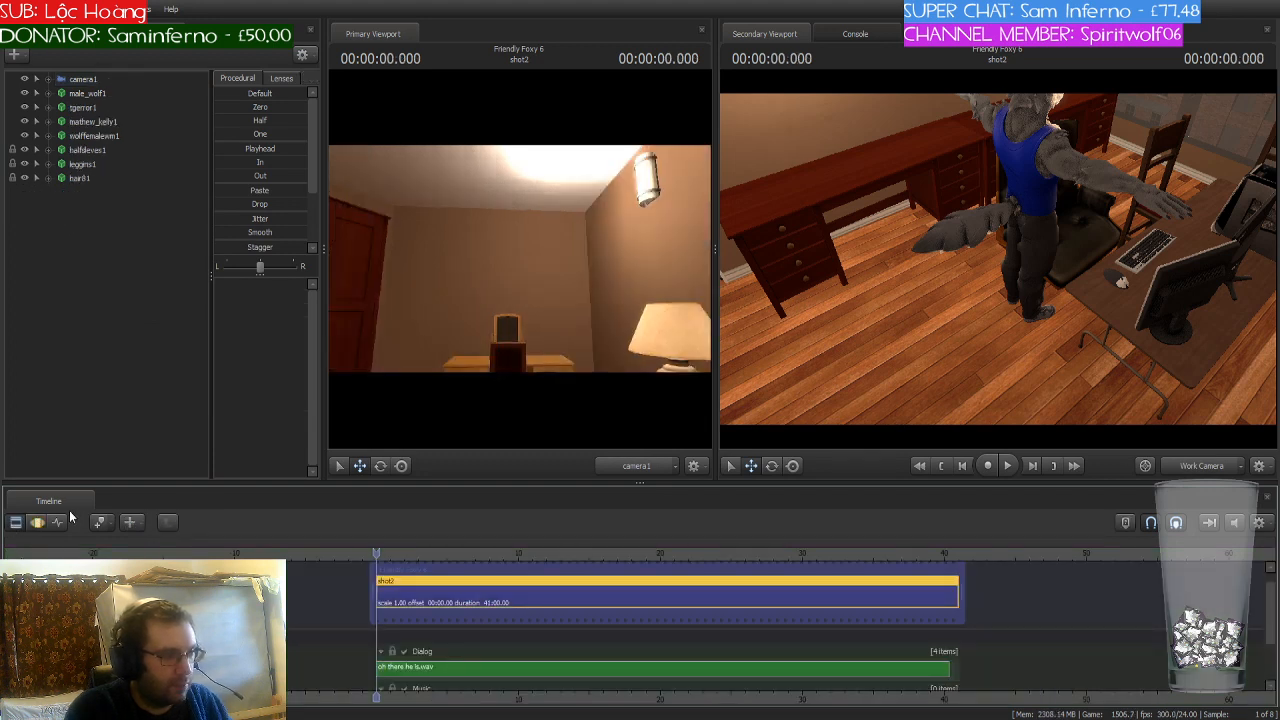
pyautogui.click(37, 522)
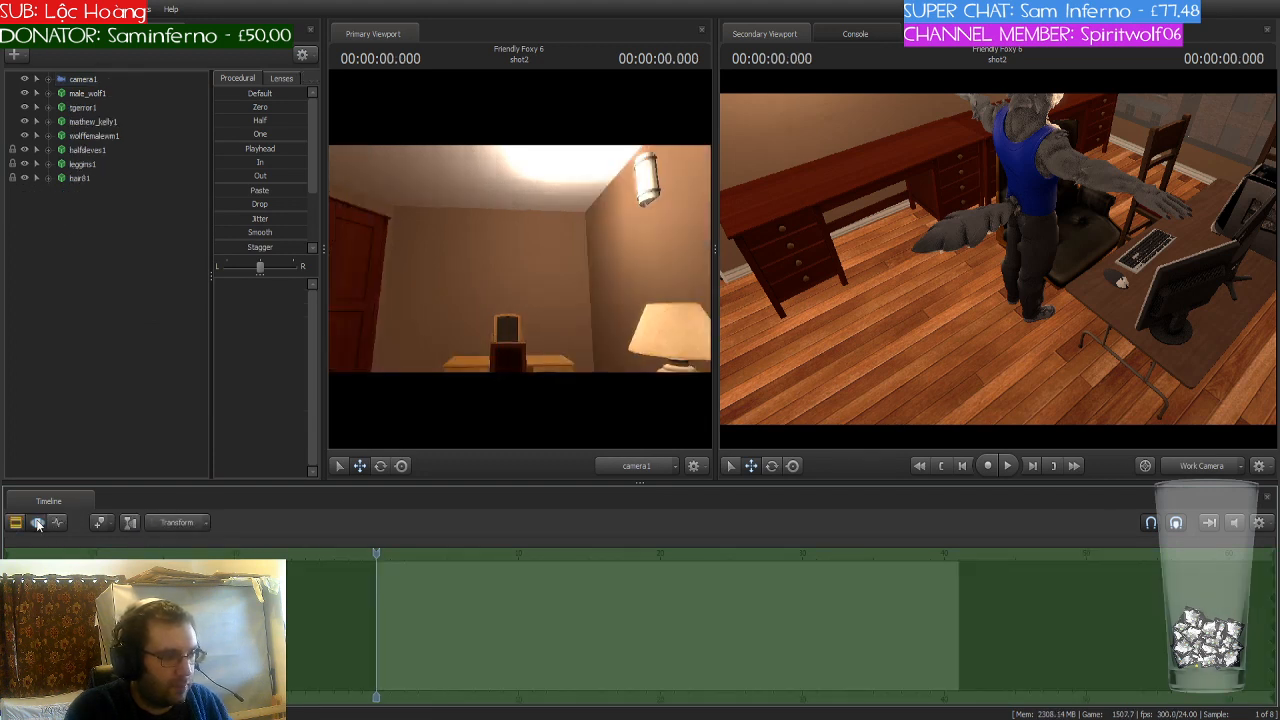
pyautogui.click(100, 81)
pyautogui.moveTo(245, 151); pyautogui.dragTo(436, 153)
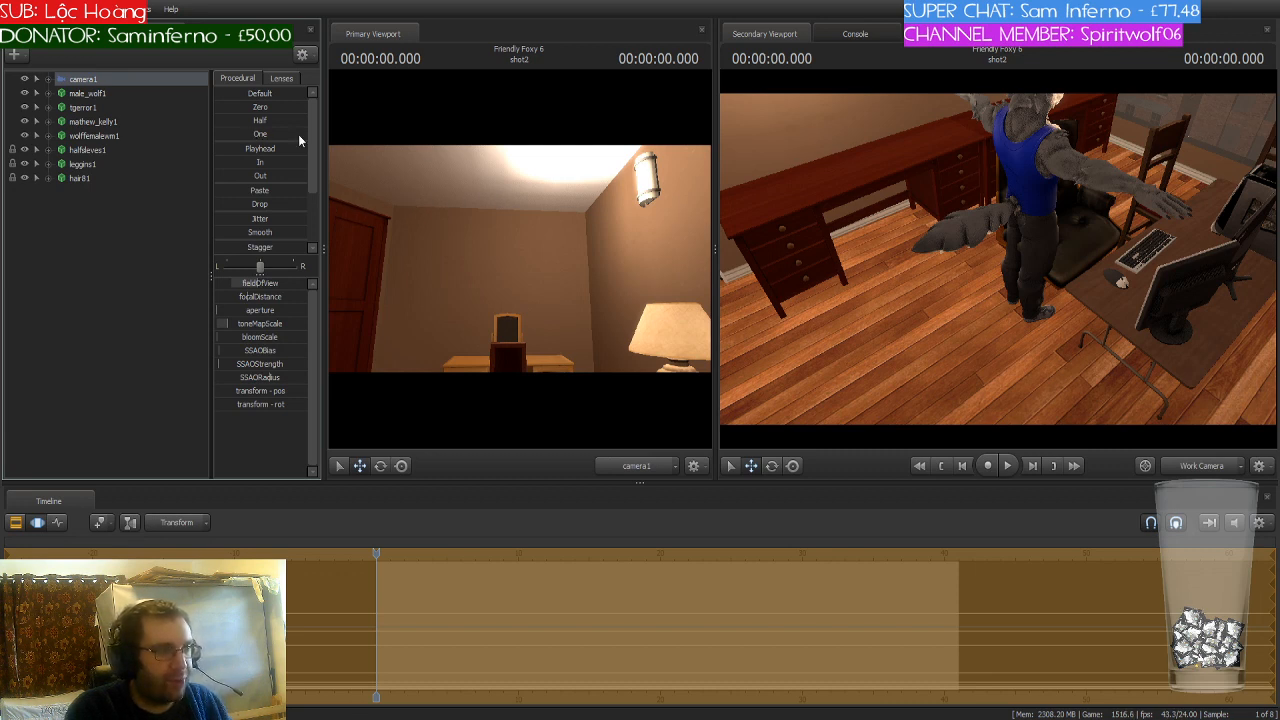
# Step: Reframe camera1 over the computer monitors towards male_wolf1 and the office chair, and save the session
pyautogui.moveTo(480, 220); pyautogui.dragTo(510, 245)
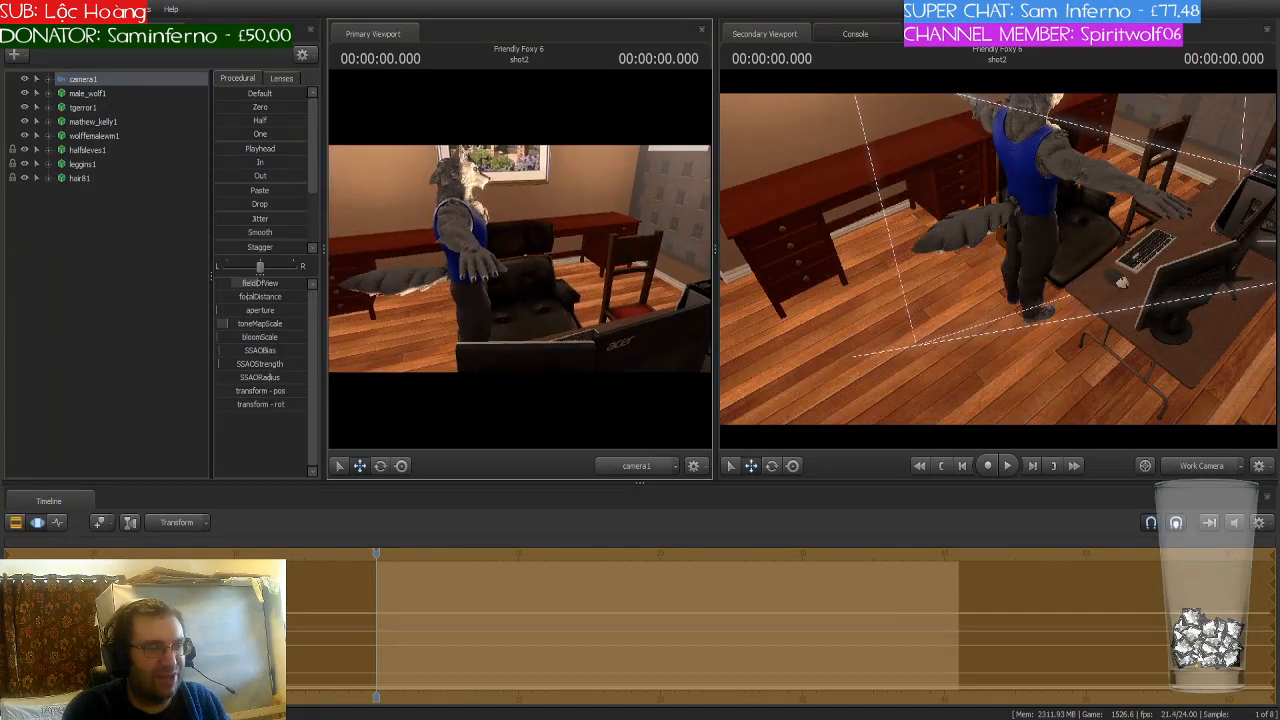
pyautogui.hotkey('ctrl', 's')
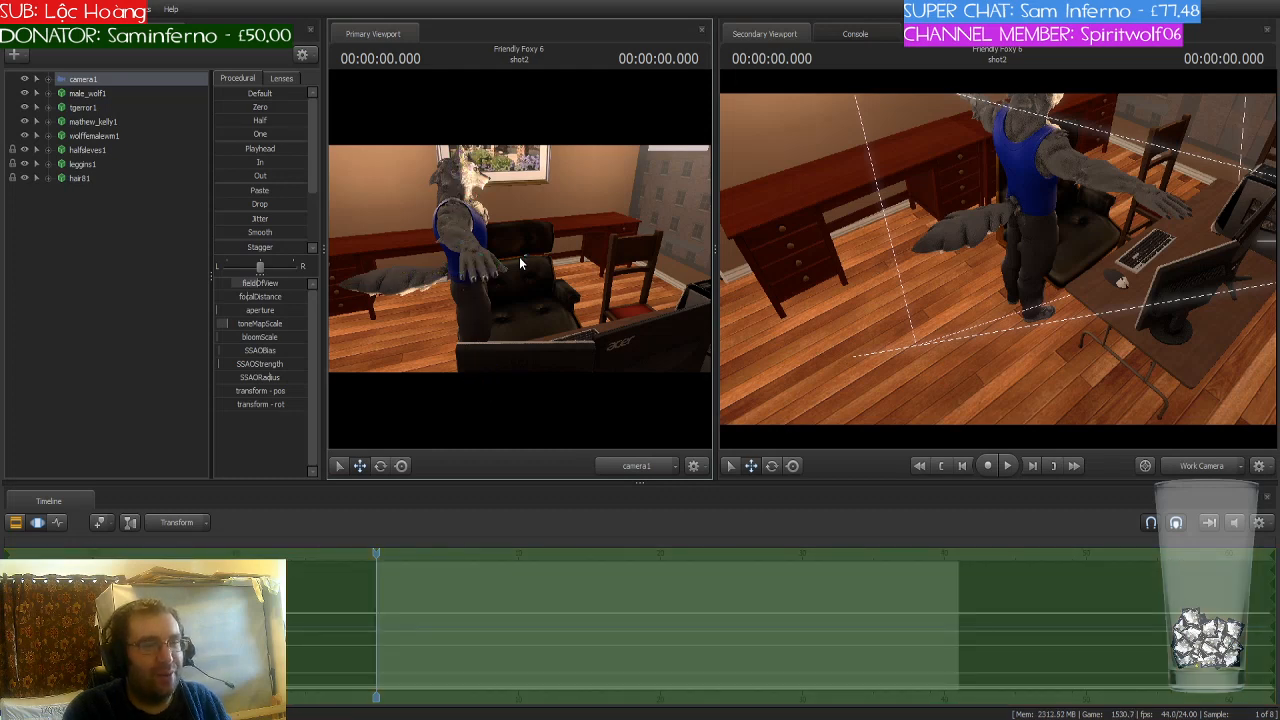
# Step: Examine male_wolf1, the office chair and the computer desk from several angles in the work camera
pyautogui.moveTo(1028, 304); pyautogui.dragTo(1090, 265)
pyautogui.moveTo(997, 259); pyautogui.dragTo(1140, 260)
pyautogui.press('w')
pyautogui.press('s')
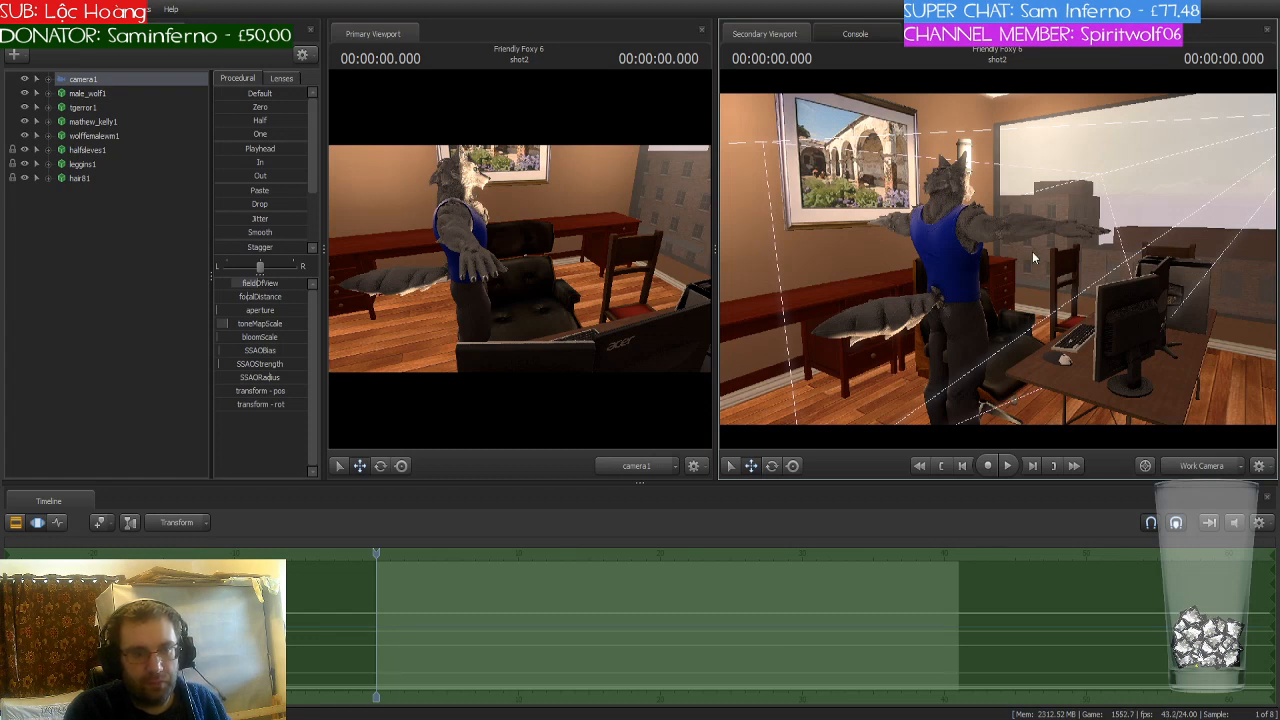
pyautogui.moveTo(1033, 257)
pyautogui.mouseDown()
pyautogui.moveTo(1033, 222)
pyautogui.moveTo(1045, 240)
pyautogui.moveTo(1033, 257)
pyautogui.mouseUp()
pyautogui.press('w')
pyautogui.press('s')
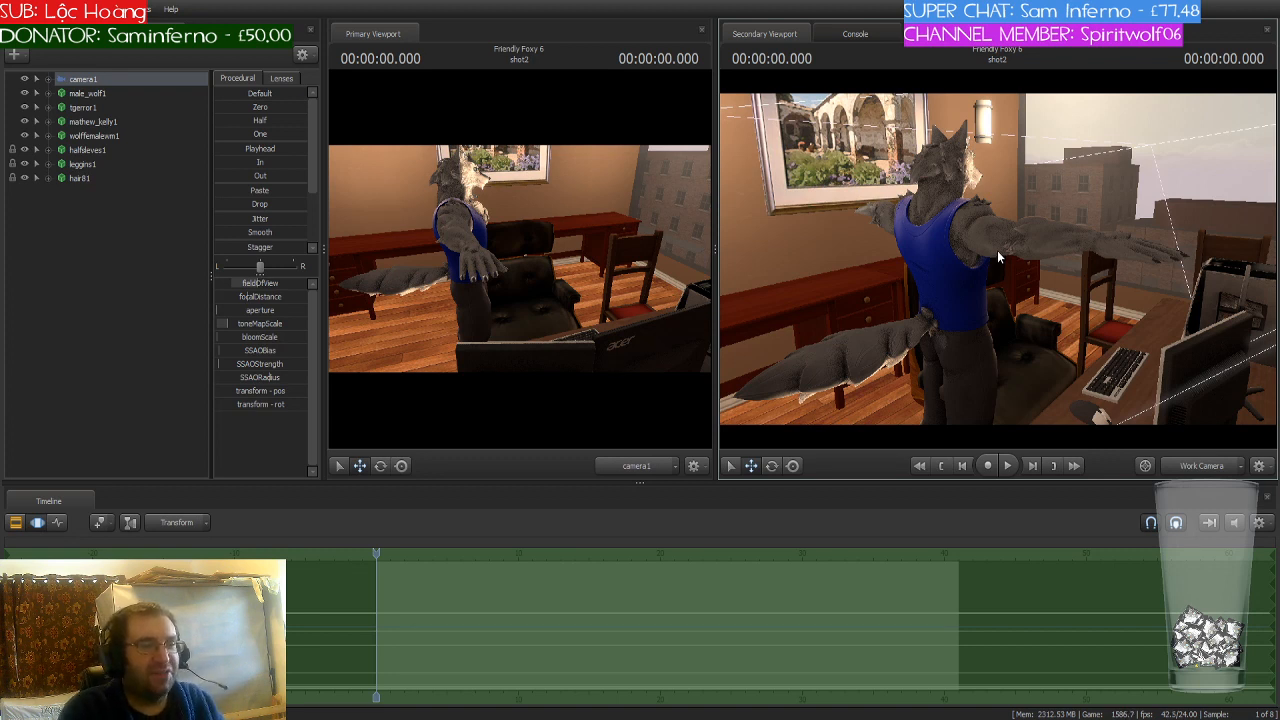
# Step: Move male_wolf1 into the space between the office chair and the computer desk
pyautogui.moveTo(1094, 136); pyautogui.dragTo(1066, 266)
pyautogui.press('s')
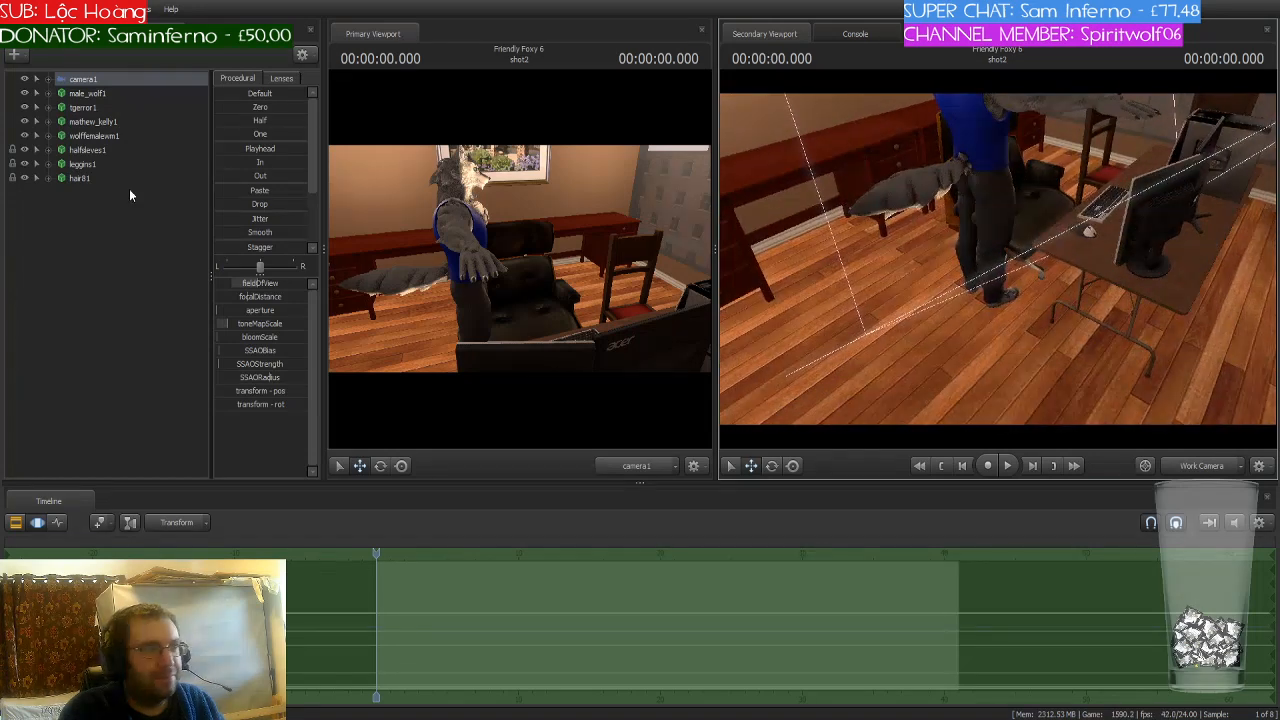
pyautogui.click(107, 94)
pyautogui.press('w')
pyautogui.moveTo(935, 365); pyautogui.dragTo(1059, 328)
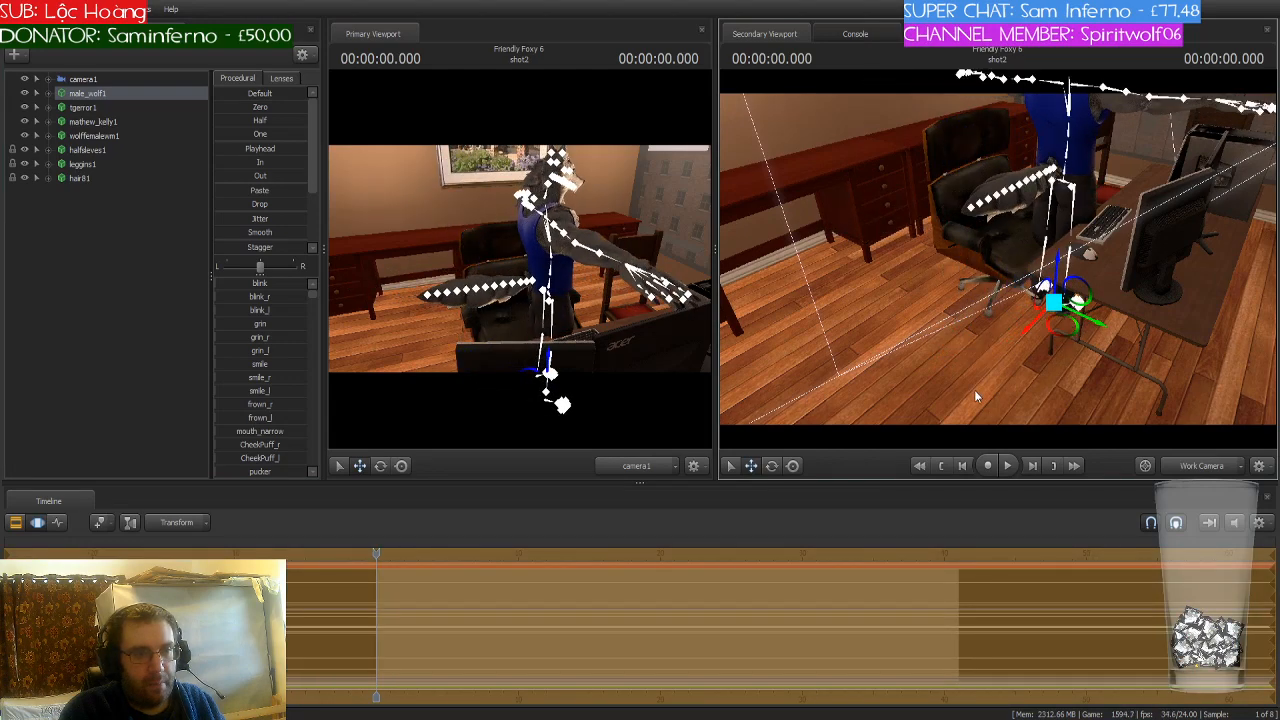
# Step: Rotate male_wolf1 to face the computer desk and position him with his back to the office chair
pyautogui.press('a')
pyautogui.moveTo(974, 389); pyautogui.dragTo(1007, 264)
pyautogui.press('e')
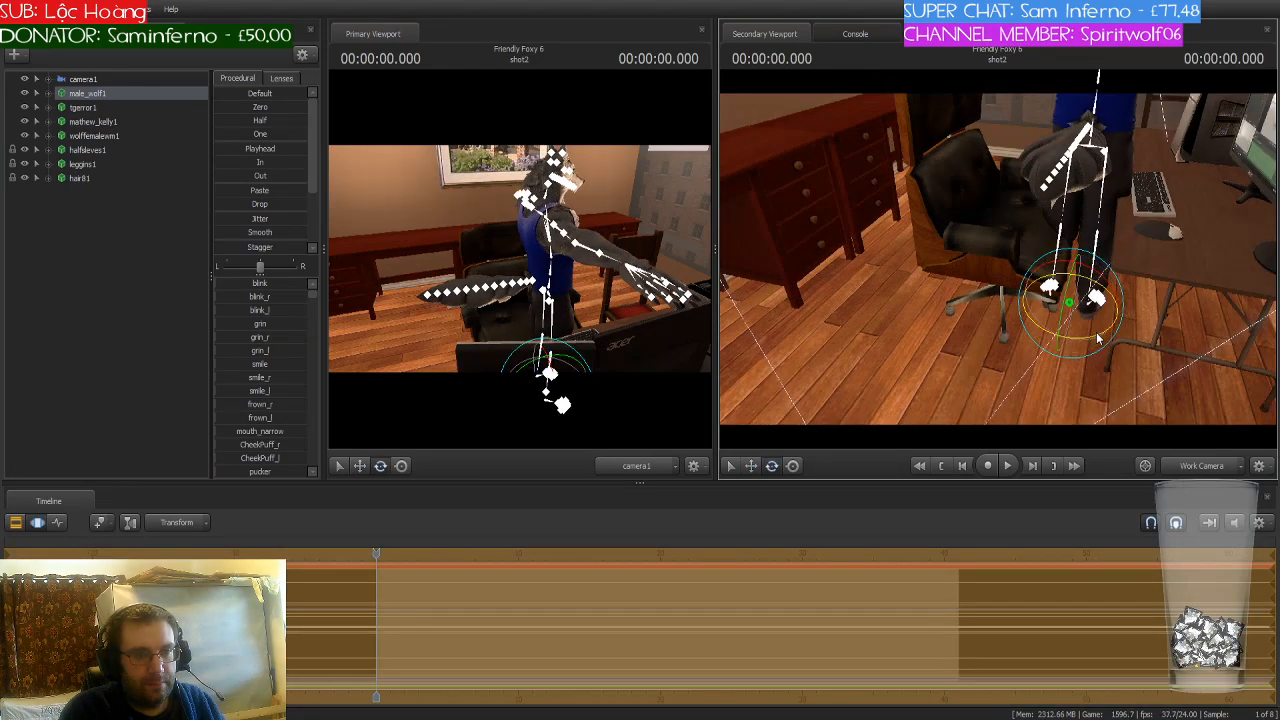
pyautogui.moveTo(1095, 330); pyautogui.dragTo(1054, 339)
pyautogui.press('w')
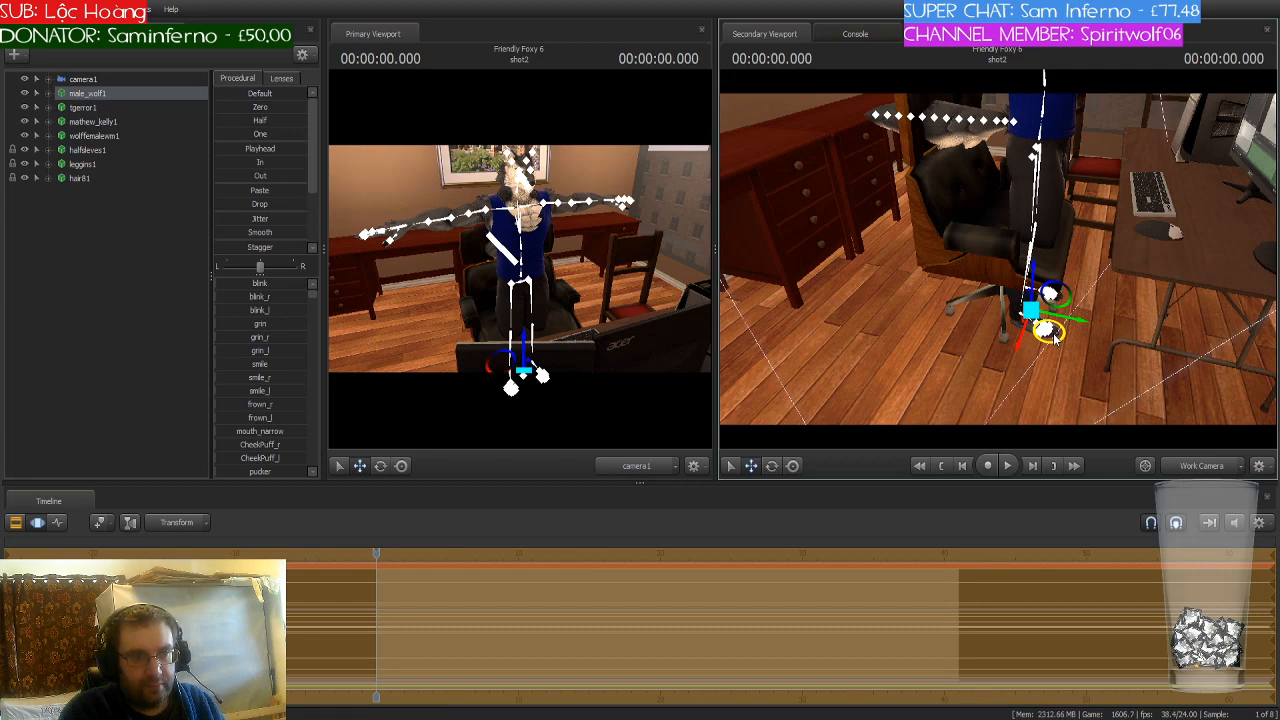
# Step: Rotate male_wolf1's bip_hip_l and bip_hip_r to swing both thighs forward into a sitting pose
pyautogui.moveTo(1086, 330); pyautogui.dragTo(998, 263)
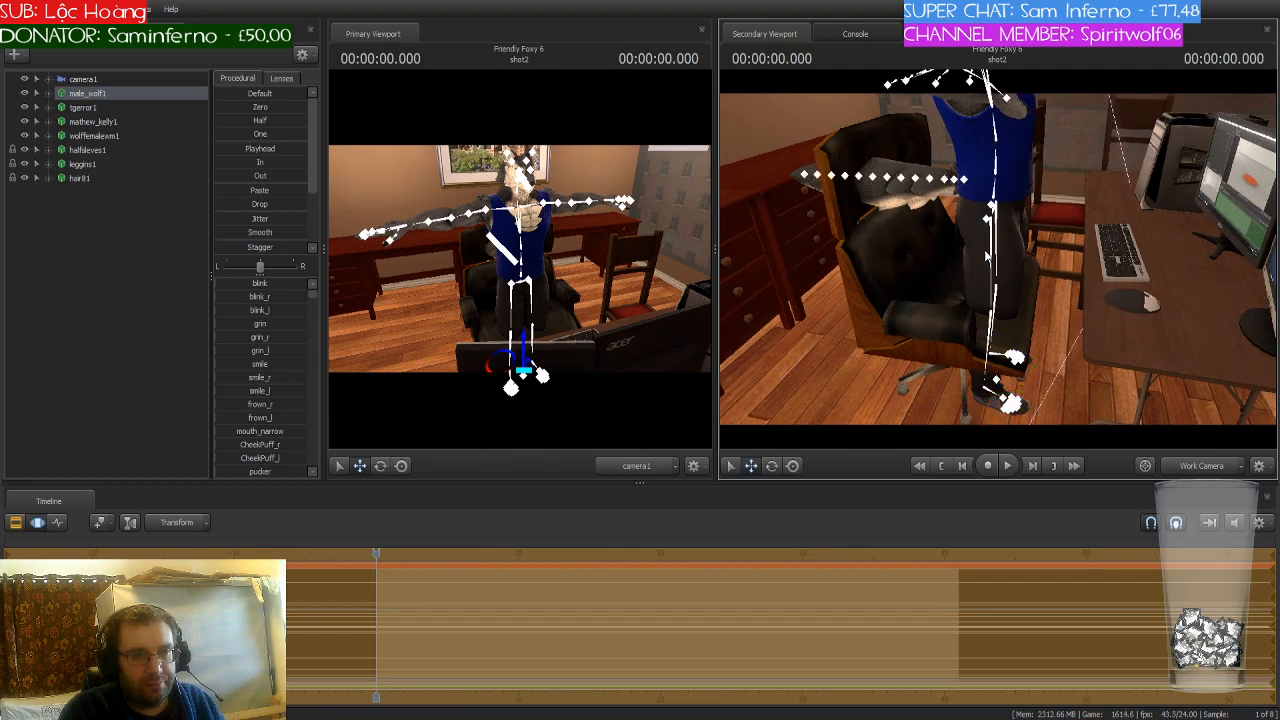
pyautogui.click(991, 220)
pyautogui.moveTo(1016, 191); pyautogui.dragTo(992, 188)
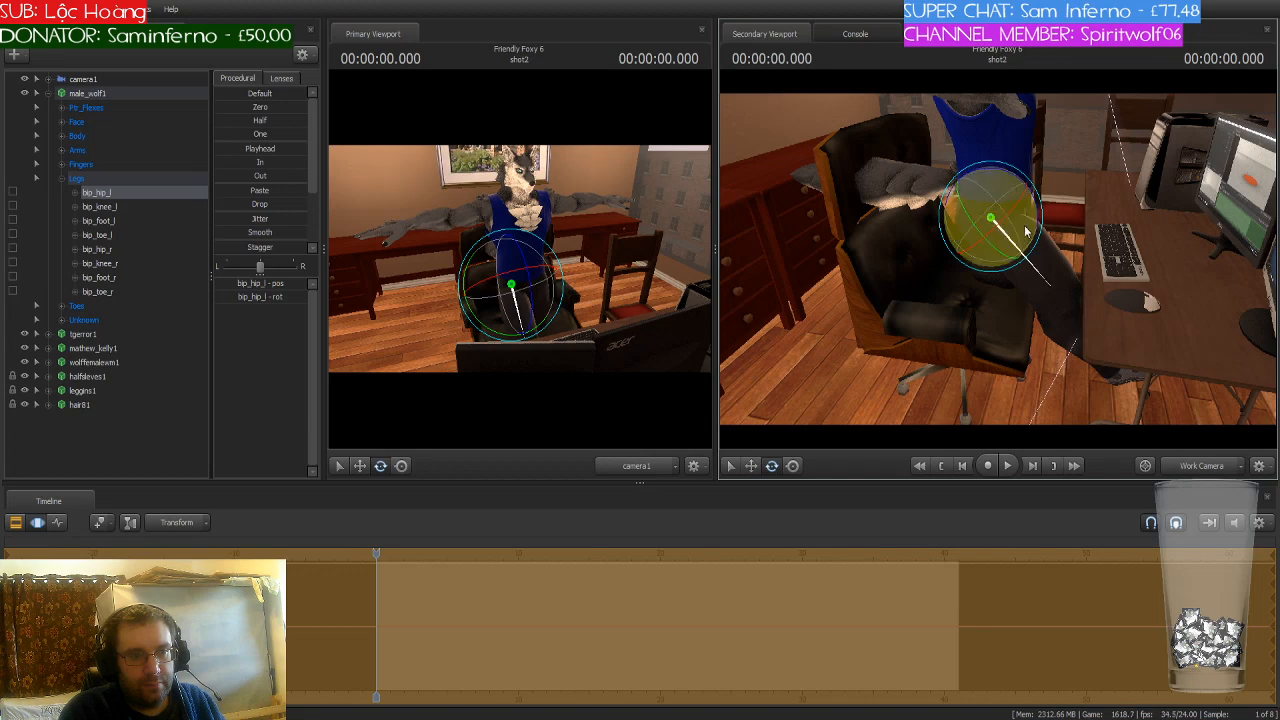
pyautogui.moveTo(1066, 240); pyautogui.dragTo(997, 258)
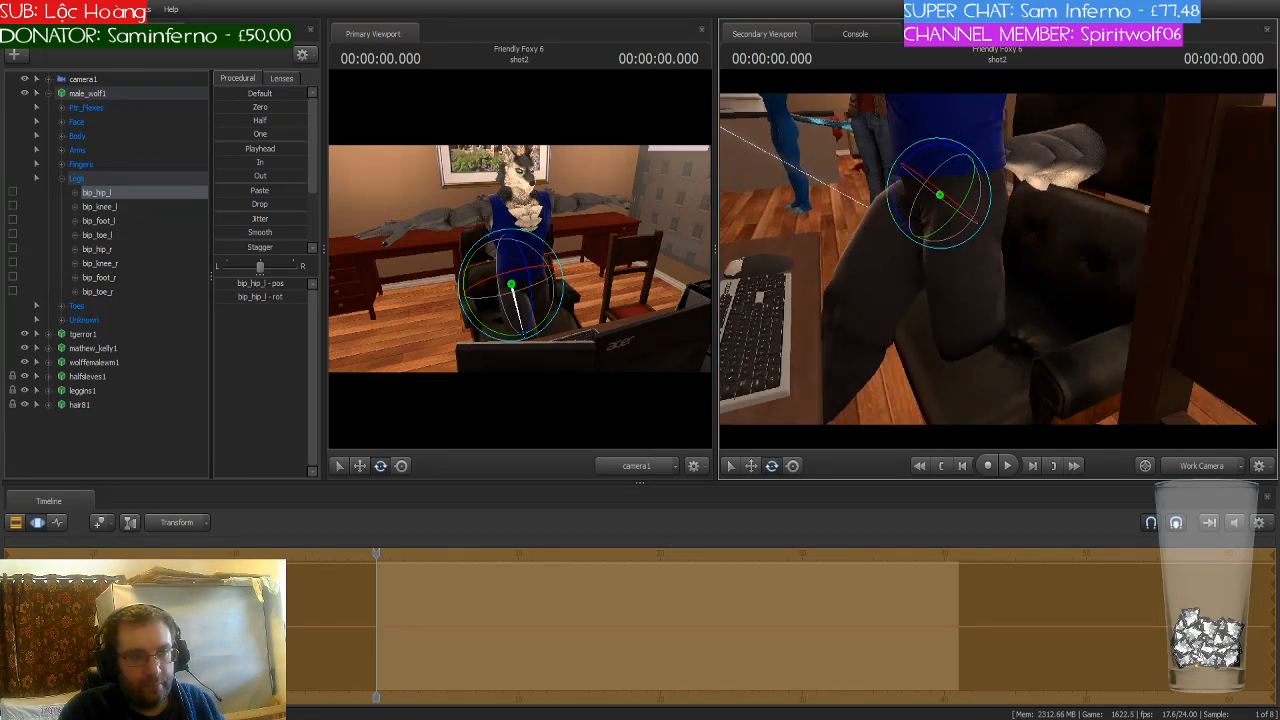
pyautogui.keyDown('ctrl'); pyautogui.click(964, 236); pyautogui.keyUp('ctrl')
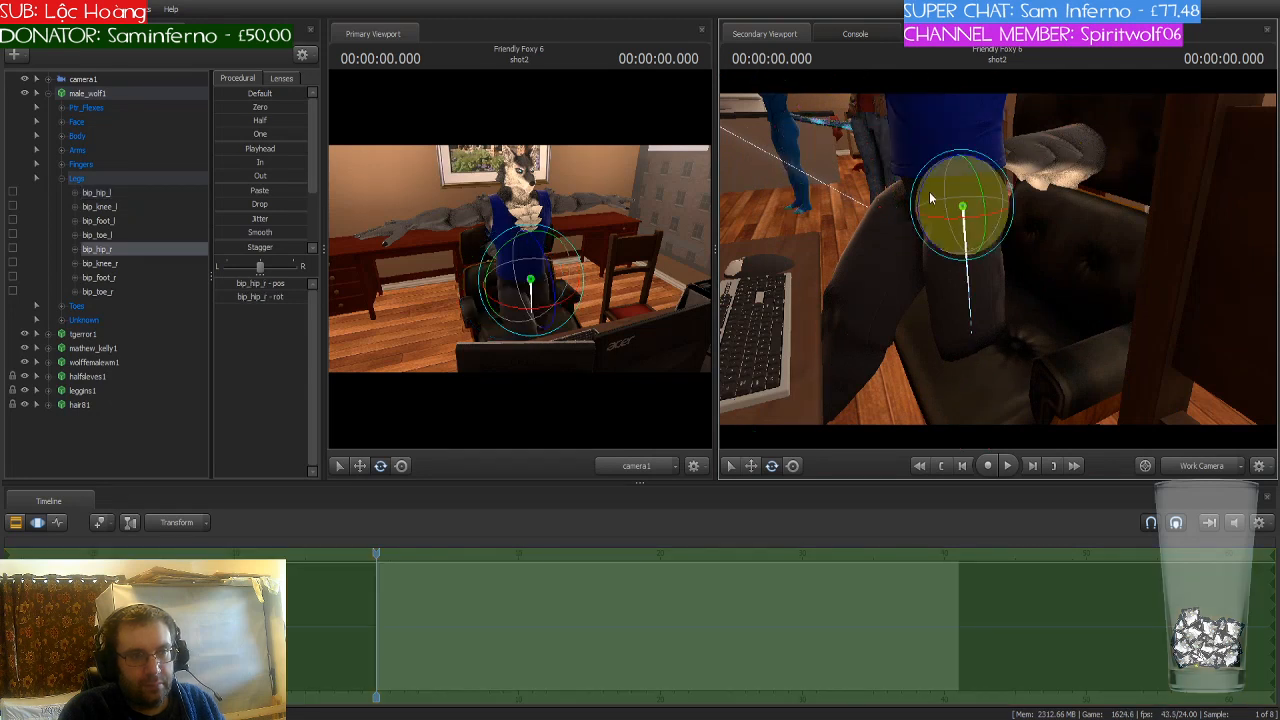
pyautogui.moveTo(929, 191); pyautogui.dragTo(997, 259)
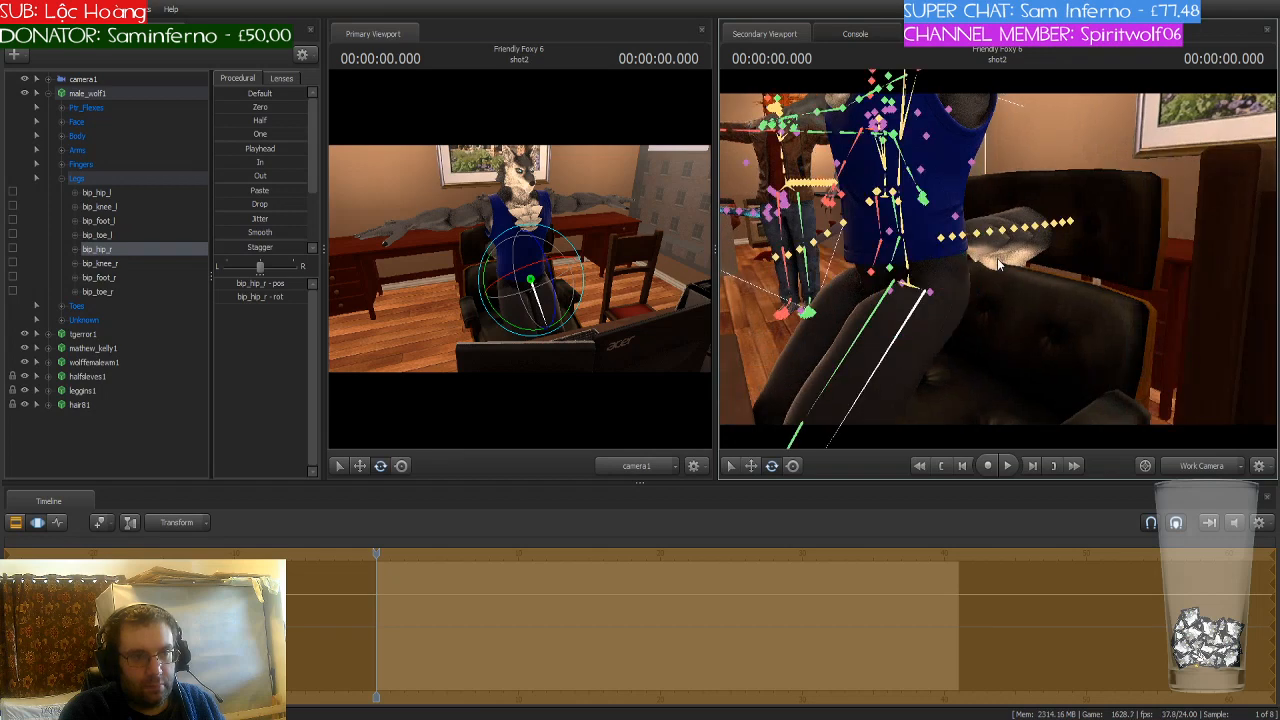
# Step: Lower male_wolf1's bip_pelvis towards the office chair's seat and collapse his control groups
pyautogui.keyDown('ctrl'); pyautogui.click(911, 284); pyautogui.keyUp('ctrl')
pyautogui.press('w')
pyautogui.moveTo(911, 287); pyautogui.dragTo(910, 355)
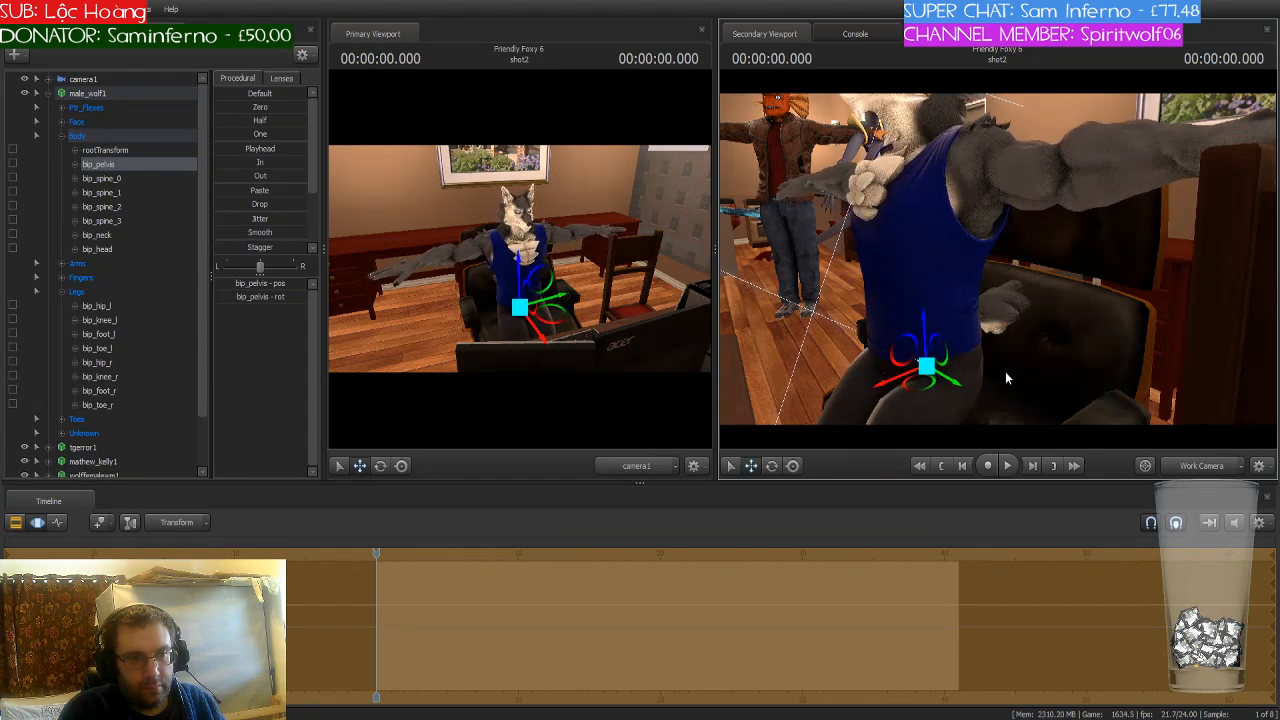
pyautogui.moveTo(1005, 371); pyautogui.dragTo(1004, 424)
pyautogui.press('s')
pyautogui.press('w')
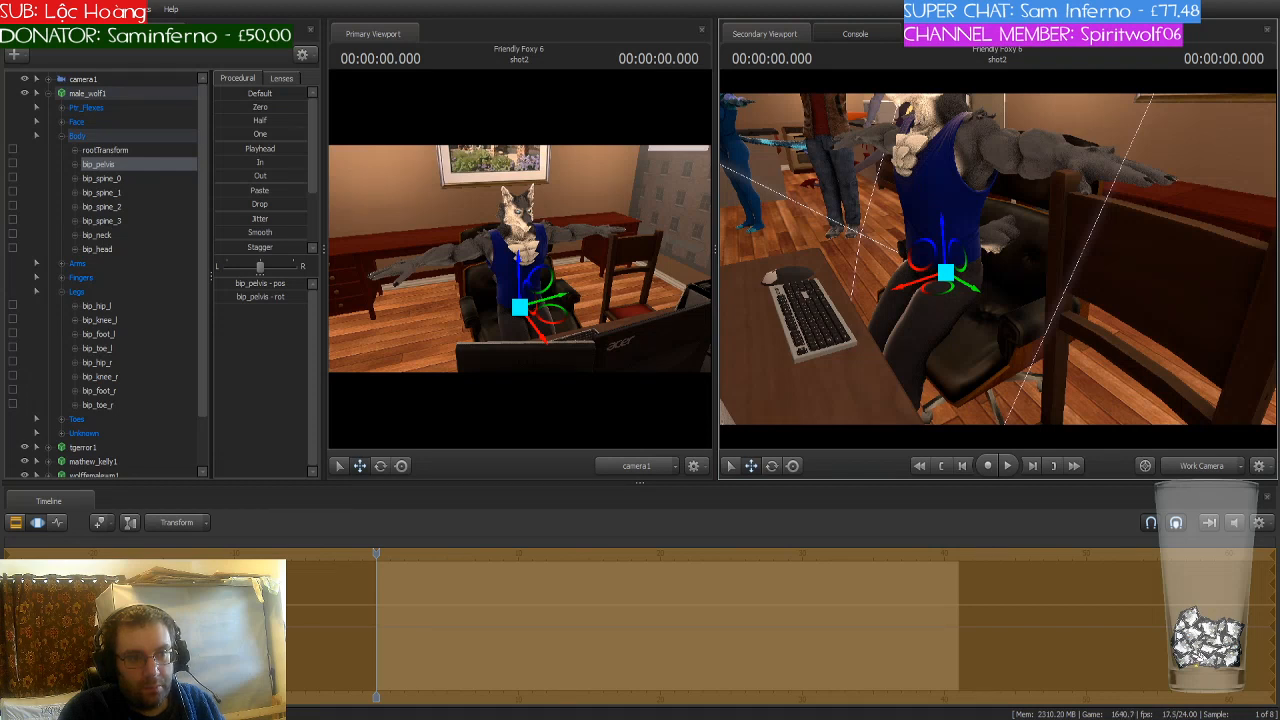
pyautogui.click(47, 94)
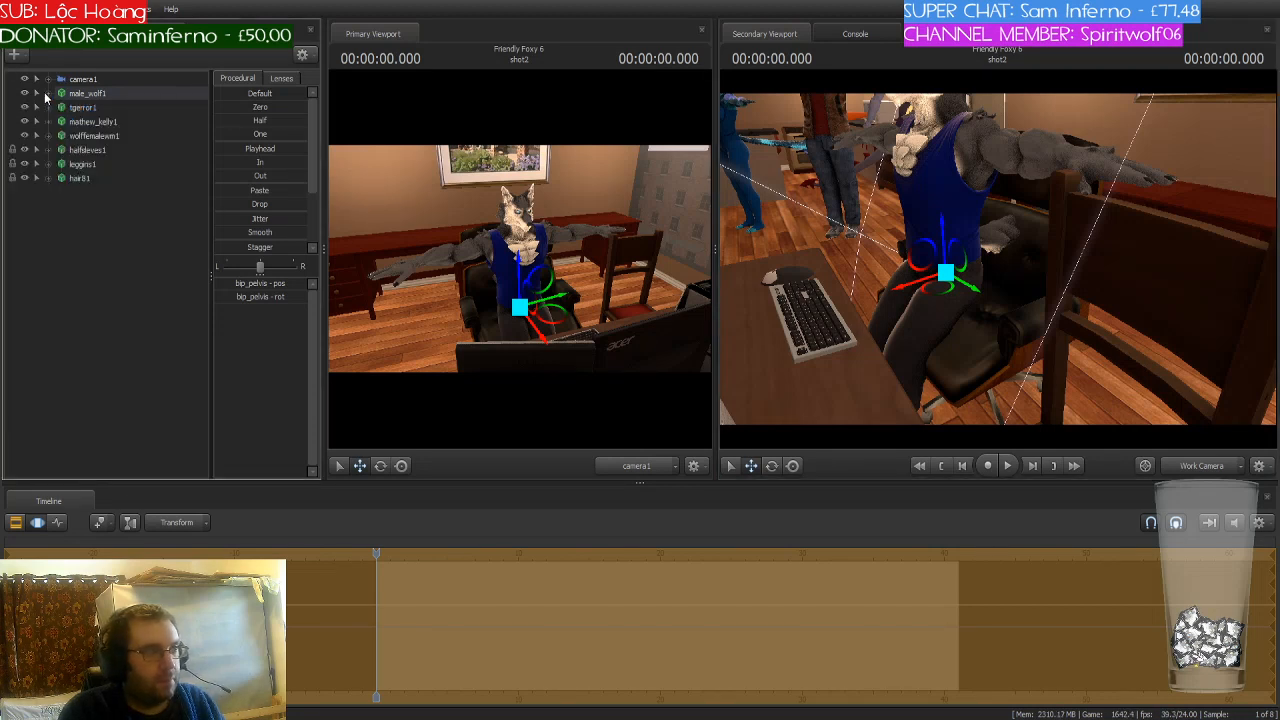
# Step: Show the hidden models and shift the office chair slightly towards the computer desk under male_wolf1
pyautogui.click(96, 240)
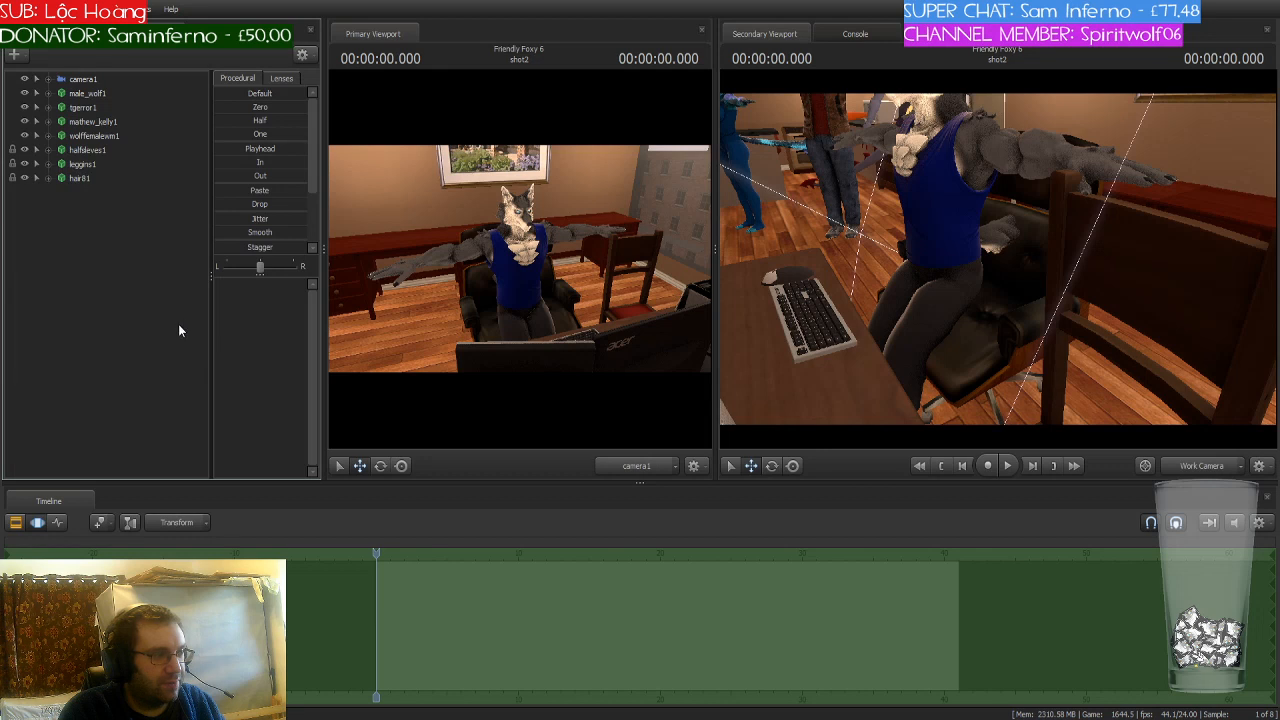
pyautogui.hotkey('ctrl', 'h')
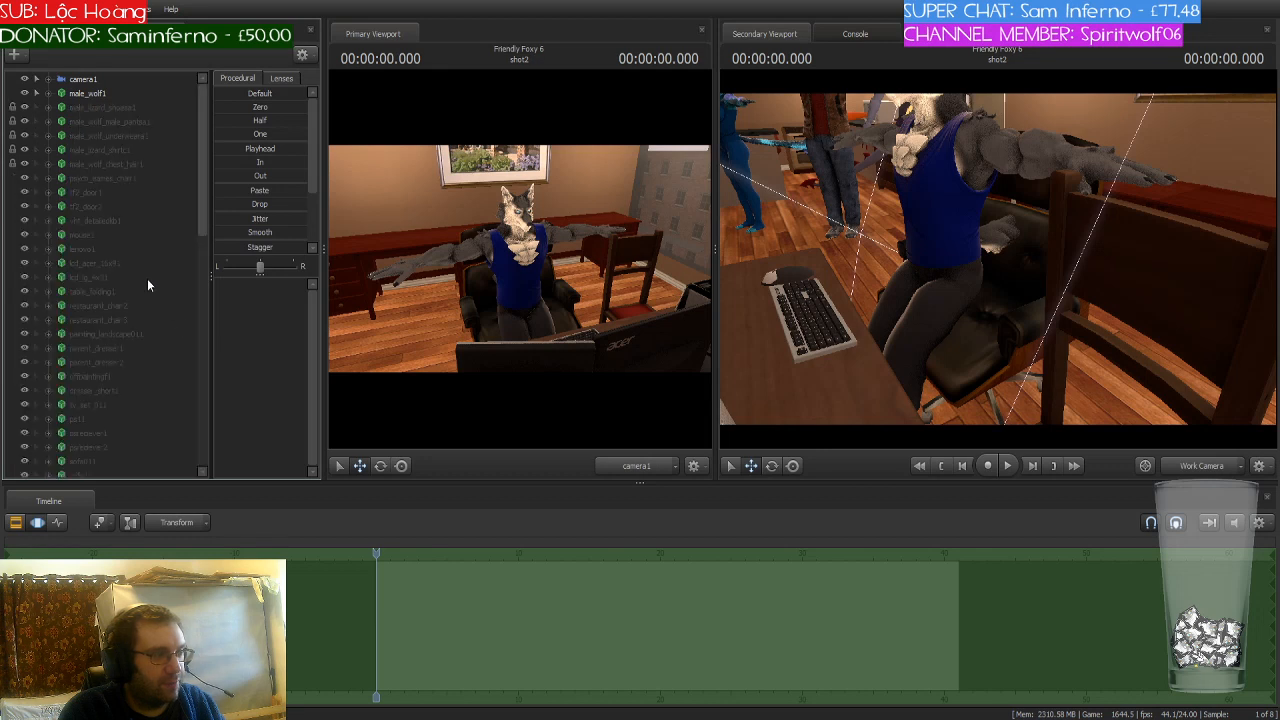
pyautogui.click(123, 180)
pyautogui.click(958, 383)
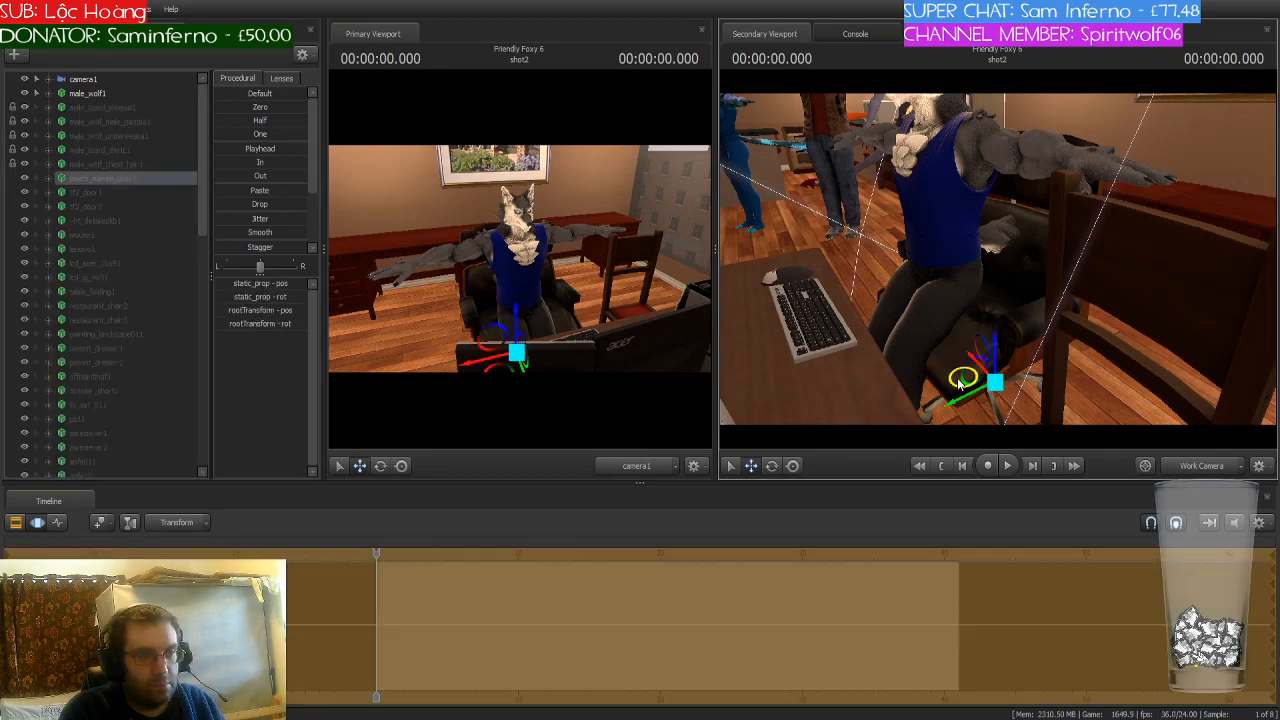
pyautogui.moveTo(958, 383); pyautogui.dragTo(1150, 330)
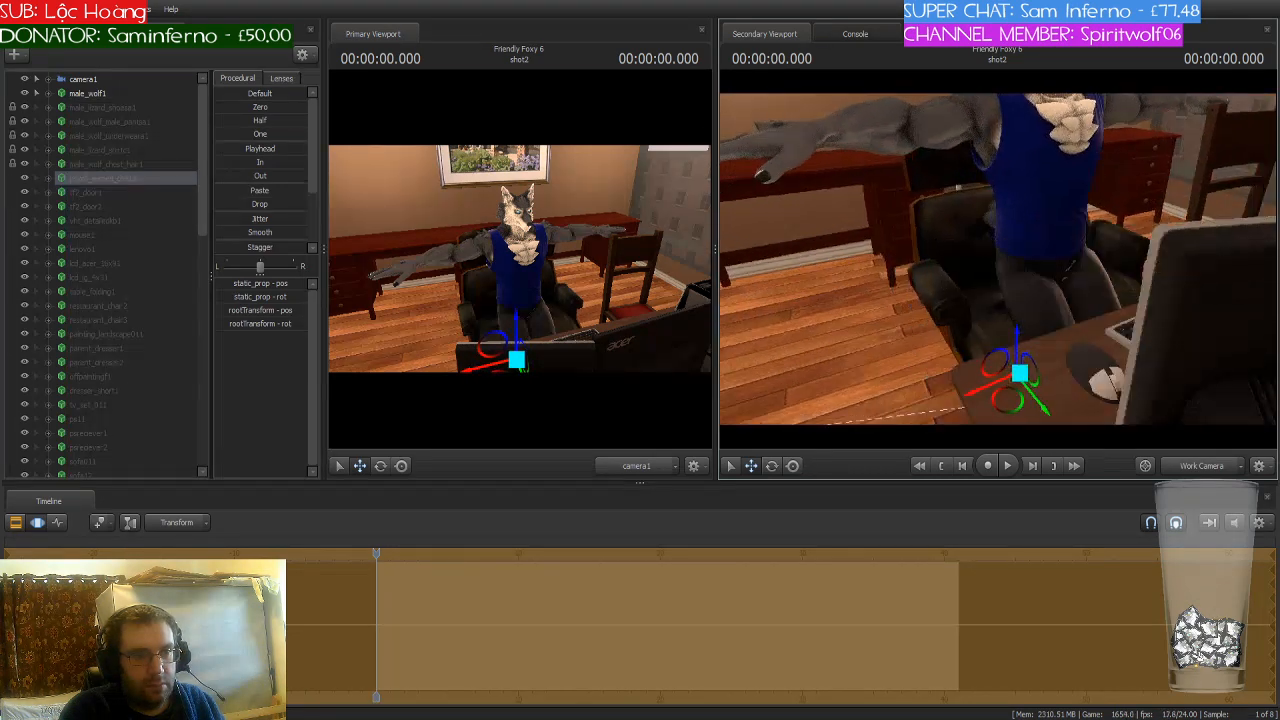
# Step: Move male_wolf1's bip_pelvis slightly forward and down to seat him on the office chair
pyautogui.moveTo(900, 264); pyautogui.dragTo(994, 242)
pyautogui.click(985, 264)
pyautogui.press('e')
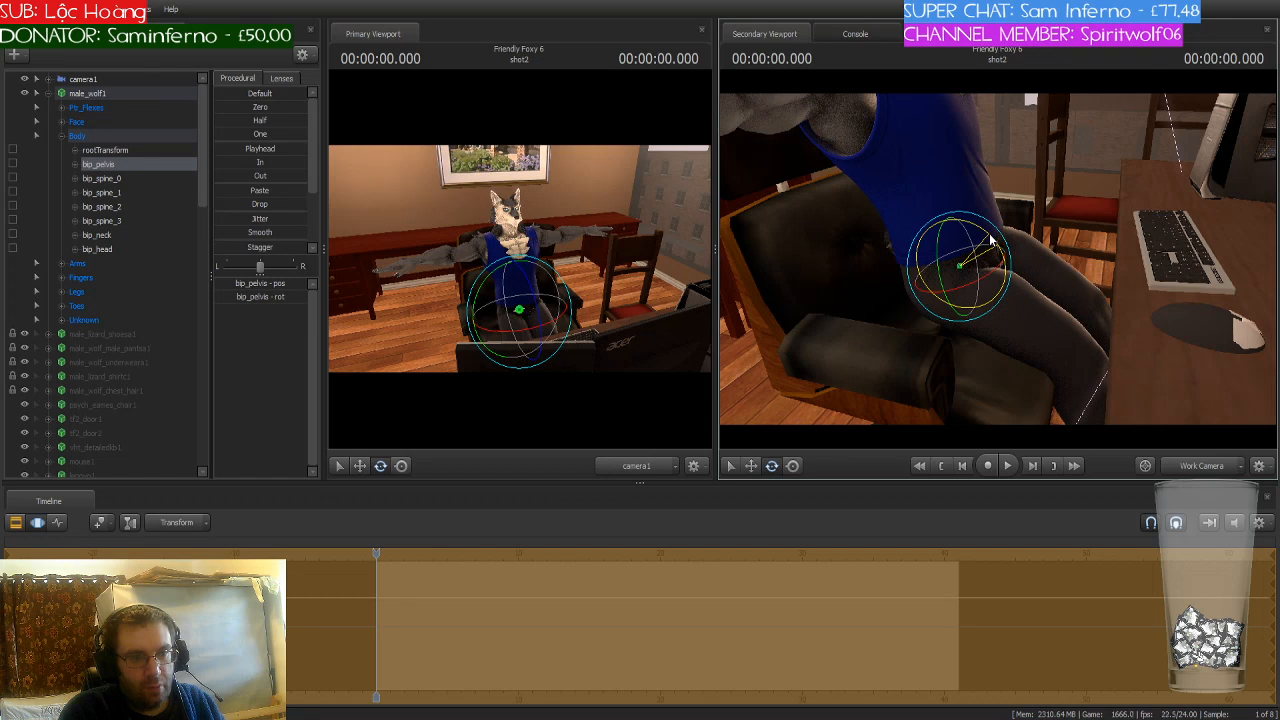
pyautogui.press('w')
pyautogui.moveTo(986, 238)
pyautogui.mouseDown()
pyautogui.moveTo(985, 224)
pyautogui.moveTo(1003, 237)
pyautogui.mouseUp()
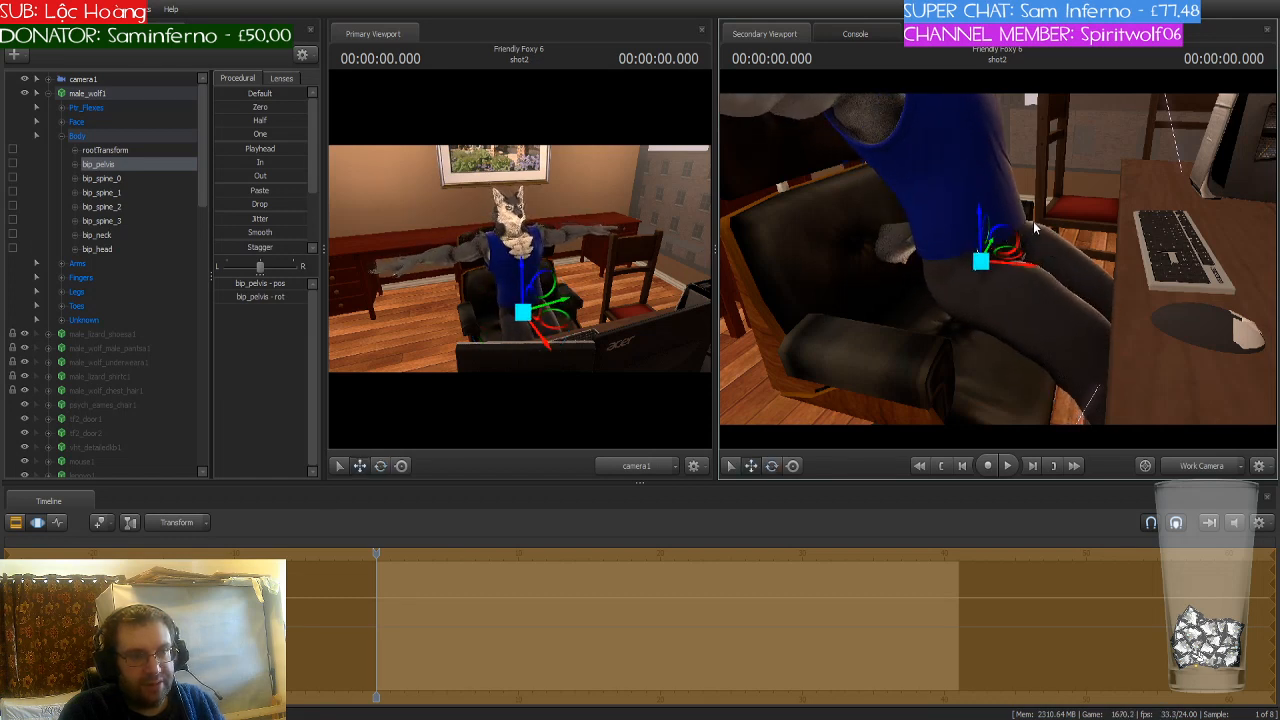
# Step: Rotate male_wolf1's bip_spine_0 to straighten his torso in the chair
pyautogui.keyDown('ctrl'); pyautogui.click(990, 218); pyautogui.keyUp('ctrl')
pyautogui.press('e')
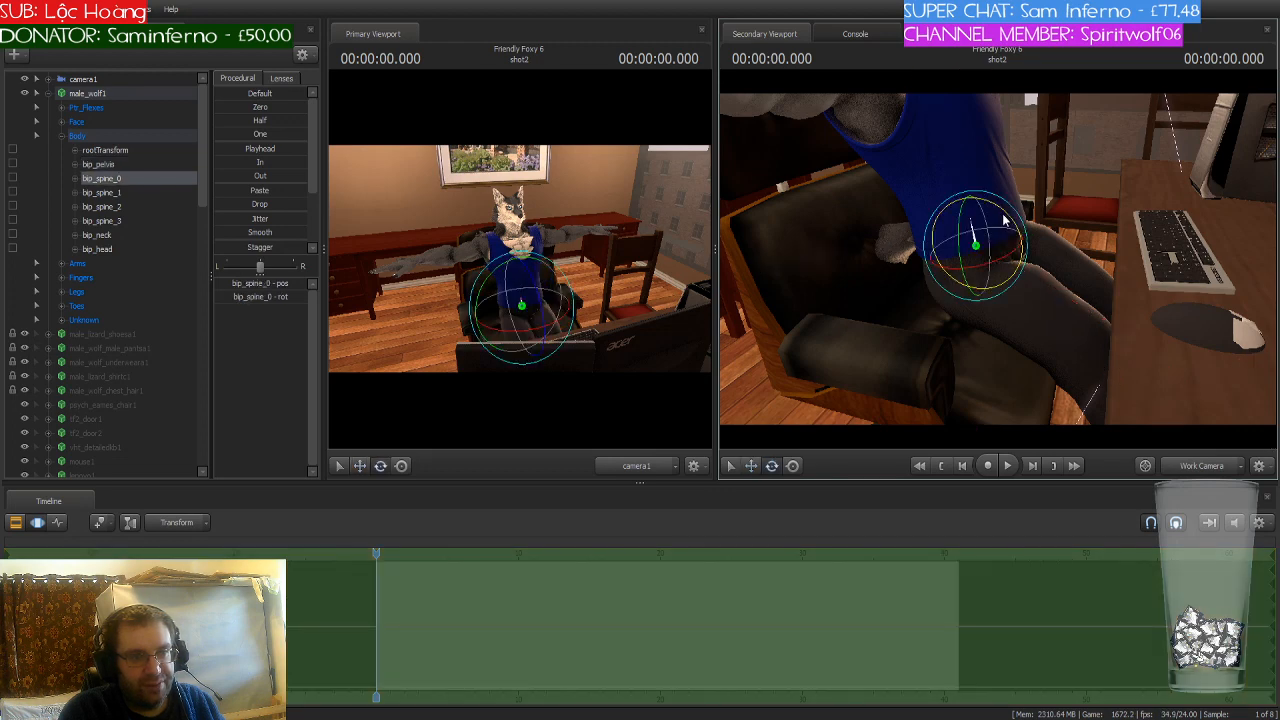
pyautogui.moveTo(1002, 222); pyautogui.dragTo(1015, 229)
# Step: Rotate bip_knee_l and bip_knee_r to bend both lower legs down under the computer desk
pyautogui.moveTo(1091, 281); pyautogui.dragTo(1105, 355)
pyautogui.moveTo(998, 259)
pyautogui.mouseDown()
pyautogui.moveTo(1010, 240)
pyautogui.moveTo(965, 270)
pyautogui.moveTo(982, 253)
pyautogui.mouseUp()
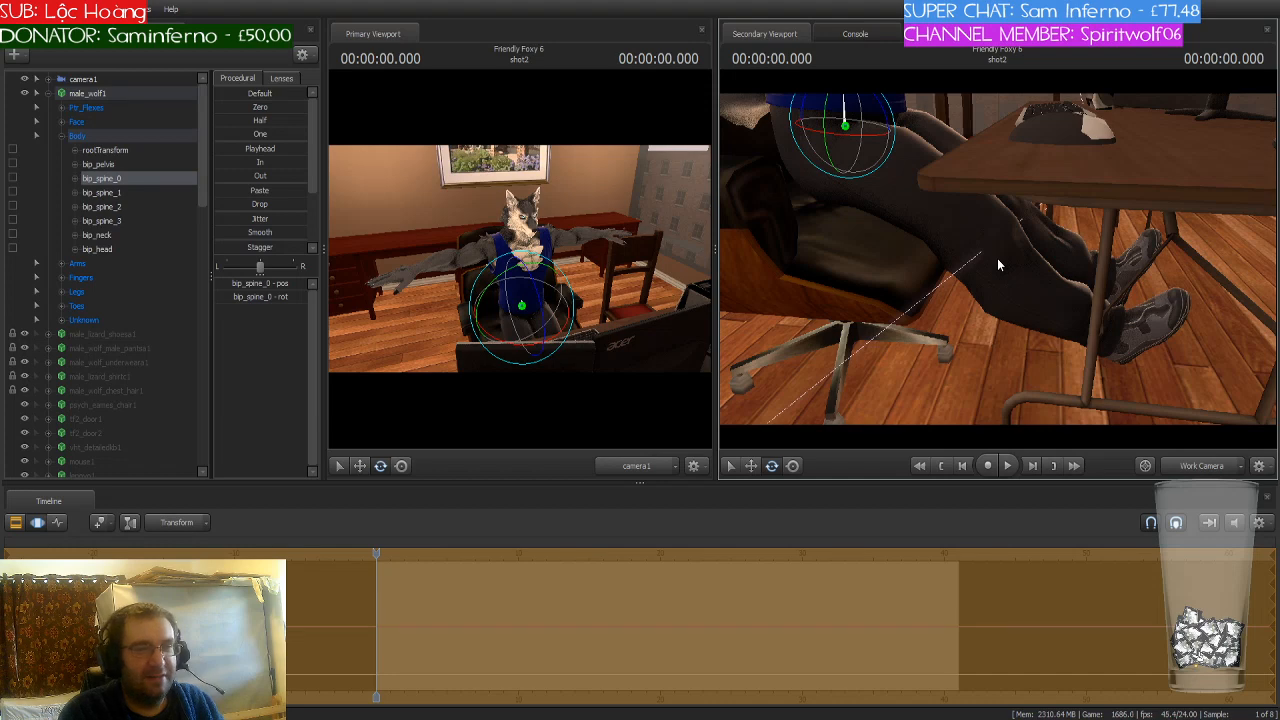
pyautogui.moveTo(998, 259); pyautogui.dragTo(998, 259)
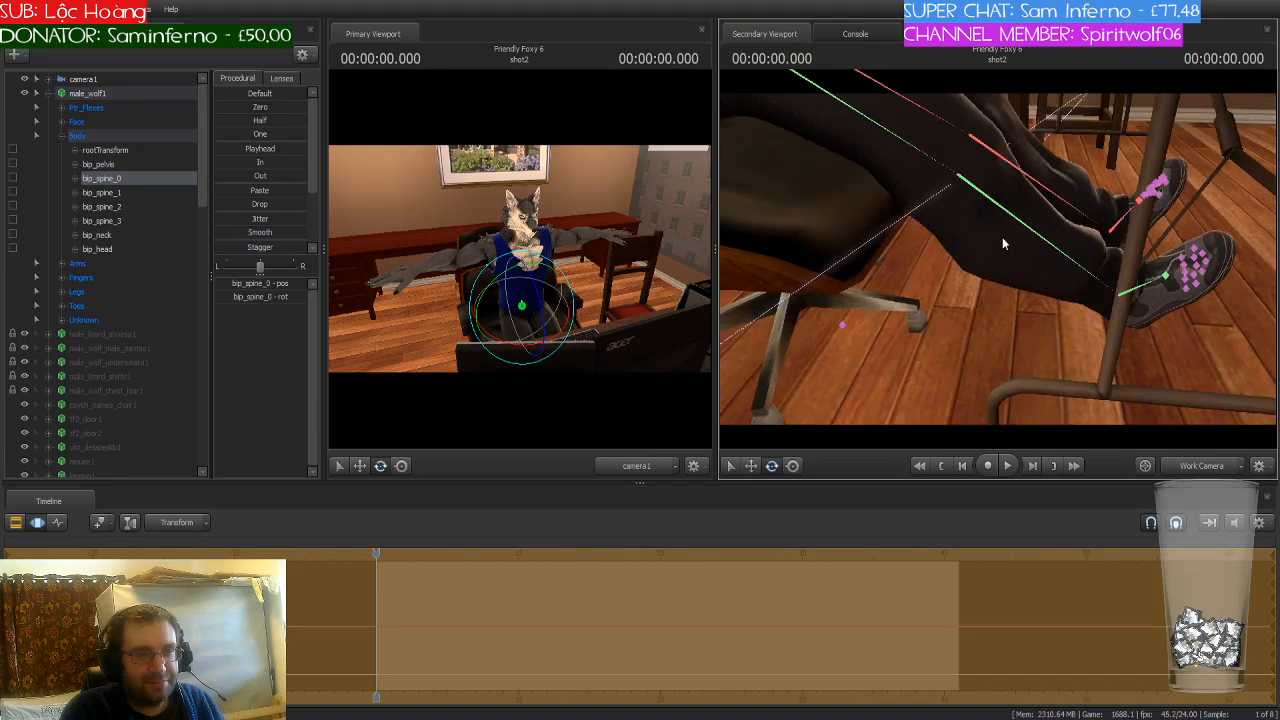
pyautogui.click(1005, 244)
pyautogui.moveTo(997, 147); pyautogui.dragTo(999, 166)
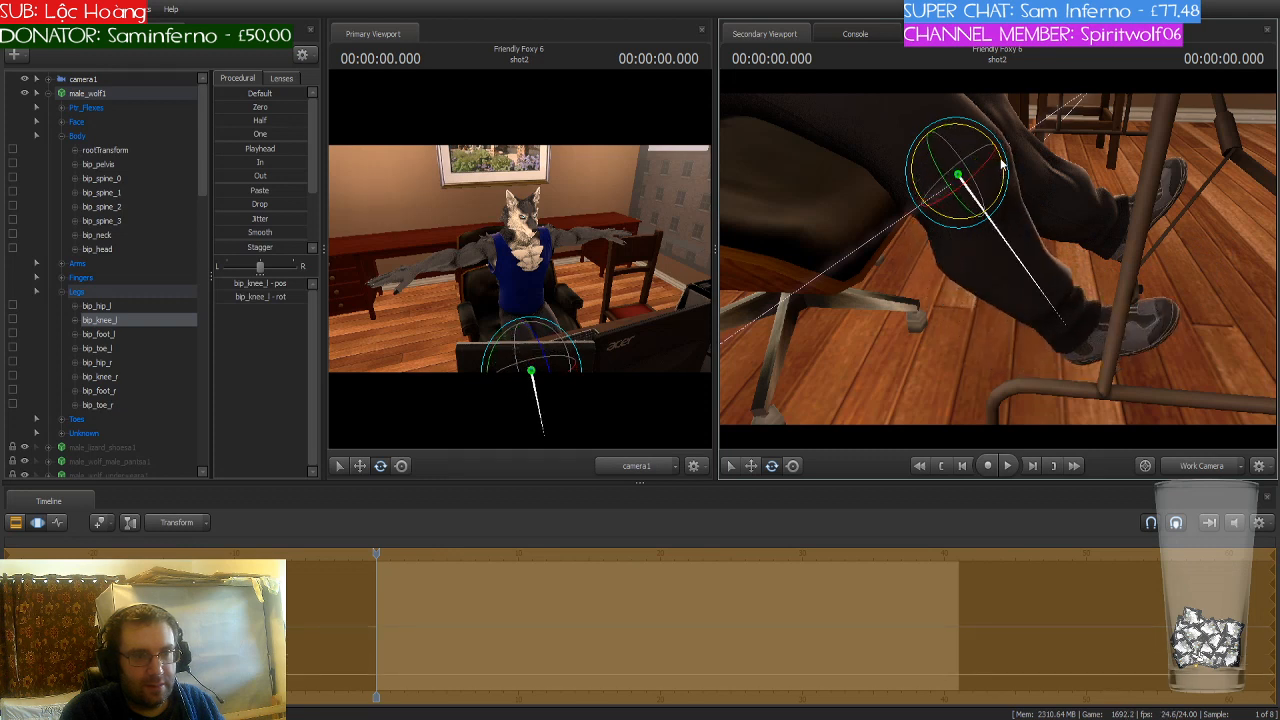
pyautogui.click(1012, 122)
pyautogui.moveTo(1016, 120); pyautogui.dragTo(1015, 134)
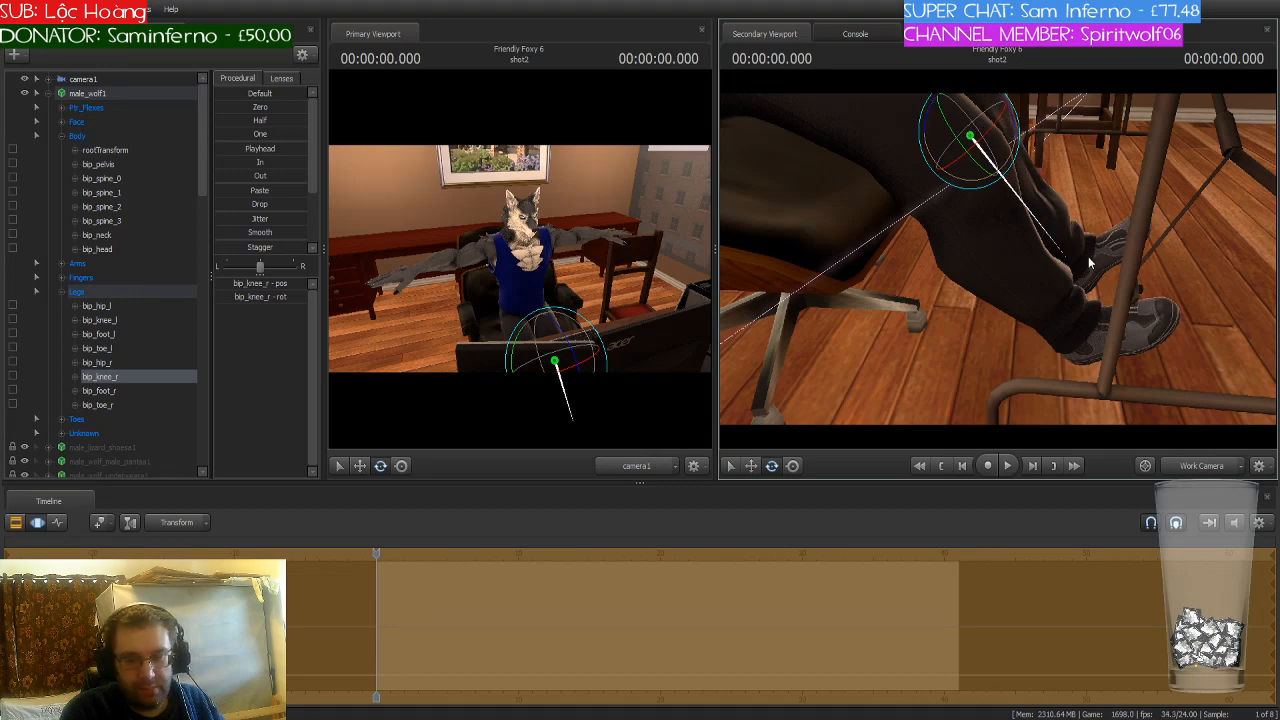
# Step: Rotate male_wolf1's bip_tail00 so the tail points downward instead of passing through the chair's backrest
pyautogui.moveTo(1088, 256); pyautogui.dragTo(1084, 182)
pyautogui.press('s')
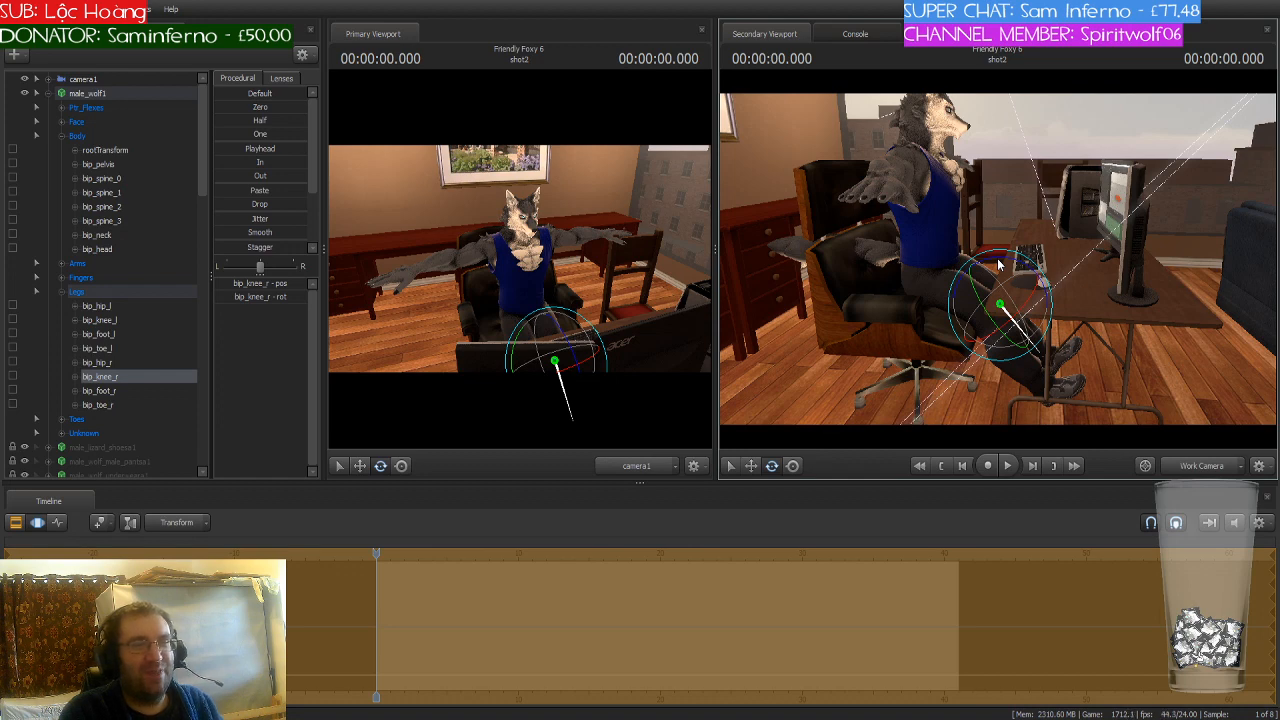
pyautogui.moveTo(1062, 286)
pyautogui.mouseDown()
pyautogui.moveTo(1062, 200)
pyautogui.moveTo(1062, 290)
pyautogui.mouseUp()
pyautogui.press('w')
pyautogui.press('s')
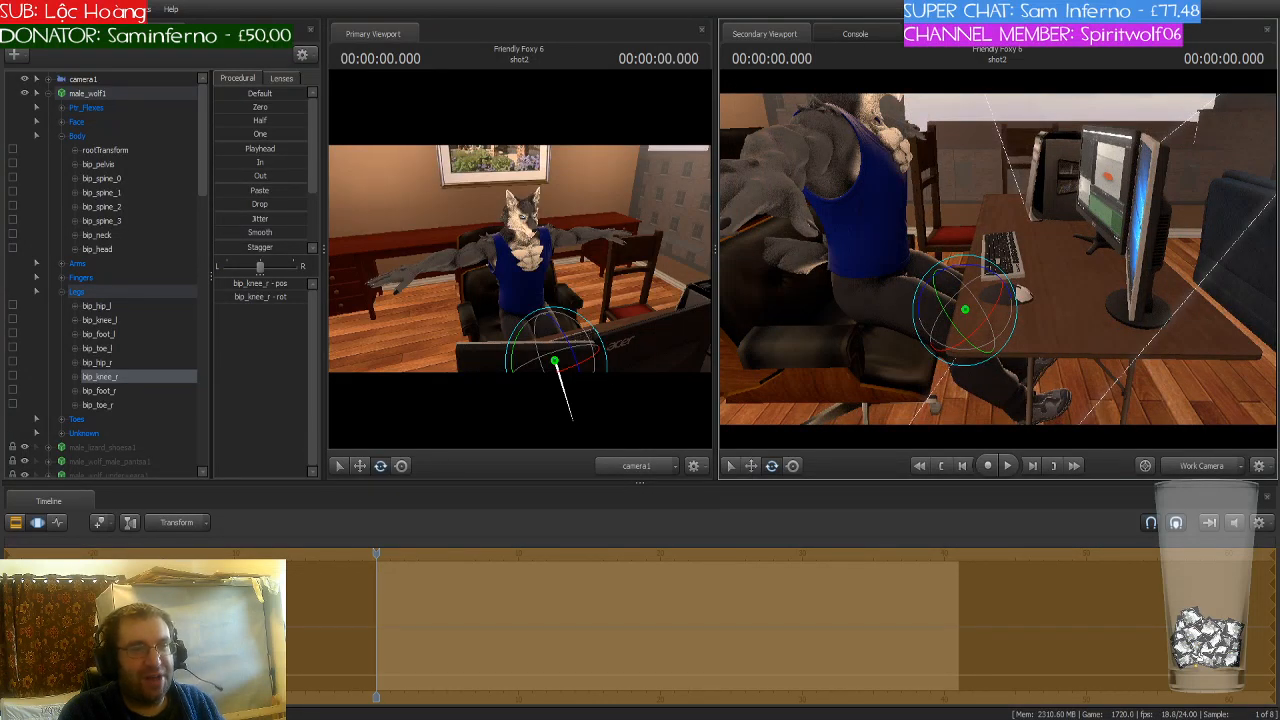
pyautogui.moveTo(998, 259); pyautogui.dragTo(1070, 285)
pyautogui.press('w')
pyautogui.press('s')
pyautogui.press('a')
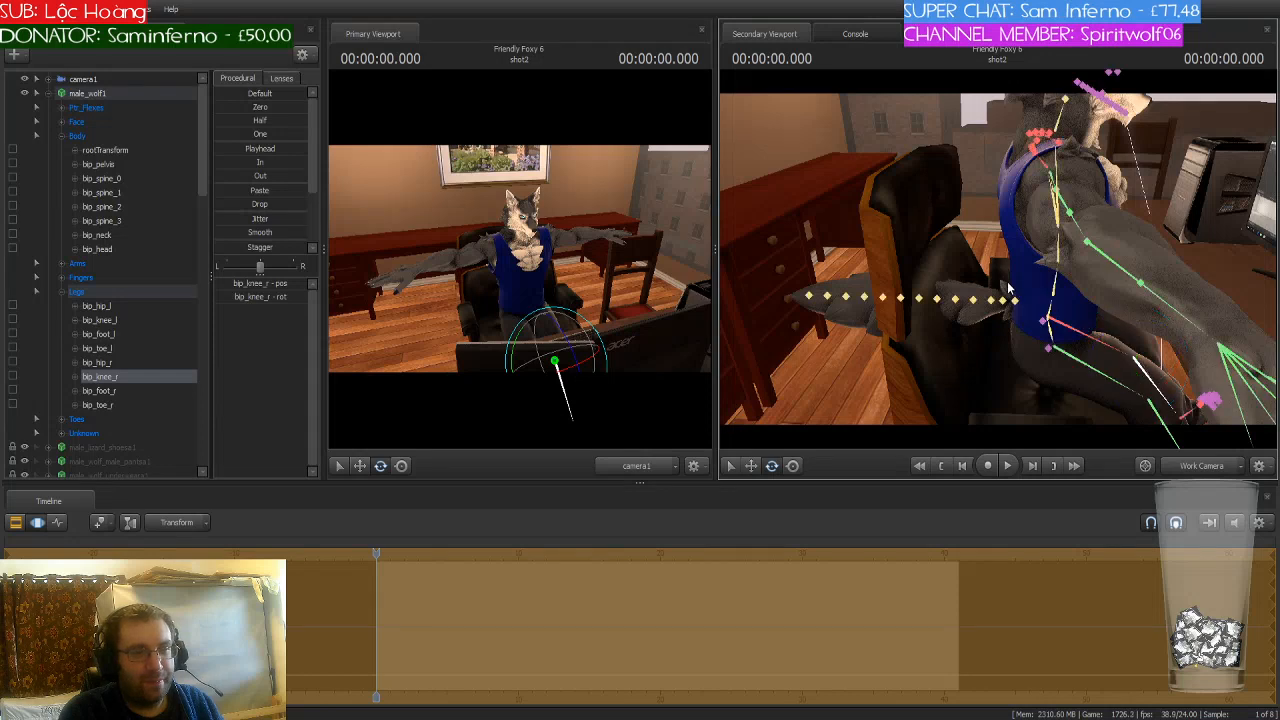
pyautogui.keyDown('ctrl'); pyautogui.click(1020, 301); pyautogui.keyUp('ctrl')
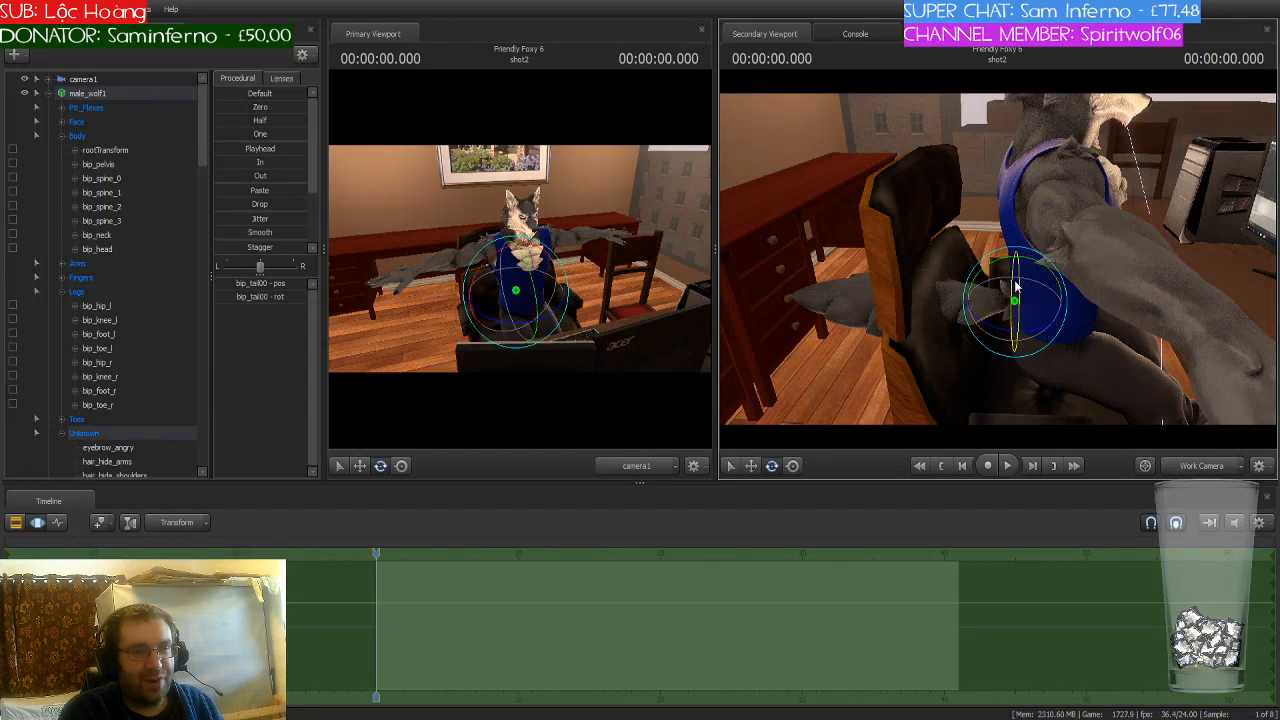
pyautogui.moveTo(1003, 282)
pyautogui.mouseDown()
pyautogui.moveTo(997, 268)
pyautogui.moveTo(980, 285)
pyautogui.mouseUp()
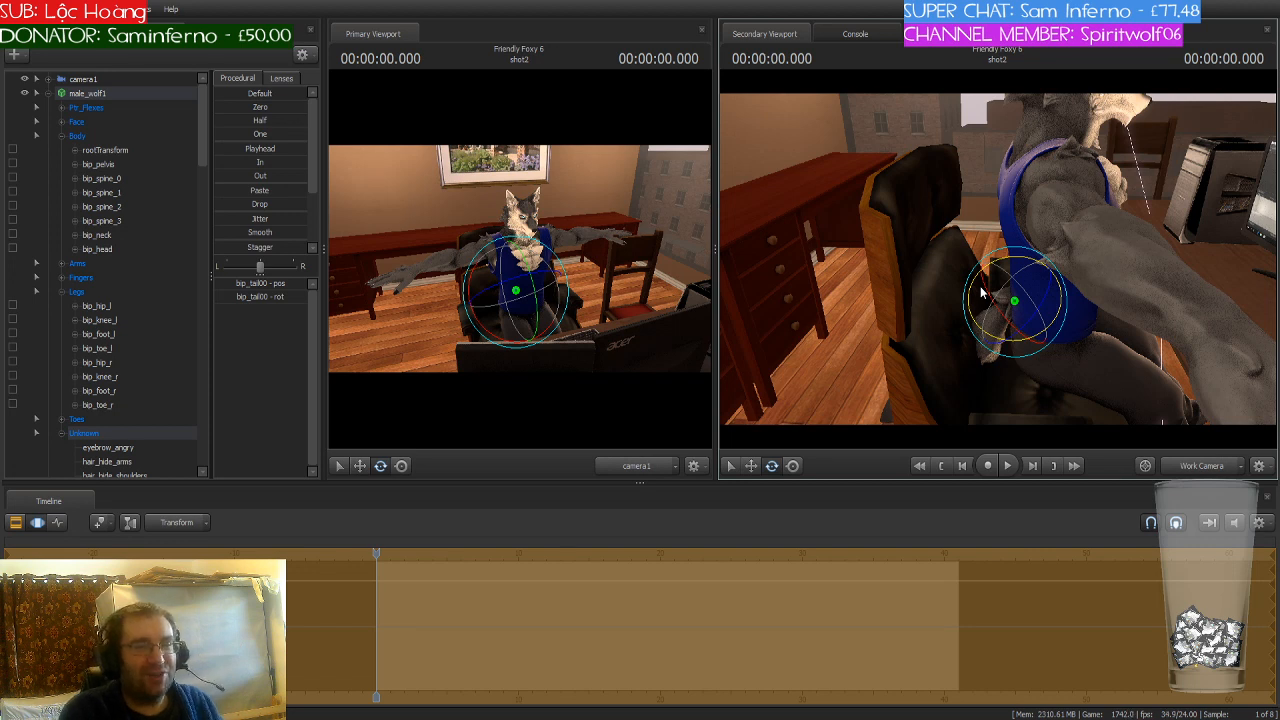
# Step: Rotate the base tail bones up to bip_tail02 to bend the tail sideways along the chair's seat
pyautogui.moveTo(1106, 307); pyautogui.dragTo(1134, 334)
pyautogui.press('w')
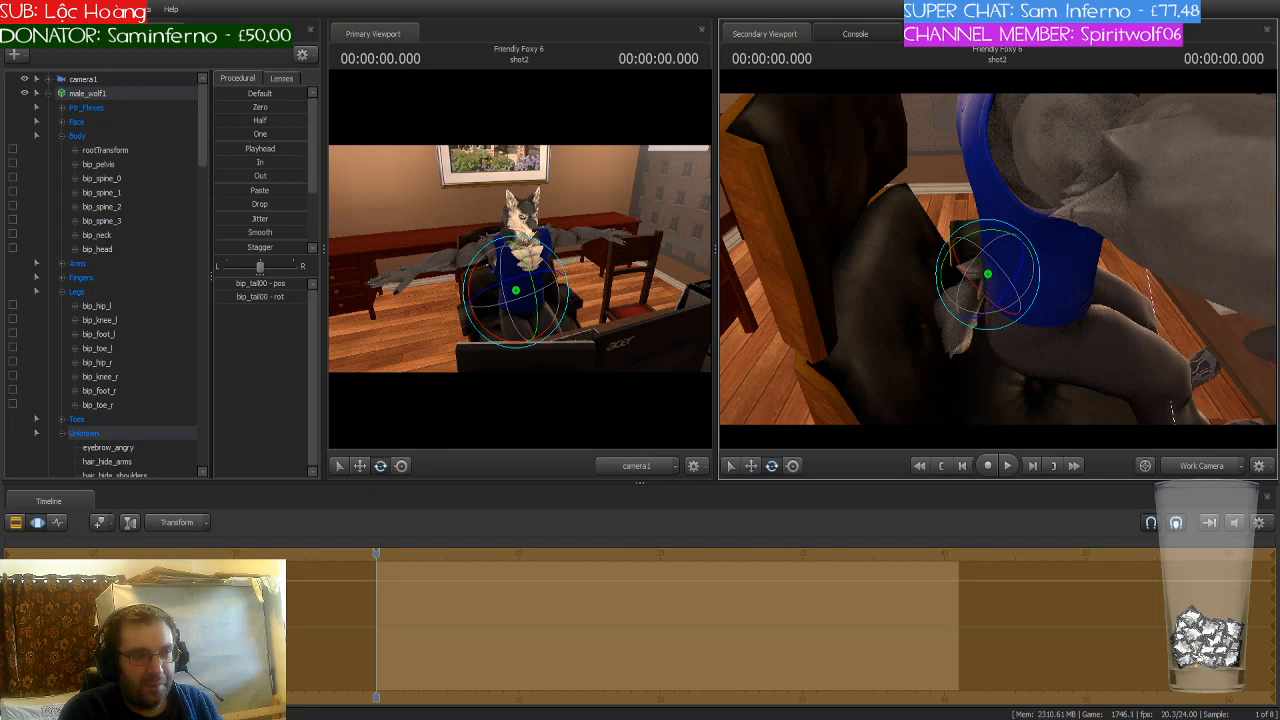
pyautogui.press('w')
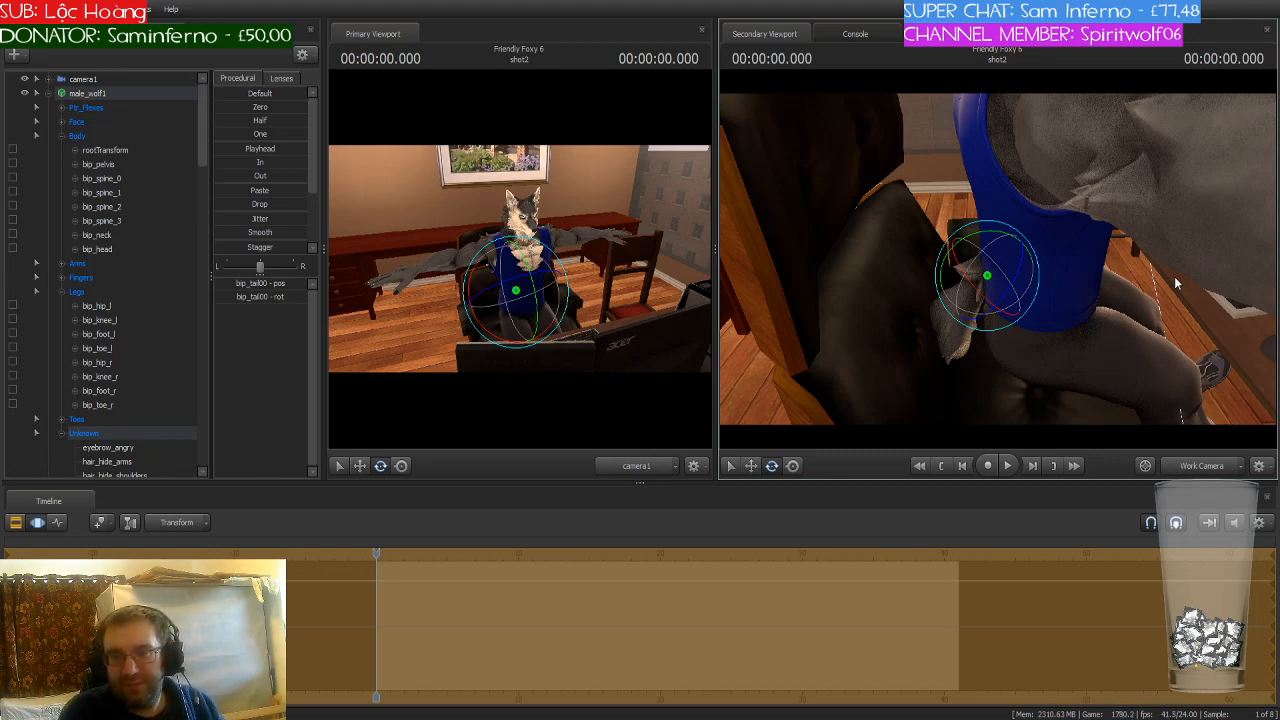
pyautogui.moveTo(1164, 287); pyautogui.dragTo(1140, 292)
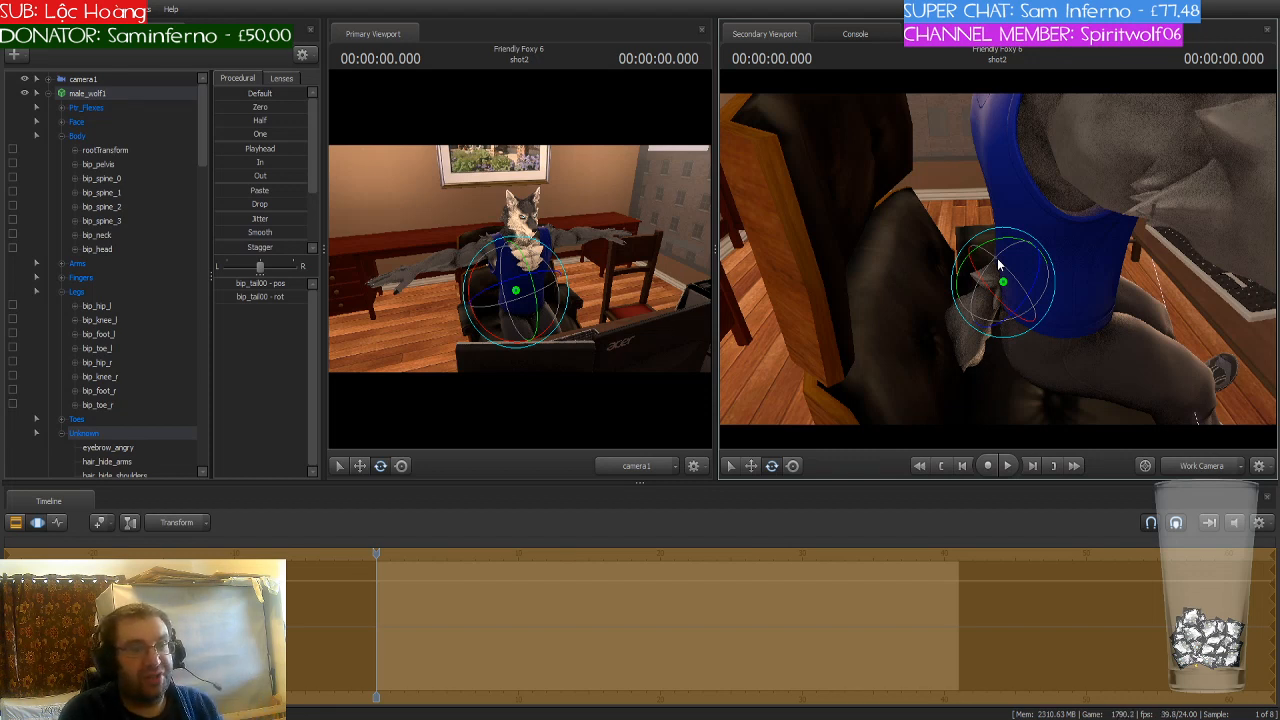
pyautogui.moveTo(997, 258); pyautogui.dragTo(1037, 277)
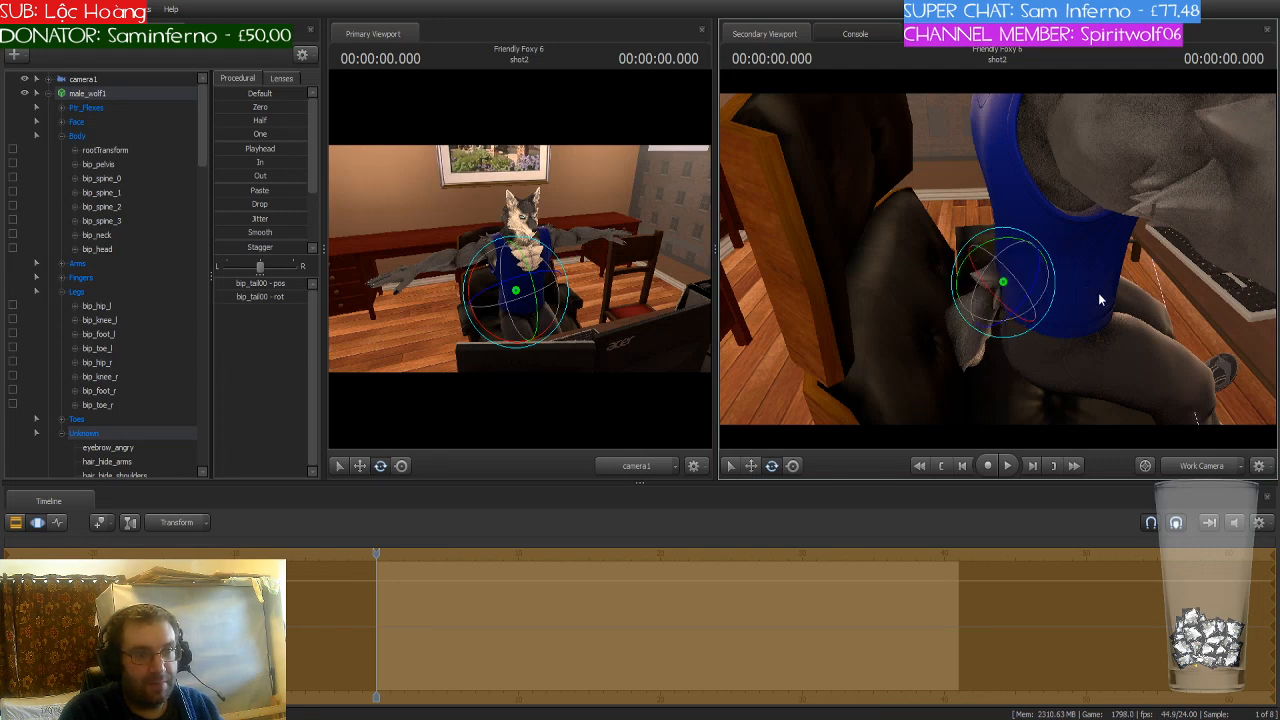
pyautogui.moveTo(1113, 305); pyautogui.dragTo(1137, 320)
pyautogui.press('ctrl')
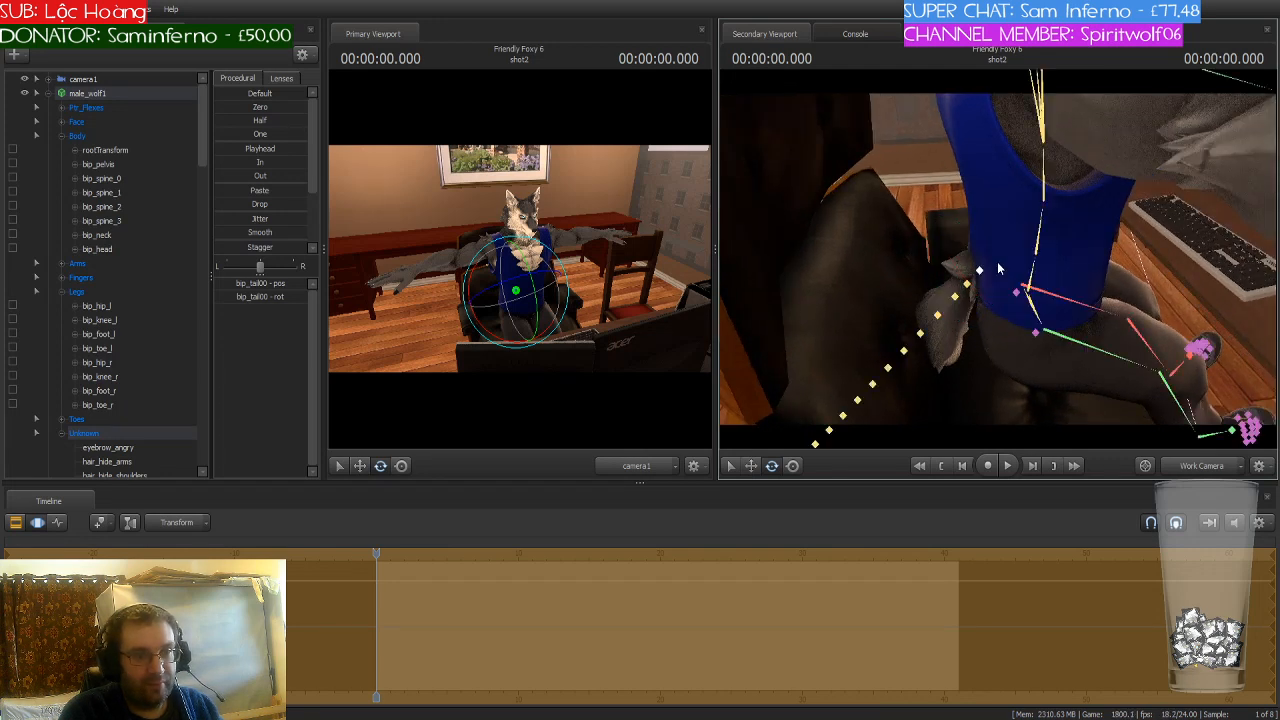
pyautogui.moveTo(982, 278); pyautogui.dragTo(1014, 246)
pyautogui.moveTo(990, 258); pyautogui.dragTo(978, 258)
pyautogui.press('ctrl')
pyautogui.click(949, 212)
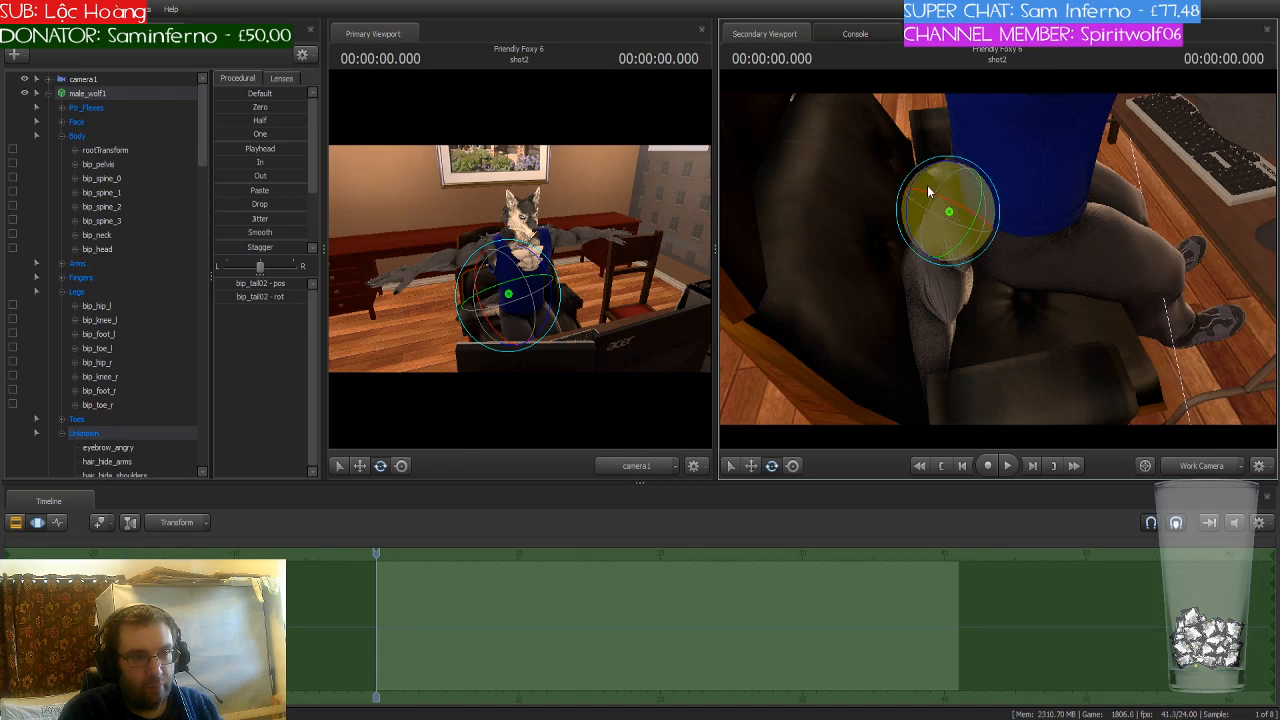
pyautogui.moveTo(912, 222); pyautogui.dragTo(952, 251)
# Step: Rotate bip_tail04 to curl the tail beside the wolf's hip, undoing the unwanted turns
pyautogui.click(908, 207)
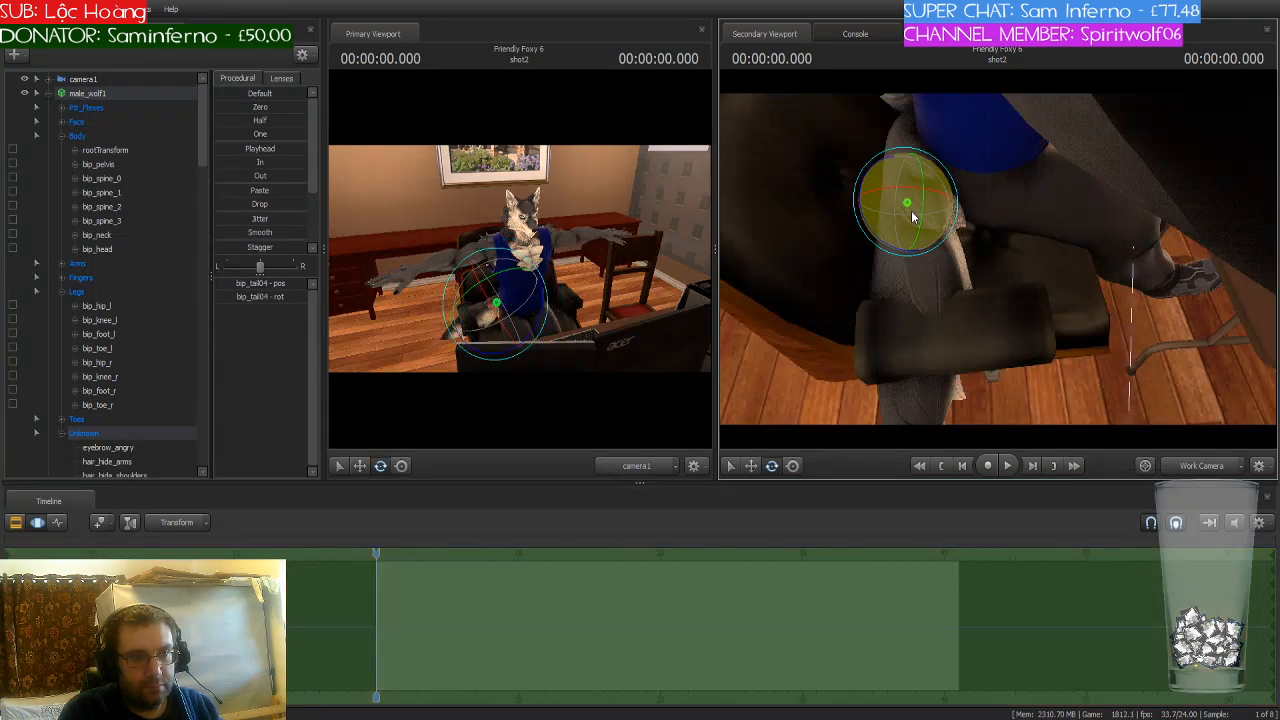
pyautogui.moveTo(908, 207); pyautogui.dragTo(940, 230)
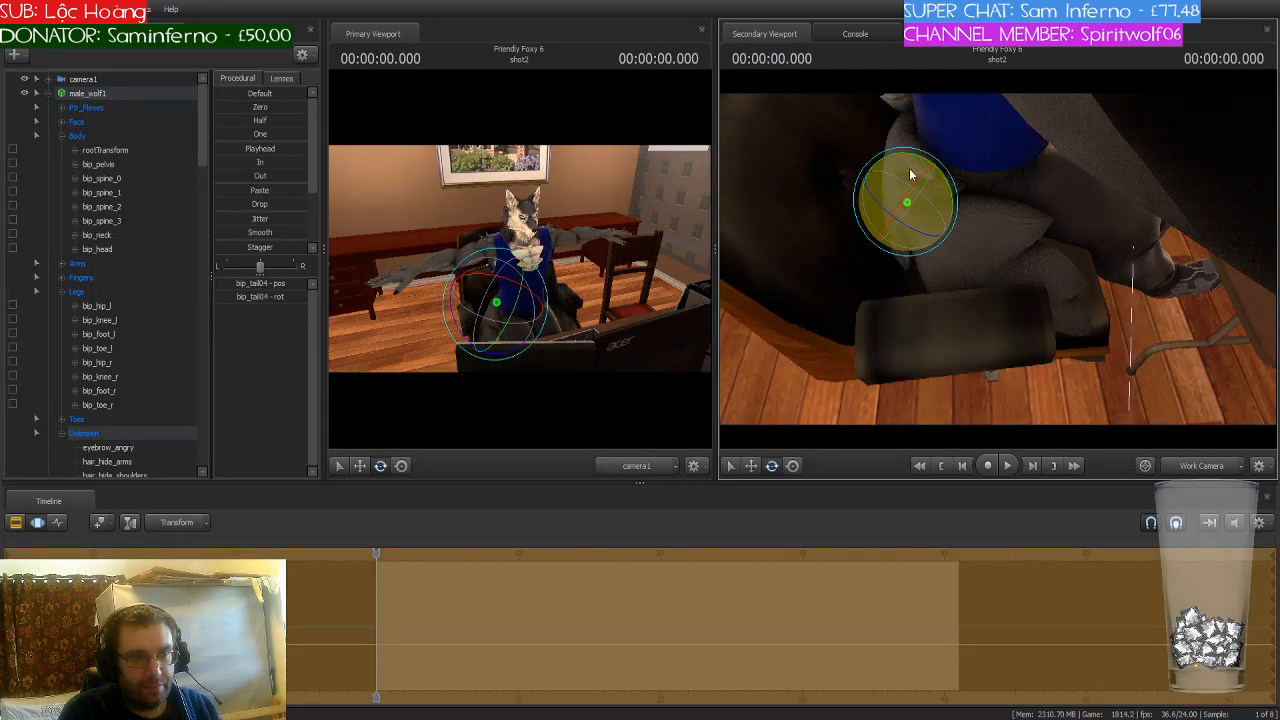
pyautogui.moveTo(909, 169); pyautogui.dragTo(835, 215)
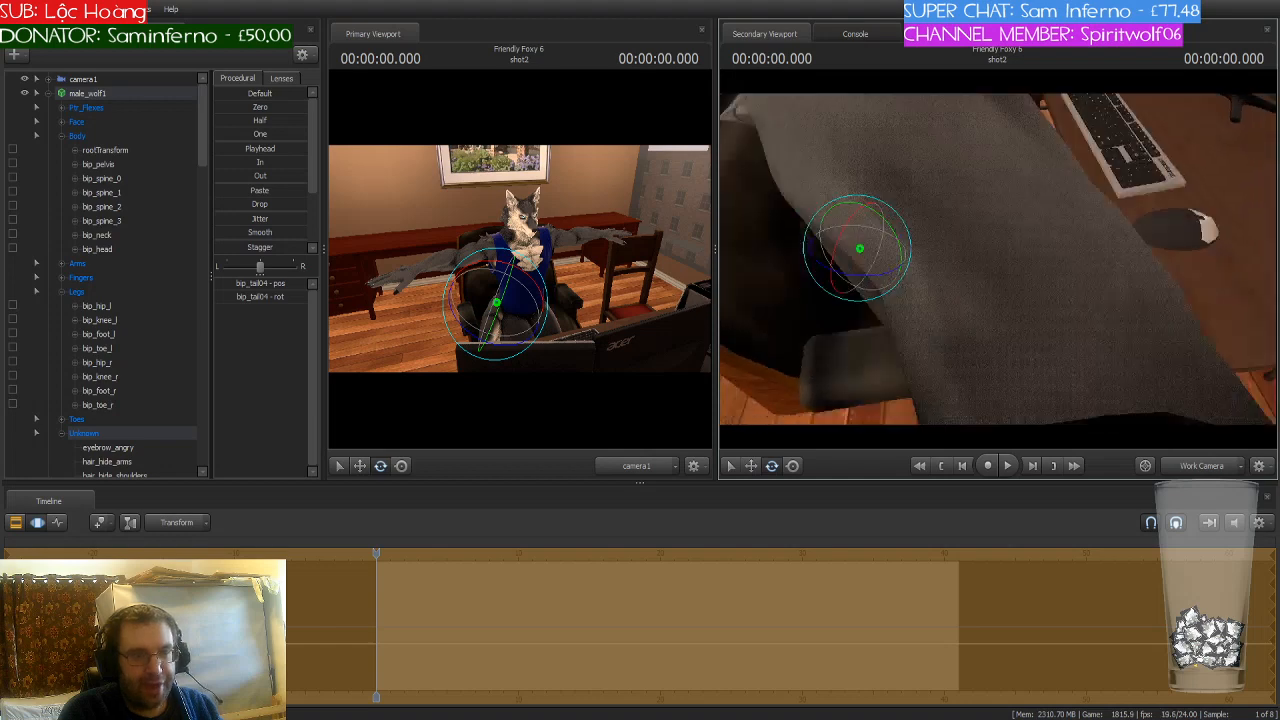
pyautogui.press('s')
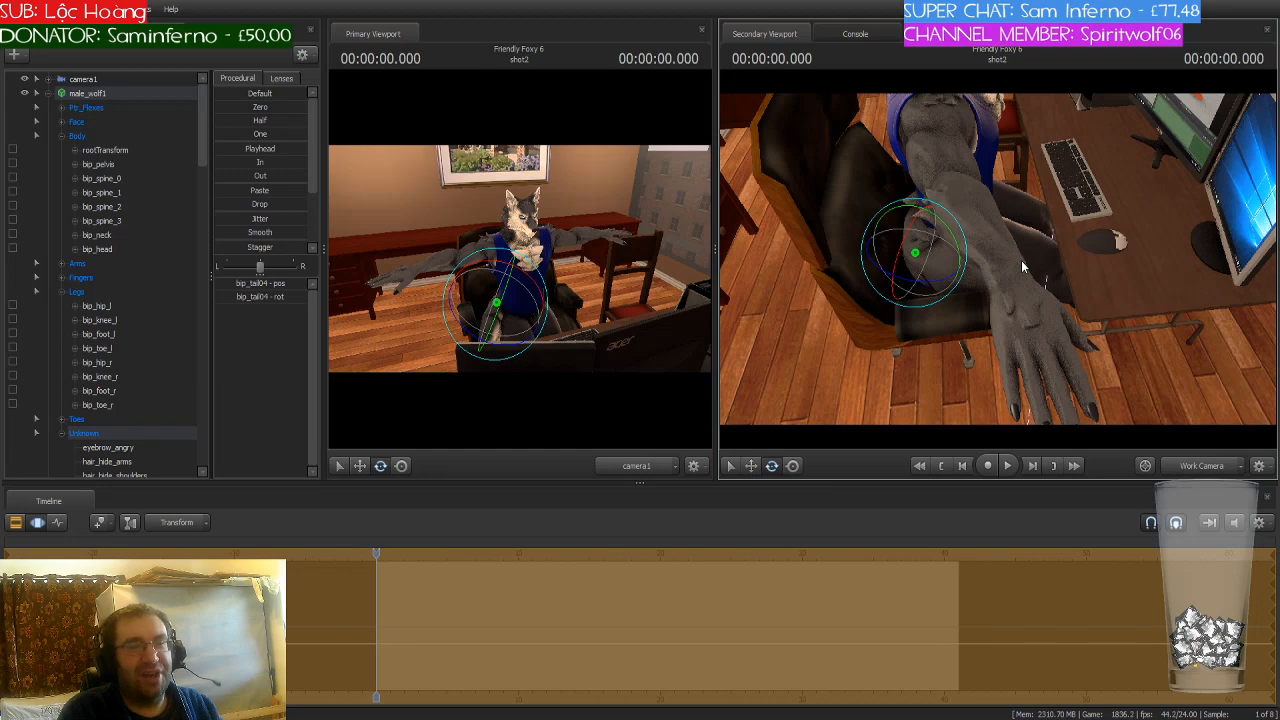
pyautogui.moveTo(1021, 260); pyautogui.dragTo(987, 312)
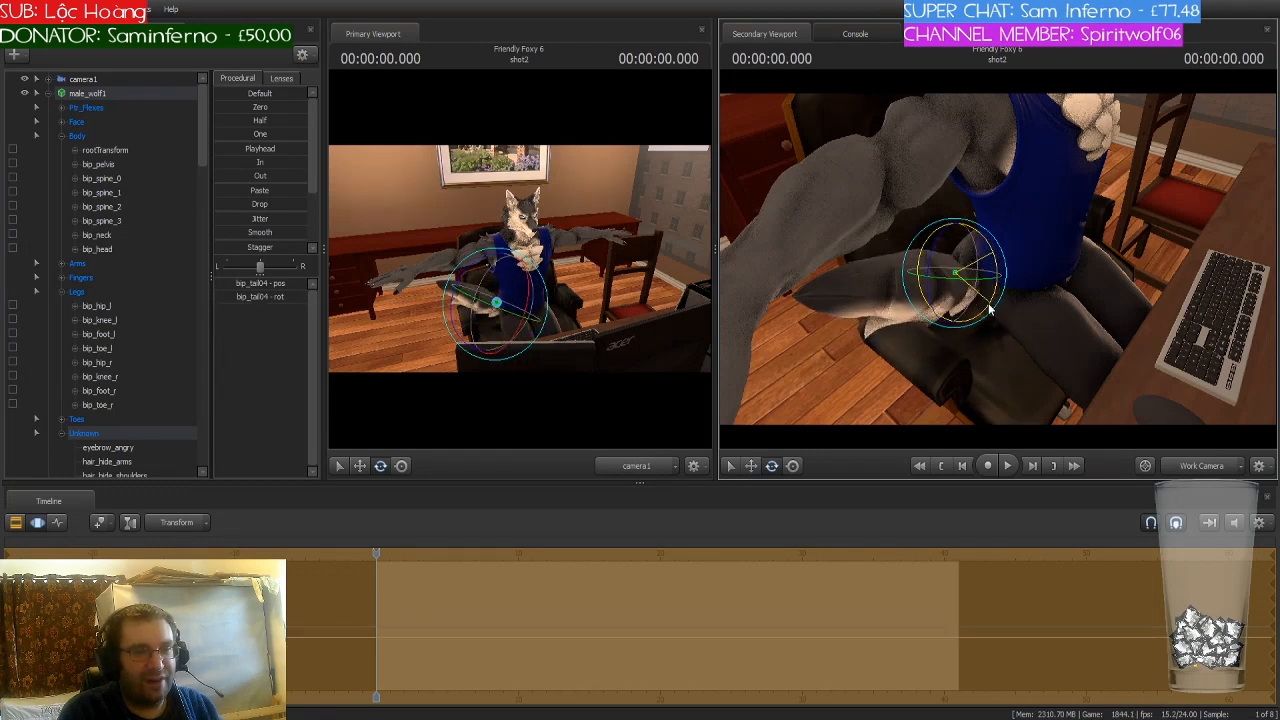
pyautogui.hotkey('ctrl', 'z')
pyautogui.hotkey('ctrl', 'z')
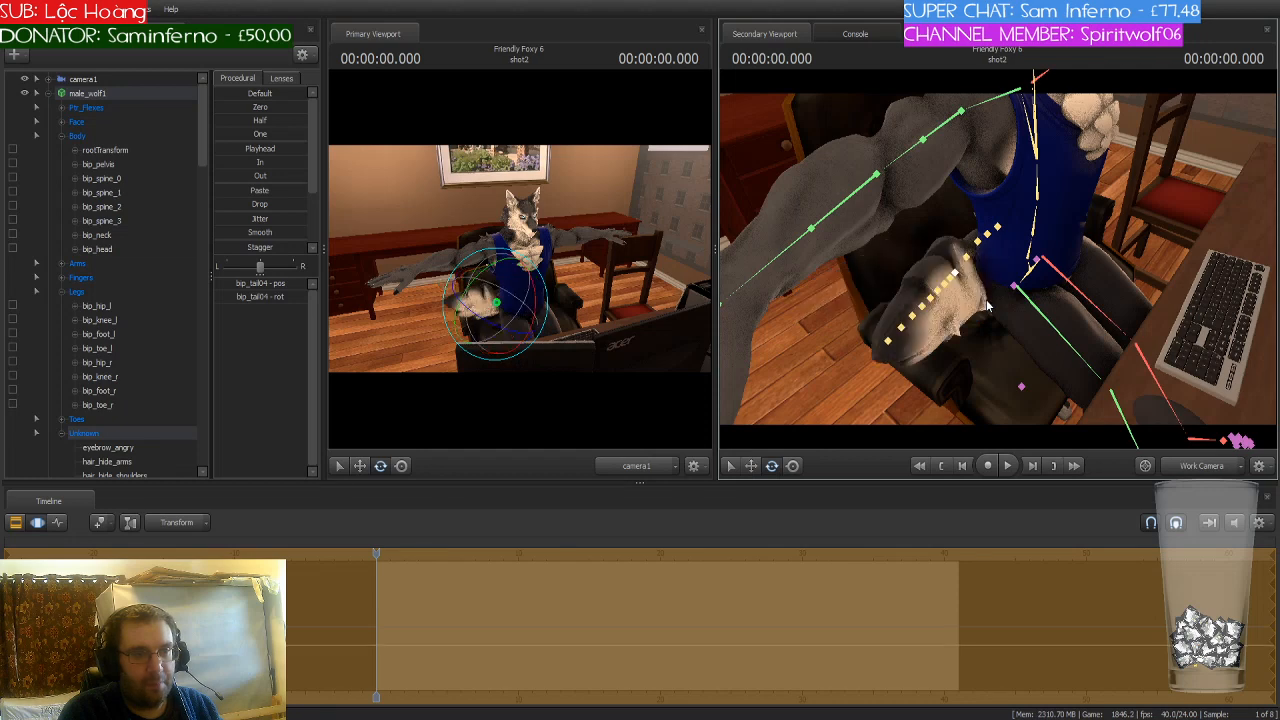
# Step: Rotate the outer tail bones up to bip_tail010 so the tail drapes over the chair's armrest
pyautogui.keyDown('alt'); pyautogui.moveTo(1004, 279); pyautogui.dragTo(962, 312); pyautogui.keyUp('alt')
pyautogui.press('ctrl')
pyautogui.click(985, 268)
pyautogui.keyDown('alt'); pyautogui.moveTo(962, 312); pyautogui.dragTo(886, 374); pyautogui.keyUp('alt')
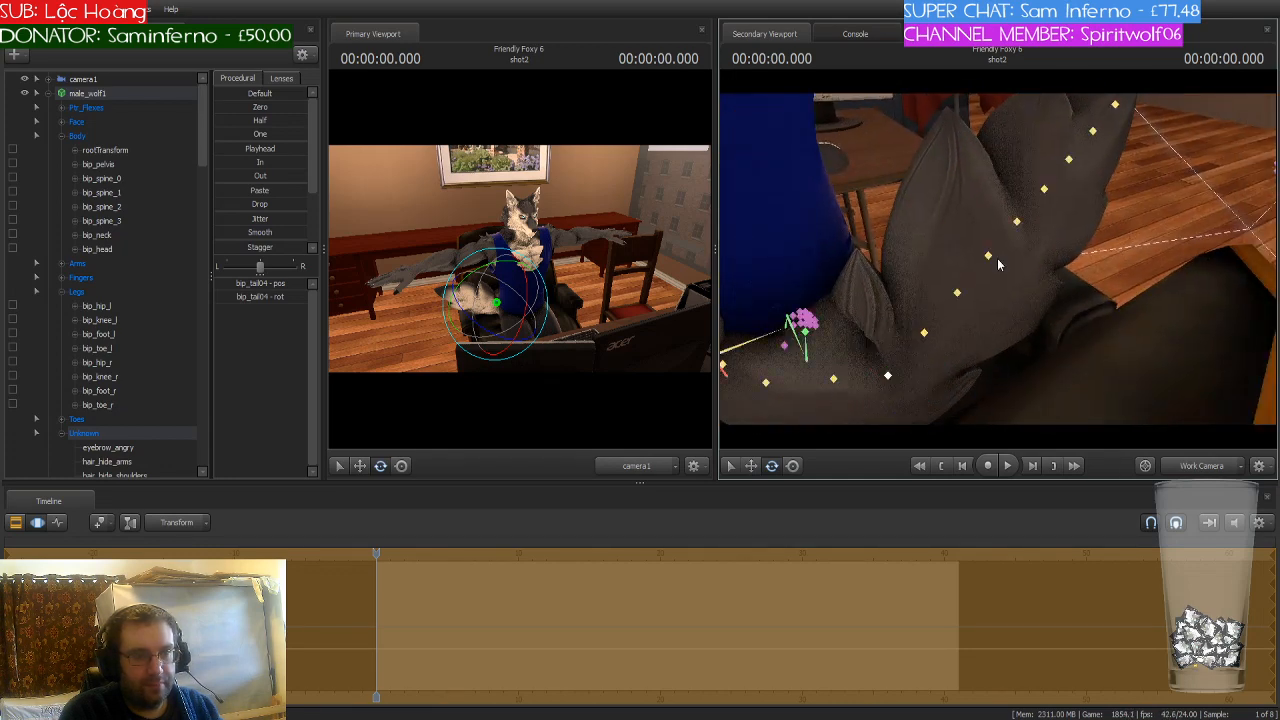
pyautogui.keyDown('ctrl'); pyautogui.click(988, 258); pyautogui.keyUp('ctrl')
pyautogui.click(988, 262)
pyautogui.moveTo(992, 269); pyautogui.dragTo(1030, 280)
pyautogui.click(983, 242)
pyautogui.press('s')
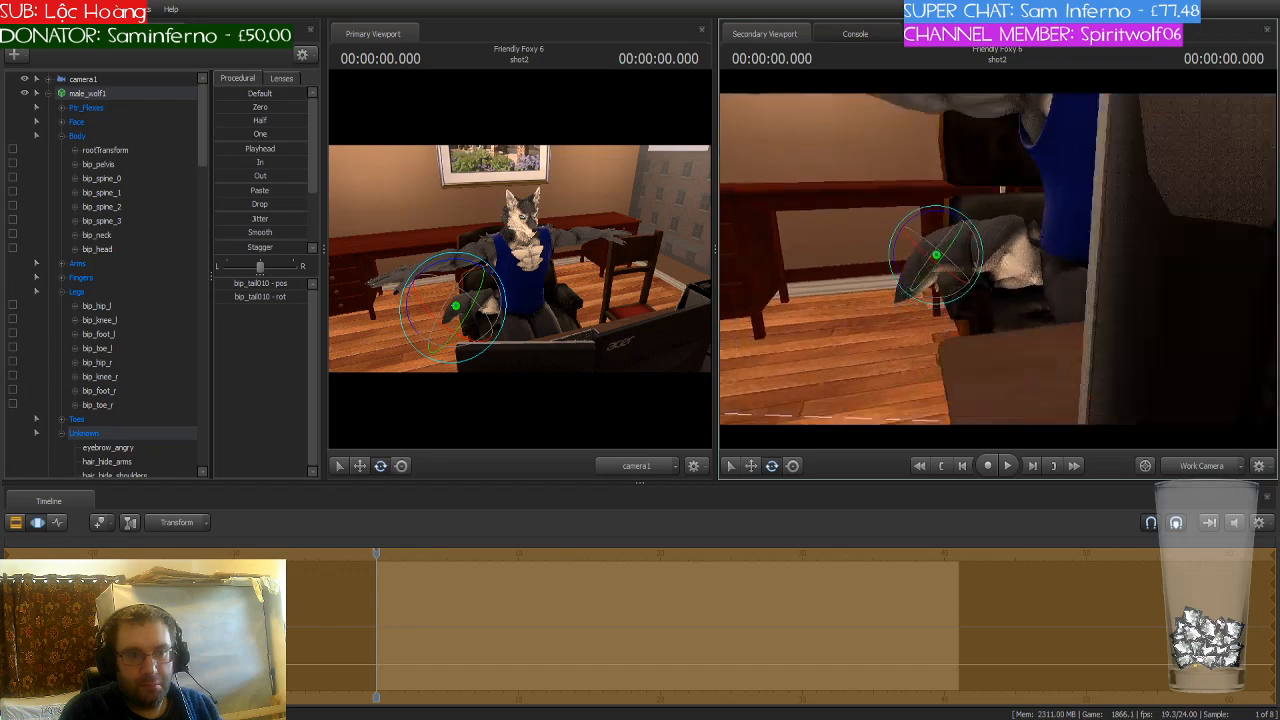
# Step: Rotate male_wolf1's bip_spine_2 to lean his upper body forward towards the computer desk
pyautogui.press('w')
pyautogui.moveTo(997, 259); pyautogui.dragTo(1017, 229)
pyautogui.press('s')
pyautogui.keyDown('ctrl'); pyautogui.click(935, 249); pyautogui.keyUp('ctrl')
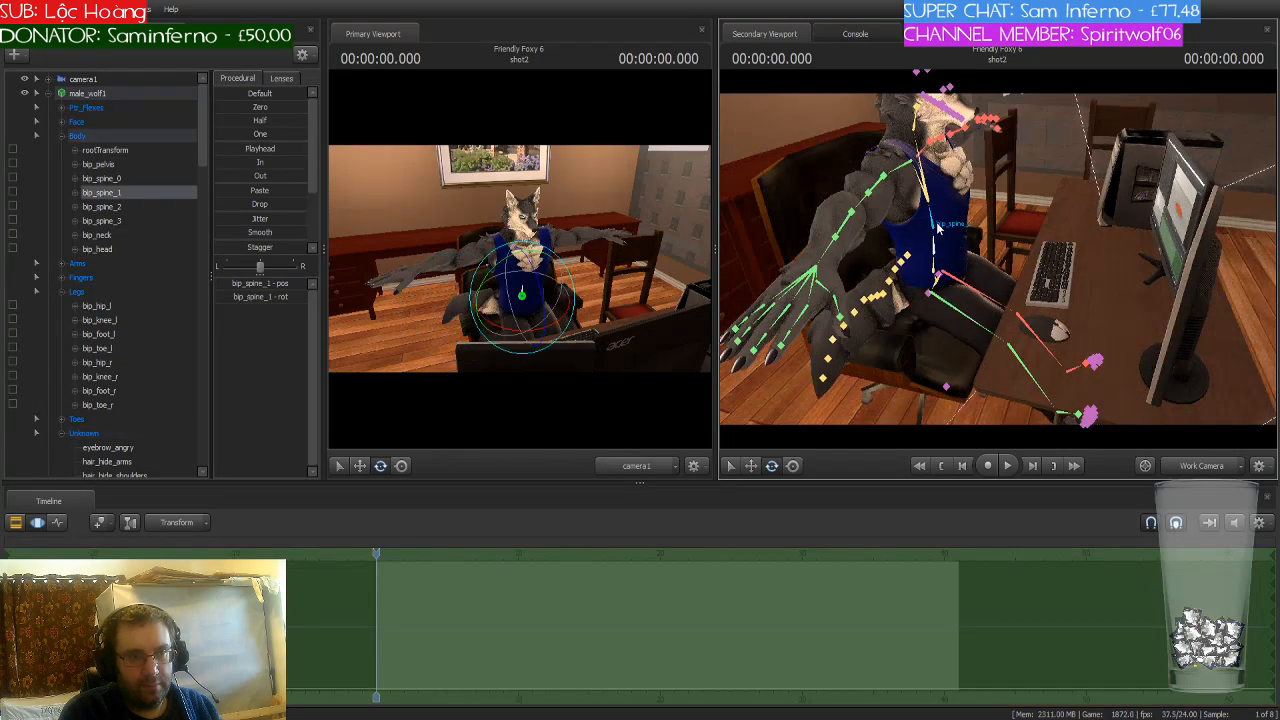
pyautogui.keyDown('ctrl'); pyautogui.click(945, 228); pyautogui.keyUp('ctrl')
pyautogui.moveTo(971, 204); pyautogui.dragTo(976, 213)
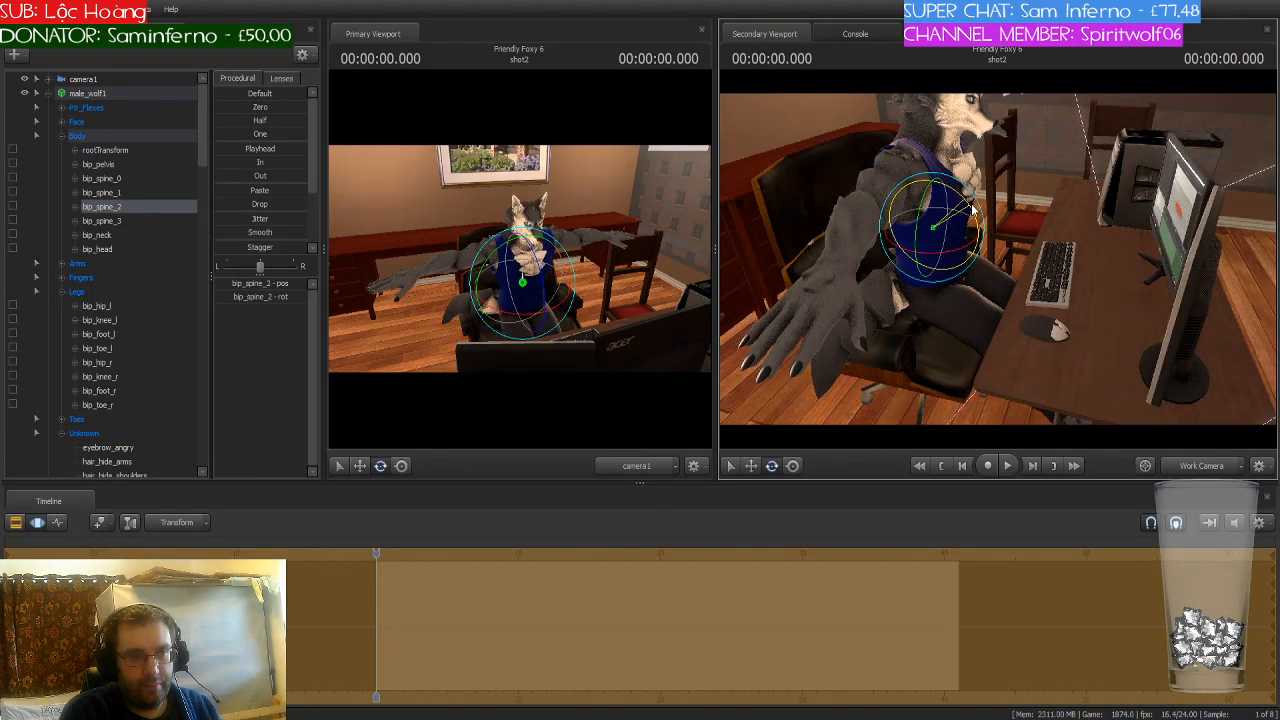
# Step: Reframe camera1 closer to the seated wolf, with the monitors in the foreground
pyautogui.press('w')
pyautogui.moveTo(1079, 251); pyautogui.dragTo(1055, 150)
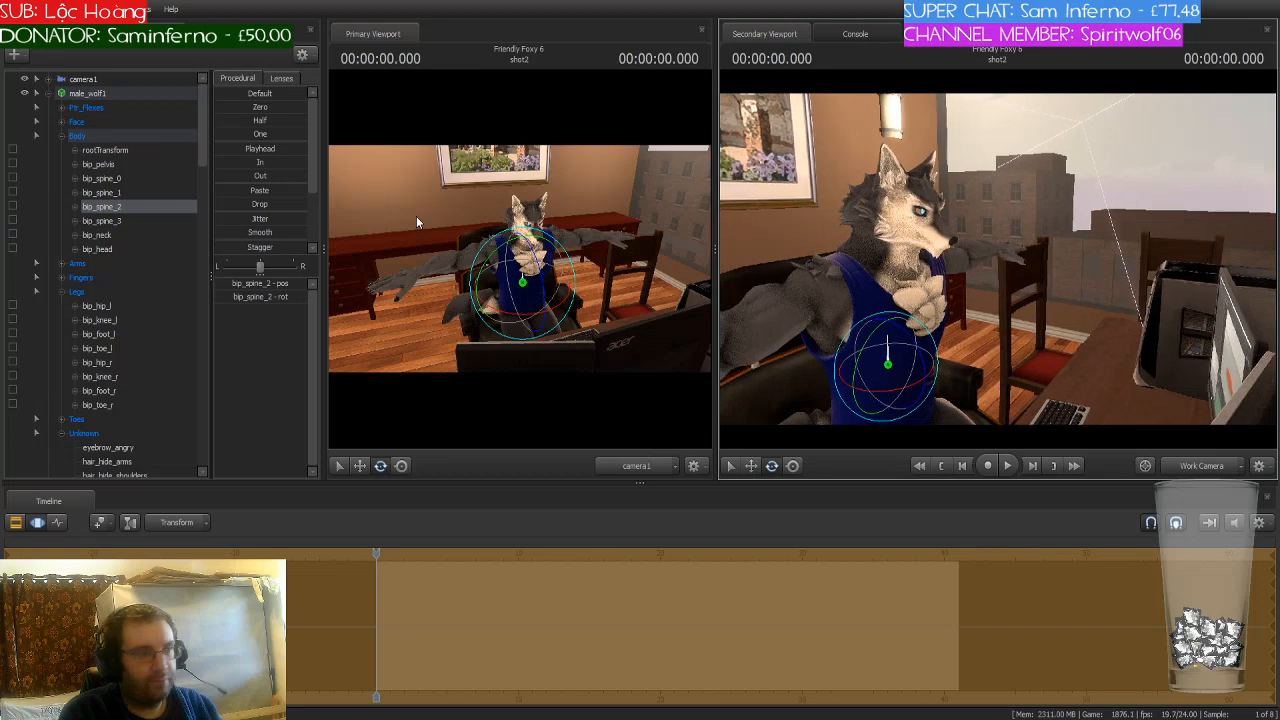
pyautogui.click(100, 82)
pyautogui.moveTo(485, 256)
pyautogui.mouseDown()
pyautogui.moveTo(500, 240)
pyautogui.moveTo(515, 256)
pyautogui.moveTo(505, 265)
pyautogui.moveTo(520, 235)
pyautogui.moveTo(515, 300)
pyautogui.moveTo(505, 250)
pyautogui.mouseUp()
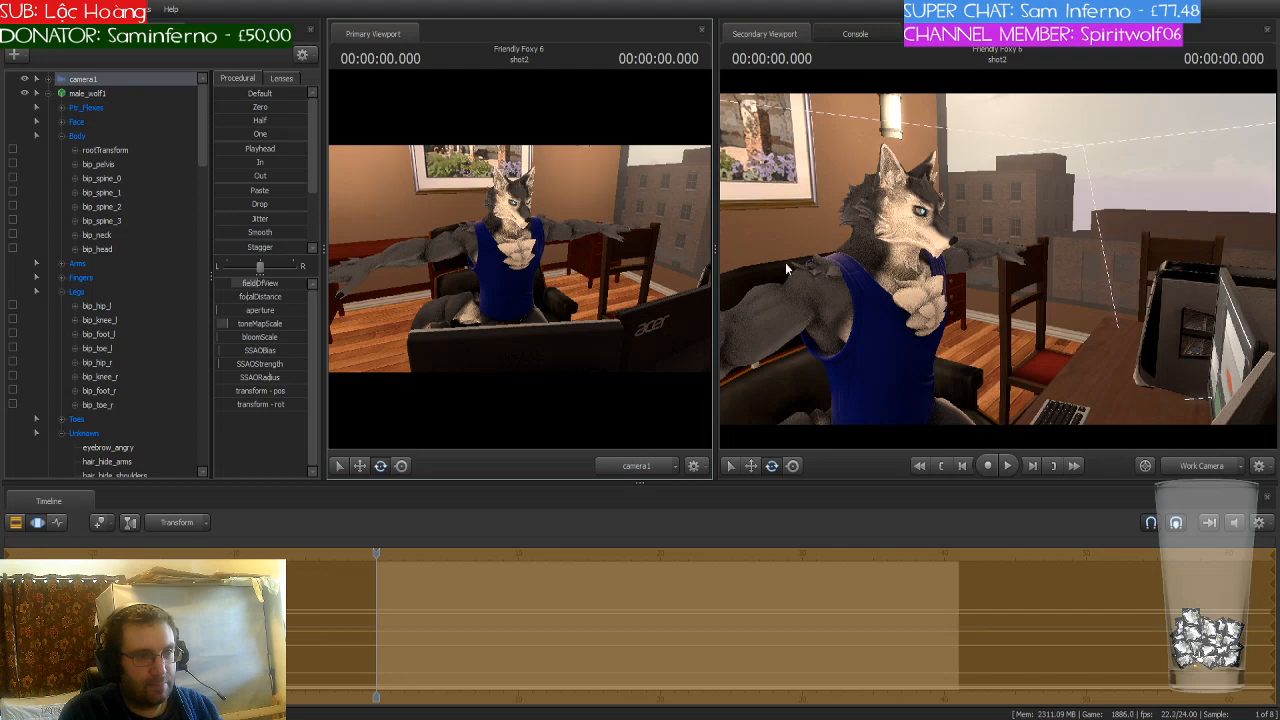
pyautogui.moveTo(1066, 285); pyautogui.dragTo(1000, 265)
pyautogui.press('w')
pyautogui.press('s')
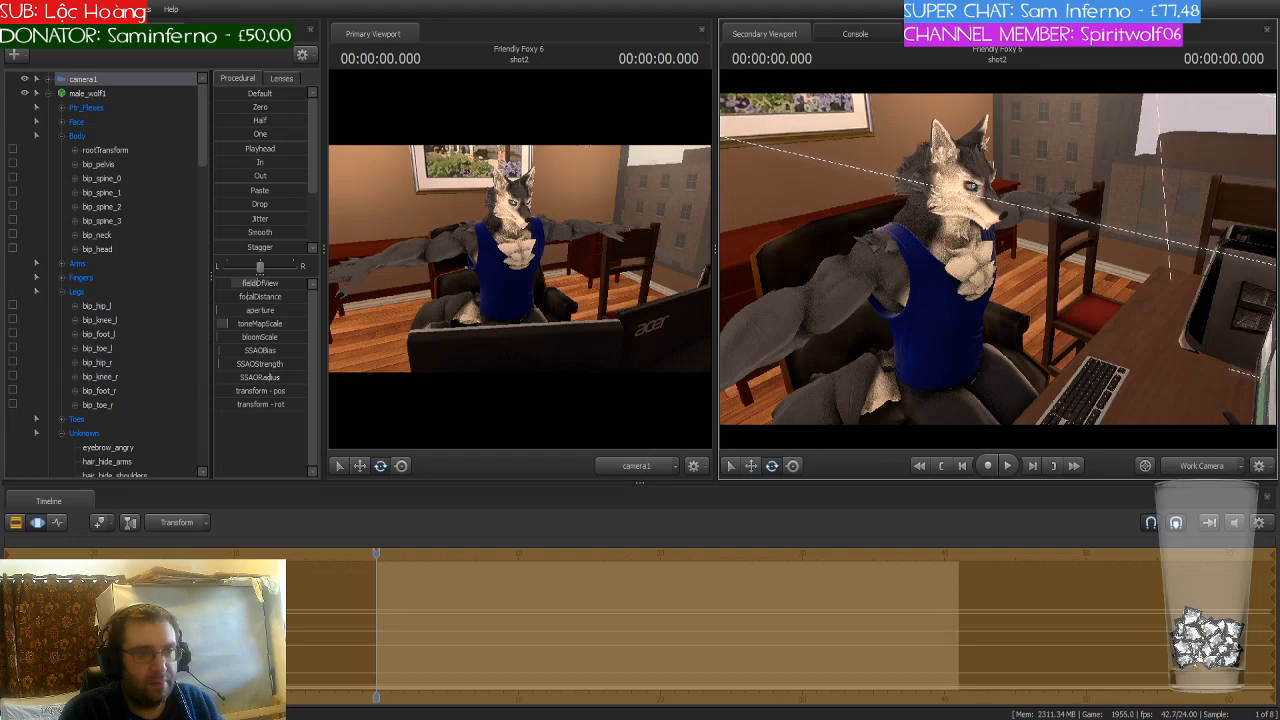
# Step: Rotate bip_UpperArm_r and bip_collar_r to lower the wolf's right arm to his side
pyautogui.moveTo(997, 259)
pyautogui.mouseDown()
pyautogui.moveTo(990, 335)
pyautogui.moveTo(950, 320)
pyautogui.moveTo(962, 240)
pyautogui.moveTo(995, 250)
pyautogui.moveTo(983, 257)
pyautogui.mouseUp()
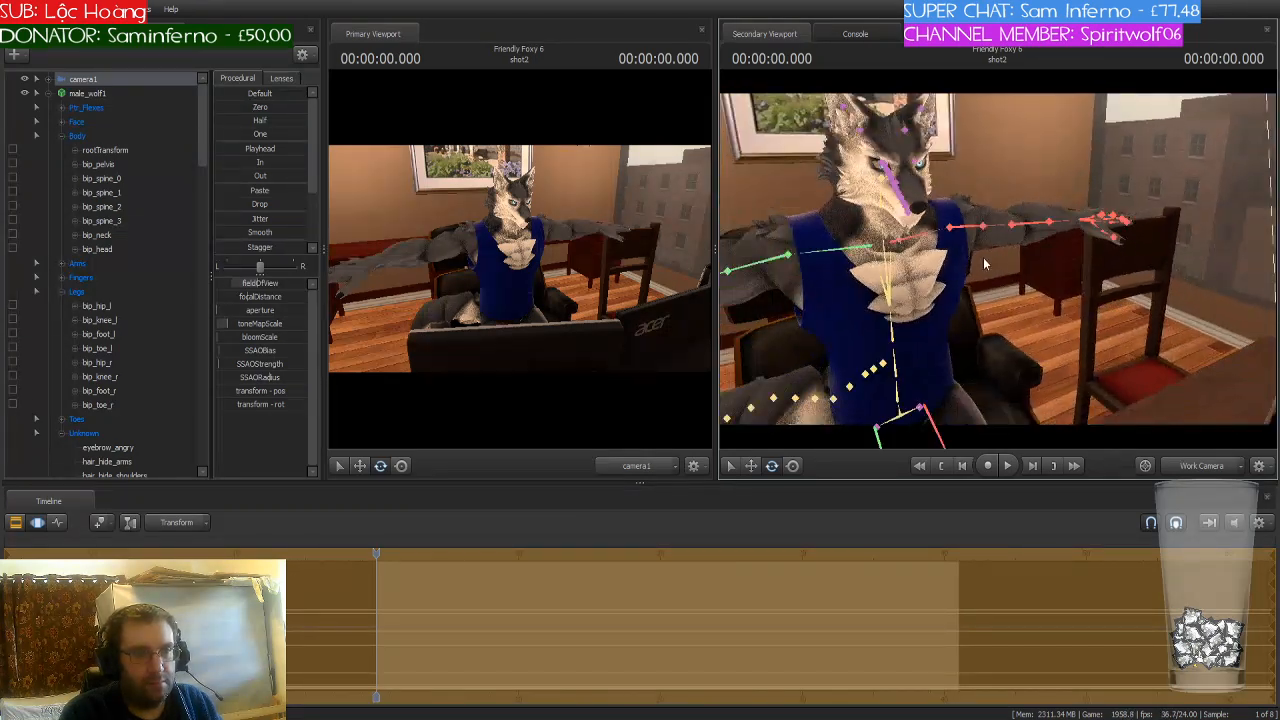
pyautogui.click(961, 230)
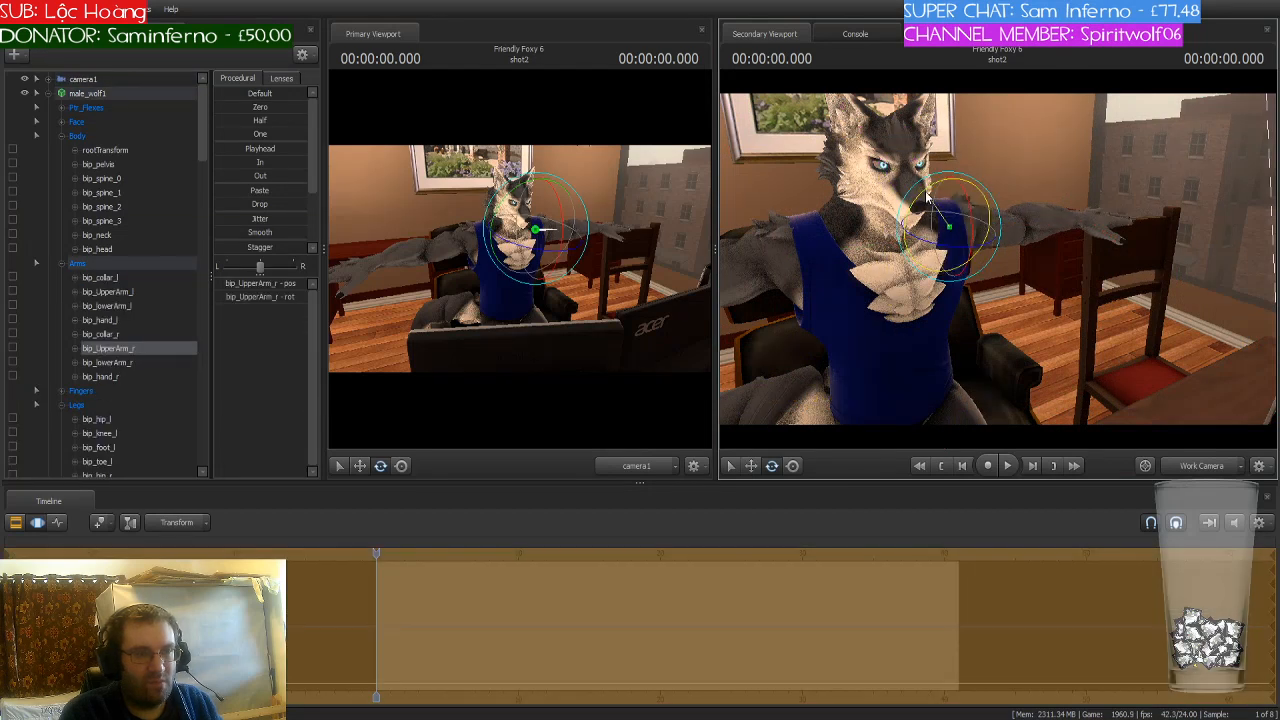
pyautogui.moveTo(928, 196); pyautogui.dragTo(970, 203)
pyautogui.click(933, 242)
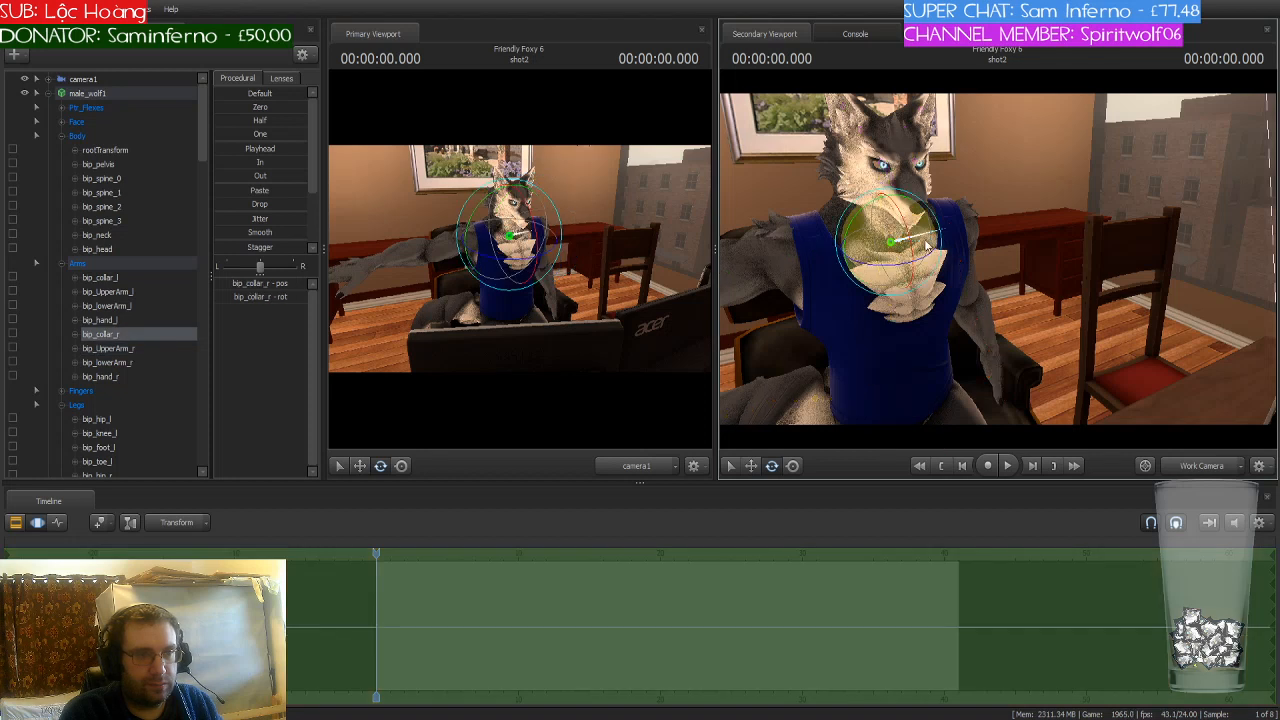
pyautogui.moveTo(927, 250)
pyautogui.mouseDown()
pyautogui.moveTo(911, 244)
pyautogui.moveTo(912, 225)
pyautogui.moveTo(946, 234)
pyautogui.moveTo(909, 240)
pyautogui.mouseUp()
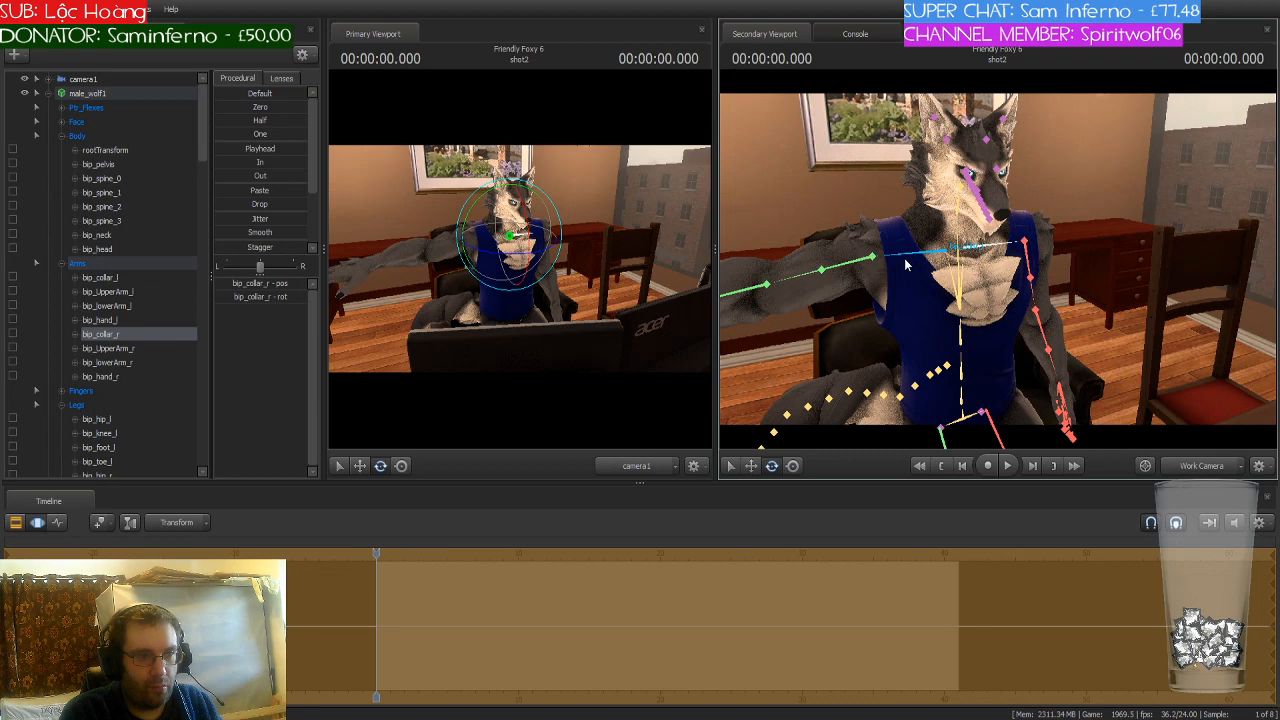
# Step: Rotate bip_collar_l and bip_UpperArm_l to lower the wolf's left arm to his side
pyautogui.click(905, 263)
pyautogui.moveTo(1034, 296); pyautogui.dragTo(940, 265)
pyautogui.click(941, 254)
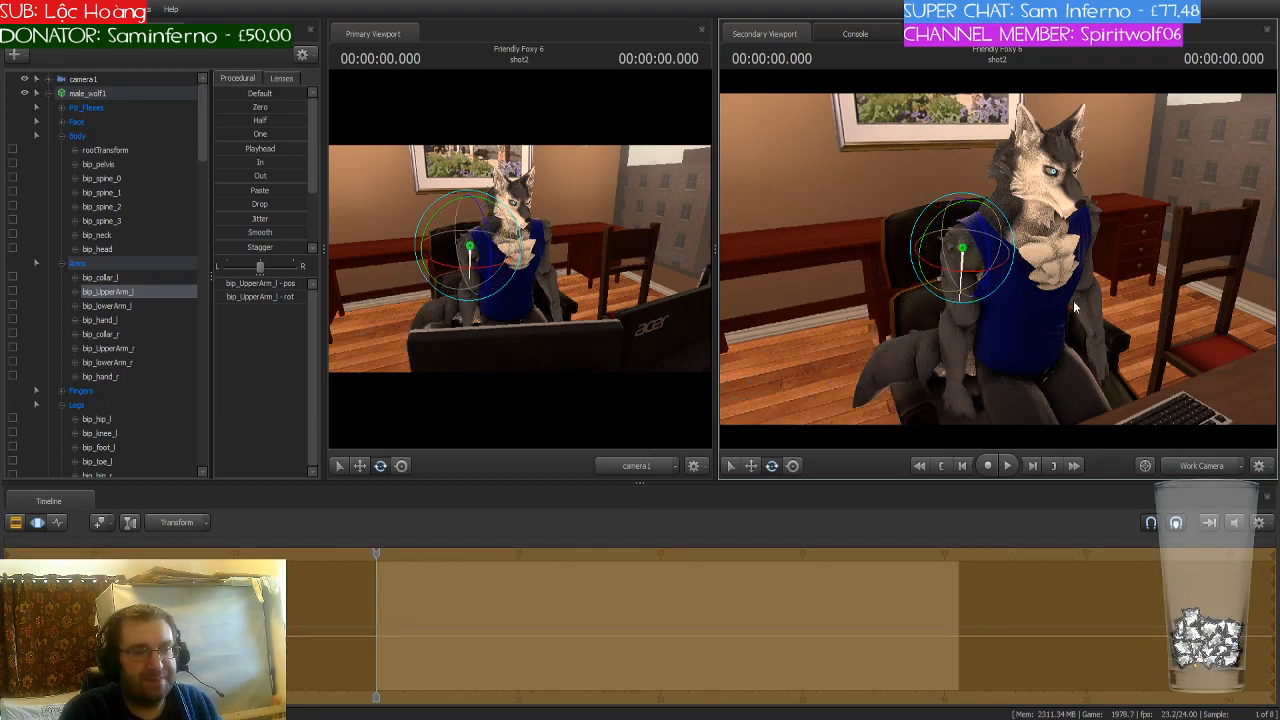
# Step: Rotate bip_lowerArm_l to bend the left forearm forward towards the keyboard
pyautogui.moveTo(1073, 300); pyautogui.dragTo(997, 258)
pyautogui.click(904, 292)
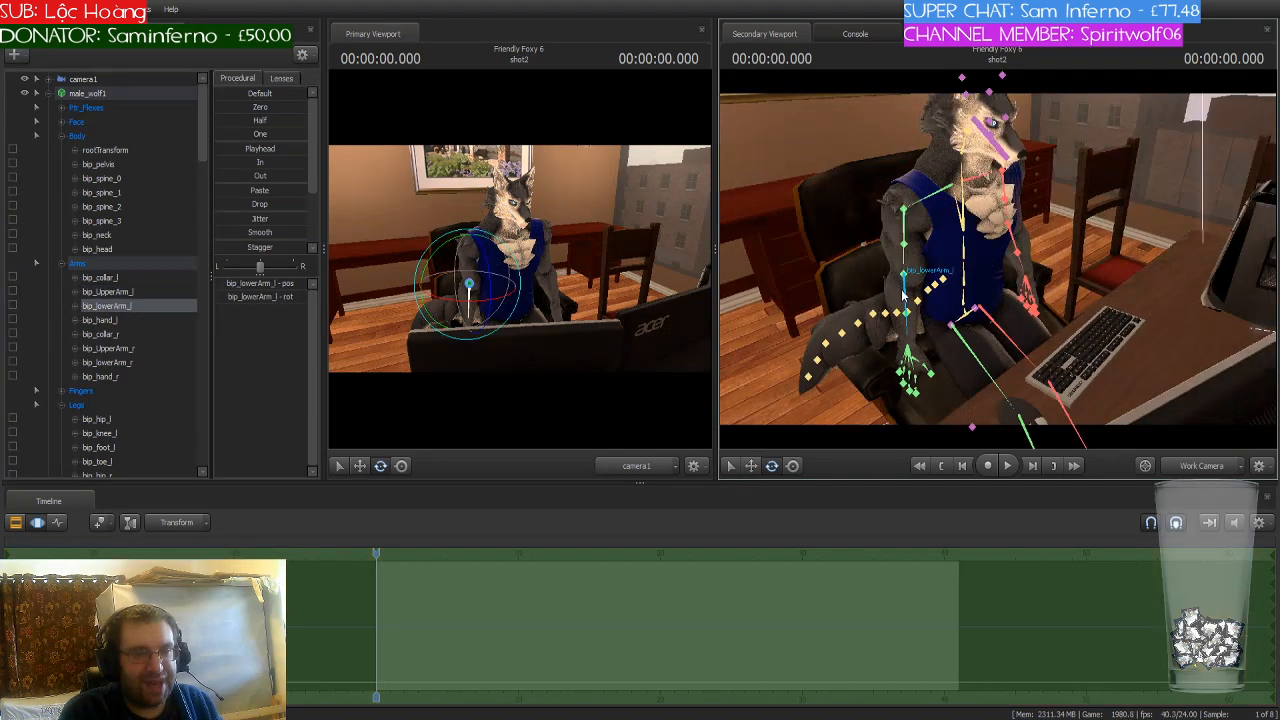
pyautogui.moveTo(916, 313); pyautogui.dragTo(933, 243)
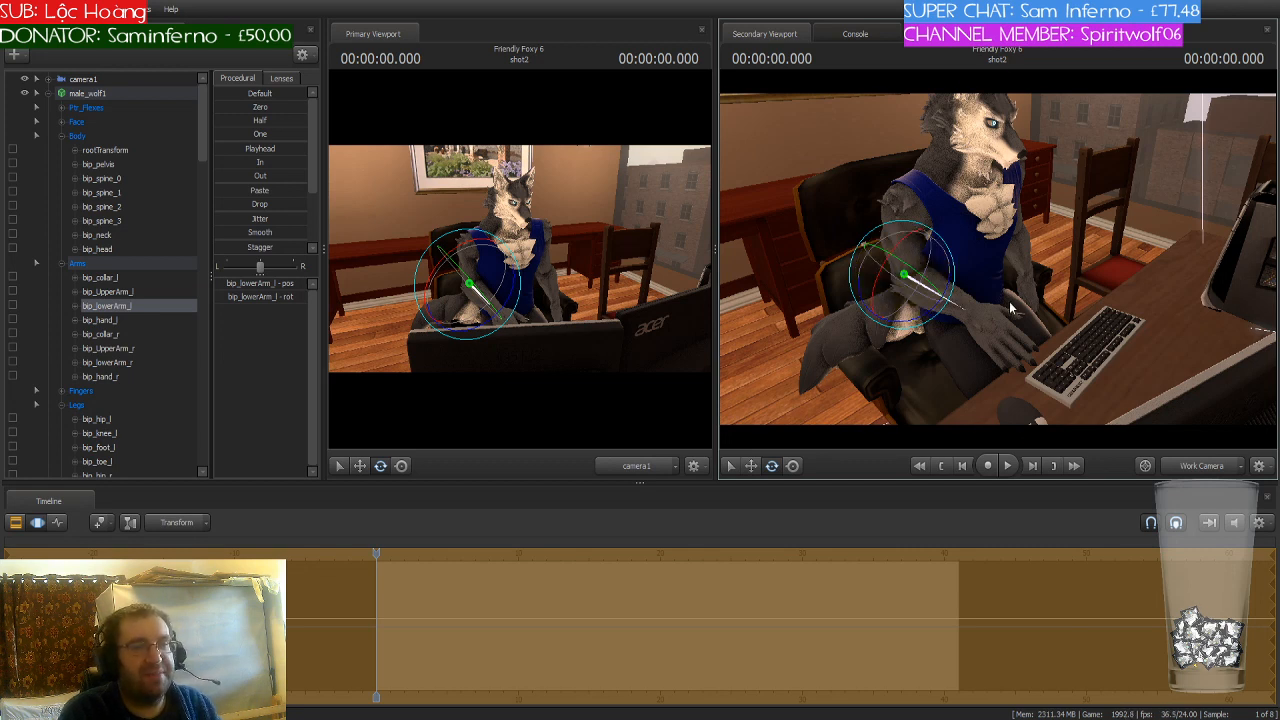
# Step: Move bip_pelvis forward so the seated wolf is closer to the computer desk
pyautogui.click(960, 318)
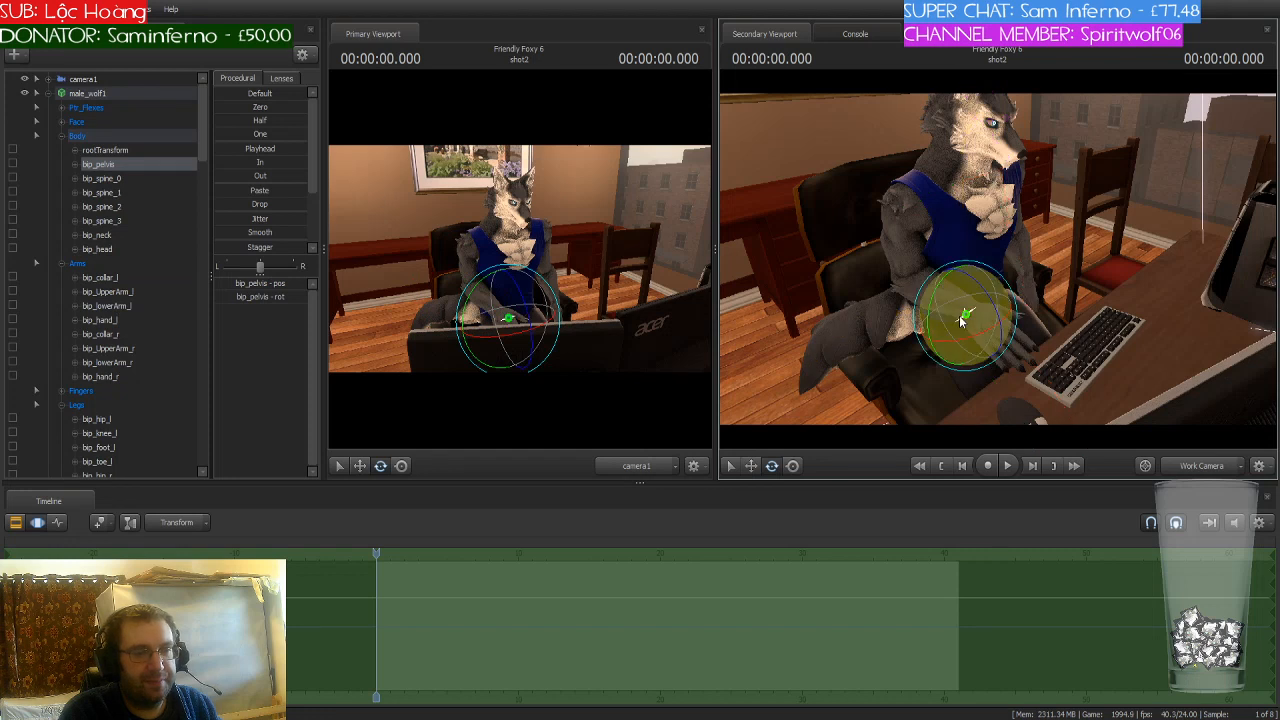
pyautogui.press('w')
pyautogui.moveTo(990, 332); pyautogui.dragTo(996, 336)
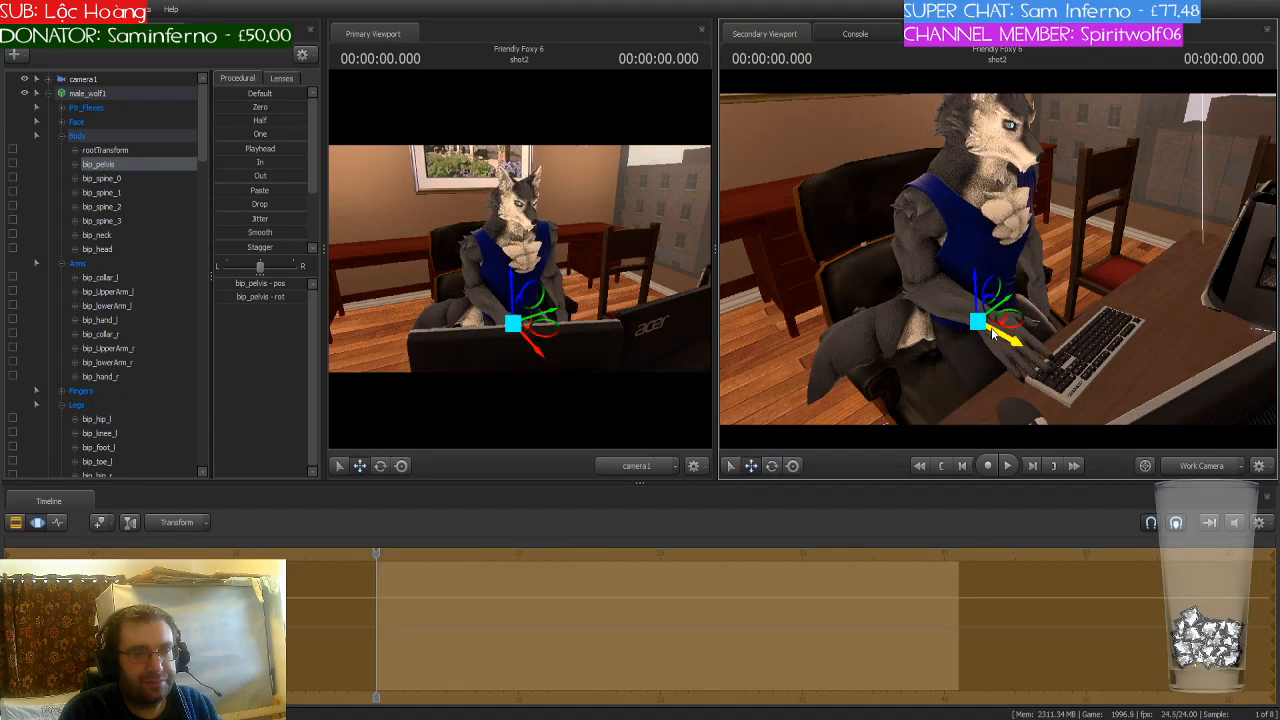
# Step: Rotate bip_lowerArm_r to bring the right forearm forward and place the right hand over the keyboard
pyautogui.moveTo(1091, 334); pyautogui.dragTo(1191, 334)
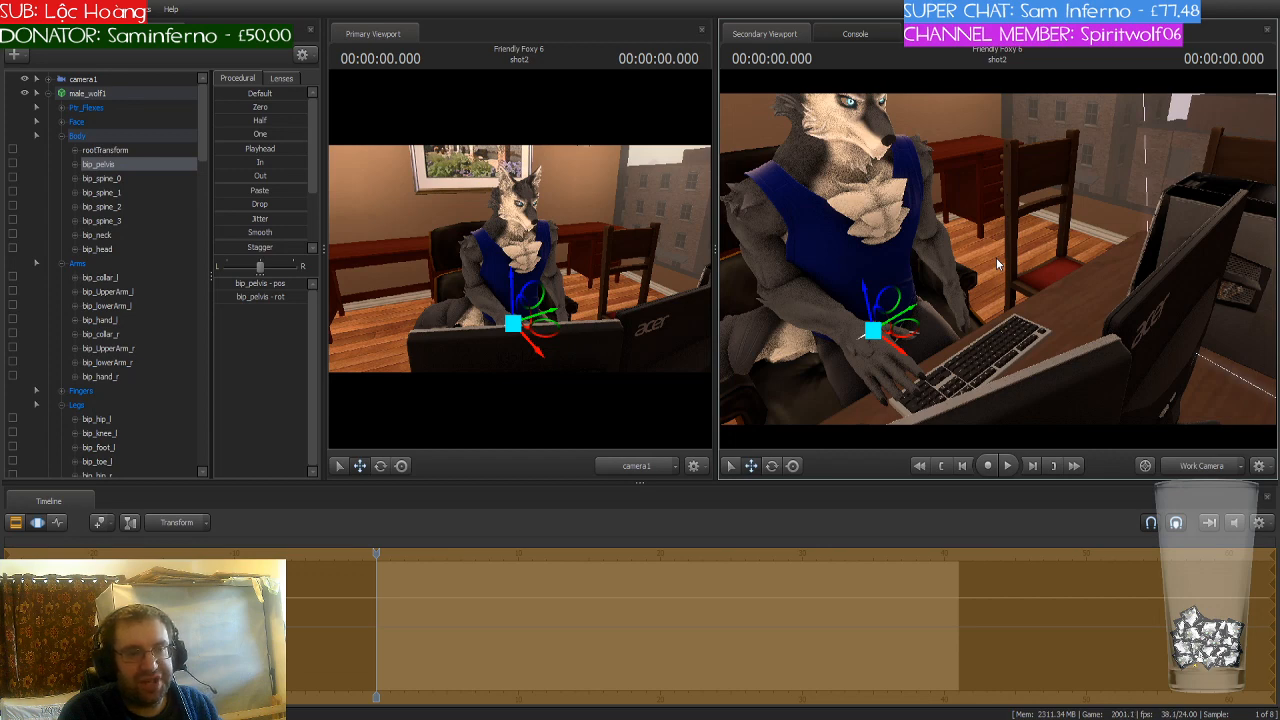
pyautogui.moveTo(996, 257)
pyautogui.mouseDown()
pyautogui.moveTo(940, 260)
pyautogui.moveTo(997, 357)
pyautogui.moveTo(997, 258)
pyautogui.mouseUp()
pyautogui.press('ctrl')
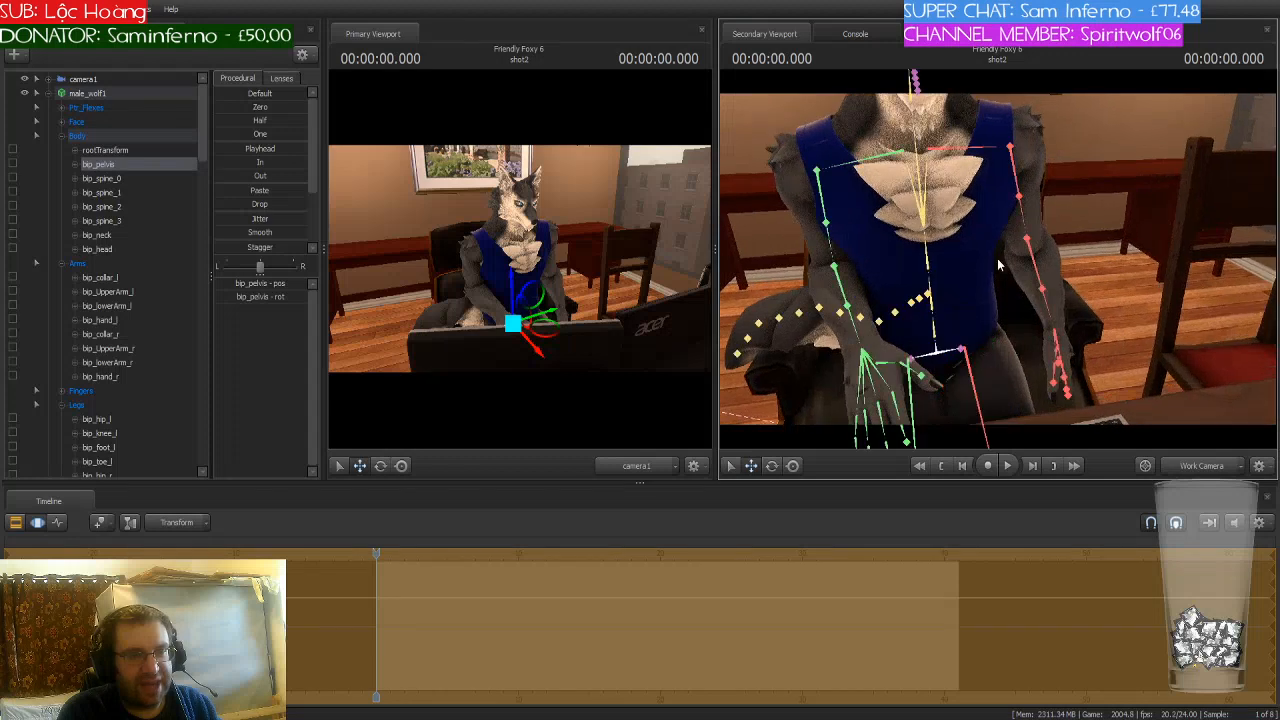
pyautogui.keyDown('ctrl'); pyautogui.click(1035, 262); pyautogui.keyUp('ctrl')
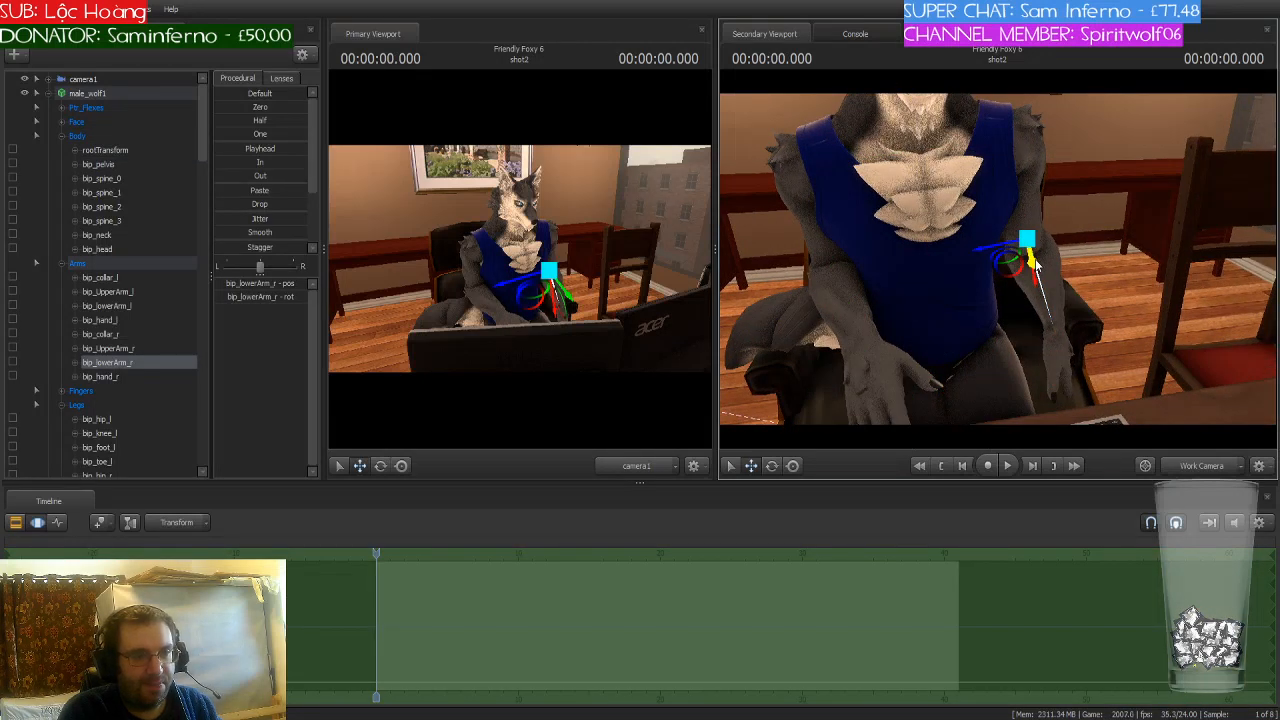
pyautogui.press('e')
pyautogui.moveTo(1012, 245); pyautogui.dragTo(900, 280)
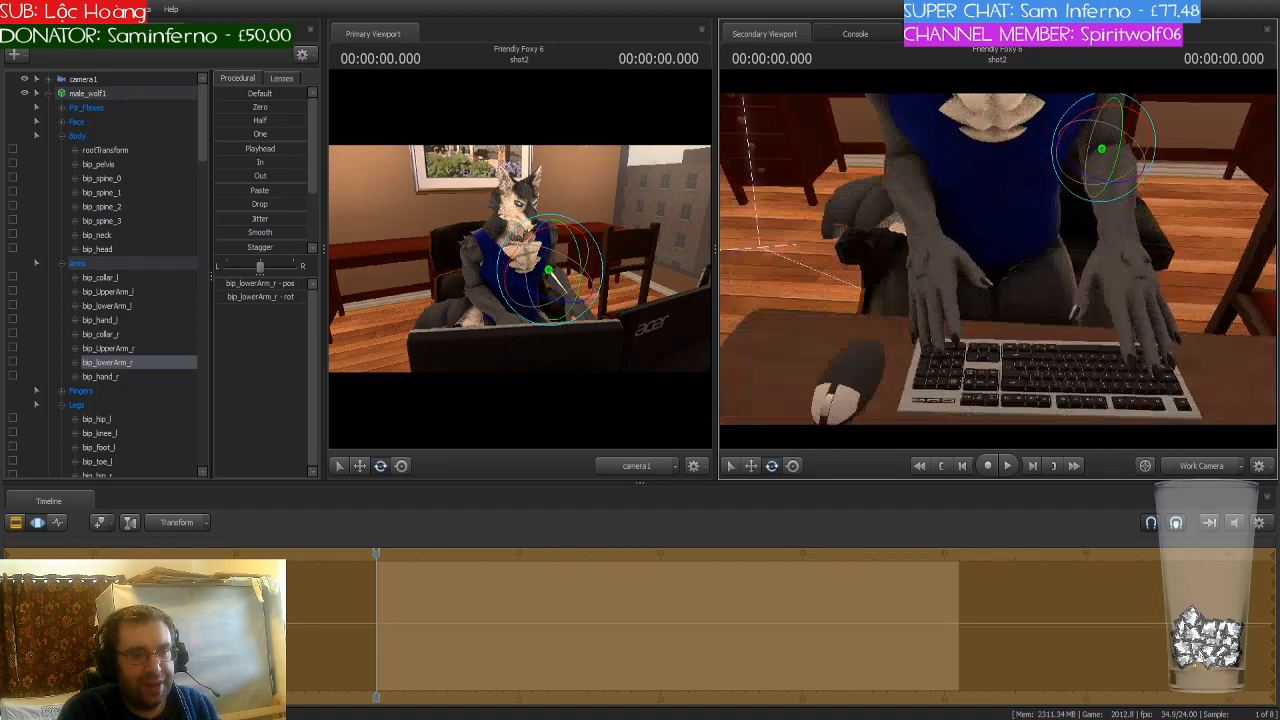
# Step: Rotate bip_pelvis to adjust the angle of the wolf's body in the office chair
pyautogui.press('d')
pyautogui.moveTo(980, 309); pyautogui.dragTo(980, 165)
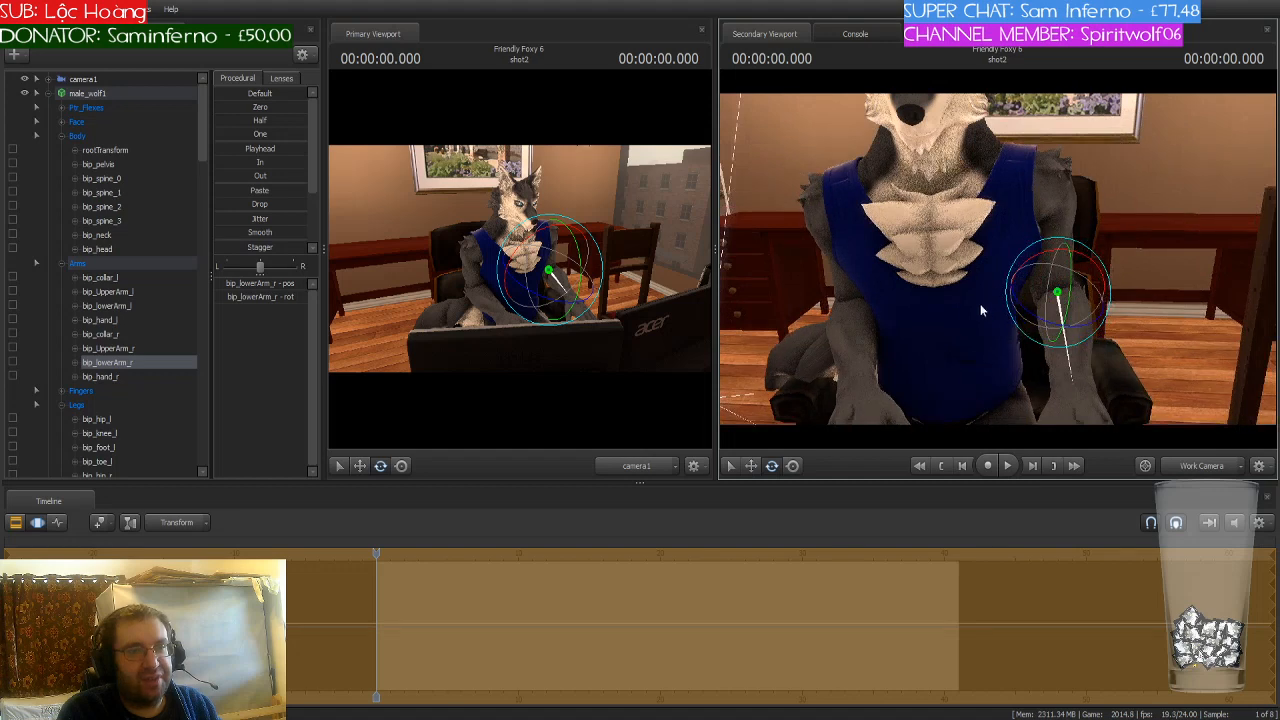
pyautogui.press('ctrl')
pyautogui.click(955, 405)
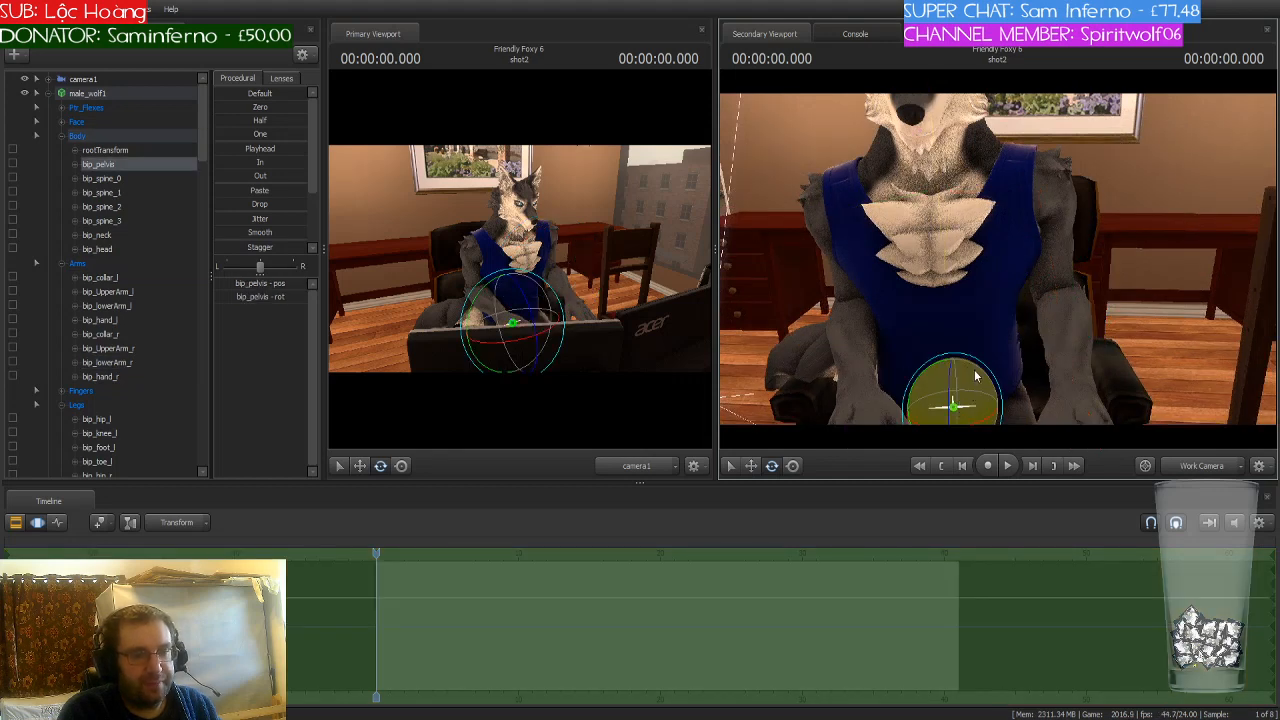
pyautogui.moveTo(976, 375); pyautogui.dragTo(1005, 258)
# Step: Rotate bip_tail06 to readjust the tail's drape over the chair's armrest
pyautogui.press('ctrl')
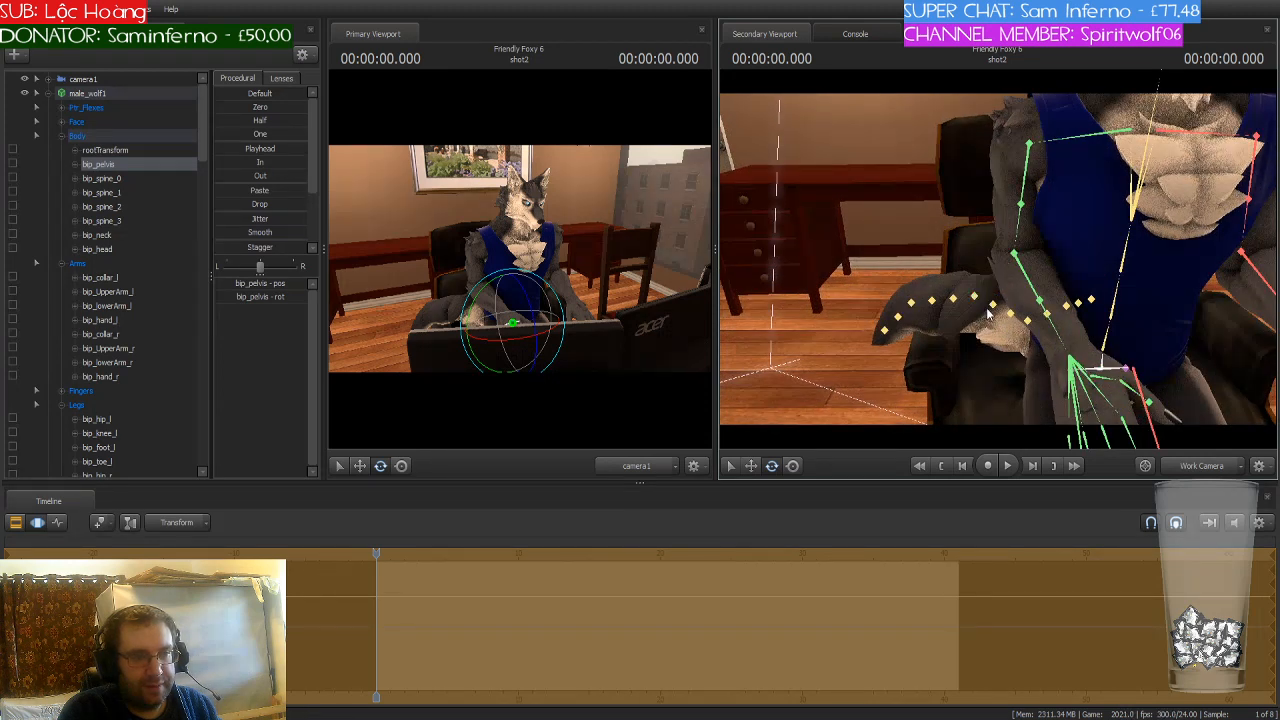
pyautogui.click(990, 305)
pyautogui.moveTo(984, 300); pyautogui.dragTo(979, 275)
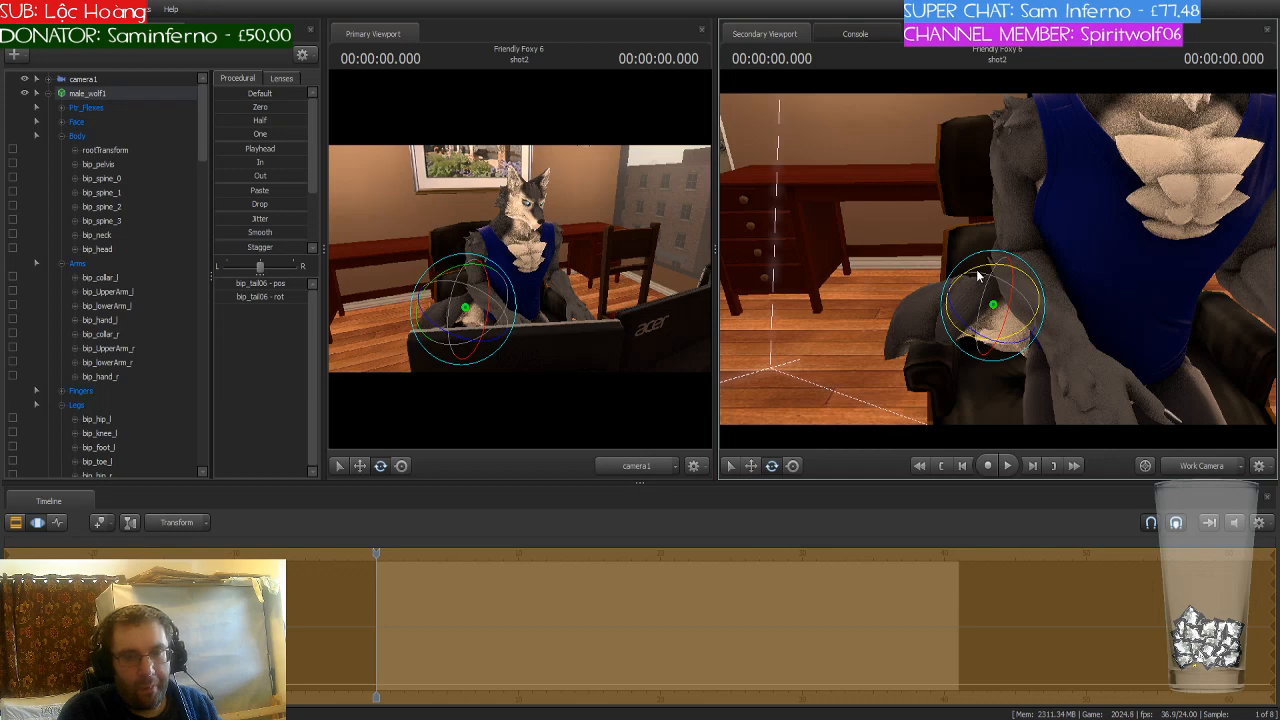
# Step: Rotate bip_collar_l and bip_UpperArm_l to reposition the left shoulder and upper arm for reaching the desk
pyautogui.moveTo(1114, 274); pyautogui.dragTo(1165, 250)
pyautogui.keyDown('ctrl'); pyautogui.click(931, 177); pyautogui.keyUp('ctrl')
pyautogui.moveTo(926, 178); pyautogui.dragTo(940, 165)
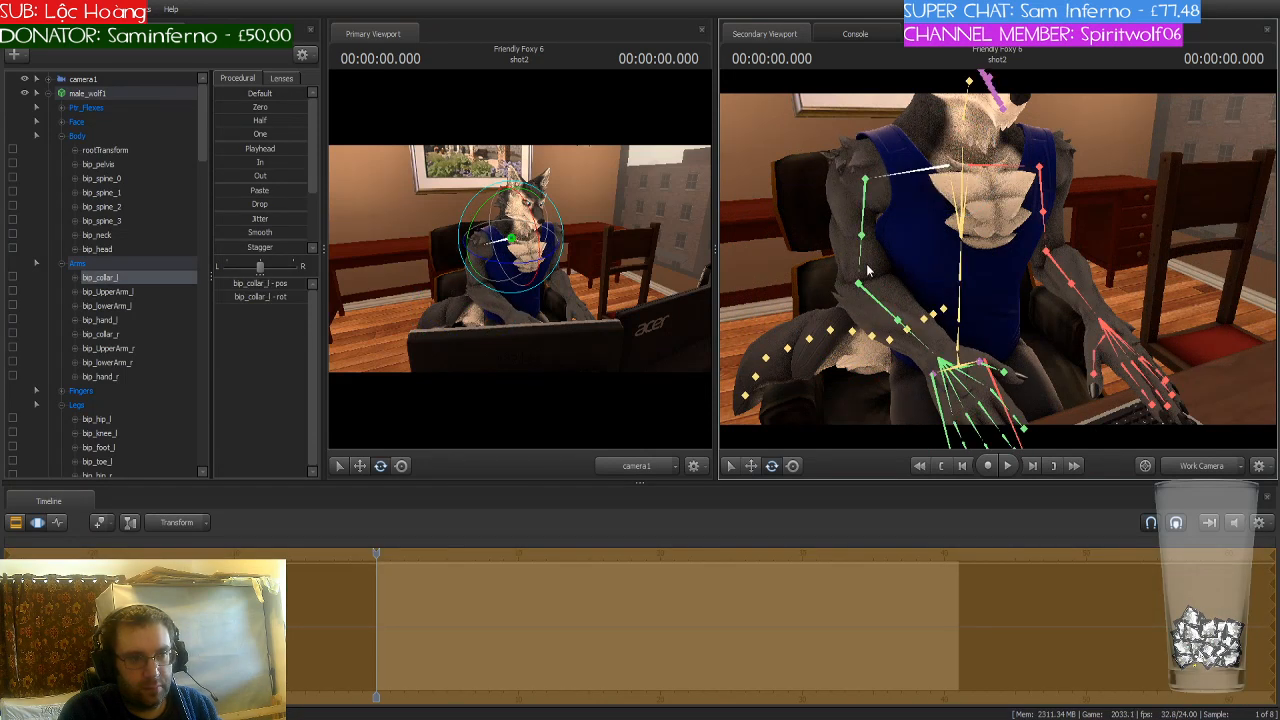
pyautogui.keyDown('ctrl'); pyautogui.click(864, 218); pyautogui.keyUp('ctrl')
pyautogui.moveTo(858, 182); pyautogui.dragTo(955, 302)
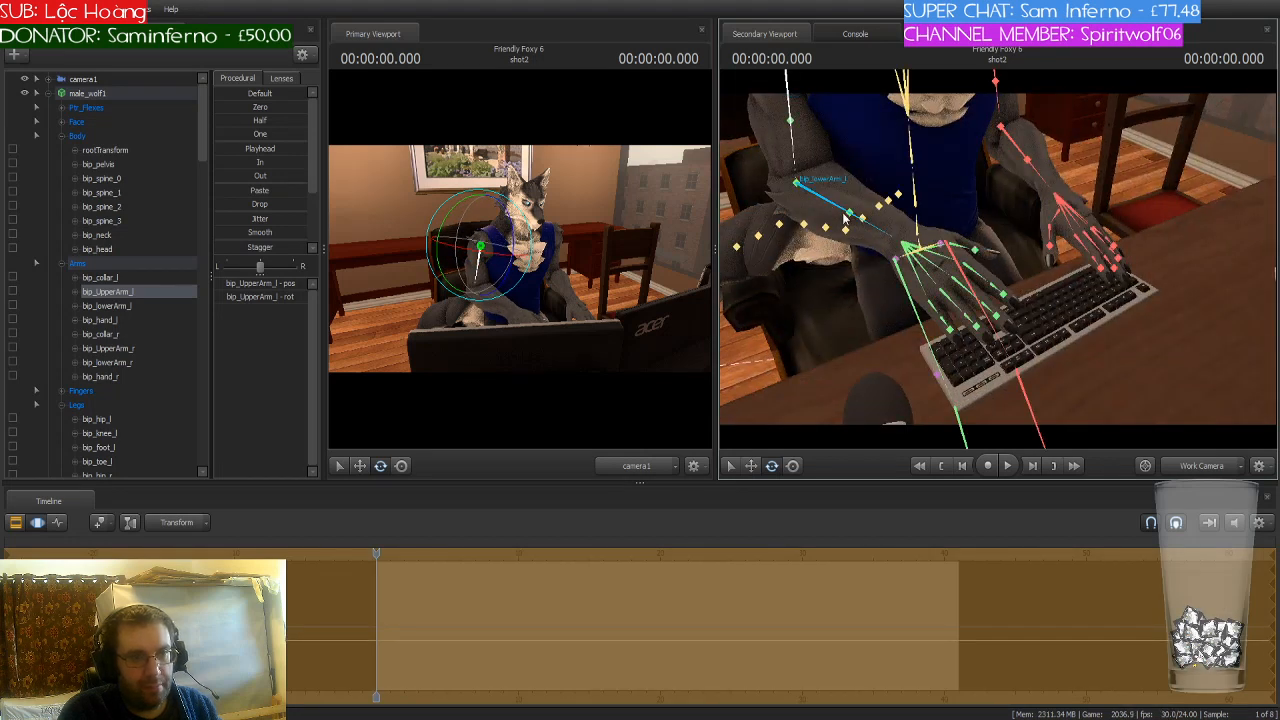
# Step: Rotate bip_lowerArm_l to swing the left forearm away from the keyboard and bring the hand over the mouse
pyautogui.keyDown('ctrl'); pyautogui.click(818, 172); pyautogui.keyUp('ctrl')
pyautogui.moveTo(818, 170); pyautogui.dragTo(784, 176)
pyautogui.moveTo(997, 258)
pyautogui.mouseDown()
pyautogui.moveTo(900, 258)
pyautogui.moveTo(1070, 225)
pyautogui.moveTo(989, 254)
pyautogui.mouseUp()
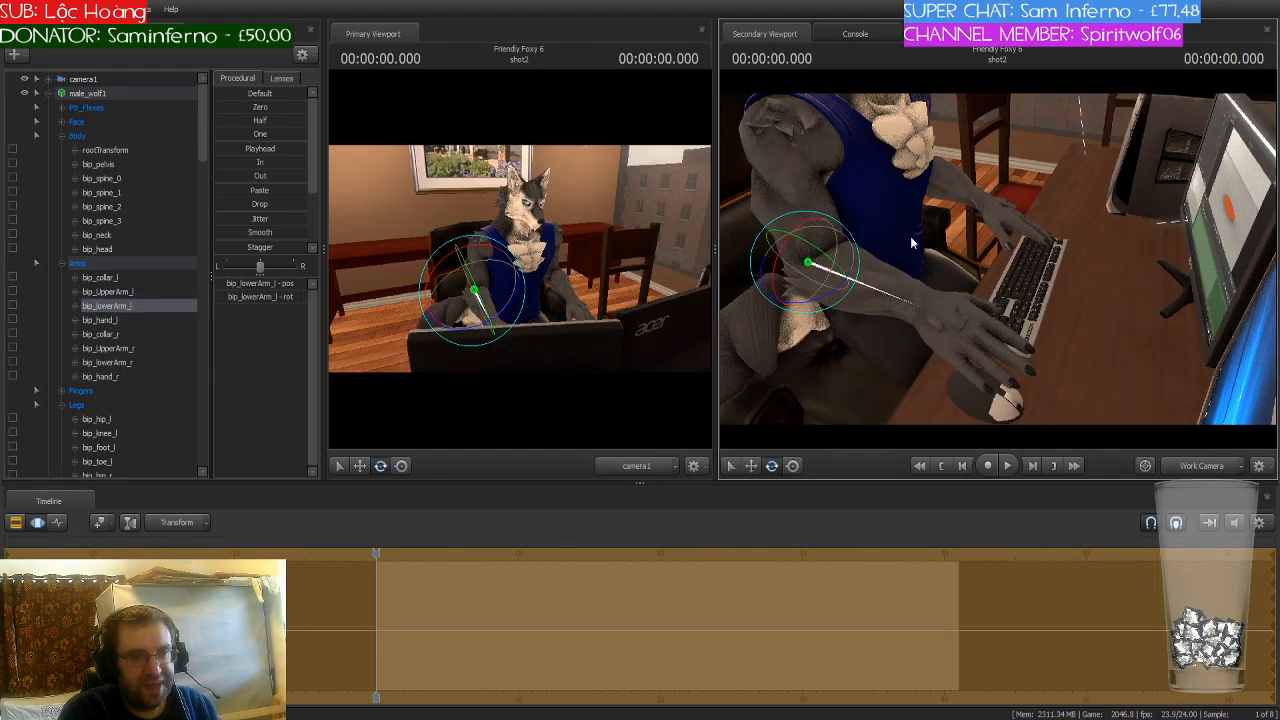
pyautogui.moveTo(808, 292)
pyautogui.mouseDown()
pyautogui.moveTo(850, 300)
pyautogui.moveTo(802, 289)
pyautogui.mouseUp()
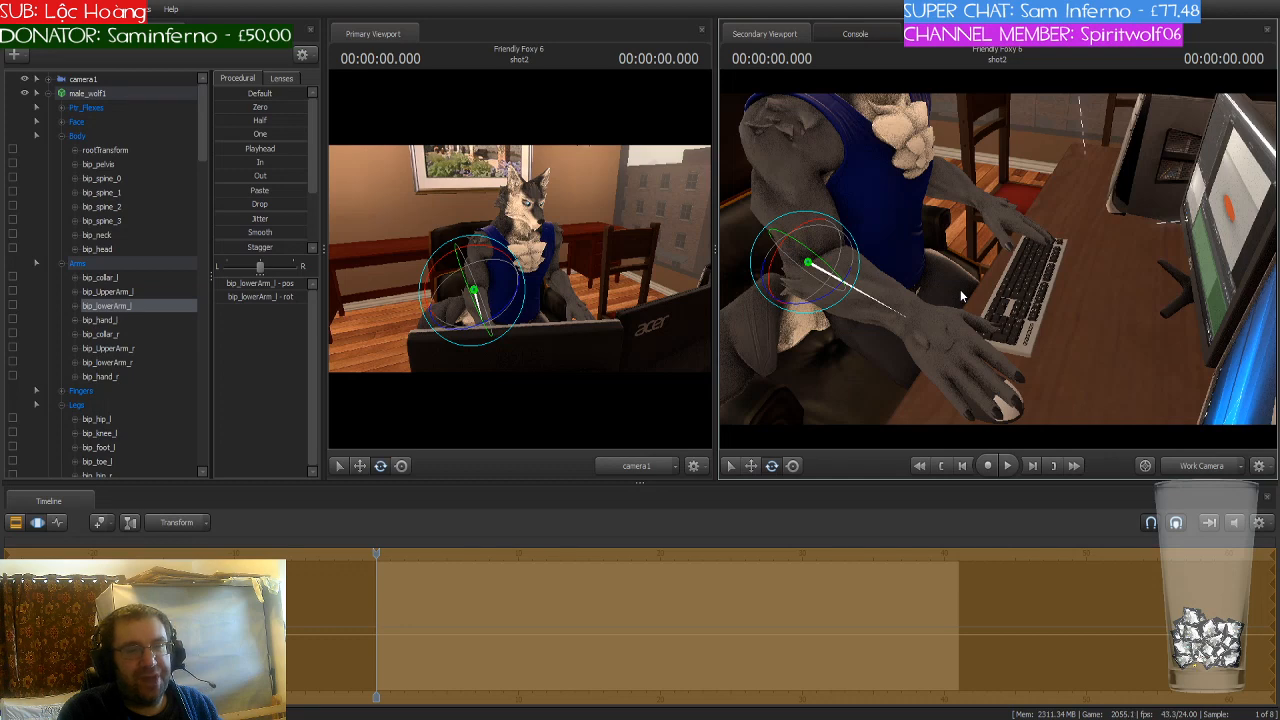
# Step: Rotate bip_UpperArm_l to readjust the left upper arm beside the wolf's torso
pyautogui.moveTo(997, 259)
pyautogui.mouseDown()
pyautogui.moveTo(950, 285)
pyautogui.moveTo(985, 225)
pyautogui.moveTo(953, 157)
pyautogui.moveTo(760, 185)
pyautogui.moveTo(998, 260)
pyautogui.mouseUp()
pyautogui.press('ctrl')
pyautogui.moveTo(987, 195); pyautogui.dragTo(1044, 263)
pyautogui.keyDown('ctrl'); pyautogui.click(981, 262); pyautogui.keyUp('ctrl')
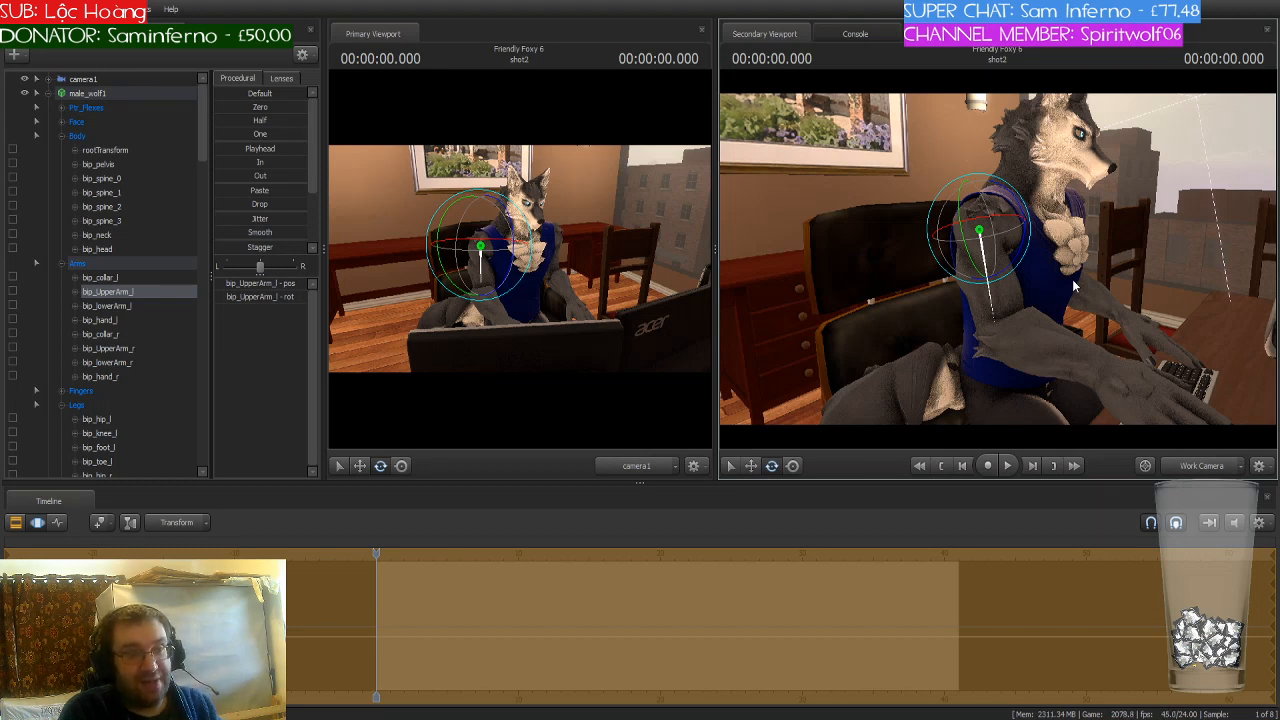
# Step: Rotate bip_lowerArm_l to lower the left forearm until the hand reaches the mouse again
pyautogui.moveTo(1104, 302); pyautogui.dragTo(992, 256)
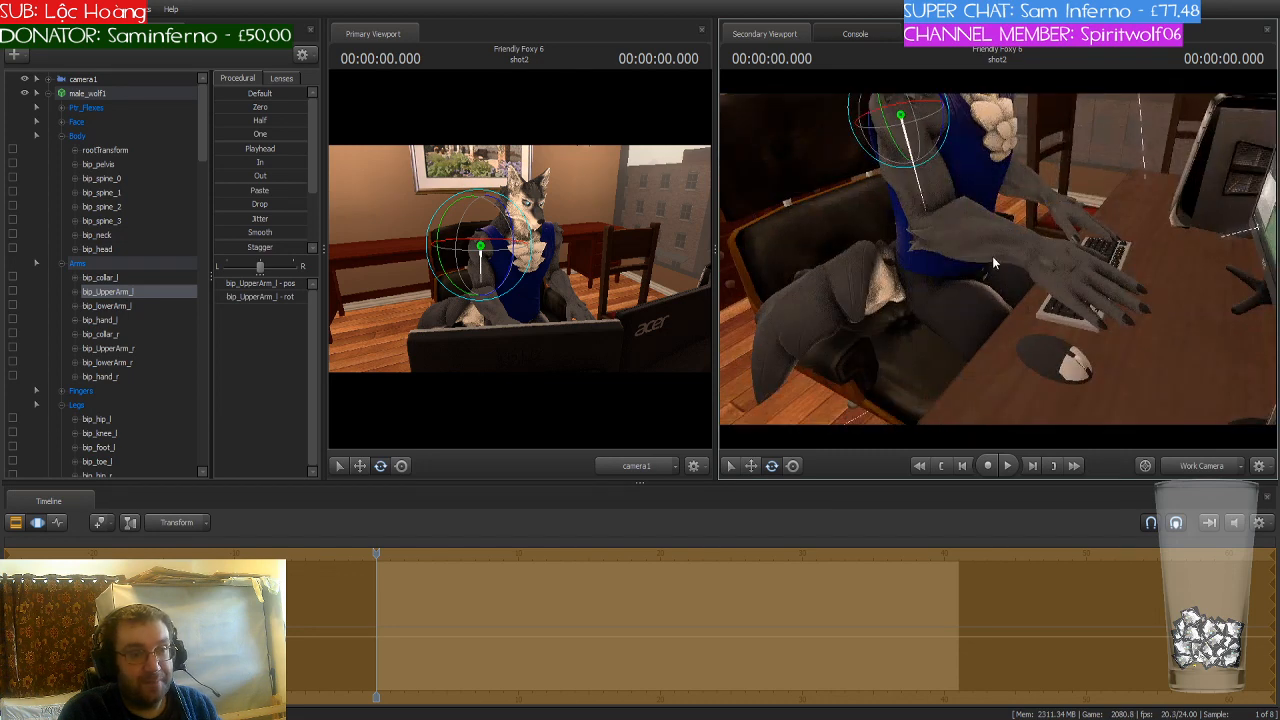
pyautogui.click(930, 215)
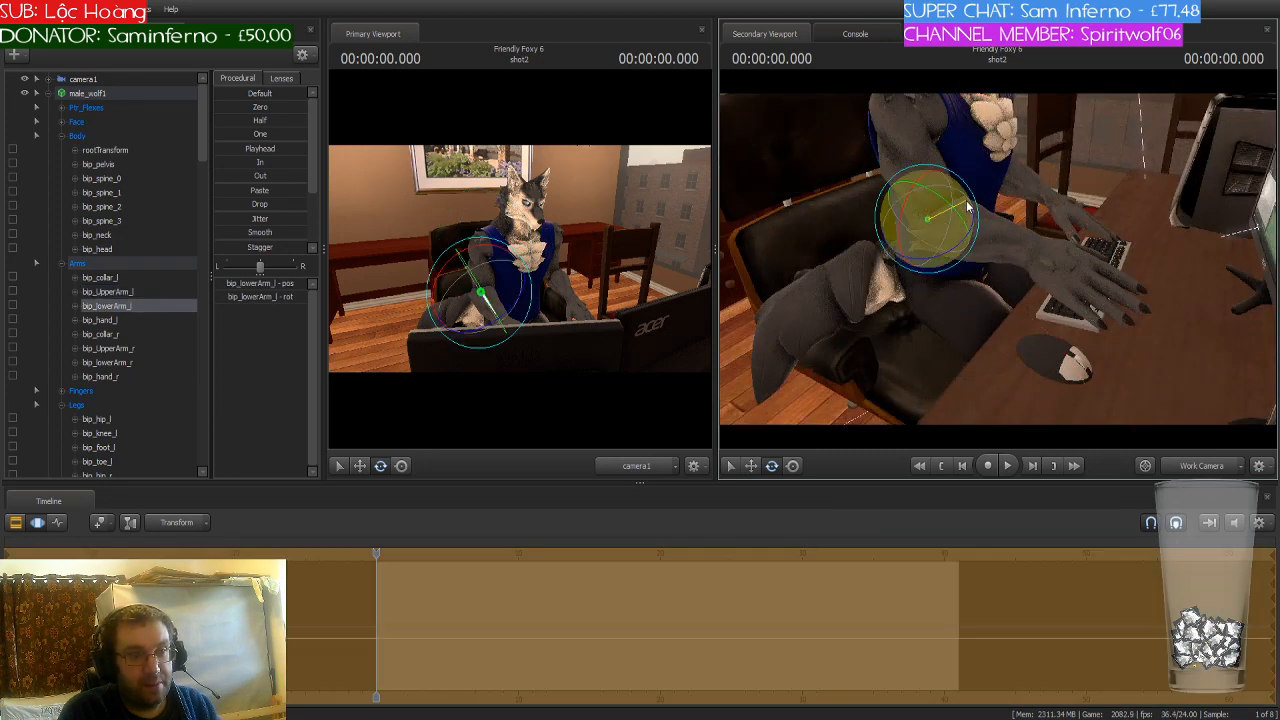
pyautogui.moveTo(968, 207); pyautogui.dragTo(975, 225)
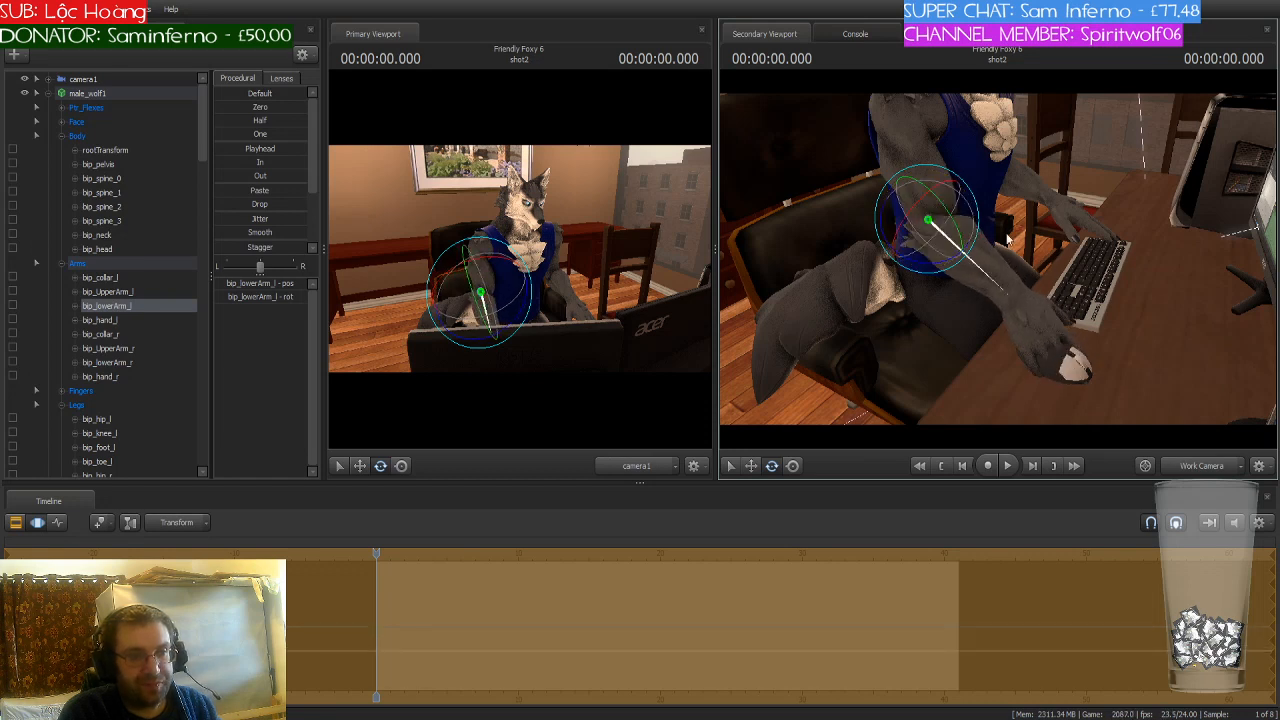
# Step: Rotate bip_hand_l so the left hand lies palm down over the mouse
pyautogui.click(1016, 306)
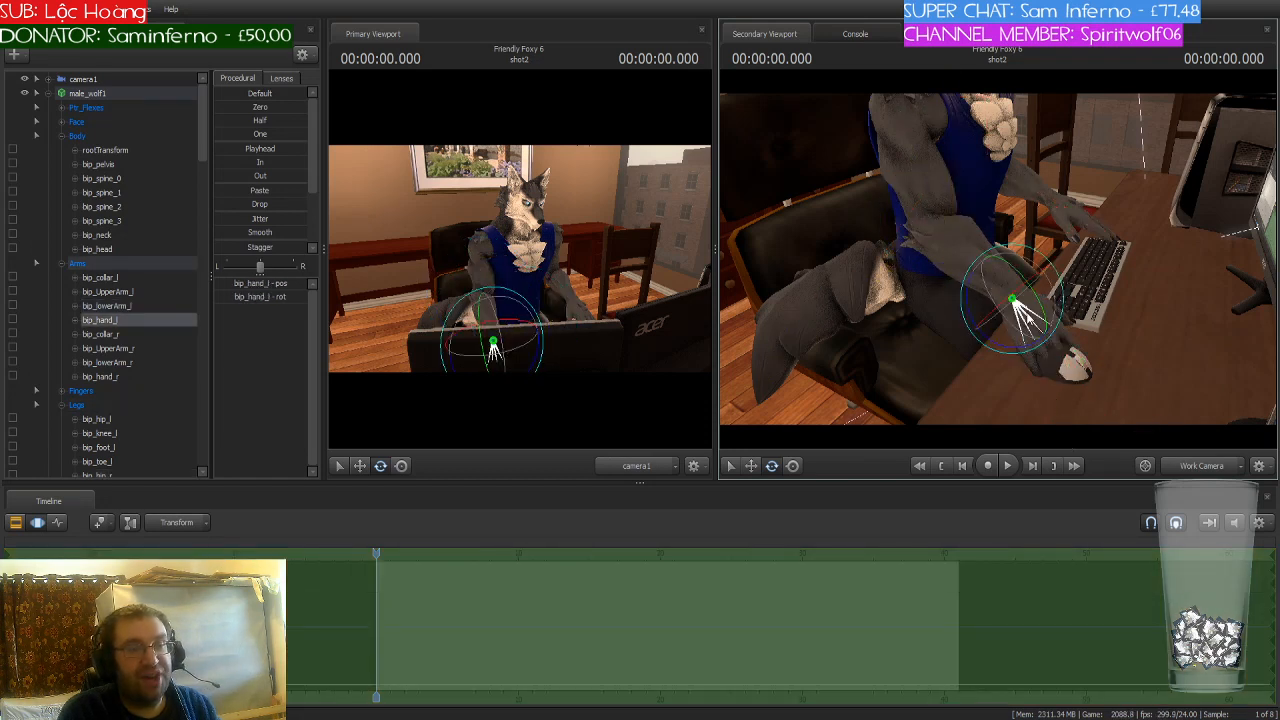
pyautogui.moveTo(1016, 306); pyautogui.dragTo(990, 295)
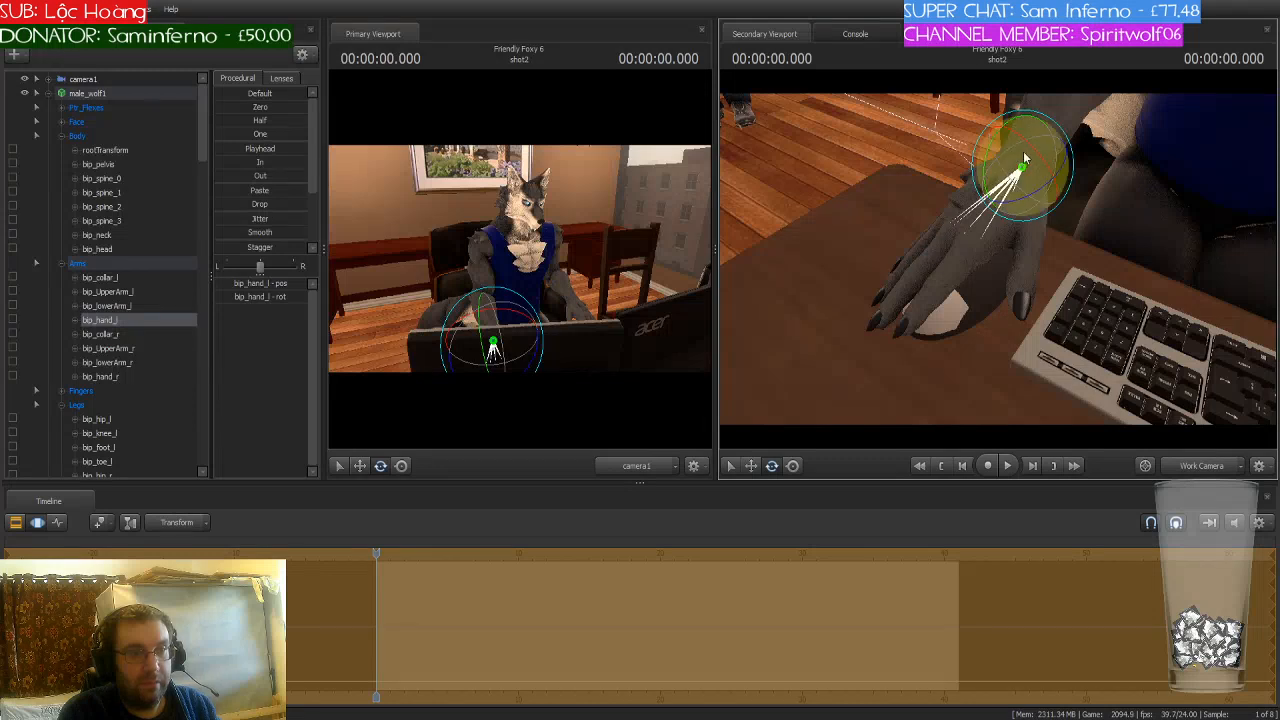
pyautogui.moveTo(1023, 145); pyautogui.dragTo(1022, 236)
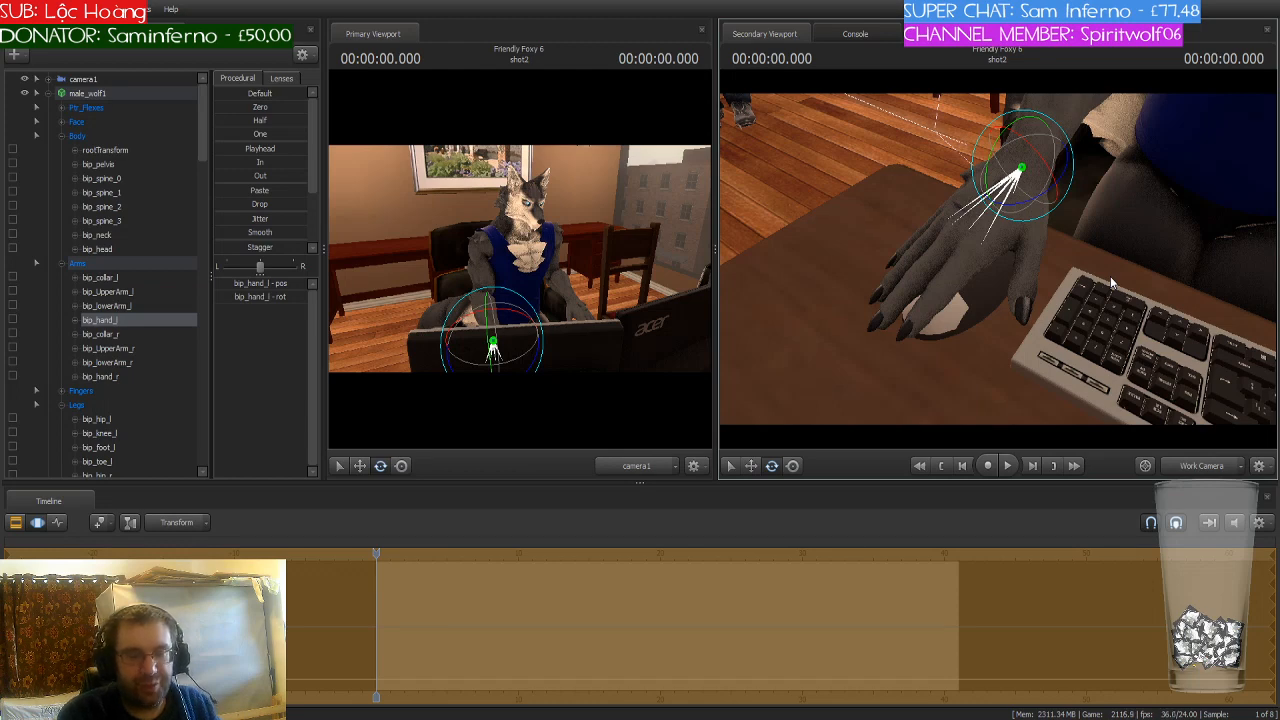
# Step: Fine-tune the rotation of bip_lowerArm_l and bip_hand_l to settle the left hand on the mouse
pyautogui.moveTo(1111, 278); pyautogui.dragTo(1005, 246)
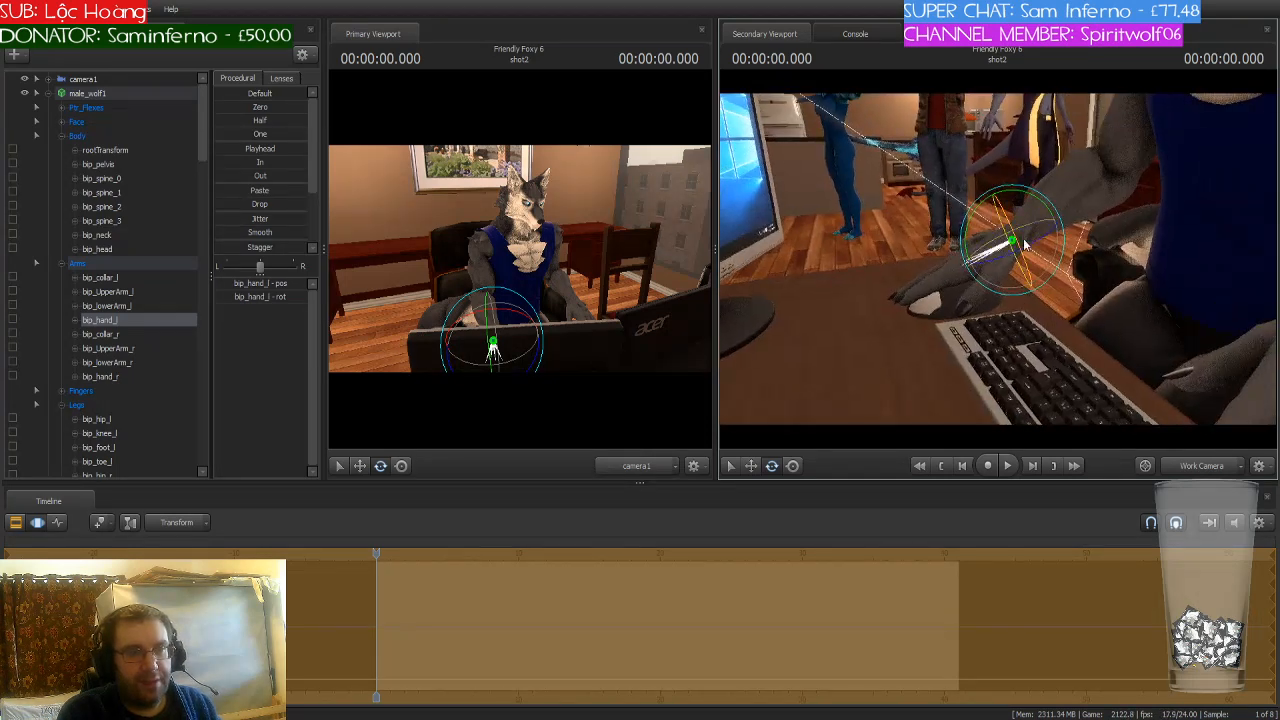
pyautogui.press('ctrl')
pyautogui.keyDown('ctrl'); pyautogui.click(1093, 181); pyautogui.keyUp('ctrl')
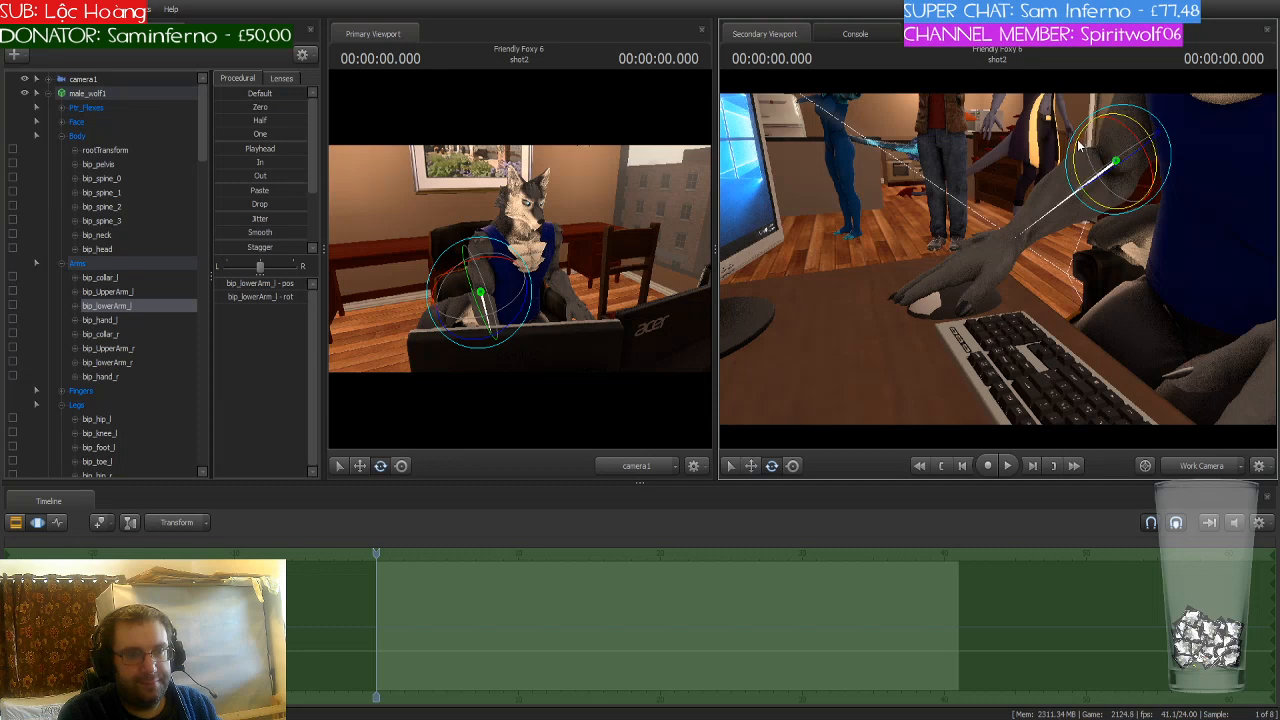
pyautogui.moveTo(1082, 144); pyautogui.dragTo(1076, 160)
pyautogui.press('ctrl')
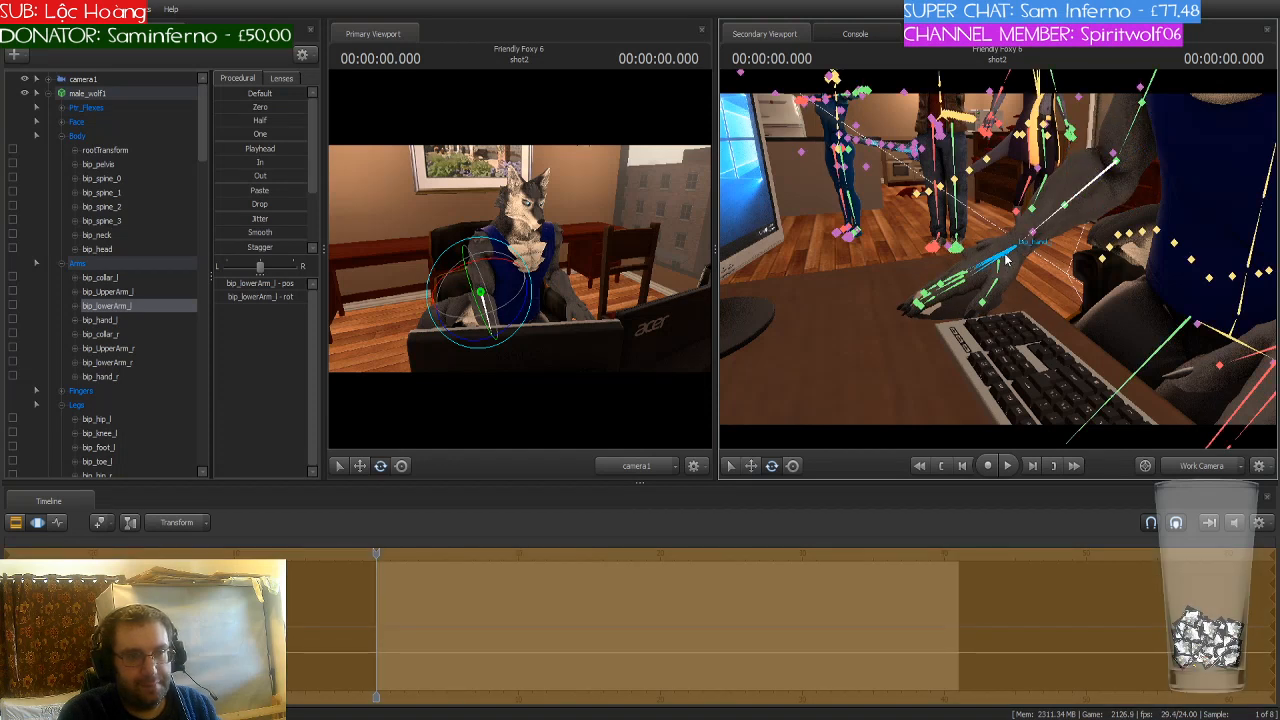
pyautogui.keyDown('ctrl'); pyautogui.click(1005, 257); pyautogui.keyUp('ctrl')
pyautogui.moveTo(982, 213); pyautogui.dragTo(998, 264)
# Step: Rotate bip_thumb_0_l to bring the left thumb in against the mouse
pyautogui.press('ctrl')
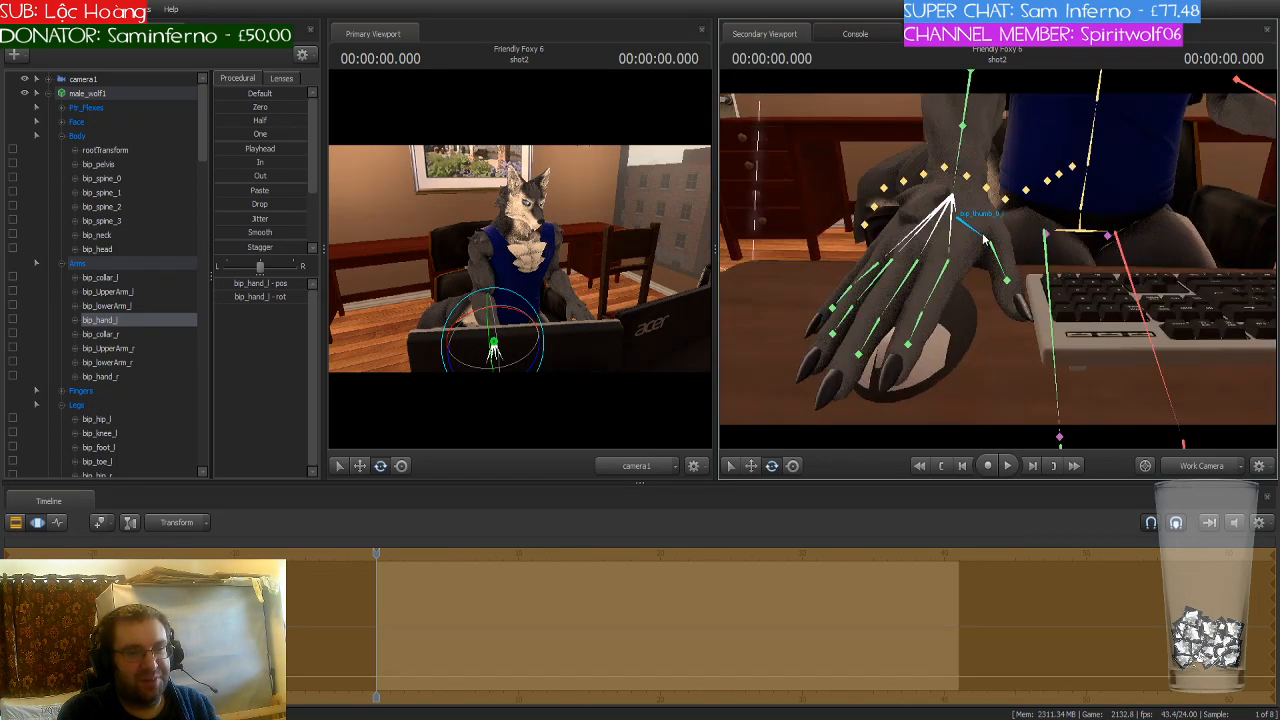
pyautogui.keyDown('ctrl'); pyautogui.click(987, 225); pyautogui.keyUp('ctrl')
pyautogui.moveTo(987, 206); pyautogui.dragTo(986, 174)
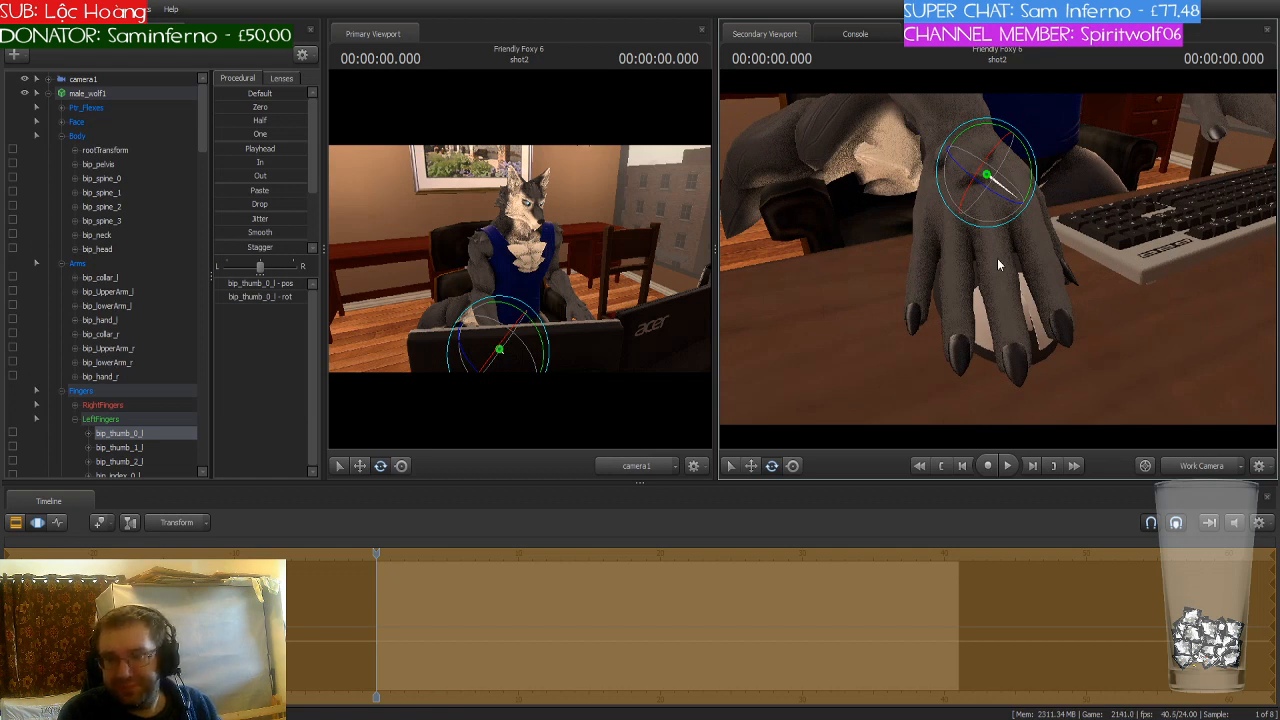
# Step: Rotate bip_pinky_0_l and bip_ring_0_l to adjust how the left little and ring fingers rest beside the mouse
pyautogui.moveTo(1081, 283); pyautogui.dragTo(1047, 242)
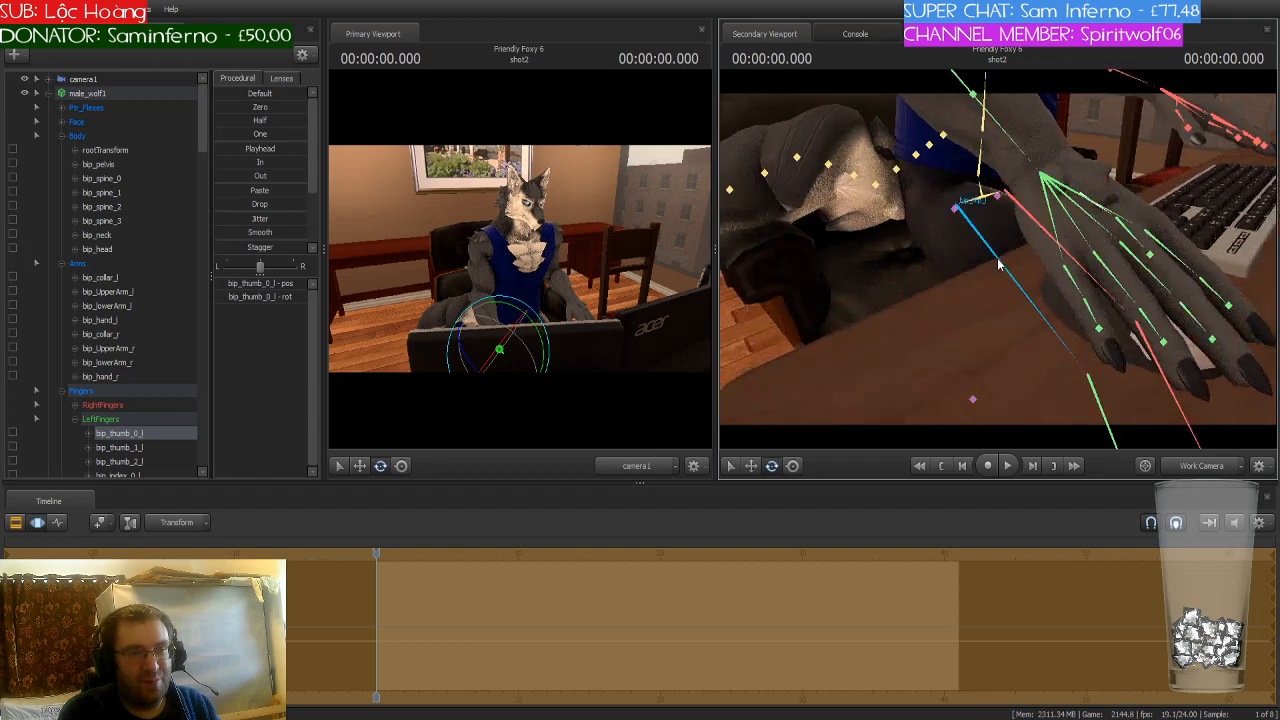
pyautogui.click(1058, 268)
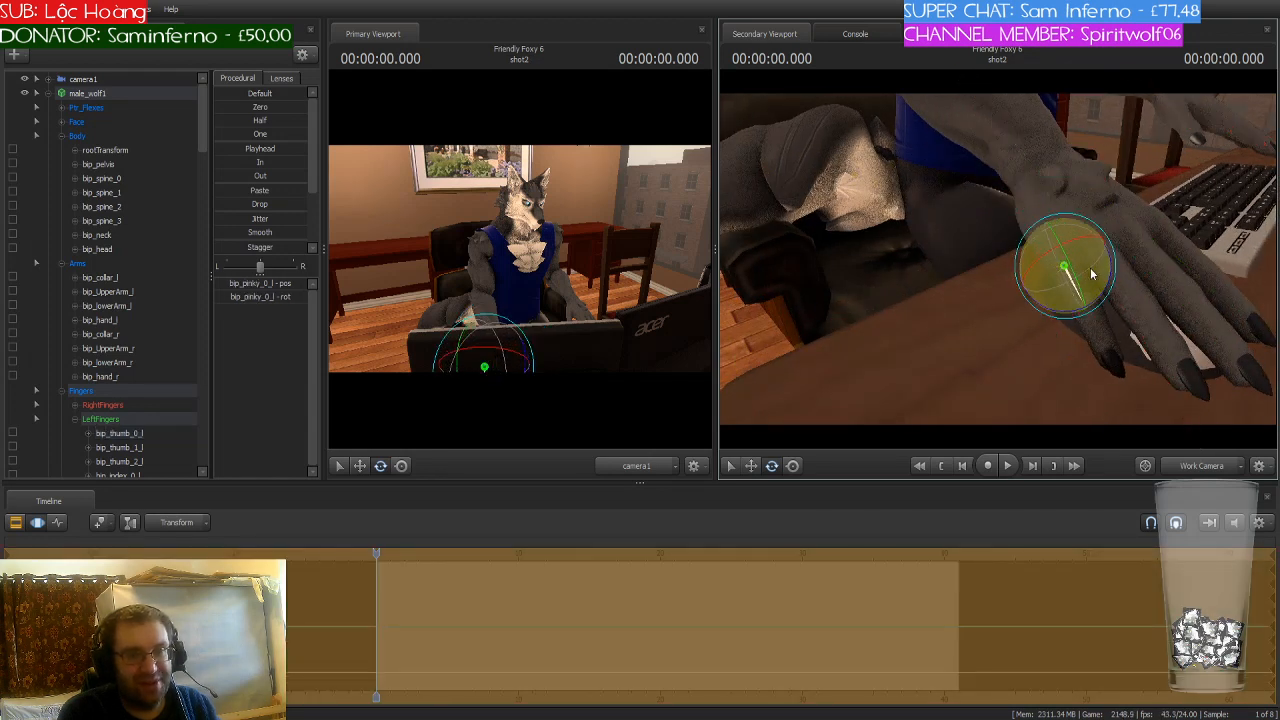
pyautogui.moveTo(1091, 273); pyautogui.dragTo(1094, 264)
pyautogui.moveTo(1094, 264); pyautogui.dragTo(1037, 264, button='middle')
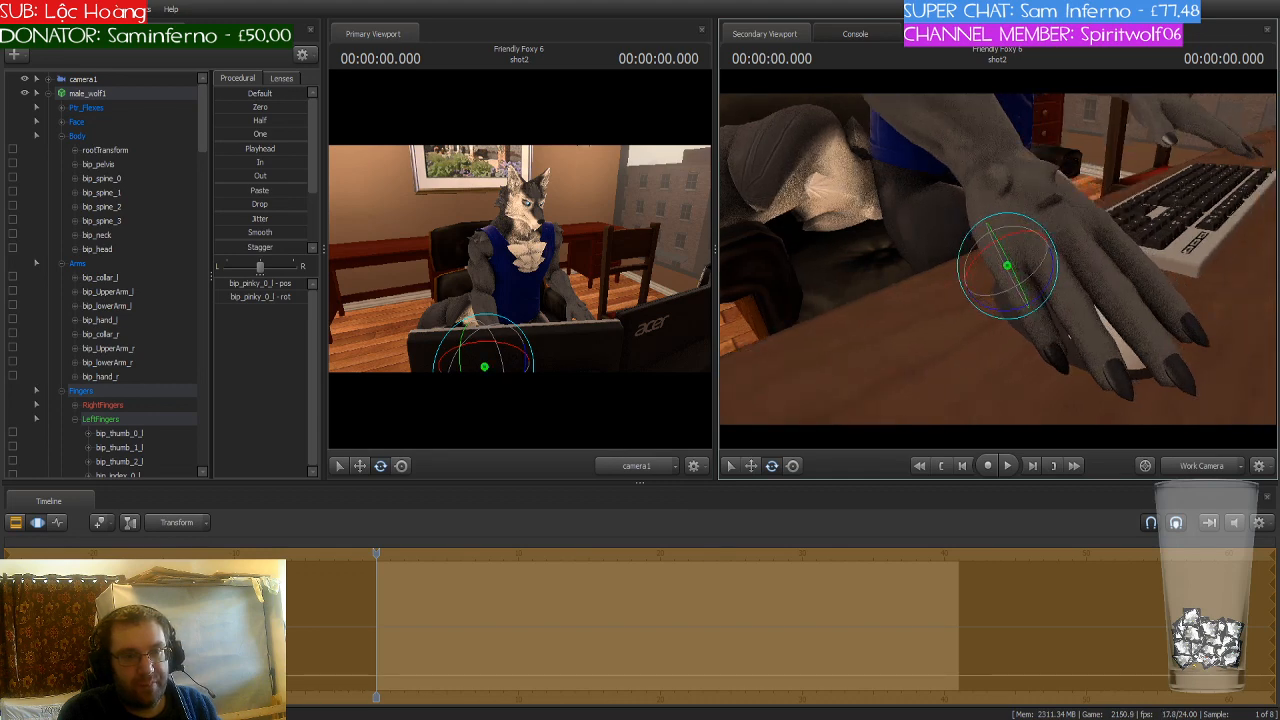
pyautogui.keyDown('alt'); pyautogui.moveTo(1069, 337); pyautogui.dragTo(976, 329); pyautogui.keyUp('alt')
pyautogui.press('ctrl')
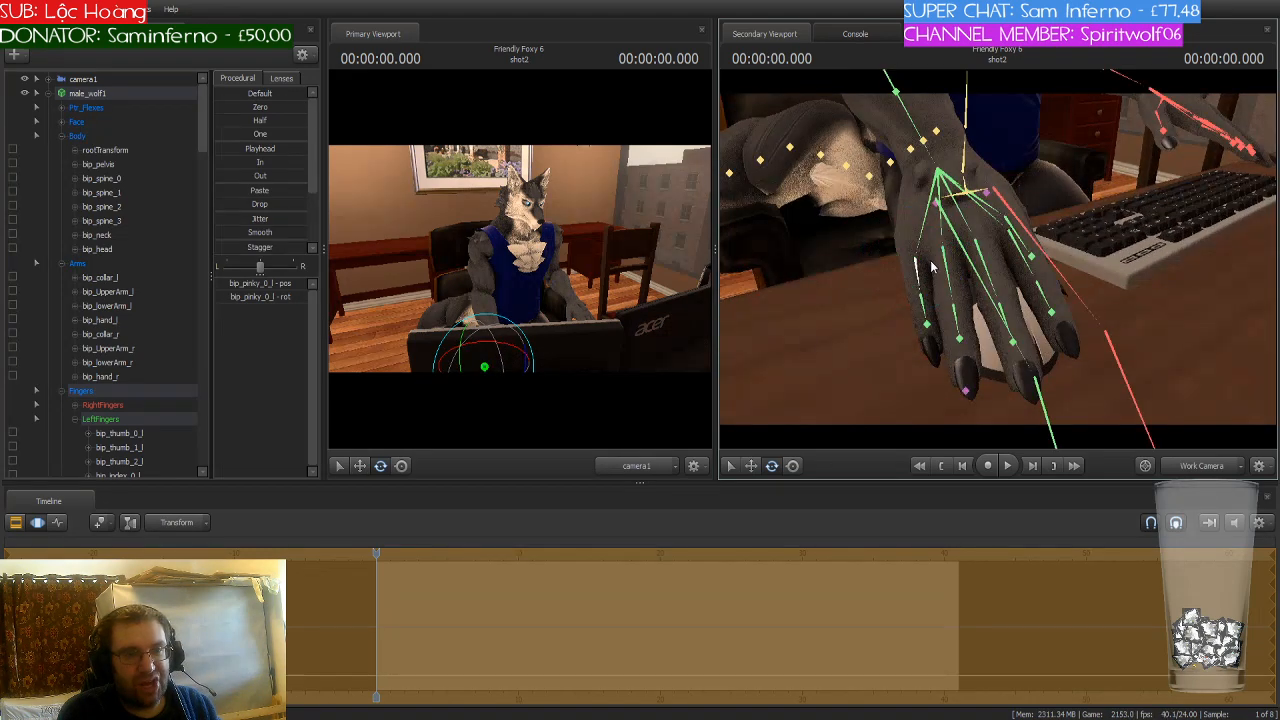
pyautogui.keyDown('ctrl'); pyautogui.click(938, 255); pyautogui.keyUp('ctrl')
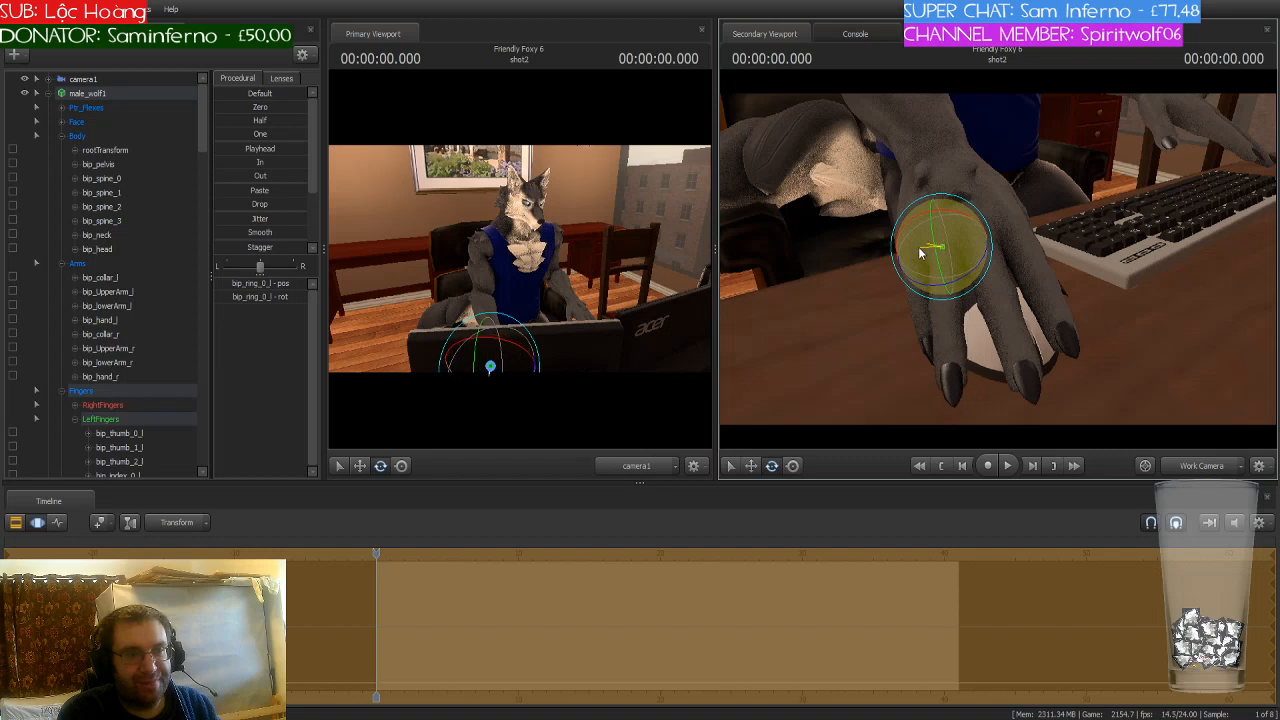
pyautogui.moveTo(918, 256); pyautogui.dragTo(920, 262)
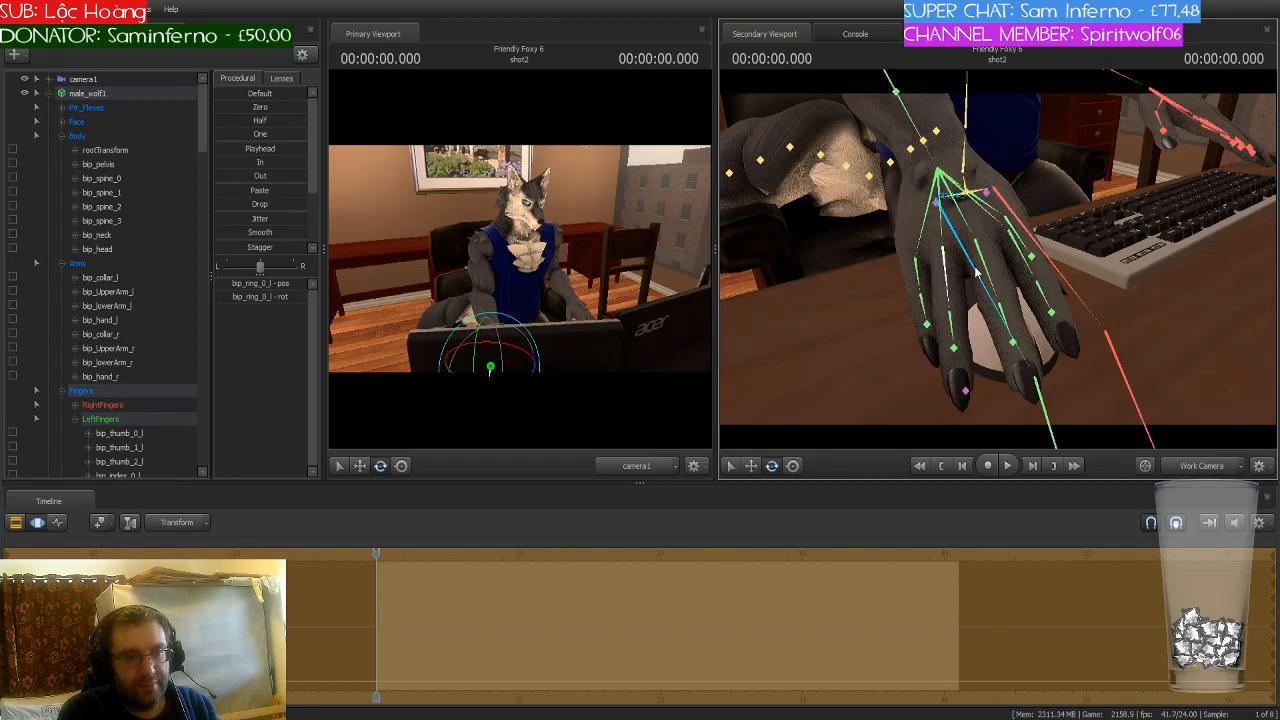
# Step: Adjust the left middle finger over the mouse, working down the finger to bip_middle_1_l
pyautogui.keyDown('ctrl'); pyautogui.click(985, 262); pyautogui.keyUp('ctrl')
pyautogui.moveTo(962, 259); pyautogui.dragTo(818, 292)
pyautogui.keyDown('ctrl'); pyautogui.click(830, 318); pyautogui.keyUp('ctrl')
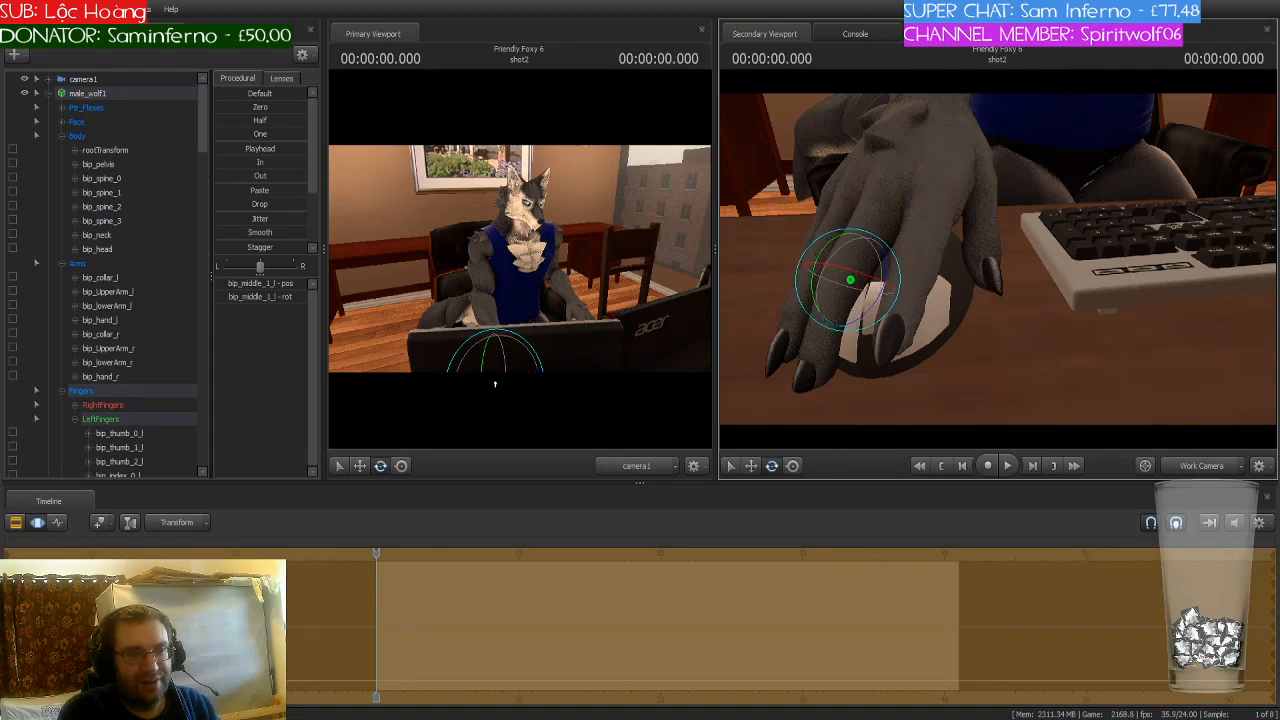
# Step: Rotate bip_index_0_l and bip_index_1_l to bend the left index finger down onto the mouse
pyautogui.moveTo(983, 292); pyautogui.dragTo(1010, 300)
pyautogui.press('ctrl')
pyautogui.keyDown('ctrl'); pyautogui.click(975, 203); pyautogui.keyUp('ctrl')
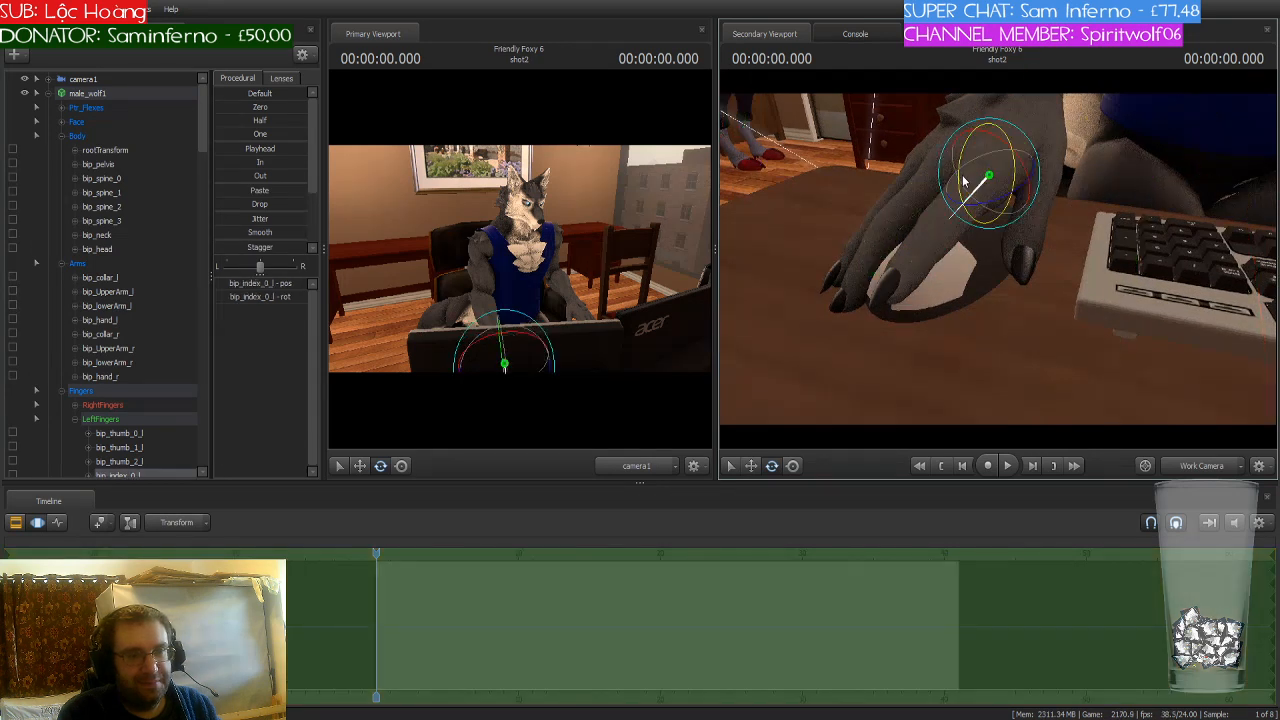
pyautogui.moveTo(958, 185); pyautogui.dragTo(953, 180)
pyautogui.press('ctrl')
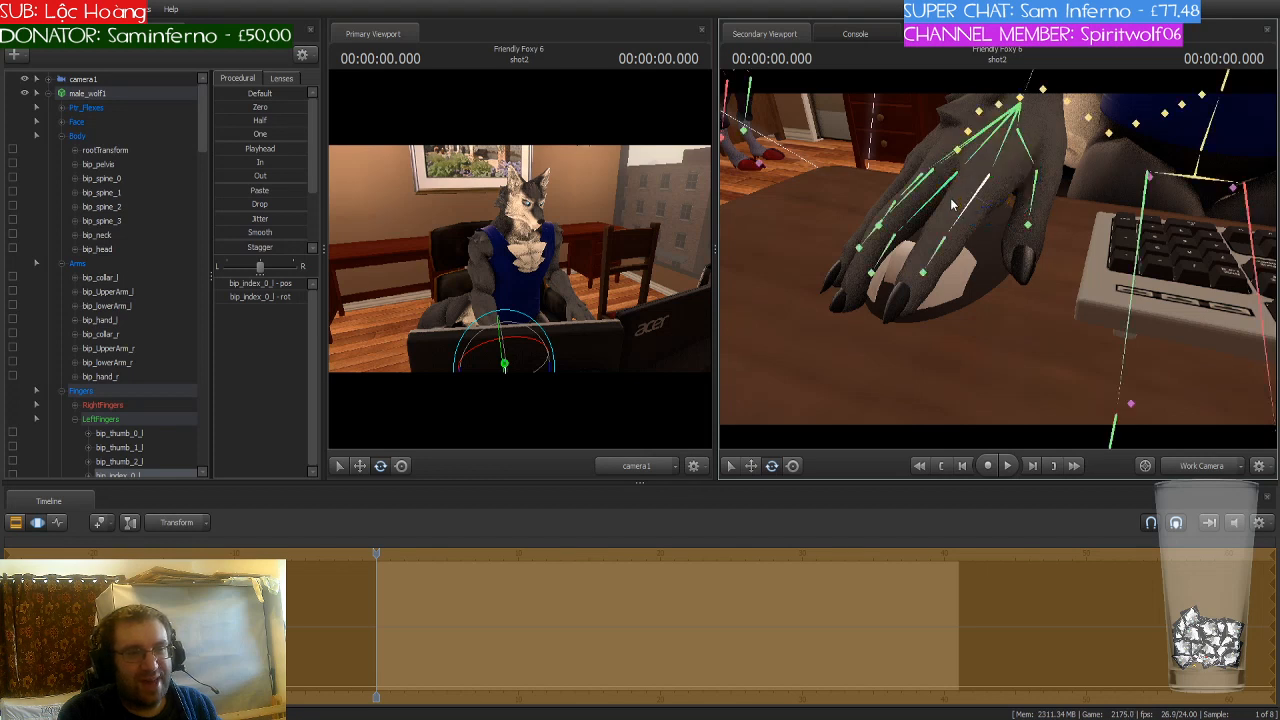
pyautogui.keyDown('ctrl'); pyautogui.click(938, 238); pyautogui.keyUp('ctrl')
pyautogui.moveTo(912, 233); pyautogui.dragTo(912, 245)
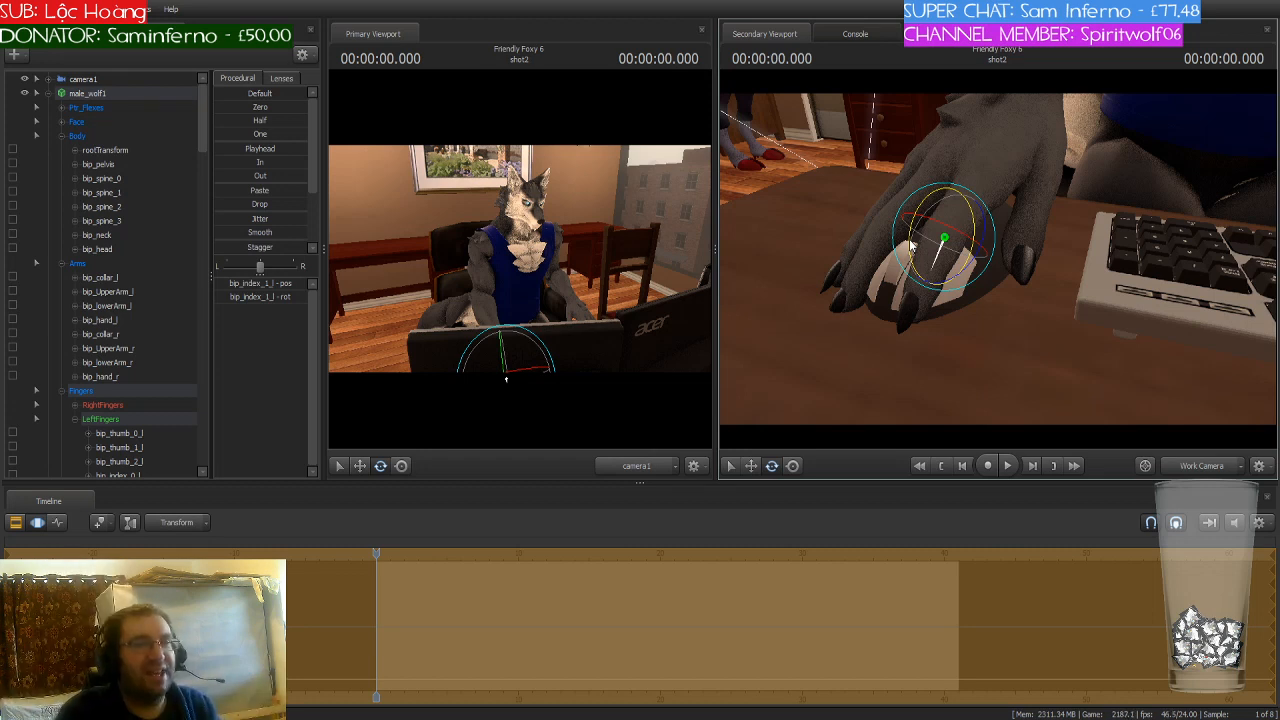
# Step: Bring the wolf's upper body and right arm into view for posing
pyautogui.moveTo(1047, 224); pyautogui.dragTo(997, 258)
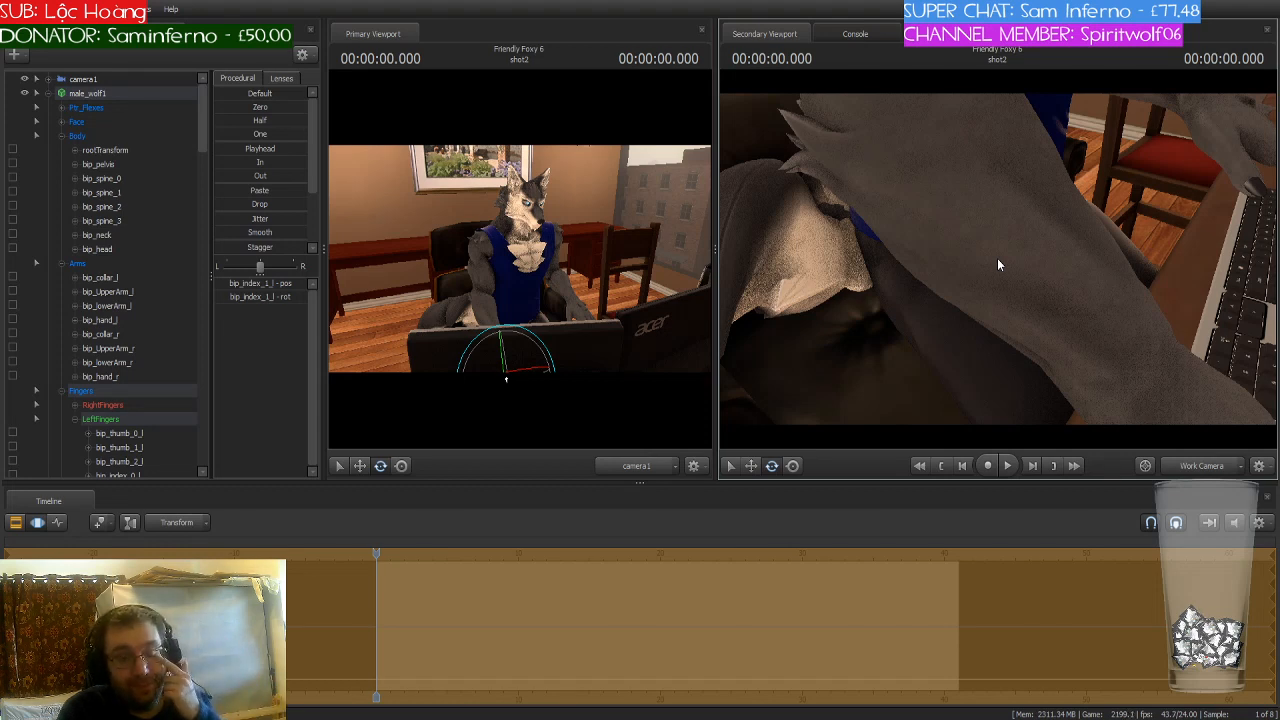
pyautogui.moveTo(1004, 212); pyautogui.dragTo(980, 267)
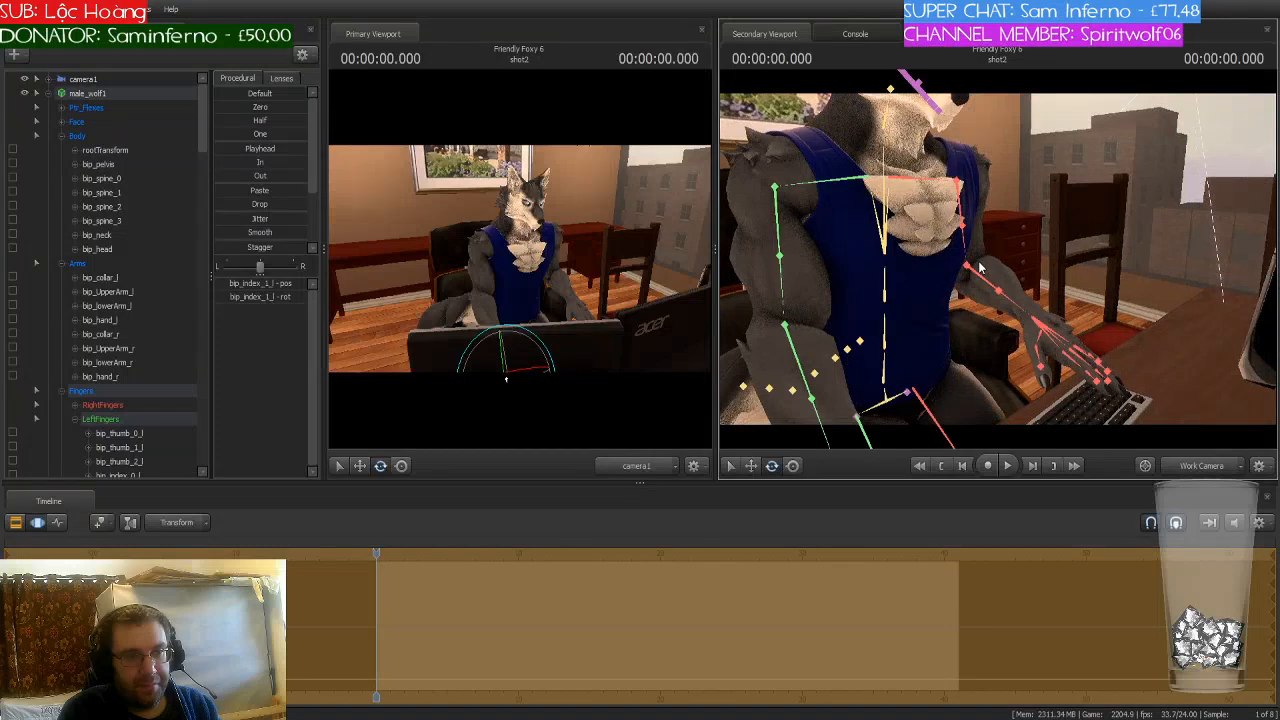
# Step: Rotate the wolf's right upper arm, forearm and hand so that the arm comes down toward the keyboard
pyautogui.click(958, 240)
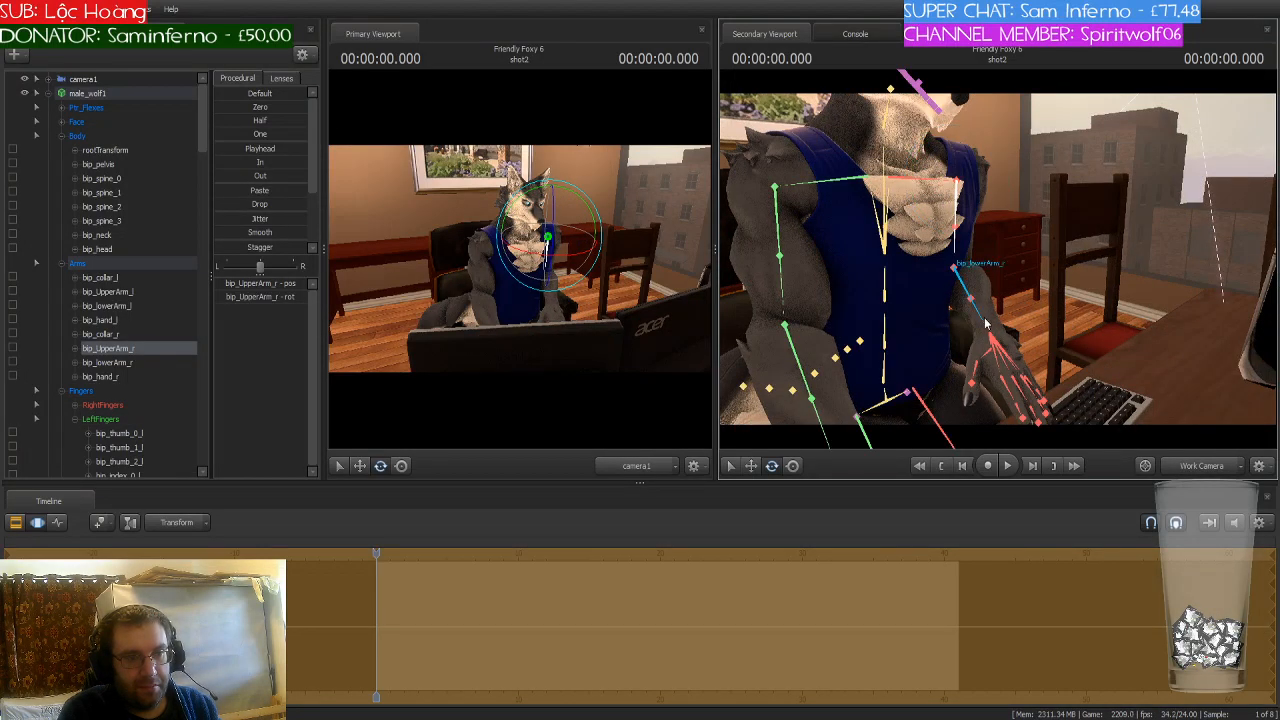
pyautogui.click(994, 345)
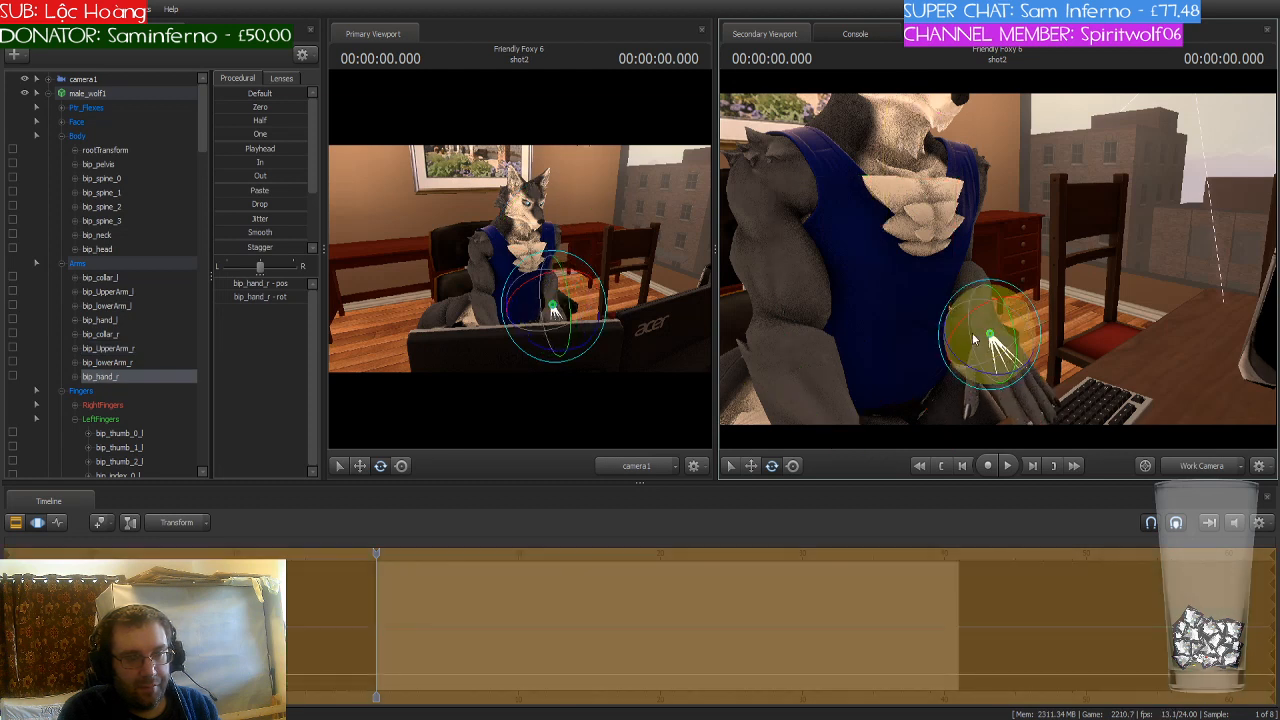
pyautogui.click(950, 305)
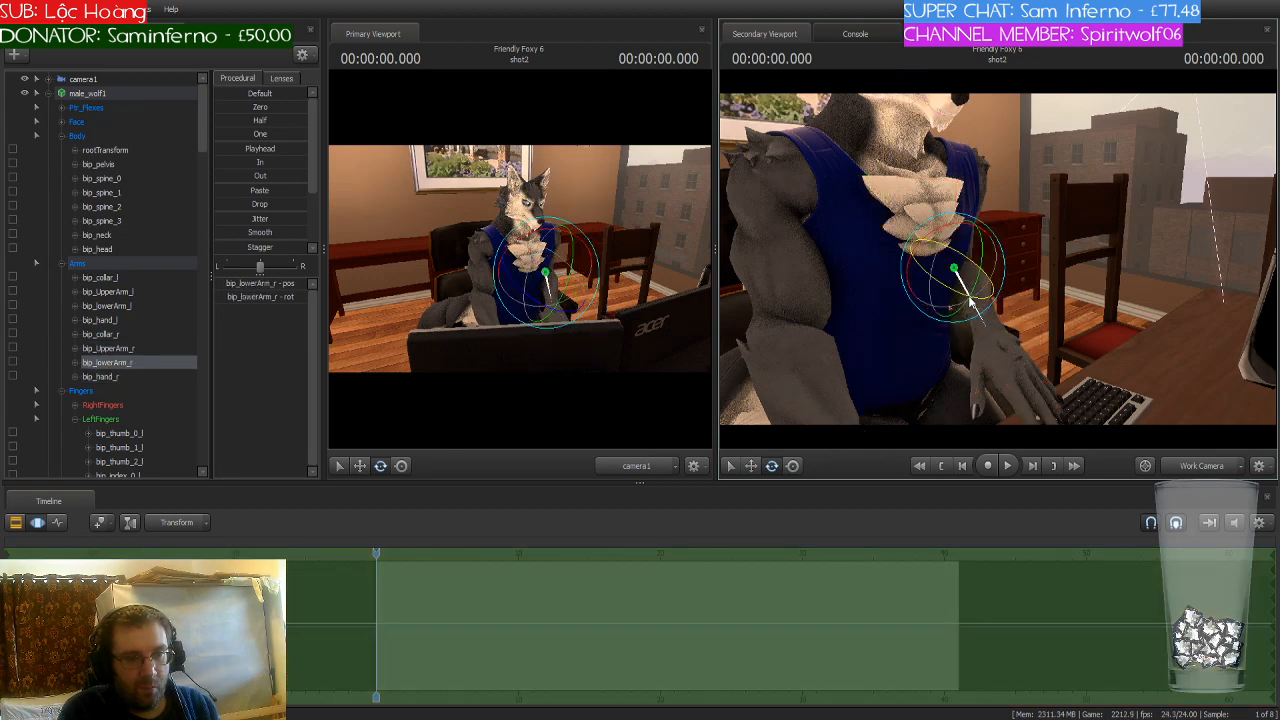
pyautogui.moveTo(950, 305); pyautogui.dragTo(965, 310)
# Step: Rotate the base joint of the wolf's right thumb beside the keyboard
pyautogui.press('w')
pyautogui.moveTo(1066, 345); pyautogui.dragTo(946, 258)
pyautogui.click(912, 250)
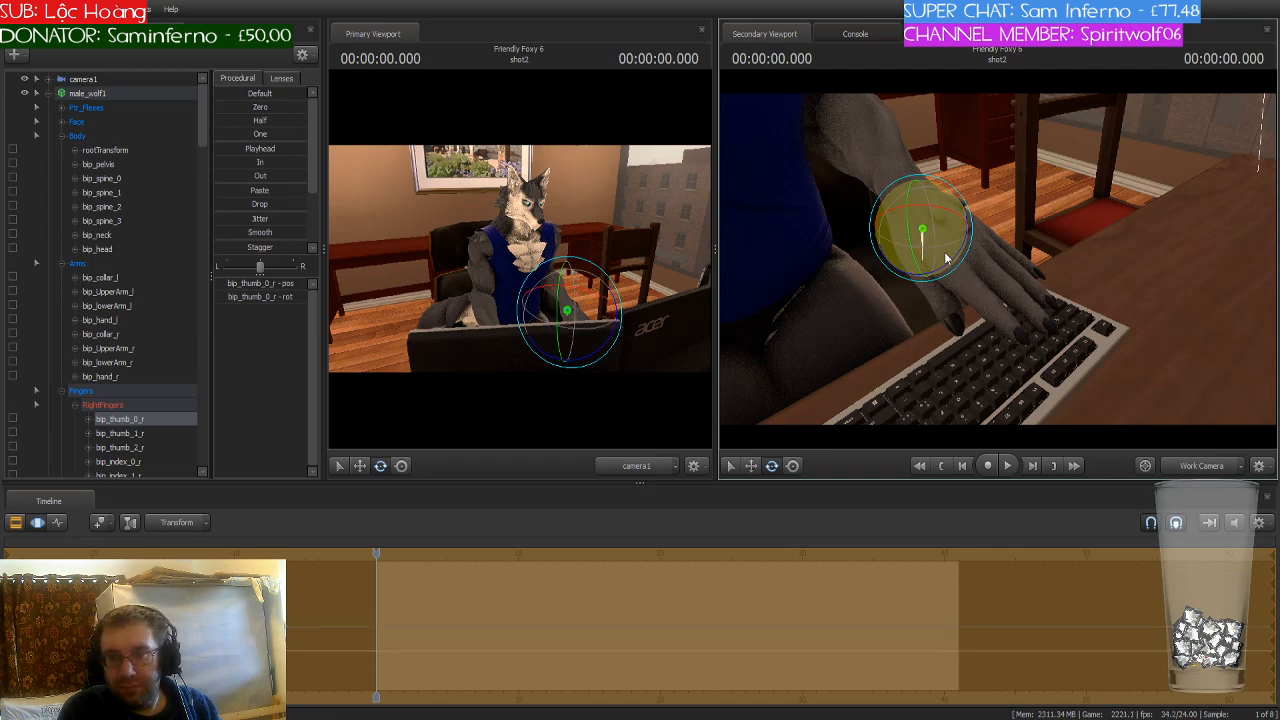
# Step: Rotate the wolf's right hand and the base joint of its little finger so the fingers rest on the keys
pyautogui.moveTo(1107, 198); pyautogui.dragTo(984, 240)
pyautogui.press('s')
pyautogui.press('w')
pyautogui.press('d')
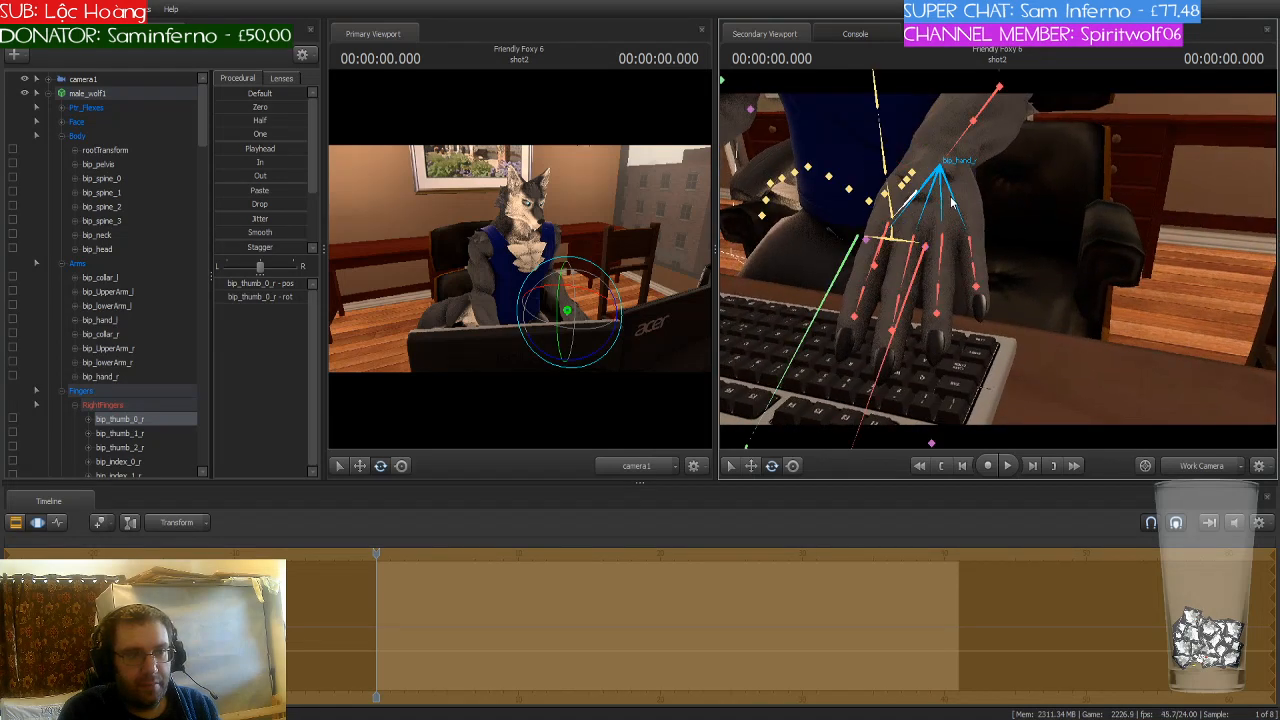
pyautogui.click(968, 200)
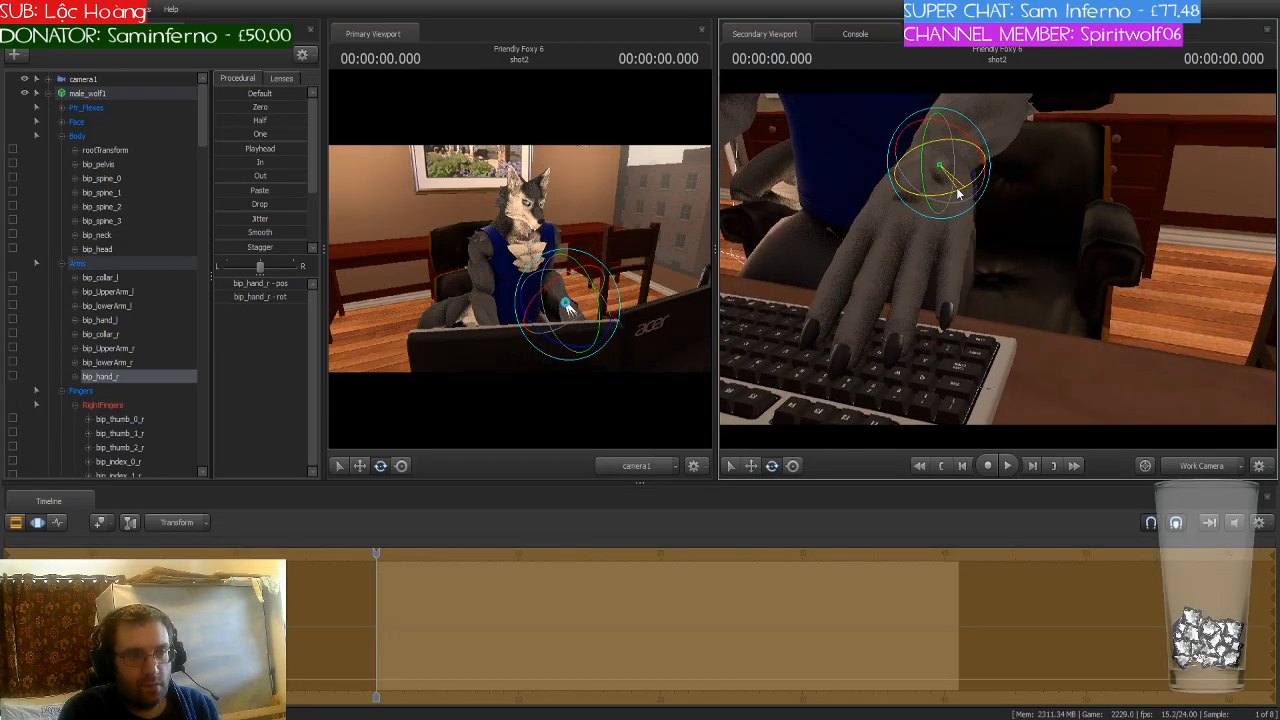
pyautogui.click(952, 258)
pyautogui.moveTo(975, 221); pyautogui.dragTo(981, 241)
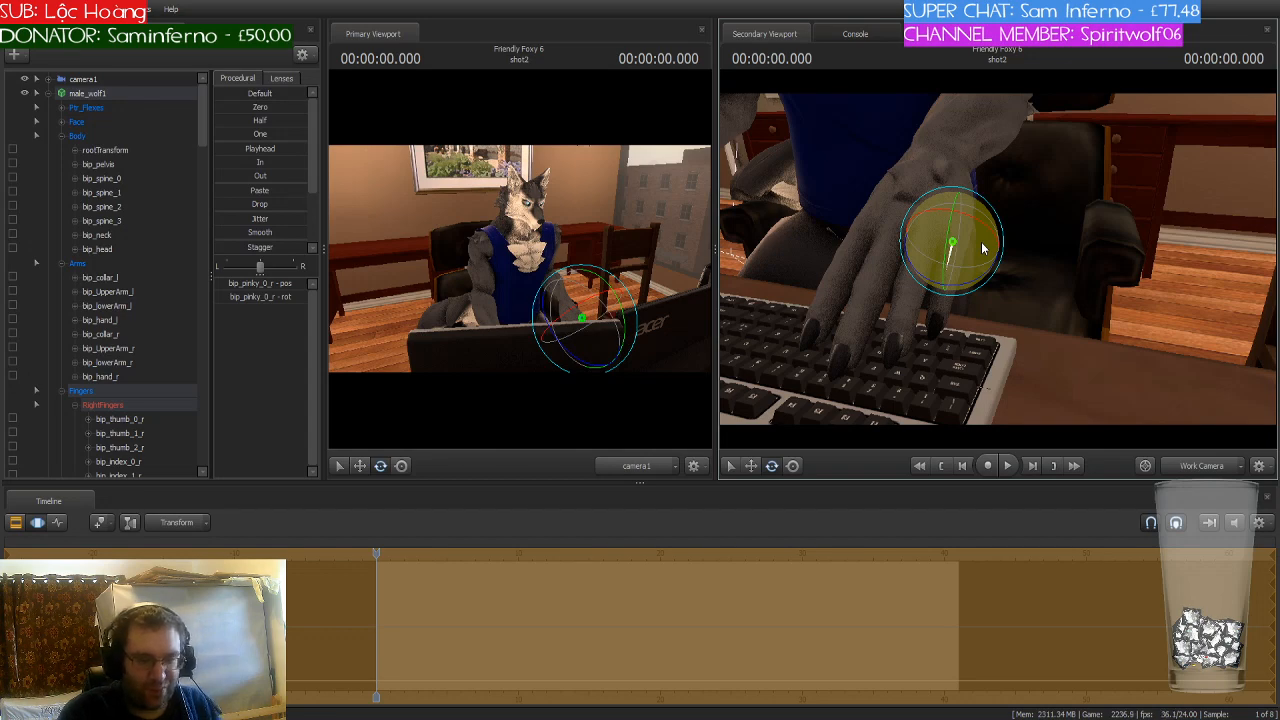
# Step: Move camera1 down to desk level, close to the wolf and tilted upward
pyautogui.moveTo(1024, 206); pyautogui.dragTo(1060, 150)
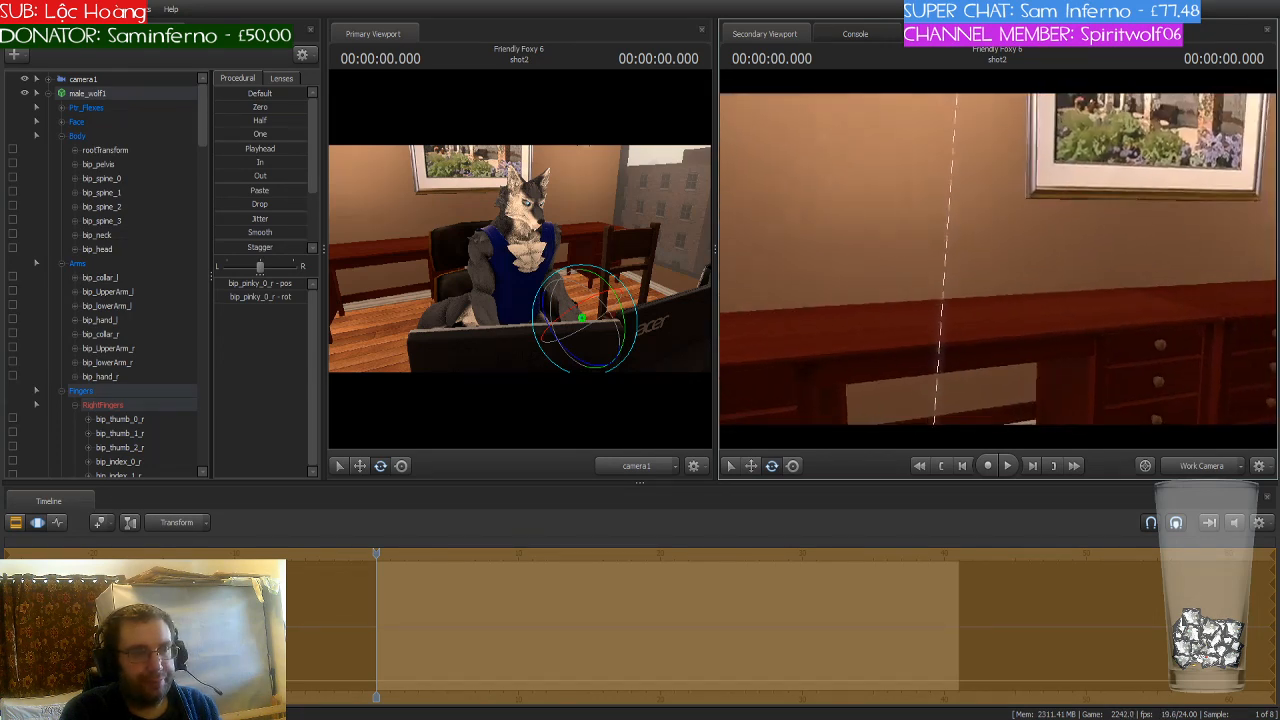
pyautogui.click(114, 80)
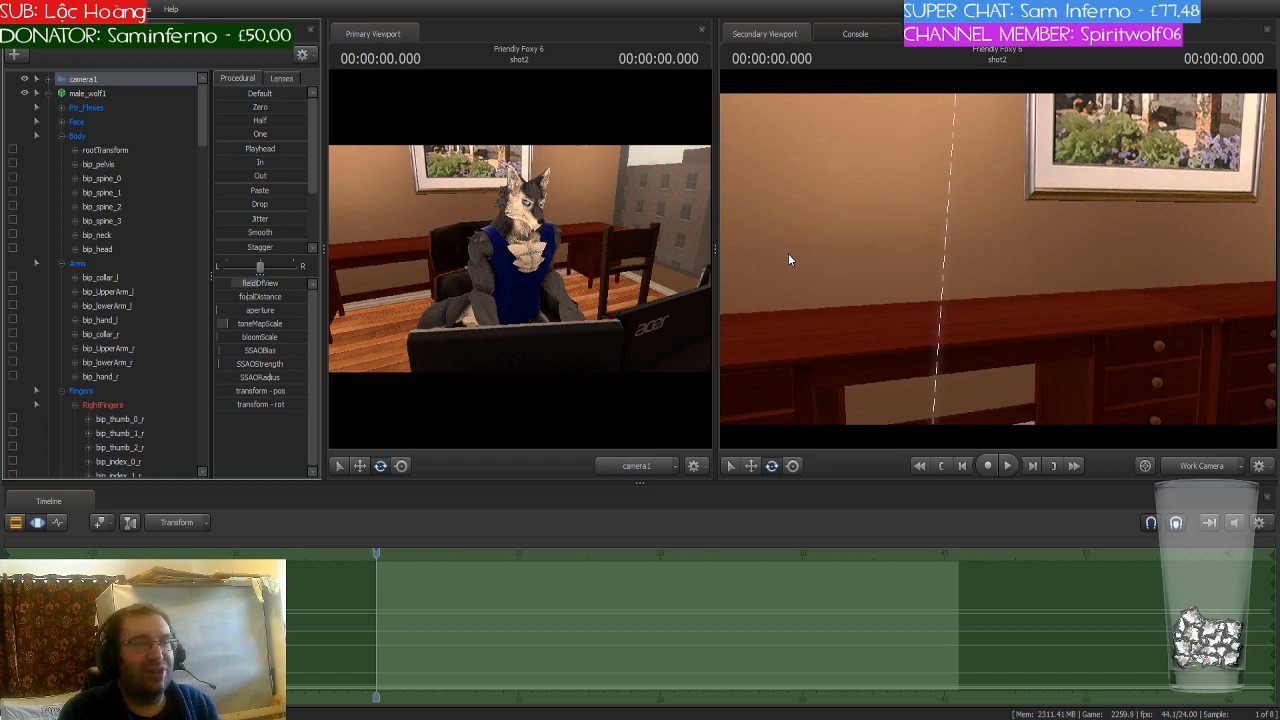
pyautogui.moveTo(788, 253); pyautogui.dragTo(997, 258)
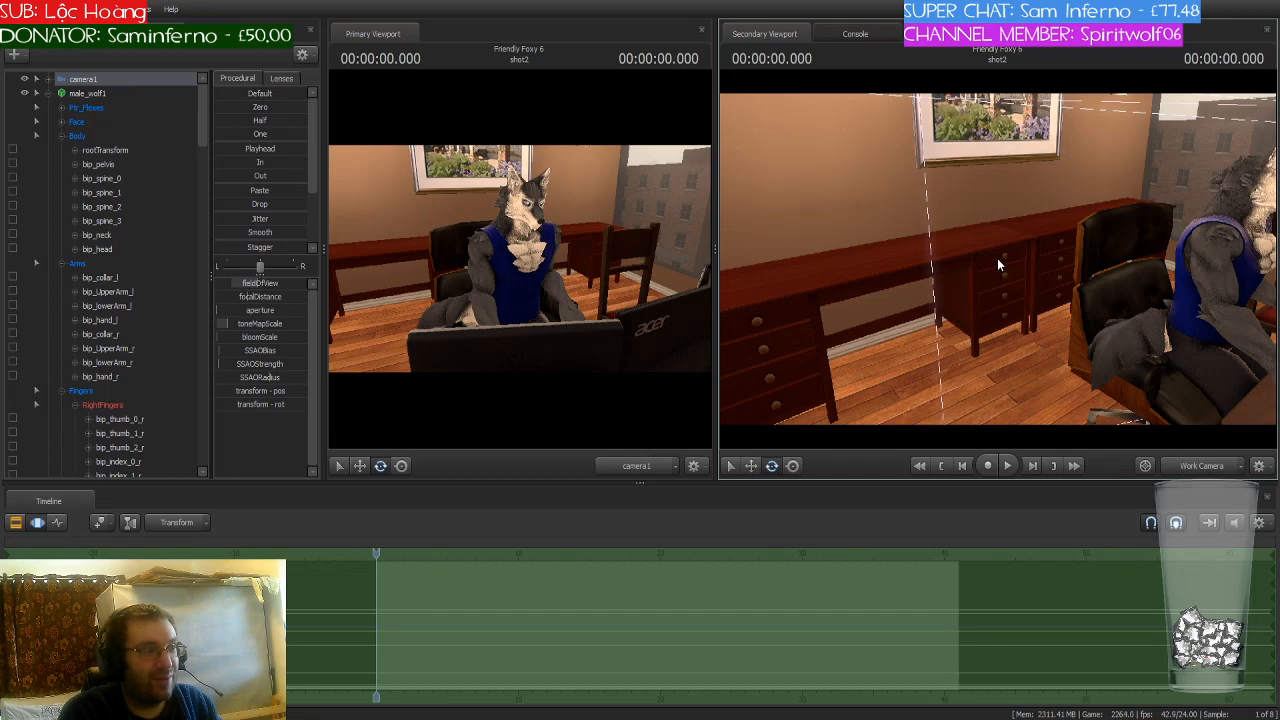
pyautogui.press('w')
pyautogui.moveTo(463, 240)
pyautogui.mouseDown()
pyautogui.moveTo(415, 240)
pyautogui.moveTo(465, 260)
pyautogui.moveTo(465, 280)
pyautogui.moveTo(465, 235)
pyautogui.moveTo(475, 290)
pyautogui.moveTo(475, 225)
pyautogui.moveTo(475, 250)
pyautogui.mouseUp()
pyautogui.press('w')
pyautogui.press('s')
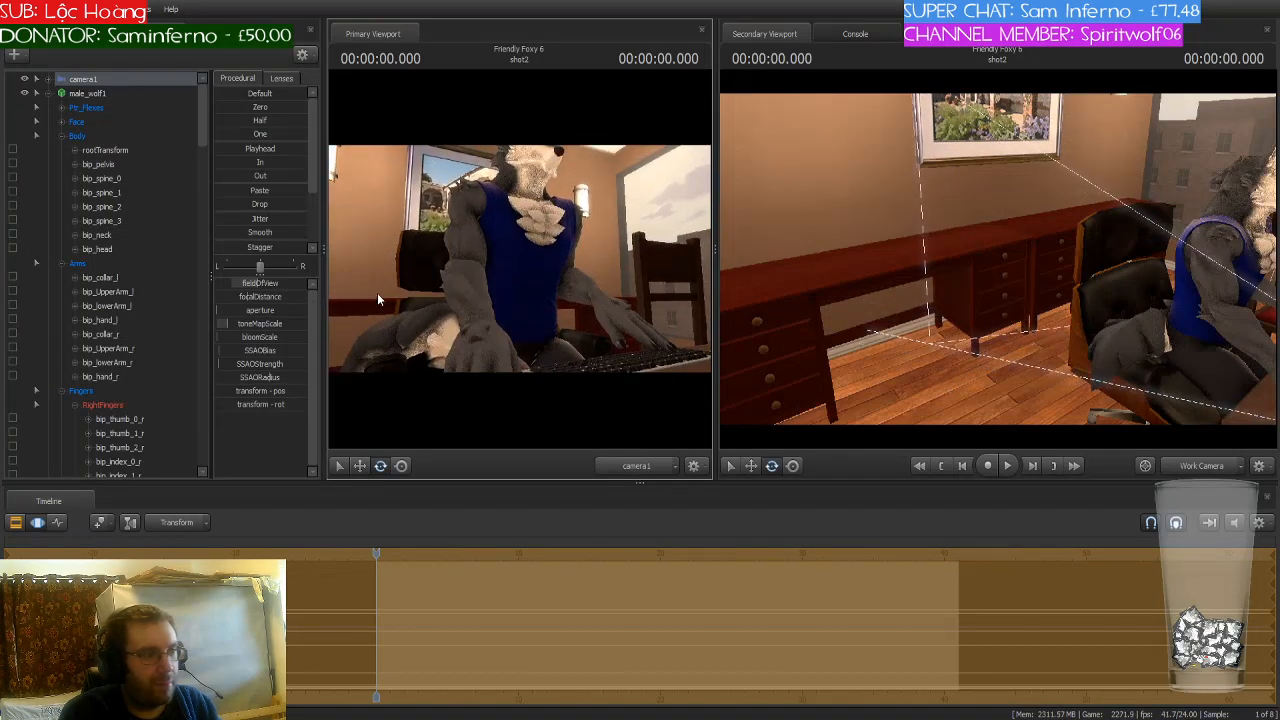
# Step: Widen camera1's field of view and reframe the shot to include the wolf's head, both arms and the keyboard
pyautogui.moveTo(262, 284); pyautogui.dragTo(278, 283)
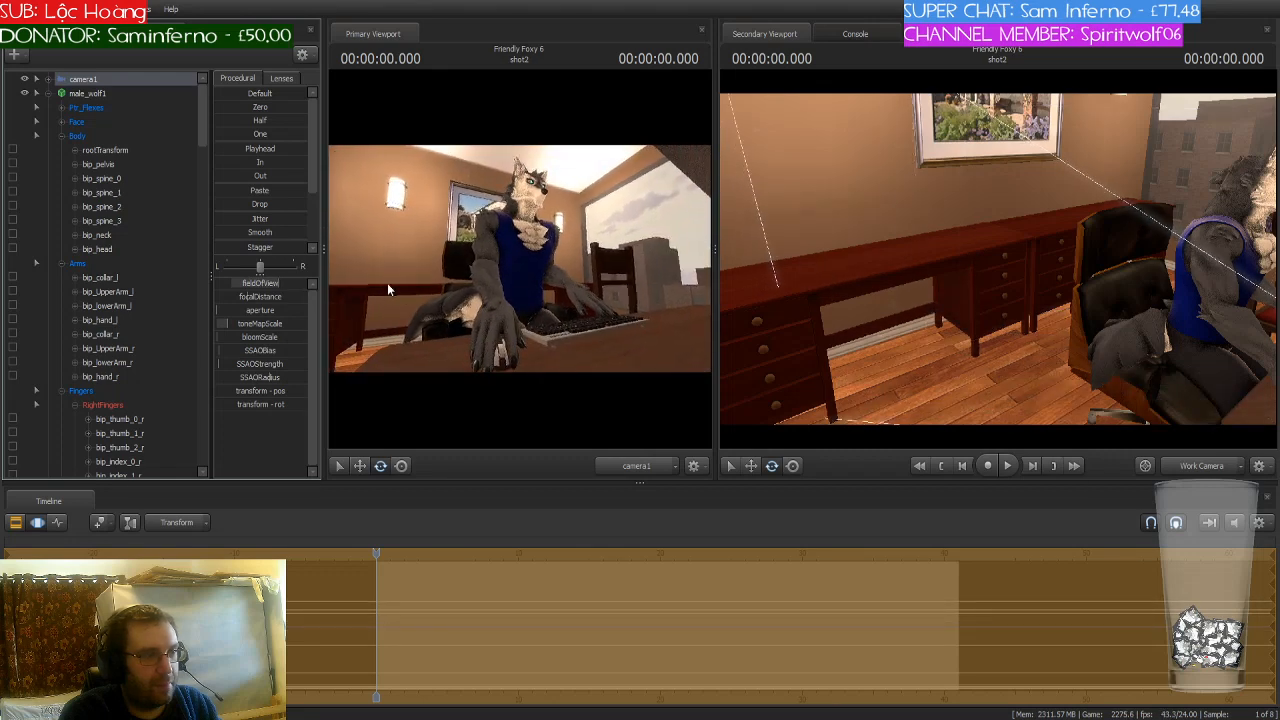
pyautogui.click(537, 299)
pyautogui.moveTo(537, 299); pyautogui.dragTo(519, 260)
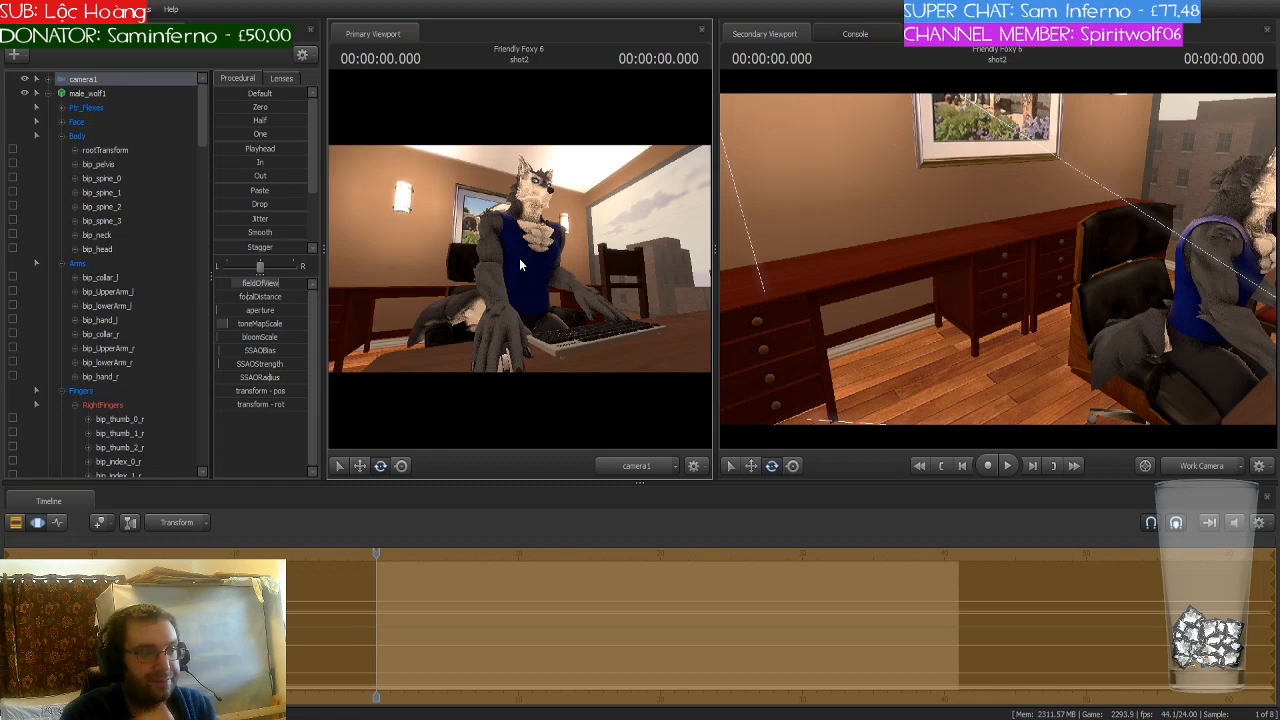
# Step: Rotate the wolf's right forearm and hand to refine how the hand sits on the keyboard
pyautogui.moveTo(1019, 289); pyautogui.dragTo(1246, 300)
pyautogui.press('w')
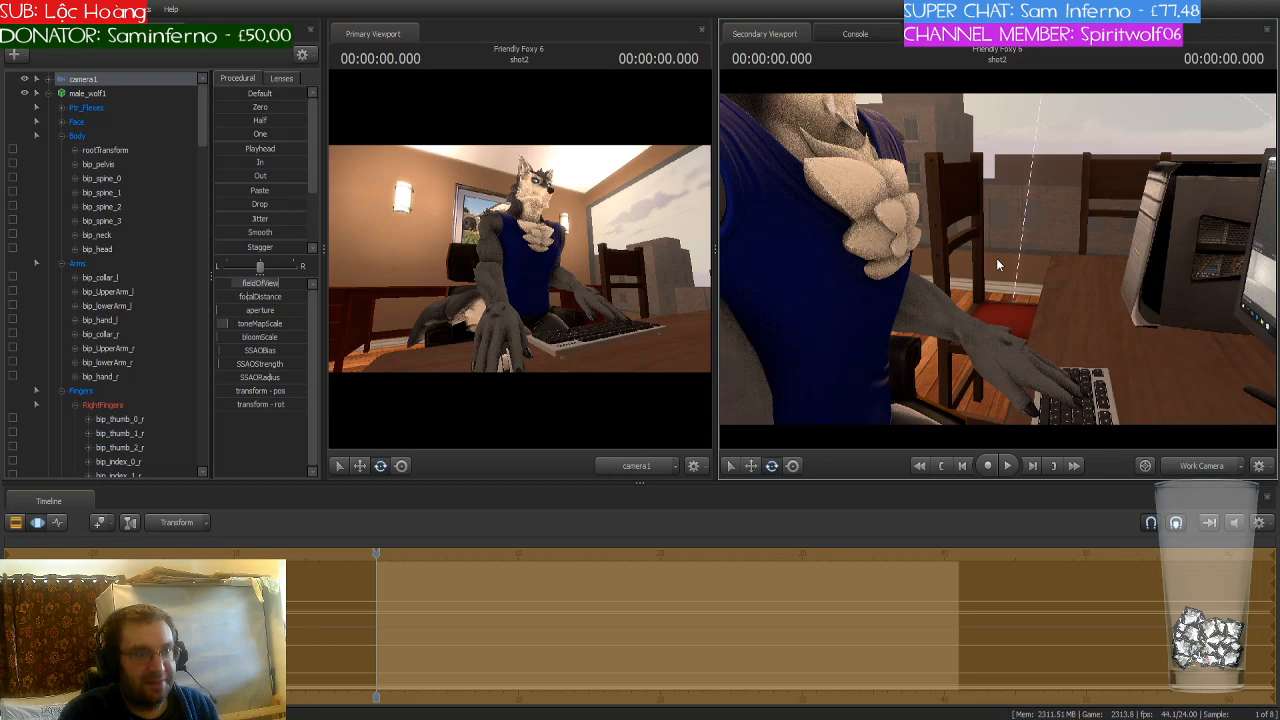
pyautogui.moveTo(996, 258); pyautogui.dragTo(976, 254)
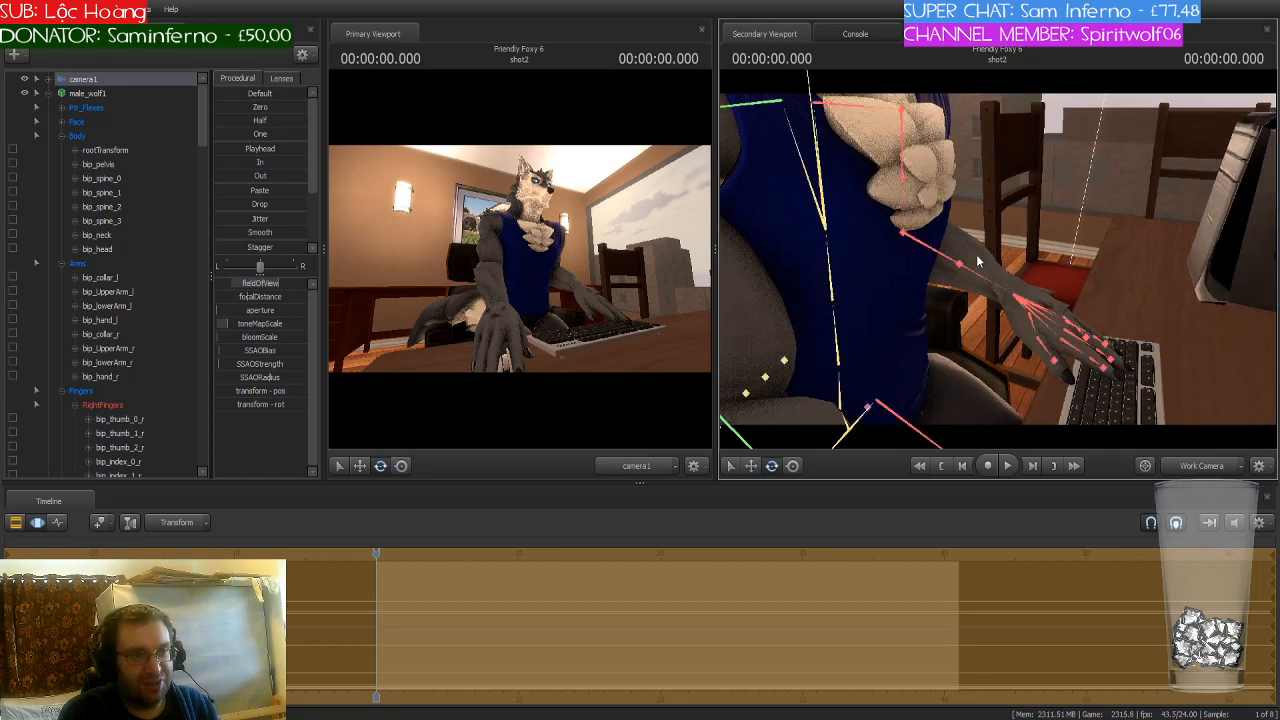
pyautogui.click(932, 240)
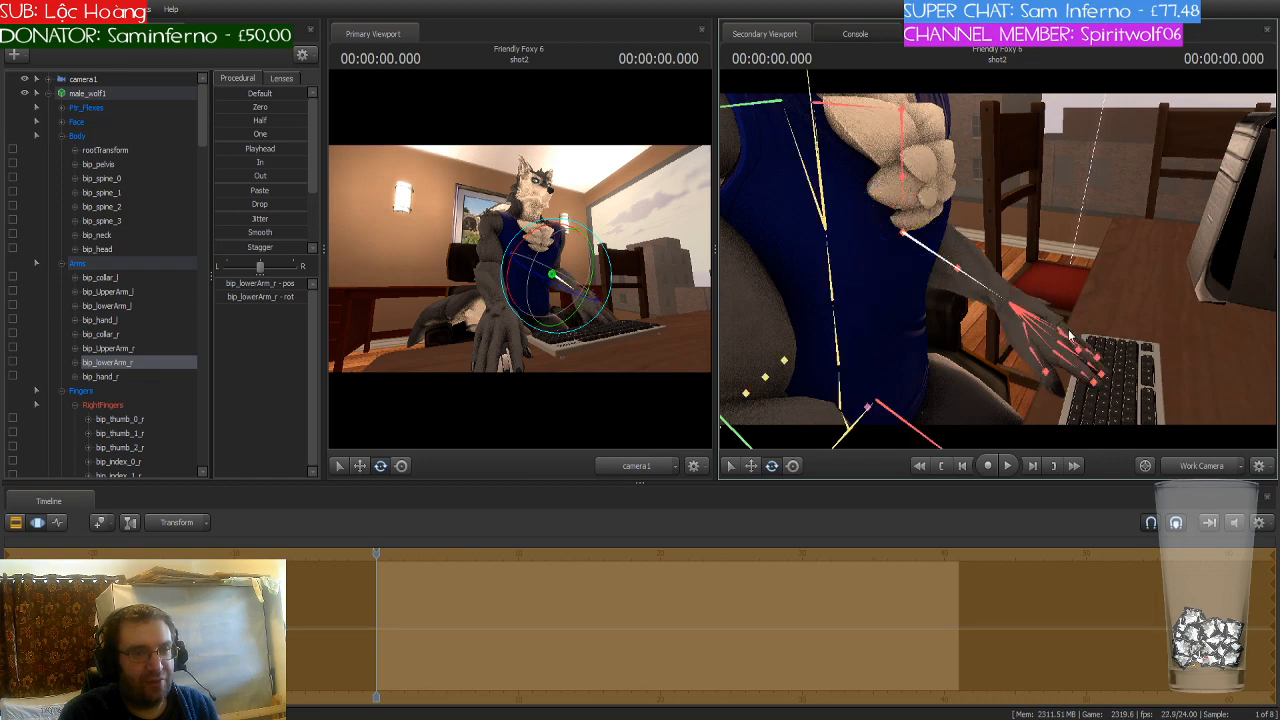
pyautogui.click(1040, 330)
pyautogui.moveTo(1045, 308); pyautogui.dragTo(1000, 313)
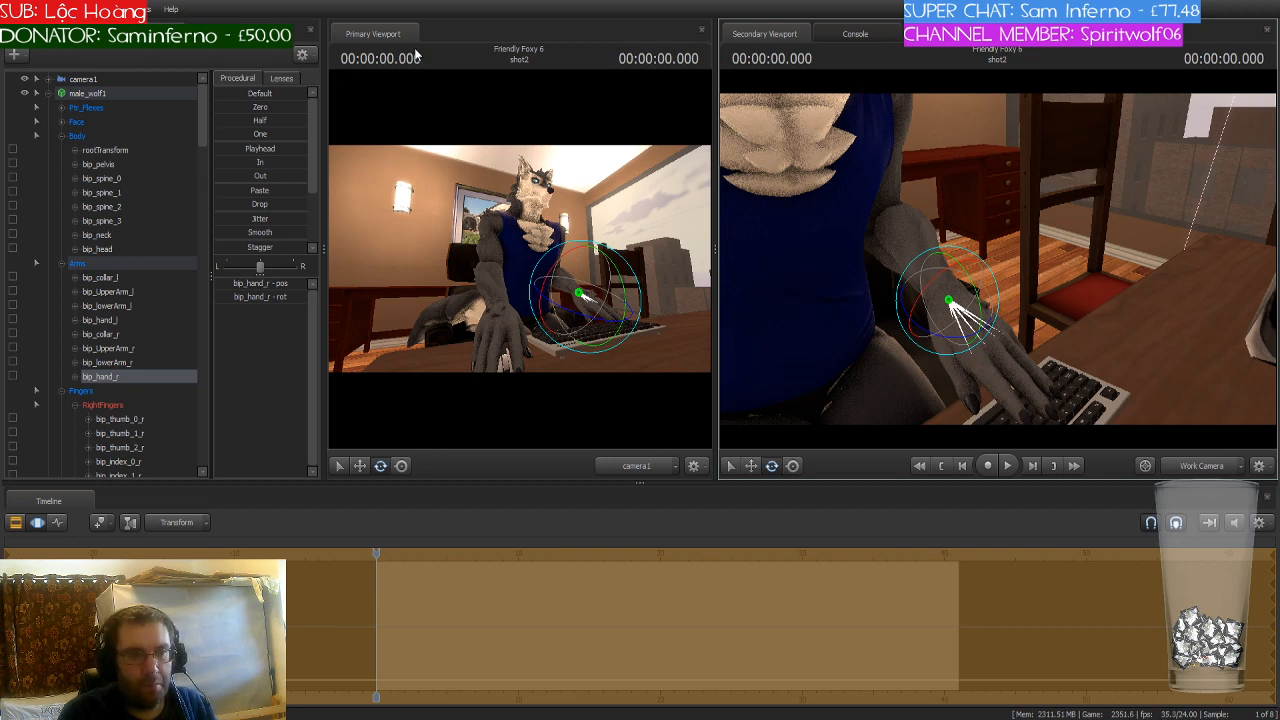
# Step: Examine the wolf's seated pose and hand placement at the keyboard from several distances and angles with the work camera
pyautogui.moveTo(979, 208); pyautogui.dragTo(985, 265)
pyautogui.press('w')
pyautogui.press('s')
pyautogui.press('a')
pyautogui.press('w')
pyautogui.press('s')
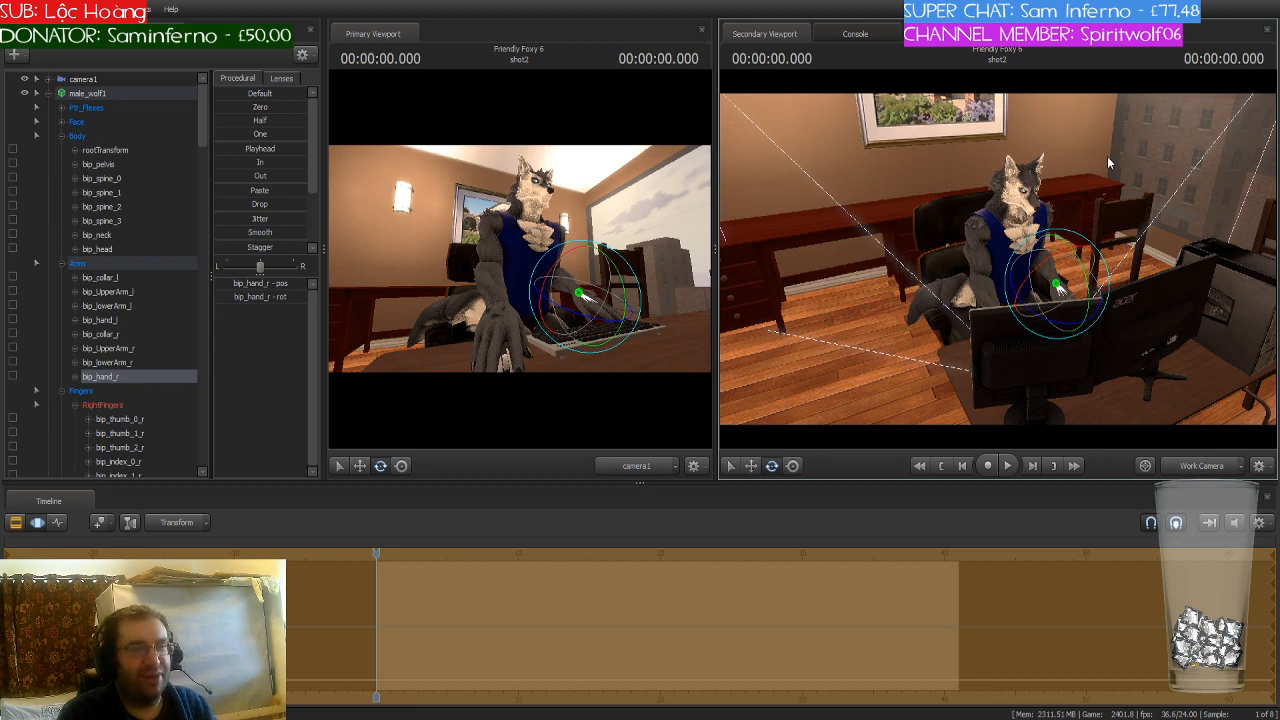
pyautogui.press('w')
pyautogui.moveTo(1107, 158); pyautogui.dragTo(1170, 212)
pyautogui.press('w')
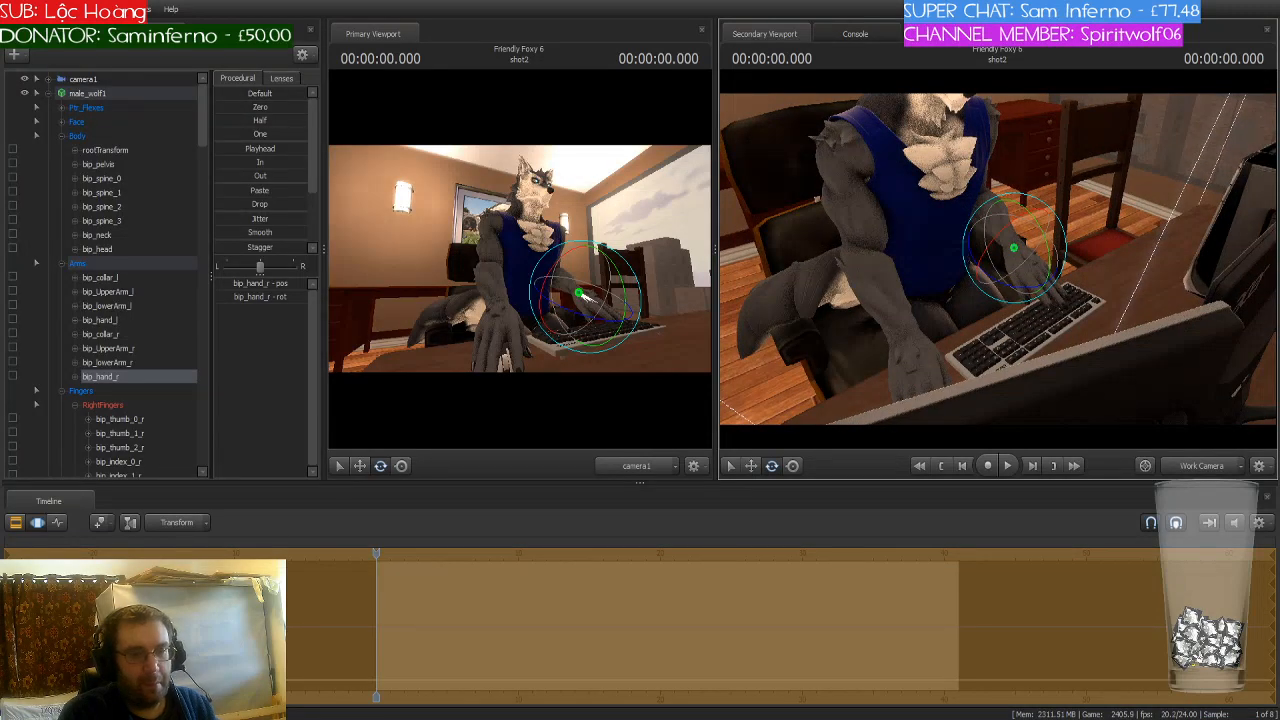
pyautogui.moveTo(998, 258); pyautogui.dragTo(968, 258)
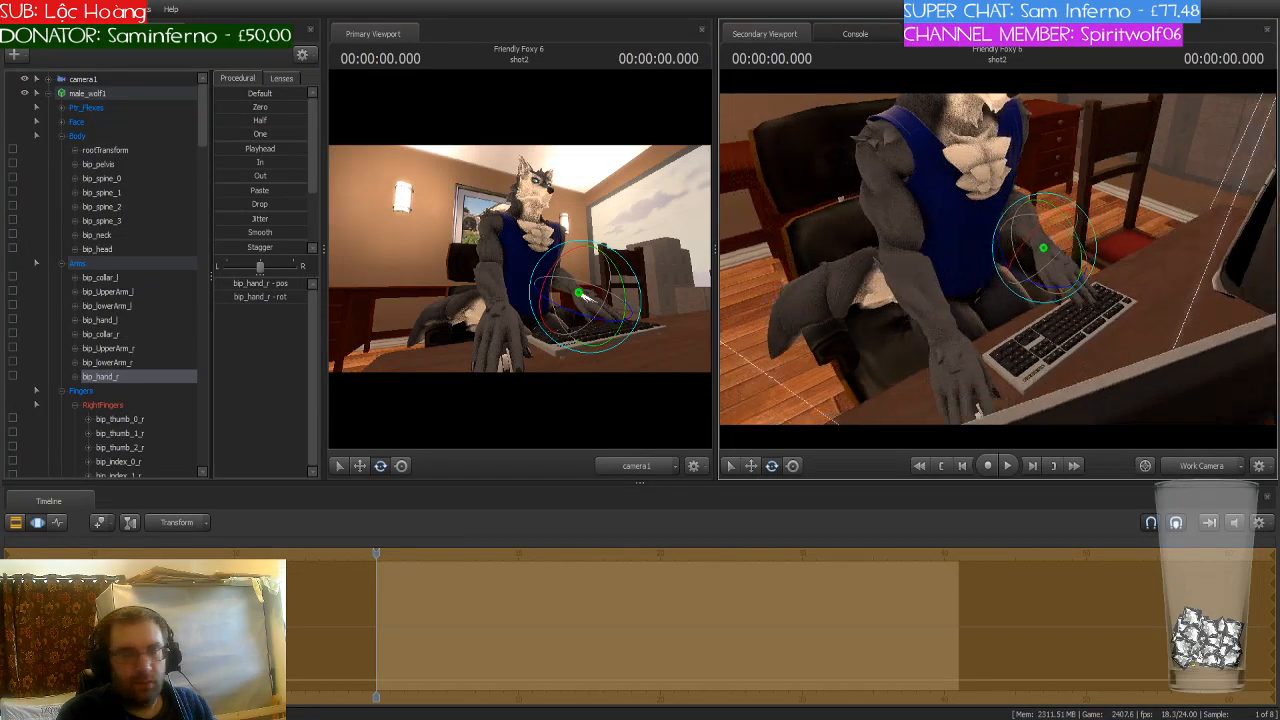
pyautogui.press('w')
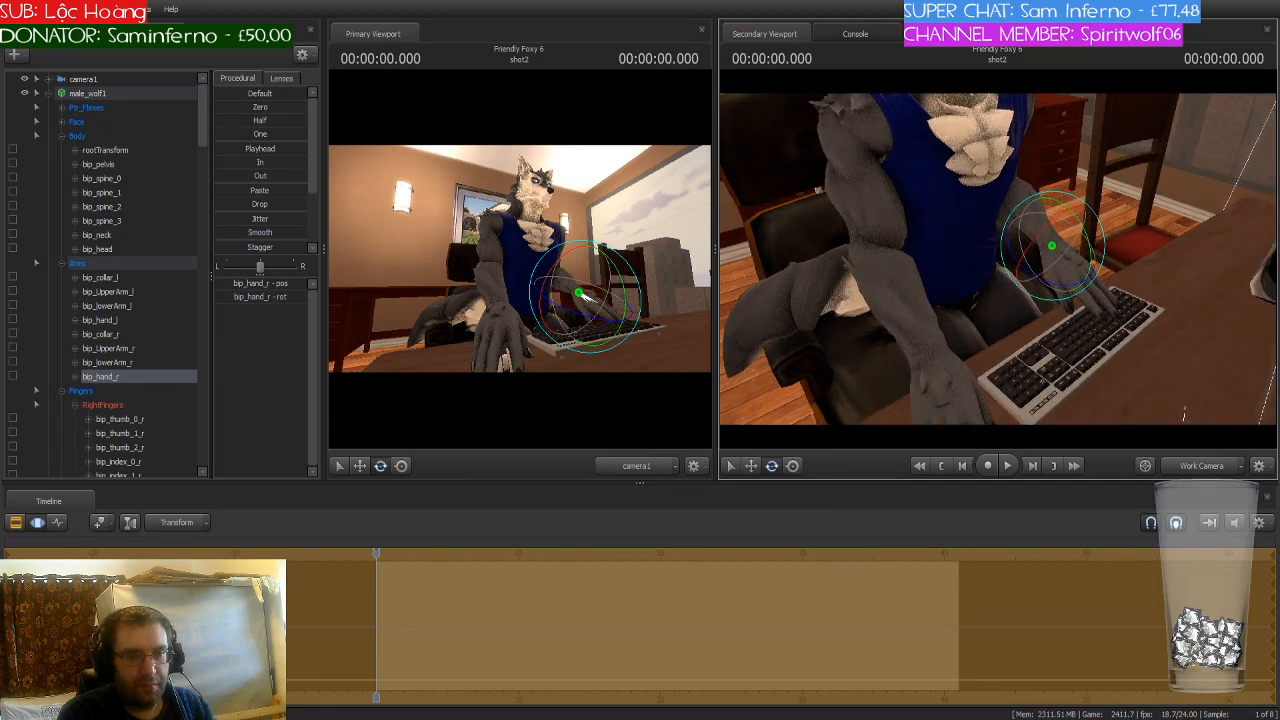
pyautogui.moveTo(932, 241); pyautogui.dragTo(938, 228)
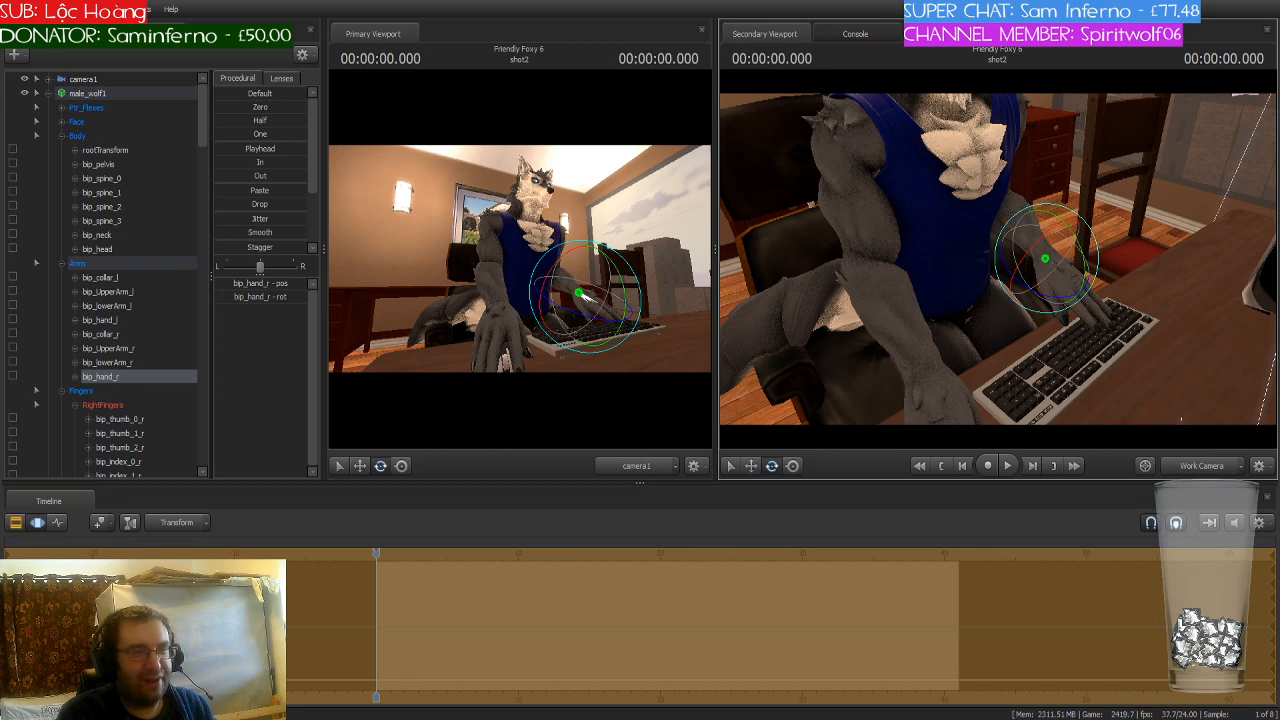
pyautogui.moveTo(998, 264)
pyautogui.mouseDown()
pyautogui.moveTo(998, 292)
pyautogui.moveTo(998, 240)
pyautogui.mouseUp()
pyautogui.press('s')
pyautogui.press('s')
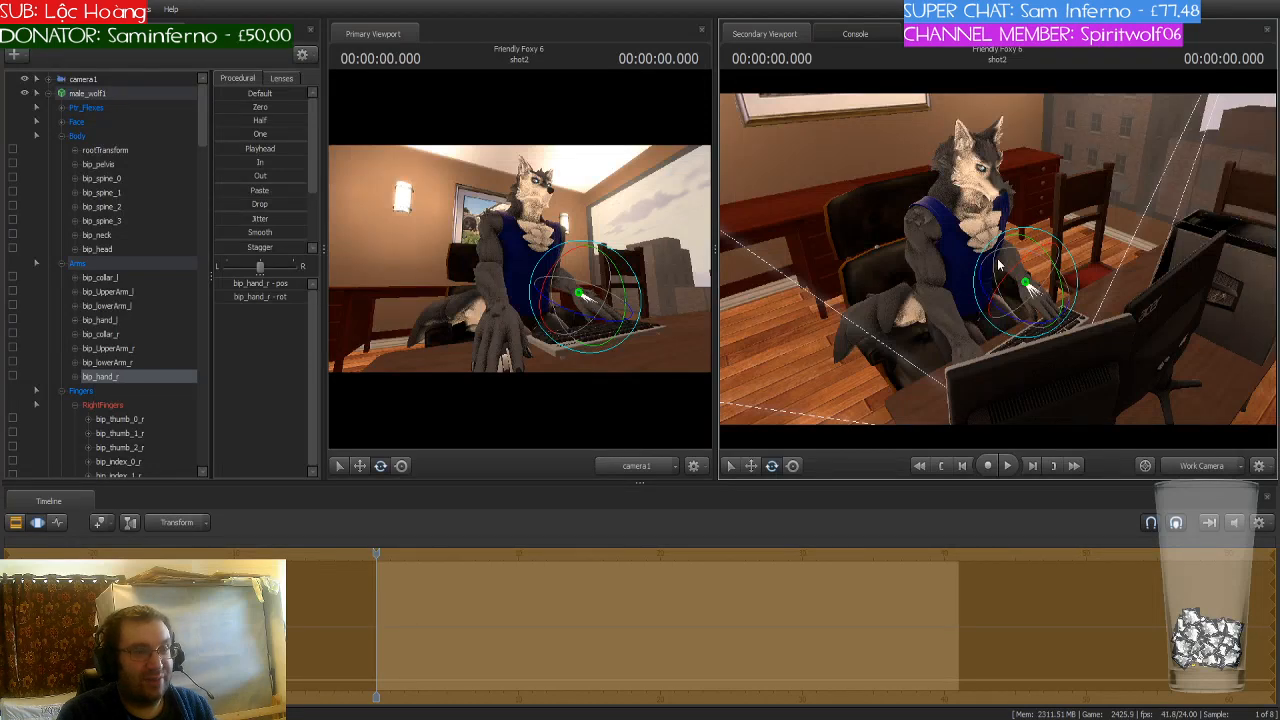
pyautogui.moveTo(956, 250); pyautogui.dragTo(950, 215)
pyautogui.press('w')
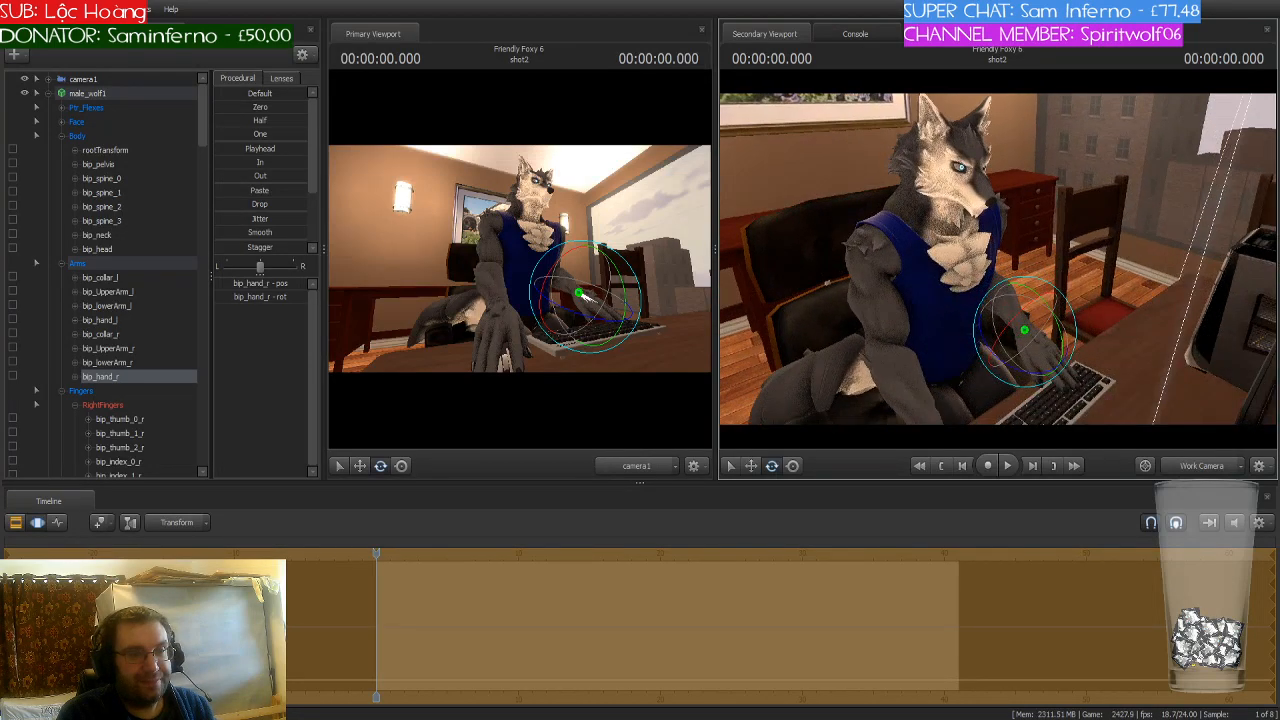
pyautogui.moveTo(998, 264); pyautogui.dragTo(1001, 271)
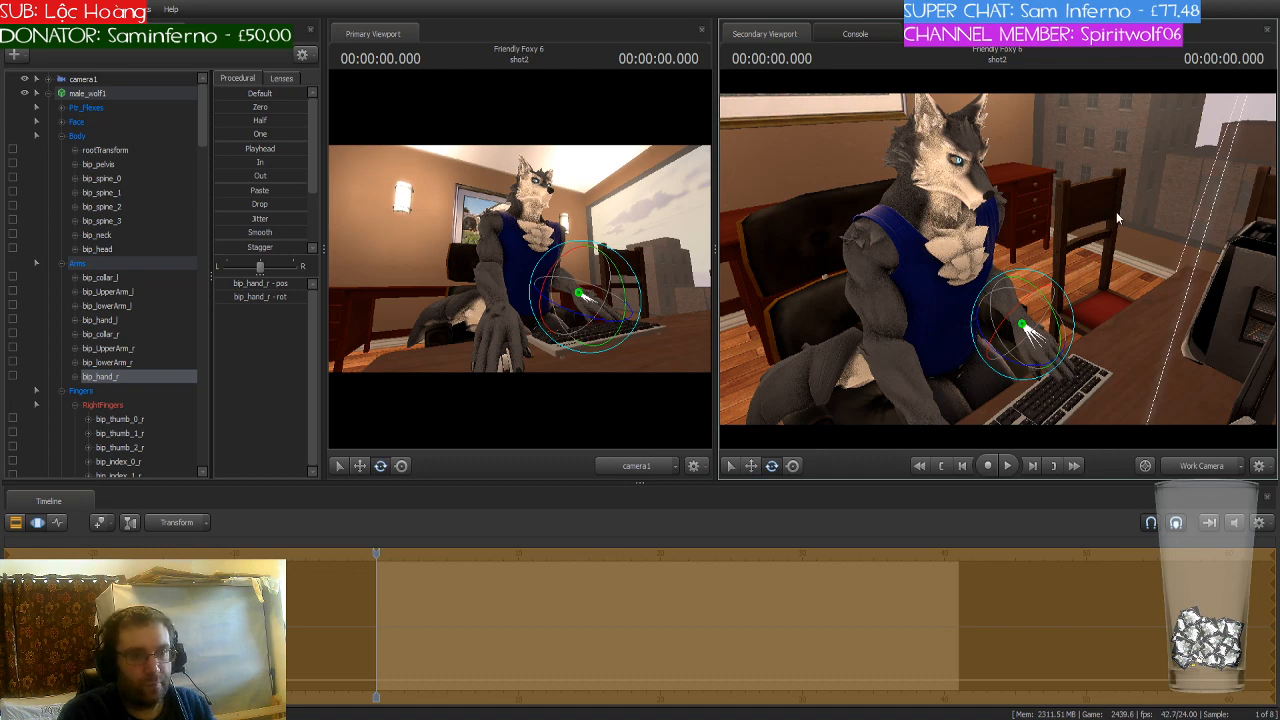
# Step: Rotate the wolf's neck bone to turn its head toward the monitor
pyautogui.moveTo(1116, 211); pyautogui.dragTo(1126, 156)
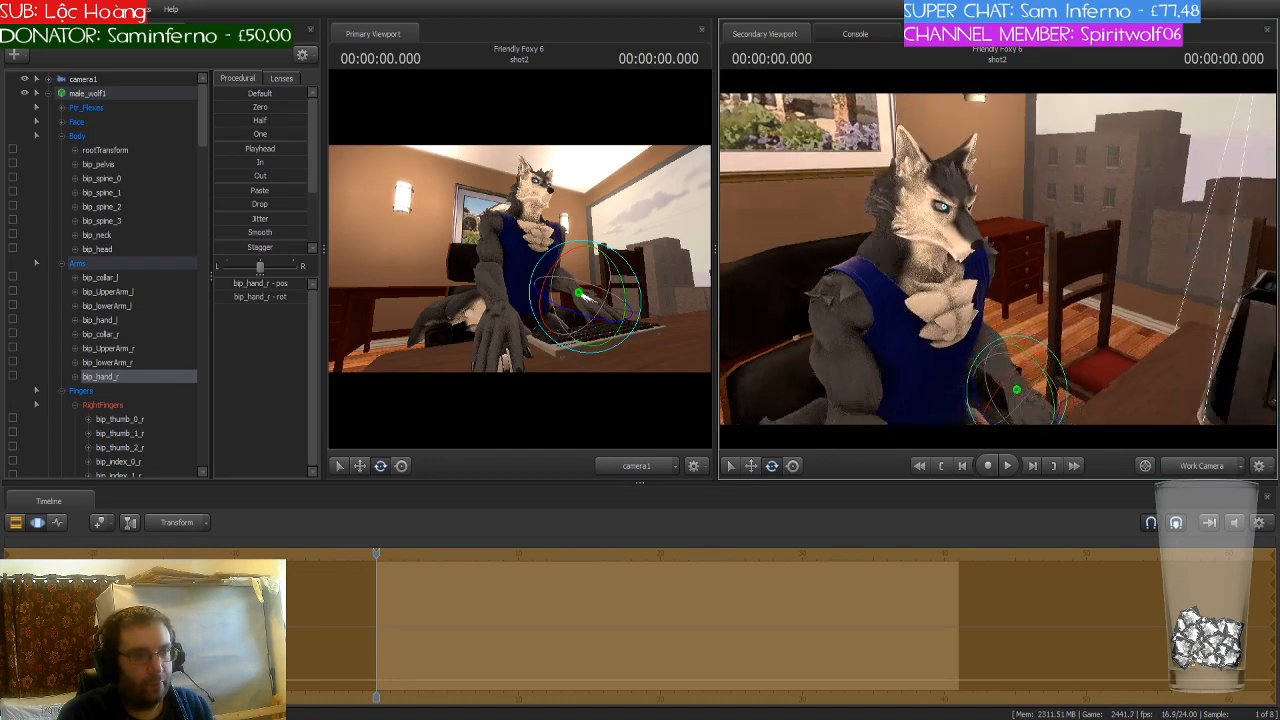
pyautogui.click(922, 250)
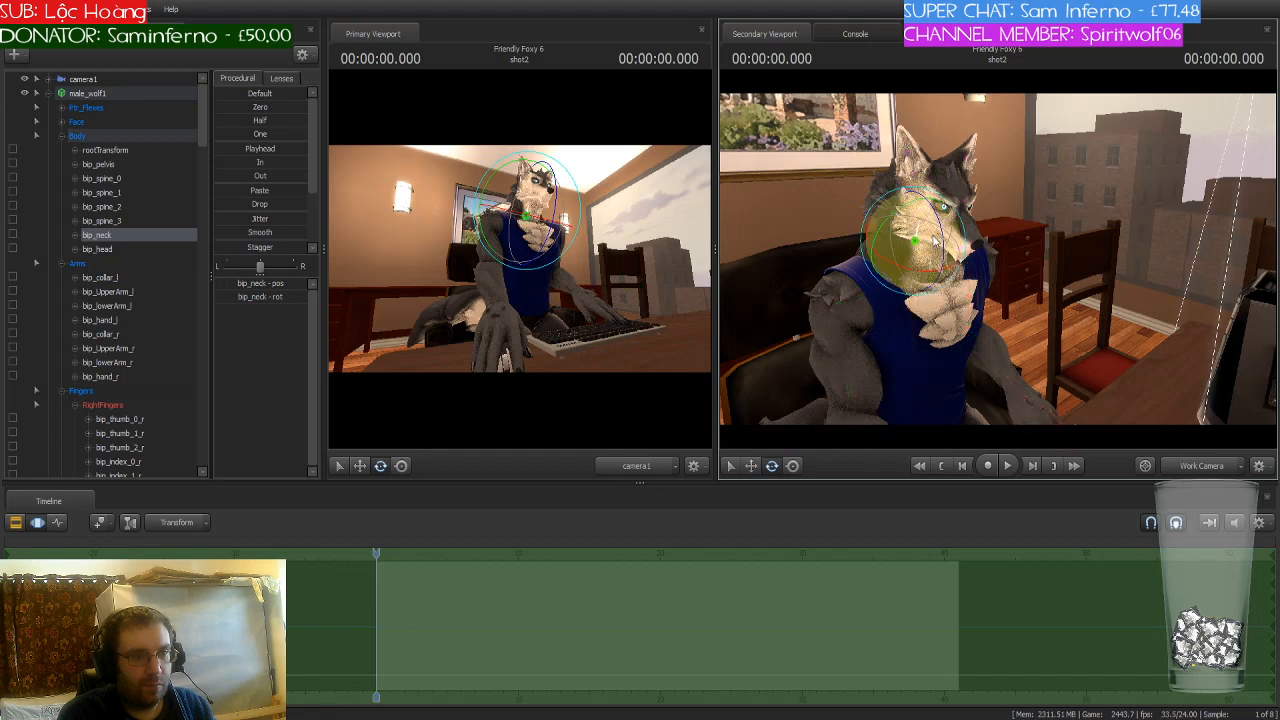
pyautogui.moveTo(934, 241); pyautogui.dragTo(952, 248)
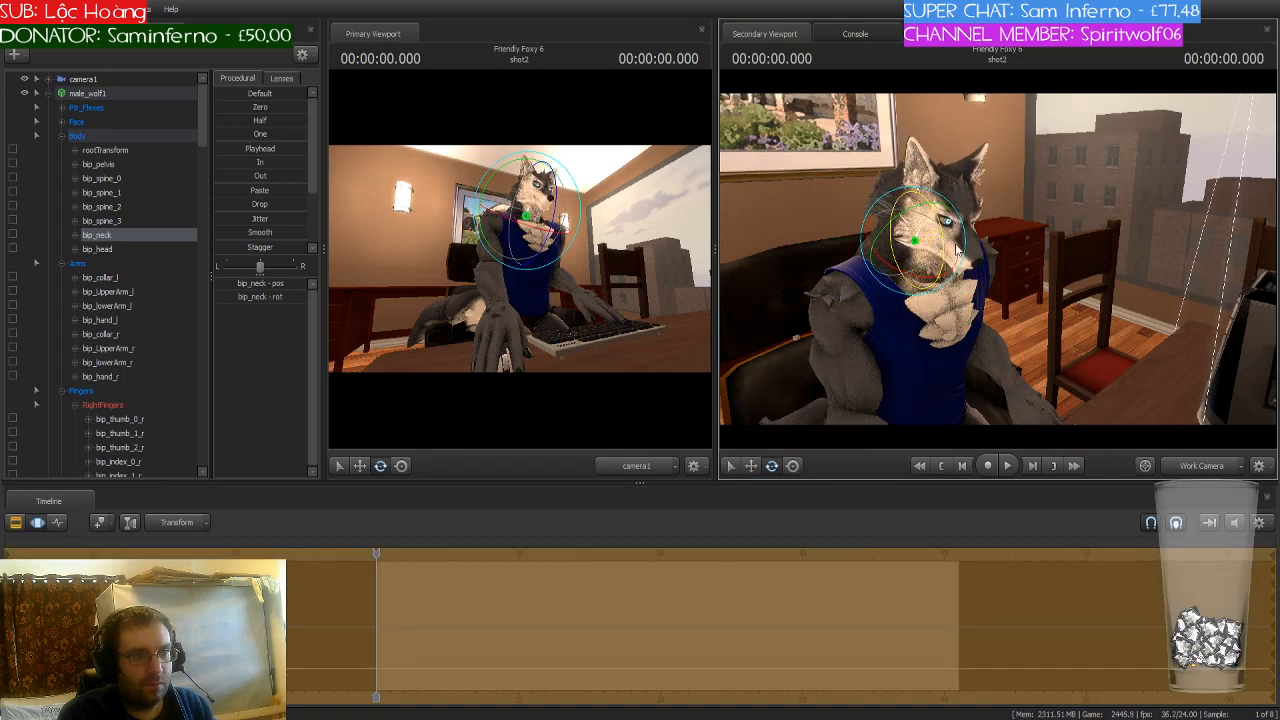
# Step: Collapse the controls of male_wolf1 and stop showing the hidden animation sets in the list
pyautogui.moveTo(1104, 310); pyautogui.dragTo(880, 300)
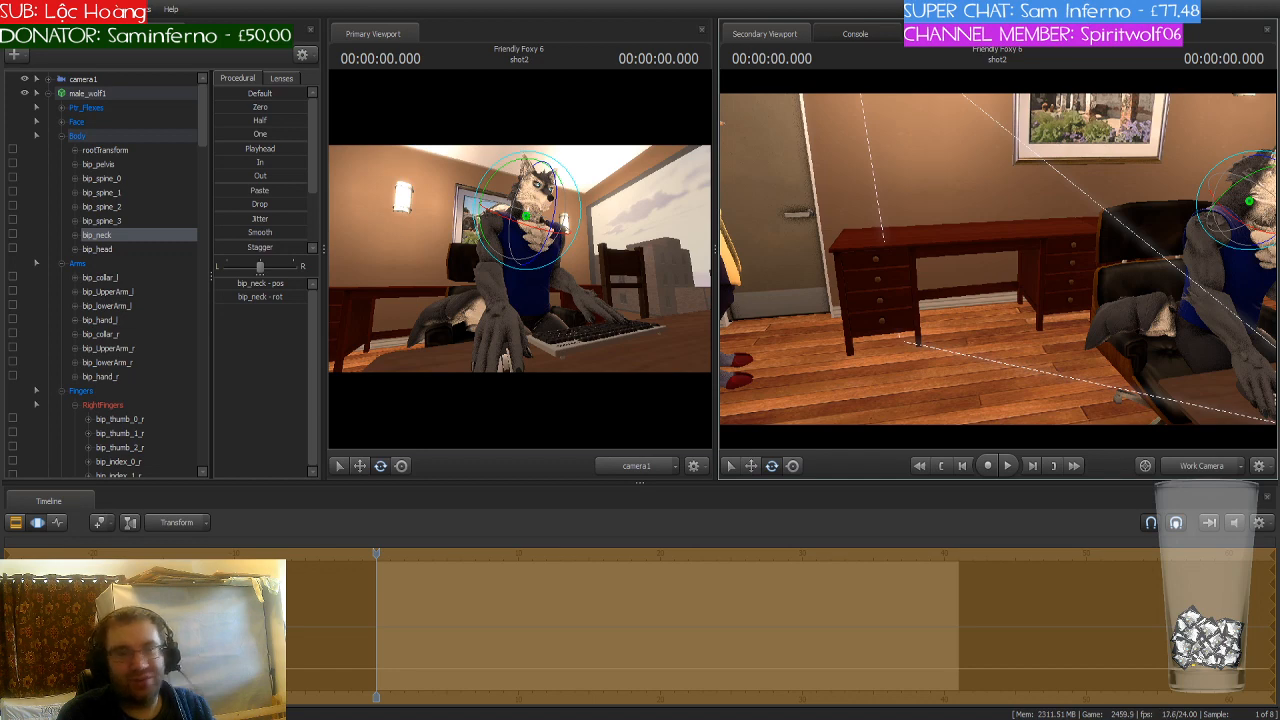
pyautogui.moveTo(1083, 259); pyautogui.dragTo(998, 259)
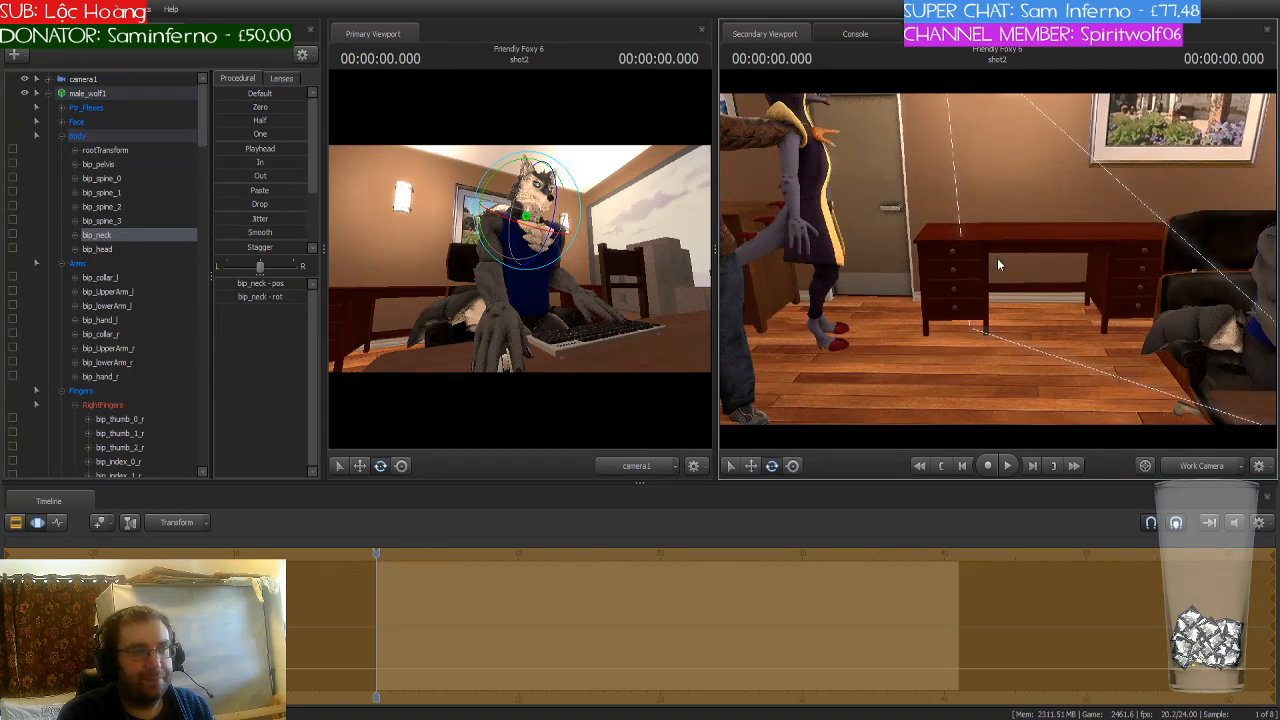
pyautogui.click(48, 94)
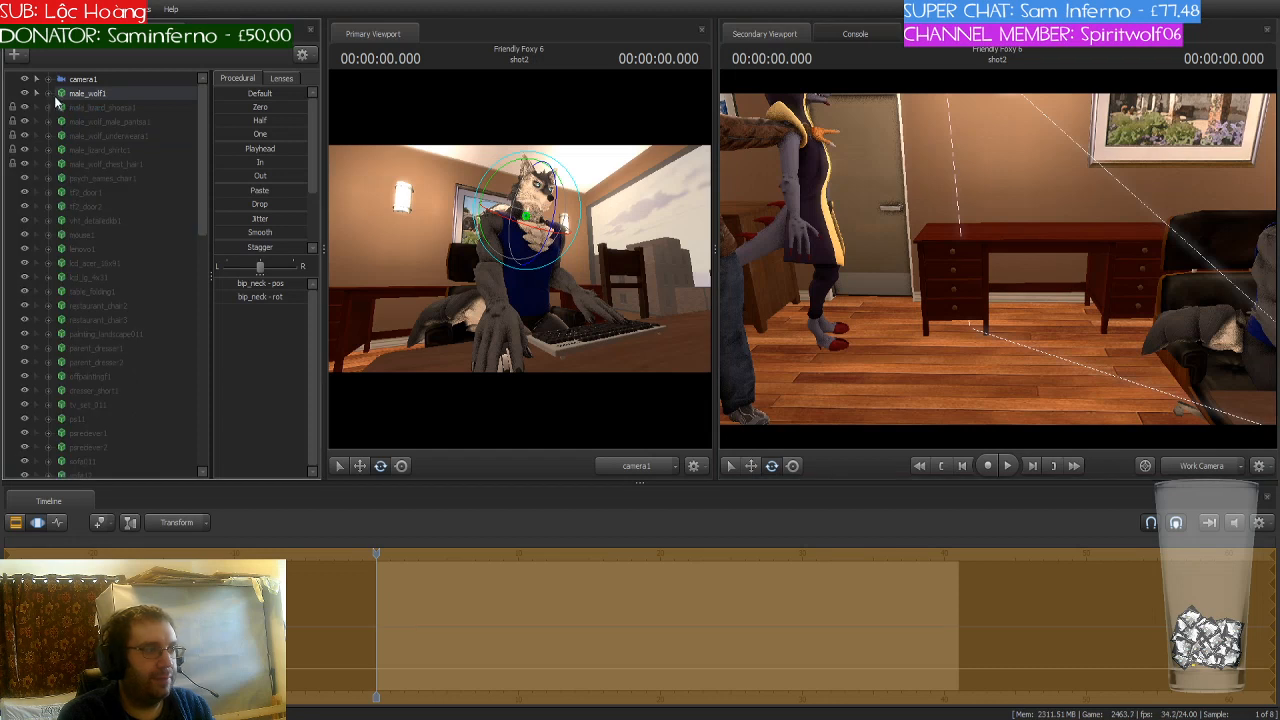
pyautogui.scroll(-3, 160, 252)
pyautogui.scroll(-8, 165, 252)
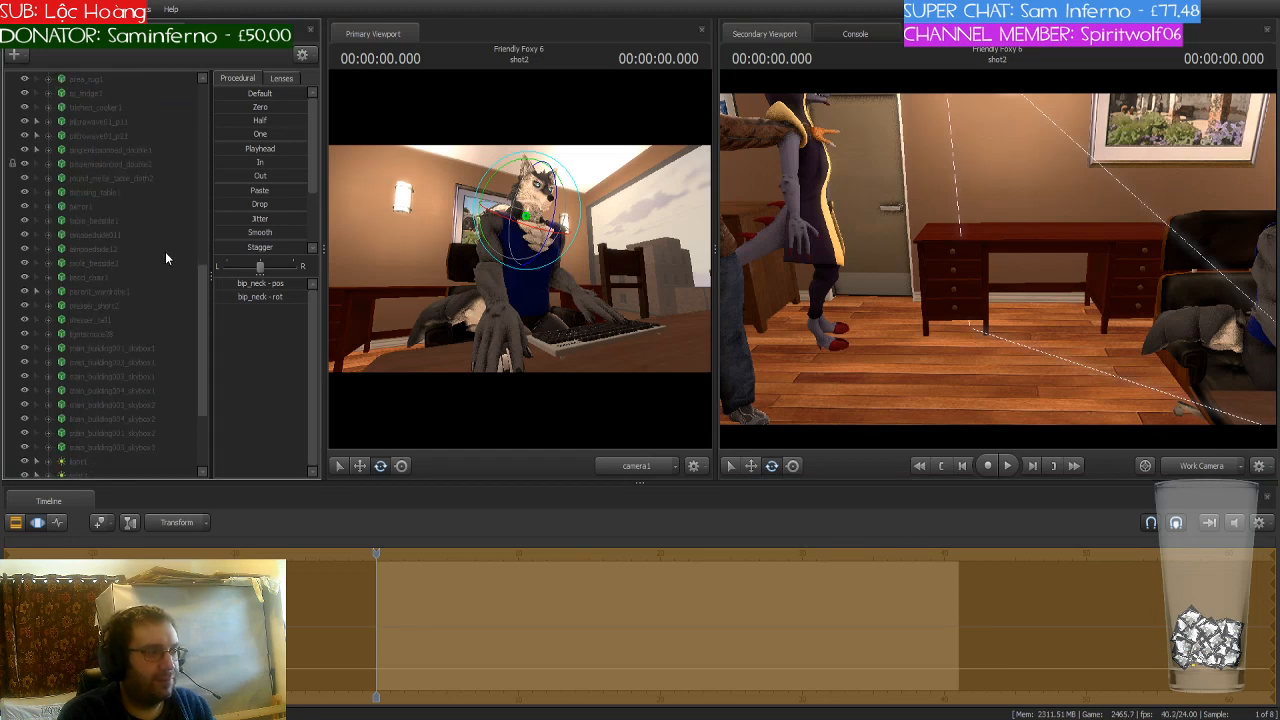
pyautogui.click(99, 472)
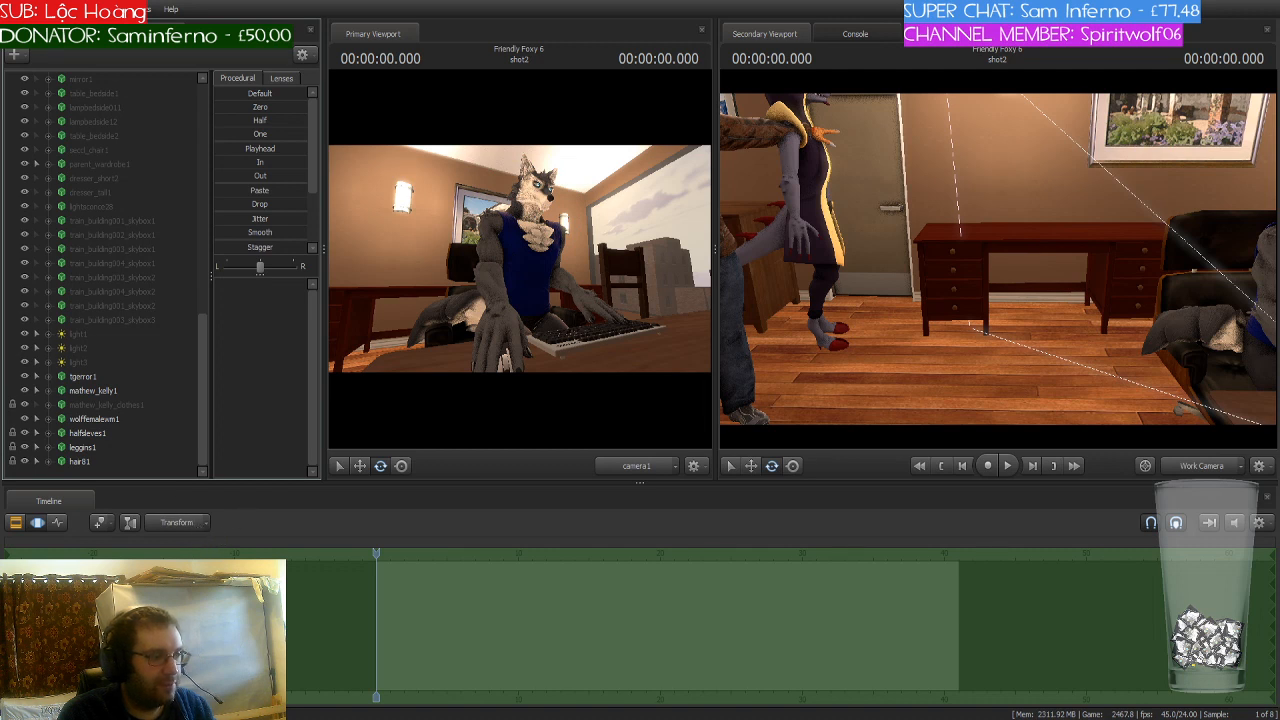
pyautogui.click(110, 356)
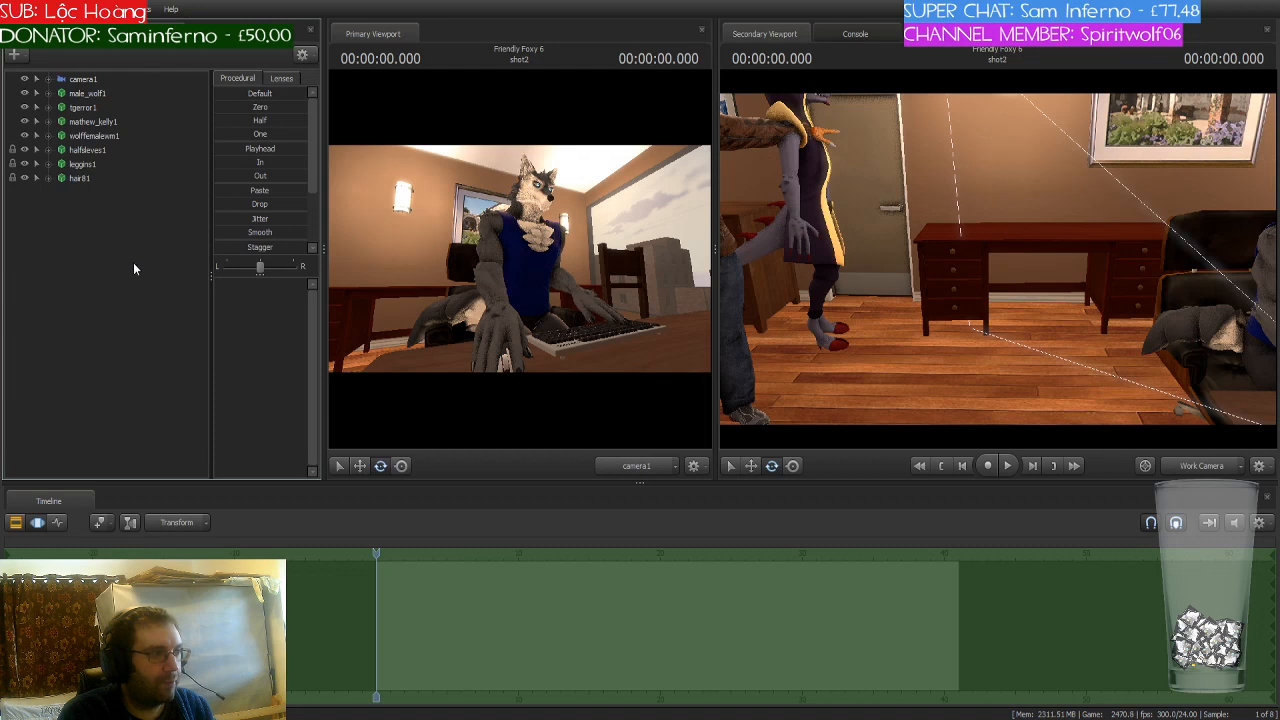
# Step: Delete the three locked clothing and hair animation sets listed below wolffemalewm1
pyautogui.click(94, 151)
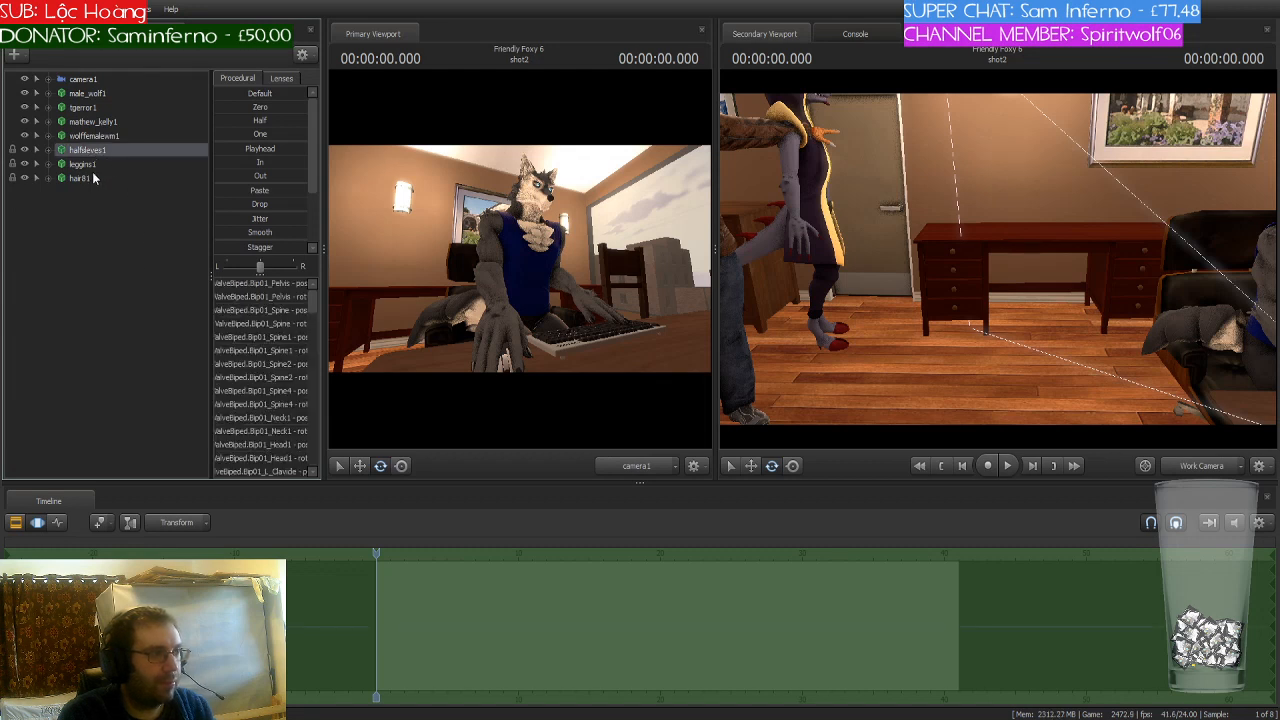
pyautogui.keyDown('shift'); pyautogui.click(90, 178); pyautogui.keyUp('shift')
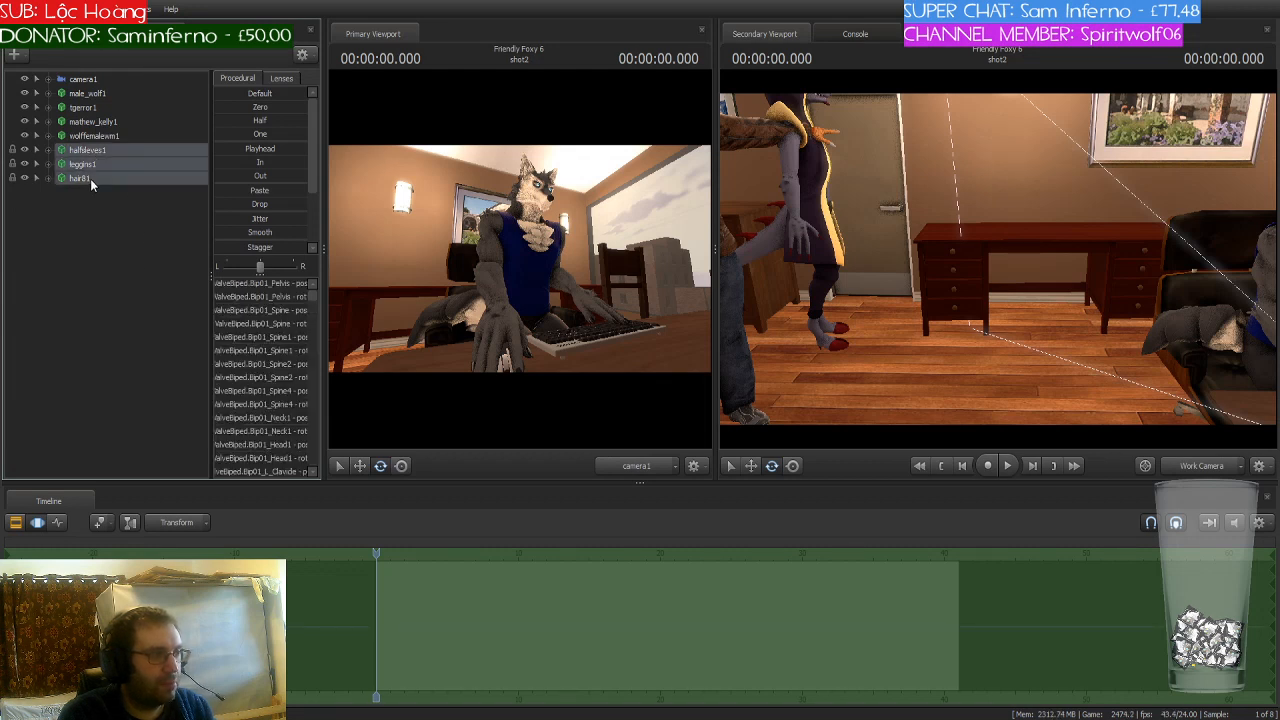
pyautogui.press('Delete')
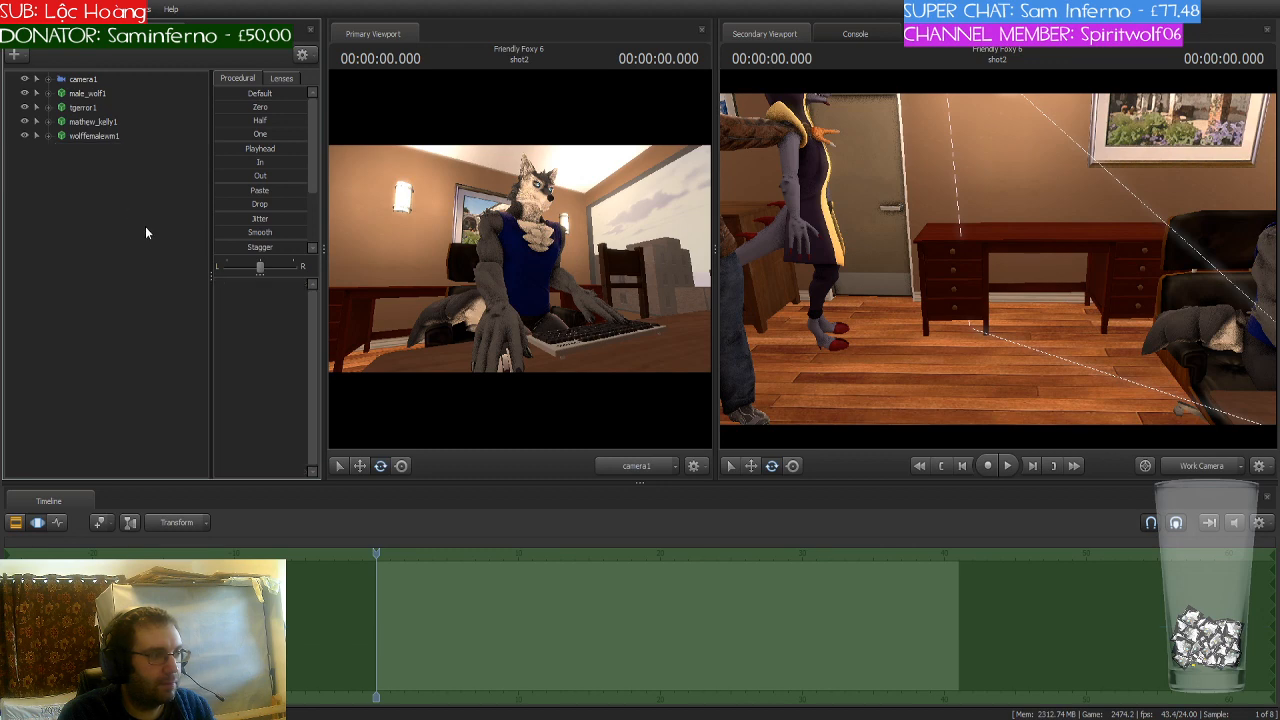
# Step: Move the wolffemalewm1 model across the room to stand beside the seated wolf, within camera1's view
pyautogui.click(103, 135)
pyautogui.moveTo(912, 336); pyautogui.dragTo(680, 360)
pyautogui.press('w')
pyautogui.moveTo(998, 259); pyautogui.dragTo(998, 271)
pyautogui.press('s')
pyautogui.press('w')
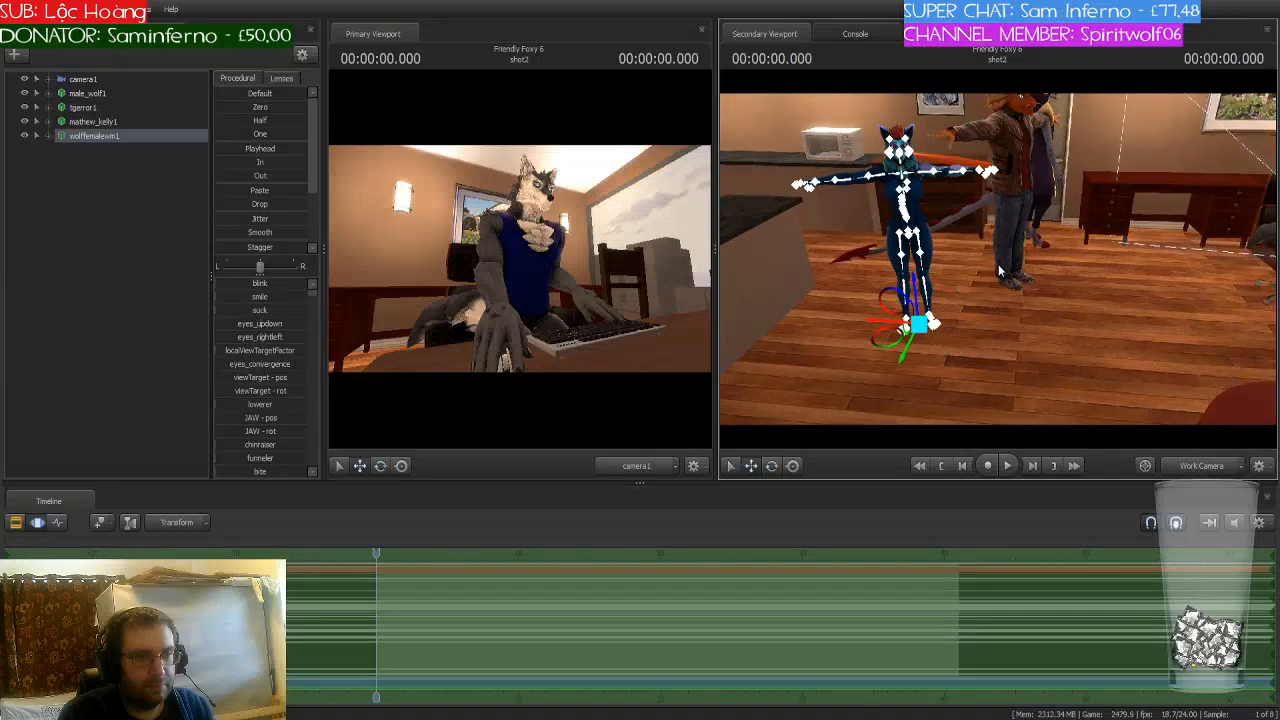
pyautogui.moveTo(882, 338); pyautogui.dragTo(1194, 277)
pyautogui.moveTo(1106, 334); pyautogui.dragTo(1260, 310)
pyautogui.press('w')
pyautogui.press('w')
pyautogui.moveTo(998, 259); pyautogui.dragTo(1100, 262)
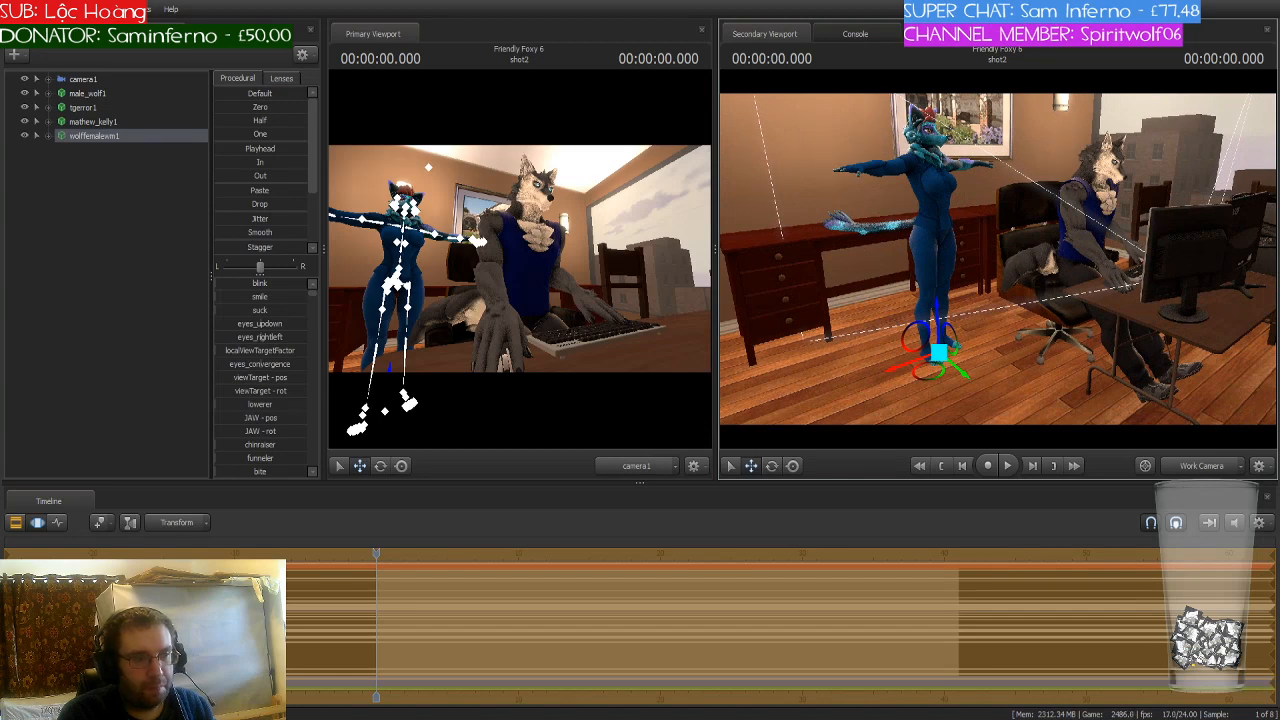
pyautogui.moveTo(936, 377); pyautogui.dragTo(962, 378)
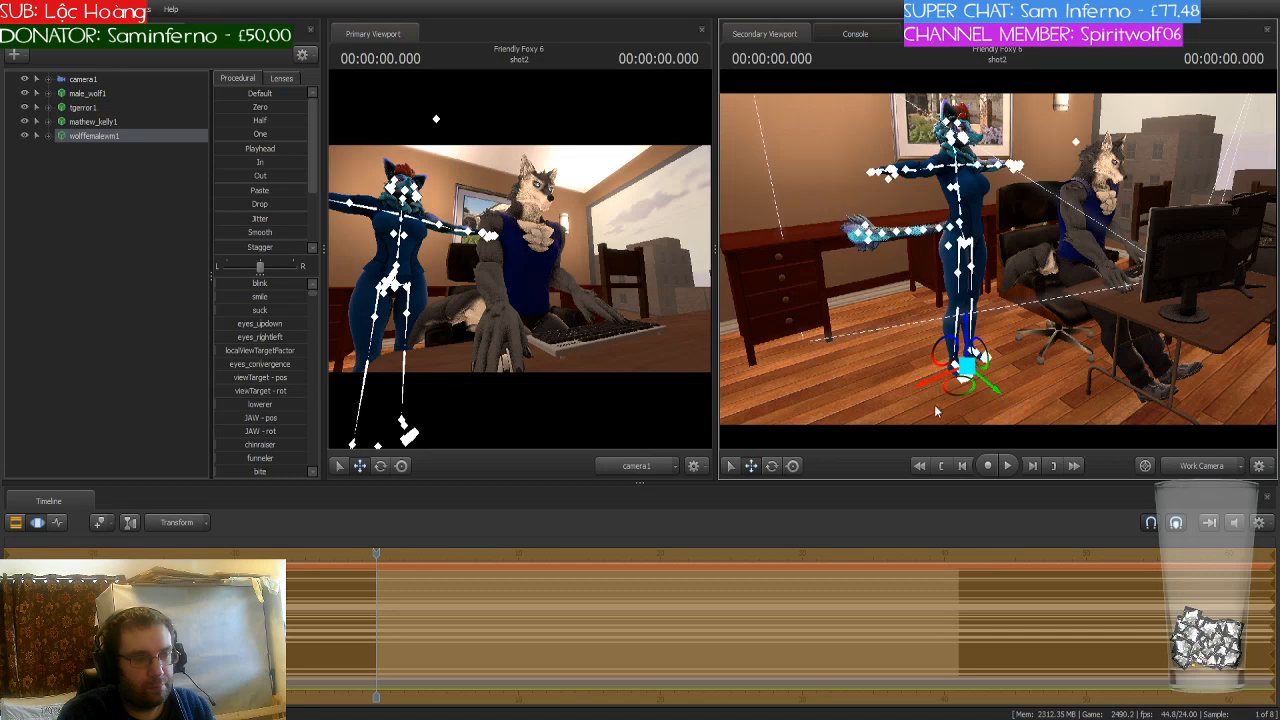
# Step: Switch the timeline to the Clip Editor, play the opening of shot2 and inspect the dialog track's sound clips
pyautogui.click(14, 521)
pyautogui.press('space')
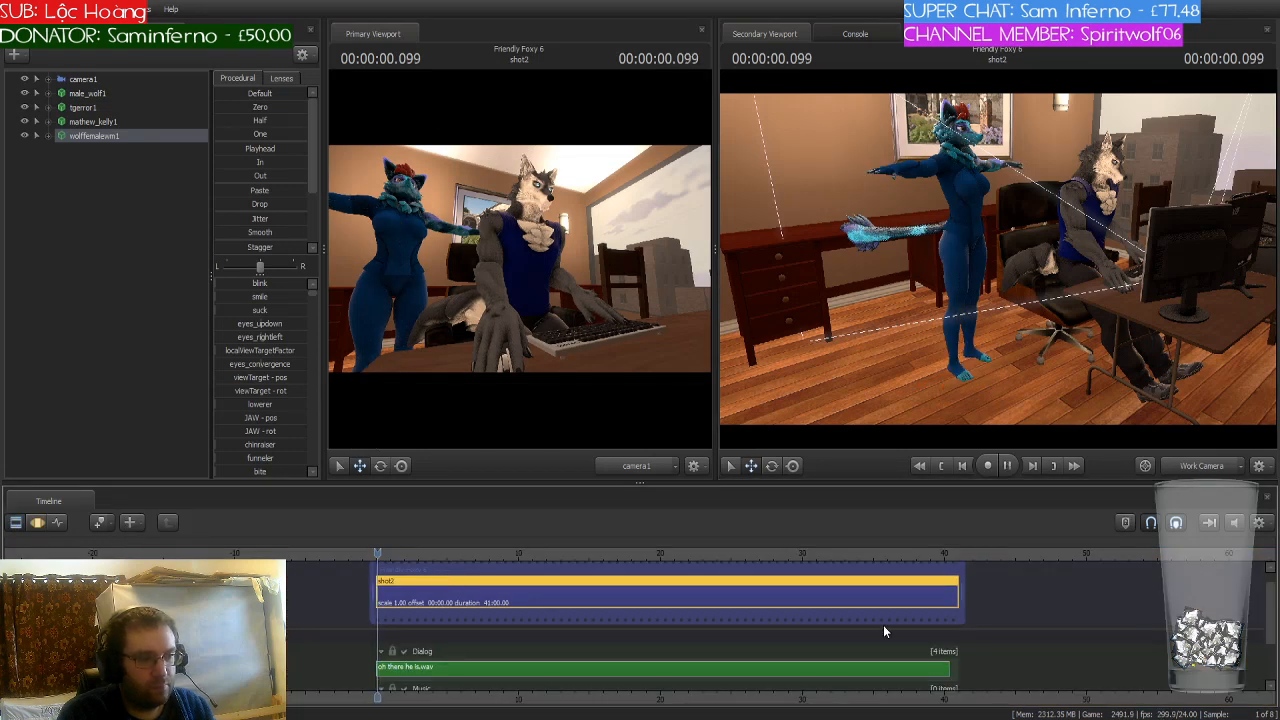
pyautogui.press('space')
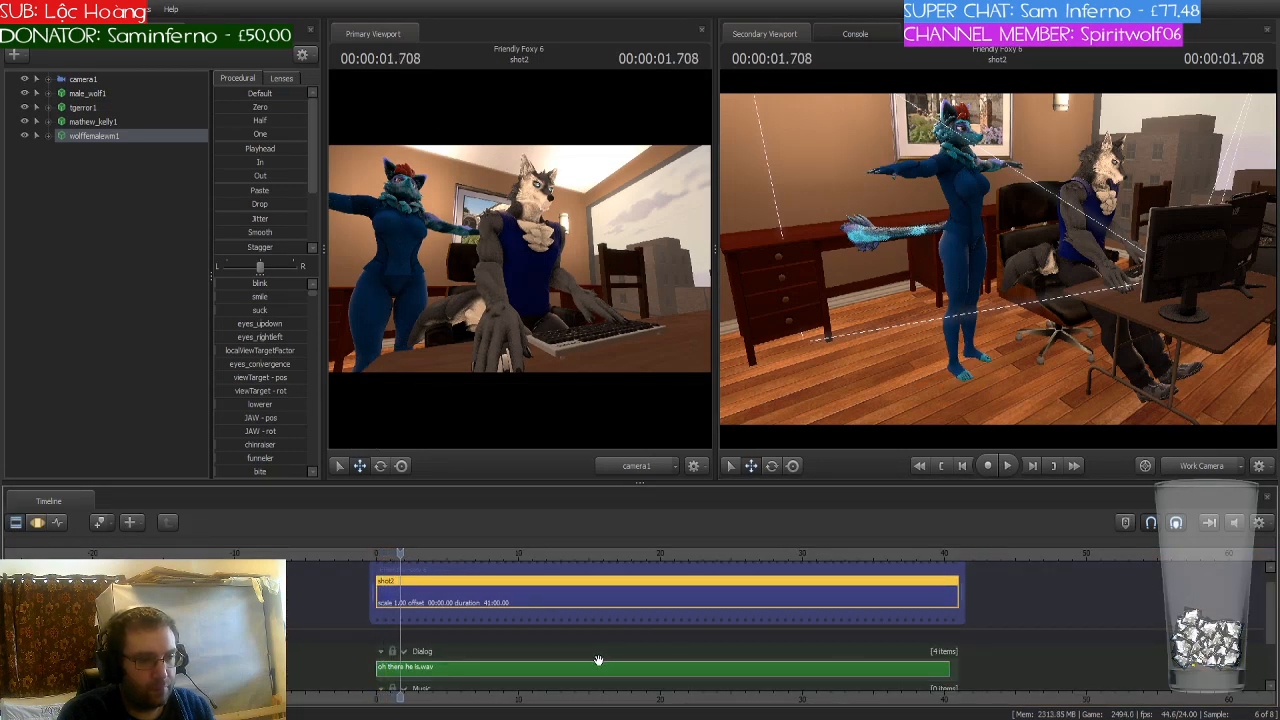
pyautogui.click(586, 670)
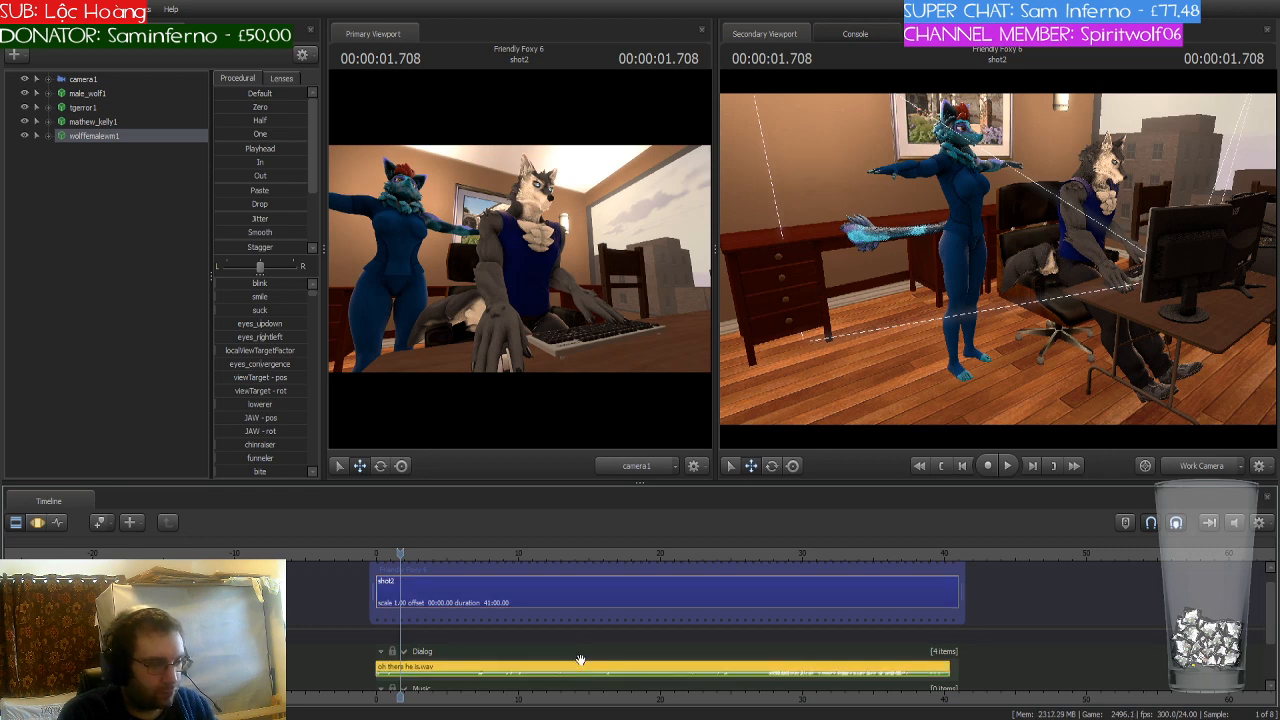
pyautogui.press('Home')
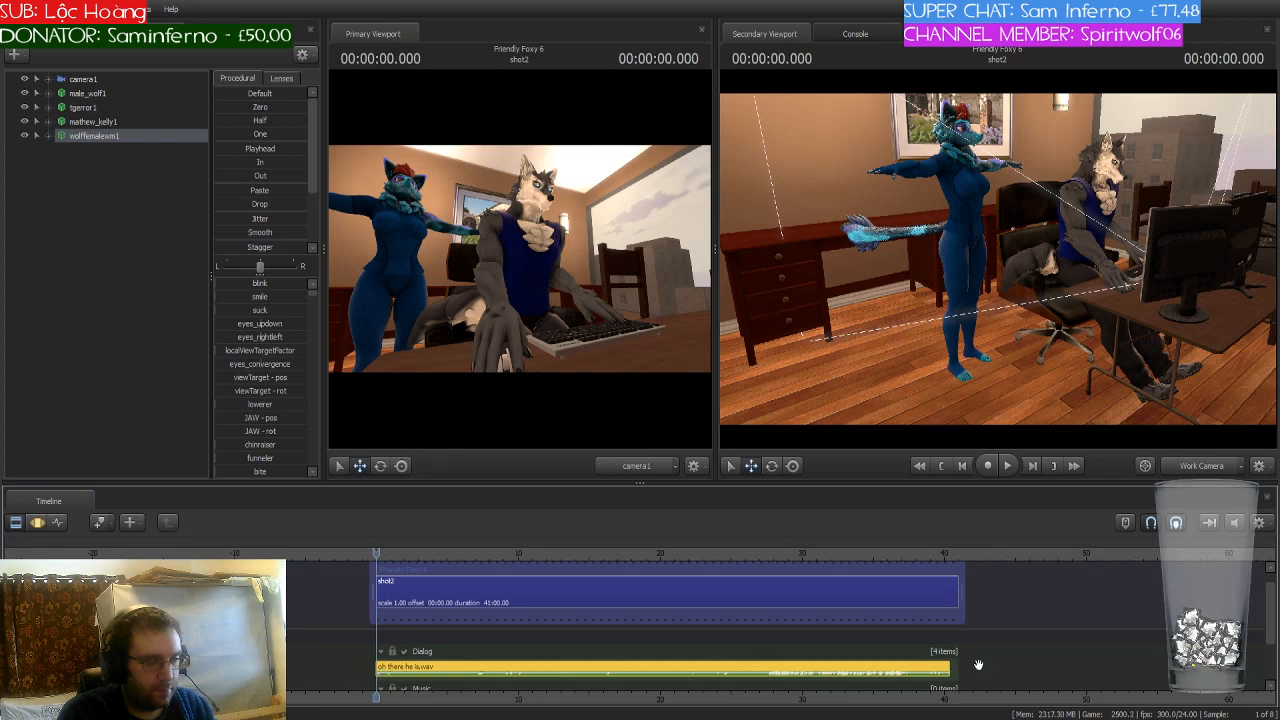
pyautogui.scroll(1, 1083, 663)
pyautogui.scroll(2, 1083, 663)
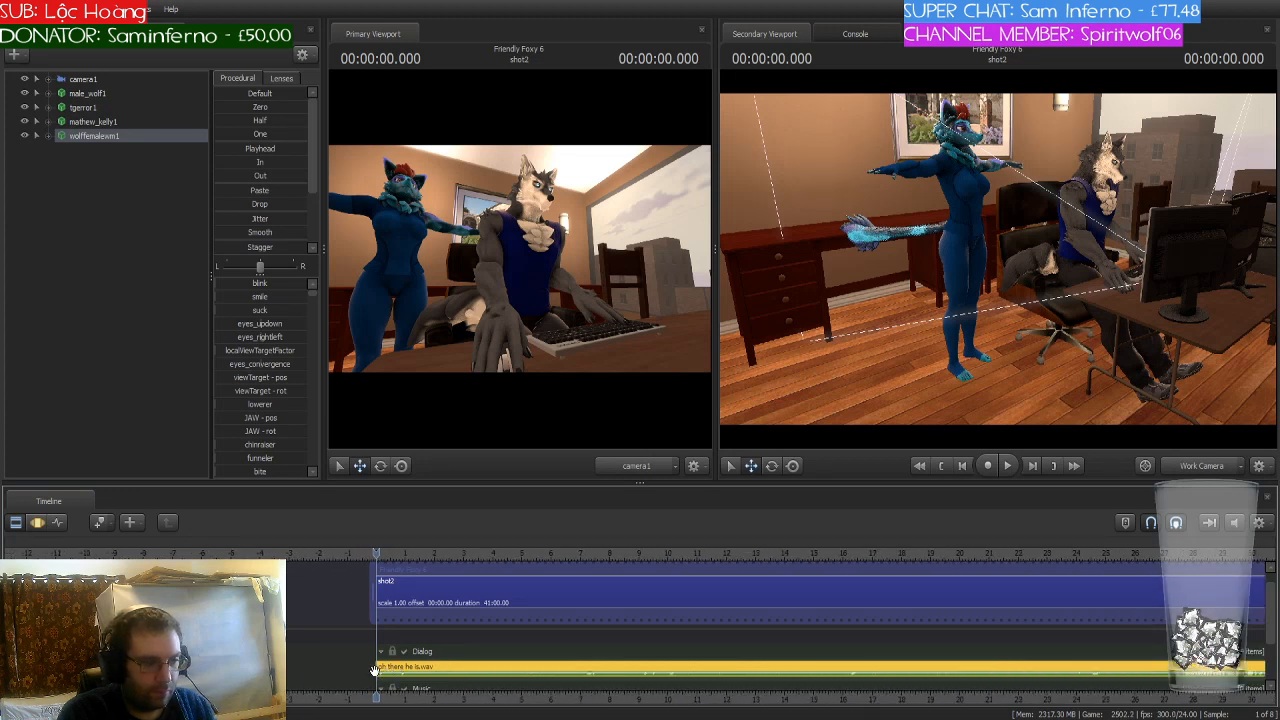
pyautogui.click(411, 673)
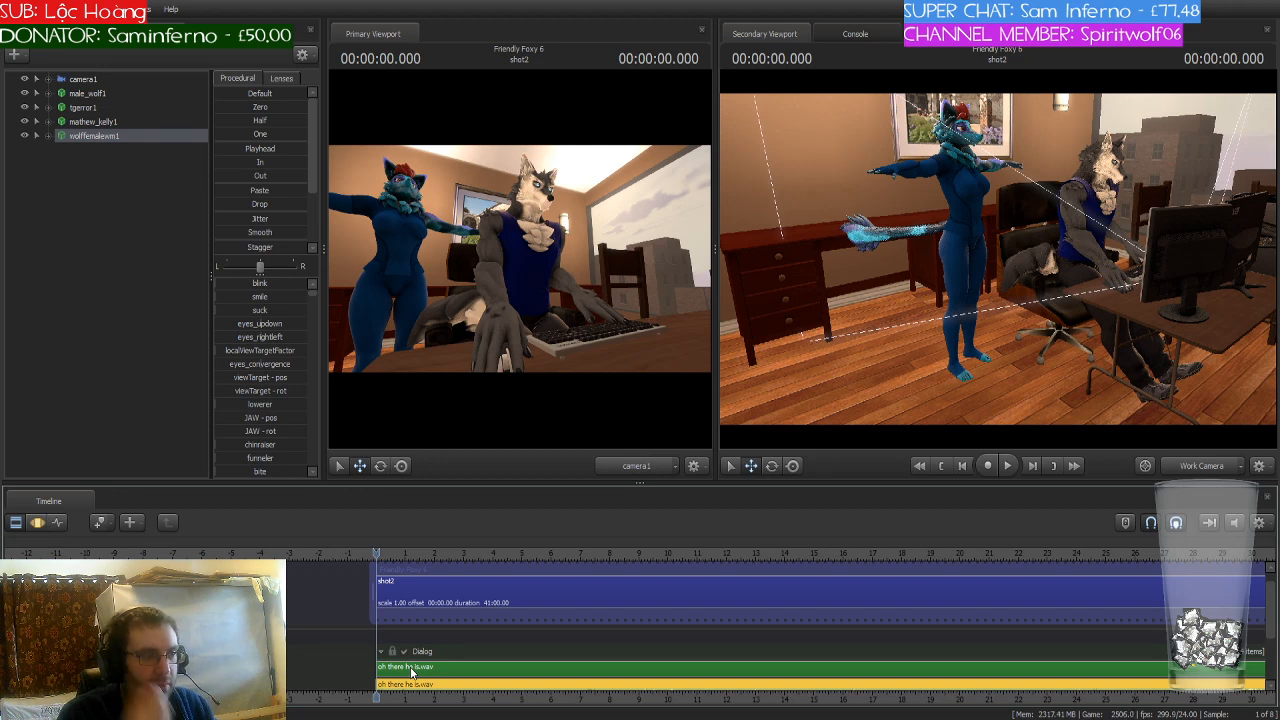
pyautogui.click(411, 672)
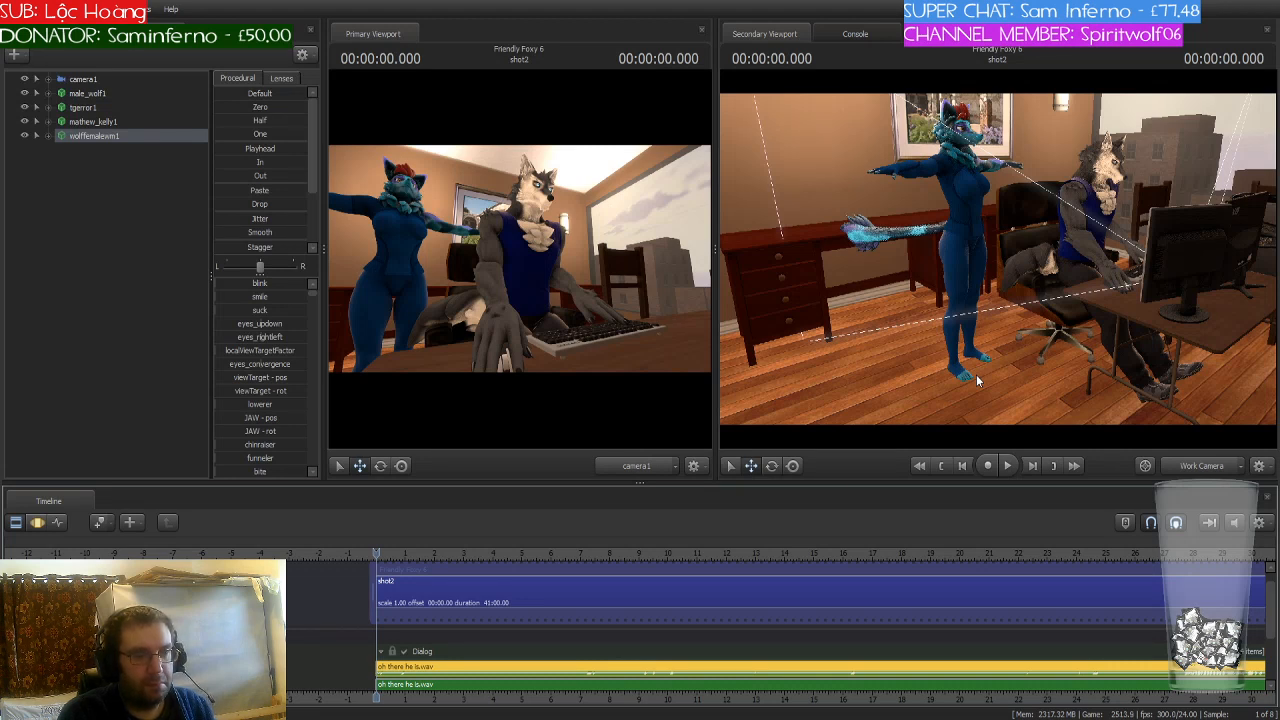
# Step: Examine the standing female wolf and the seated wolf from the front and side of the desk
pyautogui.moveTo(977, 380); pyautogui.dragTo(832, 398)
pyautogui.press('d')
pyautogui.press('w')
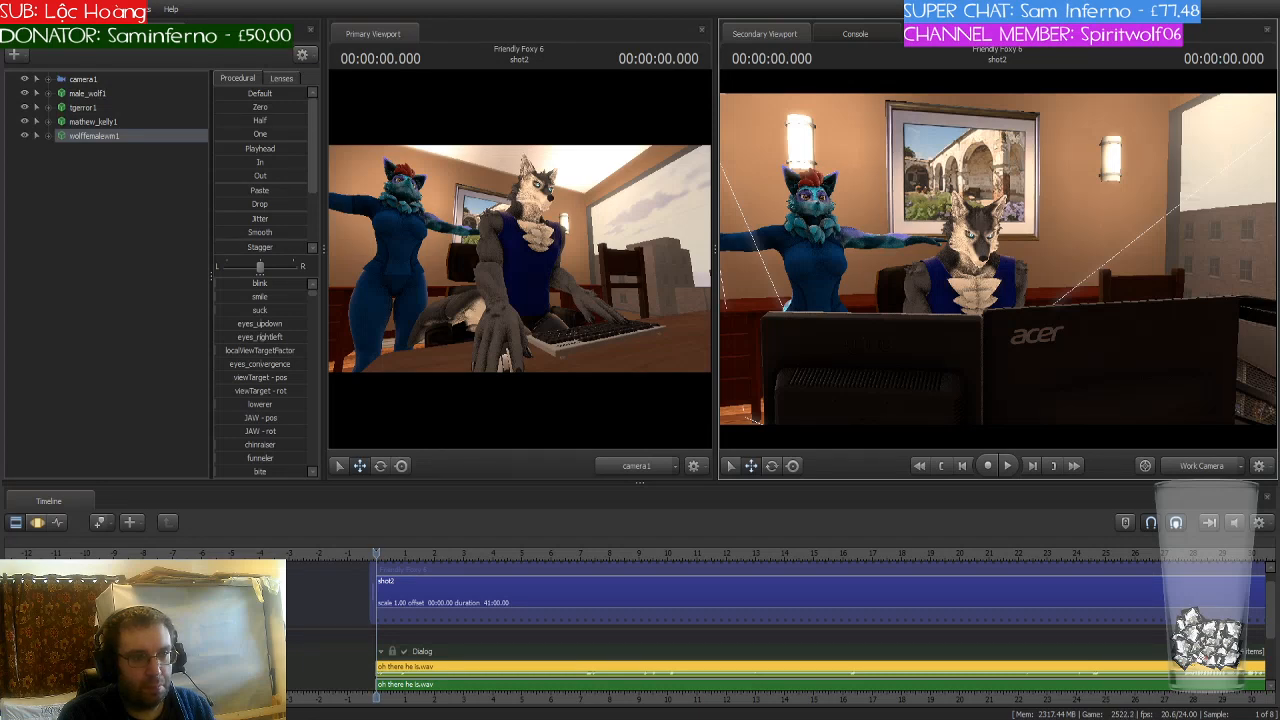
pyautogui.press('w')
pyautogui.moveTo(997, 260); pyautogui.dragTo(1080, 295)
pyautogui.press('a')
pyautogui.press('s')
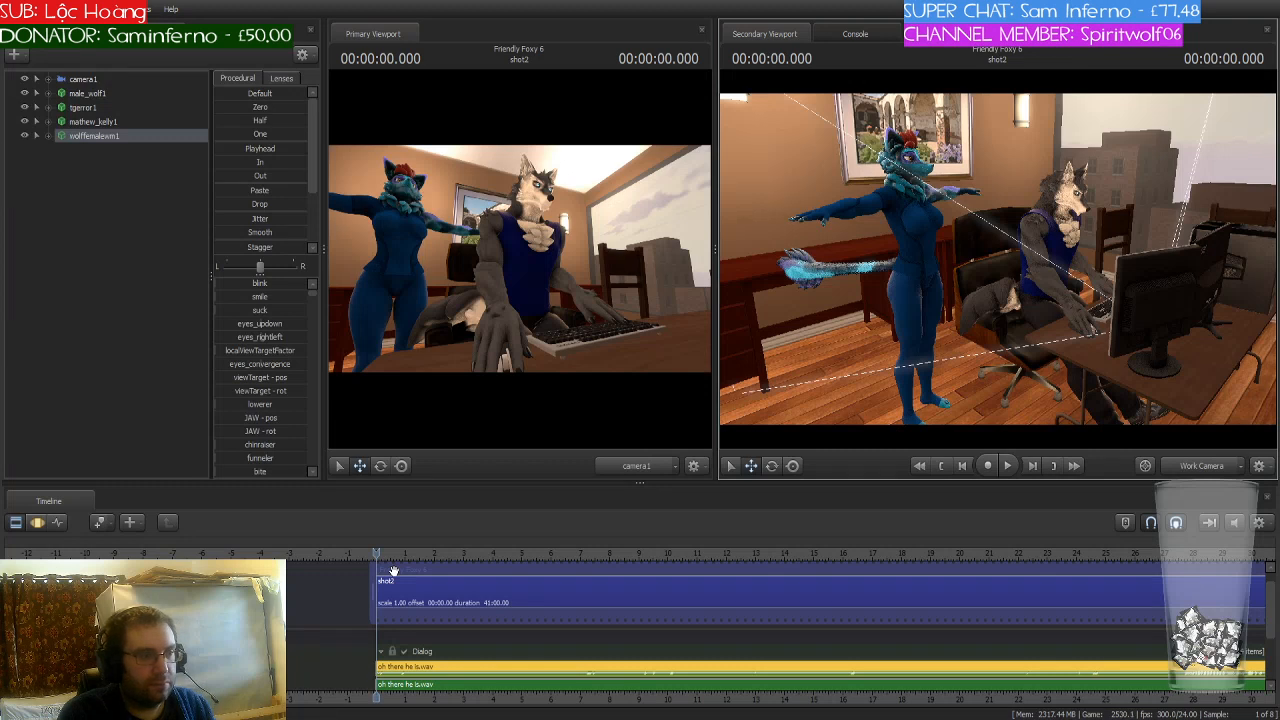
# Step: Play shot2 from the start to about 9 seconds to check the dialogue, and view the seated wolf up close
pyautogui.scroll(-2, 393, 570)
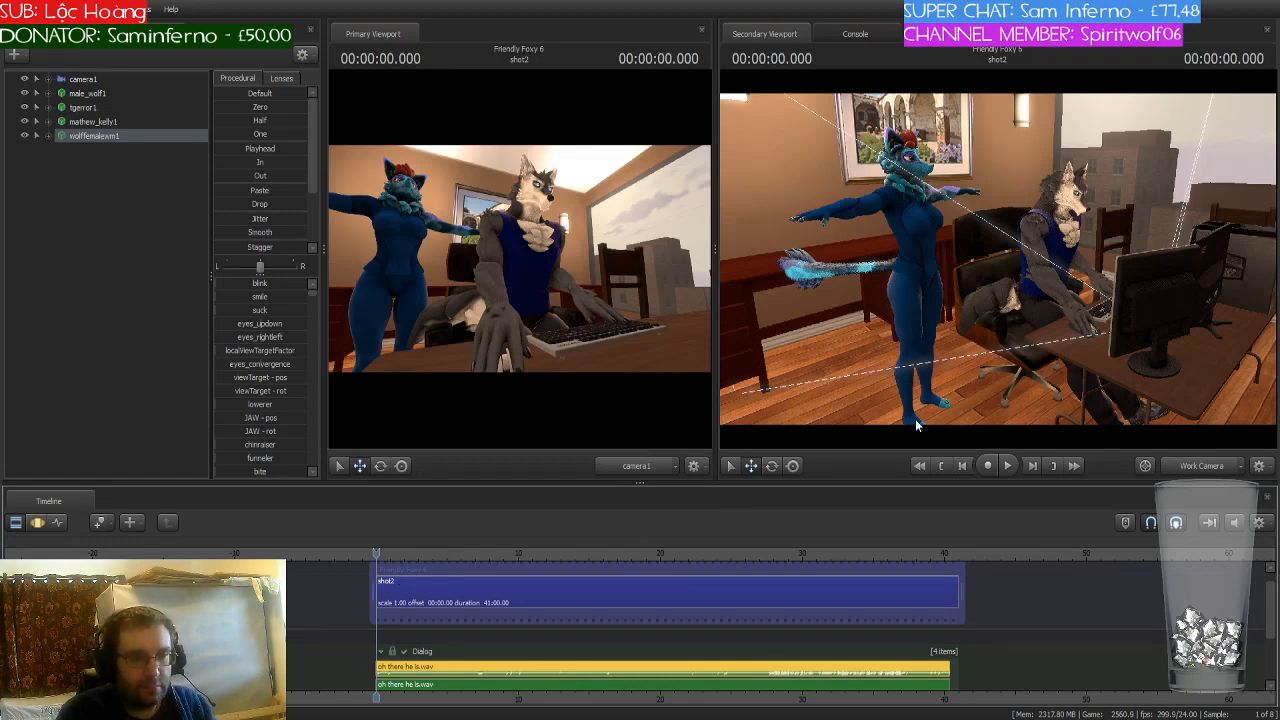
pyautogui.moveTo(1022, 368); pyautogui.dragTo(1014, 409)
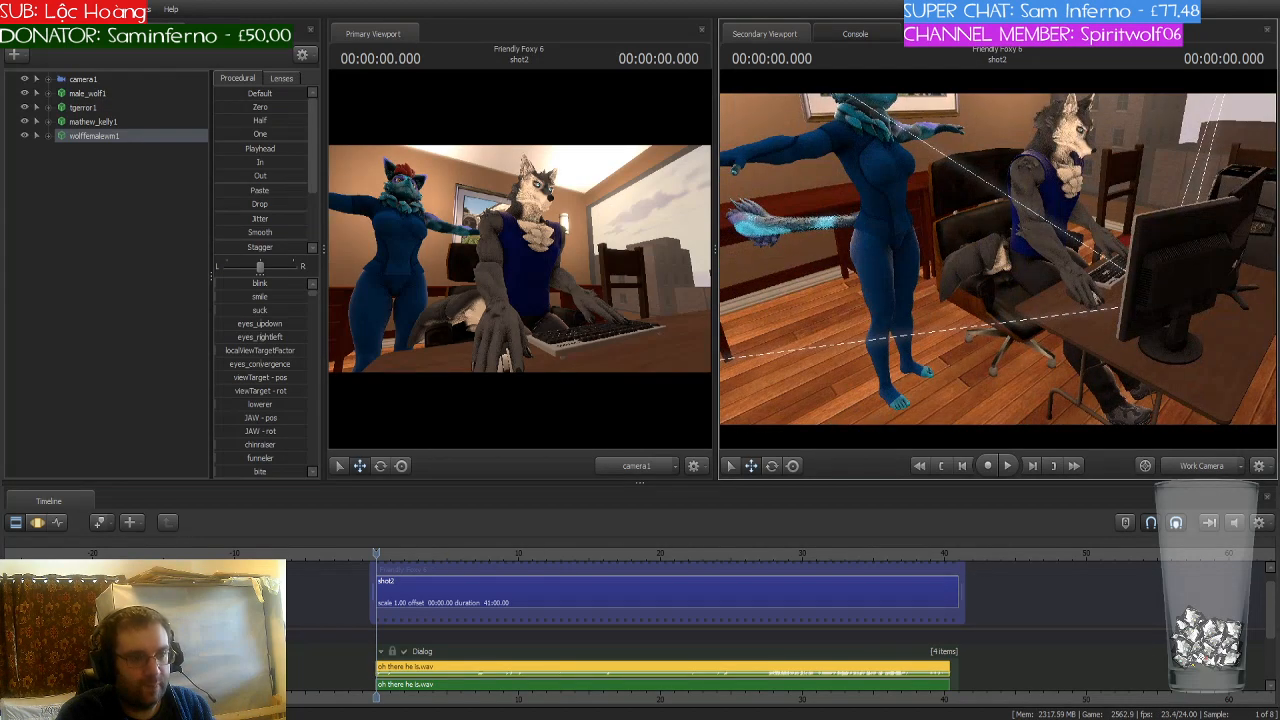
pyautogui.press('space')
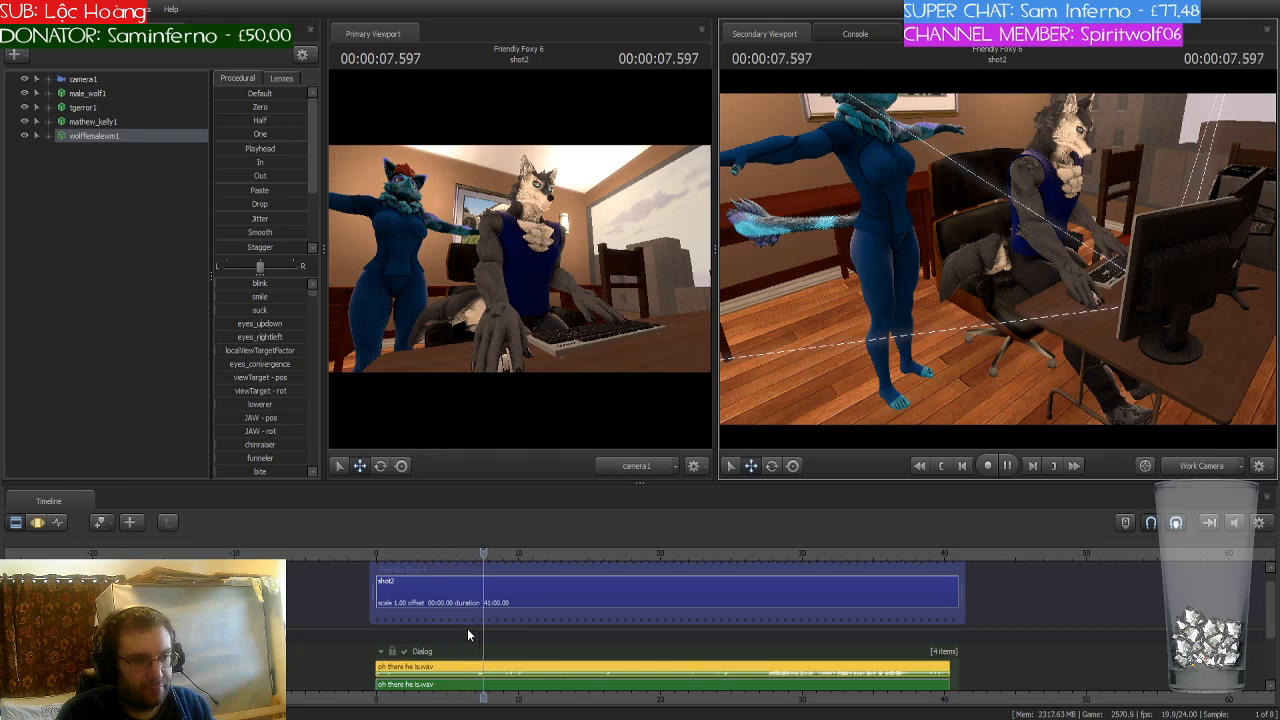
pyautogui.press('space')
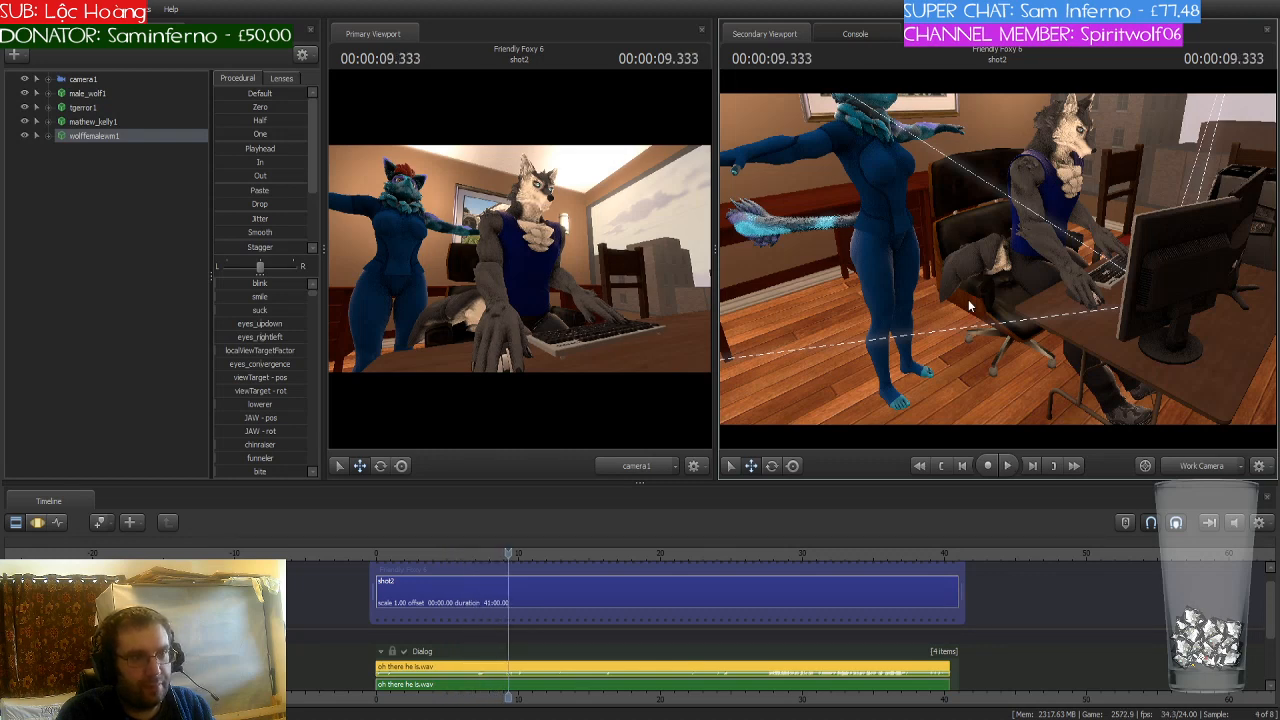
pyautogui.moveTo(968, 299)
pyautogui.mouseDown()
pyautogui.moveTo(968, 225)
pyautogui.moveTo(968, 300)
pyautogui.mouseUp()
pyautogui.press('w')
pyautogui.press('s')
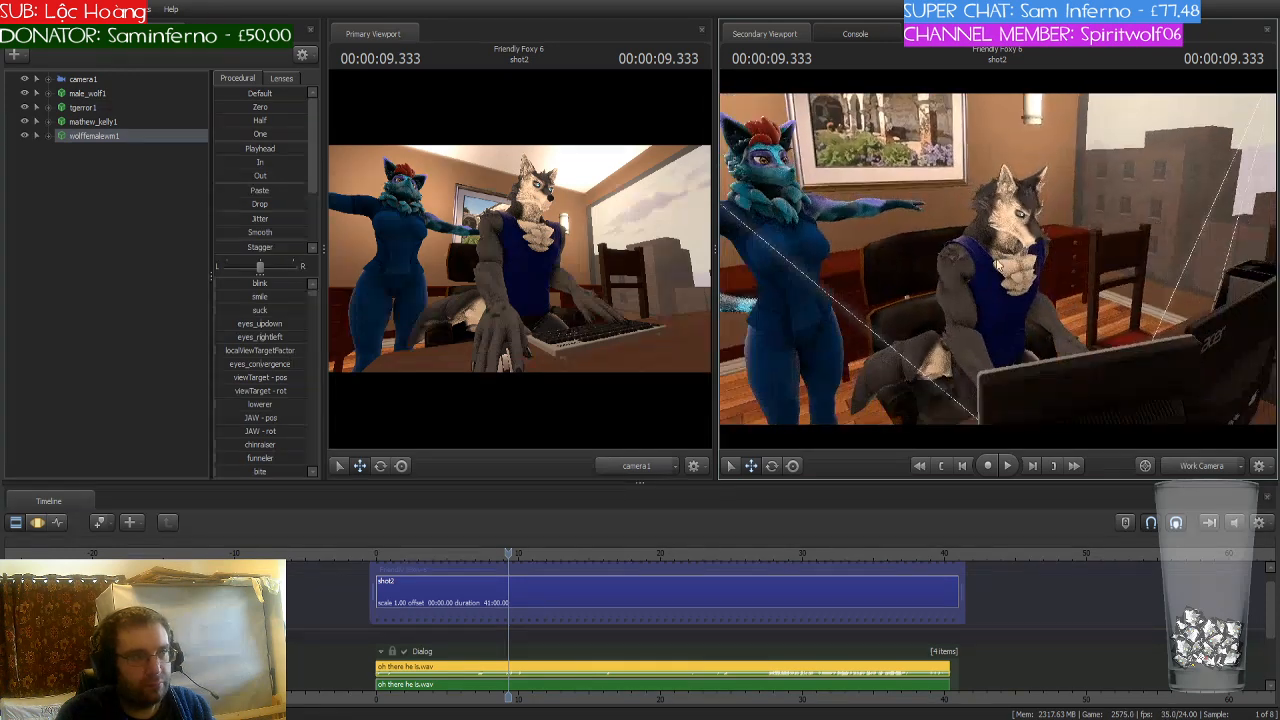
# Step: Add a headset model to shot2 as headset1, select it and return the playhead to the shot's start
pyautogui.click(120, 170)
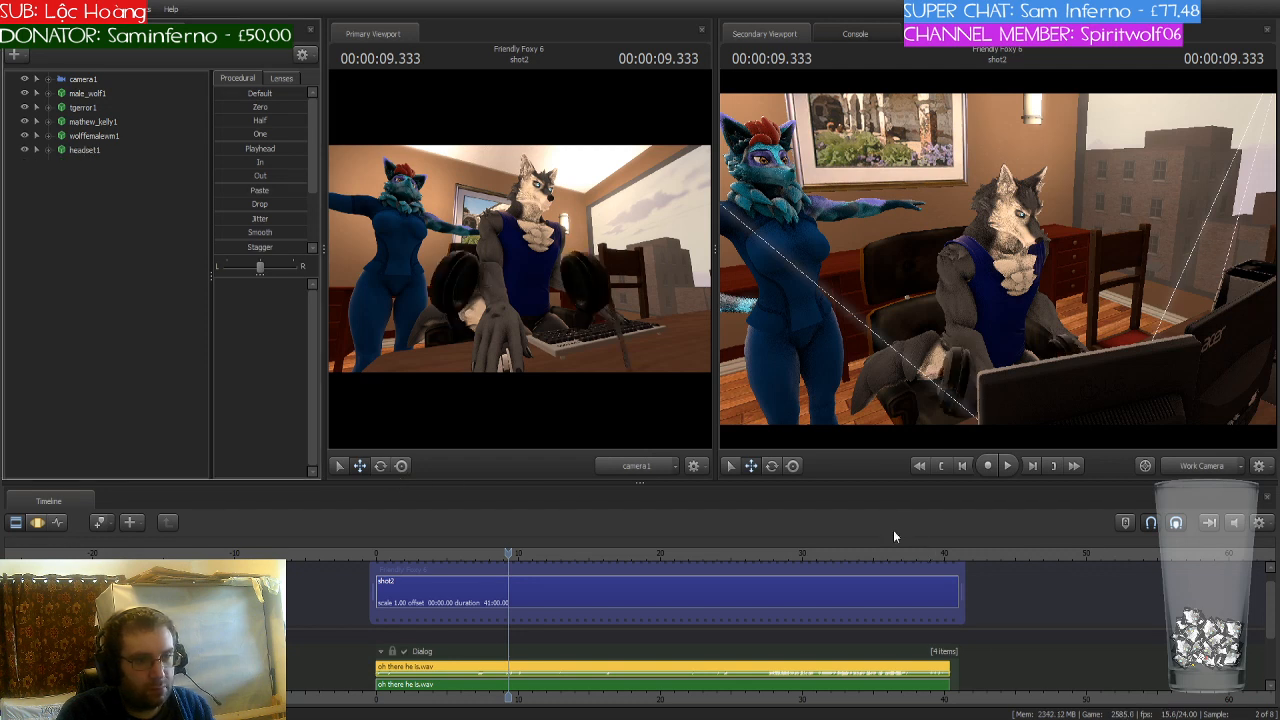
pyautogui.click(123, 152)
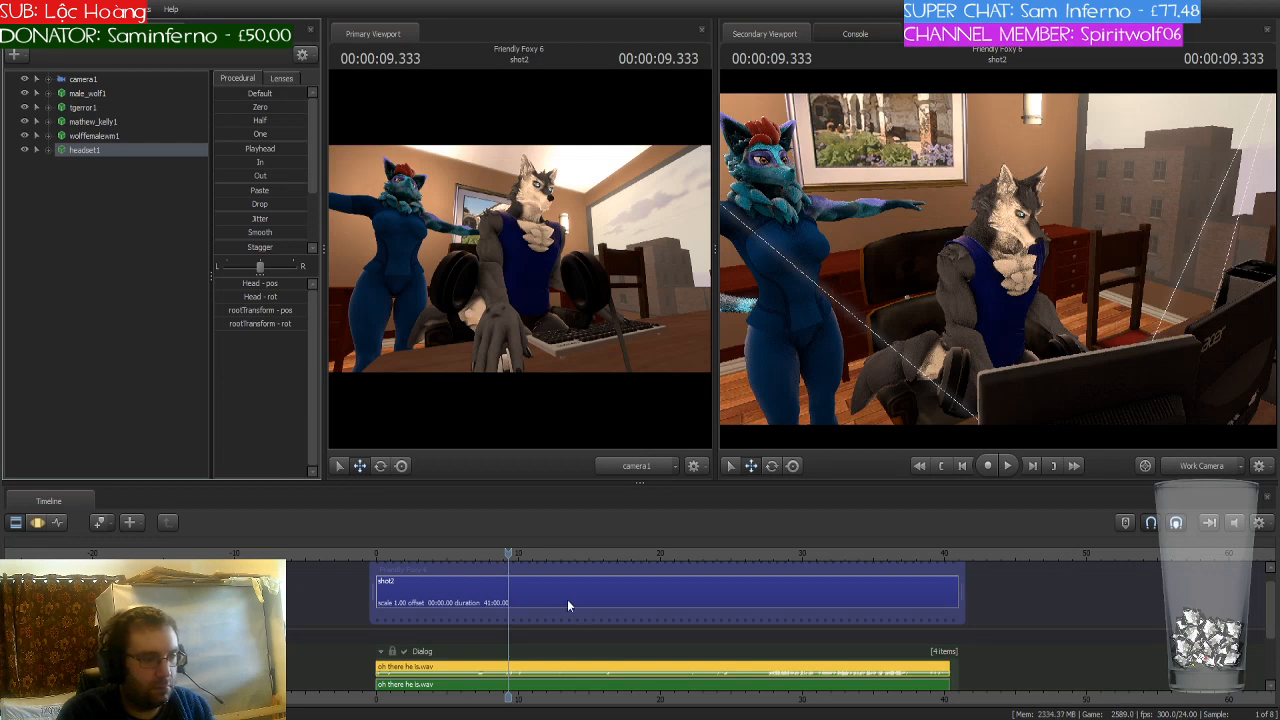
pyautogui.click(510, 556)
pyautogui.press('Home')
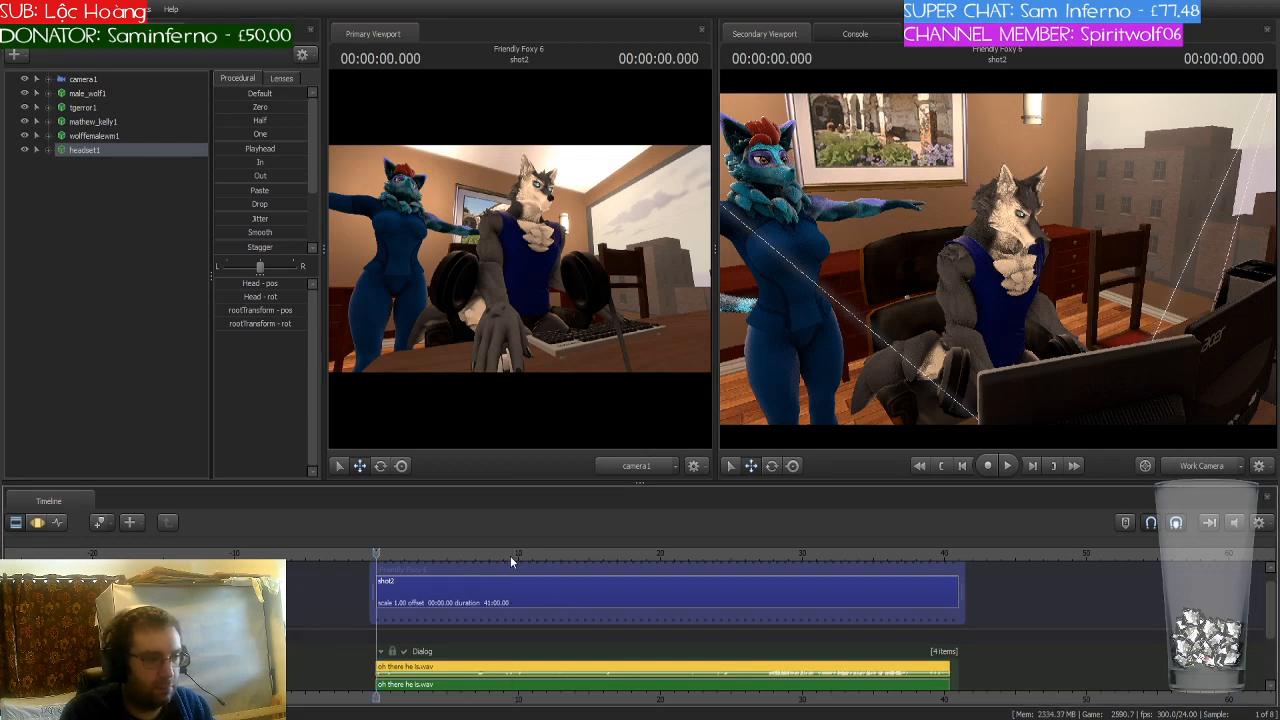
# Step: Raise headset1 in the Motion Editor to the seated wolf's shoulder height
pyautogui.click(36, 523)
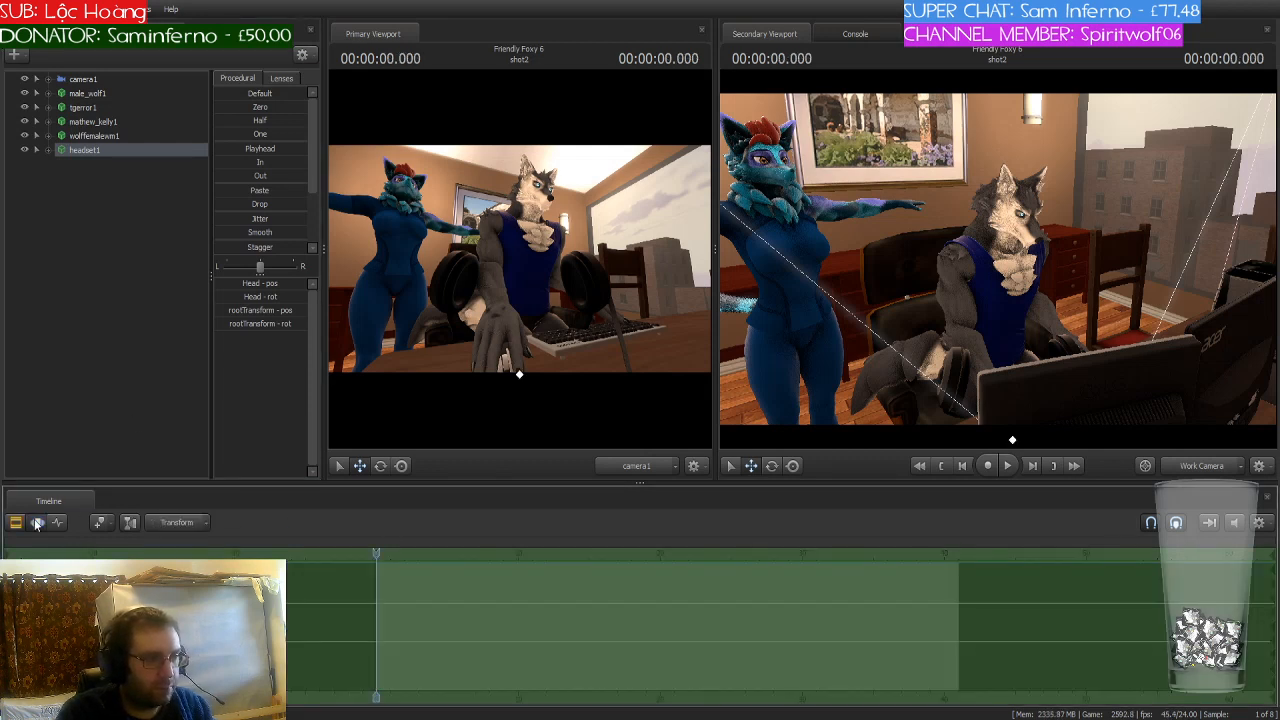
pyautogui.press('s')
pyautogui.moveTo(1023, 240); pyautogui.dragTo(1034, 272)
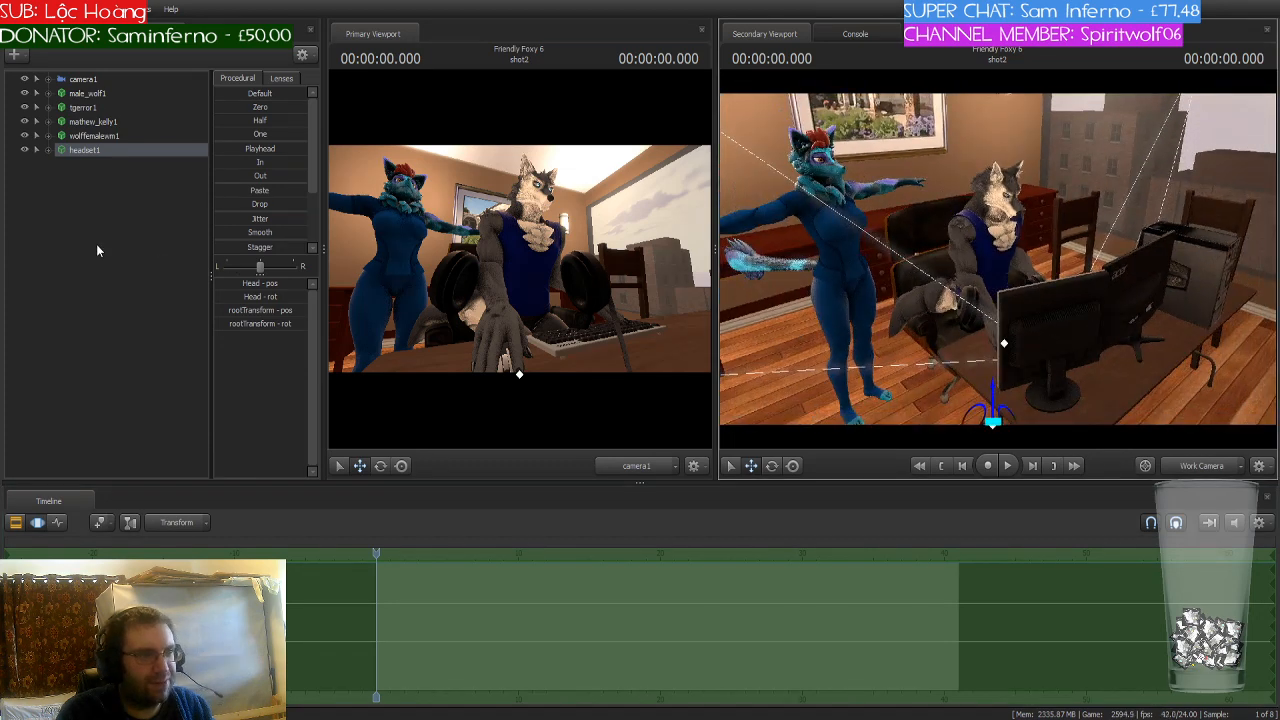
pyautogui.moveTo(990, 385); pyautogui.dragTo(989, 338)
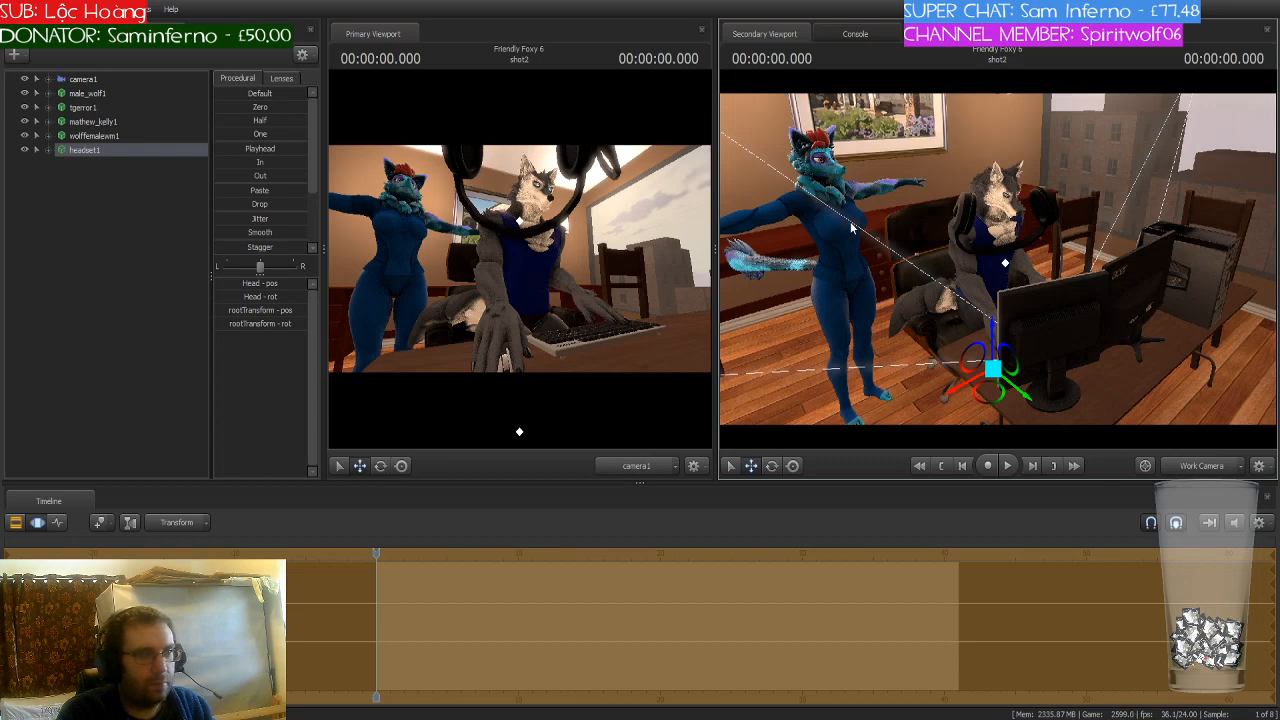
# Step: Add a scale control to headset1's rootTransform and lower its value to shrink the headset
pyautogui.scroll(3, 852, 228)
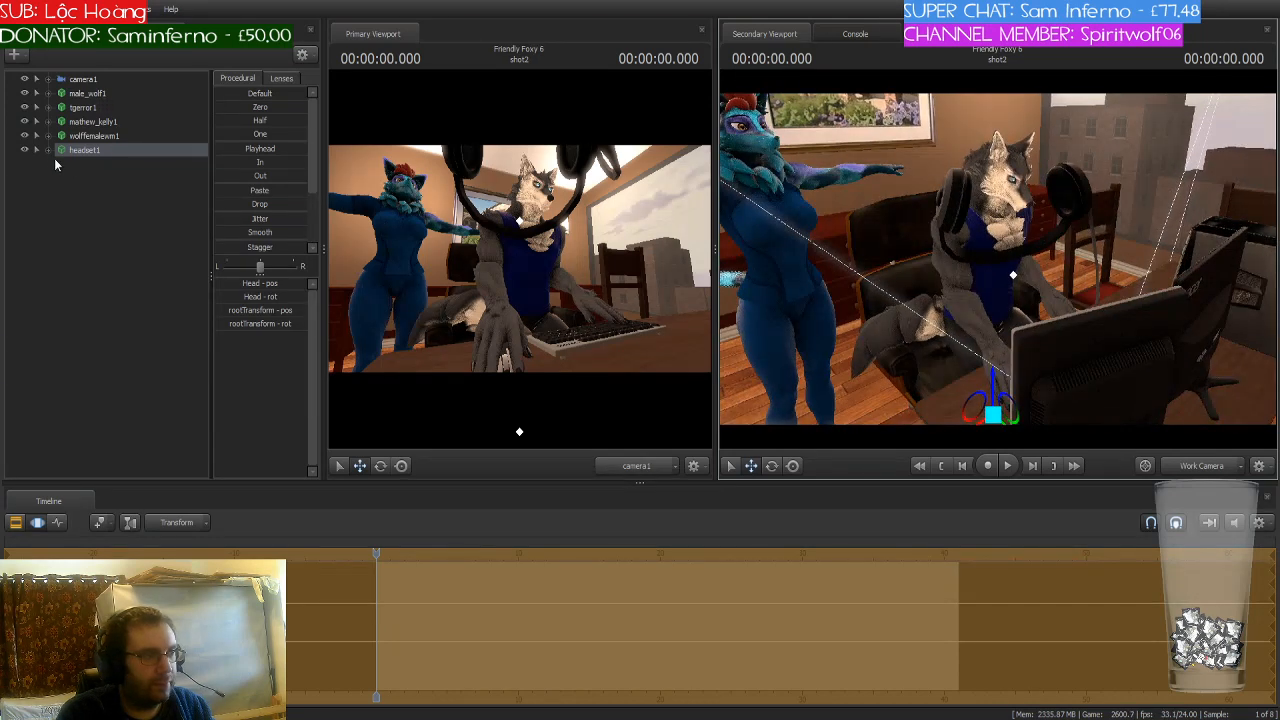
pyautogui.click(46, 151)
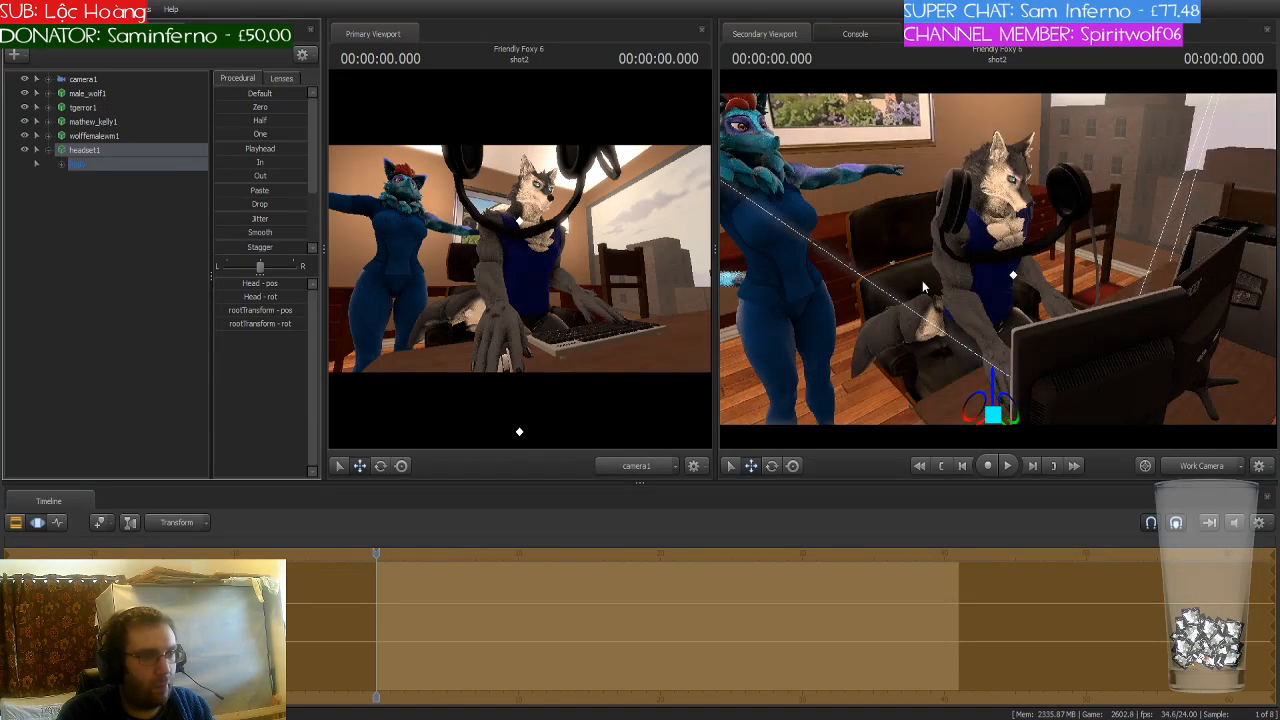
pyautogui.press('s')
pyautogui.moveTo(1141, 281); pyautogui.dragTo(1167, 294)
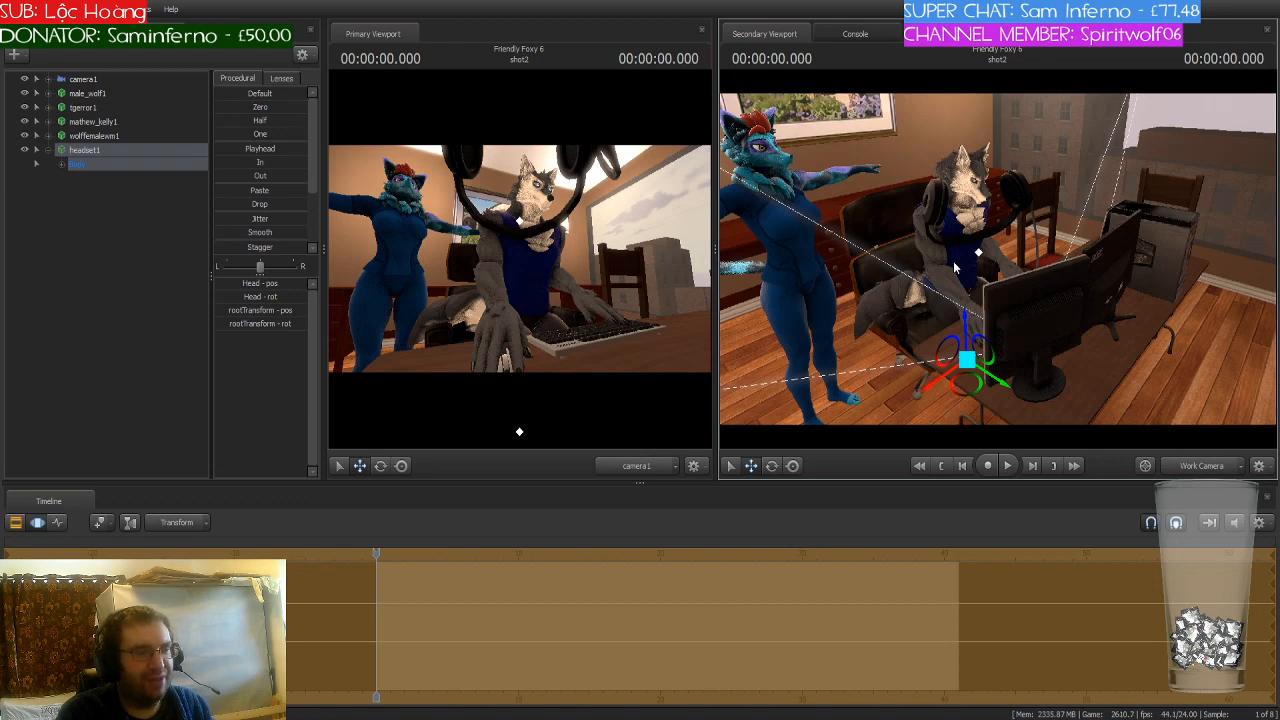
pyautogui.click(61, 164)
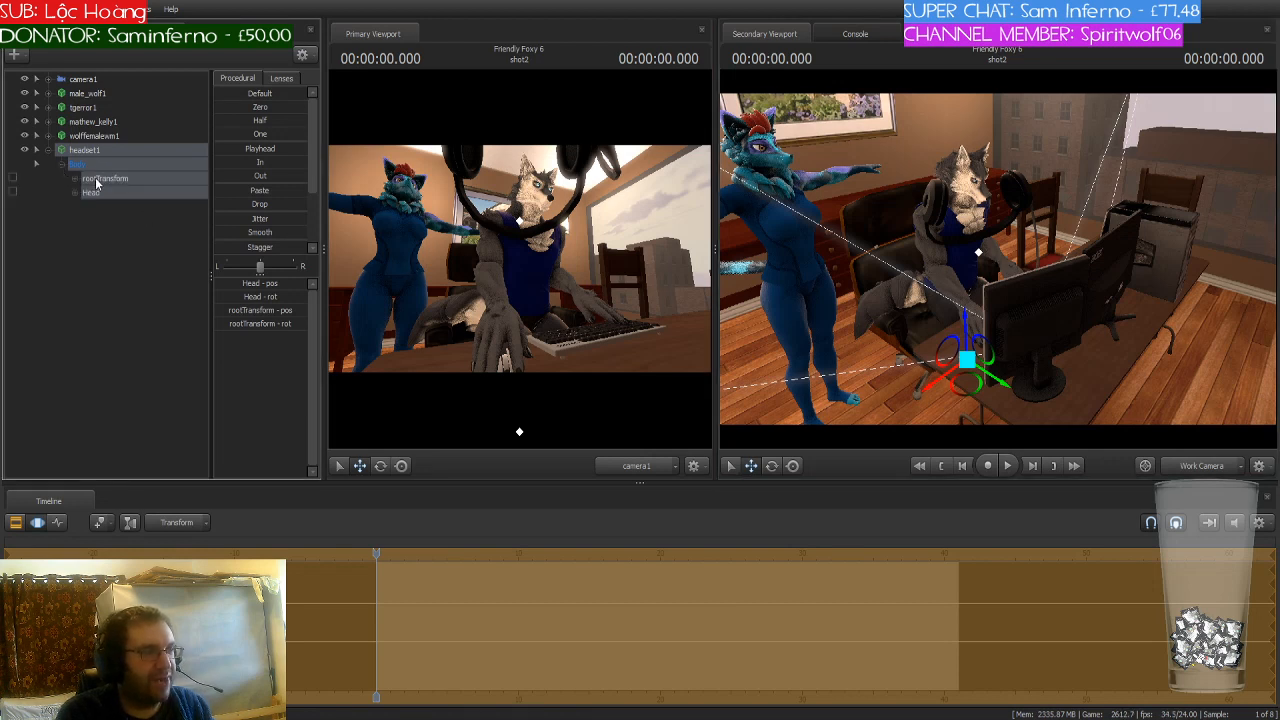
pyautogui.click(97, 178)
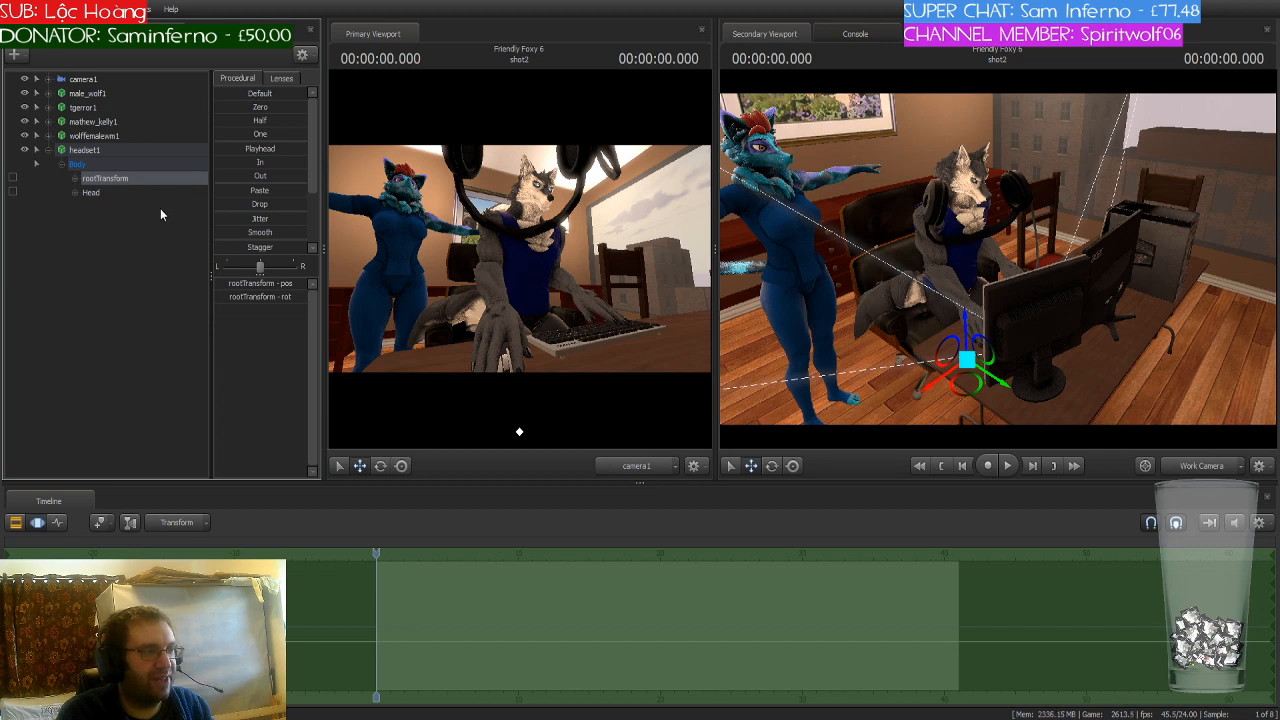
pyautogui.click(134, 208)
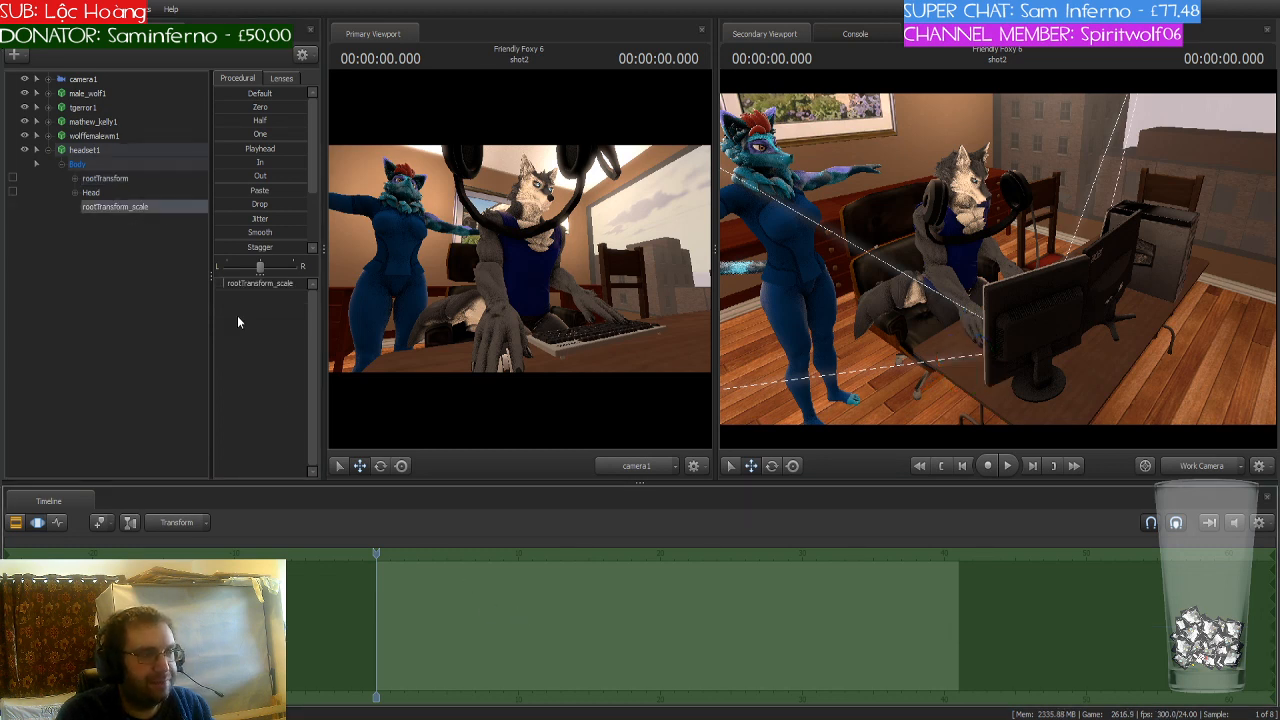
pyautogui.moveTo(224, 286); pyautogui.dragTo(219, 286)
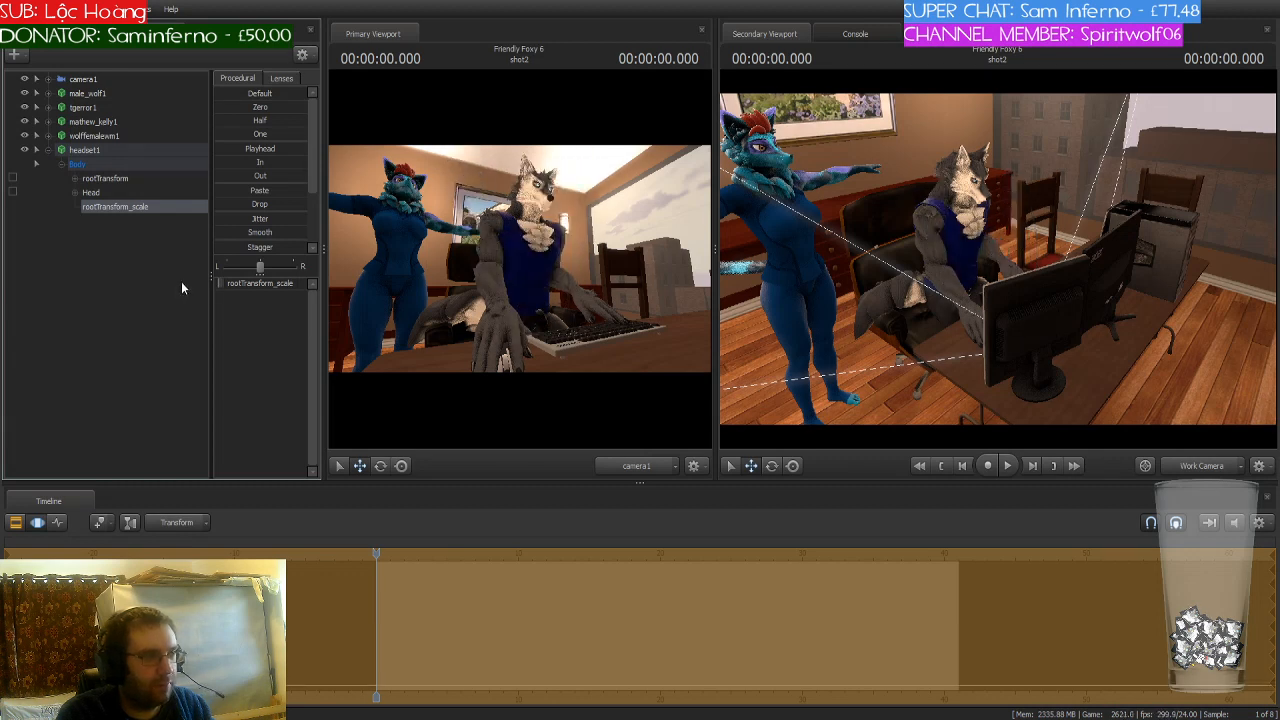
# Step: Select the whole headset1 model and raise it to the seated wolf's head
pyautogui.click(104, 150)
pyautogui.click(974, 329)
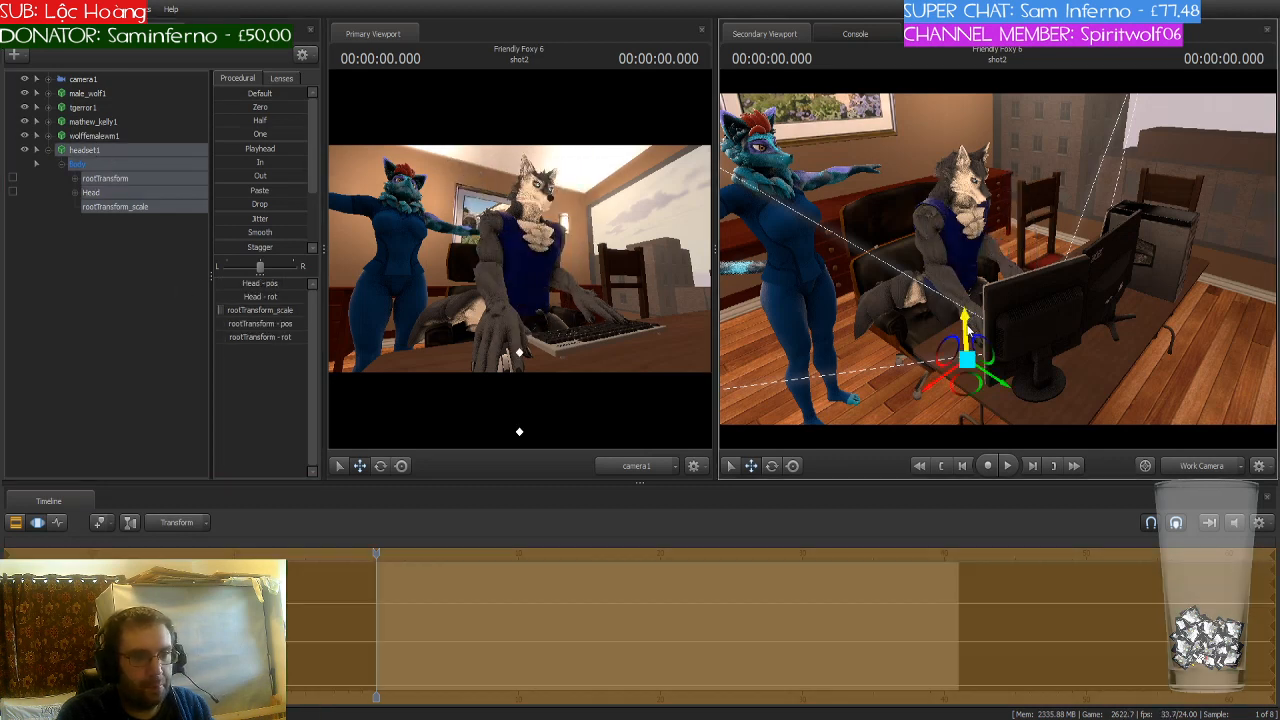
pyautogui.moveTo(963, 298); pyautogui.dragTo(959, 185)
pyautogui.press('w')
pyautogui.press('w')
pyautogui.moveTo(988, 386); pyautogui.dragTo(1012, 363)
# Step: Rotate headset1 so its earcups sit at the sides of the seated wolf's head and the microphone faces forward
pyautogui.press('e')
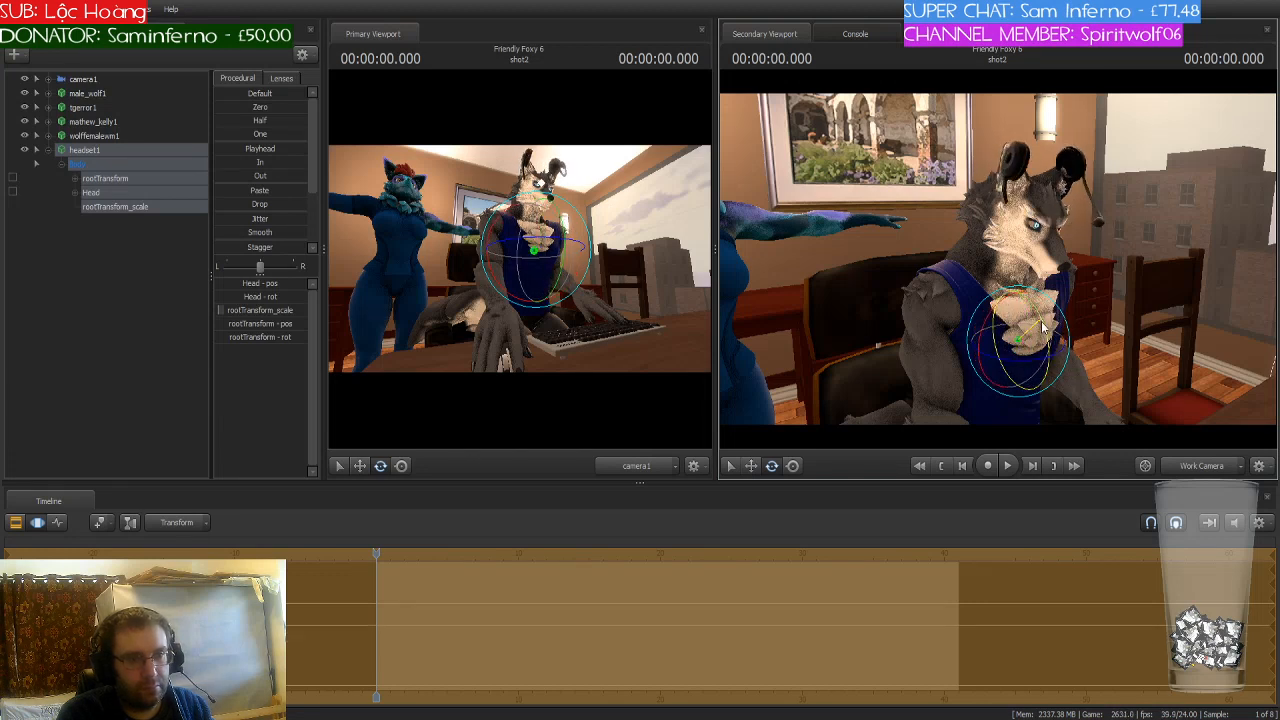
pyautogui.moveTo(1032, 338); pyautogui.dragTo(970, 272)
pyautogui.press('w')
pyautogui.press('w')
pyautogui.moveTo(875, 346); pyautogui.dragTo(750, 350)
pyautogui.press('s')
# Step: Enlarge headset1 with its rootTransform_scale control to suit the wolf's head size
pyautogui.click(125, 206)
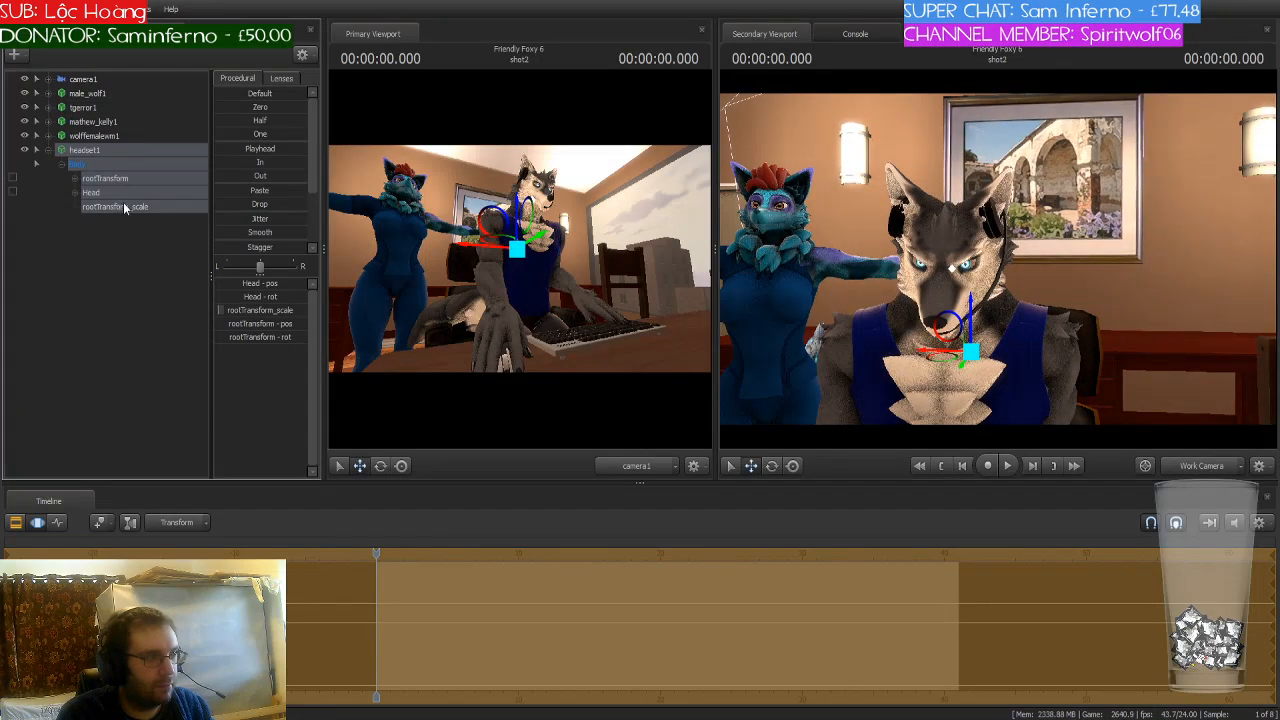
pyautogui.click(219, 284)
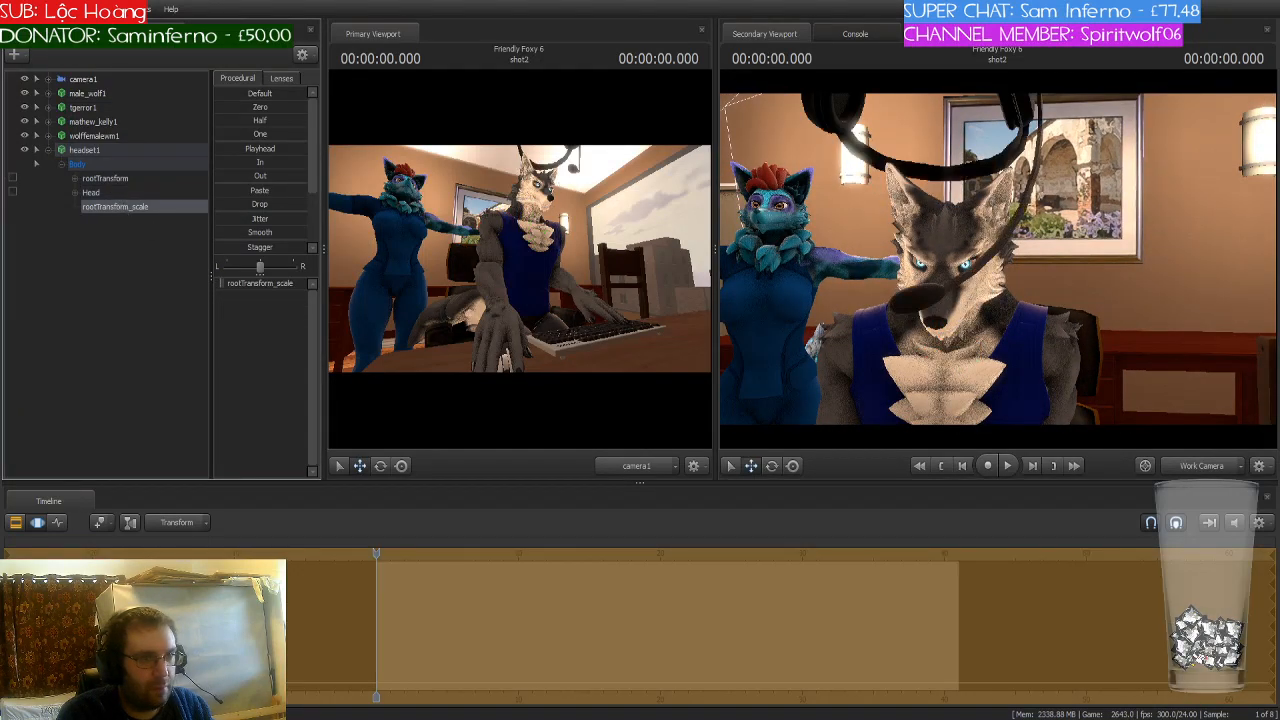
pyautogui.moveTo(222, 283); pyautogui.dragTo(228, 283)
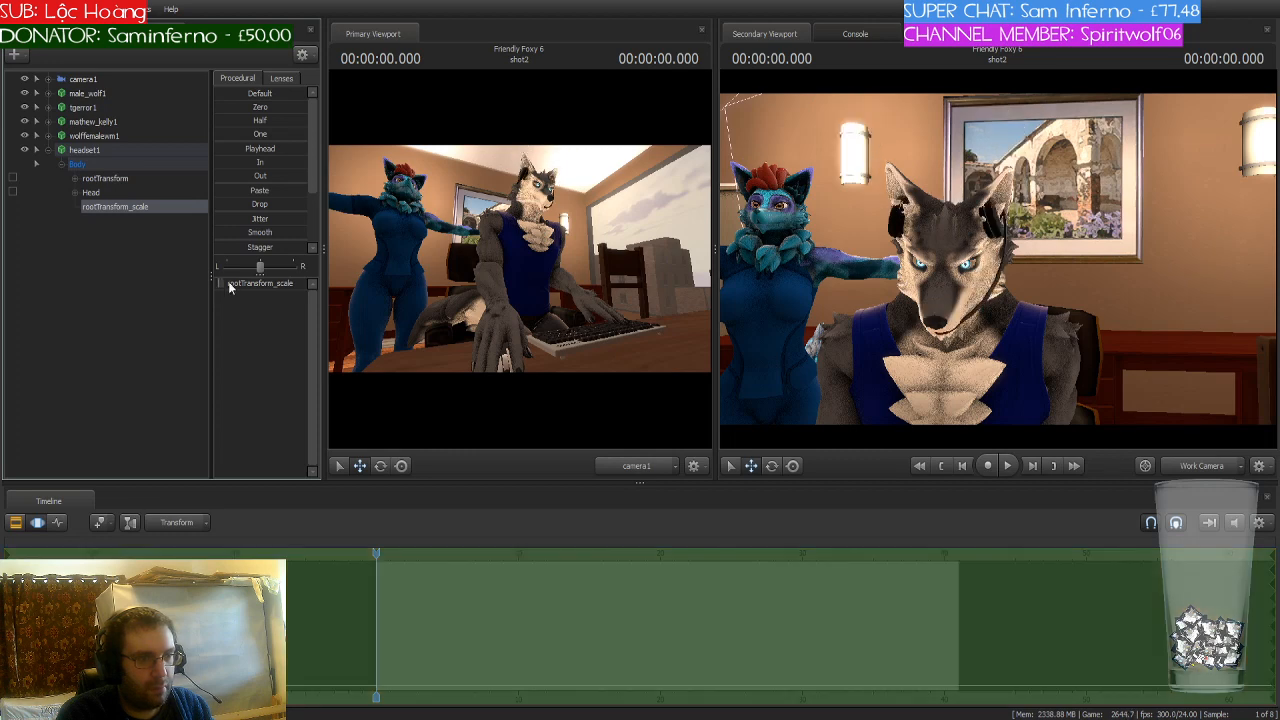
pyautogui.moveTo(997, 259); pyautogui.dragTo(945, 262)
pyautogui.press('w')
pyautogui.press('s')
pyautogui.click(217, 285)
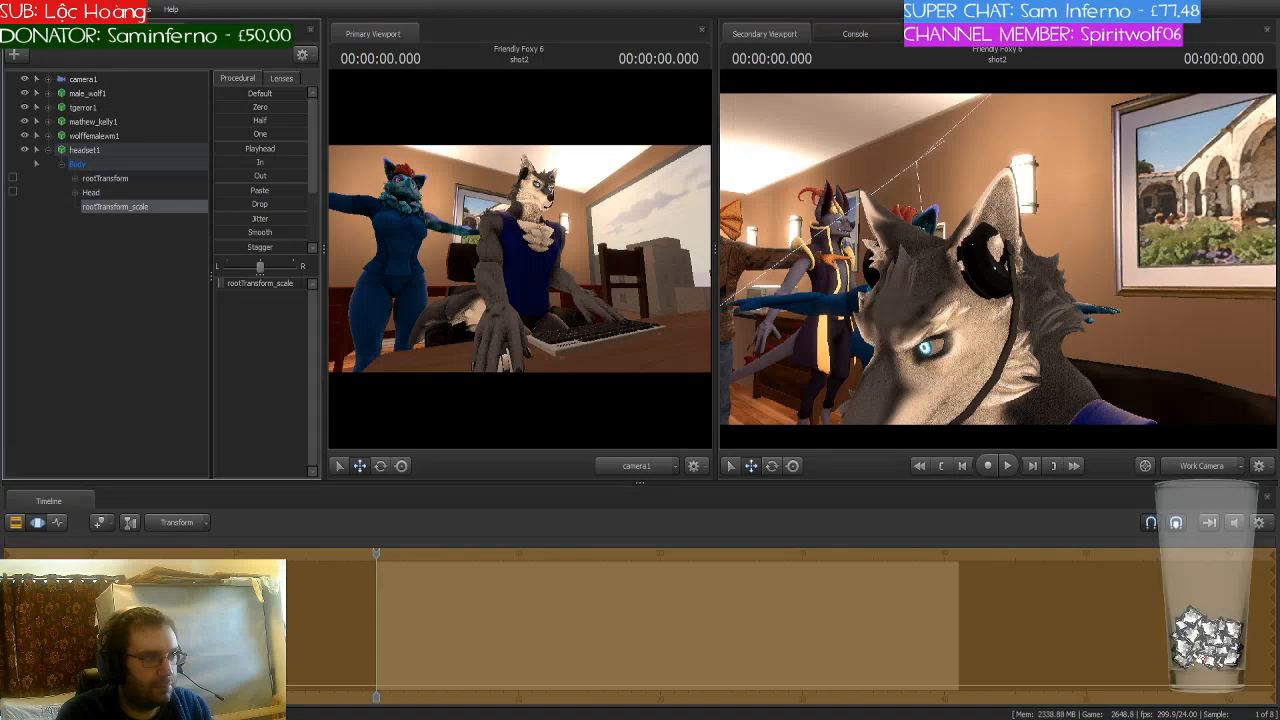
pyautogui.moveTo(217, 285); pyautogui.dragTo(222, 285)
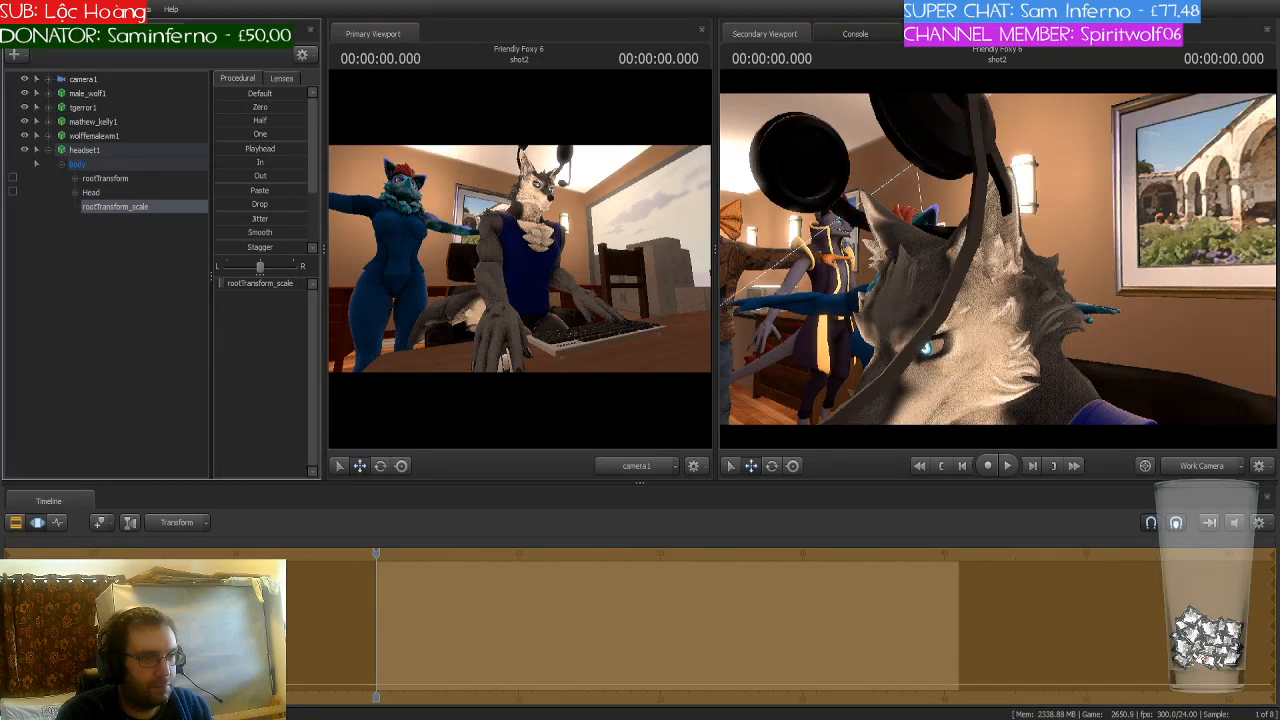
# Step: Reselect the whole headset1 model and move it down onto the wolf's head so the earcups cover his ears
pyautogui.click(132, 152)
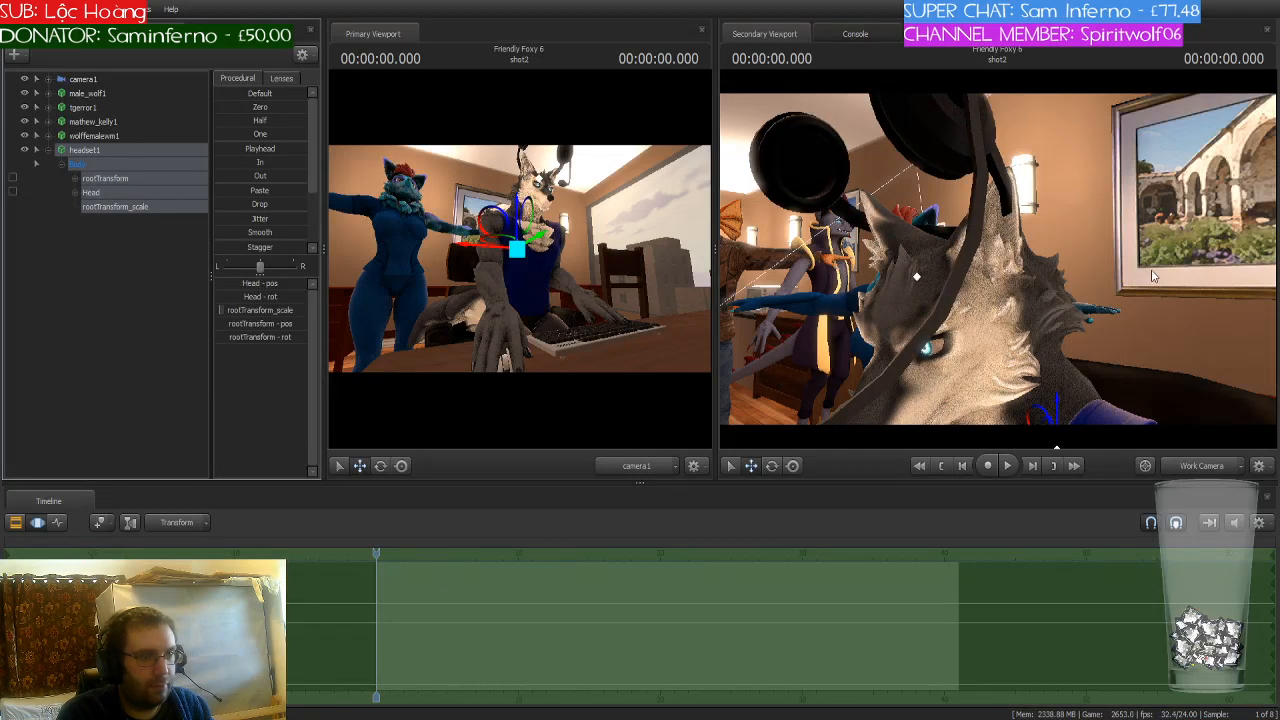
pyautogui.press('s')
pyautogui.moveTo(1151, 269); pyautogui.dragTo(1115, 272)
pyautogui.press('d')
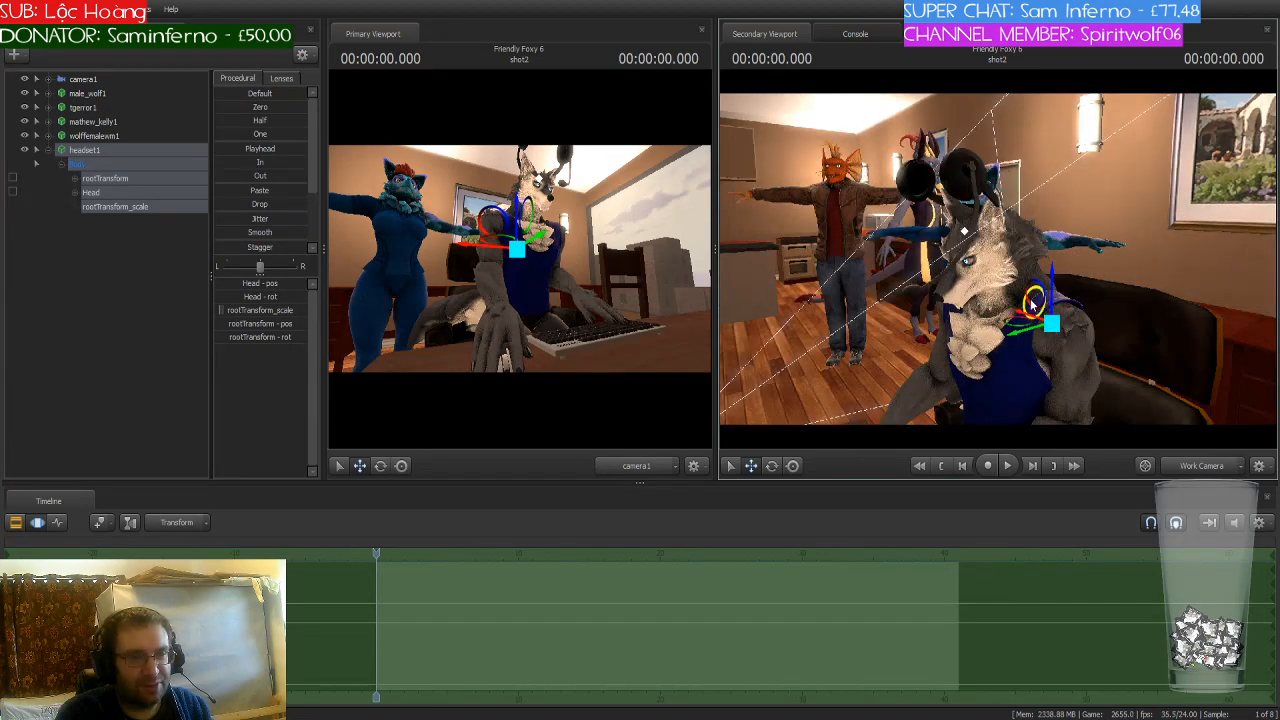
pyautogui.moveTo(1032, 306); pyautogui.dragTo(1044, 333)
pyautogui.moveTo(1049, 331); pyautogui.dragTo(1160, 262)
pyautogui.moveTo(997, 259); pyautogui.dragTo(1215, 297)
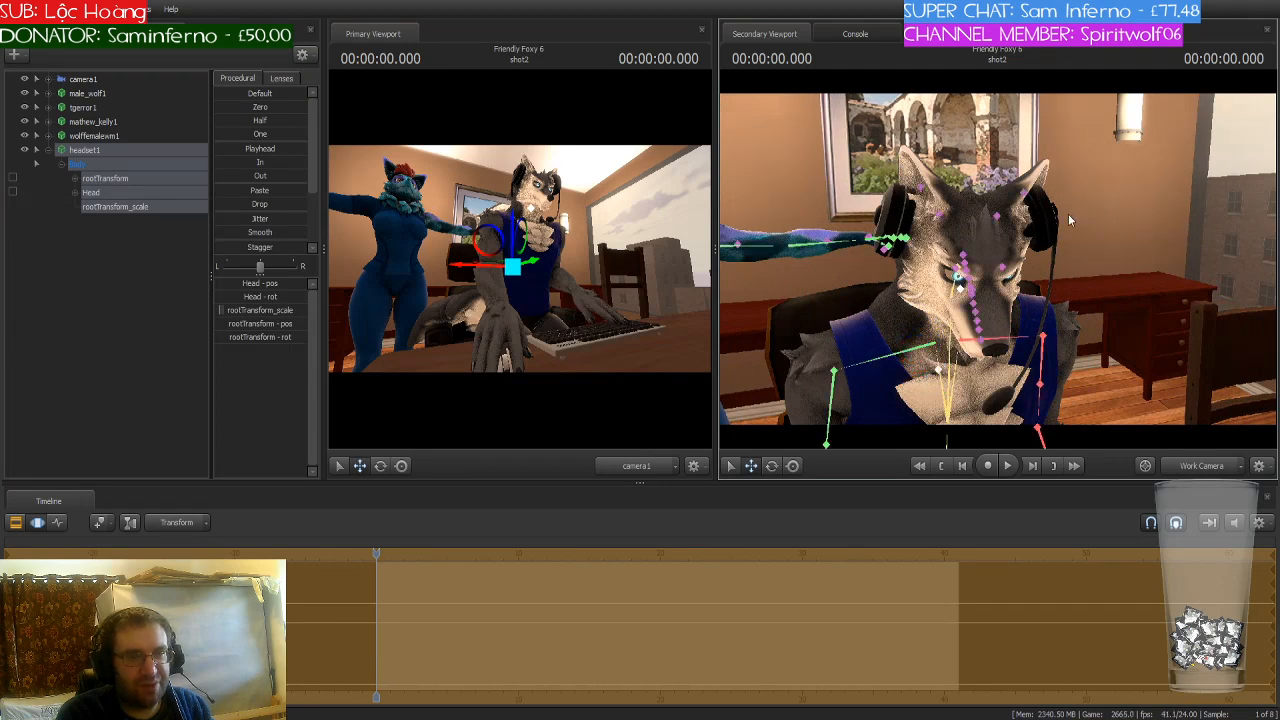
# Step: Examine the headset's fit on the seated wolf from the sides, from the front and from across the desk
pyautogui.moveTo(1068, 214); pyautogui.dragTo(1195, 265)
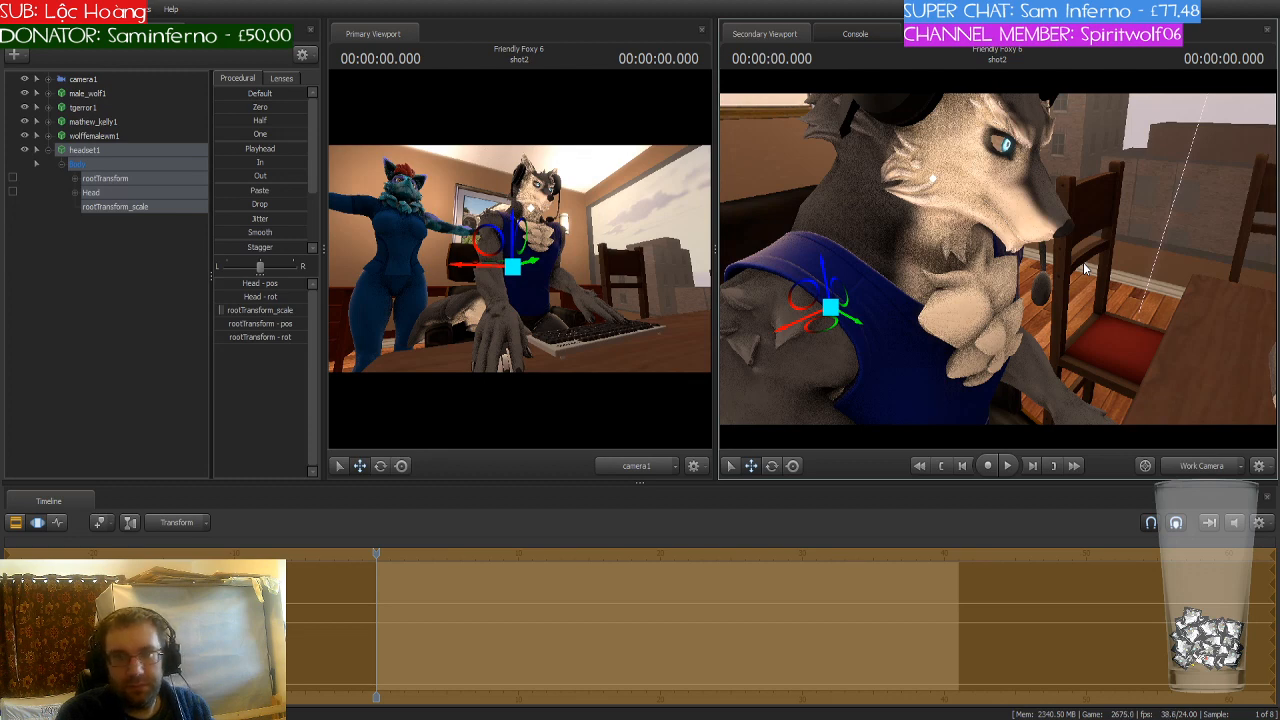
pyautogui.moveTo(1085, 268); pyautogui.dragTo(1140, 264)
pyautogui.press('s')
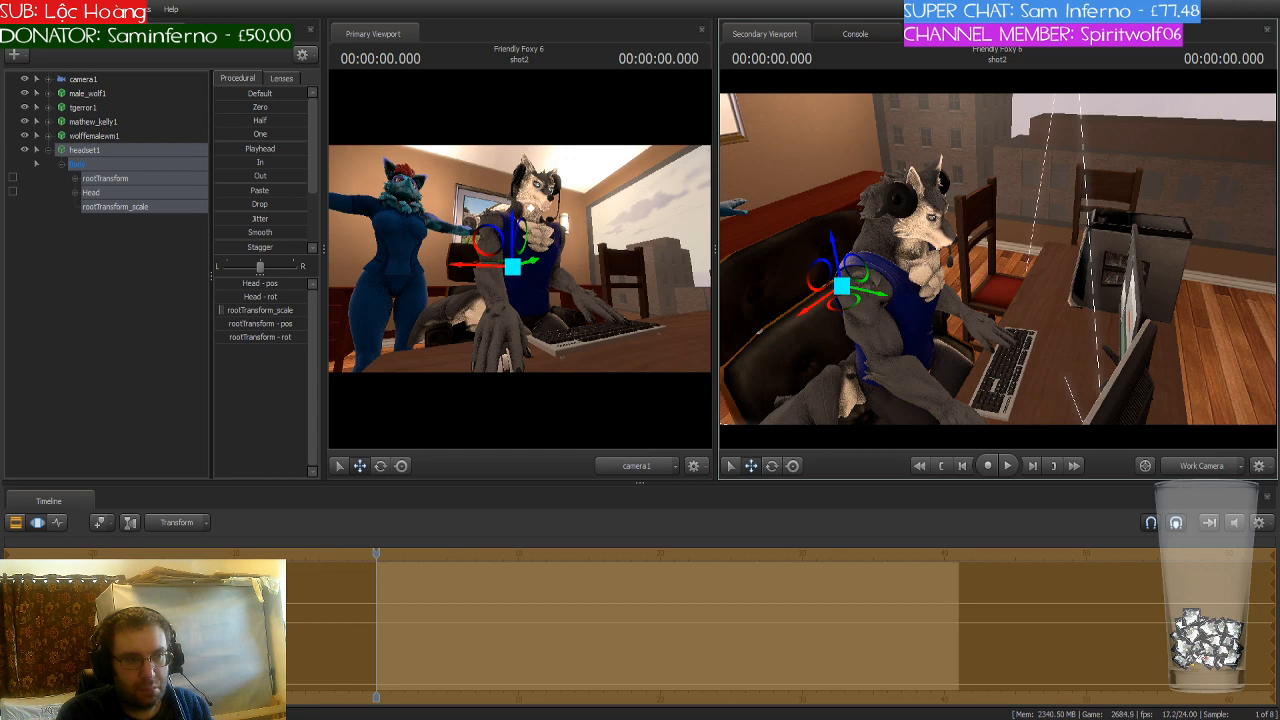
pyautogui.moveTo(997, 259); pyautogui.dragTo(1068, 259)
pyautogui.press('d')
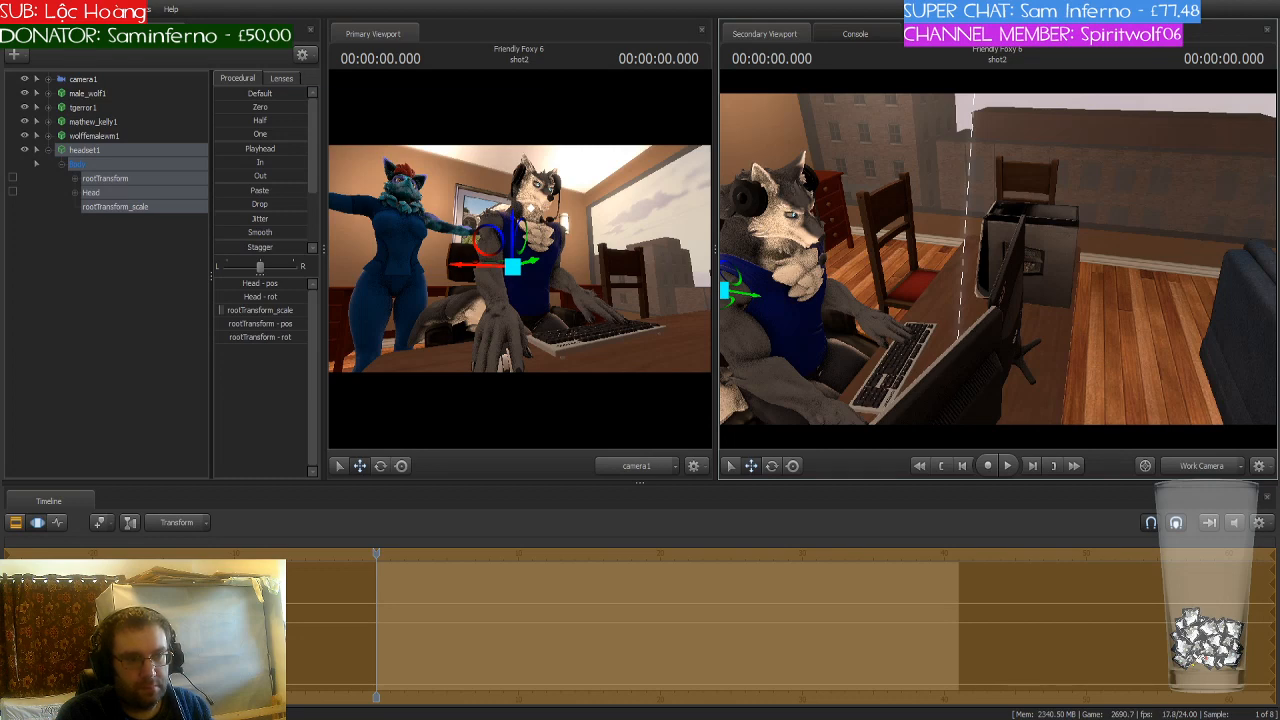
pyautogui.press('d')
pyautogui.moveTo(997, 259); pyautogui.dragTo(1120, 245)
pyautogui.moveTo(997, 259); pyautogui.dragTo(848, 268)
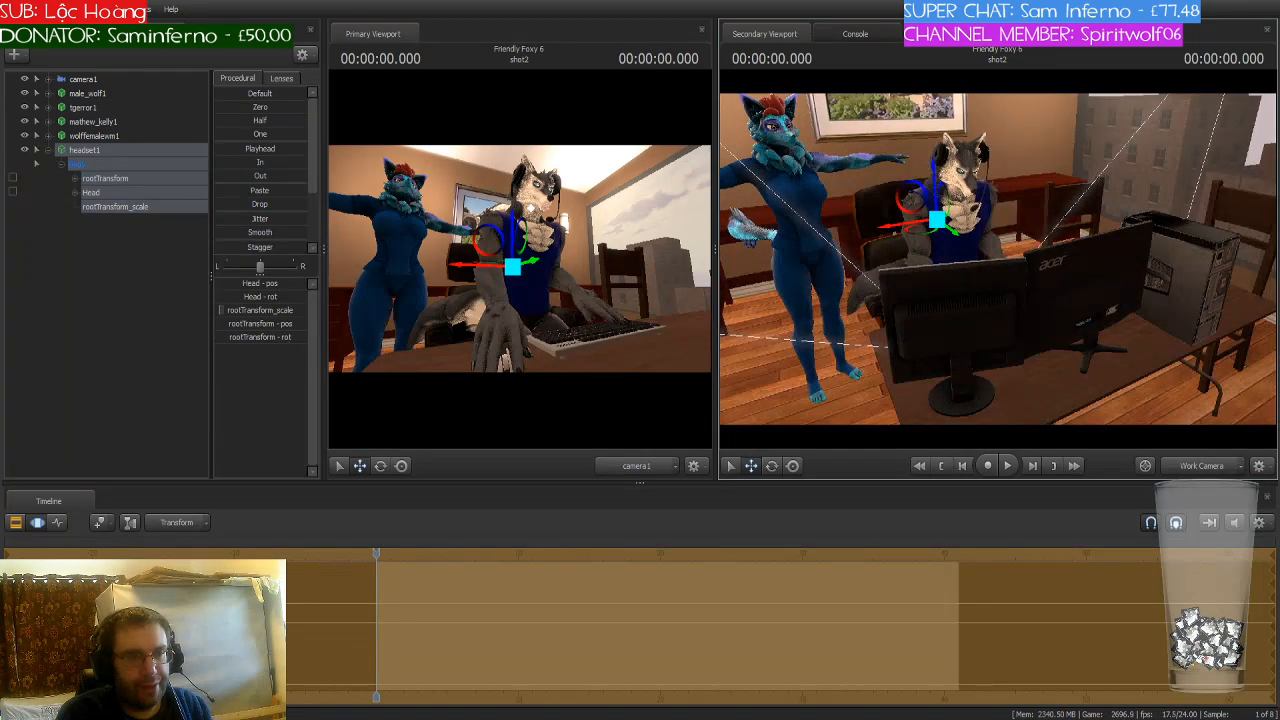
pyautogui.press('w')
pyautogui.moveTo(997, 259); pyautogui.dragTo(1120, 264)
pyautogui.press('a')
pyautogui.press('w')
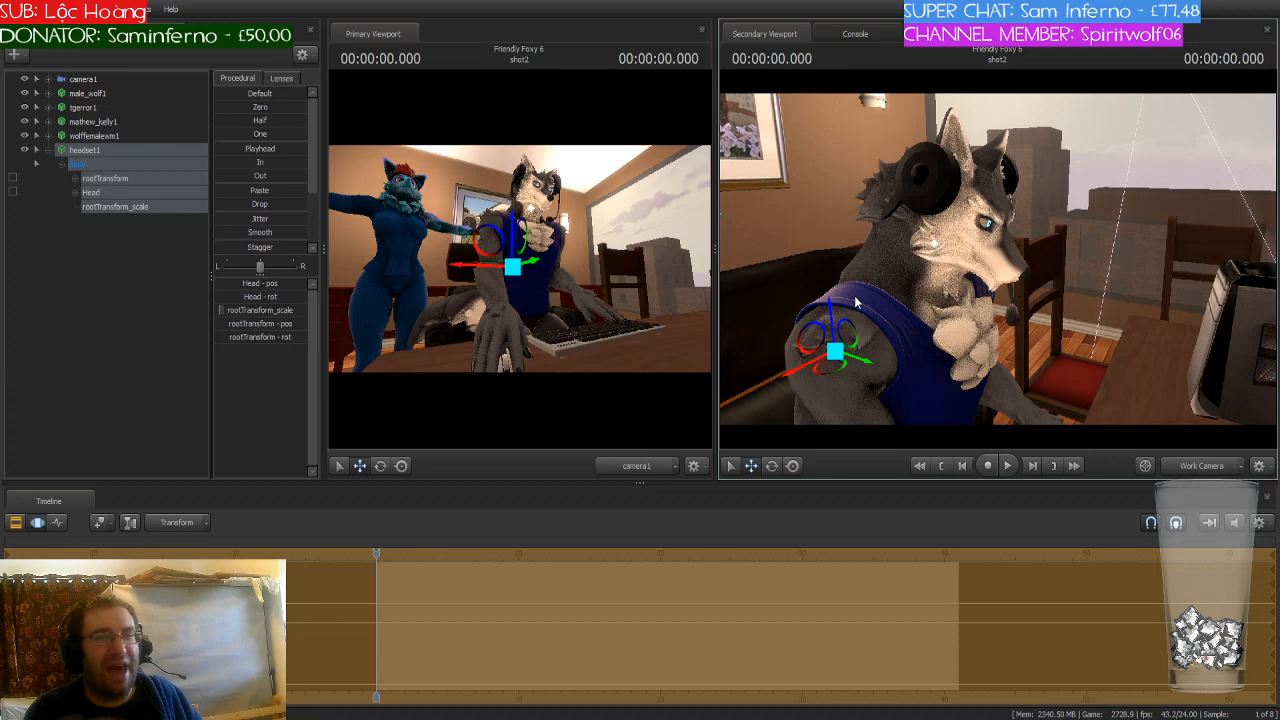
pyautogui.moveTo(855, 301)
pyautogui.mouseDown()
pyautogui.moveTo(900, 311)
pyautogui.moveTo(870, 311)
pyautogui.mouseUp()
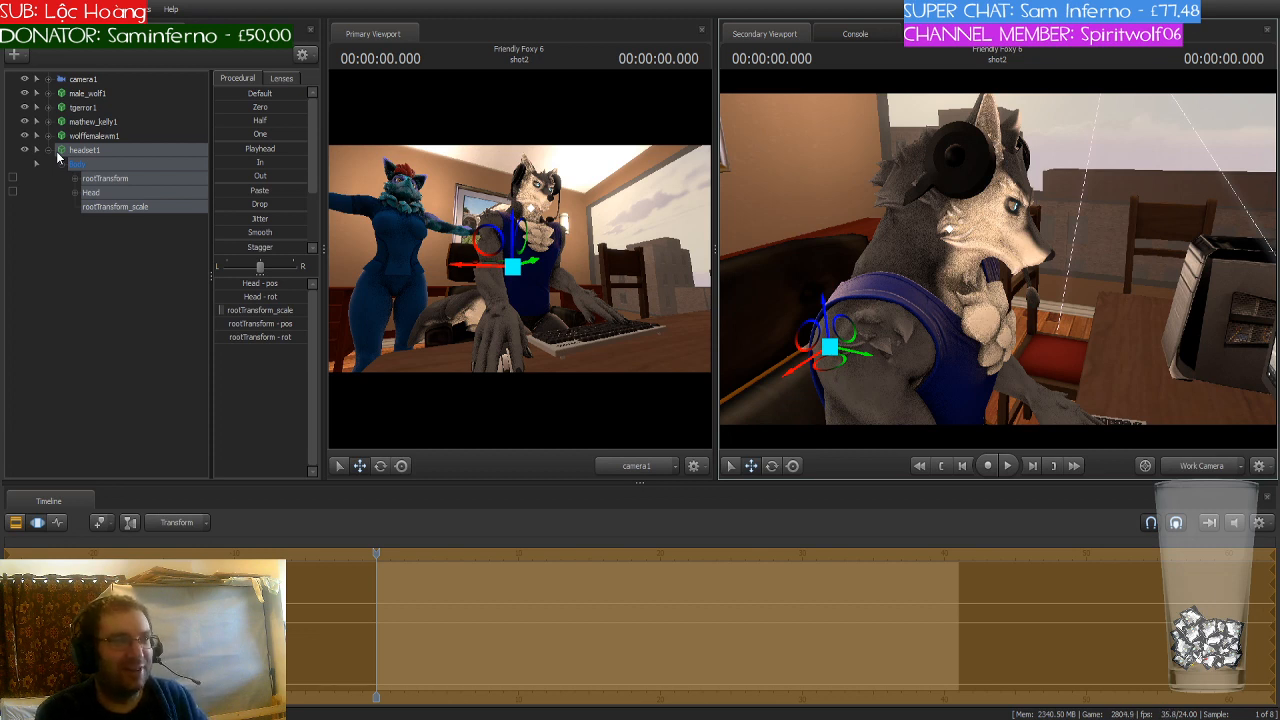
pyautogui.click(57, 153)
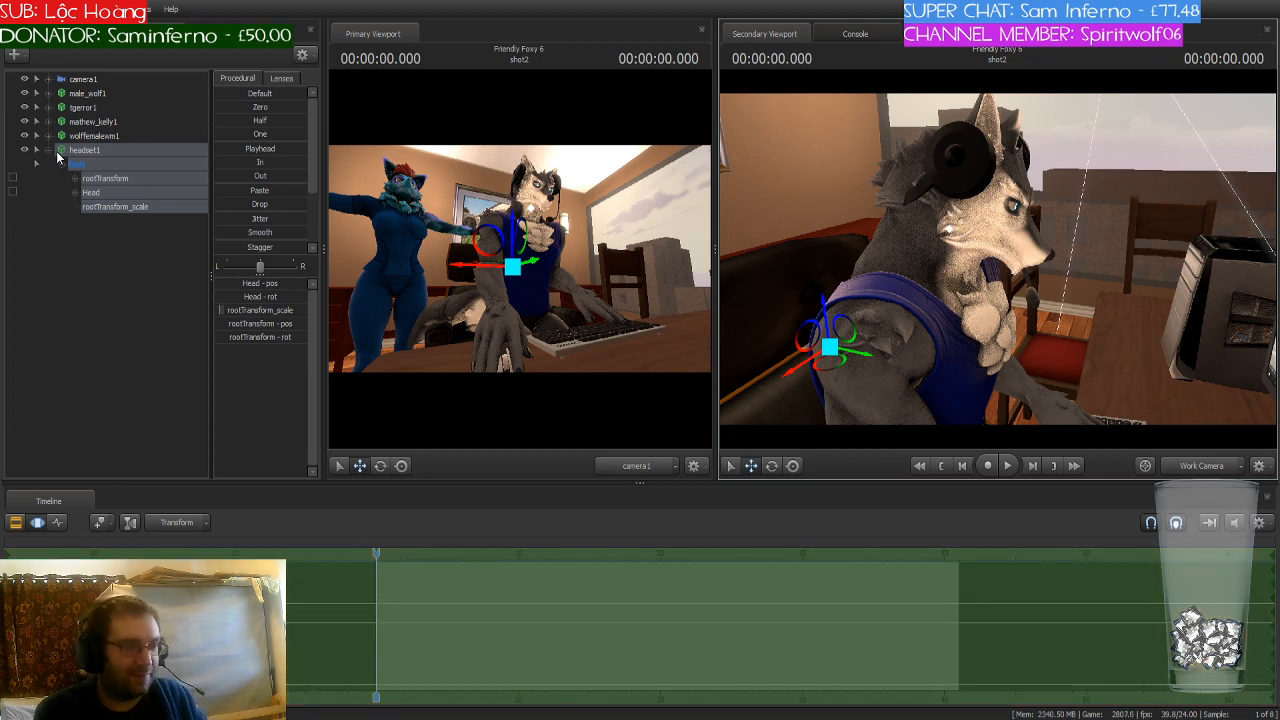
pyautogui.press('ctrl')
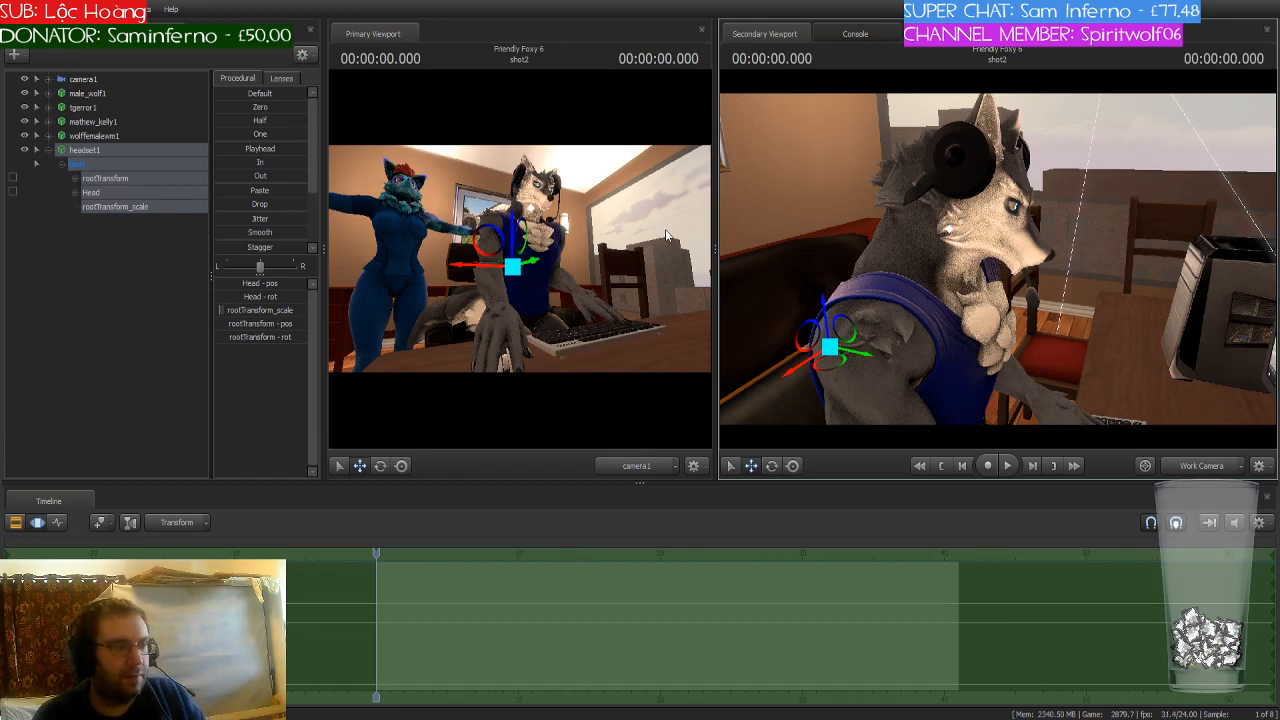
# Step: Rotate the left upper arm of wolffemalewm1 down alongside her body
pyautogui.moveTo(821, 230); pyautogui.dragTo(735, 265)
pyautogui.press('s')
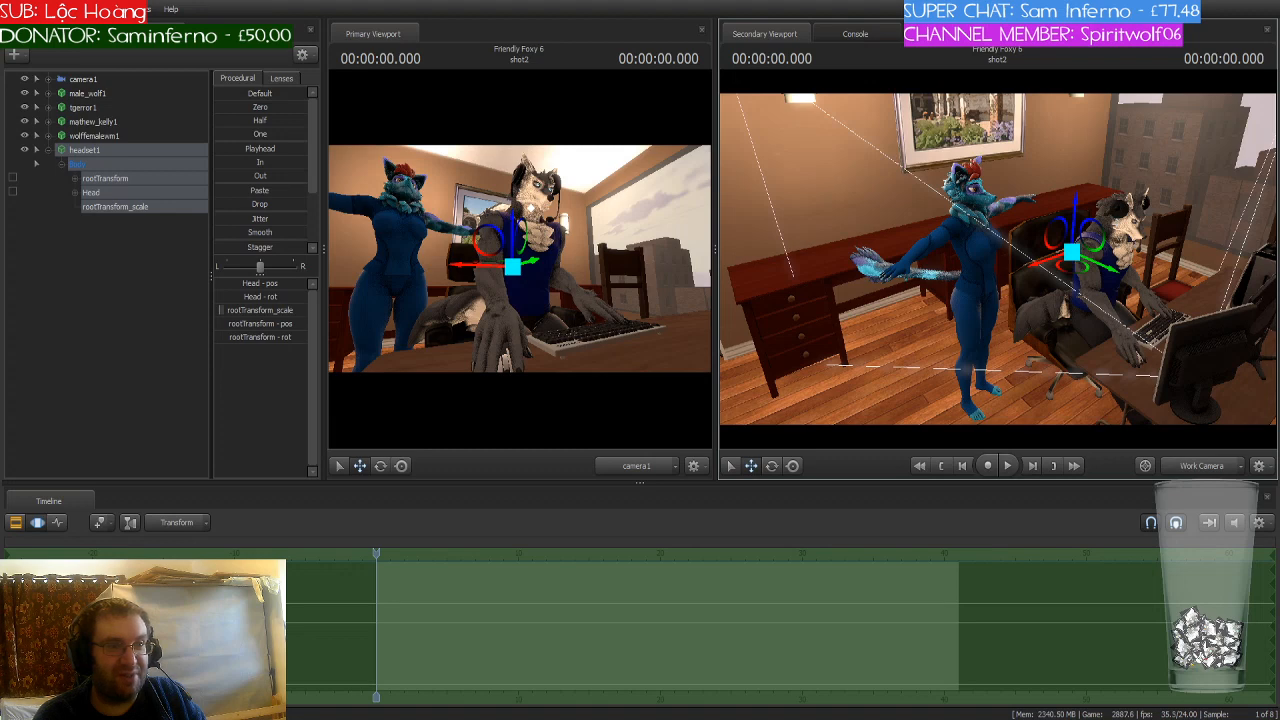
pyautogui.moveTo(998, 264); pyautogui.dragTo(972, 258)
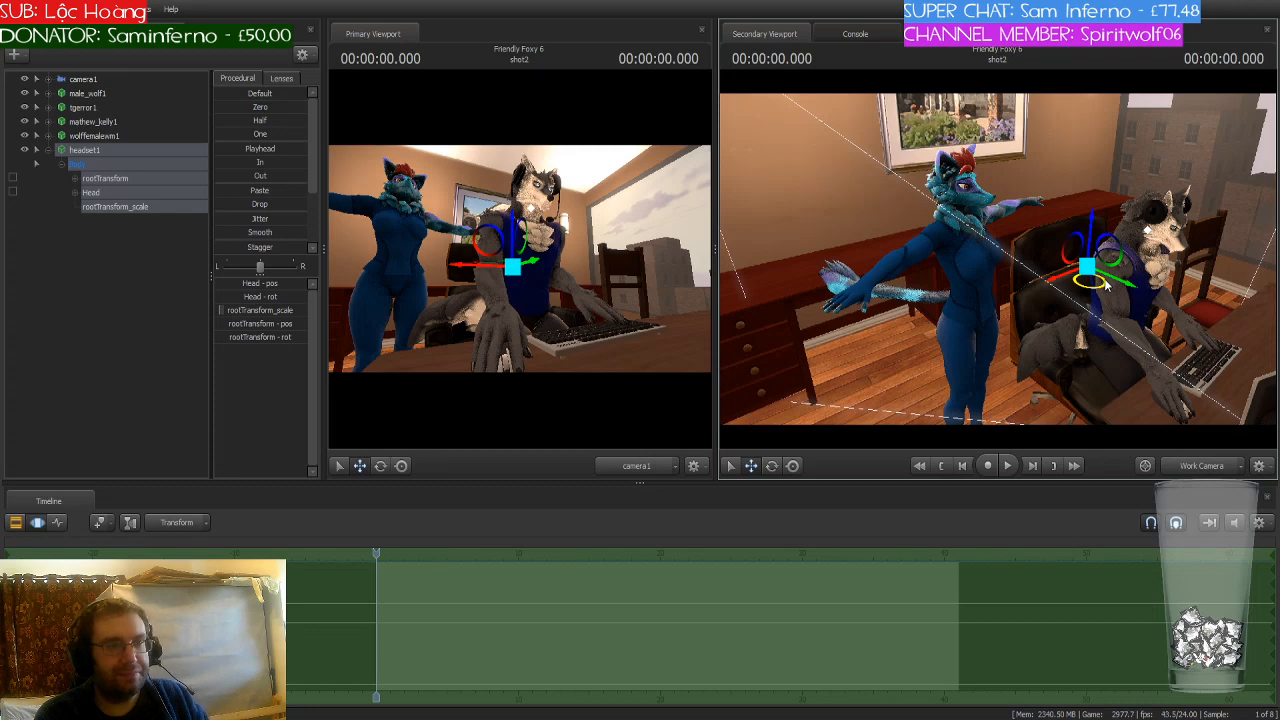
pyautogui.moveTo(1137, 222); pyautogui.dragTo(998, 264)
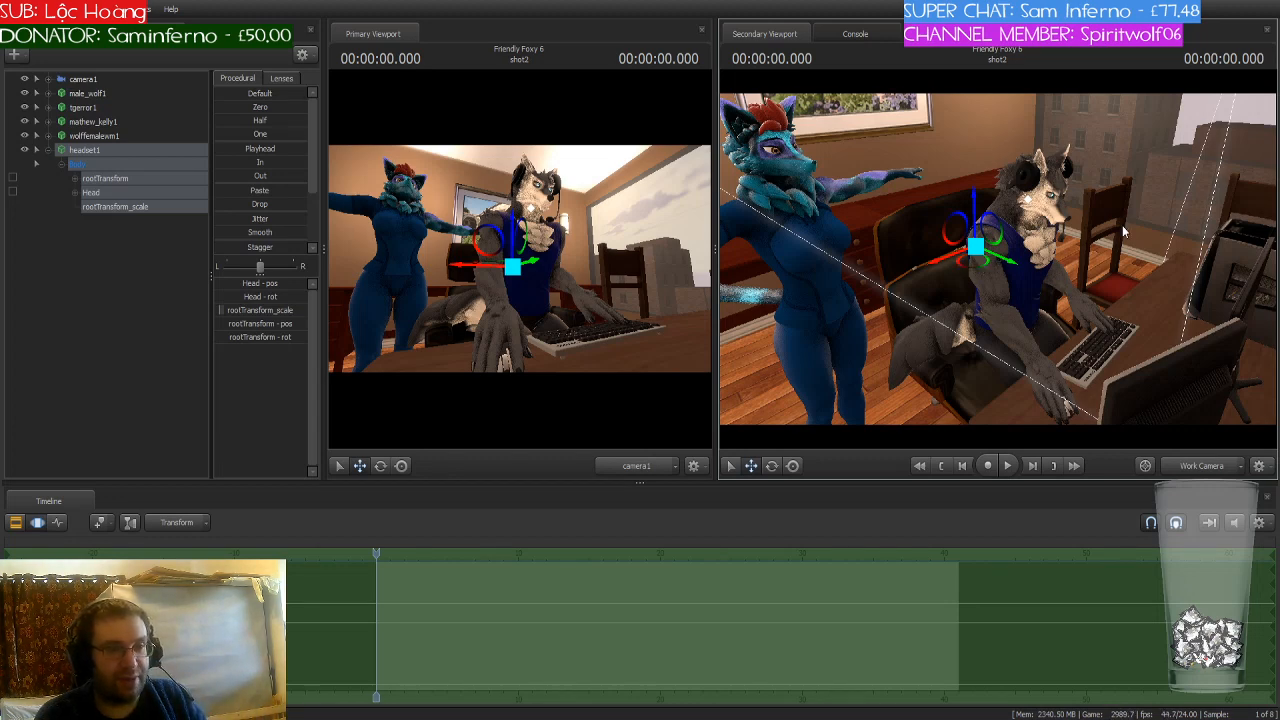
pyautogui.moveTo(998, 259); pyautogui.dragTo(919, 260)
pyautogui.moveTo(998, 259)
pyautogui.mouseDown()
pyautogui.moveTo(959, 238)
pyautogui.moveTo(962, 210)
pyautogui.moveTo(1010, 245)
pyautogui.moveTo(1001, 257)
pyautogui.mouseUp()
pyautogui.press('w')
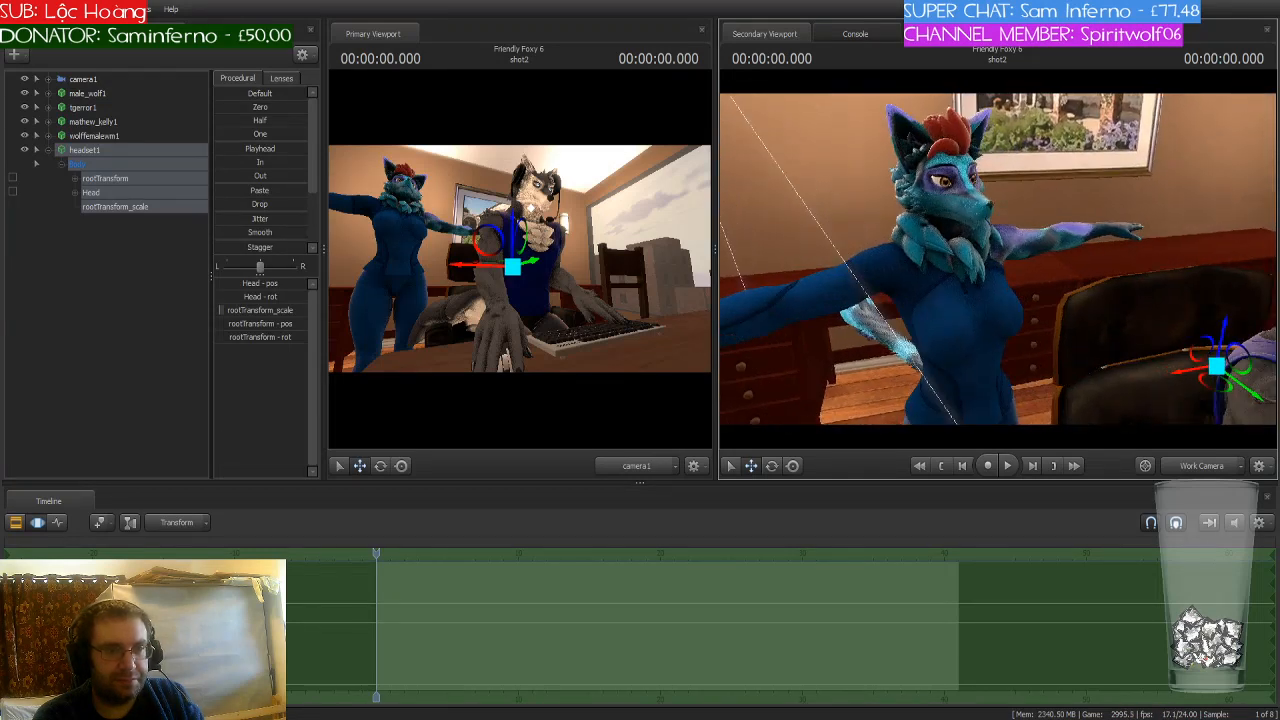
pyautogui.click(1001, 249)
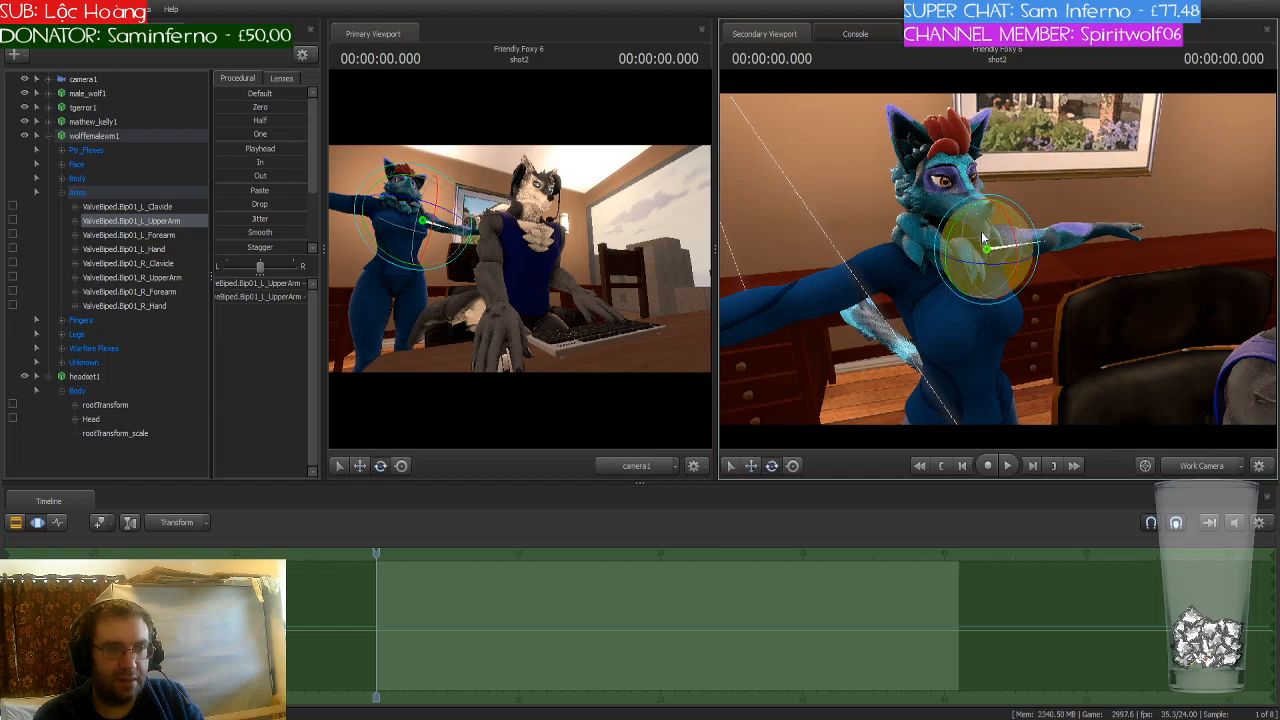
pyautogui.press('e')
pyautogui.moveTo(967, 224); pyautogui.dragTo(944, 254)
pyautogui.click(990, 217)
# Step: Rotate the right upper arm of wolffemalewm1 down to her side and select her right forearm
pyautogui.keyDown('ctrl'); pyautogui.click(937, 230); pyautogui.keyUp('ctrl')
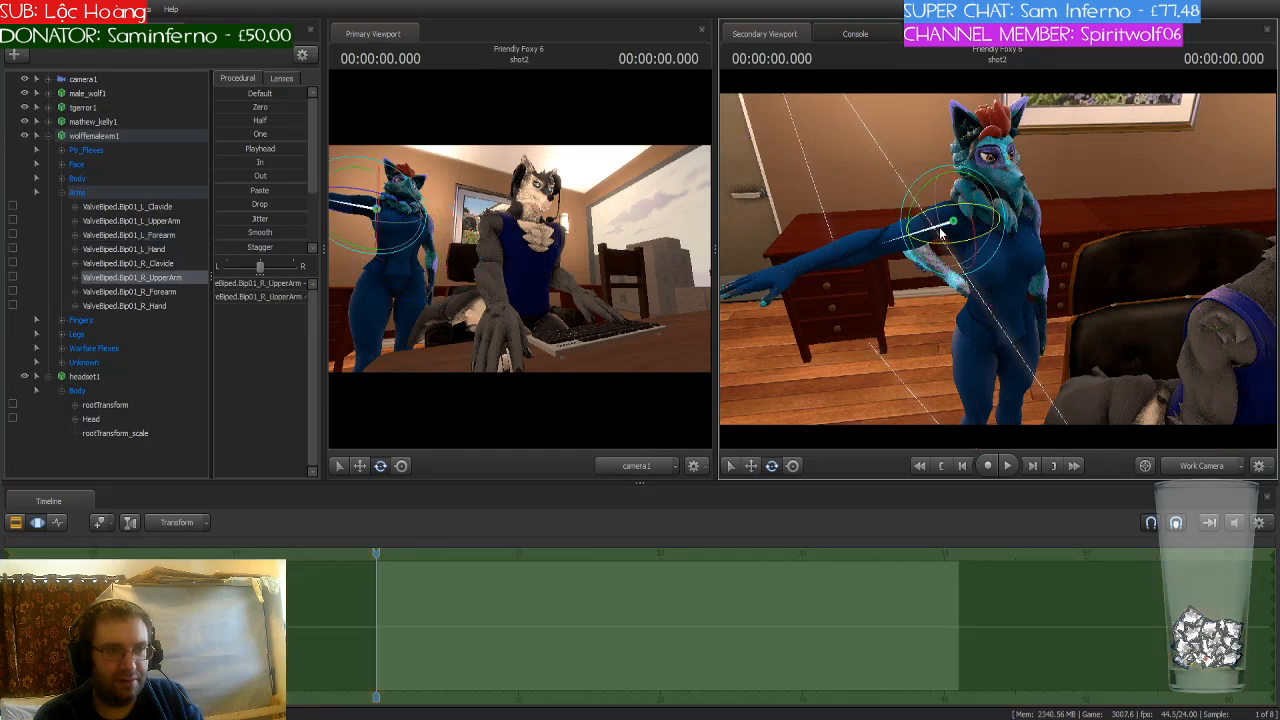
pyautogui.moveTo(925, 193); pyautogui.dragTo(909, 278)
pyautogui.keyDown('ctrl'); pyautogui.click(918, 272); pyautogui.keyUp('ctrl')
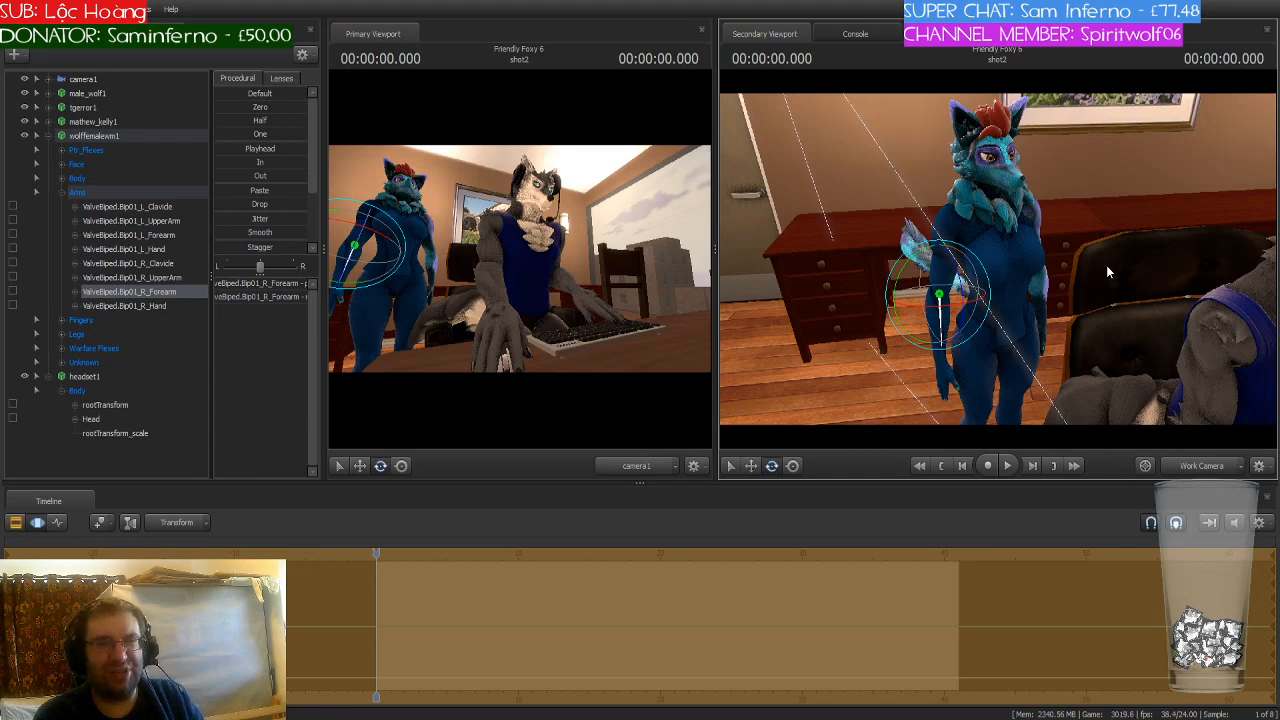
pyautogui.moveTo(1182, 257); pyautogui.dragTo(998, 258)
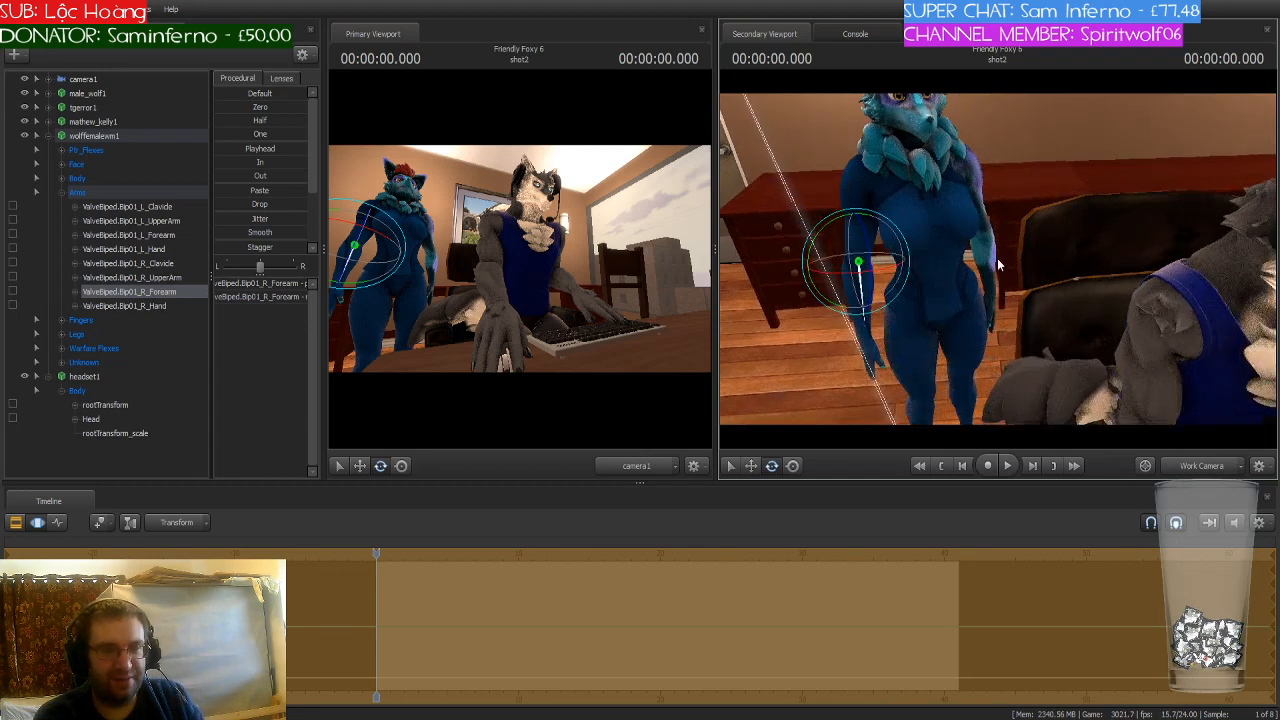
# Step: Bend the female wolf forward by rotating her ValveBiped.Bip01_Spine bone
pyautogui.press('ctrl')
pyautogui.keyDown('ctrl'); pyautogui.click(936, 283); pyautogui.keyUp('ctrl')
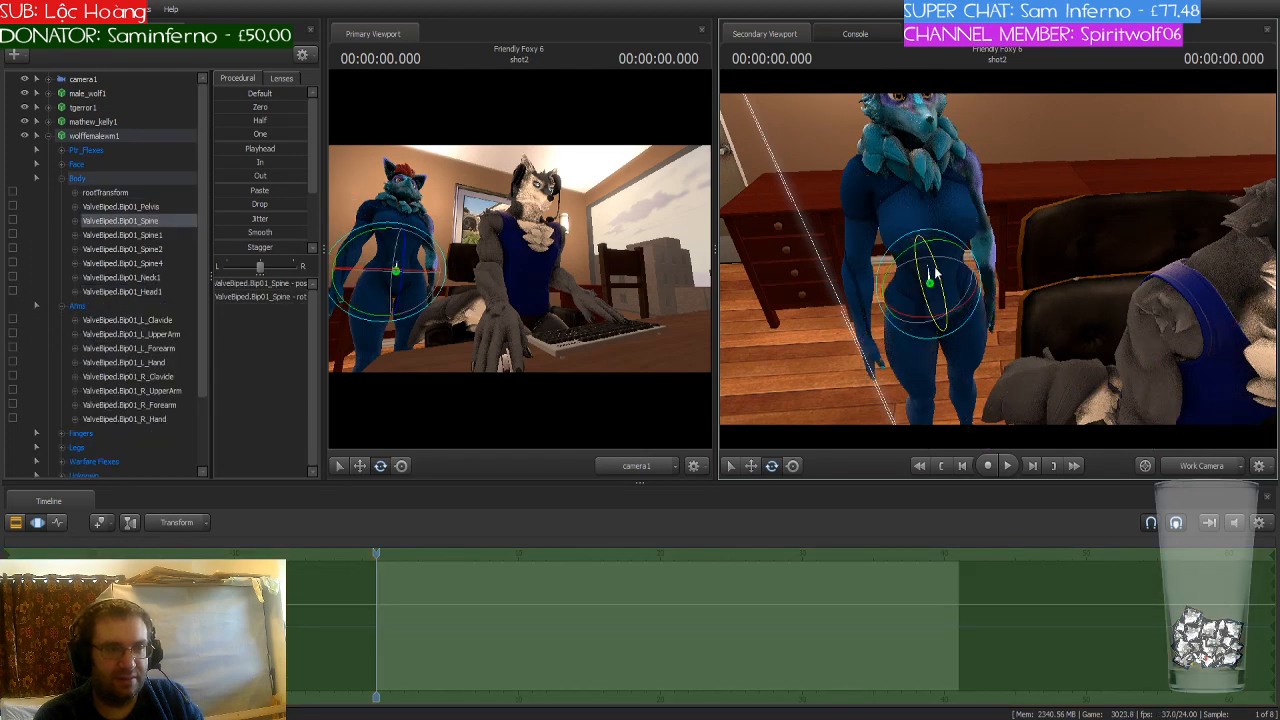
pyautogui.moveTo(937, 275); pyautogui.dragTo(932, 288)
pyautogui.press('ctrl')
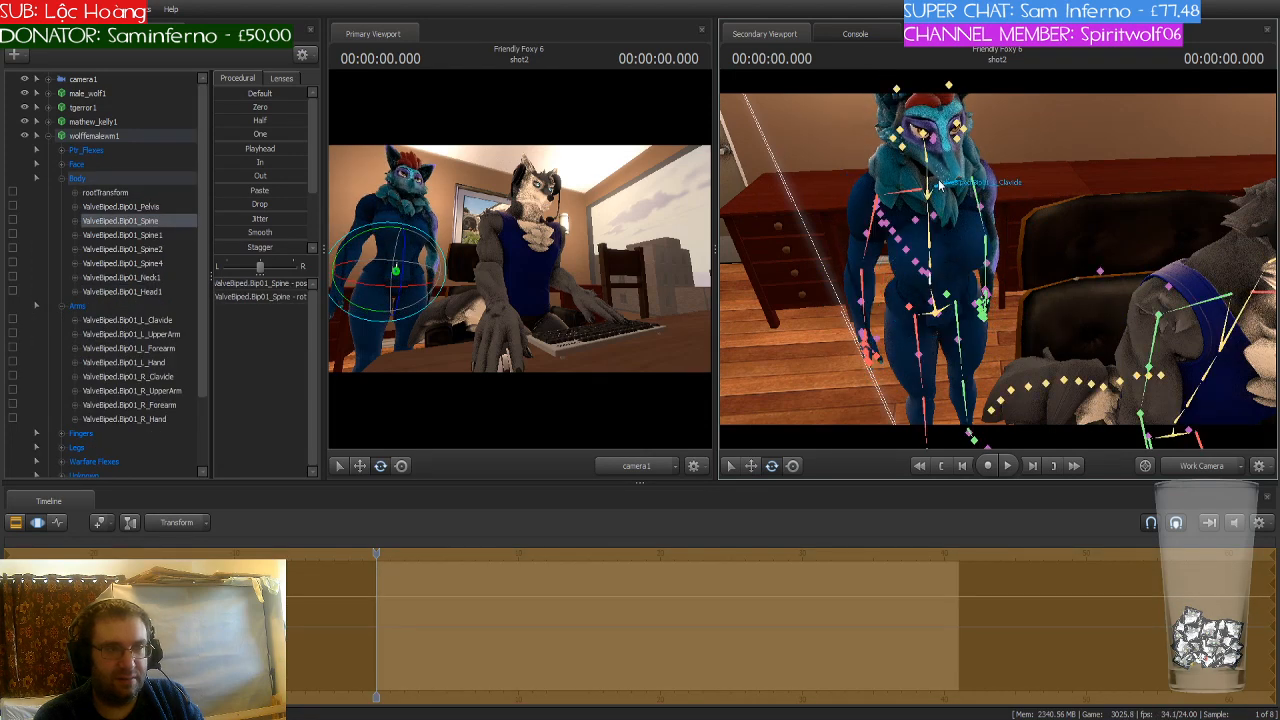
# Step: Rotate the female wolf's neck and head bones so she faces toward the seated wolf
pyautogui.keyDown('ctrl'); pyautogui.click(925, 140); pyautogui.keyUp('ctrl')
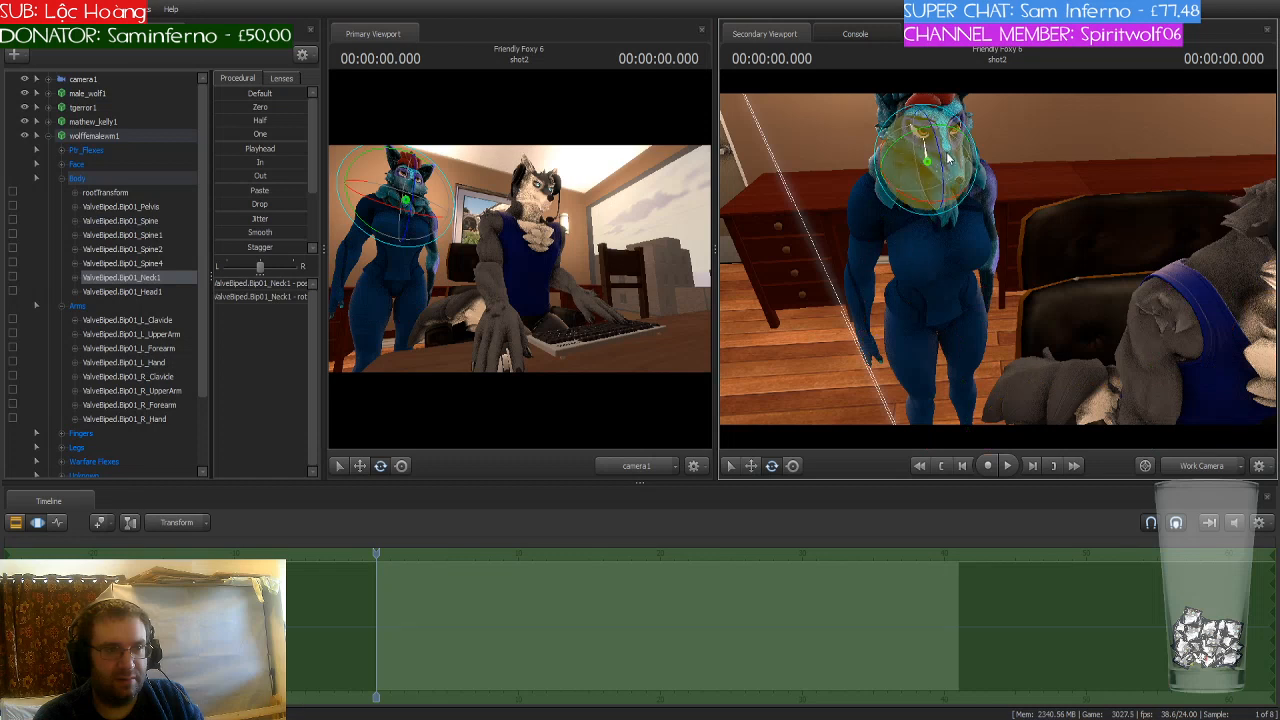
pyautogui.moveTo(953, 168); pyautogui.dragTo(938, 150)
pyautogui.press('ctrl')
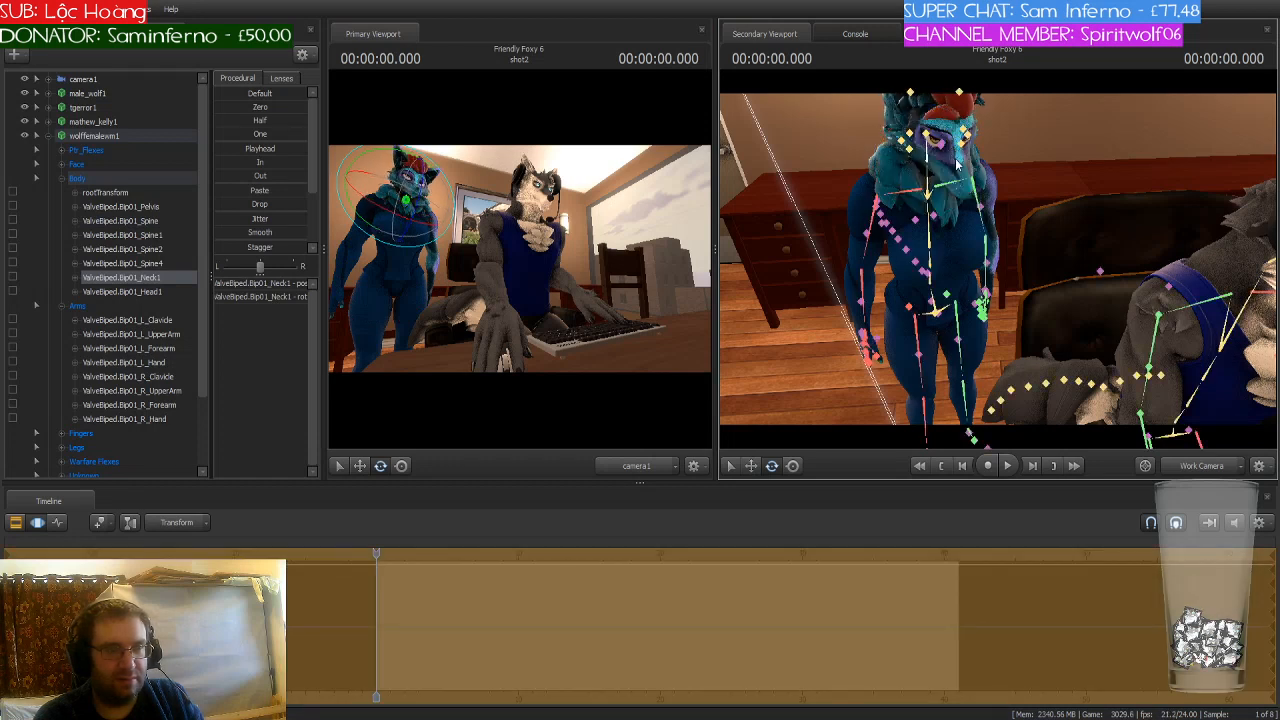
pyautogui.keyDown('ctrl'); pyautogui.click(932, 145); pyautogui.keyUp('ctrl')
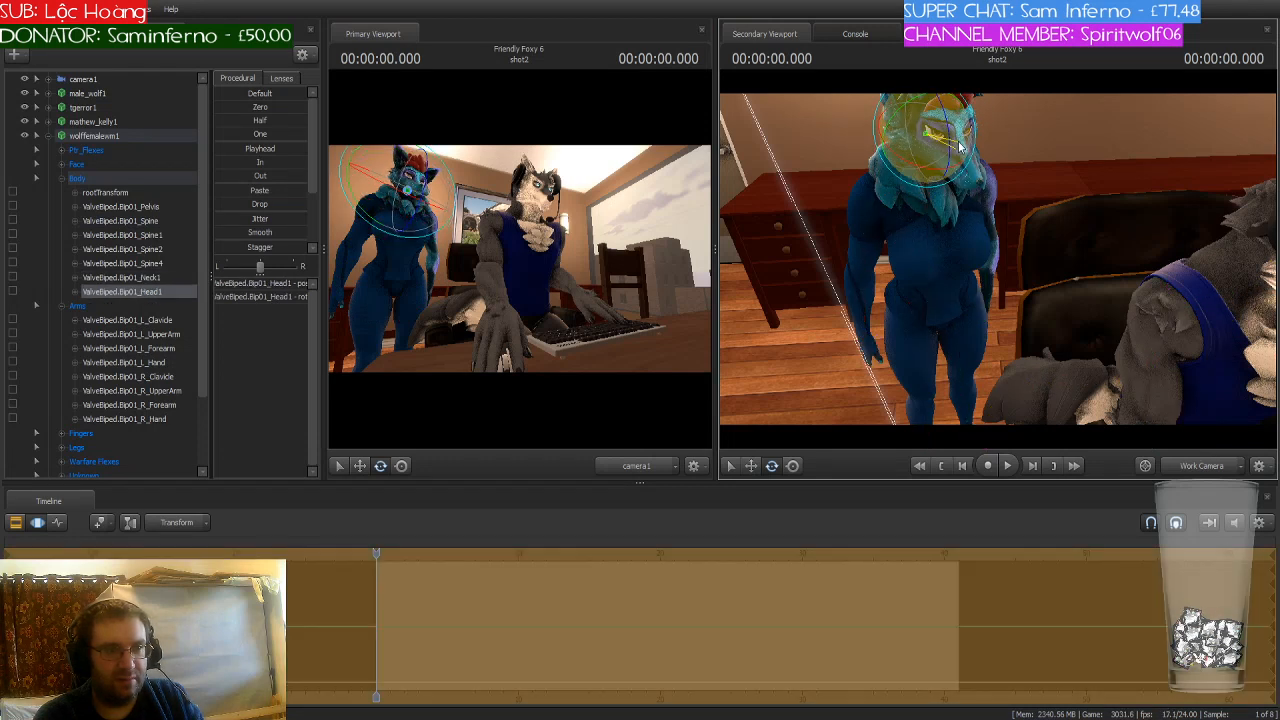
# Step: Expand the Face controls of wolffemalewm1 and select the Eyes group
pyautogui.click(85, 151)
pyautogui.click(62, 164)
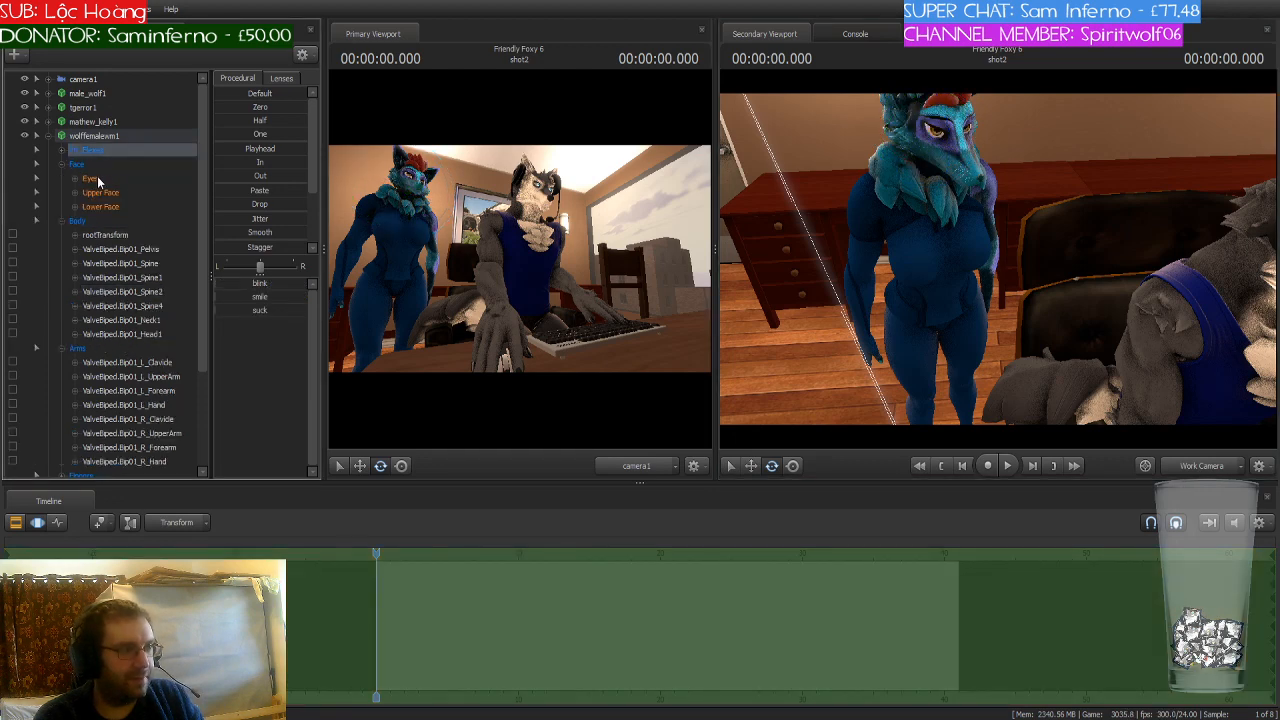
pyautogui.click(90, 178)
pyautogui.press('s')
pyautogui.moveTo(969, 254); pyautogui.dragTo(1152, 289)
# Step: Select the whole wolffemalewm1 model and move it across the floor closer to the seated wolf
pyautogui.press('w')
pyautogui.press('w')
pyautogui.moveTo(1056, 268); pyautogui.dragTo(812, 230)
pyautogui.press('w')
pyautogui.press('d')
pyautogui.press('s')
pyautogui.click(118, 138)
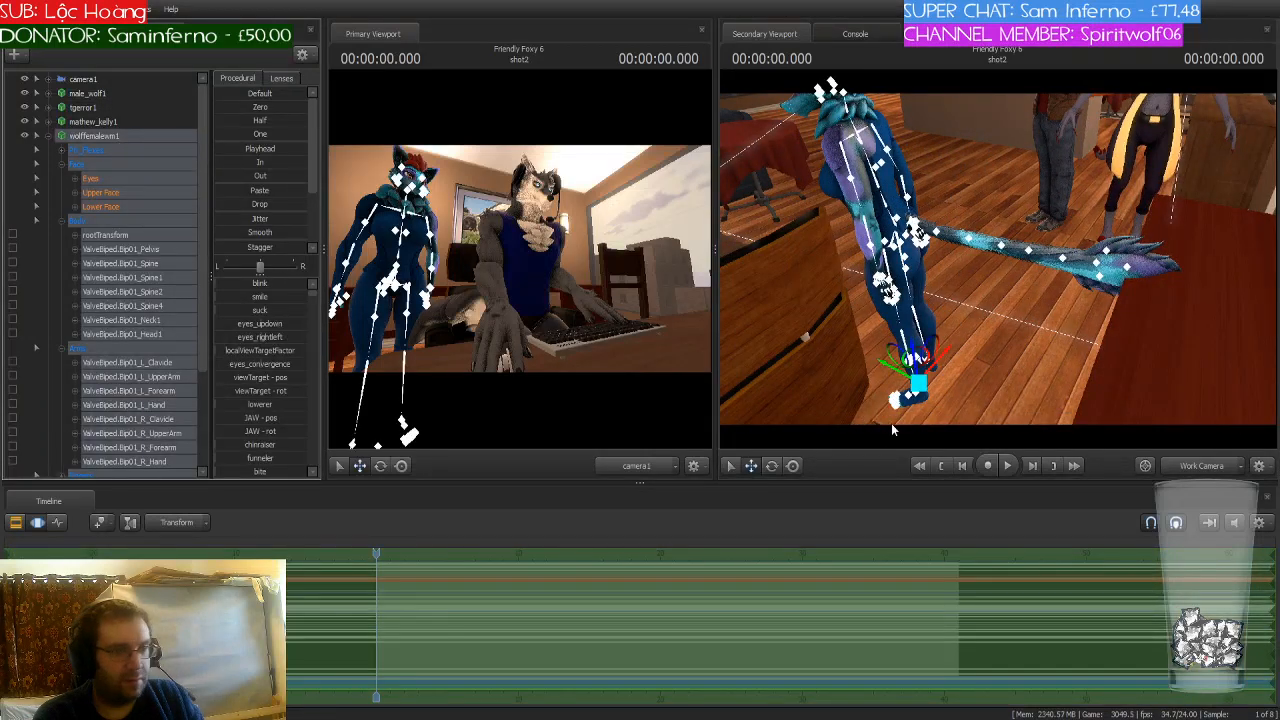
pyautogui.moveTo(914, 362); pyautogui.dragTo(918, 382)
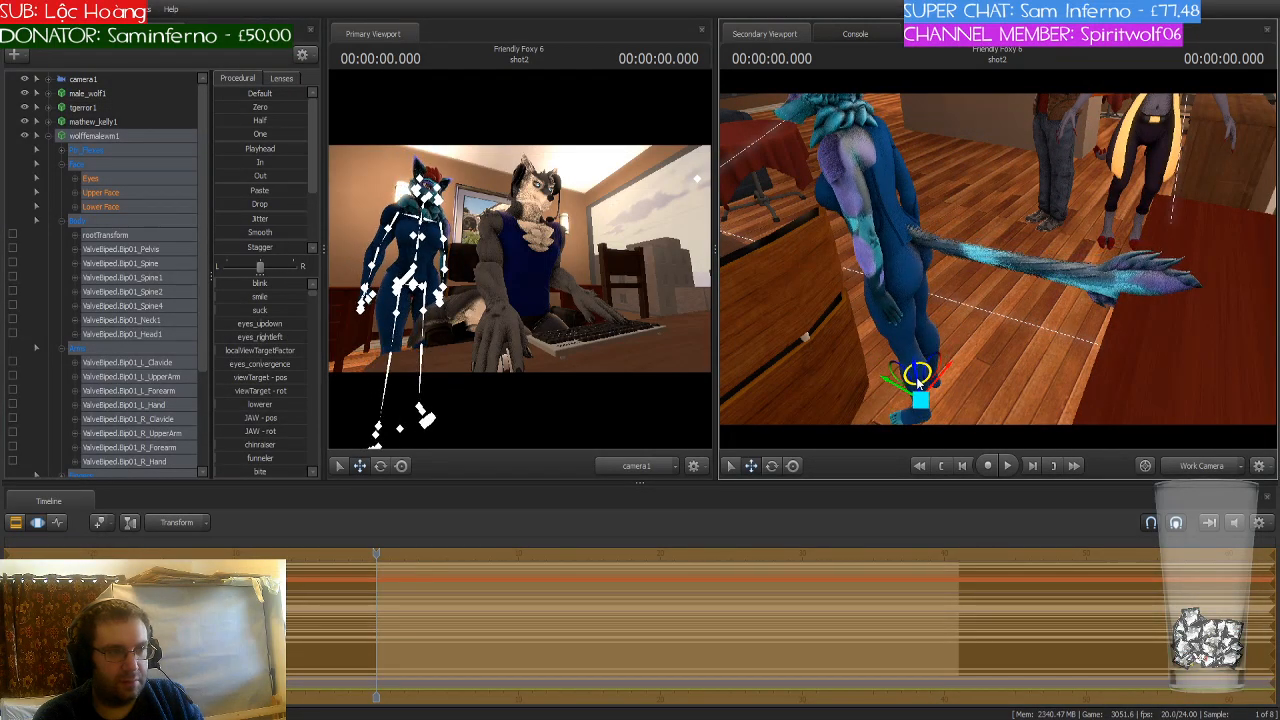
pyautogui.moveTo(997, 258); pyautogui.dragTo(997, 228)
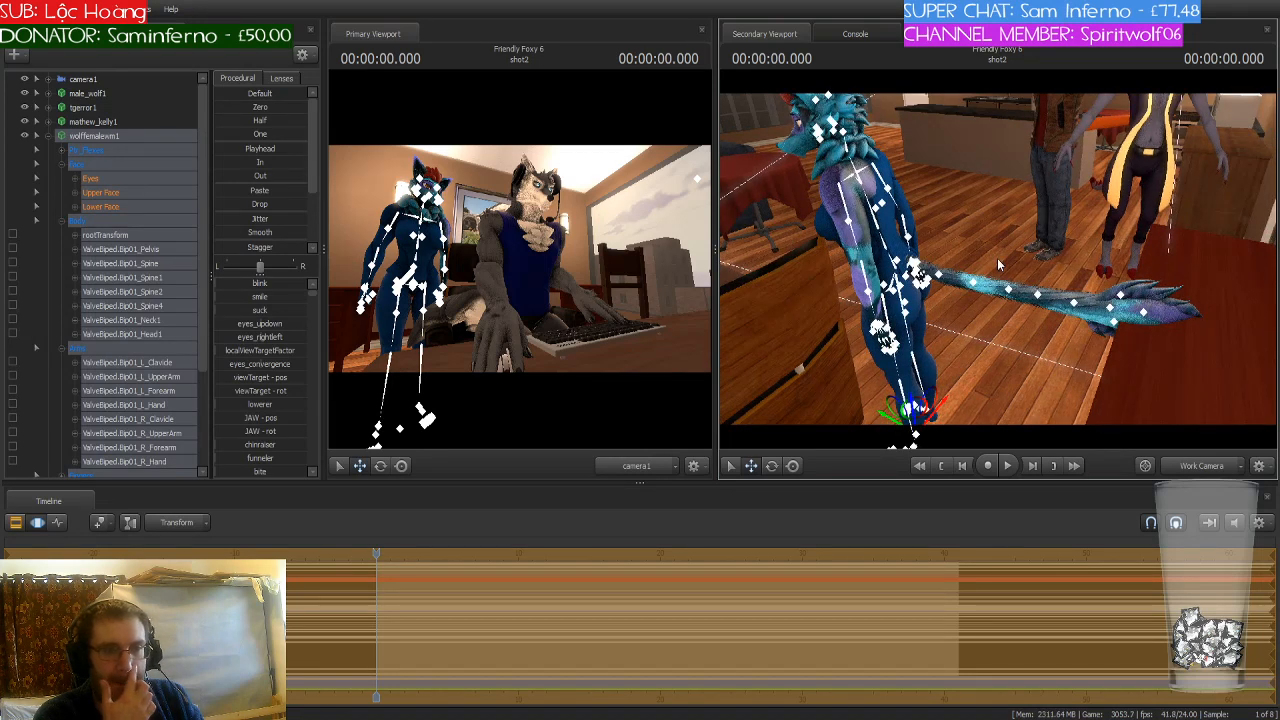
# Step: Rotate the base tail bone of wolffemalewm1 so the tail extends straight out behind the female wolf
pyautogui.press('w')
pyautogui.moveTo(1004, 256); pyautogui.dragTo(906, 256)
pyautogui.moveTo(998, 258); pyautogui.dragTo(870, 258)
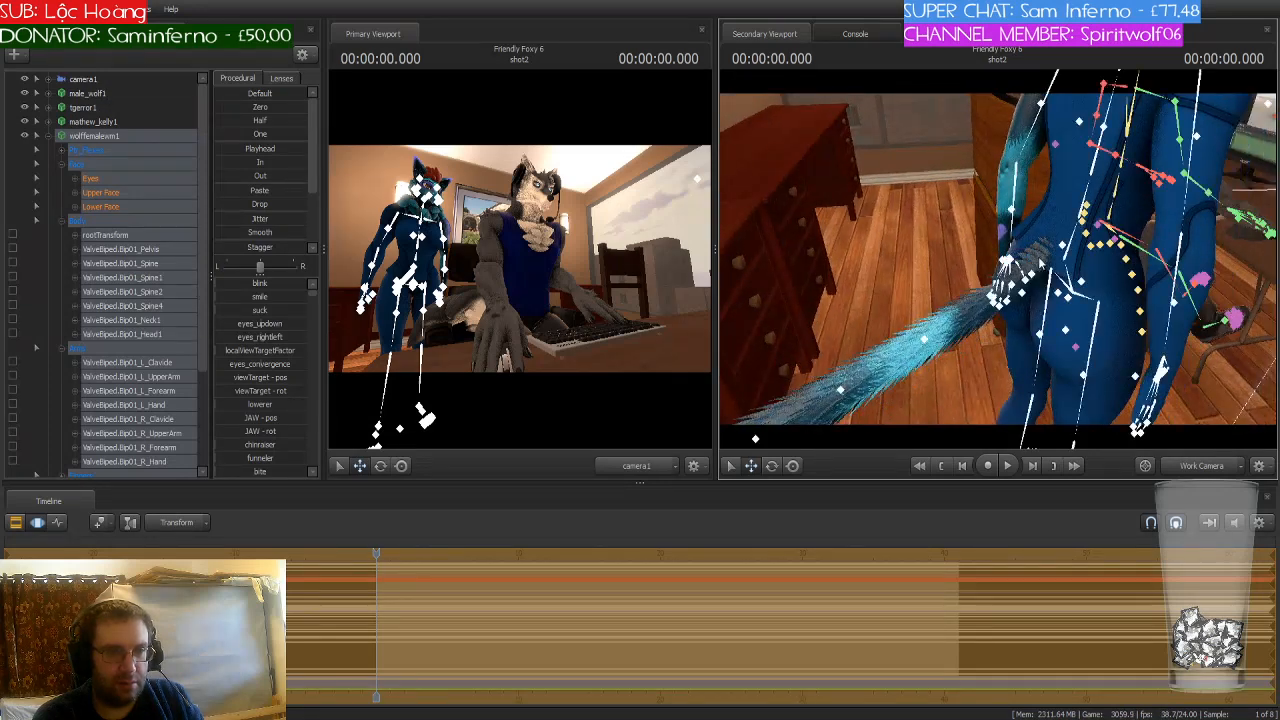
pyautogui.click(1058, 240)
pyautogui.press('e')
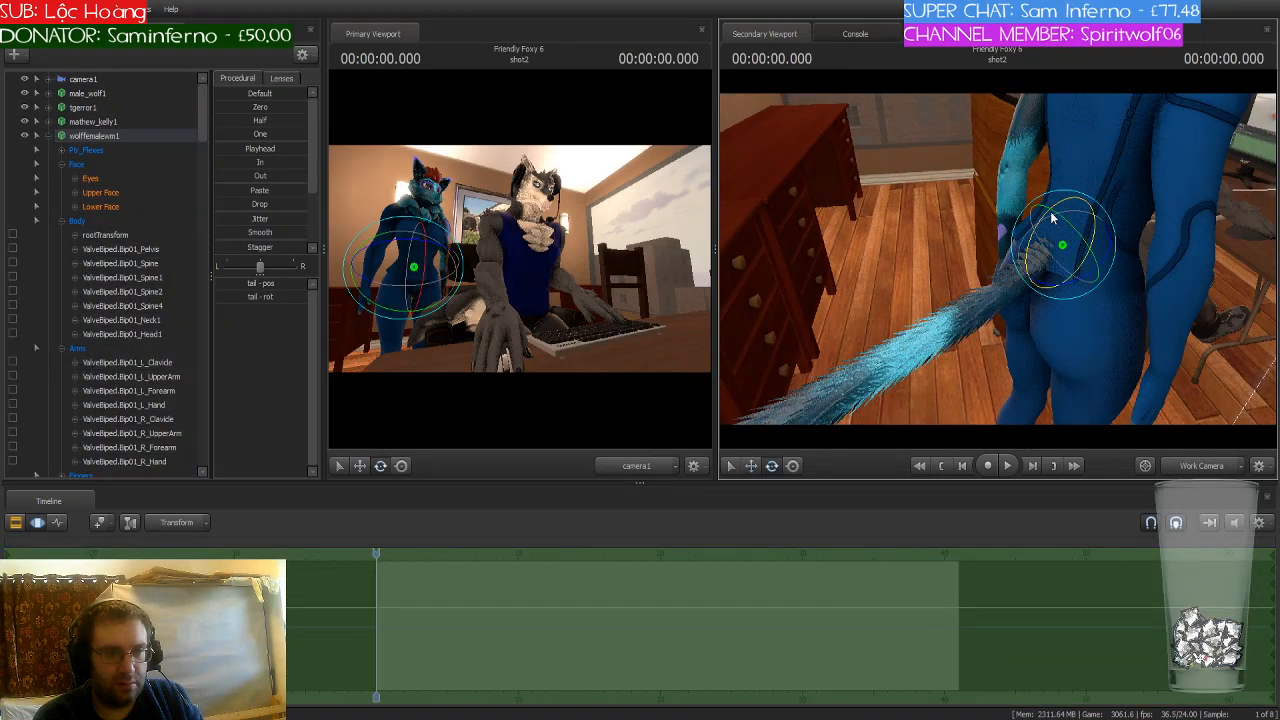
pyautogui.moveTo(1041, 215); pyautogui.dragTo(998, 259)
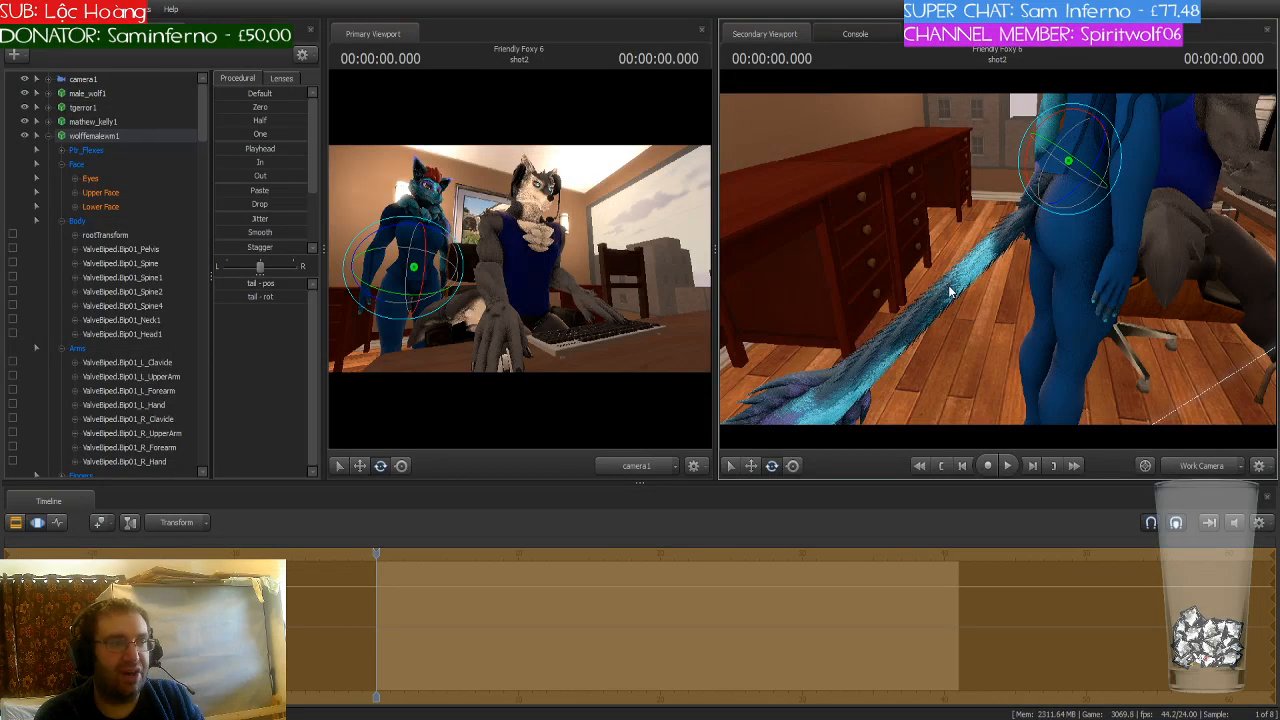
pyautogui.moveTo(975, 282)
pyautogui.mouseDown()
pyautogui.moveTo(998, 262)
pyautogui.moveTo(972, 267)
pyautogui.mouseUp()
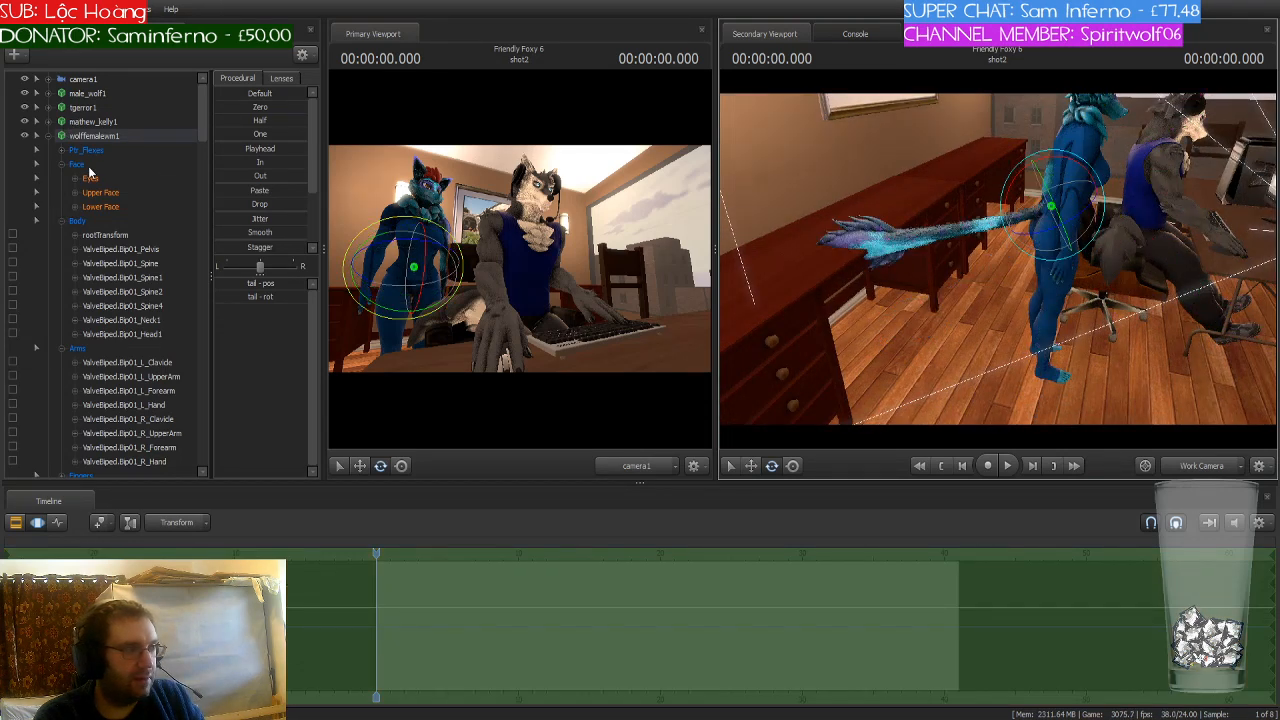
# Step: Select all of the female wolf's tail bones from tail through tail.012 and rotate them together to curl the tail upward
pyautogui.scroll(-10, 131, 227)
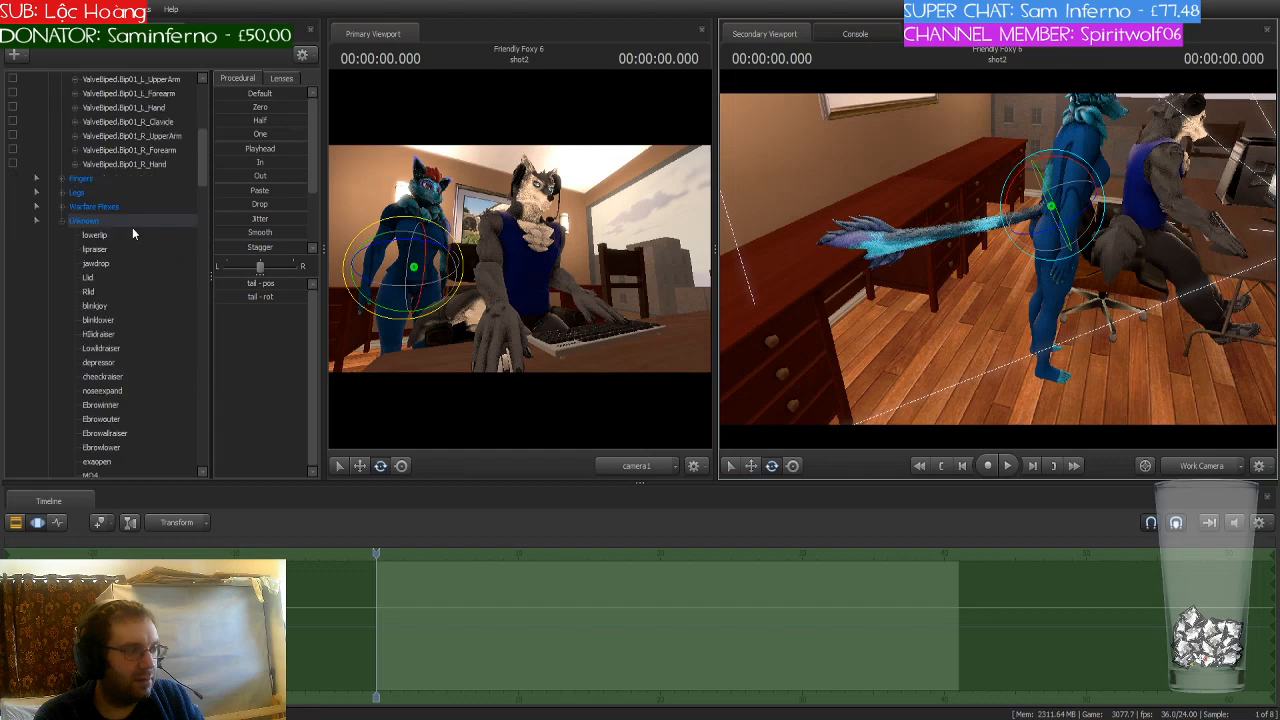
pyautogui.scroll(-15, 141, 234)
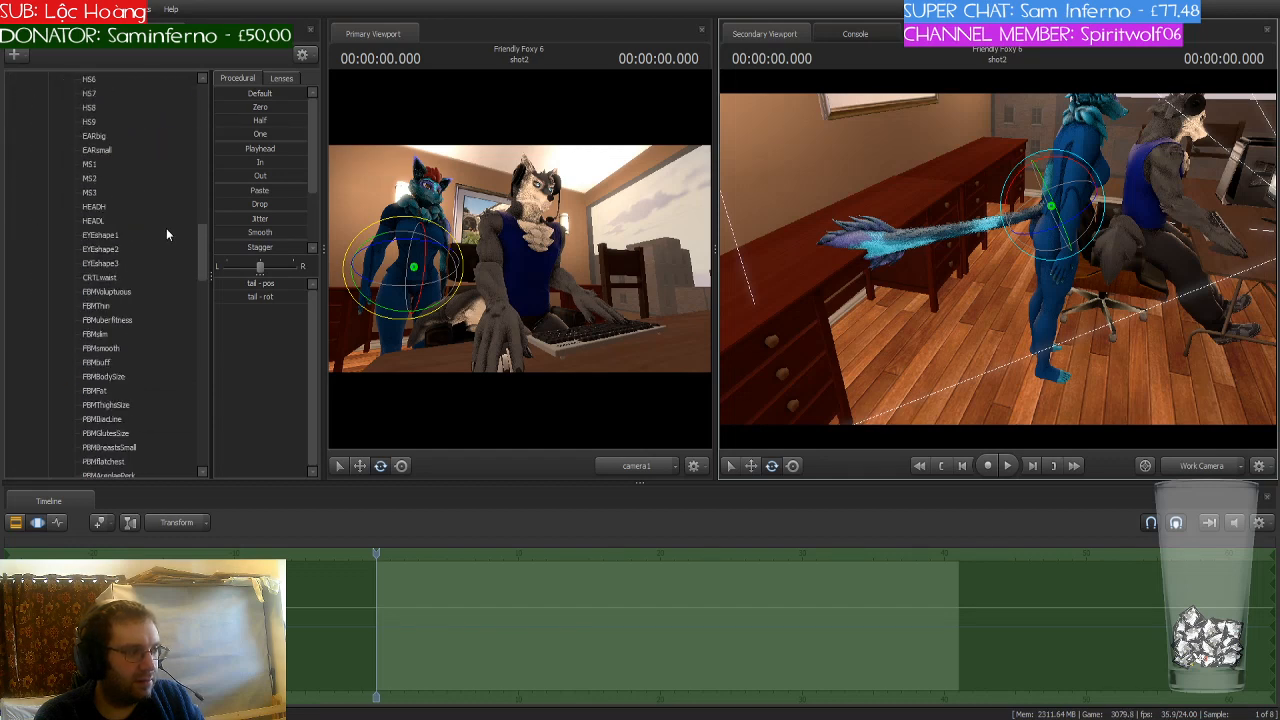
pyautogui.scroll(-10, 172, 230)
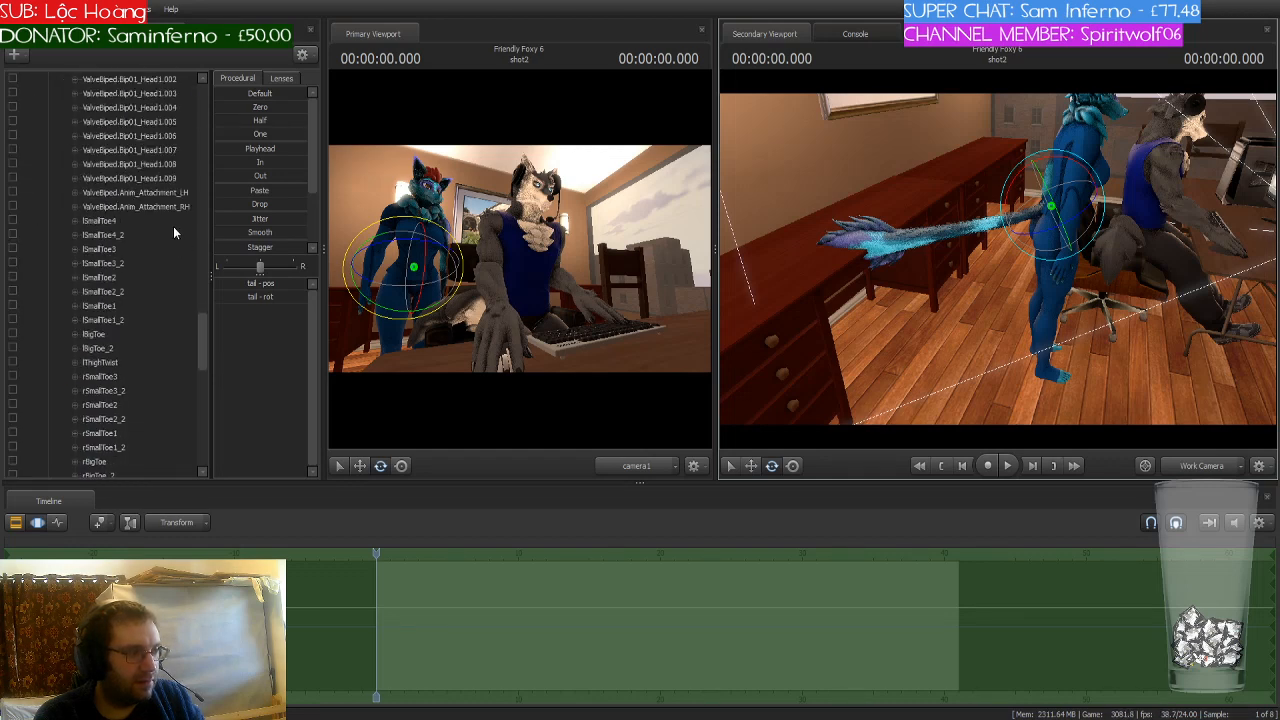
pyautogui.scroll(-6, 173, 226)
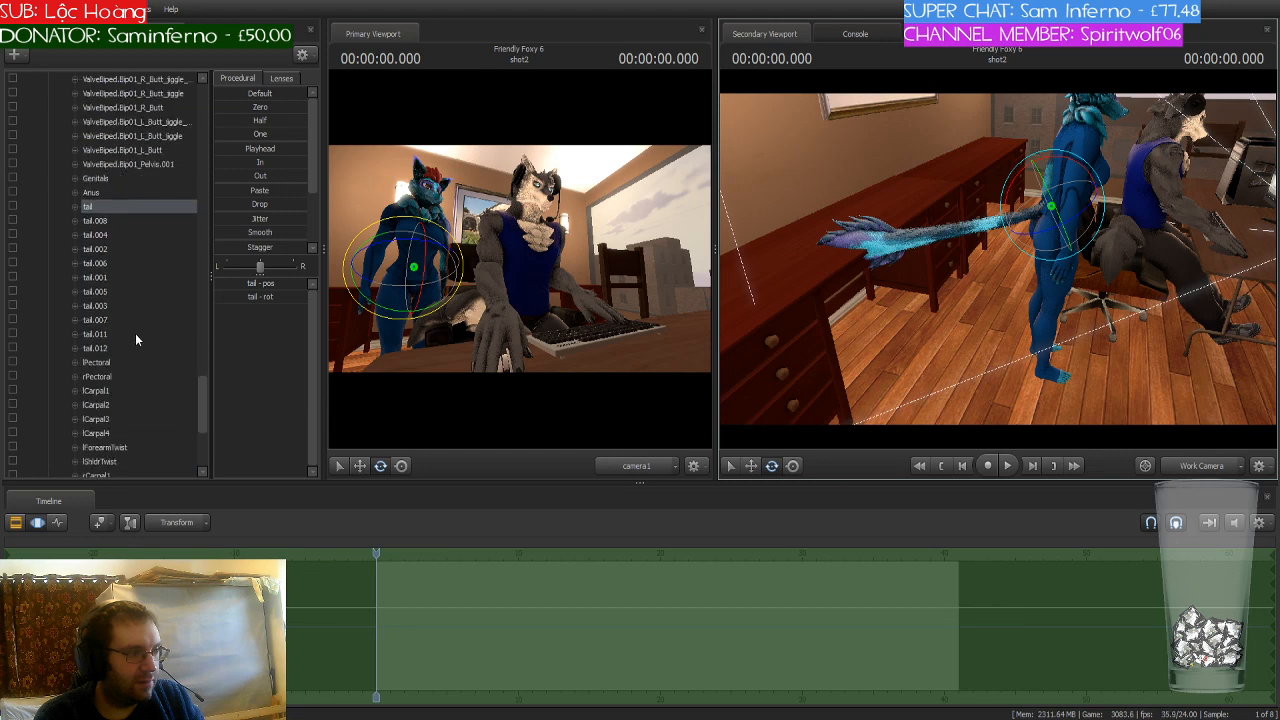
pyautogui.keyDown('ctrl'); pyautogui.click(113, 349); pyautogui.keyUp('ctrl')
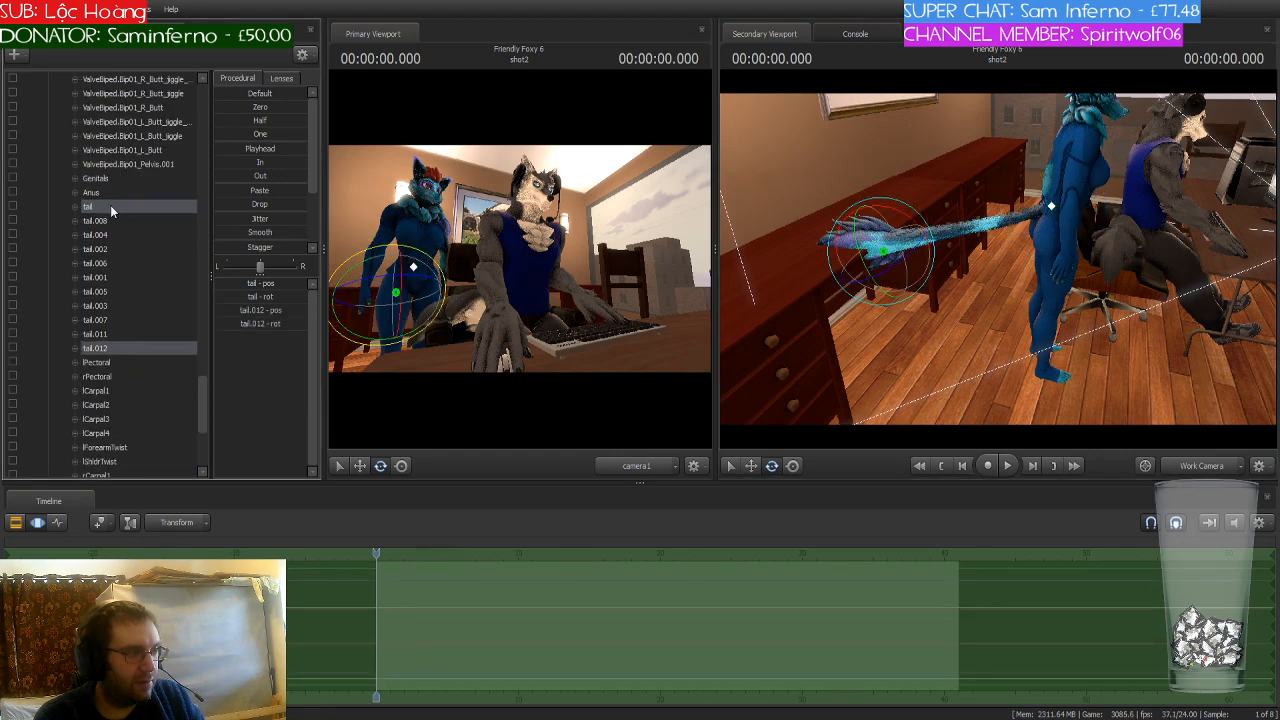
pyautogui.click(110, 205)
pyautogui.keyDown('shift'); pyautogui.click(115, 349); pyautogui.keyUp('shift')
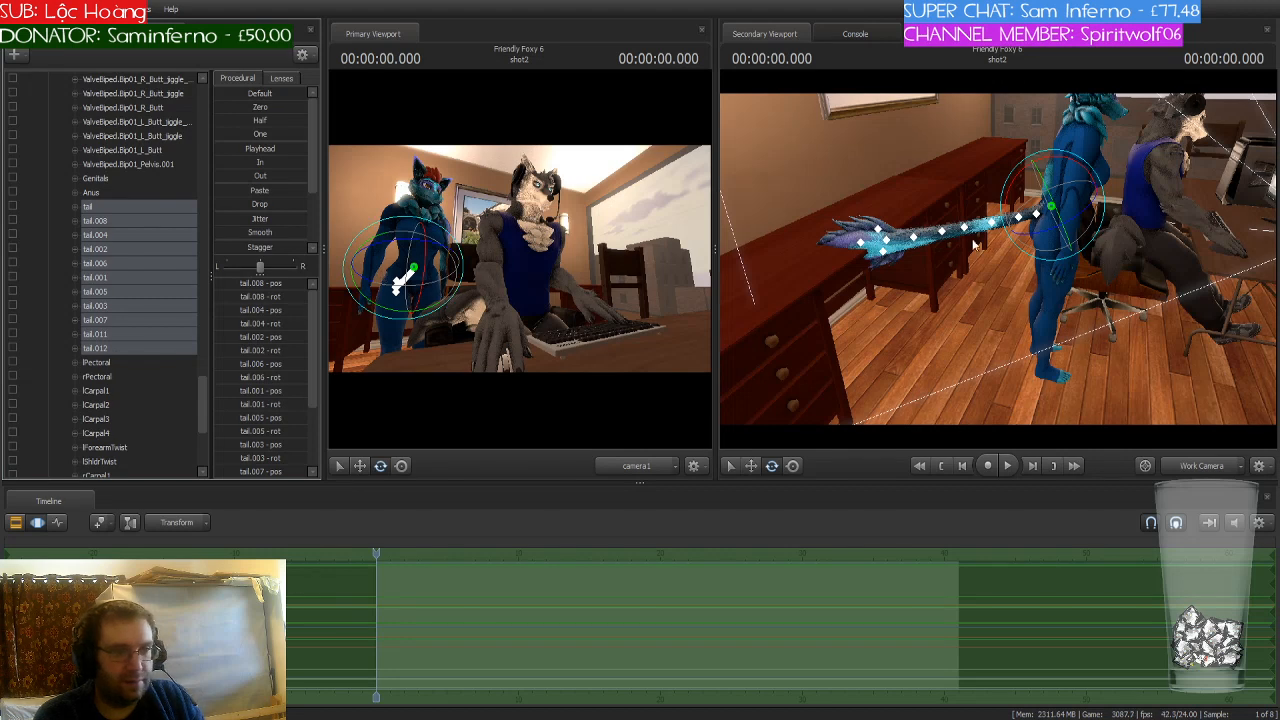
pyautogui.click(1033, 215)
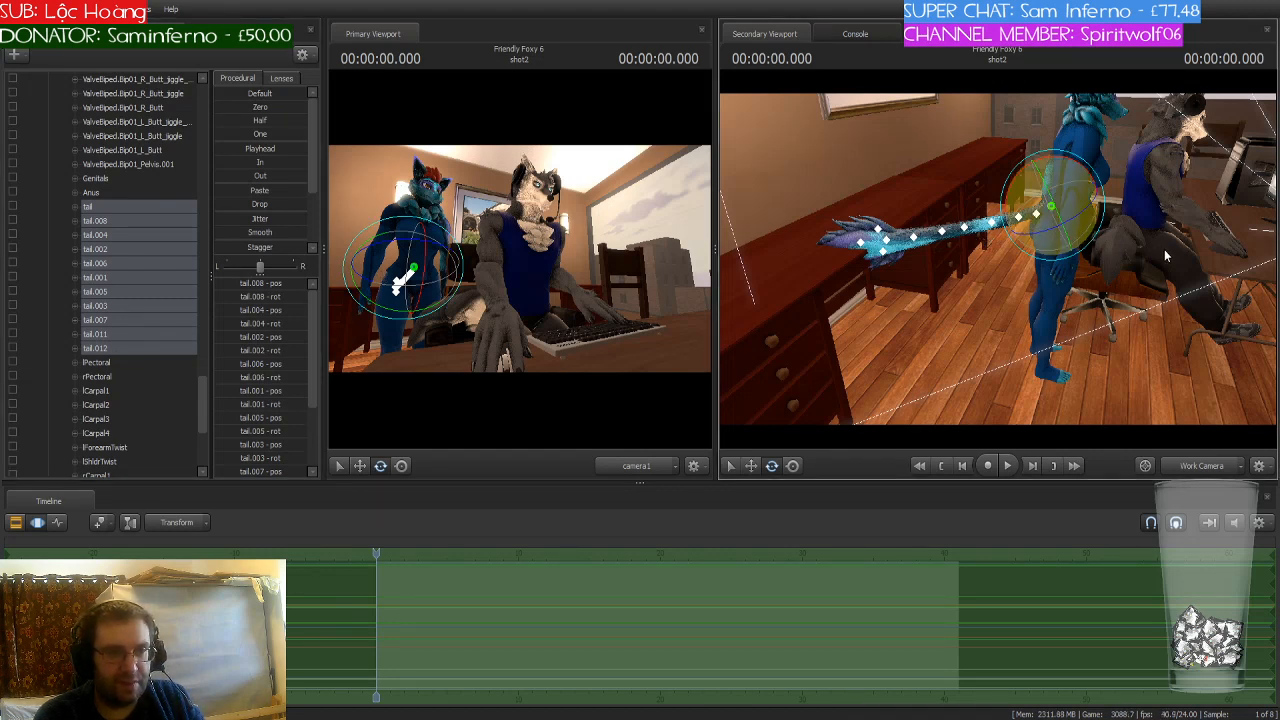
pyautogui.moveTo(1017, 182); pyautogui.dragTo(1029, 176)
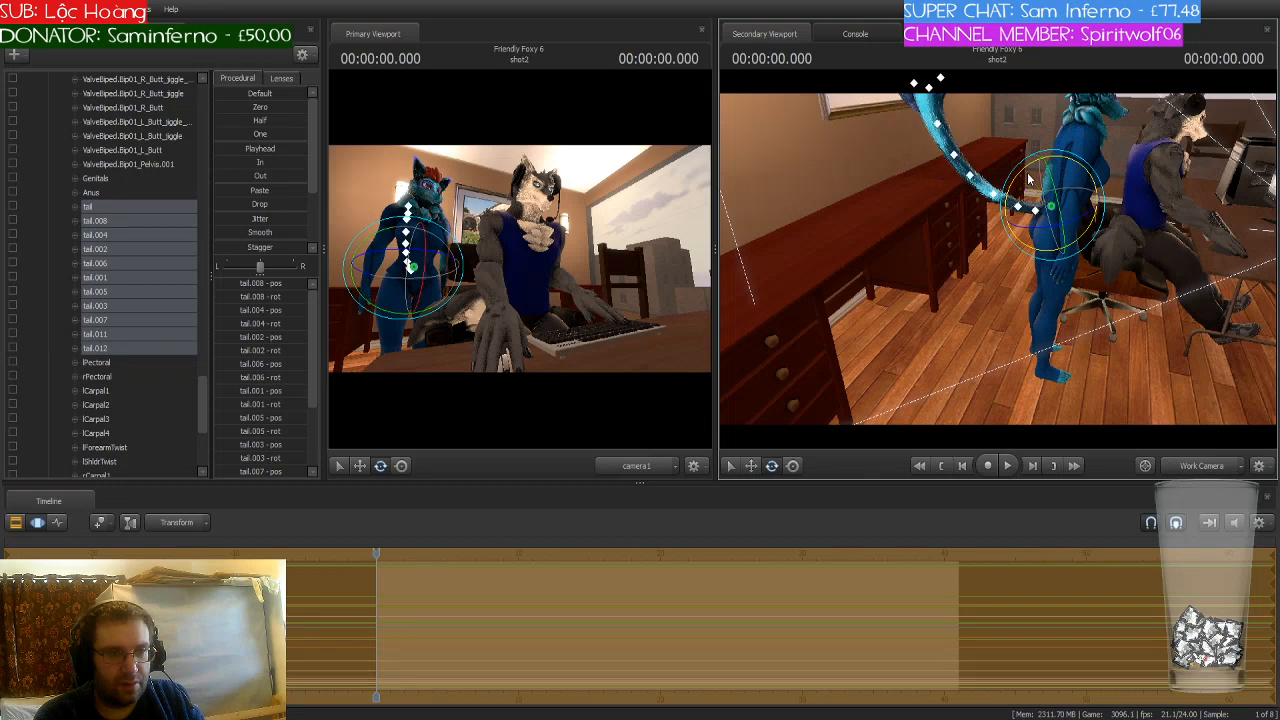
# Step: Rotate only the base tail bone so the curled tail drops lower behind the female wolf
pyautogui.press('ctrl')
pyautogui.keyDown('ctrl'); pyautogui.click(1053, 212); pyautogui.keyUp('ctrl')
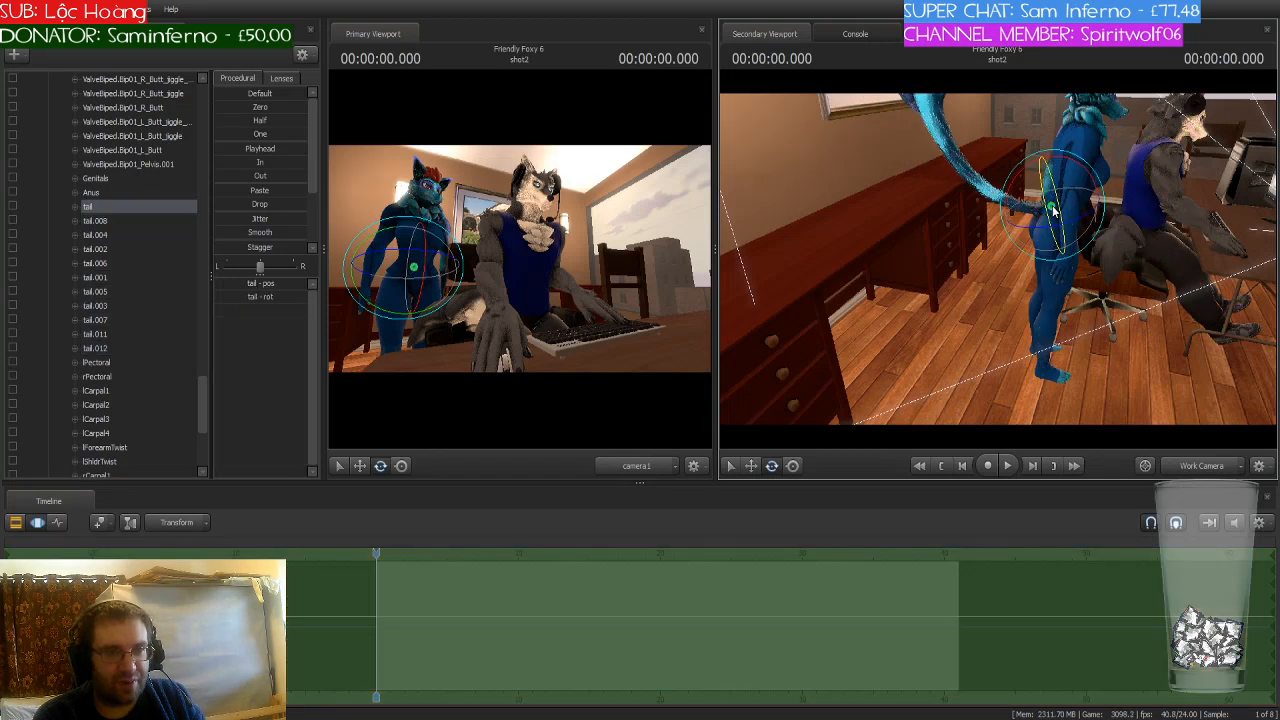
pyautogui.moveTo(1035, 176); pyautogui.dragTo(997, 259)
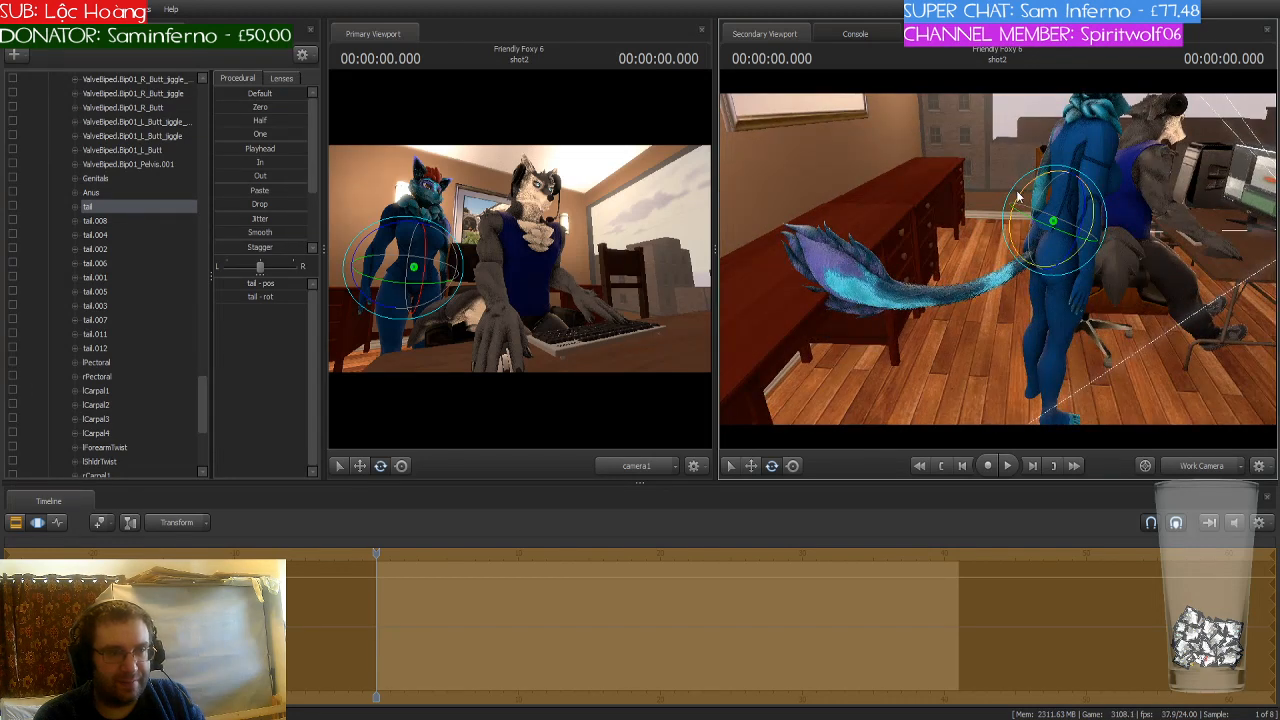
pyautogui.moveTo(1017, 196); pyautogui.dragTo(1023, 183)
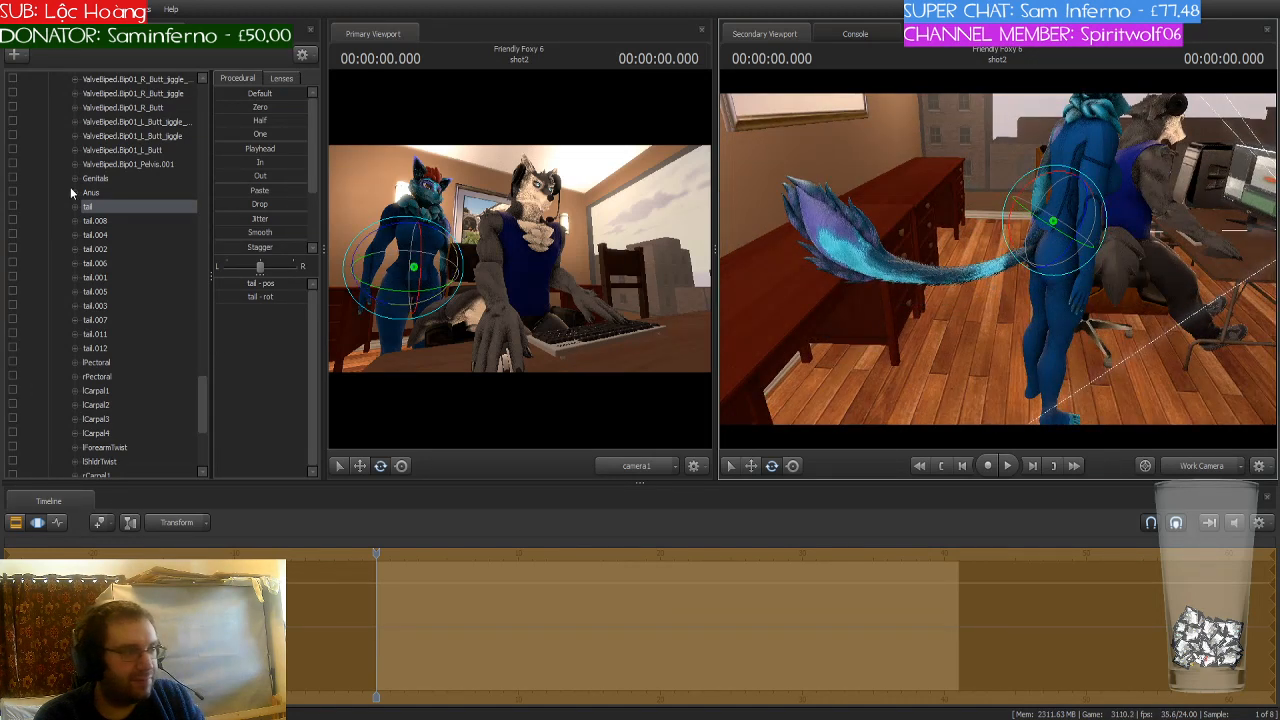
# Step: Select the bones tail.004 through tail.012 and rotate them so the tail curls out to the female wolf's side
pyautogui.click(114, 235)
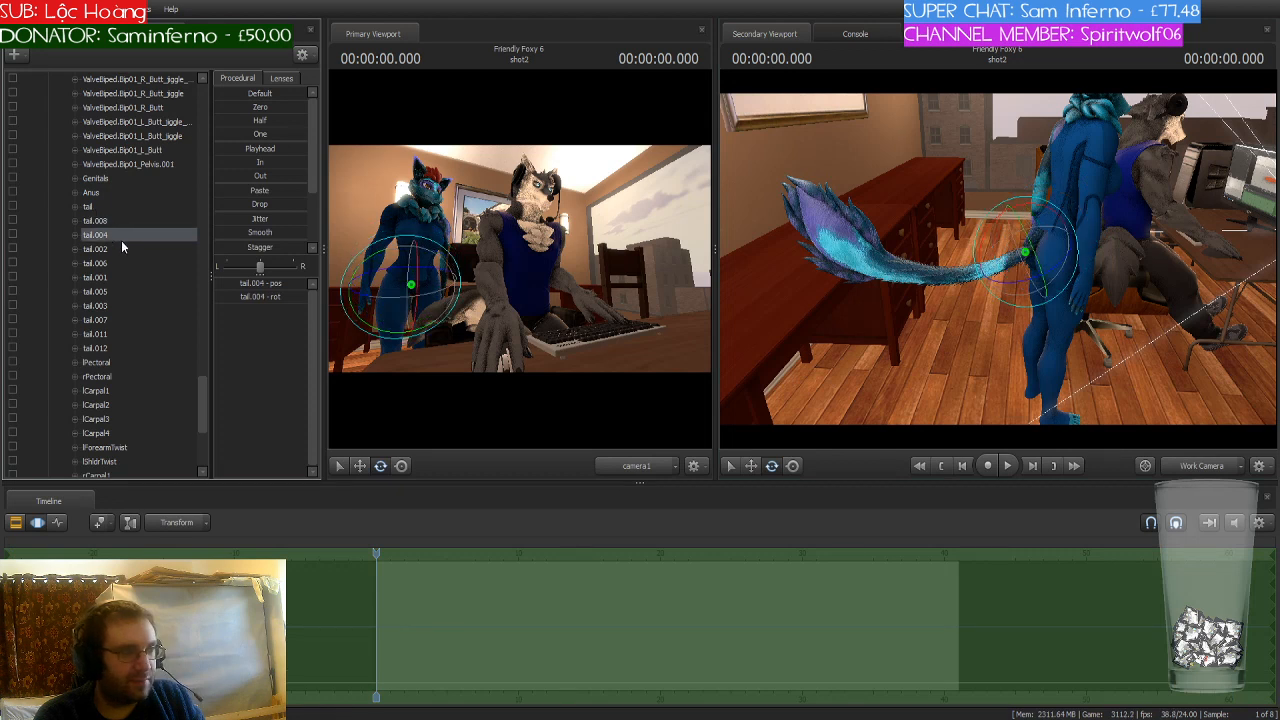
pyautogui.keyDown('shift'); pyautogui.click(119, 348); pyautogui.keyUp('shift')
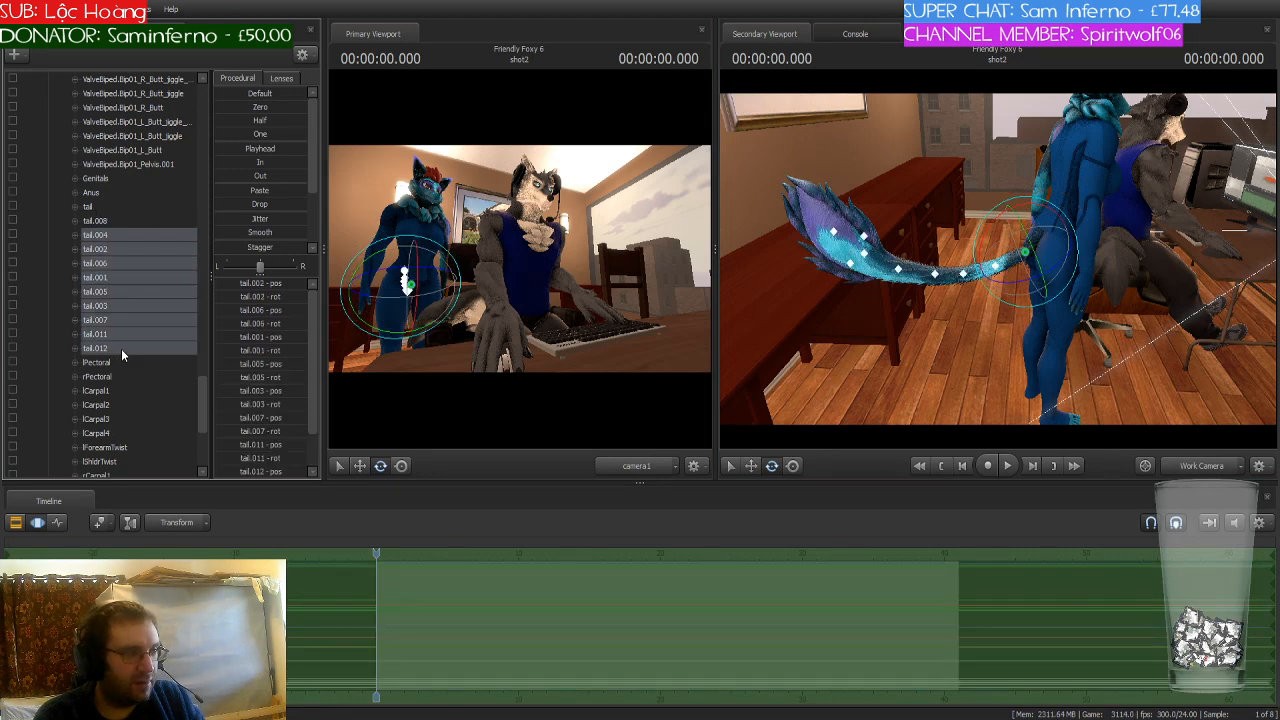
pyautogui.moveTo(1009, 275); pyautogui.dragTo(1023, 287)
pyautogui.moveTo(1094, 371); pyautogui.dragTo(998, 259)
# Step: Rotate the female wolf's ValveBiped.Bip01_L_Forearm bone to raise her hand above the chair back
pyautogui.press('w')
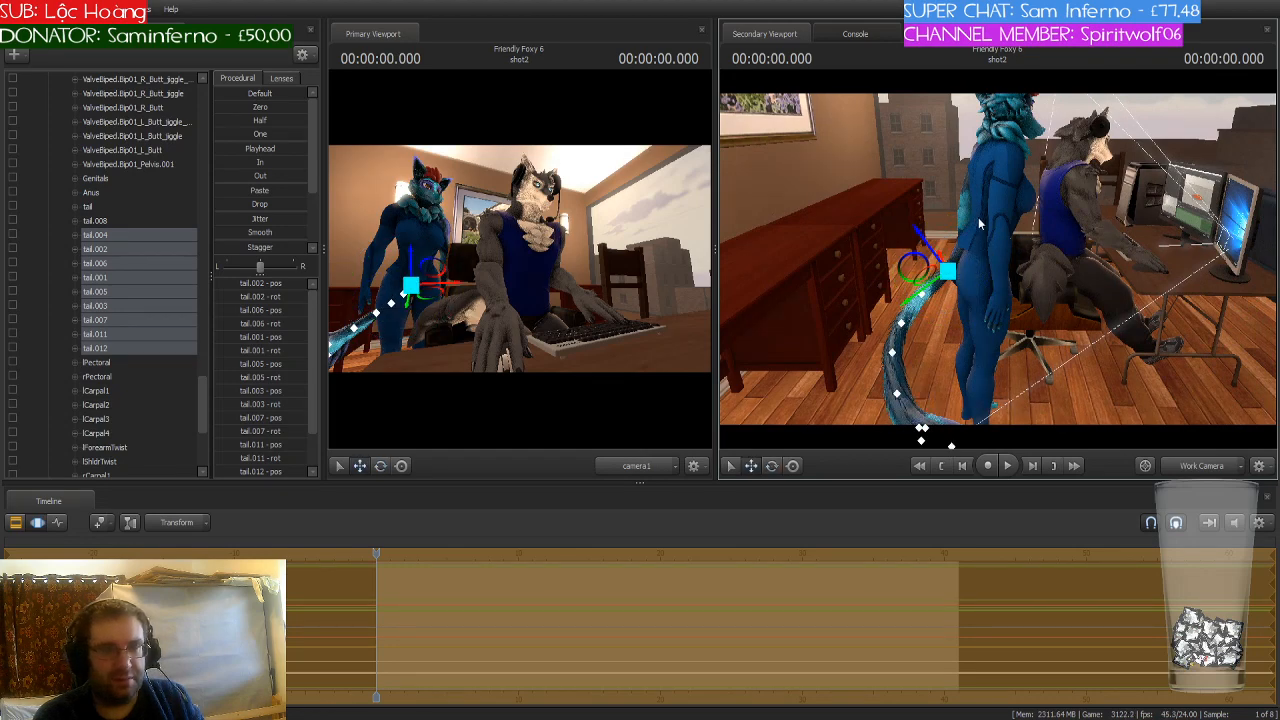
pyautogui.moveTo(1043, 302); pyautogui.dragTo(998, 259)
pyautogui.press('d')
pyautogui.press('w')
pyautogui.press('s')
pyautogui.press('w')
pyautogui.press('s')
pyautogui.press('a')
pyautogui.press('ctrl')
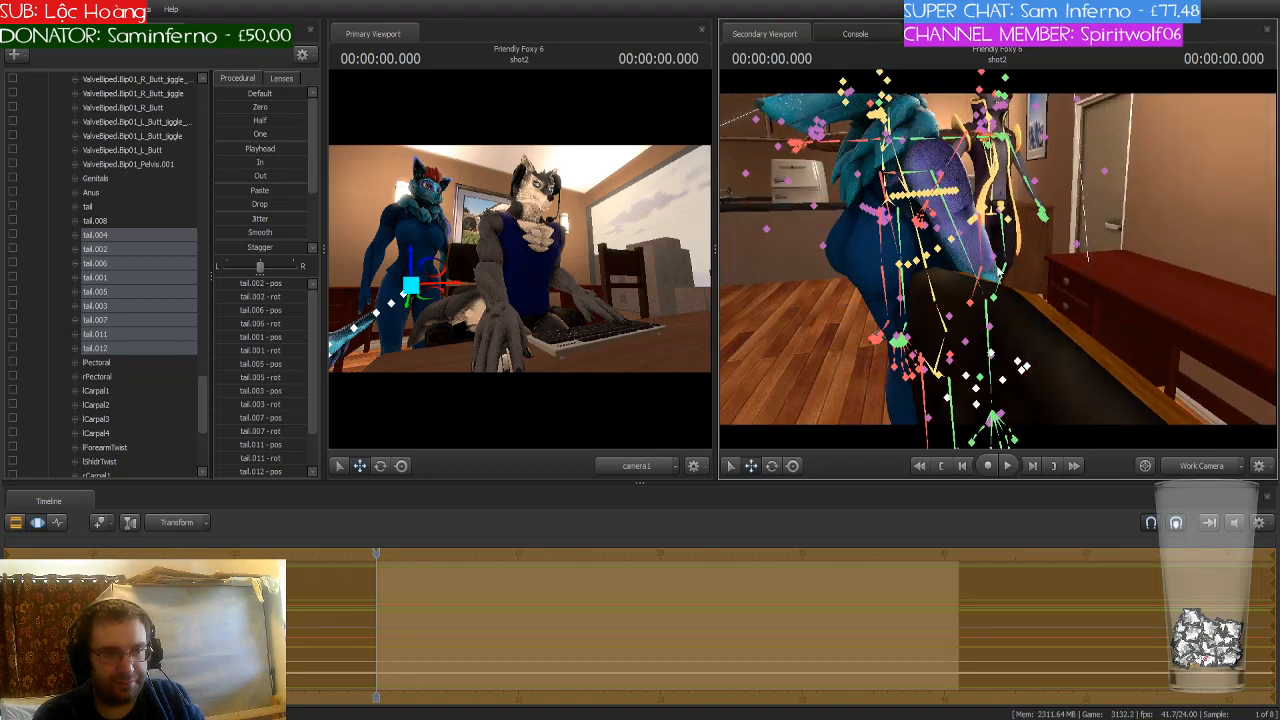
pyautogui.keyDown('ctrl'); pyautogui.click(988, 314); pyautogui.keyUp('ctrl')
pyautogui.press('e')
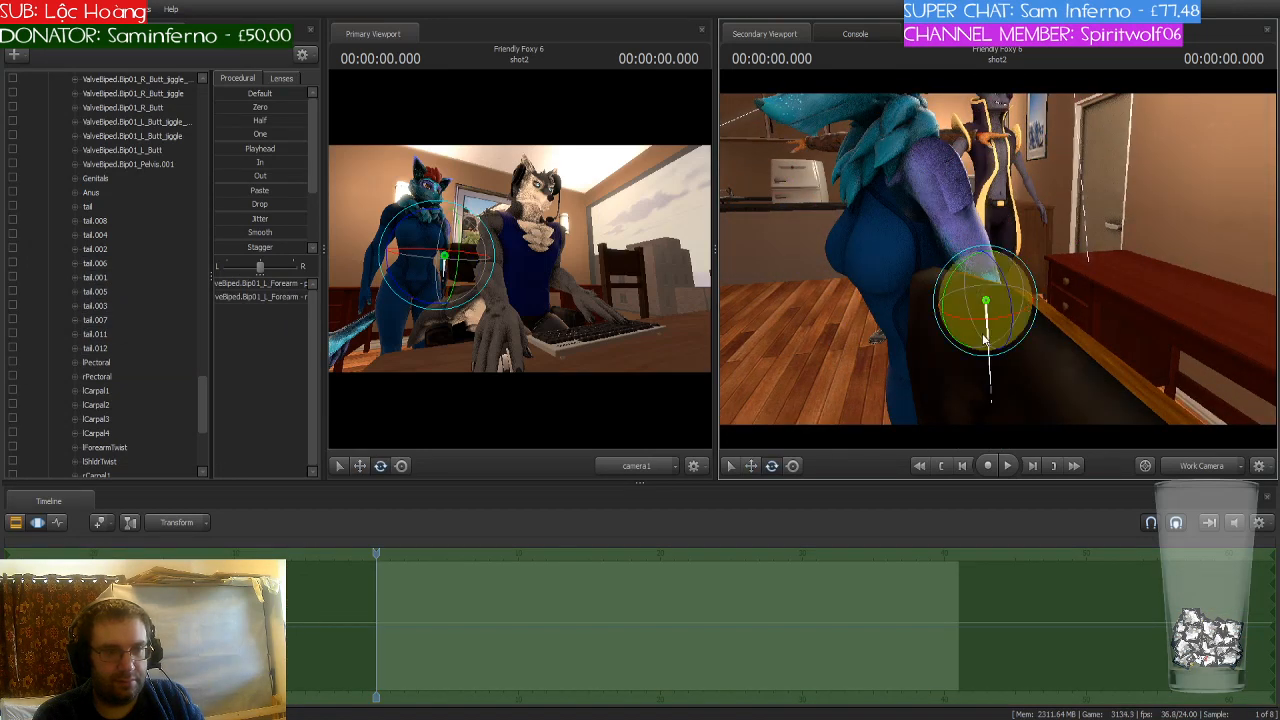
pyautogui.moveTo(985, 317); pyautogui.dragTo(991, 280)
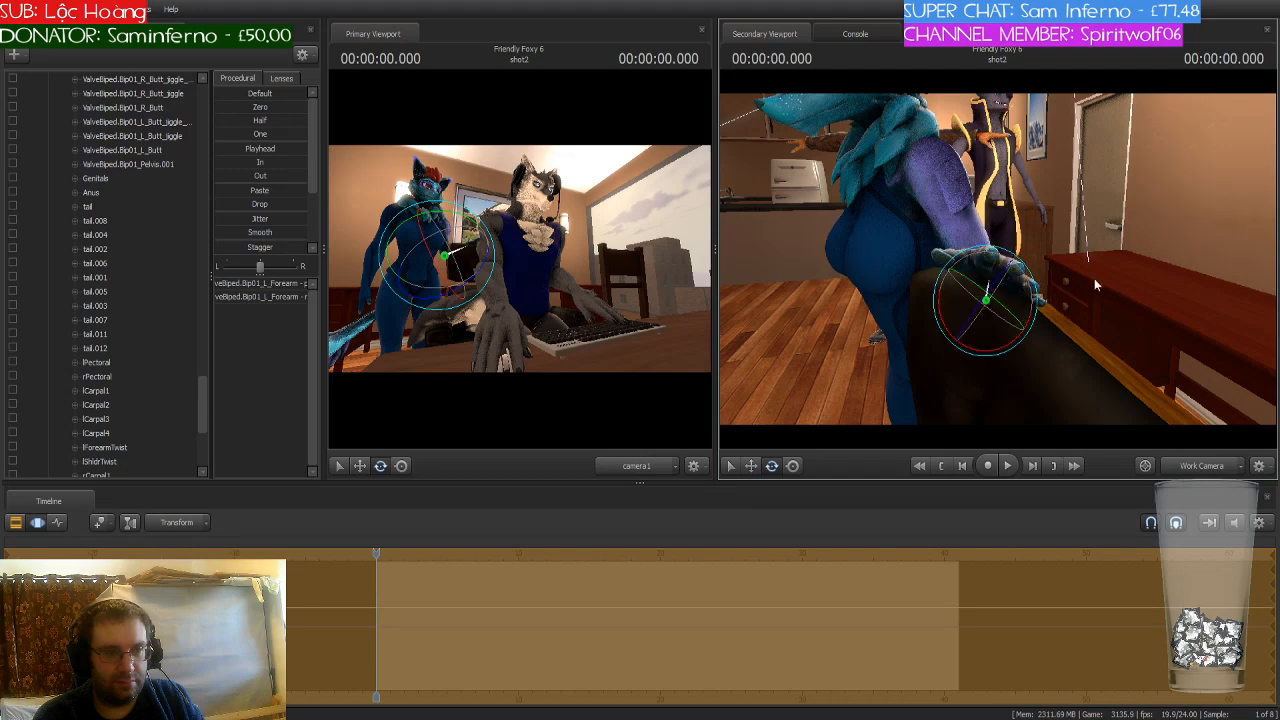
# Step: Adjust the rotation of the female wolf's left clavicle and left forearm so her arm reaches over the chair back
pyautogui.moveTo(1096, 283); pyautogui.dragTo(1140, 283)
pyautogui.press('a')
pyautogui.moveTo(998, 259)
pyautogui.mouseDown()
pyautogui.moveTo(1060, 259)
pyautogui.moveTo(998, 259)
pyautogui.mouseUp()
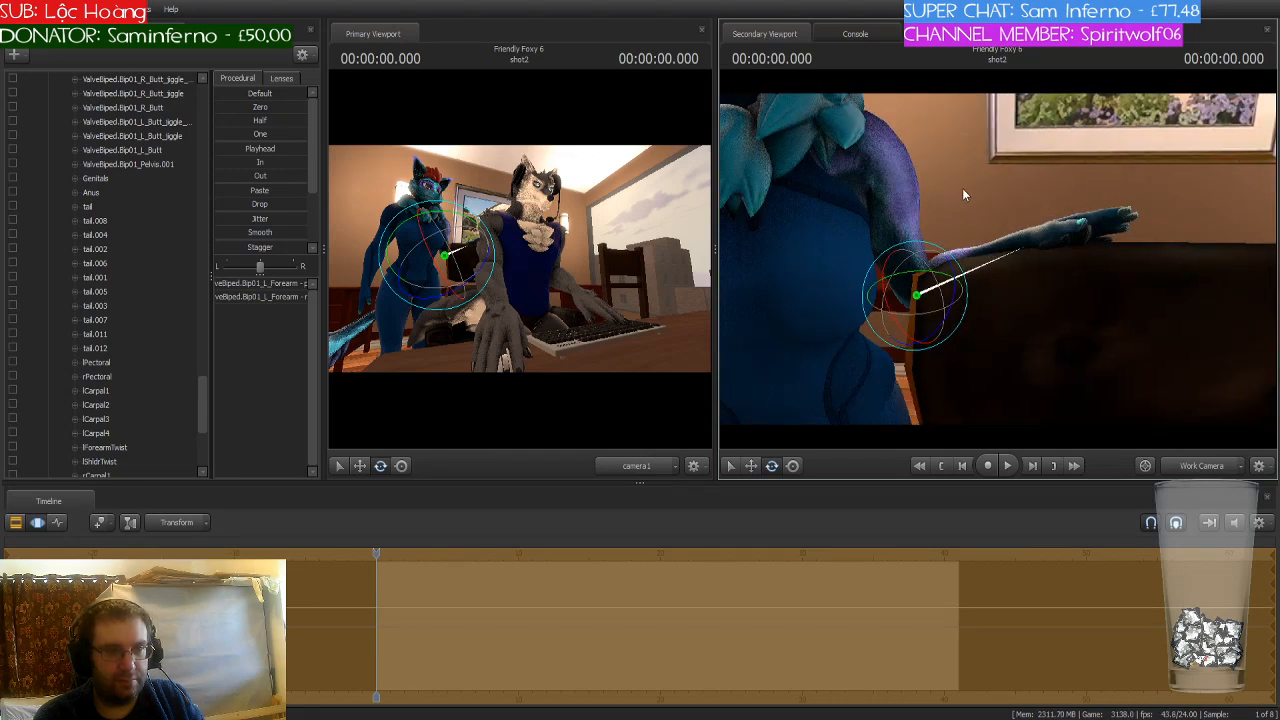
pyautogui.moveTo(962, 190); pyautogui.dragTo(940, 172)
pyautogui.press('s')
pyautogui.press('s')
pyautogui.click(928, 235)
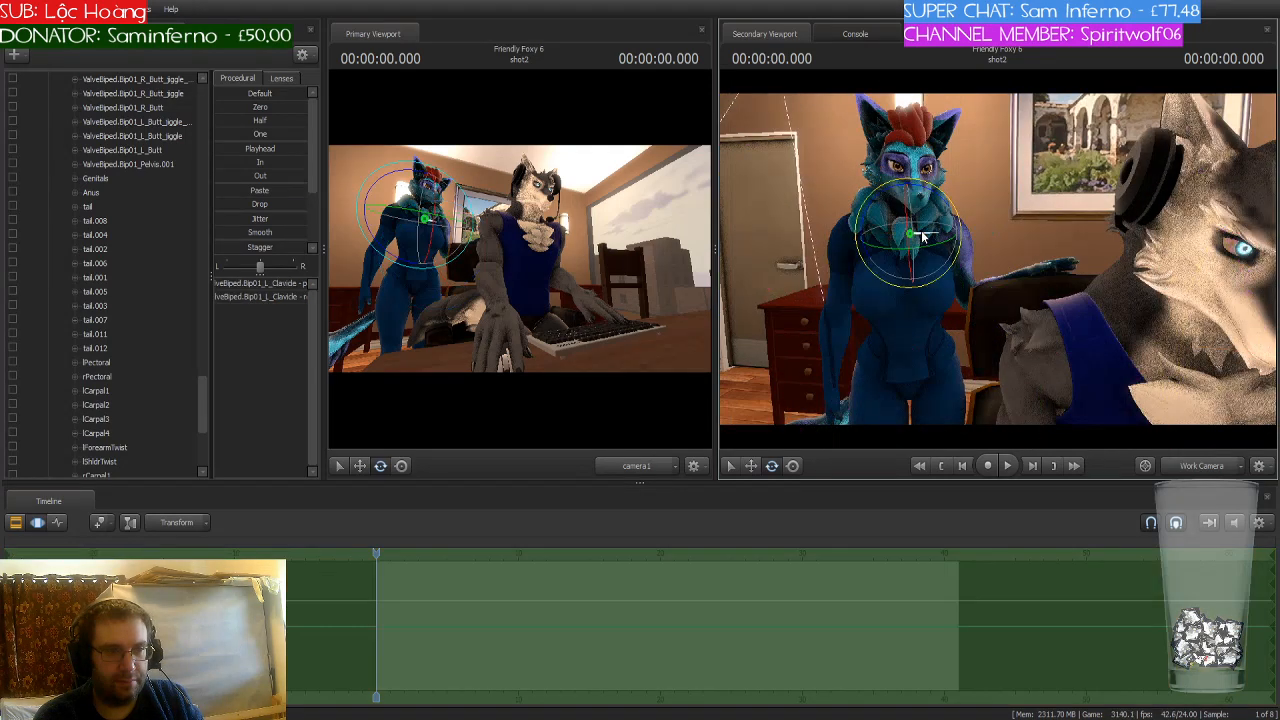
pyautogui.moveTo(937, 238); pyautogui.dragTo(950, 246)
pyautogui.click(975, 286)
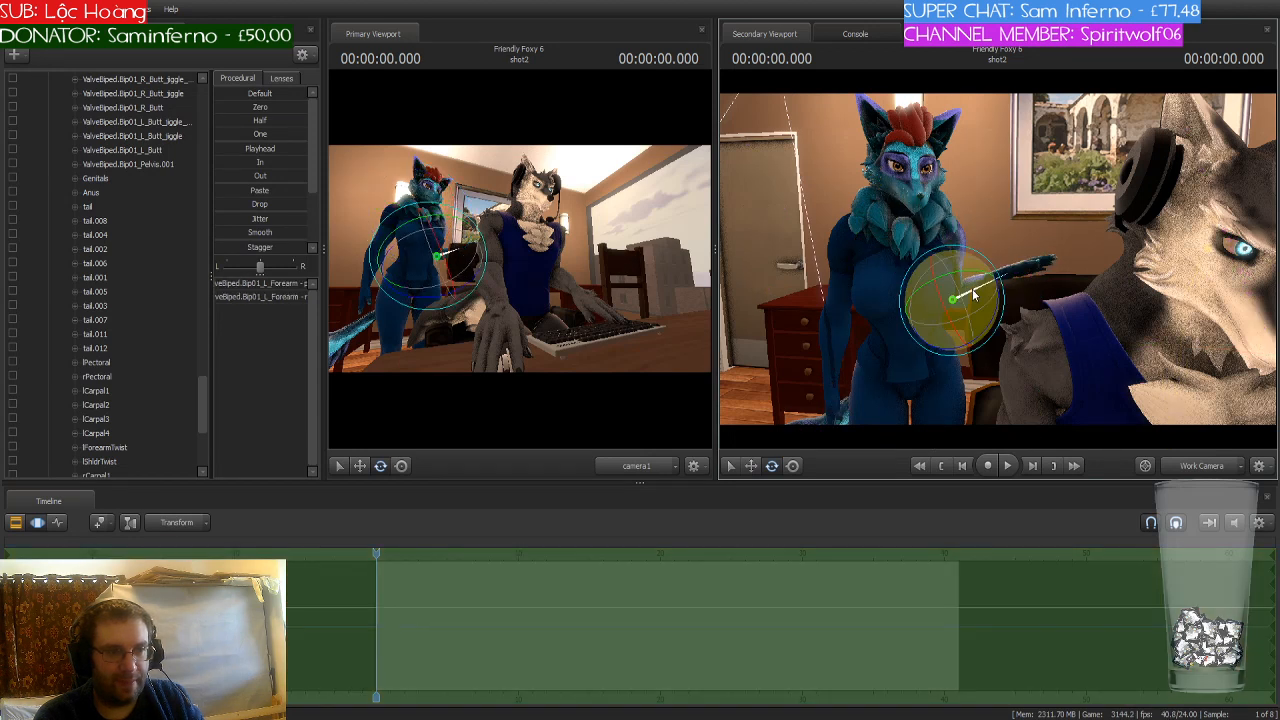
pyautogui.moveTo(962, 296); pyautogui.dragTo(995, 300)
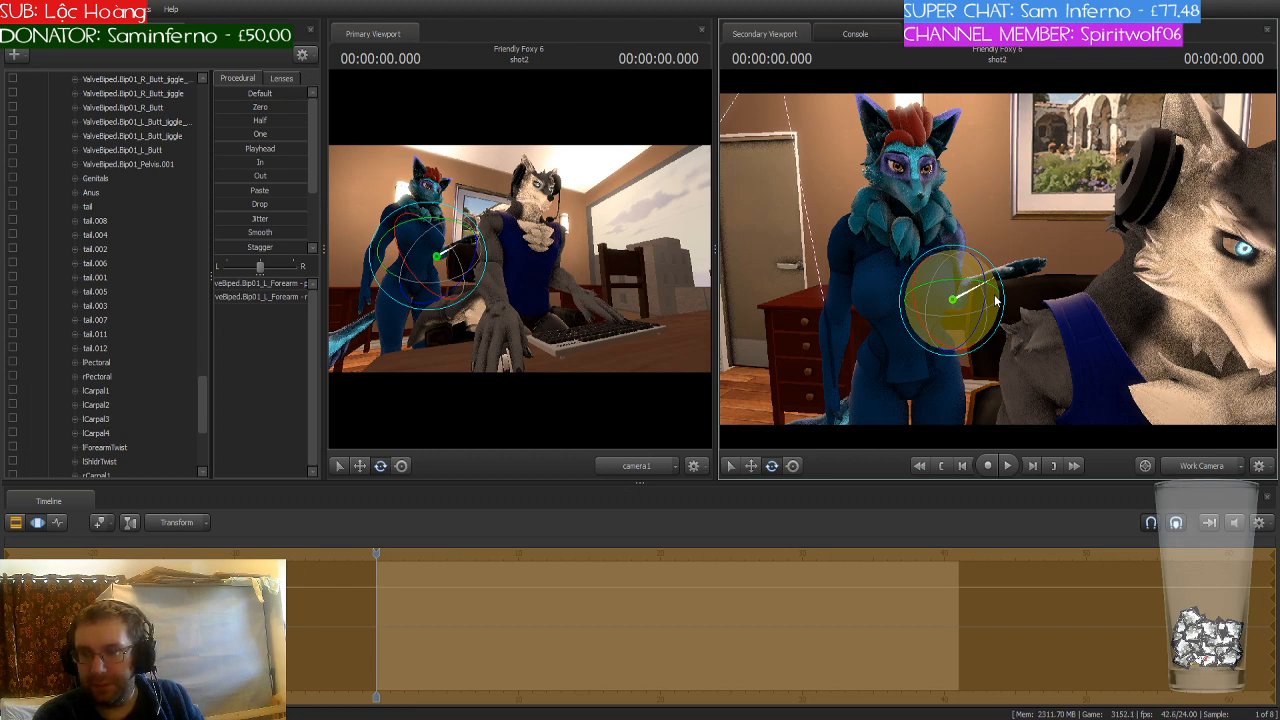
# Step: Rotate the female wolf's ValveBiped.Bip01_L_Hand bone so her palm angles down onto the chair back
pyautogui.keyDown('alt'); pyautogui.moveTo(995, 300); pyautogui.dragTo(780, 305); pyautogui.keyUp('alt')
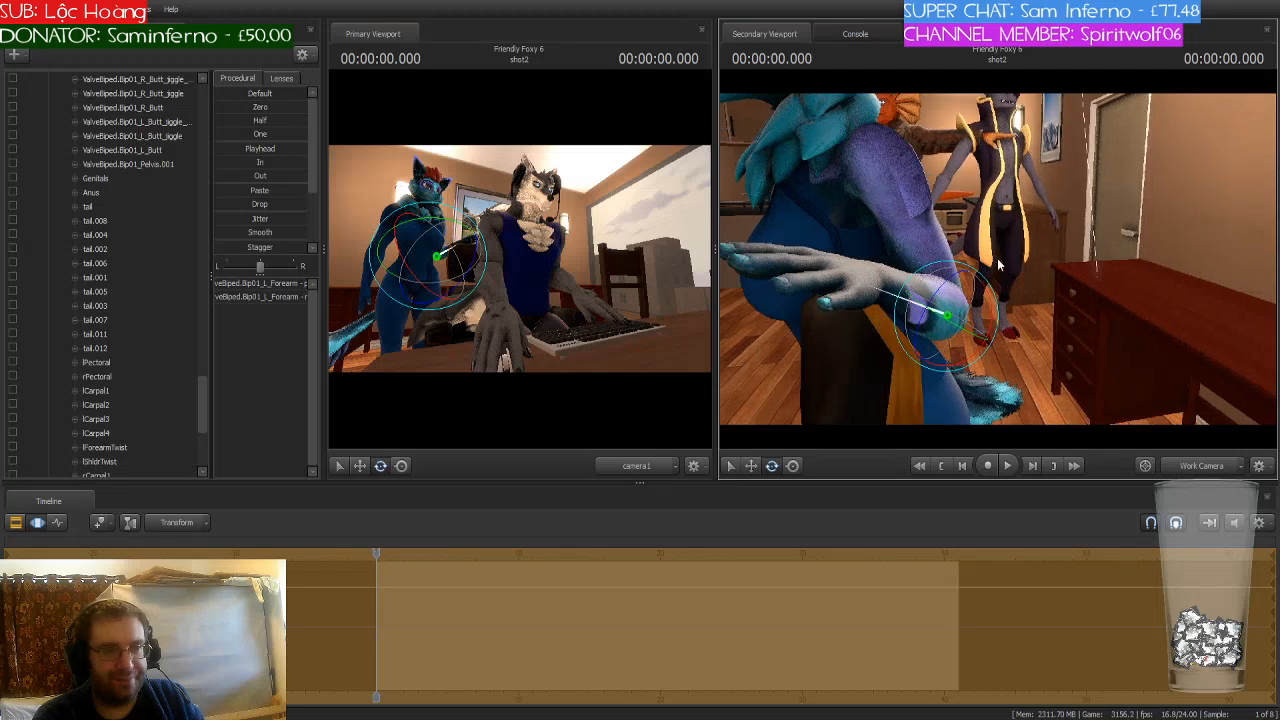
pyautogui.press('ctrl')
pyautogui.keyDown('ctrl'); pyautogui.click(857, 289); pyautogui.keyUp('ctrl')
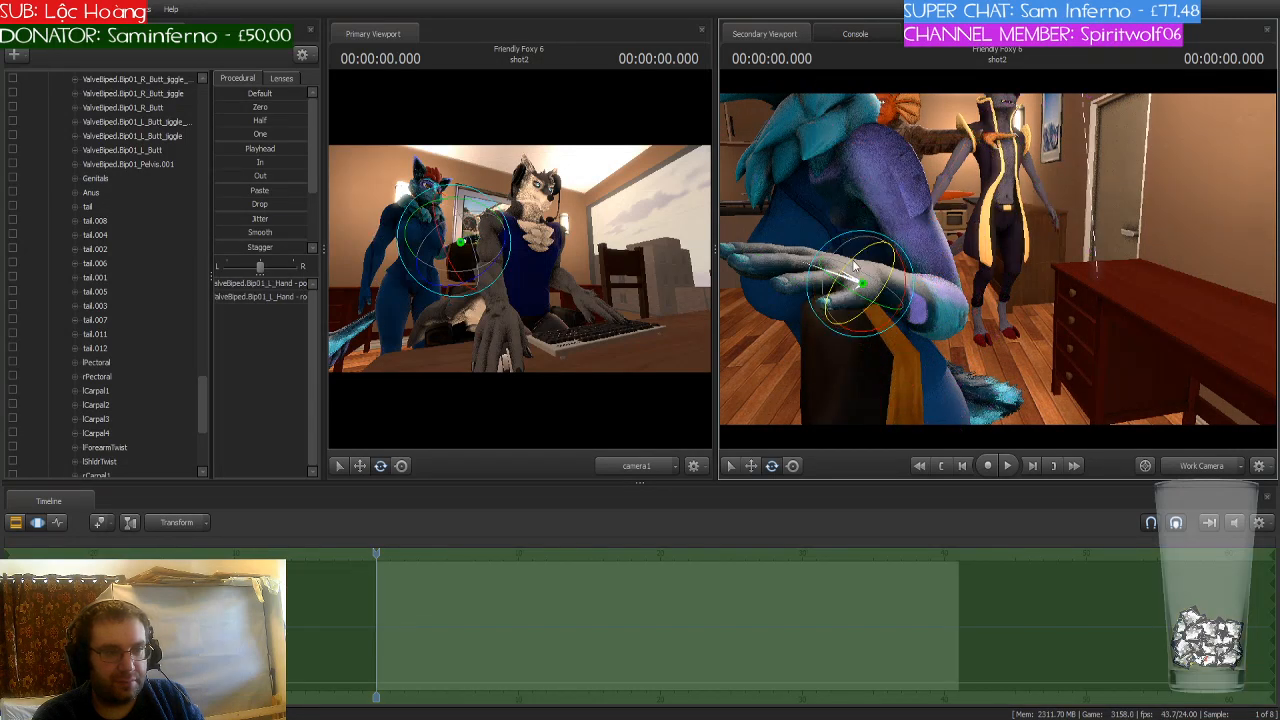
pyautogui.moveTo(863, 272); pyautogui.dragTo(860, 278)
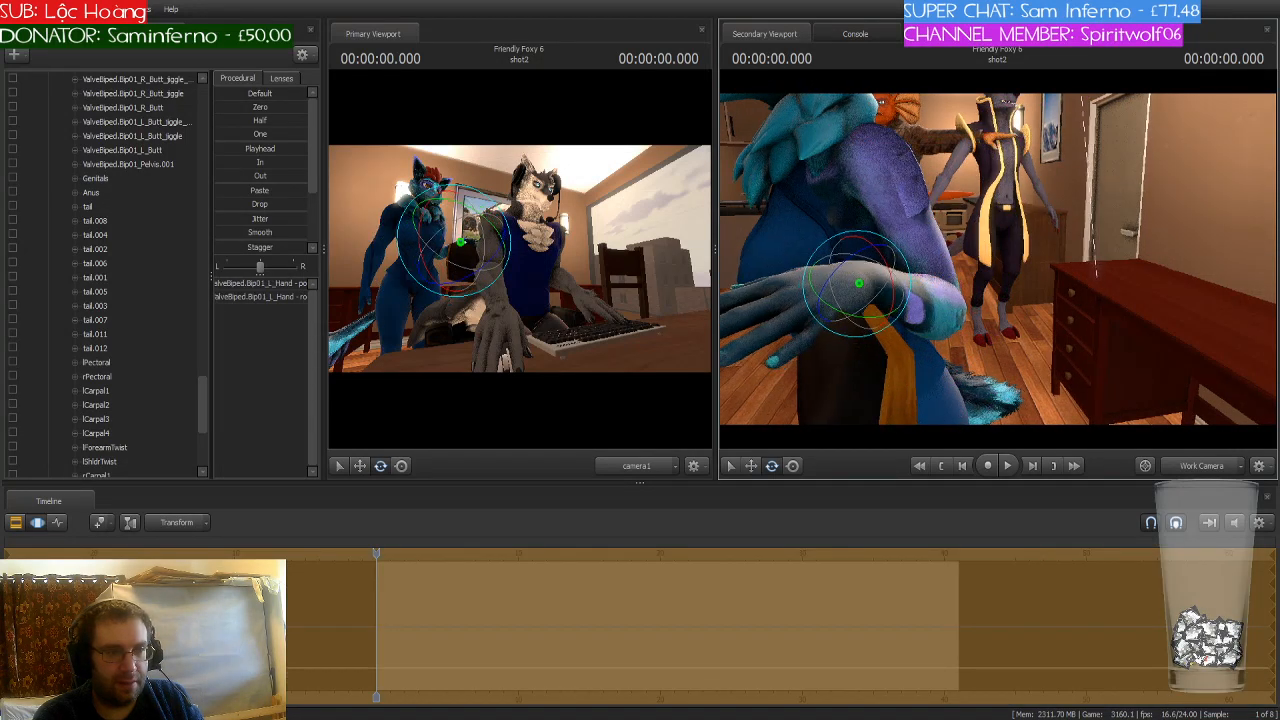
# Step: Rotate the female wolf's left clavicle bone to refine the position of her shoulder
pyautogui.keyDown('alt'); pyautogui.moveTo(858, 218); pyautogui.dragTo(800, 218); pyautogui.keyUp('alt')
pyautogui.press('ctrl')
pyautogui.keyDown('ctrl'); pyautogui.click(819, 216); pyautogui.keyUp('ctrl')
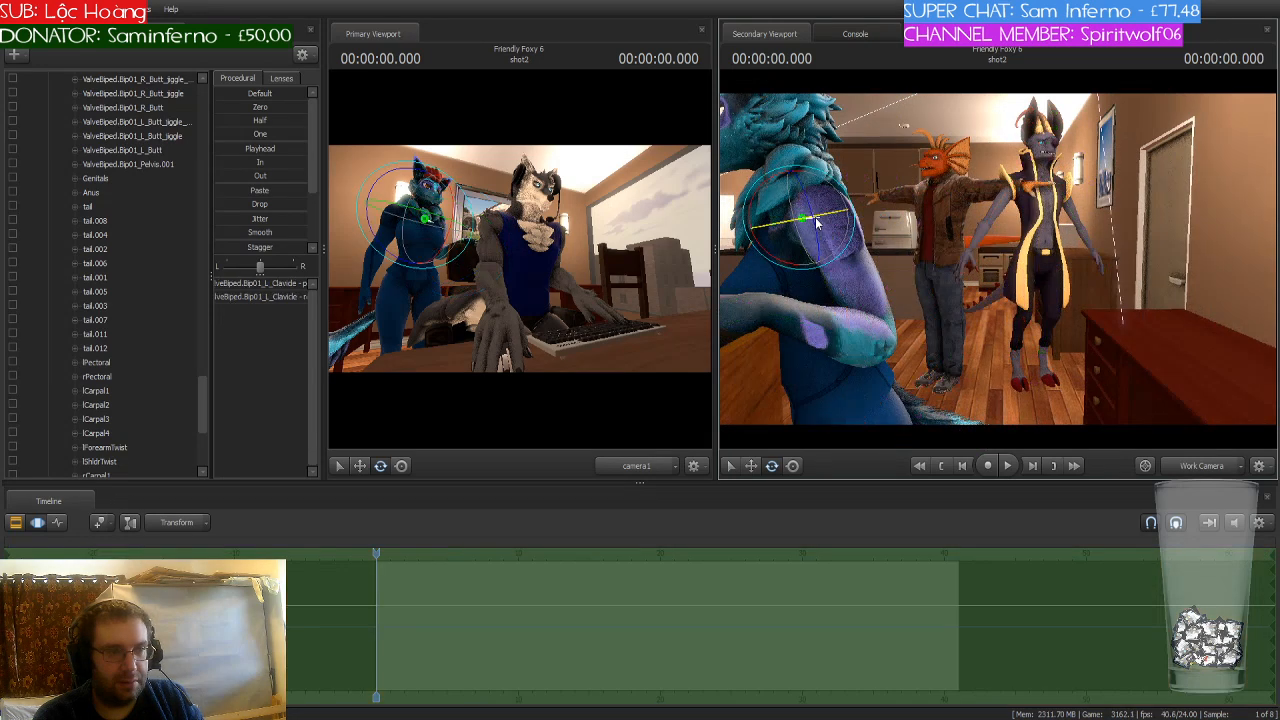
pyautogui.moveTo(826, 210); pyautogui.dragTo(950, 198)
# Step: Fine-tune the left forearm's rotation so the female wolf's hand rests along the top of the chair
pyautogui.keyDown('alt'); pyautogui.moveTo(974, 262); pyautogui.dragTo(998, 262); pyautogui.keyUp('alt')
pyautogui.press('ctrl')
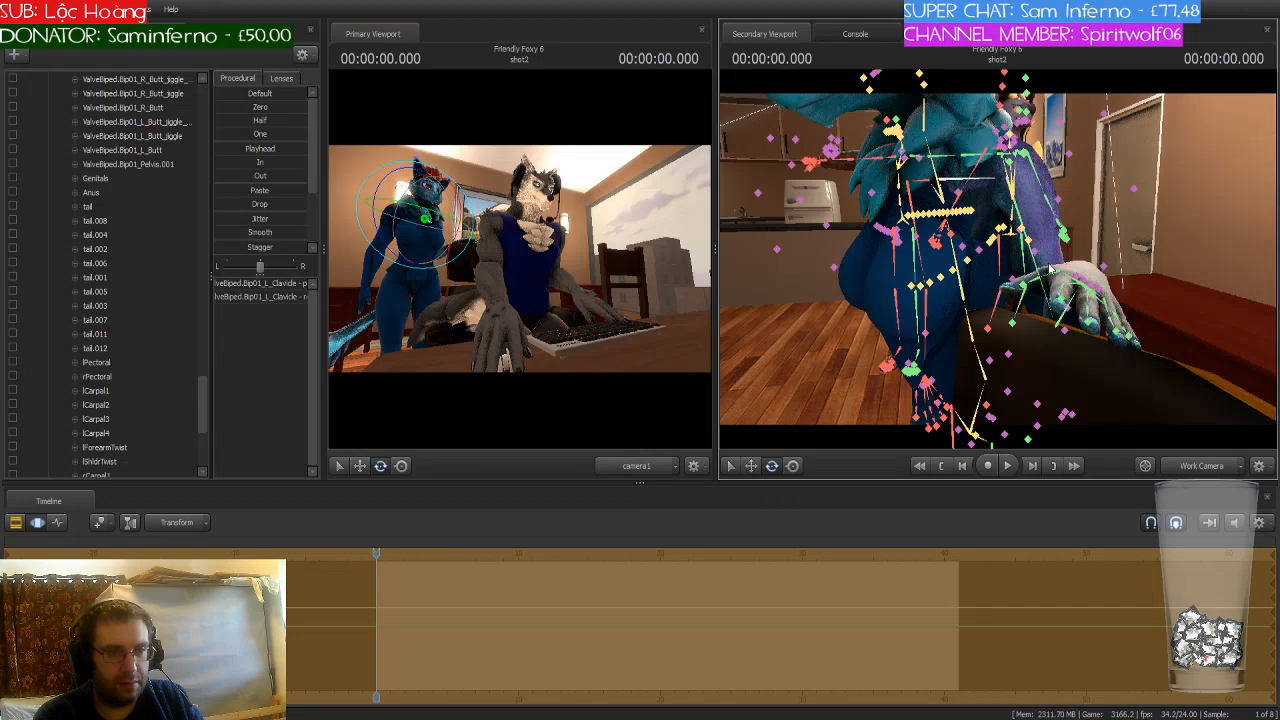
pyautogui.keyDown('alt'); pyautogui.moveTo(1084, 266); pyautogui.dragTo(1150, 250); pyautogui.keyUp('alt')
pyautogui.keyDown('alt'); pyautogui.moveTo(1000, 260); pyautogui.dragTo(1090, 260); pyautogui.keyUp('alt')
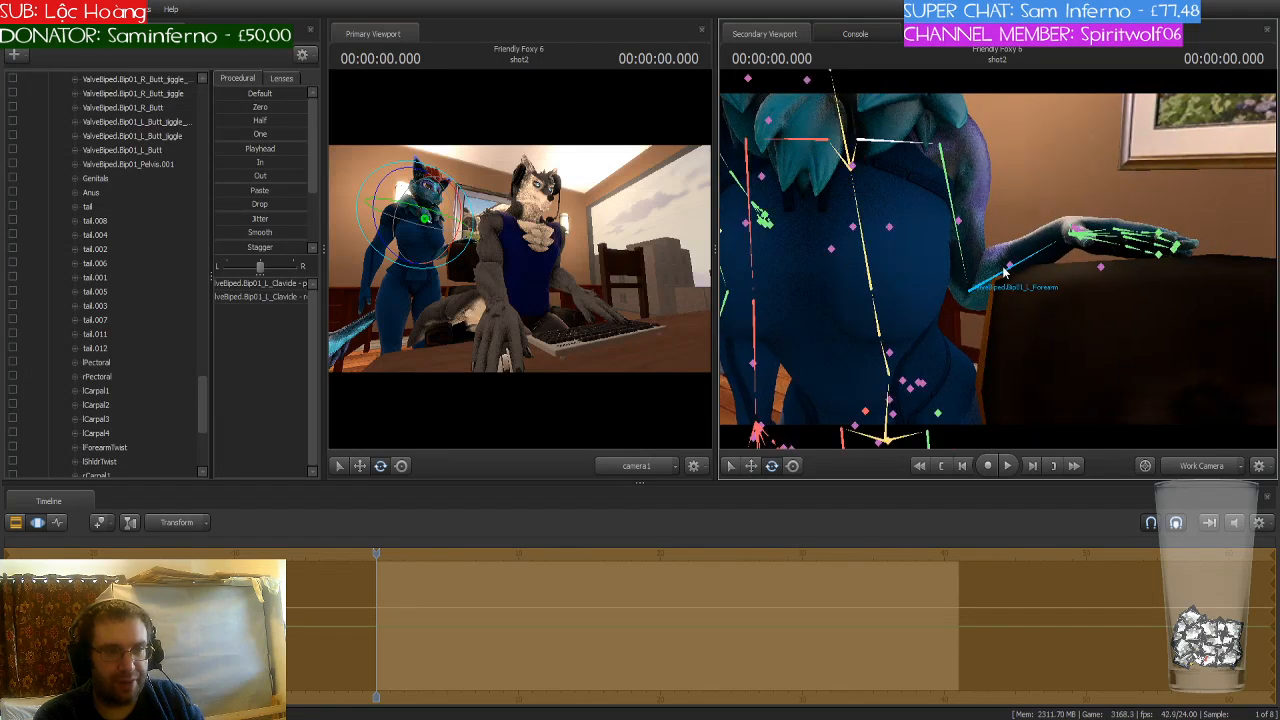
pyautogui.keyDown('ctrl'); pyautogui.click(999, 271); pyautogui.keyUp('ctrl')
pyautogui.moveTo(990, 283)
pyautogui.mouseDown()
pyautogui.moveTo(850, 305)
pyautogui.moveTo(800, 290)
pyautogui.moveTo(998, 263)
pyautogui.mouseUp()
# Step: Select the female wolf's rootTransform and move her slightly across the floor beside the chair
pyautogui.press('s')
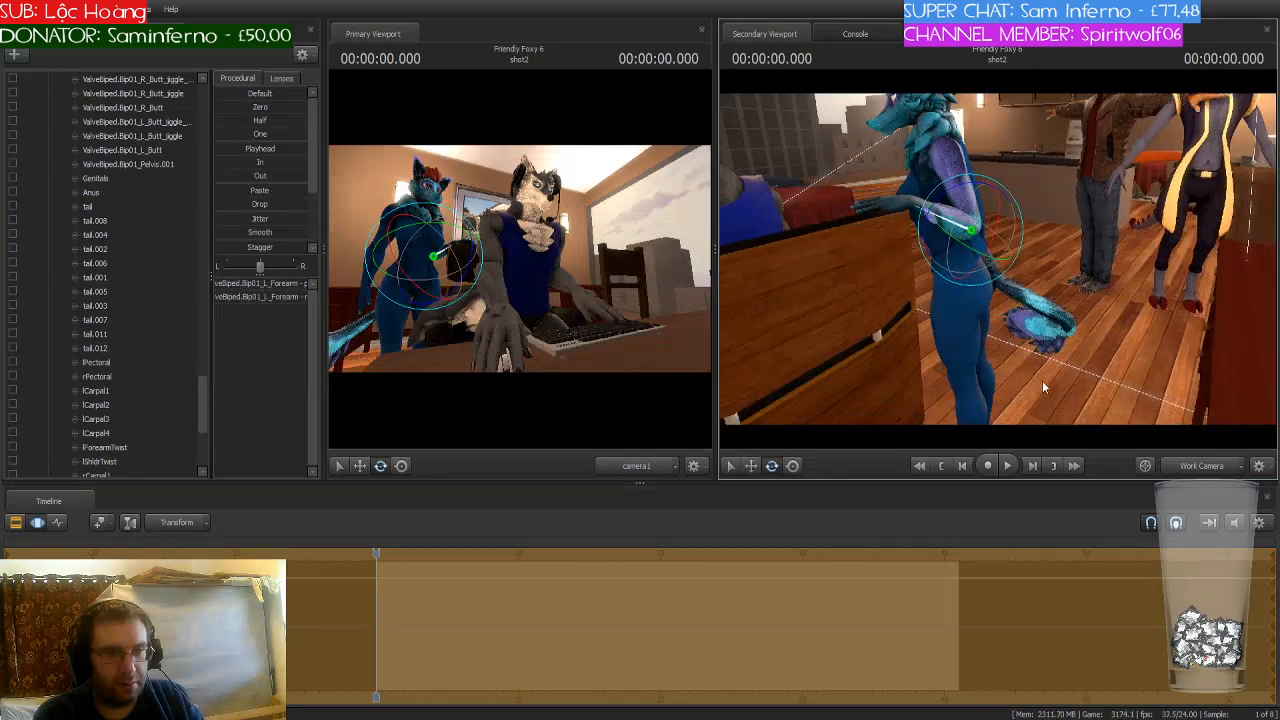
pyautogui.moveTo(1042, 381); pyautogui.dragTo(998, 262)
pyautogui.press('ctrl')
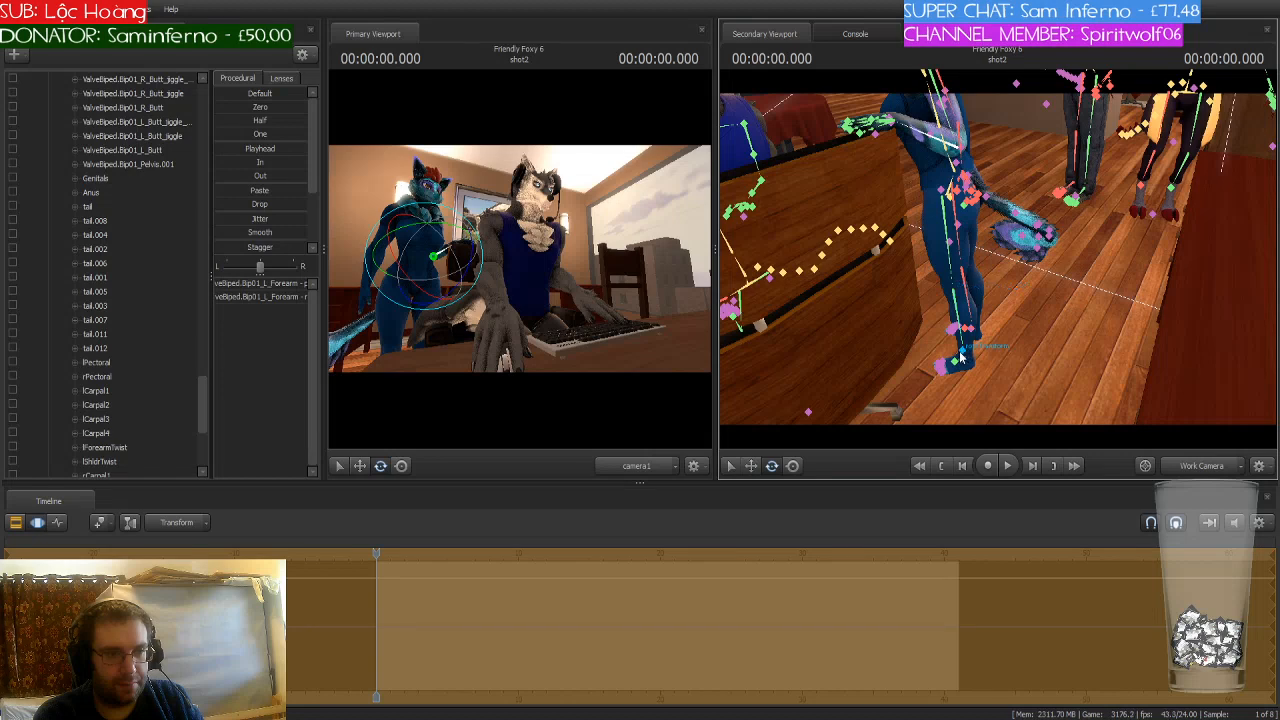
pyautogui.click(963, 350)
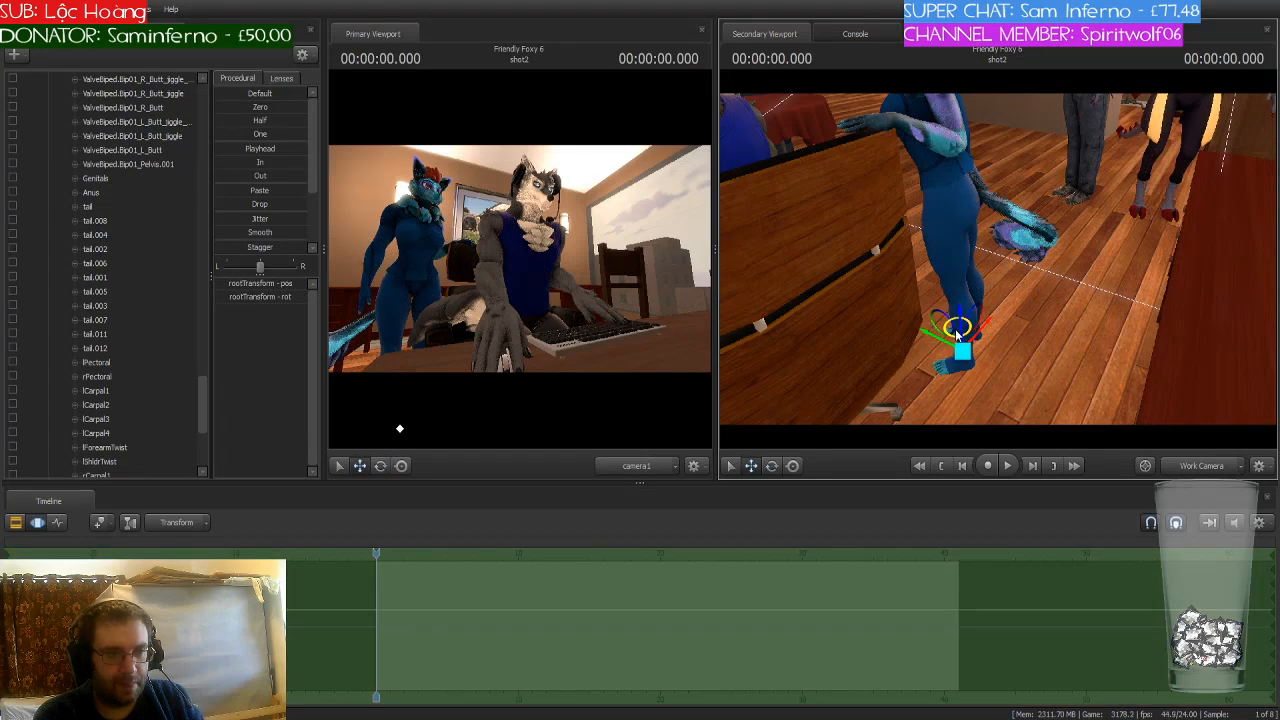
pyautogui.moveTo(956, 335); pyautogui.dragTo(966, 341)
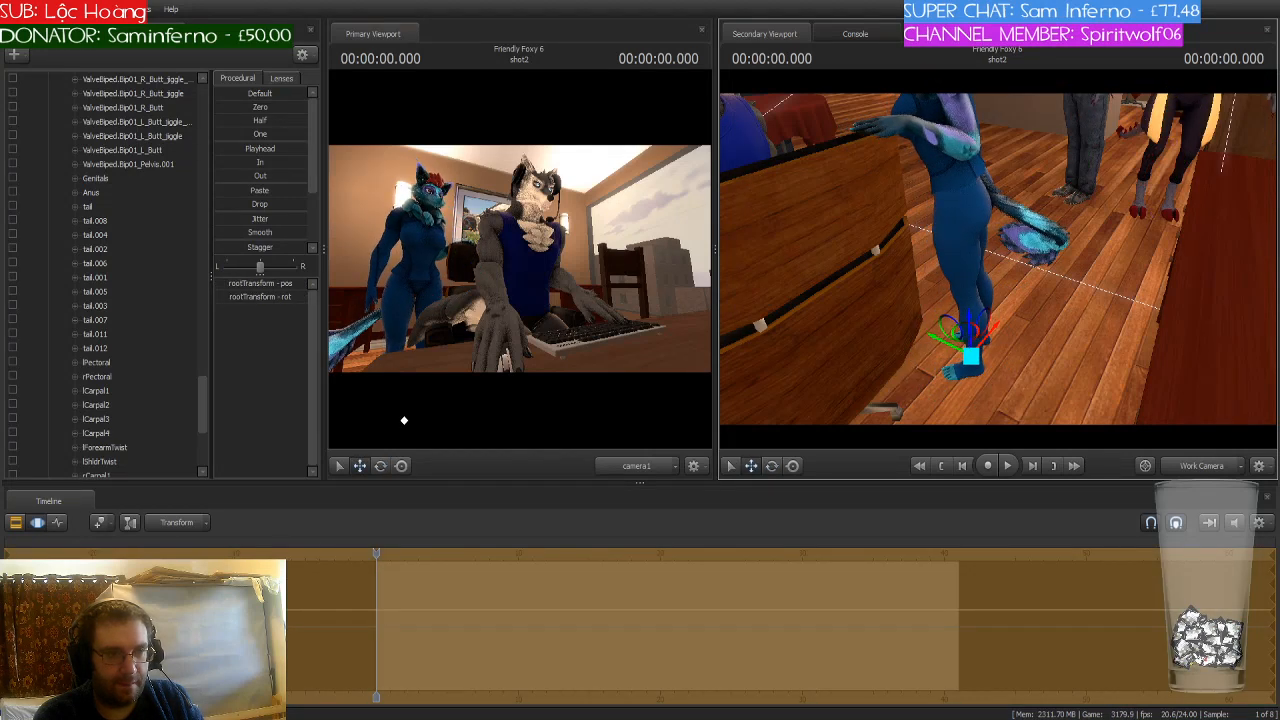
# Step: Rotate the female wolf's ValveBiped.Bip01_L_Hand bone slightly so the hand settles on the chair back
pyautogui.moveTo(998, 262); pyautogui.dragTo(998, 142)
pyautogui.keyDown('ctrl'); pyautogui.click(920, 228); pyautogui.keyUp('ctrl')
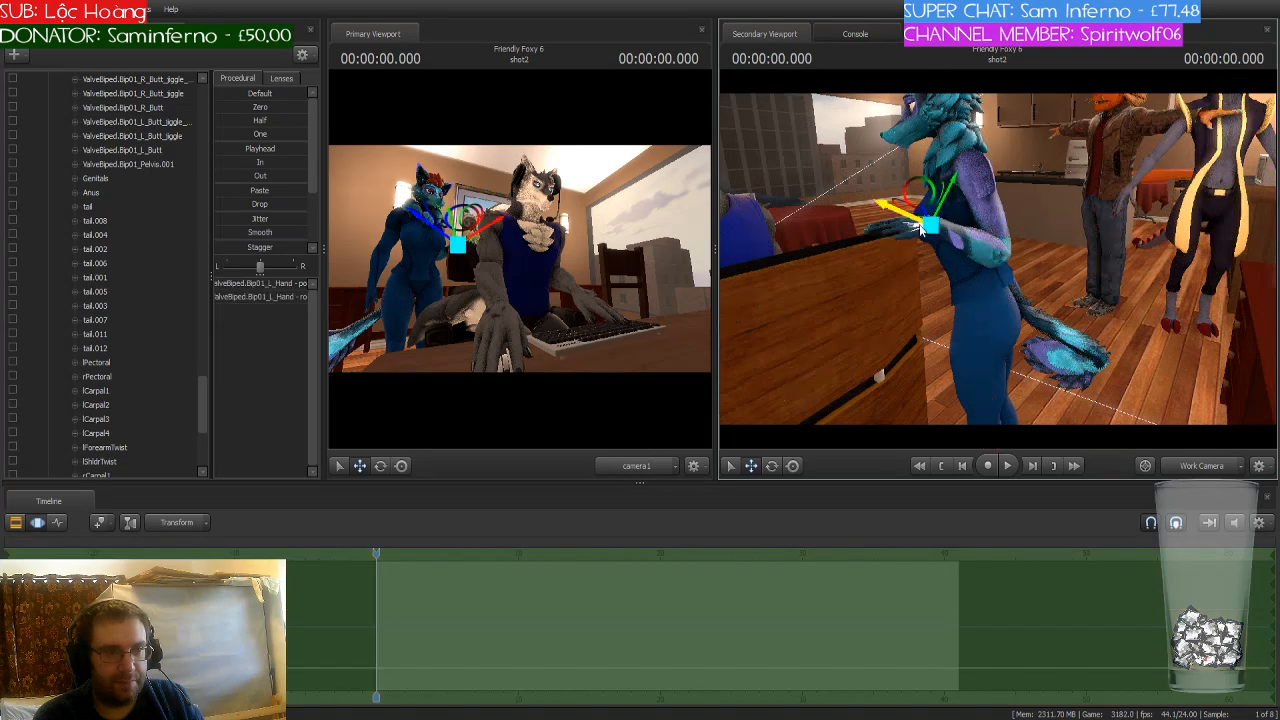
pyautogui.press('e')
pyautogui.moveTo(936, 230); pyautogui.dragTo(946, 214)
pyautogui.press('w')
pyautogui.moveTo(1038, 219); pyautogui.dragTo(1085, 195)
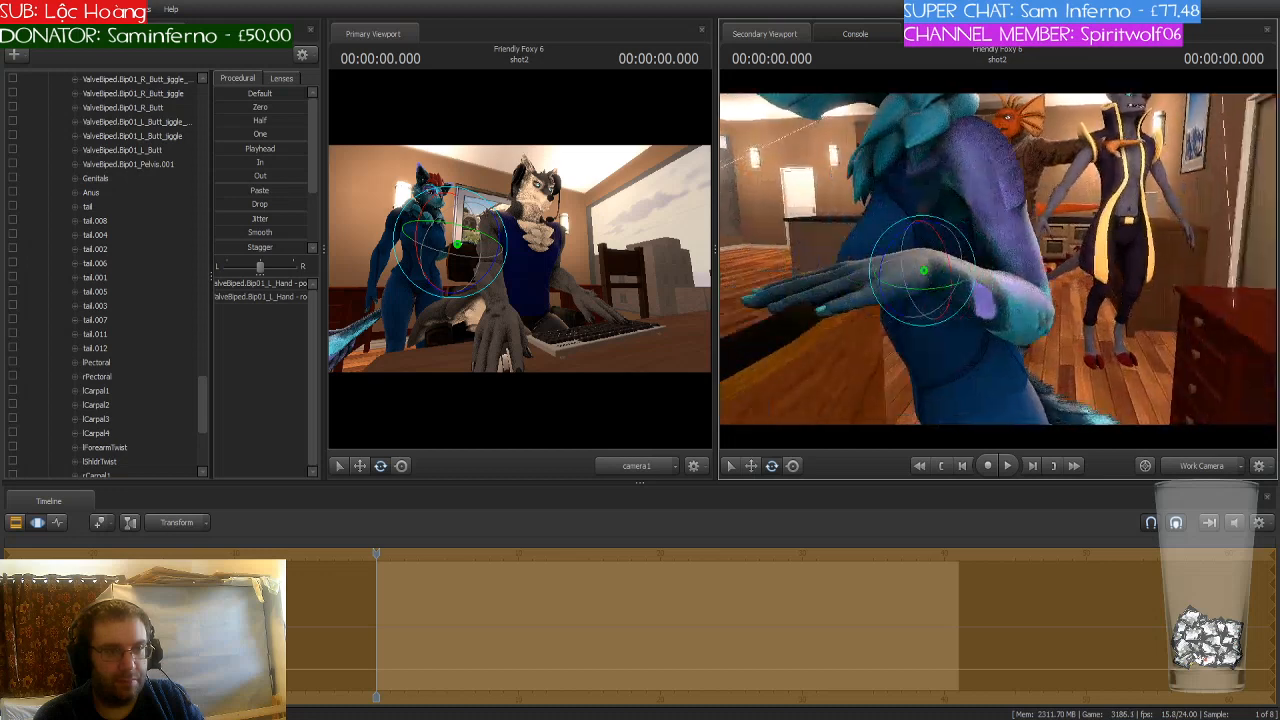
# Step: Rotate the ValveBiped.Bip01_L_Finger0 and L_Finger4 bones so the female wolf's fingers rest on the chair back
pyautogui.moveTo(923, 270); pyautogui.dragTo(1028, 250)
pyautogui.press('ctrl')
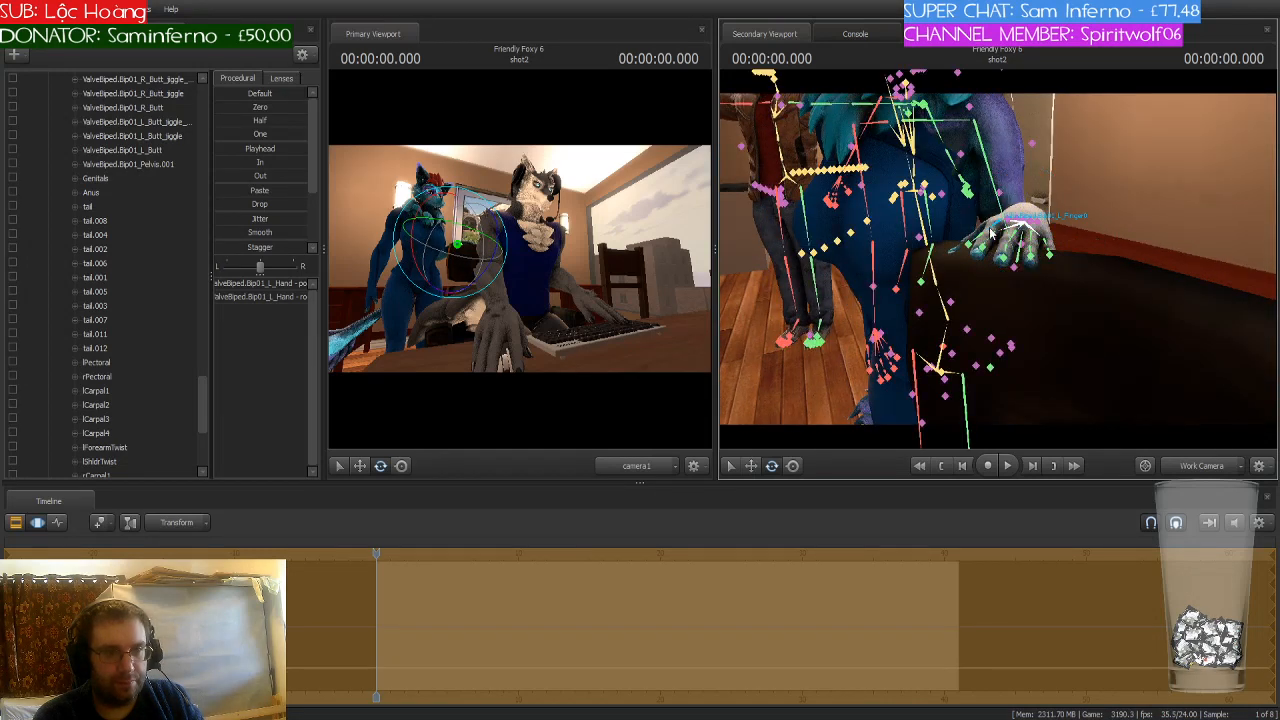
pyautogui.keyDown('ctrl'); pyautogui.click(990, 232); pyautogui.keyUp('ctrl')
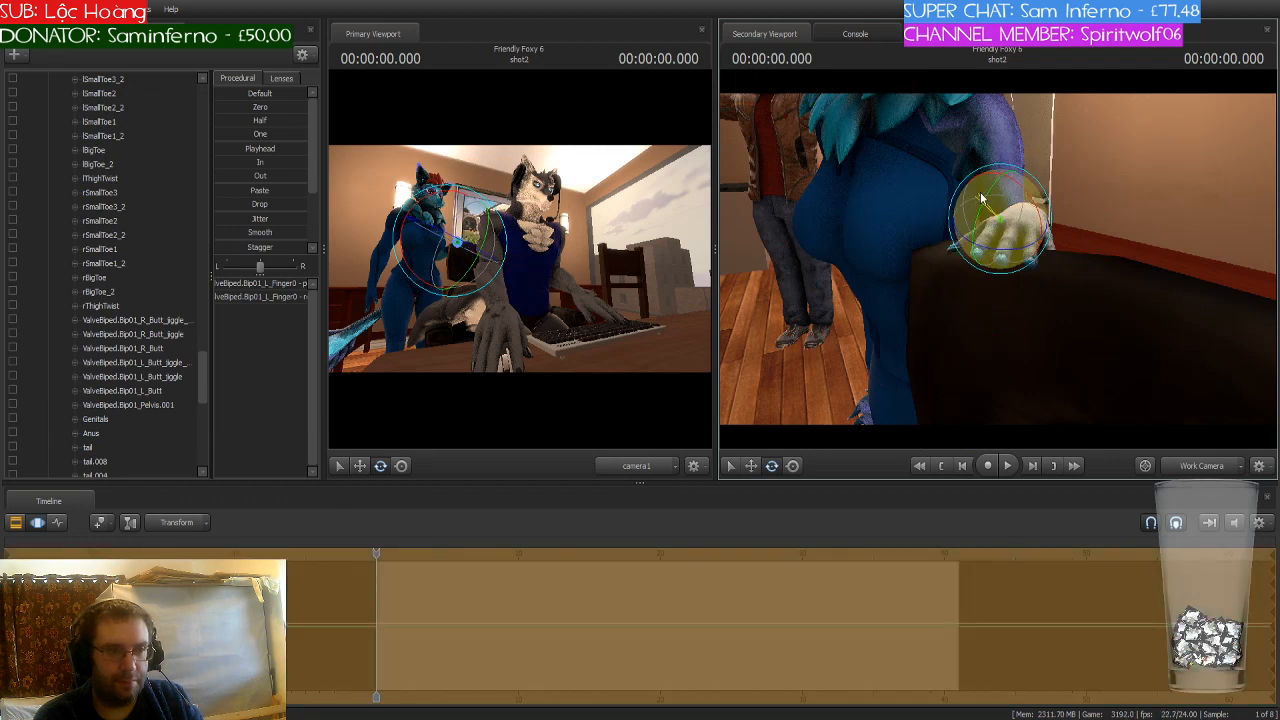
pyautogui.press('ctrl')
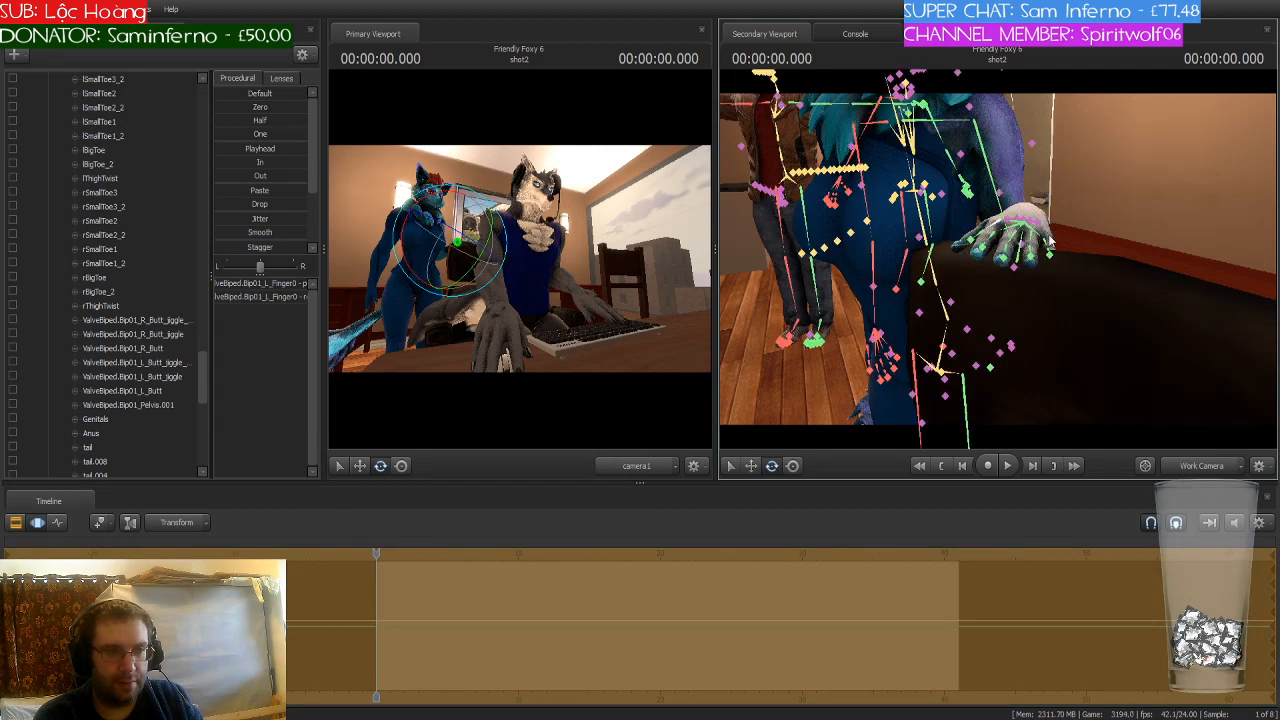
pyautogui.keyDown('ctrl'); pyautogui.click(1050, 240); pyautogui.keyUp('ctrl')
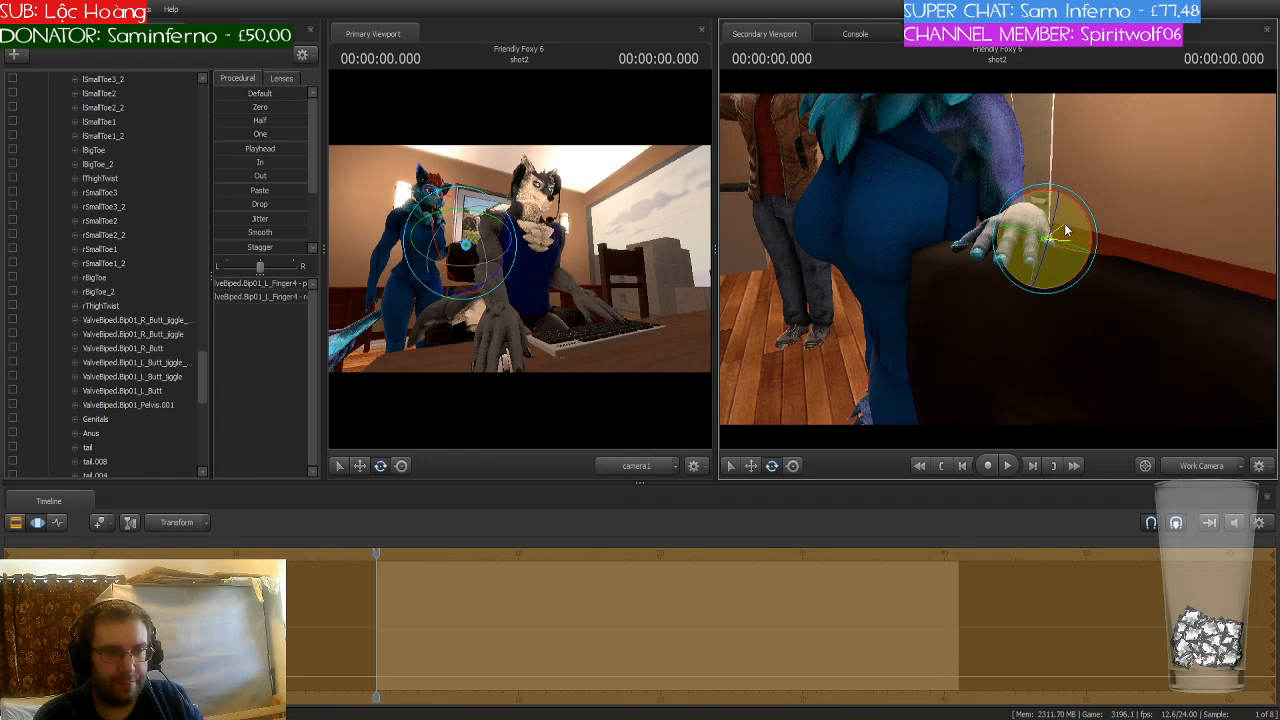
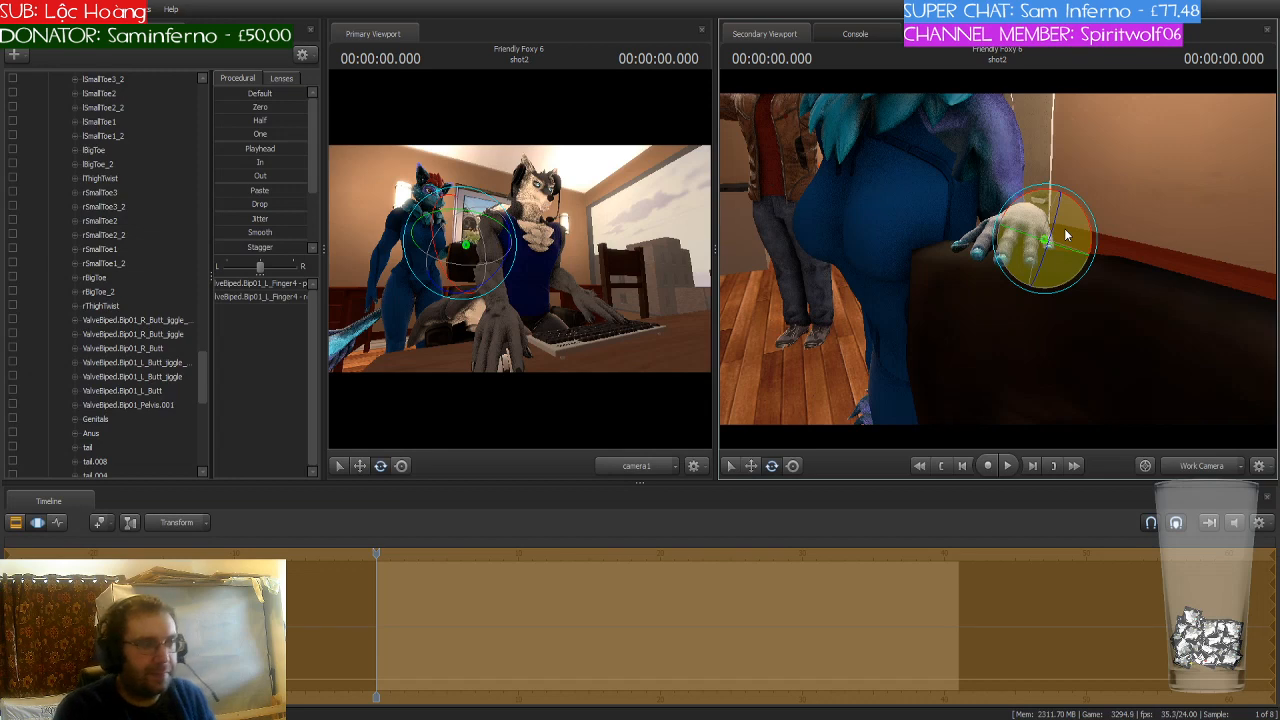
# Step: Rotate the female wolf's ValveBiped.Bip01_R_UpperArm bone slightly to adjust her hanging right arm
pyautogui.moveTo(1048, 354); pyautogui.dragTo(800, 342)
pyautogui.moveTo(1000, 330); pyautogui.dragTo(1006, 263)
pyautogui.press('s')
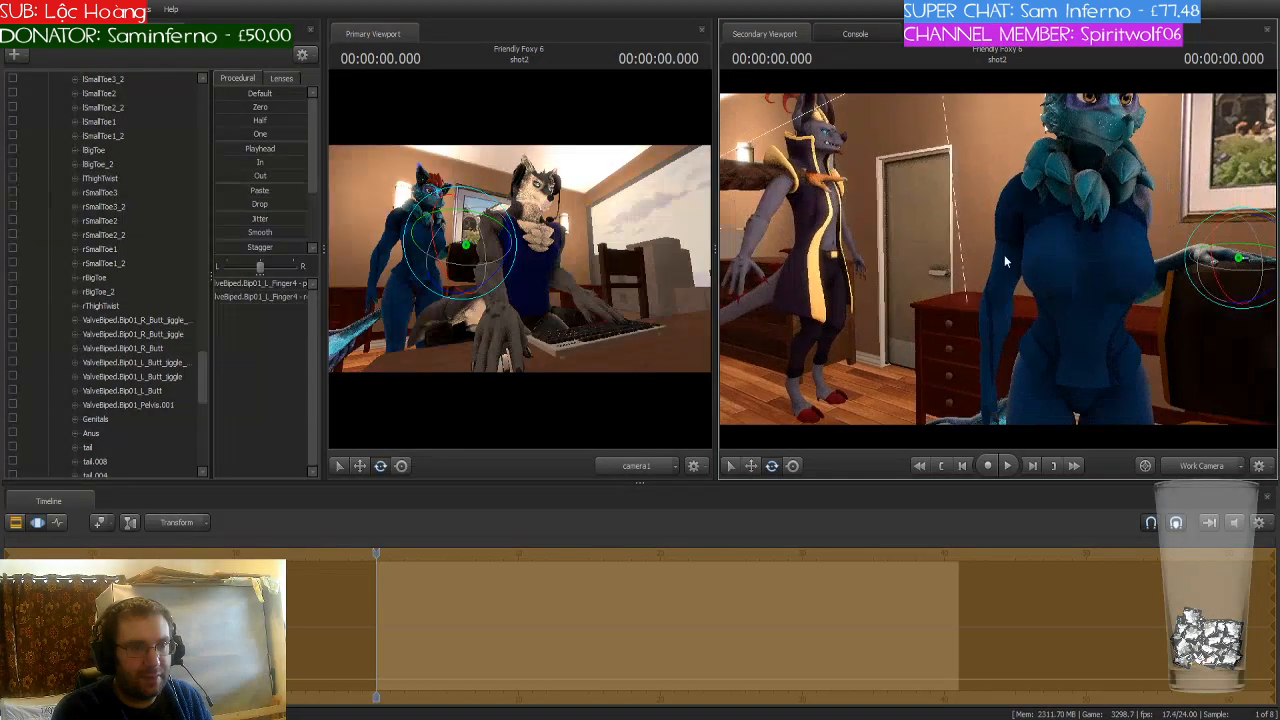
pyautogui.keyDown('ctrl'); pyautogui.click(1016, 233); pyautogui.keyUp('ctrl')
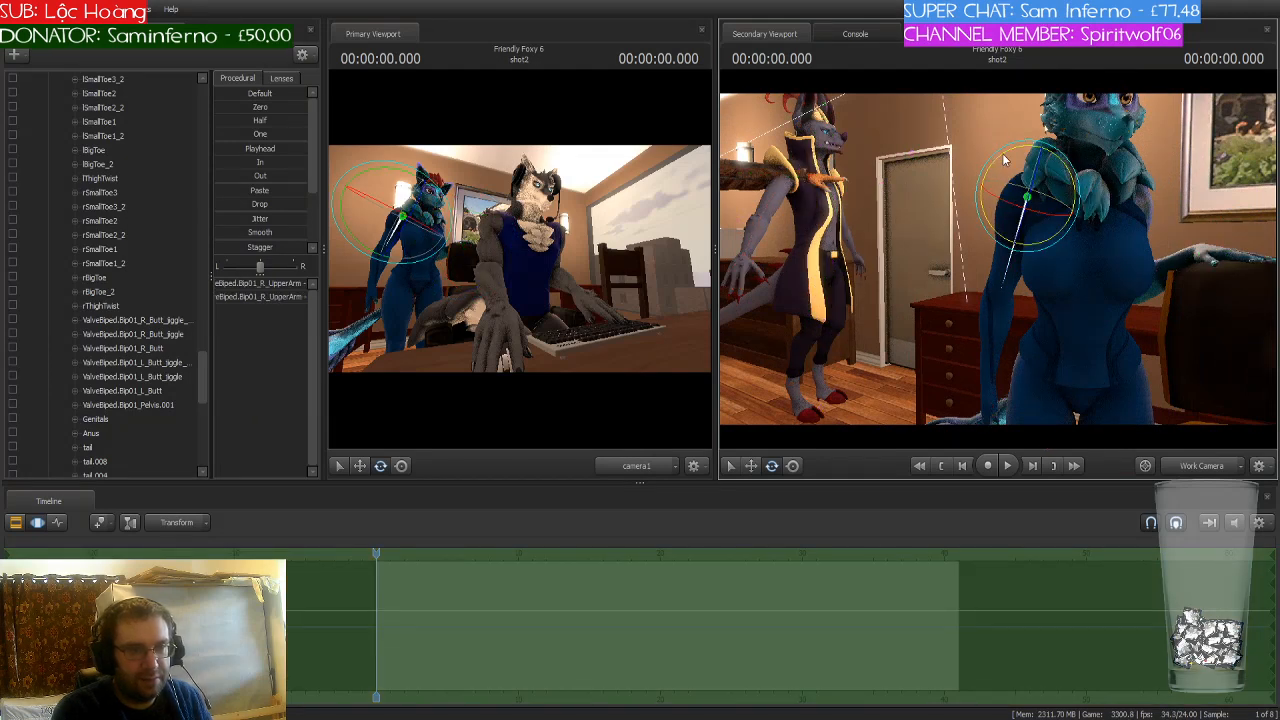
pyautogui.moveTo(1002, 153); pyautogui.dragTo(1000, 153)
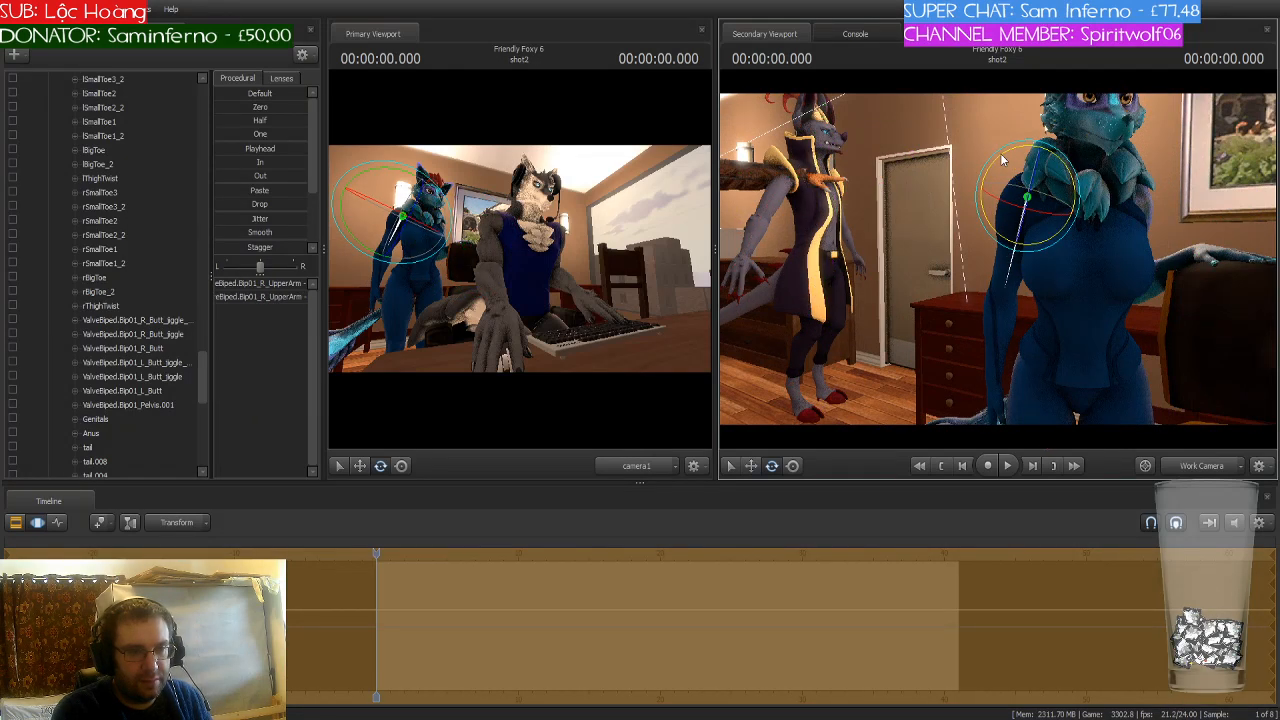
# Step: Collapse the wolffemalewm1 bone hierarchy in the list of animation sets
pyautogui.moveTo(1208, 298); pyautogui.dragTo(1105, 340)
pyautogui.press('s')
pyautogui.press('w')
pyautogui.press('w')
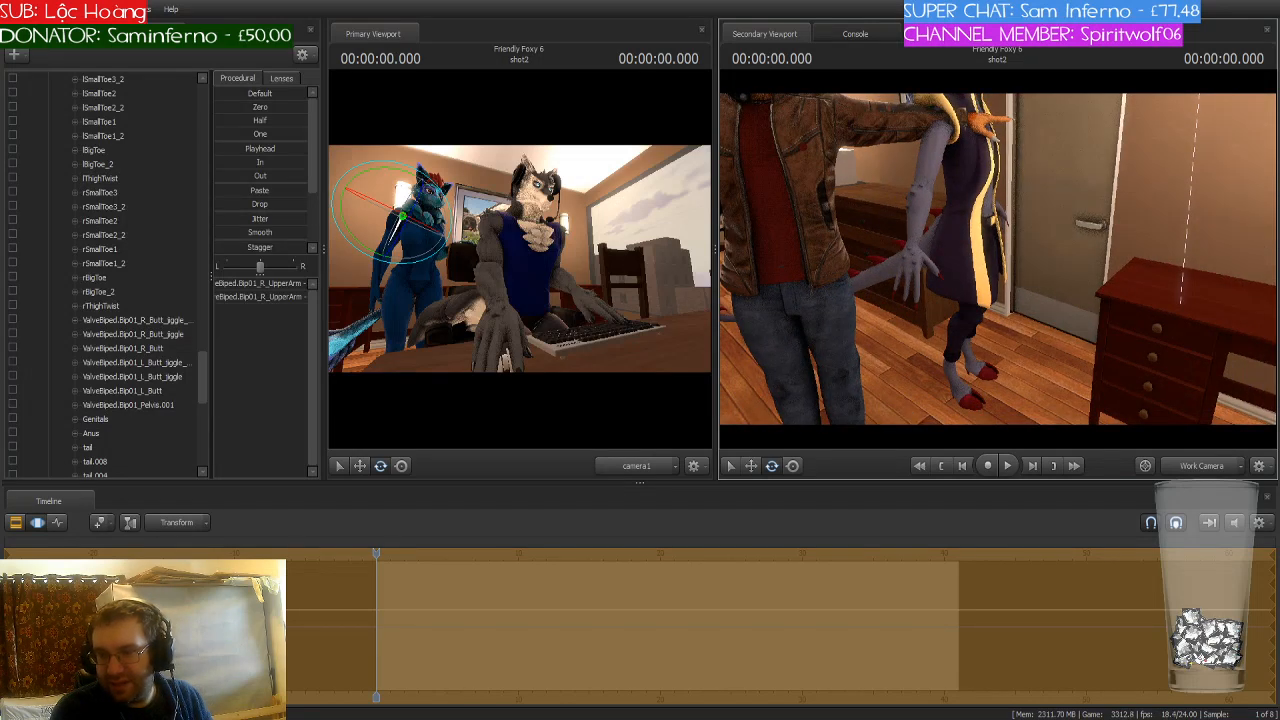
pyautogui.press('s')
pyautogui.moveTo(1105, 340); pyautogui.dragTo(980, 340)
pyautogui.press('s')
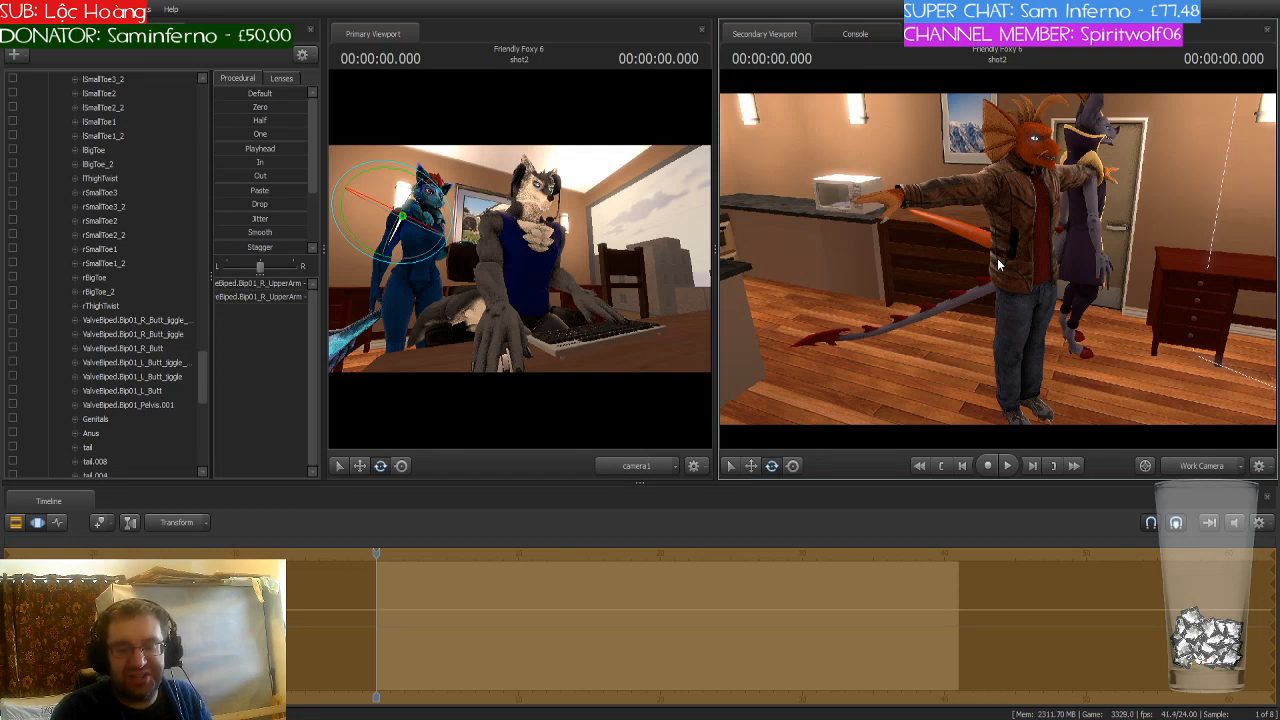
pyautogui.scroll(5, 141, 187)
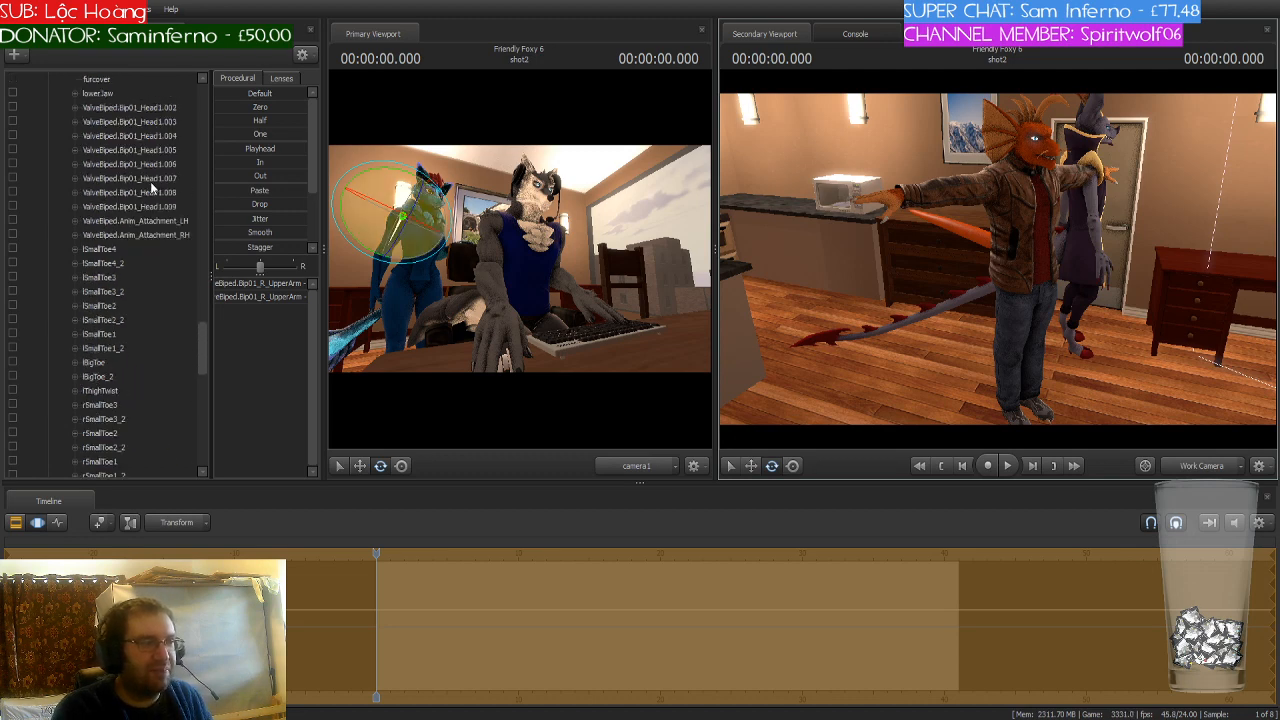
pyautogui.scroll(10, 152, 187)
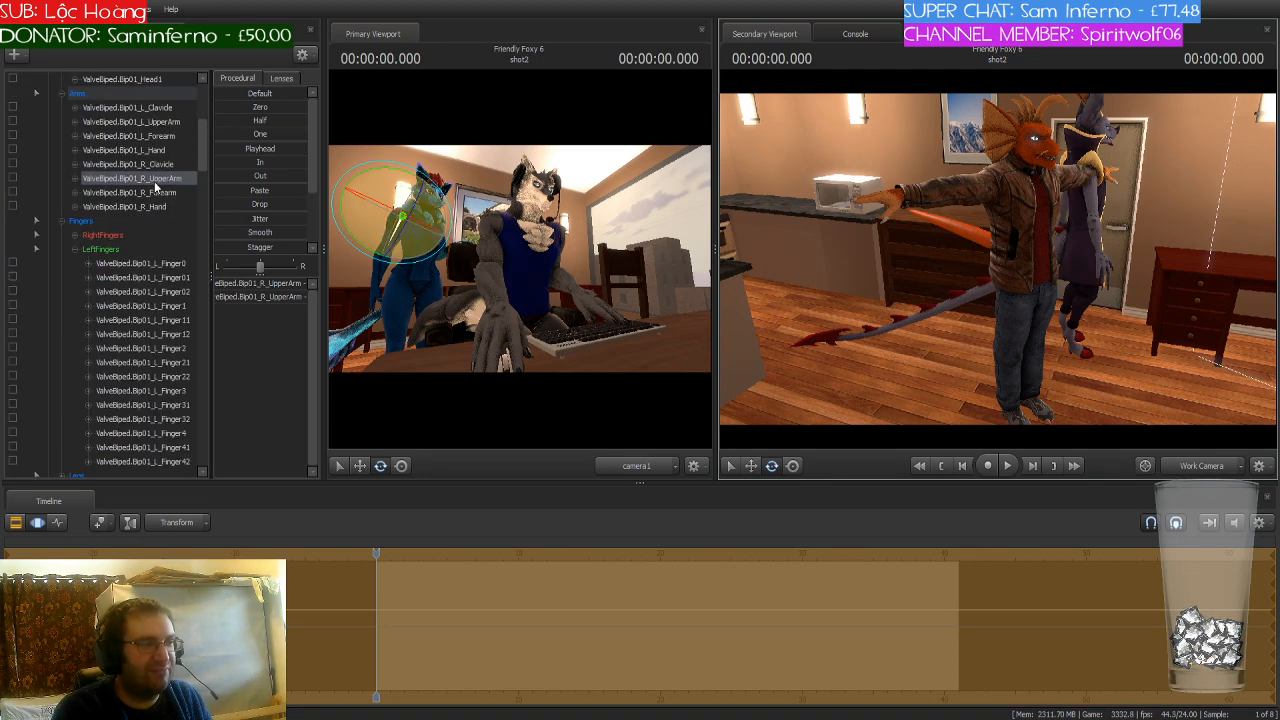
pyautogui.scroll(6, 154, 181)
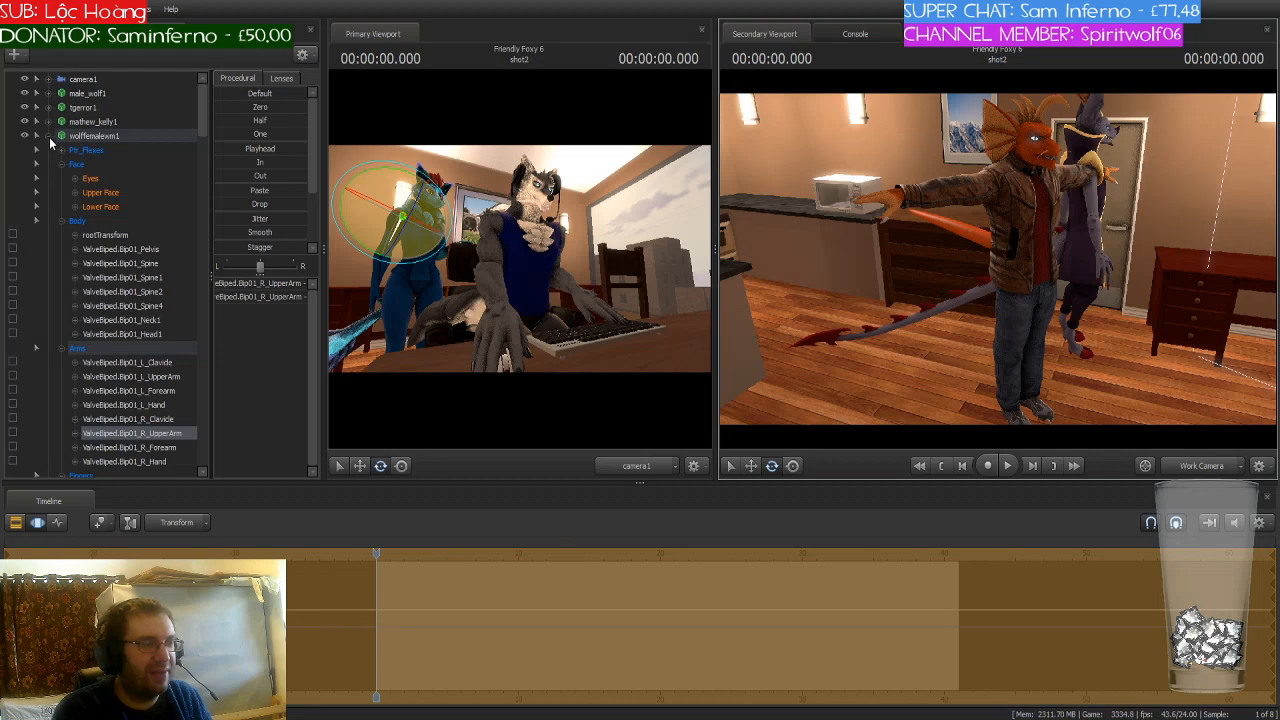
pyautogui.click(49, 137)
pyautogui.click(104, 122)
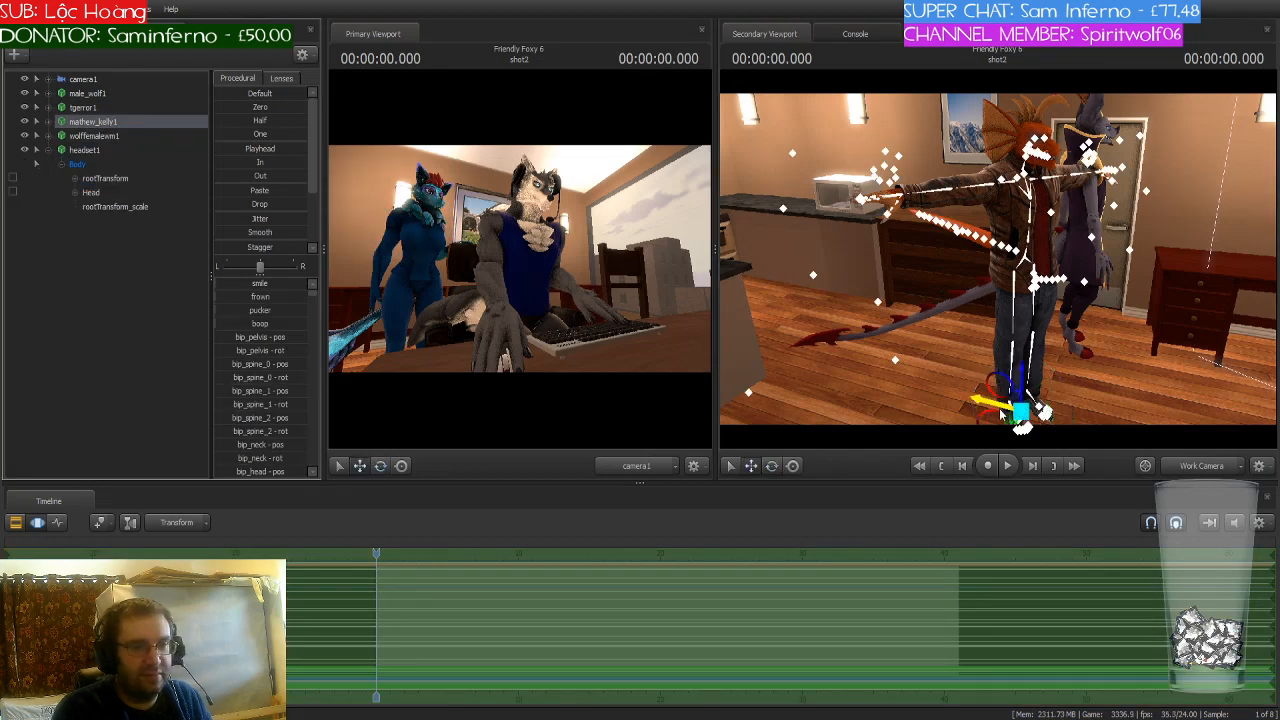
pyautogui.moveTo(1018, 412); pyautogui.dragTo(843, 423)
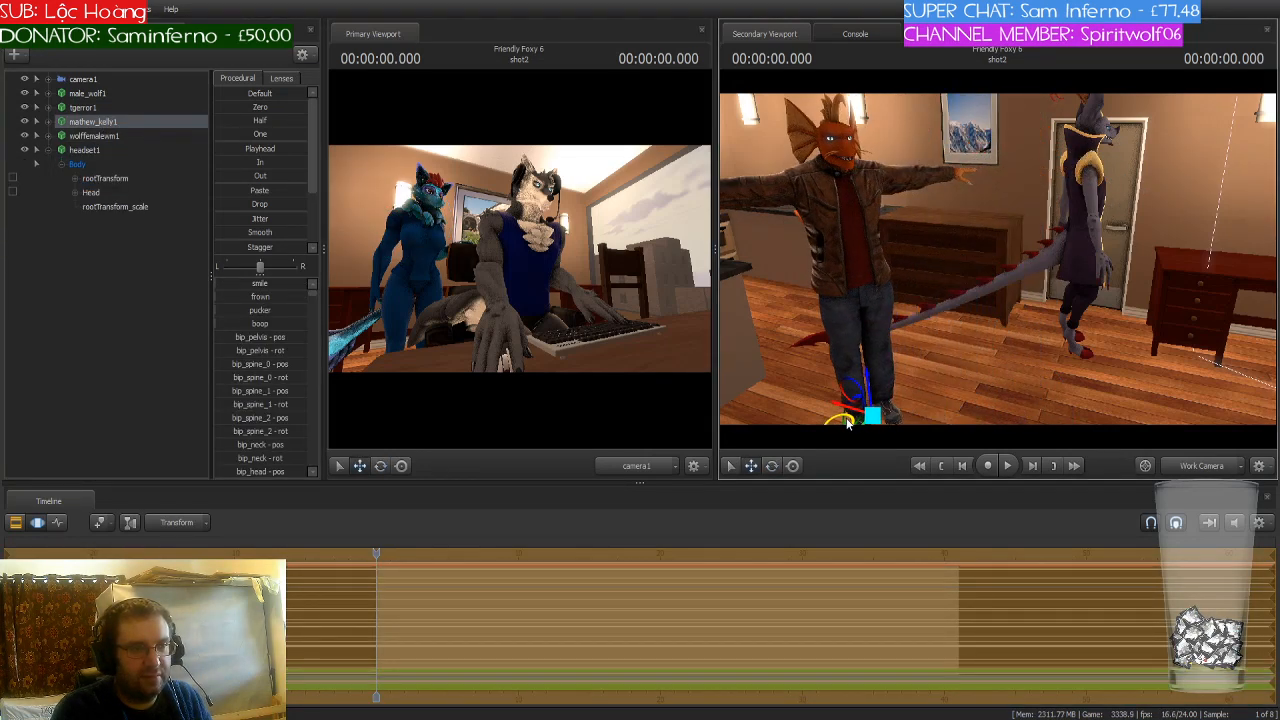
pyautogui.moveTo(995, 388); pyautogui.dragTo(984, 366)
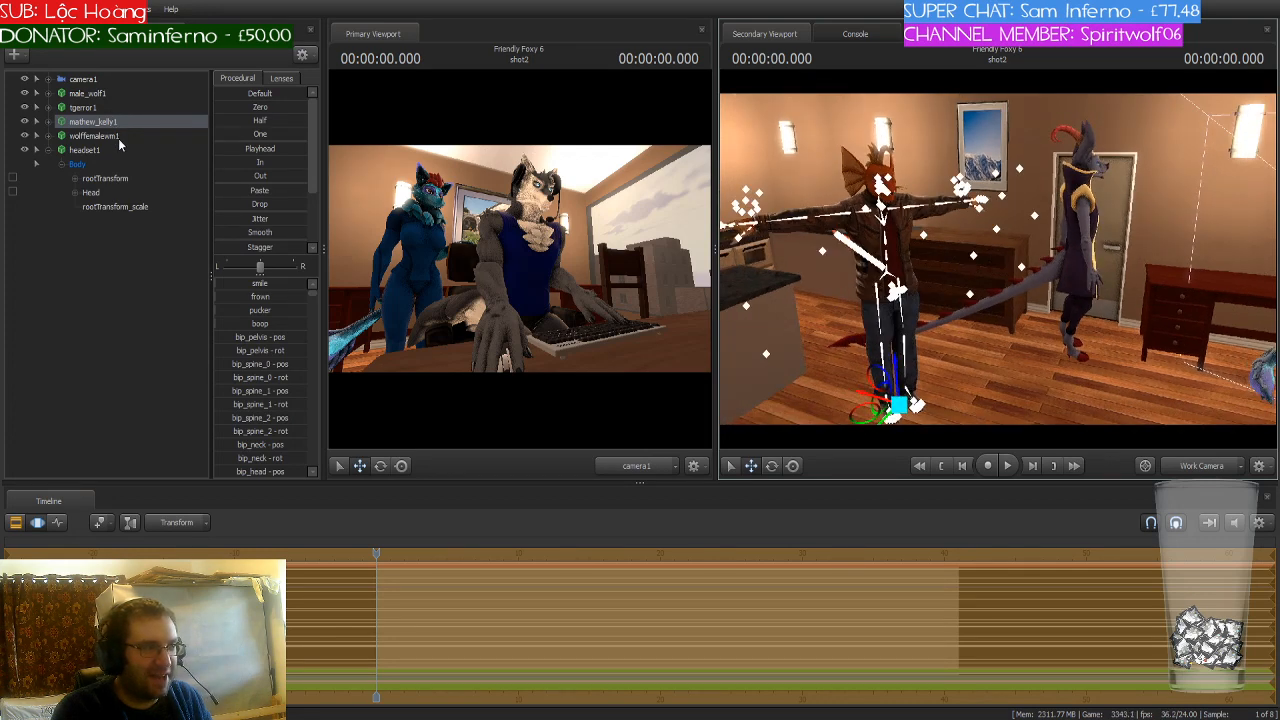
pyautogui.click(104, 109)
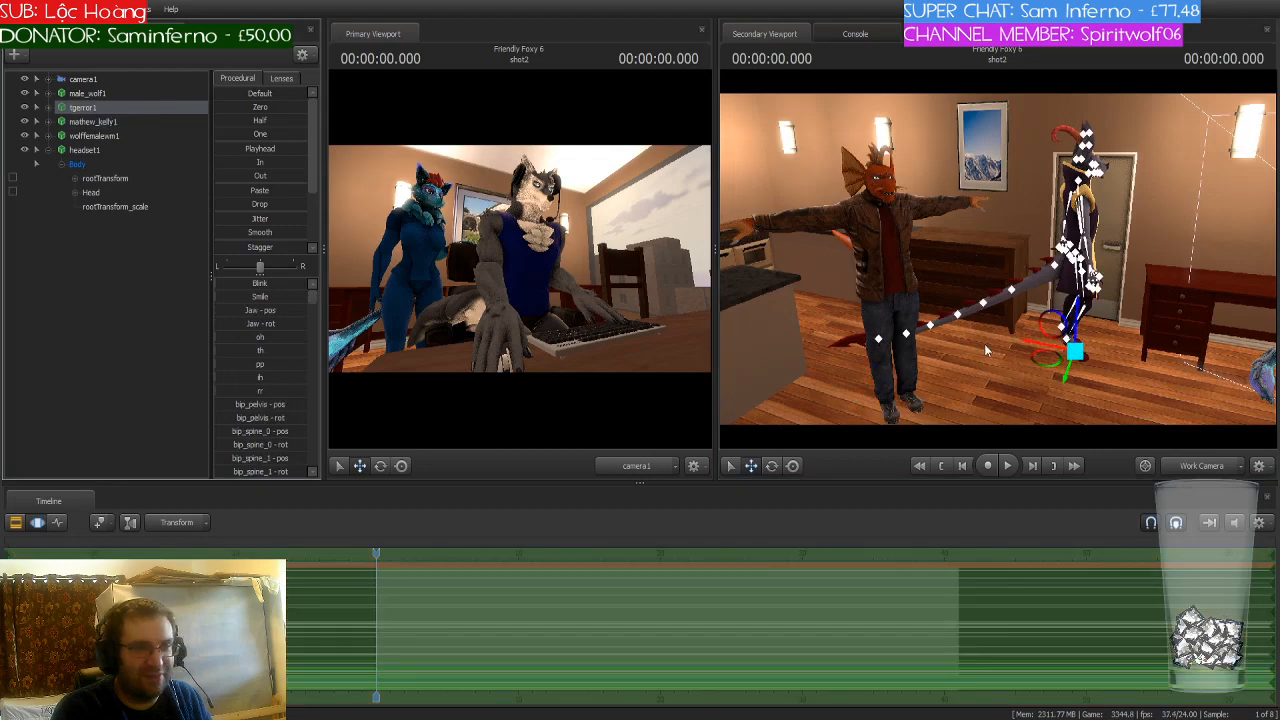
pyautogui.moveTo(1040, 365); pyautogui.dragTo(812, 372)
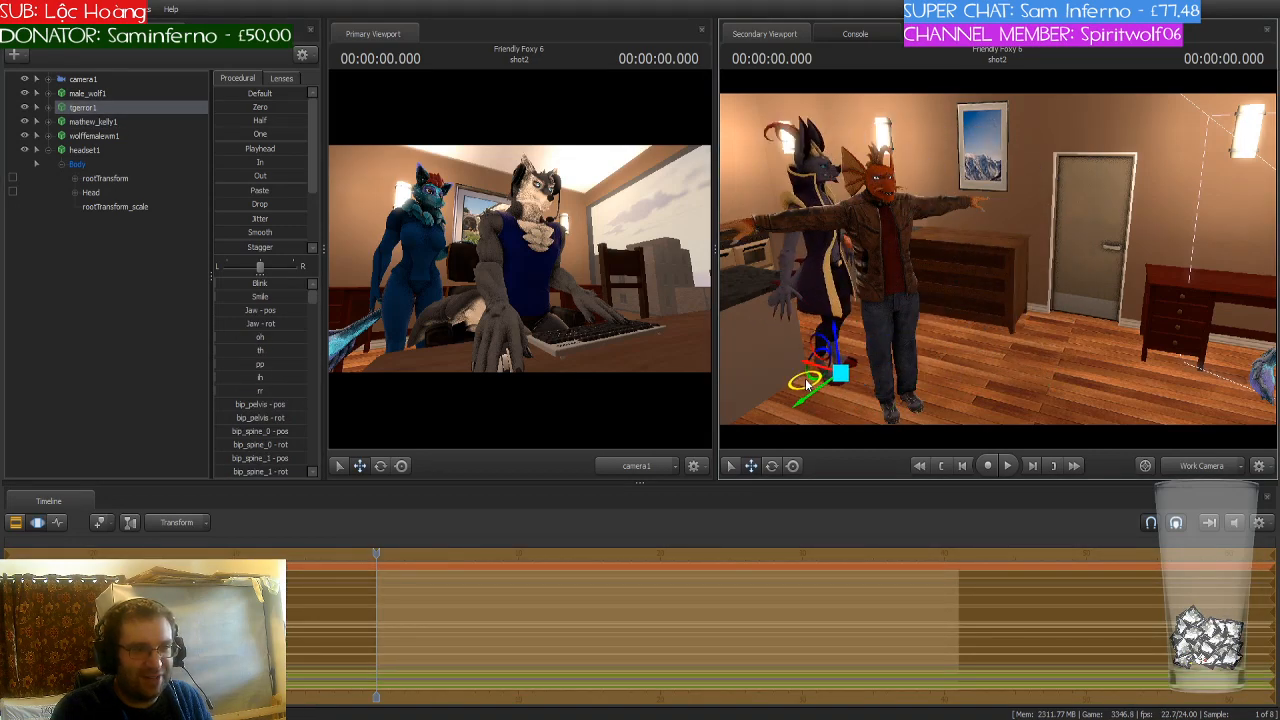
pyautogui.moveTo(1011, 371); pyautogui.dragTo(1185, 393)
pyautogui.press('w')
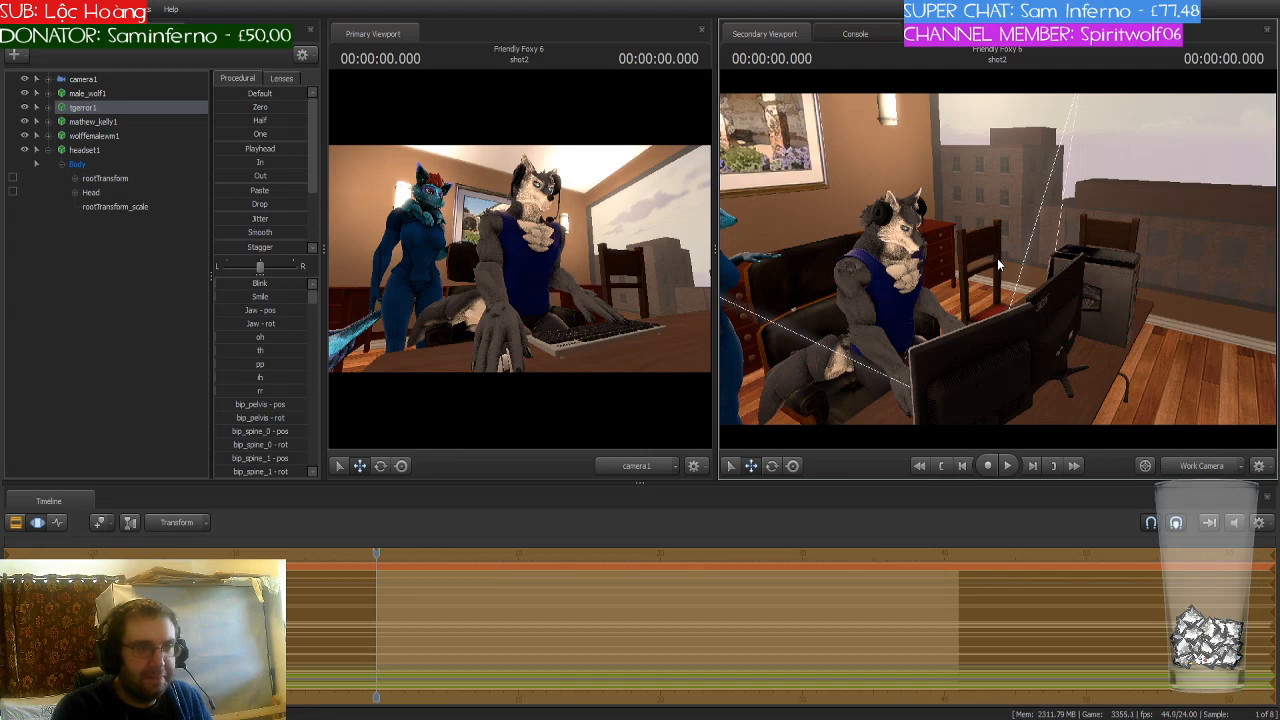
pyautogui.press('w')
pyautogui.moveTo(997, 258); pyautogui.dragTo(950, 258)
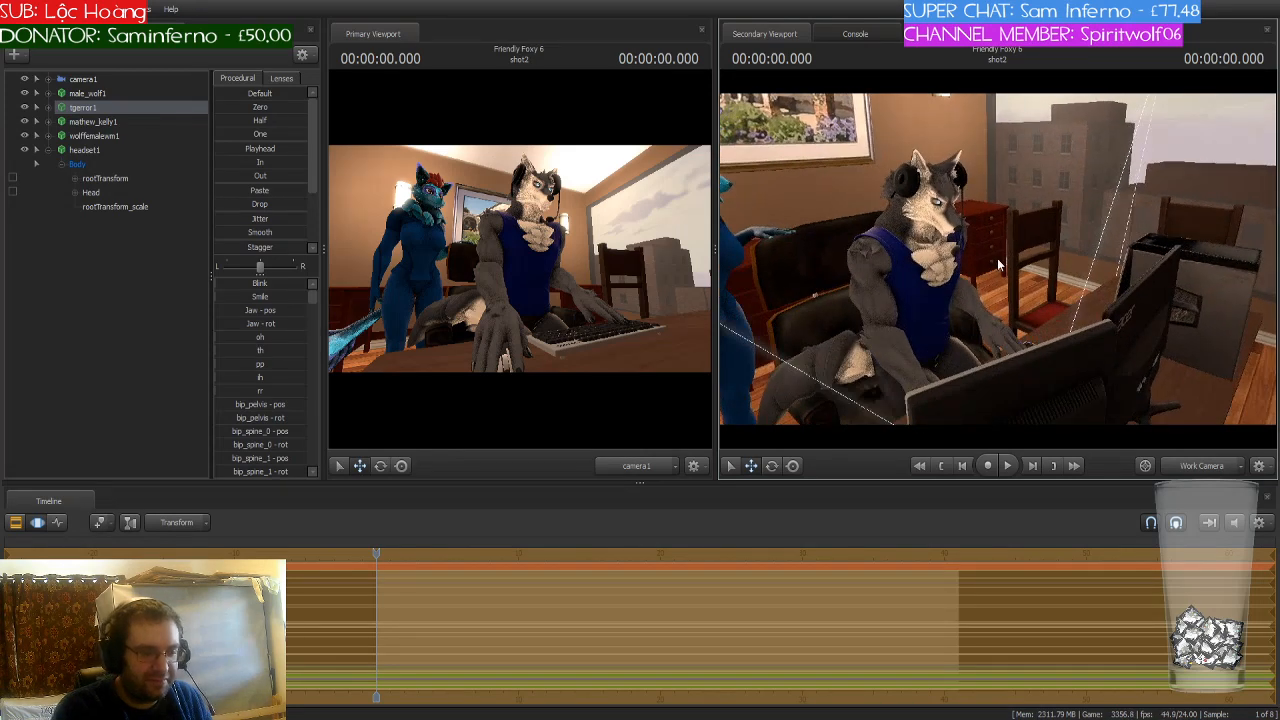
pyautogui.press('Return')
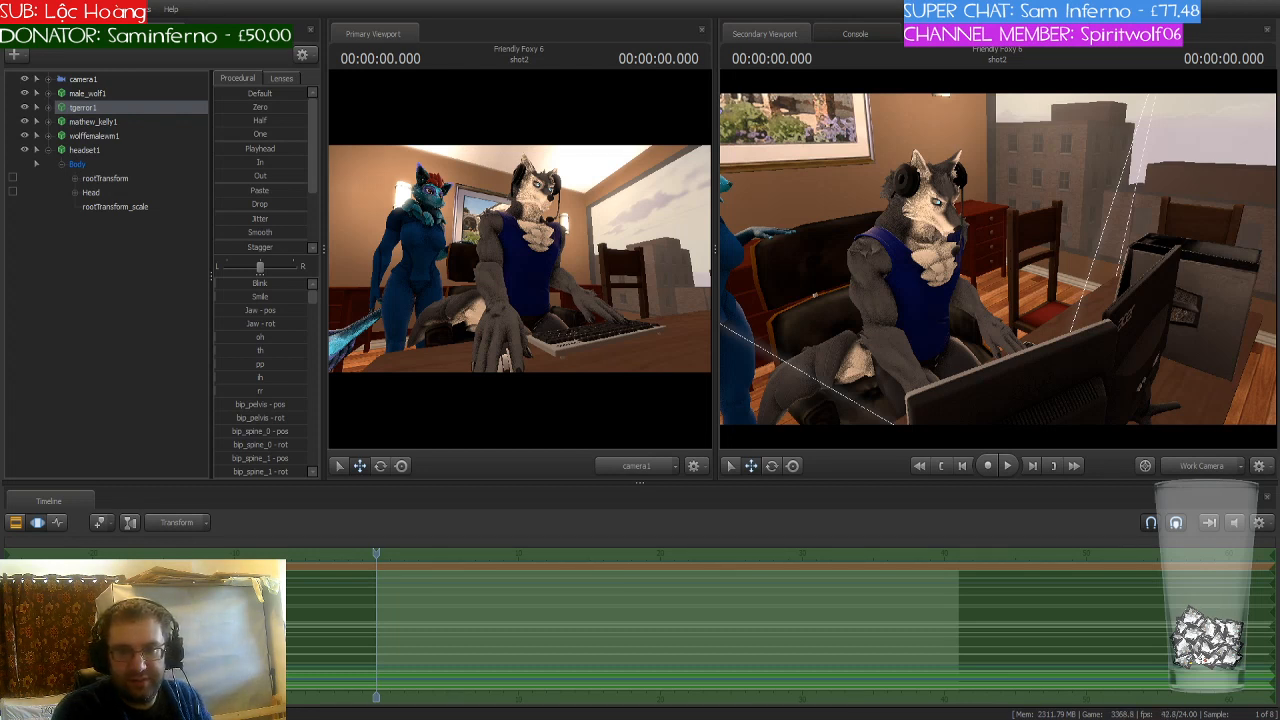
pyautogui.press('w')
pyautogui.moveTo(997, 259); pyautogui.dragTo(1072, 244)
pyautogui.press('d')
pyautogui.press('w')
pyautogui.press('s')
pyautogui.press('w')
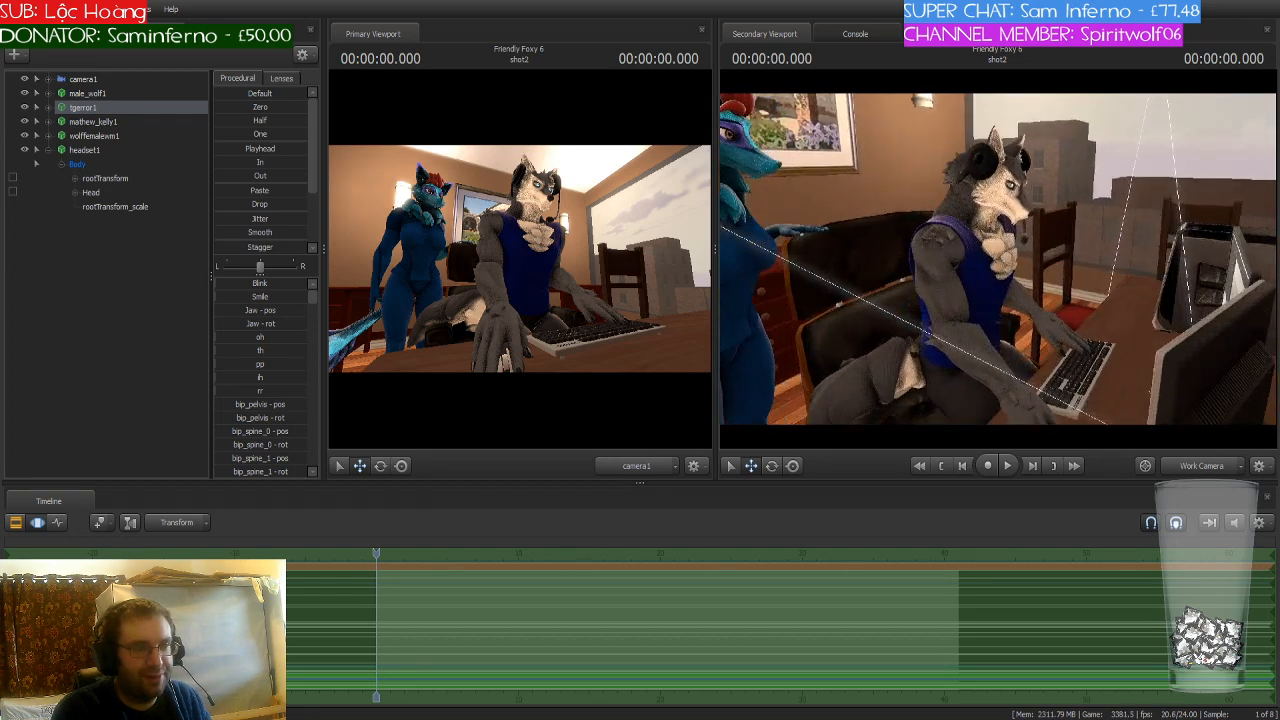
# Step: In the Graph Editor, delete all of tgerror1's keyframes after the one at the start of the shot
pyautogui.click(60, 525)
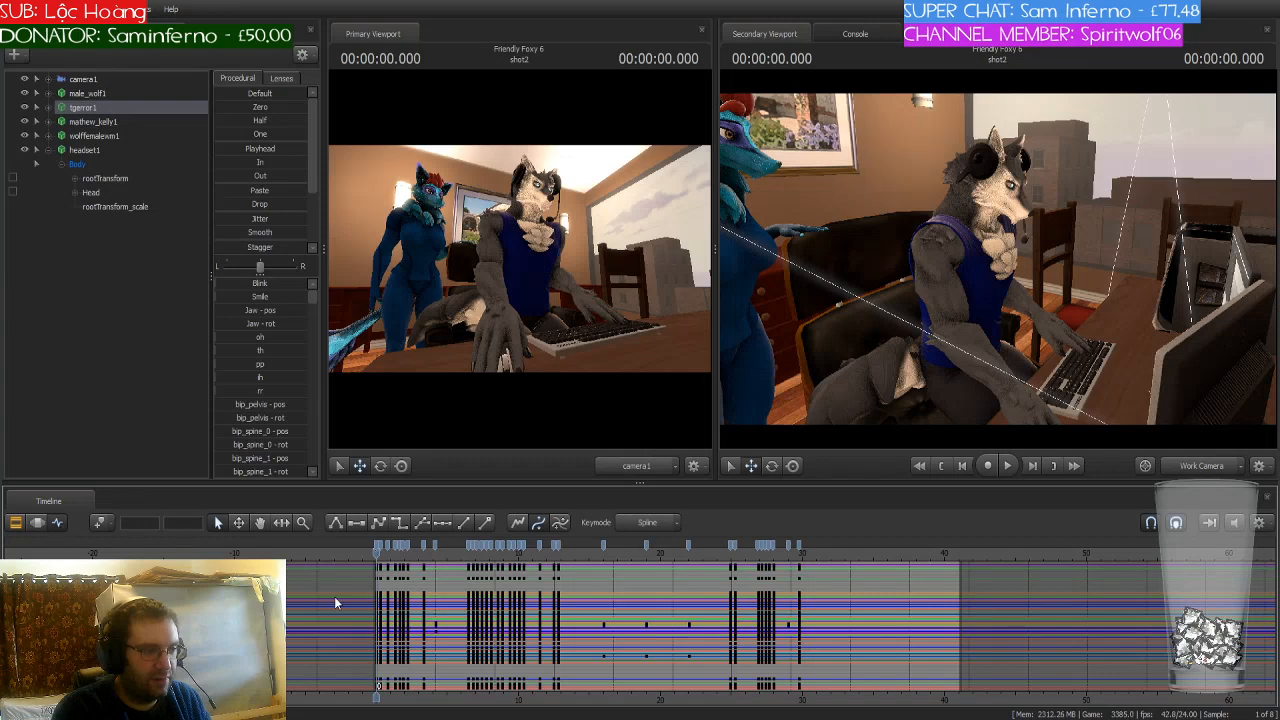
pyautogui.scroll(5, 422, 618)
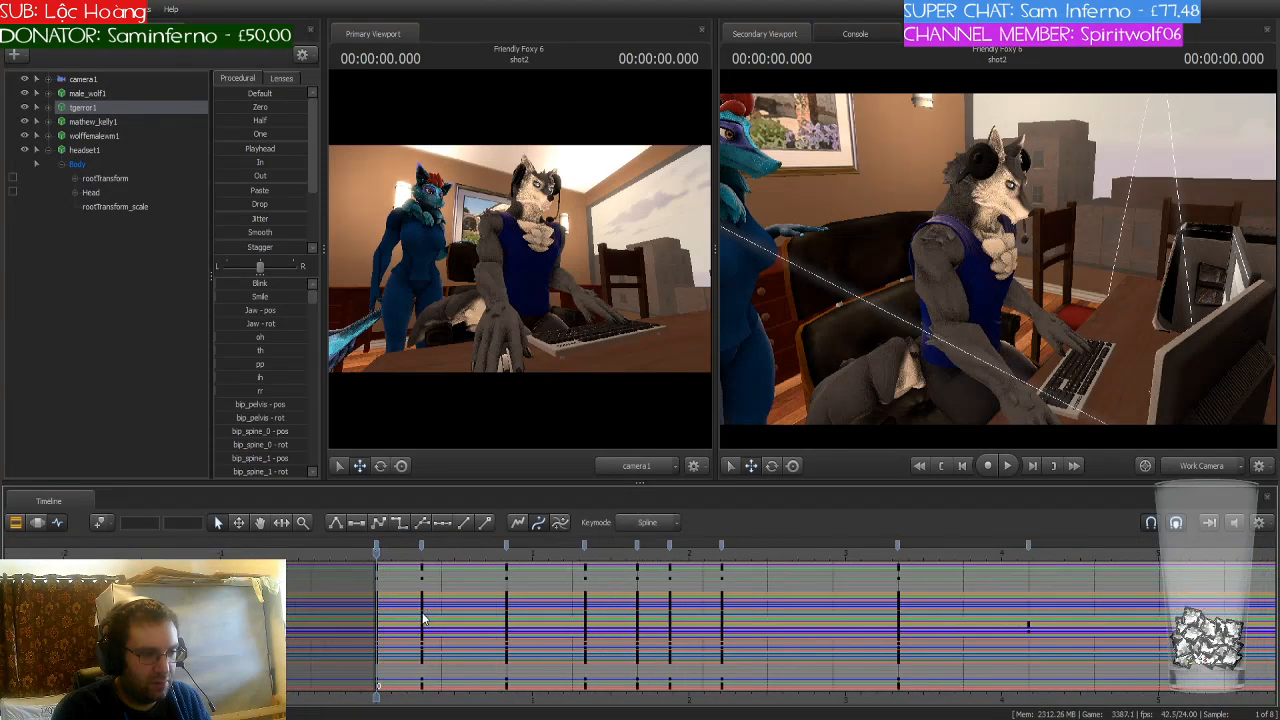
pyautogui.click(428, 552)
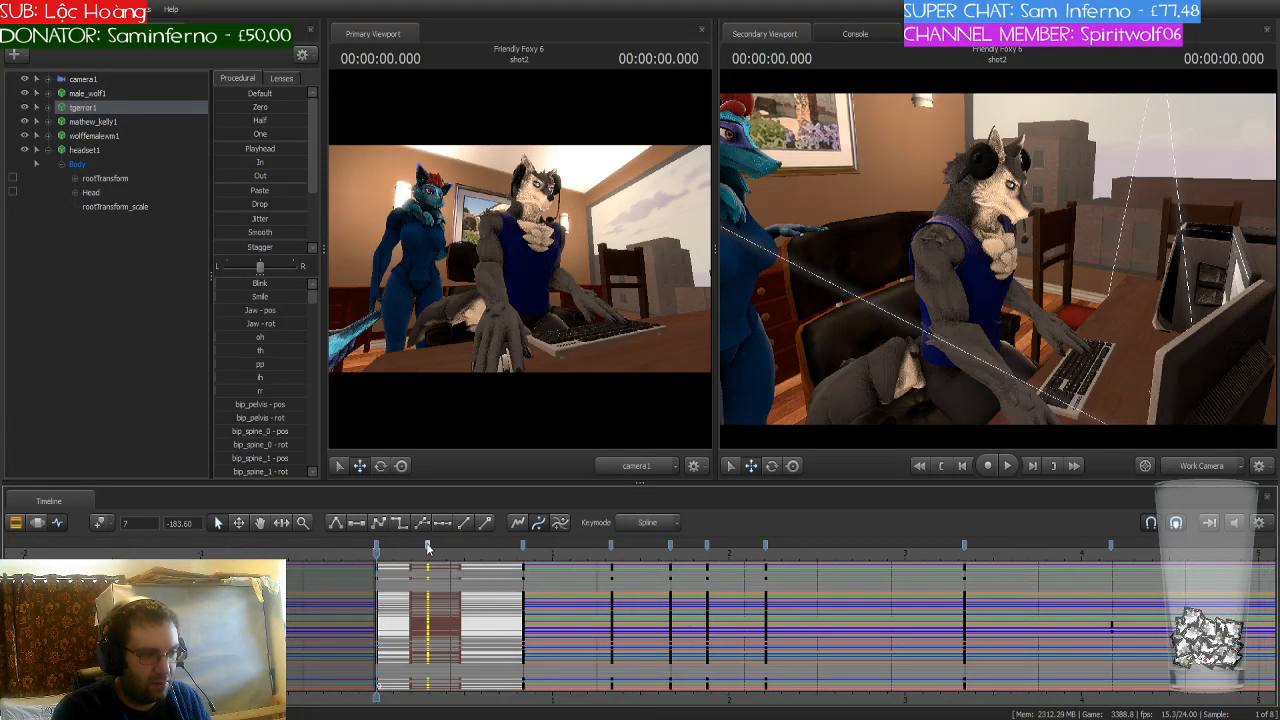
pyautogui.scroll(-2, 472, 568)
pyautogui.scroll(-4, 472, 568)
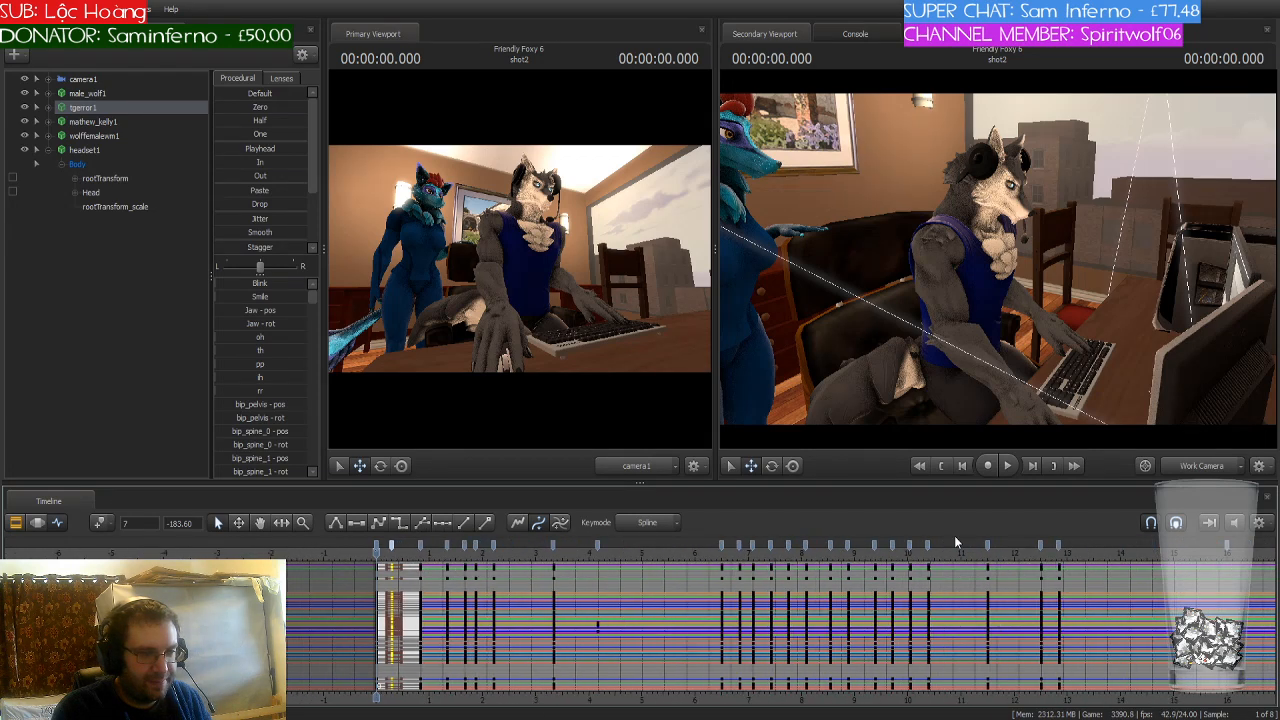
pyautogui.scroll(-3, 1000, 551)
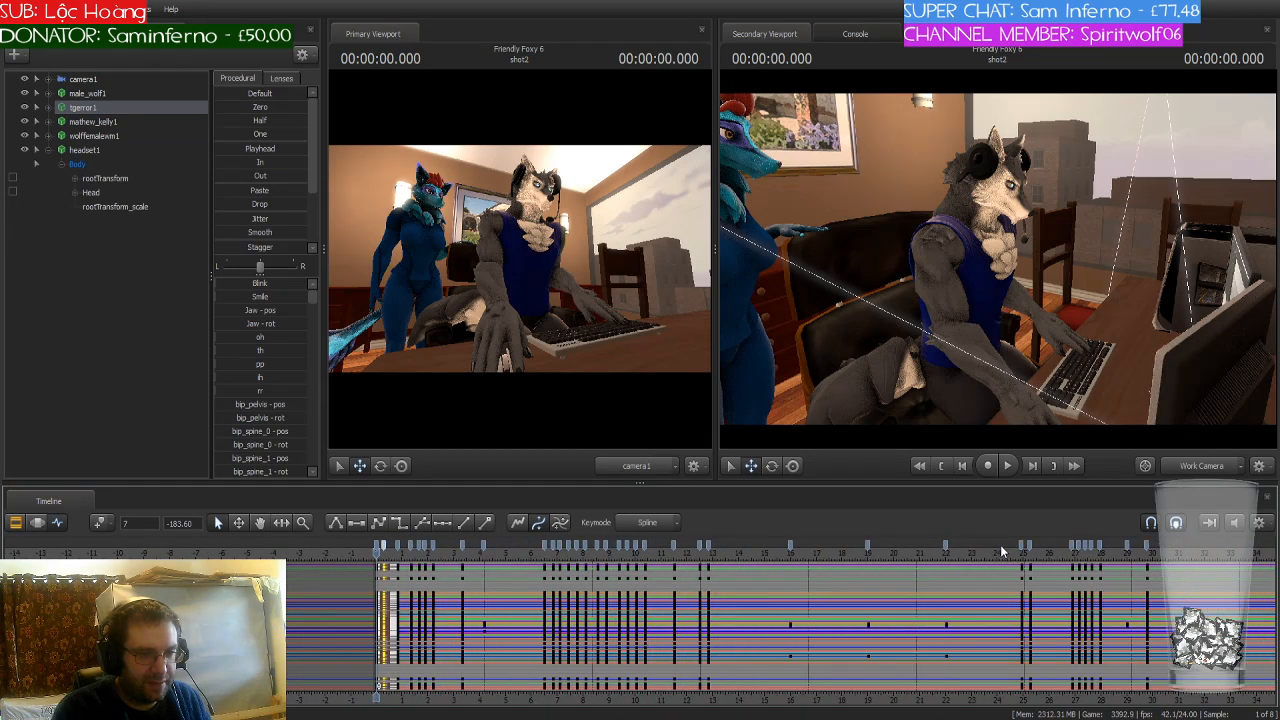
pyautogui.keyDown('shift'); pyautogui.click(1145, 545); pyautogui.keyUp('shift')
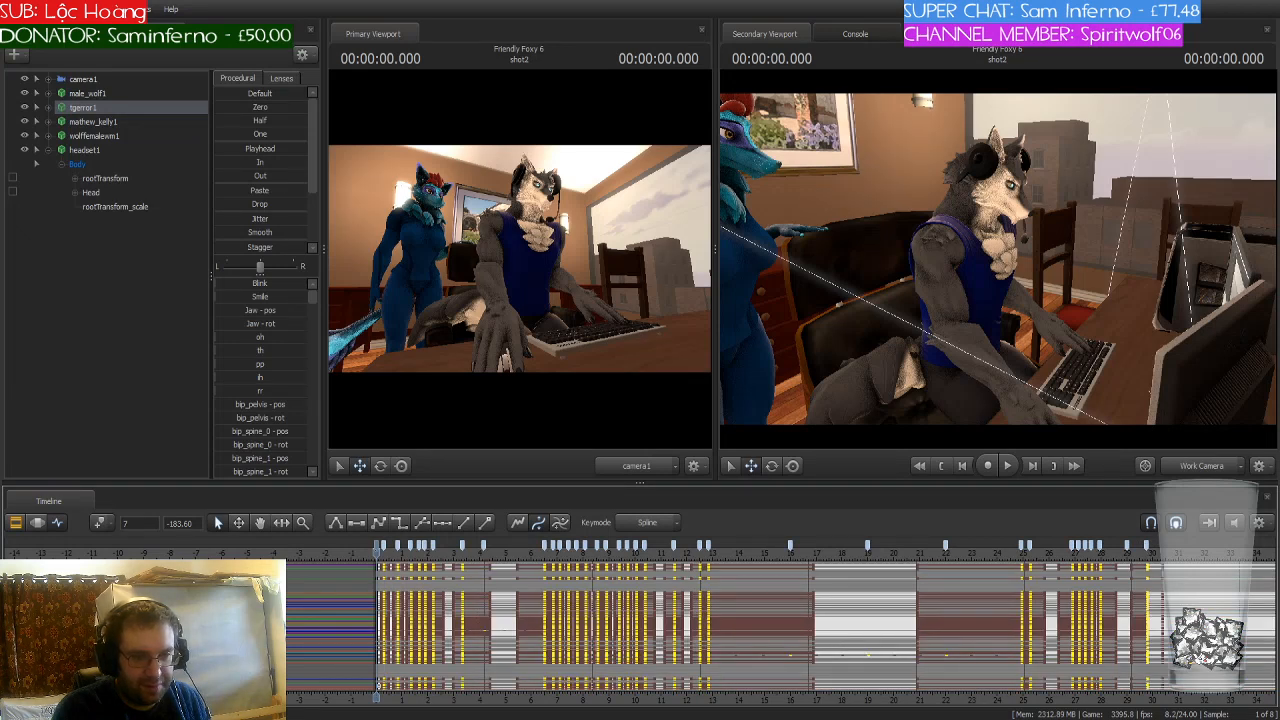
pyautogui.press('Delete')
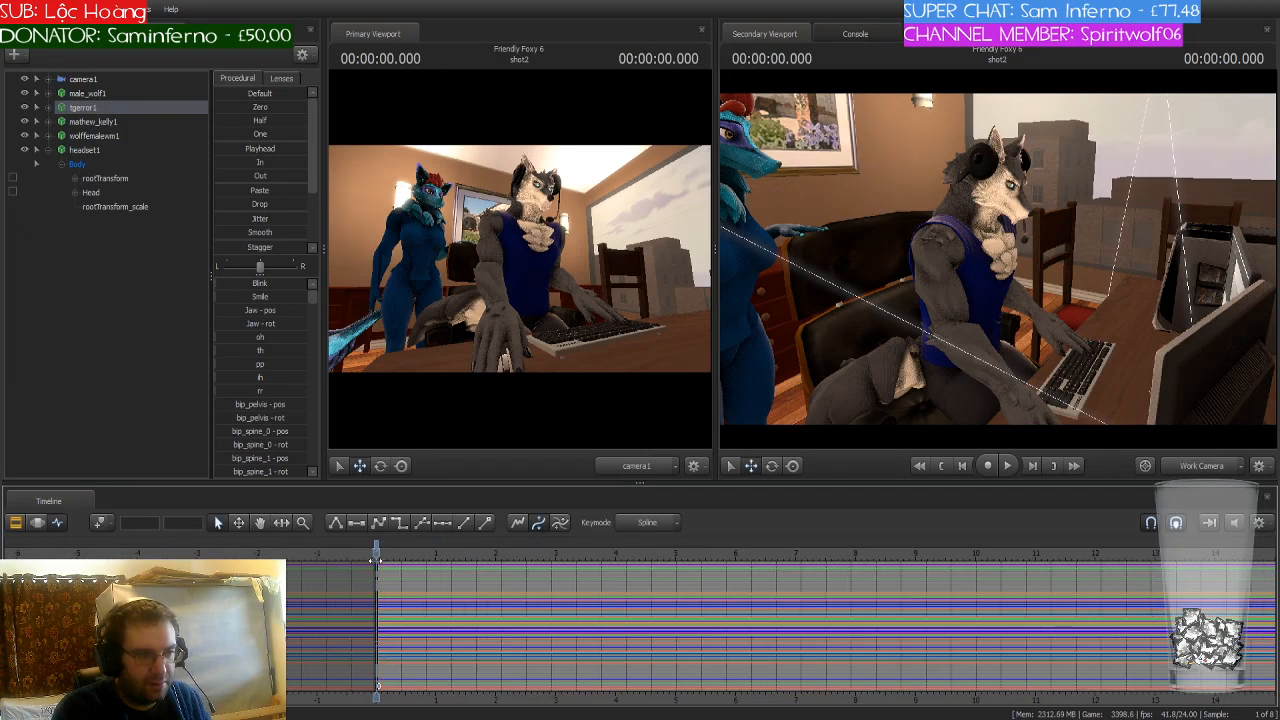
pyautogui.click(108, 122)
pyautogui.scroll(-3, 558, 554)
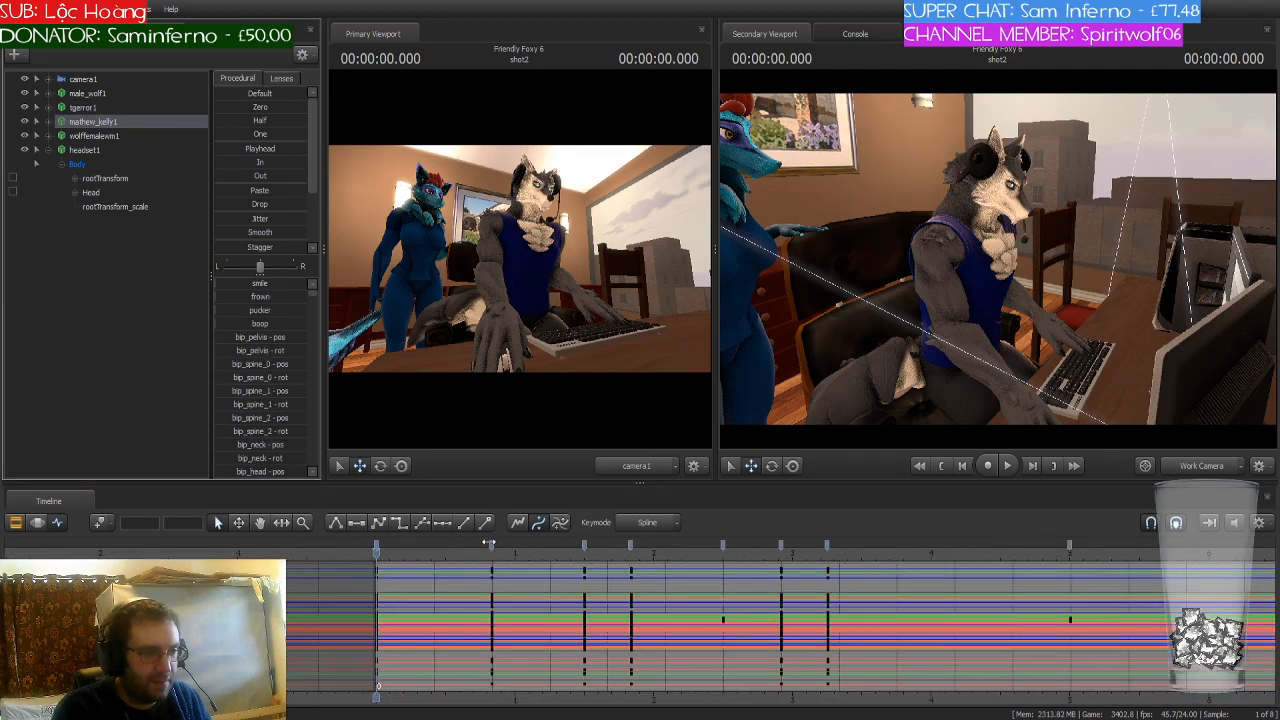
pyautogui.click(489, 545)
pyautogui.click(491, 543)
pyautogui.scroll(-3, 493, 544)
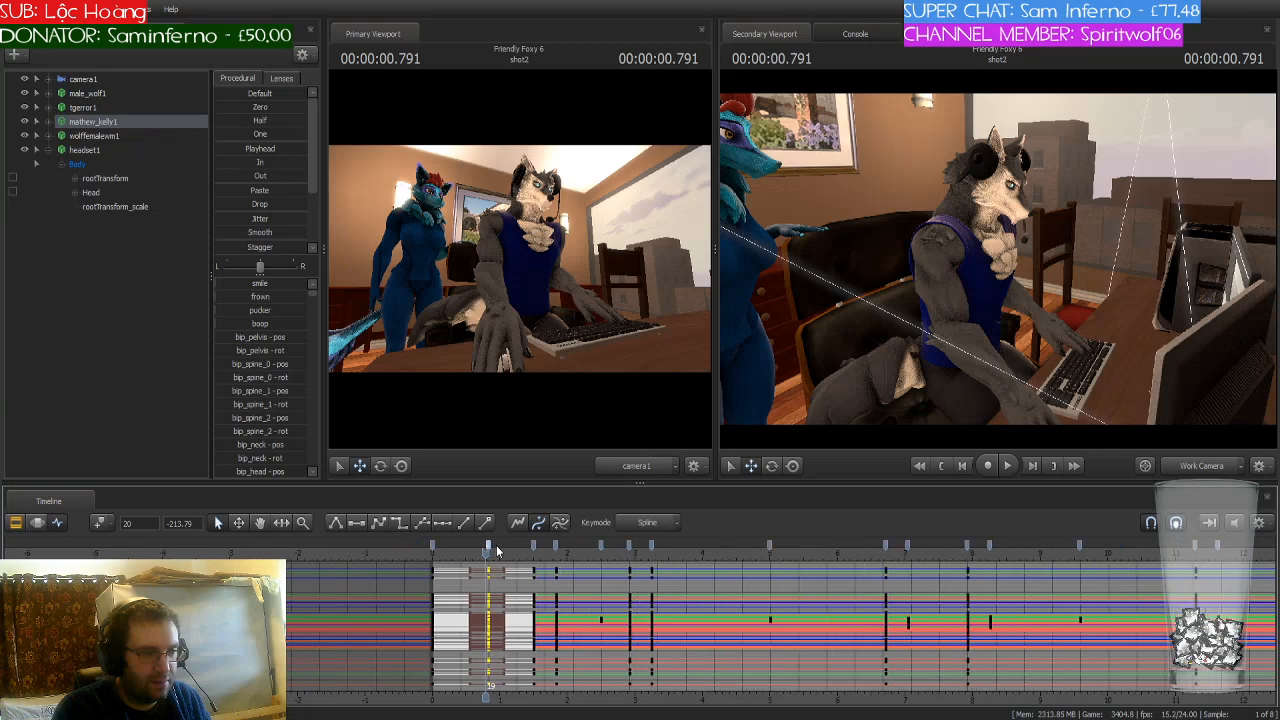
pyautogui.scroll(-5, 496, 548)
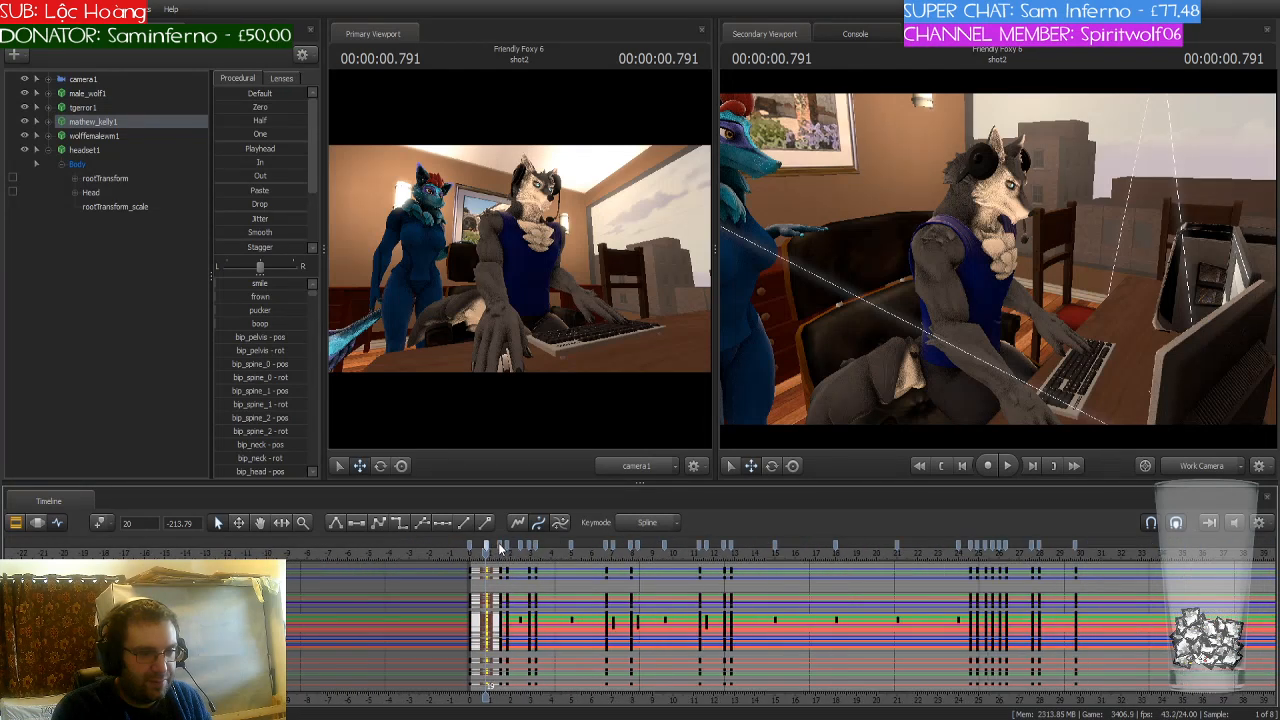
pyautogui.keyDown('shift'); pyautogui.click(1074, 546); pyautogui.keyUp('shift')
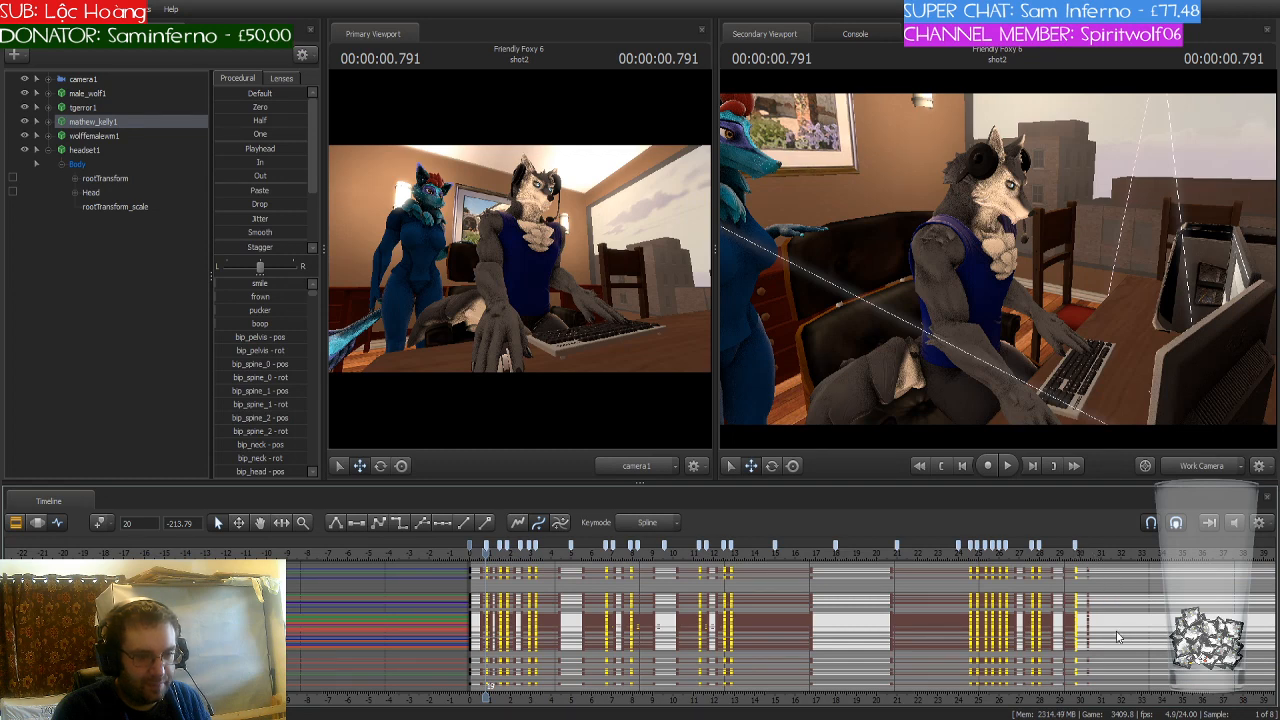
pyautogui.press('Delete')
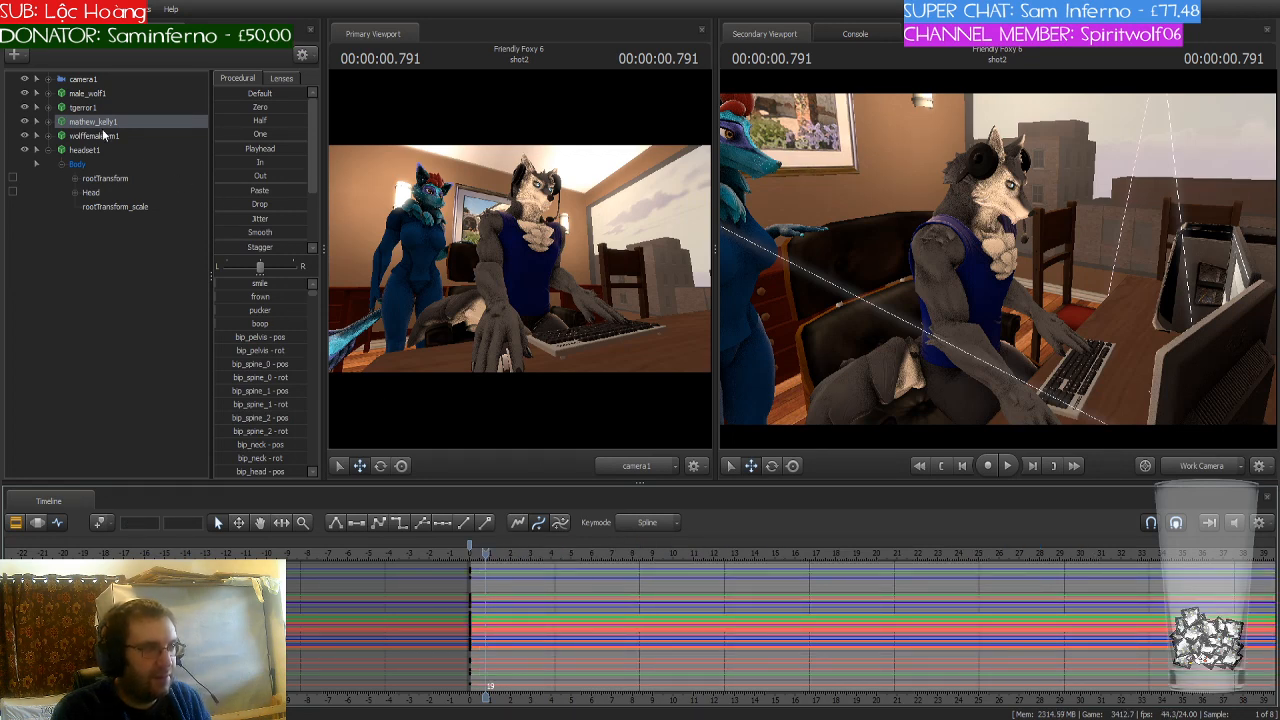
# Step: Delete all of male_wolf1's keyframes except the one at the start of the shot
pyautogui.click(97, 110)
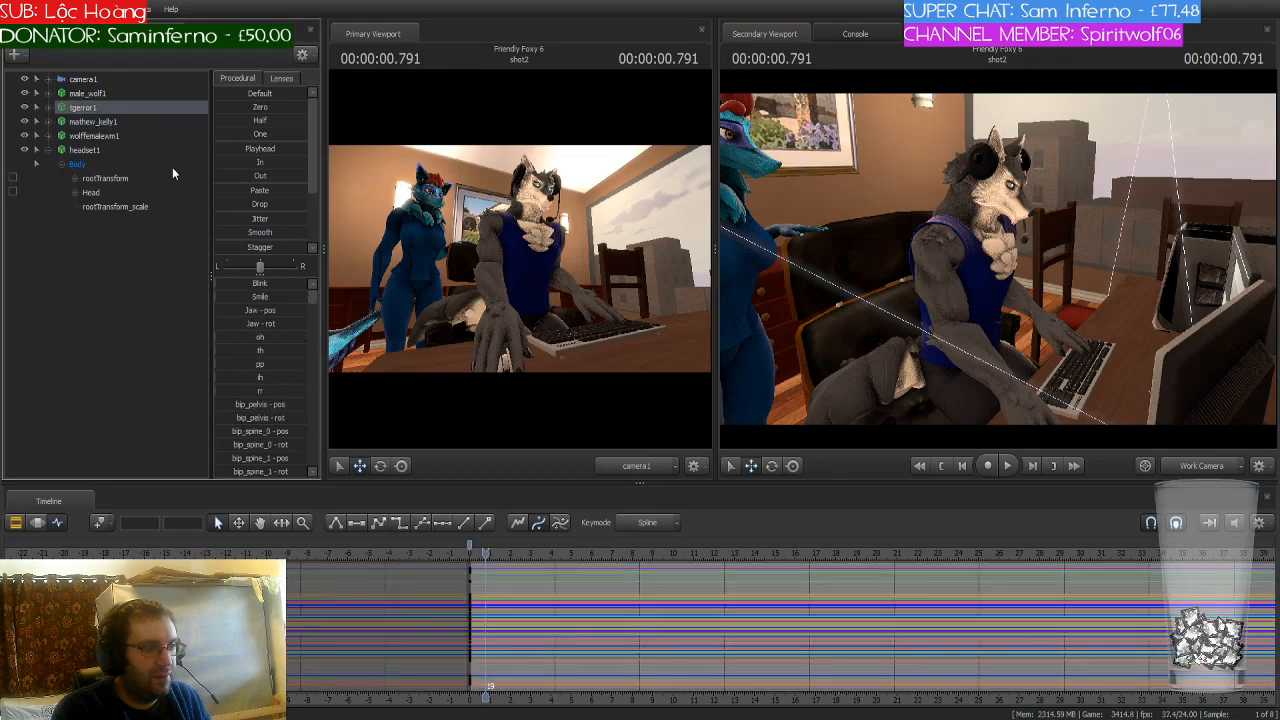
pyautogui.click(114, 94)
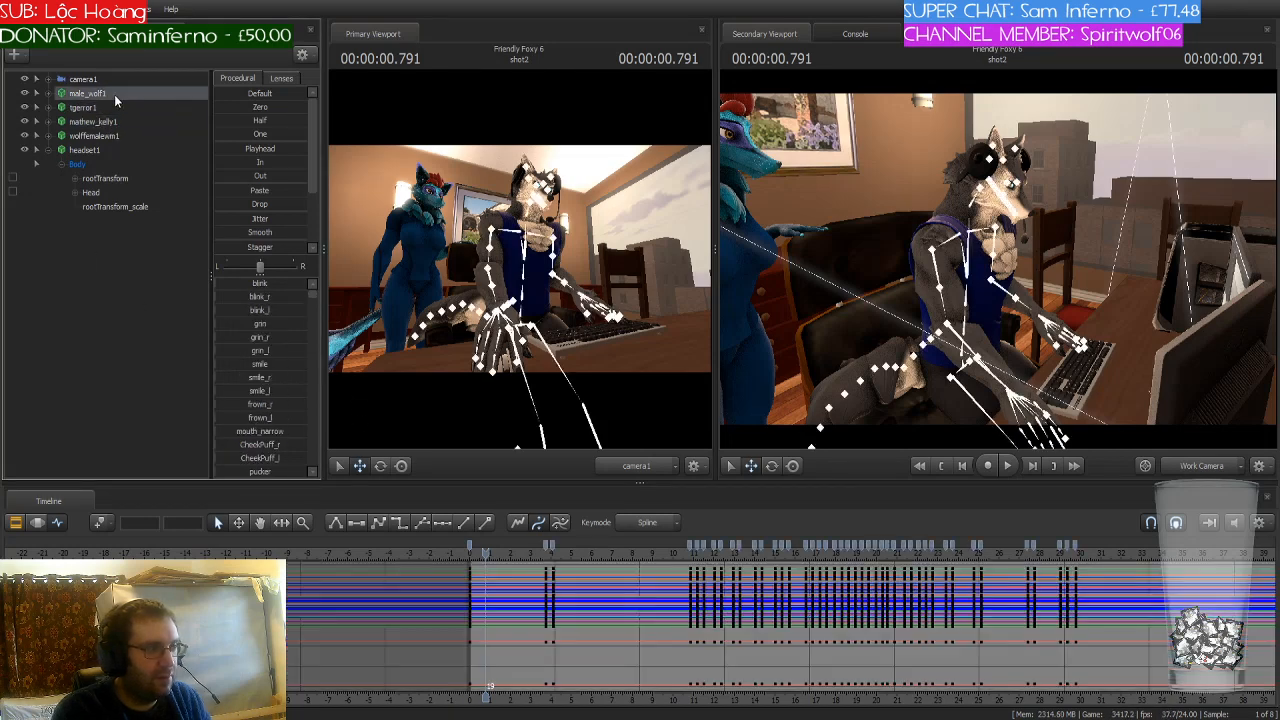
pyautogui.click(549, 547)
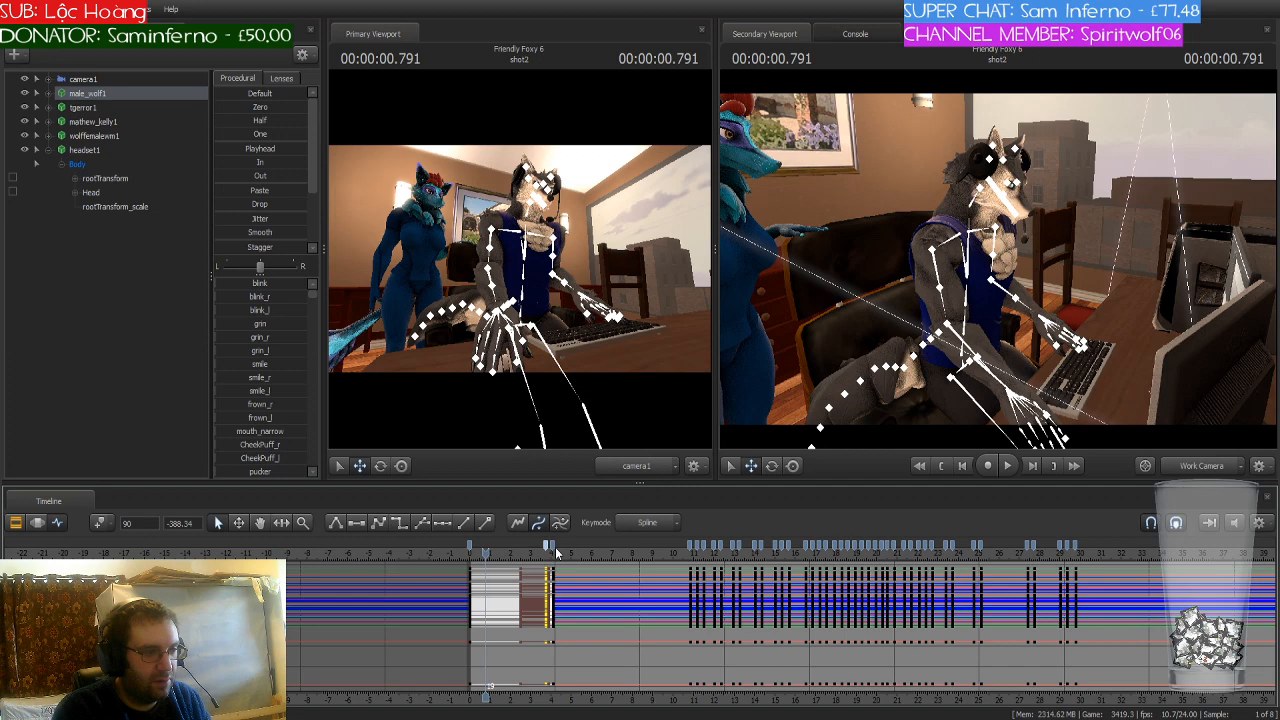
pyautogui.keyDown('shift'); pyautogui.click(1076, 548); pyautogui.keyUp('shift')
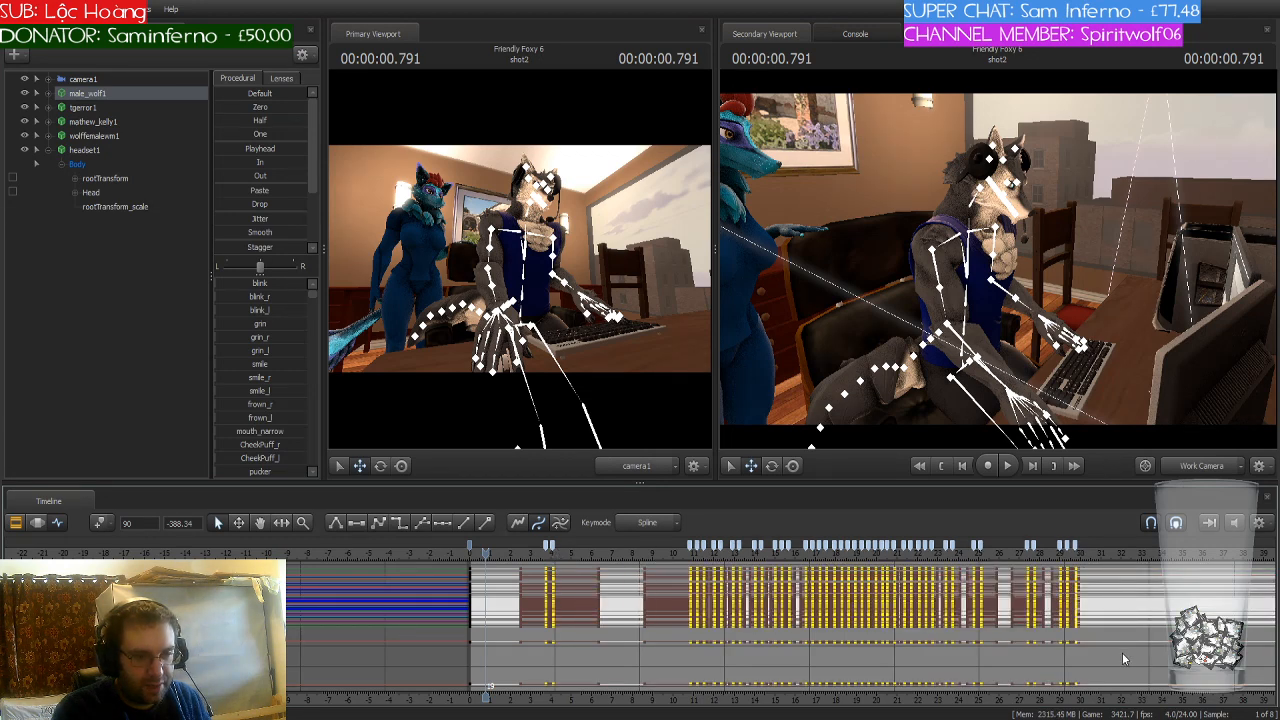
pyautogui.press('Delete')
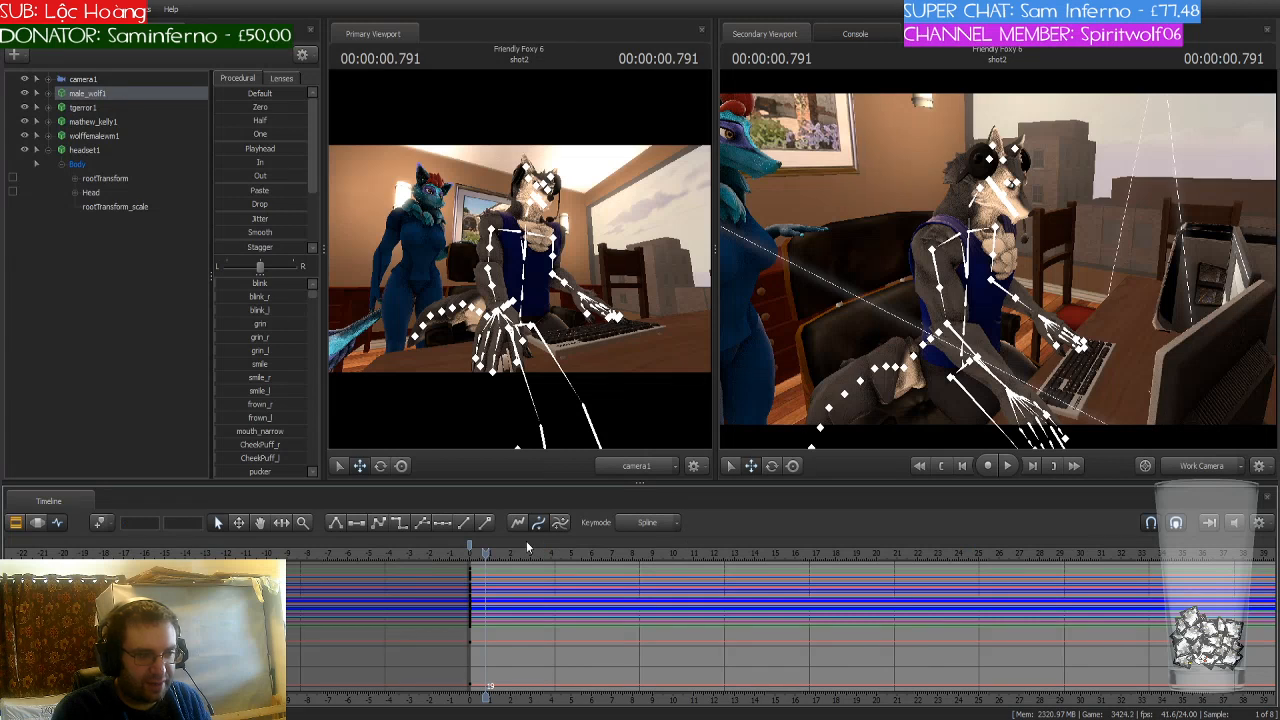
# Step: Return to the start of the shot and select male_wolf1's remaining keyframe there
pyautogui.press('Home')
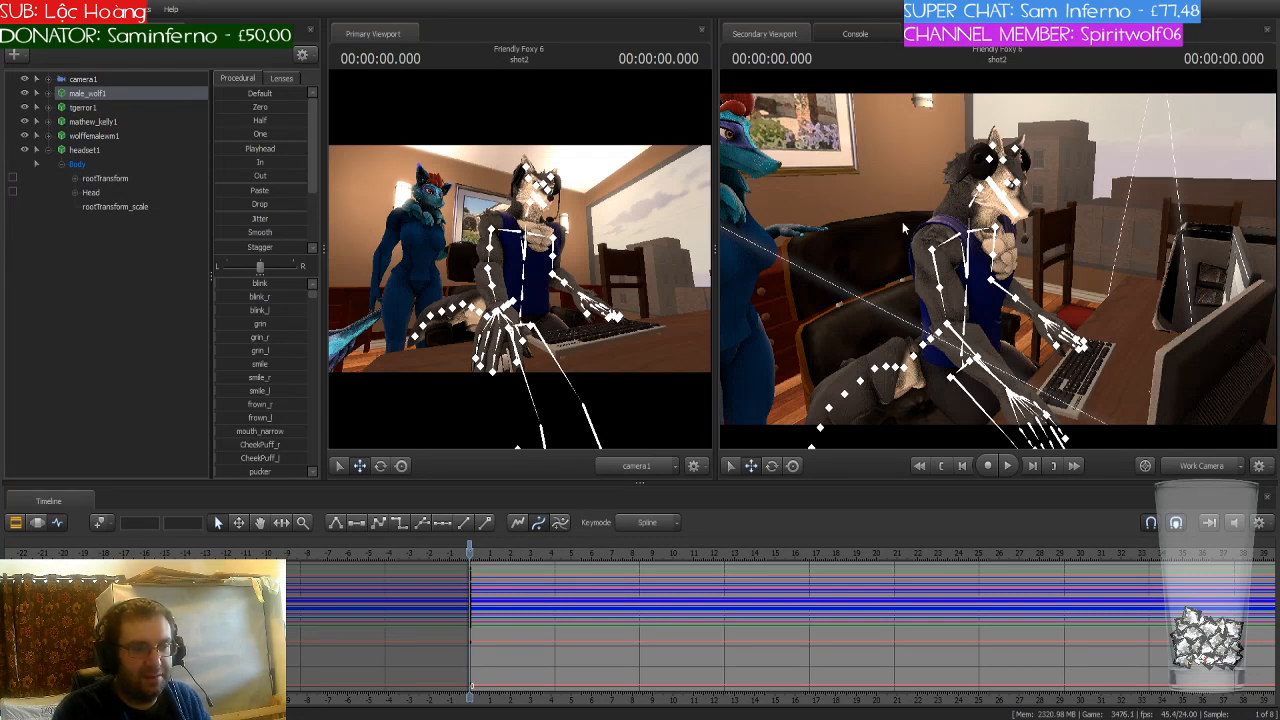
pyautogui.click(468, 547)
pyautogui.moveTo(882, 248); pyautogui.dragTo(912, 283)
pyautogui.press('s')
pyautogui.press('w')
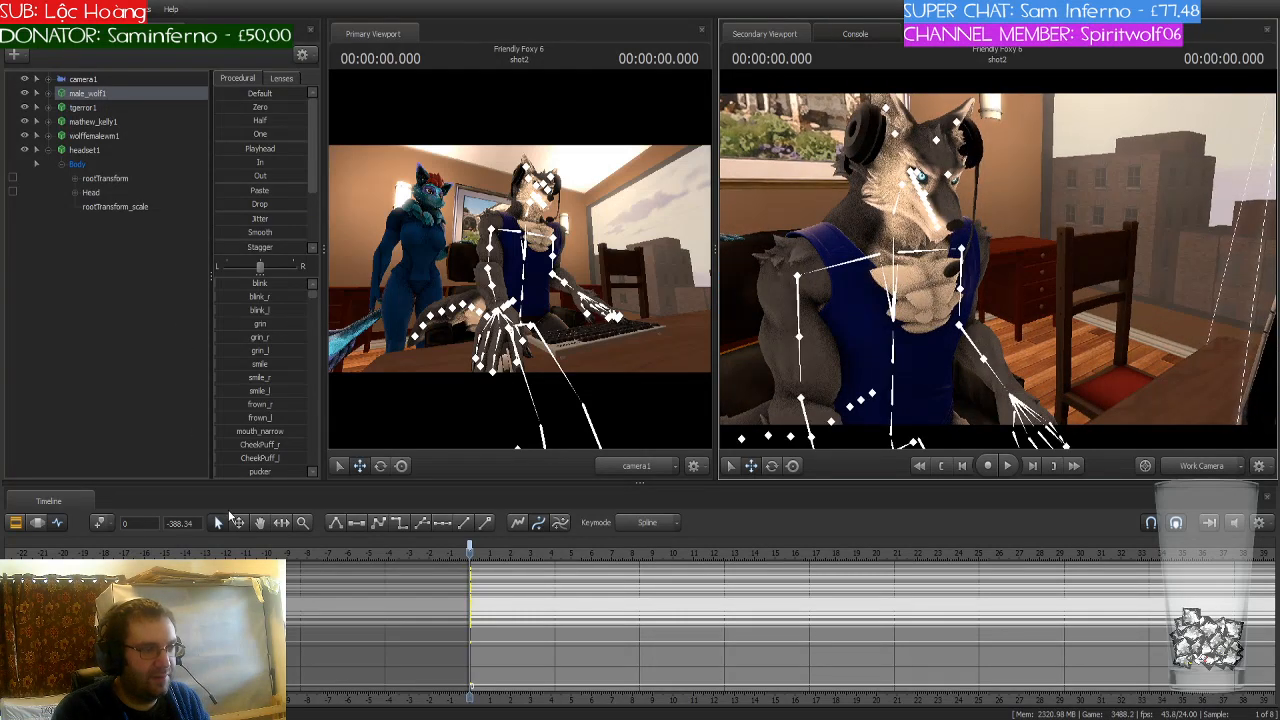
pyautogui.scroll(3, 466, 585)
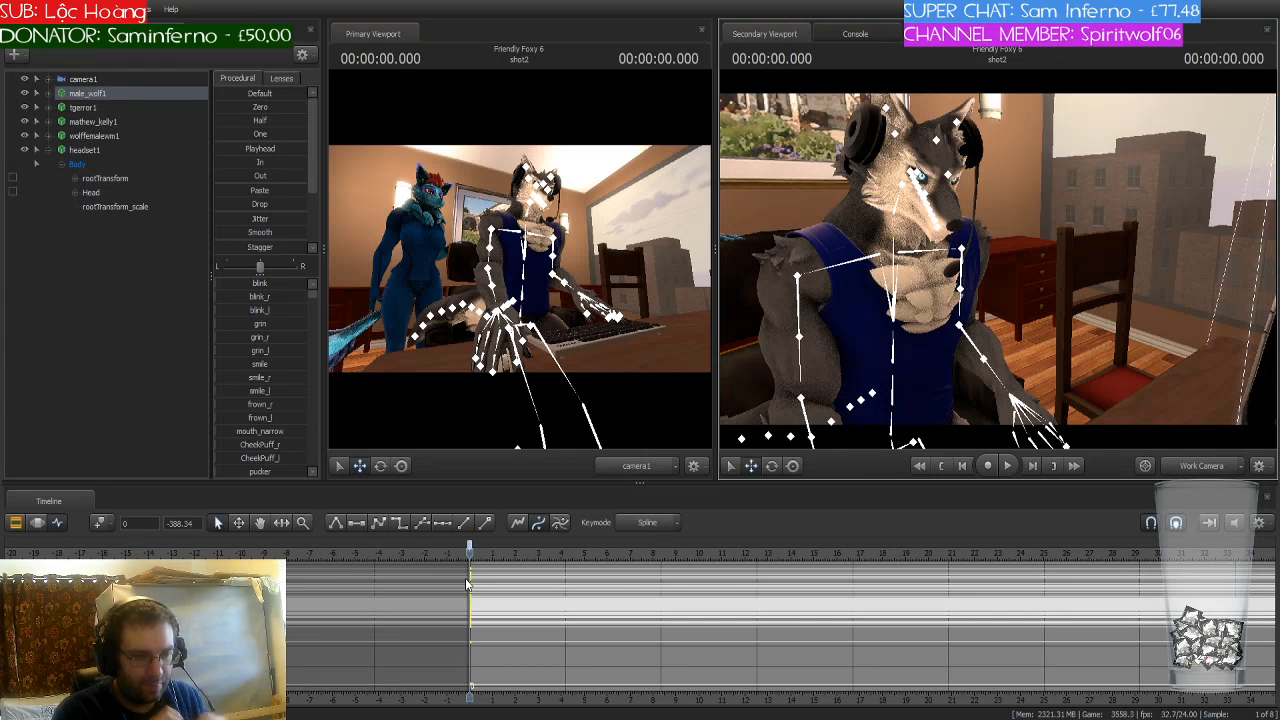
pyautogui.scroll(4, 469, 549)
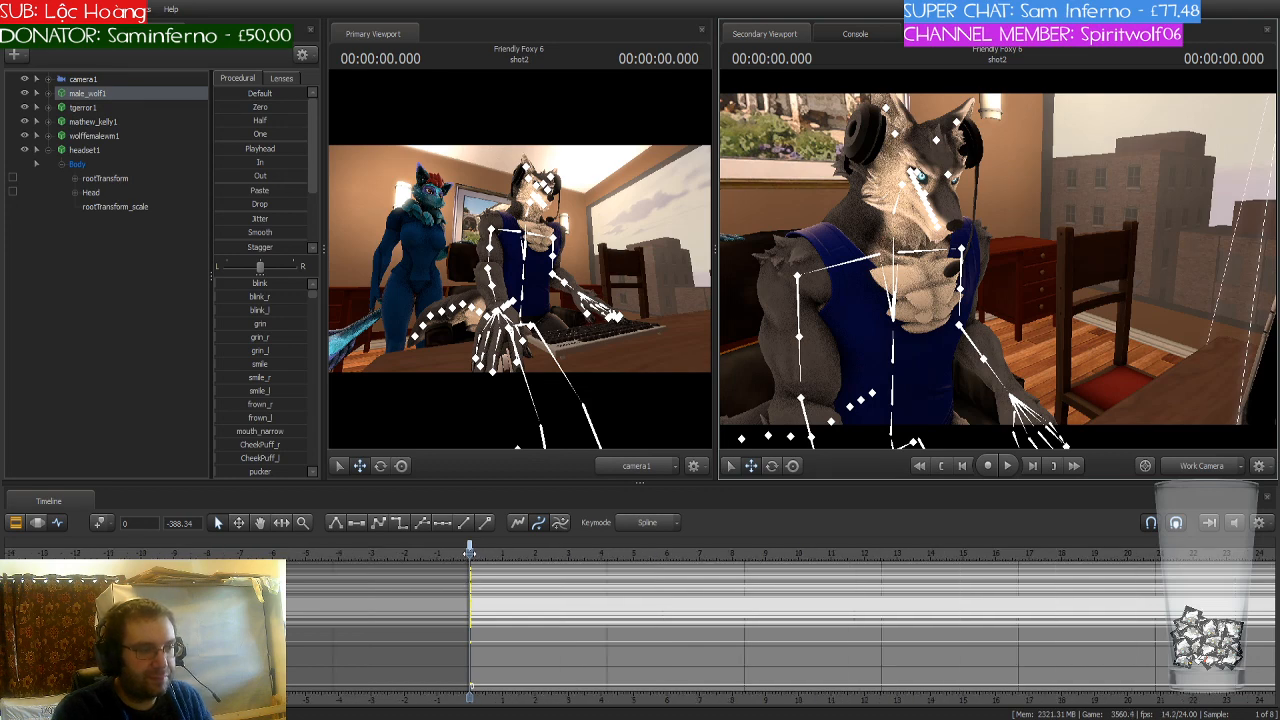
pyautogui.moveTo(469, 549); pyautogui.dragTo(418, 553)
pyautogui.scroll(5, 495, 552)
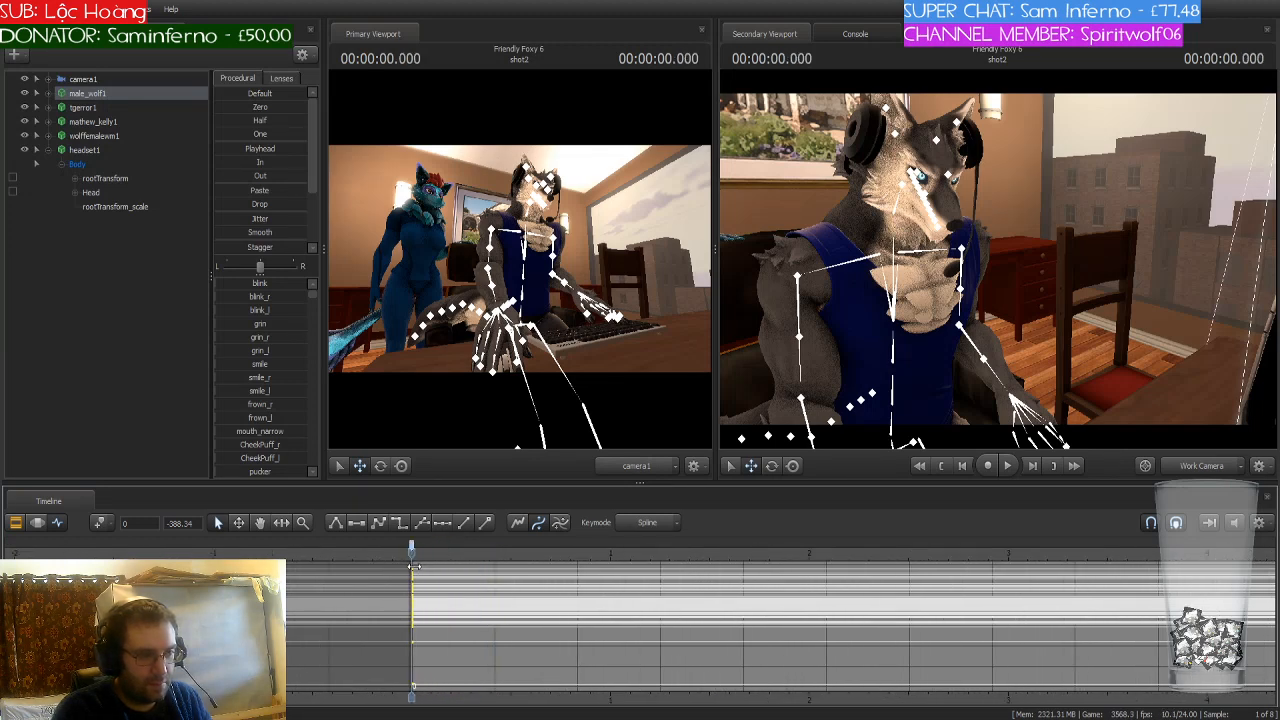
# Step: Advance the playhead to 00:00:00.333 and set the Graph Editor's key mode to Stepped
pyautogui.press('space')
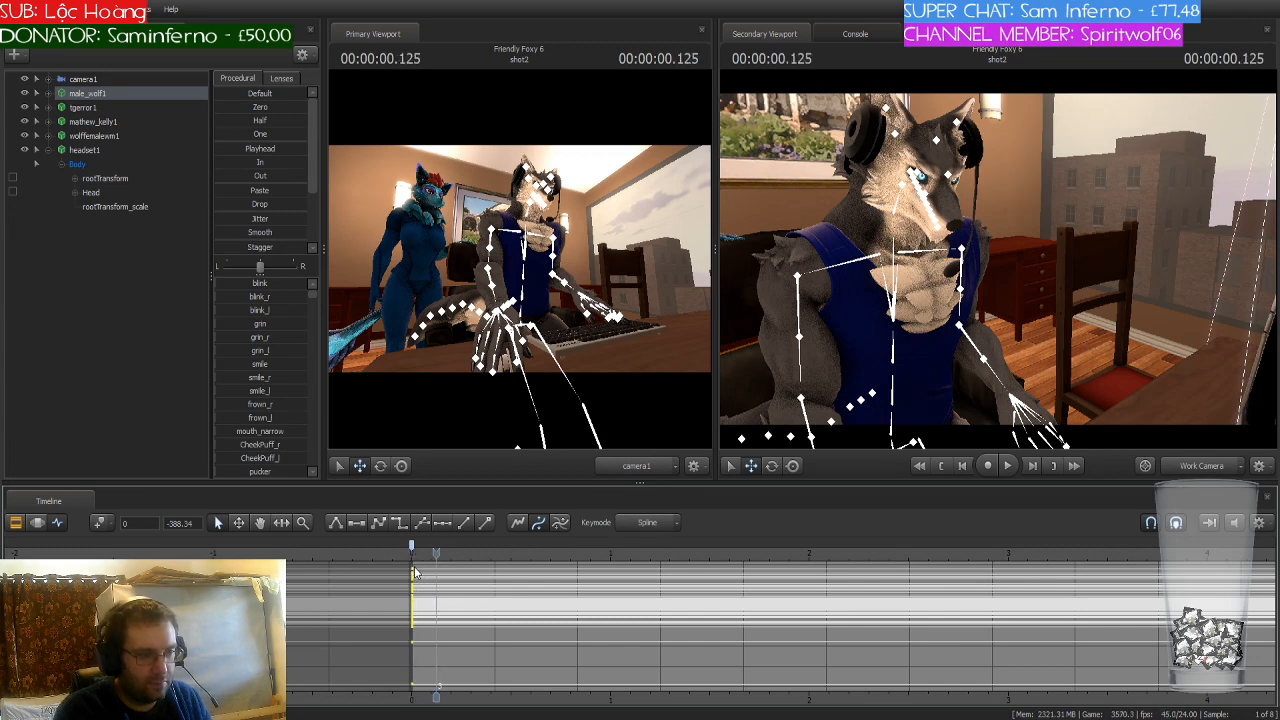
pyautogui.press('Right')
pyautogui.press('Right')
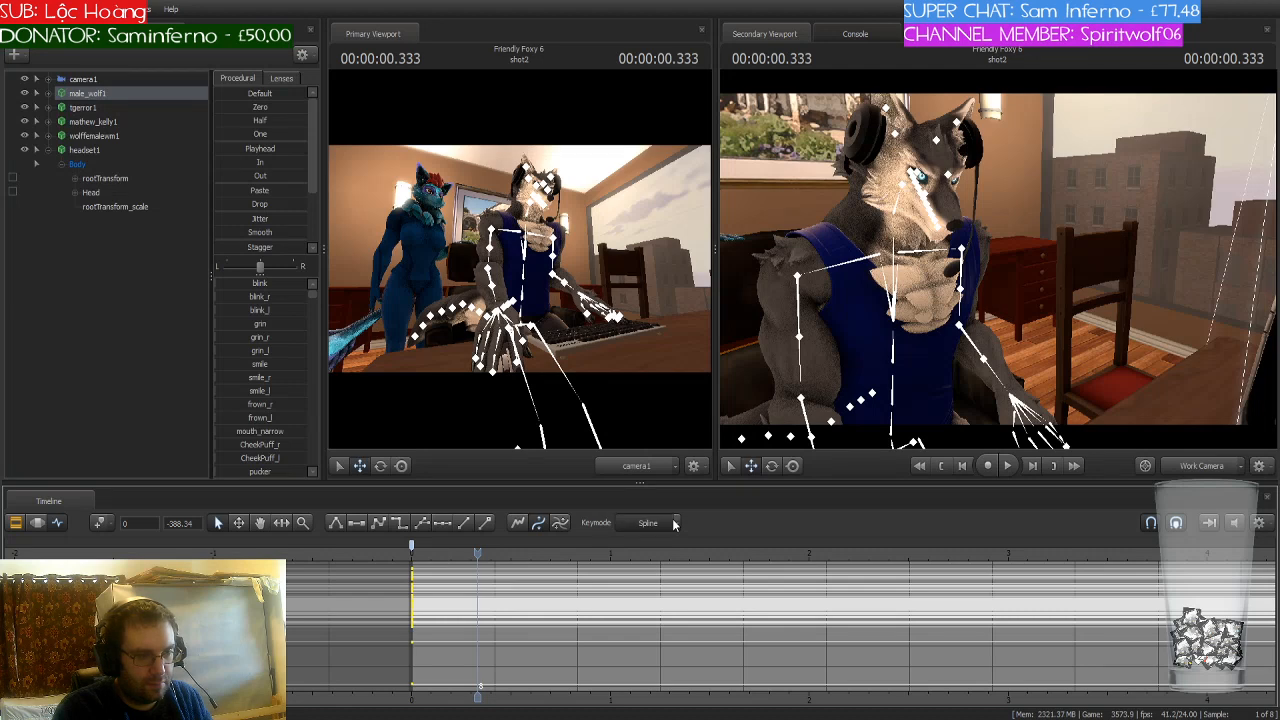
pyautogui.click(633, 581)
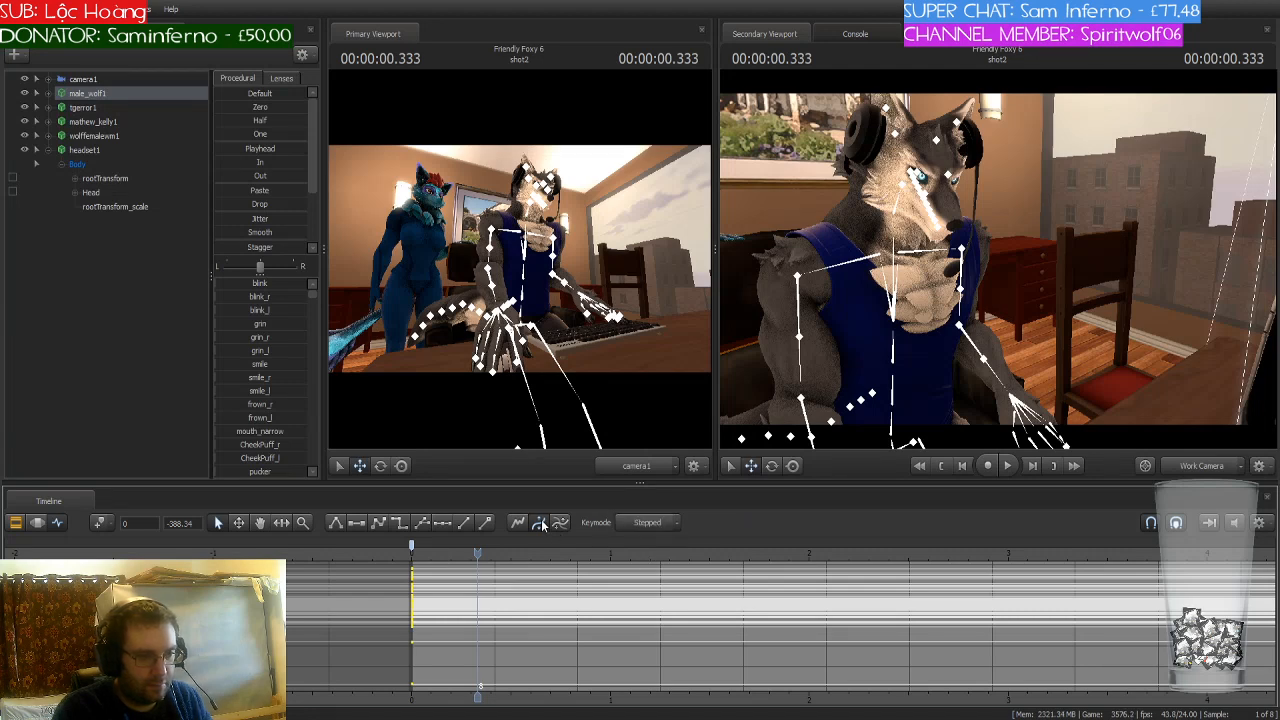
# Step: Lock headset1's Head bone to male_wolf1's bip_head, and collapse the headset1 hierarchy
pyautogui.moveTo(1097, 334); pyautogui.dragTo(997, 334)
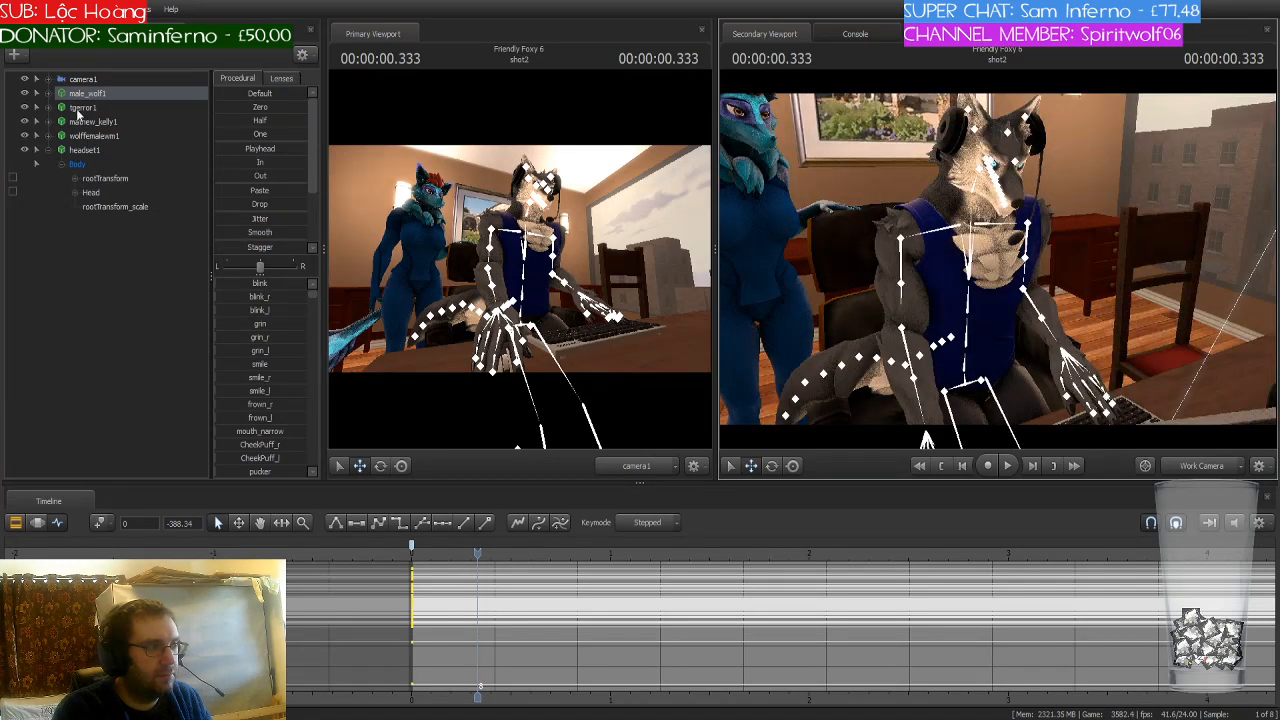
pyautogui.click(48, 93)
pyautogui.click(60, 122)
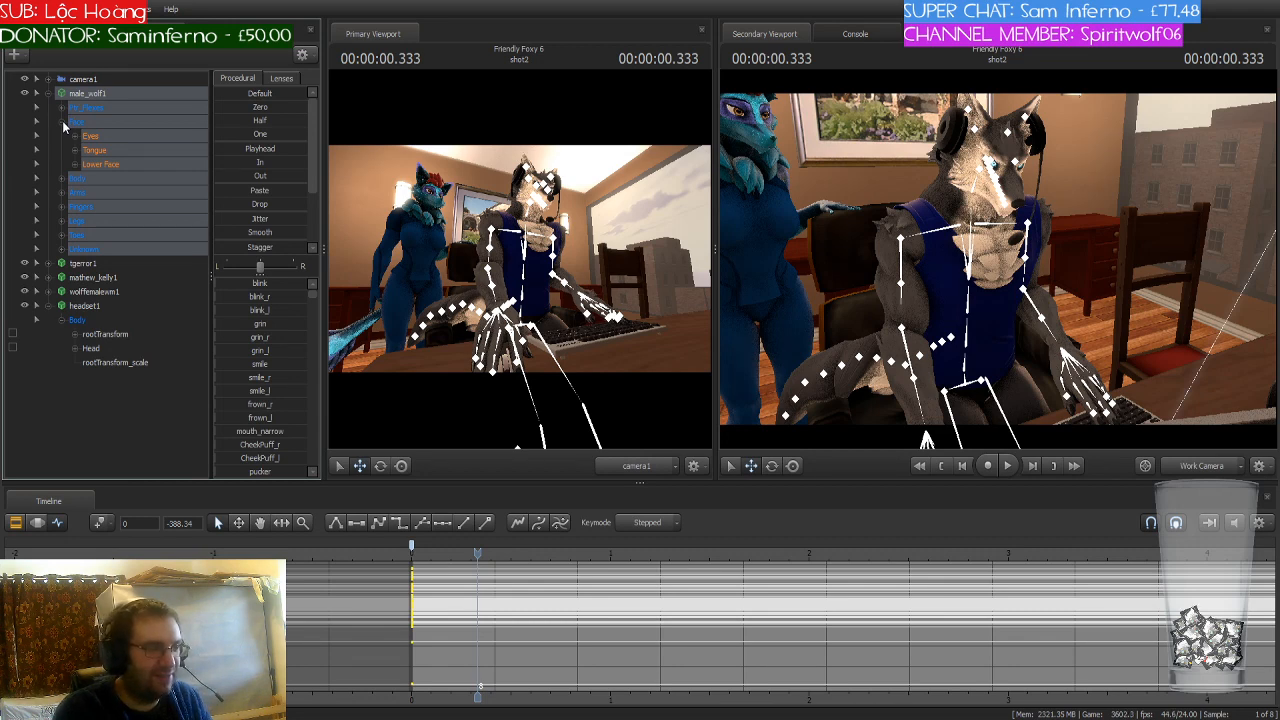
pyautogui.click(62, 122)
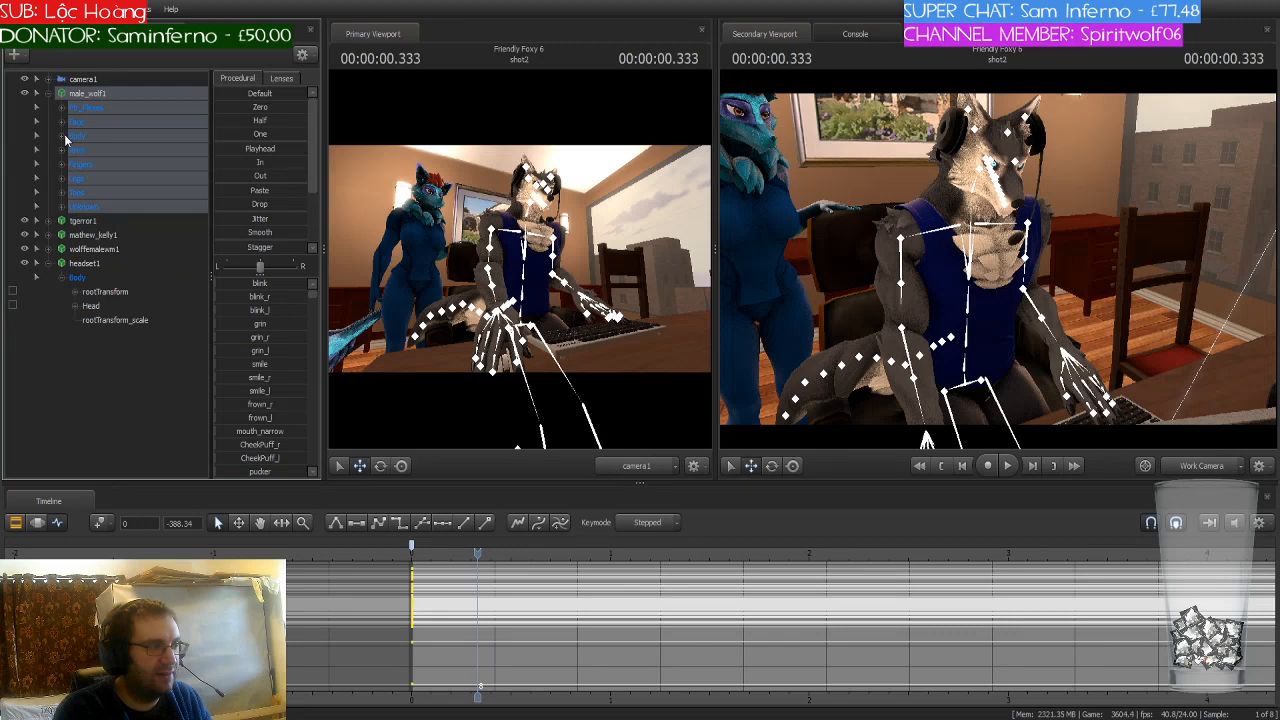
pyautogui.click(63, 135)
pyautogui.click(114, 248)
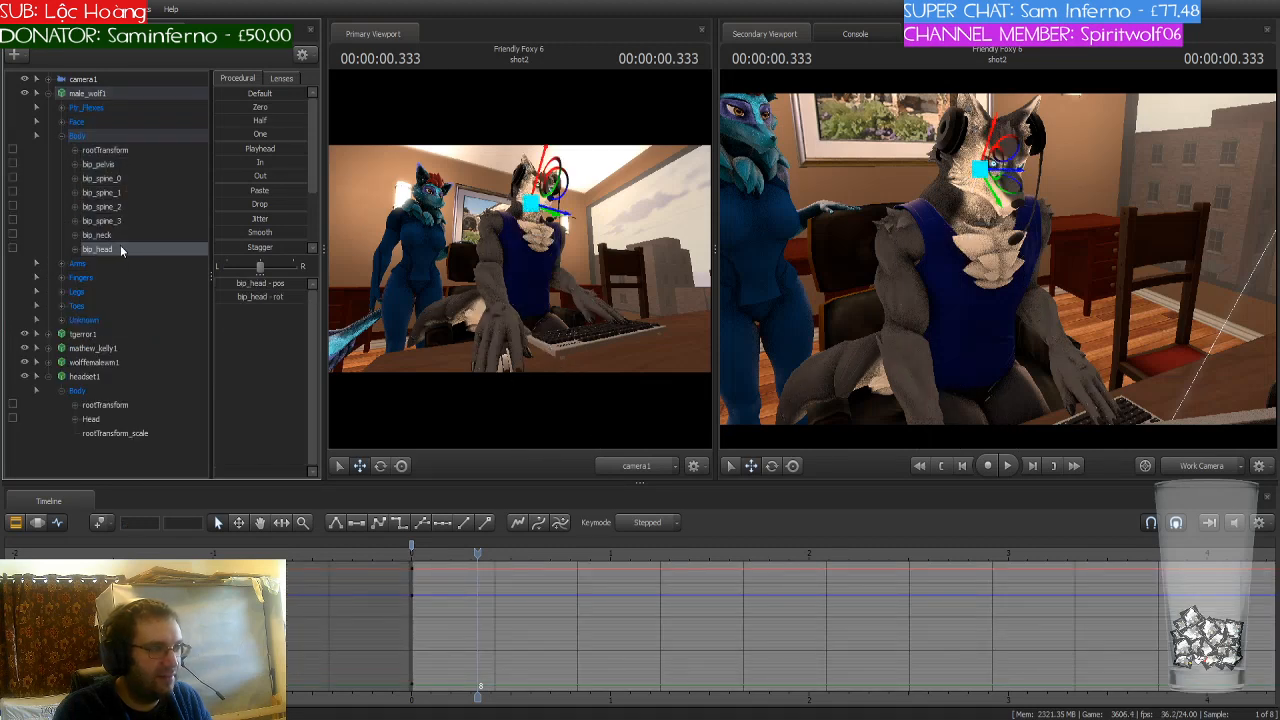
pyautogui.moveTo(121, 247); pyautogui.dragTo(109, 421)
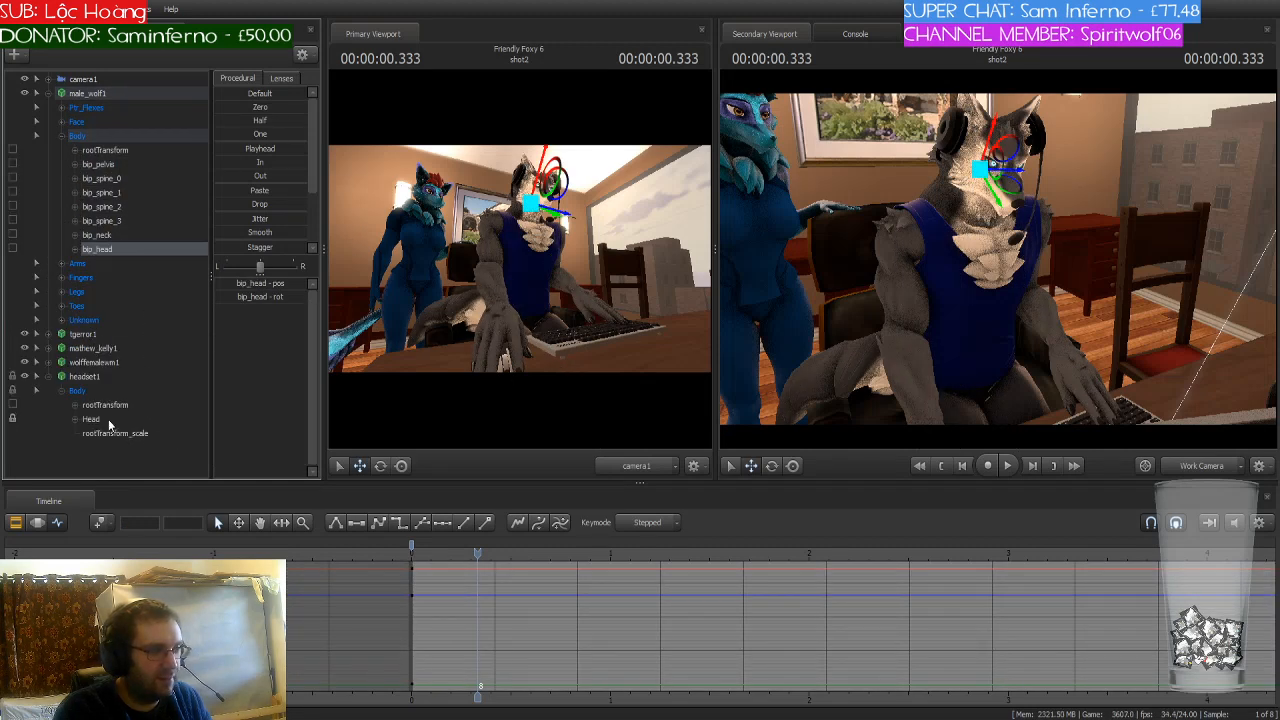
pyautogui.click(46, 377)
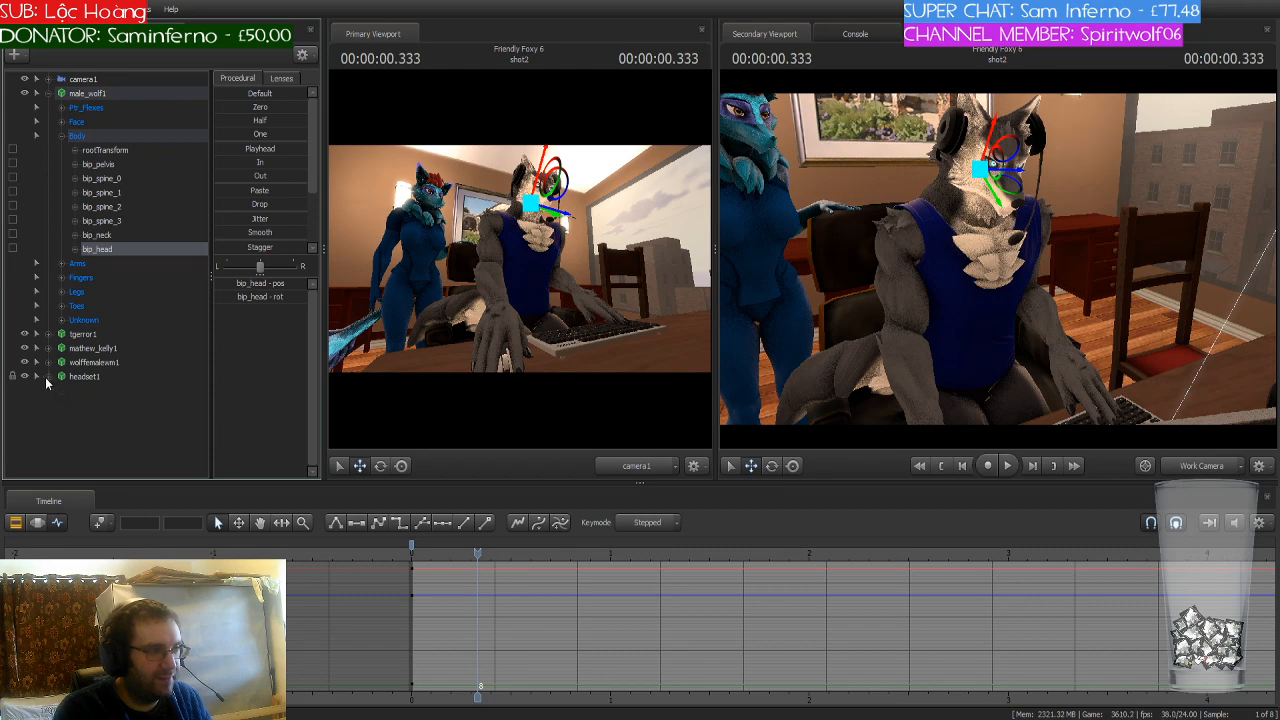
# Step: Try to adjust headset1's rootTransform_scale in the Graph Editor, and switch to the Motion Editor to adjust it there
pyautogui.moveTo(1004, 258)
pyautogui.mouseDown()
pyautogui.moveTo(1080, 262)
pyautogui.moveTo(1090, 250)
pyautogui.moveTo(1006, 258)
pyautogui.mouseUp()
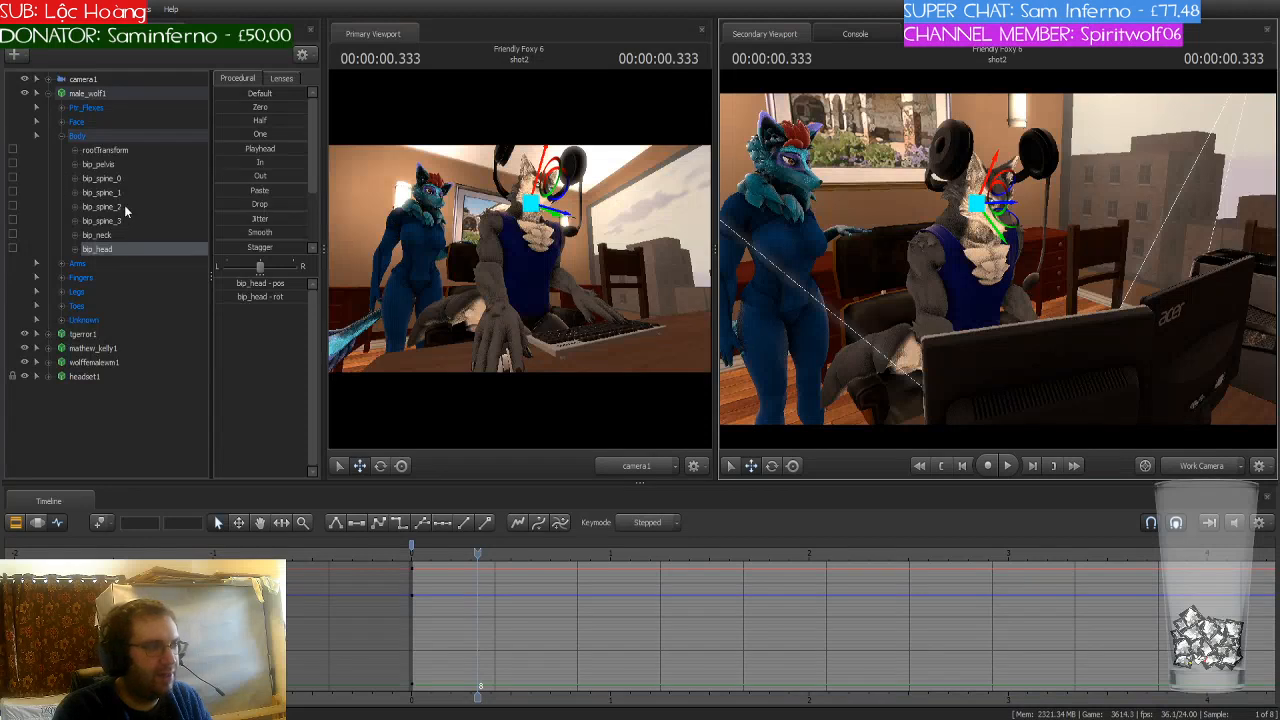
pyautogui.click(47, 377)
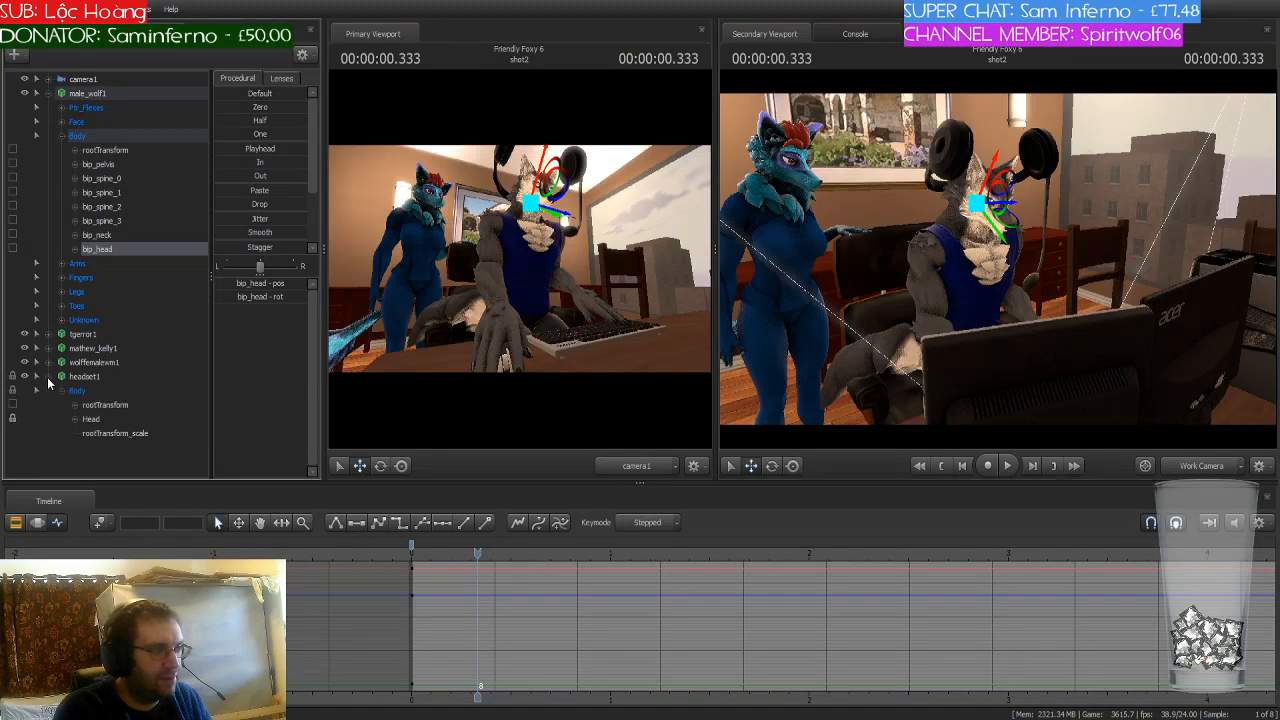
pyautogui.click(108, 434)
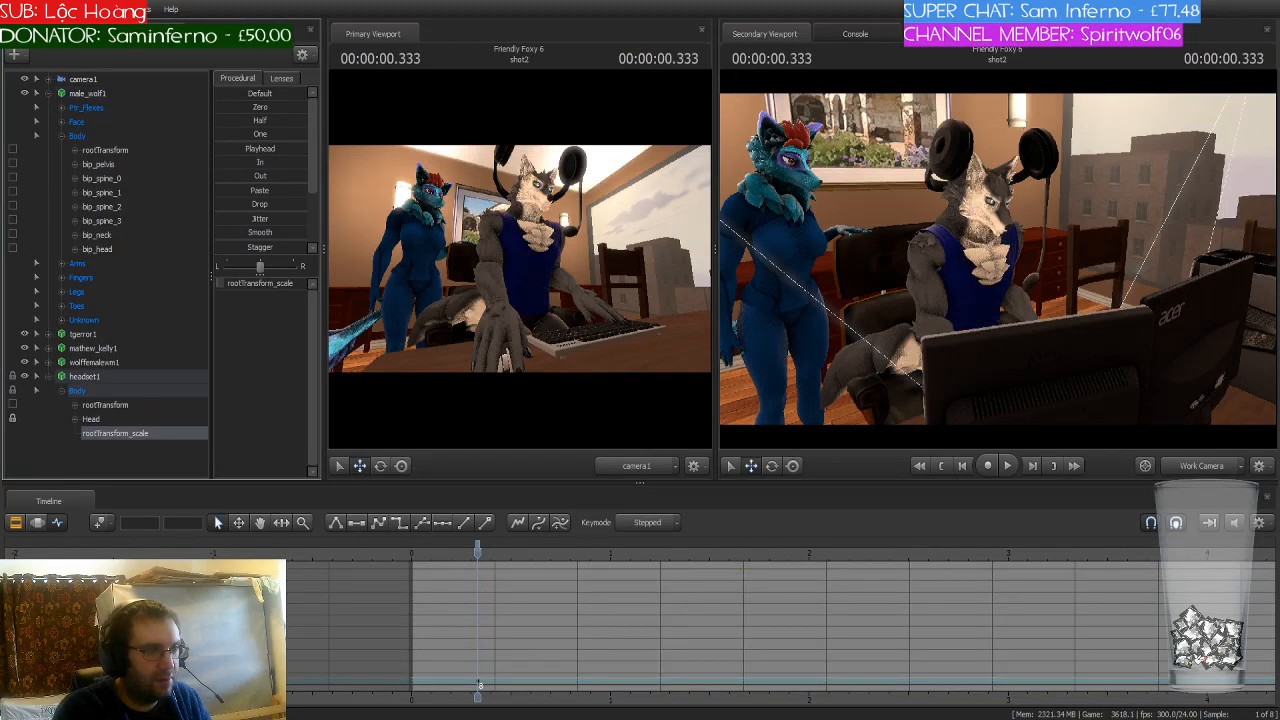
pyautogui.moveTo(221, 283); pyautogui.dragTo(221, 283)
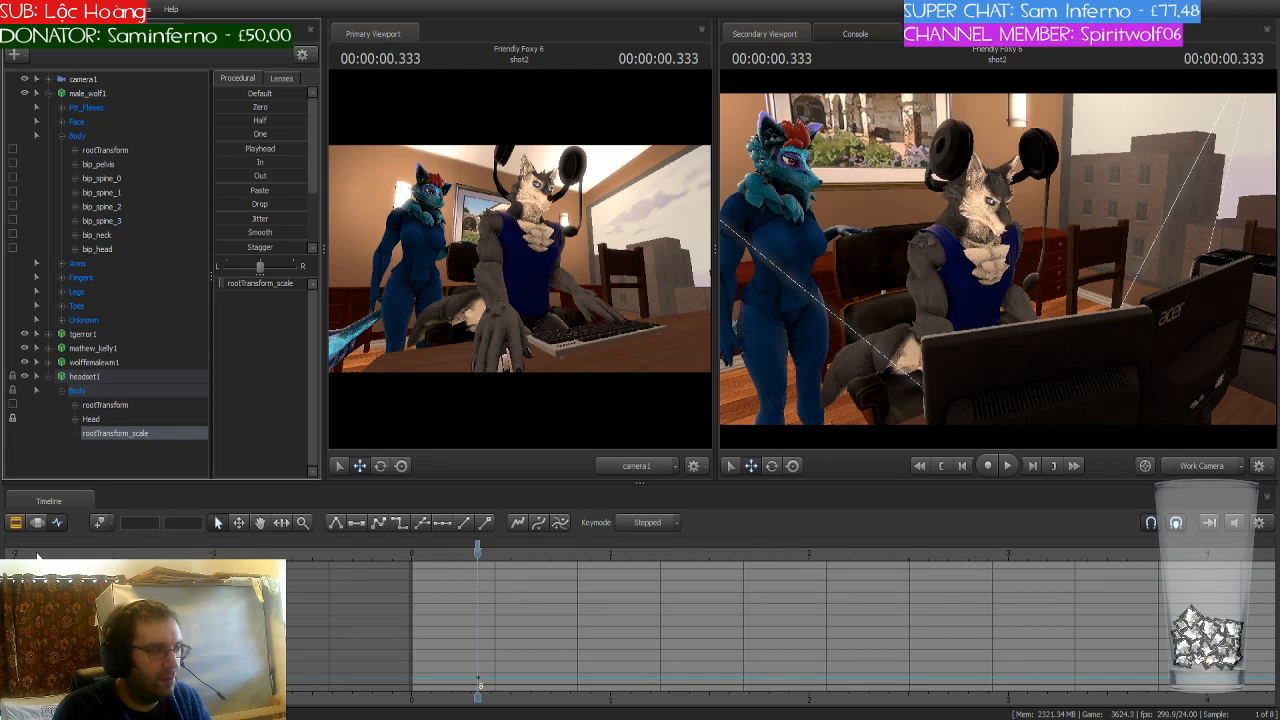
pyautogui.click(37, 522)
pyautogui.moveTo(225, 283); pyautogui.dragTo(239, 283)
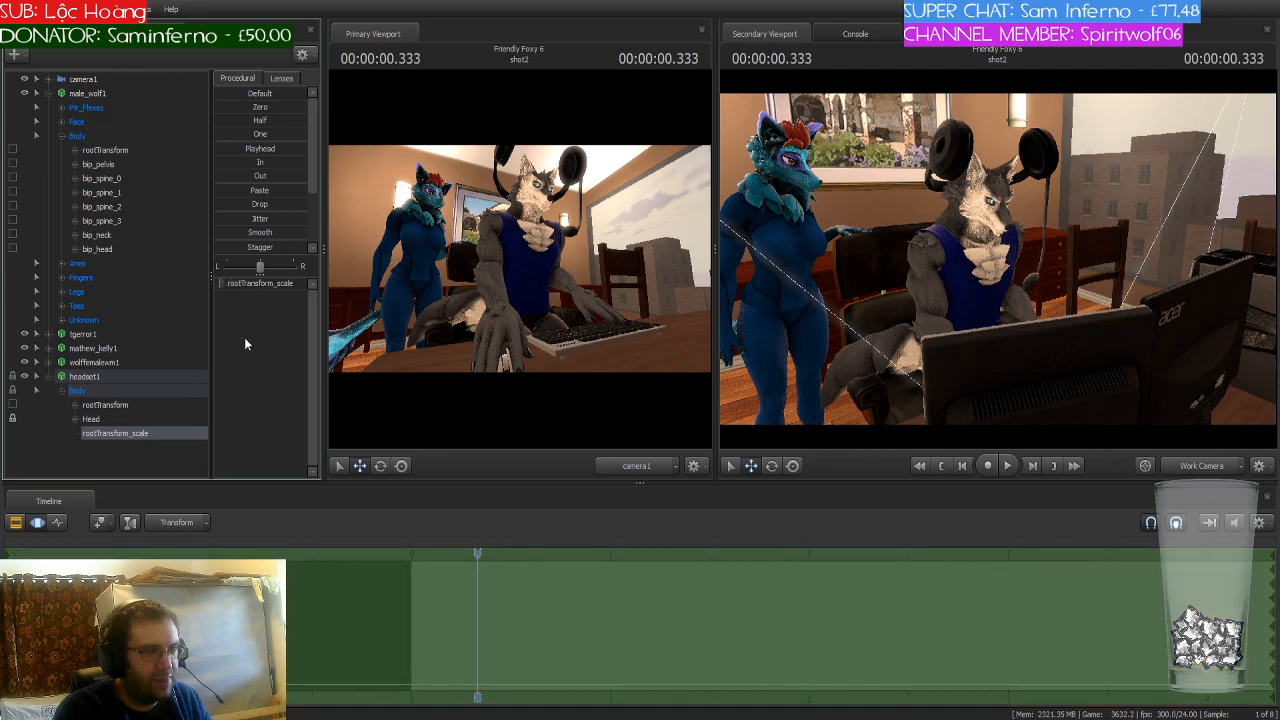
# Step: Inspect the headset's size around the seated wolf's head from the front, and readjust its rootTransform_scale
pyautogui.moveTo(997, 259); pyautogui.dragTo(890, 245)
pyautogui.press('w')
pyautogui.press('w')
pyautogui.press('d')
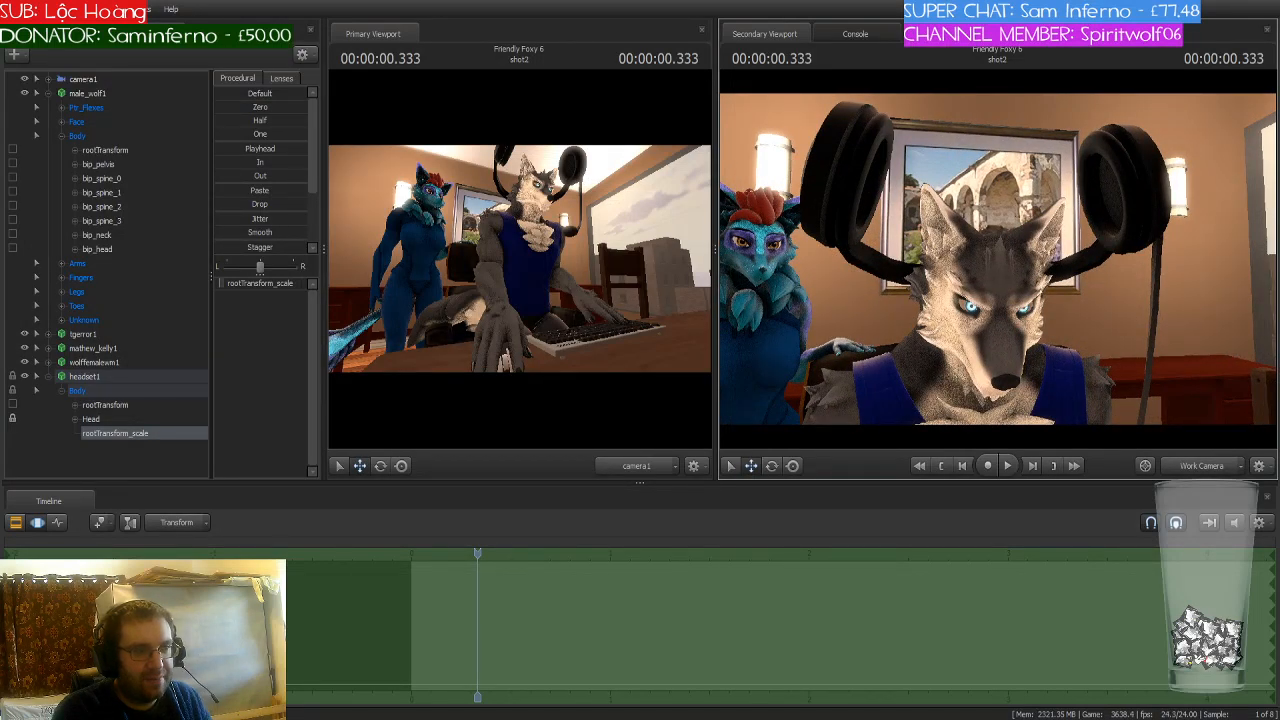
pyautogui.moveTo(997, 259); pyautogui.dragTo(1050, 302)
pyautogui.press('a')
pyautogui.press('s')
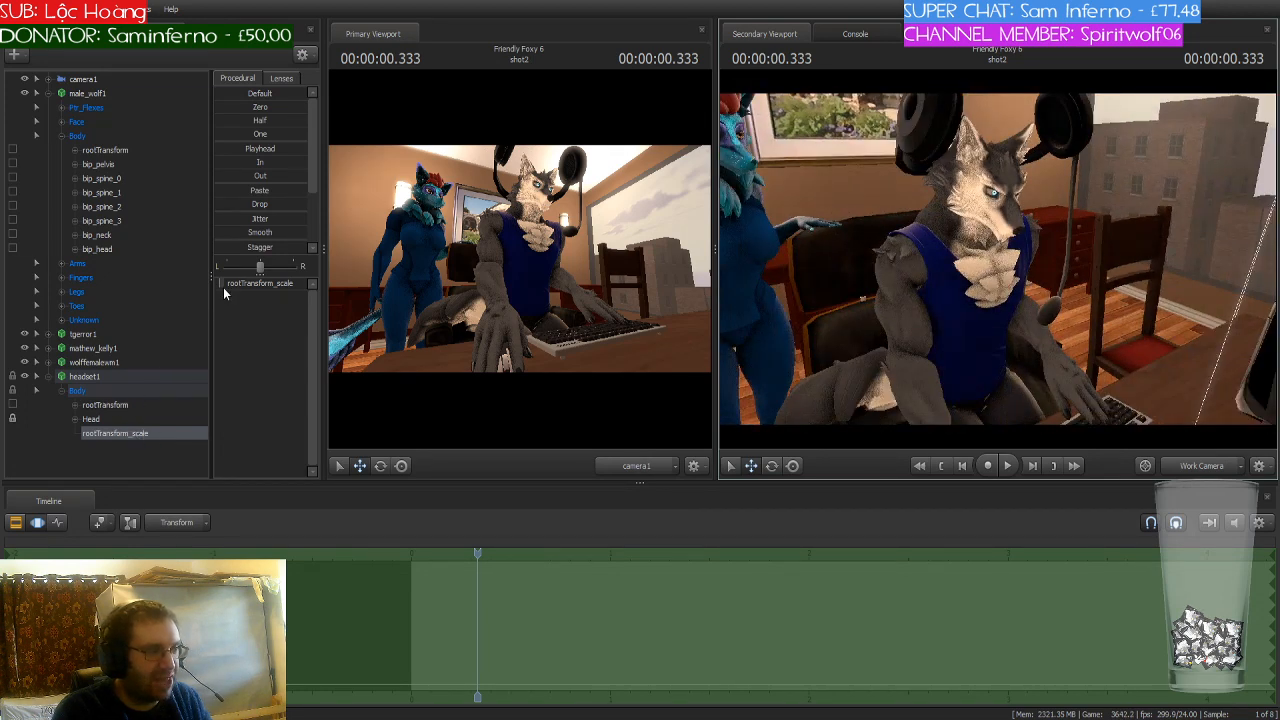
pyautogui.moveTo(222, 285); pyautogui.dragTo(222, 285)
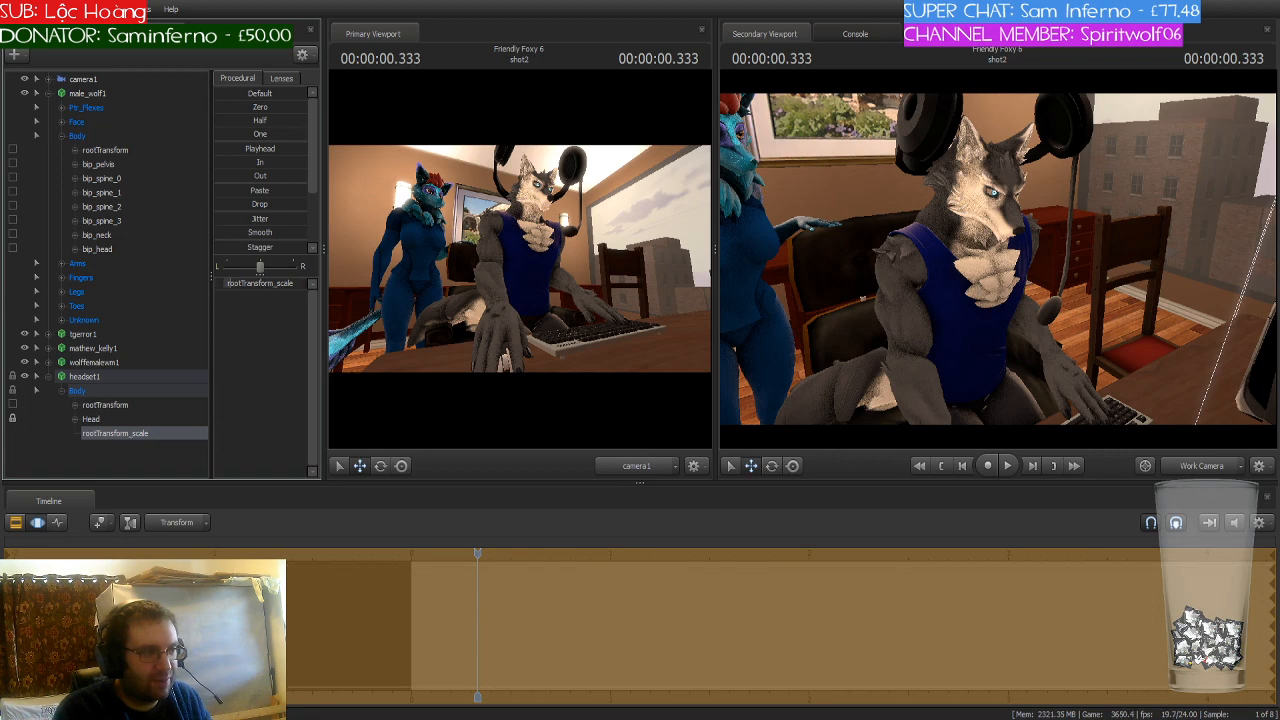
# Step: Look through male_wolf1's Fingers, Legs, Toes and Unknown control groups, and collapse the male_wolf1 hierarchy
pyautogui.click(107, 96)
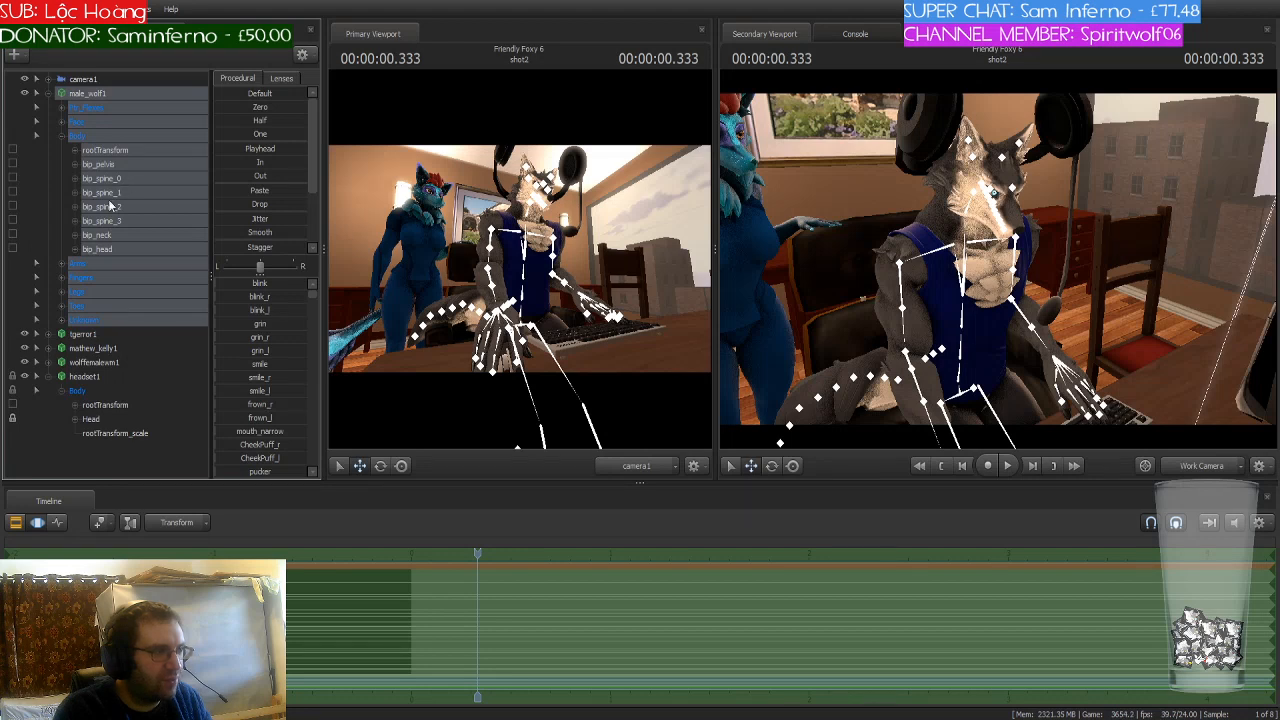
pyautogui.click(61, 266)
pyautogui.click(60, 266)
pyautogui.click(60, 266)
pyautogui.click(60, 266)
pyautogui.click(60, 279)
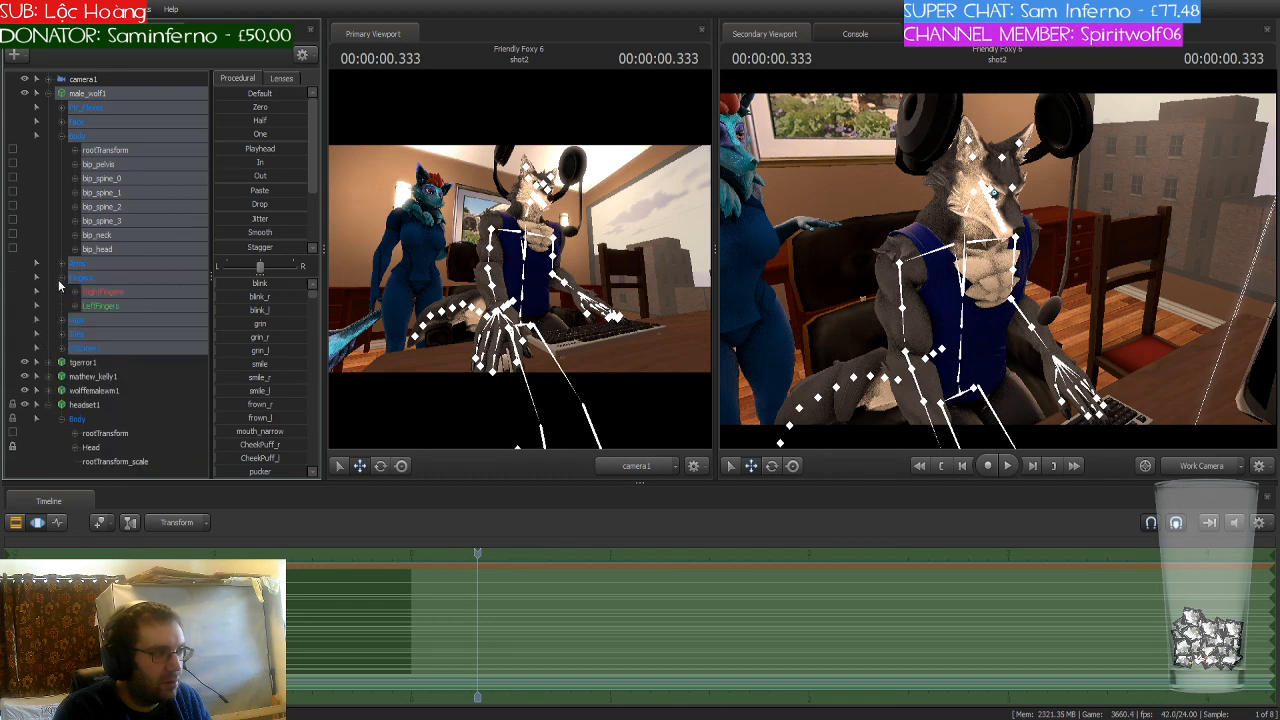
pyautogui.click(60, 279)
pyautogui.click(61, 292)
pyautogui.click(61, 292)
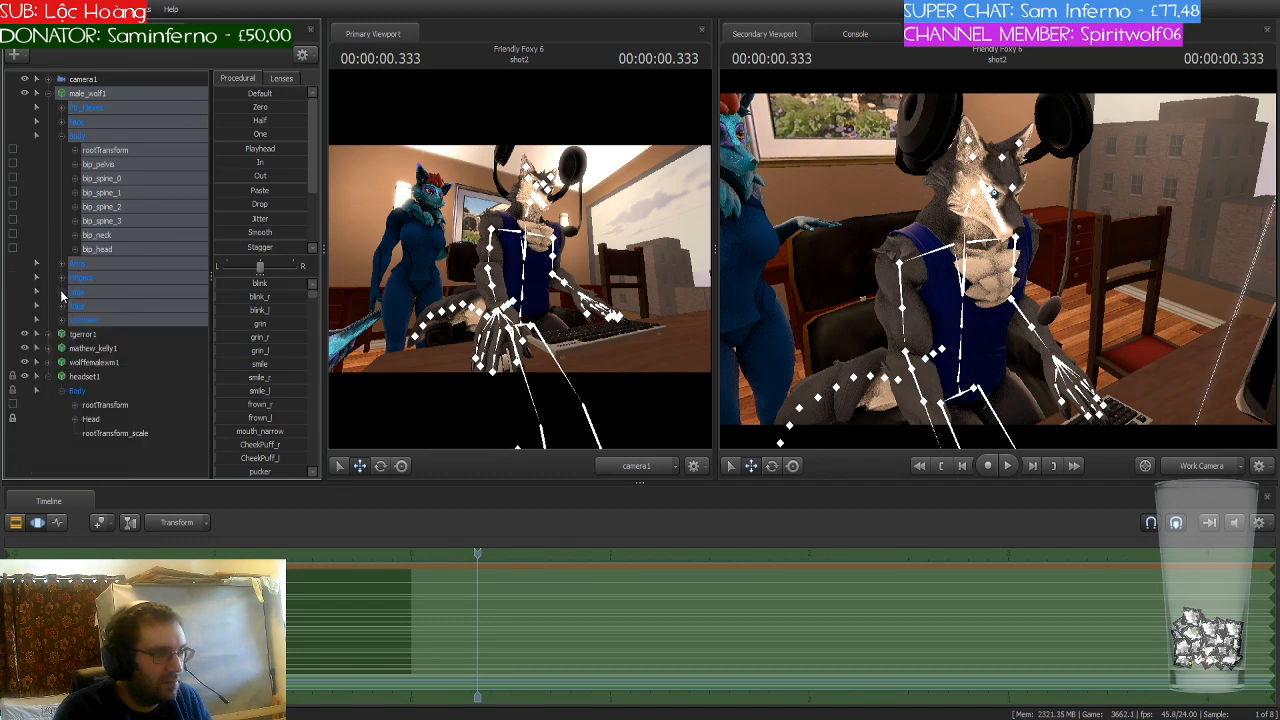
pyautogui.click(62, 305)
pyautogui.click(62, 305)
pyautogui.click(62, 319)
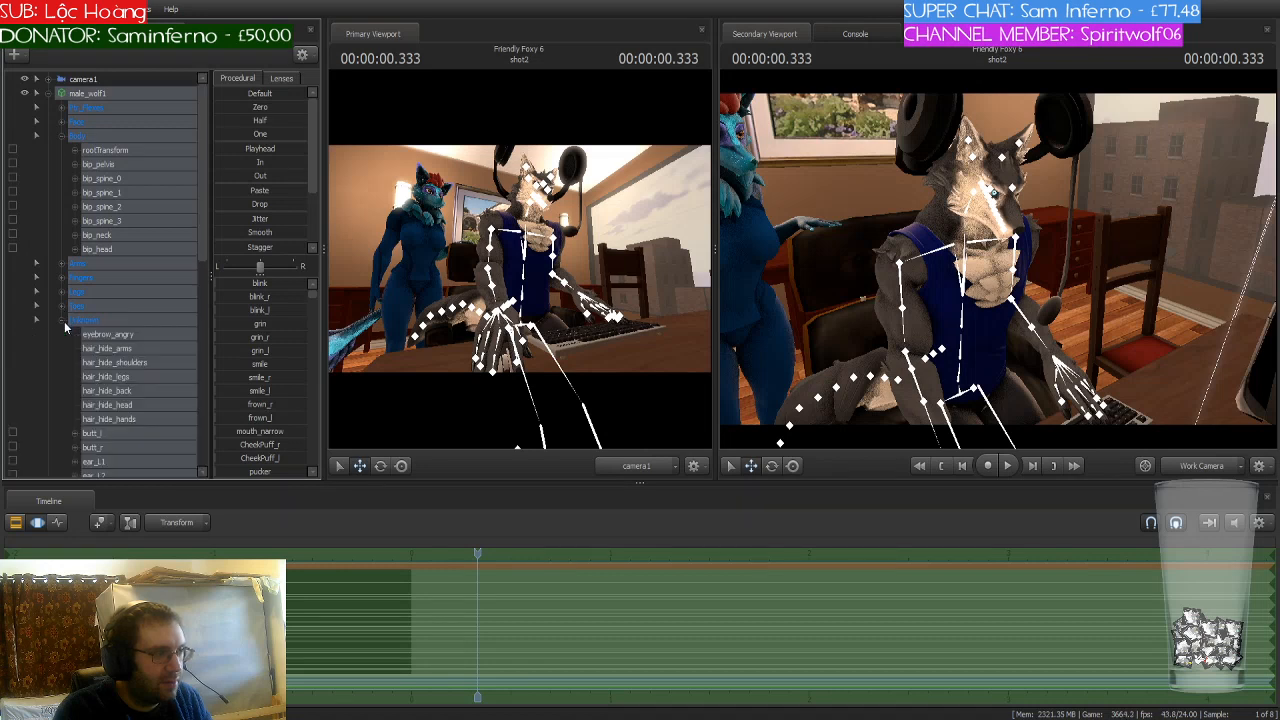
pyautogui.scroll(-1, 70, 336)
pyautogui.scroll(-5, 70, 336)
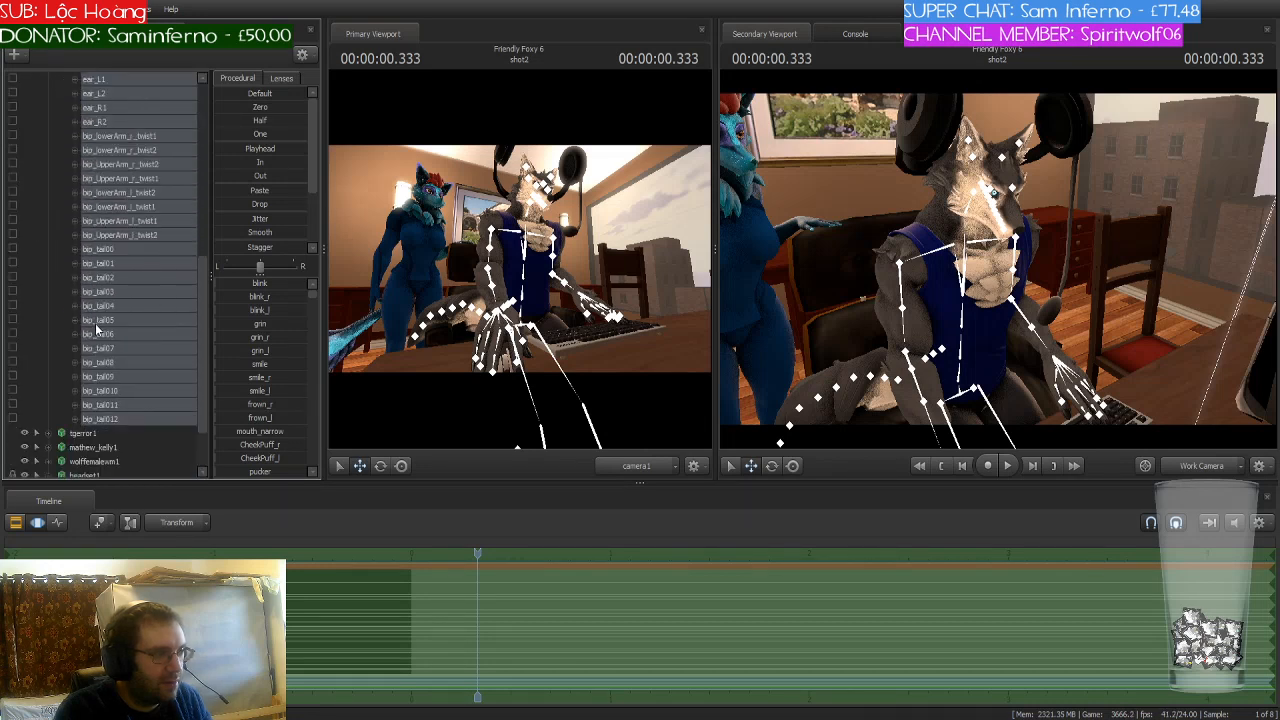
pyautogui.scroll(4, 97, 329)
pyautogui.scroll(1, 97, 326)
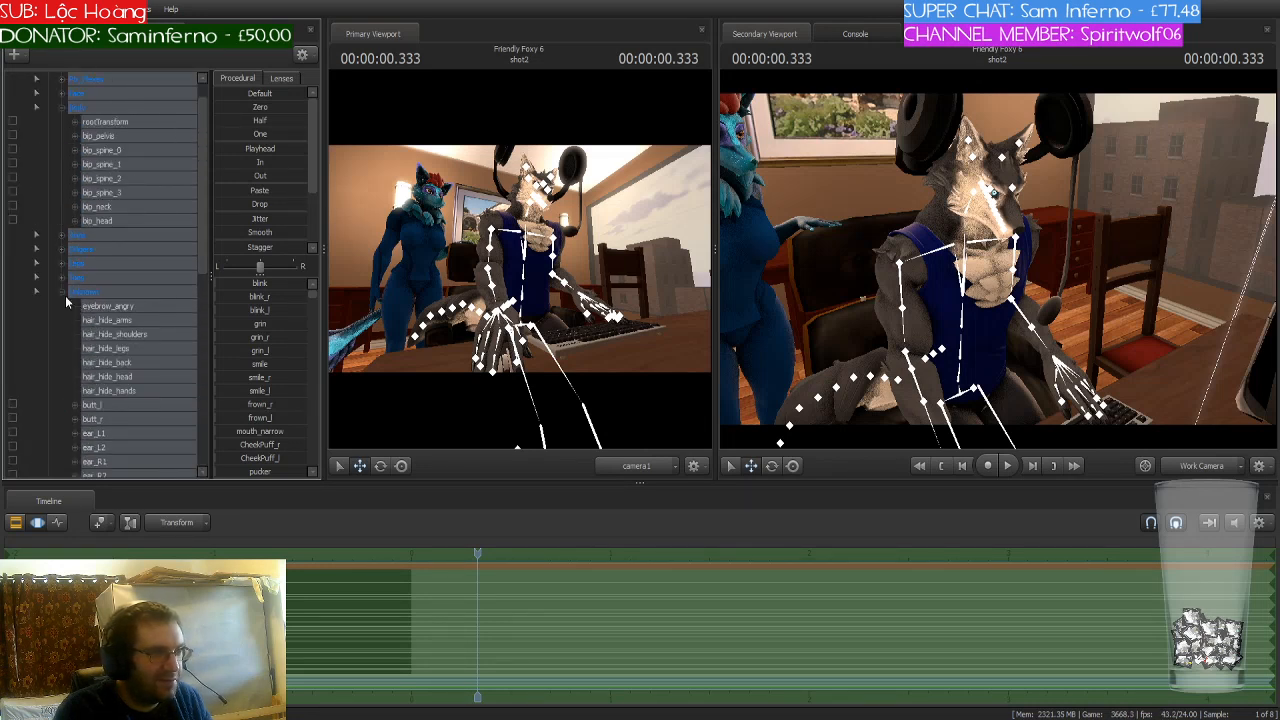
pyautogui.click(61, 293)
pyautogui.click(60, 139)
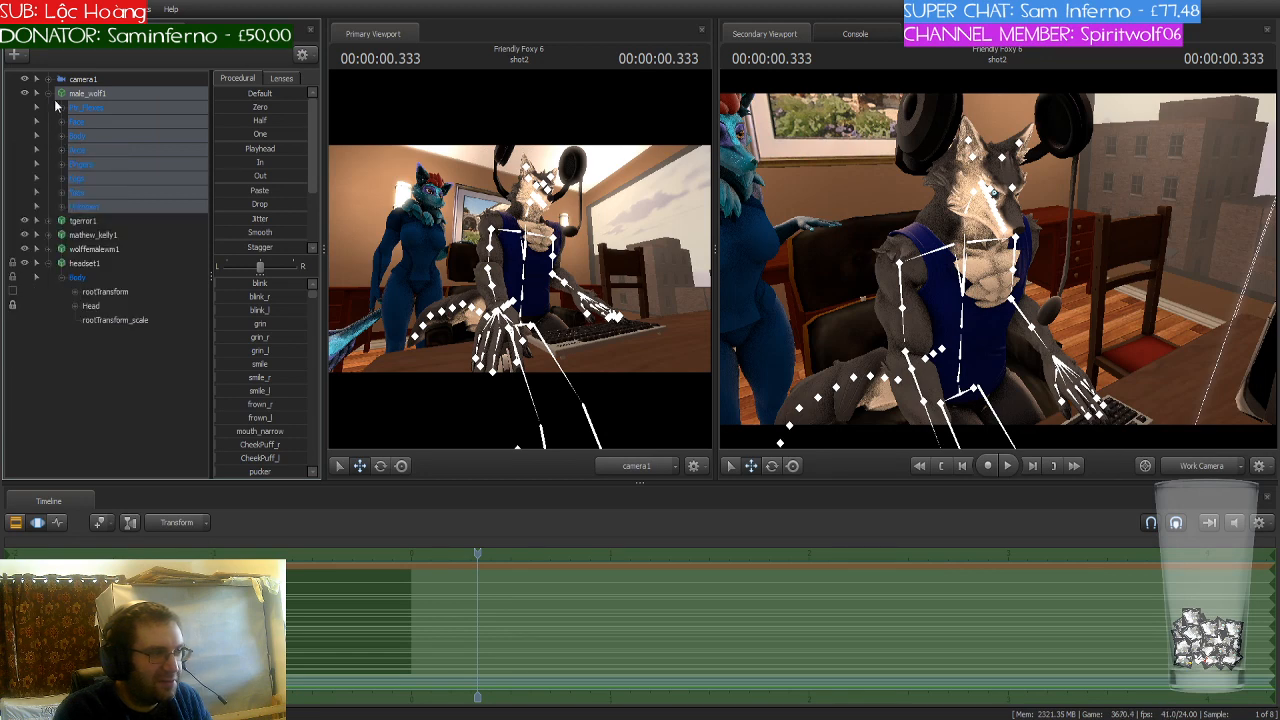
pyautogui.click(50, 95)
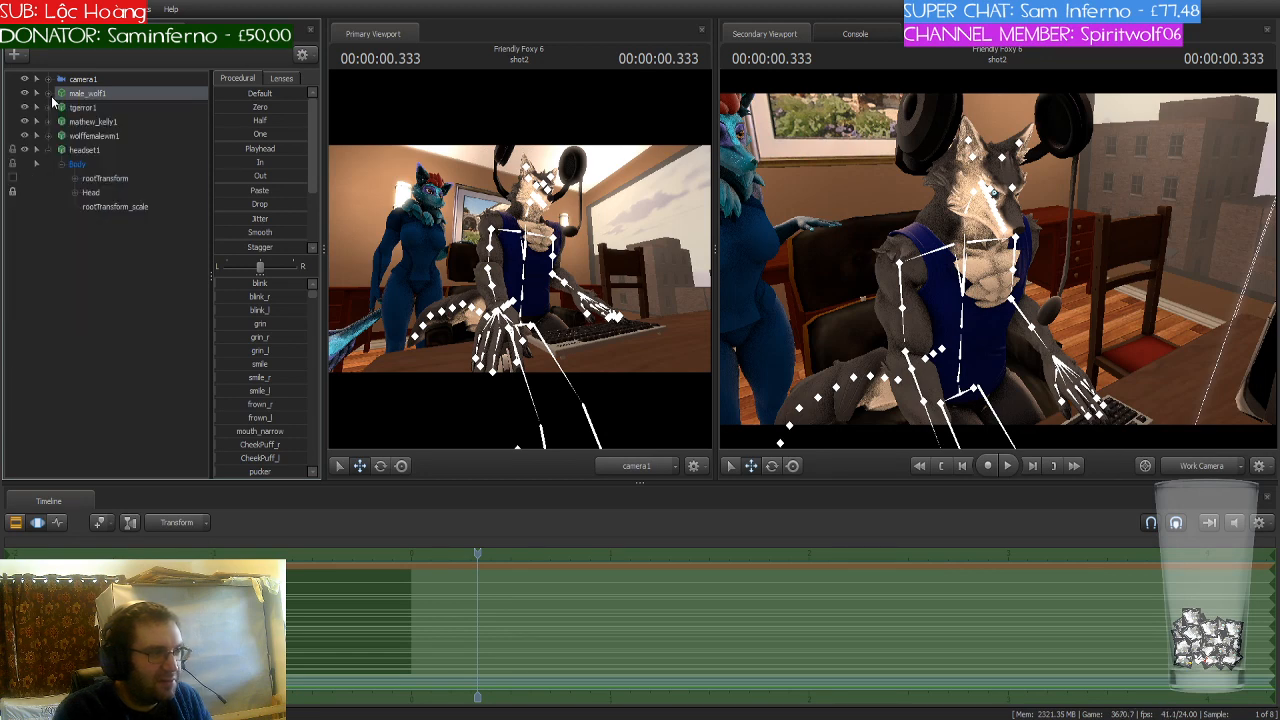
# Step: Check headset1's rootTransform_scale and Head controls in the Motion Editor, and clear the selection
pyautogui.click(109, 206)
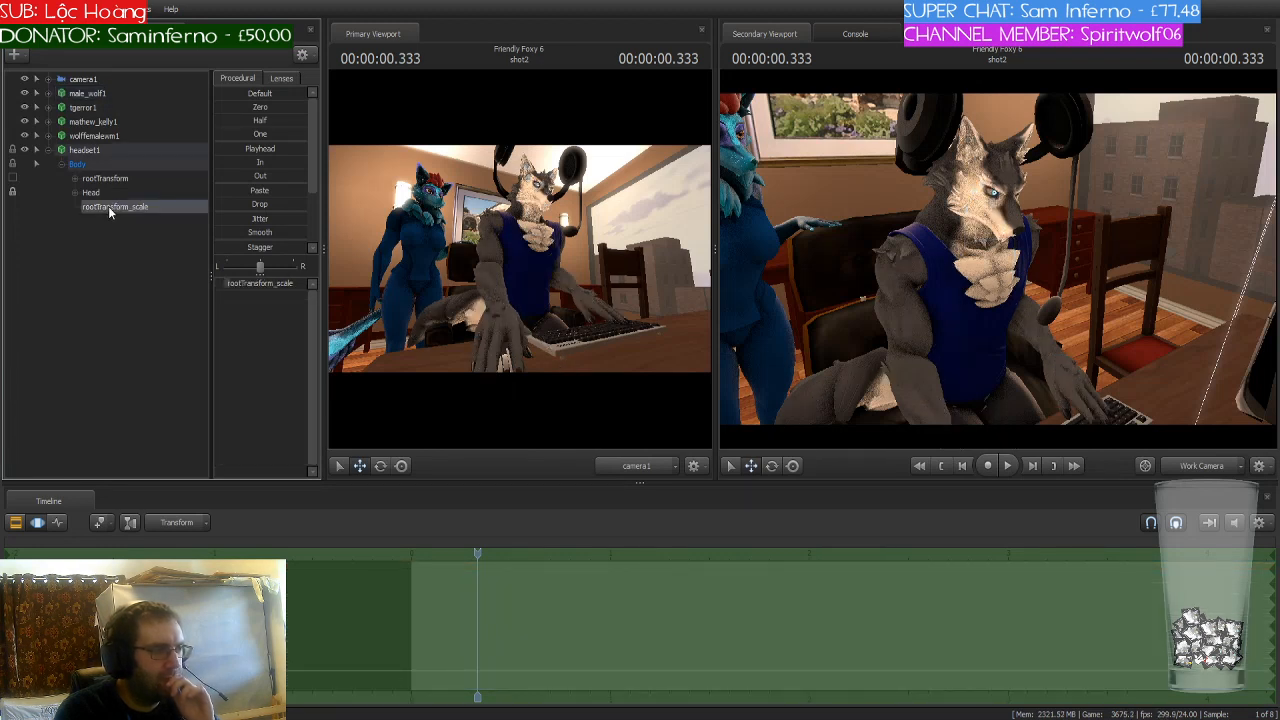
pyautogui.click(70, 220)
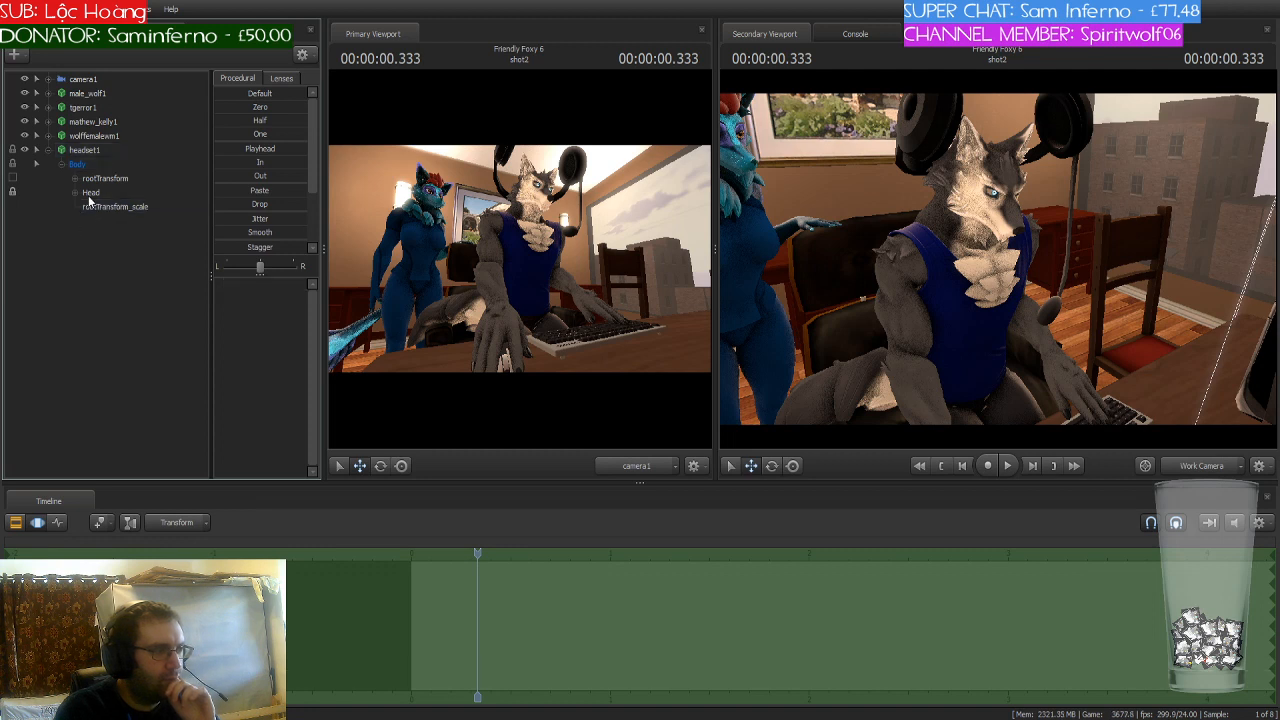
pyautogui.click(109, 207)
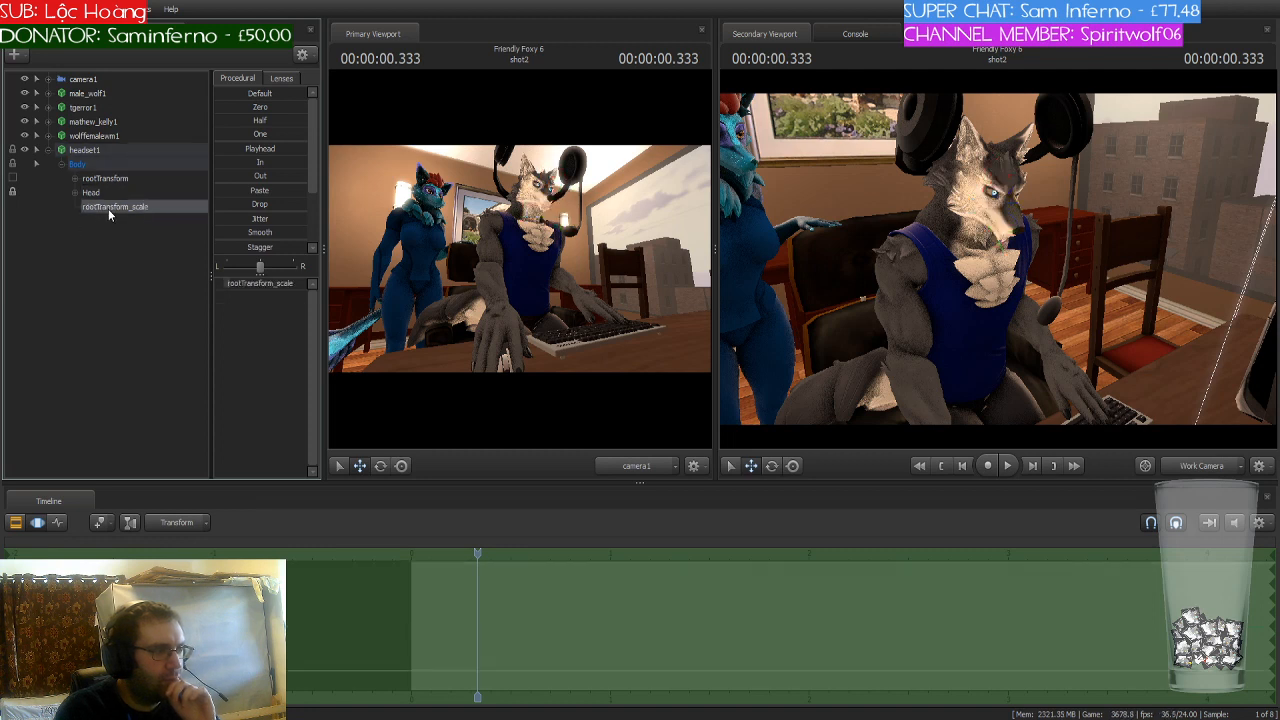
pyautogui.click(231, 283)
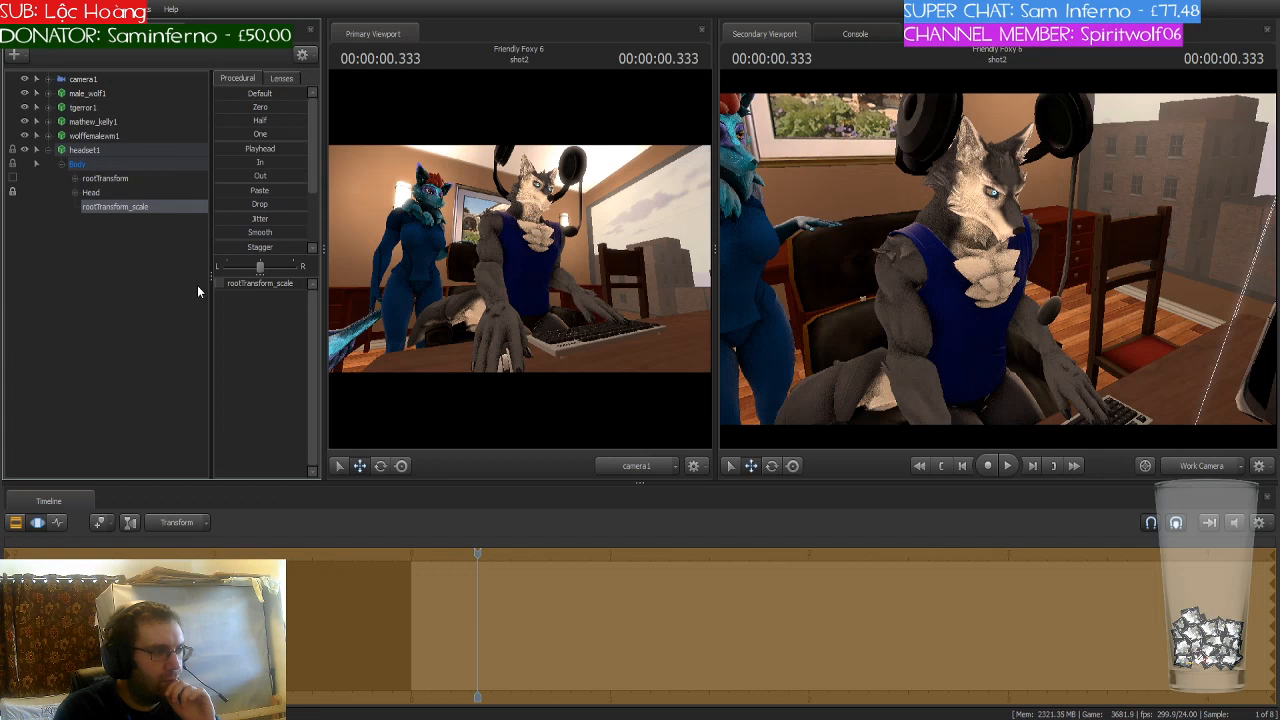
pyautogui.click(90, 192)
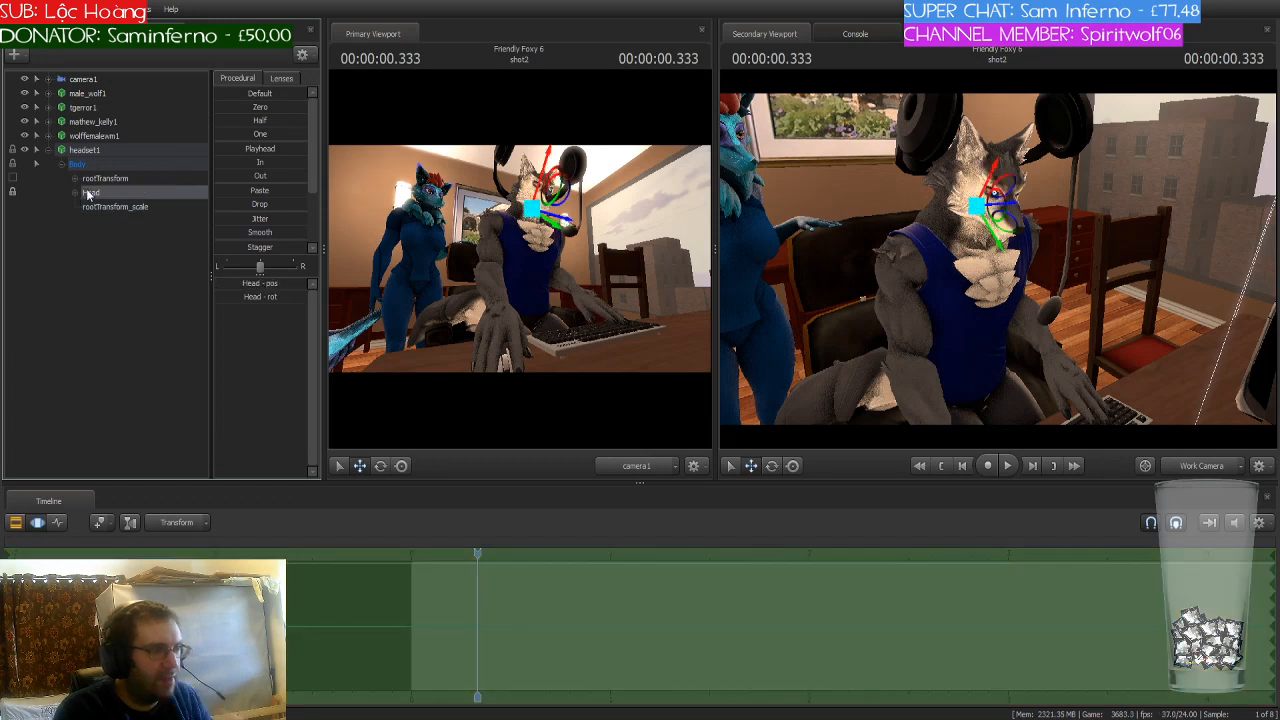
pyautogui.click(63, 274)
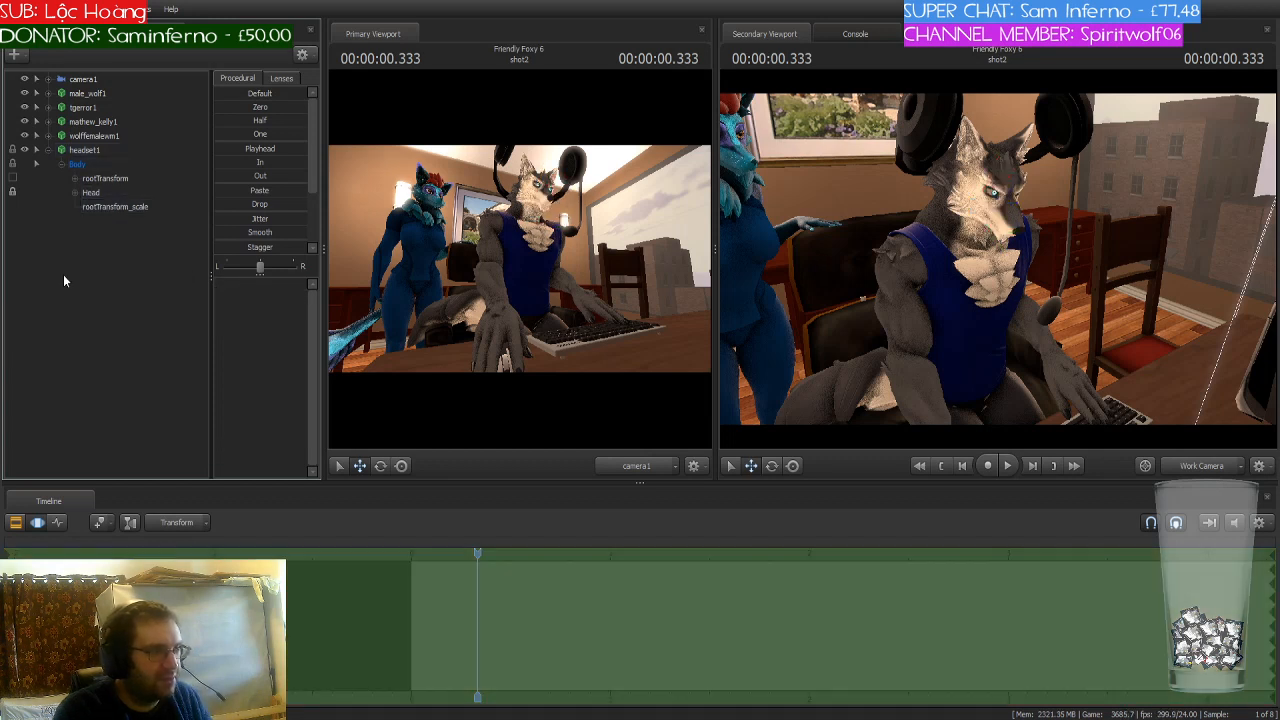
# Step: Undo the headset's Head lock and resizing in the Graph Editor, and lock headset1's rootTransform to male_wolf1's bip_head
pyautogui.press('F4')
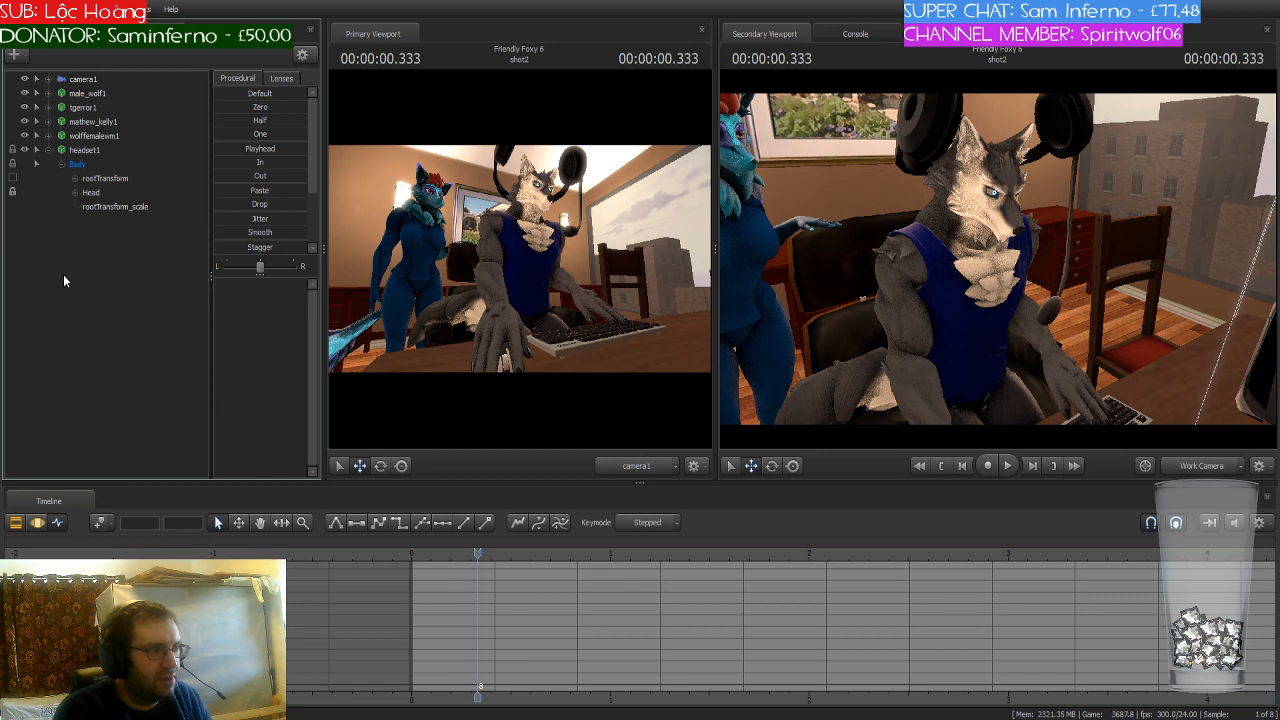
pyautogui.hotkey('ctrl', 'z')
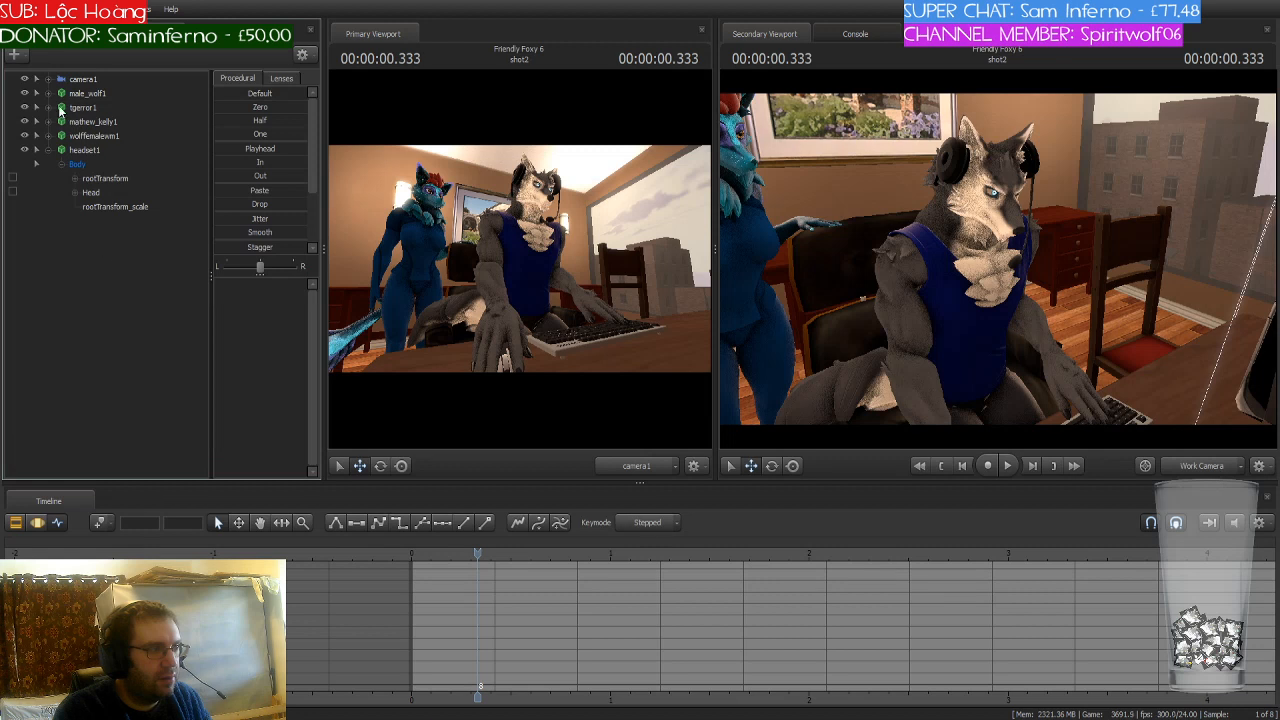
pyautogui.click(48, 93)
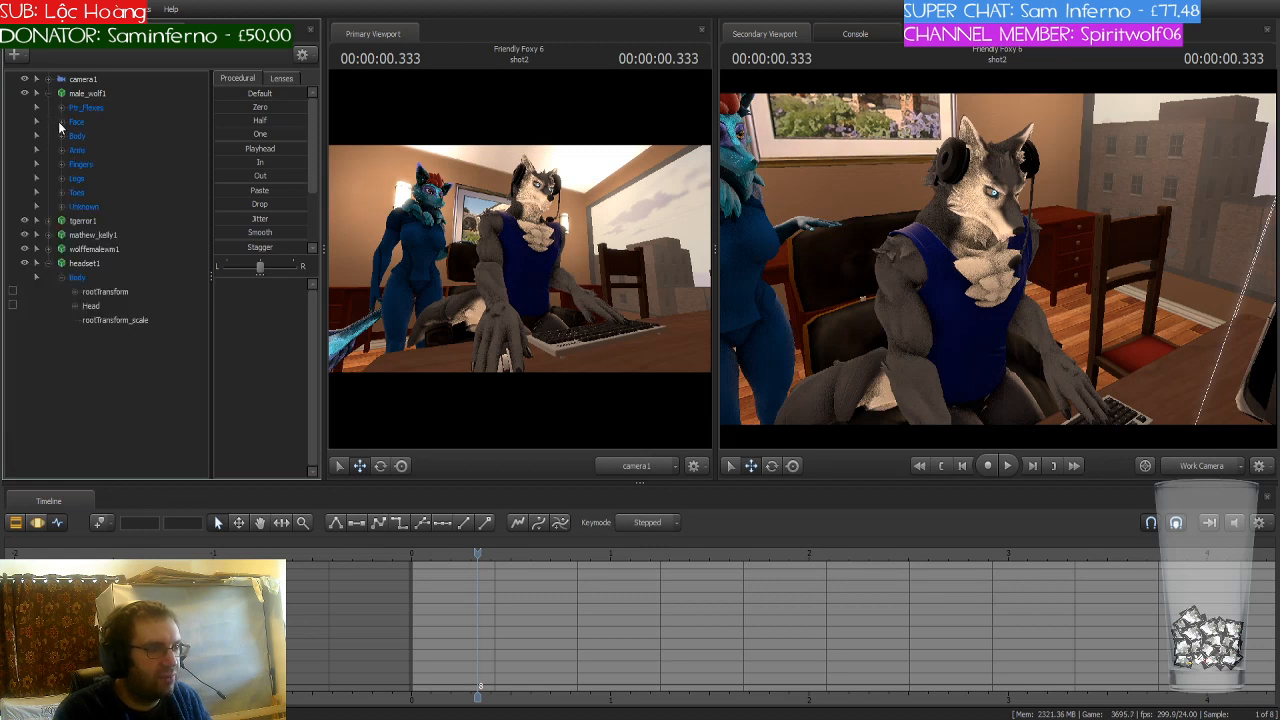
pyautogui.click(62, 121)
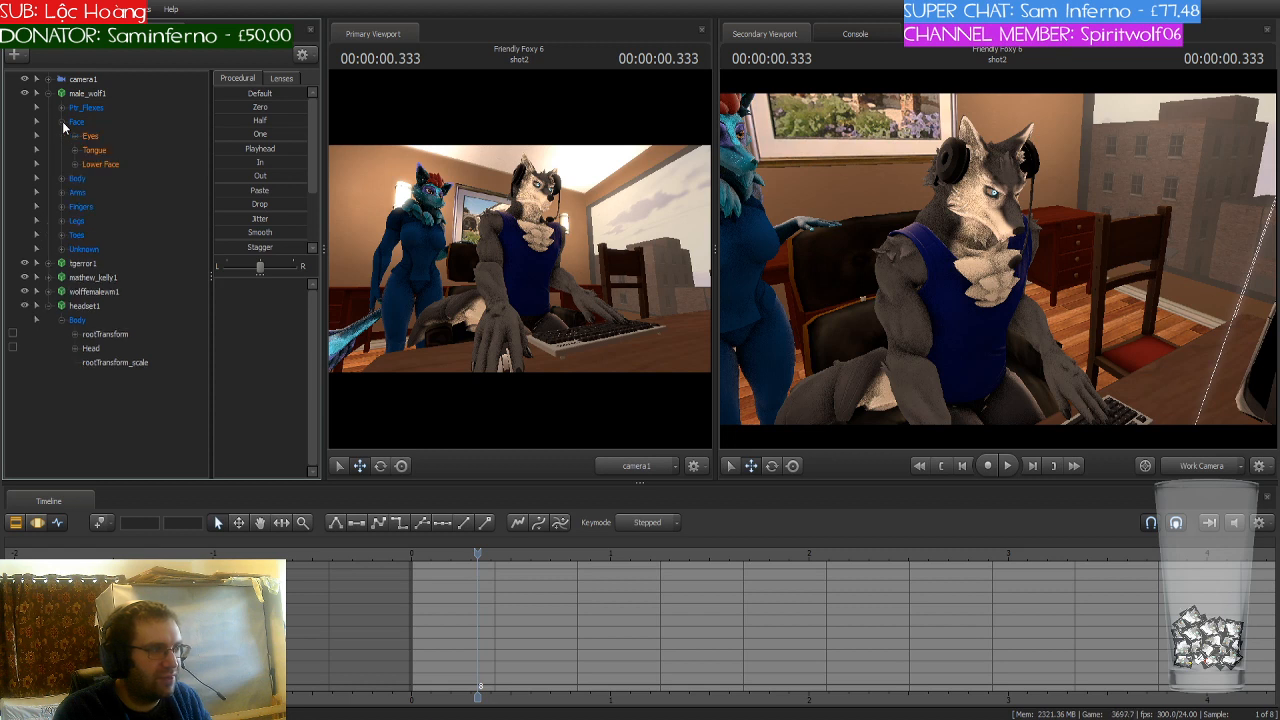
pyautogui.click(62, 121)
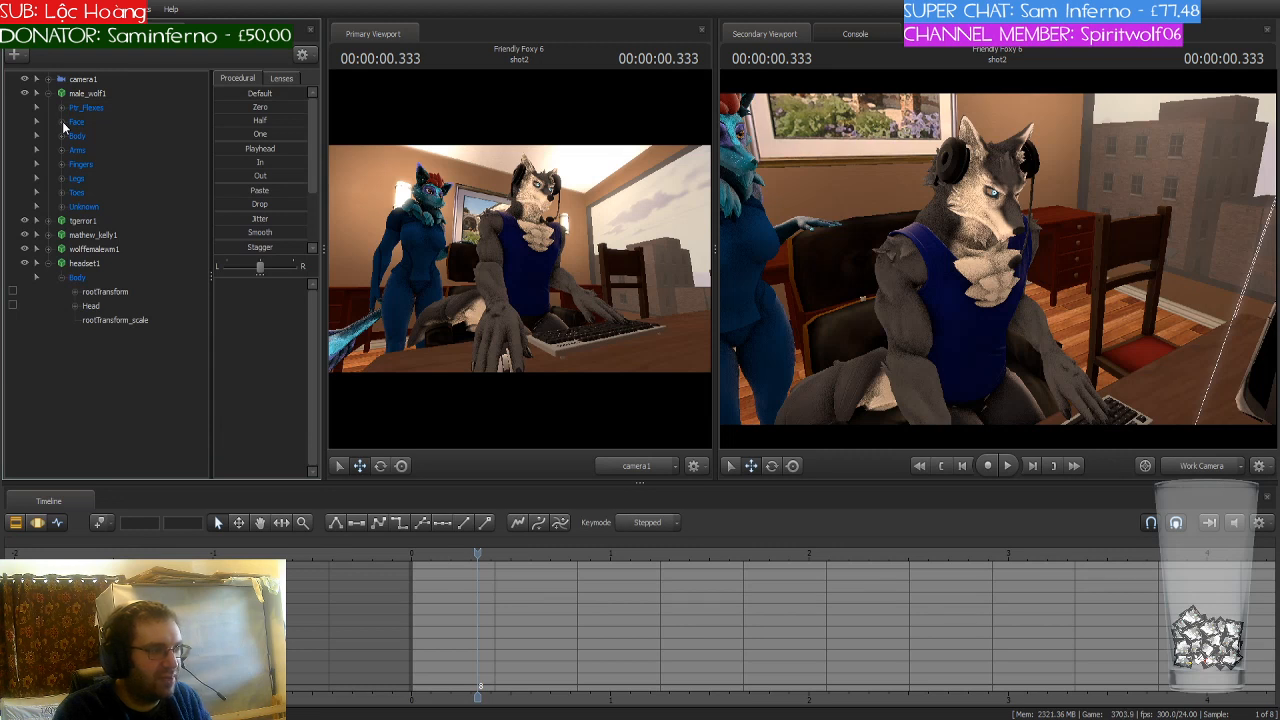
pyautogui.click(63, 136)
pyautogui.click(114, 249)
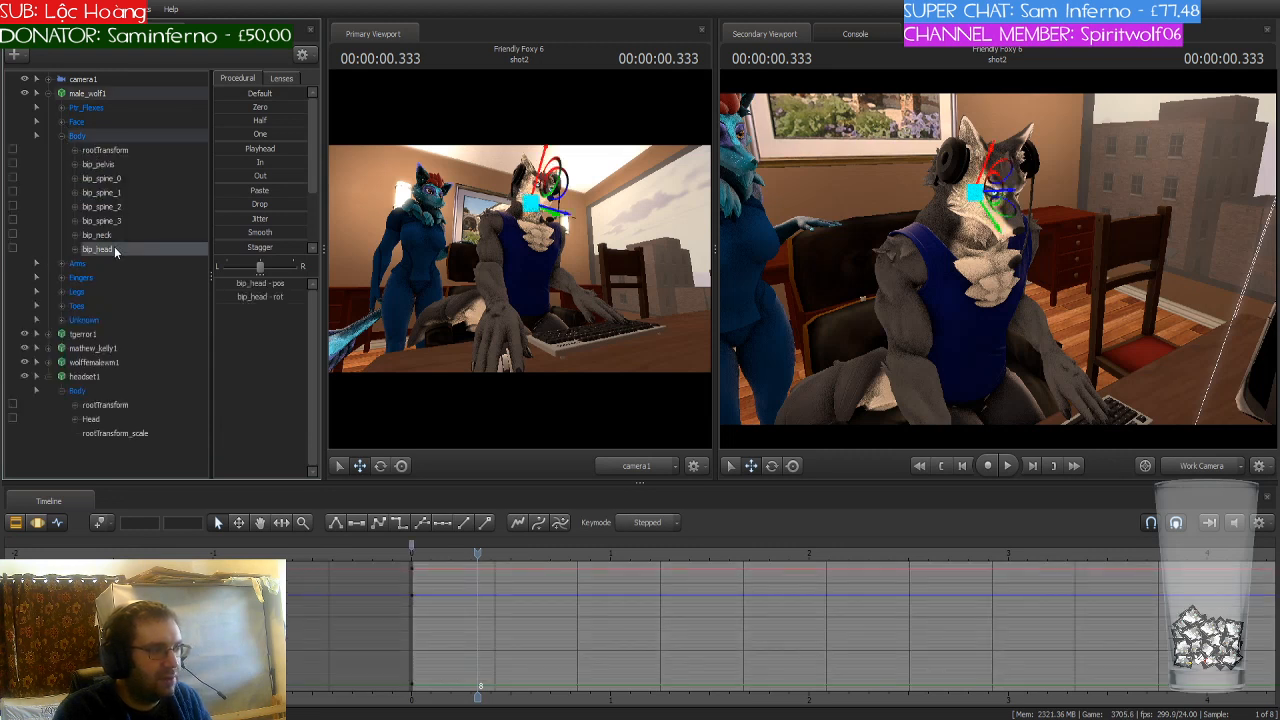
pyautogui.doubleClick(114, 249)
pyautogui.click(84, 248)
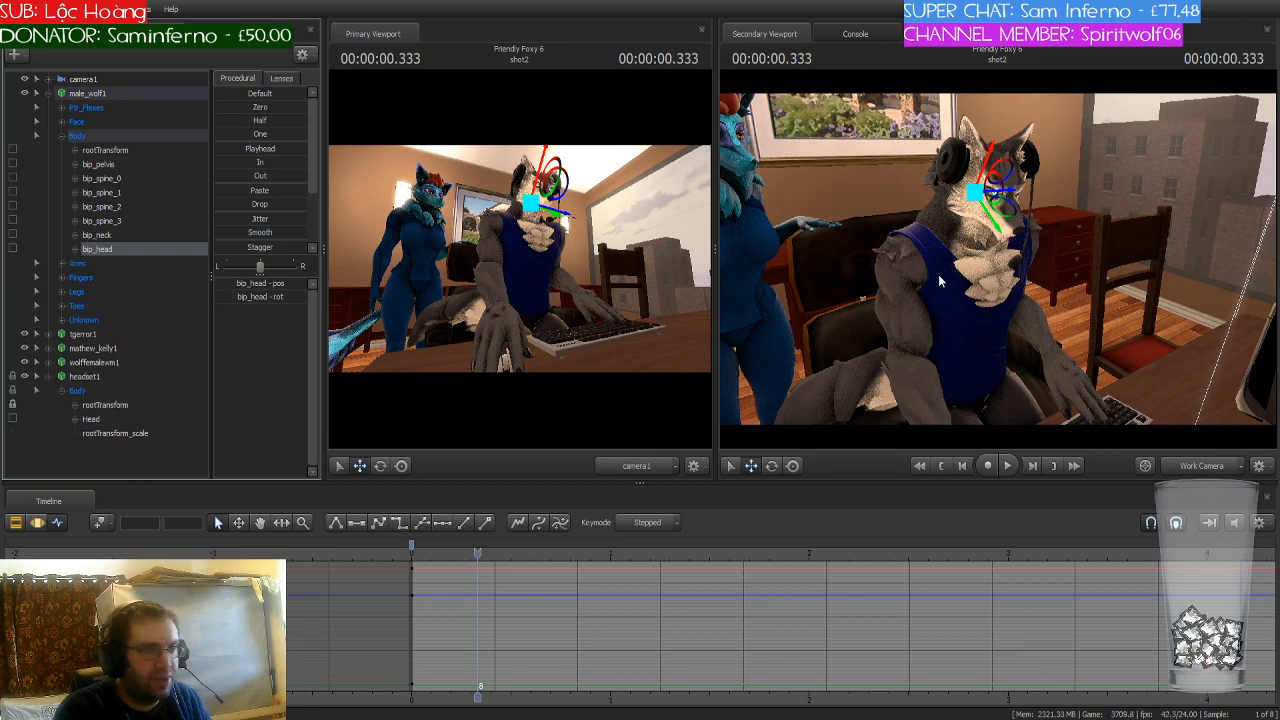
# Step: Try rotating the wolf's bip_head to test the headset lock, and undo the rotation
pyautogui.press('ctrl')
pyautogui.press('e')
pyautogui.moveTo(980, 202); pyautogui.dragTo(978, 183)
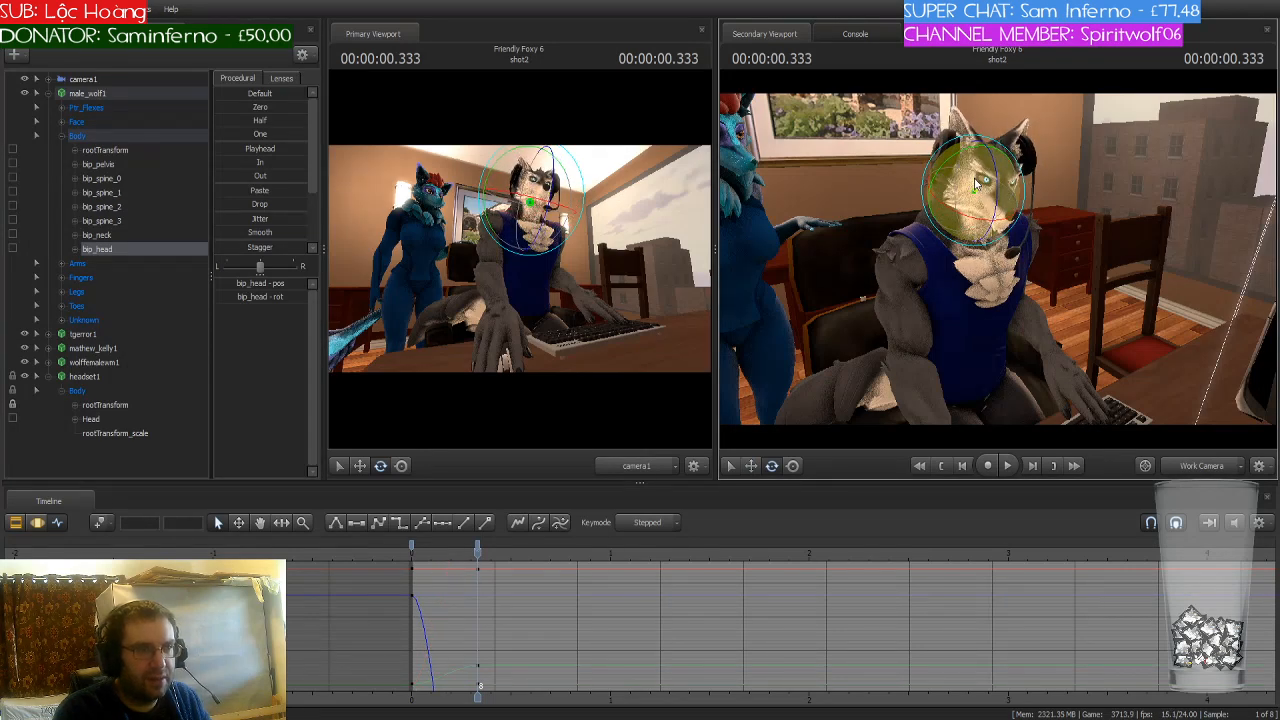
pyautogui.hotkey('ctrl', 'z')
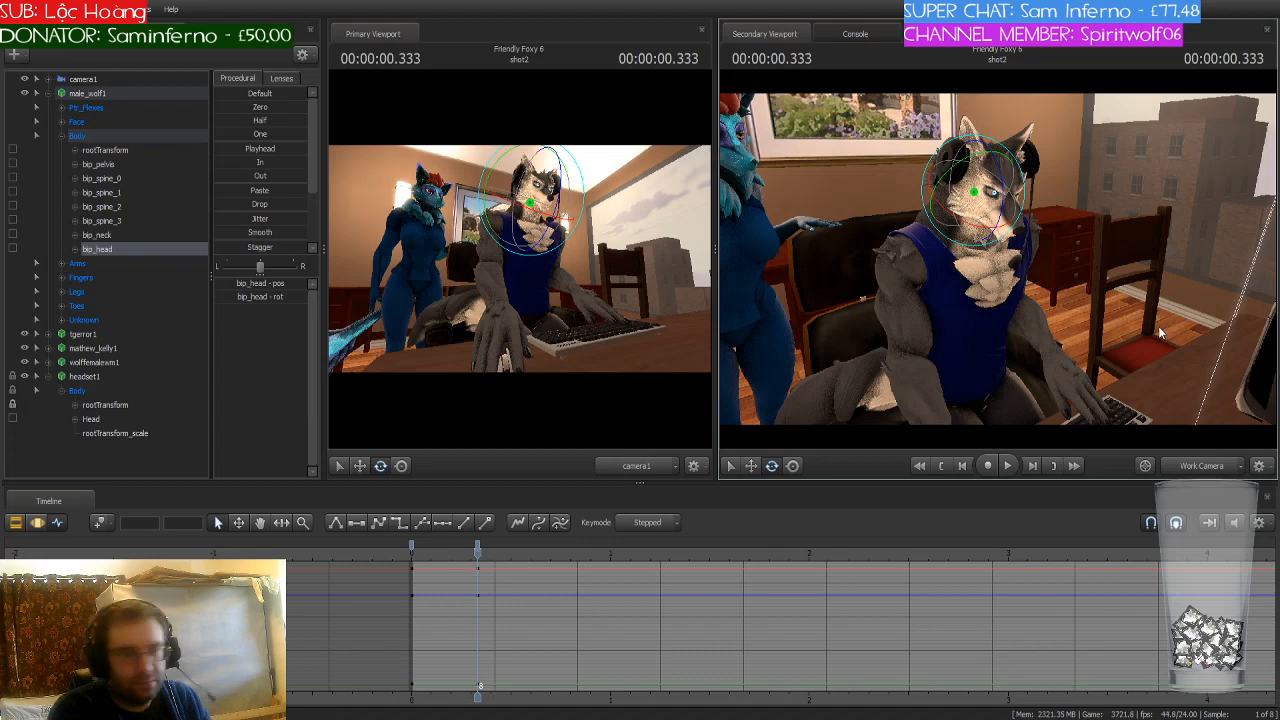
# Step: Select the wolf's bip_lowerArm_r, and play shot2 from 00:00:00.000, stopping at 00:00:00.333 to judge the pose timing
pyautogui.moveTo(900, 375); pyautogui.dragTo(935, 429)
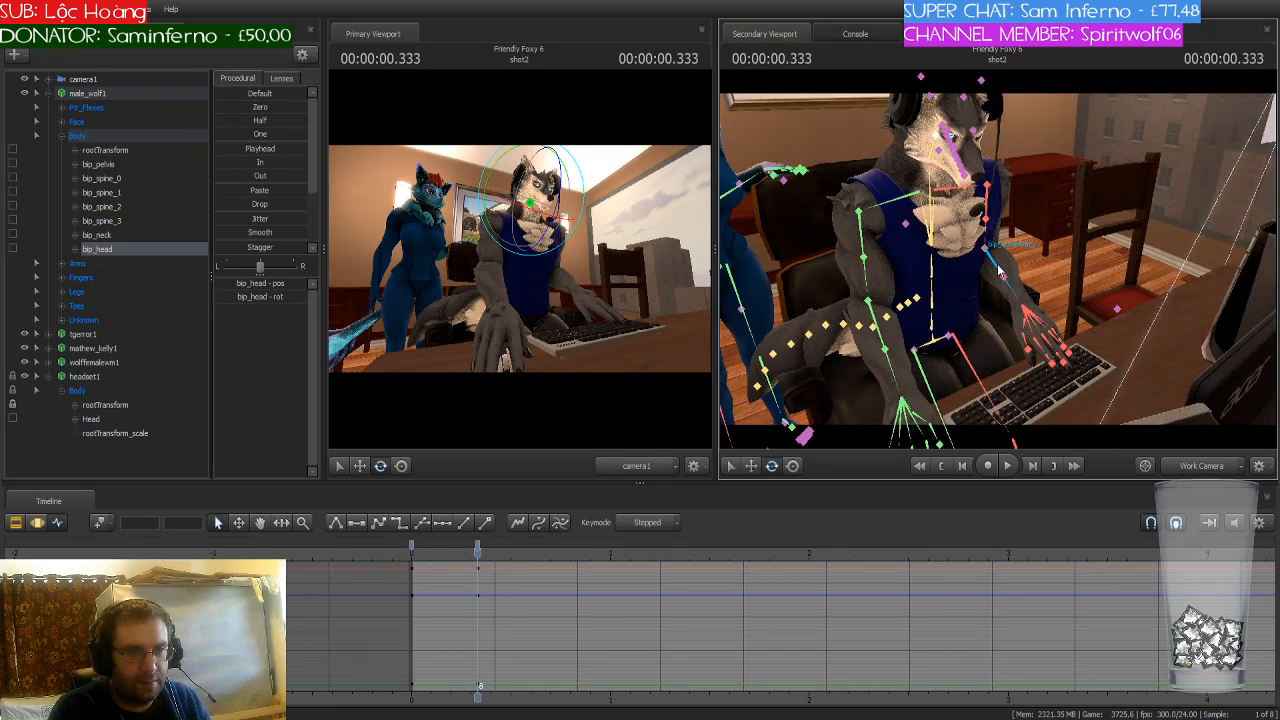
pyautogui.click(997, 264)
pyautogui.press('f')
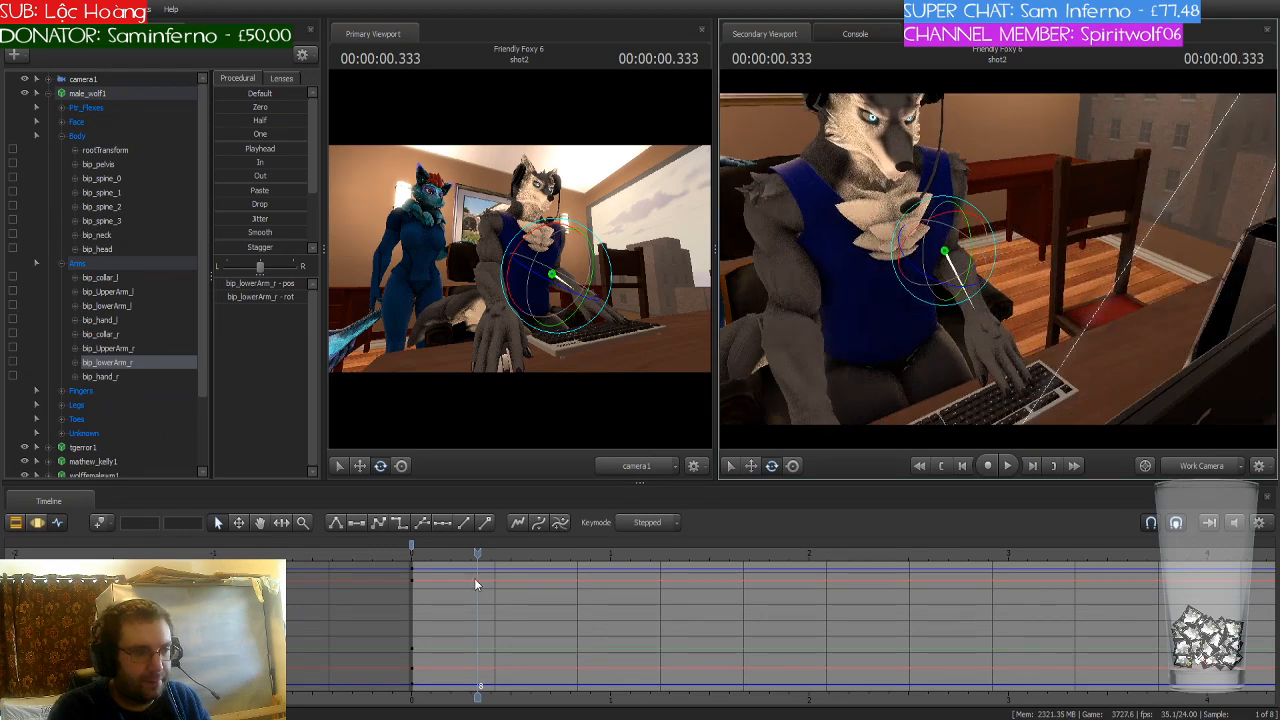
pyautogui.moveTo(474, 578); pyautogui.dragTo(410, 565)
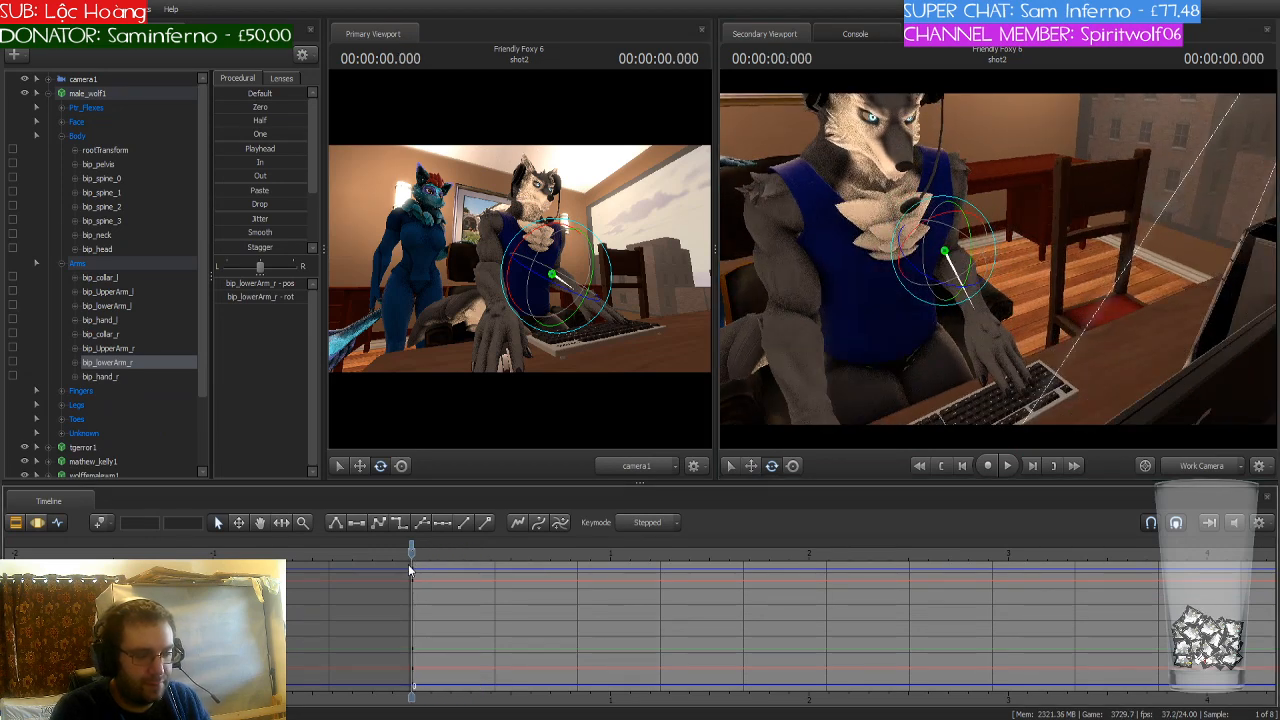
pyautogui.press('space')
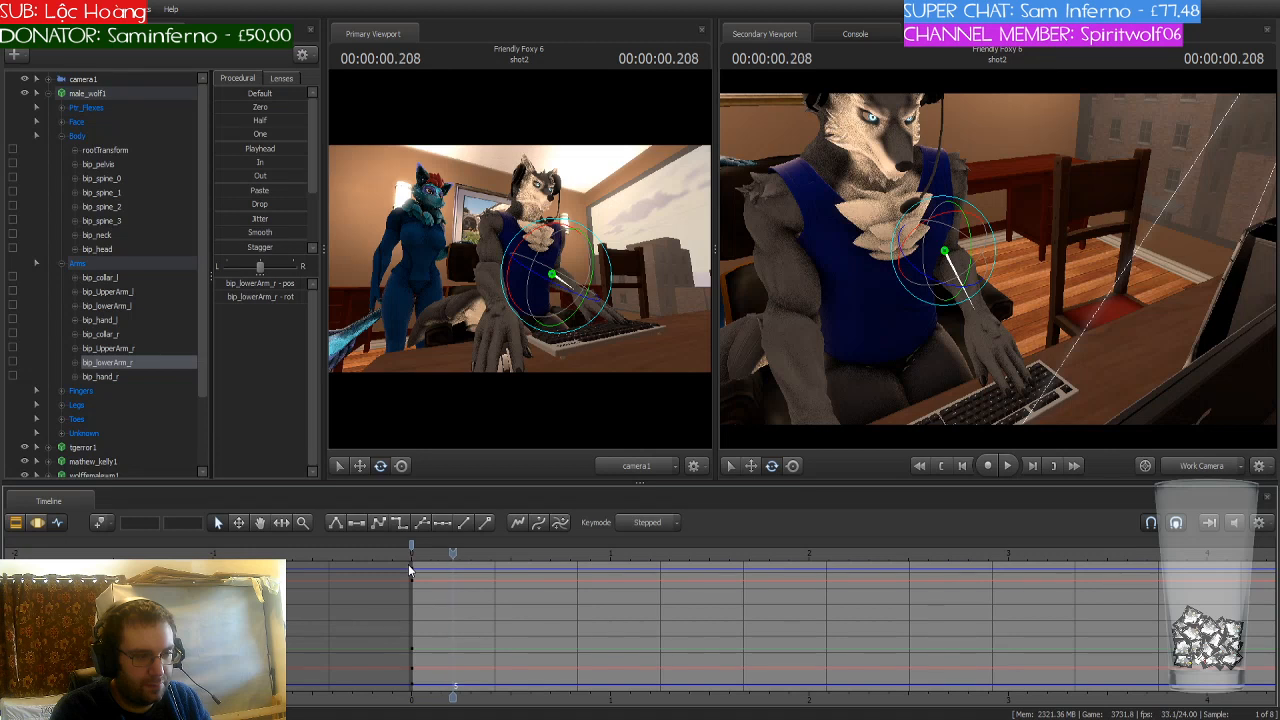
pyautogui.press('Right')
pyautogui.press('Left')
pyautogui.press('Left')
pyautogui.press('Left')
pyautogui.press('Left')
pyautogui.press('Left')
pyautogui.press('Left')
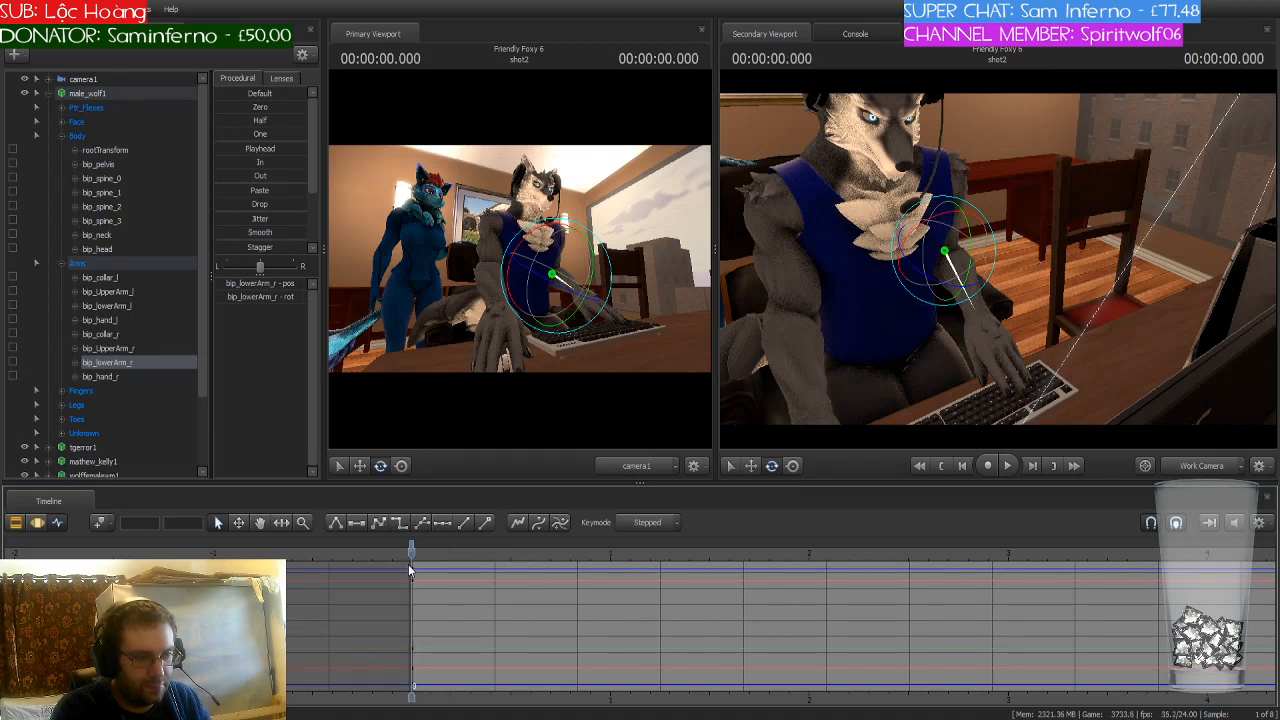
pyautogui.press('space')
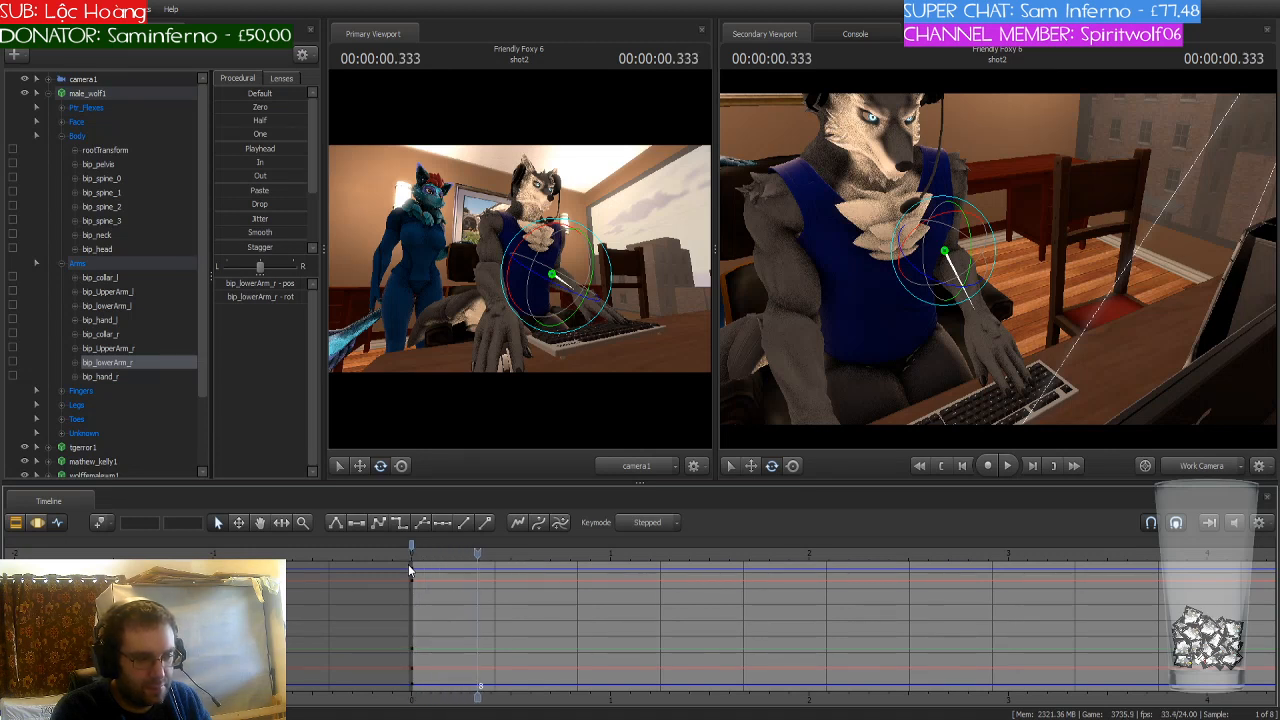
# Step: Rotate the wolf's right arm and hand at 00:00:00.333 to raise the open hand off the keyboard
pyautogui.moveTo(986, 390); pyautogui.dragTo(981, 261)
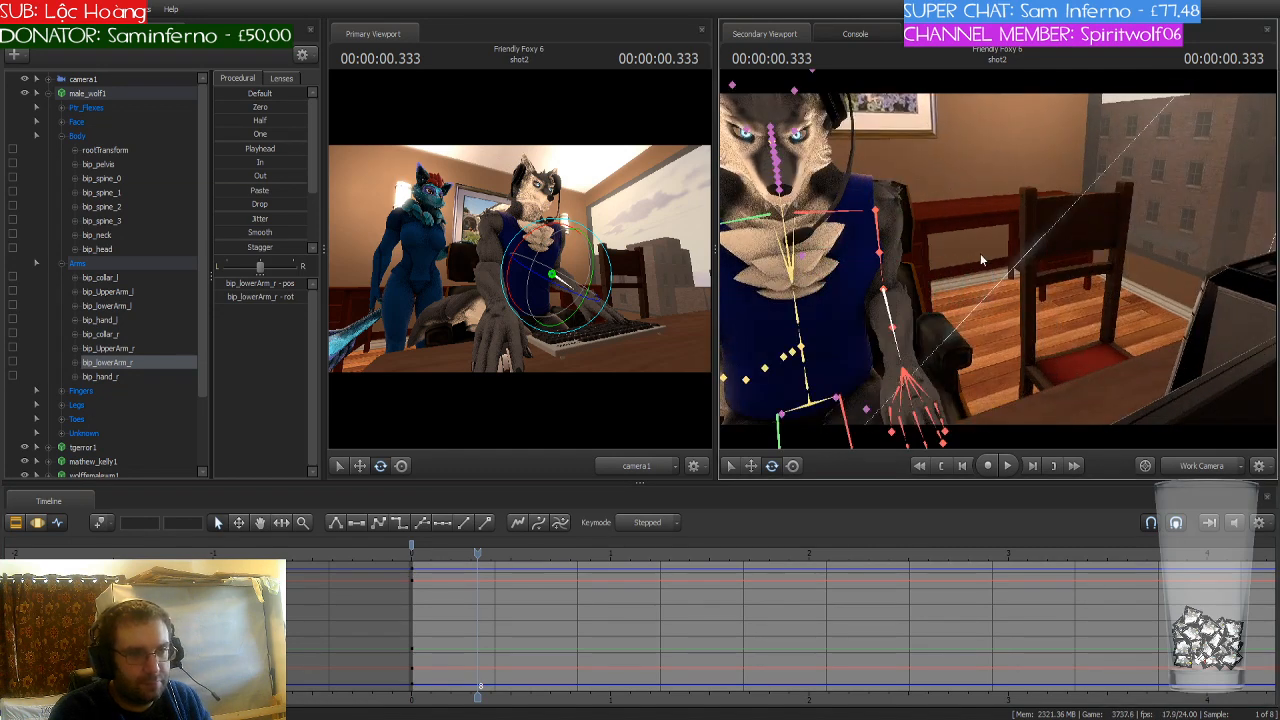
pyautogui.click(879, 222)
pyautogui.moveTo(875, 215); pyautogui.dragTo(898, 199)
pyautogui.moveTo(989, 253); pyautogui.dragTo(911, 254)
pyautogui.click(930, 269)
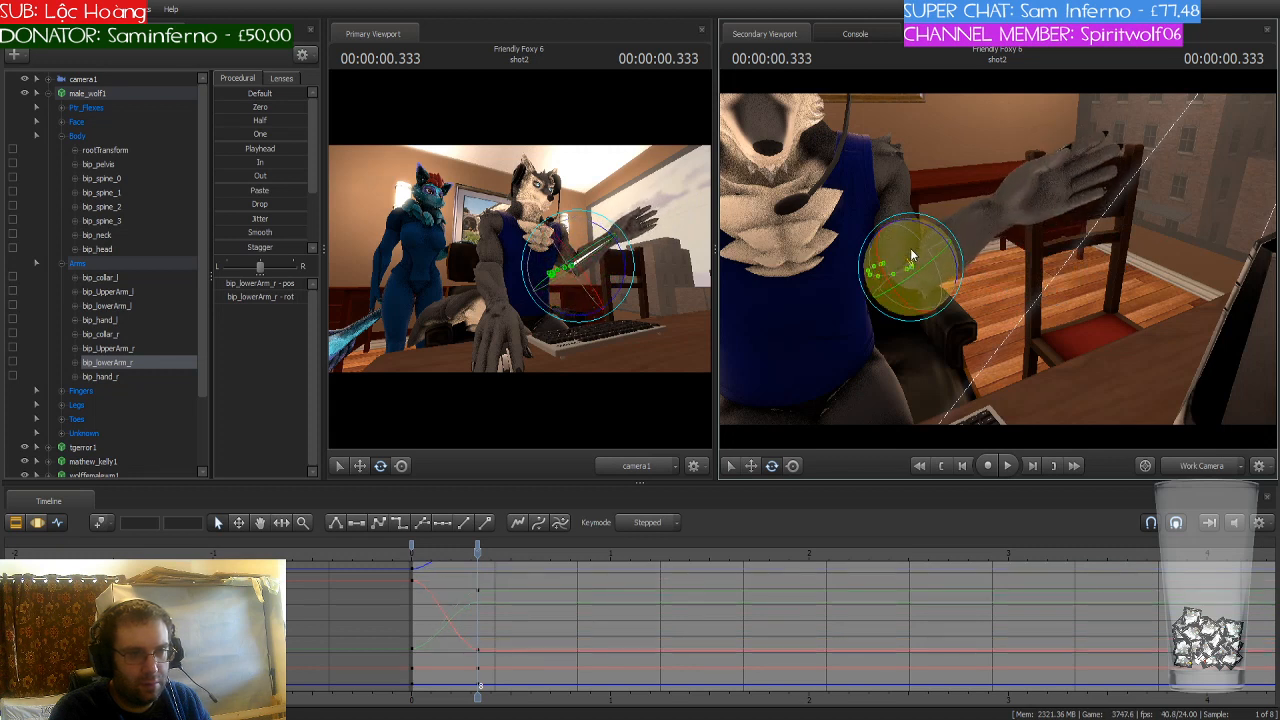
pyautogui.click(997, 211)
pyautogui.moveTo(1008, 172); pyautogui.dragTo(1010, 100)
# Step: Rotate the base joint of the wolf's right thumb inward, and undo the bend tried on bip_thumb_1_r
pyautogui.keyDown('ctrl'); pyautogui.click(970, 277); pyautogui.keyUp('ctrl')
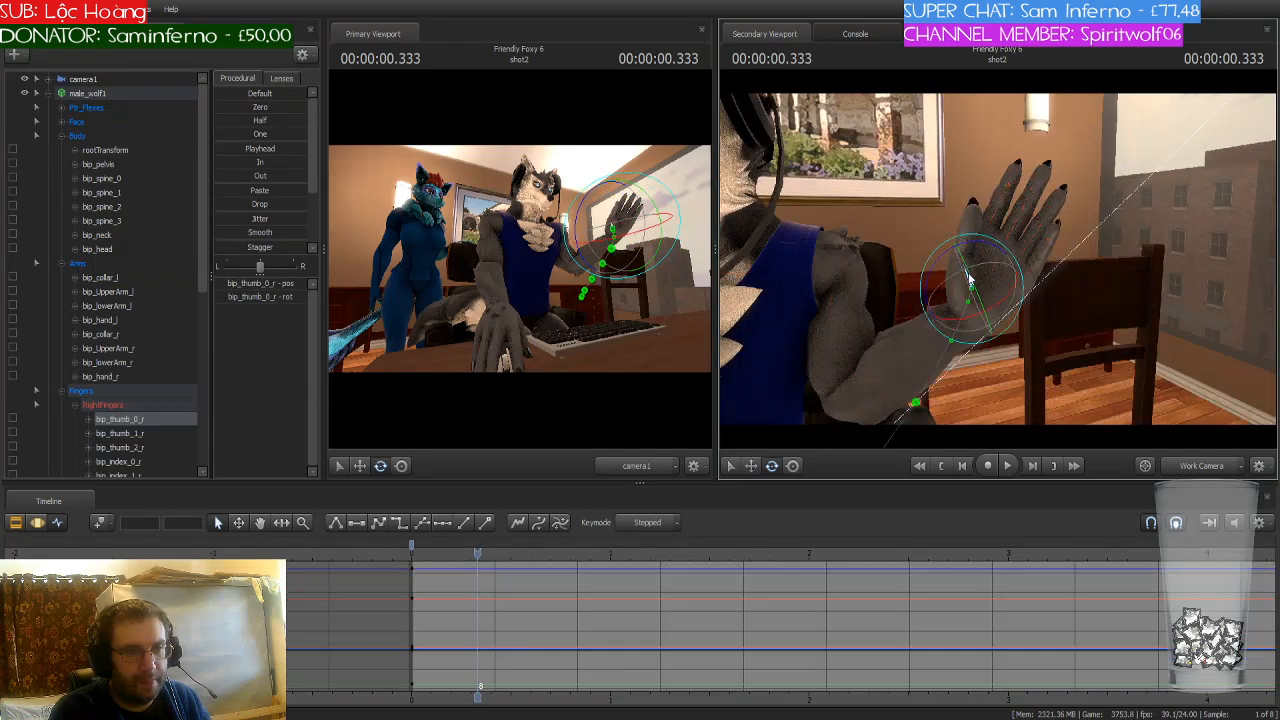
pyautogui.moveTo(987, 273)
pyautogui.mouseDown()
pyautogui.moveTo(995, 291)
pyautogui.moveTo(972, 272)
pyautogui.moveTo(986, 294)
pyautogui.moveTo(986, 279)
pyautogui.mouseUp()
pyautogui.keyDown('ctrl'); pyautogui.click(977, 264); pyautogui.keyUp('ctrl')
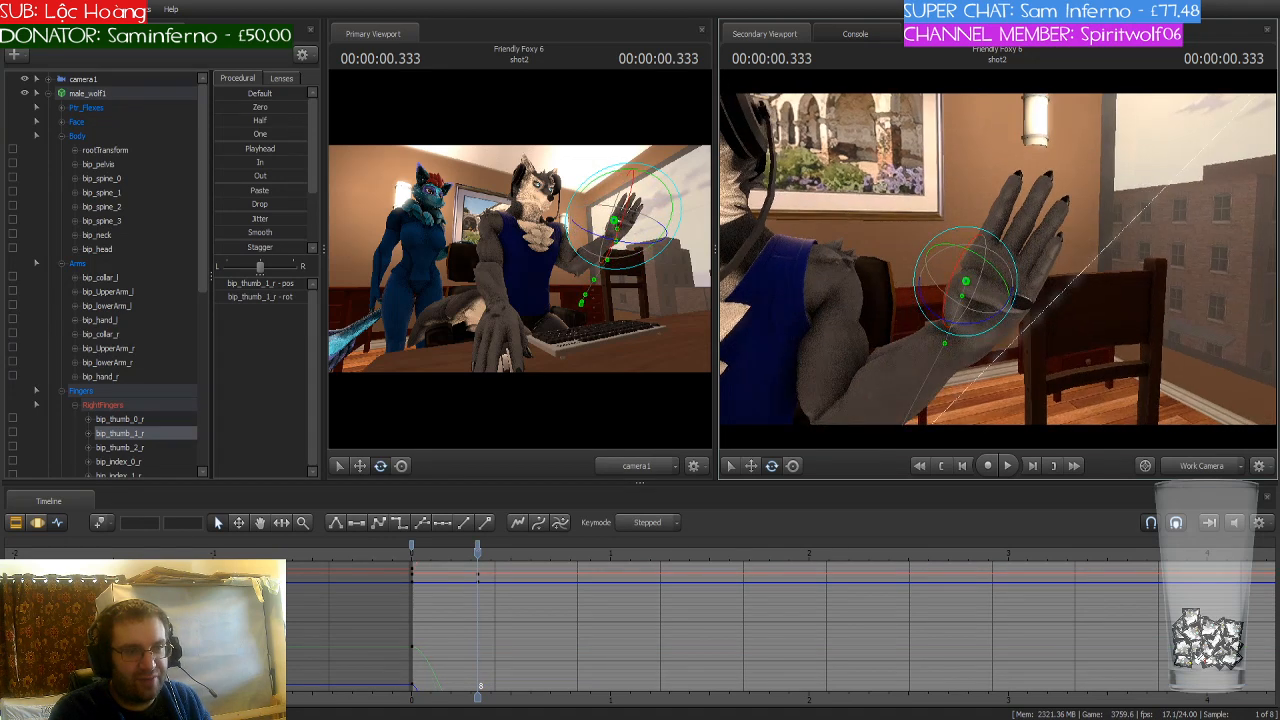
pyautogui.hotkey('ctrl', 'z')
pyautogui.hotkey('ctrl', 'z')
pyautogui.hotkey('ctrl', 'z')
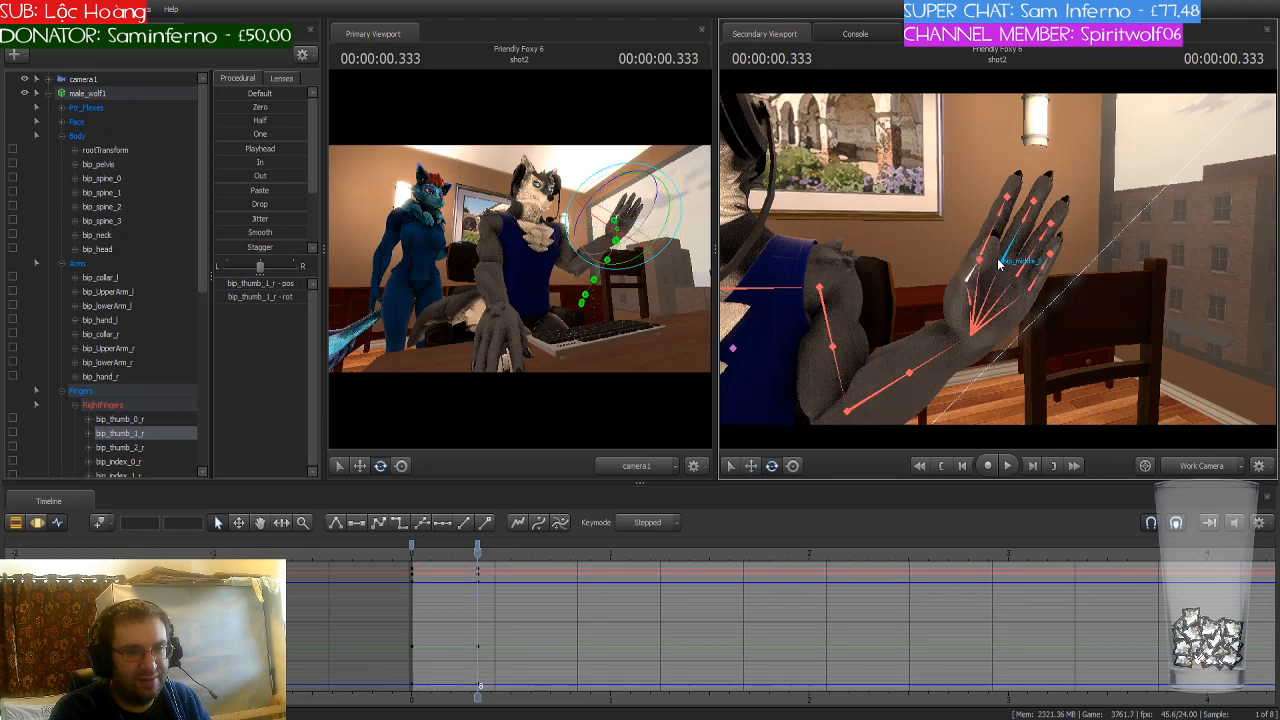
# Step: Rotate the joints of the wolf's right middle finger, including bip_middle_0_r and bip_middle_1_r, to curl it toward the palm at 00:00:00.333
pyautogui.click(998, 263)
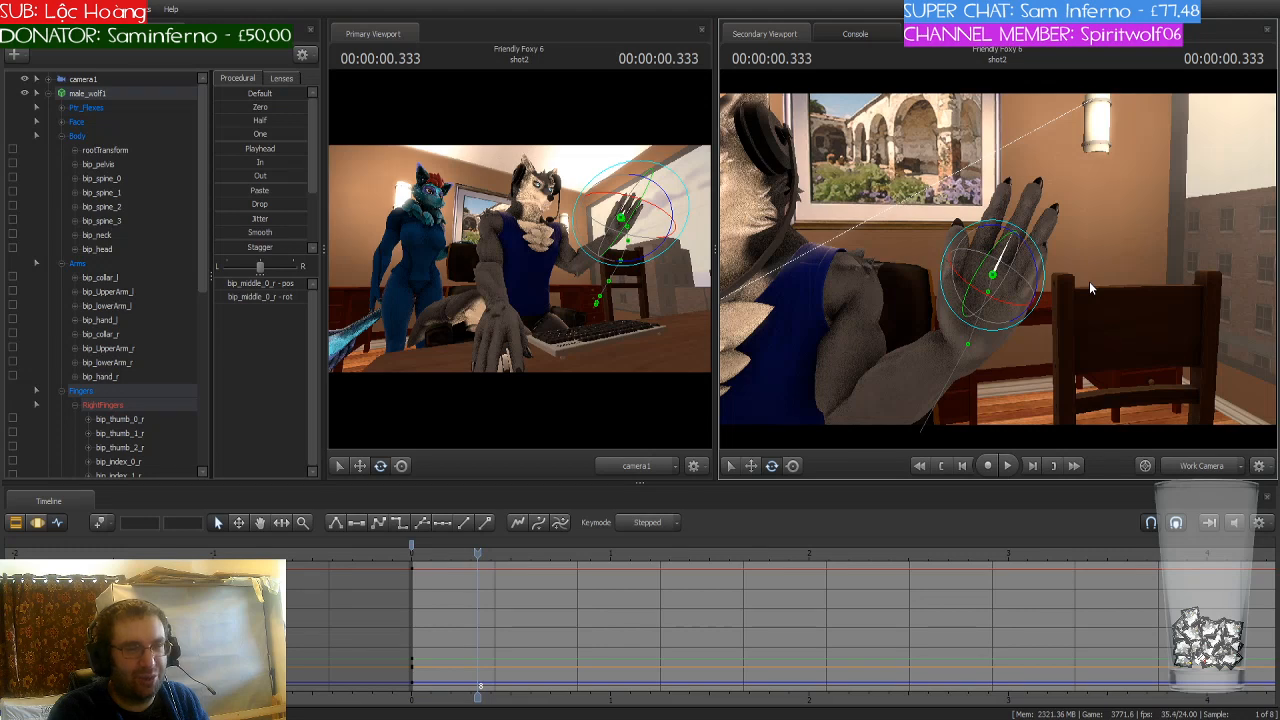
pyautogui.moveTo(1089, 281); pyautogui.dragTo(970, 296)
pyautogui.keyDown('ctrl'); pyautogui.click(994, 251); pyautogui.keyUp('ctrl')
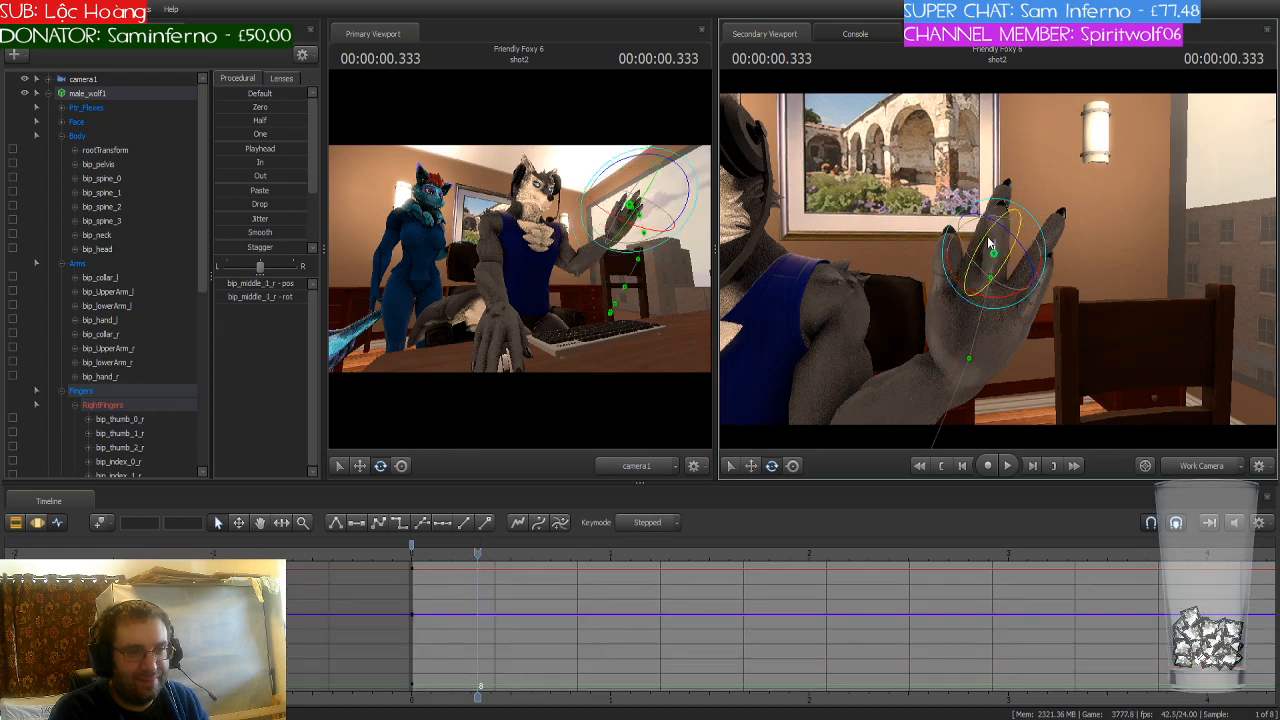
pyautogui.moveTo(986, 238); pyautogui.dragTo(954, 348)
pyautogui.keyDown('ctrl'); pyautogui.click(896, 279); pyautogui.keyUp('ctrl')
pyautogui.keyDown('ctrl'); pyautogui.click(903, 284); pyautogui.keyUp('ctrl')
# Step: Rotate the joints of the wolf's right ring finger from bip_ring_0_r to bip_ring_2_r to fold it into the palm
pyautogui.keyDown('ctrl'); pyautogui.click(983, 298); pyautogui.keyUp('ctrl')
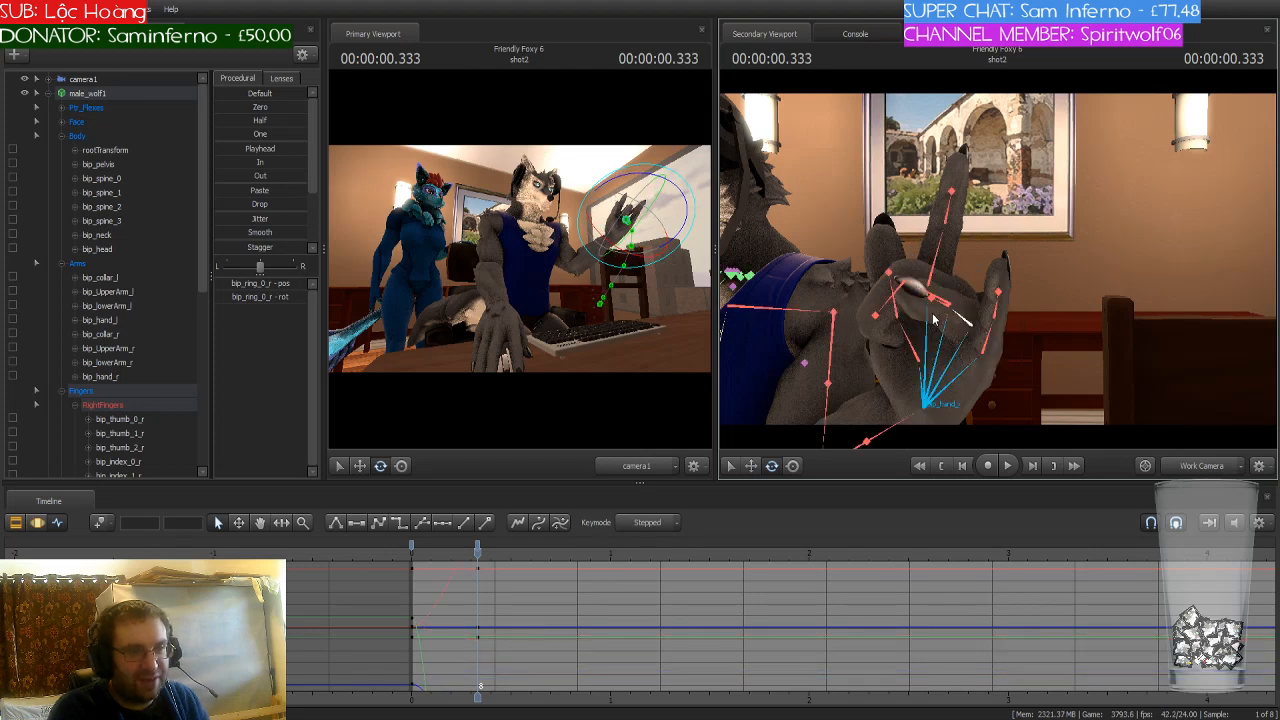
pyautogui.keyDown('alt'); pyautogui.moveTo(1072, 268); pyautogui.dragTo(990, 280); pyautogui.keyUp('alt')
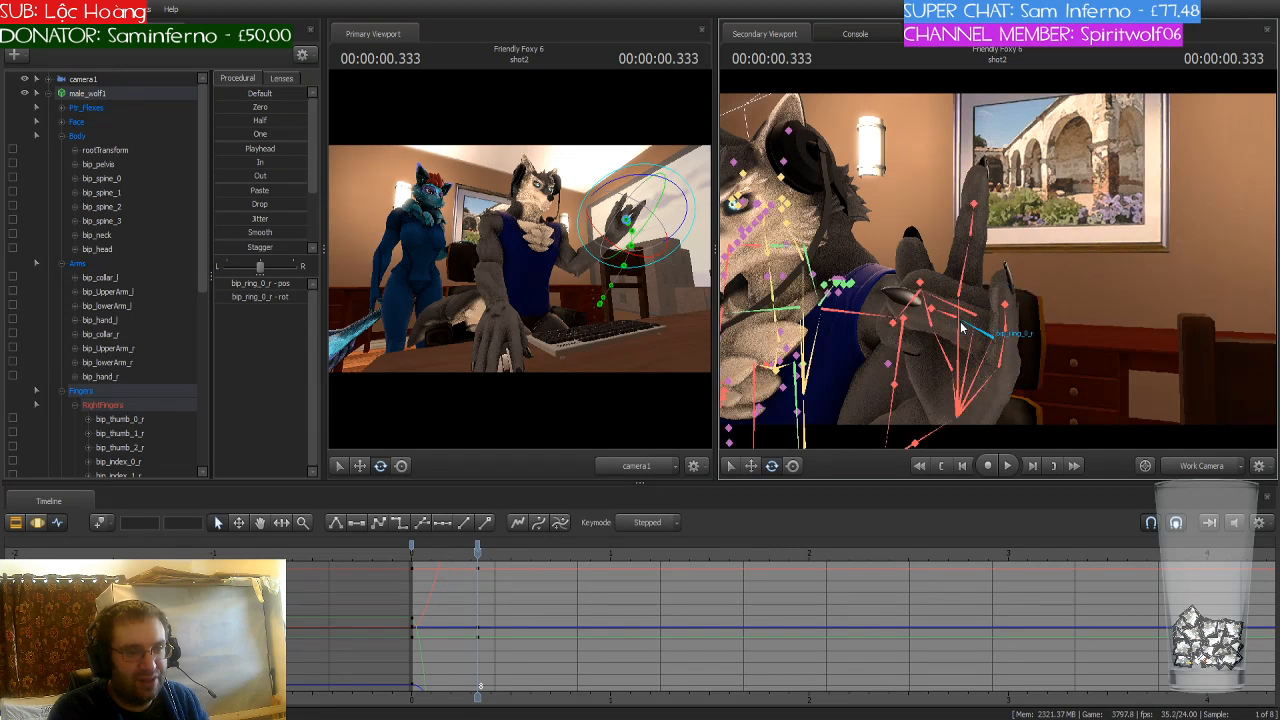
pyautogui.click(951, 319)
pyautogui.moveTo(960, 285); pyautogui.dragTo(943, 365)
pyautogui.click(931, 320)
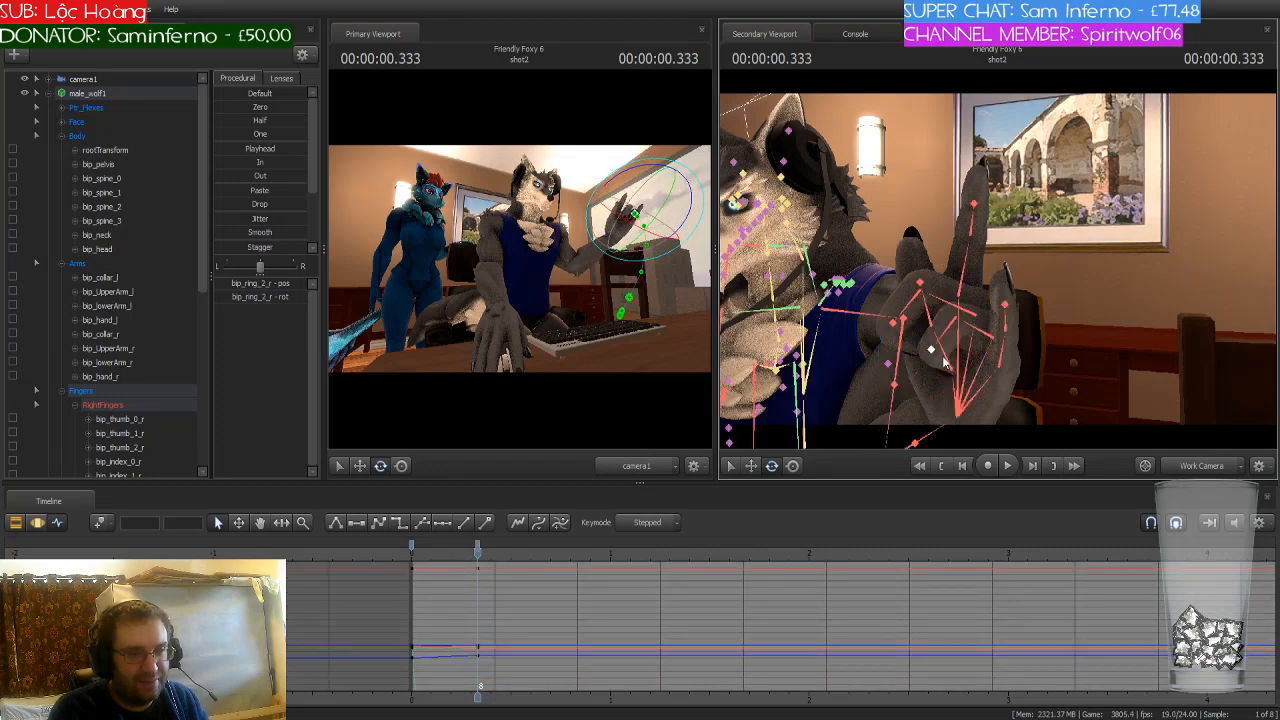
# Step: Rotate bip_pinky_0_r, bip_pinky_1_r and bip_pinky_2_r to curl the wolf's right pinky into the palm
pyautogui.click(1006, 360)
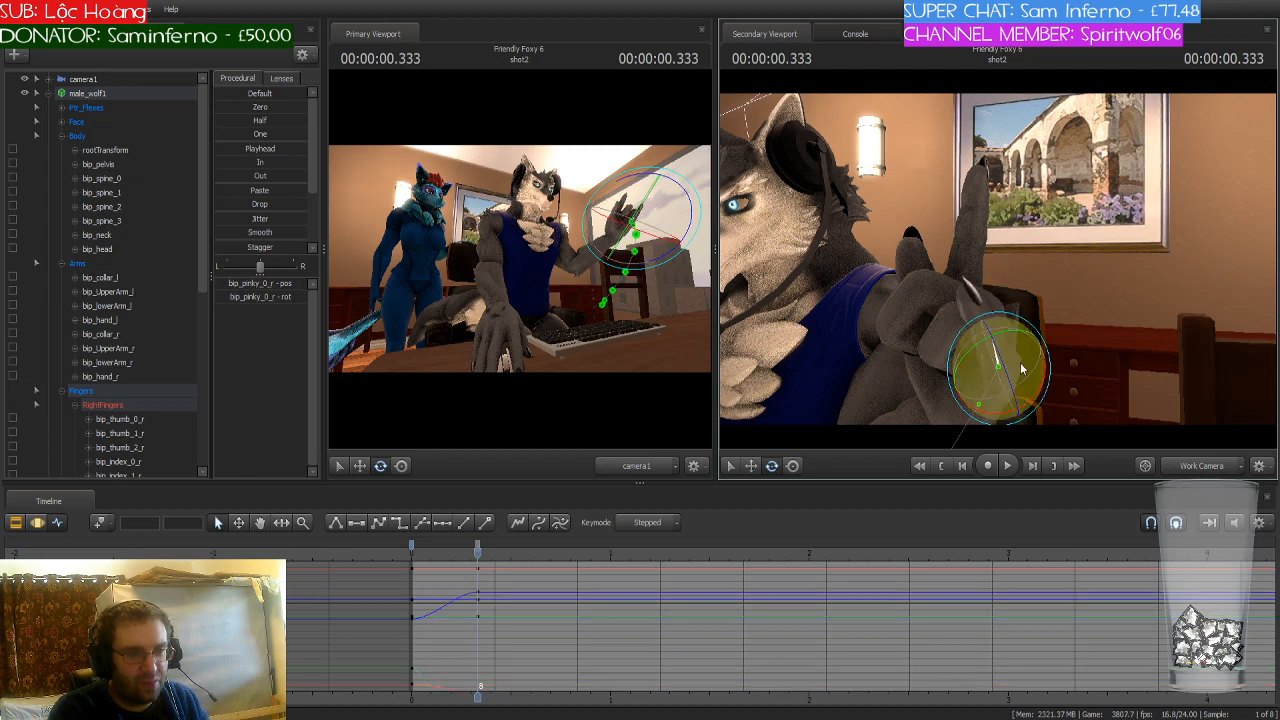
pyautogui.moveTo(1021, 369); pyautogui.dragTo(1038, 370)
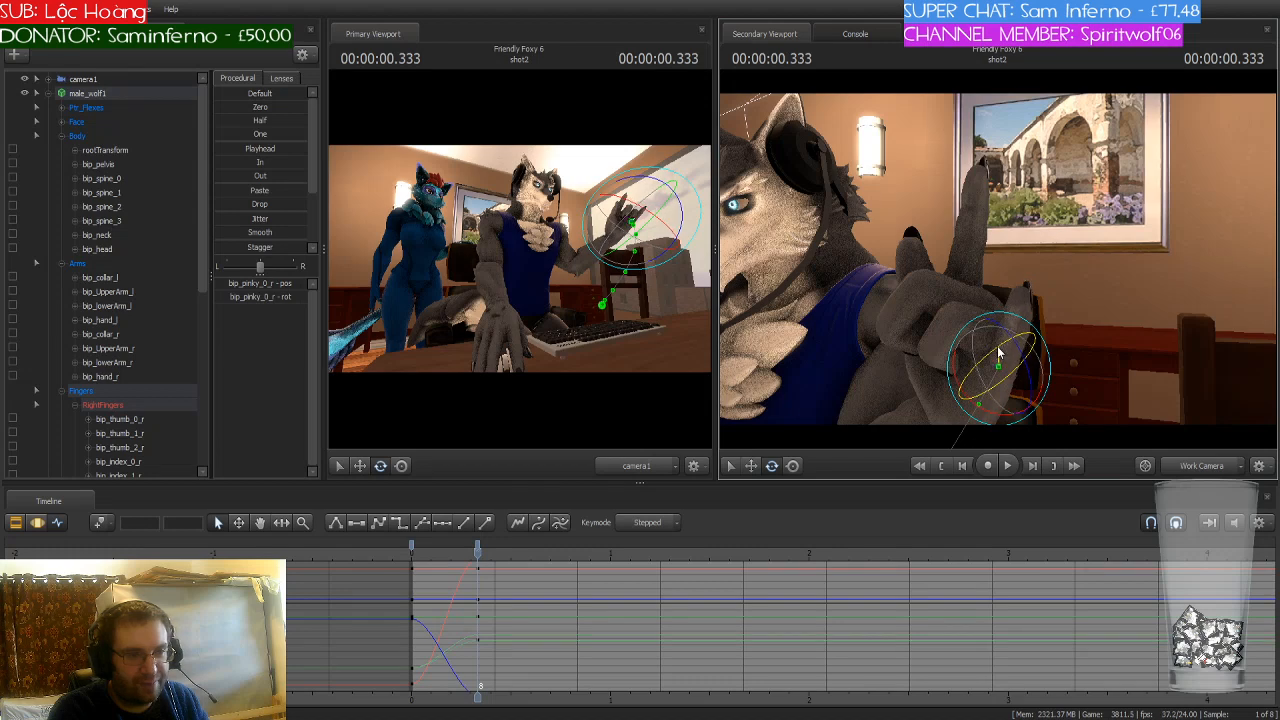
pyautogui.click(998, 342)
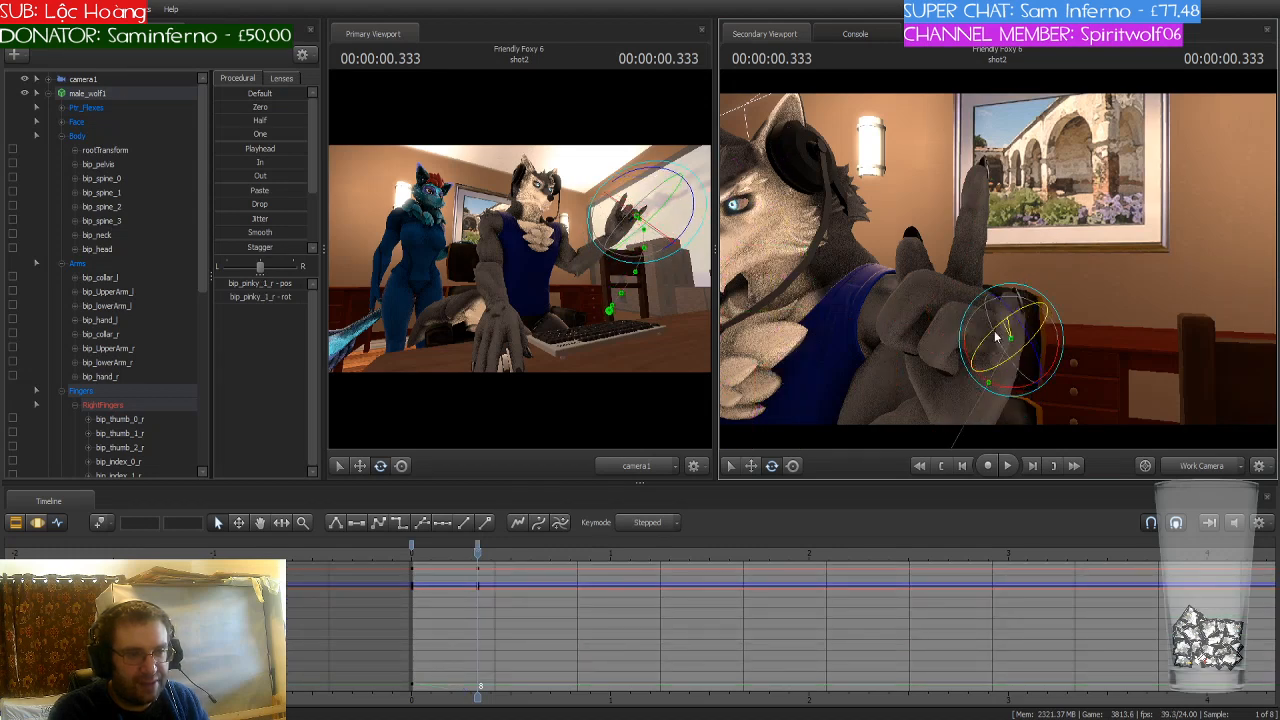
pyautogui.moveTo(995, 337); pyautogui.dragTo(975, 354)
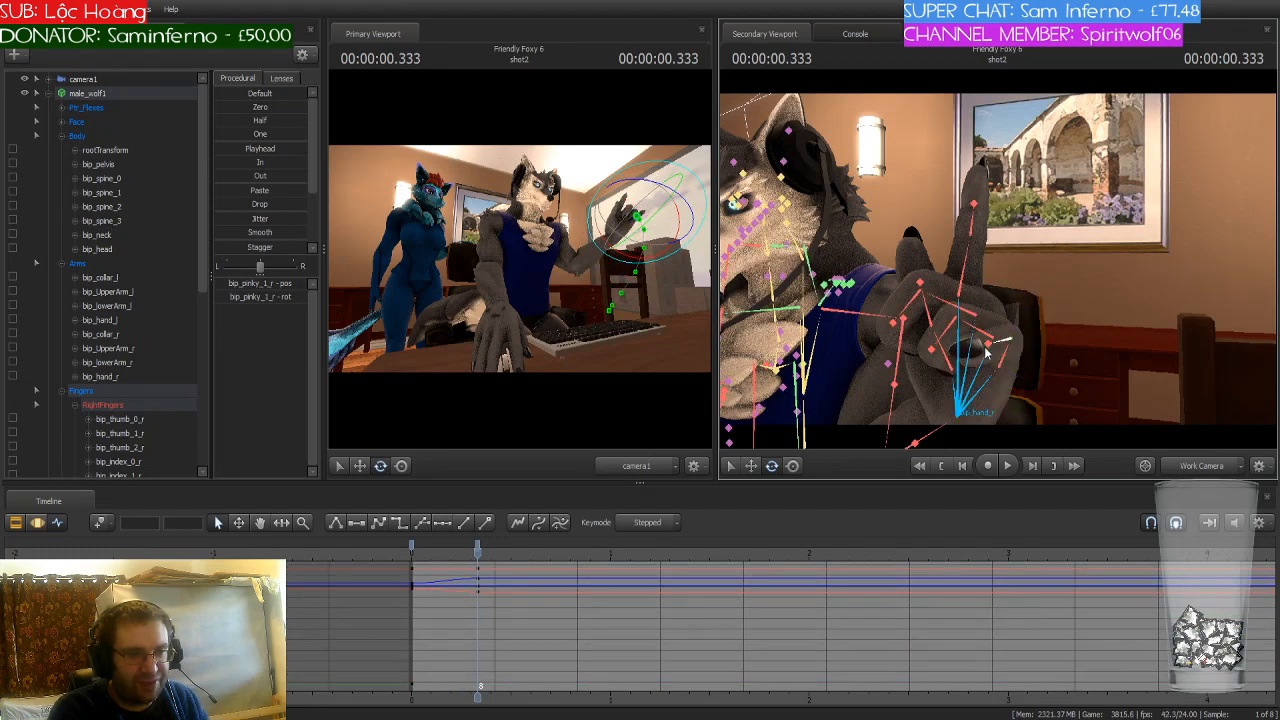
pyautogui.click(964, 366)
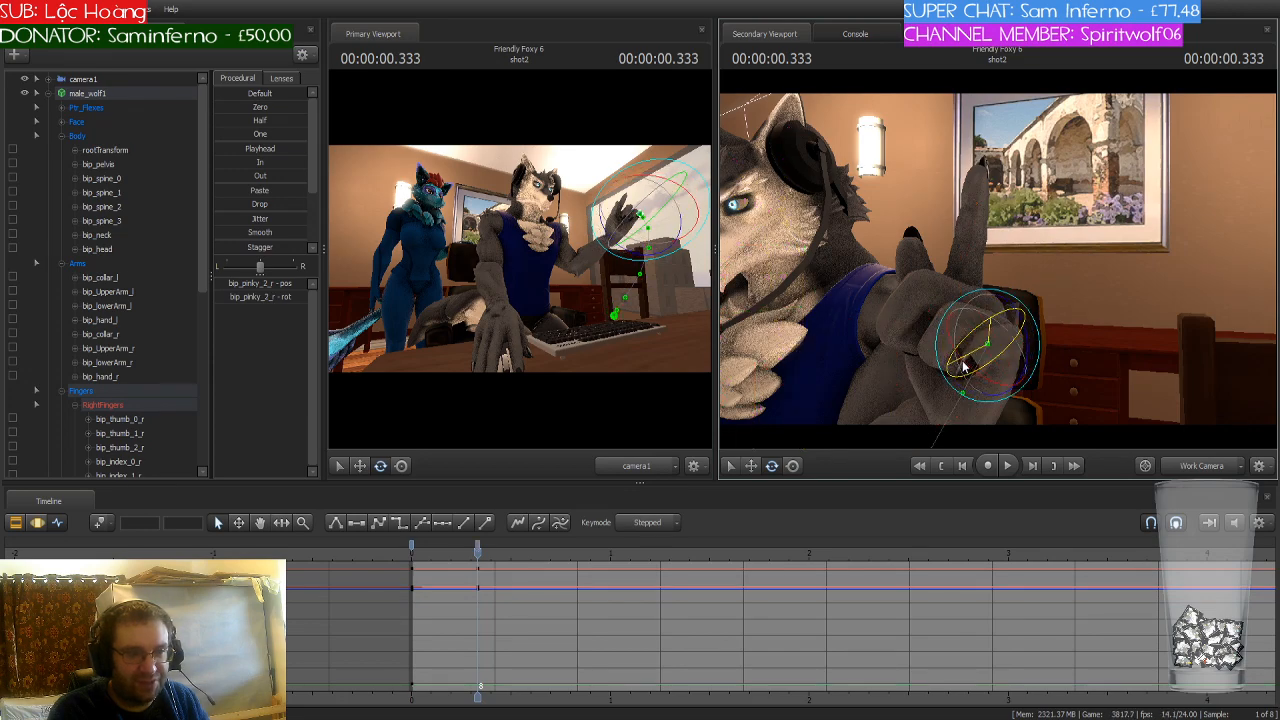
pyautogui.moveTo(963, 366); pyautogui.dragTo(969, 360)
# Step: Rotate the wolf's right thumb joints, including bip_thumb_0_r and bip_thumb_2_r, to bend the thumb over the curled fingers
pyautogui.moveTo(1091, 320)
pyautogui.mouseDown()
pyautogui.moveTo(998, 343)
pyautogui.moveTo(1035, 372)
pyautogui.moveTo(1140, 385)
pyautogui.moveTo(1125, 370)
pyautogui.mouseUp()
pyautogui.press('ctrl')
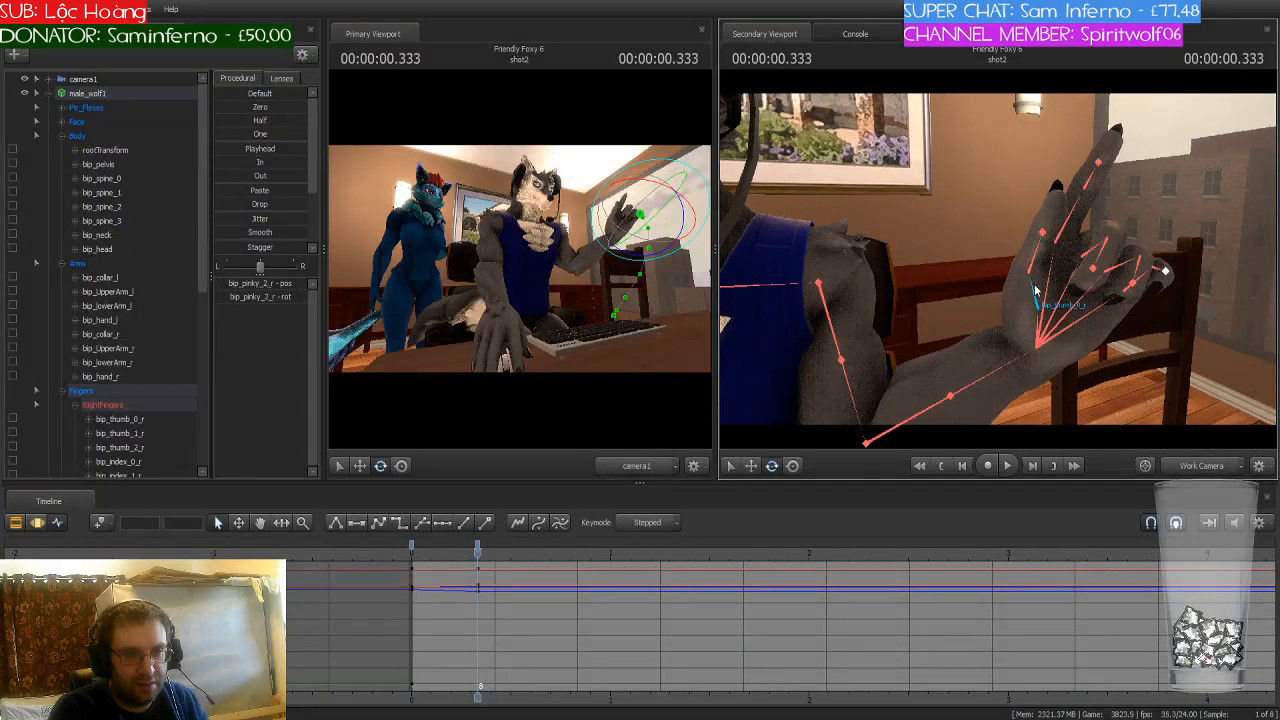
pyautogui.click(1036, 290)
pyautogui.moveTo(1052, 286); pyautogui.dragTo(1027, 320)
pyautogui.click(1058, 249)
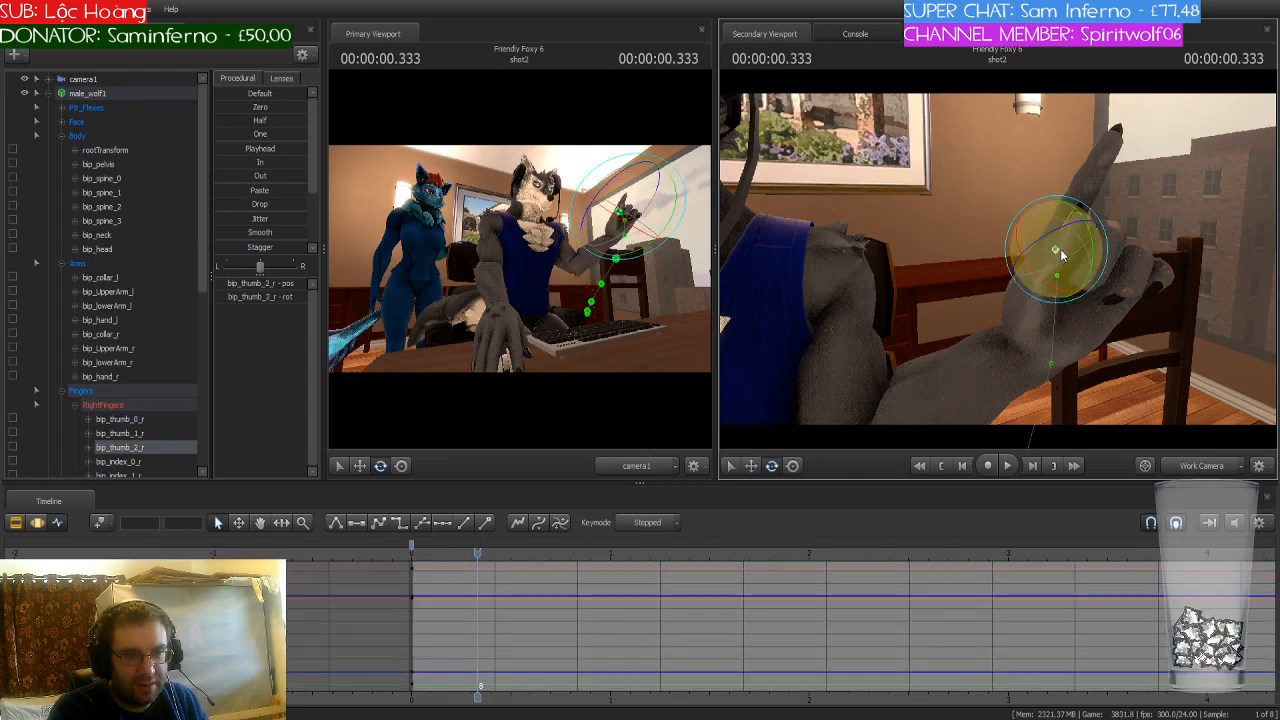
pyautogui.moveTo(1092, 270); pyautogui.dragTo(1093, 285)
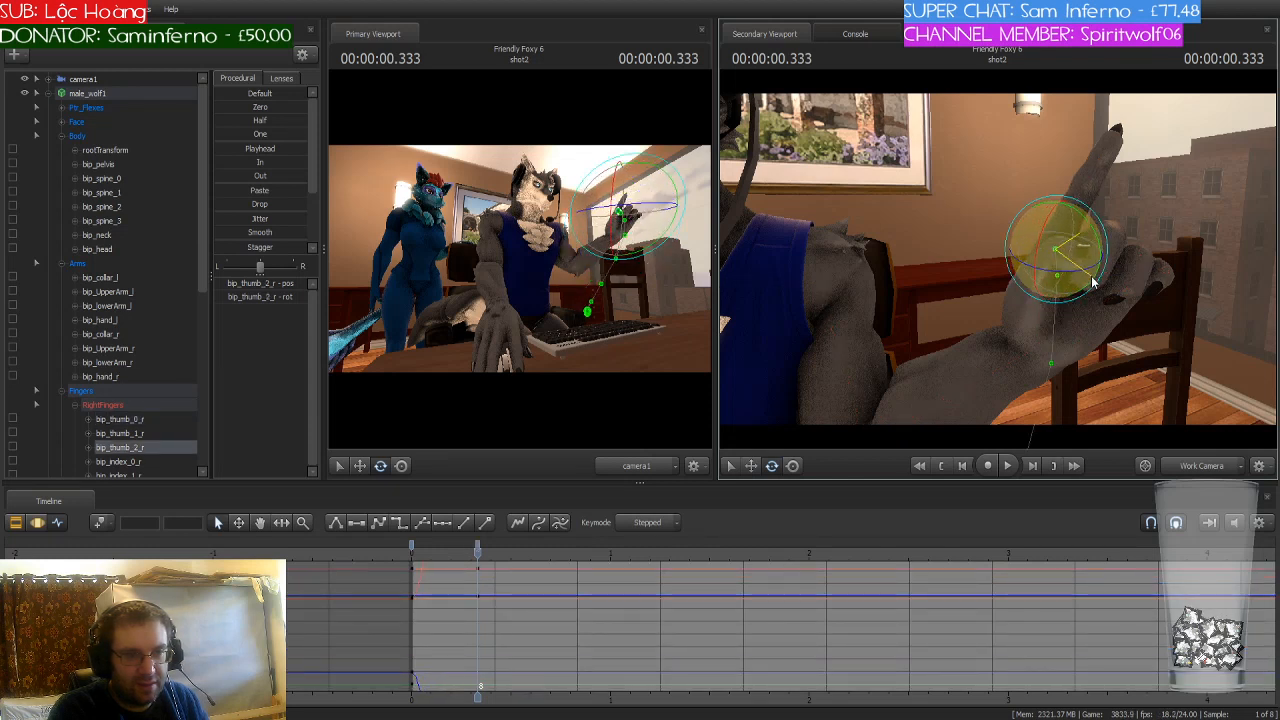
pyautogui.click(1045, 300)
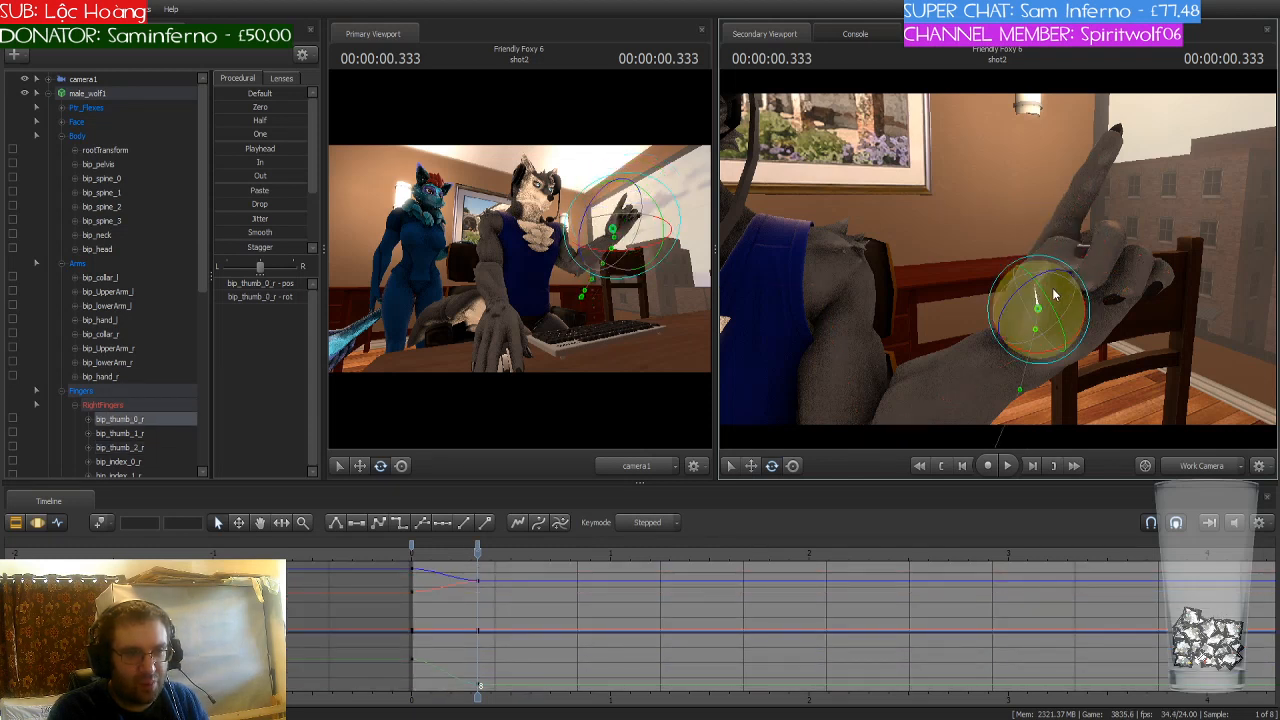
pyautogui.moveTo(1059, 288); pyautogui.dragTo(1056, 286)
# Step: Refine the curl of the right hand's folded fingers, from bip_middle_0_r across to bip_pinky_0_r
pyautogui.keyDown('ctrl'); pyautogui.click(1094, 250); pyautogui.keyUp('ctrl')
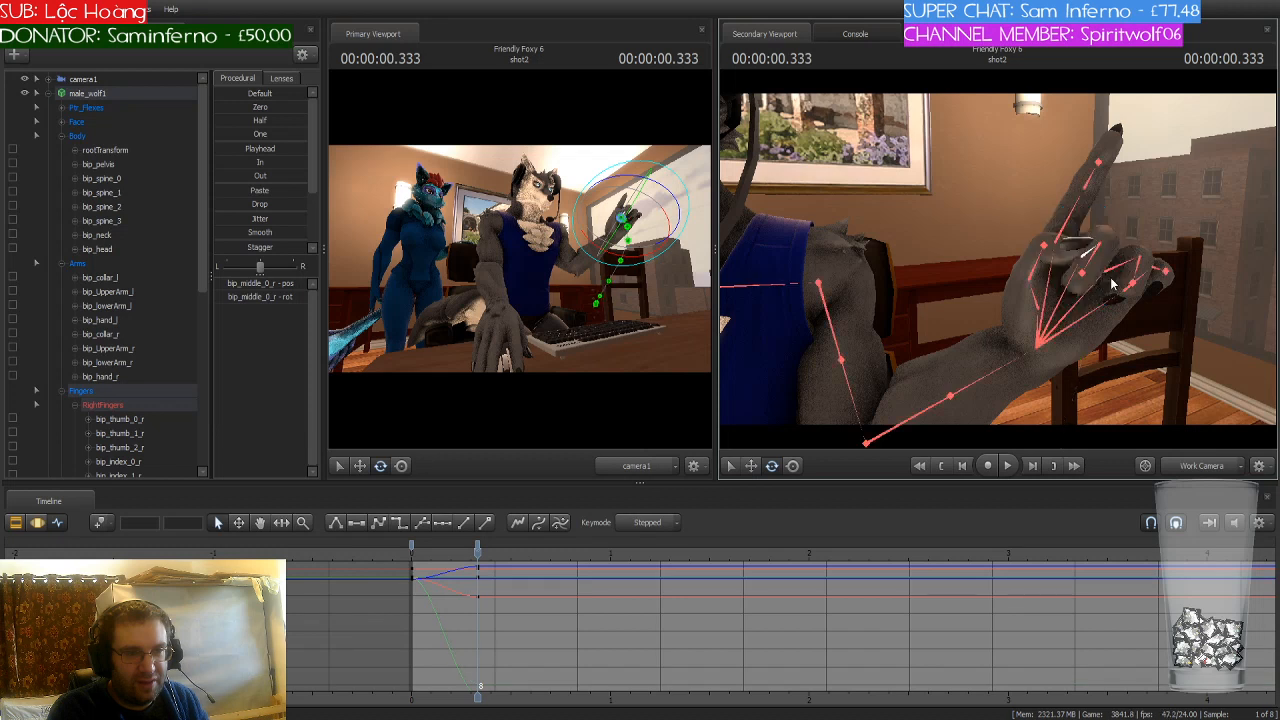
pyautogui.keyDown('ctrl'); pyautogui.click(1108, 278); pyautogui.keyUp('ctrl')
pyautogui.moveTo(1117, 286); pyautogui.dragTo(1138, 322)
pyautogui.keyDown('ctrl'); pyautogui.click(1138, 284); pyautogui.keyUp('ctrl')
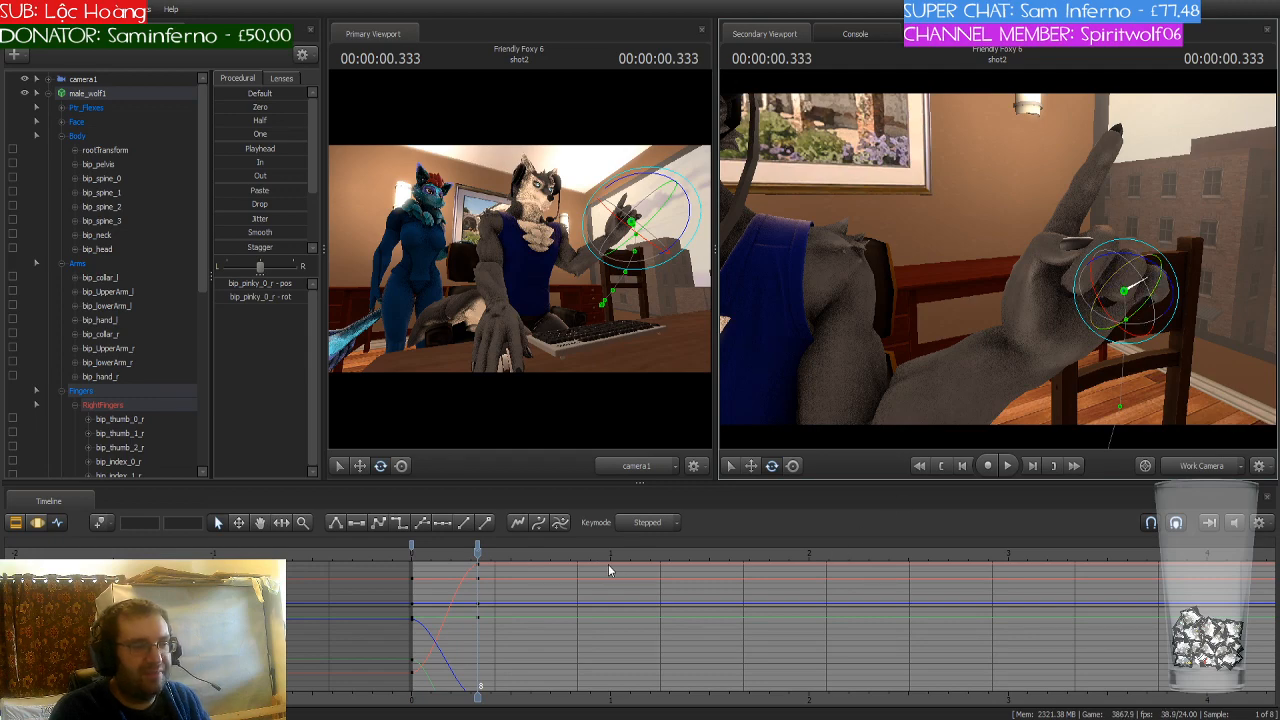
# Step: Examine the wolf's raised pointing hand and arm from several angles around the desk
pyautogui.moveTo(998, 258)
pyautogui.mouseDown()
pyautogui.moveTo(1020, 275)
pyautogui.moveTo(1040, 262)
pyautogui.moveTo(998, 258)
pyautogui.mouseUp()
pyautogui.press('s')
pyautogui.press('w')
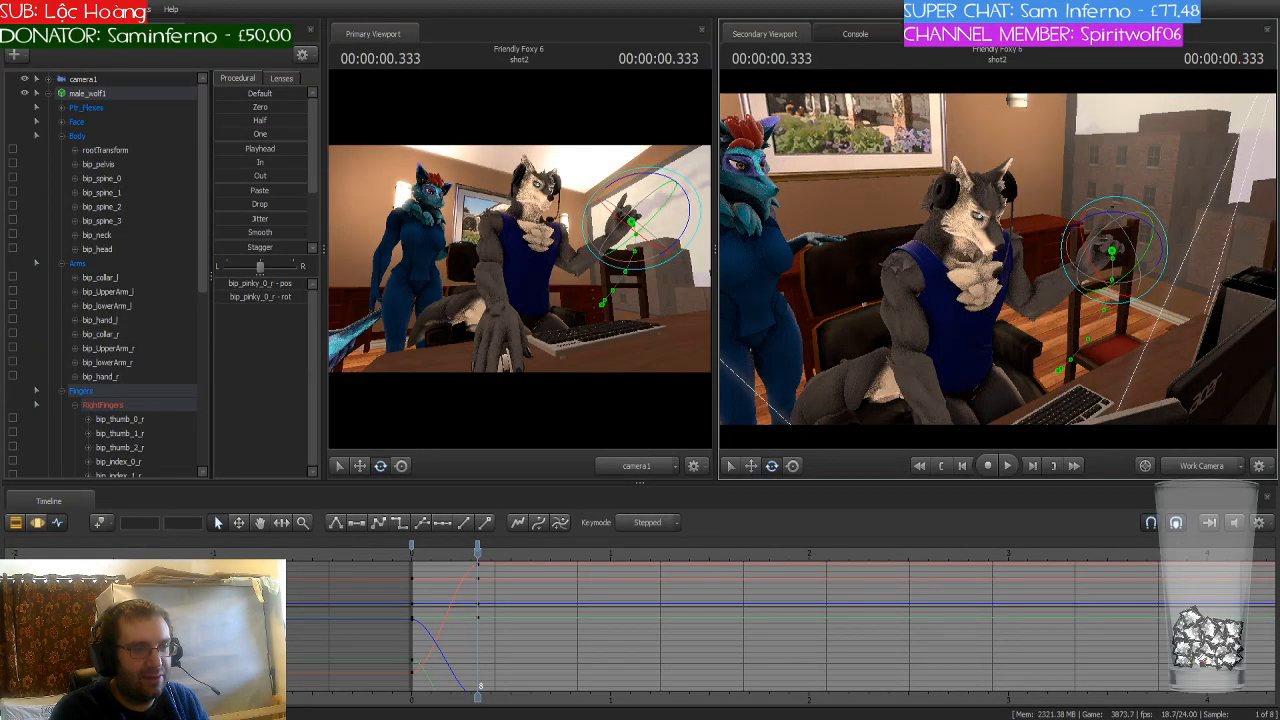
pyautogui.press('w')
pyautogui.moveTo(998, 259)
pyautogui.mouseDown()
pyautogui.moveTo(1040, 268)
pyautogui.moveTo(998, 259)
pyautogui.mouseUp()
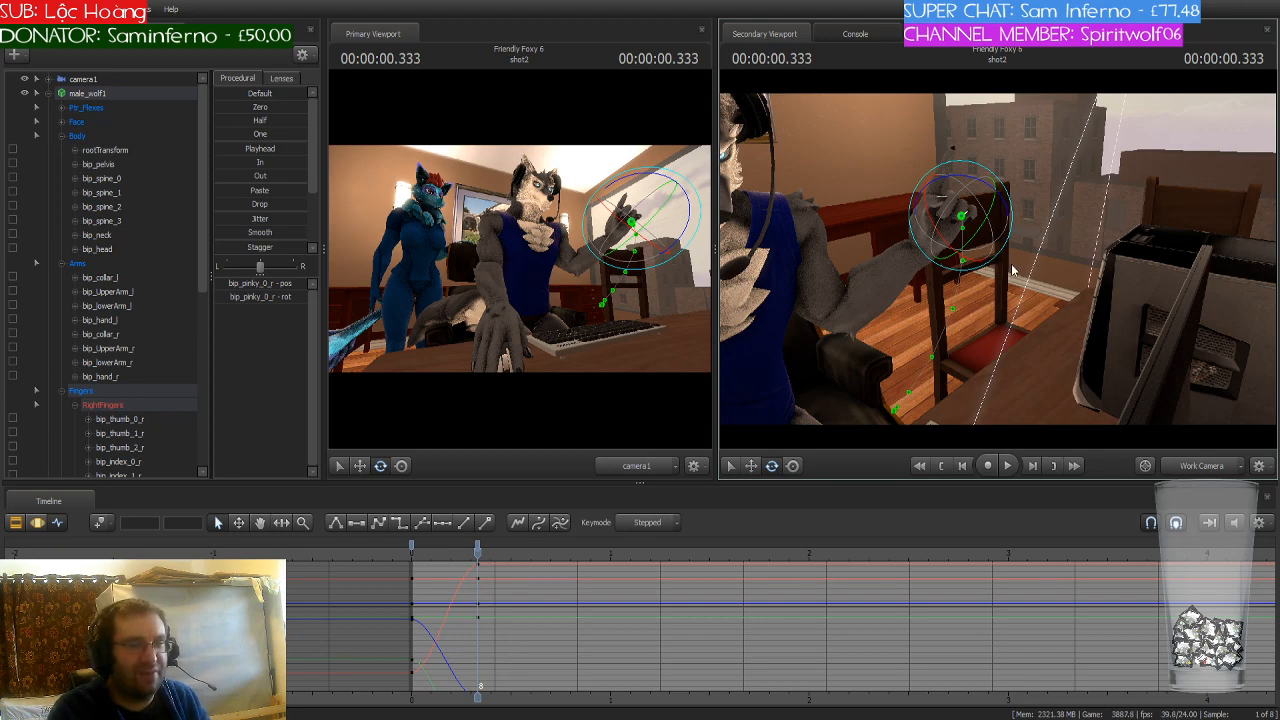
pyautogui.press('s')
pyautogui.moveTo(1010, 264); pyautogui.dragTo(998, 259)
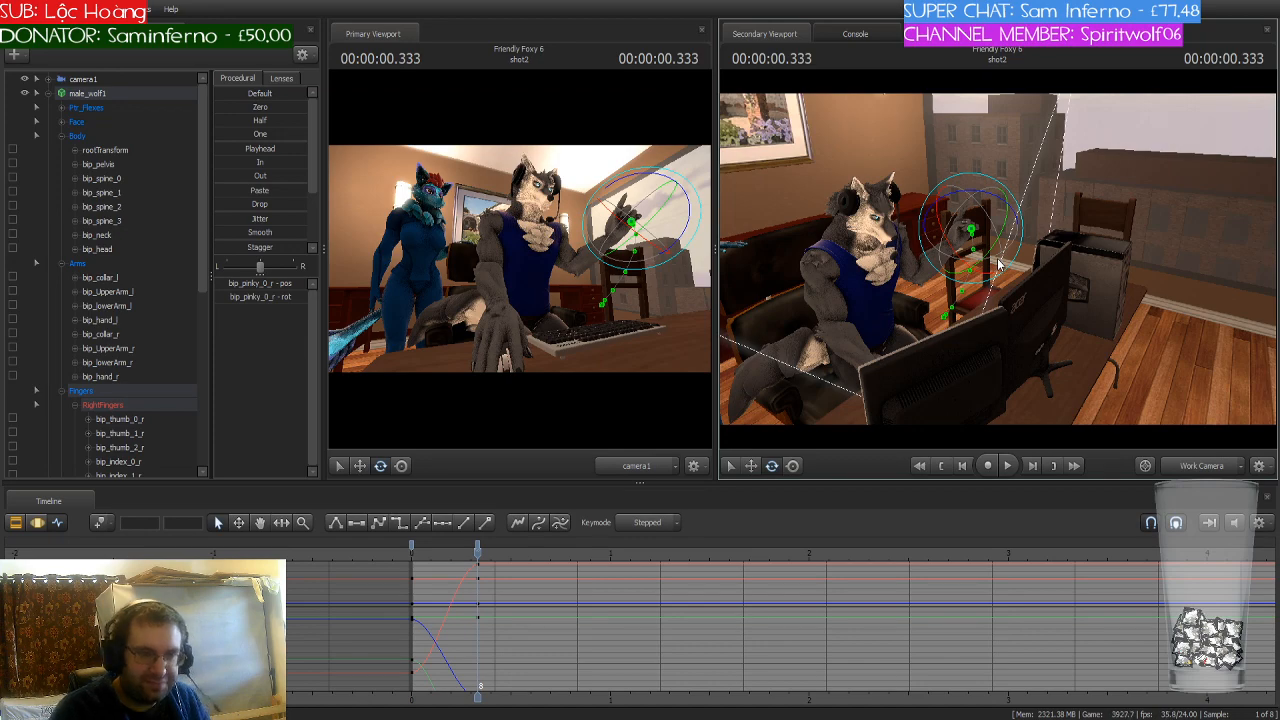
# Step: Rotate the wolf's bip_neck and bip_head at 00:00:00.333 to re-aim the head
pyautogui.moveTo(1110, 291); pyautogui.dragTo(1005, 198)
pyautogui.press('w')
pyautogui.press('s')
pyautogui.keyDown('ctrl'); pyautogui.click(973, 200); pyautogui.keyUp('ctrl')
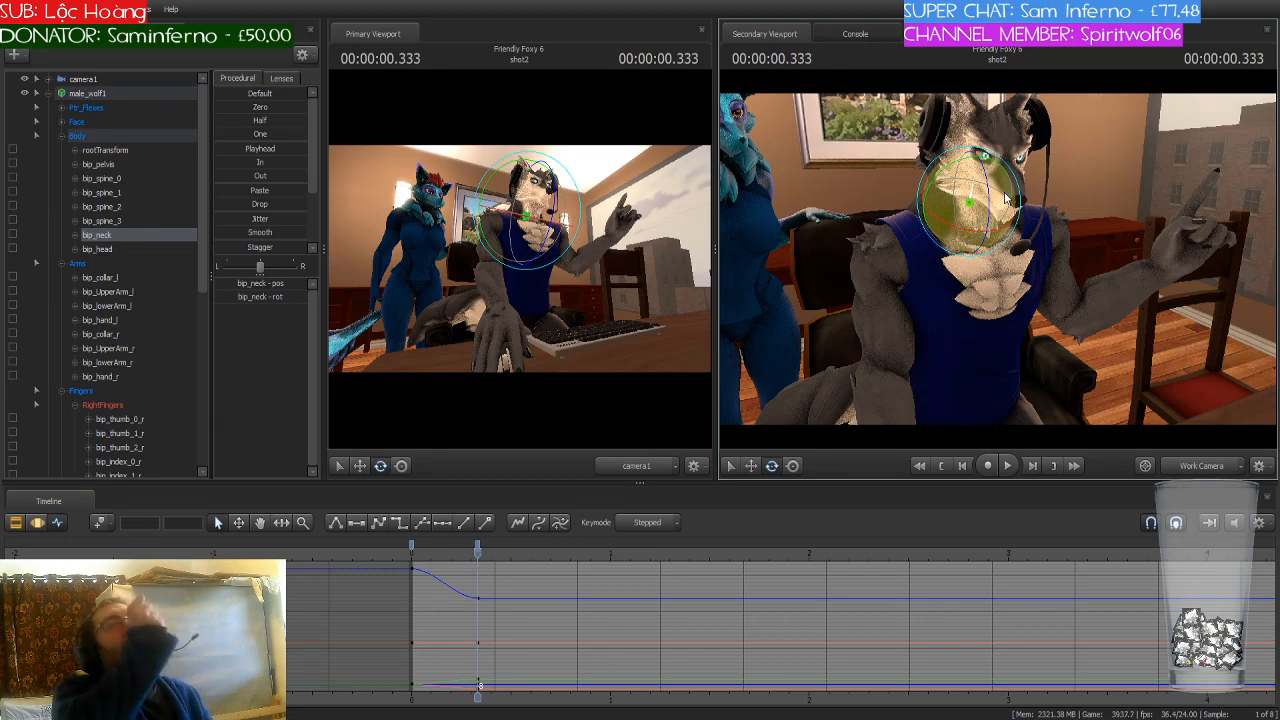
pyautogui.press('ctrl')
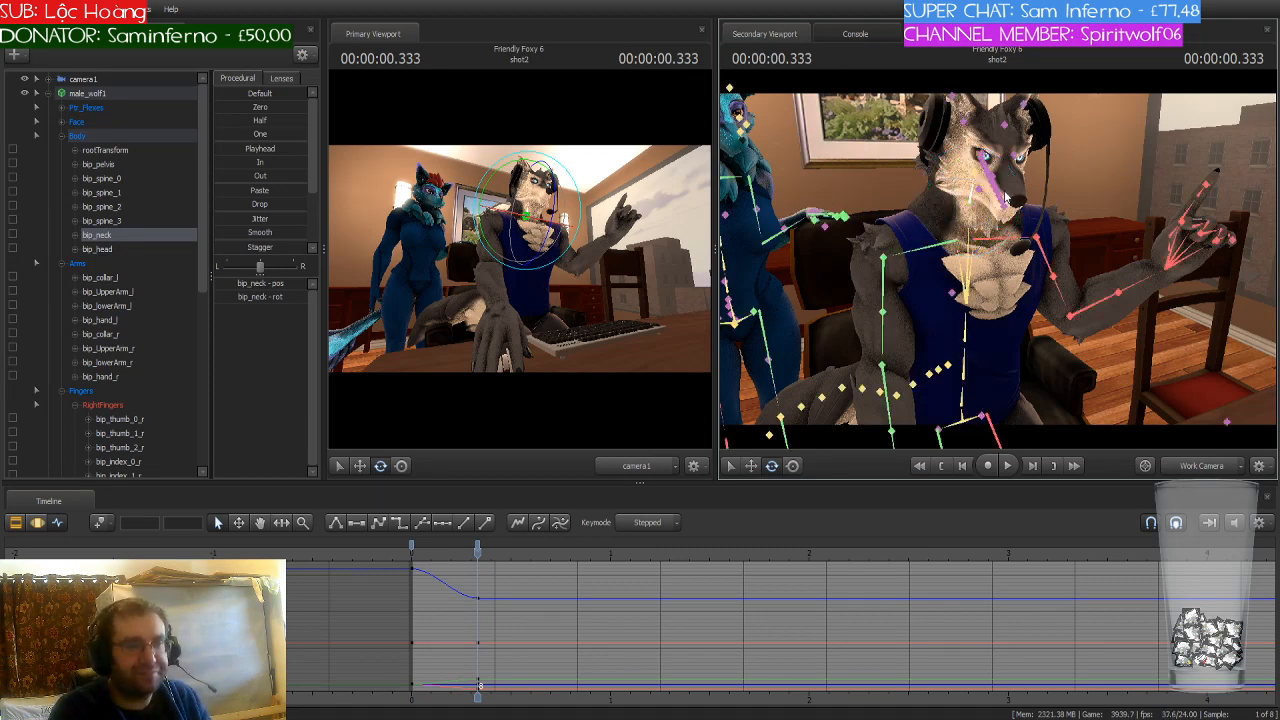
pyautogui.keyDown('ctrl'); pyautogui.click(975, 175); pyautogui.keyUp('ctrl')
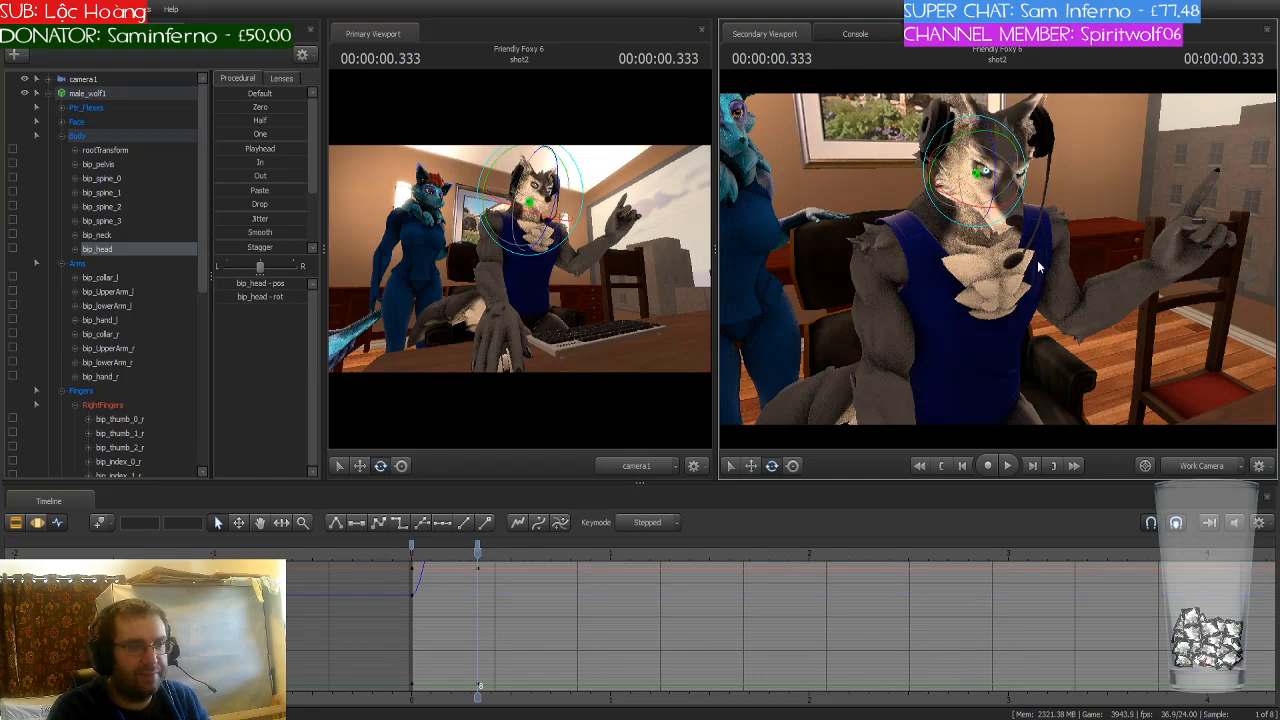
pyautogui.moveTo(1036, 262); pyautogui.dragTo(992, 251)
# Step: Rotate bip_UpperArm_l and bip_lowerArm_l to draw the wolf's left hand back and lift it off the mouse
pyautogui.keyDown('ctrl'); pyautogui.click(925, 211); pyautogui.keyUp('ctrl')
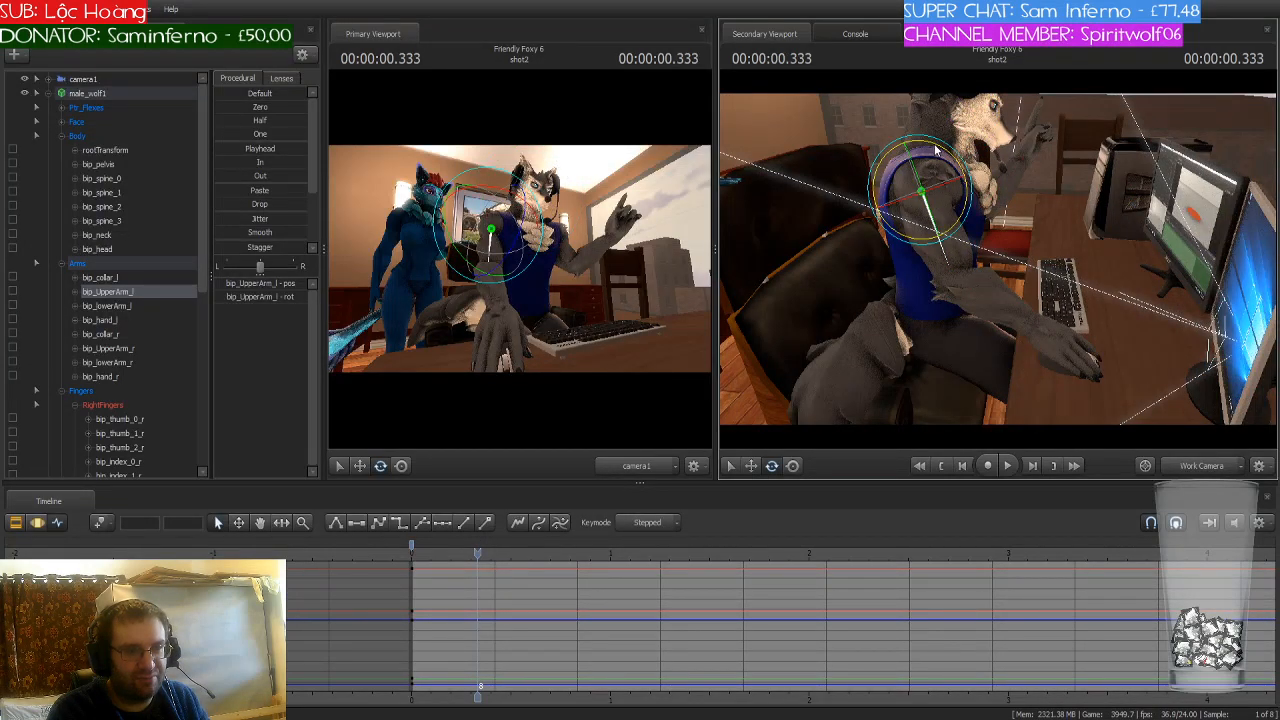
pyautogui.moveTo(936, 148); pyautogui.dragTo(940, 160)
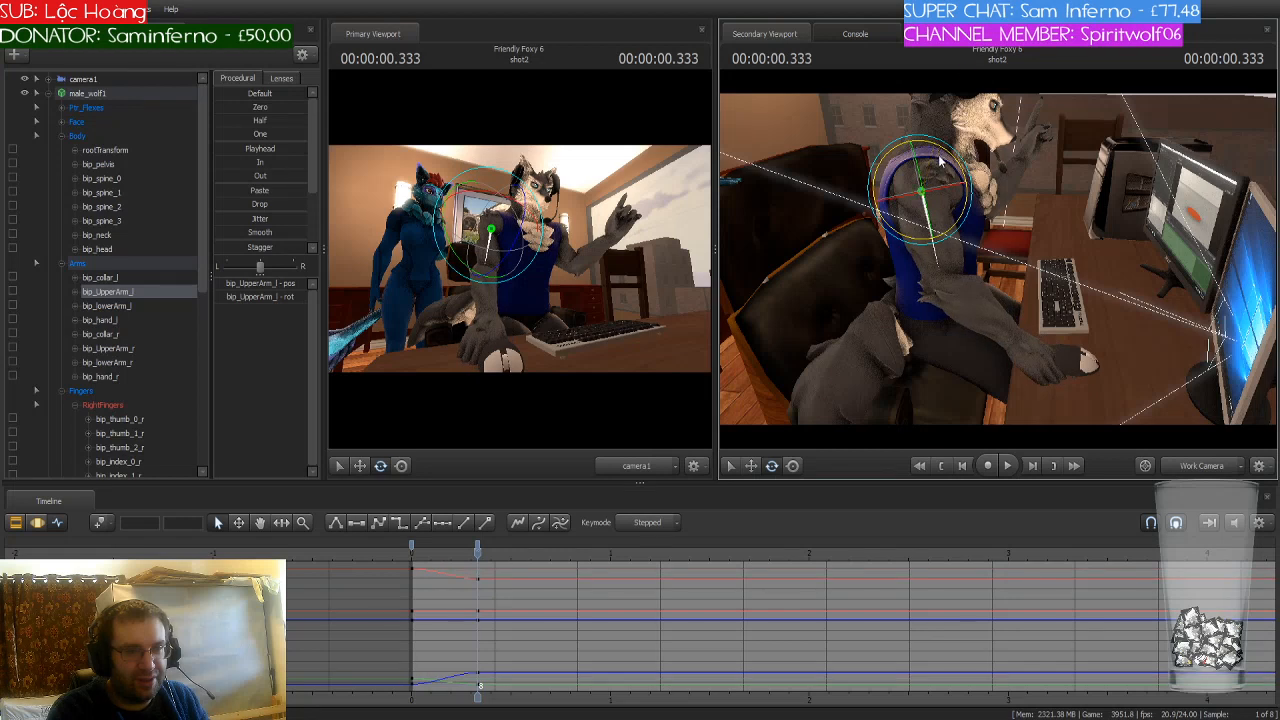
pyautogui.keyDown('ctrl'); pyautogui.click(968, 268); pyautogui.keyUp('ctrl')
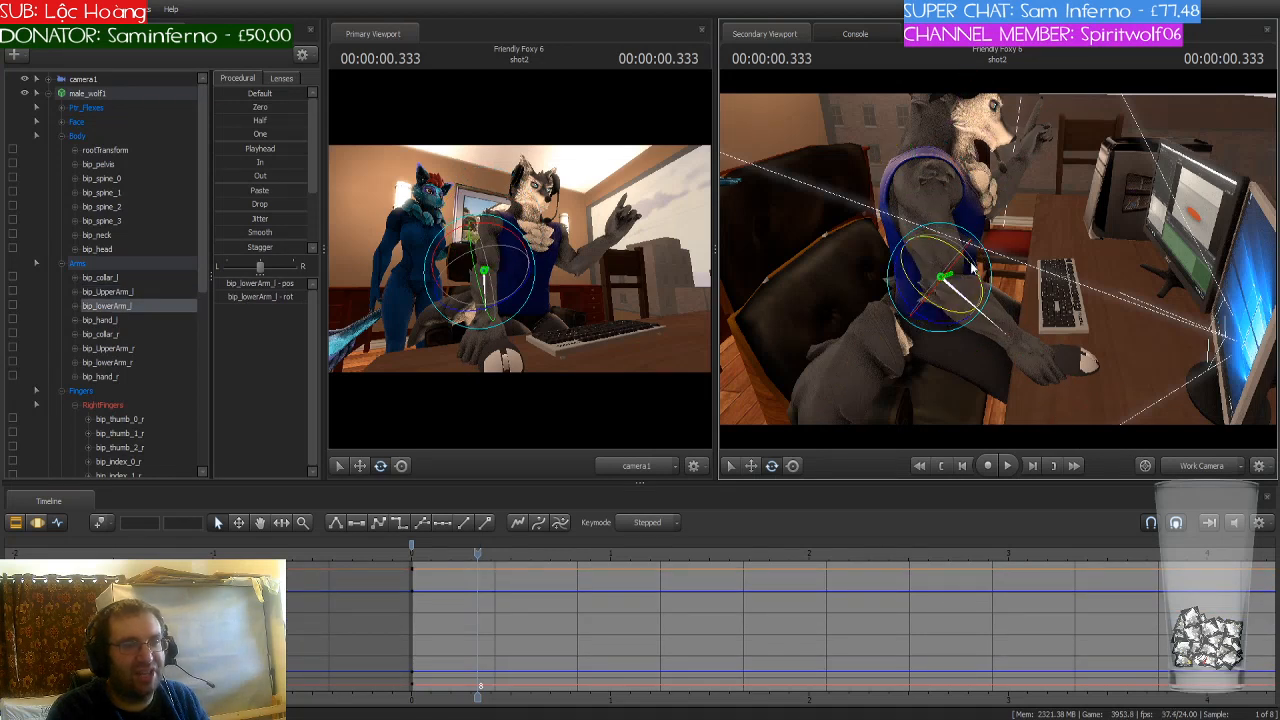
pyautogui.moveTo(968, 268); pyautogui.dragTo(950, 322)
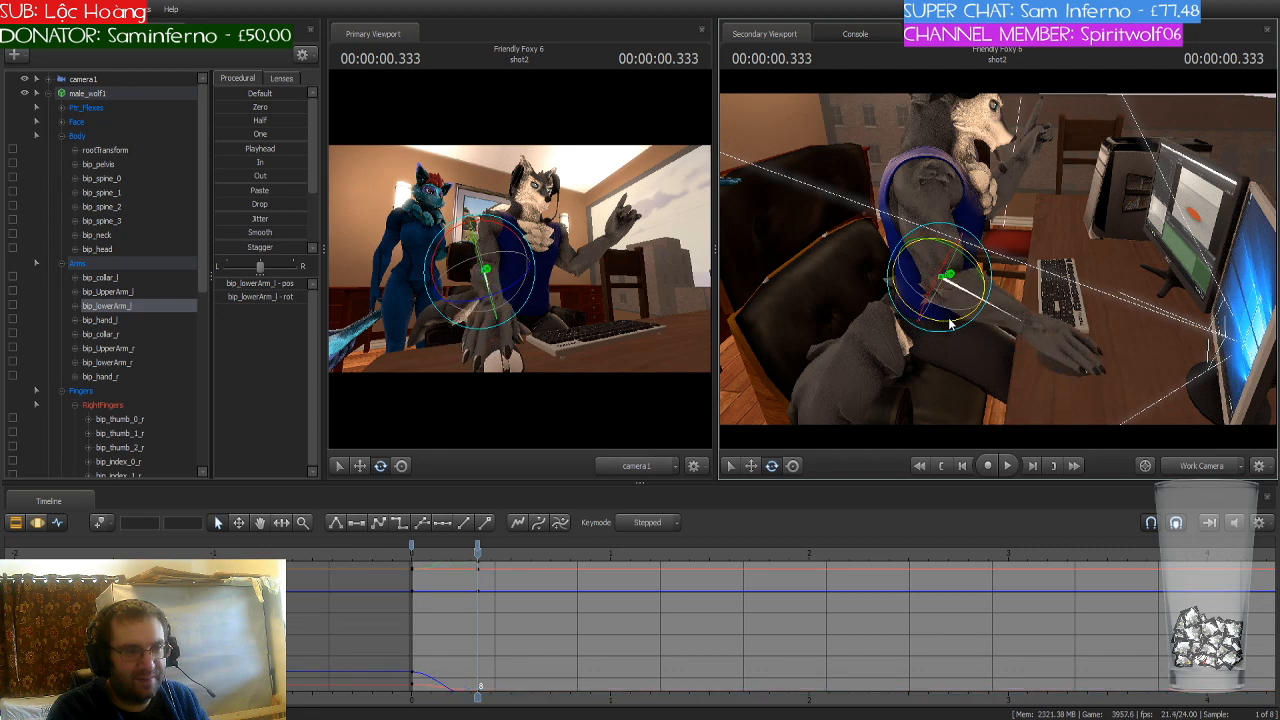
# Step: Reveal the hidden animation sets, and unhide mouse1 so that it stays in the list
pyautogui.click(48, 93)
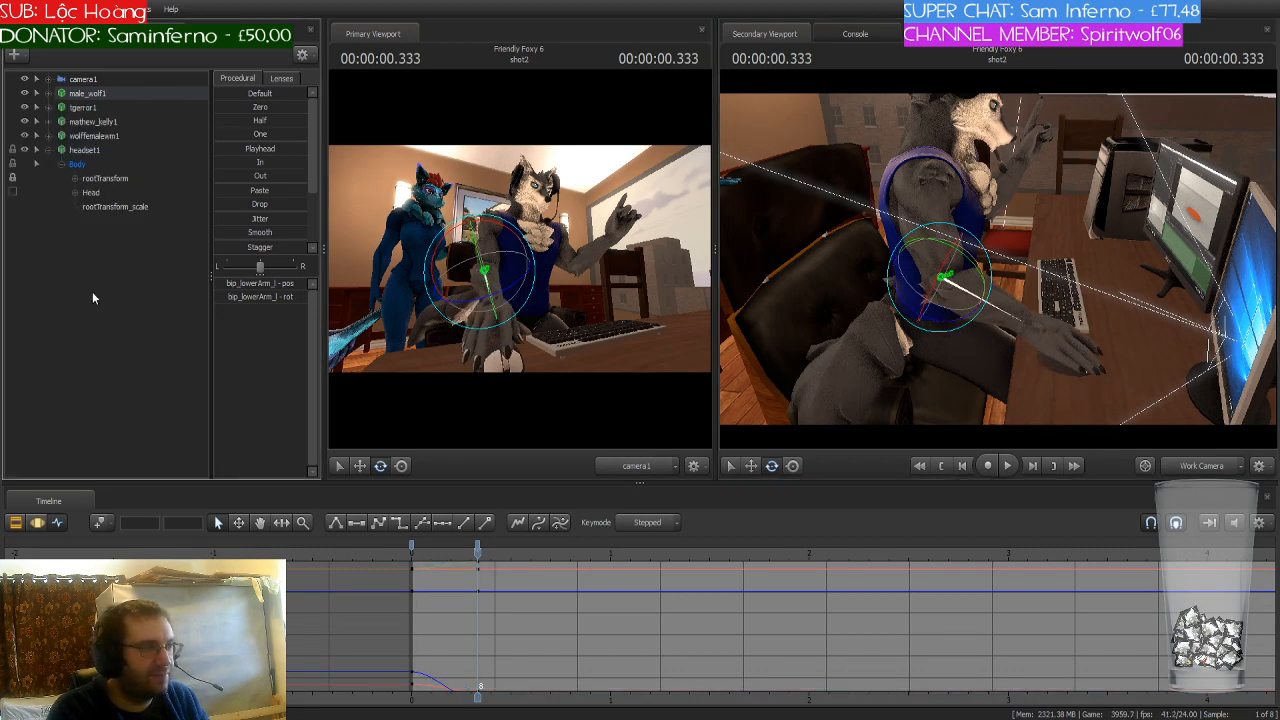
pyautogui.click(92, 313)
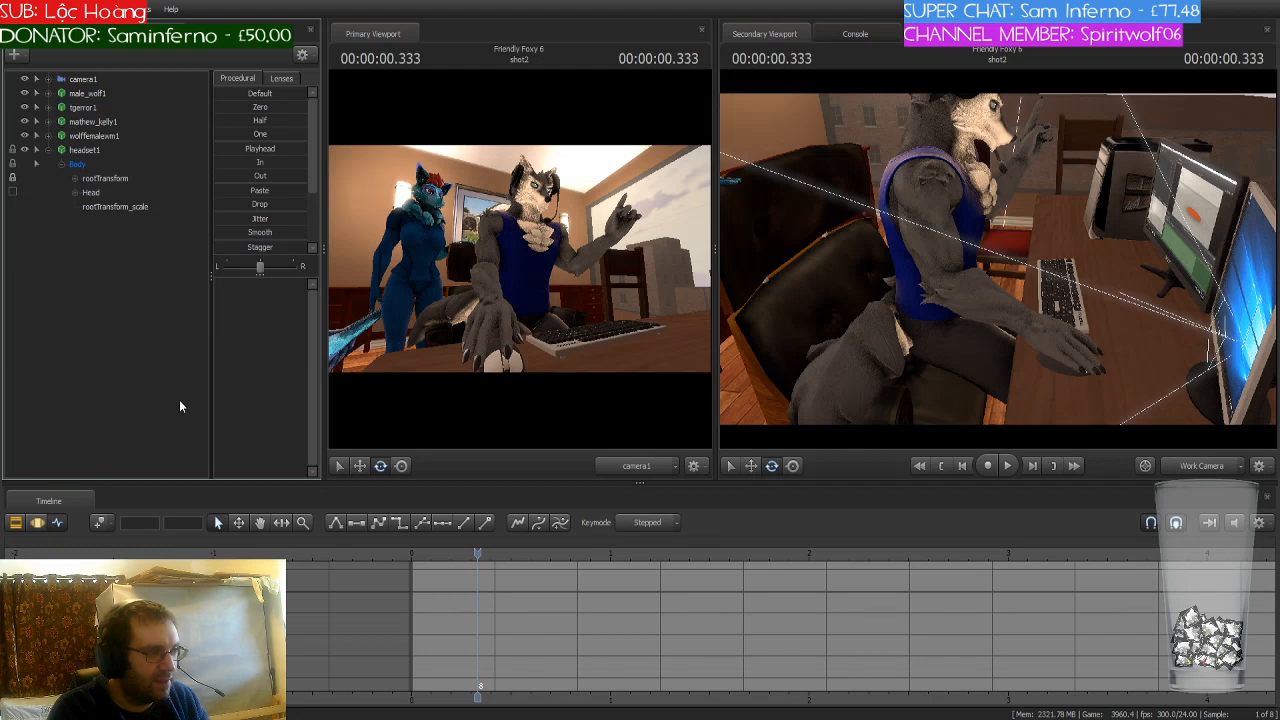
pyautogui.hotkey('ctrl', 'h')
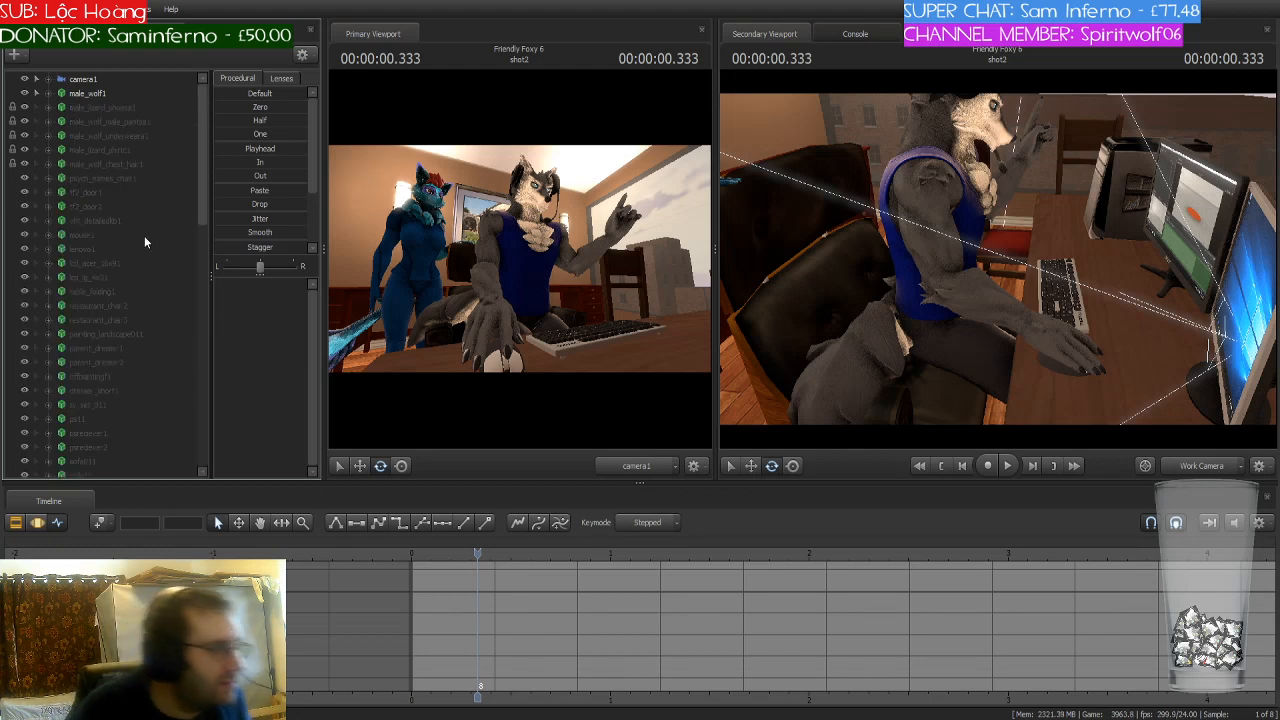
pyautogui.click(107, 238)
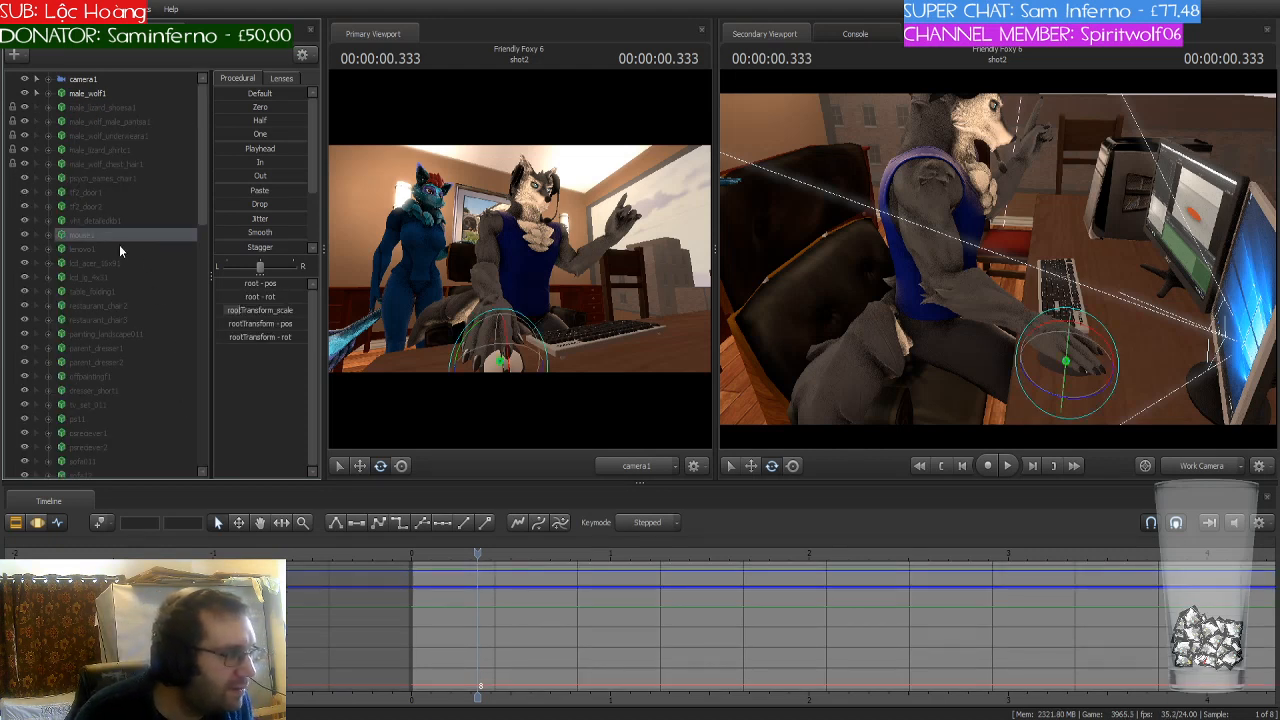
pyautogui.click(142, 284)
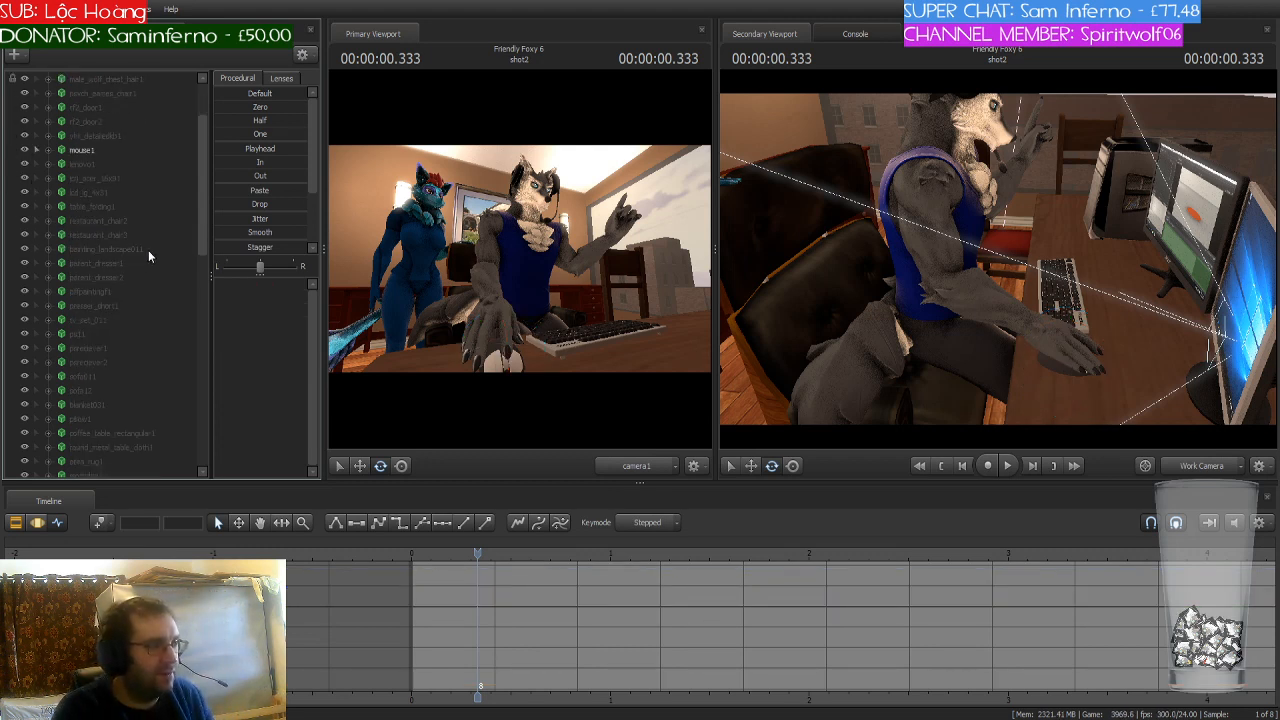
pyautogui.moveTo(201, 161); pyautogui.dragTo(204, 394)
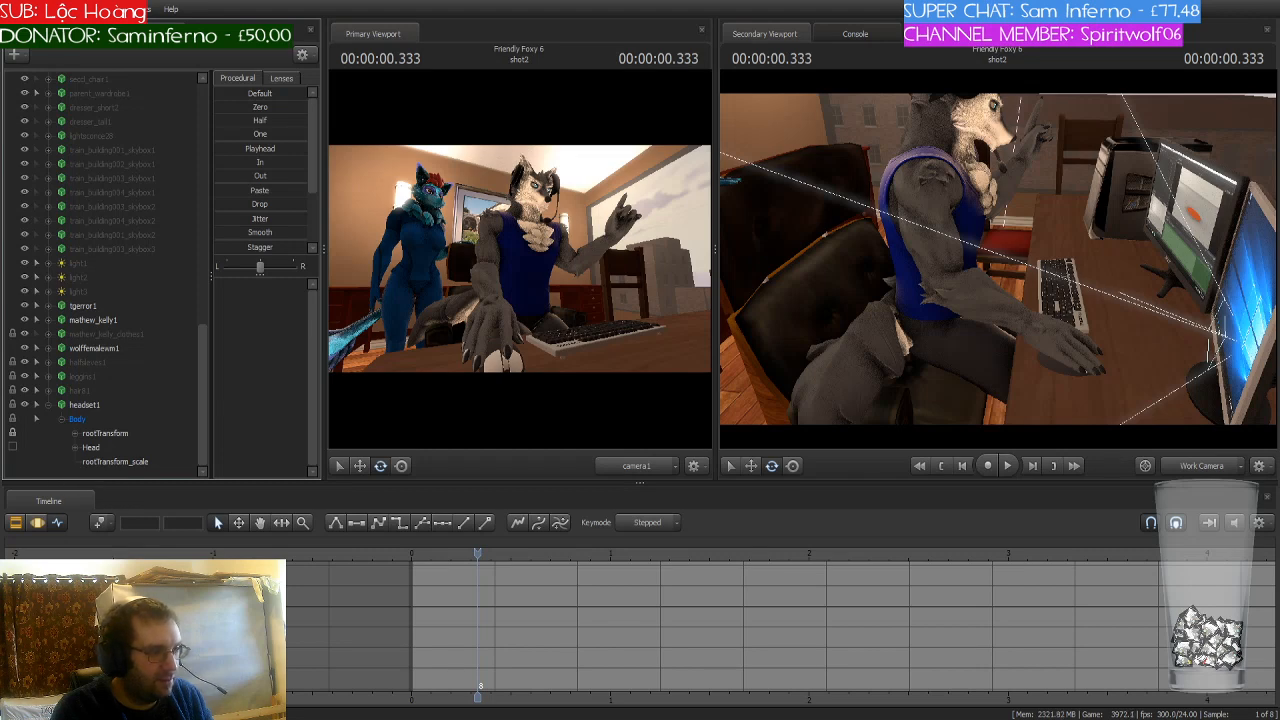
# Step: Rotate bip_UpperArm_l and bip_lowerArm_l at 00:00:00.333 to bring the wolf's left hand down onto the computer mouse
pyautogui.press('w')
pyautogui.moveTo(1131, 347); pyautogui.dragTo(1131, 290)
pyautogui.press('s')
pyautogui.keyDown('ctrl'); pyautogui.click(914, 210); pyautogui.keyUp('ctrl')
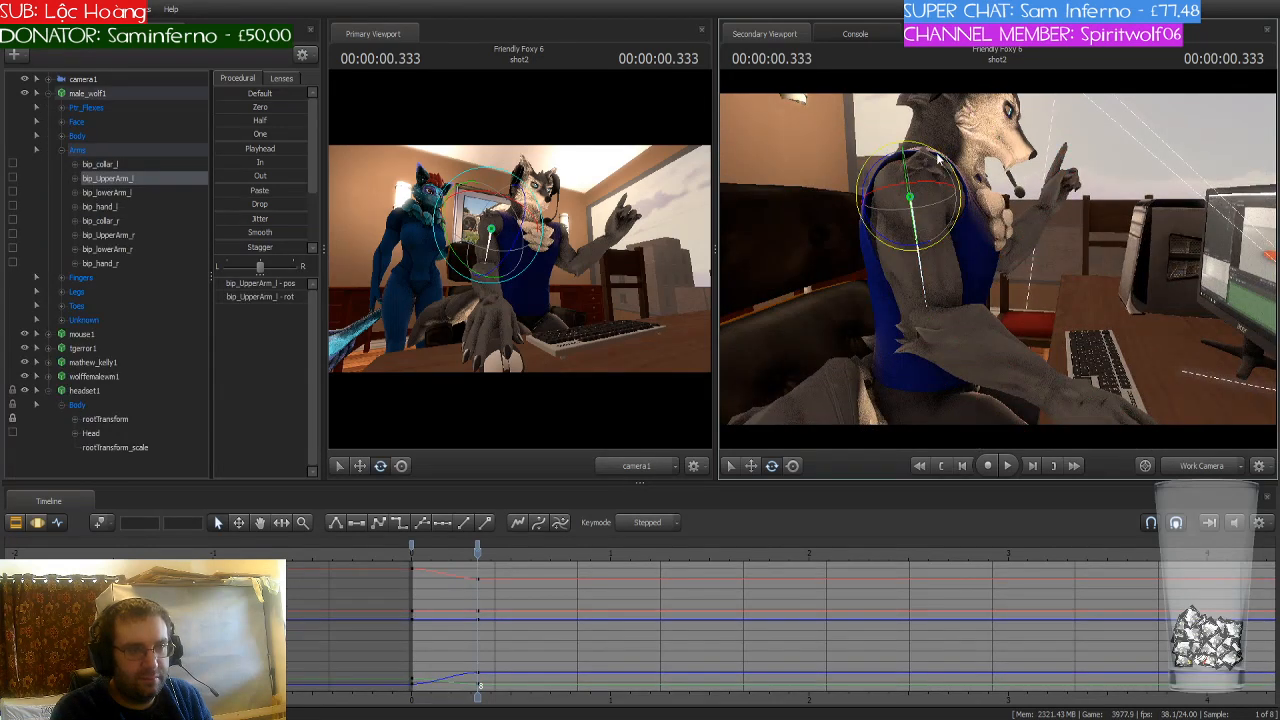
pyautogui.moveTo(910, 248); pyautogui.dragTo(903, 250)
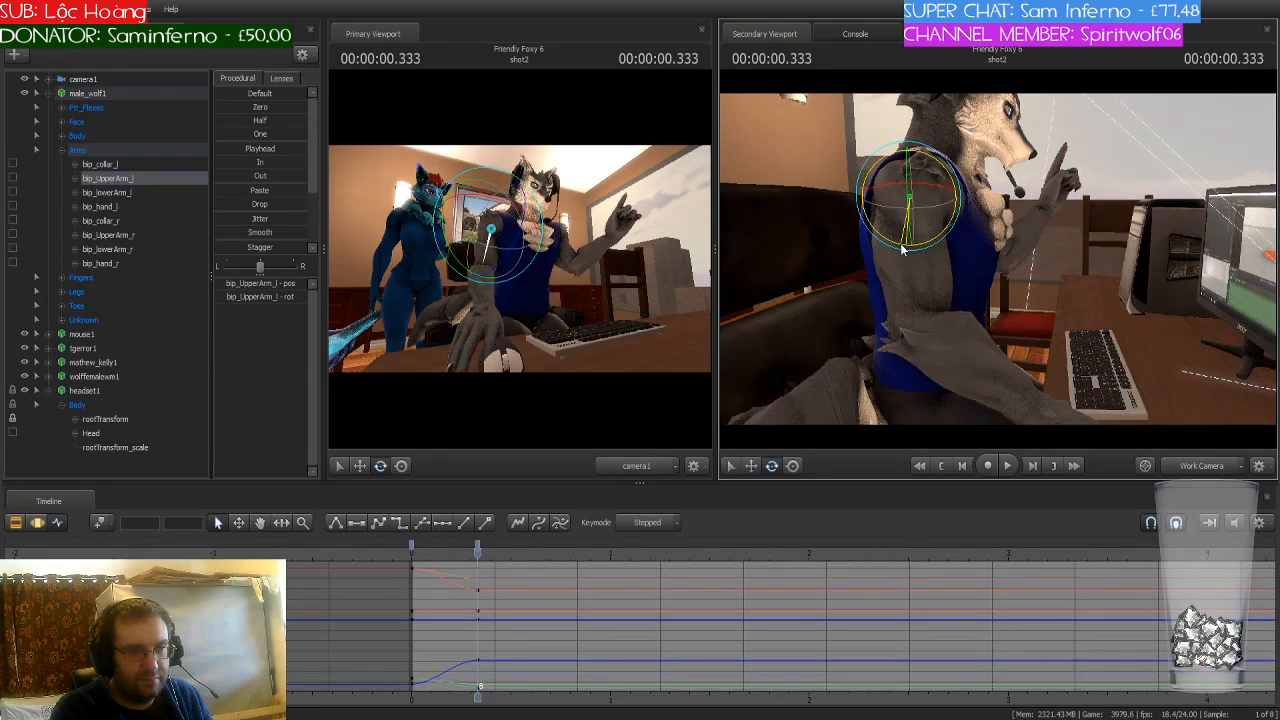
pyautogui.moveTo(1116, 313); pyautogui.dragTo(1116, 400)
pyautogui.keyDown('ctrl'); pyautogui.click(923, 207); pyautogui.keyUp('ctrl')
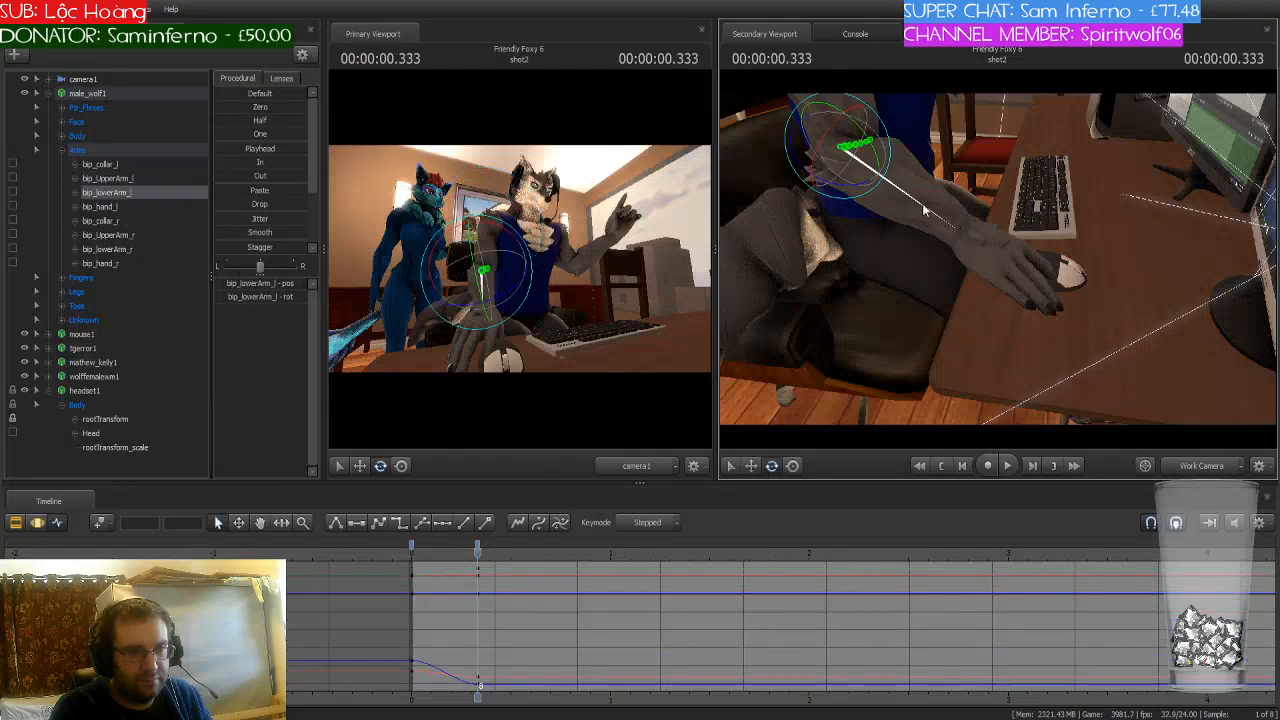
pyautogui.moveTo(848, 158); pyautogui.dragTo(853, 175)
# Step: Collapse headset1 in the animation set list
pyautogui.click(100, 404)
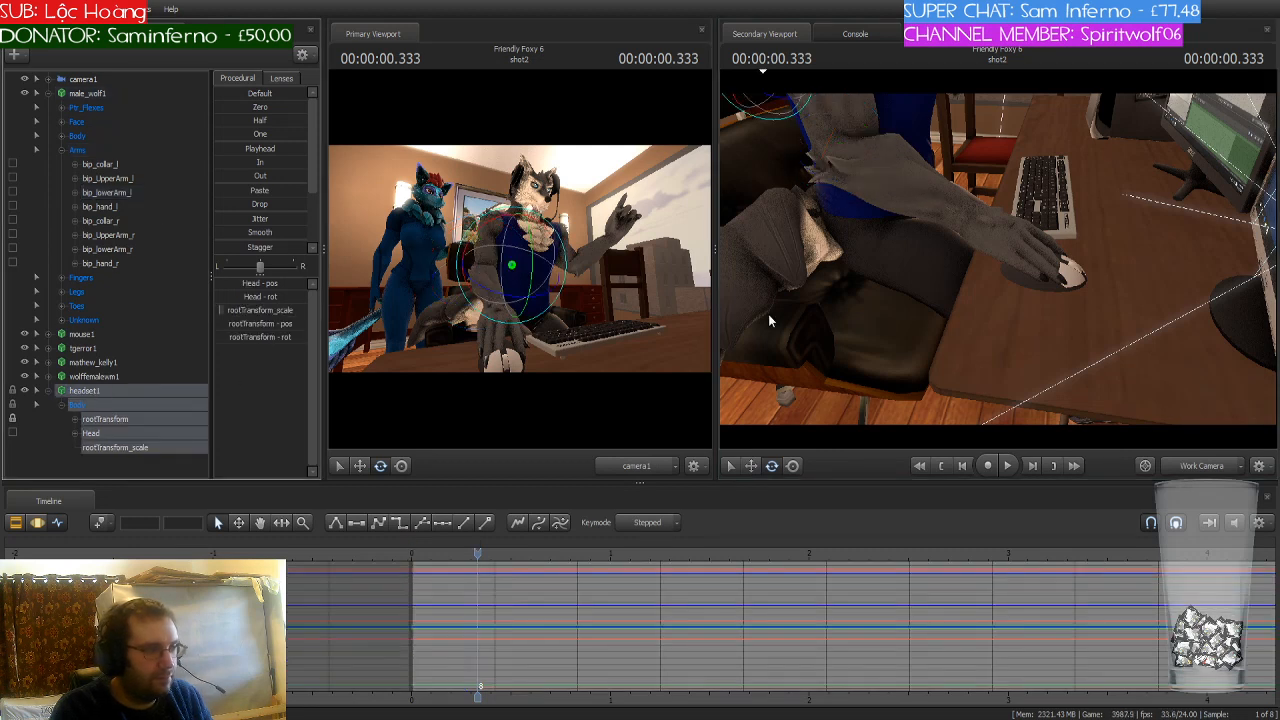
pyautogui.press('w')
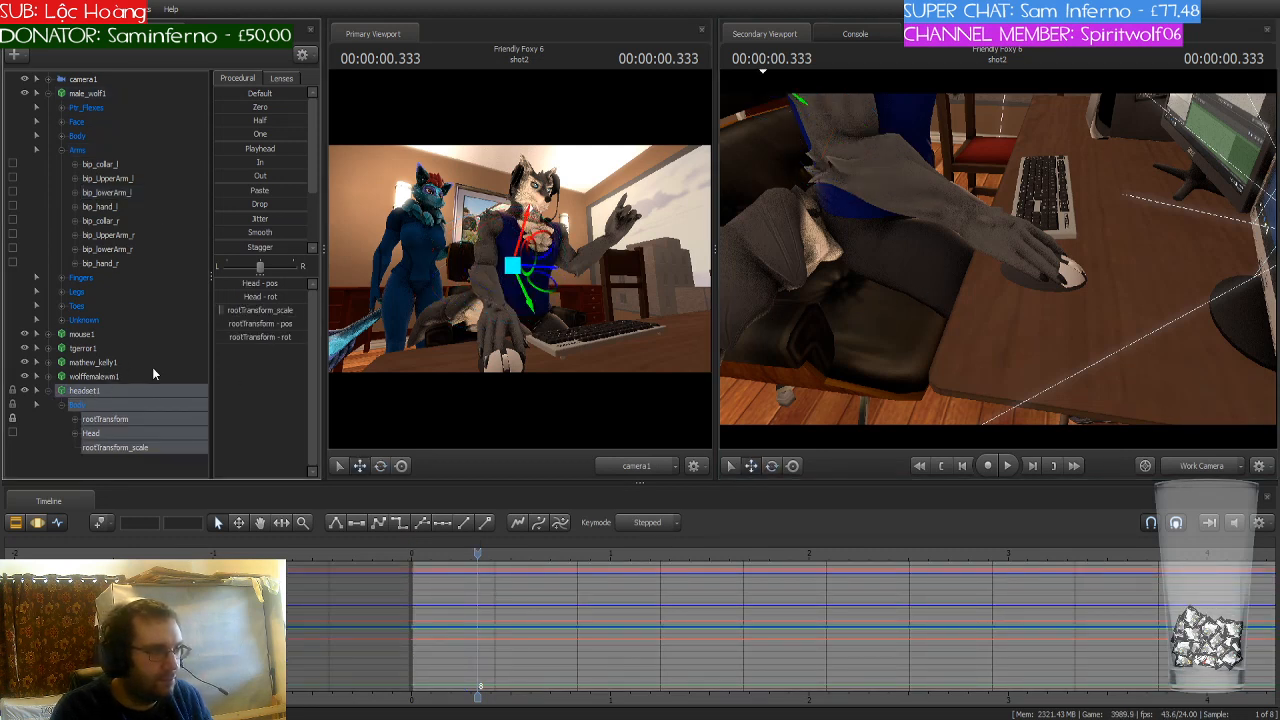
pyautogui.click(49, 391)
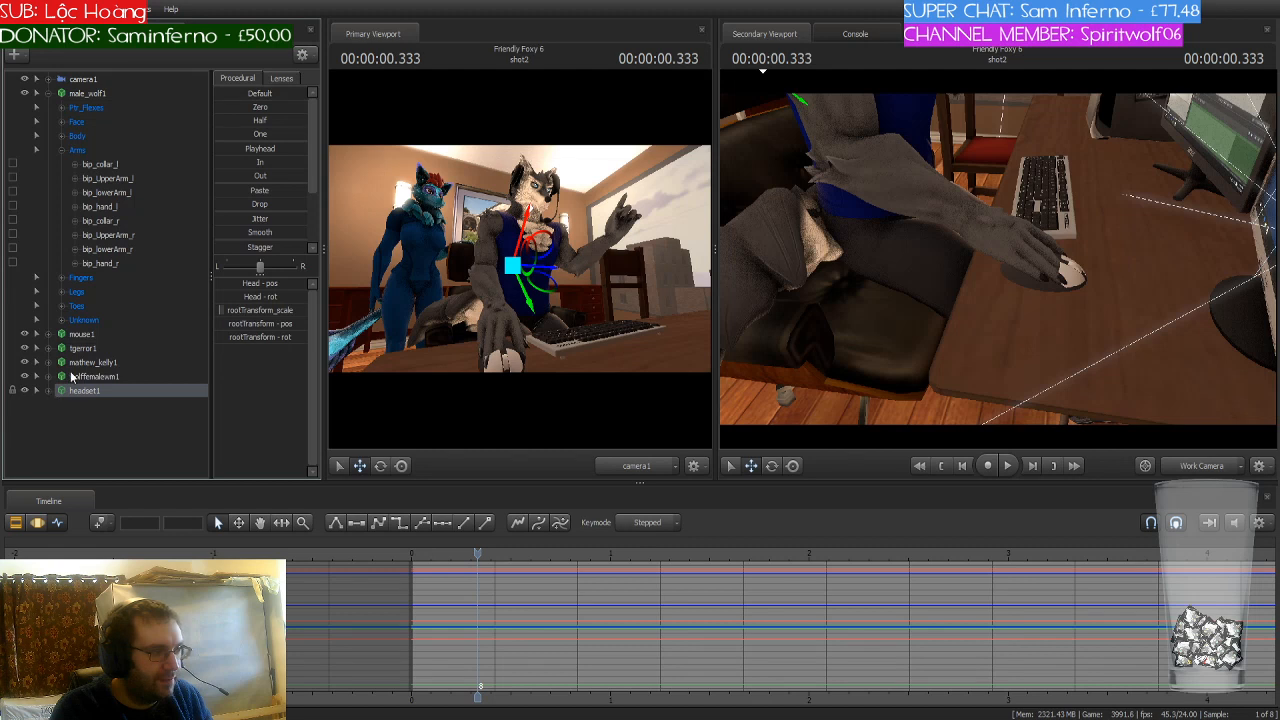
pyautogui.click(94, 336)
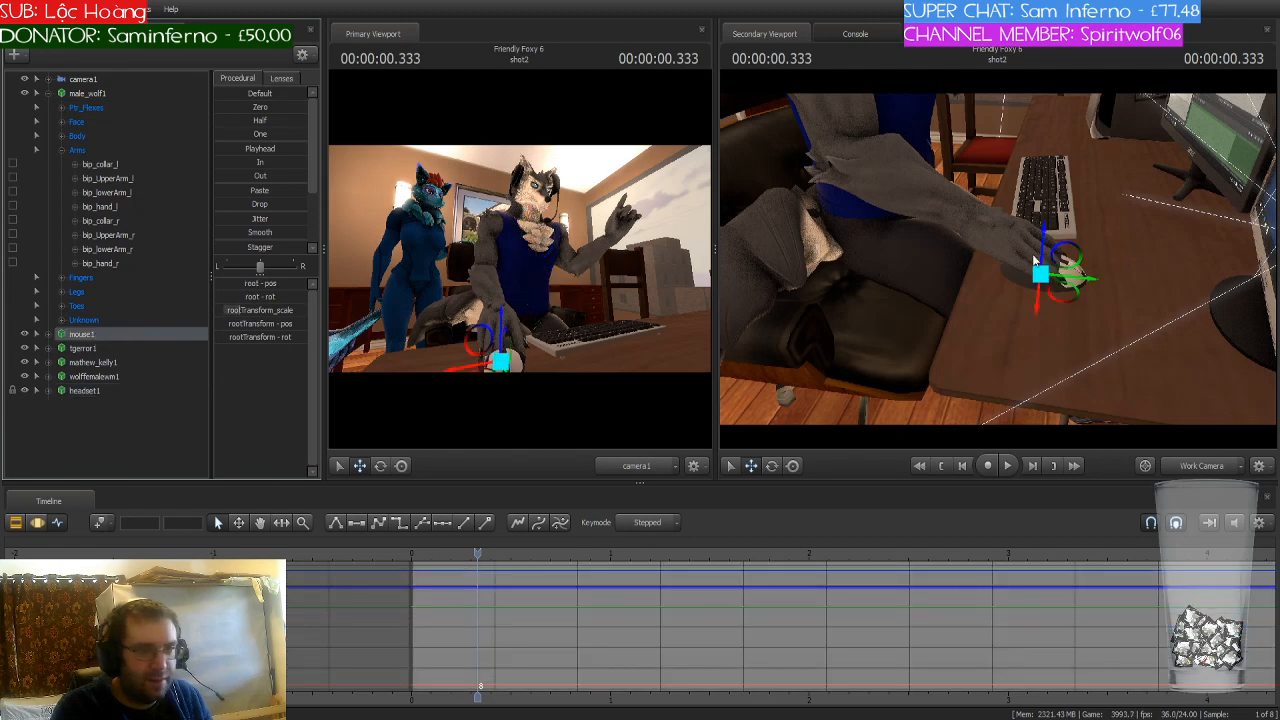
pyautogui.moveTo(1063, 280); pyautogui.dragTo(1080, 305)
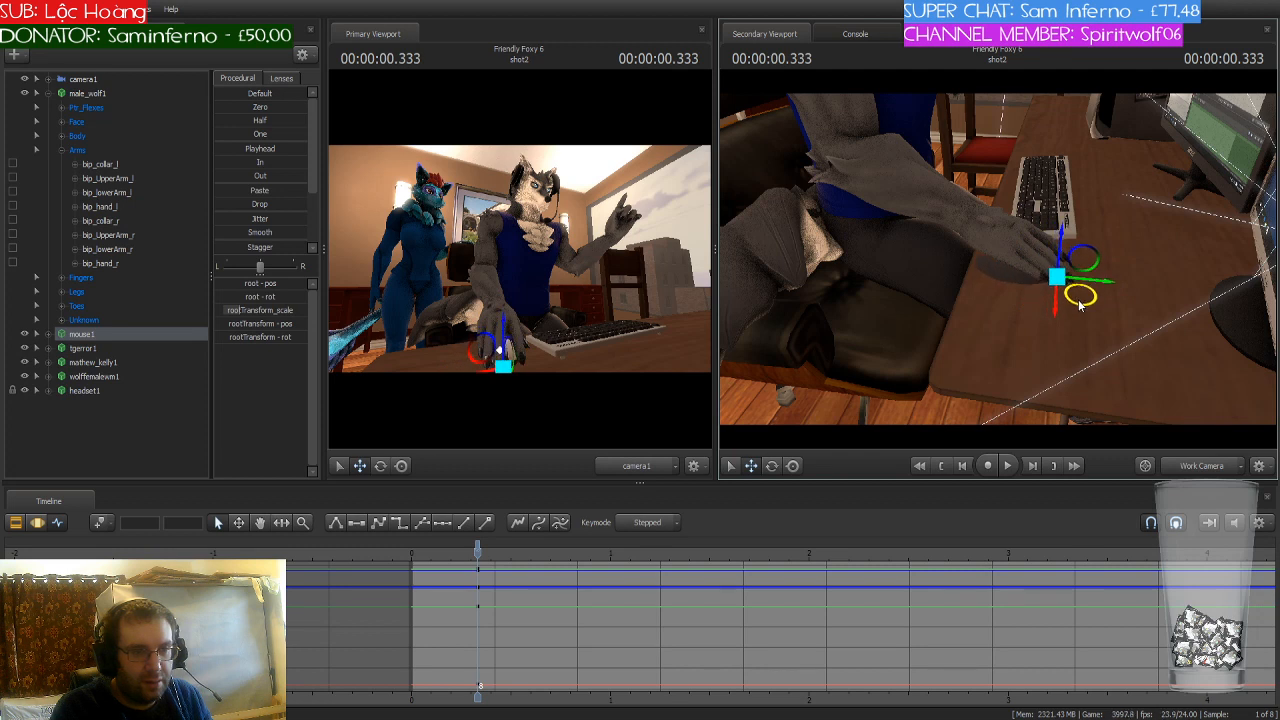
pyautogui.hotkey('ctrl', 'z')
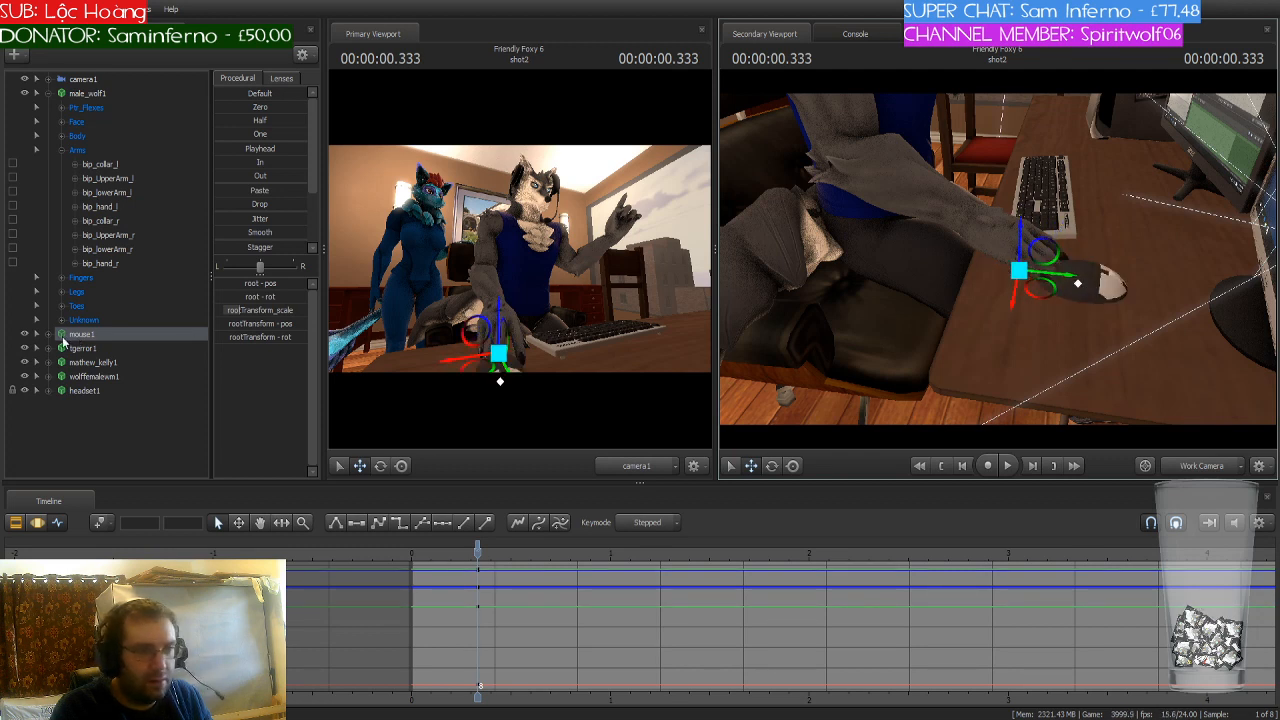
pyautogui.hotkey('ctrl', 'z')
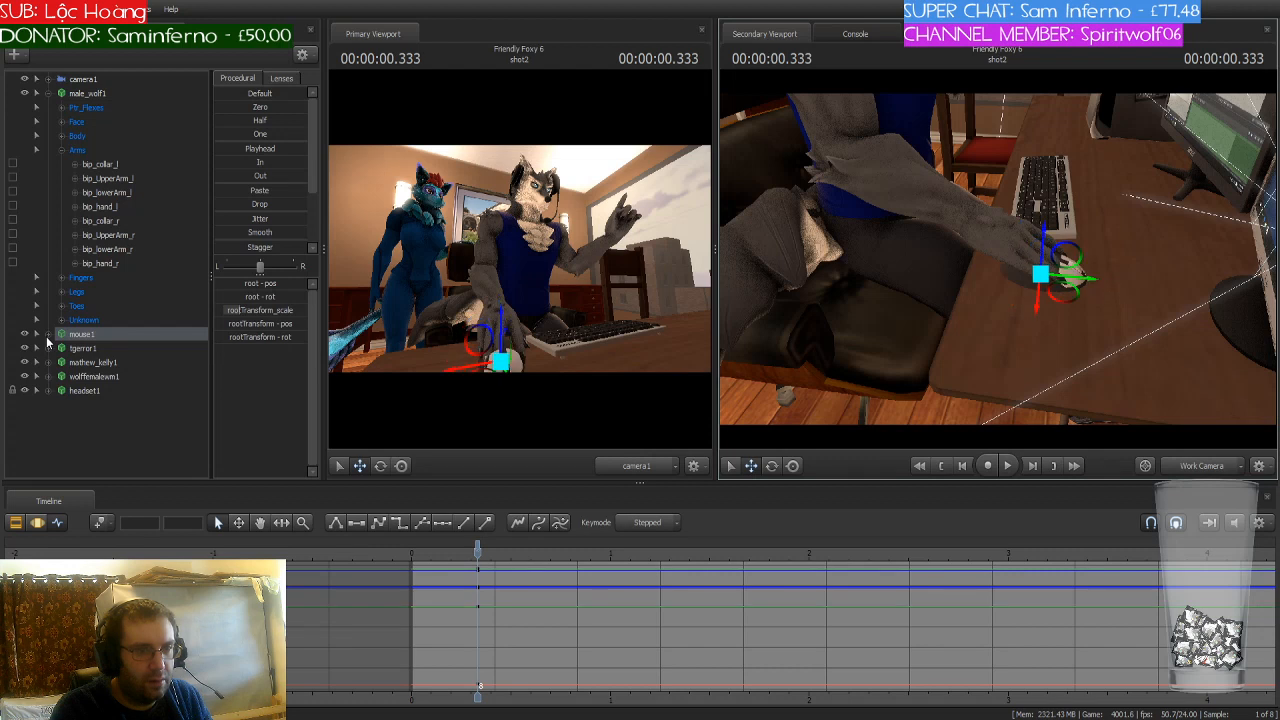
# Step: Move mouse1's rootTransform so that the computer mouse sits beneath the wolf's left hand
pyautogui.click(47, 338)
pyautogui.click(64, 347)
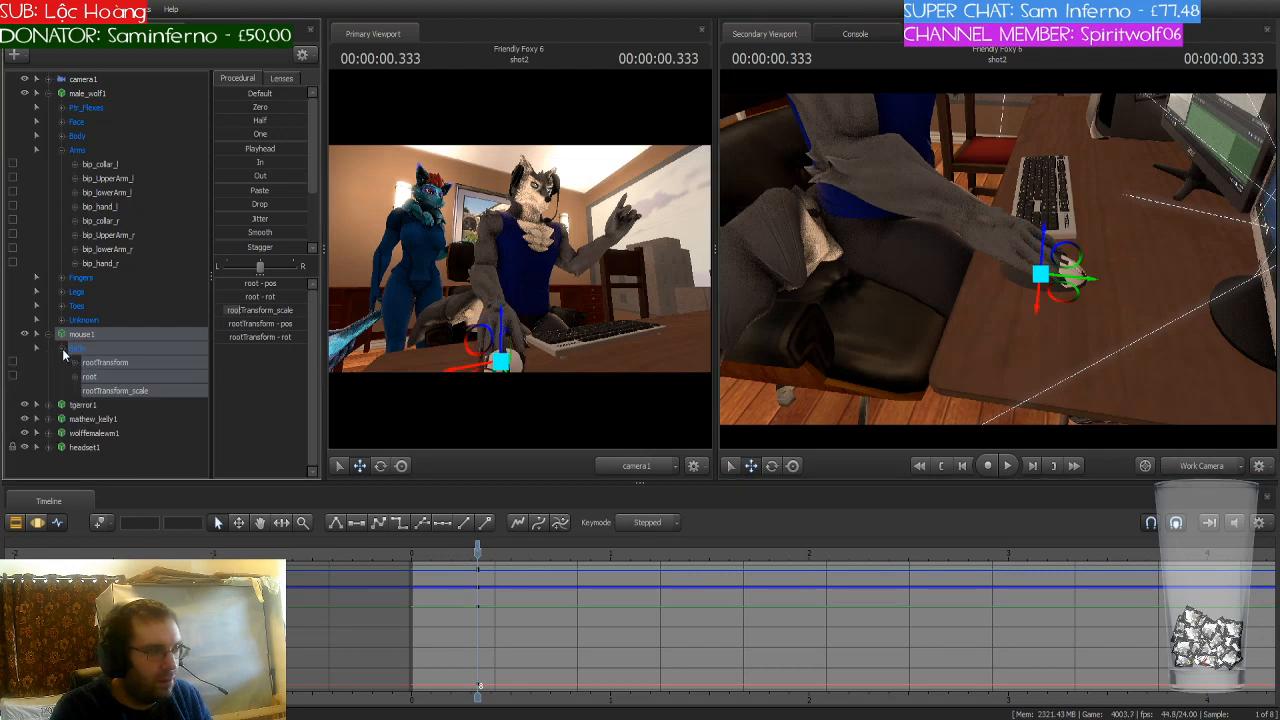
pyautogui.click(120, 363)
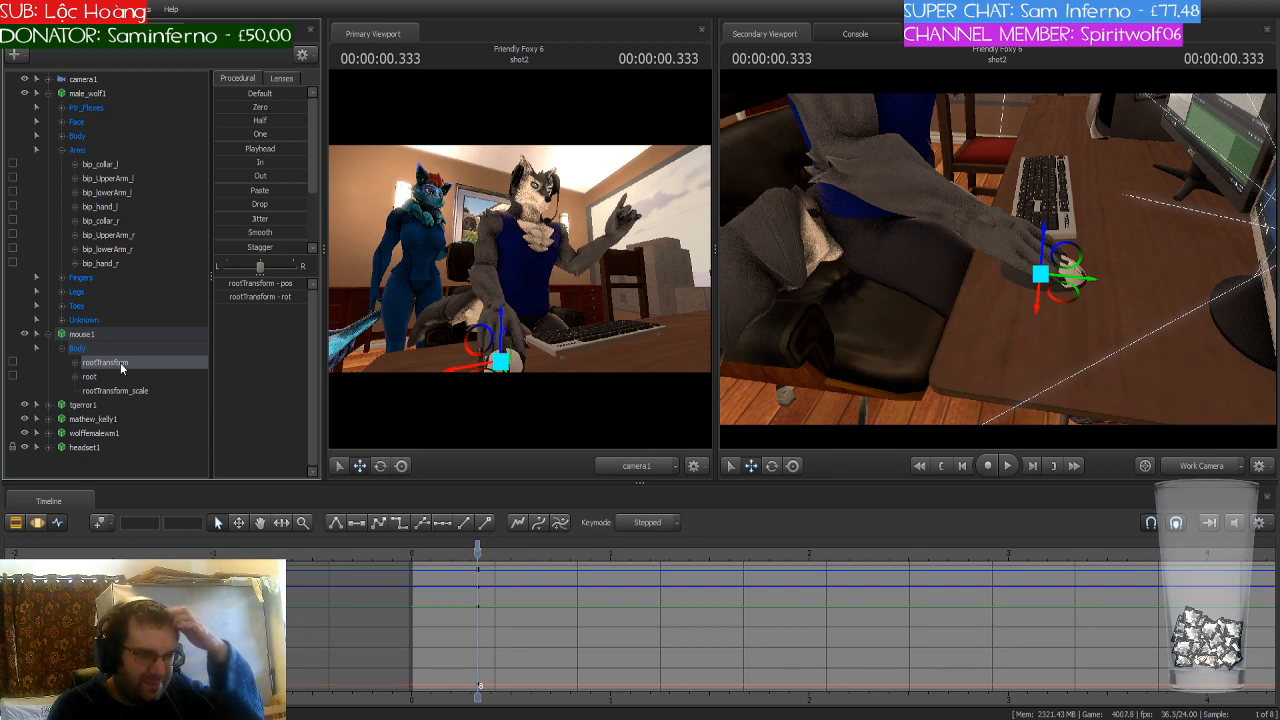
pyautogui.moveTo(1082, 300); pyautogui.dragTo(1054, 283)
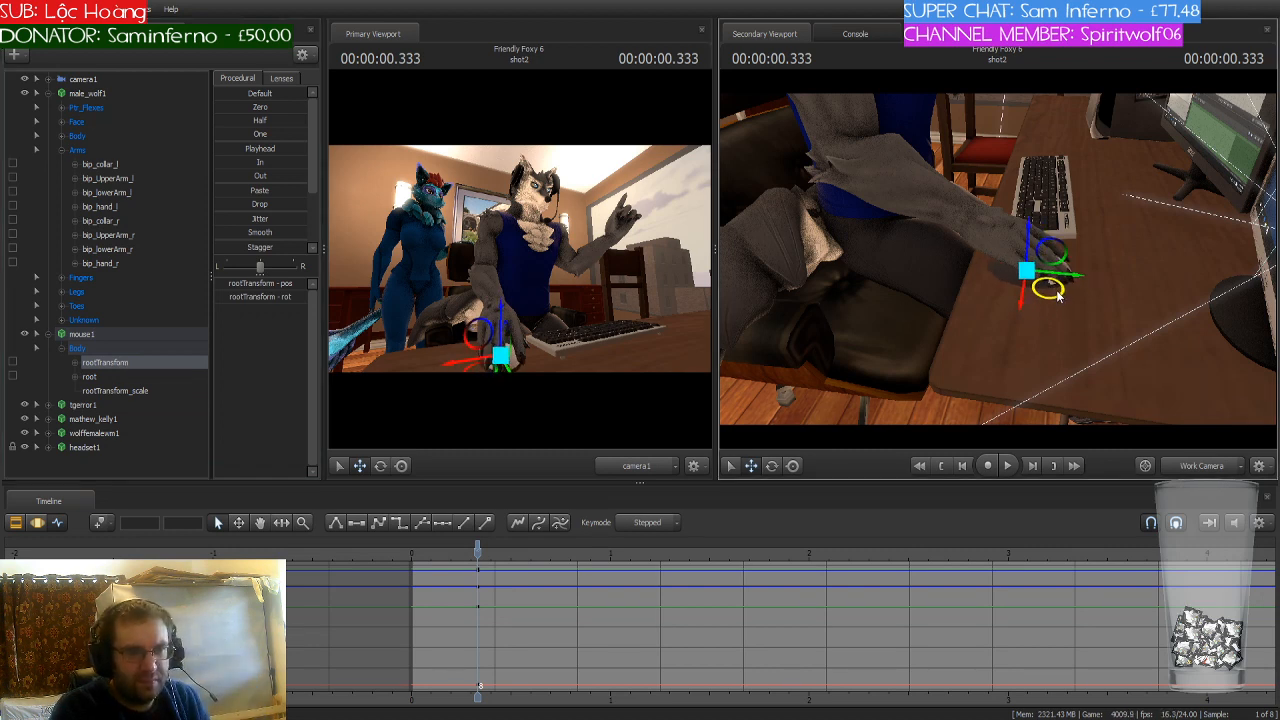
pyautogui.moveTo(1117, 334); pyautogui.dragTo(1005, 310)
pyautogui.moveTo(908, 318); pyautogui.dragTo(905, 328)
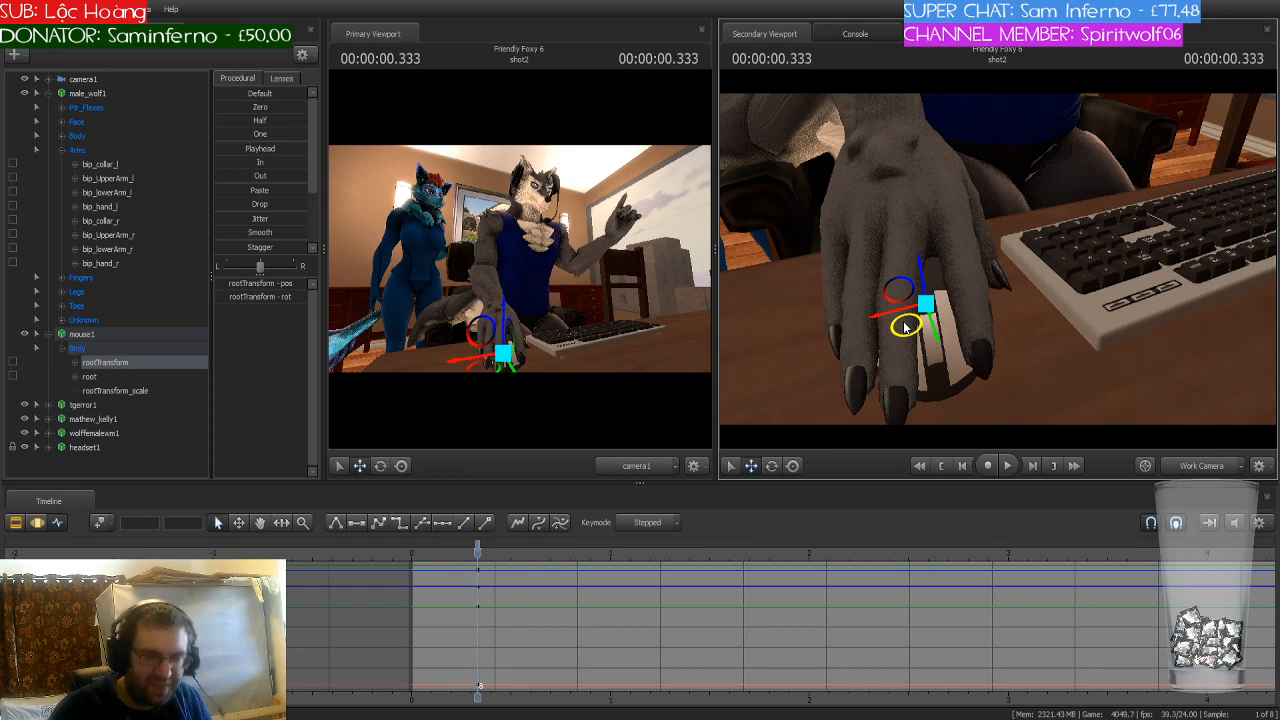
pyautogui.press('s')
pyautogui.moveTo(997, 259); pyautogui.dragTo(1004, 198)
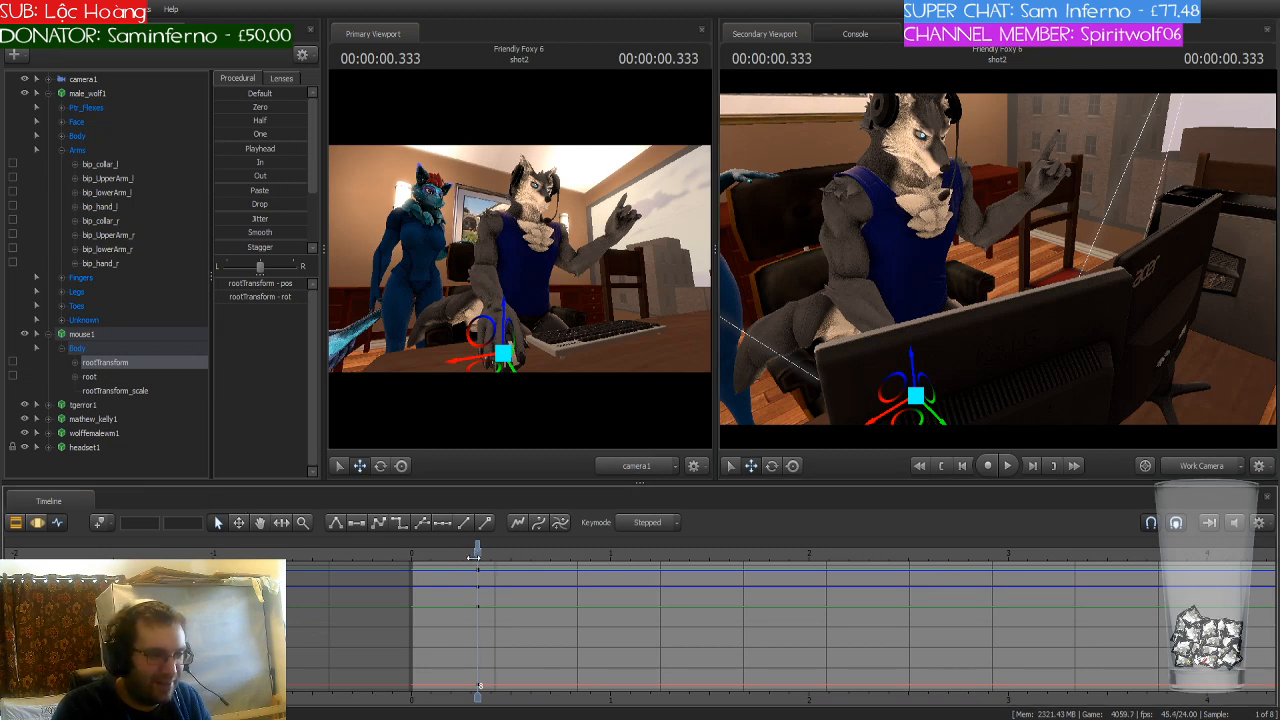
# Step: Keyframe the whole mouse1 model at 00:00:00.000 and select its keyframes there
pyautogui.moveTo(473, 557); pyautogui.dragTo(411, 563)
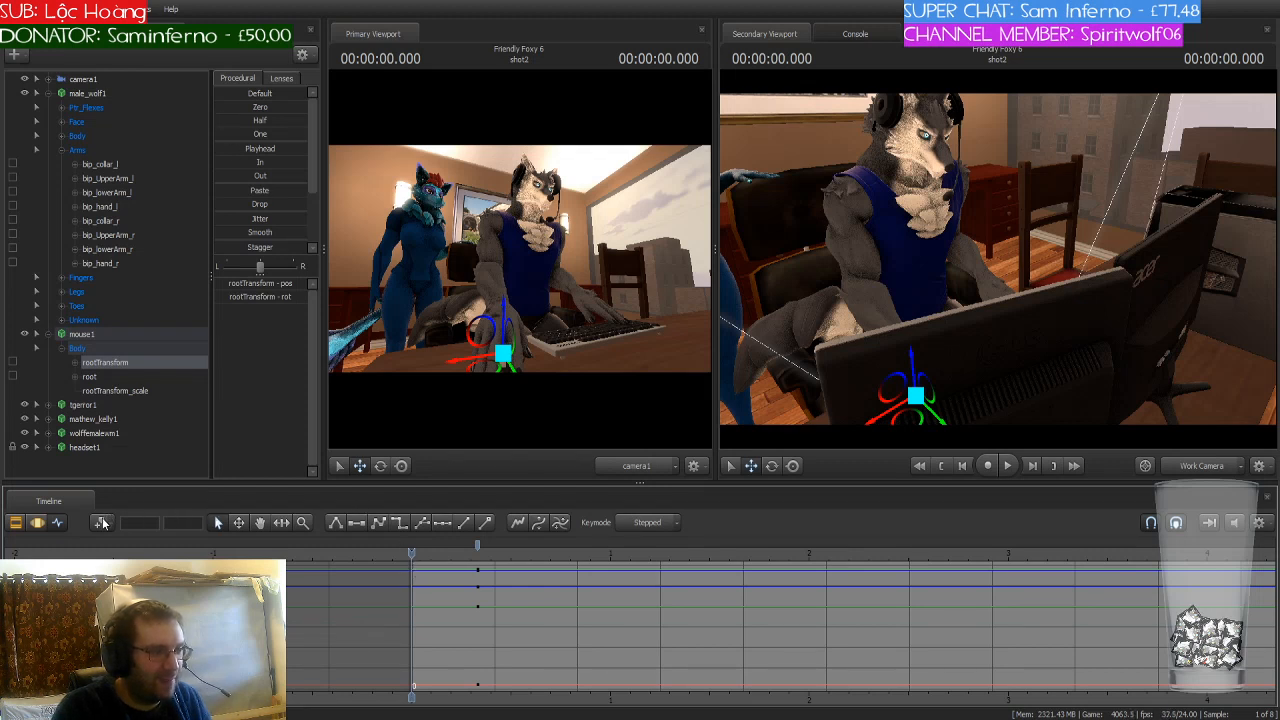
pyautogui.click(142, 335)
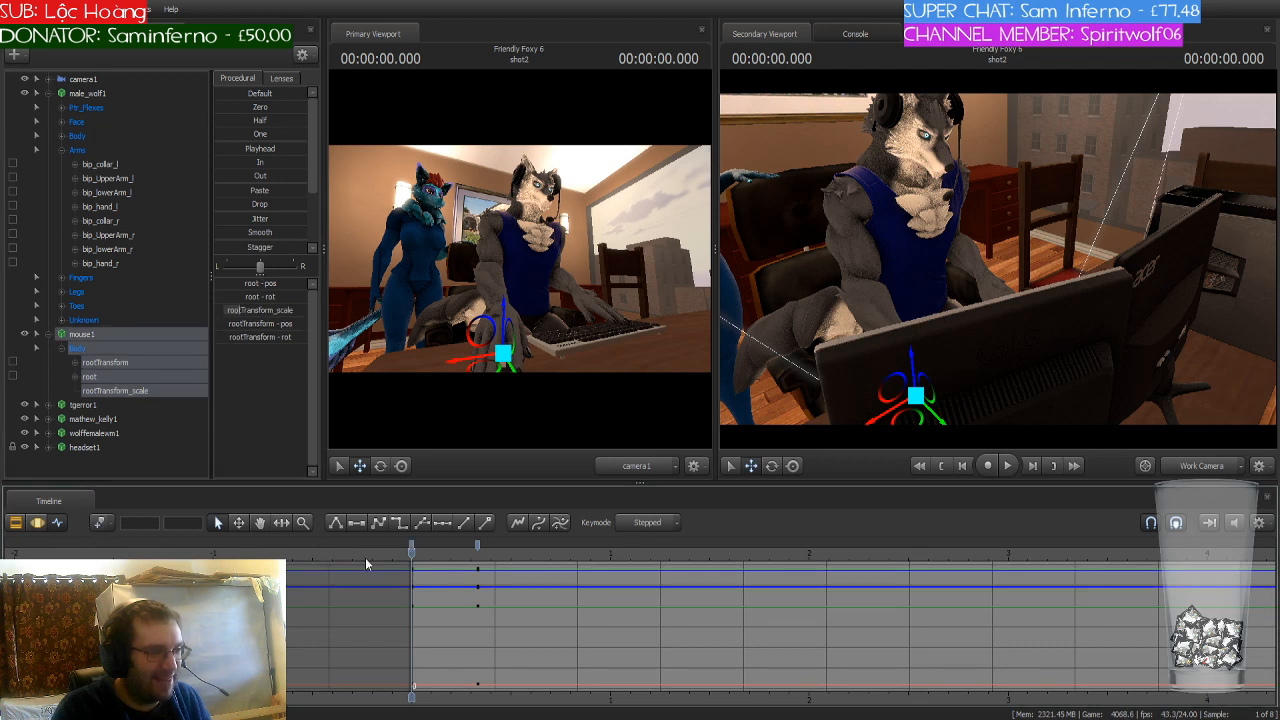
pyautogui.click(410, 545)
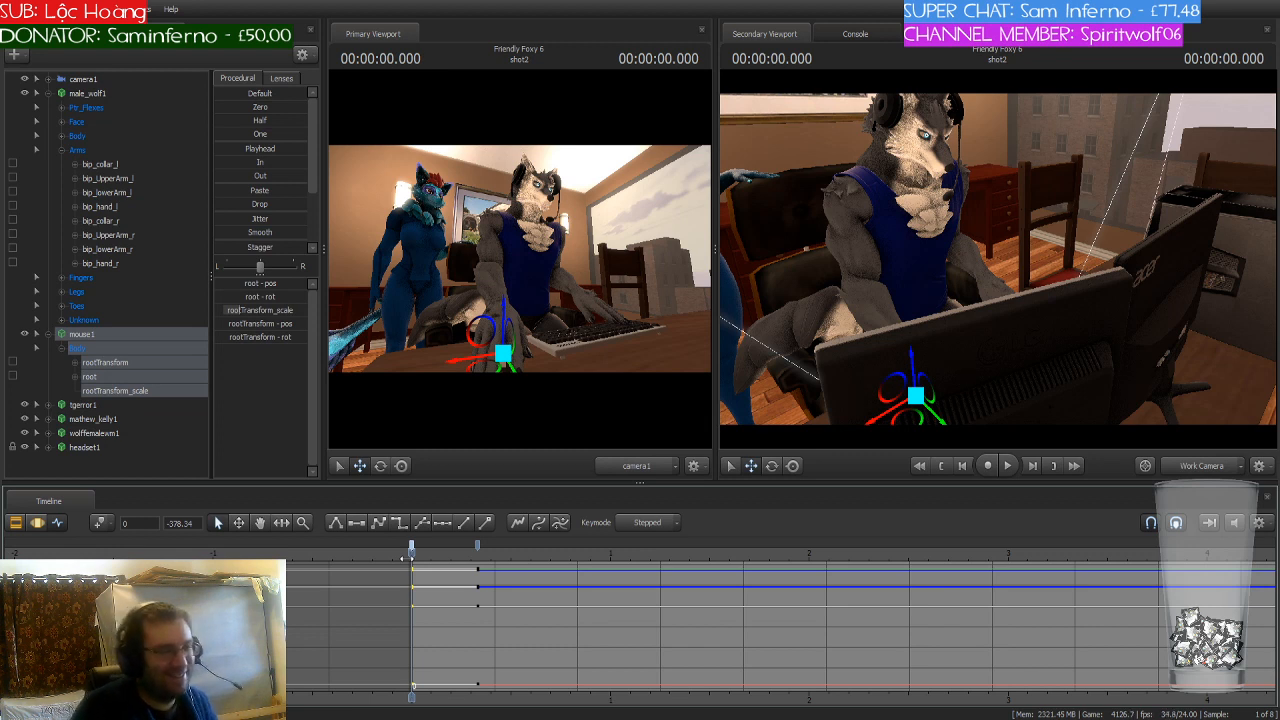
pyautogui.moveTo(411, 553)
pyautogui.mouseDown()
pyautogui.moveTo(480, 553)
pyautogui.moveTo(399, 563)
pyautogui.moveTo(411, 565)
pyautogui.mouseUp()
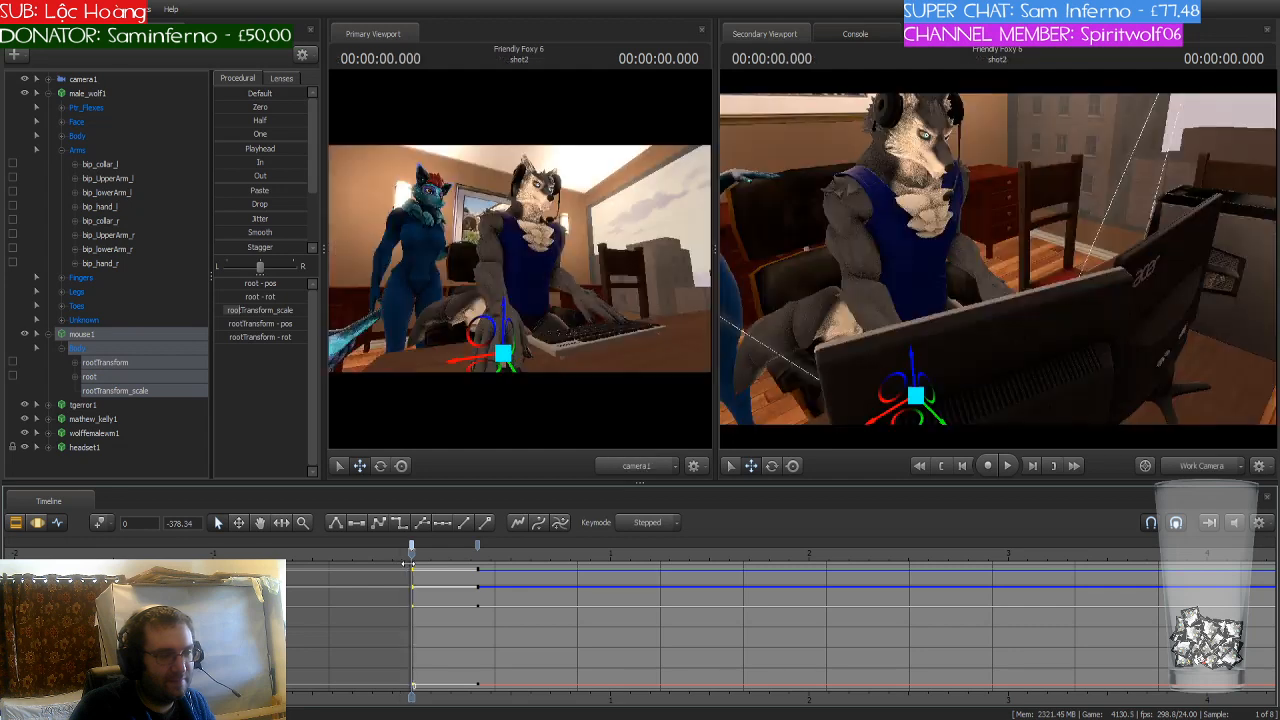
pyautogui.click(476, 547)
pyautogui.click(413, 549)
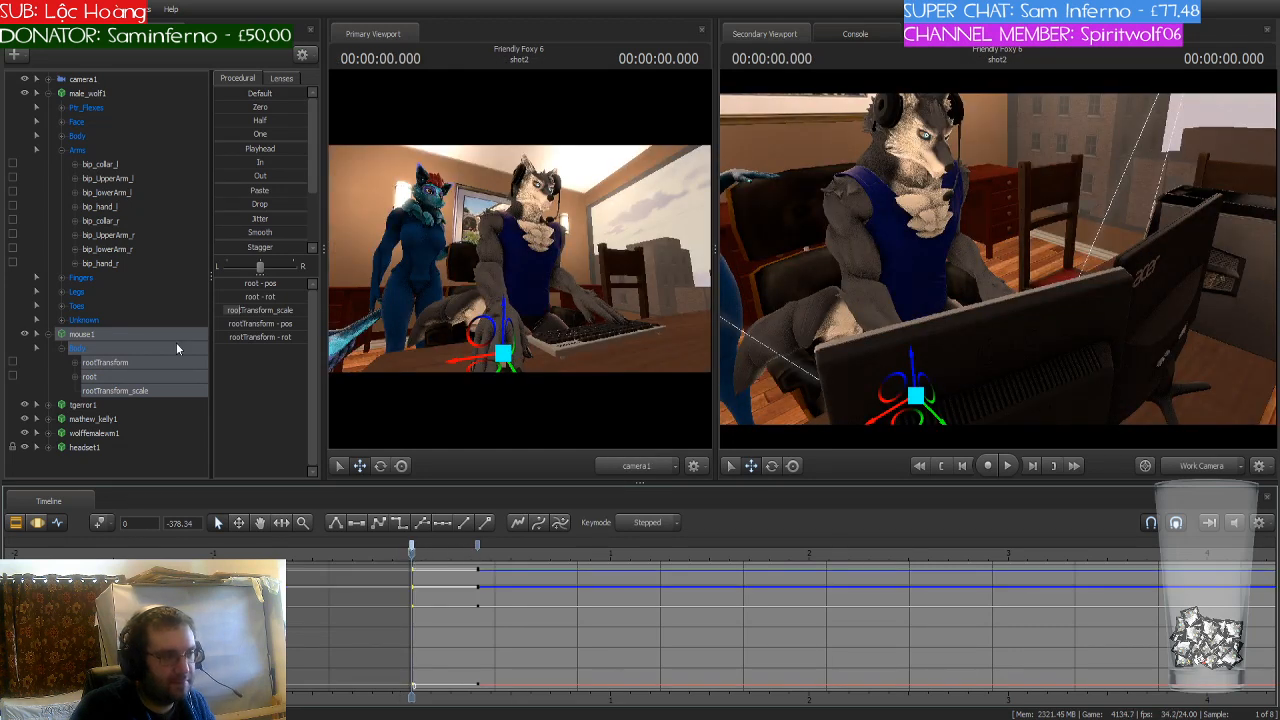
# Step: Give all of male_wolf1's keyframes at 00:00:00.000 stepped tangents
pyautogui.click(124, 92)
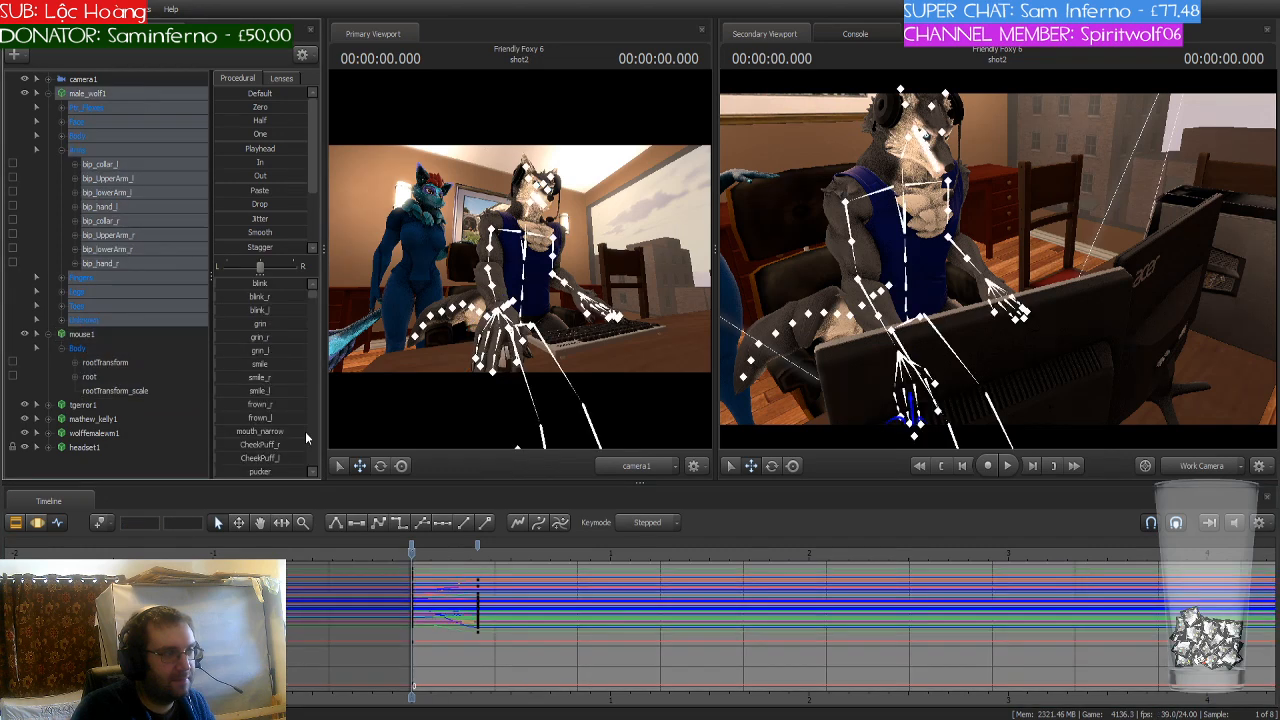
pyautogui.click(413, 549)
pyautogui.click(399, 525)
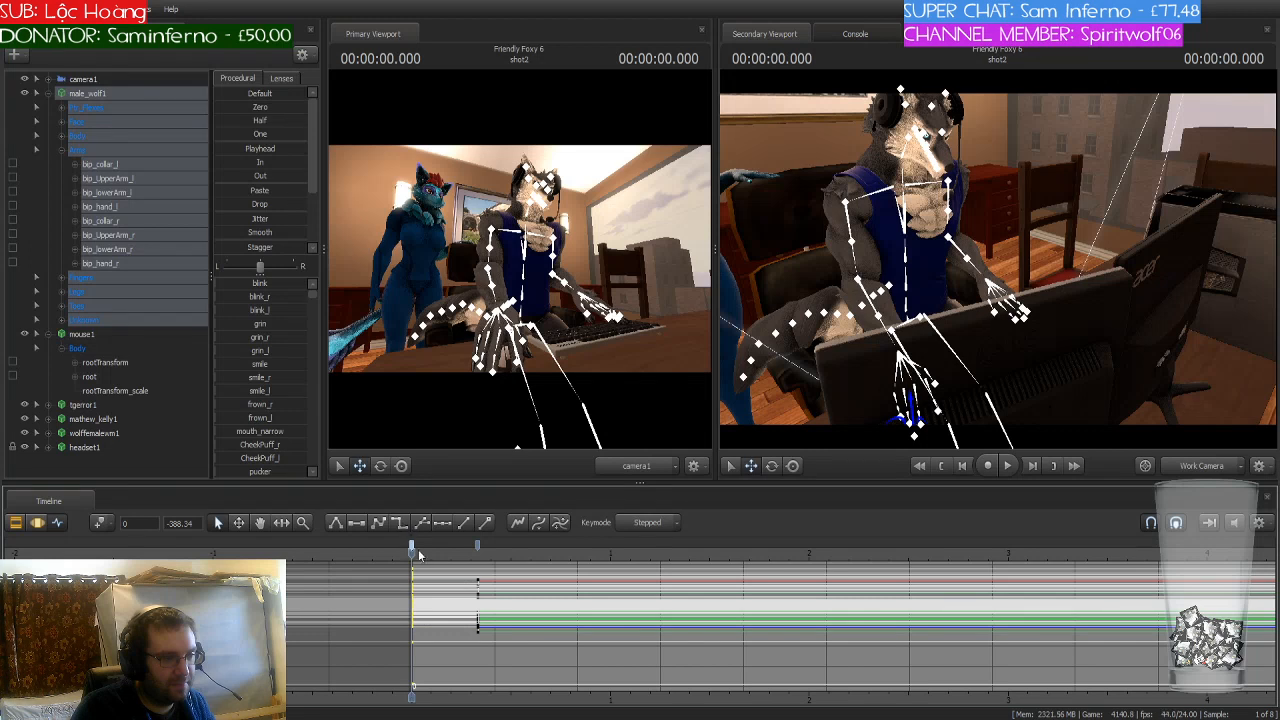
pyautogui.moveTo(413, 558)
pyautogui.mouseDown()
pyautogui.moveTo(525, 558)
pyautogui.moveTo(413, 560)
pyautogui.mouseUp()
# Step: Select mouse1's keyframes at 00:00:00.000 and those at 00:00:00.333 in turn, and return the playhead to 00:00:00.333
pyautogui.click(89, 337)
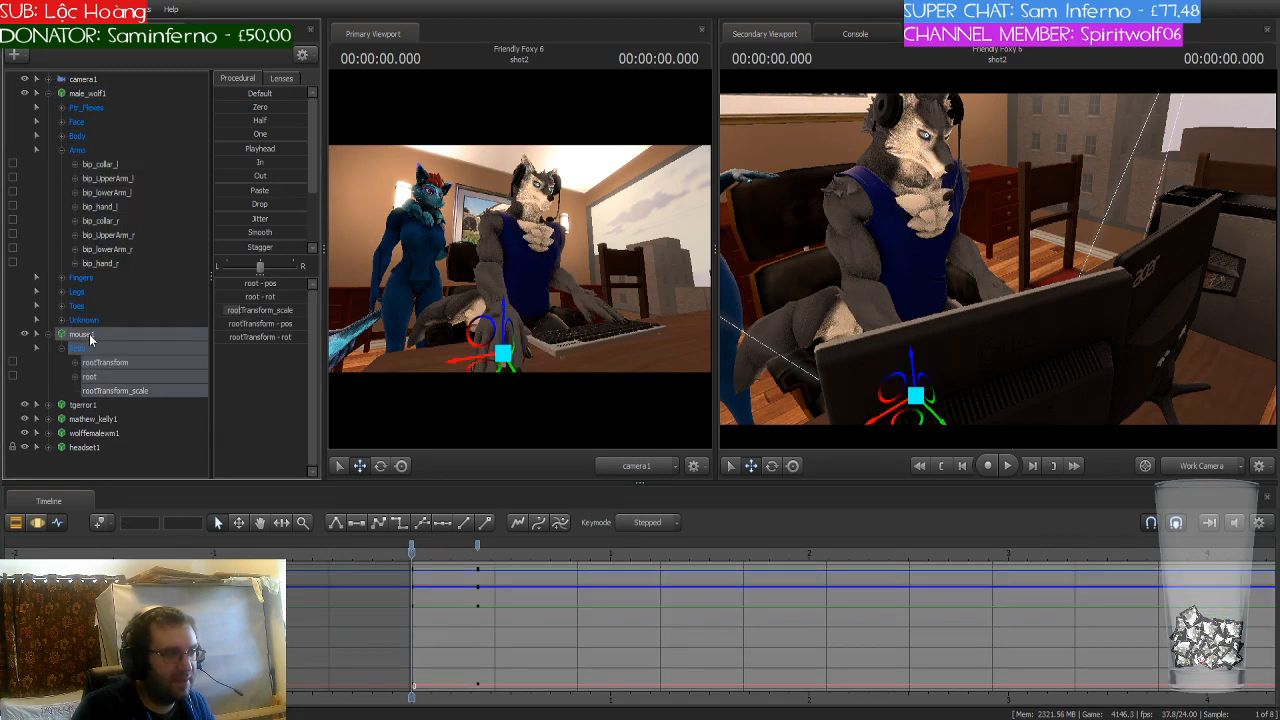
pyautogui.click(411, 550)
pyautogui.click(411, 549)
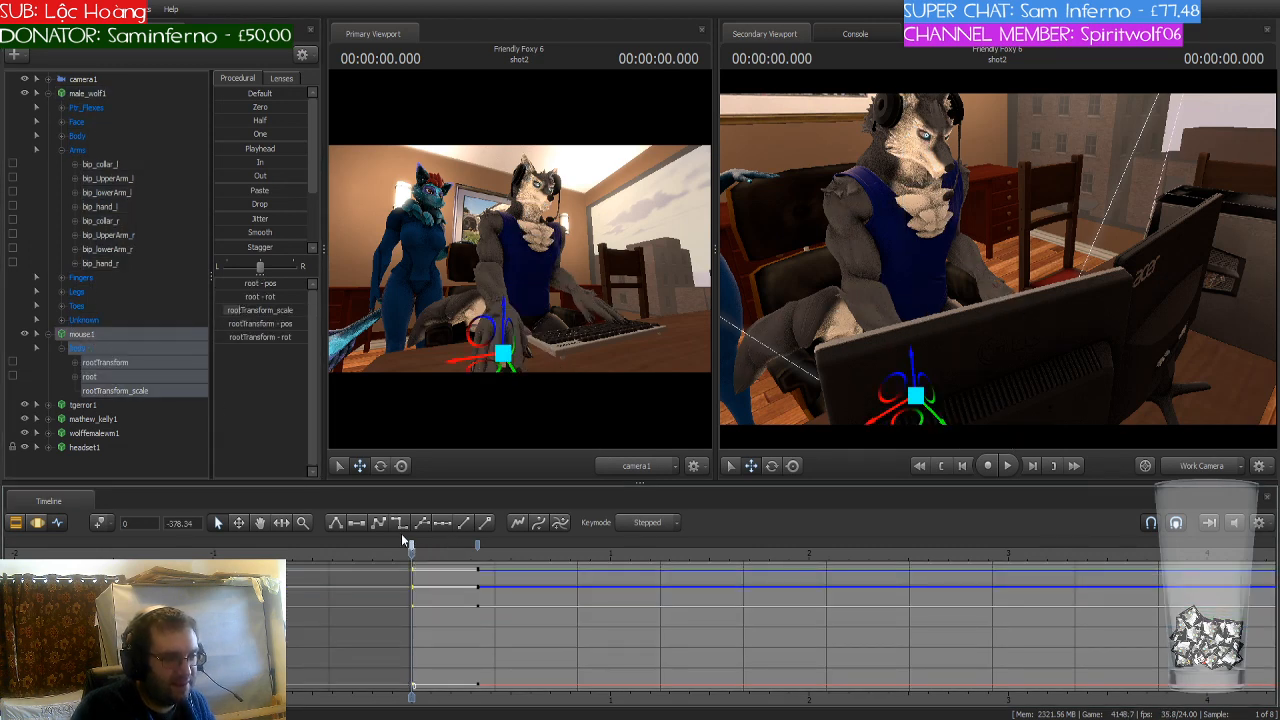
pyautogui.click(478, 551)
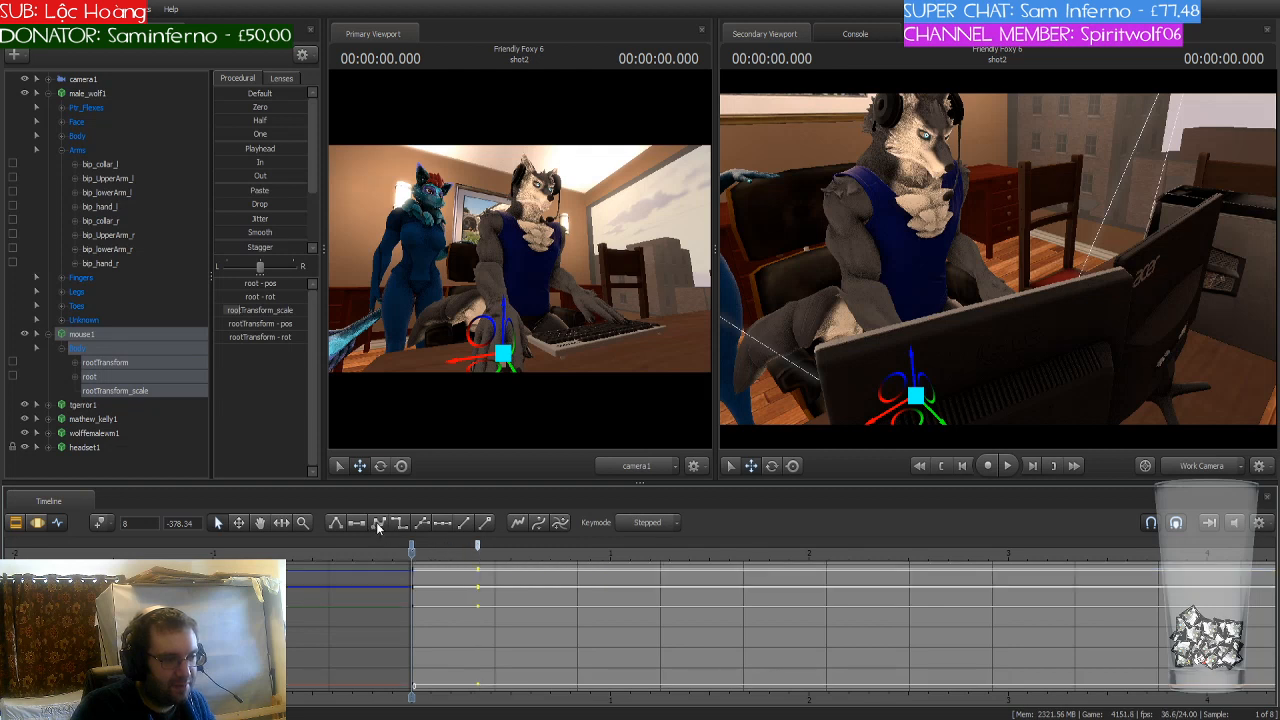
pyautogui.click(445, 554)
pyautogui.moveTo(447, 554); pyautogui.dragTo(478, 552)
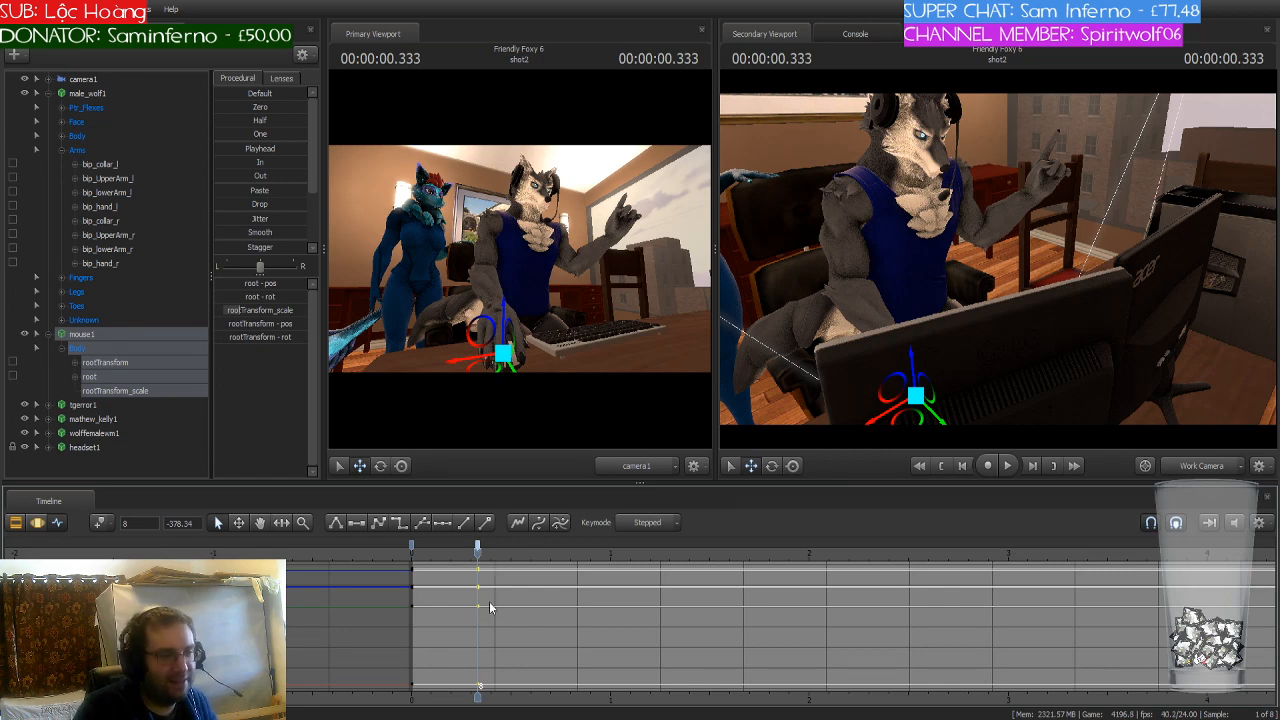
# Step: Keyframe the whole male_wolf1 model at 00:00:00.625 to hold its pointing pose
pyautogui.moveTo(477, 549)
pyautogui.mouseDown()
pyautogui.moveTo(412, 558)
pyautogui.moveTo(481, 571)
pyautogui.mouseUp()
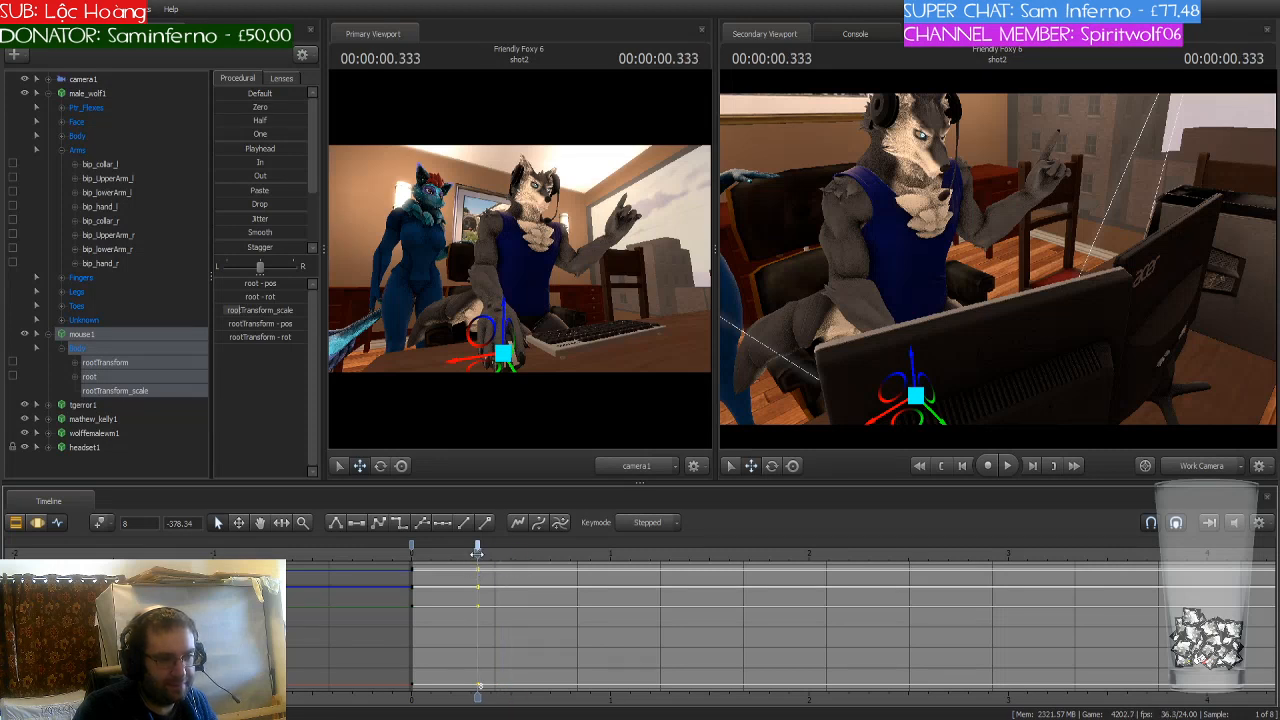
pyautogui.moveTo(476, 571); pyautogui.dragTo(536, 570)
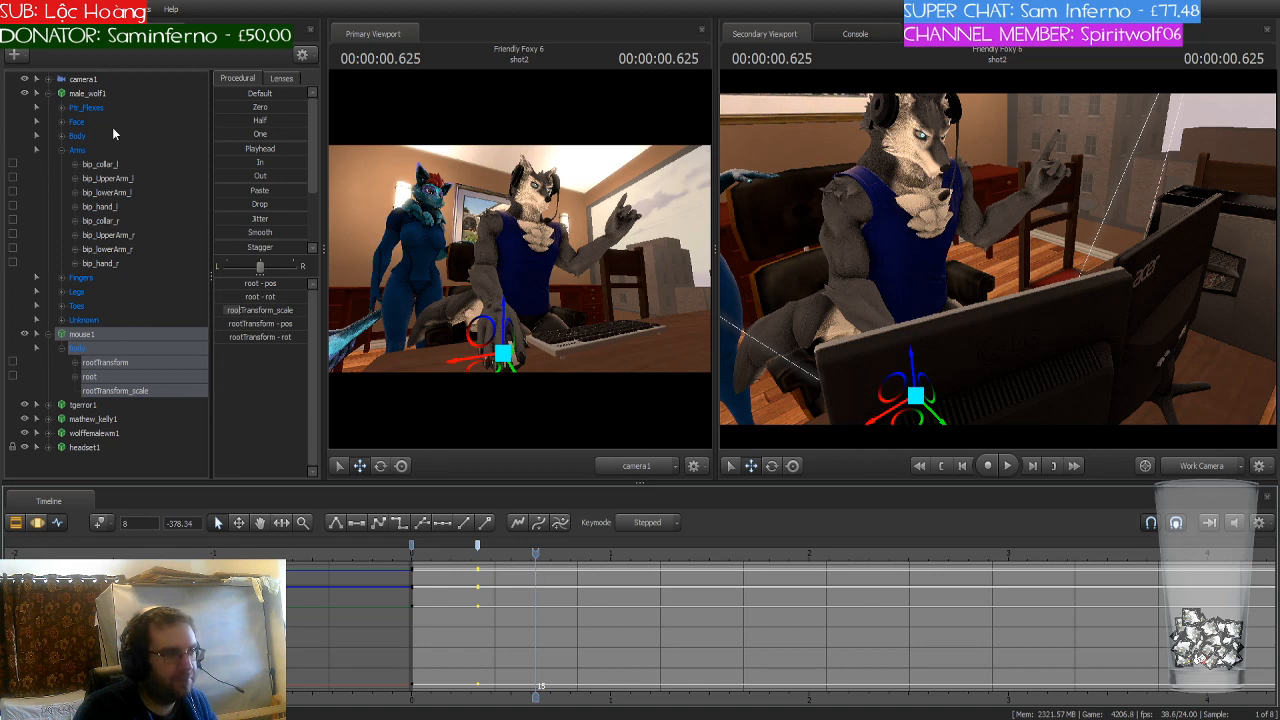
pyautogui.click(100, 94)
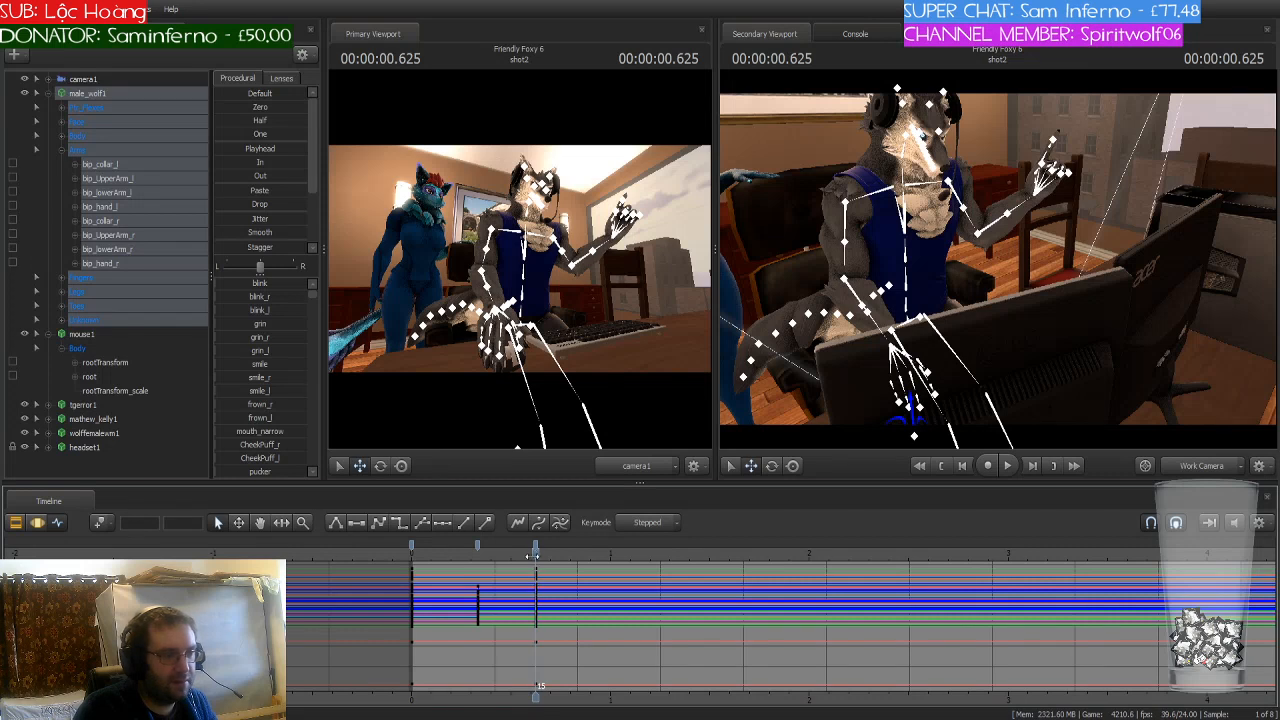
# Step: Complete male_wolf1's keyframe at 00:00:00.333 so that it covers all of the wolf's controls
pyautogui.moveTo(535, 552); pyautogui.dragTo(477, 558)
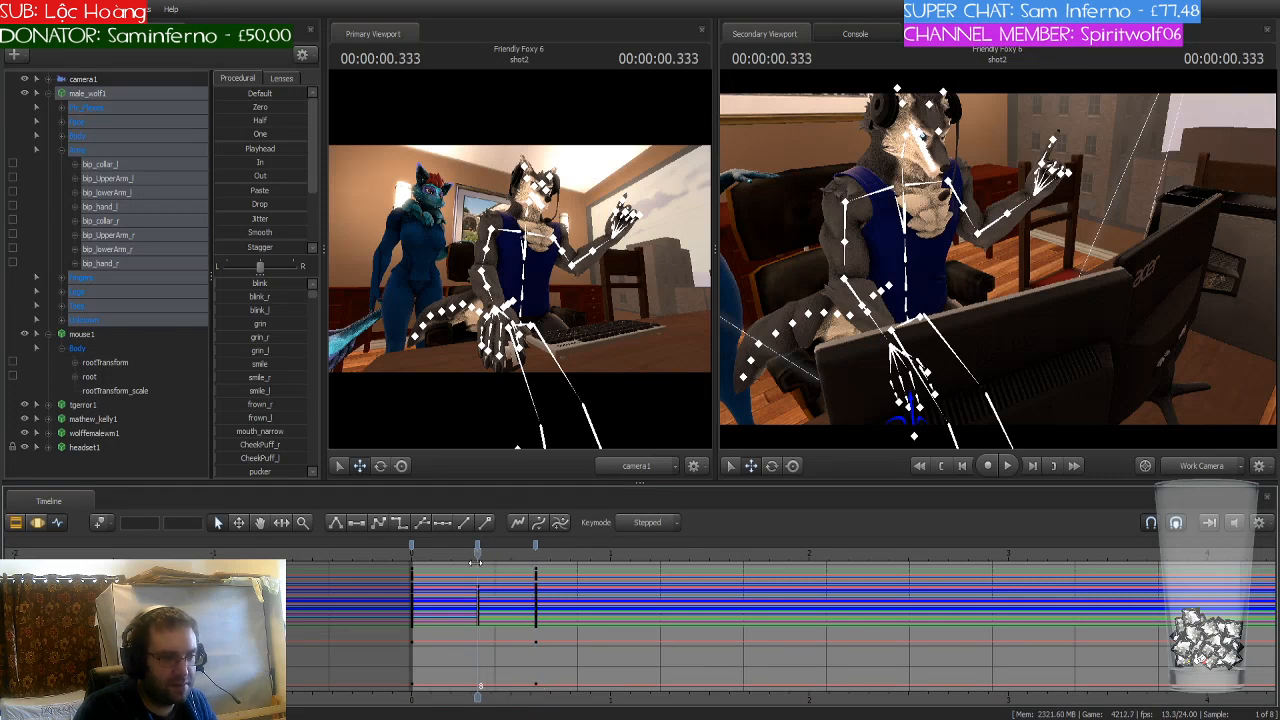
pyautogui.click(477, 546)
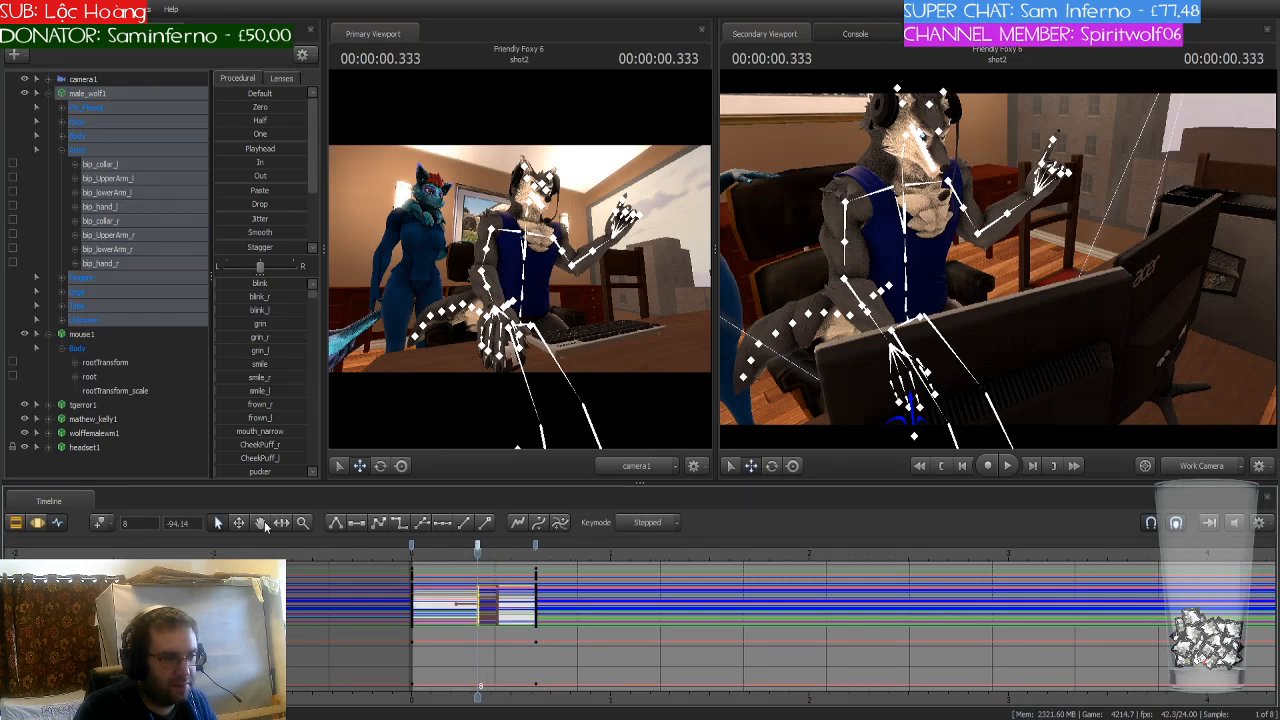
pyautogui.click(99, 522)
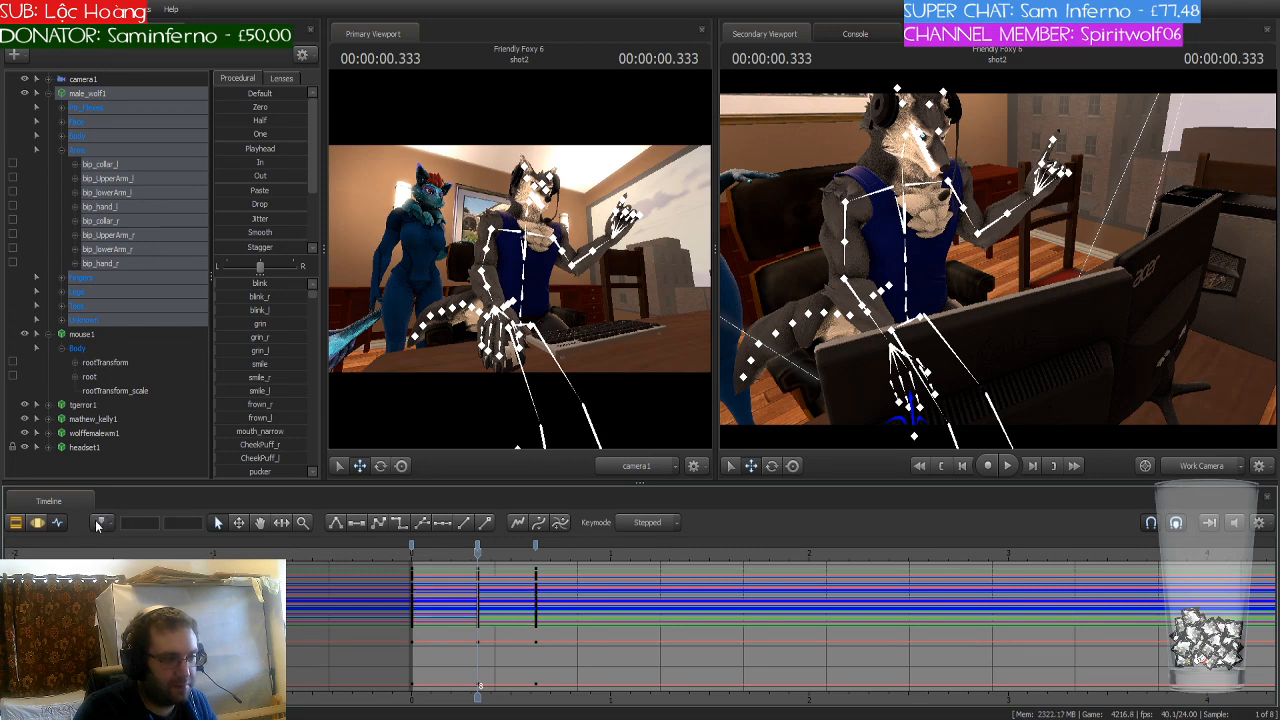
# Step: Move the playhead forward past the keyframe at 00:00:00.625 to 00:00:00.958
pyautogui.moveTo(480, 556); pyautogui.dragTo(533, 563)
pyautogui.press('Right')
pyautogui.press('Right')
pyautogui.press('Right')
pyautogui.press('Right')
pyautogui.press('Right')
pyautogui.press('Right')
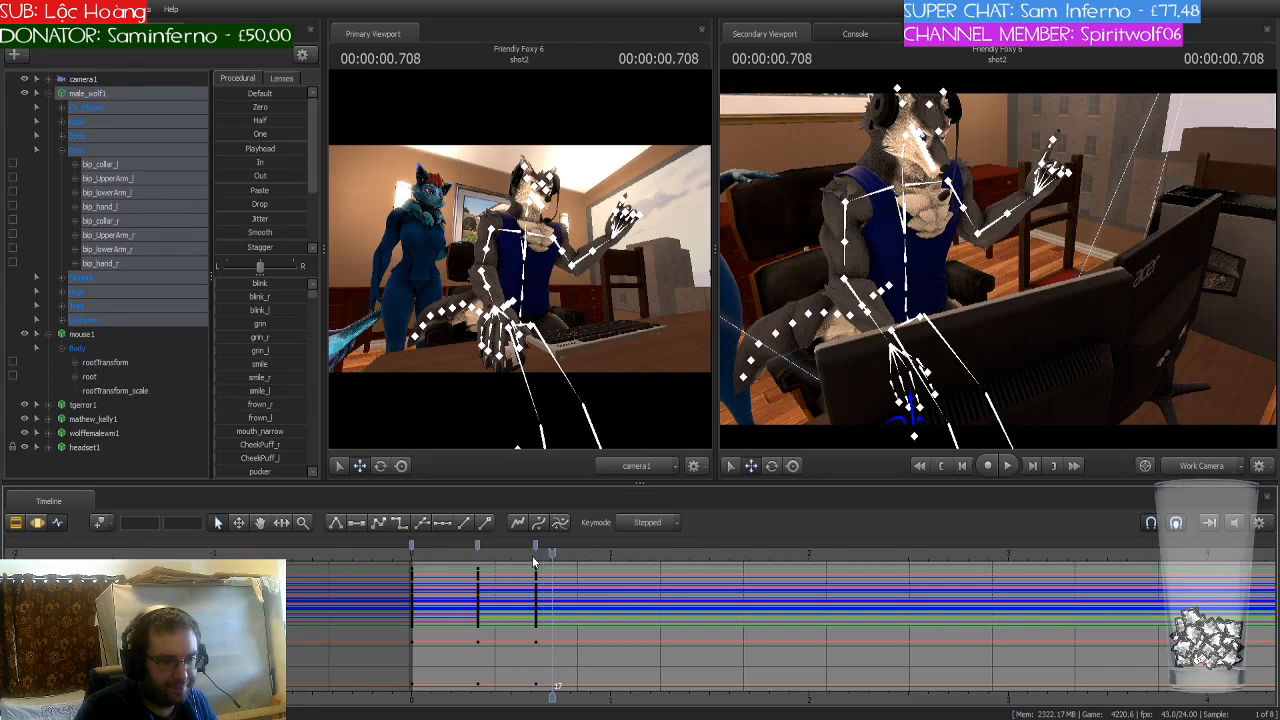
pyautogui.press('Right')
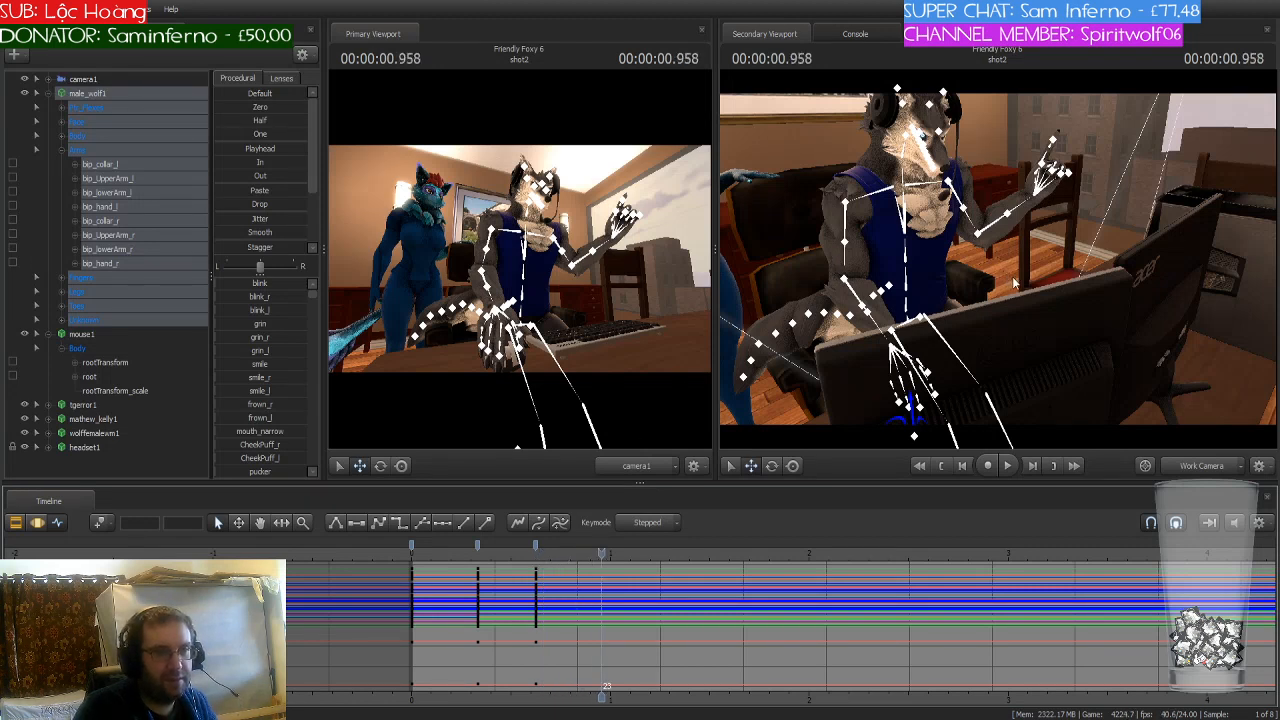
# Step: Rotate the wolf's right upper arm, lower arm and hand so that the arm reaches down over the desk, pointing towards the monitor
pyautogui.press('w')
pyautogui.moveTo(1006, 276); pyautogui.dragTo(962, 262)
pyautogui.press('s')
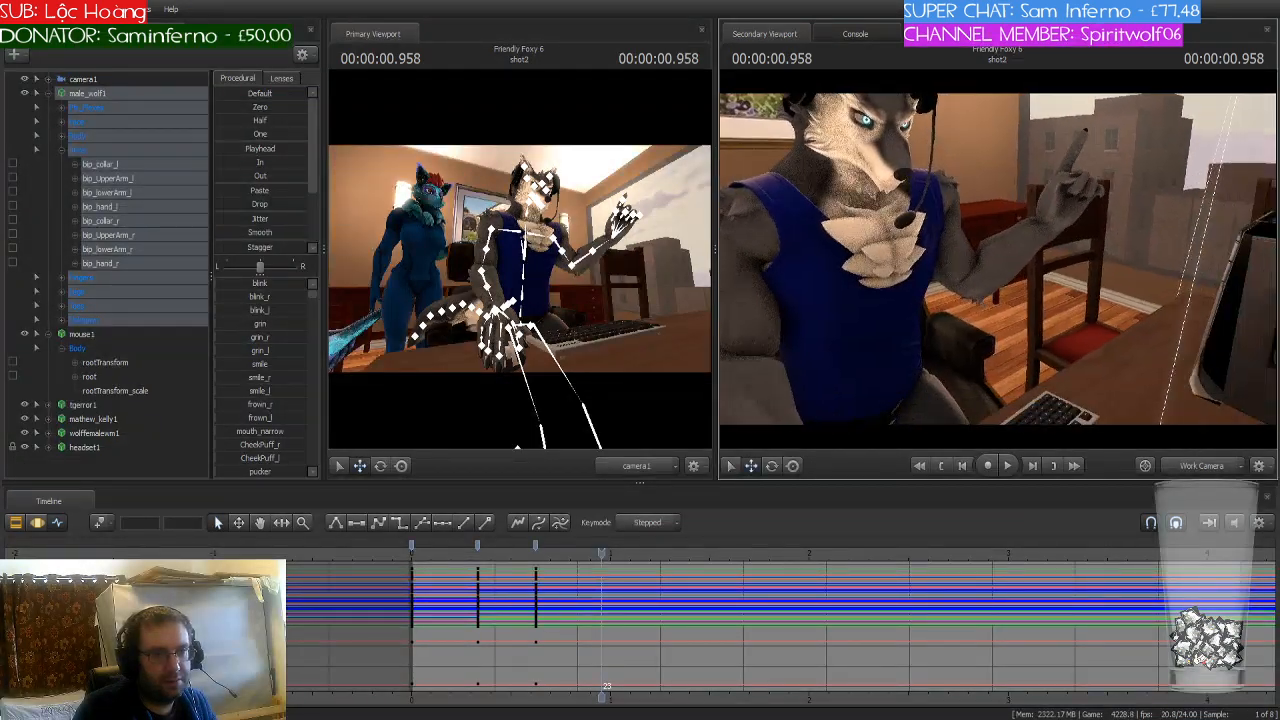
pyautogui.click(940, 228)
pyautogui.press('e')
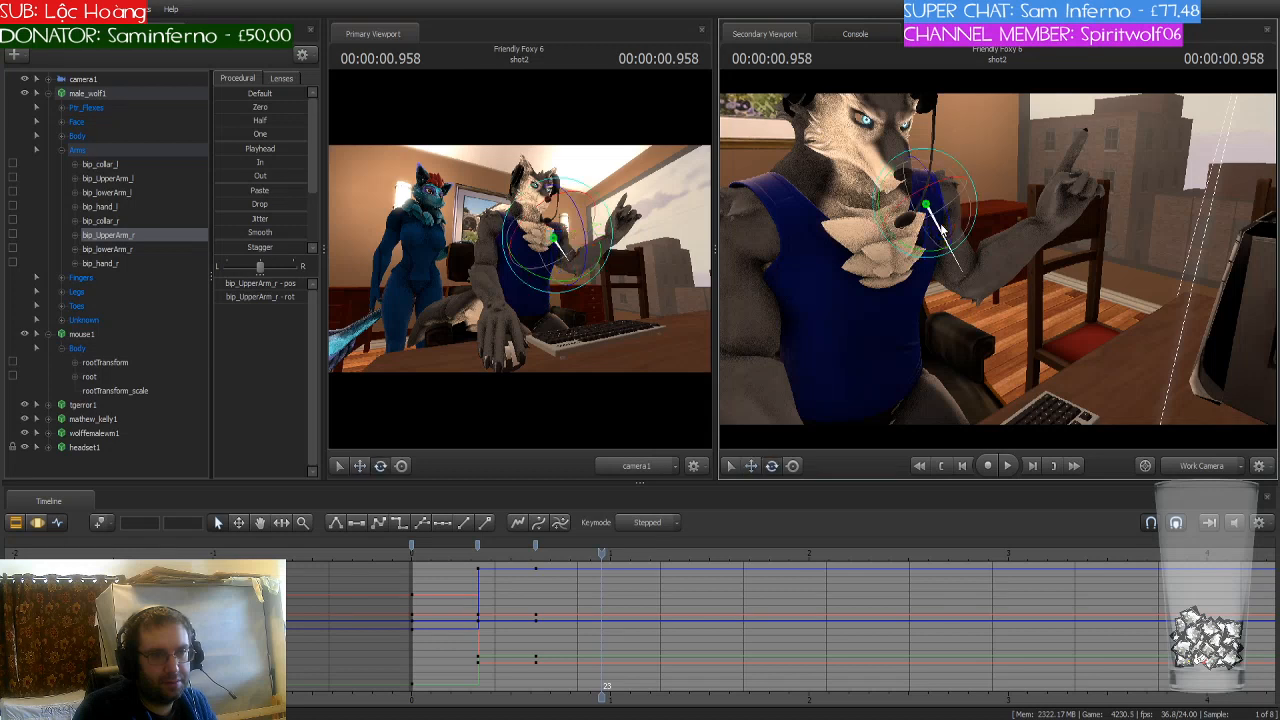
pyautogui.moveTo(962, 222); pyautogui.dragTo(1005, 242)
pyautogui.keyDown('ctrl'); pyautogui.click(1012, 250); pyautogui.keyUp('ctrl')
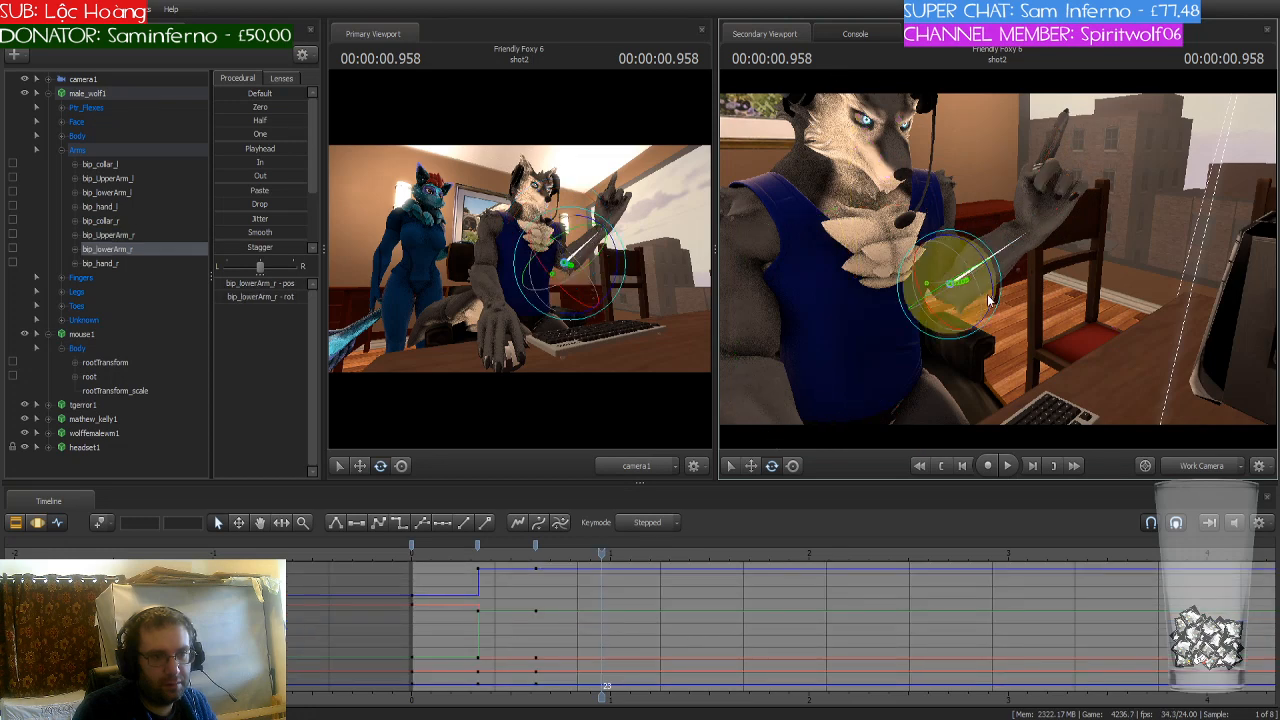
pyautogui.moveTo(986, 297); pyautogui.dragTo(1082, 338)
pyautogui.keyDown('ctrl'); pyautogui.click(1062, 318); pyautogui.keyUp('ctrl')
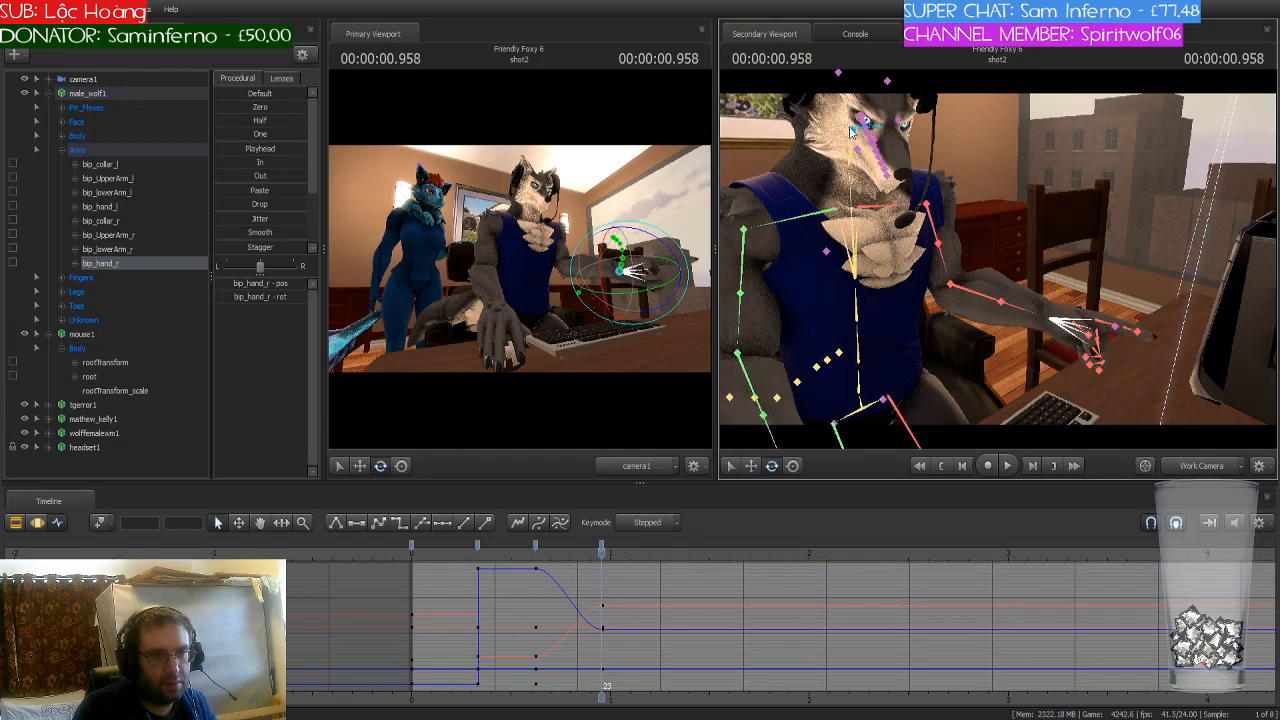
# Step: Turn the wolf's head with bip_head so that its face looks straight ahead towards the camera
pyautogui.keyDown('ctrl'); pyautogui.click(851, 143); pyautogui.keyUp('ctrl')
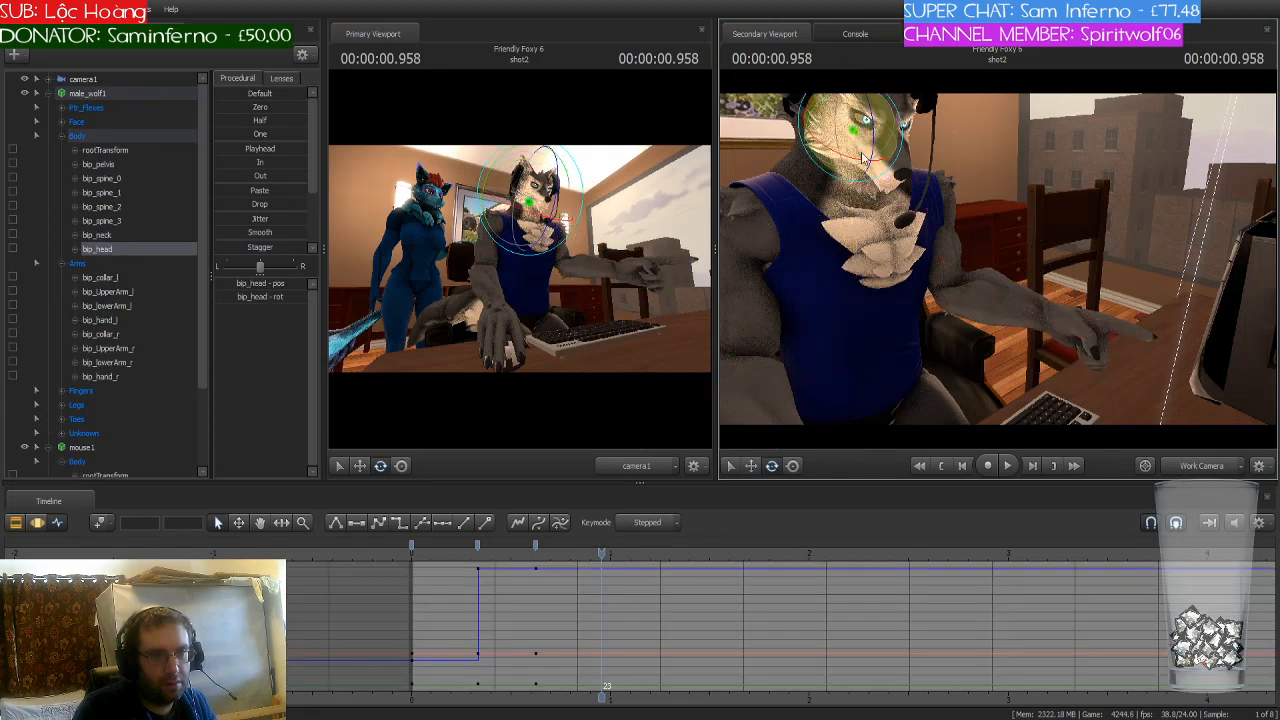
pyautogui.moveTo(851, 143); pyautogui.dragTo(858, 165)
pyautogui.keyDown('ctrl'); pyautogui.click(852, 186); pyautogui.keyUp('ctrl')
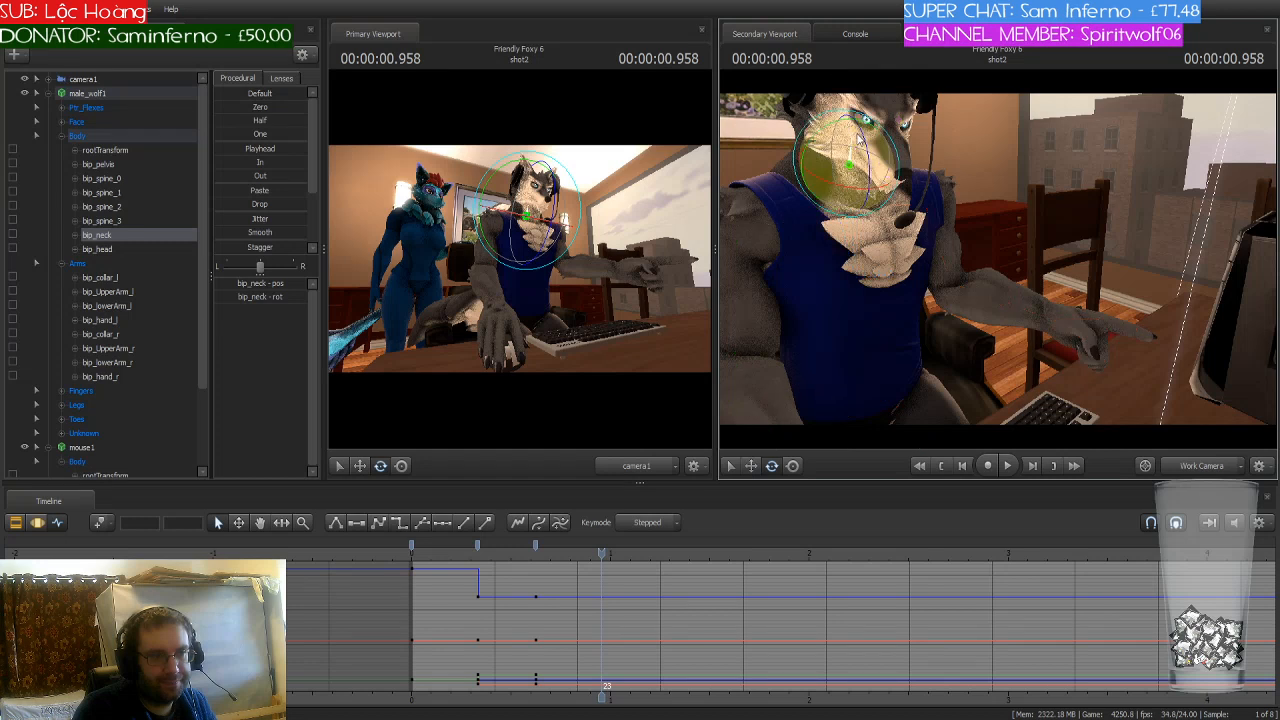
pyautogui.click(852, 140)
pyautogui.keyDown('ctrl'); pyautogui.click(854, 134); pyautogui.keyUp('ctrl')
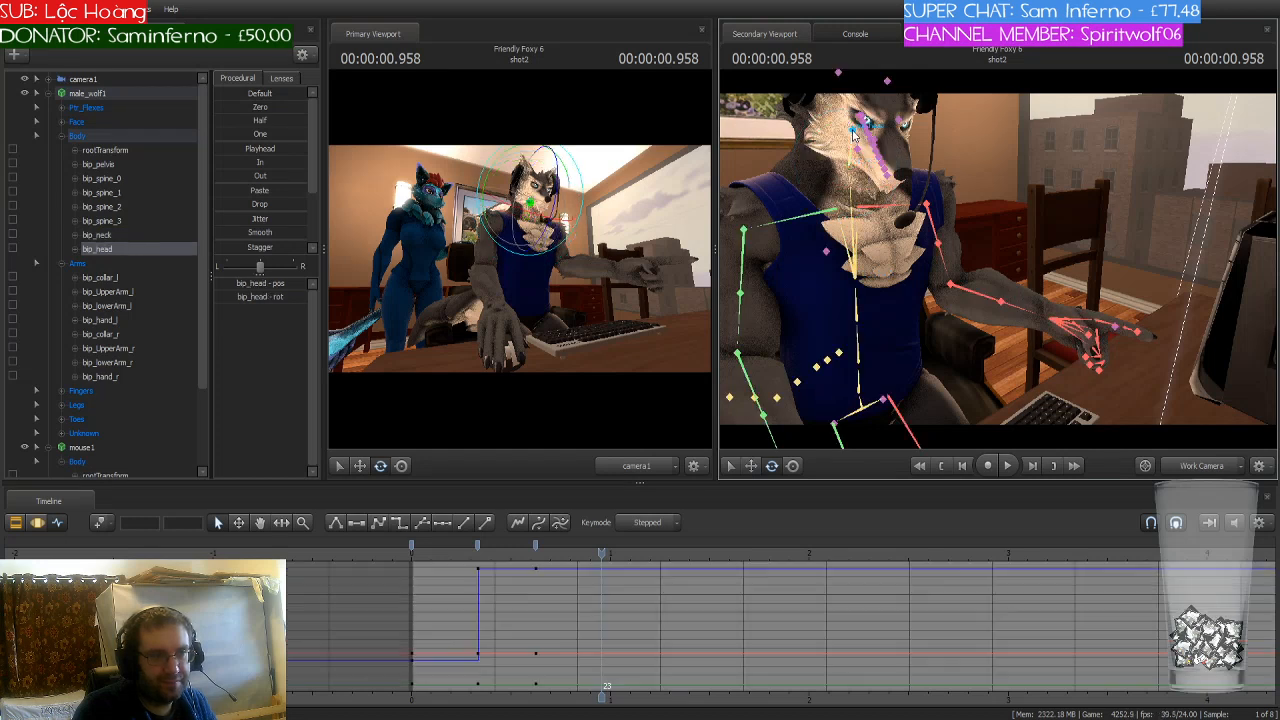
pyautogui.moveTo(859, 152); pyautogui.dragTo(840, 143)
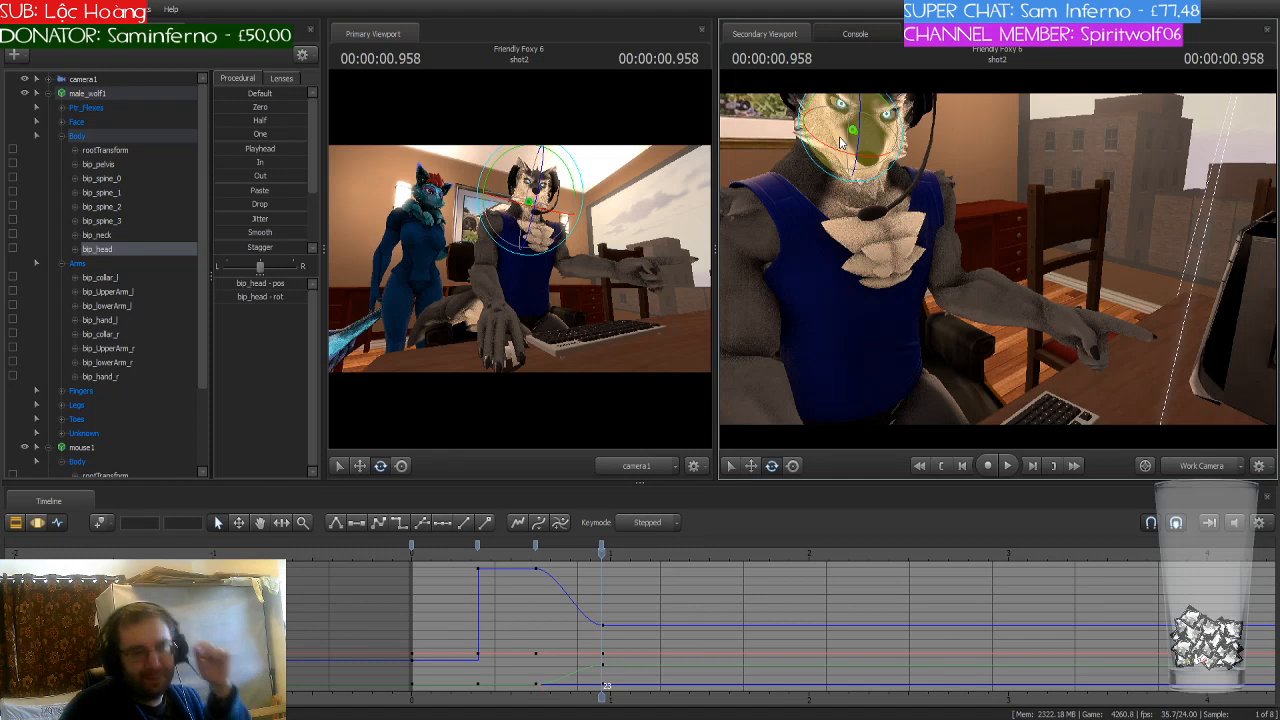
# Step: Give the keyframes at 00:00:00.625 stepped tangents, first for bip_head and then for the whole male_wolf1 model
pyautogui.click(536, 553)
pyautogui.click(536, 548)
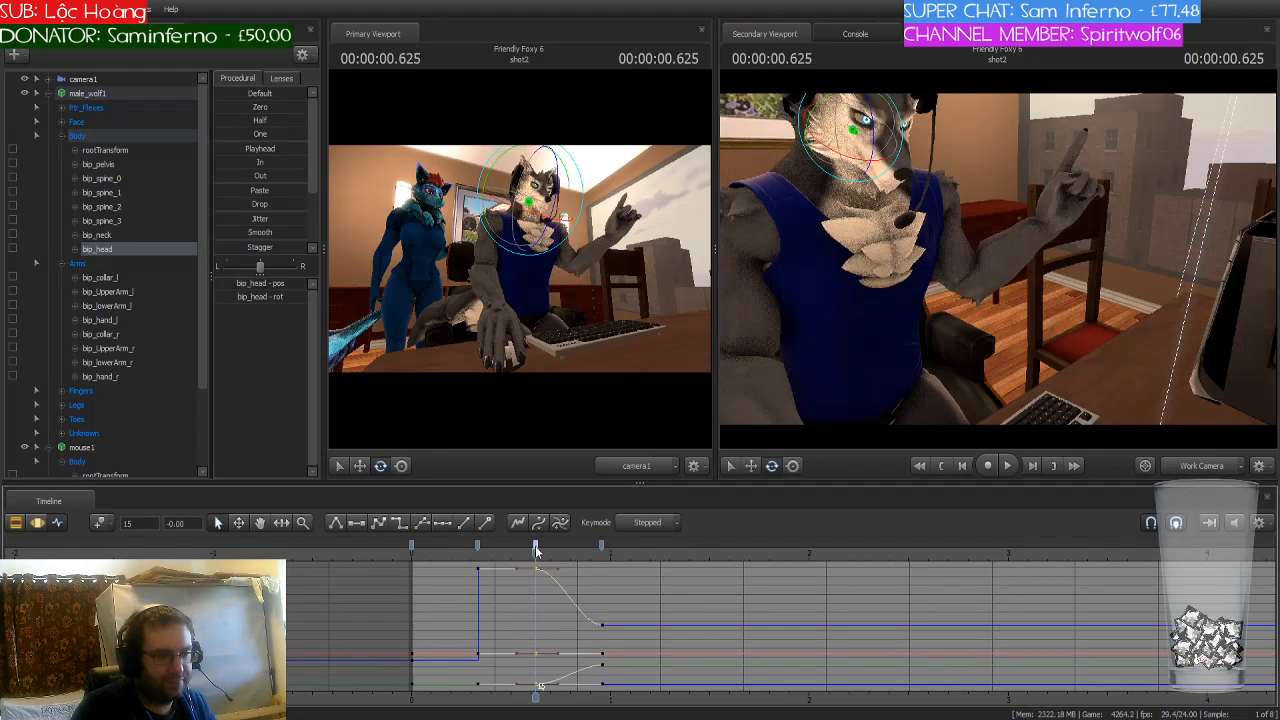
pyautogui.click(399, 524)
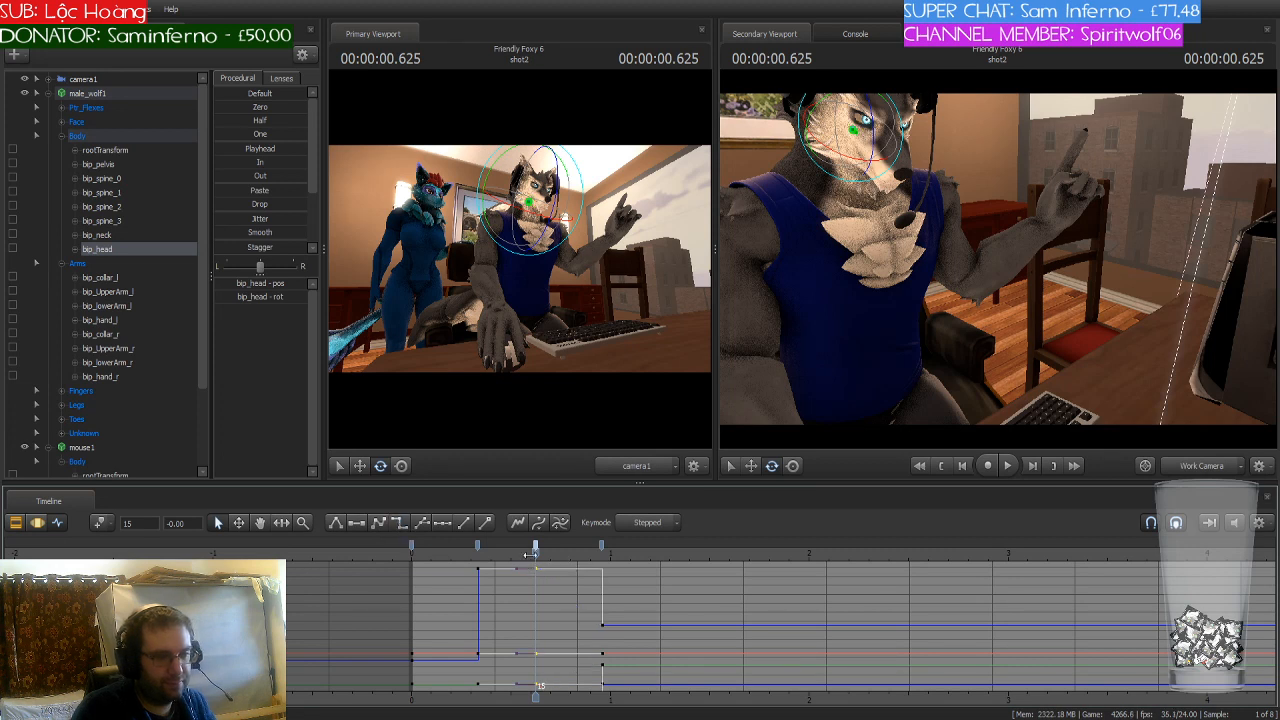
pyautogui.moveTo(546, 556)
pyautogui.mouseDown()
pyautogui.moveTo(594, 564)
pyautogui.moveTo(532, 570)
pyautogui.mouseUp()
pyautogui.click(122, 93)
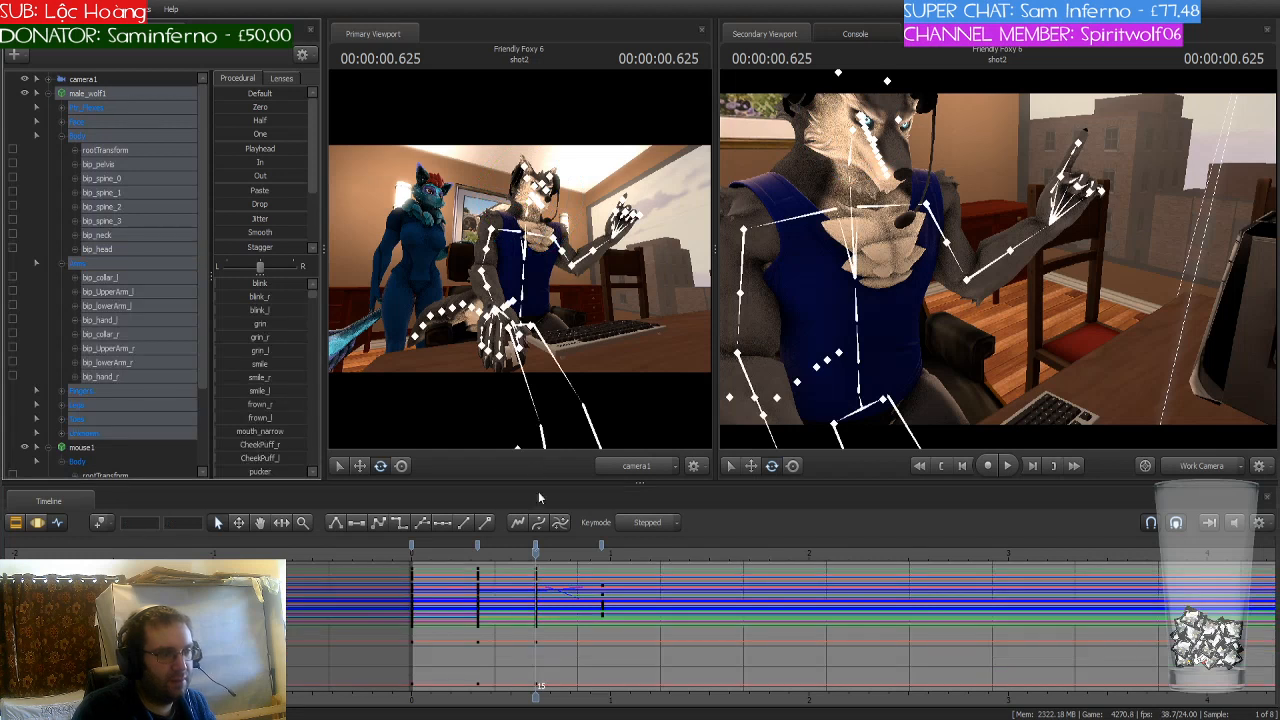
pyautogui.click(536, 548)
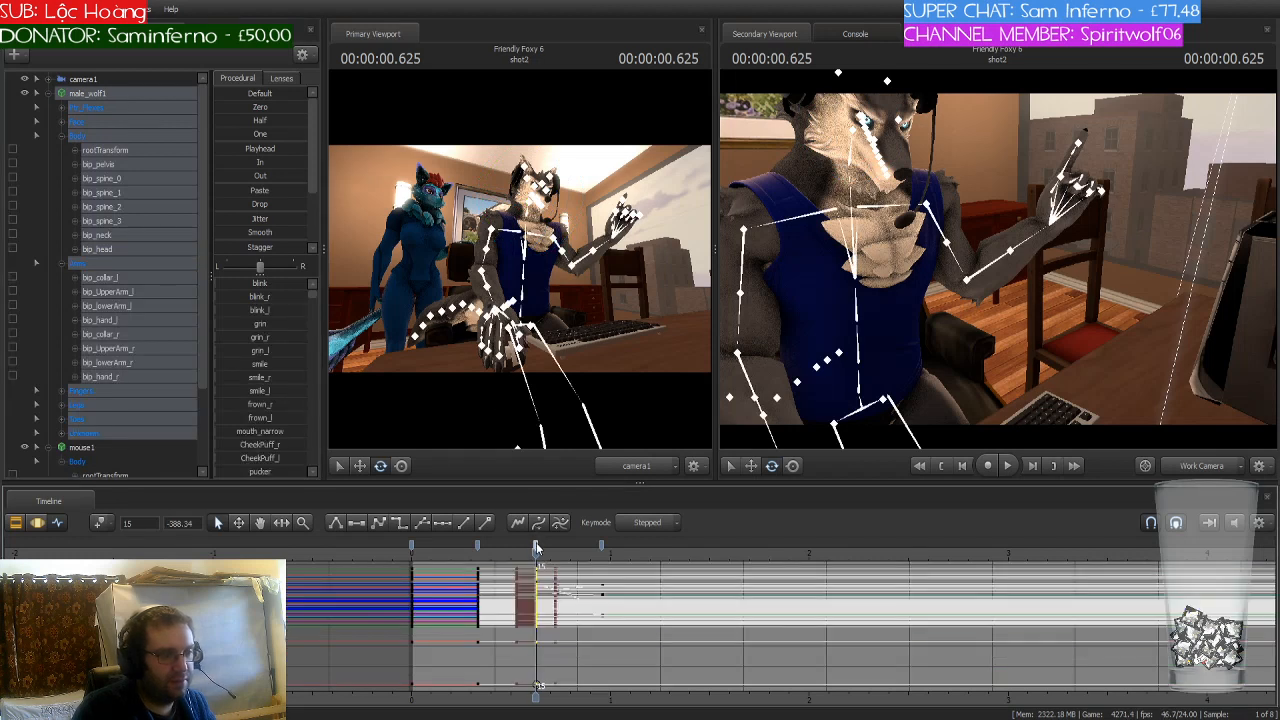
pyautogui.click(398, 523)
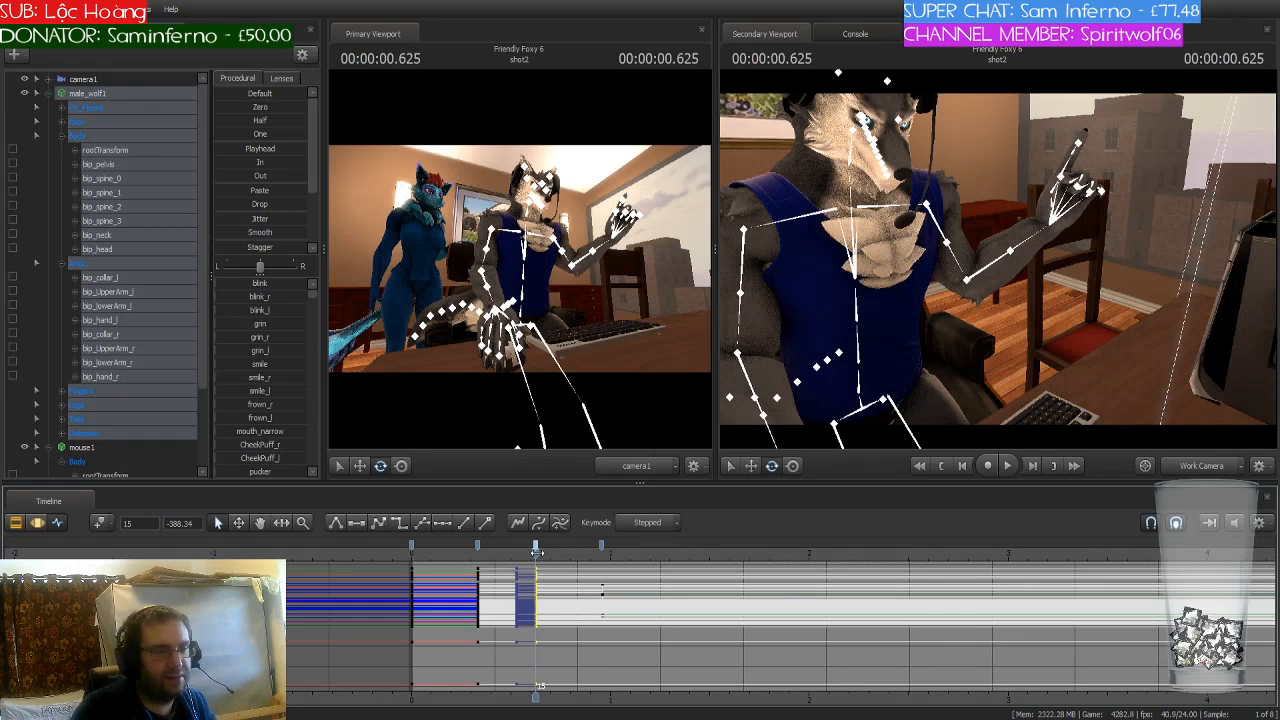
# Step: Return the playhead to 00:00:00.958 and twist the wolf's torso at bip_spine_2, bringing the pointing arm forward
pyautogui.moveTo(540, 553); pyautogui.dragTo(600, 563)
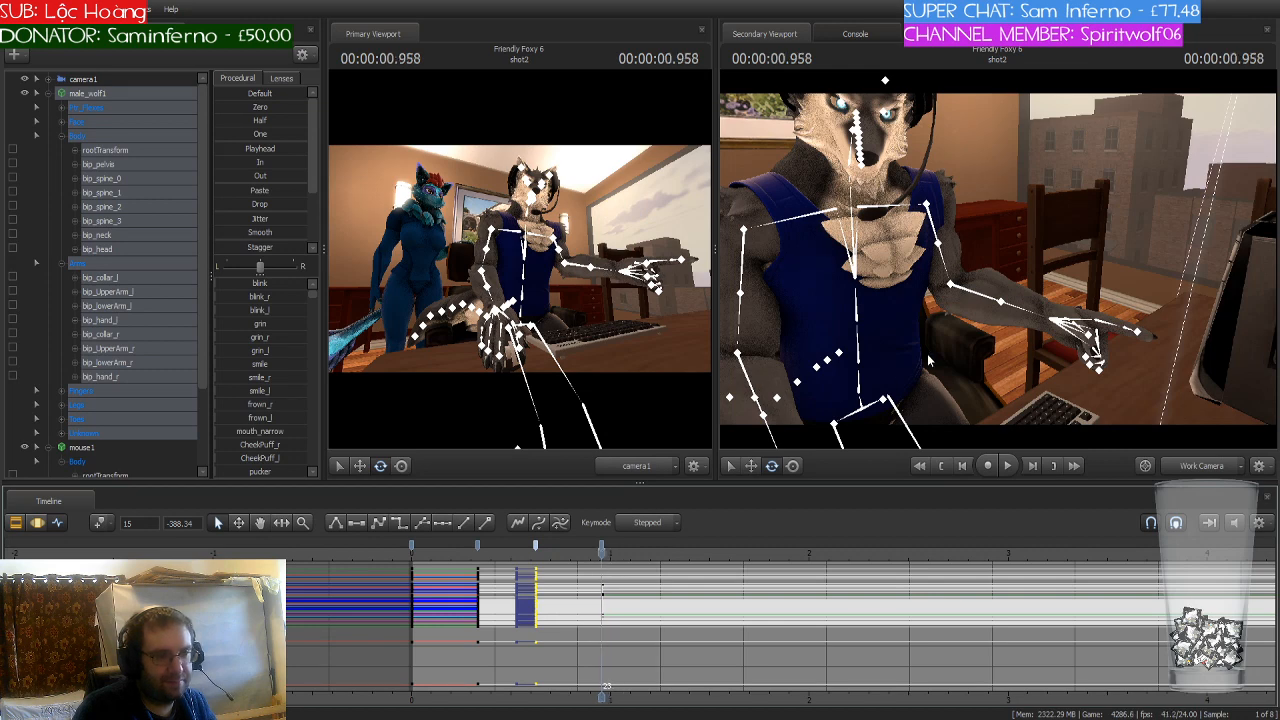
pyautogui.click(857, 322)
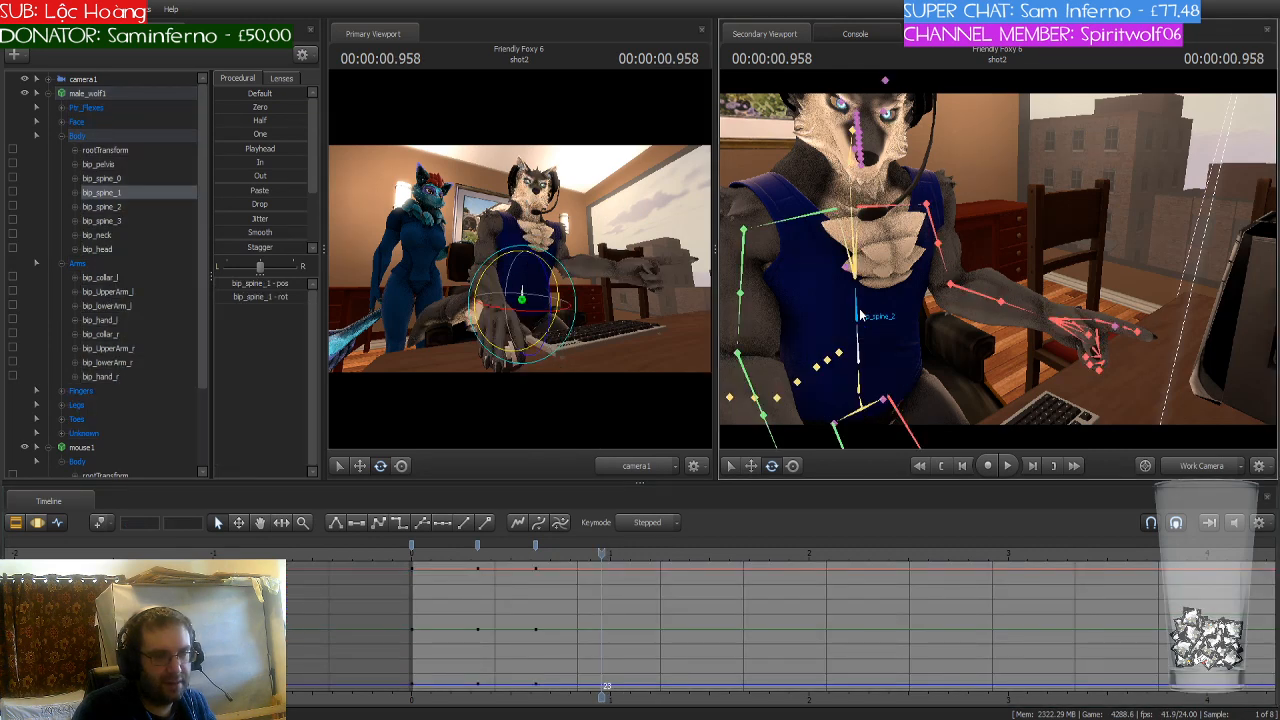
pyautogui.moveTo(856, 338); pyautogui.dragTo(851, 346)
pyautogui.hotkey('ctrl', 'z')
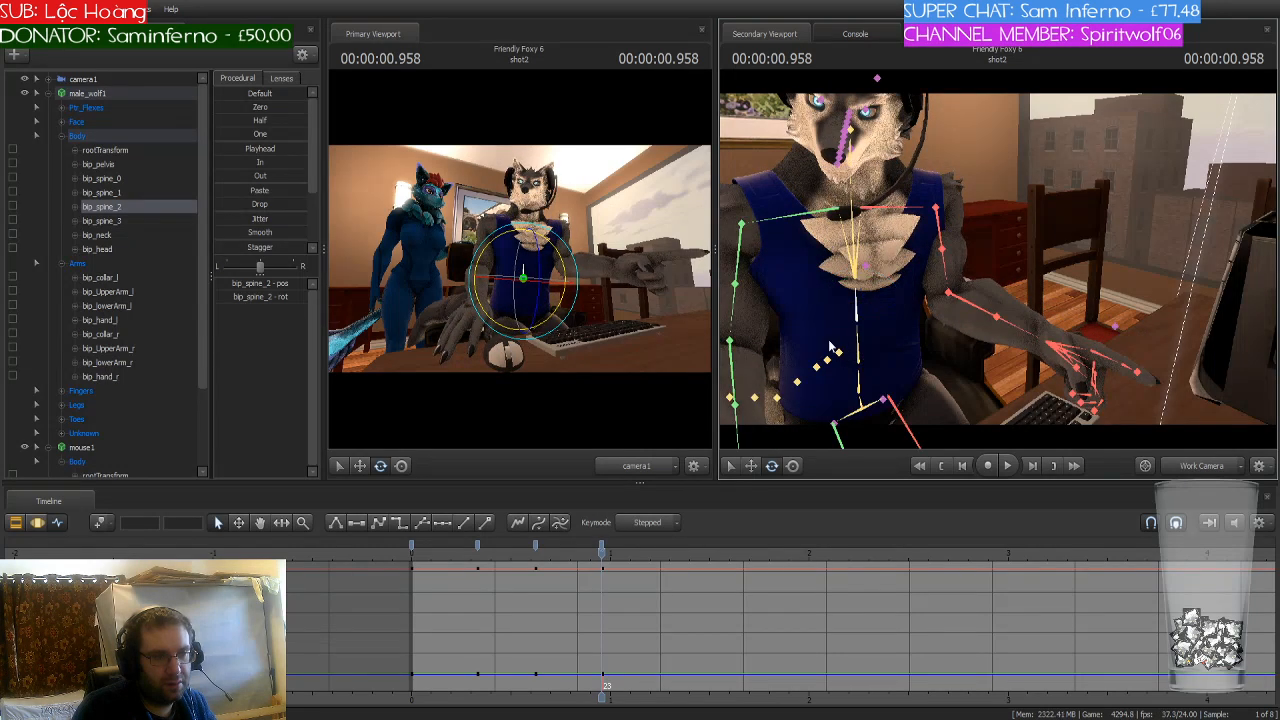
# Step: Rotate the wolf's left collar and left lower arm to bring the left hand back over the mouse
pyautogui.press('s')
pyautogui.moveTo(792, 241); pyautogui.dragTo(874, 277)
pyautogui.keyDown('ctrl'); pyautogui.click(840, 278); pyautogui.keyUp('ctrl')
pyautogui.keyDown('ctrl'); pyautogui.click(903, 170); pyautogui.keyUp('ctrl')
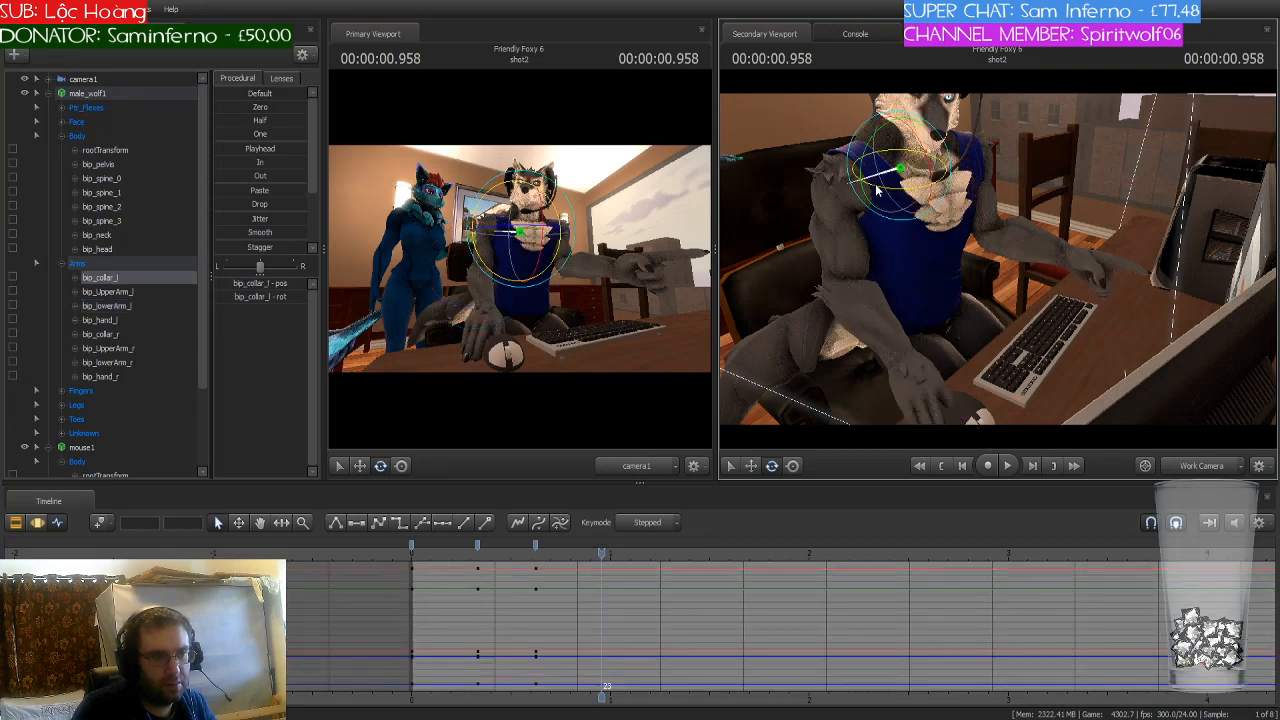
pyautogui.moveTo(916, 172); pyautogui.dragTo(925, 174)
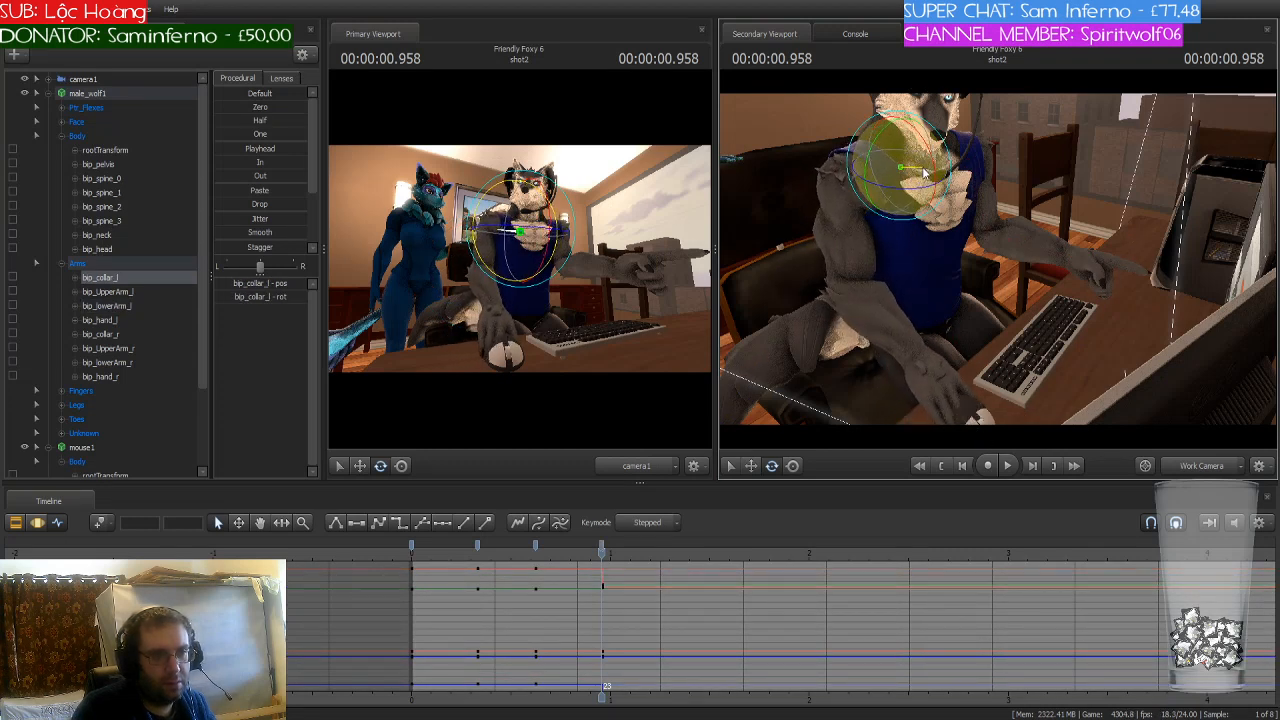
pyautogui.keyDown('ctrl'); pyautogui.click(855, 285); pyautogui.keyUp('ctrl')
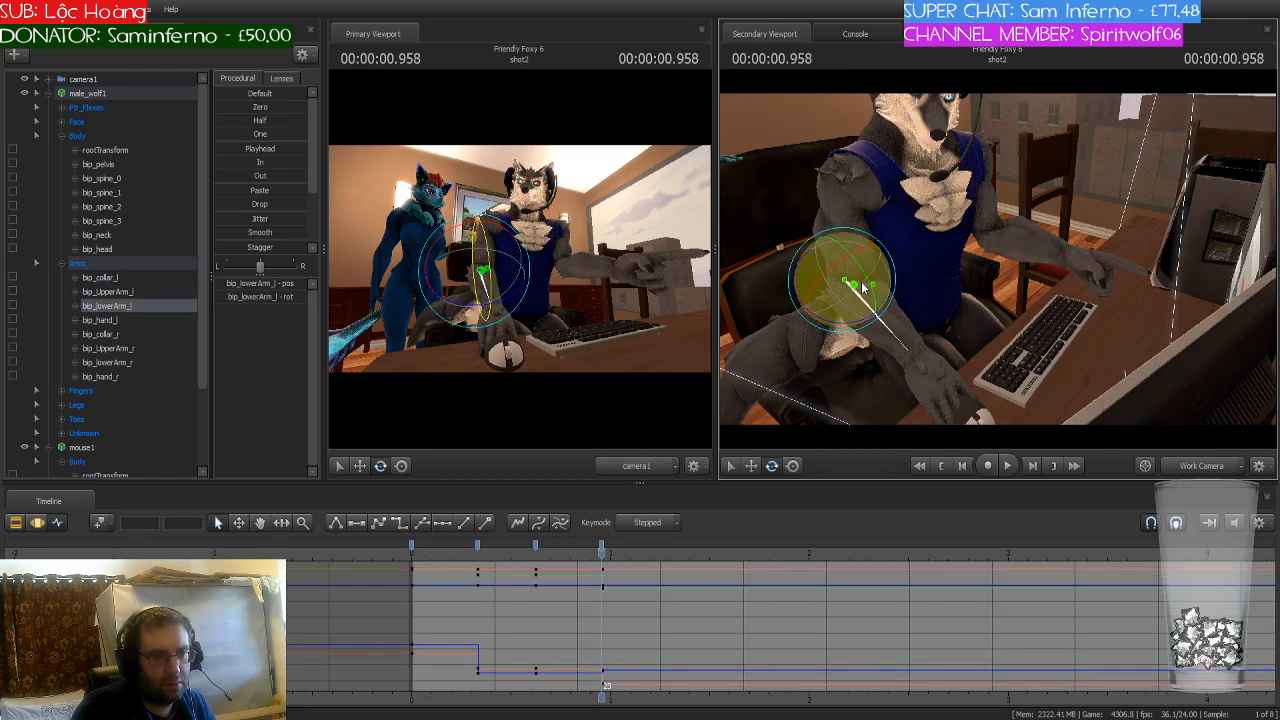
pyautogui.moveTo(860, 289); pyautogui.dragTo(1038, 232)
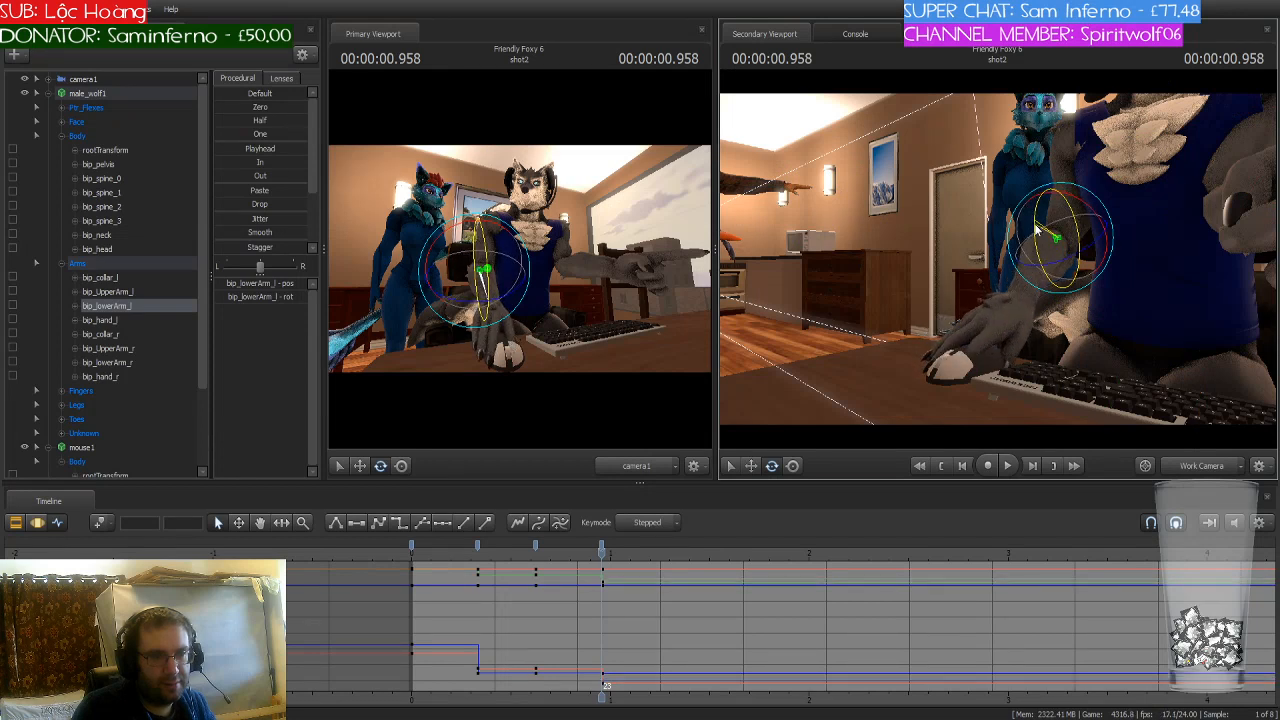
# Step: Rotate the wolf's left hand and left lower arm at frame 23 to adjust how the hand rests on the mouse
pyautogui.click(1005, 305)
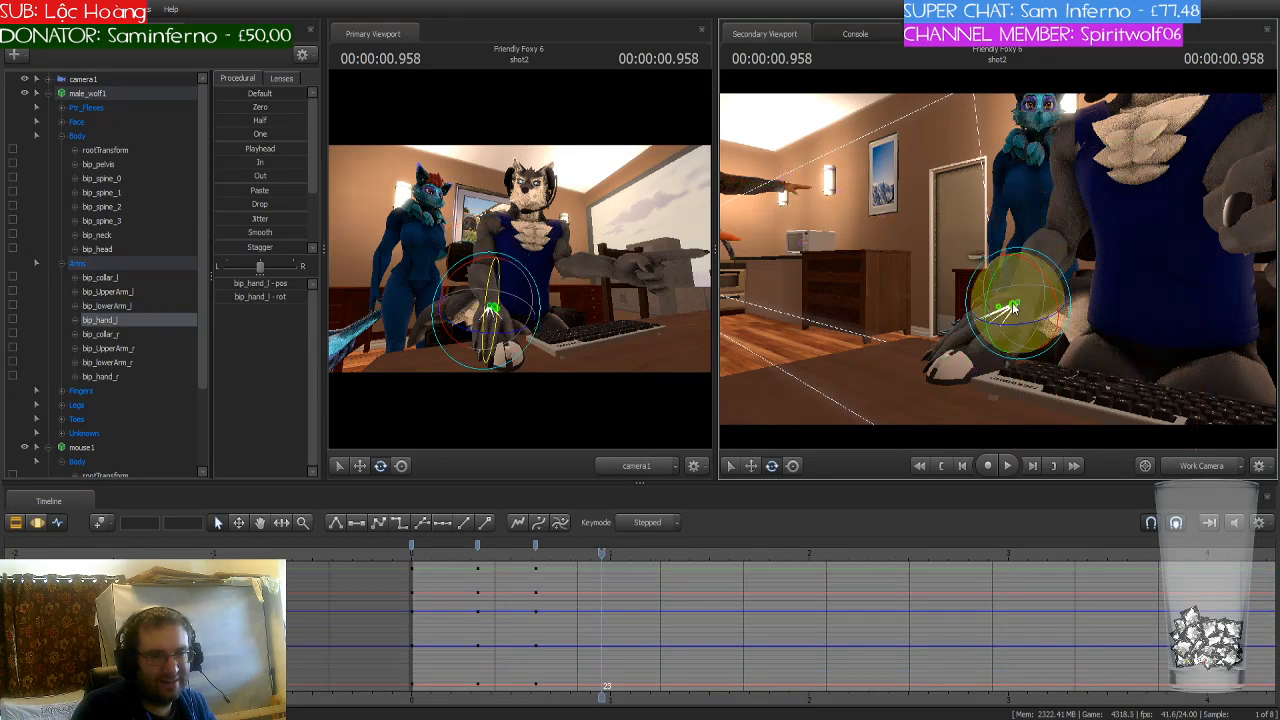
pyautogui.moveTo(1013, 307); pyautogui.dragTo(946, 206)
pyautogui.keyDown('ctrl'); pyautogui.click(908, 216); pyautogui.keyUp('ctrl')
pyautogui.keyDown('ctrl'); pyautogui.click(944, 280); pyautogui.keyUp('ctrl')
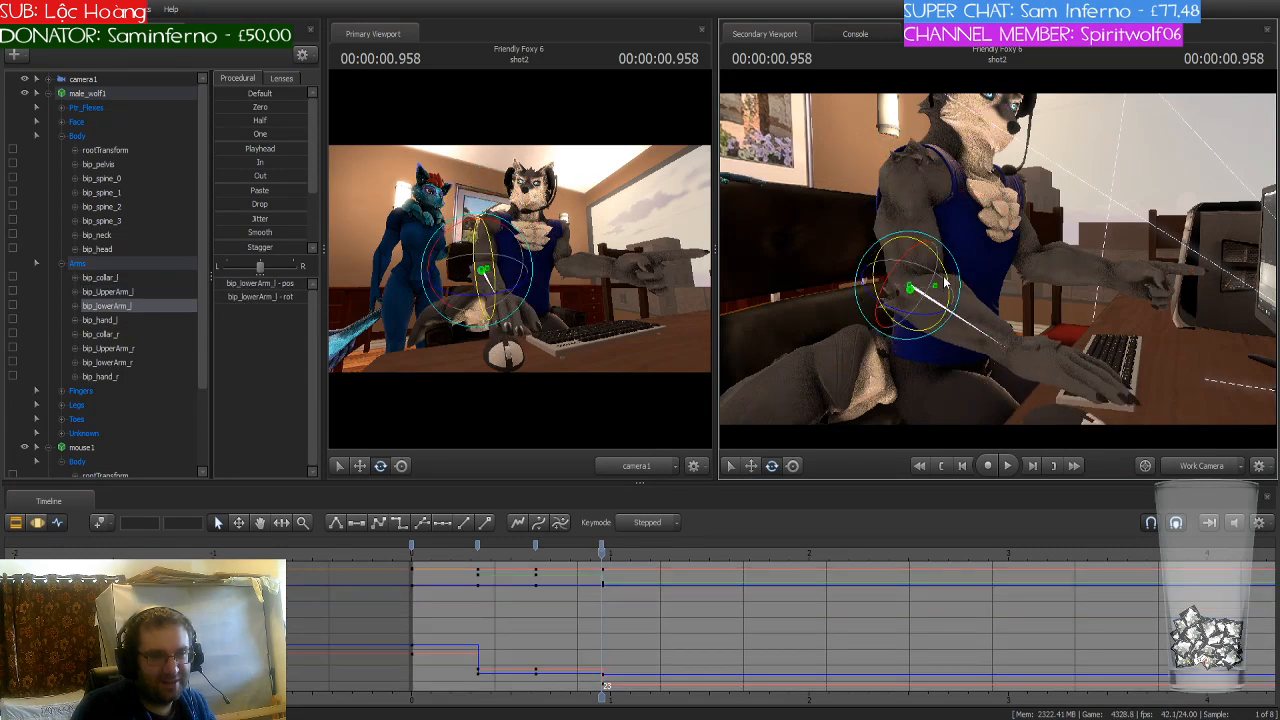
pyautogui.moveTo(944, 287); pyautogui.dragTo(920, 312)
pyautogui.moveTo(960, 340); pyautogui.dragTo(988, 420)
# Step: Rotate the wolf's left and right eyes at frame 23 to redirect the gaze, then select the head bone
pyautogui.moveTo(988, 300); pyautogui.dragTo(750, 275)
pyautogui.moveTo(1024, 208); pyautogui.dragTo(1100, 95)
pyautogui.moveTo(998, 259); pyautogui.dragTo(1001, 264)
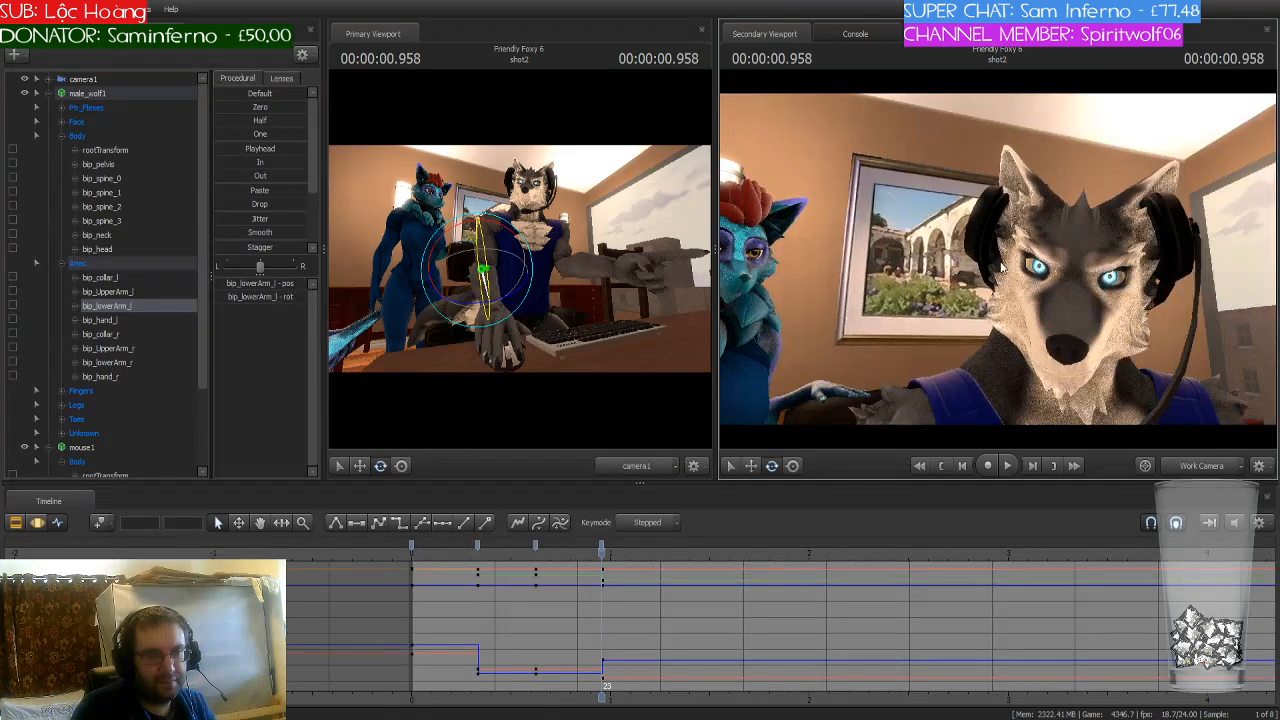
pyautogui.click(1041, 266)
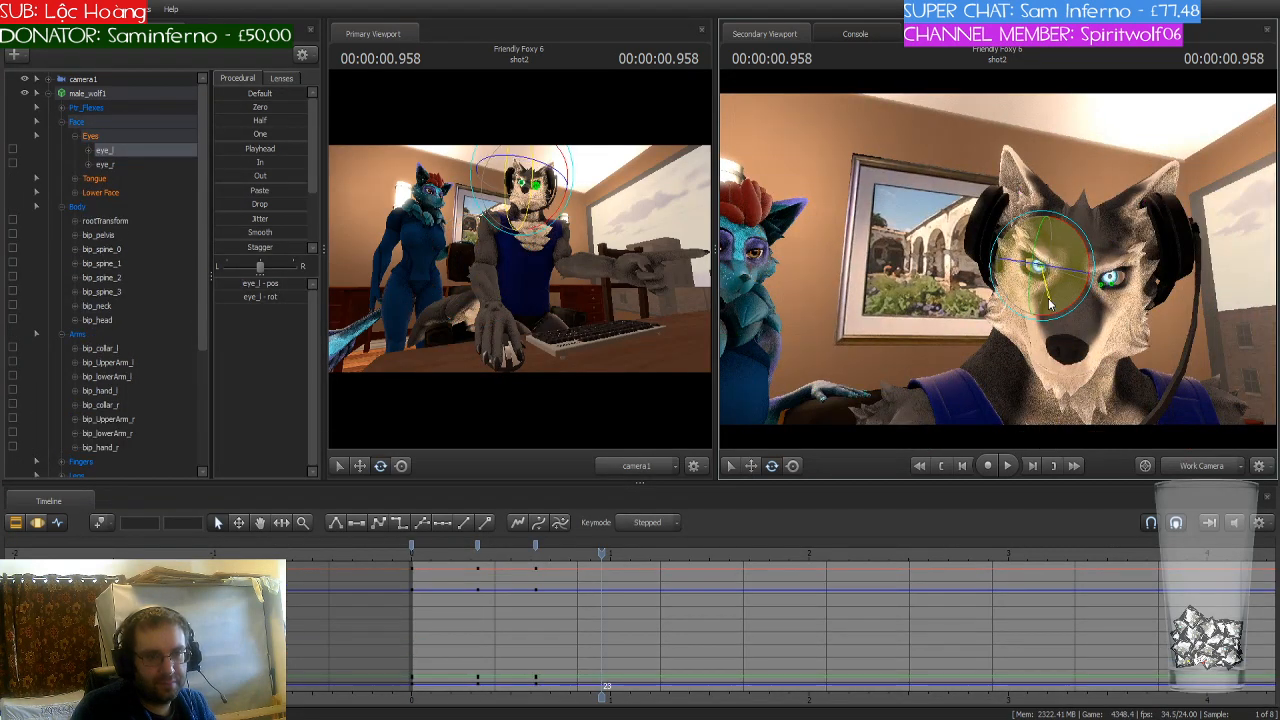
pyautogui.moveTo(1050, 301); pyautogui.dragTo(1032, 299)
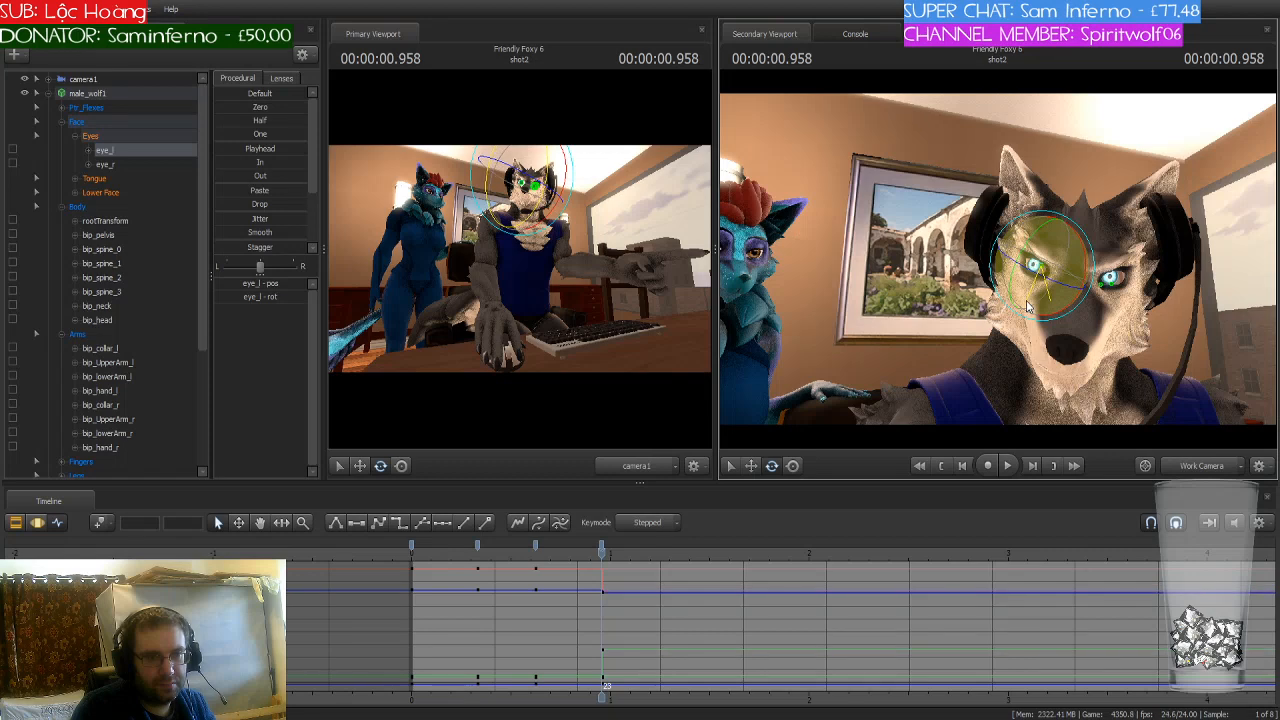
pyautogui.click(1105, 278)
pyautogui.moveTo(1130, 308); pyautogui.dragTo(962, 296)
pyautogui.click(969, 262)
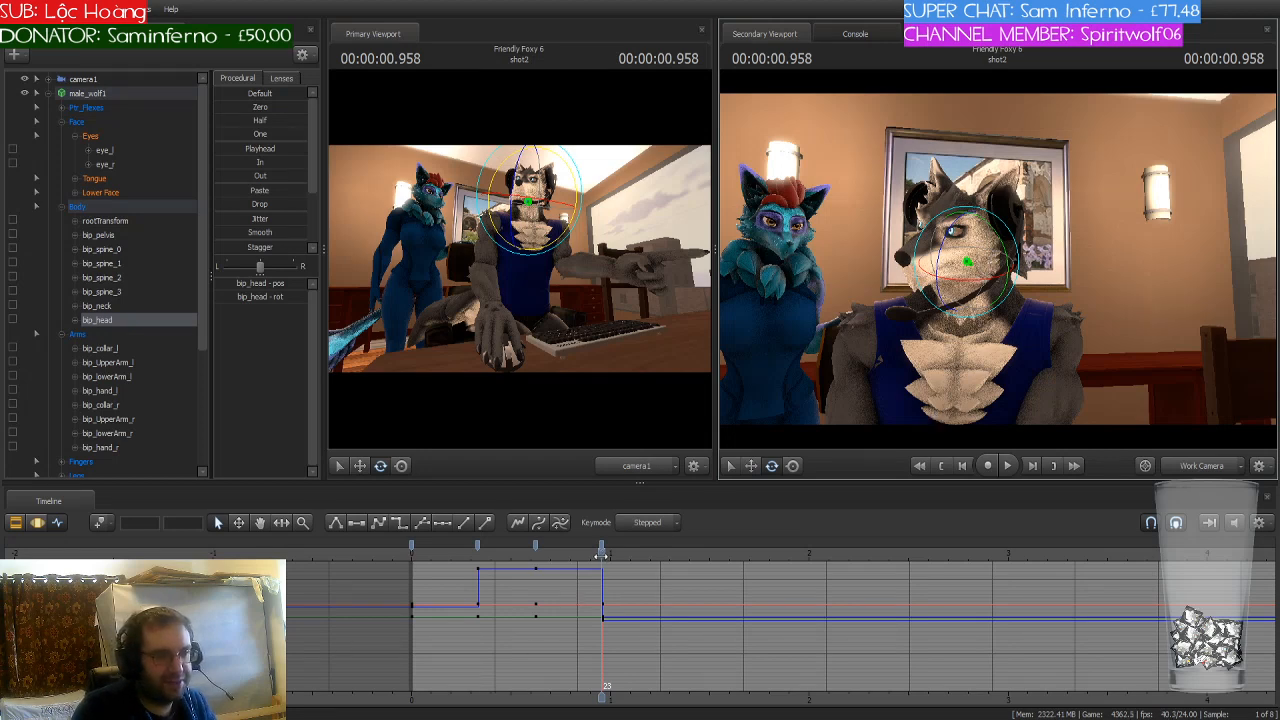
# Step: Add a keyframe for all of the wolf's controls at frame 50 to hold the pose
pyautogui.moveTo(601, 553); pyautogui.dragTo(825, 584)
pyautogui.click(94, 93)
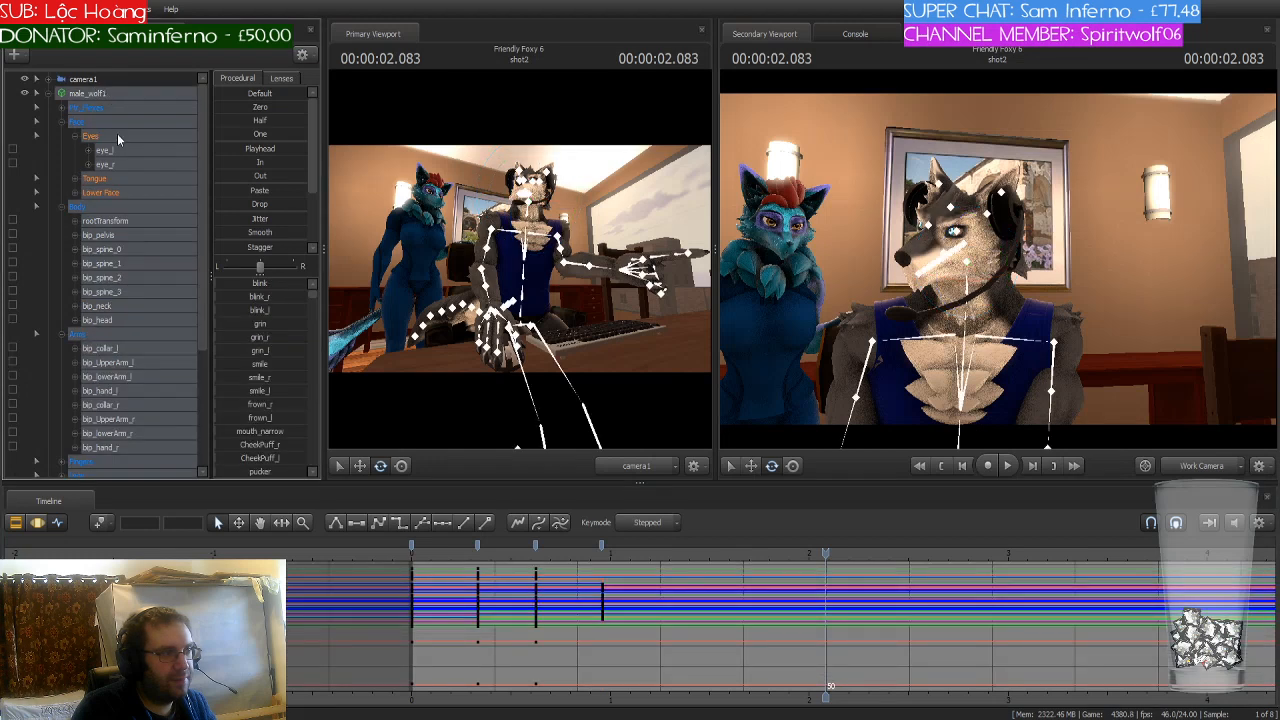
pyautogui.click(101, 524)
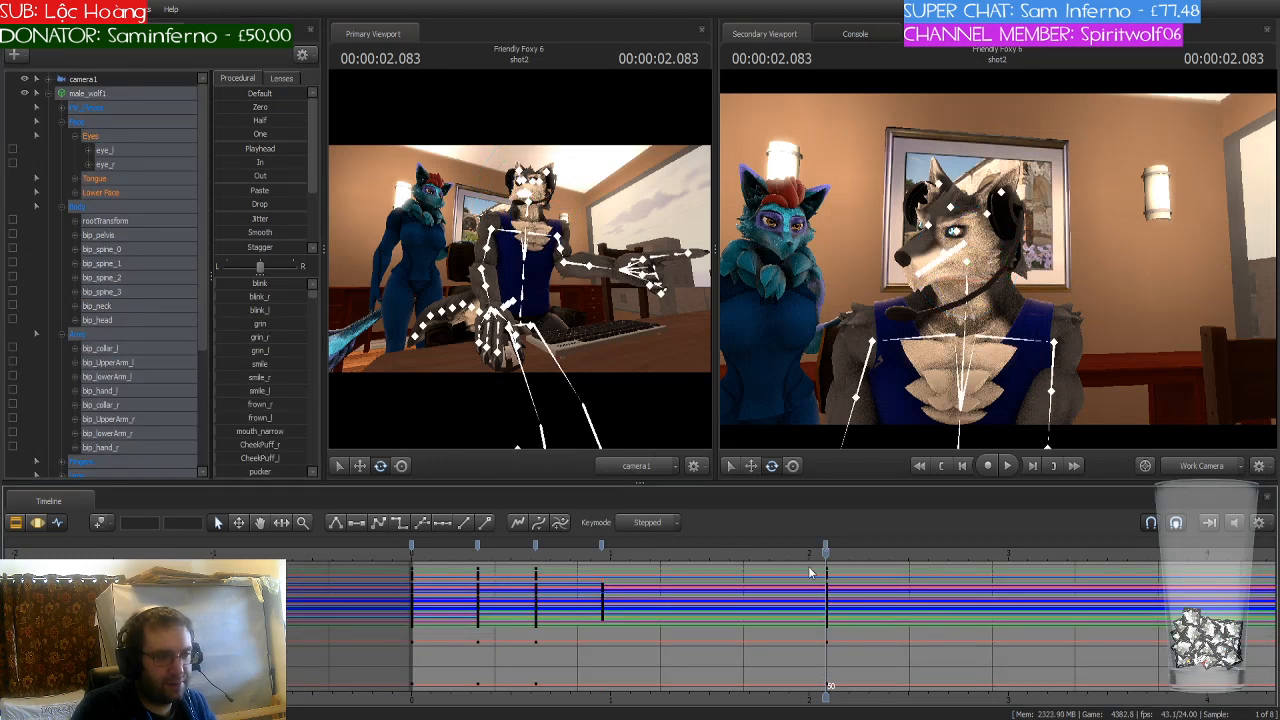
# Step: Add a keyframe for all of the wolf's controls at frame 58
pyautogui.press('Right')
pyautogui.press('Right')
pyautogui.press('Right')
pyautogui.press('Right')
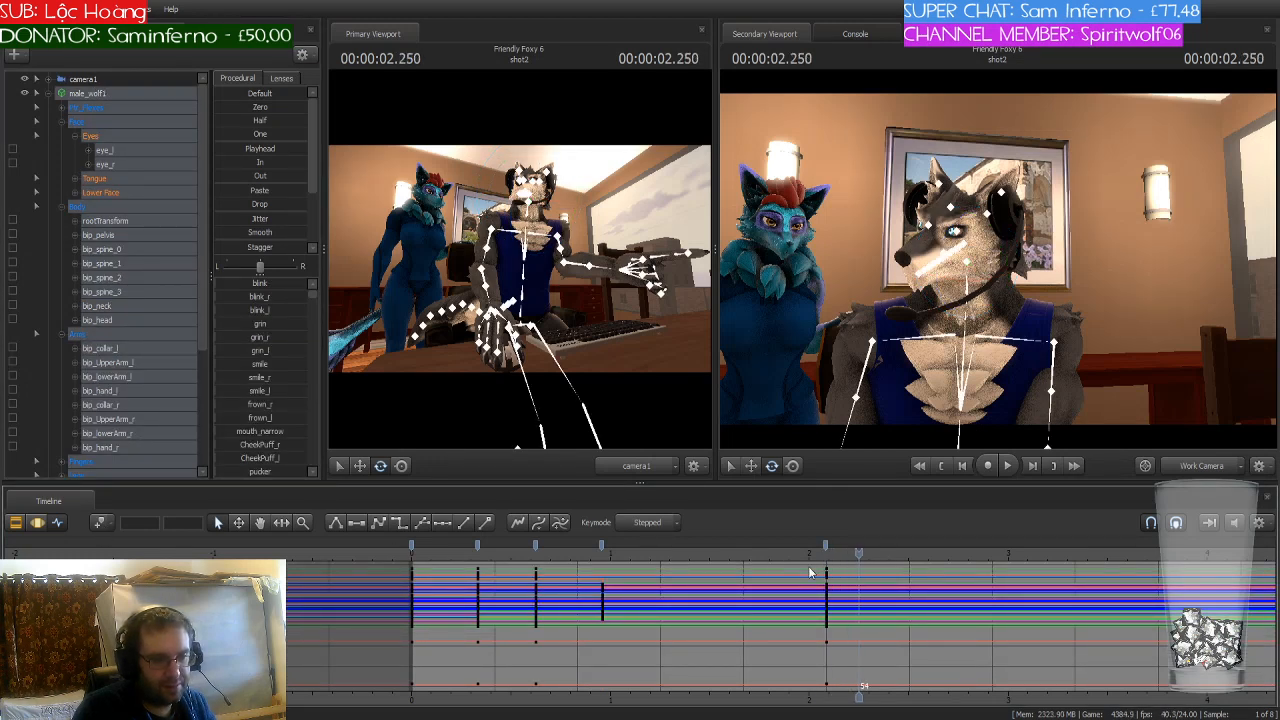
pyautogui.press('Right')
pyautogui.press('Right')
pyautogui.press('Right')
pyautogui.press('Right')
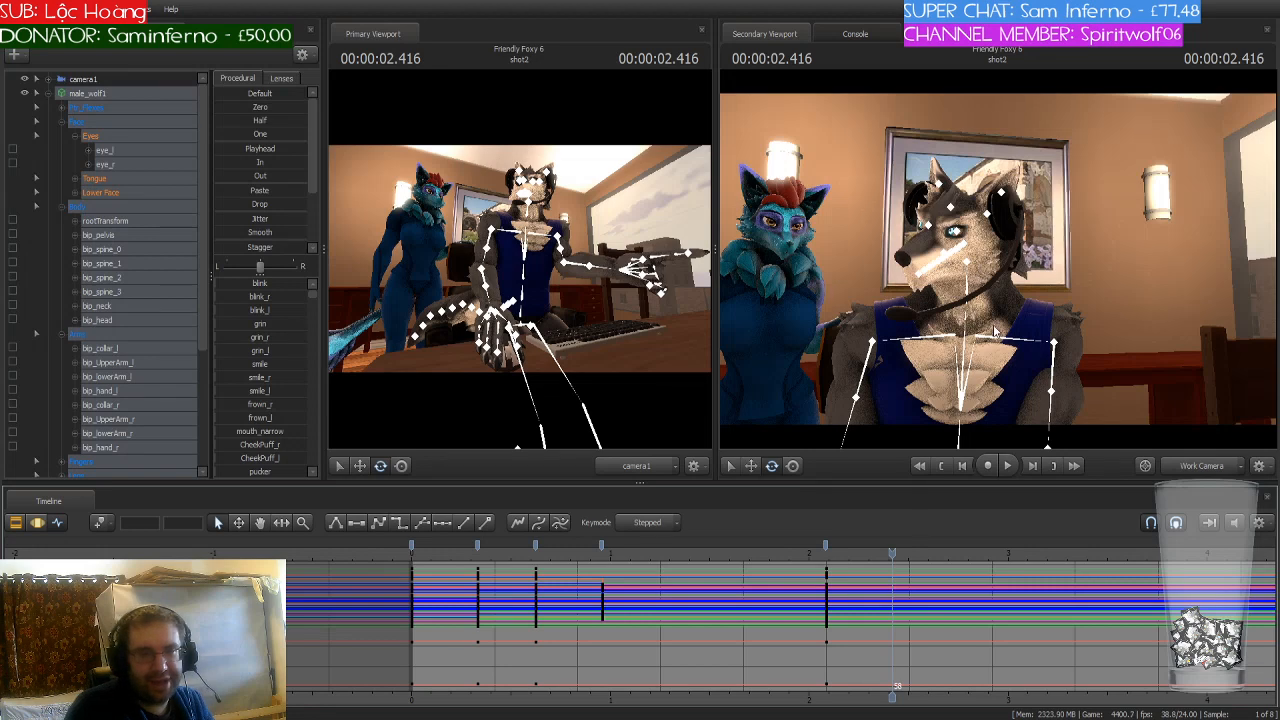
pyautogui.moveTo(1124, 245); pyautogui.dragTo(1185, 350)
pyautogui.press('s')
pyautogui.press('w')
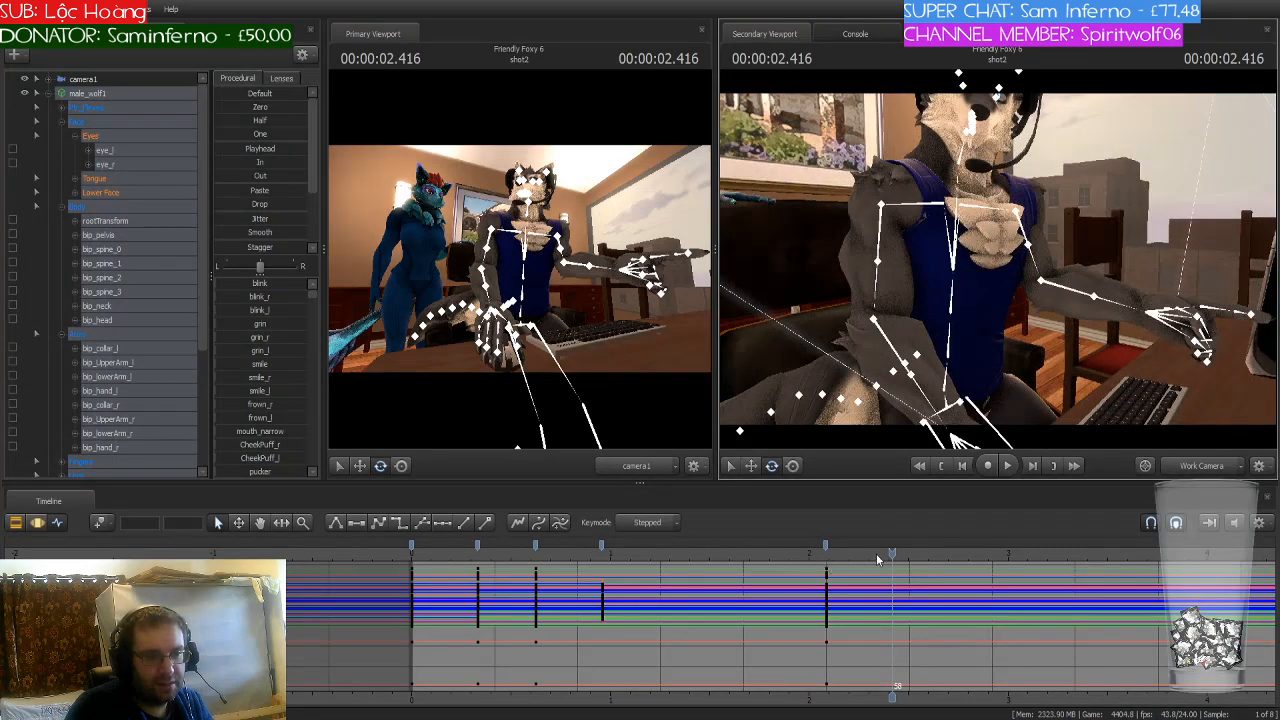
pyautogui.click(99, 522)
pyautogui.moveTo(892, 551); pyautogui.dragTo(895, 594)
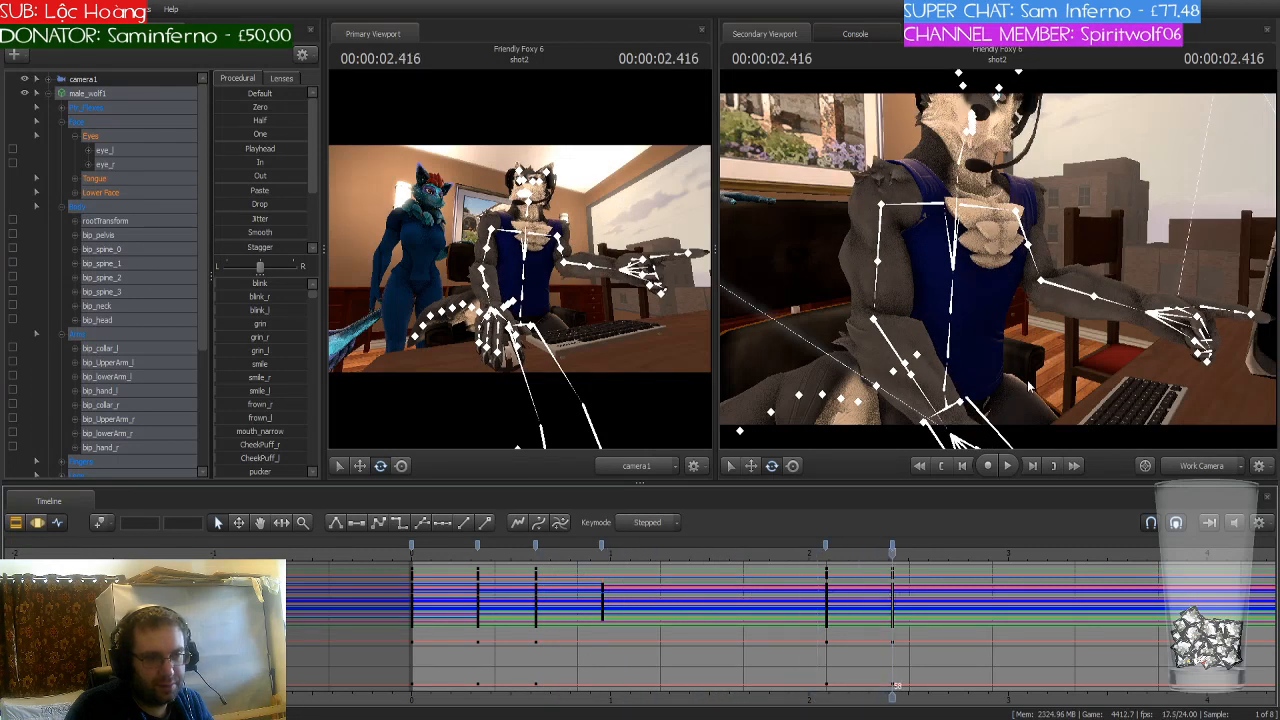
# Step: Raise the wolf's right arm and turn its neck to form a new pointing pose at frame 58
pyautogui.moveTo(1028, 386); pyautogui.dragTo(995, 254)
pyautogui.click(1036, 220)
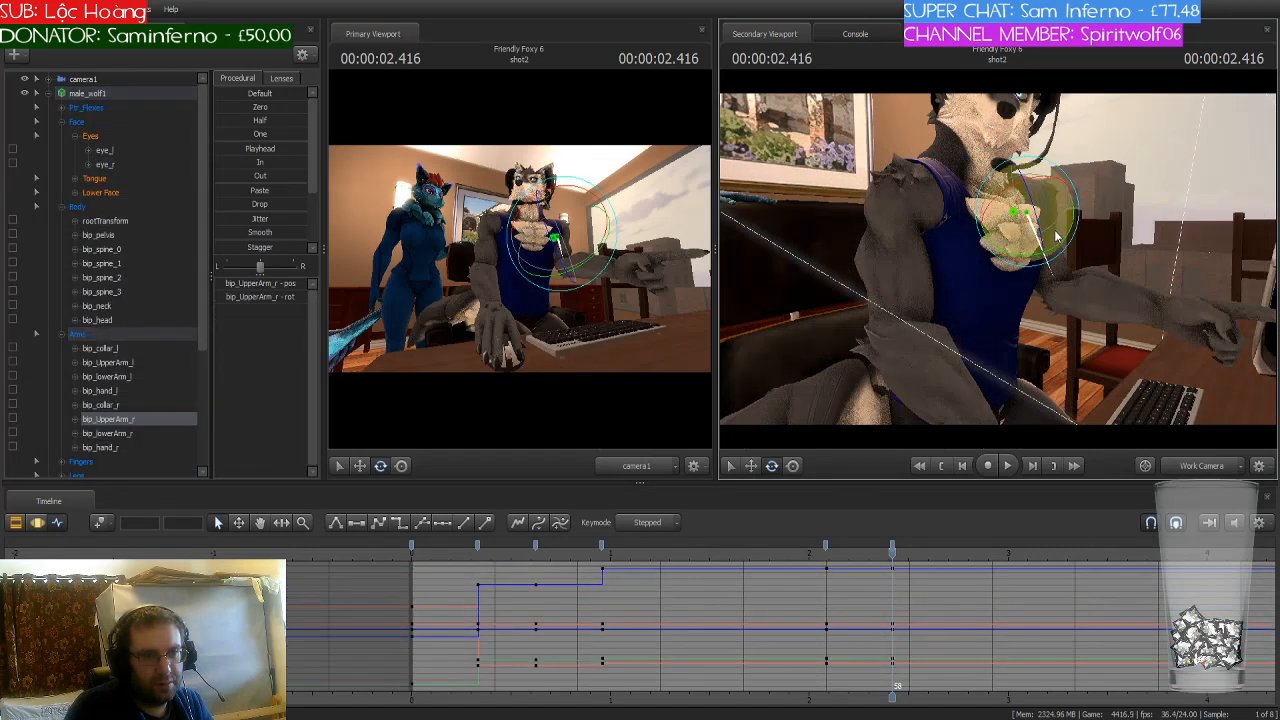
pyautogui.moveTo(1062, 229); pyautogui.dragTo(1060, 206)
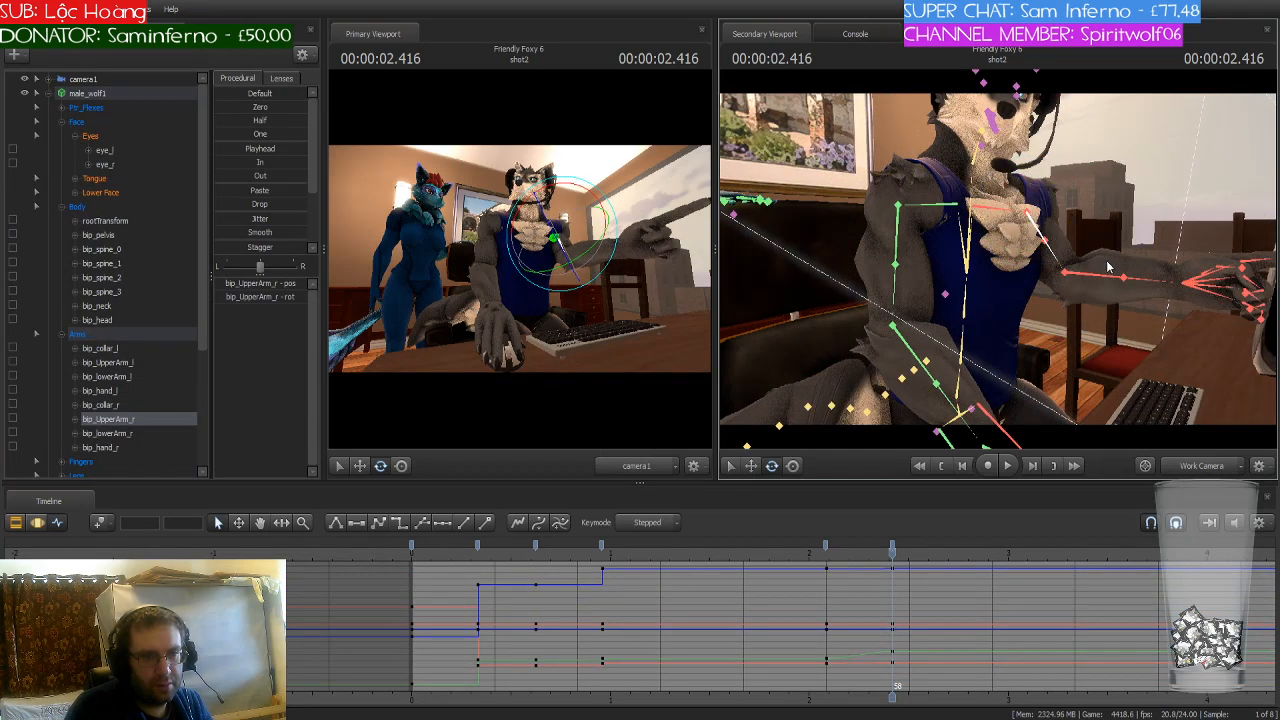
pyautogui.keyDown('ctrl'); pyautogui.click(1115, 280); pyautogui.keyUp('ctrl')
pyautogui.moveTo(1115, 280); pyautogui.dragTo(1013, 236)
pyautogui.keyDown('ctrl'); pyautogui.click(1198, 305); pyautogui.keyUp('ctrl')
pyautogui.click(1005, 224)
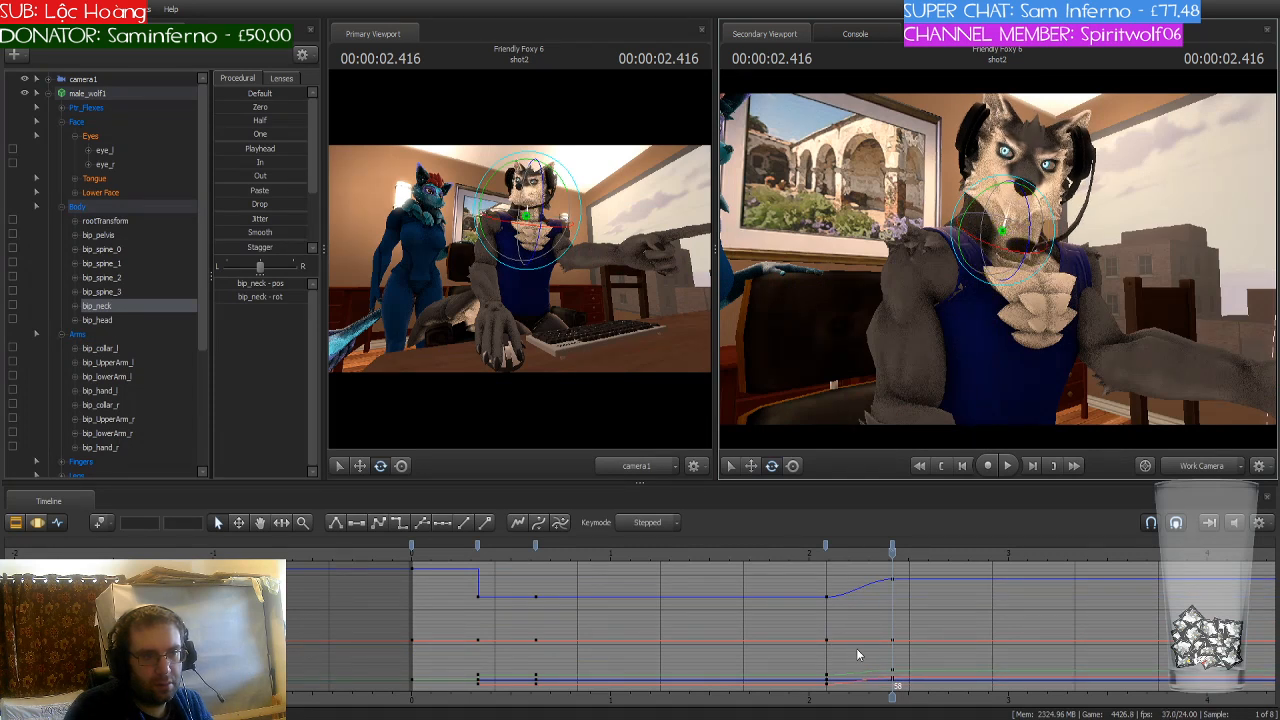
# Step: Set the frame 50 keys of all the wolf's controls to stepped tangents
pyautogui.click(826, 547)
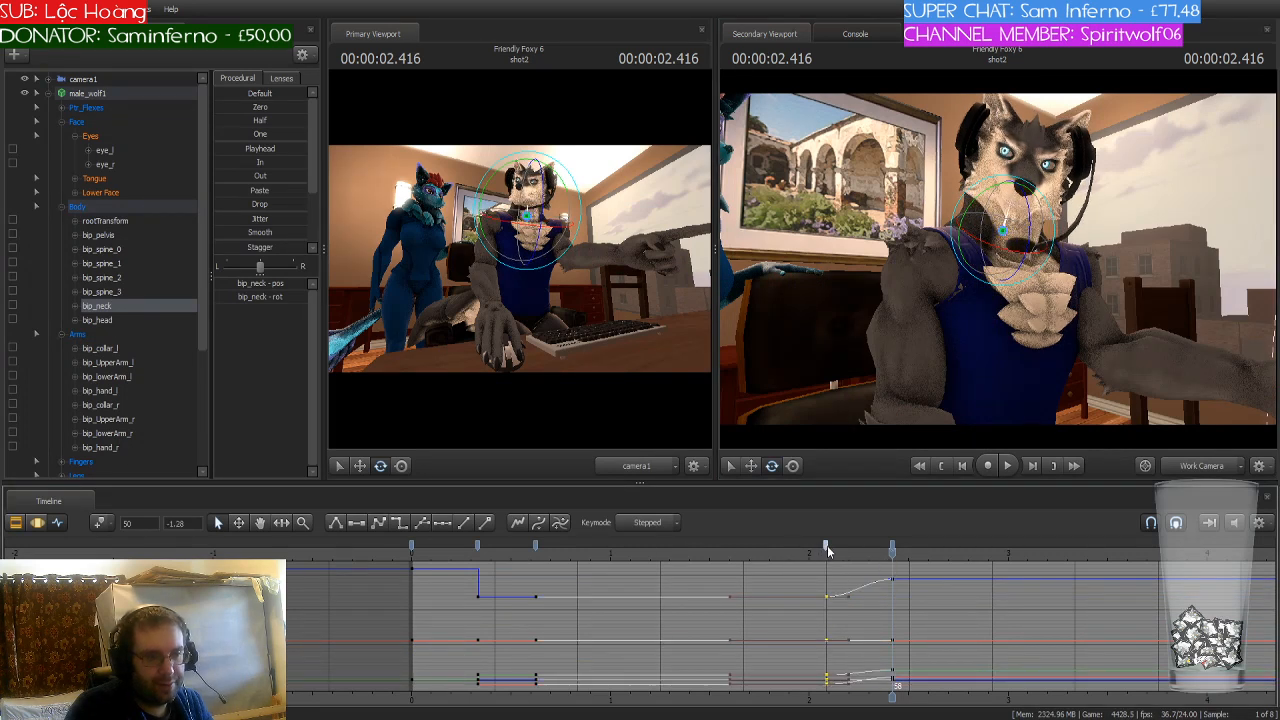
pyautogui.click(400, 524)
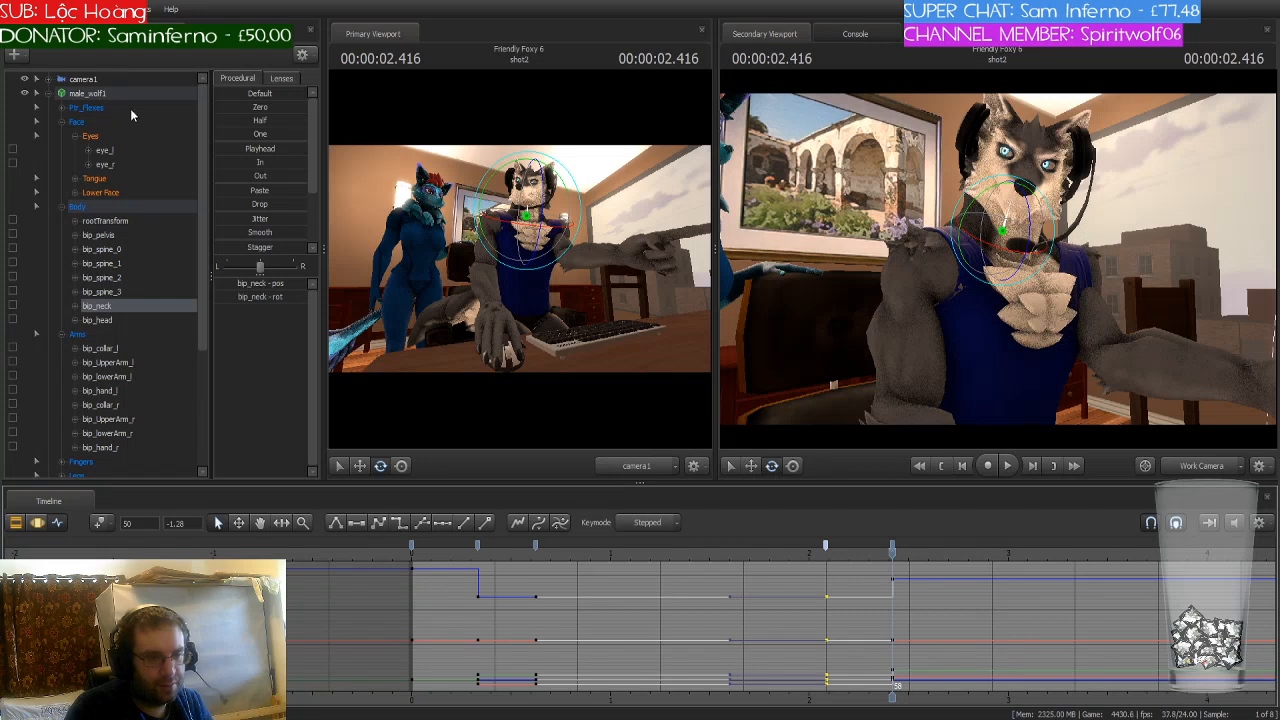
pyautogui.click(109, 94)
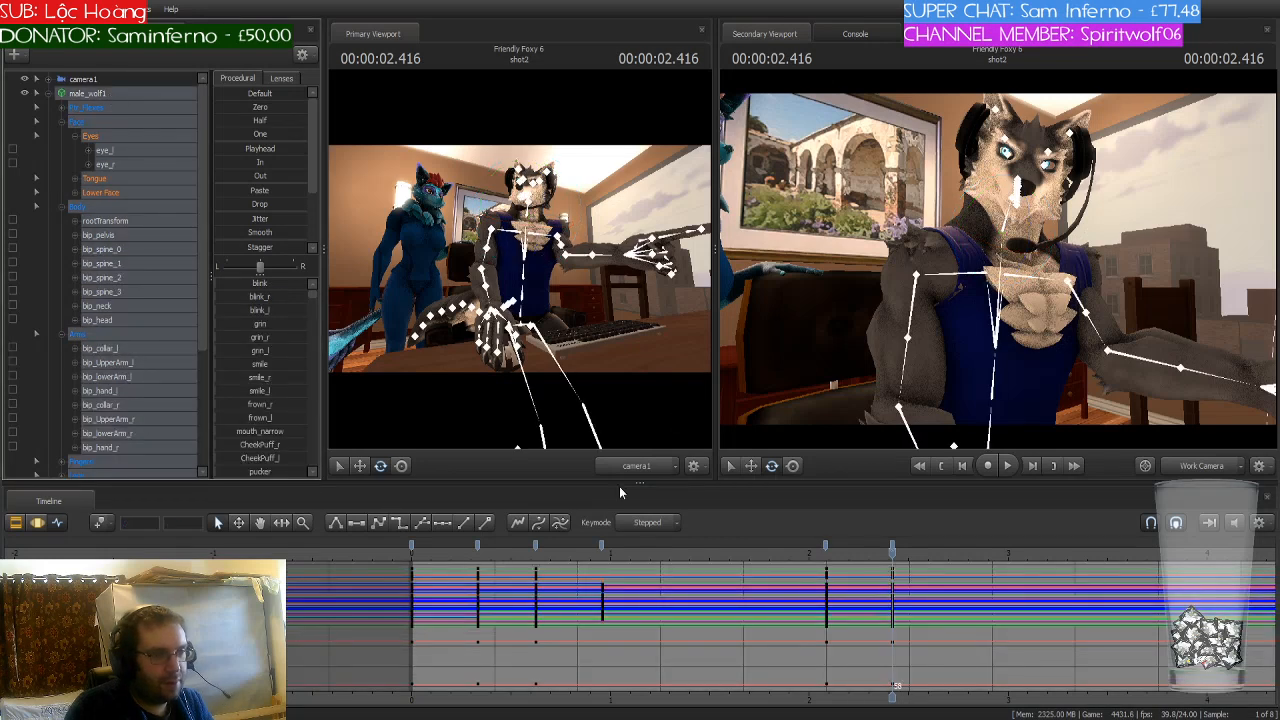
pyautogui.click(825, 548)
pyautogui.click(401, 528)
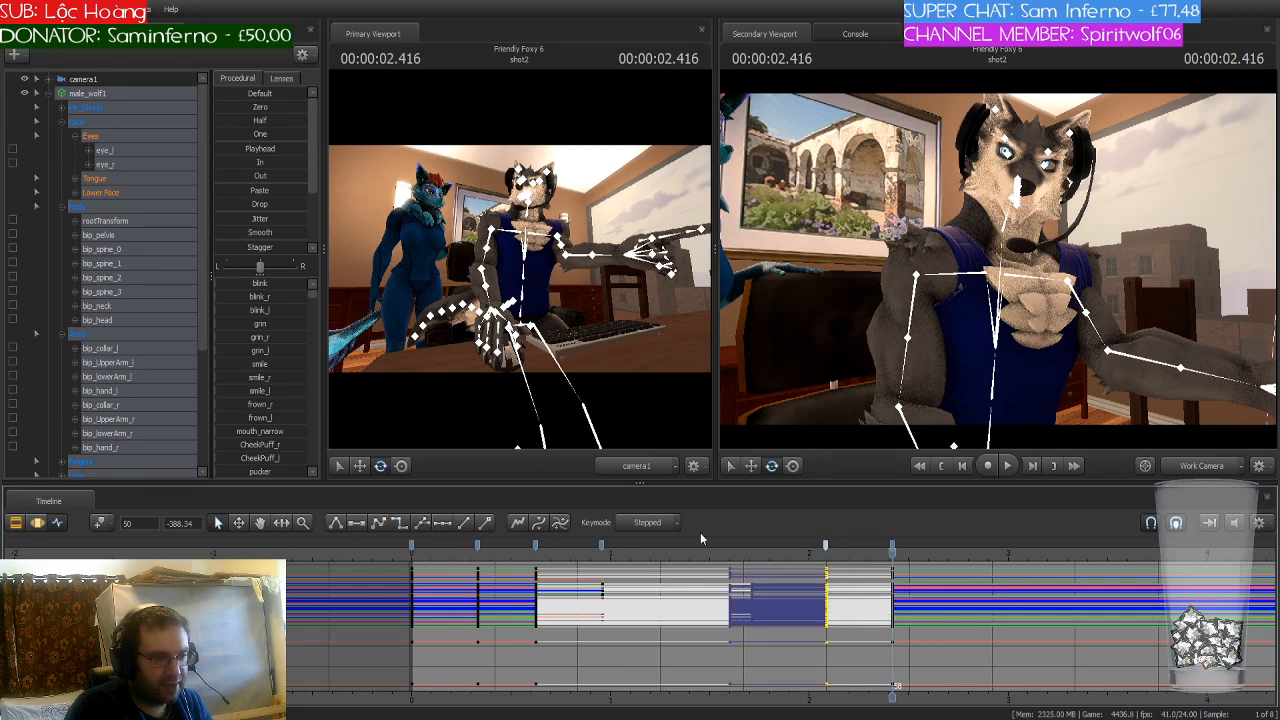
# Step: Review the pose timing on the timeline and add a keyframe for all of the wolf's controls at frame 67
pyautogui.moveTo(891, 557)
pyautogui.mouseDown()
pyautogui.moveTo(537, 567)
pyautogui.moveTo(916, 573)
pyautogui.moveTo(895, 580)
pyautogui.mouseUp()
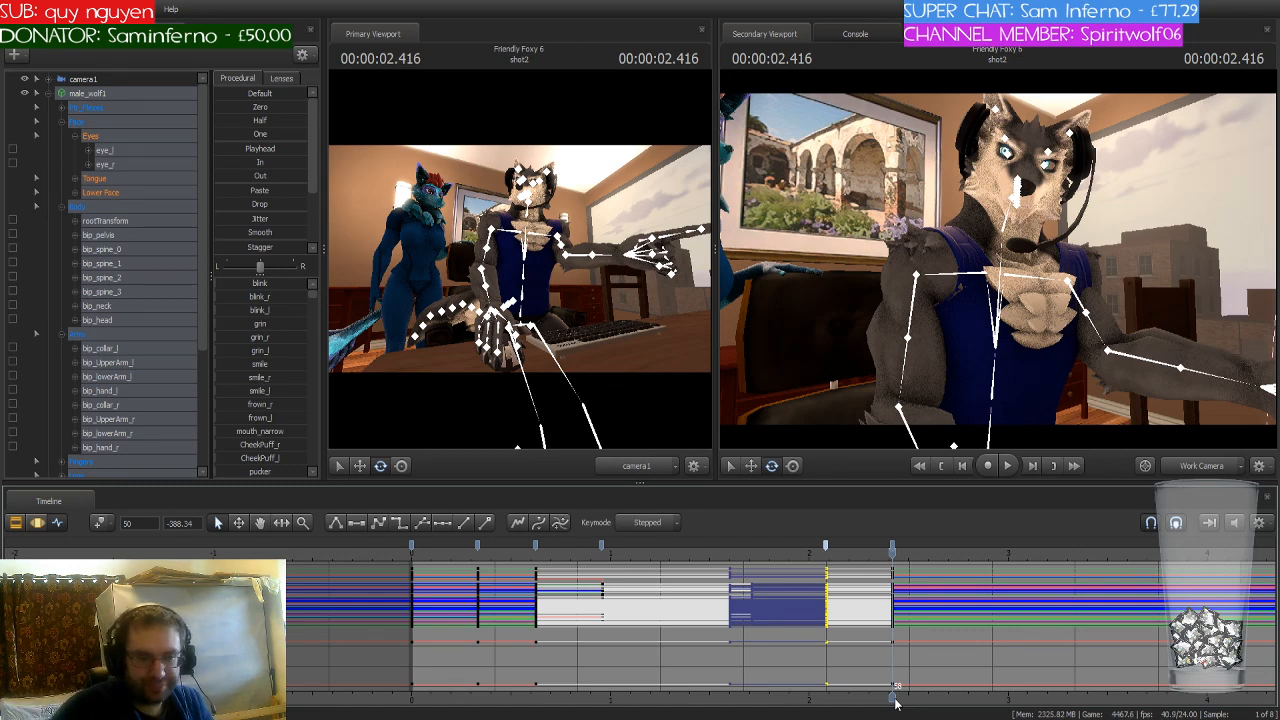
pyautogui.moveTo(877, 699); pyautogui.dragTo(577, 697)
pyautogui.scroll(3, 593, 600)
pyautogui.scroll(-4, 596, 574)
pyautogui.scroll(-1, 596, 574)
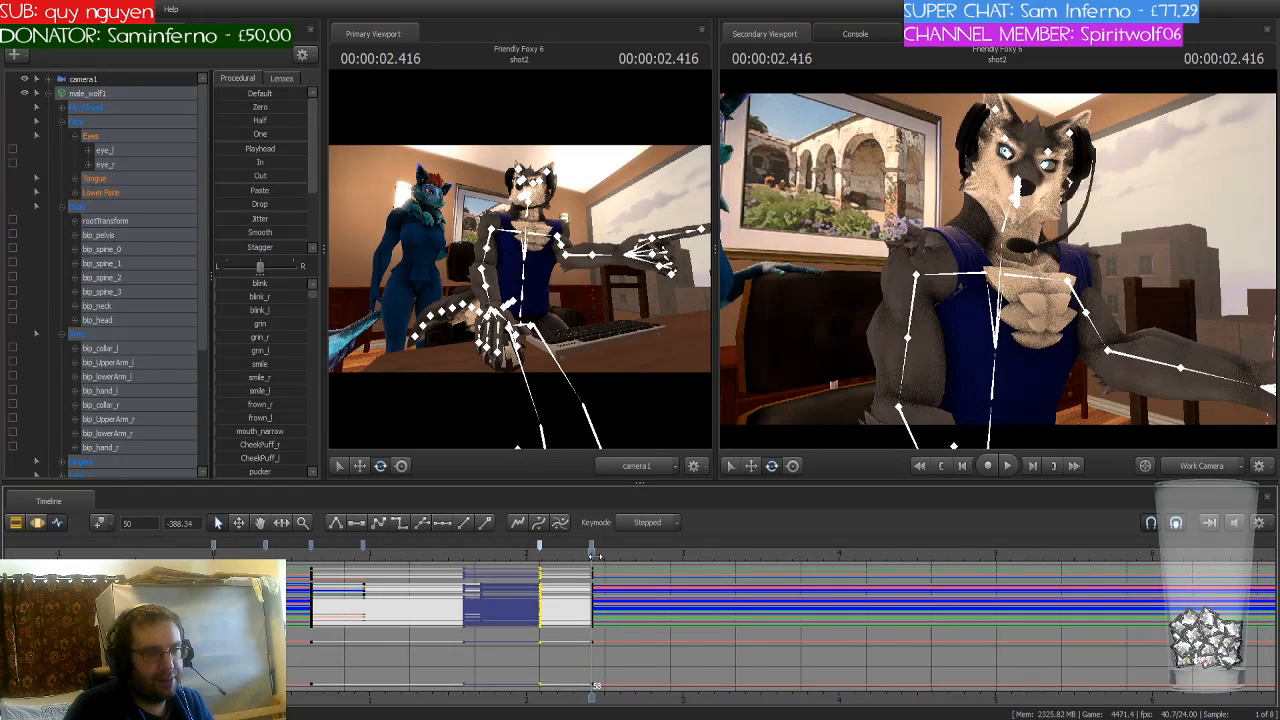
pyautogui.moveTo(596, 574); pyautogui.dragTo(690, 578)
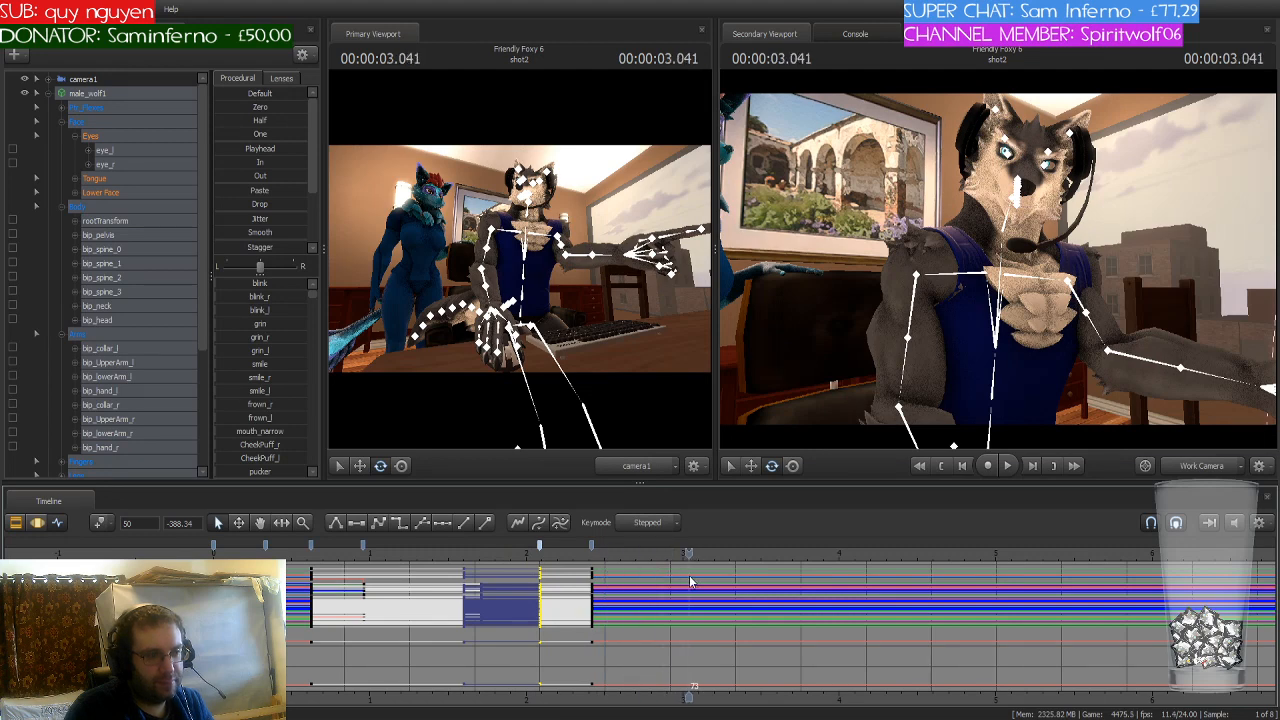
pyautogui.scroll(-2, 696, 603)
pyautogui.moveTo(688, 697); pyautogui.dragTo(594, 690)
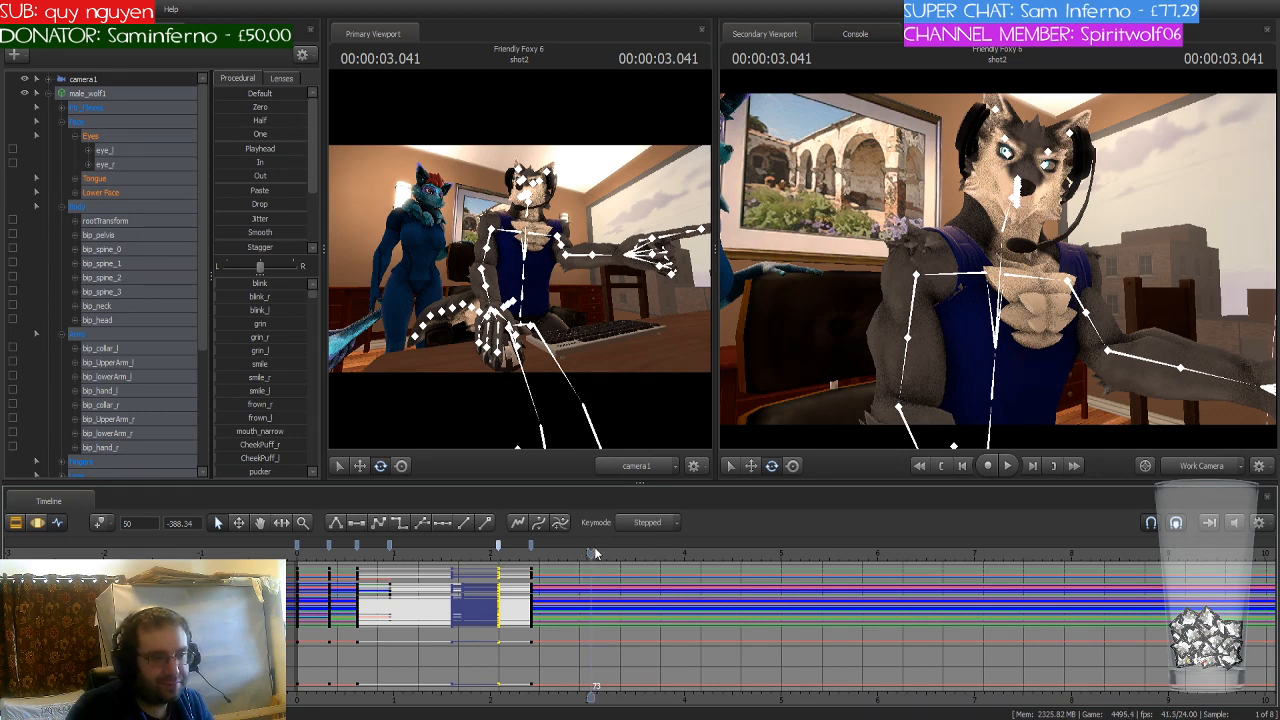
pyautogui.moveTo(593, 551); pyautogui.dragTo(312, 551)
pyautogui.moveTo(298, 600); pyautogui.dragTo(580, 595)
pyautogui.scroll(5, 583, 582)
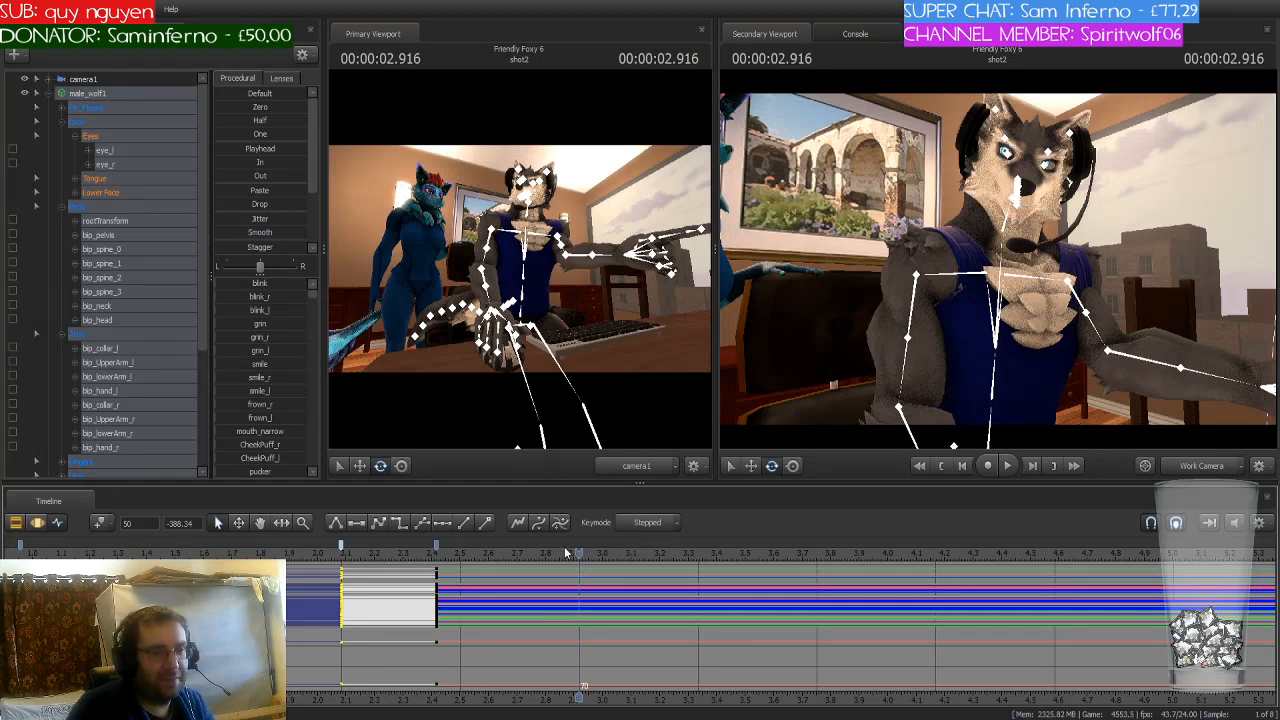
pyautogui.moveTo(576, 553); pyautogui.dragTo(546, 576)
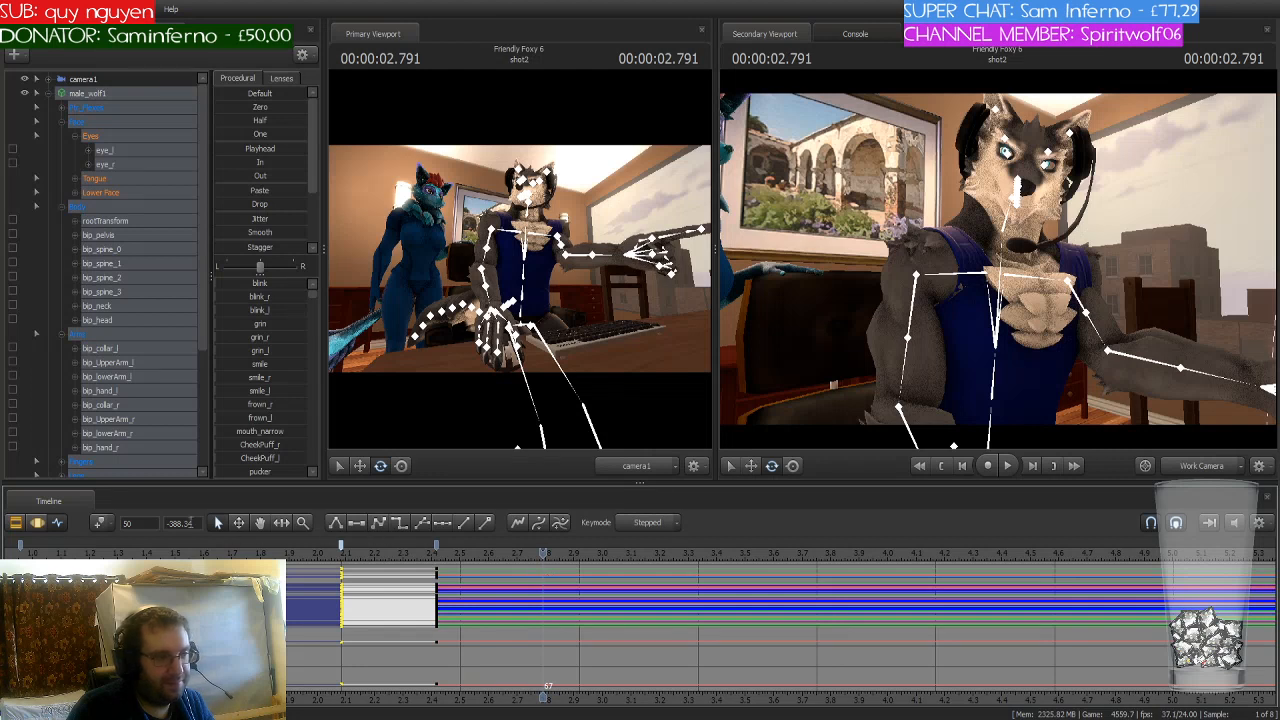
pyautogui.click(101, 525)
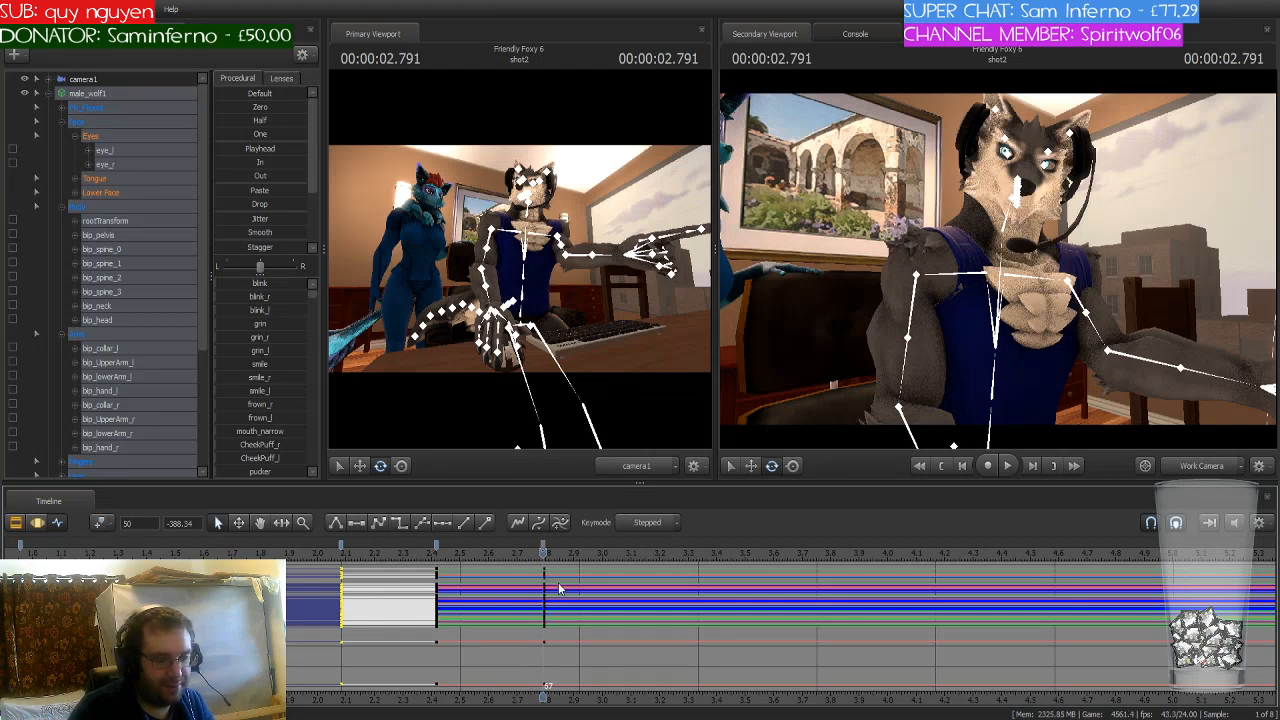
# Step: Rotate the wolf's neck and head at frame 75 so the face tilts down toward the keyboard
pyautogui.press('Right')
pyautogui.press('Right')
pyautogui.press('Right')
pyautogui.press('Right')
pyautogui.press('Right')
pyautogui.press('Right')
pyautogui.press('Right')
pyautogui.press('Right')
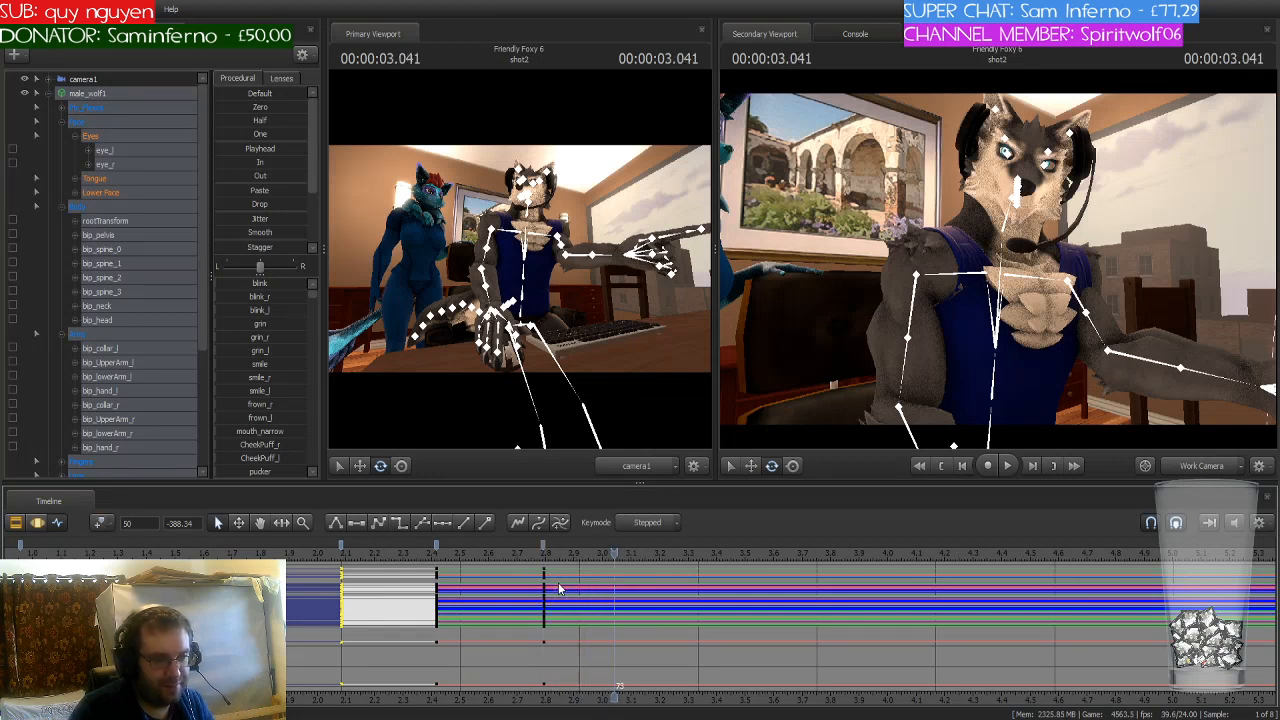
pyautogui.moveTo(958, 415); pyautogui.dragTo(995, 390)
pyautogui.moveTo(995, 275); pyautogui.dragTo(995, 257)
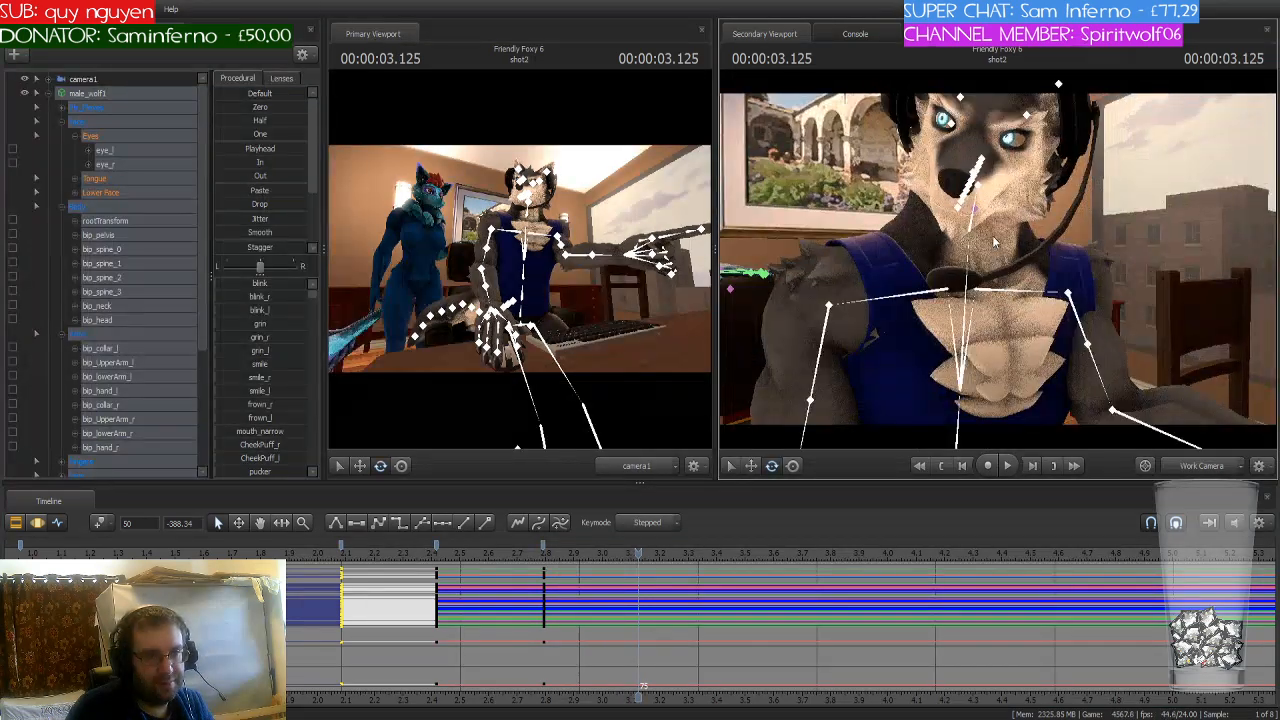
pyautogui.click(977, 223)
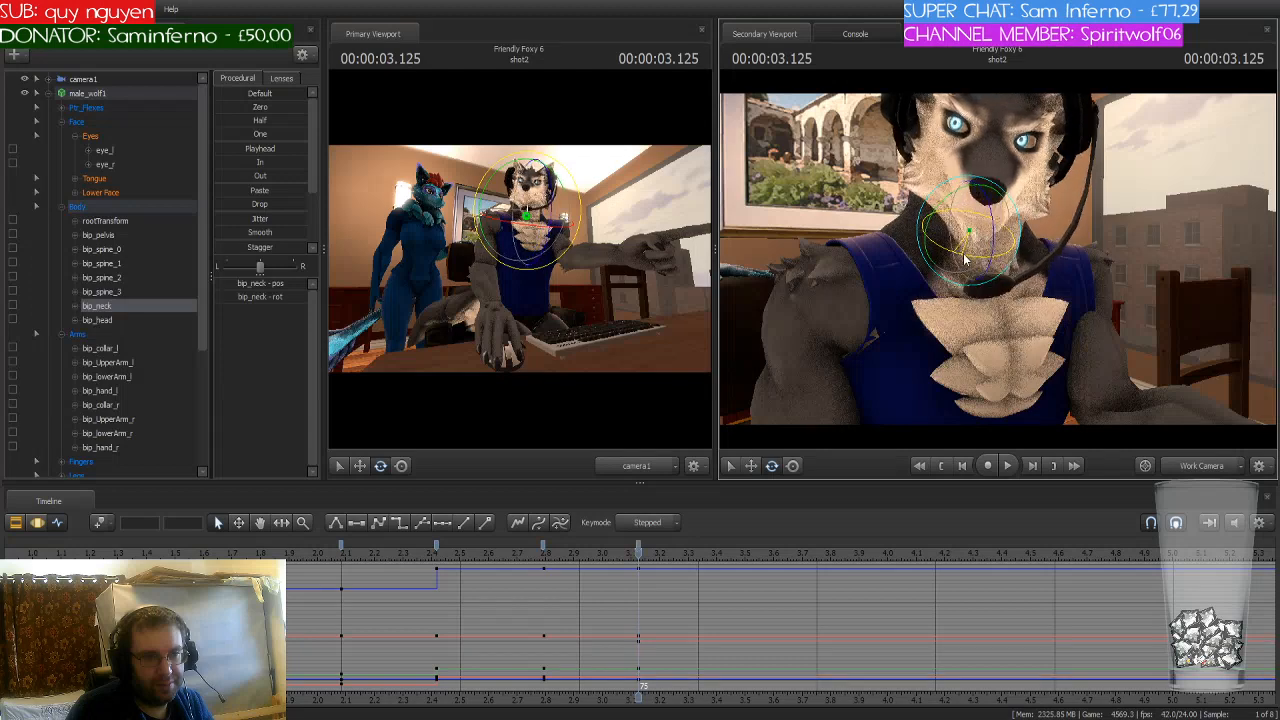
pyautogui.press('ctrl')
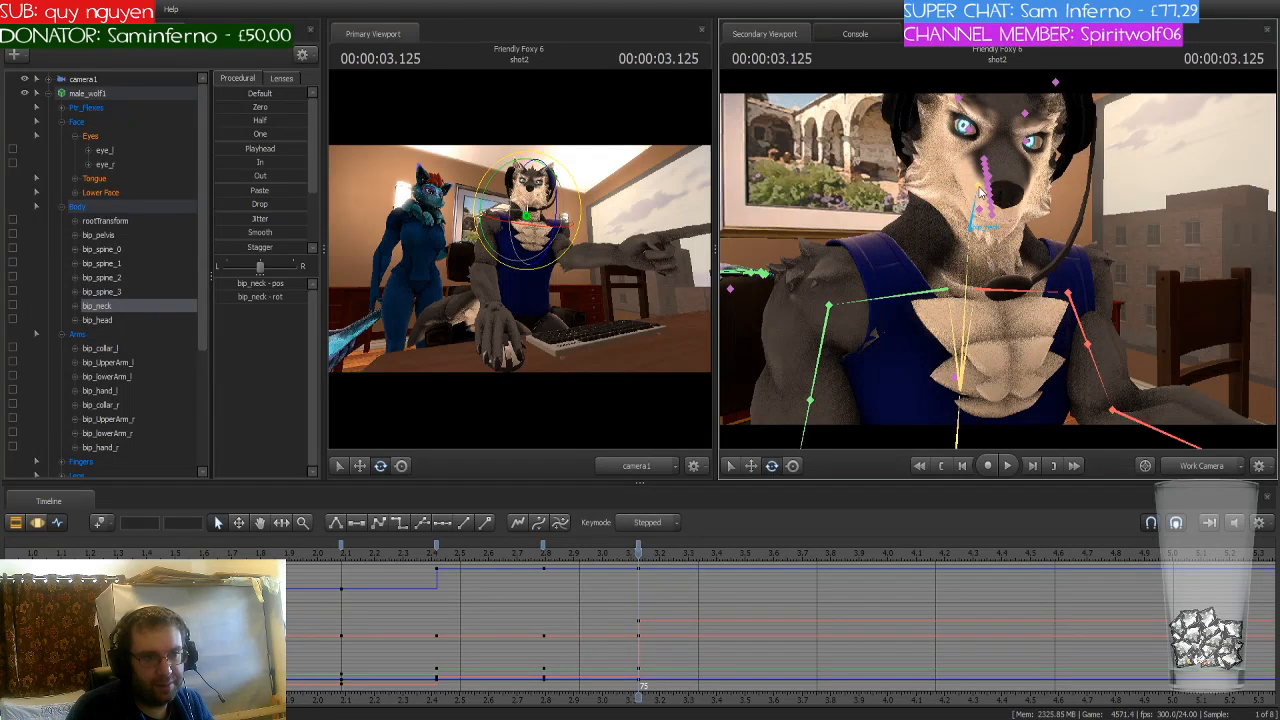
pyautogui.keyDown('ctrl'); pyautogui.click(980, 188); pyautogui.keyUp('ctrl')
pyautogui.moveTo(966, 202); pyautogui.dragTo(986, 168)
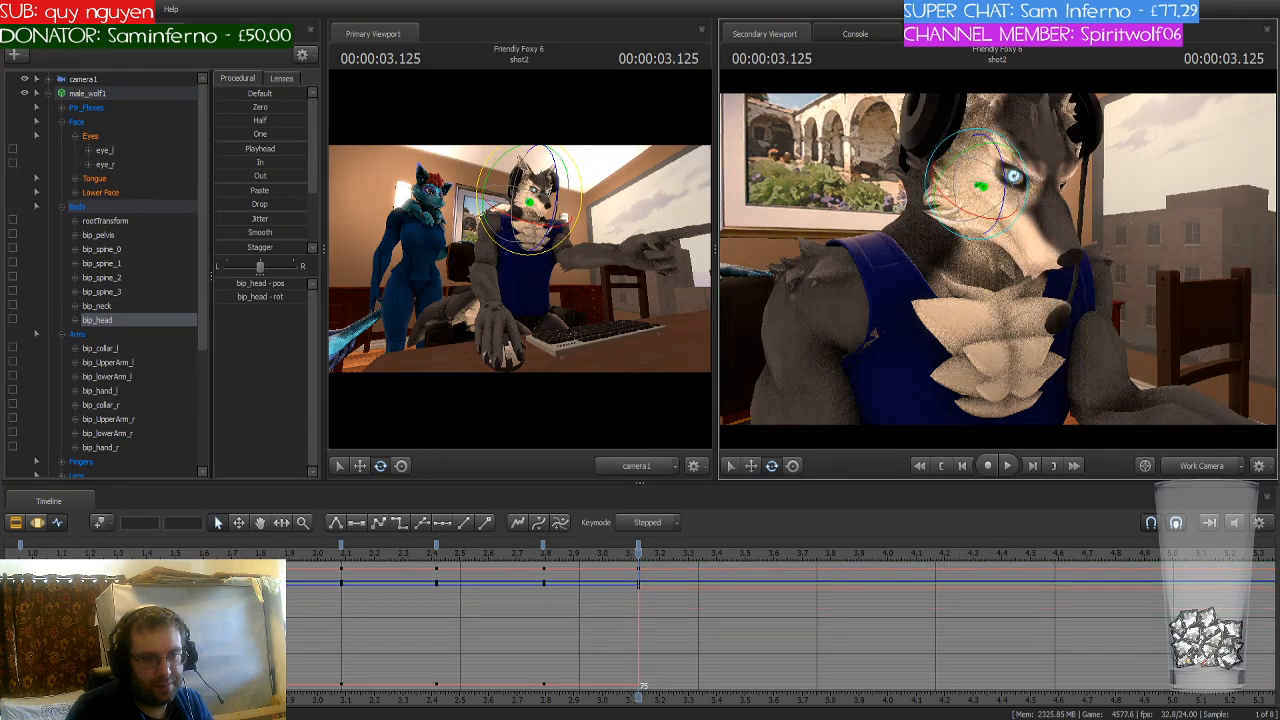
# Step: Rotate both of the wolf's eyes at frame 75 to match the lowered head
pyautogui.keyDown('alt'); pyautogui.moveTo(1002, 212); pyautogui.dragTo(950, 194); pyautogui.keyUp('alt')
pyautogui.click(940, 186)
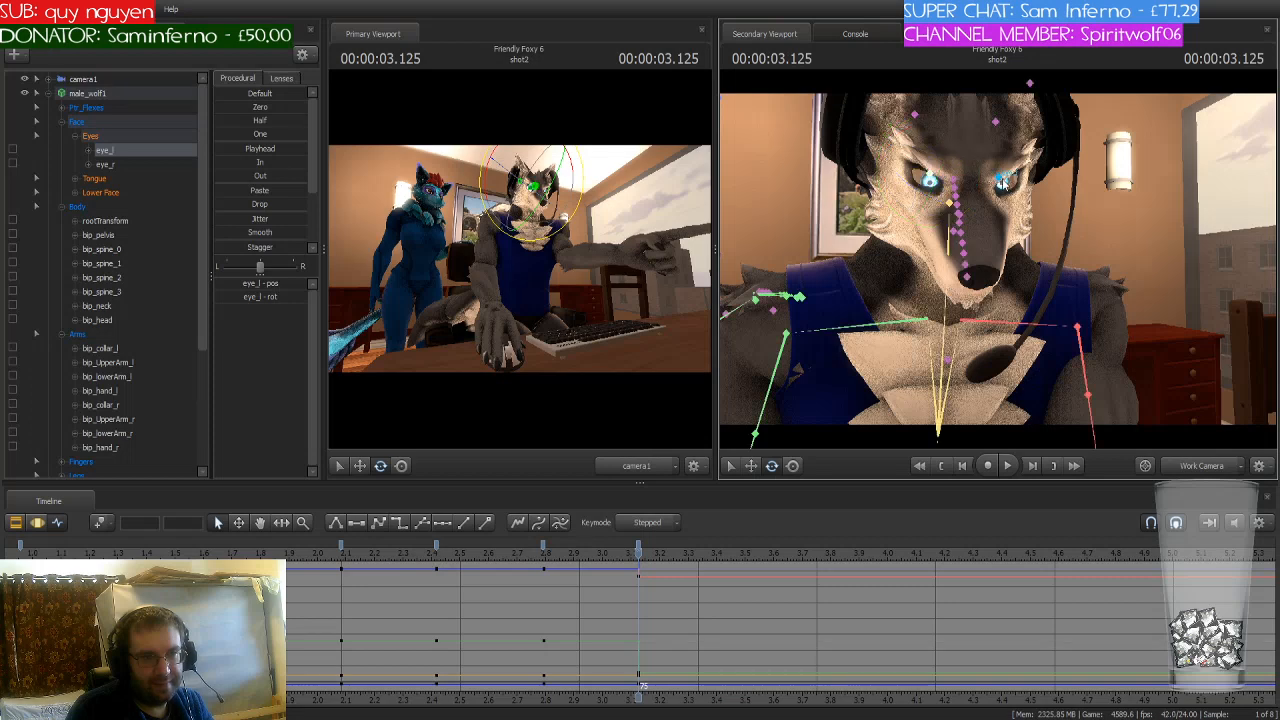
pyautogui.click(1004, 184)
pyautogui.moveTo(1032, 178); pyautogui.dragTo(934, 302)
# Step: Rotate the wolf's right upper arm at frame 75 so the outstretched arm drops down beside the torso
pyautogui.click(966, 274)
pyautogui.keyDown('ctrl'); pyautogui.click(968, 286); pyautogui.keyUp('ctrl')
pyautogui.moveTo(962, 366); pyautogui.dragTo(890, 360)
pyautogui.keyDown('ctrl'); pyautogui.click(973, 219); pyautogui.keyUp('ctrl')
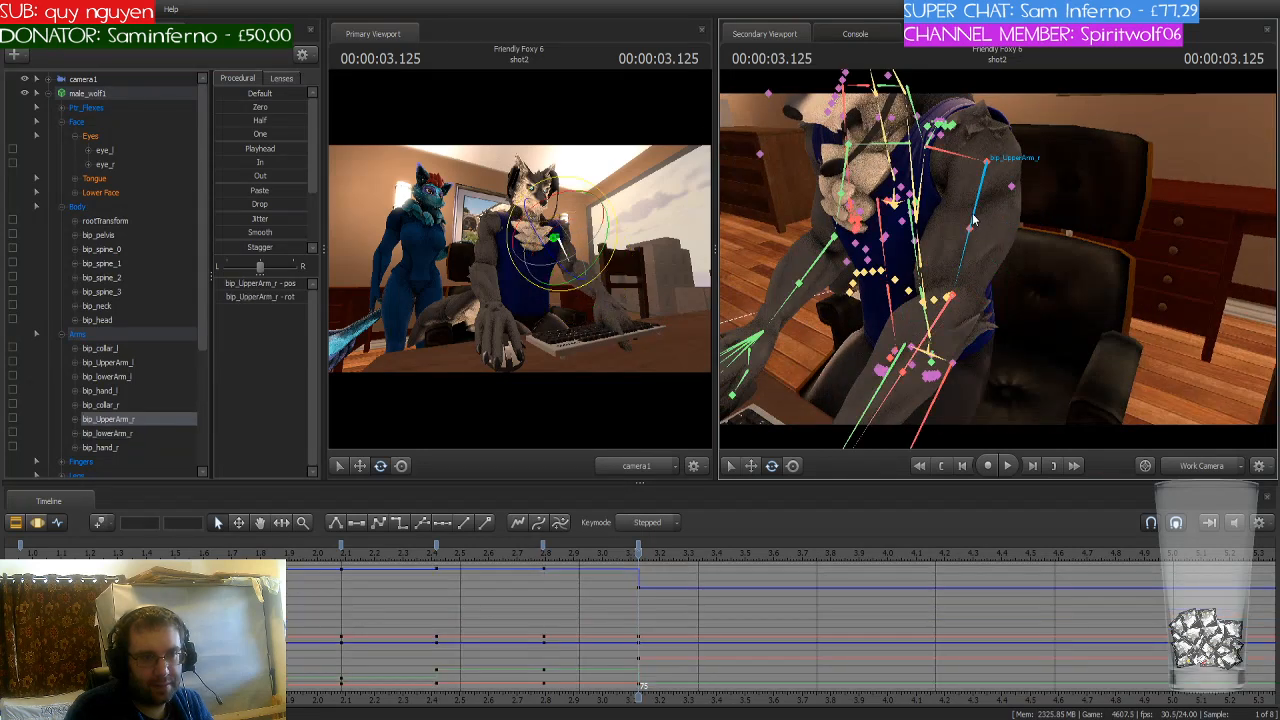
pyautogui.moveTo(957, 151); pyautogui.dragTo(967, 178)
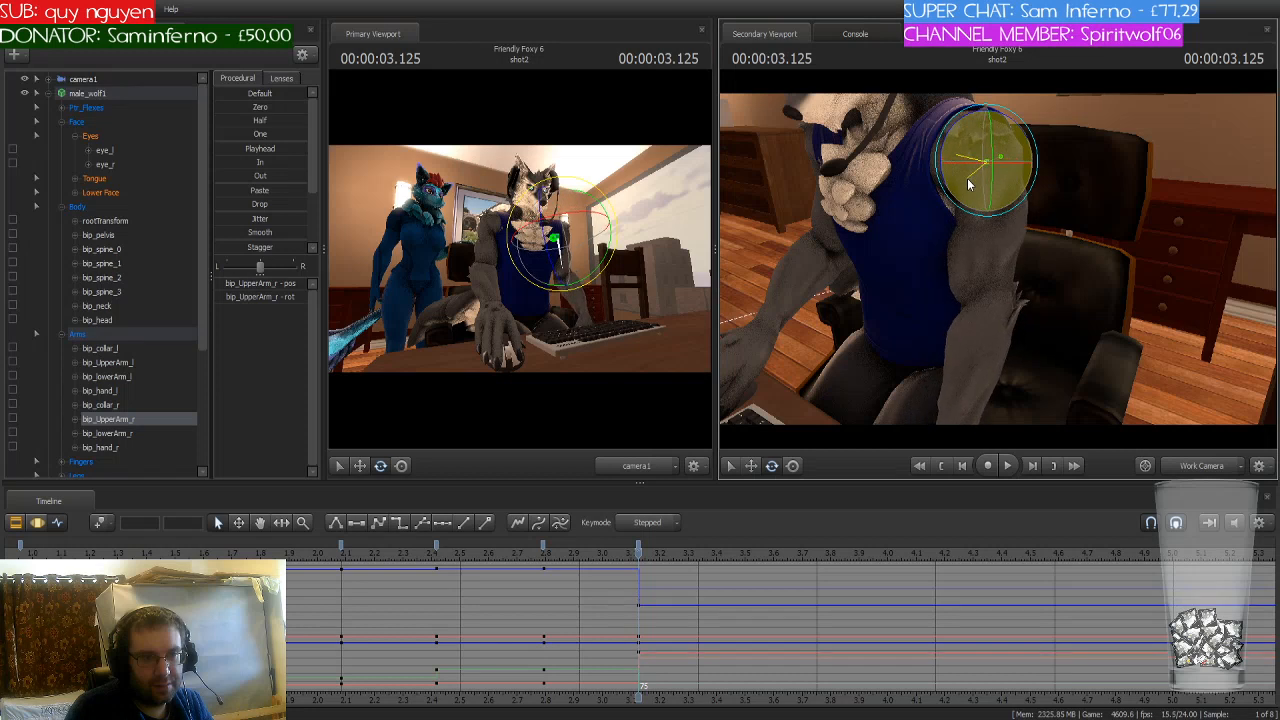
# Step: Rotate the wolf's right forearm at frame 75 to bring the hand over the keyboard
pyautogui.keyDown('ctrl'); pyautogui.click(986, 296); pyautogui.keyUp('ctrl')
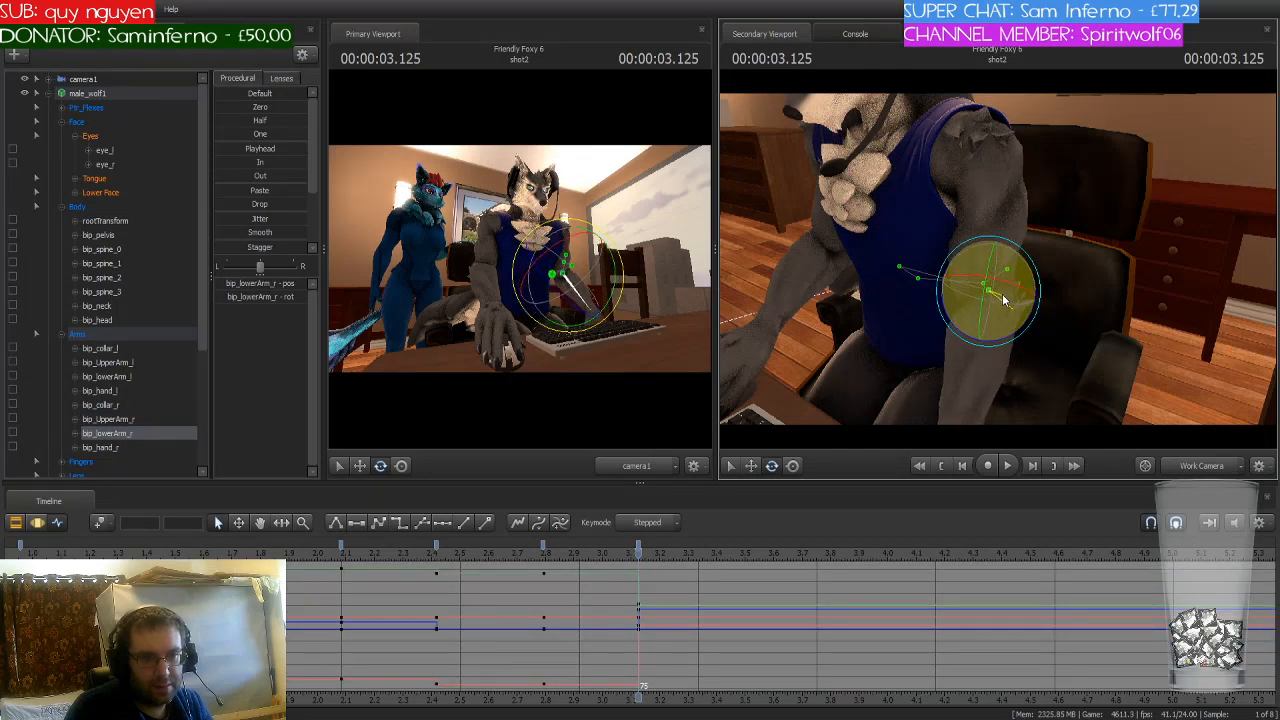
pyautogui.moveTo(1004, 300)
pyautogui.mouseDown()
pyautogui.moveTo(983, 283)
pyautogui.moveTo(954, 296)
pyautogui.moveTo(955, 283)
pyautogui.moveTo(1150, 345)
pyautogui.moveTo(1145, 285)
pyautogui.moveTo(1200, 285)
pyautogui.moveTo(982, 260)
pyautogui.moveTo(991, 298)
pyautogui.mouseUp()
pyautogui.keyDown('ctrl'); pyautogui.click(1004, 254); pyautogui.keyUp('ctrl')
pyautogui.moveTo(991, 298); pyautogui.dragTo(1036, 244)
pyautogui.keyDown('ctrl'); pyautogui.click(1119, 174); pyautogui.keyUp('ctrl')
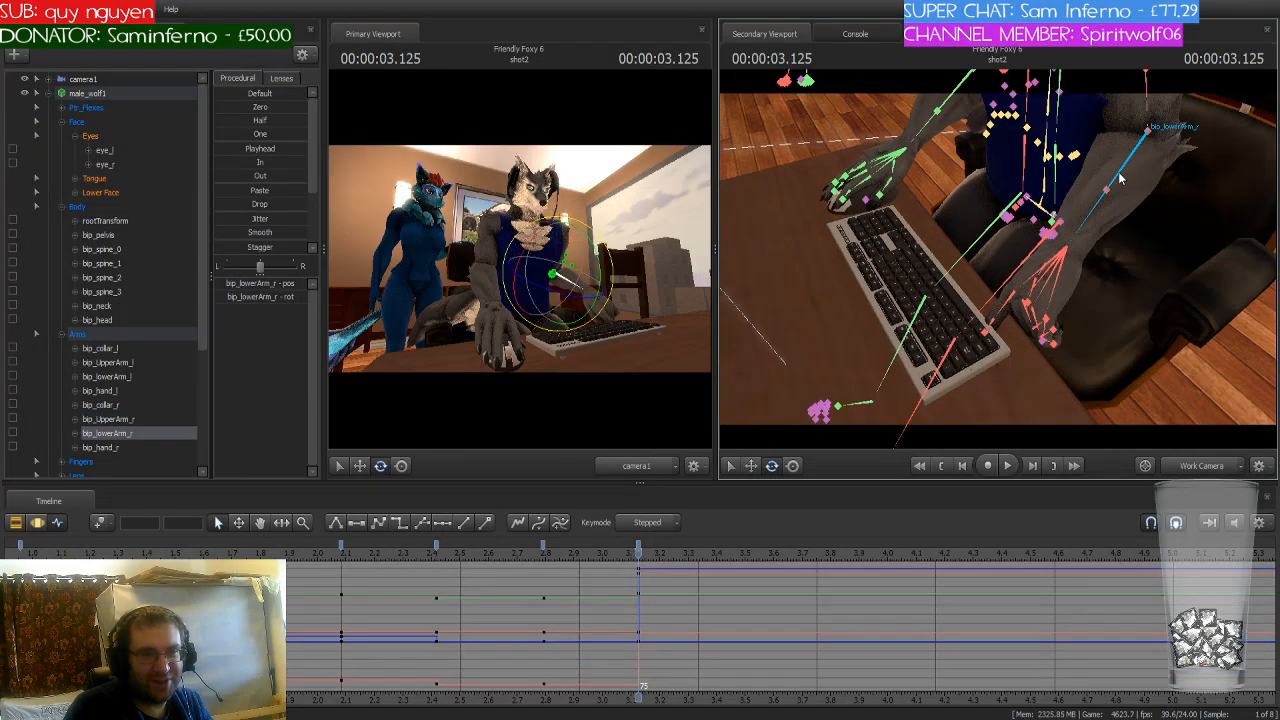
pyautogui.moveTo(1120, 143); pyautogui.dragTo(1121, 120)
pyautogui.moveTo(998, 258); pyautogui.dragTo(1143, 212)
pyautogui.moveTo(1091, 149)
pyautogui.mouseDown()
pyautogui.moveTo(1099, 134)
pyautogui.moveTo(1103, 147)
pyautogui.mouseUp()
# Step: Rotate the wolf's right hand and index finger at frame 75 so the finger points down at the keys
pyautogui.click(1082, 223)
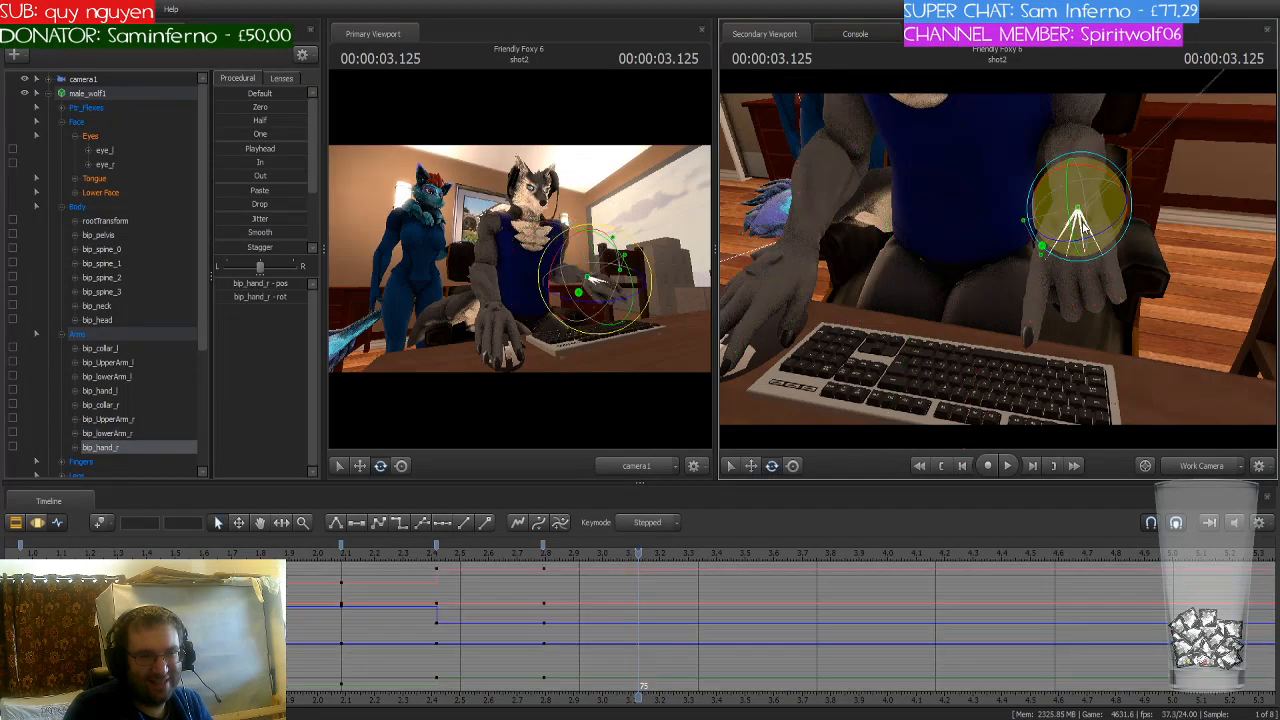
pyautogui.moveTo(1109, 216); pyautogui.dragTo(1088, 386)
pyautogui.press('w')
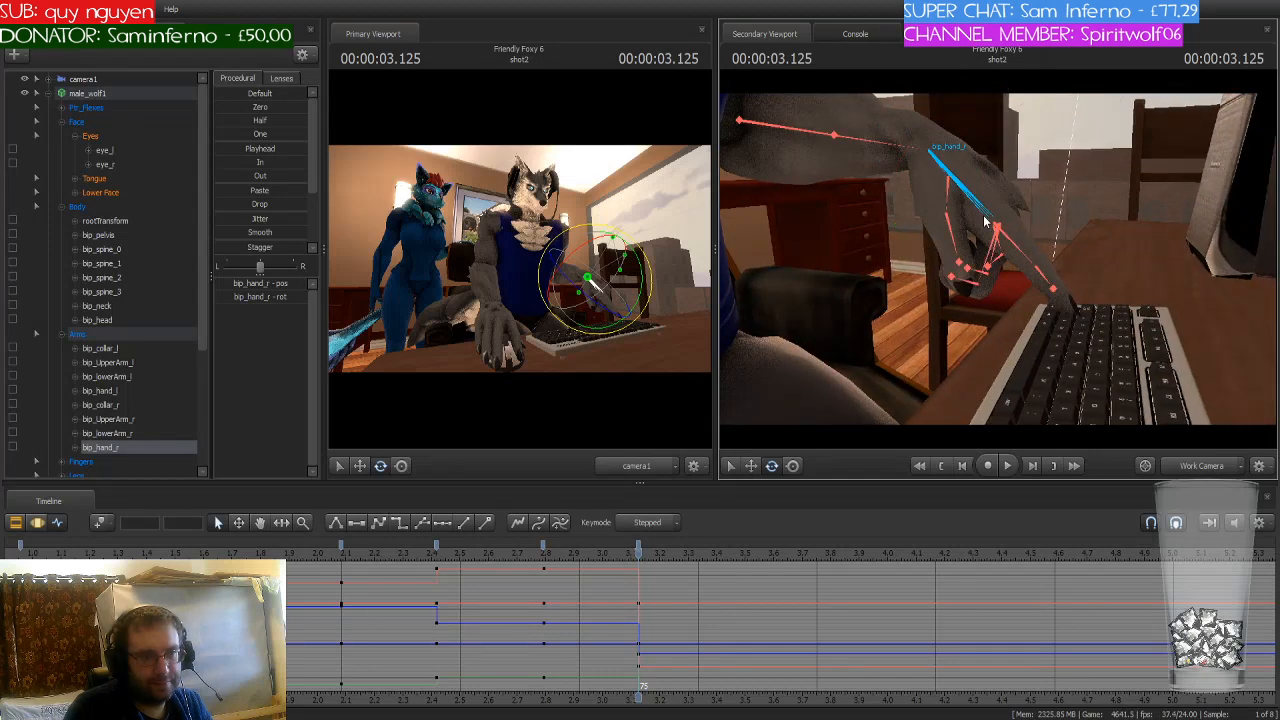
pyautogui.keyDown('ctrl'); pyautogui.click(1005, 234); pyautogui.keyUp('ctrl')
pyautogui.moveTo(1029, 207); pyautogui.dragTo(1005, 205)
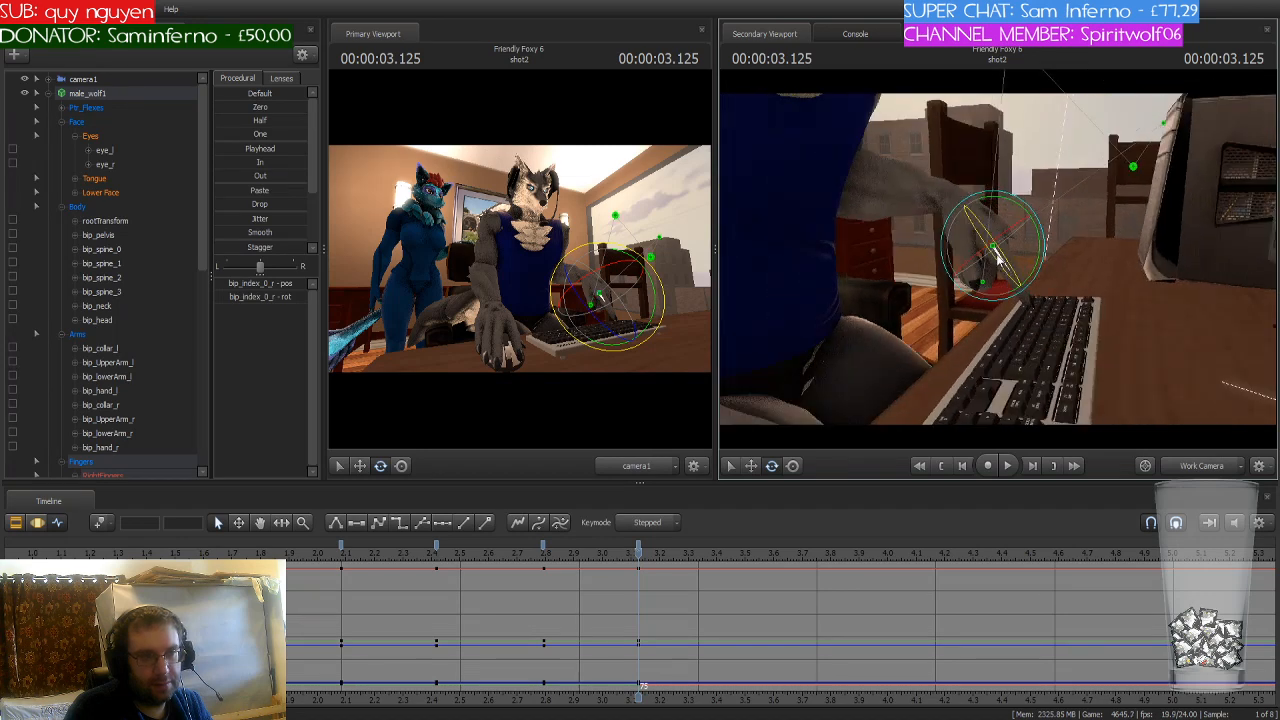
pyautogui.keyDown('alt'); pyautogui.moveTo(1005, 205); pyautogui.dragTo(981, 261, button='right'); pyautogui.keyUp('alt')
# Step: Adjust the right upper arm and lower the forearm at frame 75 until the index finger reaches the keyboard
pyautogui.keyDown('ctrl'); pyautogui.click(888, 146); pyautogui.keyUp('ctrl')
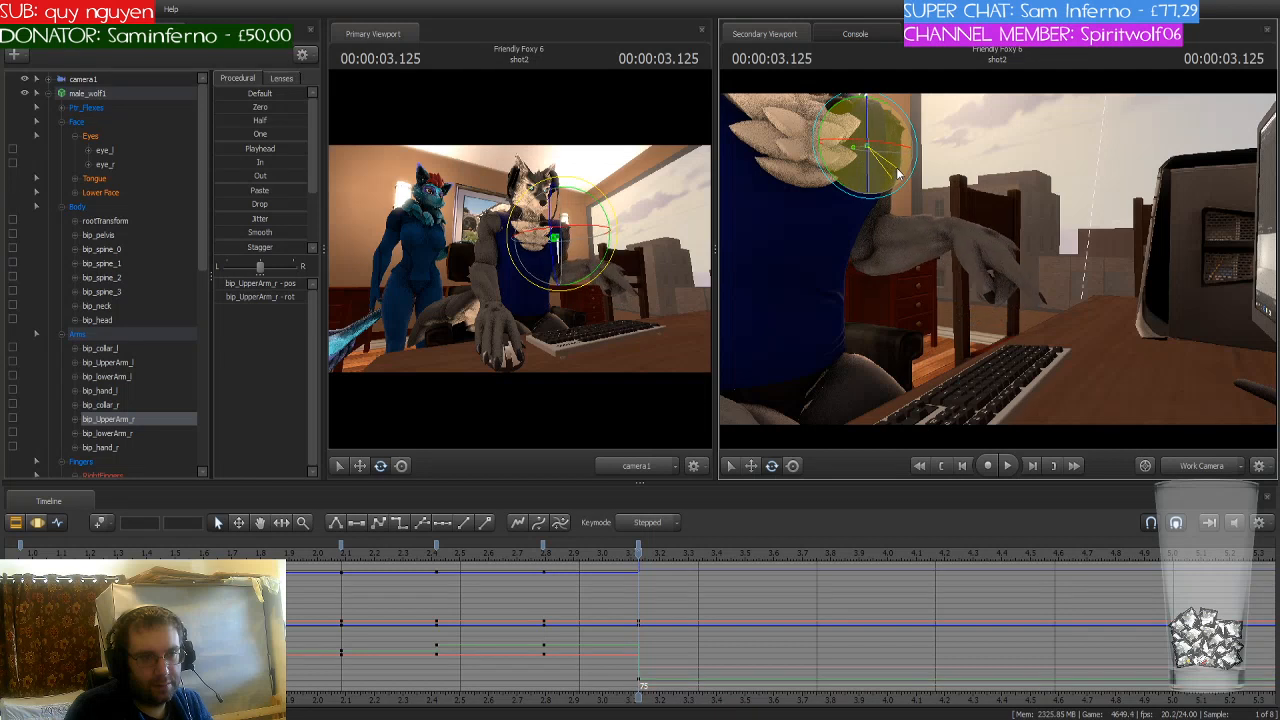
pyautogui.click(903, 238)
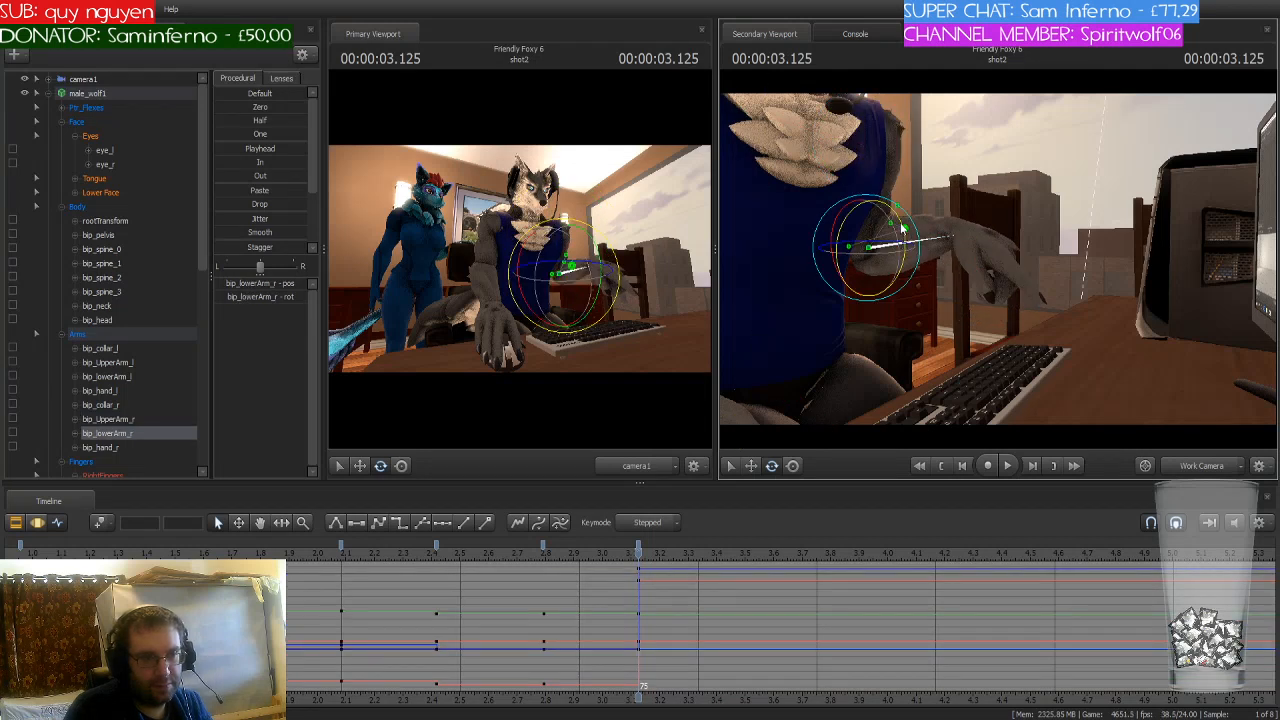
pyautogui.moveTo(902, 227); pyautogui.dragTo(902, 240)
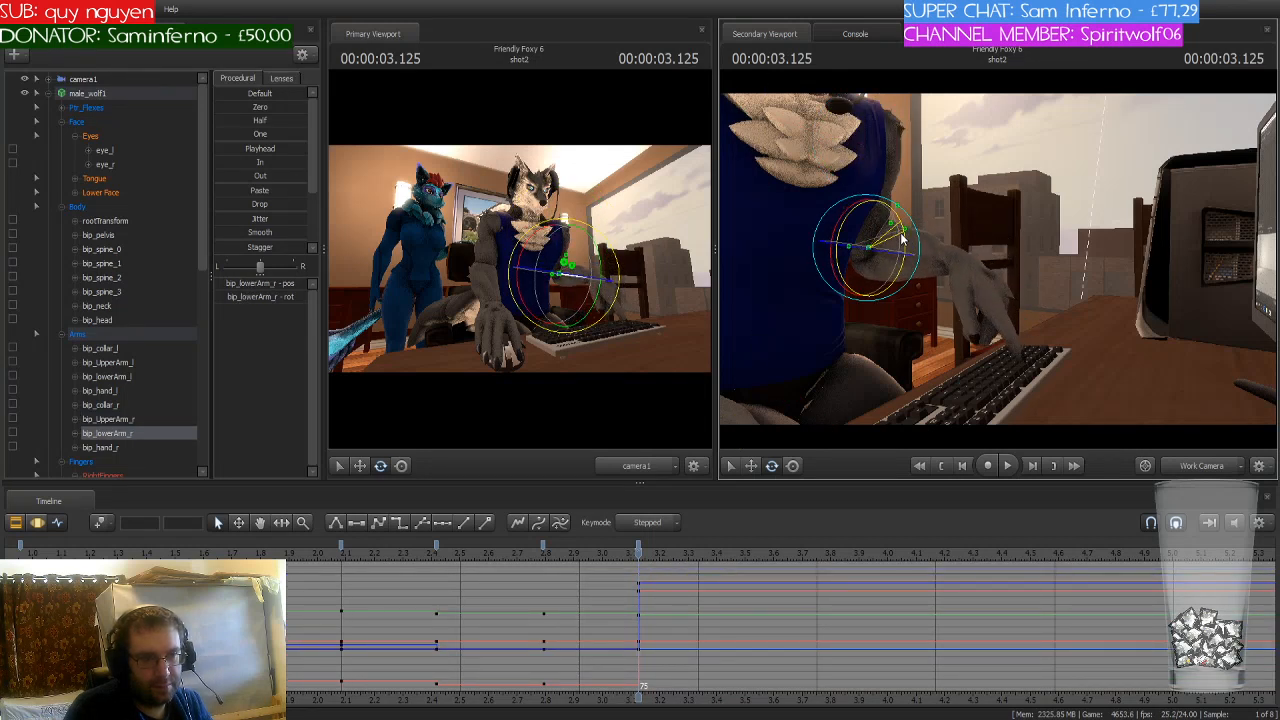
# Step: Tilt the wolf's head further down toward the keyboard at frame 75
pyautogui.moveTo(953, 316); pyautogui.dragTo(928, 150)
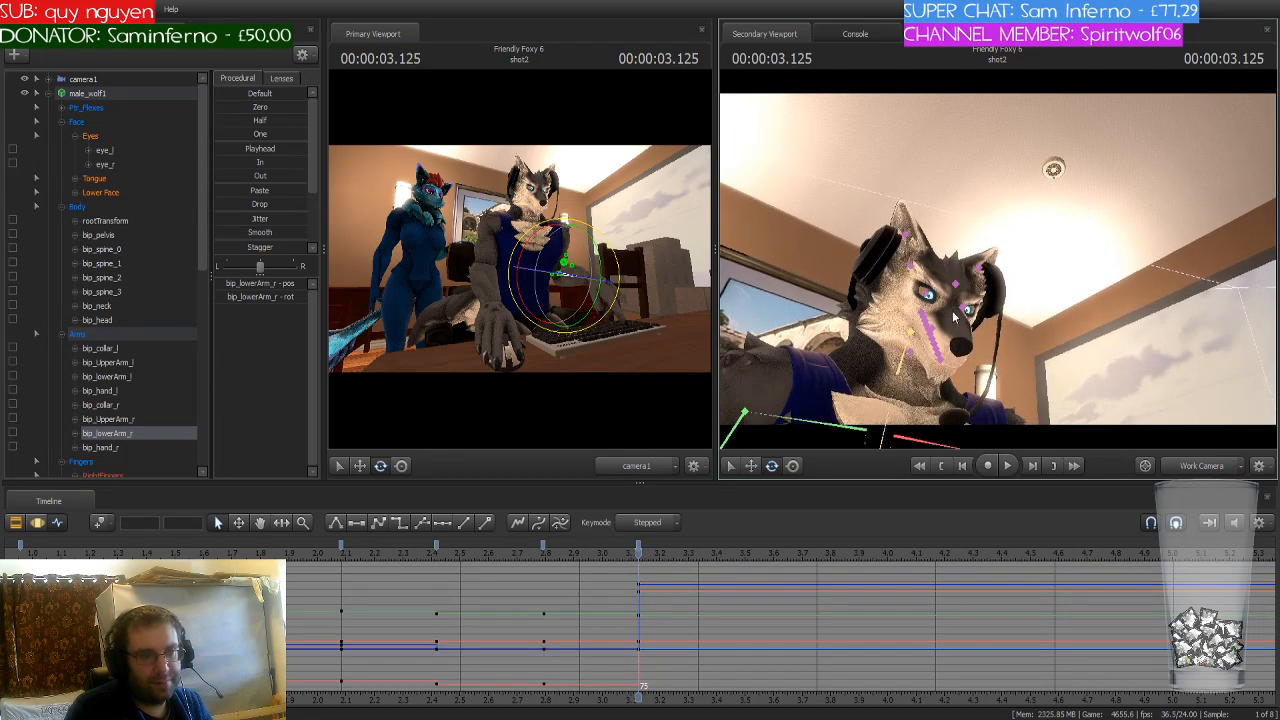
pyautogui.click(911, 331)
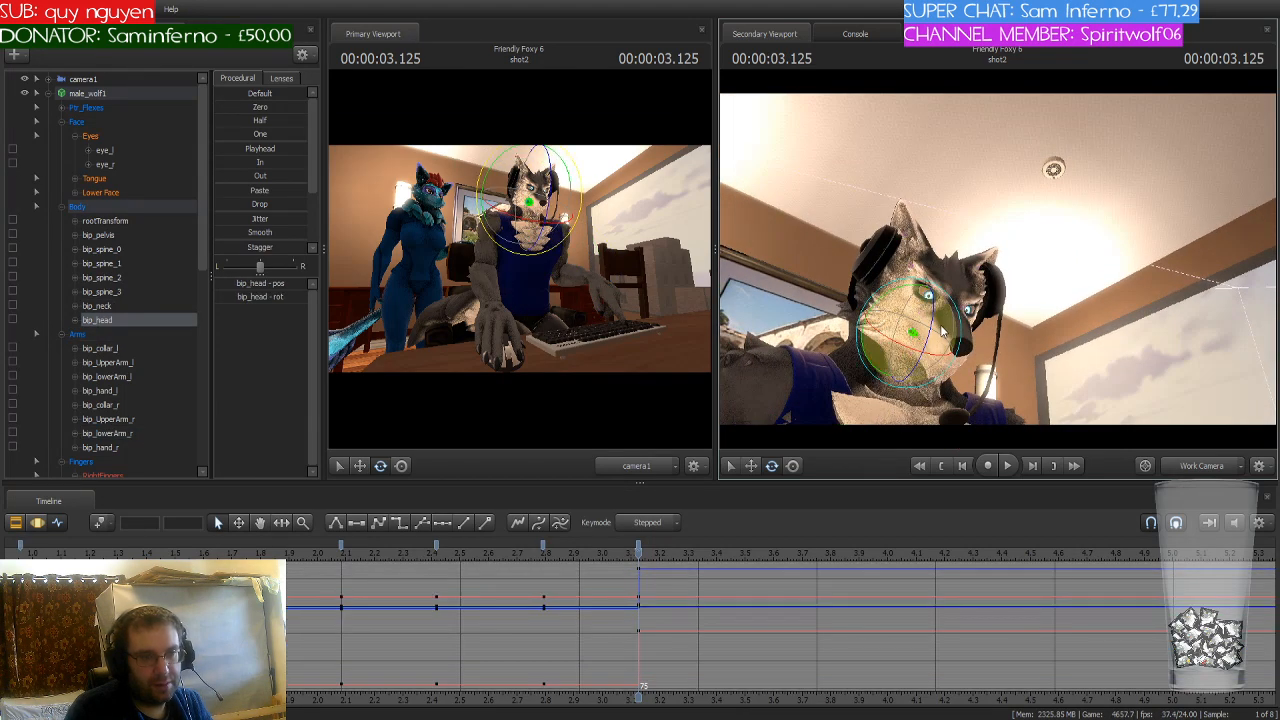
pyautogui.moveTo(941, 330); pyautogui.dragTo(945, 345)
# Step: Examine the key spacing up to frame 91 and inspect the typing pose of the arms and hands from several angles
pyautogui.scroll(-2, 625, 598)
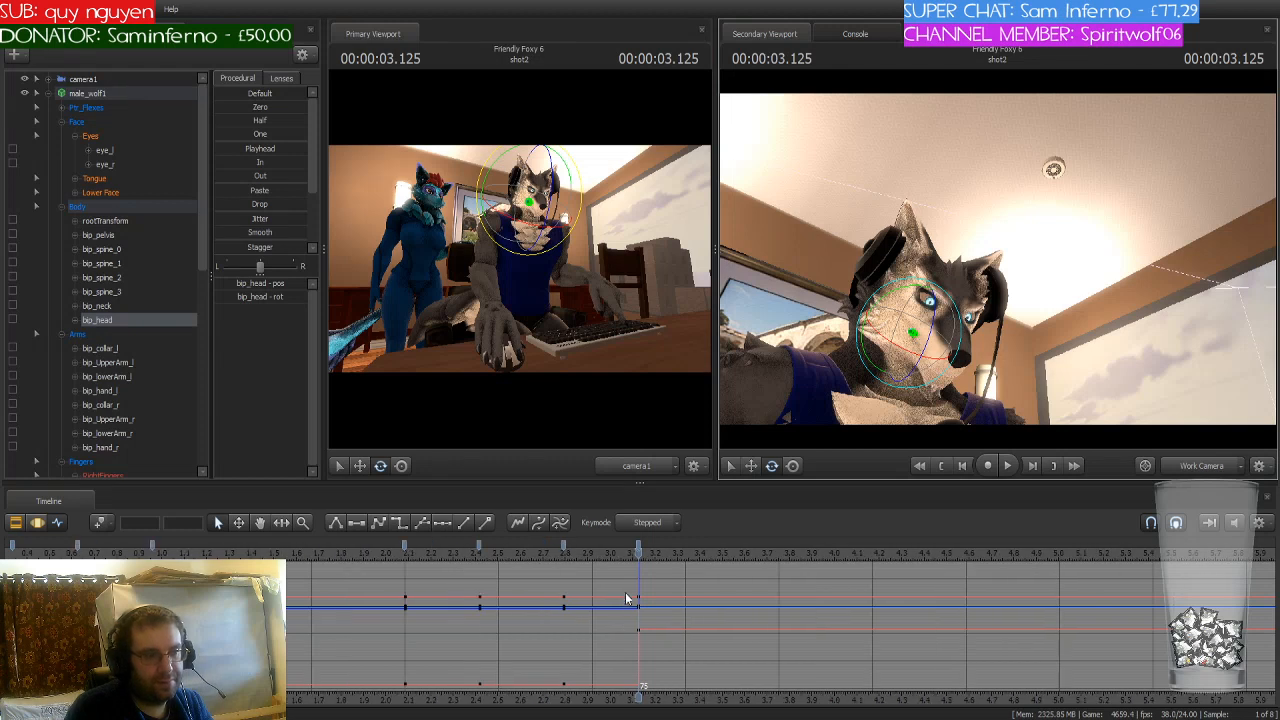
pyautogui.scroll(-1, 625, 597)
pyautogui.moveTo(638, 590); pyautogui.dragTo(757, 594)
pyautogui.scroll(-3, 760, 650)
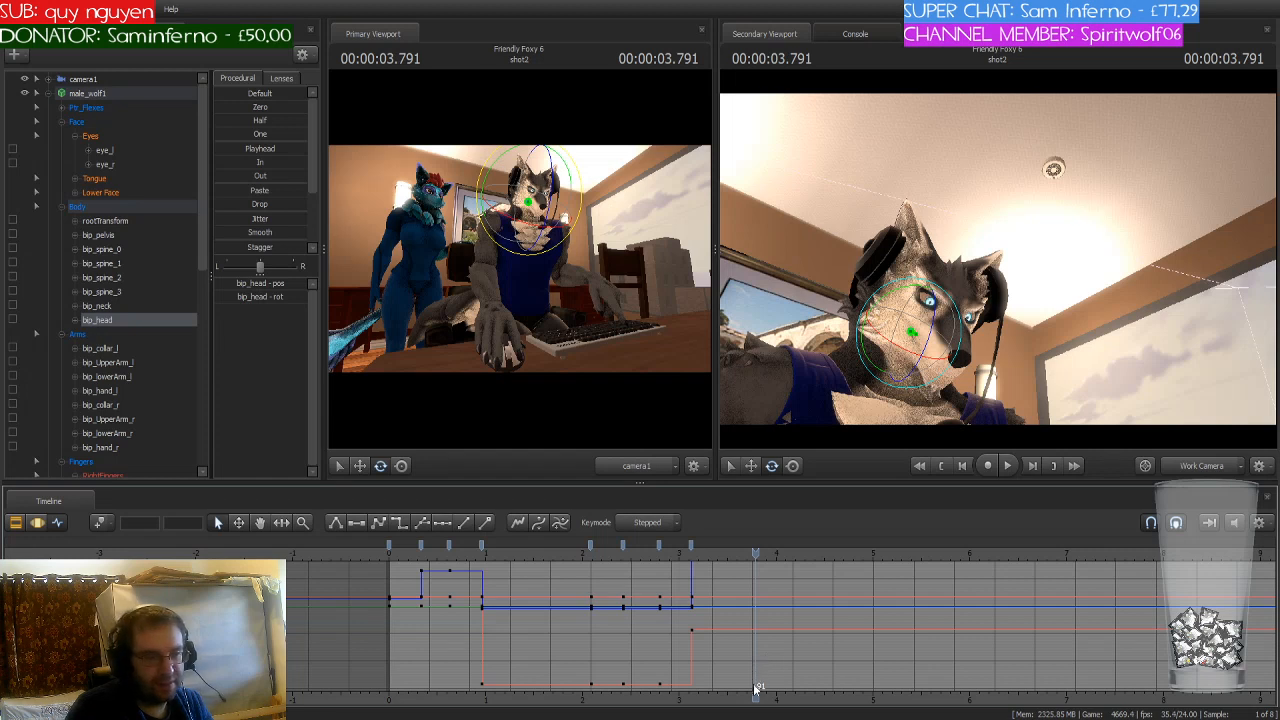
pyautogui.scroll(-2, 632, 654)
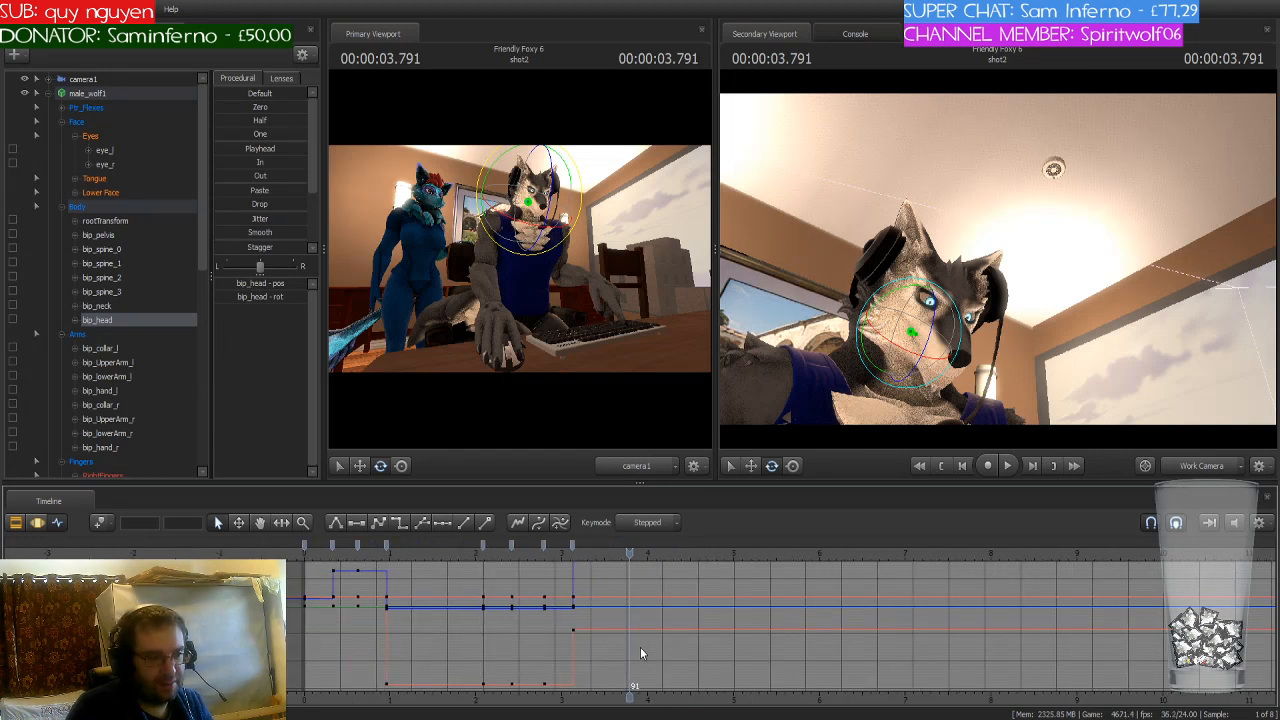
pyautogui.scroll(-1, 640, 647)
pyautogui.scroll(1, 641, 653)
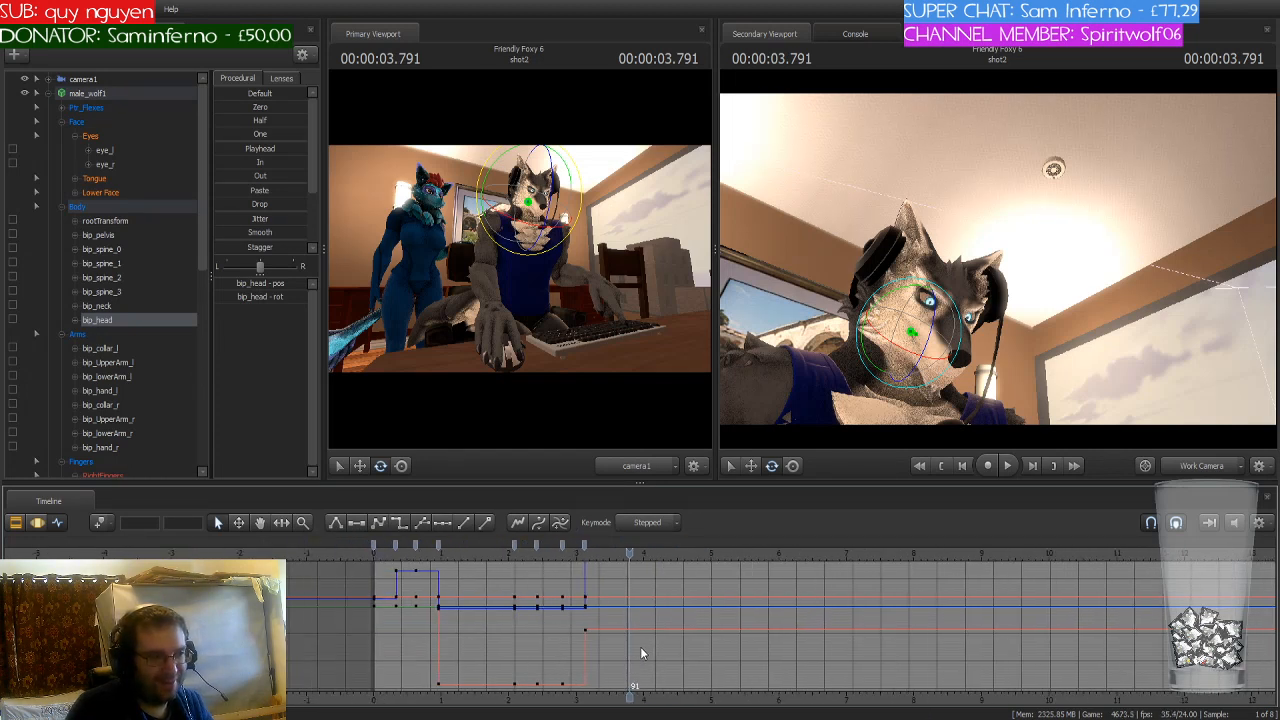
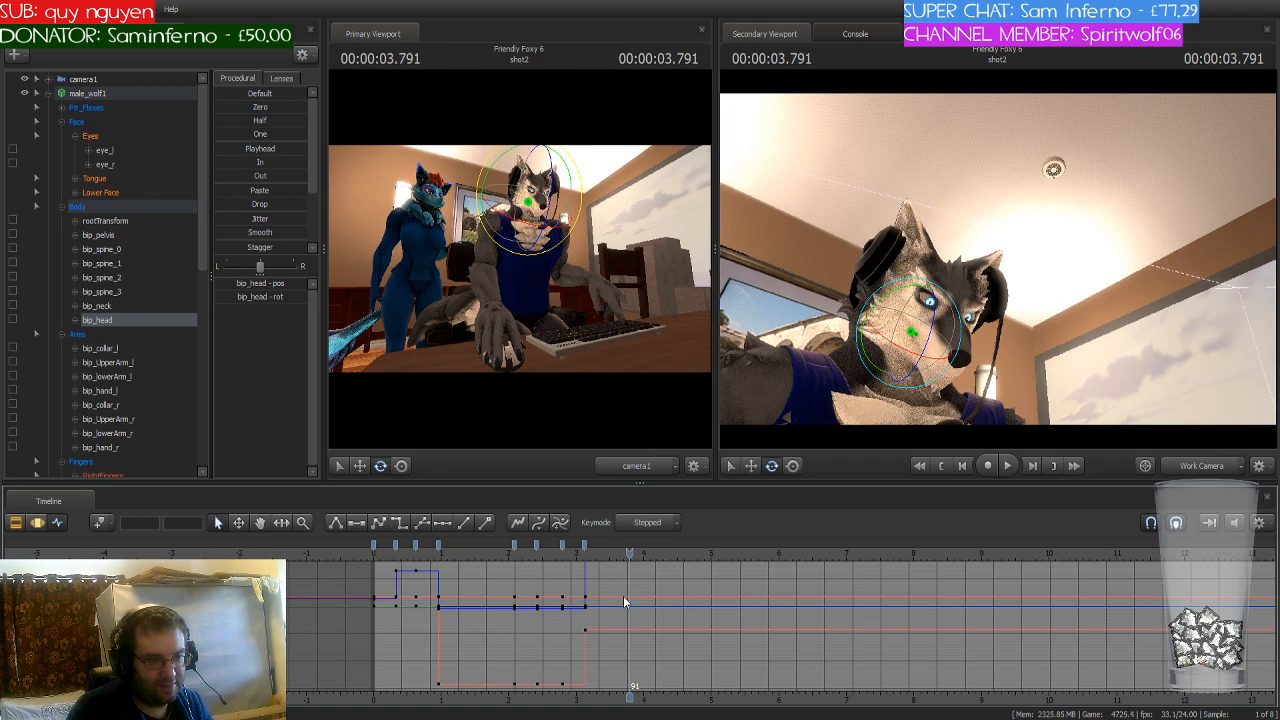
pyautogui.press('w')
pyautogui.moveTo(1114, 260); pyautogui.dragTo(1165, 400)
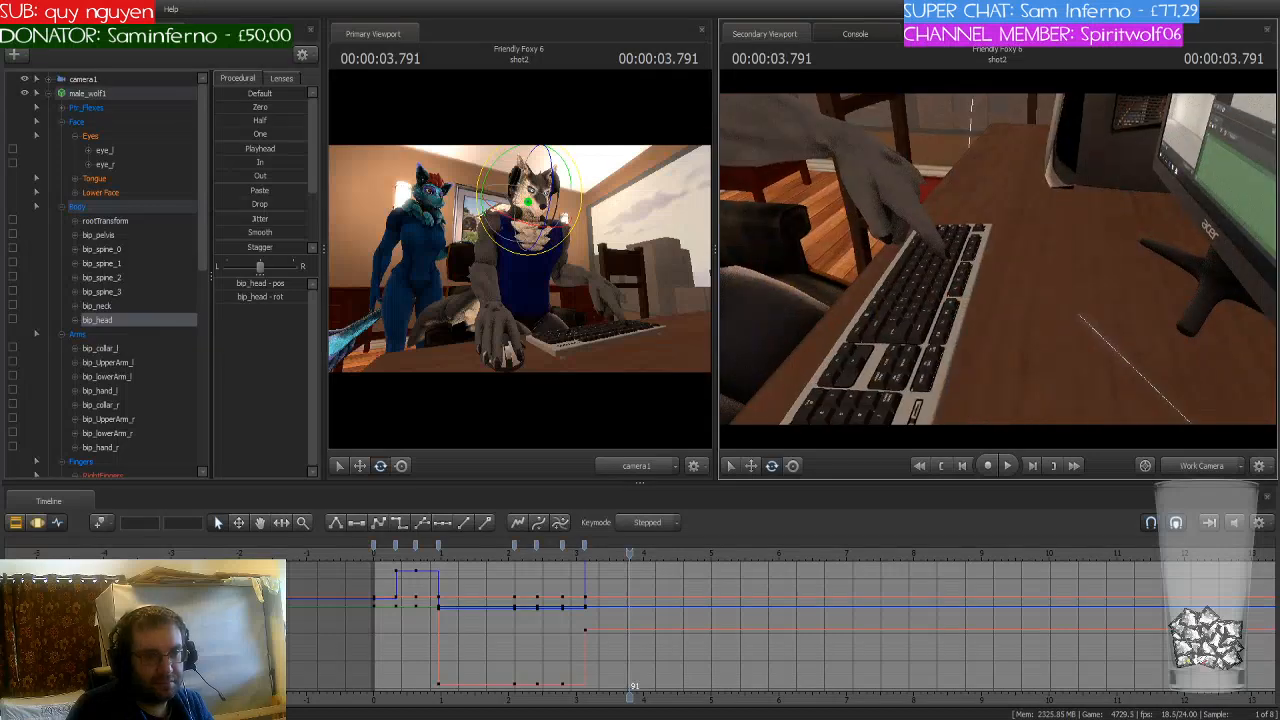
pyautogui.press('w')
pyautogui.moveTo(997, 258); pyautogui.dragTo(955, 248)
pyautogui.press('s')
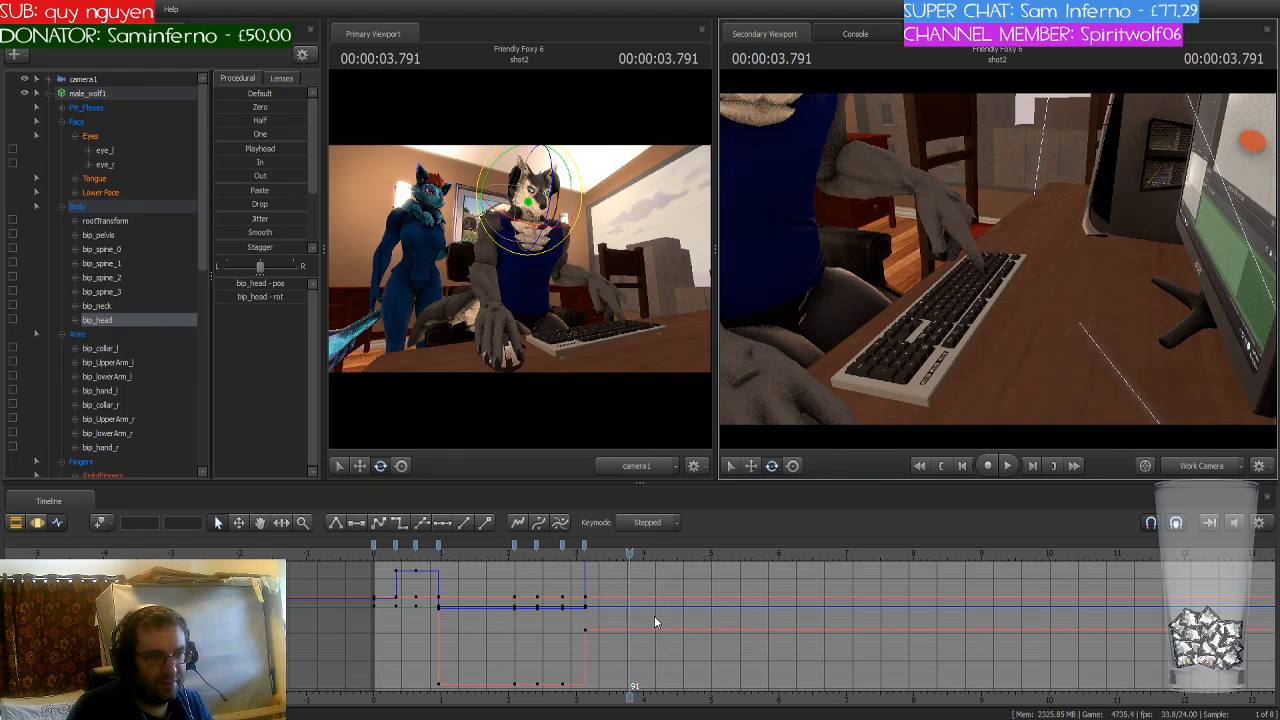
pyautogui.moveTo(975, 330); pyautogui.dragTo(878, 278)
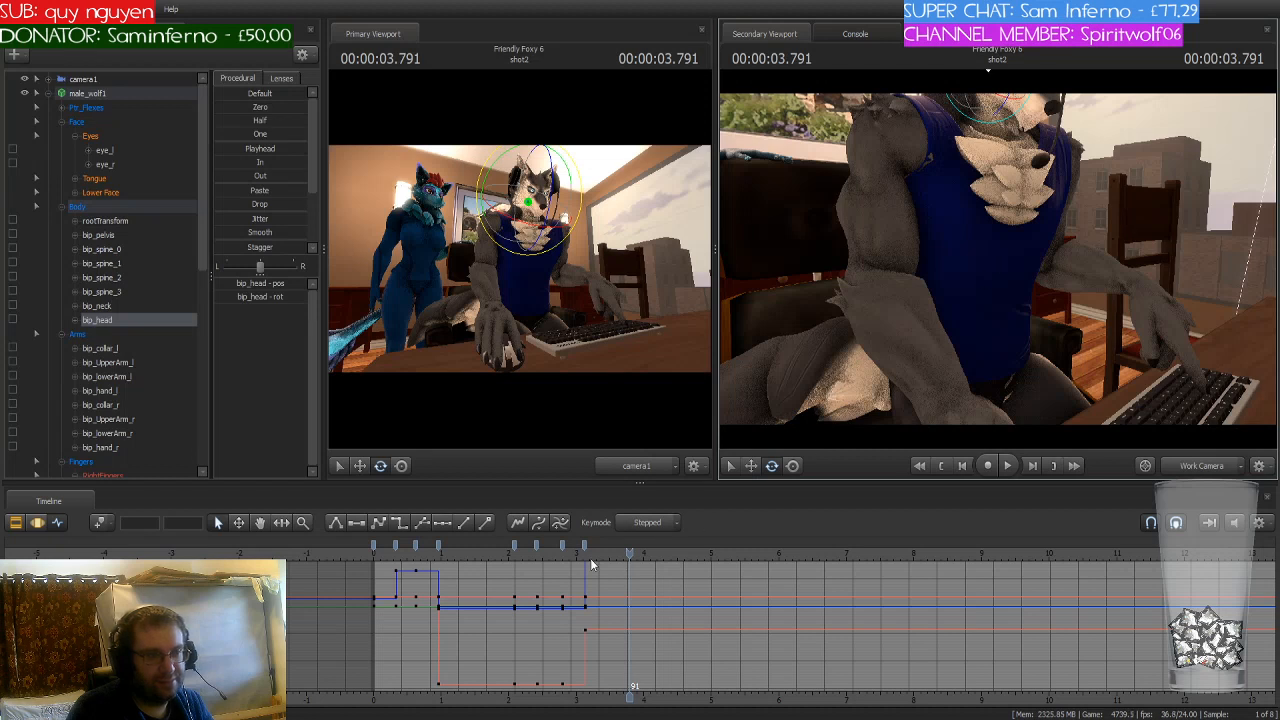
# Step: Add a keyframe for all of the wolf's controls at frame 80, five frames after the frame 75 pose
pyautogui.moveTo(626, 552); pyautogui.dragTo(585, 561)
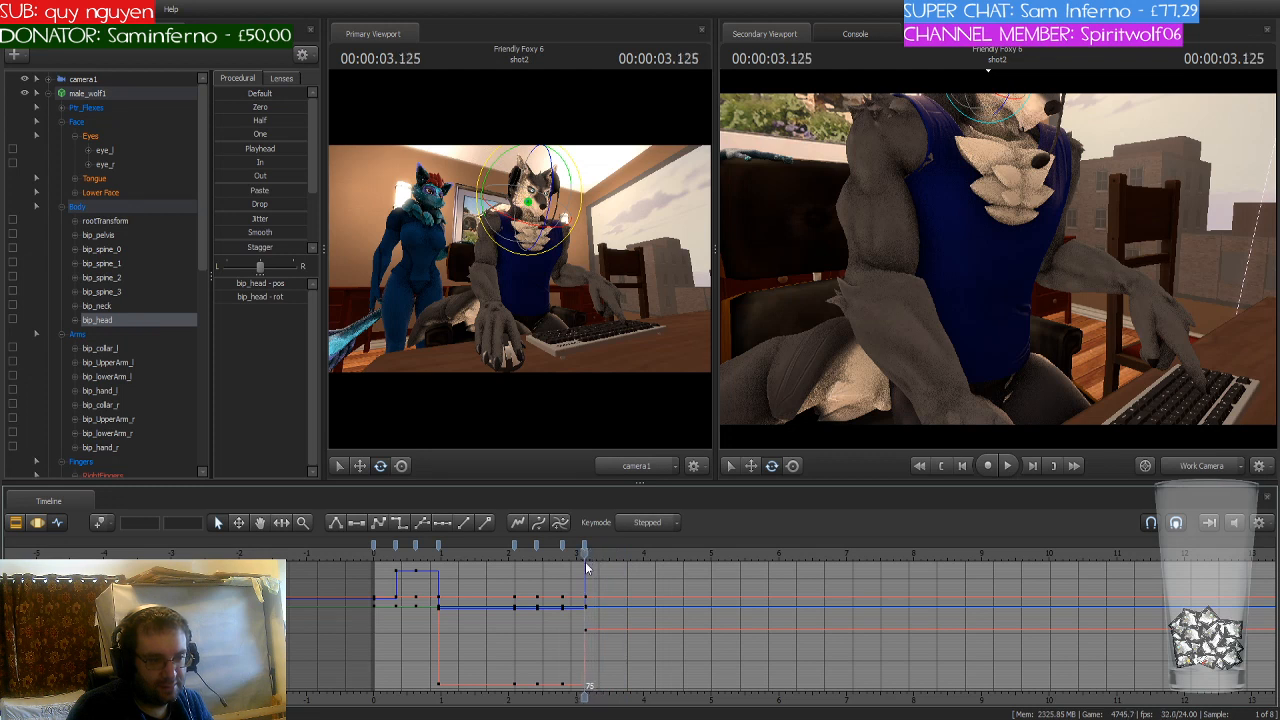
pyautogui.scroll(3, 586, 568)
pyautogui.scroll(2, 586, 568)
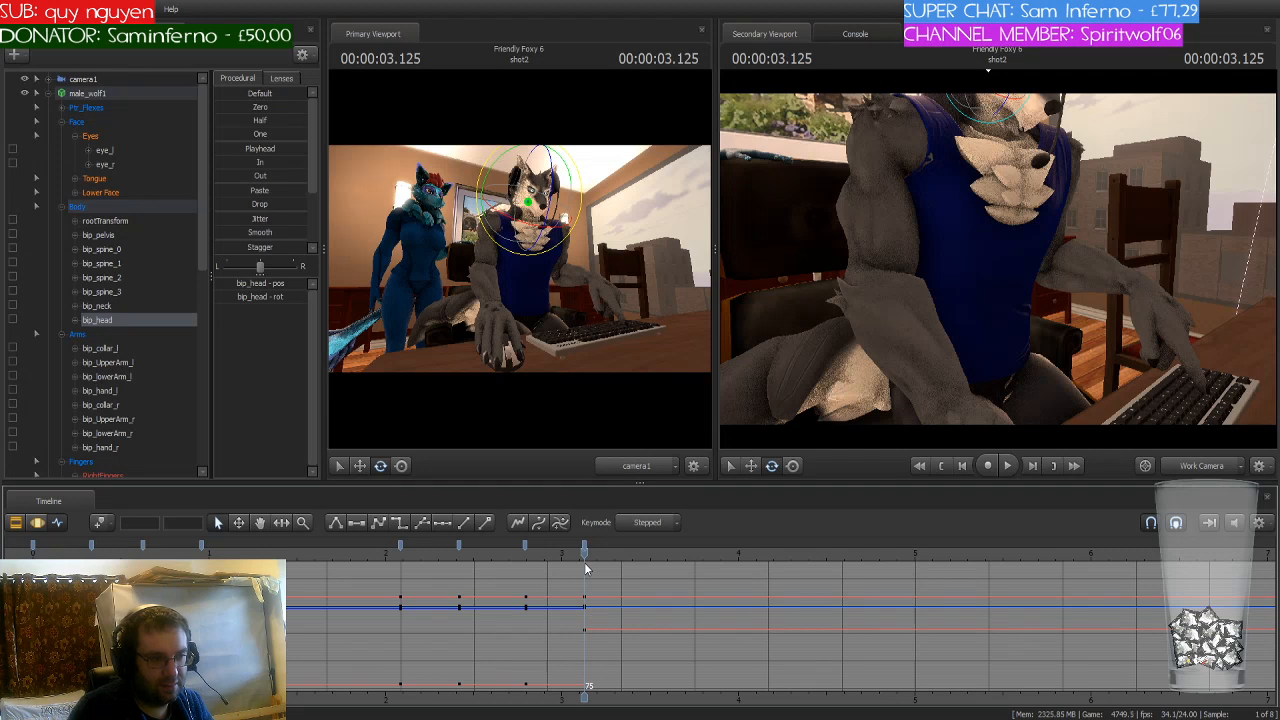
pyautogui.press('Right')
pyautogui.press('Right')
pyautogui.press('Right')
pyautogui.press('Right')
pyautogui.press('Right')
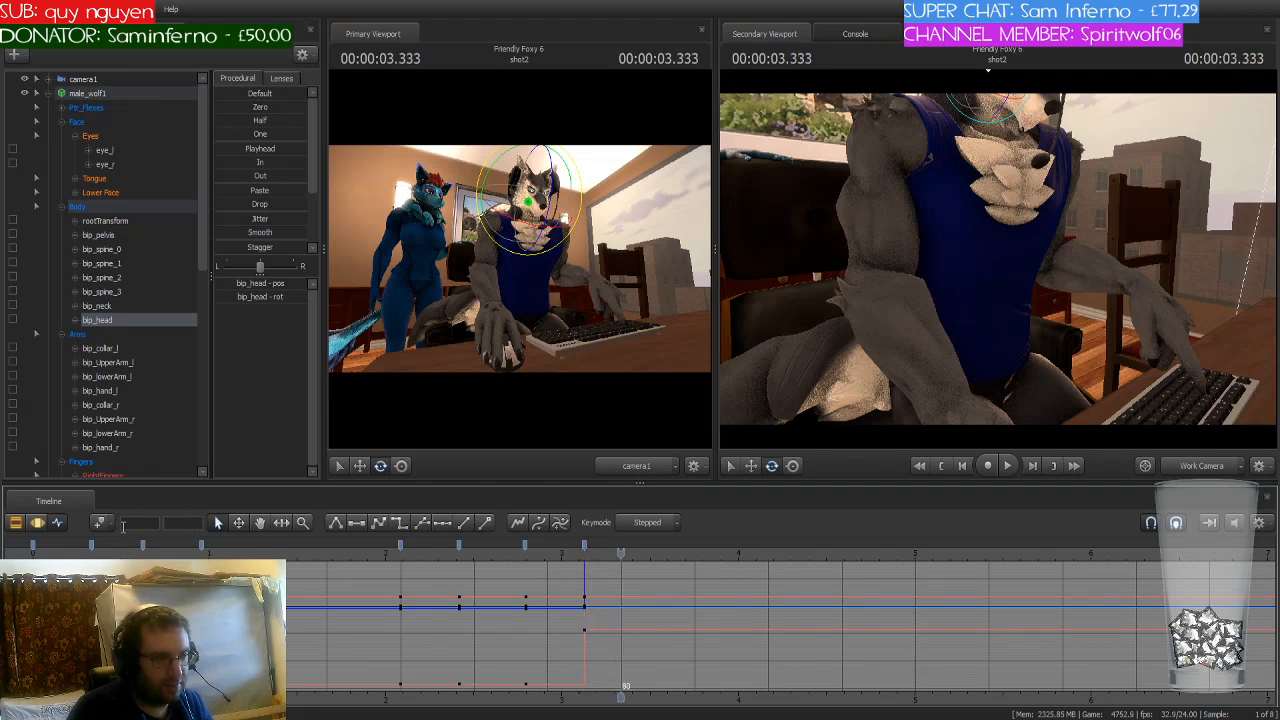
pyautogui.click(120, 96)
pyautogui.click(97, 523)
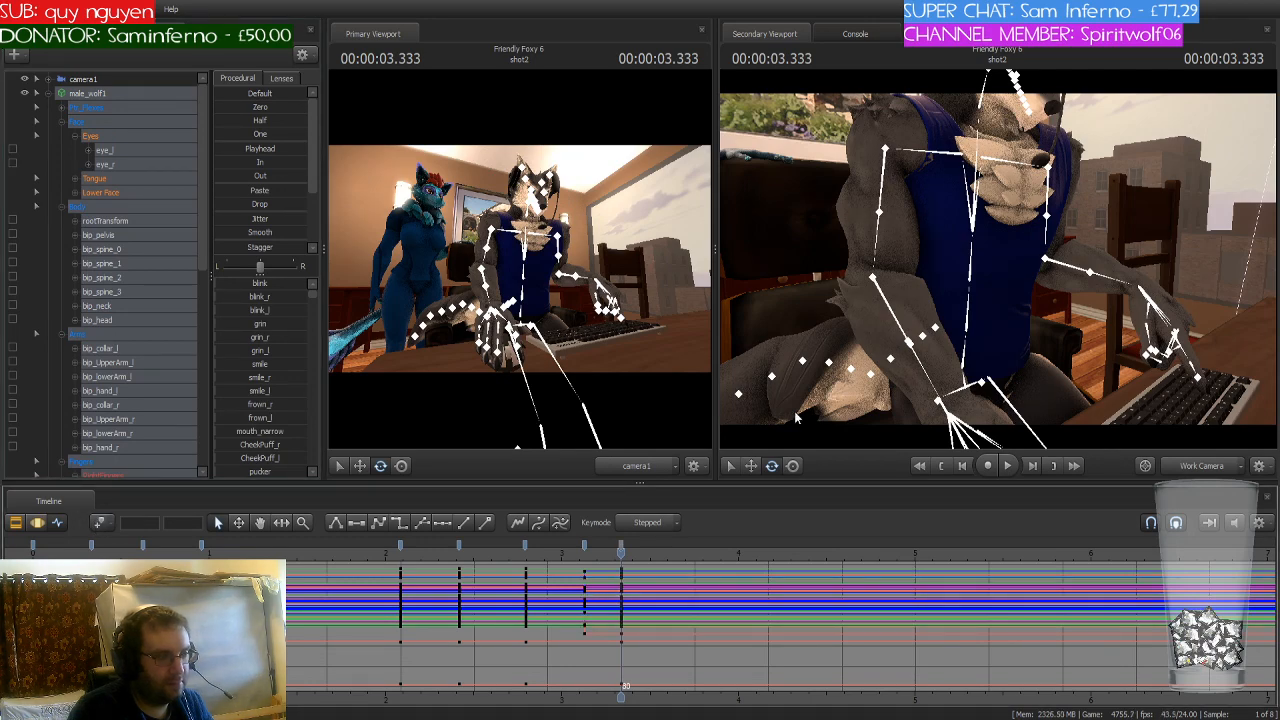
# Step: Rotate the wolf's head at frame 80 so the face lifts from the keyboard toward the monitor
pyautogui.moveTo(798, 418); pyautogui.dragTo(880, 430)
pyautogui.moveTo(998, 260)
pyautogui.mouseDown()
pyautogui.moveTo(950, 190)
pyautogui.moveTo(995, 266)
pyautogui.moveTo(988, 236)
pyautogui.moveTo(1090, 300)
pyautogui.moveTo(998, 260)
pyautogui.mouseUp()
pyautogui.click(963, 265)
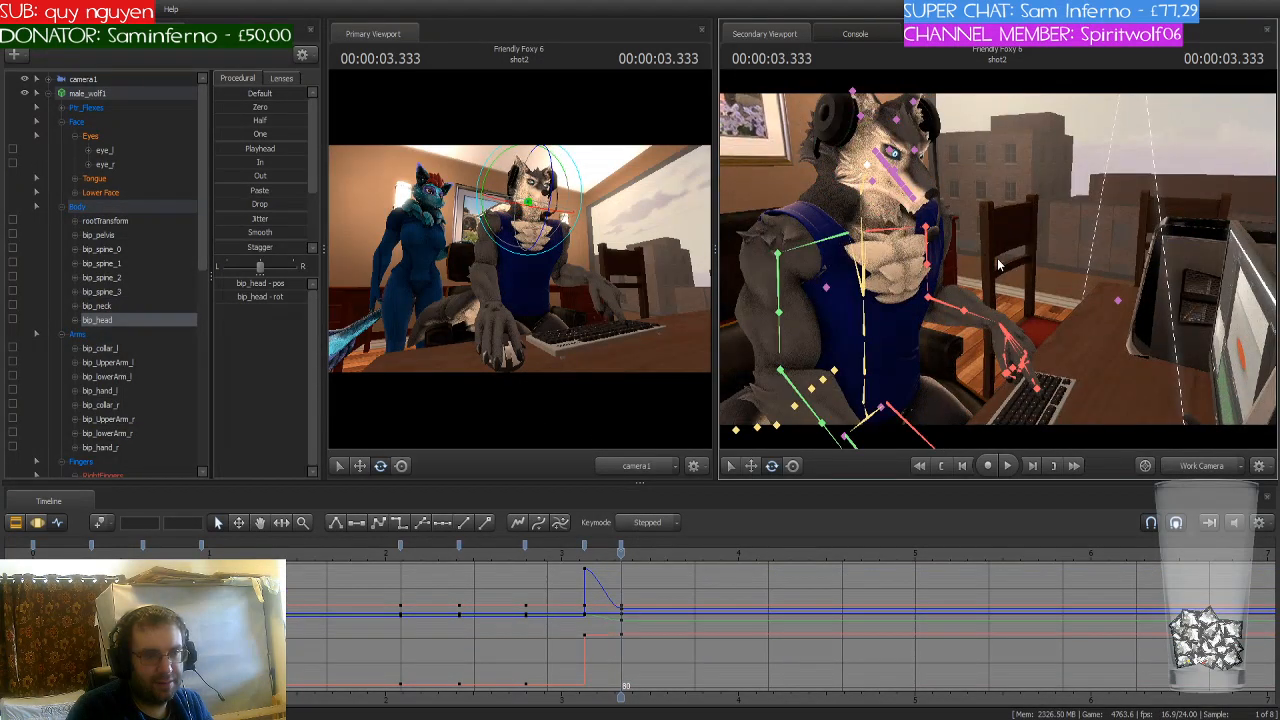
# Step: Rotate the right upper arm, forearm and hand at frame 80 so the hand lifts off the keyboard
pyautogui.keyDown('ctrl'); pyautogui.click(928, 248); pyautogui.keyUp('ctrl')
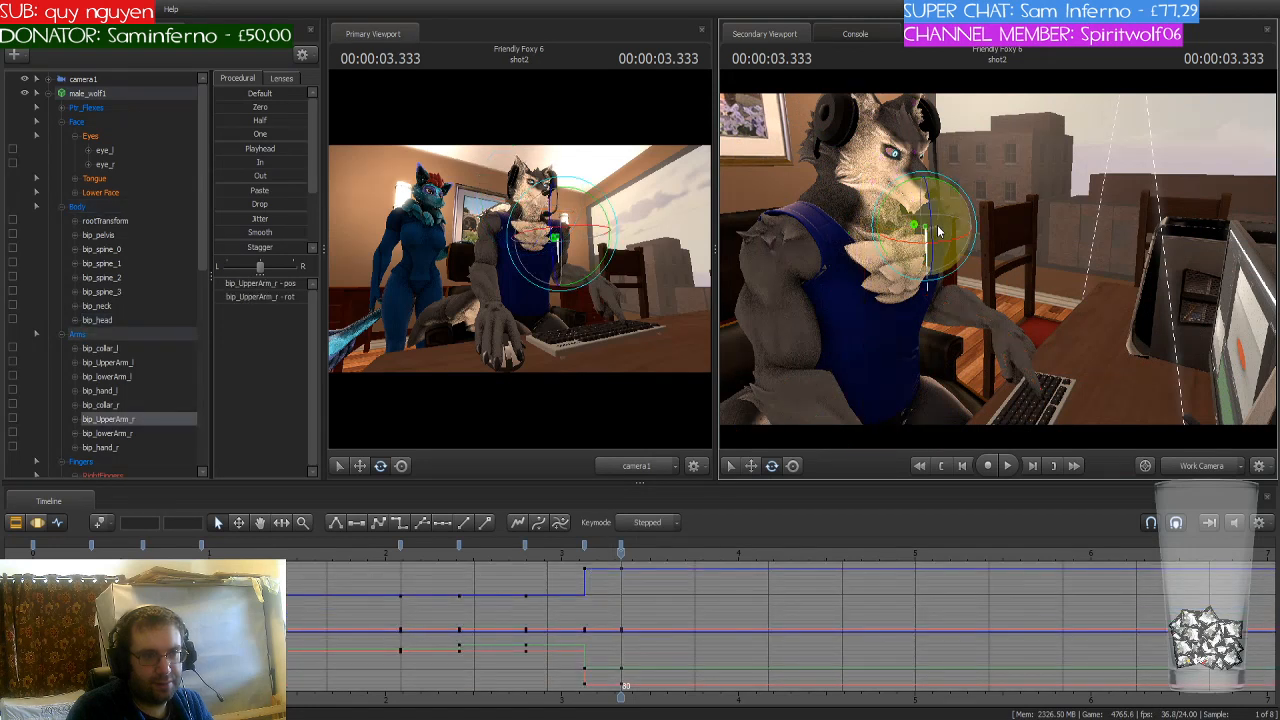
pyautogui.moveTo(950, 226); pyautogui.dragTo(965, 236)
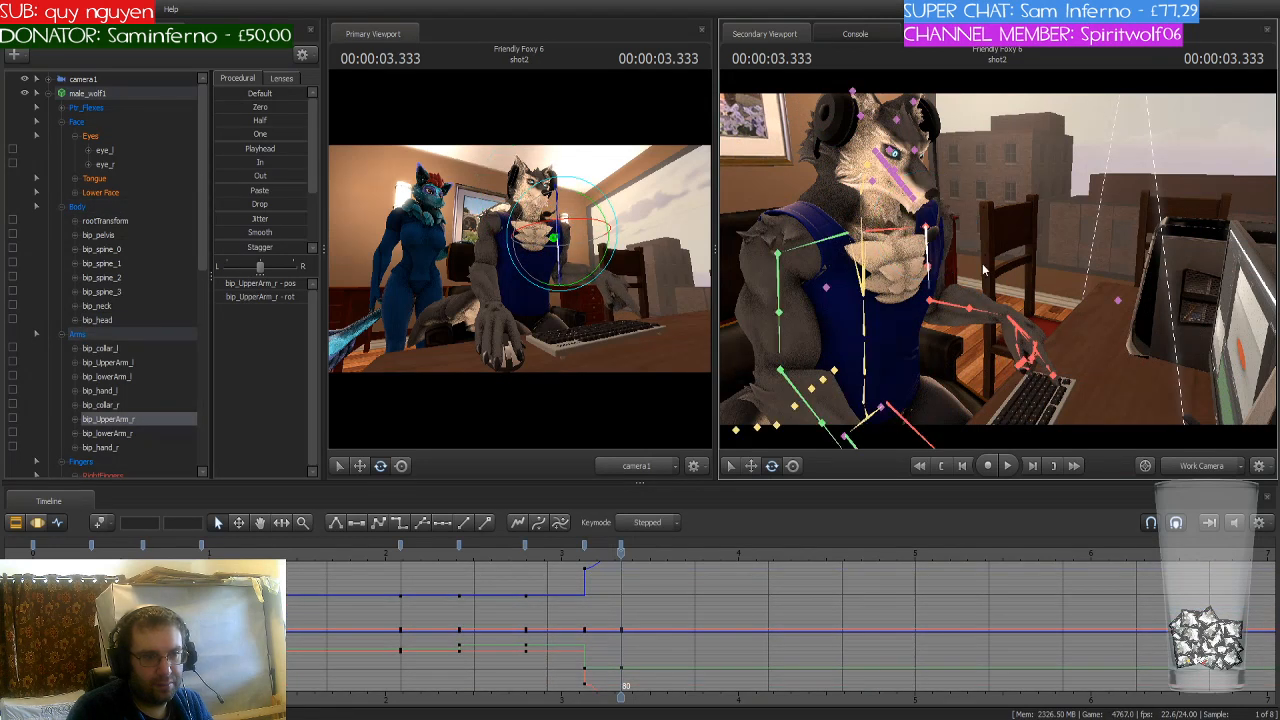
pyautogui.keyDown('ctrl'); pyautogui.click(950, 304); pyautogui.keyUp('ctrl')
pyautogui.moveTo(931, 282); pyautogui.dragTo(959, 265)
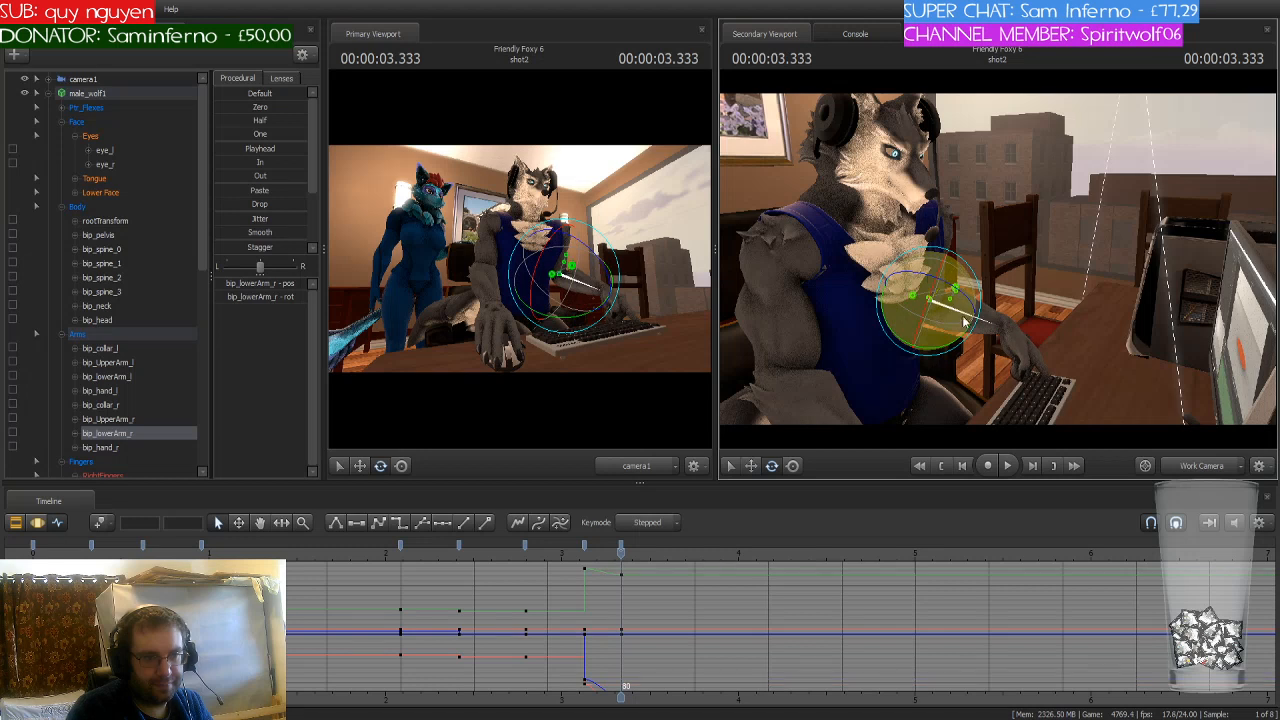
pyautogui.moveTo(965, 319); pyautogui.dragTo(1048, 296)
pyautogui.keyDown('ctrl'); pyautogui.click(1018, 318); pyautogui.keyUp('ctrl')
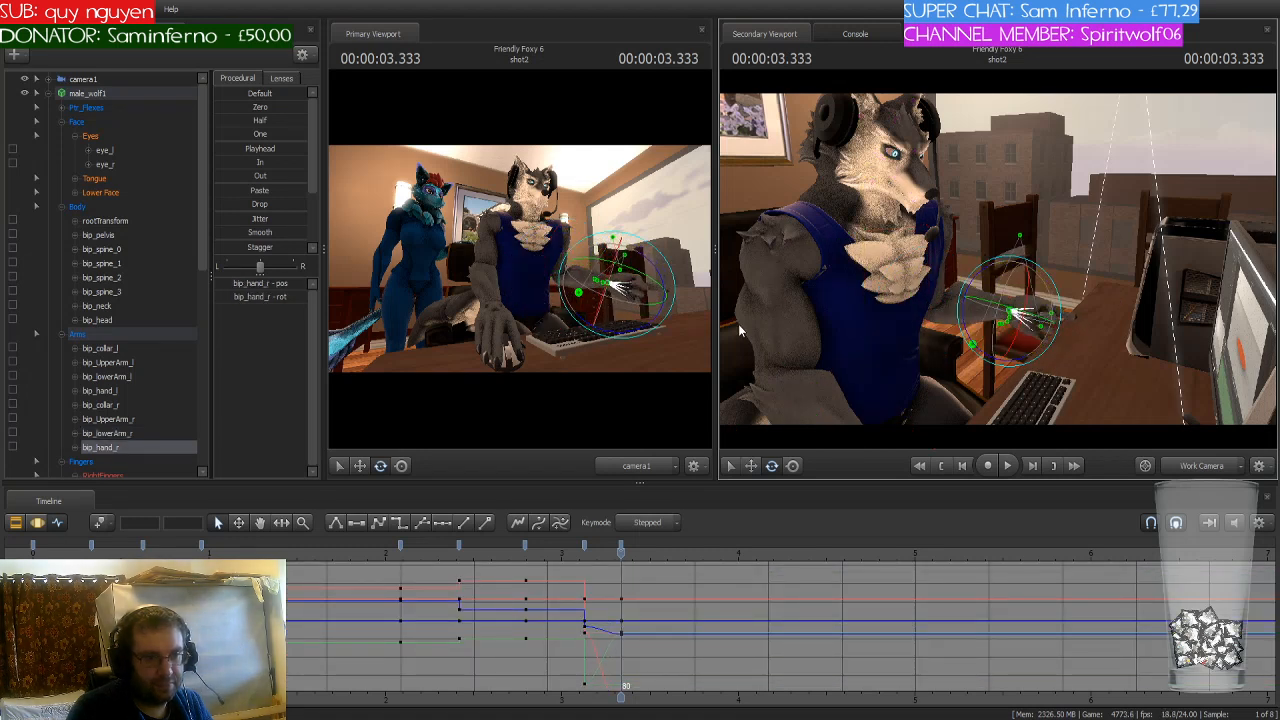
# Step: Open all the fingers of the wolf's right hand into an extended pose at frame 80
pyautogui.scroll(-1, 134, 428)
pyautogui.scroll(-1, 130, 415)
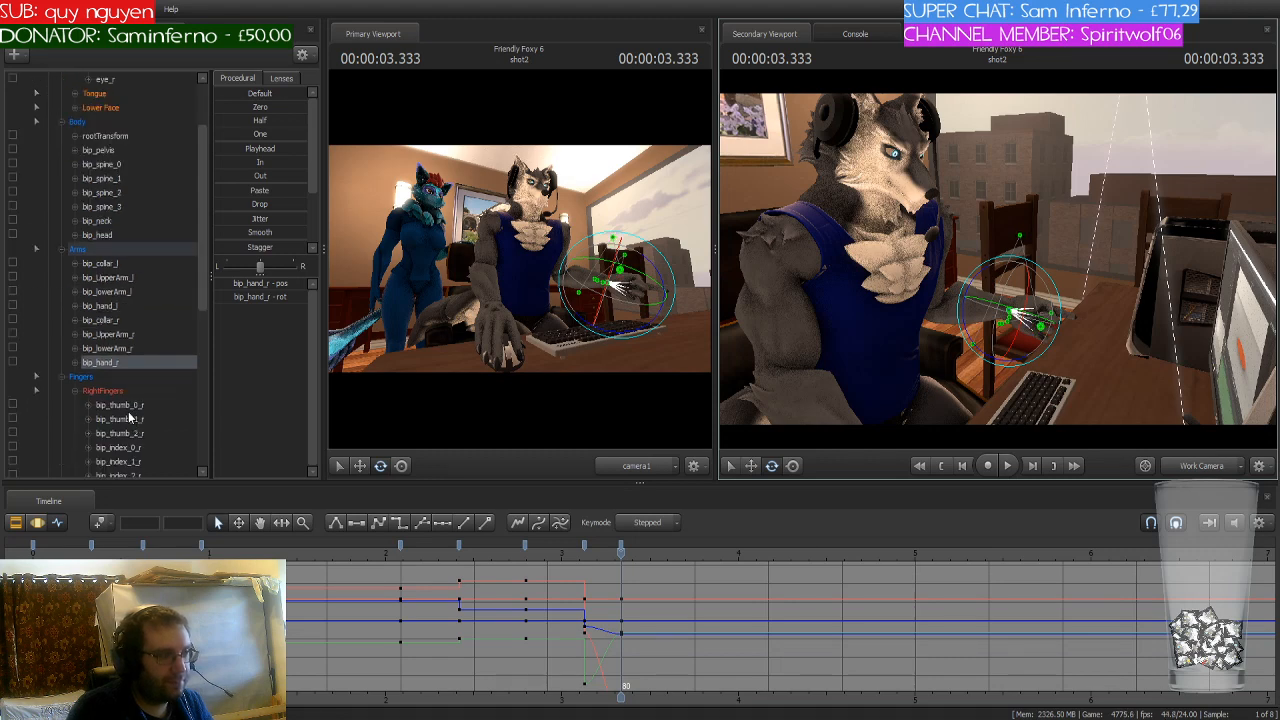
pyautogui.click(120, 392)
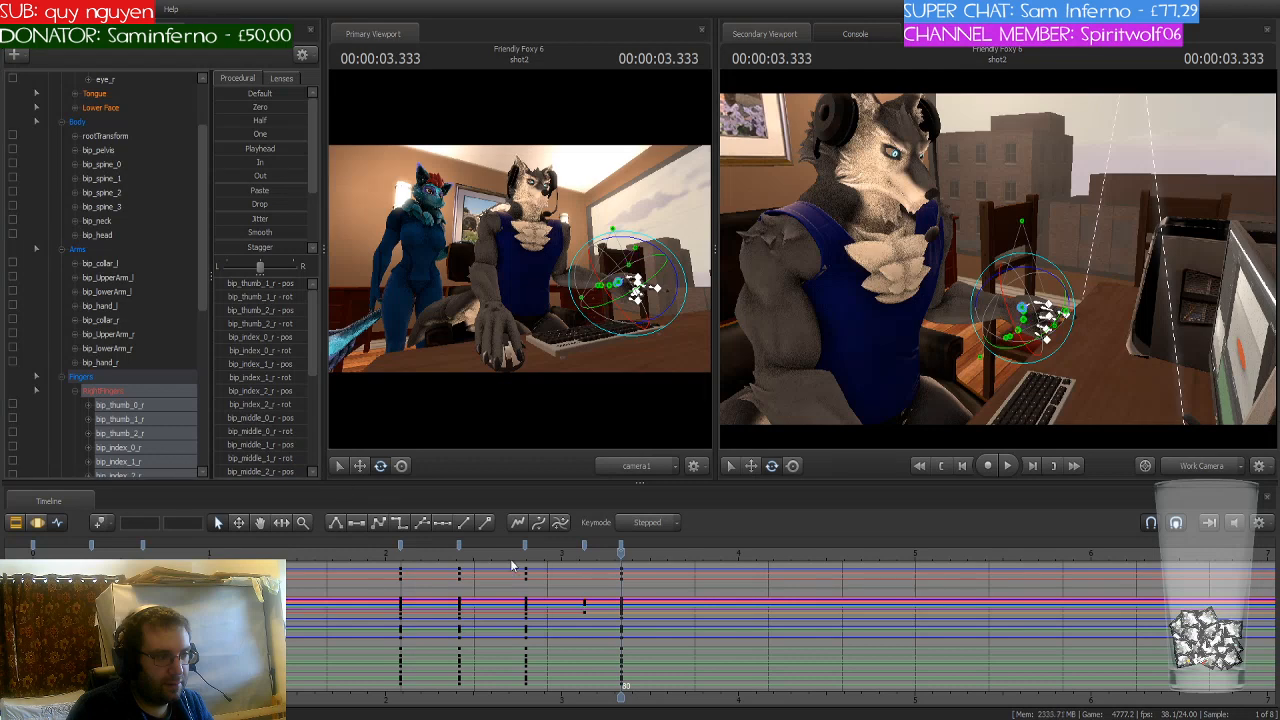
pyautogui.hotkey('ctrl', 'z')
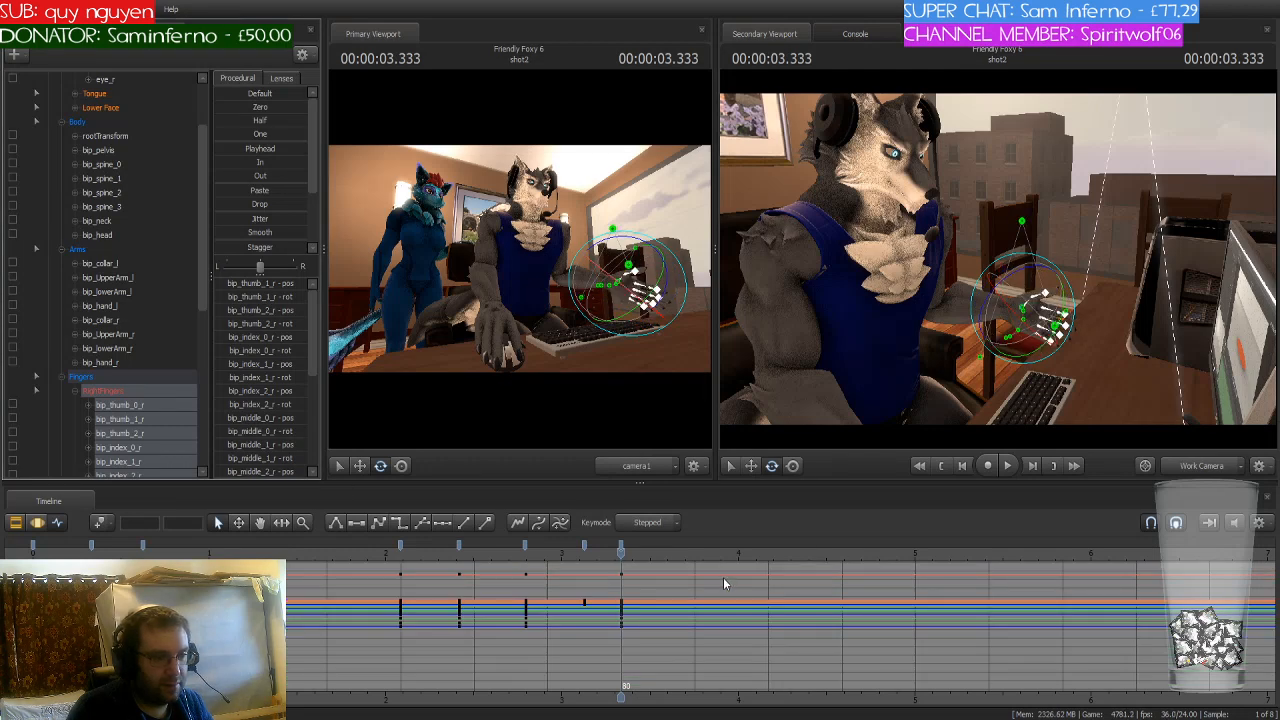
# Step: Play the shot from frame 123 onward to judge how long the final pose holds on the timeline
pyautogui.moveTo(1080, 418); pyautogui.dragTo(1000, 350)
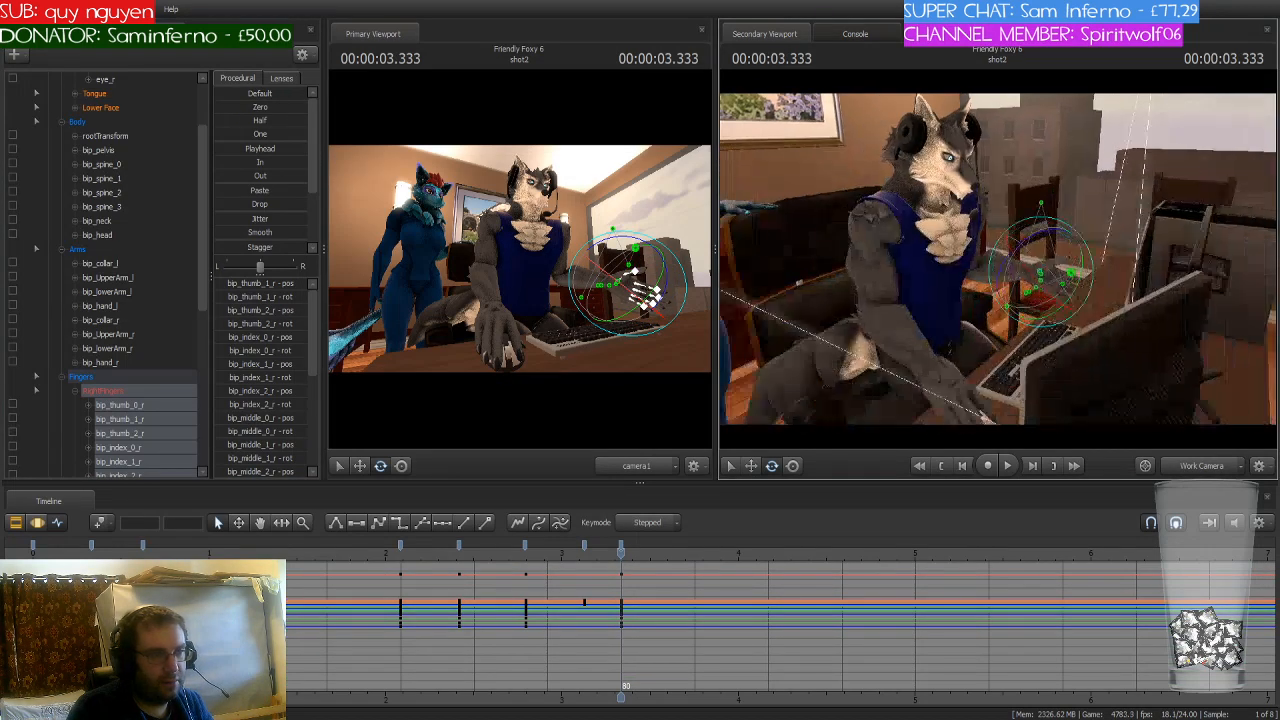
pyautogui.moveTo(623, 552); pyautogui.dragTo(936, 564)
pyautogui.scroll(-2, 938, 569)
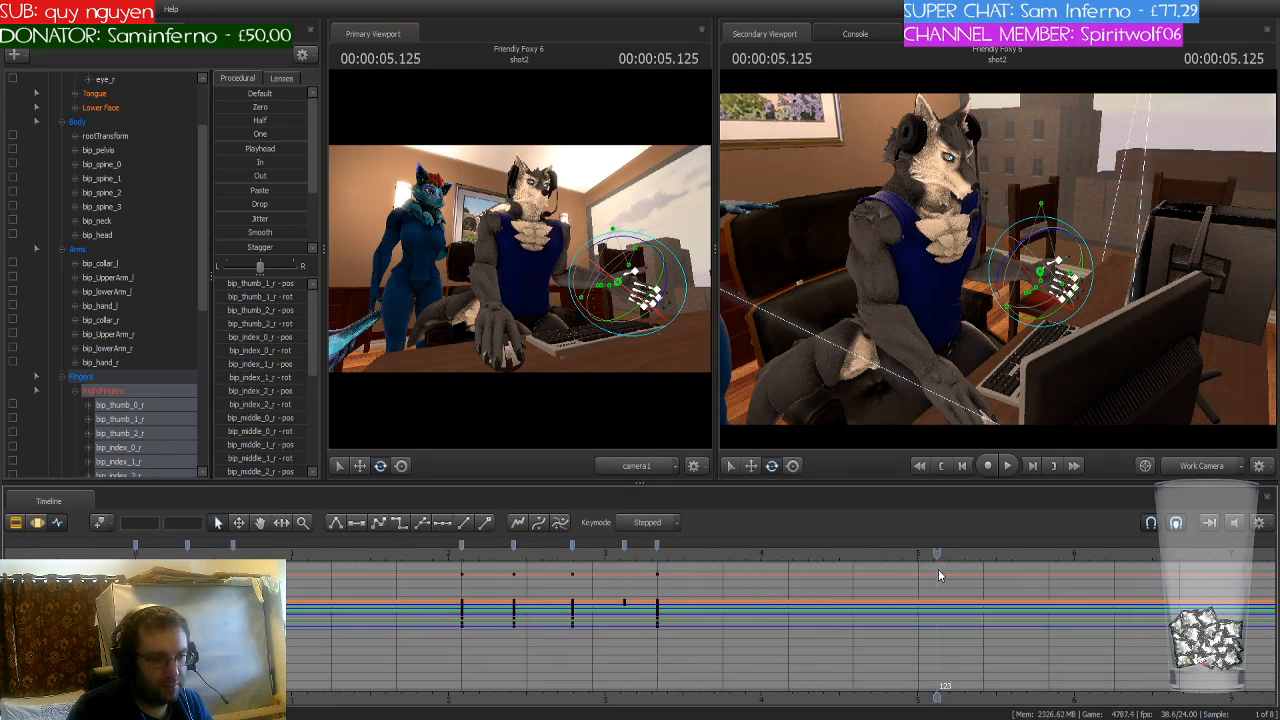
pyautogui.press('space')
pyautogui.moveTo(993, 703); pyautogui.dragTo(651, 695, button='middle')
pyautogui.scroll(-2, 651, 695)
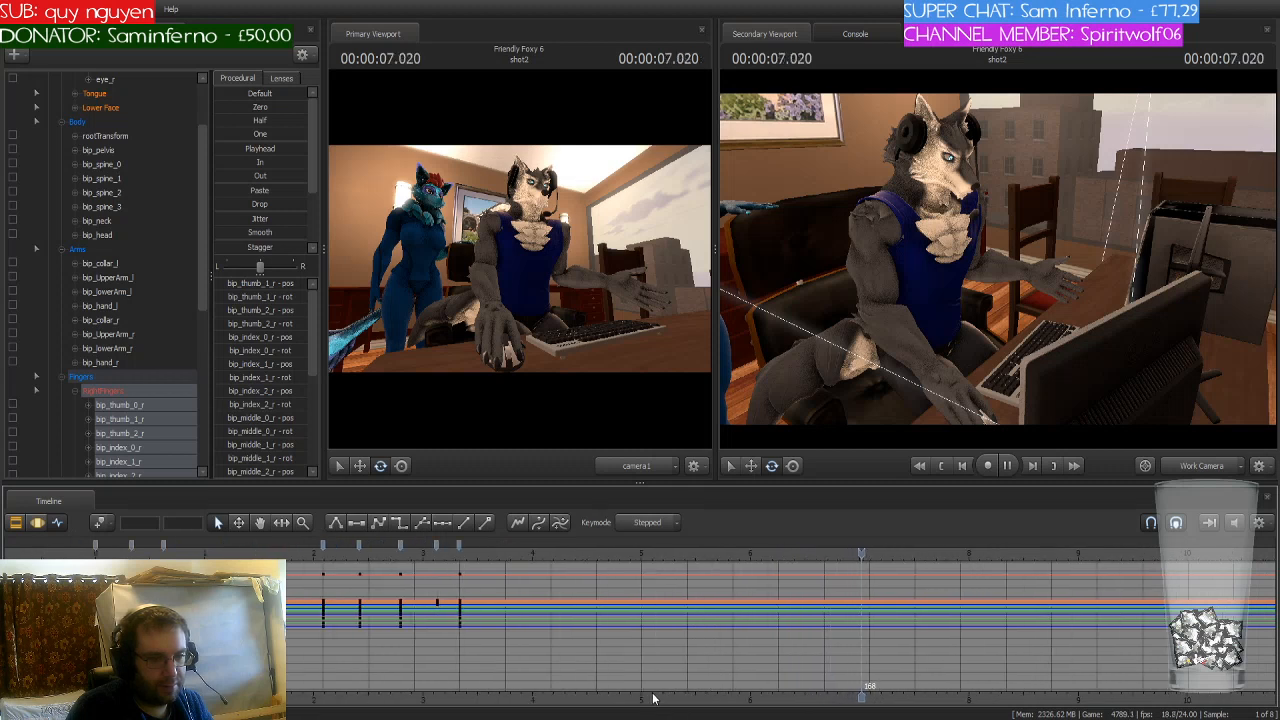
# Step: Replay the motion from frame 67 and scrub to frame 75 to check the timing of the right hand's poses
pyautogui.moveTo(540, 554)
pyautogui.mouseDown()
pyautogui.moveTo(565, 554)
pyautogui.moveTo(552, 554)
pyautogui.mouseUp()
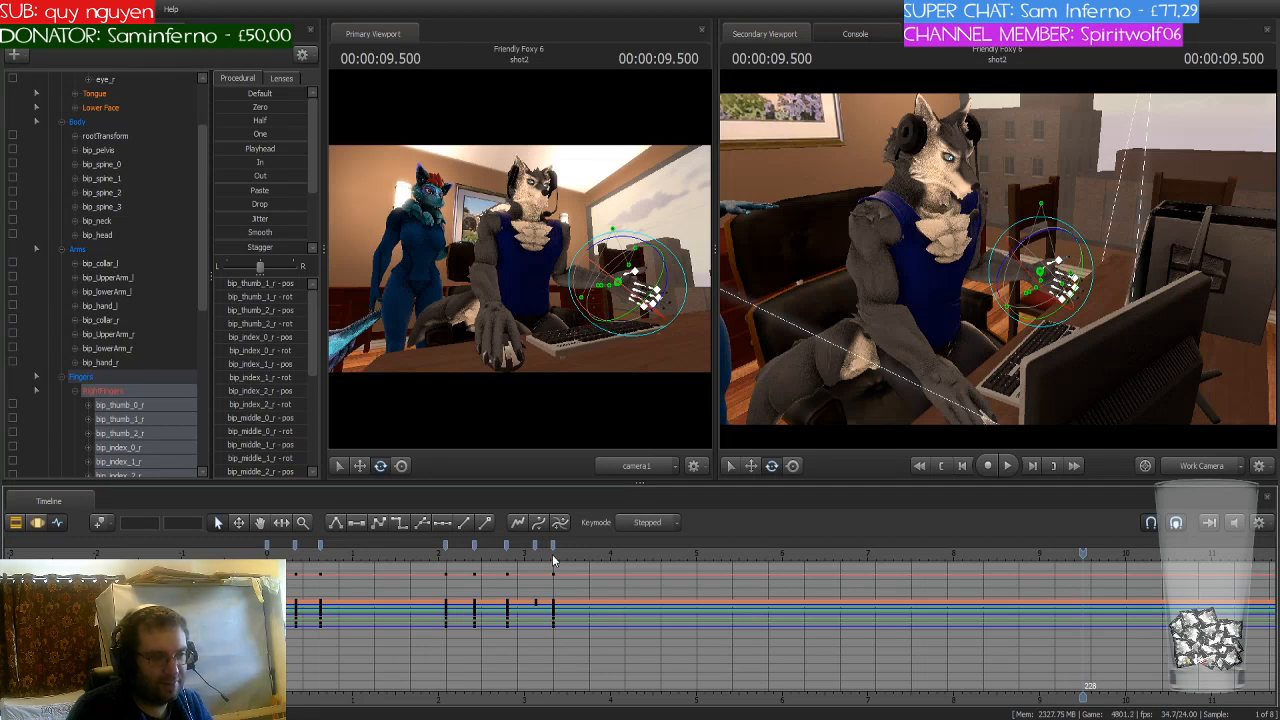
pyautogui.click(509, 556)
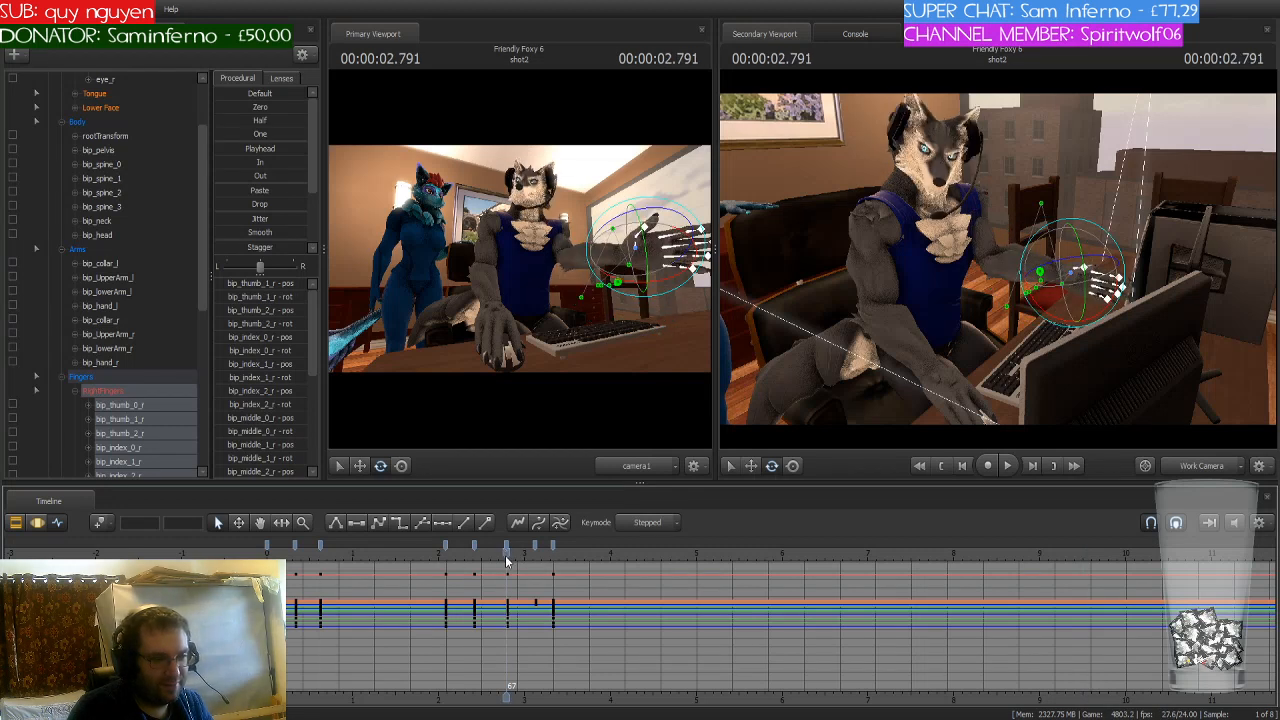
pyautogui.press('space')
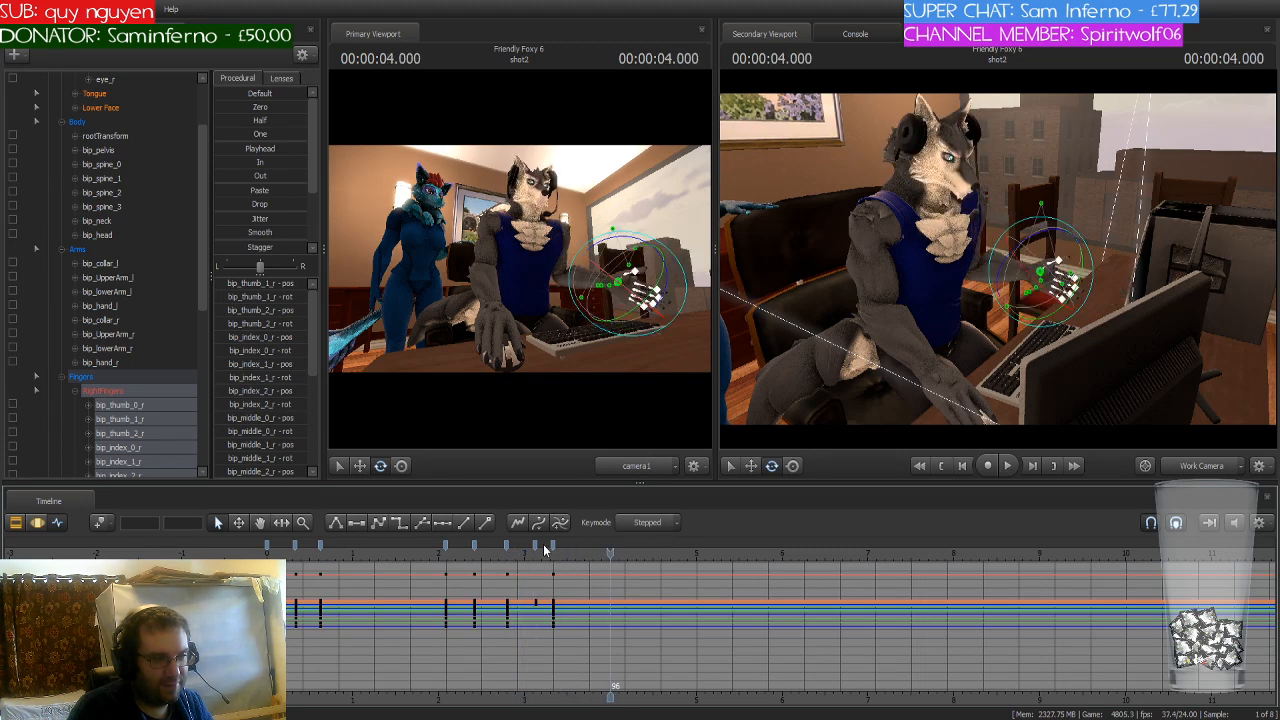
pyautogui.click(511, 551)
pyautogui.press('space')
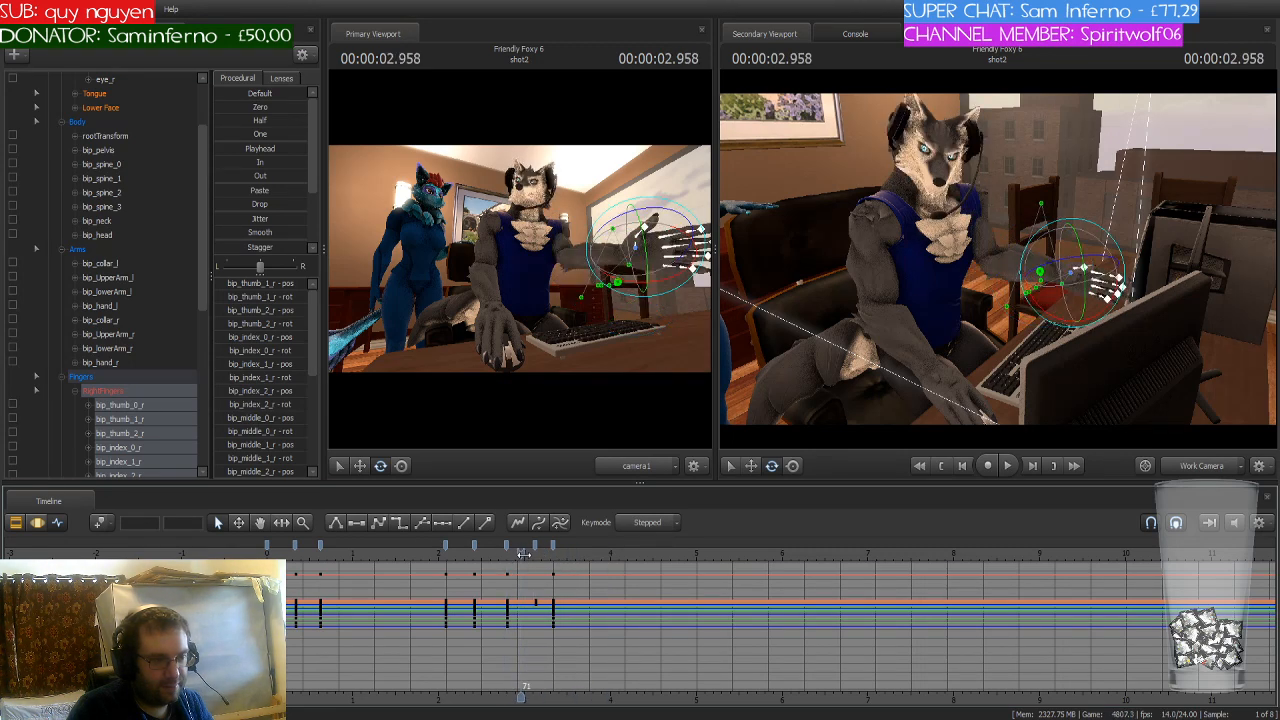
pyautogui.moveTo(550, 555)
pyautogui.mouseDown()
pyautogui.moveTo(505, 555)
pyautogui.moveTo(536, 553)
pyautogui.mouseUp()
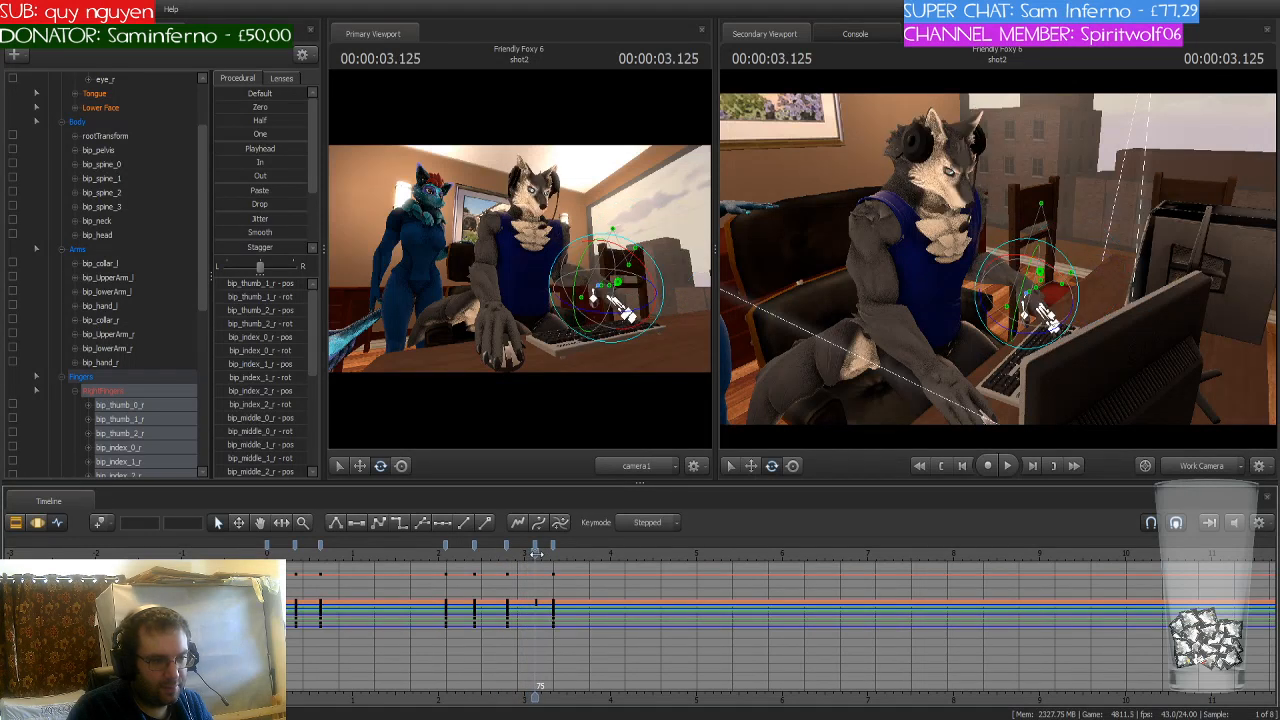
pyautogui.scroll(5, 536, 554)
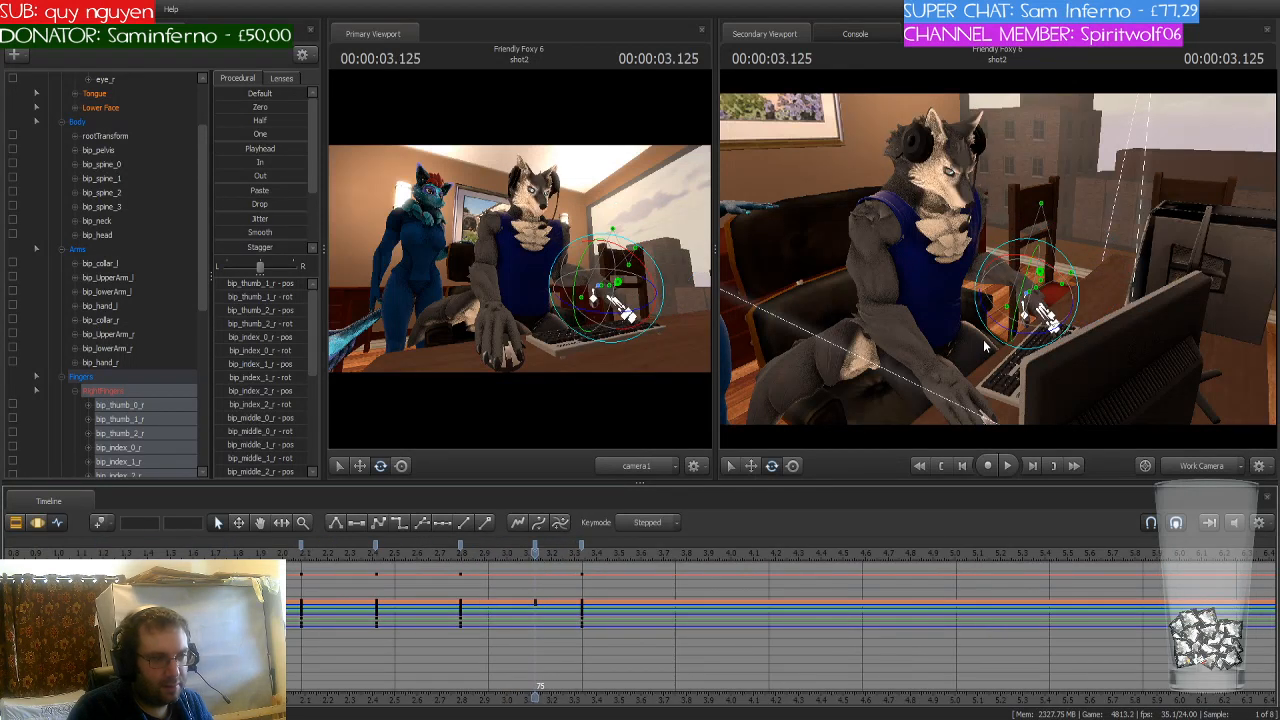
# Step: Undo the recent changes back through the opening of the right hand's fingers at frame 80
pyautogui.moveTo(984, 346); pyautogui.dragTo(998, 264)
pyautogui.hotkey('ctrl', 'z')
pyautogui.hotkey('ctrl', 'z')
pyautogui.hotkey('ctrl', 'z')
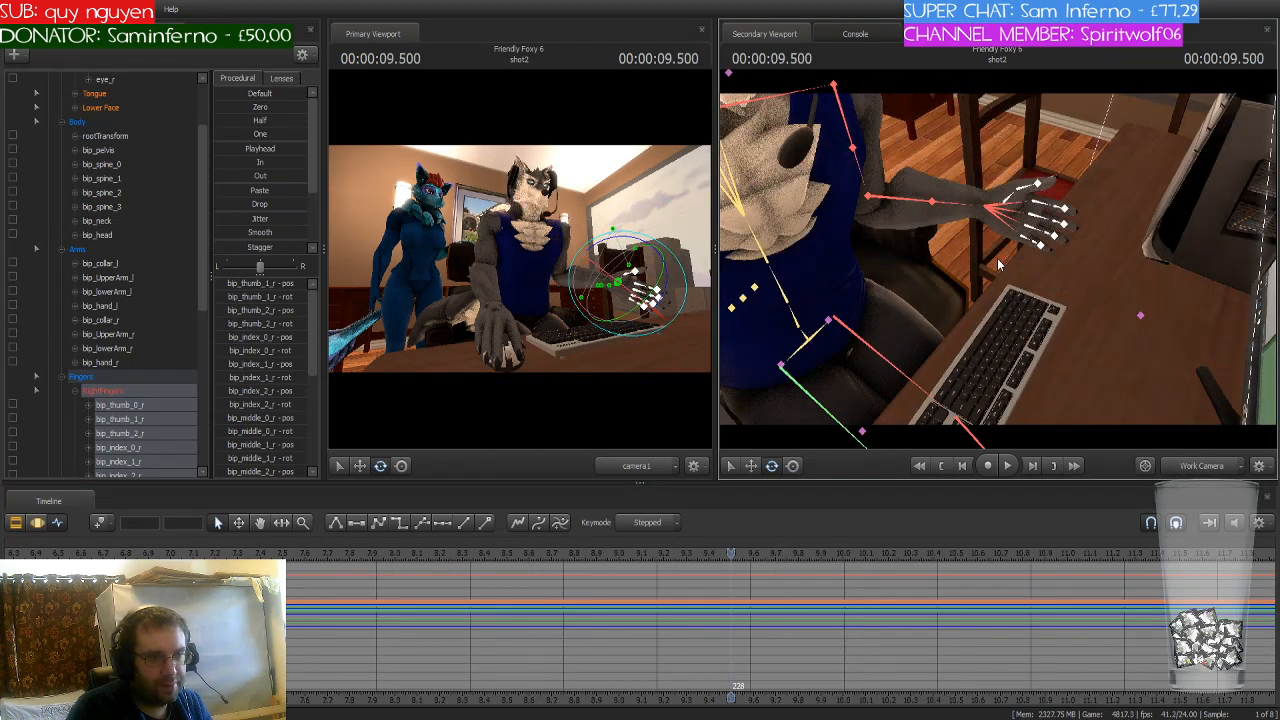
pyautogui.hotkey('ctrl', 'z')
pyautogui.hotkey('ctrl', 'z')
pyautogui.hotkey('ctrl', 'z')
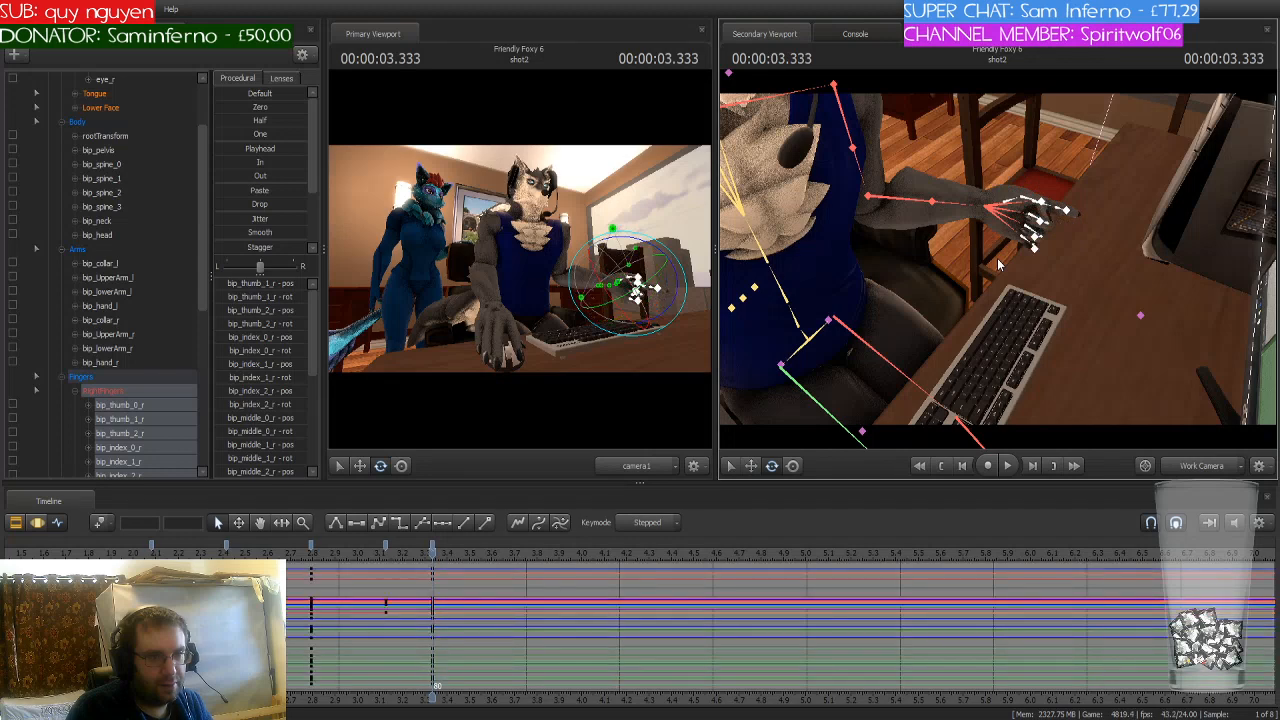
# Step: Key all the right-hand finger bones at frame 75 and give those keys stepped tangents
pyautogui.moveTo(432, 552); pyautogui.dragTo(386, 553)
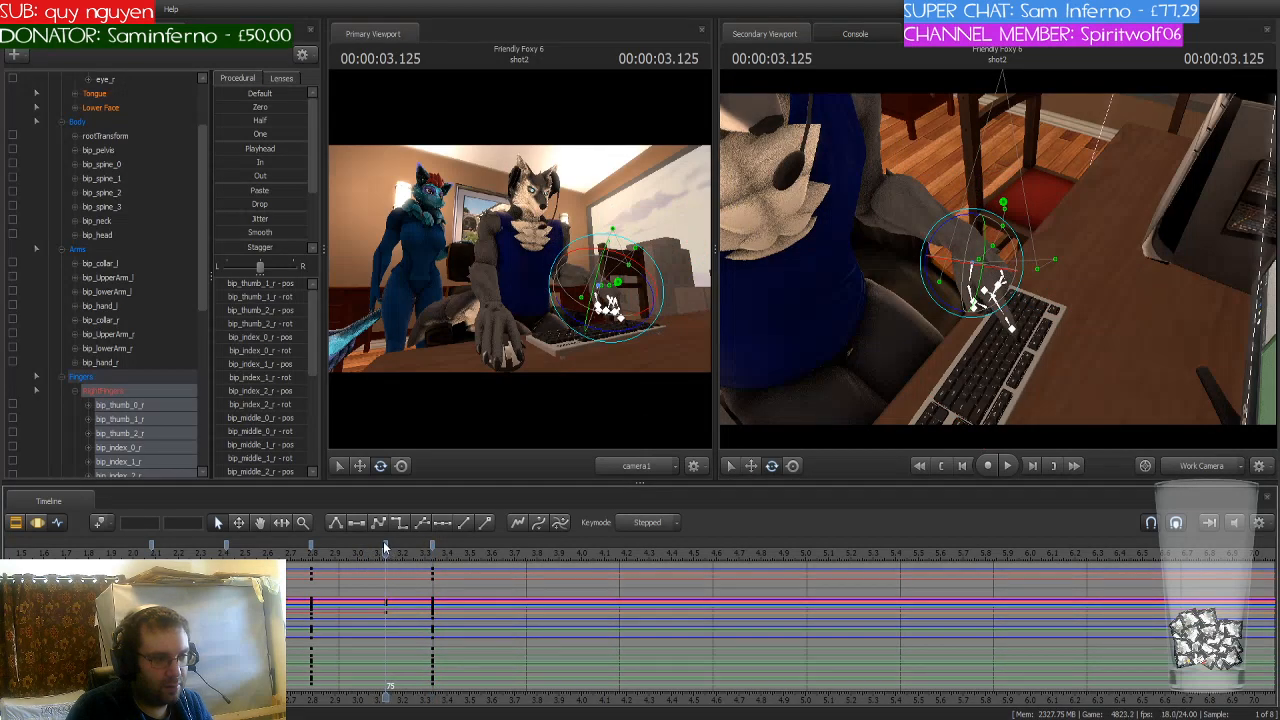
pyautogui.click(384, 547)
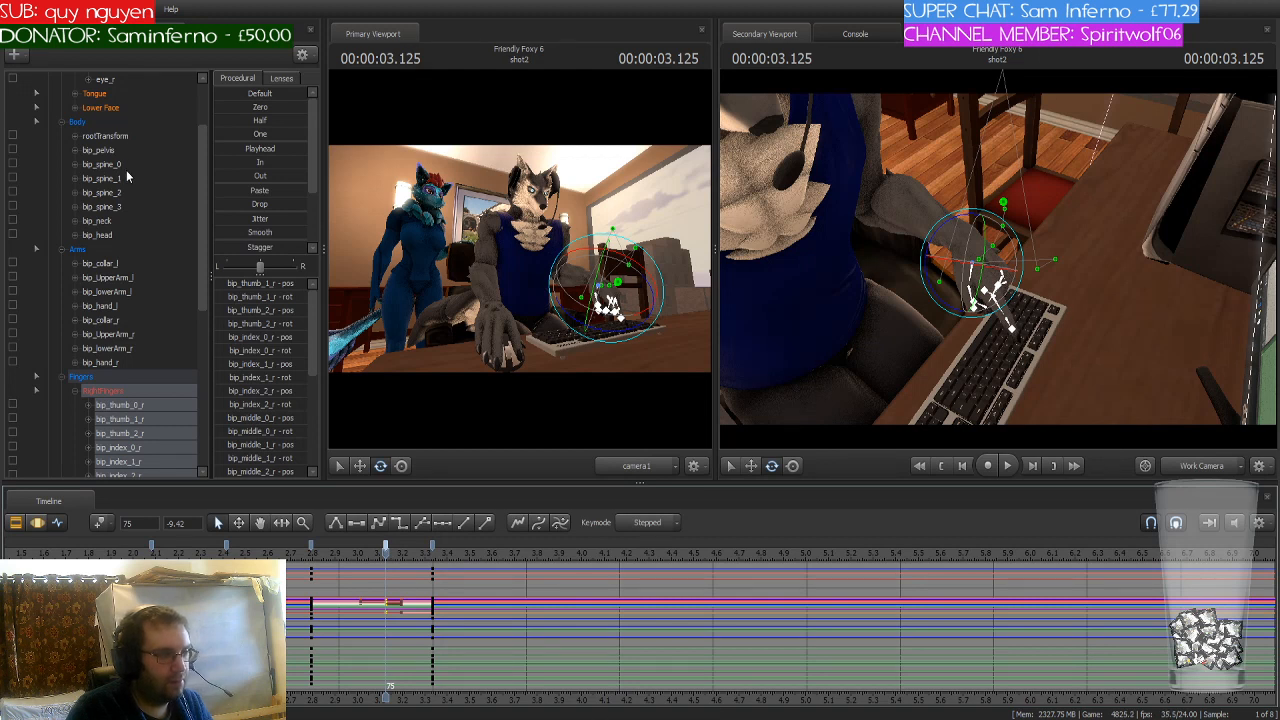
pyautogui.click(101, 524)
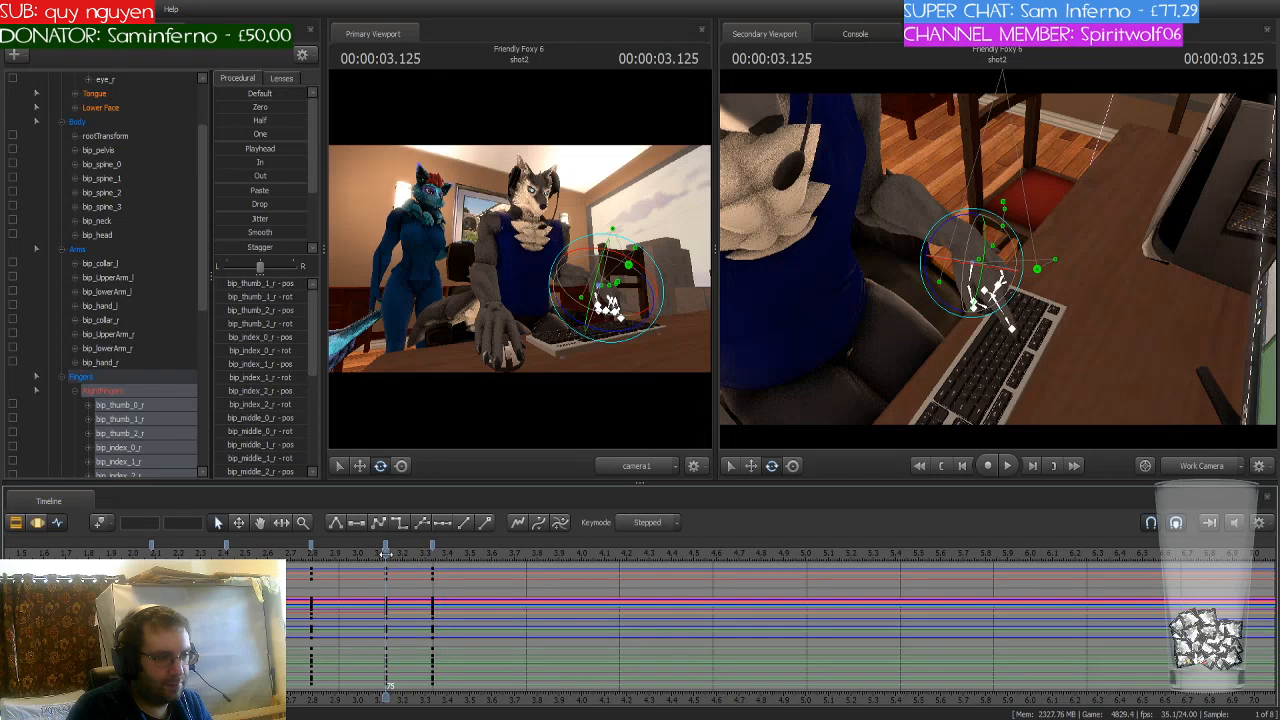
pyautogui.moveTo(385, 552)
pyautogui.mouseDown()
pyautogui.moveTo(435, 553)
pyautogui.moveTo(386, 554)
pyautogui.mouseUp()
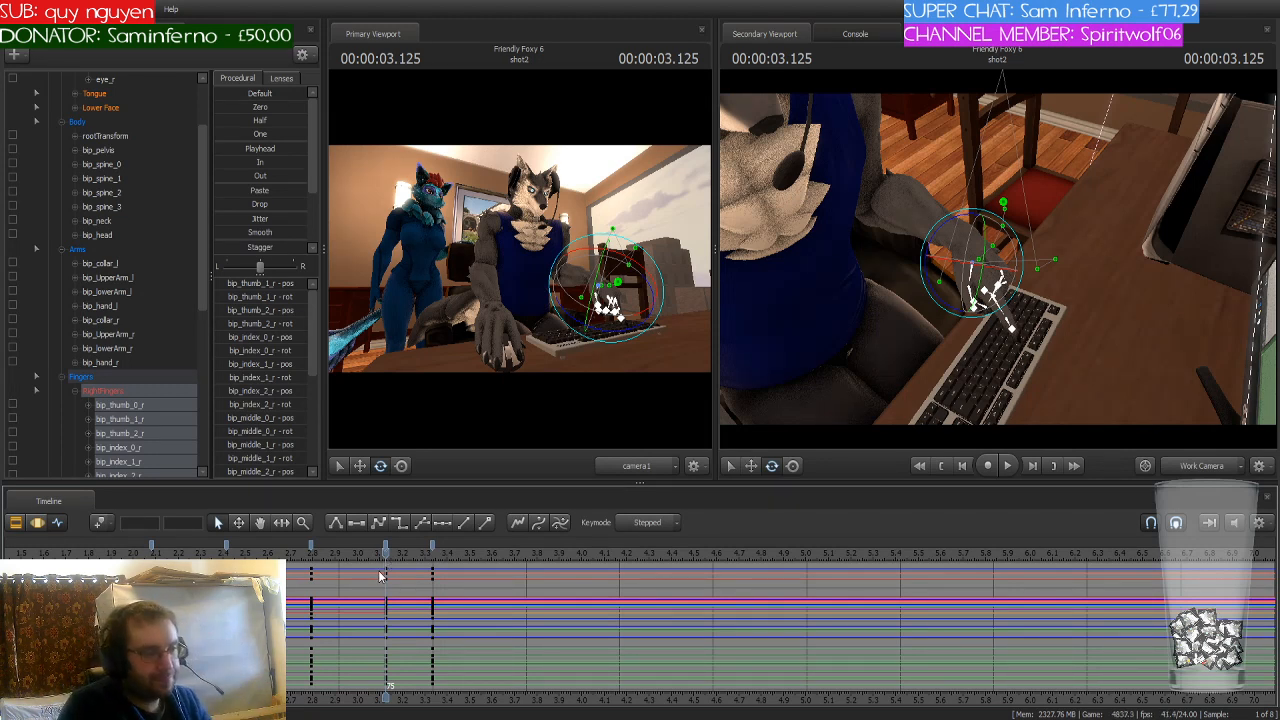
pyautogui.click(386, 545)
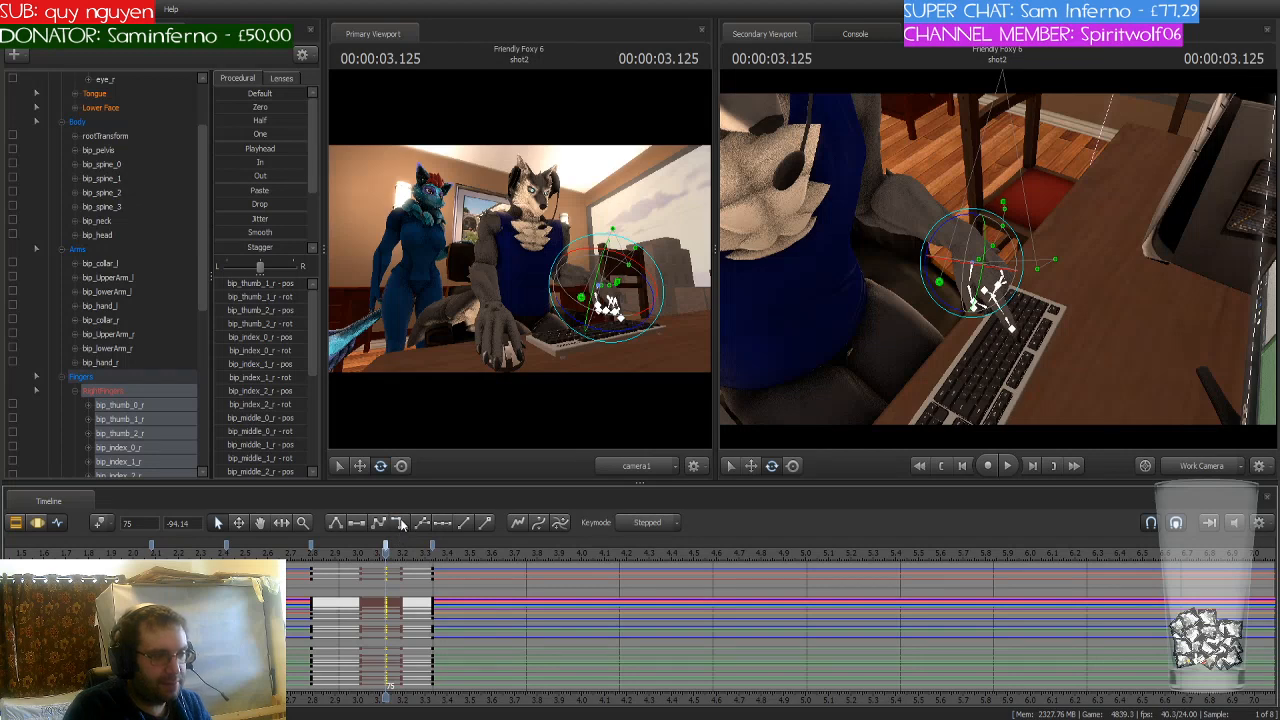
pyautogui.moveTo(386, 550)
pyautogui.mouseDown()
pyautogui.moveTo(444, 553)
pyautogui.moveTo(386, 551)
pyautogui.mouseUp()
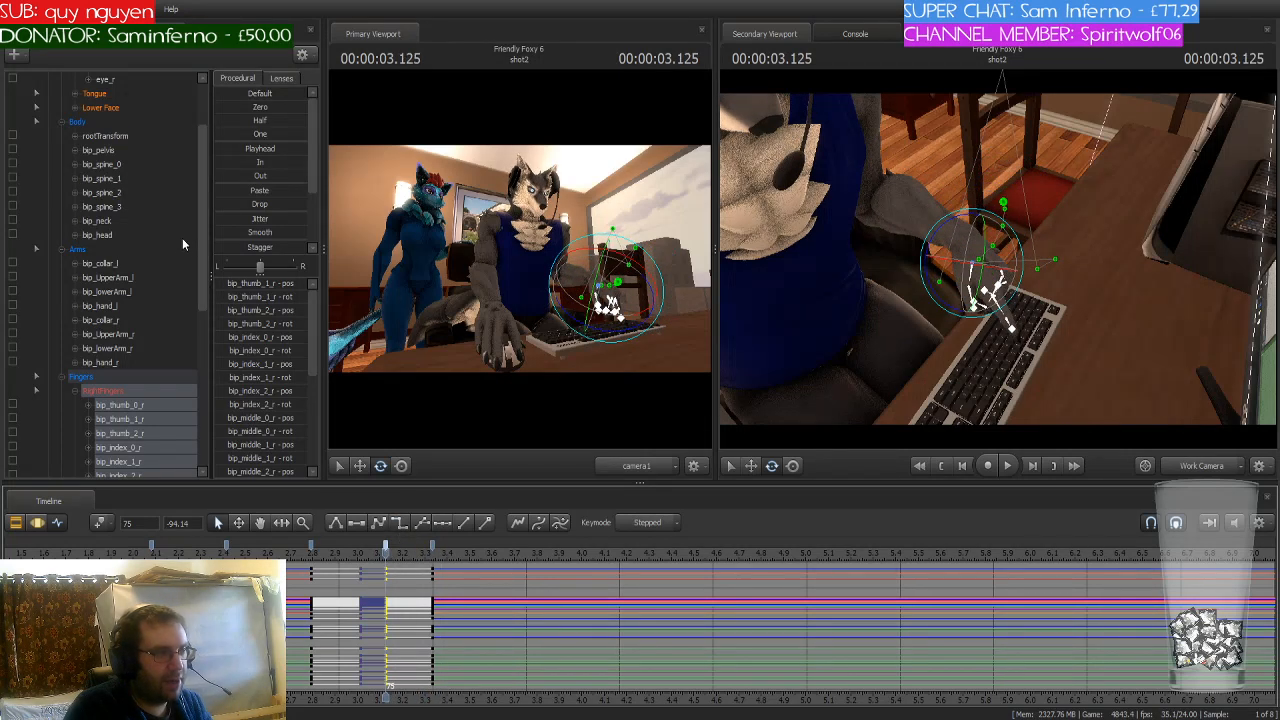
# Step: Select the whole male_wolf1 rig and apply stepped tangents to its keys at frame 75
pyautogui.scroll(3, 180, 245)
pyautogui.click(125, 93)
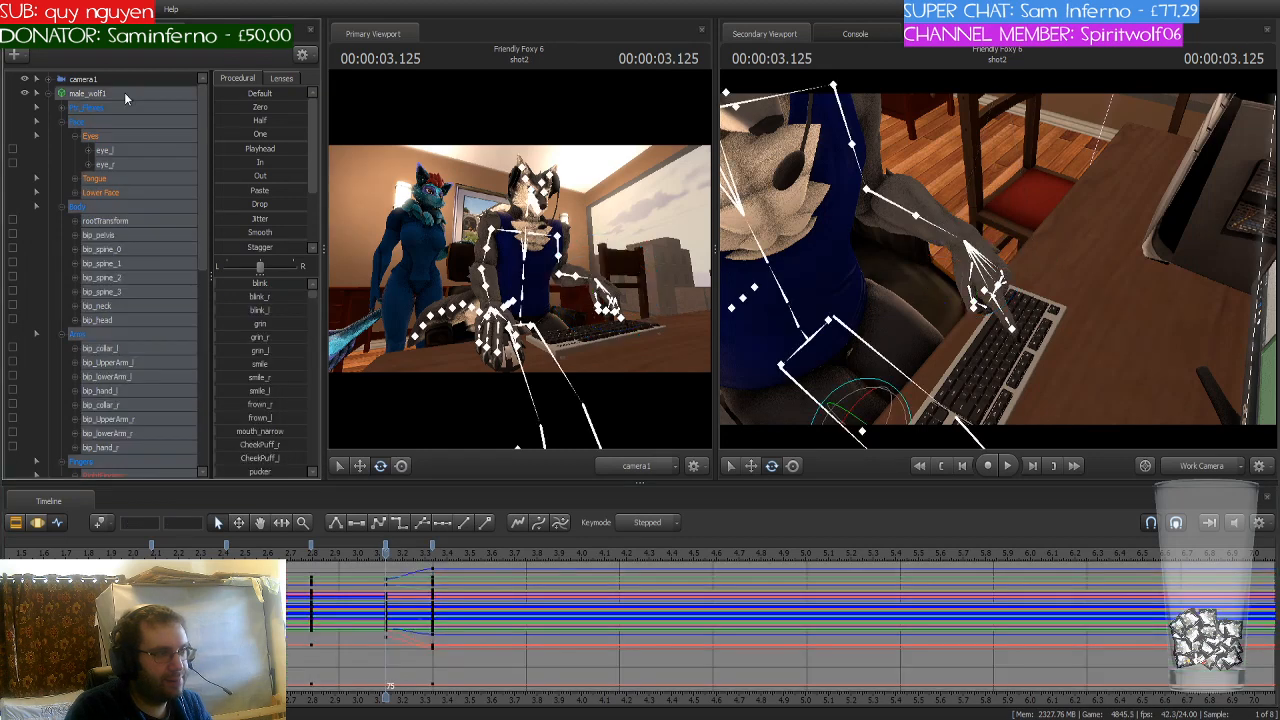
pyautogui.click(386, 552)
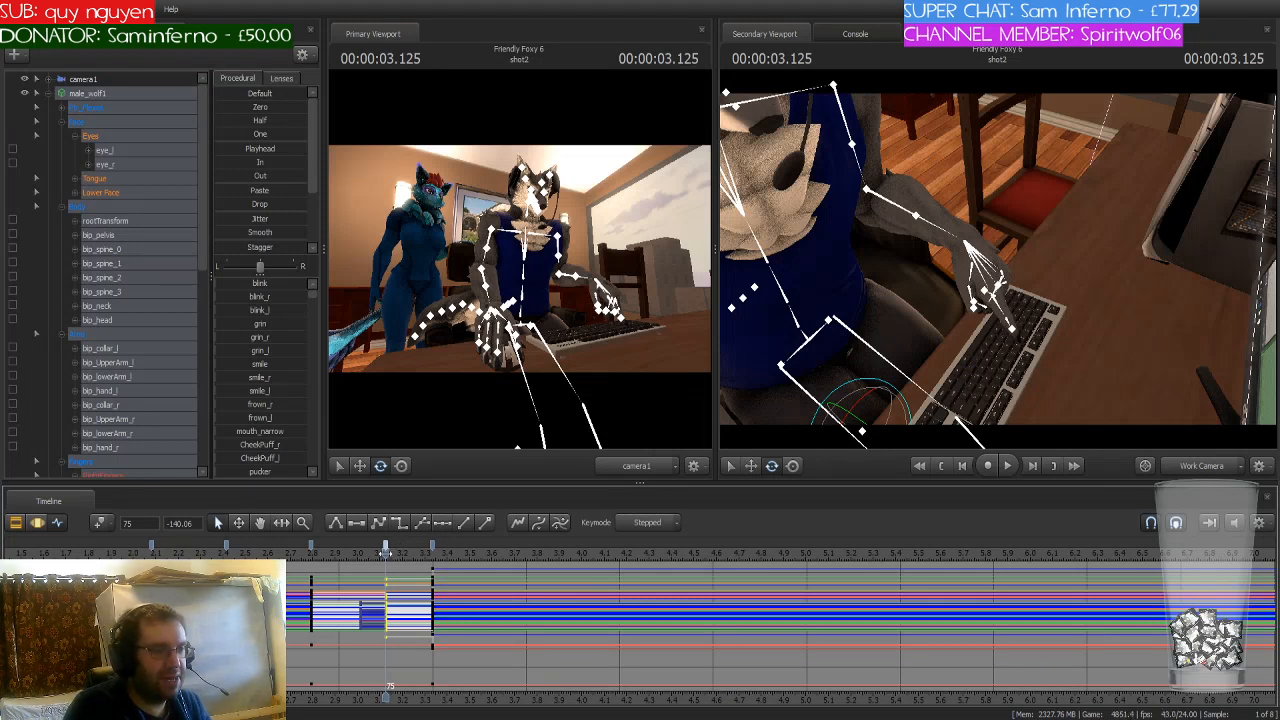
# Step: Open the RightFingers group at frame 80 again so the hand is spread in an extended pose
pyautogui.moveTo(385, 548); pyautogui.dragTo(432, 553)
pyautogui.click(431, 545)
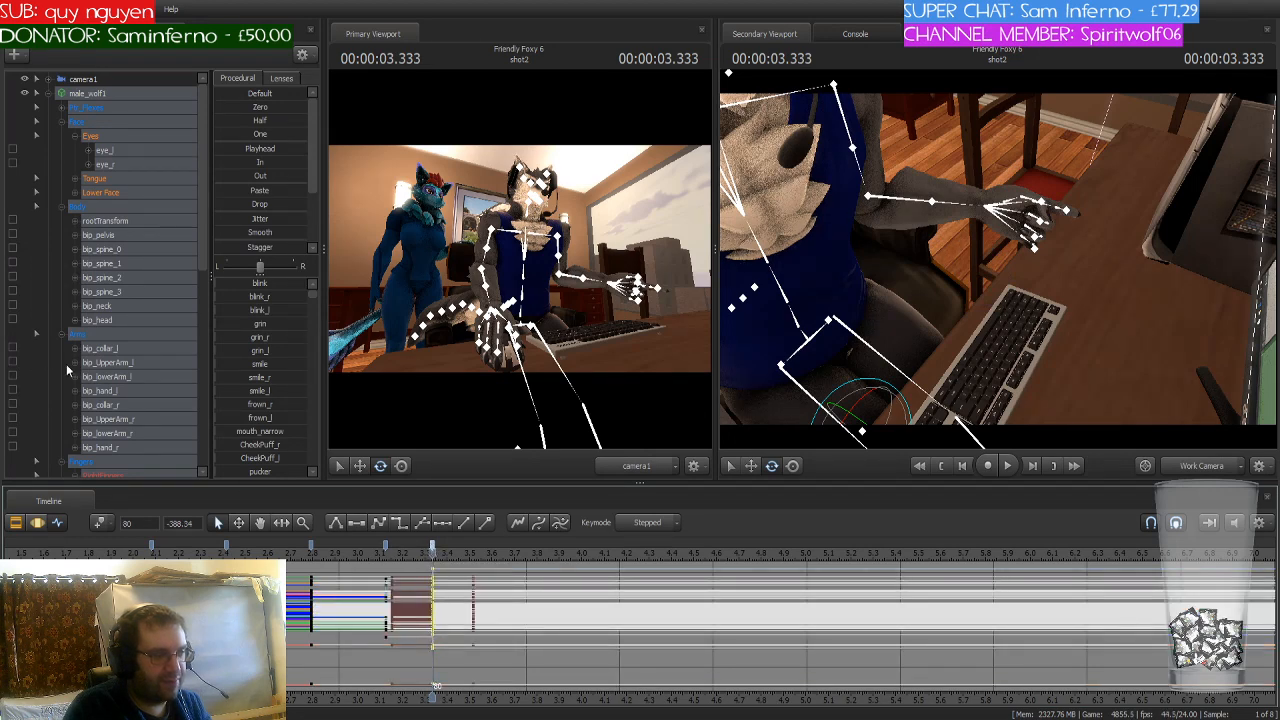
pyautogui.scroll(-4, 70, 370)
pyautogui.click(109, 307)
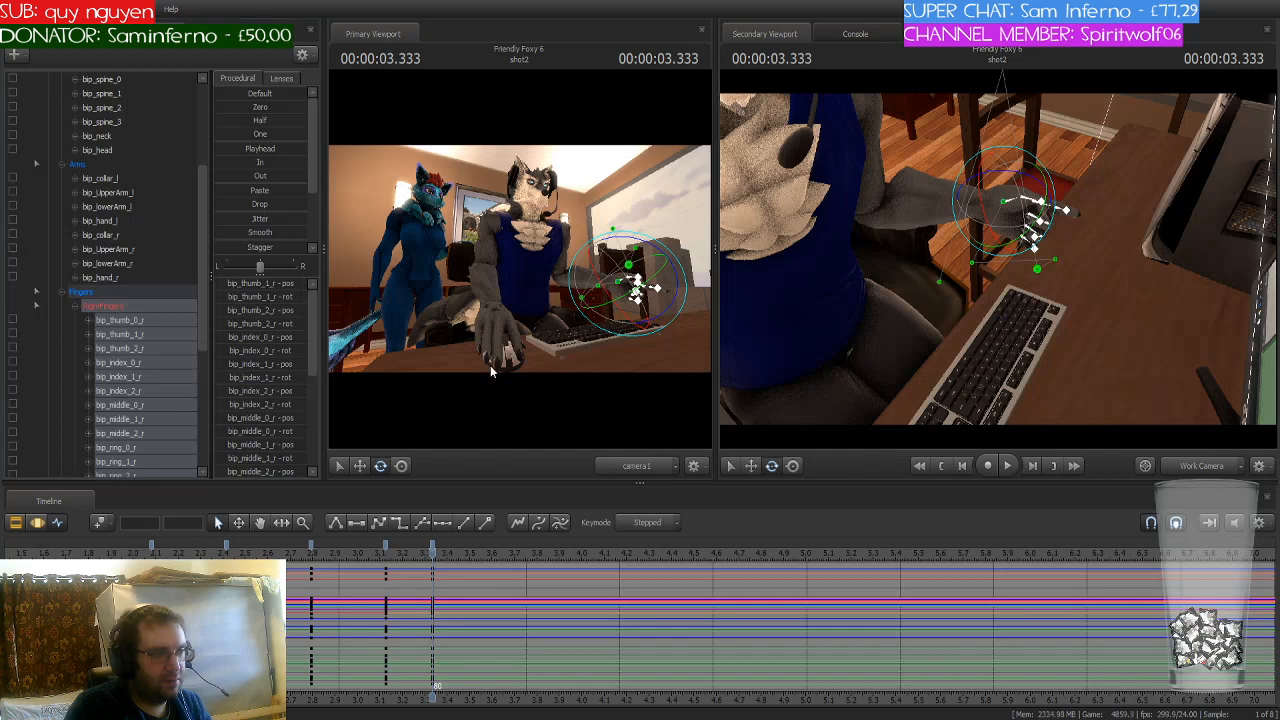
pyautogui.hotkey('ctrl', 'z')
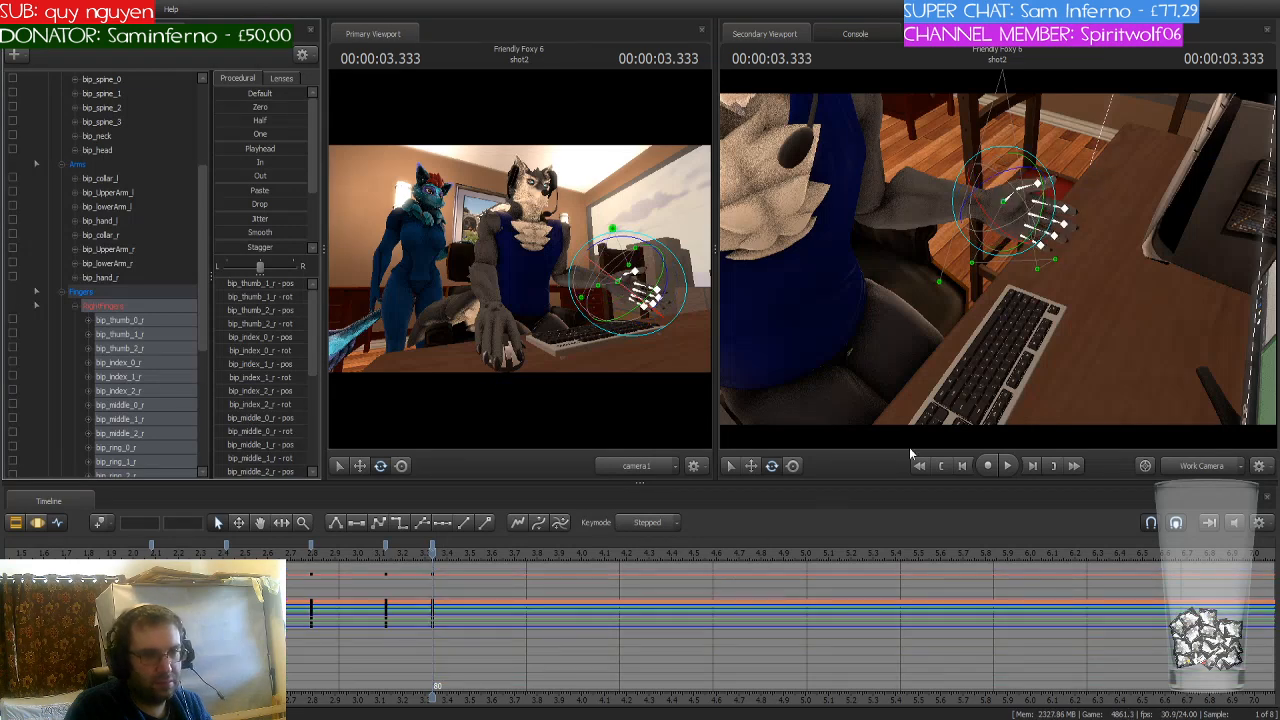
# Step: Rotate bip_spine_1 at frame 80 to shift the wolf's torso
pyautogui.moveTo(1059, 389); pyautogui.dragTo(903, 283)
pyautogui.click(917, 301)
pyautogui.moveTo(1117, 305); pyautogui.dragTo(1100, 400)
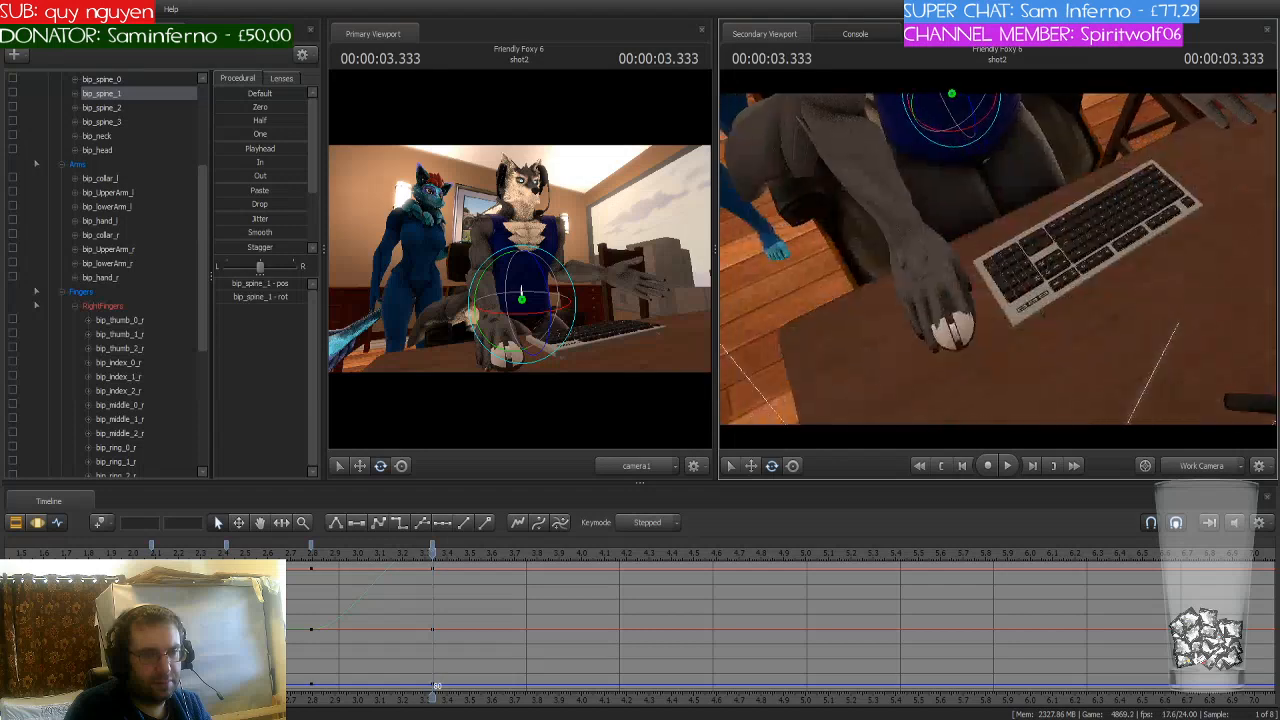
# Step: Adjust the wolf's left arm at frame 80 so the hand rests over the mouse again
pyautogui.moveTo(949, 234); pyautogui.dragTo(949, 251)
pyautogui.keyDown('ctrl'); pyautogui.click(881, 189); pyautogui.keyUp('ctrl')
pyautogui.moveTo(881, 189); pyautogui.dragTo(977, 222)
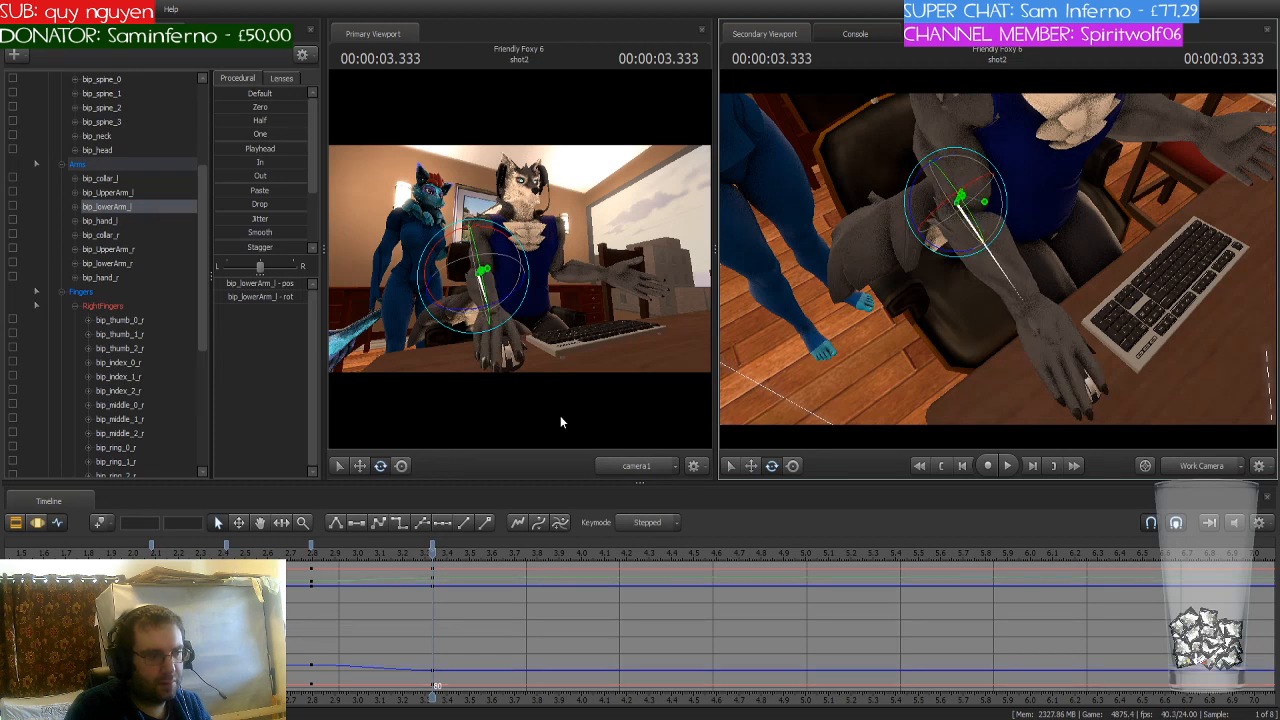
# Step: Apply stepped tangents to the left forearm's key at frame 67 and to all of male_wolf1's keys at frames 75 and 67
pyautogui.click(310, 545)
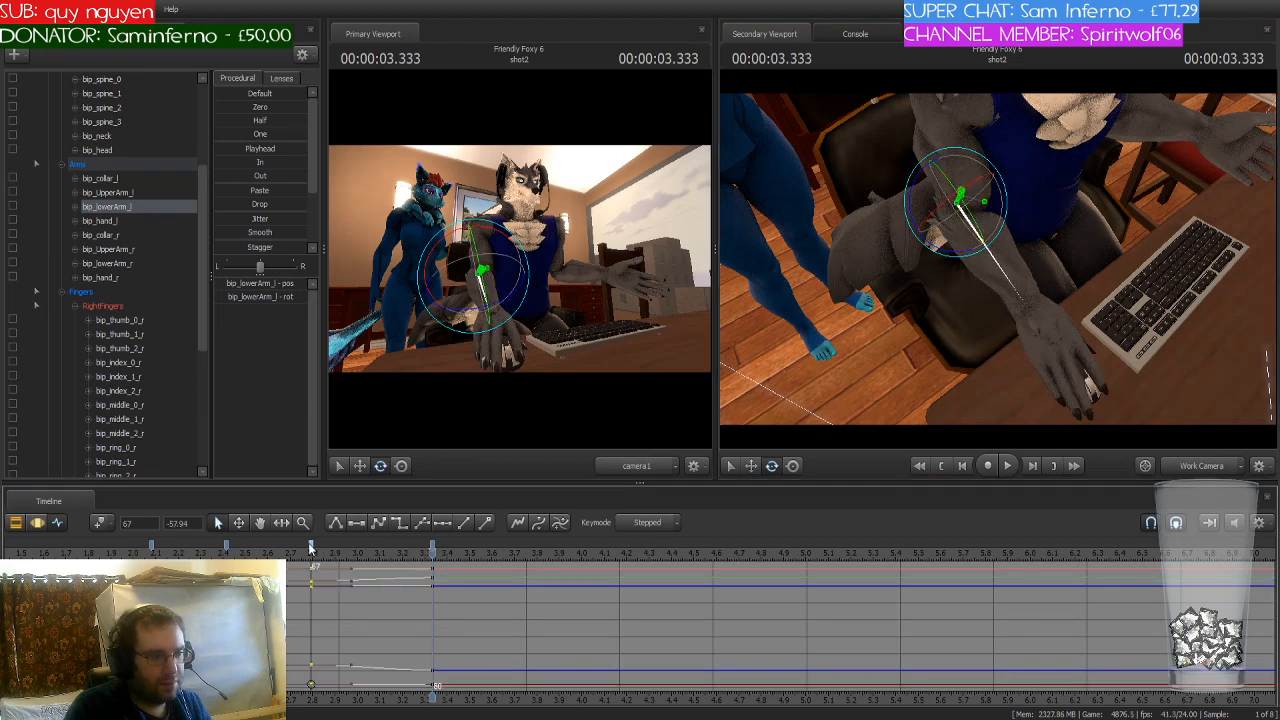
pyautogui.click(399, 522)
pyautogui.scroll(4, 130, 132)
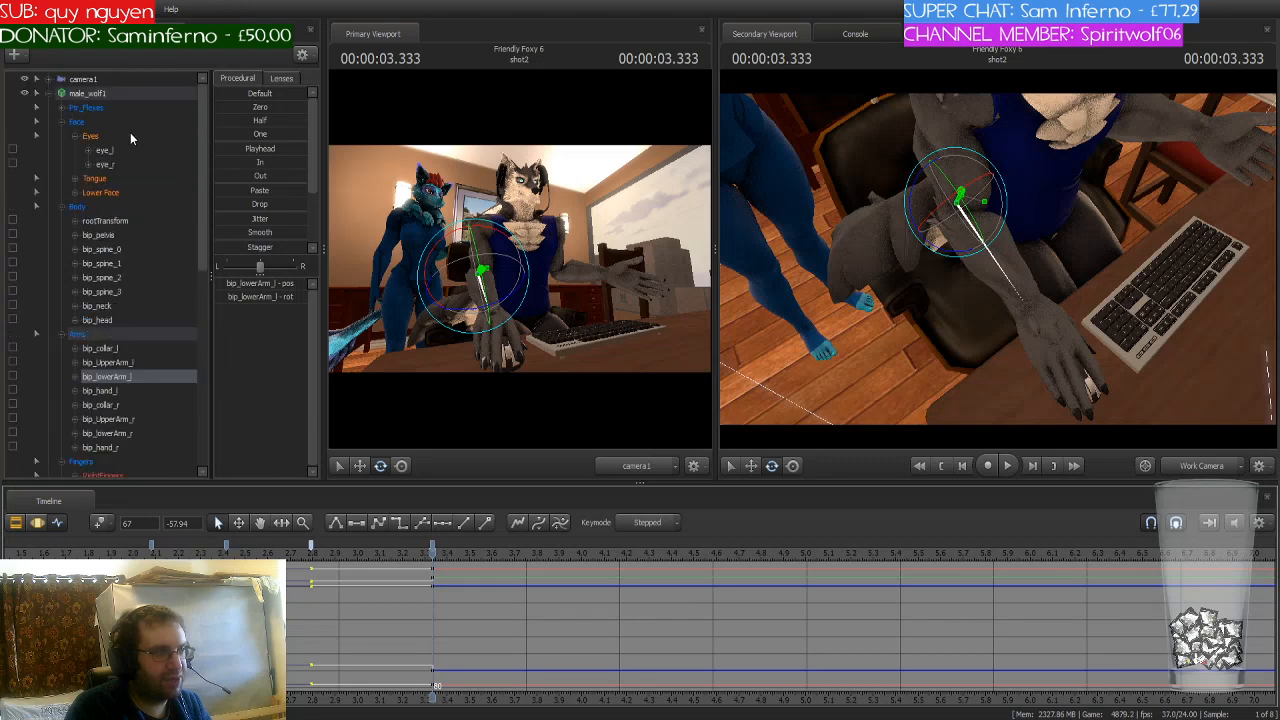
pyautogui.click(116, 96)
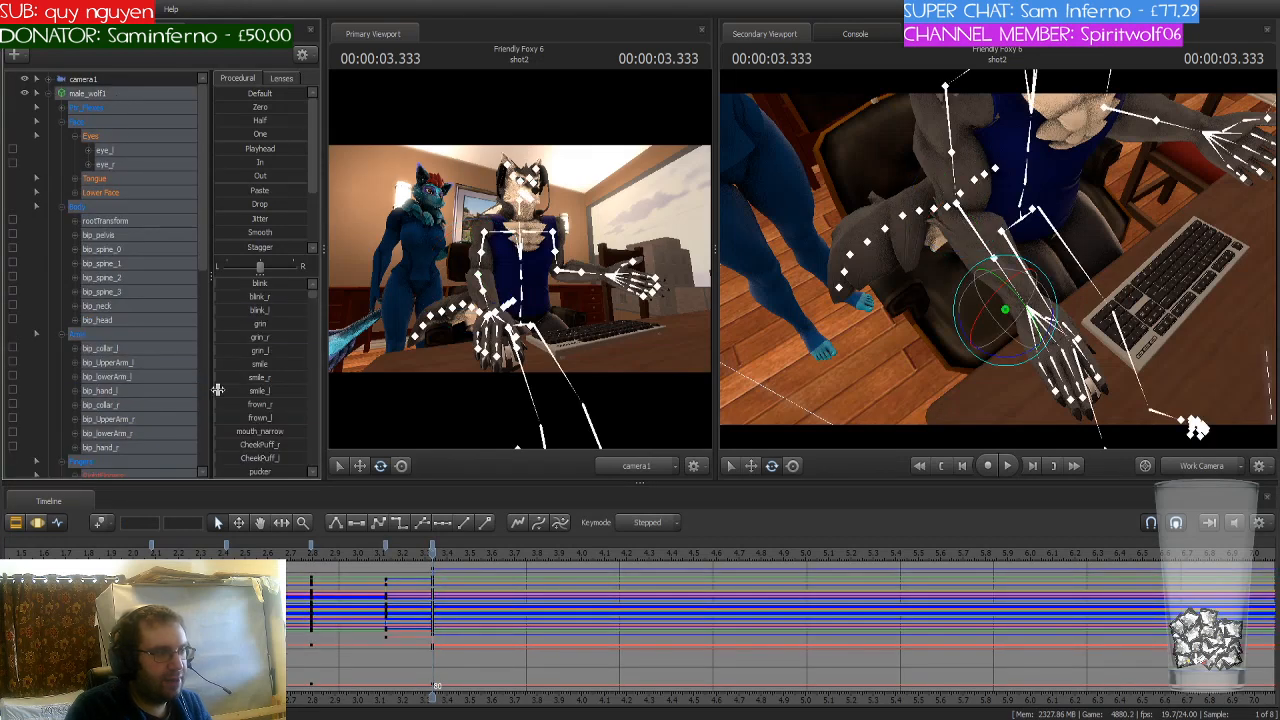
pyautogui.click(383, 545)
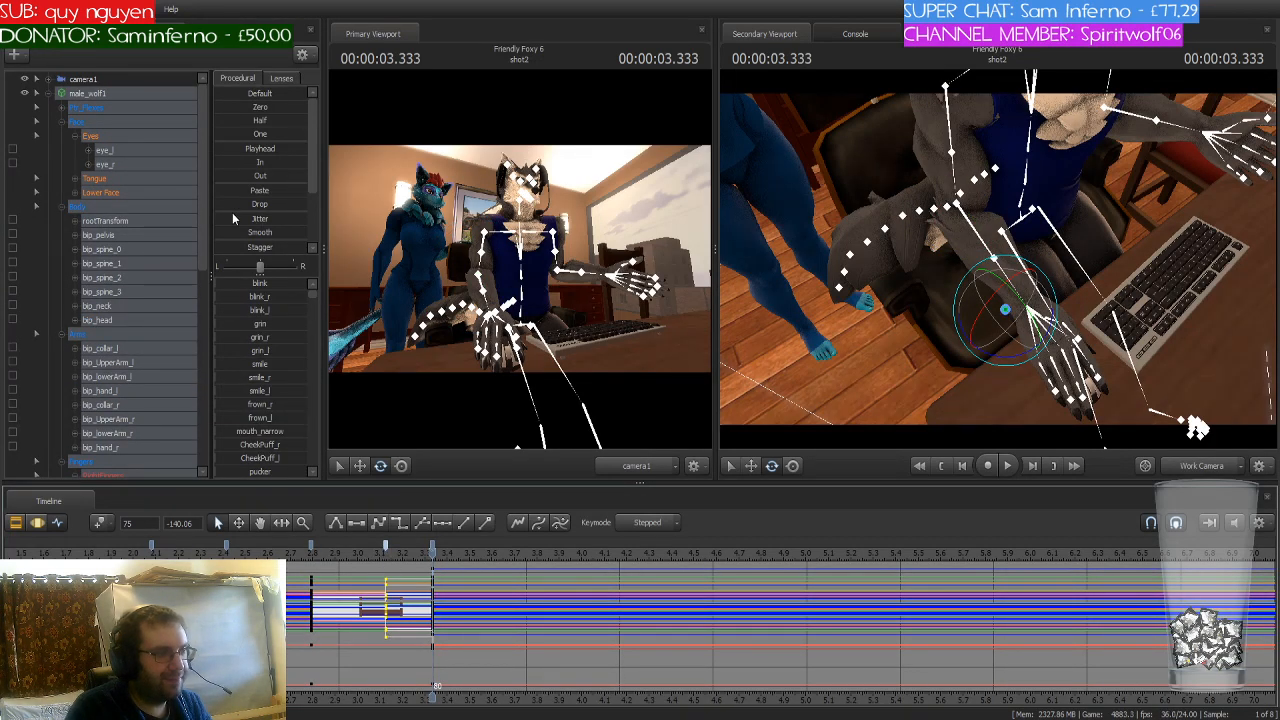
pyautogui.click(397, 523)
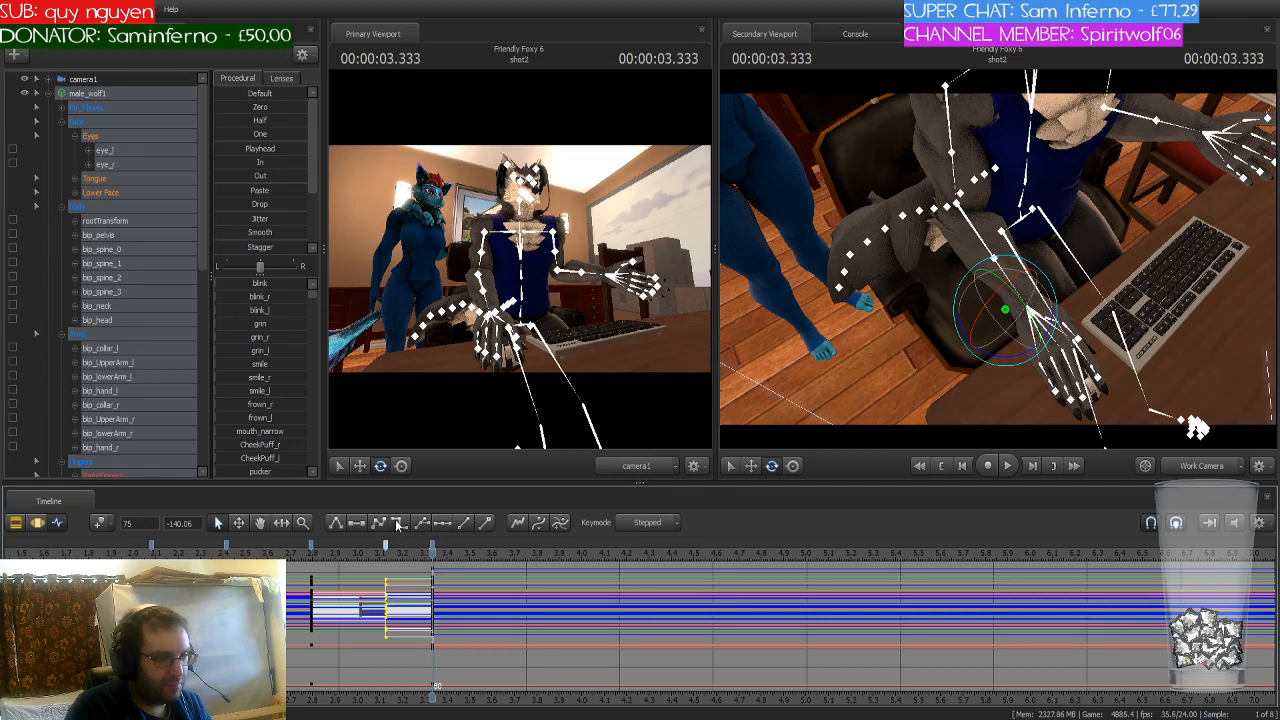
pyautogui.moveTo(431, 551); pyautogui.dragTo(312, 548)
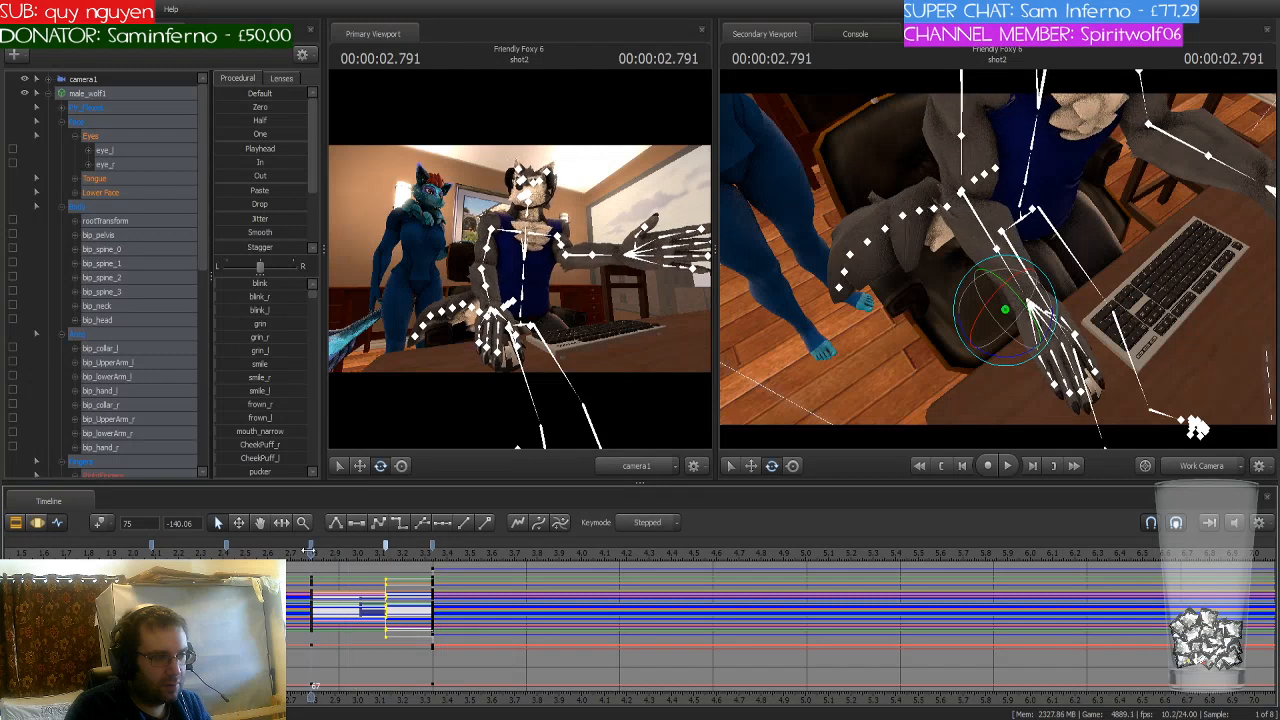
pyautogui.click(397, 527)
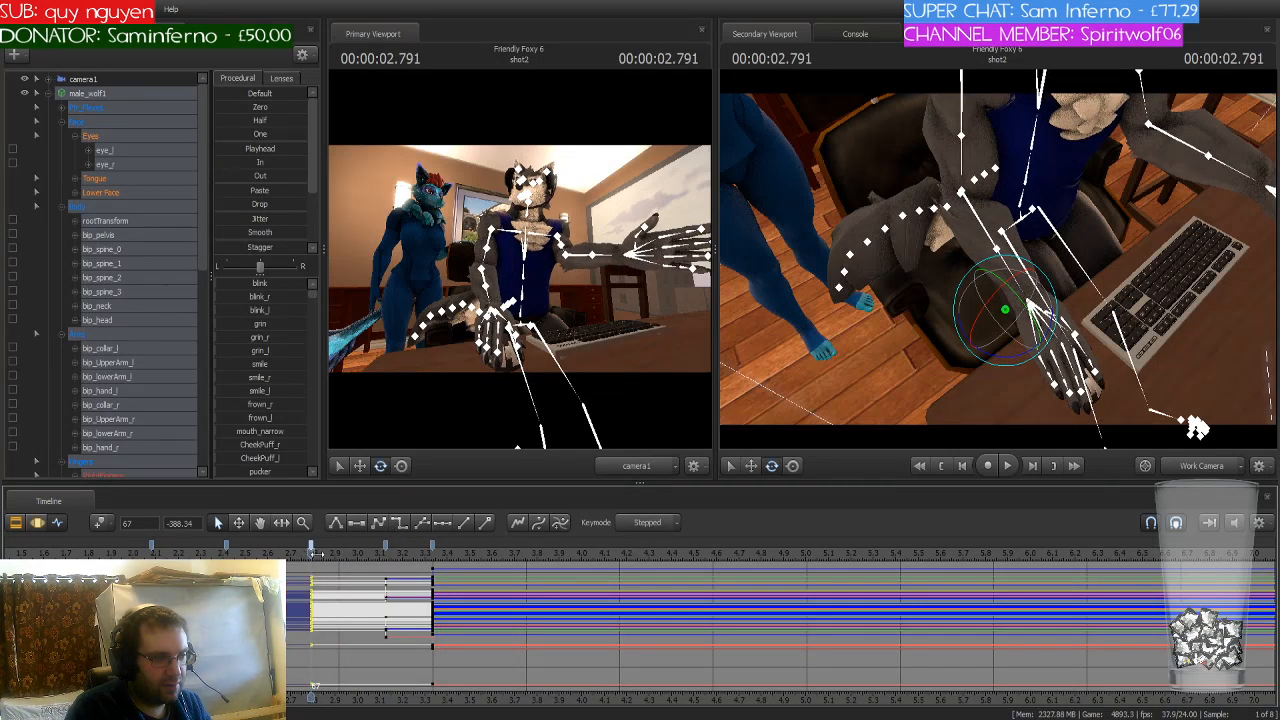
pyautogui.moveTo(312, 551); pyautogui.dragTo(432, 553)
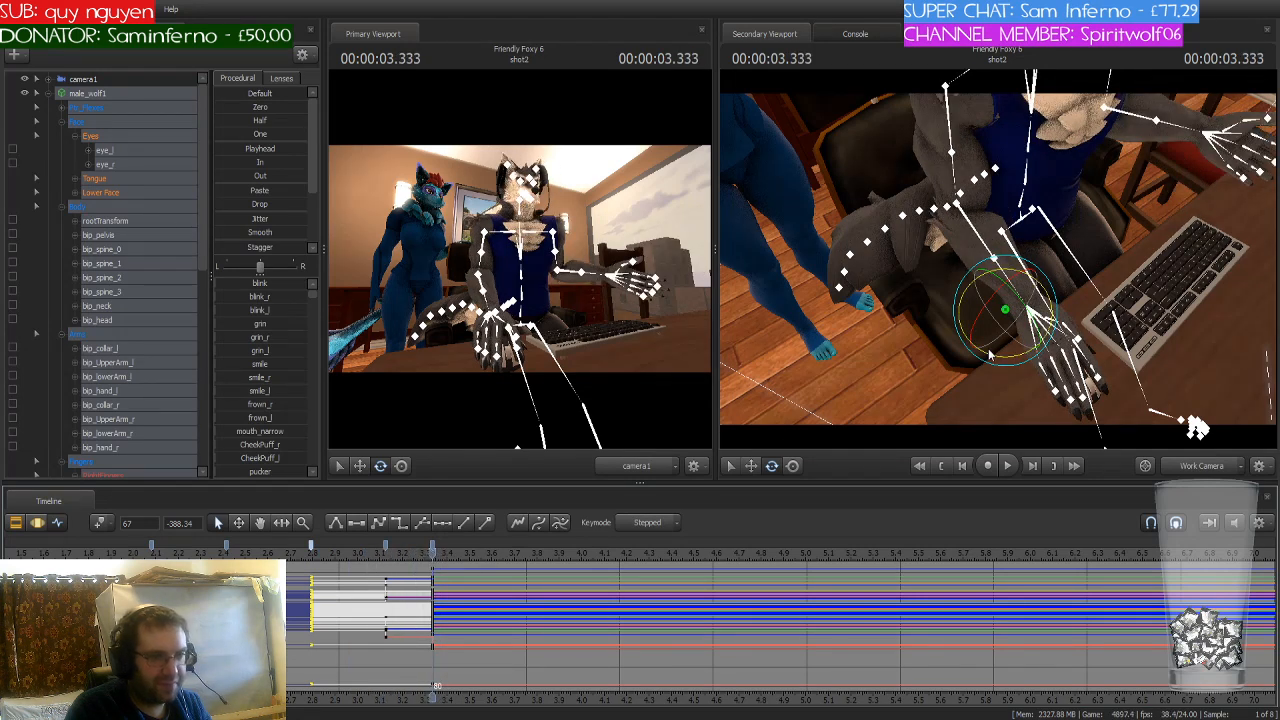
# Step: Examine the left hand on the mouse, the keyboard and the raised right hand at frame 80 from several angles
pyautogui.moveTo(1056, 352); pyautogui.dragTo(1098, 392)
pyautogui.press('w')
pyautogui.press('w')
pyautogui.moveTo(998, 259); pyautogui.dragTo(998, 343)
pyautogui.press('a')
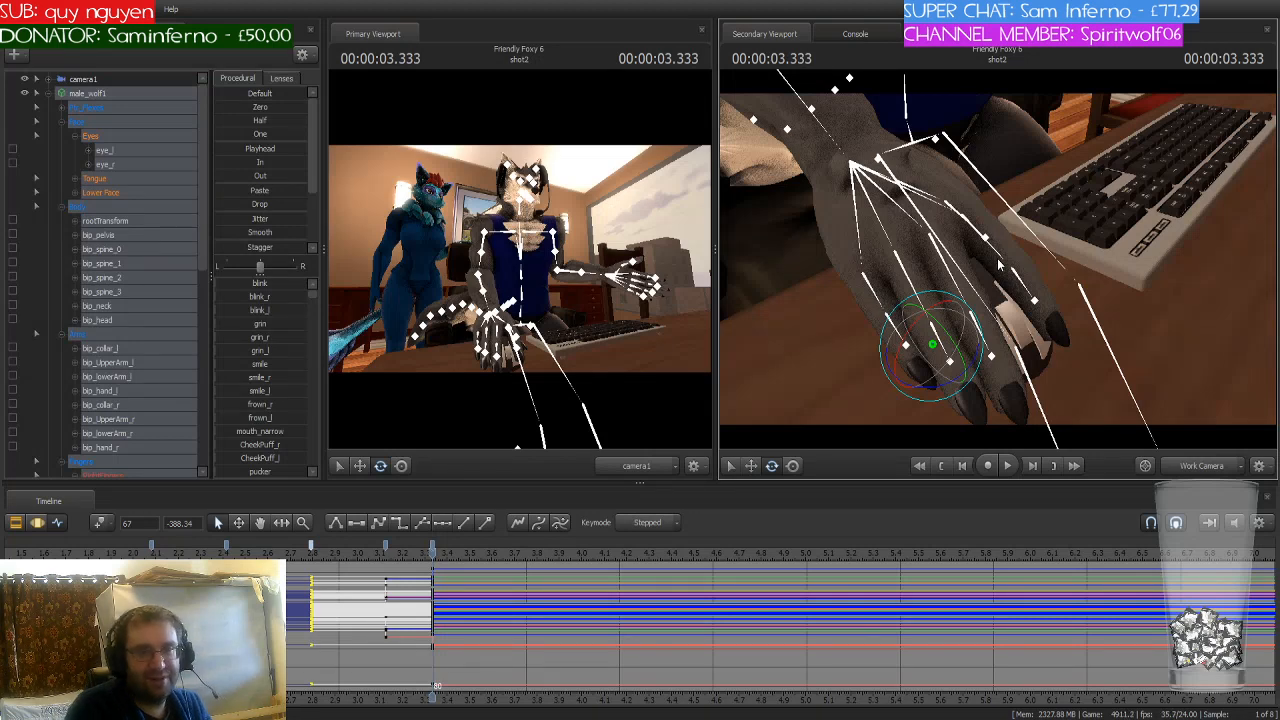
pyautogui.moveTo(1207, 268); pyautogui.dragTo(997, 258)
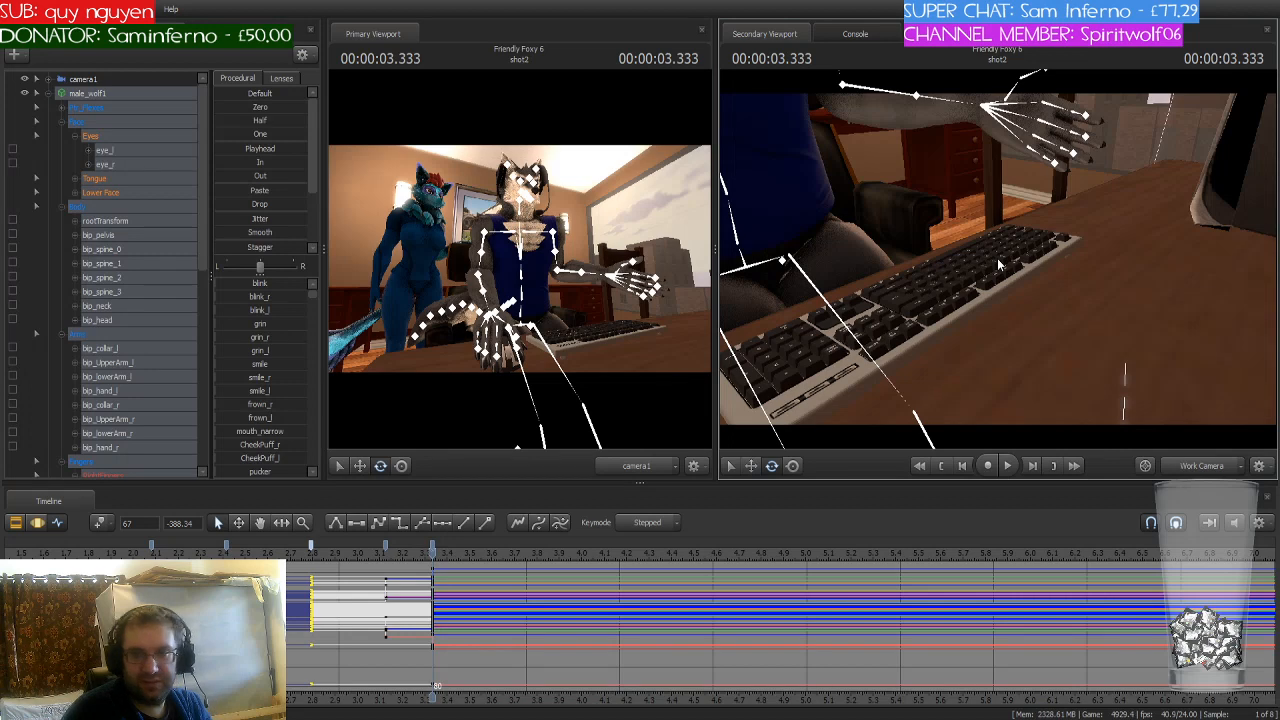
pyautogui.moveTo(997, 258); pyautogui.dragTo(1040, 290)
pyautogui.press('s')
pyautogui.press('a')
# Step: Play the shot from frame 148 through its end to review how long the last pose holds
pyautogui.moveTo(432, 552); pyautogui.dragTo(1069, 555)
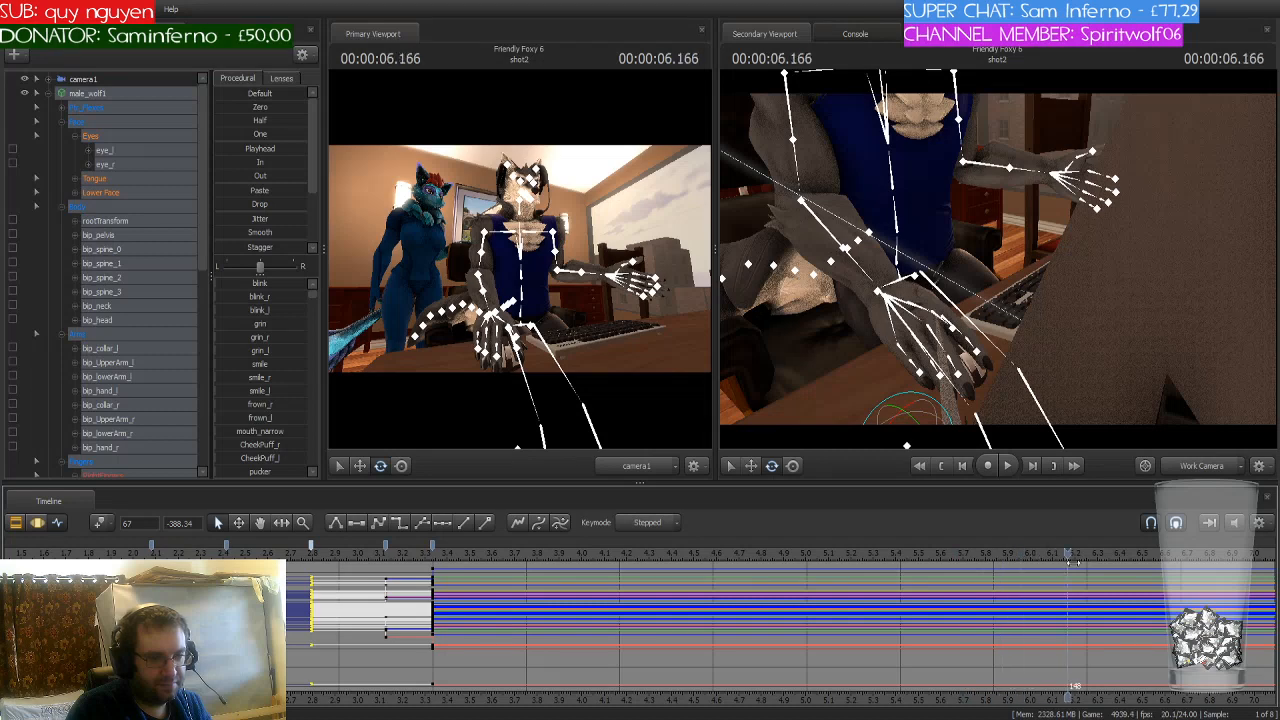
pyautogui.press('space')
pyautogui.press('space')
pyautogui.moveTo(1045, 690); pyautogui.dragTo(616, 650, button='middle')
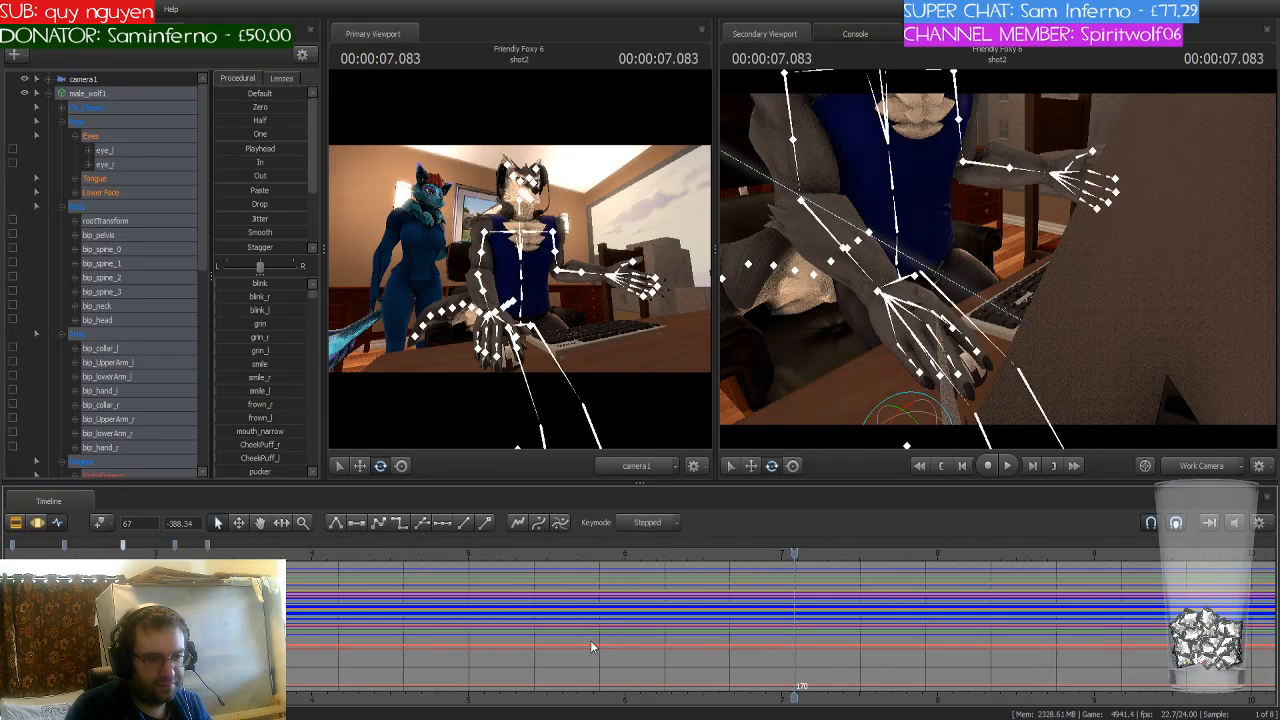
pyautogui.scroll(-5, 591, 638)
pyautogui.press('space')
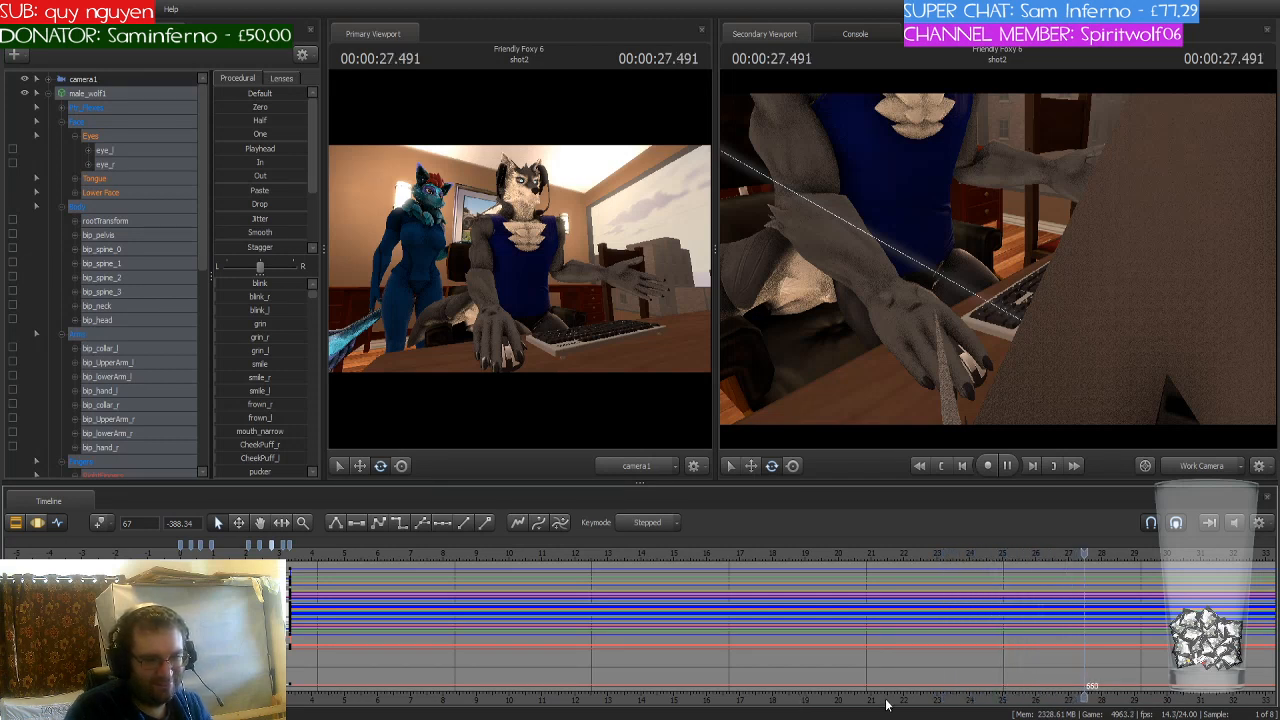
pyautogui.scroll(-5, 823, 685)
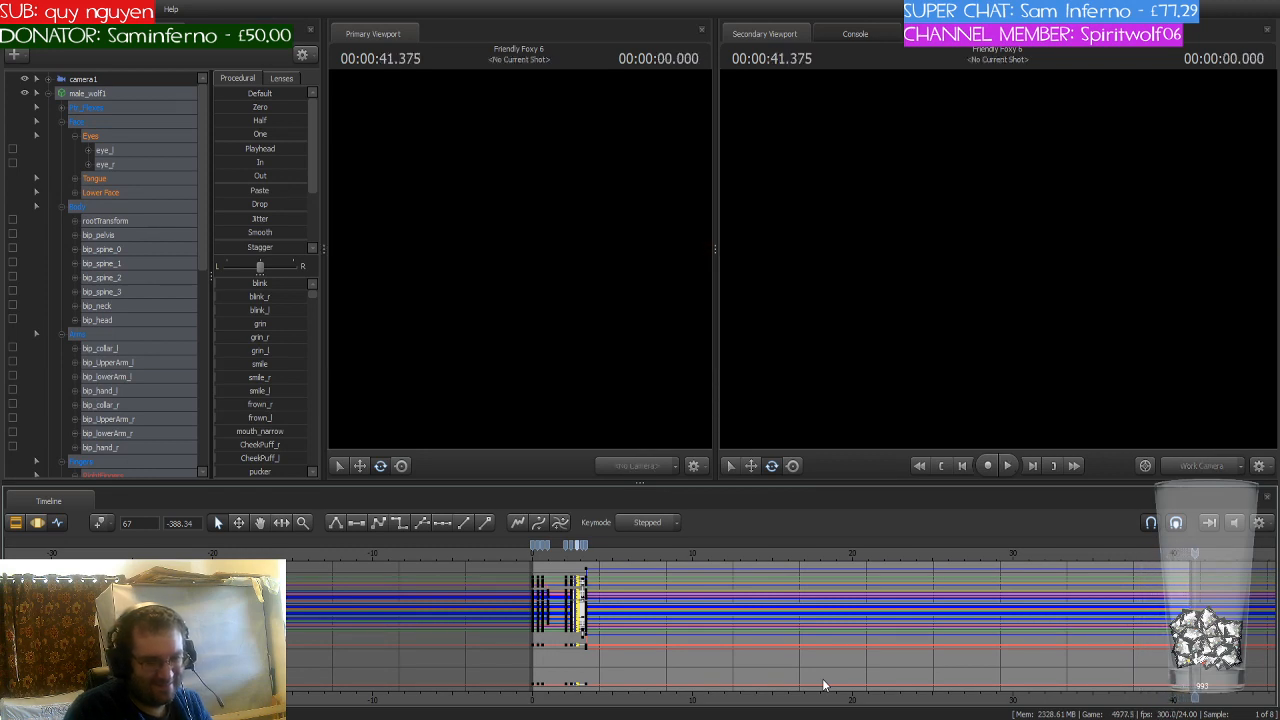
# Step: Play the shot from its start to past frame 111, and examine the wolf's right hand over the keyboard at frame 75
pyautogui.press('Home')
pyautogui.scroll(5, 701, 583)
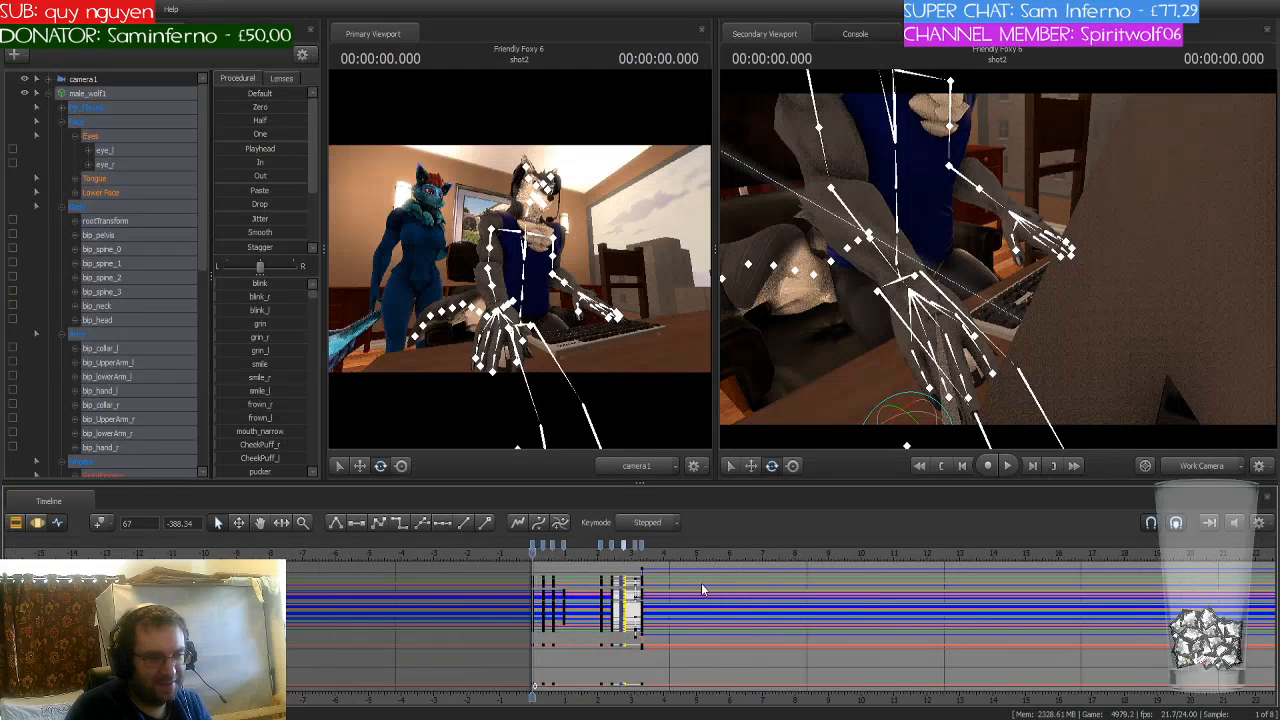
pyautogui.press('space')
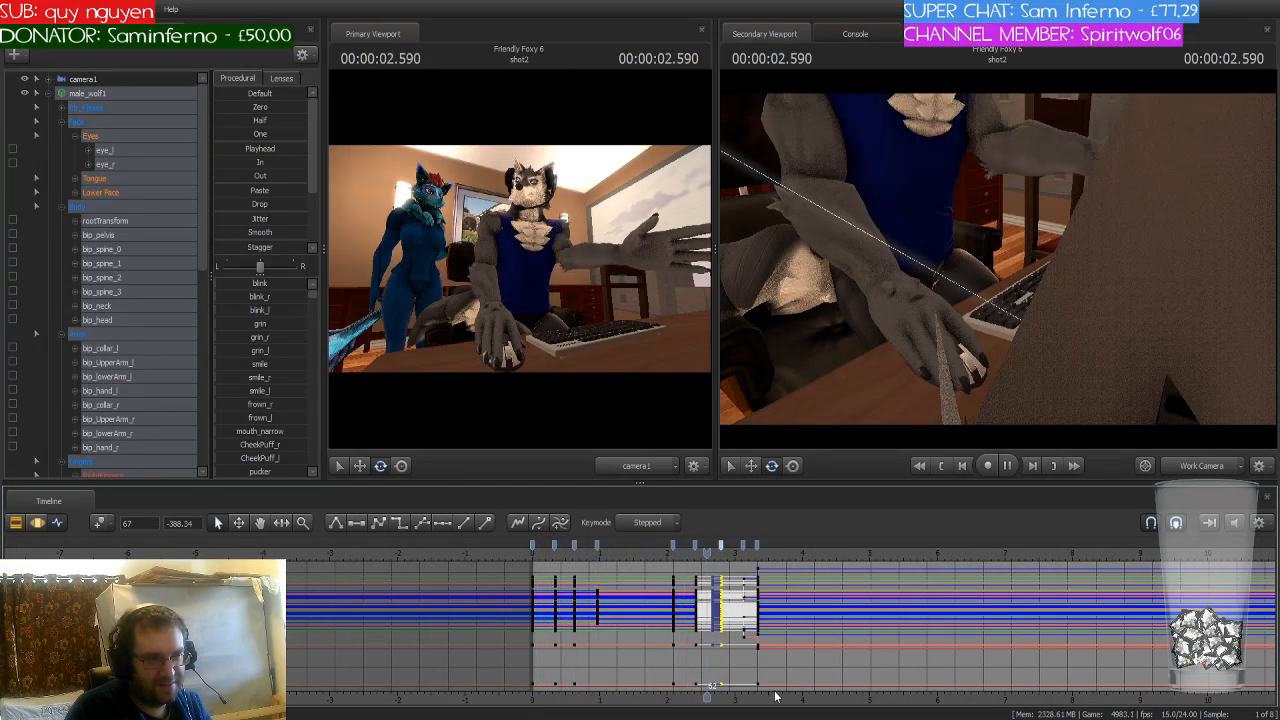
pyautogui.scroll(3, 790, 637)
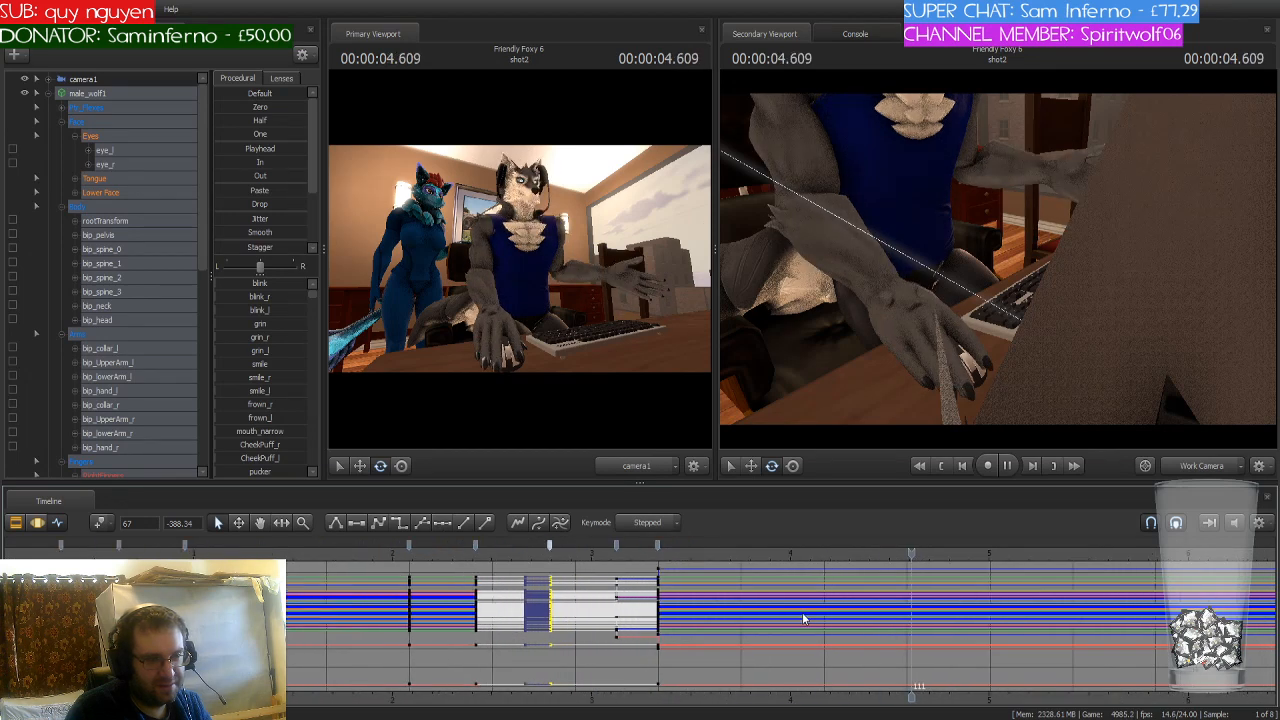
pyautogui.press('space')
pyautogui.moveTo(957, 554); pyautogui.dragTo(616, 619)
pyautogui.moveTo(932, 349); pyautogui.dragTo(1000, 349)
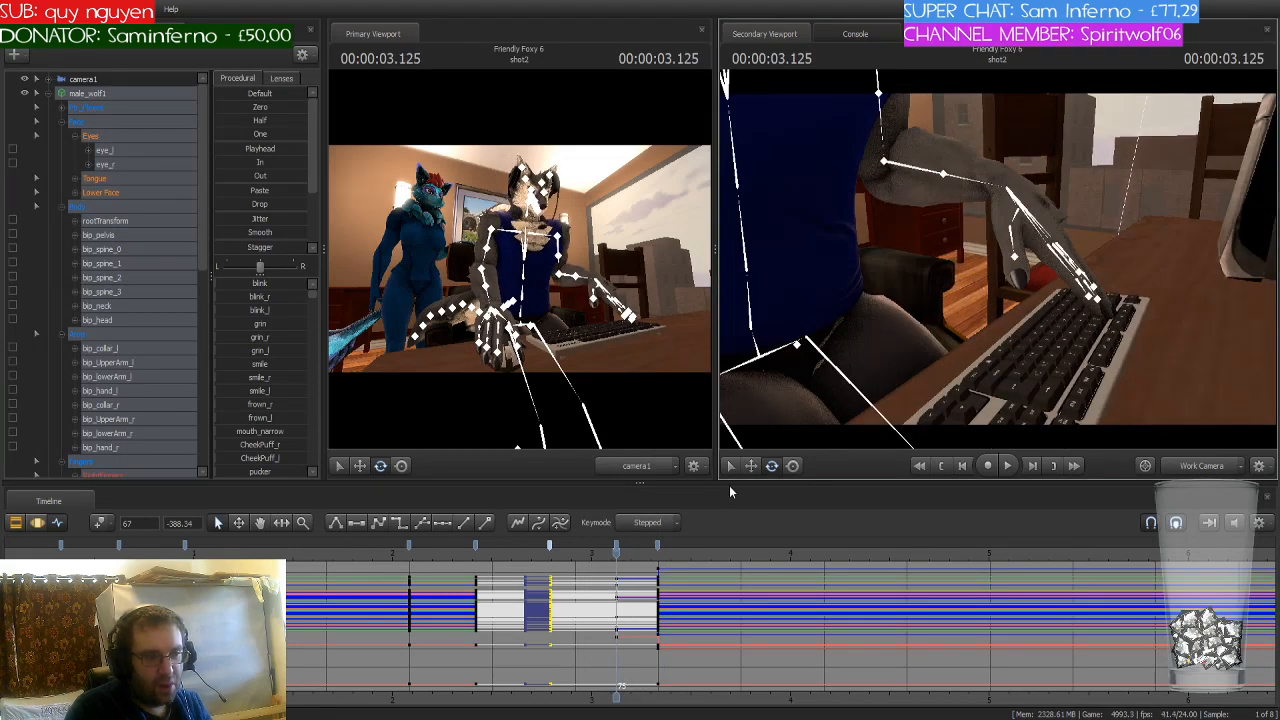
pyautogui.click(617, 545)
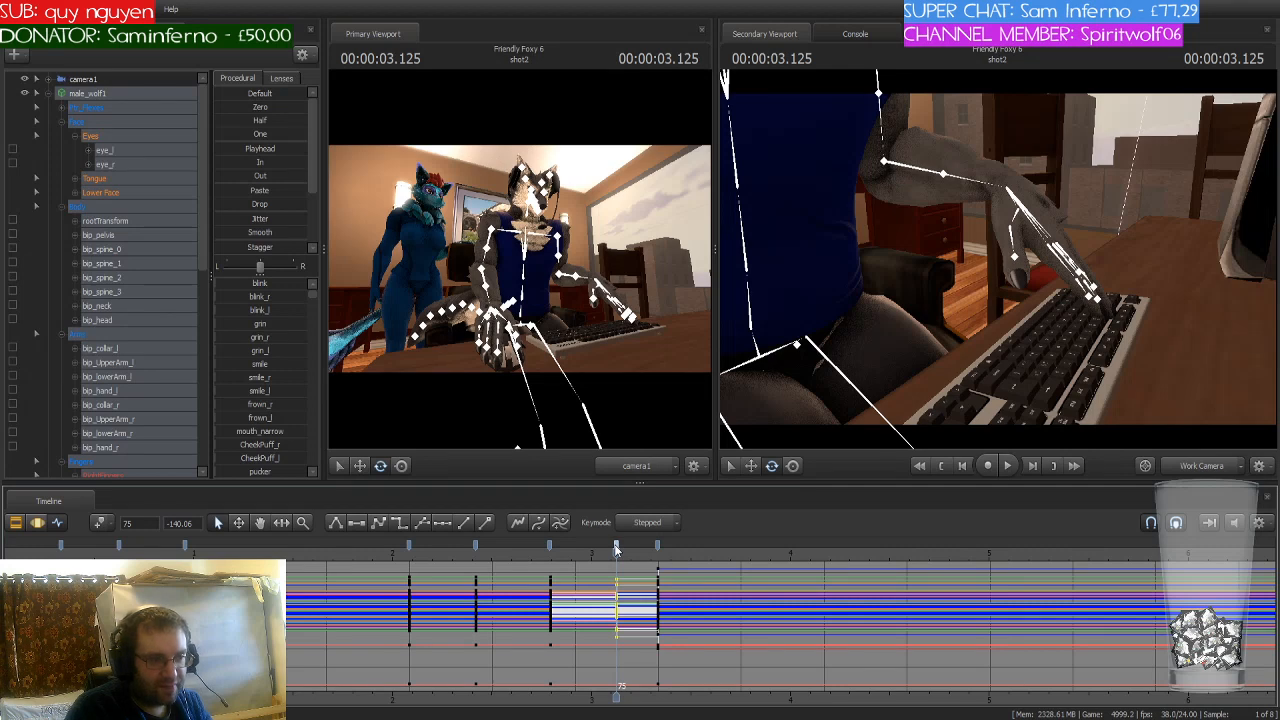
# Step: Step back through the recent pose edits and restore them up to the right hand's pose at frame 80
pyautogui.hotkey('ctrl', 'z')
pyautogui.hotkey('ctrl', 'z')
pyautogui.hotkey('ctrl', 'z')
pyautogui.hotkey('ctrl', 'z')
pyautogui.hotkey('ctrl', 'z')
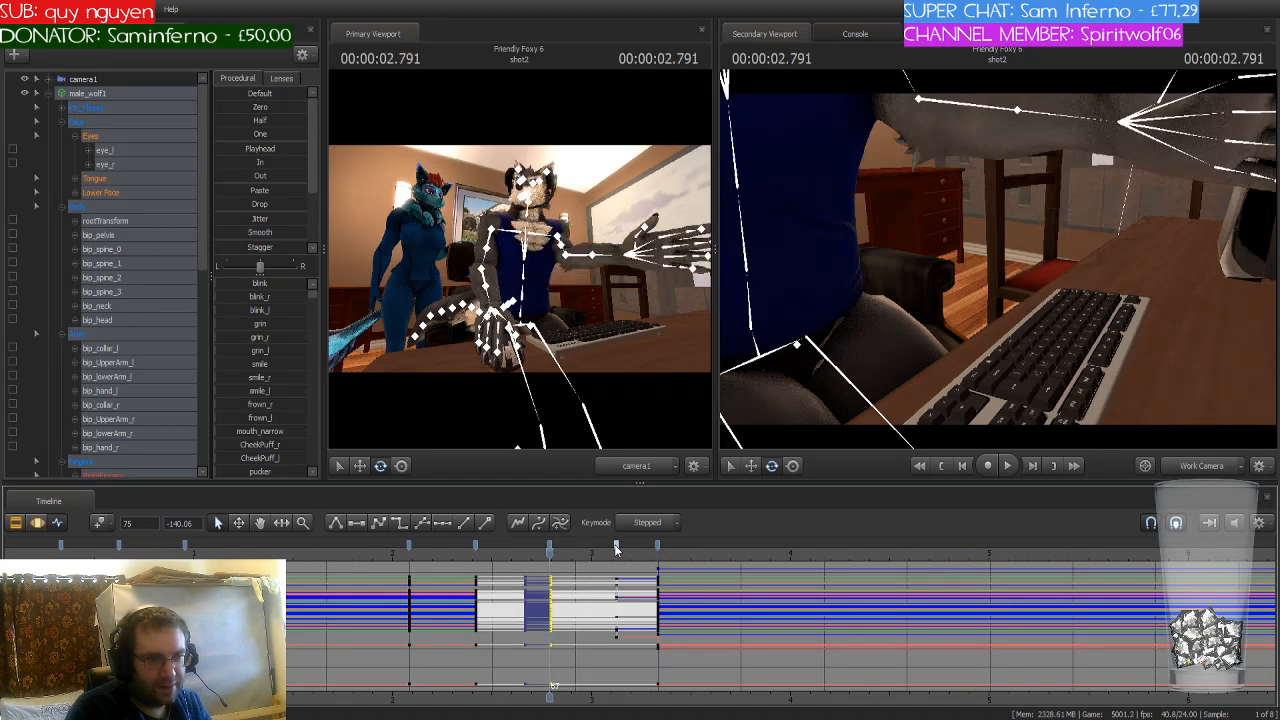
pyautogui.hotkey('ctrl', 'y')
pyautogui.hotkey('ctrl', 'y')
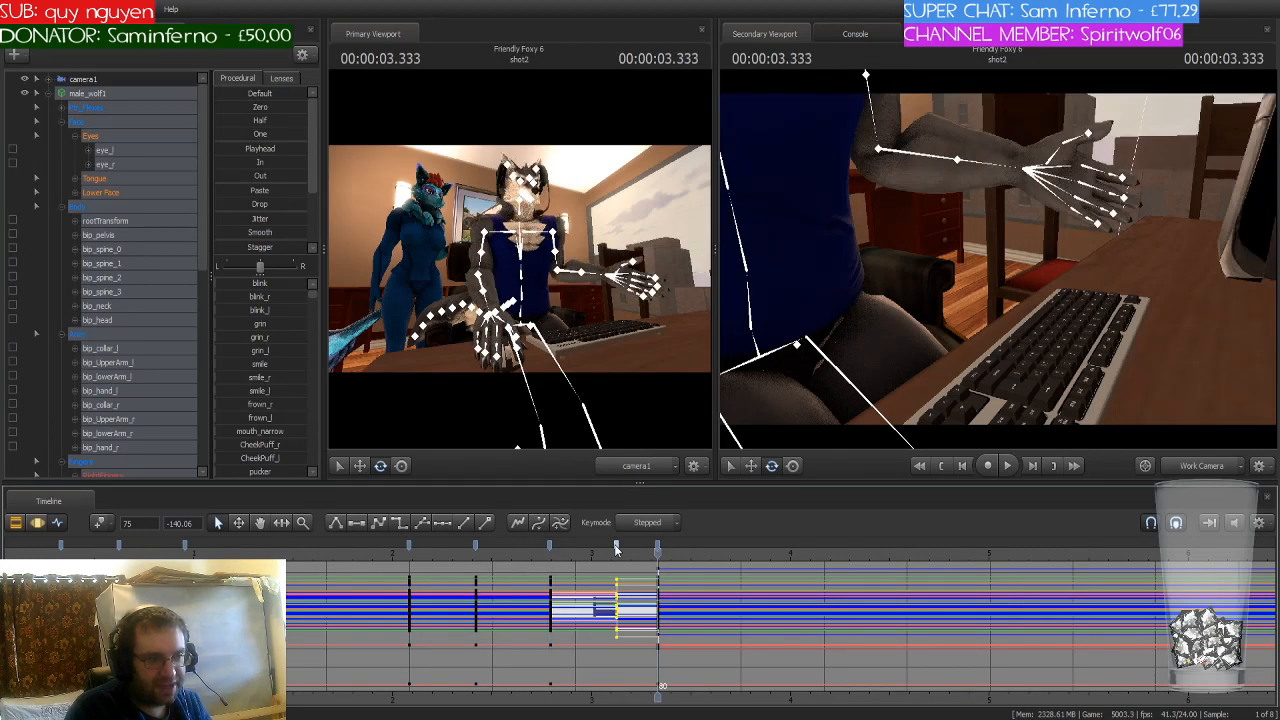
pyautogui.hotkey('ctrl', 'y')
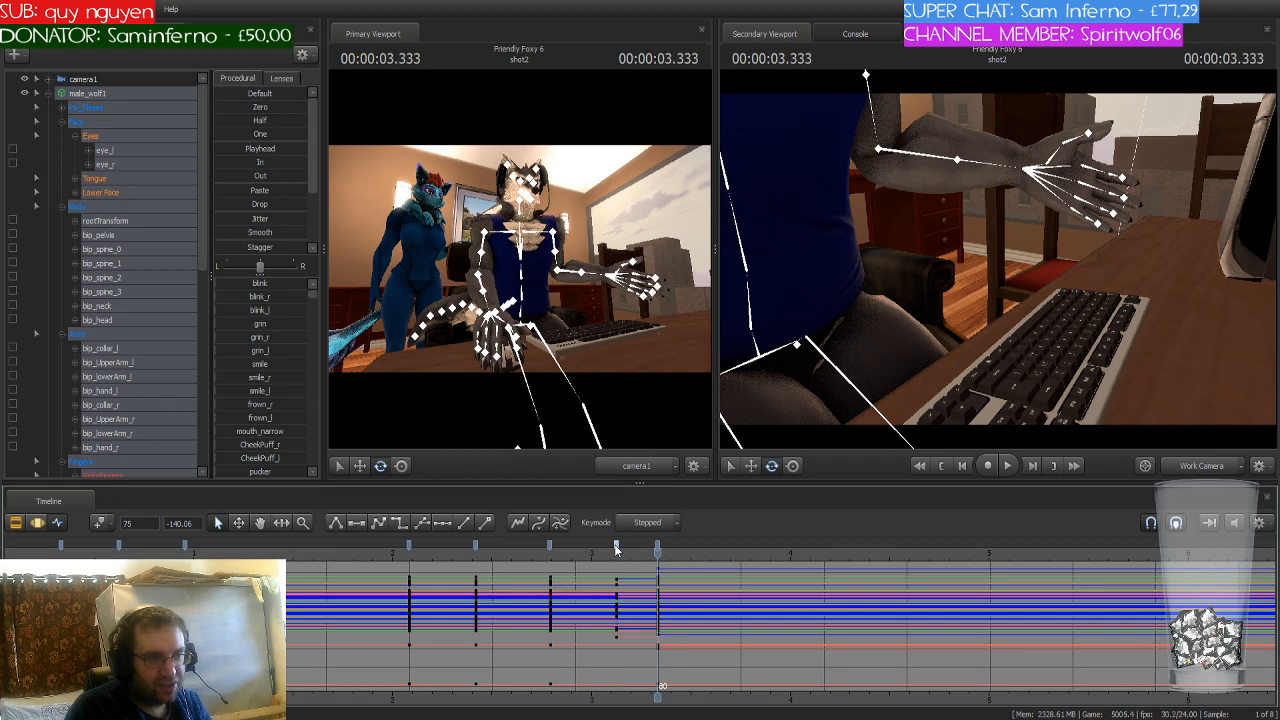
pyautogui.hotkey('ctrl', 'y')
pyautogui.hotkey('ctrl', 'y')
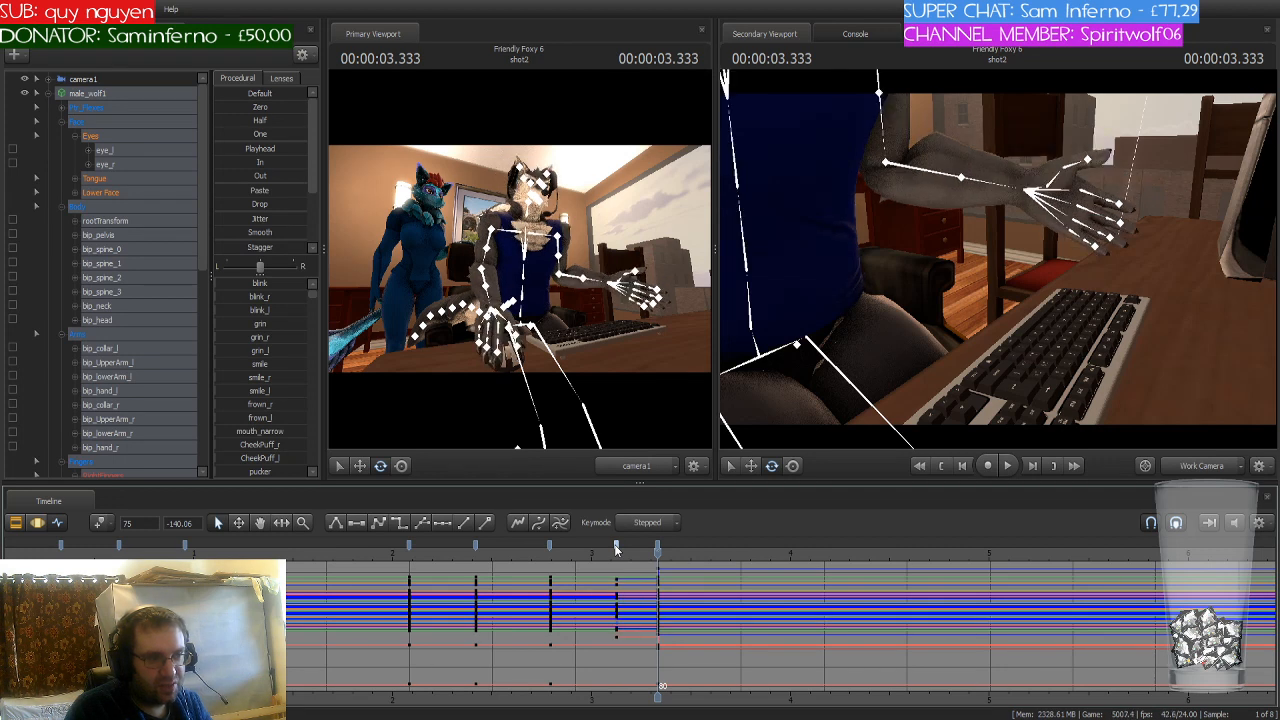
pyautogui.hotkey('ctrl', 'y')
pyautogui.hotkey('ctrl', 'y')
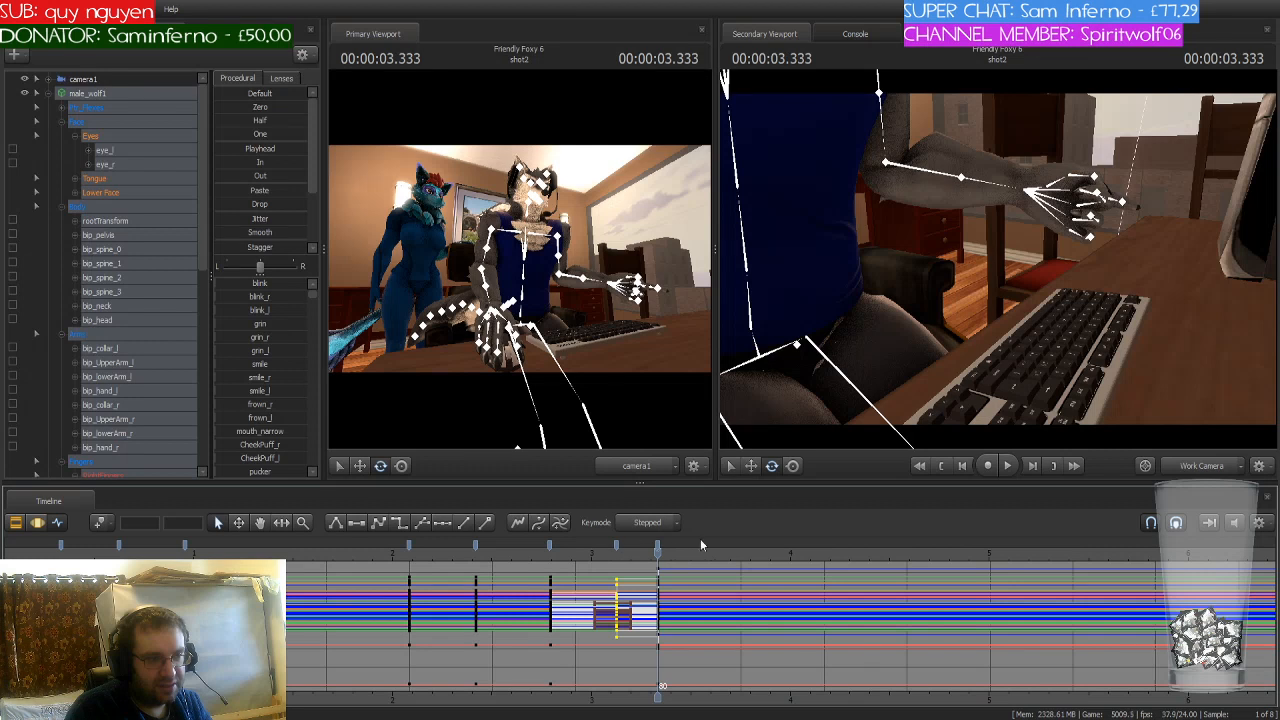
# Step: Frame the raised right hand at frame 80 and select male_wolf1's RightFingers control group
pyautogui.moveTo(652, 560)
pyautogui.mouseDown()
pyautogui.moveTo(580, 557)
pyautogui.moveTo(657, 554)
pyautogui.mouseUp()
pyautogui.click(658, 546)
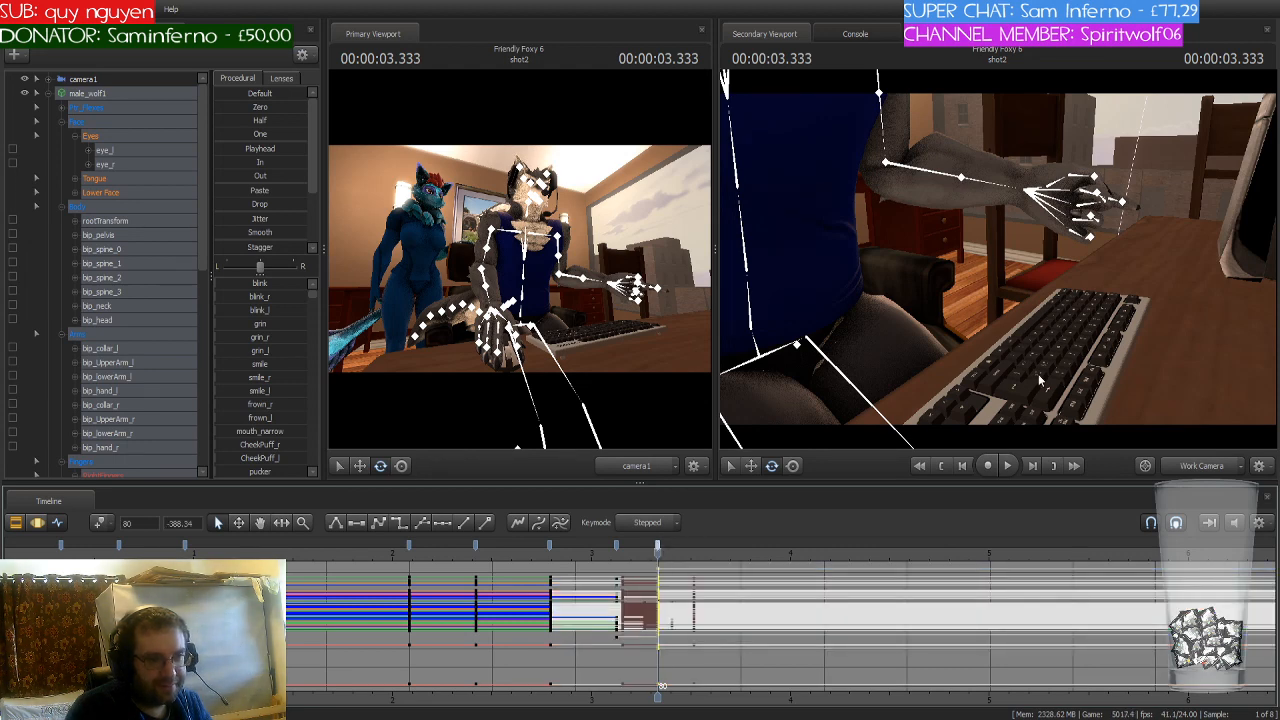
pyautogui.moveTo(1039, 380); pyautogui.dragTo(998, 264)
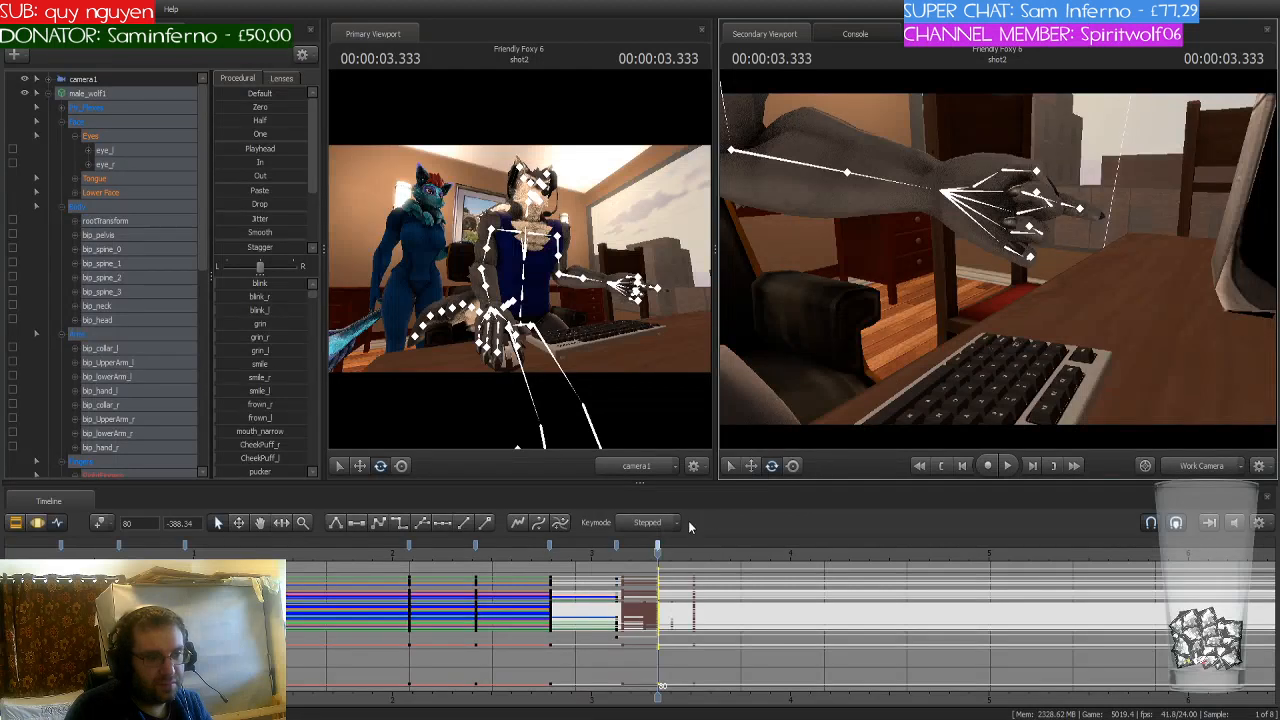
pyautogui.scroll(-3, 187, 351)
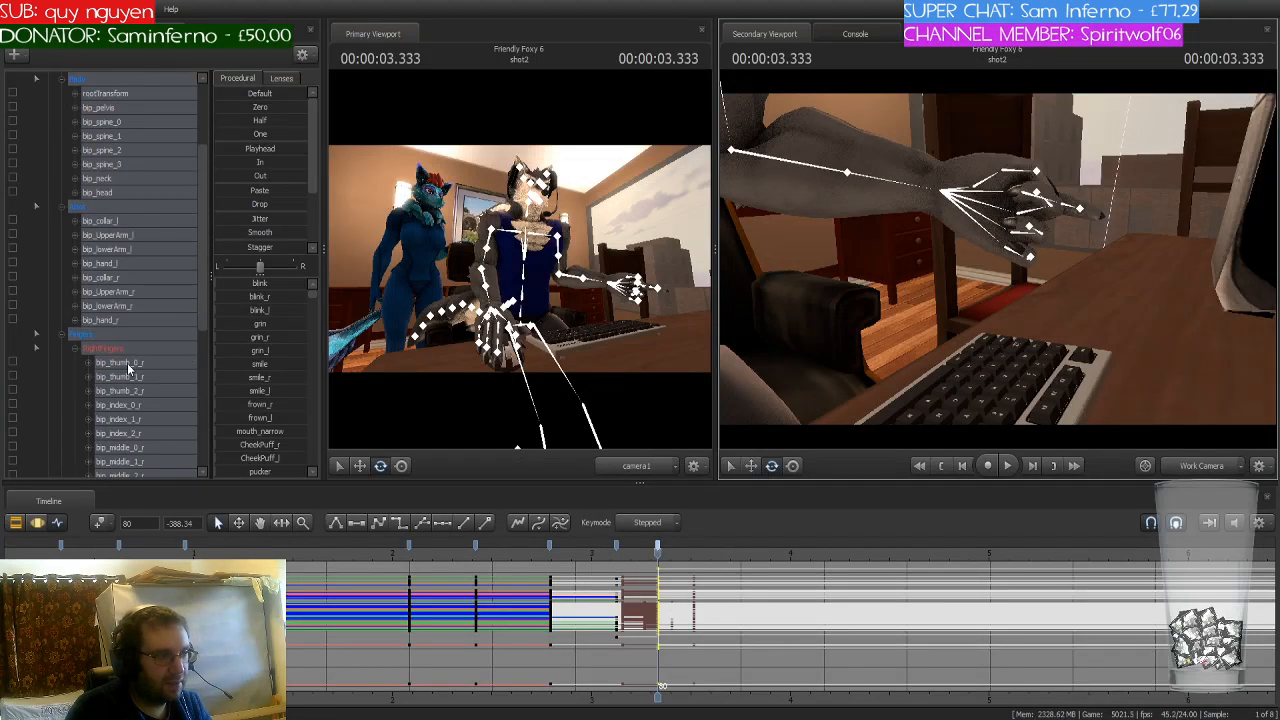
pyautogui.click(122, 349)
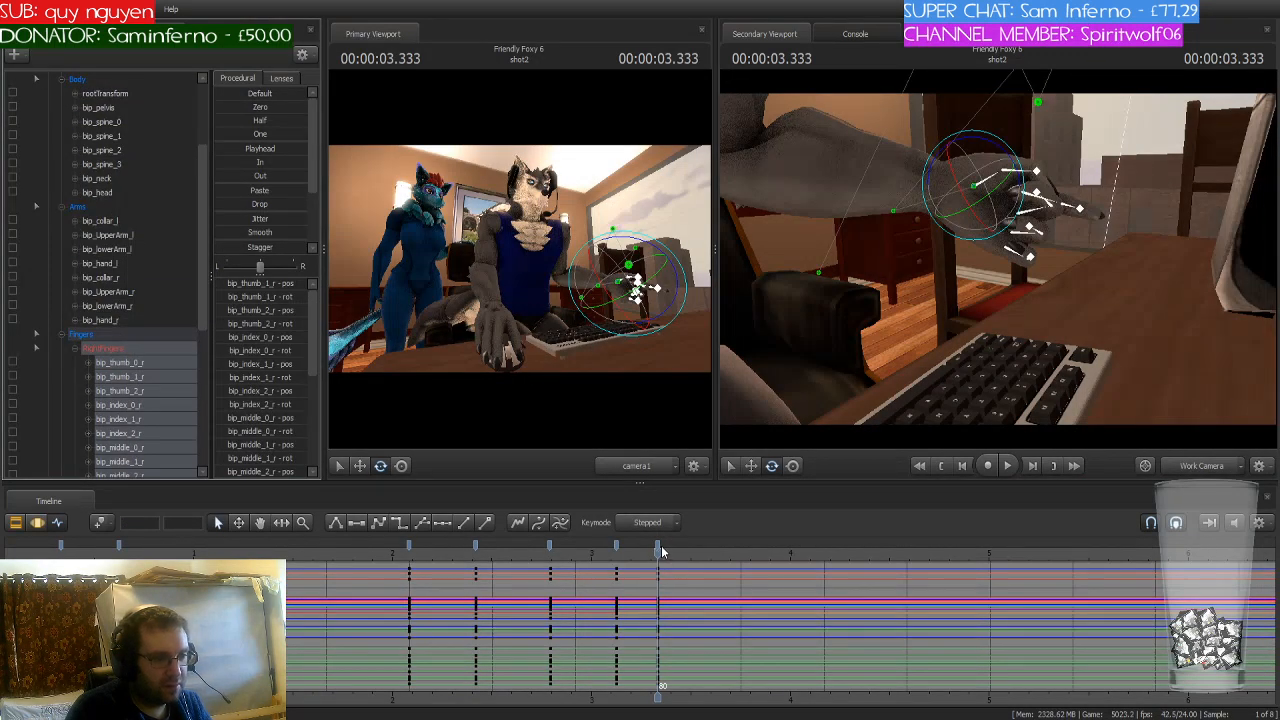
# Step: Try opening the right hand's fingers at frame 80, compare with frame 67, and undo the change
pyautogui.click(657, 548)
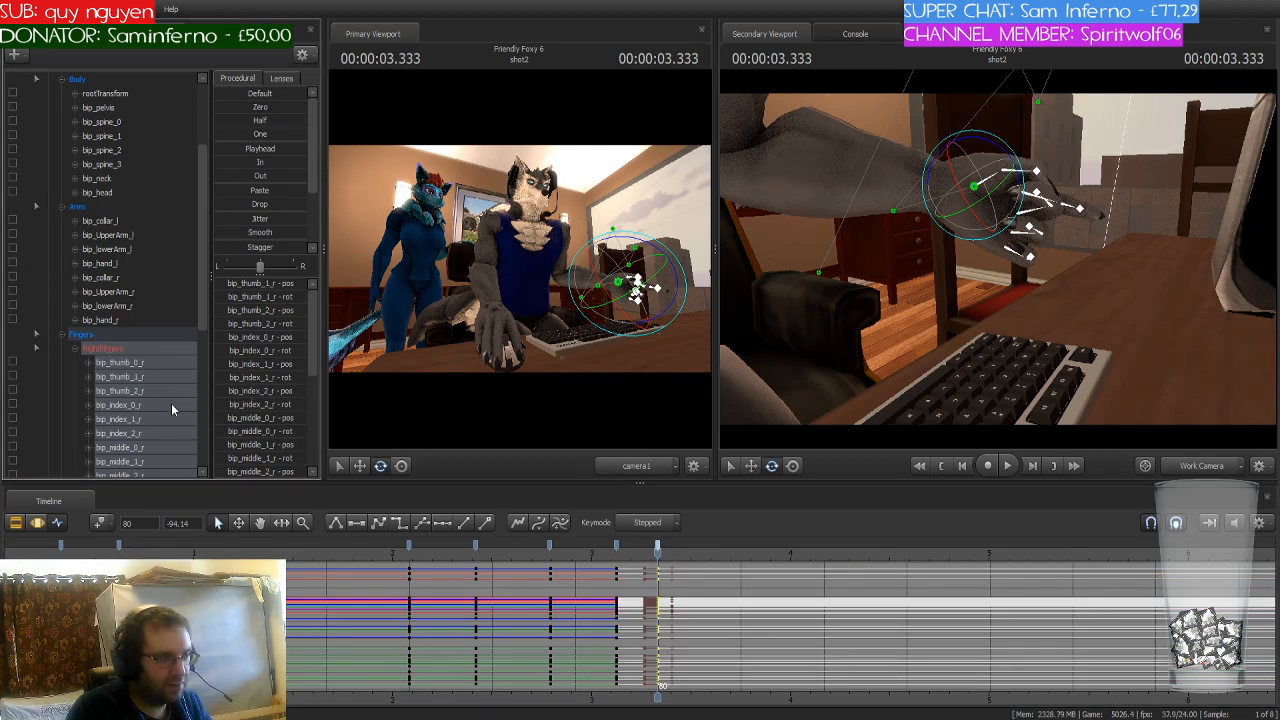
pyautogui.click(710, 592)
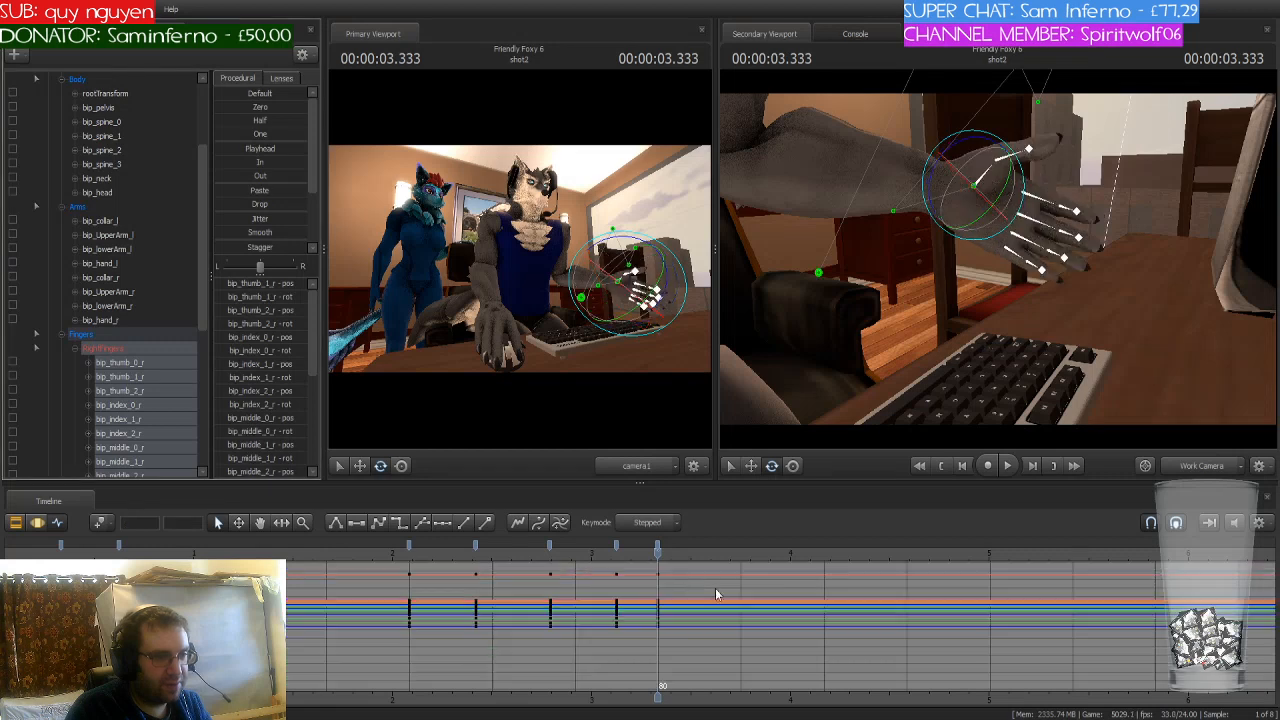
pyautogui.moveTo(656, 556); pyautogui.dragTo(548, 553)
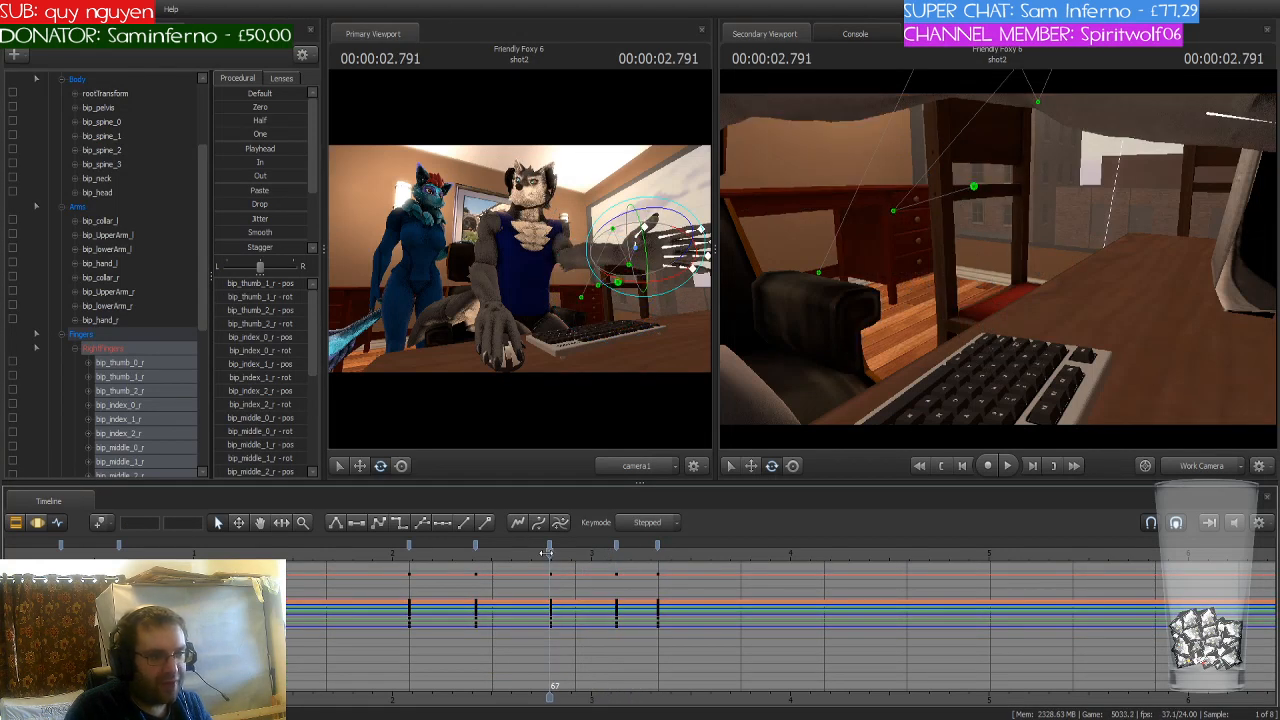
pyautogui.hotkey('ctrl', 'z')
pyautogui.hotkey('ctrl', 'z')
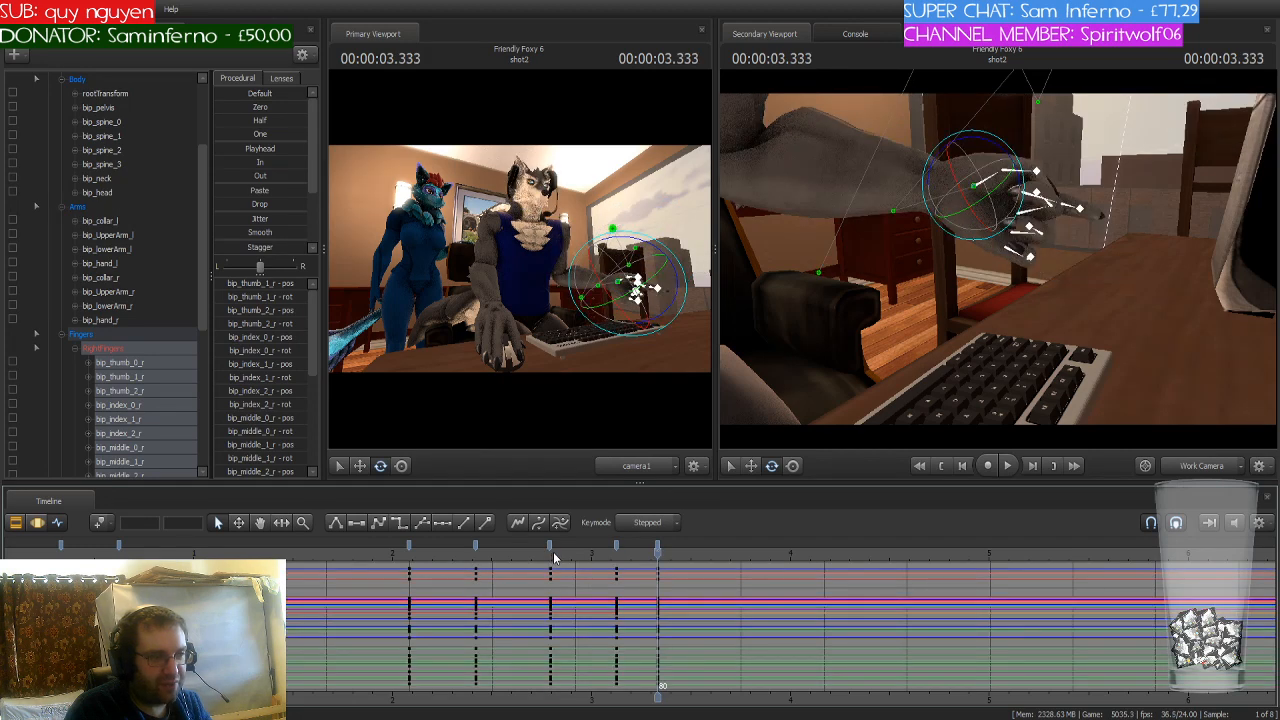
# Step: Reuse the right fingers' pose from frame 0 on their keys at frame 80
pyautogui.scroll(-2, 302, 550)
pyautogui.click(257, 553)
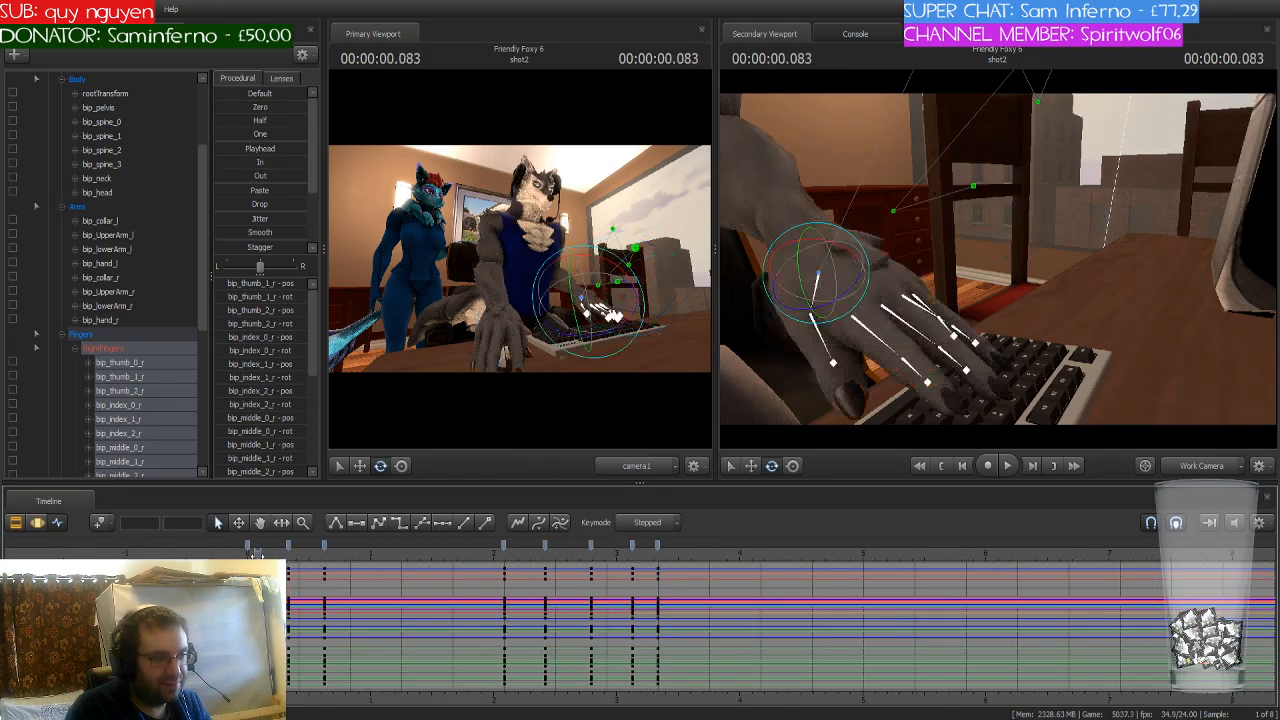
pyautogui.moveTo(257, 553); pyautogui.dragTo(658, 553)
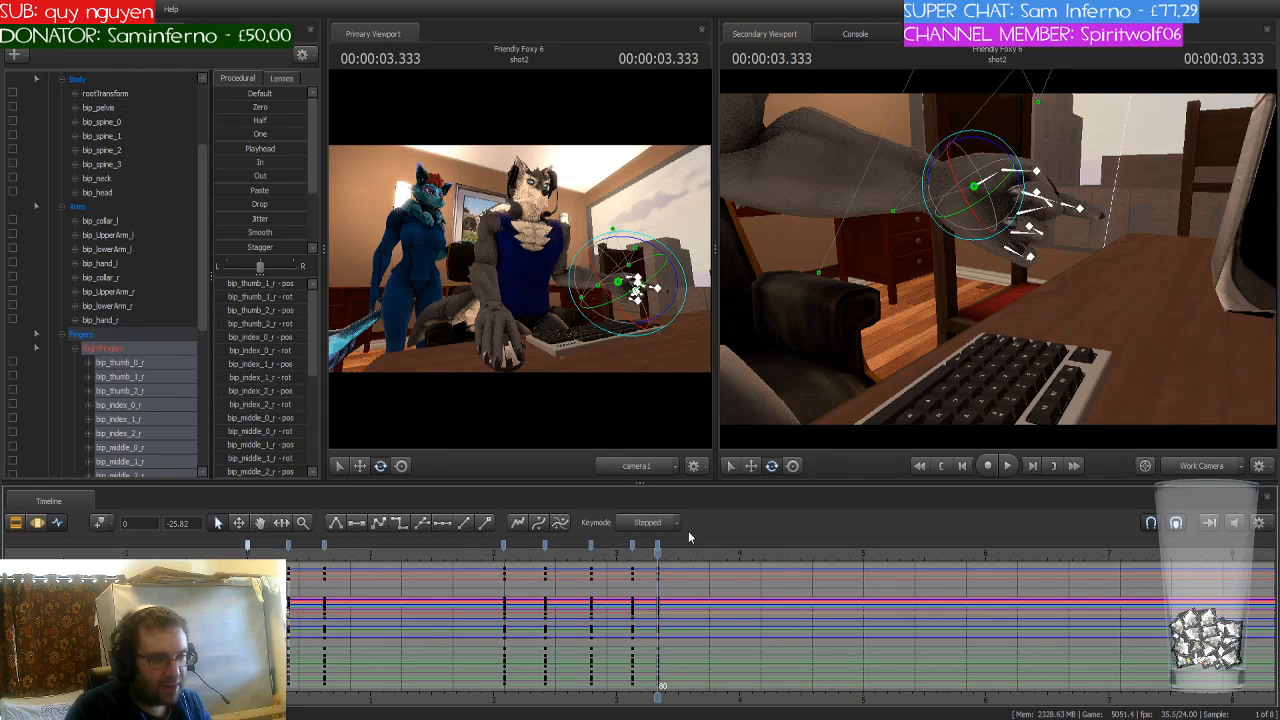
pyautogui.click(657, 547)
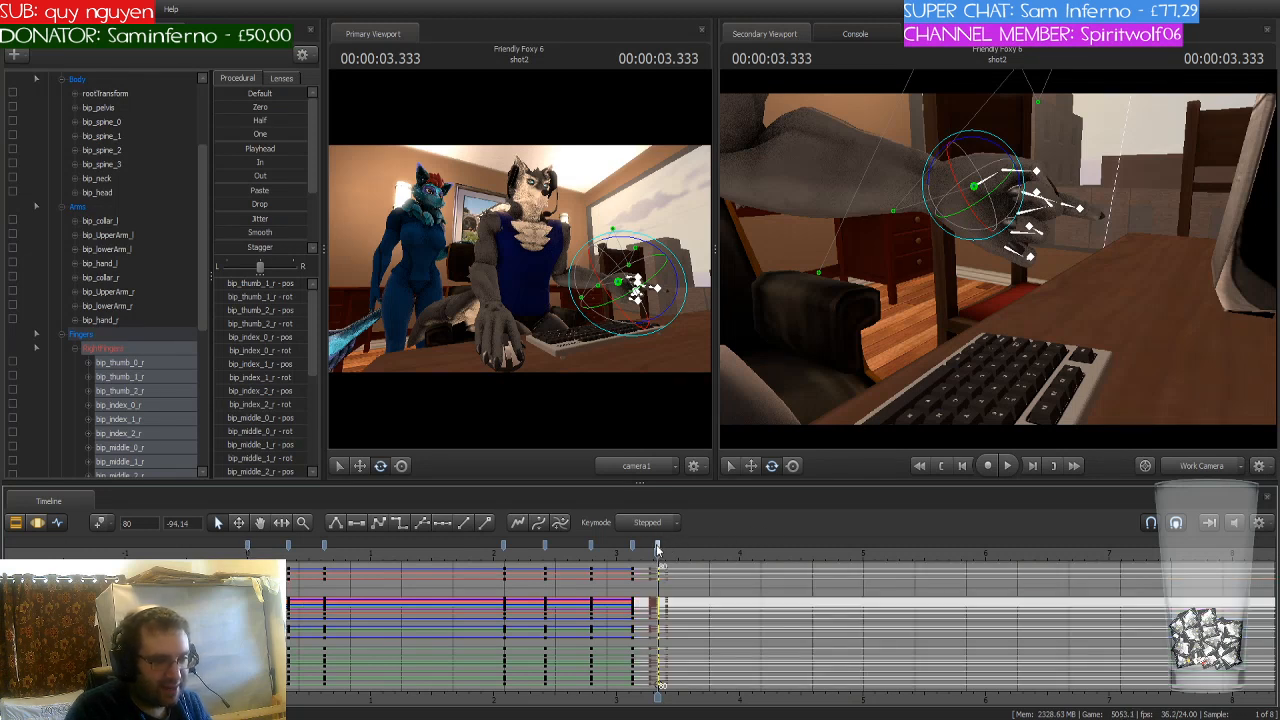
pyautogui.hotkey('ctrl', 'z')
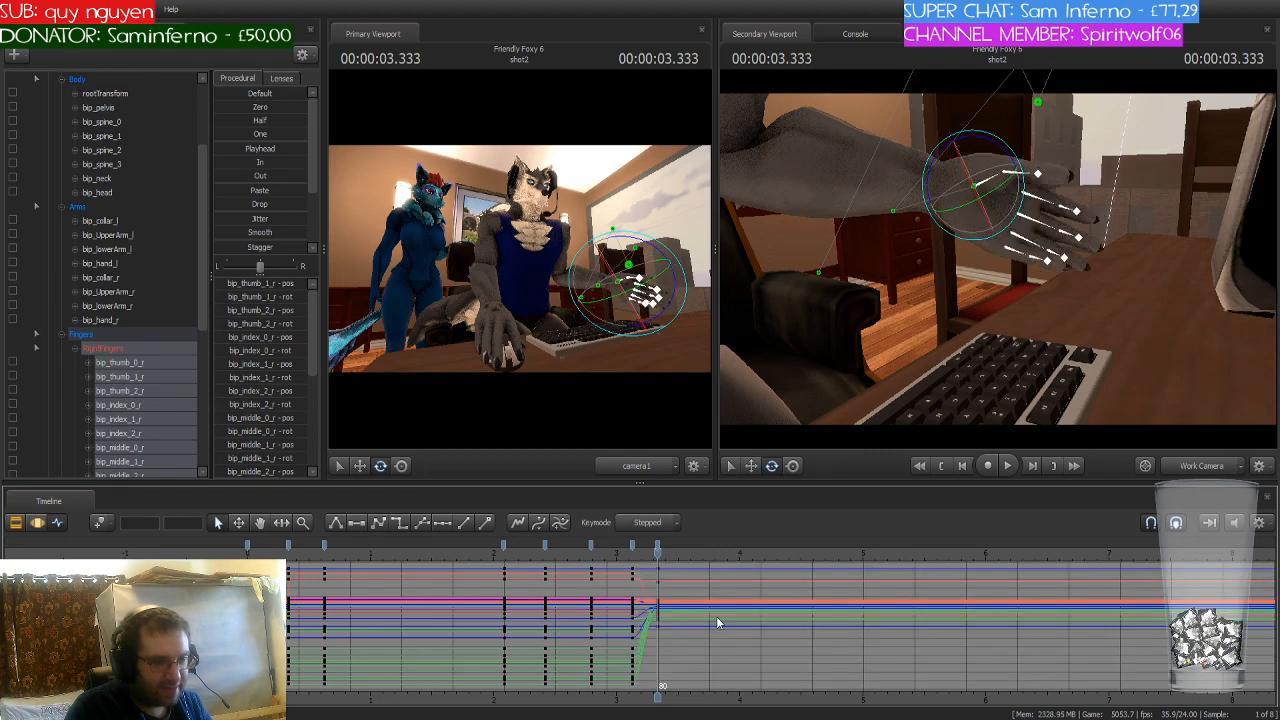
# Step: Apply stepped tangents to the right fingers' keys at frame 75
pyautogui.scroll(4, 667, 569)
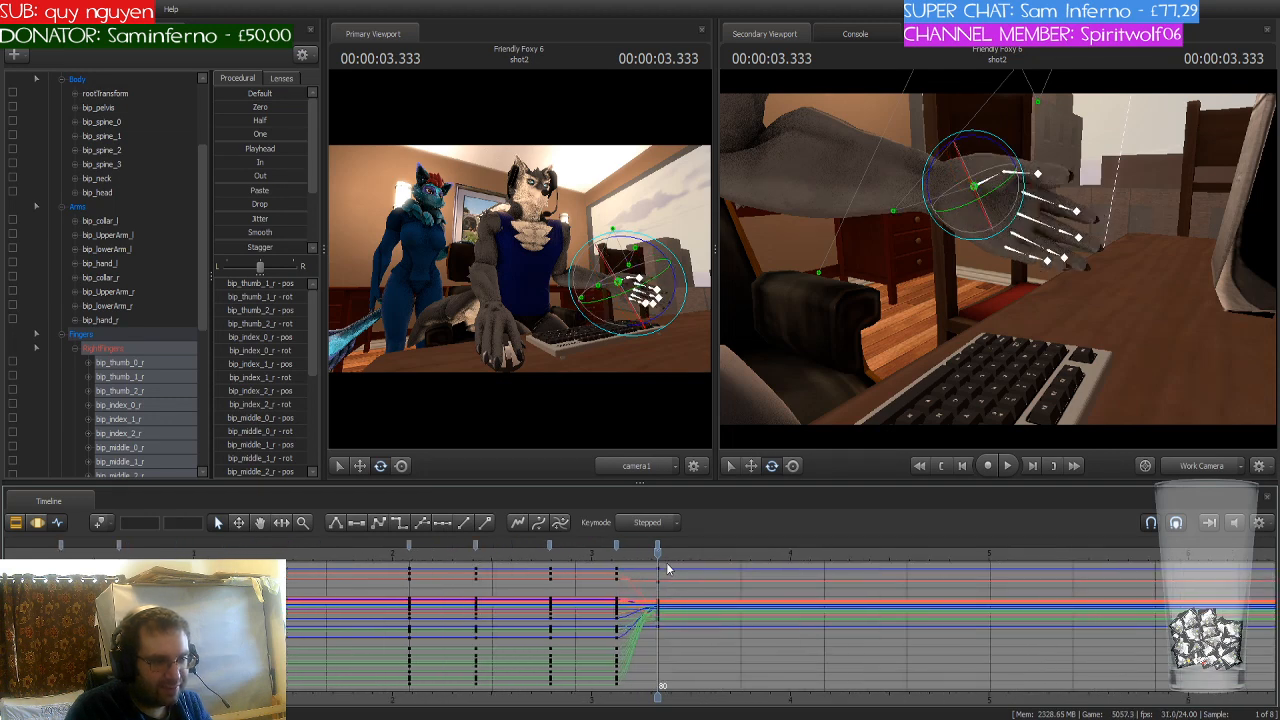
pyautogui.click(597, 543)
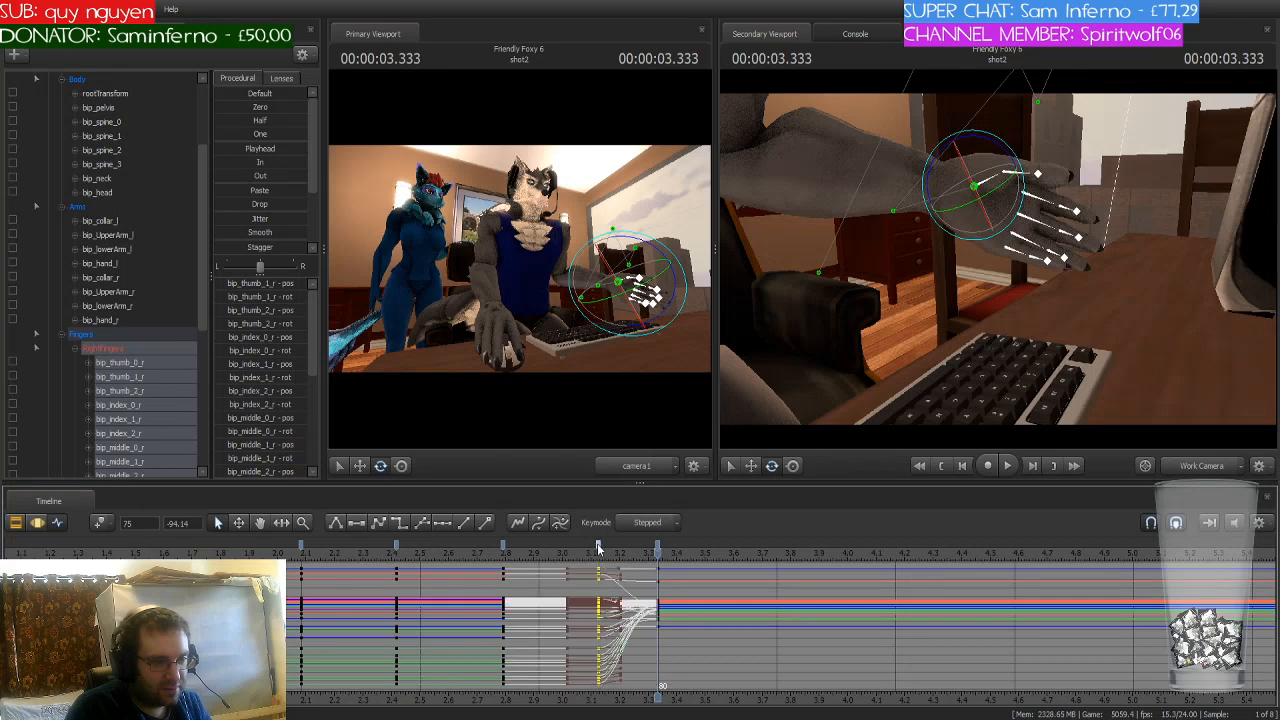
pyautogui.click(401, 521)
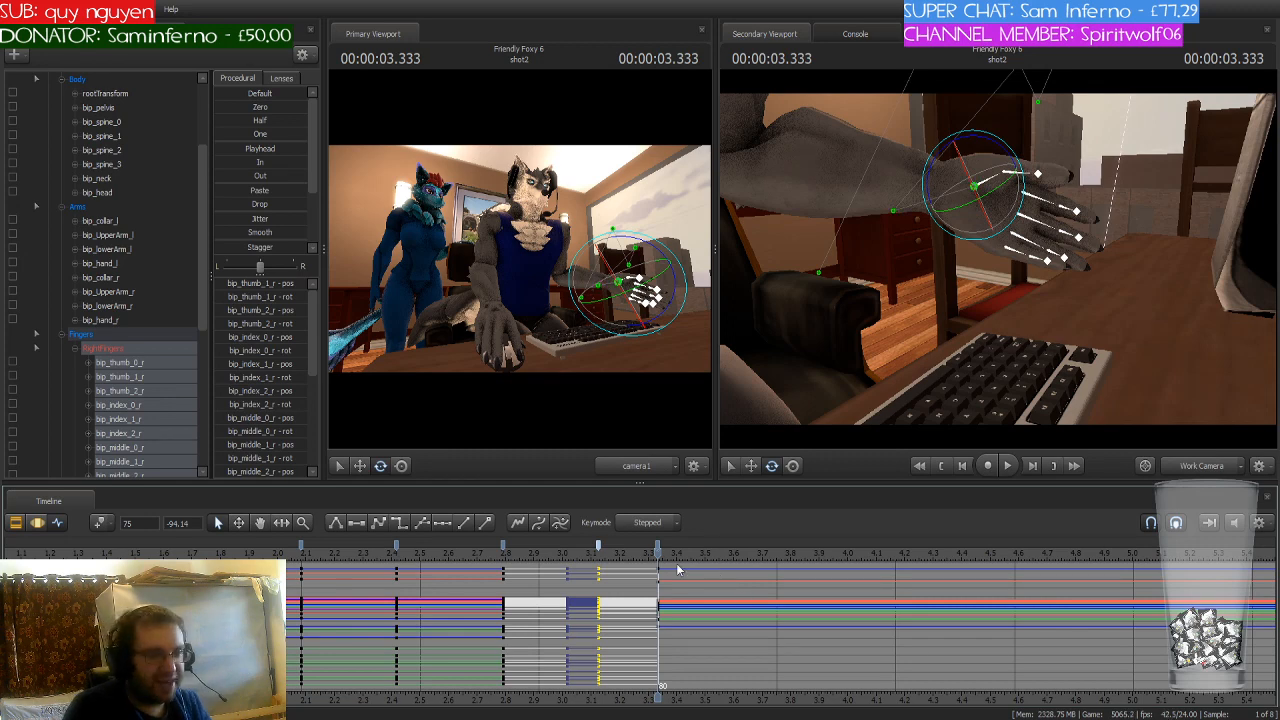
# Step: Advance to frame 88 and rotate bip_spine_0 to shift the lean of the wolf's torso
pyautogui.scroll(-2, 677, 569)
pyautogui.moveTo(657, 550)
pyautogui.mouseDown()
pyautogui.moveTo(398, 566)
pyautogui.moveTo(873, 568)
pyautogui.moveTo(658, 572)
pyautogui.mouseUp()
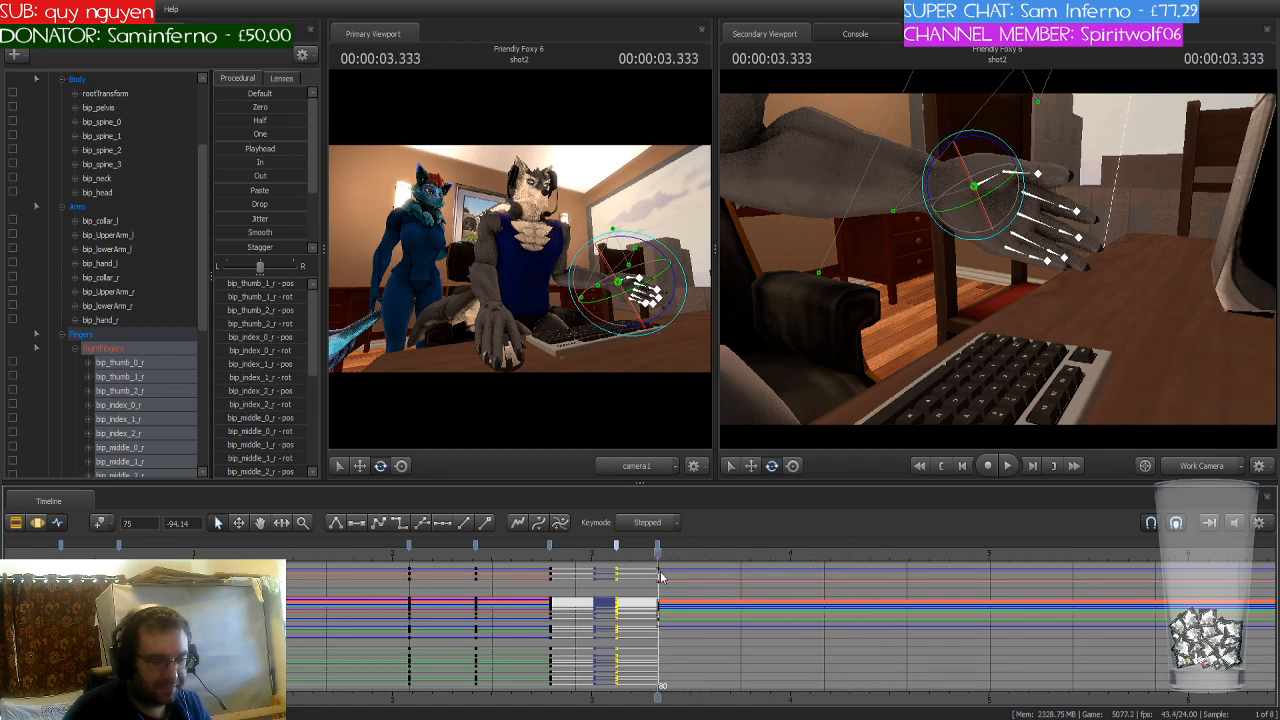
pyautogui.press('Right')
pyautogui.press('Right')
pyautogui.press('Right')
pyautogui.press('Right')
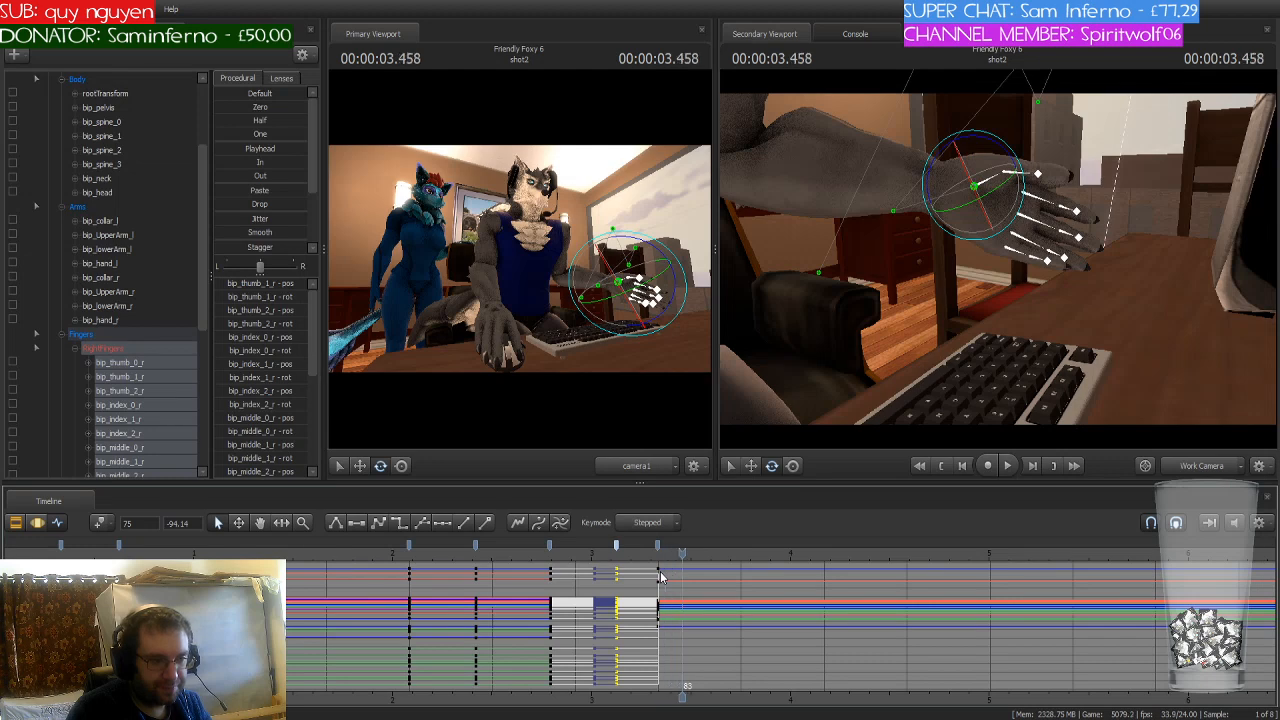
pyautogui.press('Right')
pyautogui.press('Right')
pyautogui.press('Right')
pyautogui.press('Right')
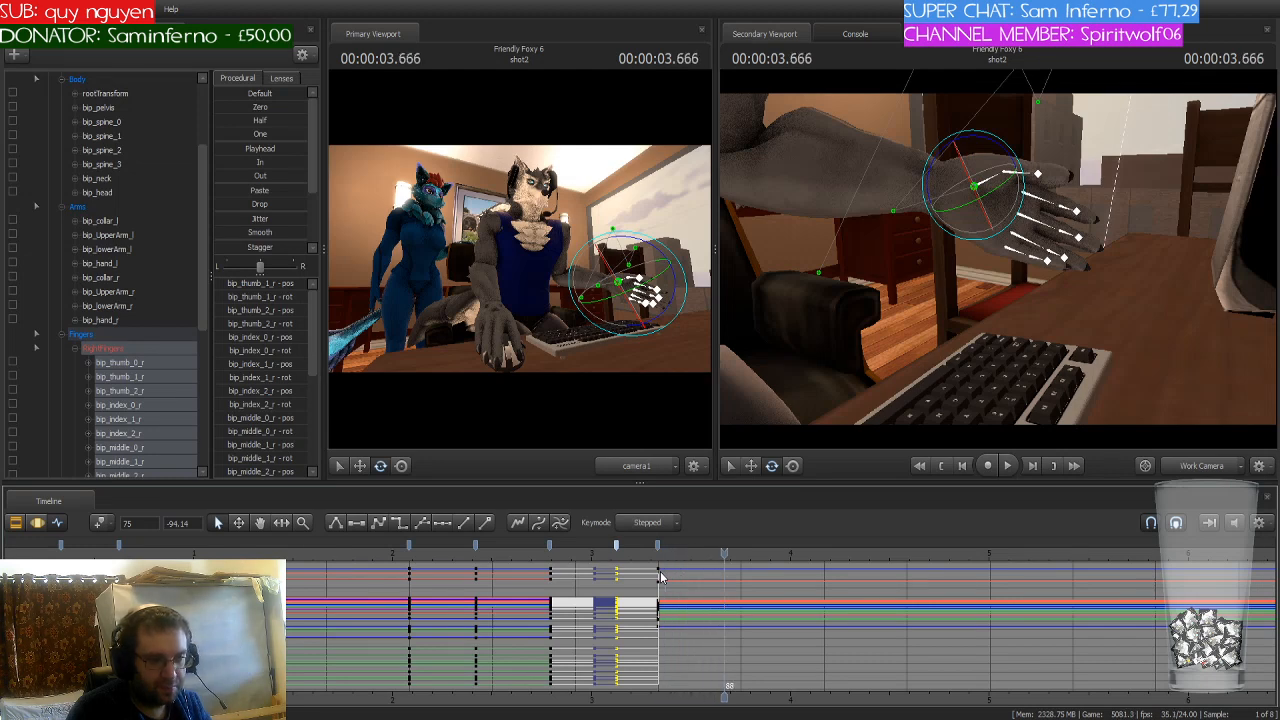
pyautogui.moveTo(887, 365); pyautogui.dragTo(997, 259)
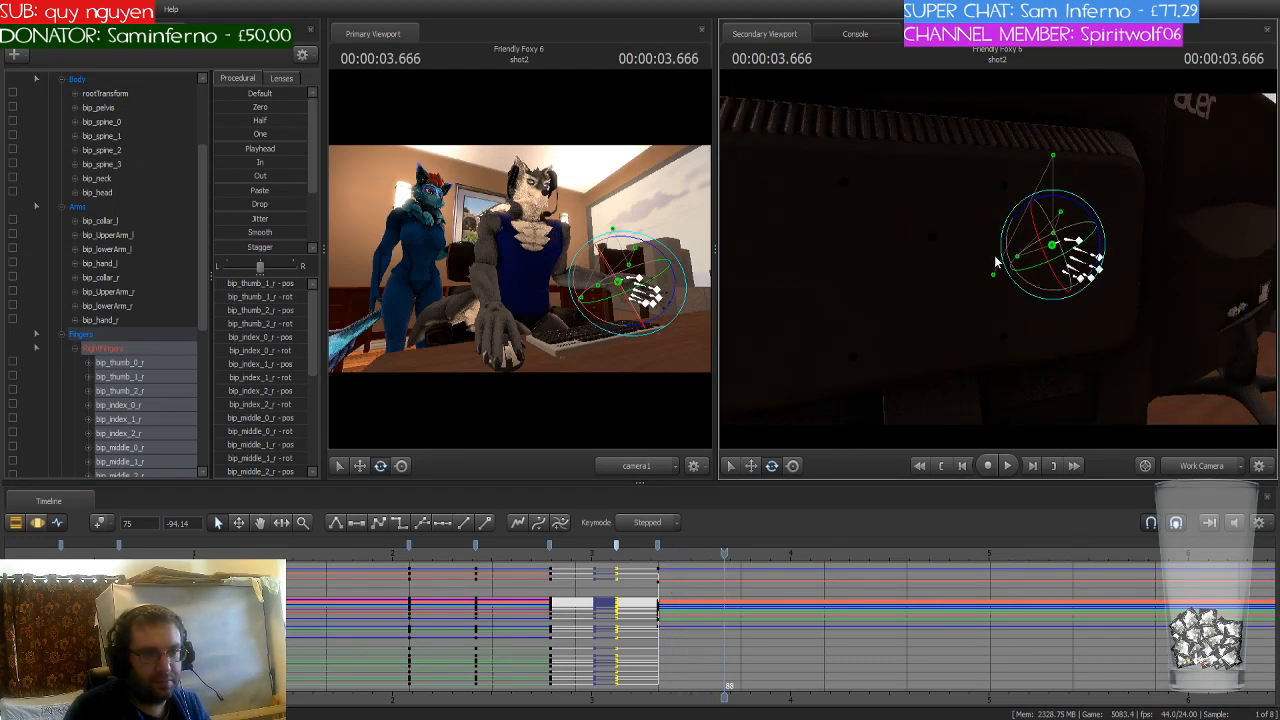
pyautogui.moveTo(1004, 353); pyautogui.dragTo(997, 259)
pyautogui.click(930, 295)
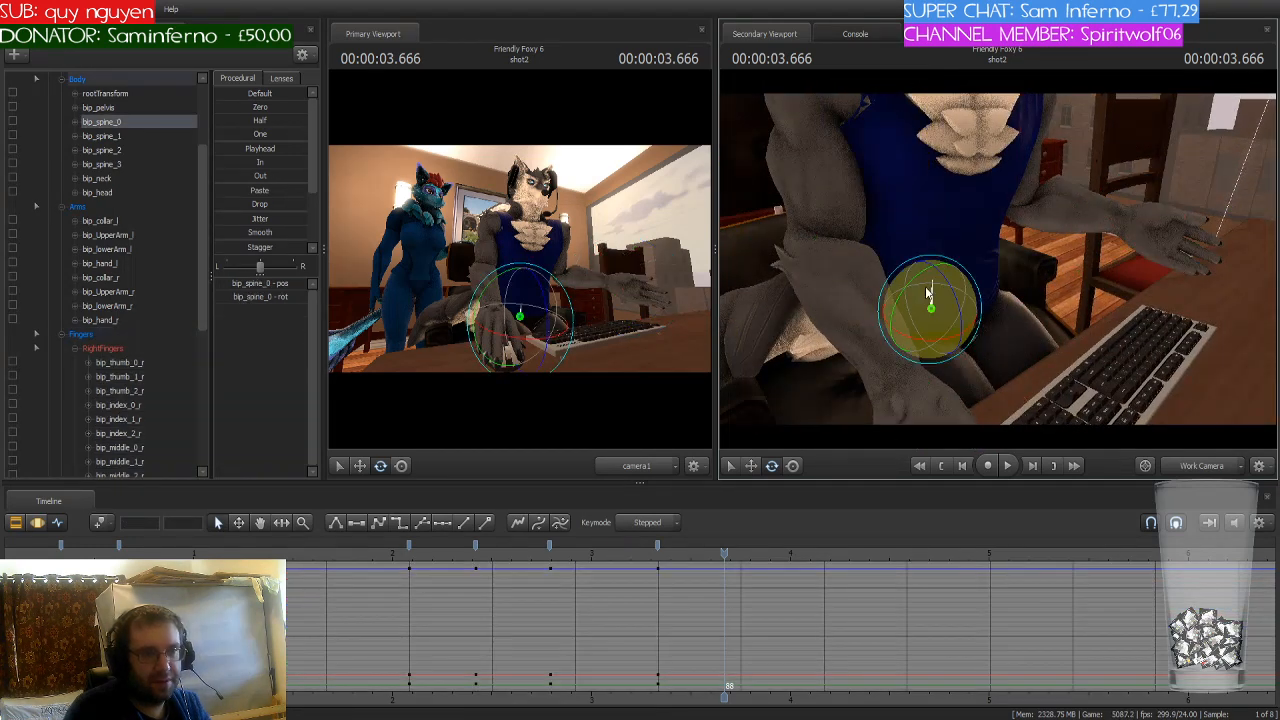
pyautogui.moveTo(912, 288); pyautogui.dragTo(909, 290)
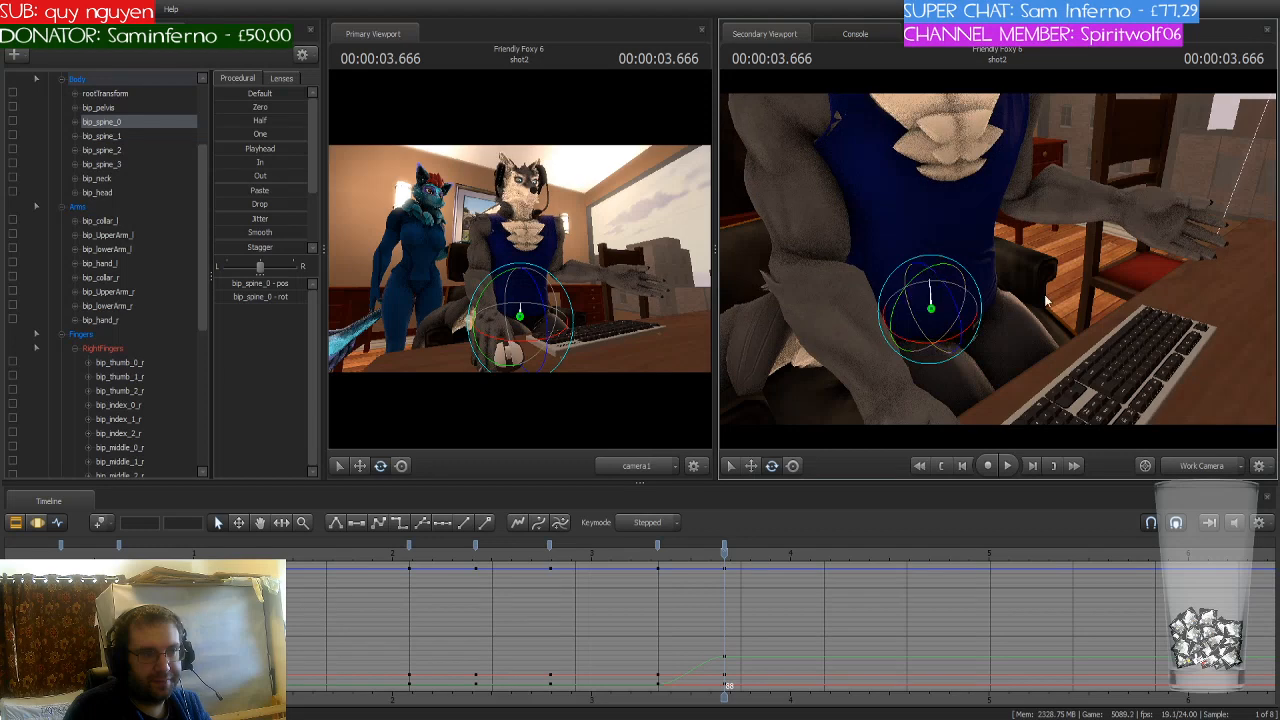
# Step: Rotate bip_lowerArm_l to bring the left hand back onto the mouse and pose bip_neck at frame 88
pyautogui.moveTo(1045, 298); pyautogui.dragTo(983, 261)
pyautogui.keyDown('ctrl'); pyautogui.click(832, 238); pyautogui.keyUp('ctrl')
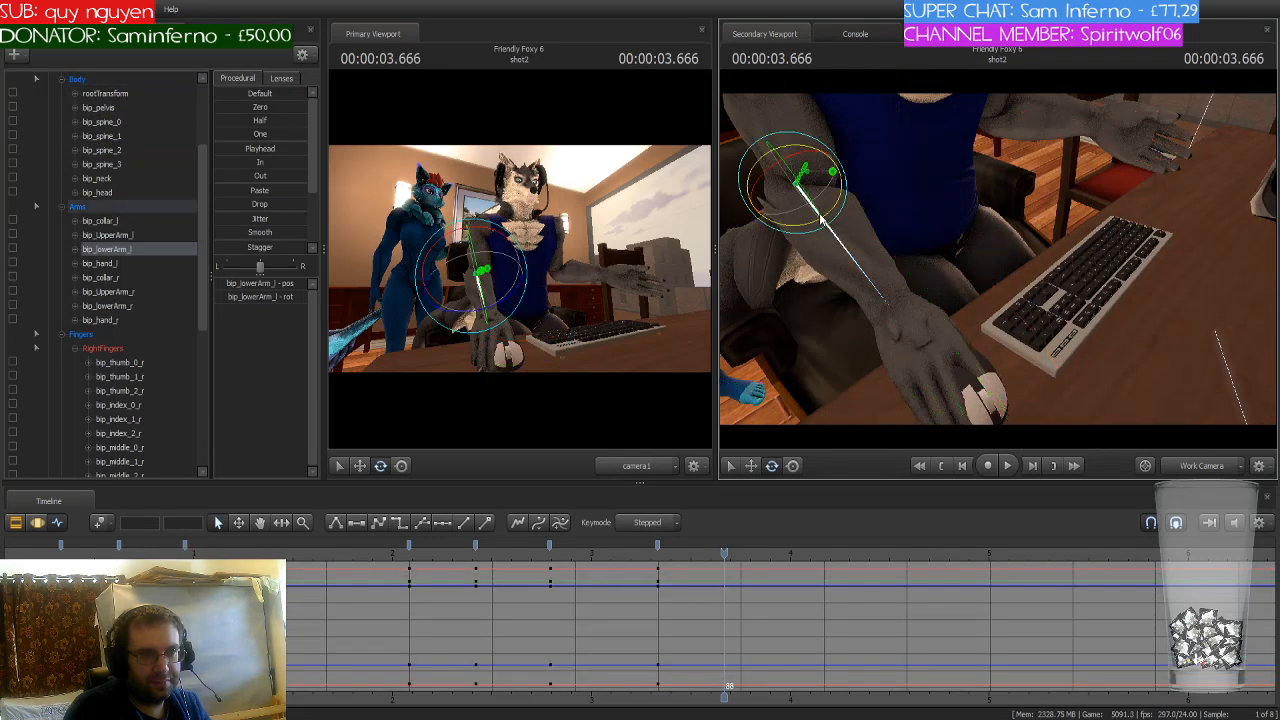
pyautogui.moveTo(793, 203); pyautogui.dragTo(793, 199)
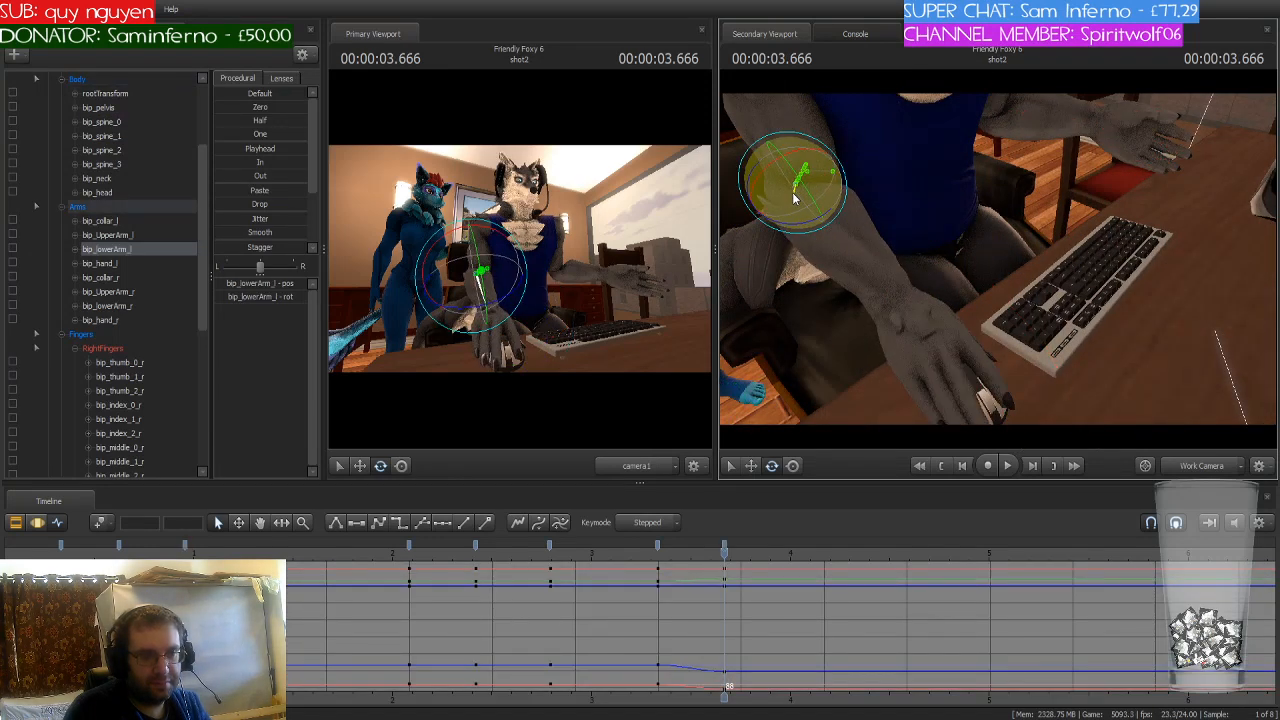
pyautogui.moveTo(868, 278)
pyautogui.mouseDown()
pyautogui.moveTo(897, 193)
pyautogui.moveTo(839, 188)
pyautogui.moveTo(835, 232)
pyautogui.mouseUp()
pyautogui.keyDown('ctrl'); pyautogui.click(848, 170); pyautogui.keyUp('ctrl')
# Step: Apply stepped tangents to all of the wolf's keys at frame 80
pyautogui.click(658, 546)
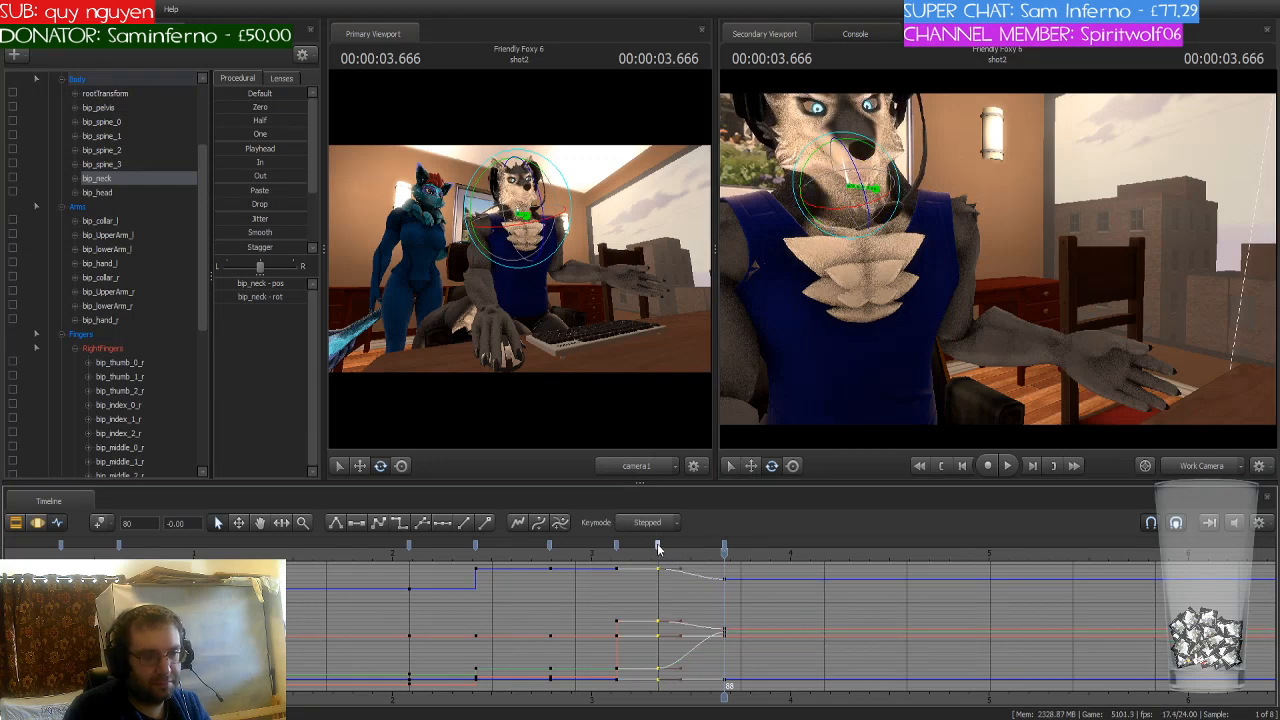
pyautogui.scroll(3, 154, 114)
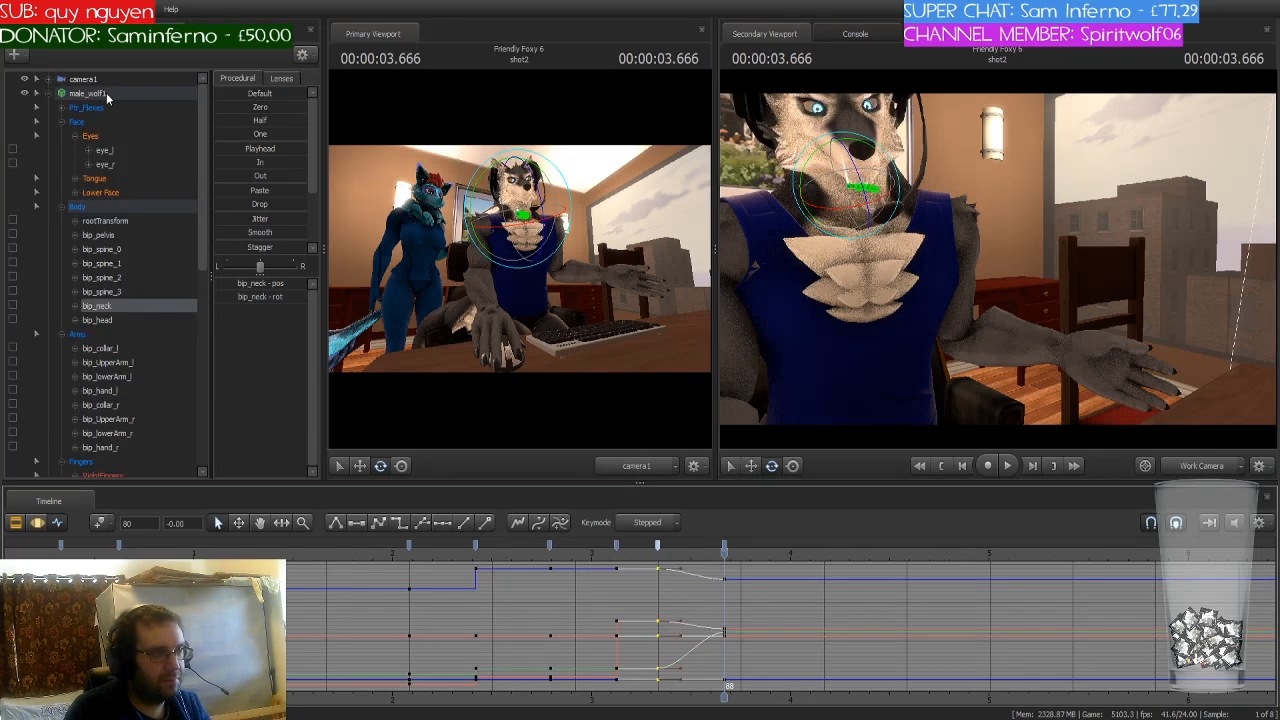
pyautogui.click(128, 93)
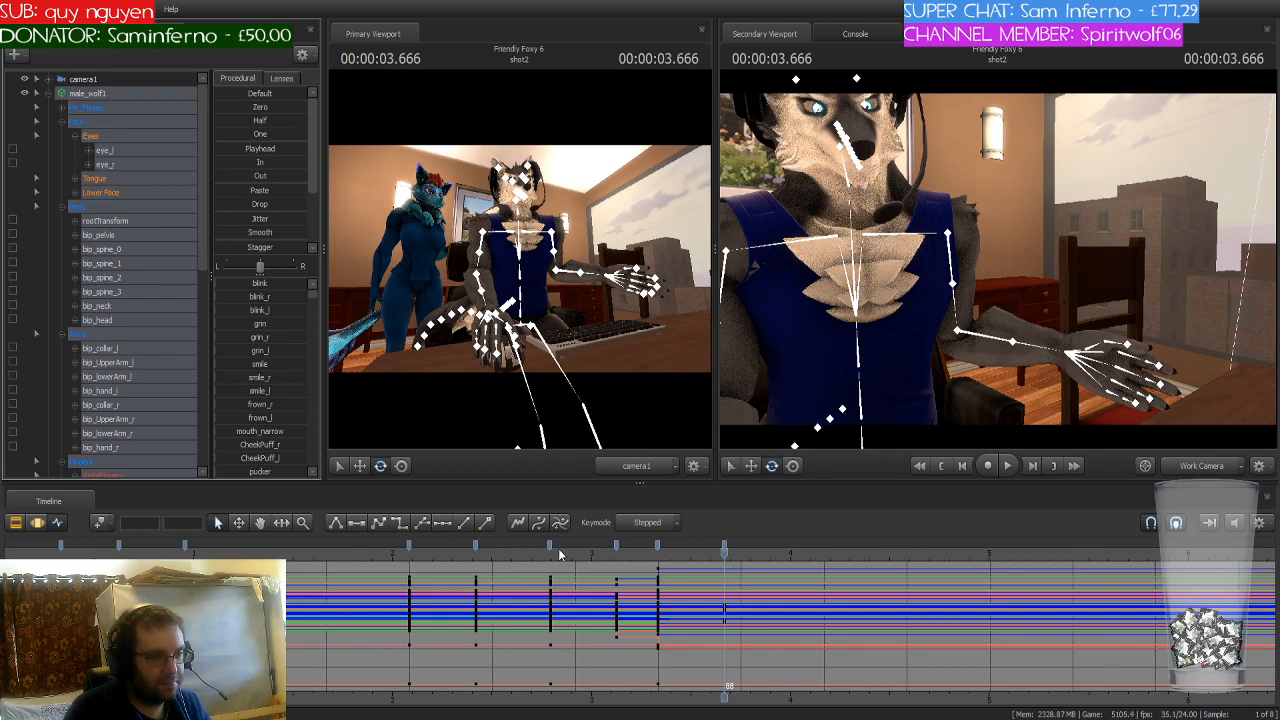
pyautogui.click(657, 546)
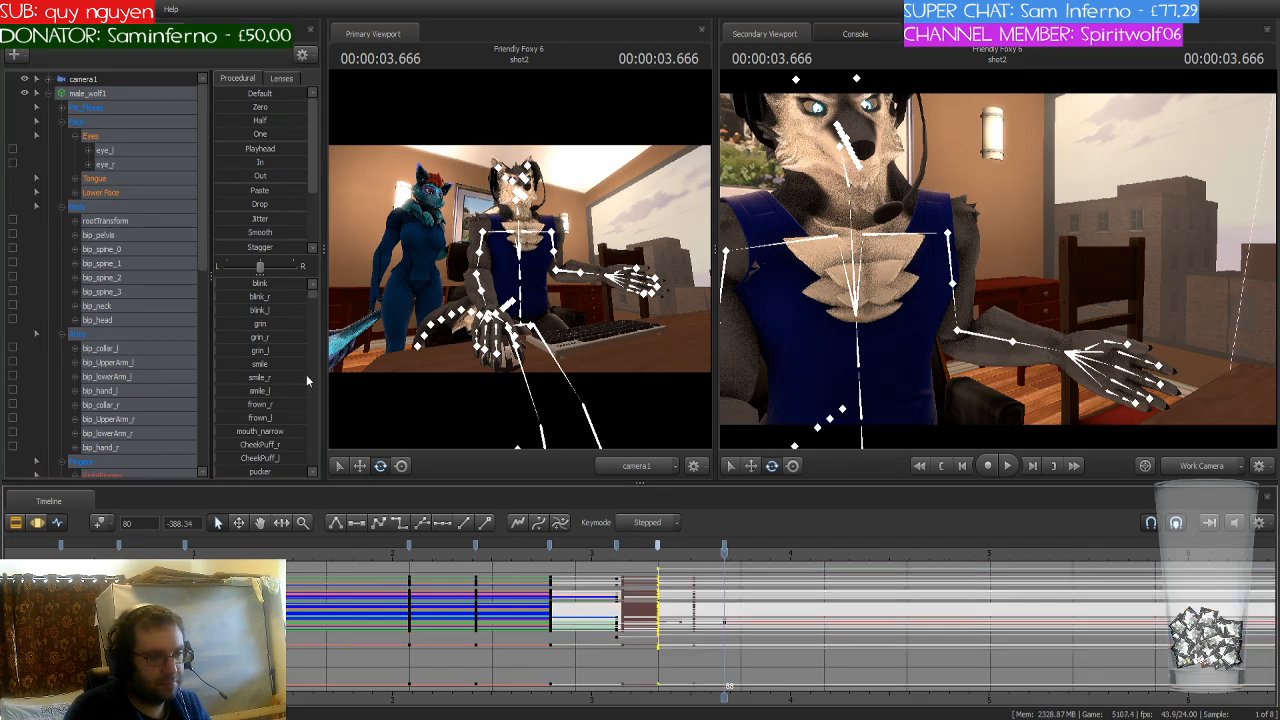
pyautogui.click(401, 520)
# Step: Key all of the wolf's controls at frame 88 and again at frame 105 to hold the pose
pyautogui.click(725, 547)
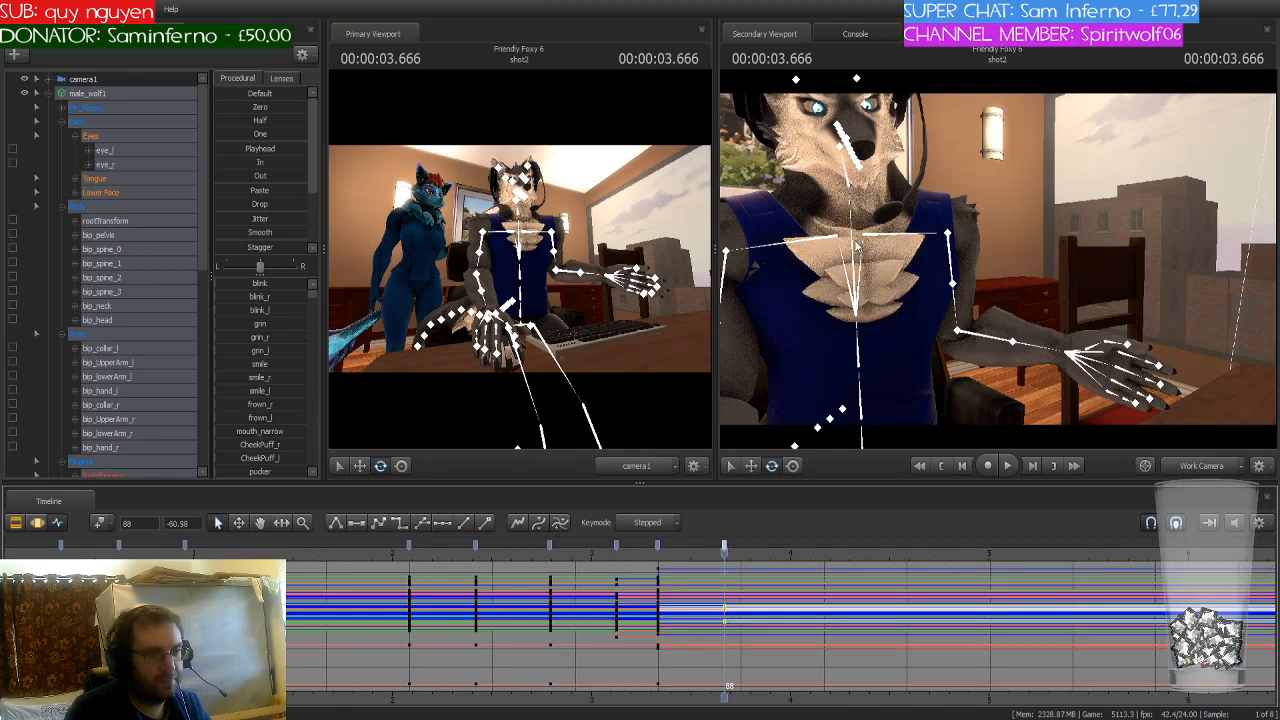
pyautogui.click(99, 524)
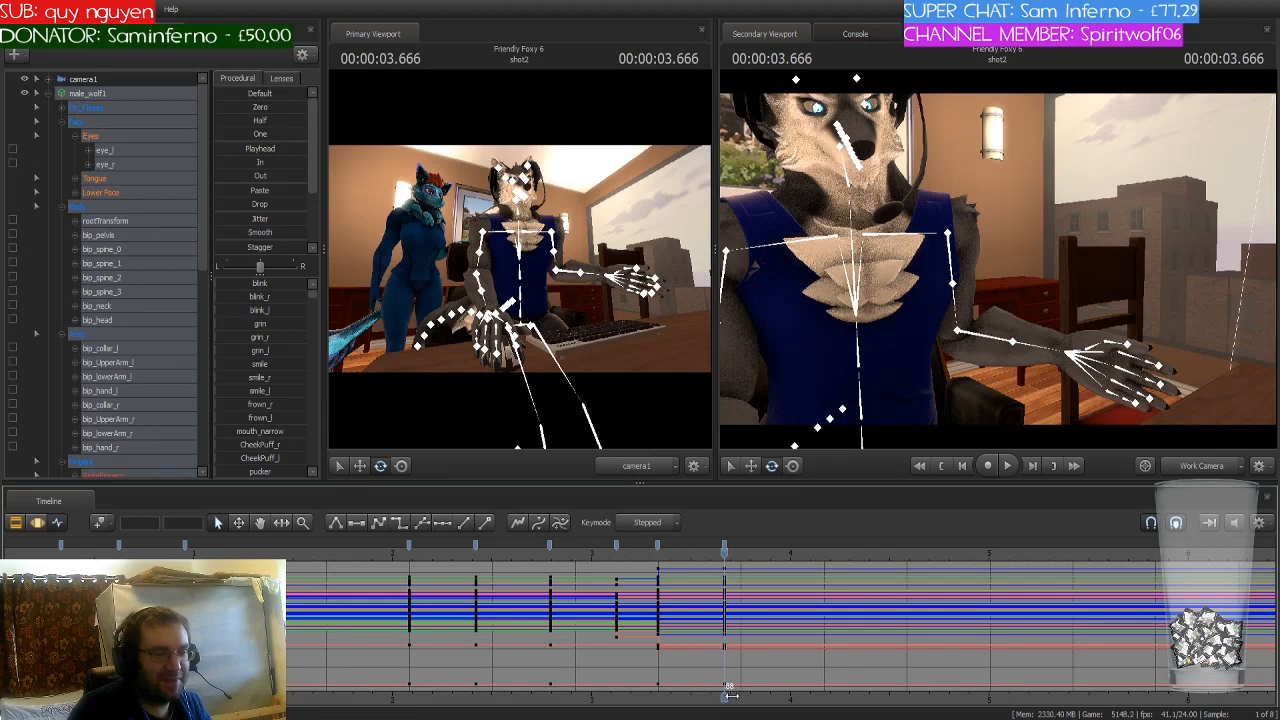
pyautogui.moveTo(730, 695); pyautogui.dragTo(697, 694, button='middle')
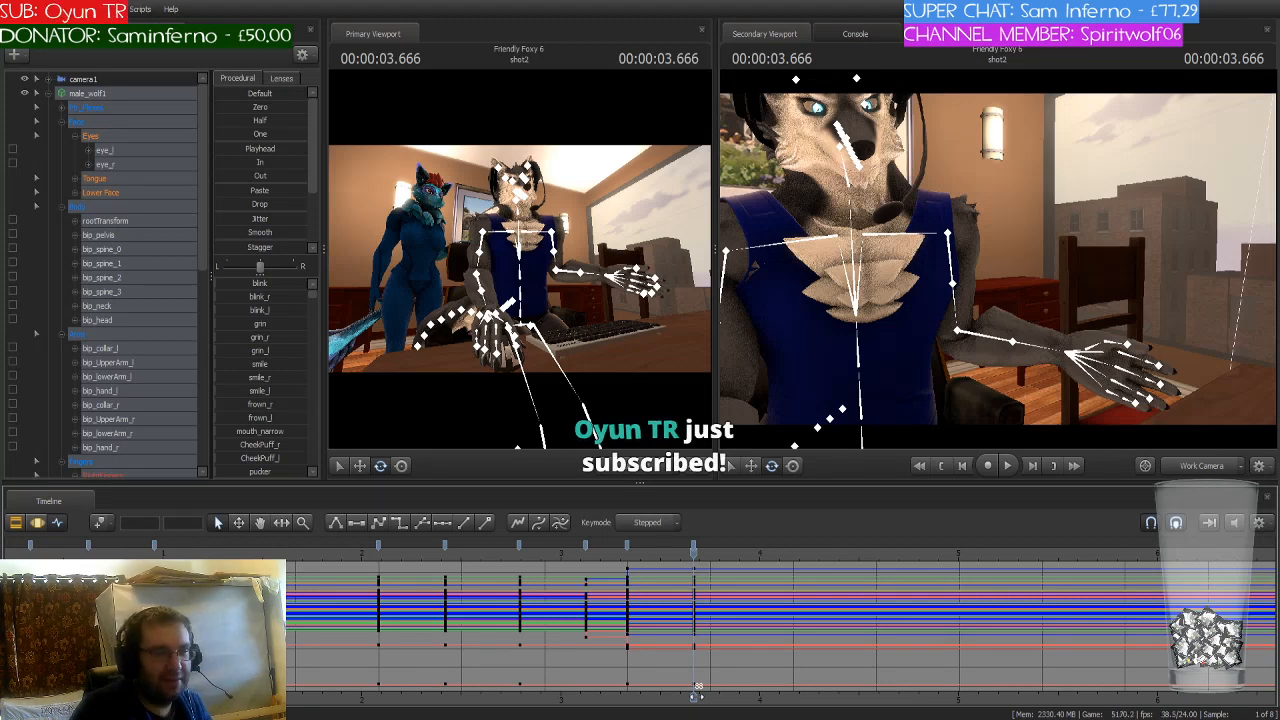
pyautogui.scroll(3, 709, 657)
pyautogui.scroll(-4, 709, 657)
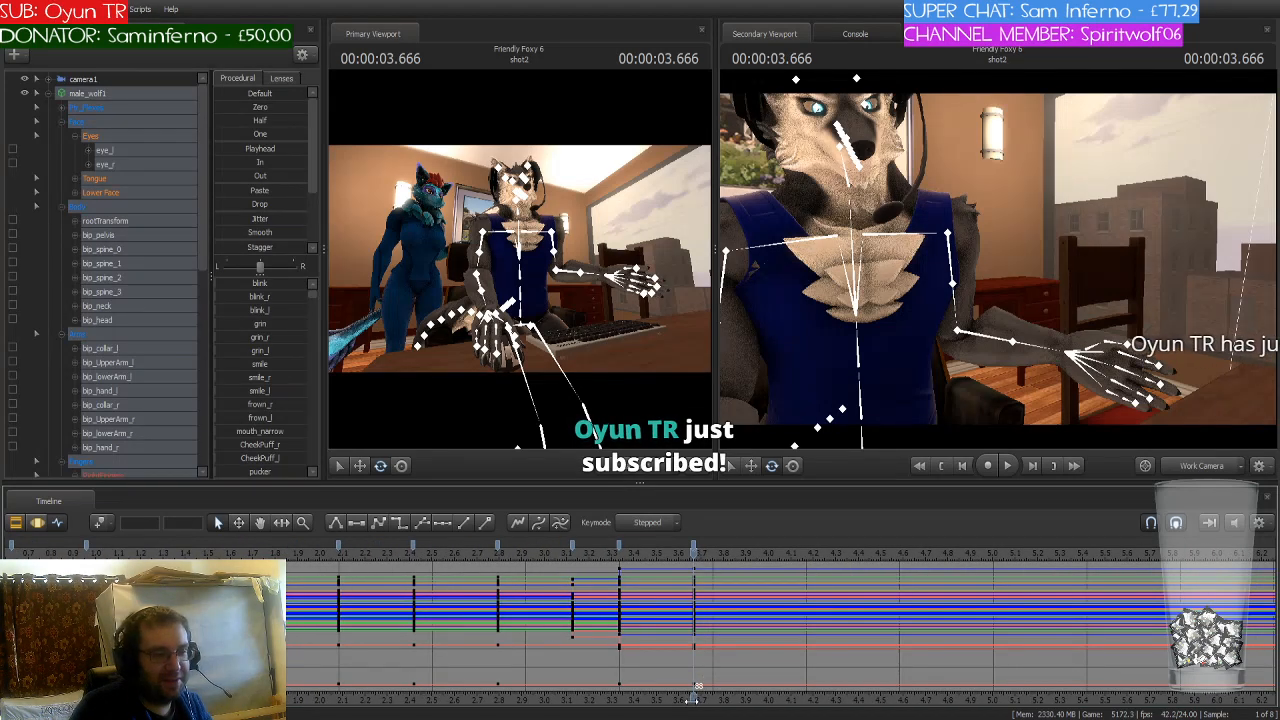
pyautogui.moveTo(627, 574); pyautogui.dragTo(786, 576)
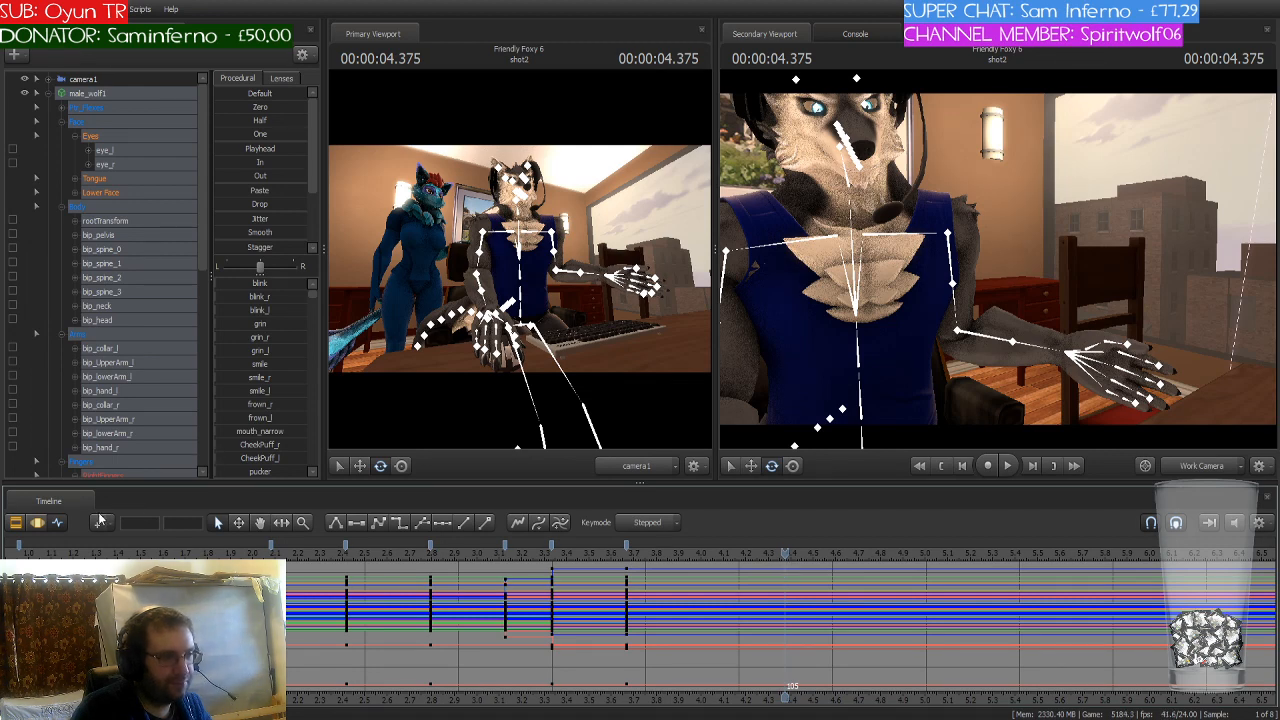
pyautogui.click(98, 525)
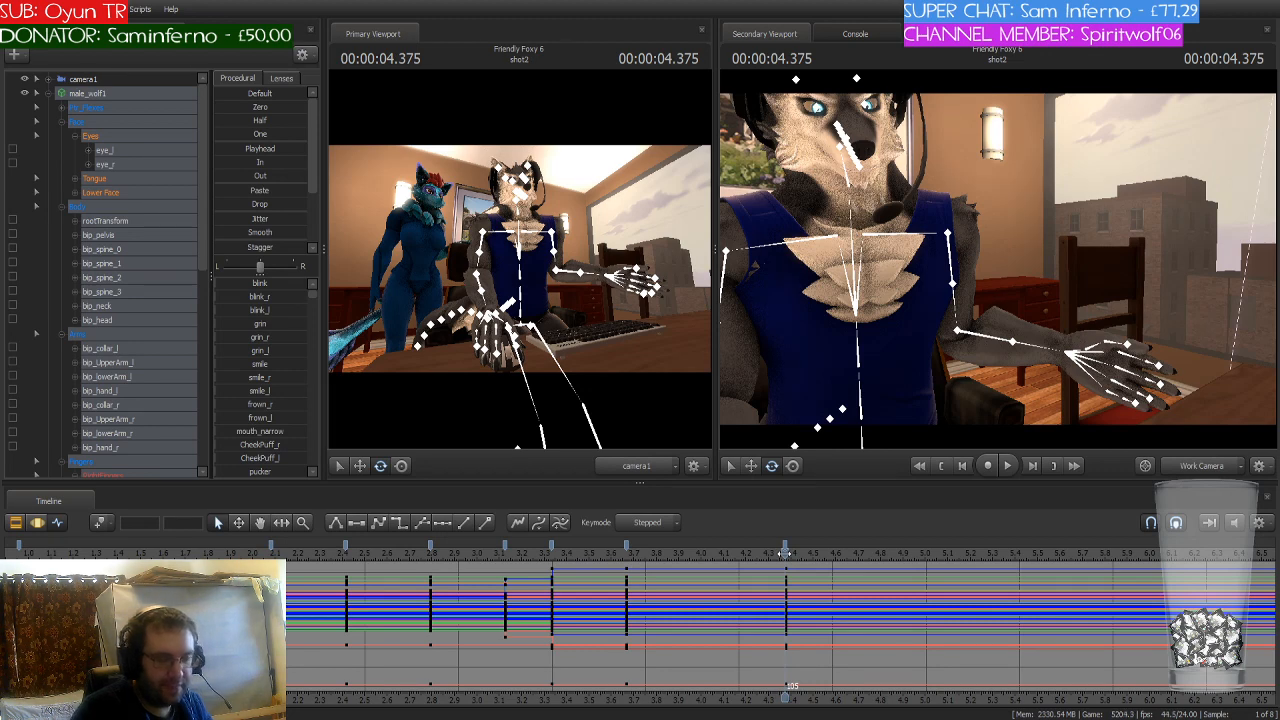
# Step: Advance to frame 113 and rotate the spine to shift the lean of the wolf's torso
pyautogui.press('Right')
pyautogui.press('Right')
pyautogui.press('Right')
pyautogui.press('Right')
pyautogui.press('Right')
pyautogui.press('Right')
pyautogui.press('Right')
pyautogui.press('Right')
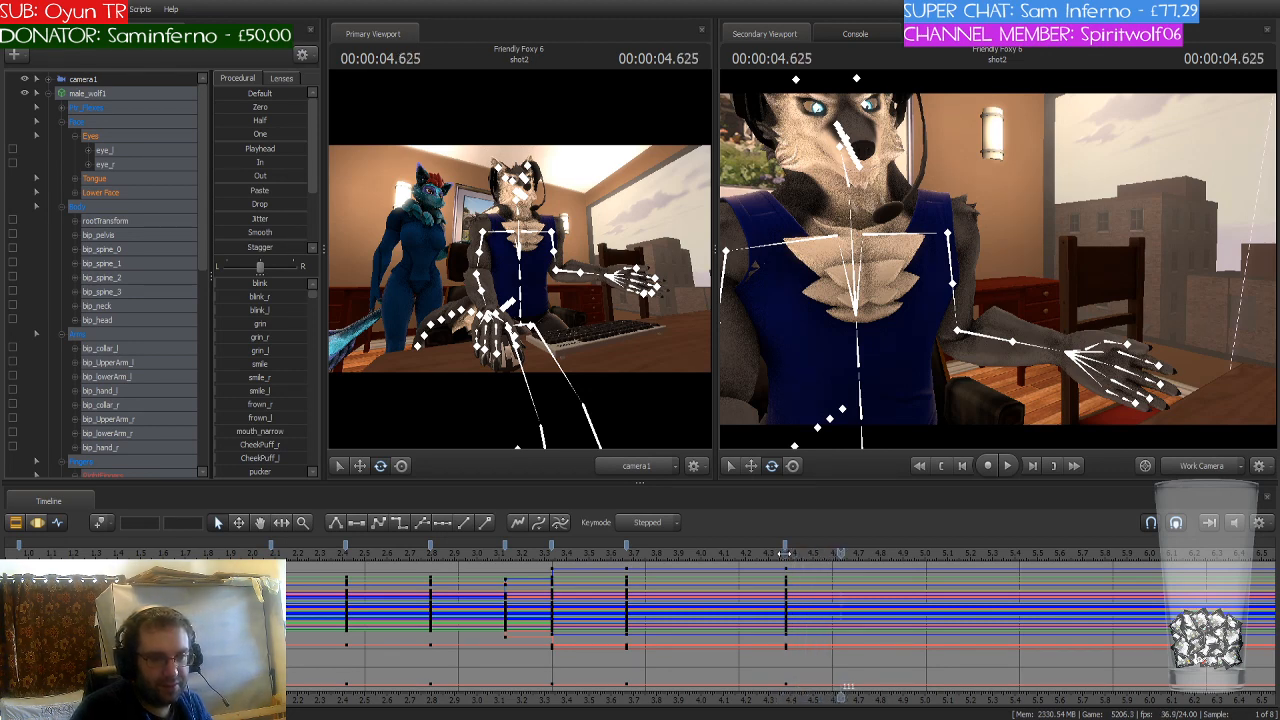
pyautogui.moveTo(1028, 314); pyautogui.dragTo(968, 310)
pyautogui.press('s')
pyautogui.press('w')
pyautogui.keyDown('ctrl'); pyautogui.click(917, 272); pyautogui.keyUp('ctrl')
pyautogui.keyDown('ctrl'); pyautogui.click(931, 242); pyautogui.keyUp('ctrl')
pyautogui.moveTo(968, 262); pyautogui.dragTo(997, 264)
pyautogui.keyDown('ctrl'); pyautogui.click(930, 301); pyautogui.keyUp('ctrl')
pyautogui.keyDown('ctrl'); pyautogui.click(982, 253); pyautogui.keyUp('ctrl')
# Step: Rotate bip_lowerArm_l, bip_hand_l and bip_middle_0_l to rest the left hand on the mouse at frame 113
pyautogui.keyDown('ctrl'); pyautogui.click(941, 239); pyautogui.keyUp('ctrl')
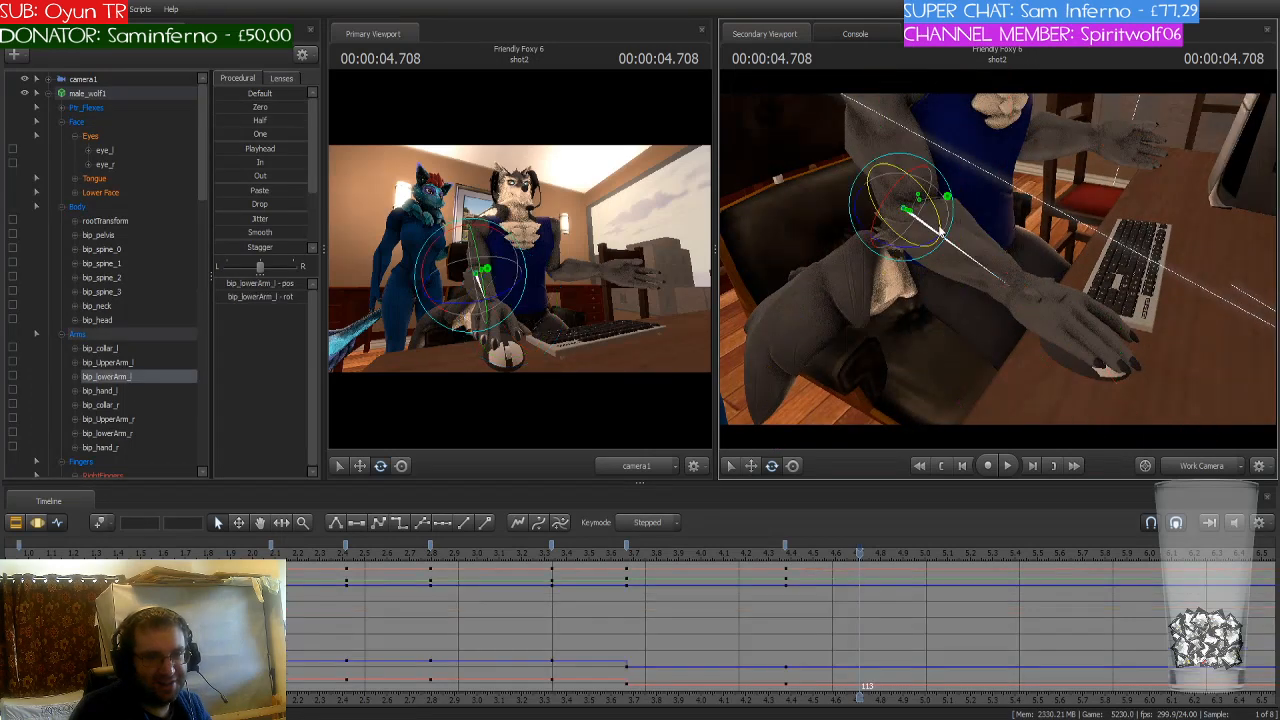
pyautogui.moveTo(931, 208); pyautogui.dragTo(931, 206)
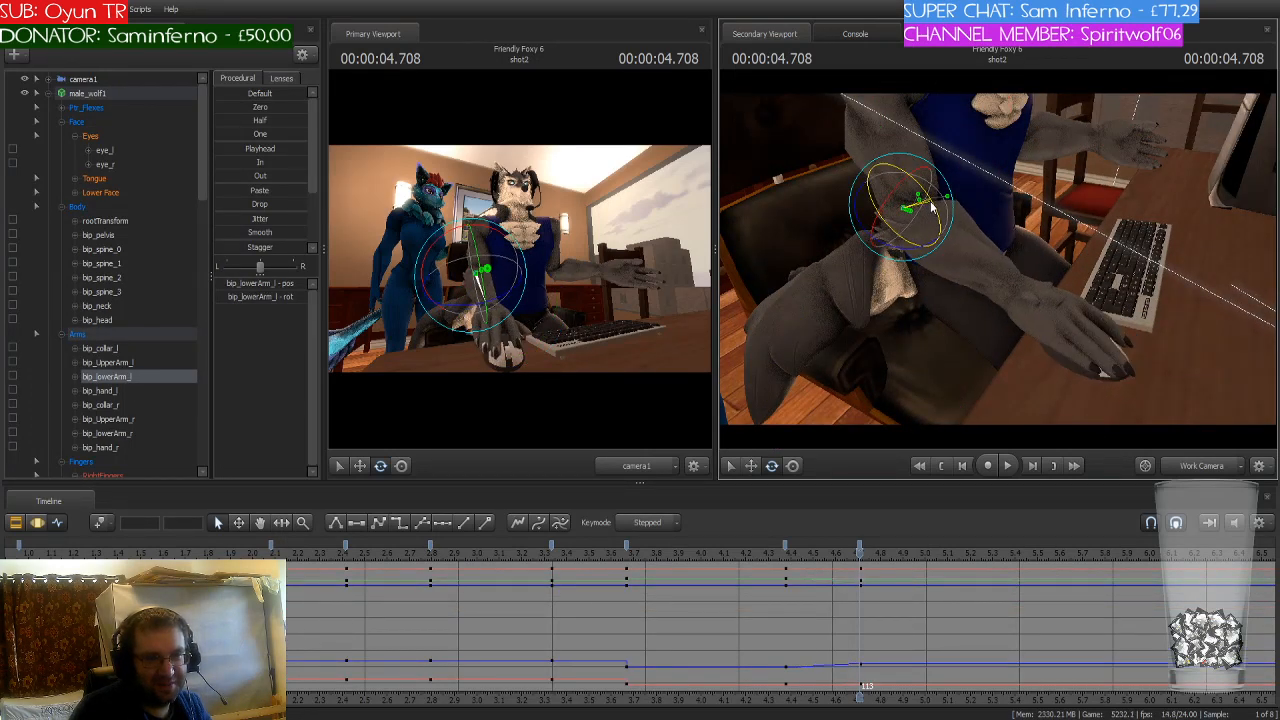
pyautogui.moveTo(995, 264); pyautogui.dragTo(941, 229)
pyautogui.keyDown('ctrl'); pyautogui.click(940, 229); pyautogui.keyUp('ctrl')
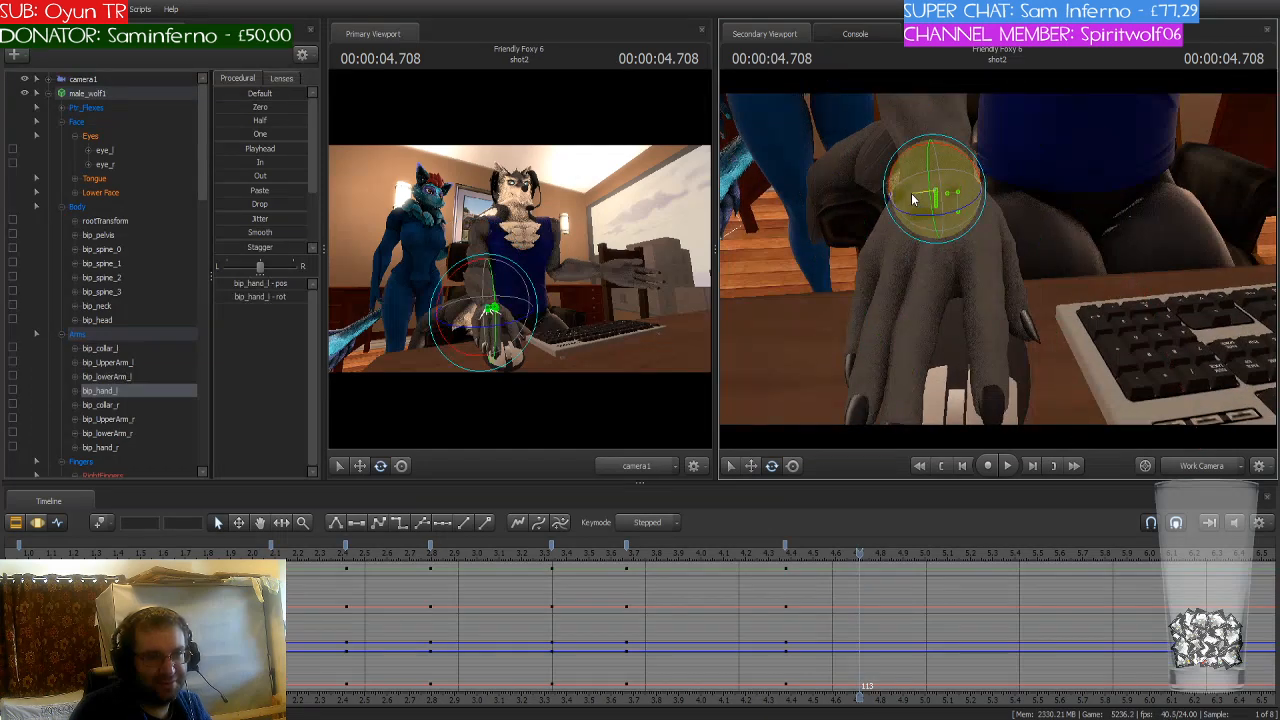
pyautogui.moveTo(913, 200); pyautogui.dragTo(913, 198)
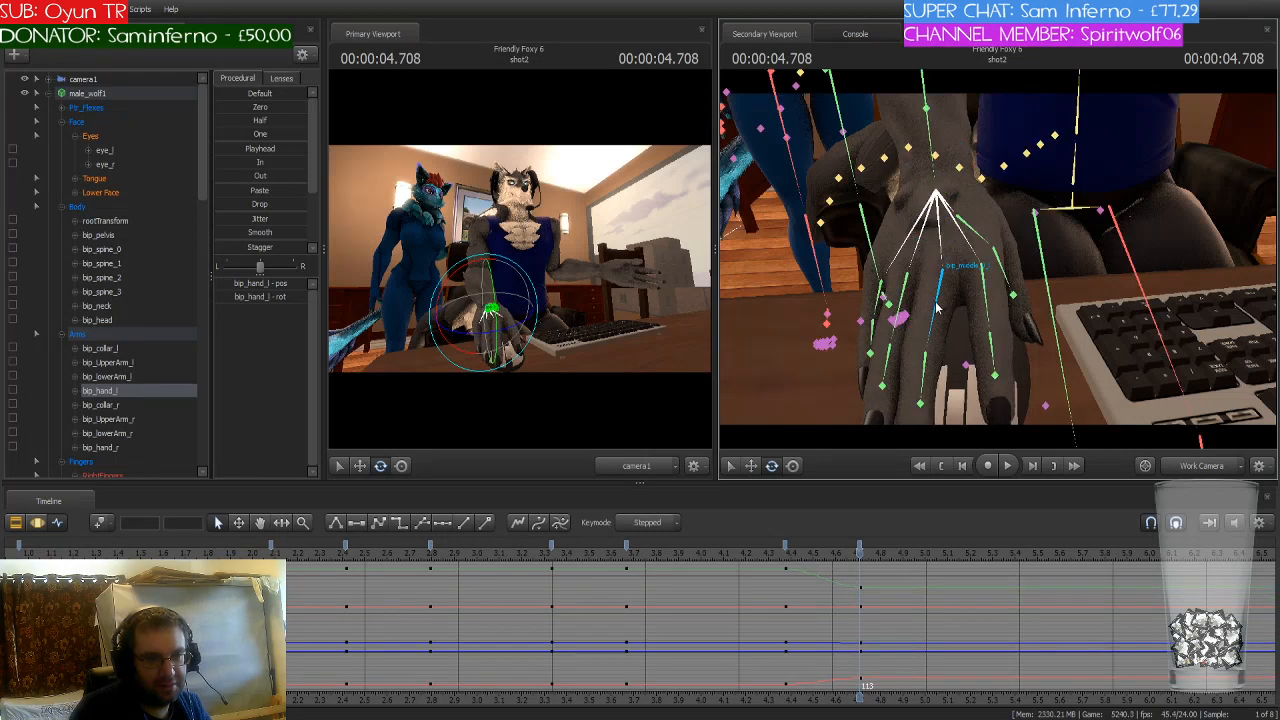
pyautogui.keyDown('ctrl'); pyautogui.click(930, 270); pyautogui.keyUp('ctrl')
pyautogui.moveTo(928, 268); pyautogui.dragTo(998, 262)
# Step: Return to frame 105 and apply stepped tangents to all of the wolf's keys there
pyautogui.click(785, 551)
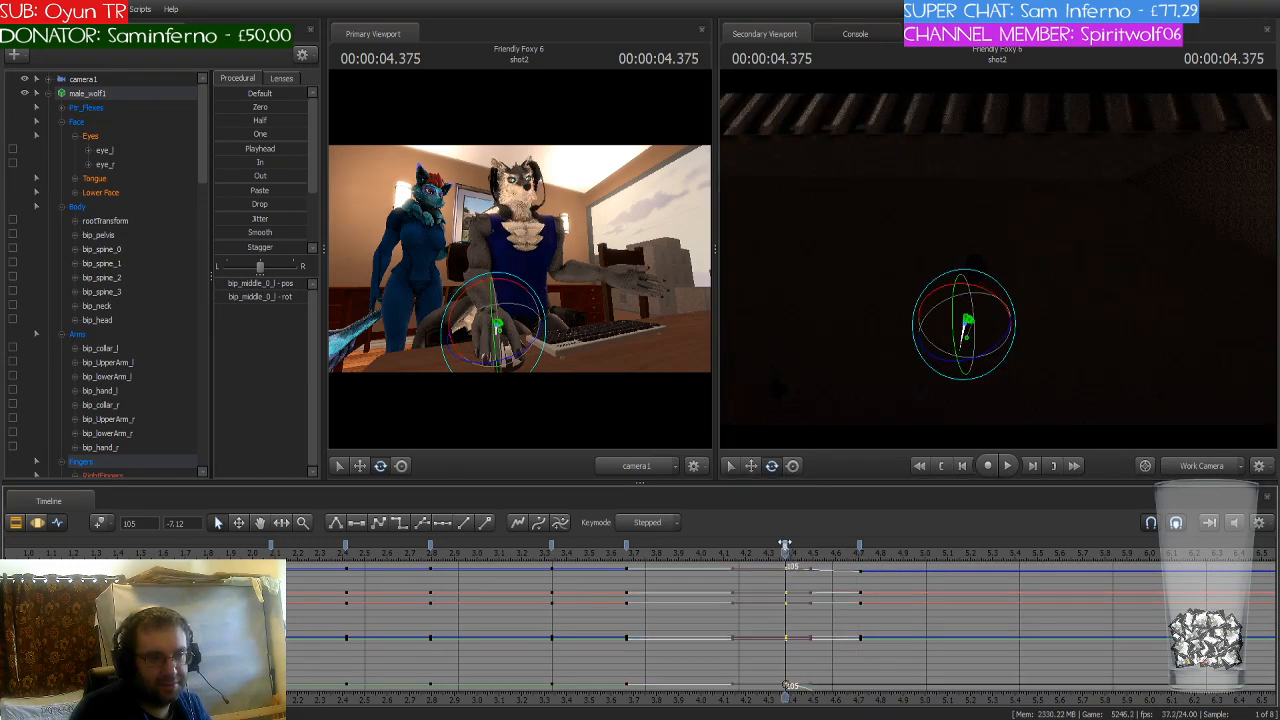
pyautogui.click(109, 95)
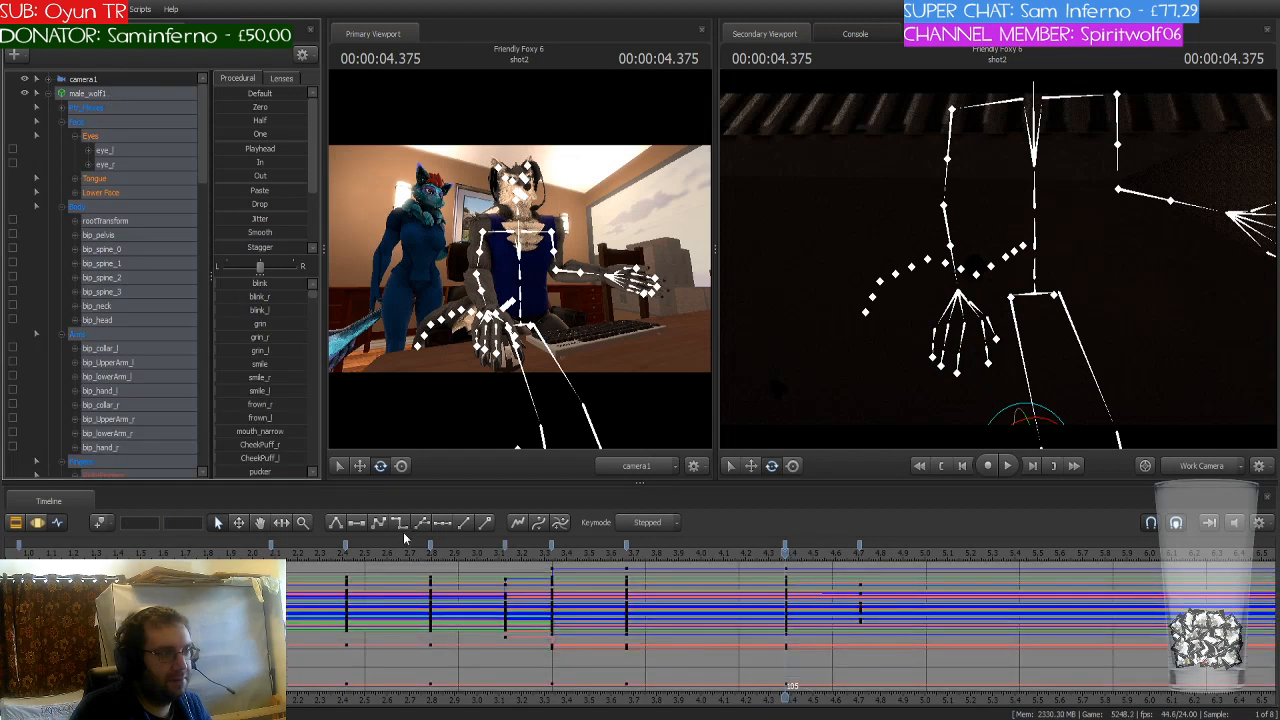
pyautogui.click(782, 544)
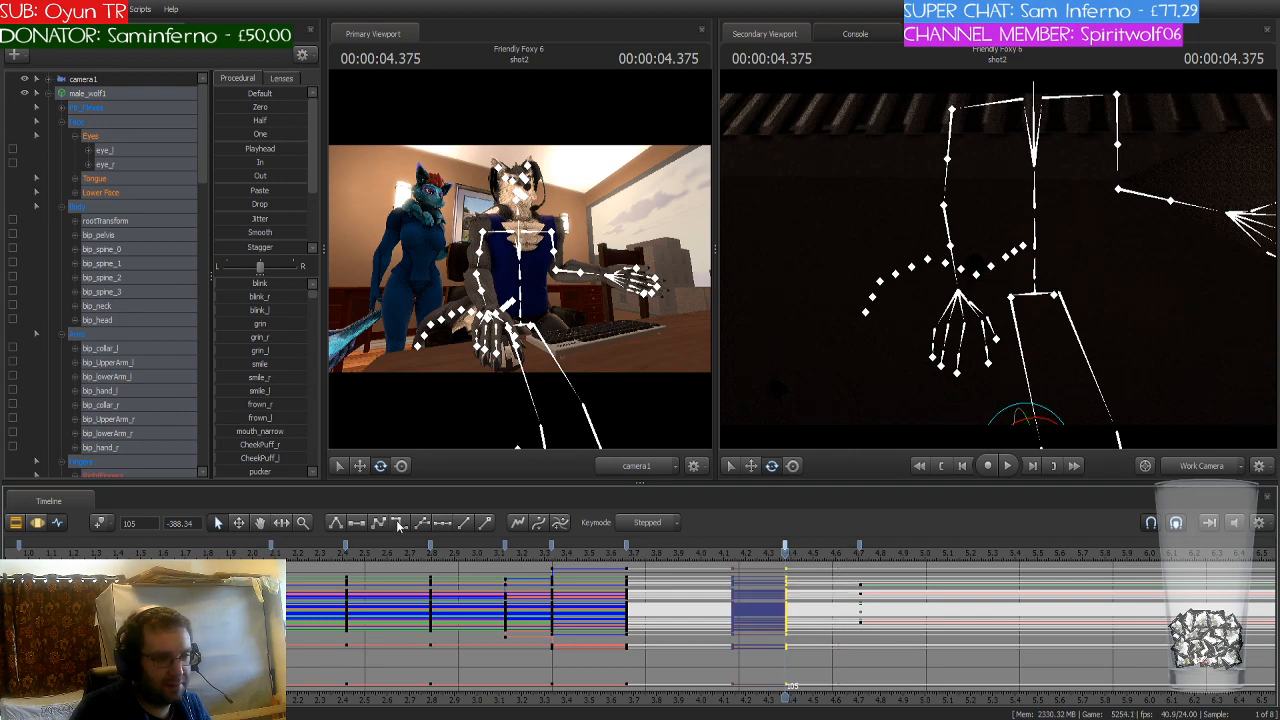
# Step: Rotate bip_hand_r at frame 105 to vary the angle of the outstretched right hand
pyautogui.moveTo(845, 303); pyautogui.dragTo(978, 243)
pyautogui.click(1001, 221)
pyautogui.click(1090, 262)
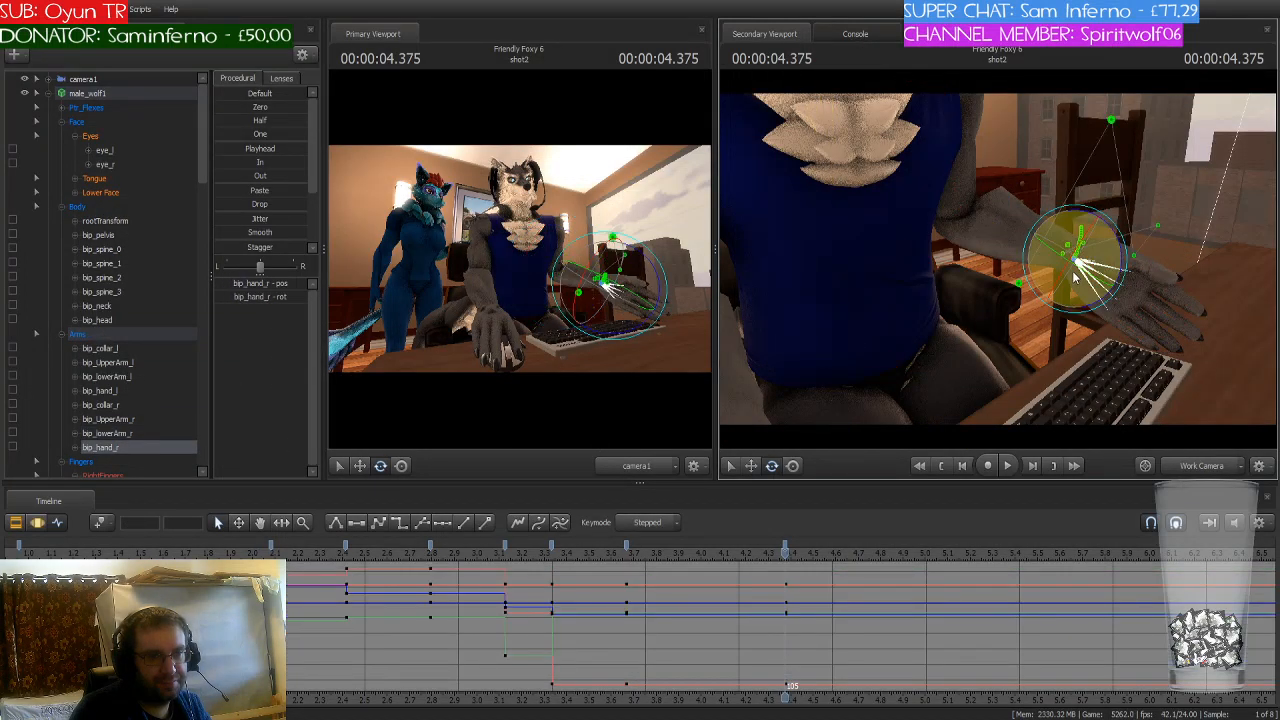
pyautogui.moveTo(1075, 292); pyautogui.dragTo(1080, 270)
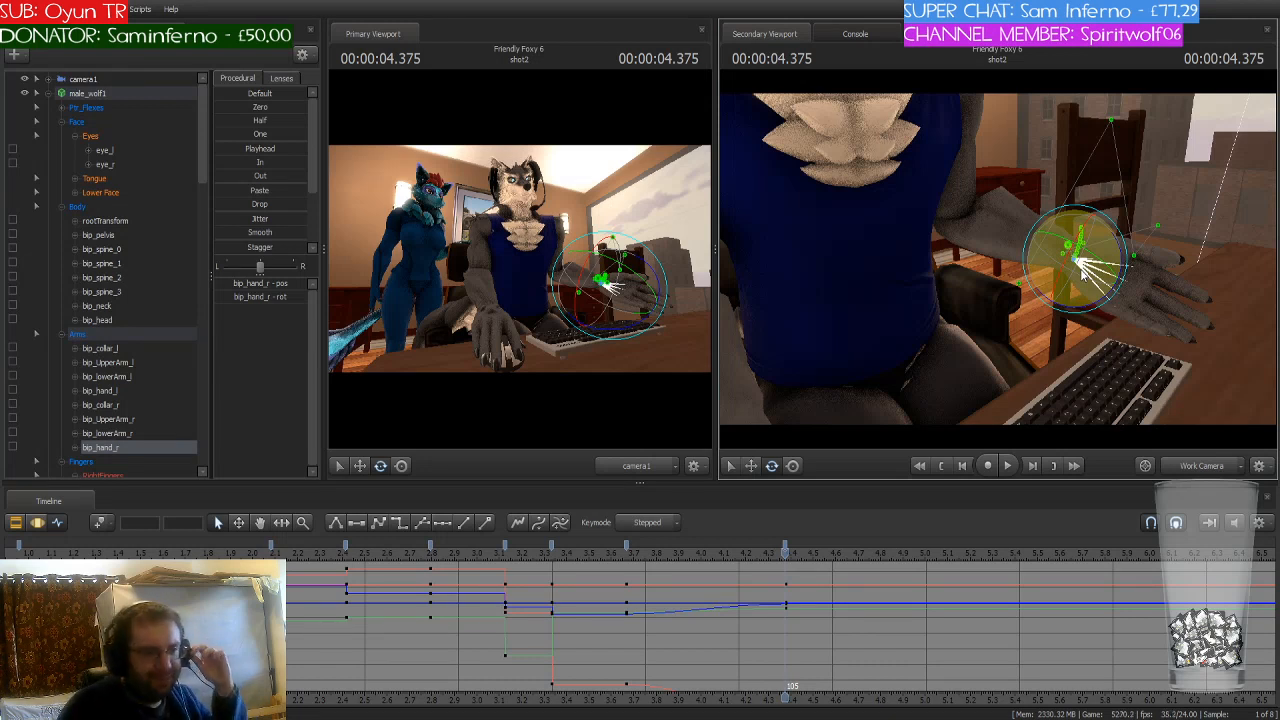
# Step: Apply stepped tangents to all of the wolf's keys at frame 88 and reapply them at frame 105
pyautogui.click(627, 550)
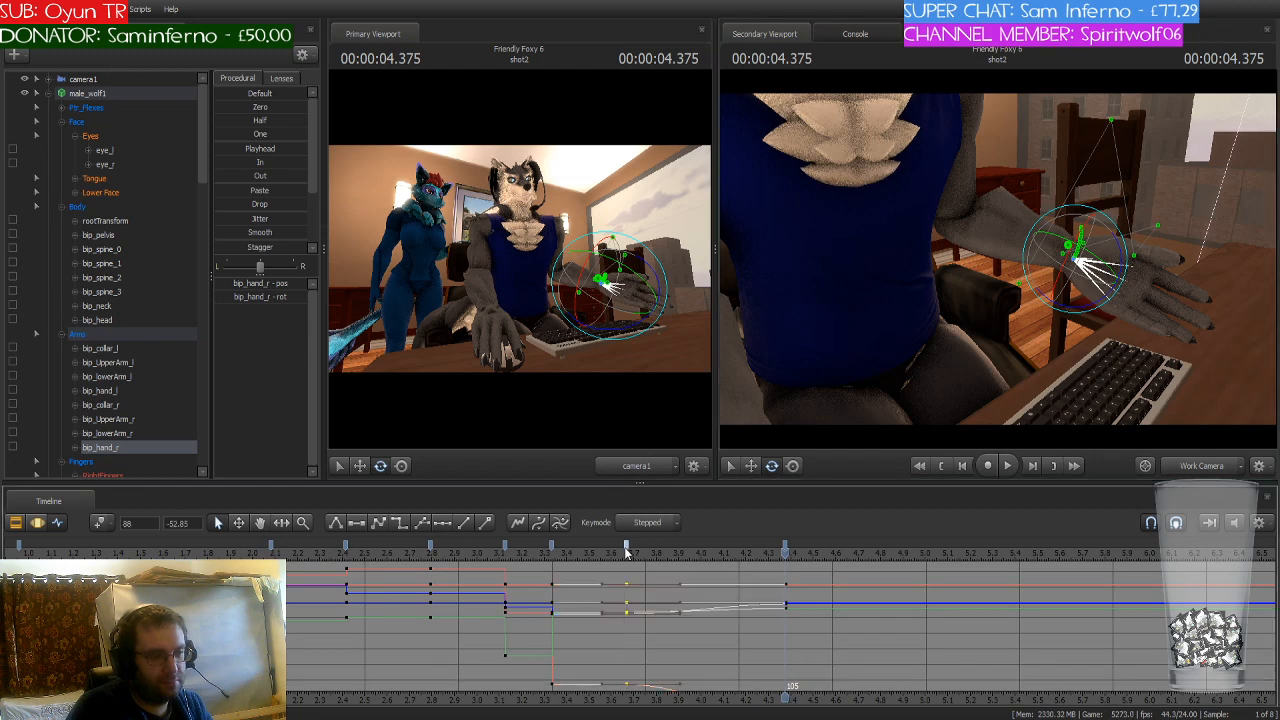
pyautogui.click(111, 93)
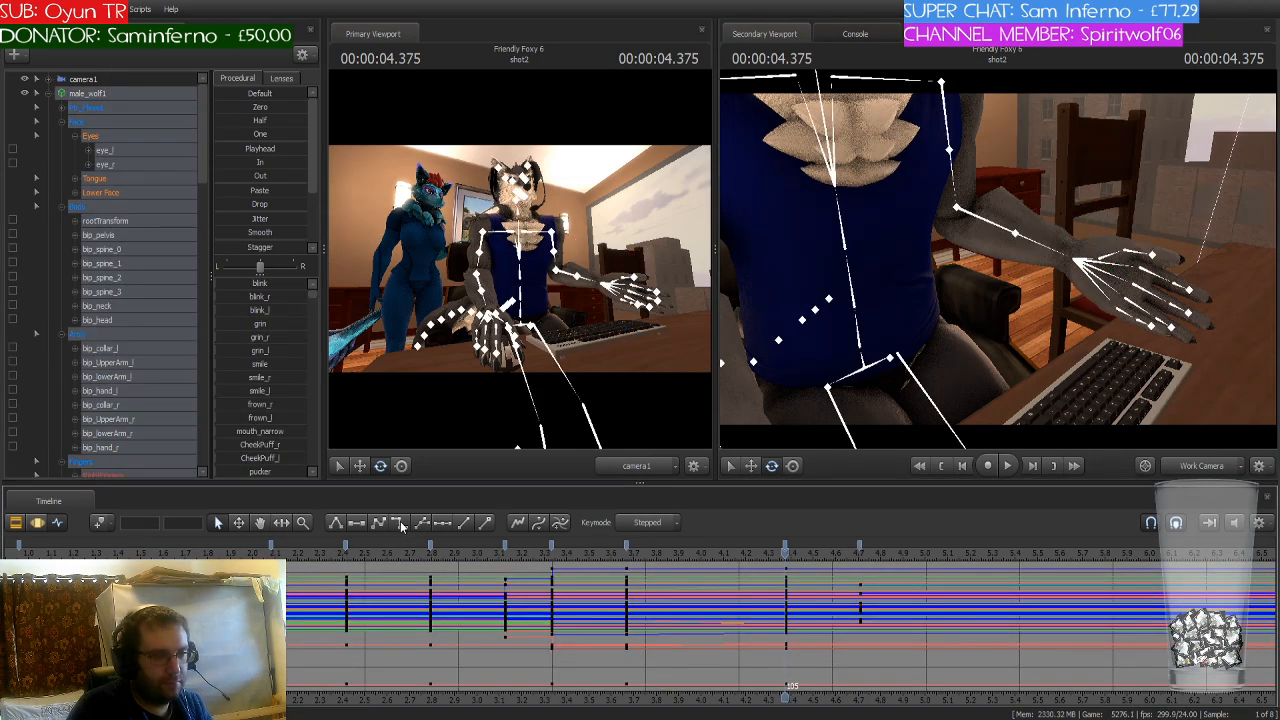
pyautogui.click(627, 542)
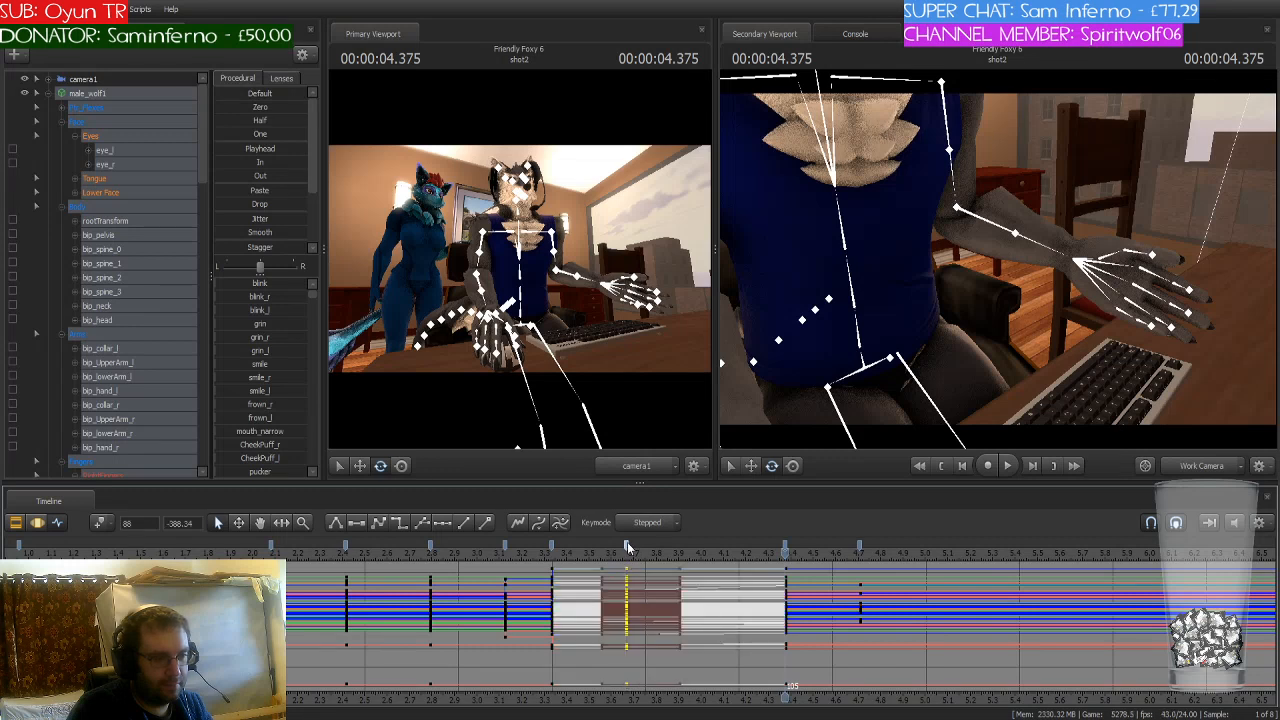
pyautogui.click(398, 523)
pyautogui.click(784, 545)
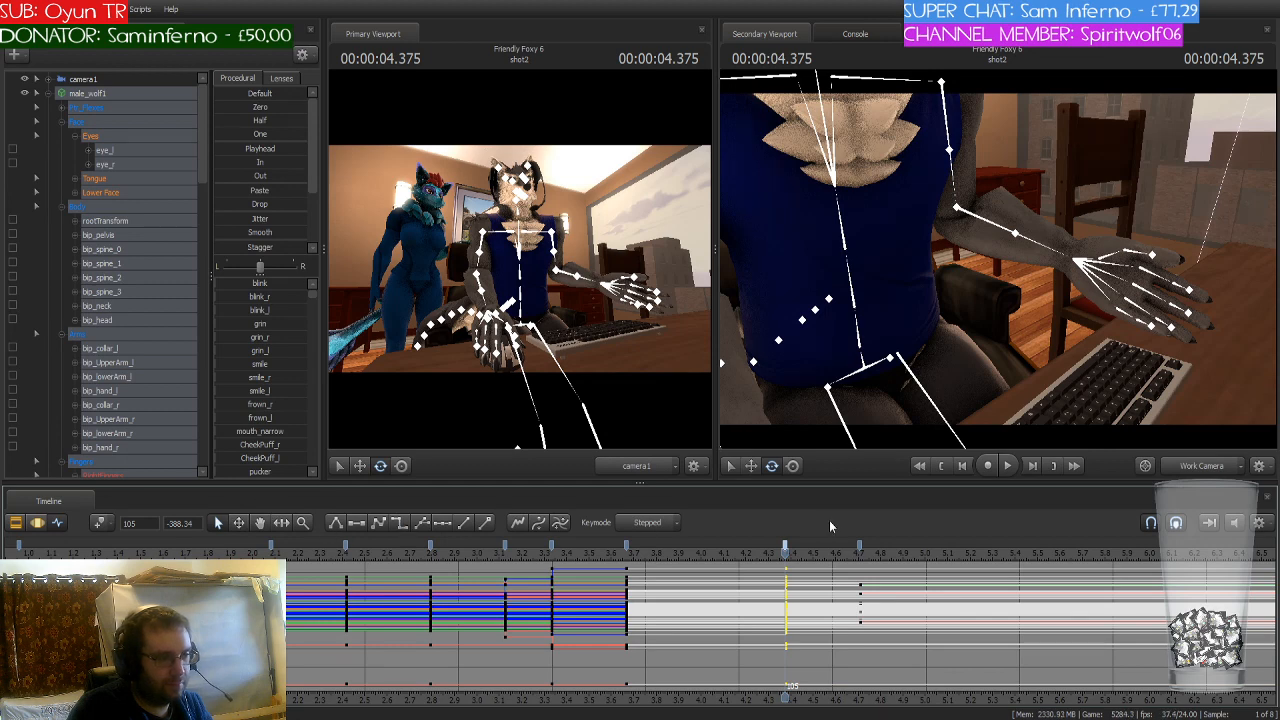
# Step: Key all of the wolf's controls at frame 113
pyautogui.moveTo(786, 551); pyautogui.dragTo(866, 551)
pyautogui.click(859, 545)
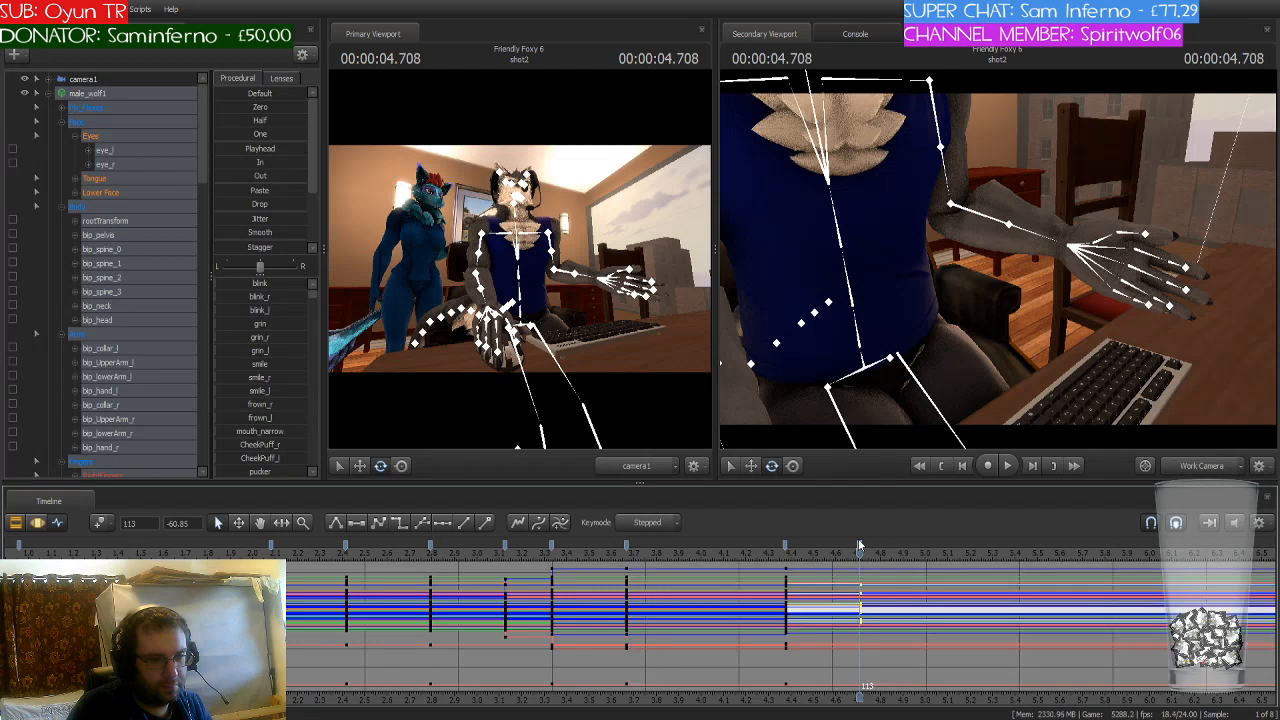
pyautogui.click(99, 523)
# Step: Play back the shot through the newest poses to check their timing
pyautogui.moveTo(861, 553); pyautogui.dragTo(366, 553)
pyautogui.scroll(2, 378, 613)
pyautogui.scroll(-4, 378, 613)
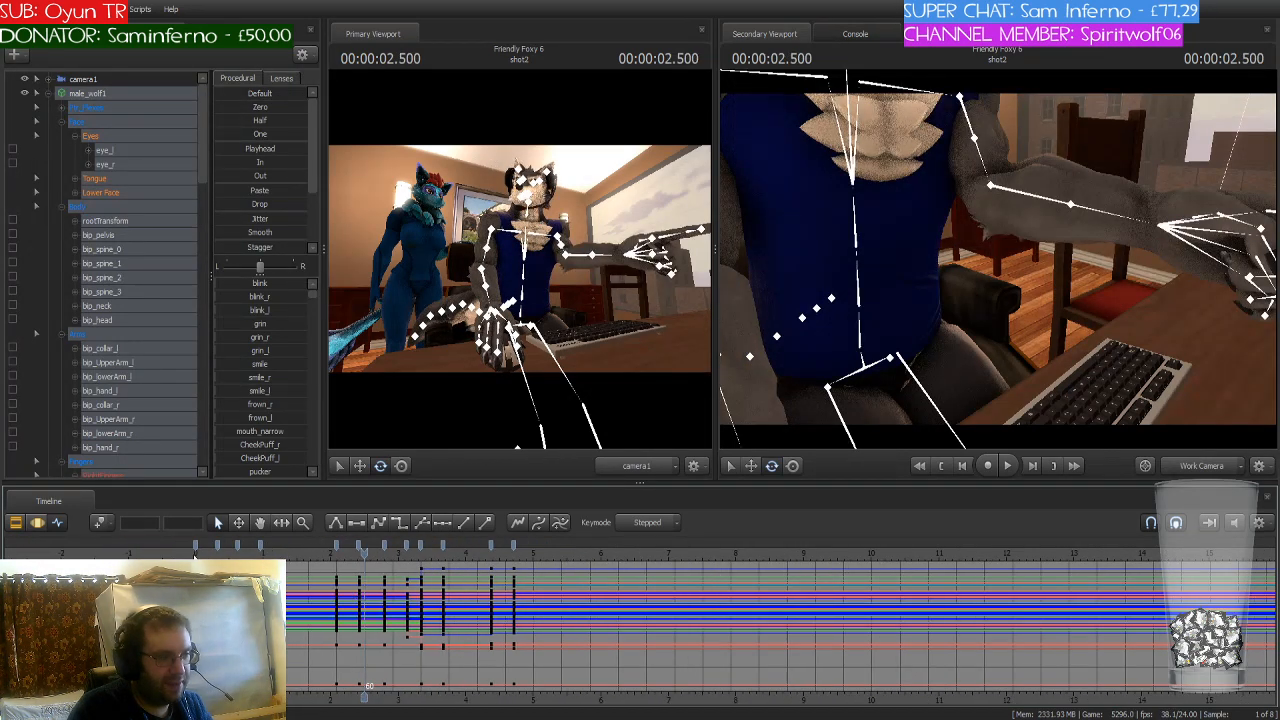
pyautogui.press('space')
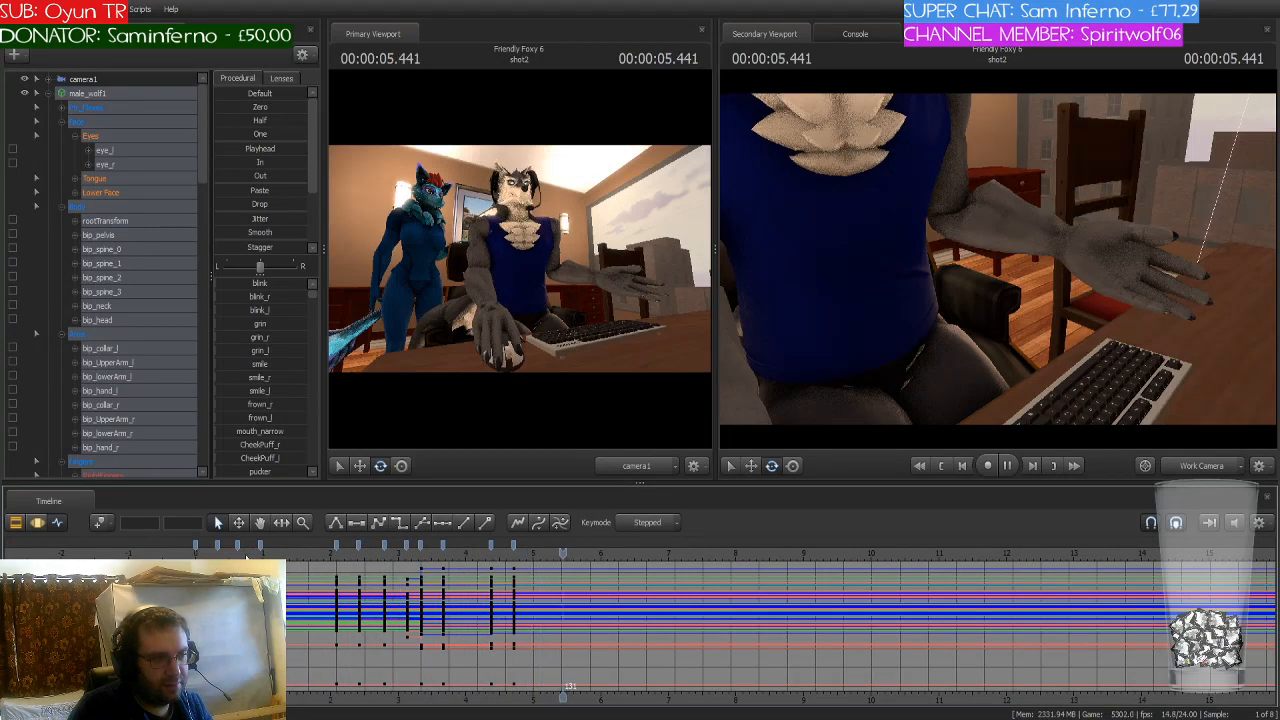
pyautogui.press('space')
# Step: Hold the wolf's pose with a key on all of its controls at frame 130
pyautogui.scroll(3, 620, 567)
pyautogui.moveTo(622, 553); pyautogui.dragTo(502, 578)
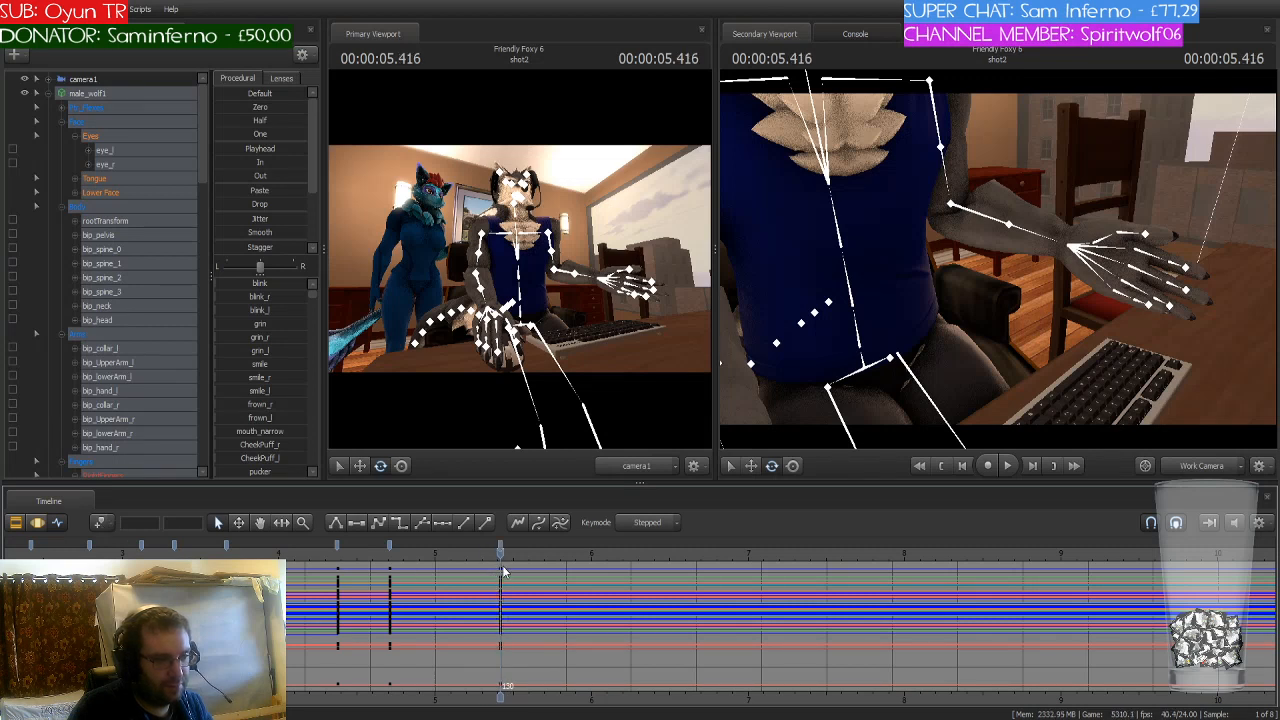
# Step: Advance to frame 138 and rotate bip_lowerArm_r and bip_hand_r to bring the right hand down to the keyboard
pyautogui.press('Right')
pyautogui.press('Right')
pyautogui.press('Right')
pyautogui.press('Right')
pyautogui.press('Right')
pyautogui.press('Right')
pyautogui.press('Right')
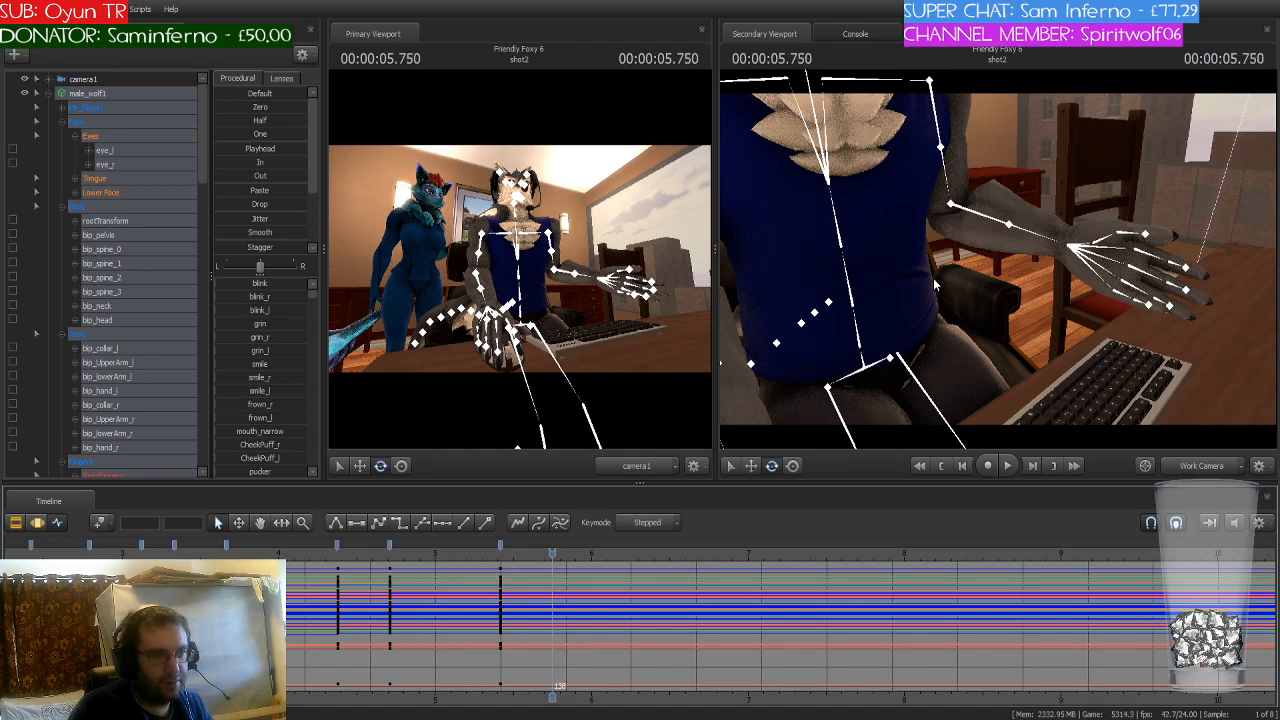
pyautogui.moveTo(936, 285); pyautogui.dragTo(998, 243)
pyautogui.click(956, 205)
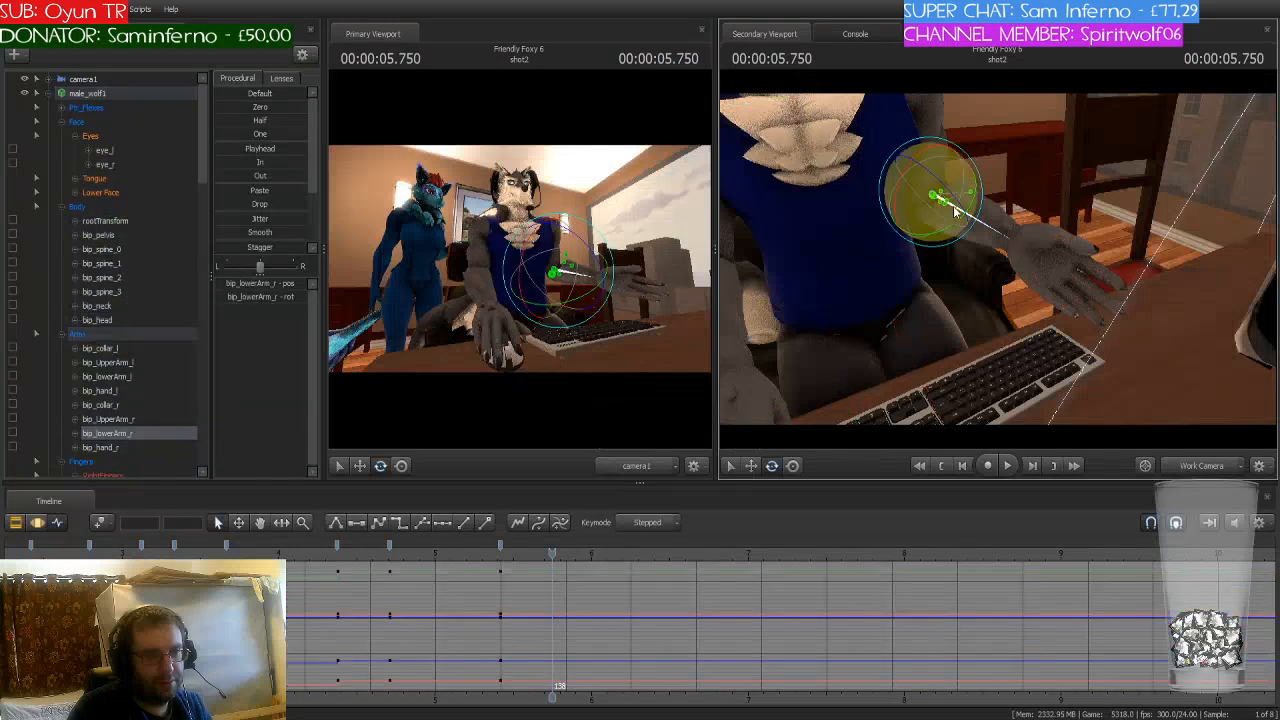
pyautogui.moveTo(910, 200)
pyautogui.mouseDown()
pyautogui.moveTo(898, 230)
pyautogui.moveTo(906, 204)
pyautogui.moveTo(910, 215)
pyautogui.mouseUp()
pyautogui.click(990, 294)
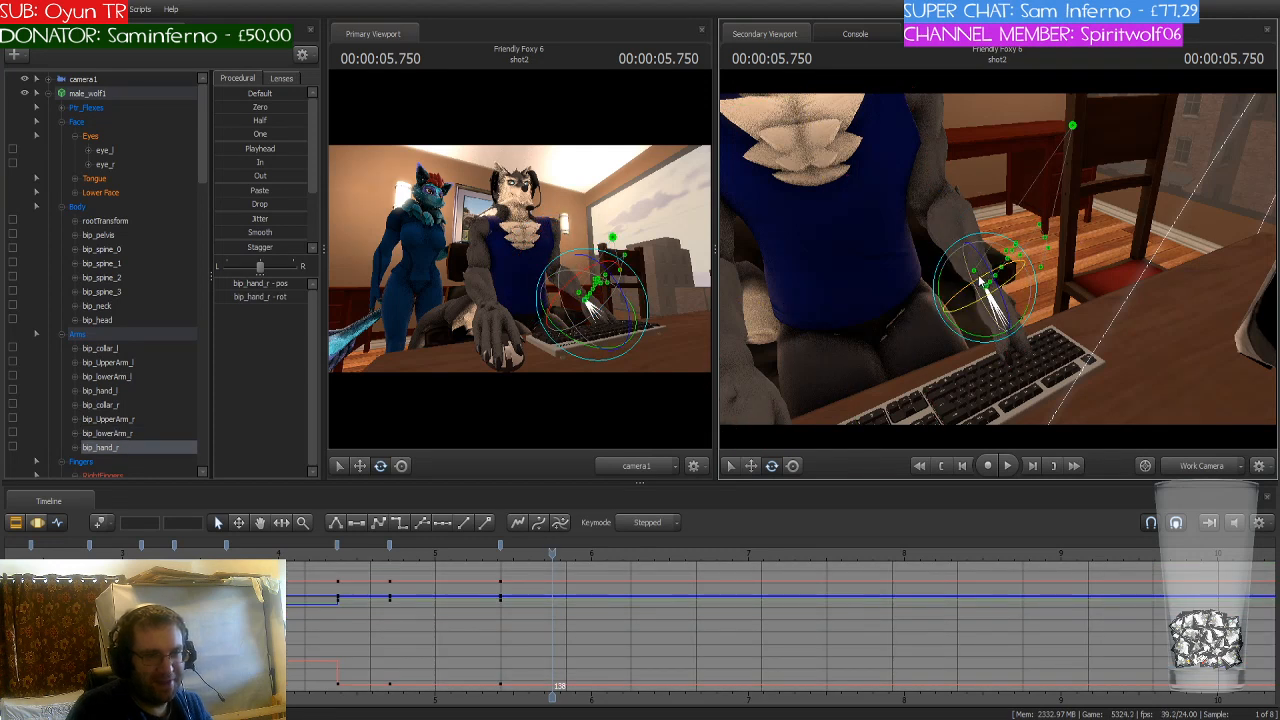
pyautogui.moveTo(1014, 282)
pyautogui.mouseDown()
pyautogui.moveTo(985, 270)
pyautogui.moveTo(1021, 270)
pyautogui.mouseUp()
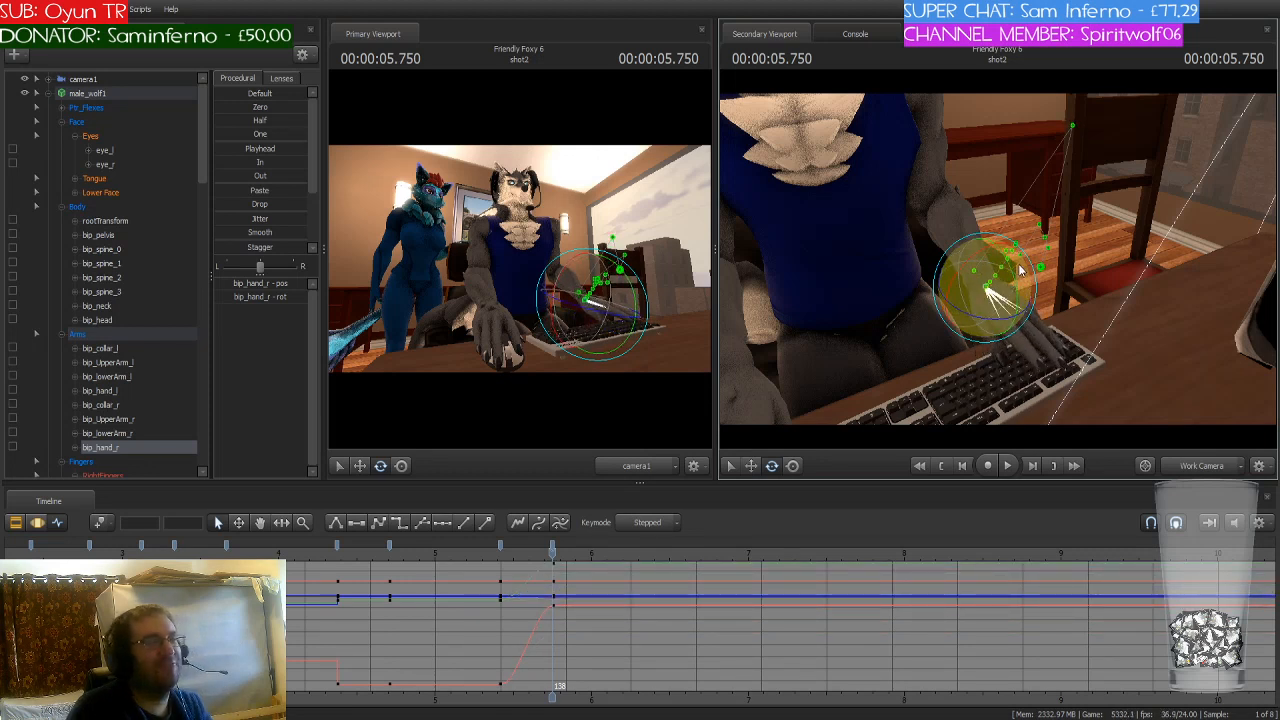
# Step: Rotate bip_UpperArm_r and bip_lowerArm_r to settle the right hand on top of the keyboard at frame 138
pyautogui.moveTo(1137, 286); pyautogui.dragTo(1023, 207)
pyautogui.press('ctrl')
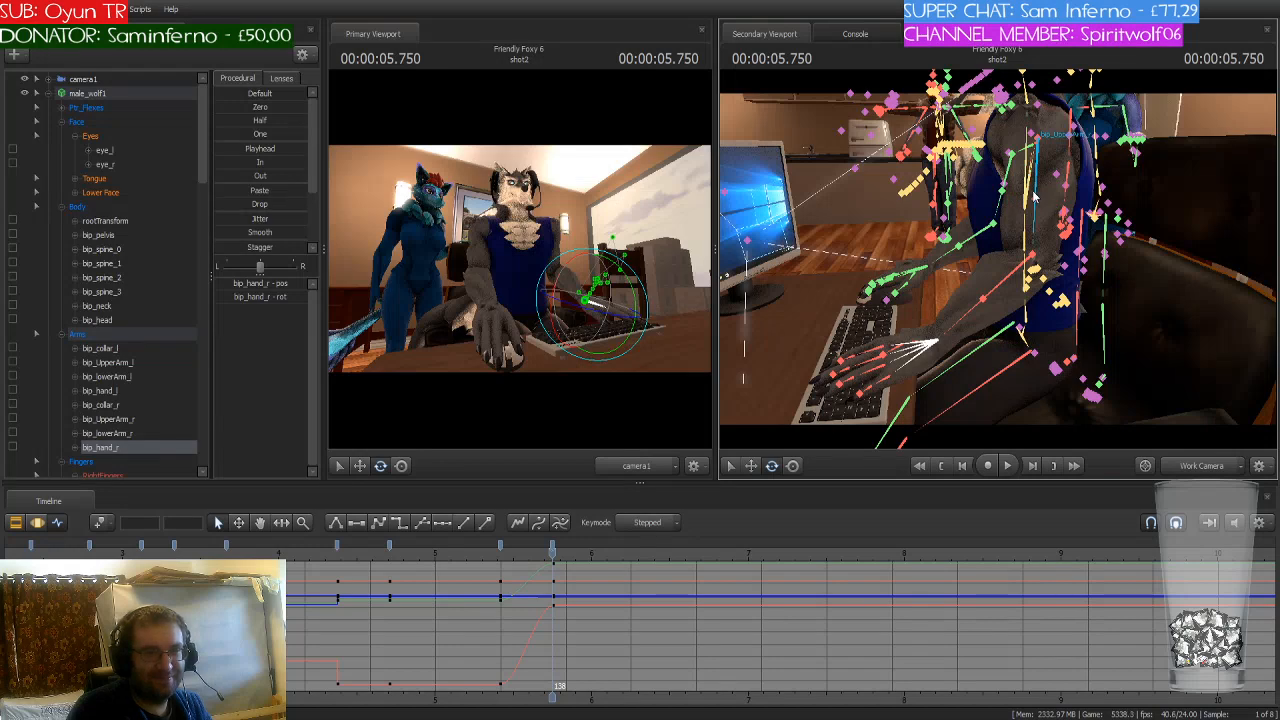
pyautogui.click(1035, 197)
pyautogui.moveTo(1003, 158); pyautogui.dragTo(1005, 161)
pyautogui.press('ctrl')
pyautogui.keyDown('ctrl'); pyautogui.click(1011, 298); pyautogui.keyUp('ctrl')
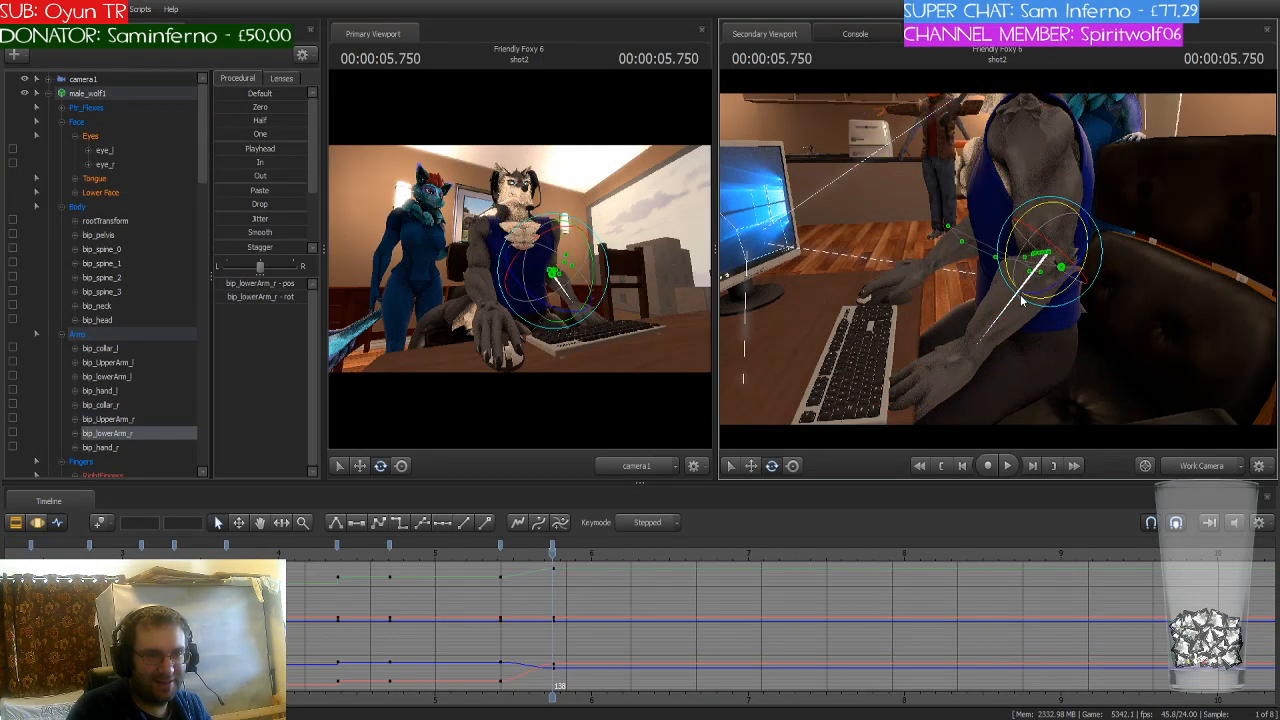
pyautogui.moveTo(1040, 286); pyautogui.dragTo(1022, 274)
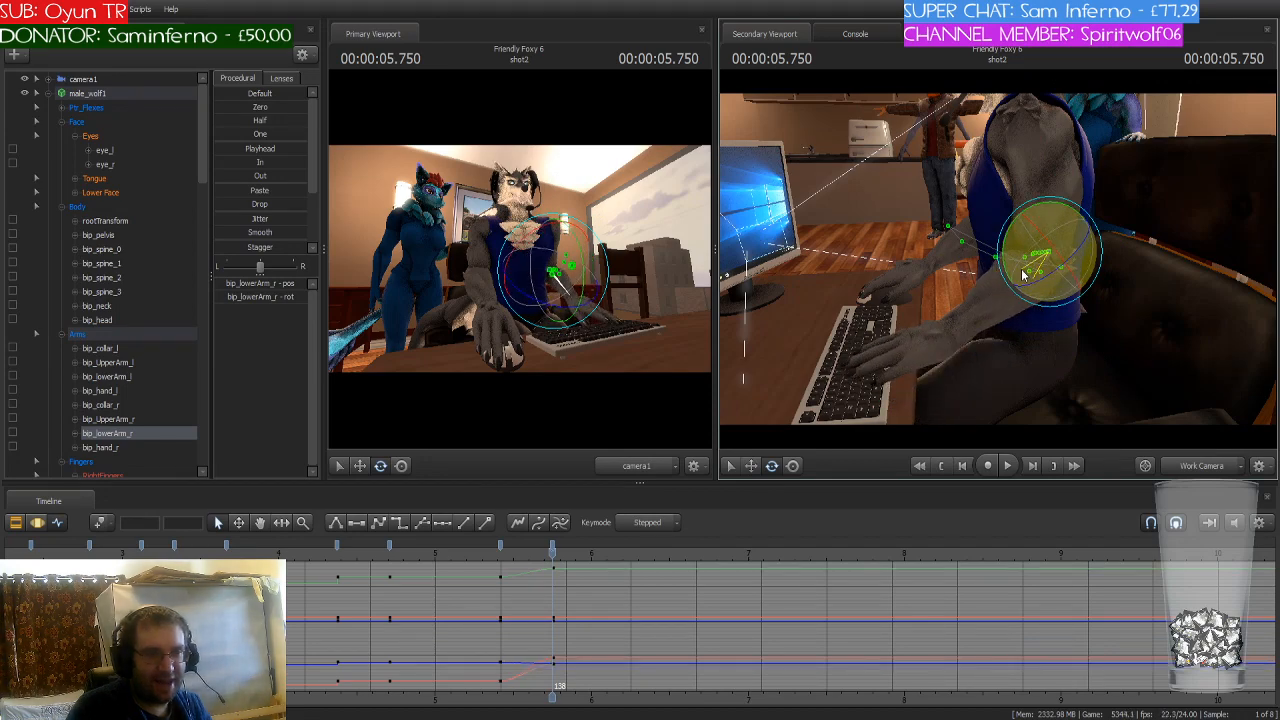
# Step: Rotate bip_spine_0 to adjust the lean of the wolf's torso at frame 138
pyautogui.moveTo(1091, 303); pyautogui.dragTo(1000, 262)
pyautogui.press('ctrl')
pyautogui.moveTo(1106, 330); pyautogui.dragTo(1090, 400)
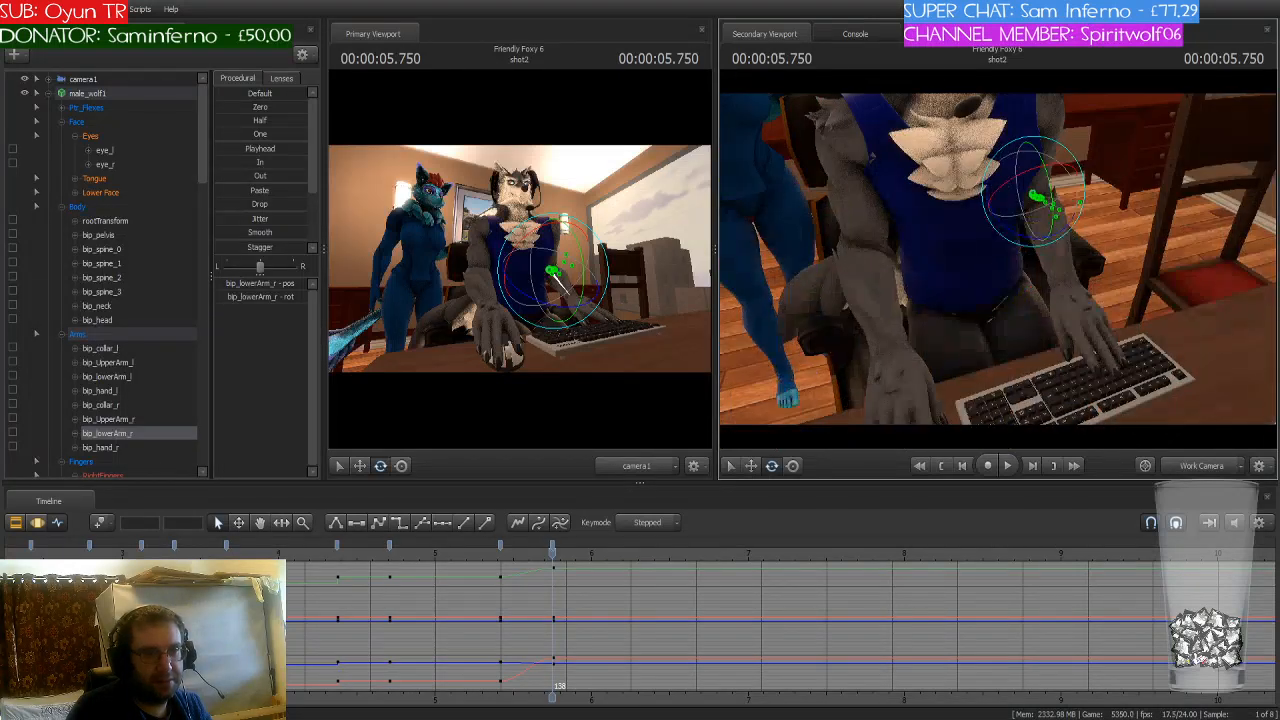
pyautogui.press('ctrl')
pyautogui.keyDown('ctrl'); pyautogui.click(969, 279); pyautogui.keyUp('ctrl')
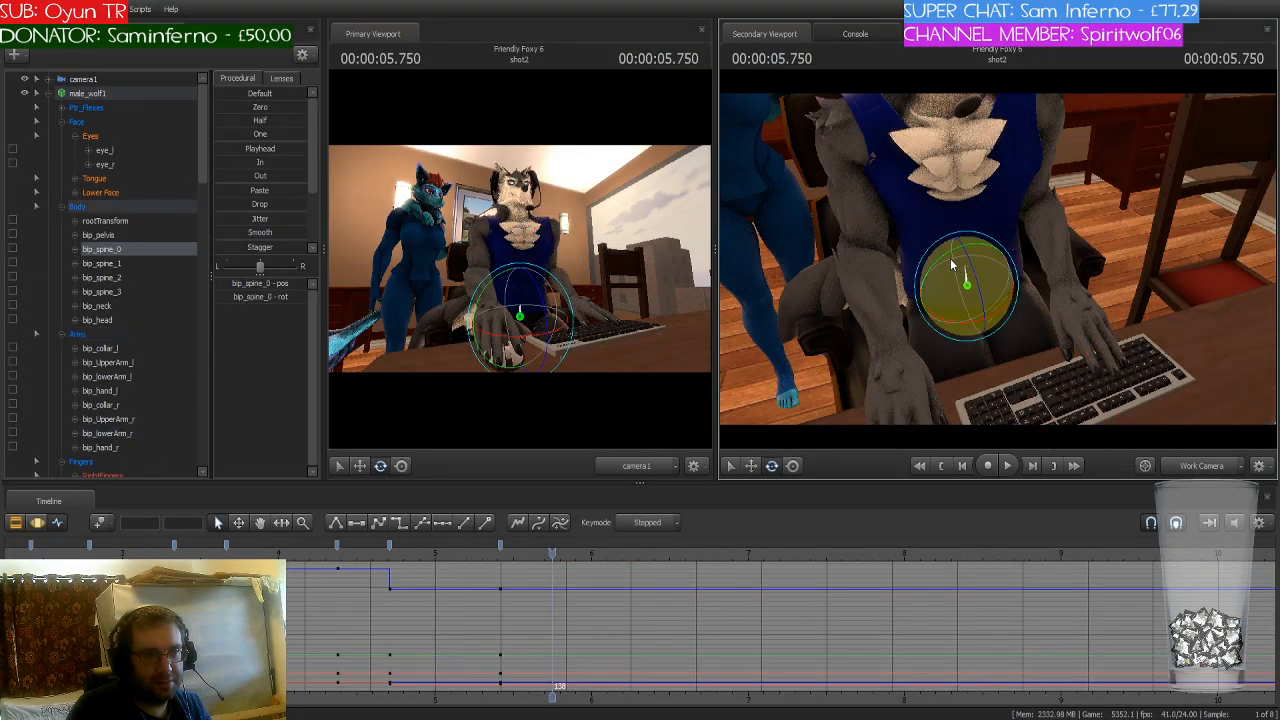
pyautogui.moveTo(950, 258); pyautogui.dragTo(1062, 258)
# Step: Rotate bip_hand_l to angle the wolf's left hand over the mouse at frame 138
pyautogui.press('w')
pyautogui.press('s')
pyautogui.press('ctrl')
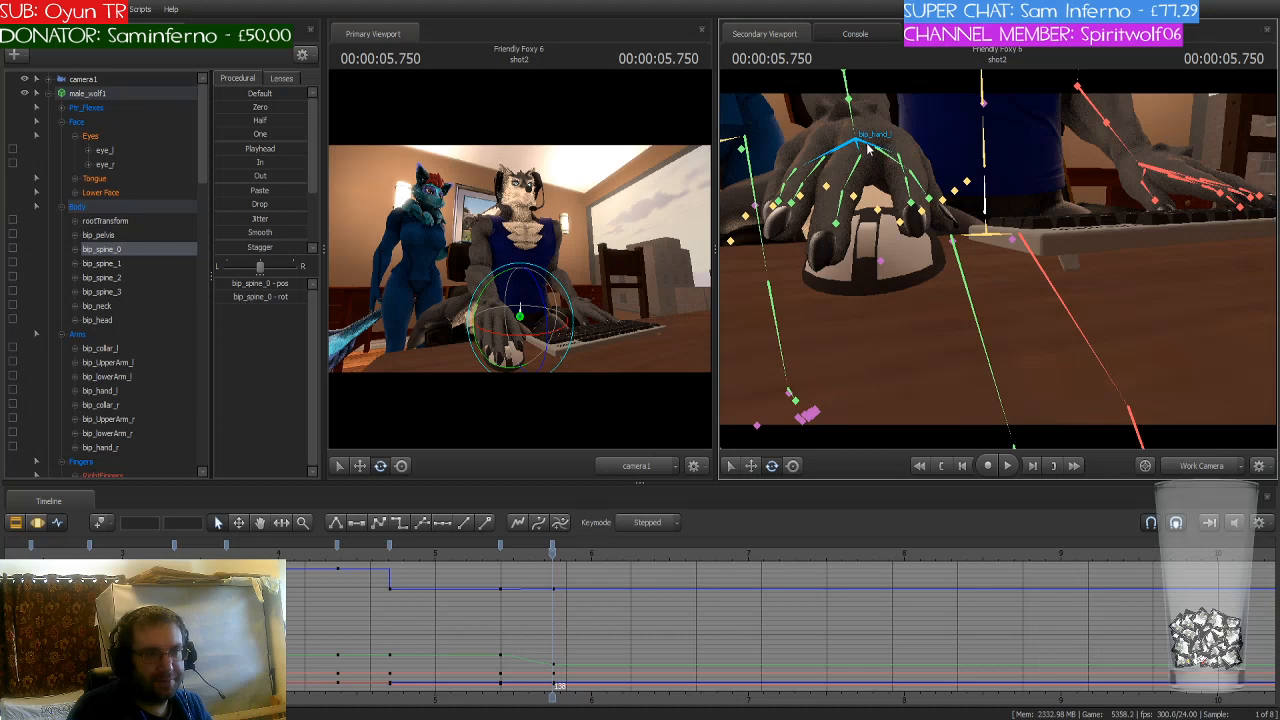
pyautogui.keyDown('ctrl'); pyautogui.click(868, 147); pyautogui.keyUp('ctrl')
pyautogui.moveTo(850, 140); pyautogui.dragTo(836, 163)
# Step: Rotate bip_collar_l and bip_lowerArm_l to bring the wolf's left hand back onto the mouse at frame 138
pyautogui.moveTo(900, 230); pyautogui.dragTo(999, 270)
pyautogui.press('s')
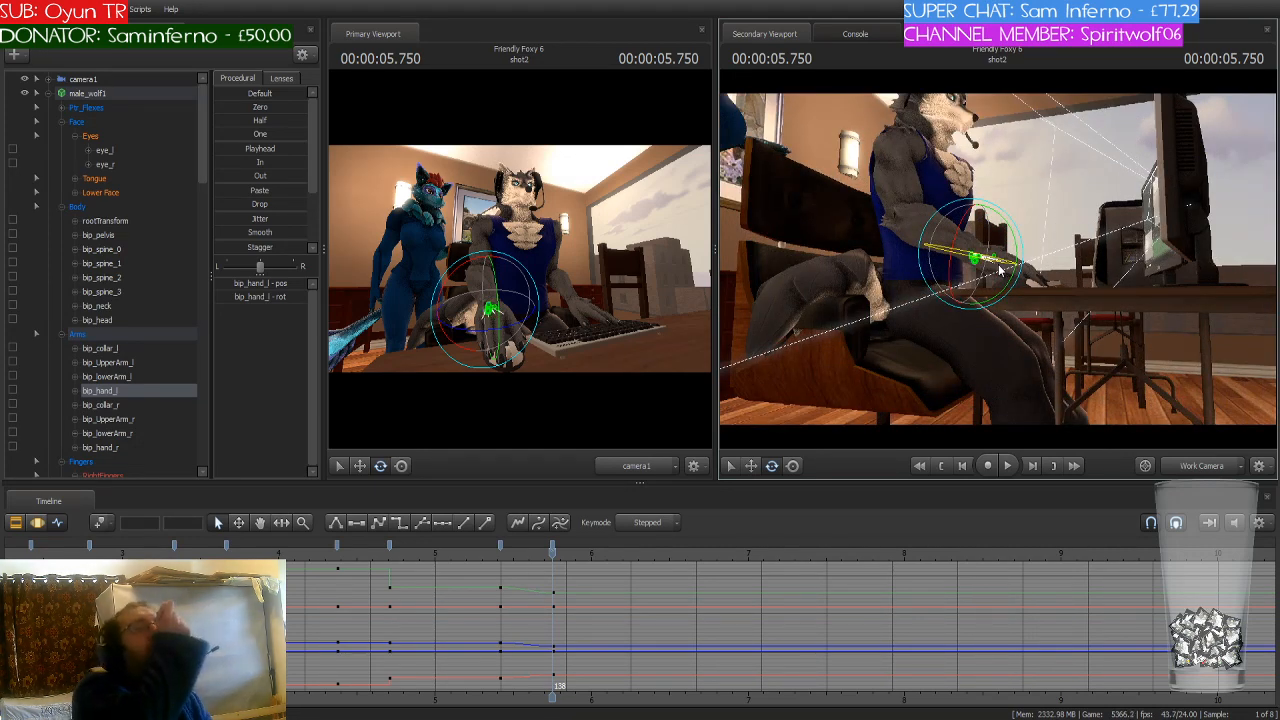
pyautogui.press('w')
pyautogui.moveTo(1046, 257); pyautogui.dragTo(927, 230)
pyautogui.press('s')
pyautogui.press('ctrl')
pyautogui.keyDown('ctrl'); pyautogui.click(939, 246); pyautogui.keyUp('ctrl')
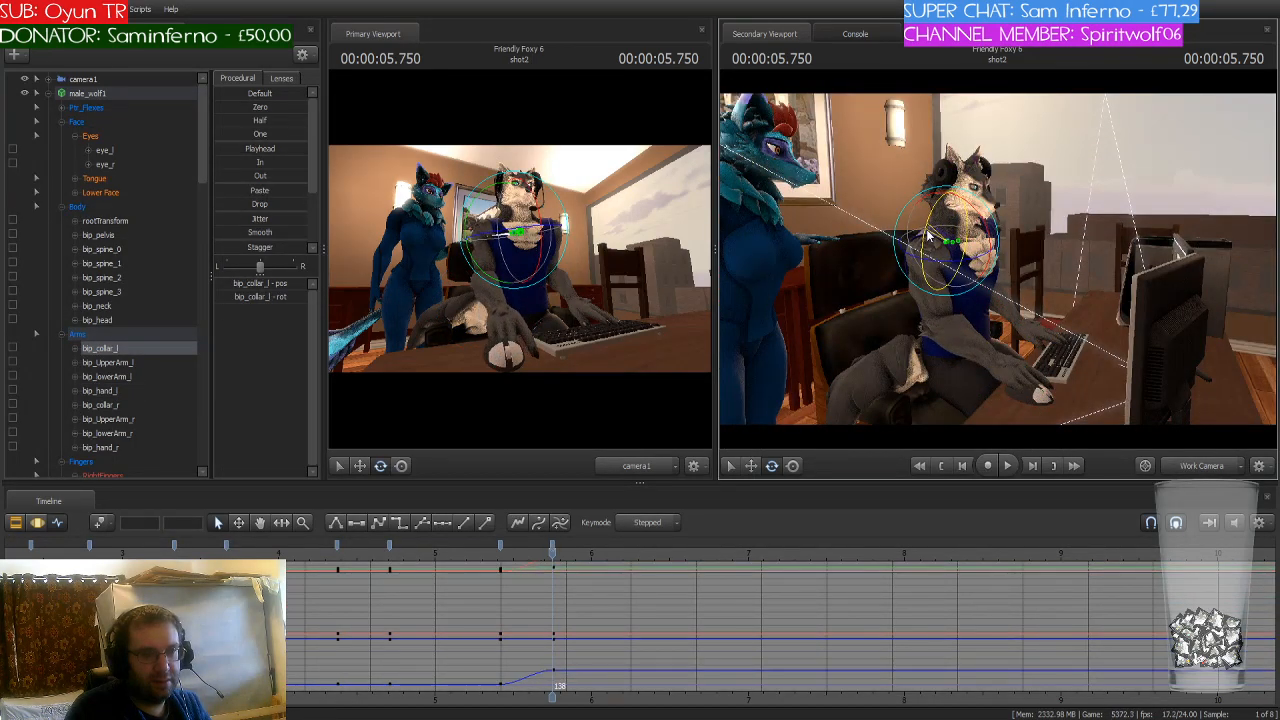
pyautogui.press('ctrl')
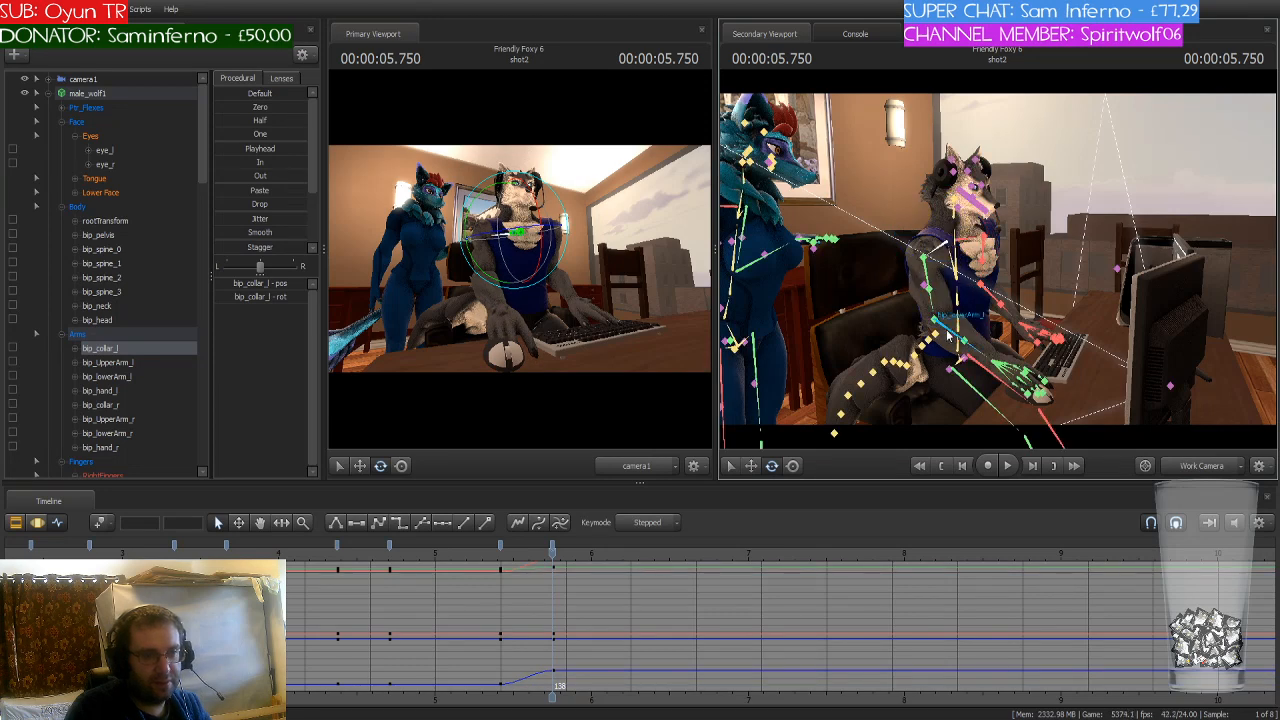
pyautogui.keyDown('ctrl'); pyautogui.click(947, 333); pyautogui.keyUp('ctrl')
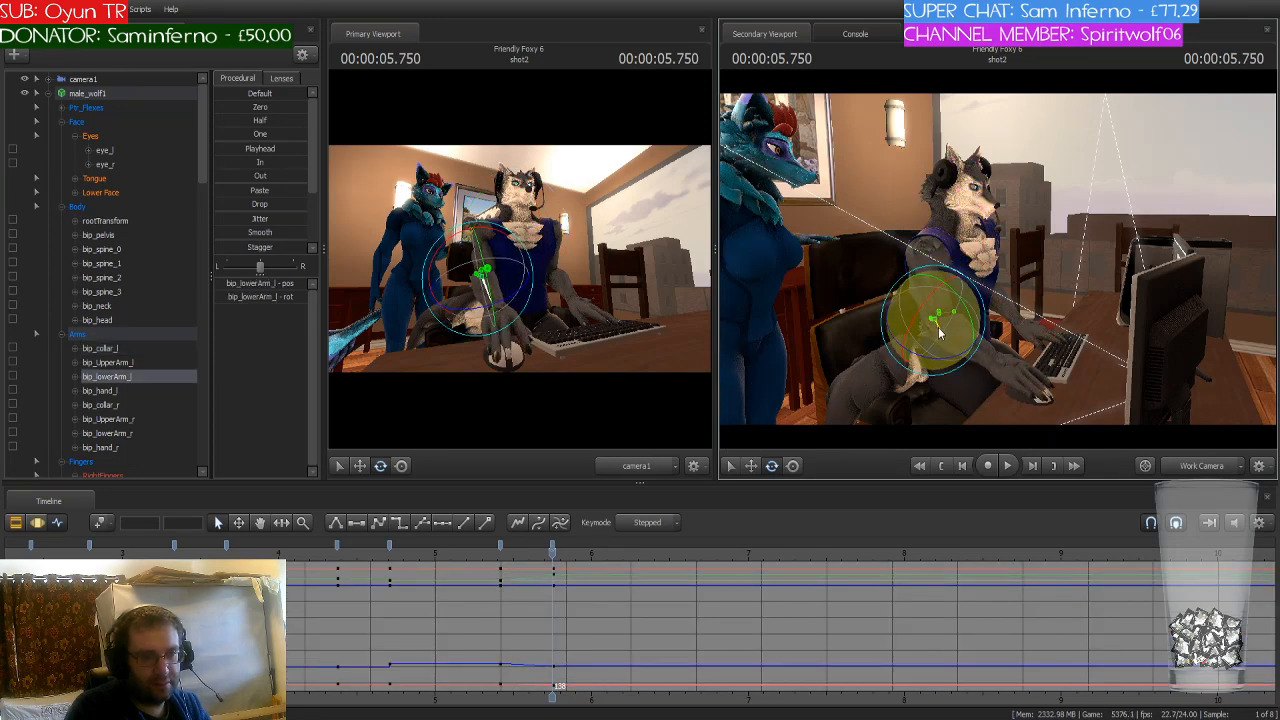
pyautogui.moveTo(939, 333); pyautogui.dragTo(997, 258)
# Step: Rotate bip_index_0_l and bip_thumb_0_l to pose the left index finger and thumb around the mouse
pyautogui.press('w')
pyautogui.keyDown('ctrl'); pyautogui.click(966, 214); pyautogui.keyUp('ctrl')
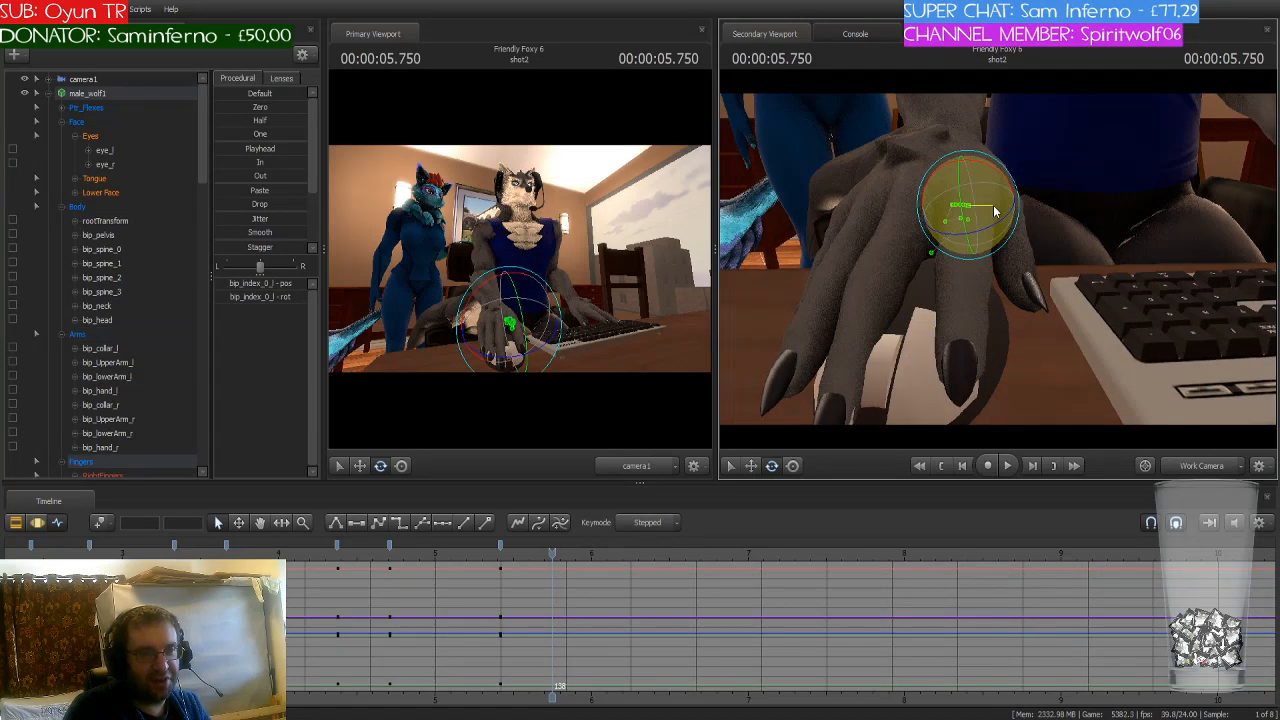
pyautogui.moveTo(995, 211); pyautogui.dragTo(980, 230)
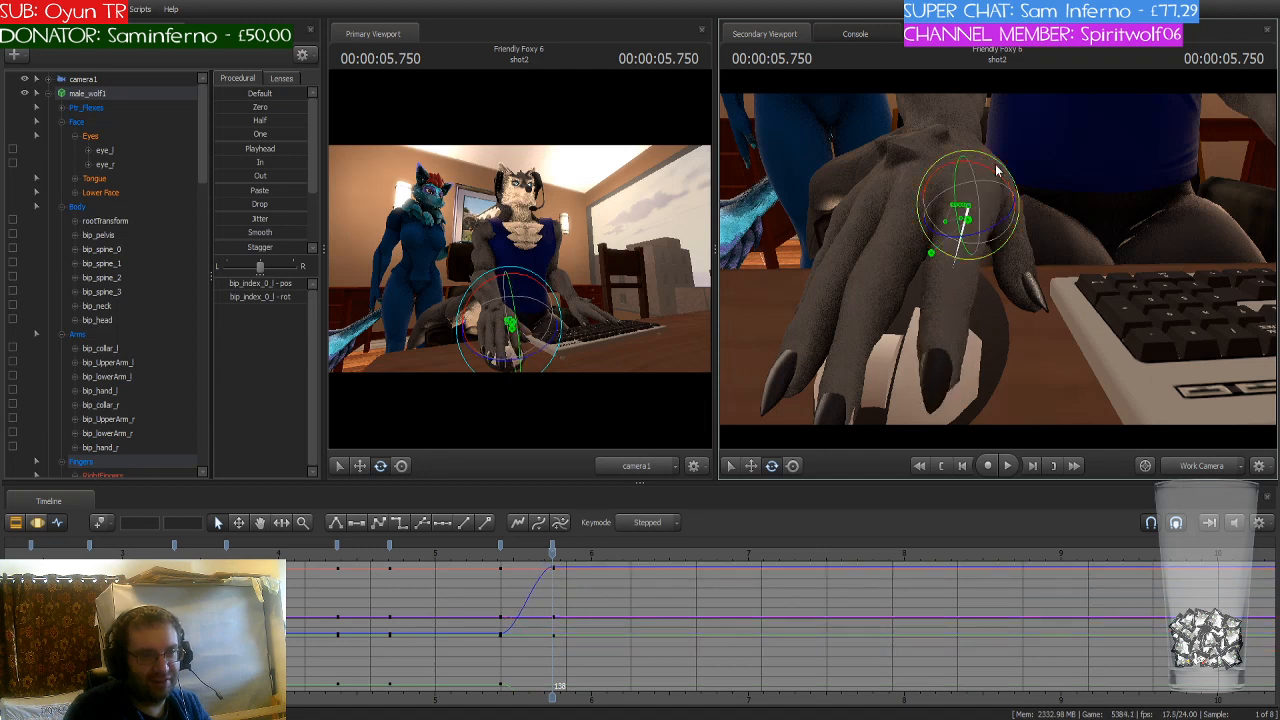
pyautogui.moveTo(997, 171); pyautogui.dragTo(998, 262)
pyautogui.press('ctrl')
pyautogui.keyDown('ctrl'); pyautogui.click(986, 192); pyautogui.keyUp('ctrl')
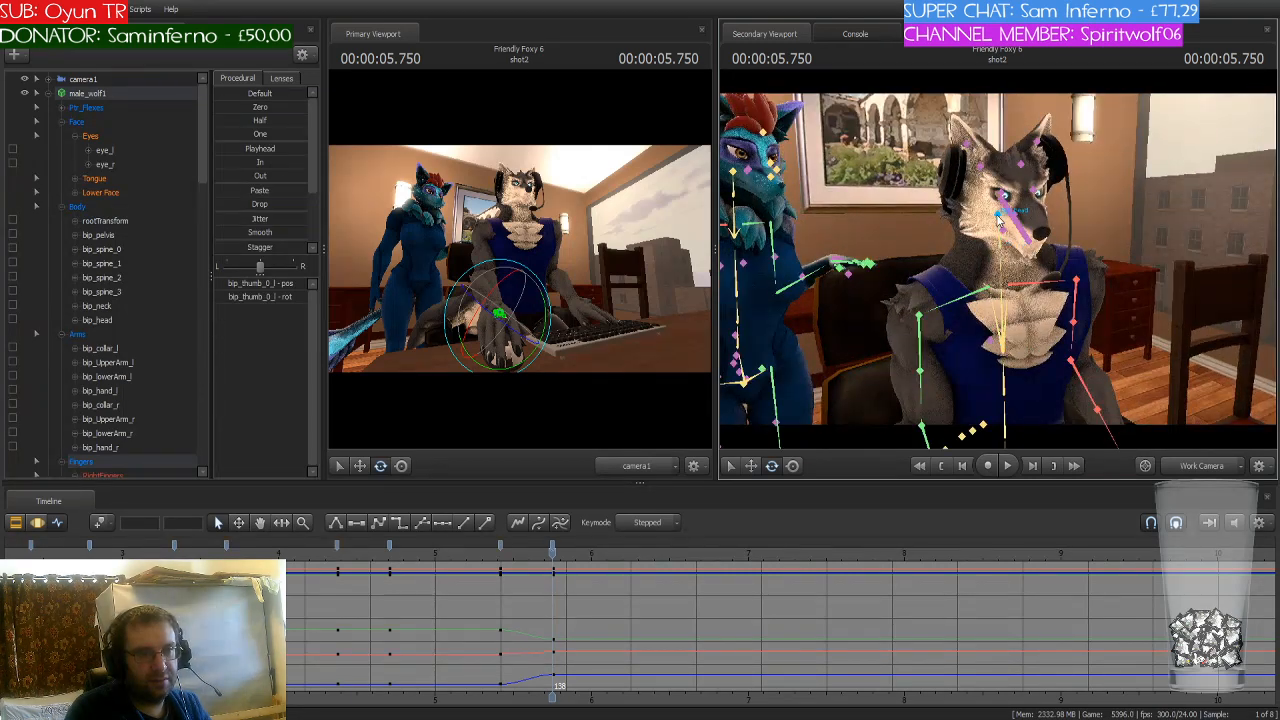
# Step: Rotate bip_head to face forward at frame 138 and give its keys at frame 130 stepped tangents
pyautogui.click(999, 223)
pyautogui.moveTo(996, 232); pyautogui.dragTo(974, 222)
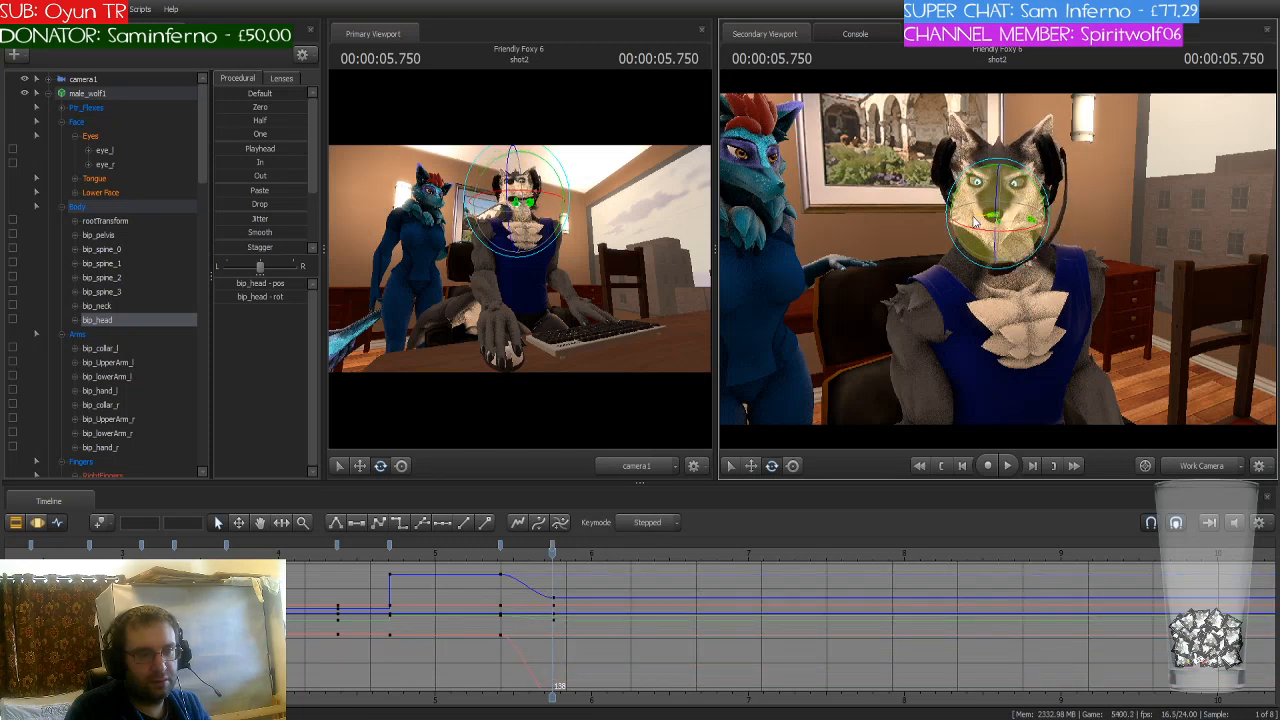
pyautogui.click(499, 545)
pyautogui.click(400, 523)
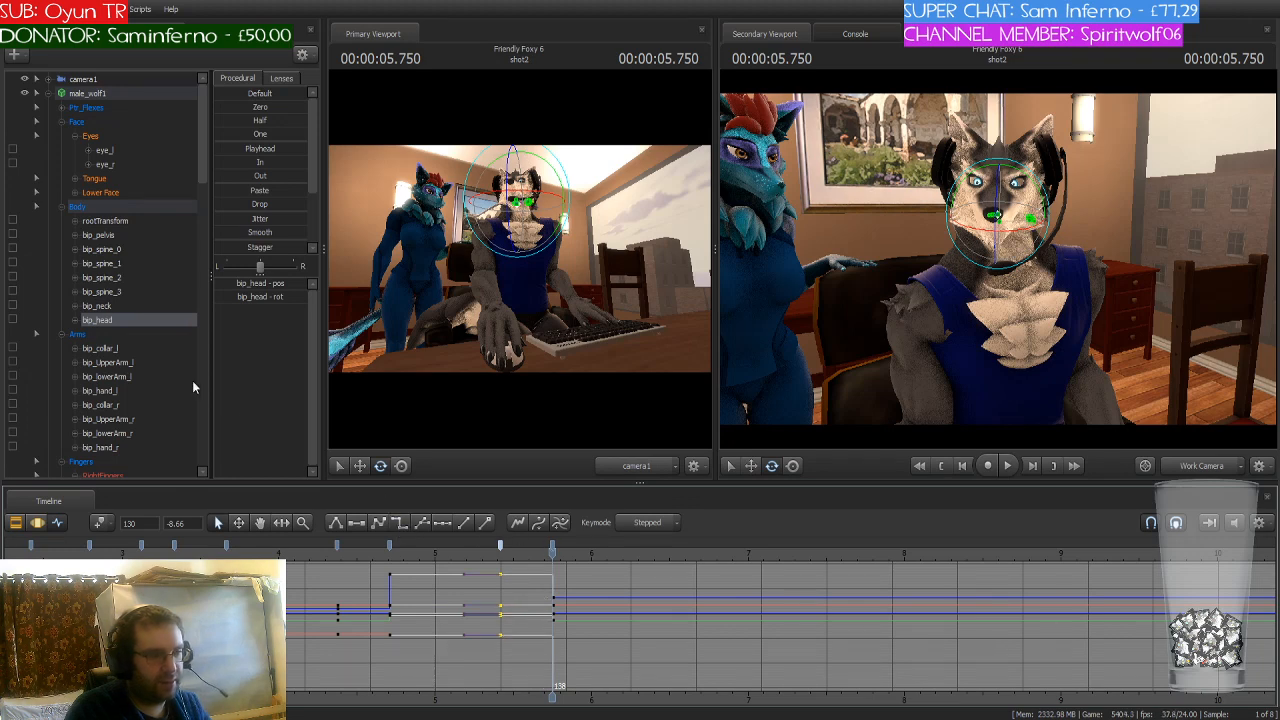
# Step: Apply stepped tangents to all of the wolf's keys at frame 130 and select its keys at frame 138
pyautogui.click(98, 94)
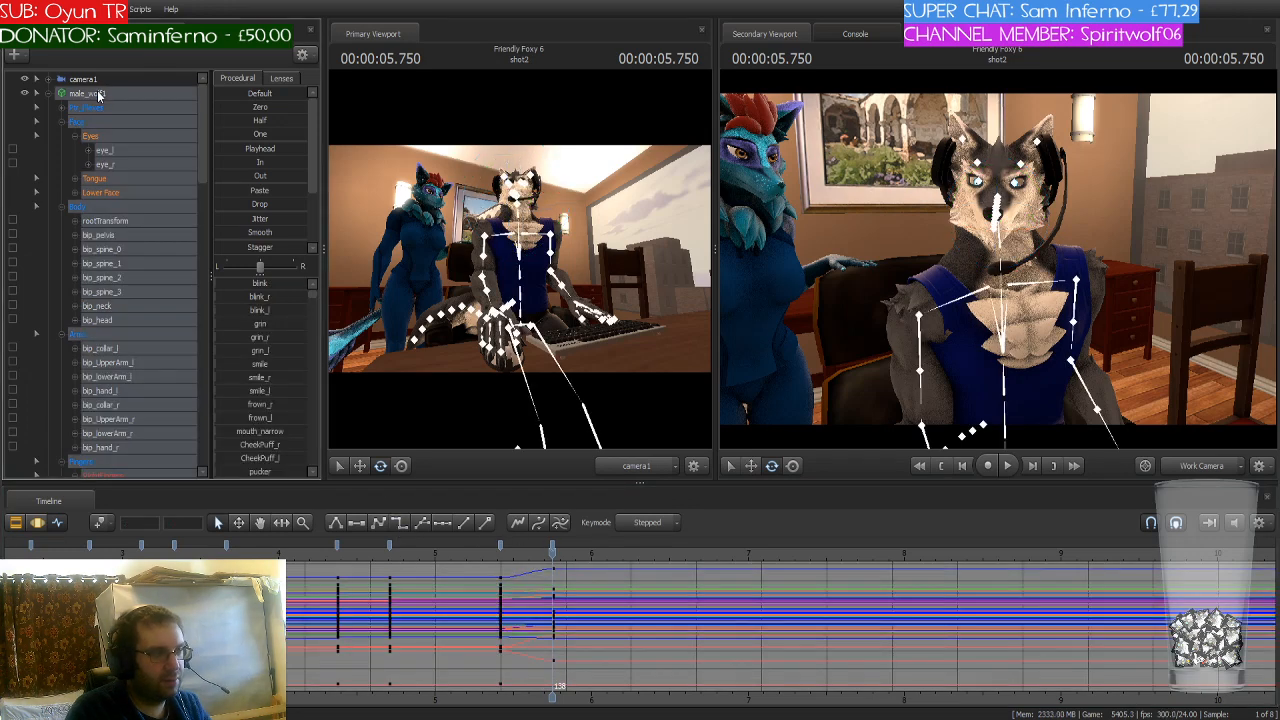
pyautogui.click(499, 545)
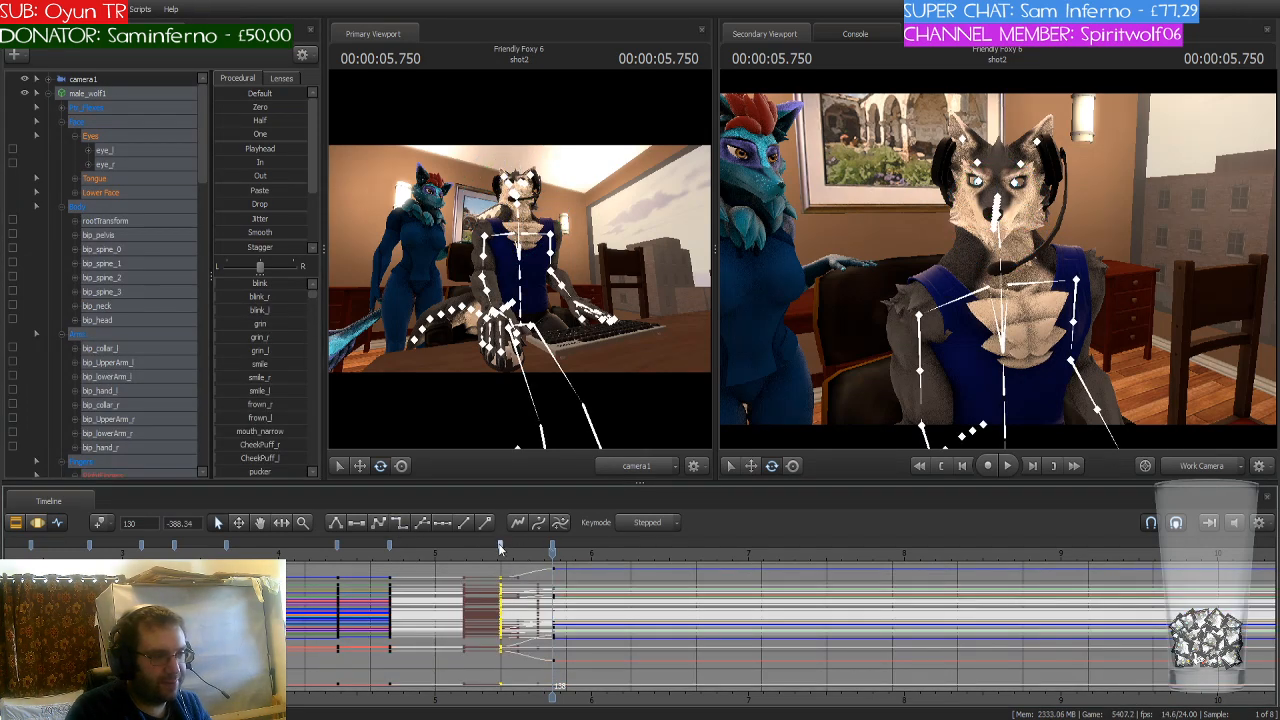
pyautogui.click(399, 528)
pyautogui.click(553, 547)
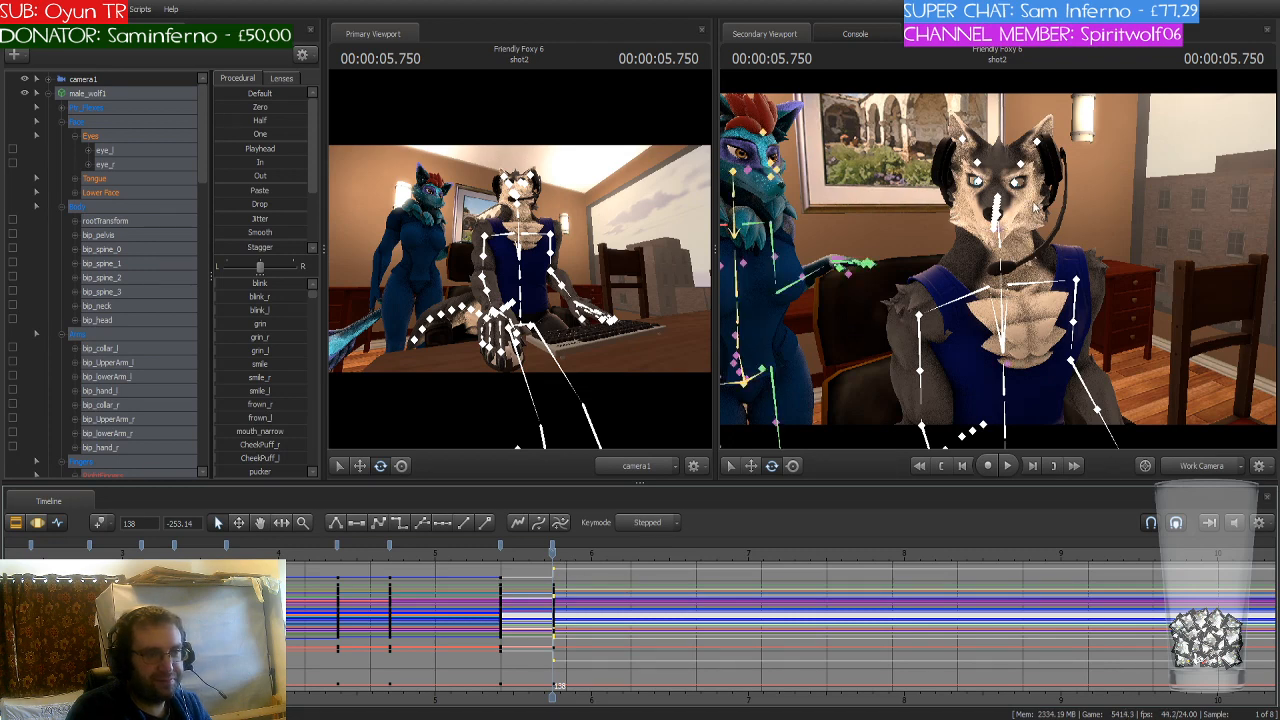
pyautogui.click(1004, 237)
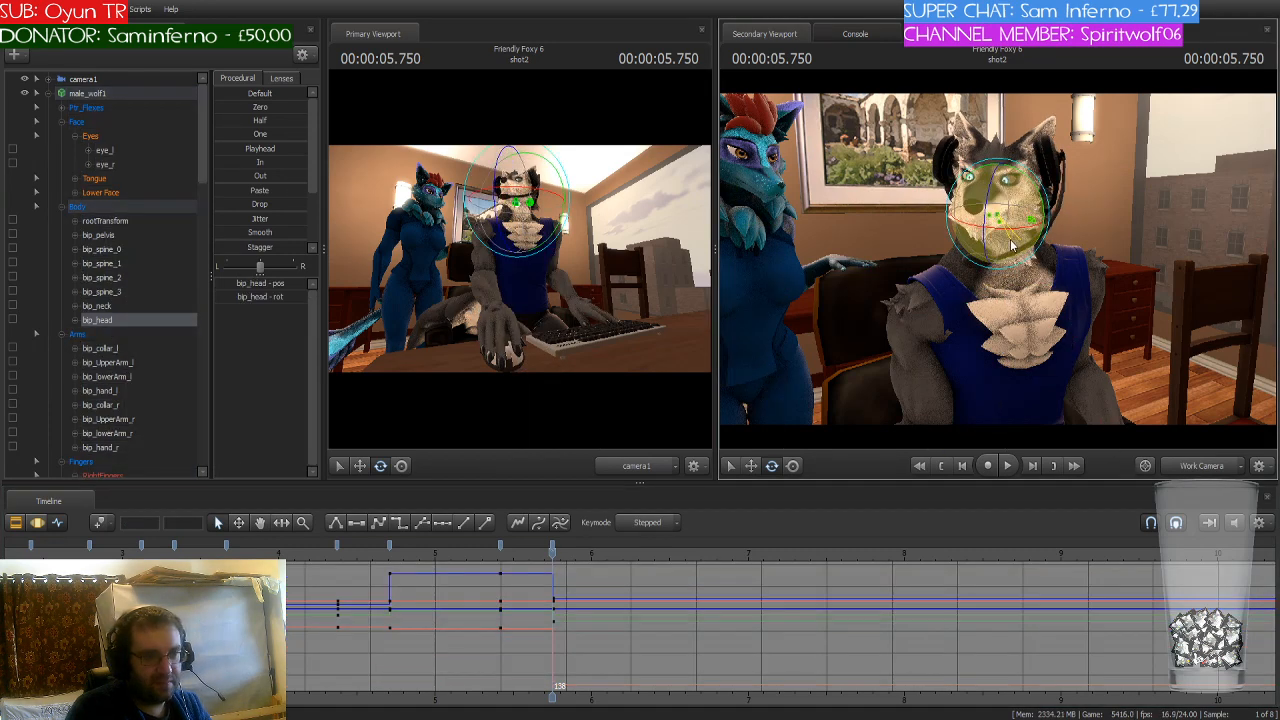
pyautogui.click(976, 186)
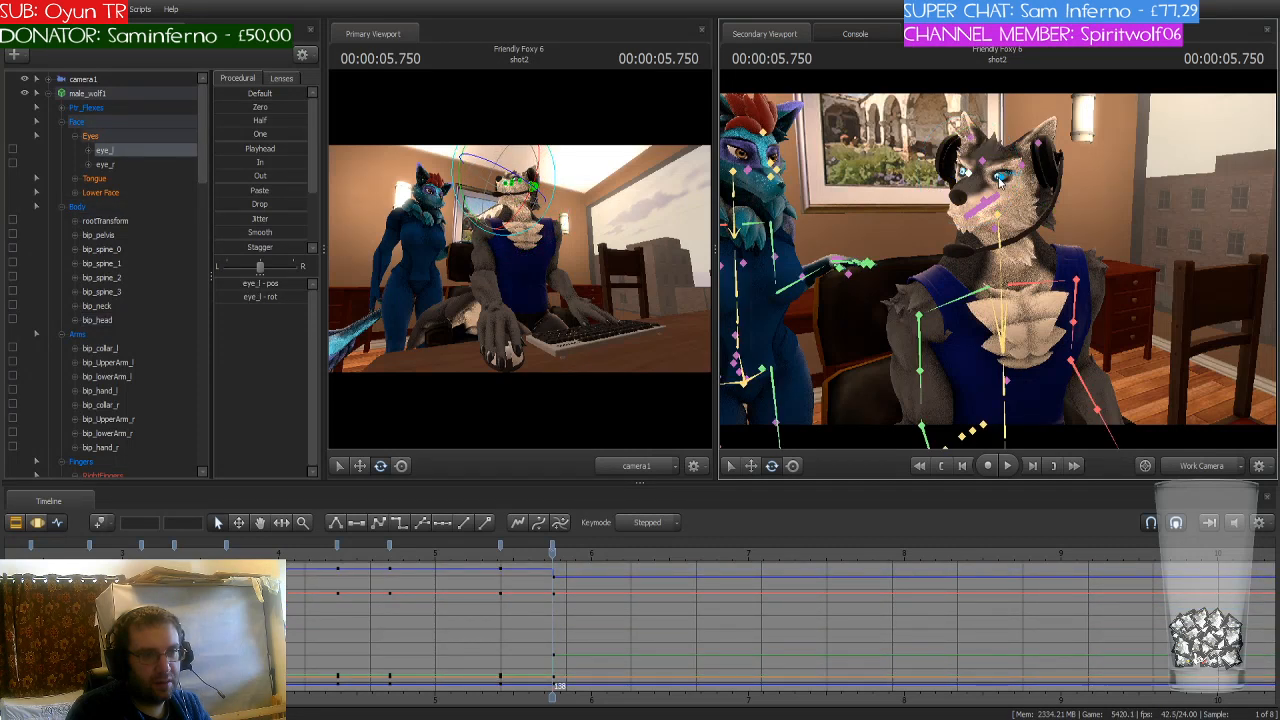
pyautogui.click(1008, 192)
pyautogui.moveTo(996, 213); pyautogui.dragTo(988, 204)
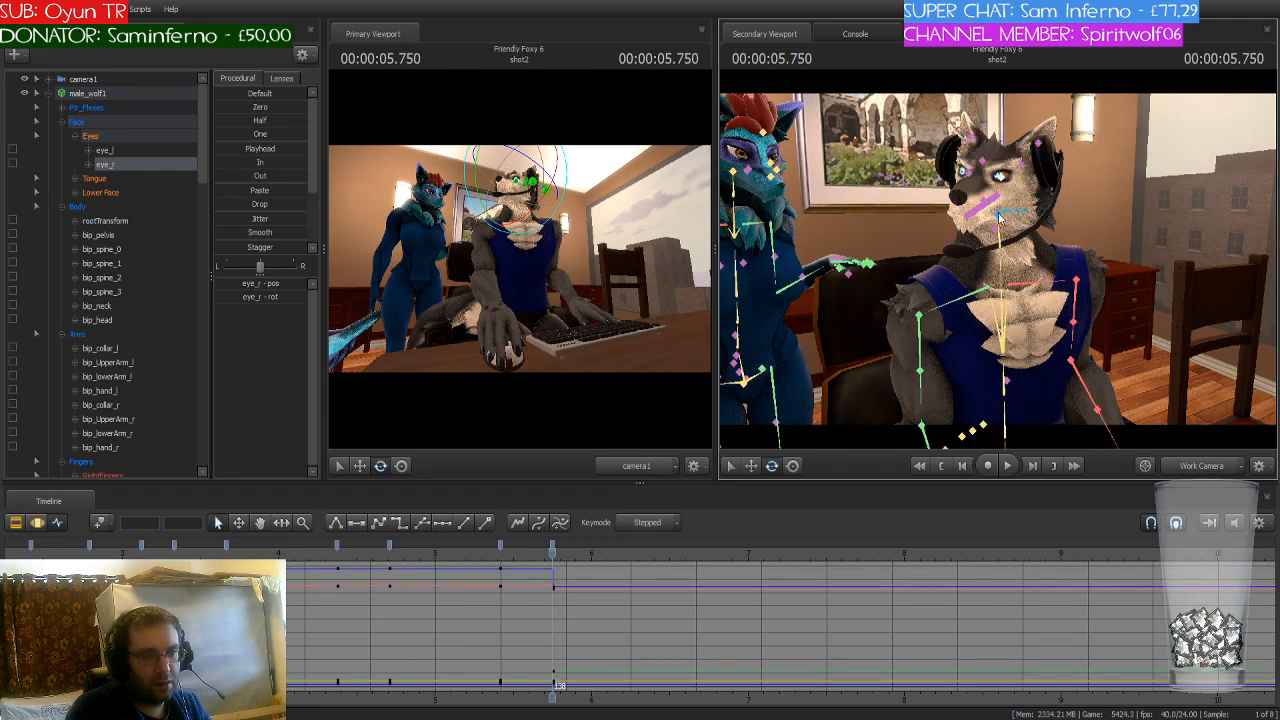
pyautogui.click(998, 216)
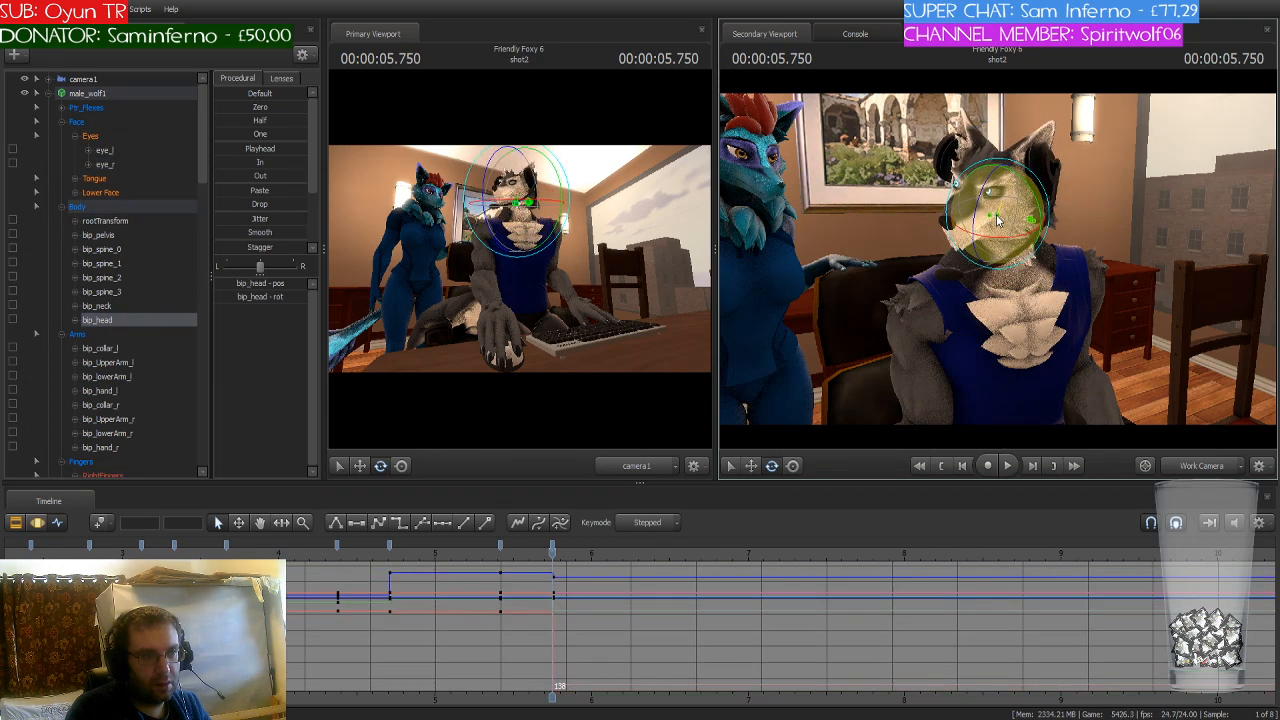
pyautogui.moveTo(998, 220); pyautogui.dragTo(985, 205)
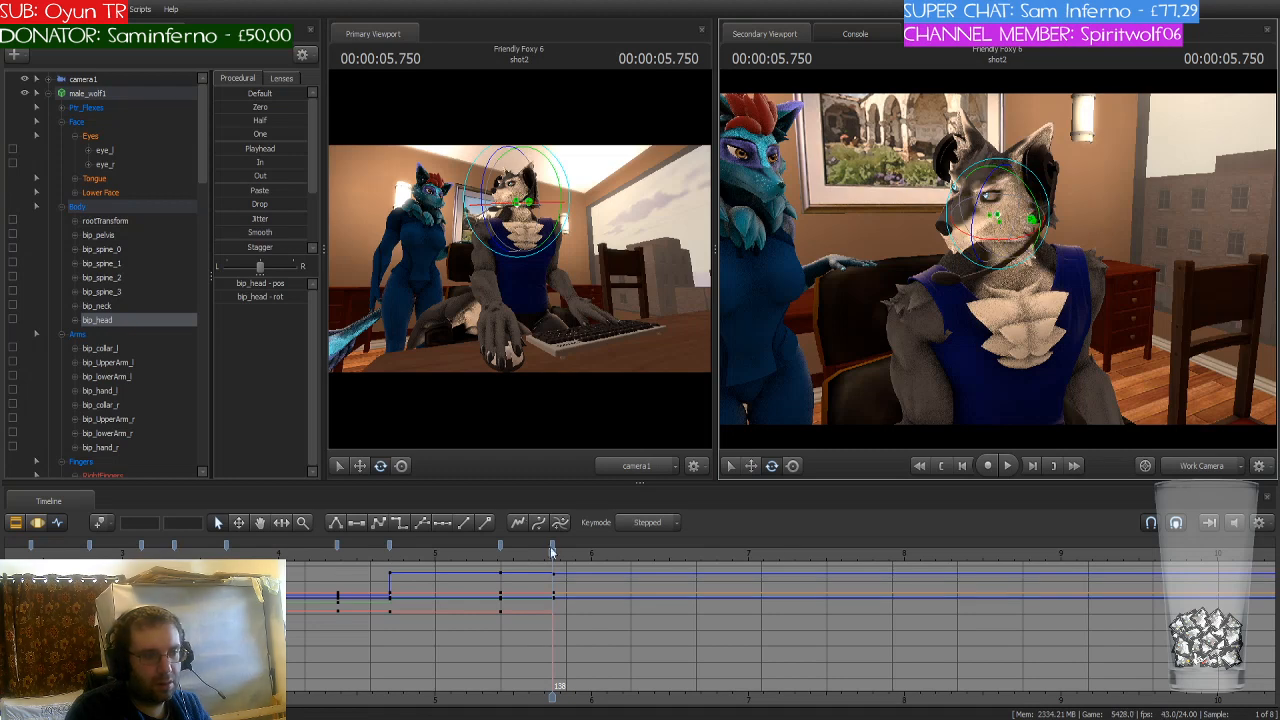
pyautogui.moveTo(956, 287); pyautogui.dragTo(963, 299)
pyautogui.hotkey('ctrl', 'z')
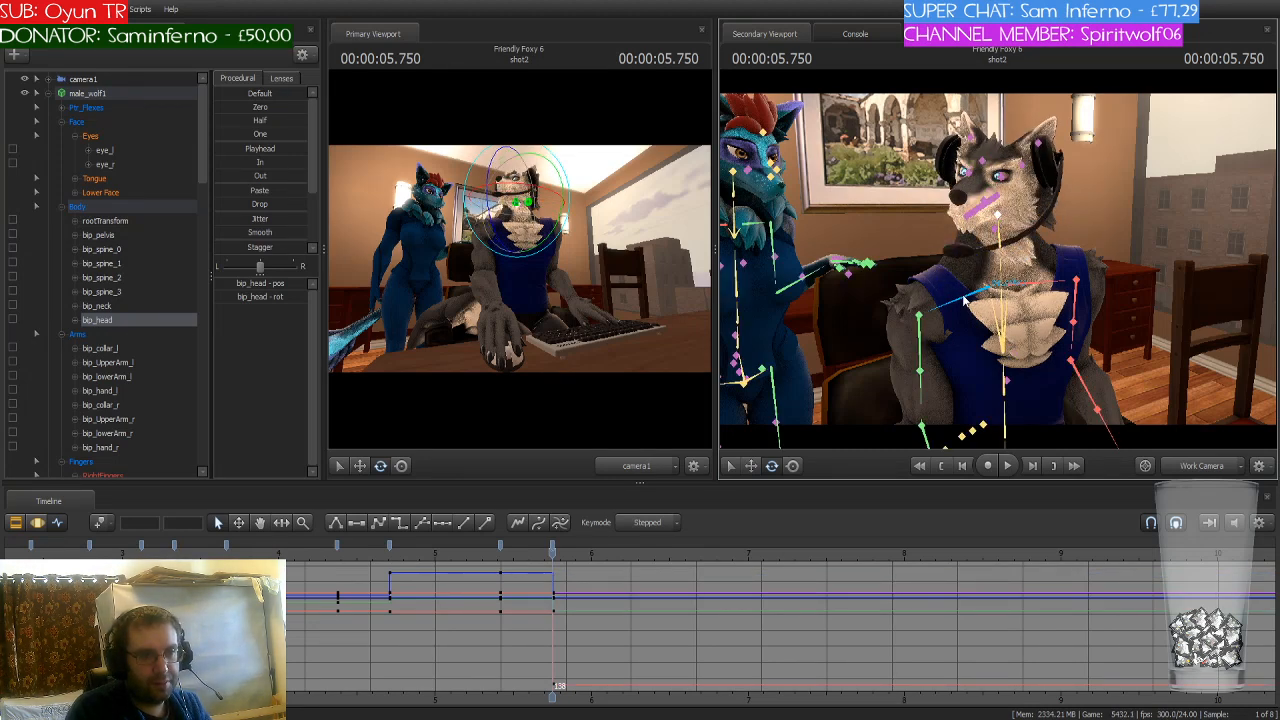
pyautogui.hotkey('ctrl', 'z')
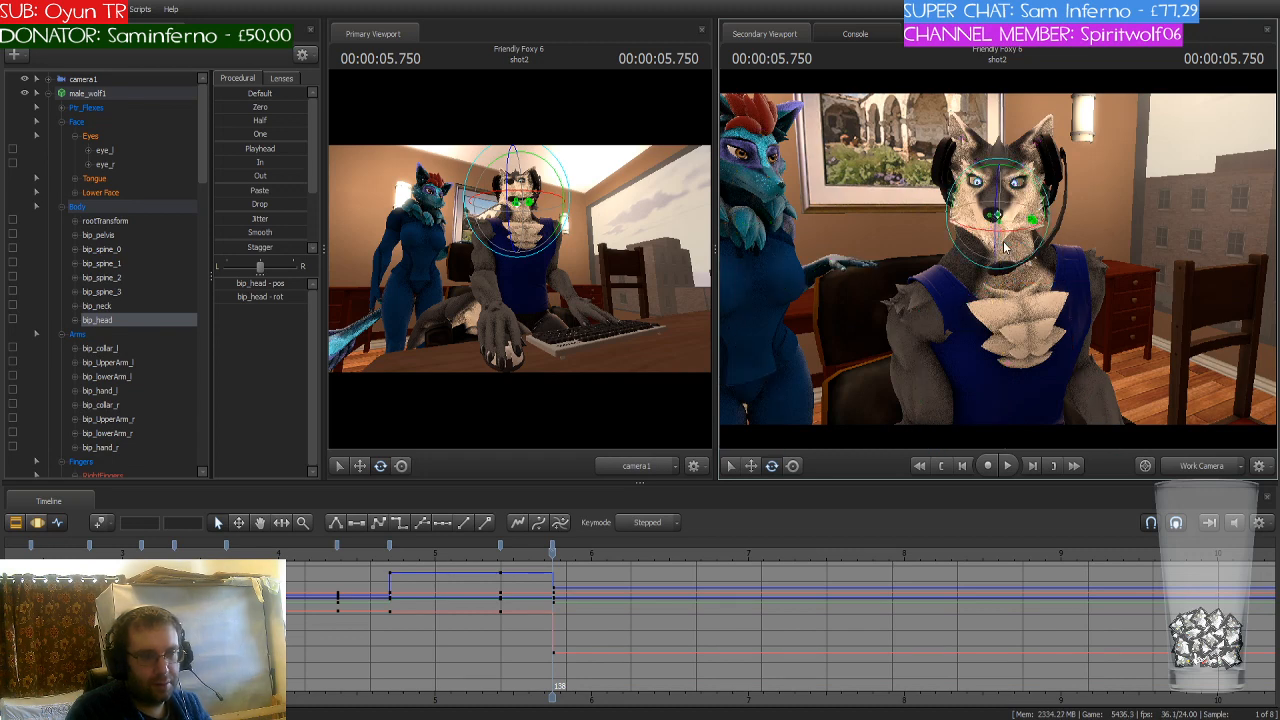
# Step: Rotate bip_neck and bip_head to turn the wolf's face toward the blue fox at frame 138
pyautogui.click(1013, 255)
pyautogui.moveTo(1013, 255); pyautogui.dragTo(995, 268)
pyautogui.press('ctrl')
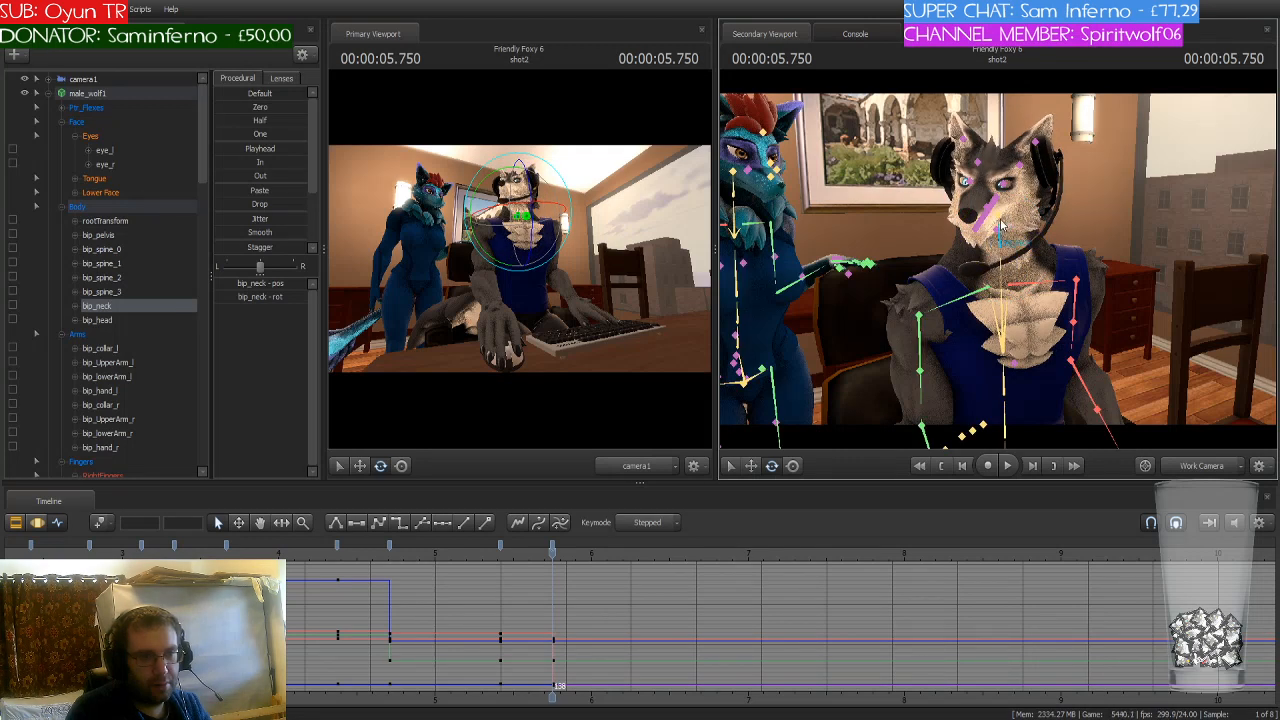
pyautogui.keyDown('ctrl'); pyautogui.click(998, 218); pyautogui.keyUp('ctrl')
pyautogui.moveTo(999, 239); pyautogui.dragTo(1003, 245)
# Step: Rotate eye_l and eye_r to direct the wolf's gaze toward the blue fox at frame 138
pyautogui.press('w')
pyautogui.moveTo(1106, 214); pyautogui.dragTo(1116, 124)
pyautogui.press('ctrl')
pyautogui.keyDown('ctrl'); pyautogui.click(970, 289); pyautogui.keyUp('ctrl')
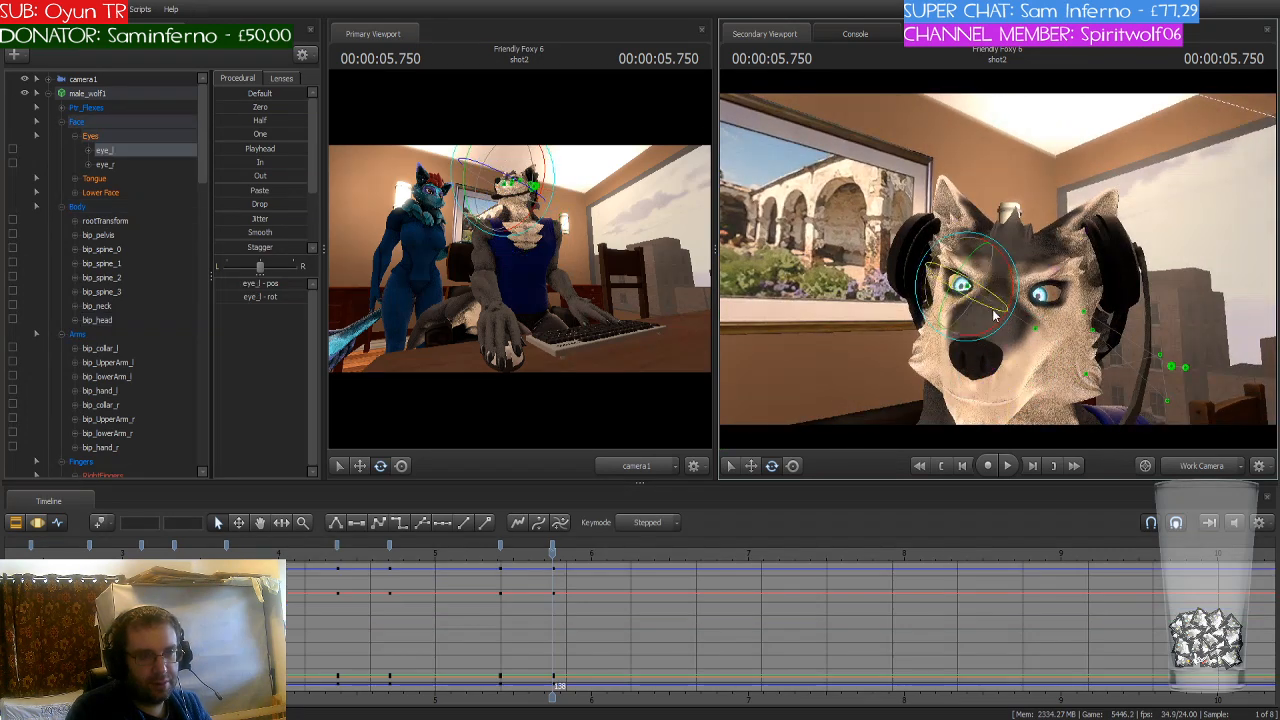
pyautogui.moveTo(970, 290); pyautogui.dragTo(972, 320)
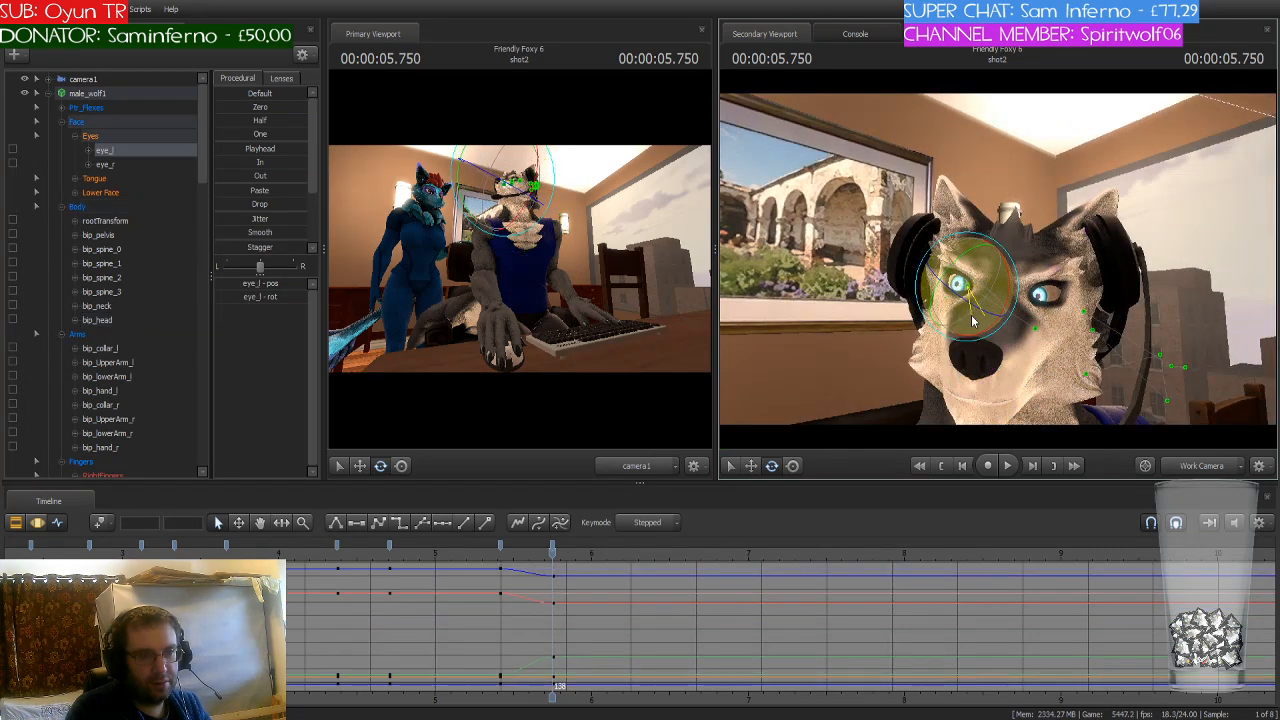
pyautogui.click(1040, 298)
pyautogui.moveTo(1050, 331); pyautogui.dragTo(686, 450)
# Step: Give the eye_r keys at frame 130 stepped tangents
pyautogui.press('s')
pyautogui.press('w')
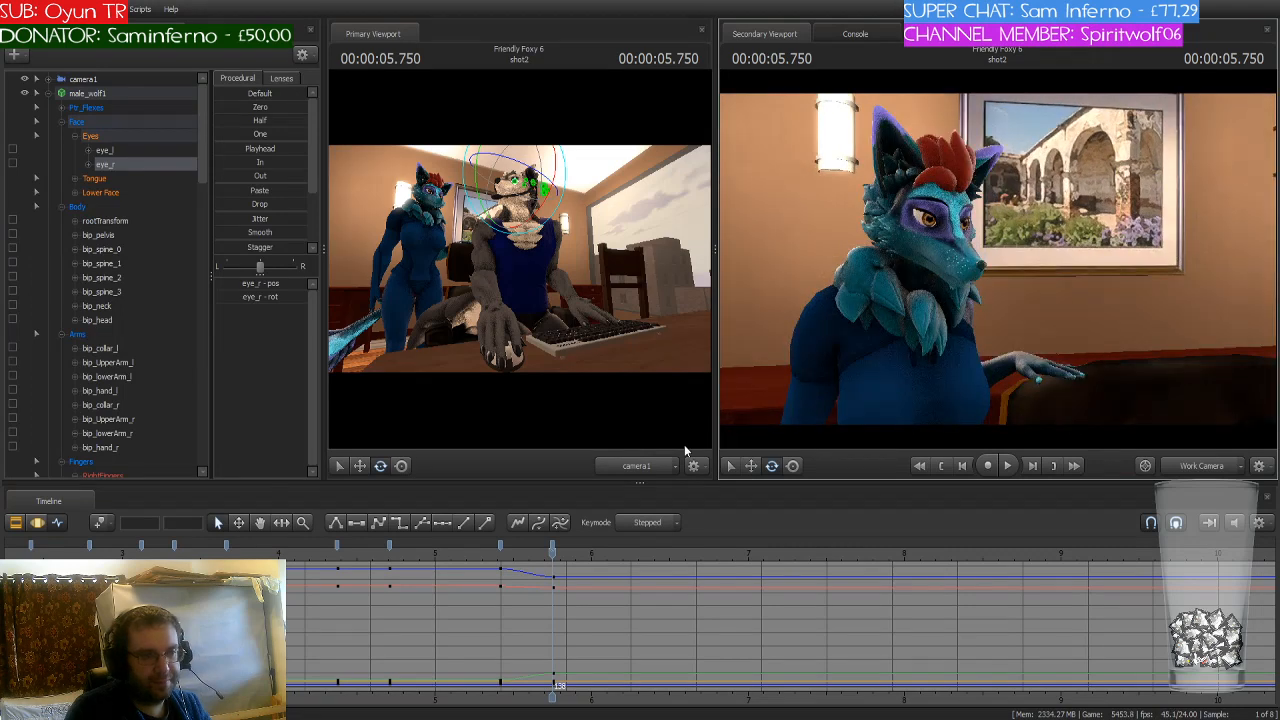
pyautogui.click(501, 547)
pyautogui.click(397, 523)
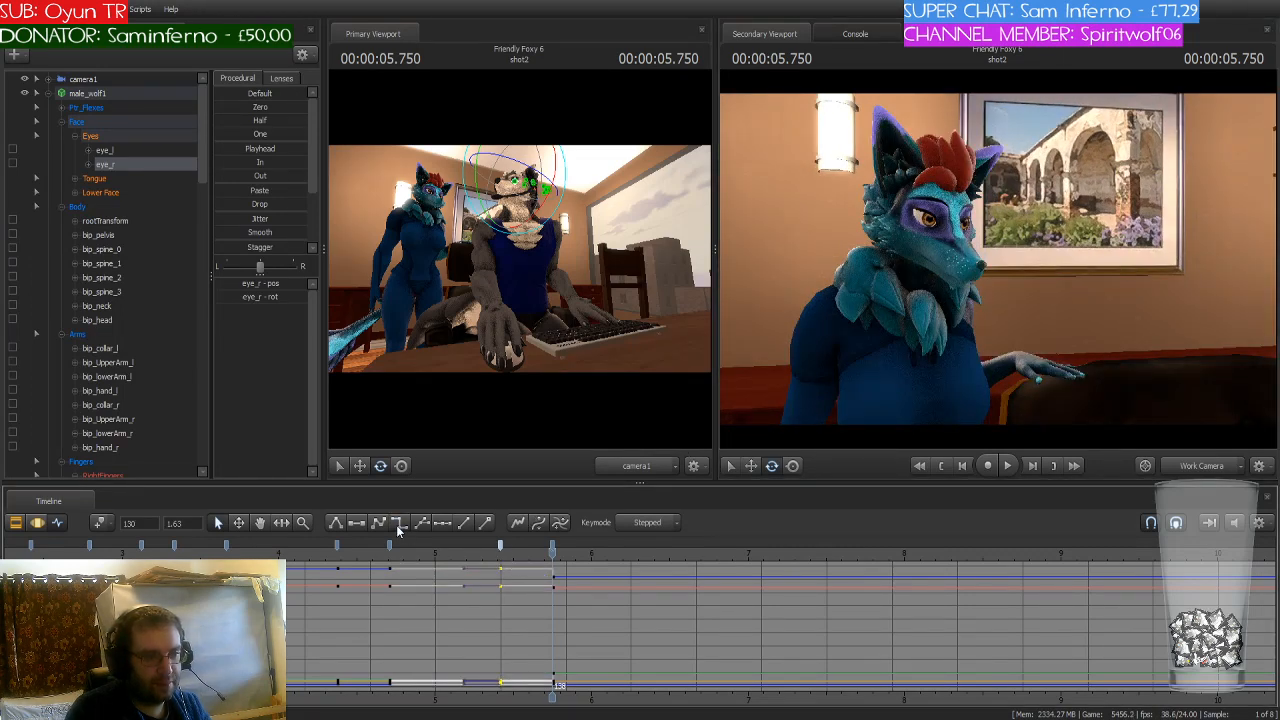
# Step: Hold the wolf's pose with a key on all of its controls at frame 171
pyautogui.click(103, 92)
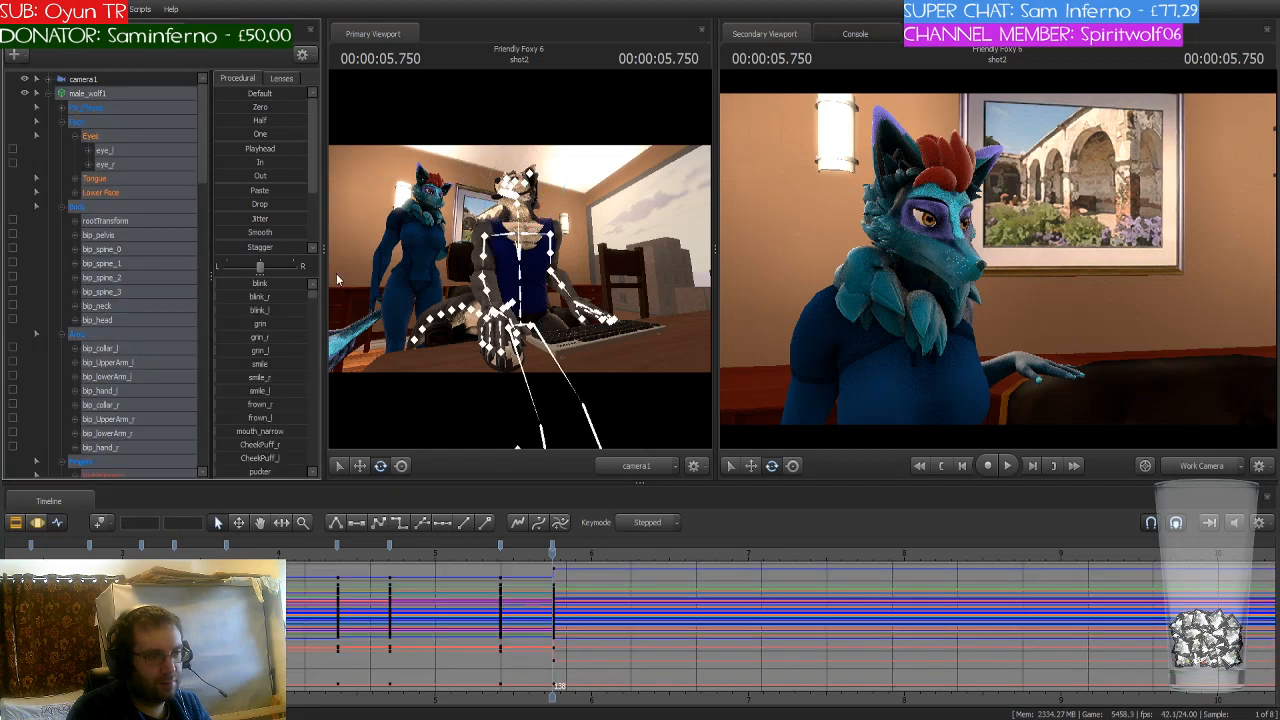
pyautogui.click(553, 547)
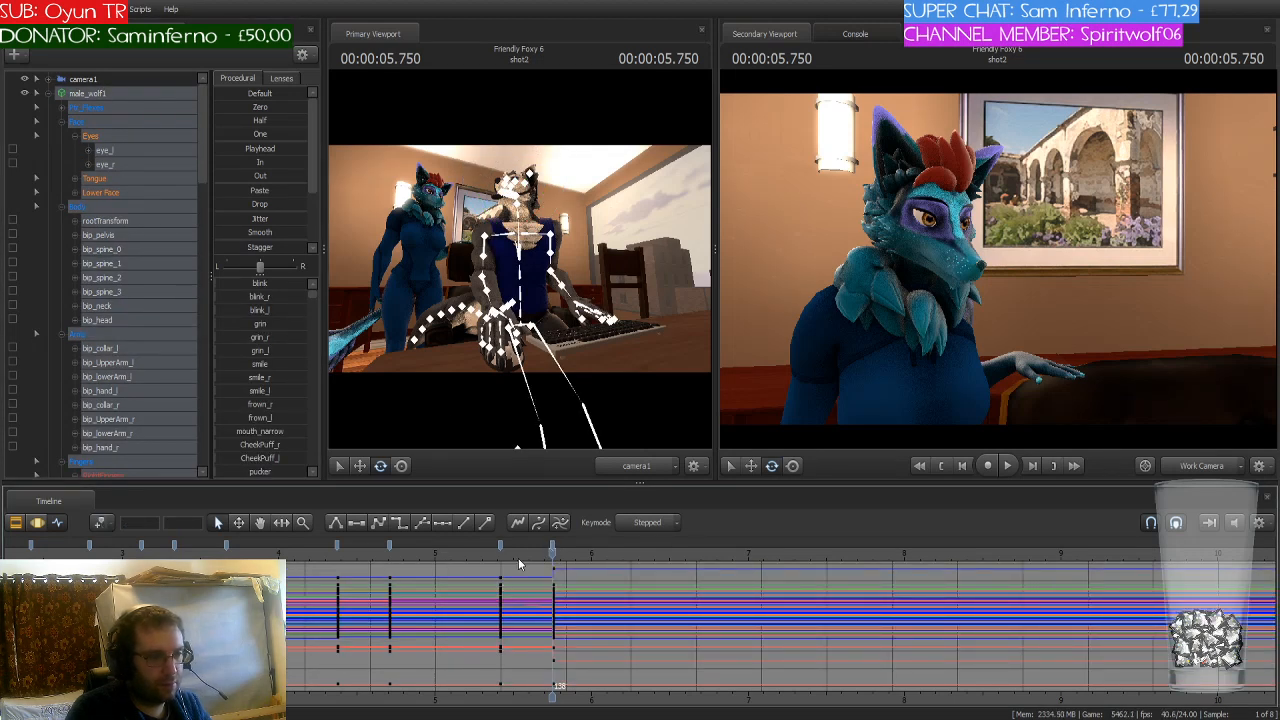
pyautogui.moveTo(553, 556); pyautogui.dragTo(768, 588)
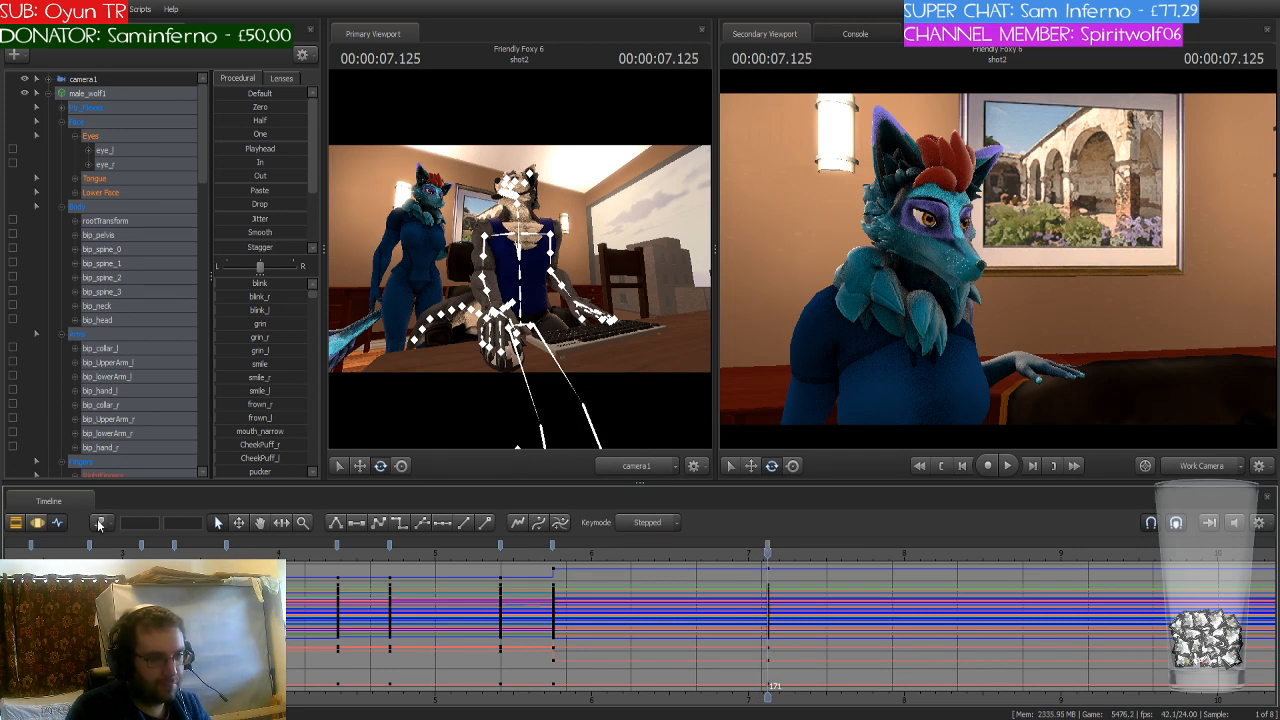
# Step: Advance to frame 179 and rotate bip_spine_0 to turn the wolf's torso
pyautogui.press('space')
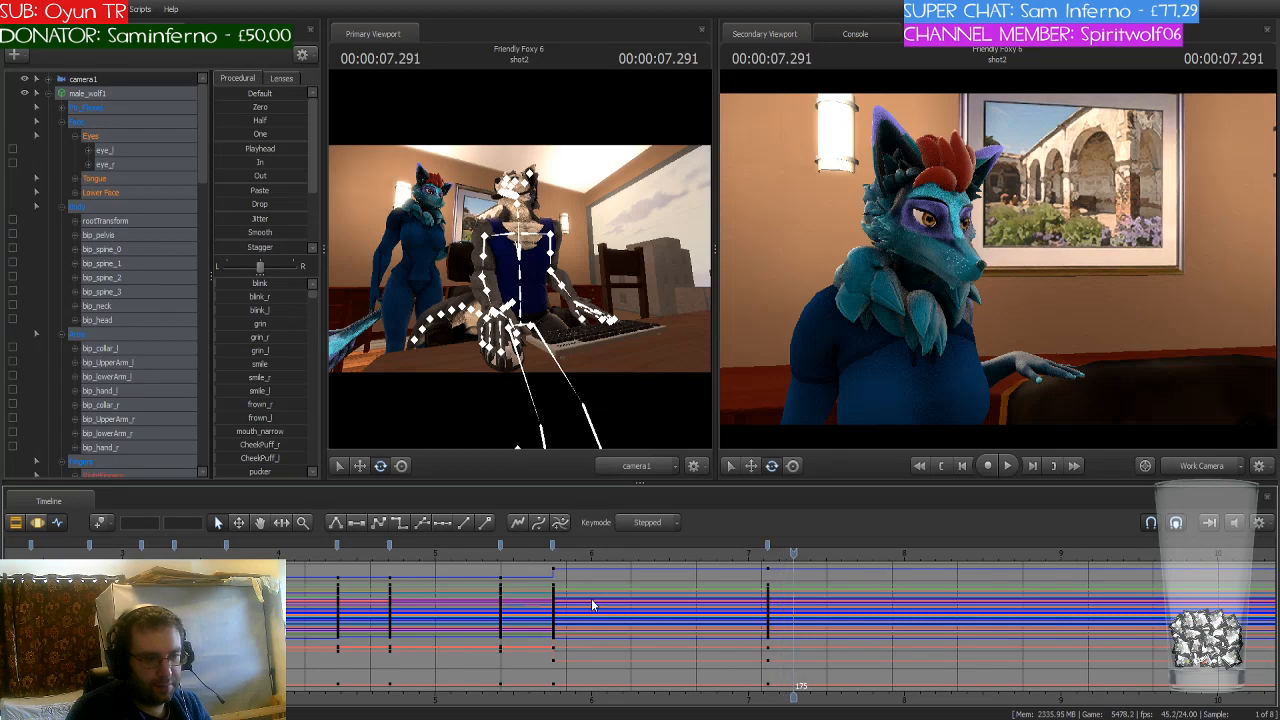
pyautogui.press('Right')
pyautogui.press('Right')
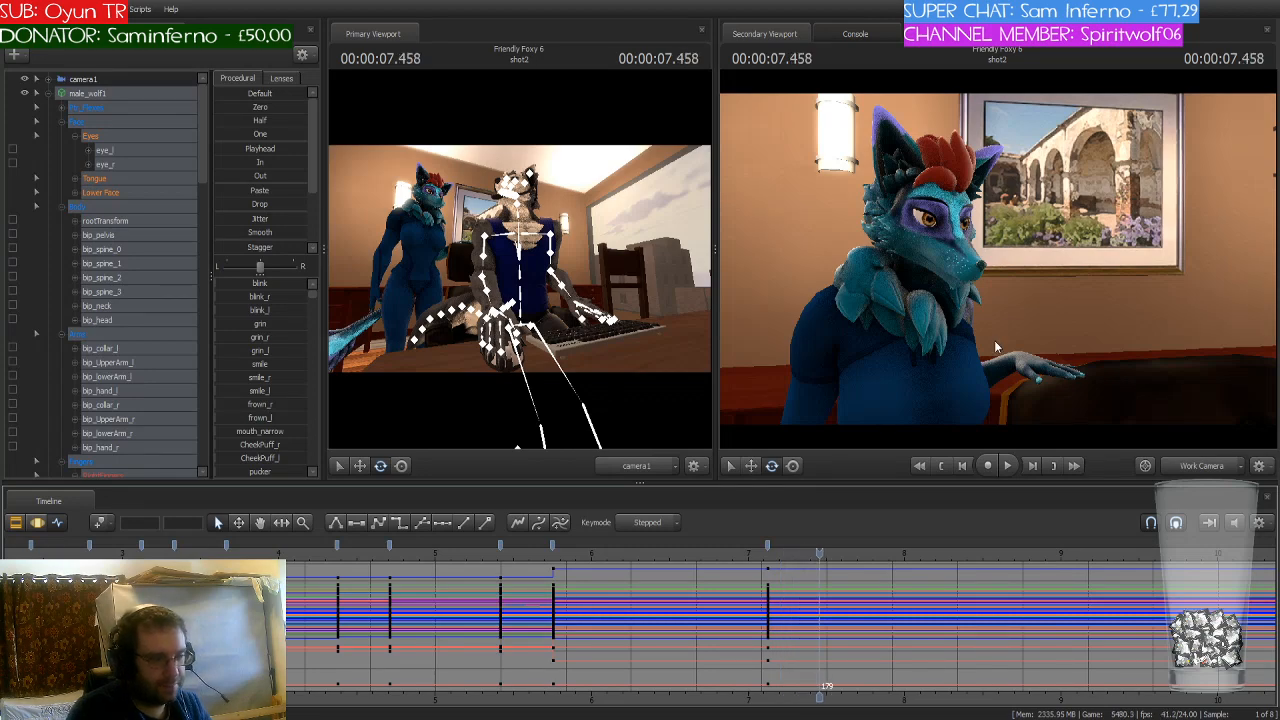
pyautogui.moveTo(994, 346); pyautogui.dragTo(982, 258)
pyautogui.press('ctrl')
pyautogui.keyDown('ctrl'); pyautogui.click(900, 283); pyautogui.keyUp('ctrl')
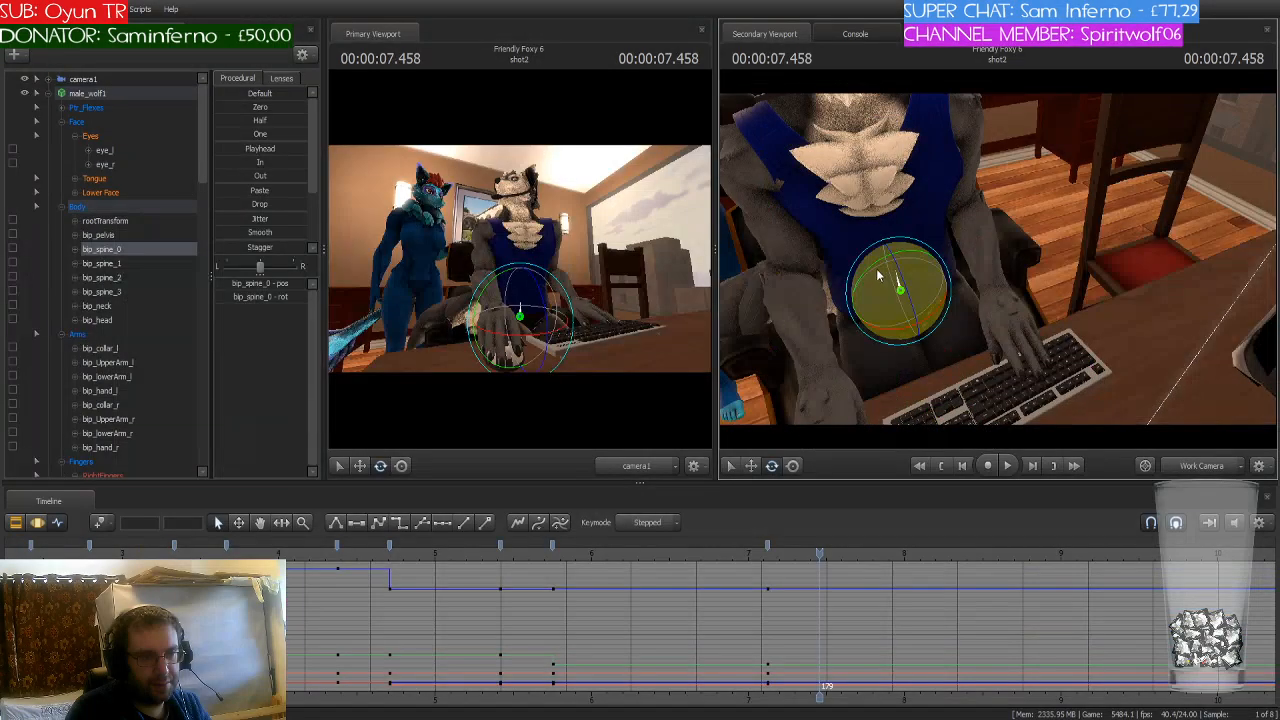
pyautogui.moveTo(873, 270); pyautogui.dragTo(887, 272)
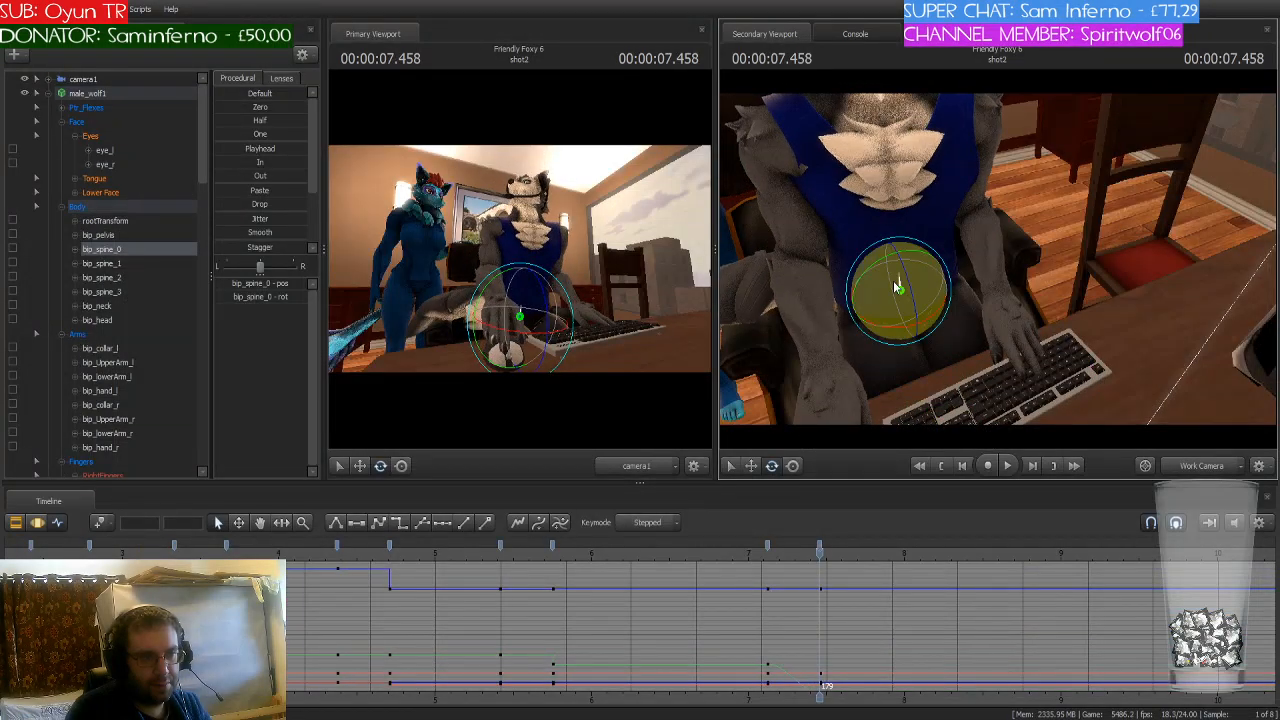
# Step: Rotate bip_head at frame 179 to turn the wolf's face away from the blue fox, comparing the pose with frame 171
pyautogui.moveTo(948, 195); pyautogui.dragTo(996, 263)
pyautogui.keyDown('ctrl'); pyautogui.click(940, 168); pyautogui.keyUp('ctrl')
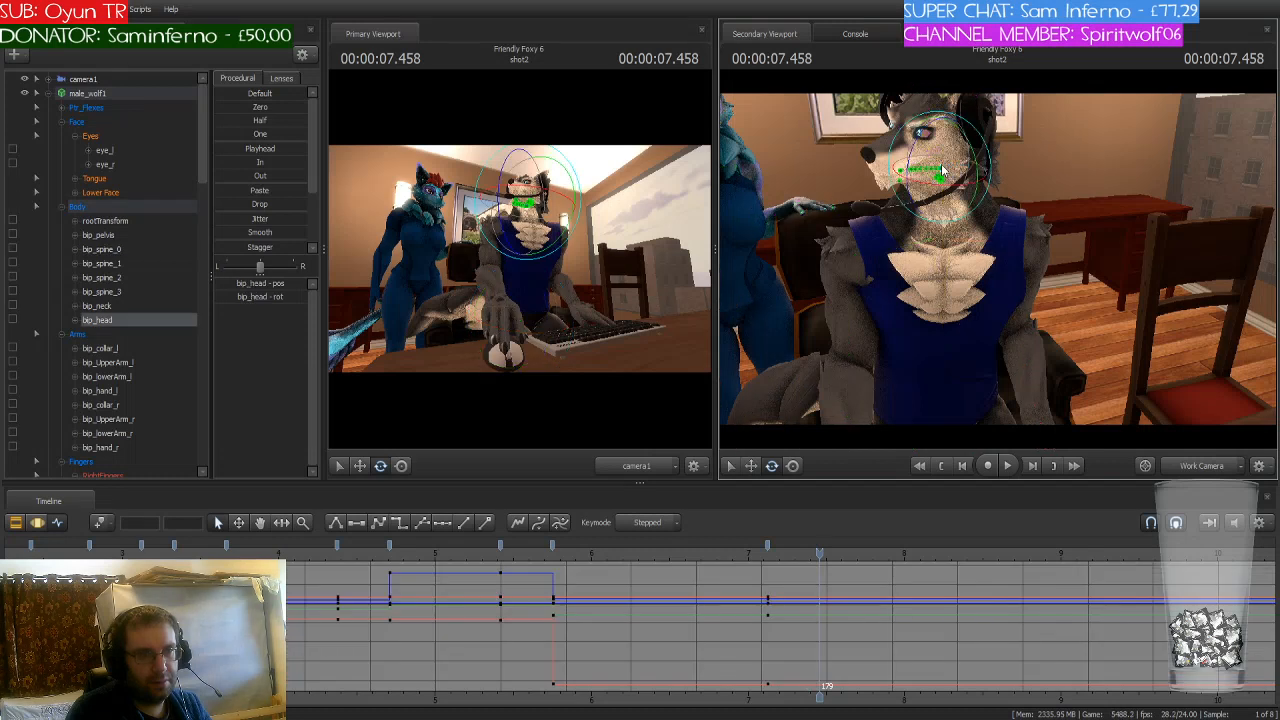
pyautogui.moveTo(953, 163); pyautogui.dragTo(930, 184)
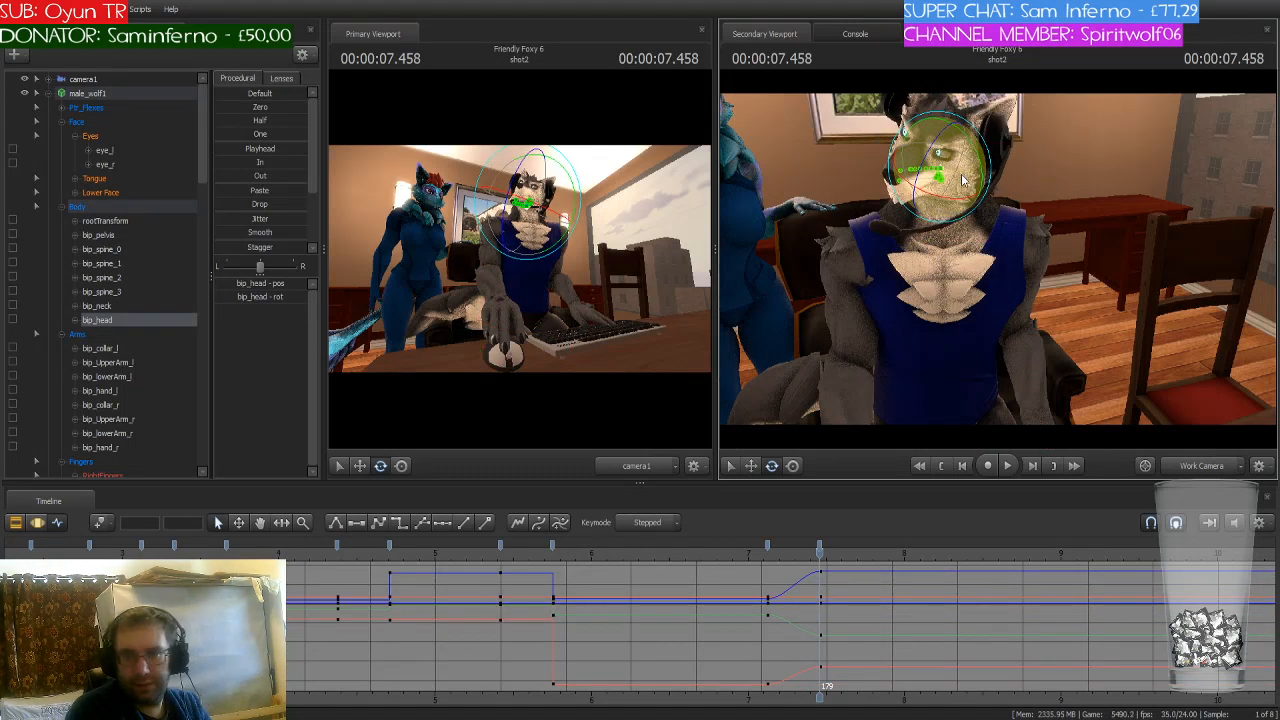
pyautogui.click(768, 548)
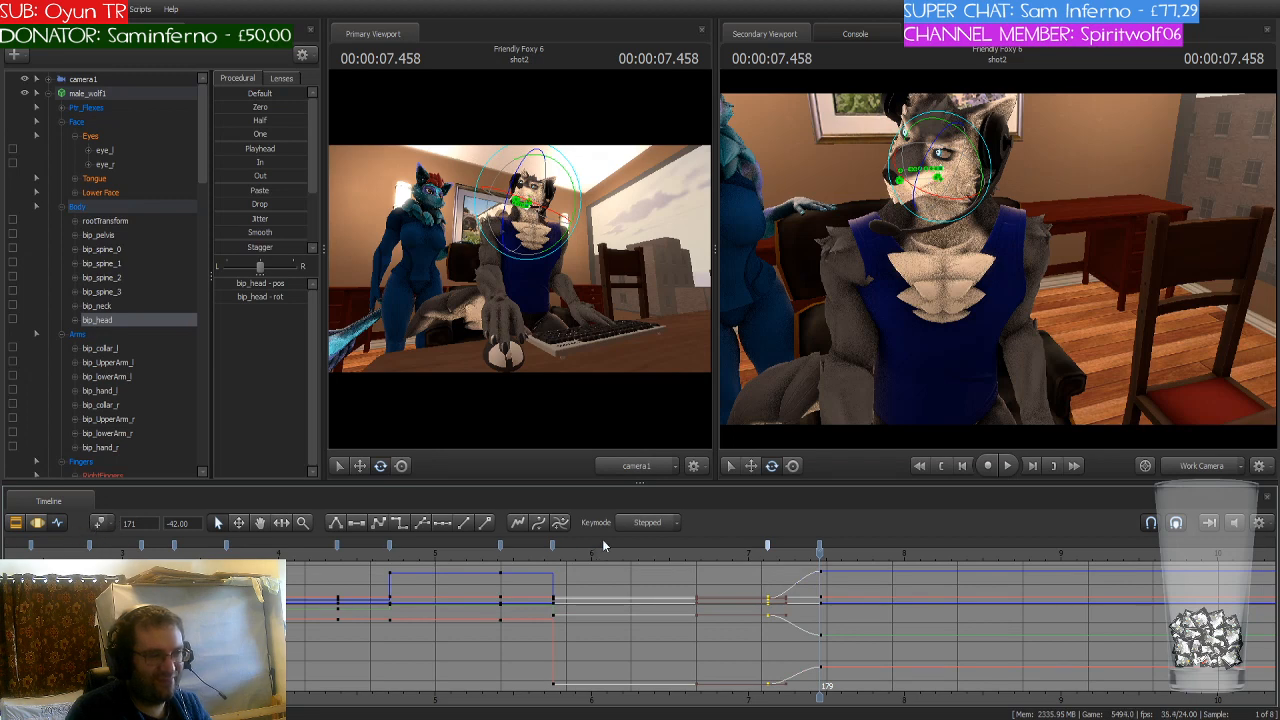
pyautogui.moveTo(819, 552); pyautogui.dragTo(768, 552)
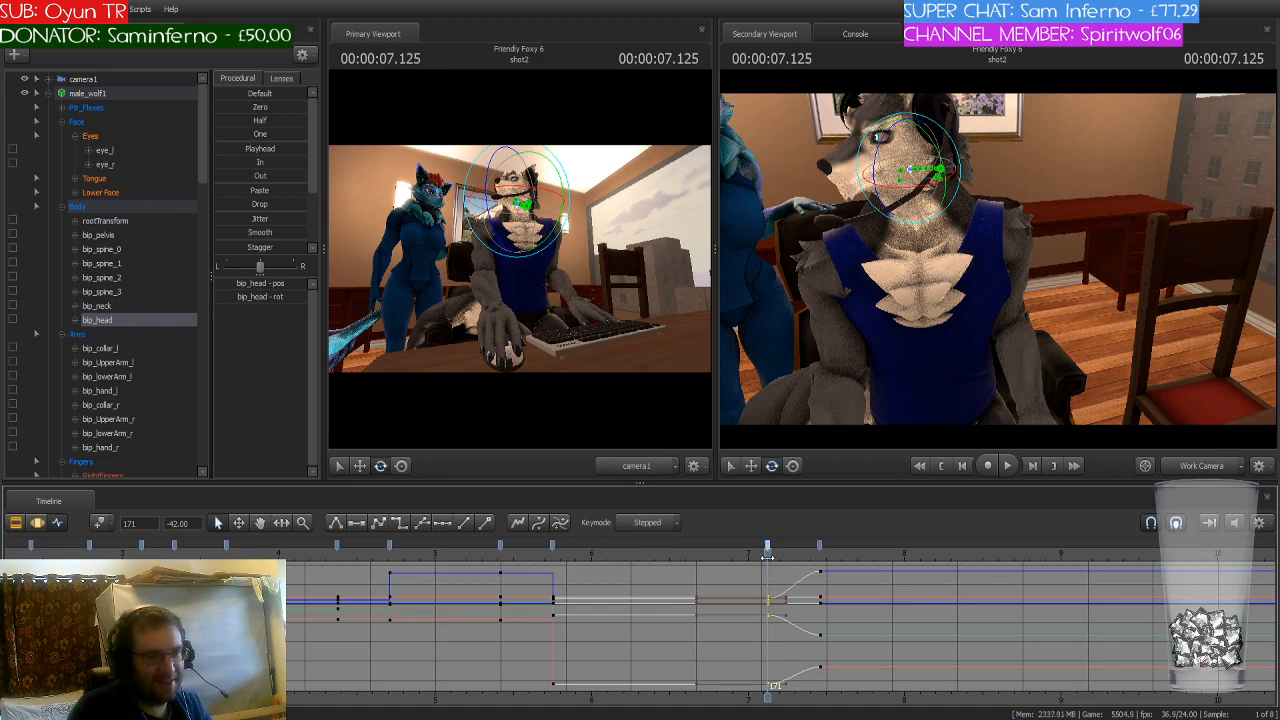
pyautogui.moveTo(770, 549); pyautogui.dragTo(818, 554)
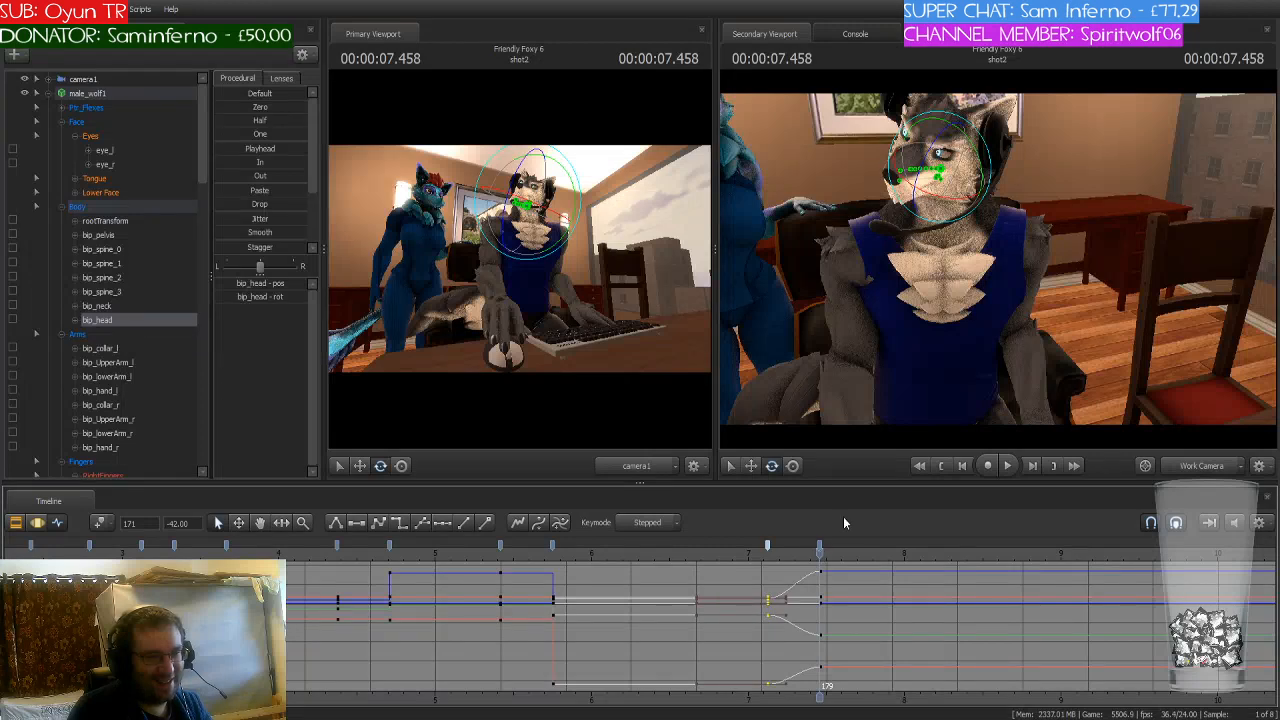
# Step: Rotate bip_UpperArm_l and bip_lowerArm_l at frame 179 to bring the wolf's hand back over the mouse
pyautogui.moveTo(1014, 334); pyautogui.dragTo(940, 320)
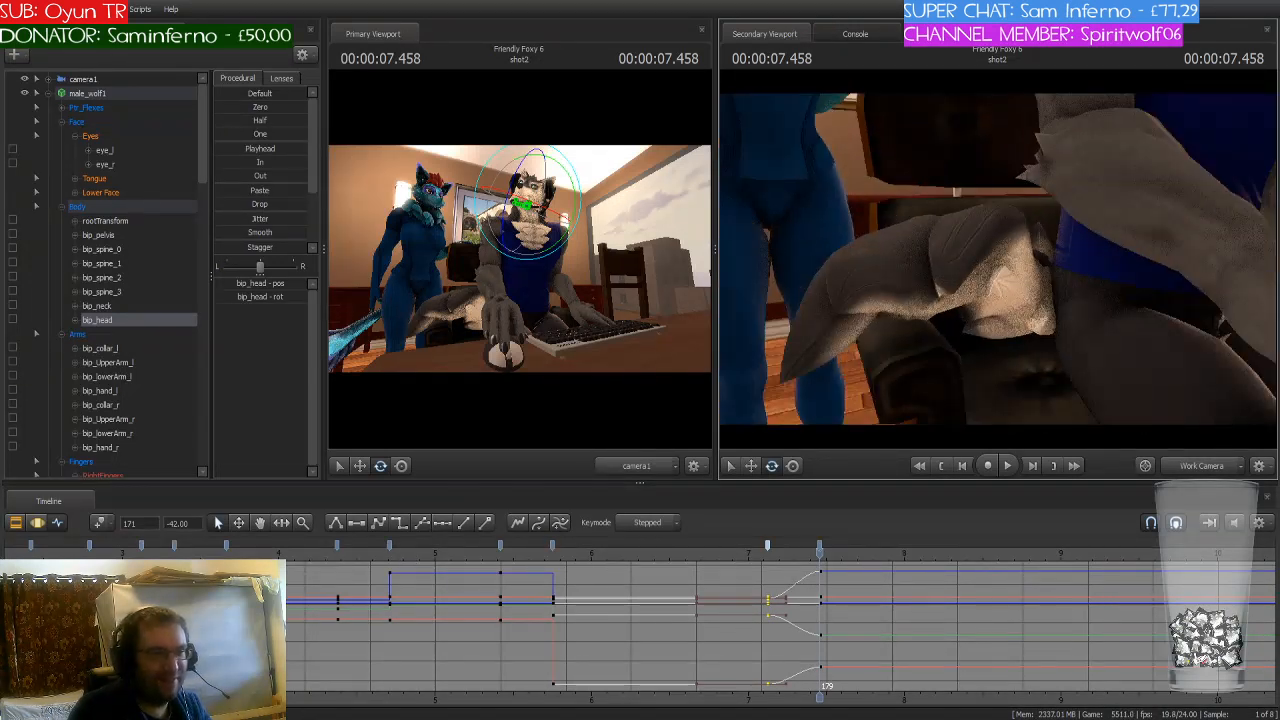
pyautogui.click(1088, 258)
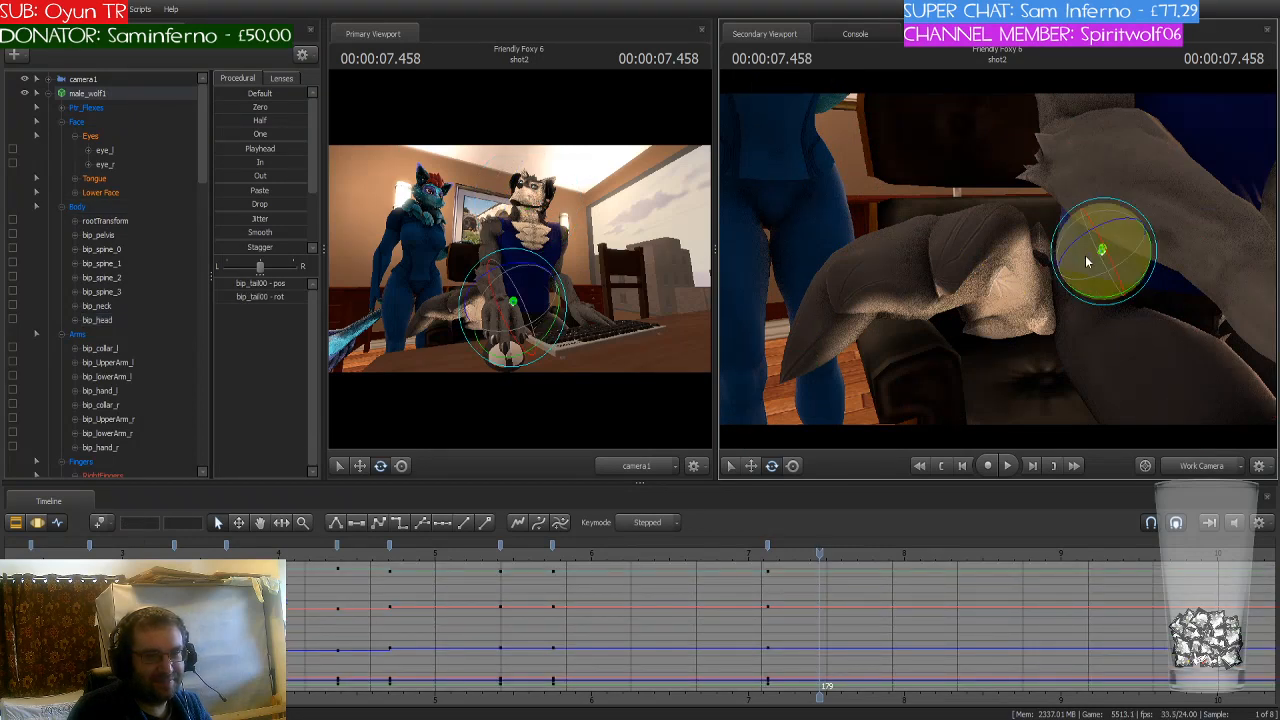
pyautogui.moveTo(1087, 262); pyautogui.dragTo(1100, 315)
pyautogui.click(918, 188)
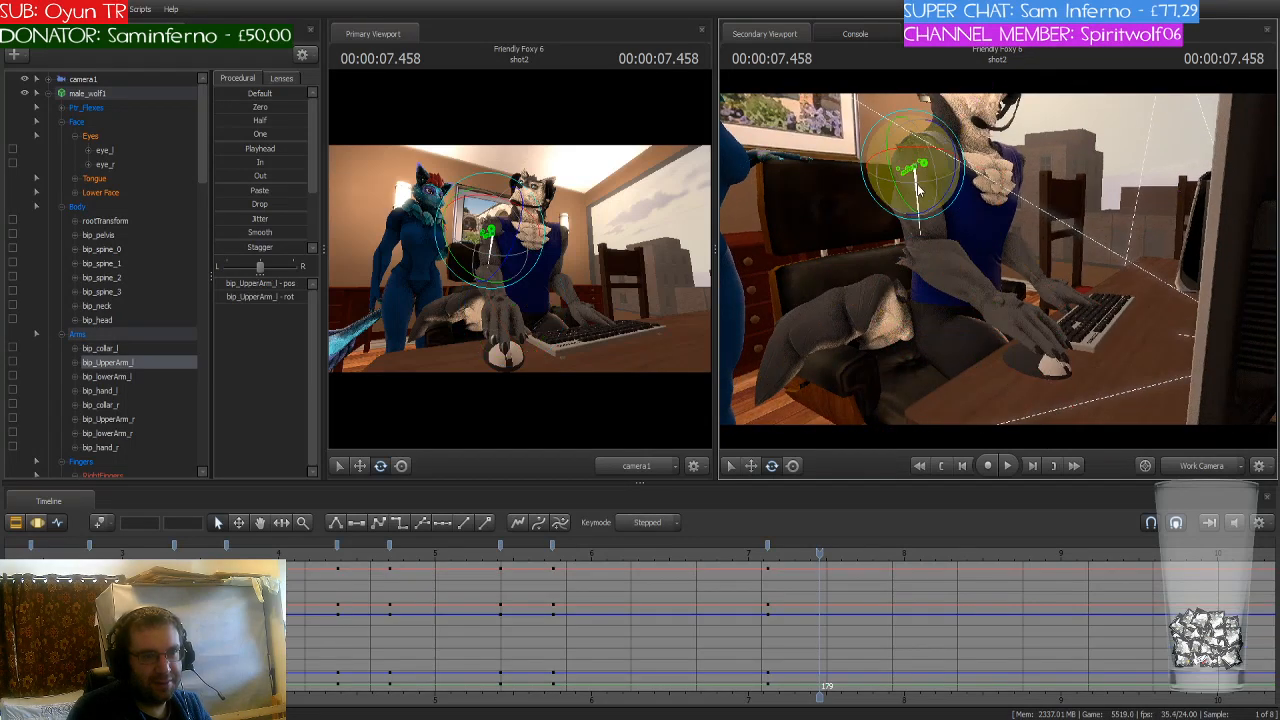
pyautogui.moveTo(918, 188); pyautogui.dragTo(913, 176)
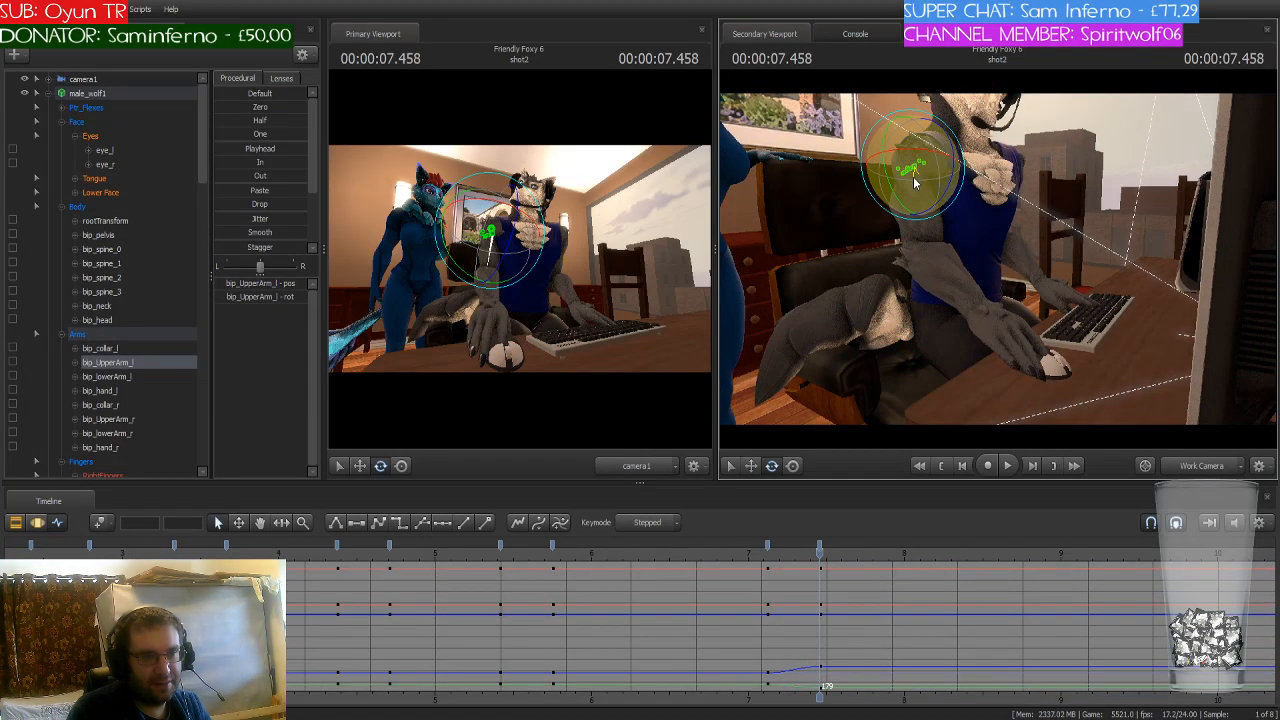
pyautogui.click(940, 255)
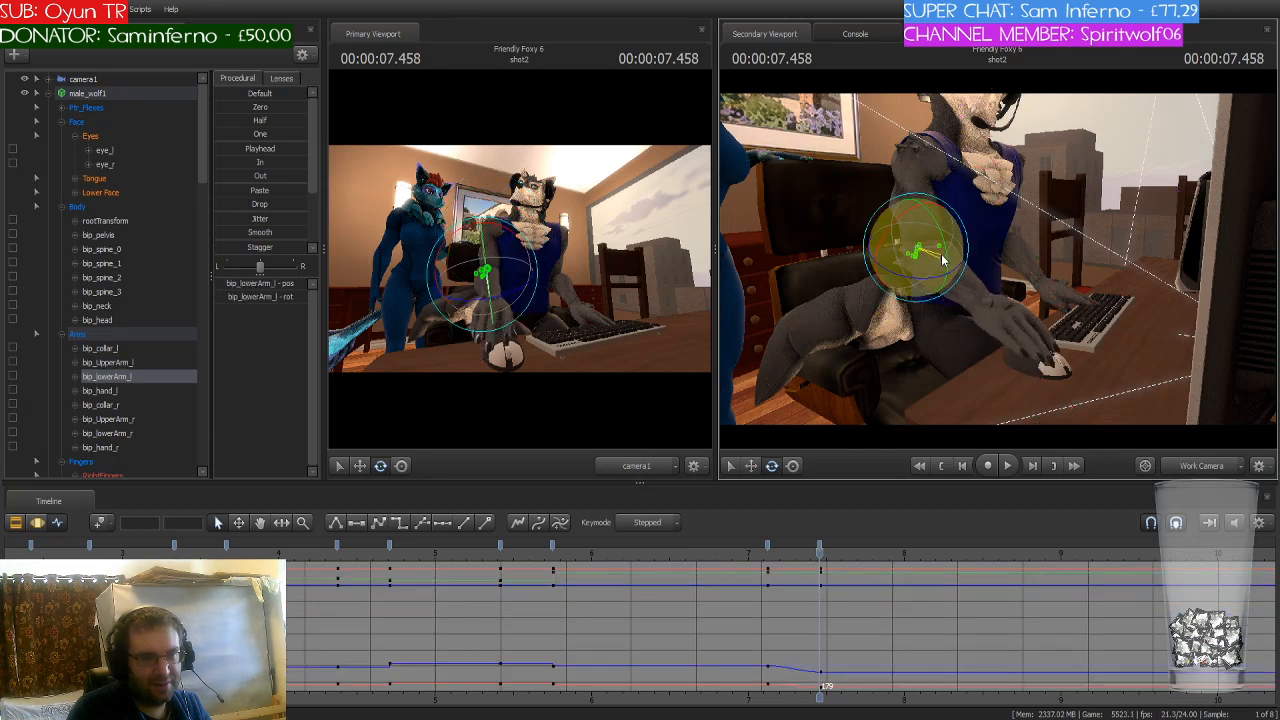
# Step: Rotate bip_collar_l and readjust bip_lowerArm_l to refine the shoulder and forearm pose at frame 179
pyautogui.click(940, 170)
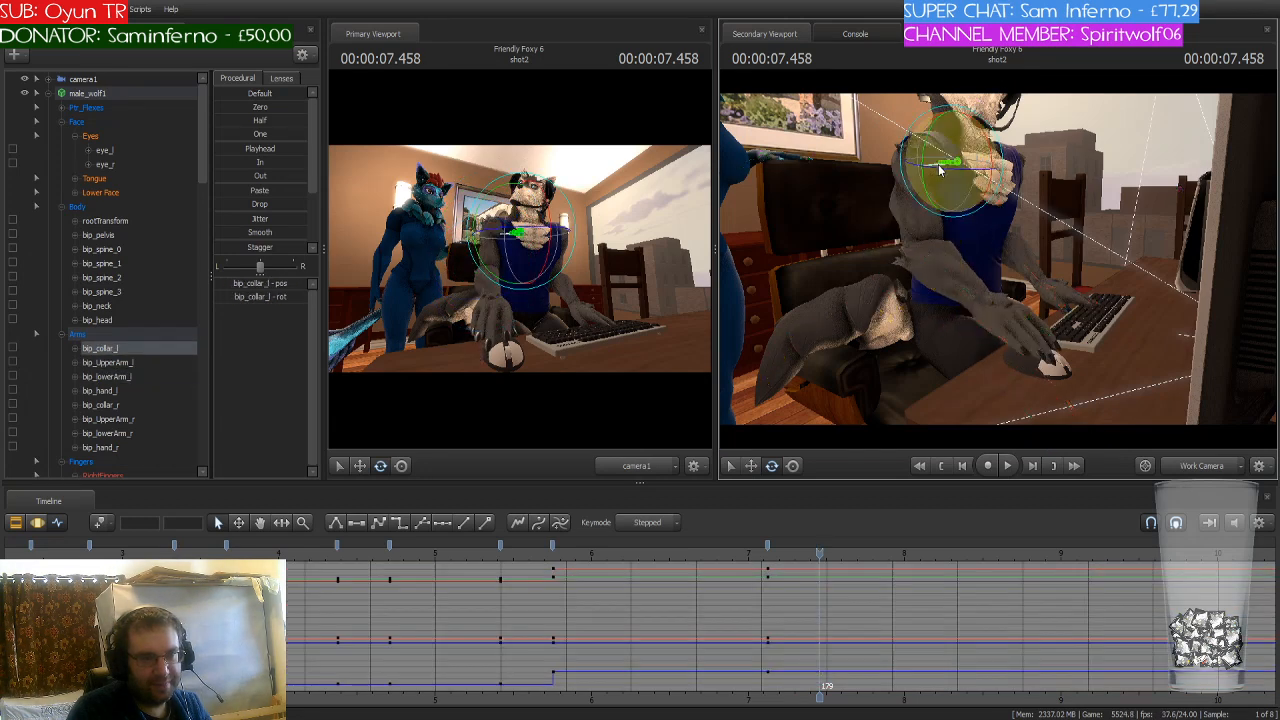
pyautogui.moveTo(940, 170); pyautogui.dragTo(963, 185)
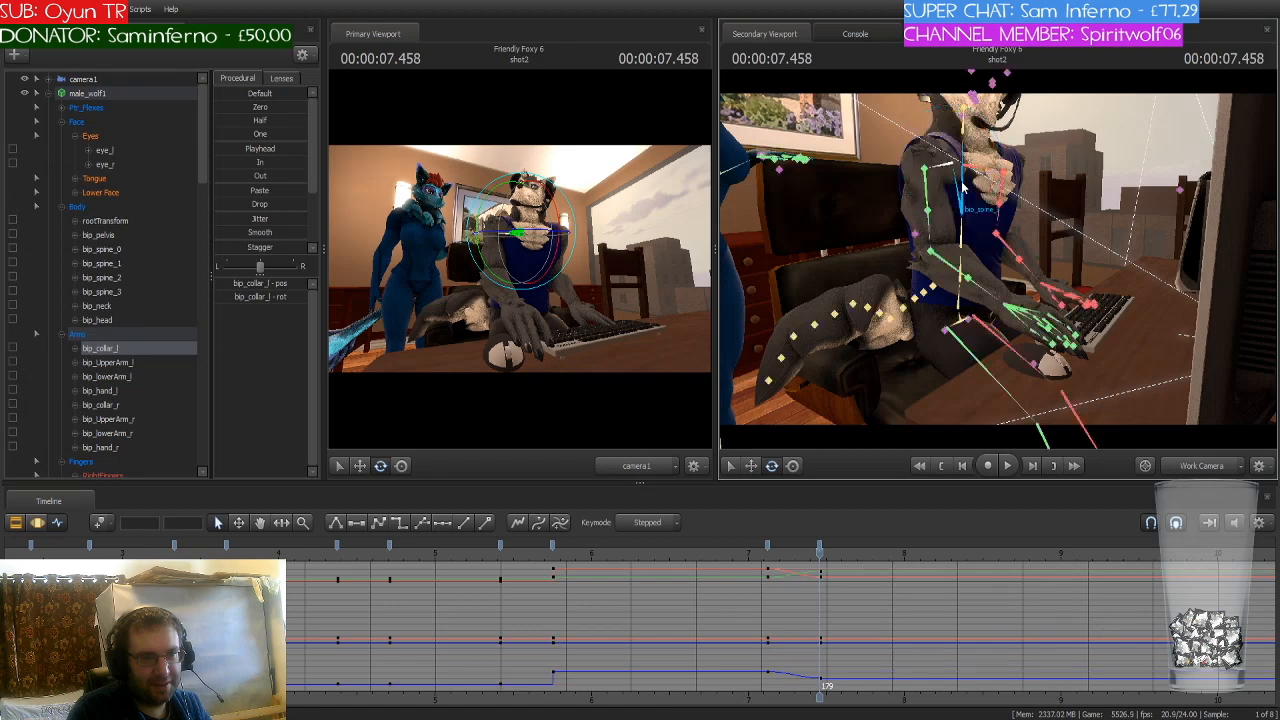
pyautogui.click(938, 252)
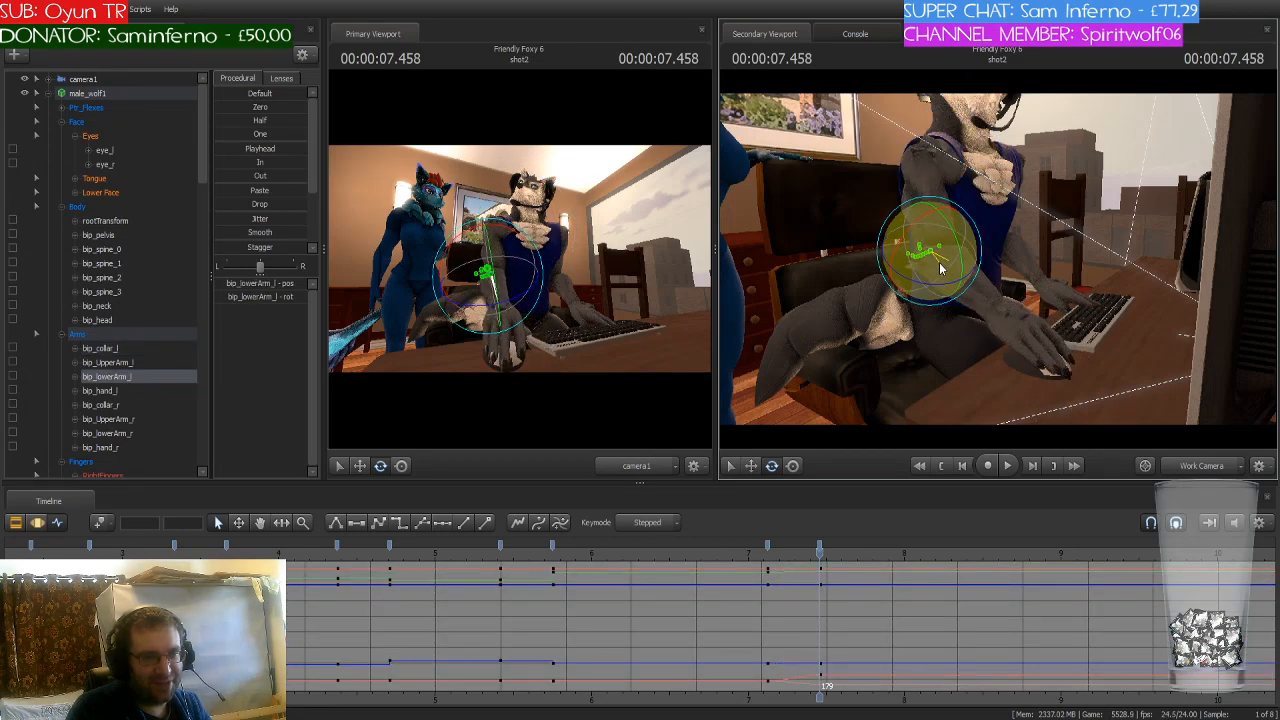
pyautogui.moveTo(940, 268); pyautogui.dragTo(993, 250)
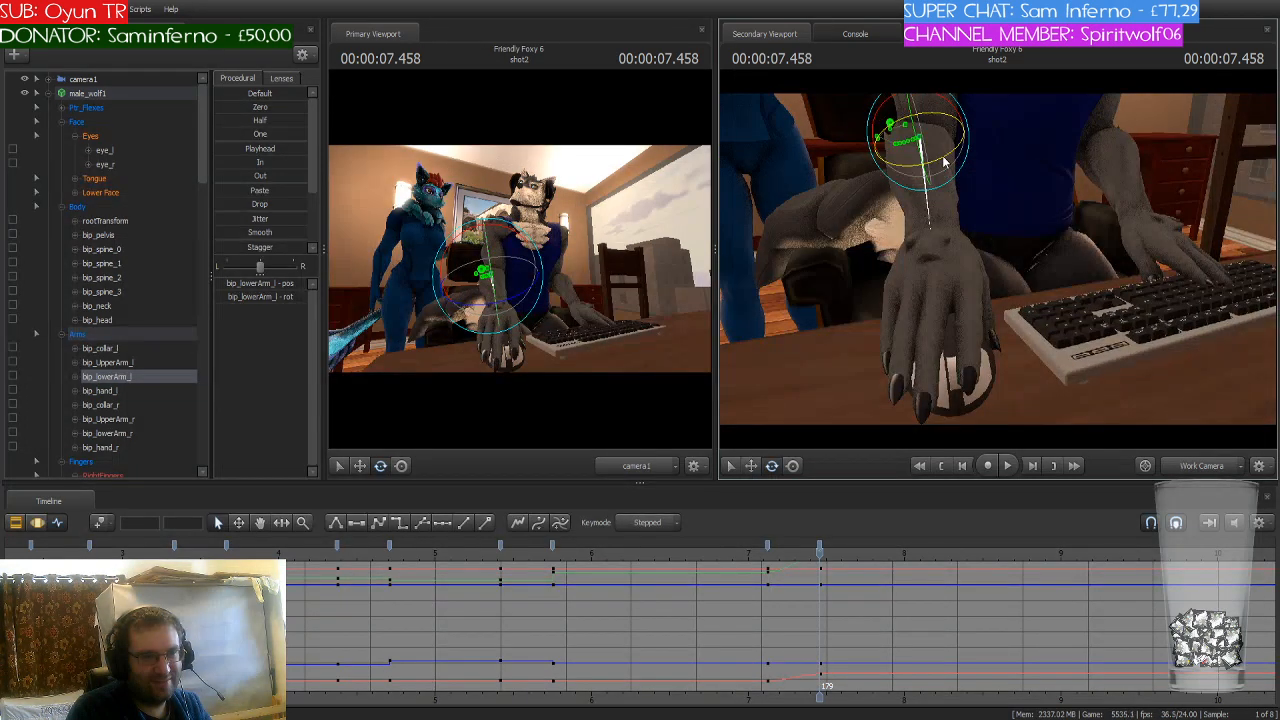
# Step: Rotate bip_hand_l at frame 179 so the wolf's hand rests on the mouse
pyautogui.press('ctrl')
pyautogui.click(945, 255)
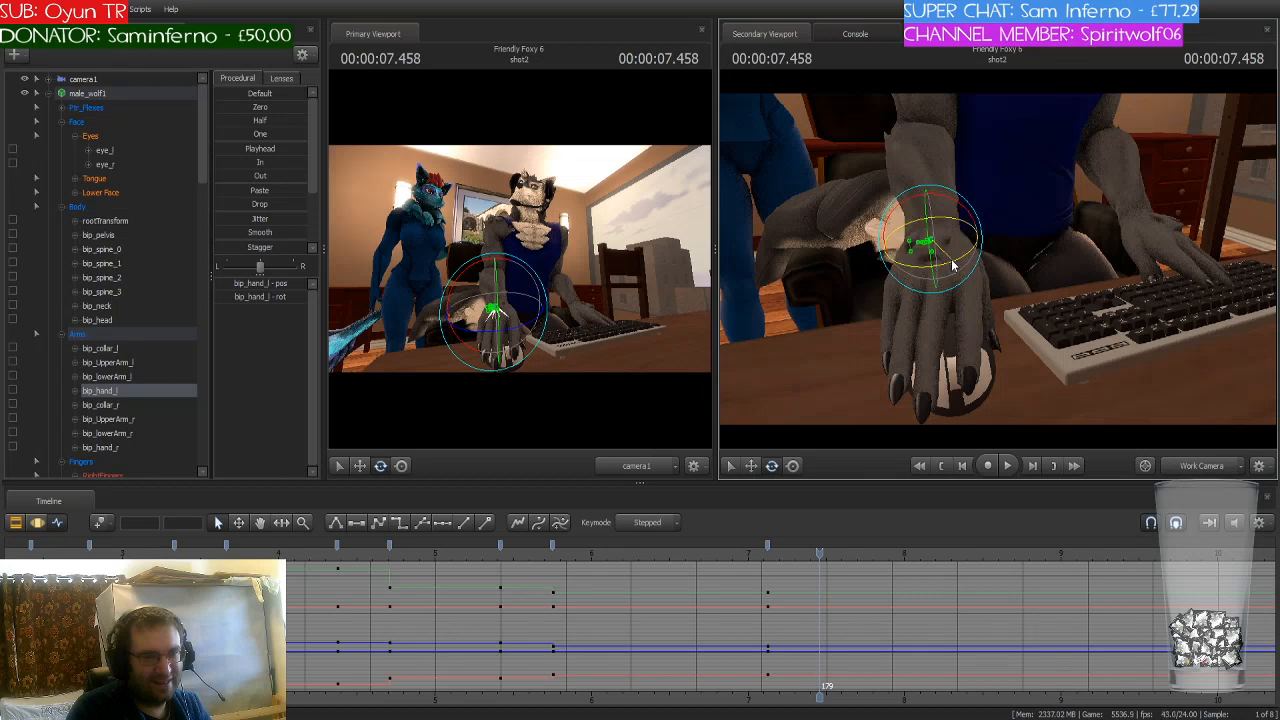
pyautogui.moveTo(950, 262); pyautogui.dragTo(931, 245)
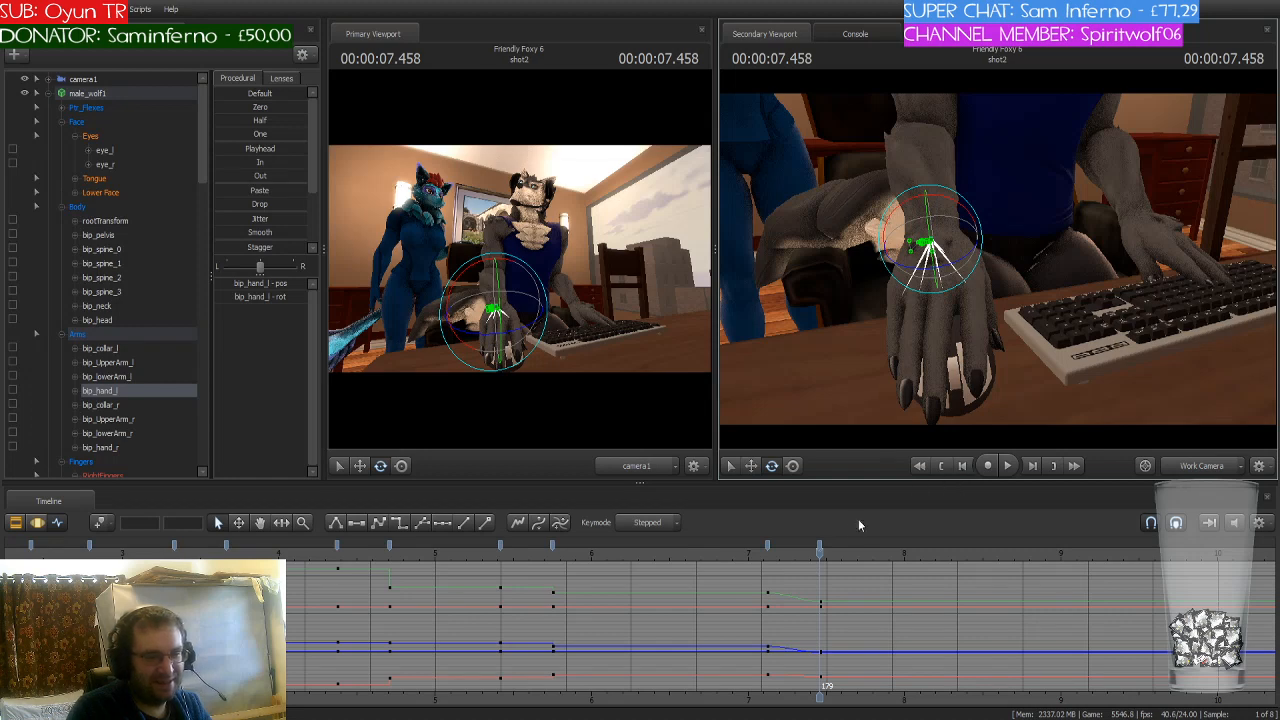
pyautogui.moveTo(820, 552)
pyautogui.mouseDown()
pyautogui.moveTo(762, 553)
pyautogui.moveTo(820, 552)
pyautogui.mouseUp()
# Step: Repose the wolf's other arm at frame 179, rotating bip_hand_r to point the hand outward off the keyboard
pyautogui.moveTo(1021, 398); pyautogui.dragTo(985, 299)
pyautogui.click(950, 305)
pyautogui.click(975, 350)
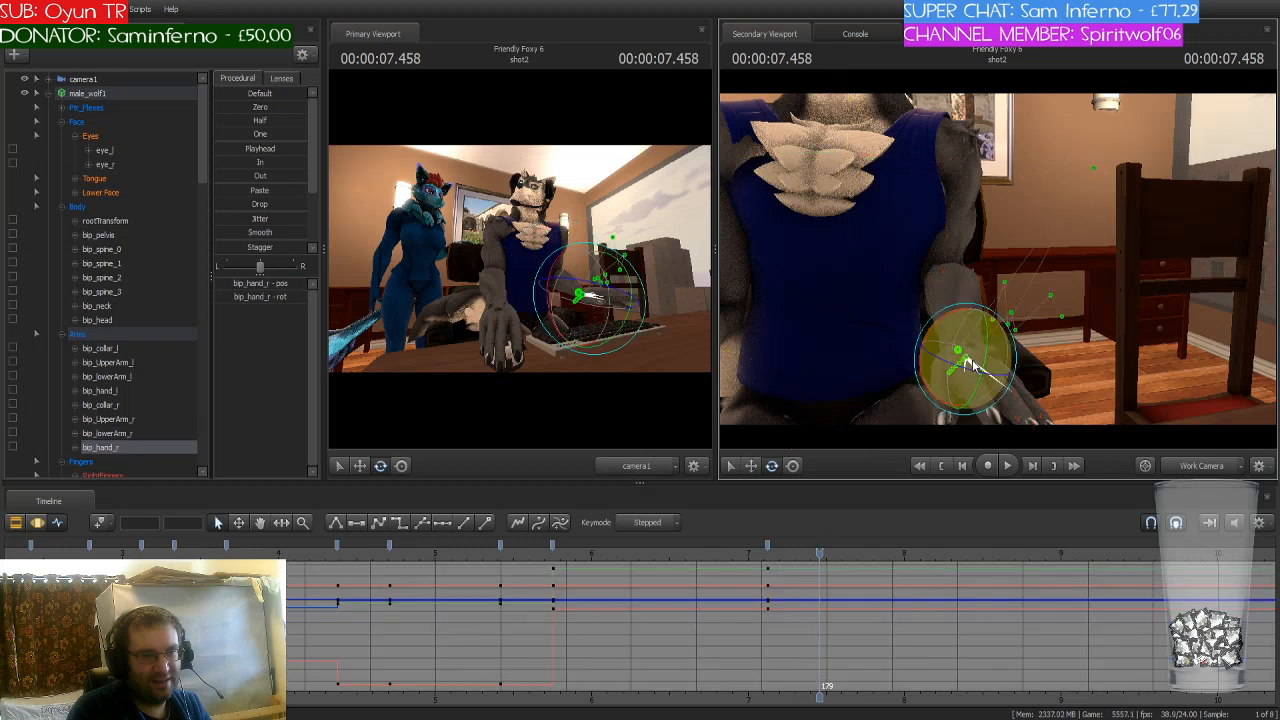
pyautogui.moveTo(958, 340); pyautogui.dragTo(991, 330)
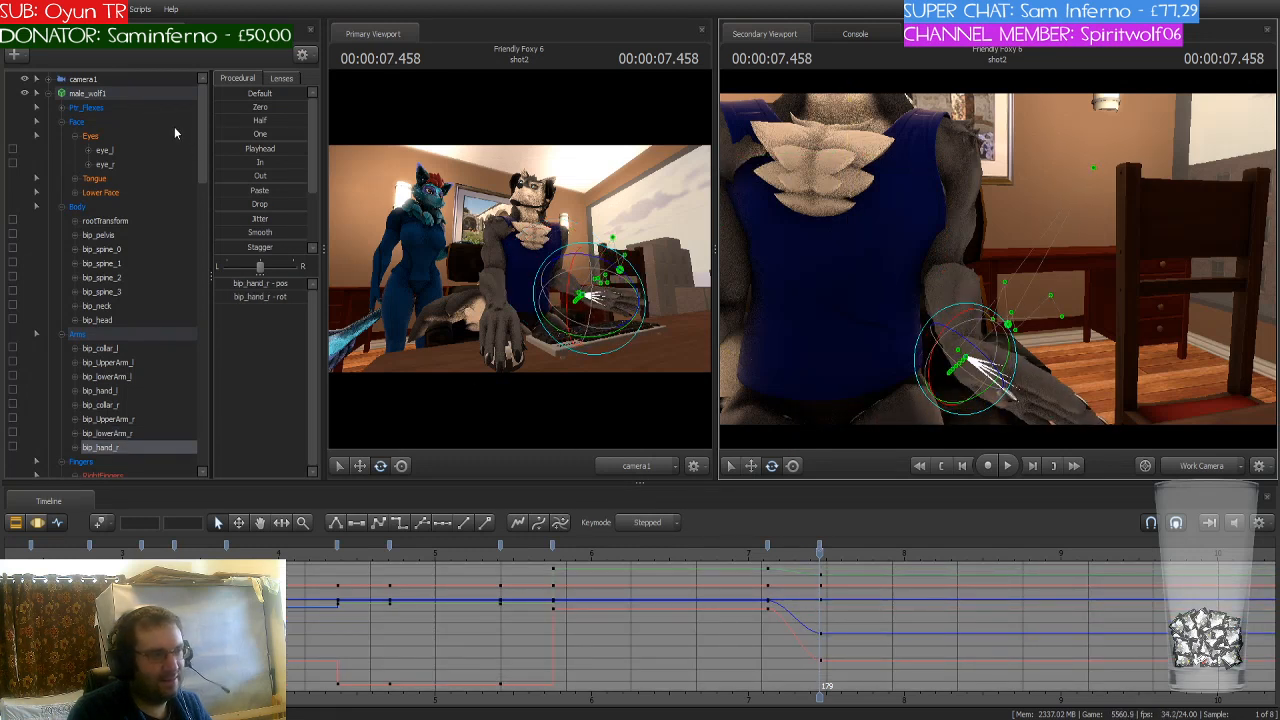
# Step: Give all of male_wolf1's keys at frame 171 stepped tangents
pyautogui.click(132, 98)
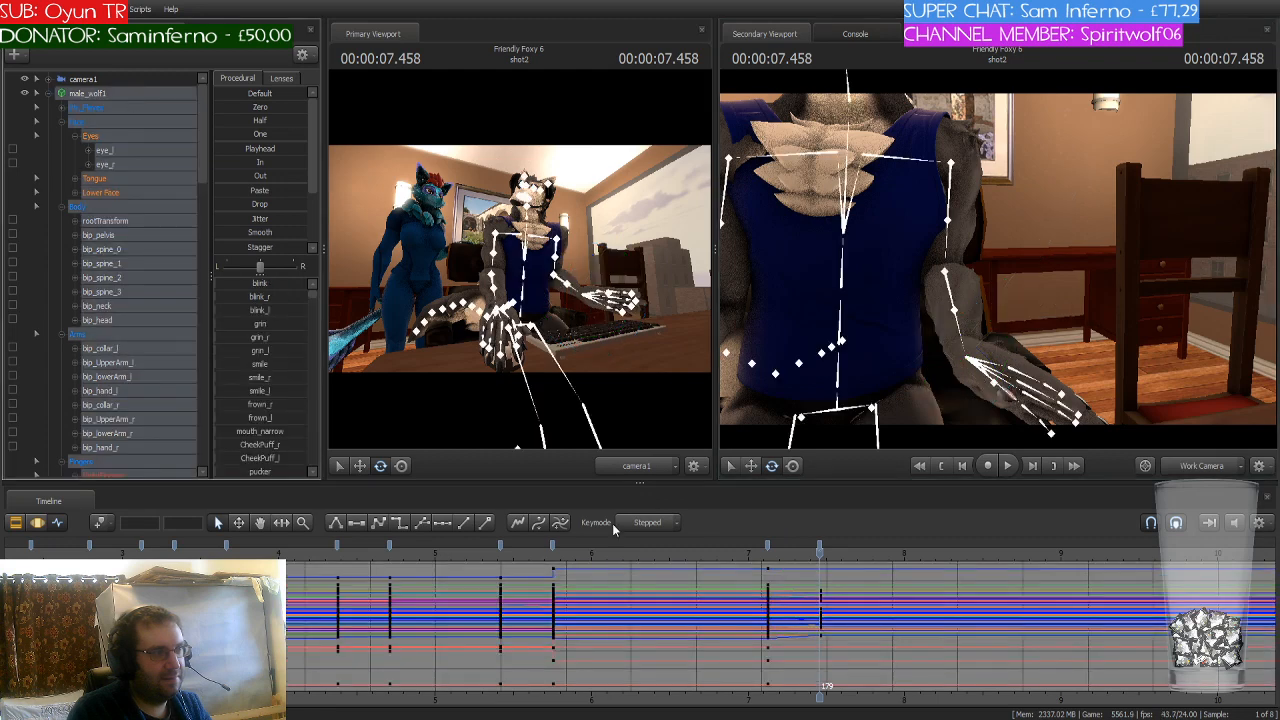
pyautogui.click(768, 547)
pyautogui.moveTo(820, 551); pyautogui.dragTo(767, 570)
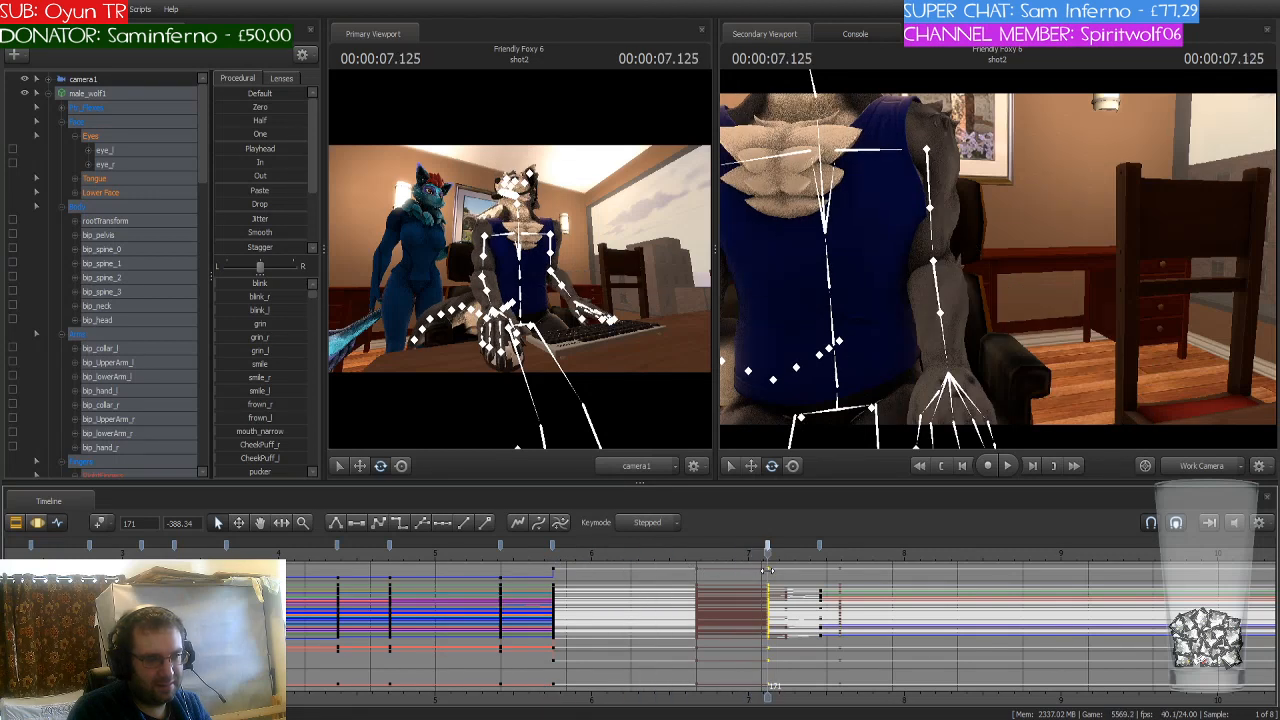
pyautogui.click(398, 526)
# Step: Key all of male_wolf1's controls at frame 179 to lock in the new pose
pyautogui.moveTo(767, 553); pyautogui.dragTo(820, 553)
pyautogui.click(820, 546)
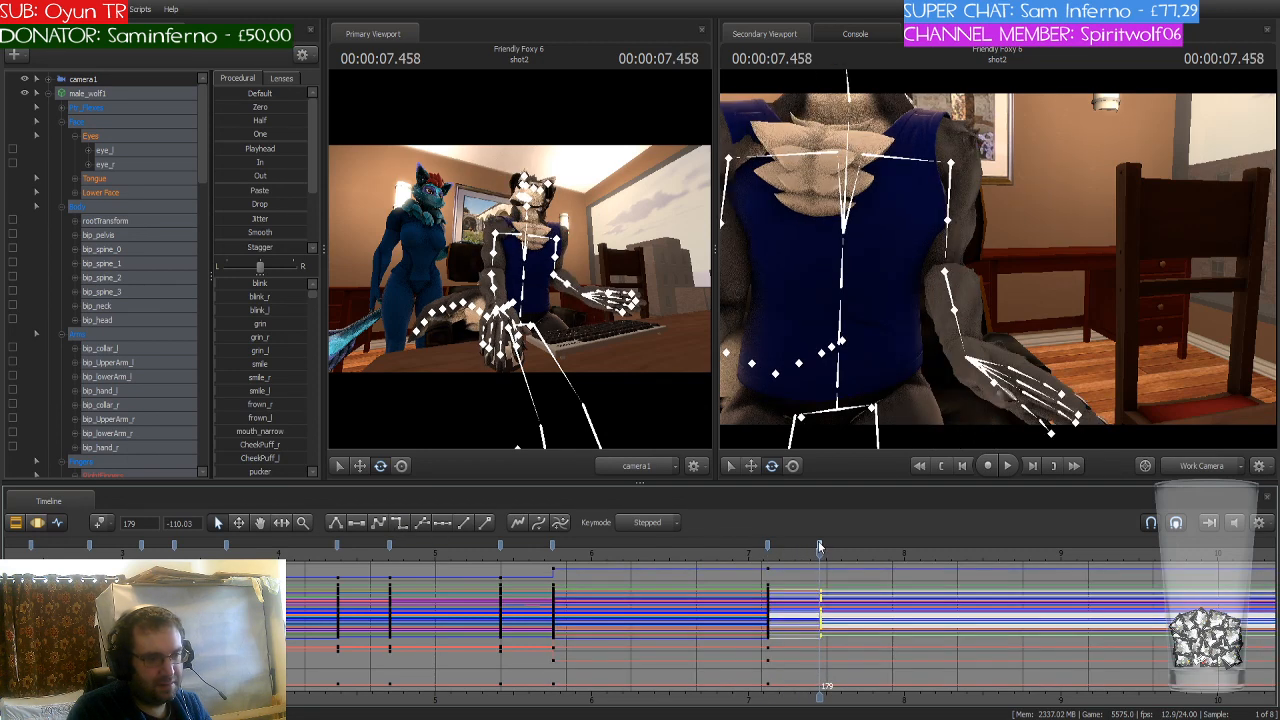
pyautogui.click(97, 526)
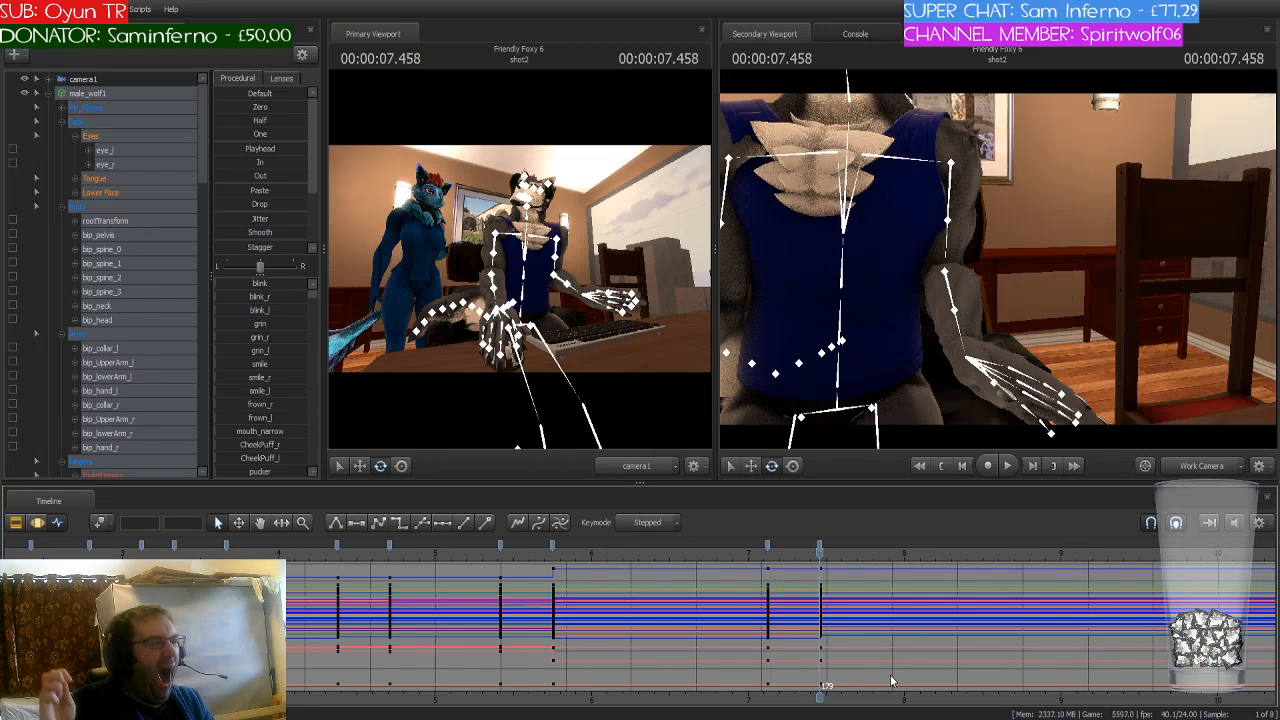
pyautogui.scroll(-4, 889, 645)
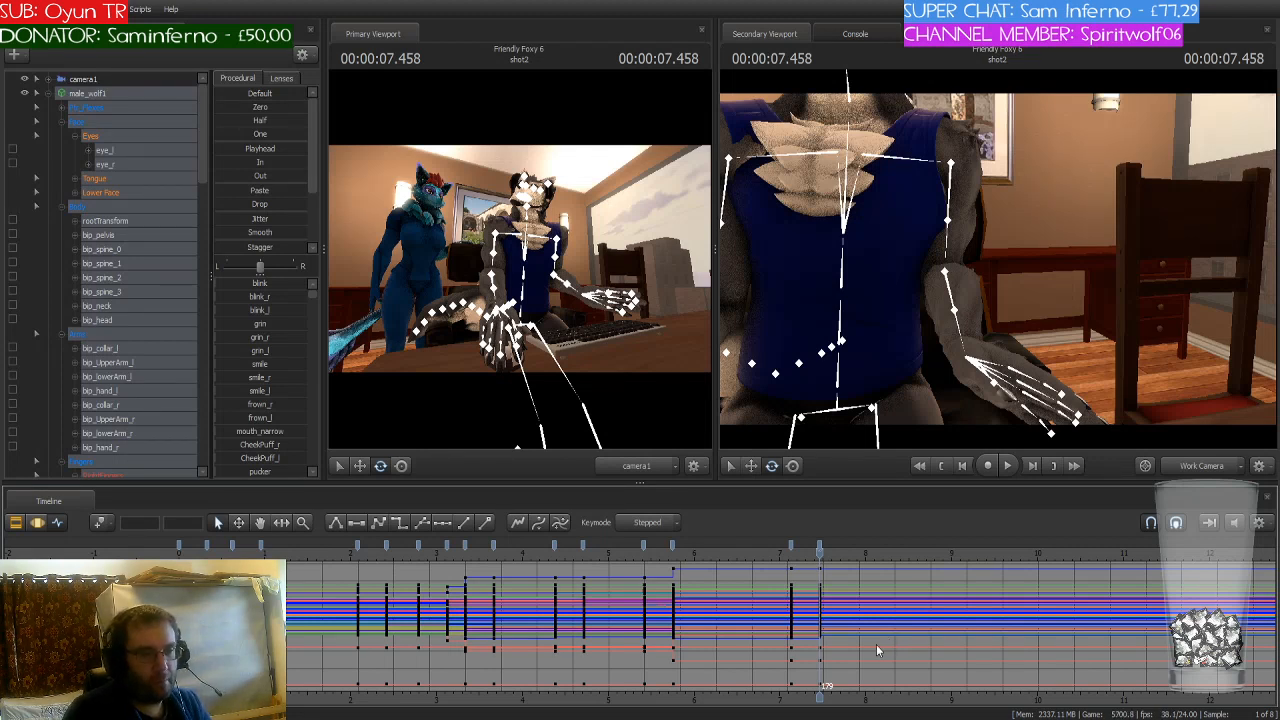
pyautogui.moveTo(816, 697); pyautogui.dragTo(709, 686)
pyautogui.scroll(4, 723, 629)
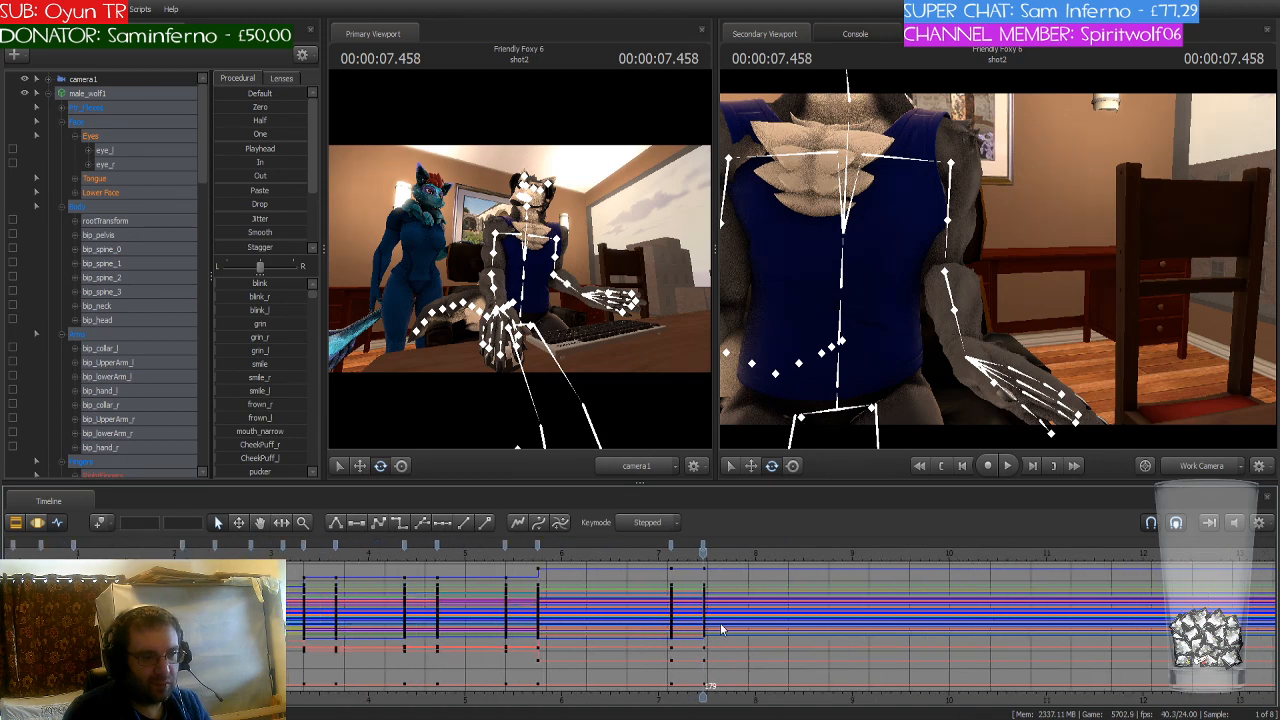
pyautogui.scroll(-2, 722, 629)
pyautogui.scroll(-2, 723, 629)
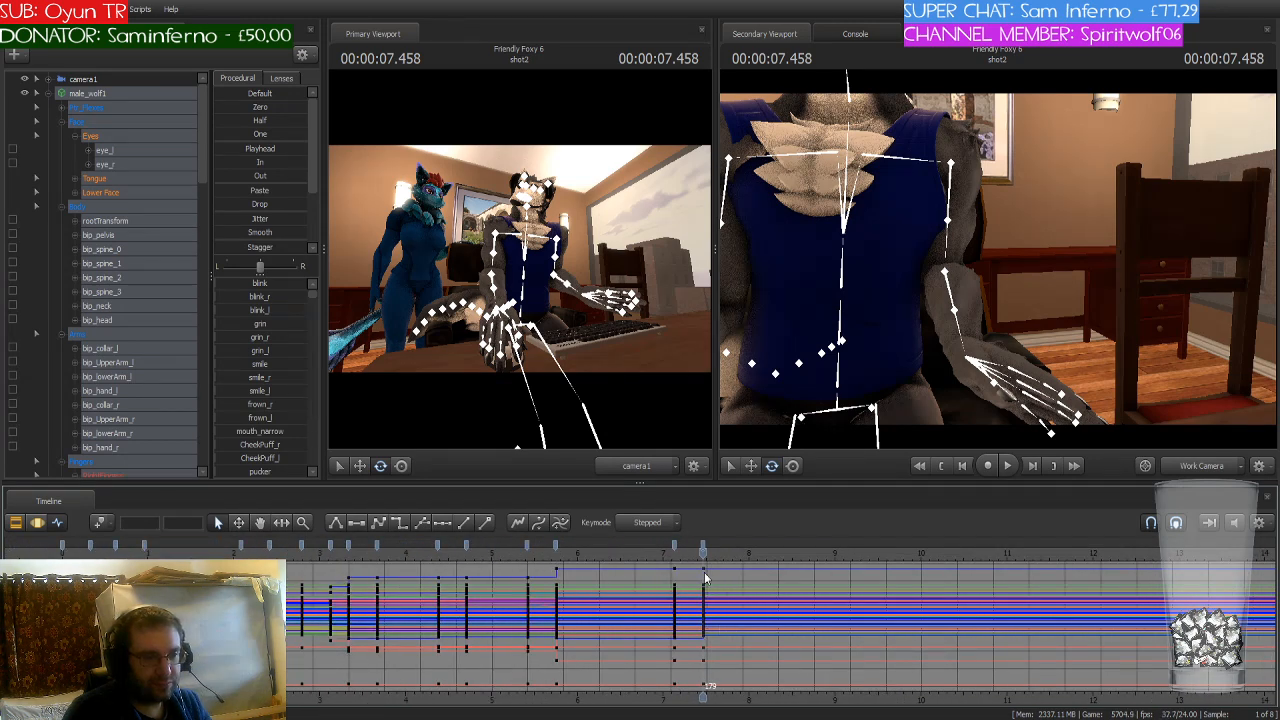
pyautogui.click(693, 559)
pyautogui.moveTo(693, 559); pyautogui.dragTo(729, 597)
pyautogui.scroll(2, 729, 597)
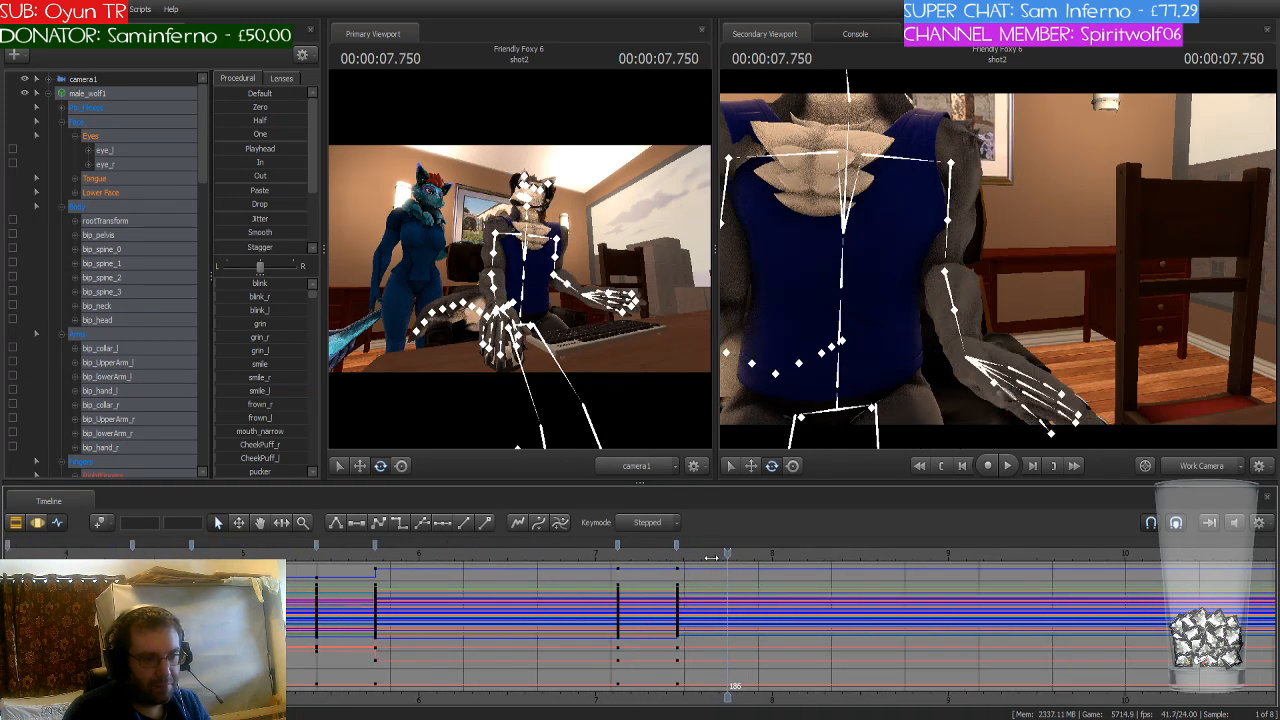
pyautogui.click(677, 558)
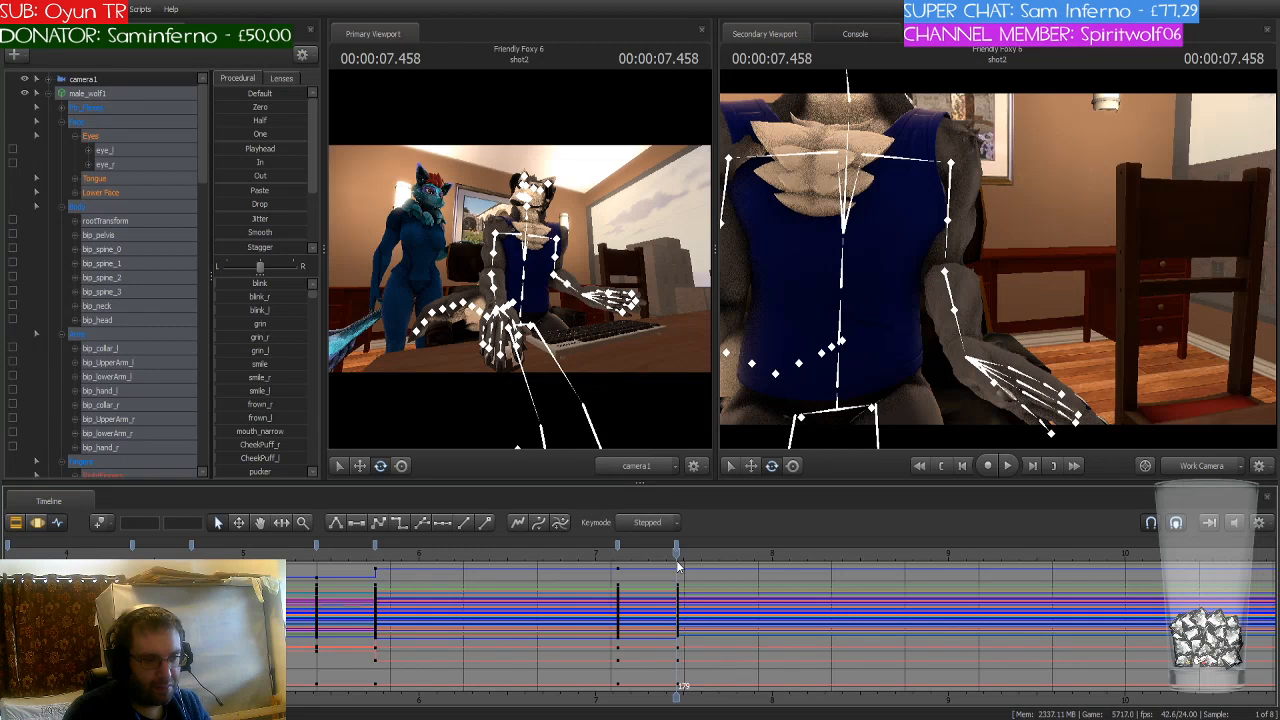
pyautogui.moveTo(678, 553)
pyautogui.mouseDown()
pyautogui.moveTo(735, 553)
pyautogui.moveTo(677, 553)
pyautogui.mouseUp()
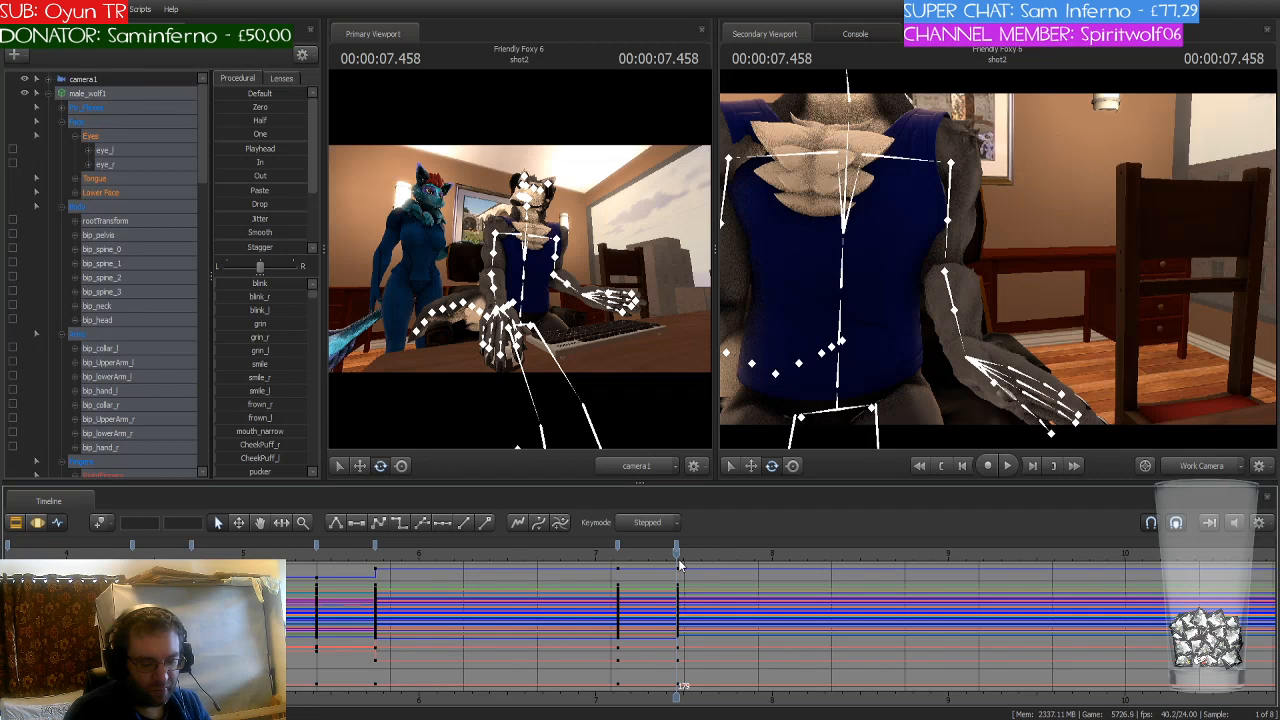
# Step: Advance to frame 187 and hold the wolf's pose there with a key on all of male_wolf1's controls
pyautogui.press('Right')
pyautogui.press('Right')
pyautogui.press('Right')
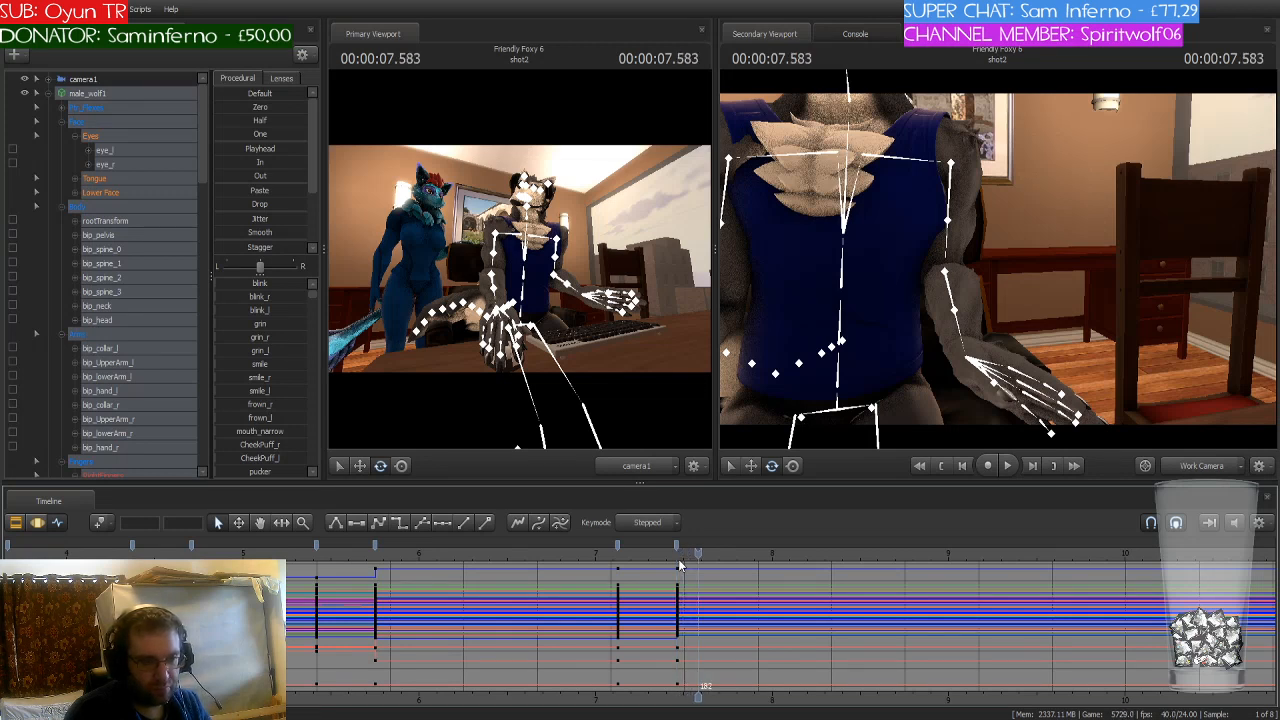
pyautogui.press('Right')
pyautogui.press('Right')
pyautogui.press('Right')
pyautogui.press('Right')
pyautogui.press('Right')
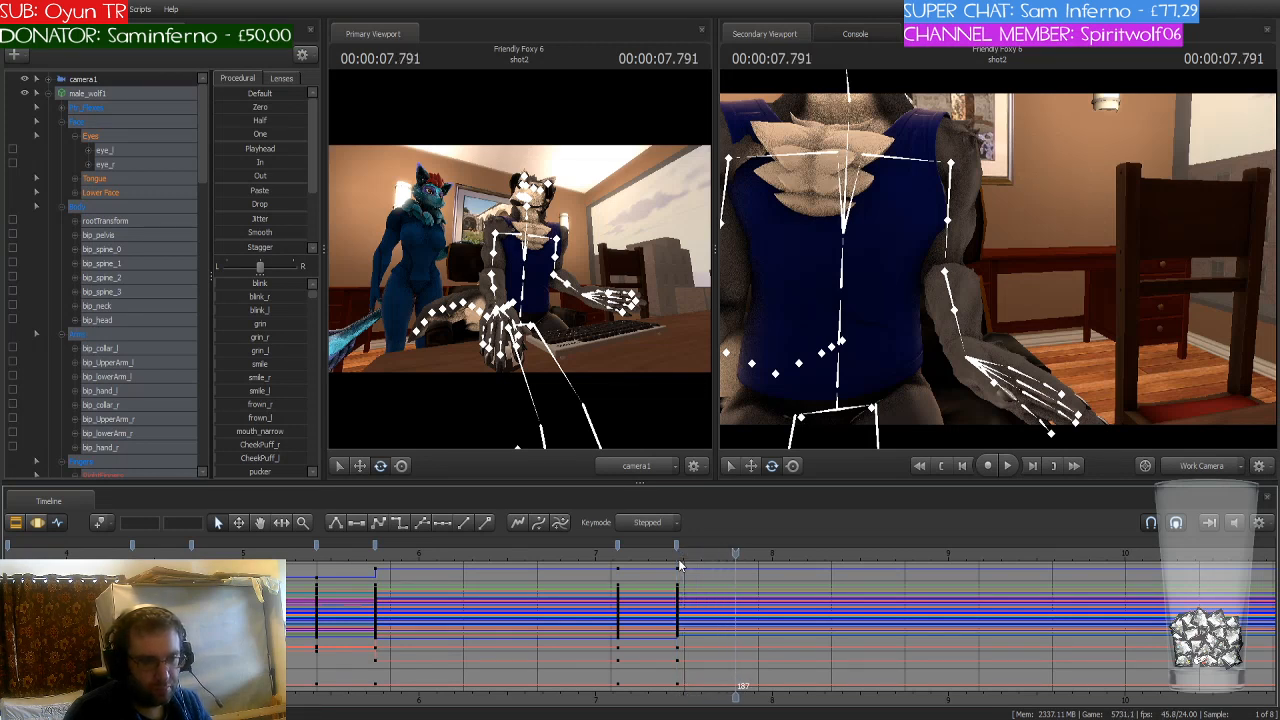
pyautogui.moveTo(900, 330); pyautogui.dragTo(900, 330)
pyautogui.press('s')
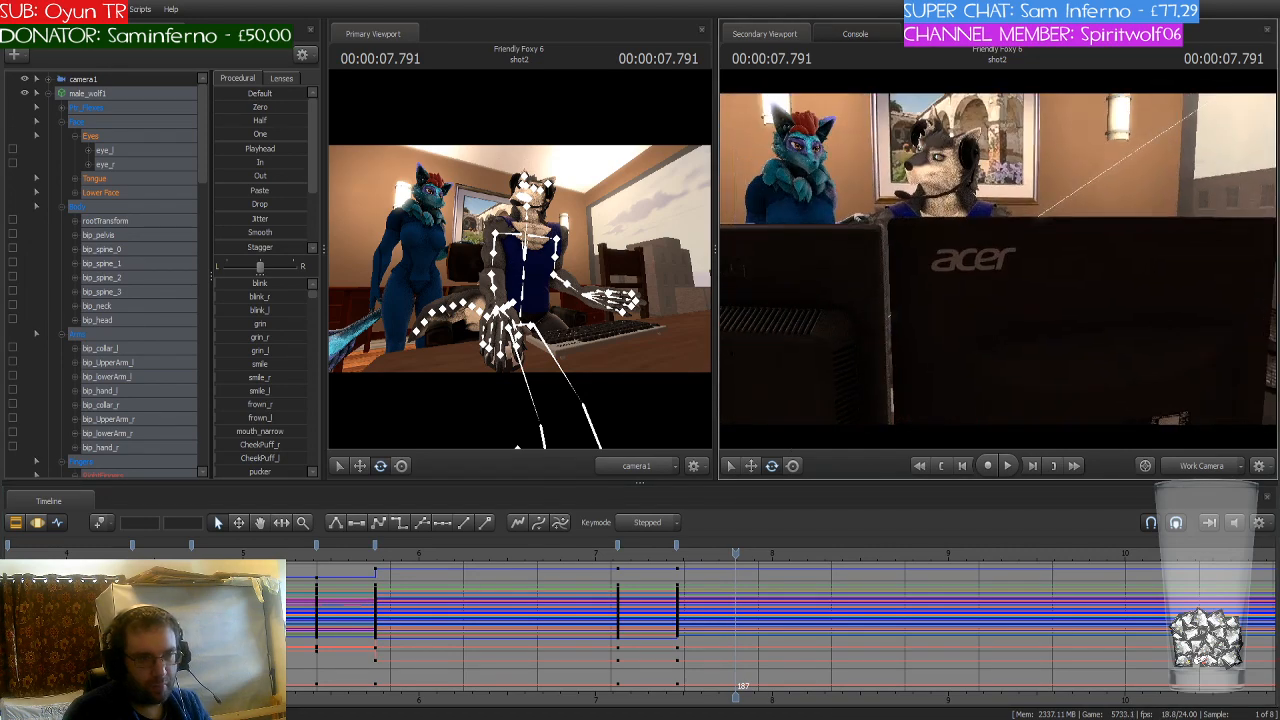
pyautogui.press('w')
pyautogui.moveTo(999, 263); pyautogui.dragTo(999, 263)
pyautogui.press('s')
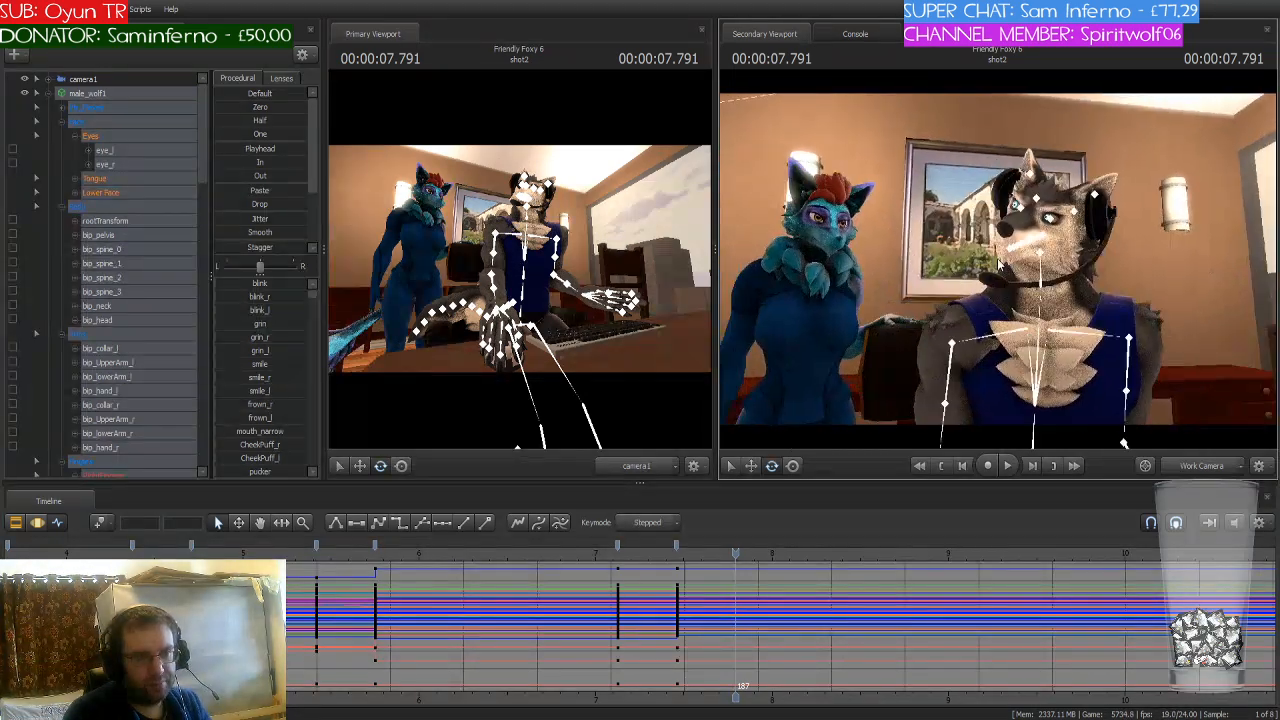
pyautogui.click(1045, 258)
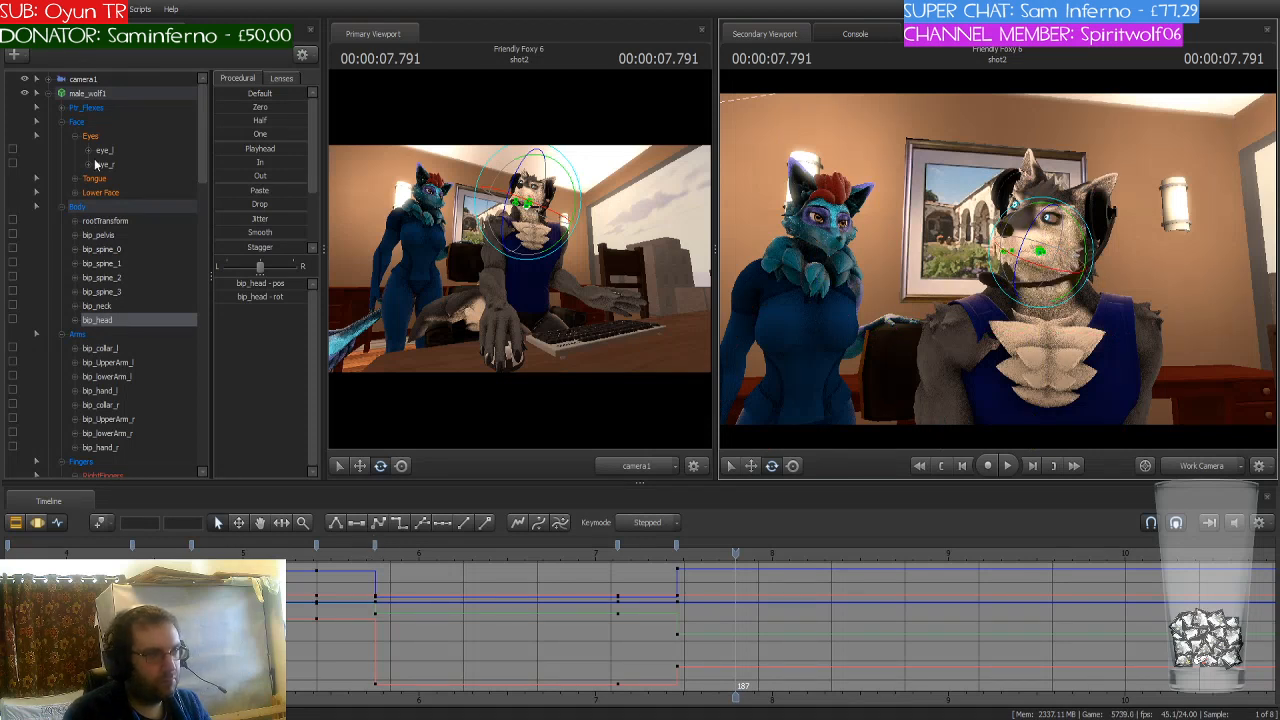
pyautogui.click(113, 93)
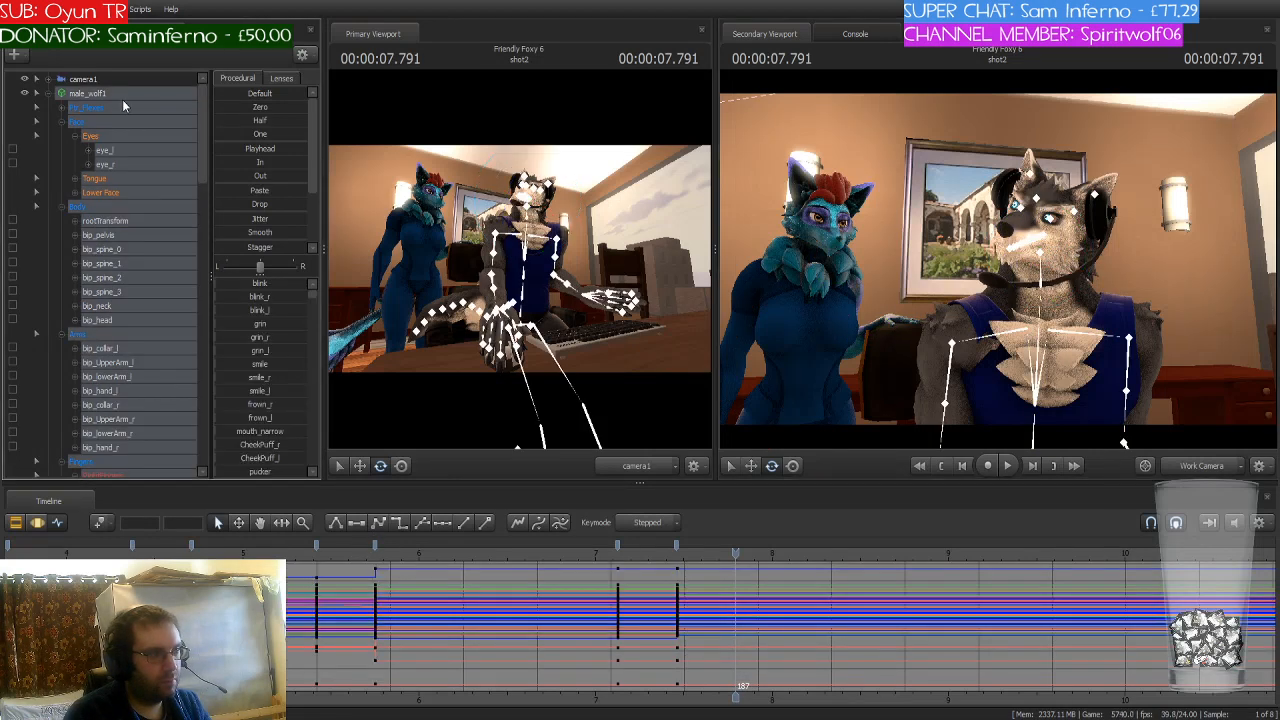
pyautogui.click(97, 531)
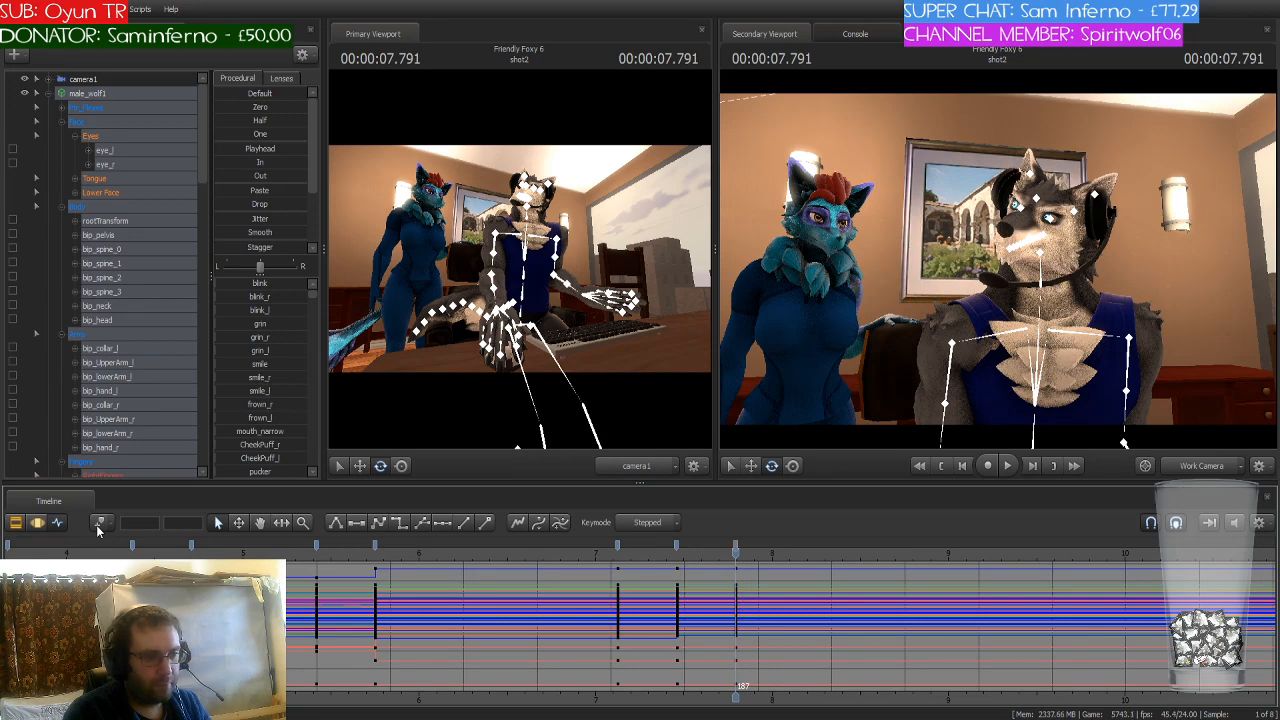
# Step: Turn the wolf's head farther to the side at frame 187 with bip_head, and give its frame 179 keys stepped tangents
pyautogui.moveTo(1219, 278); pyautogui.dragTo(1162, 240)
pyautogui.press('w')
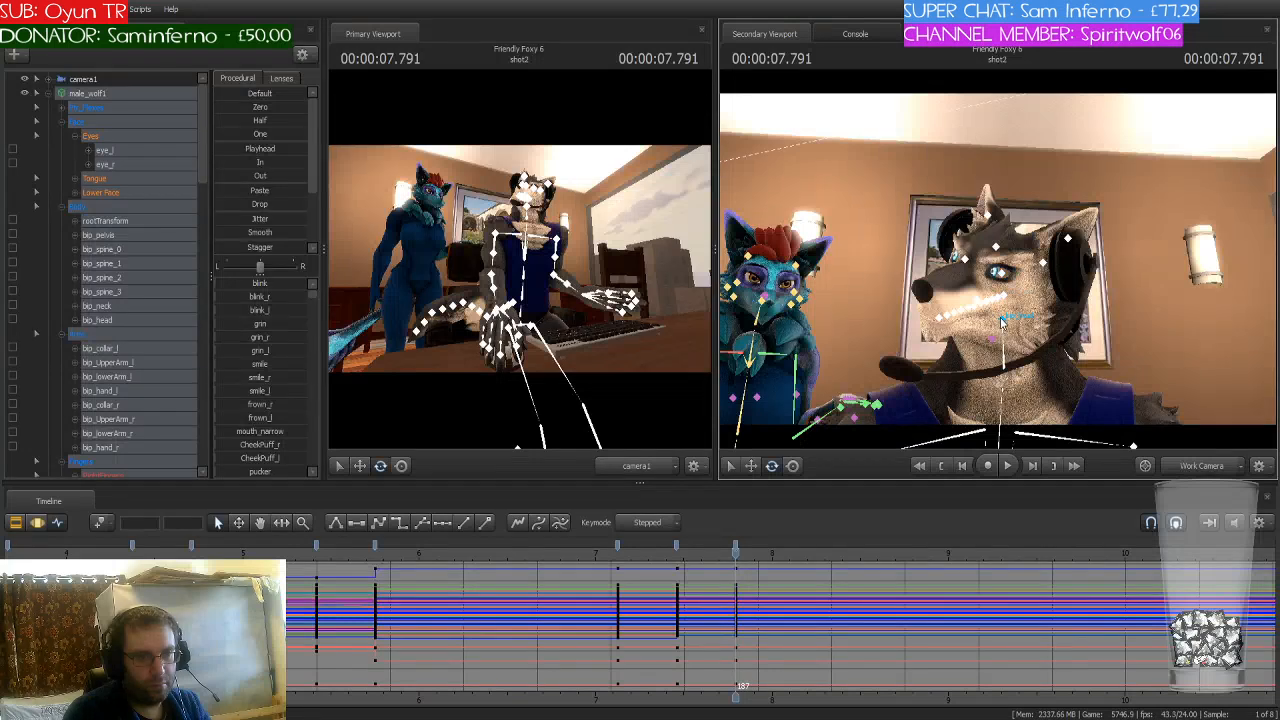
pyautogui.click(1000, 316)
pyautogui.moveTo(1035, 322); pyautogui.dragTo(990, 296)
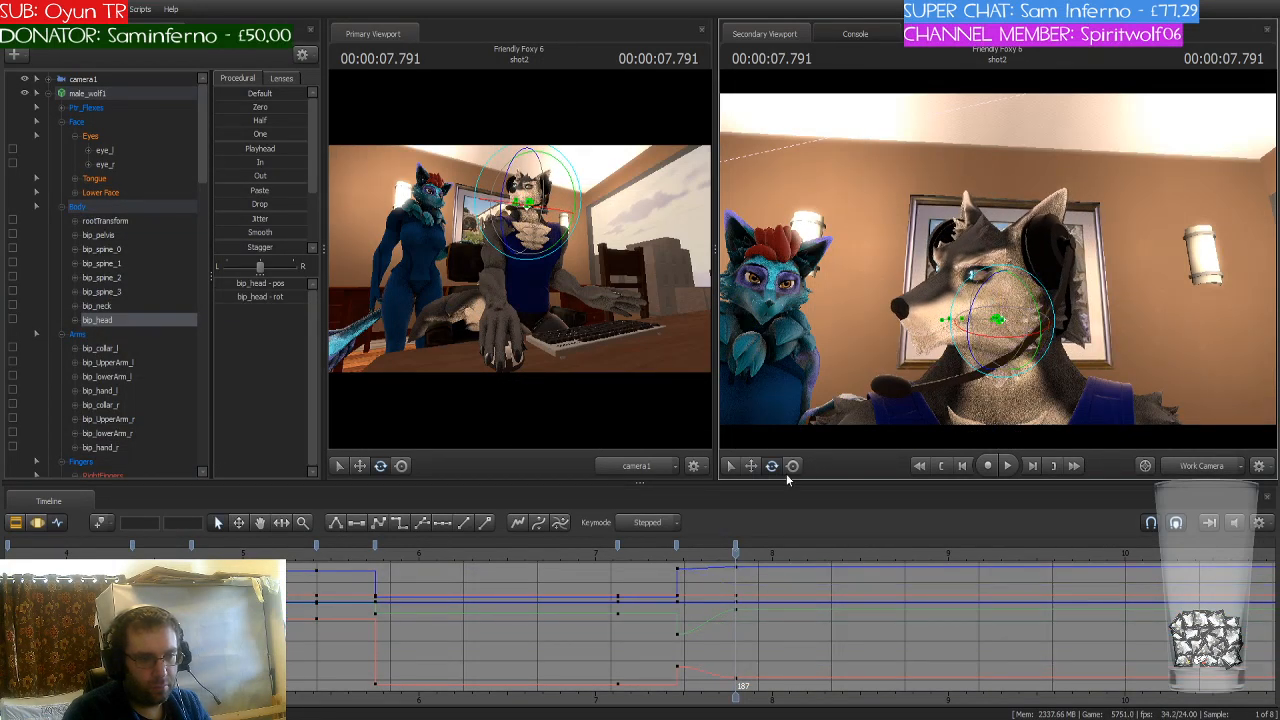
pyautogui.click(676, 543)
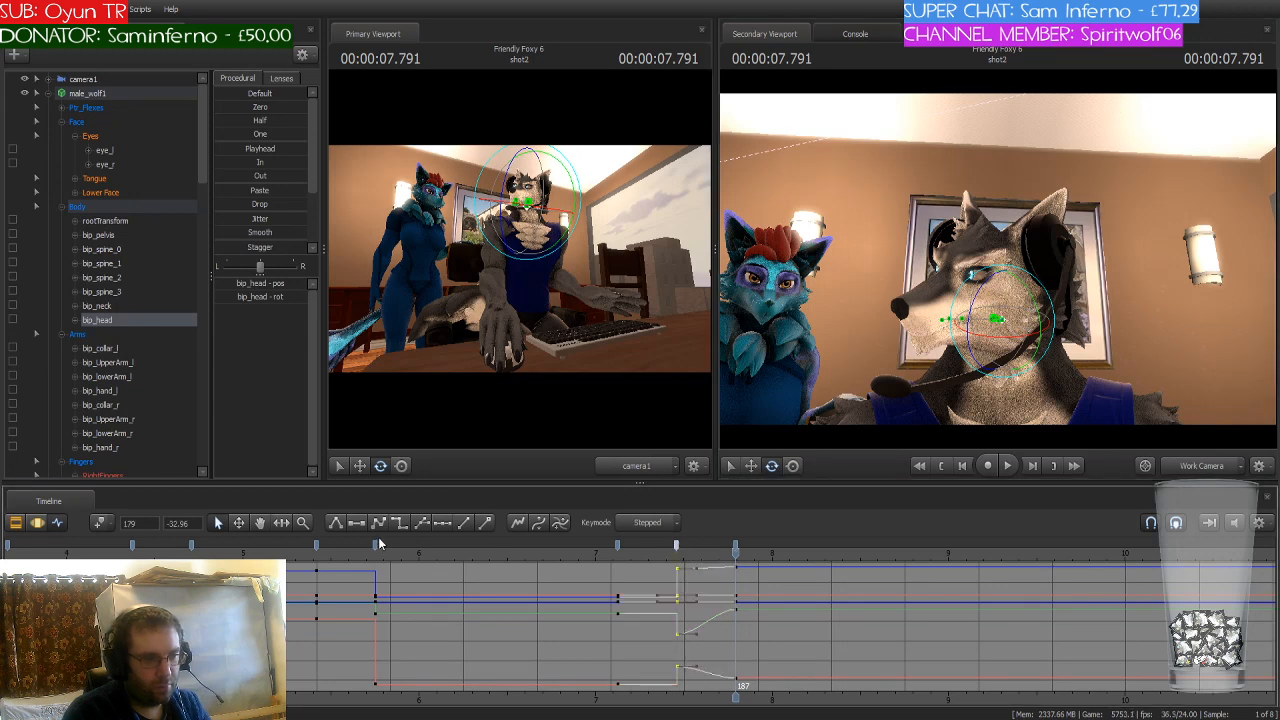
pyautogui.click(401, 525)
# Step: Rotate bip_collar_l and bip_lowerArm_l at frame 187 to swing the wolf's arm and place its hand over the computer mouse
pyautogui.moveTo(1190, 374); pyautogui.dragTo(1190, 420)
pyautogui.press('s')
pyautogui.moveTo(998, 258); pyautogui.dragTo(910, 263)
pyautogui.press('ctrl')
pyautogui.keyDown('ctrl'); pyautogui.click(910, 262); pyautogui.keyUp('ctrl')
pyautogui.moveTo(1117, 262); pyautogui.dragTo(998, 260)
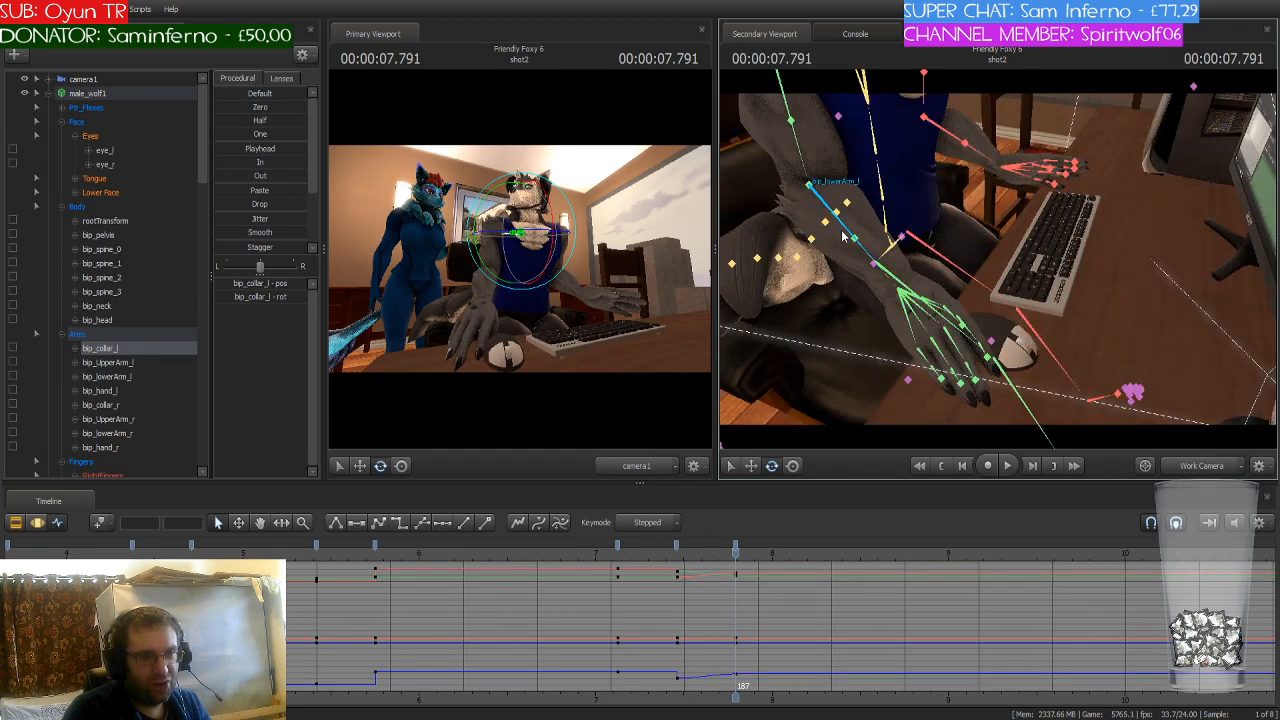
pyautogui.keyDown('ctrl'); pyautogui.click(842, 236); pyautogui.keyUp('ctrl')
pyautogui.moveTo(809, 207); pyautogui.dragTo(817, 205)
# Step: Give all of male_wolf1's keys at frame 179 stepped tangents
pyautogui.click(679, 543)
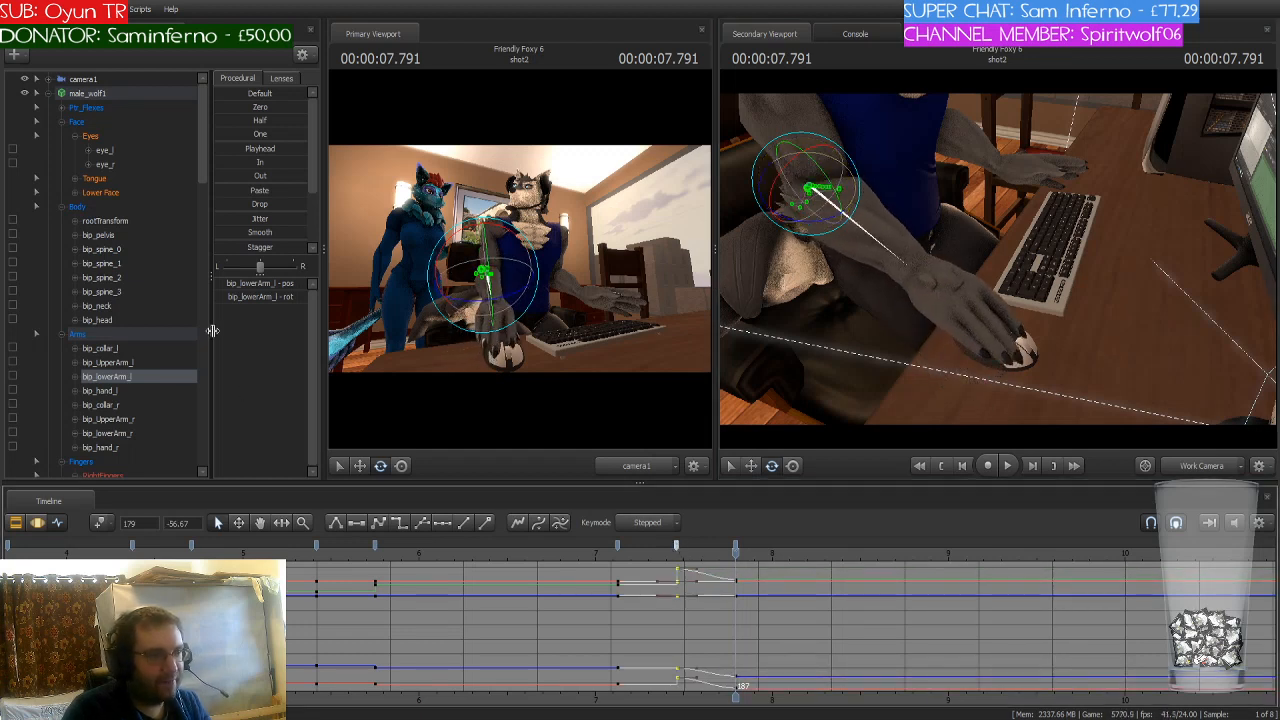
pyautogui.click(108, 94)
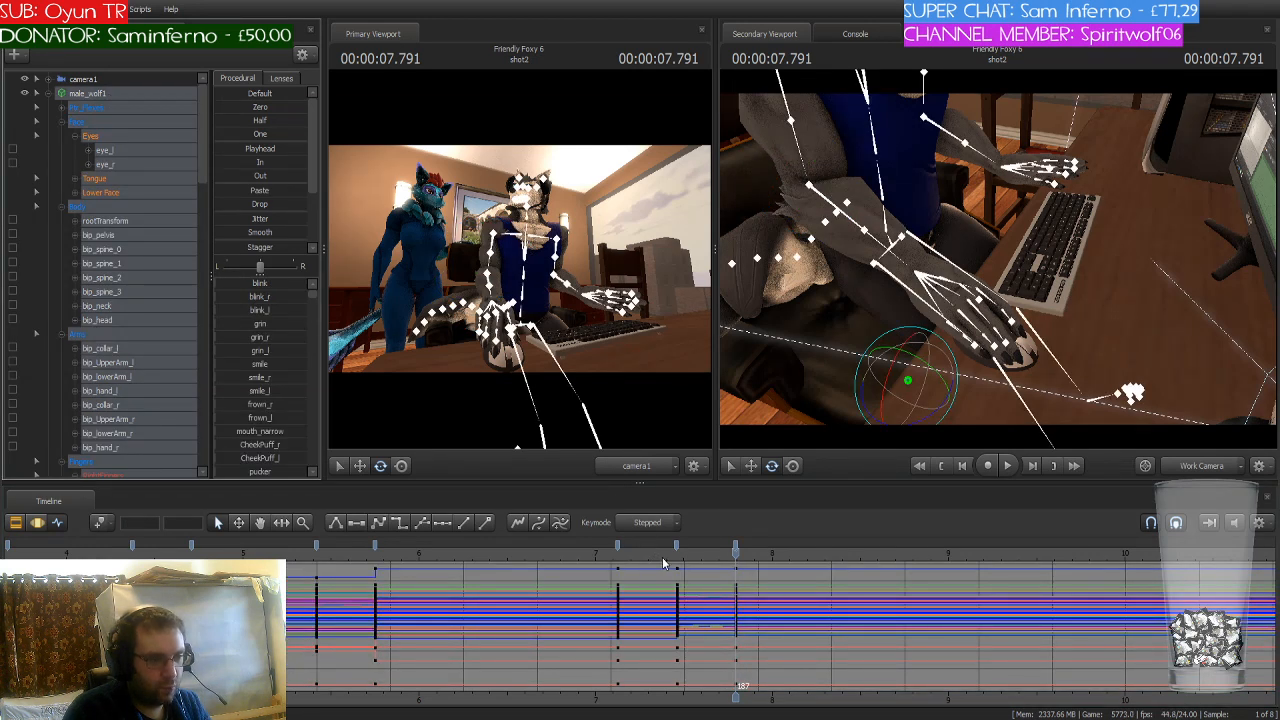
pyautogui.click(677, 545)
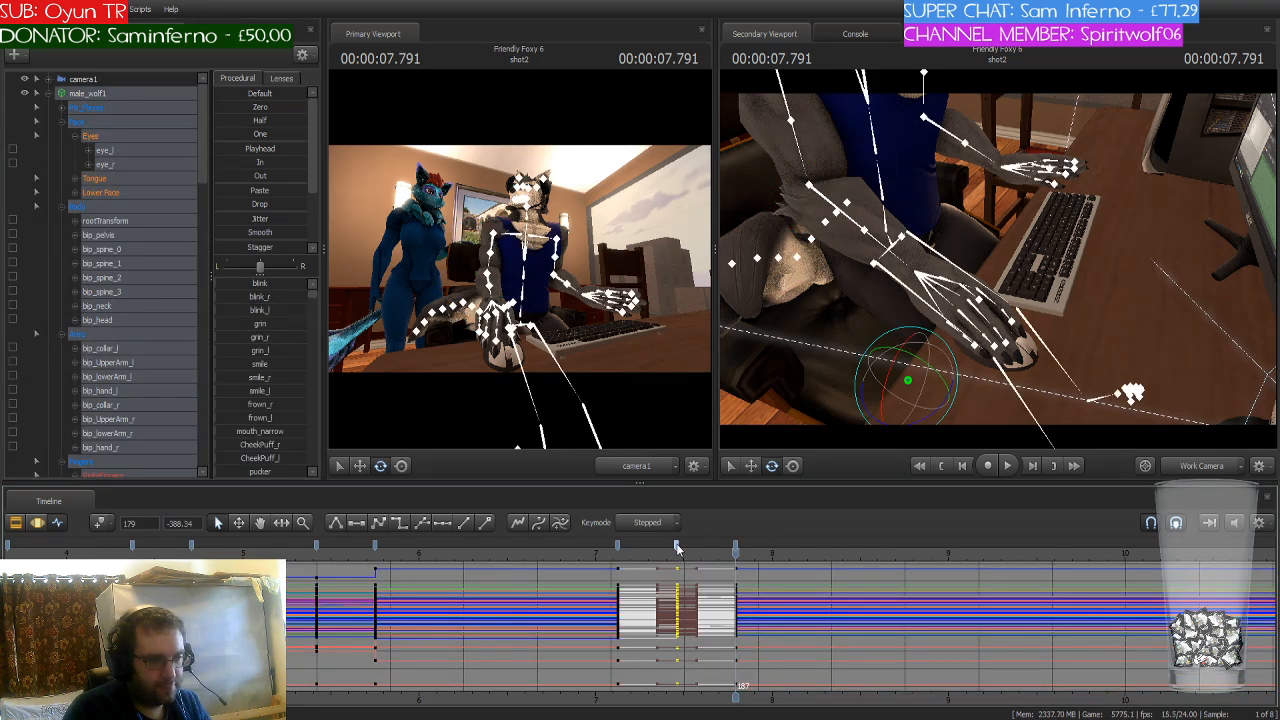
pyautogui.click(400, 525)
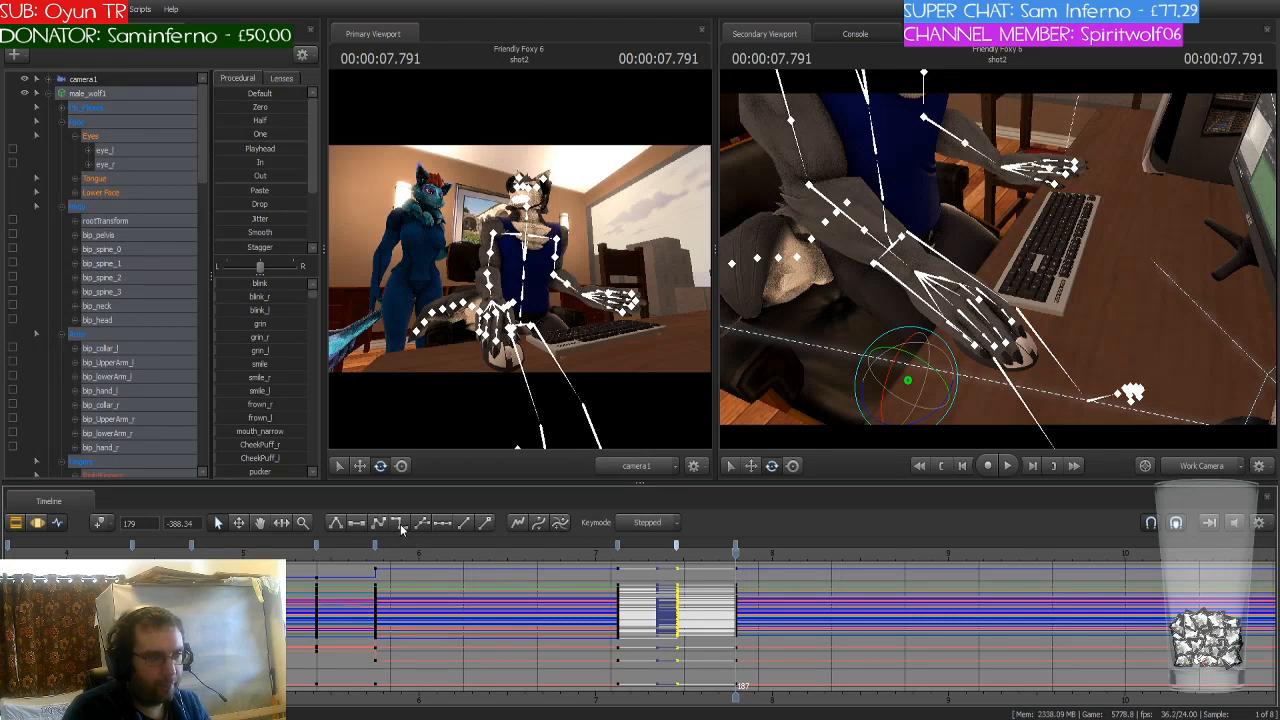
# Step: Collapse male_wolf1's controls and add a key on all of mouse1's controls at frame 187
pyautogui.scroll(-5, 445, 565)
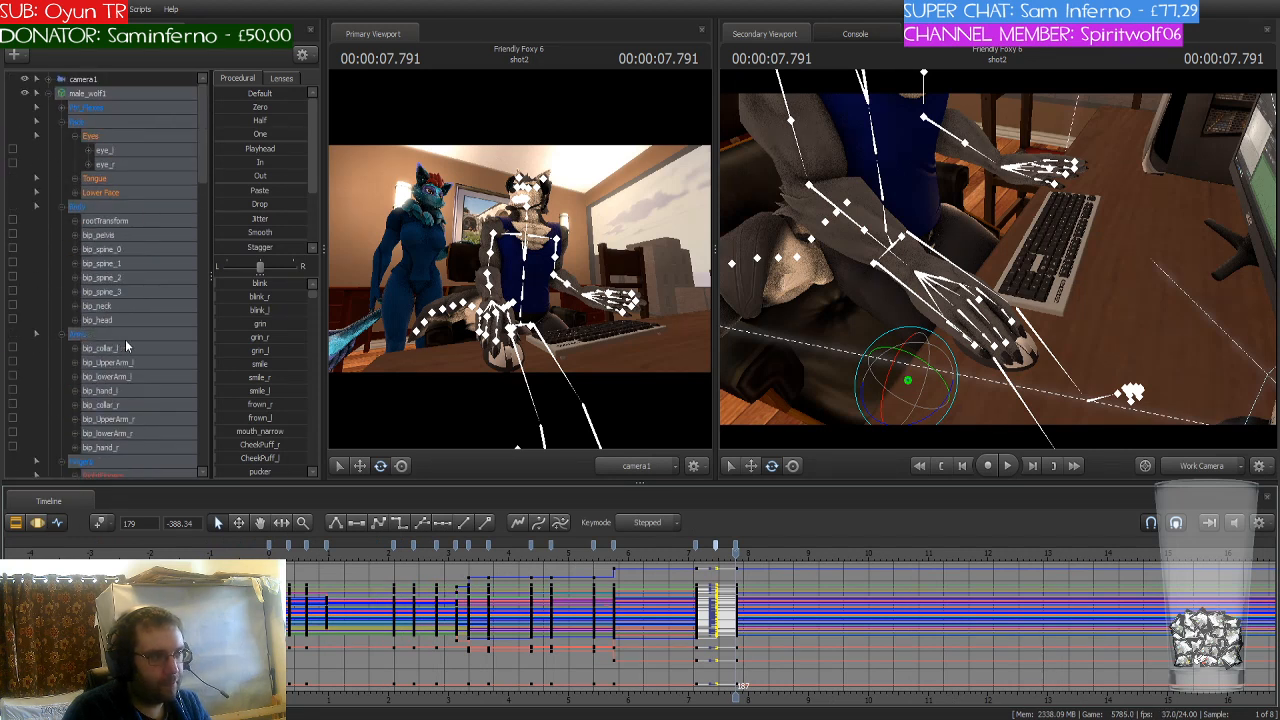
pyautogui.click(48, 93)
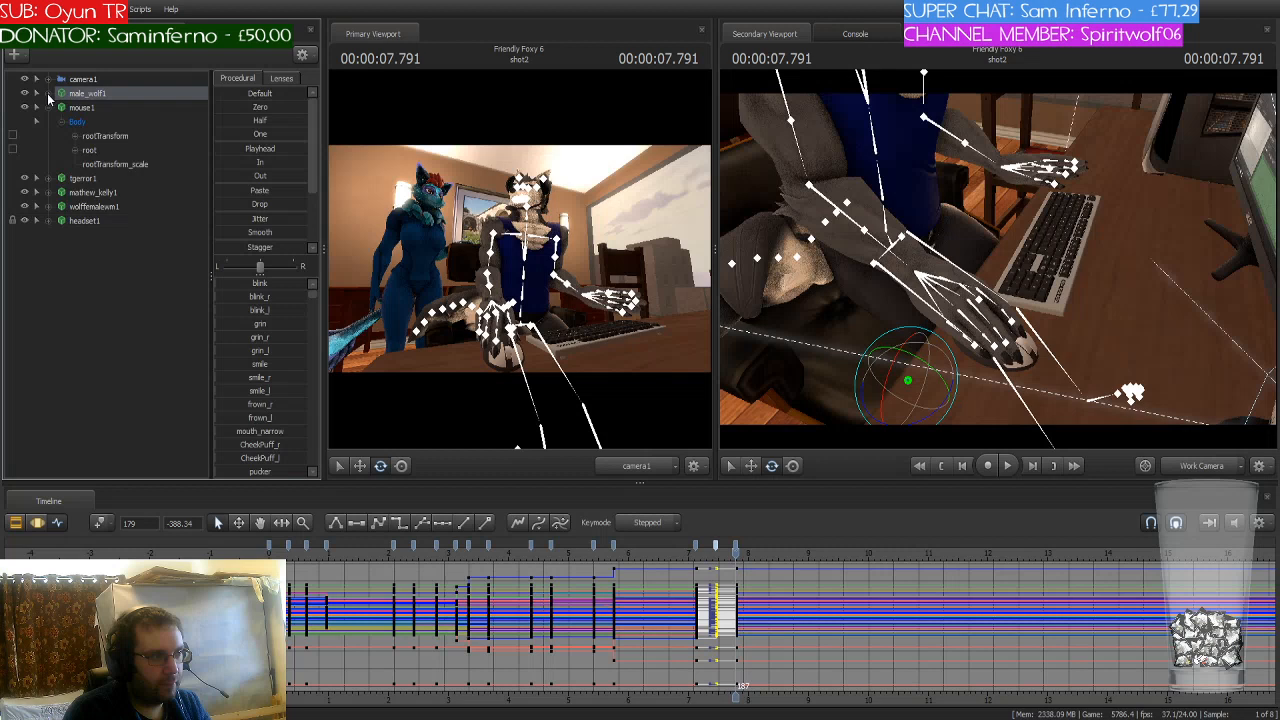
pyautogui.click(103, 107)
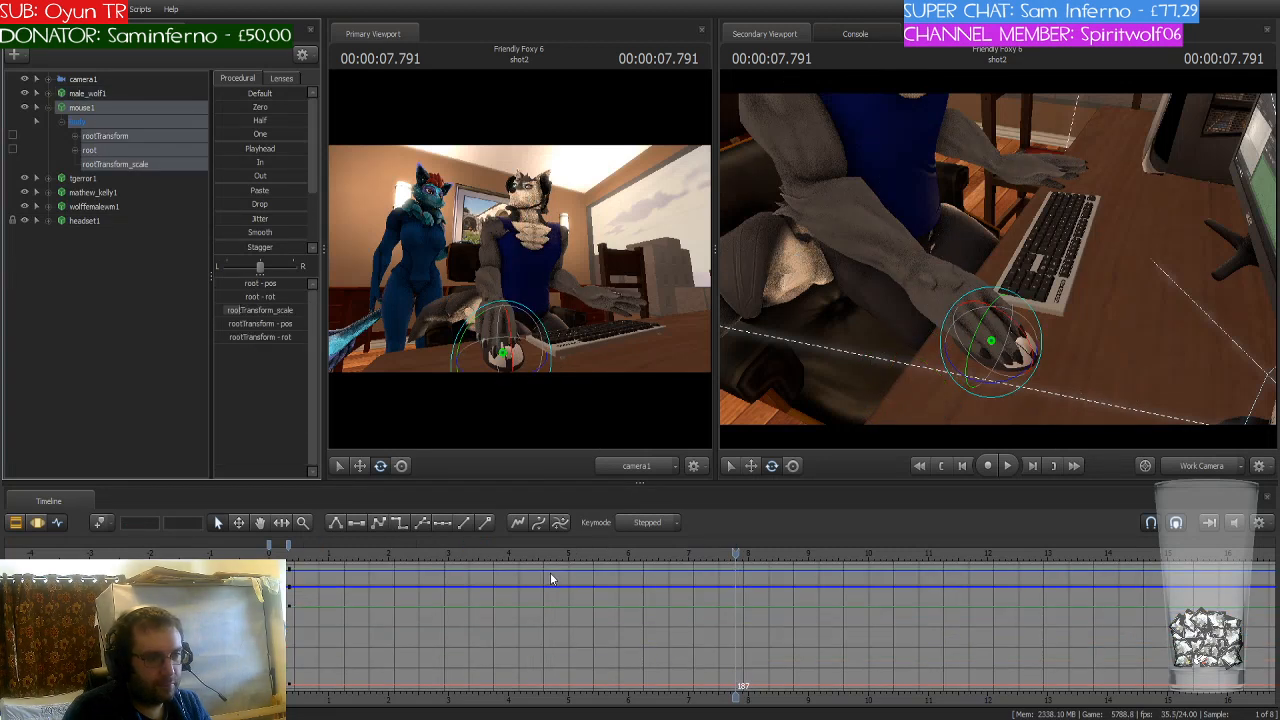
pyautogui.click(100, 522)
# Step: Step back to frame 179 and key all of mouse1's controls there
pyautogui.press('Left')
pyautogui.press('Left')
pyautogui.press('Left')
pyautogui.press('Left')
pyautogui.press('Left')
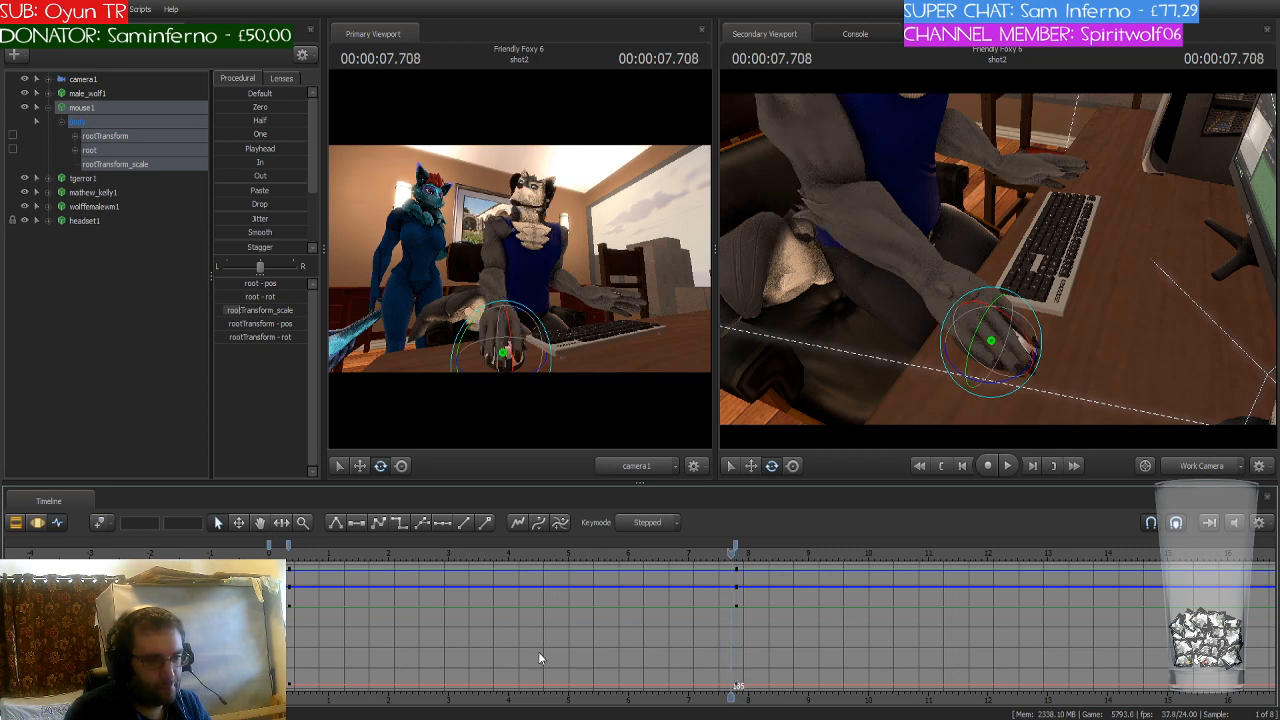
pyautogui.press('Left')
pyautogui.press('Left')
pyautogui.press('Left')
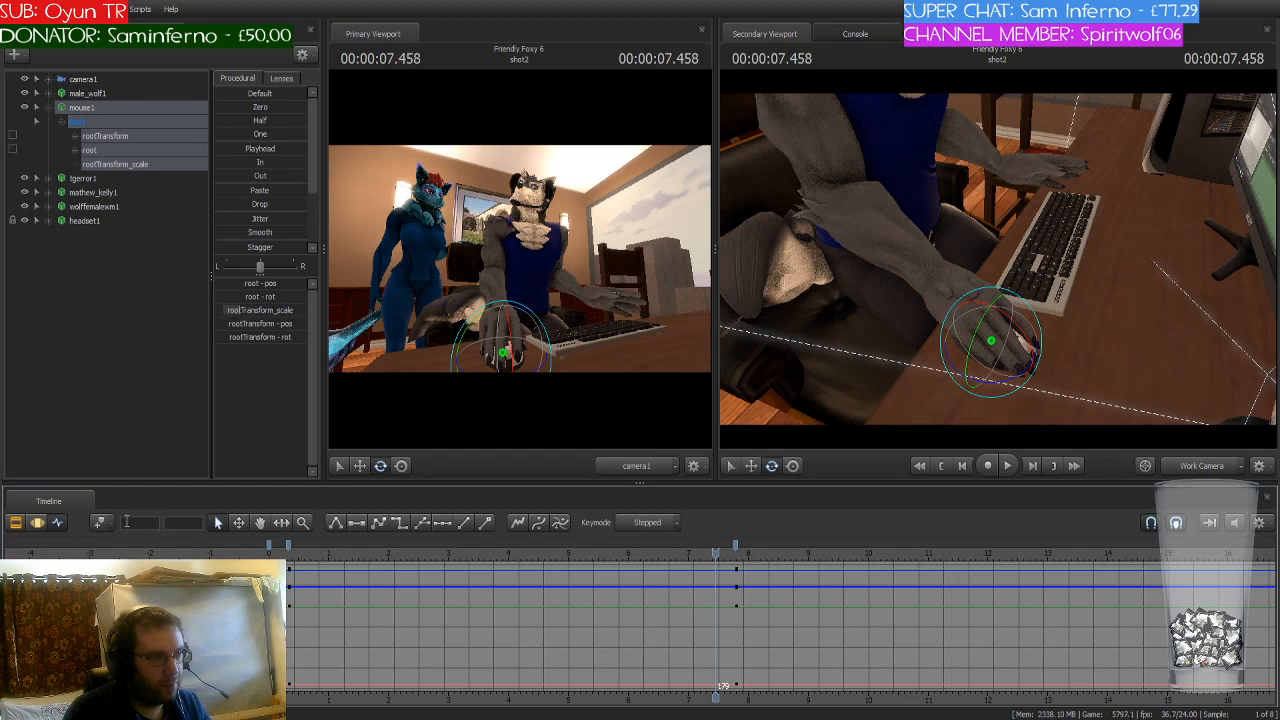
pyautogui.click(103, 524)
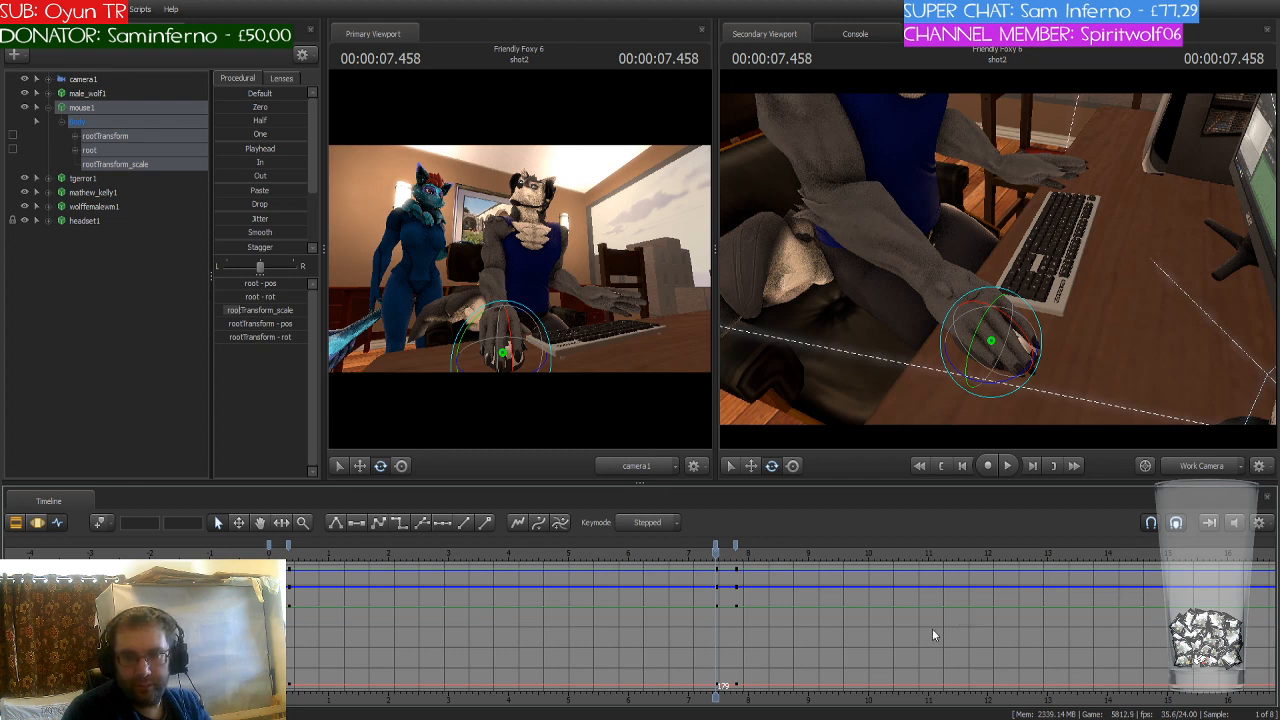
# Step: Return to frame 187 and move mouse1's rootTransform slightly across the desk to follow the wolf's hand
pyautogui.scroll(4, 871, 651)
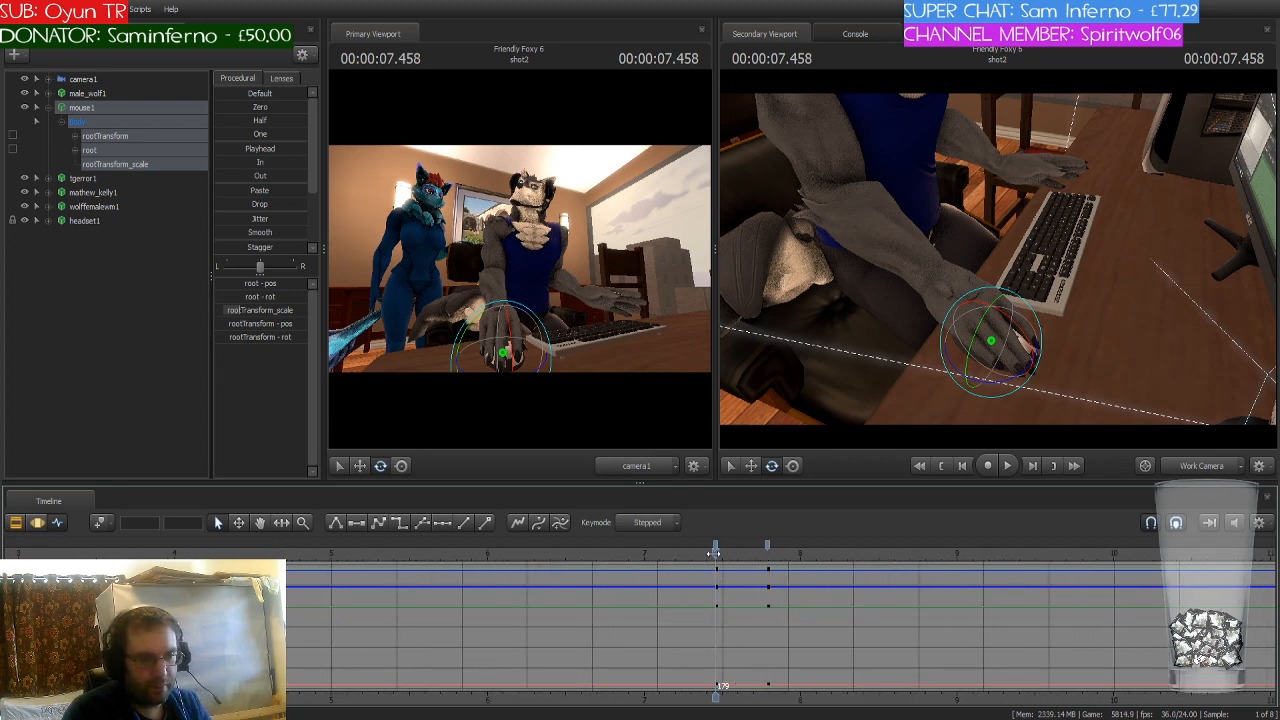
pyautogui.moveTo(714, 552)
pyautogui.mouseDown()
pyautogui.moveTo(790, 564)
pyautogui.moveTo(768, 562)
pyautogui.mouseUp()
pyautogui.click(768, 548)
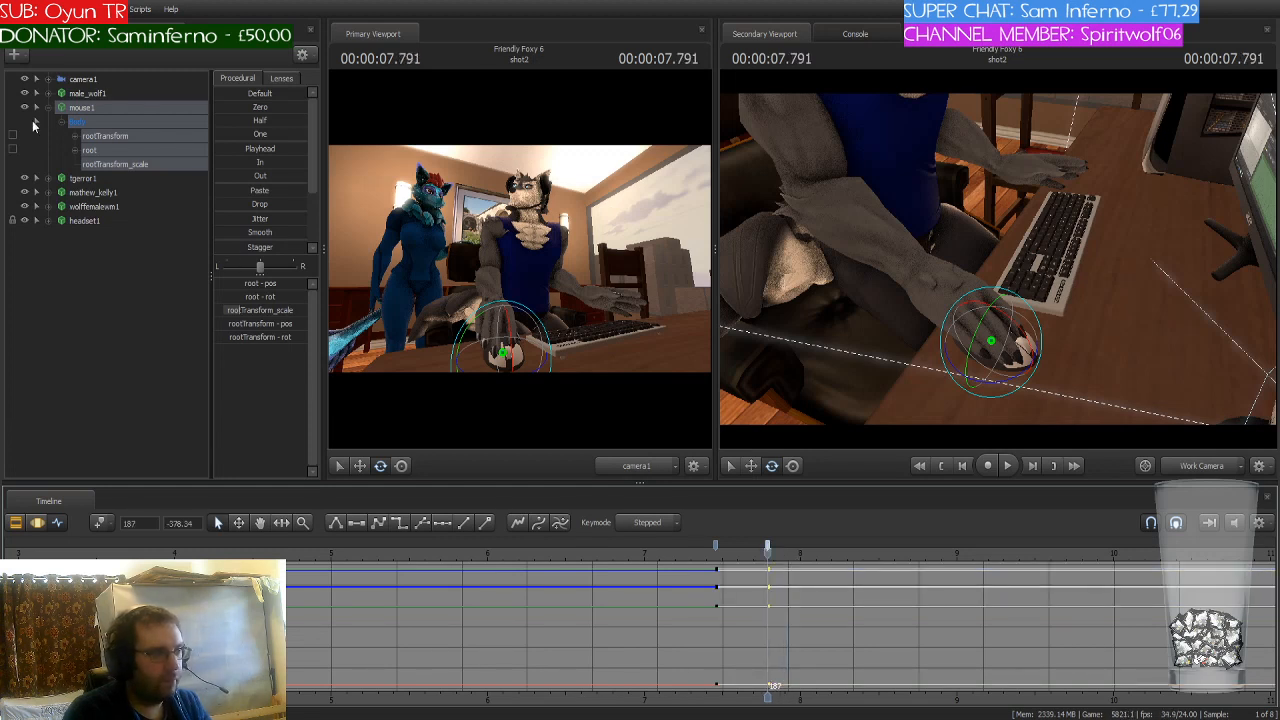
pyautogui.click(128, 135)
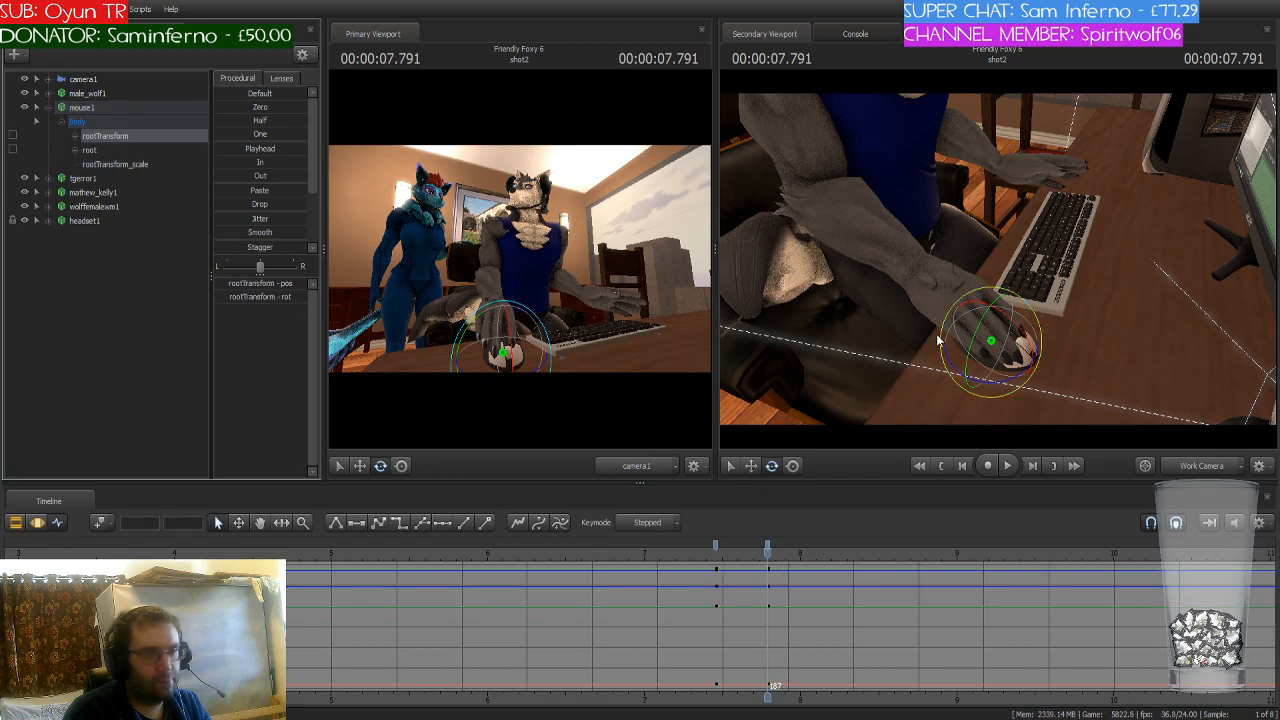
pyautogui.press('w')
pyautogui.moveTo(1003, 370)
pyautogui.mouseDown()
pyautogui.moveTo(968, 358)
pyautogui.moveTo(1093, 393)
pyautogui.moveTo(971, 363)
pyautogui.moveTo(995, 360)
pyautogui.mouseUp()
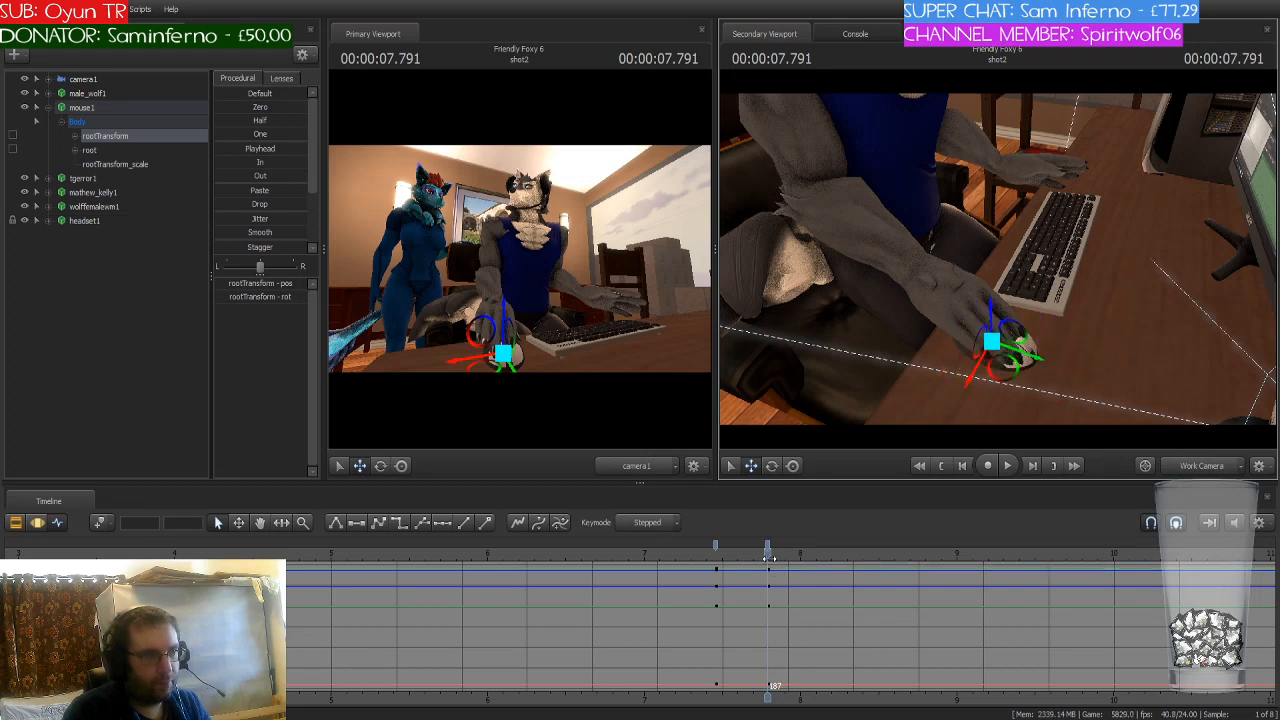
pyautogui.click(767, 549)
pyautogui.moveTo(1006, 369)
pyautogui.mouseDown()
pyautogui.moveTo(991, 364)
pyautogui.moveTo(1003, 367)
pyautogui.mouseUp()
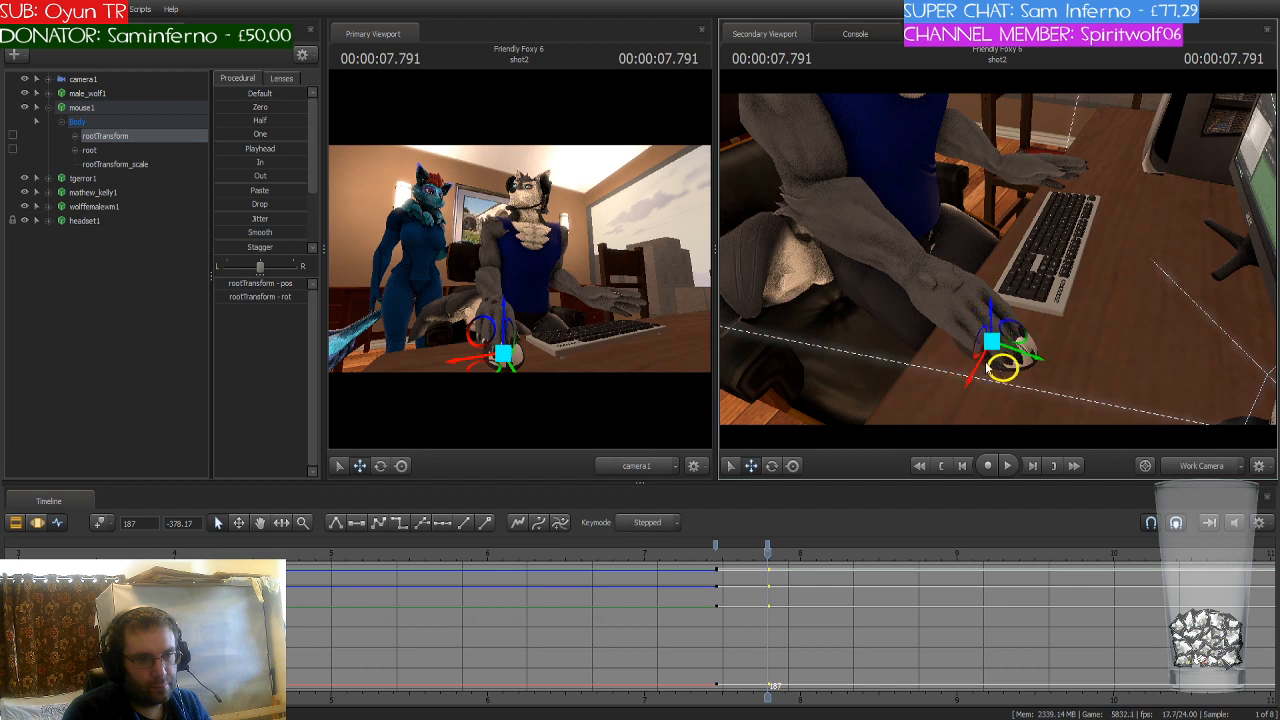
# Step: Set the duration in mouse1's timeFrame to 9999 in the element viewer, and return to the animation set editor
pyautogui.click(110, 107)
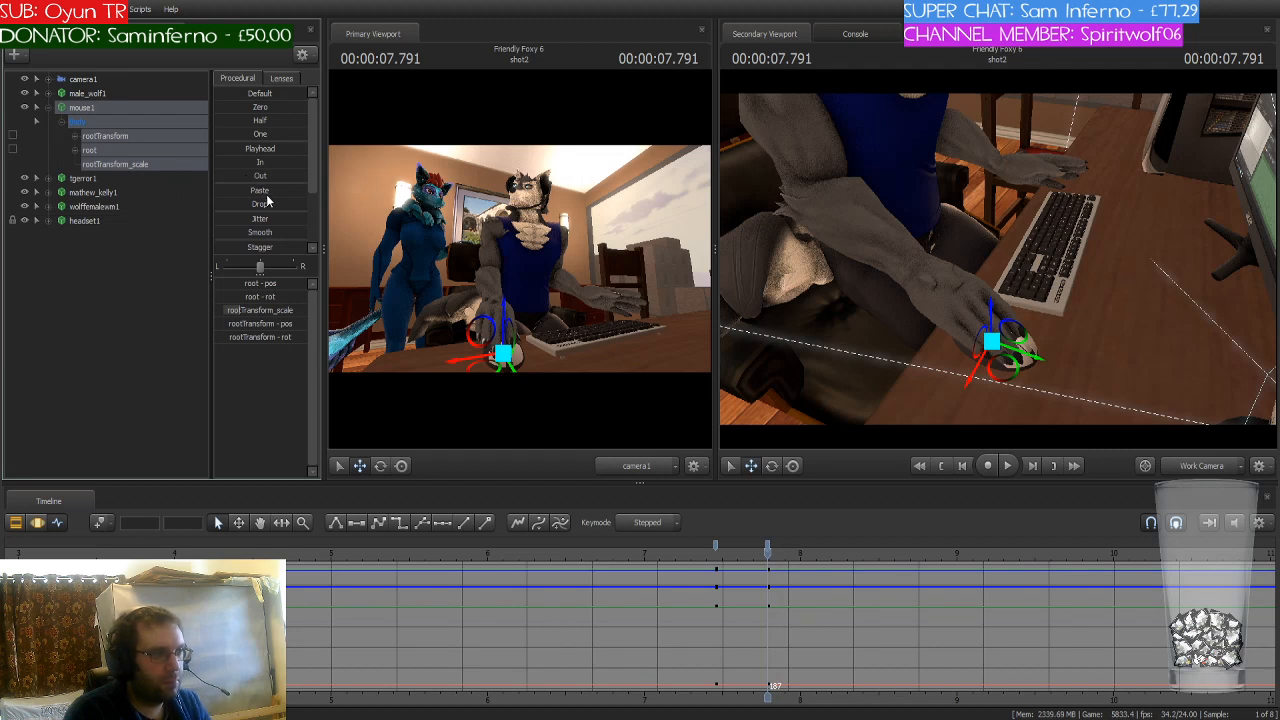
pyautogui.hotkey('ctrl', 'Tab')
pyautogui.click(25, 119)
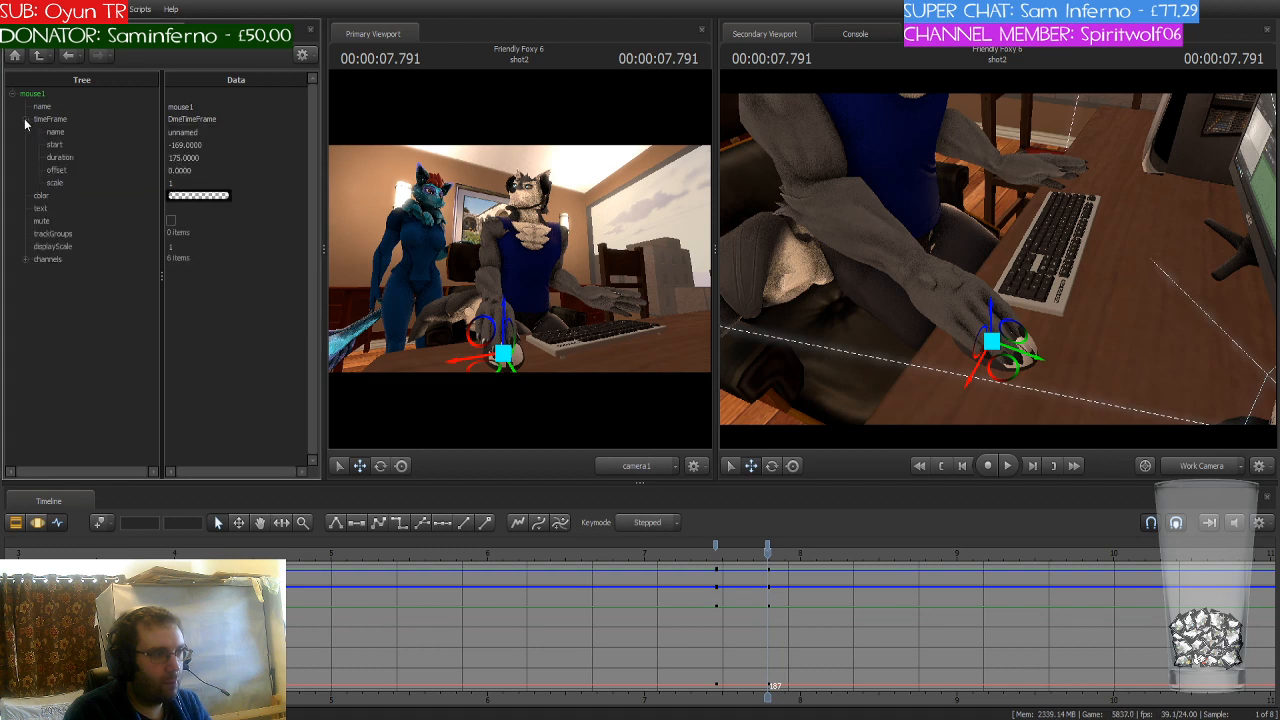
pyautogui.click(204, 158)
pyautogui.write('9999')
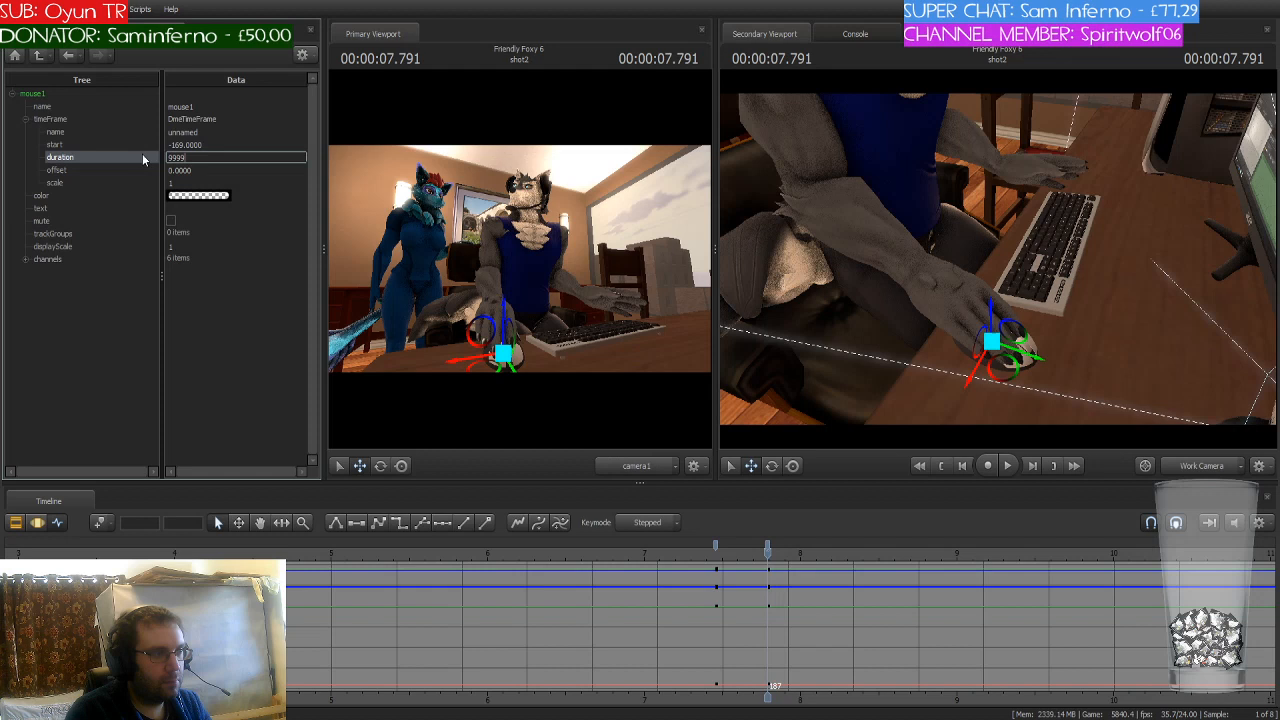
pyautogui.press('Return')
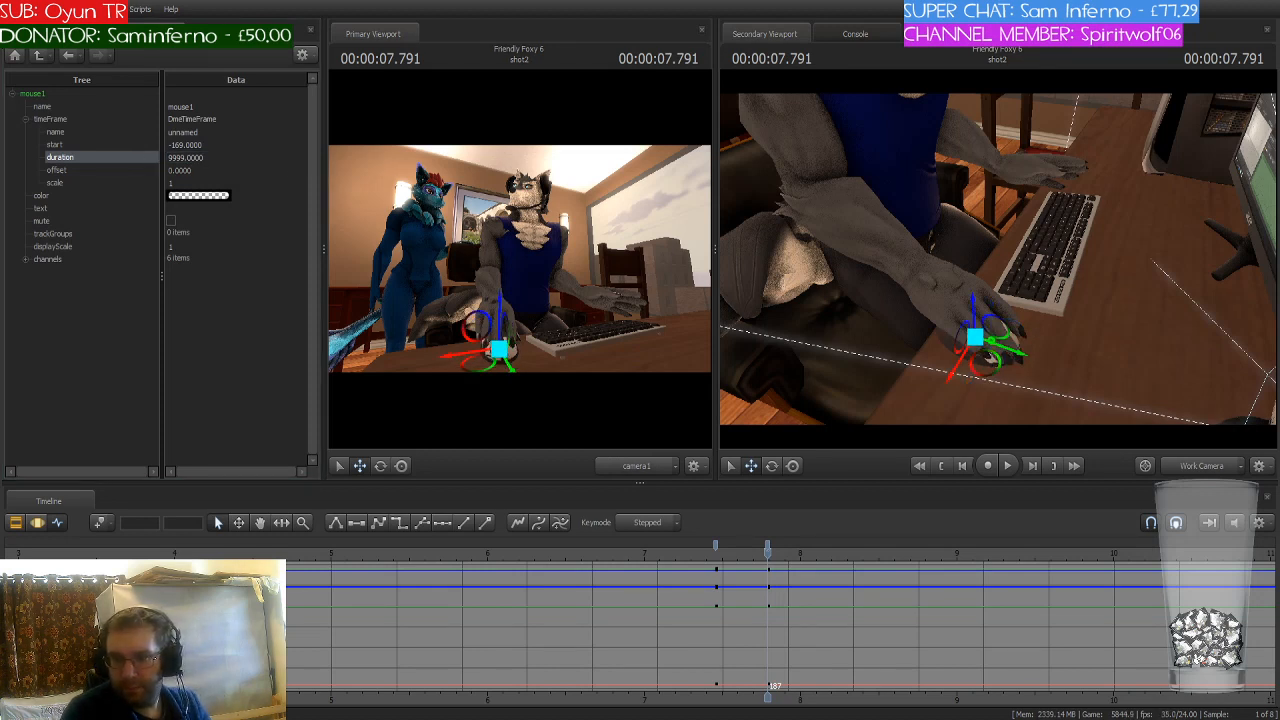
pyautogui.click(57, 33)
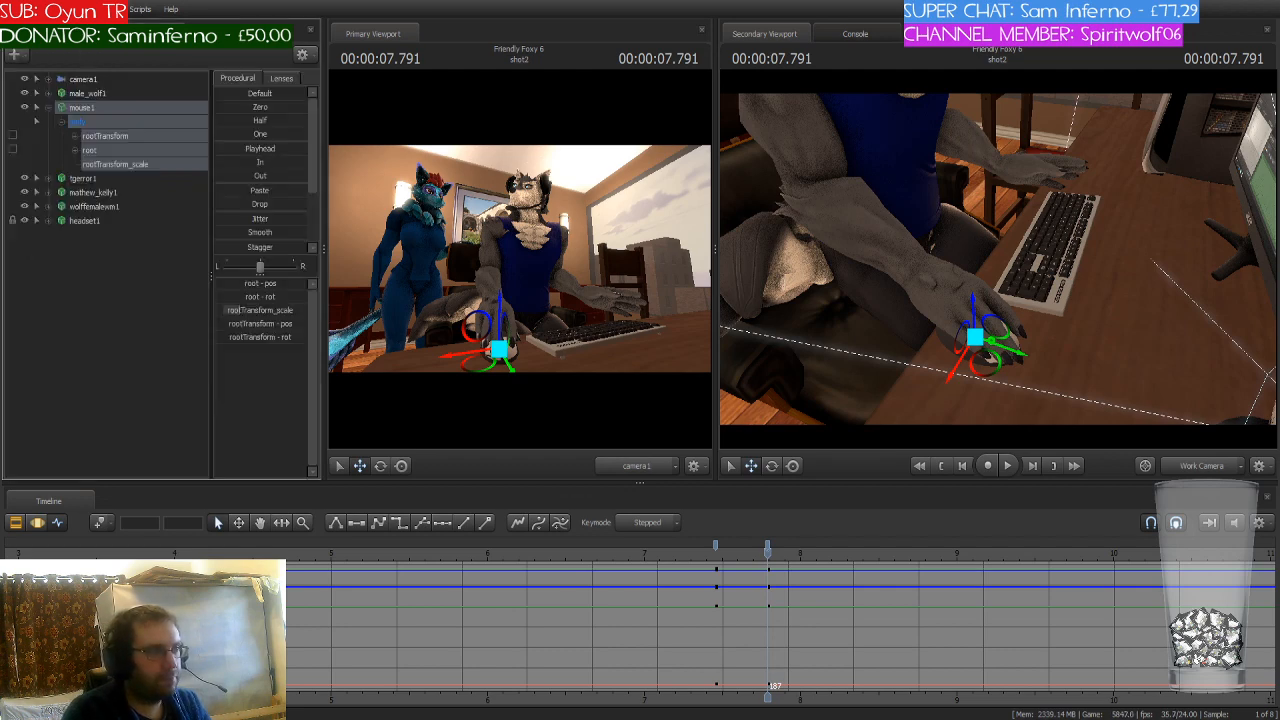
# Step: Reposition mouse1 at frame 187 by moving only its rootTransform forward beneath the wolf's fingertips
pyautogui.keyDown('alt'); pyautogui.moveTo(1057, 346); pyautogui.dragTo(998, 264); pyautogui.keyUp('alt')
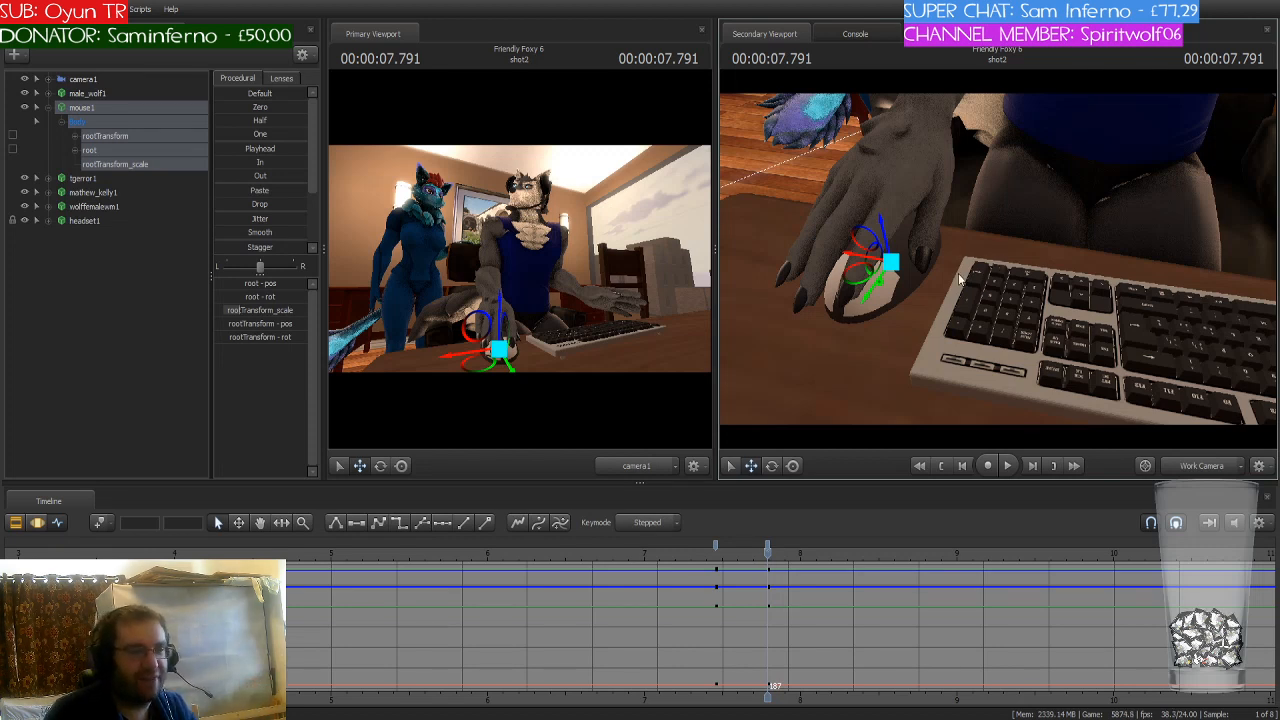
pyautogui.keyDown('alt'); pyautogui.moveTo(949, 303); pyautogui.dragTo(1040, 293); pyautogui.keyUp('alt')
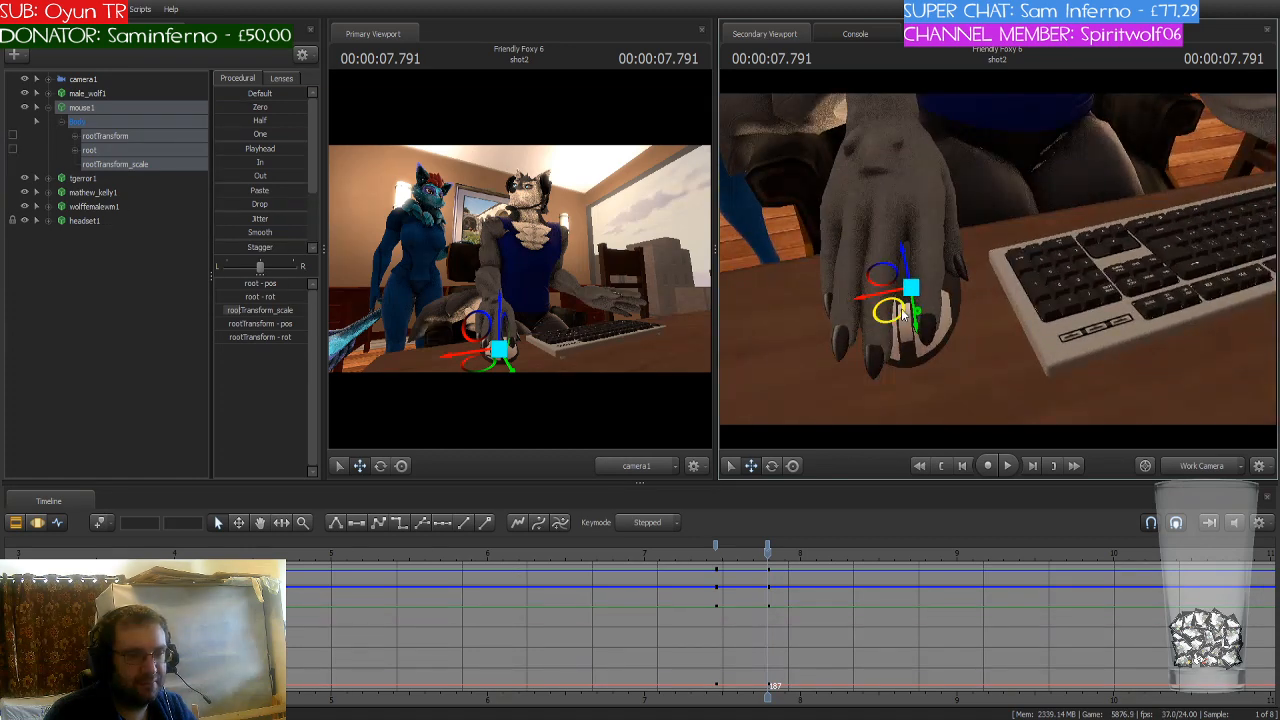
pyautogui.moveTo(897, 309); pyautogui.dragTo(903, 309)
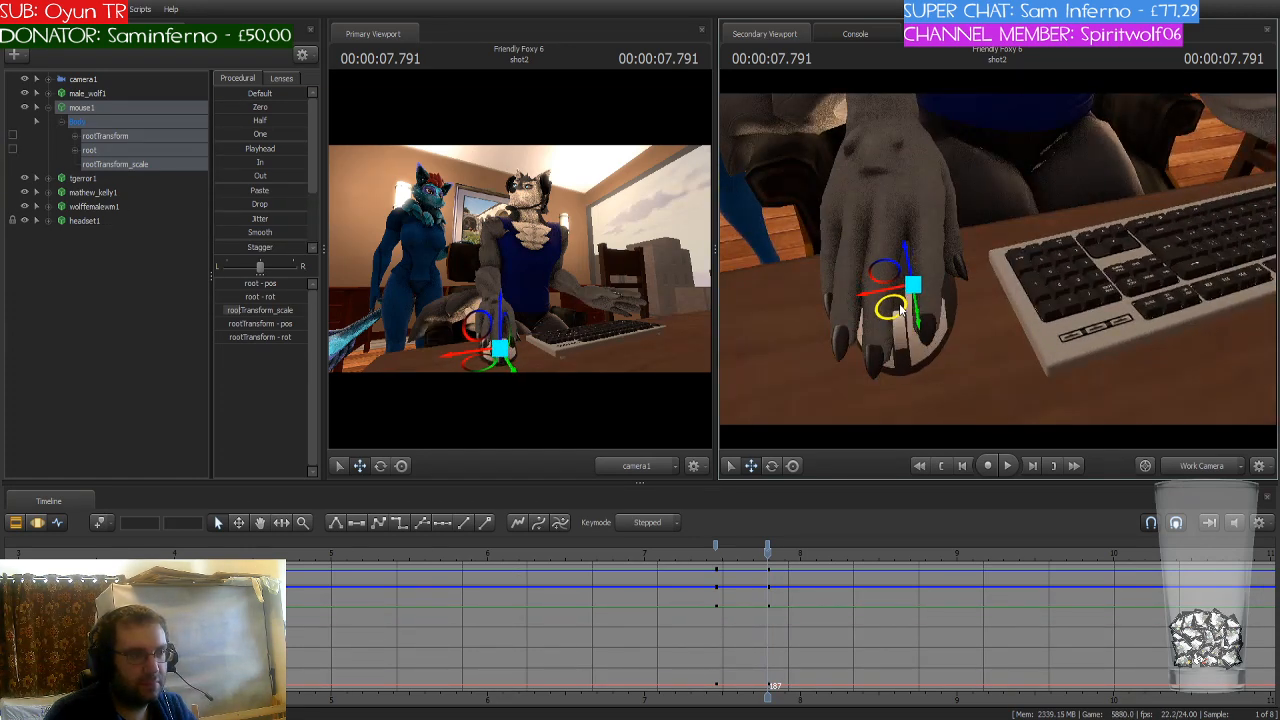
pyautogui.click(262, 176)
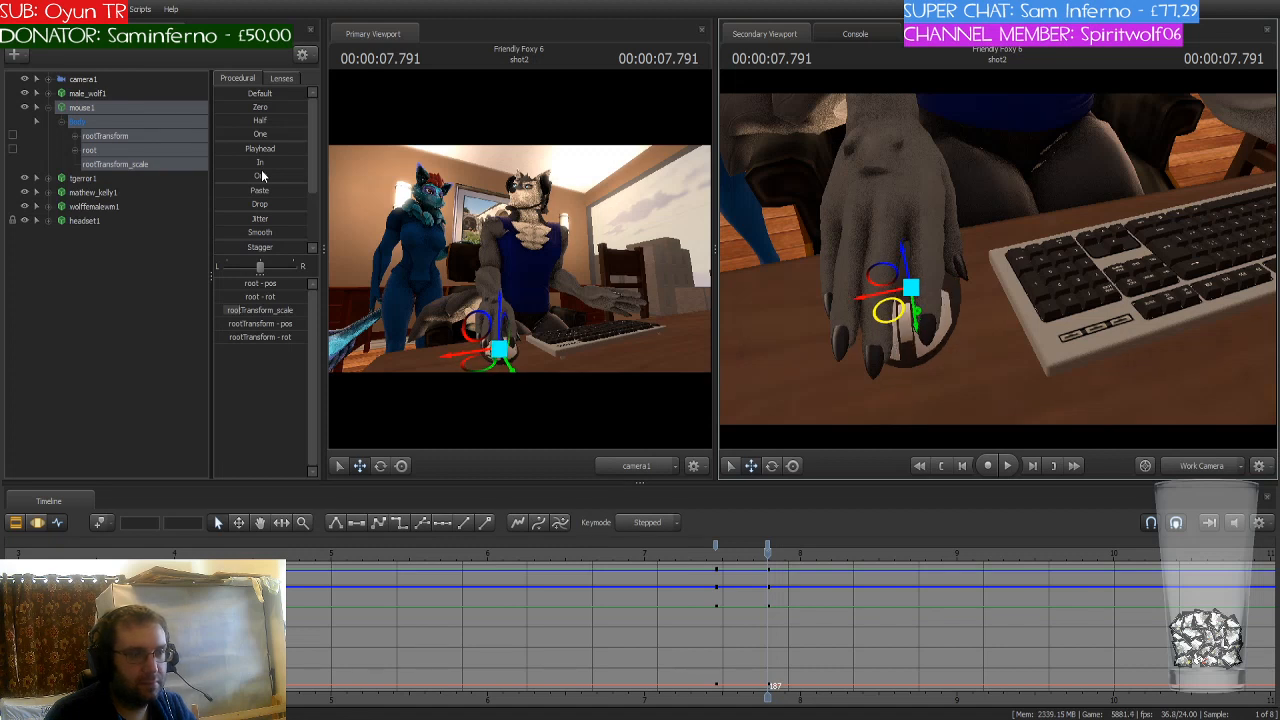
pyautogui.click(136, 136)
pyautogui.moveTo(884, 315); pyautogui.dragTo(883, 326)
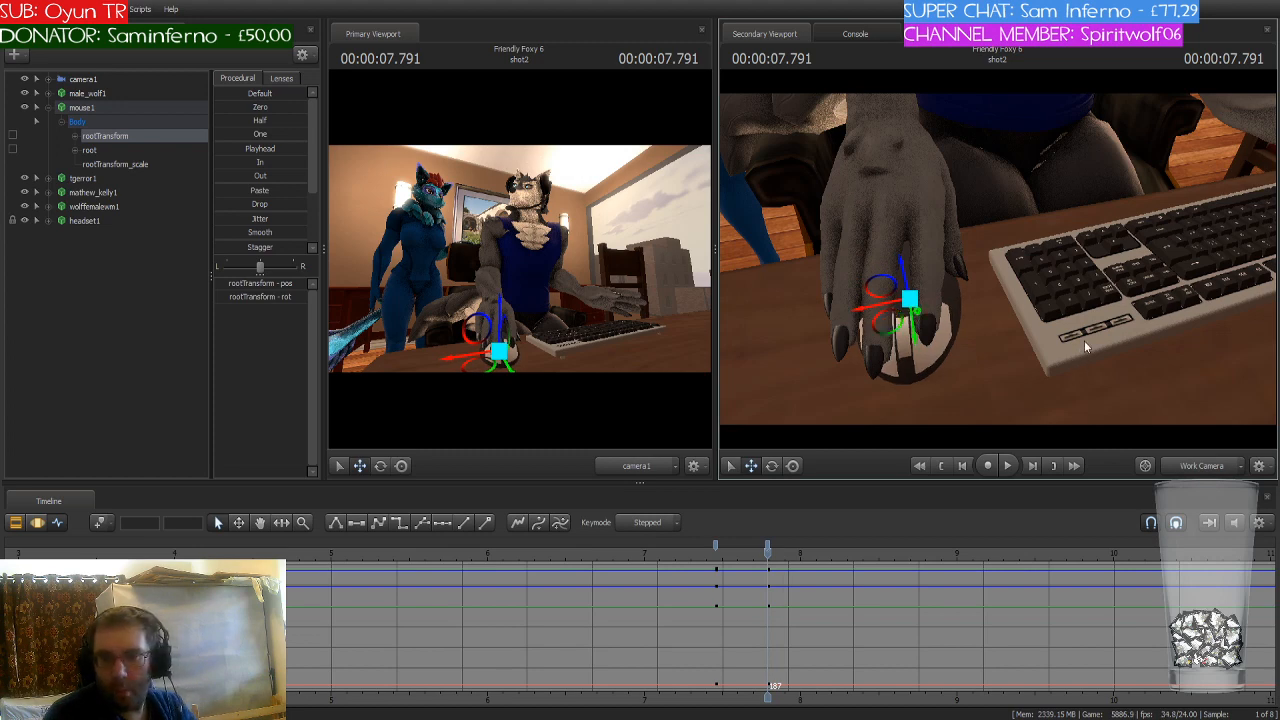
# Step: Rotate bip_lowerArm_l at frame 187 to lower the wolf's hand onto the computer mouse
pyautogui.moveTo(1084, 340); pyautogui.dragTo(1084, 340)
pyautogui.moveTo(1062, 218); pyautogui.dragTo(1062, 218)
pyautogui.click(1091, 200)
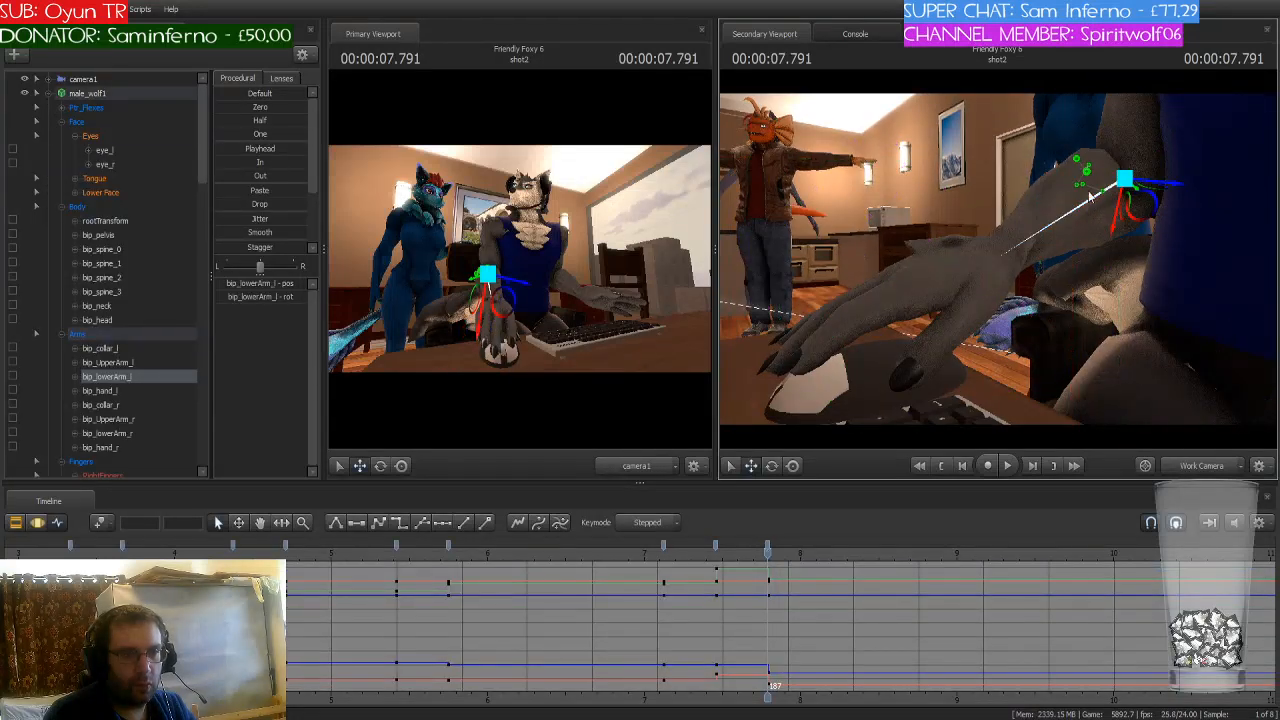
pyautogui.press('e')
pyautogui.moveTo(1094, 165); pyautogui.dragTo(1092, 166)
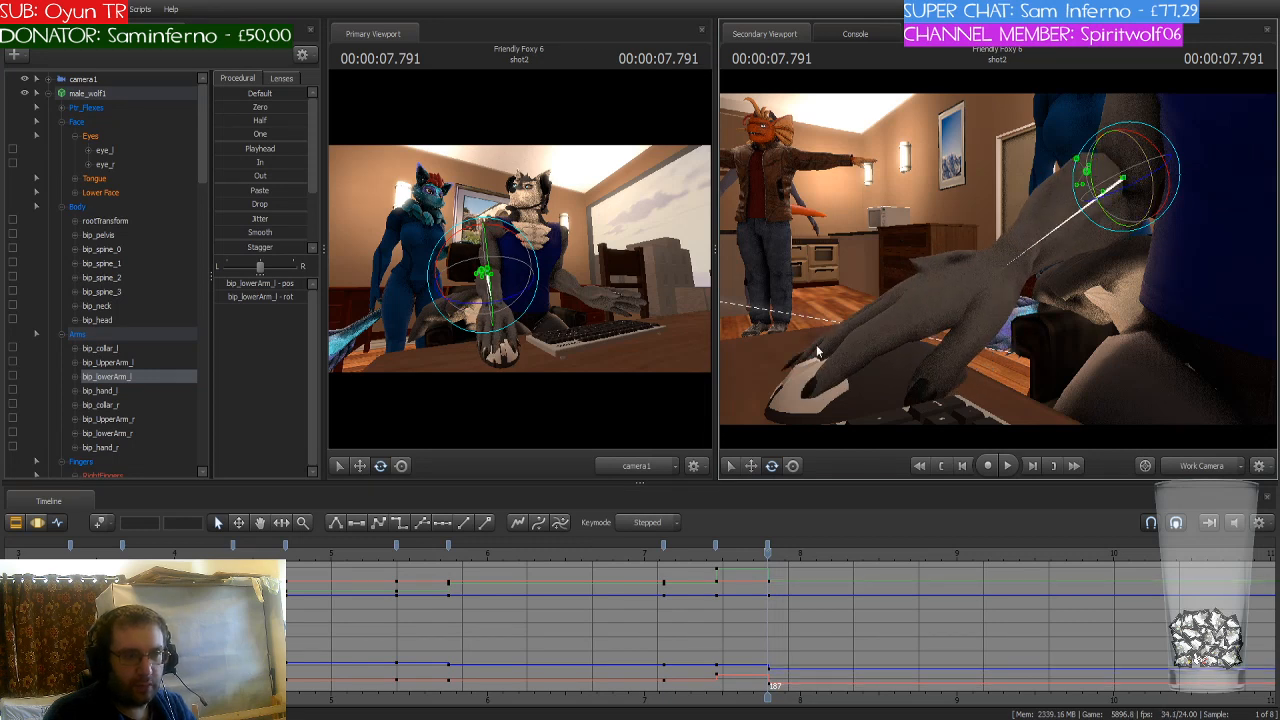
# Step: Move mouse1's rootTransform back along the desk at frame 187 so the mouse sits under the wolf's palm
pyautogui.scroll(-15, 141, 306)
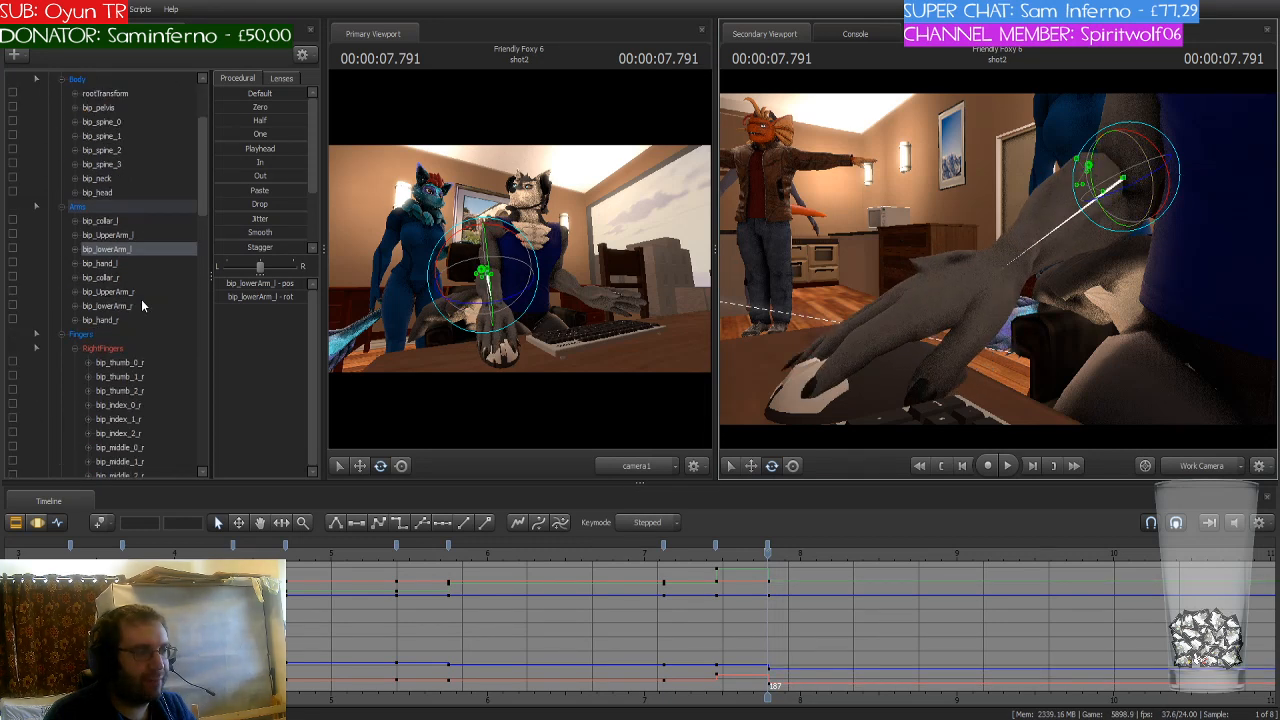
pyautogui.scroll(-15, 141, 305)
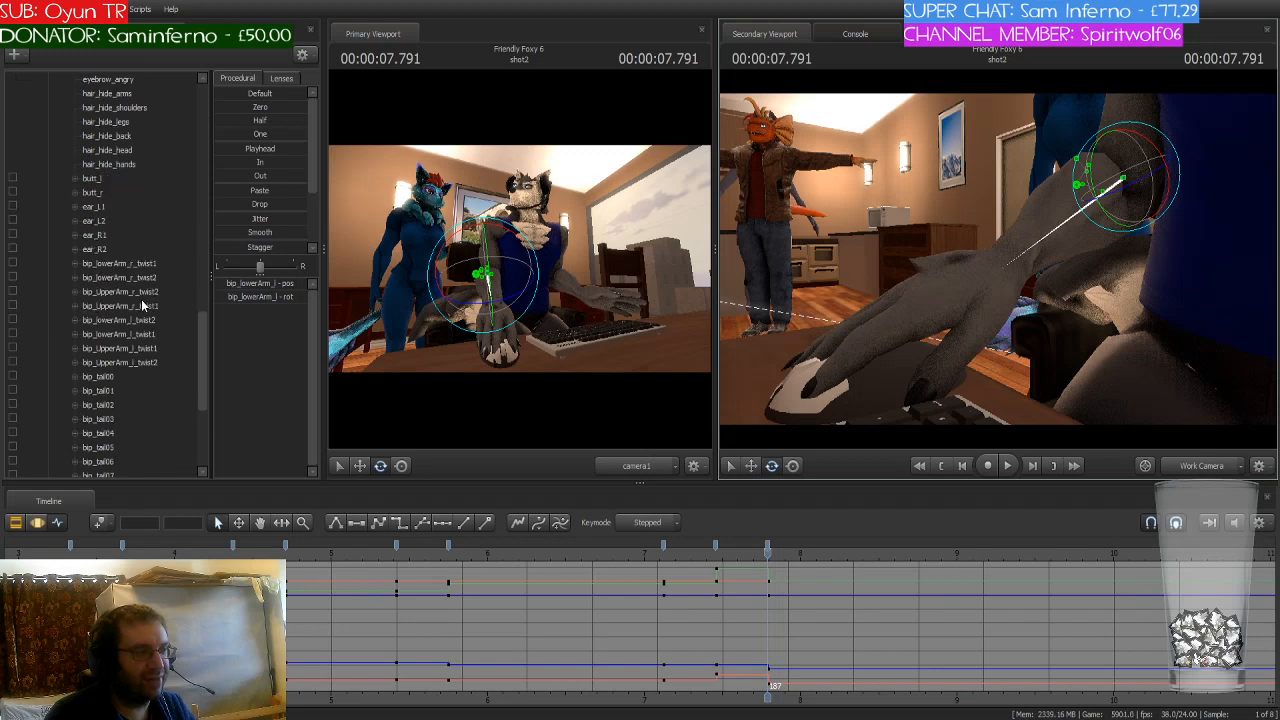
pyautogui.click(105, 376)
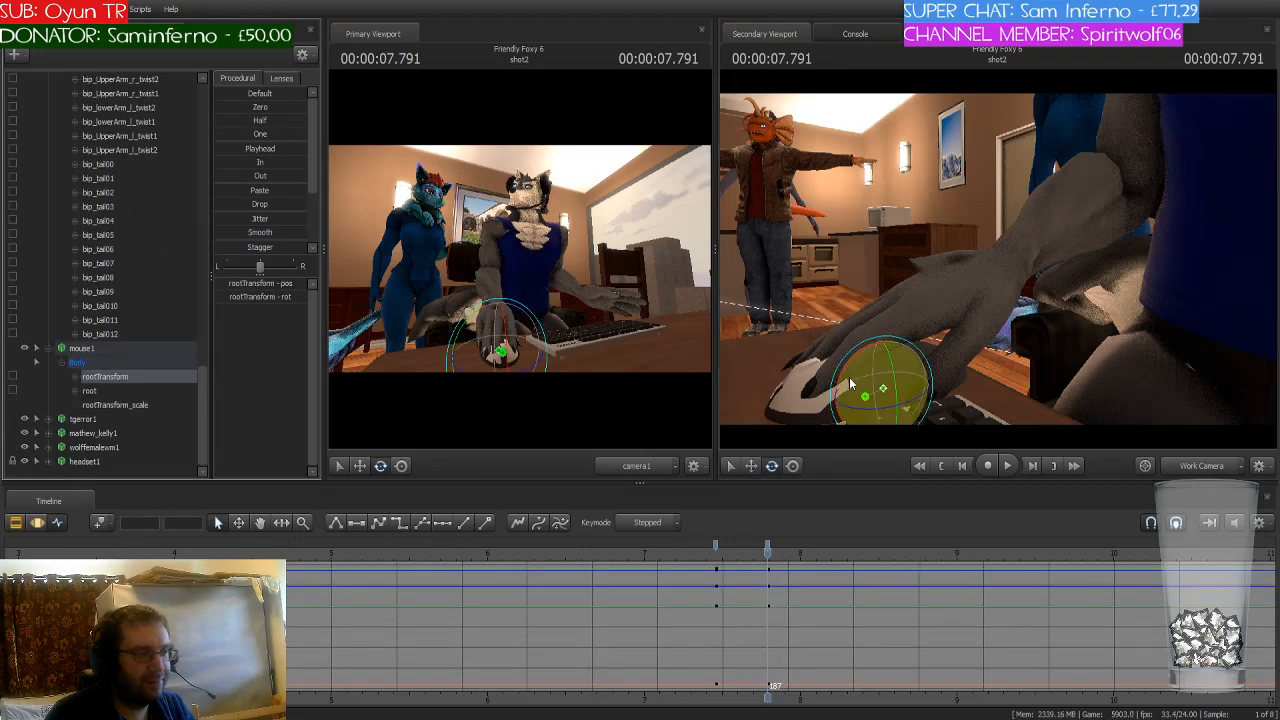
pyautogui.press('w')
pyautogui.moveTo(855, 400); pyautogui.dragTo(862, 393)
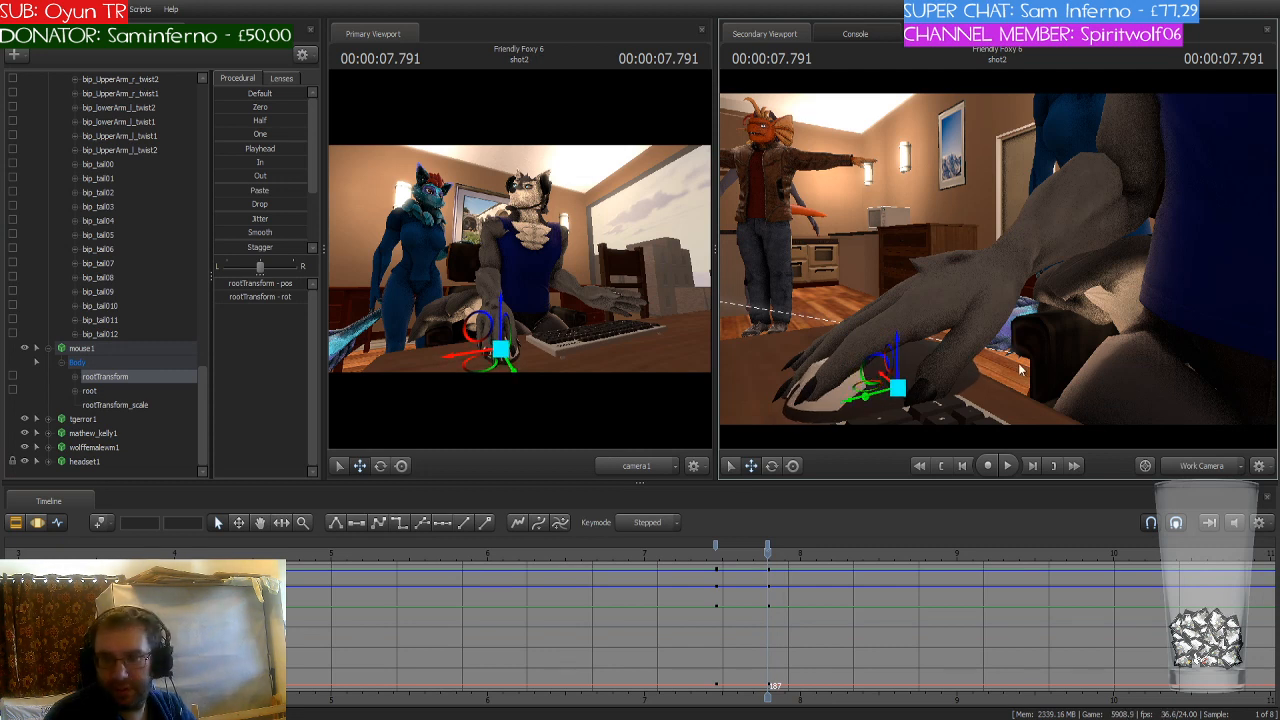
# Step: Rotate bip_spine_0 at frame 187 to adjust the lean of the wolf's torso, and check the left forearm against the neighbouring pose
pyautogui.moveTo(1020, 369); pyautogui.dragTo(1160, 340)
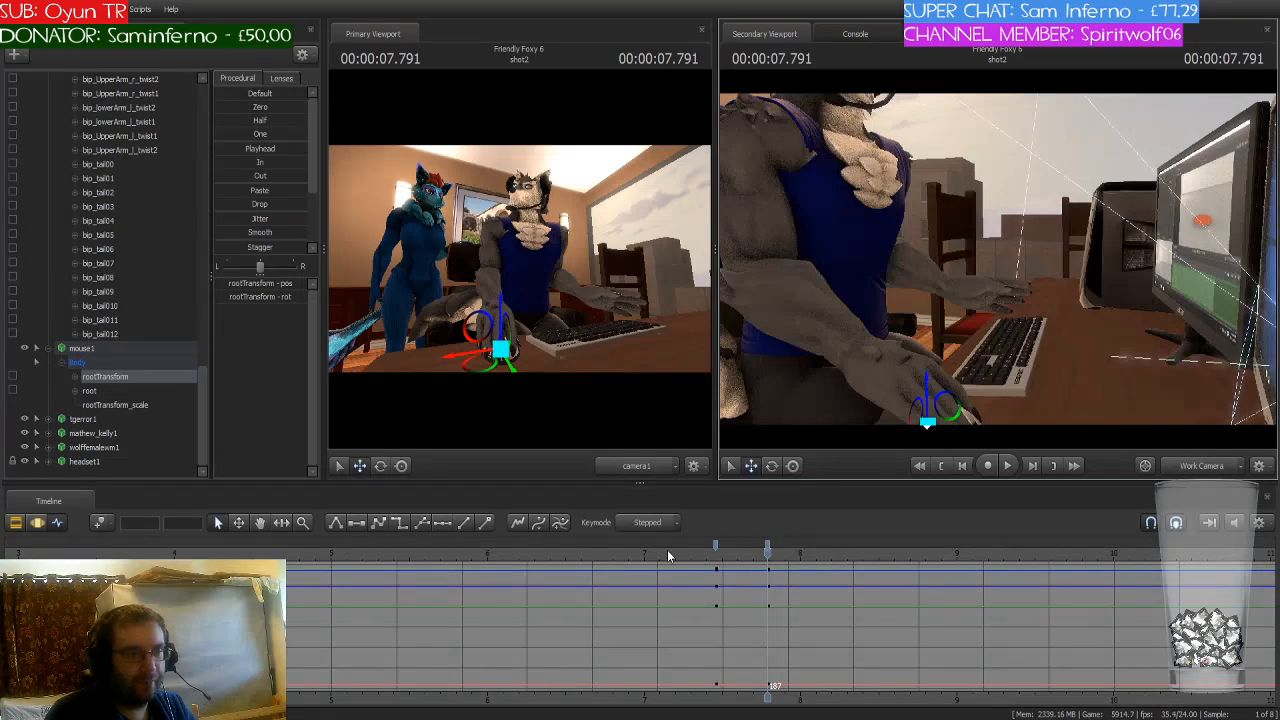
pyautogui.moveTo(765, 552)
pyautogui.mouseDown()
pyautogui.moveTo(695, 554)
pyautogui.moveTo(765, 567)
pyautogui.mouseUp()
pyautogui.moveTo(958, 301); pyautogui.dragTo(882, 305)
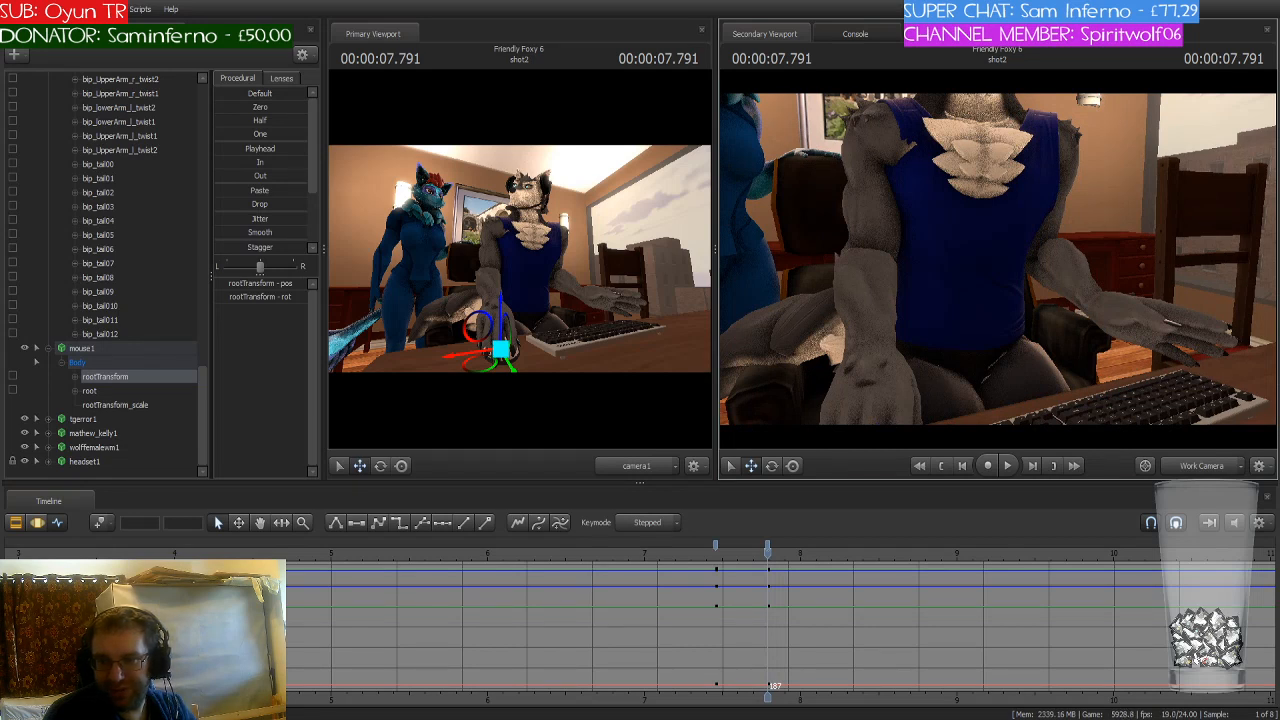
pyautogui.moveTo(882, 305); pyautogui.dragTo(1002, 264)
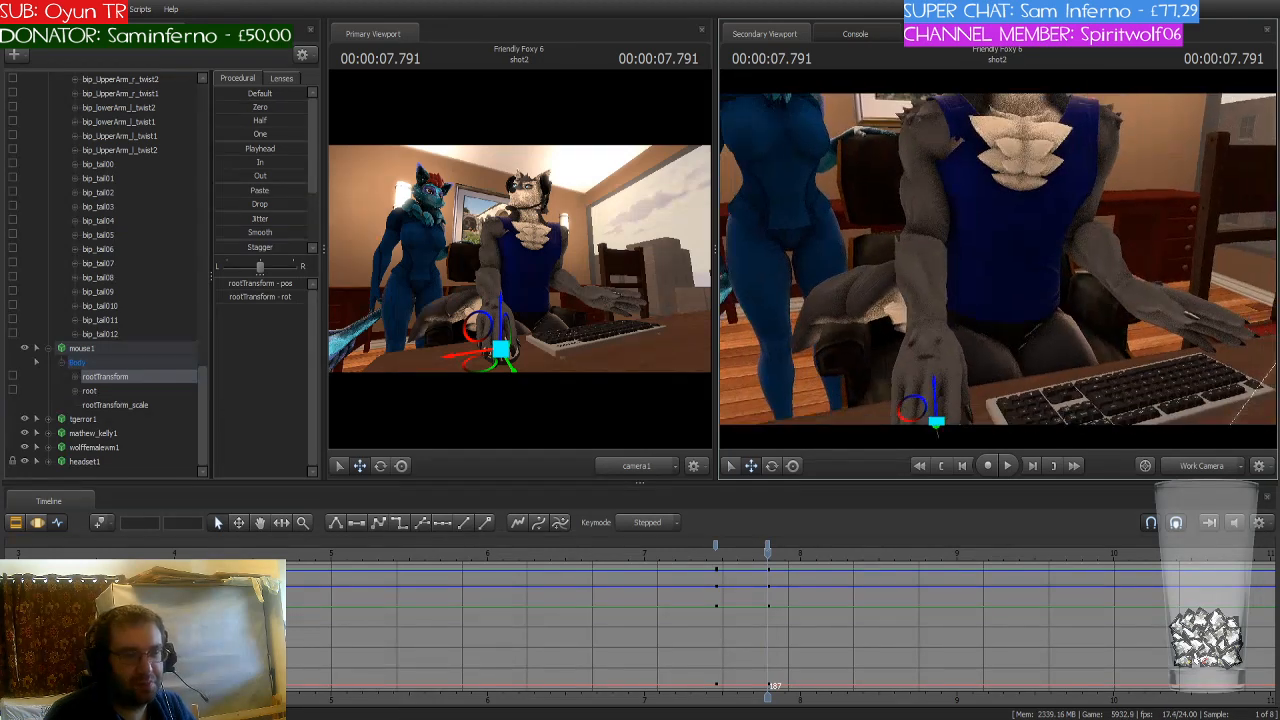
pyautogui.click(1004, 303)
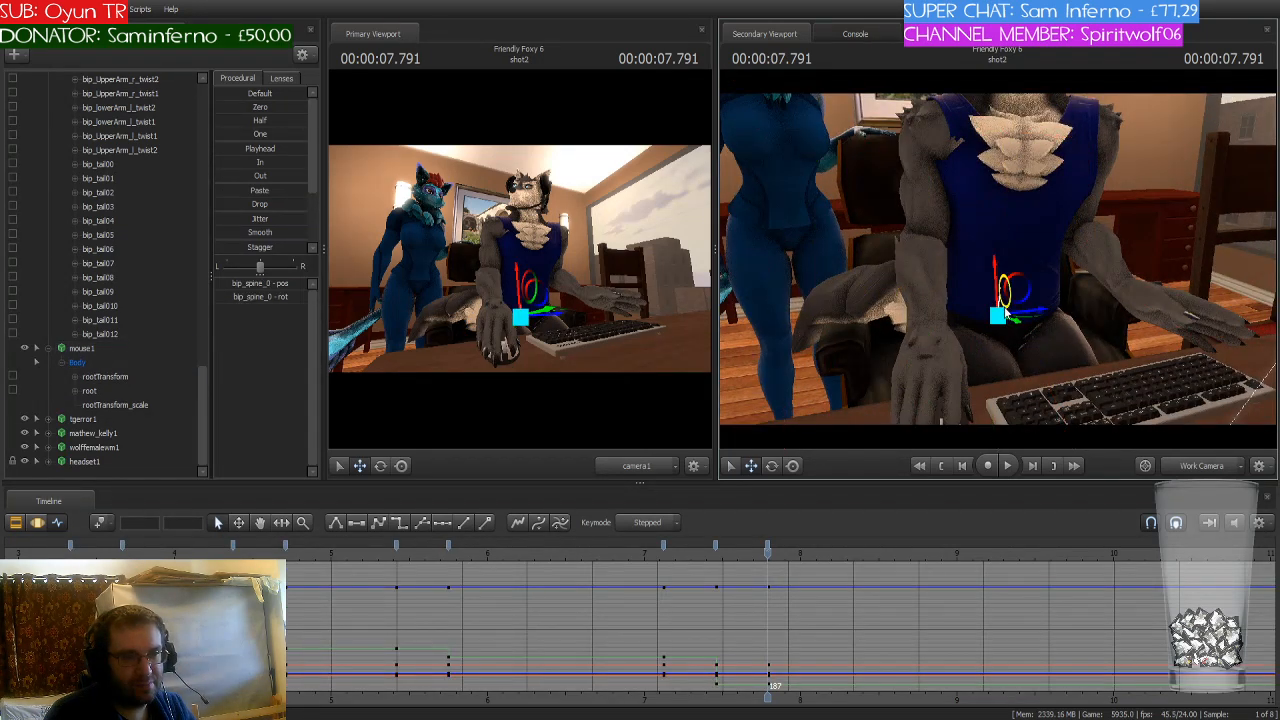
pyautogui.press('e')
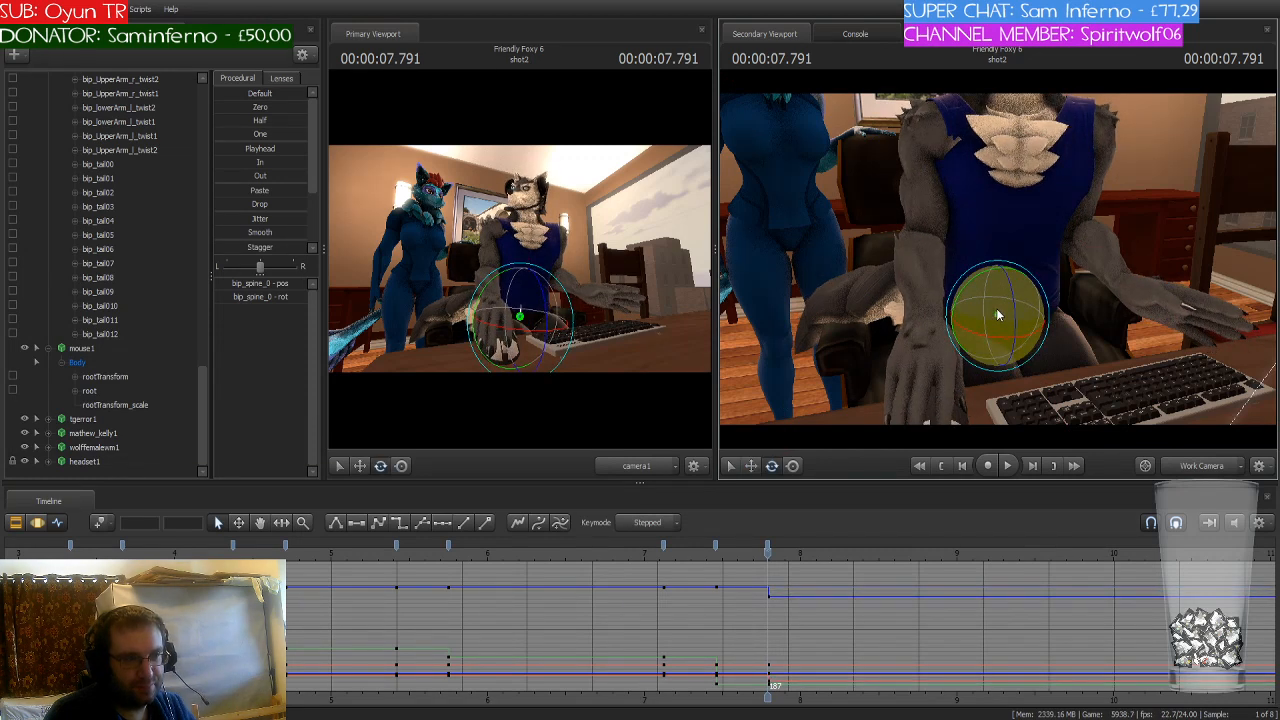
pyautogui.moveTo(1141, 305); pyautogui.dragTo(1000, 218)
pyautogui.press('ctrl')
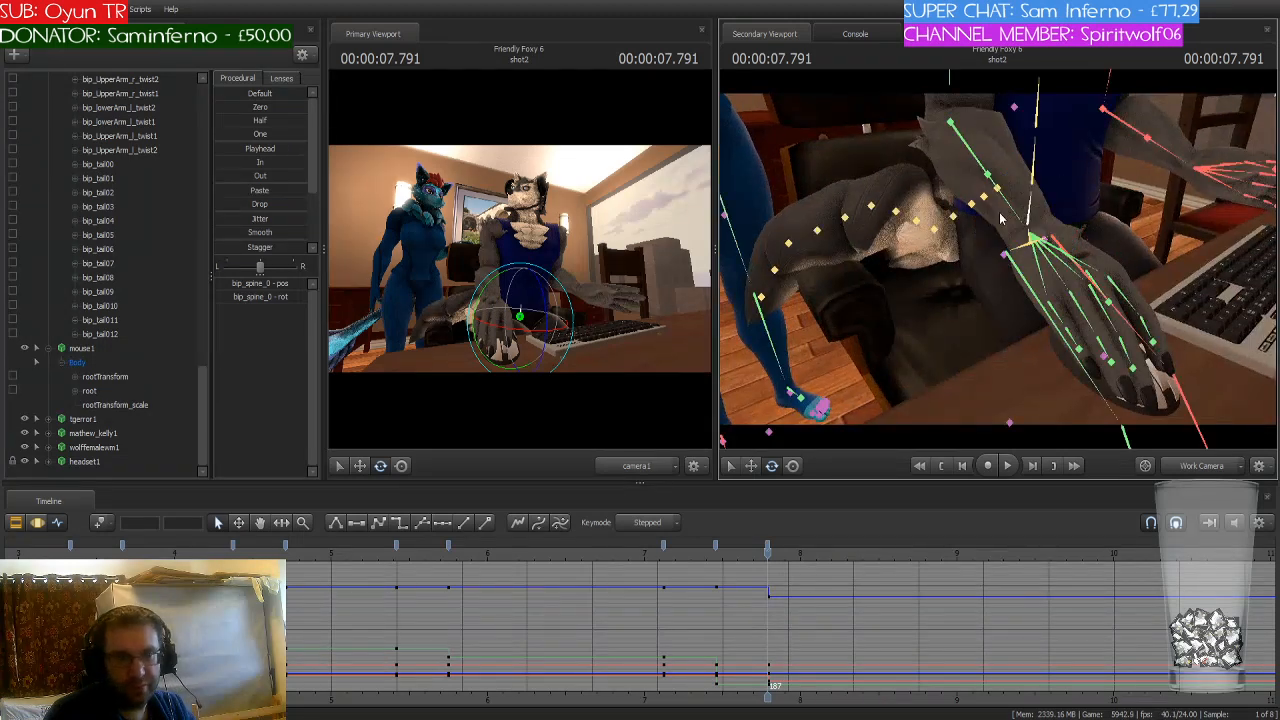
pyautogui.click(1003, 204)
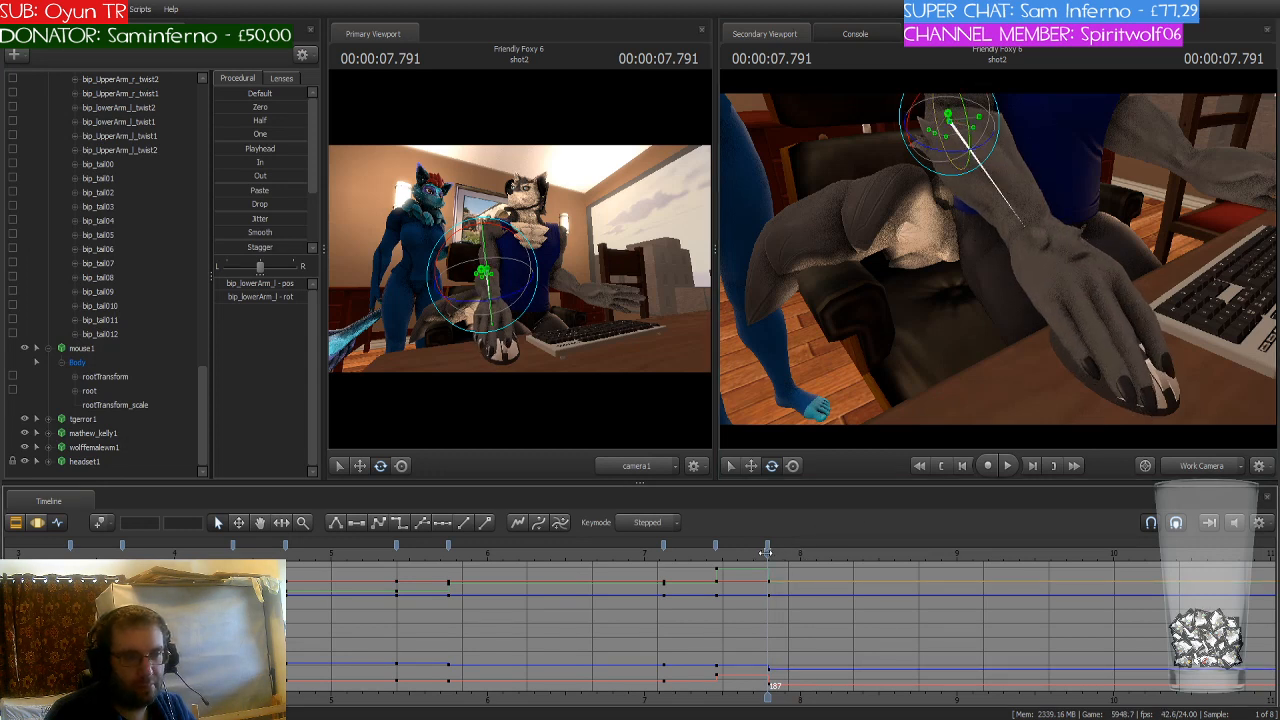
pyautogui.moveTo(765, 553)
pyautogui.mouseDown()
pyautogui.moveTo(683, 560)
pyautogui.moveTo(792, 573)
pyautogui.moveTo(766, 573)
pyautogui.mouseUp()
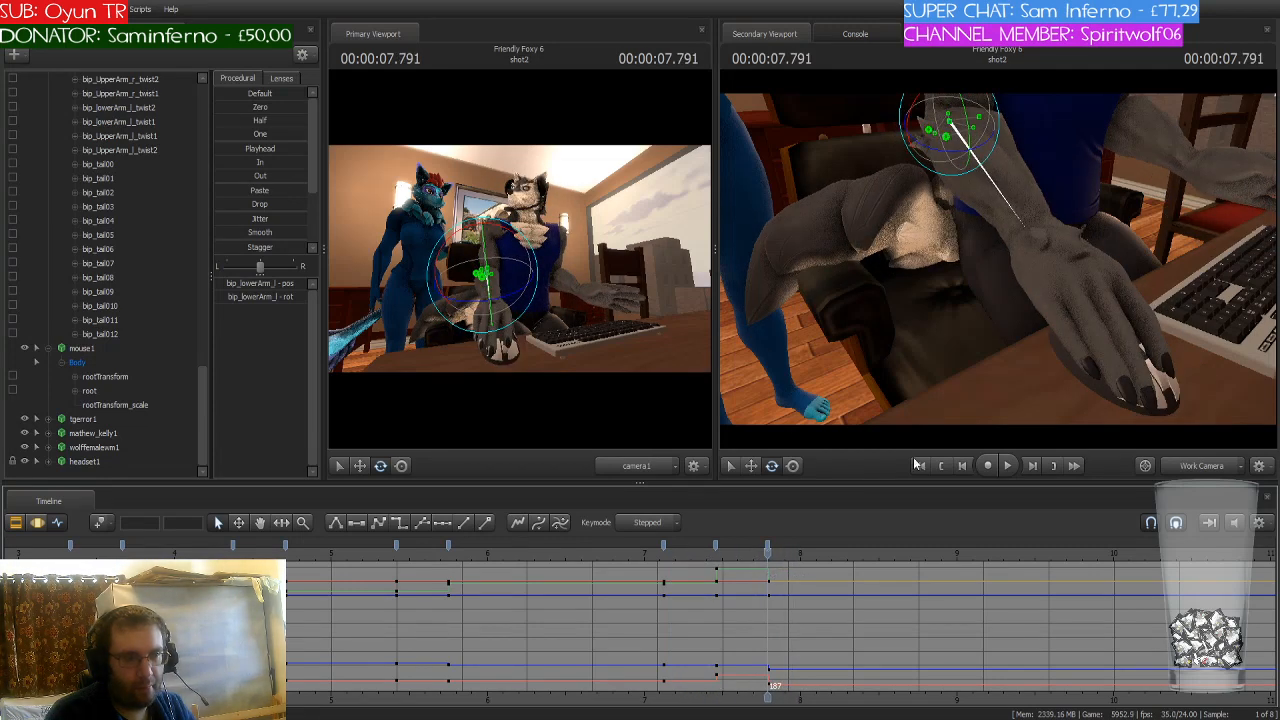
# Step: Rotate bip_lowerArm_r and bip_hand_r at frame 187, tilting the wolf's free hand downward beside the keyboard
pyautogui.moveTo(1029, 377); pyautogui.dragTo(900, 240)
pyautogui.keyDown('ctrl'); pyautogui.click(895, 269); pyautogui.keyUp('ctrl')
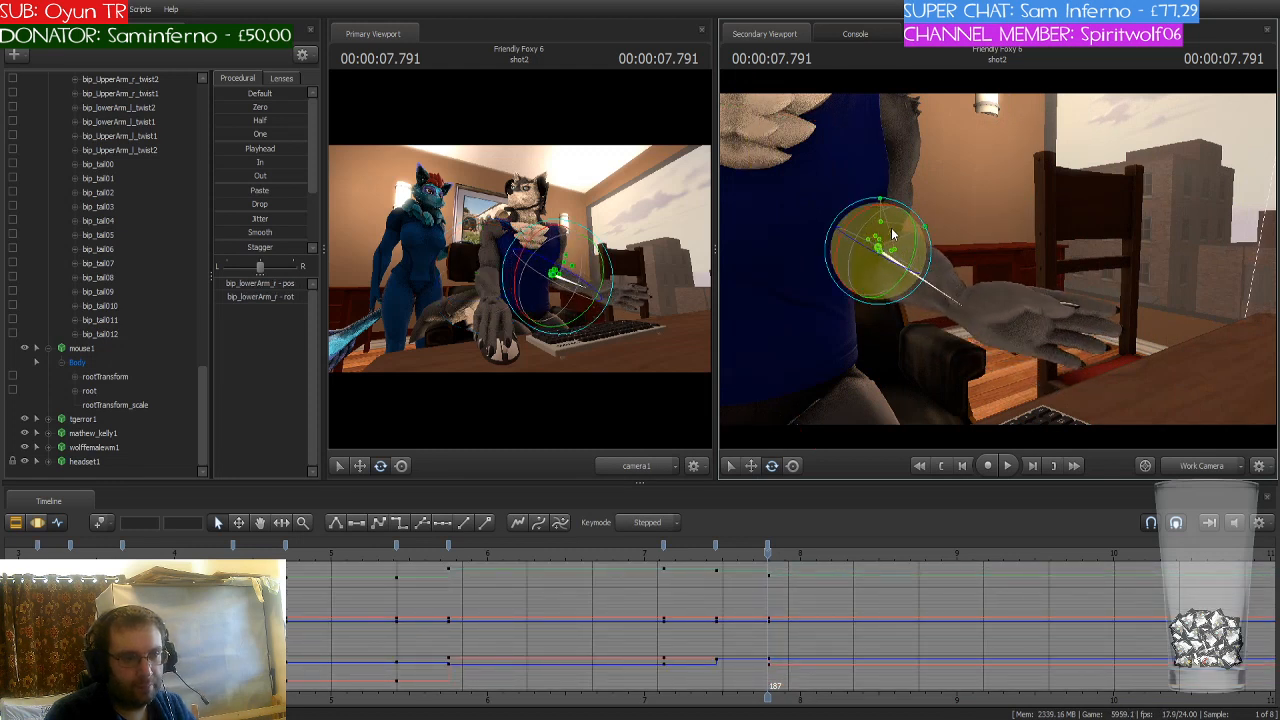
pyautogui.keyDown('ctrl'); pyautogui.click(966, 335); pyautogui.keyUp('ctrl')
pyautogui.moveTo(941, 304); pyautogui.dragTo(943, 281)
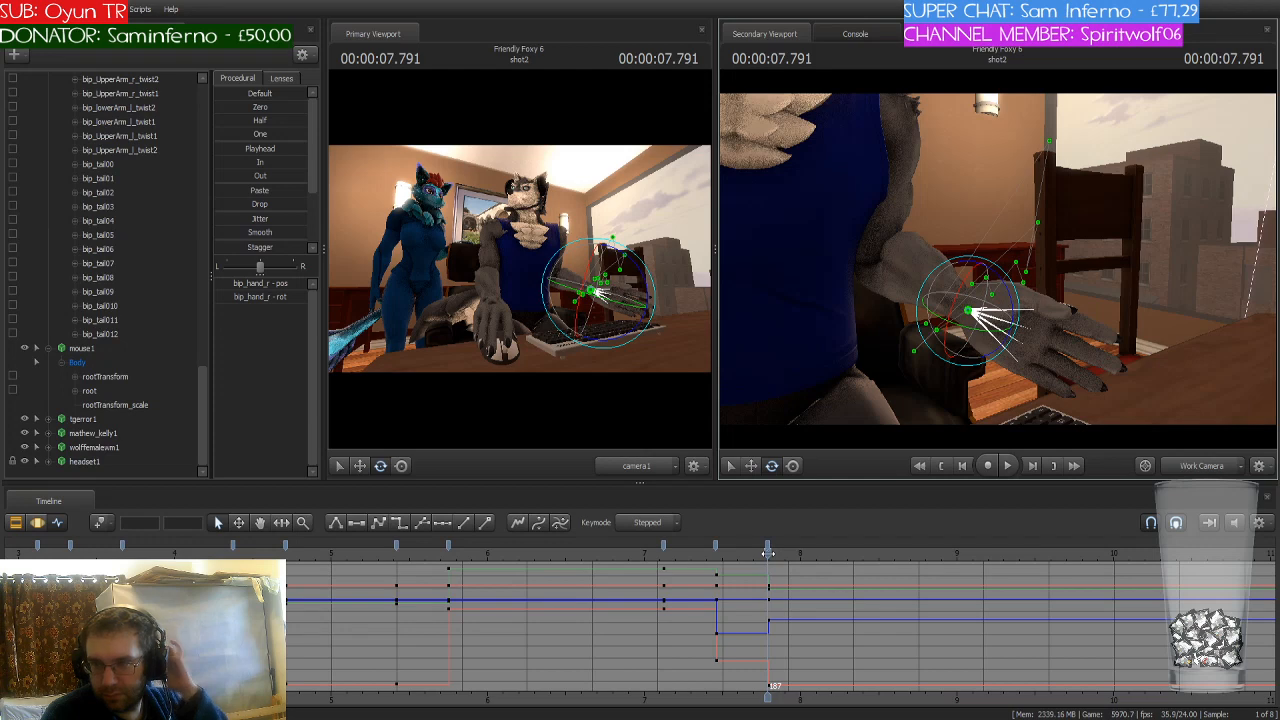
# Step: Move the playhead to frame 196 and examine the wolf's torso and right hand from several angles
pyautogui.moveTo(767, 552); pyautogui.dragTo(826, 608)
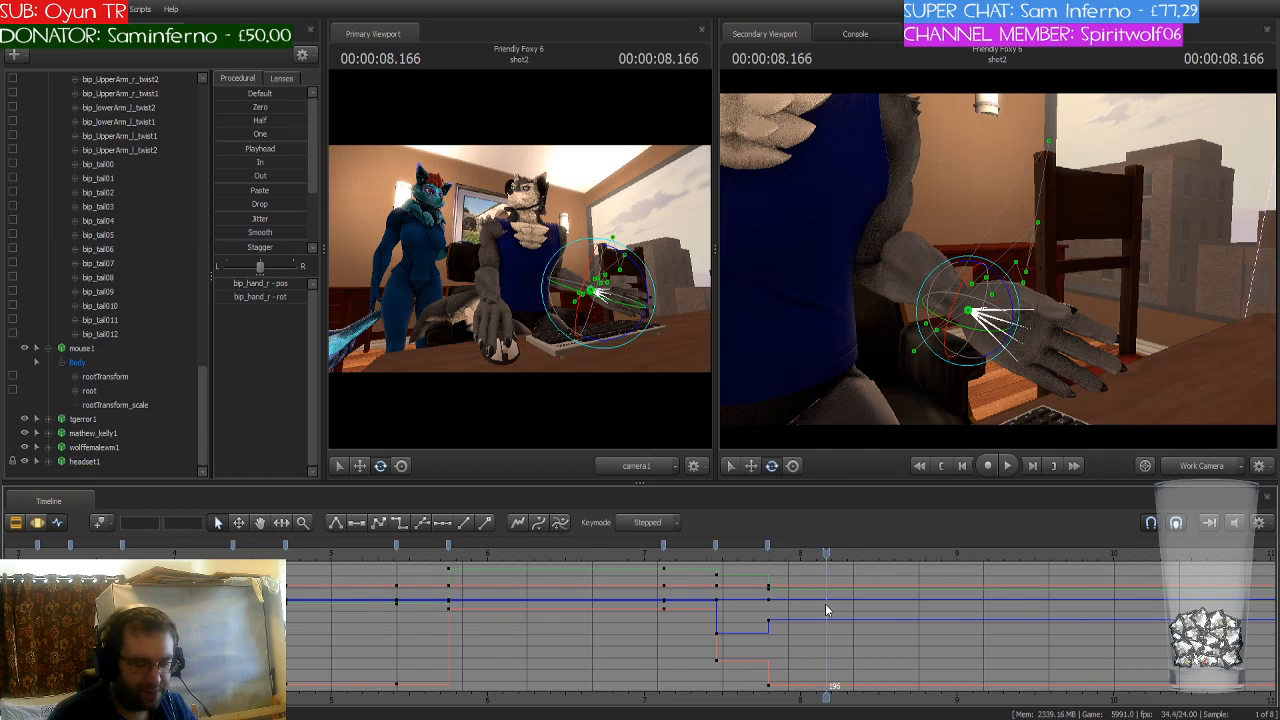
pyautogui.scroll(-5, 830, 610)
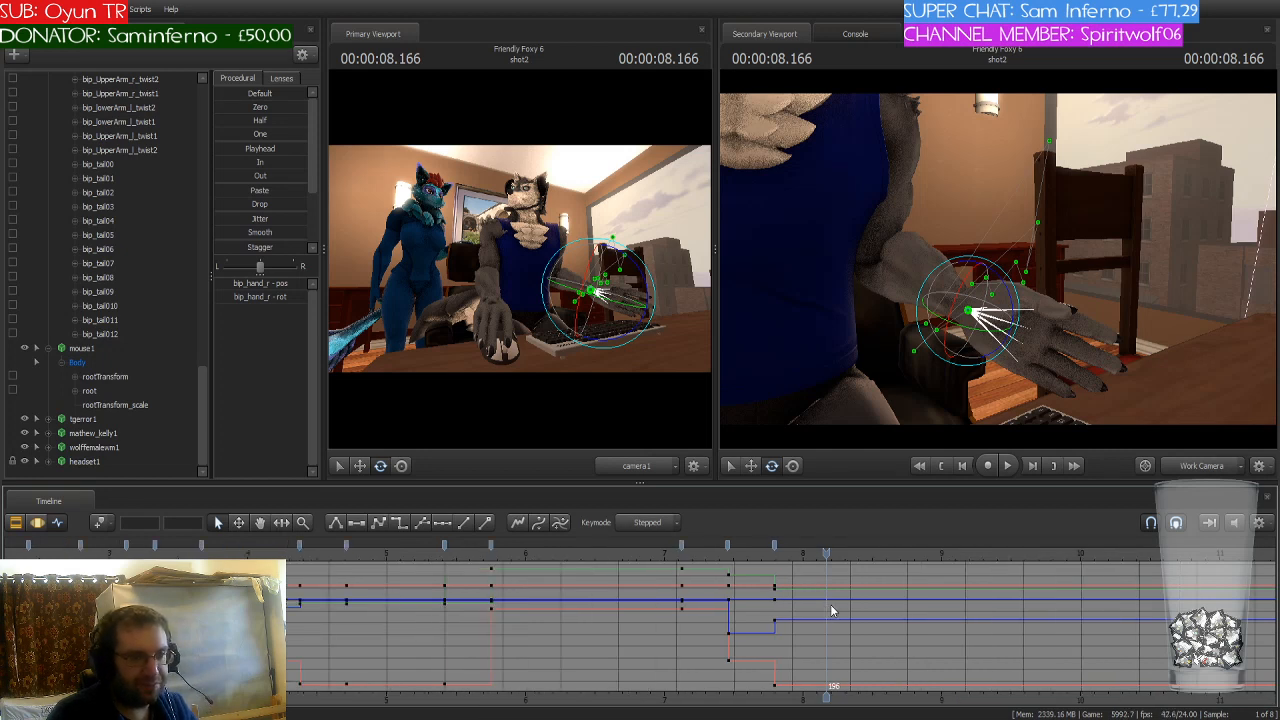
pyautogui.scroll(-3, 830, 604)
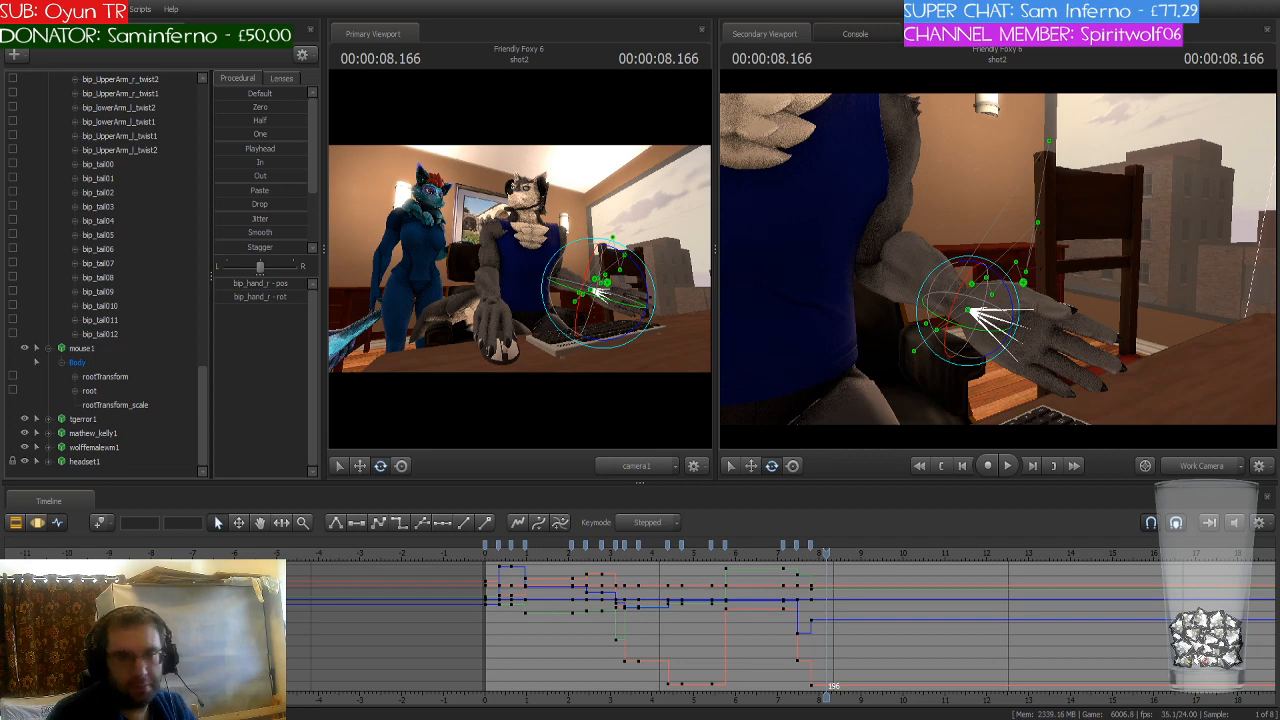
pyautogui.press('w')
pyautogui.moveTo(975, 280); pyautogui.dragTo(915, 262)
pyautogui.press('w')
pyautogui.press('a')
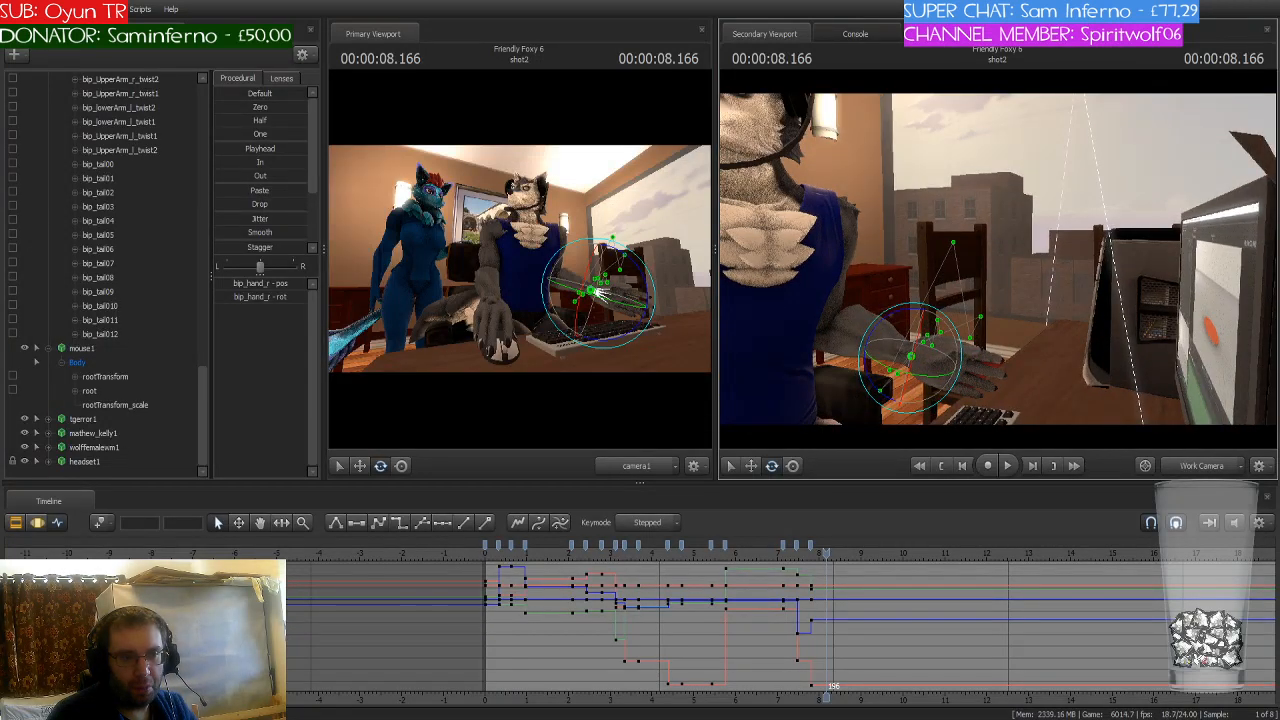
pyautogui.moveTo(915, 262); pyautogui.dragTo(850, 272)
pyautogui.press('w')
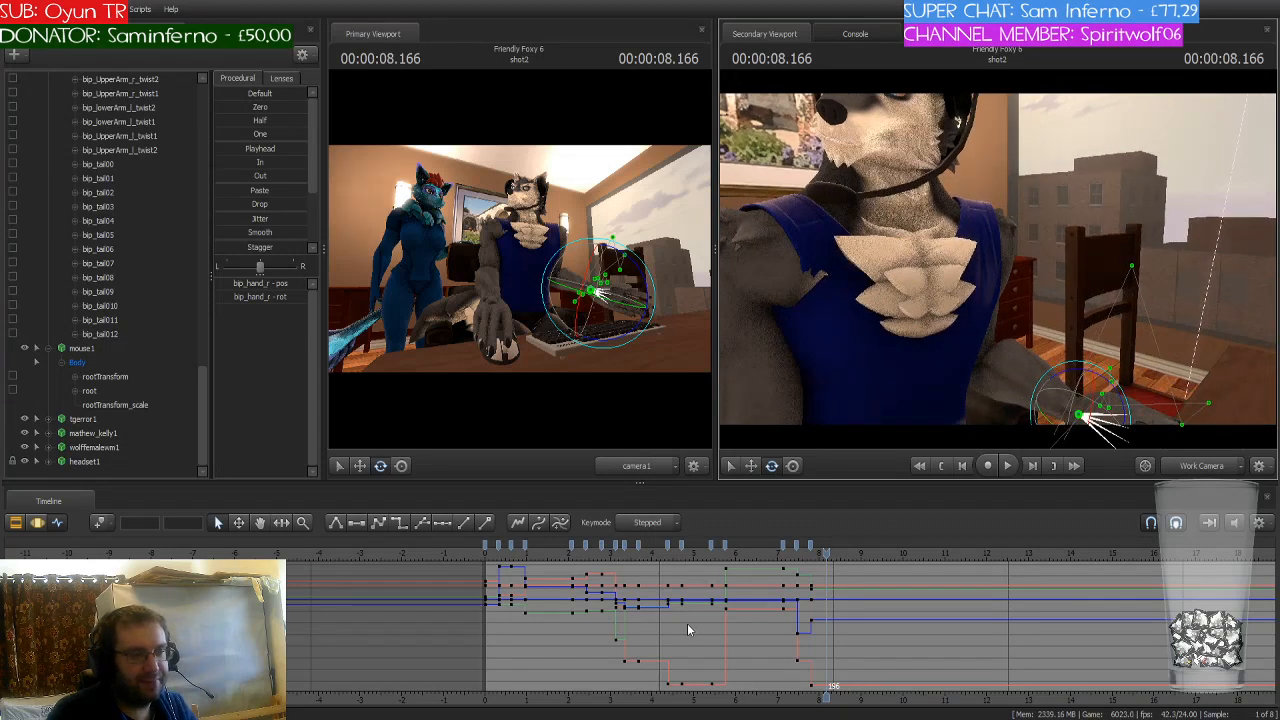
pyautogui.scroll(6, 797, 620)
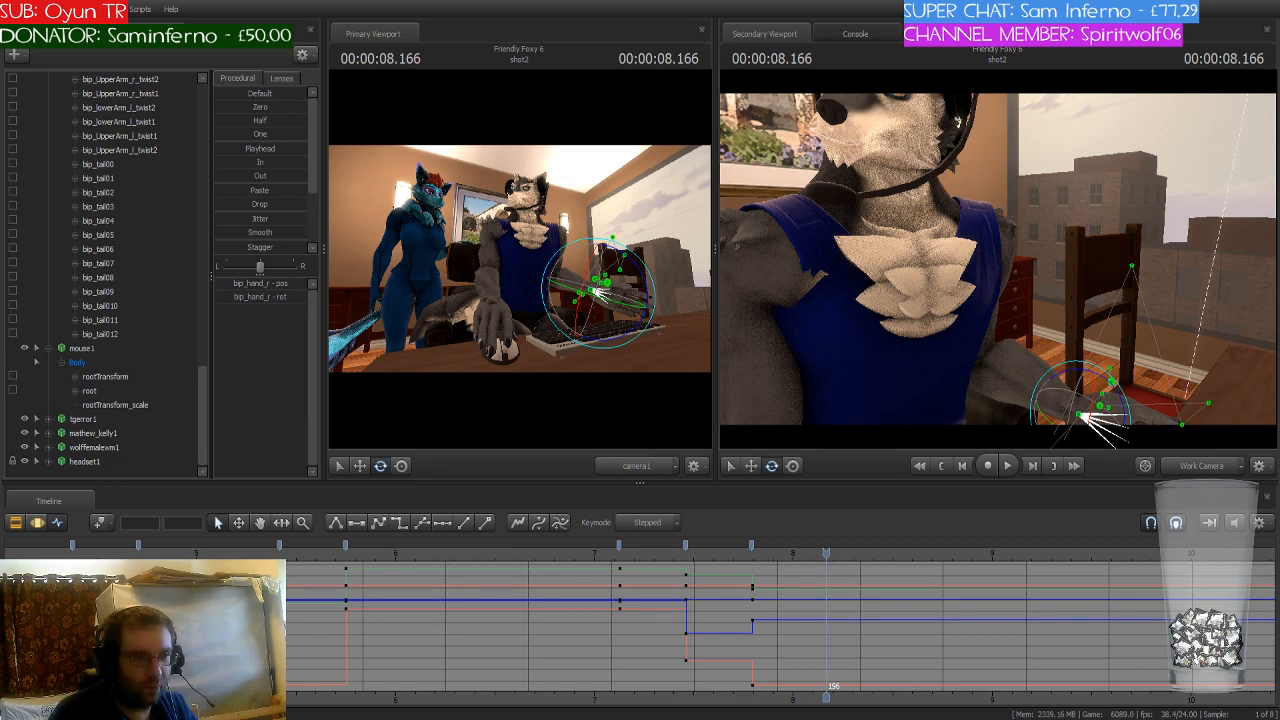
pyautogui.moveTo(1100, 405); pyautogui.dragTo(1124, 460)
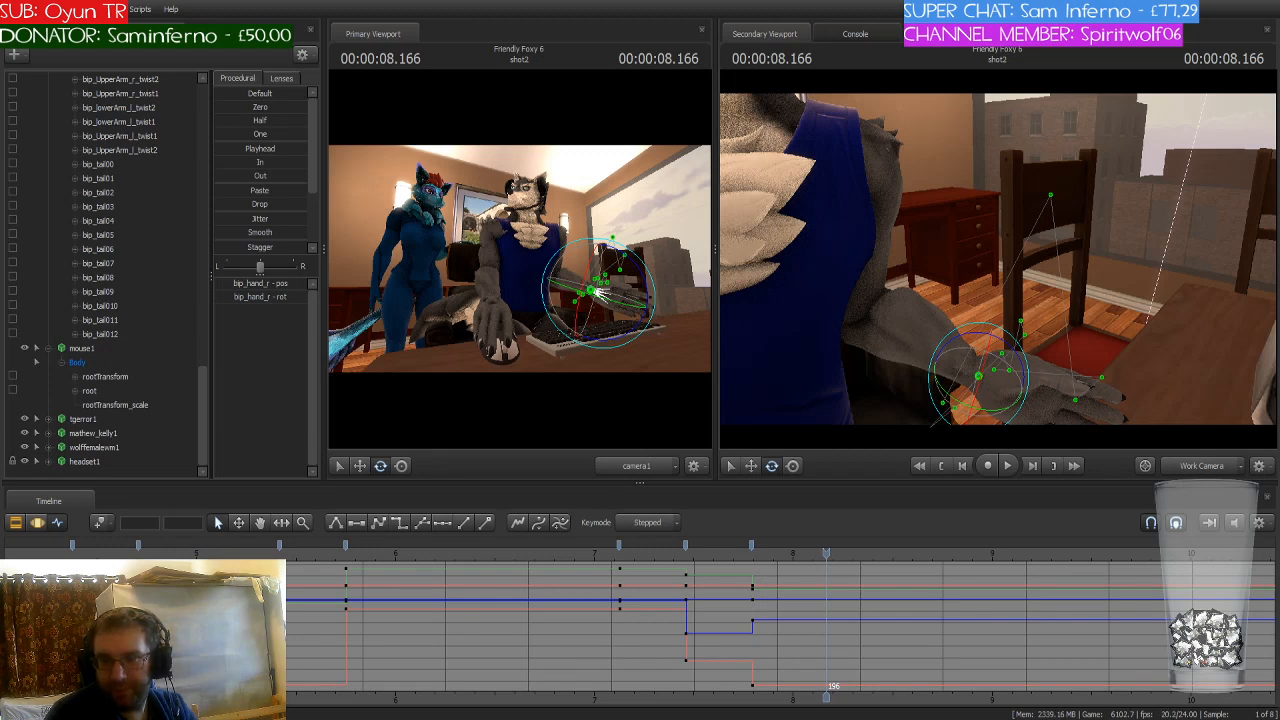
pyautogui.moveTo(998, 258); pyautogui.dragTo(987, 230)
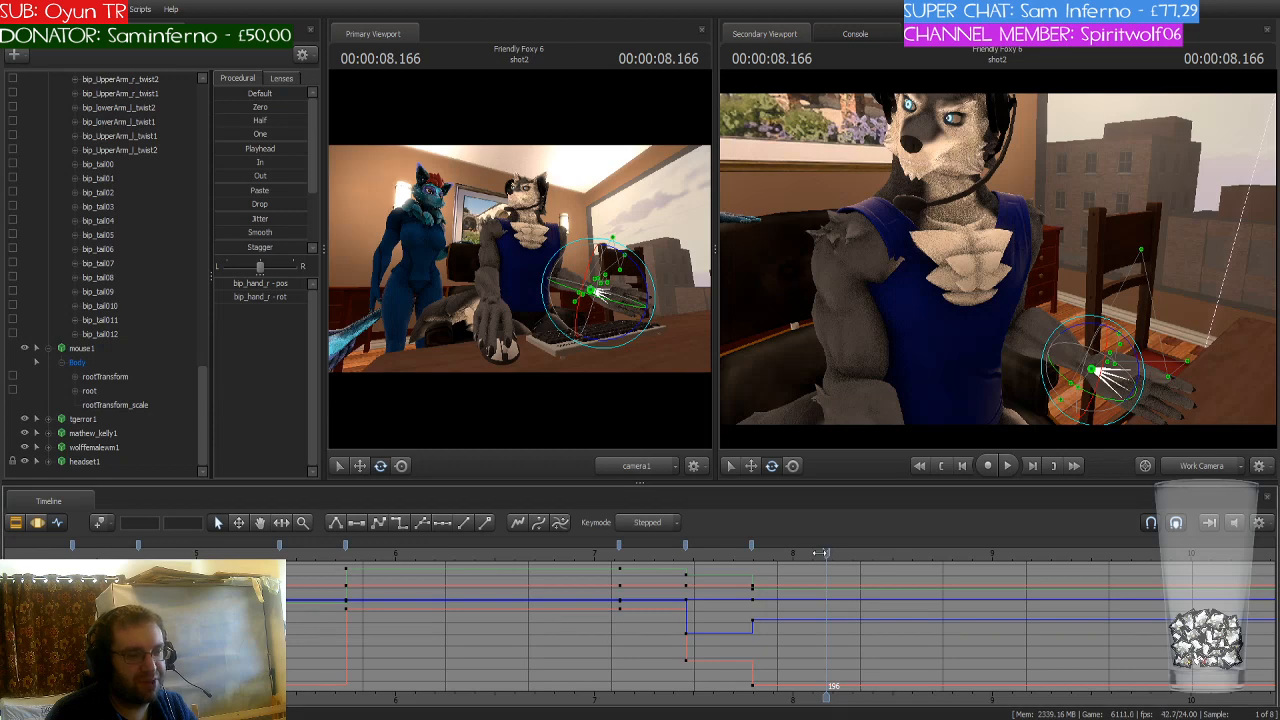
pyautogui.moveTo(826, 553)
pyautogui.mouseDown()
pyautogui.moveTo(628, 560)
pyautogui.moveTo(865, 565)
pyautogui.moveTo(769, 564)
pyautogui.moveTo(826, 563)
pyautogui.mouseUp()
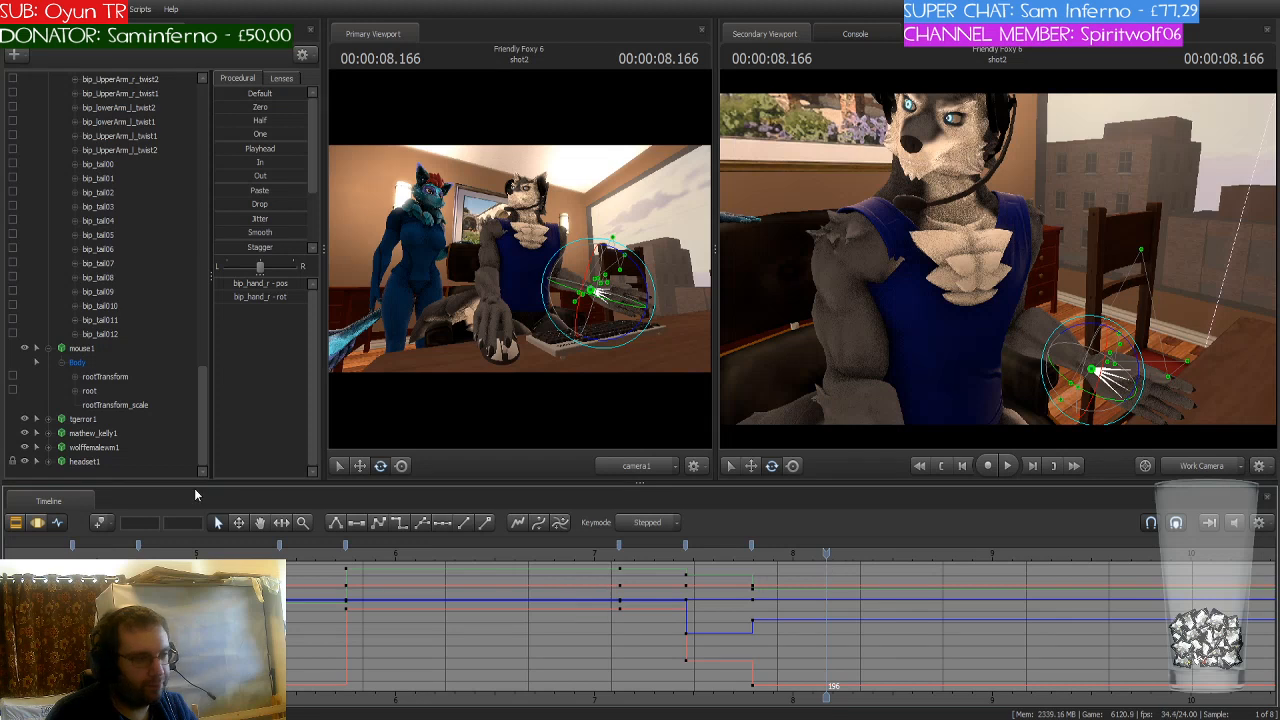
# Step: Select all of male_wolf1's controls and add a keyframe for the whole pose at frame 196
pyautogui.scroll(6, 134, 232)
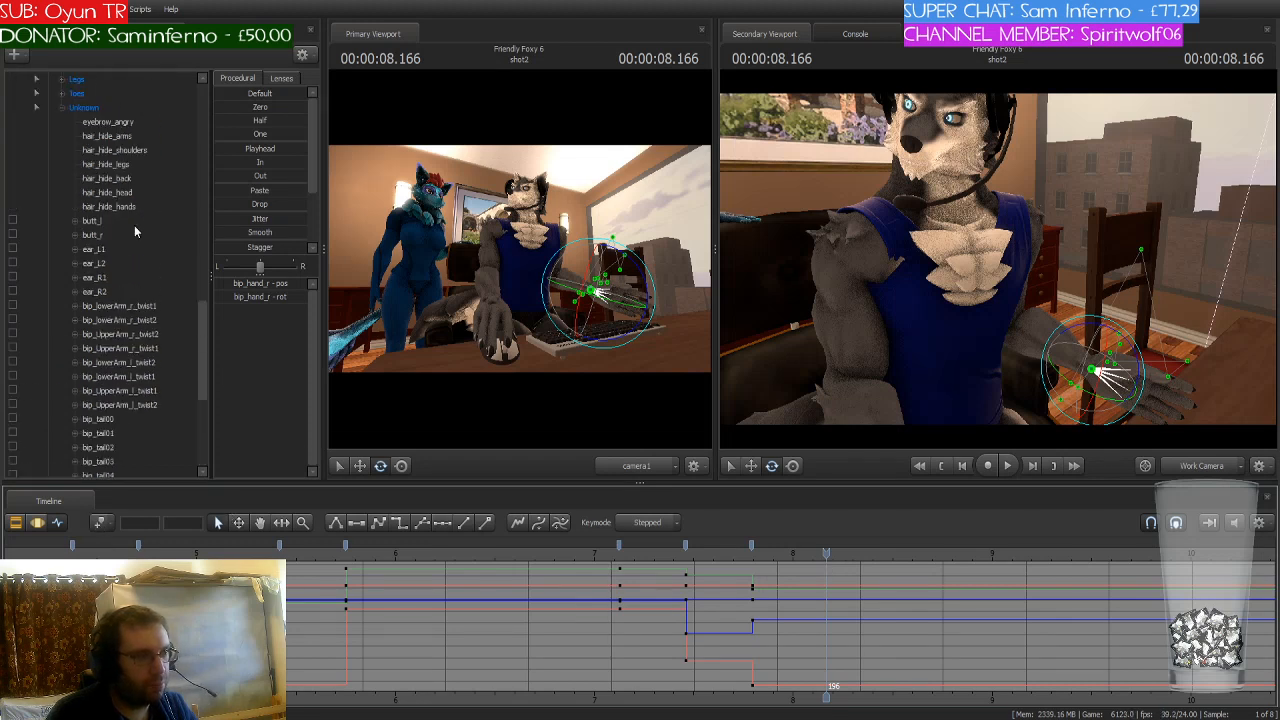
pyautogui.scroll(6, 134, 230)
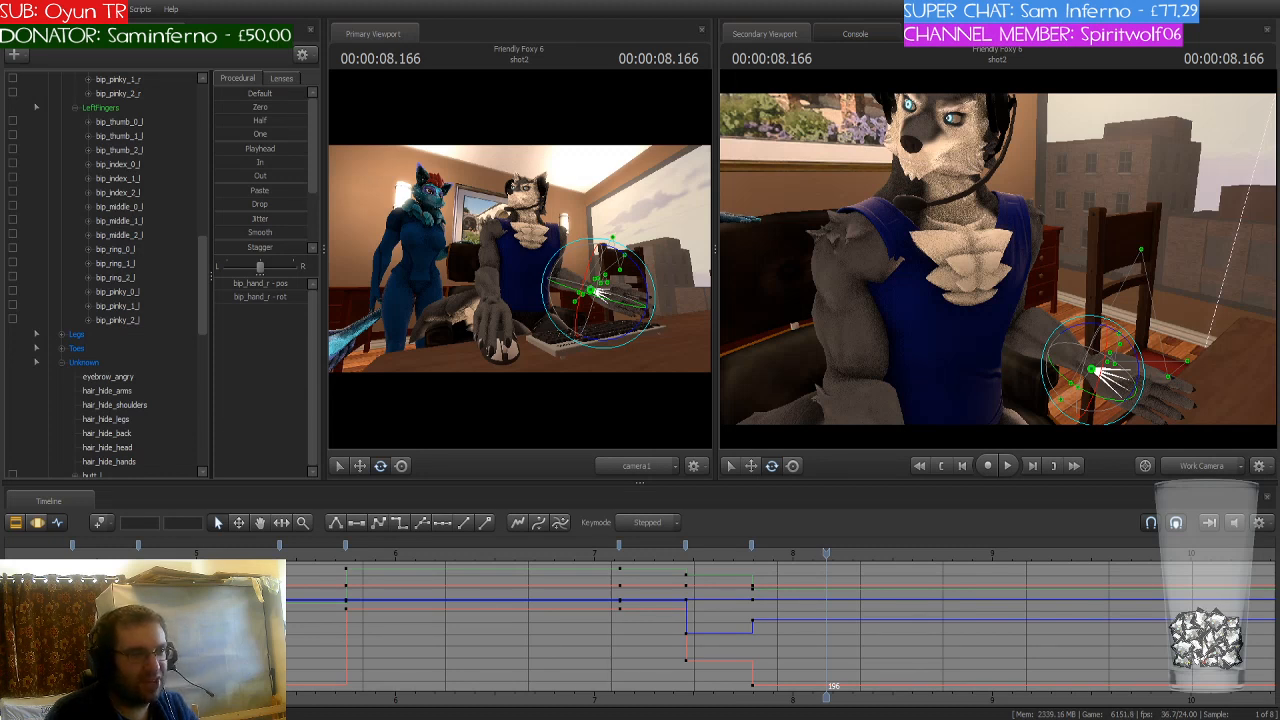
pyautogui.scroll(8, 105, 275)
pyautogui.scroll(4, 105, 275)
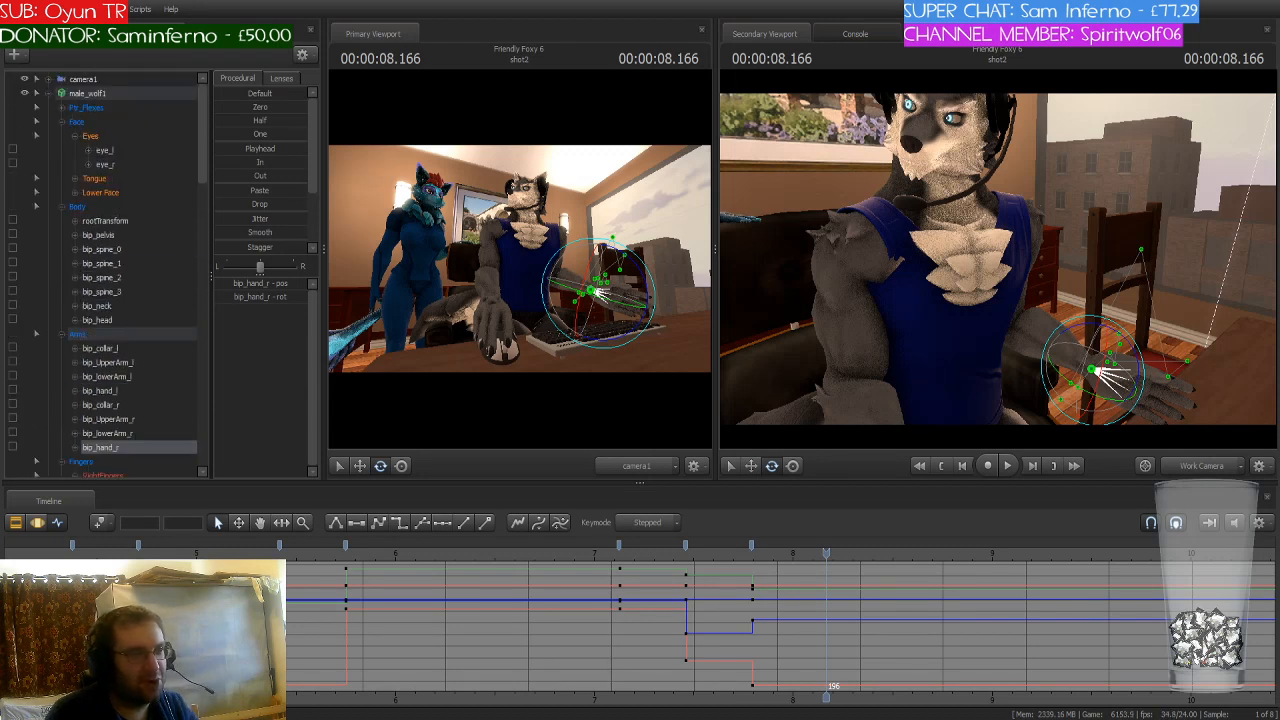
pyautogui.click(137, 92)
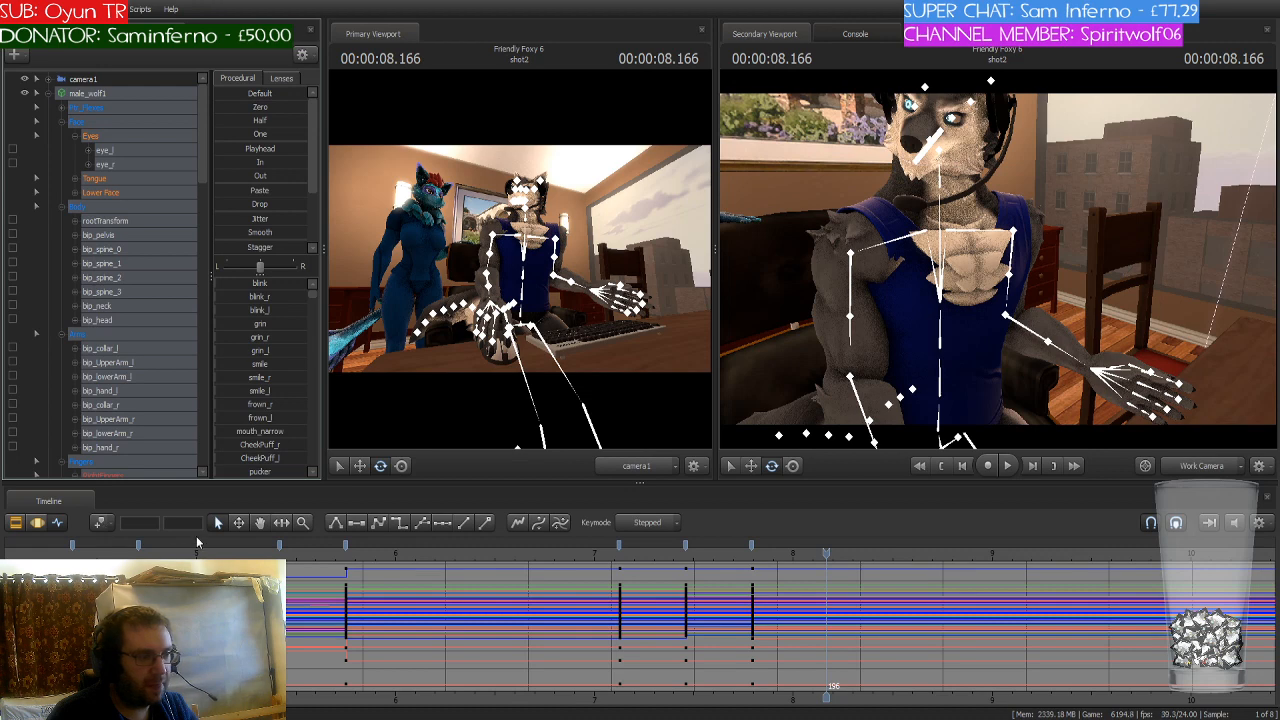
pyautogui.click(99, 524)
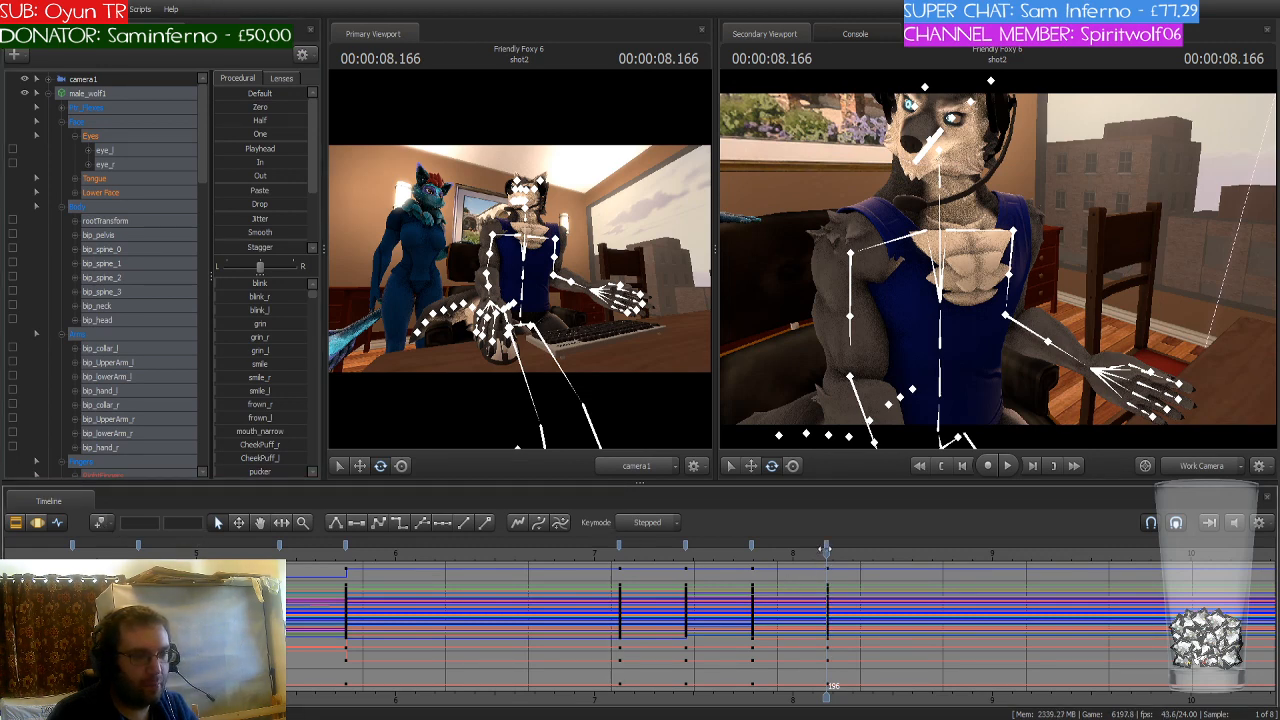
pyautogui.moveTo(825, 551)
pyautogui.mouseDown()
pyautogui.moveTo(686, 553)
pyautogui.moveTo(826, 553)
pyautogui.mouseUp()
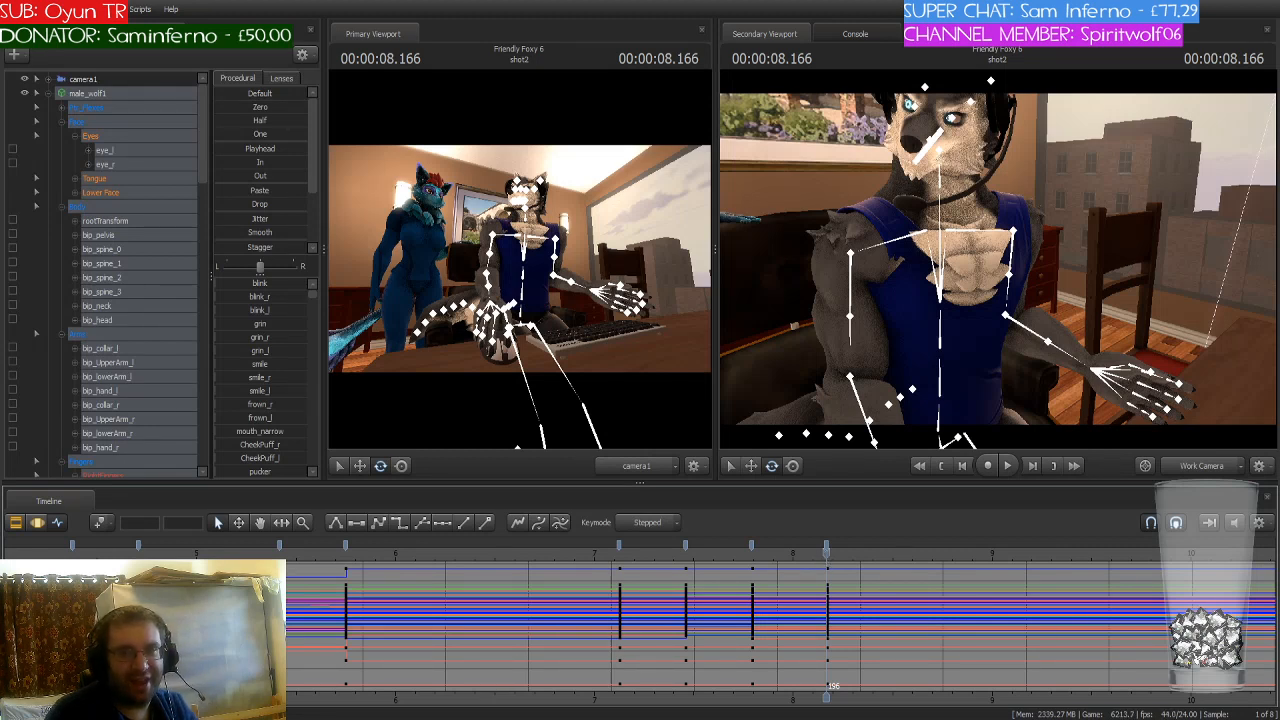
# Step: Review the wolf's pose change between the keys at frames 187 and 196 on the timeline
pyautogui.moveTo(870, 630); pyautogui.dragTo(716, 630, button='middle')
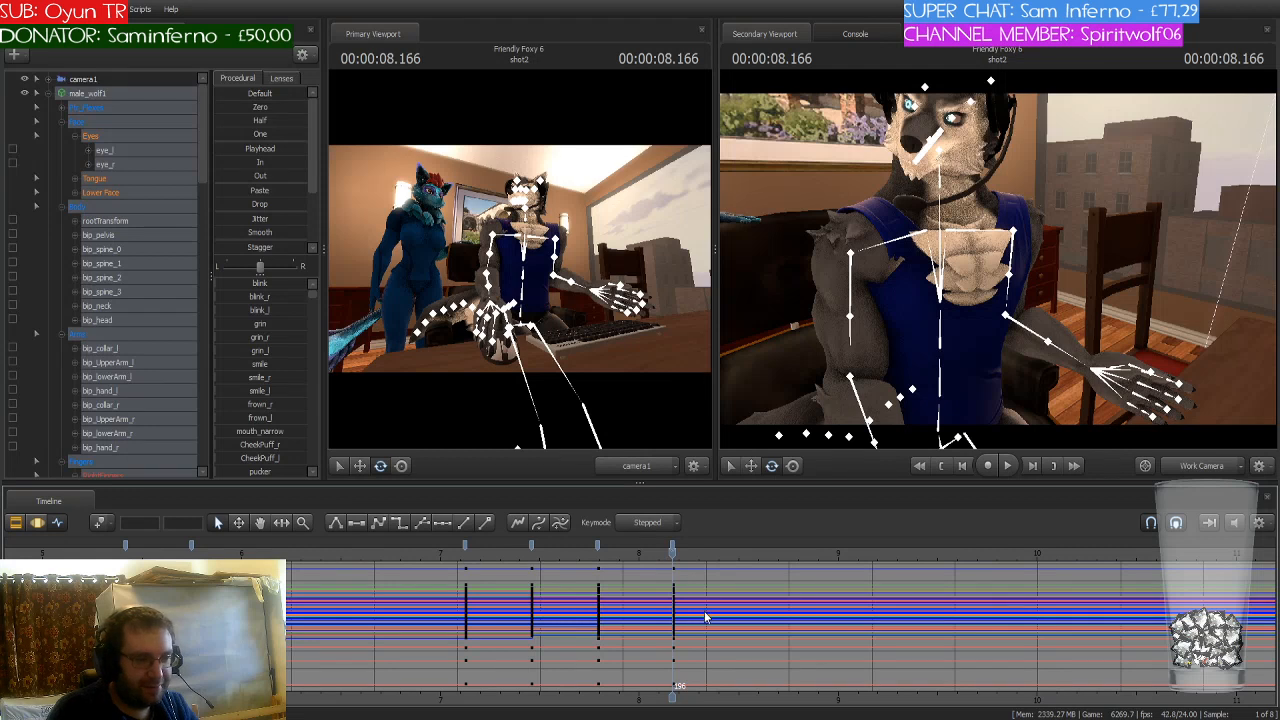
pyautogui.scroll(3, 704, 617)
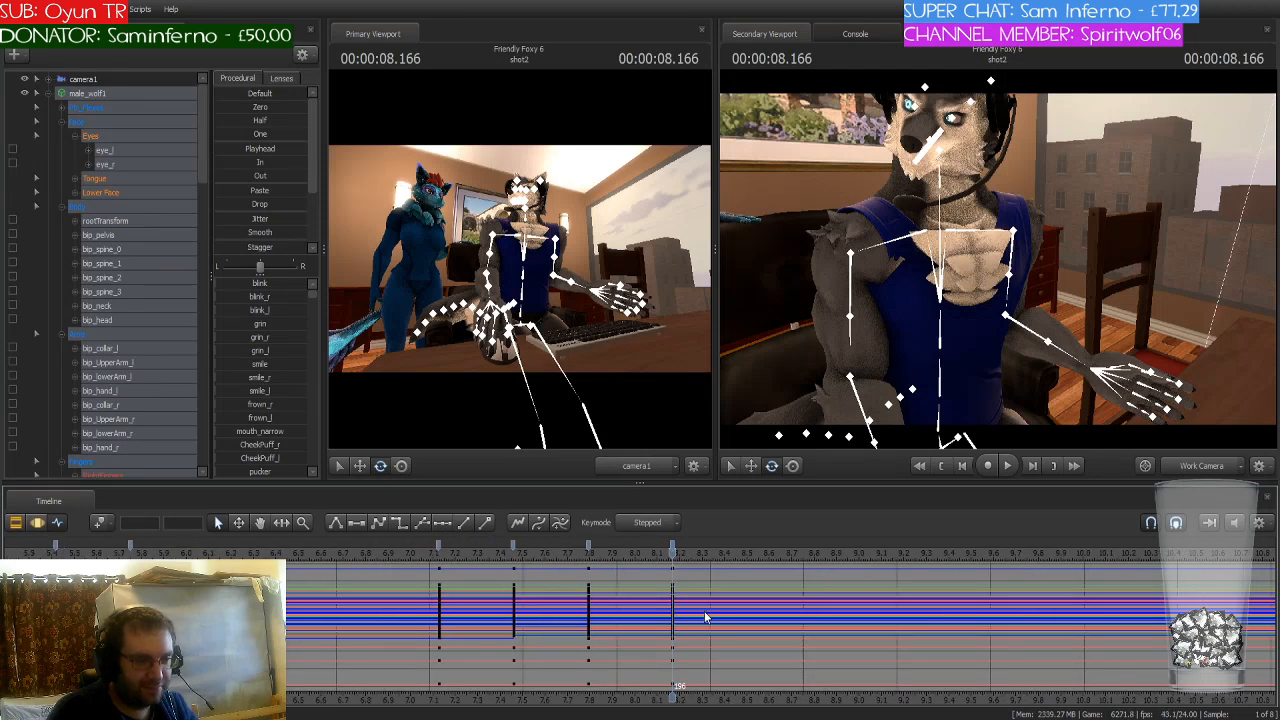
pyautogui.moveTo(677, 686); pyautogui.dragTo(626, 688, button='middle')
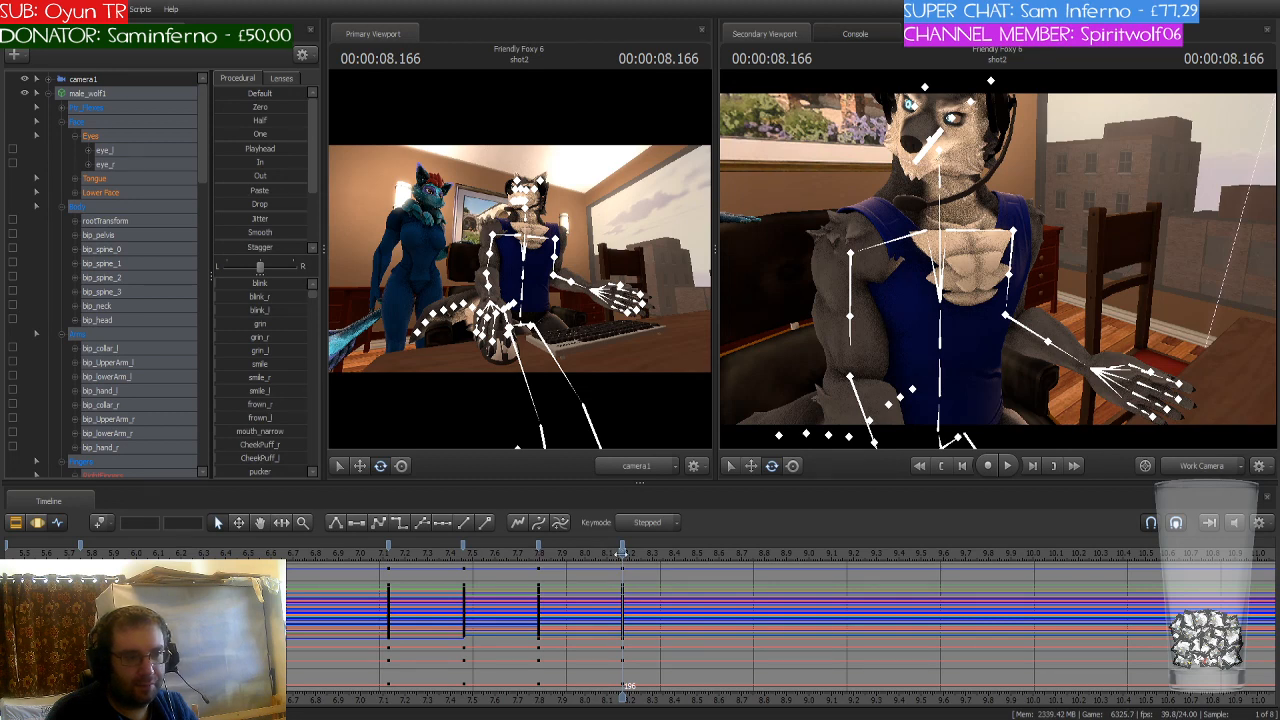
pyautogui.moveTo(622, 552)
pyautogui.mouseDown()
pyautogui.moveTo(481, 555)
pyautogui.moveTo(625, 552)
pyautogui.mouseUp()
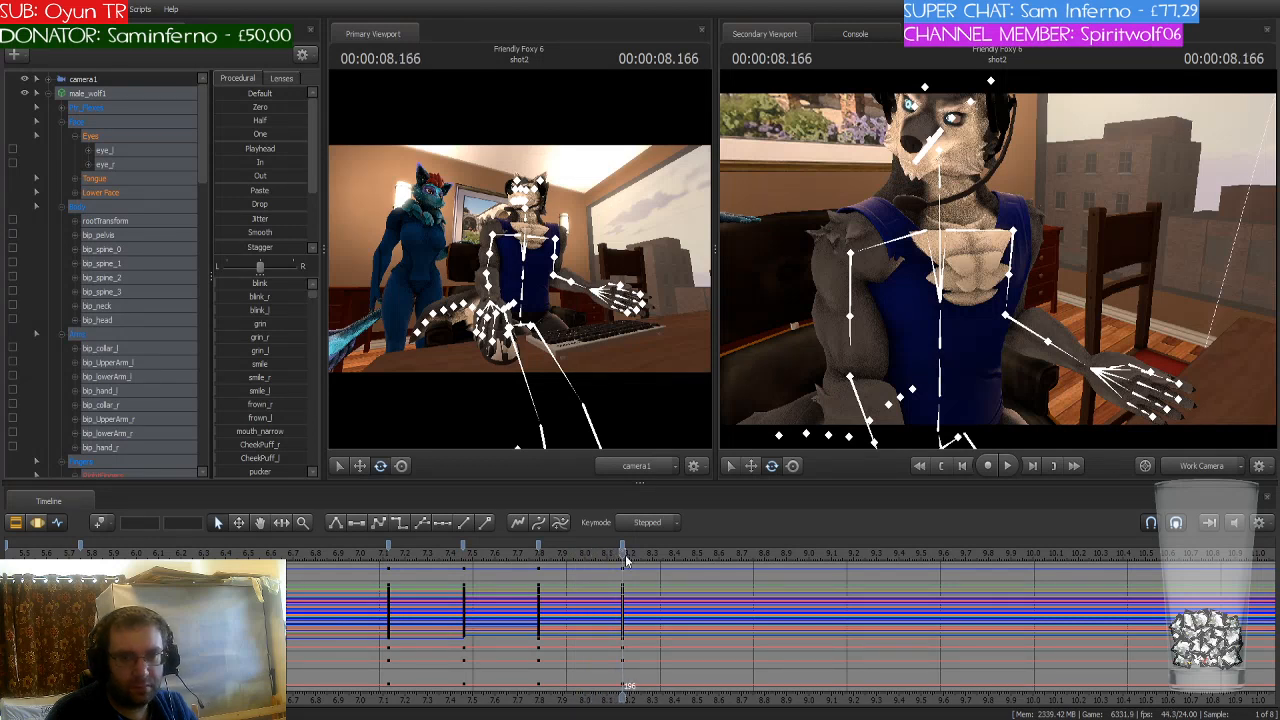
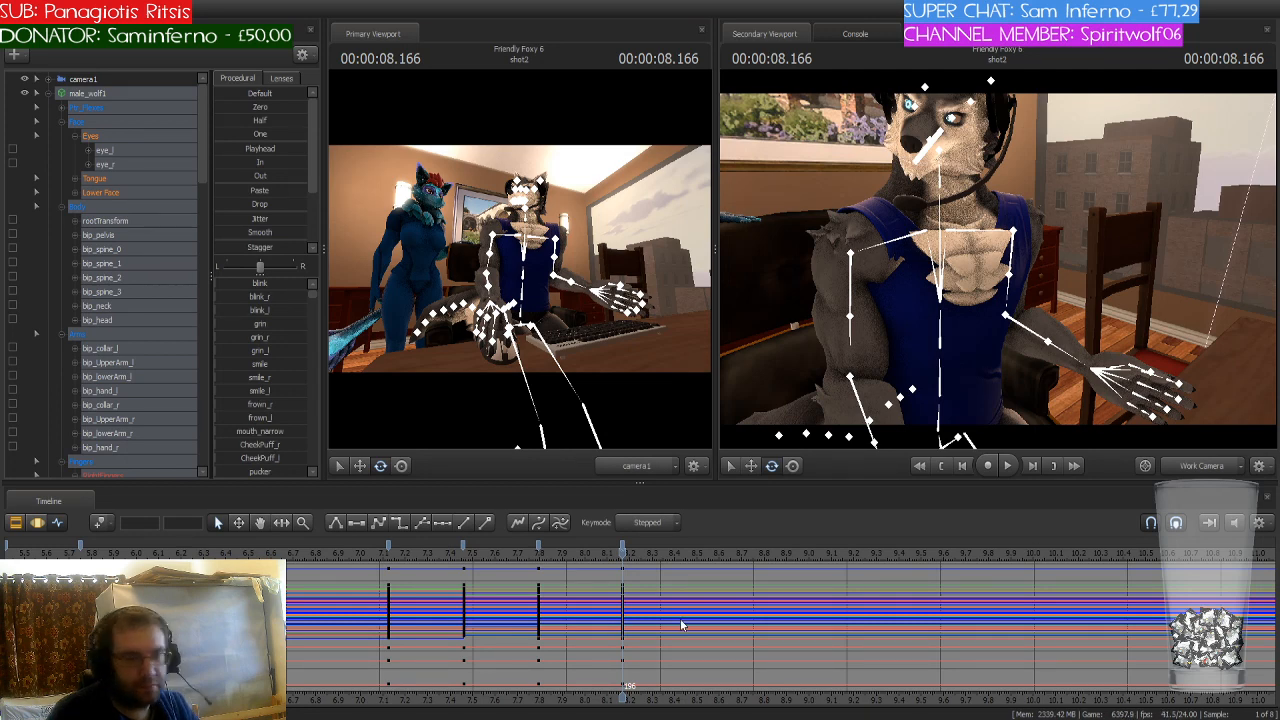
pyautogui.moveTo(640, 556); pyautogui.dragTo(538, 600)
pyautogui.press('space')
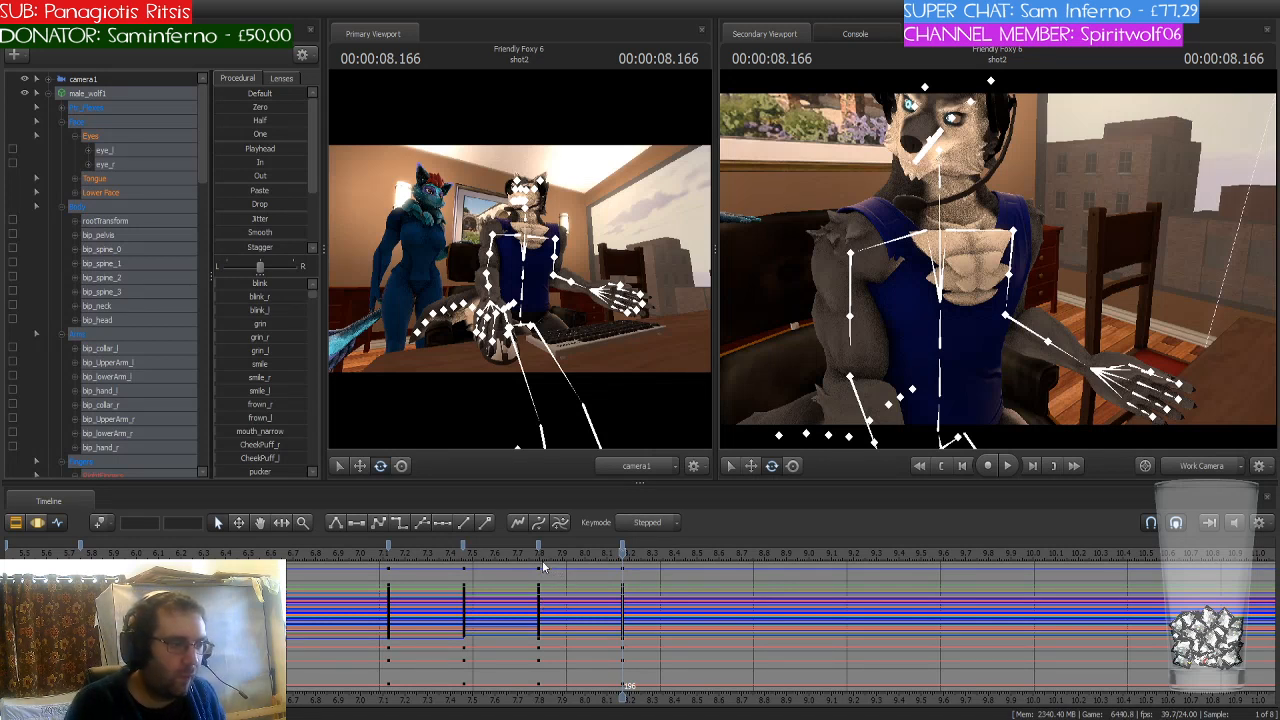
pyautogui.click(538, 556)
pyautogui.moveTo(538, 556); pyautogui.dragTo(627, 567)
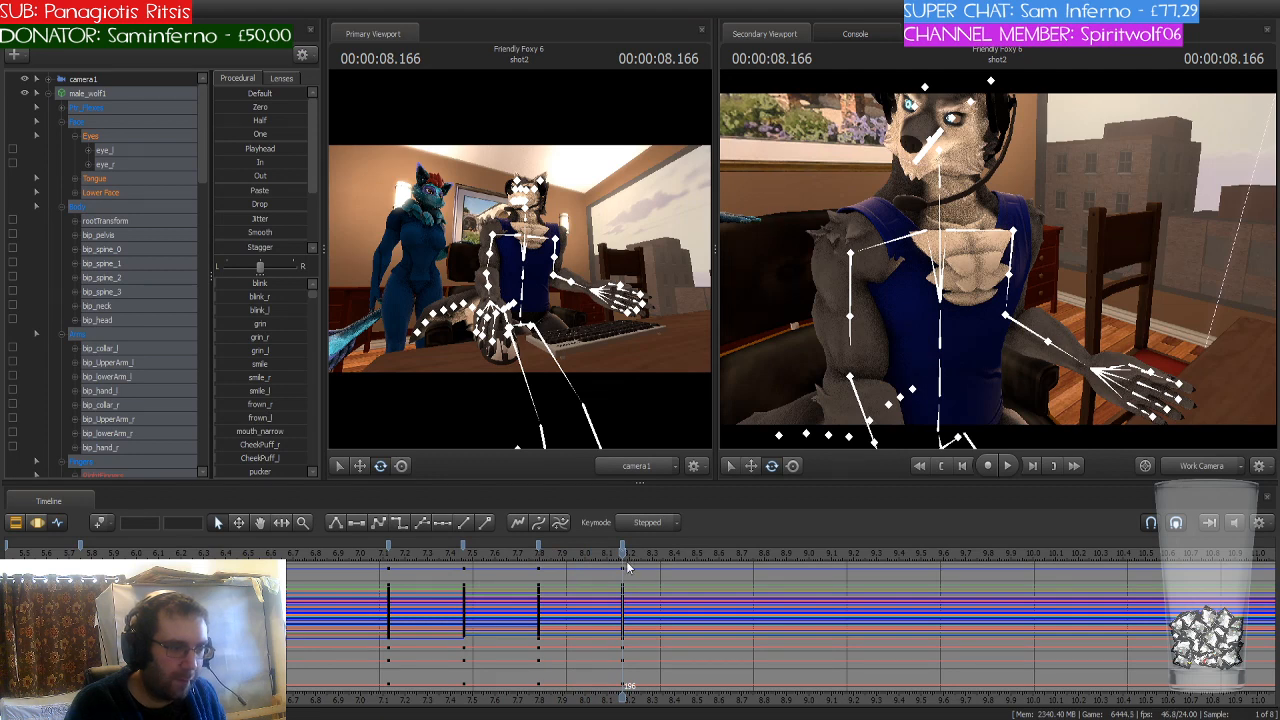
# Step: At frame 204, rotate bip_UpperArm_r to change the pose of the wolf's free arm
pyautogui.press('Right')
pyautogui.press('Right')
pyautogui.press('Right')
pyautogui.press('Right')
pyautogui.press('Right')
pyautogui.press('Right')
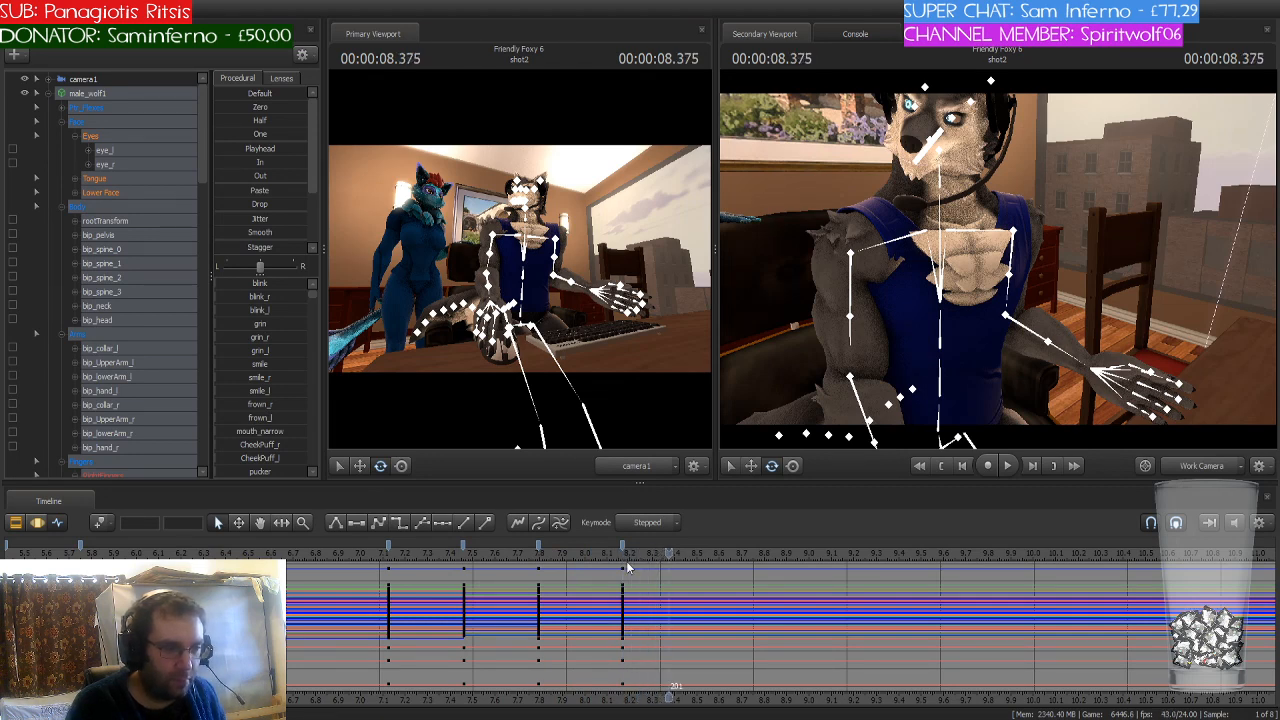
pyautogui.press('Right')
pyautogui.press('Right')
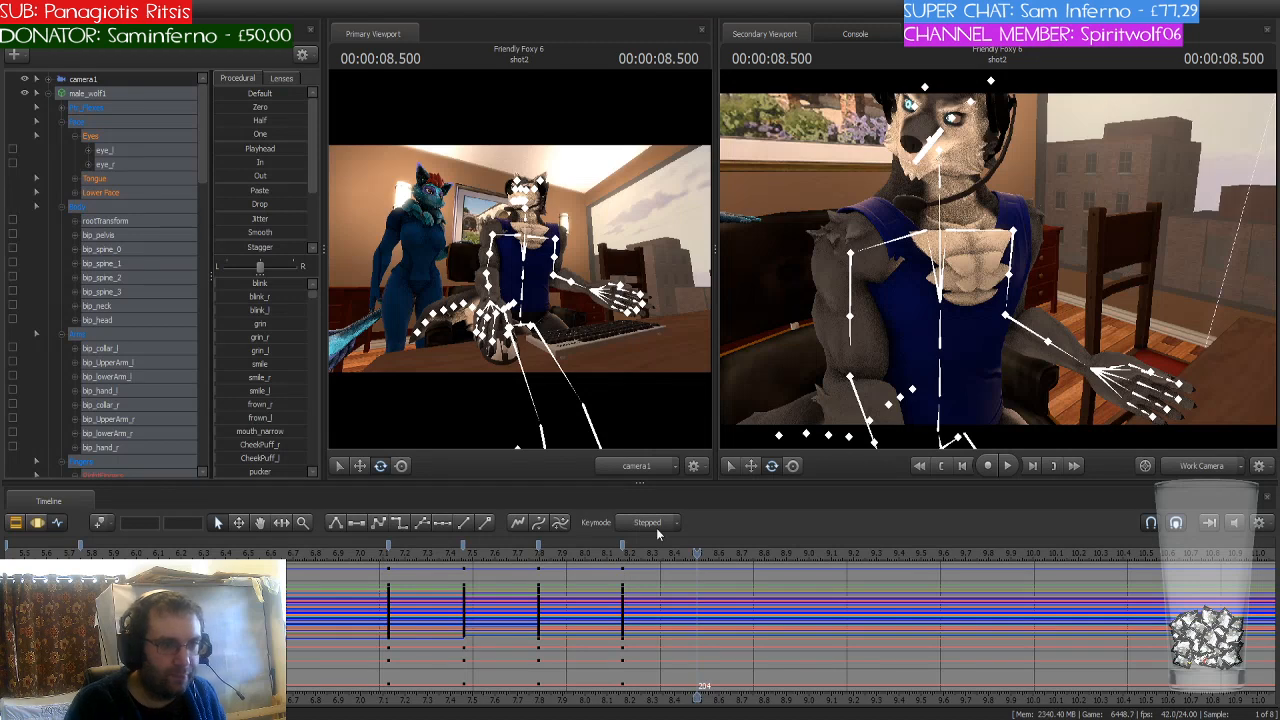
pyautogui.moveTo(998, 259); pyautogui.dragTo(973, 240)
pyautogui.click(973, 240)
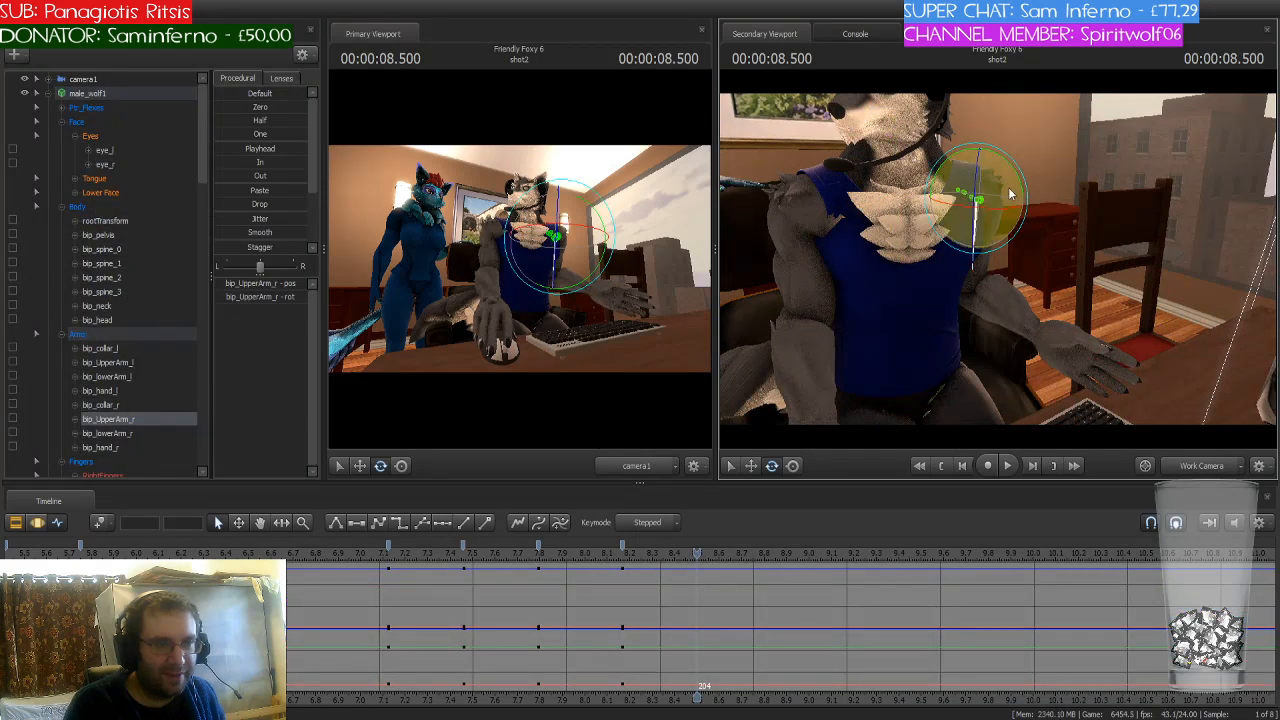
pyautogui.moveTo(1006, 183); pyautogui.dragTo(996, 175)
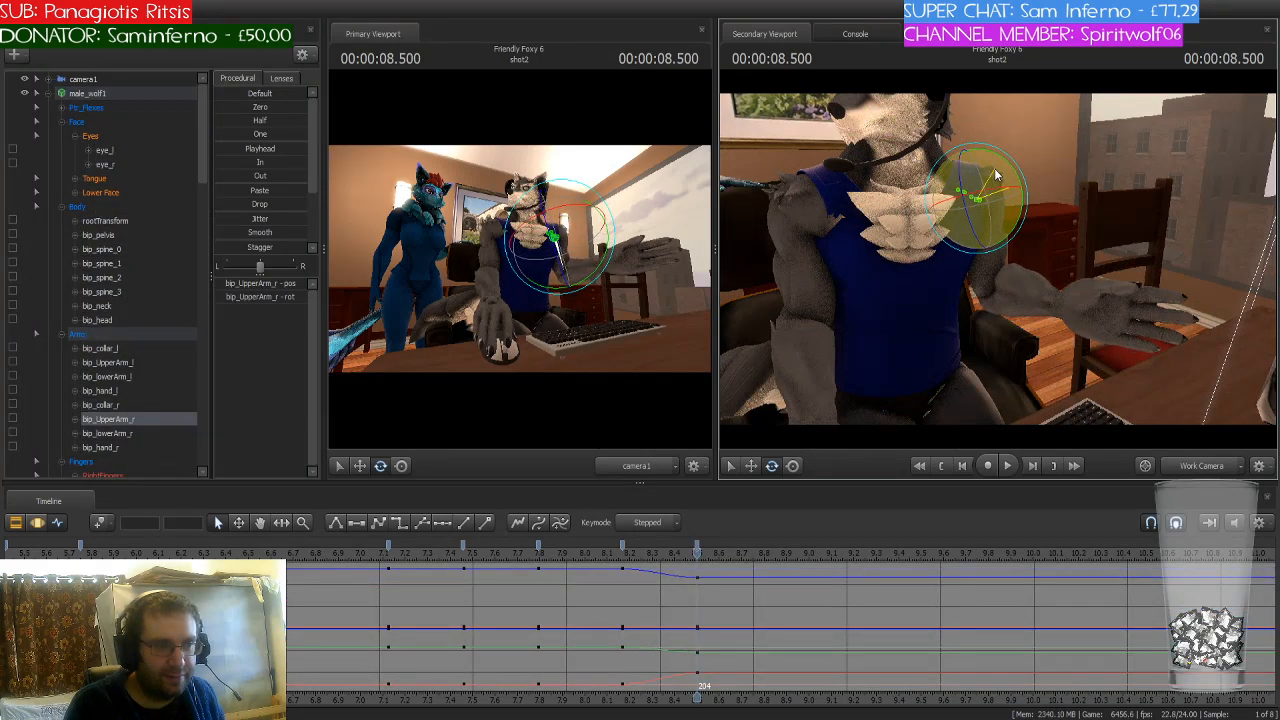
# Step: Rotate bip_lowerArm_r and adjust bip_hand_r at frame 204, folding the wolf's free arm inward across its belly
pyautogui.click(996, 310)
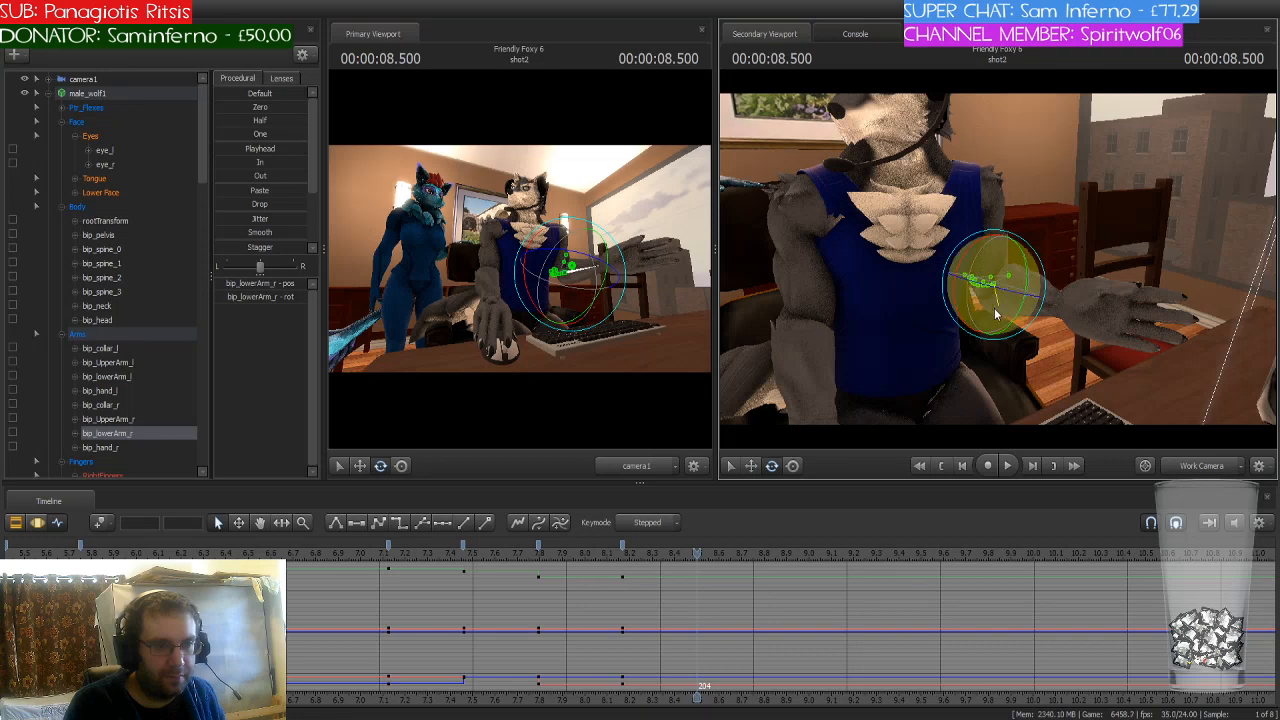
pyautogui.moveTo(995, 314); pyautogui.dragTo(952, 358)
pyautogui.click(981, 345)
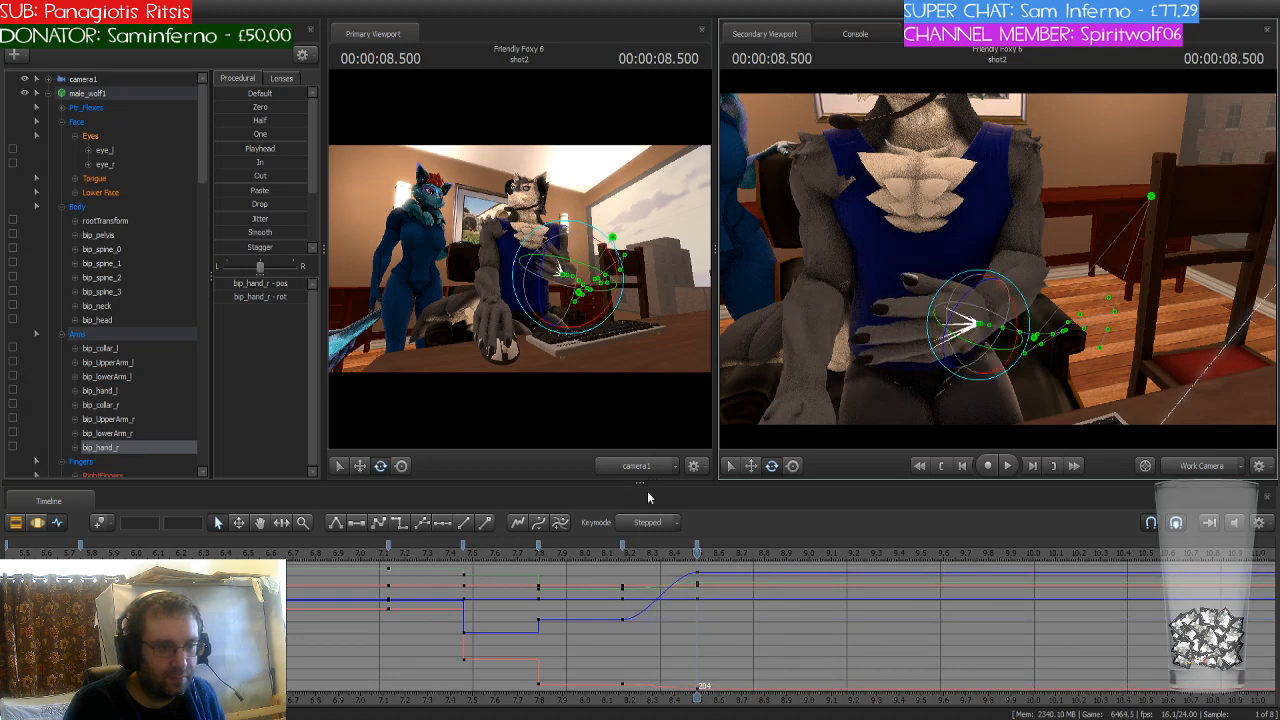
# Step: Select all of male_wolf1's keys at frame 196 and give them stepped tangents
pyautogui.click(621, 545)
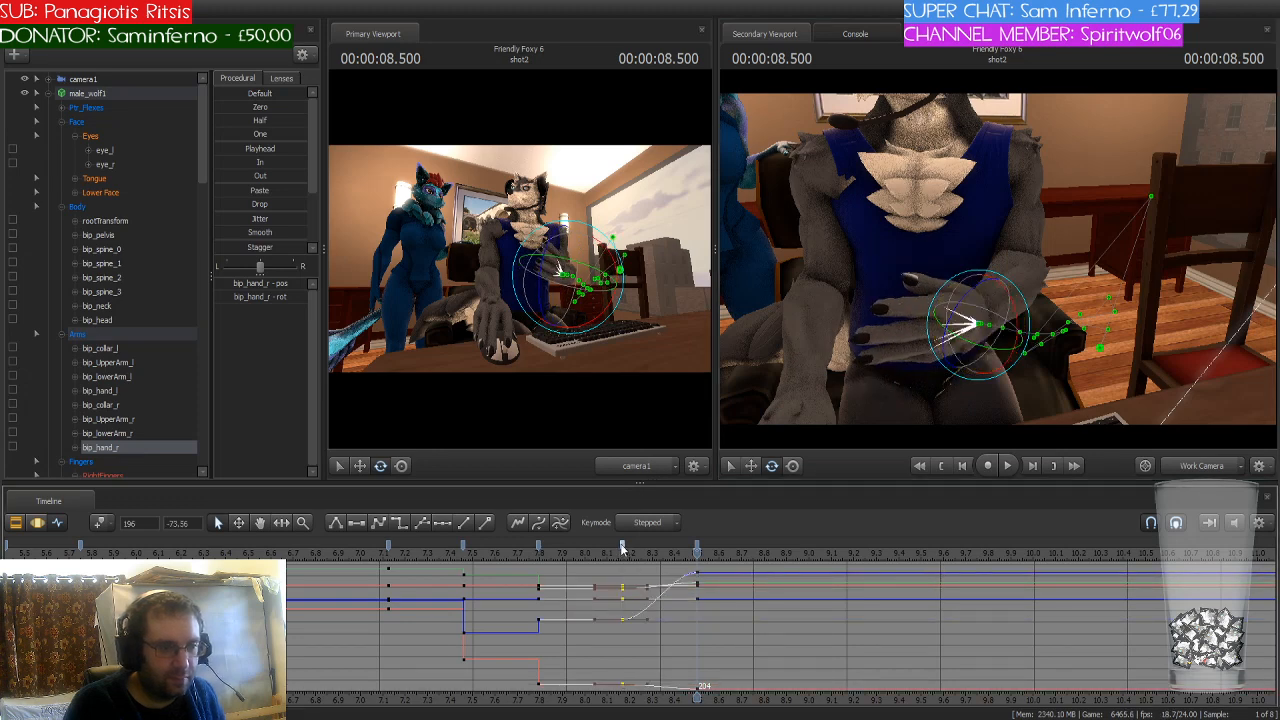
pyautogui.click(90, 94)
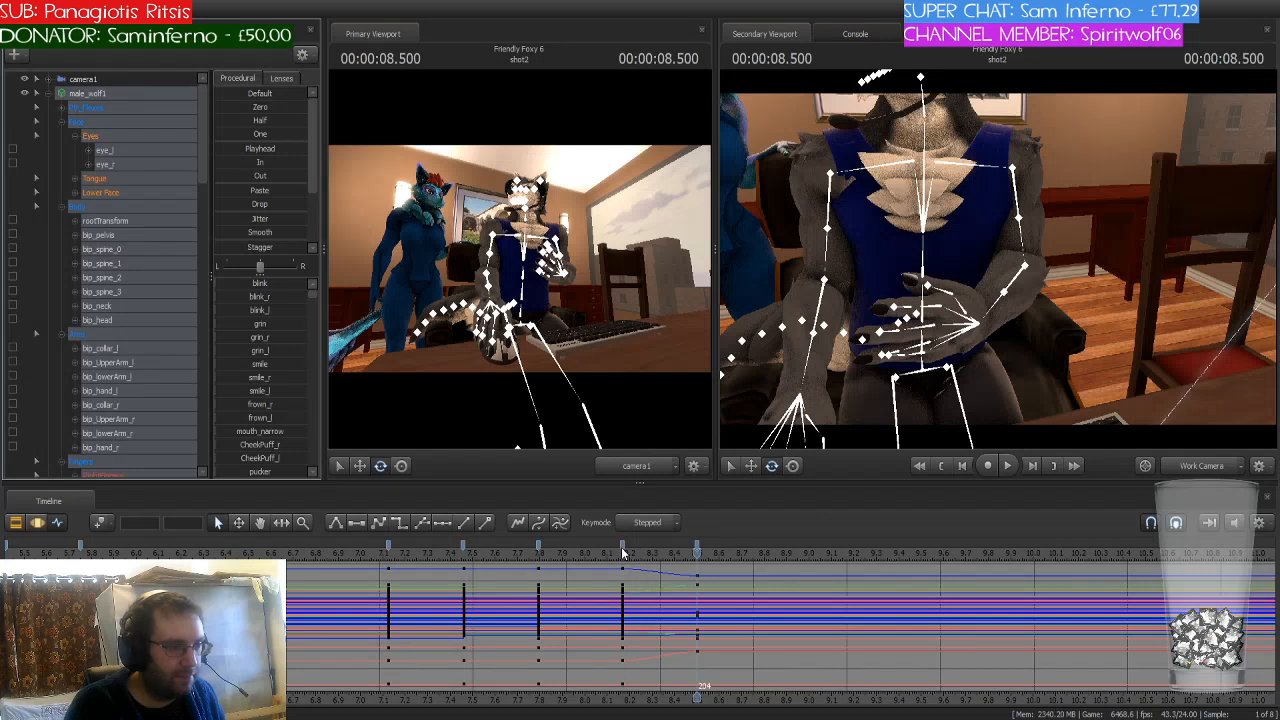
pyautogui.click(621, 547)
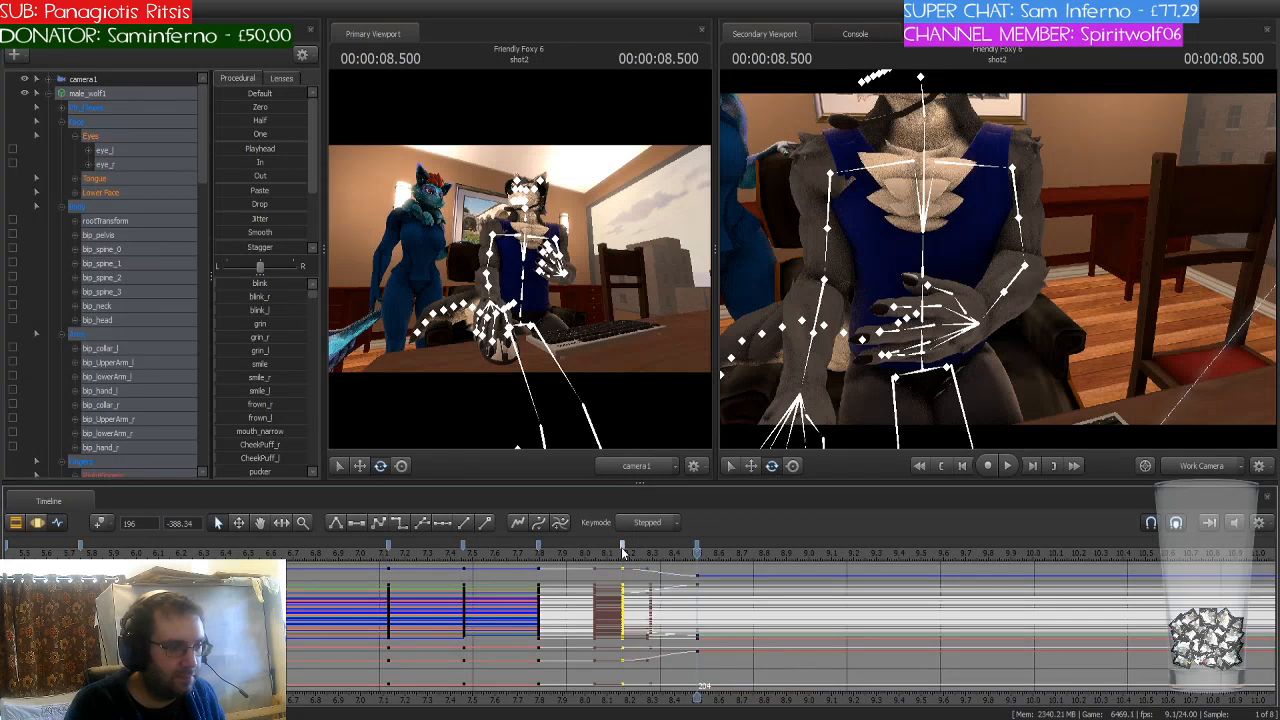
pyautogui.click(397, 524)
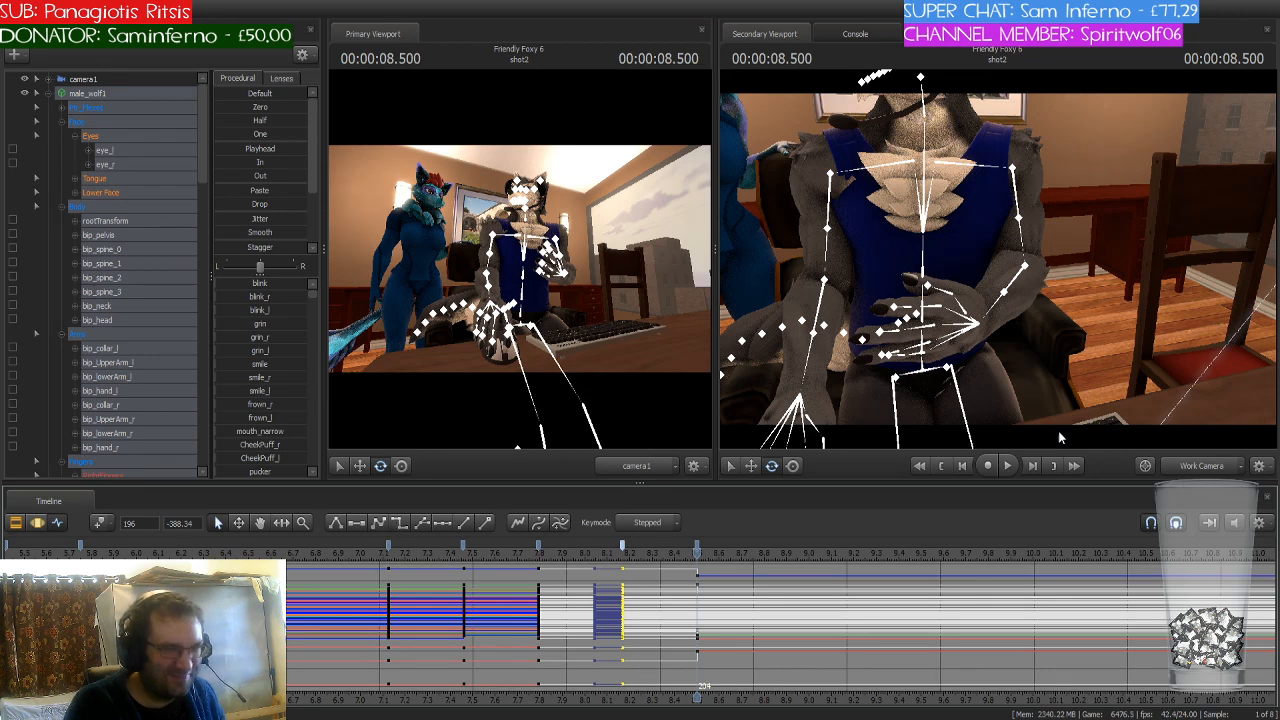
# Step: Rotate bip_spine_0 at frame 204 to tilt the wolf's torso slightly
pyautogui.press('w')
pyautogui.moveTo(1183, 337); pyautogui.dragTo(998, 264)
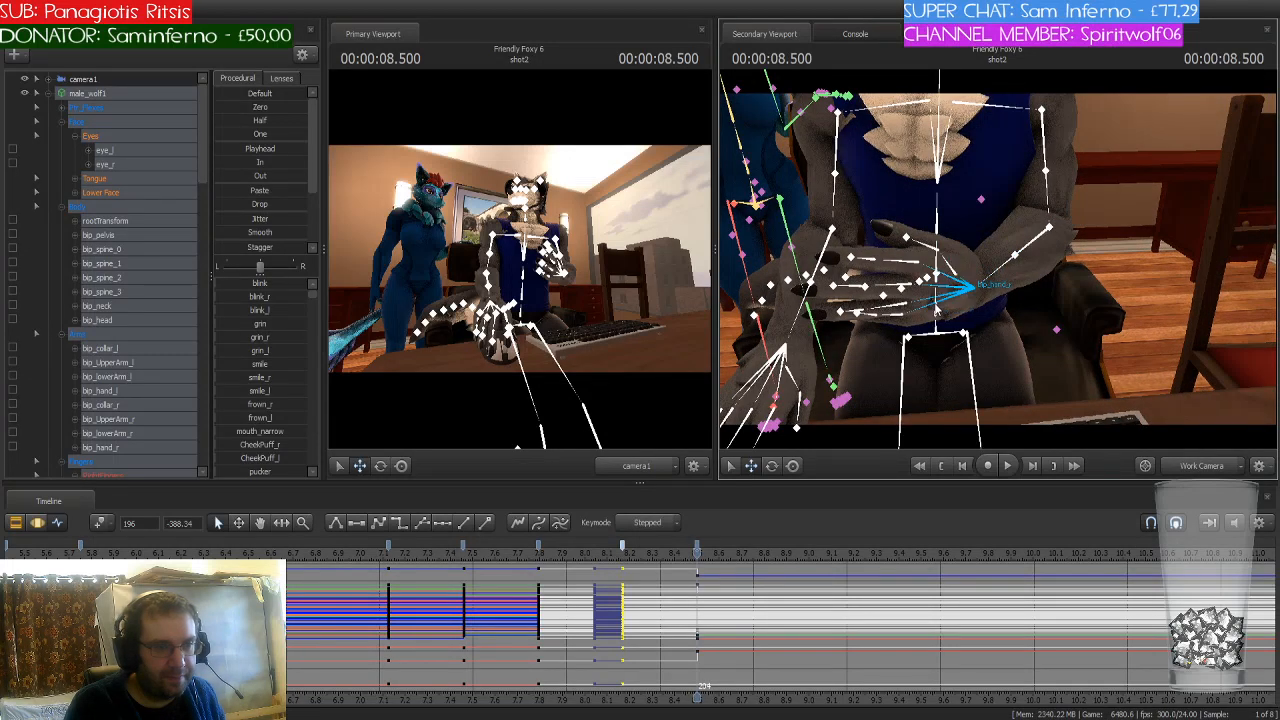
pyautogui.click(956, 291)
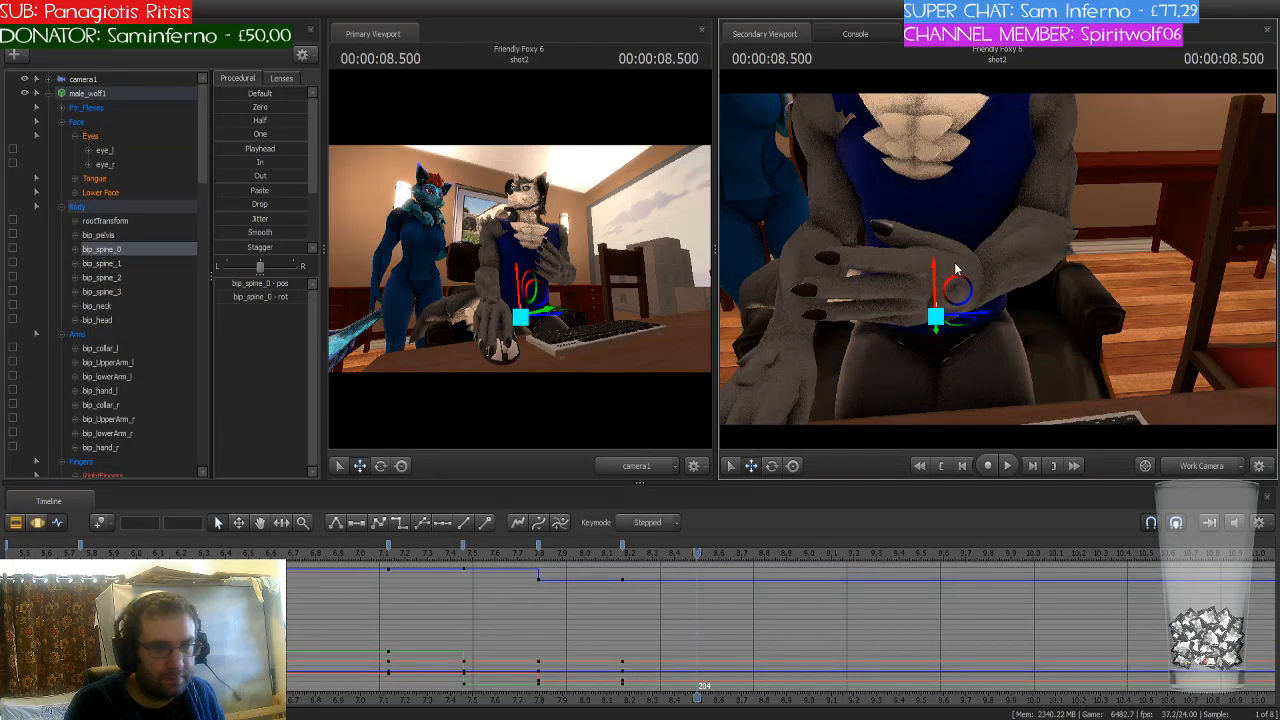
pyautogui.press('e')
pyautogui.moveTo(954, 270); pyautogui.dragTo(770, 290)
pyautogui.hotkey('ctrl', 'z')
pyautogui.moveTo(998, 259); pyautogui.dragTo(1010, 259)
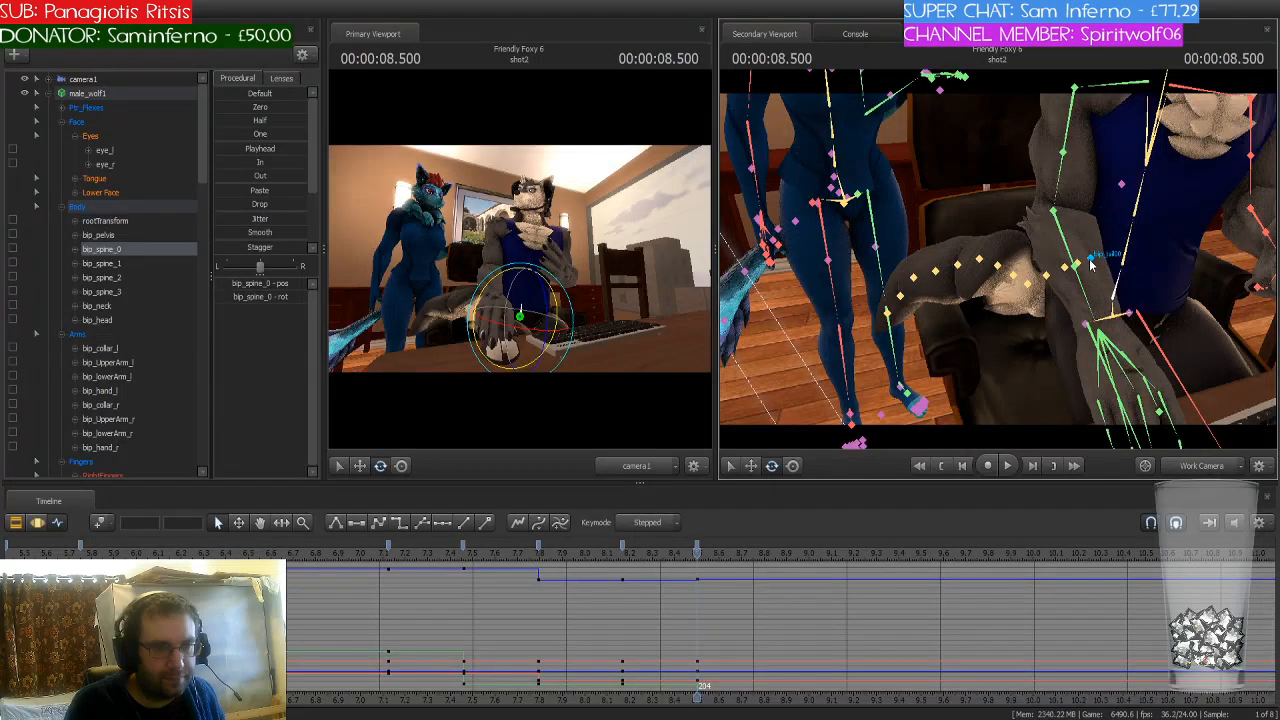
# Step: Rotate bip_tail00 slightly at frame 204 to adjust the wolf's tail to the tilted torso
pyautogui.keyDown('ctrl'); pyautogui.click(1088, 257); pyautogui.keyUp('ctrl')
pyautogui.moveTo(1080, 227); pyautogui.dragTo(1080, 230)
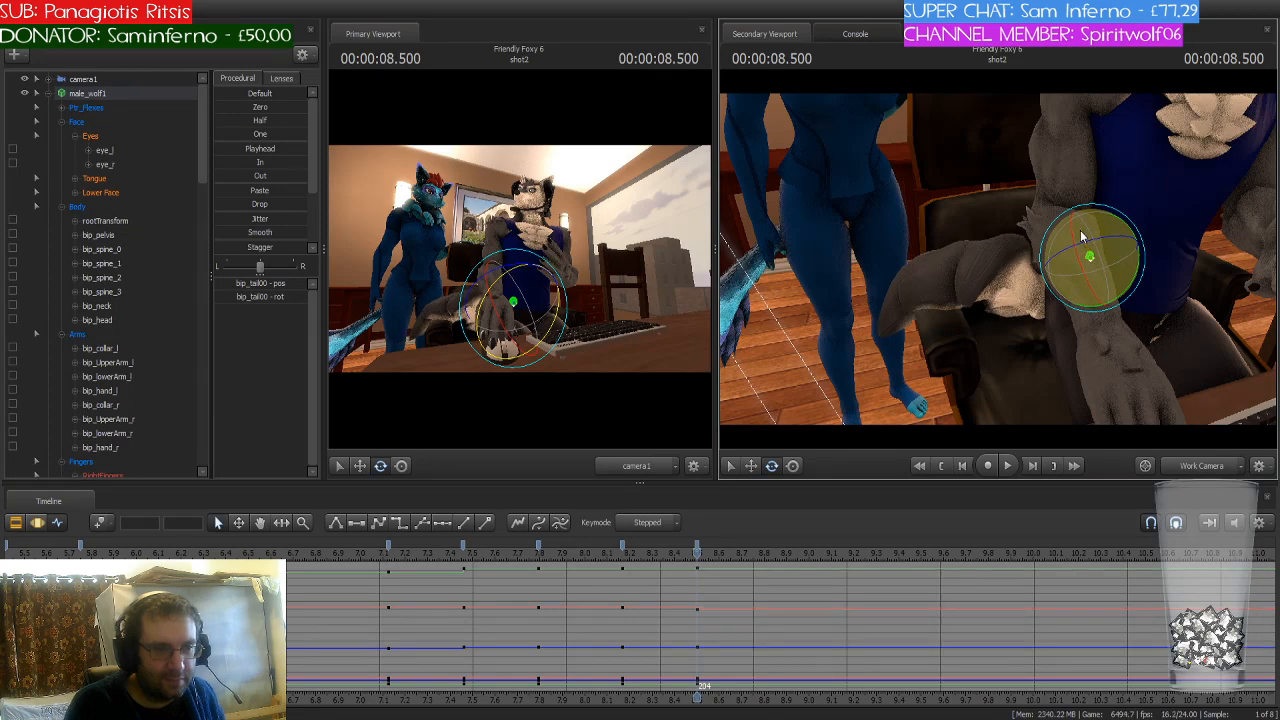
pyautogui.moveTo(1192, 290); pyautogui.dragTo(1245, 340)
pyautogui.moveTo(998, 230); pyautogui.dragTo(1085, 145)
pyautogui.press('ctrl')
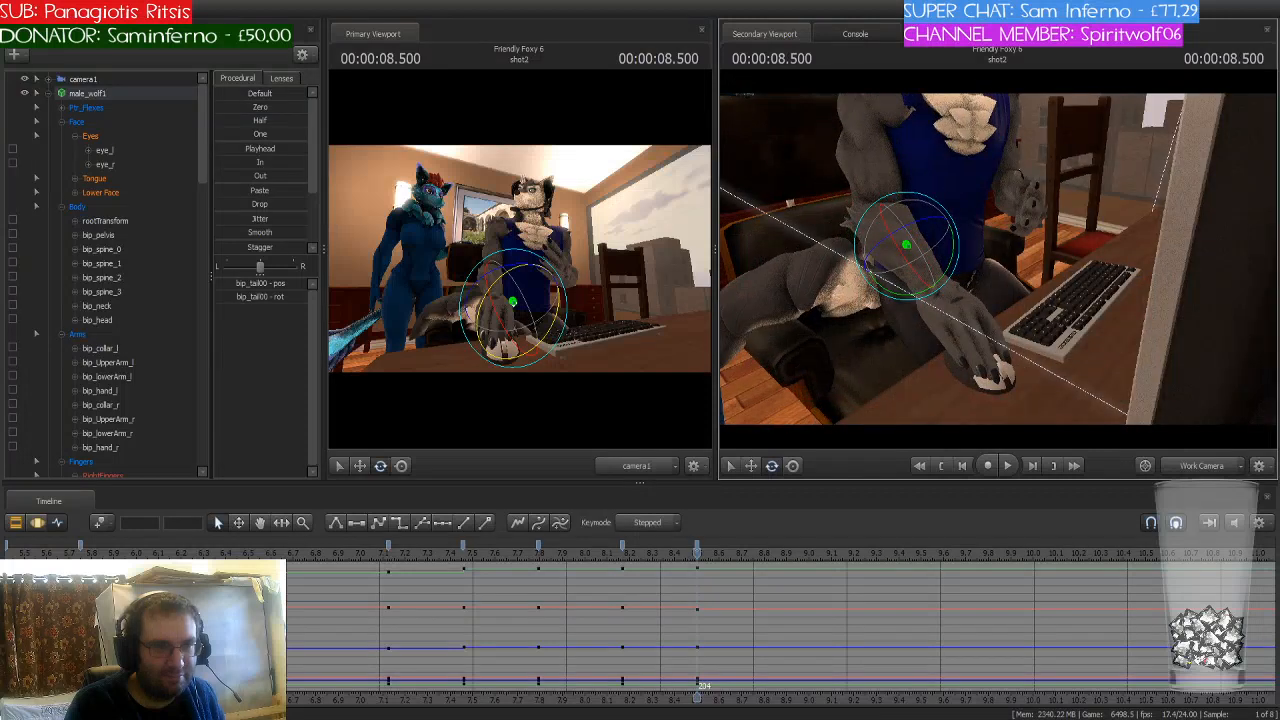
# Step: Rotate the wolf's left upper arm and left hand bones slightly at 8.500 s
pyautogui.keyDown('ctrl'); pyautogui.click(868, 131); pyautogui.keyUp('ctrl')
pyautogui.moveTo(868, 131); pyautogui.dragTo(868, 141)
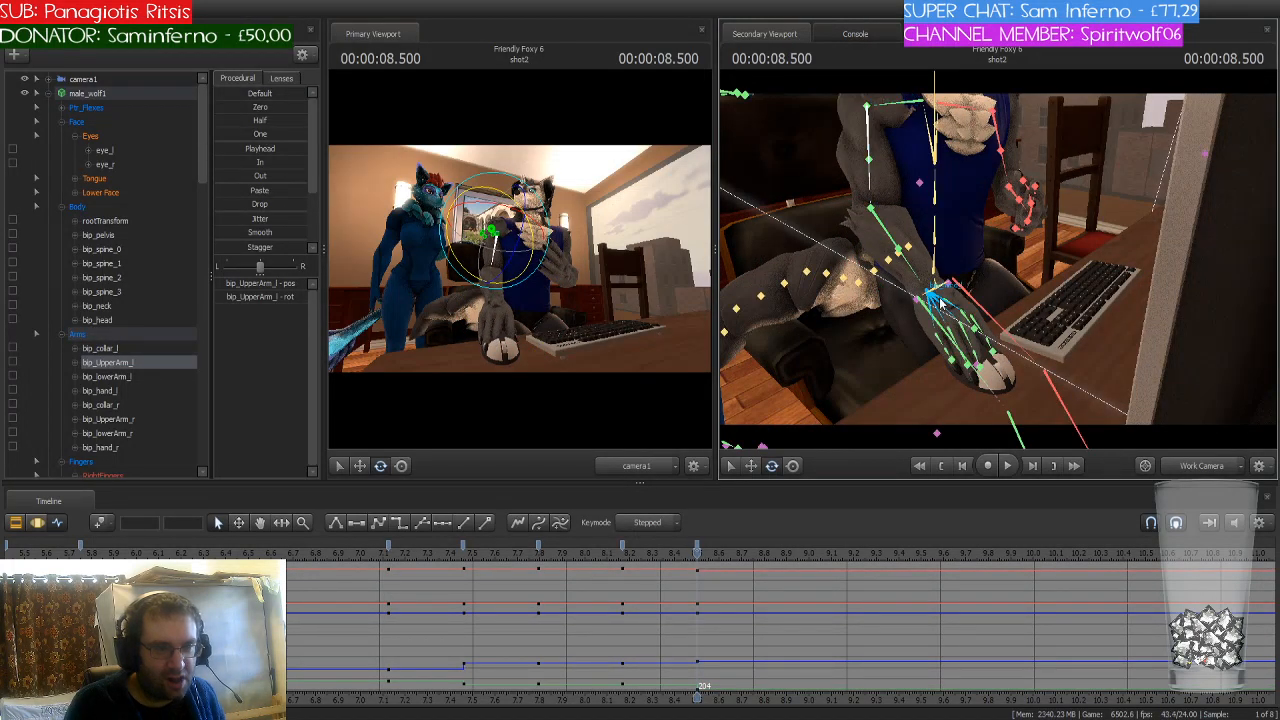
pyautogui.keyDown('ctrl'); pyautogui.click(938, 300); pyautogui.keyUp('ctrl')
pyautogui.moveTo(938, 300); pyautogui.dragTo(1116, 292)
pyautogui.press('ctrl')
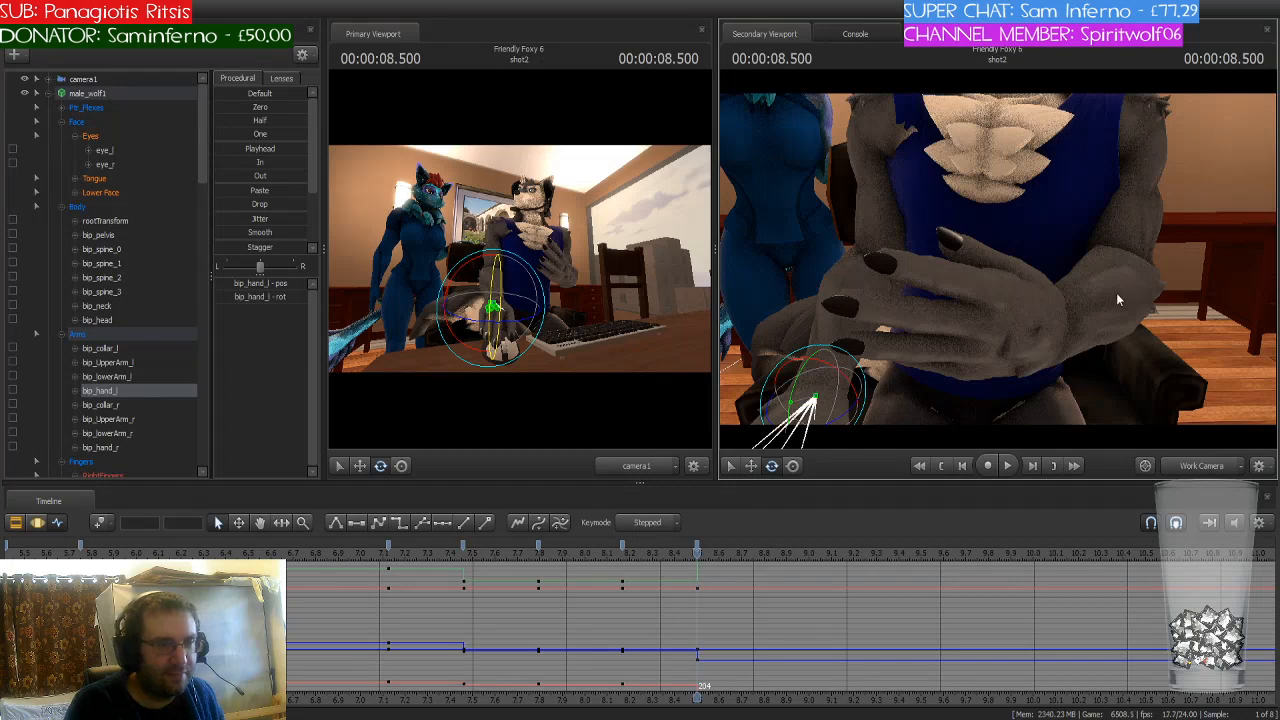
# Step: Rotate the wolf's right lower arm across his chest at 8.500 s and select the neck bone
pyautogui.click(1110, 293)
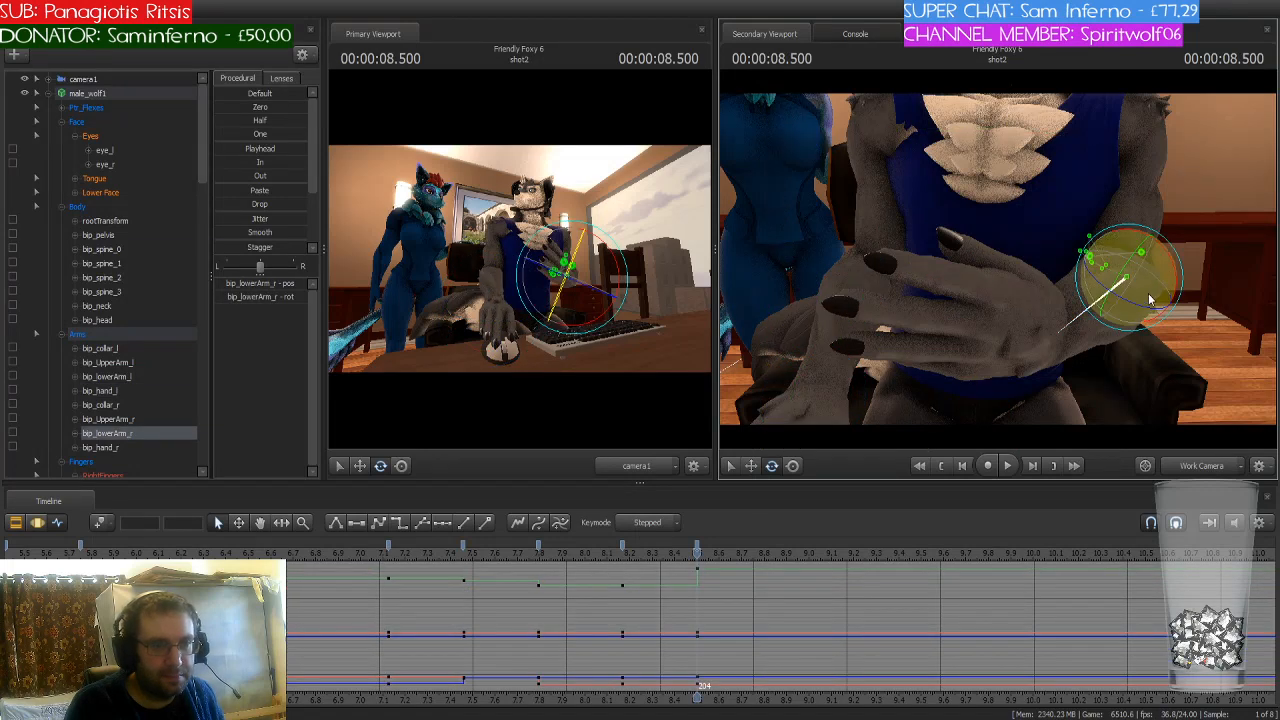
pyautogui.moveTo(1148, 292); pyautogui.dragTo(1136, 298)
pyautogui.moveTo(1030, 284); pyautogui.dragTo(1012, 240)
pyautogui.press('ctrl')
pyautogui.click(1002, 230)
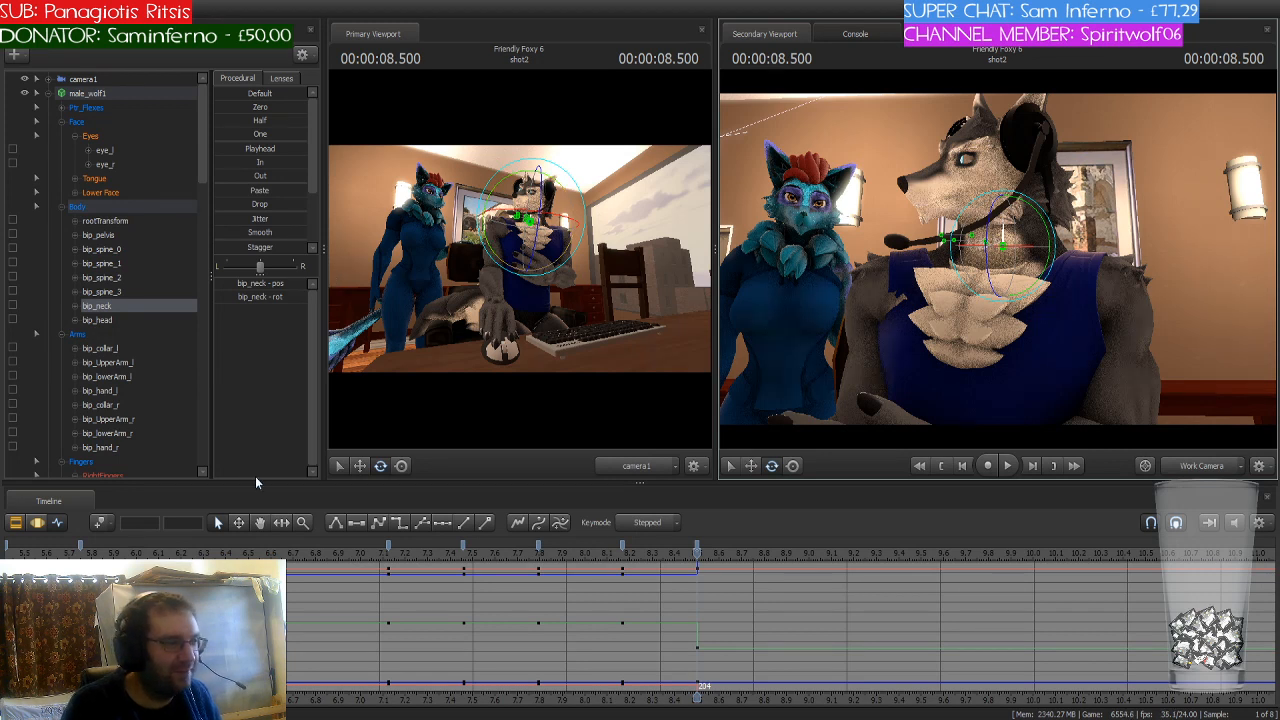
# Step: Select the RightFingers group's keyframes at frame 75 as the pose to copy and move the playhead to 3.125 s
pyautogui.scroll(-3, 132, 420)
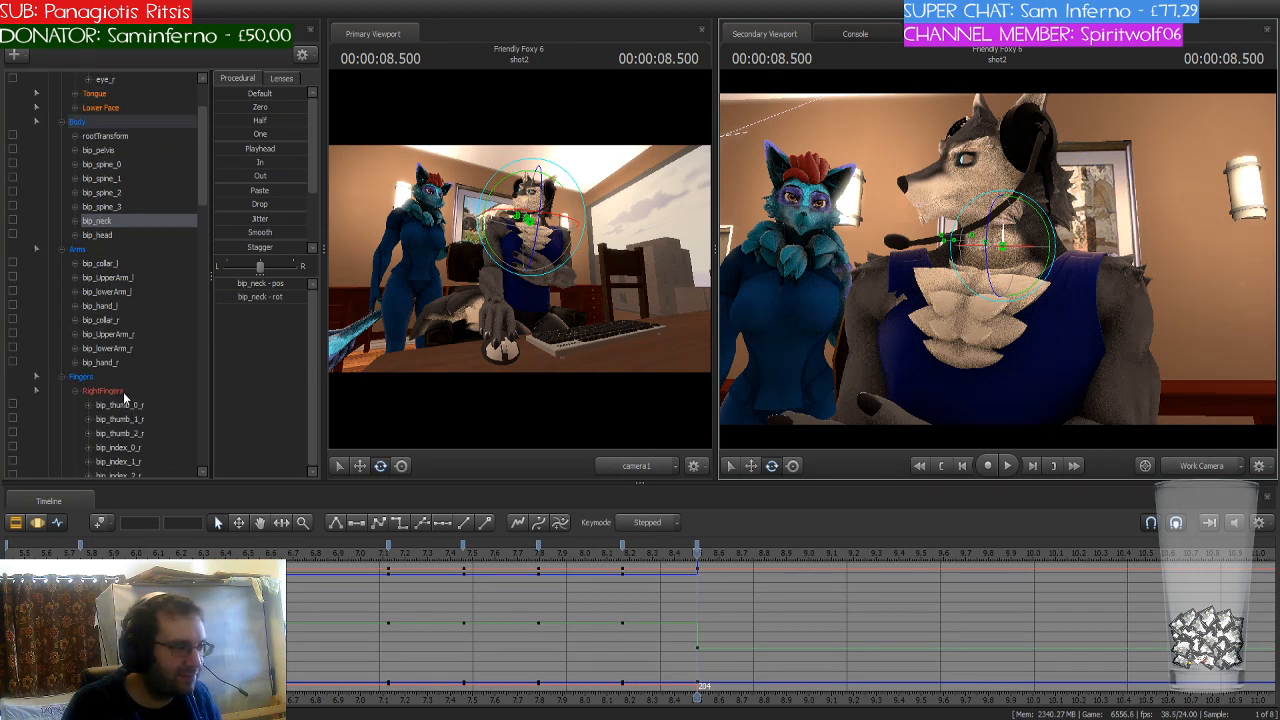
pyautogui.click(123, 391)
pyautogui.scroll(-3, 512, 559)
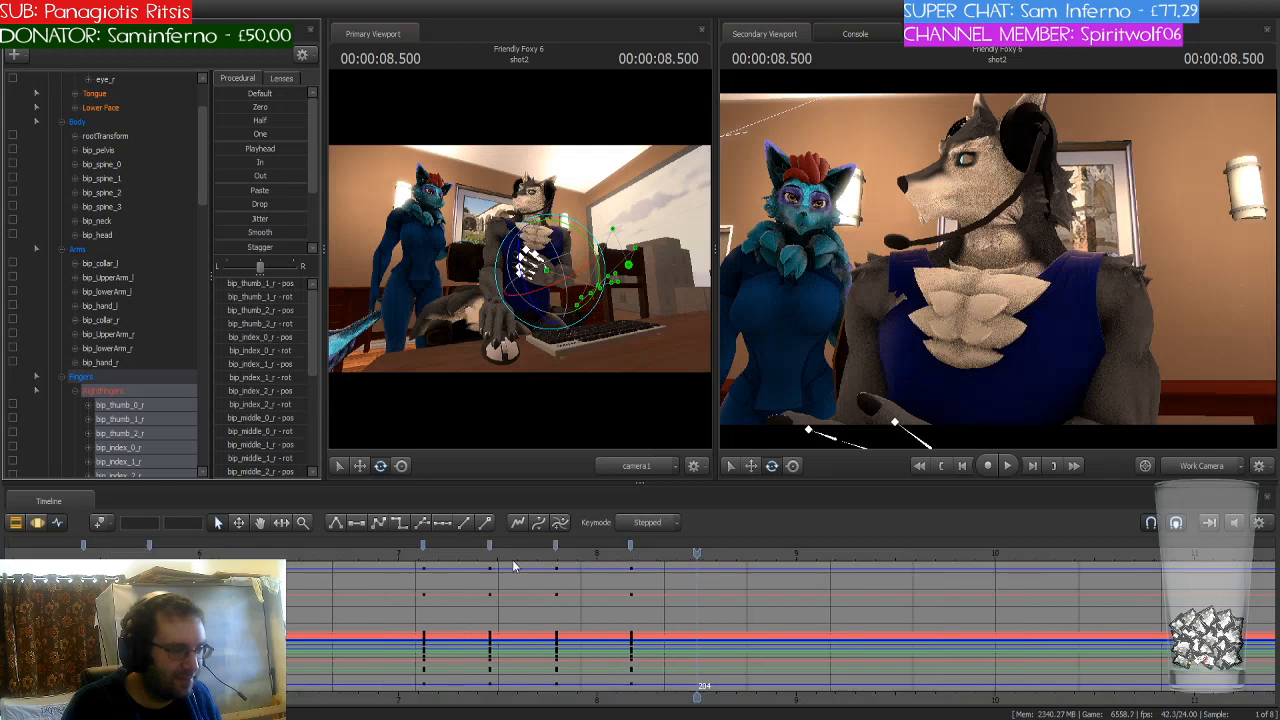
pyautogui.scroll(-3, 512, 560)
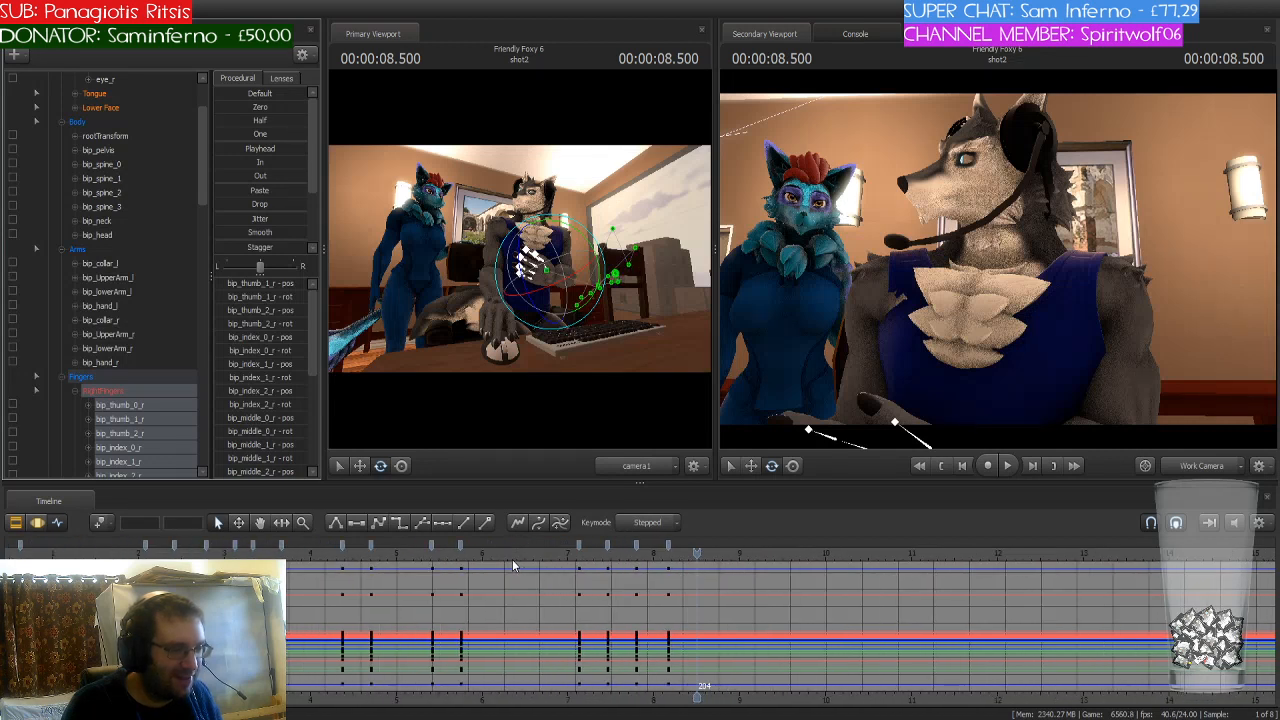
pyautogui.scroll(-2, 512, 558)
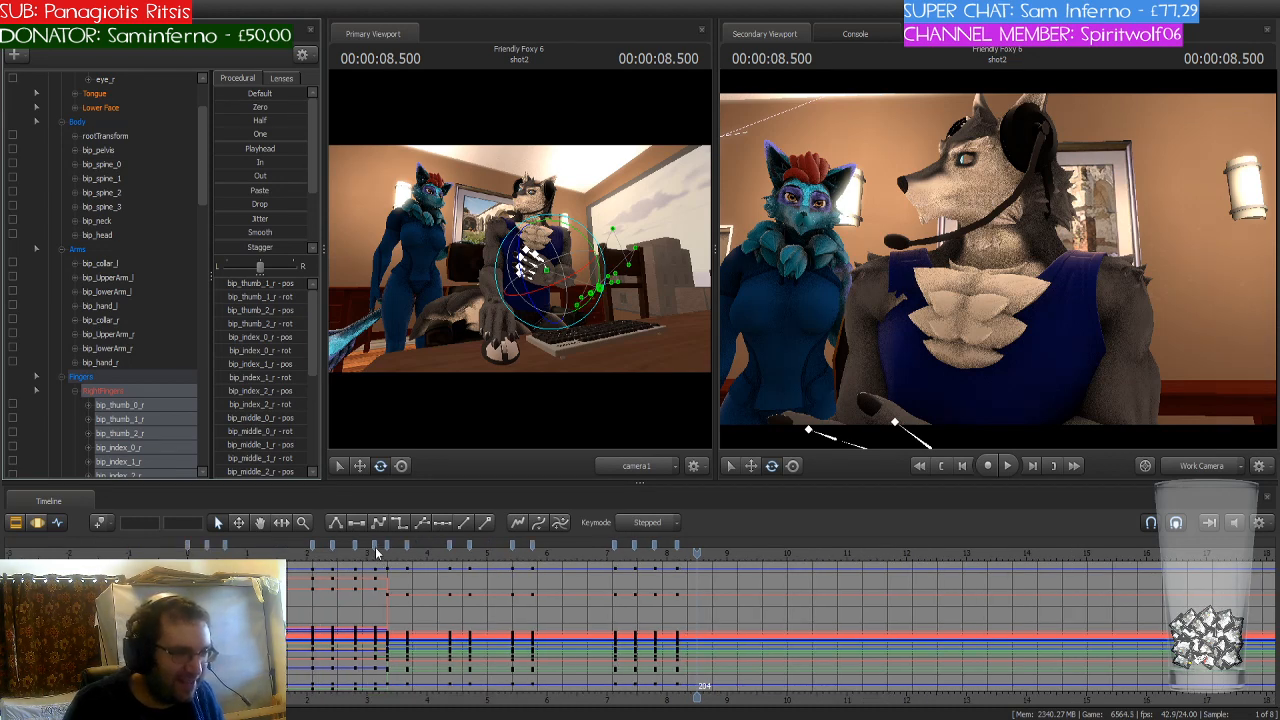
pyautogui.click(376, 548)
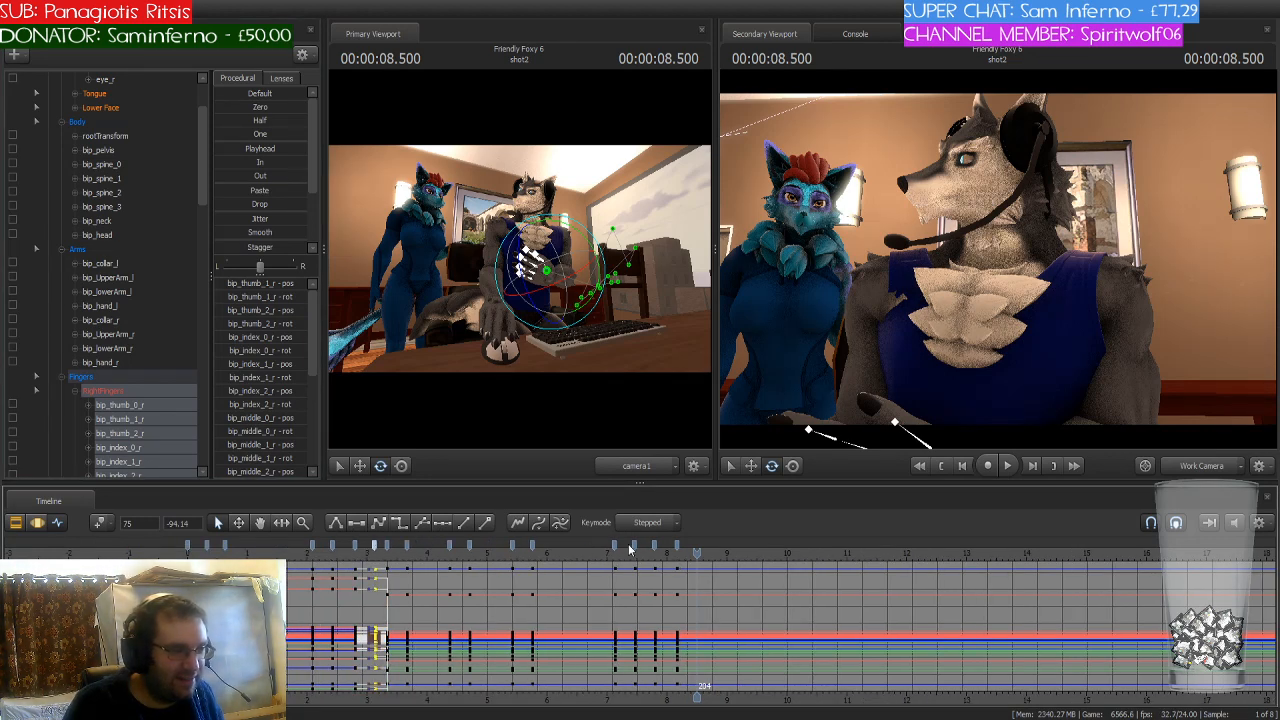
pyautogui.moveTo(693, 553); pyautogui.dragTo(375, 551)
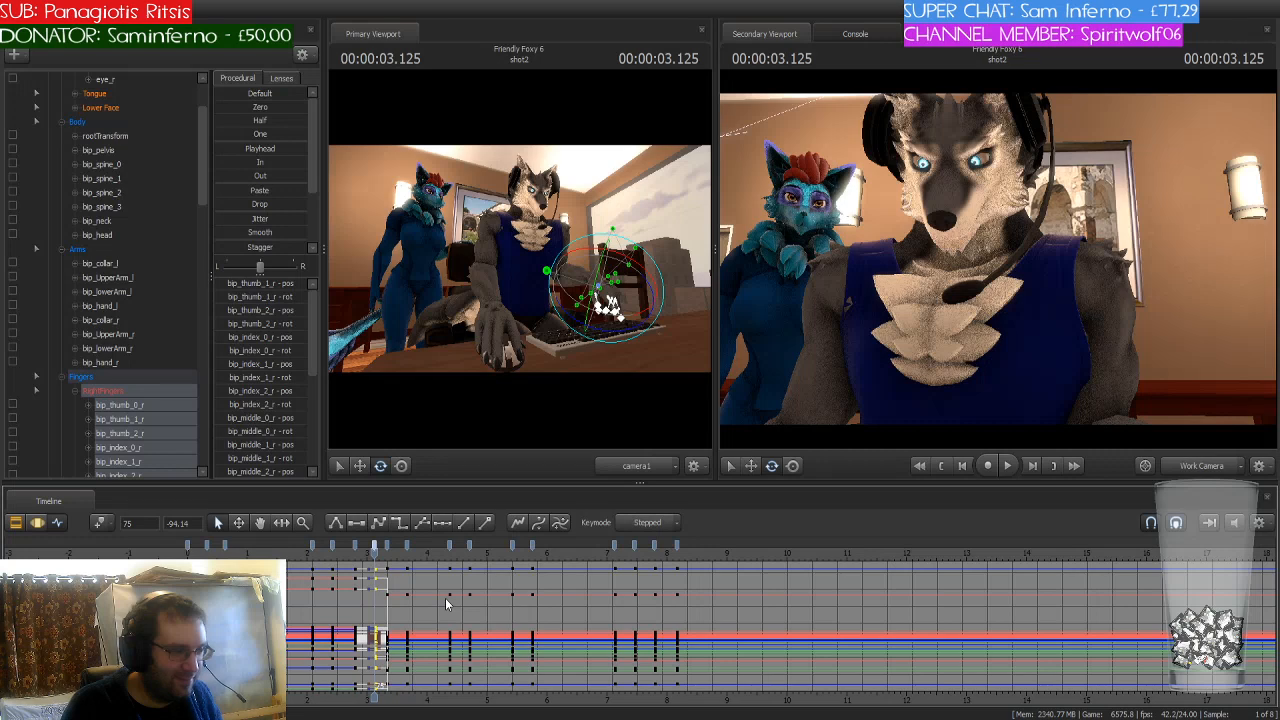
# Step: Move the playhead to 8.166 s and paste the copied right-finger pose onto the keyframes at frame 196
pyautogui.click(600, 553)
pyautogui.moveTo(614, 558); pyautogui.dragTo(678, 563)
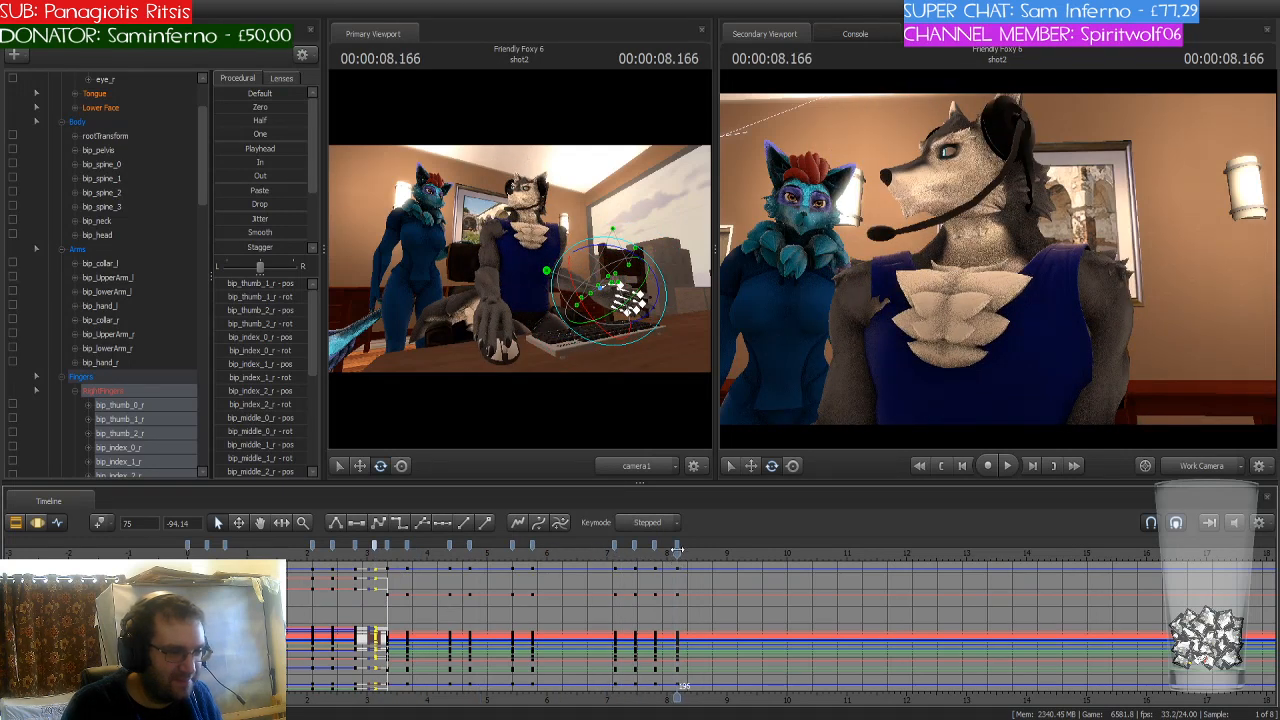
pyautogui.click(677, 543)
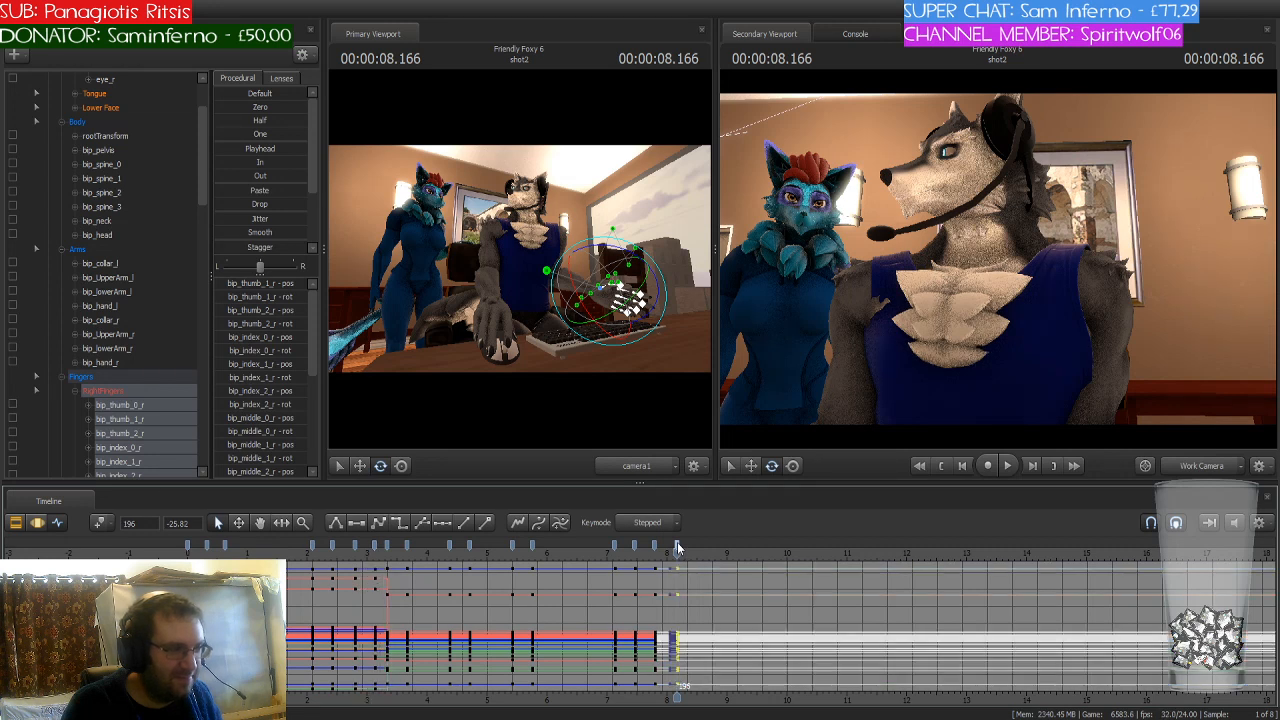
pyautogui.click(728, 610)
# Step: Make the right-finger curves stepped between the keyframes at frames 187 and 196
pyautogui.scroll(3, 698, 577)
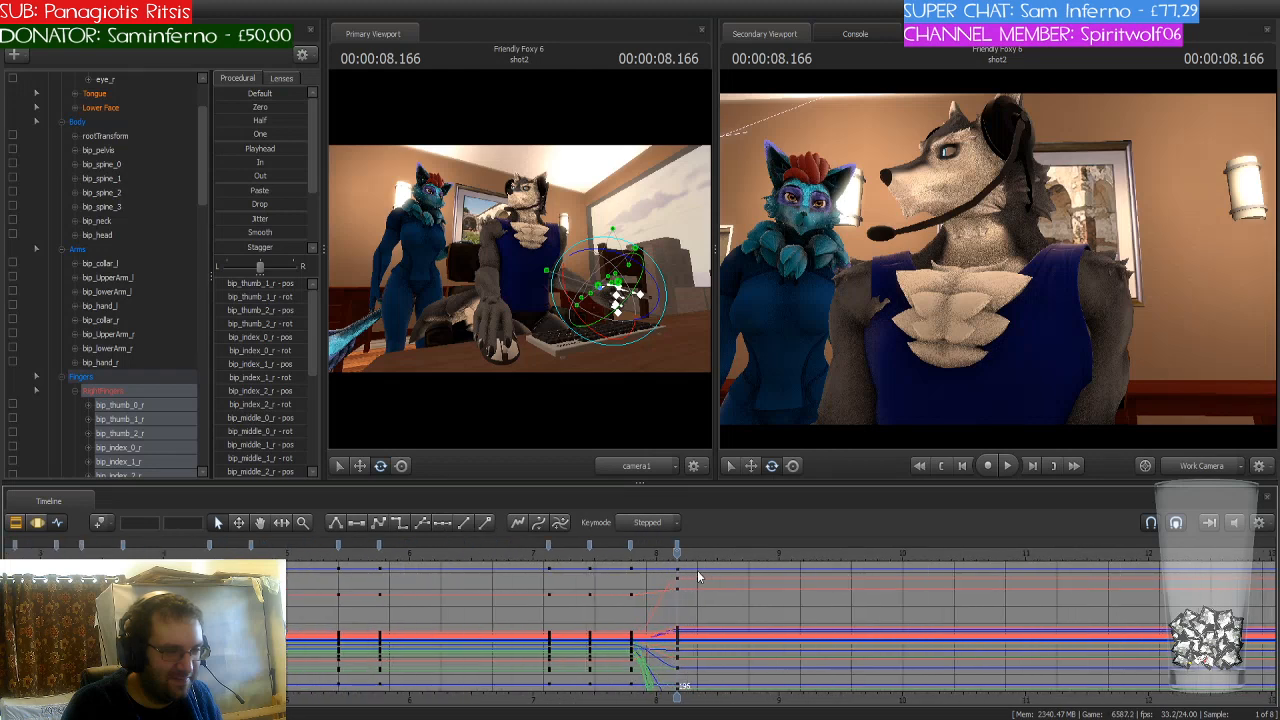
pyautogui.scroll(2, 698, 577)
pyautogui.moveTo(672, 553)
pyautogui.mouseDown()
pyautogui.moveTo(576, 553)
pyautogui.moveTo(714, 560)
pyautogui.moveTo(677, 566)
pyautogui.mouseUp()
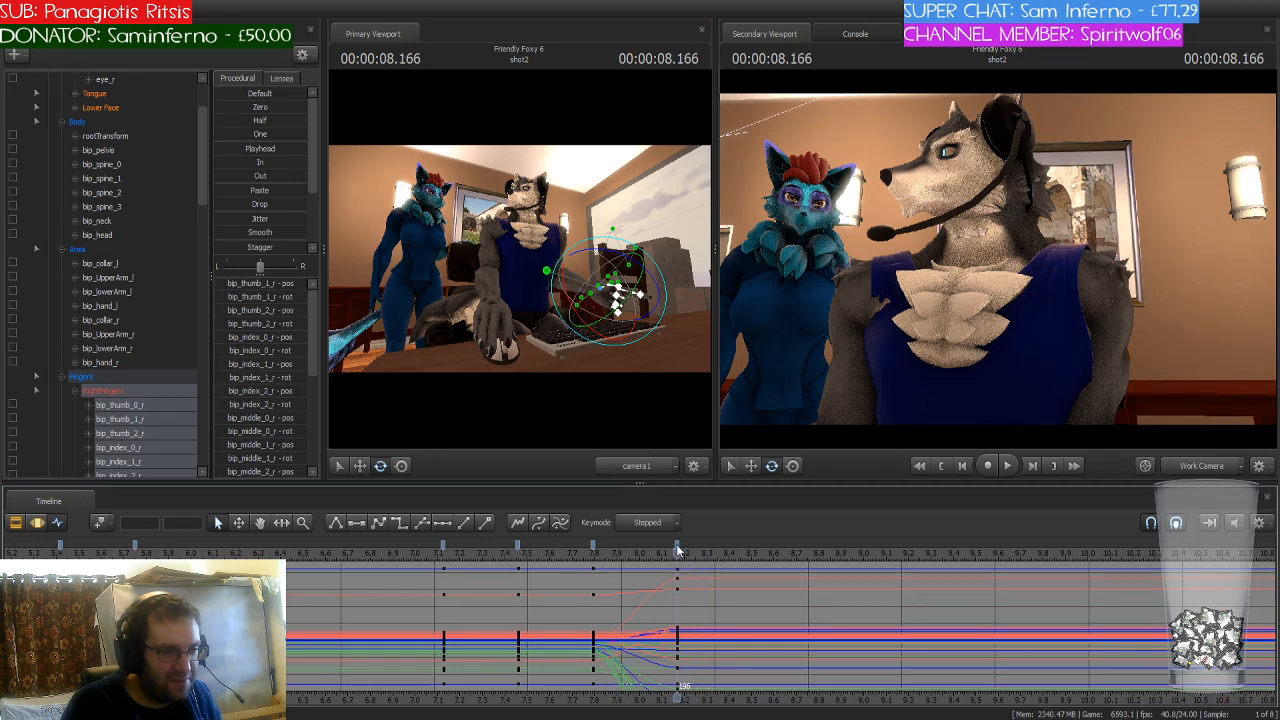
pyautogui.click(676, 544)
pyautogui.click(591, 543)
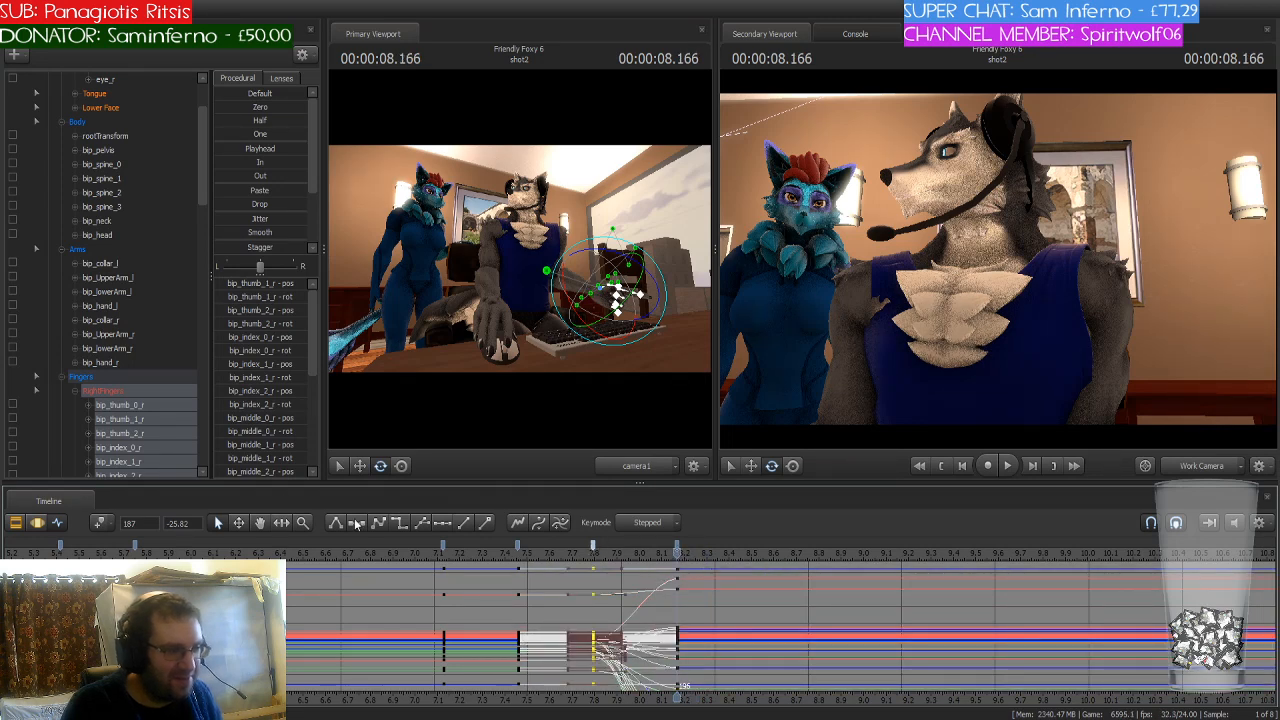
pyautogui.scroll(-1, 692, 580)
pyautogui.scroll(-3, 692, 578)
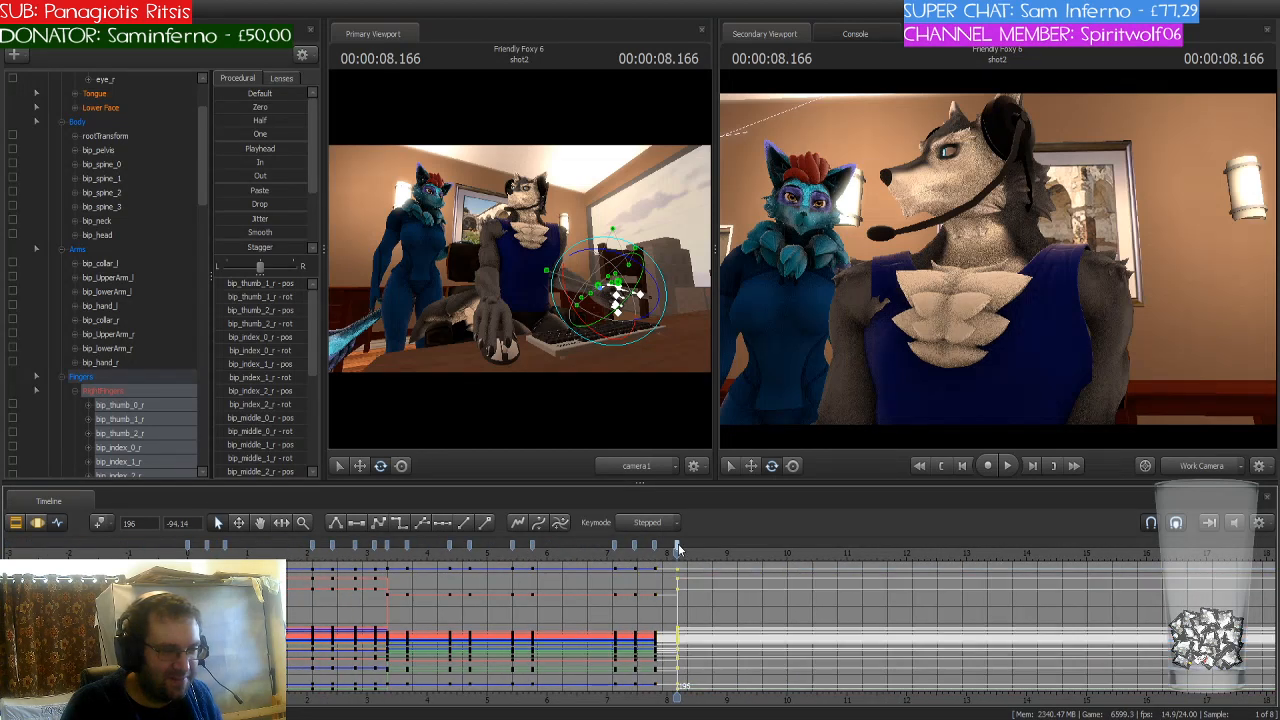
# Step: Scrub back to 7.125 s, then undo the tangent change and the right-finger pose pasted at frame 196
pyautogui.moveTo(680, 549); pyautogui.dragTo(614, 574)
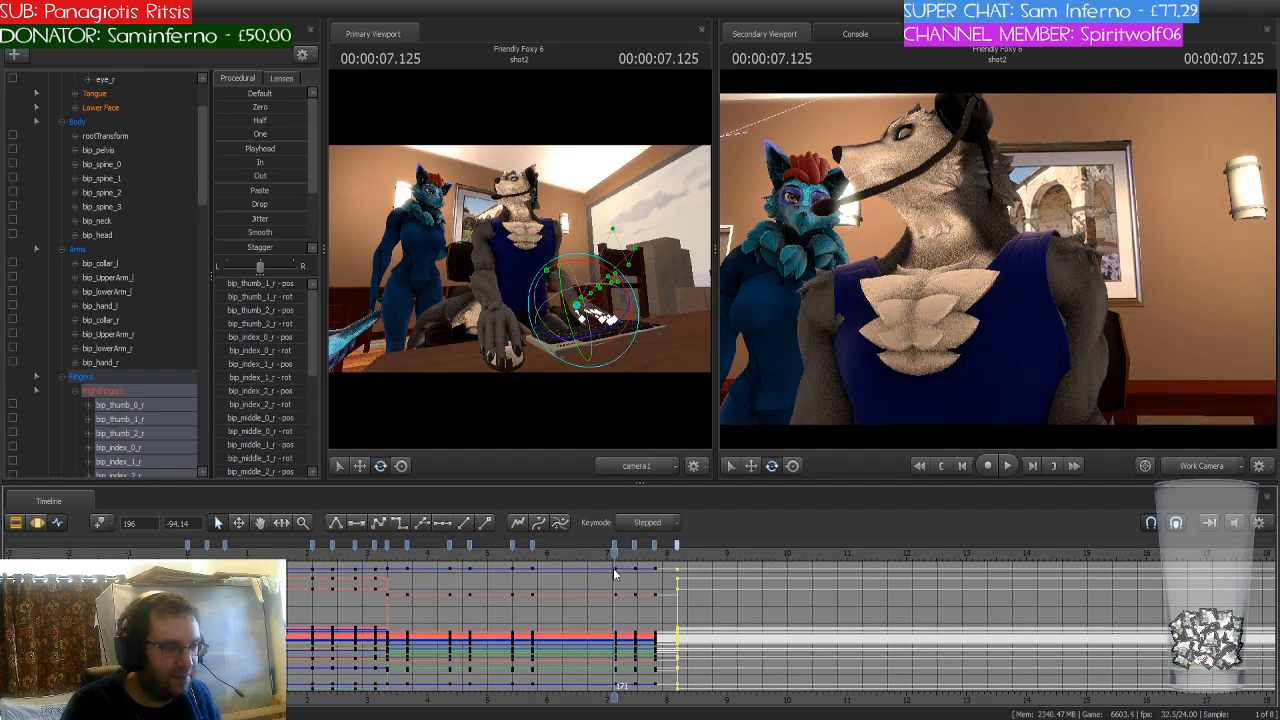
pyautogui.press('Down')
pyautogui.press('Down')
pyautogui.press('Down')
pyautogui.hotkey('ctrl', 'z')
pyautogui.hotkey('ctrl', 'z')
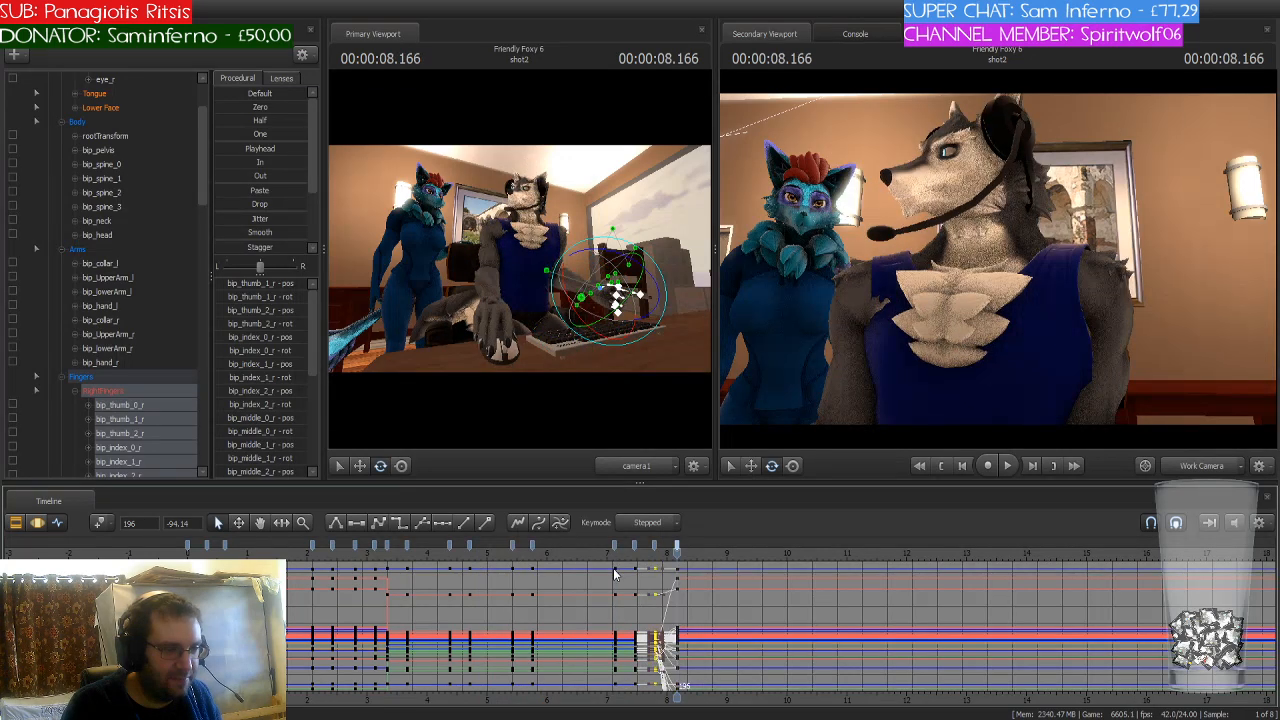
pyautogui.click(123, 403)
pyautogui.scroll(2, 678, 598)
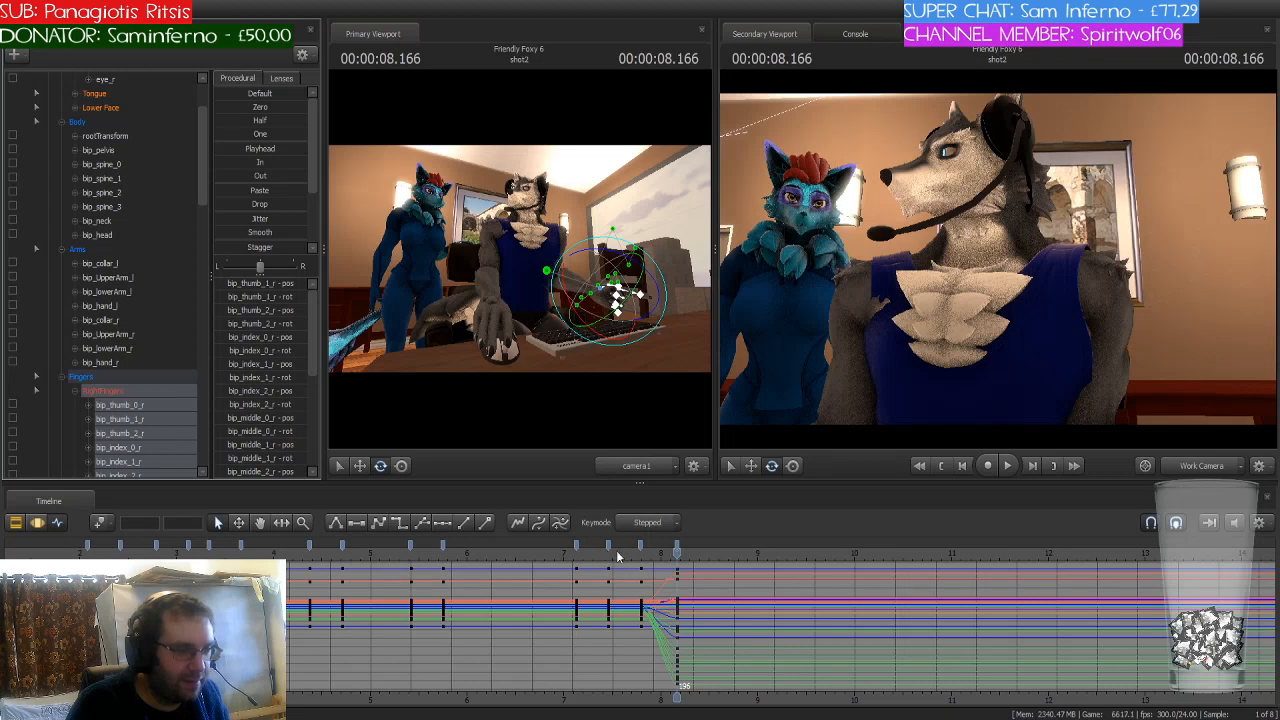
pyautogui.hotkey('ctrl', 'z')
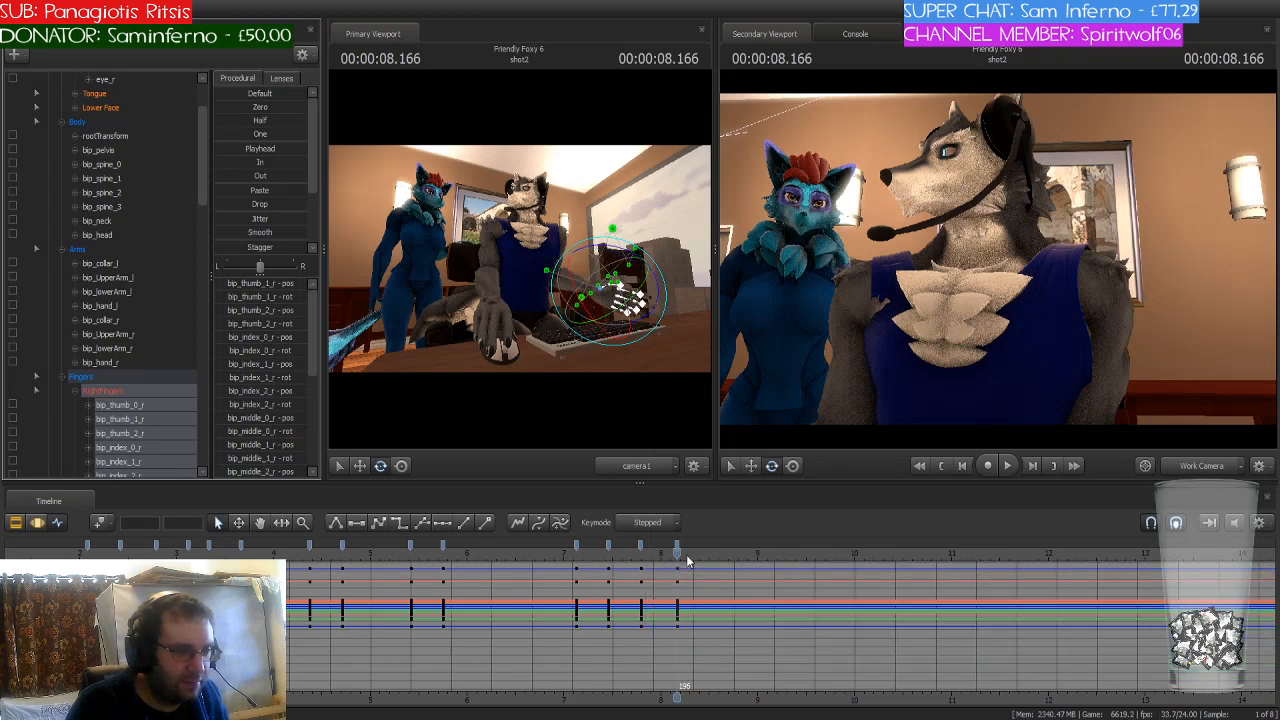
# Step: Examine the right-finger pose at 3.666 s, selecting and releasing its keyframes at frame 88
pyautogui.click(671, 551)
pyautogui.moveTo(671, 551)
pyautogui.mouseDown()
pyautogui.moveTo(547, 553)
pyautogui.moveTo(680, 563)
pyautogui.mouseUp()
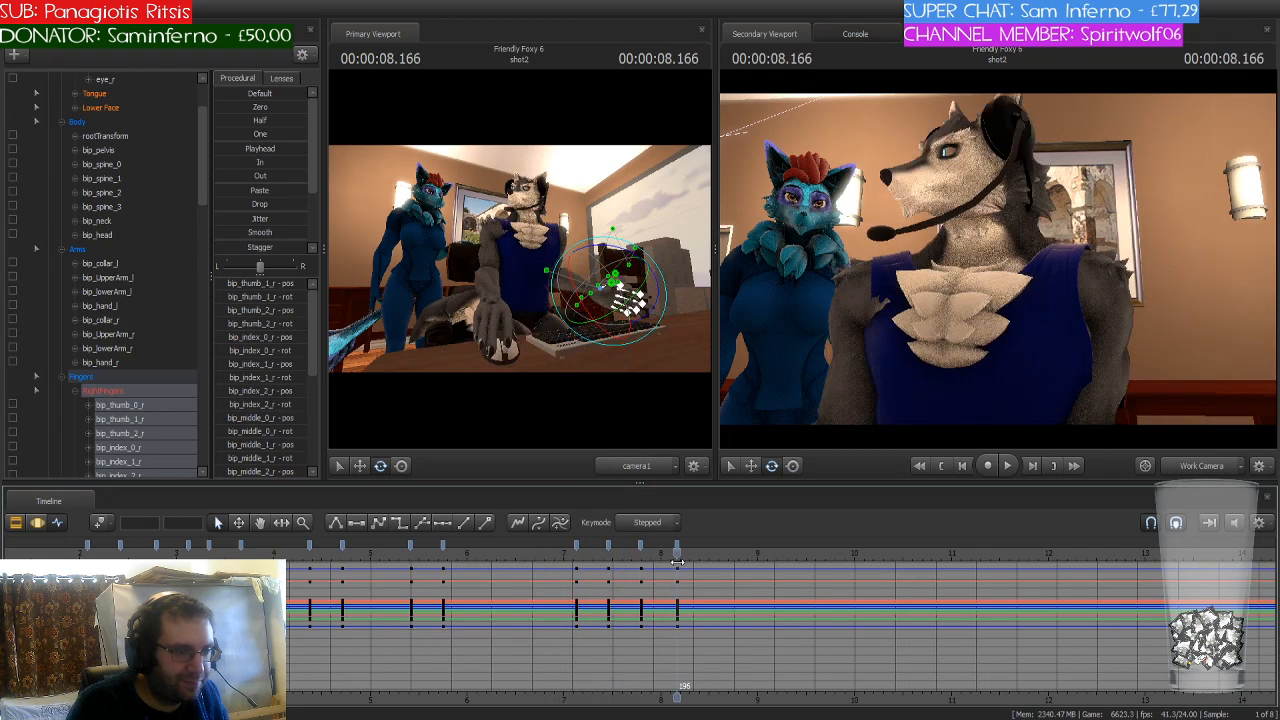
pyautogui.click(117, 400)
pyautogui.scroll(-4, 117, 400)
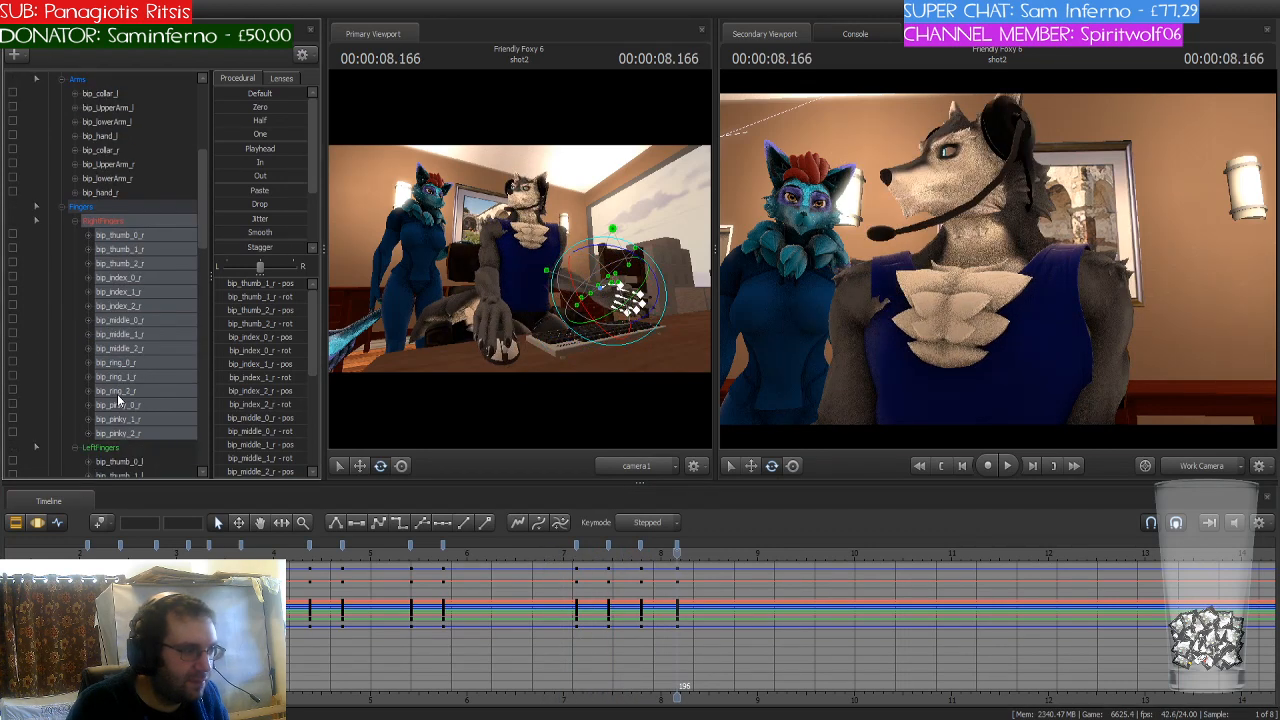
pyautogui.scroll(-2, 468, 608)
pyautogui.moveTo(390, 556); pyautogui.dragTo(373, 556)
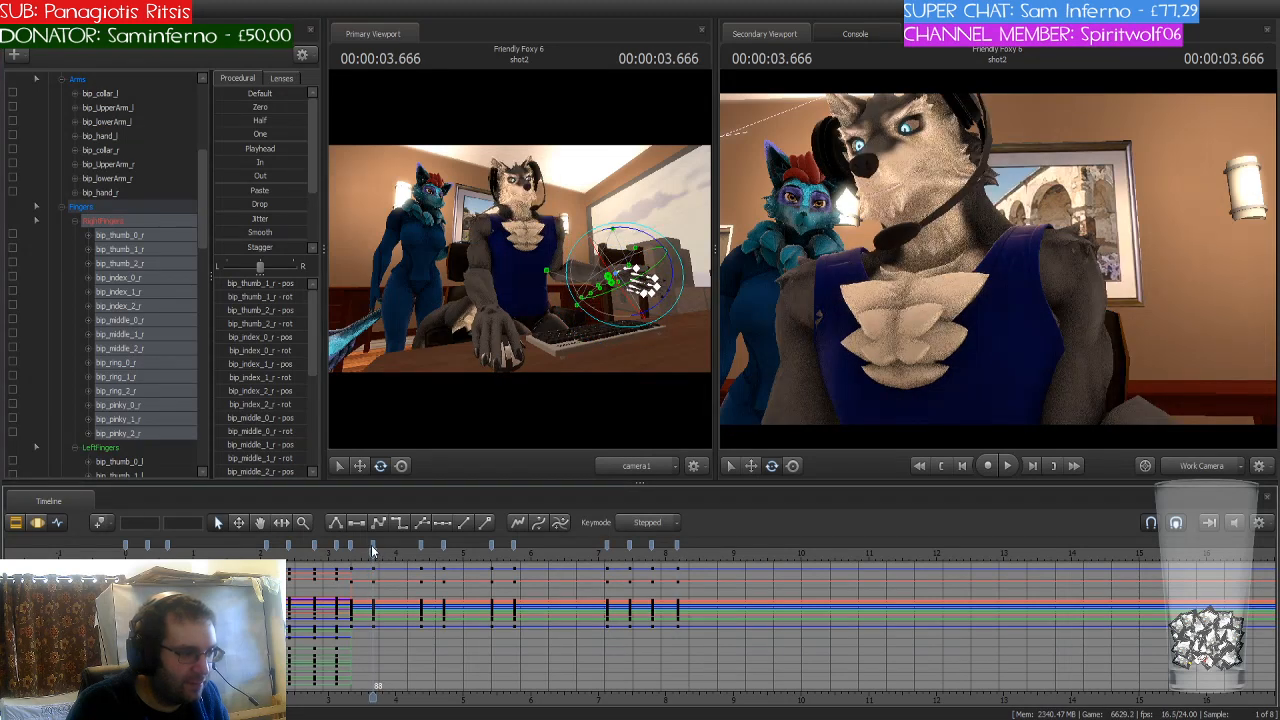
pyautogui.click(373, 546)
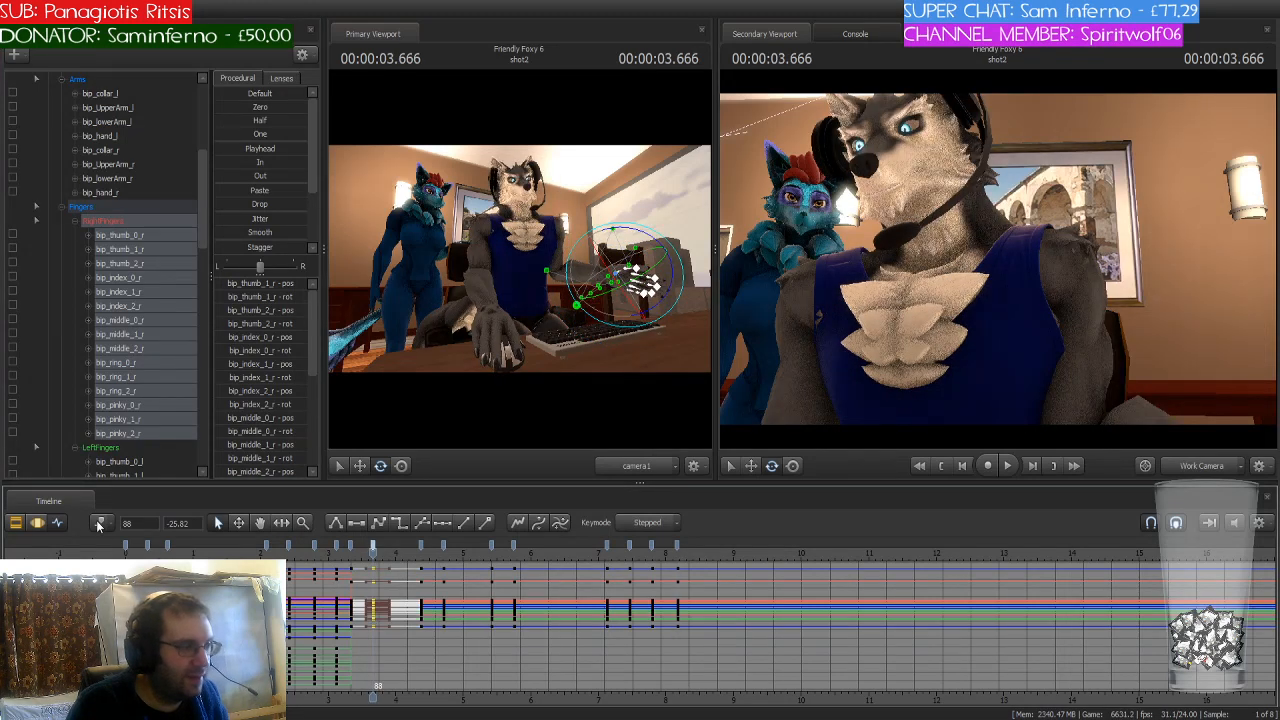
pyautogui.click(98, 523)
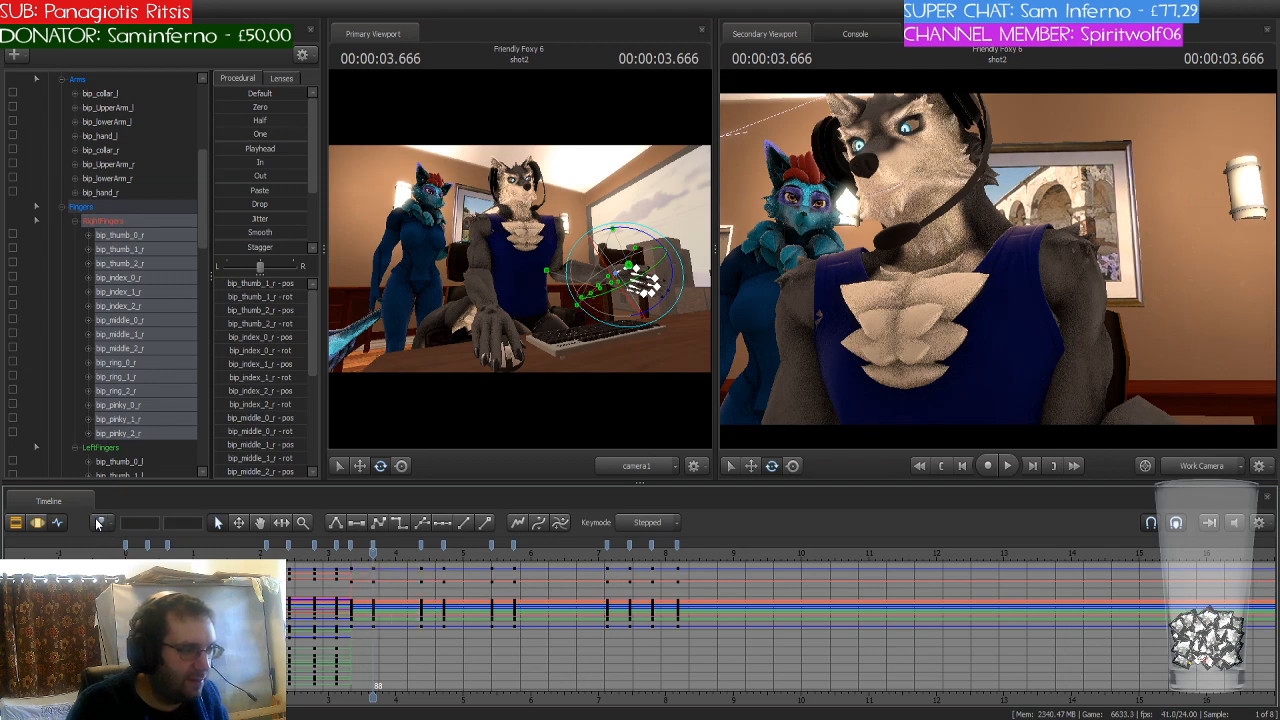
# Step: Select the whole male_wolf1 animation set and compare its poses at 3.666 s, 8.500 s and 2.416 s
pyautogui.scroll(6, 141, 239)
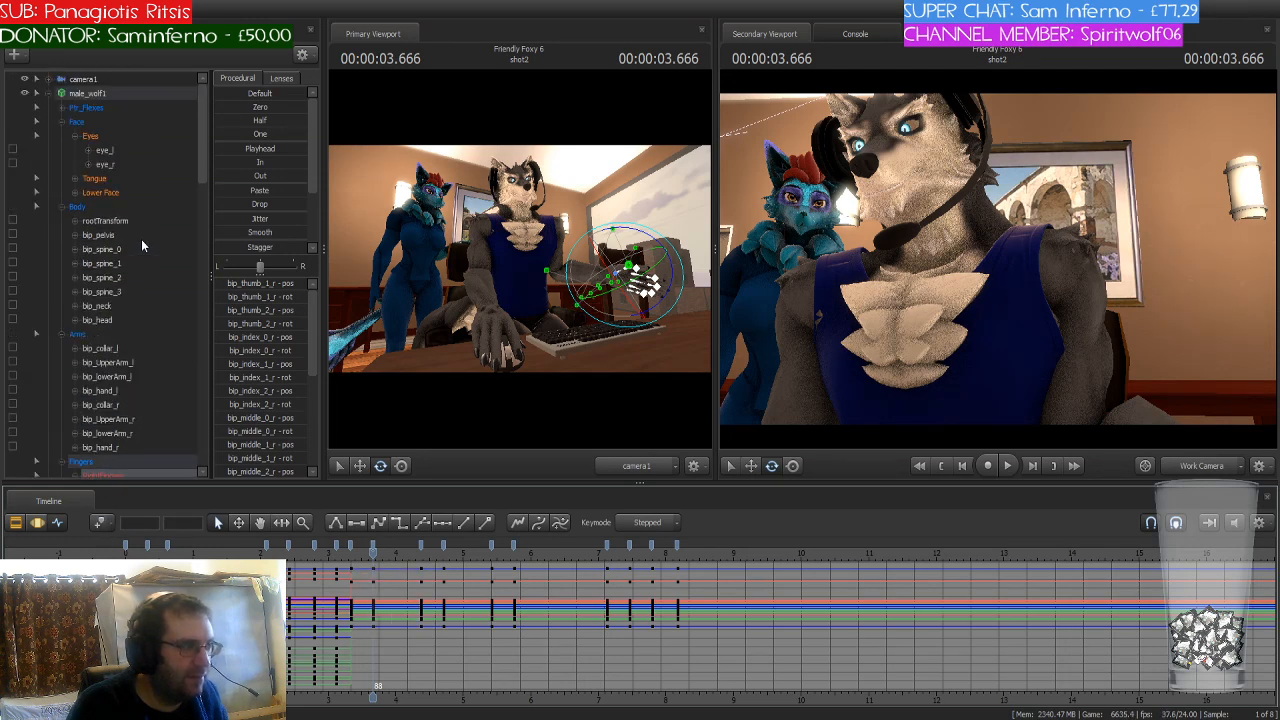
pyautogui.click(116, 93)
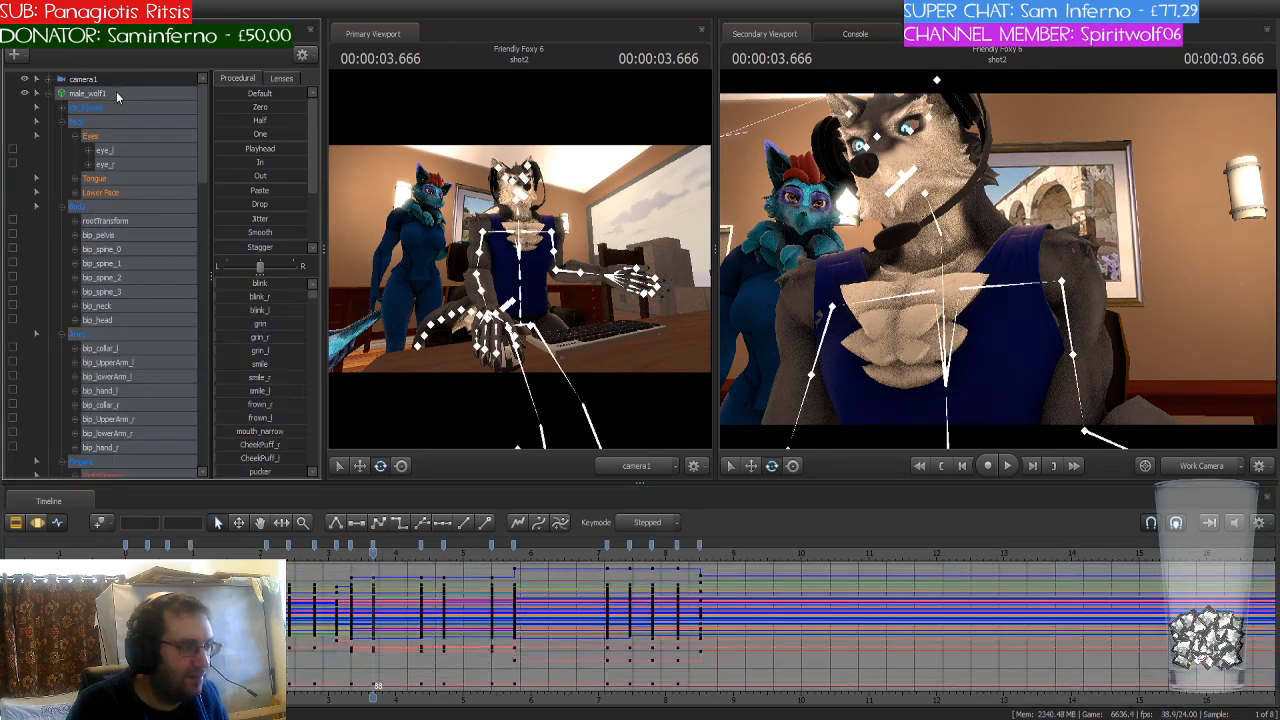
pyautogui.click(375, 549)
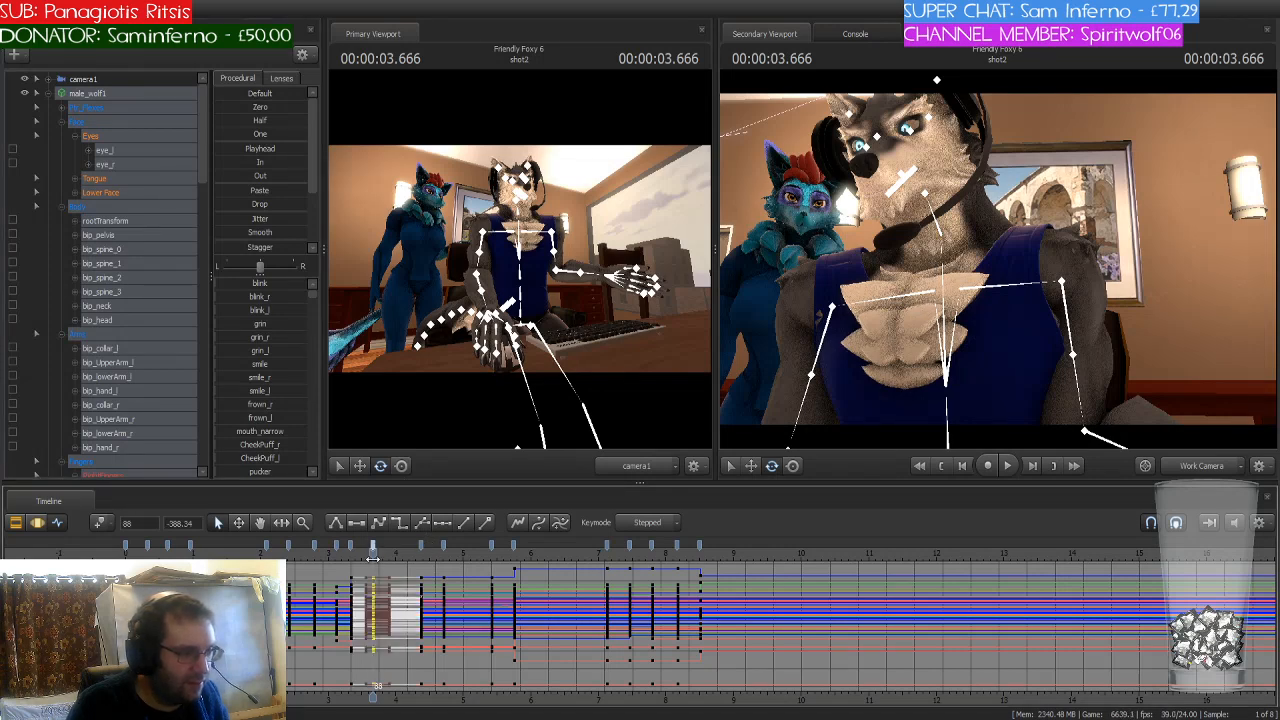
pyautogui.moveTo(375, 549); pyautogui.dragTo(702, 577)
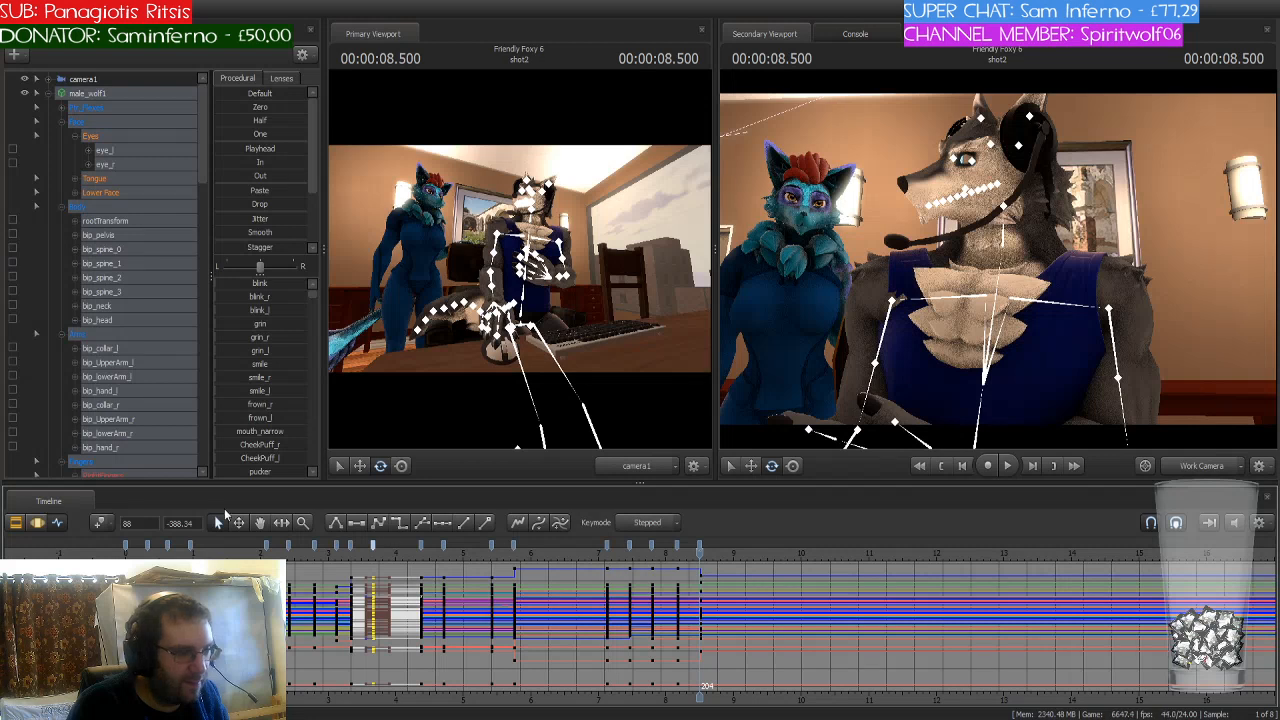
pyautogui.moveTo(291, 555); pyautogui.dragTo(288, 550)
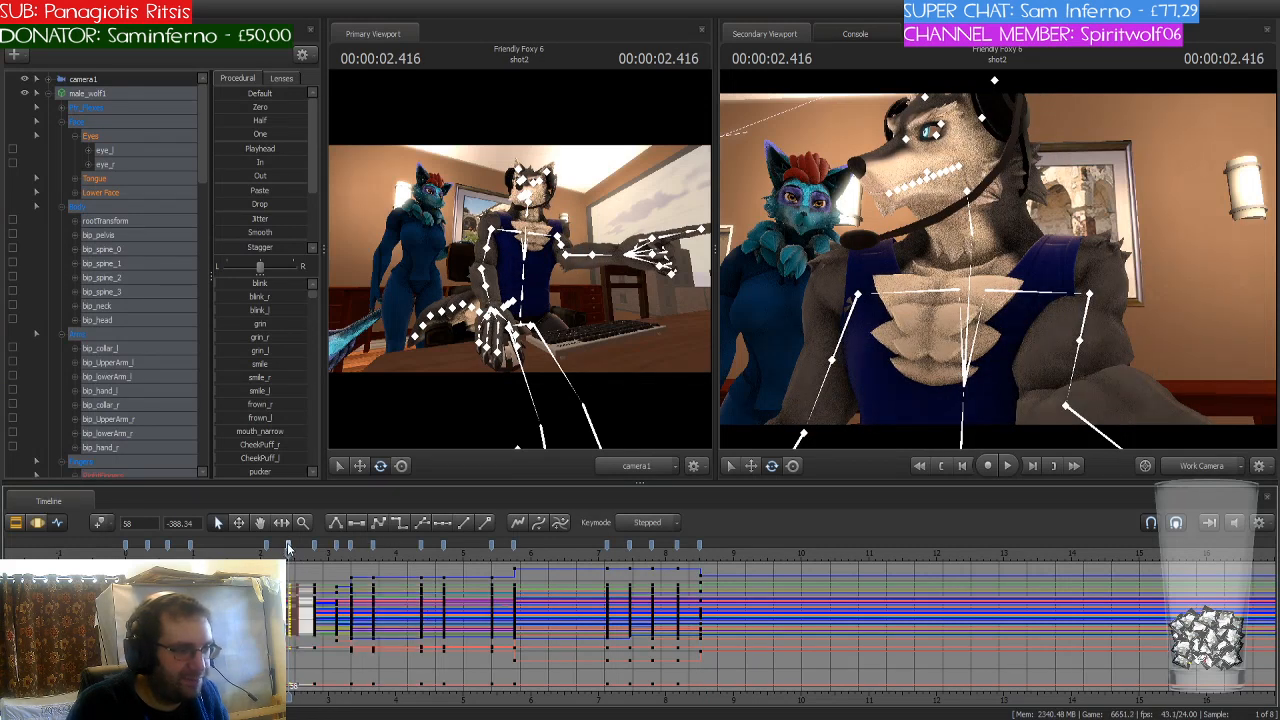
# Step: Copy the RightFingers keyframes at frame 58 and paste them onto the keyframes at frame 196
pyautogui.scroll(-2, 93, 399)
pyautogui.click(100, 391)
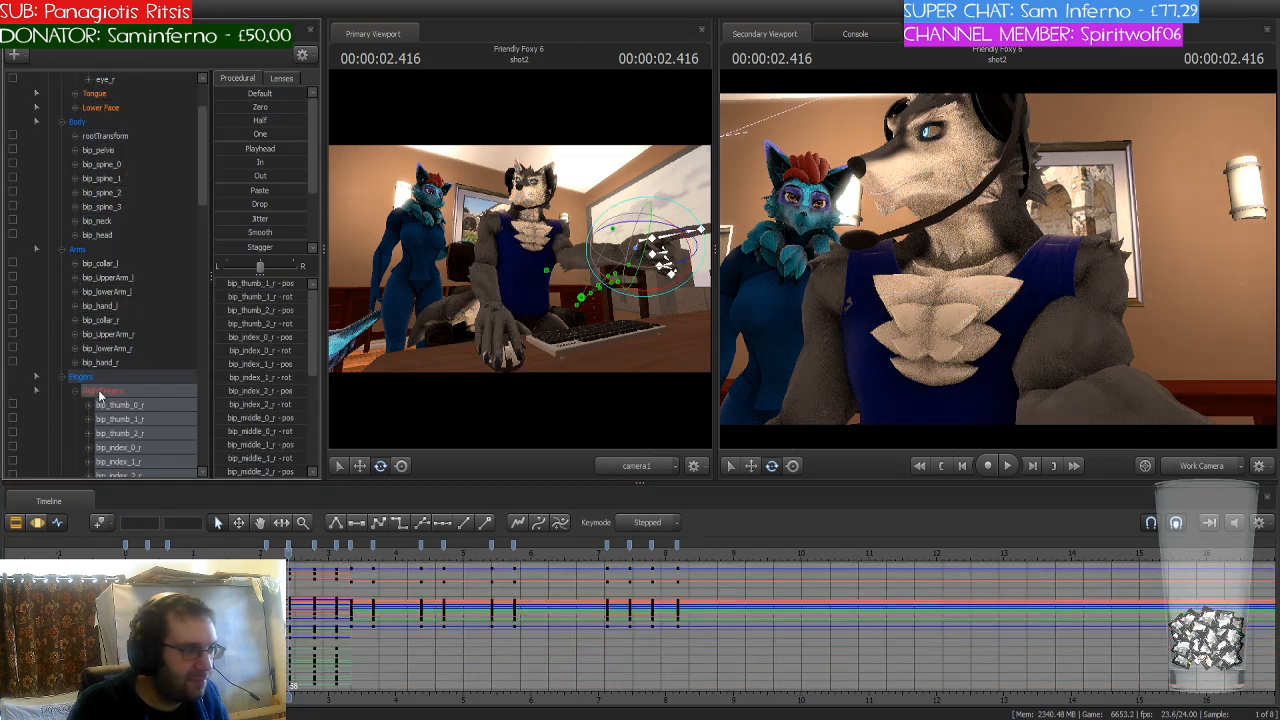
pyautogui.scroll(-4, 117, 400)
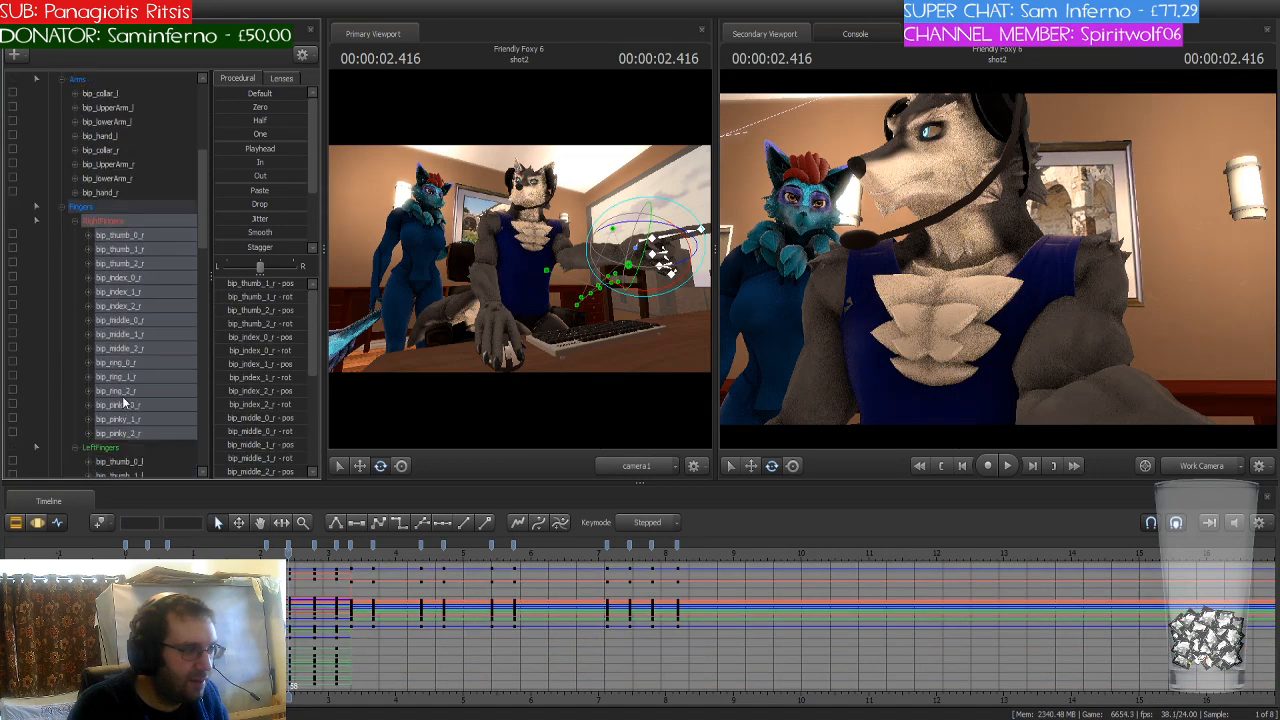
pyautogui.click(288, 548)
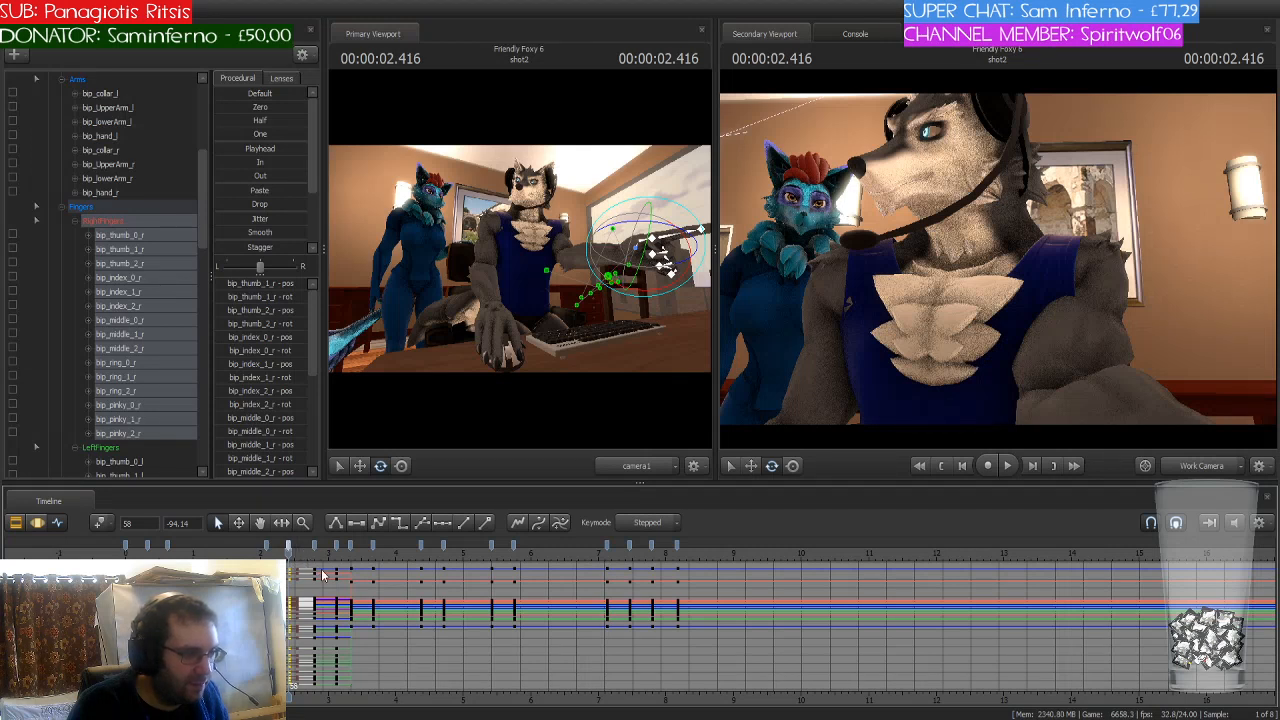
pyautogui.click(677, 553)
pyautogui.click(678, 547)
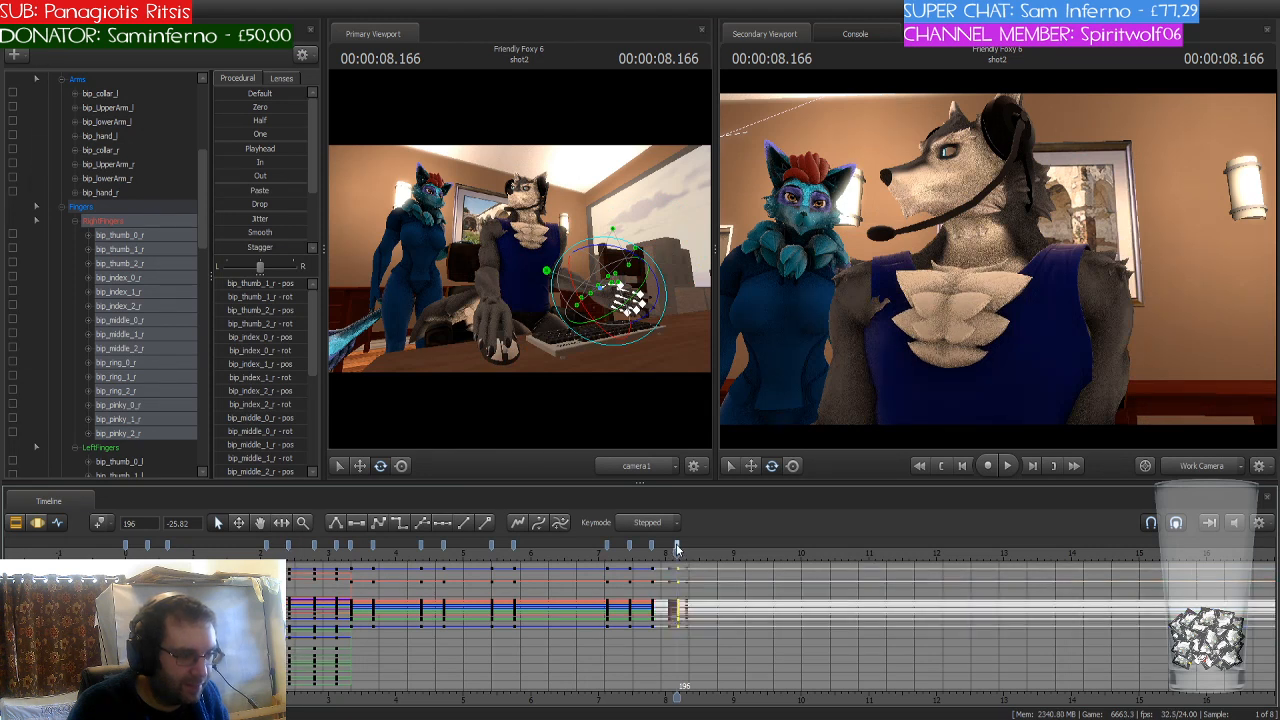
pyautogui.hotkey('ctrl', 'v')
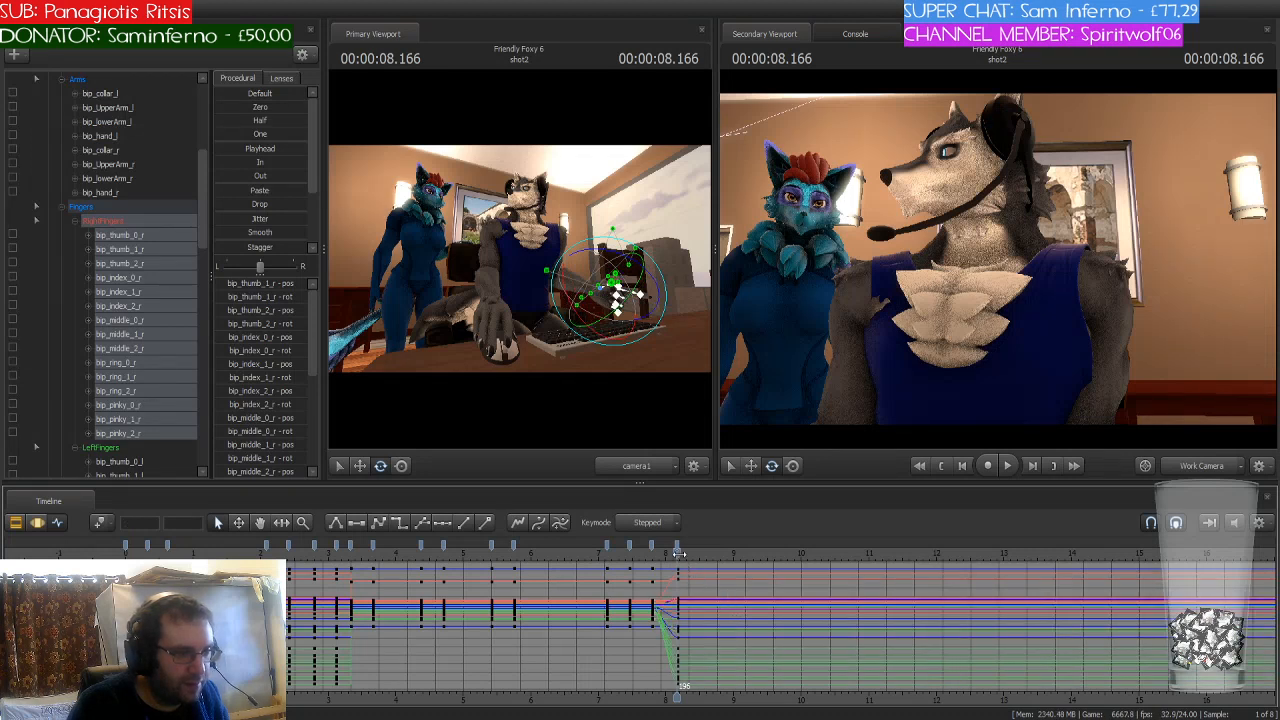
# Step: Inspect the right arm up close at 8.166 s and undo the right-finger pose pasted at frame 196
pyautogui.moveTo(679, 553)
pyautogui.mouseDown()
pyautogui.moveTo(644, 555)
pyautogui.moveTo(676, 558)
pyautogui.mouseUp()
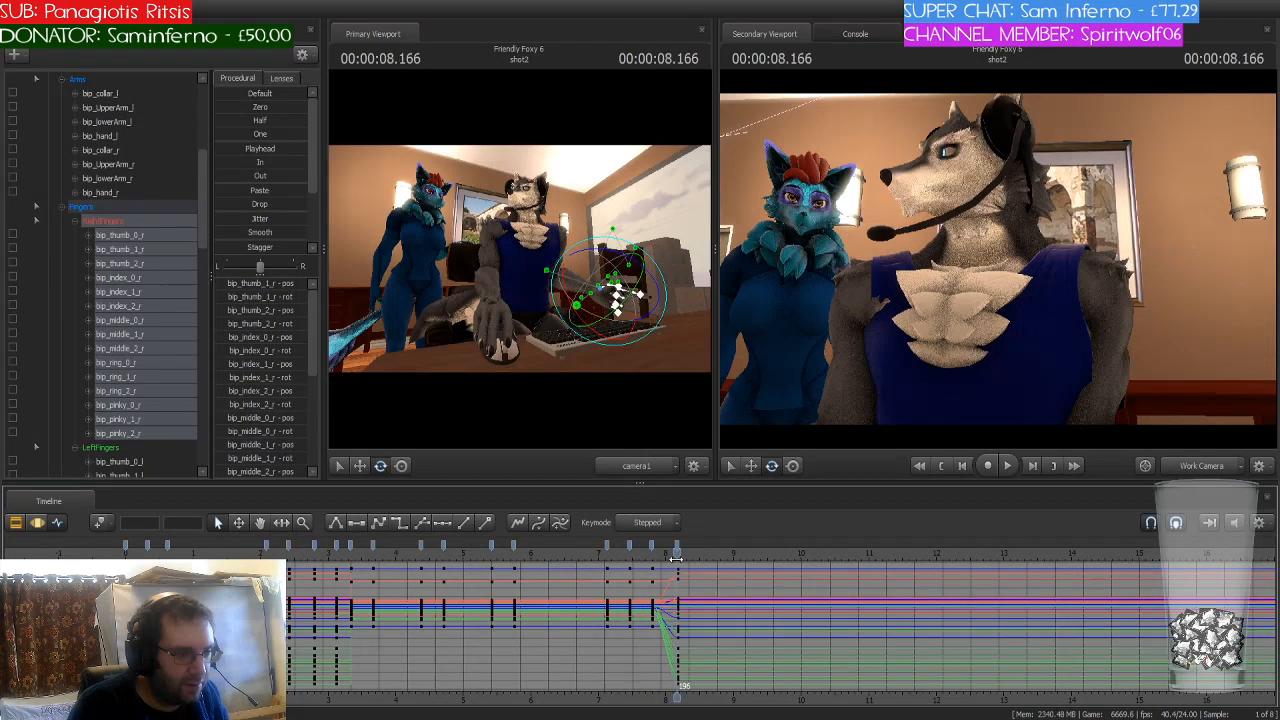
pyautogui.moveTo(866, 415); pyautogui.dragTo(997, 258)
pyautogui.press('s')
pyautogui.press('w')
pyautogui.press('s')
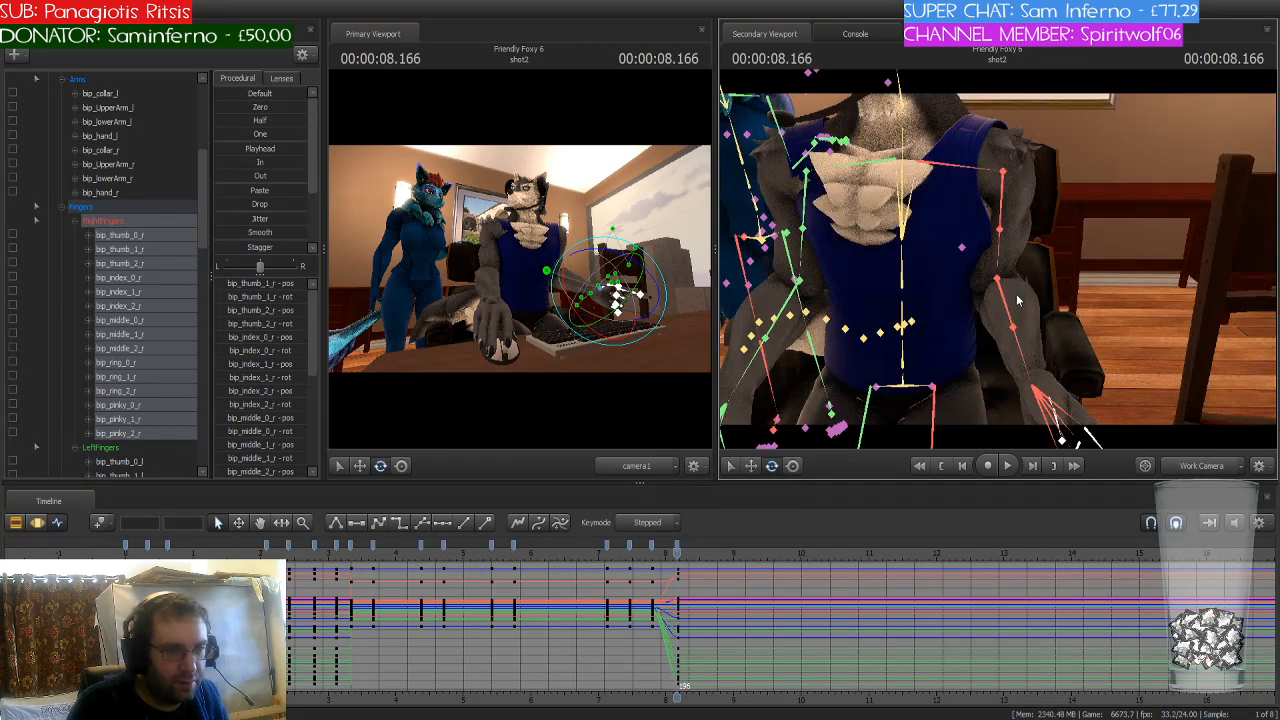
pyautogui.keyDown('ctrl'); pyautogui.click(1008, 310); pyautogui.keyUp('ctrl')
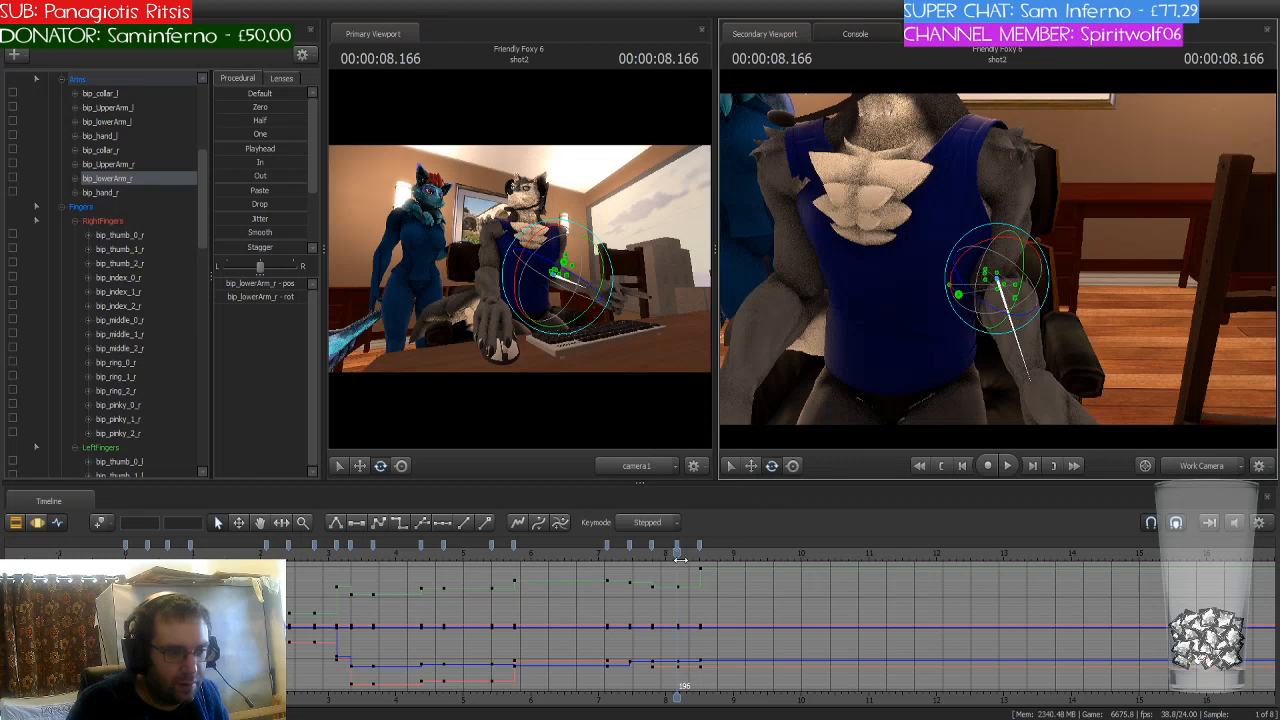
pyautogui.moveTo(678, 556)
pyautogui.mouseDown()
pyautogui.moveTo(704, 553)
pyautogui.moveTo(677, 553)
pyautogui.mouseUp()
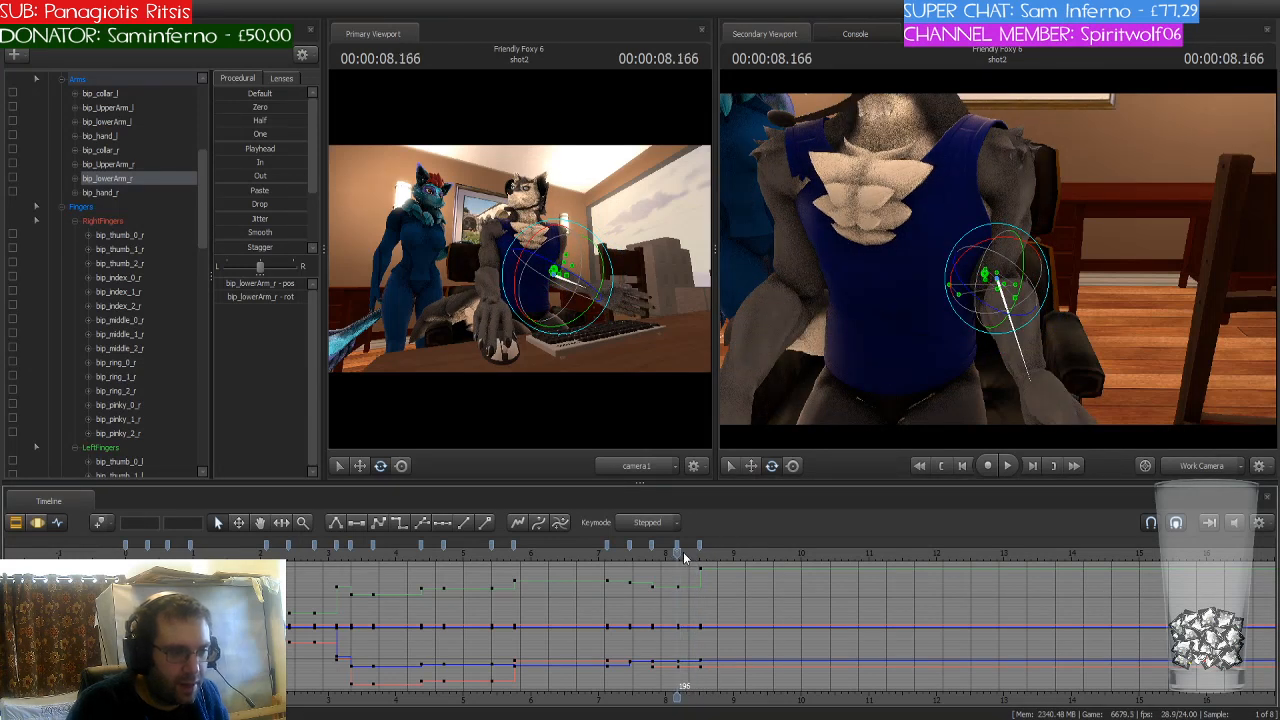
pyautogui.hotkey('ctrl', 'z')
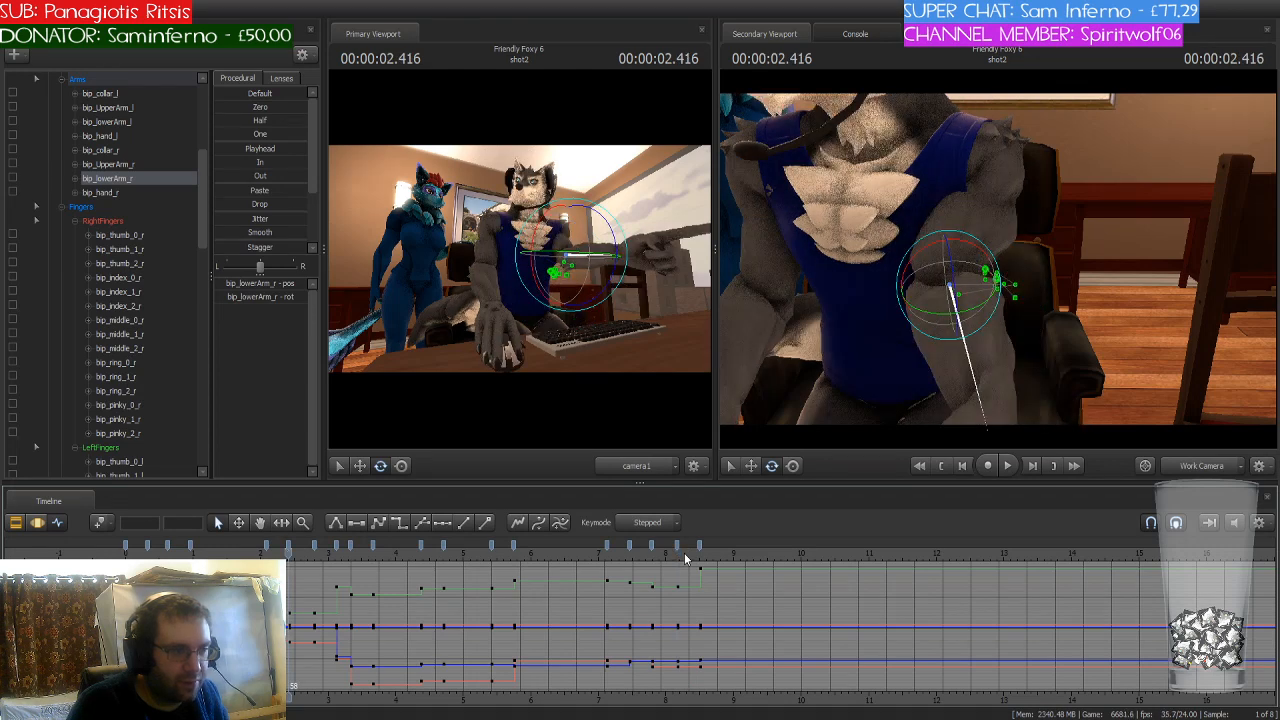
# Step: Select the whole male_wolf1 animation set and key all its controls at 8.500 s
pyautogui.moveTo(290, 552); pyautogui.dragTo(700, 561)
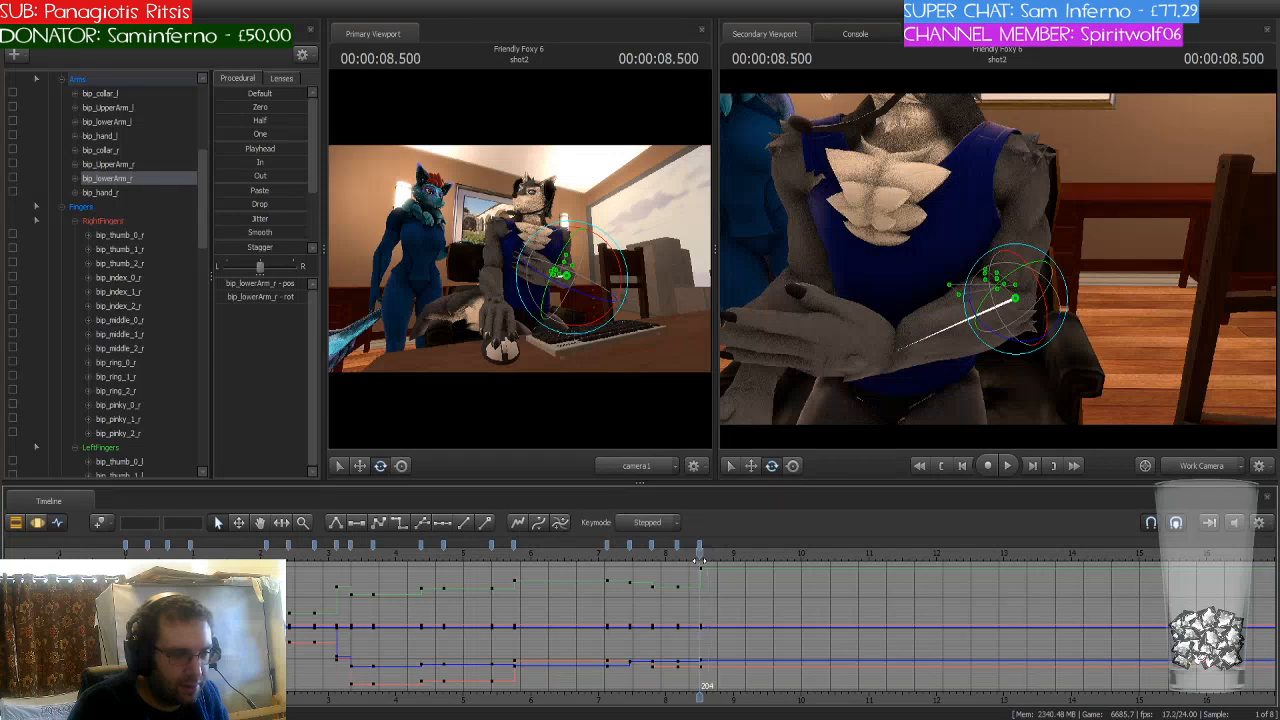
pyautogui.click(700, 551)
pyautogui.scroll(6, 142, 108)
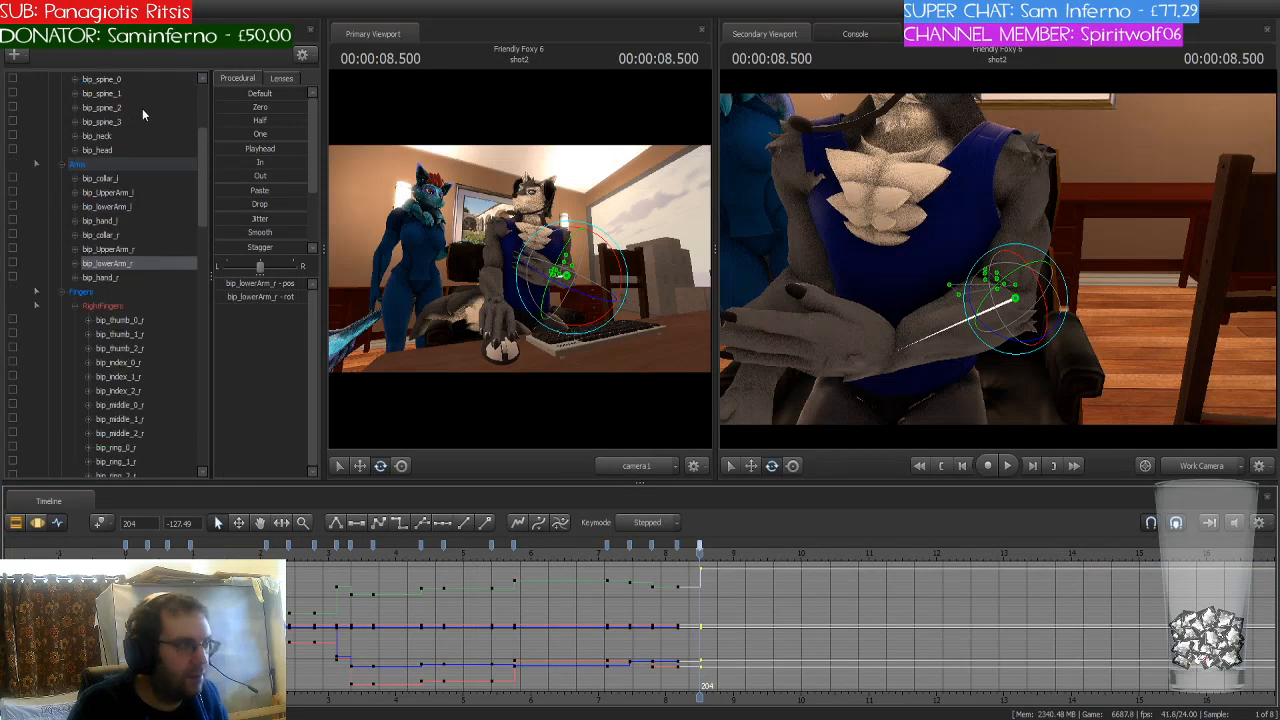
pyautogui.click(124, 92)
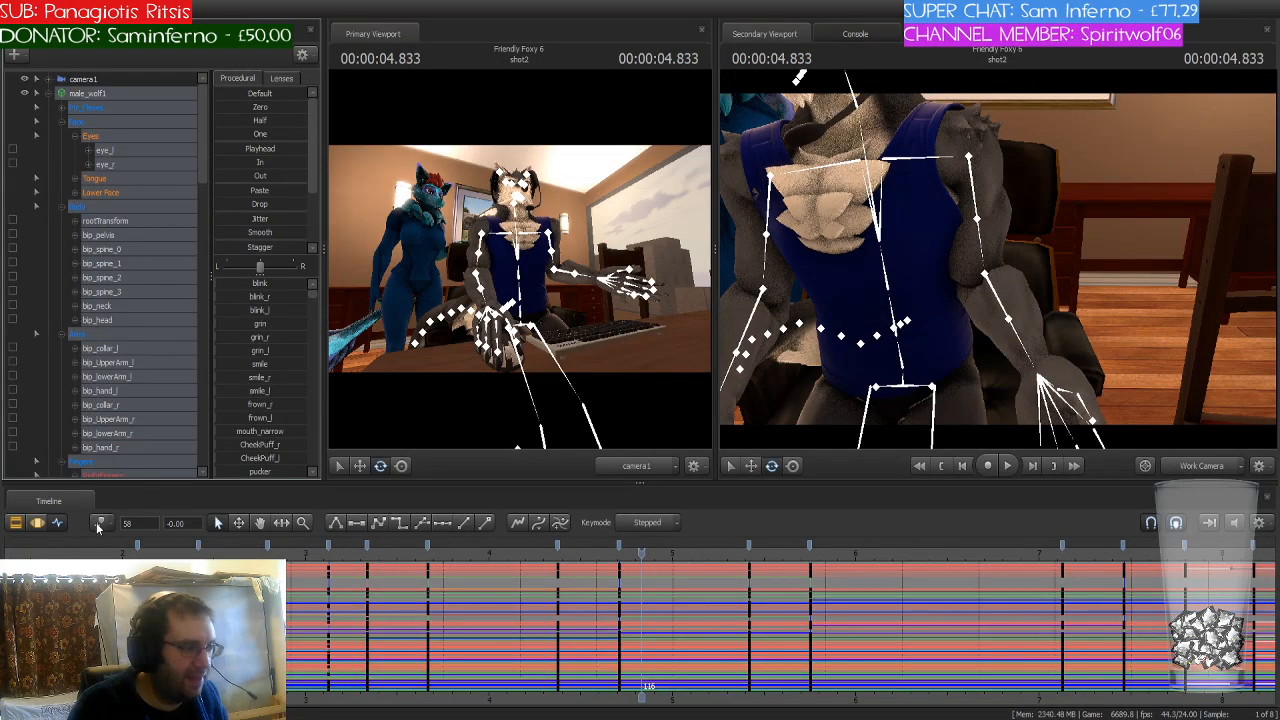
pyautogui.scroll(-4, 770, 619)
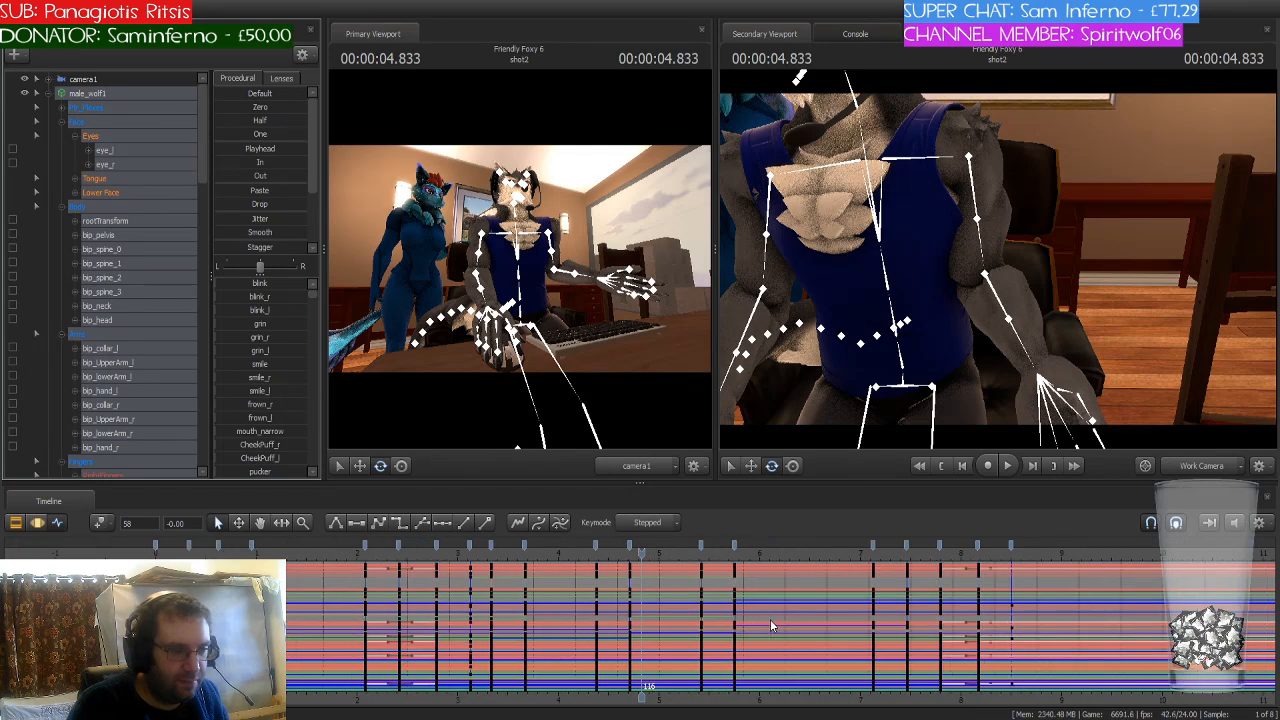
pyautogui.scroll(-1, 771, 625)
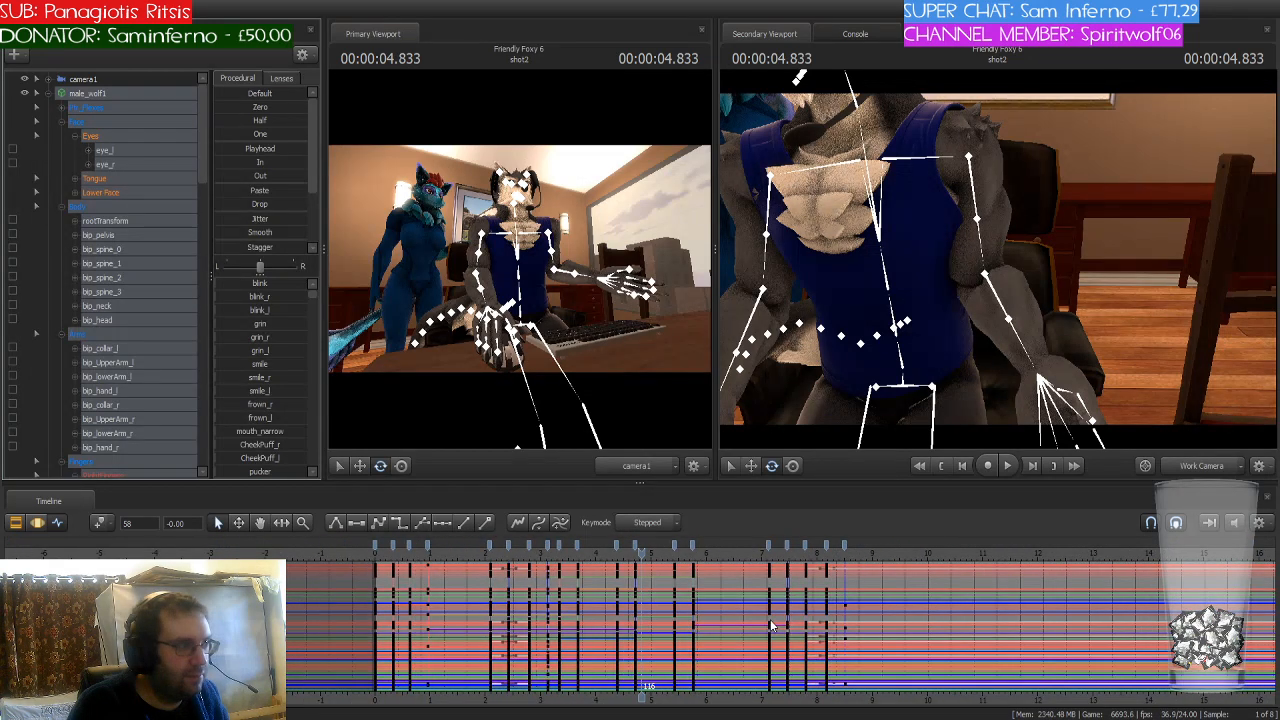
pyautogui.scroll(3, 660, 575)
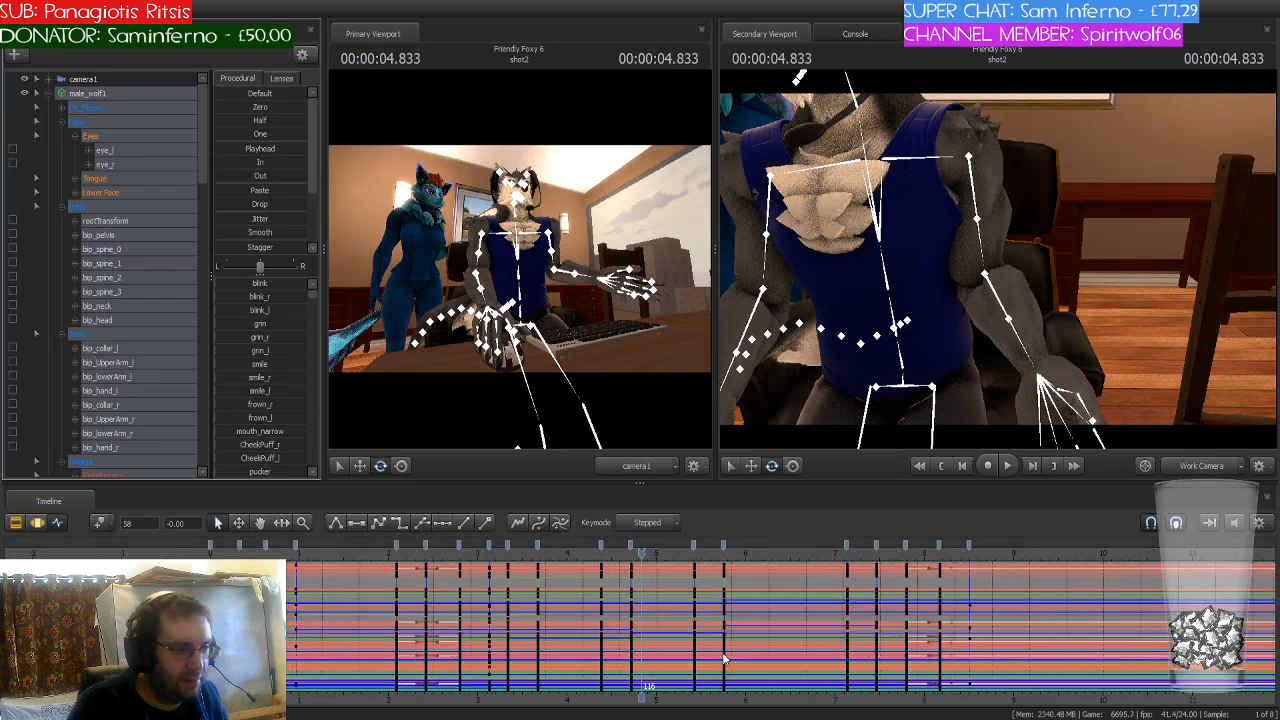
pyautogui.moveTo(640, 553); pyautogui.dragTo(1170, 567)
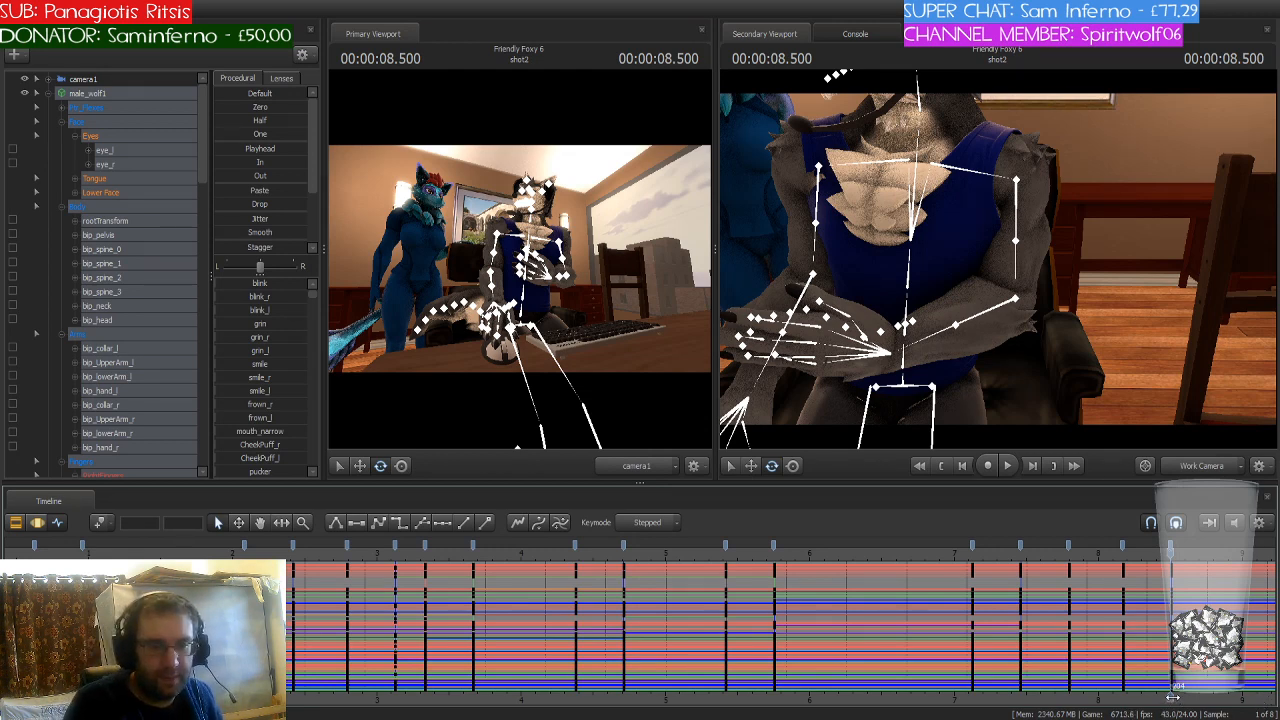
# Step: Paste the copied pose onto the RightFingers keyframes at frame 204 and make the curves stepped from their keyframes at frame 196
pyautogui.moveTo(1172, 697); pyautogui.dragTo(838, 664, button='middle')
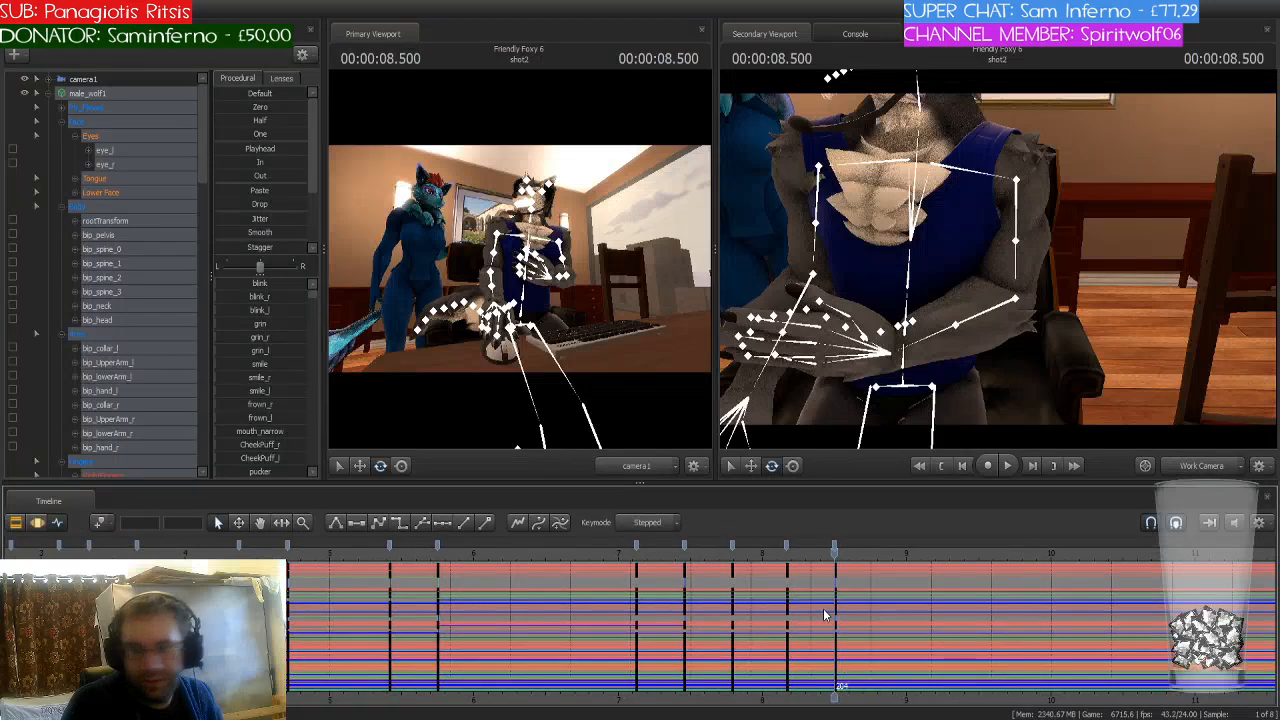
pyautogui.scroll(2, 824, 615)
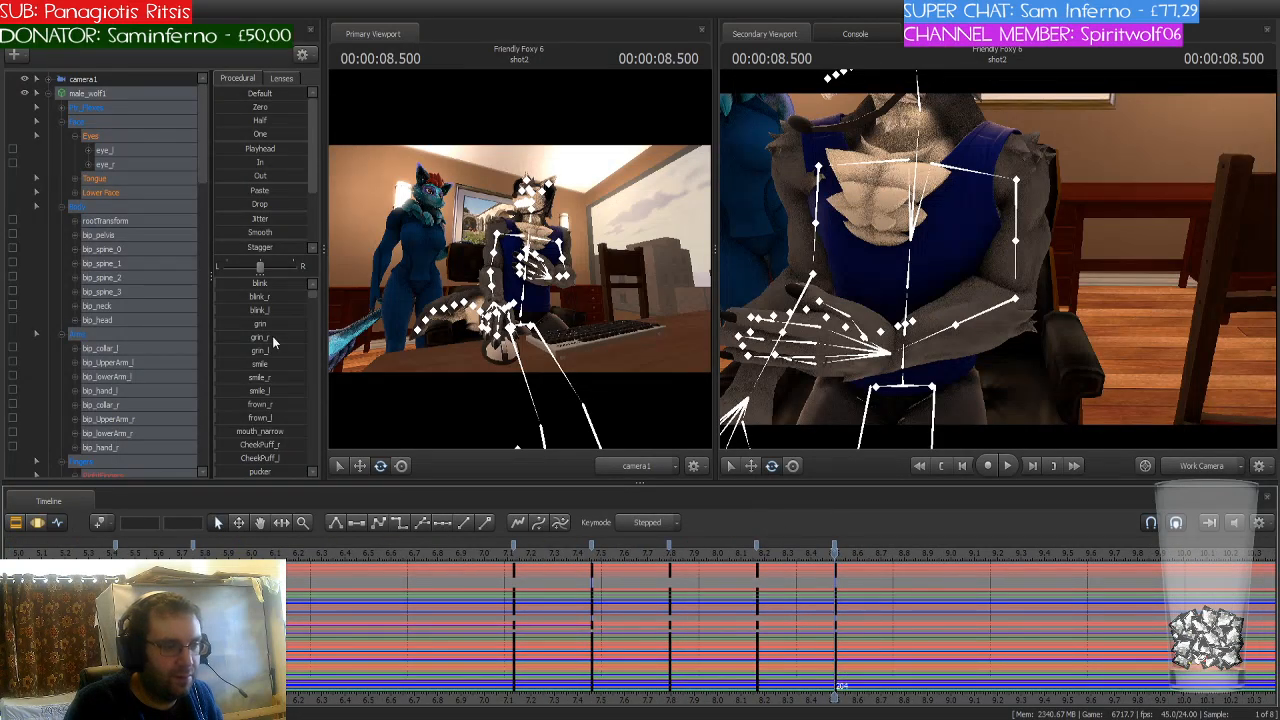
pyautogui.scroll(-3, 120, 340)
pyautogui.click(127, 350)
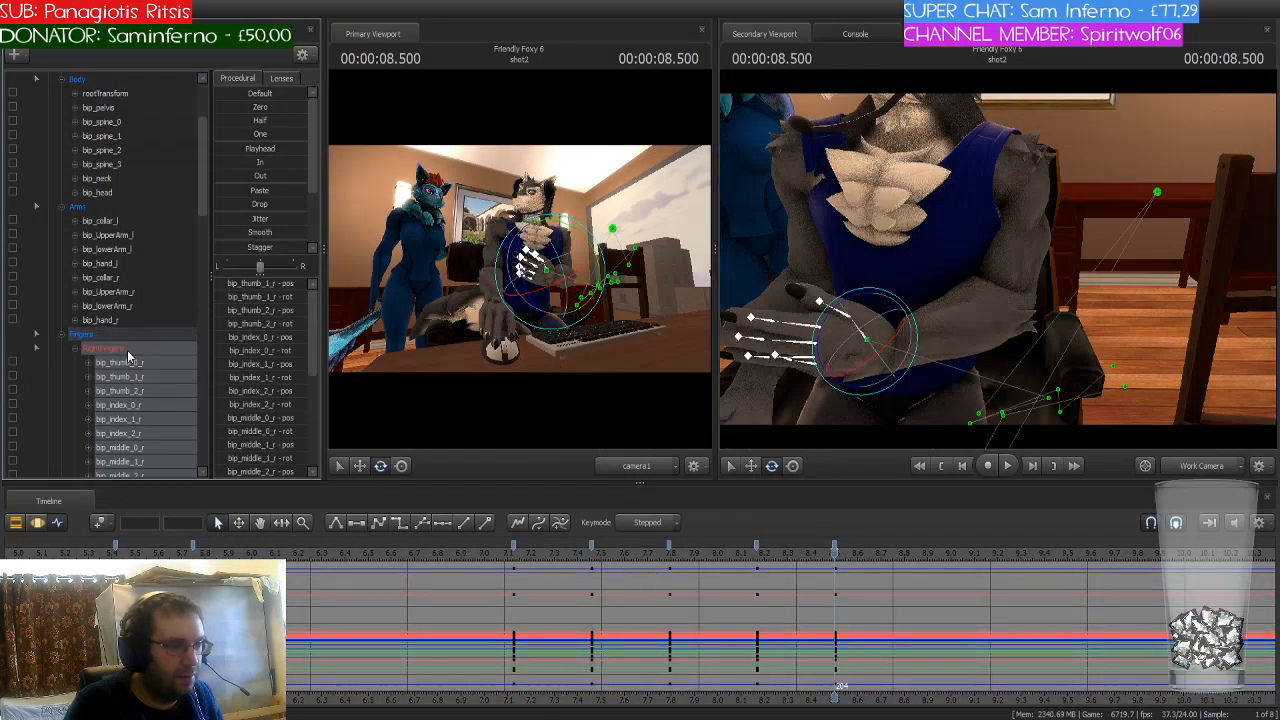
pyautogui.click(835, 548)
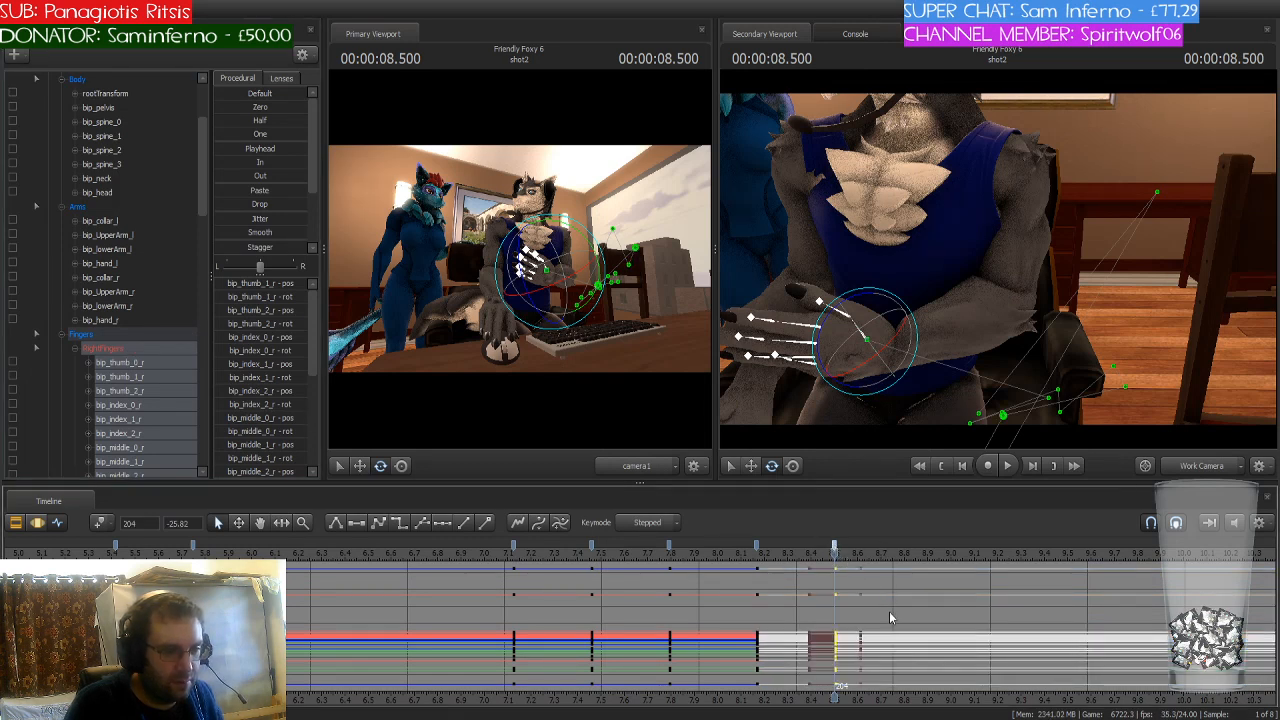
pyautogui.hotkey('ctrl', 'v')
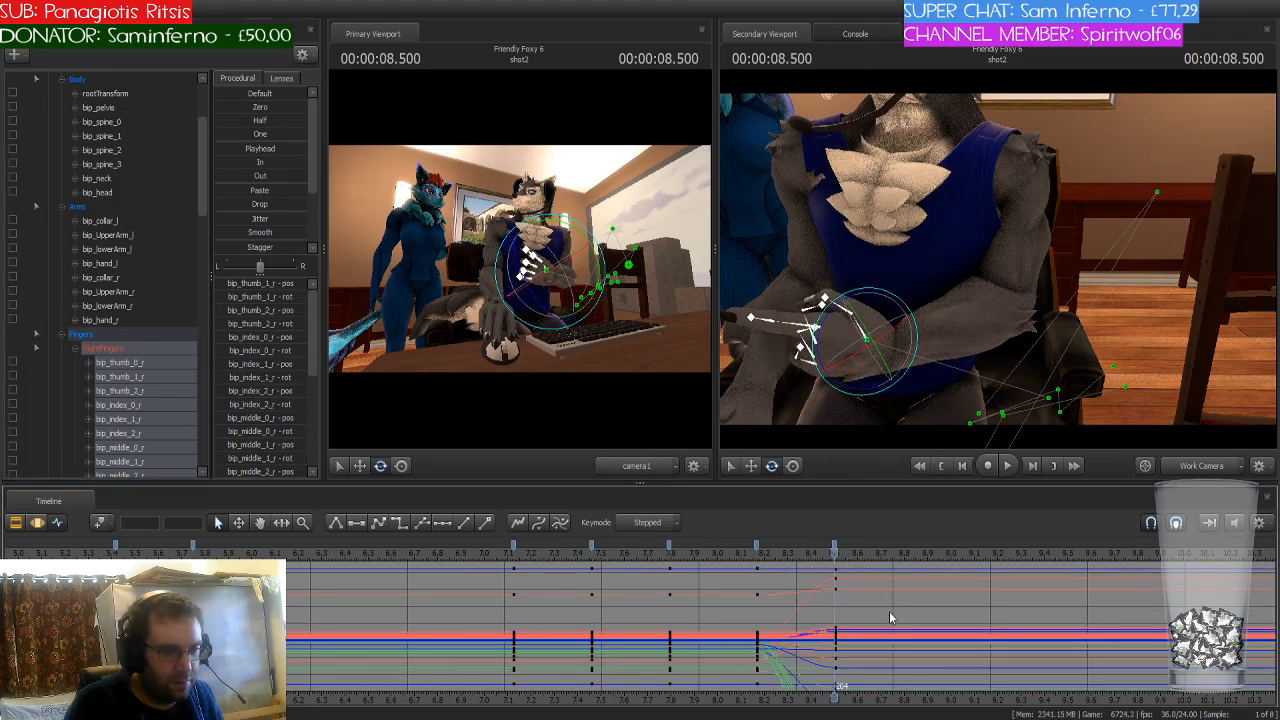
pyautogui.click(757, 546)
pyautogui.hotkey('ctrl', 'c')
pyautogui.hotkey('ctrl', 'v')
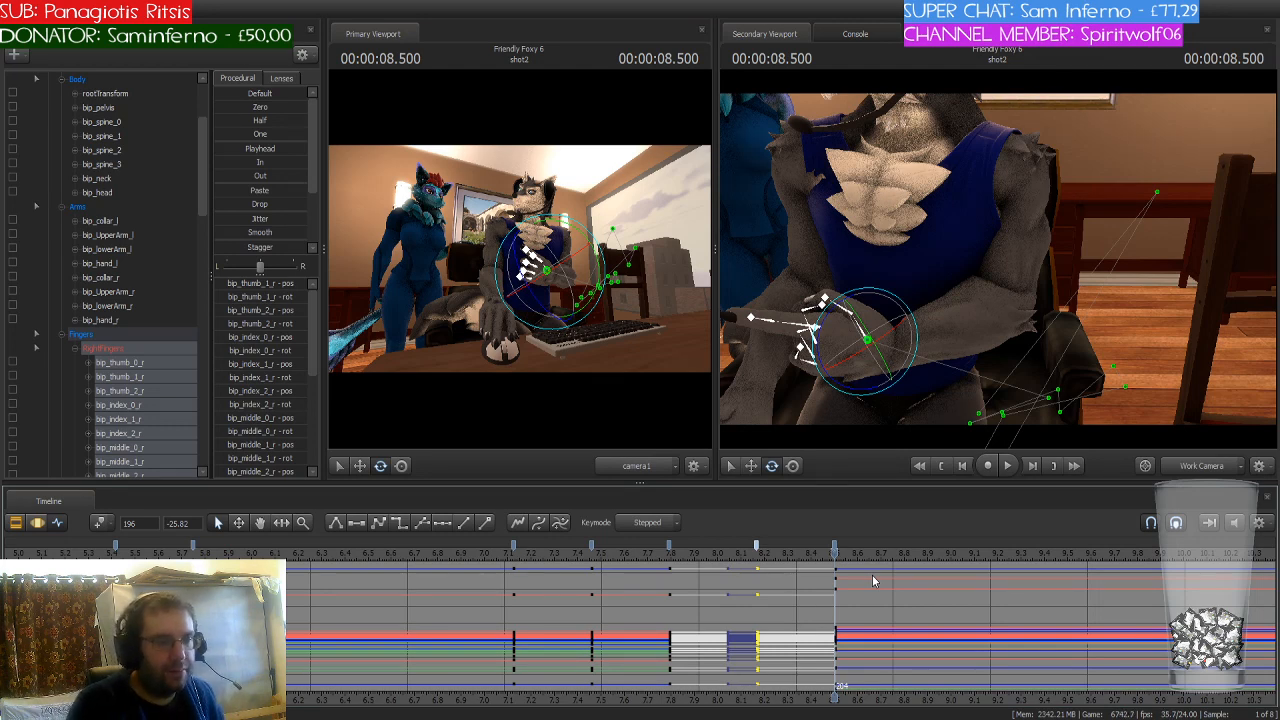
# Step: Rotate bip_spine_0 at 8.500 s to lean the wolf's torso slightly forward toward the desk
pyautogui.moveTo(836, 556)
pyautogui.mouseDown()
pyautogui.moveTo(562, 571)
pyautogui.moveTo(838, 568)
pyautogui.mouseUp()
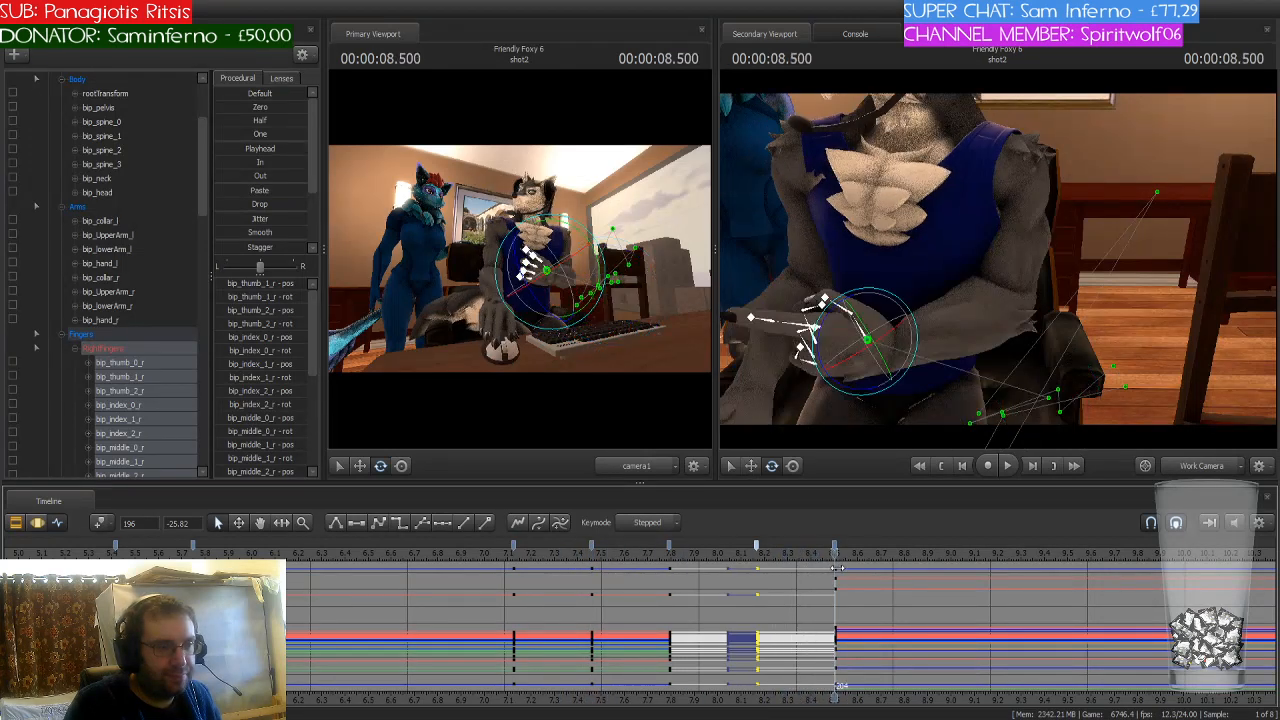
pyautogui.moveTo(931, 409); pyautogui.dragTo(851, 555)
pyautogui.press('w')
pyautogui.moveTo(998, 258); pyautogui.dragTo(998, 225)
pyautogui.press('s')
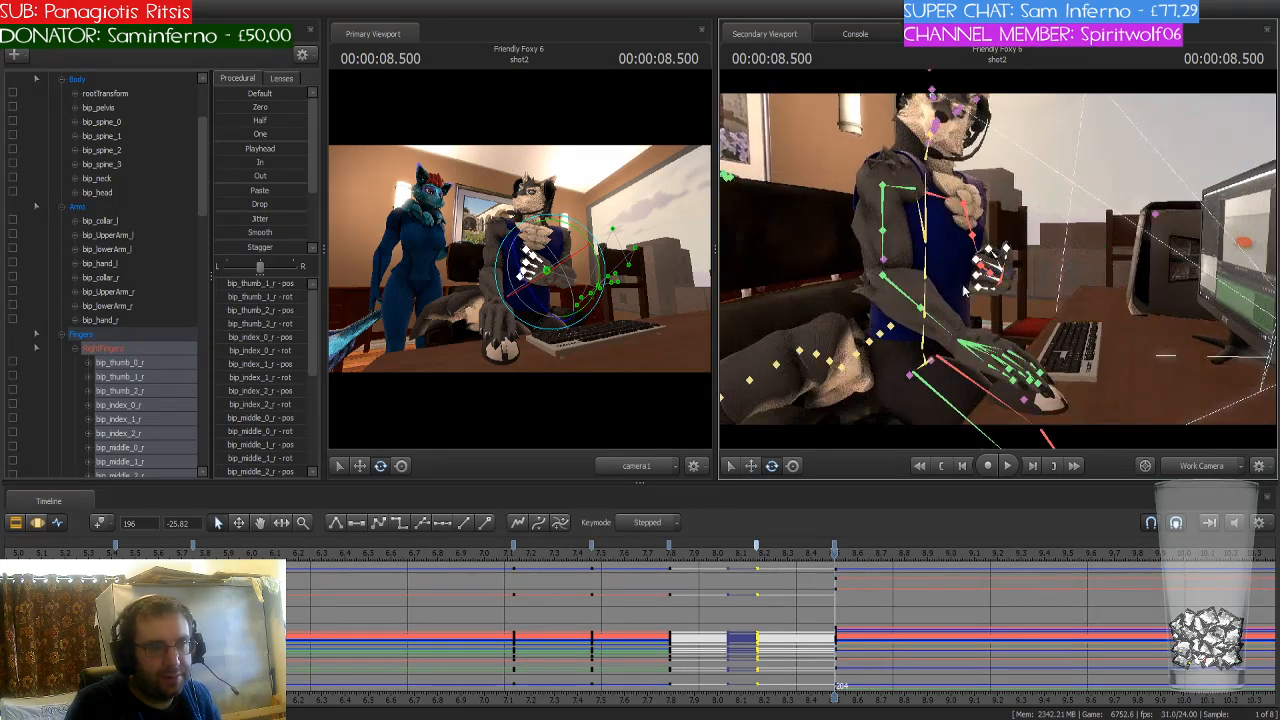
pyautogui.keyDown('ctrl'); pyautogui.click(929, 334); pyautogui.keyUp('ctrl')
pyautogui.moveTo(951, 316)
pyautogui.mouseDown()
pyautogui.moveTo(965, 328)
pyautogui.moveTo(955, 318)
pyautogui.mouseUp()
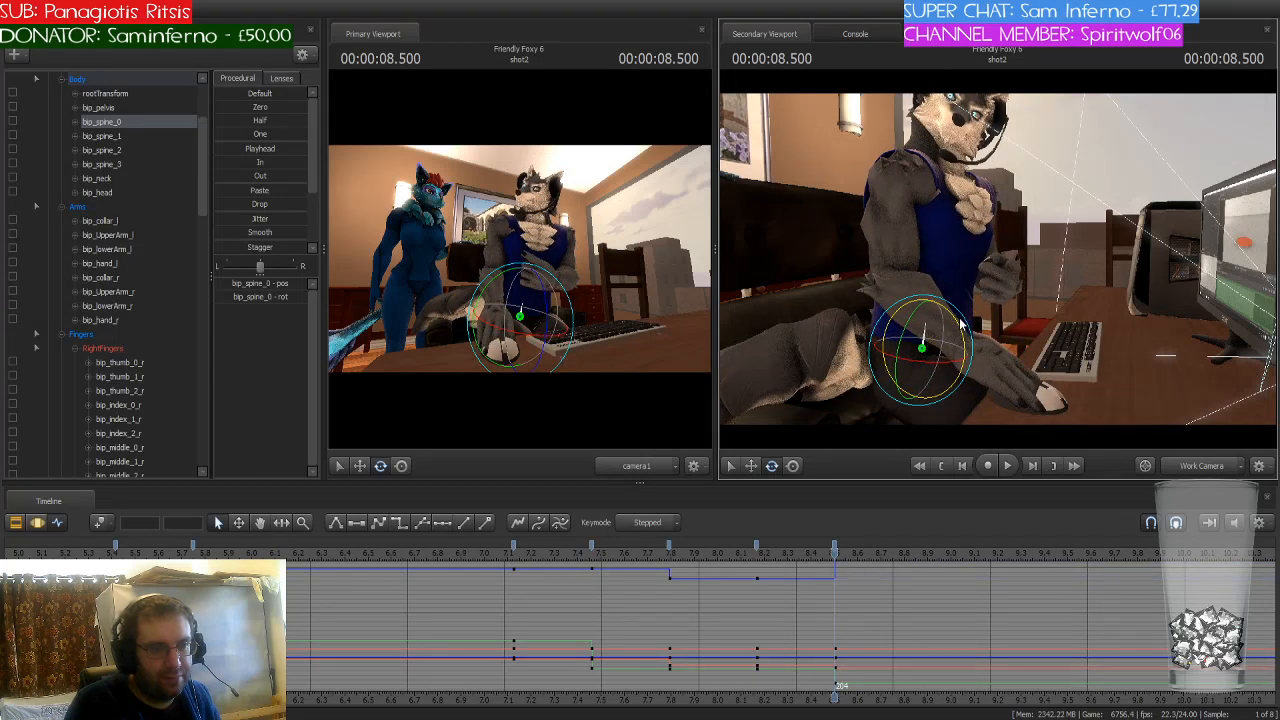
# Step: Rotate the left lower arm, hand and collar bones at 8.500 s so the left hand stays on the mouse
pyautogui.keyDown('ctrl'); pyautogui.click(948, 335); pyautogui.keyUp('ctrl')
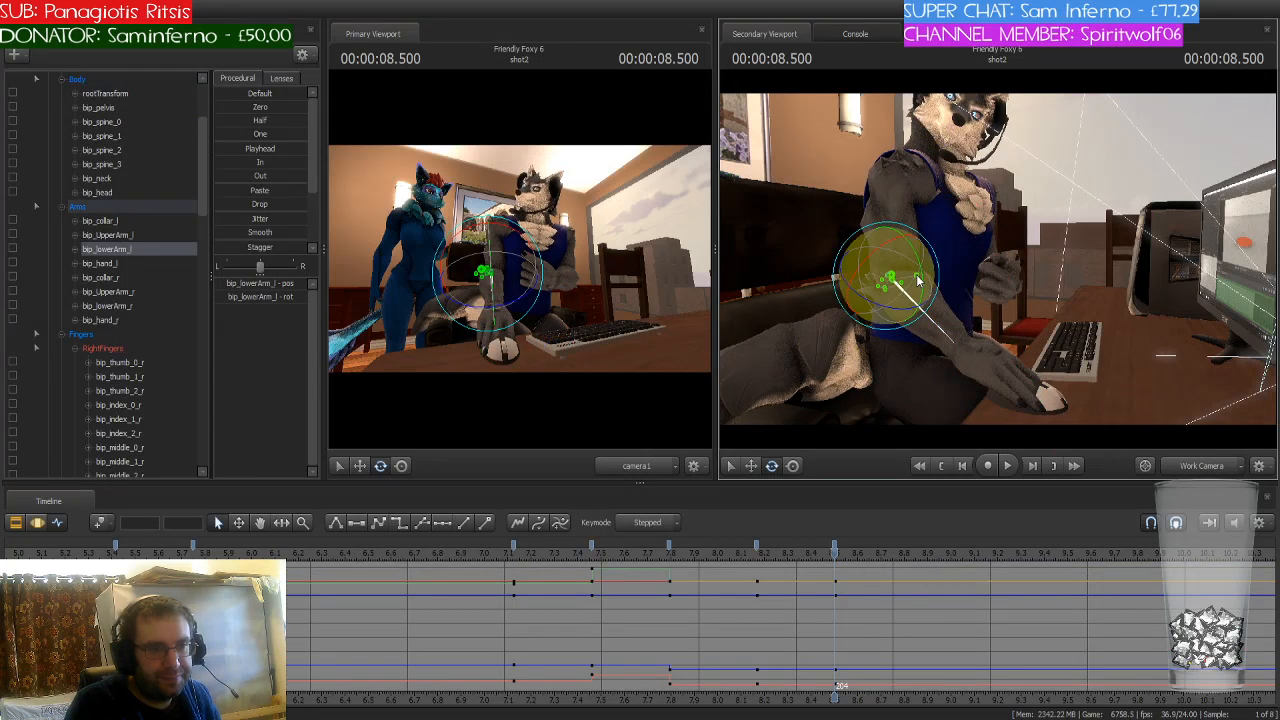
pyautogui.moveTo(921, 282); pyautogui.dragTo(923, 280)
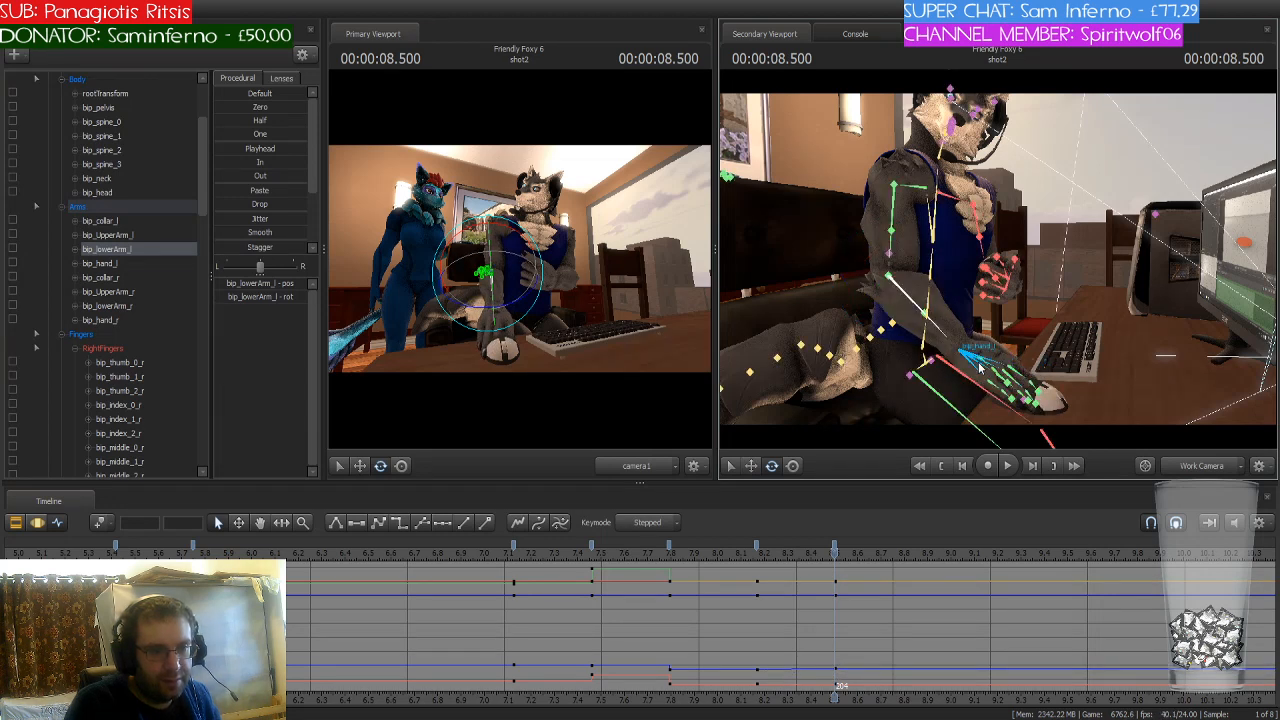
pyautogui.keyDown('ctrl'); pyautogui.click(982, 370); pyautogui.keyUp('ctrl')
pyautogui.moveTo(1003, 372); pyautogui.dragTo(991, 330)
pyautogui.keyDown('ctrl'); pyautogui.click(922, 192); pyautogui.keyUp('ctrl')
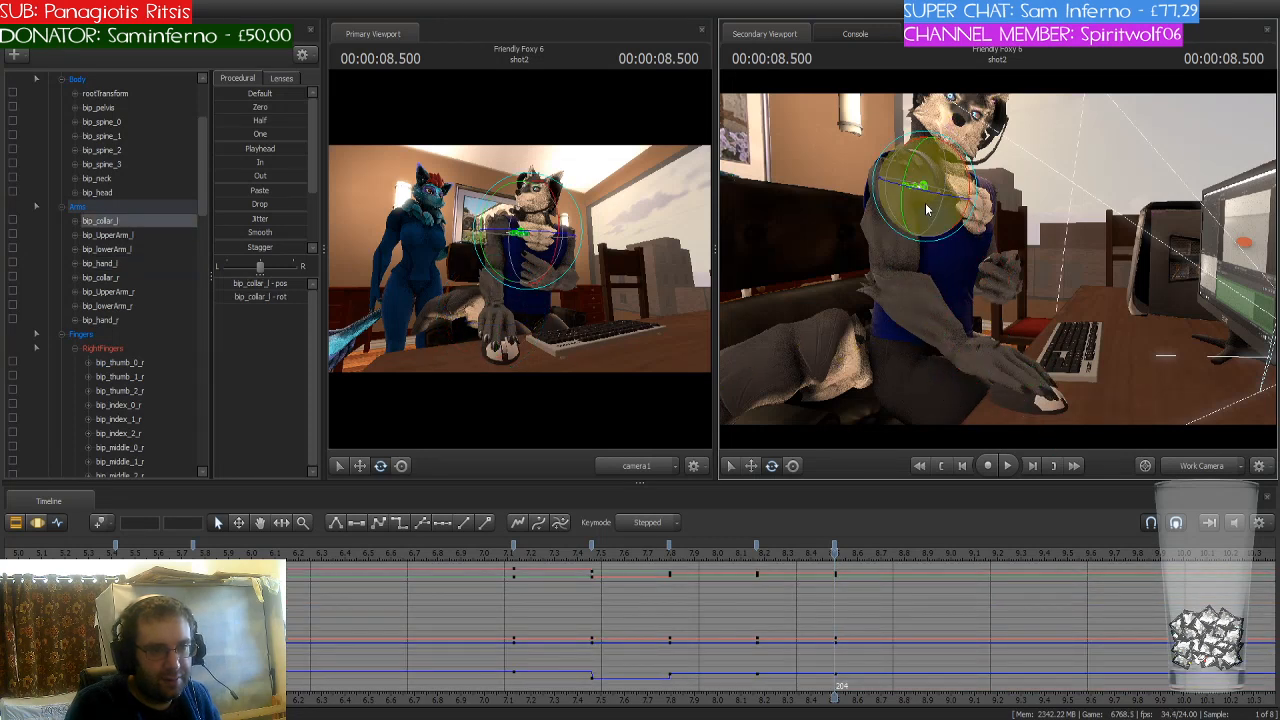
pyautogui.moveTo(925, 190); pyautogui.dragTo(930, 210)
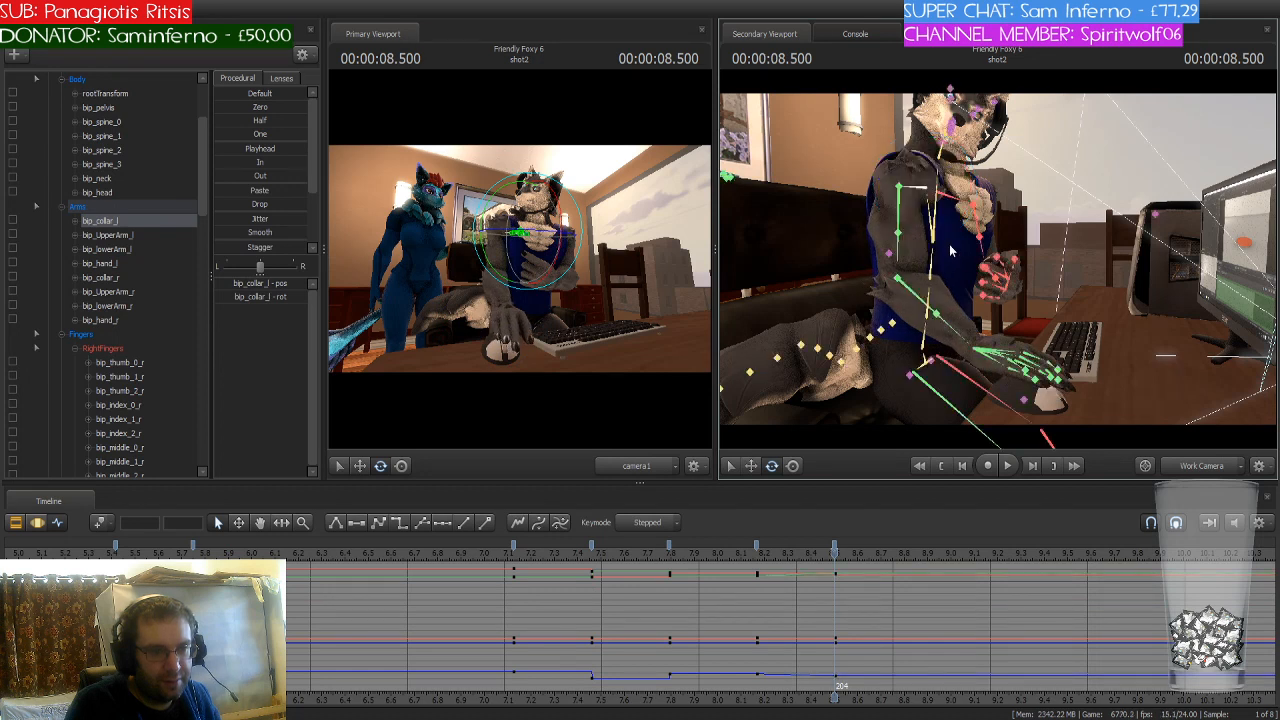
pyautogui.keyDown('ctrl'); pyautogui.click(943, 320); pyautogui.keyUp('ctrl')
pyautogui.moveTo(920, 287); pyautogui.dragTo(850, 270)
# Step: Apply stepped tangents to the bip_lowerArm_l keyframes at frame 196
pyautogui.moveTo(998, 259); pyautogui.dragTo(1215, 259)
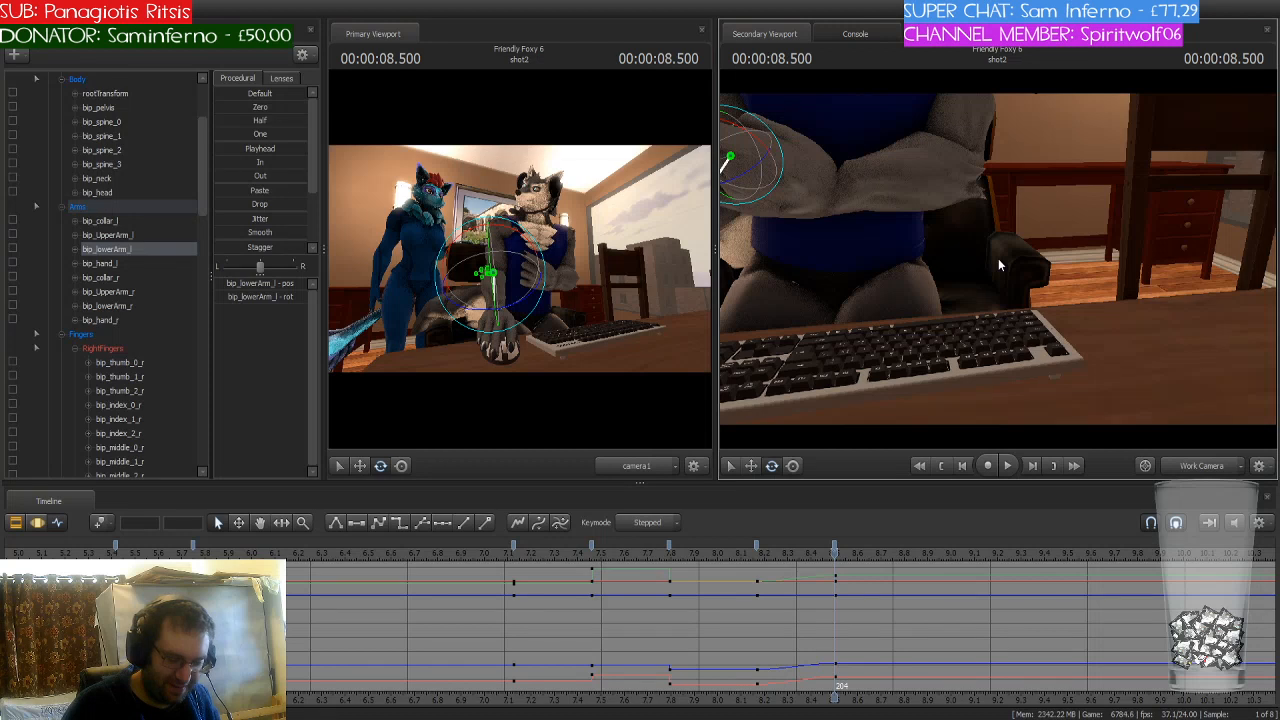
pyautogui.click(756, 548)
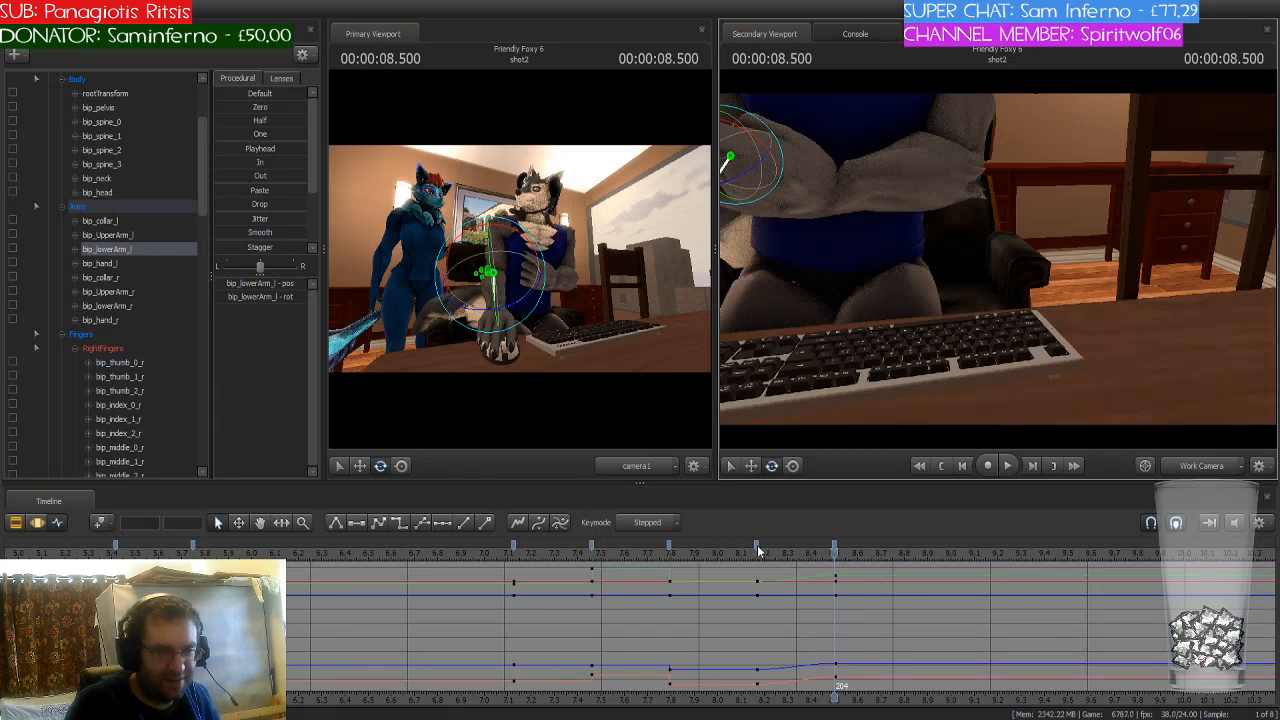
pyautogui.click(396, 524)
# Step: Select the keyframes of all male_wolf1 controls at frame 196 (8.166 s) and apply stepped tangents
pyautogui.scroll(-2, 741, 578)
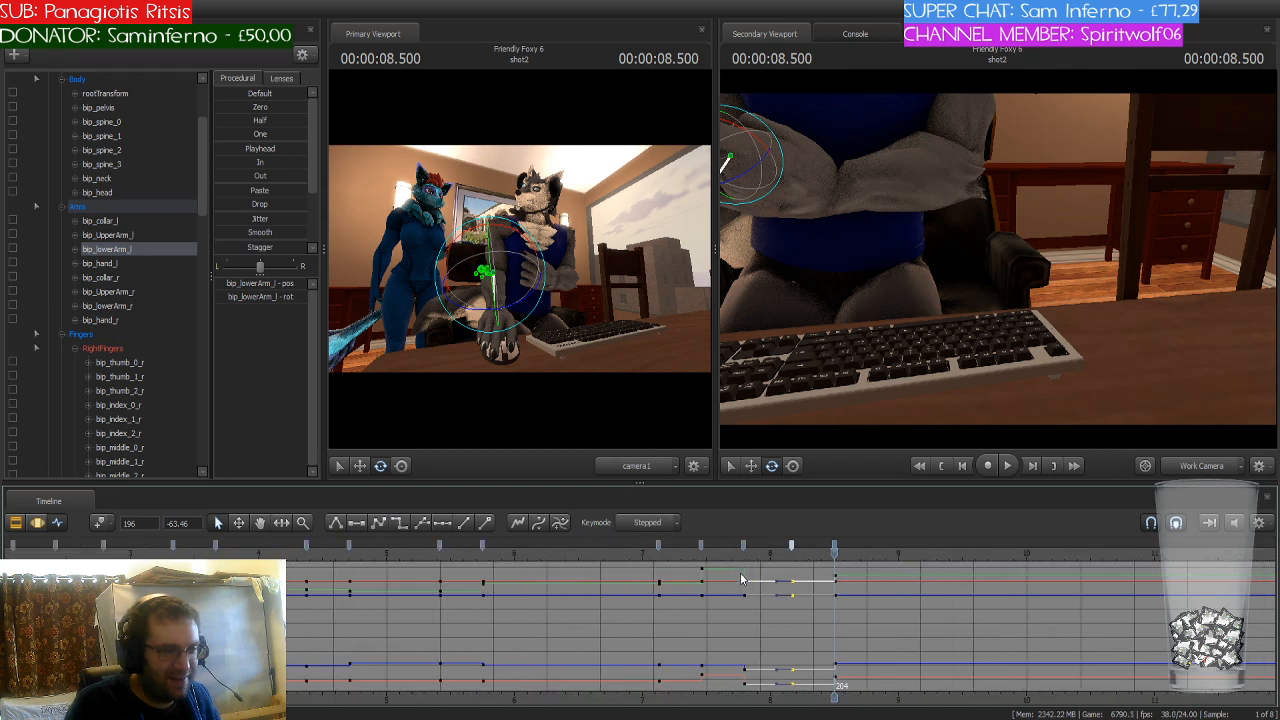
pyautogui.scroll(-3, 741, 578)
pyautogui.scroll(-3, 638, 632)
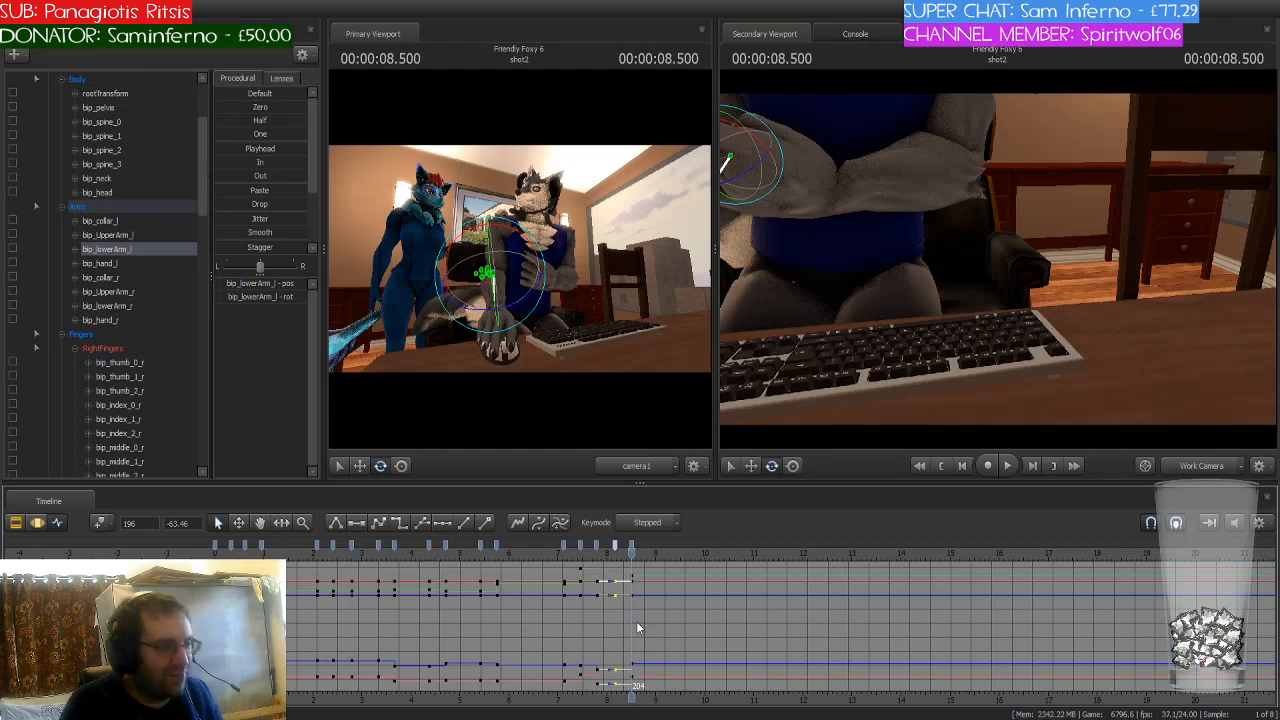
pyautogui.scroll(-5, 765, 605)
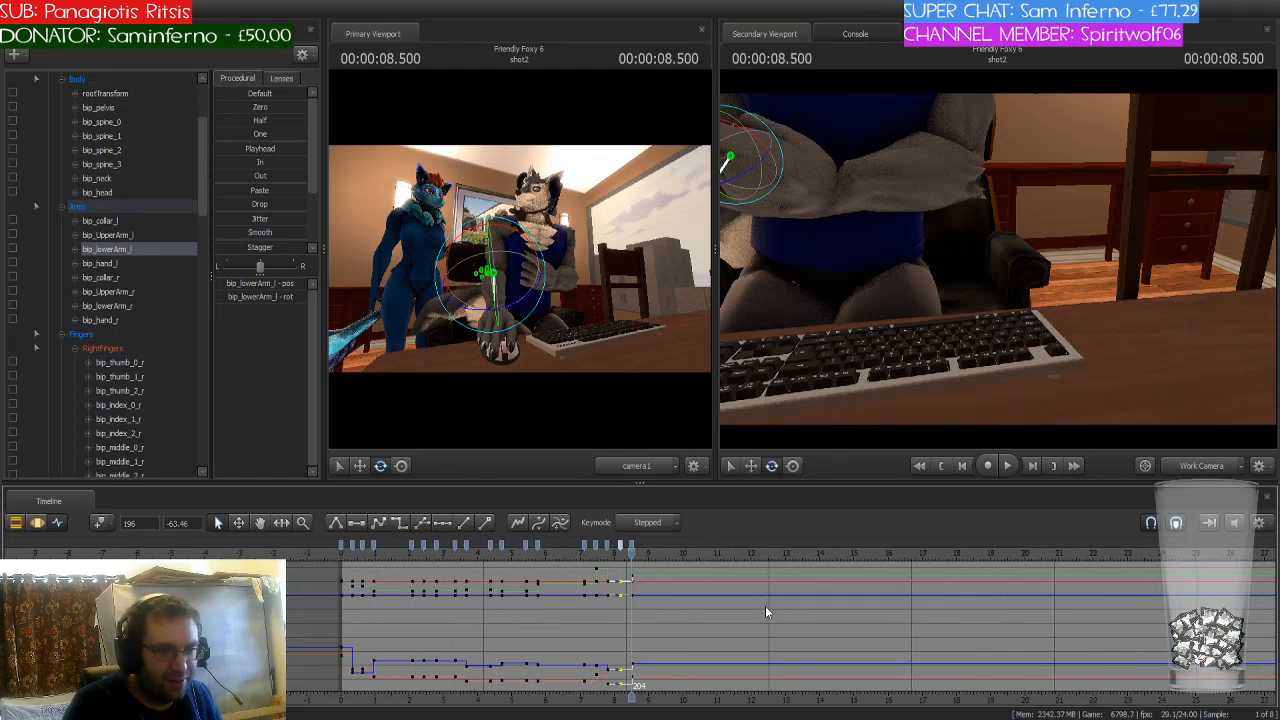
pyautogui.scroll(5, 765, 607)
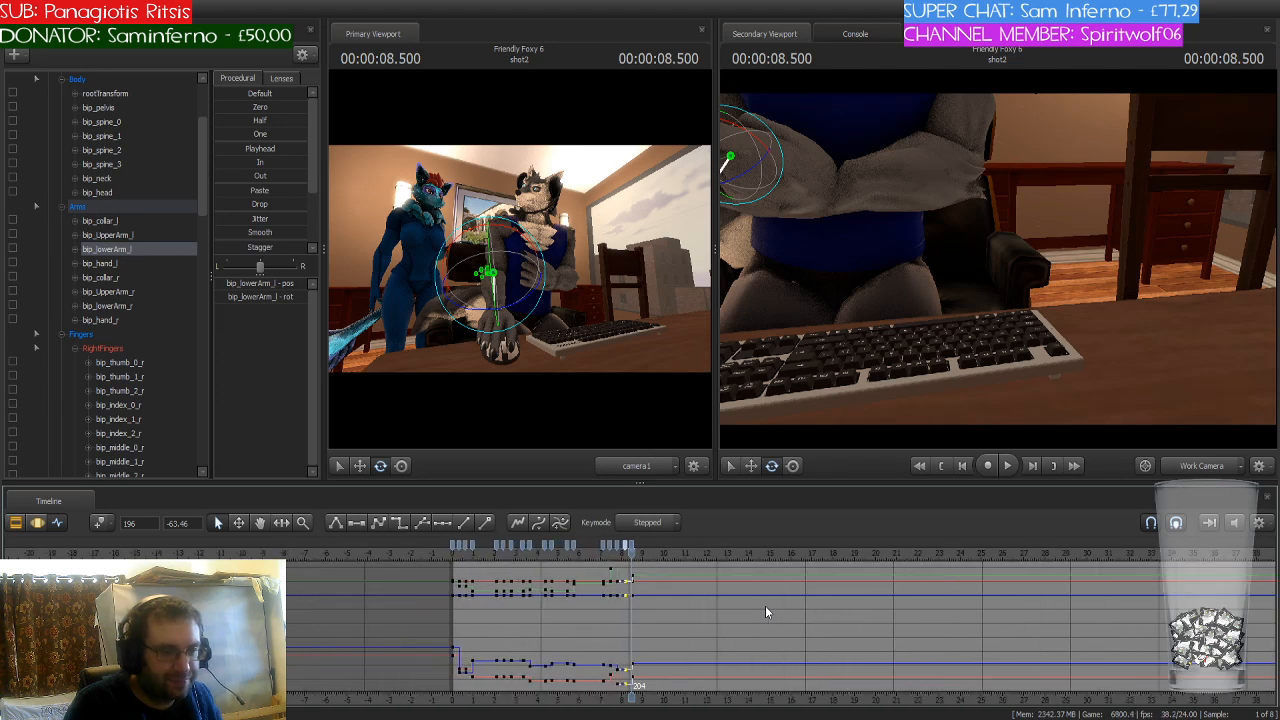
pyautogui.scroll(3, 766, 611)
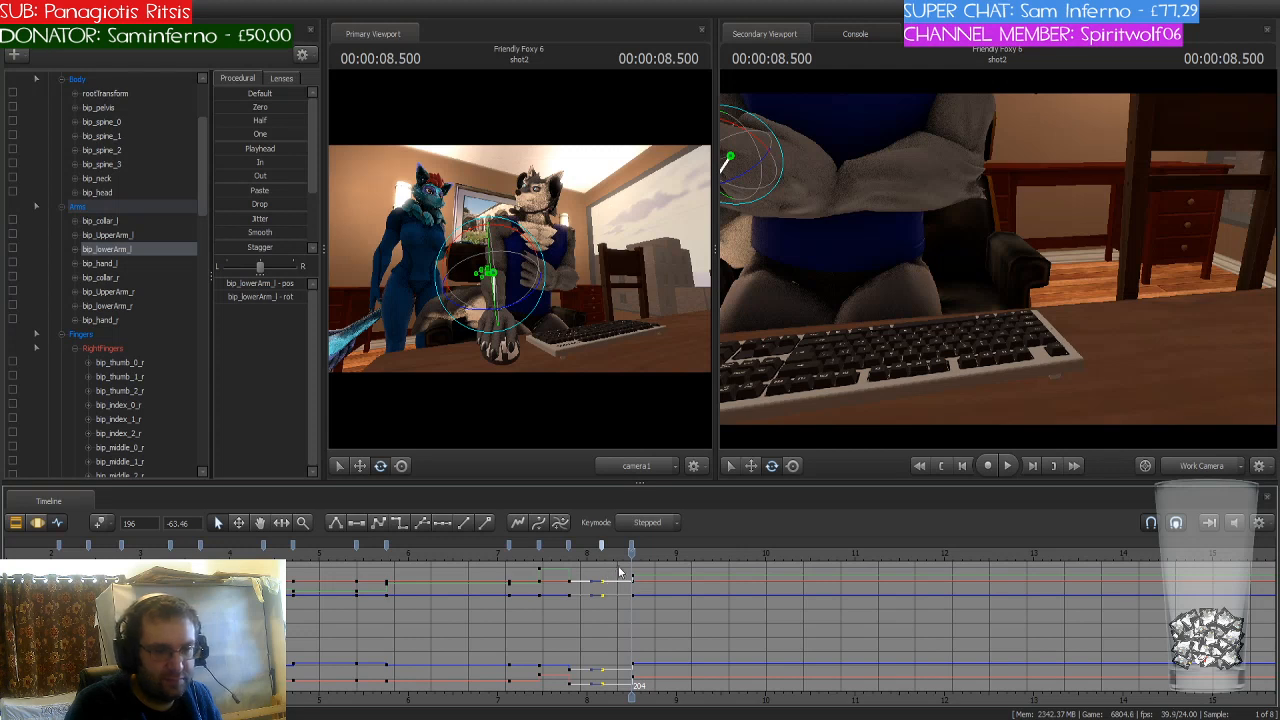
pyautogui.moveTo(631, 557); pyautogui.dragTo(601, 566)
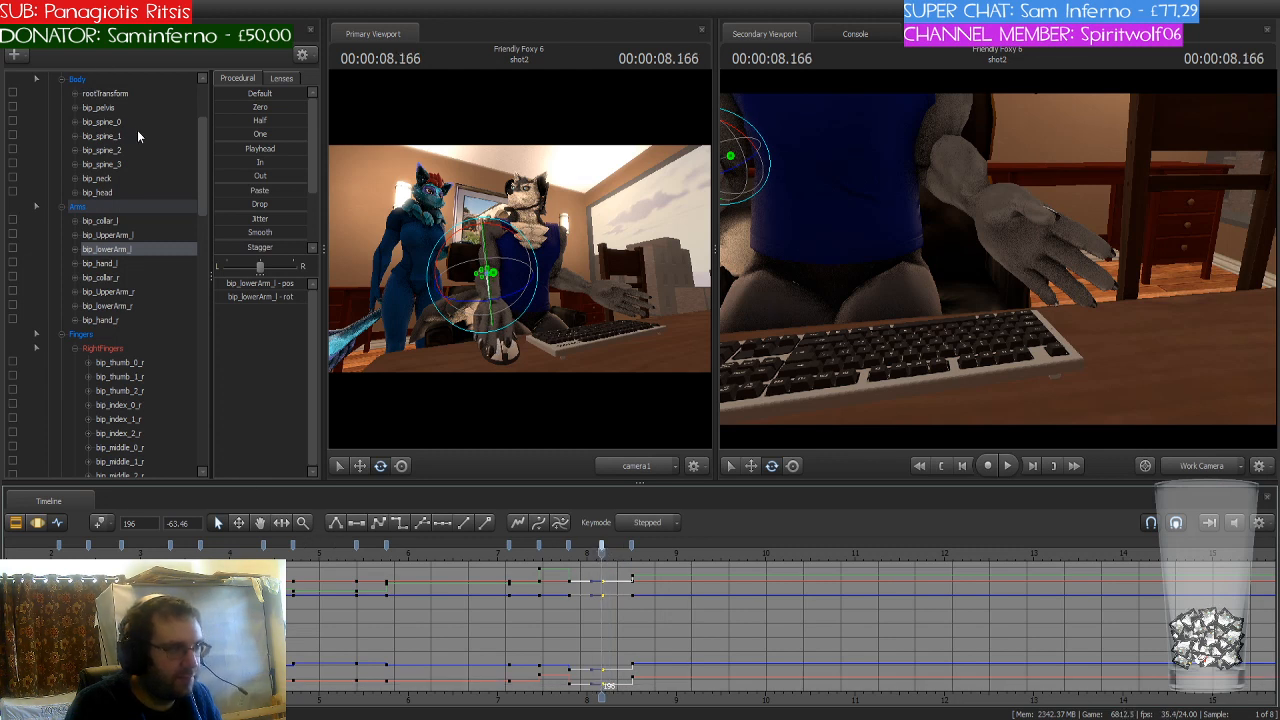
pyautogui.scroll(3, 140, 140)
pyautogui.click(105, 92)
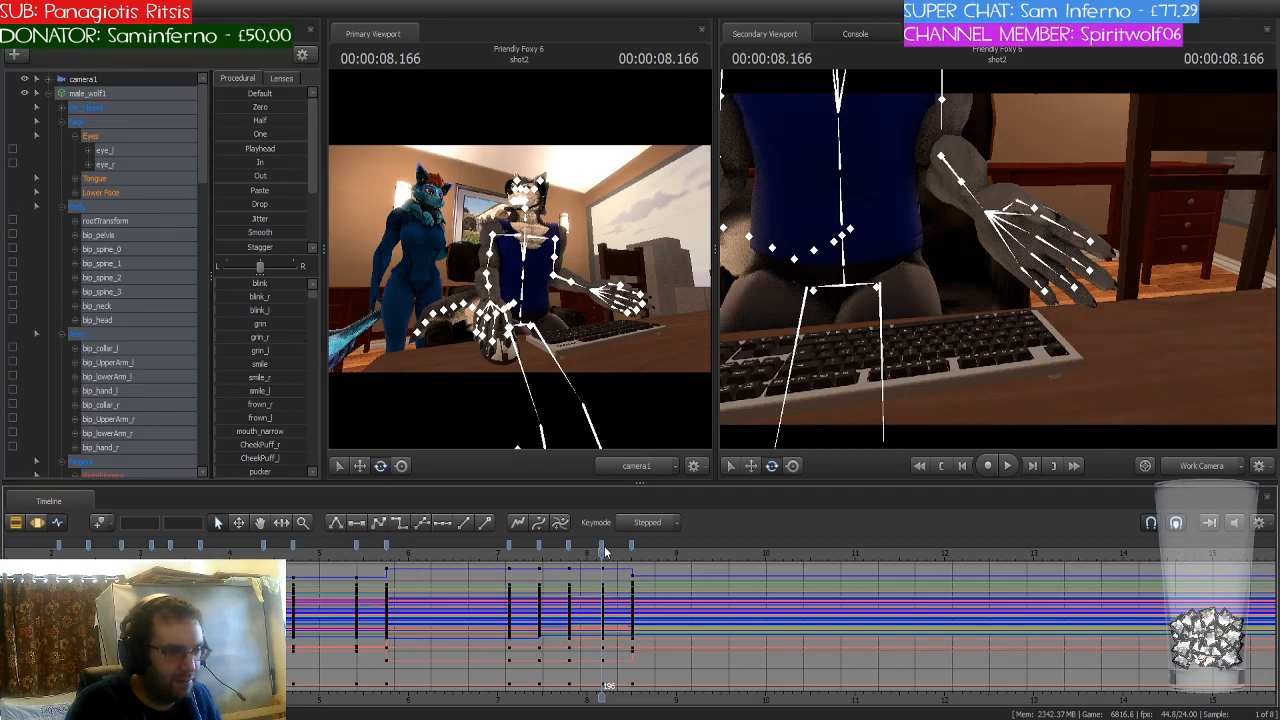
pyautogui.click(602, 543)
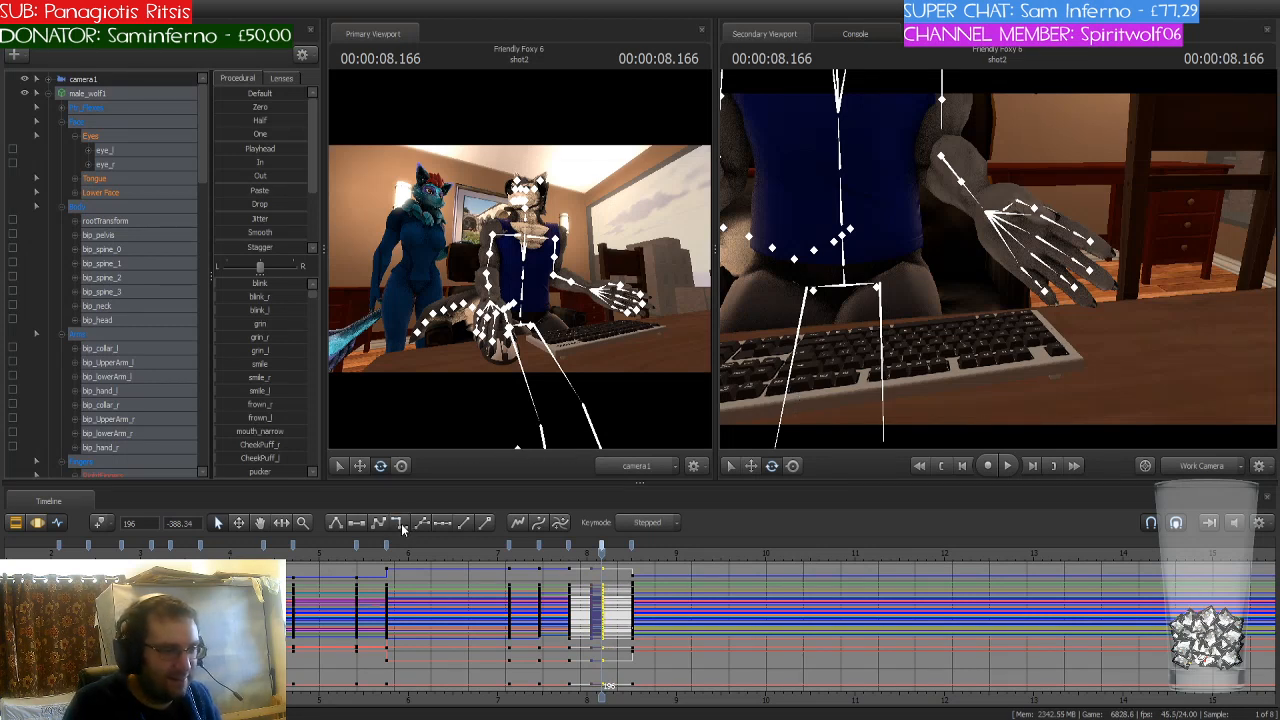
# Step: Play the shot onward from 8.166 s to about 27 s to review the part after the last pose
pyautogui.scroll(3, 594, 571)
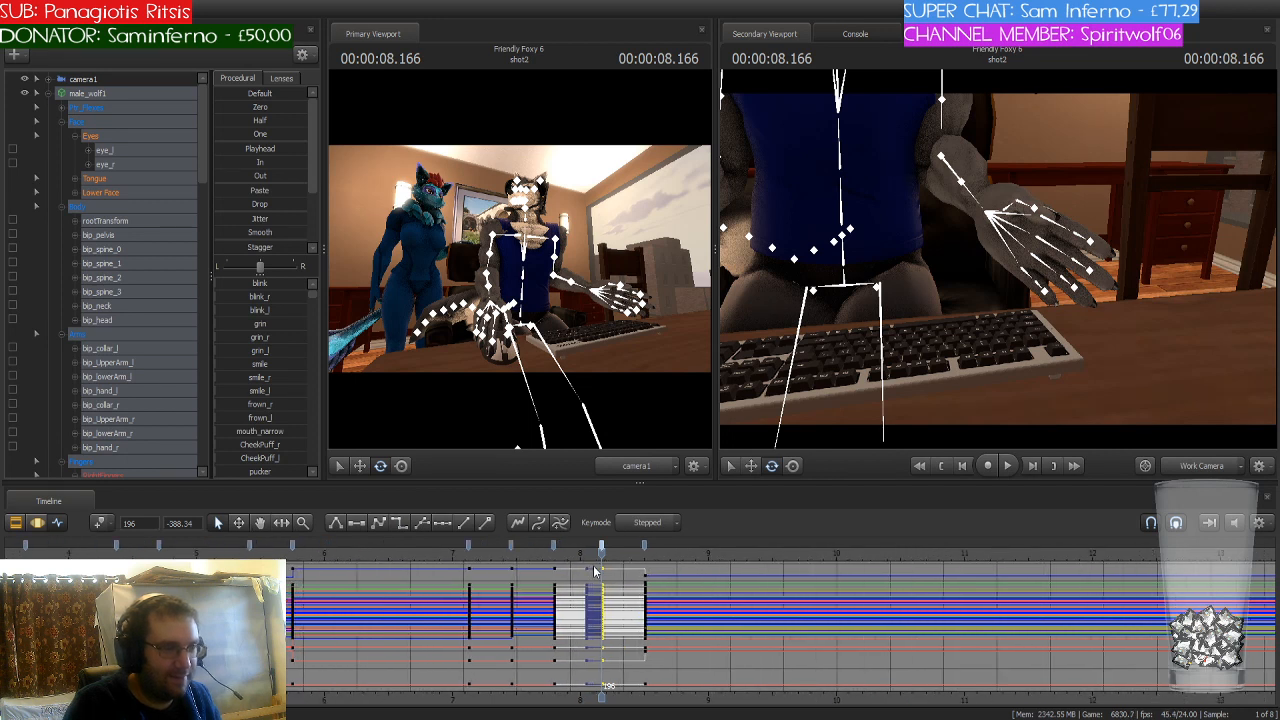
pyautogui.press('space')
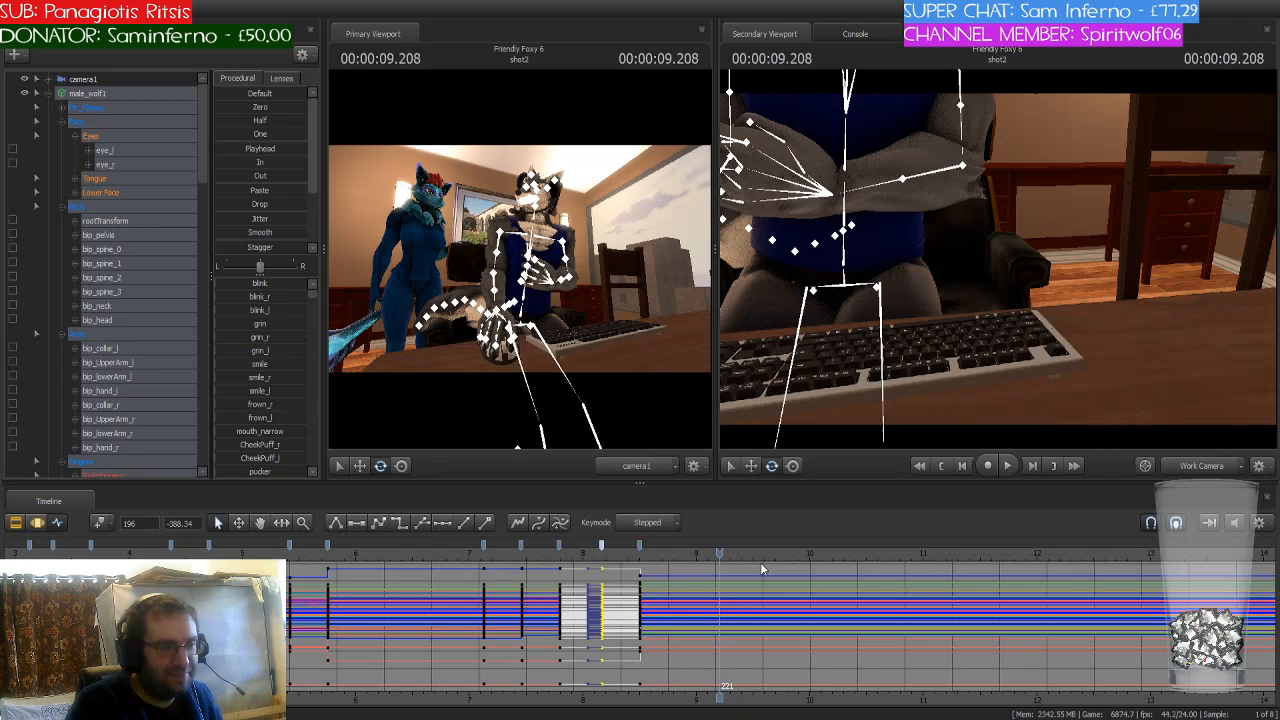
pyautogui.moveTo(720, 570); pyautogui.dragTo(1025, 582)
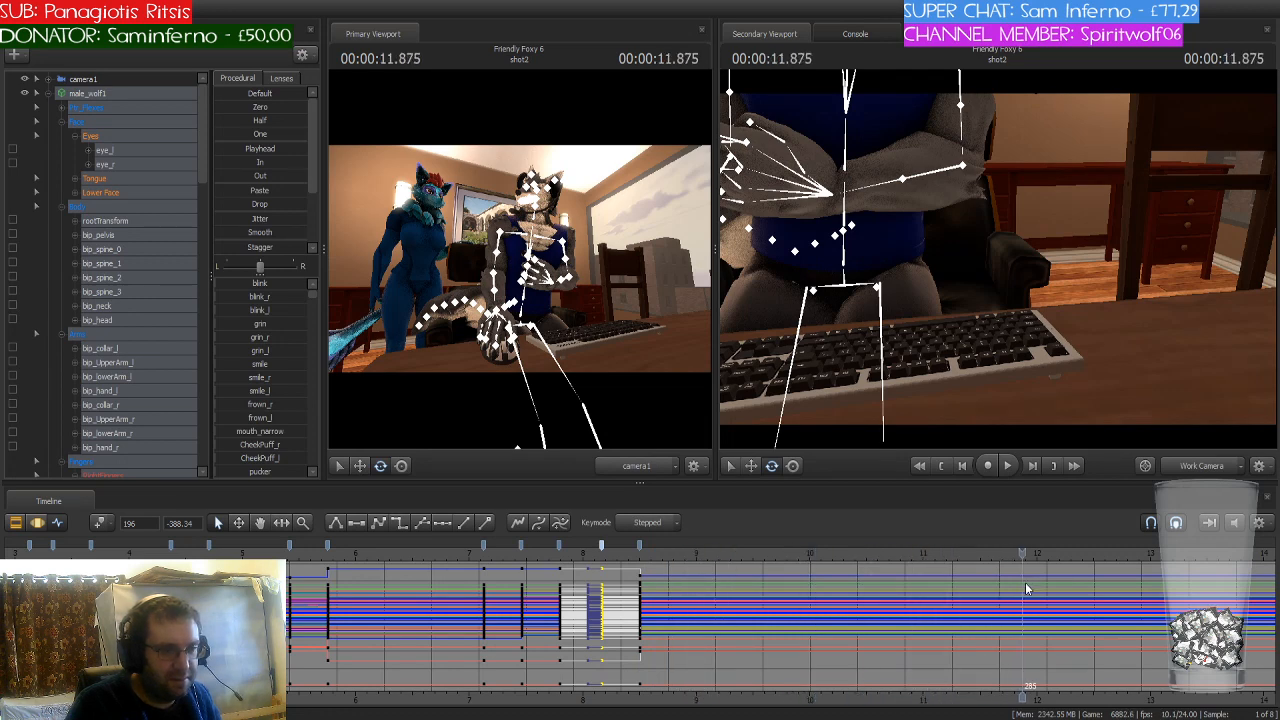
pyautogui.scroll(-3, 1028, 584)
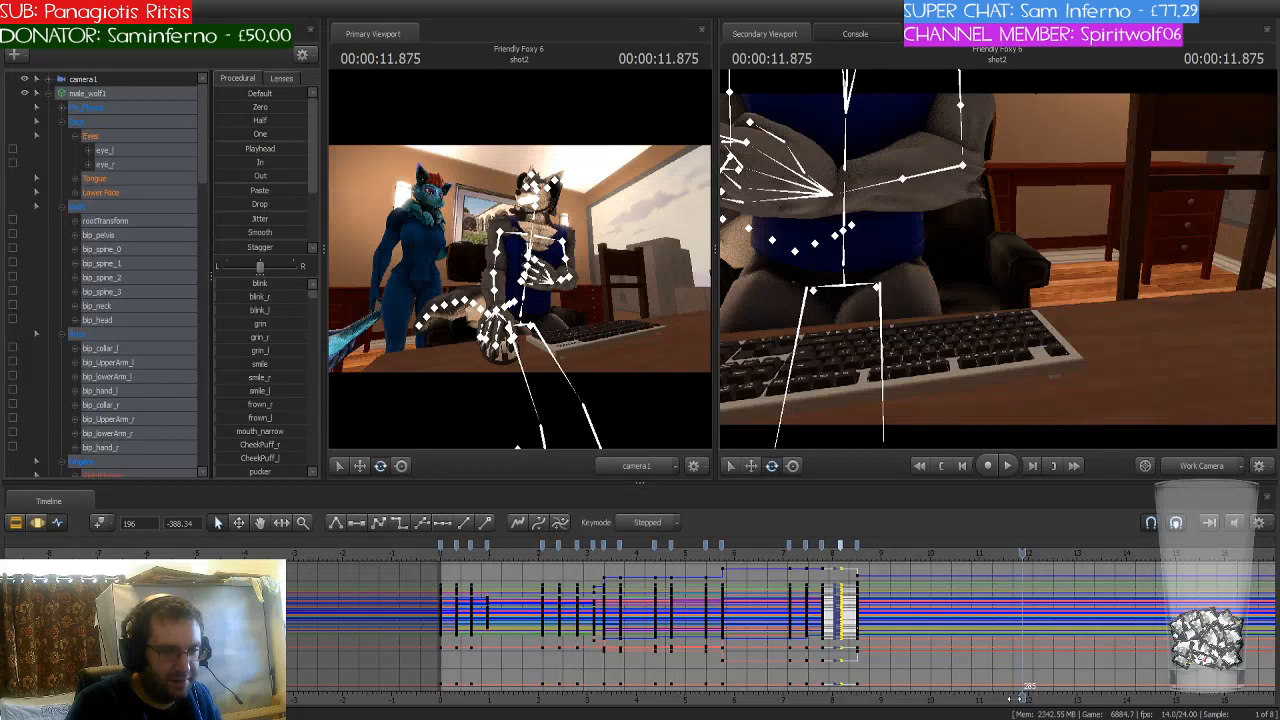
pyautogui.moveTo(1022, 695); pyautogui.dragTo(712, 703, button='middle')
pyautogui.scroll(-2, 712, 703)
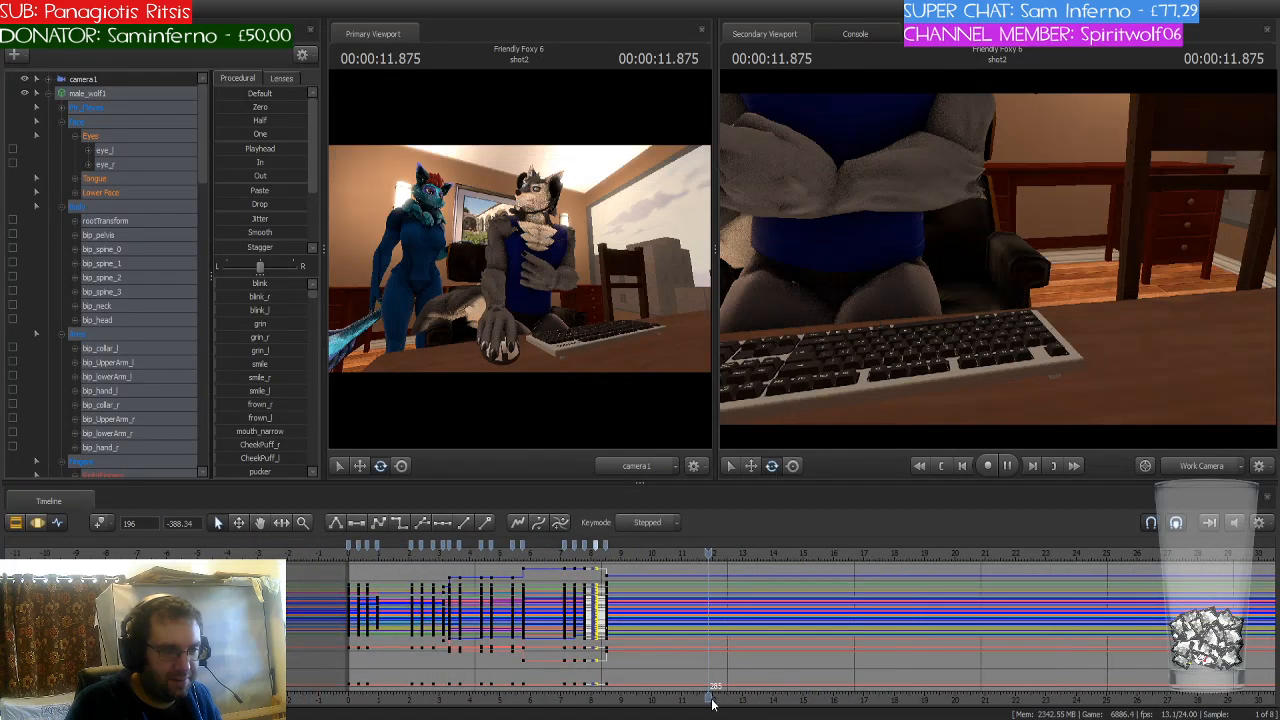
pyautogui.press('space')
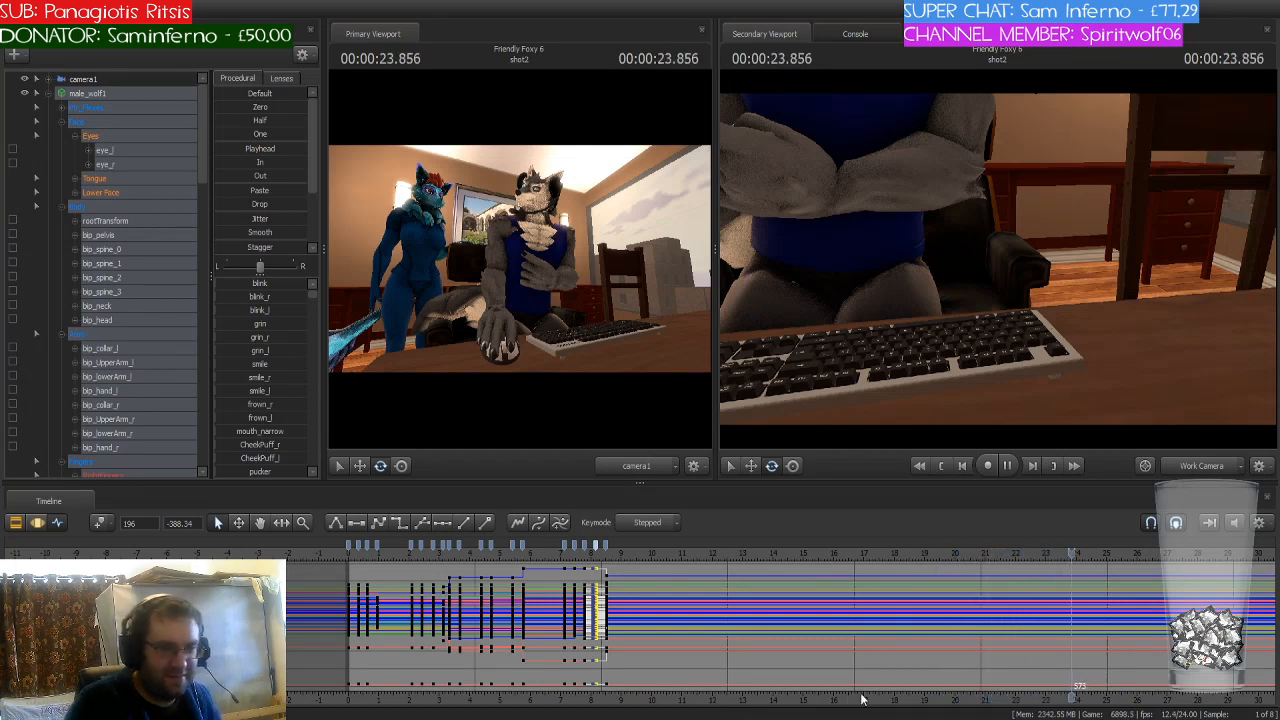
pyautogui.moveTo(932, 701); pyautogui.dragTo(662, 702)
pyautogui.scroll(-4, 660, 703)
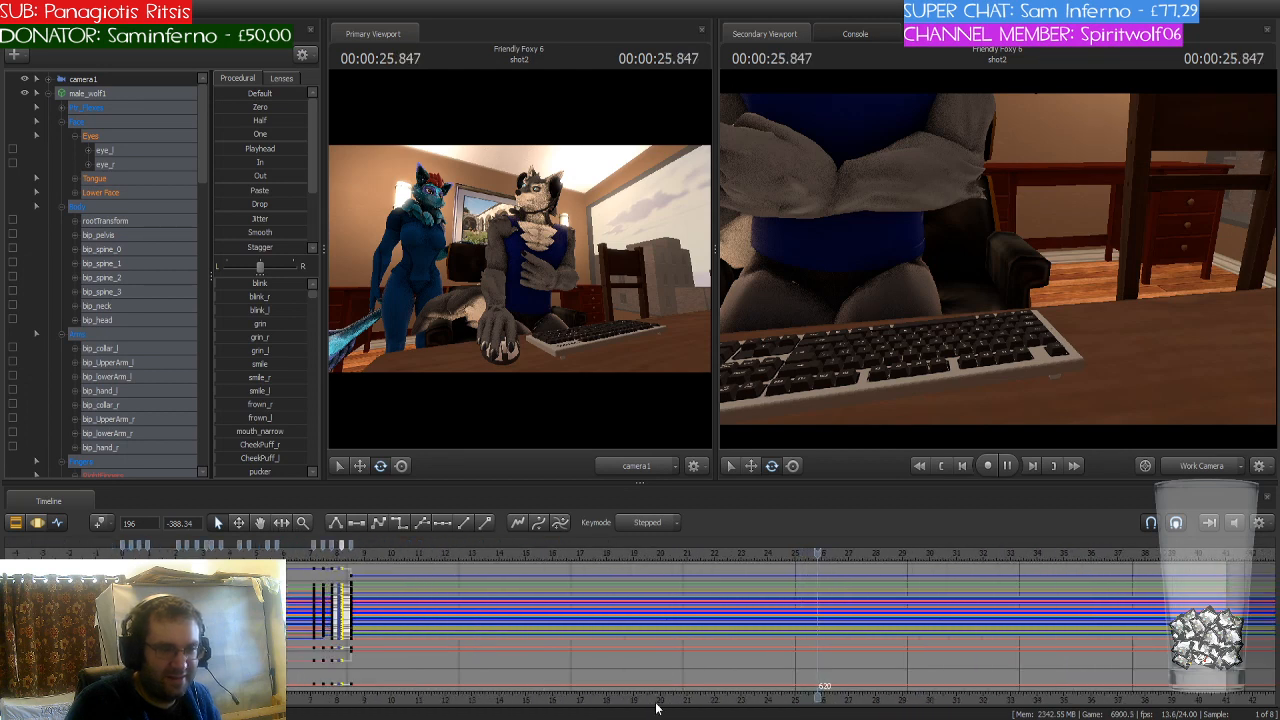
pyautogui.press('space')
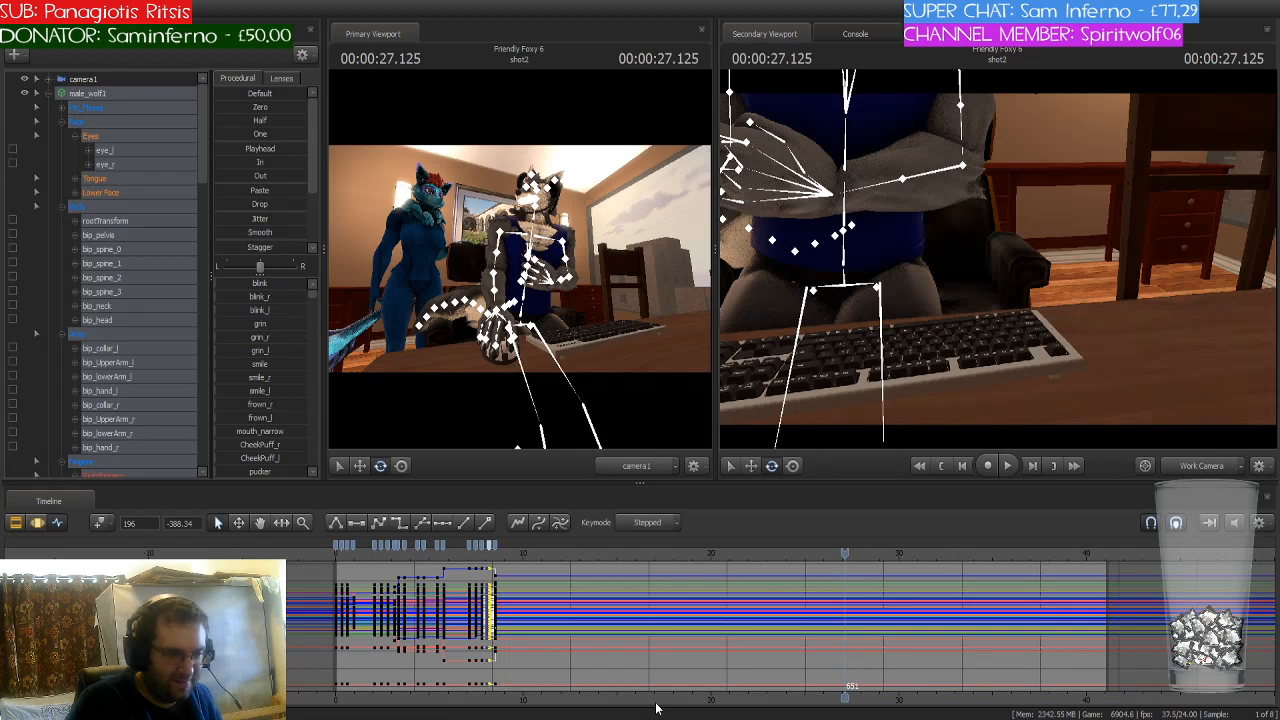
# Step: Play the shot from the start to about 9.5 s to review the timing of the wolf's poses
pyautogui.click(498, 555)
pyautogui.scroll(5, 499, 555)
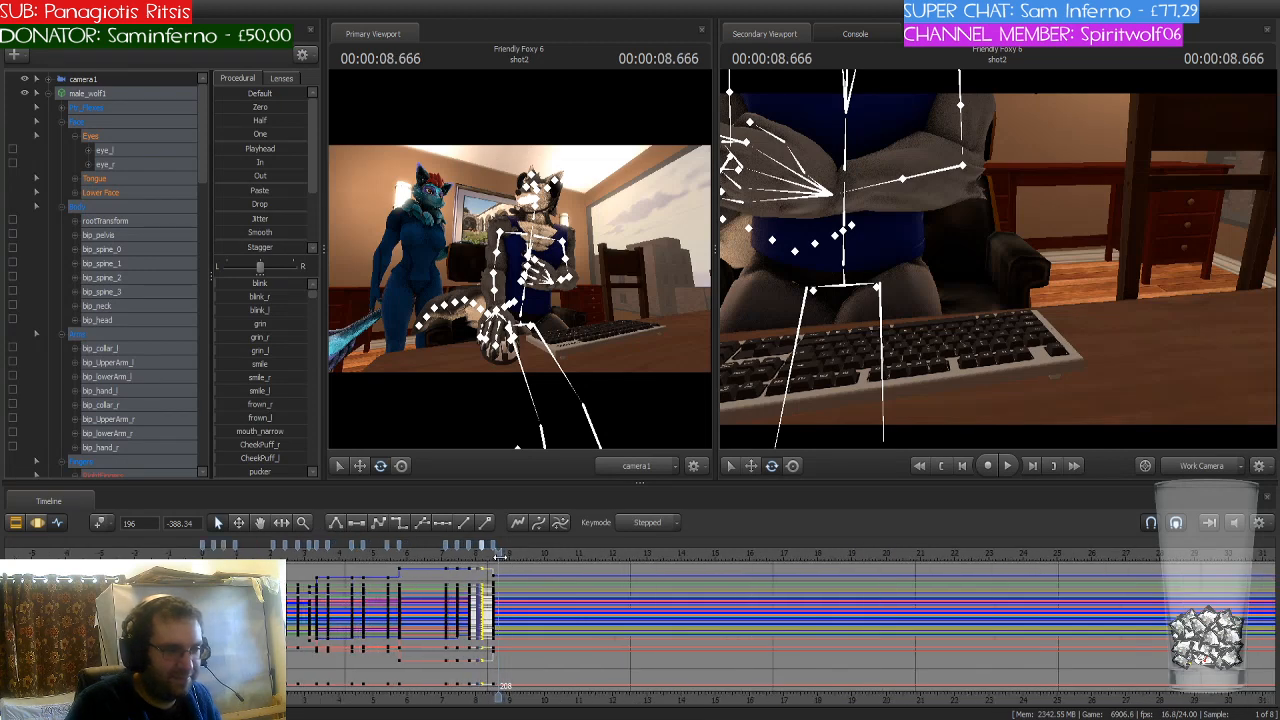
pyautogui.scroll(3, 498, 555)
pyautogui.moveTo(498, 555); pyautogui.dragTo(238, 553)
pyautogui.moveTo(231, 660); pyautogui.dragTo(614, 661, button='middle')
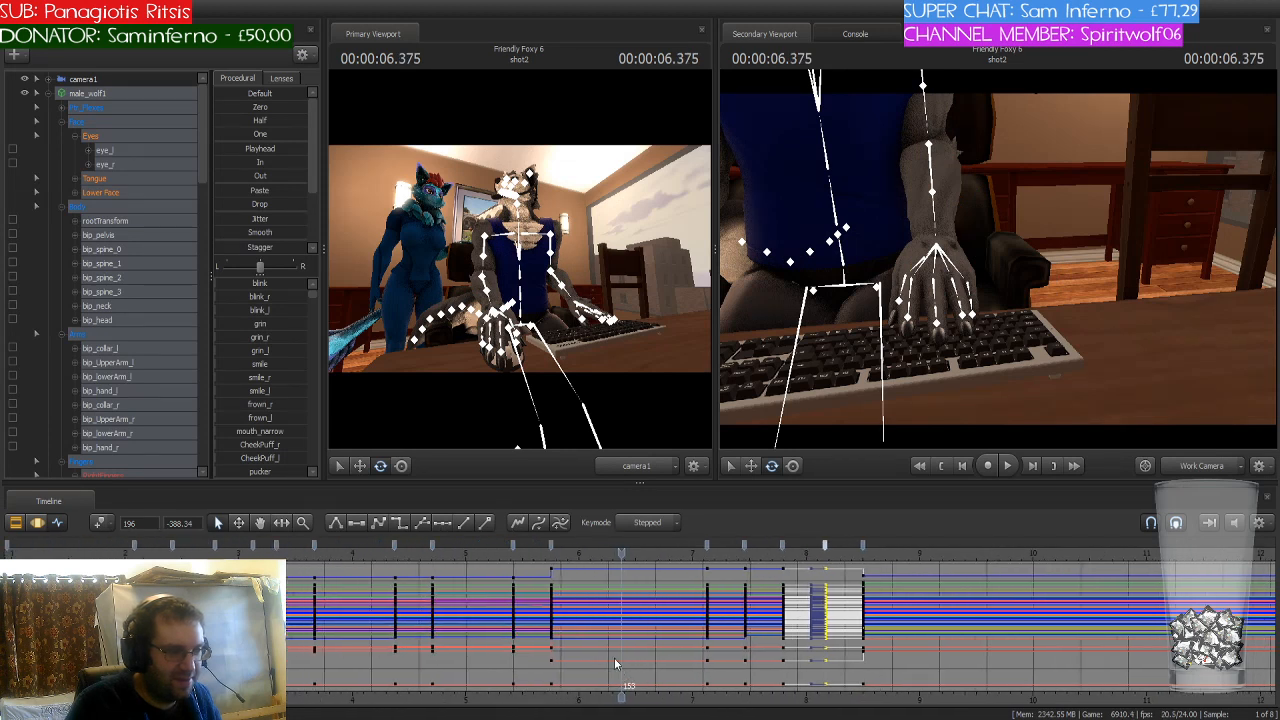
pyautogui.scroll(-2, 574, 629)
pyautogui.scroll(-3, 574, 633)
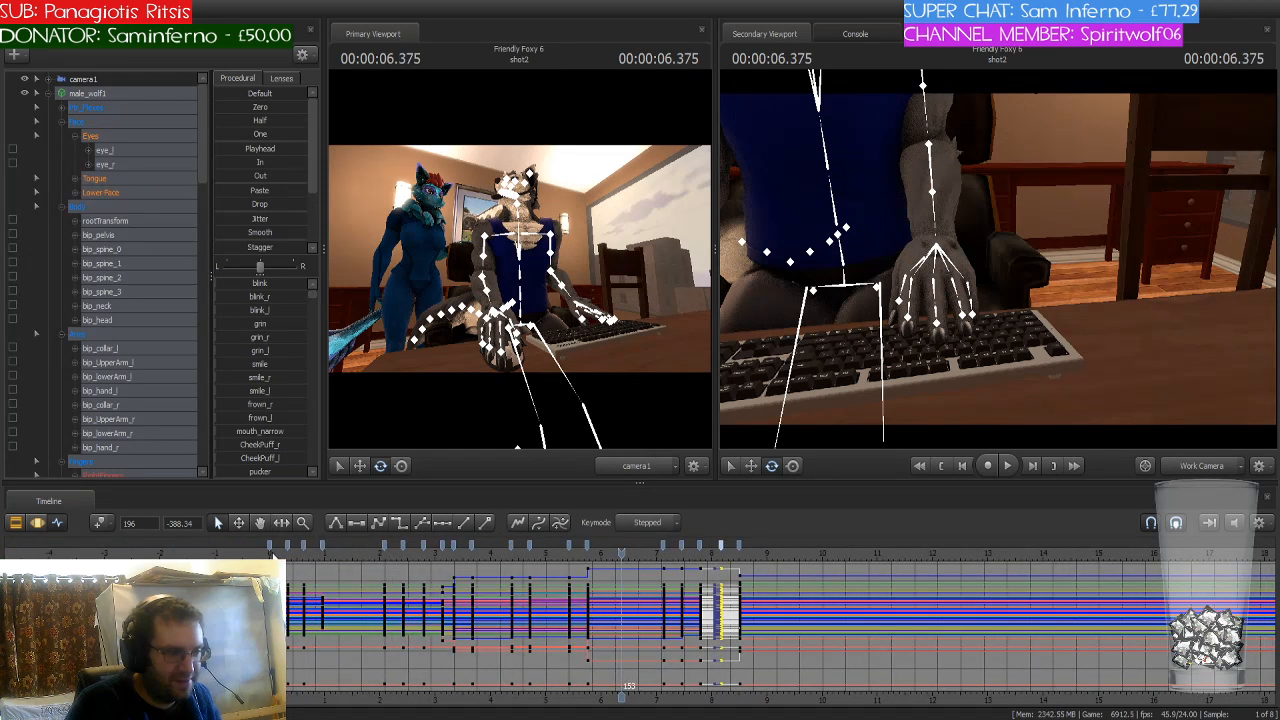
pyautogui.click(273, 553)
pyautogui.press('space')
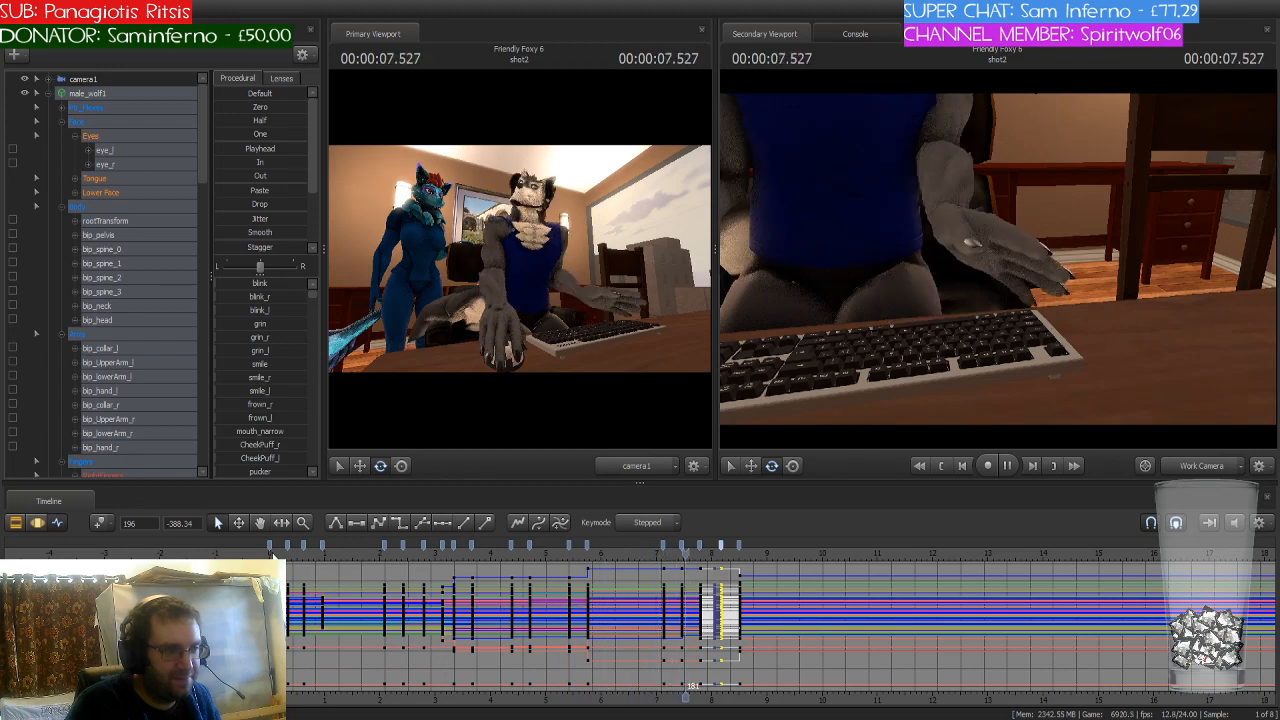
pyautogui.press('space')
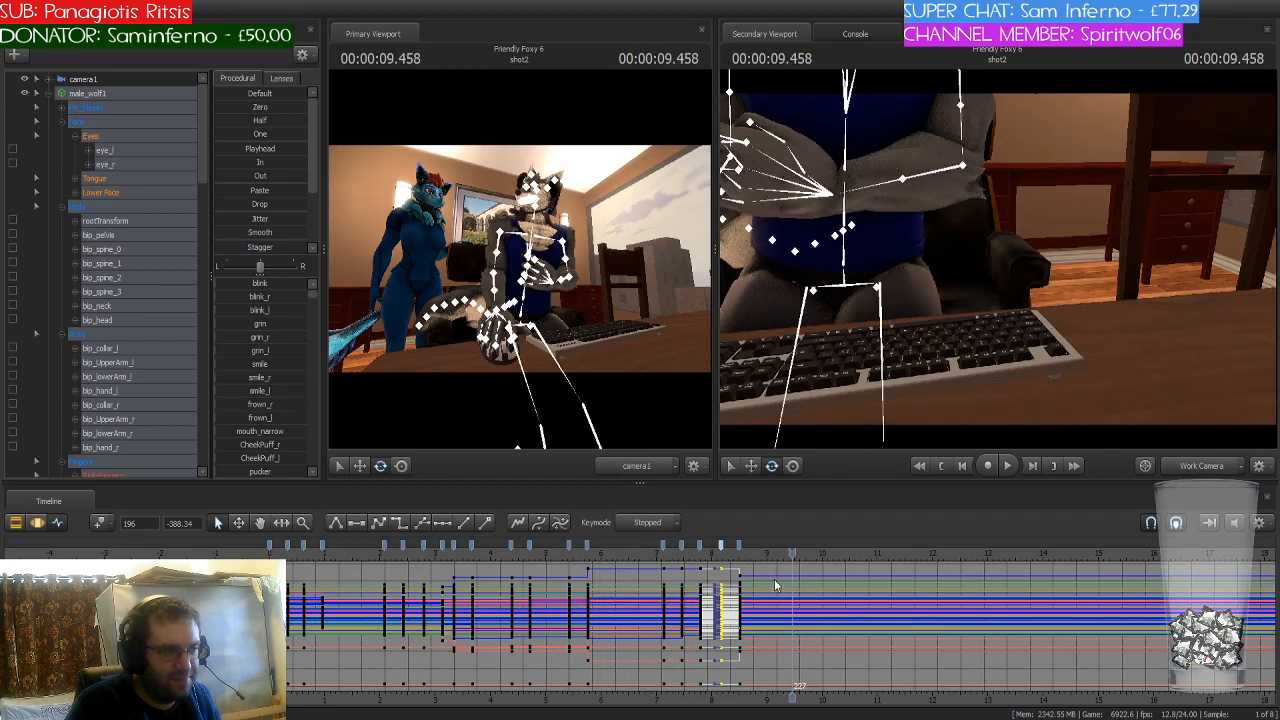
# Step: Add a keyframe for all male_wolf1 controls at frame 220 (9.166 s)
pyautogui.scroll(3, 816, 585)
pyautogui.scroll(3, 816, 585)
pyautogui.moveTo(793, 556); pyautogui.dragTo(746, 571)
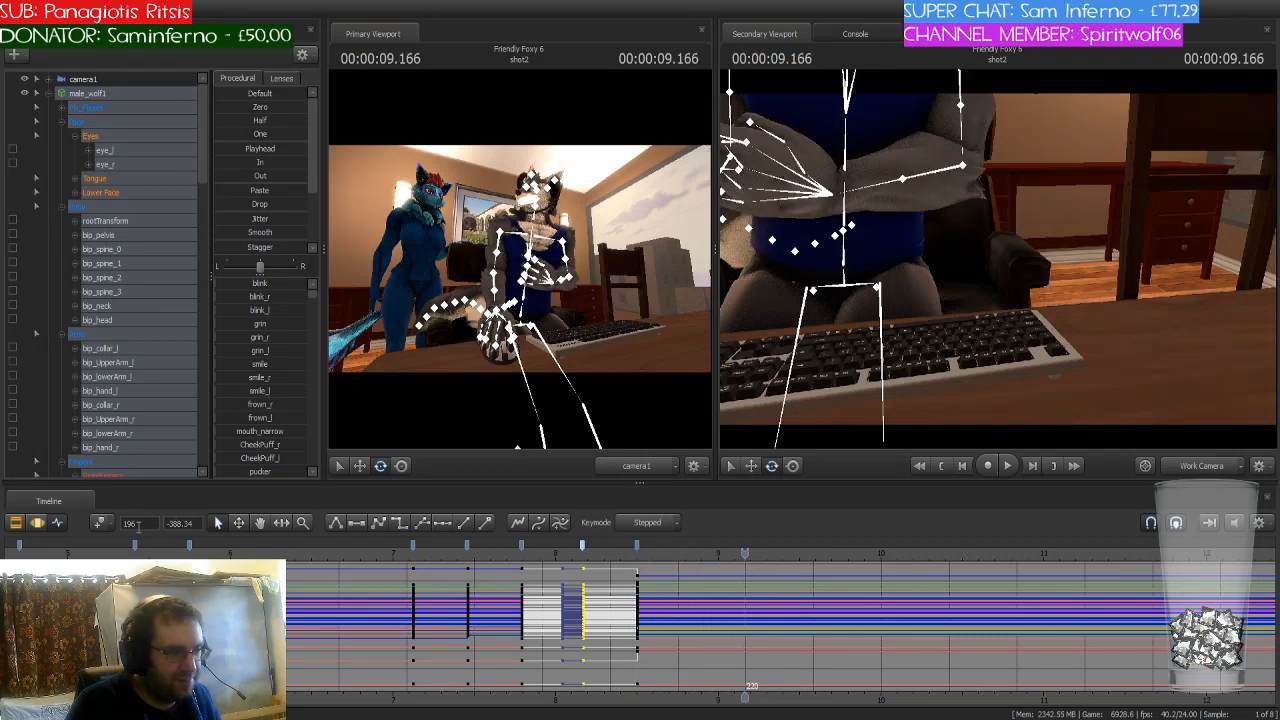
pyautogui.click(99, 522)
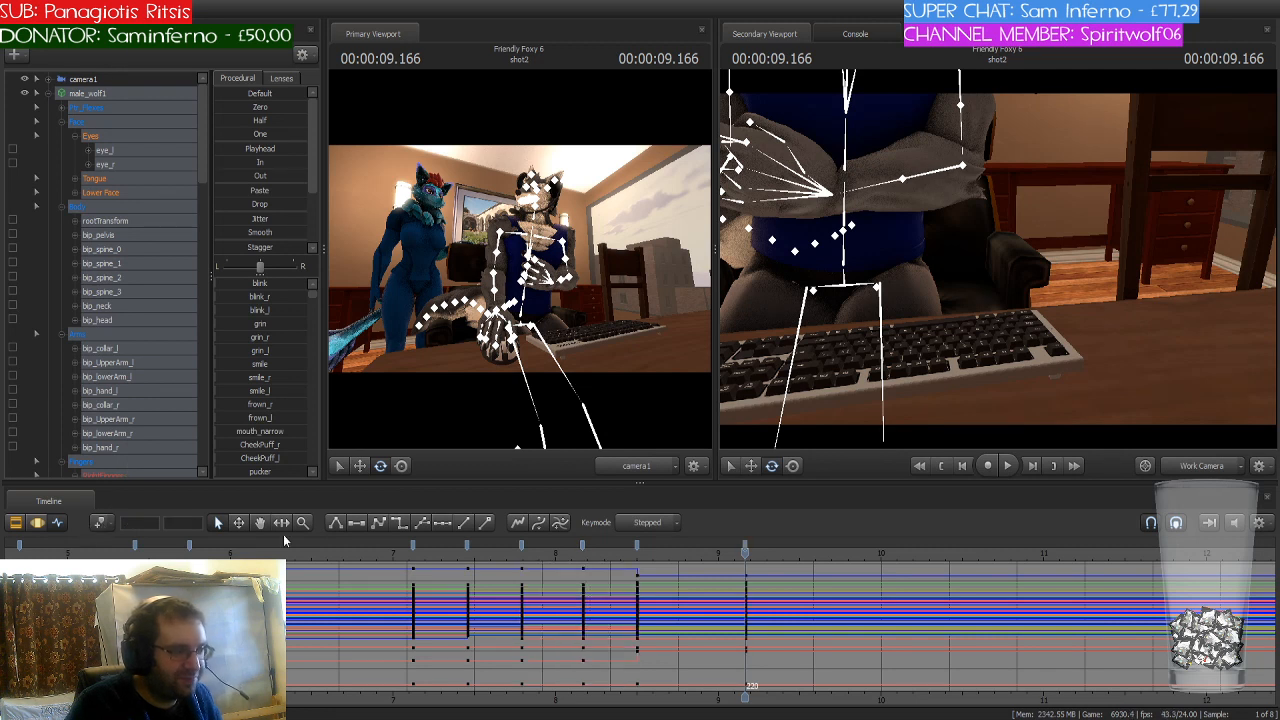
pyautogui.scroll(-3, 740, 653)
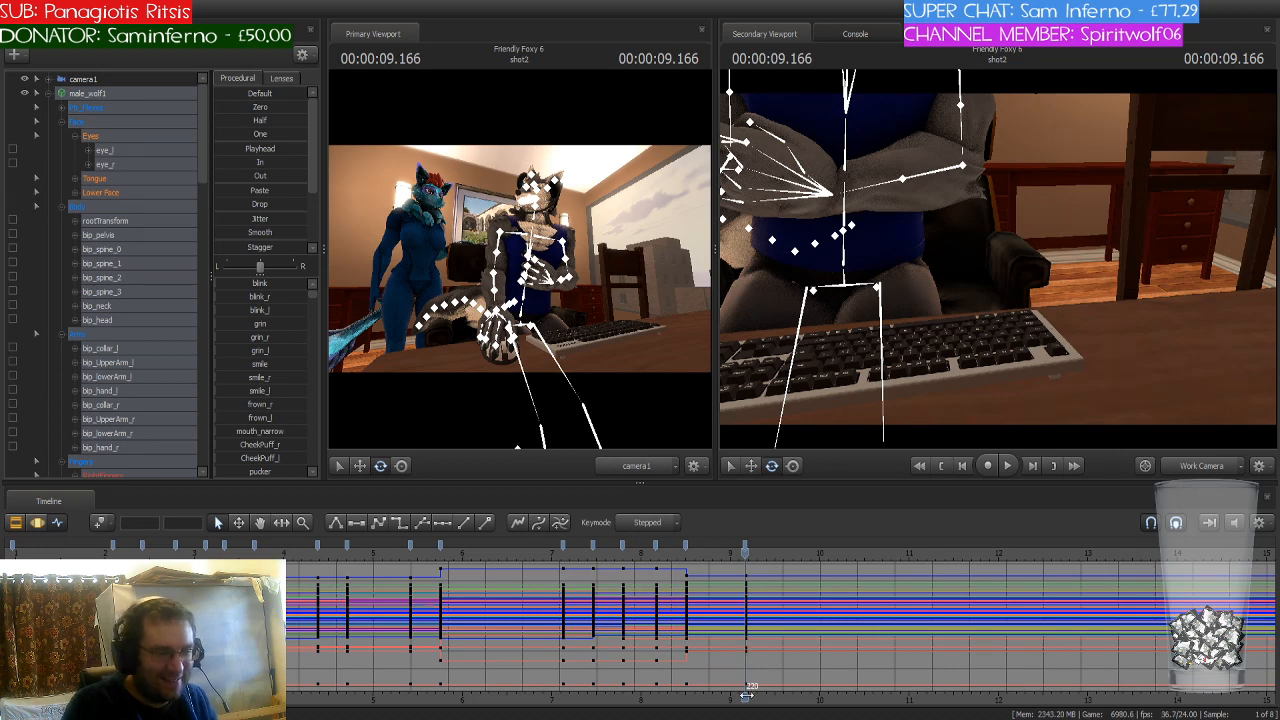
pyautogui.moveTo(748, 690); pyautogui.dragTo(578, 692, button='middle')
pyautogui.scroll(-4, 578, 692)
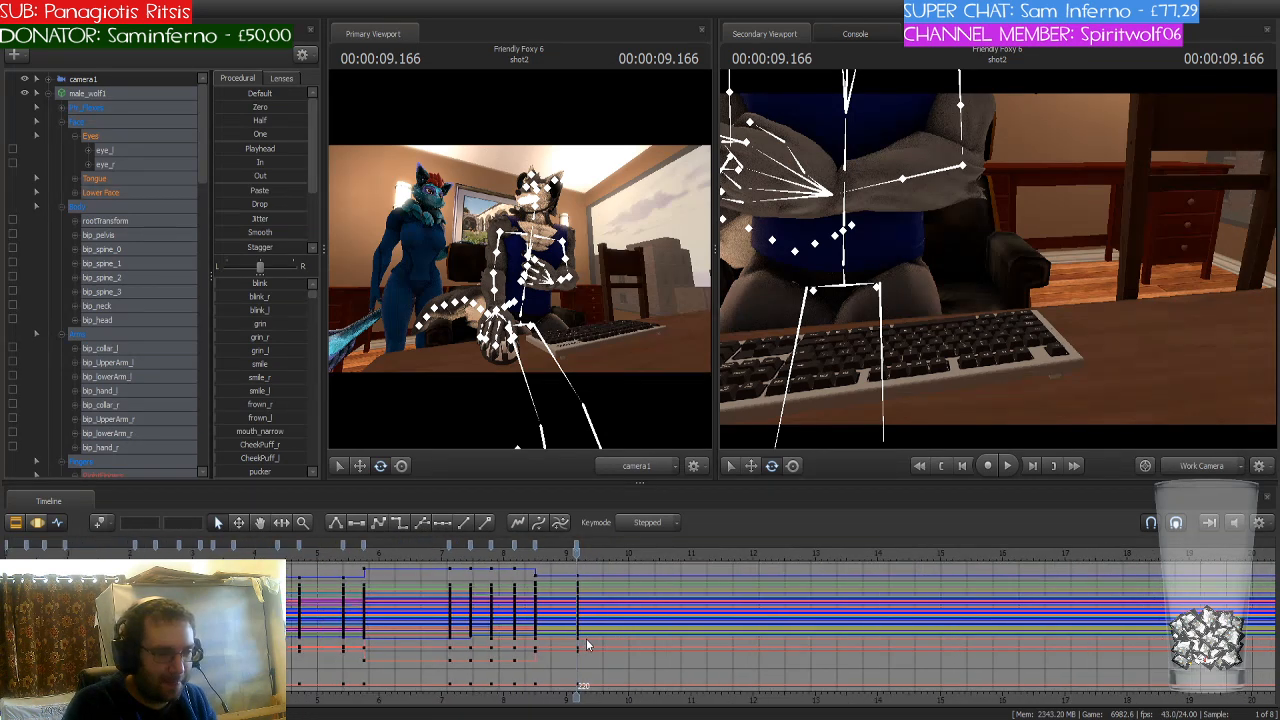
pyautogui.scroll(5, 588, 645)
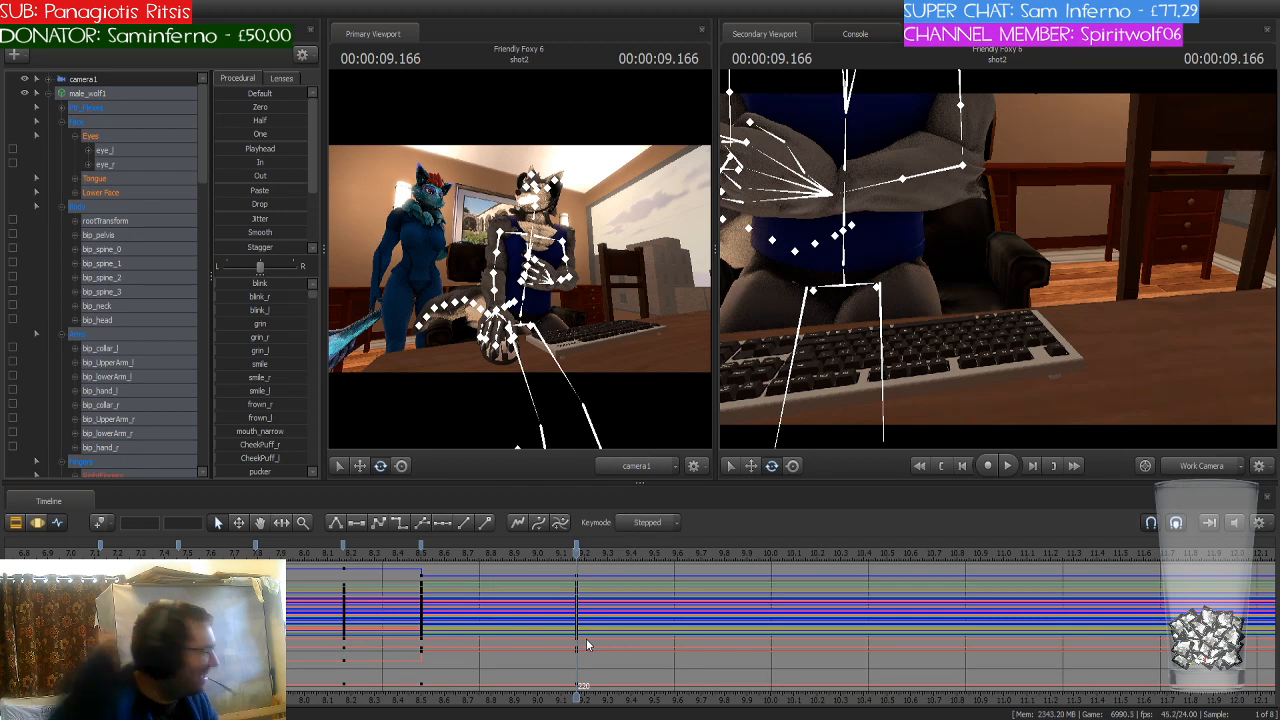
pyautogui.scroll(-2, 580, 630)
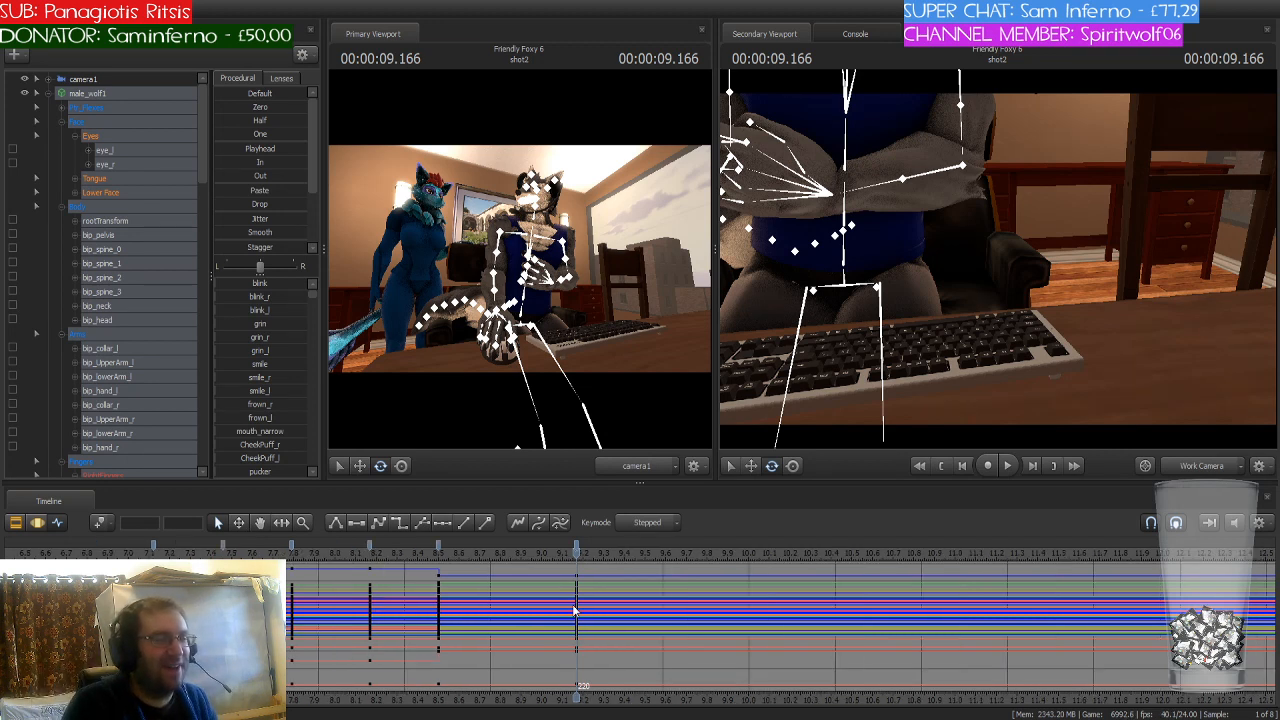
pyautogui.scroll(2, 575, 610)
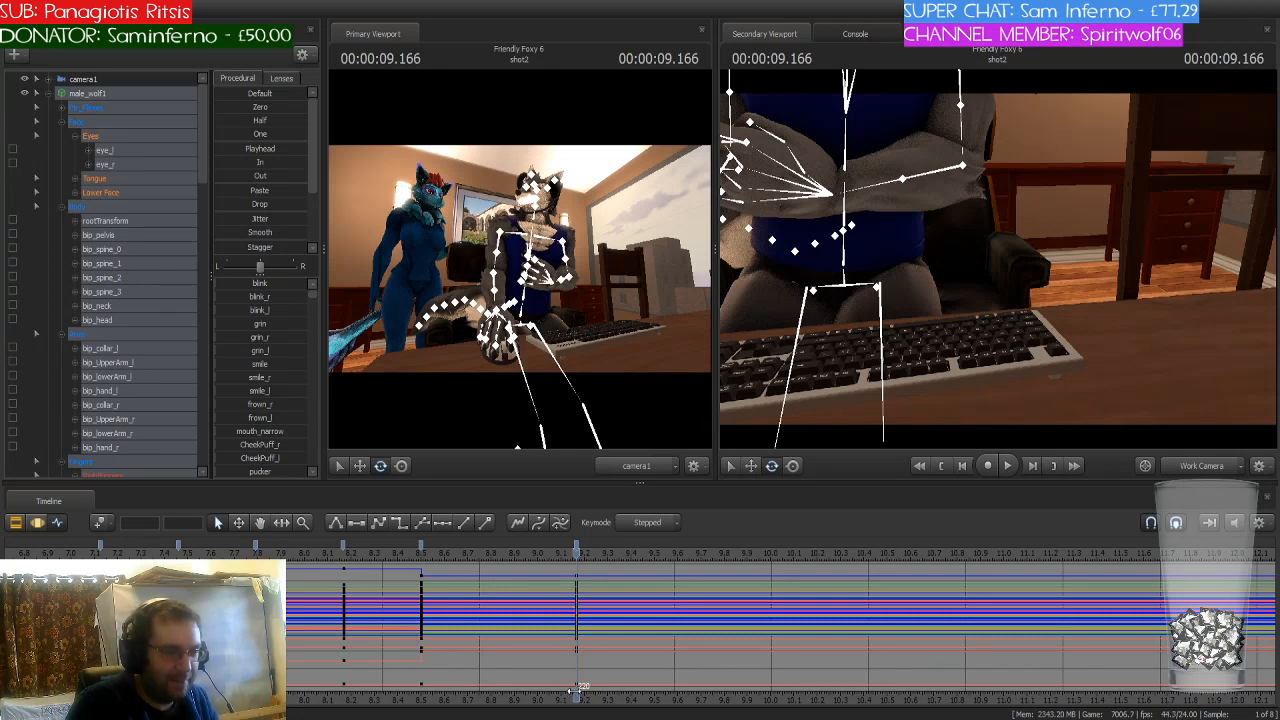
pyautogui.moveTo(576, 695); pyautogui.dragTo(510, 693, button='middle')
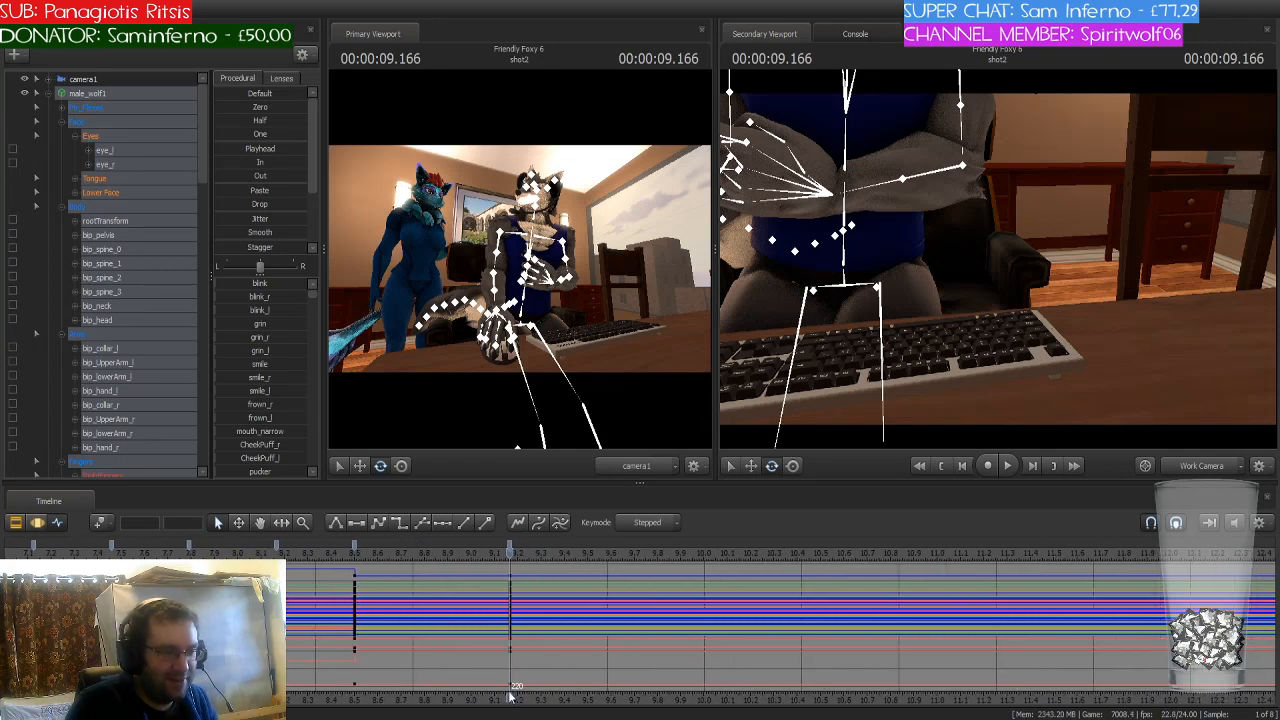
pyautogui.click(48, 93)
pyautogui.scroll(-3, 513, 640)
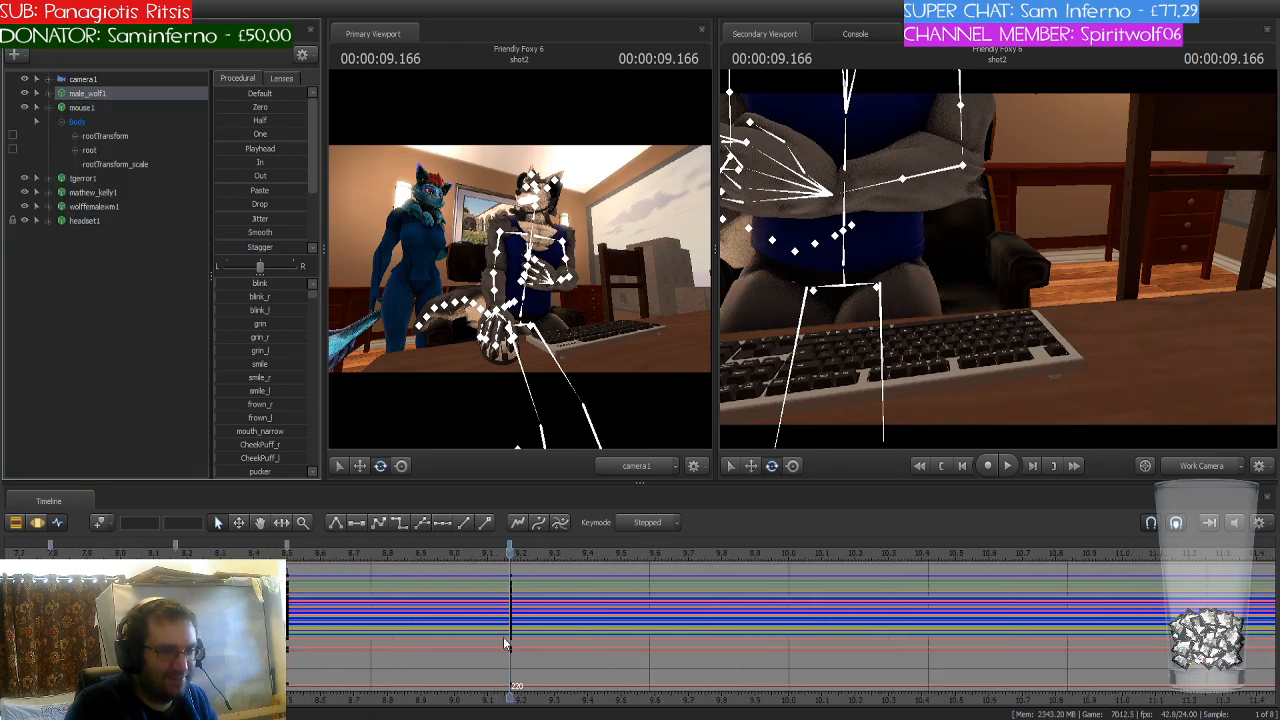
pyautogui.scroll(-2, 505, 643)
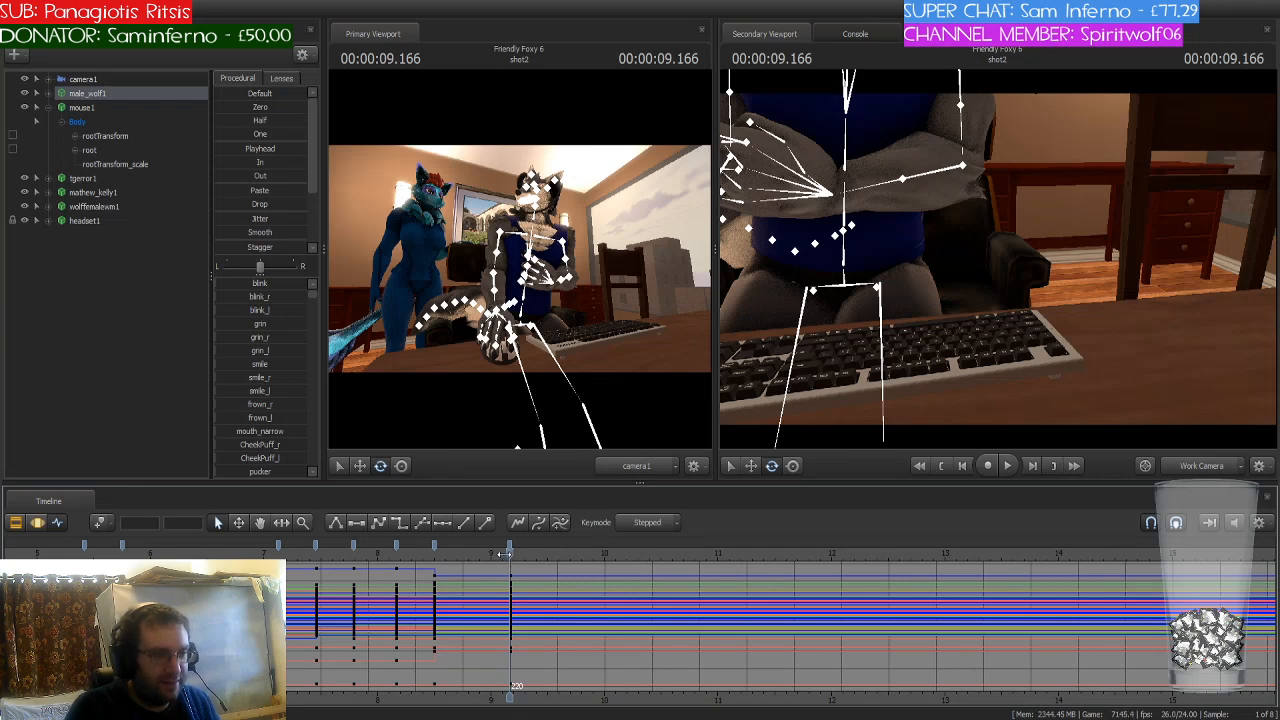
# Step: At frame 228 (9.5 s), rotate the wolf's right collar and right upper arm to open the arm out from its folded pose
pyautogui.moveTo(510, 554)
pyautogui.mouseDown()
pyautogui.moveTo(307, 562)
pyautogui.moveTo(510, 556)
pyautogui.mouseUp()
pyautogui.press('Right')
pyautogui.press('Right')
pyautogui.press('Right')
pyautogui.press('Right')
pyautogui.press('Right')
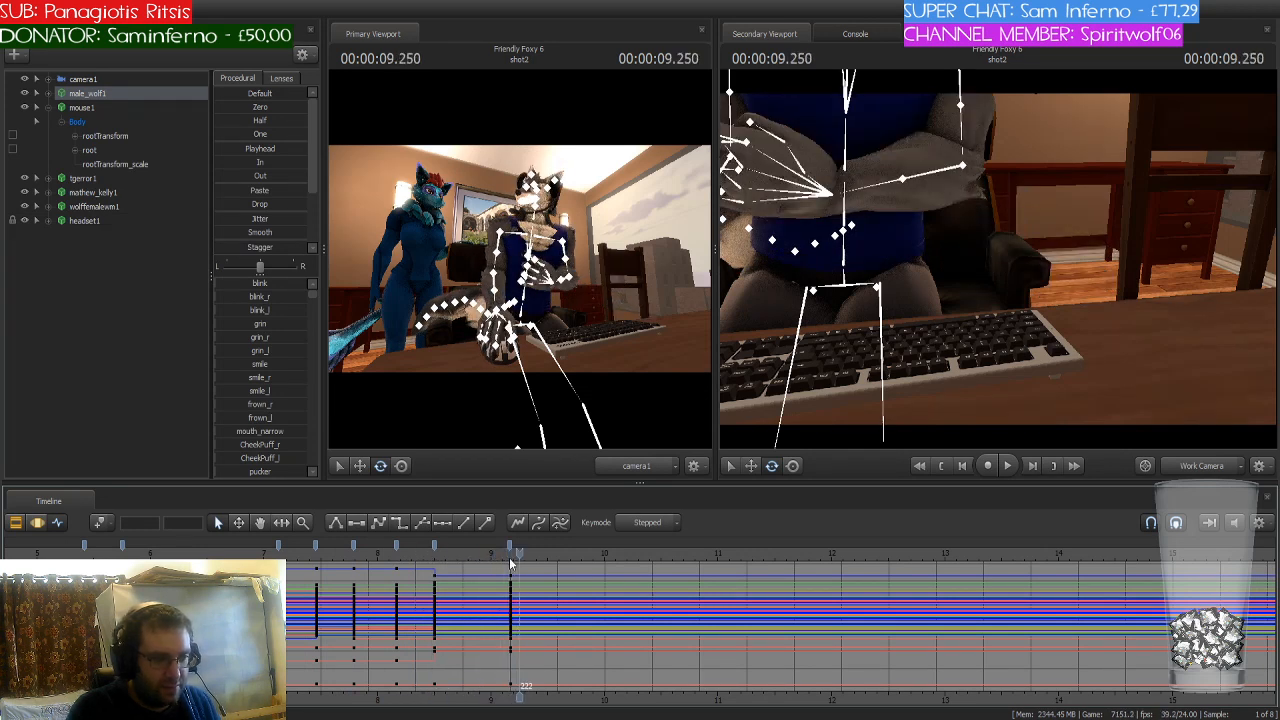
pyautogui.press('Left')
pyautogui.press('Left')
pyautogui.press('Left')
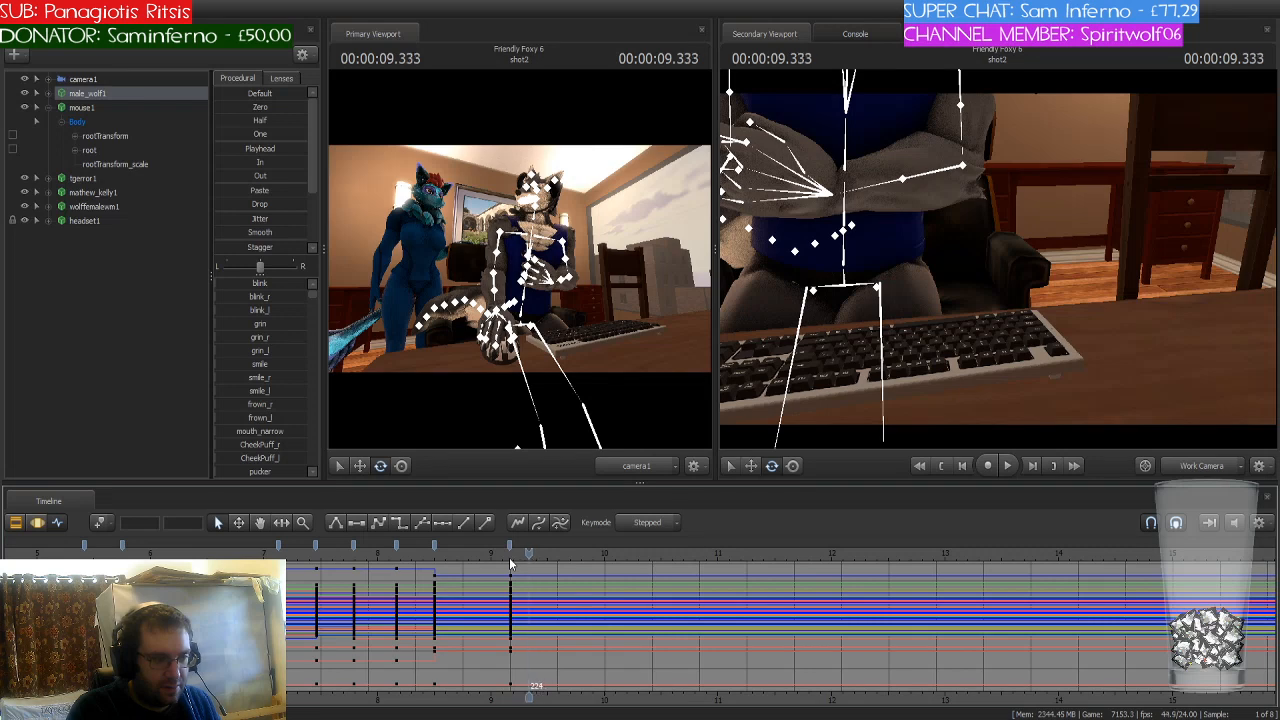
pyautogui.press('Right')
pyautogui.press('Right')
pyautogui.press('Right')
pyautogui.press('Right')
pyautogui.press('Right')
pyautogui.press('Right')
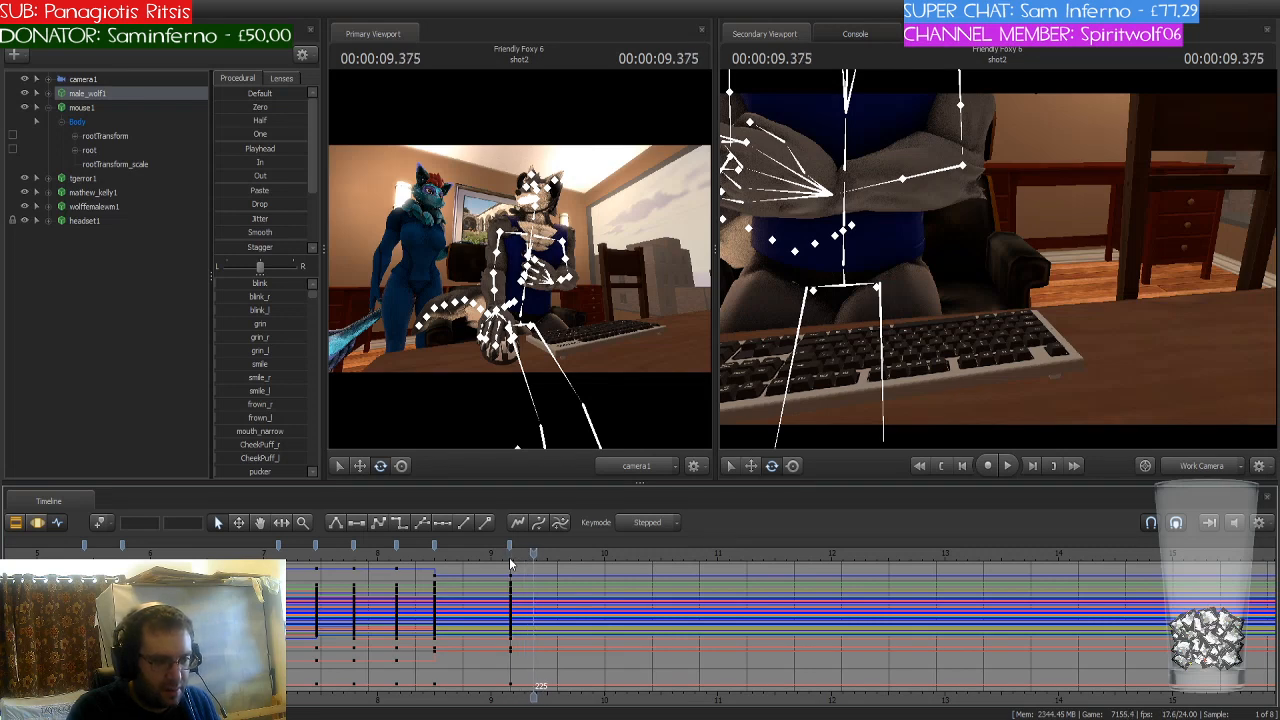
pyautogui.moveTo(1008, 258)
pyautogui.mouseDown()
pyautogui.moveTo(1008, 200)
pyautogui.moveTo(1008, 258)
pyautogui.mouseUp()
pyautogui.click(1045, 158)
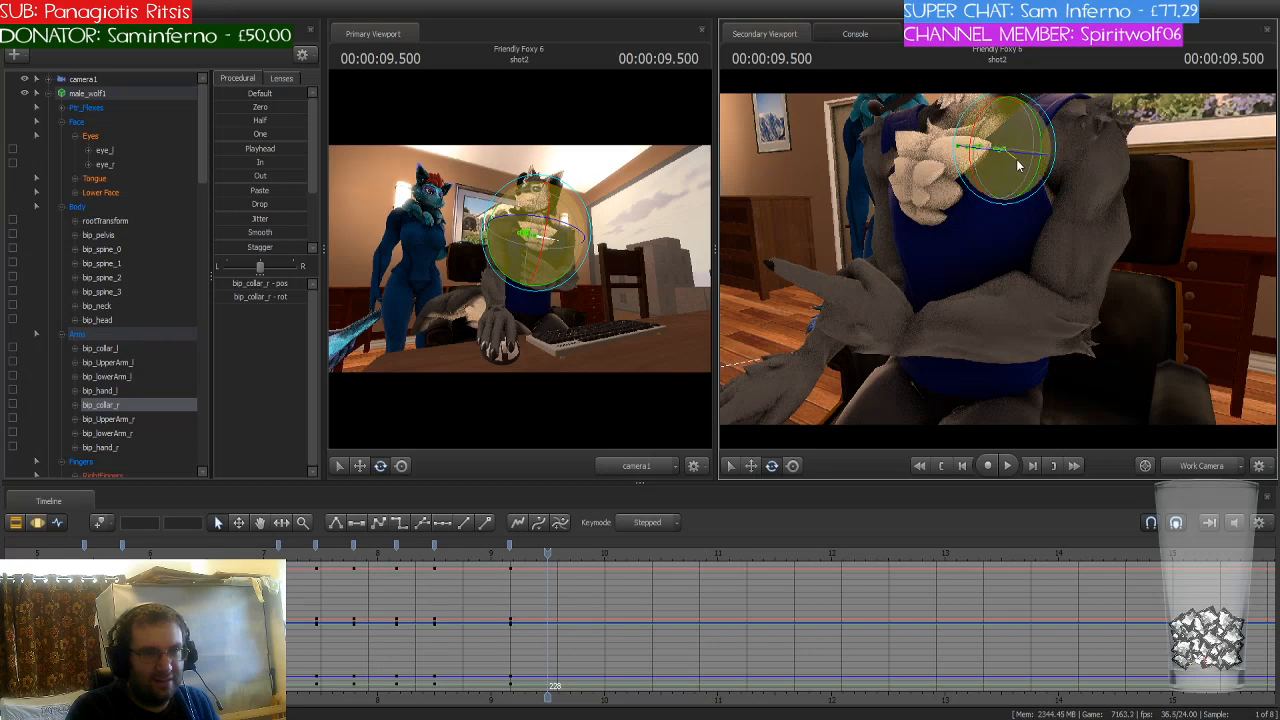
pyautogui.moveTo(1016, 159); pyautogui.dragTo(1031, 163)
pyautogui.click(1087, 202)
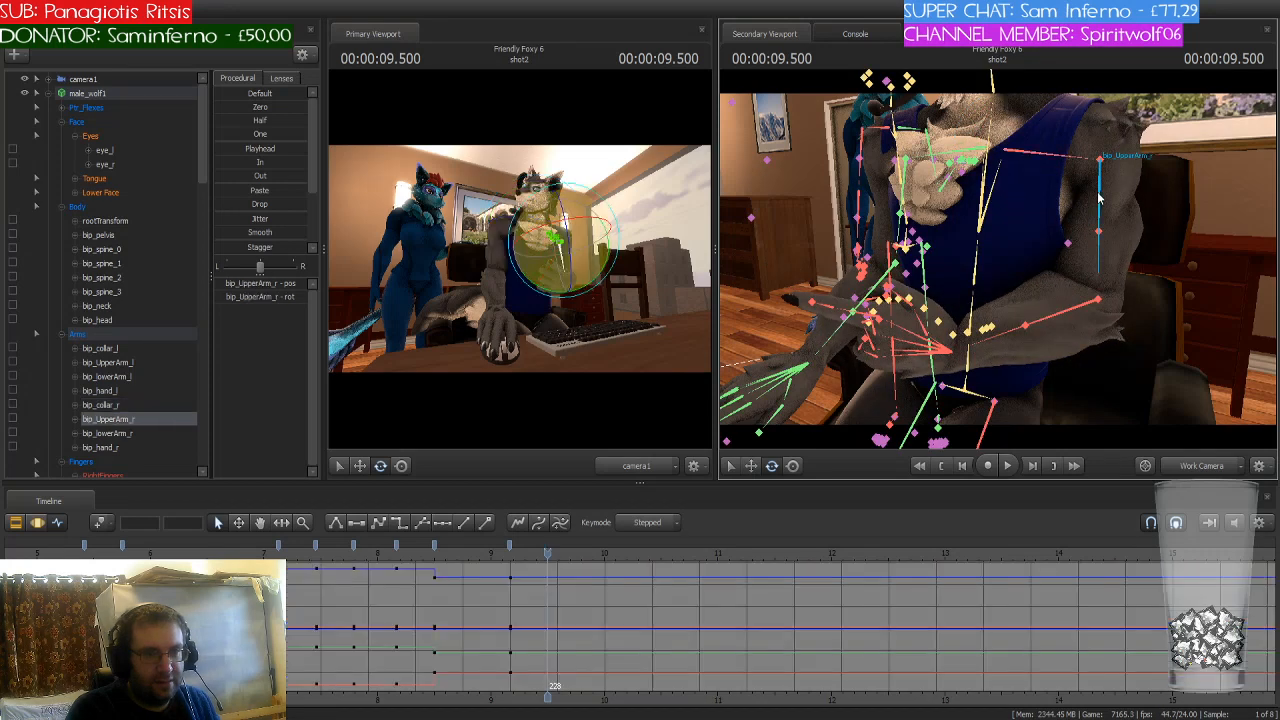
pyautogui.moveTo(1087, 183); pyautogui.dragTo(1095, 178)
pyautogui.keyDown('ctrl'); pyautogui.click(1099, 314); pyautogui.keyUp('ctrl')
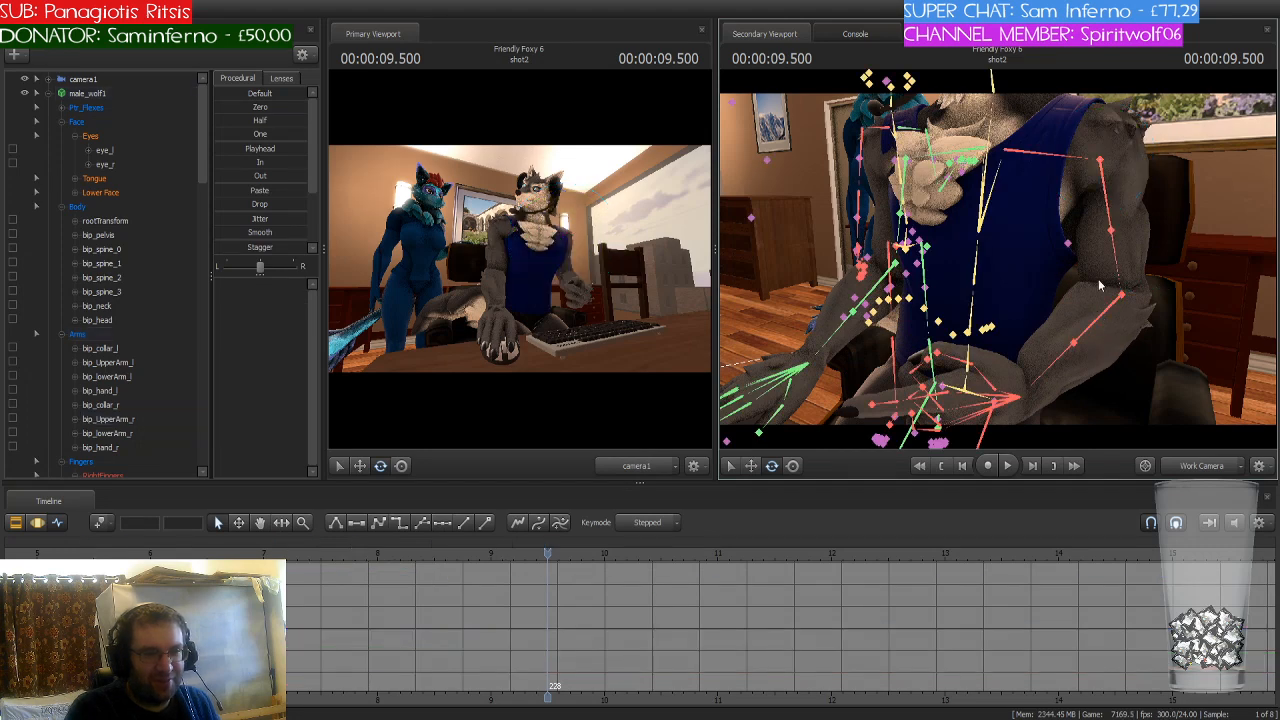
pyautogui.keyDown('ctrl'); pyautogui.click(1104, 195); pyautogui.keyUp('ctrl')
pyautogui.moveTo(1091, 173); pyautogui.dragTo(1097, 181)
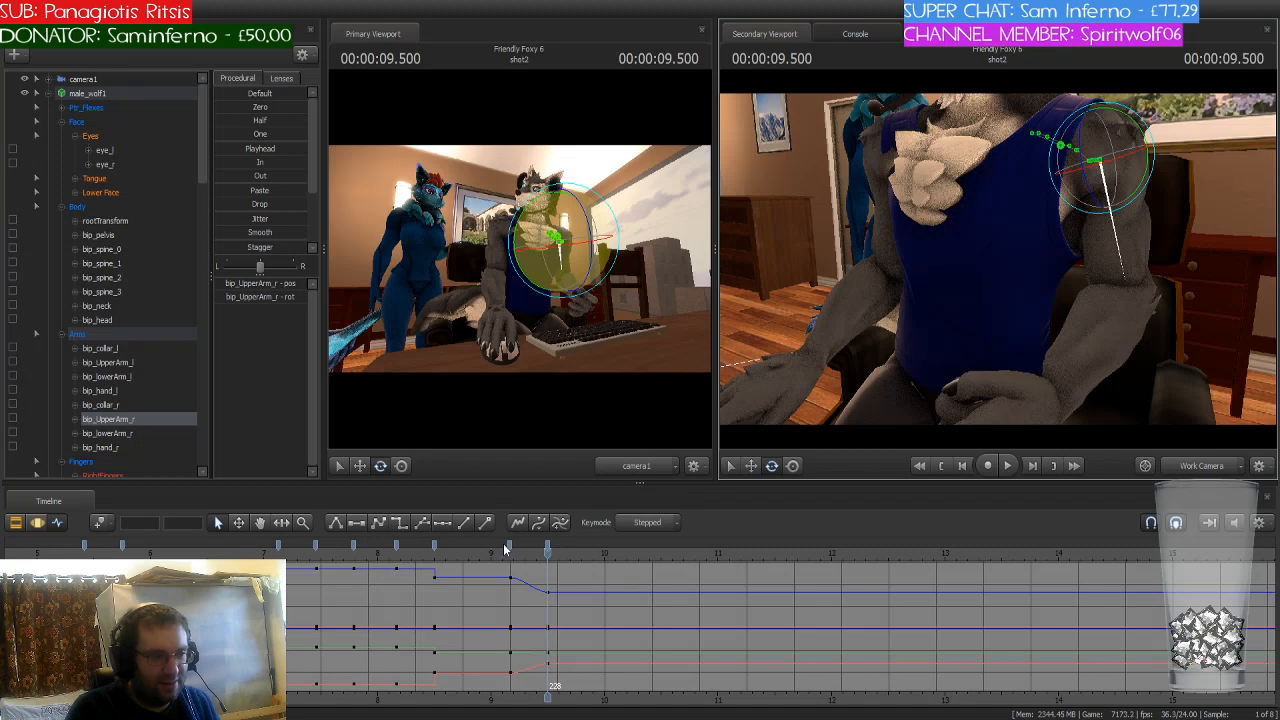
# Step: Select the frame 220 keyframes of all male_wolf1 controls and apply stepped tangents
pyautogui.hotkey('ctrl', 'a')
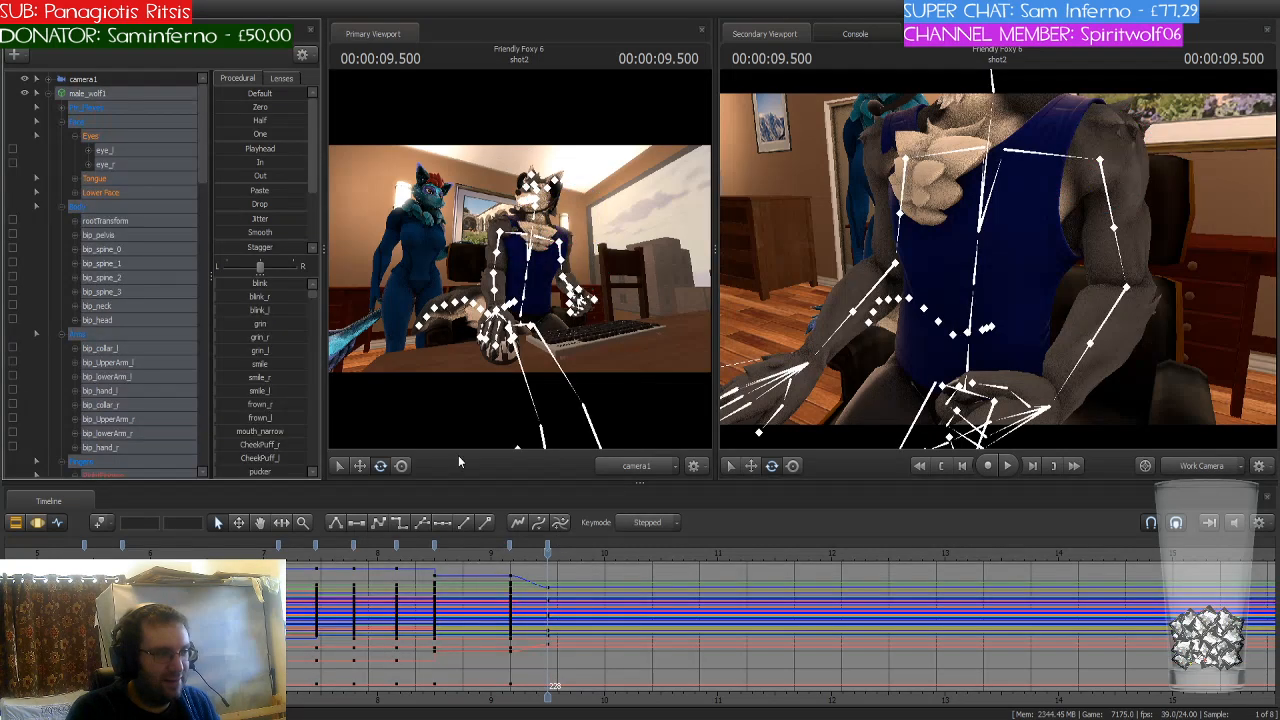
pyautogui.click(509, 548)
pyautogui.click(403, 523)
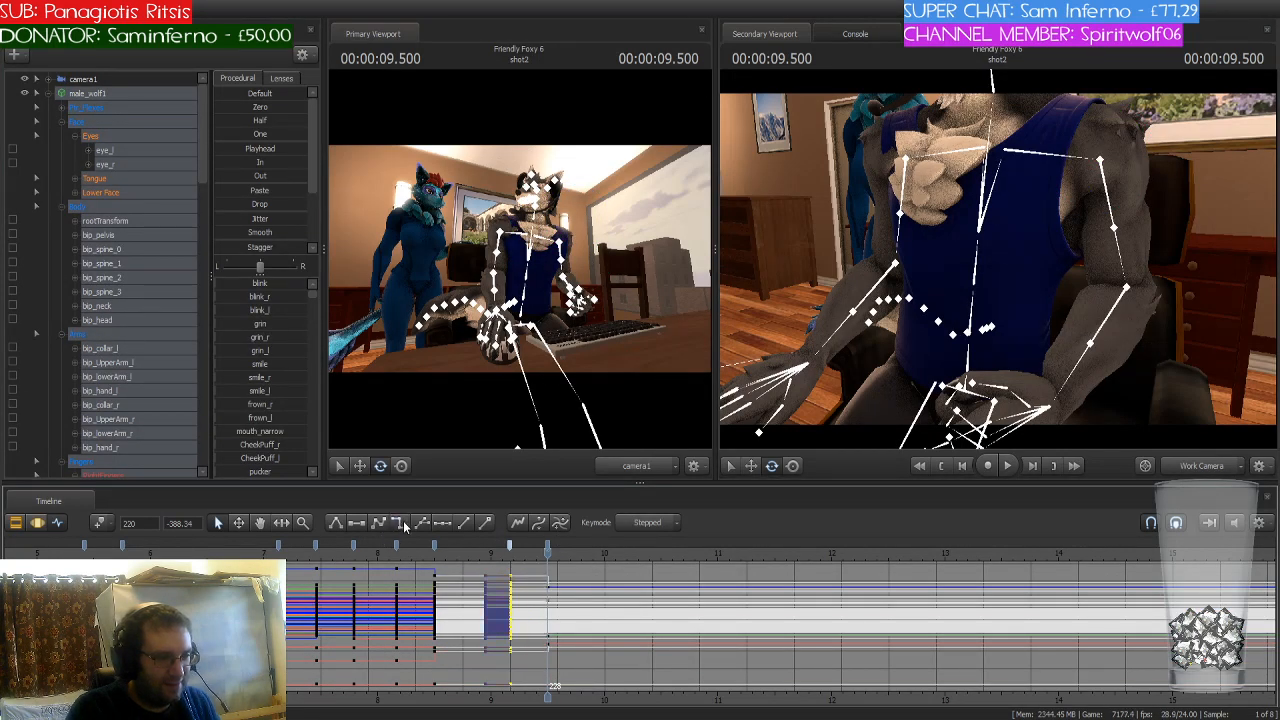
# Step: Bend the wolf's right forearm up in front of the chest at frame 228 and adjust the right collar's rotation
pyautogui.click(1107, 285)
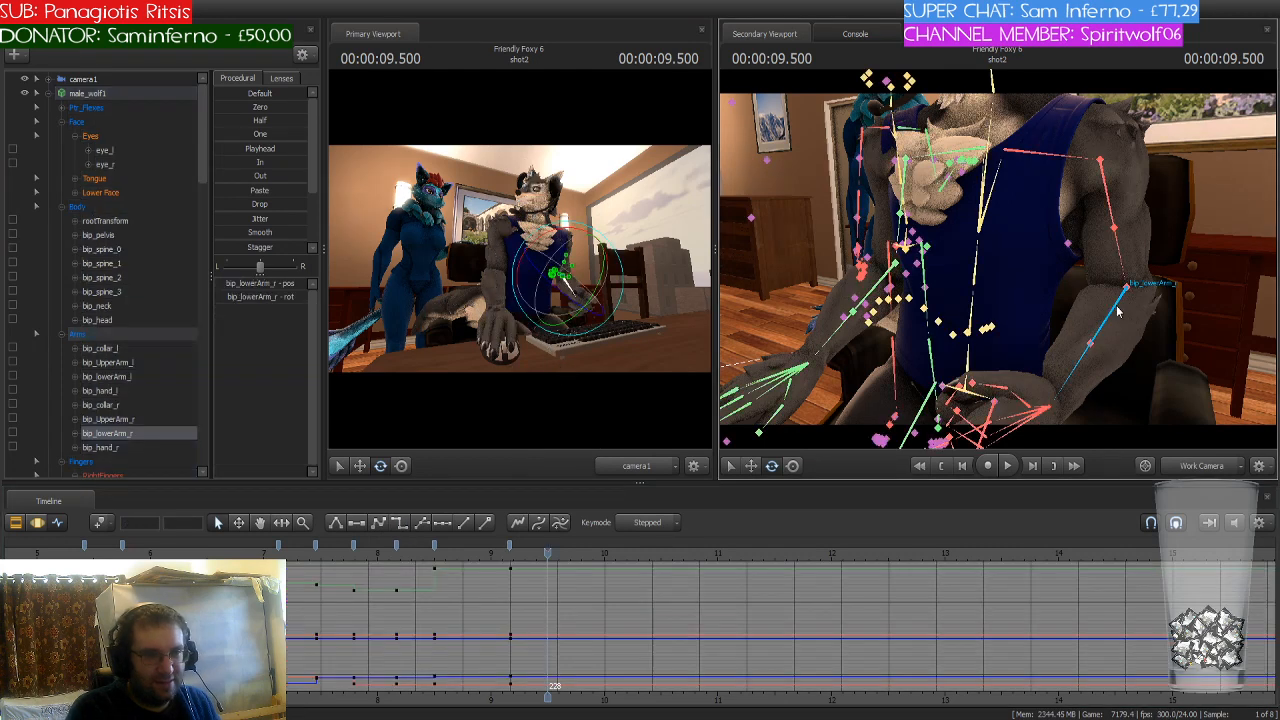
pyautogui.moveTo(1106, 288); pyautogui.dragTo(1065, 175)
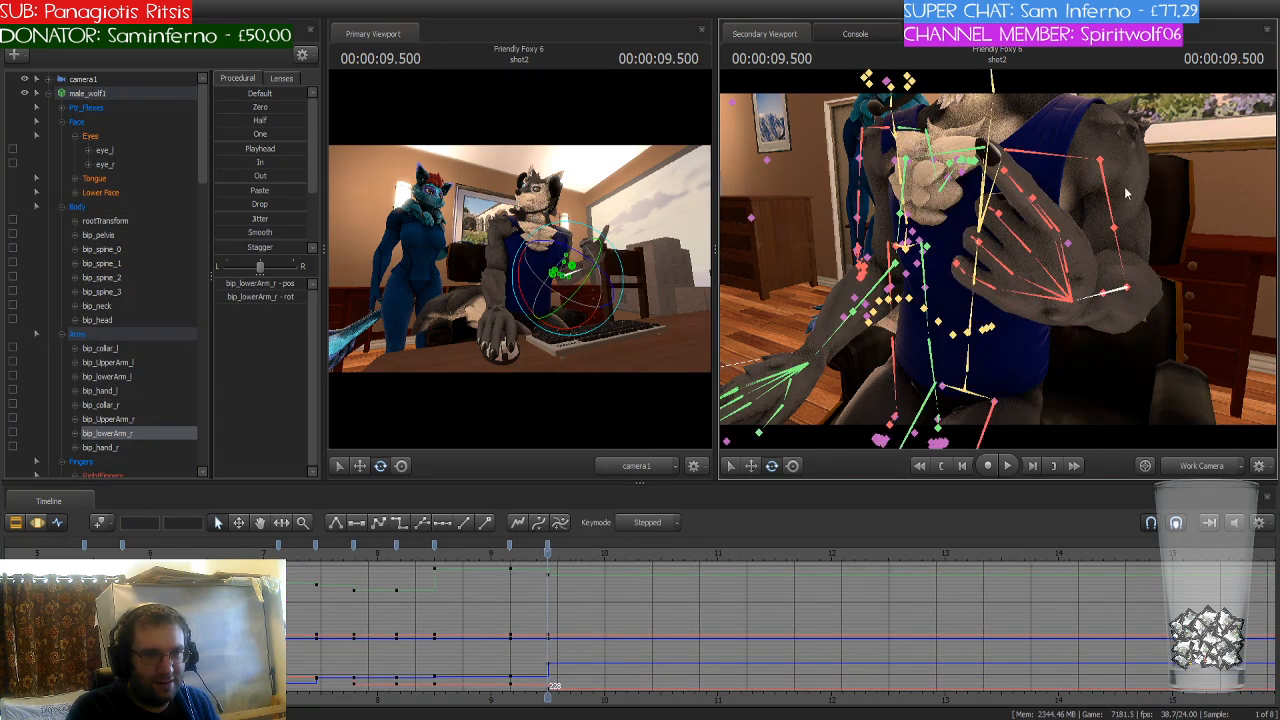
pyautogui.click(1055, 158)
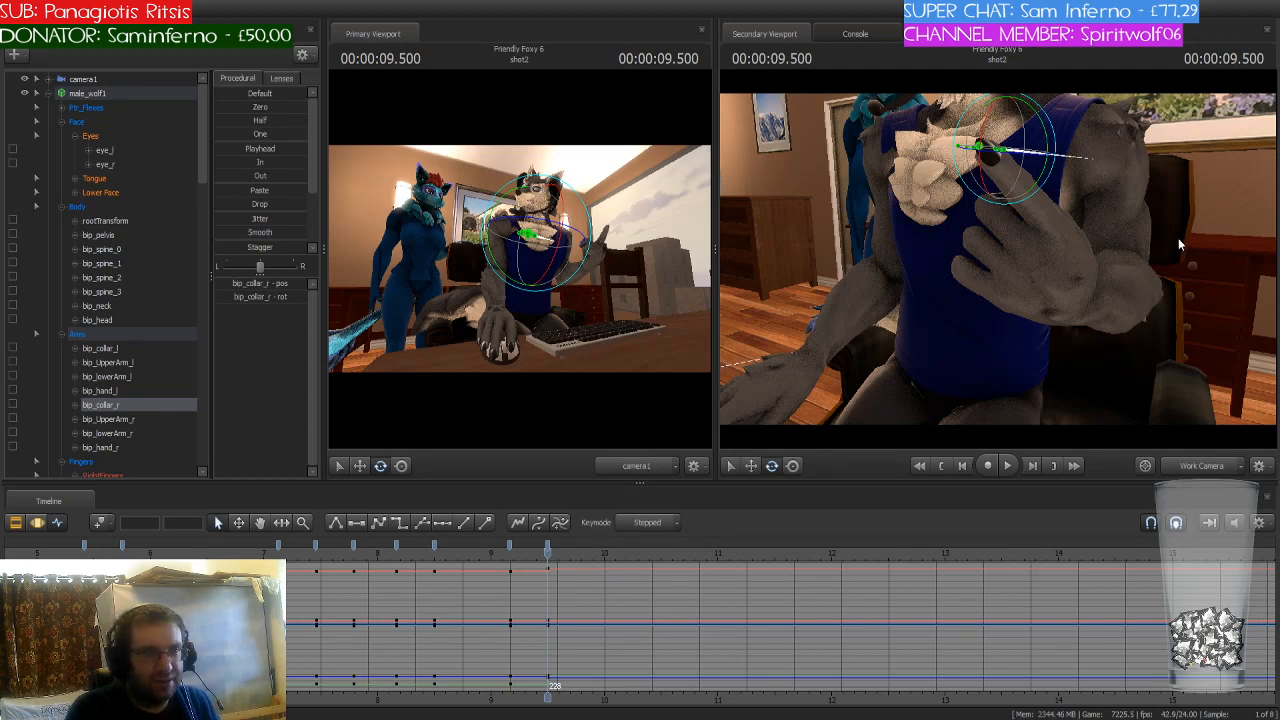
pyautogui.moveTo(1180, 241); pyautogui.dragTo(1162, 216)
pyautogui.moveTo(998, 259); pyautogui.dragTo(1026, 254)
pyautogui.press('ctrl')
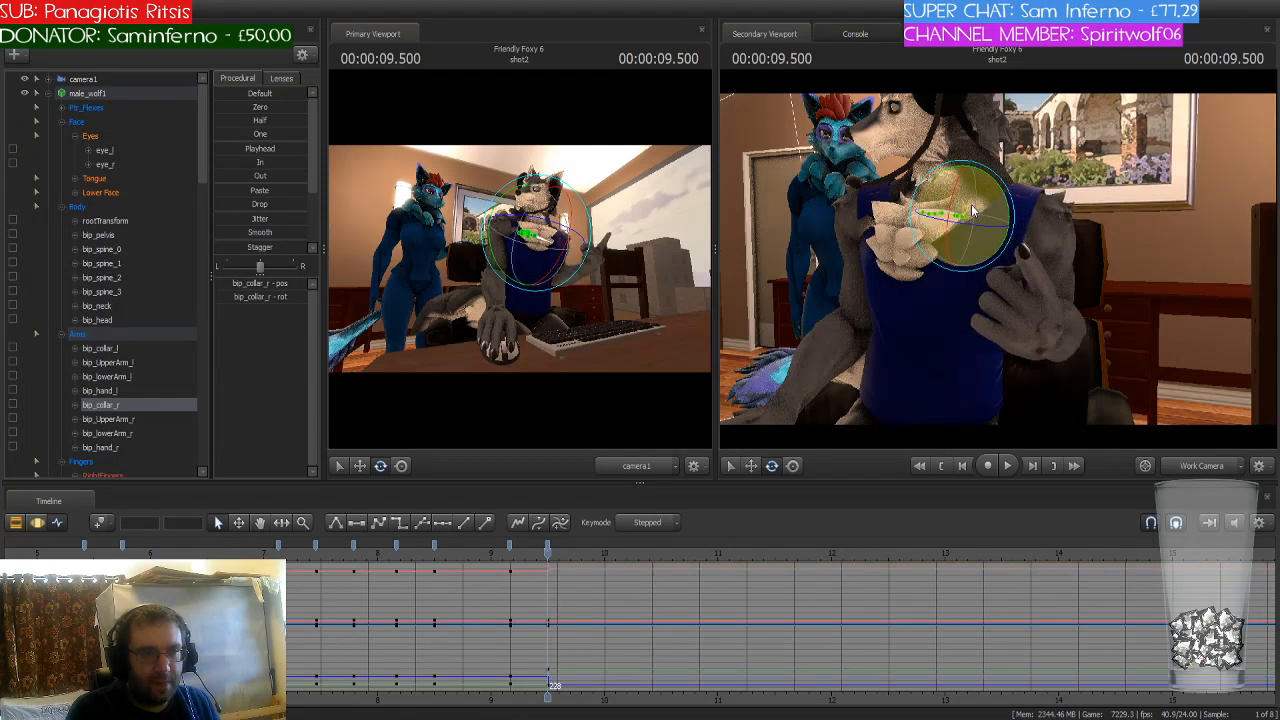
# Step: Rotate the wolf's right upper arm and forearm so the raised hand sits beside the head at frame 228
pyautogui.press('ctrl')
pyautogui.keyDown('ctrl'); pyautogui.click(1049, 259); pyautogui.keyUp('ctrl')
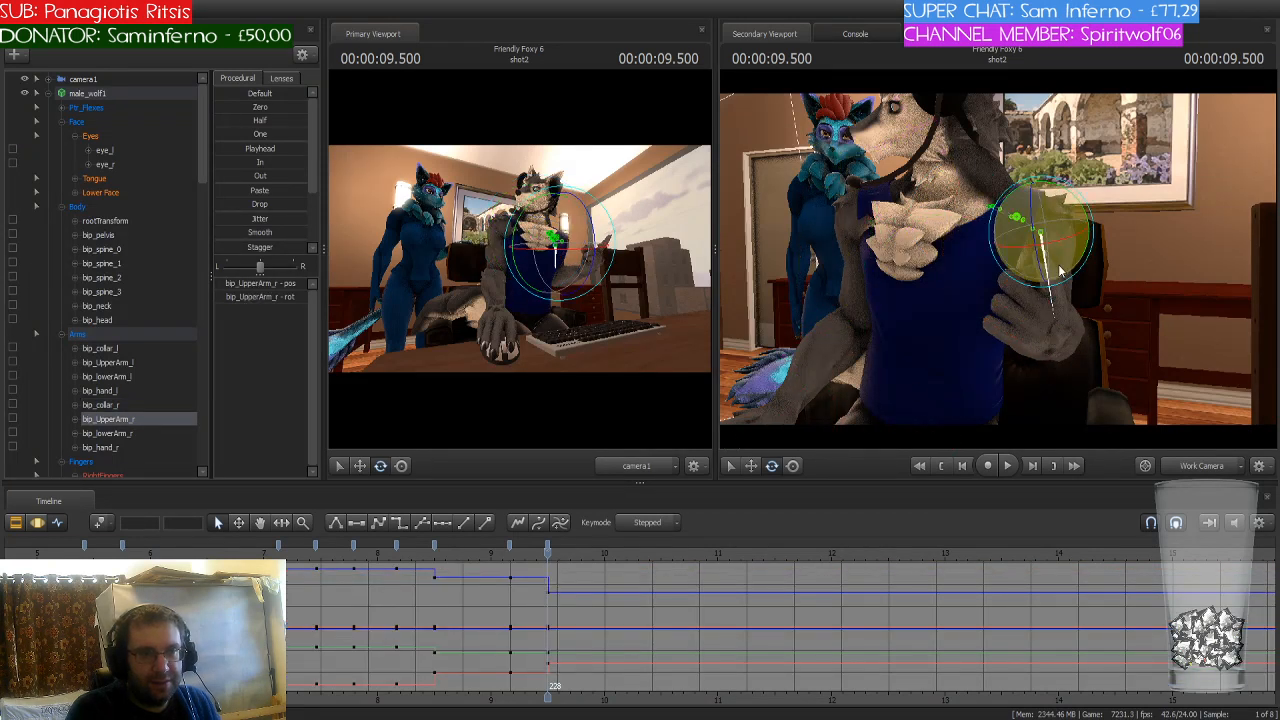
pyautogui.moveTo(1060, 308)
pyautogui.mouseDown()
pyautogui.moveTo(1020, 300)
pyautogui.moveTo(1072, 300)
pyautogui.mouseUp()
pyautogui.click(1082, 284)
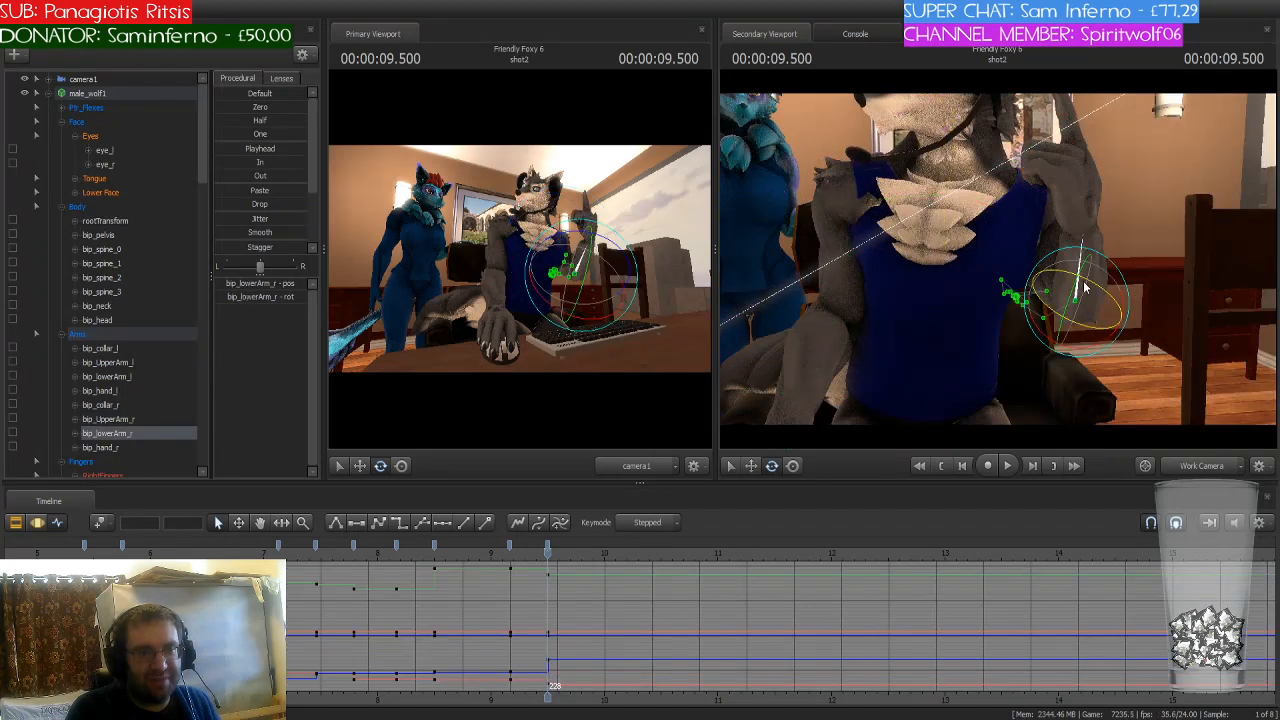
pyautogui.moveTo(1107, 308); pyautogui.dragTo(985, 250)
# Step: Rotate bip_spine_0 to lean the wolf's torso toward the standing blue character at frame 228
pyautogui.click(985, 250)
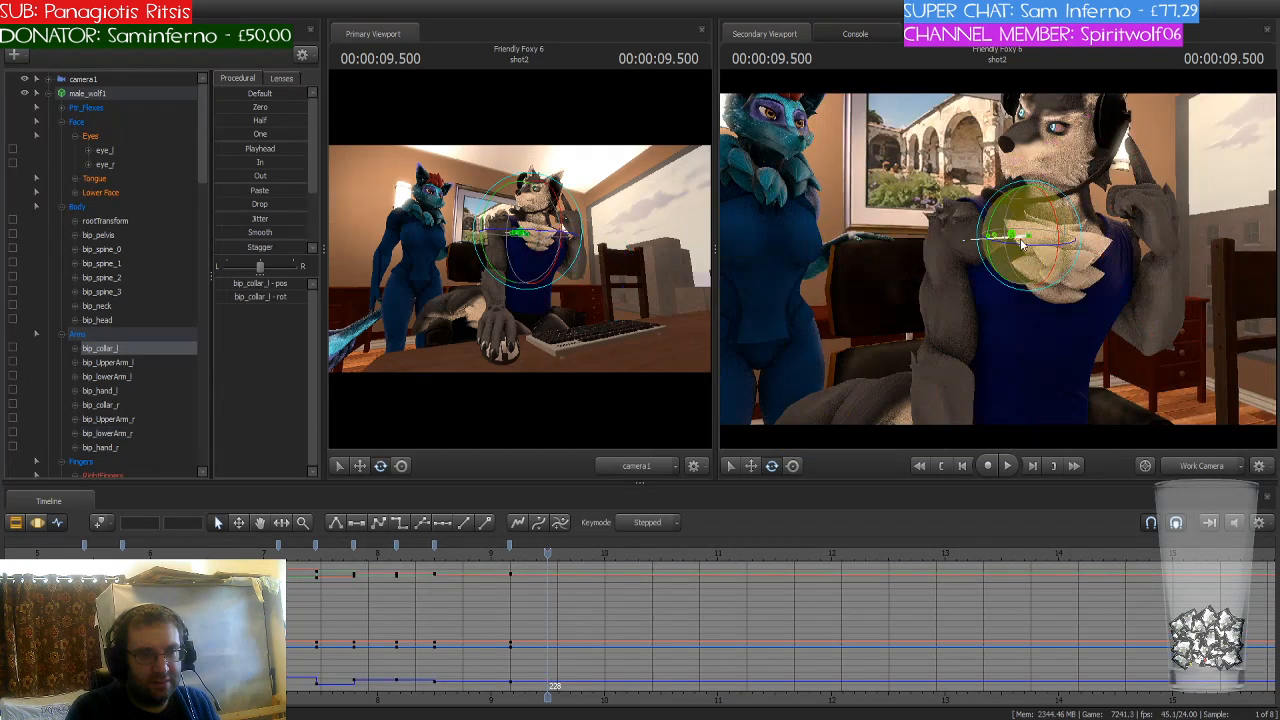
pyautogui.moveTo(1022, 250); pyautogui.dragTo(1062, 365)
pyautogui.hotkey('ctrl', 'z')
pyautogui.keyDown('ctrl'); pyautogui.click(988, 327); pyautogui.keyUp('ctrl')
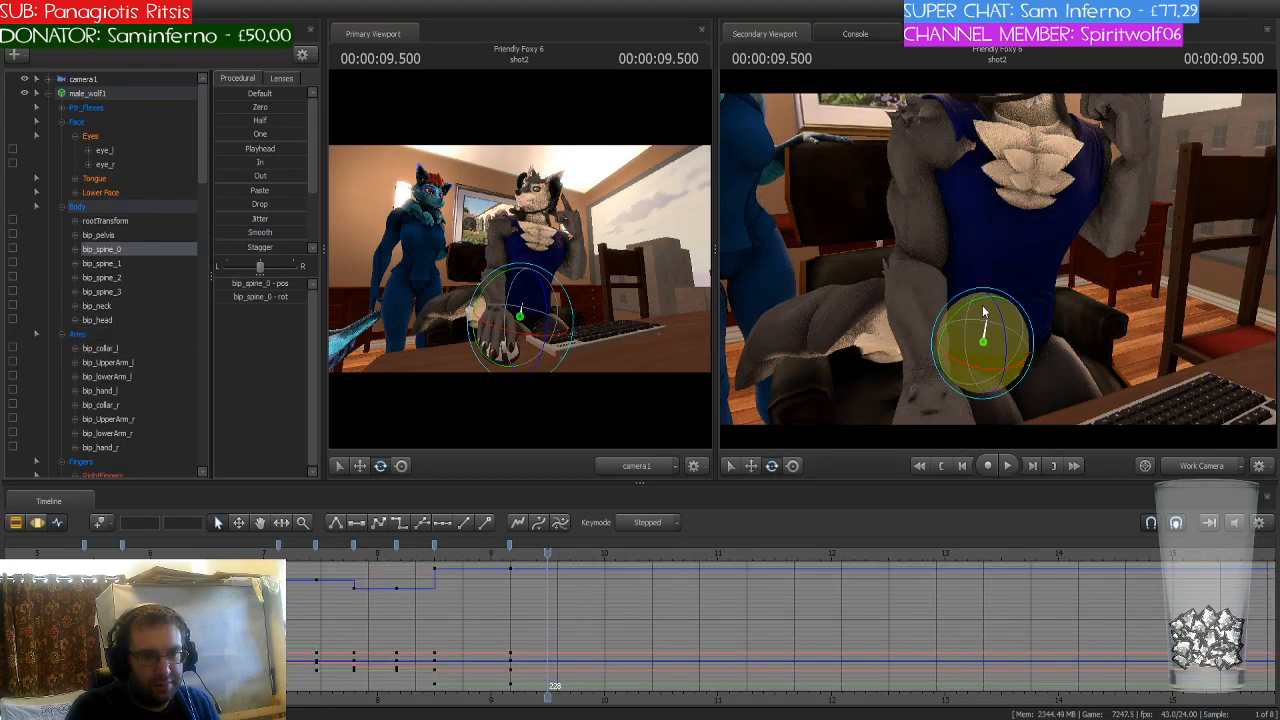
pyautogui.moveTo(990, 330)
pyautogui.mouseDown()
pyautogui.moveTo(962, 334)
pyautogui.moveTo(980, 326)
pyautogui.mouseUp()
pyautogui.hotkey('ctrl', 'z')
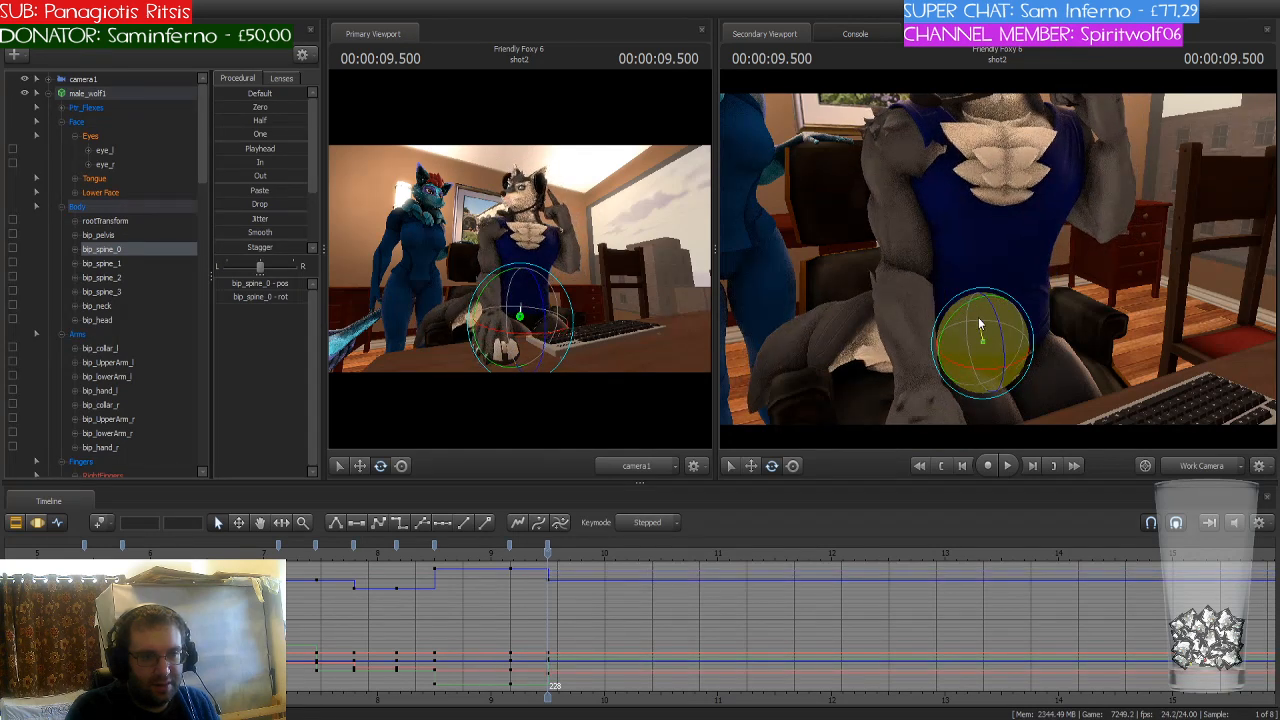
# Step: Rotate the wolf's left hand (bip_hand_l) so that it rests on the mouse again at frame 228
pyautogui.keyDown('ctrl'); pyautogui.click(966, 302); pyautogui.keyUp('ctrl')
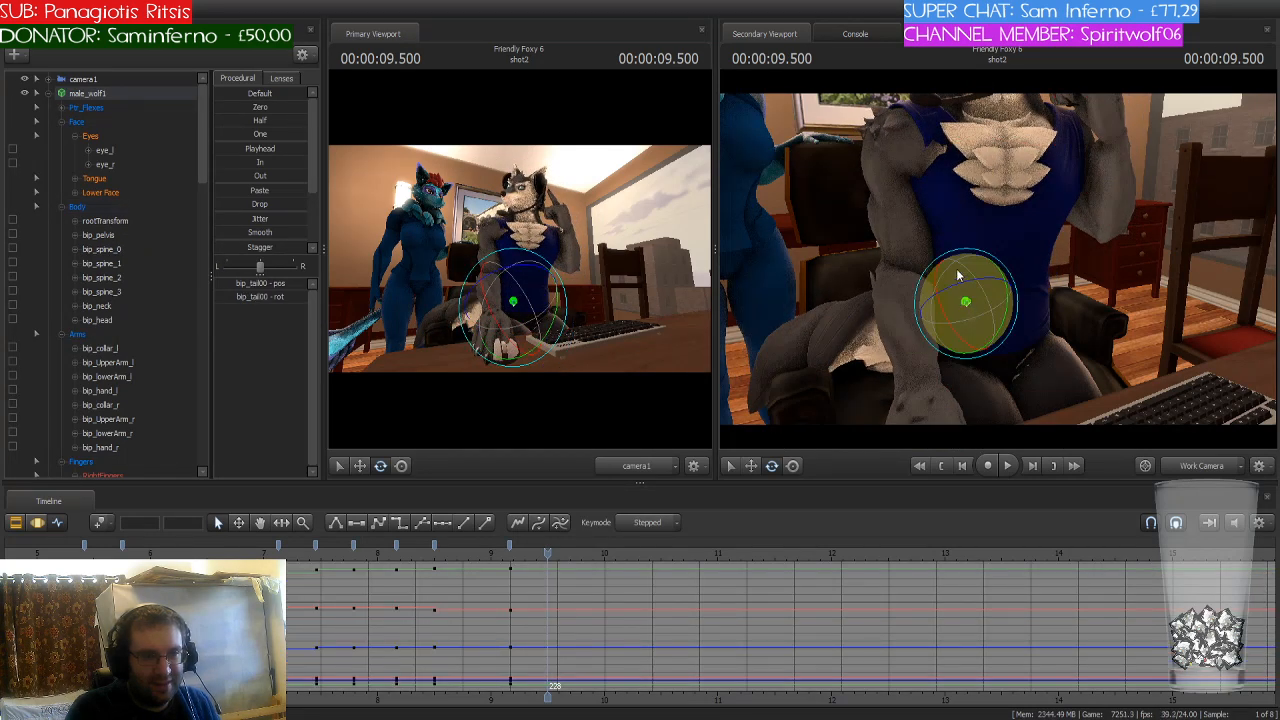
pyautogui.moveTo(958, 276); pyautogui.dragTo(980, 345)
pyautogui.click(923, 288)
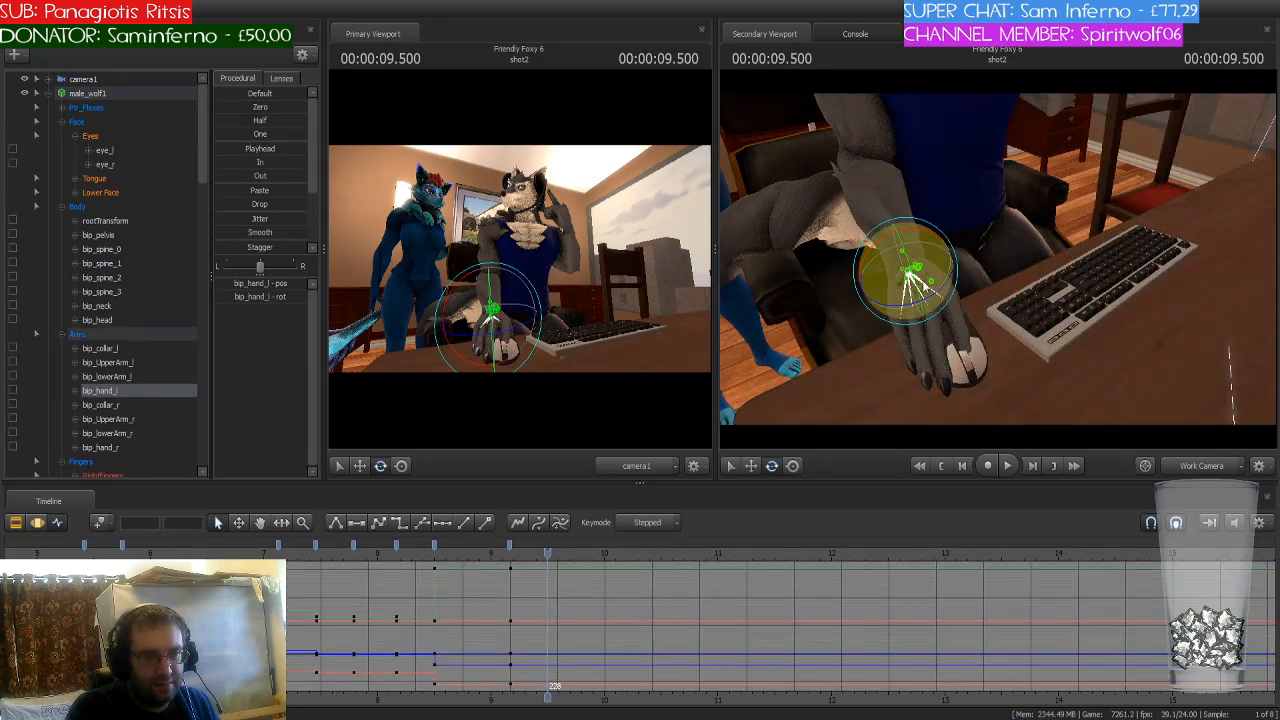
pyautogui.moveTo(937, 271); pyautogui.dragTo(937, 263)
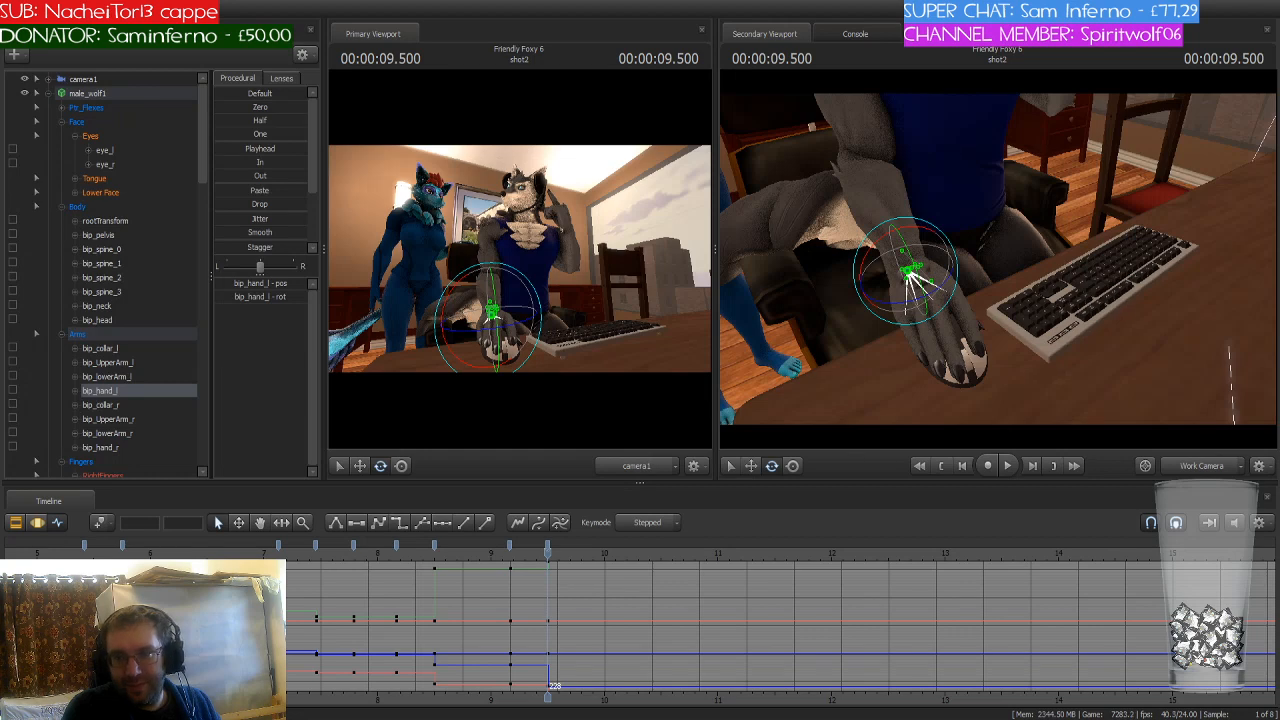
# Step: Add a keyframe for all male_wolf1 controls at frame 240 (10.000 s) to hold the raised-hand pose
pyautogui.moveTo(1186, 268); pyautogui.dragTo(1210, 100)
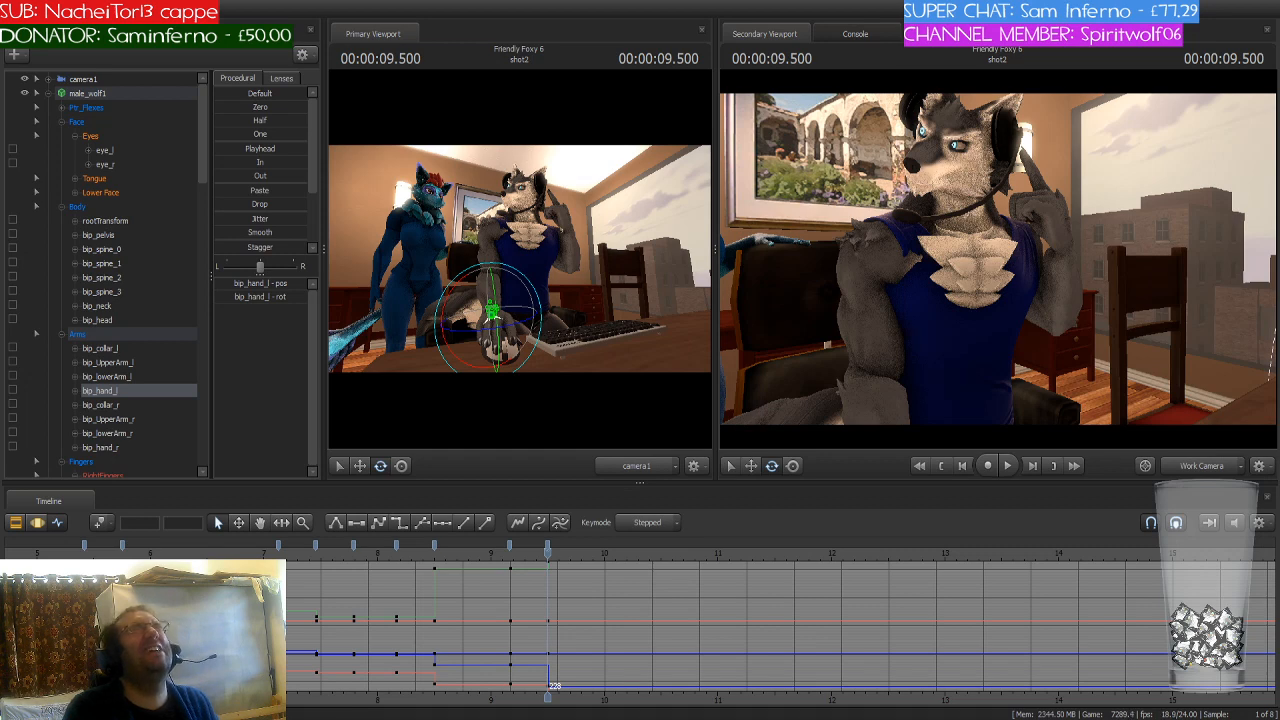
pyautogui.moveTo(998, 259); pyautogui.dragTo(998, 200)
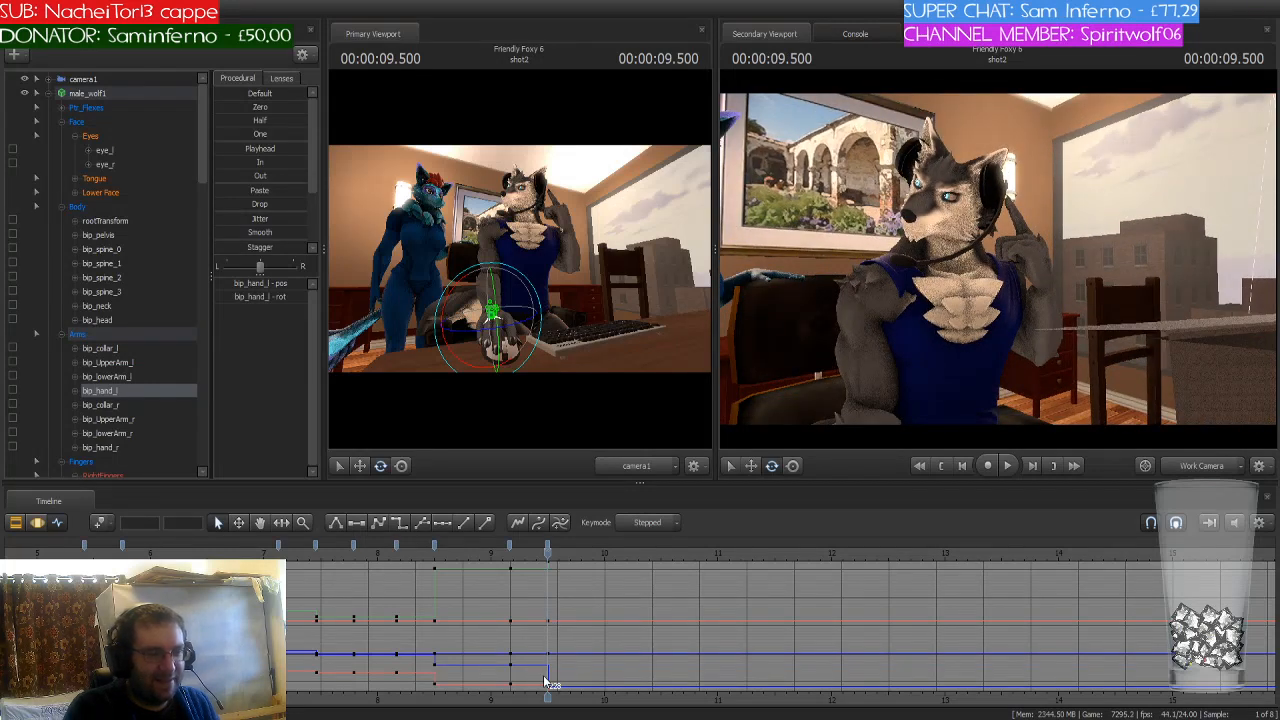
pyautogui.click(123, 93)
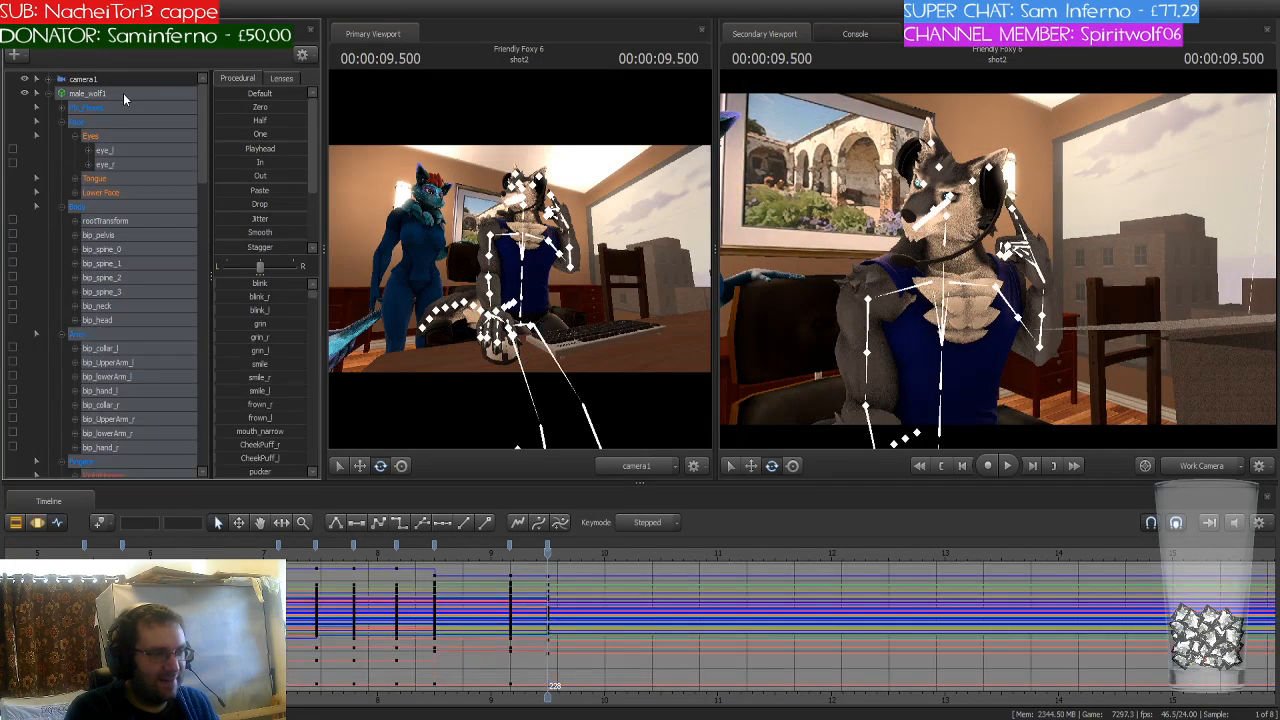
pyautogui.moveTo(547, 549); pyautogui.dragTo(606, 552)
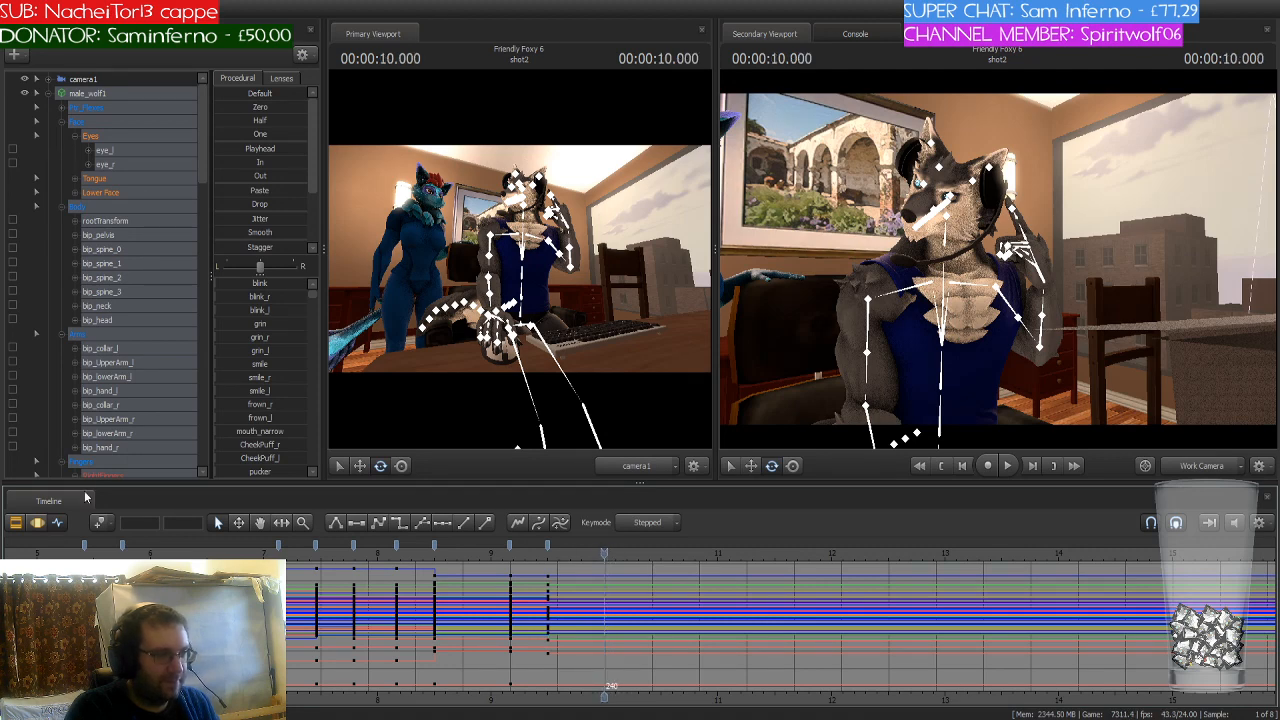
pyautogui.click(99, 523)
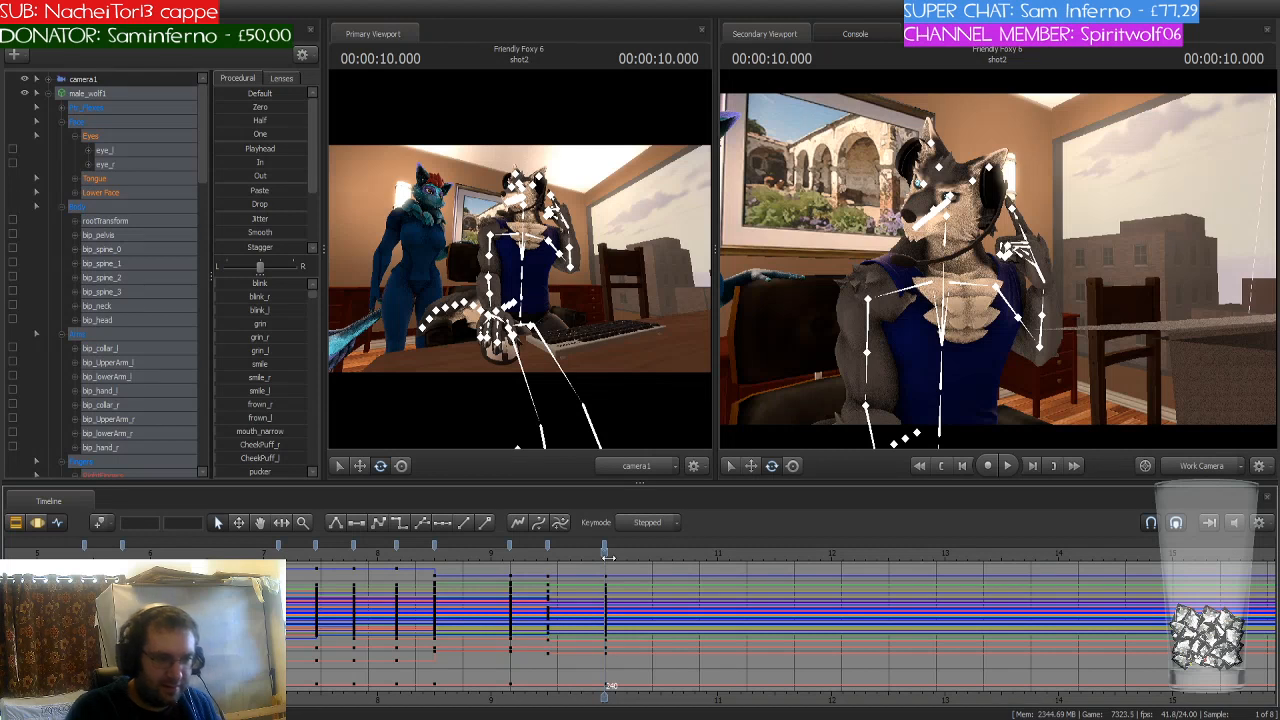
# Step: Add a keyframe for all male_wolf1 controls at frame 248 (10.333 s)
pyautogui.press('Right')
pyautogui.press('Right')
pyautogui.press('Right')
pyautogui.press('Right')
pyautogui.press('Right')
pyautogui.press('Right')
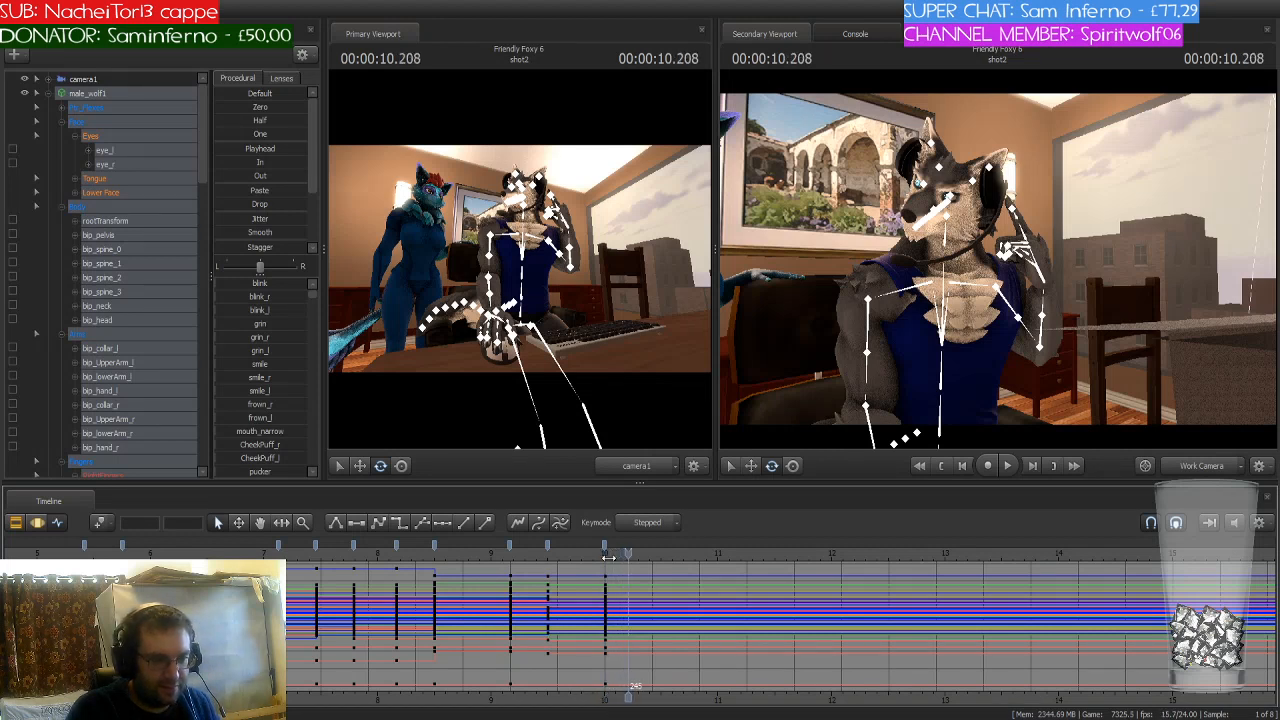
pyautogui.press('Right')
pyautogui.press('Right')
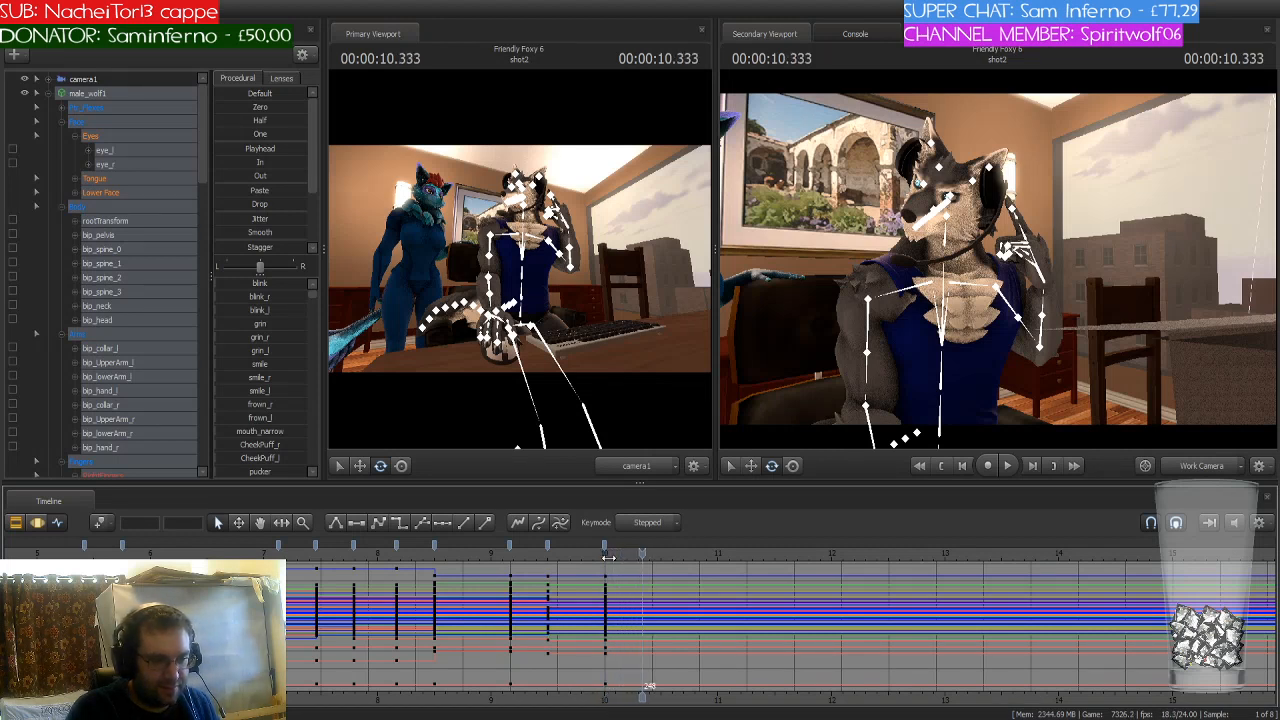
pyautogui.click(100, 527)
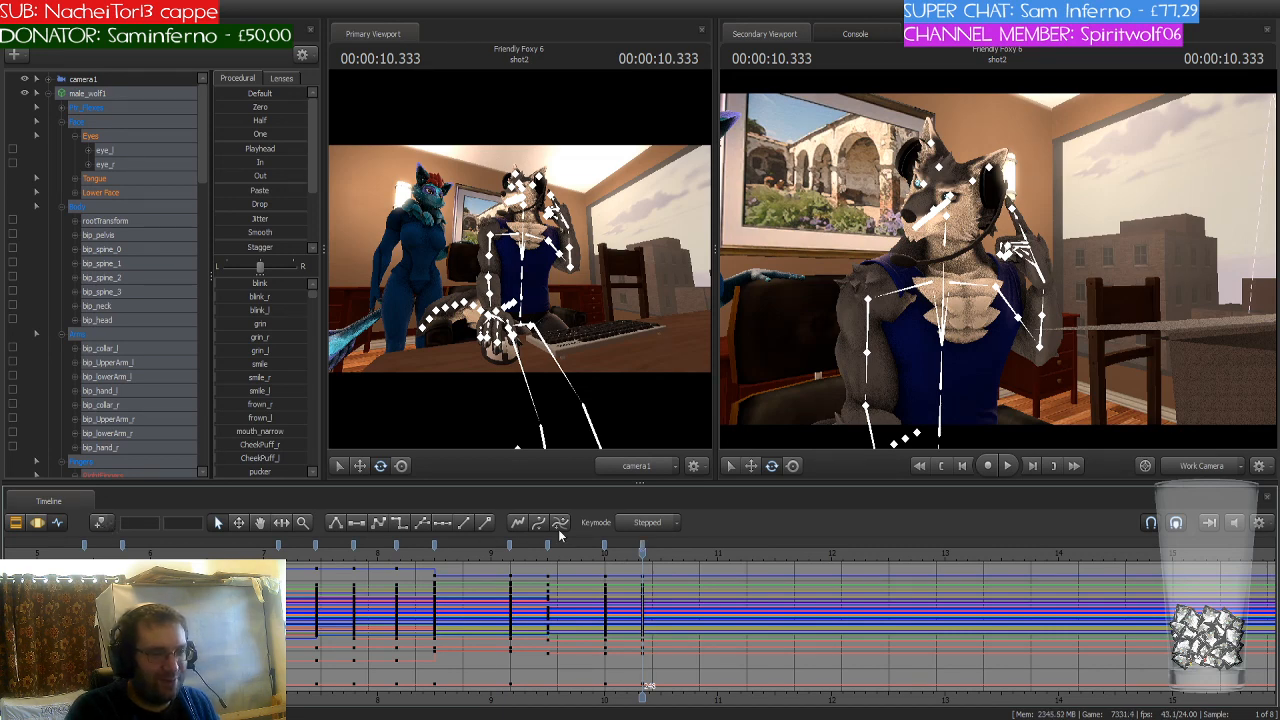
# Step: Return to frame 228 (9.5 s) and add a keyframe there for all male_wolf1 controls
pyautogui.moveTo(633, 553); pyautogui.dragTo(548, 560)
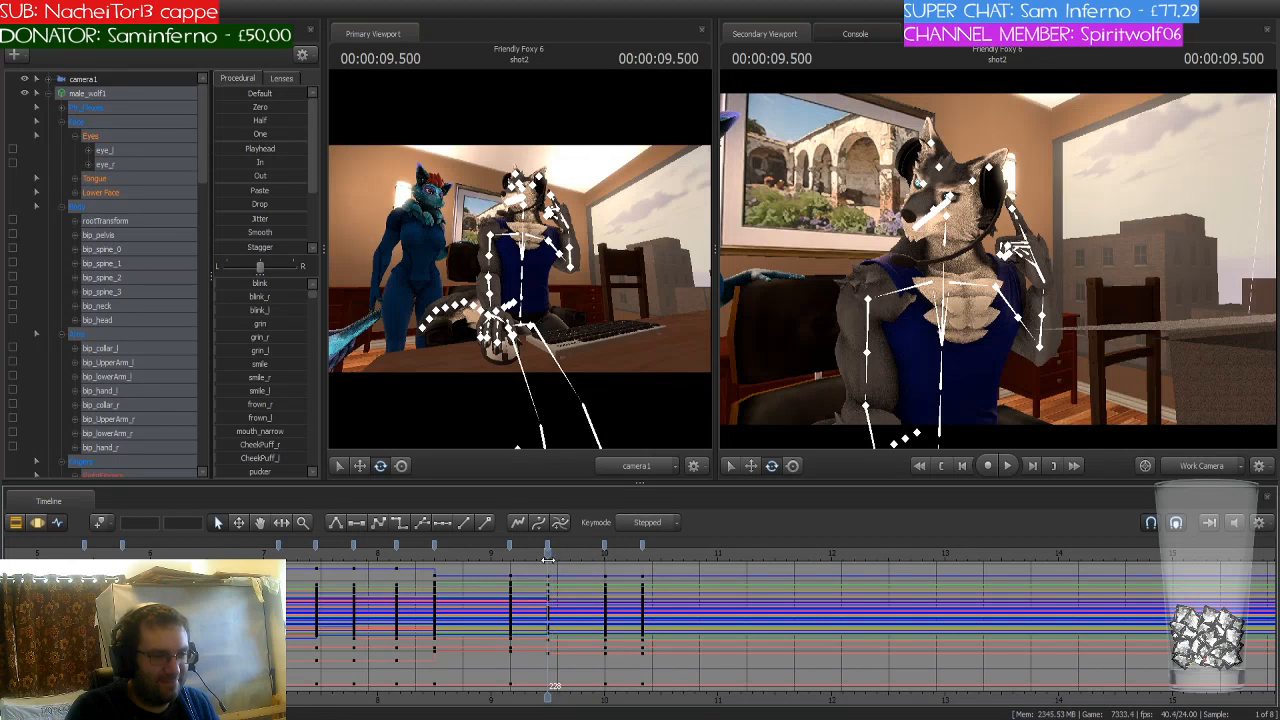
pyautogui.click(548, 547)
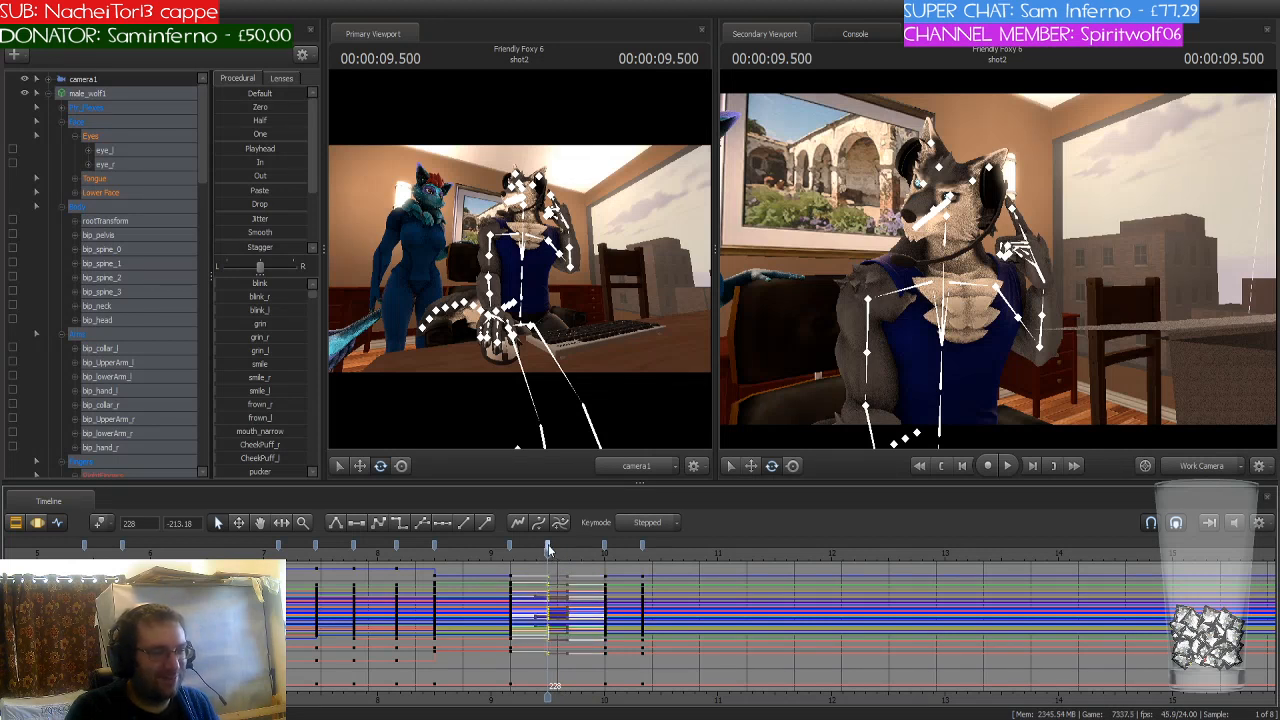
pyautogui.click(97, 525)
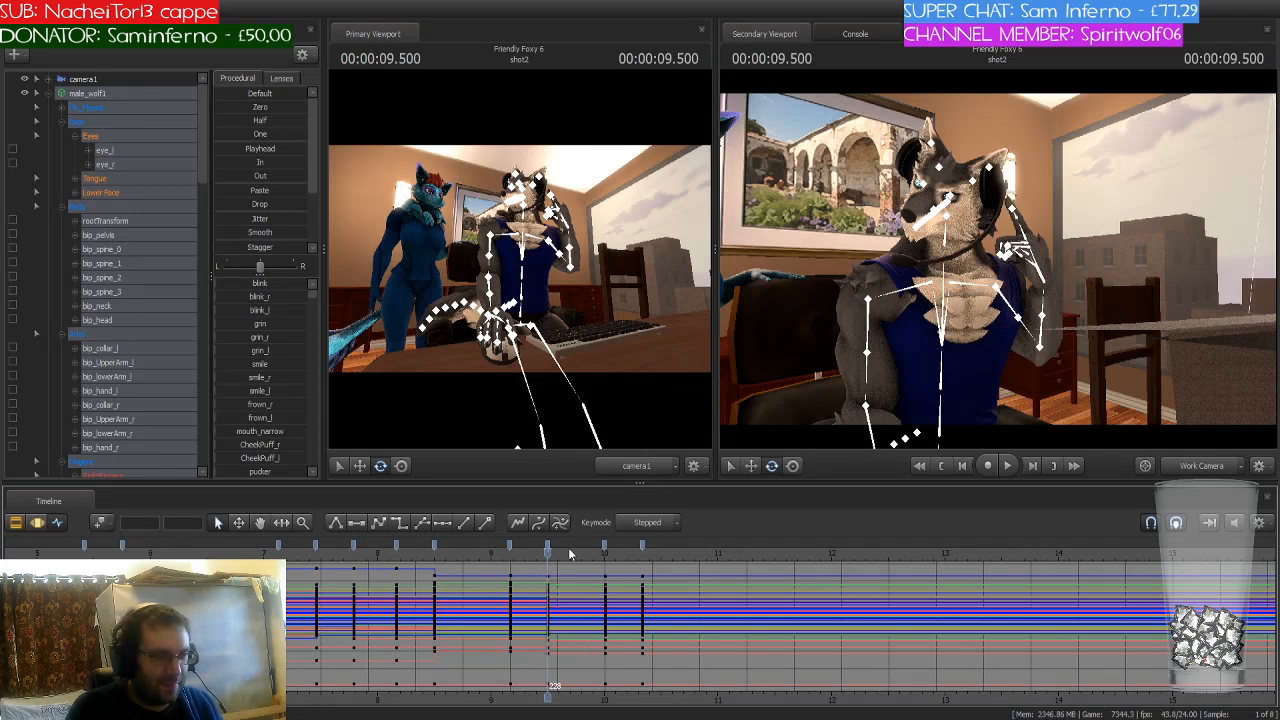
# Step: At frame 248 (10.333 s), rotate the wolf's right upper arm, forearm and hand to swing the raised arm outward, away from the head
pyautogui.moveTo(545, 549); pyautogui.dragTo(642, 553)
pyautogui.press('w')
pyautogui.moveTo(998, 264)
pyautogui.mouseDown()
pyautogui.moveTo(1005, 275)
pyautogui.moveTo(998, 264)
pyautogui.mouseUp()
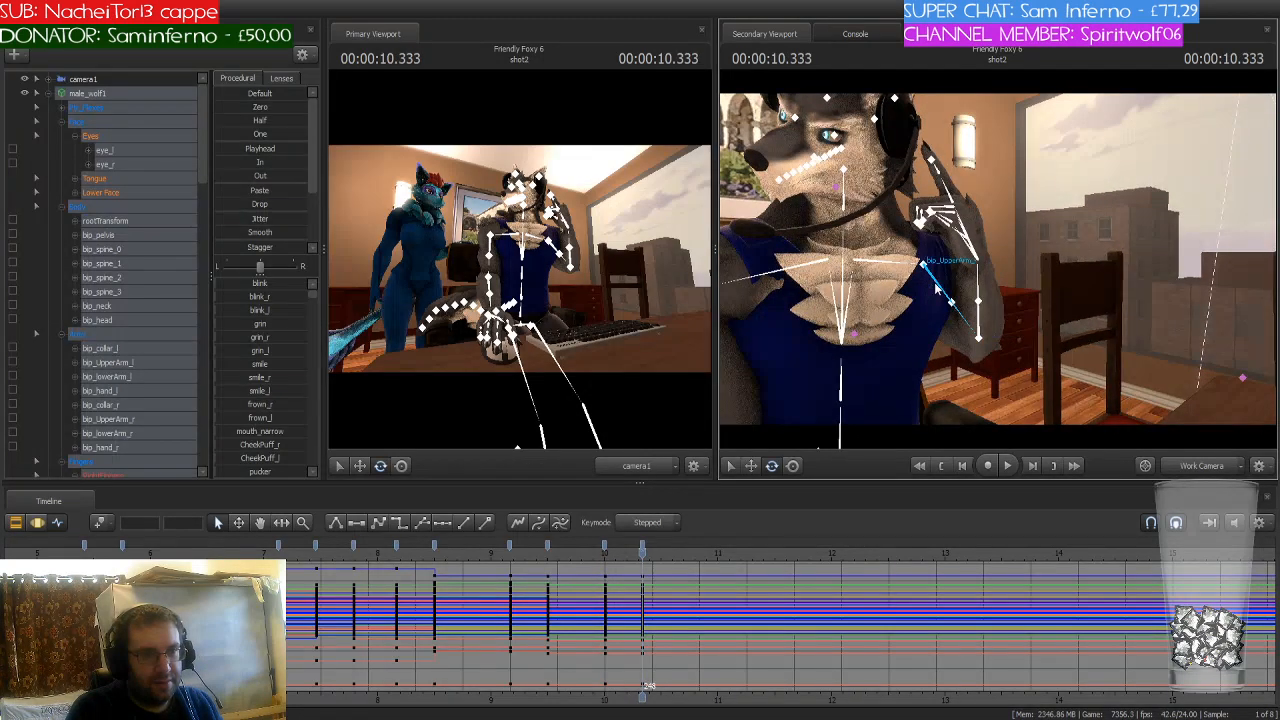
pyautogui.click(928, 290)
pyautogui.moveTo(928, 290); pyautogui.dragTo(998, 264)
pyautogui.keyDown('ctrl'); pyautogui.click(1004, 280); pyautogui.keyUp('ctrl')
pyautogui.keyDown('ctrl'); pyautogui.click(1057, 238); pyautogui.keyUp('ctrl')
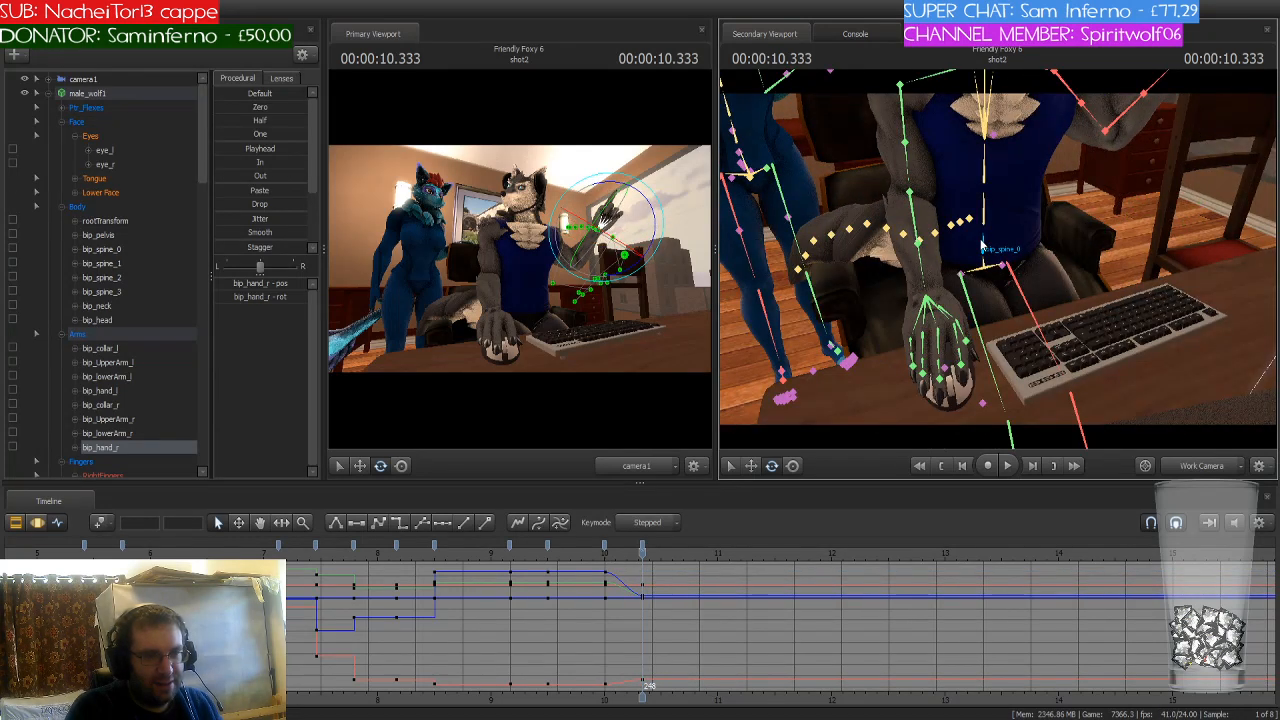
# Step: At frame 248 (10.333 s), slightly rotate the wolf's lower spine (bip_spine_0) and tail base (bip_tail00)
pyautogui.keyDown('ctrl'); pyautogui.click(980, 245); pyautogui.keyUp('ctrl')
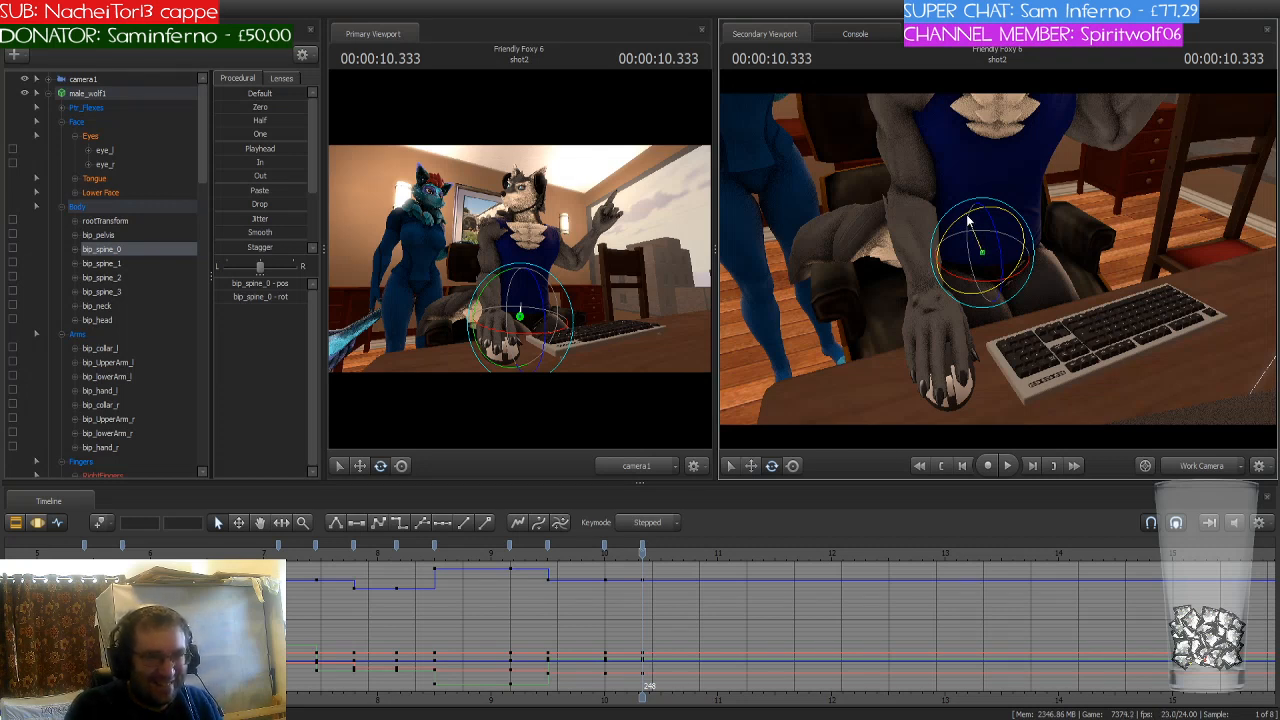
pyautogui.moveTo(968, 222); pyautogui.dragTo(967, 221)
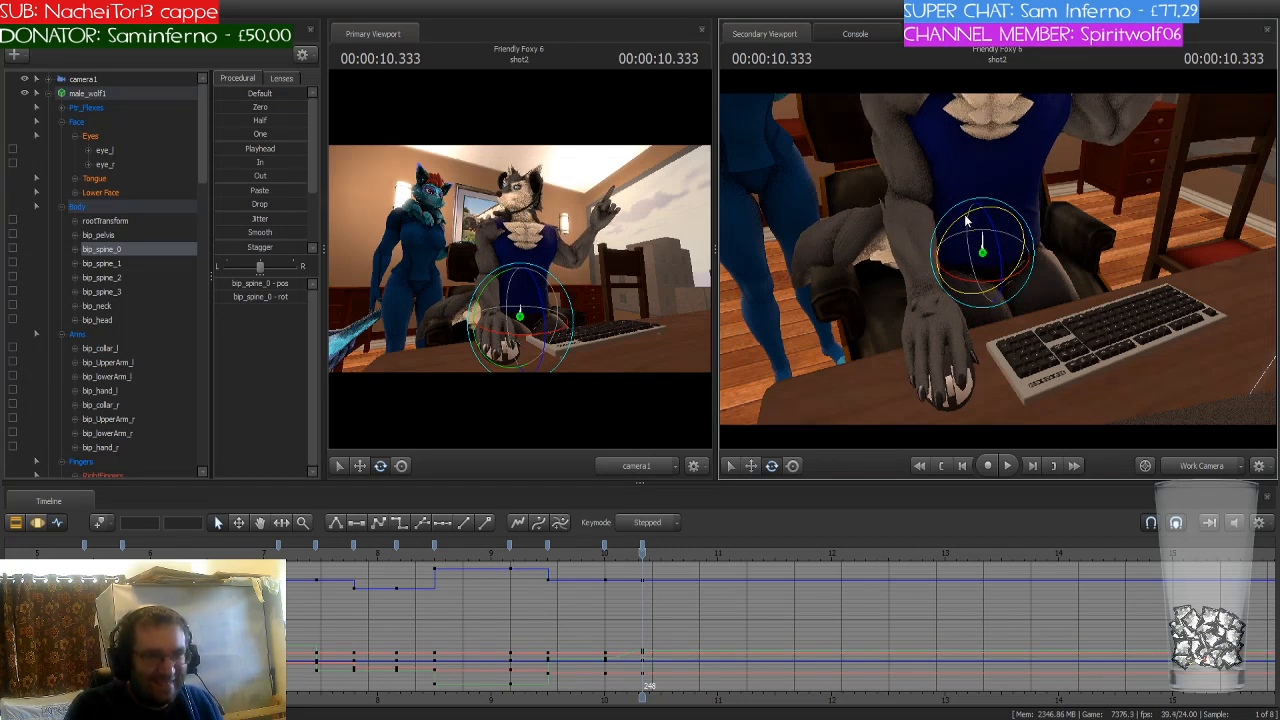
pyautogui.keyDown('ctrl'); pyautogui.click(972, 222); pyautogui.keyUp('ctrl')
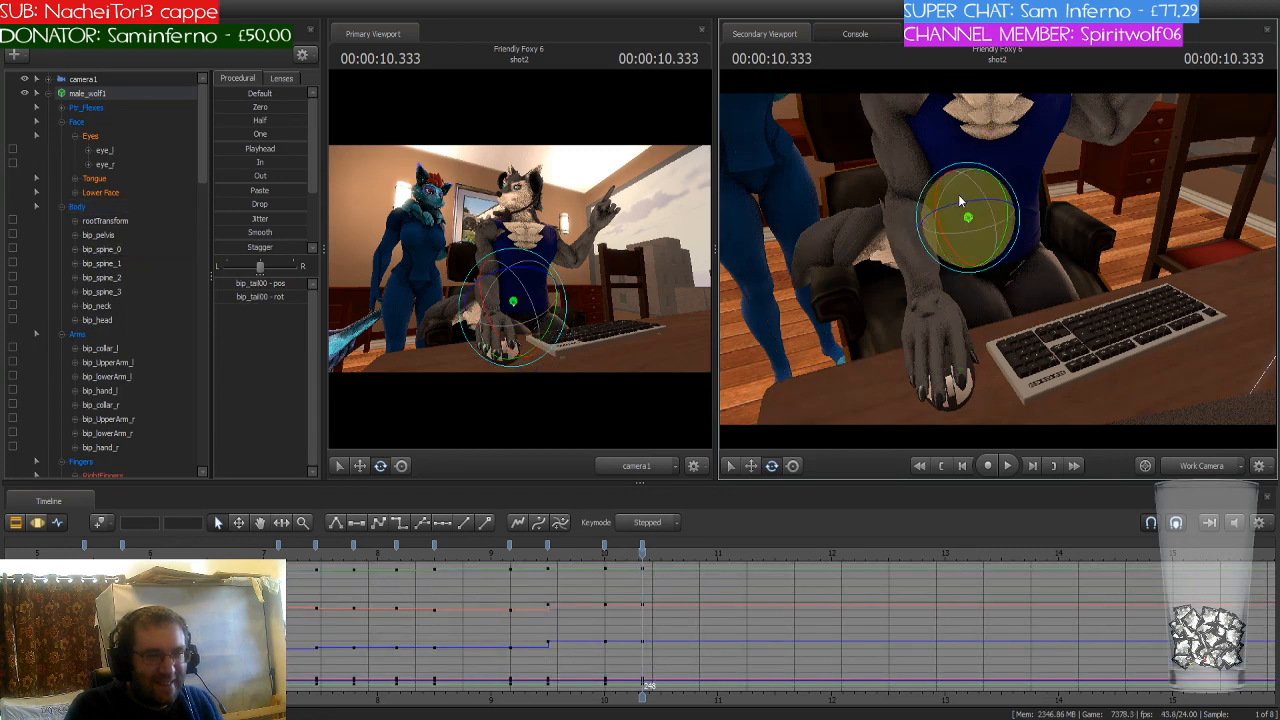
pyautogui.moveTo(955, 193); pyautogui.dragTo(960, 189)
pyautogui.moveTo(1121, 242); pyautogui.dragTo(997, 258)
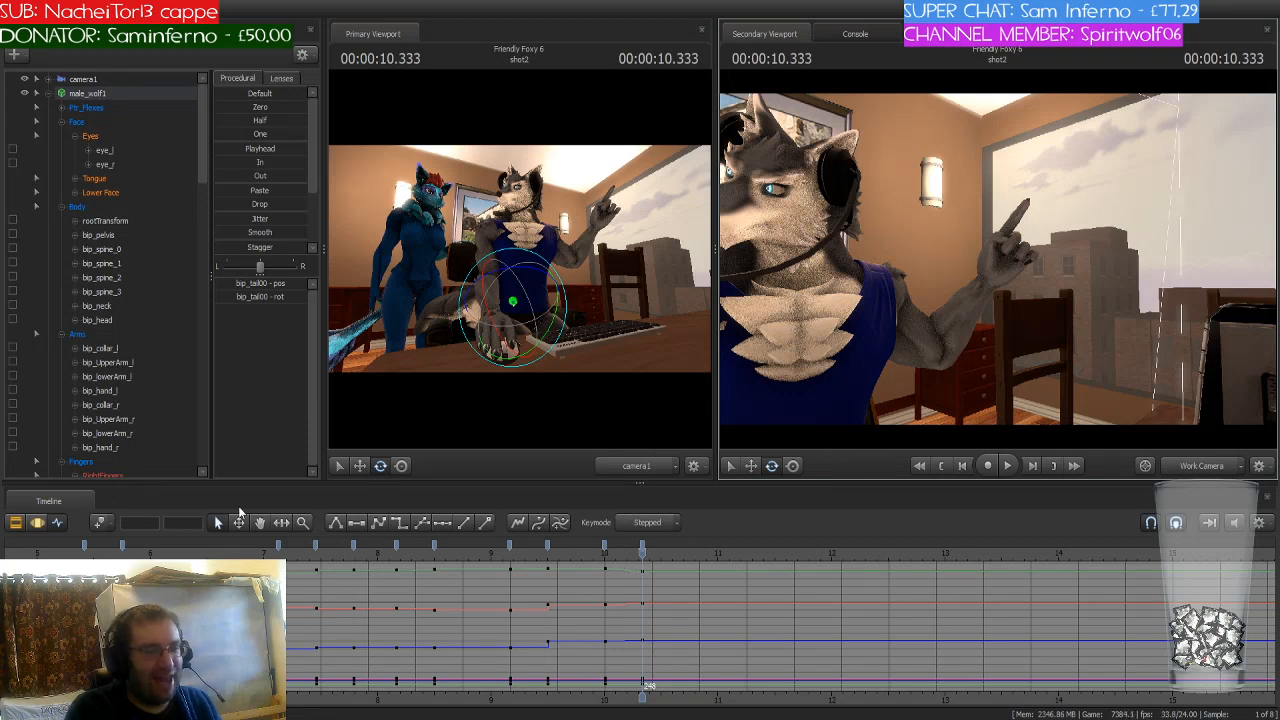
# Step: Give all male_wolf1 keys at frame 240 stepped tangents so the pose holds until frame 248
pyautogui.click(116, 95)
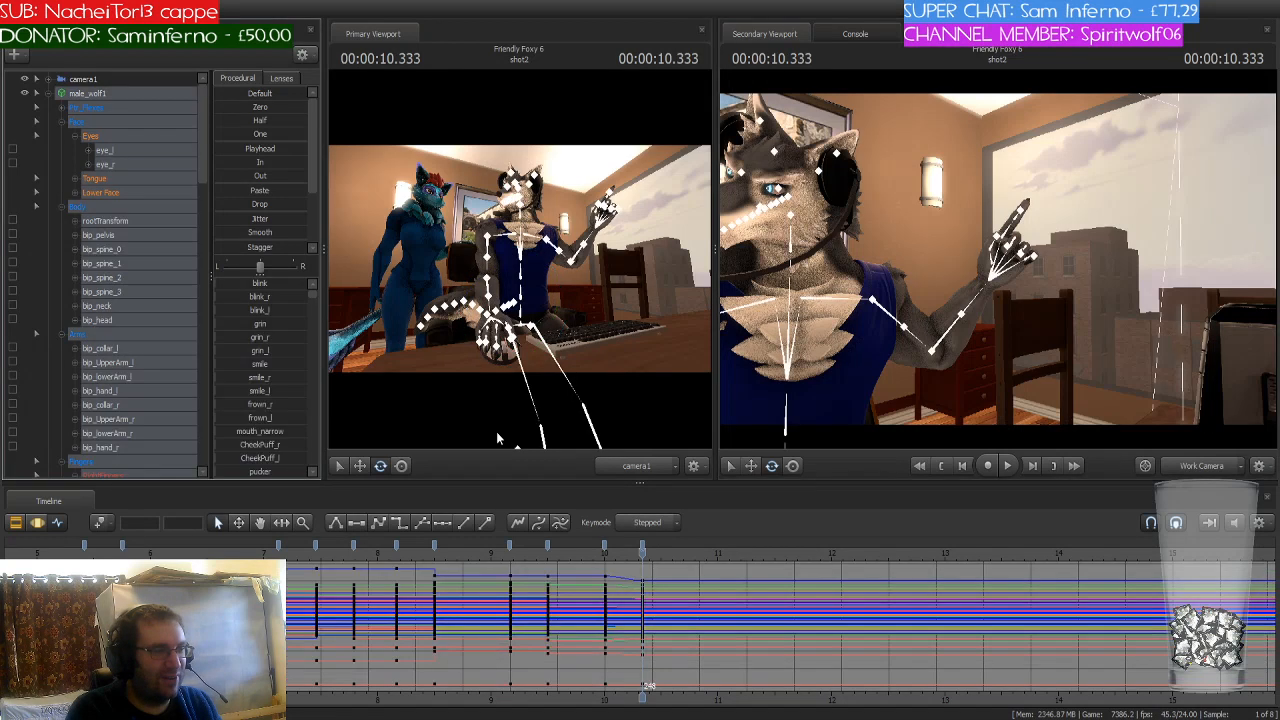
pyautogui.click(604, 550)
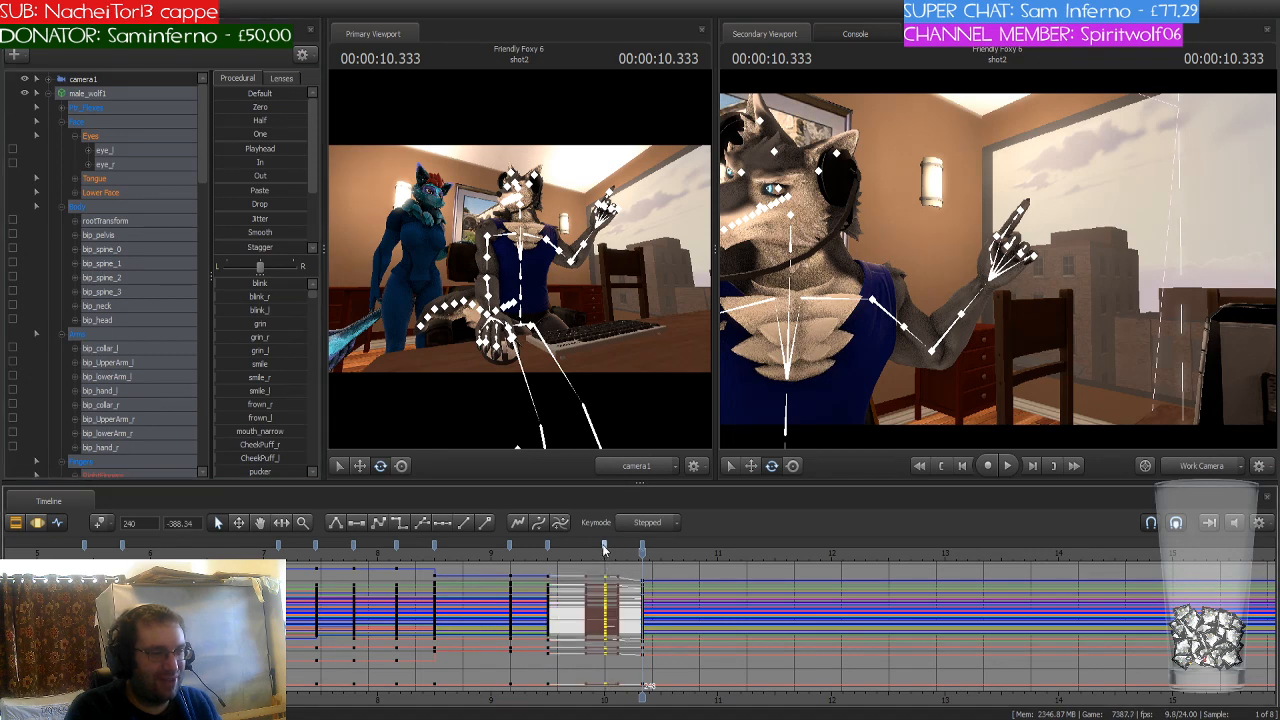
pyautogui.click(397, 526)
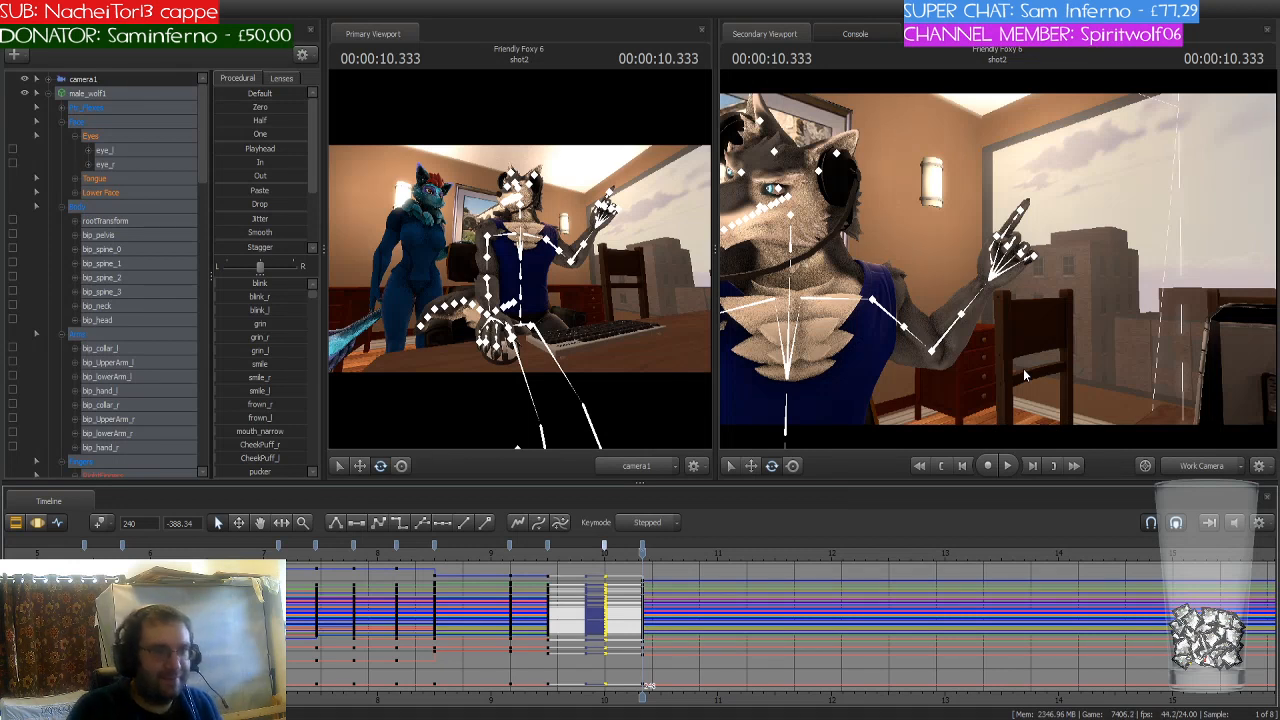
# Step: At frame 248 (10.333 s), rotate the wolf's neck (bip_neck) to turn the head away from the raised hand
pyautogui.moveTo(950, 147); pyautogui.dragTo(880, 150)
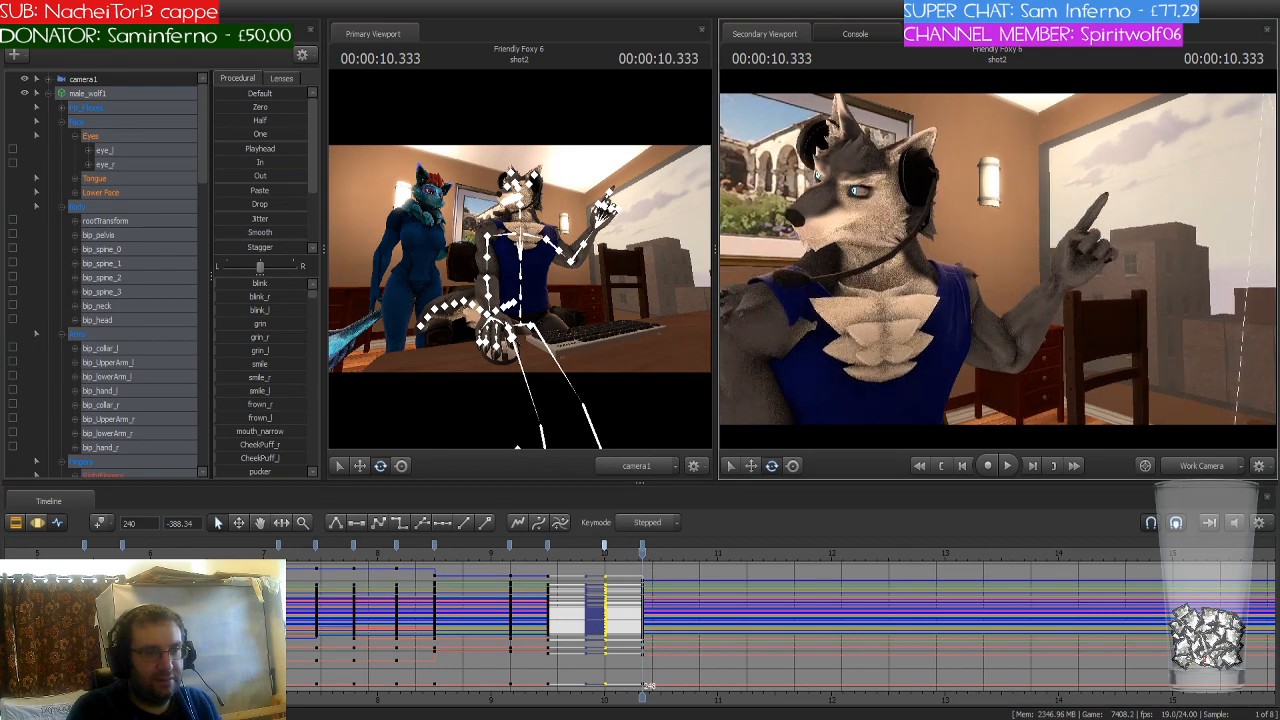
pyautogui.click(884, 249)
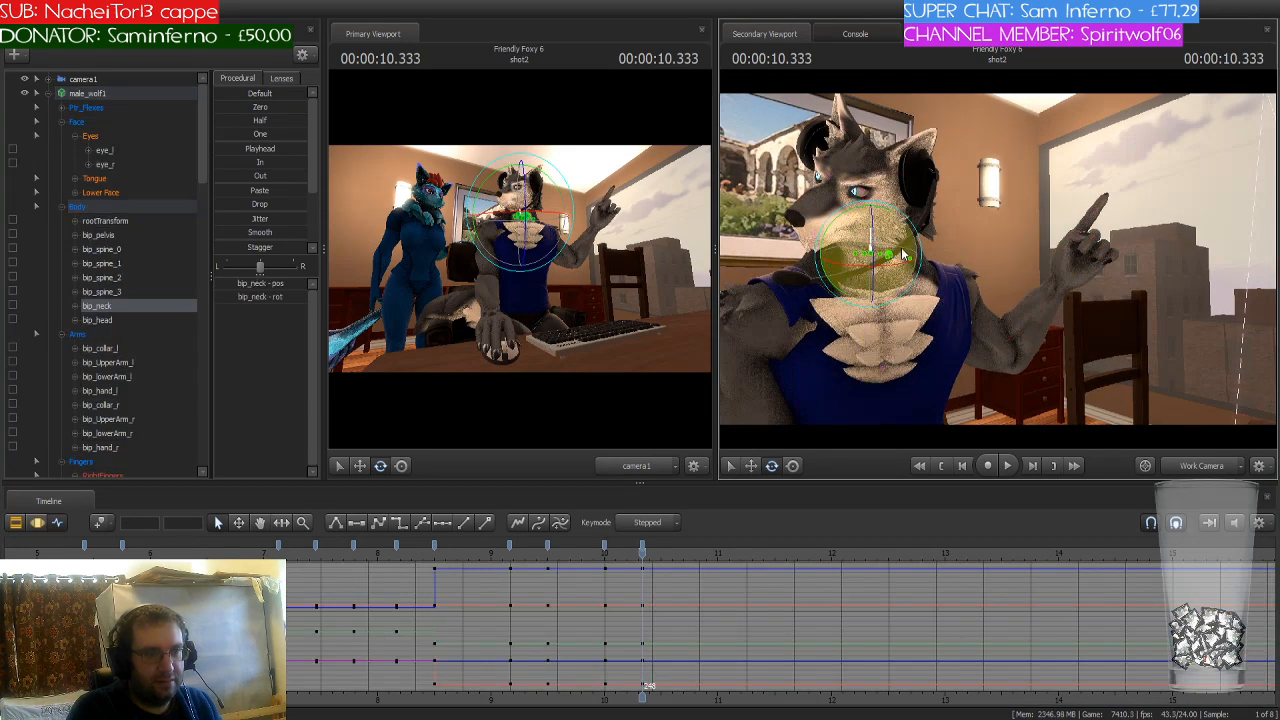
pyautogui.moveTo(901, 247); pyautogui.dragTo(896, 240)
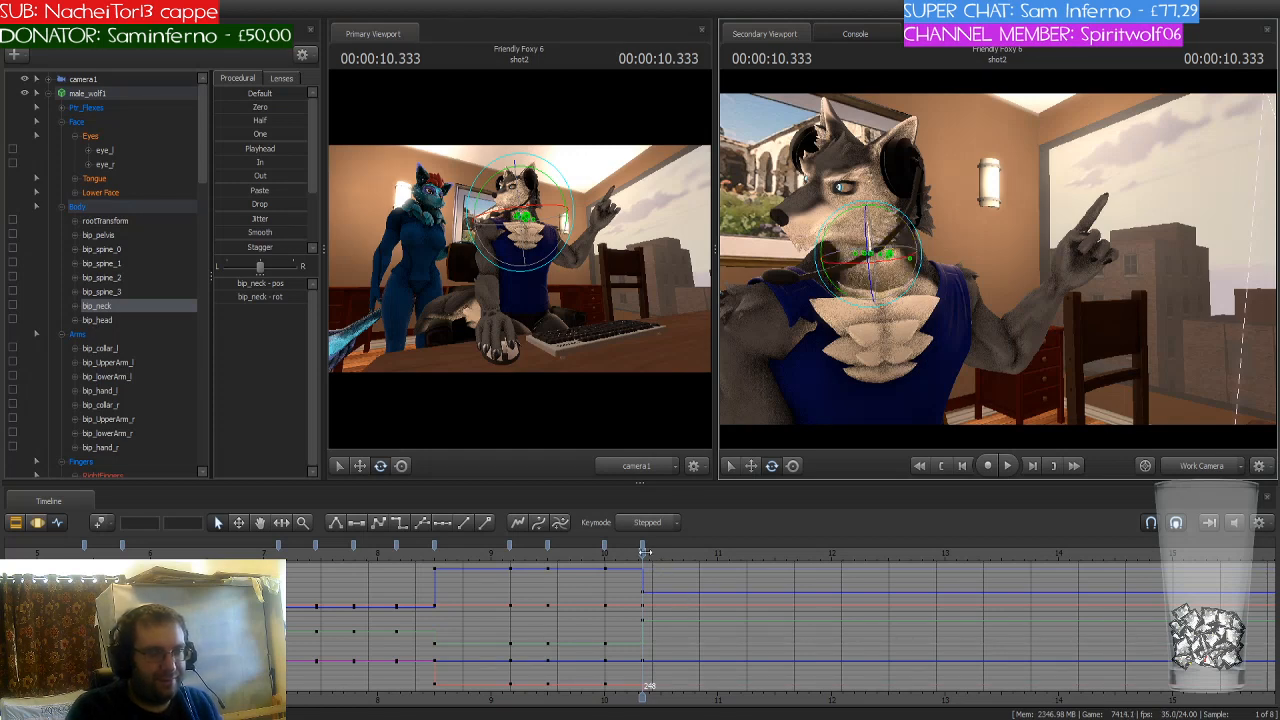
pyautogui.moveTo(645, 551); pyautogui.dragTo(642, 586)
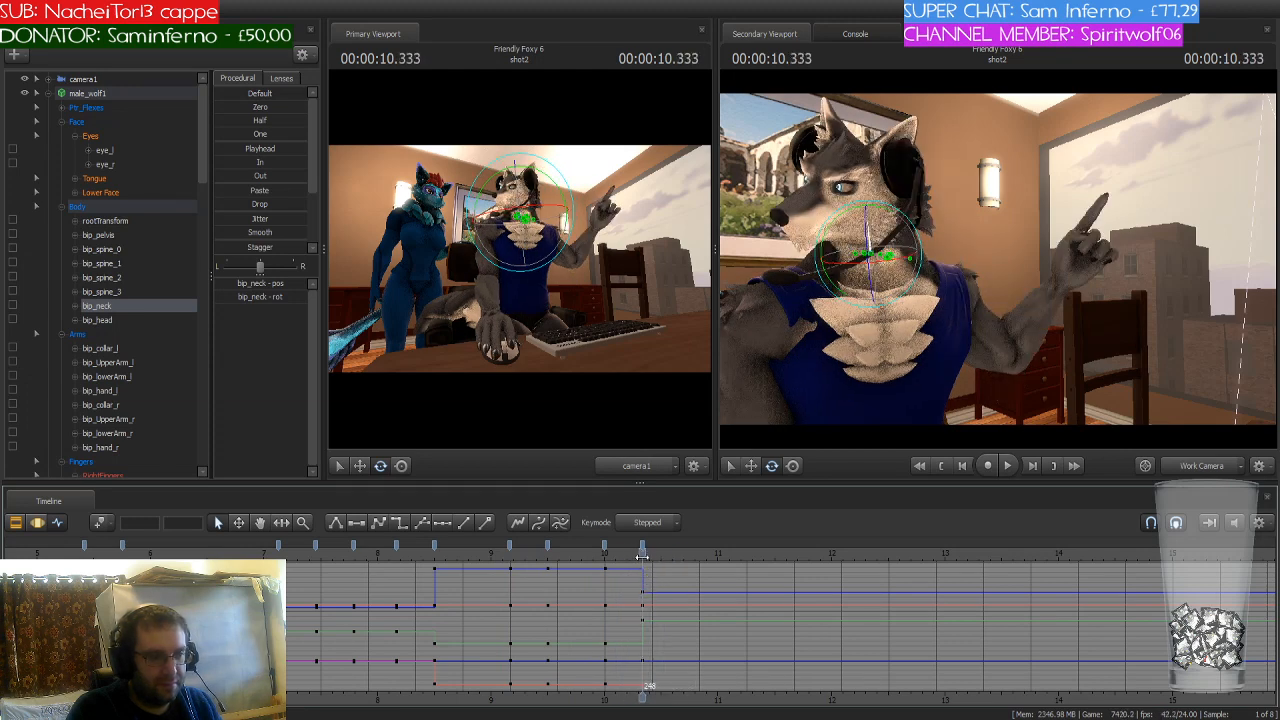
# Step: Restore the wolf's right fingers from the pointing pose to an open, spread hand
pyautogui.scroll(-2, 116, 406)
pyautogui.click(118, 393)
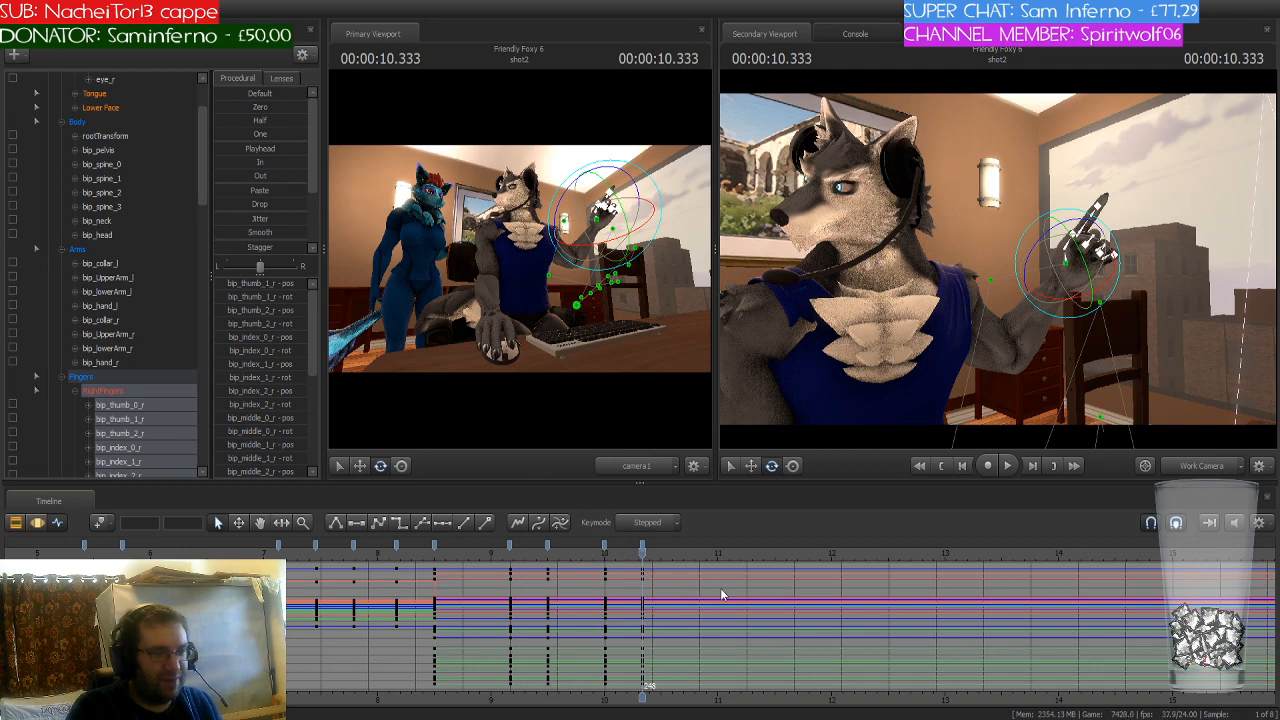
pyautogui.hotkey('ctrl', 'z')
pyautogui.moveTo(643, 551); pyautogui.dragTo(499, 552)
# Step: Add a keyframe for all male_wolf1 controls at frame 260 (10.833 s) to hold the open-hand pose
pyautogui.moveTo(433, 558); pyautogui.dragTo(698, 580)
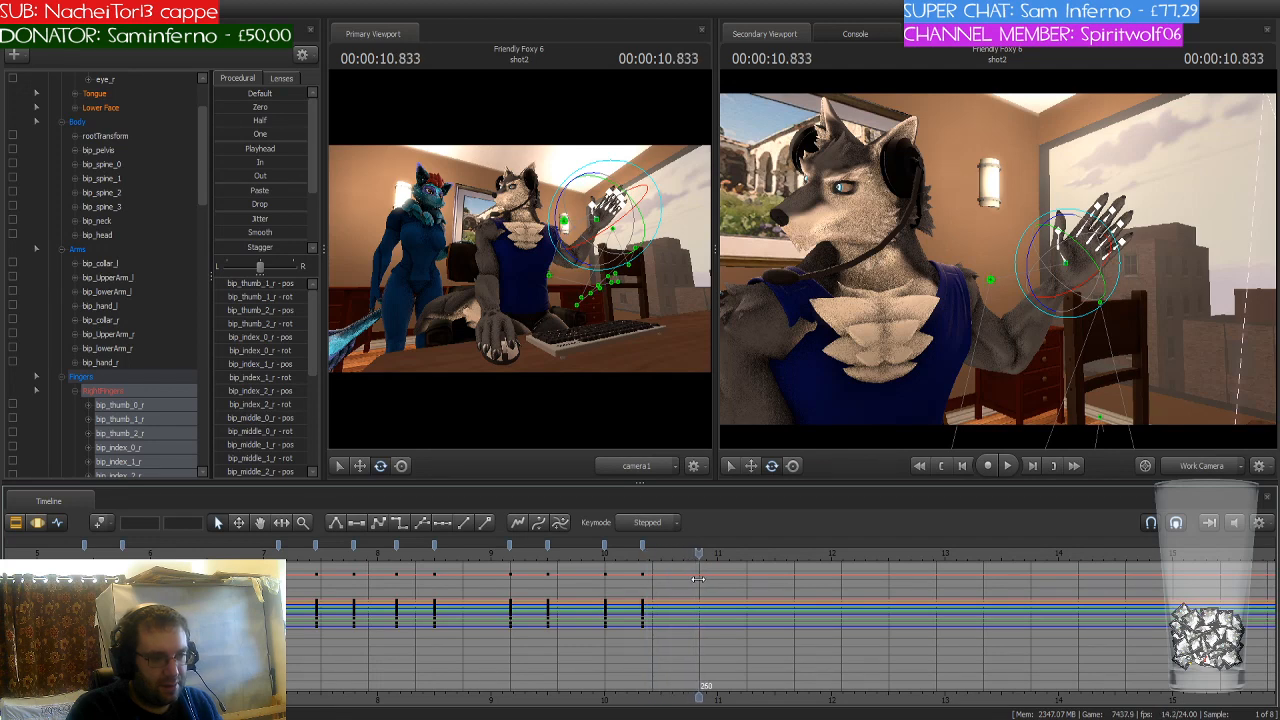
pyautogui.scroll(2, 90, 300)
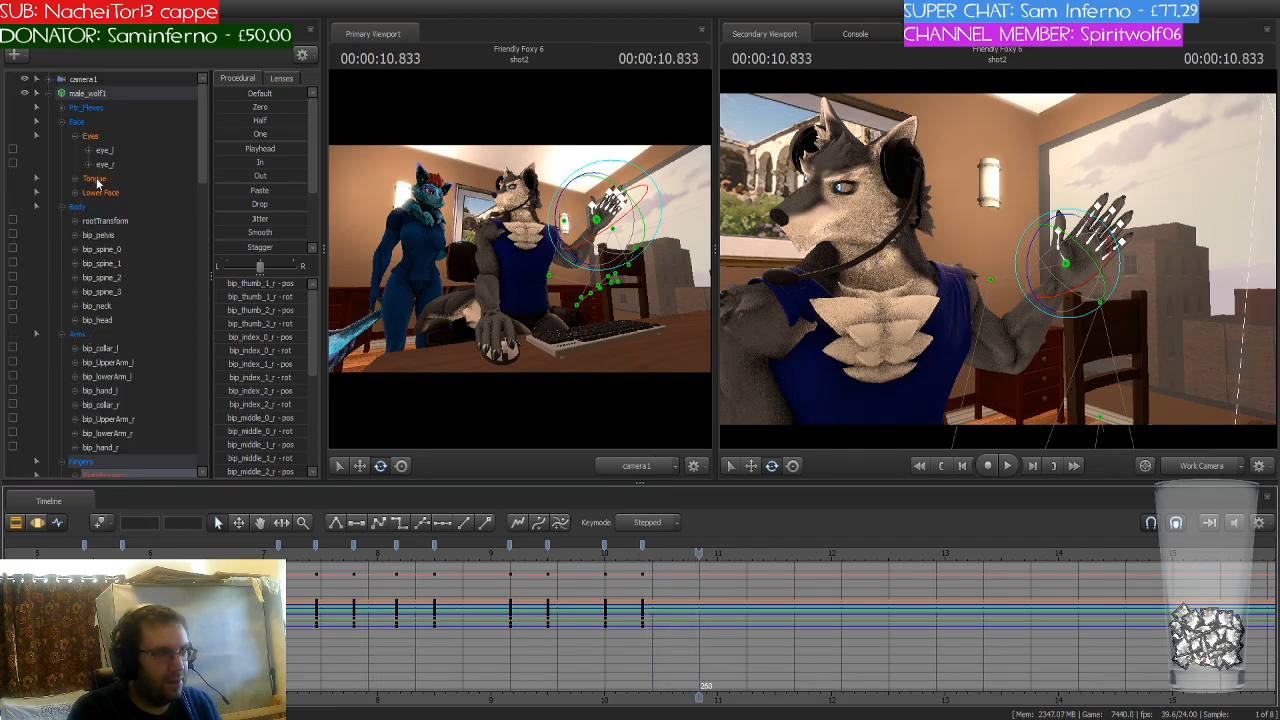
pyautogui.click(87, 93)
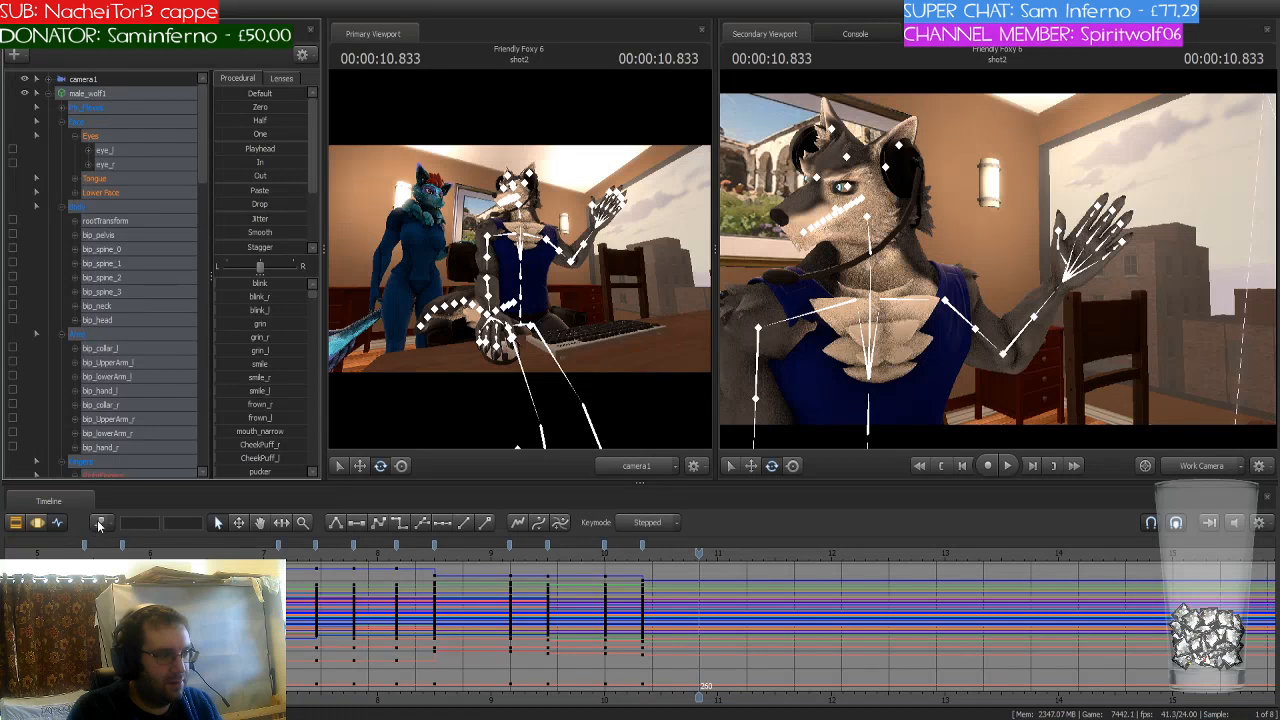
pyautogui.click(98, 522)
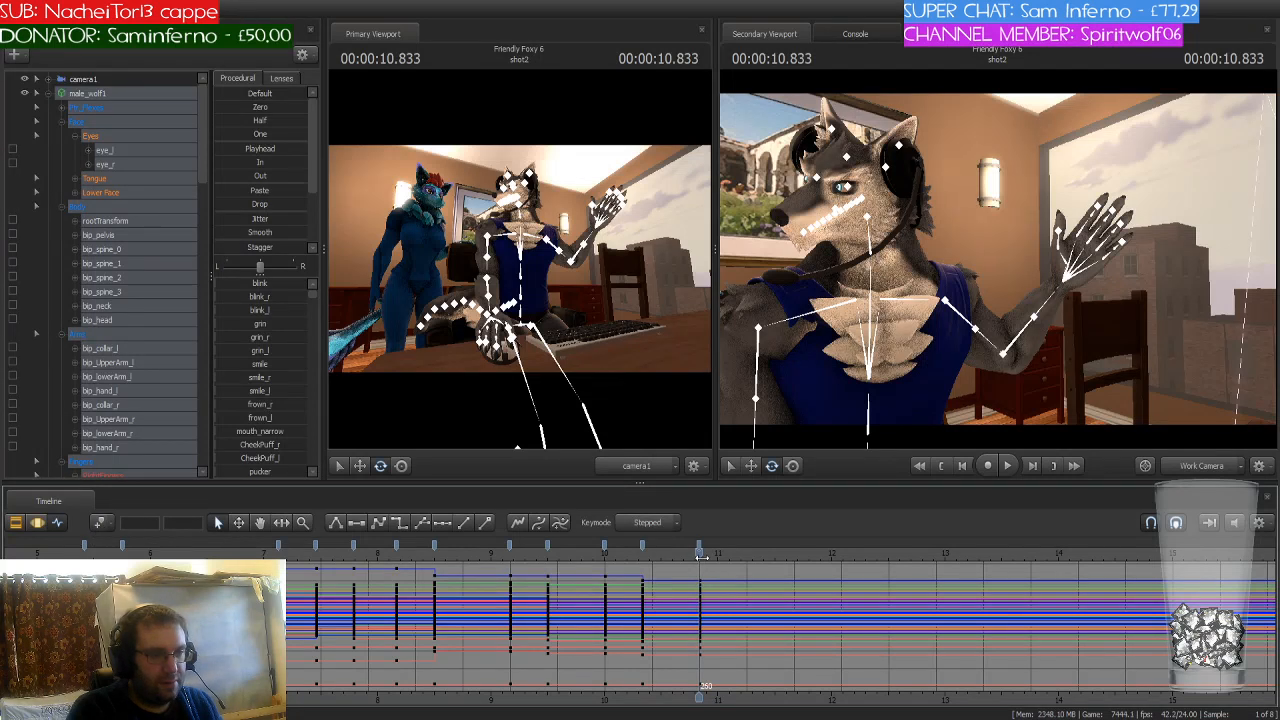
# Step: Select the male_wolf1 keys at frame 171 (7.125 s), where both hands rest at the desk, and copy that pose
pyautogui.press('Right')
pyautogui.press('Right')
pyautogui.press('Right')
pyautogui.press('Right')
pyautogui.press('Right')
pyautogui.press('Right')
pyautogui.press('Right')
pyautogui.press('Right')
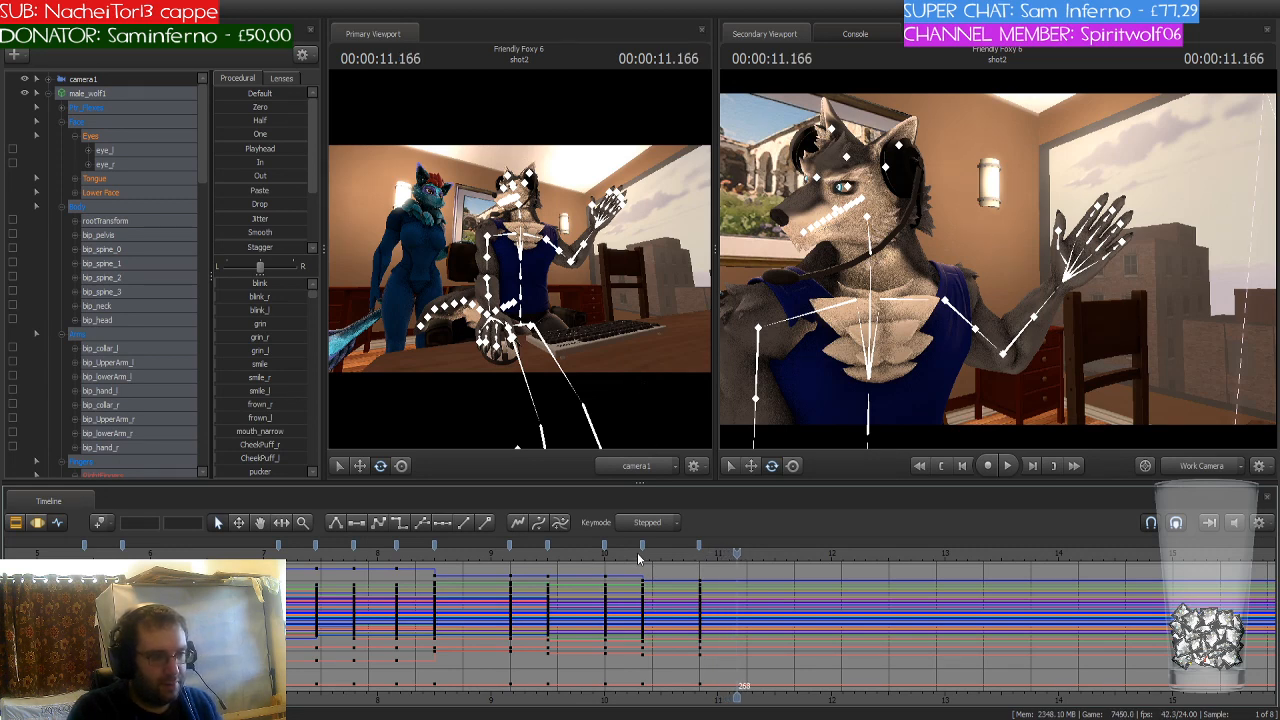
pyautogui.scroll(-2, 733, 553)
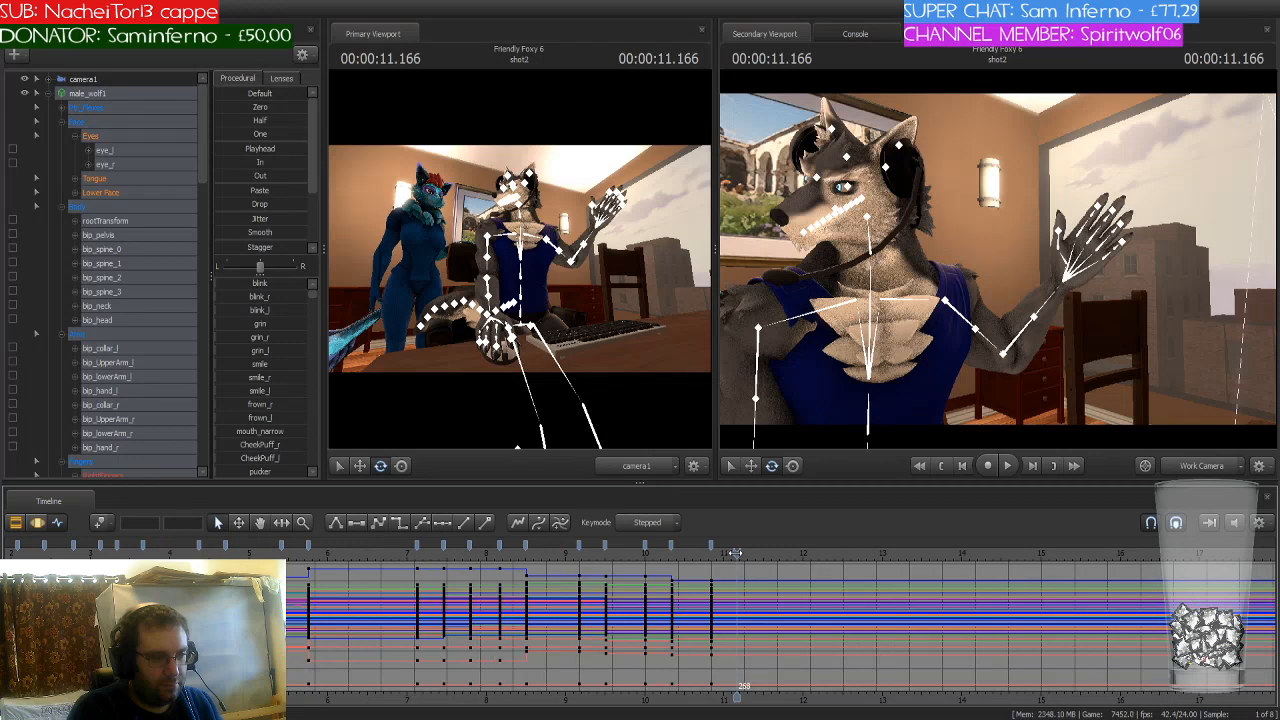
pyautogui.moveTo(733, 553); pyautogui.dragTo(419, 565)
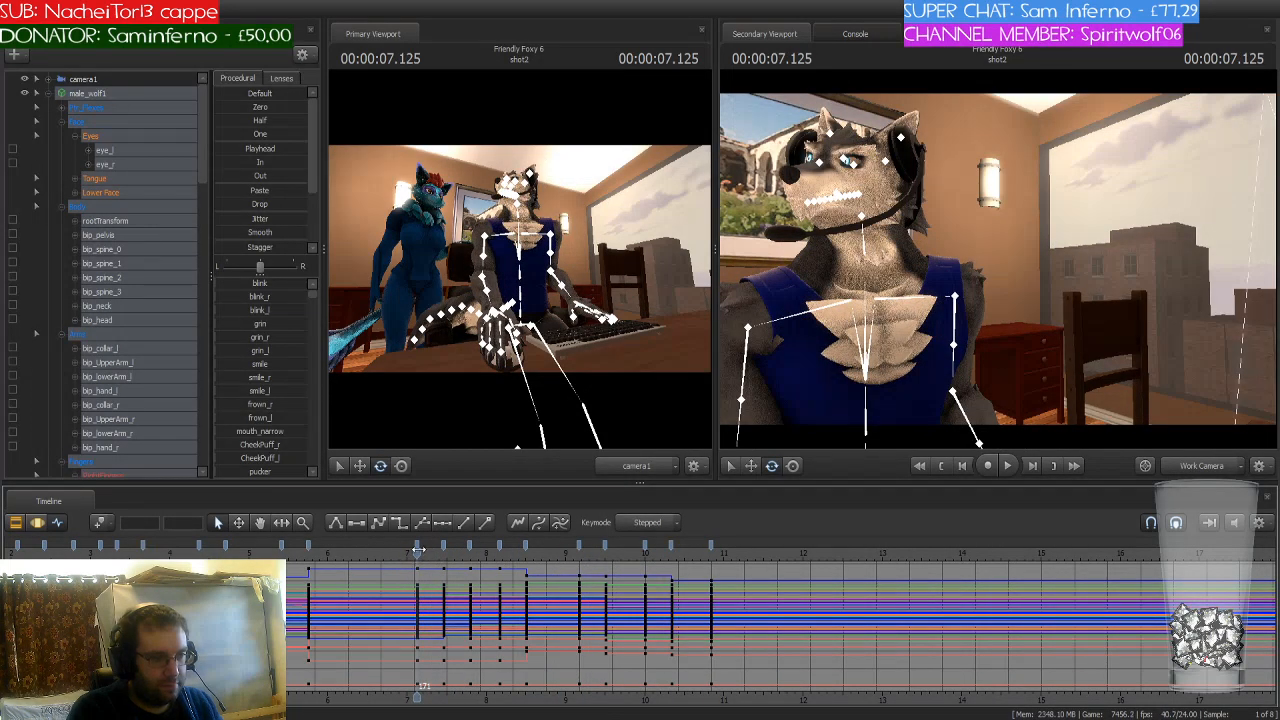
pyautogui.click(418, 542)
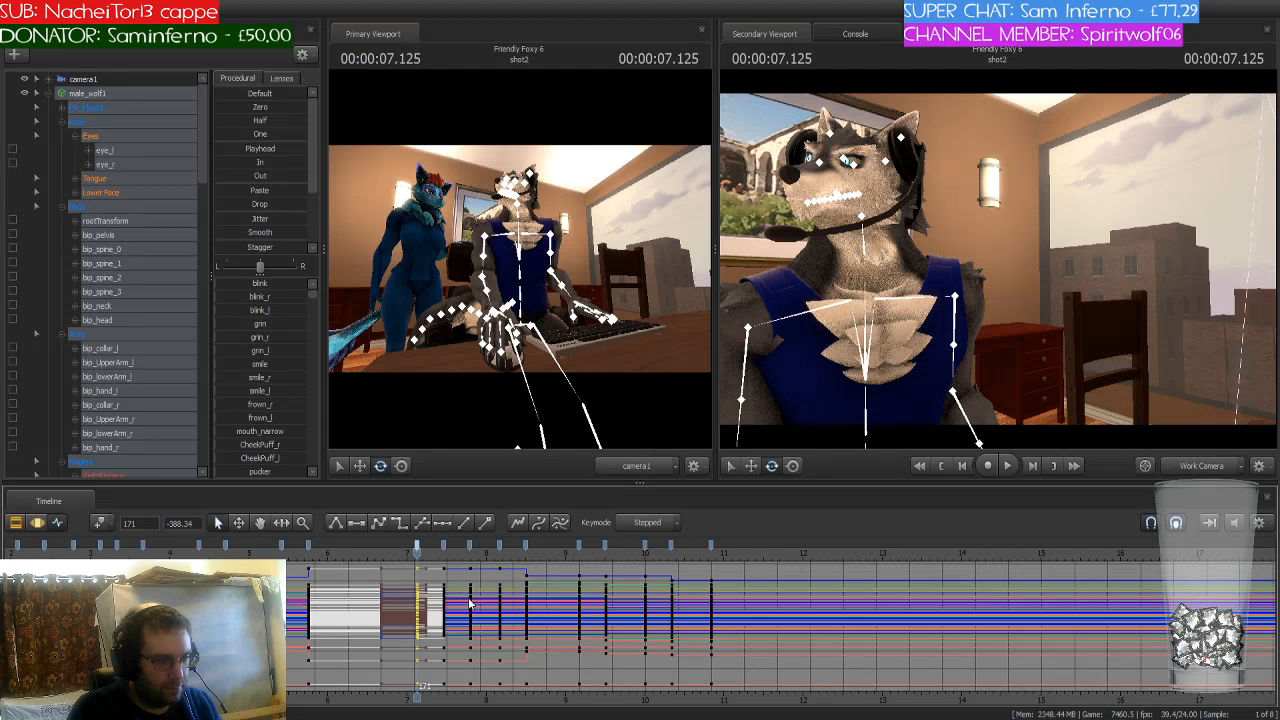
# Step: Play the wolf's animation from 10 s to 11 s to check the timing of the raised-hand poses
pyautogui.moveTo(678, 556); pyautogui.dragTo(710, 556)
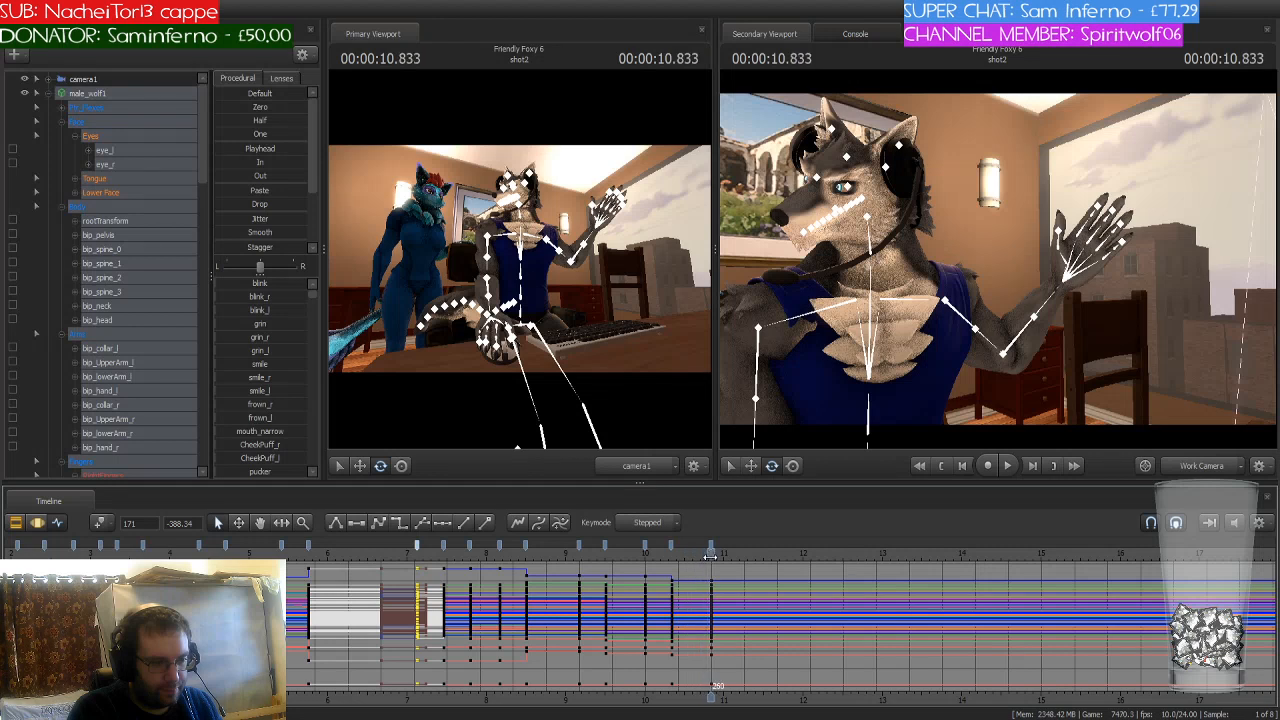
pyautogui.scroll(4, 710, 556)
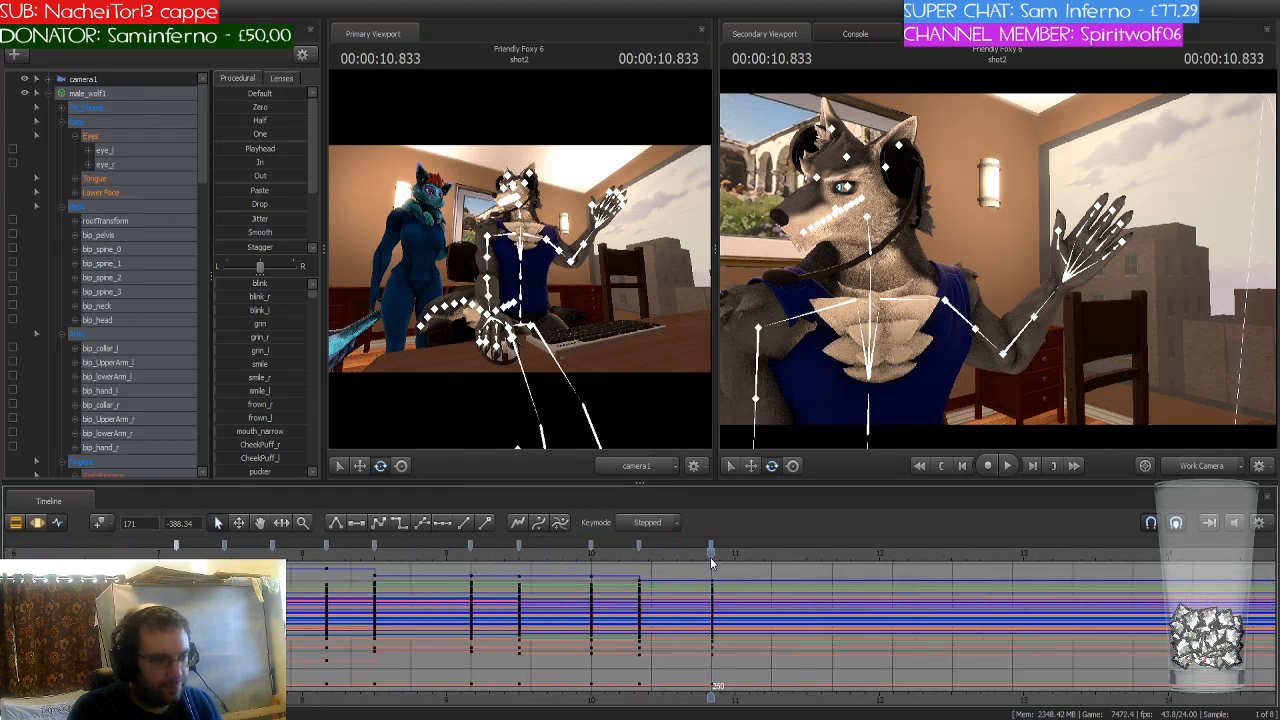
pyautogui.scroll(3, 645, 556)
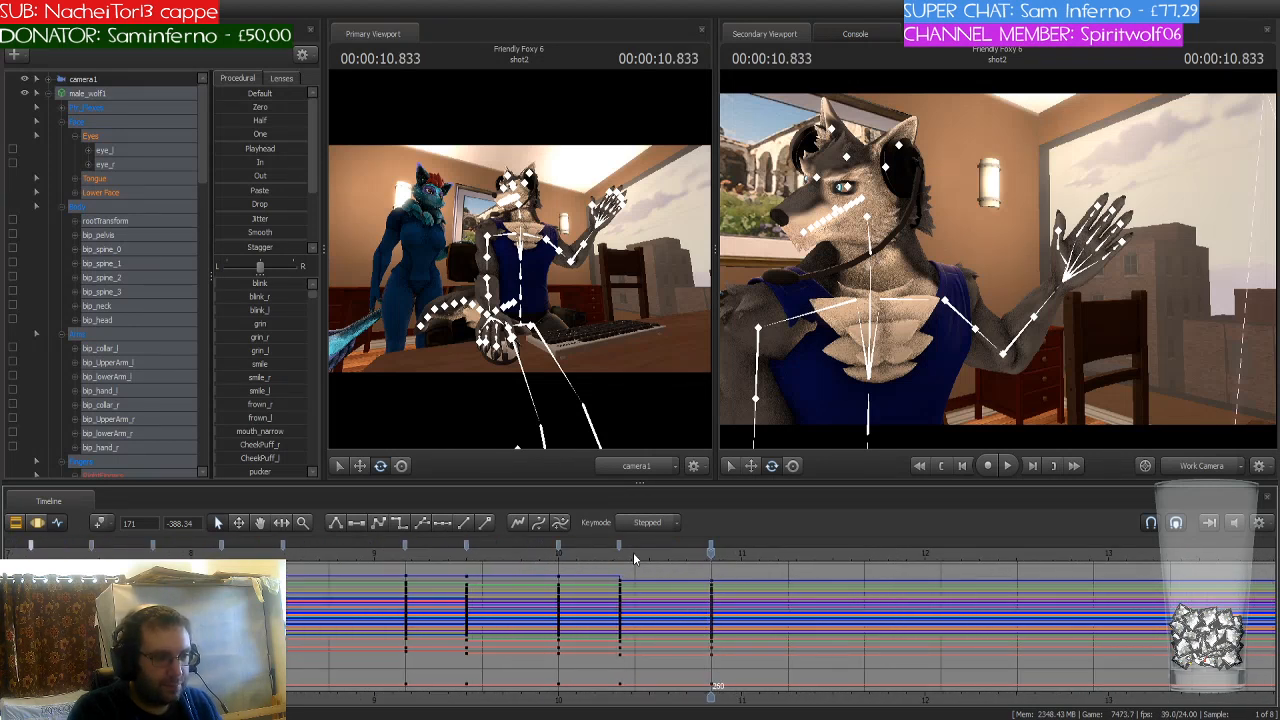
pyautogui.click(557, 559)
pyautogui.press('space')
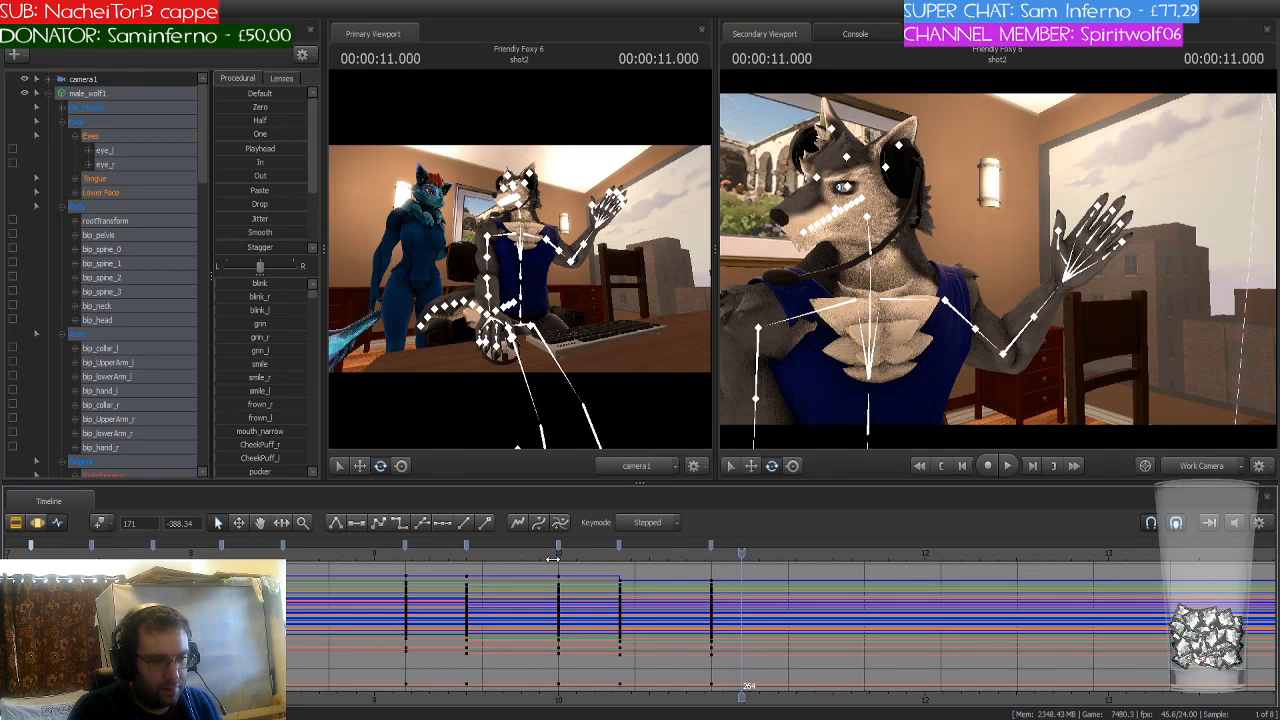
# Step: Add a keyframe for all male_wolf1 controls at frame 268 (11.166 s)
pyautogui.press('Left')
pyautogui.press('Left')
pyautogui.press('Left')
pyautogui.press('Left')
pyautogui.press('Left')
pyautogui.press('Left')
pyautogui.press('Left')
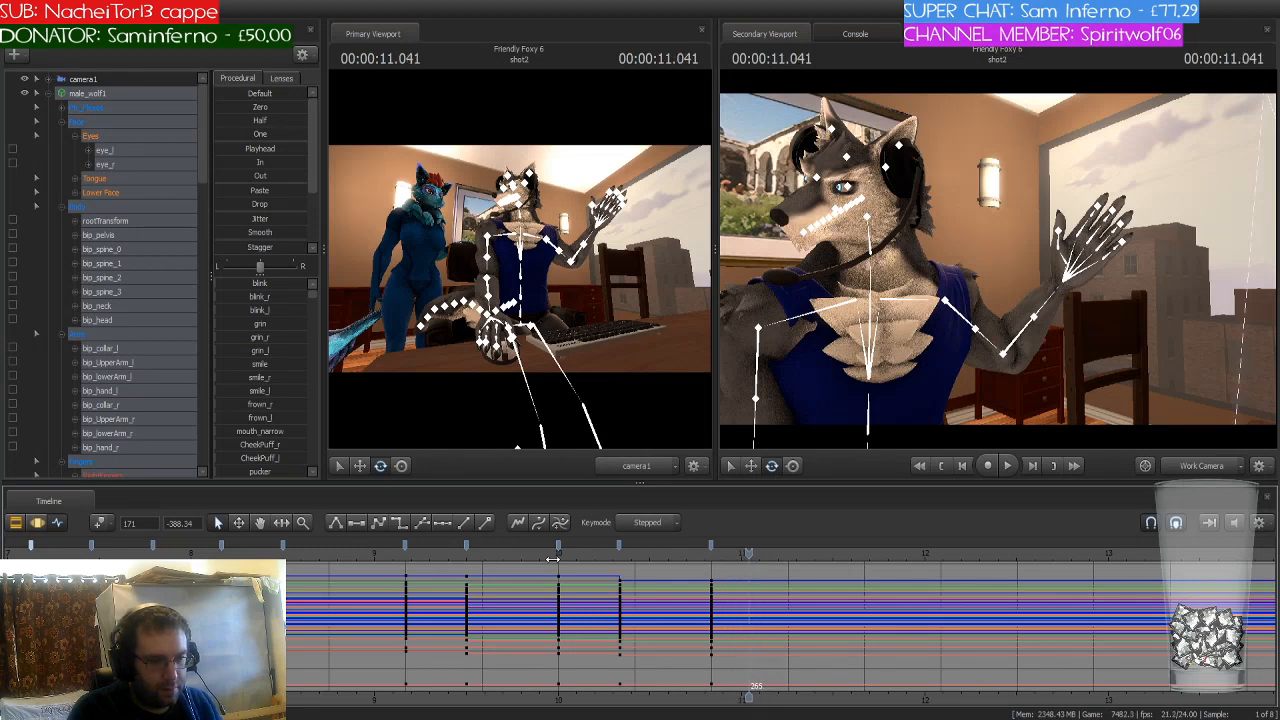
pyautogui.press('Right')
pyautogui.press('Right')
pyautogui.press('Right')
pyautogui.press('Right')
pyautogui.press('Right')
pyautogui.press('Right')
pyautogui.press('Right')
pyautogui.press('Right')
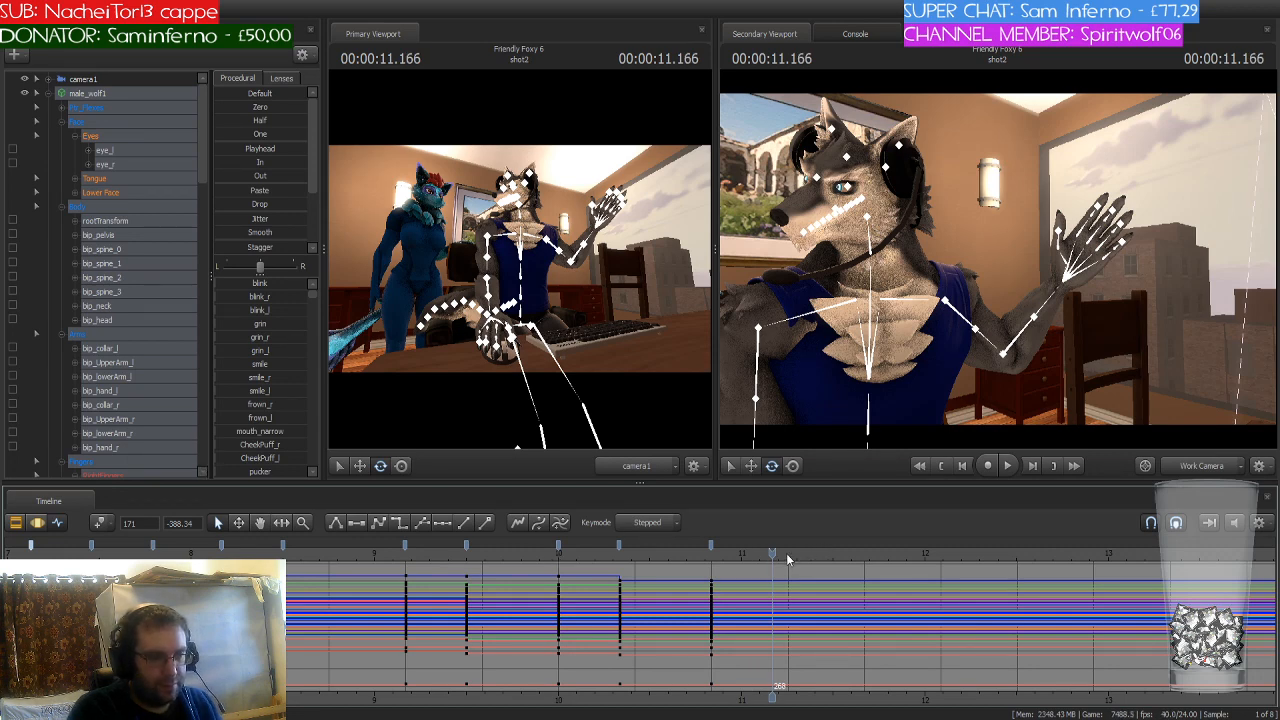
pyautogui.click(98, 524)
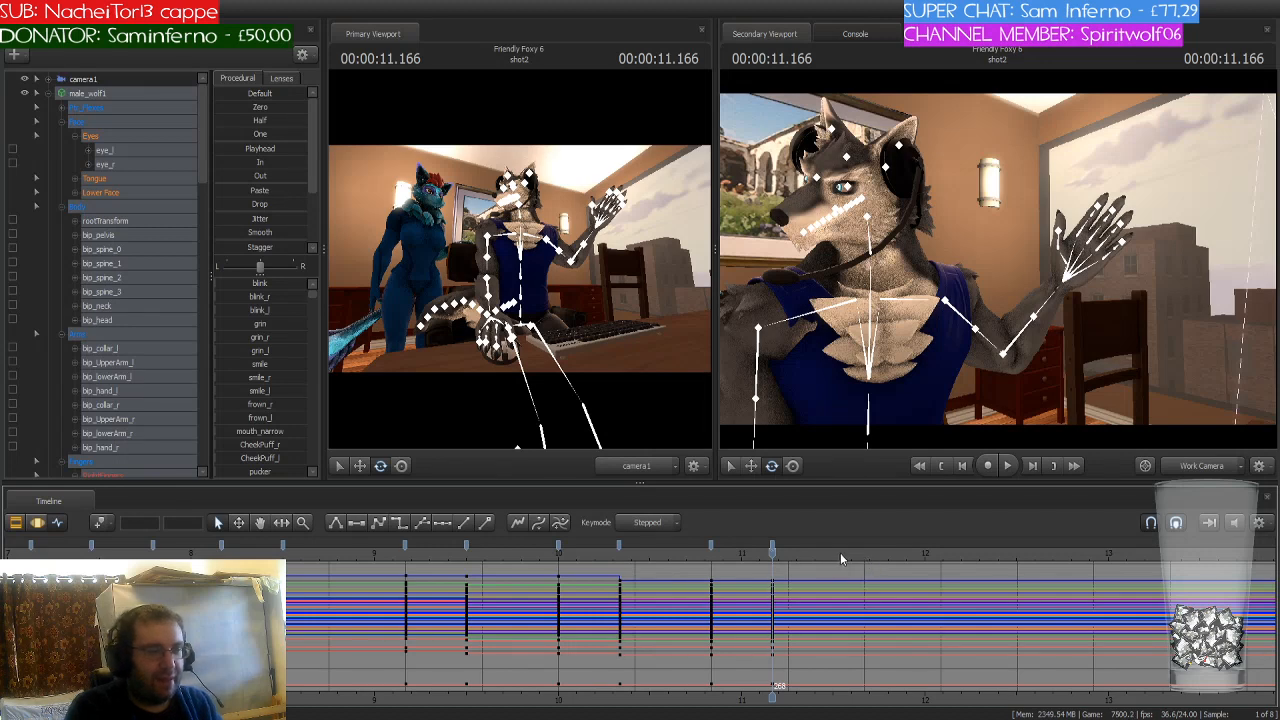
# Step: Paste the copied desk pose onto the keyframe at frame 268 and give the keys at frame 260 stepped tangents
pyautogui.click(772, 548)
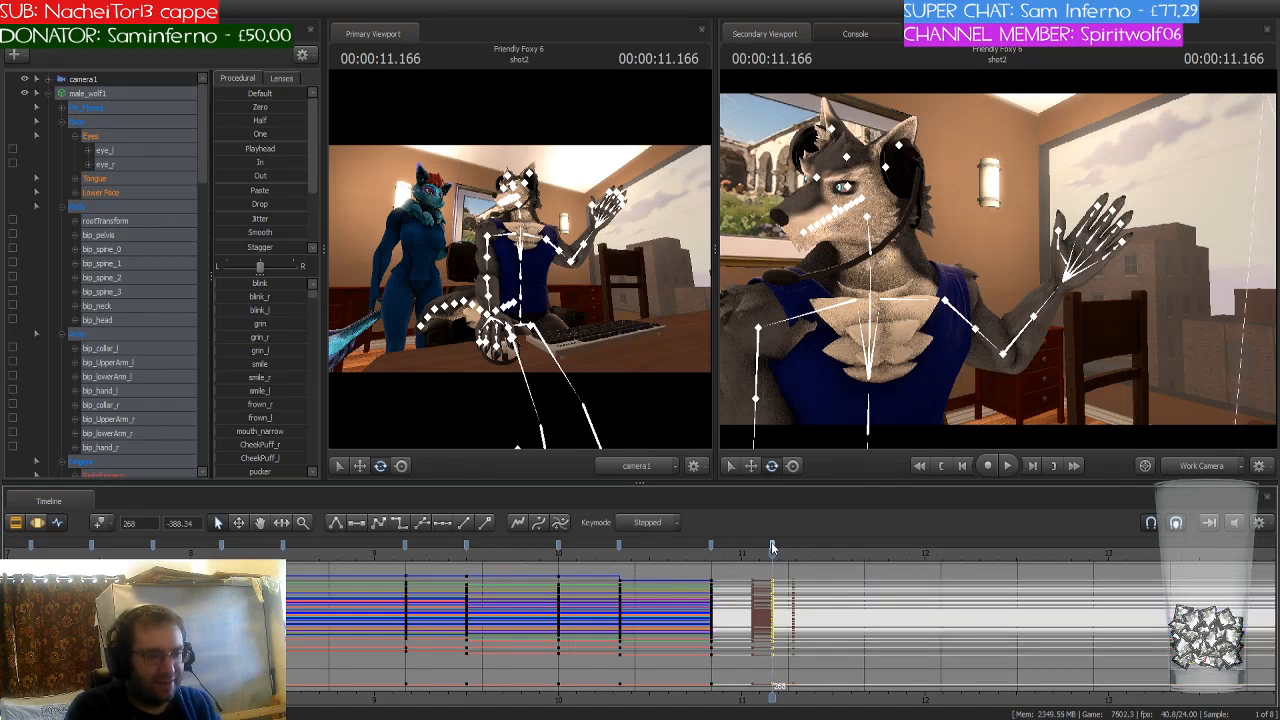
pyautogui.hotkey('ctrl', 'z')
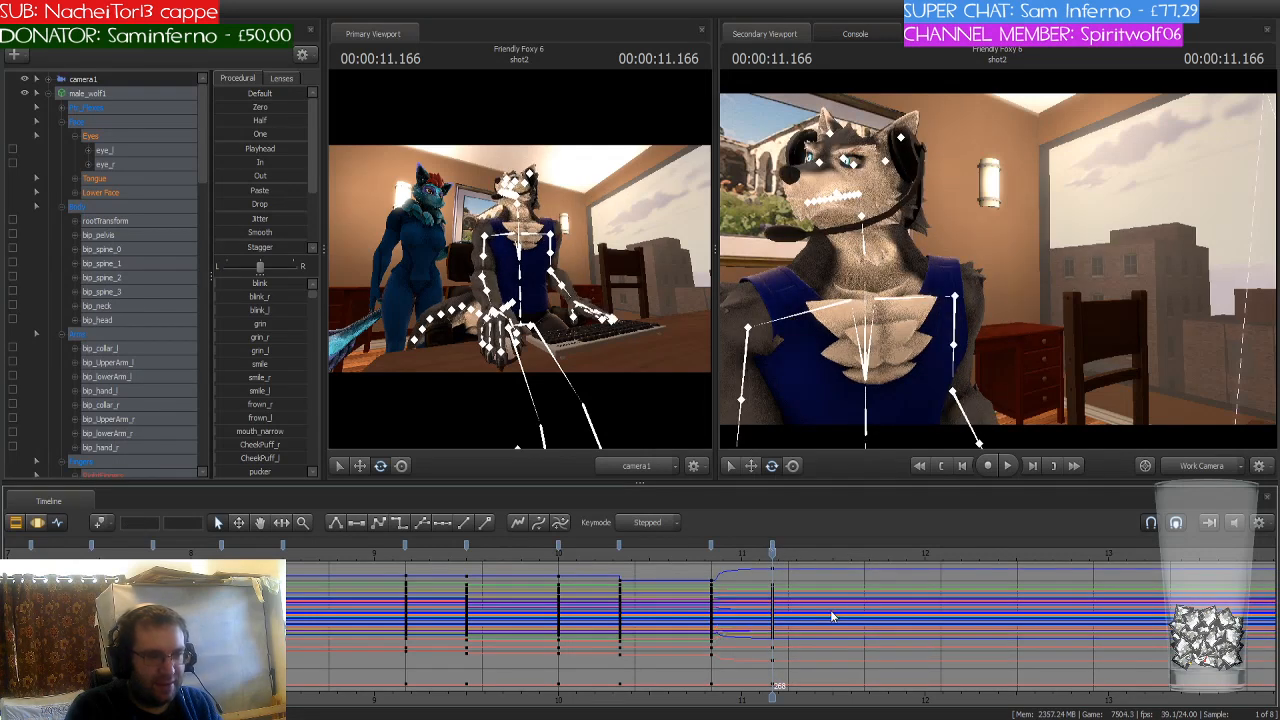
pyautogui.click(711, 548)
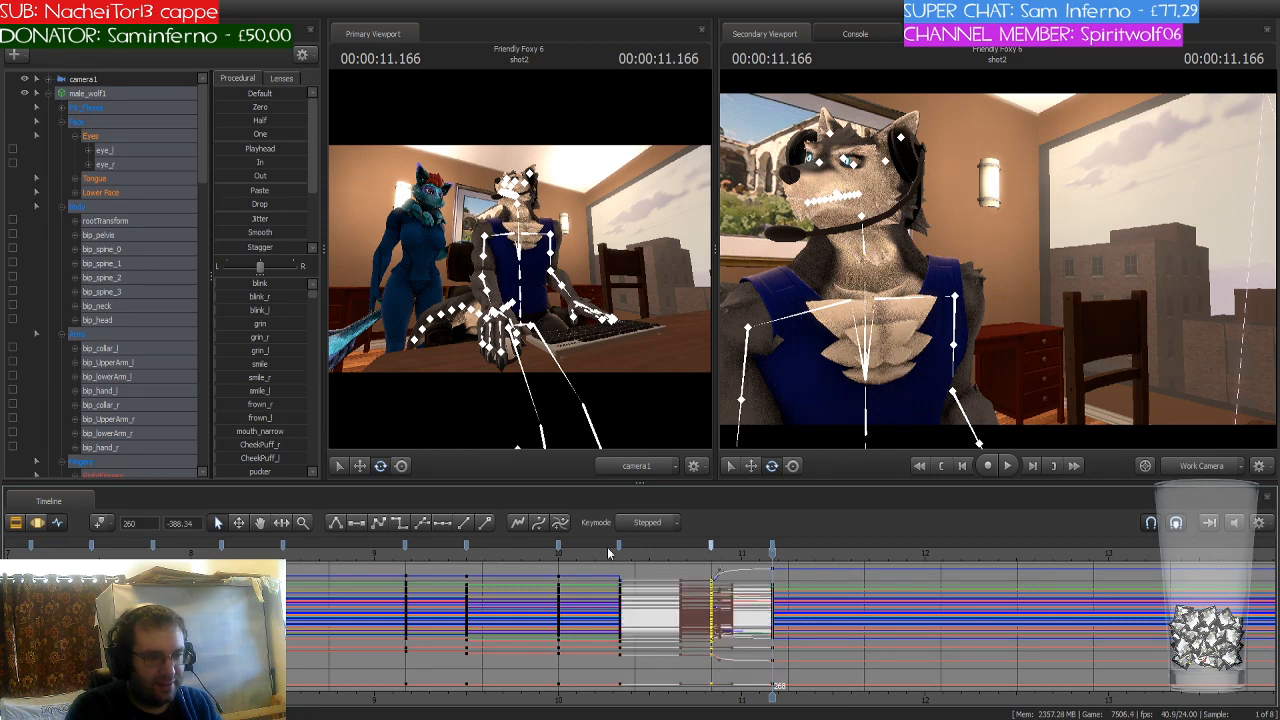
pyautogui.click(400, 524)
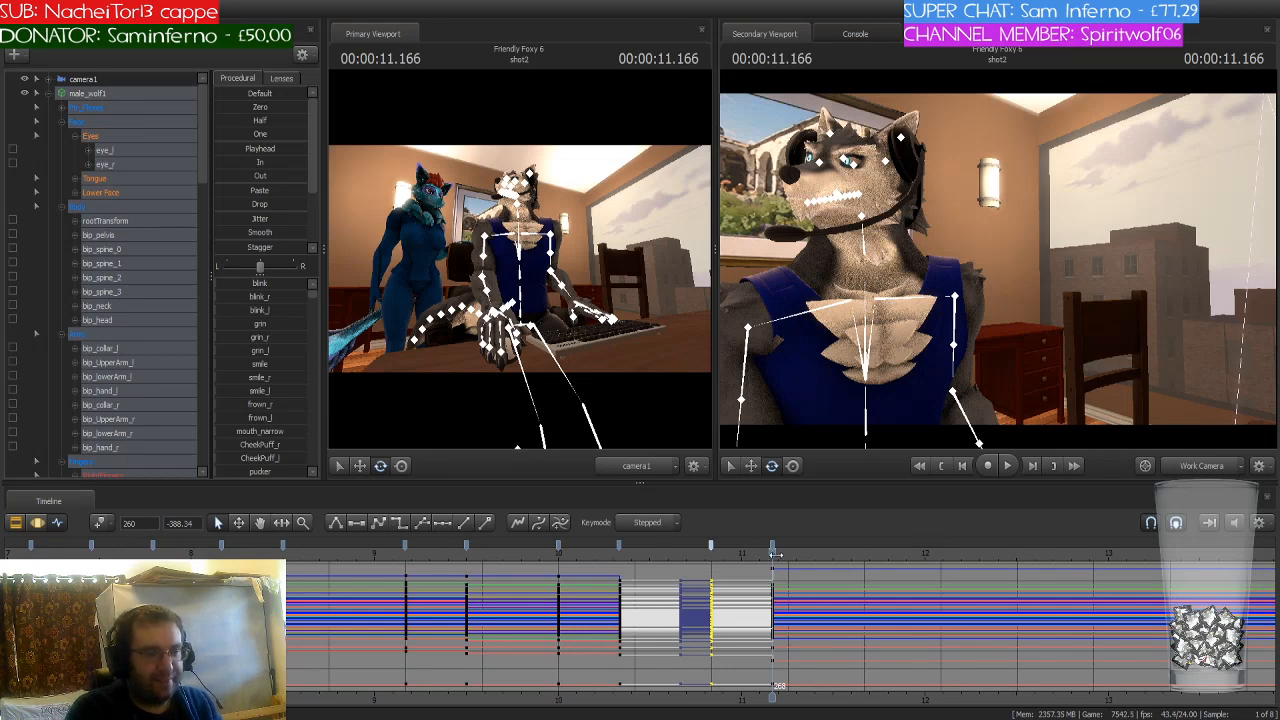
# Step: Play the shot from the start and review the wolf's poses through the last keyframe at 11.166 s
pyautogui.moveTo(776, 553); pyautogui.dragTo(1173, 576)
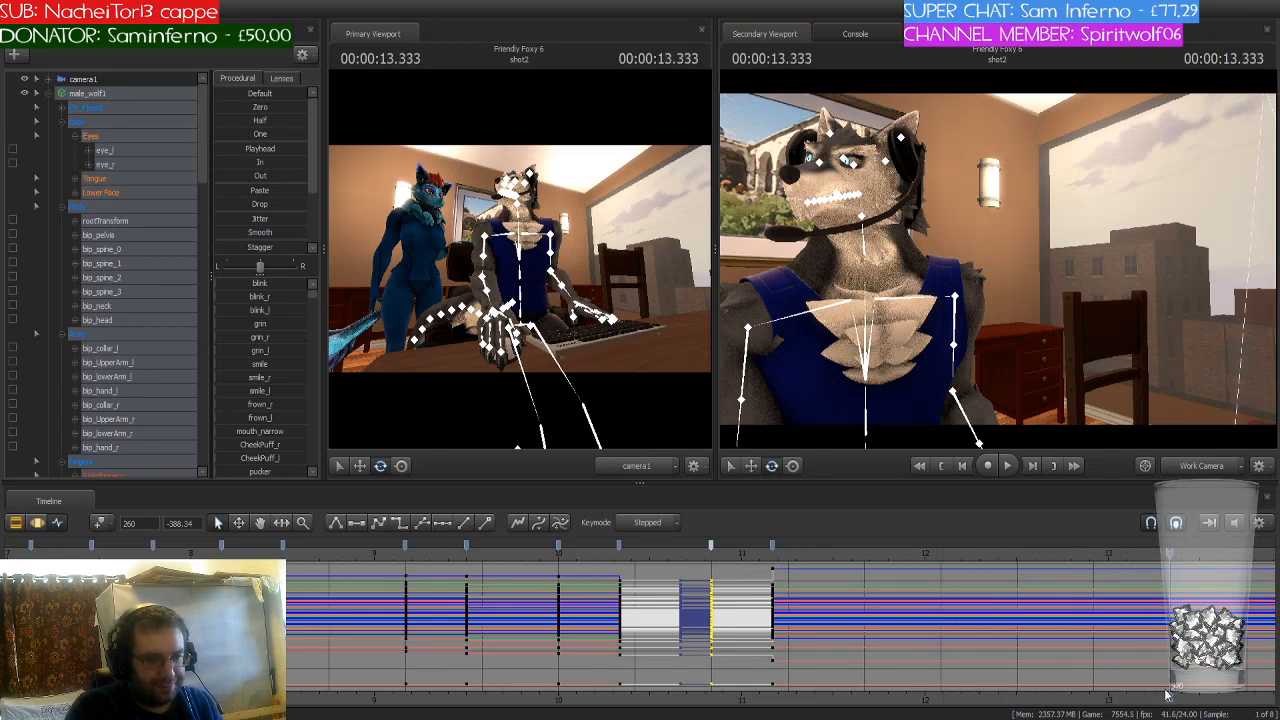
pyautogui.moveTo(1139, 668); pyautogui.dragTo(700, 652, button='middle')
pyautogui.scroll(-3, 698, 645)
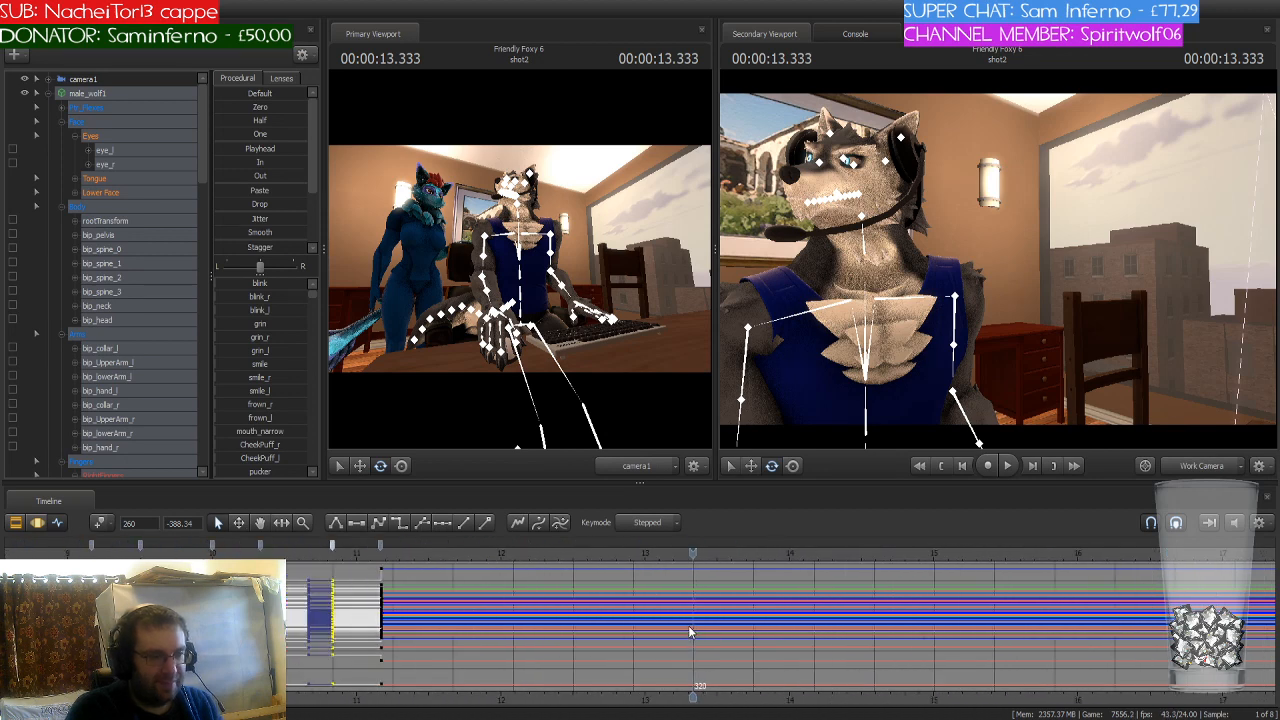
pyautogui.scroll(-6, 690, 632)
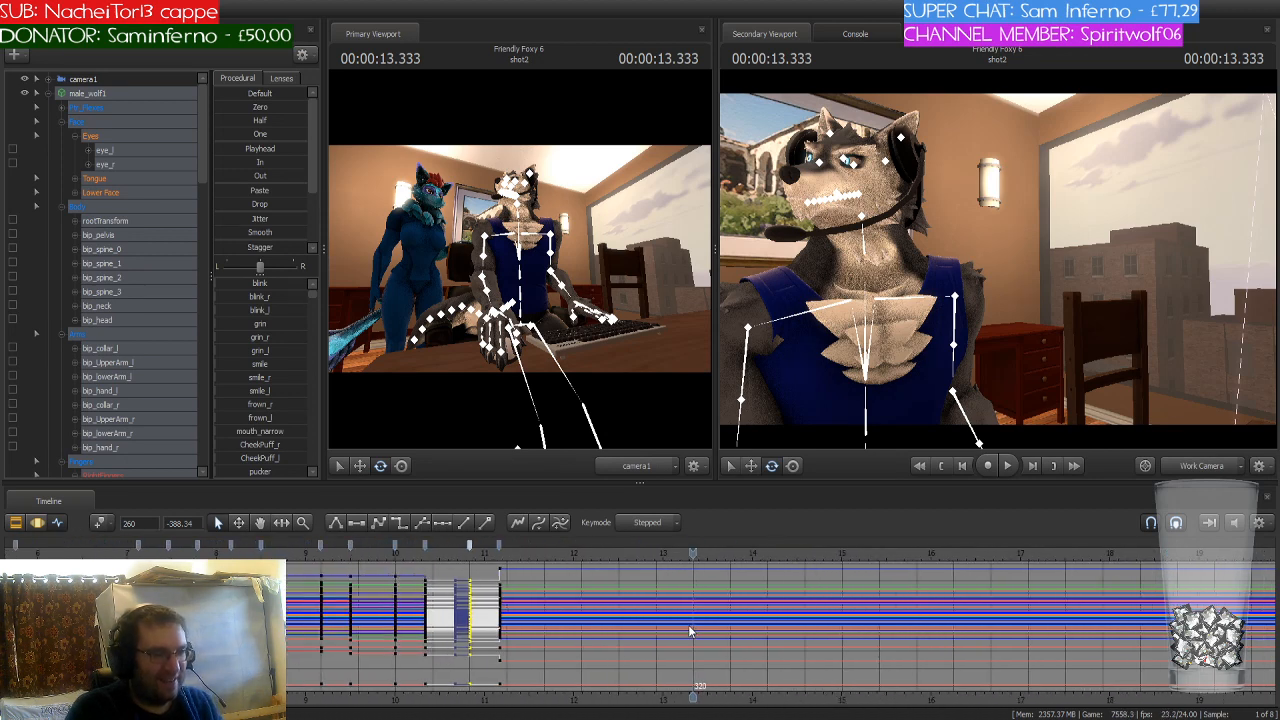
pyautogui.scroll(-2, 690, 632)
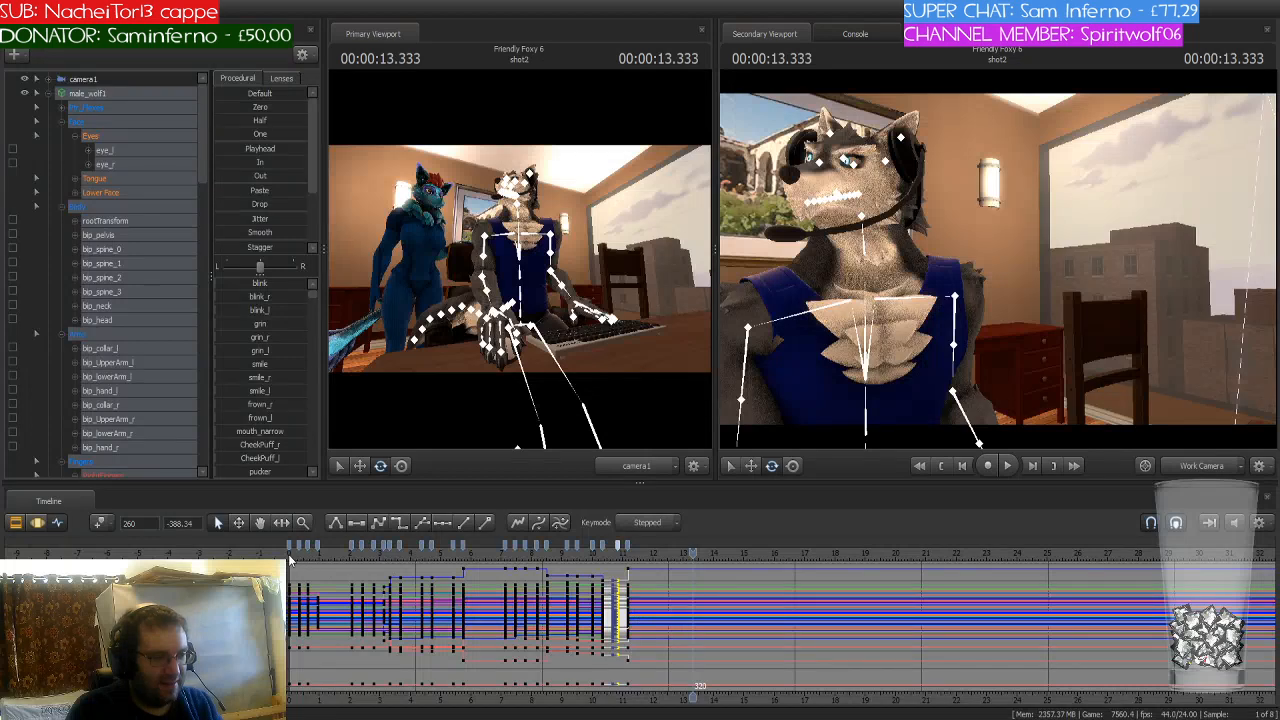
pyautogui.click(286, 554)
pyautogui.press('space')
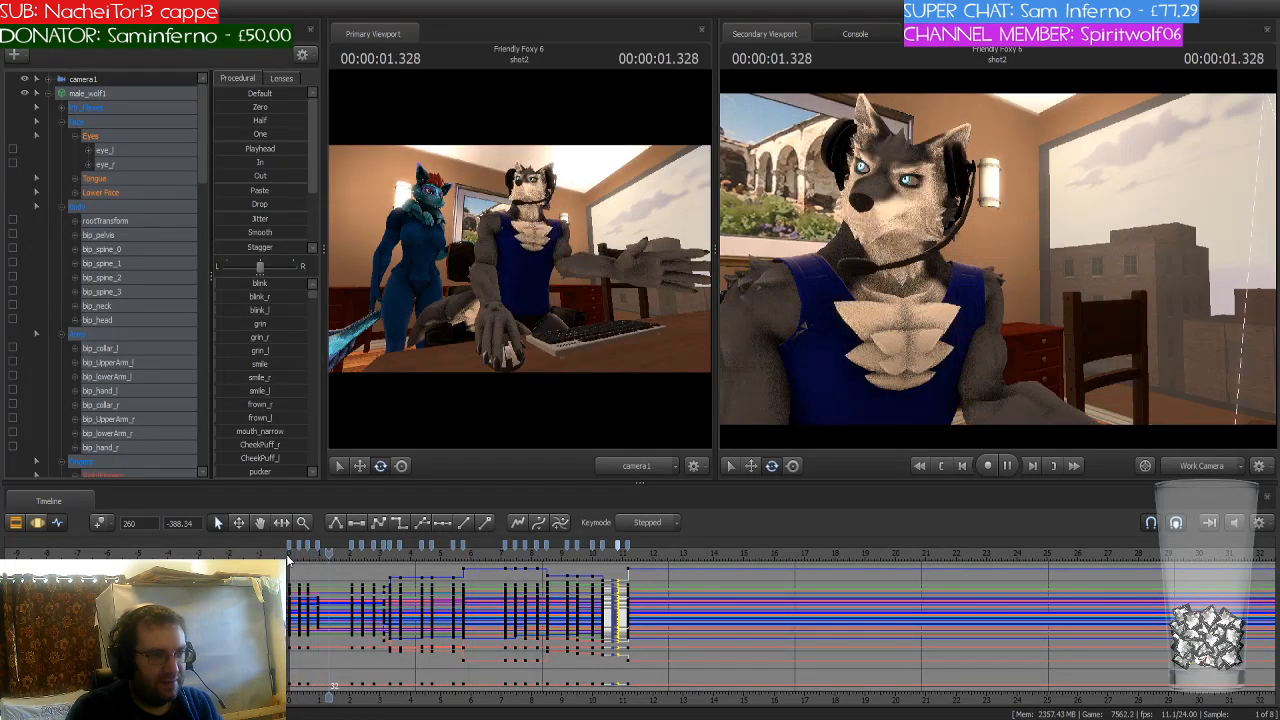
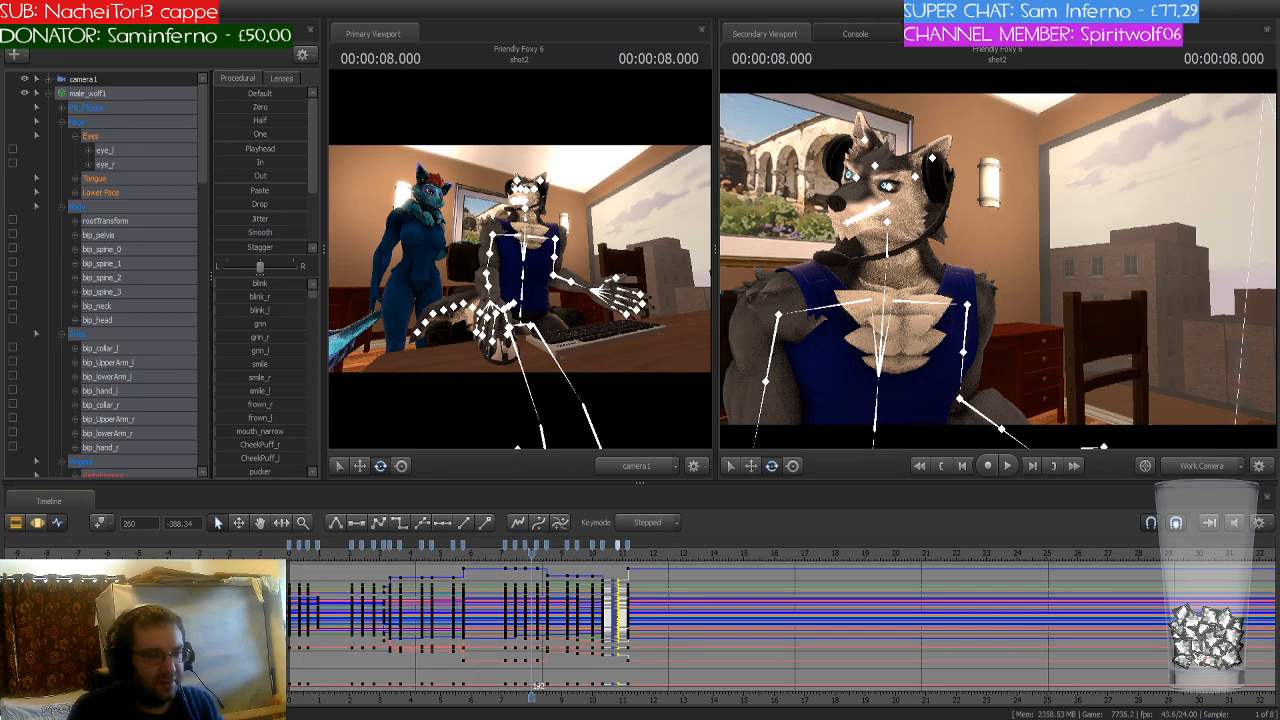
pyautogui.scroll(4, 530, 620)
pyautogui.moveTo(531, 553); pyautogui.dragTo(782, 556)
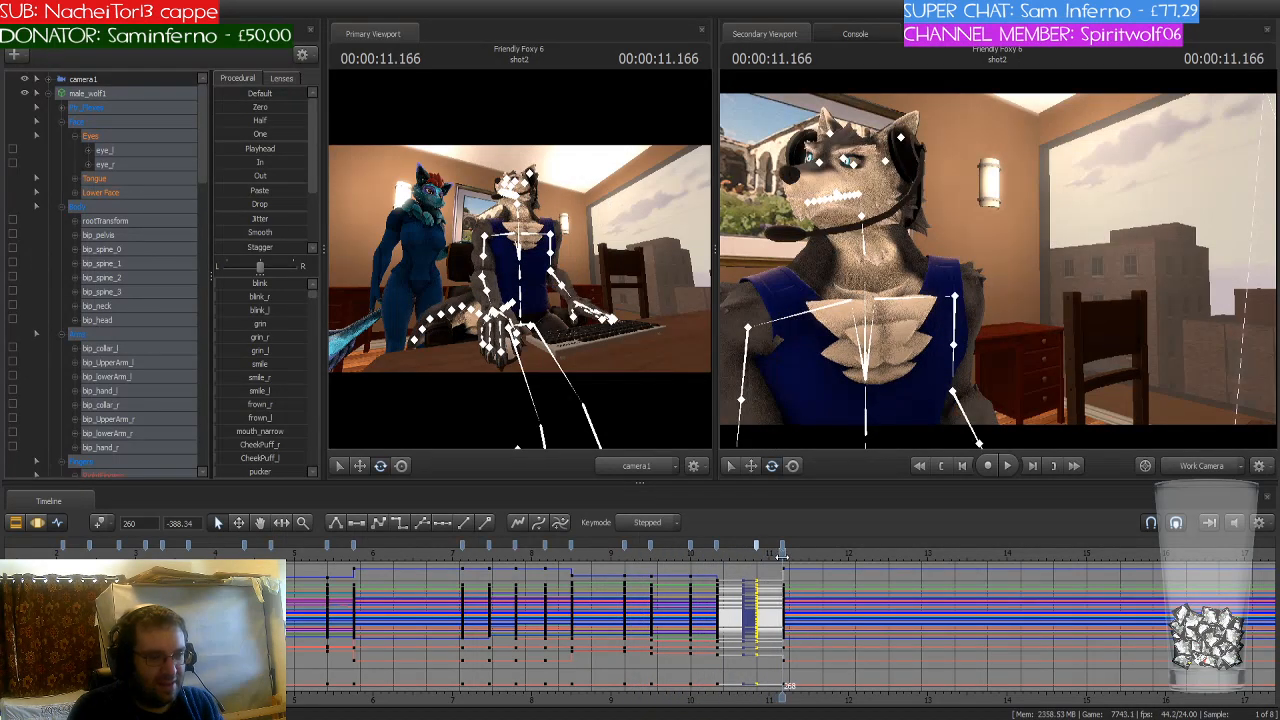
pyautogui.scroll(-4, 782, 556)
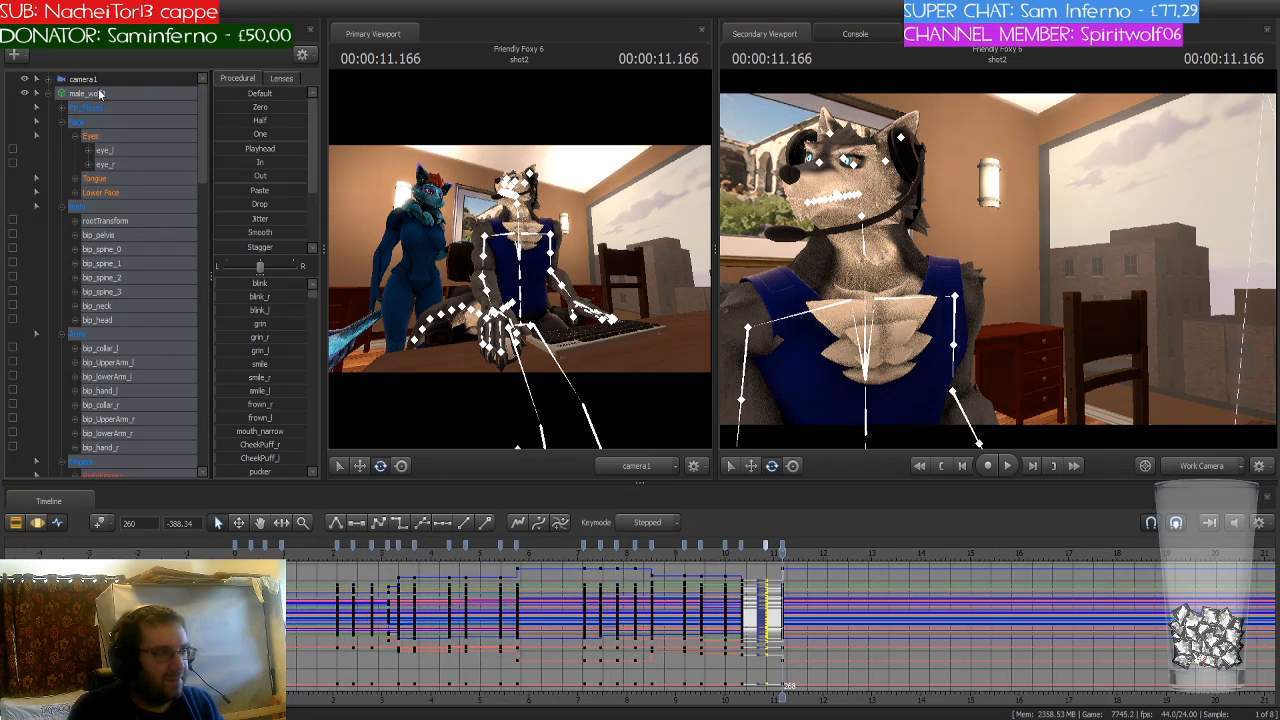
# Step: Add a keyframe at 0 s for all controls of the wolffemalewm1 model
pyautogui.click(50, 92)
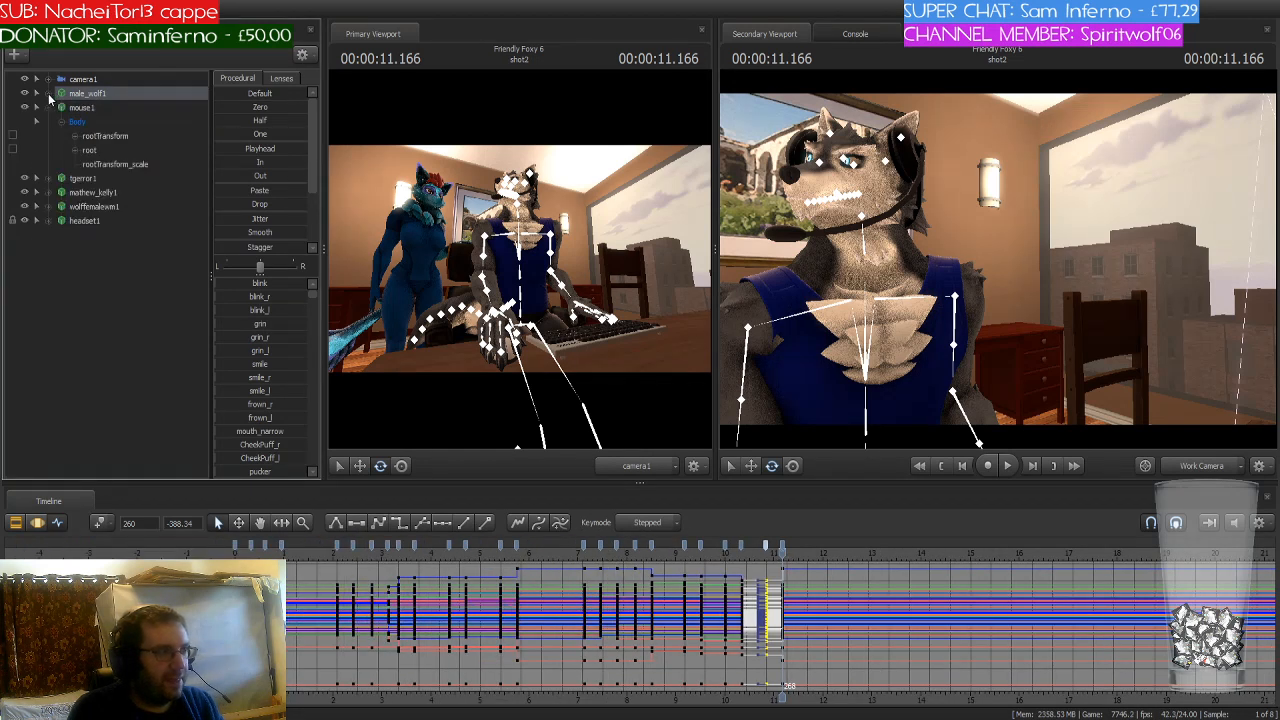
pyautogui.click(116, 206)
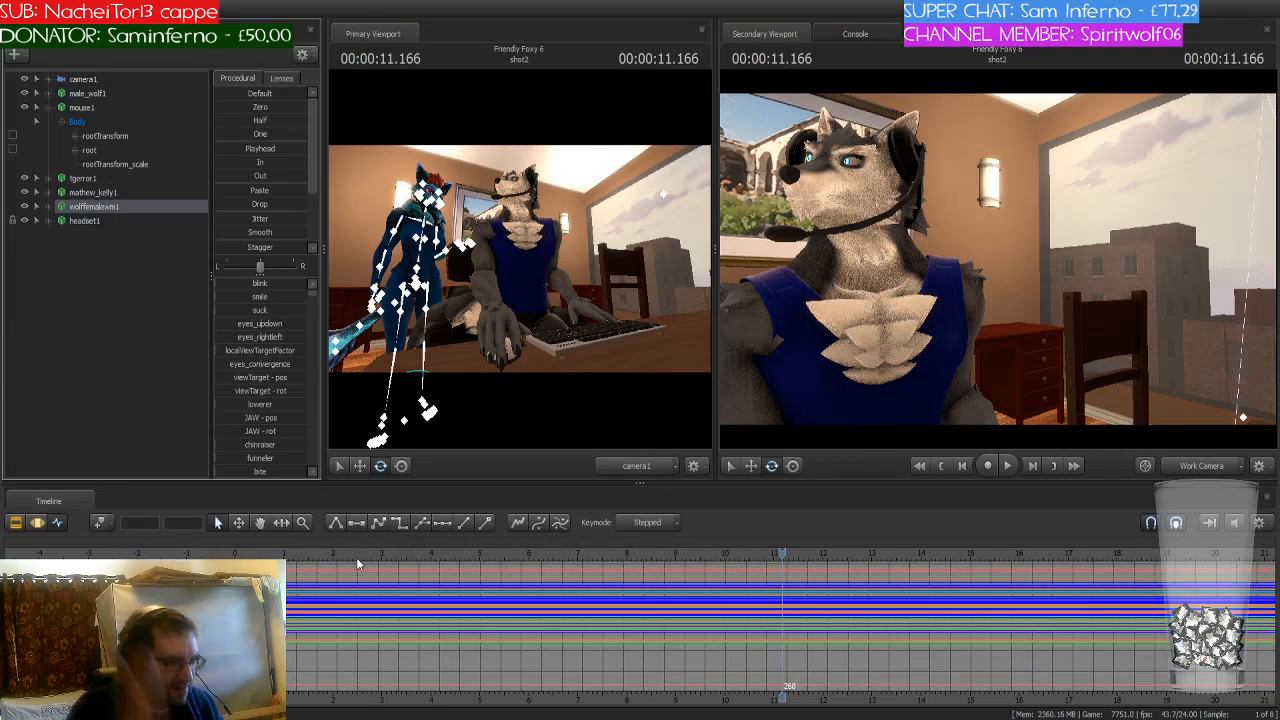
pyautogui.press('Home')
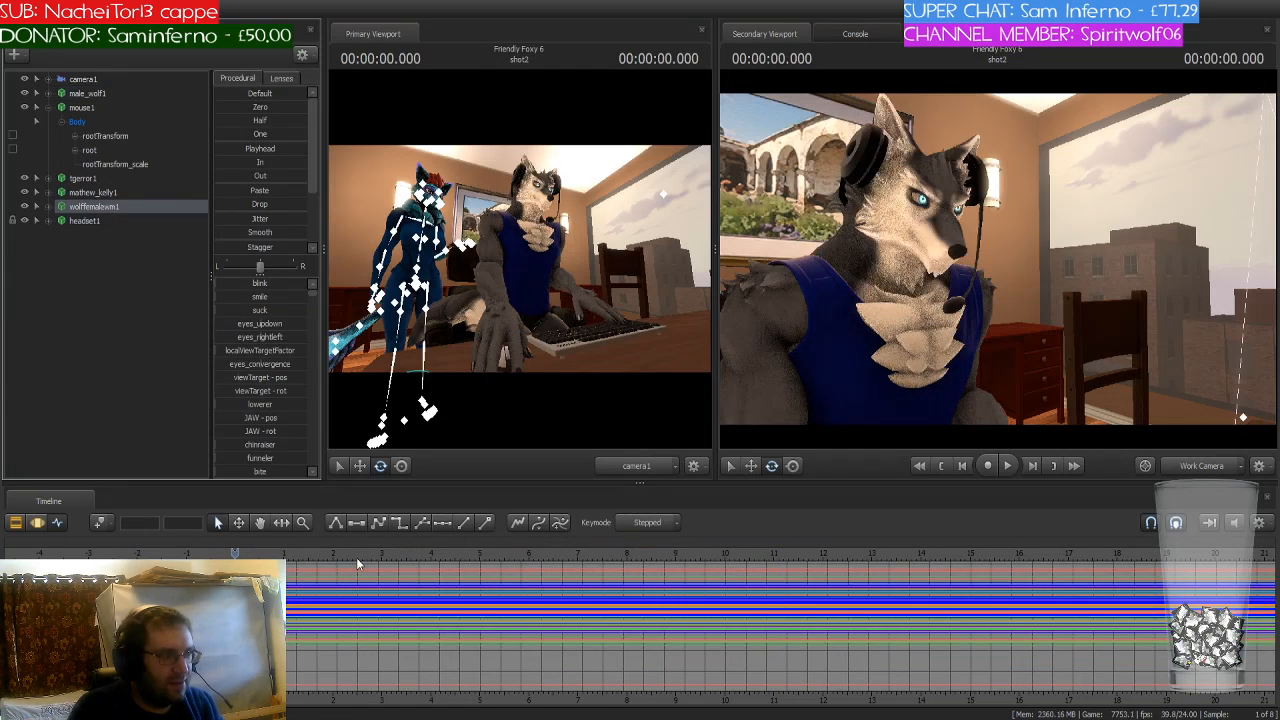
pyautogui.click(100, 523)
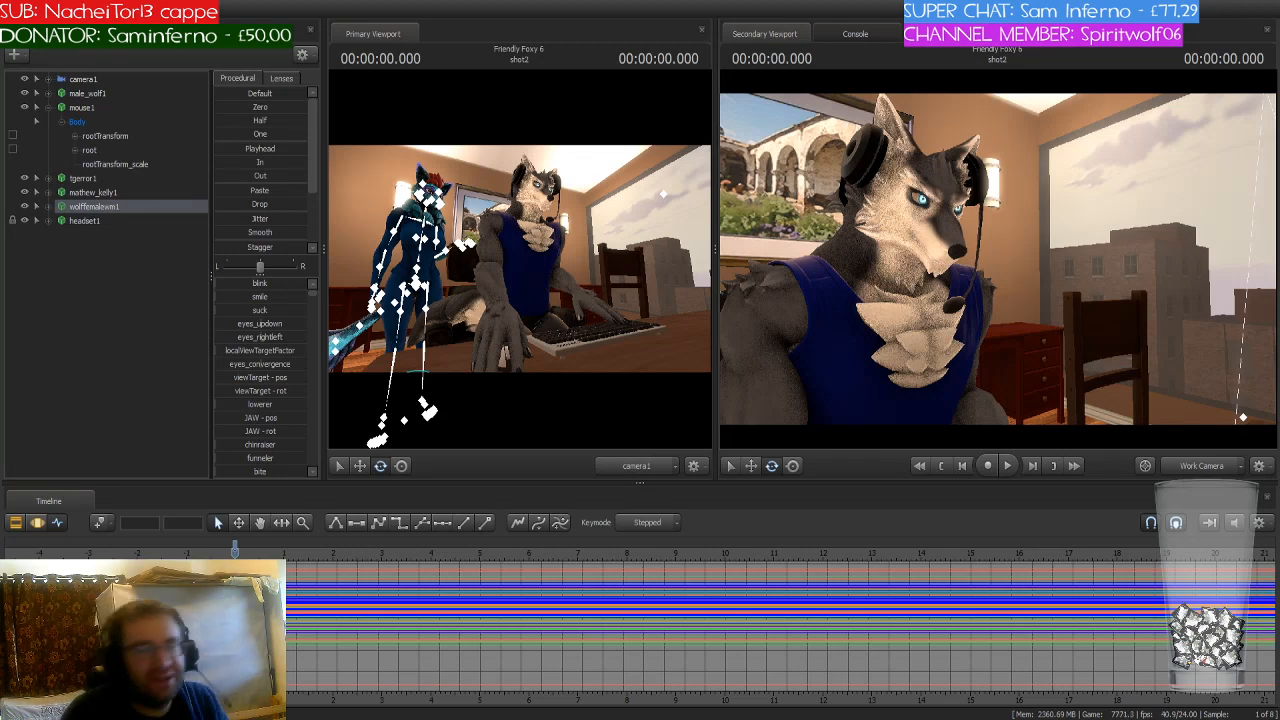
# Step: Scrub to 3.750 s and play the shot from the start to check the wolf's gestures around the standing female character
pyautogui.scroll(-4, 640, 625)
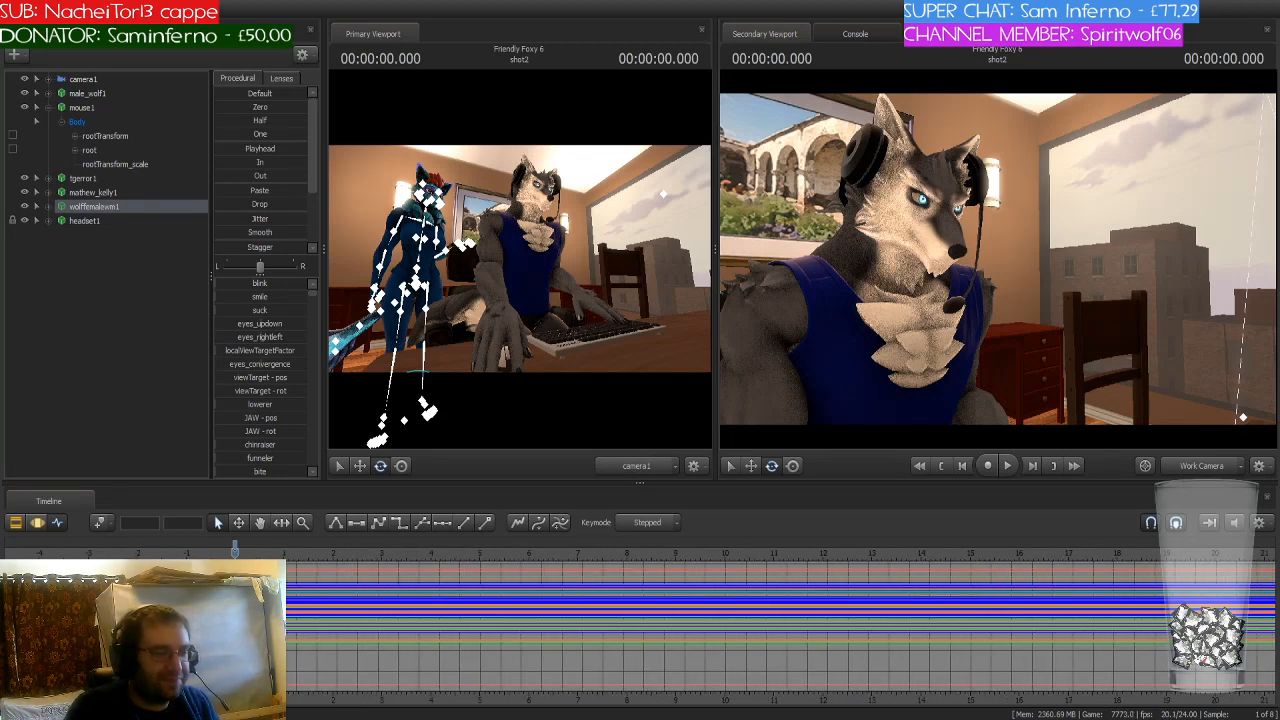
pyautogui.moveTo(640, 625); pyautogui.dragTo(670, 625, button='middle')
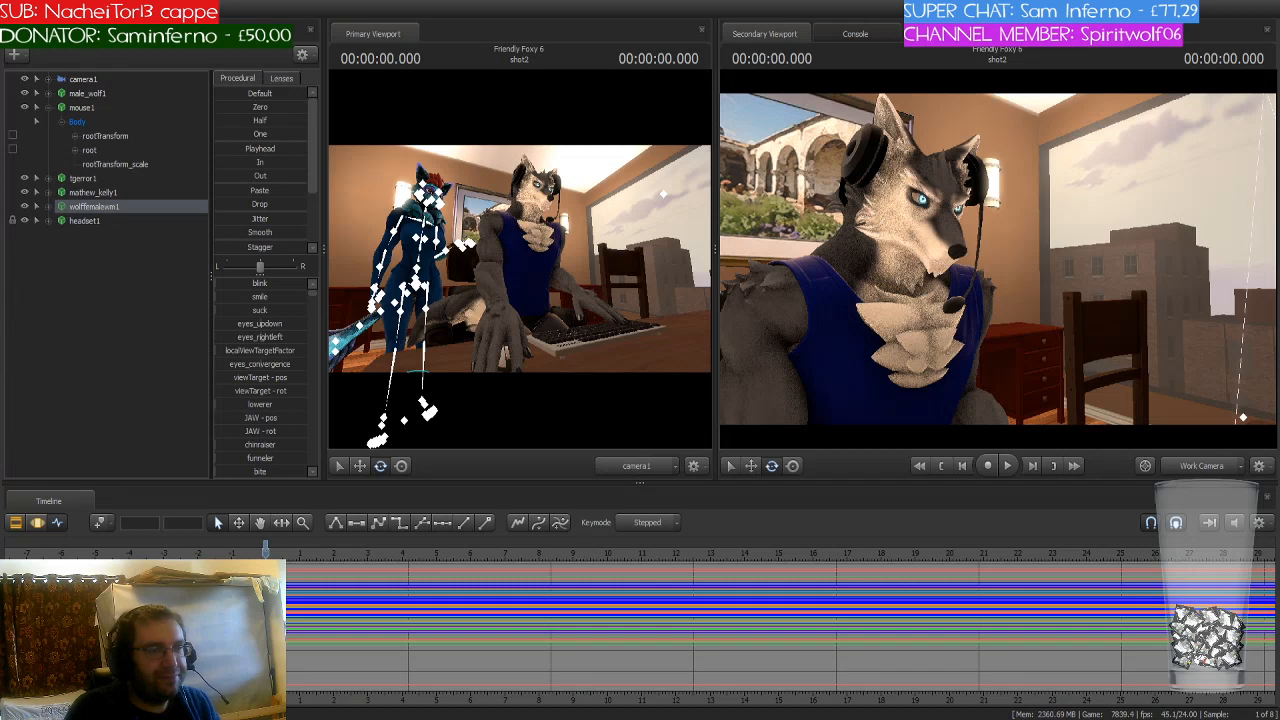
pyautogui.scroll(-4, 640, 625)
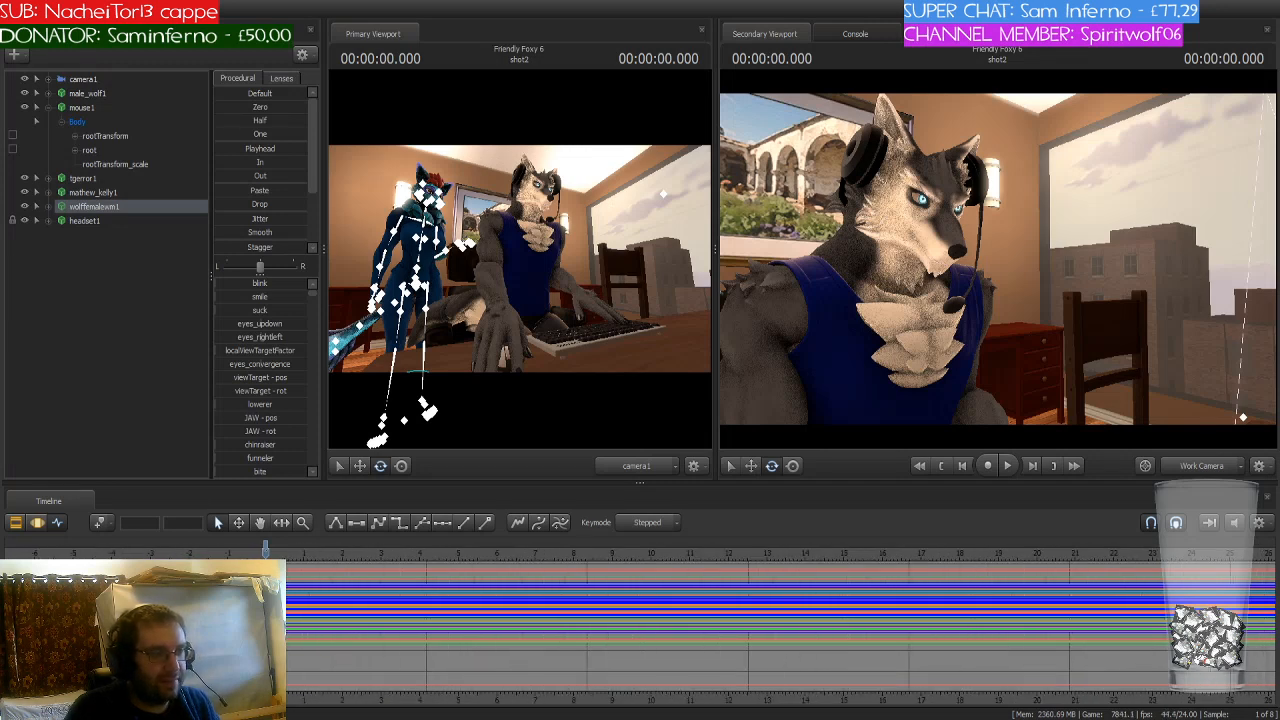
pyautogui.moveTo(265, 551); pyautogui.dragTo(366, 553)
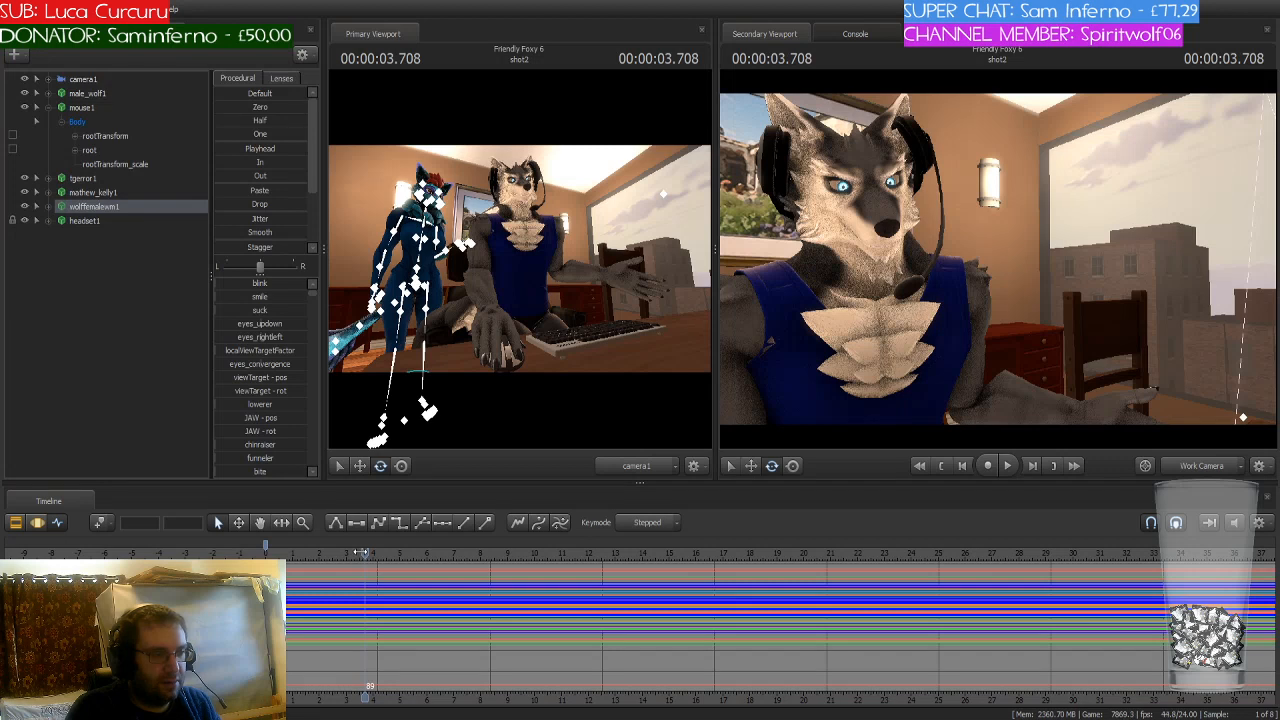
pyautogui.moveTo(365, 552); pyautogui.dragTo(367, 552)
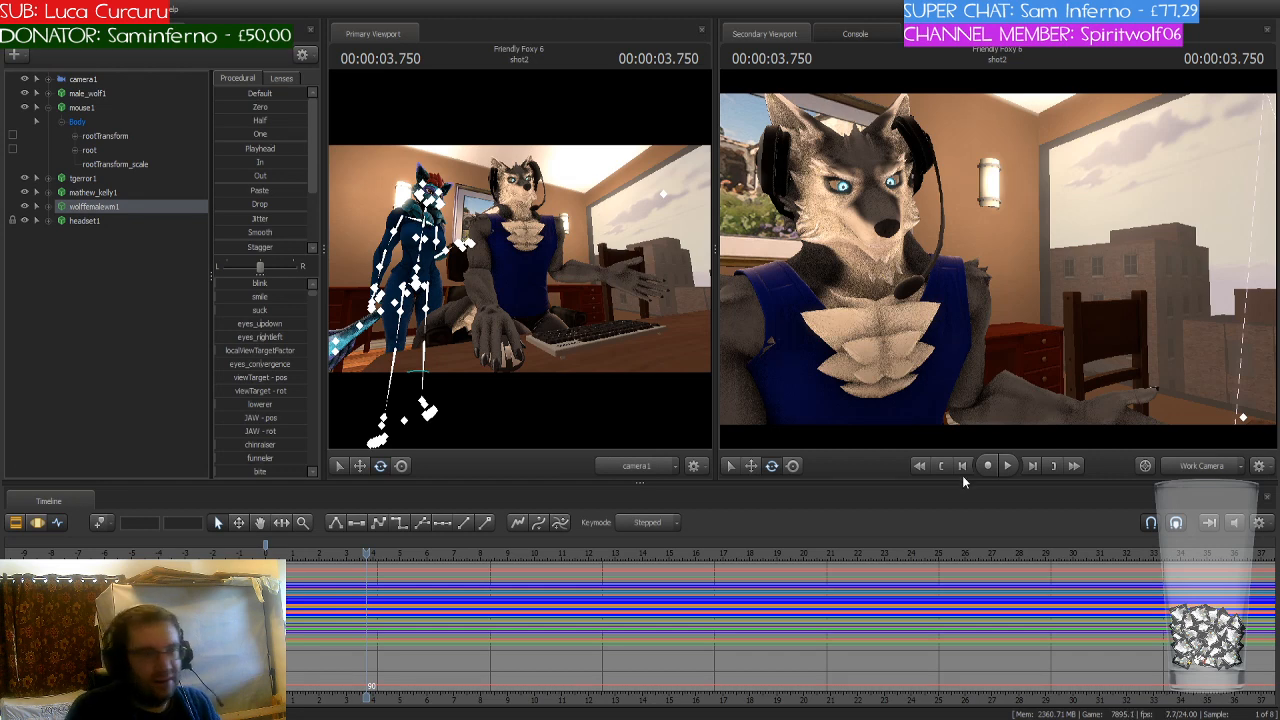
pyautogui.moveTo(366, 555); pyautogui.dragTo(263, 567)
pyautogui.press('space')
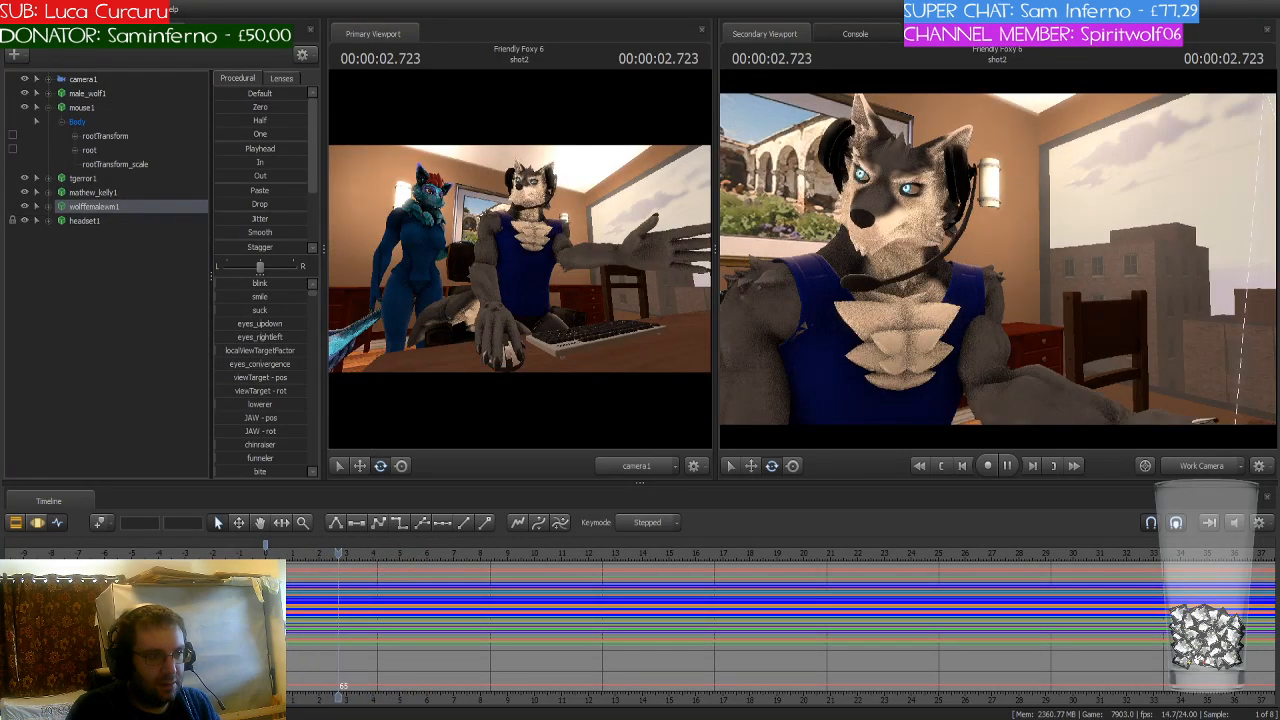
pyautogui.press('space')
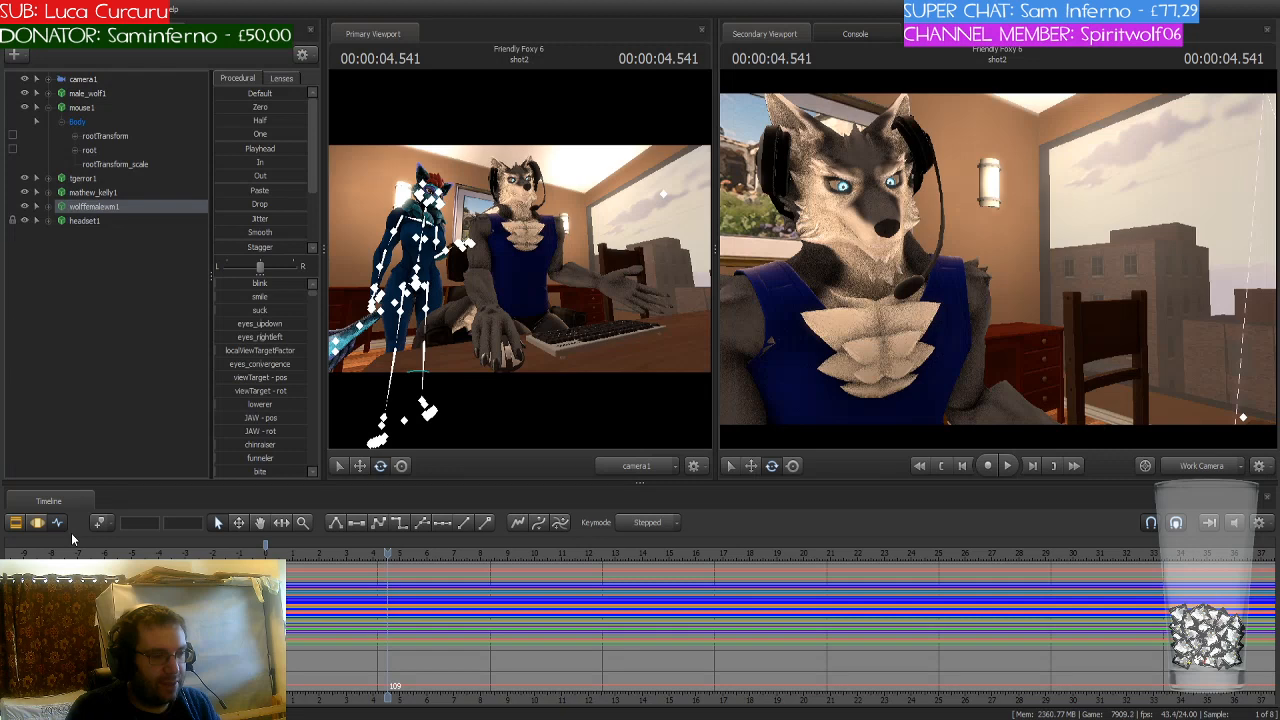
# Step: Expand male_wolf1 and select its whole right-hand finger group for inspection of its keyframes
pyautogui.click(103, 93)
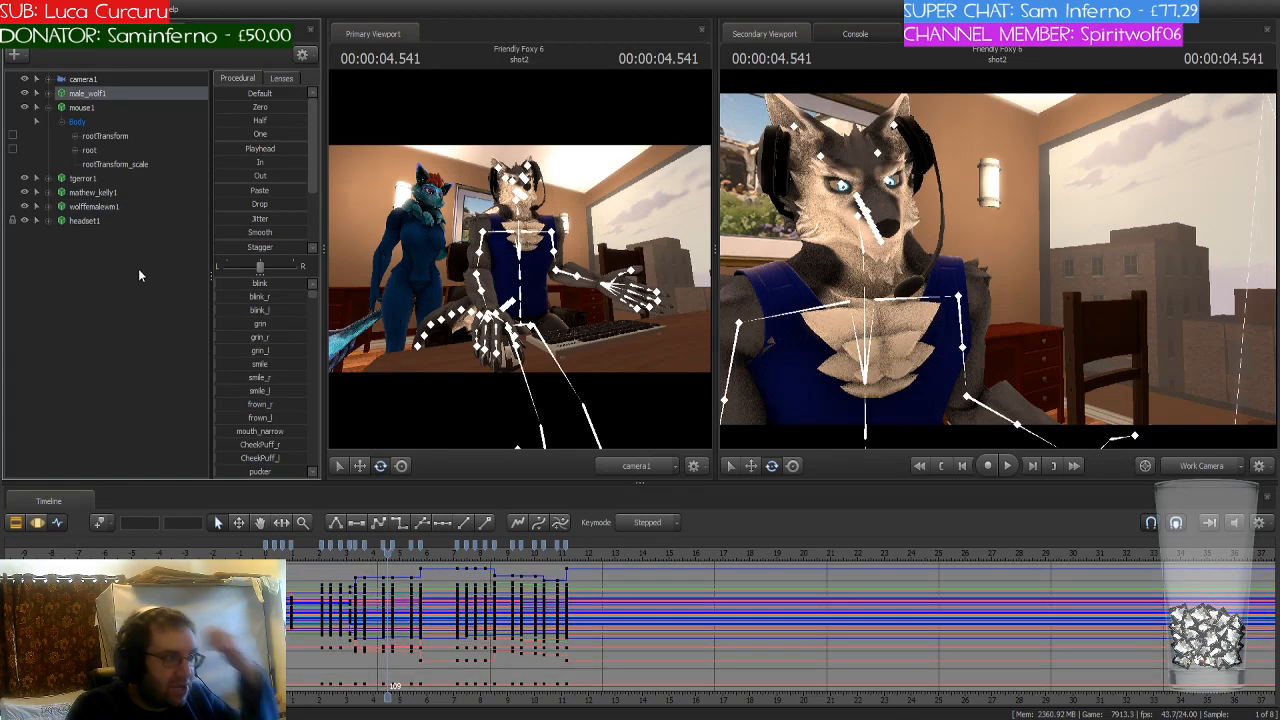
pyautogui.click(37, 93)
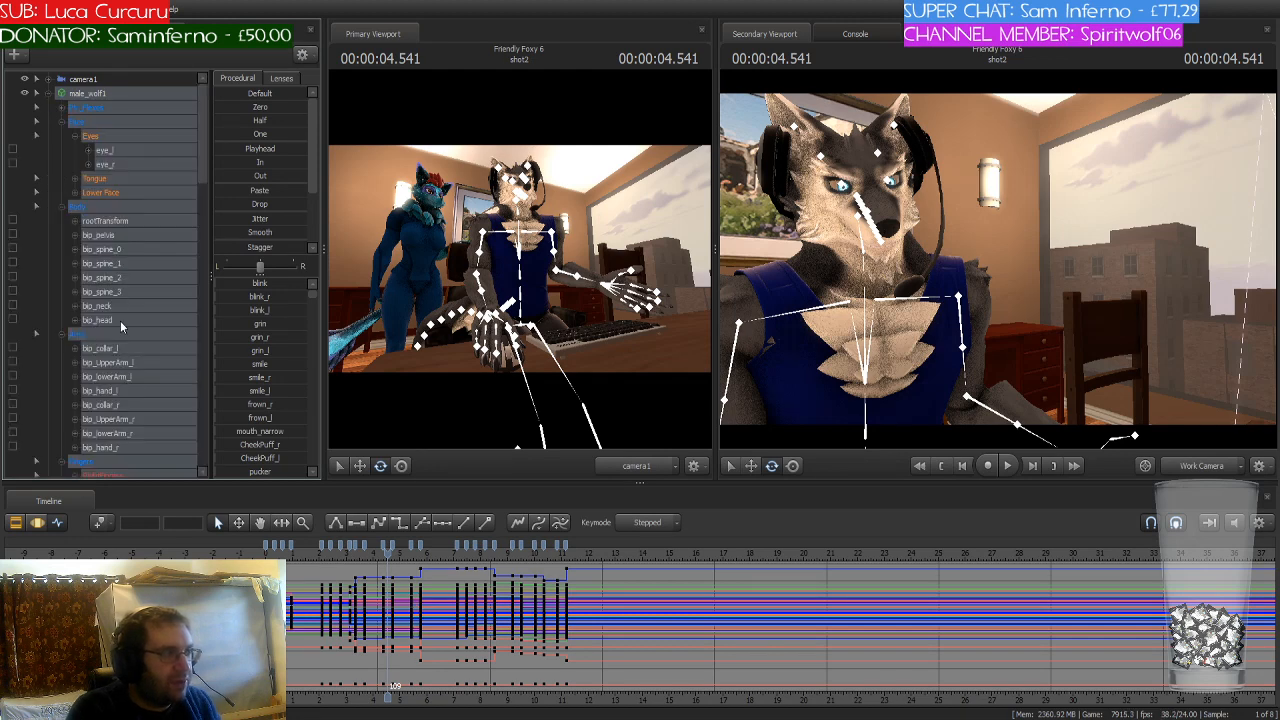
pyautogui.scroll(-3, 121, 335)
pyautogui.click(126, 393)
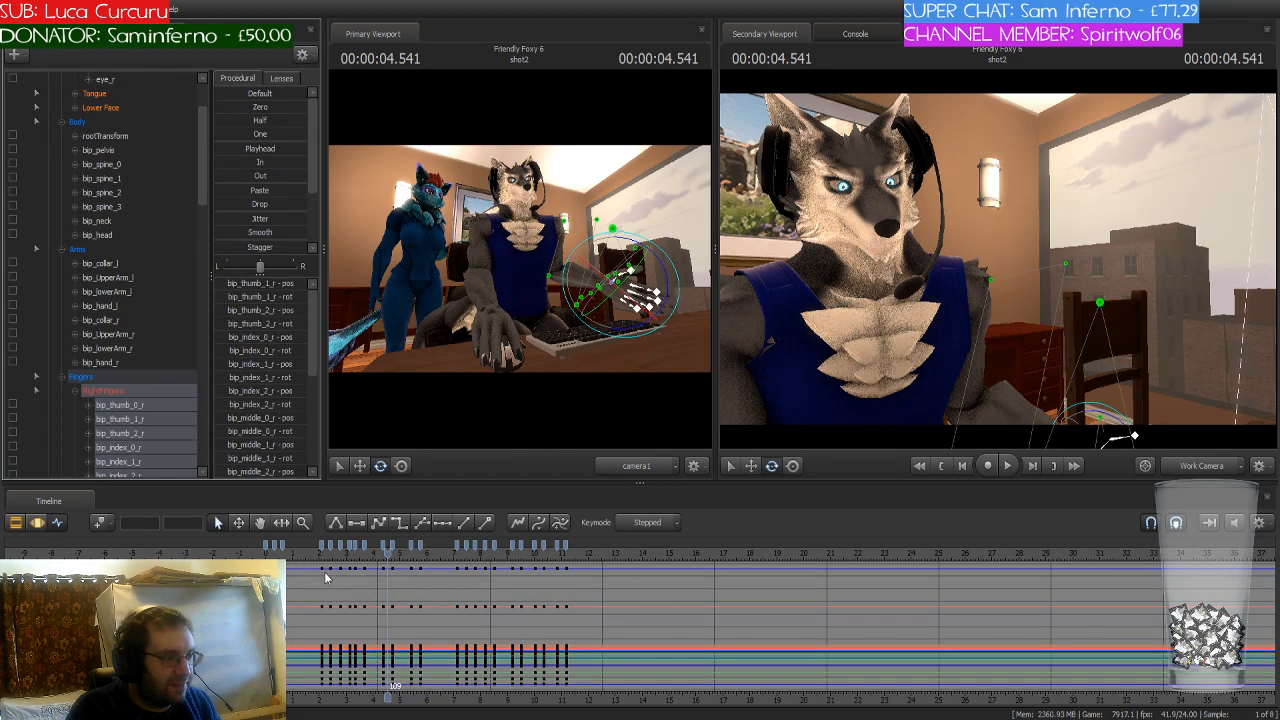
pyautogui.scroll(-4, 341, 598)
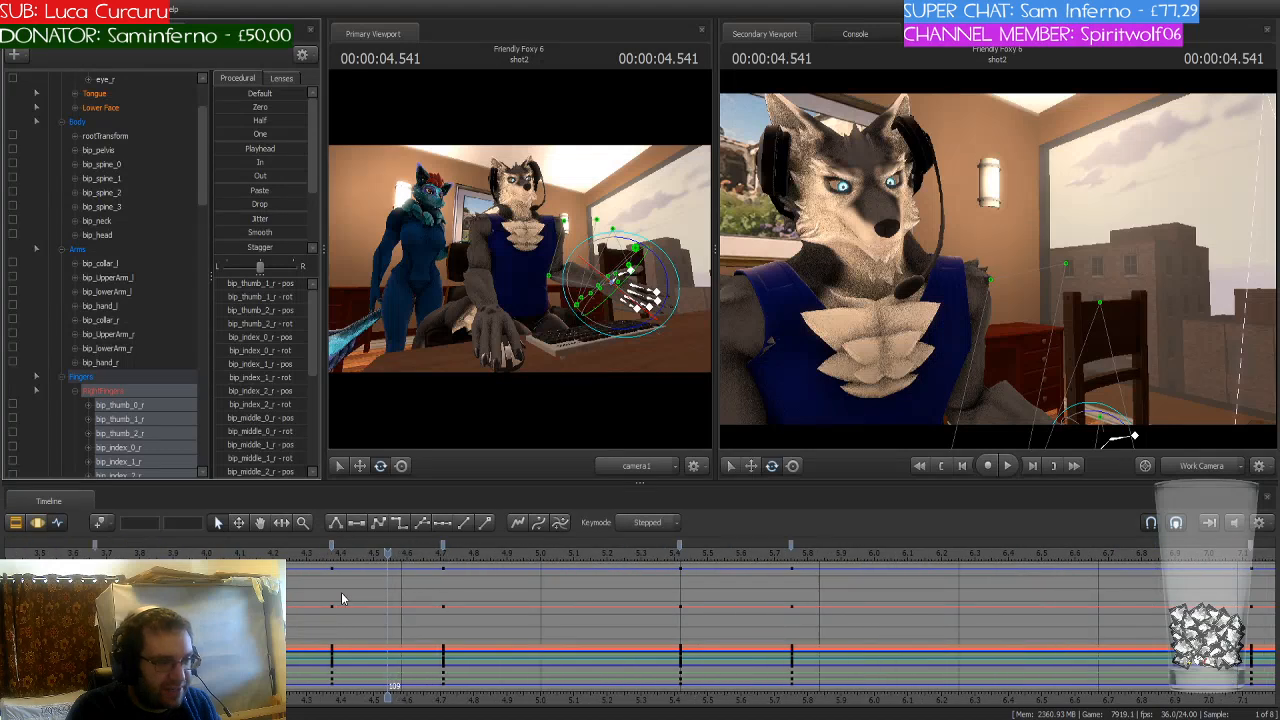
pyautogui.scroll(2, 341, 598)
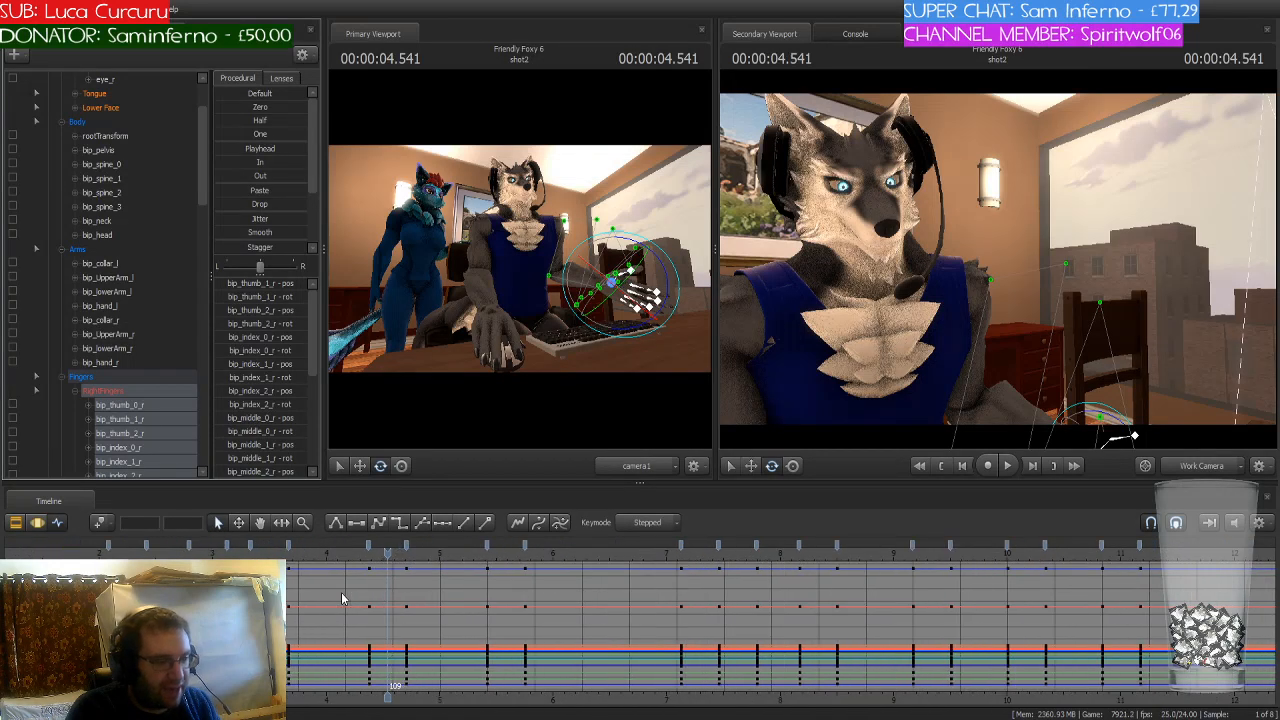
# Step: Scrub through the wolf's right-hand finger keyframes to examine the hand poses across the shot
pyautogui.click(372, 553)
pyautogui.moveTo(372, 553); pyautogui.dragTo(206, 552)
pyautogui.moveTo(124, 600); pyautogui.dragTo(376, 600, button='middle')
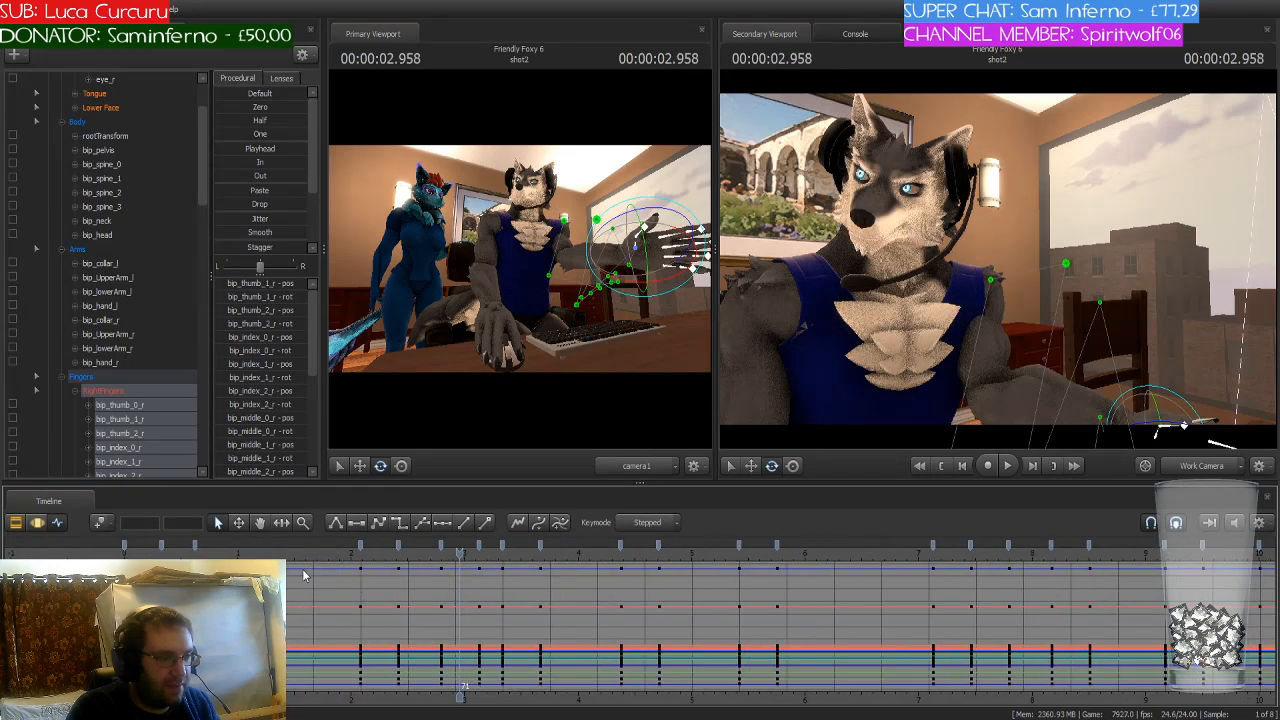
pyautogui.moveTo(290, 555); pyautogui.dragTo(260, 555)
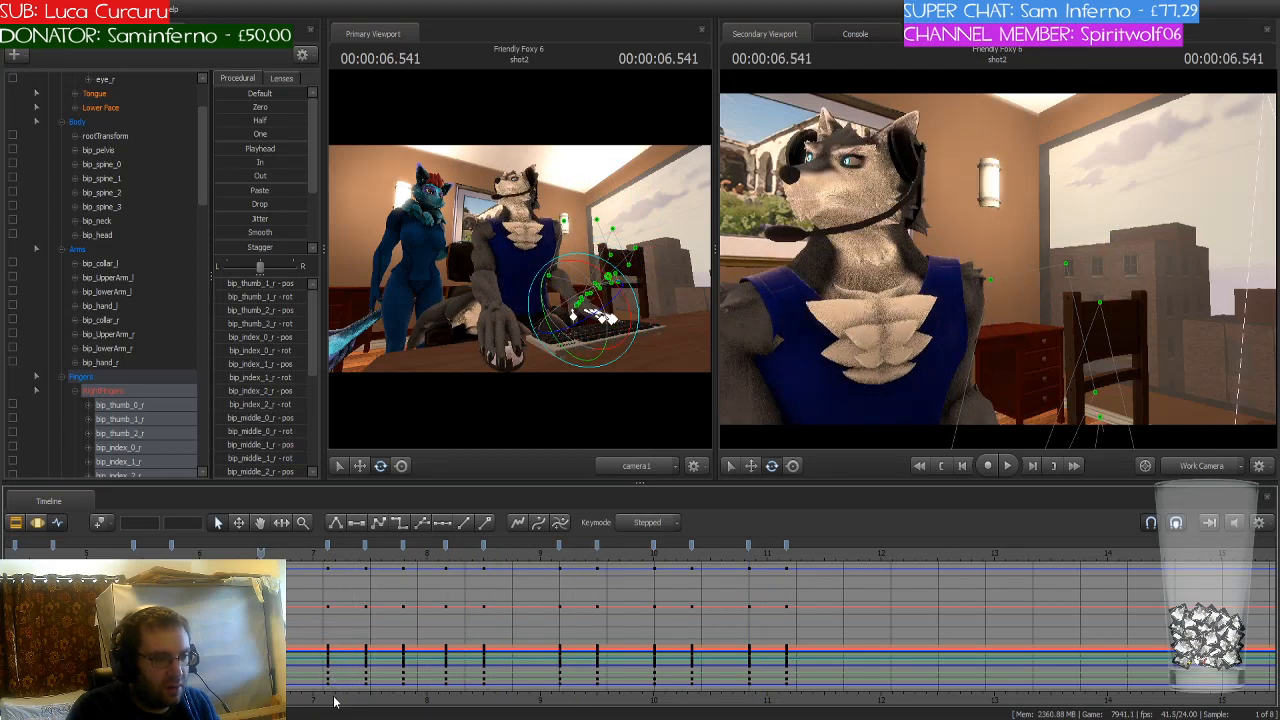
pyautogui.moveTo(333, 694); pyautogui.dragTo(750, 688, button='middle')
pyautogui.moveTo(535, 560); pyautogui.dragTo(352, 558)
# Step: Undo the desk pose pasted at frame 268 and the keyframe added there
pyautogui.hotkey('ctrl', 'z')
pyautogui.hotkey('ctrl', 'z')
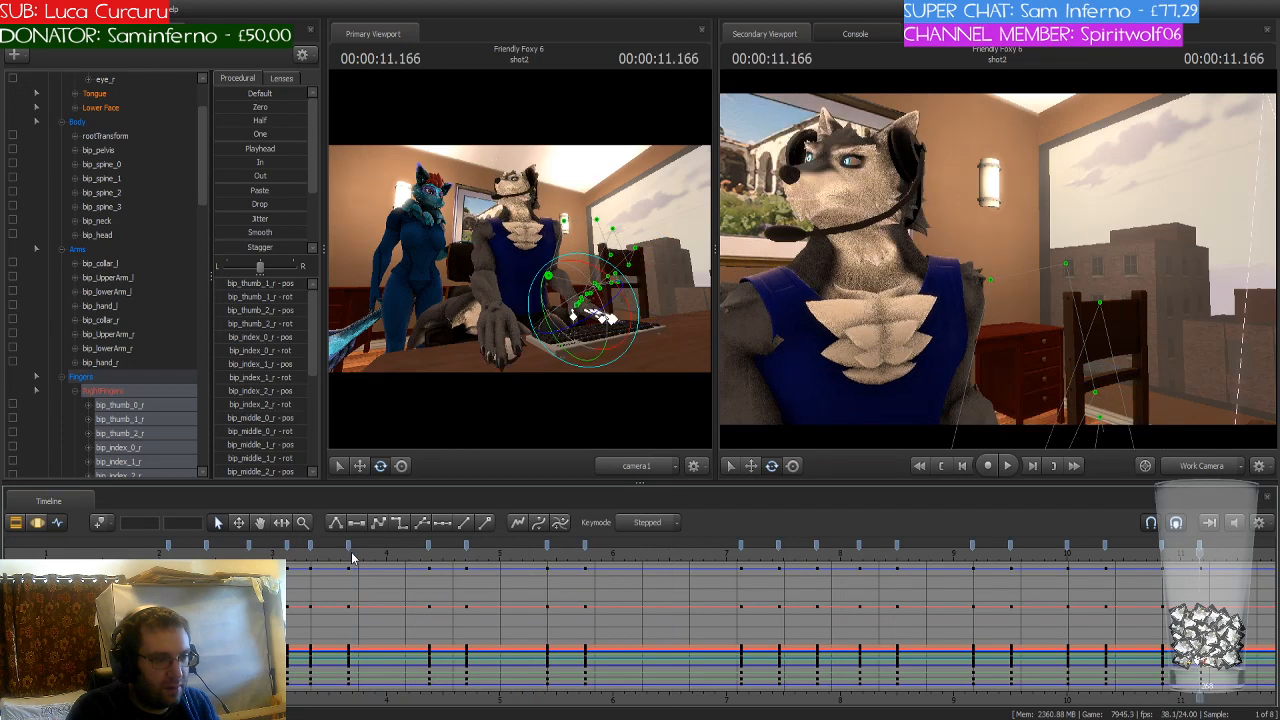
pyautogui.hotkey('ctrl', 'z')
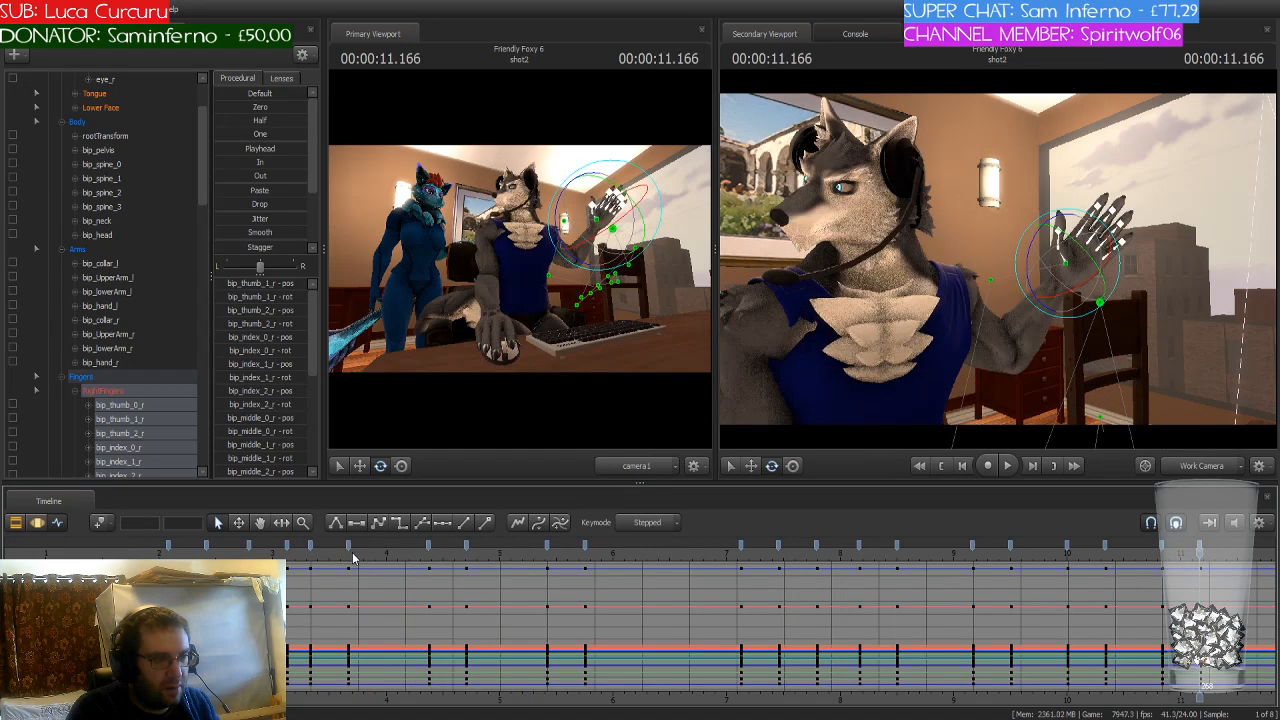
pyautogui.hotkey('ctrl', 'z')
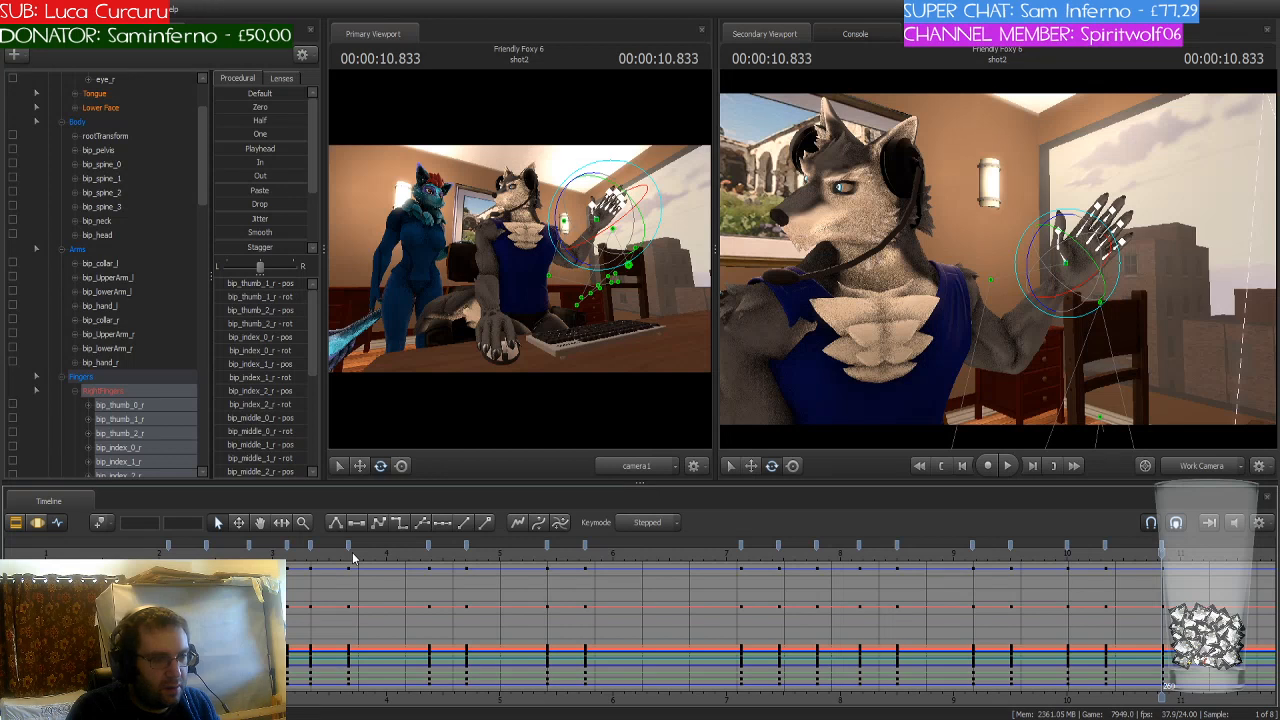
pyautogui.hotkey('ctrl', 'z')
pyautogui.hotkey('ctrl', 'z')
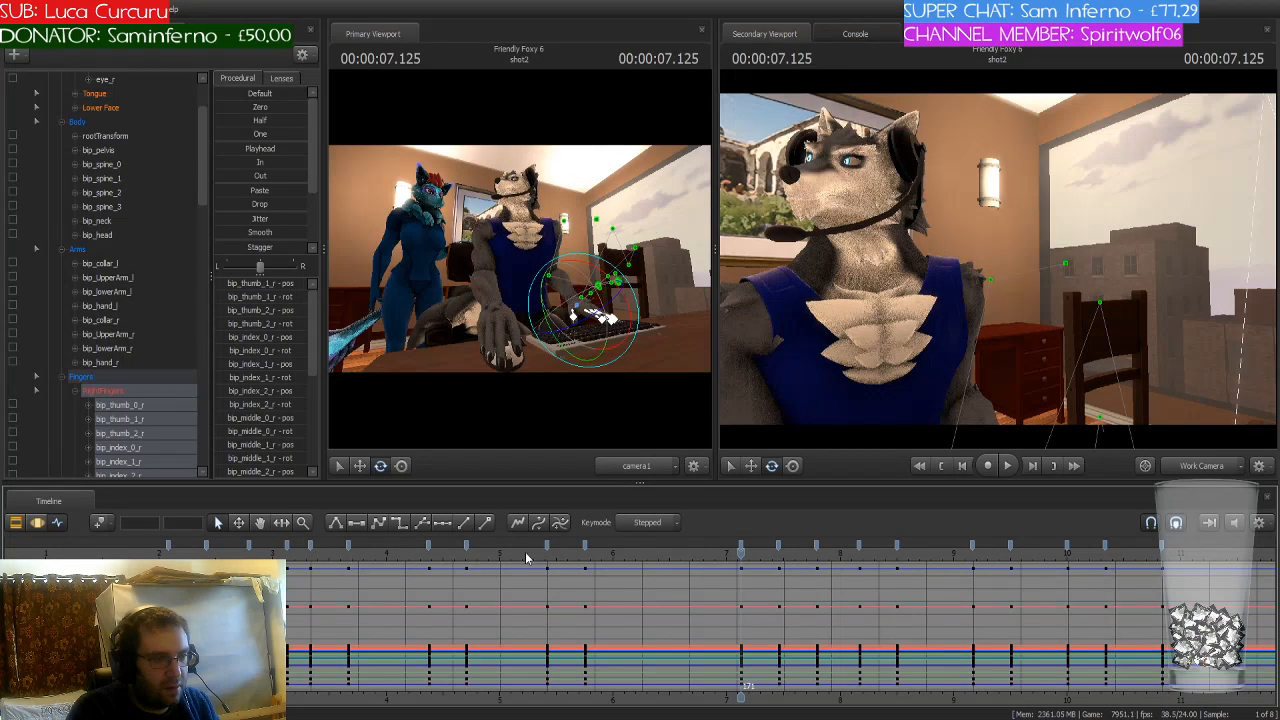
# Step: Scrub to 4.875 s and undo the earlier edits back through the raised-hand keyframe at frame 260 (10.833 s)
pyautogui.moveTo(748, 562); pyautogui.dragTo(486, 562)
pyautogui.scroll(-3, 509, 568)
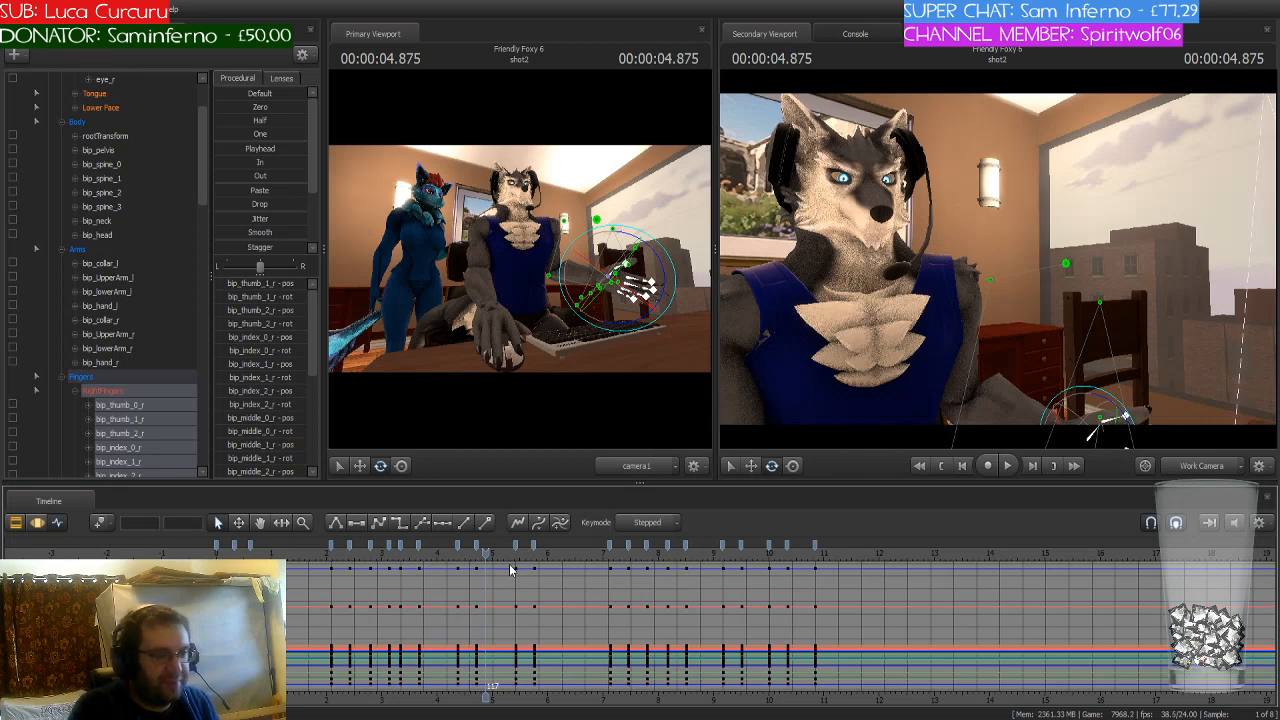
pyautogui.hotkey('ctrl', 'z')
pyautogui.hotkey('ctrl', 'z')
pyautogui.hotkey('ctrl', 'z')
pyautogui.hotkey('ctrl', 'z')
pyautogui.hotkey('ctrl', 'z')
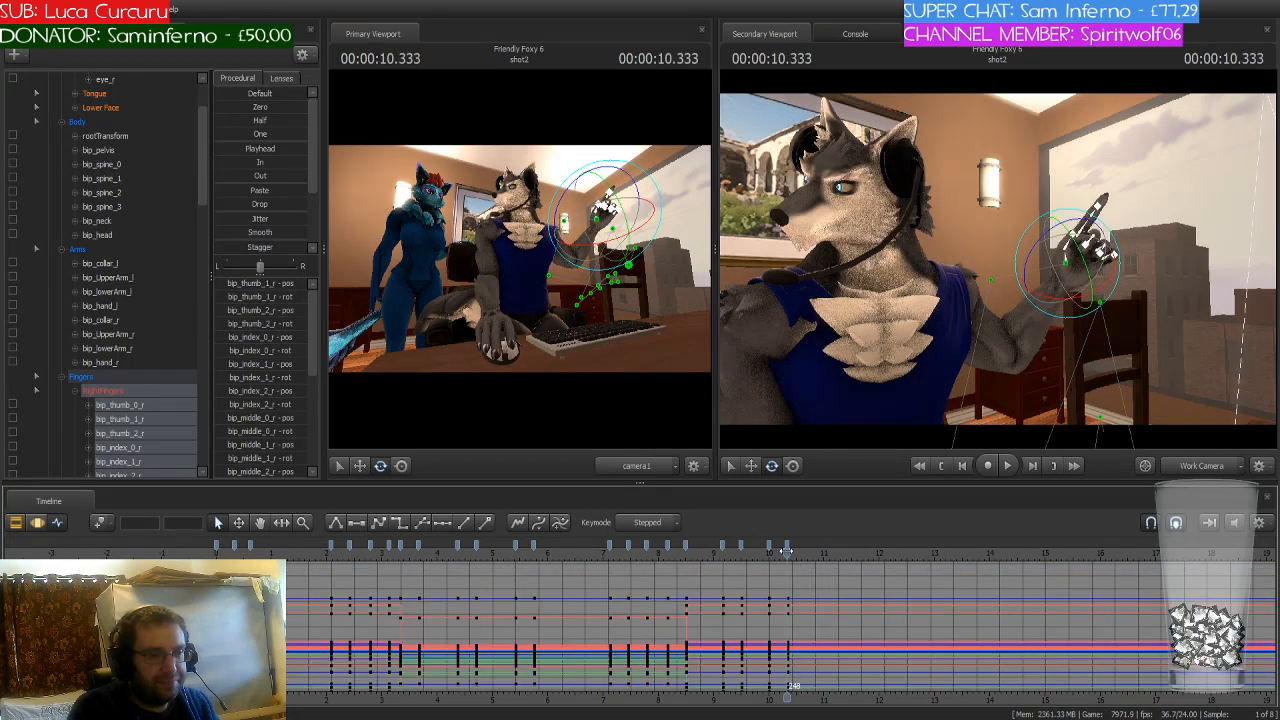
# Step: Select the right-hand finger keys at frame 248 (10.333 s)
pyautogui.moveTo(787, 550)
pyautogui.mouseDown()
pyautogui.moveTo(348, 576)
pyautogui.moveTo(787, 568)
pyautogui.mouseUp()
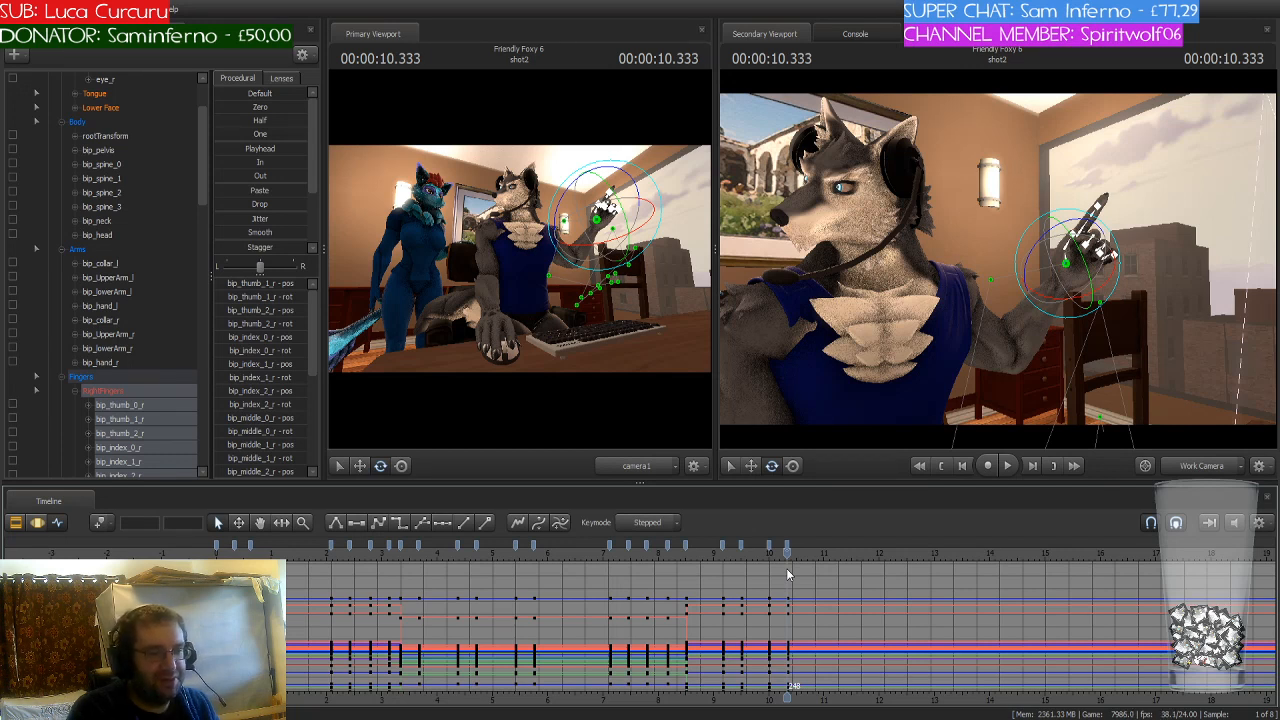
pyautogui.click(788, 548)
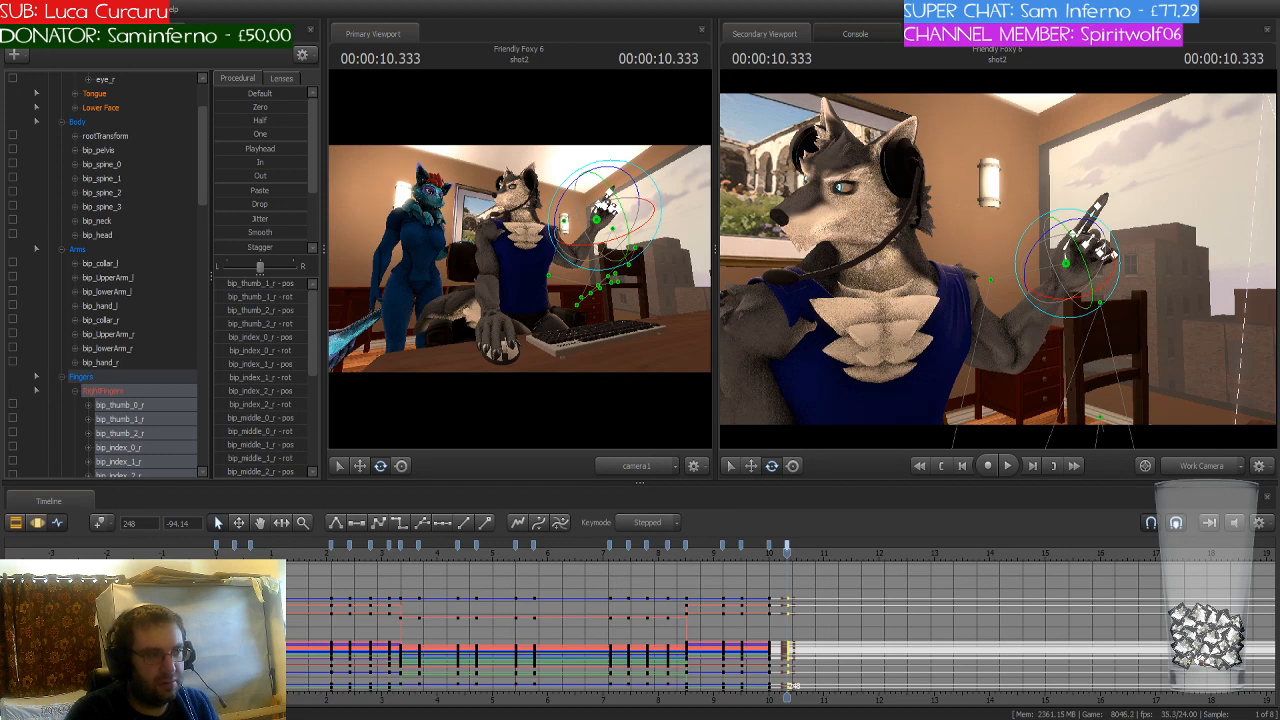
pyautogui.scroll(2, 105, 275)
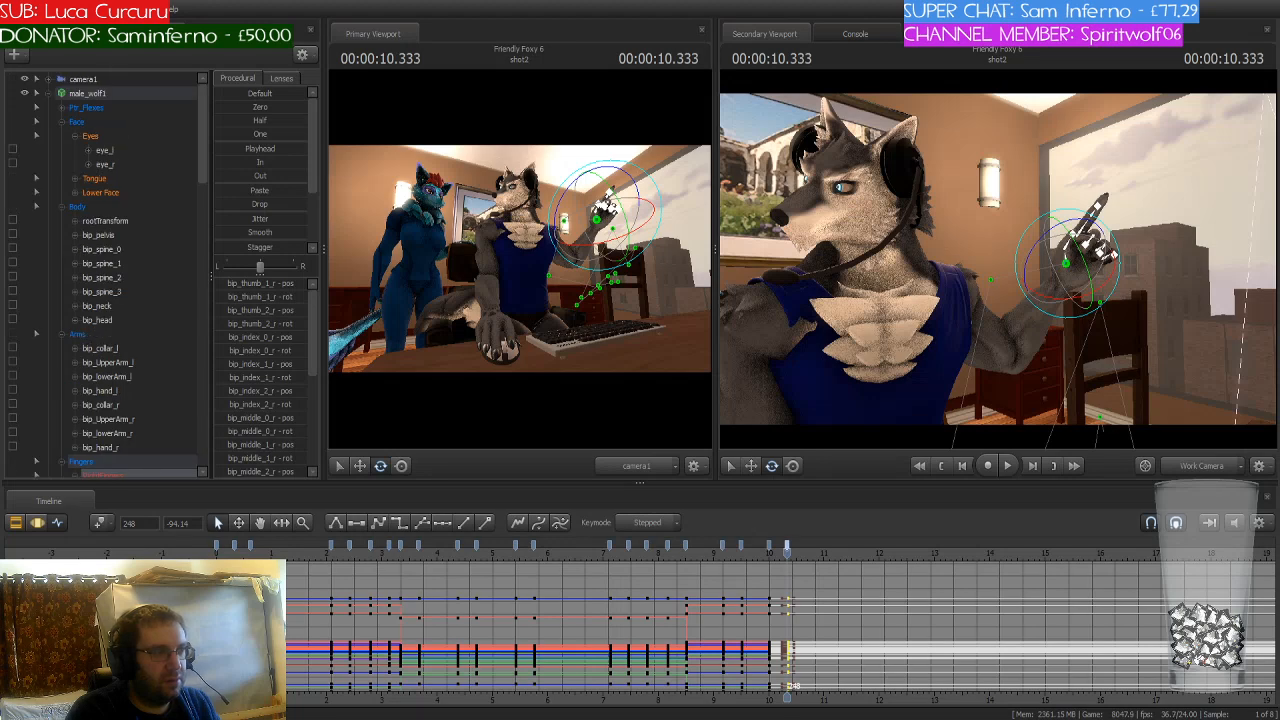
# Step: Select the whole male_wolf1 model and add a keyframe holding the raised-hand pose at frame 256 (10.666 s)
pyautogui.click(100, 93)
pyautogui.scroll(3, 810, 542)
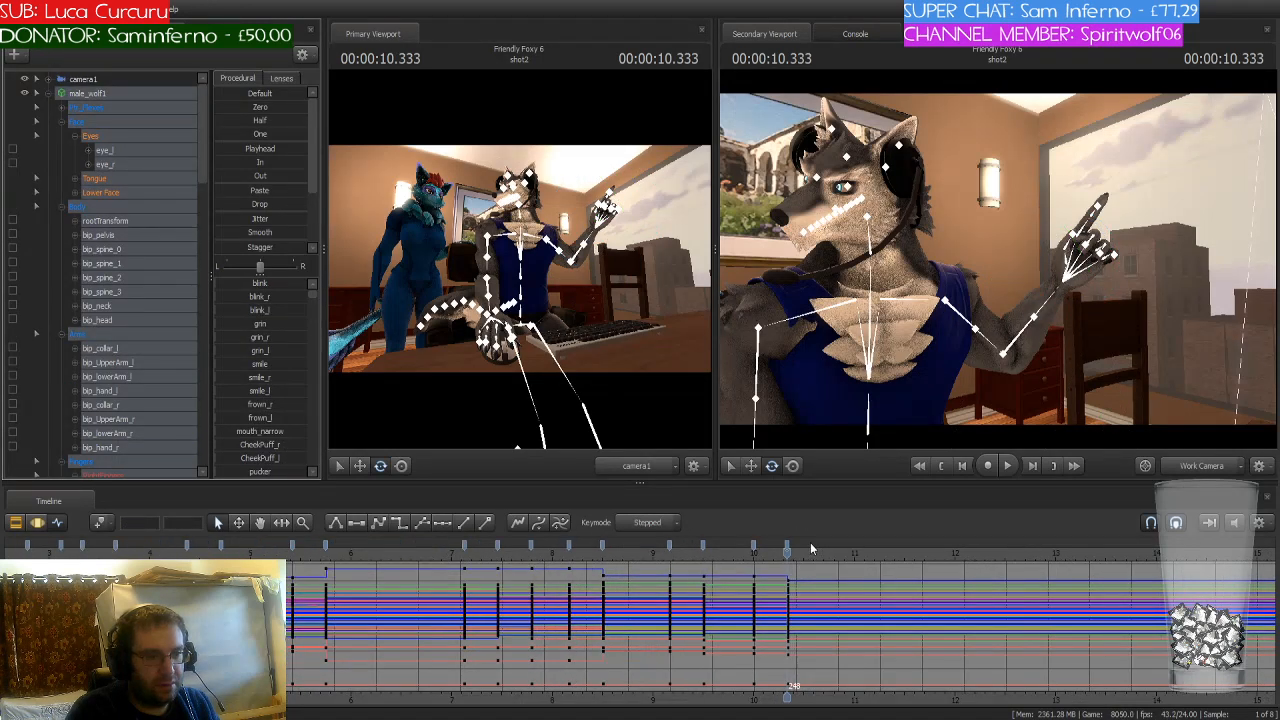
pyautogui.press('Right')
pyautogui.press('Right')
pyautogui.press('Right')
pyautogui.press('Right')
pyautogui.press('Right')
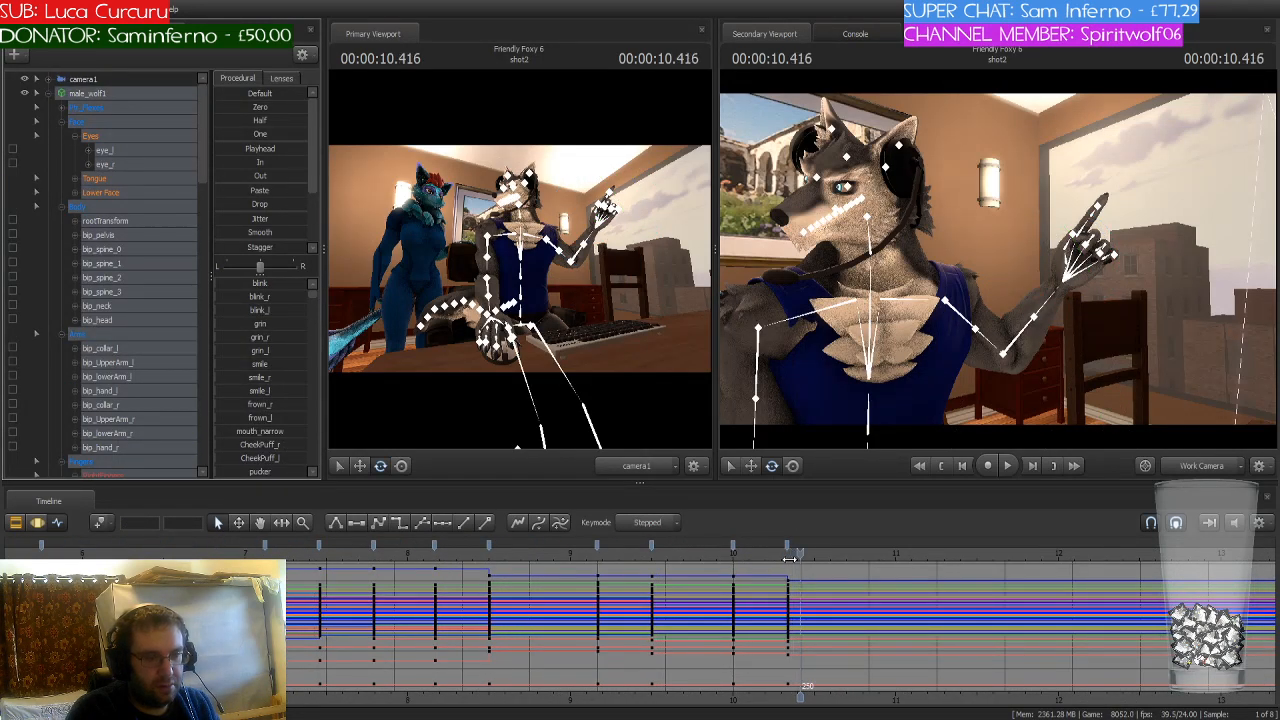
pyautogui.press('Right')
pyautogui.press('Right')
pyautogui.press('Right')
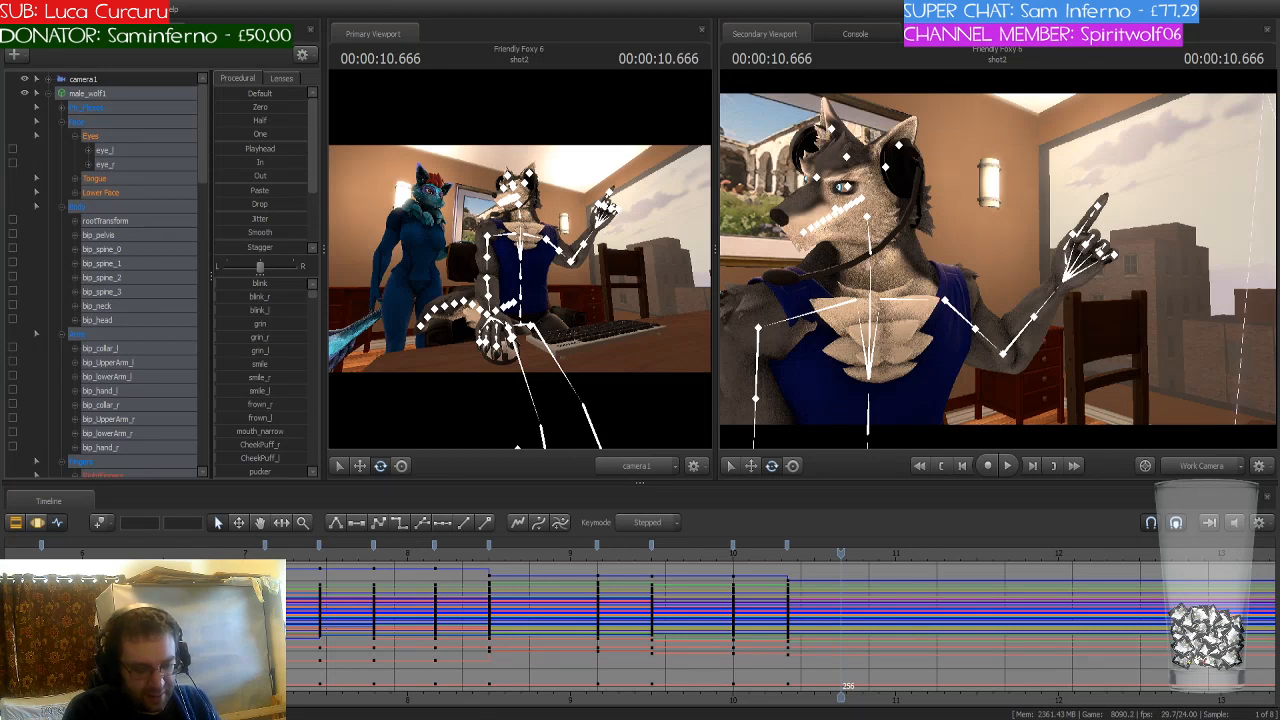
pyautogui.scroll(-5, 840, 620)
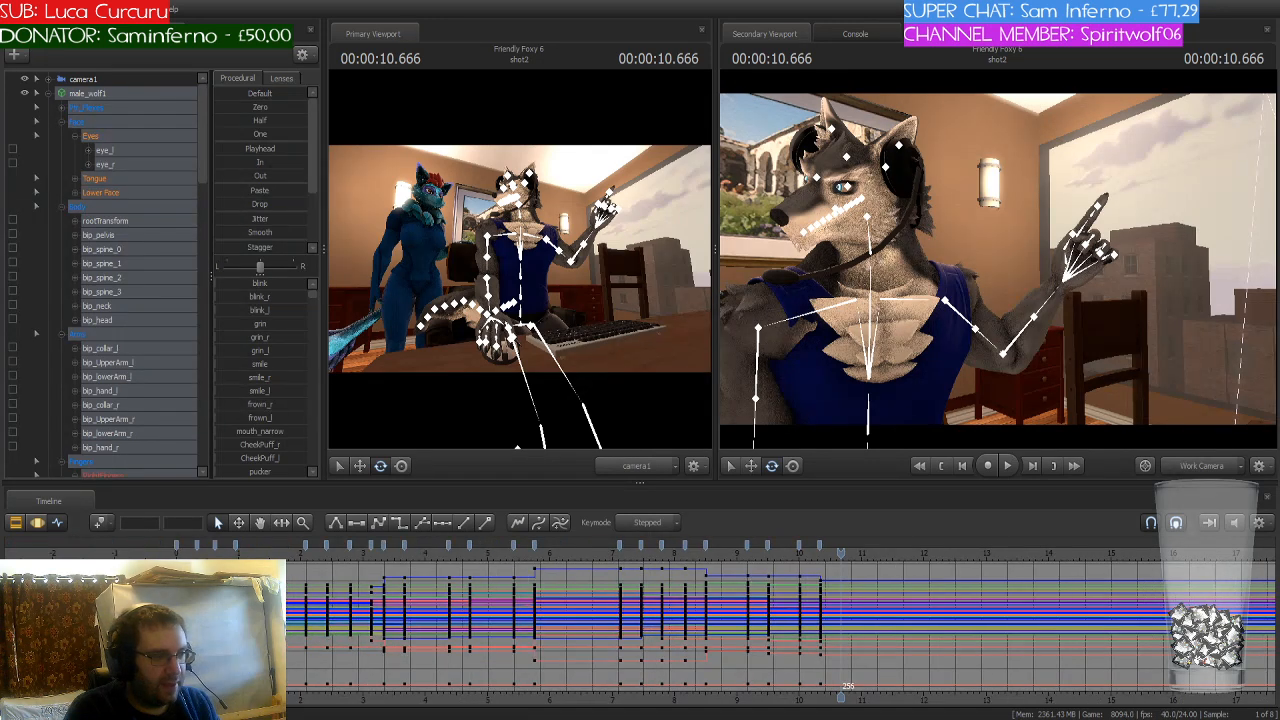
pyautogui.click(99, 523)
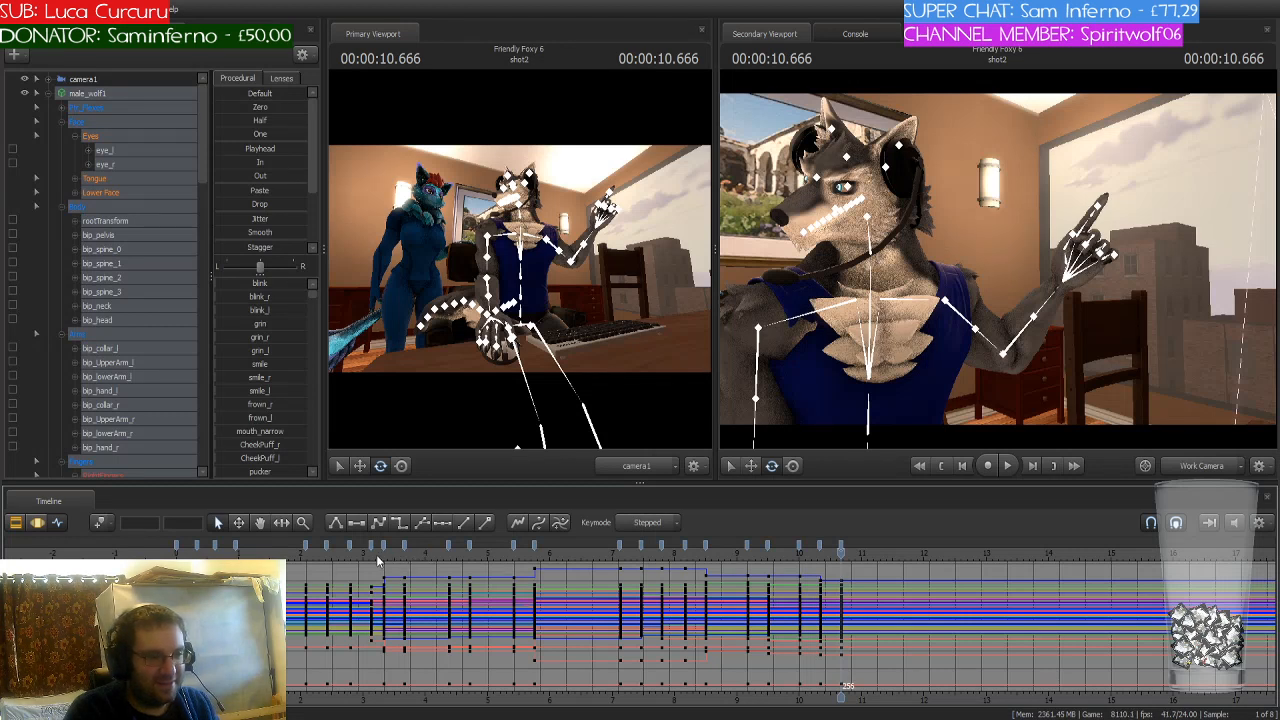
# Step: Copy the wolf's desk pose from the keyframe at 5.750 s (frame 138) onto the keyframe at frame 256 (10.666 s)
pyautogui.moveTo(391, 554); pyautogui.dragTo(535, 553)
pyautogui.click(535, 545)
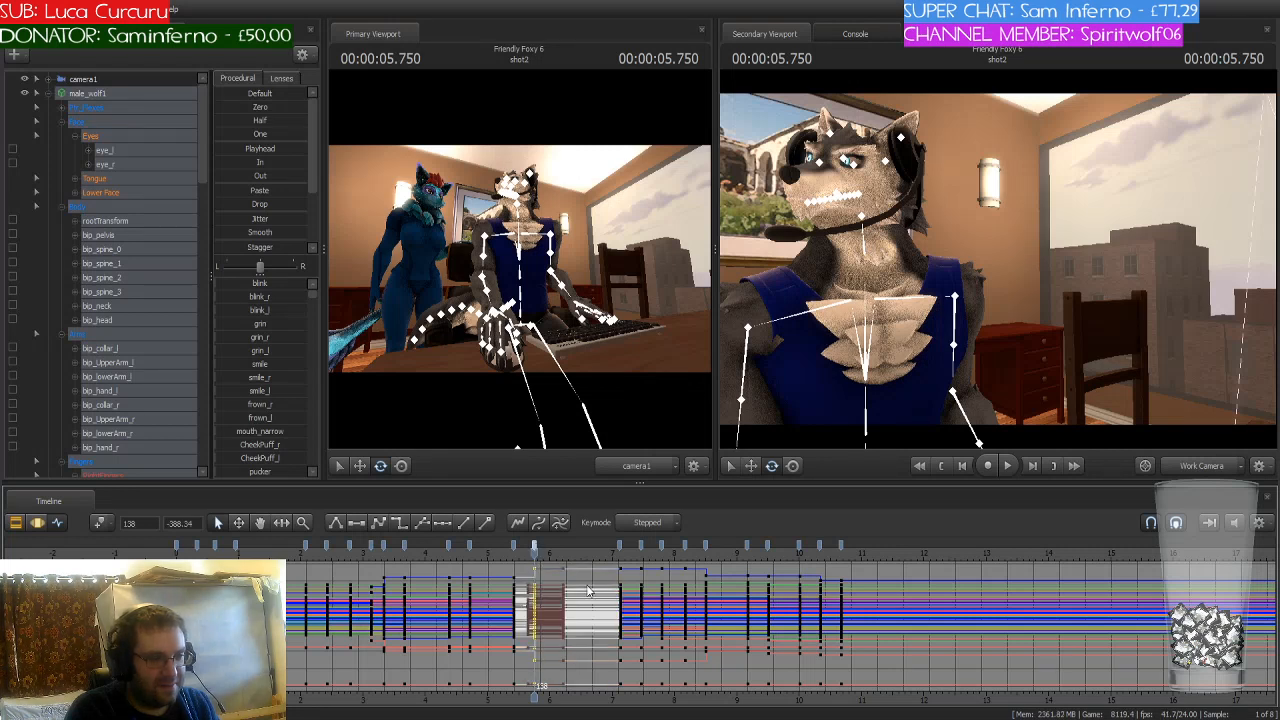
pyautogui.click(837, 556)
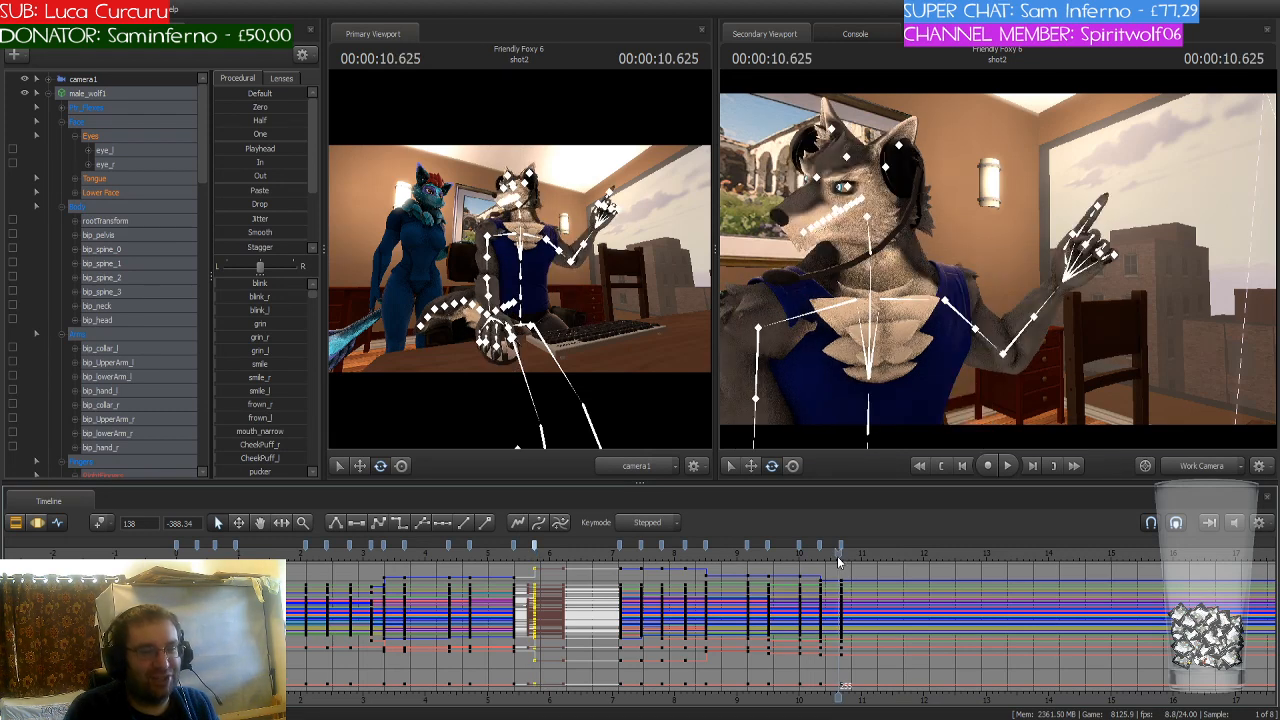
pyautogui.scroll(5, 837, 556)
pyautogui.moveTo(839, 555); pyautogui.dragTo(846, 554)
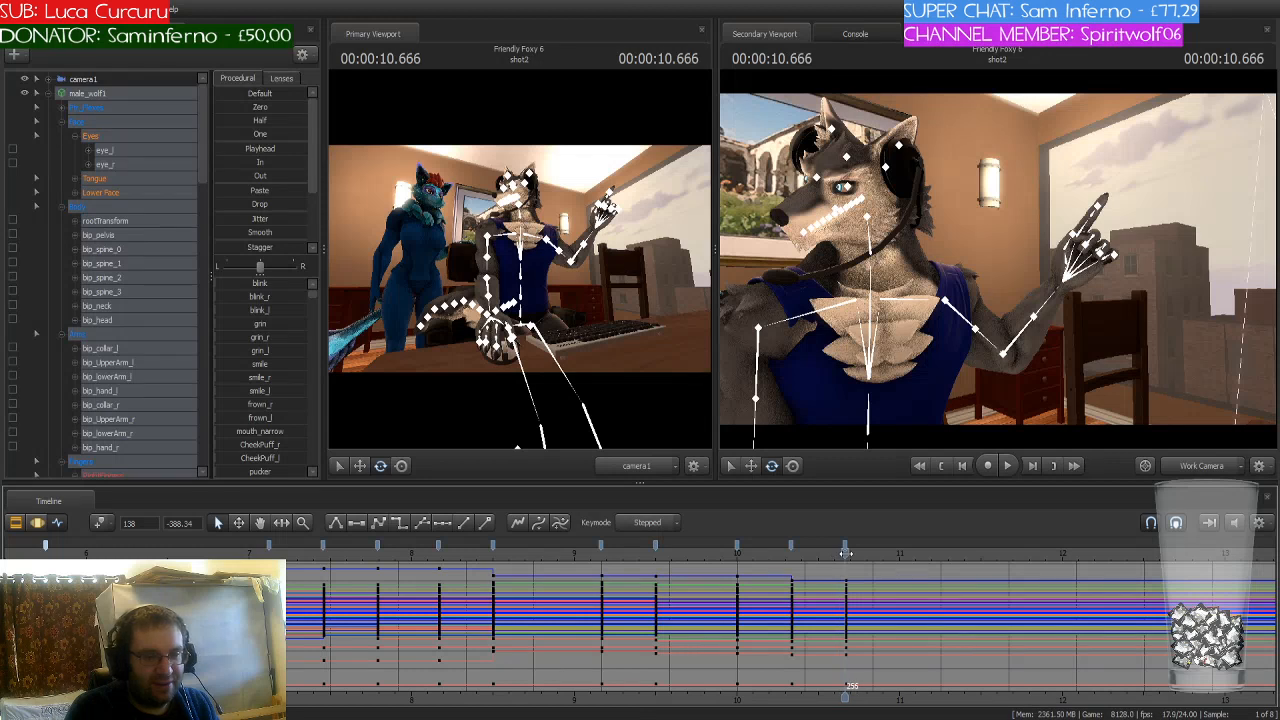
pyautogui.click(845, 544)
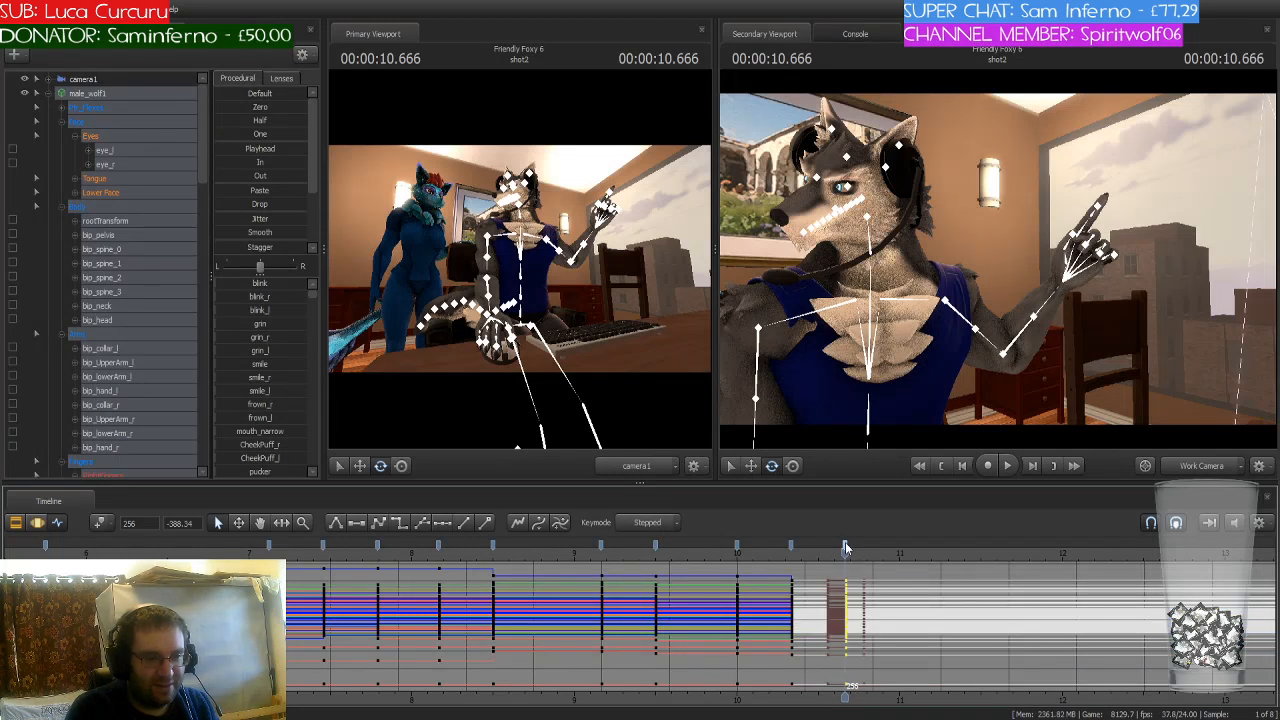
pyautogui.hotkey('ctrl', 'v')
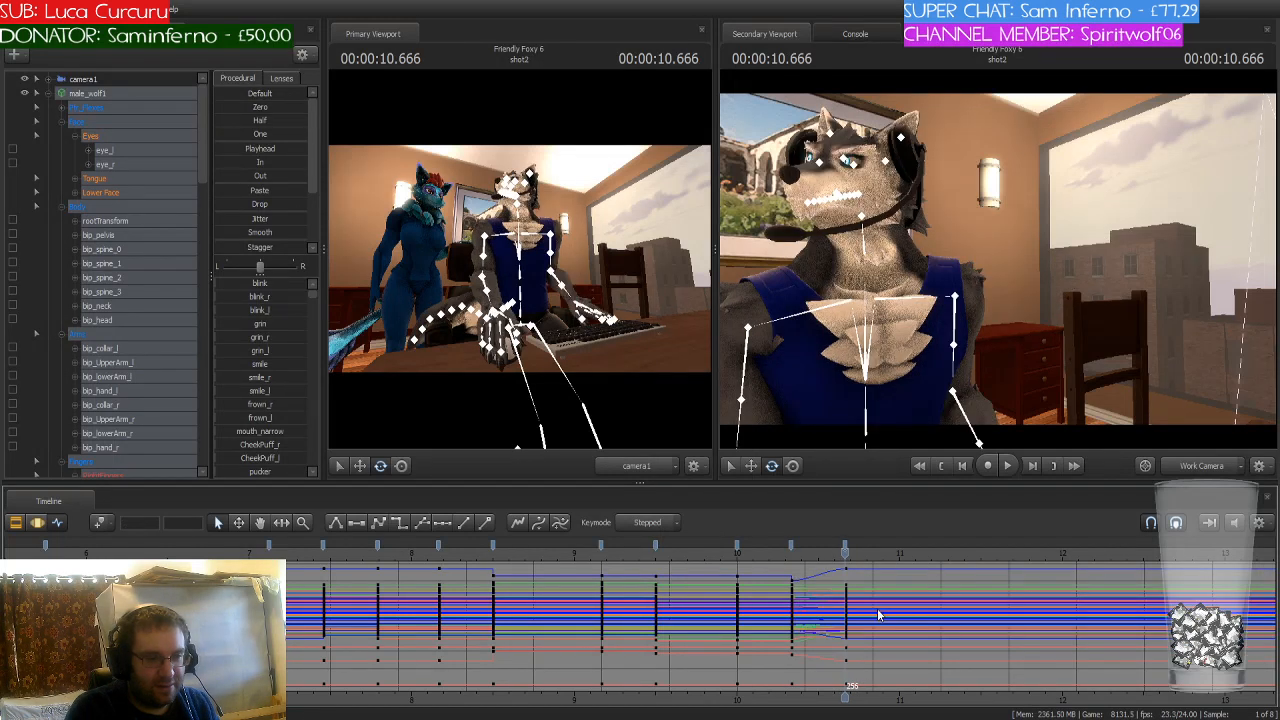
# Step: Set the wolf's keyframe at frame 248 (10.333 s) to stepped tangents
pyautogui.click(792, 550)
pyautogui.click(790, 545)
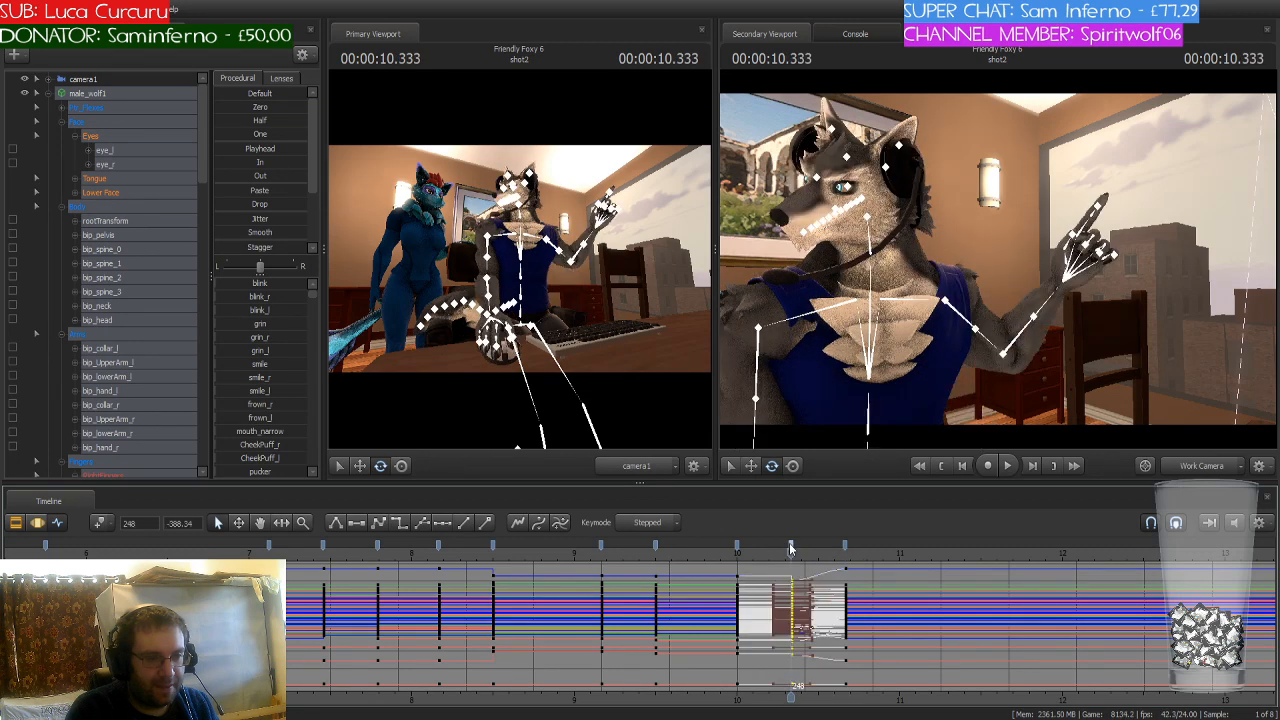
pyautogui.click(398, 524)
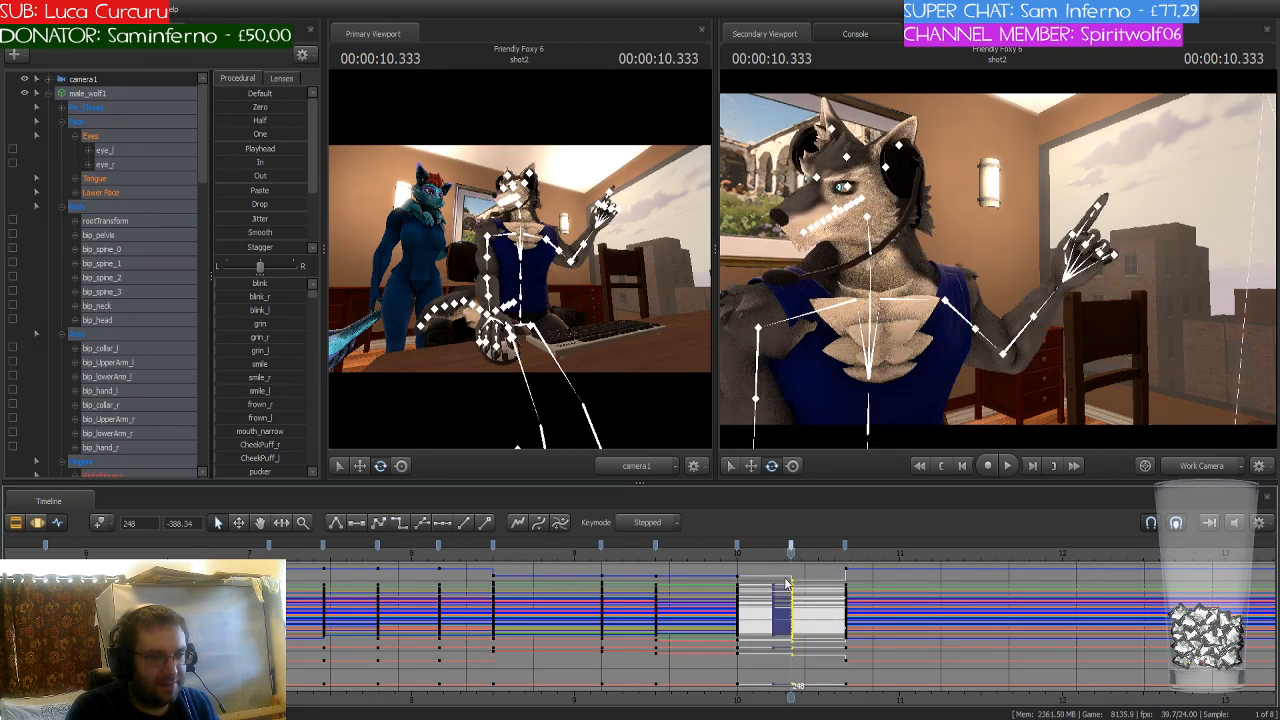
# Step: Play the shot from 10.333 s to check the change to the desk pose, and return the playhead to 10.333 s
pyautogui.scroll(-6, 787, 583)
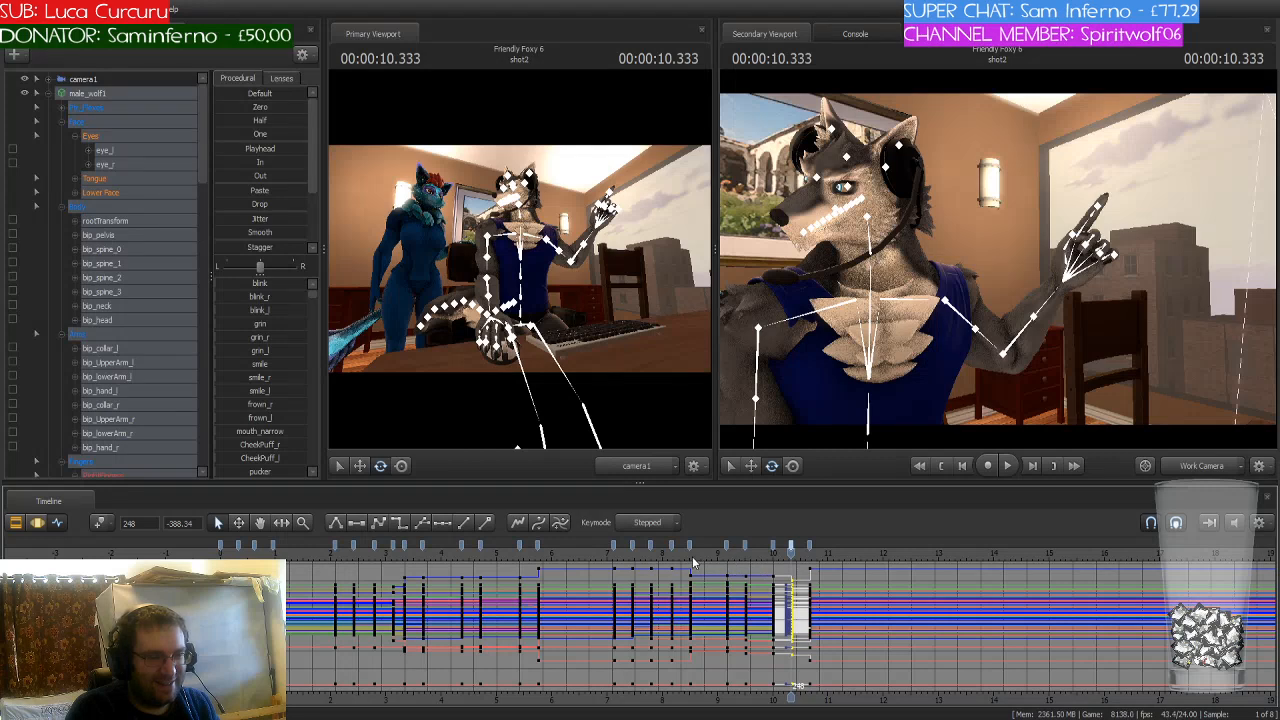
pyautogui.press('space')
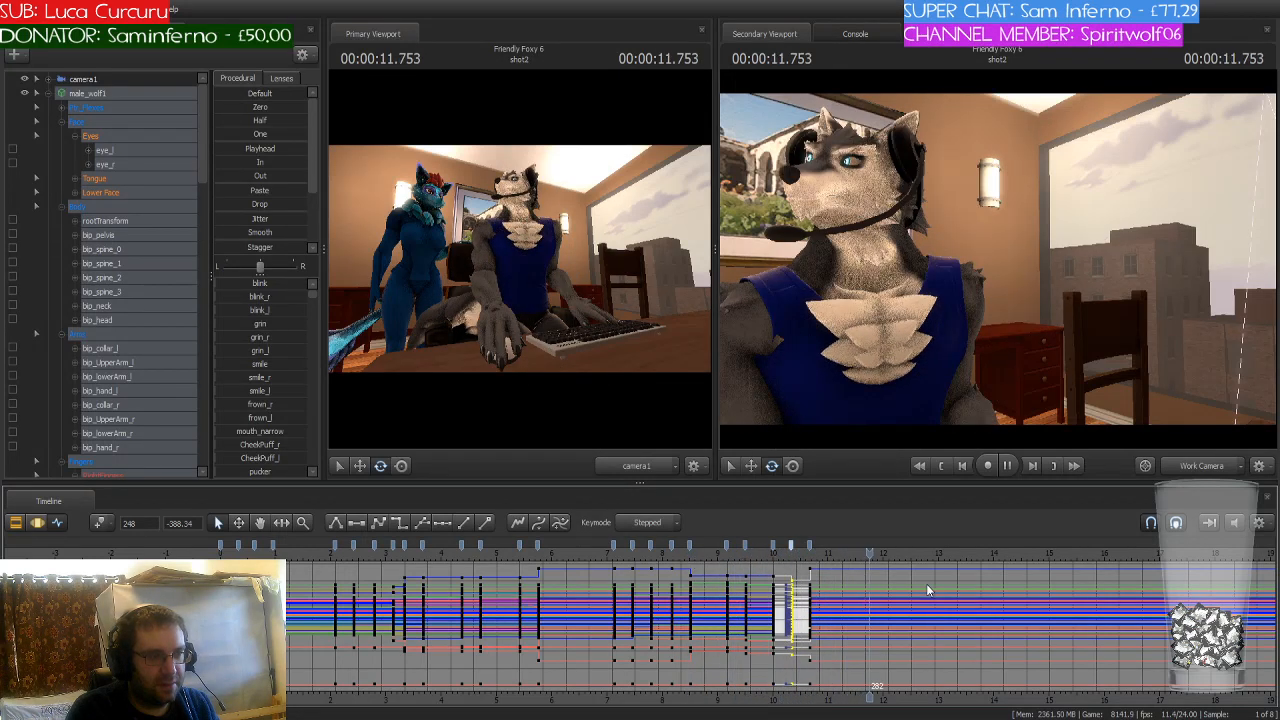
pyautogui.press('space')
pyautogui.scroll(3, 915, 581)
pyautogui.moveTo(873, 560); pyautogui.dragTo(740, 557)
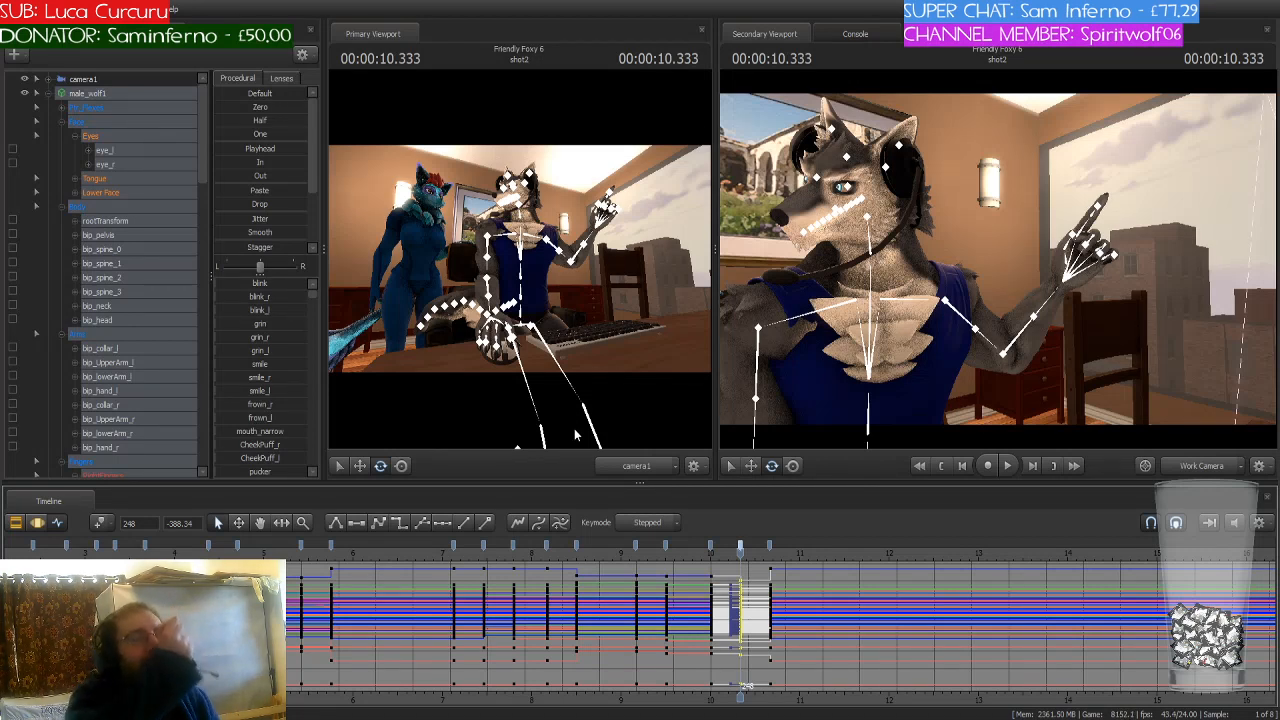
# Step: Copy the RightFingers keys from frame 196 (8.166 s) onto frame 248 (10.333 s) to open the raised hand
pyautogui.click(102, 522)
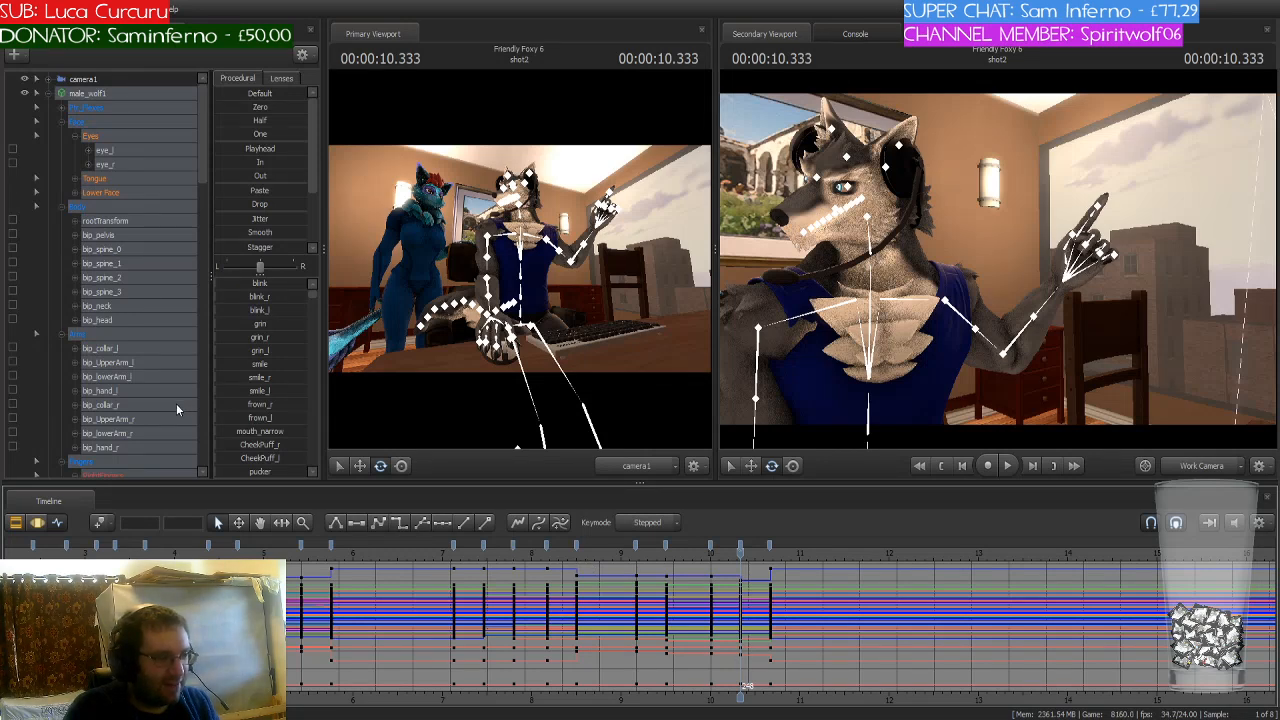
pyautogui.scroll(-2, 176, 403)
pyautogui.click(117, 393)
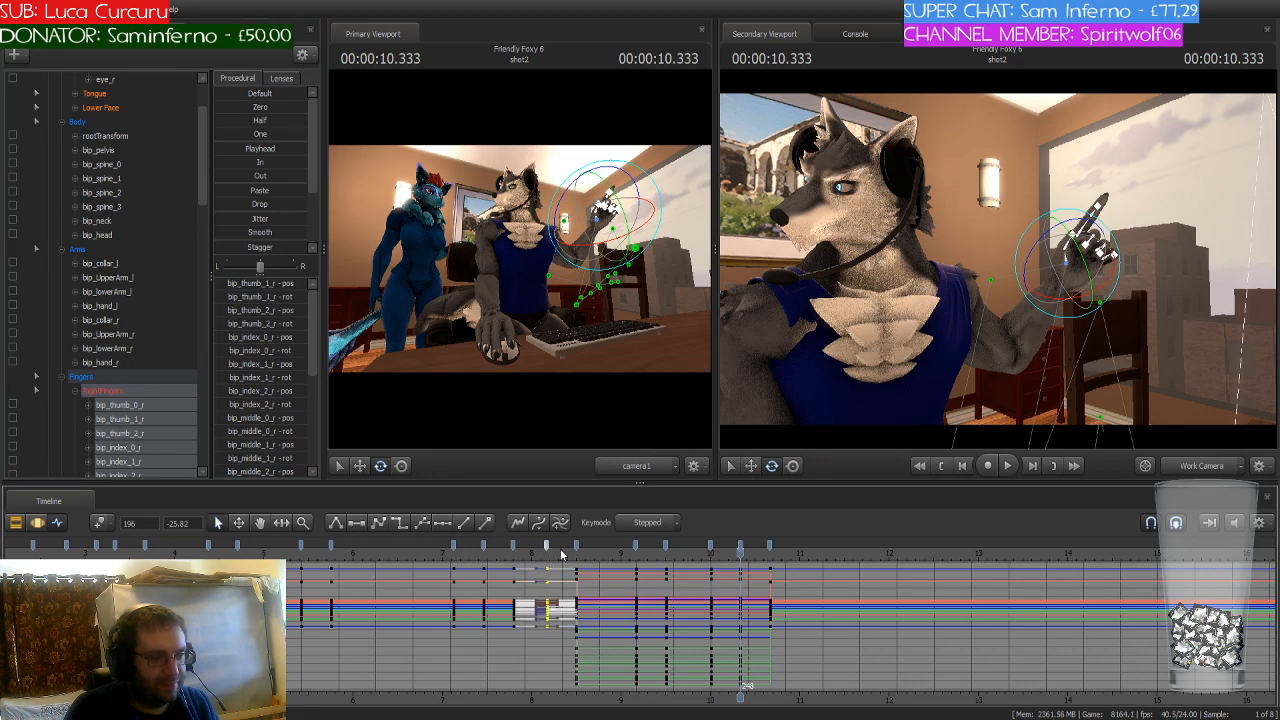
pyautogui.moveTo(560, 550); pyautogui.dragTo(546, 556)
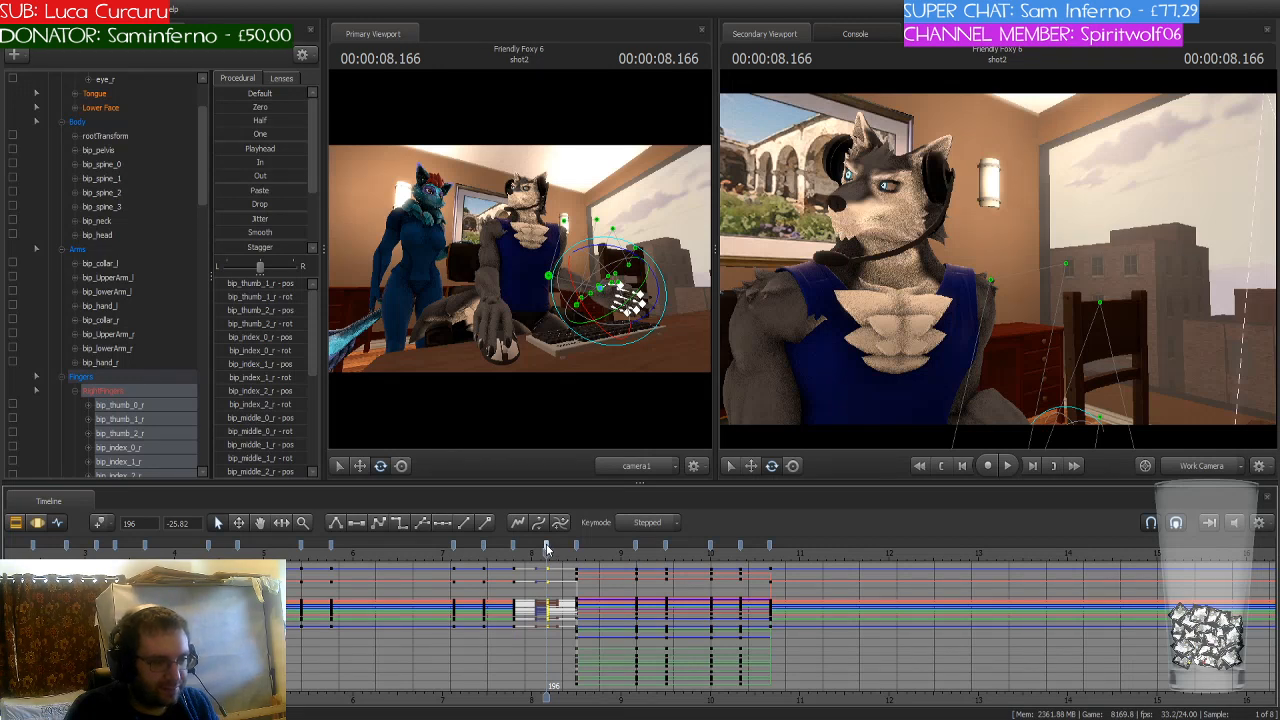
pyautogui.moveTo(762, 553)
pyautogui.mouseDown()
pyautogui.moveTo(773, 553)
pyautogui.moveTo(640, 553)
pyautogui.moveTo(739, 553)
pyautogui.mouseUp()
pyautogui.click(740, 547)
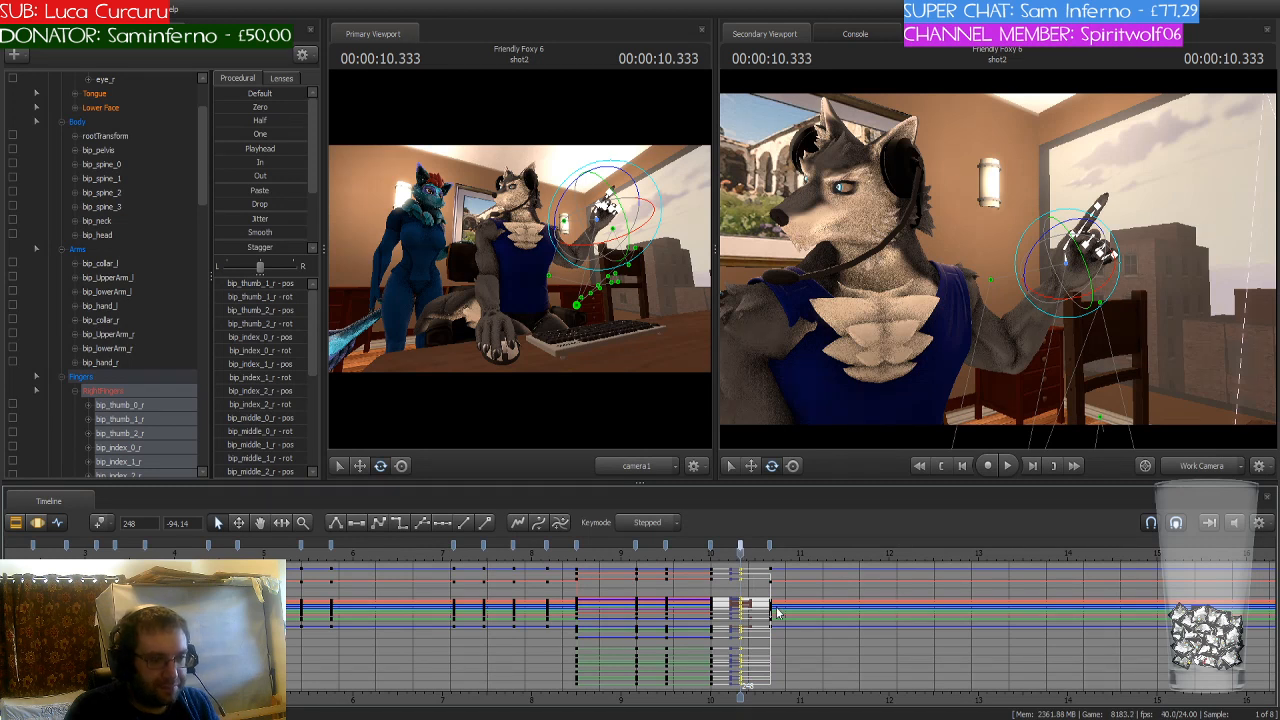
pyautogui.press('Delete')
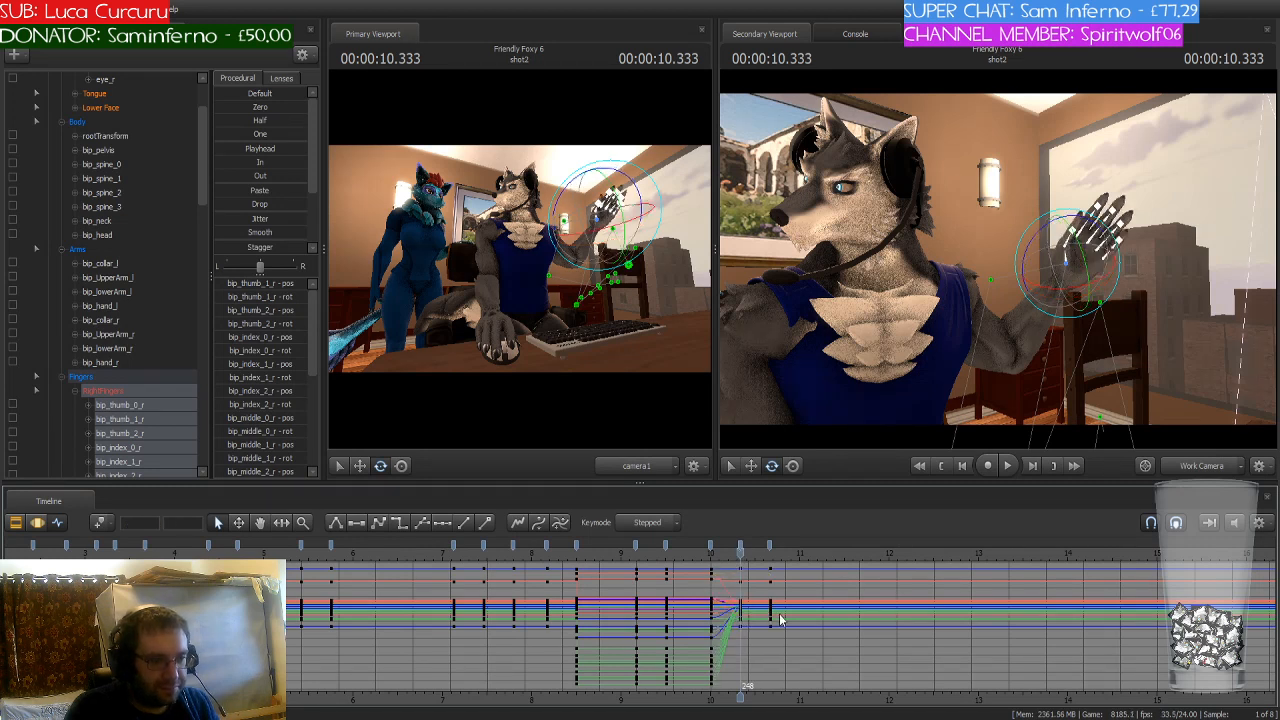
# Step: Make the right-hand finger keys at frame 240 (10 s) stepped and scrub ahead to 11.208 s
pyautogui.click(711, 546)
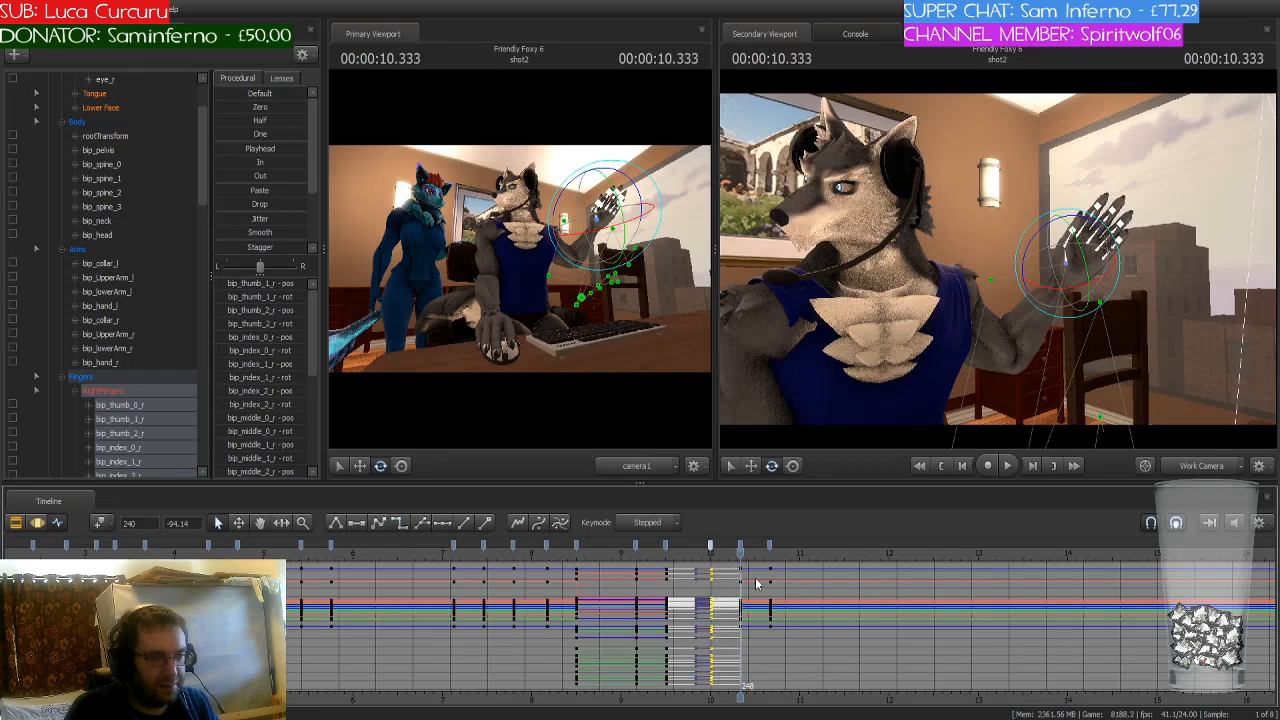
pyautogui.click(718, 552)
pyautogui.moveTo(718, 552); pyautogui.dragTo(818, 566)
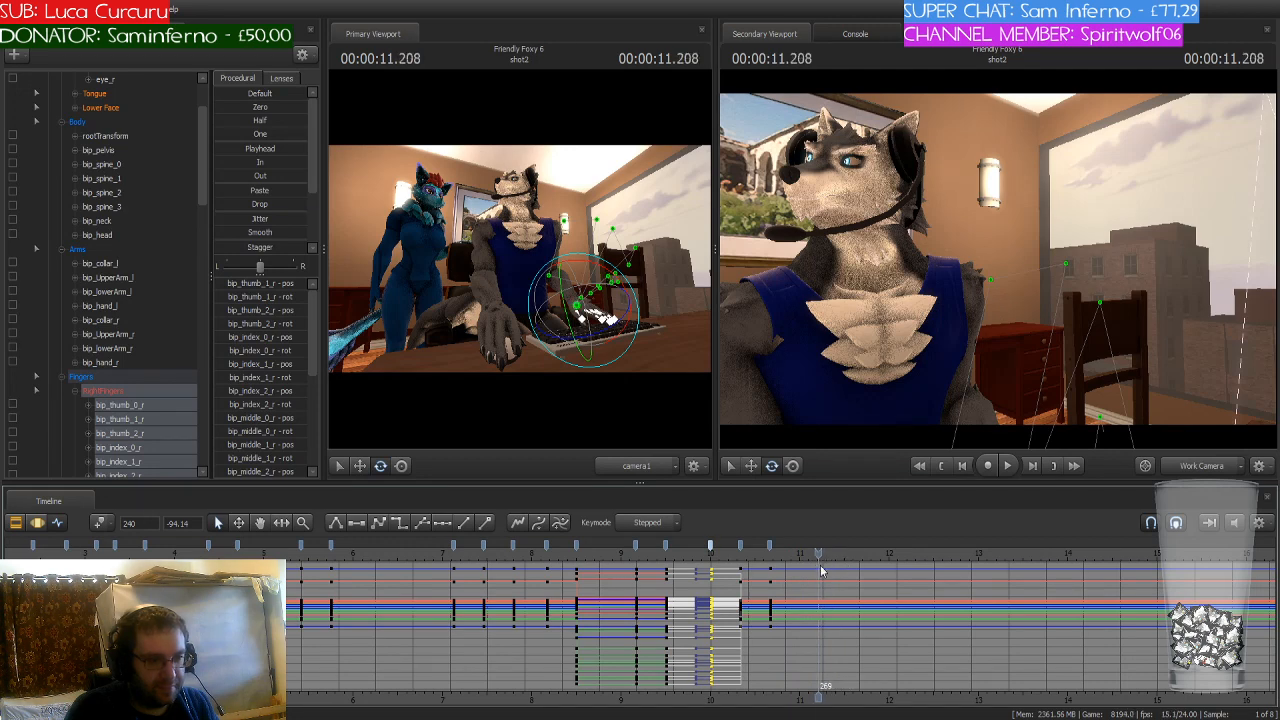
# Step: Select the whole male_wolf1 model and move its last desk-pose keyframe to frame 265
pyautogui.scroll(3, 818, 566)
pyautogui.scroll(2, 152, 186)
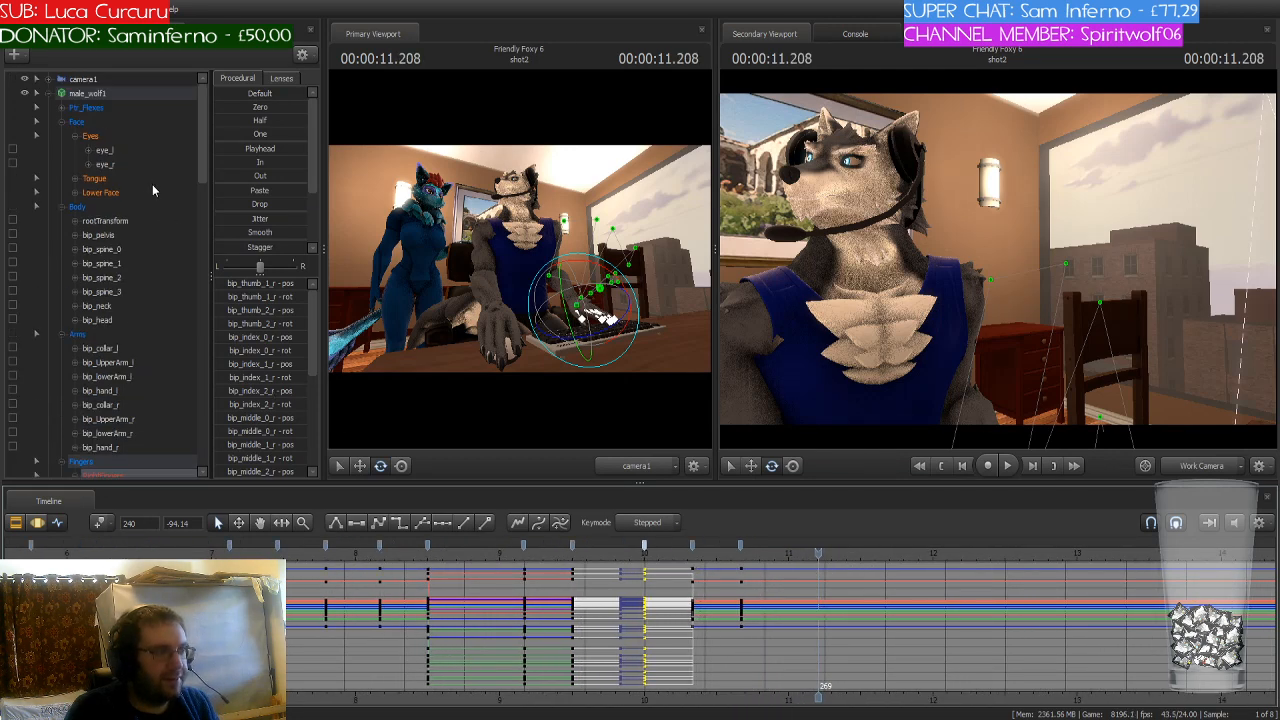
pyautogui.click(103, 93)
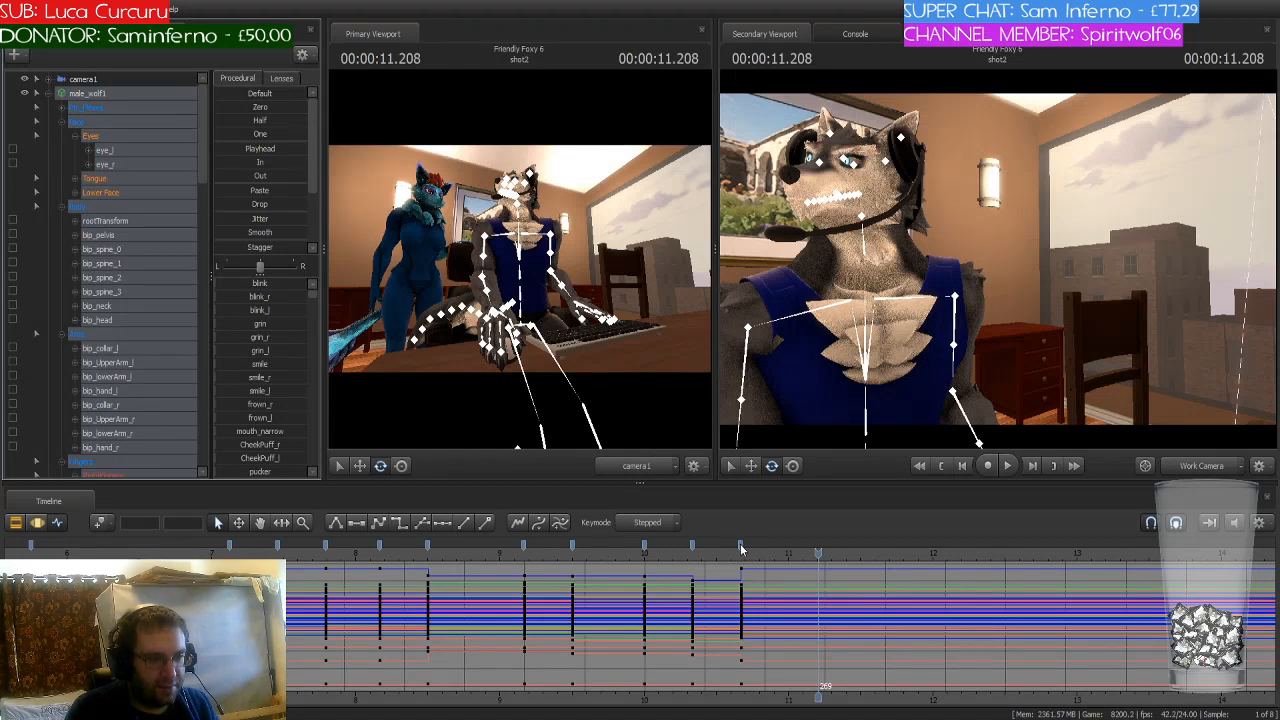
pyautogui.moveTo(816, 556); pyautogui.dragTo(745, 566)
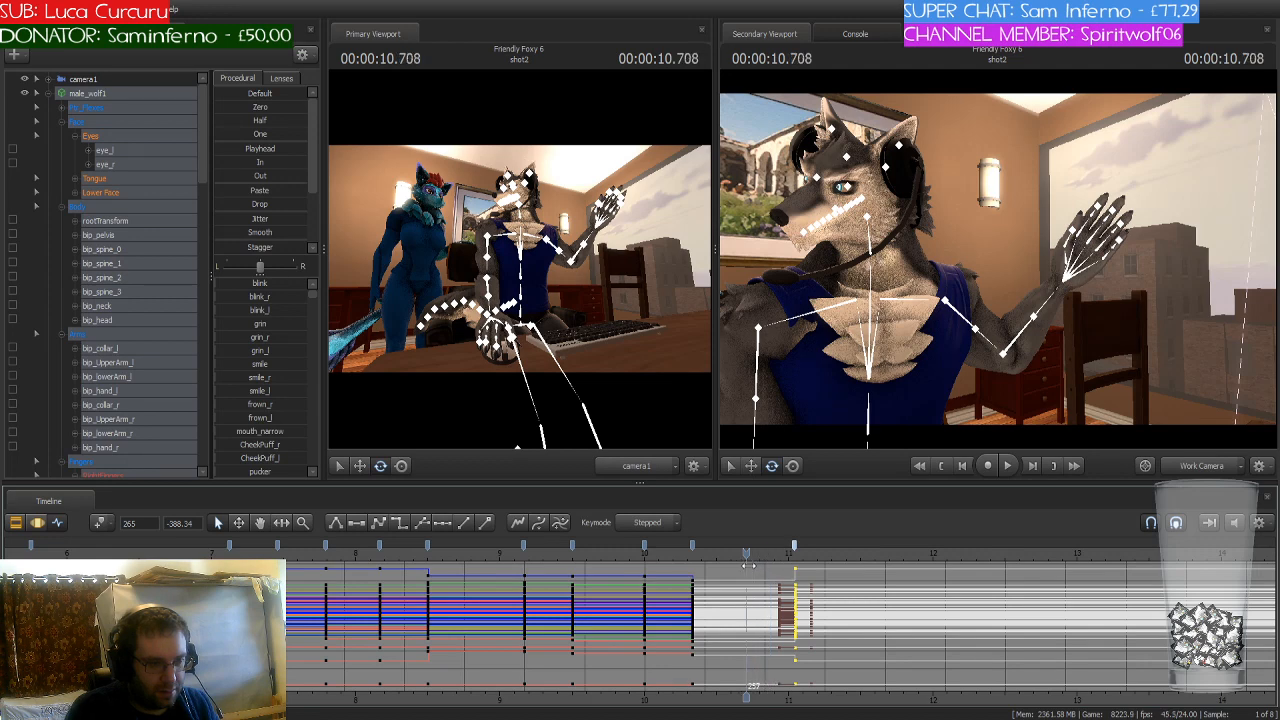
pyautogui.click(763, 563)
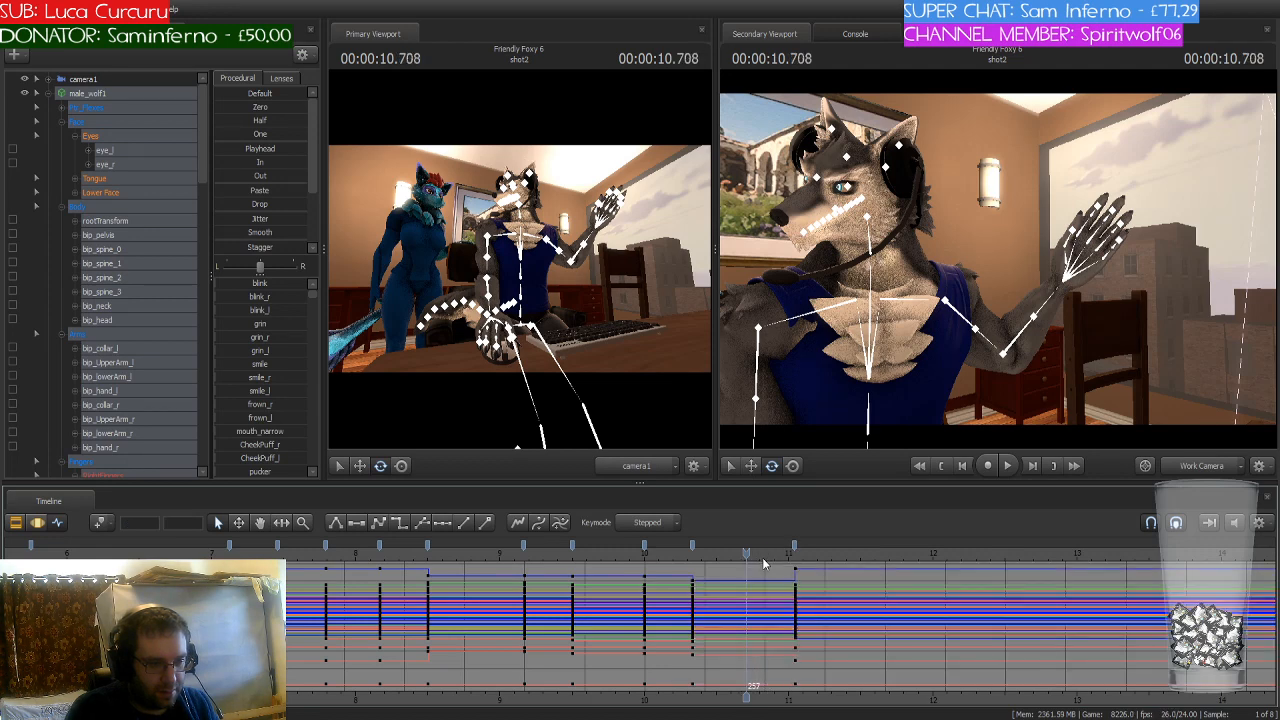
# Step: Check the desk pose at 11.041 s, step back to frame 257 (10.708 s) and add a keyframe holding the open-hand pose
pyautogui.moveTo(746, 553); pyautogui.dragTo(790, 553)
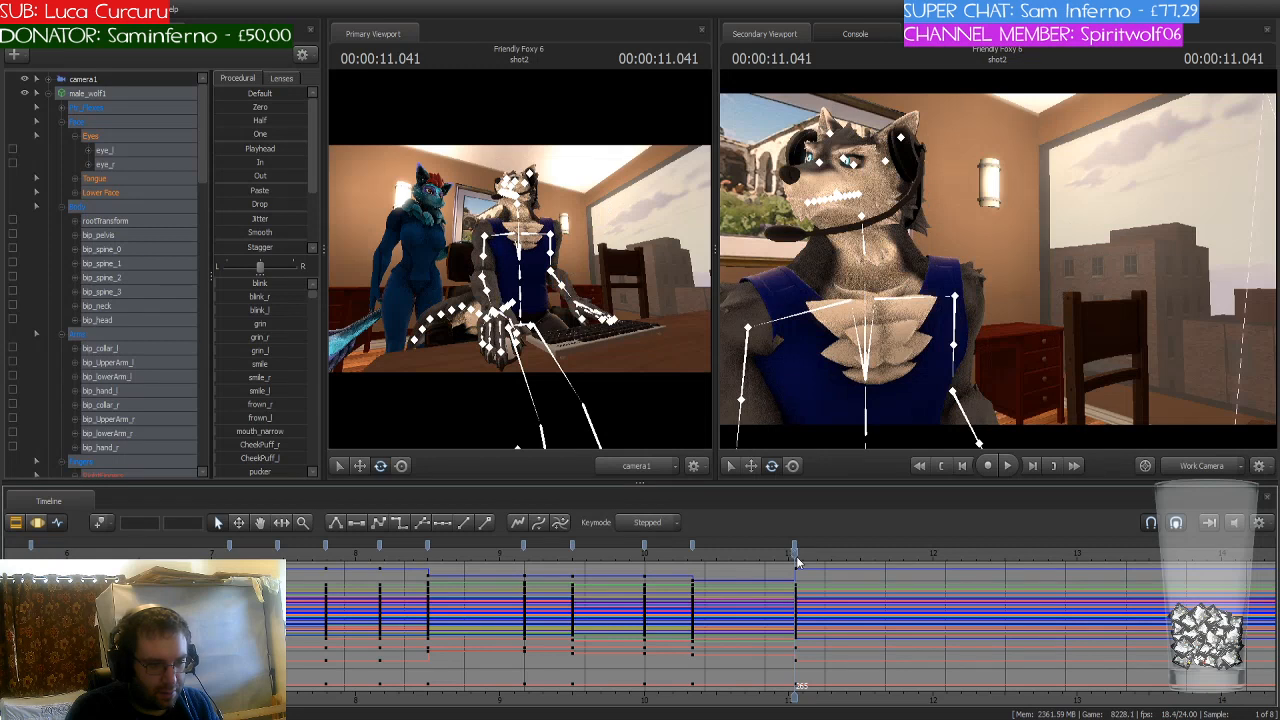
pyautogui.press('Left')
pyautogui.press('Left')
pyautogui.press('Left')
pyautogui.press('Left')
pyautogui.press('Left')
pyautogui.press('Left')
pyautogui.press('Left')
pyautogui.press('Left')
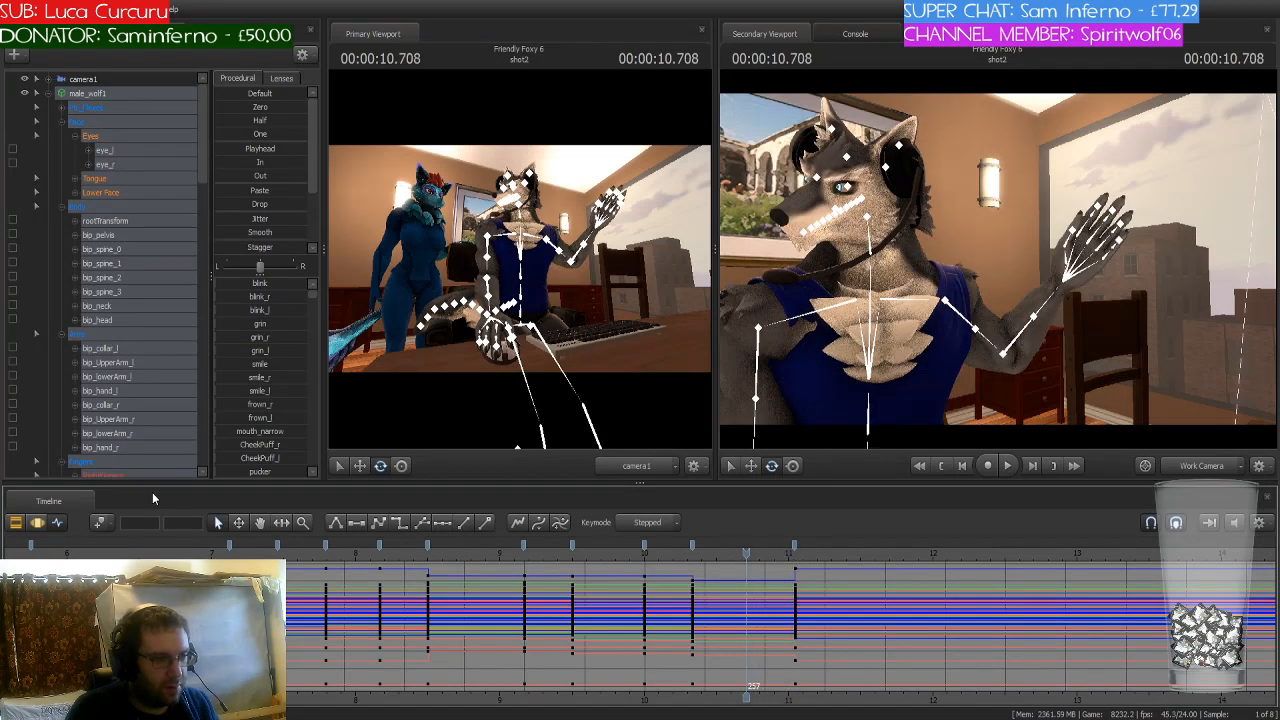
pyautogui.click(99, 523)
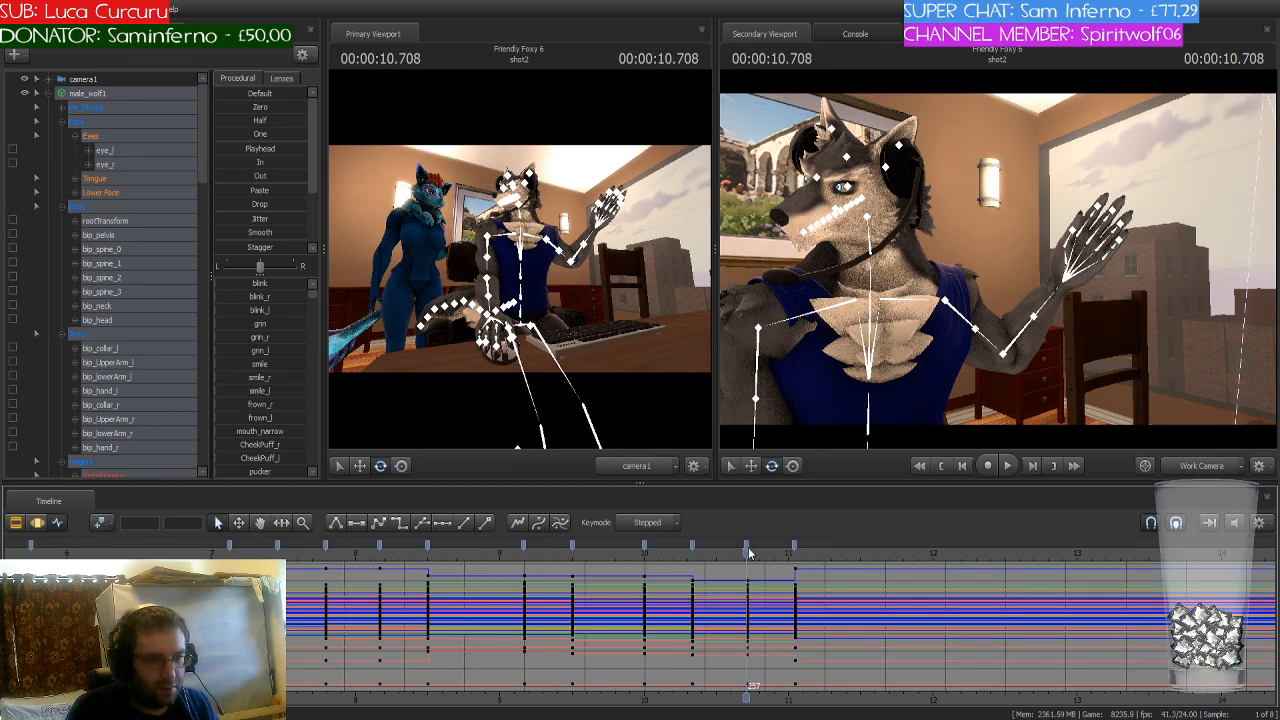
# Step: Scrub out to 11.625 s and back to 11.041 s to review the wolf's return to the desk pose
pyautogui.moveTo(749, 553); pyautogui.dragTo(876, 573)
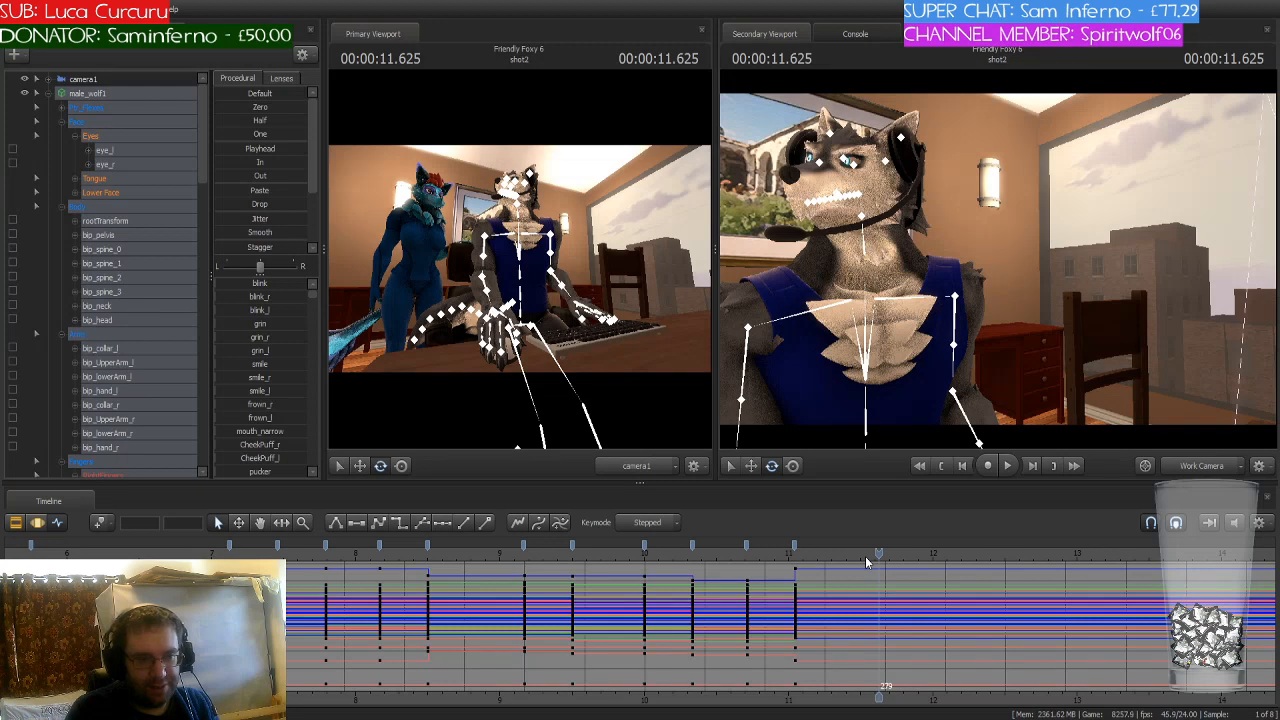
pyautogui.scroll(-5, 866, 555)
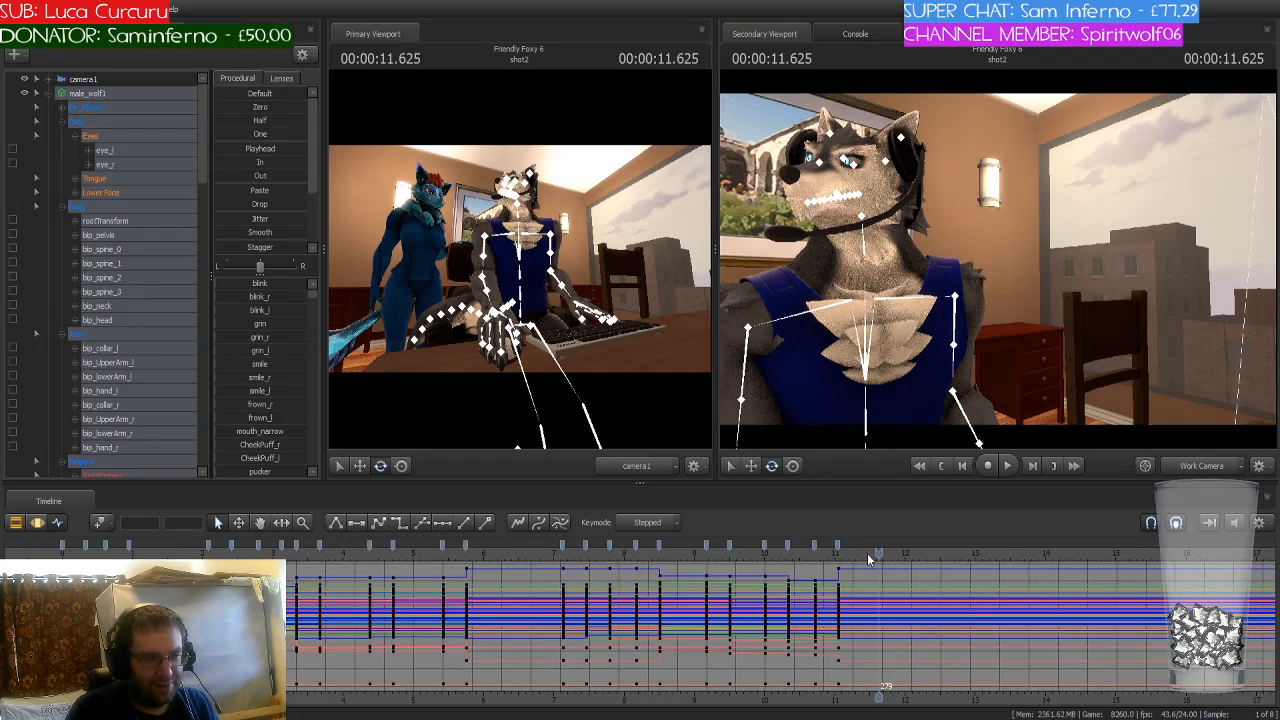
pyautogui.scroll(-2, 867, 553)
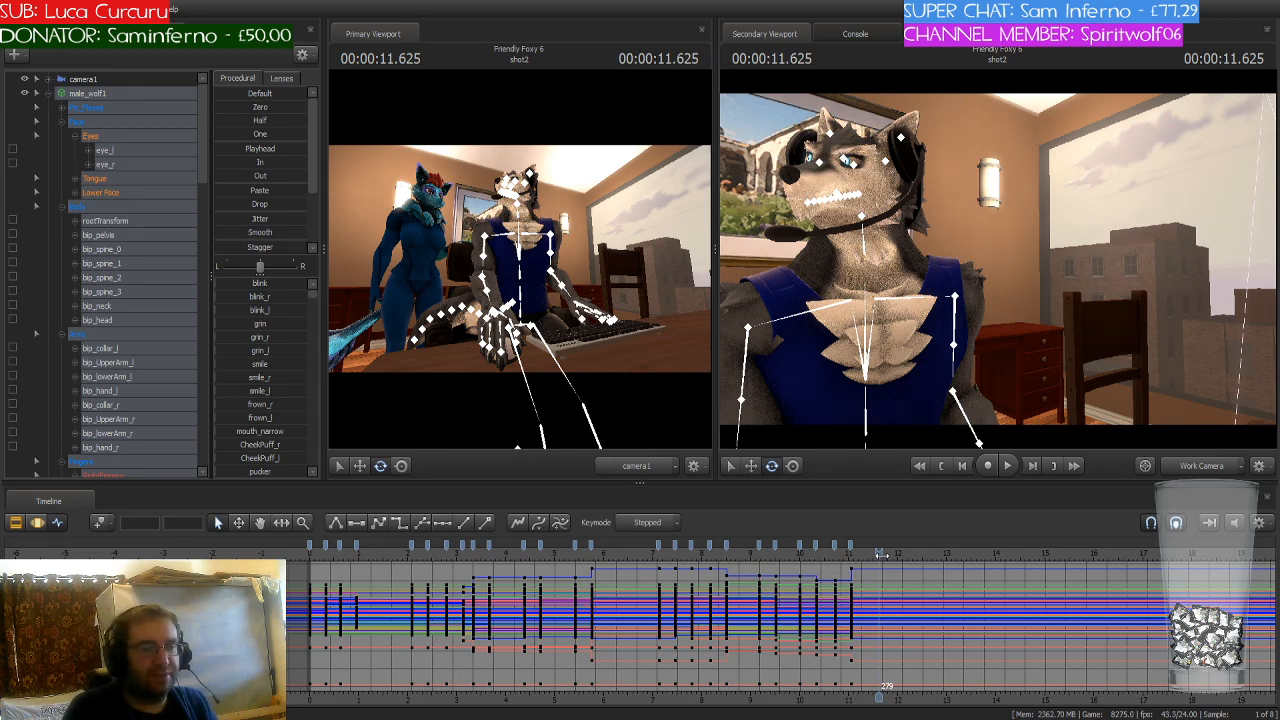
pyautogui.scroll(6, 880, 554)
pyautogui.moveTo(880, 554); pyautogui.dragTo(728, 566)
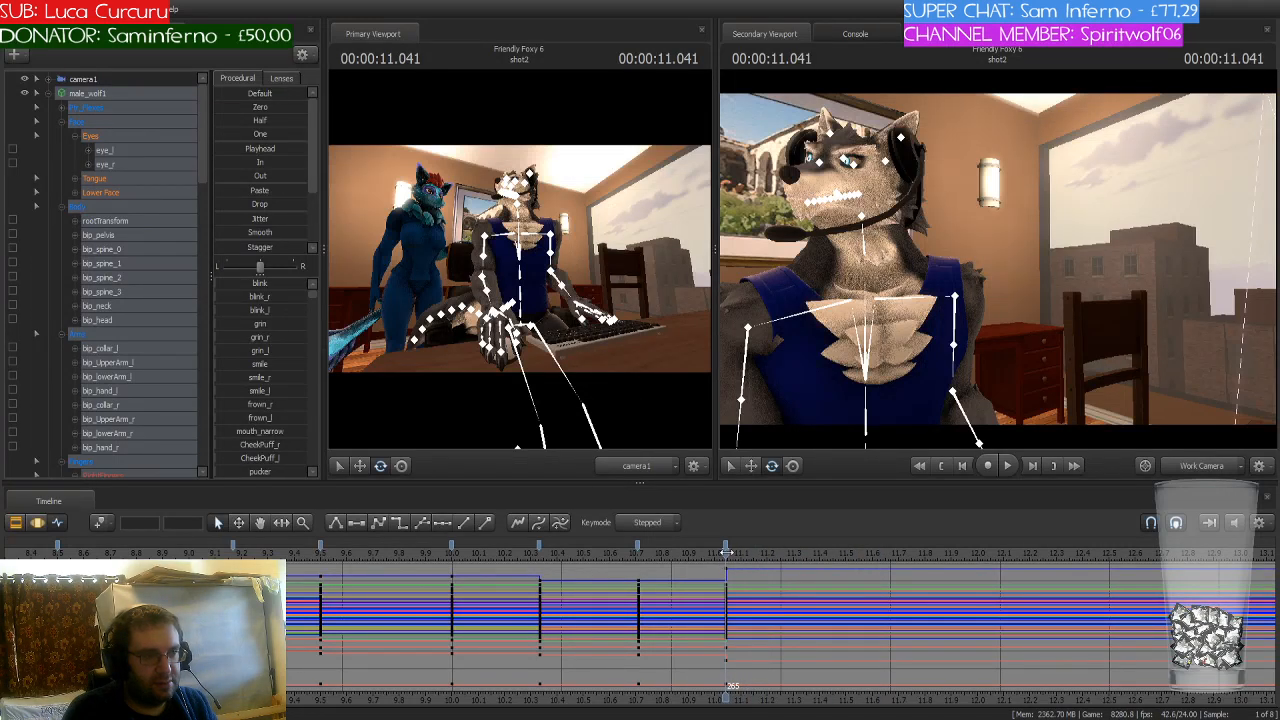
# Step: Scrub to 10.875 s, collapse the male_wolf1 animation set and select the wolffemalewm1 model
pyautogui.moveTo(726, 554); pyautogui.dragTo(683, 556)
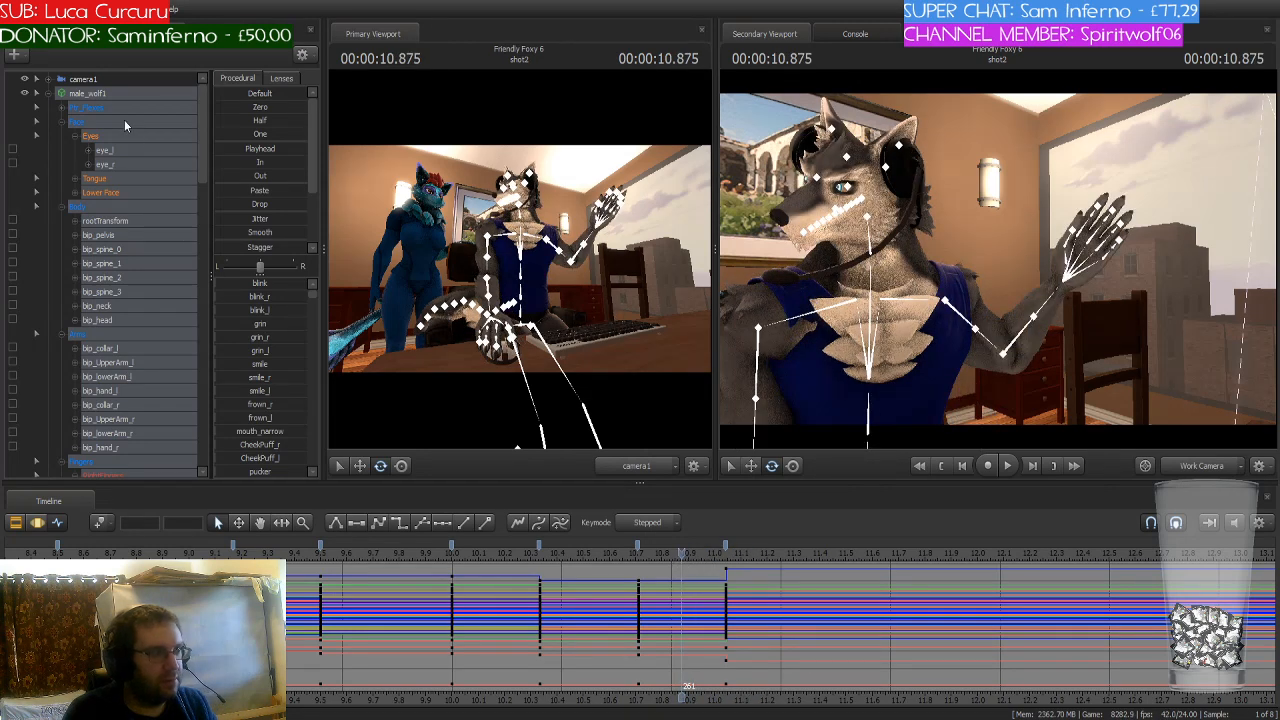
pyautogui.scroll(-2, 122, 117)
pyautogui.scroll(2, 122, 117)
pyautogui.click(38, 94)
pyautogui.click(114, 207)
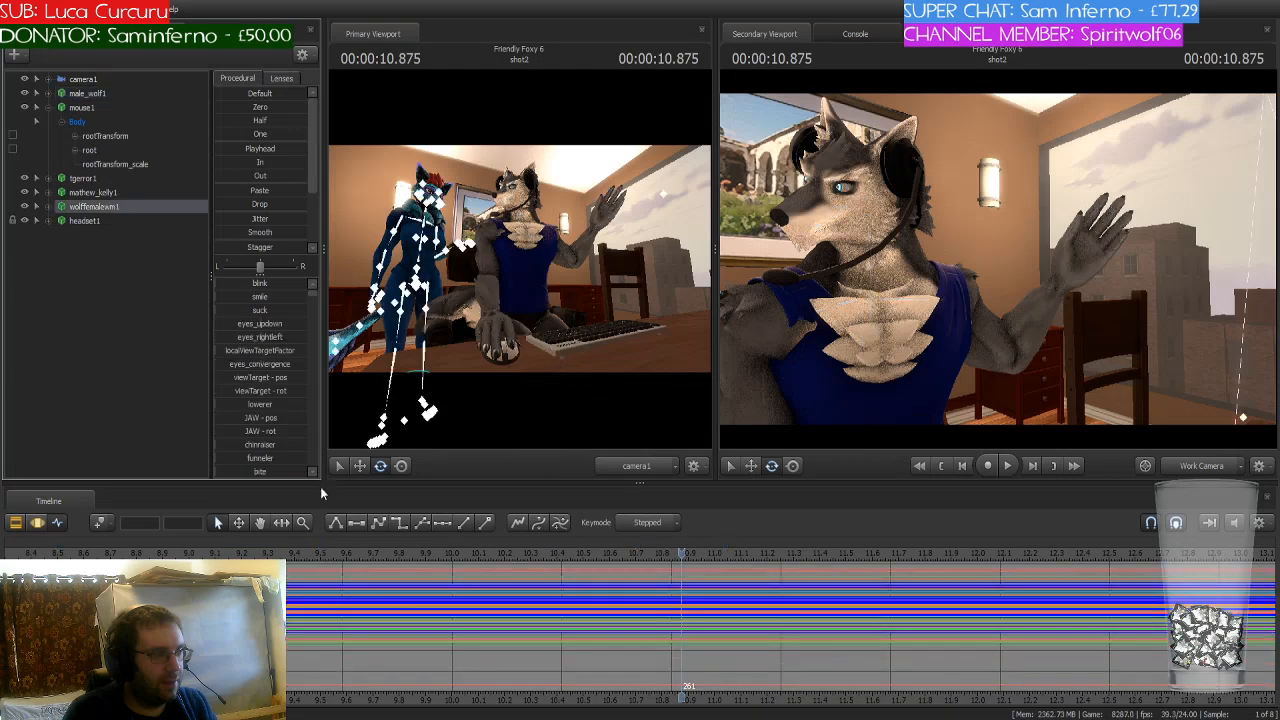
# Step: Return to the start of shot2 and scrub to 3.083 s to review the male wolf's opening gestures
pyautogui.scroll(-6, 409, 603)
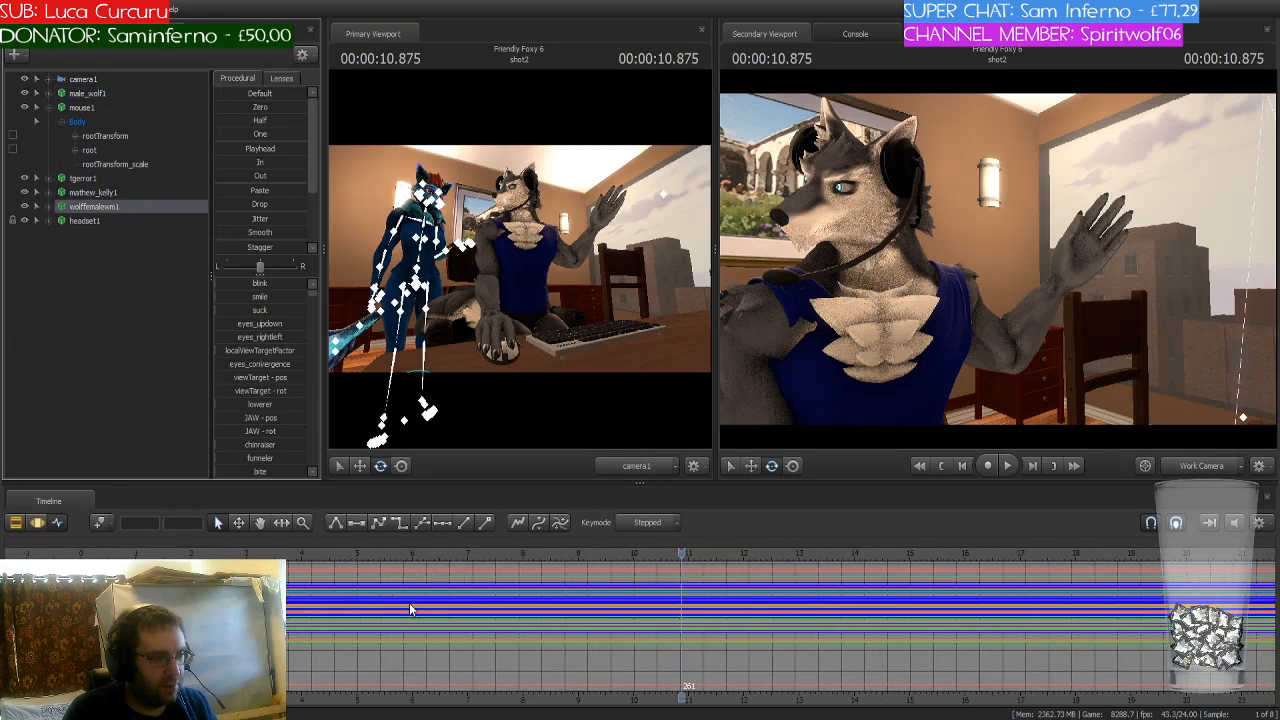
pyautogui.scroll(-2, 409, 603)
pyautogui.press('Home')
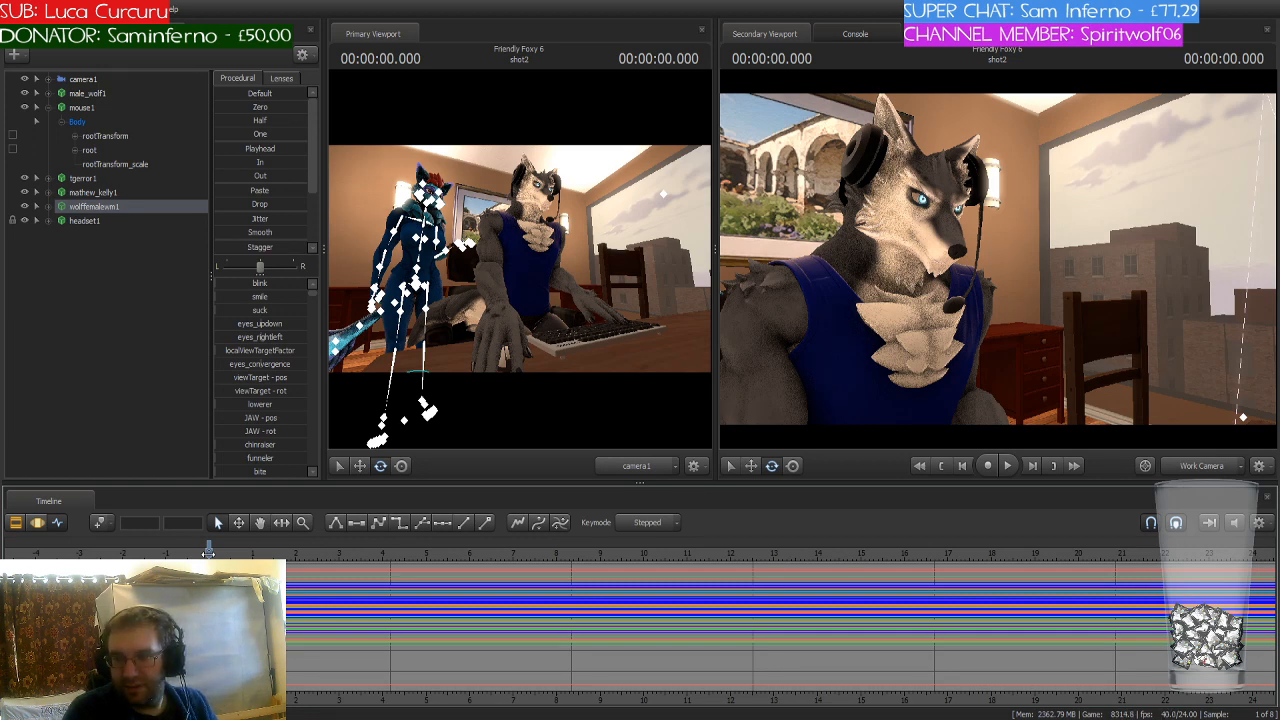
pyautogui.moveTo(208, 551); pyautogui.dragTo(343, 562)
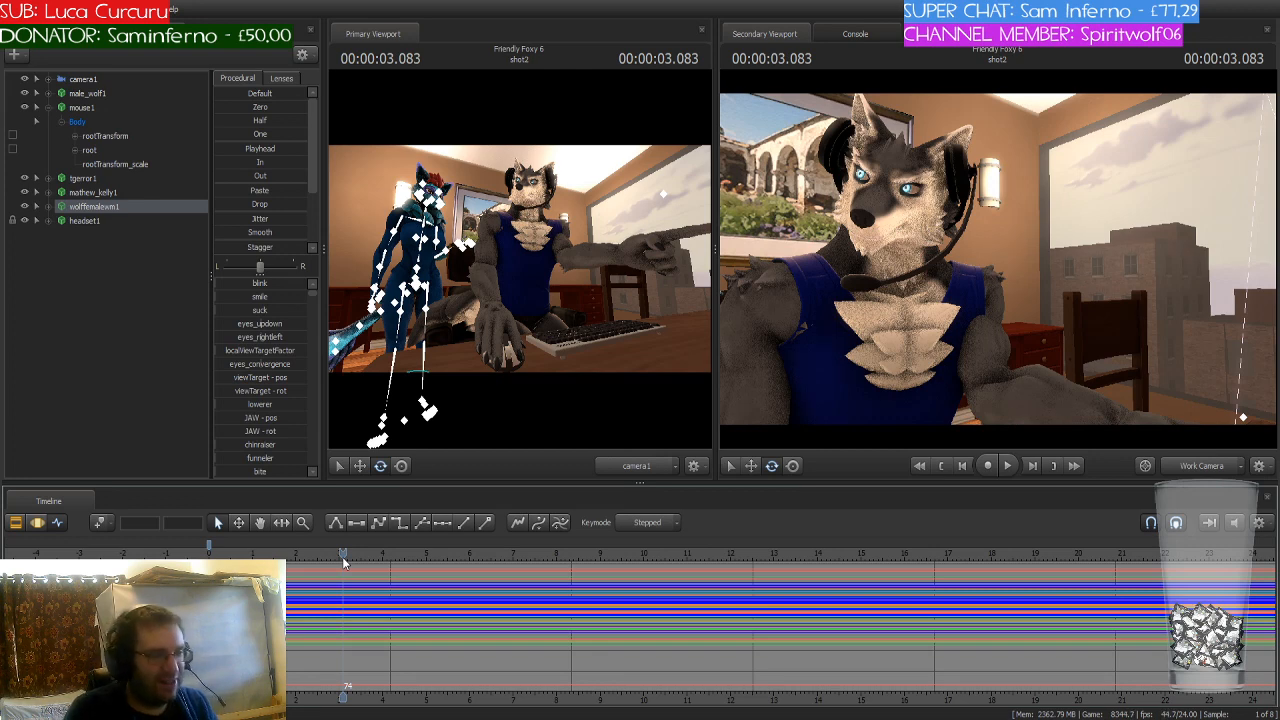
pyautogui.scroll(3, 342, 556)
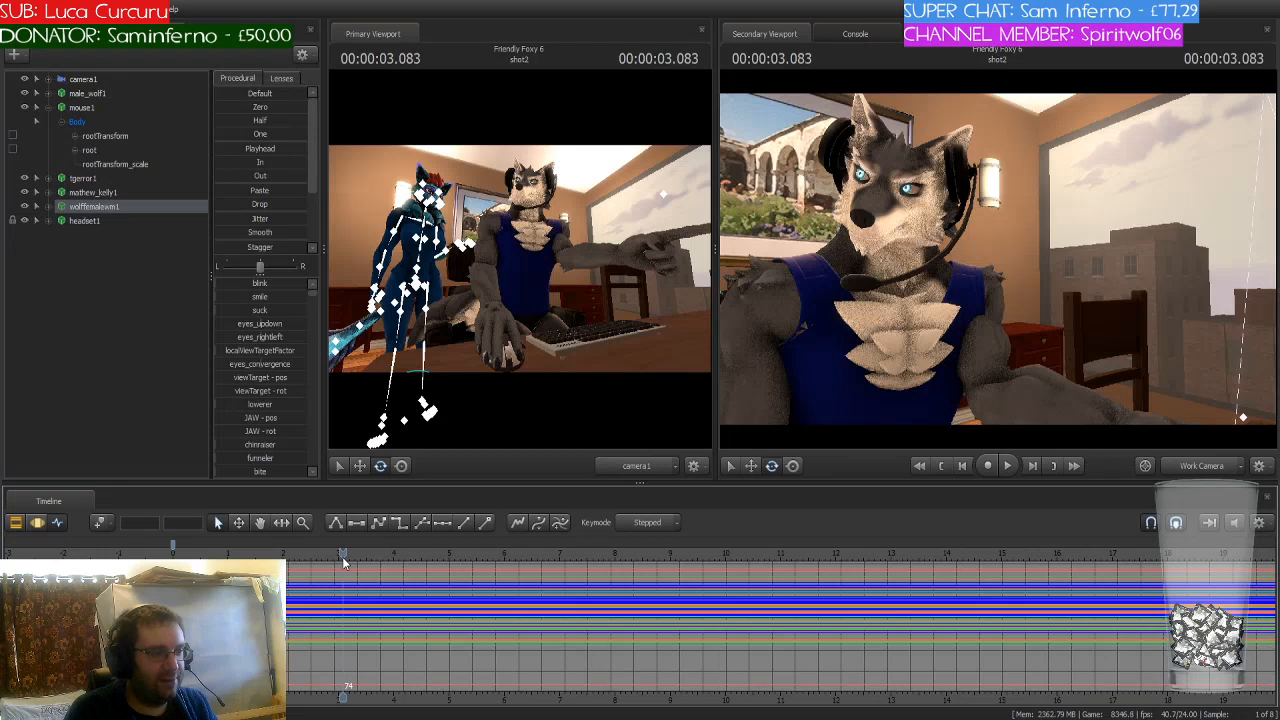
pyautogui.scroll(-1, 342, 556)
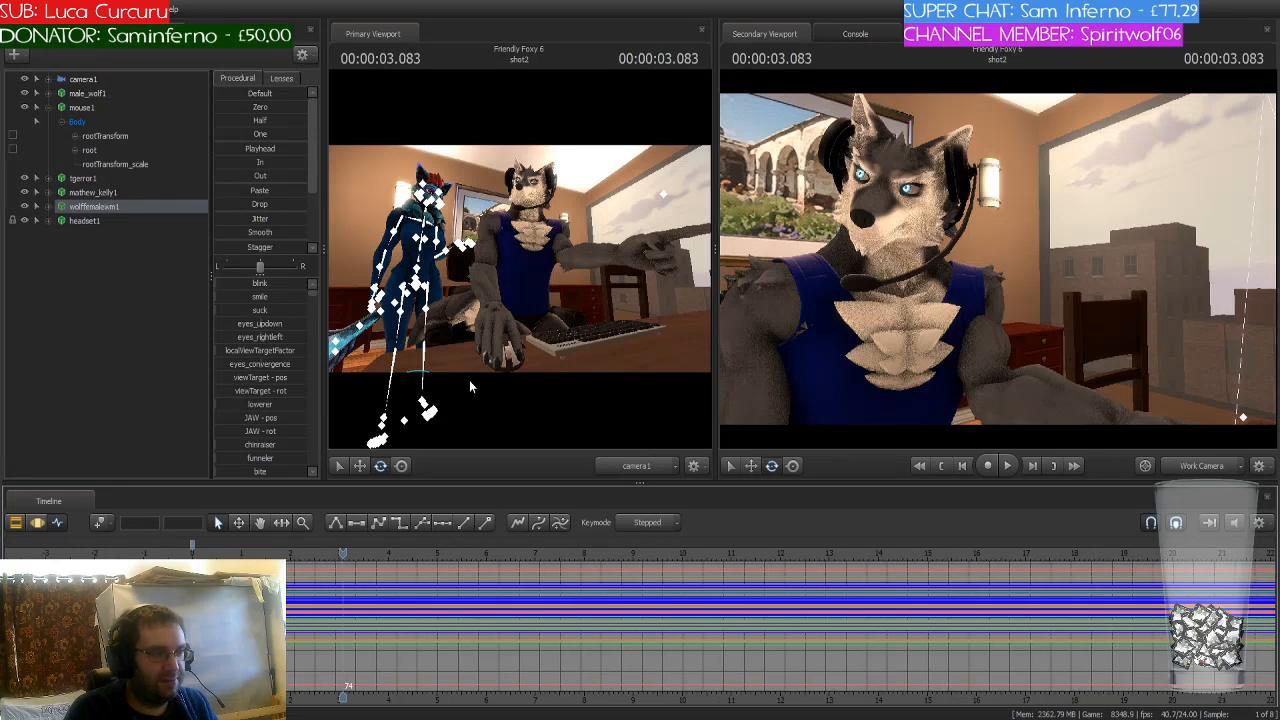
# Step: Frame the female wolf in the work camera, scrub to 4.583 s and add a whole-model wolffemalewm1 keyframe at frame 110
pyautogui.moveTo(900, 285); pyautogui.dragTo(840, 280)
pyautogui.press('w')
pyautogui.press('s')
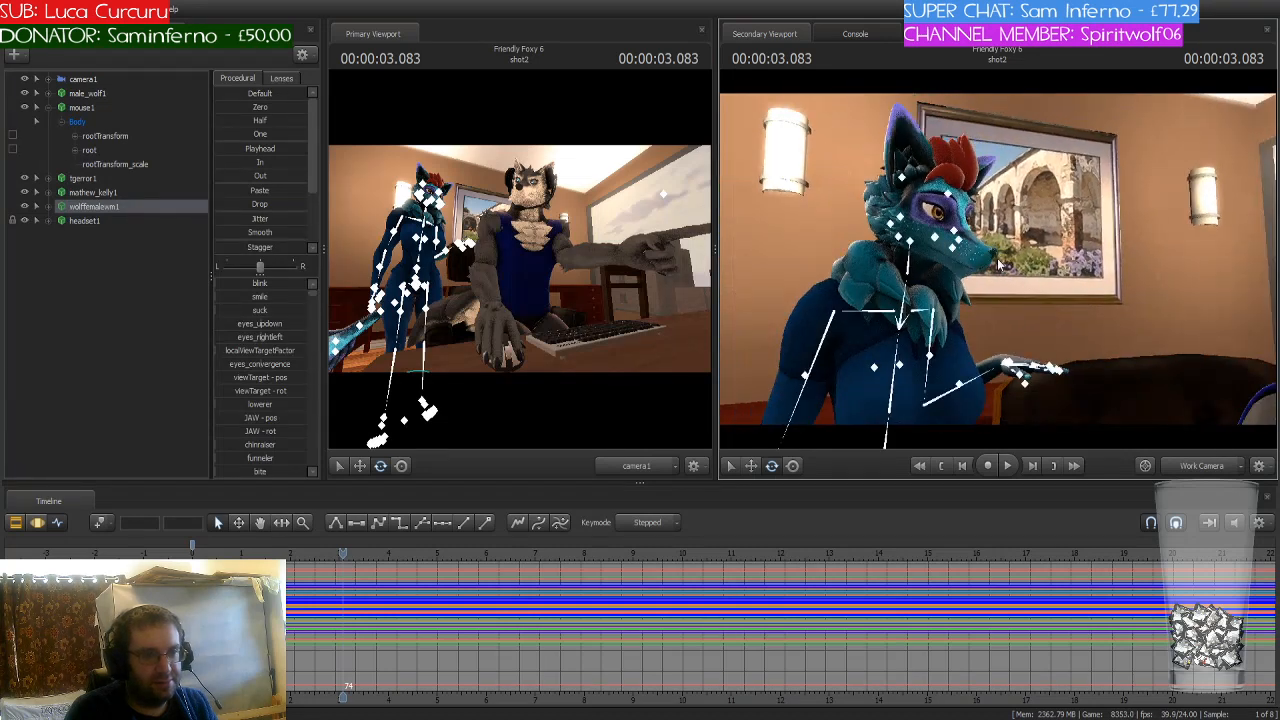
pyautogui.scroll(2, 338, 589)
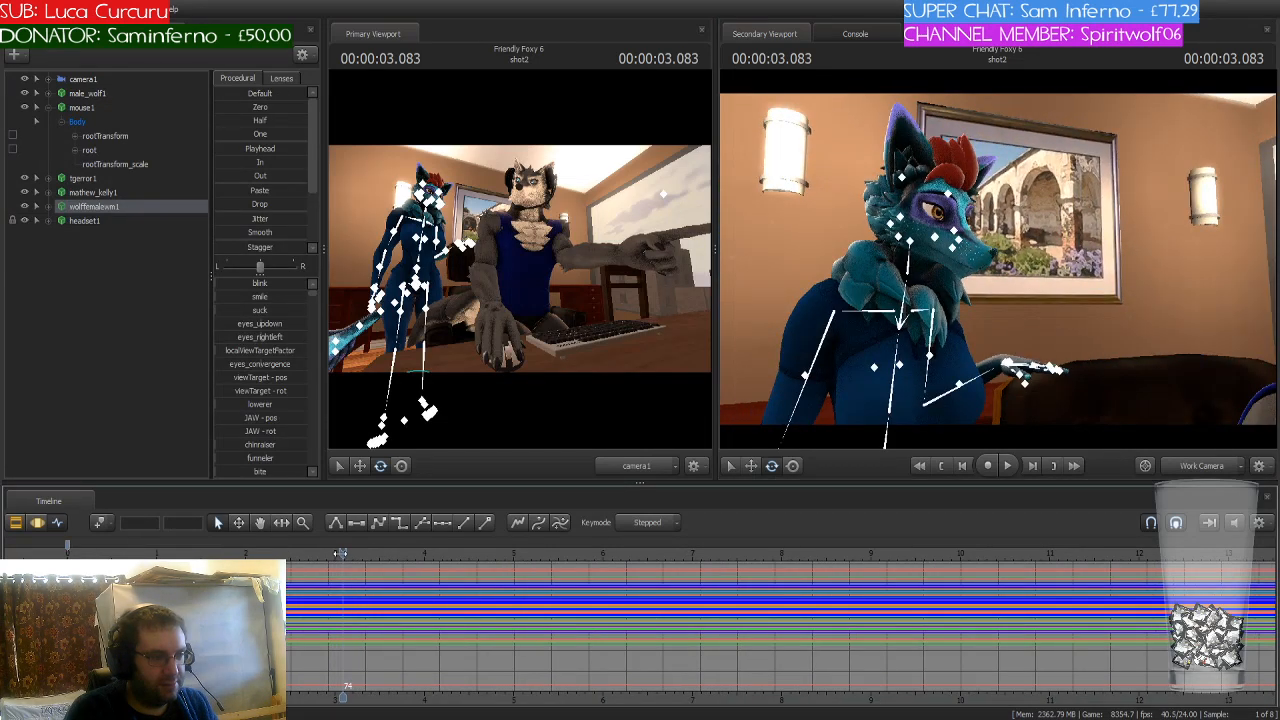
pyautogui.moveTo(222, 556); pyautogui.dragTo(464, 562)
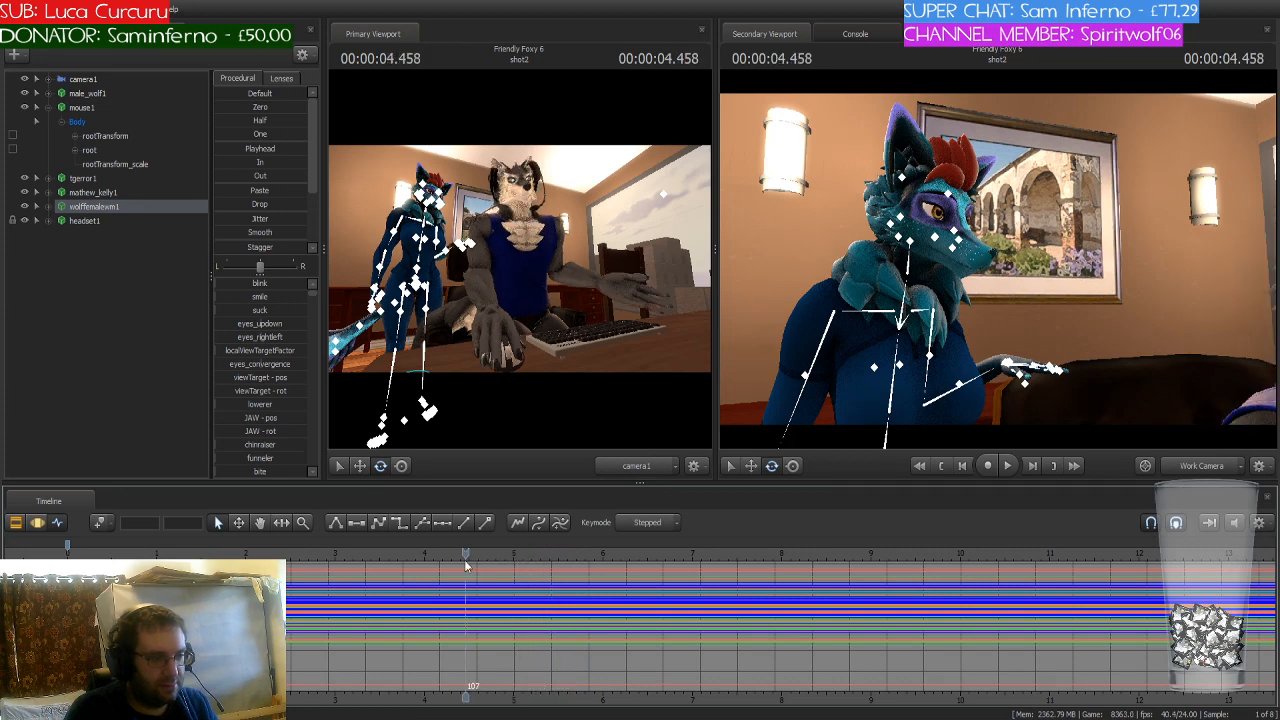
pyautogui.scroll(-5, 464, 559)
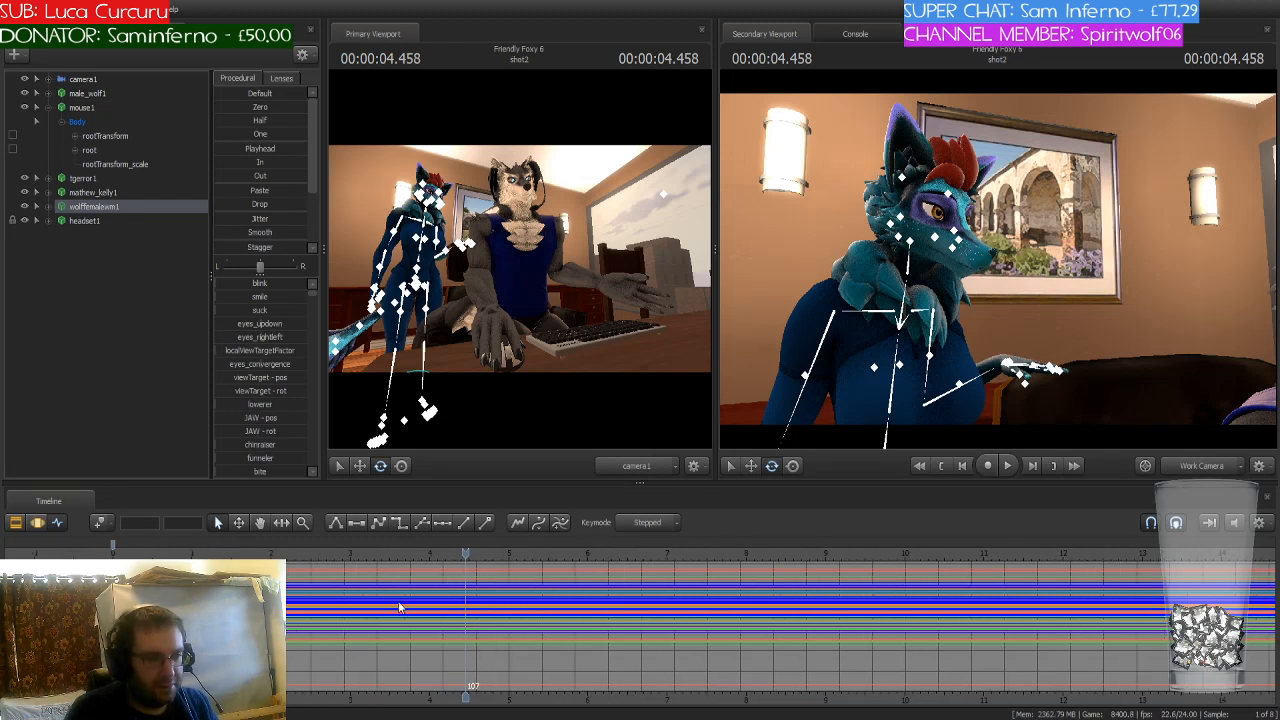
pyautogui.scroll(-2, 399, 607)
pyautogui.moveTo(467, 553)
pyautogui.mouseDown()
pyautogui.moveTo(387, 560)
pyautogui.moveTo(450, 570)
pyautogui.mouseUp()
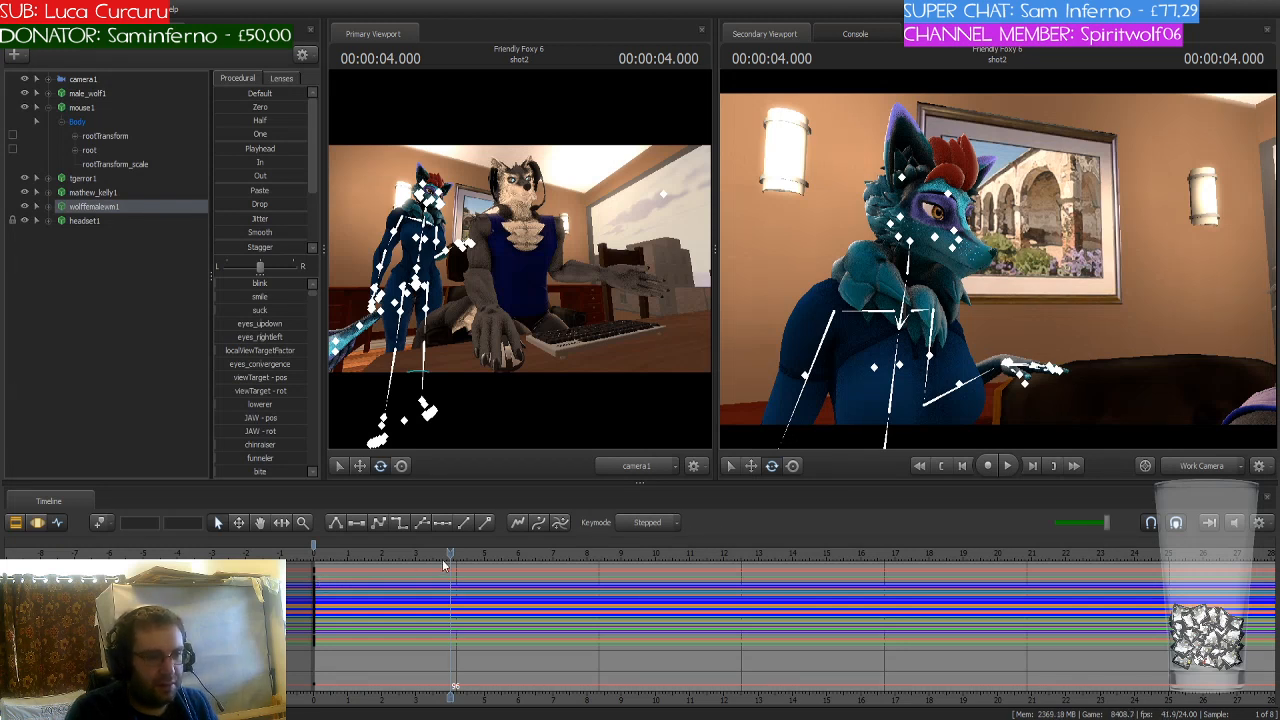
pyautogui.moveTo(444, 566); pyautogui.dragTo(377, 568)
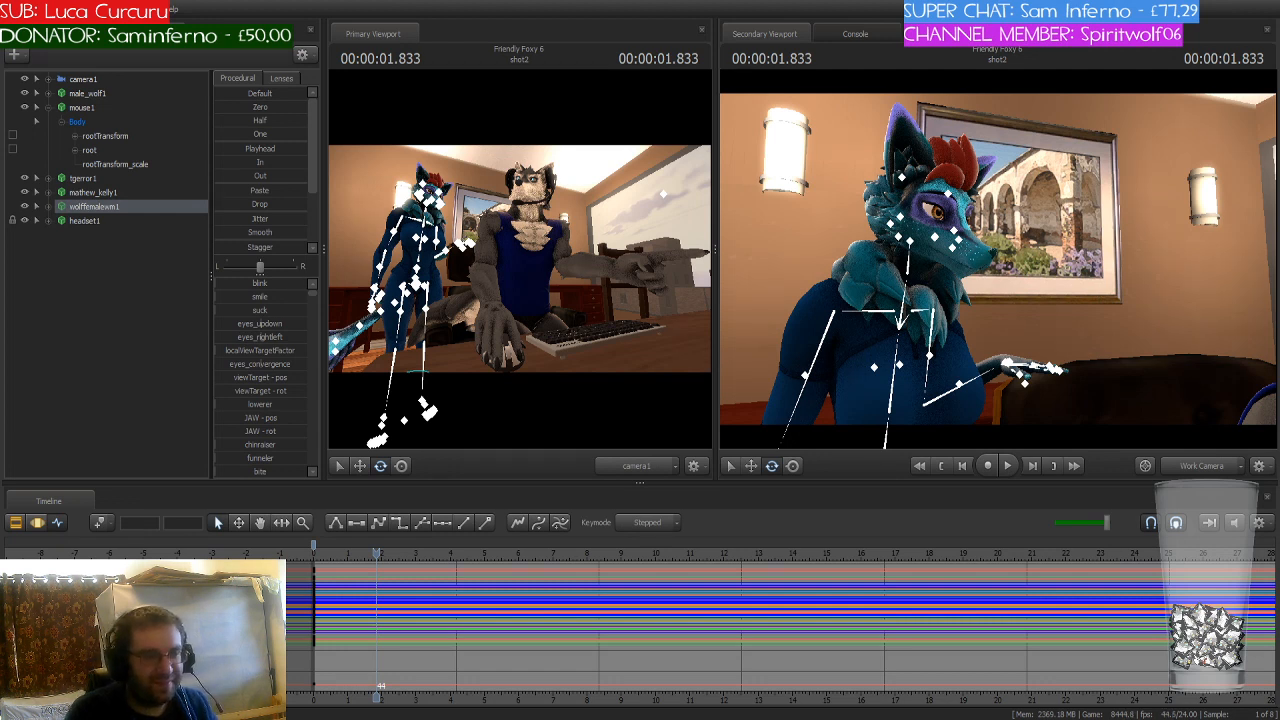
pyautogui.moveTo(398, 556); pyautogui.dragTo(470, 558)
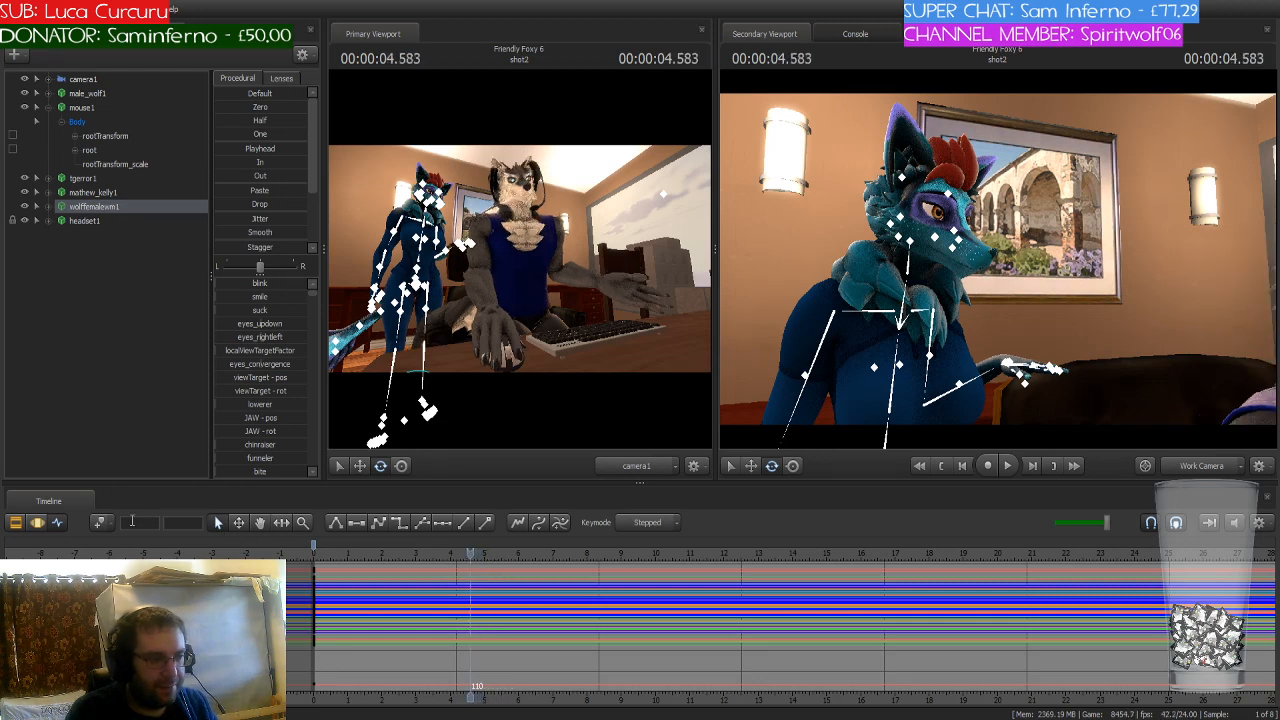
pyautogui.click(99, 523)
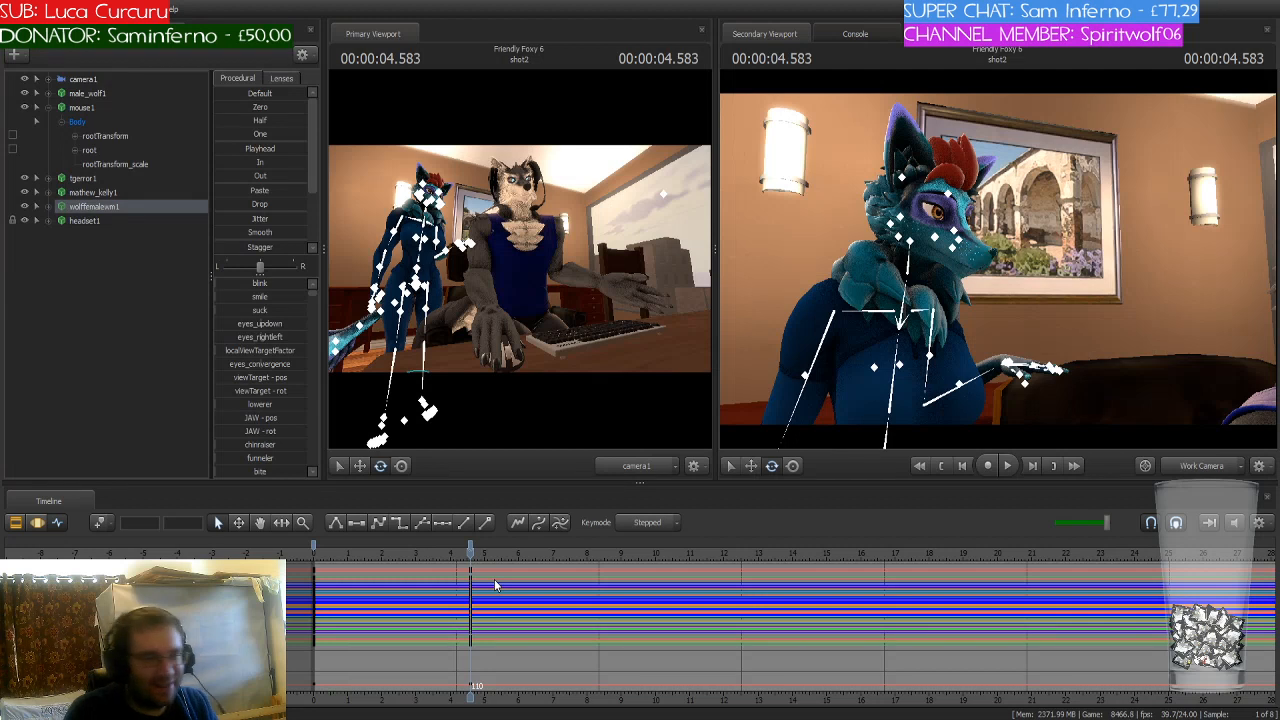
# Step: Shift the wolffemalewm1 keyframe from frame 110 to frame 119 at 4.958 s
pyautogui.scroll(-3, 494, 579)
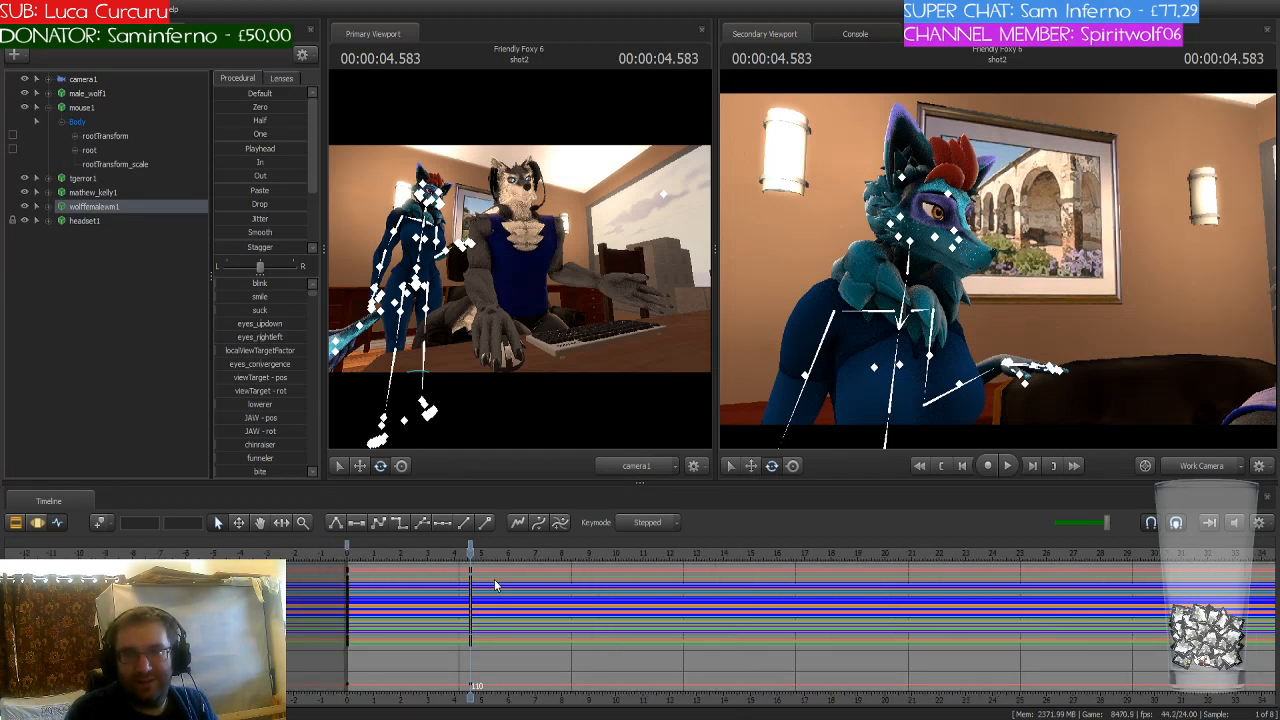
pyautogui.scroll(2, 494, 579)
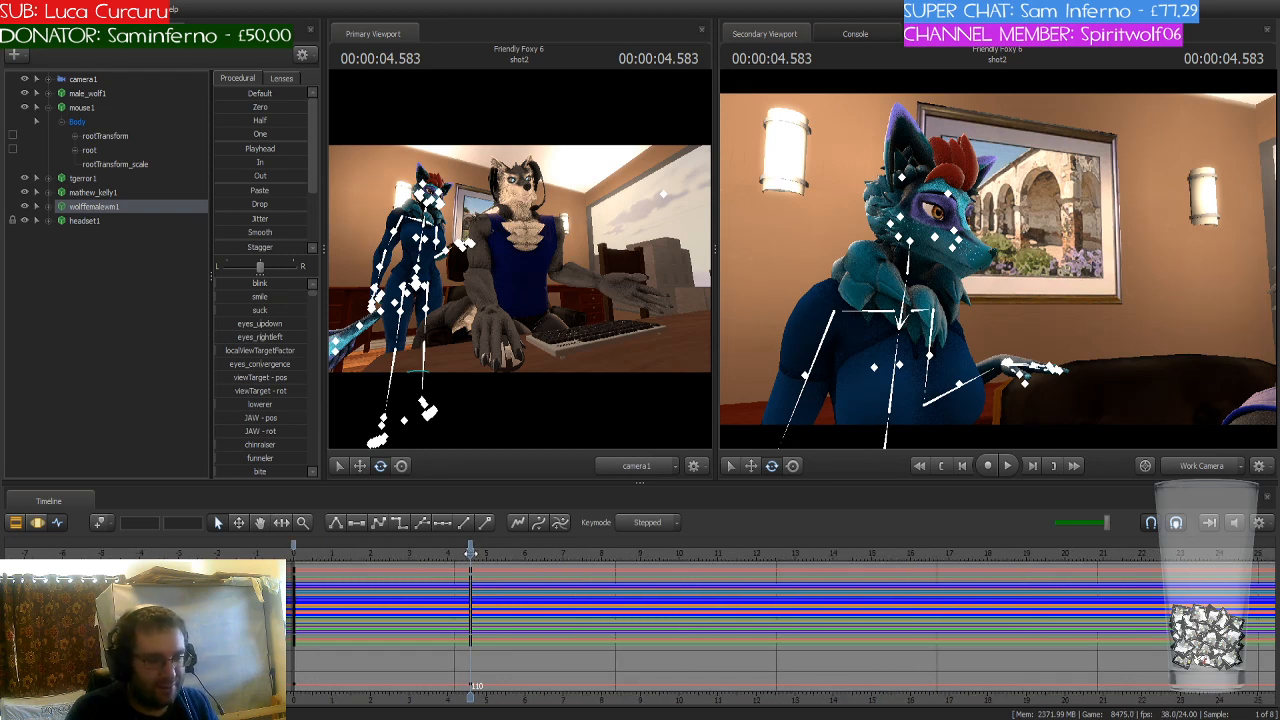
pyautogui.moveTo(470, 552); pyautogui.dragTo(475, 551)
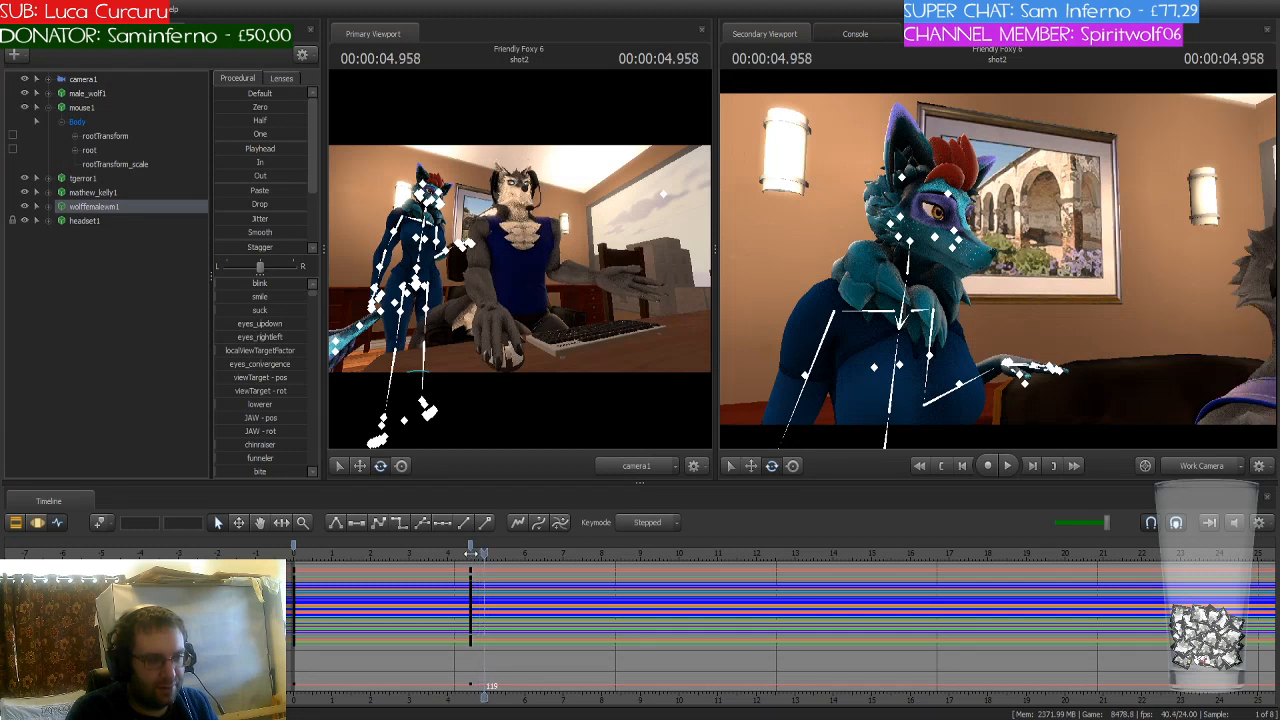
pyautogui.press('Left')
pyautogui.press('Left')
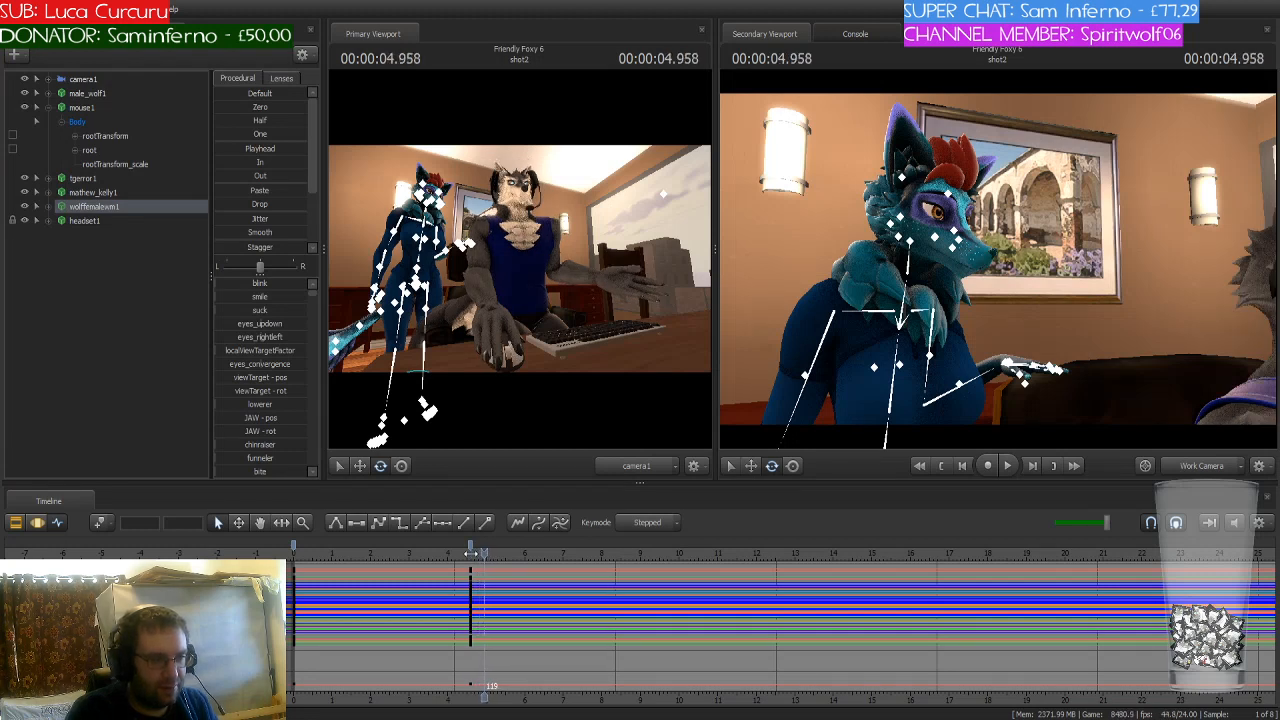
pyautogui.moveTo(469, 545); pyautogui.dragTo(482, 546)
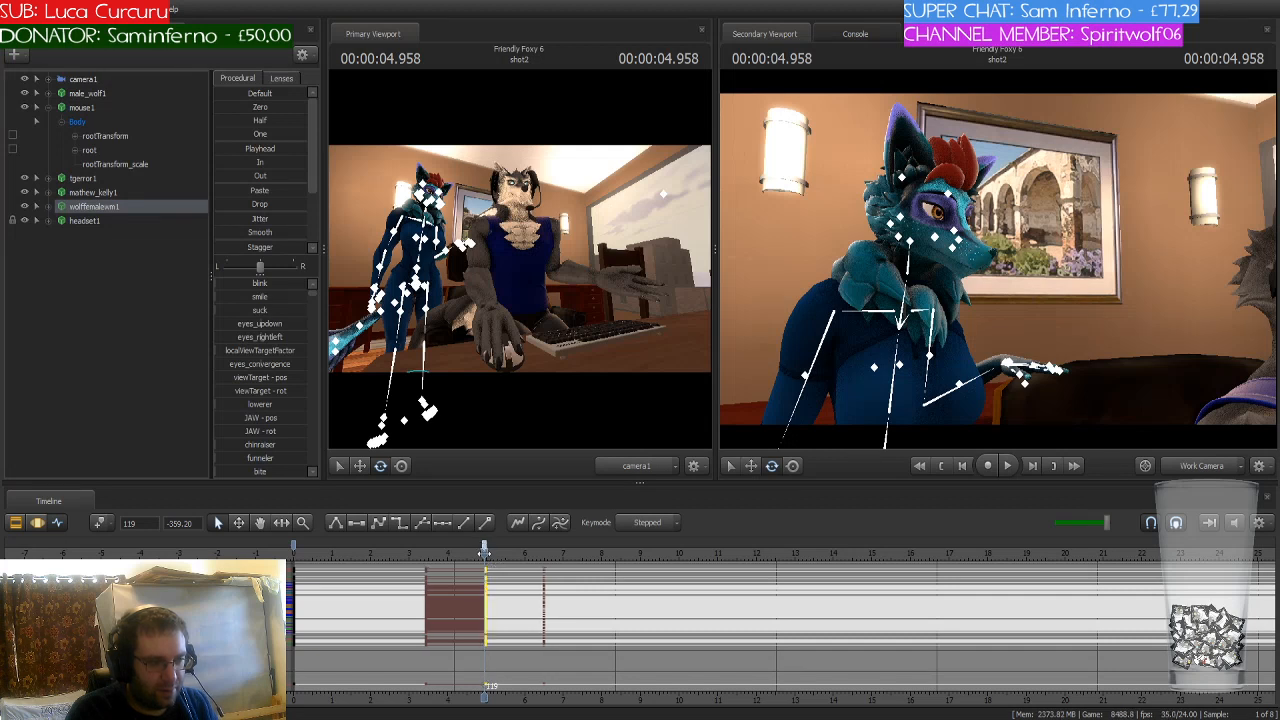
# Step: Advance to frame 127 (5.291 s) and rotate the female wolf's ValveBiped.Bip01_Spine bone to shift her upper body
pyautogui.press('Right')
pyautogui.press('Right')
pyautogui.press('Right')
pyautogui.press('Right')
pyautogui.press('Right')
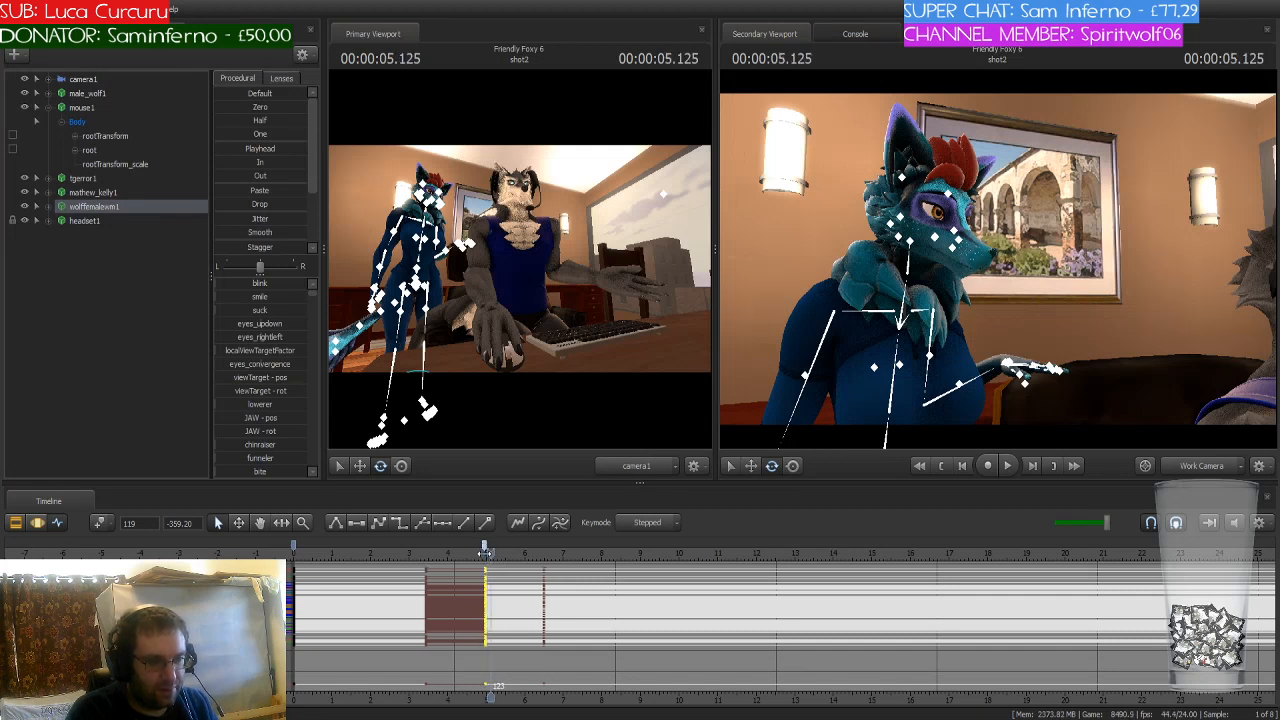
pyautogui.press('Right')
pyautogui.press('Right')
pyautogui.press('Right')
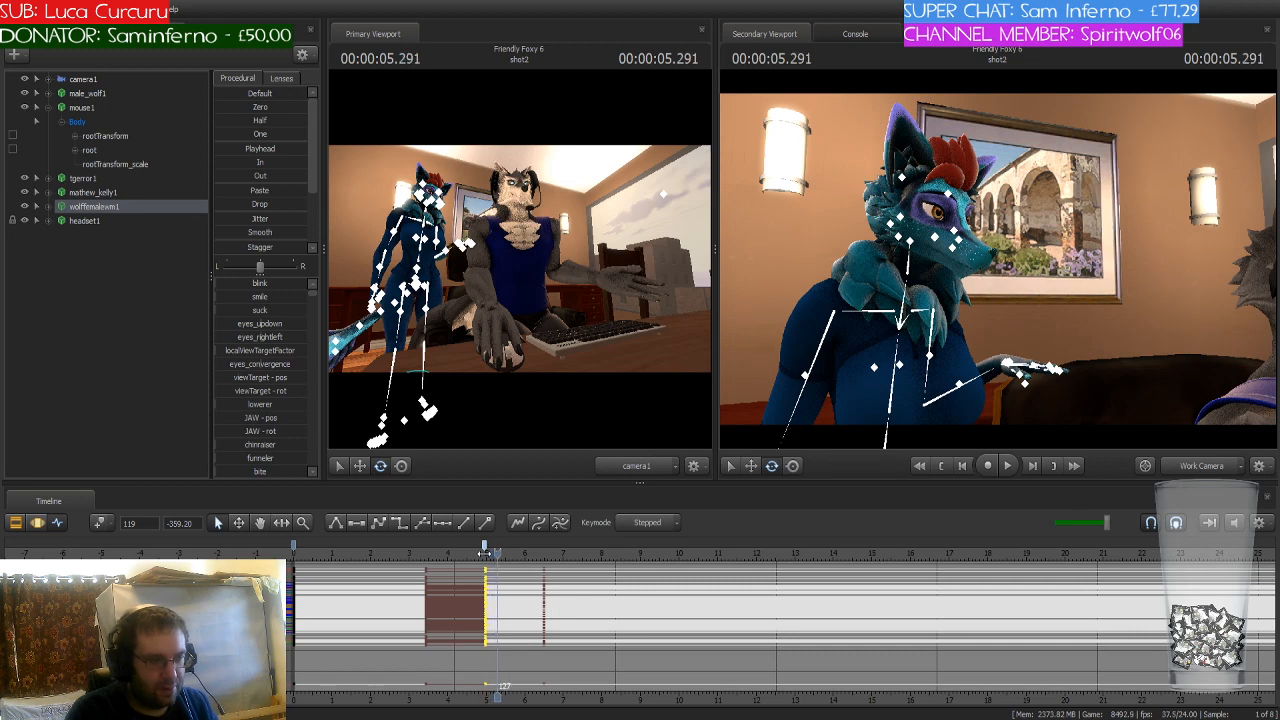
pyautogui.moveTo(1056, 268); pyautogui.dragTo(996, 264)
pyautogui.moveTo(904, 228); pyautogui.dragTo(950, 326)
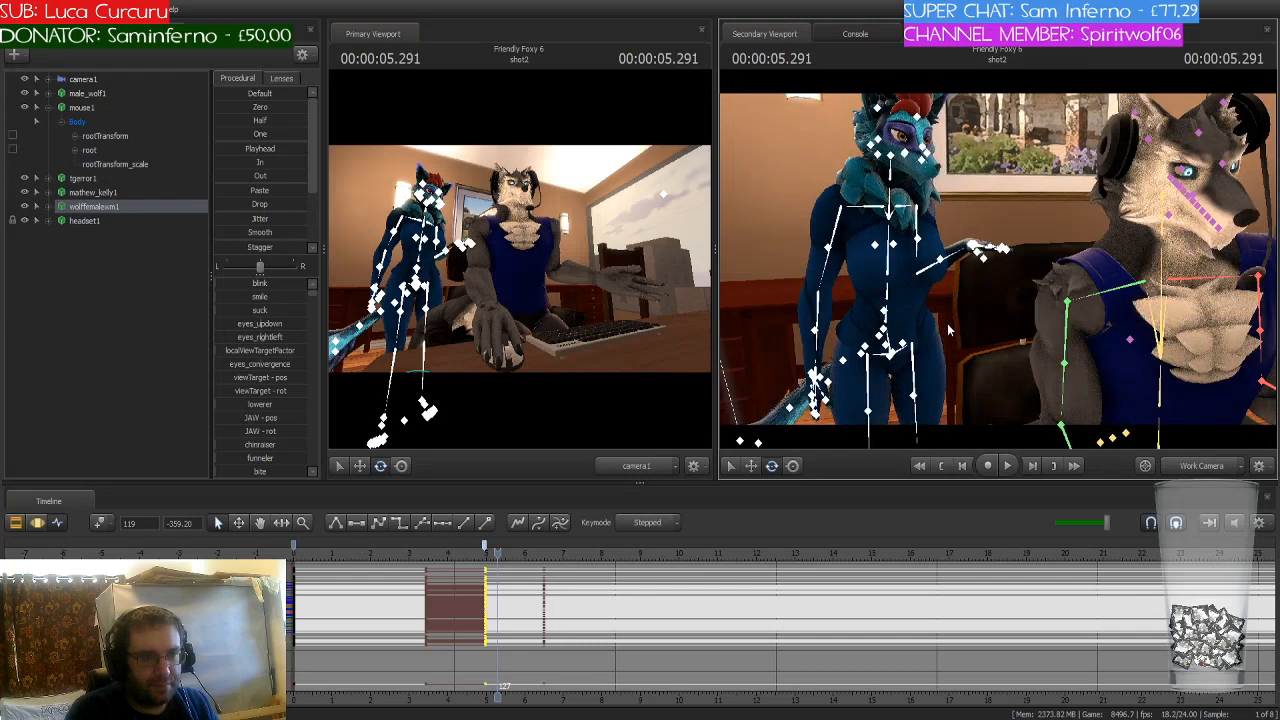
pyautogui.click(890, 316)
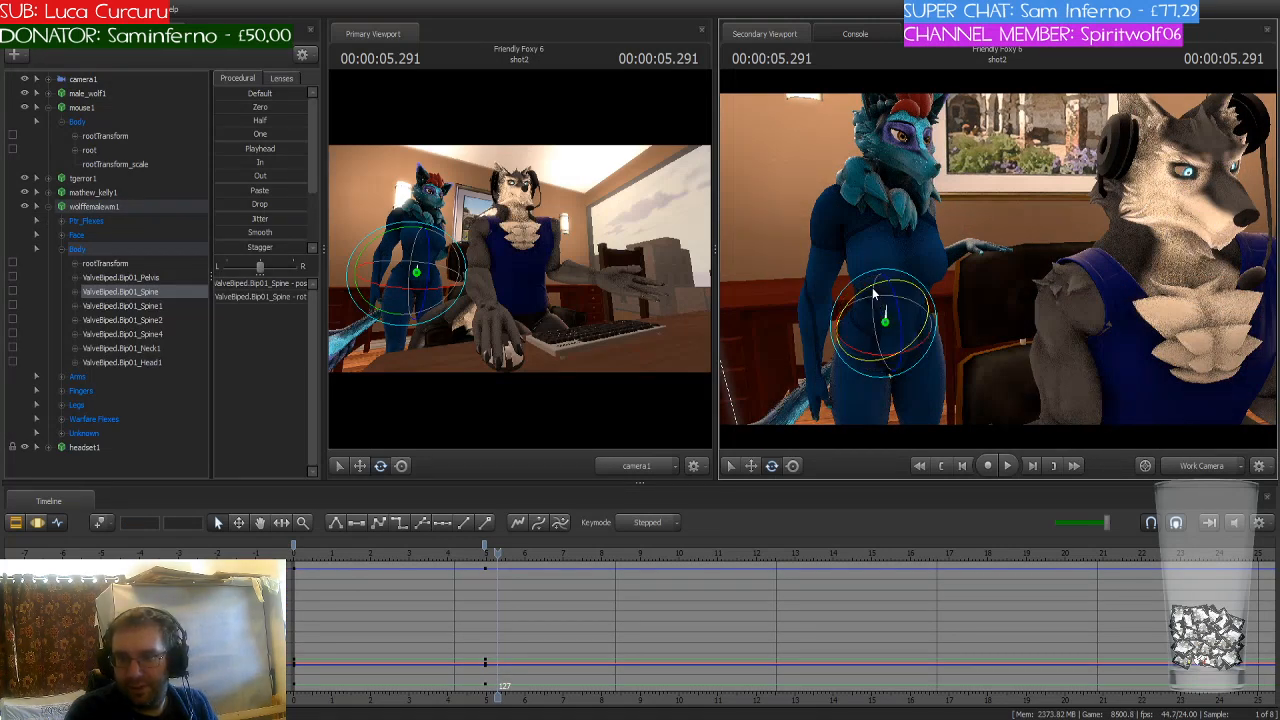
pyautogui.moveTo(872, 287); pyautogui.dragTo(868, 295)
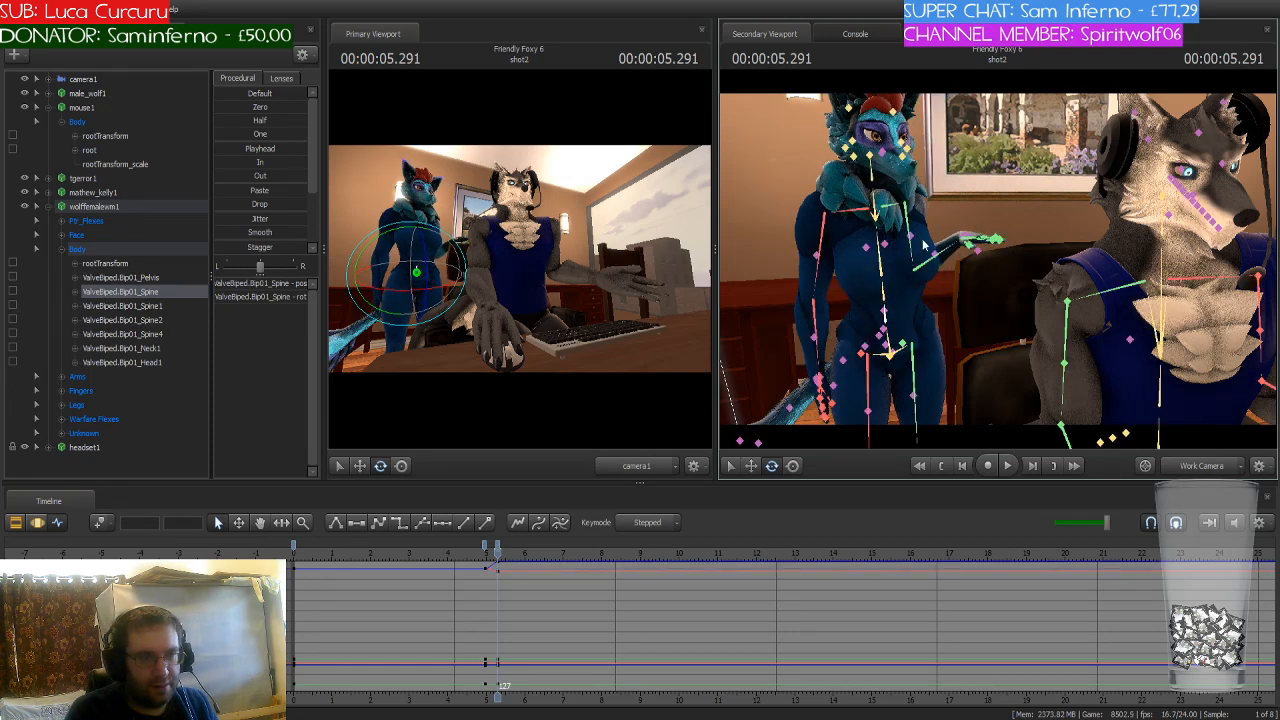
# Step: Select the finger joints of the female wolf's left hand and bend them downward at frame 127
pyautogui.click(933, 265)
pyautogui.moveTo(935, 268); pyautogui.dragTo(998, 254)
pyautogui.press('w')
pyautogui.press('ctrl')
pyautogui.click(982, 238)
pyautogui.press('ctrl')
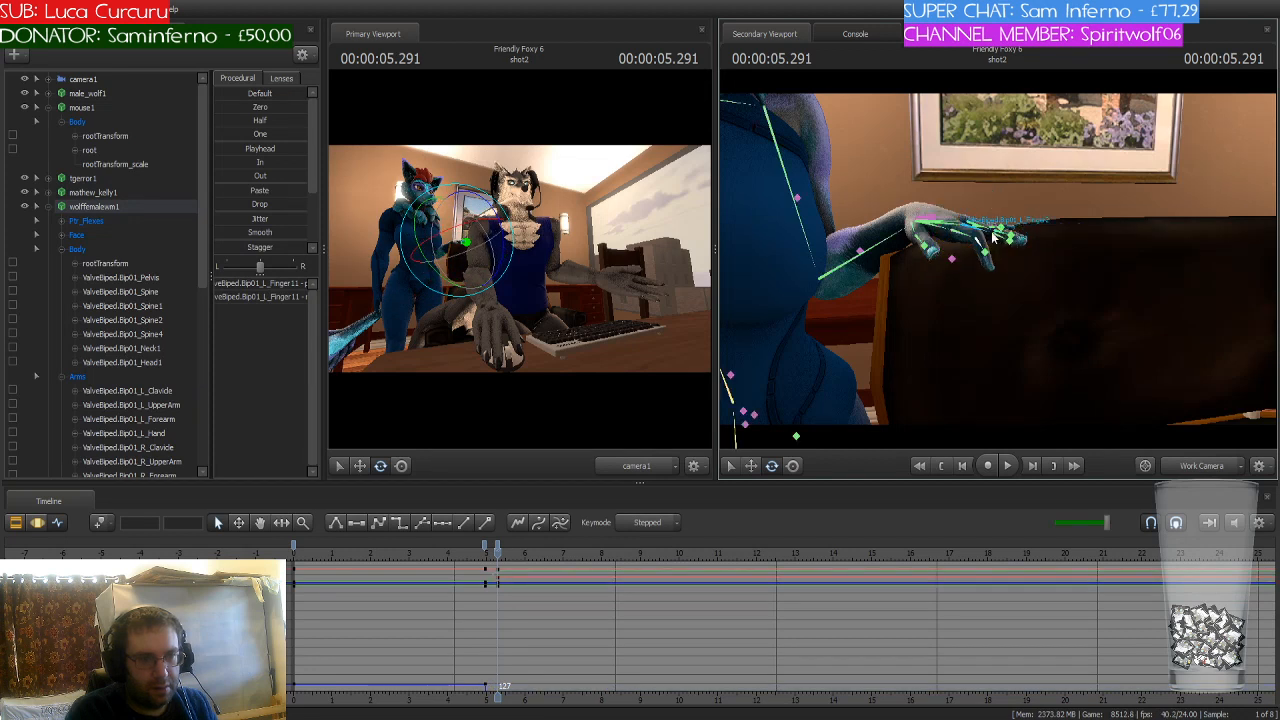
pyautogui.keyDown('ctrl'); pyautogui.click(1002, 226); pyautogui.keyUp('ctrl')
pyautogui.moveTo(1016, 209); pyautogui.dragTo(1014, 240)
# Step: Select and rotate the thumb joints of the female wolf's left hand at frame 127
pyautogui.keyDown('ctrl'); pyautogui.click(920, 236); pyautogui.keyUp('ctrl')
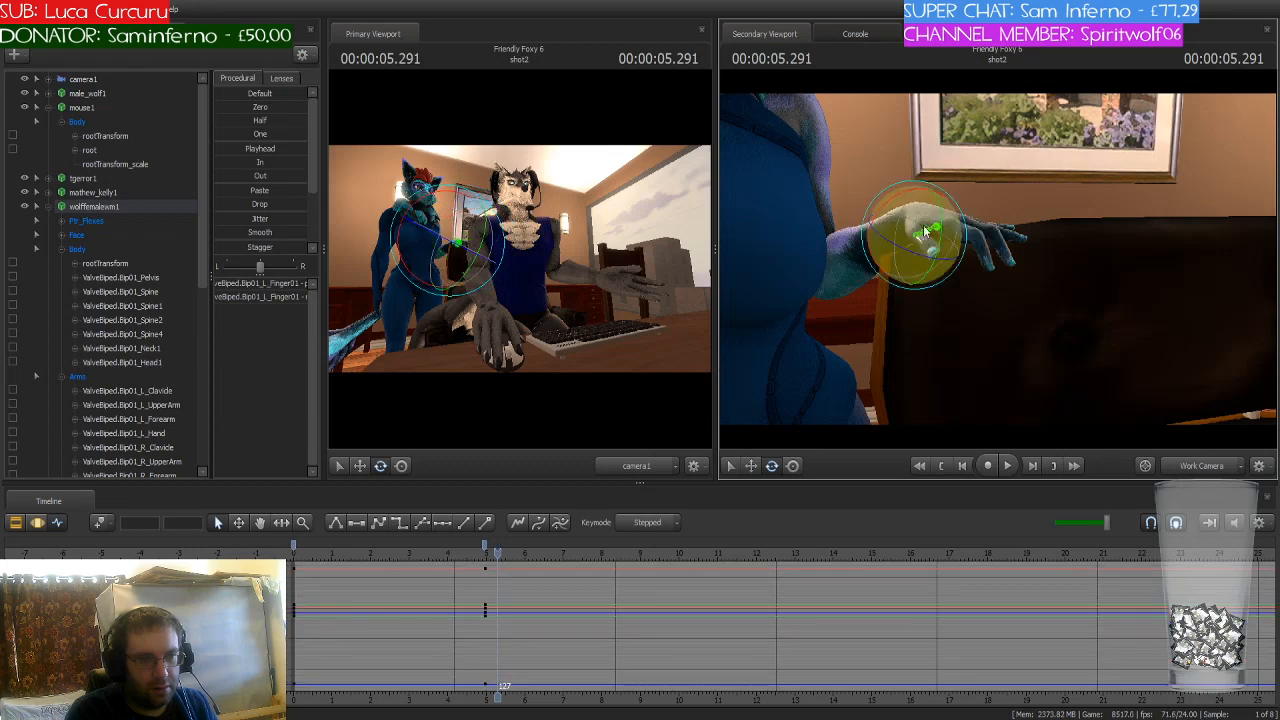
pyautogui.moveTo(931, 218)
pyautogui.mouseDown()
pyautogui.moveTo(925, 176)
pyautogui.moveTo(914, 204)
pyautogui.mouseUp()
pyautogui.press('s')
pyautogui.keyDown('ctrl'); pyautogui.click(922, 178); pyautogui.keyUp('ctrl')
# Step: Rotate the female wolf's right upper arm slightly at frame 127
pyautogui.press('s')
pyautogui.moveTo(962, 256); pyautogui.dragTo(975, 282)
pyautogui.click(900, 228)
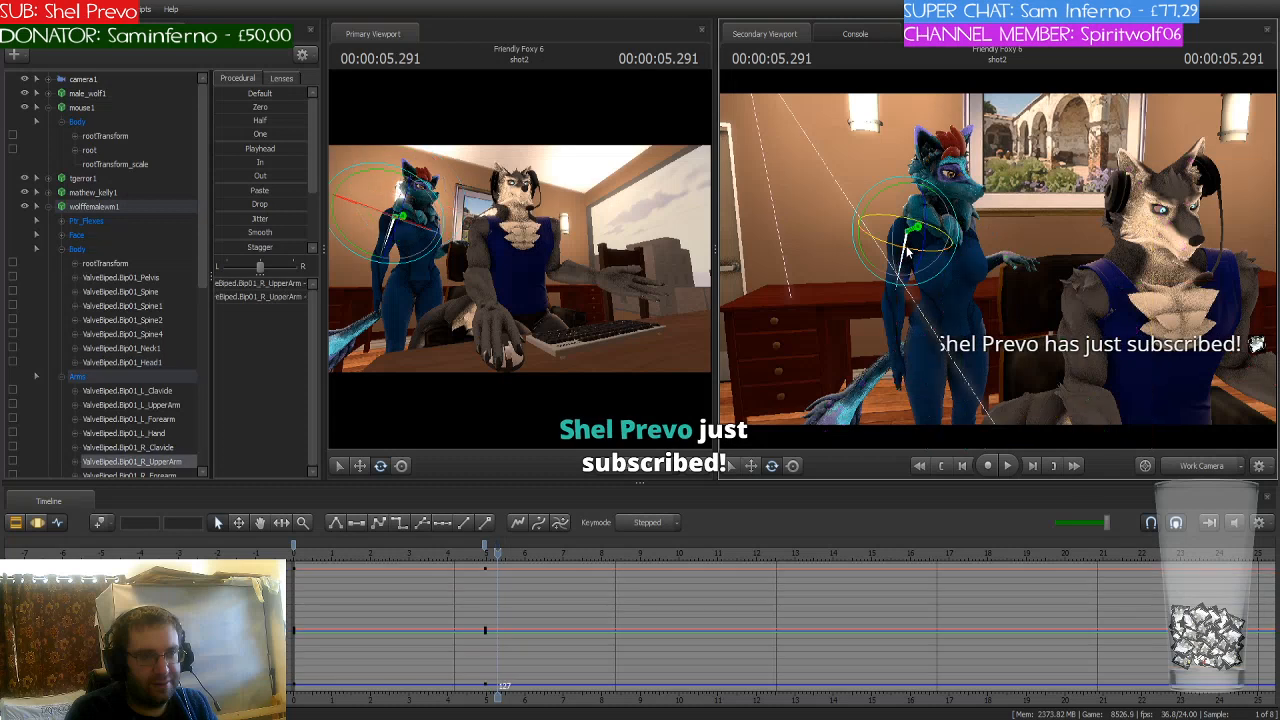
pyautogui.moveTo(898, 223); pyautogui.dragTo(906, 214)
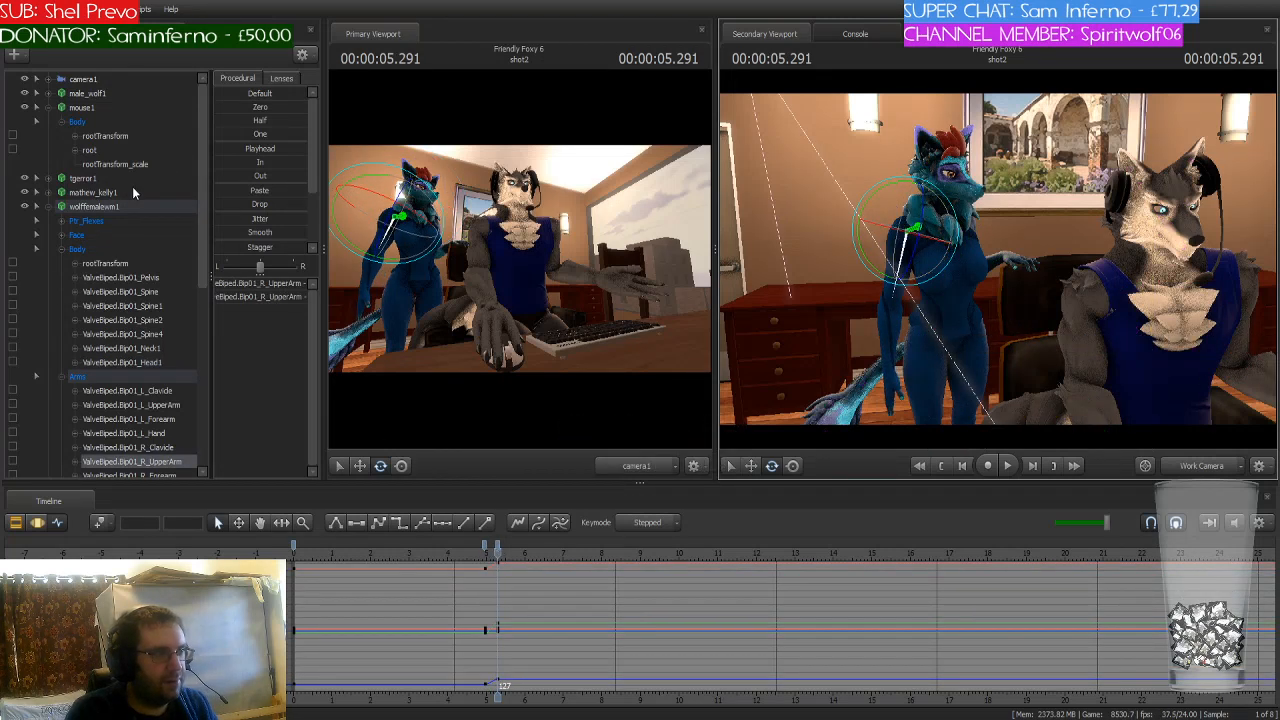
# Step: Select the whole wolffemalewm1 model and give its frame 119 keyframe stepped tangents
pyautogui.click(116, 206)
pyautogui.scroll(3, 481, 549)
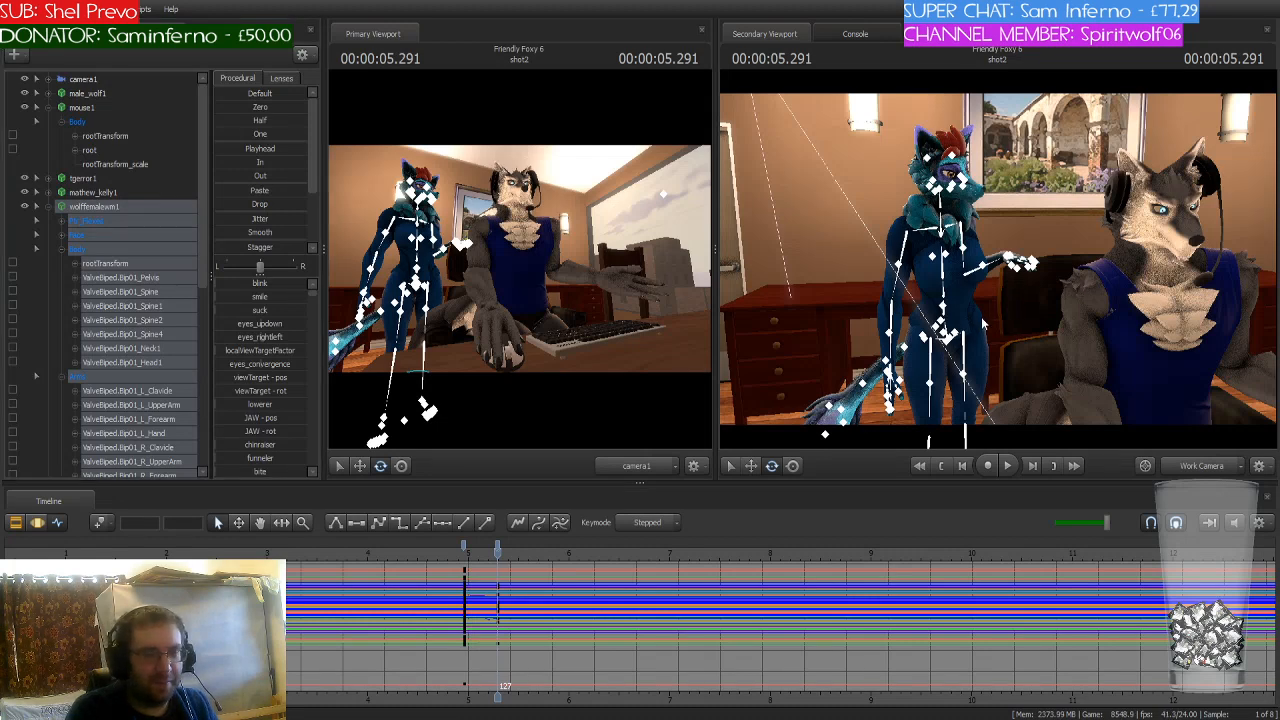
pyautogui.moveTo(983, 323)
pyautogui.mouseDown()
pyautogui.moveTo(987, 301)
pyautogui.moveTo(968, 312)
pyautogui.moveTo(990, 305)
pyautogui.mouseUp()
pyautogui.press('w')
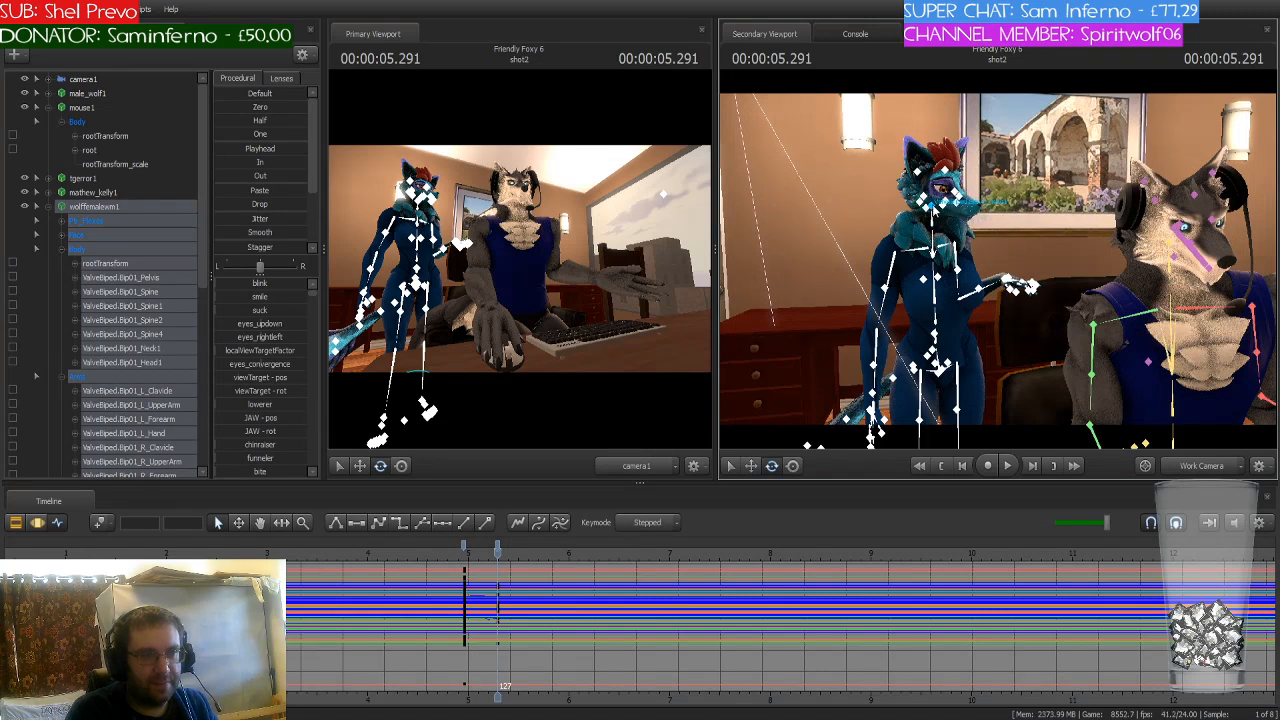
pyautogui.click(940, 205)
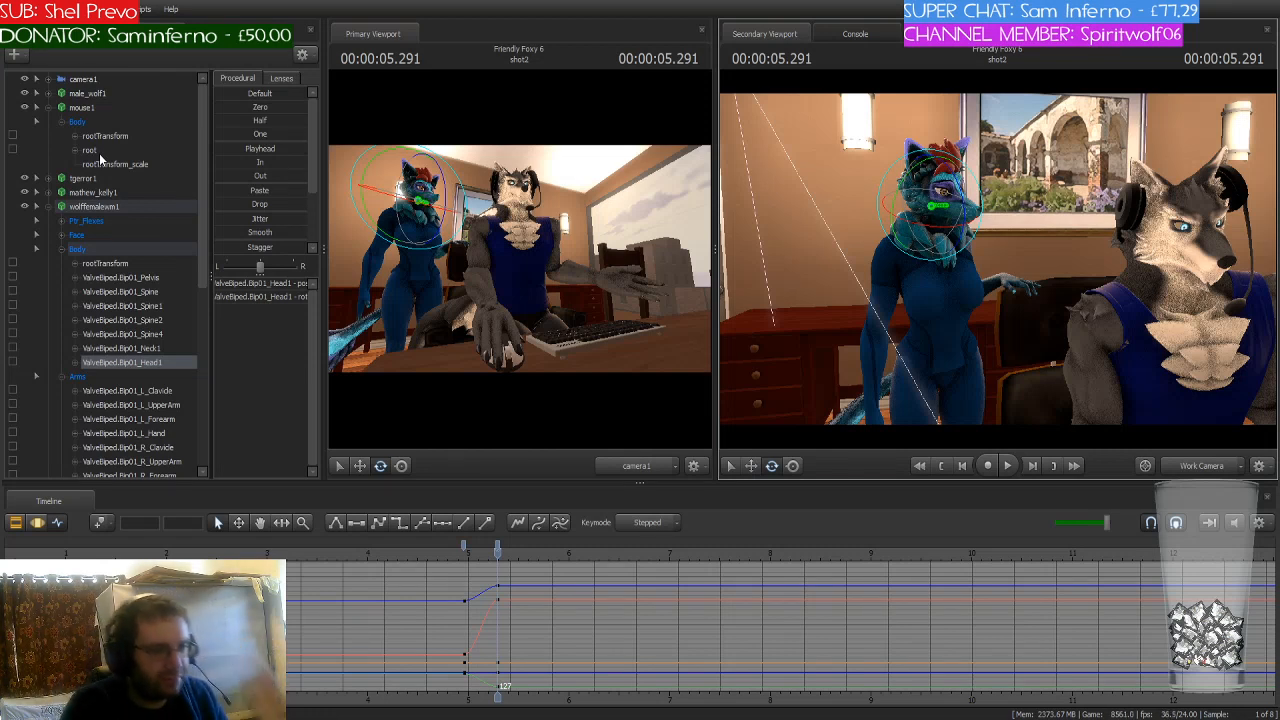
pyautogui.click(463, 551)
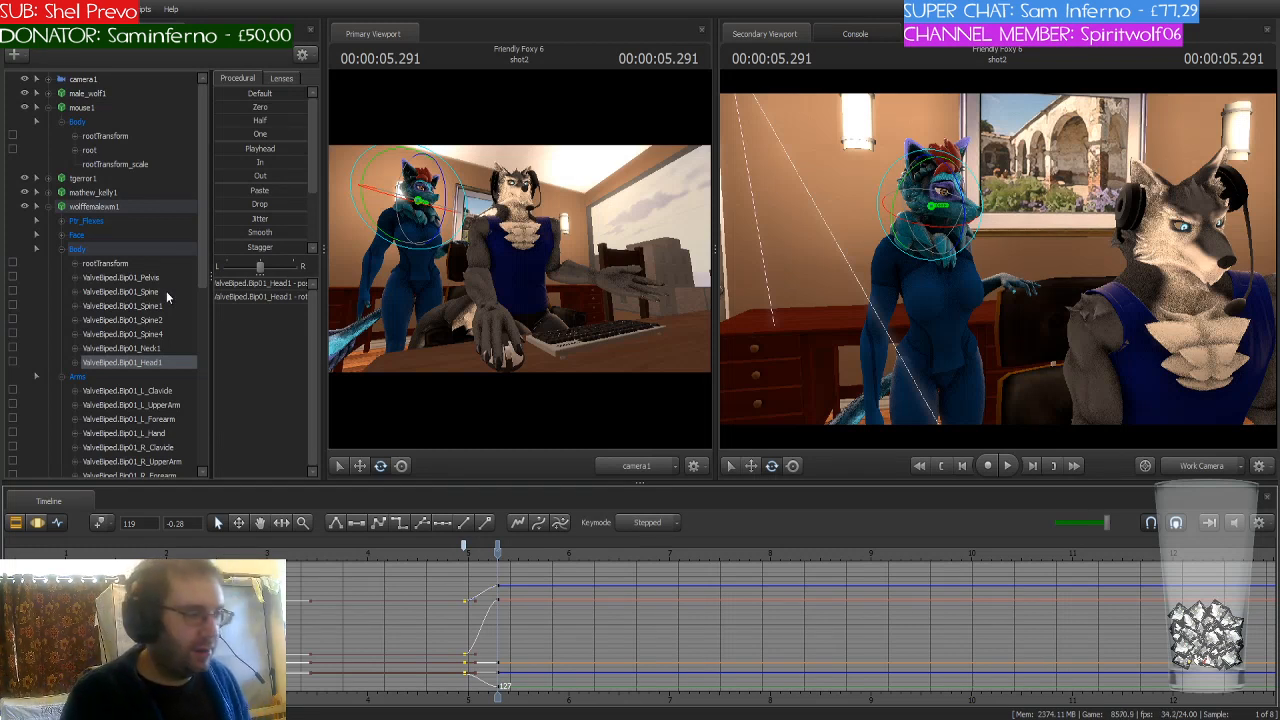
pyautogui.click(104, 208)
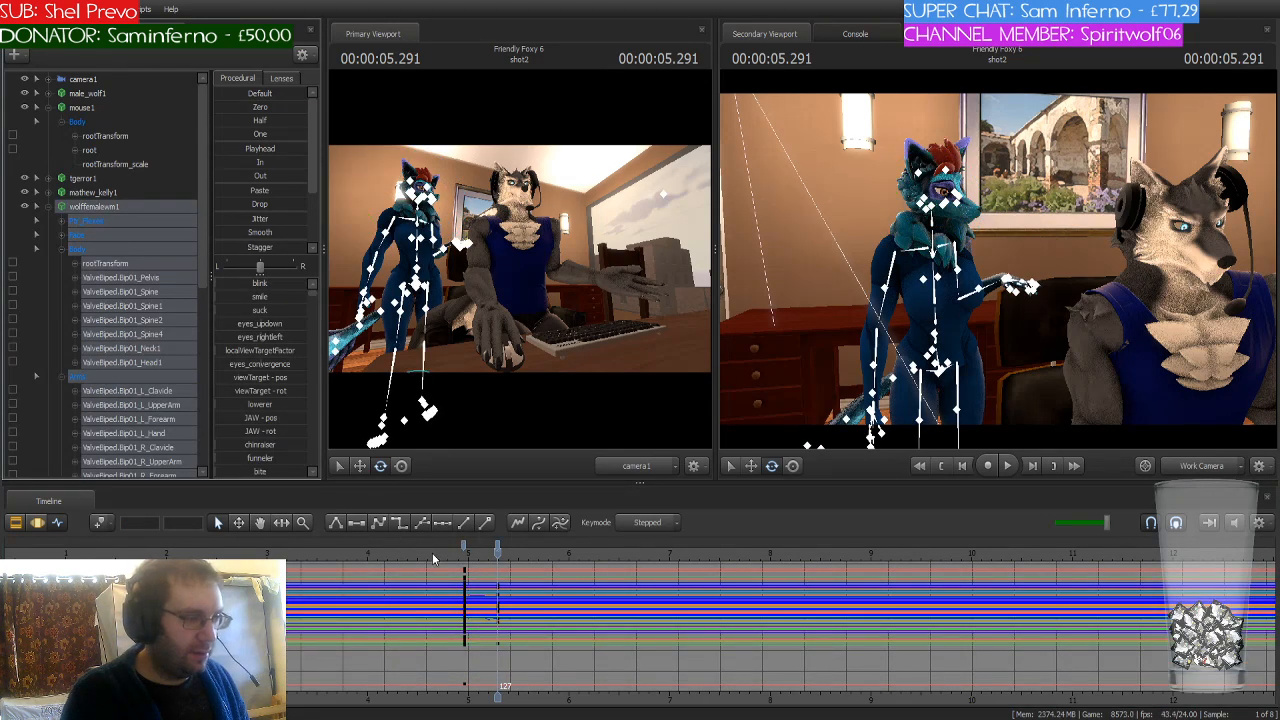
pyautogui.click(463, 546)
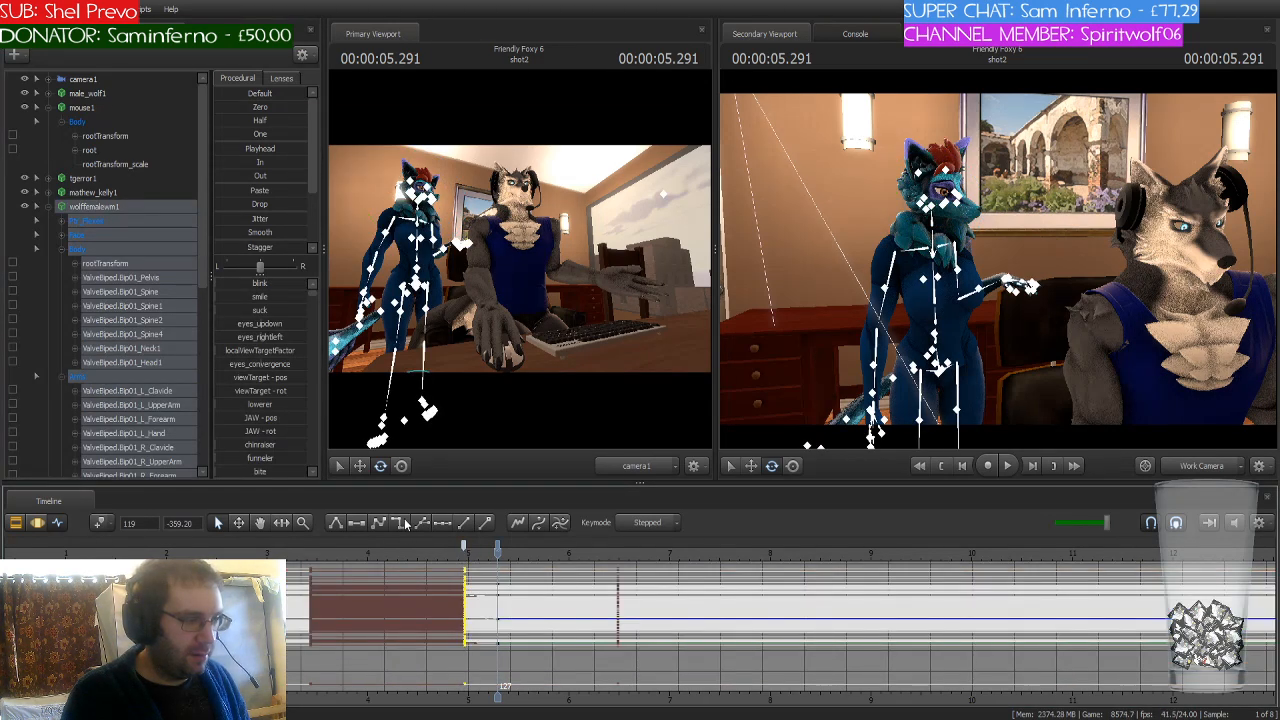
pyautogui.click(404, 521)
# Step: Rotate the female wolf's right forearm at frame 127 and expand the wolffemalewm1 Face group
pyautogui.moveTo(996, 381); pyautogui.dragTo(954, 266)
pyautogui.click(931, 306)
pyautogui.press('w')
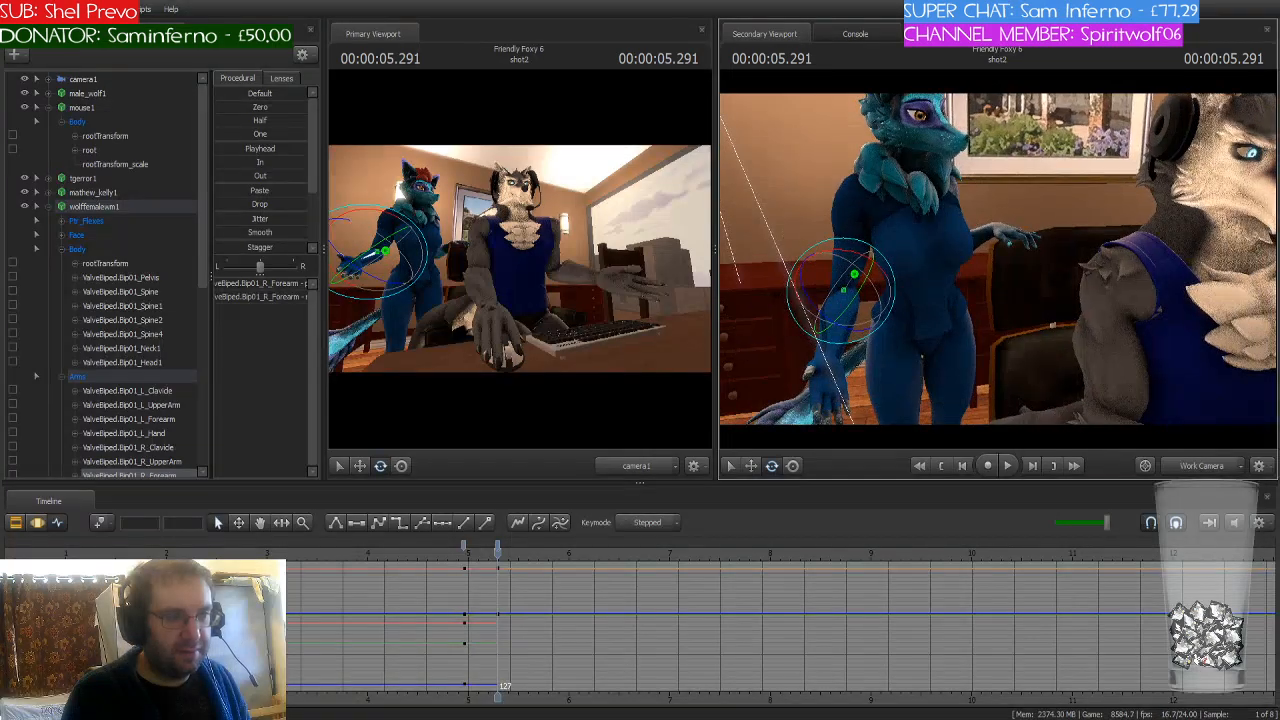
pyautogui.doubleClick(74, 236)
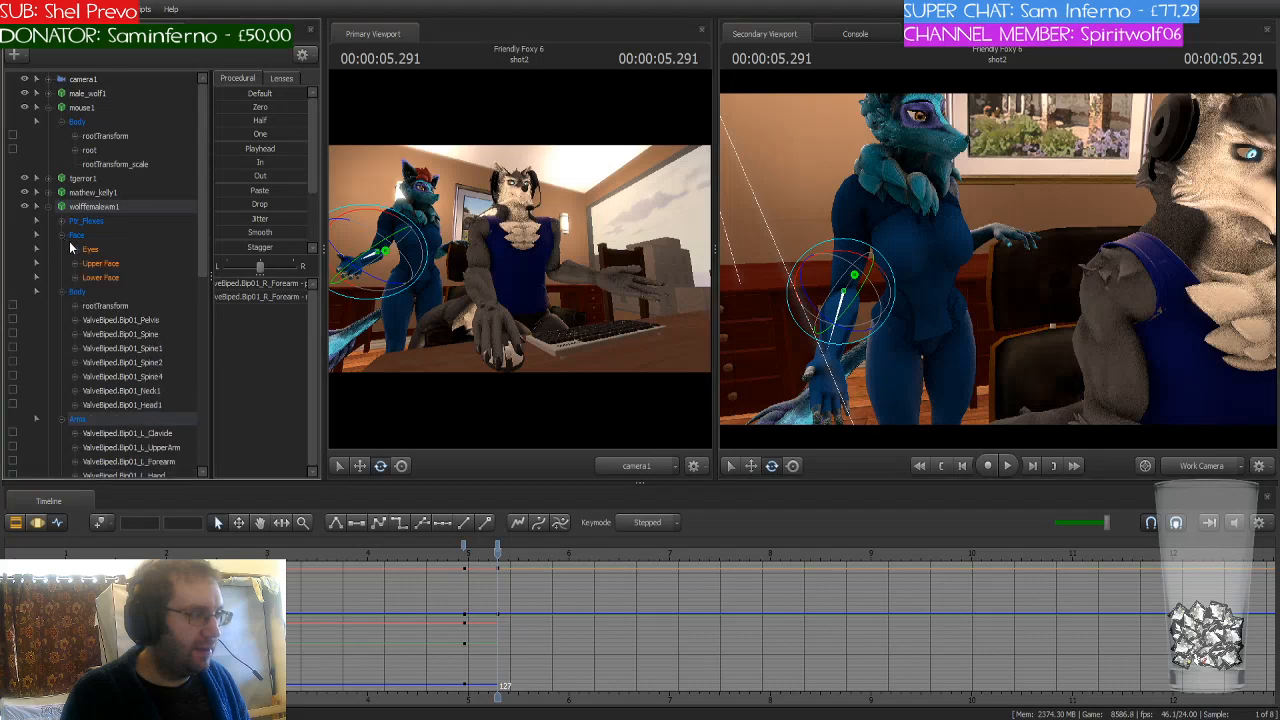
# Step: Move the female wolf's eye view target onto the desk wolf's face at frame 127
pyautogui.click(88, 250)
pyautogui.press('f')
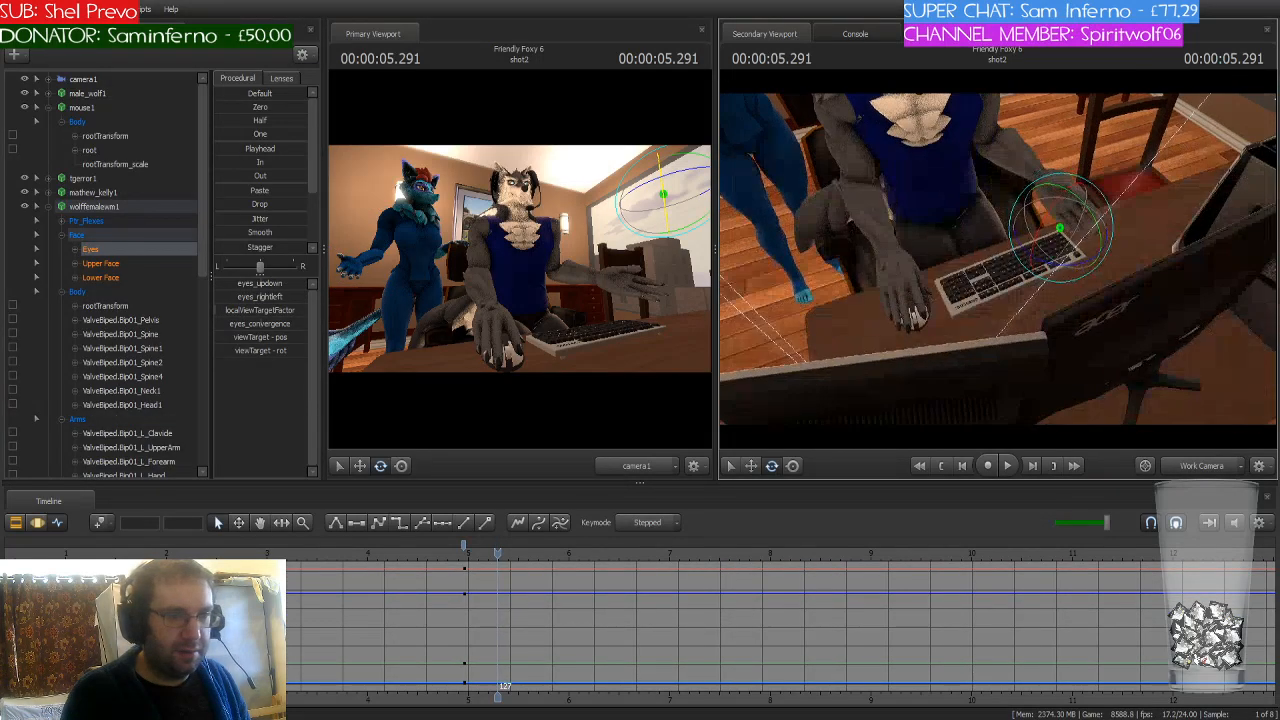
pyautogui.moveTo(1101, 236); pyautogui.dragTo(915, 129)
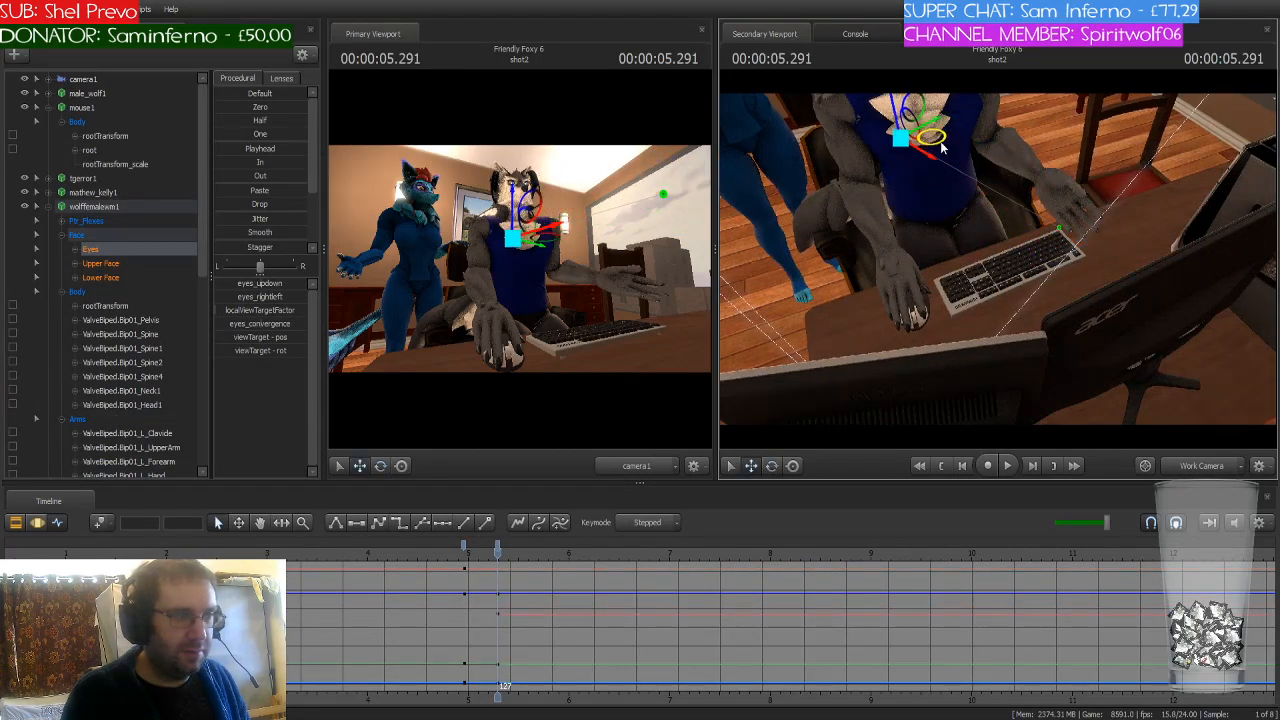
pyautogui.press('f')
pyautogui.moveTo(1012, 305); pyautogui.dragTo(1011, 198)
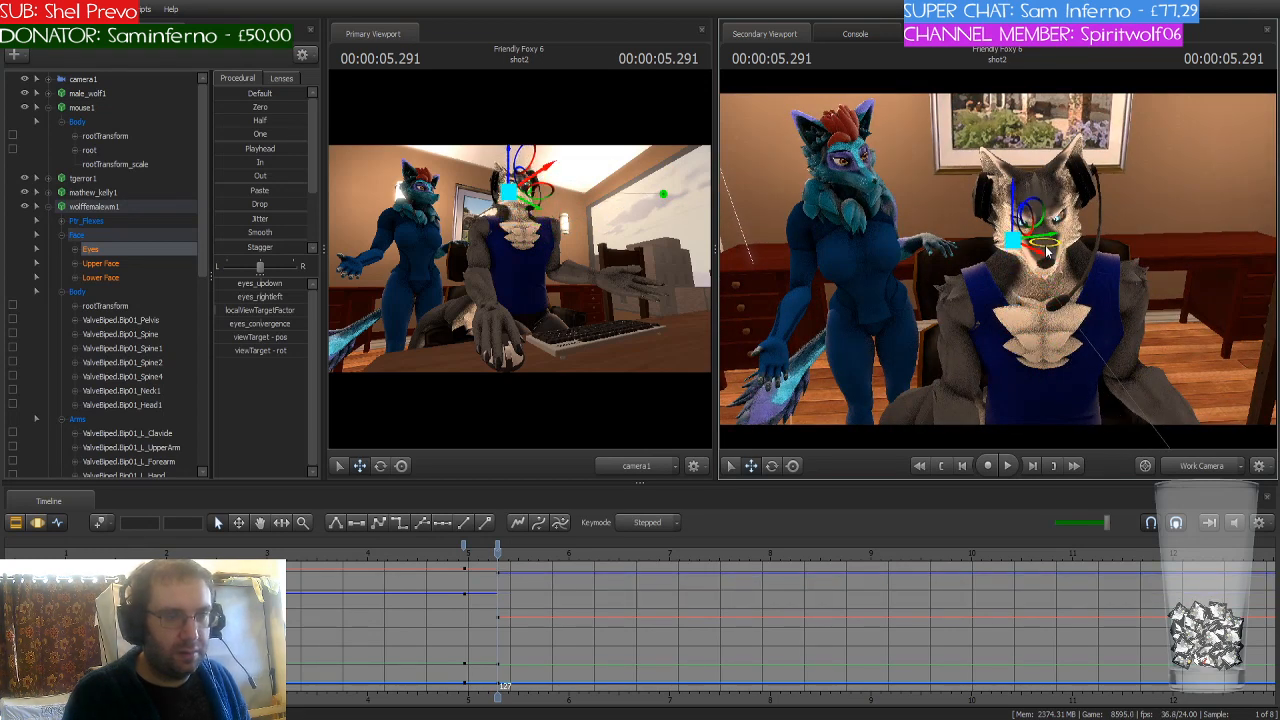
pyautogui.moveTo(1047, 248); pyautogui.dragTo(1012, 240)
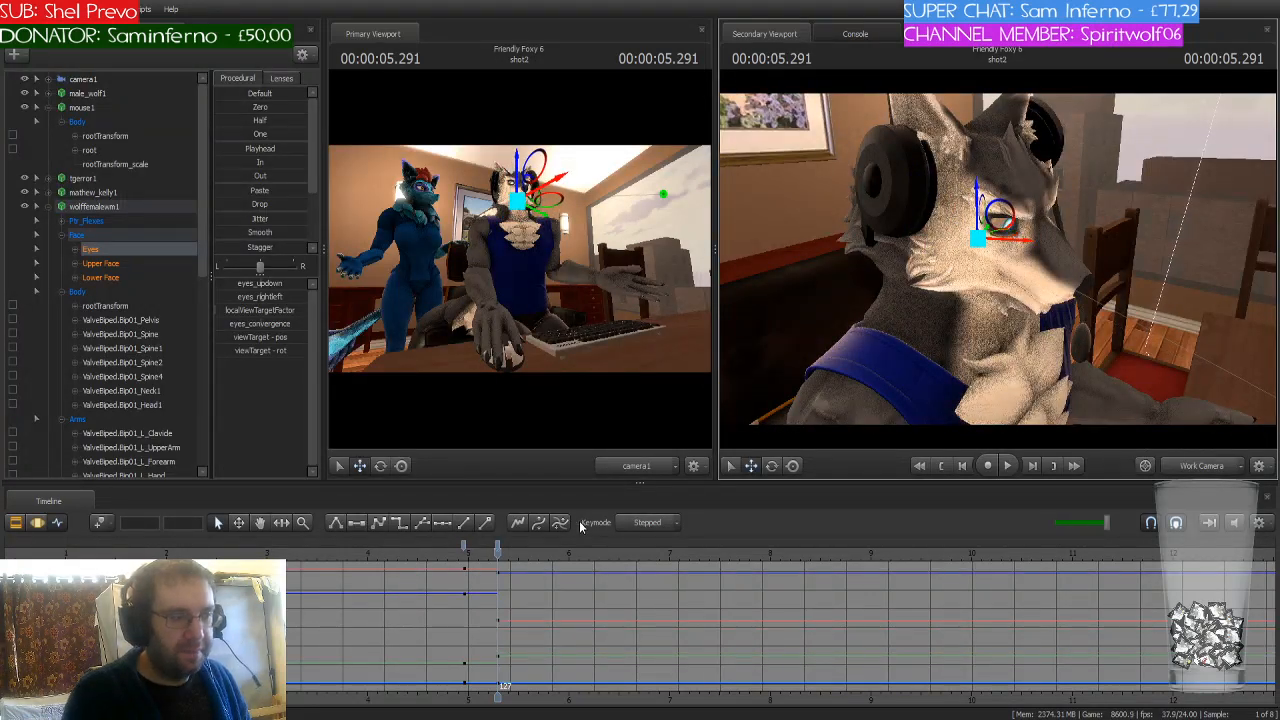
pyautogui.moveTo(497, 549); pyautogui.dragTo(499, 581)
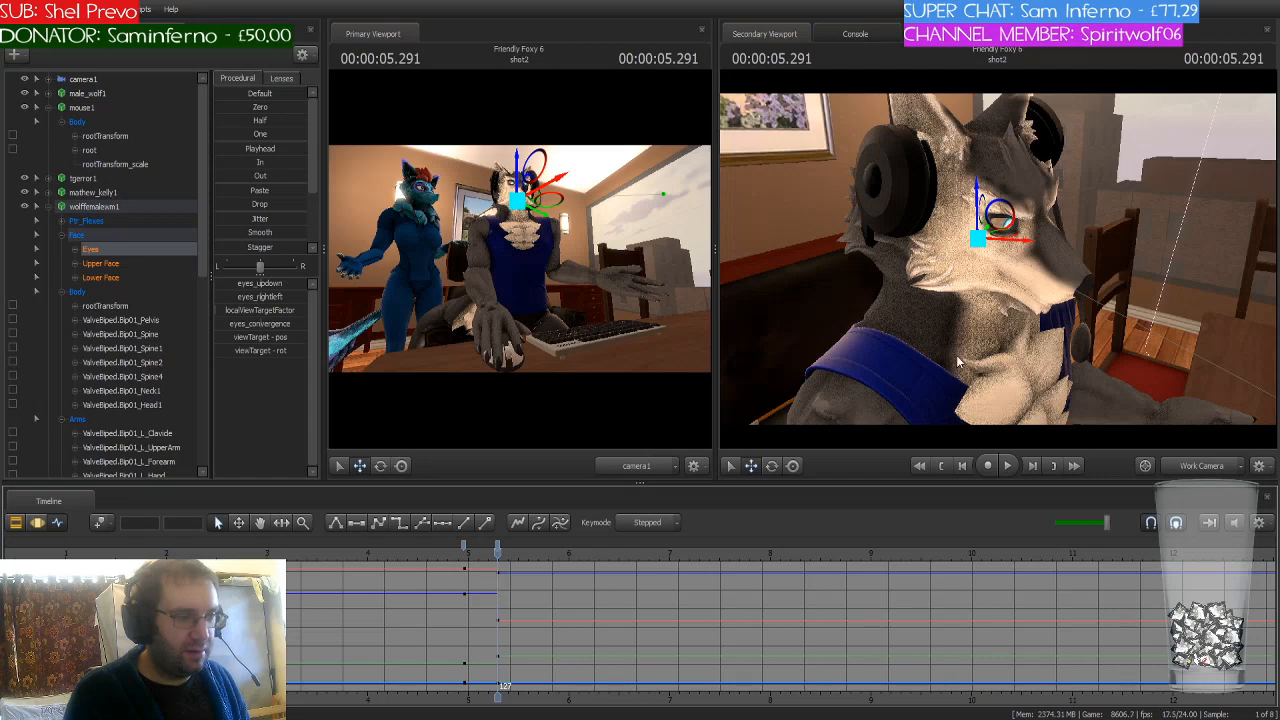
pyautogui.moveTo(957, 361); pyautogui.dragTo(1012, 340)
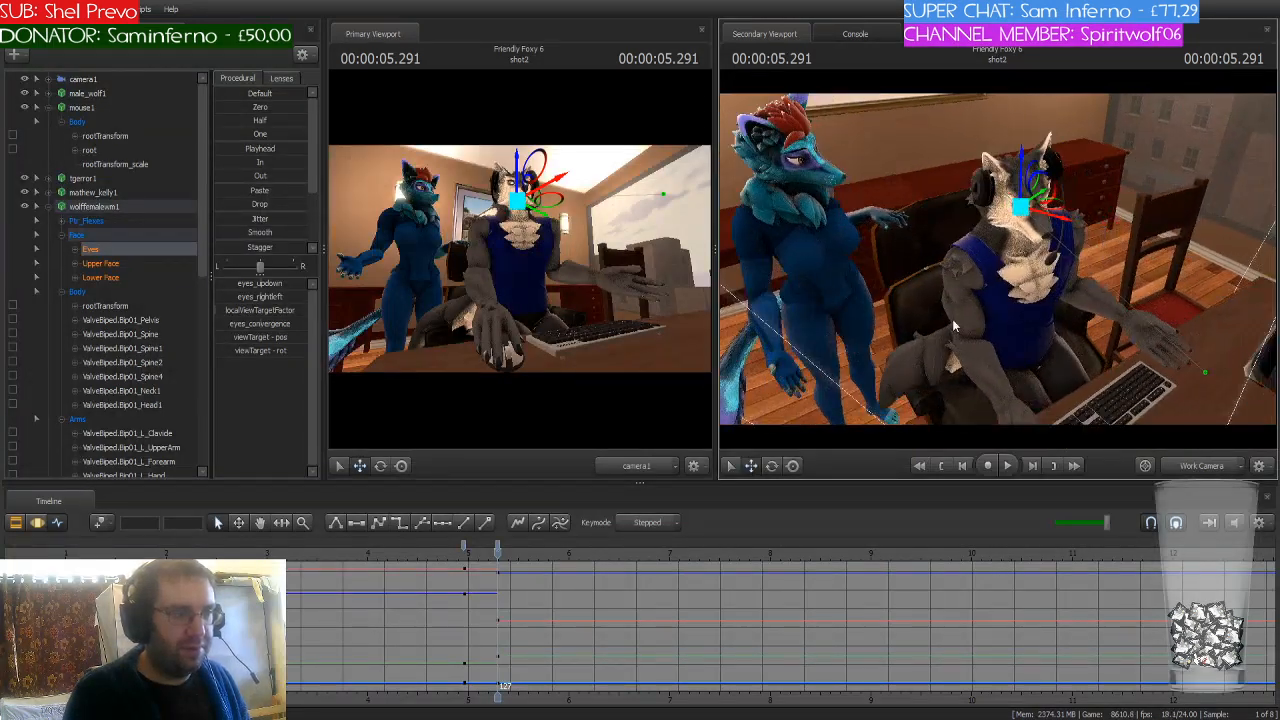
# Step: Select the whole wolffemalewm1 model and add full keyframes at frames 147 and 127
pyautogui.moveTo(498, 553); pyautogui.dragTo(581, 562)
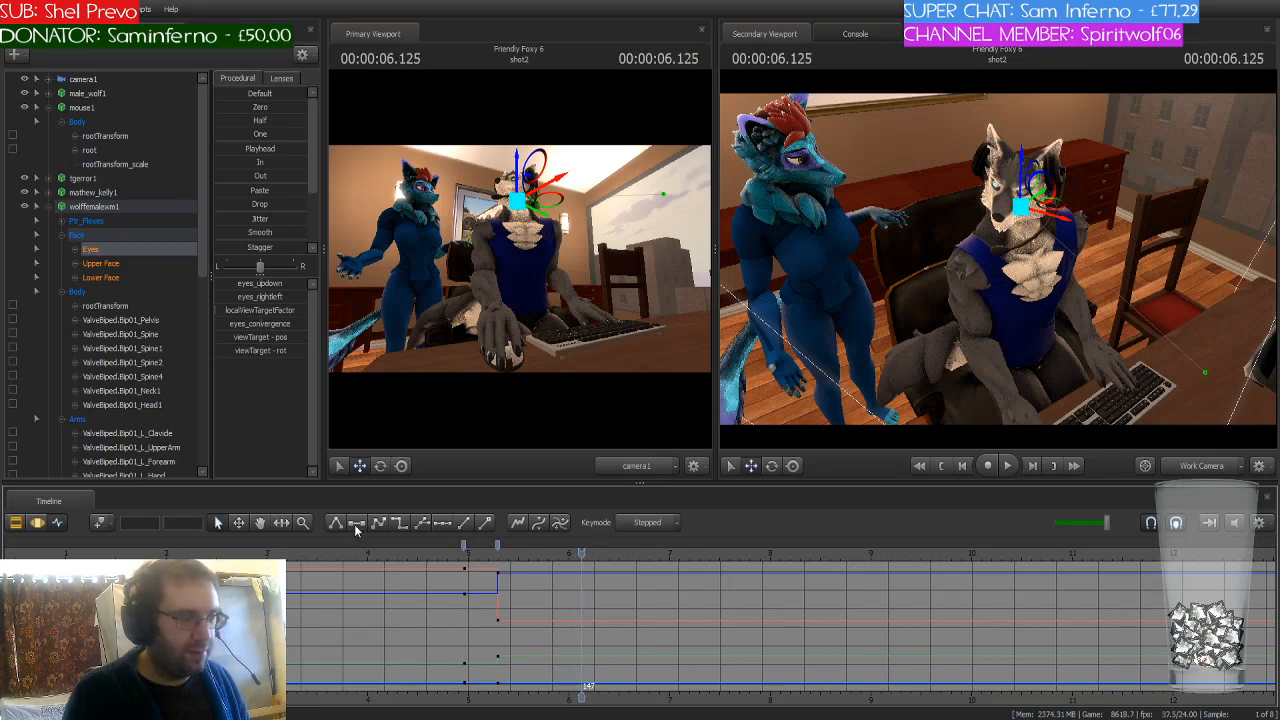
pyautogui.click(130, 205)
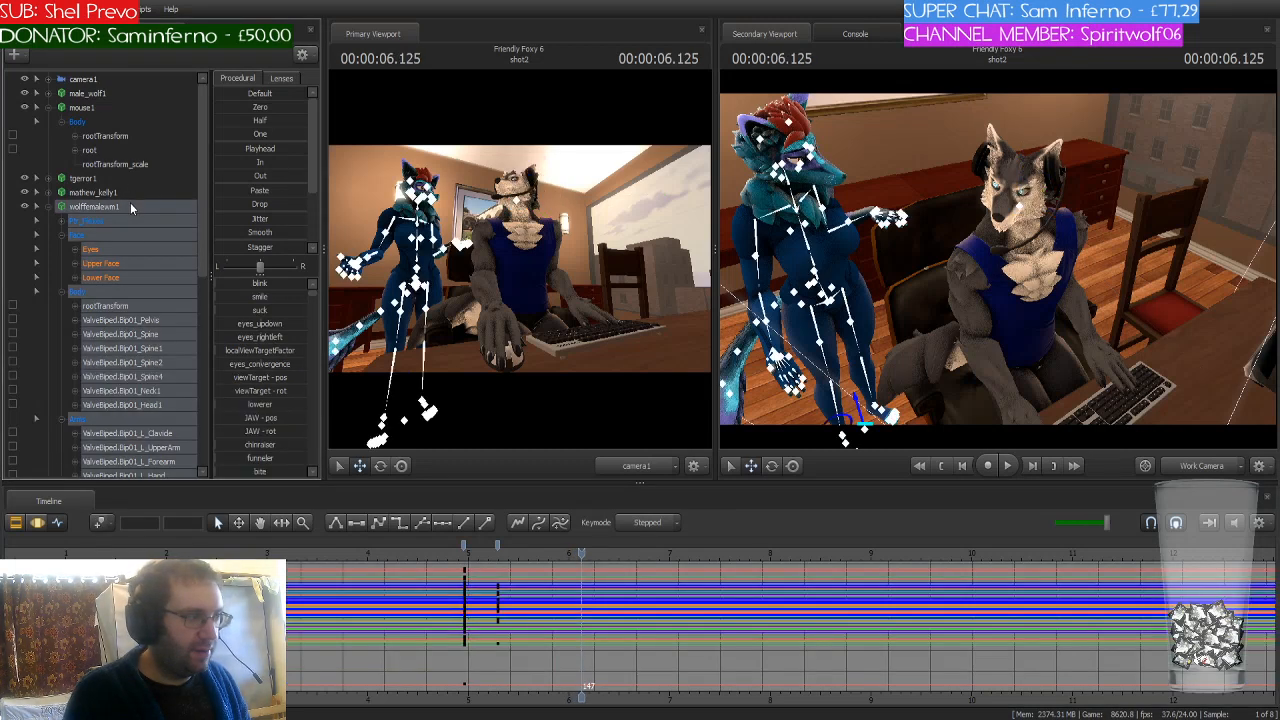
pyautogui.click(101, 526)
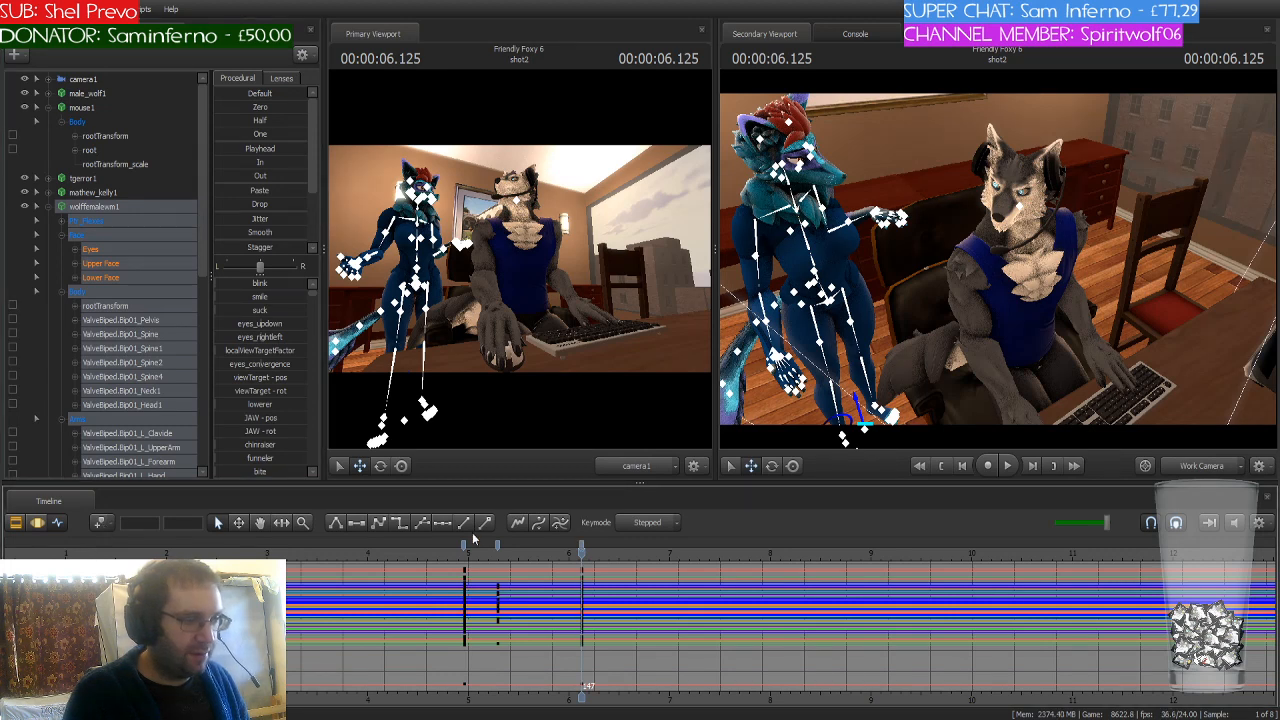
pyautogui.moveTo(579, 556); pyautogui.dragTo(497, 570)
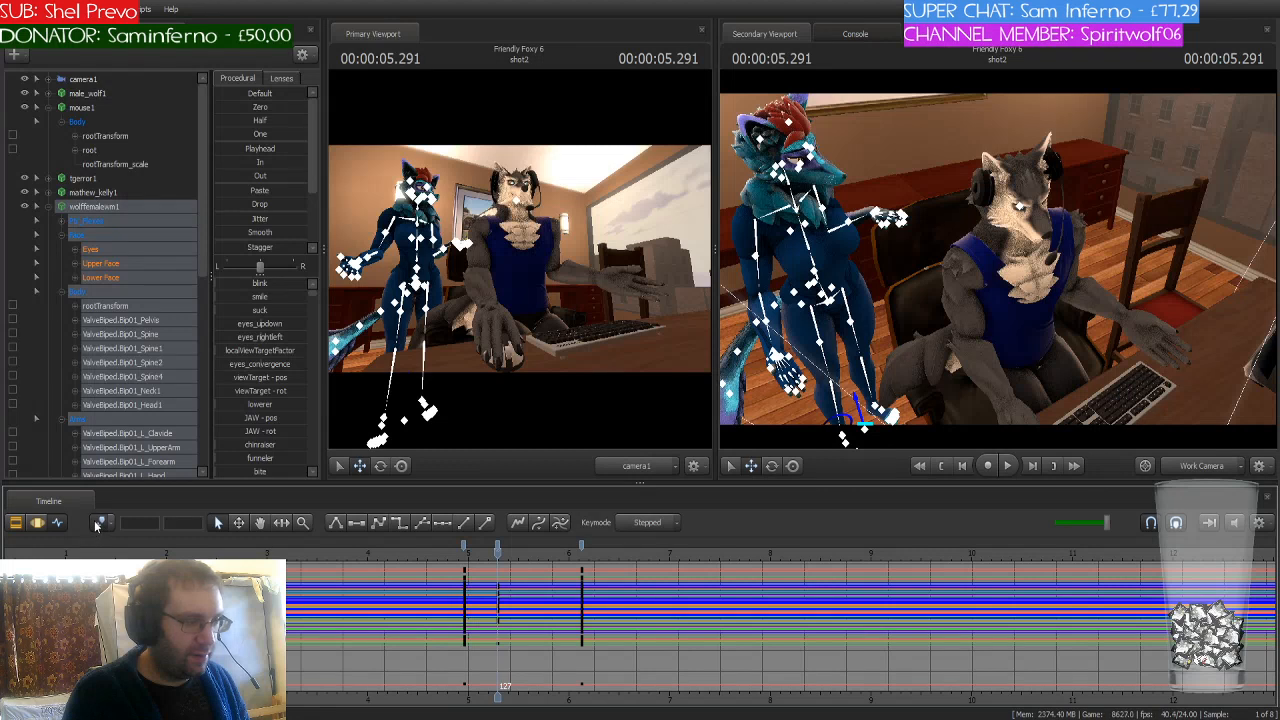
pyautogui.moveTo(499, 550); pyautogui.dragTo(583, 562)
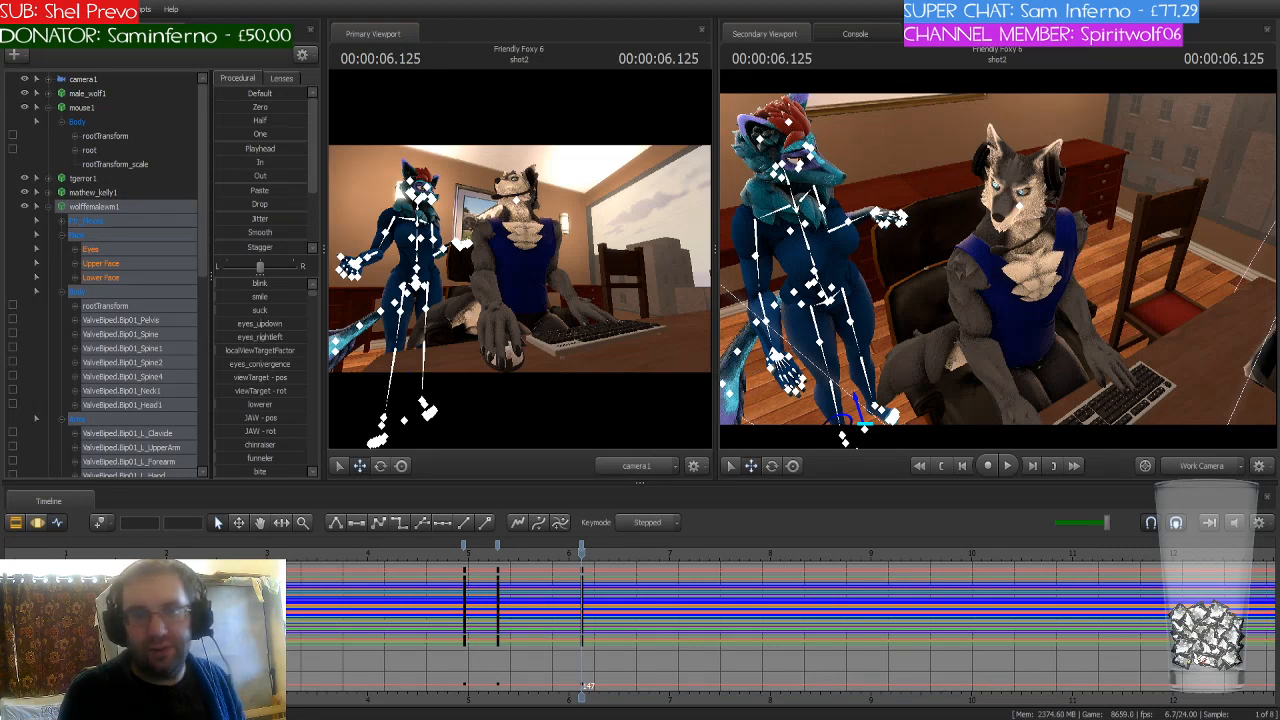
# Step: Advance to frame 155 and rotate the female wolf's ValveBiped.Bip01_Spine bone to shift her upper body
pyautogui.moveTo(988, 388); pyautogui.dragTo(958, 367)
pyautogui.press('w')
pyautogui.press('s')
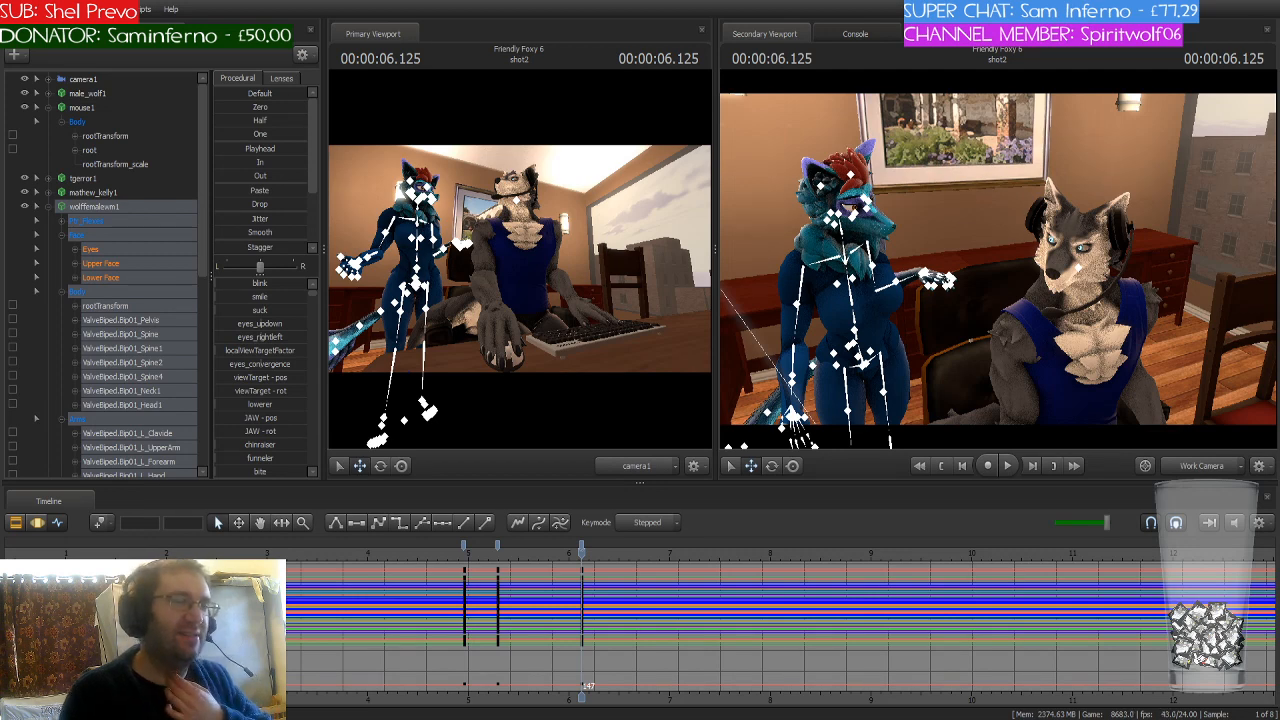
pyautogui.press('Right')
pyautogui.press('Right')
pyautogui.press('Right')
pyautogui.press('Right')
pyautogui.press('Right')
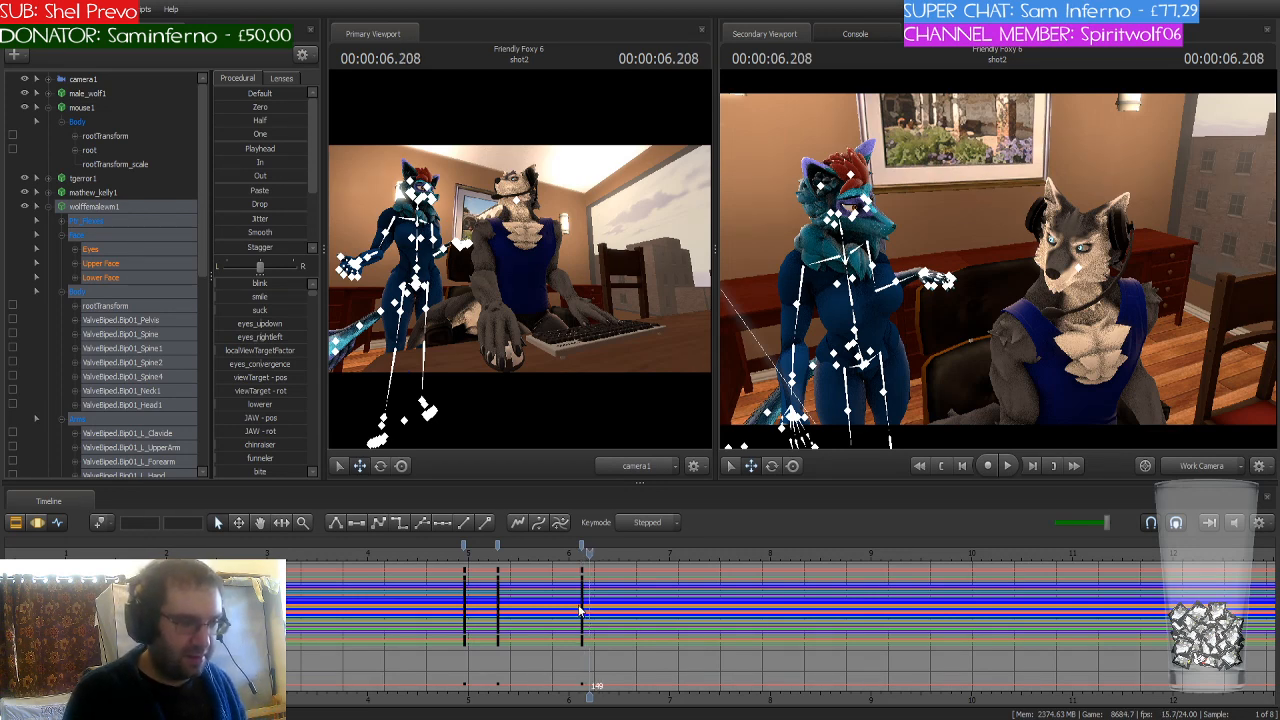
pyautogui.press('Right')
pyautogui.press('Right')
pyautogui.press('Right')
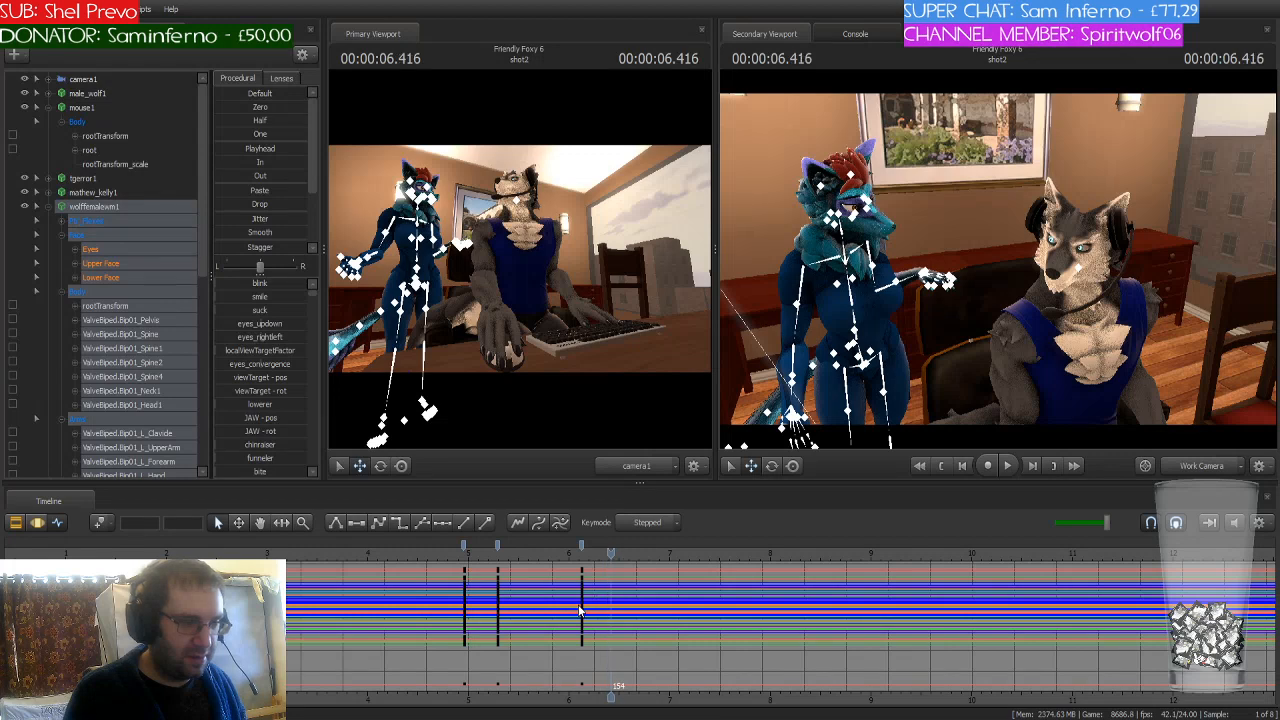
pyautogui.moveTo(998, 259)
pyautogui.mouseDown()
pyautogui.moveTo(998, 310)
pyautogui.moveTo(985, 315)
pyautogui.moveTo(970, 285)
pyautogui.moveTo(992, 255)
pyautogui.mouseUp()
pyautogui.press('w')
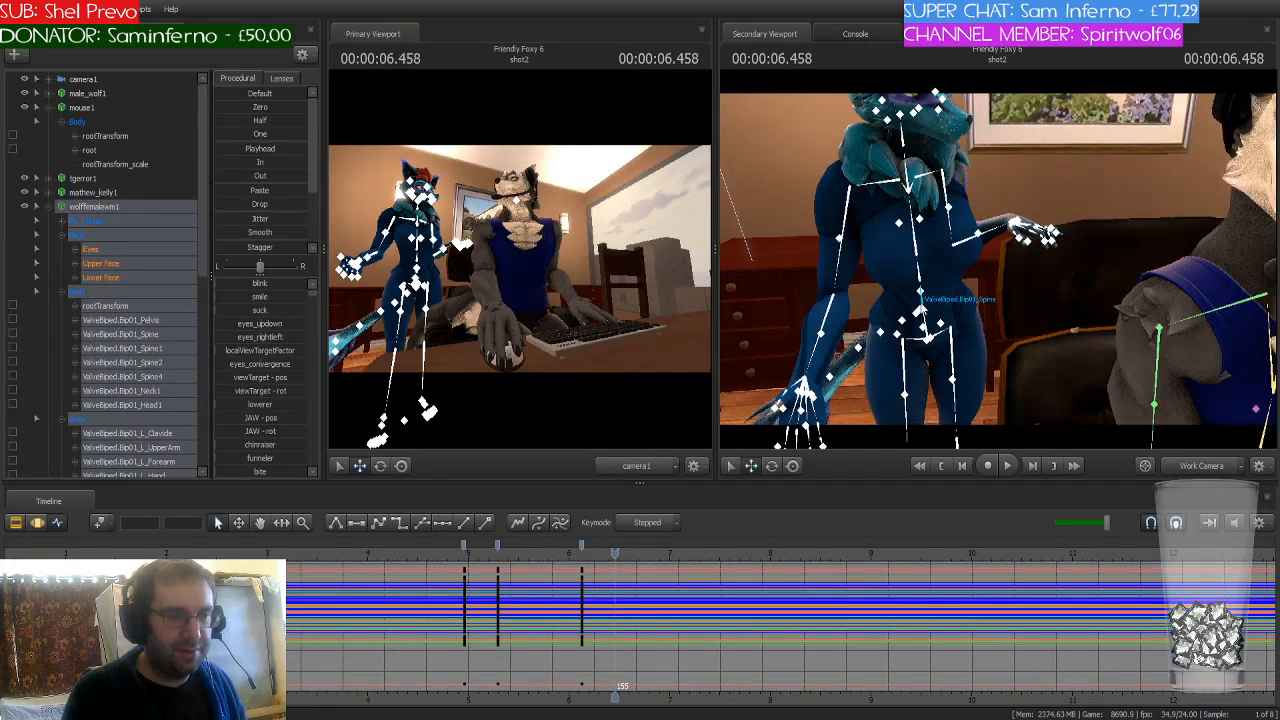
pyautogui.click(921, 297)
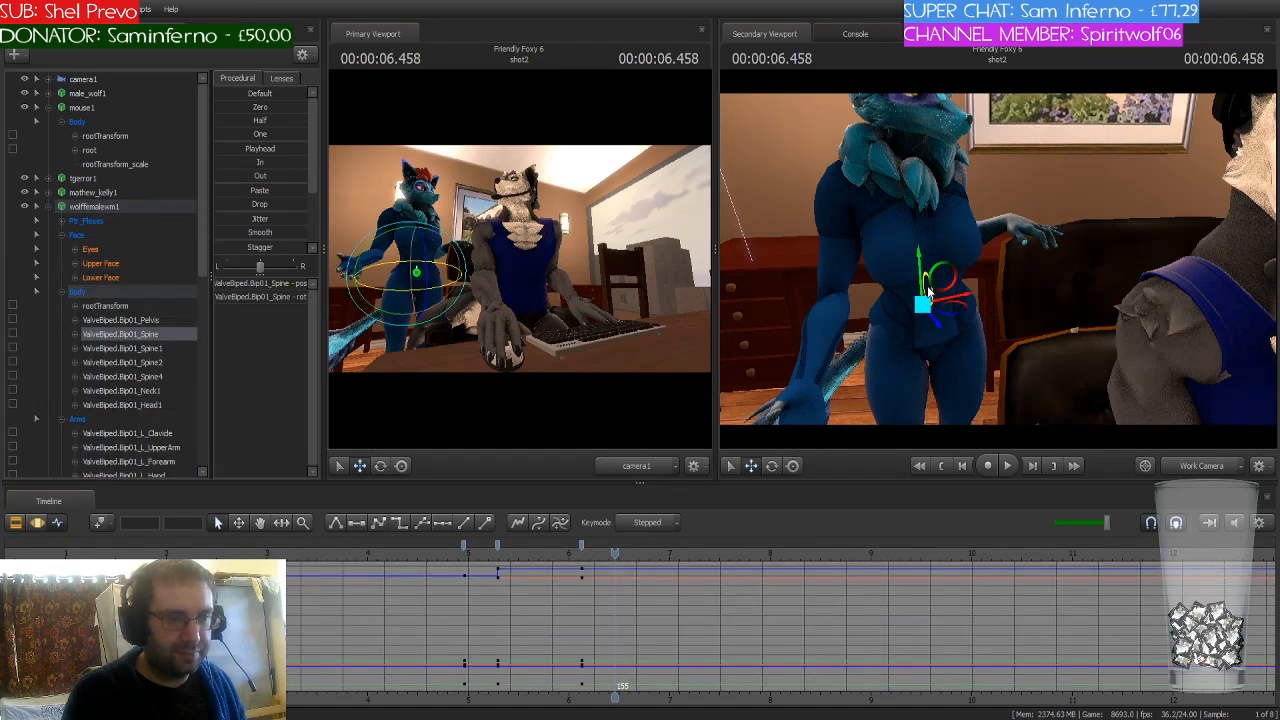
pyautogui.press('e')
pyautogui.moveTo(943, 285); pyautogui.dragTo(1012, 232)
# Step: Rotate the female wolf's left forearm and left hand at frame 155
pyautogui.keyDown('ctrl'); pyautogui.click(996, 236); pyautogui.keyUp('ctrl')
pyautogui.press('w')
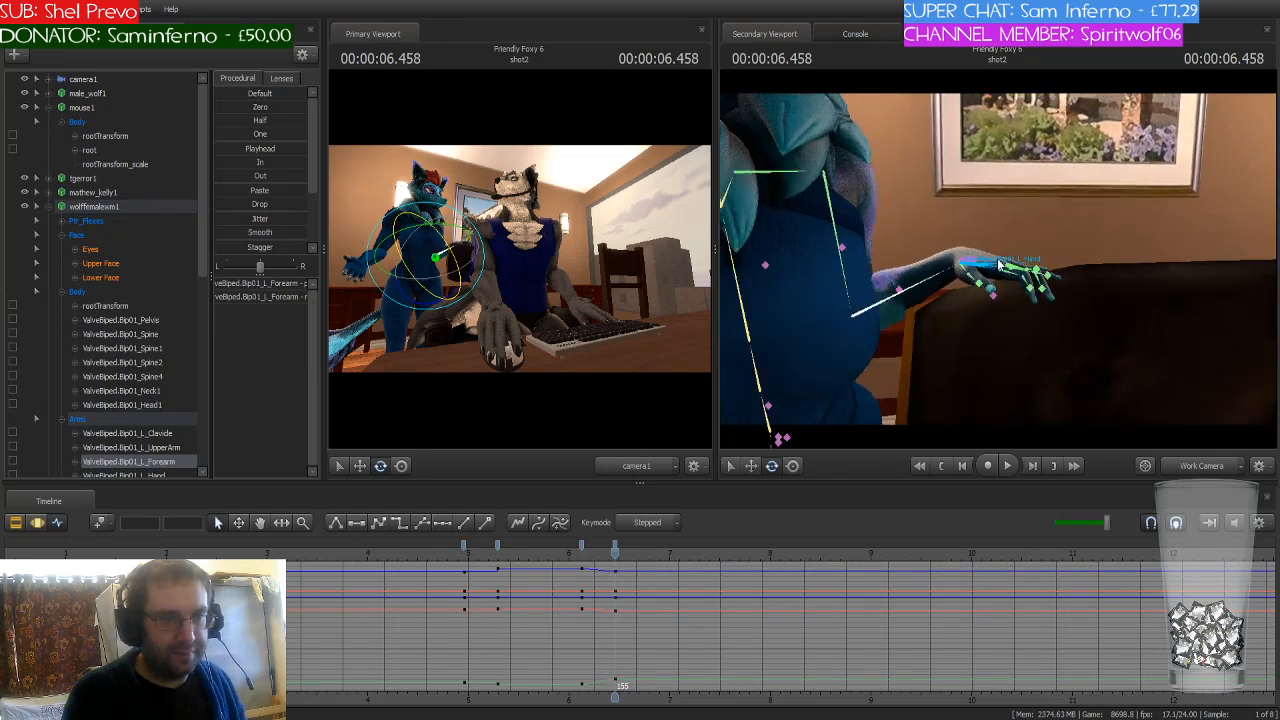
pyautogui.keyDown('ctrl'); pyautogui.click(980, 268); pyautogui.keyUp('ctrl')
pyautogui.moveTo(972, 290); pyautogui.dragTo(971, 296)
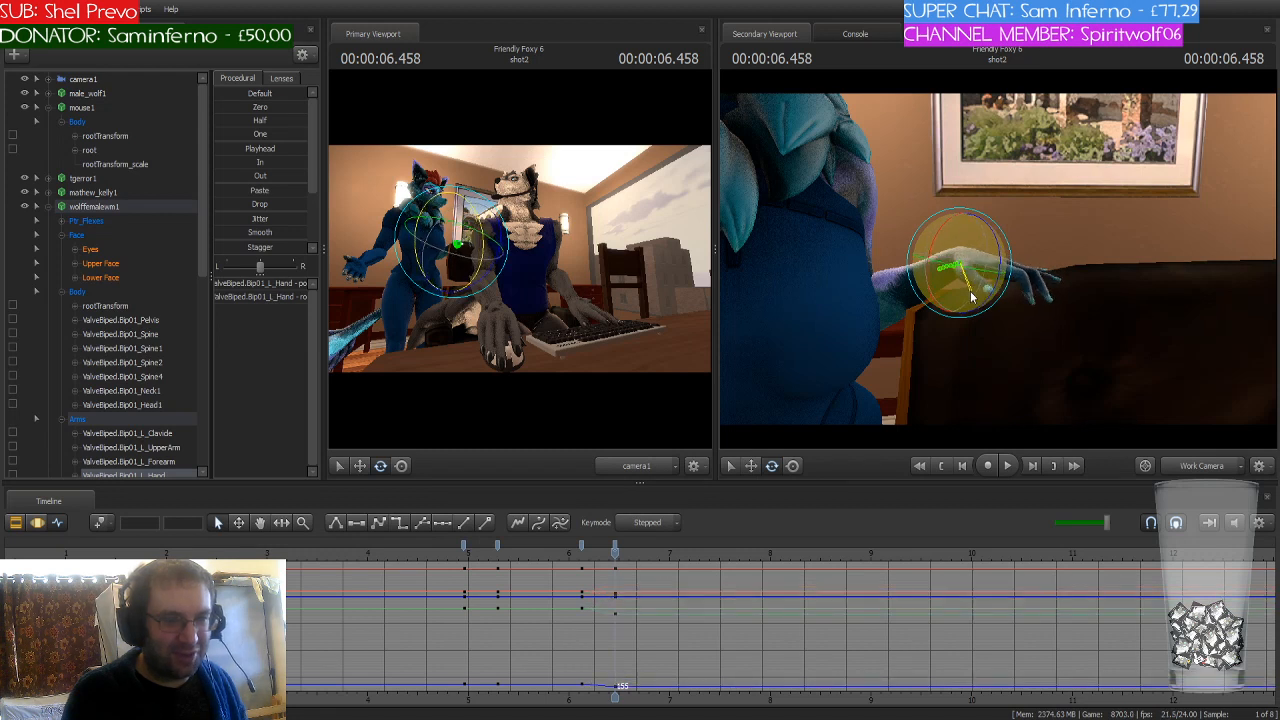
# Step: Rotate the Finger0, Finger01 and Finger02 thumb joints of the female wolf's left hand at frame 155
pyautogui.keyDown('ctrl'); pyautogui.click(964, 272); pyautogui.keyUp('ctrl')
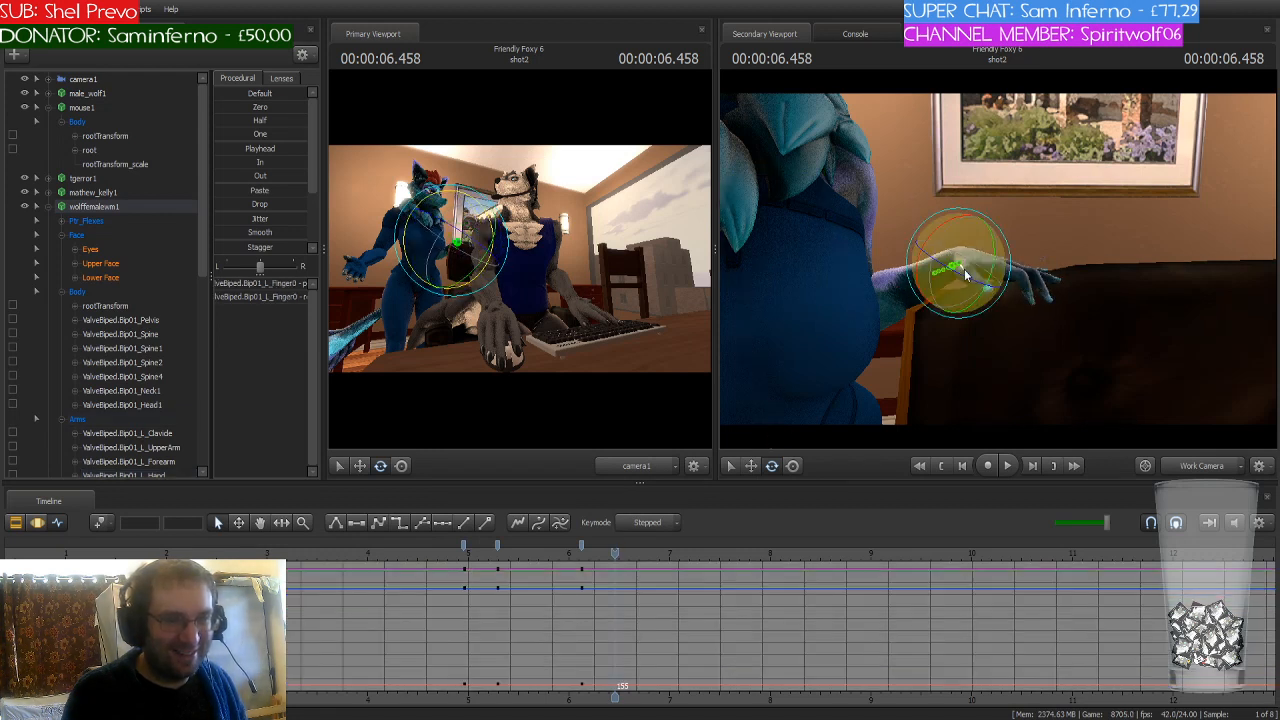
pyautogui.moveTo(964, 269)
pyautogui.mouseDown()
pyautogui.moveTo(974, 248)
pyautogui.moveTo(980, 262)
pyautogui.mouseUp()
pyautogui.press('w')
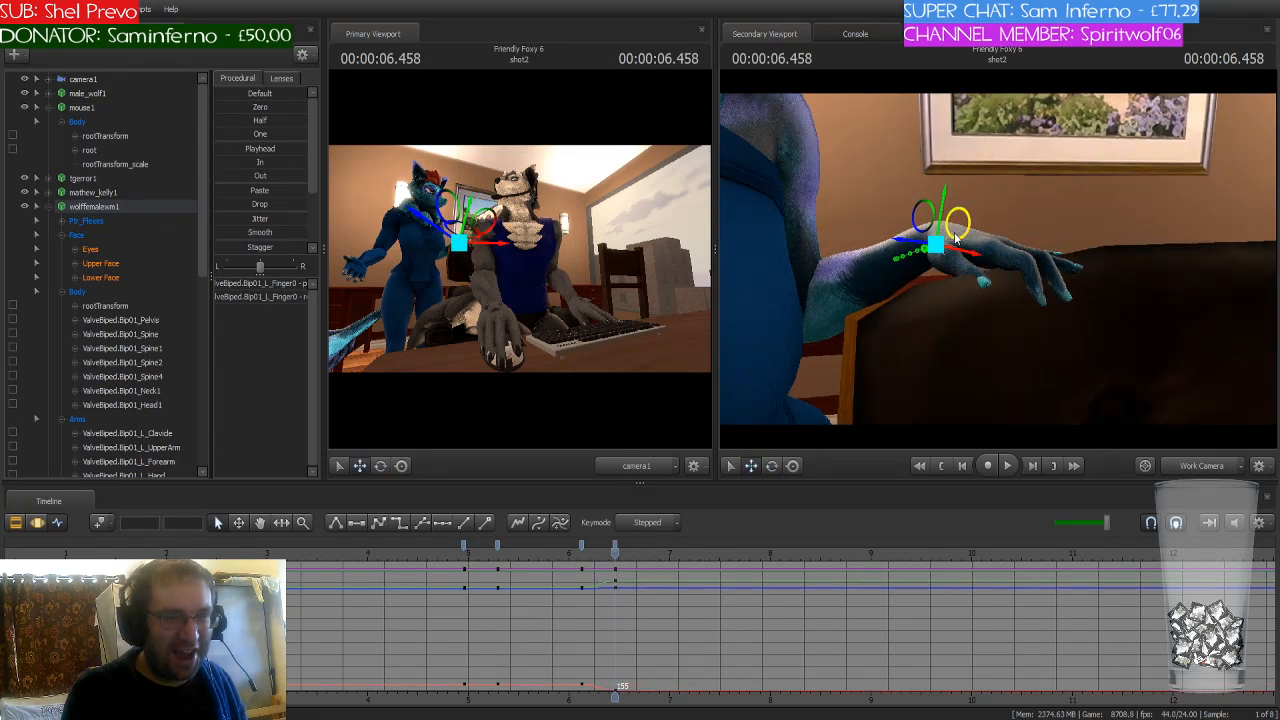
pyautogui.press('e')
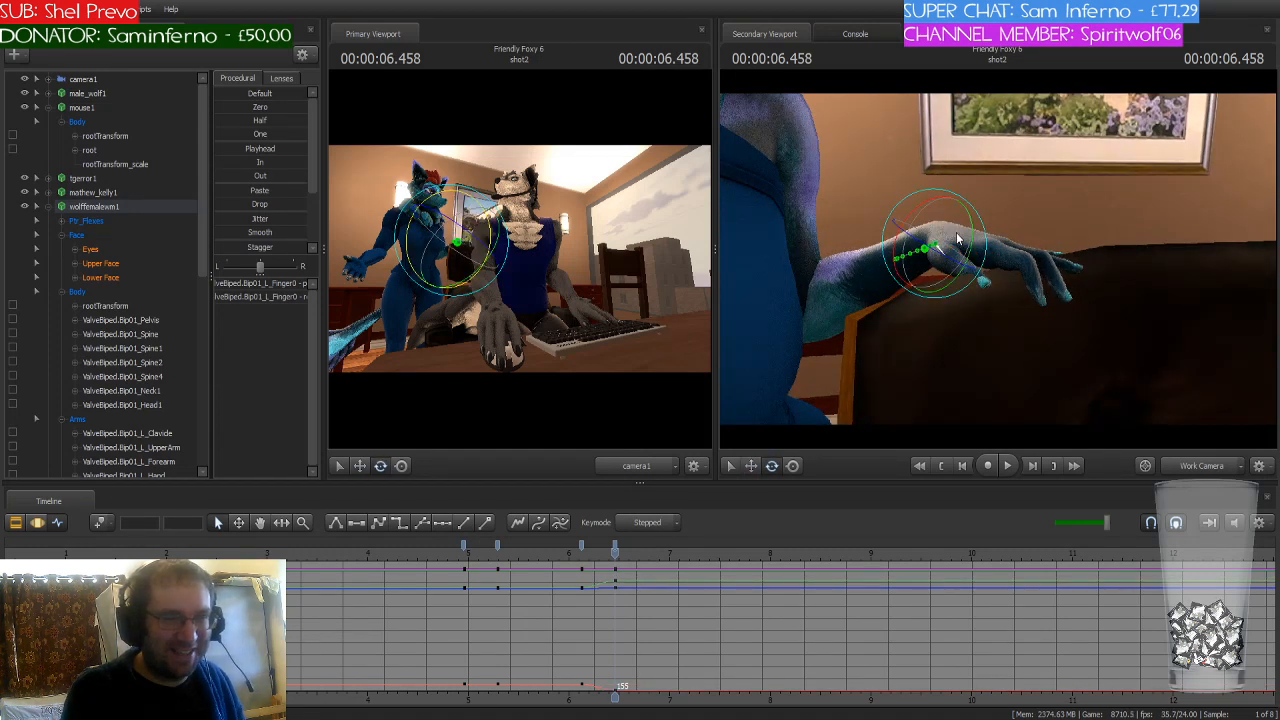
pyautogui.moveTo(951, 243); pyautogui.dragTo(953, 236)
pyautogui.keyDown('ctrl'); pyautogui.click(948, 255); pyautogui.keyUp('ctrl')
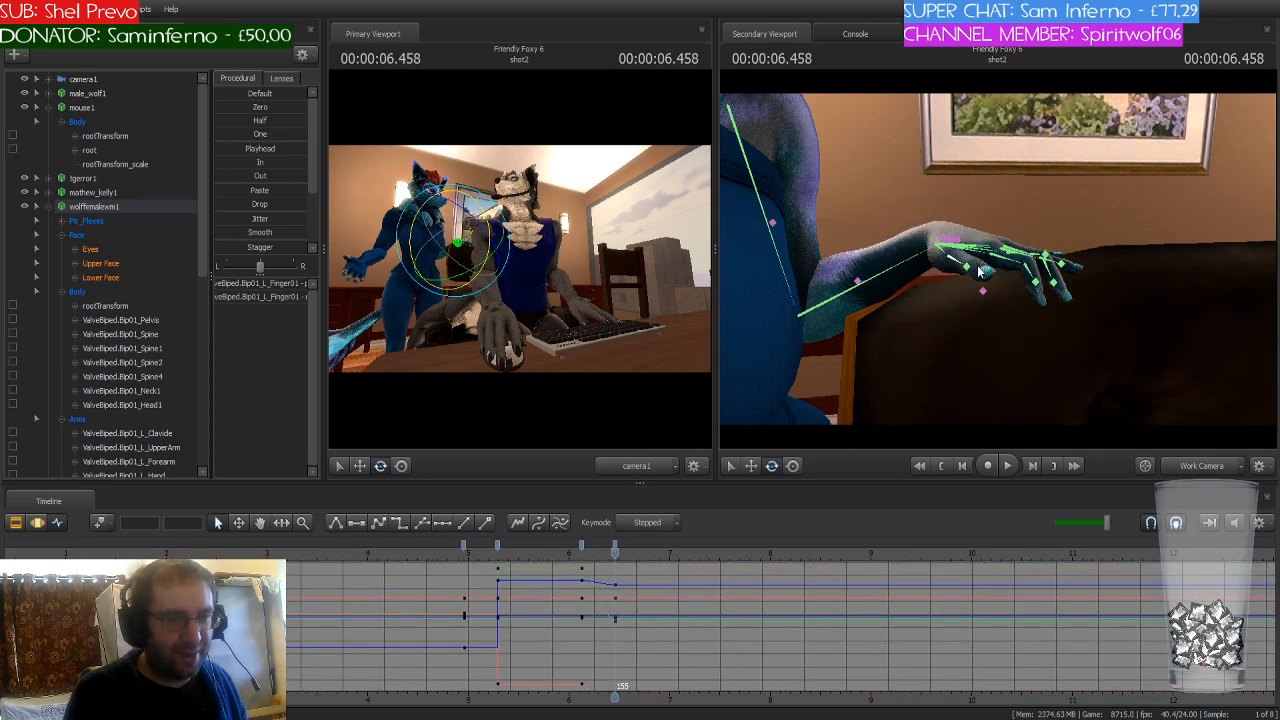
pyautogui.keyDown('ctrl'); pyautogui.click(968, 269); pyautogui.keyUp('ctrl')
pyautogui.moveTo(993, 250); pyautogui.dragTo(1000, 258)
# Step: Select the whole wolffemalewm1 model and give its frame 147 keyframe stepped tangents
pyautogui.moveTo(916, 240); pyautogui.dragTo(916, 270)
pyautogui.press('s')
pyautogui.click(581, 546)
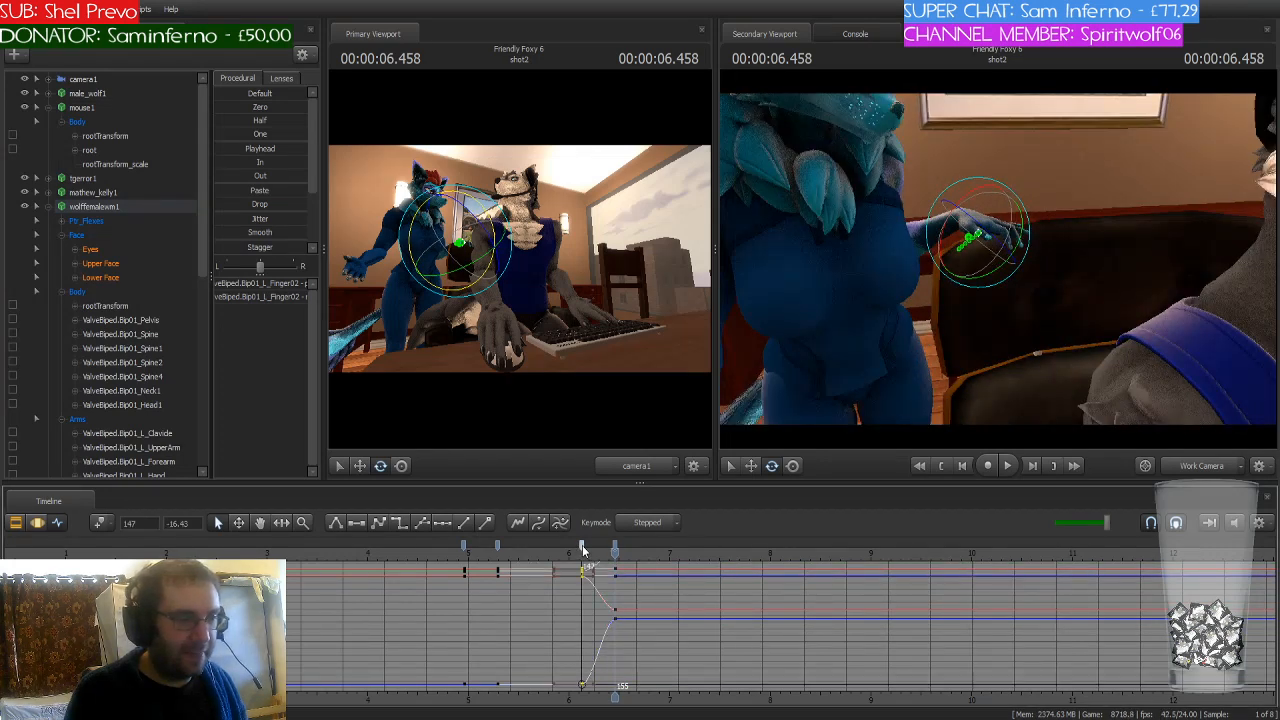
pyautogui.click(108, 205)
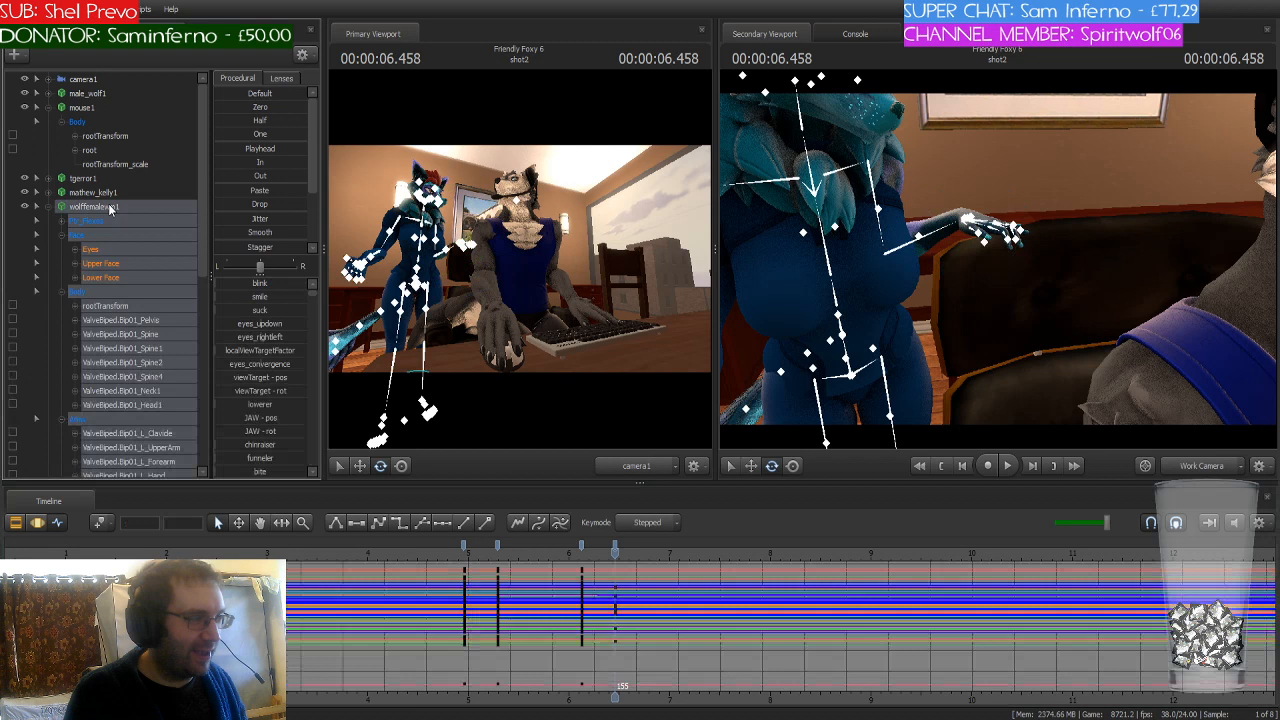
pyautogui.click(581, 546)
pyautogui.click(393, 527)
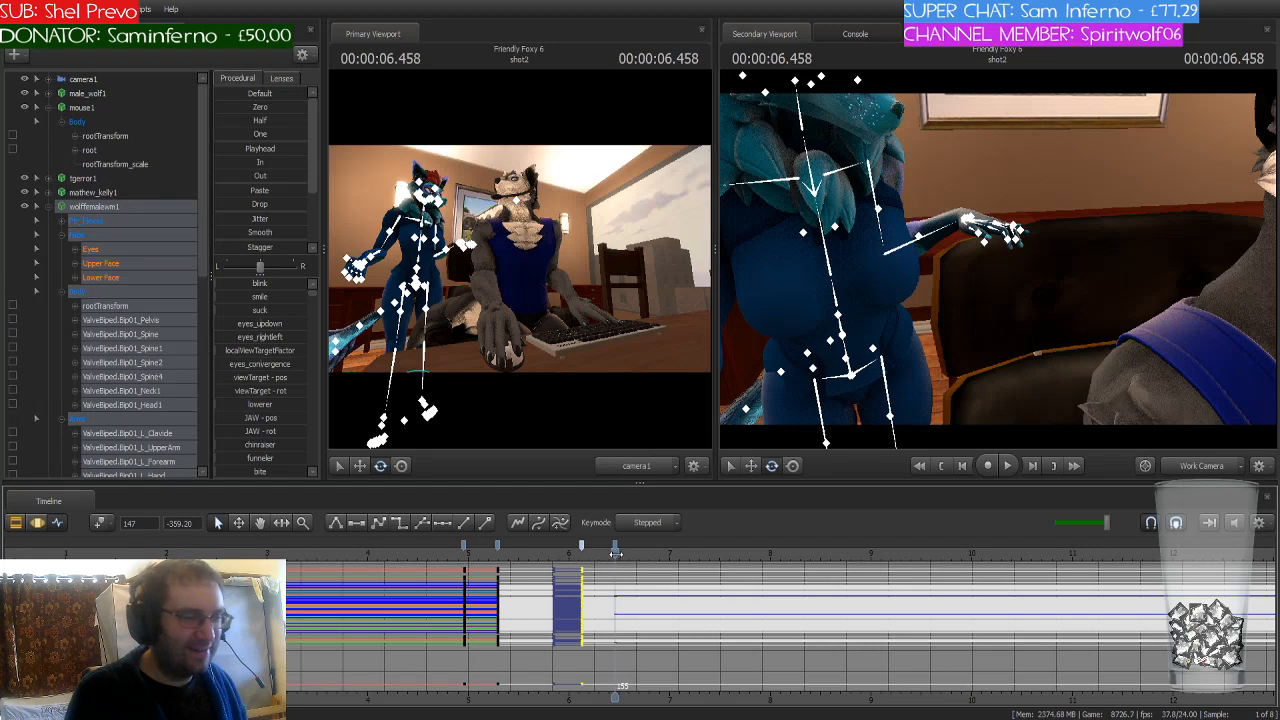
pyautogui.moveTo(614, 553)
pyautogui.mouseDown()
pyautogui.moveTo(439, 567)
pyautogui.moveTo(615, 576)
pyautogui.mouseUp()
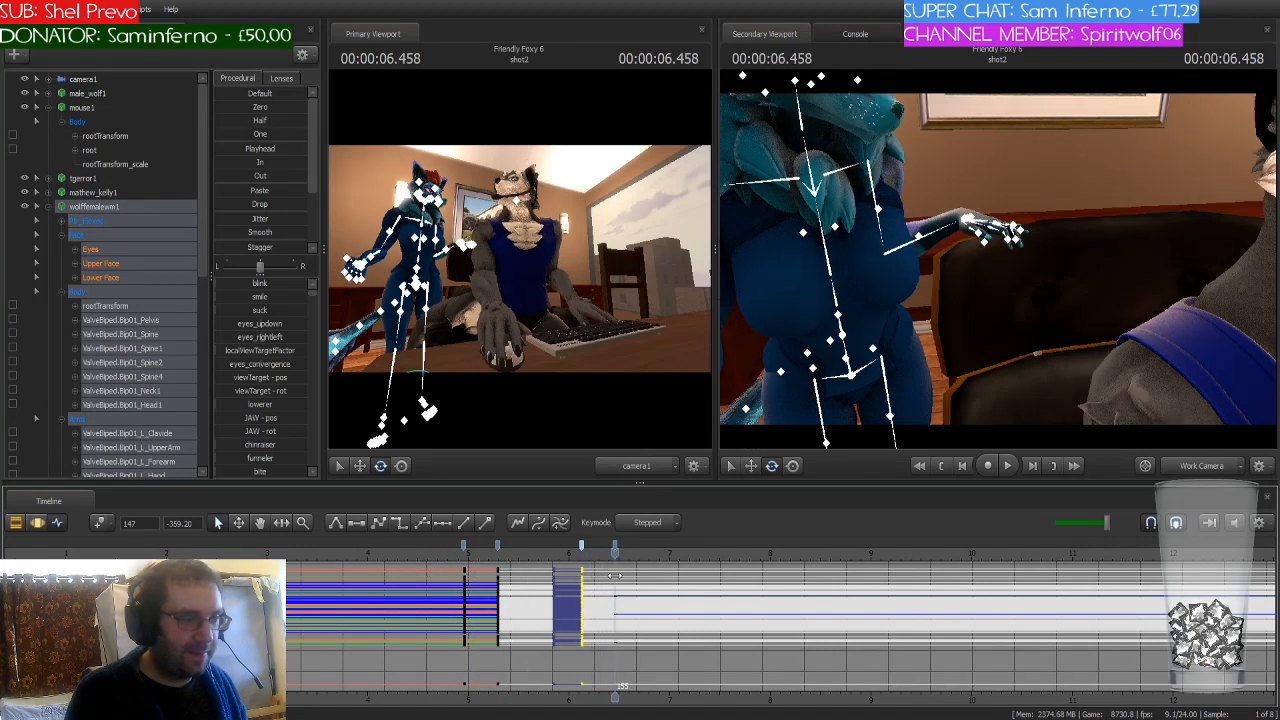
# Step: Rotate the female wolf's neck and head at frame 155
pyautogui.moveTo(911, 160); pyautogui.dragTo(896, 140)
pyautogui.press('s')
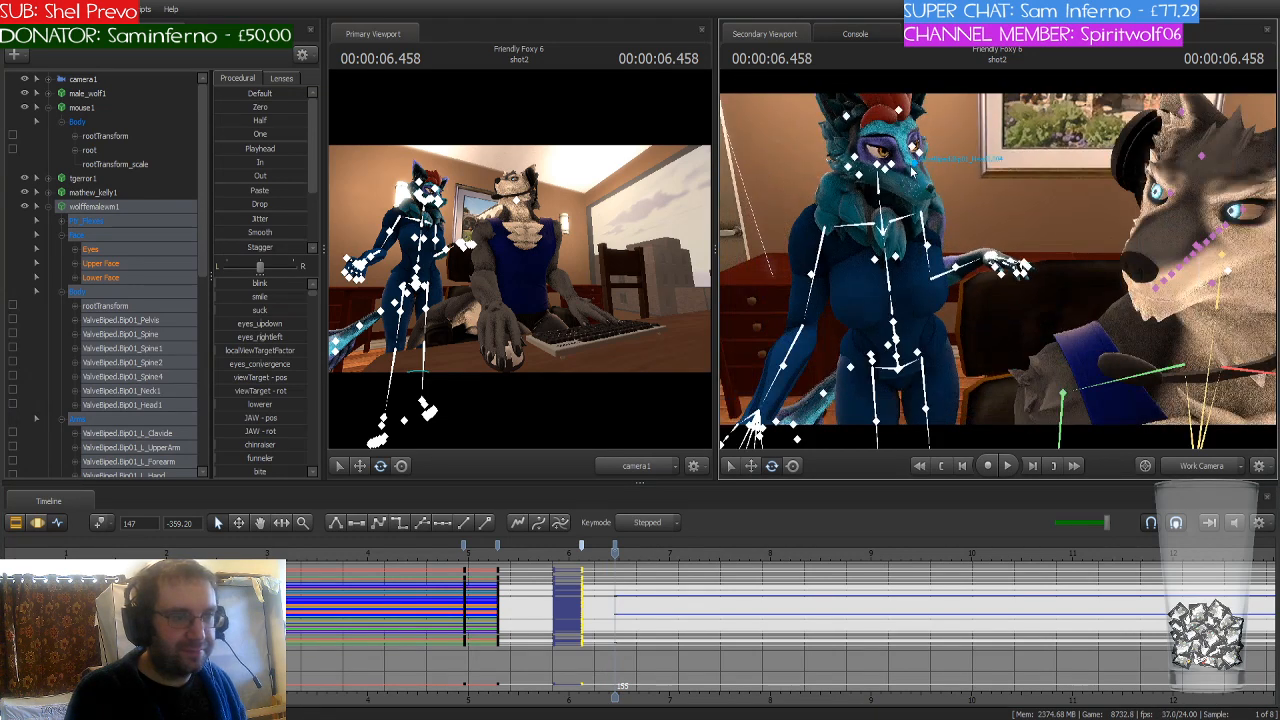
pyautogui.click(882, 186)
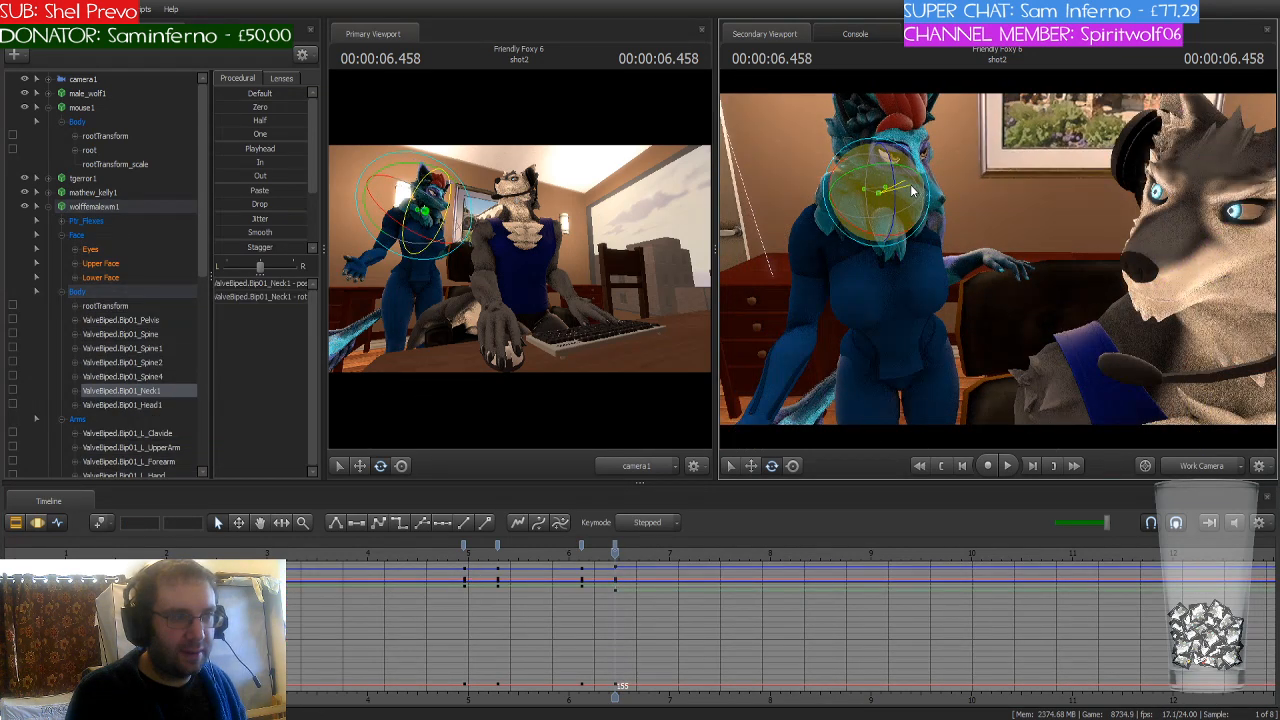
pyautogui.moveTo(909, 188); pyautogui.dragTo(904, 185)
pyautogui.press('ctrl')
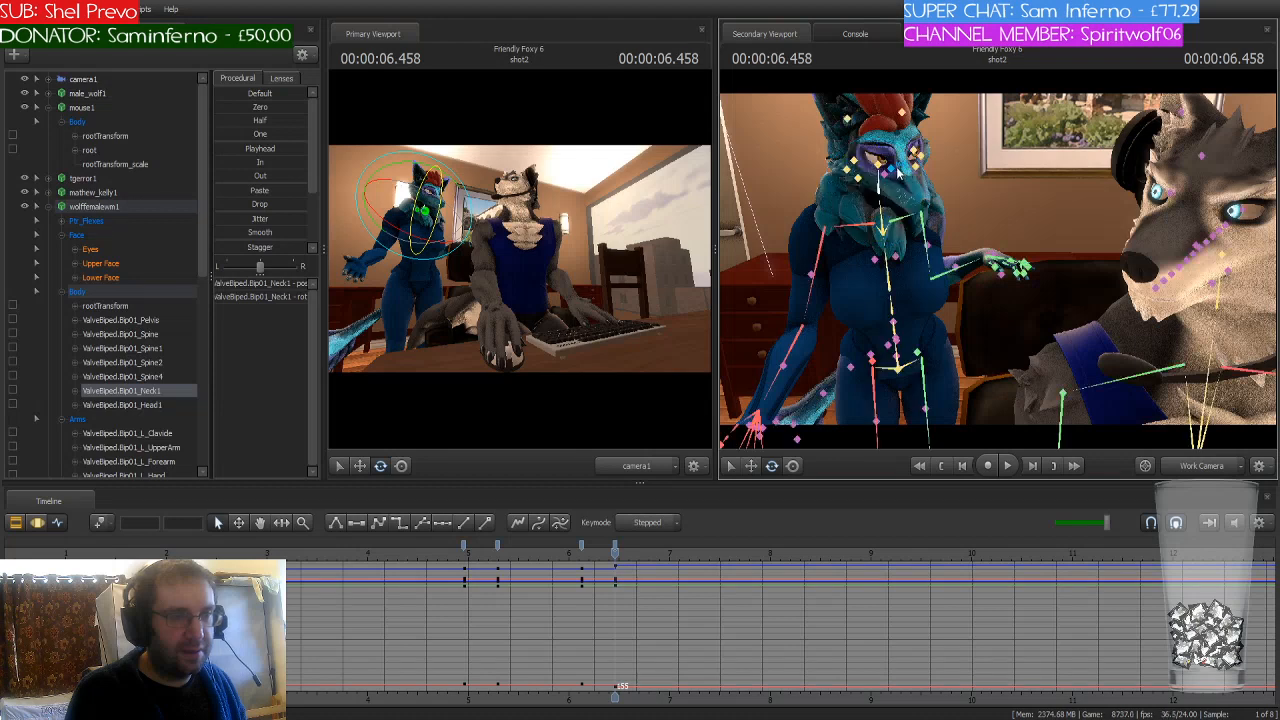
pyautogui.click(878, 165)
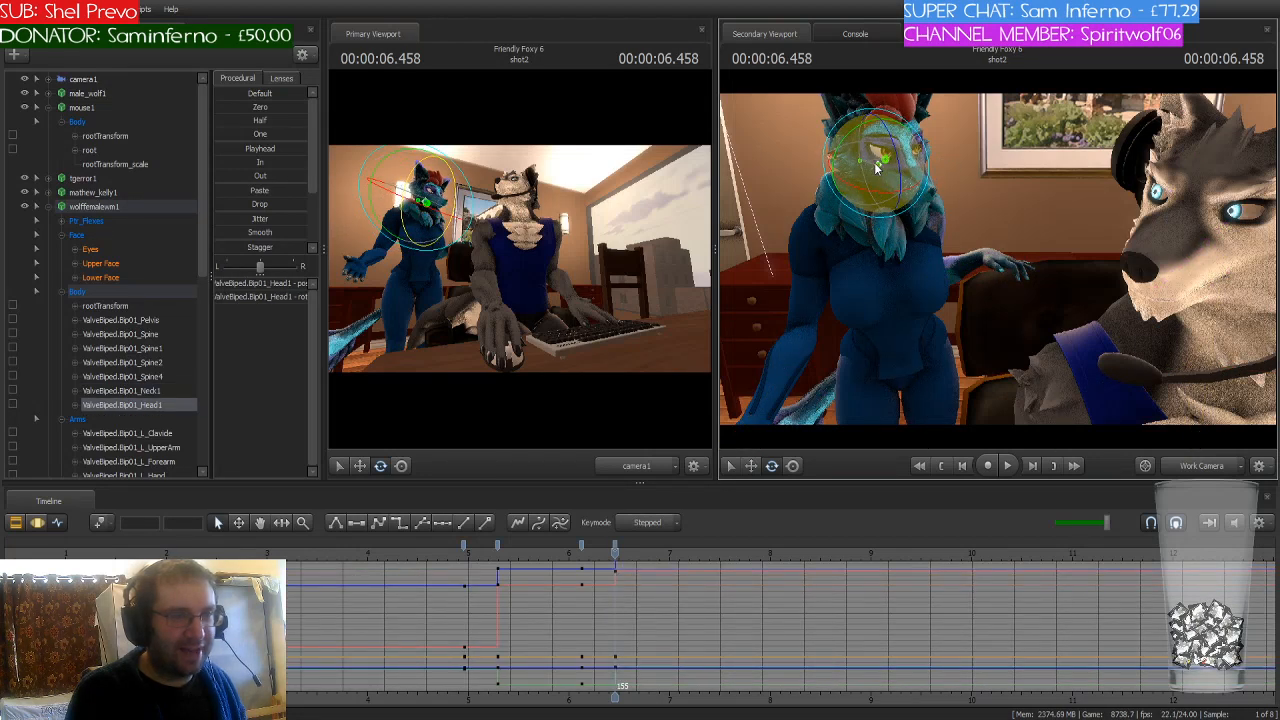
# Step: Rotate the female wolf's right upper arm and forearm at frame 155 and add a keyframe there for the whole model
pyautogui.moveTo(907, 336); pyautogui.dragTo(968, 264)
pyautogui.press('s')
pyautogui.press('ctrl')
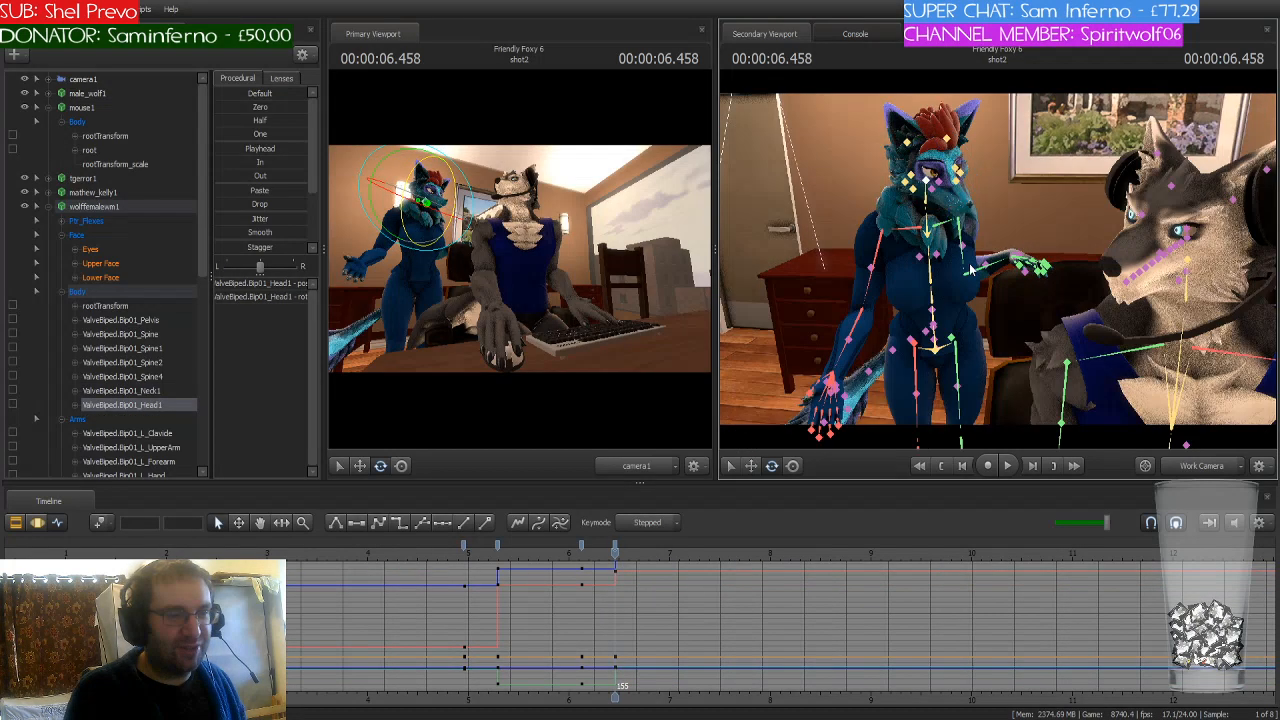
pyautogui.click(872, 285)
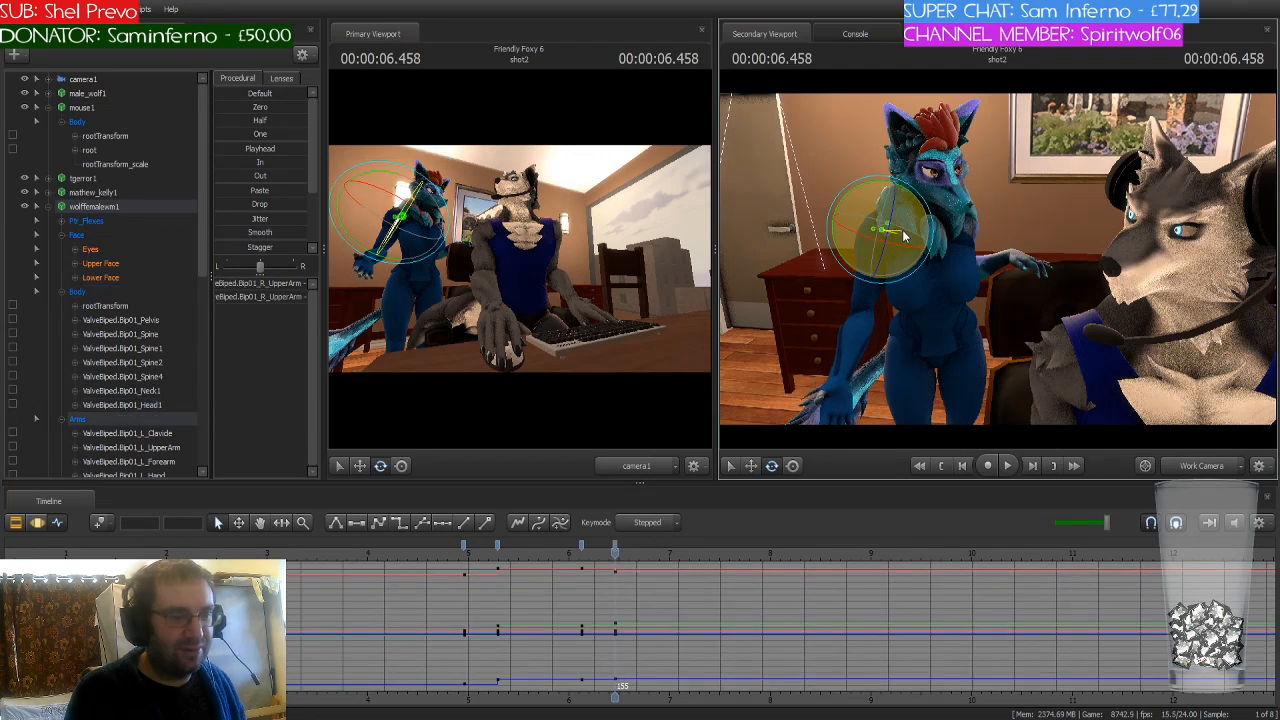
pyautogui.click(866, 304)
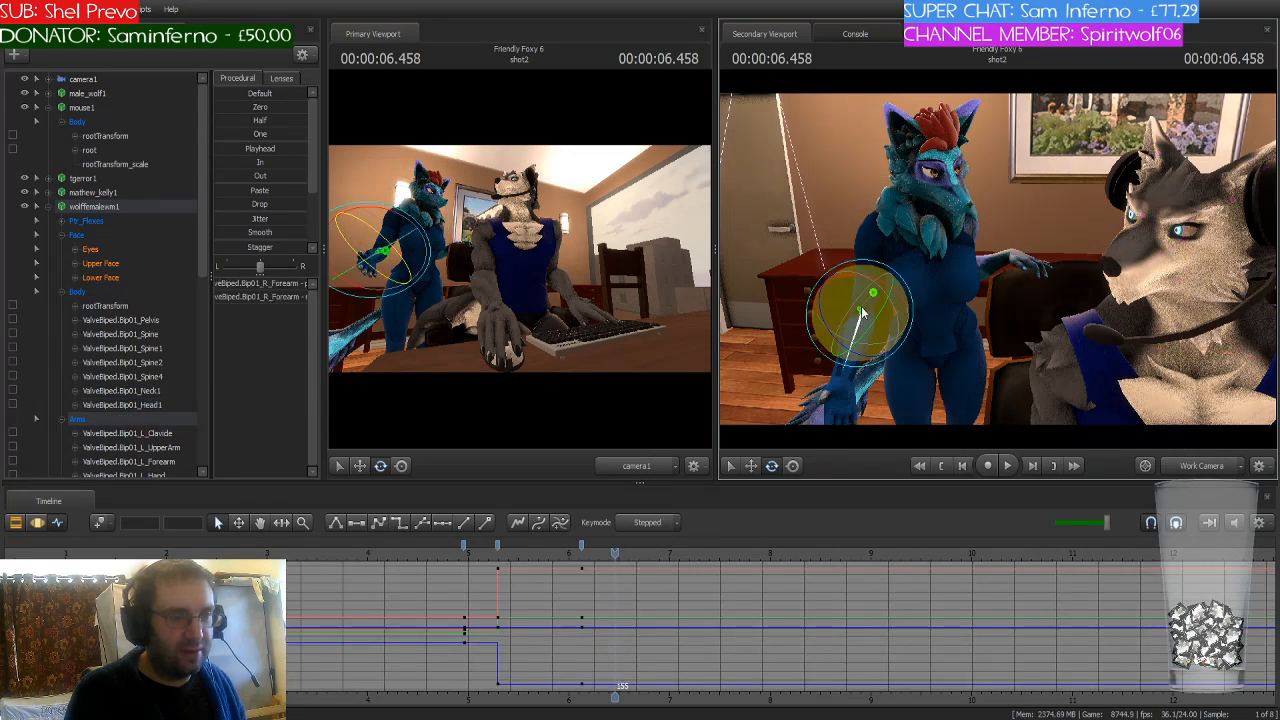
pyautogui.click(155, 208)
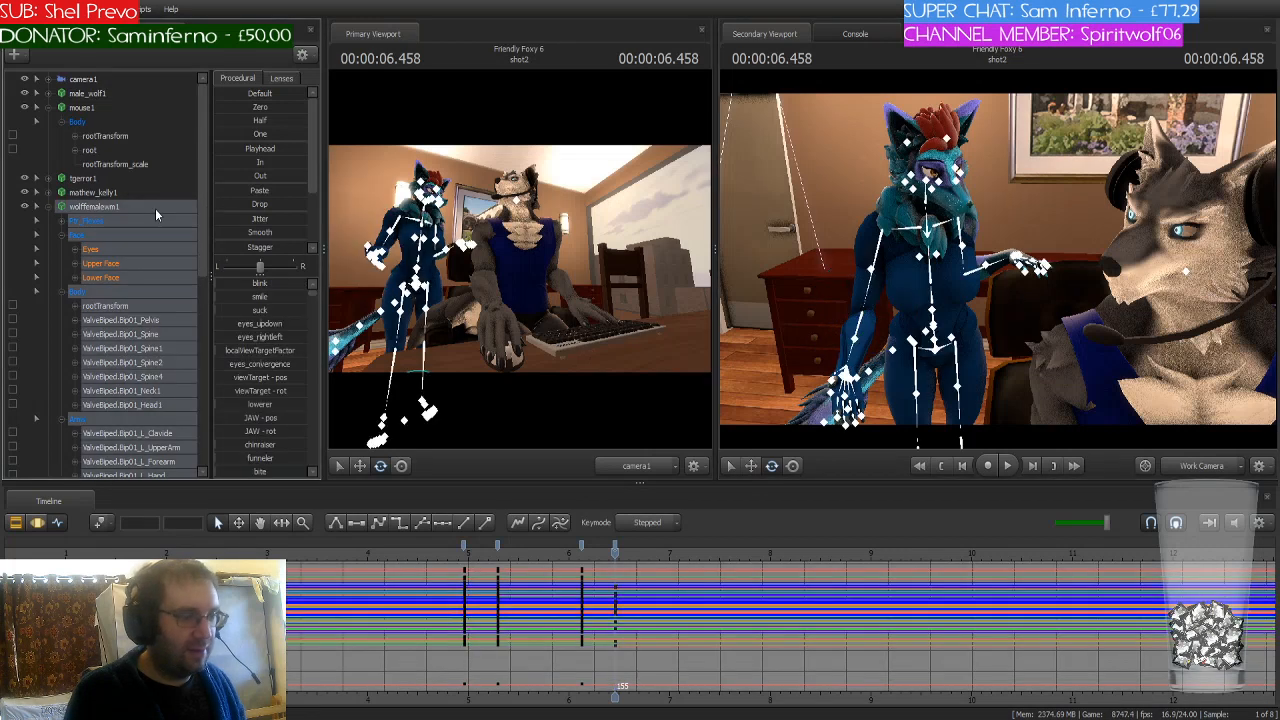
pyautogui.click(99, 523)
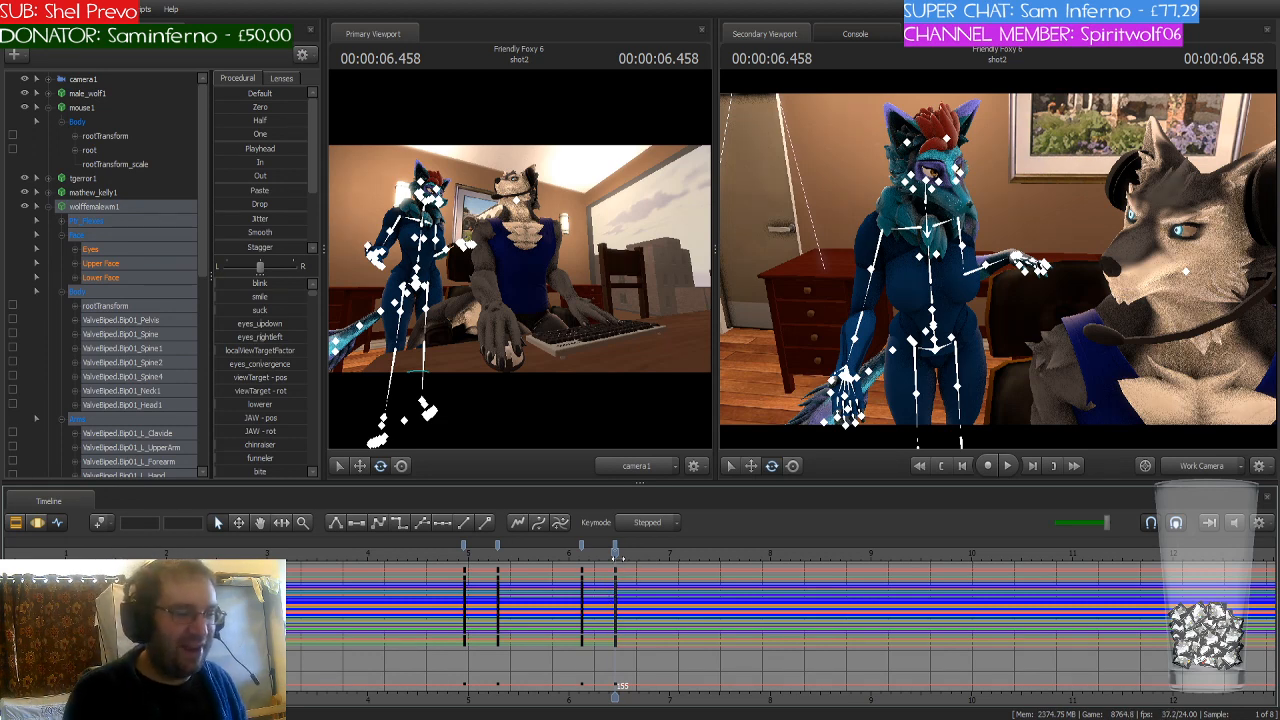
# Step: Add a keyframe for the whole wolffemalewm1 model at frame 170 and play back the animation from an earlier frame
pyautogui.moveTo(617, 558); pyautogui.dragTo(678, 581)
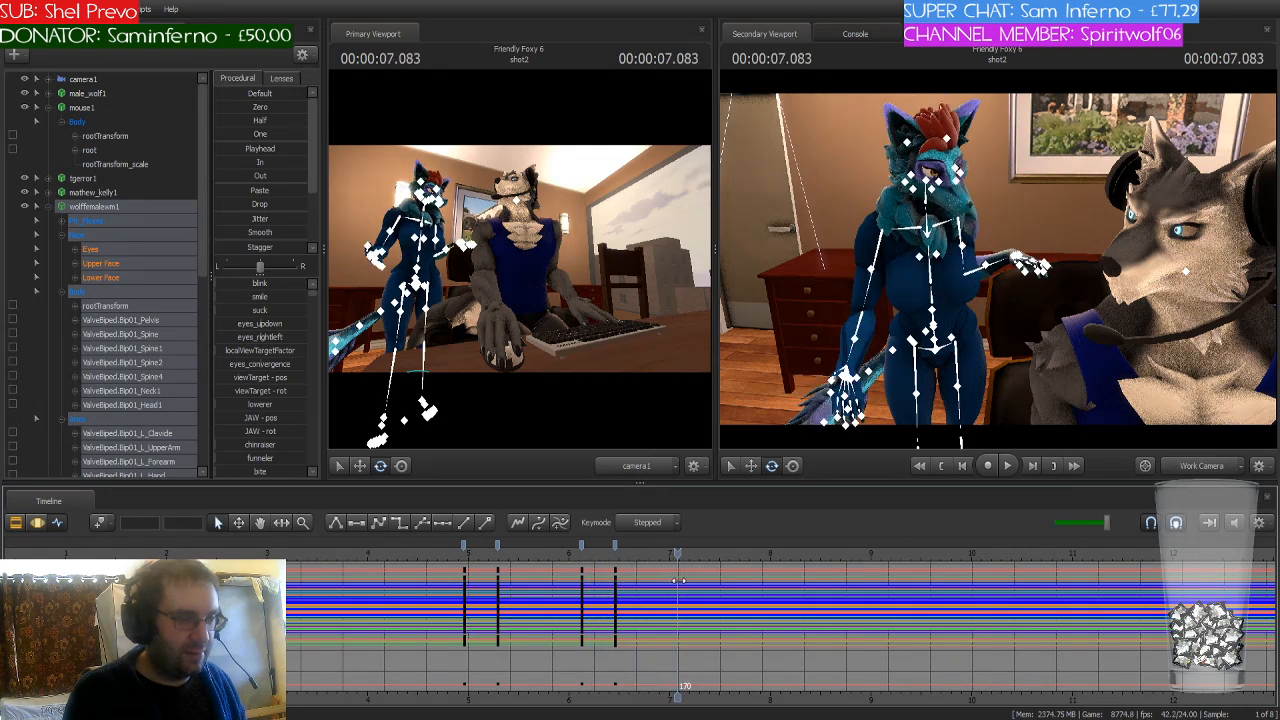
pyautogui.click(100, 524)
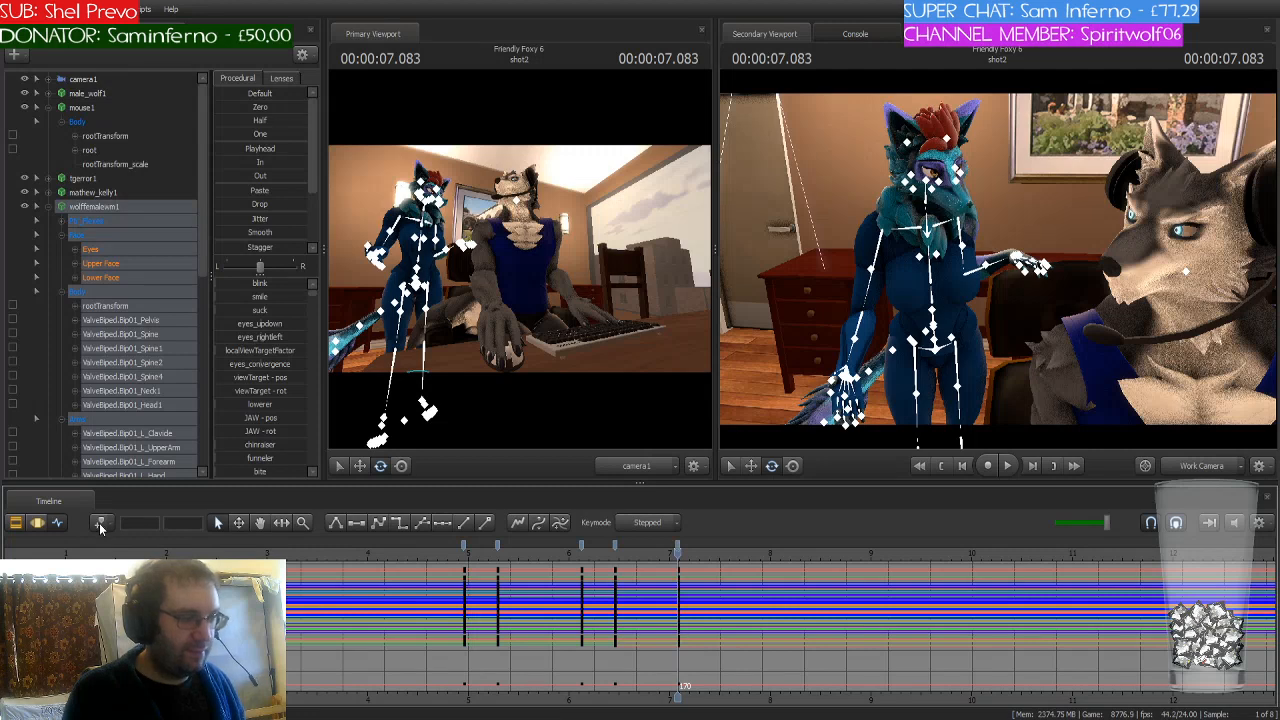
pyautogui.moveTo(678, 552); pyautogui.dragTo(363, 559)
pyautogui.press('space')
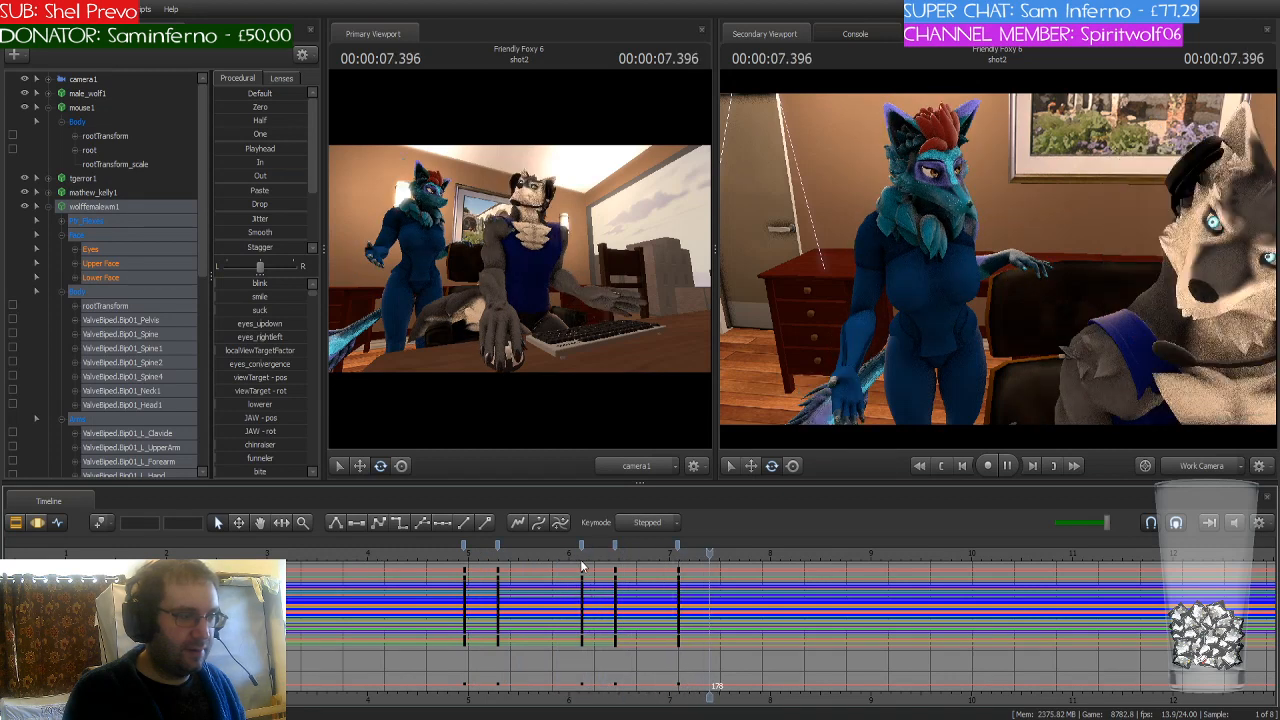
pyautogui.press('space')
# Step: Rotate the female wolf's right upper arm and forearm at frame 178 to lower the arm
pyautogui.moveTo(747, 553); pyautogui.dragTo(678, 551)
pyautogui.press('Right')
pyautogui.press('Right')
pyautogui.press('Right')
pyautogui.press('Right')
pyautogui.press('Right')
pyautogui.press('Right')
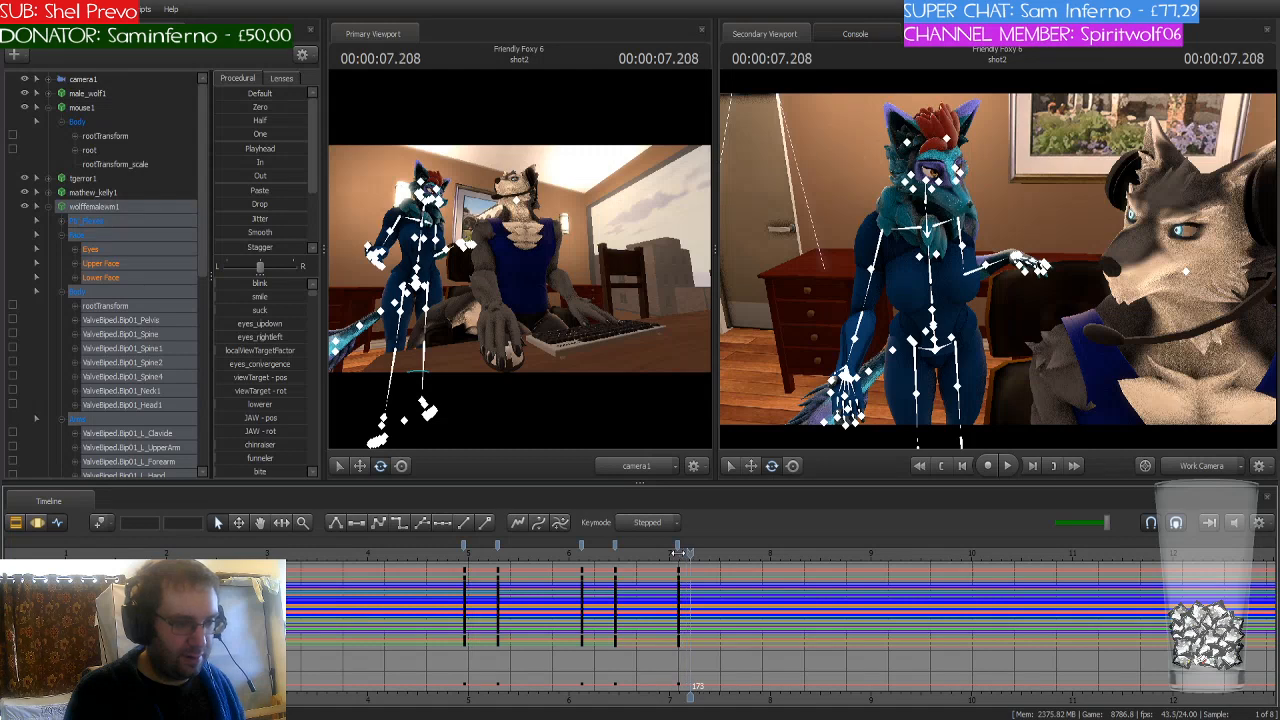
pyautogui.press('Right')
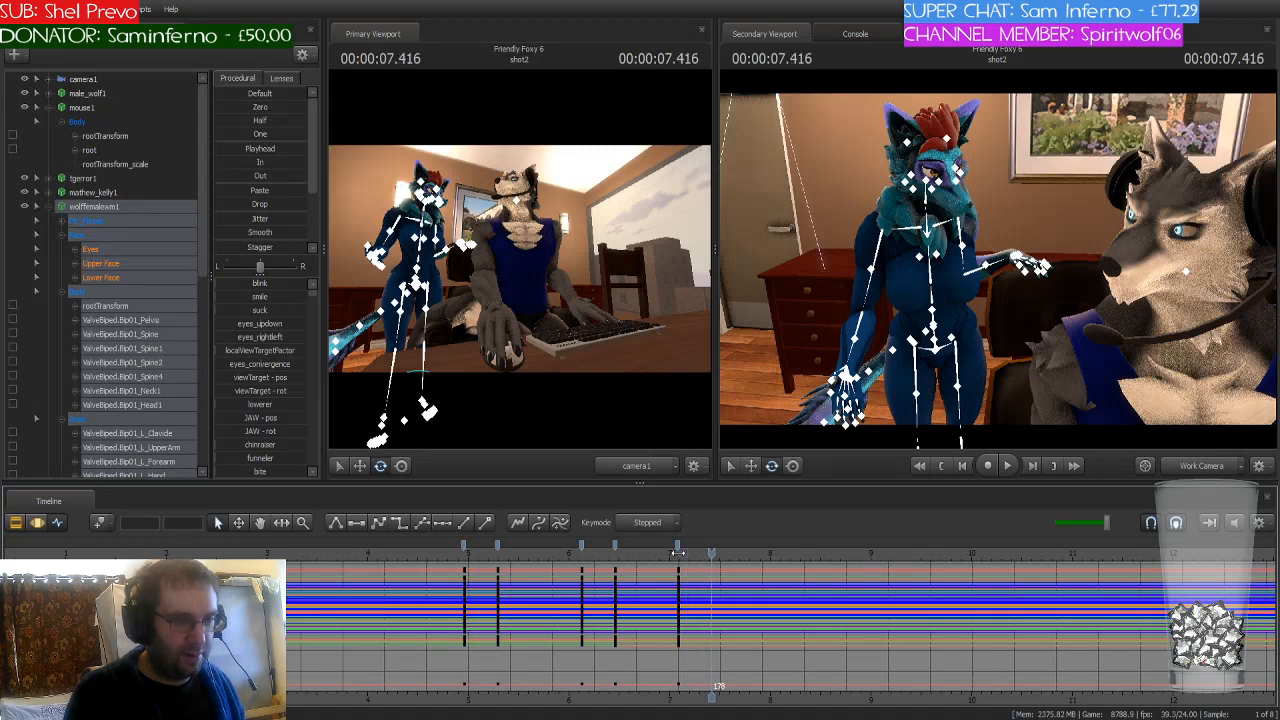
pyautogui.click(1003, 393)
pyautogui.moveTo(1003, 393); pyautogui.dragTo(970, 268)
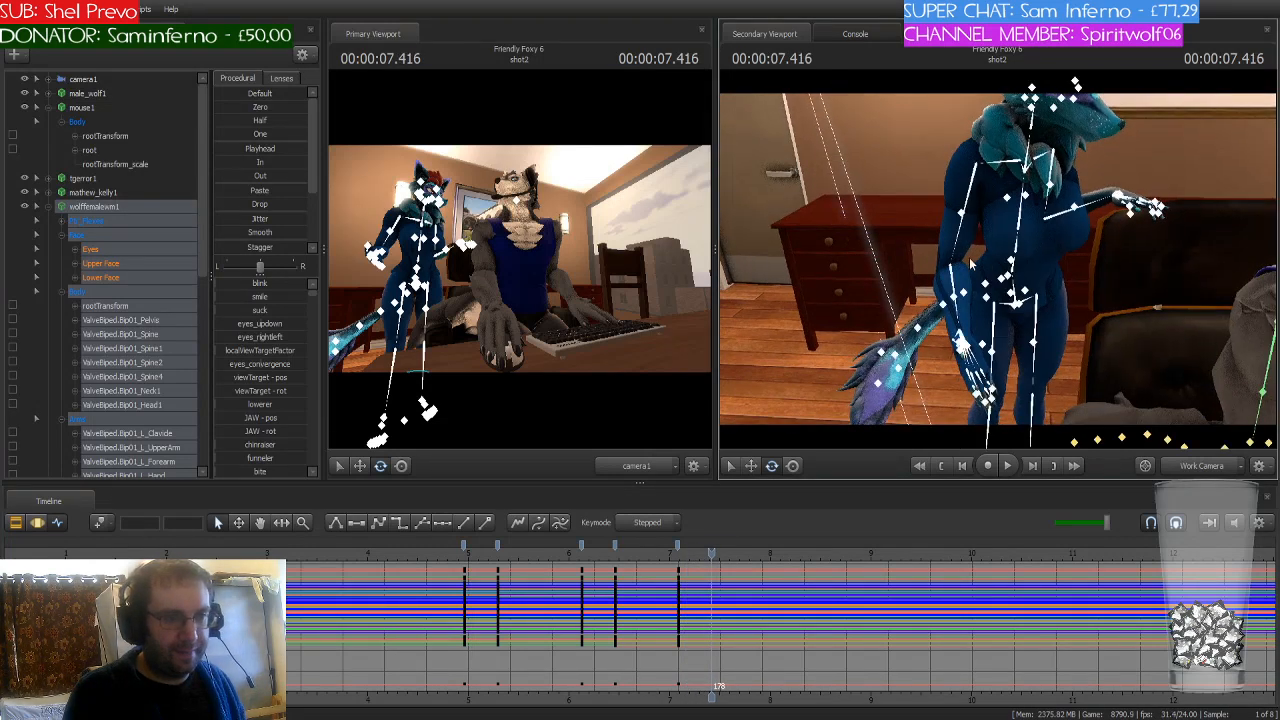
pyautogui.keyDown('ctrl'); pyautogui.click(972, 206); pyautogui.keyUp('ctrl')
pyautogui.moveTo(994, 174); pyautogui.dragTo(989, 184)
pyautogui.keyDown('ctrl'); pyautogui.click(950, 262); pyautogui.keyUp('ctrl')
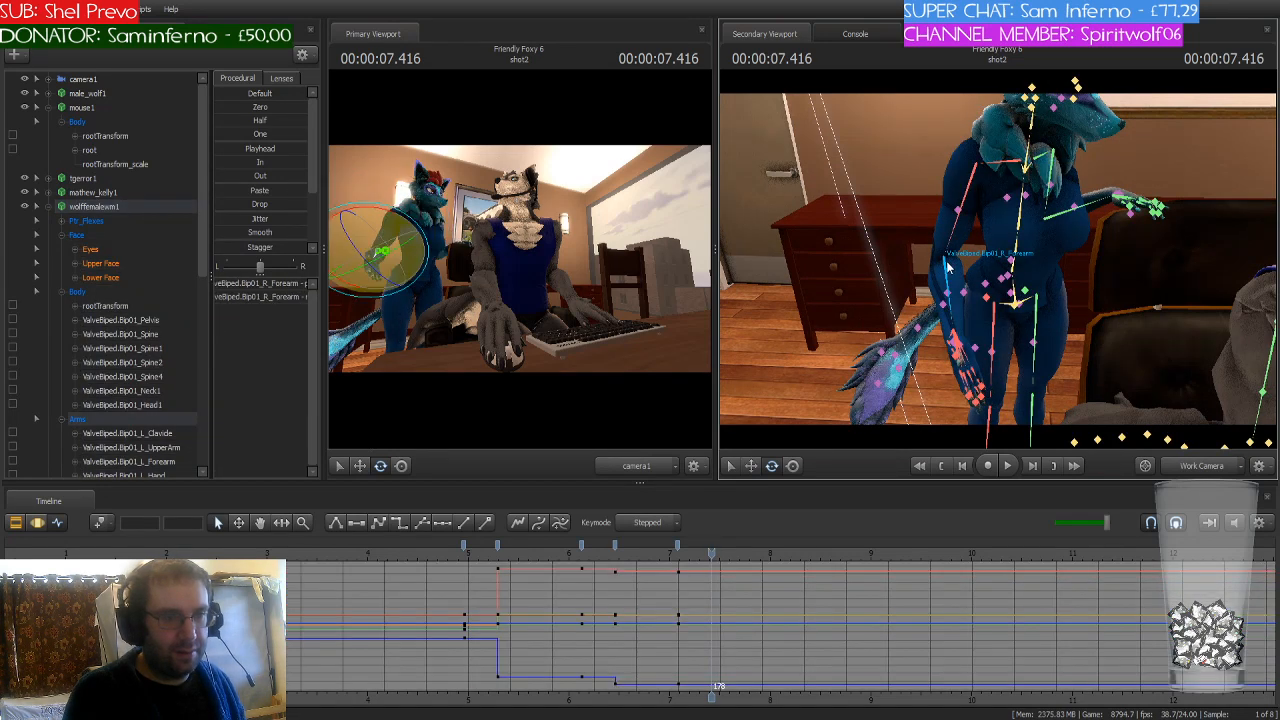
pyautogui.moveTo(950, 262); pyautogui.dragTo(978, 289)
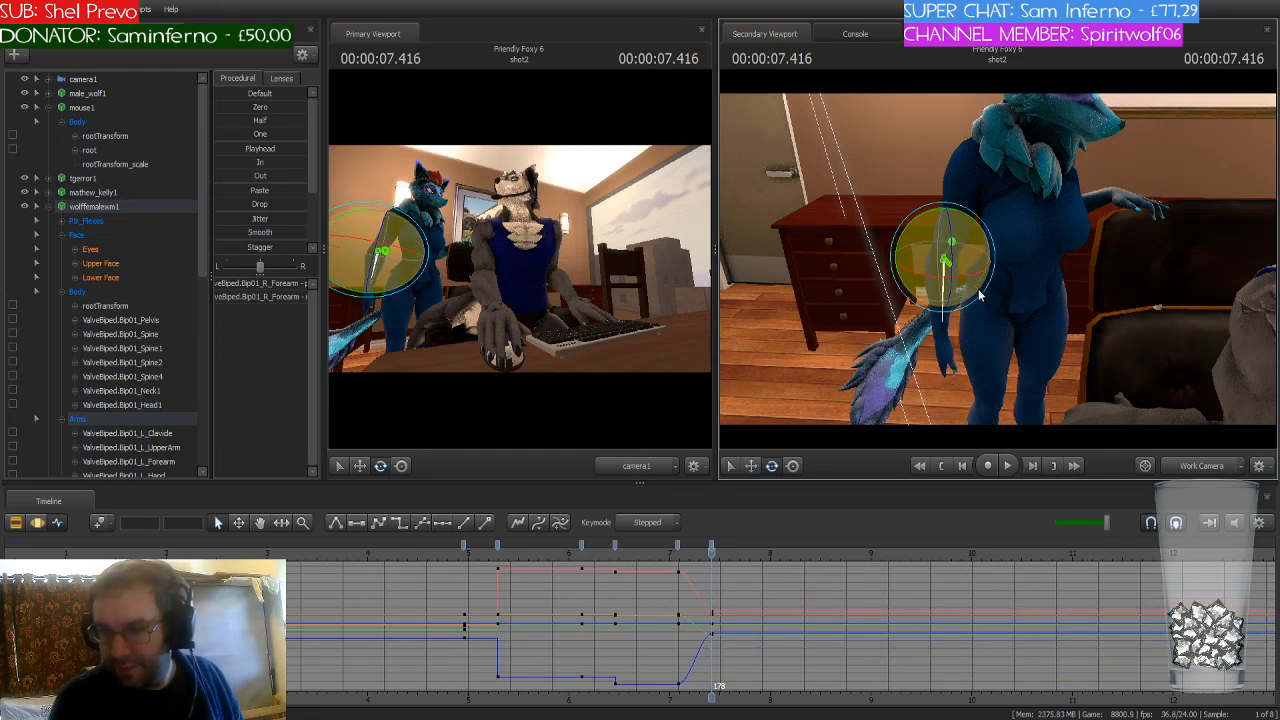
# Step: Refine the rotation of the female wolf's right upper arm at frame 178 so the arm hangs beside her body
pyautogui.press('w')
pyautogui.moveTo(1082, 266); pyautogui.dragTo(976, 231)
pyautogui.press('w')
pyautogui.press('ctrl')
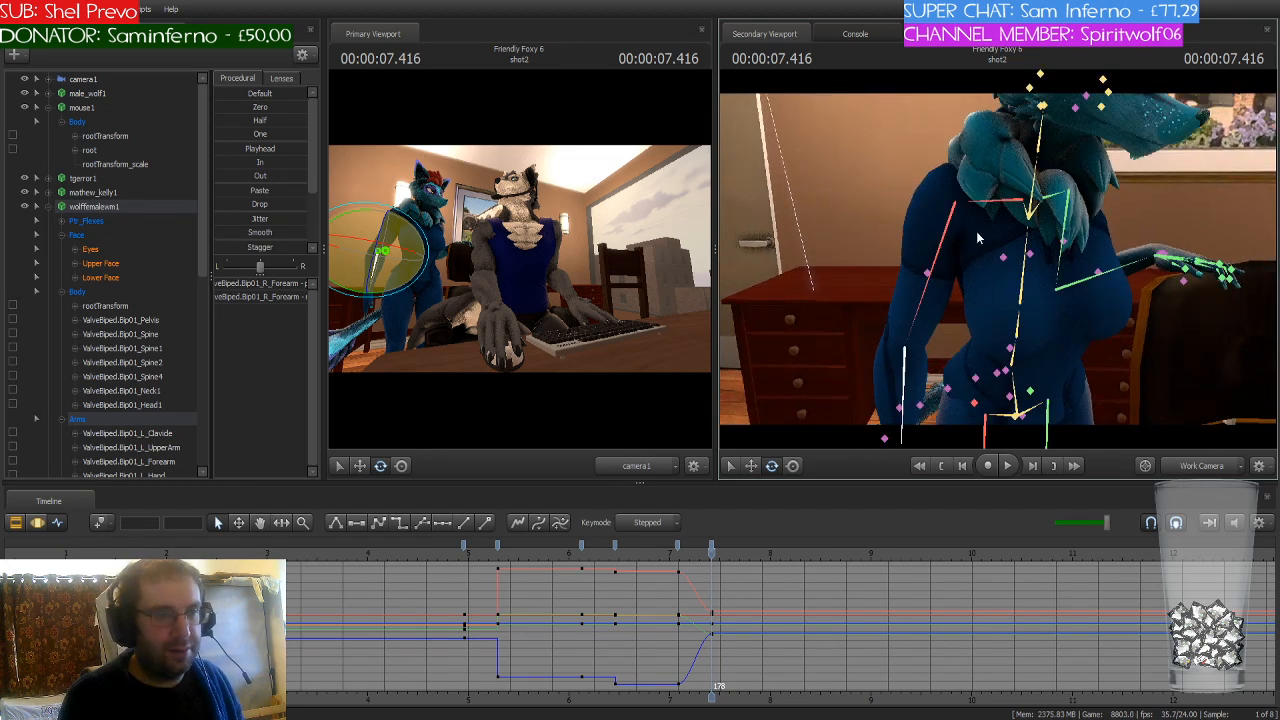
pyautogui.keyDown('ctrl'); pyautogui.click(950, 233); pyautogui.keyUp('ctrl')
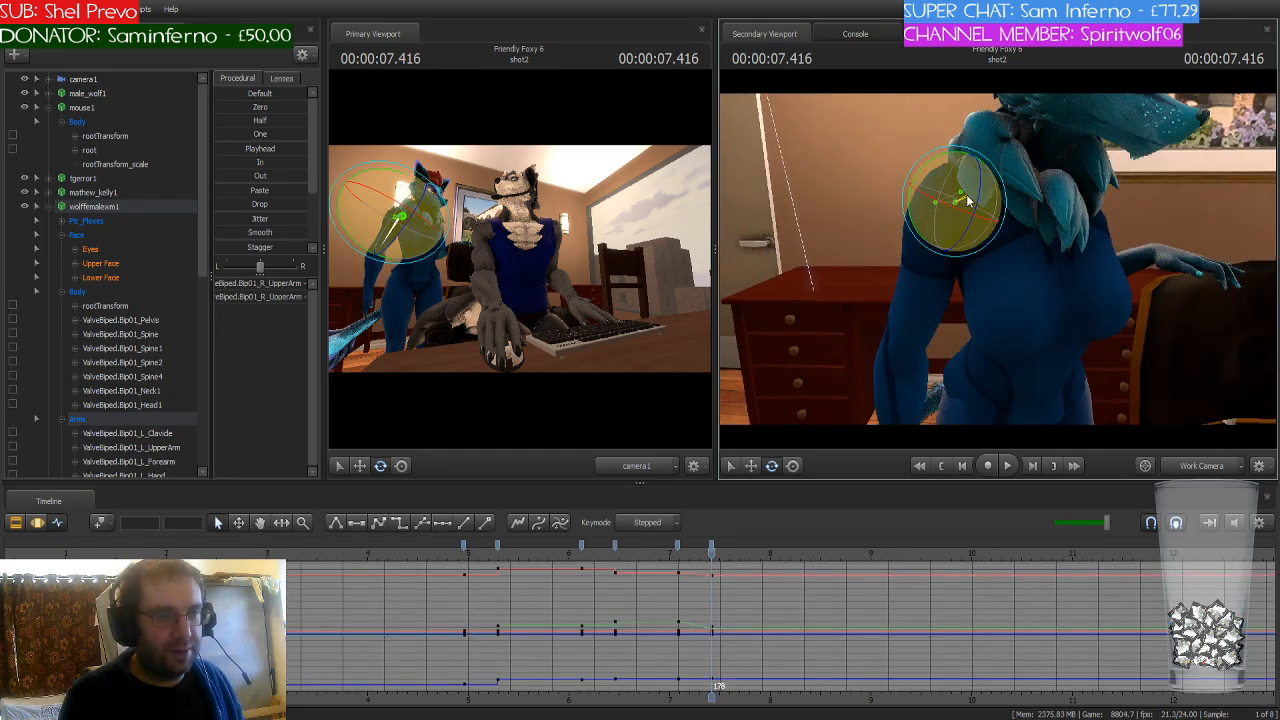
pyautogui.moveTo(918, 212); pyautogui.dragTo(912, 210)
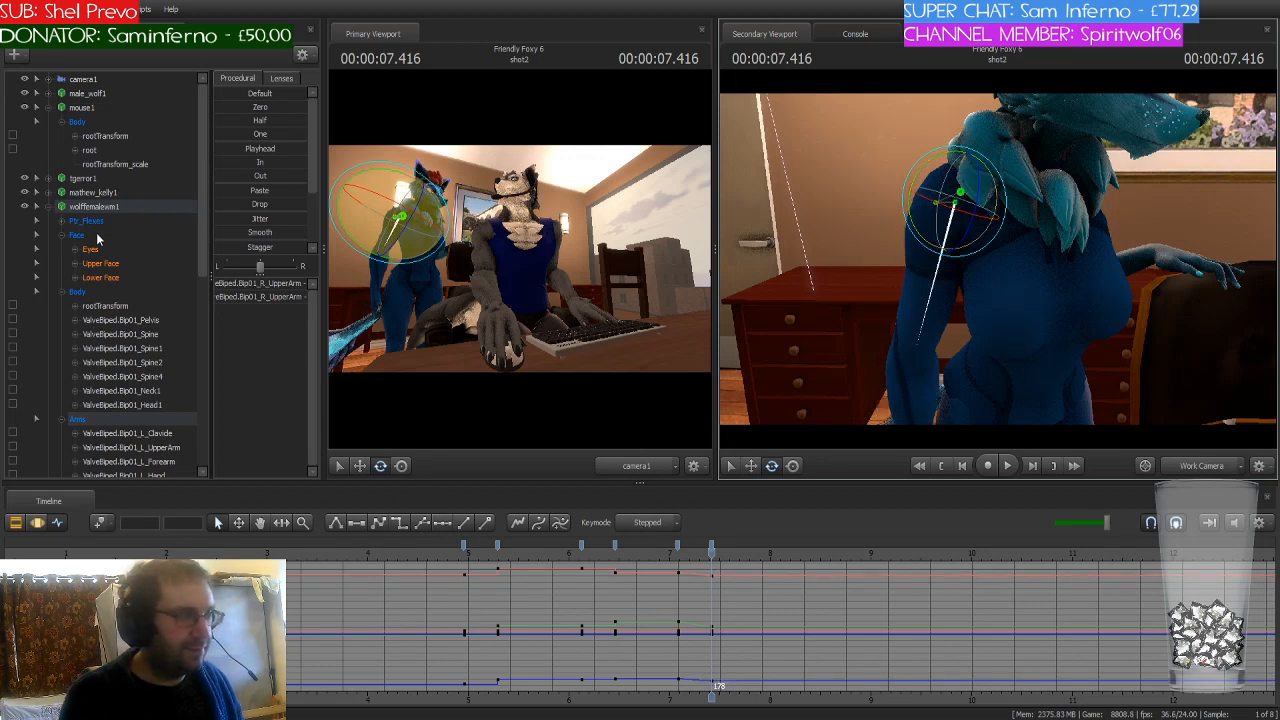
# Step: Select the whole wolffemalewm1 model and give its frame 170 keyframe stepped tangents
pyautogui.click(116, 207)
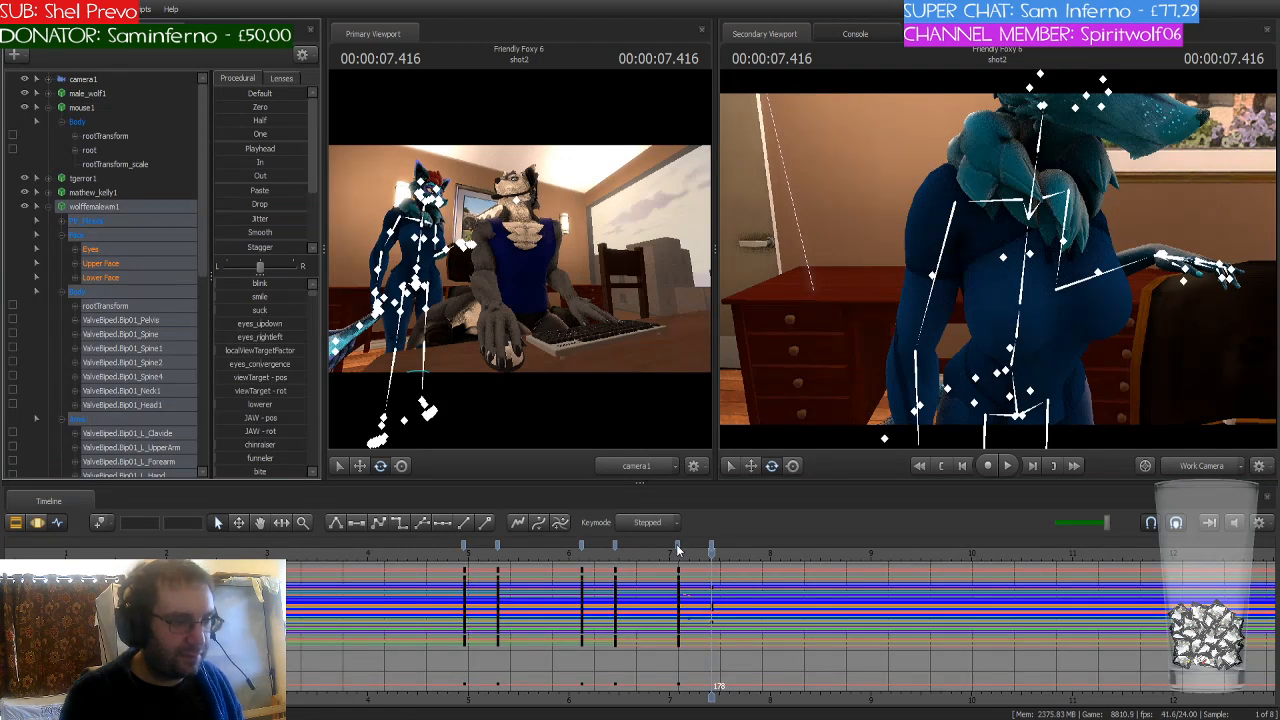
pyautogui.click(677, 548)
pyautogui.click(399, 526)
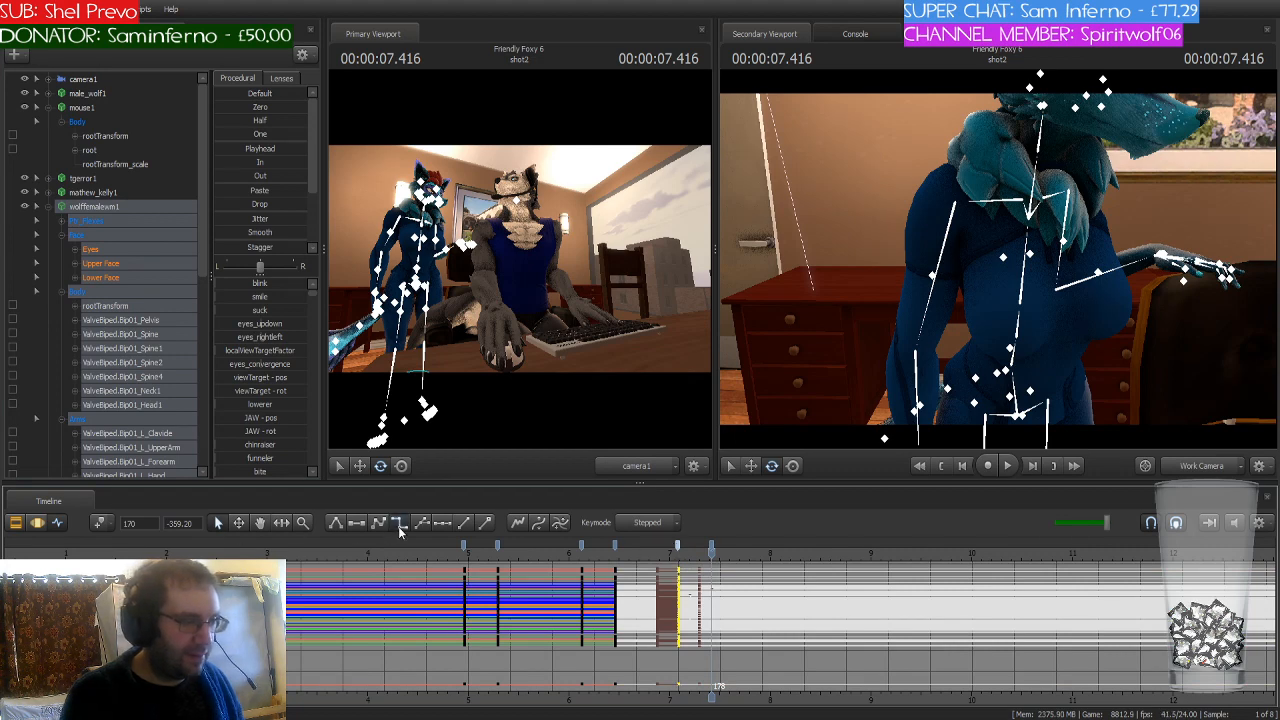
# Step: Add a keyframe for the whole female wolf at frame 178 and give it stepped tangents
pyautogui.click(712, 548)
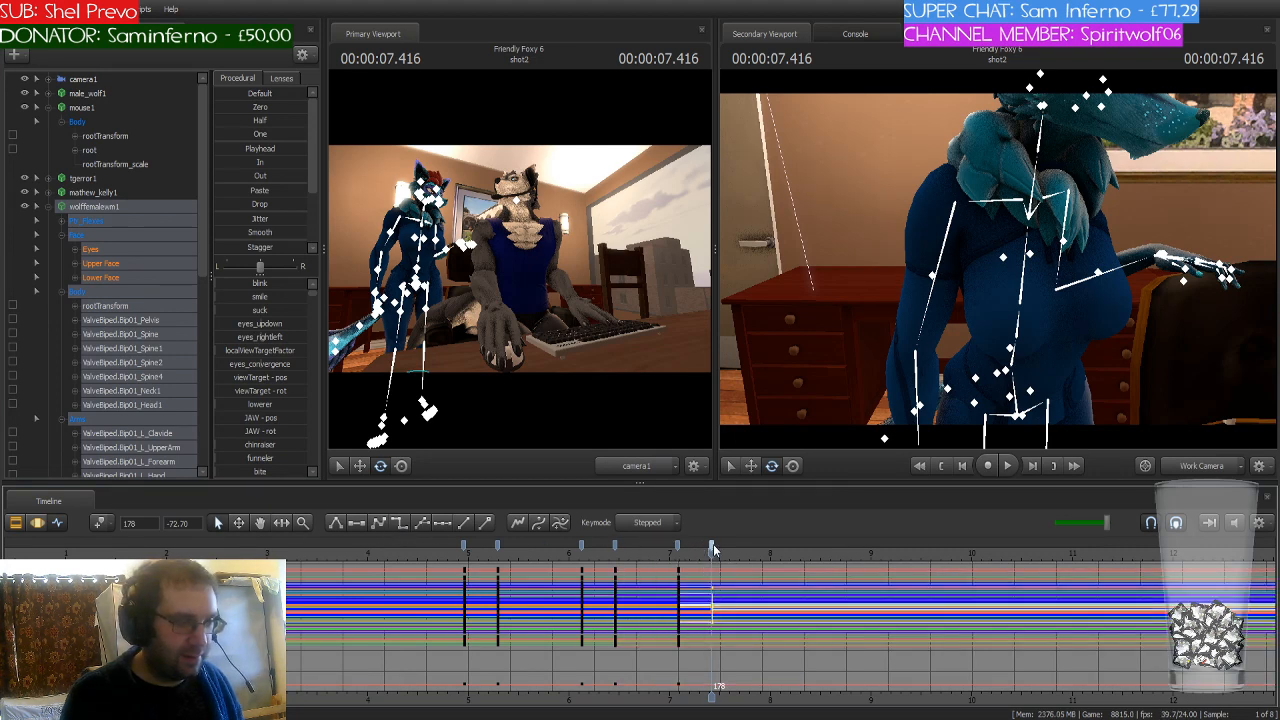
pyautogui.click(99, 524)
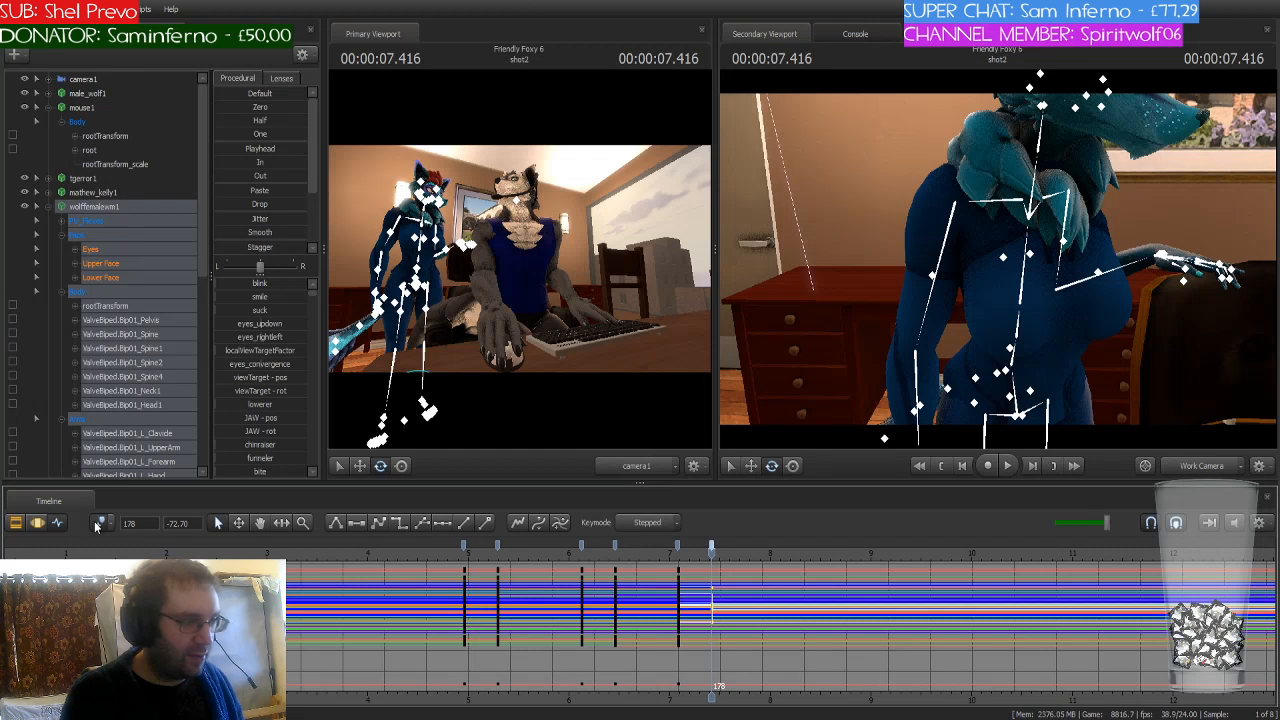
pyautogui.click(712, 548)
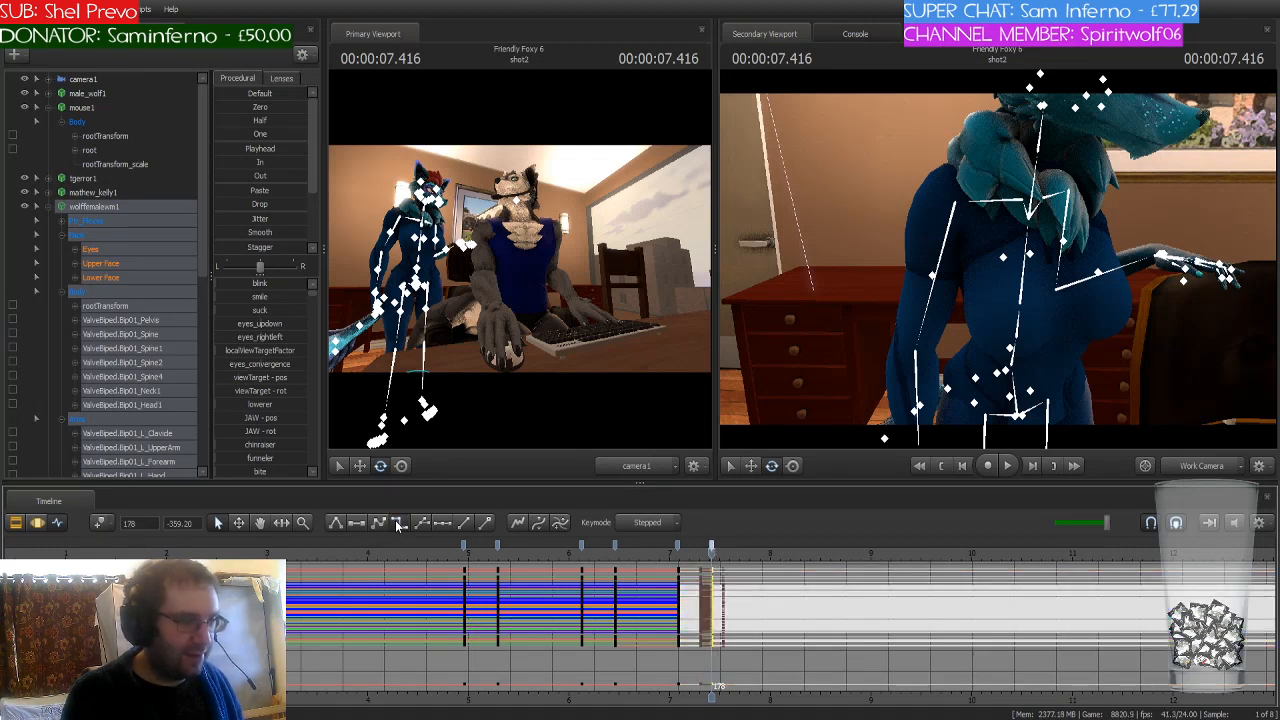
pyautogui.click(397, 524)
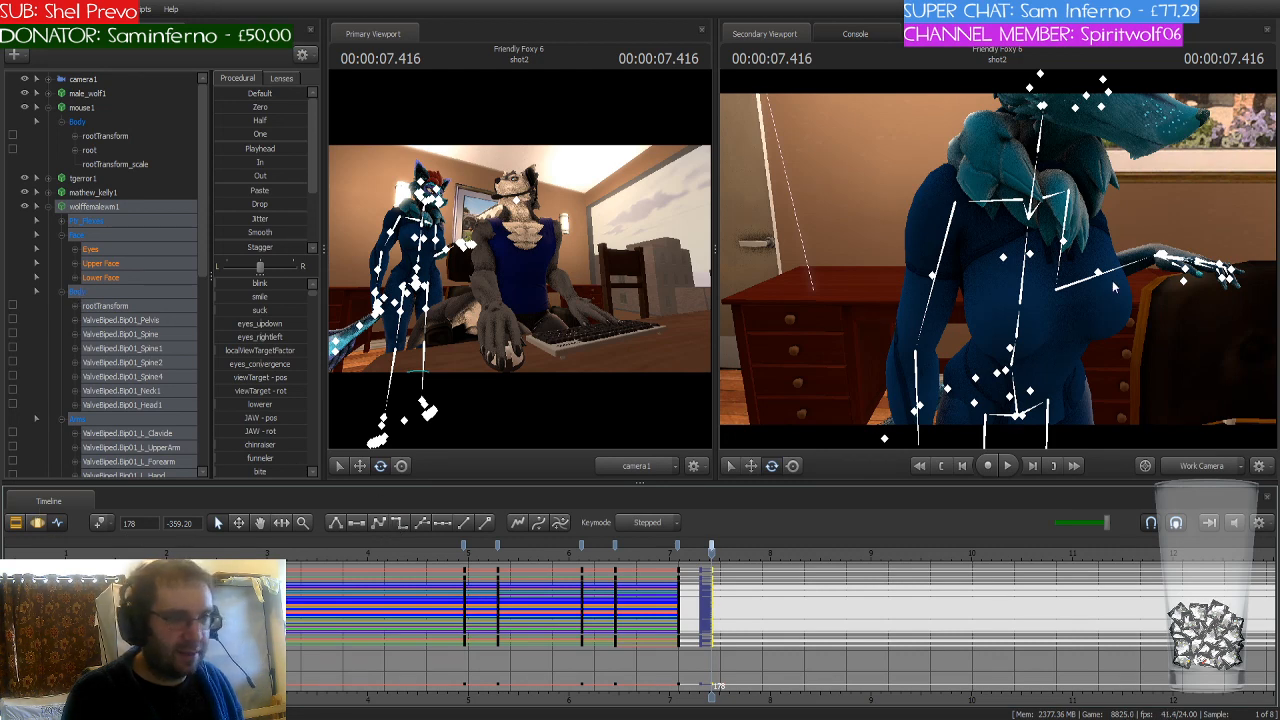
# Step: Play back the animation from frame 162 and add a keyframe for the whole female wolf at frame 264
pyautogui.moveTo(1114, 284); pyautogui.dragTo(1160, 308)
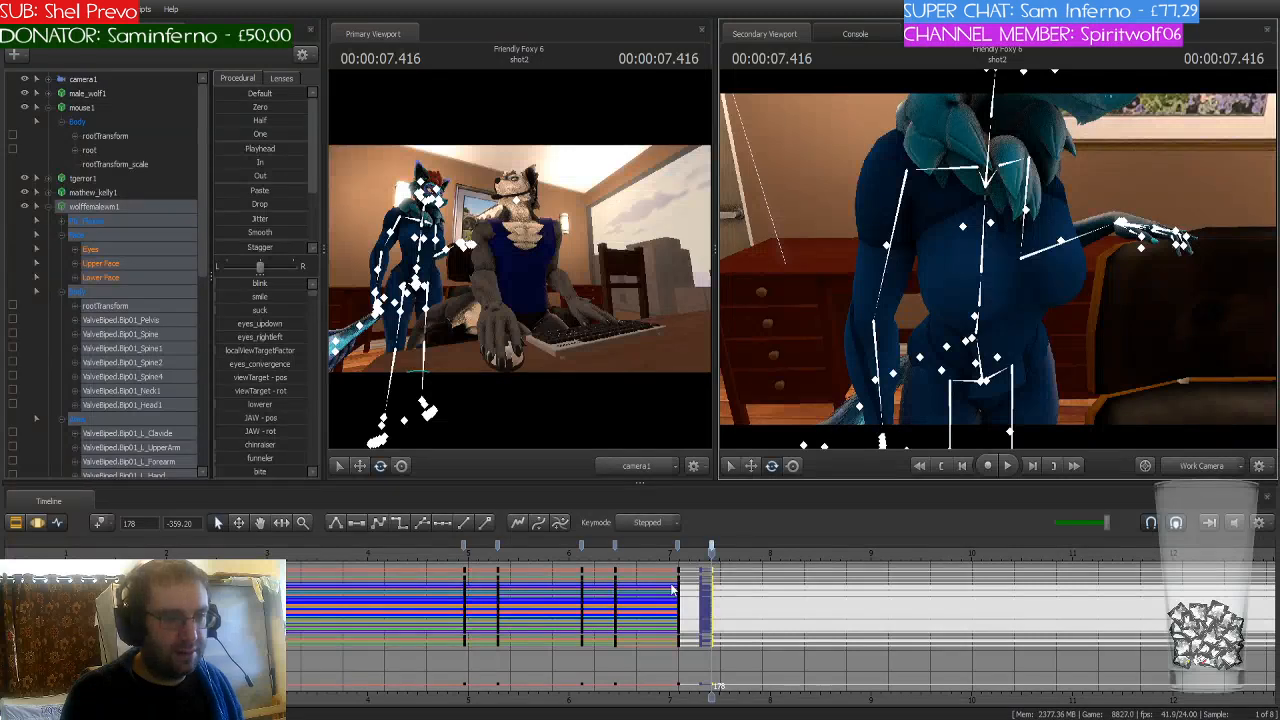
pyautogui.moveTo(707, 551); pyautogui.dragTo(632, 574)
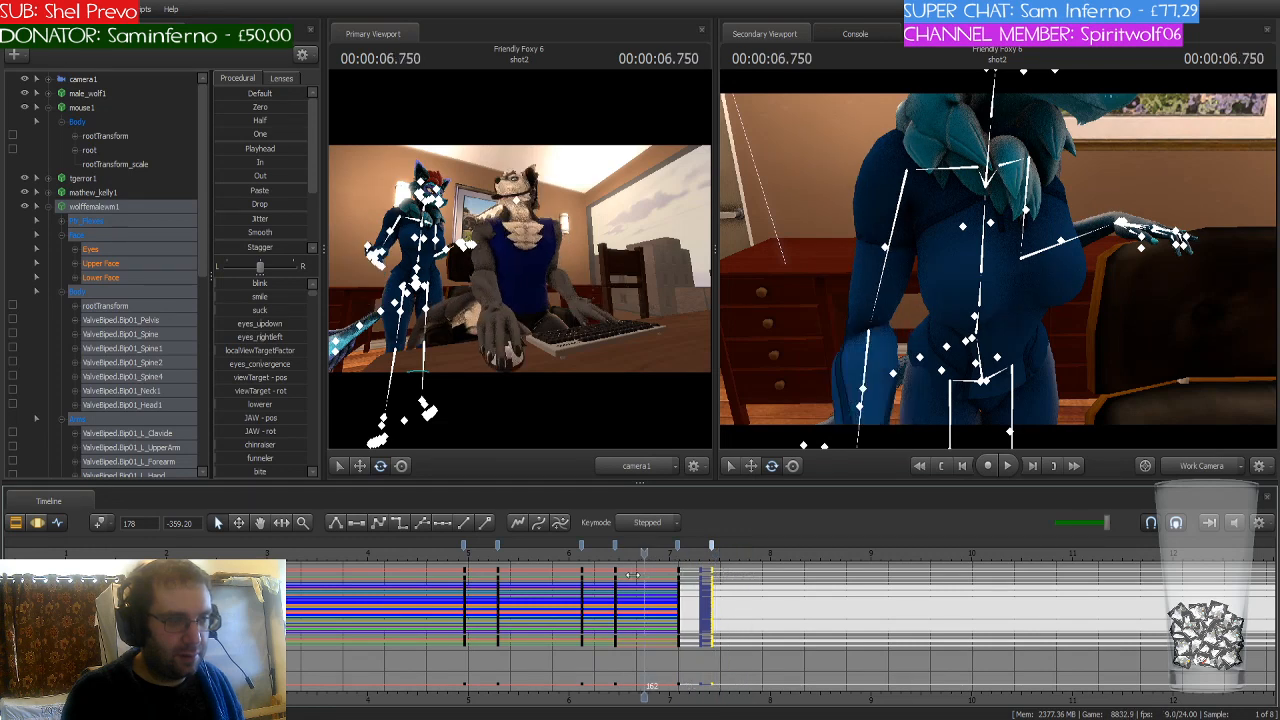
pyautogui.press('space')
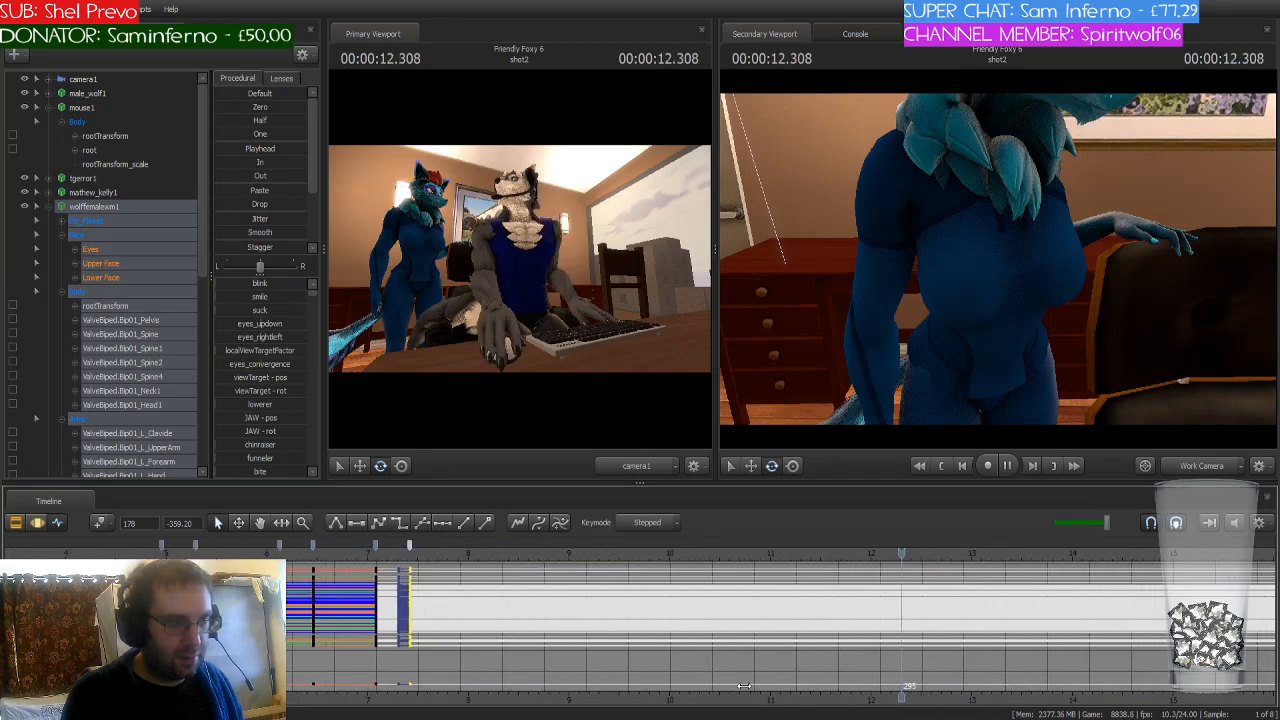
pyautogui.moveTo(920, 556); pyautogui.dragTo(768, 568)
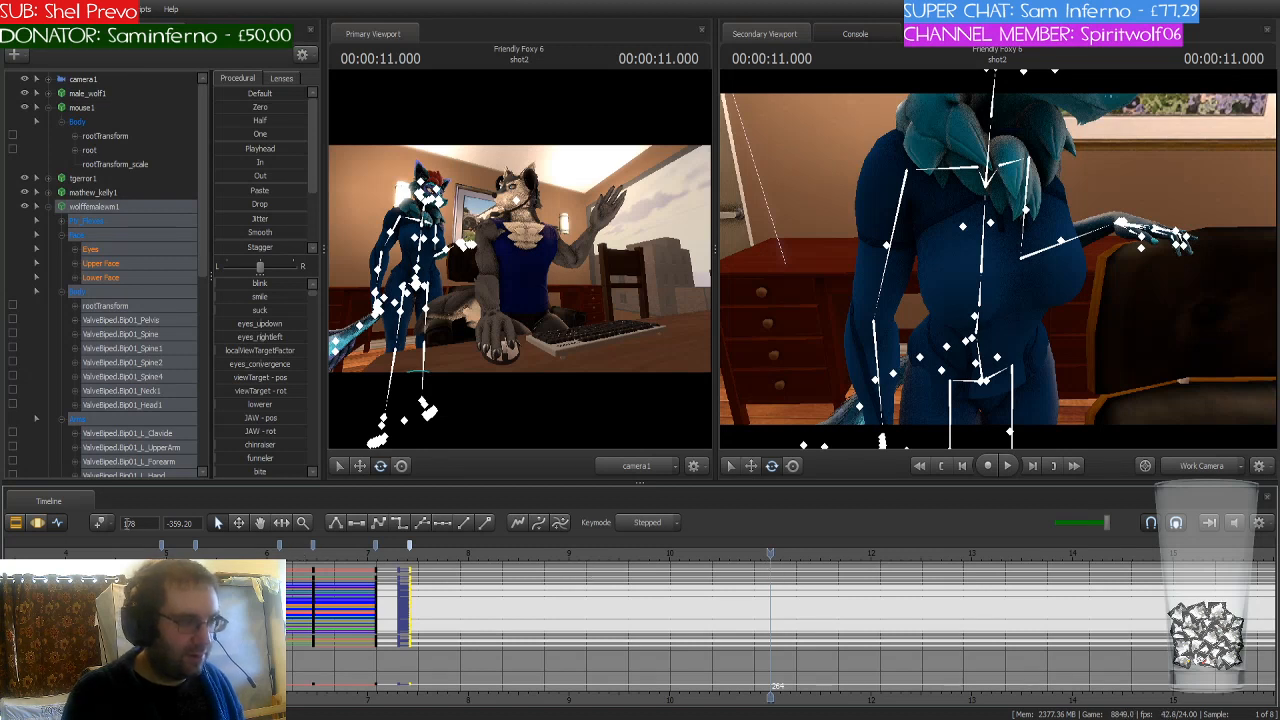
pyautogui.click(104, 525)
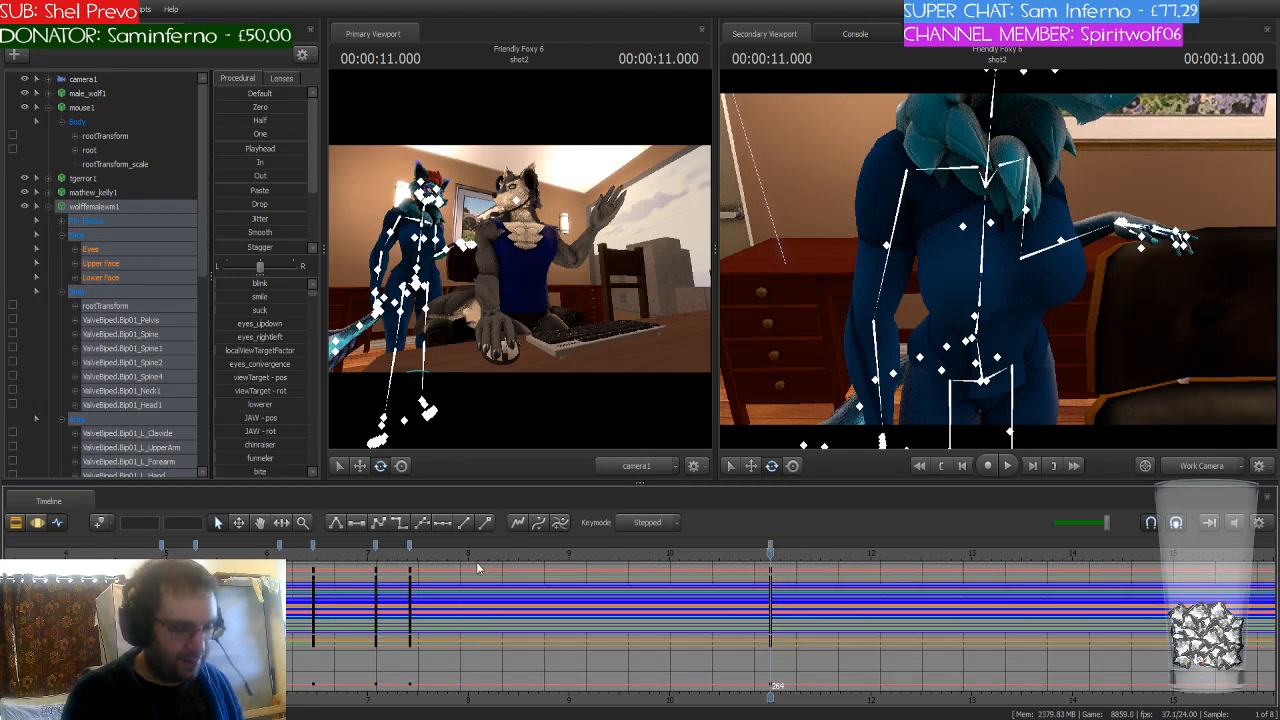
# Step: Advance the playhead to frame 272 and set a keyframe for all controls of wolffemalewm1 there
pyautogui.press('Right')
pyautogui.press('Right')
pyautogui.press('Right')
pyautogui.press('Right')
pyautogui.press('Right')
pyautogui.press('Right')
pyautogui.press('Right')
pyautogui.press('Right')
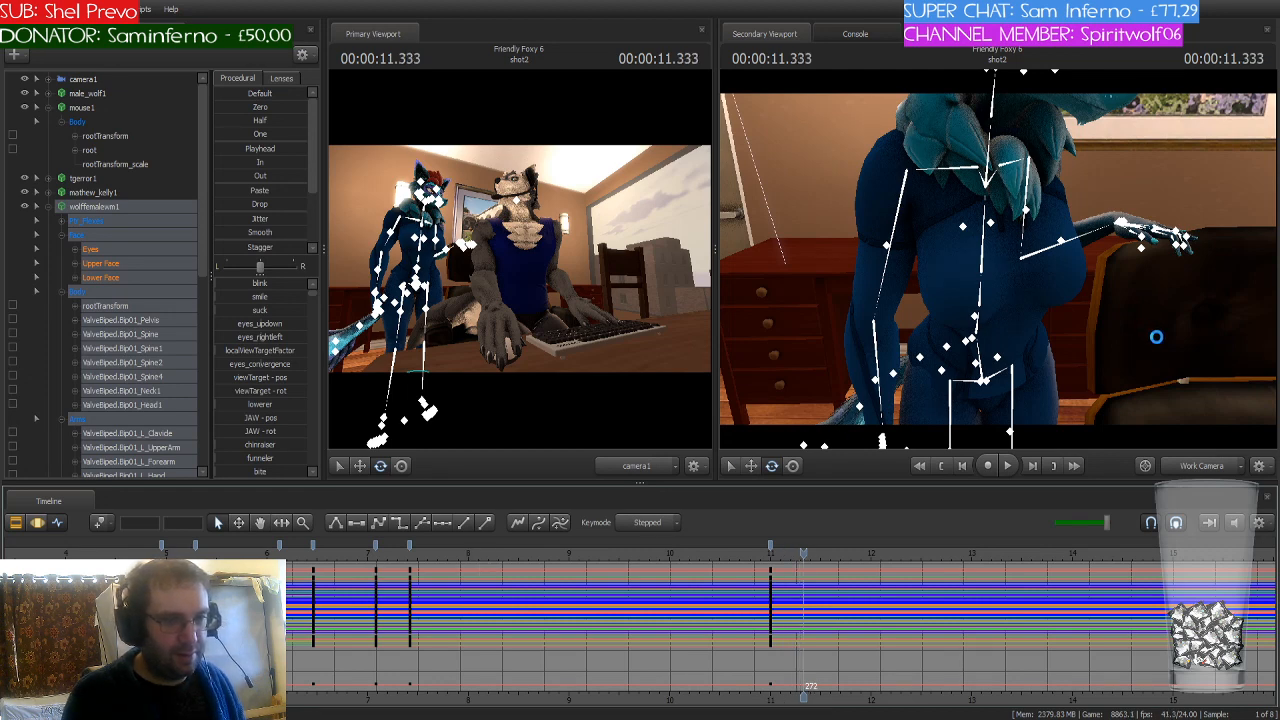
pyautogui.moveTo(1158, 340); pyautogui.dragTo(997, 258)
pyautogui.press('s')
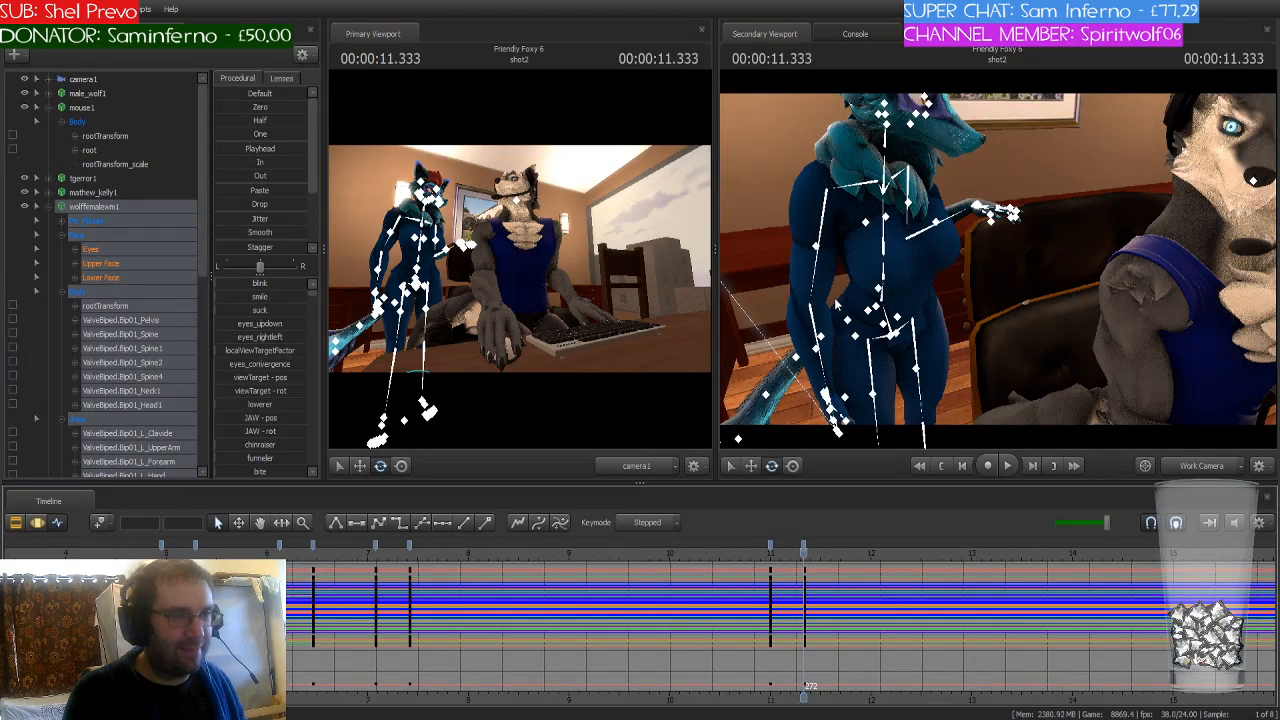
pyautogui.moveTo(997, 312); pyautogui.dragTo(997, 312)
pyautogui.press('s')
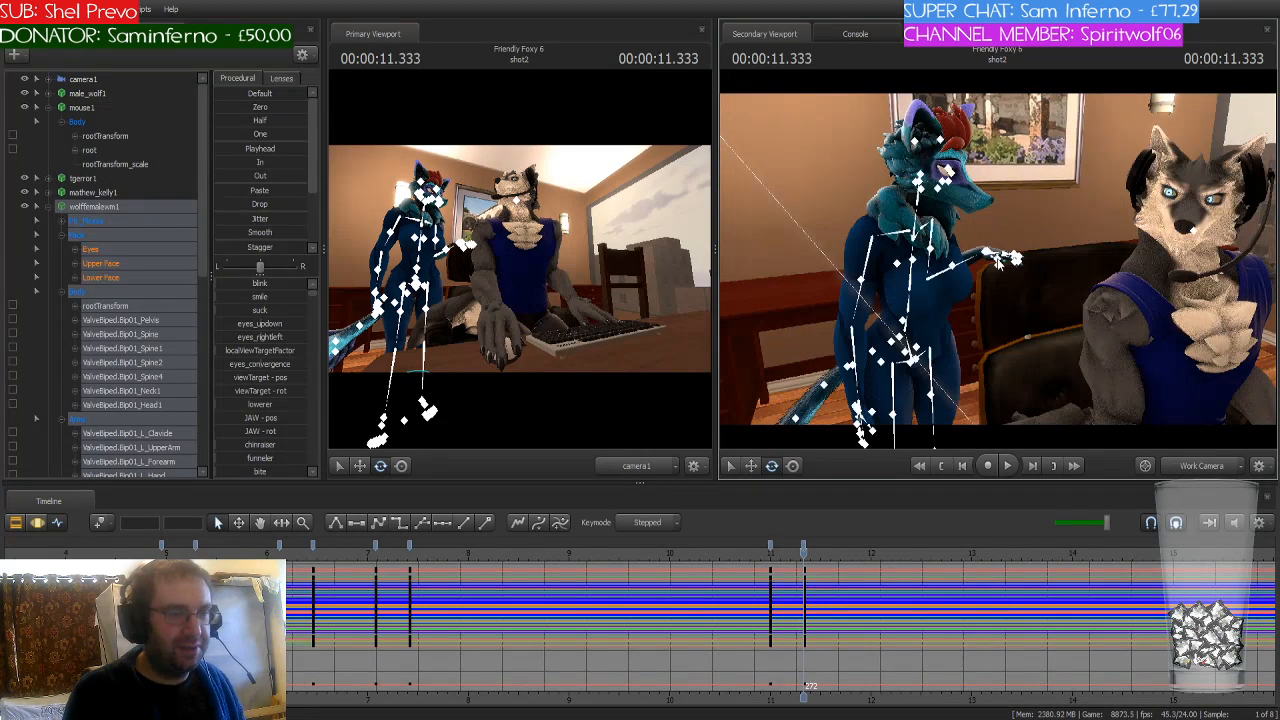
pyautogui.moveTo(997, 258); pyautogui.dragTo(997, 258)
pyautogui.press('w')
pyautogui.press('s')
pyautogui.press('s')
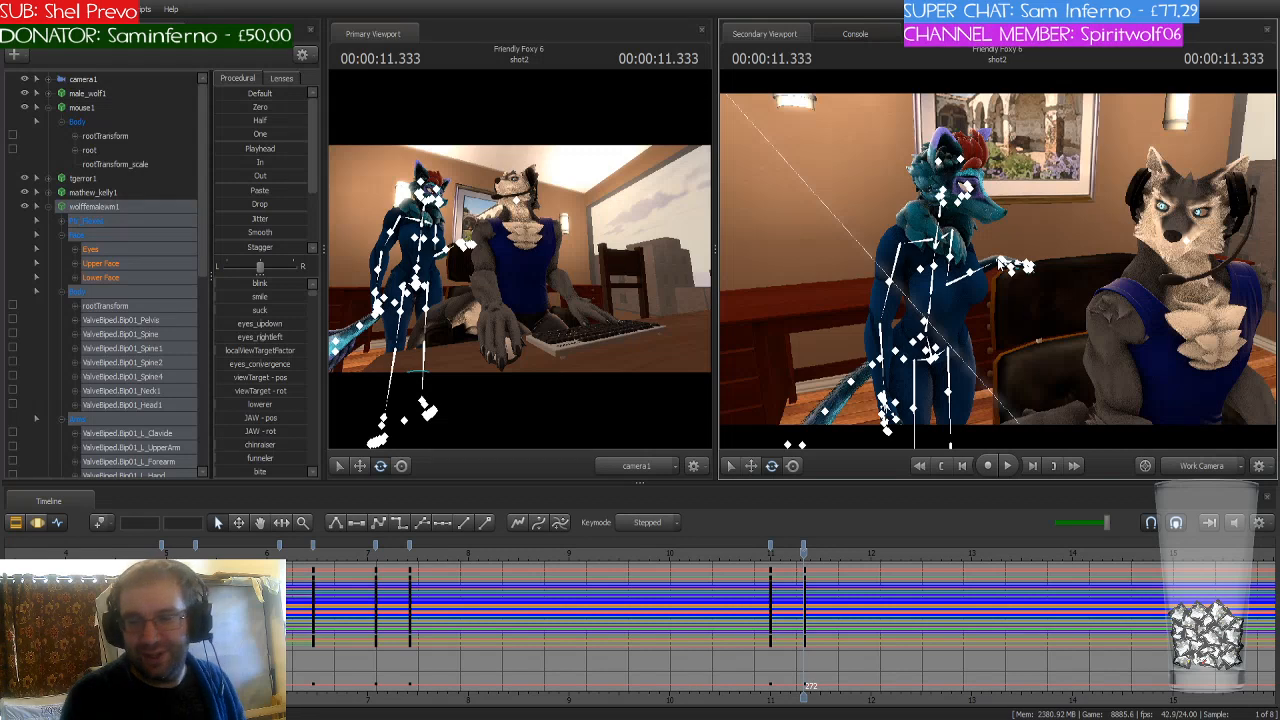
pyautogui.moveTo(999, 260); pyautogui.dragTo(952, 340)
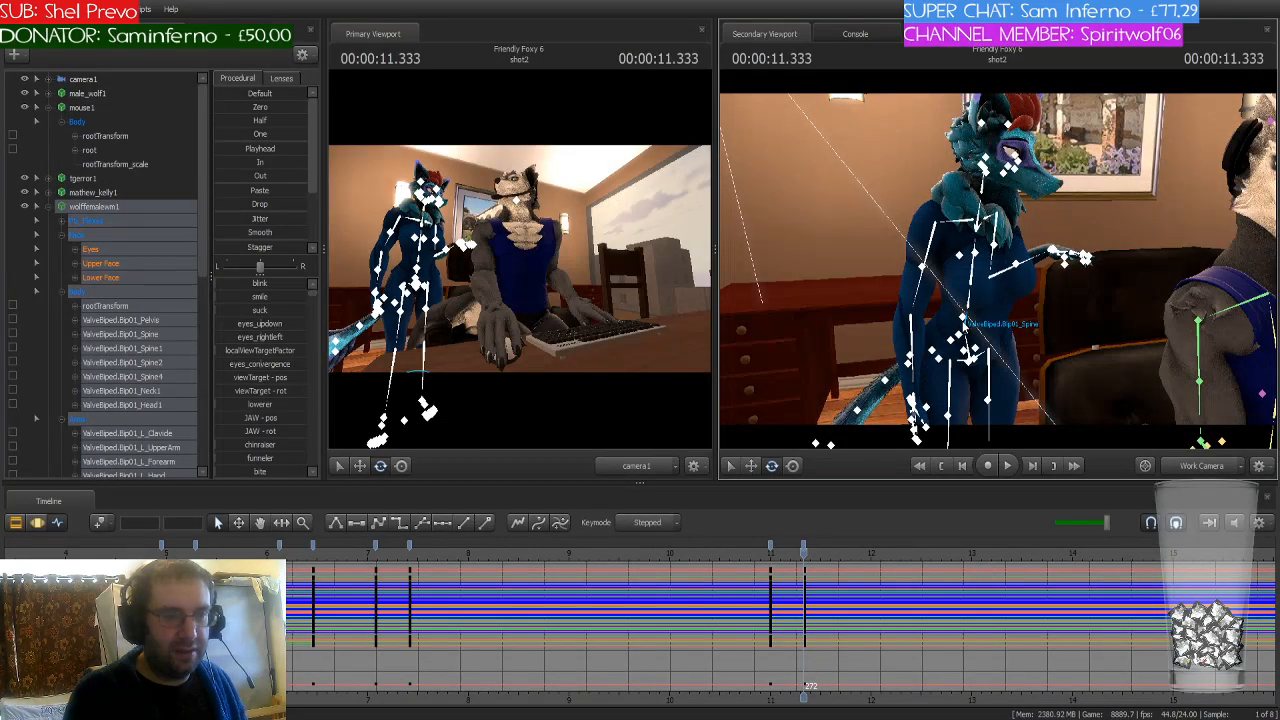
pyautogui.click(964, 326)
pyautogui.moveTo(978, 326); pyautogui.dragTo(994, 260)
pyautogui.press('w')
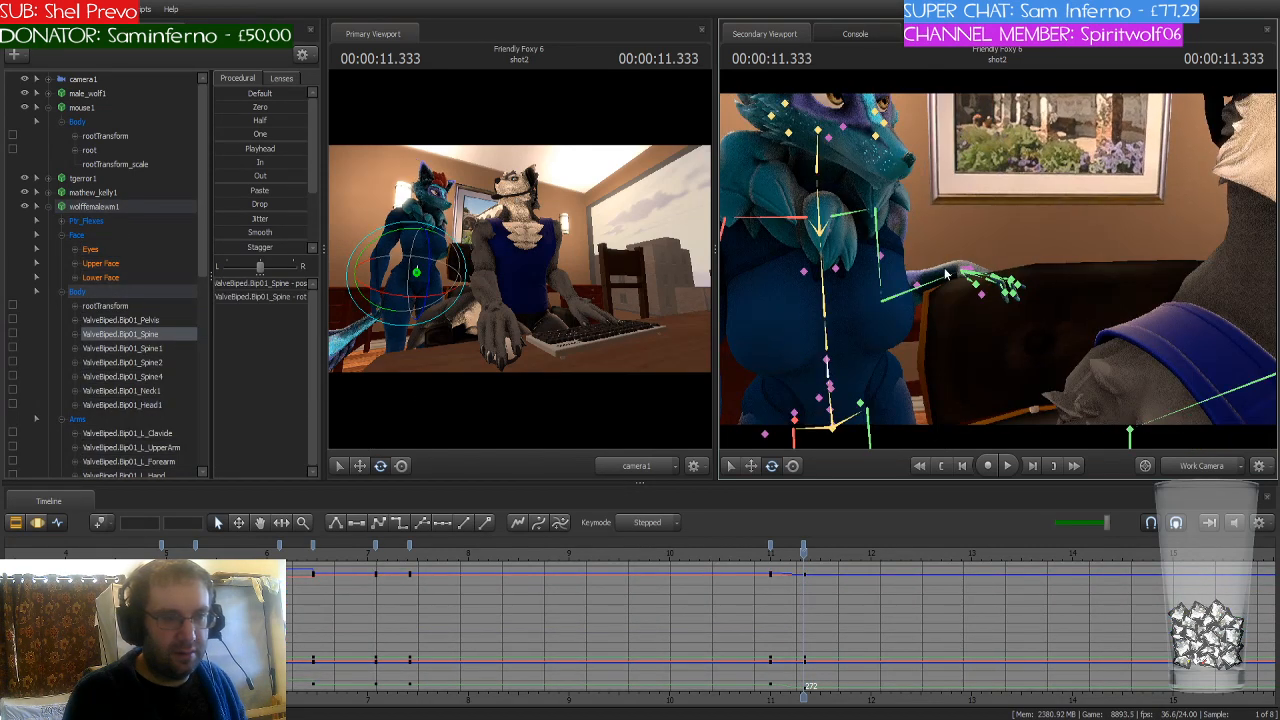
pyautogui.click(934, 285)
pyautogui.moveTo(891, 287); pyautogui.dragTo(918, 276)
pyautogui.press('s')
pyautogui.keyDown('ctrl'); pyautogui.click(866, 273); pyautogui.keyUp('ctrl')
pyautogui.press('s')
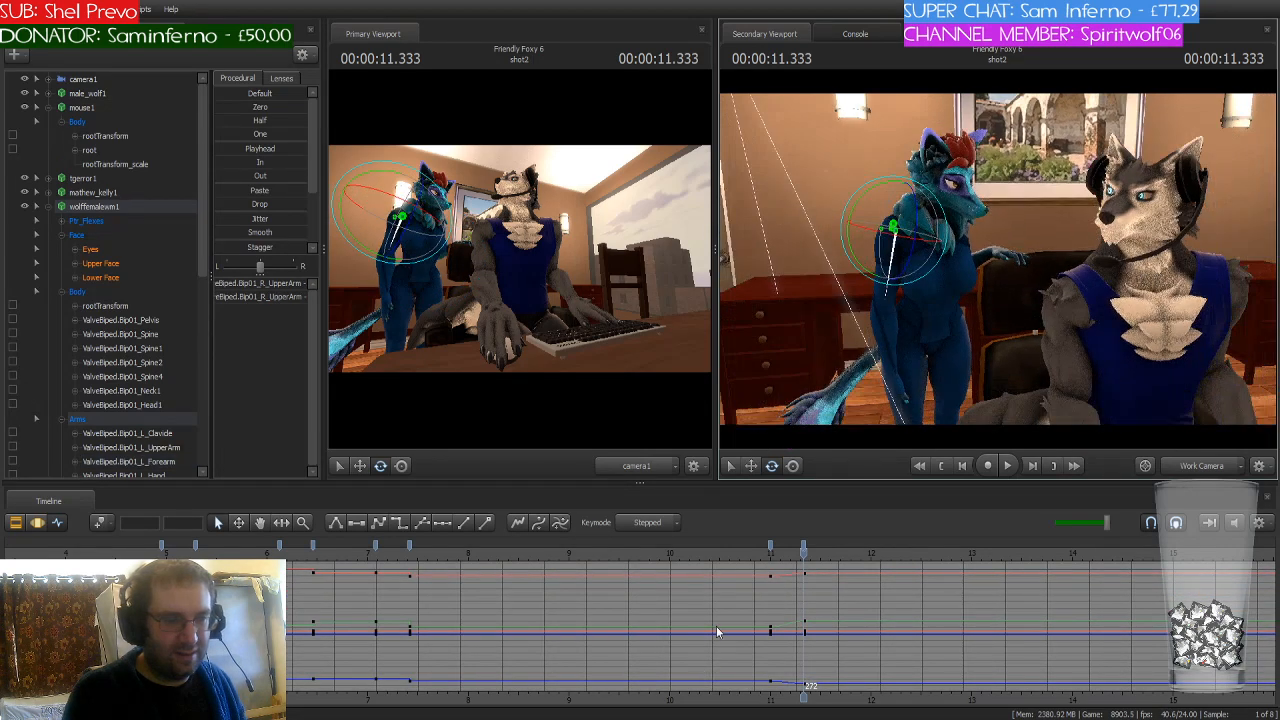
# Step: Apply stepped tangents to all of wolffemalewm1's keys at frames 264 and 272
pyautogui.click(126, 205)
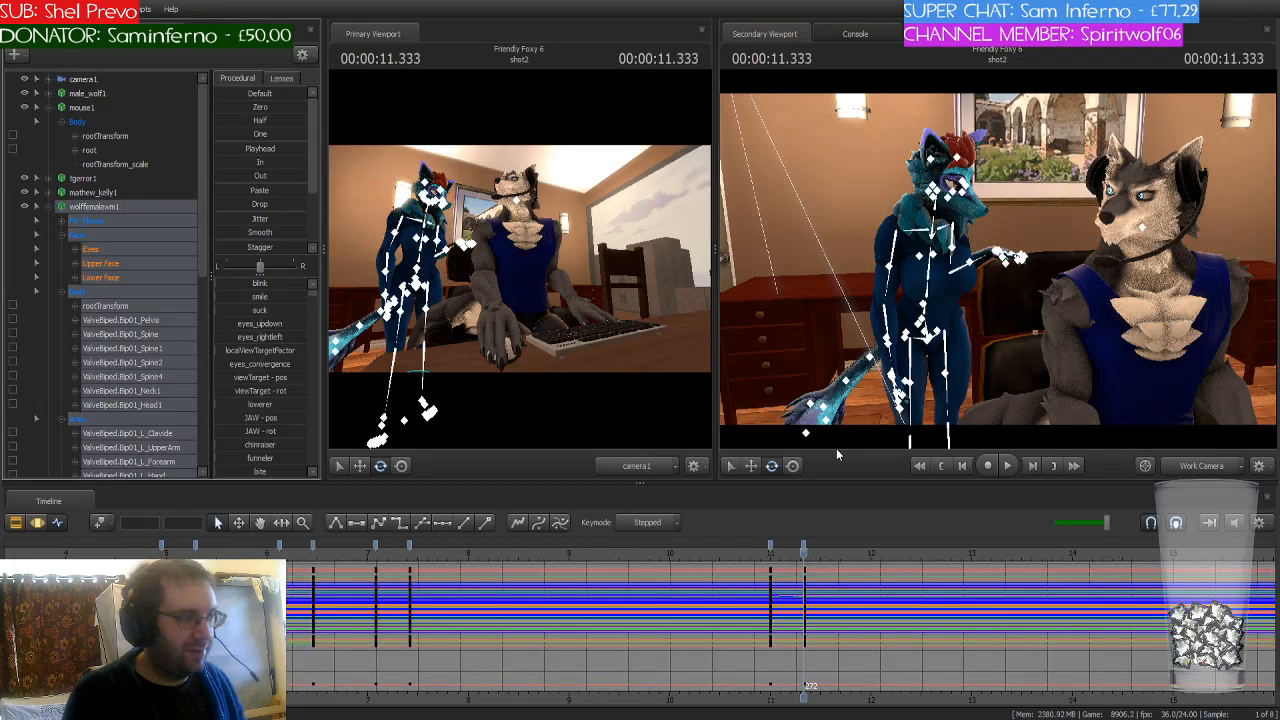
pyautogui.click(771, 547)
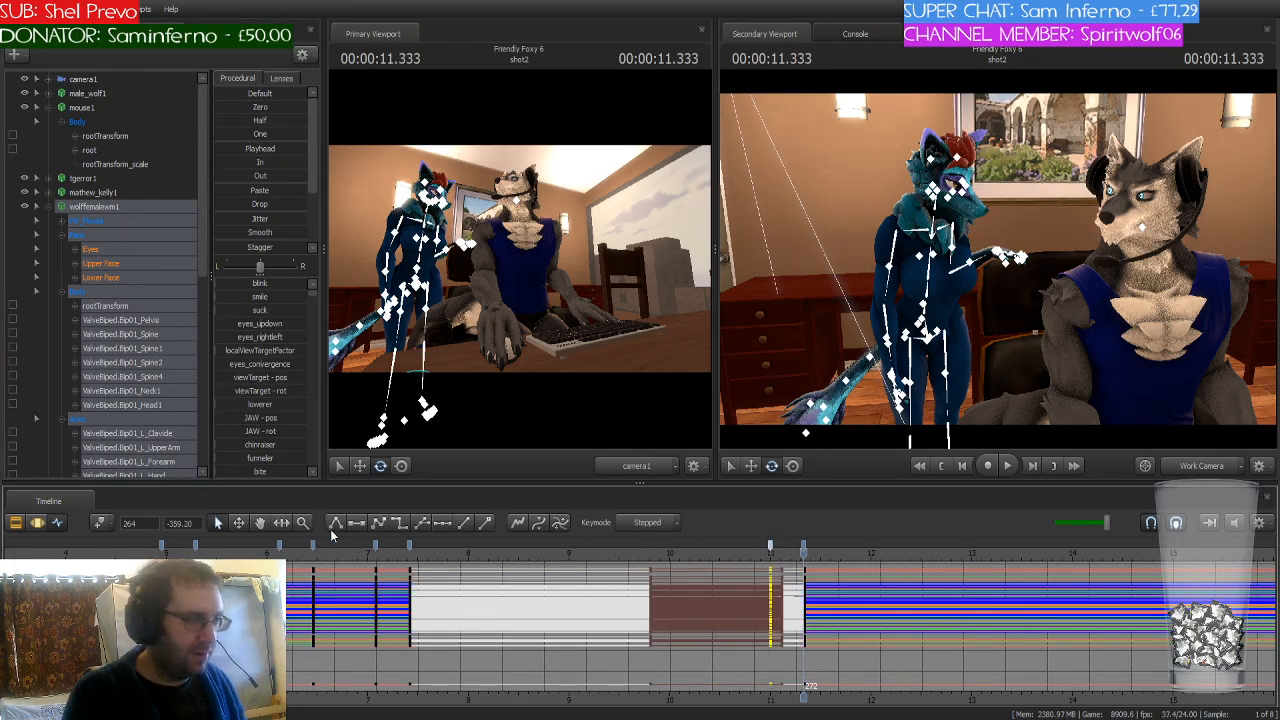
pyautogui.click(398, 522)
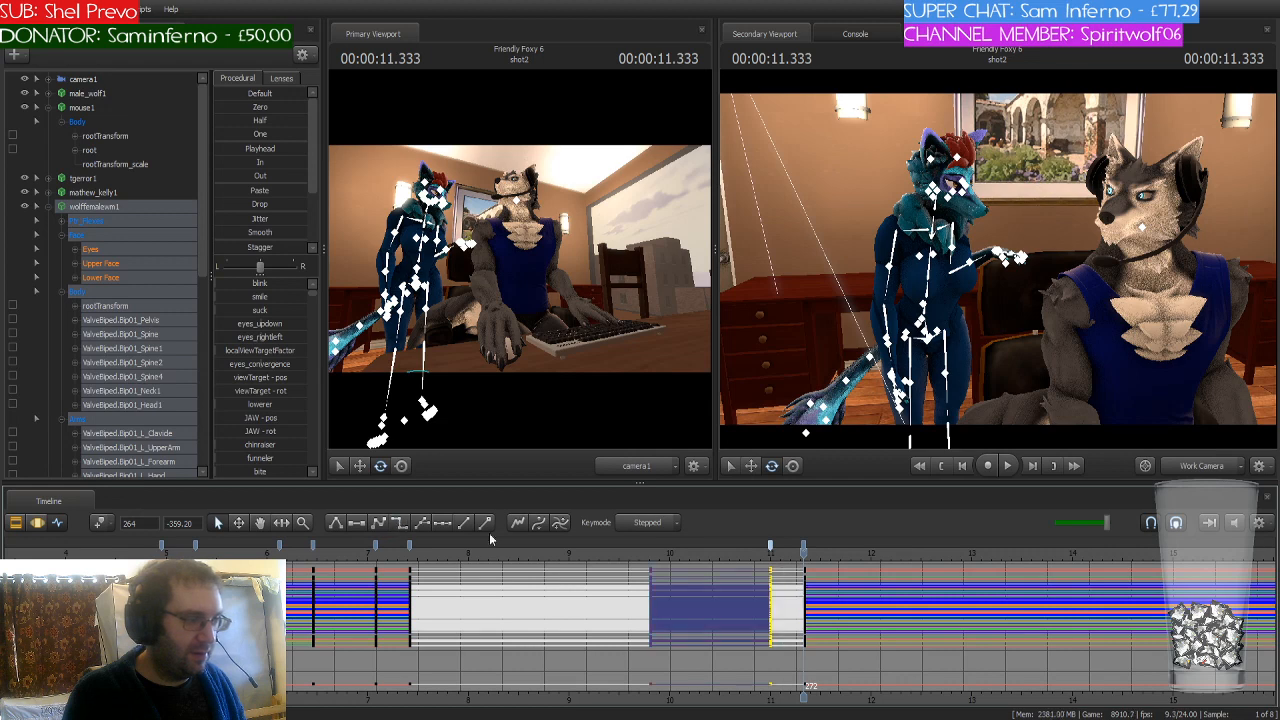
pyautogui.click(804, 548)
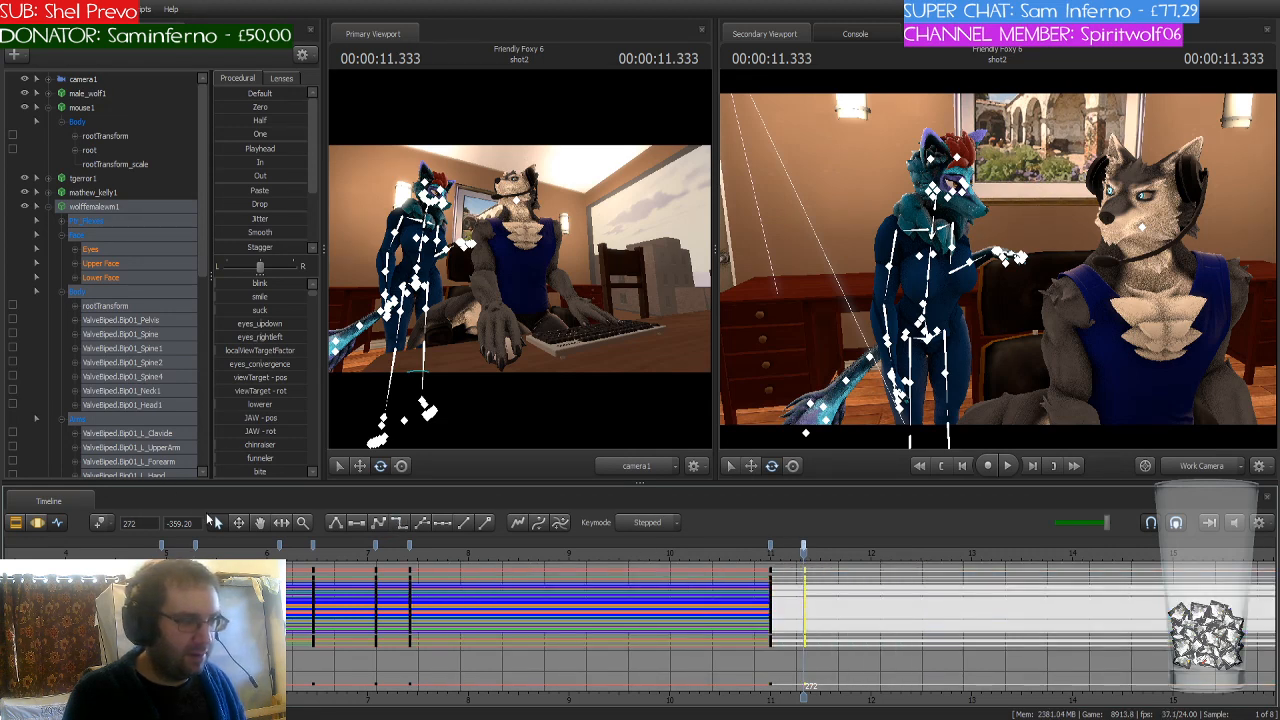
pyautogui.scroll(1, 817, 592)
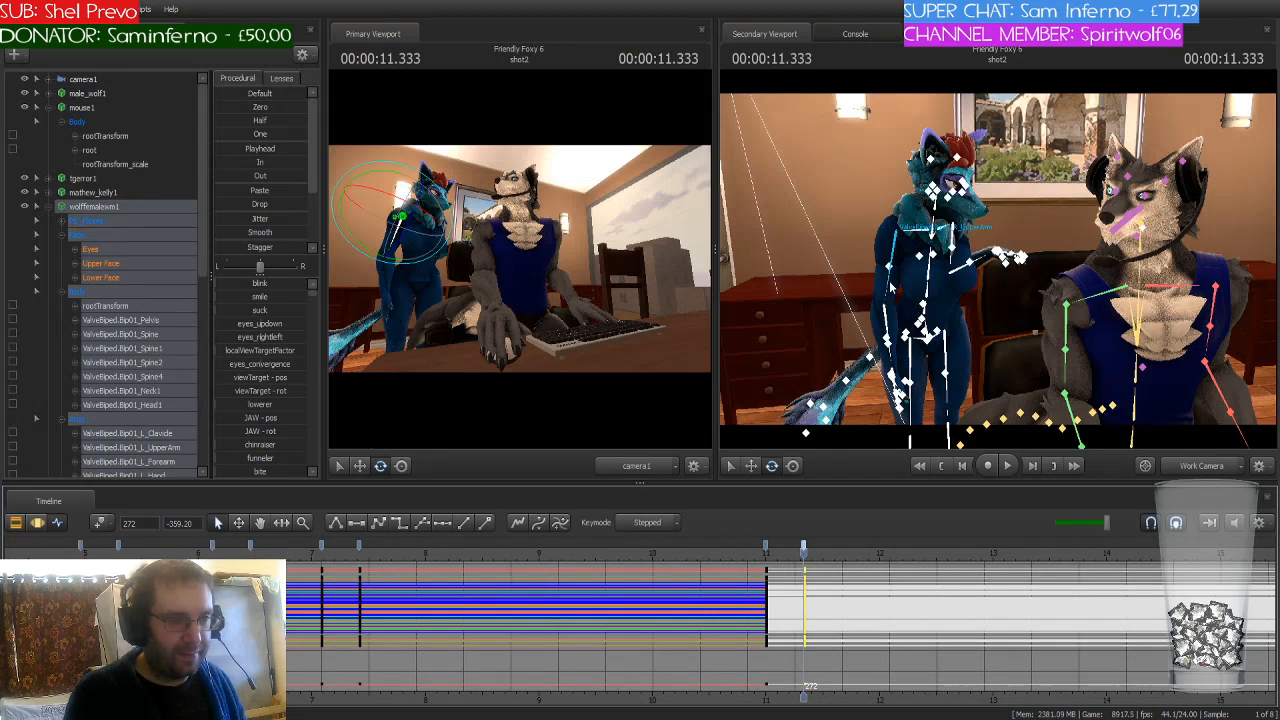
# Step: Rotate the female wolf's right upper arm and bend the right forearm forward in front of her waist at frame 272
pyautogui.click(918, 264)
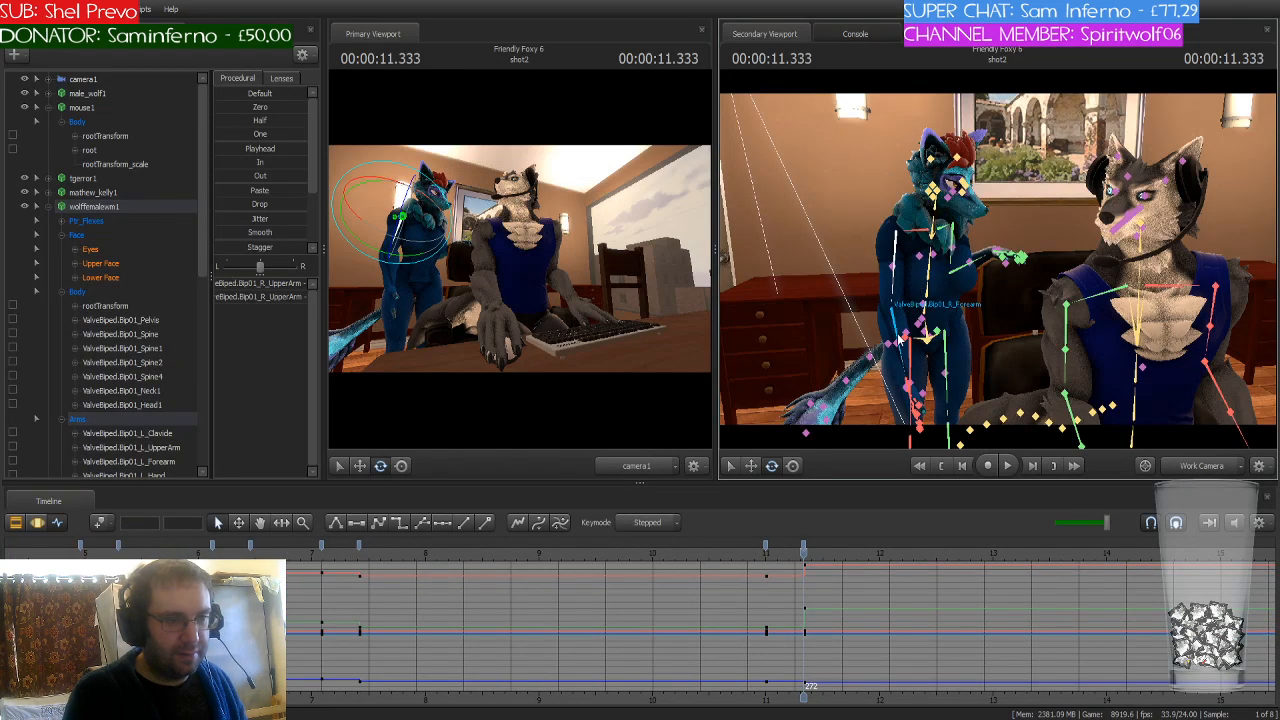
pyautogui.click(900, 335)
pyautogui.moveTo(915, 316); pyautogui.dragTo(910, 275)
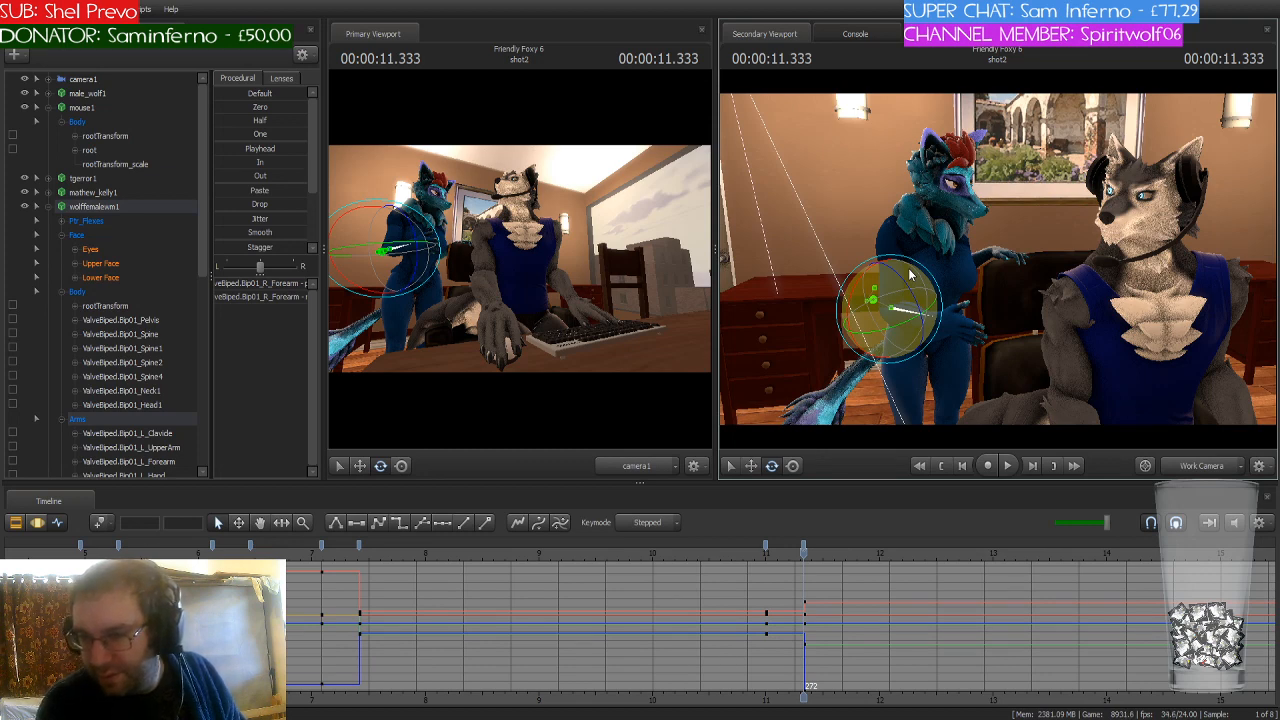
# Step: Curl the female wolf's right middle finger toward the palm by rotating its Finger2, Finger21 and Finger22 bones
pyautogui.keyDown('alt'); pyautogui.moveTo(909, 274); pyautogui.dragTo(909, 240, button='right'); pyautogui.keyUp('alt')
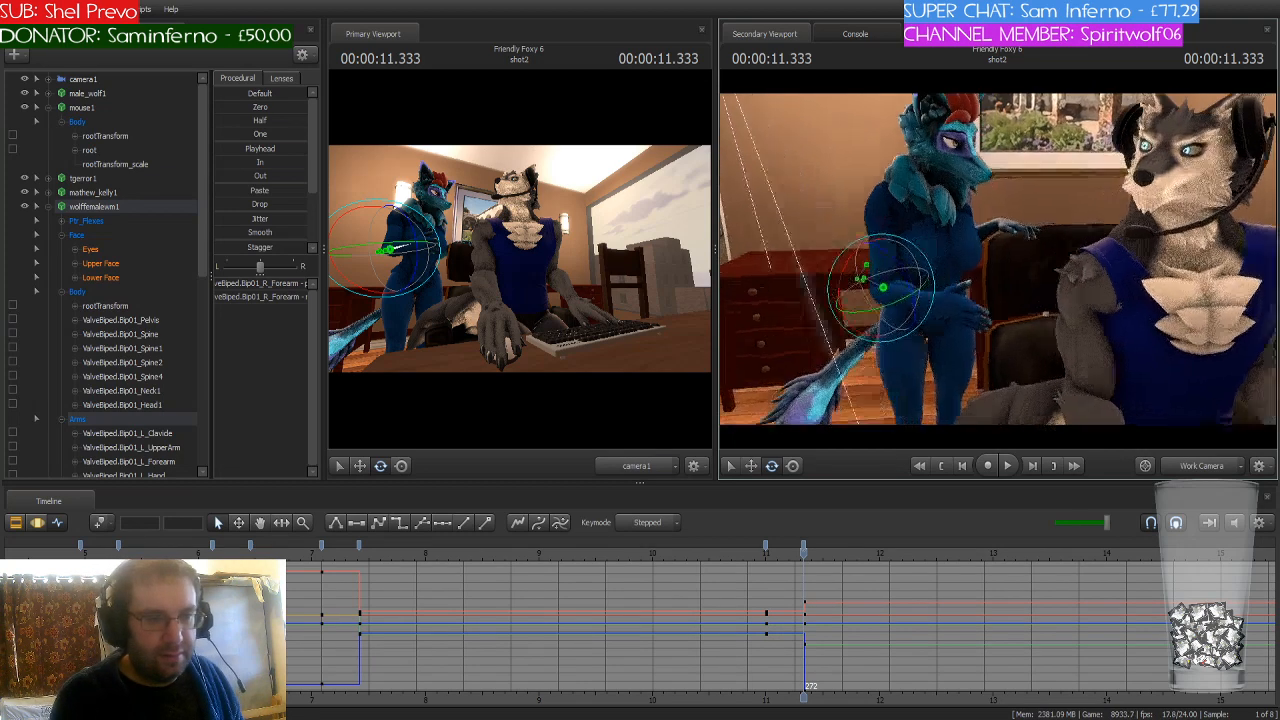
pyautogui.keyDown('alt'); pyautogui.moveTo(909, 274); pyautogui.dragTo(901, 243, button='middle'); pyautogui.keyUp('alt')
pyautogui.keyDown('alt'); pyautogui.moveTo(909, 274); pyautogui.dragTo(909, 200, button='right'); pyautogui.keyUp('alt')
pyautogui.keyDown('alt'); pyautogui.moveTo(909, 274); pyautogui.dragTo(874, 213, button='middle'); pyautogui.keyUp('alt')
pyautogui.keyDown('alt'); pyautogui.moveTo(909, 274); pyautogui.dragTo(840, 276); pyautogui.keyUp('alt')
pyautogui.keyDown('alt'); pyautogui.moveTo(909, 274); pyautogui.dragTo(852, 290, button='middle'); pyautogui.keyUp('alt')
pyautogui.press('ctrl')
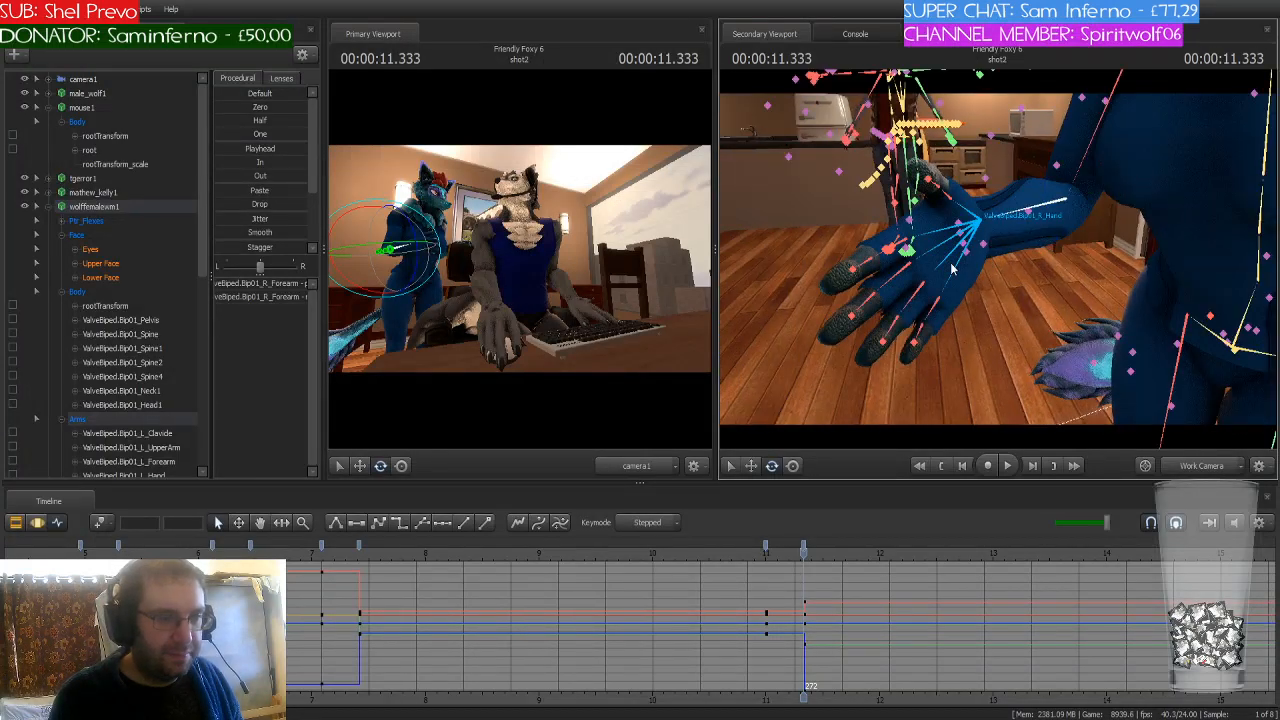
pyautogui.keyDown('ctrl'); pyautogui.click(905, 278); pyautogui.keyUp('ctrl')
pyautogui.moveTo(901, 273); pyautogui.dragTo(931, 269)
pyautogui.keyDown('alt'); pyautogui.moveTo(931, 269); pyautogui.dragTo(931, 260, button='right'); pyautogui.keyUp('alt')
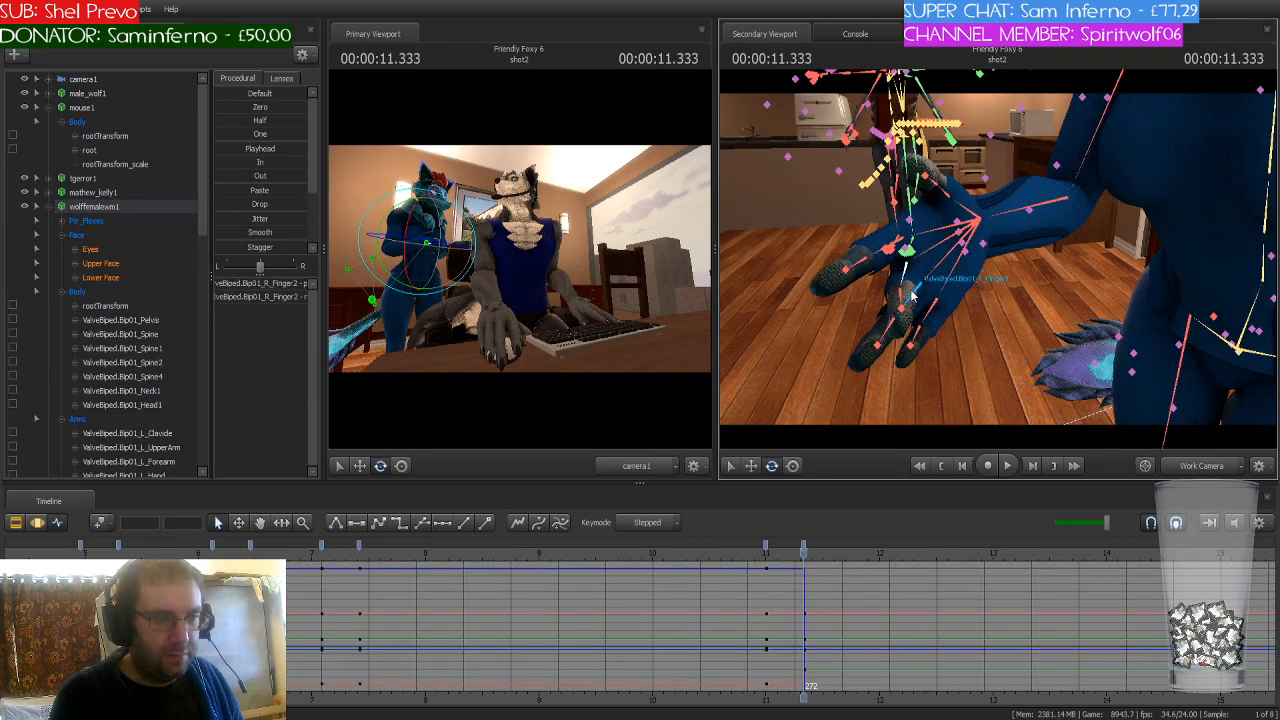
pyautogui.keyDown('ctrl'); pyautogui.click(898, 292); pyautogui.keyUp('ctrl')
pyautogui.moveTo(921, 314); pyautogui.dragTo(993, 264)
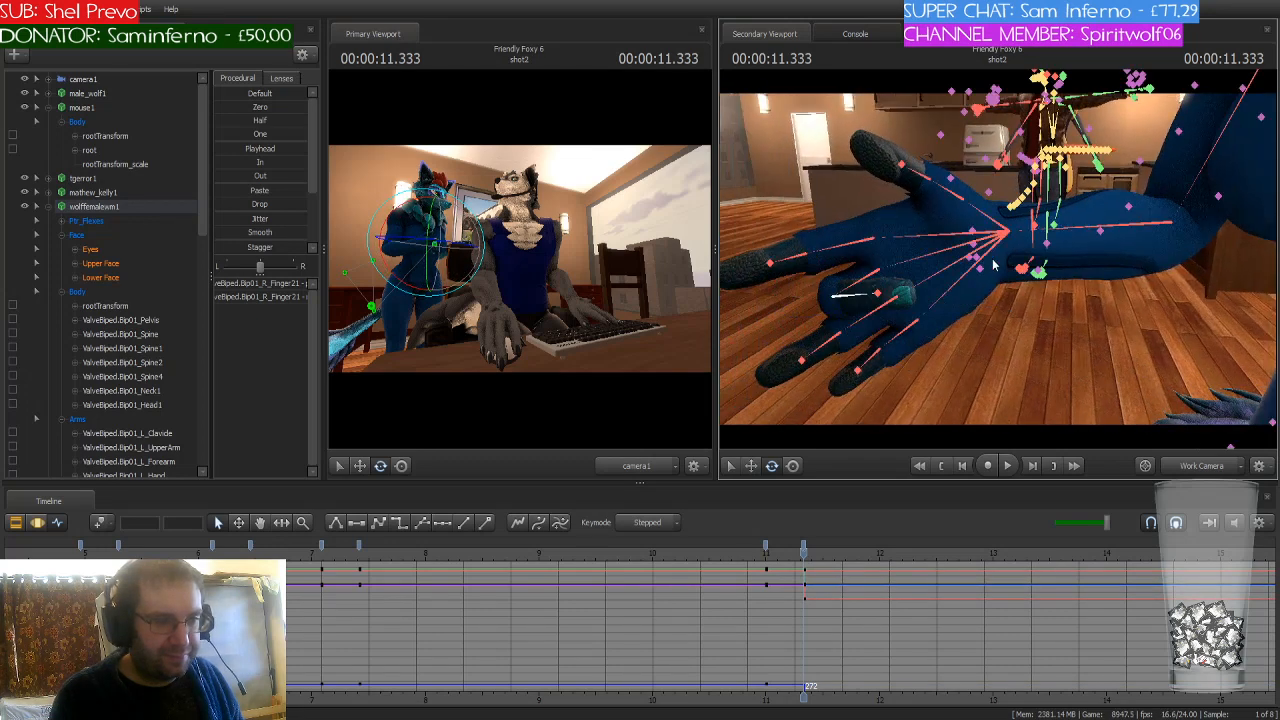
pyautogui.keyDown('ctrl'); pyautogui.click(884, 300); pyautogui.keyUp('ctrl')
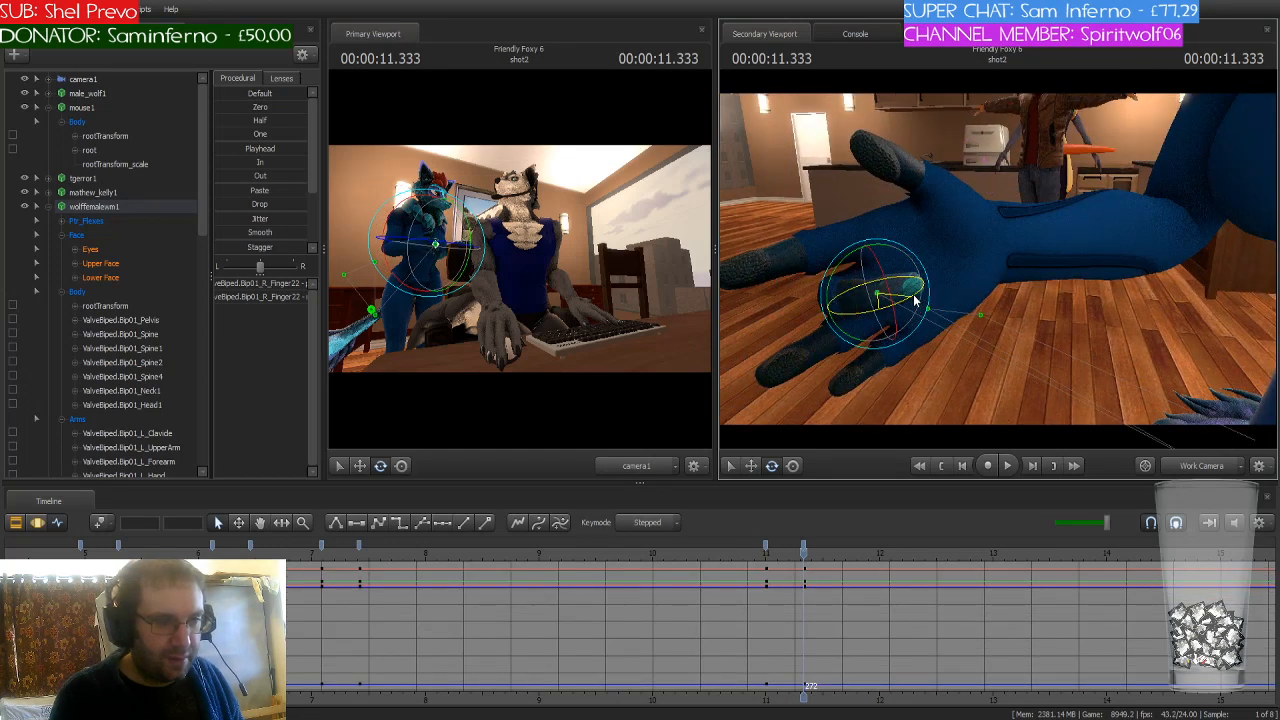
# Step: Curl the right ring finger toward the palm by rotating its Finger3, Finger31 and Finger32 bones
pyautogui.press('ctrl')
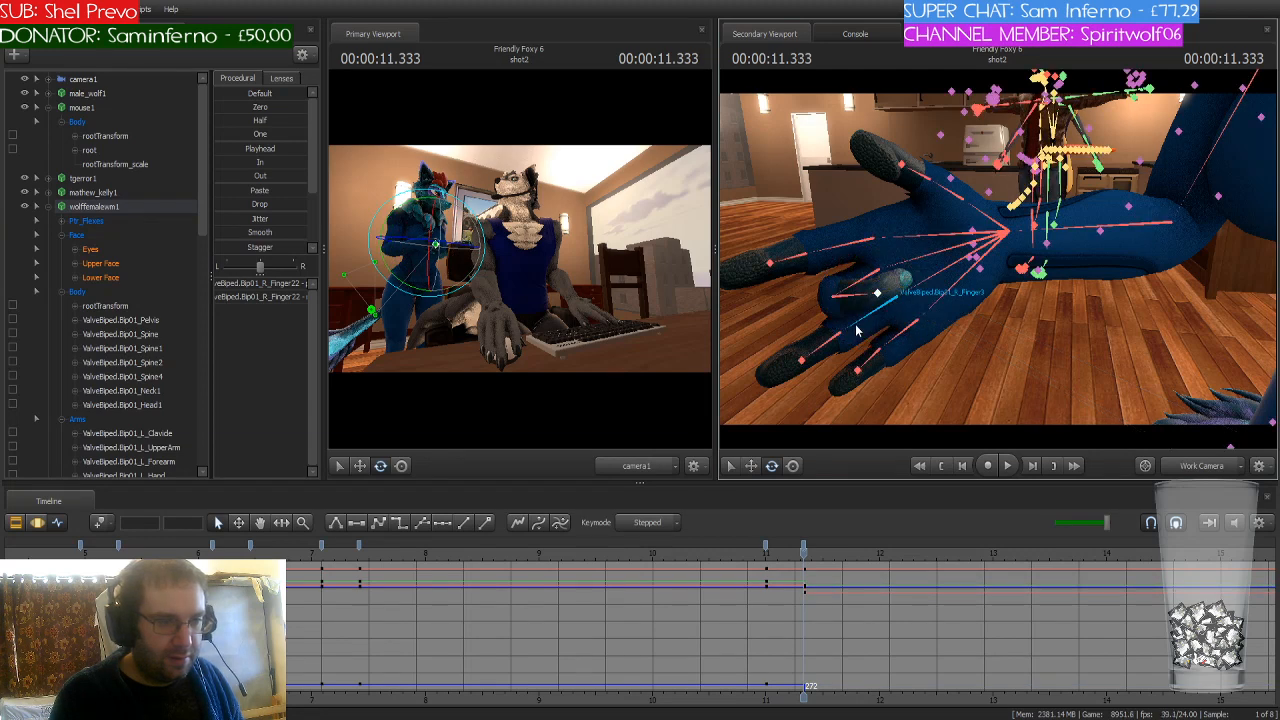
pyautogui.keyDown('ctrl'); pyautogui.click(856, 330); pyautogui.keyUp('ctrl')
pyautogui.moveTo(884, 318); pyautogui.dragTo(930, 318)
pyautogui.keyDown('ctrl'); pyautogui.click(874, 337); pyautogui.keyUp('ctrl')
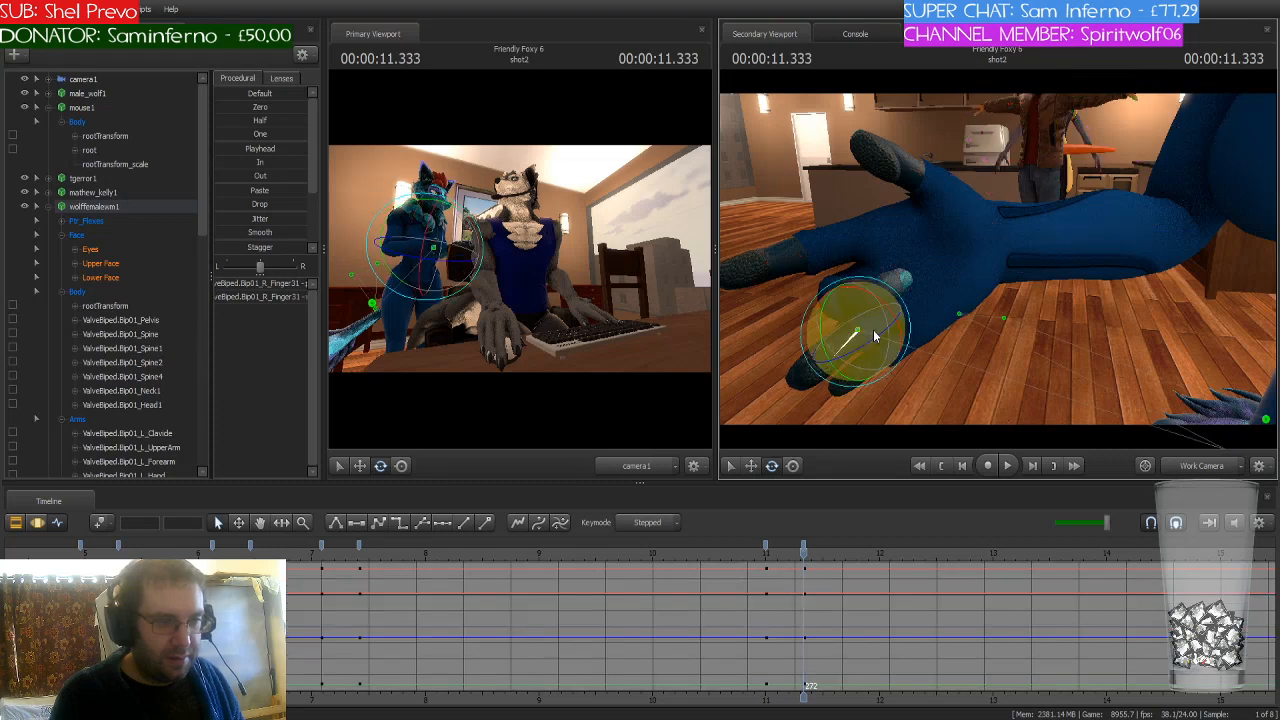
pyautogui.moveTo(860, 346); pyautogui.dragTo(901, 309)
pyautogui.press('ctrl')
pyautogui.keyDown('ctrl'); pyautogui.click(893, 337); pyautogui.keyUp('ctrl')
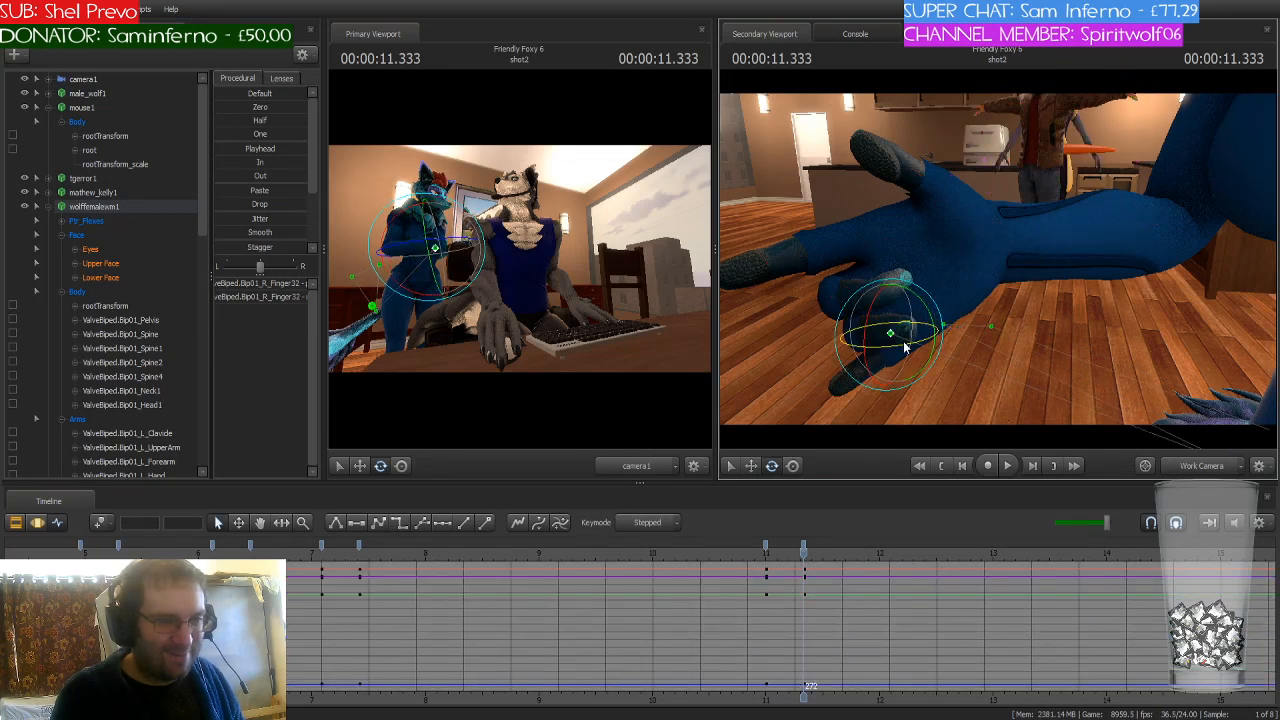
pyautogui.press('ctrl')
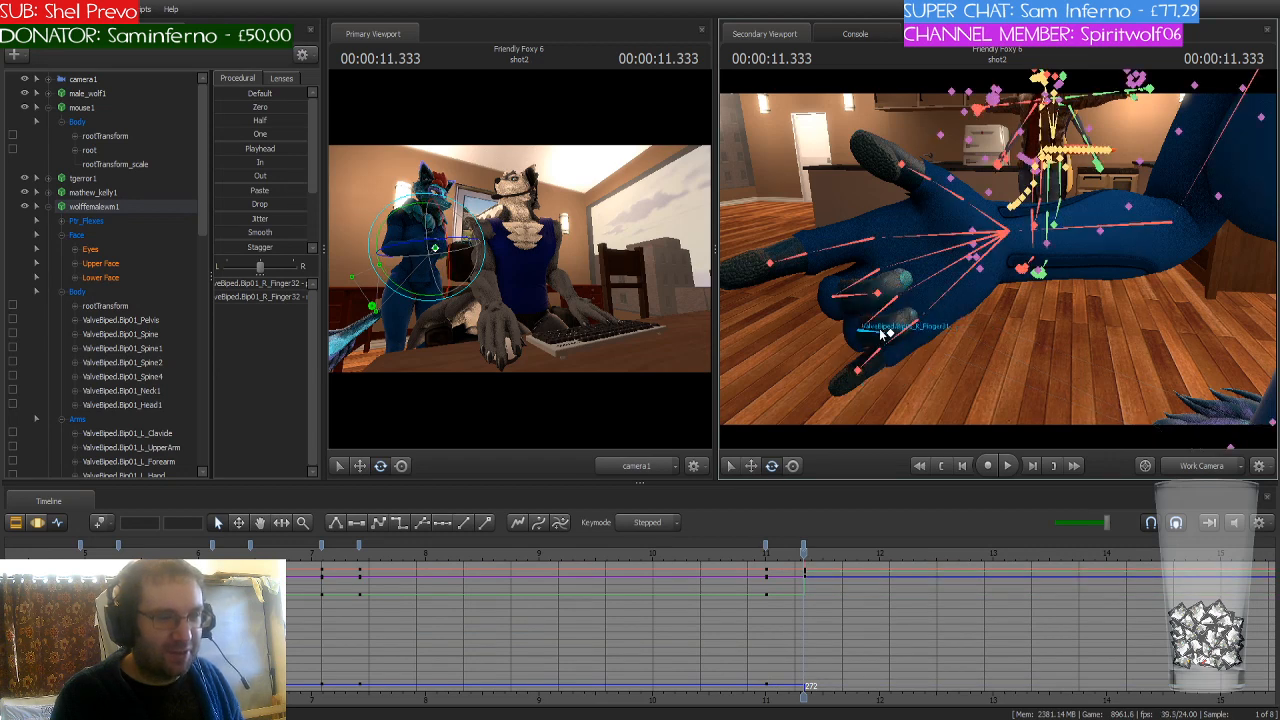
pyautogui.keyDown('ctrl'); pyautogui.click(880, 336); pyautogui.keyUp('ctrl')
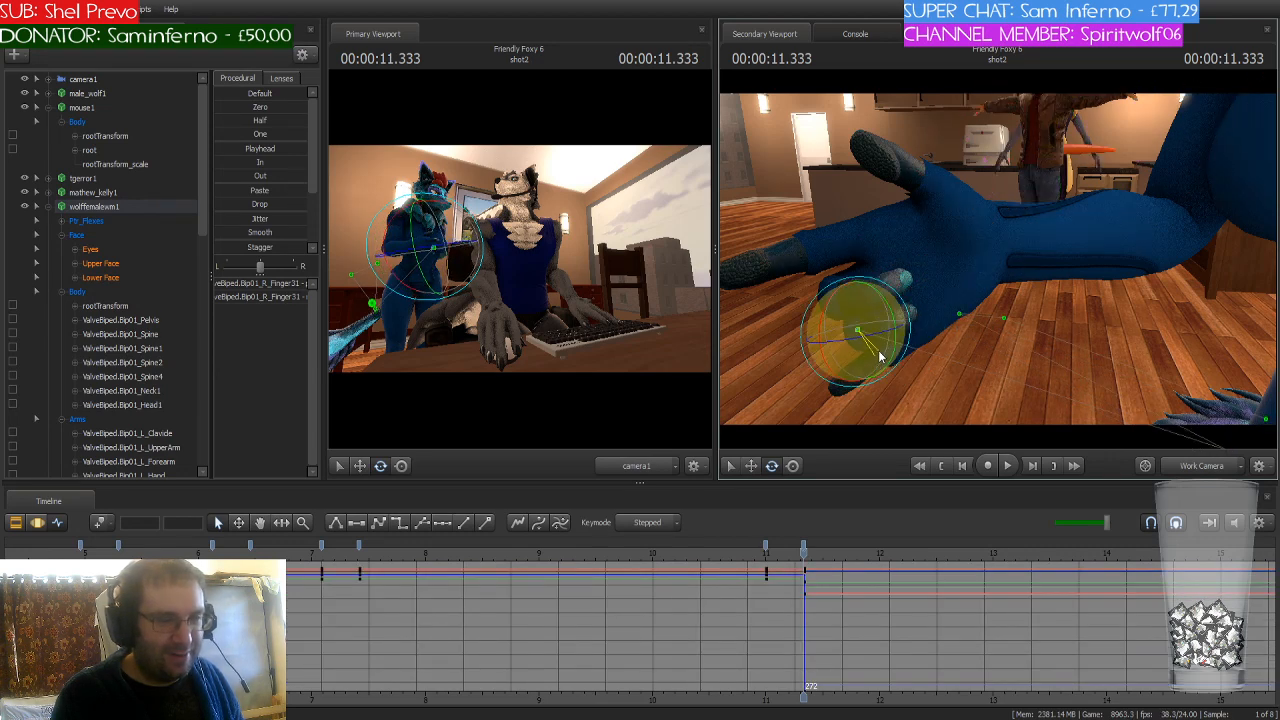
# Step: Start curling the right little finger by rotating its Finger4 and Finger41 bones toward the palm
pyautogui.keyDown('ctrl'); pyautogui.click(897, 342); pyautogui.keyUp('ctrl')
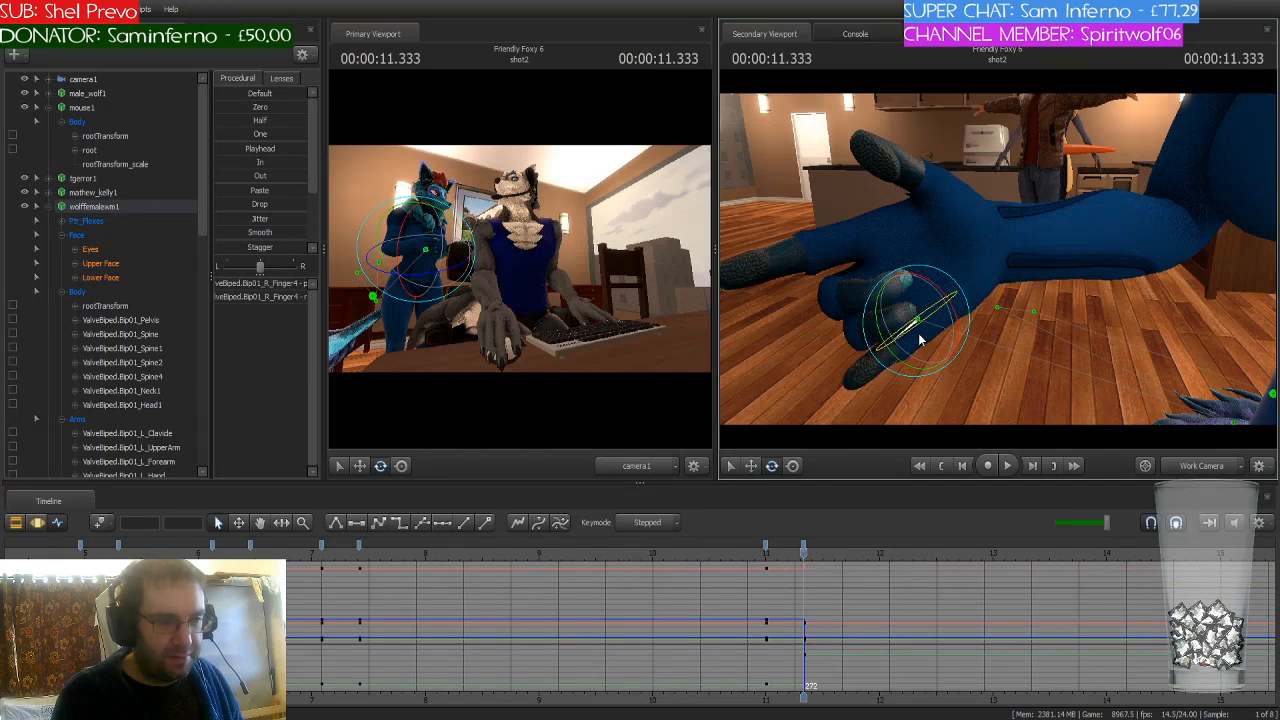
pyautogui.keyDown('ctrl'); pyautogui.click(882, 357); pyautogui.keyUp('ctrl')
pyautogui.moveTo(884, 350); pyautogui.dragTo(884, 350)
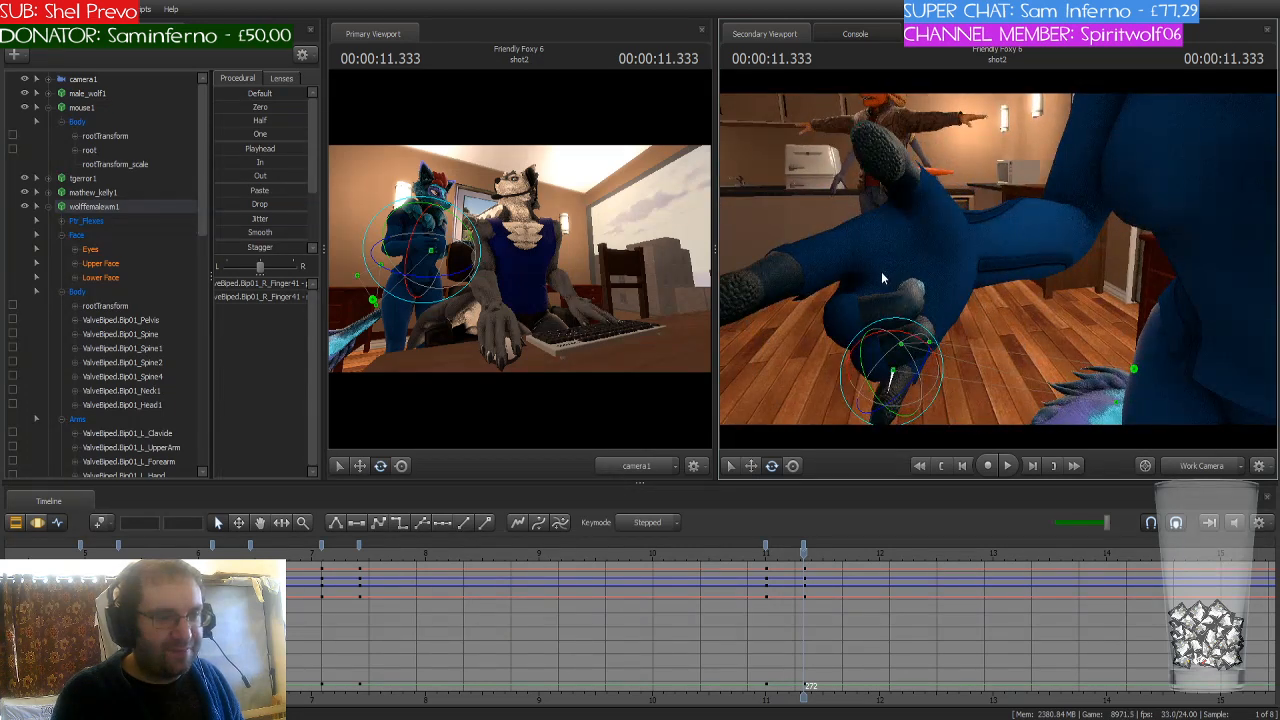
# Step: Refine the curl of the right middle and ring fingers by rotating the Finger2, Finger3 and Finger31 bones
pyautogui.keyDown('ctrl'); pyautogui.click(864, 292); pyautogui.keyUp('ctrl')
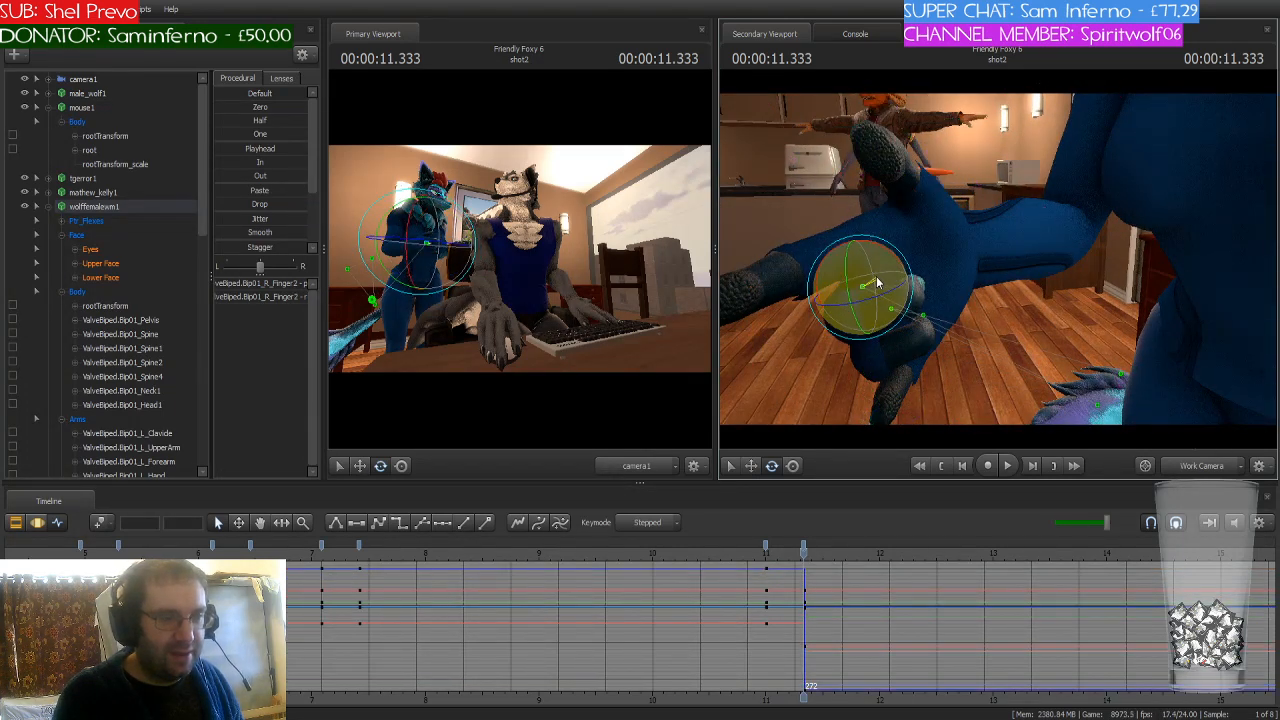
pyautogui.keyDown('ctrl'); pyautogui.click(883, 333); pyautogui.keyUp('ctrl')
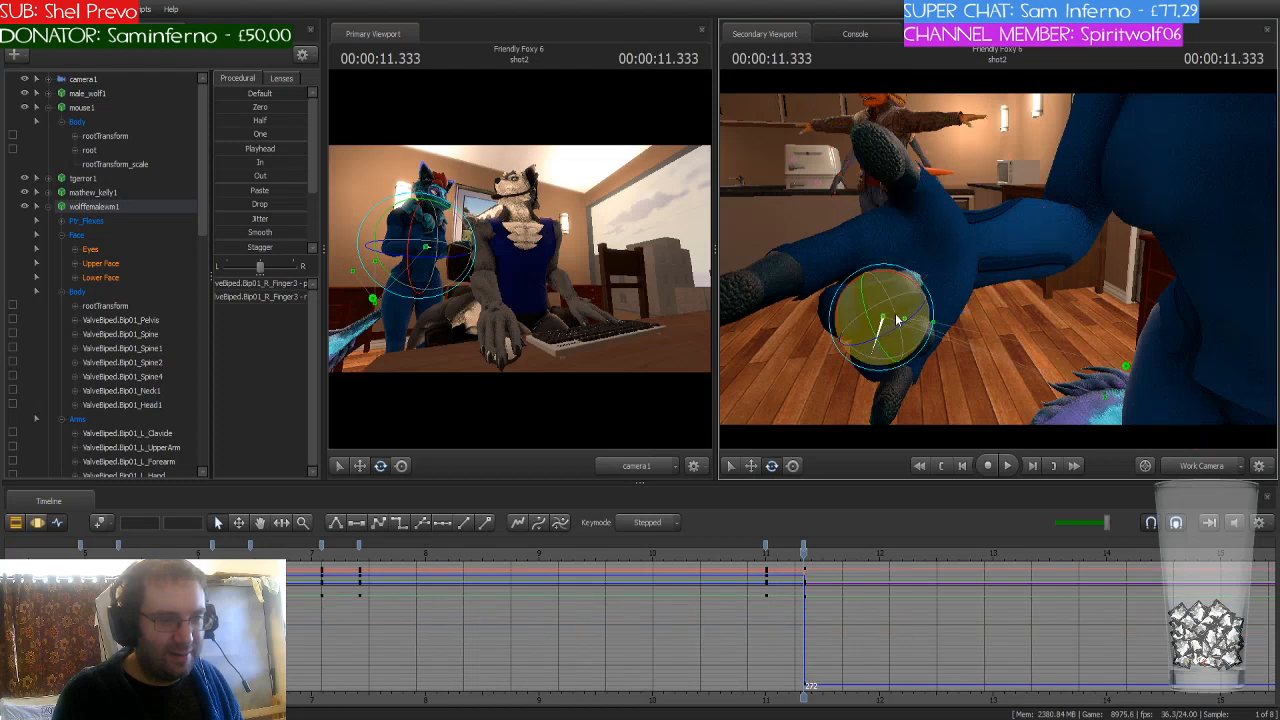
pyautogui.moveTo(897, 320); pyautogui.dragTo(891, 310)
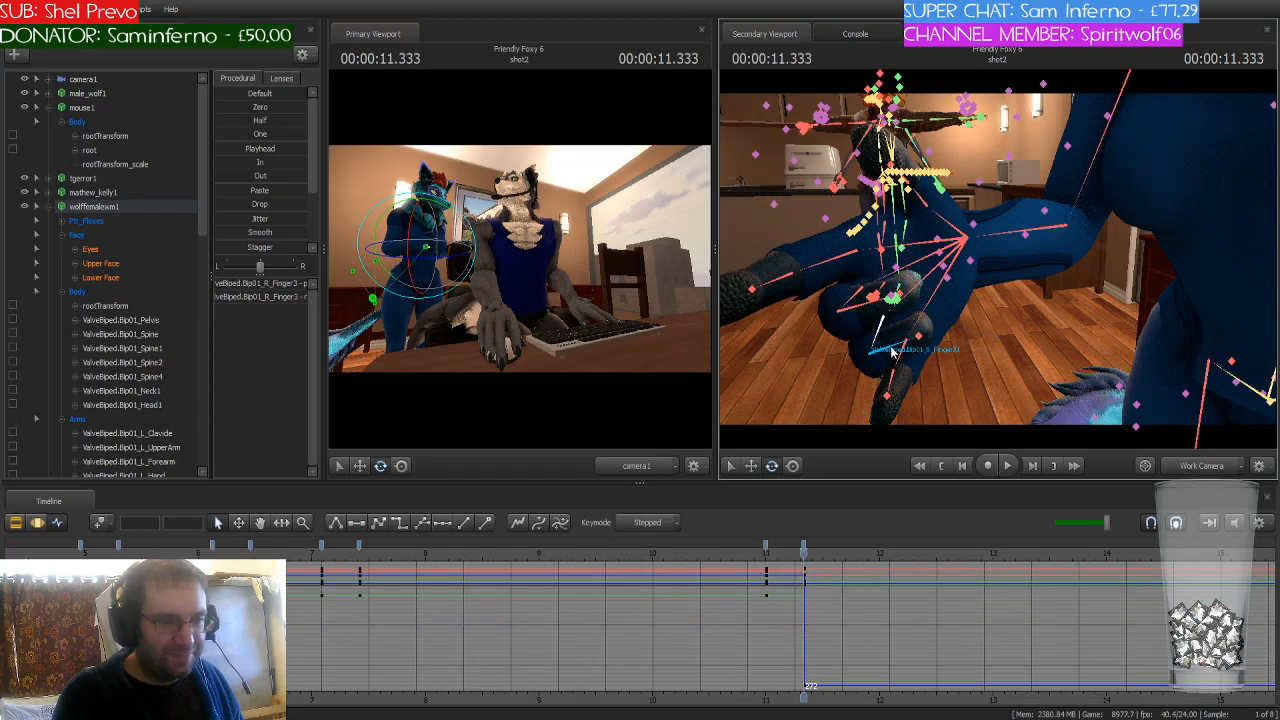
pyautogui.keyDown('ctrl'); pyautogui.click(893, 350); pyautogui.keyUp('ctrl')
# Step: Fold the right little finger fully toward the palm alongside the ring finger by rotating its Finger4 and Finger41 joints
pyautogui.press('ctrl')
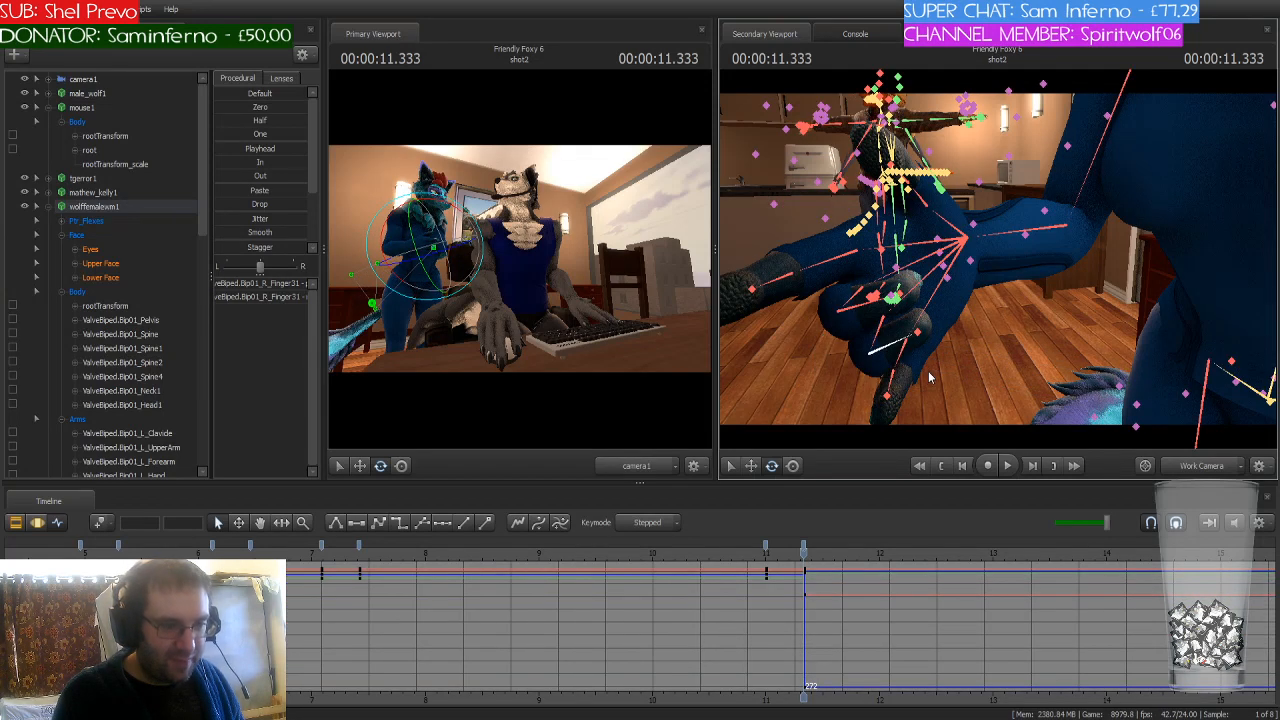
pyautogui.keyDown('ctrl'); pyautogui.click(906, 360); pyautogui.keyUp('ctrl')
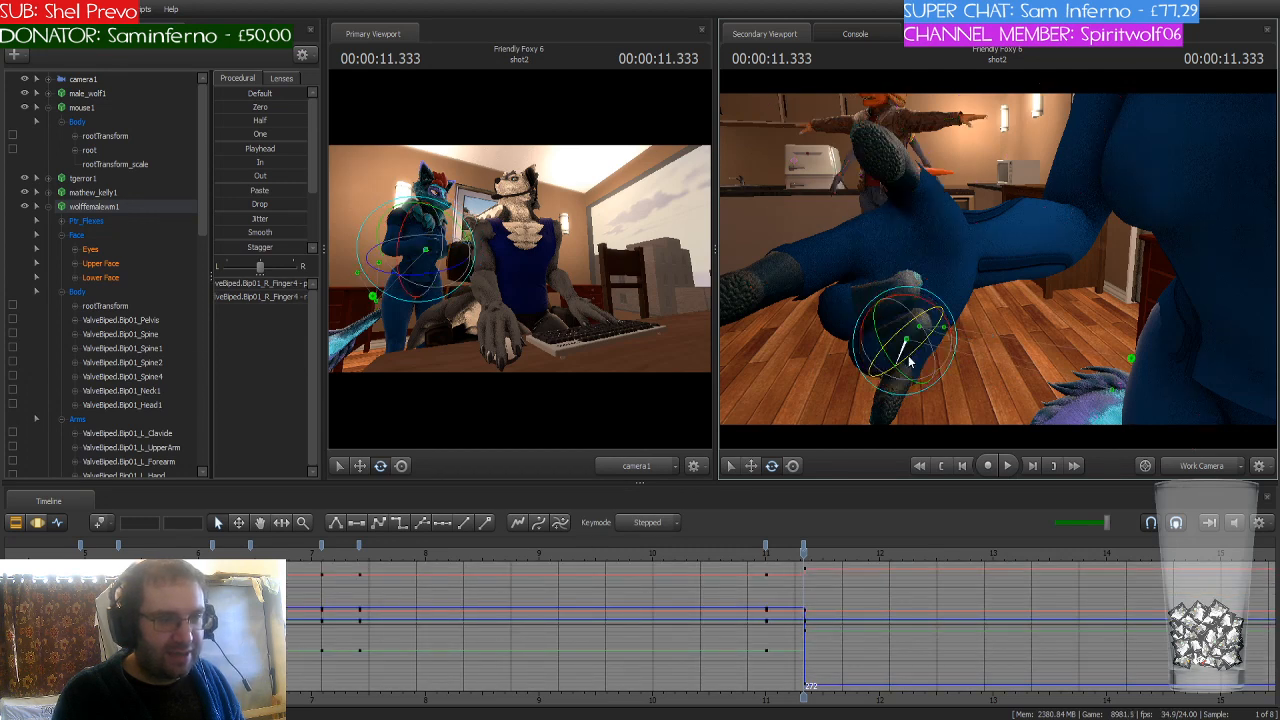
pyautogui.press('ctrl')
pyautogui.moveTo(909, 355)
pyautogui.mouseDown()
pyautogui.moveTo(920, 386)
pyautogui.moveTo(931, 368)
pyautogui.moveTo(920, 374)
pyautogui.moveTo(910, 356)
pyautogui.moveTo(931, 354)
pyautogui.moveTo(946, 381)
pyautogui.moveTo(949, 350)
pyautogui.moveTo(902, 371)
pyautogui.mouseUp()
pyautogui.keyDown('ctrl'); pyautogui.click(905, 385); pyautogui.keyUp('ctrl')
pyautogui.press('ctrl')
pyautogui.keyDown('ctrl'); pyautogui.click(919, 368); pyautogui.keyUp('ctrl')
pyautogui.keyDown('ctrl'); pyautogui.click(916, 352); pyautogui.keyUp('ctrl')
pyautogui.press('ctrl')
pyautogui.keyDown('ctrl'); pyautogui.click(901, 386); pyautogui.keyUp('ctrl')
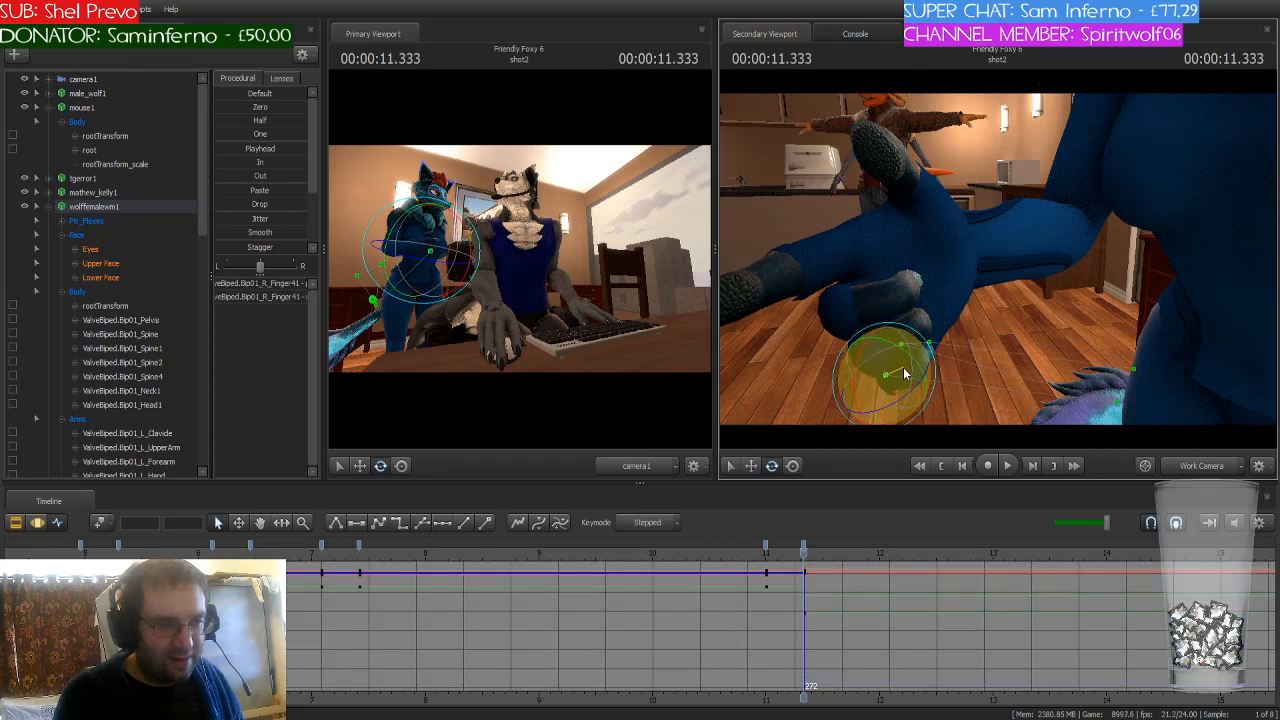
# Step: Fold the right thumb down over the curled fingers by rotating its Finger0 and Finger01 bones
pyautogui.press('ctrl')
pyautogui.keyDown('ctrl'); pyautogui.click(925, 210); pyautogui.keyUp('ctrl')
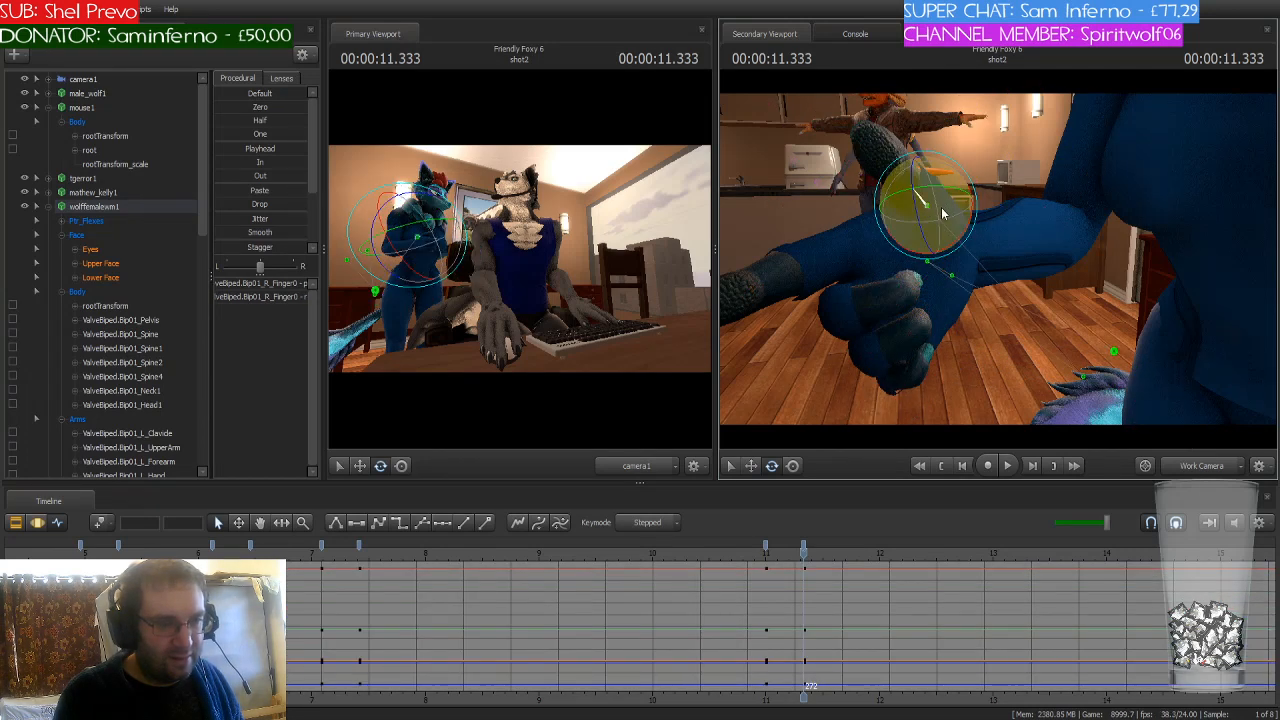
pyautogui.moveTo(942, 212); pyautogui.dragTo(902, 218)
pyautogui.press('ctrl')
pyautogui.keyDown('ctrl'); pyautogui.click(910, 228); pyautogui.keyUp('ctrl')
# Step: Tighten the curl of the right middle, ring and little fingers by rotating their bones, including Finger3 and Finger4
pyautogui.press('ctrl')
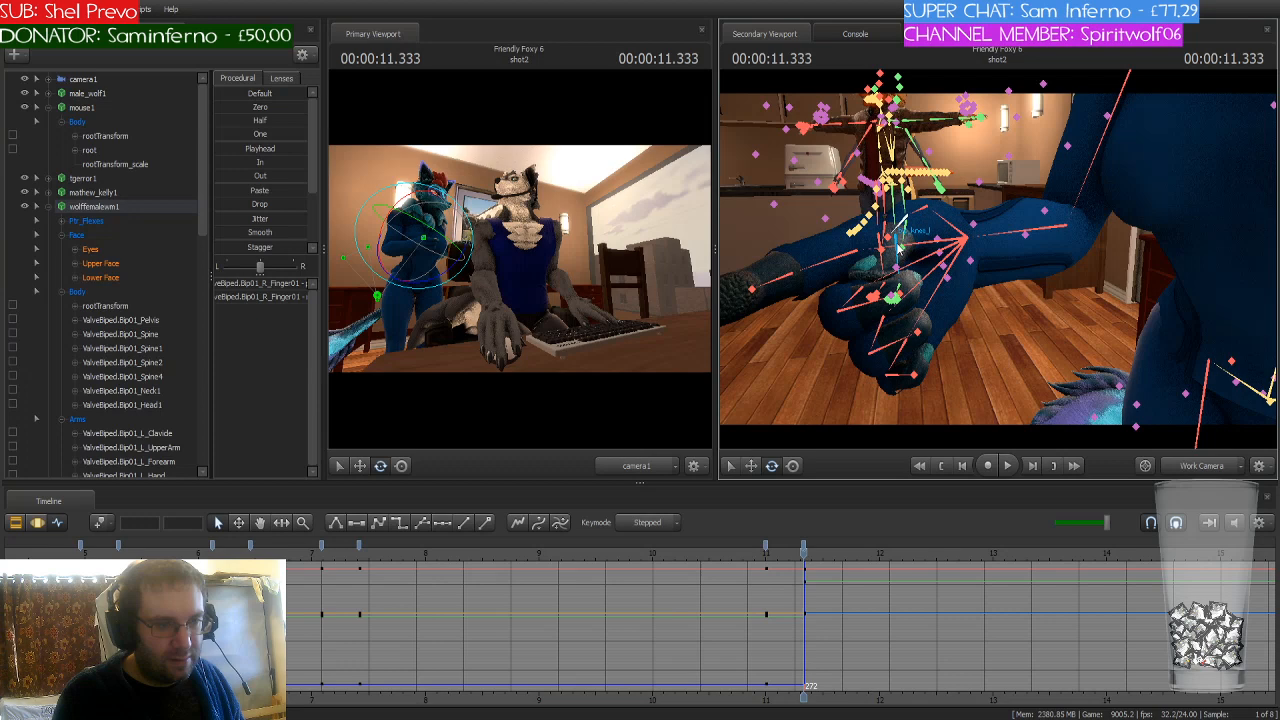
pyautogui.keyDown('ctrl'); pyautogui.click(868, 295); pyautogui.keyUp('ctrl')
pyautogui.moveTo(885, 281); pyautogui.dragTo(890, 270)
pyautogui.keyDown('ctrl'); pyautogui.click(882, 328); pyautogui.keyUp('ctrl')
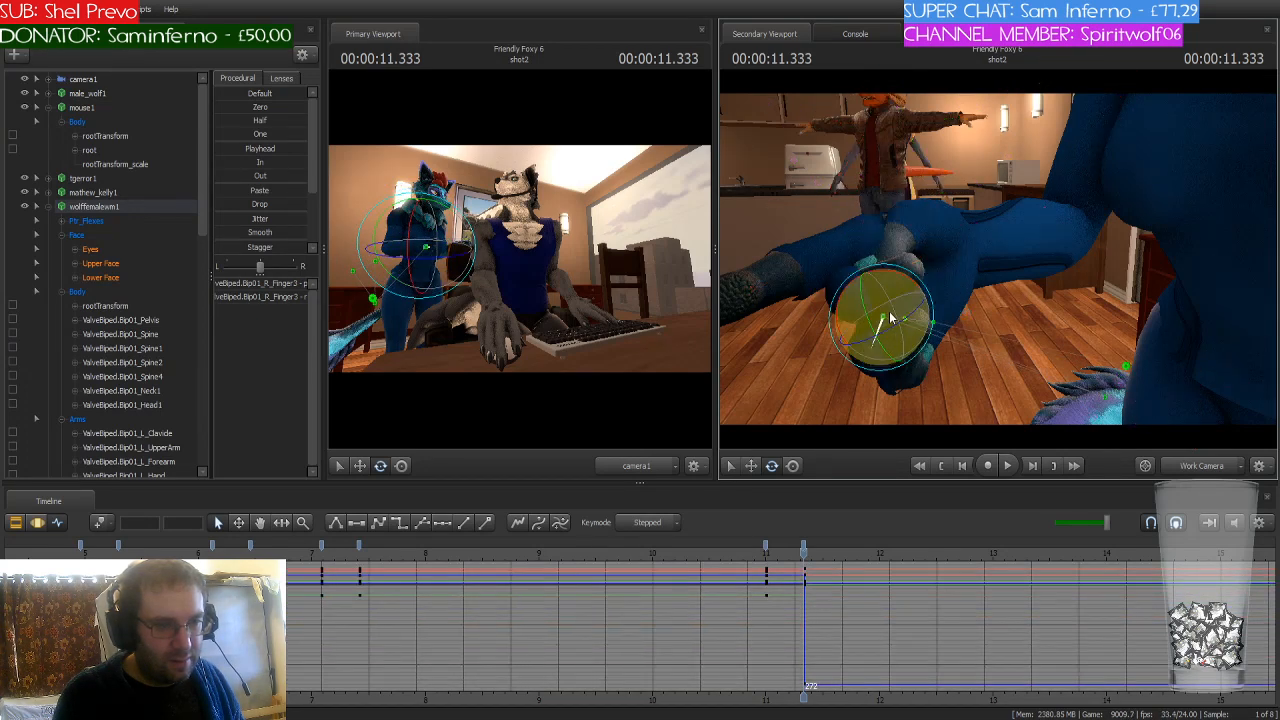
pyautogui.moveTo(889, 317); pyautogui.dragTo(911, 337)
pyautogui.press('ctrl')
pyautogui.keyDown('ctrl'); pyautogui.click(898, 354); pyautogui.keyUp('ctrl')
# Step: Adjust the right thumb's base by rotating its Finger0 bone slightly over the curled fingers
pyautogui.press('ctrl')
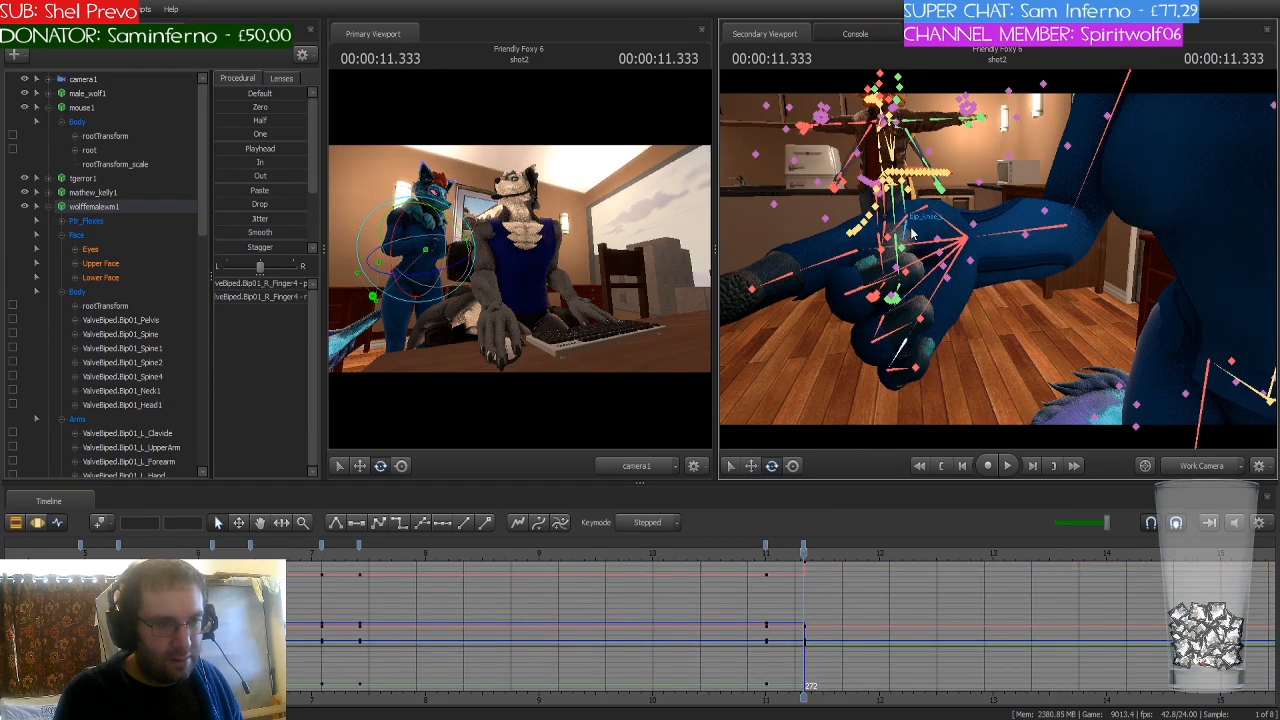
pyautogui.keyDown('ctrl'); pyautogui.click(911, 233); pyautogui.keyUp('ctrl')
pyautogui.moveTo(910, 195); pyautogui.dragTo(912, 186)
pyautogui.press('ctrl')
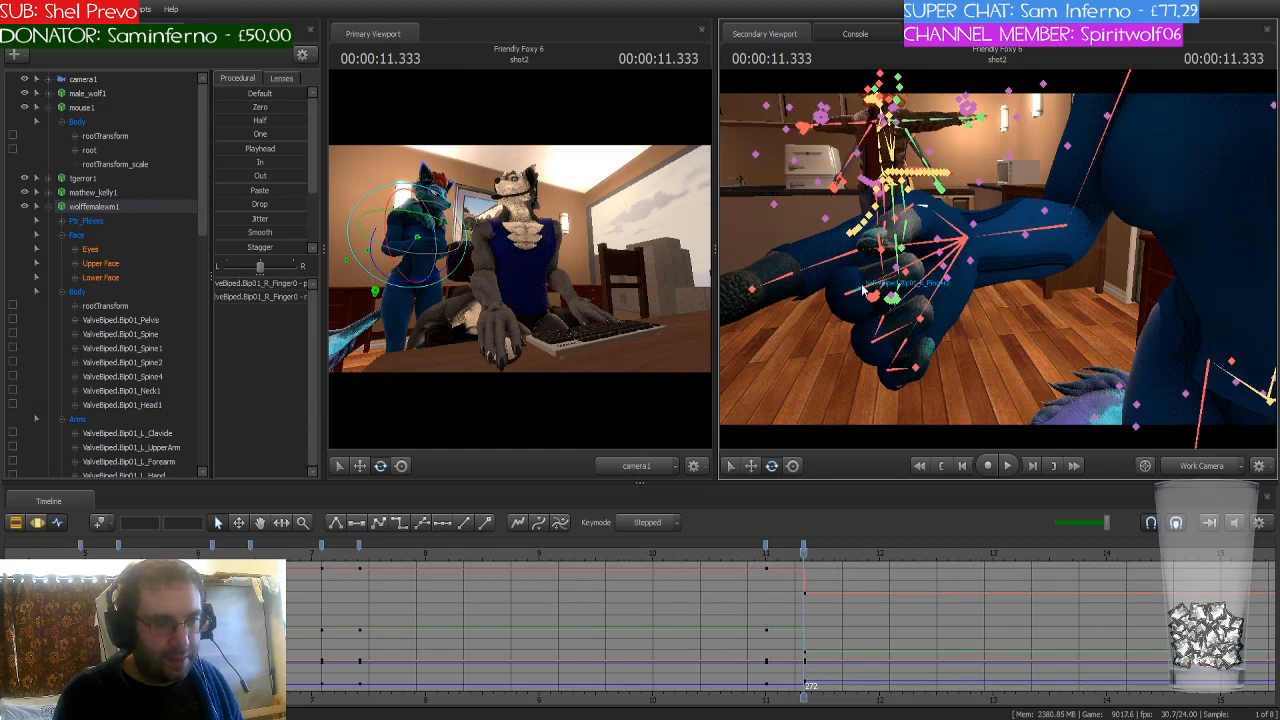
# Step: Reposition the right middle, ring and little fingers in the fist by rotating their base bones
pyautogui.keyDown('ctrl'); pyautogui.click(863, 290); pyautogui.keyUp('ctrl')
pyautogui.moveTo(866, 292); pyautogui.dragTo(931, 356)
pyautogui.keyDown('ctrl'); pyautogui.click(884, 318); pyautogui.keyUp('ctrl')
pyautogui.keyDown('ctrl'); pyautogui.click(906, 340); pyautogui.keyUp('ctrl')
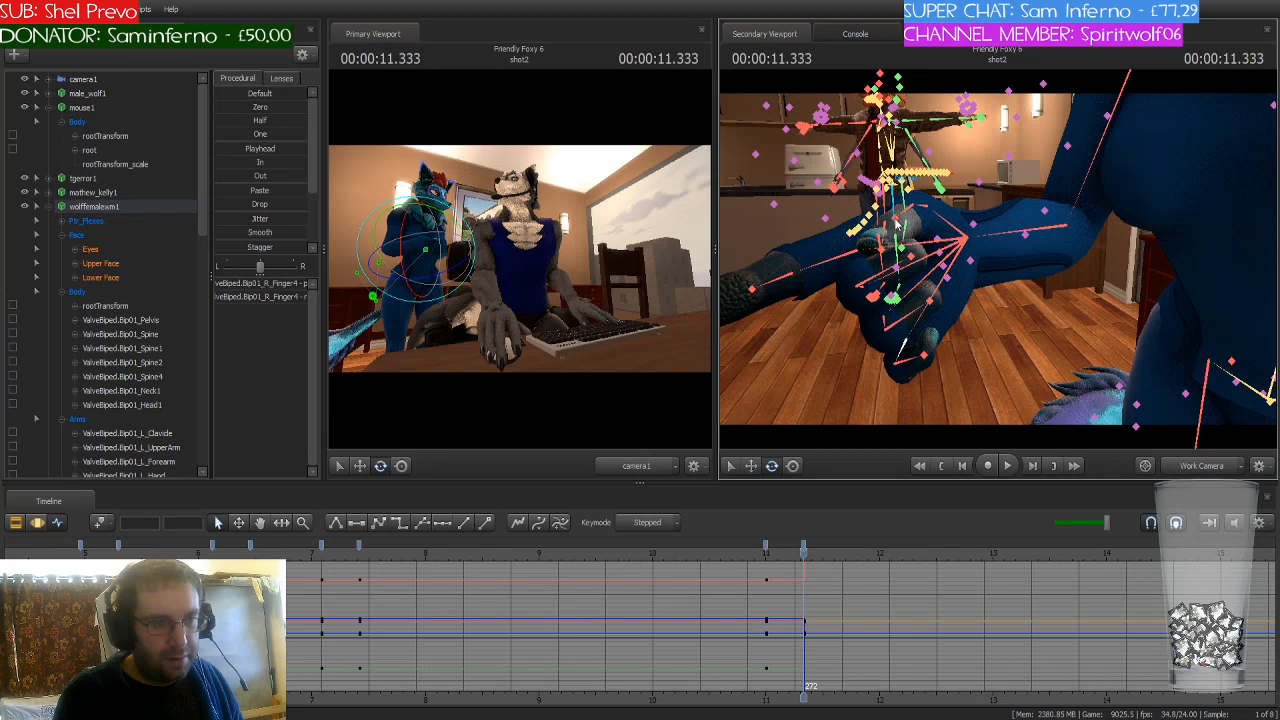
# Step: Rotate the right thumb's Finger0 bone again to set its angle against the hand, checking it from a closer view
pyautogui.click(895, 221)
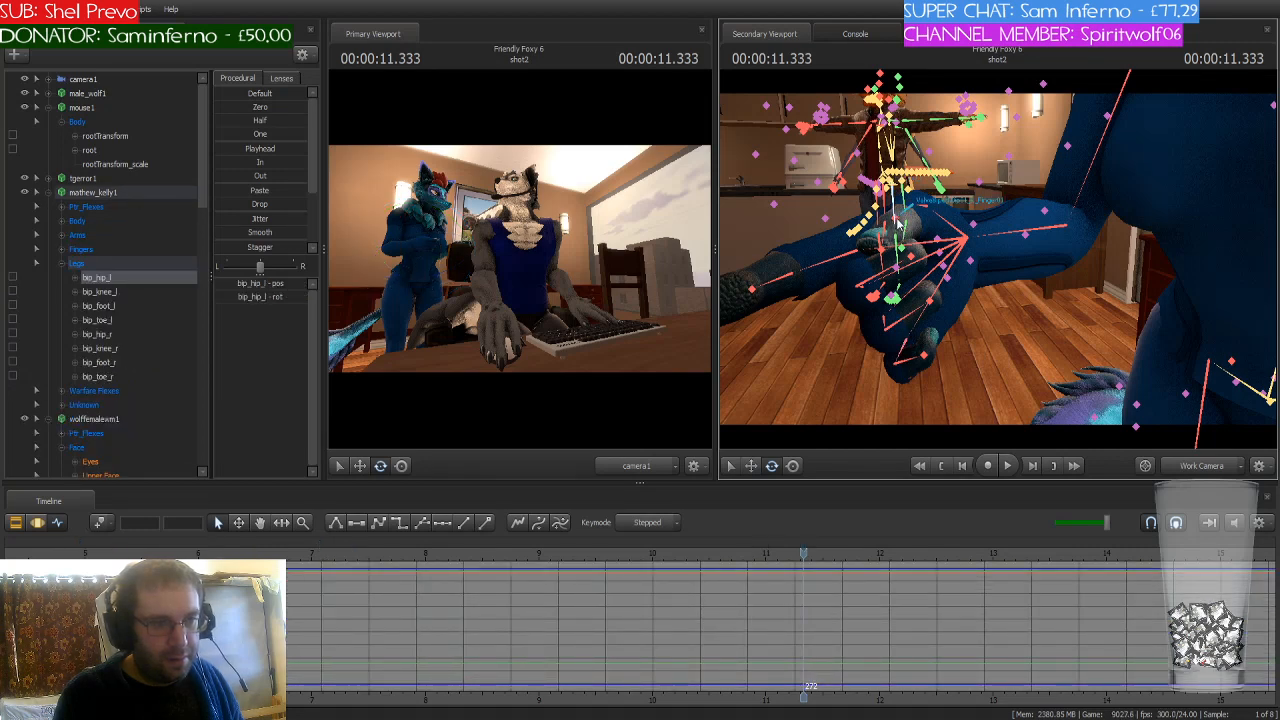
pyautogui.moveTo(895, 224); pyautogui.dragTo(996, 254)
pyautogui.click(849, 264)
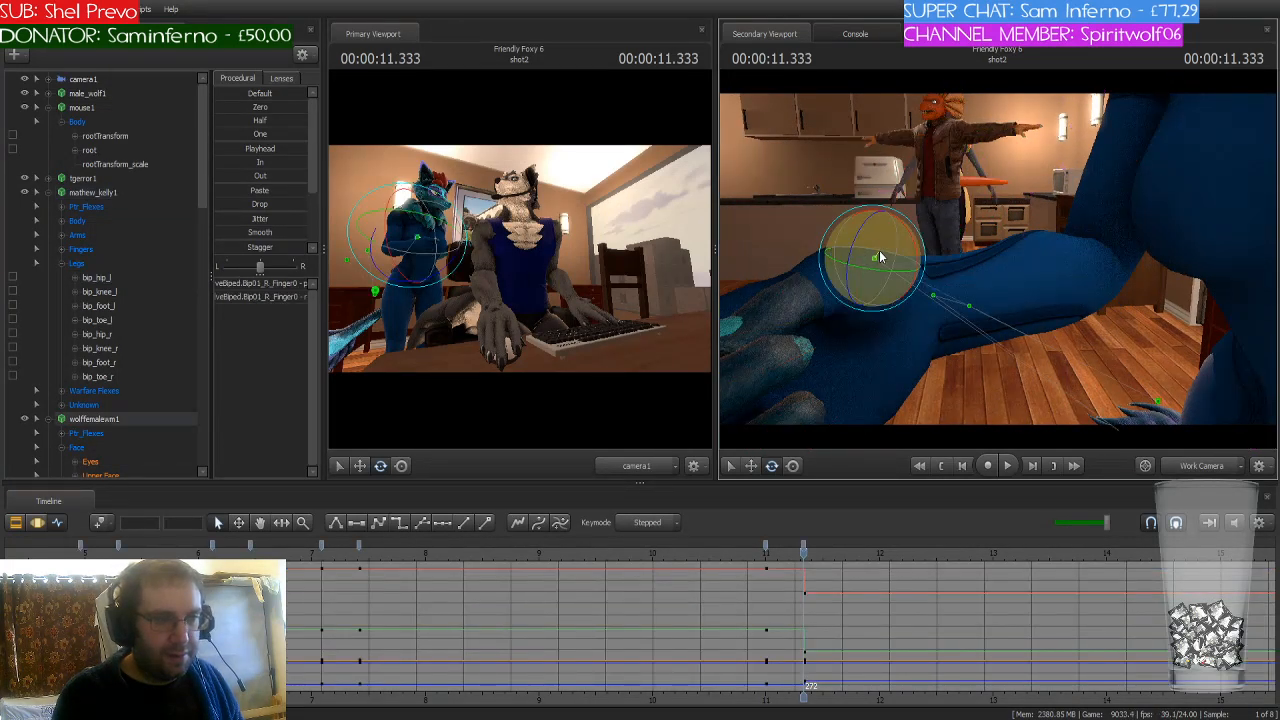
pyautogui.moveTo(879, 250); pyautogui.dragTo(891, 251)
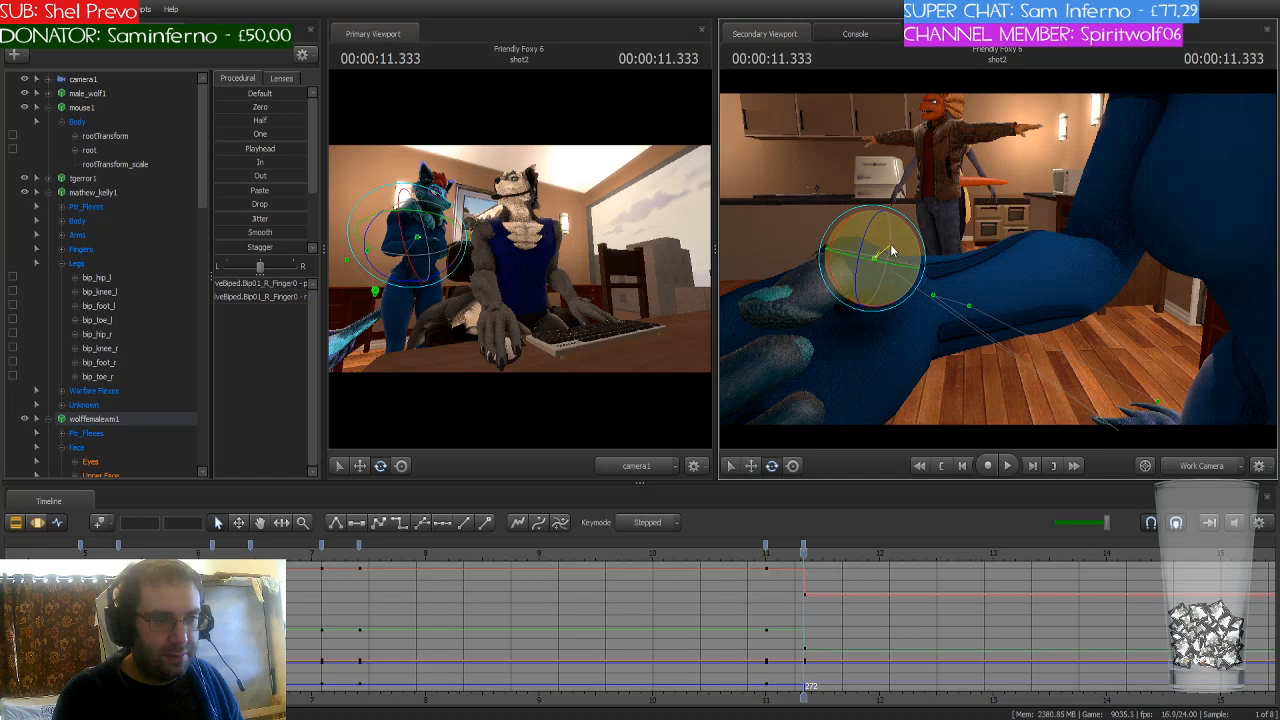
pyautogui.moveTo(976, 249); pyautogui.dragTo(925, 270)
# Step: Fine-tune the right fist by rotating the Finger2, Finger3 and Finger4 bones, checking the hand from the front
pyautogui.press('ctrl')
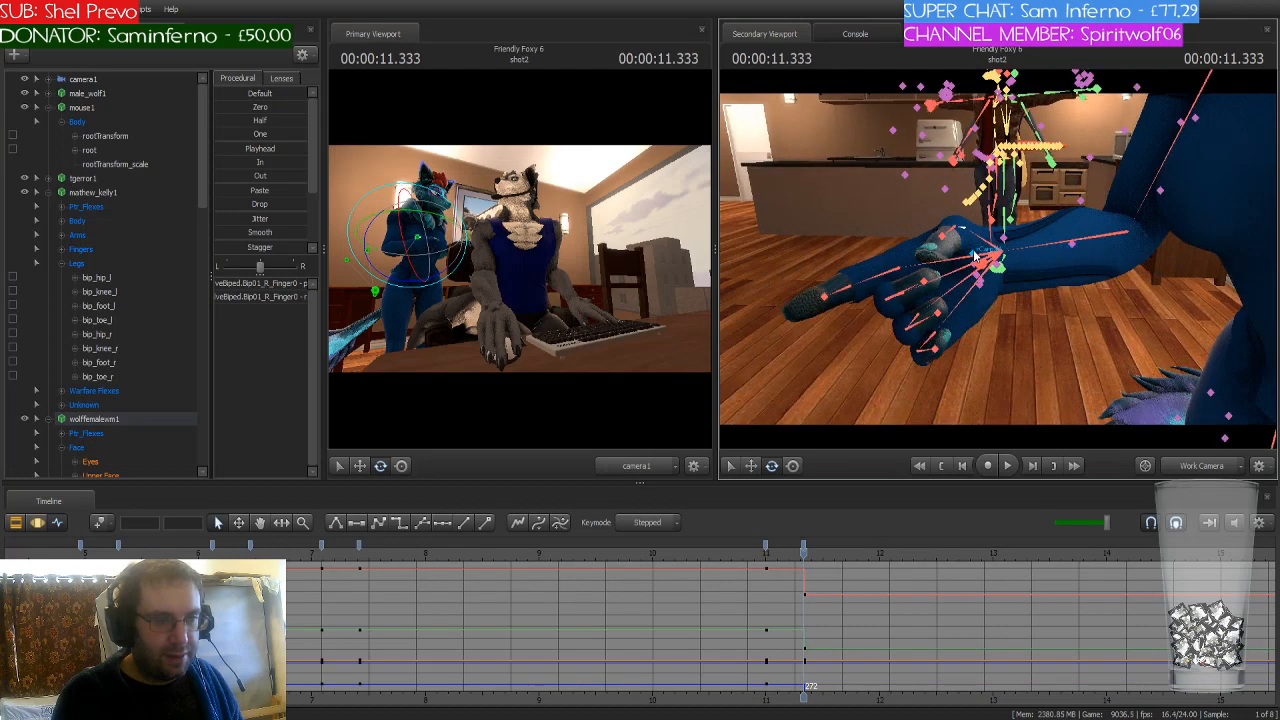
pyautogui.keyDown('ctrl'); pyautogui.click(895, 295); pyautogui.keyUp('ctrl')
pyautogui.moveTo(895, 295); pyautogui.dragTo(994, 269)
pyautogui.press('ctrl')
pyautogui.keyDown('ctrl'); pyautogui.click(800, 318); pyautogui.keyUp('ctrl')
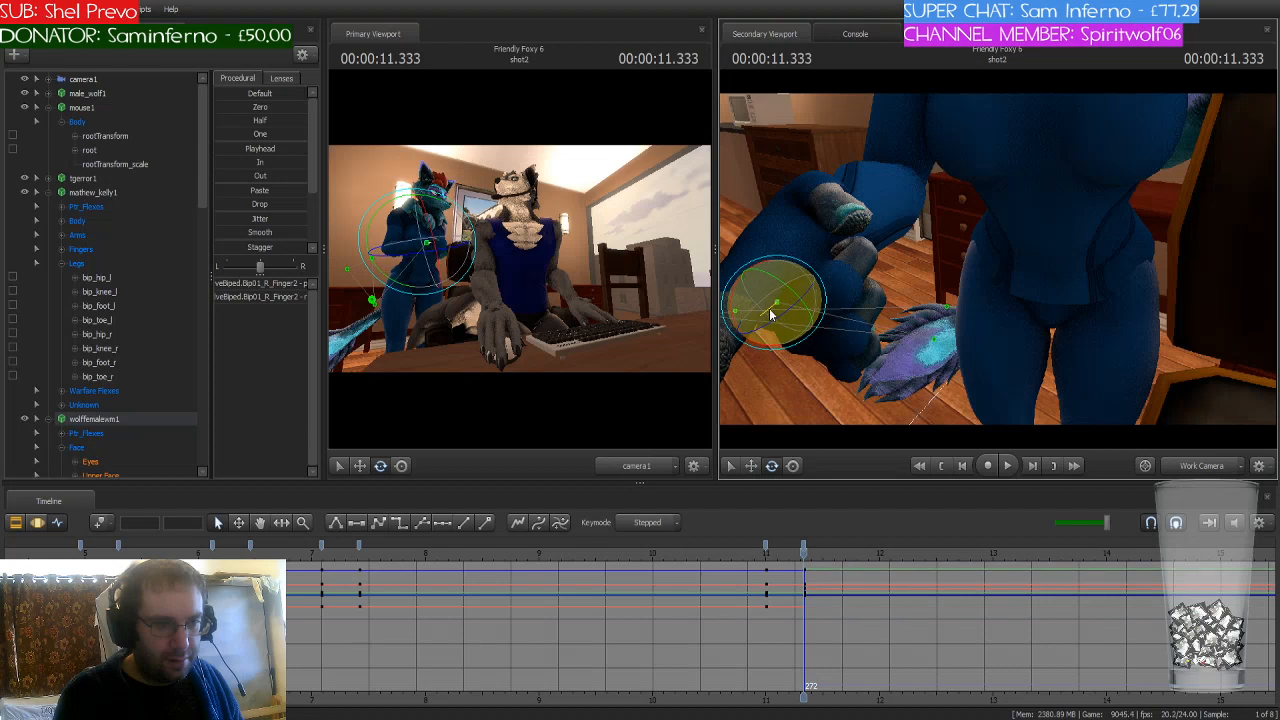
pyautogui.press('ctrl')
pyautogui.keyDown('ctrl'); pyautogui.click(821, 347); pyautogui.keyUp('ctrl')
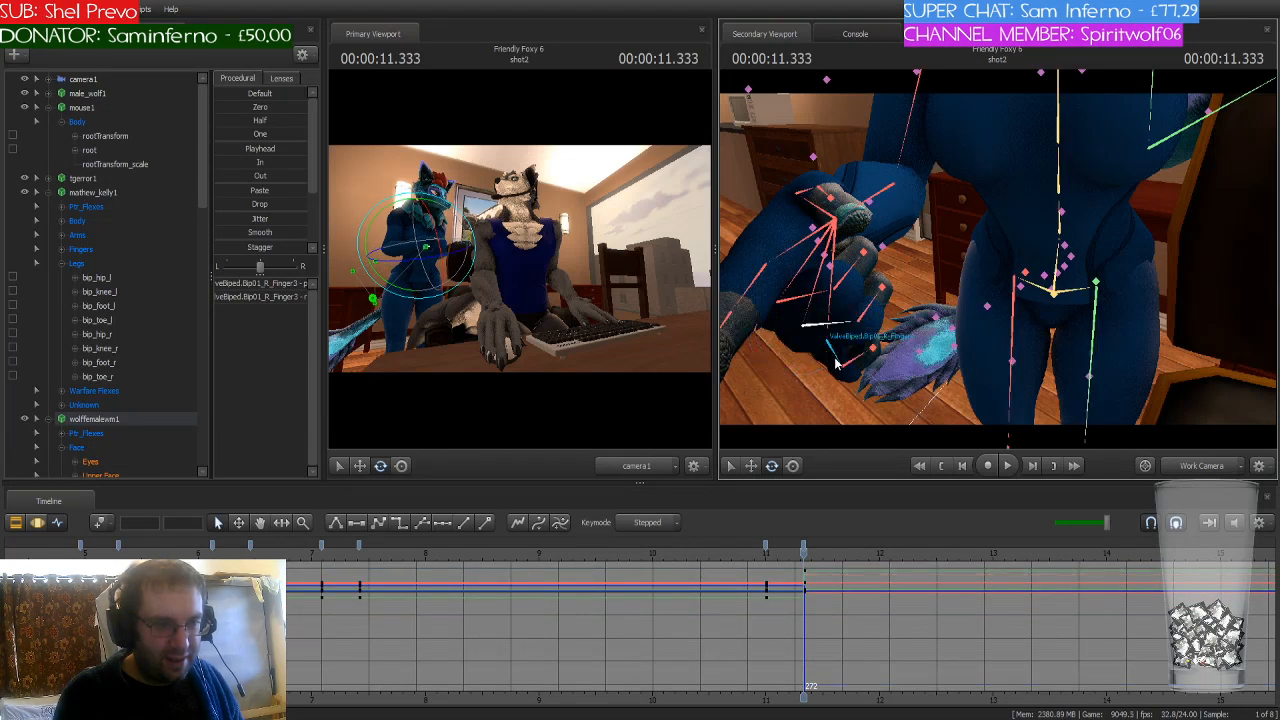
pyautogui.keyDown('ctrl'); pyautogui.click(840, 360); pyautogui.keyUp('ctrl')
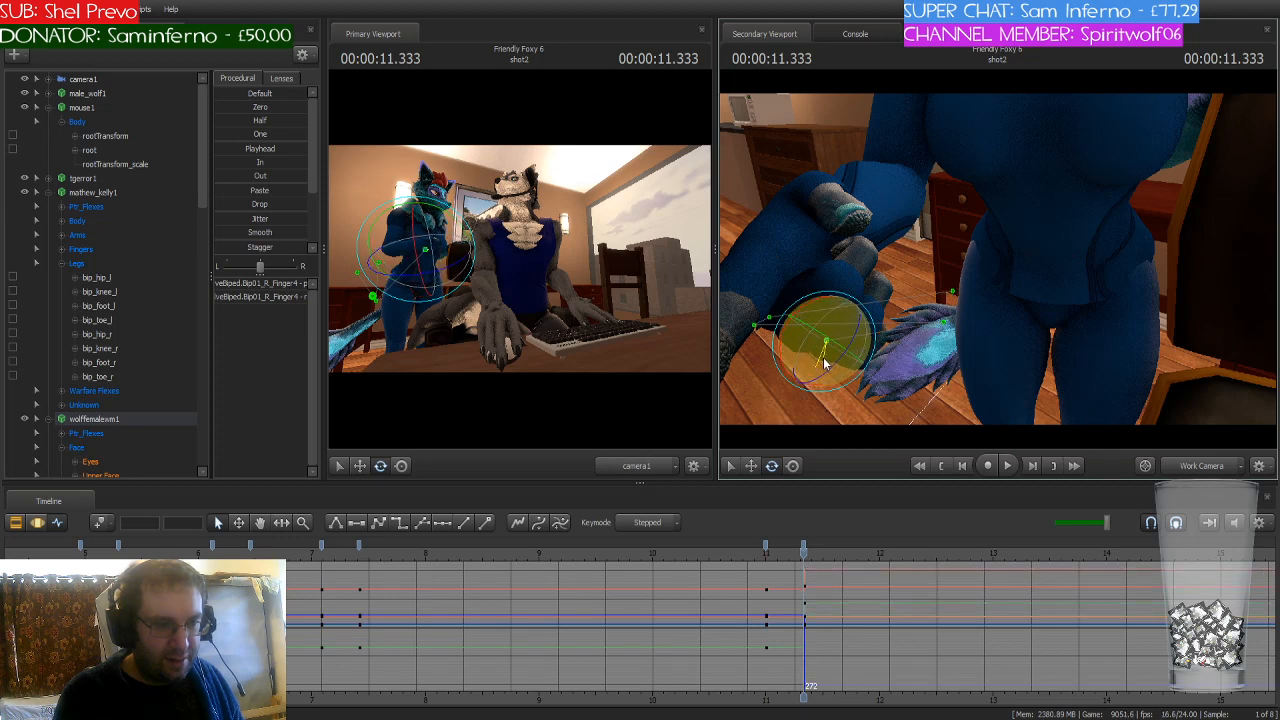
pyautogui.press('ctrl')
# Step: Bend the right thumb over the folded fingers by rotating its Finger0 base and Finger02 tip bones
pyautogui.keyDown('ctrl'); pyautogui.click(813, 200); pyautogui.keyUp('ctrl')
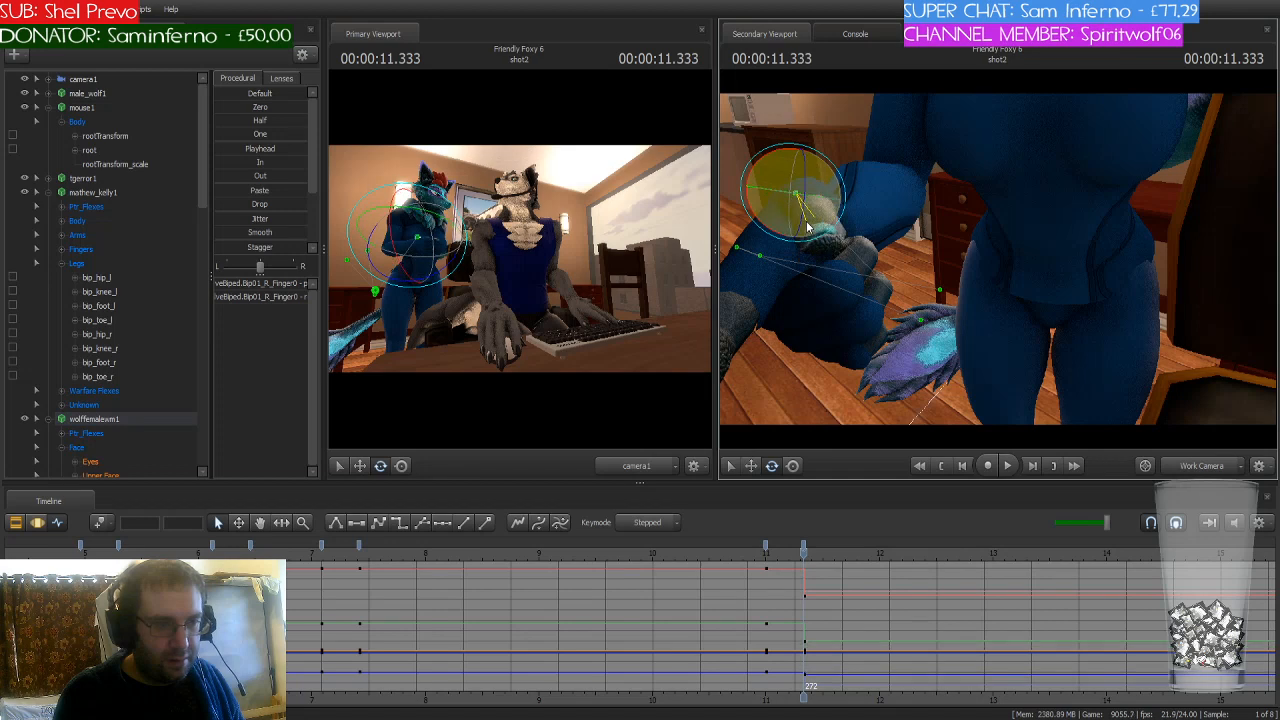
pyautogui.press('ctrl')
pyautogui.keyDown('ctrl'); pyautogui.click(818, 228); pyautogui.keyUp('ctrl')
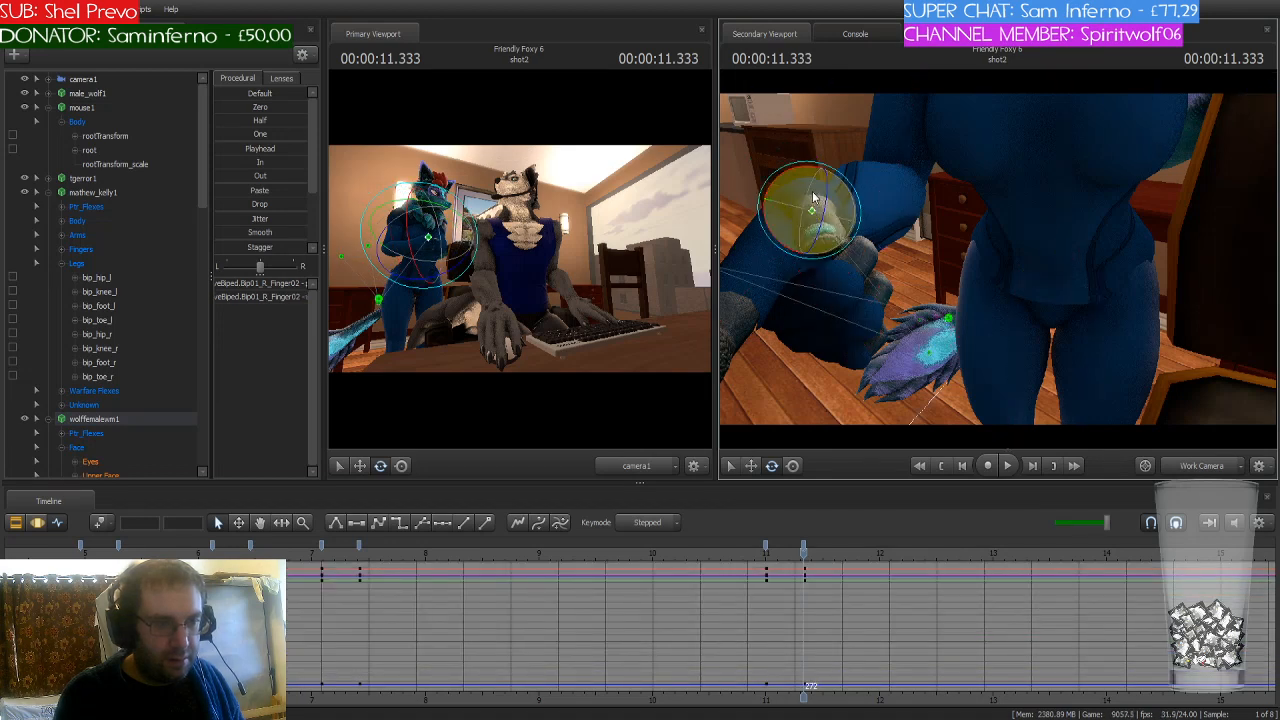
pyautogui.moveTo(813, 197); pyautogui.dragTo(1022, 310)
pyautogui.keyDown('alt'); pyautogui.moveTo(1022, 310); pyautogui.dragTo(1009, 276, button='right'); pyautogui.keyUp('alt')
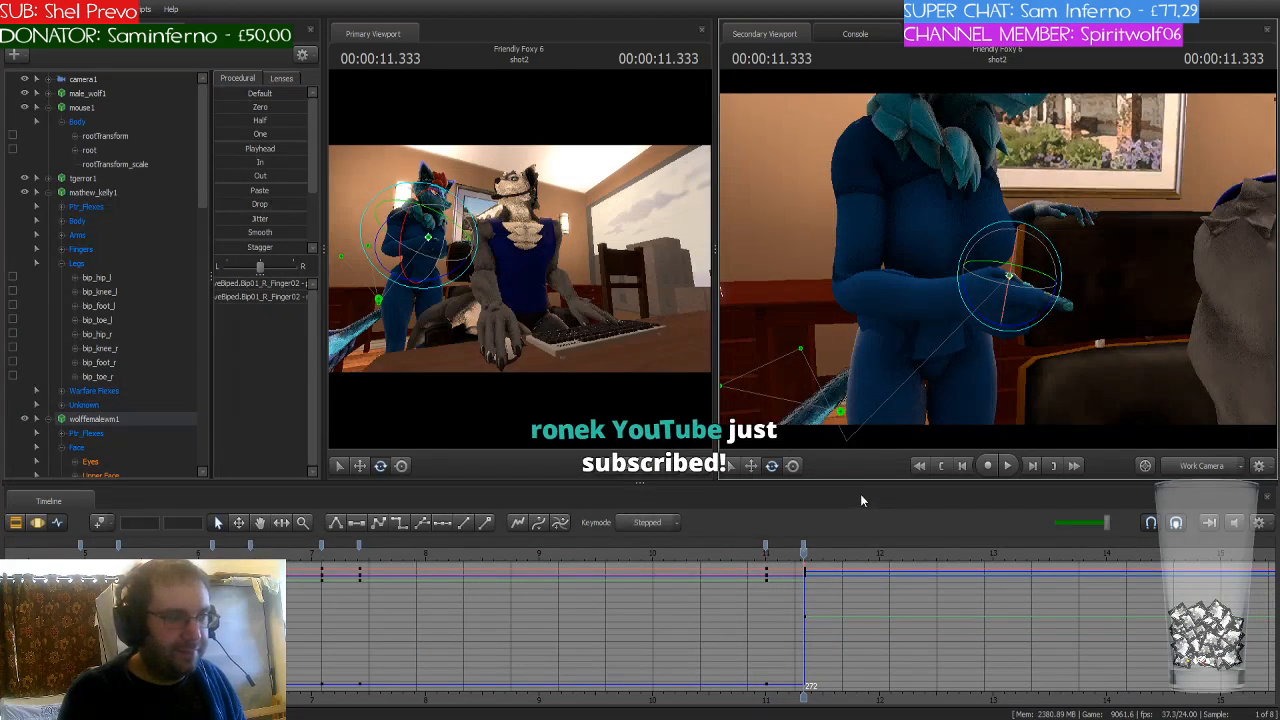
# Step: Hold the pointing pose by keying the female wolf at frame 288, with the whole wolffemalewm1 model selected
pyautogui.keyDown('ctrl'); pyautogui.click(961, 308); pyautogui.keyUp('ctrl')
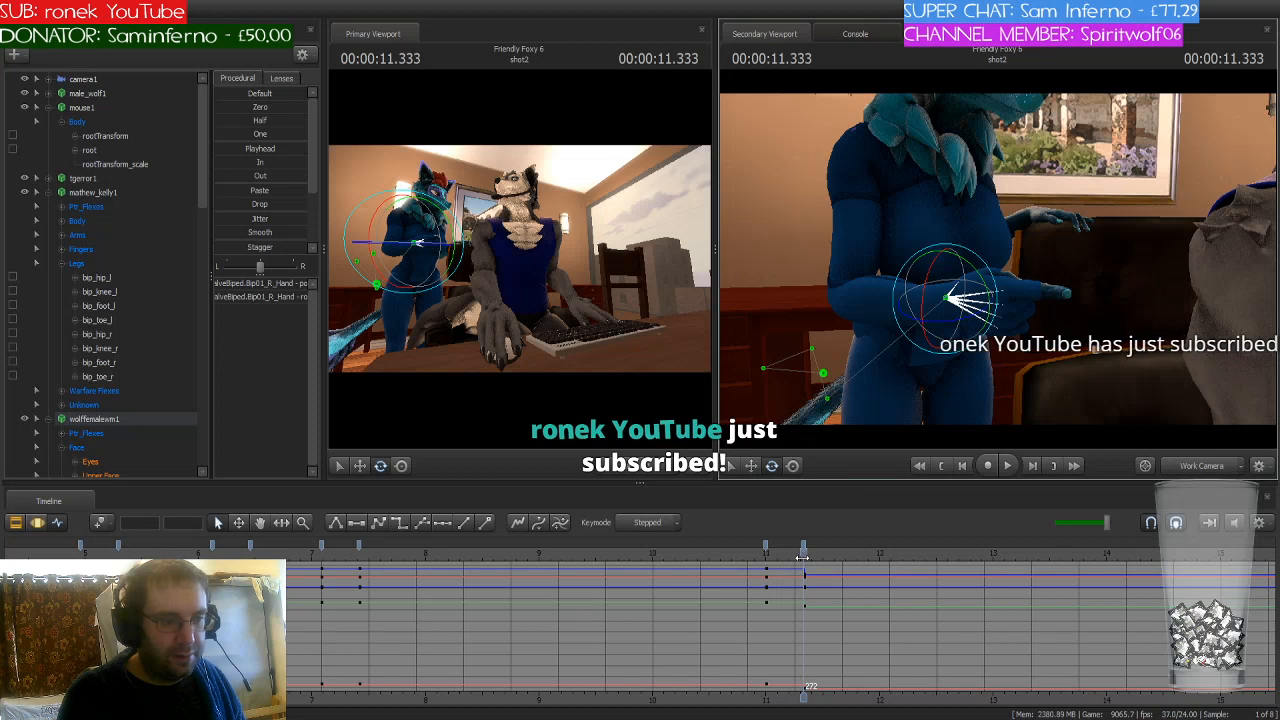
pyautogui.moveTo(803, 557); pyautogui.dragTo(879, 557)
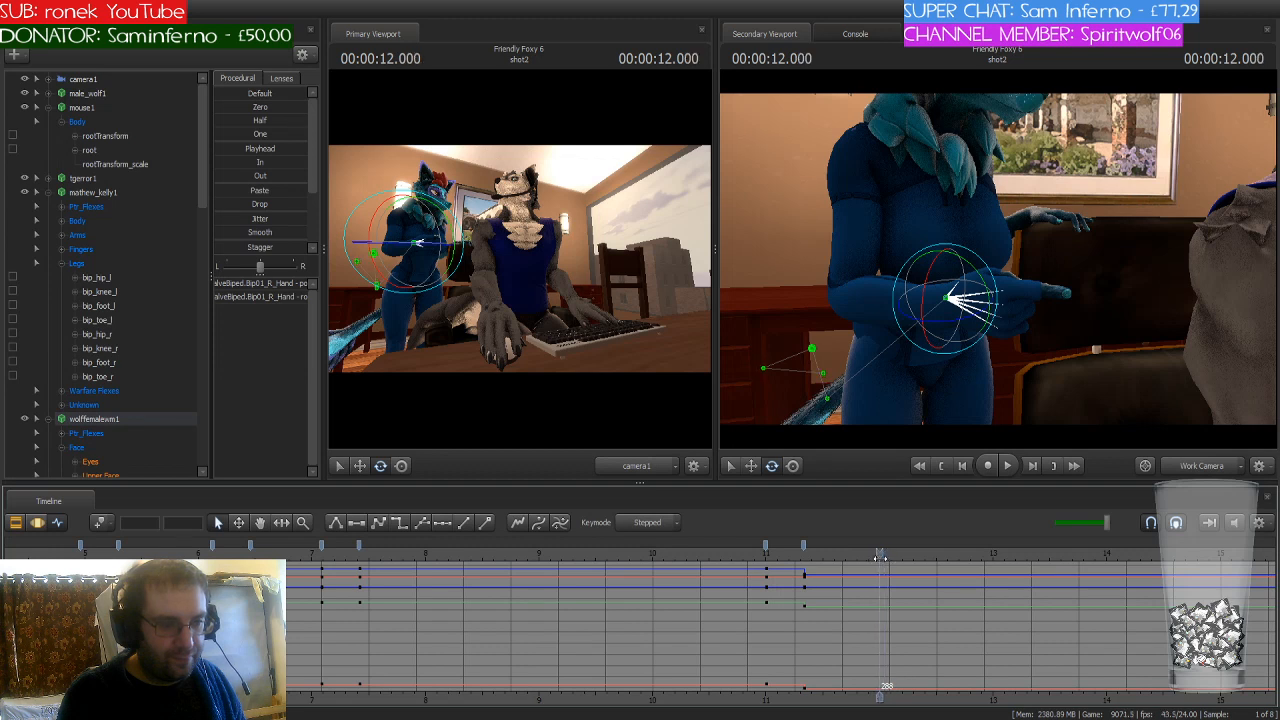
pyautogui.click(99, 523)
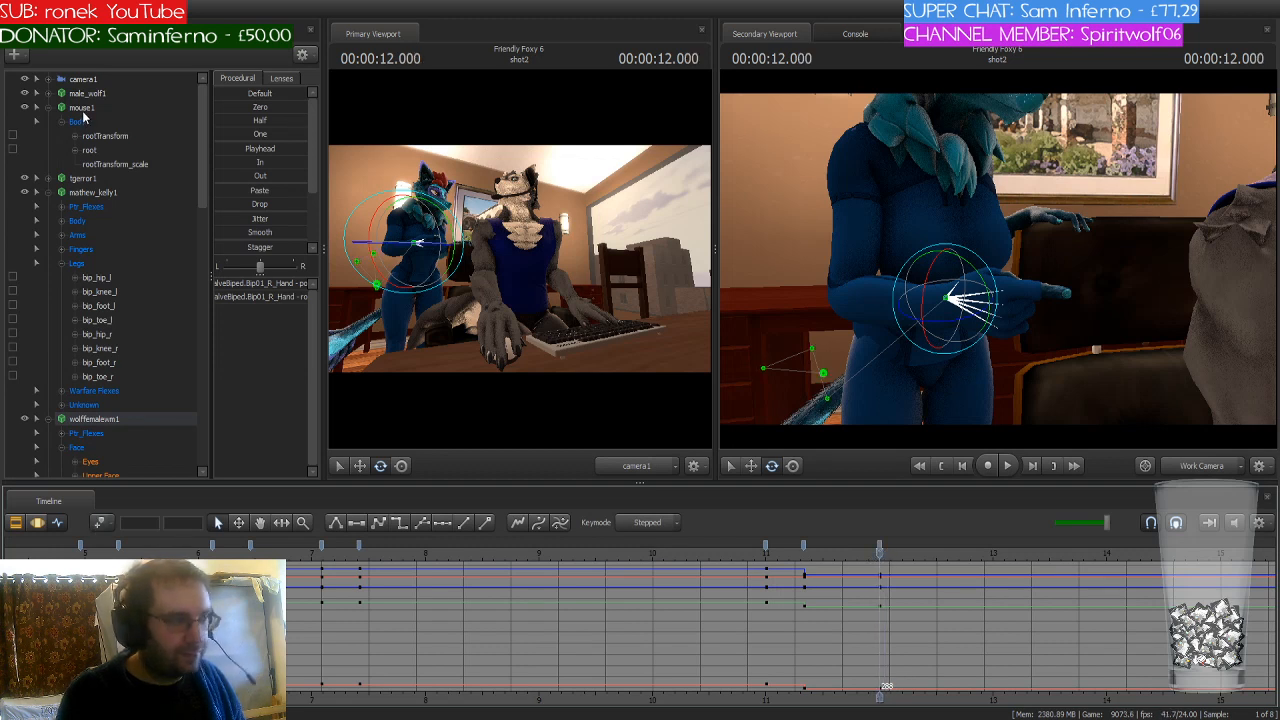
pyautogui.click(115, 194)
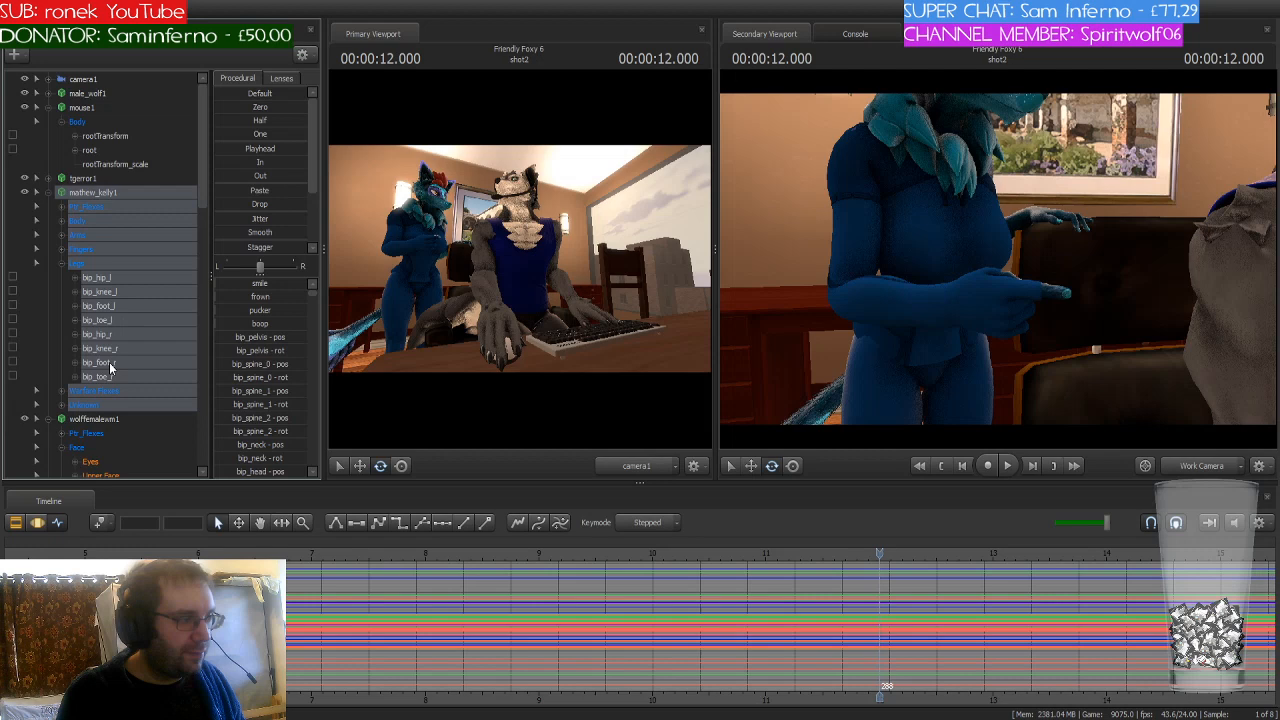
pyautogui.click(115, 416)
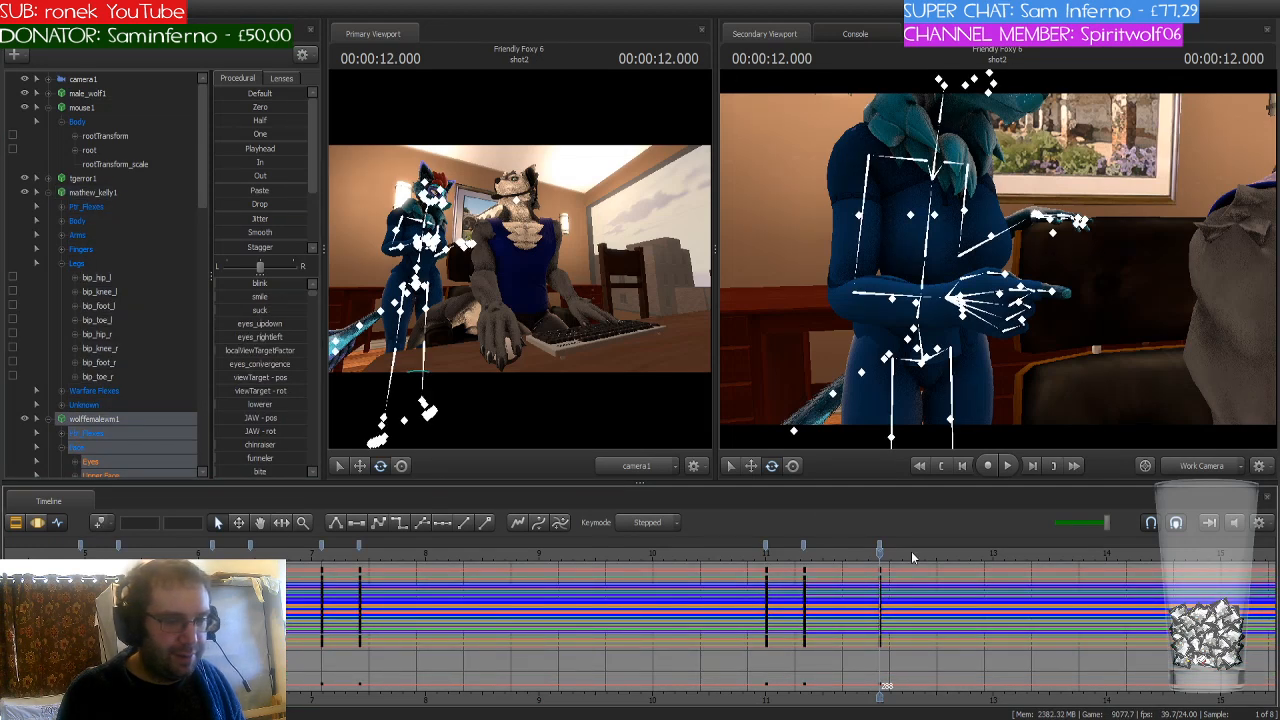
# Step: Advance the playhead to frame 296 for the next pose
pyautogui.scroll(-3, 888, 556)
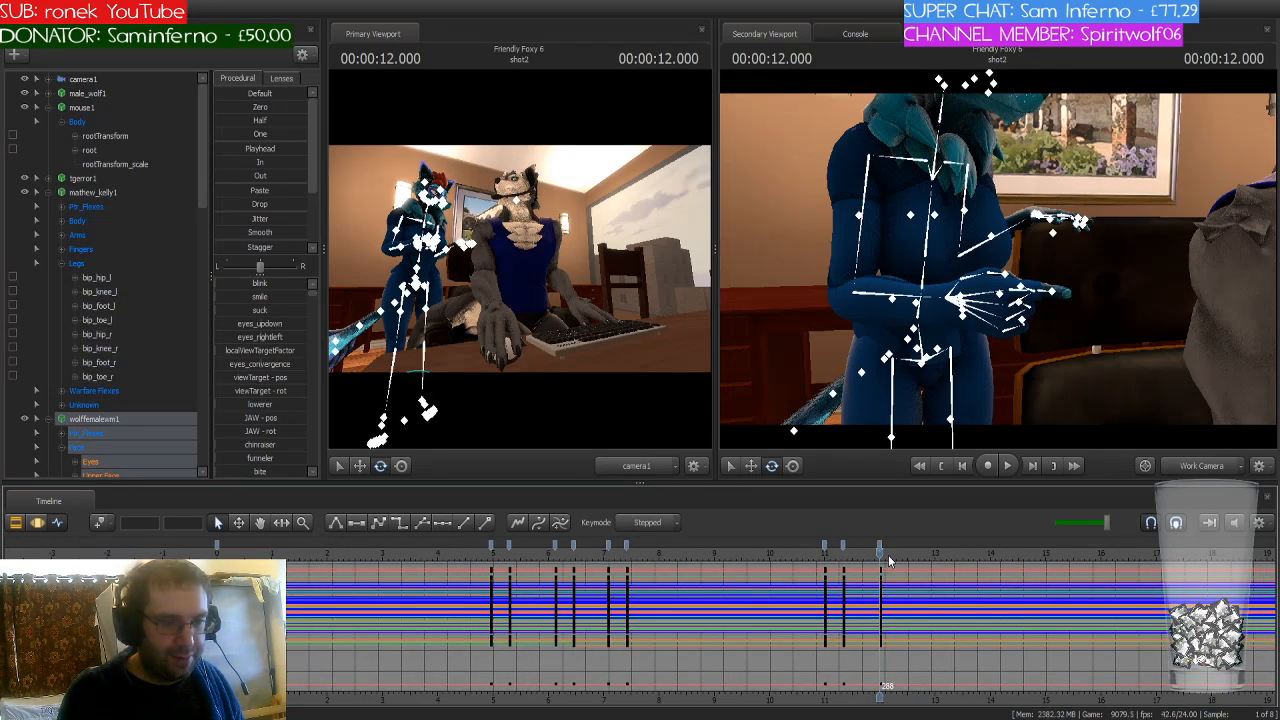
pyautogui.scroll(-1, 888, 556)
pyautogui.moveTo(876, 553)
pyautogui.mouseDown()
pyautogui.moveTo(593, 560)
pyautogui.moveTo(879, 571)
pyautogui.mouseUp()
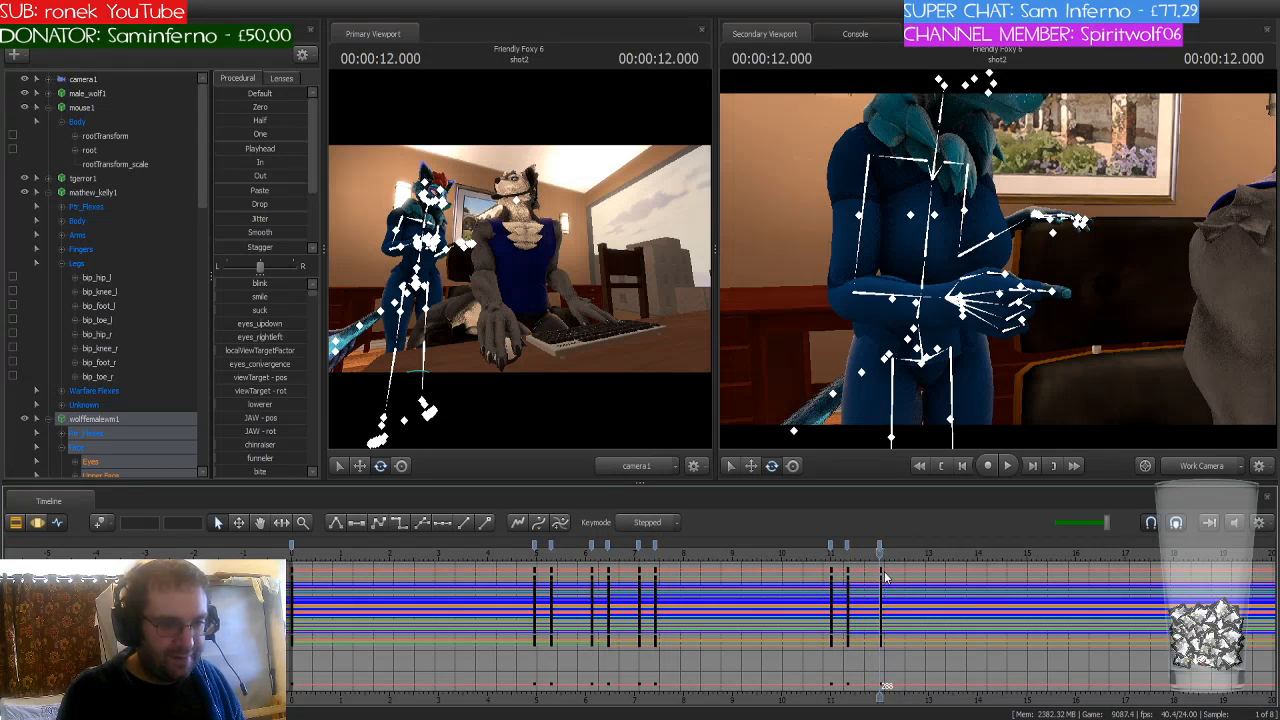
pyautogui.scroll(2, 884, 577)
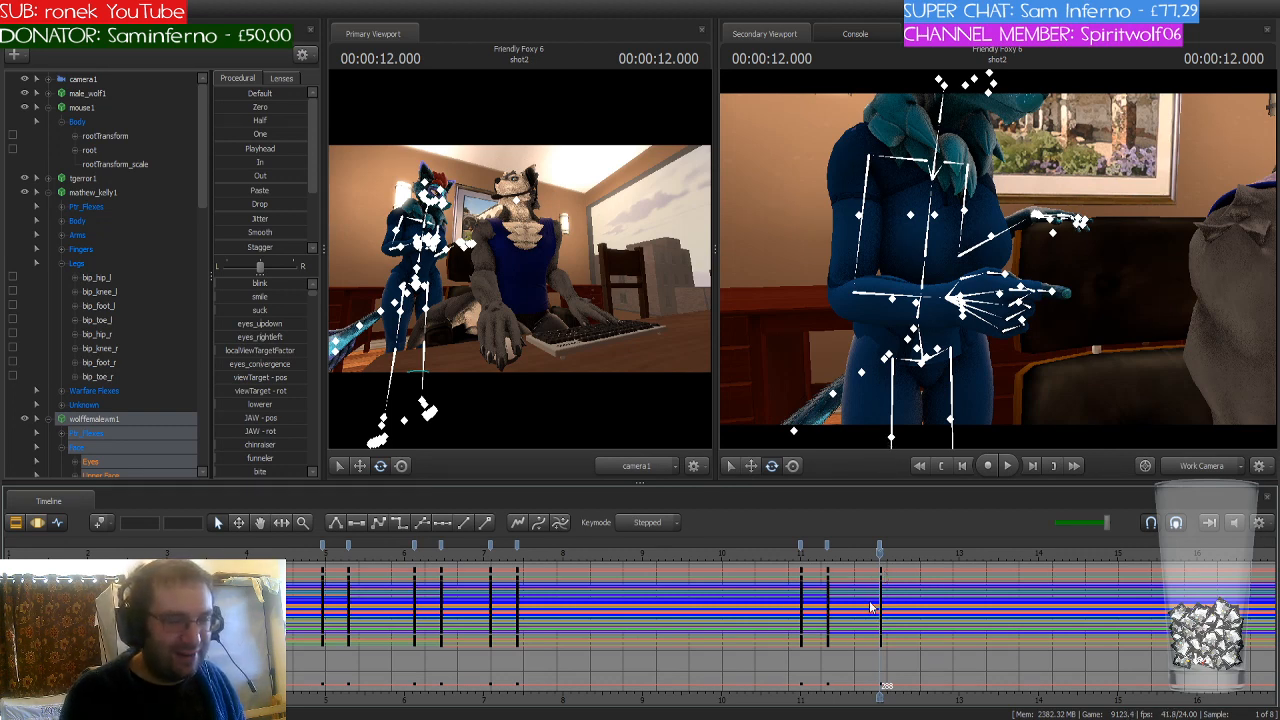
pyautogui.scroll(-5, 874, 565)
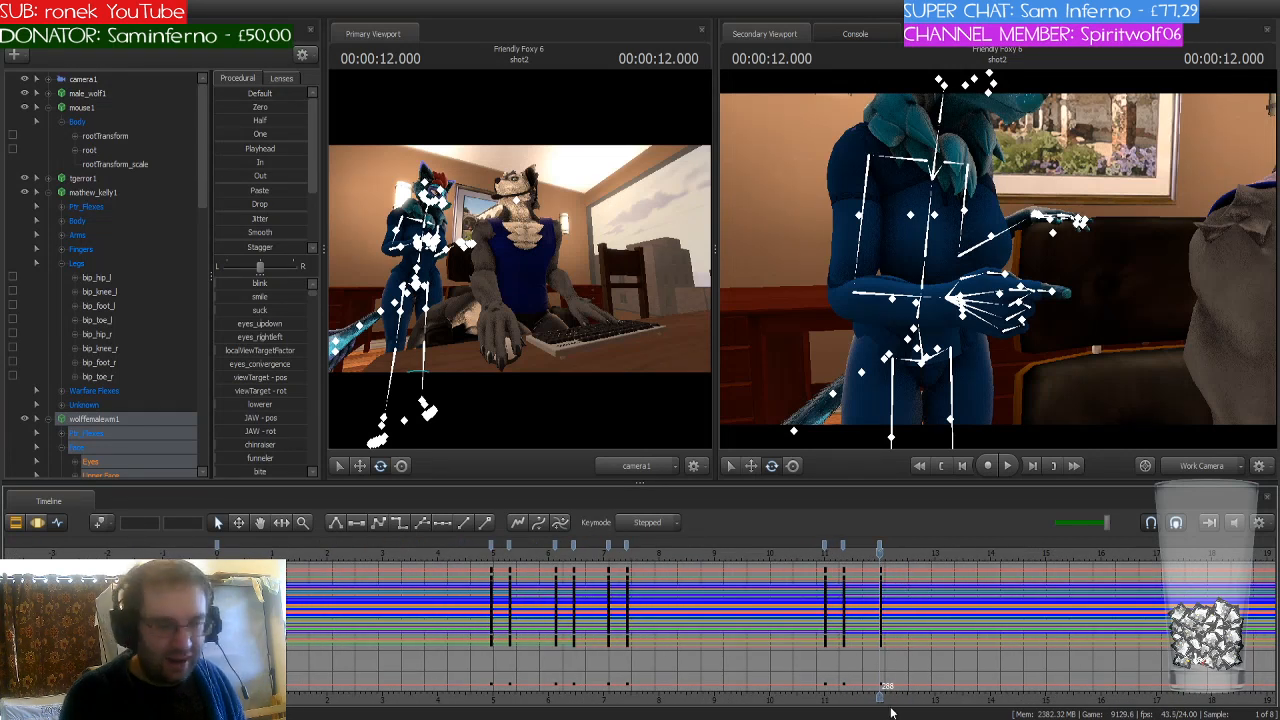
pyautogui.moveTo(876, 700); pyautogui.dragTo(740, 699, button='middle')
pyautogui.press('Right')
pyautogui.press('Right')
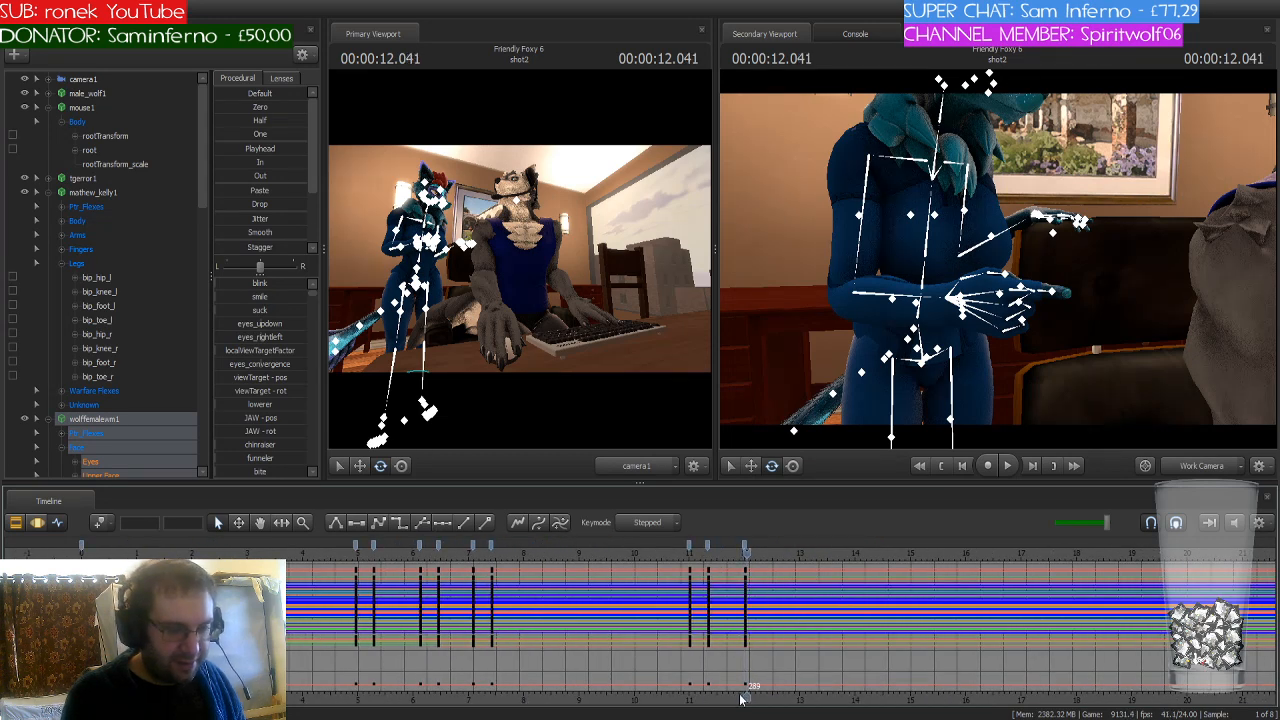
pyautogui.press('Right')
pyautogui.press('Right')
pyautogui.press('Right')
pyautogui.press('Right')
pyautogui.press('Right')
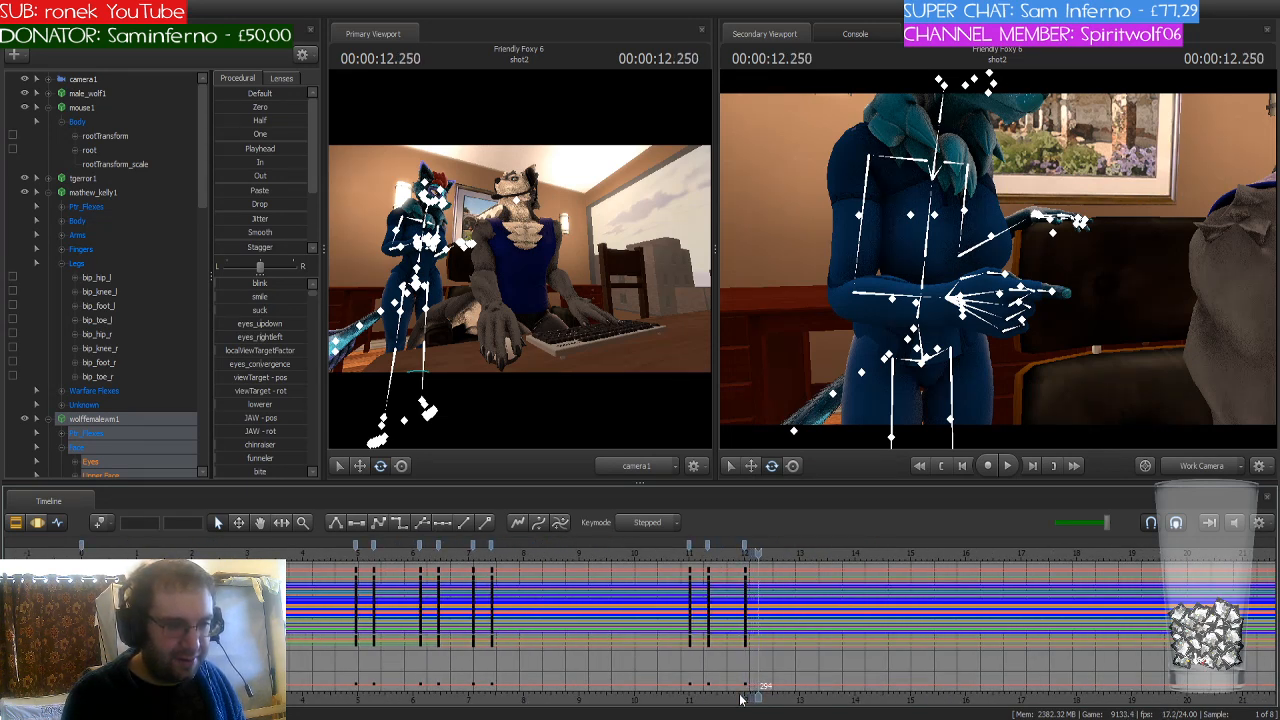
pyautogui.press('Right')
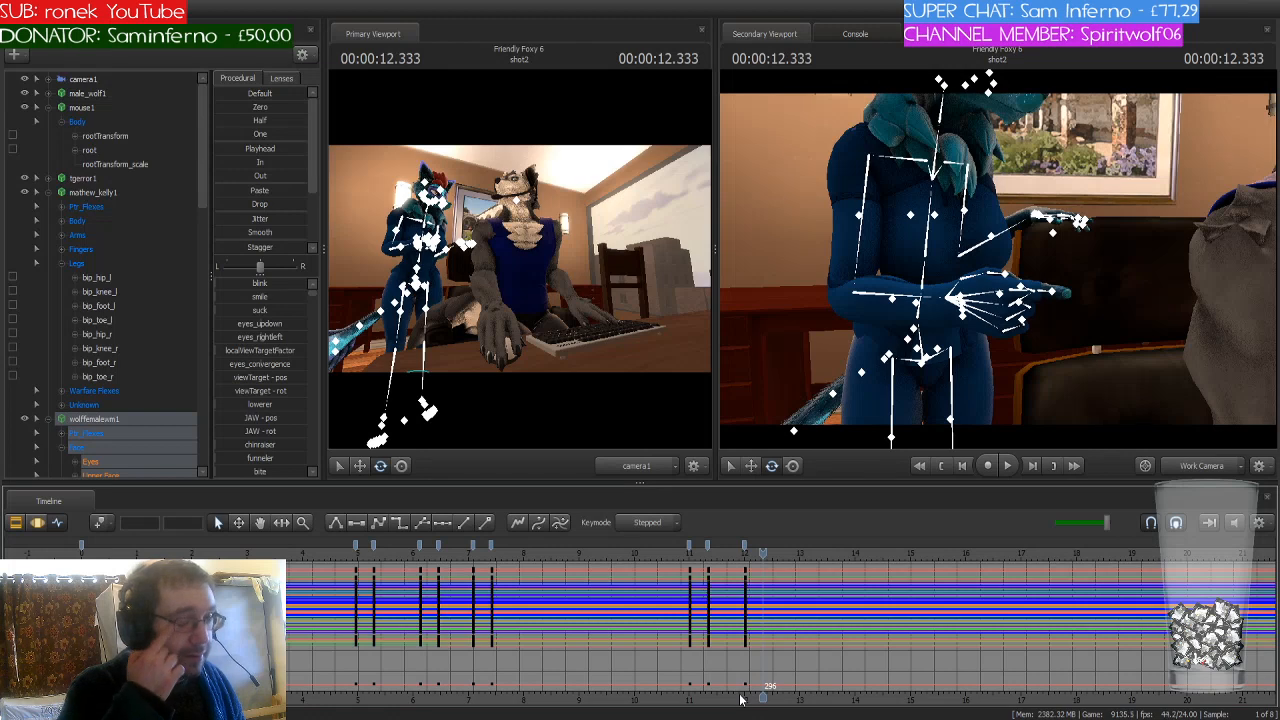
# Step: Raise the right hand to point upward at frame 296 by rotating the R_UpperArm and R_Forearm bones
pyautogui.moveTo(1051, 403); pyautogui.dragTo(1010, 370)
pyautogui.keyDown('ctrl'); pyautogui.click(895, 255); pyautogui.keyUp('ctrl')
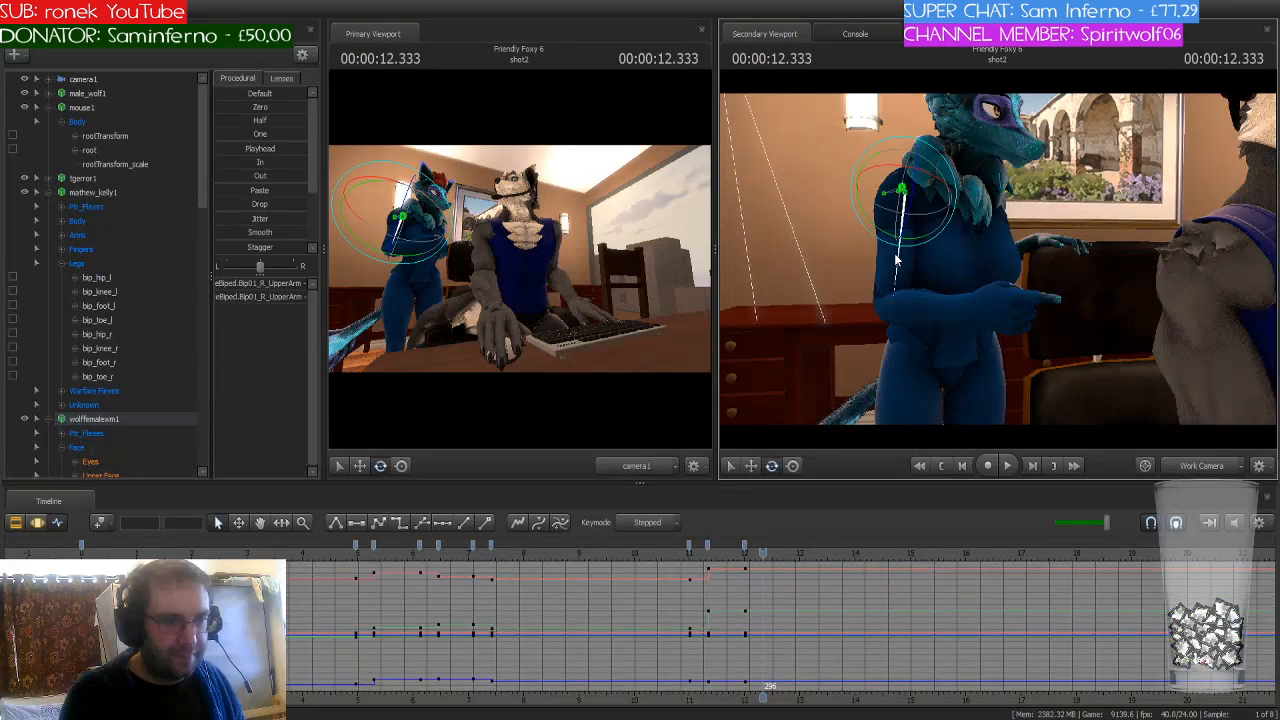
pyautogui.moveTo(926, 205); pyautogui.dragTo(913, 210)
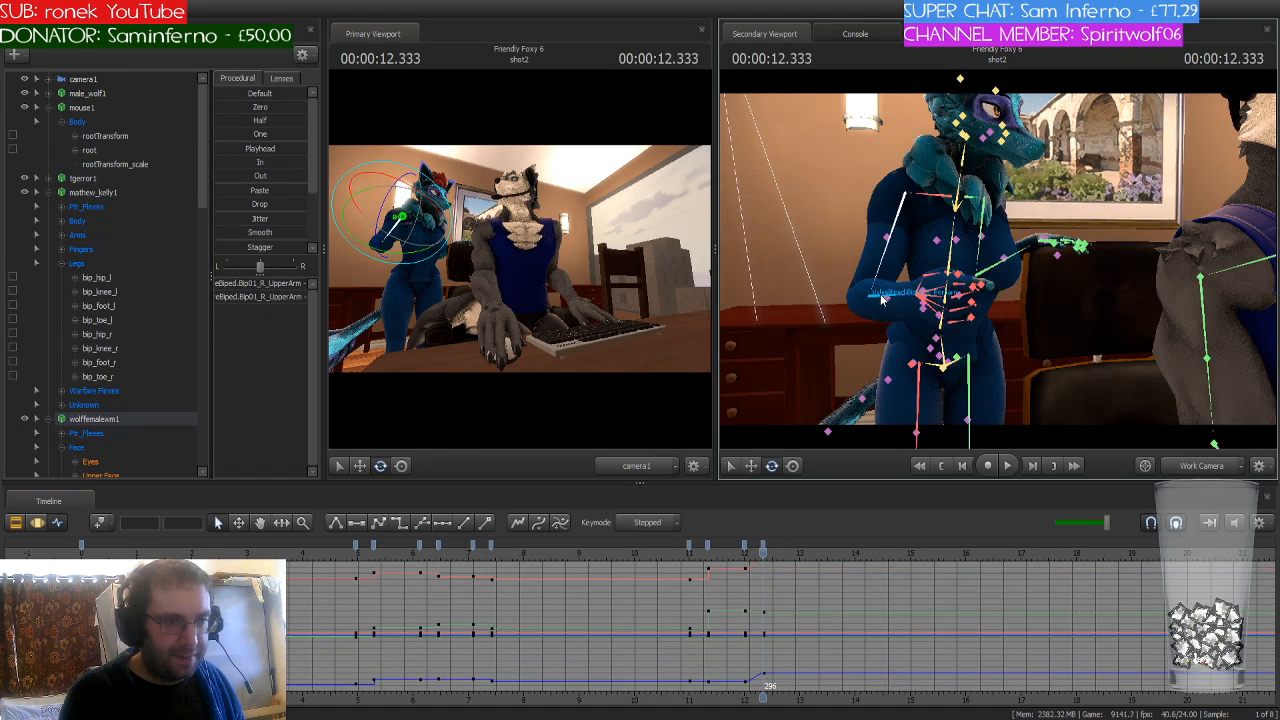
pyautogui.keyDown('ctrl'); pyautogui.click(881, 296); pyautogui.keyUp('ctrl')
pyautogui.moveTo(866, 319)
pyautogui.mouseDown()
pyautogui.moveTo(839, 297)
pyautogui.moveTo(863, 322)
pyautogui.mouseUp()
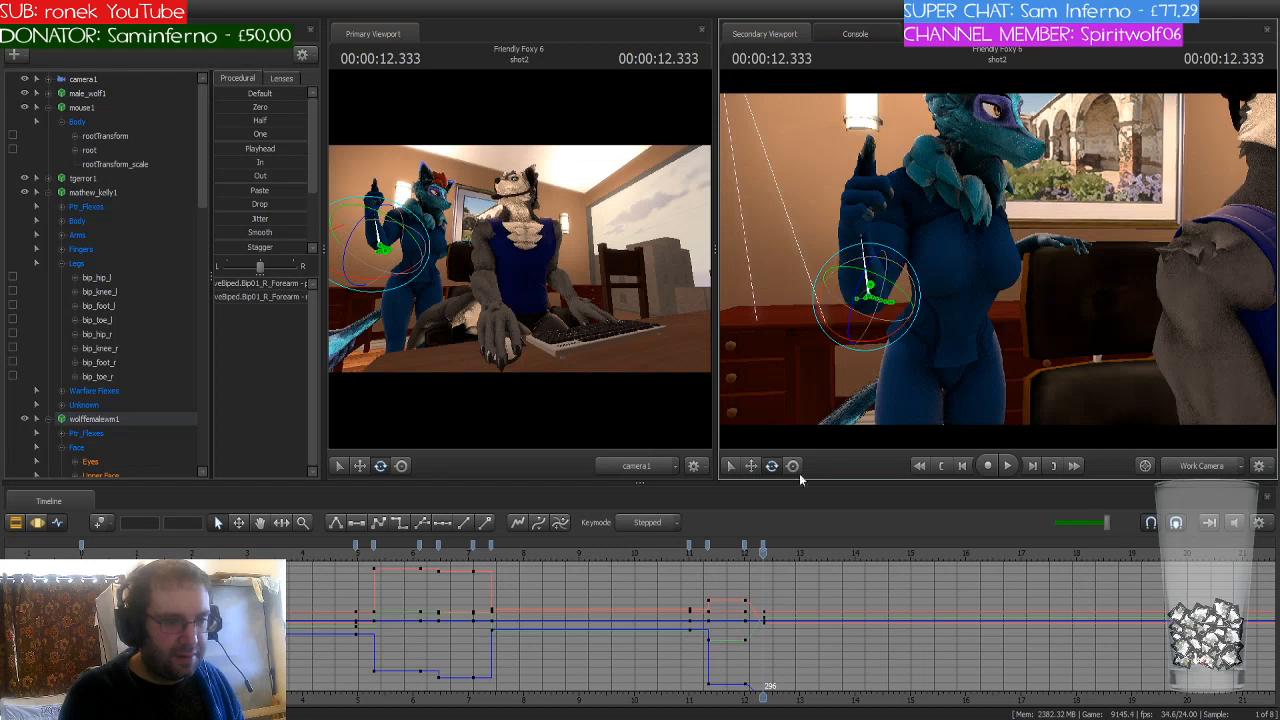
# Step: Apply stepped tangents to all of wolffemalewm1's keys at frame 288, and select its keys at frame 296
pyautogui.click(744, 547)
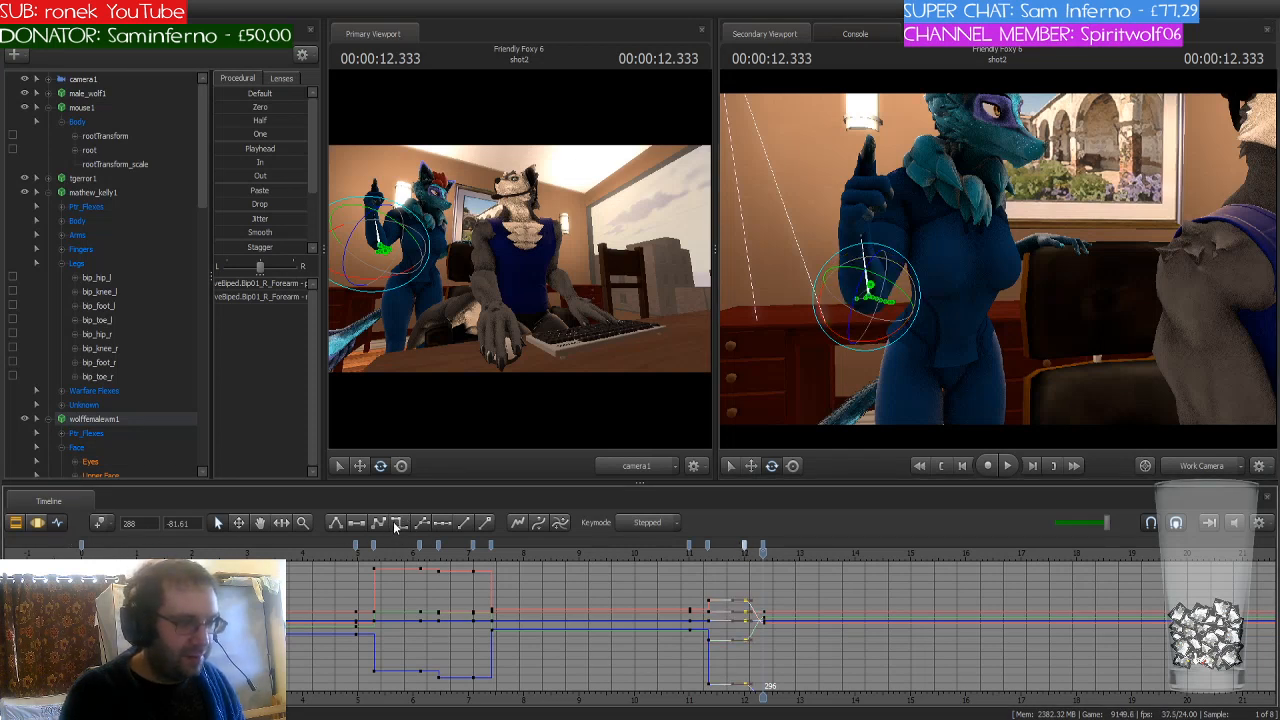
pyautogui.click(140, 416)
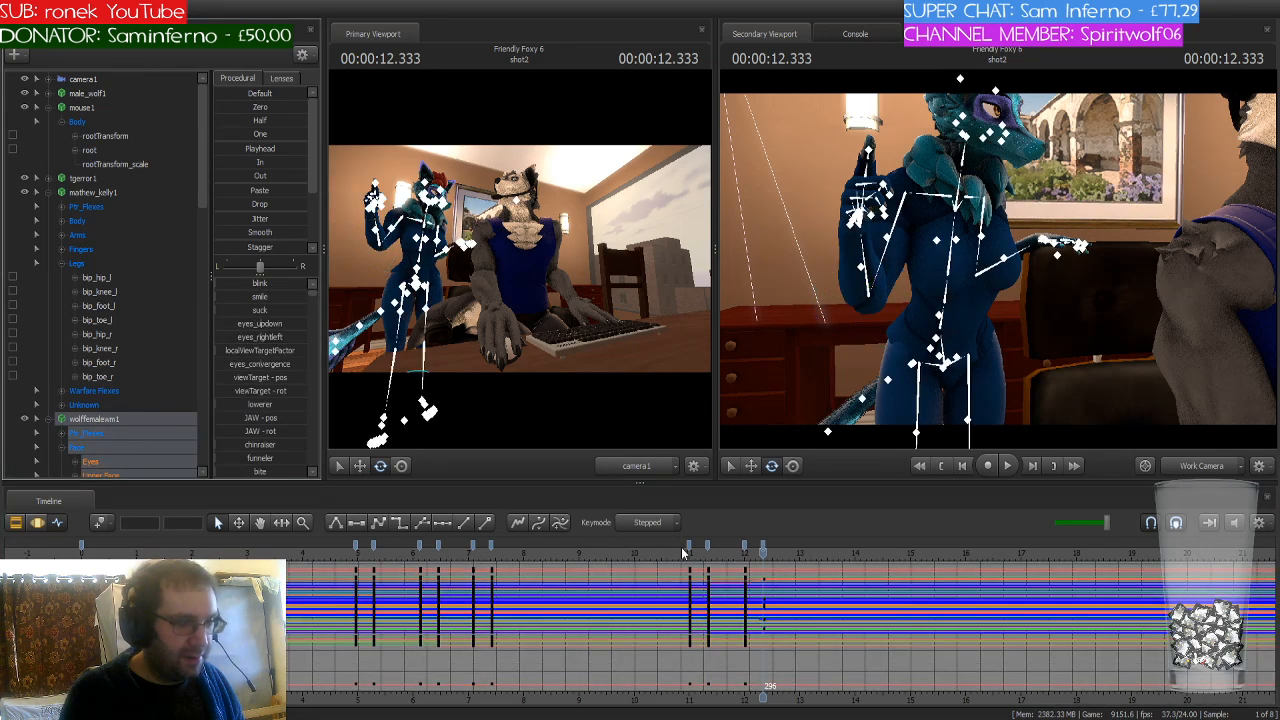
pyautogui.click(744, 548)
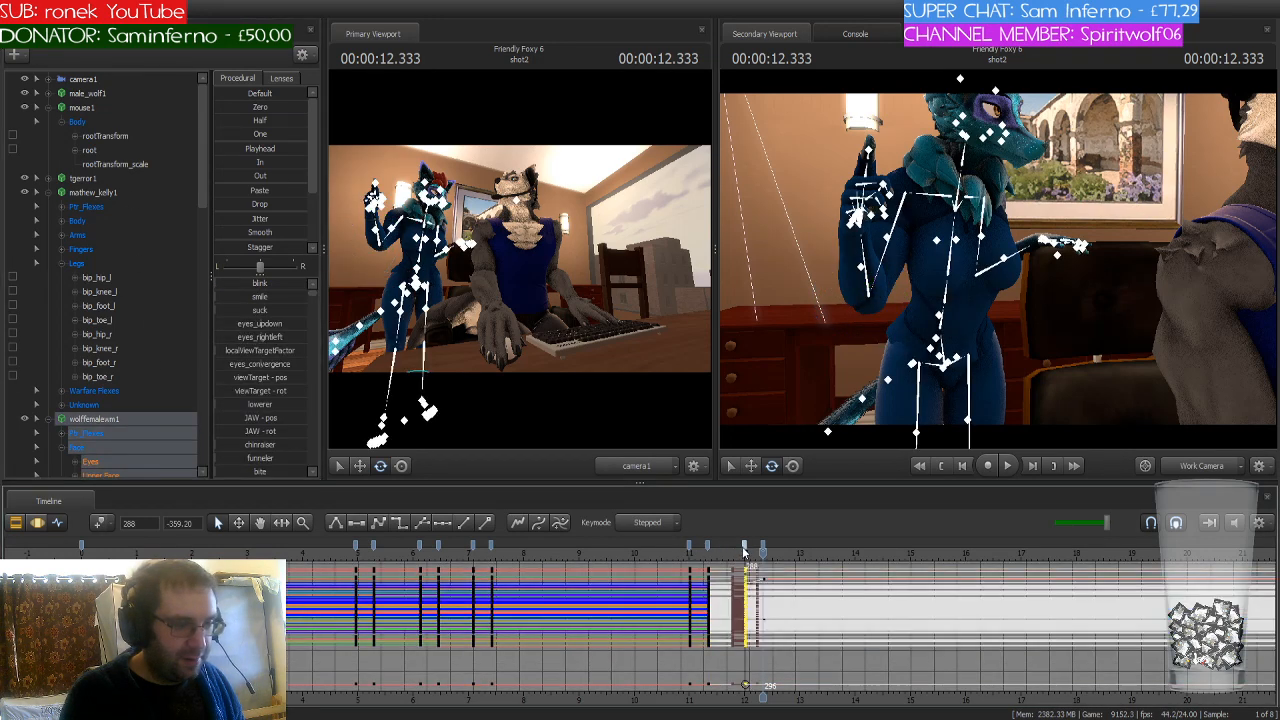
pyautogui.click(400, 525)
pyautogui.scroll(2, 757, 552)
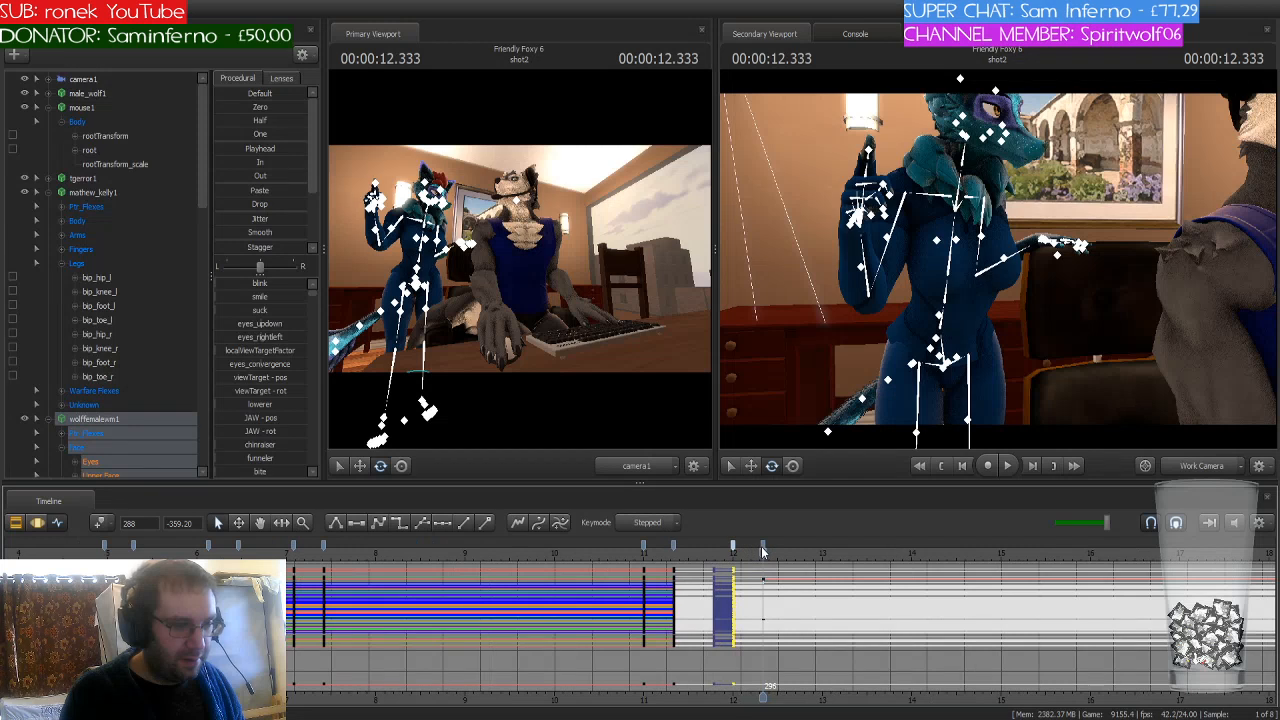
pyautogui.click(762, 548)
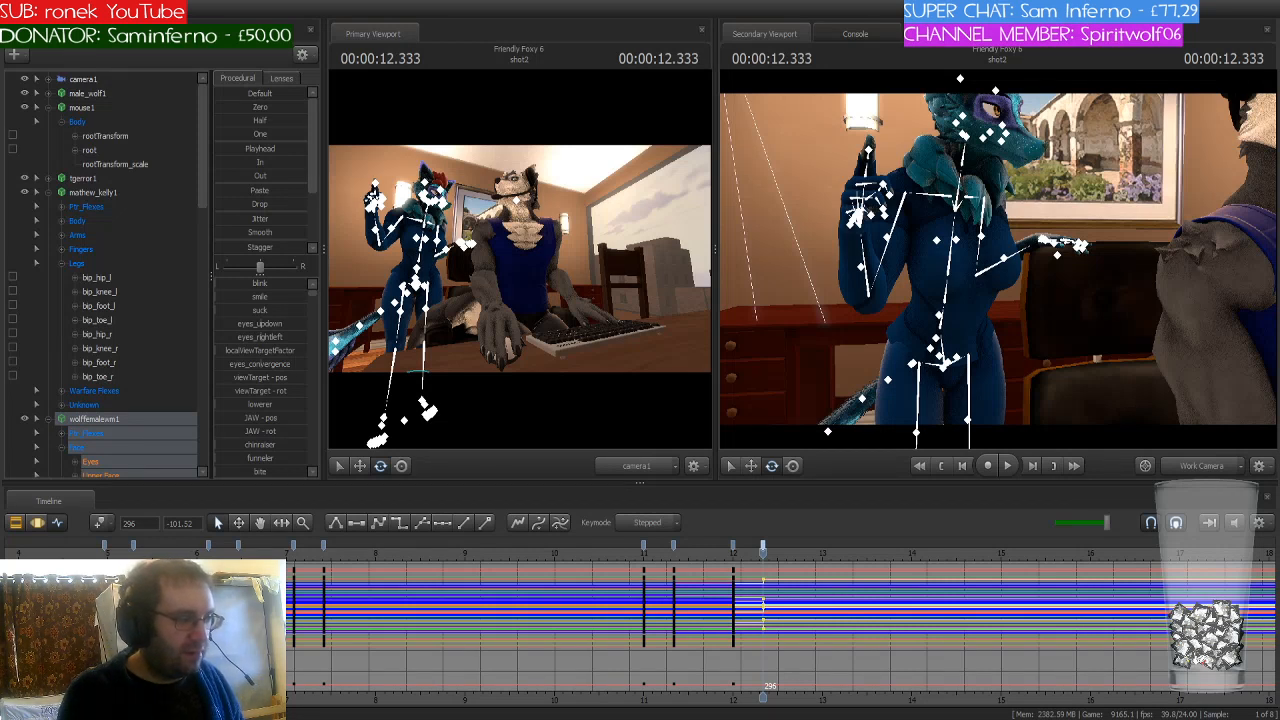
# Step: Key all of wolffemalewm1 at frame 296 and shift her torso by rotating the Bip01_Spine bone
pyautogui.click(99, 522)
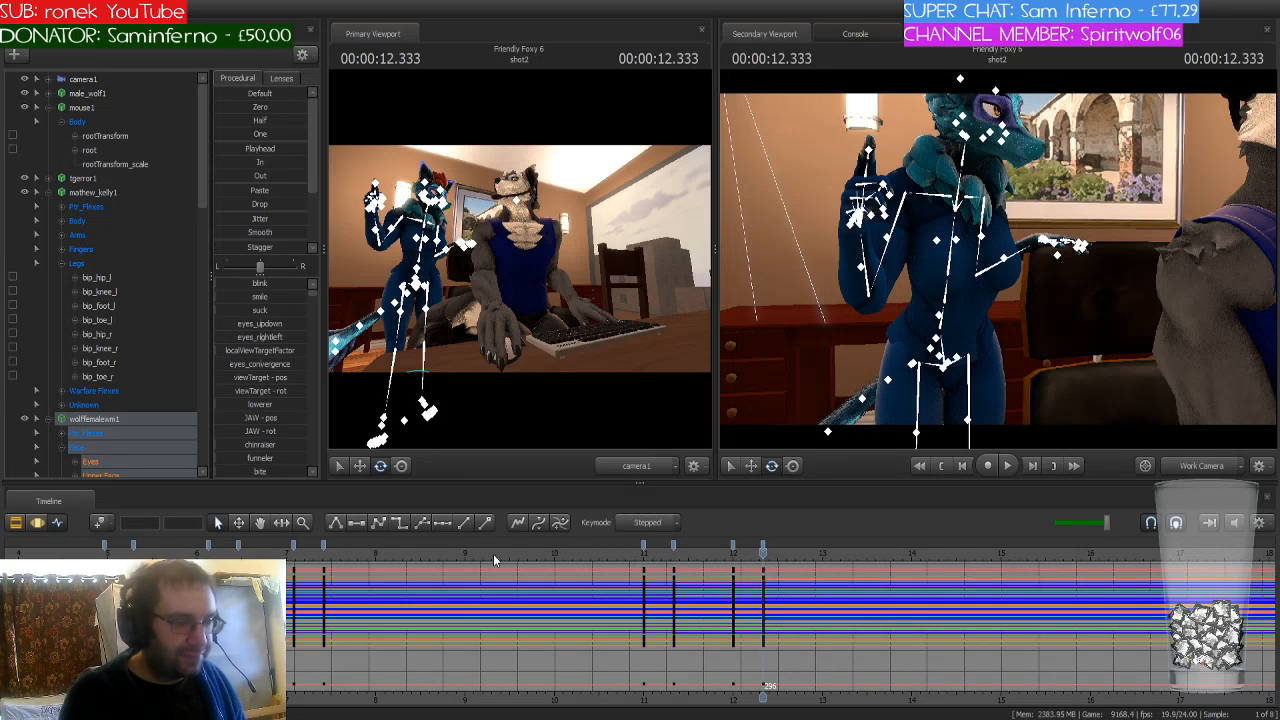
pyautogui.moveTo(764, 553); pyautogui.dragTo(762, 591)
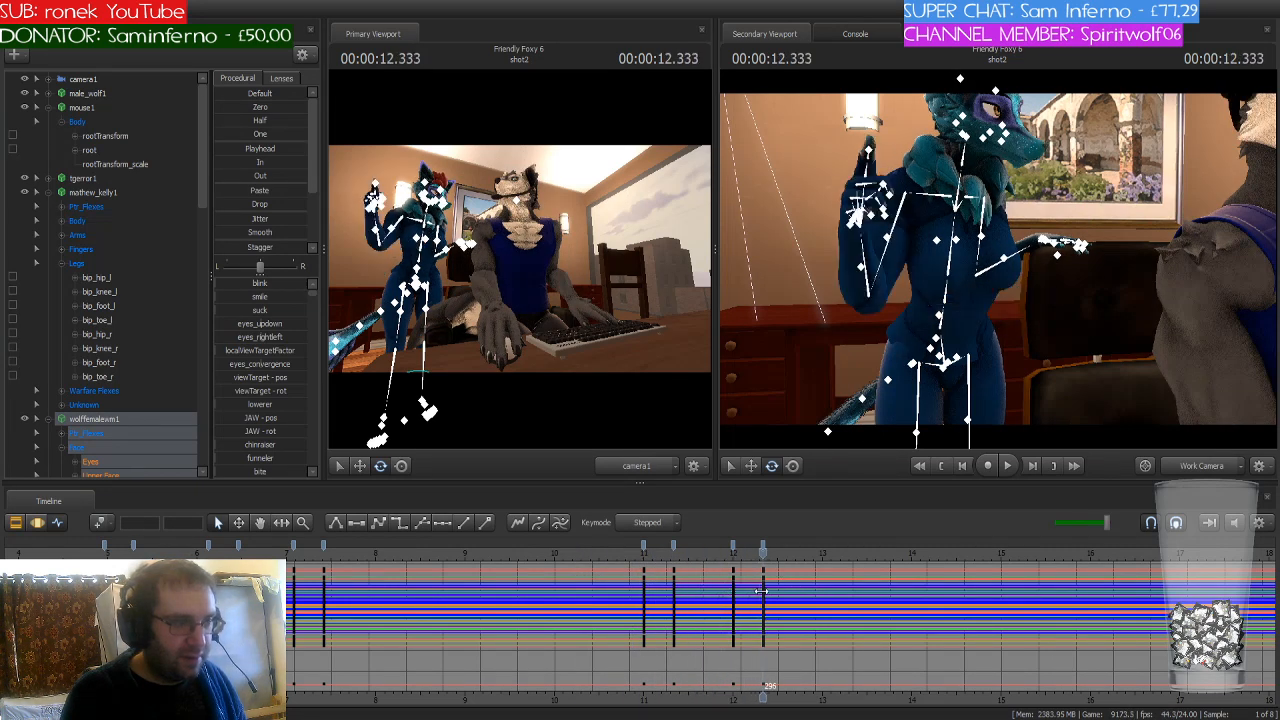
pyautogui.click(941, 318)
pyautogui.moveTo(941, 313); pyautogui.dragTo(993, 195)
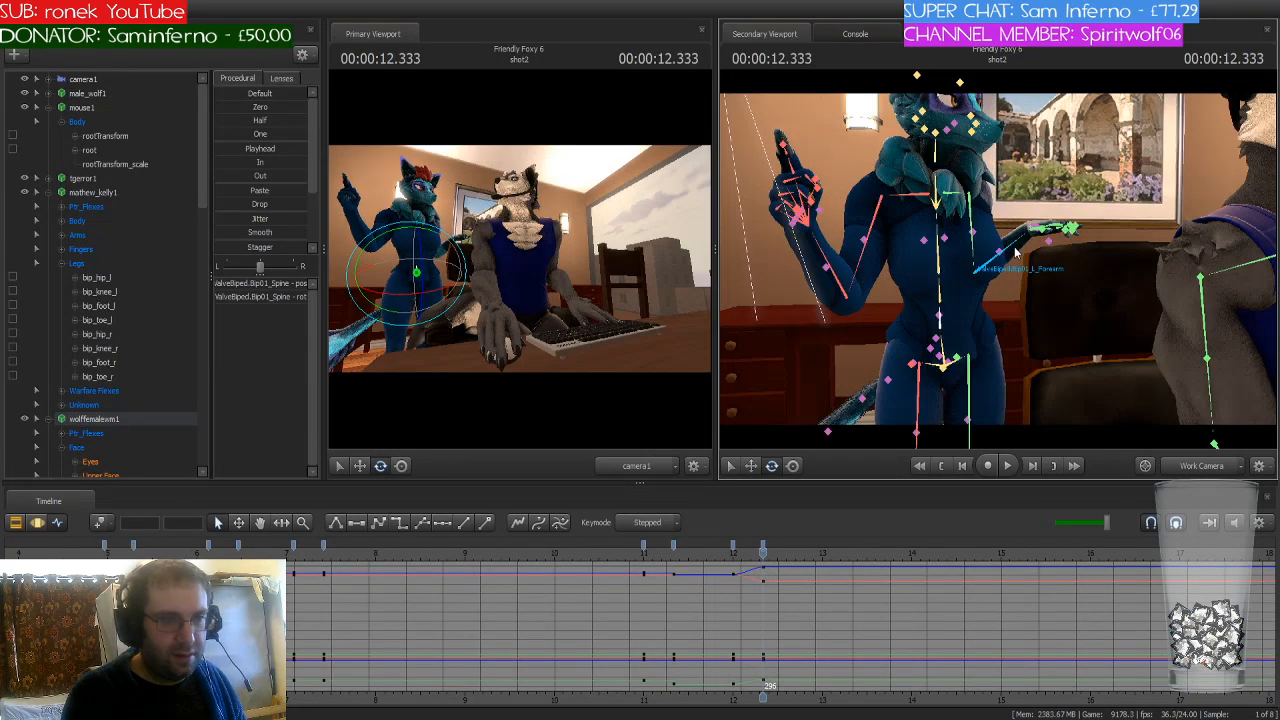
# Step: Lower the female wolf's left forearm toward the chair back at frame 296 by rotating the L_Forearm bone
pyautogui.click(1013, 246)
pyautogui.moveTo(995, 269); pyautogui.dragTo(946, 238)
pyautogui.press('w')
pyautogui.press('s')
pyautogui.press('ctrl')
pyautogui.click(963, 216)
pyautogui.press('ctrl')
pyautogui.click(1054, 300)
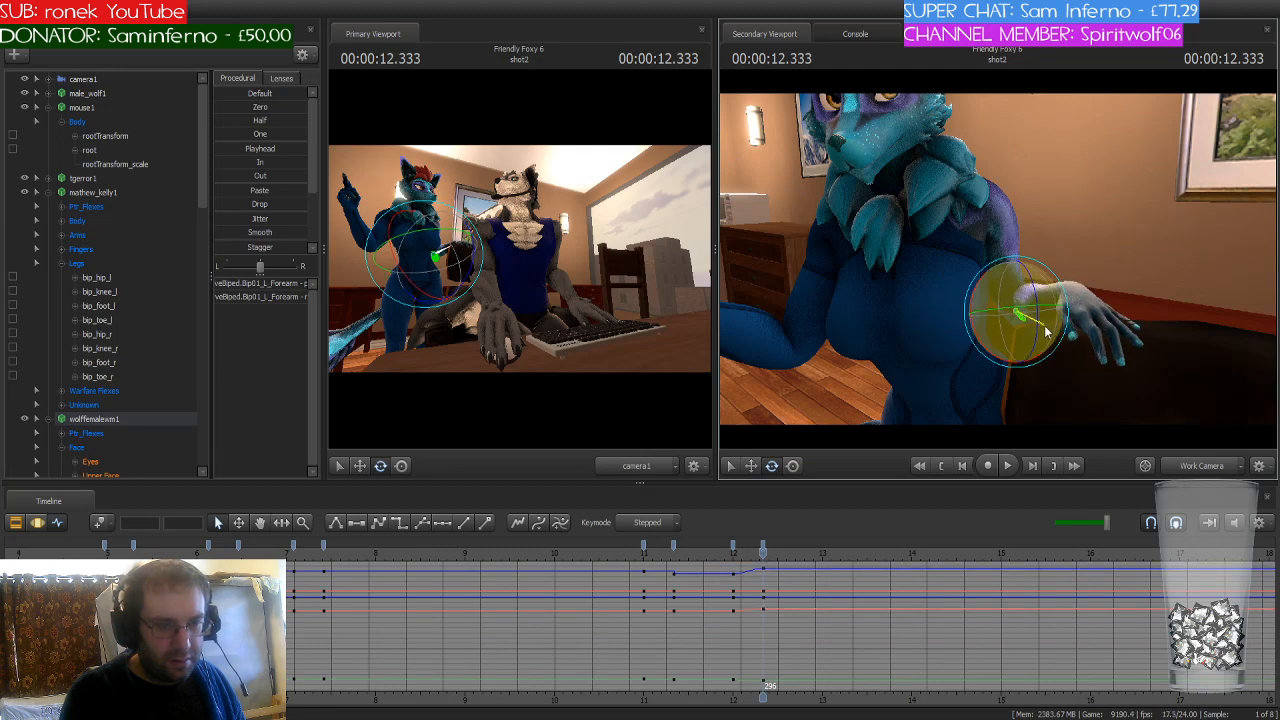
# Step: Lay the left hand over the chair back at frame 296 by adjusting the hand and L_Finger42 bones
pyautogui.press('ctrl')
pyautogui.click(1078, 306)
pyautogui.moveTo(1059, 270); pyautogui.dragTo(1072, 286)
pyautogui.press('ctrl')
pyautogui.click(1132, 328)
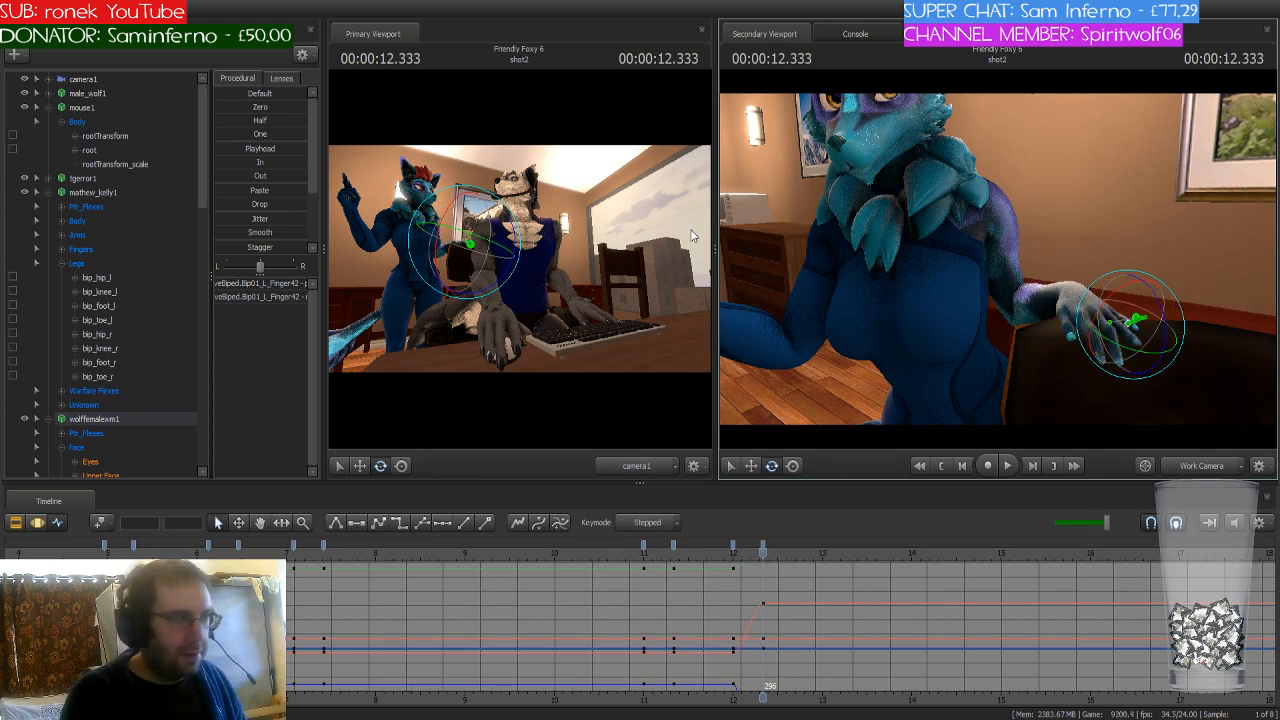
# Step: Reapply stepped tangents to every wolffemalewm1 key at frames 288 and 296
pyautogui.click(128, 421)
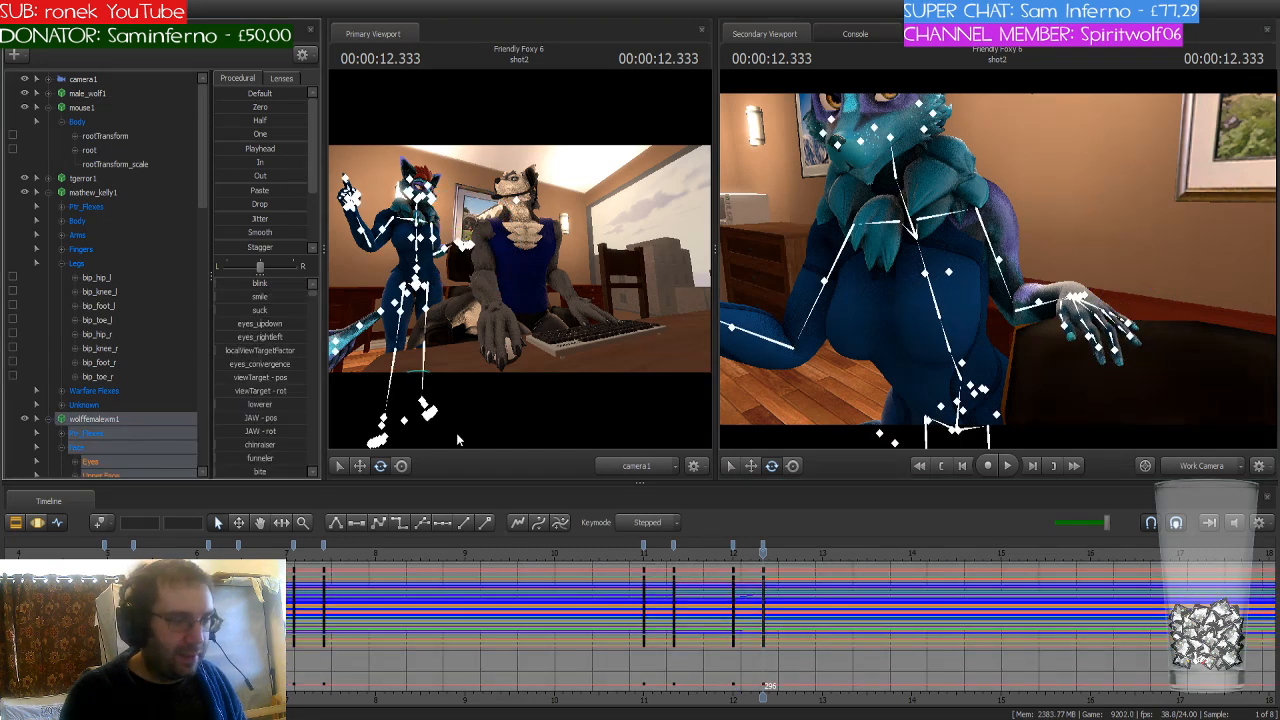
pyautogui.click(734, 545)
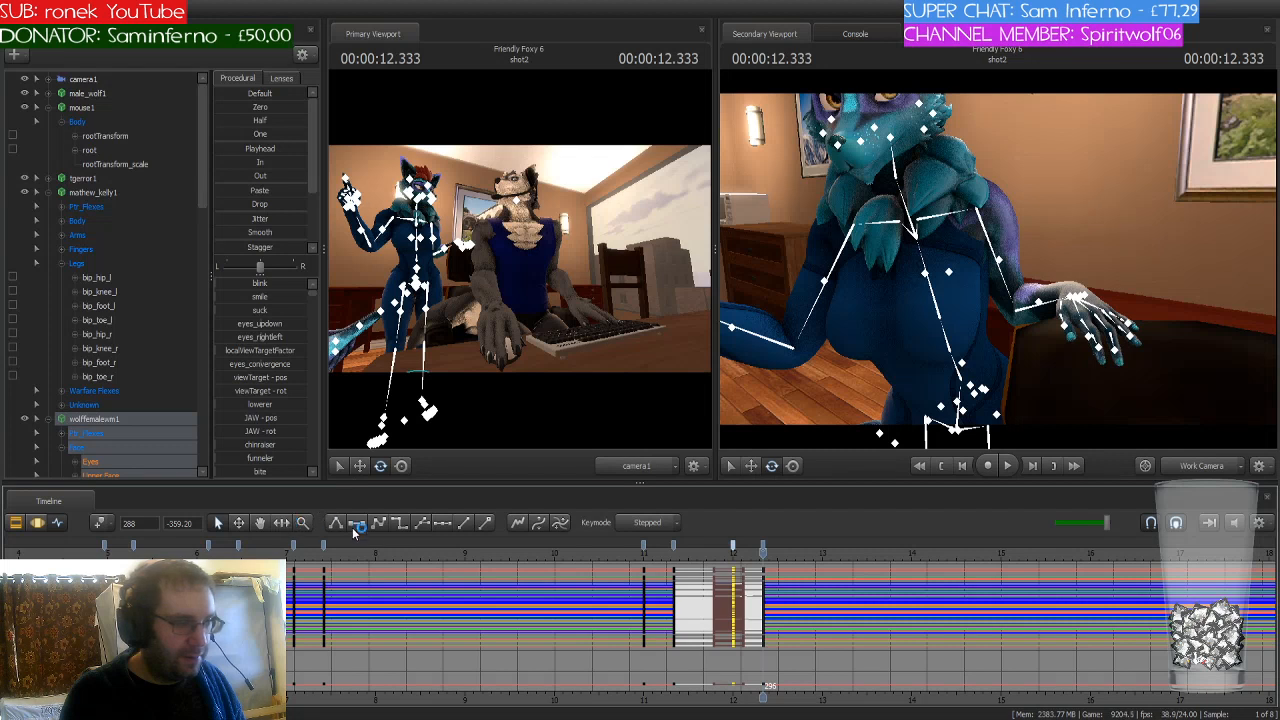
pyautogui.click(400, 529)
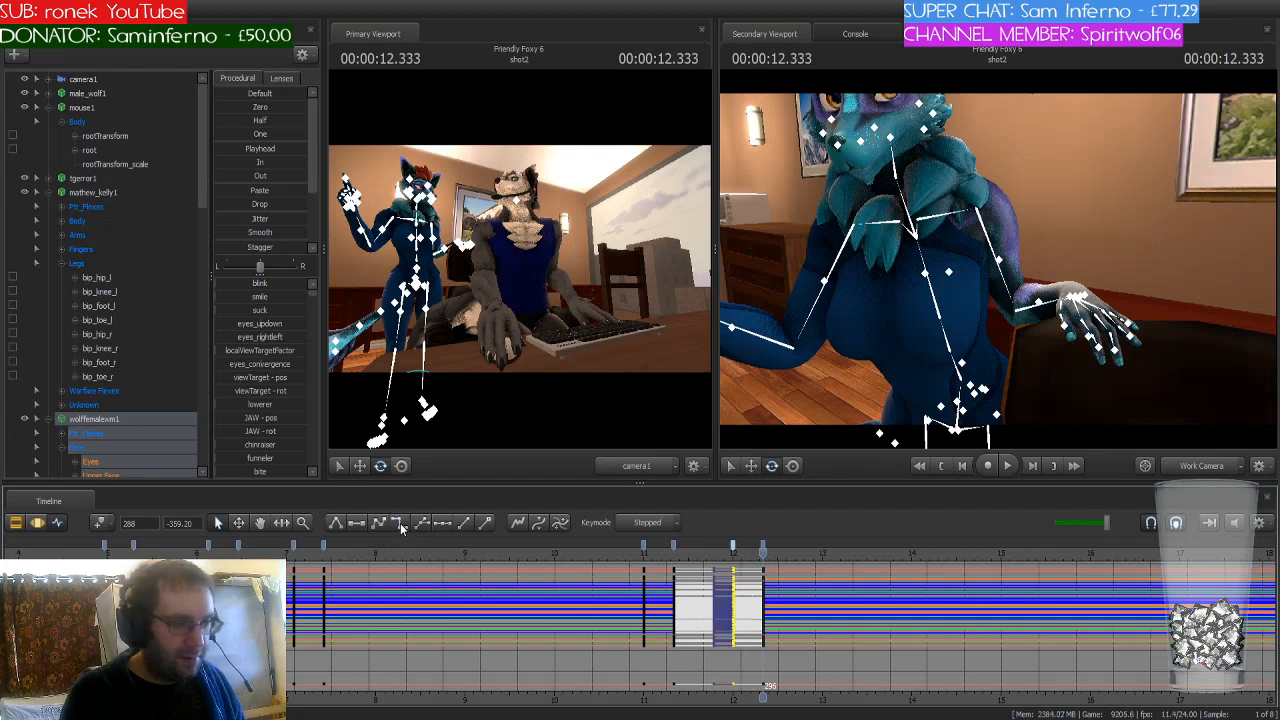
pyautogui.click(764, 550)
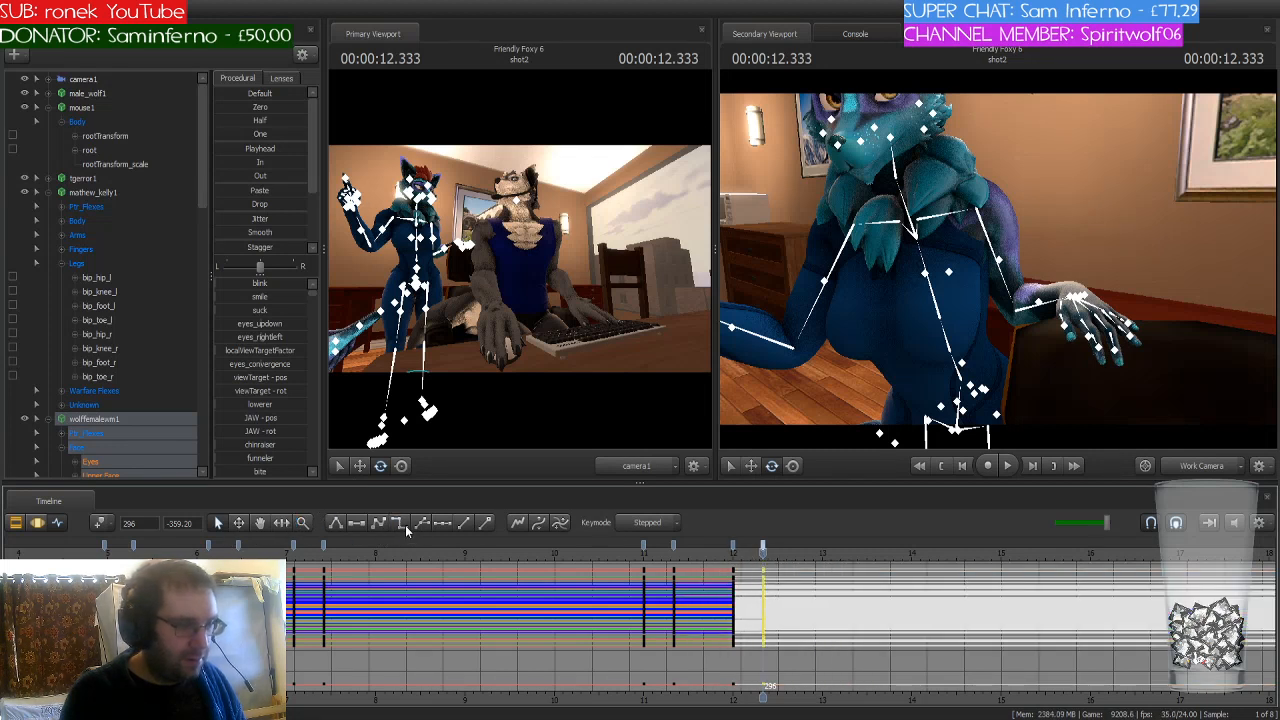
# Step: Select only the female wolf's RightFingers group and its open-hand keys at frame 264
pyautogui.moveTo(1037, 249); pyautogui.dragTo(920, 249)
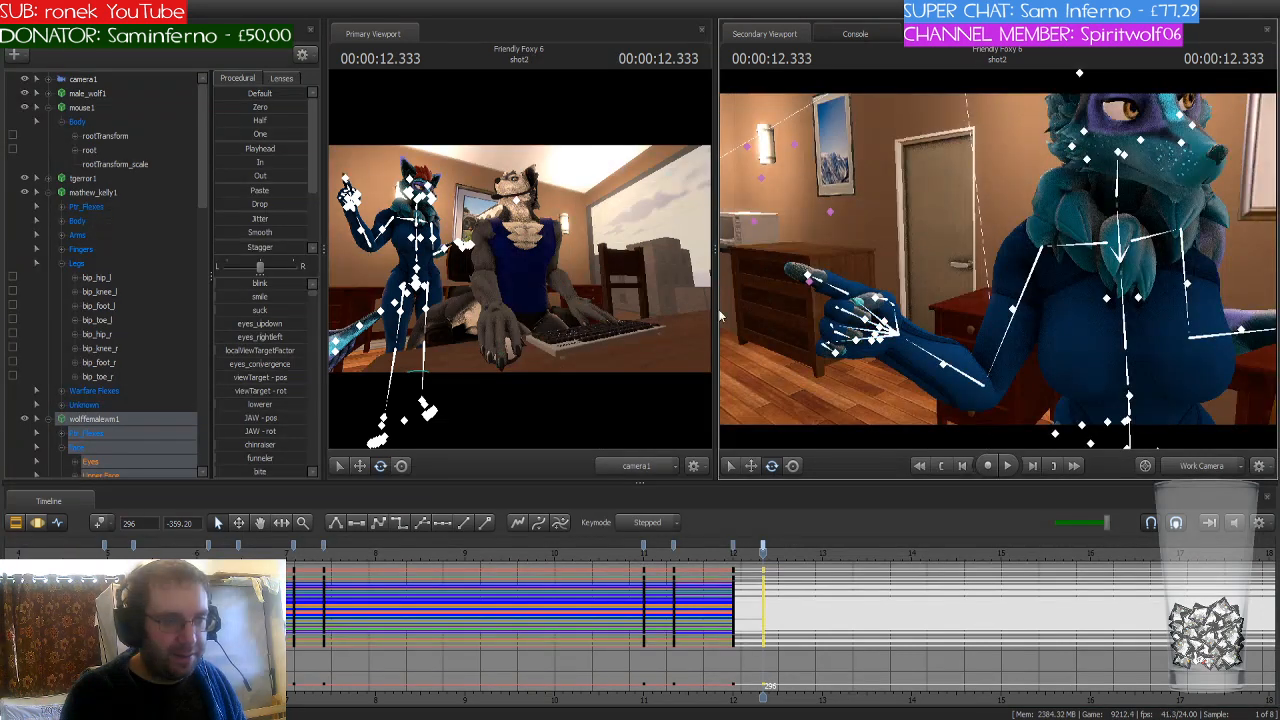
pyautogui.scroll(-3, 121, 333)
pyautogui.scroll(-9, 121, 333)
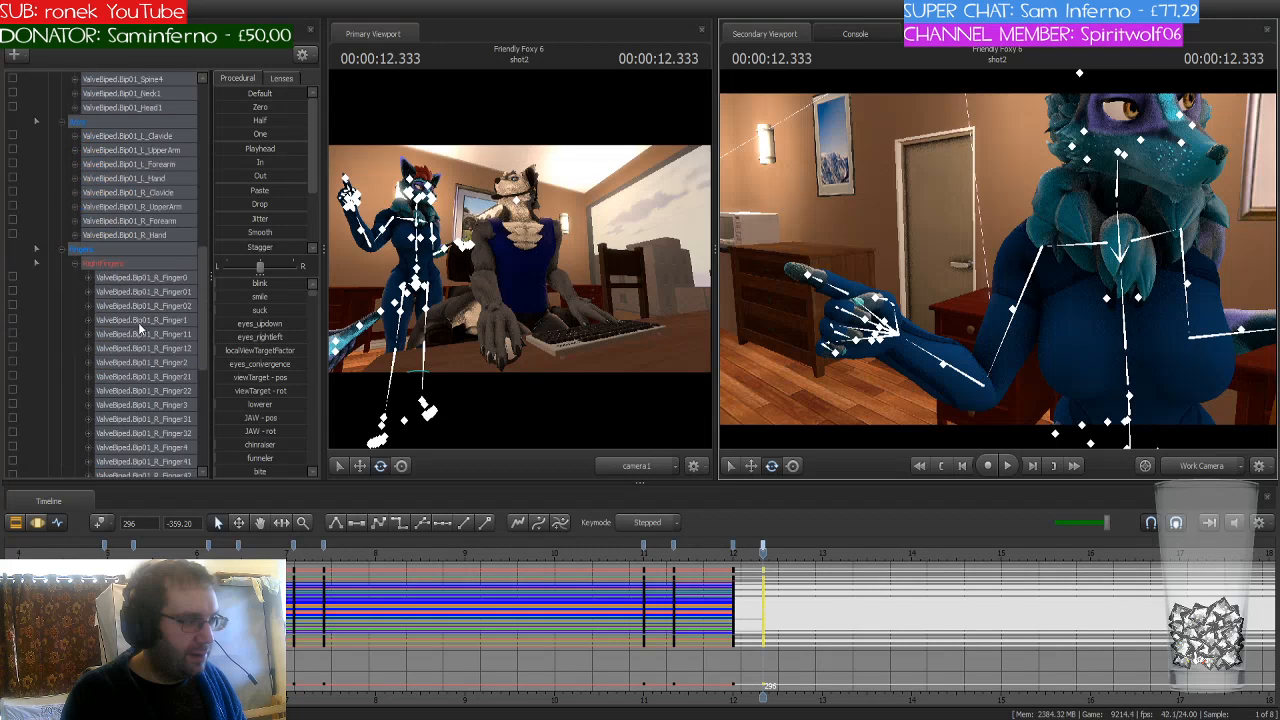
pyautogui.click(117, 268)
pyautogui.scroll(-3, 130, 277)
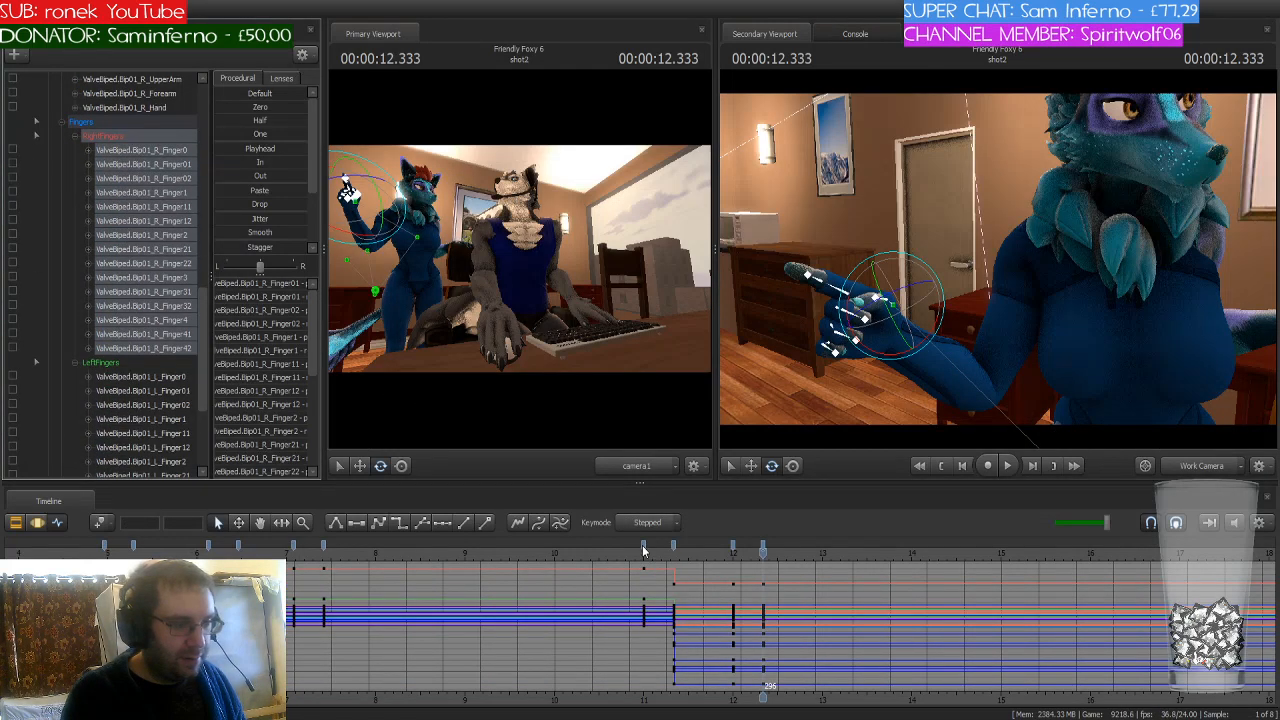
pyautogui.click(642, 545)
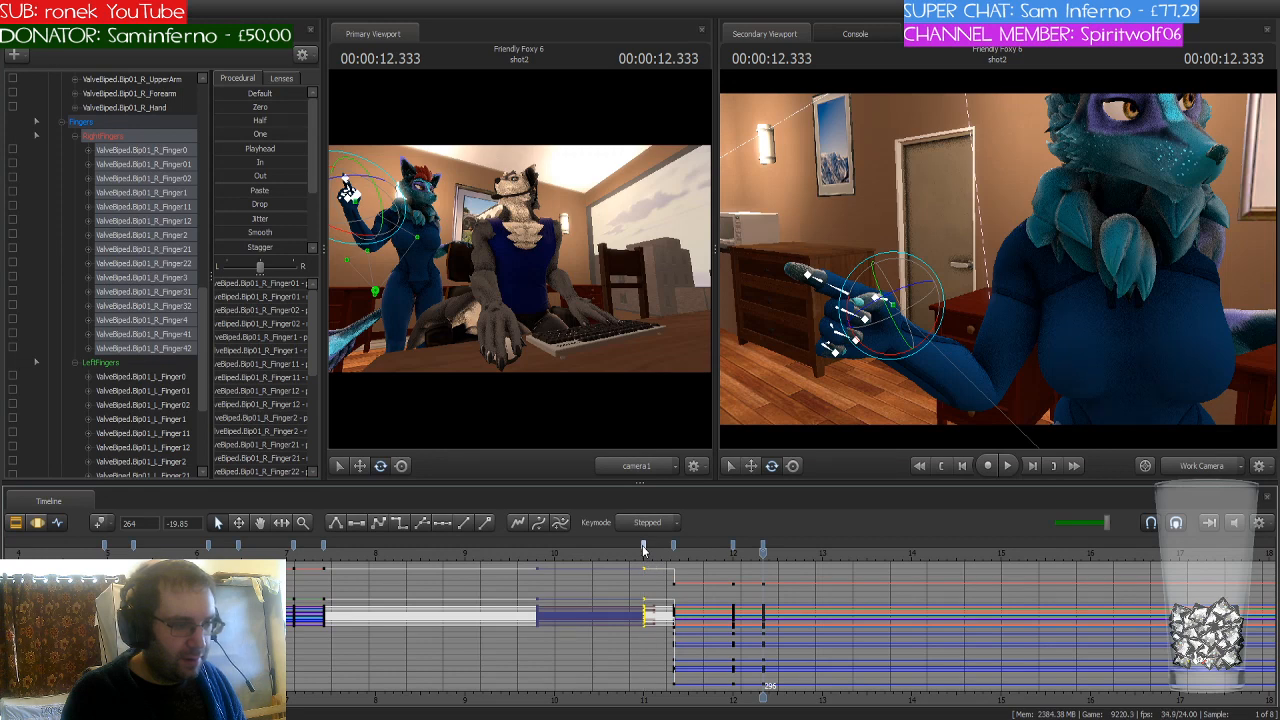
pyautogui.scroll(2, 643, 549)
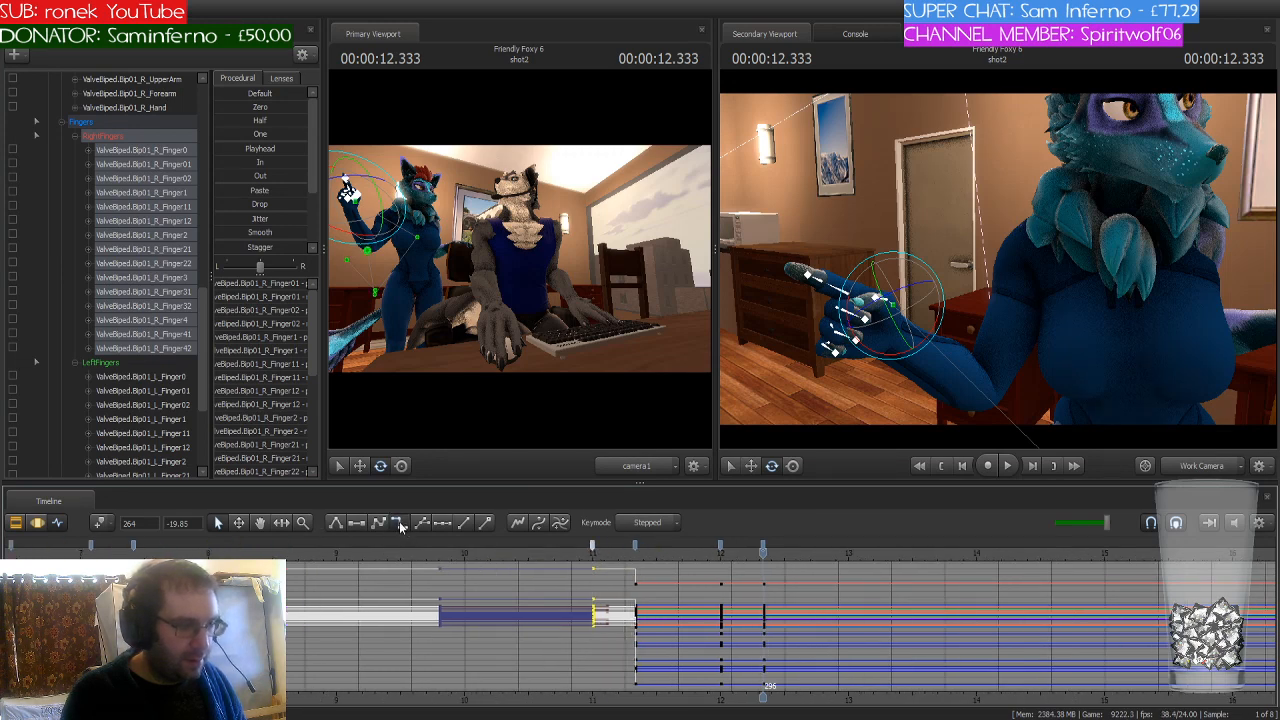
# Step: Copy the right fingers' open-hand keys from frame 264 and paste them at frame 296
pyautogui.moveTo(763, 553); pyautogui.dragTo(593, 576)
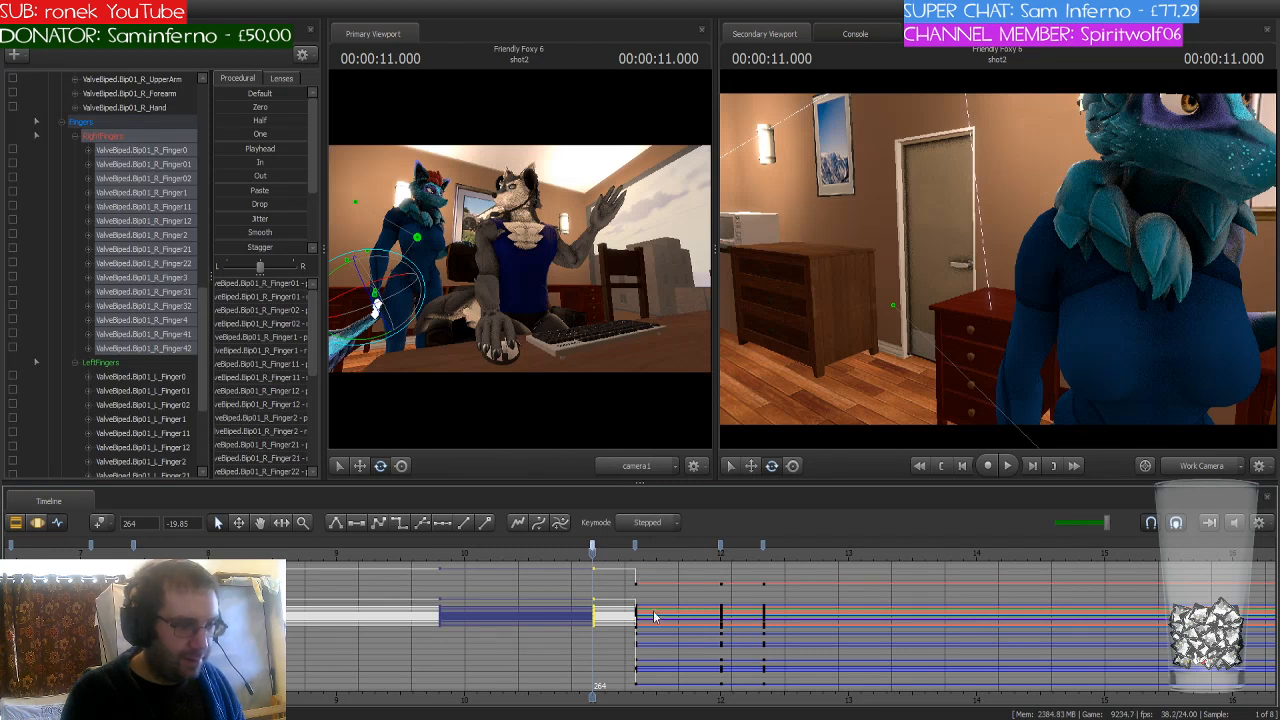
pyautogui.click(763, 548)
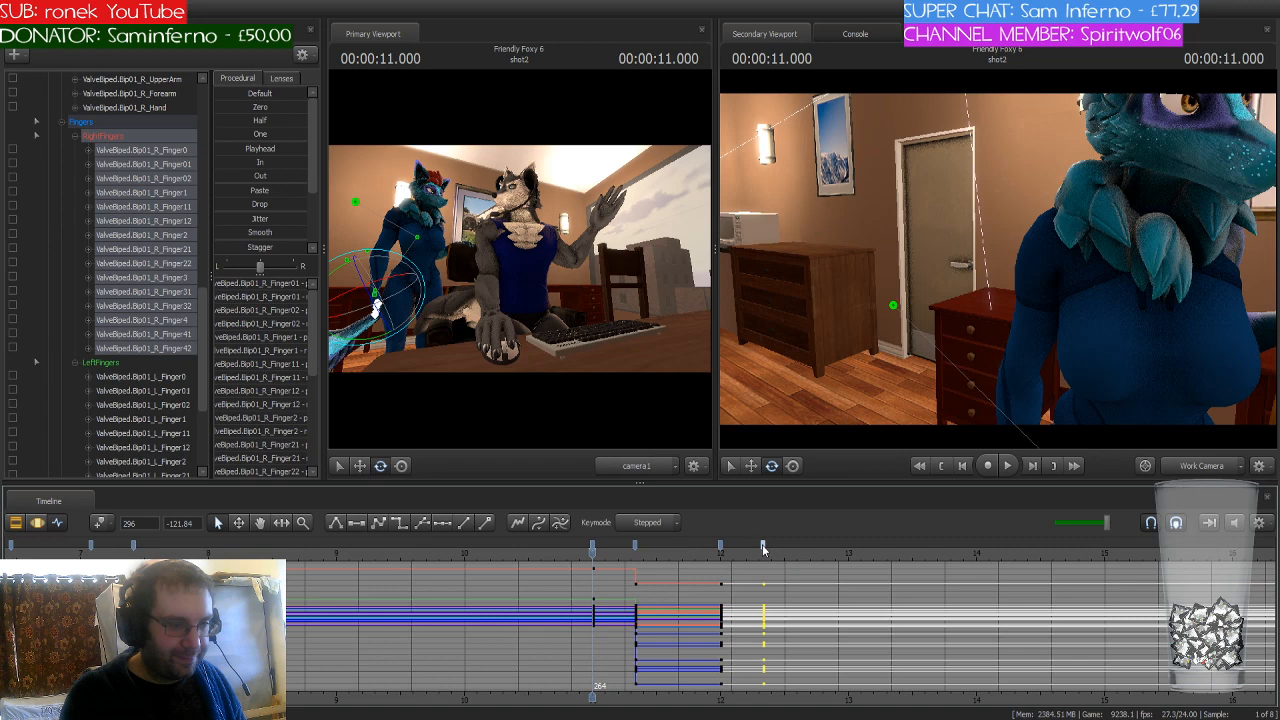
pyautogui.click(814, 617)
pyautogui.click(604, 554)
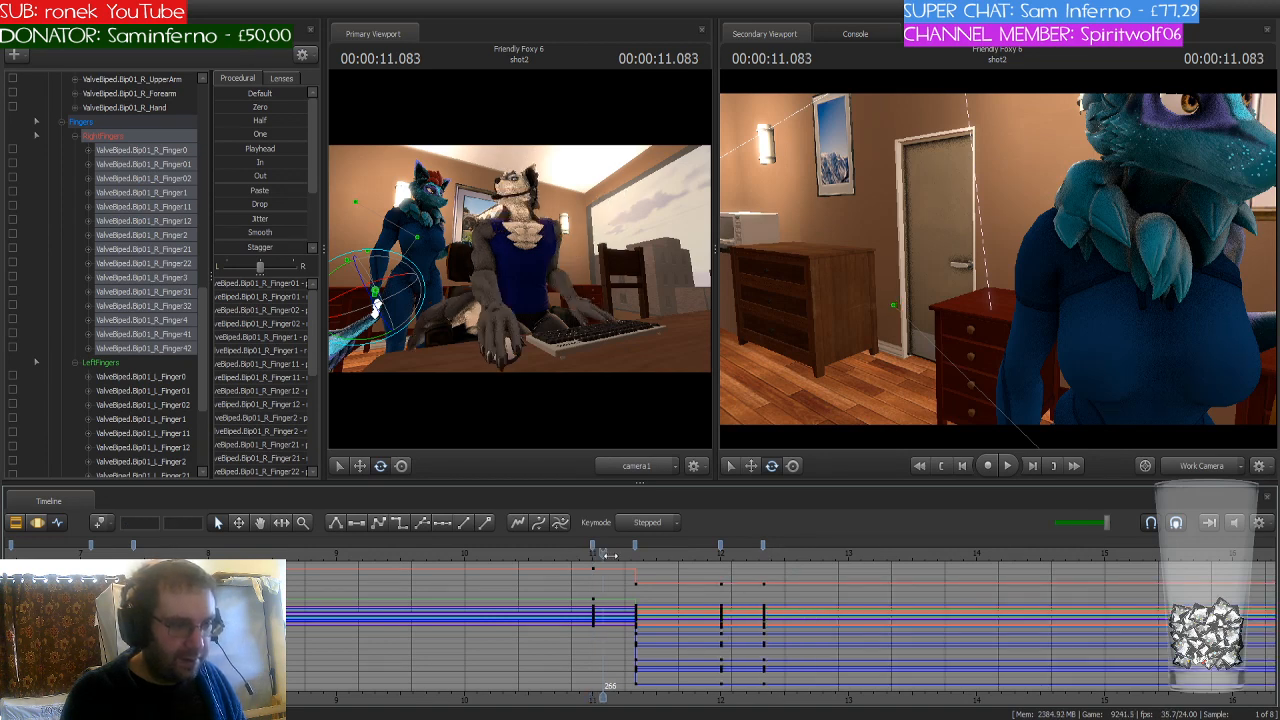
pyautogui.moveTo(608, 554); pyautogui.dragTo(763, 563)
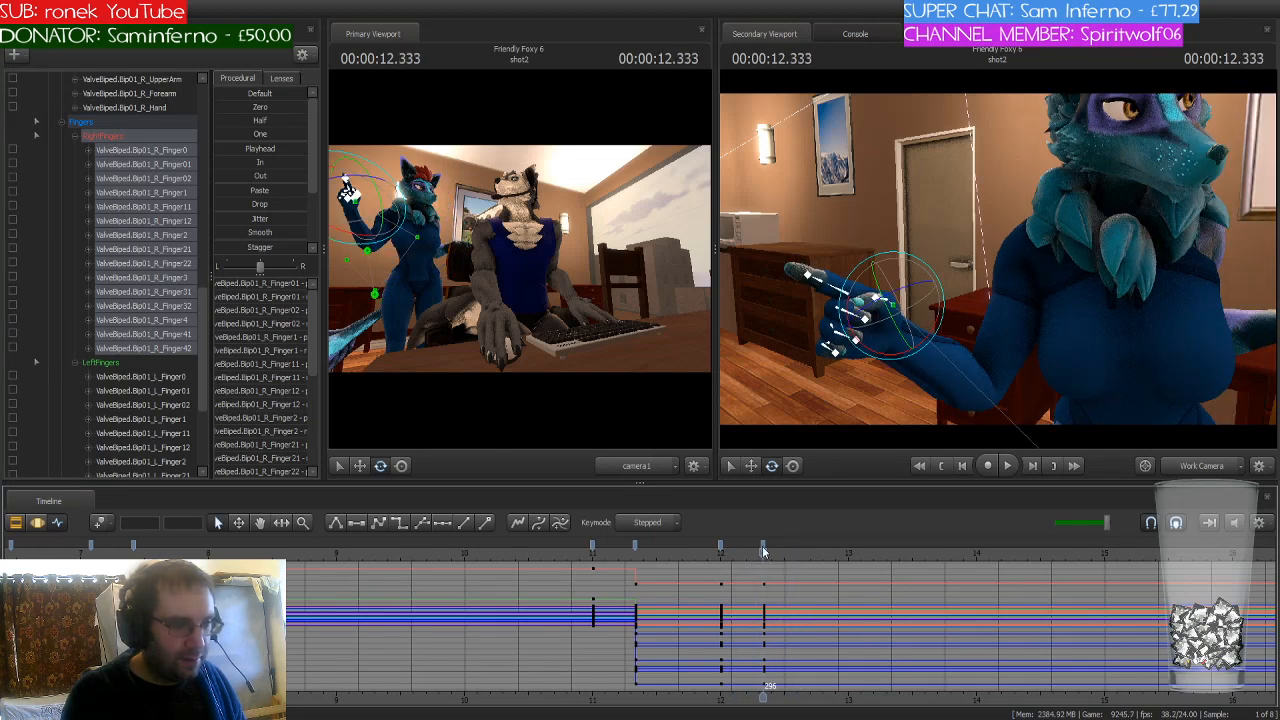
pyautogui.click(763, 547)
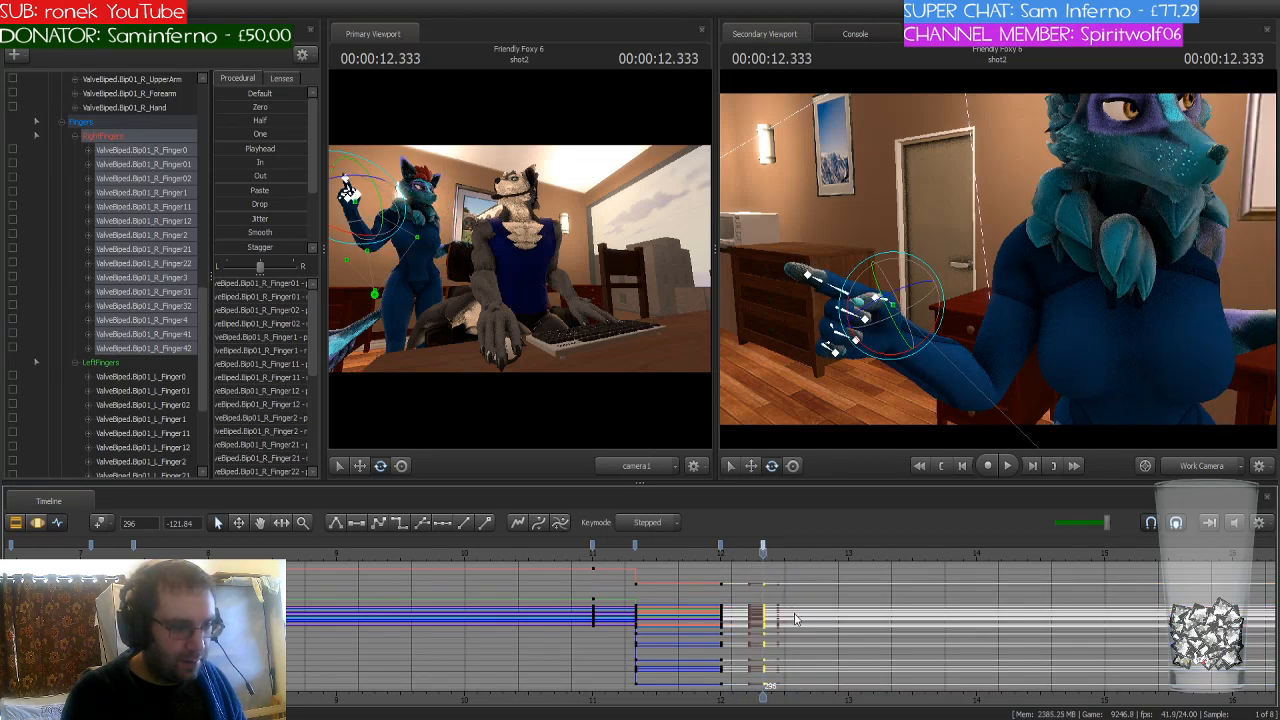
pyautogui.hotkey('ctrl', 'z')
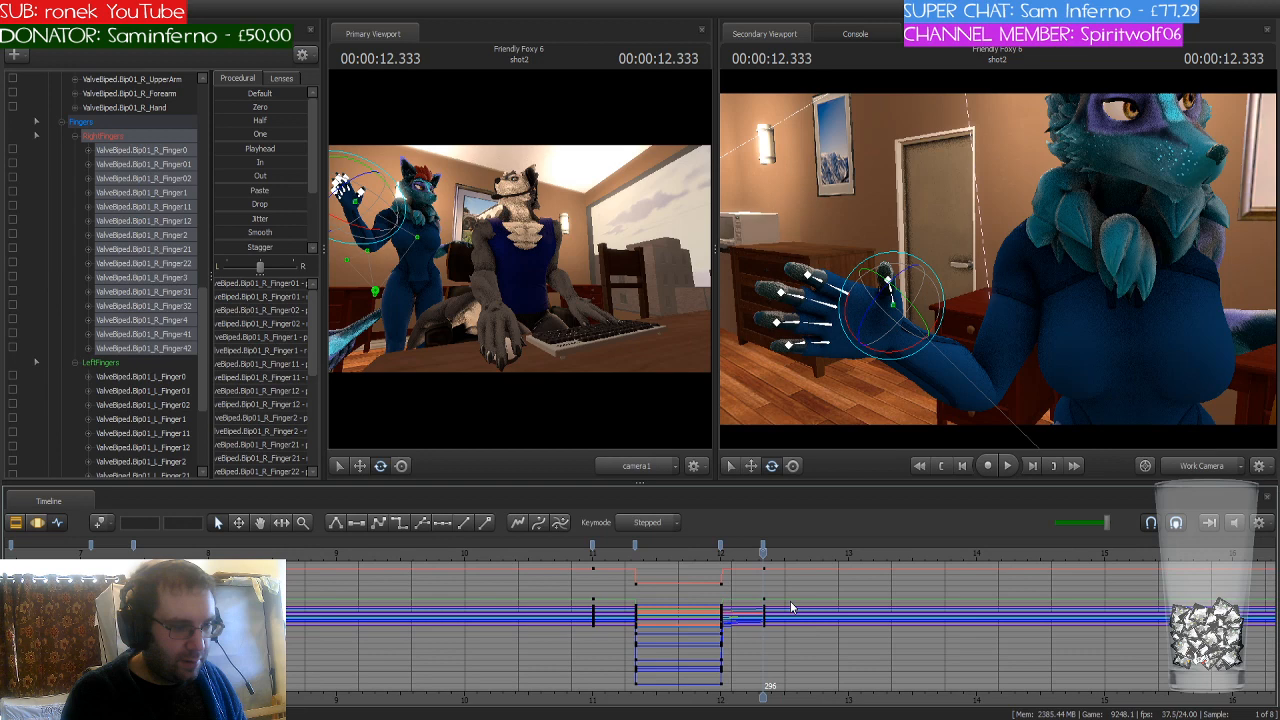
# Step: Apply stepped tangents to the right finger keys at frame 288
pyautogui.click(718, 548)
pyautogui.click(720, 547)
pyautogui.moveTo(718, 550)
pyautogui.mouseDown()
pyautogui.moveTo(763, 552)
pyautogui.moveTo(721, 560)
pyautogui.mouseUp()
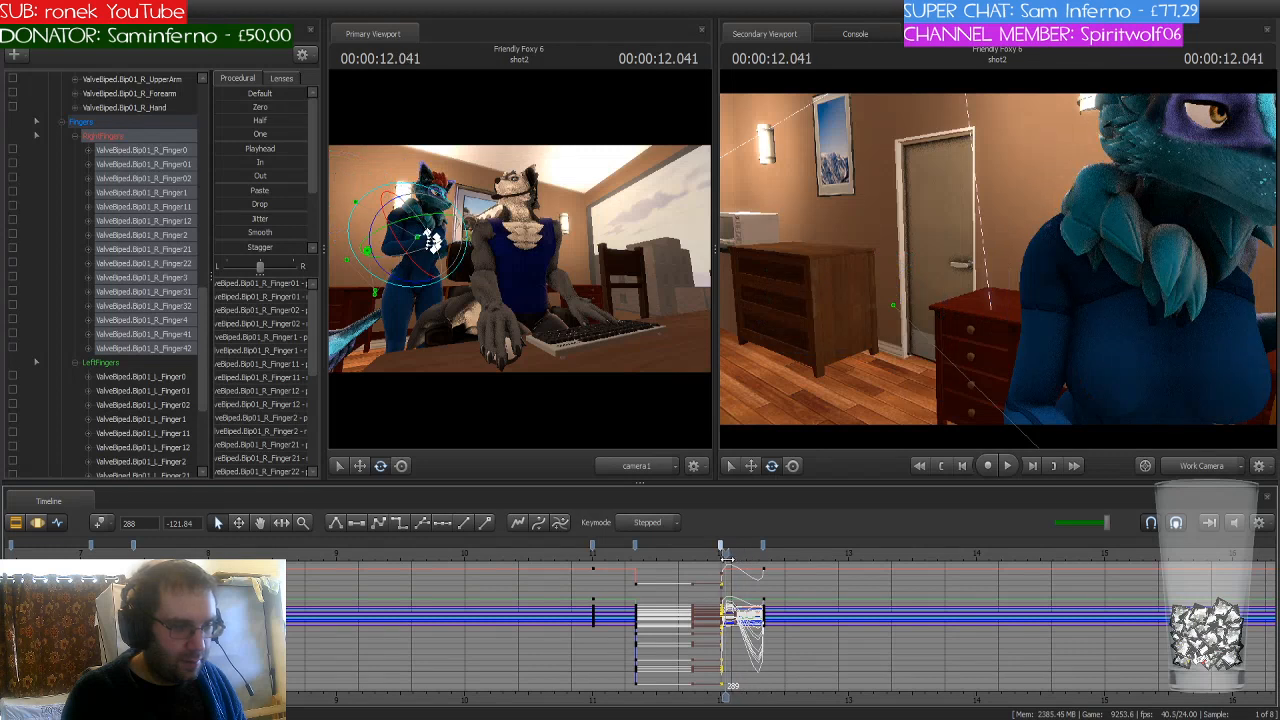
pyautogui.click(399, 524)
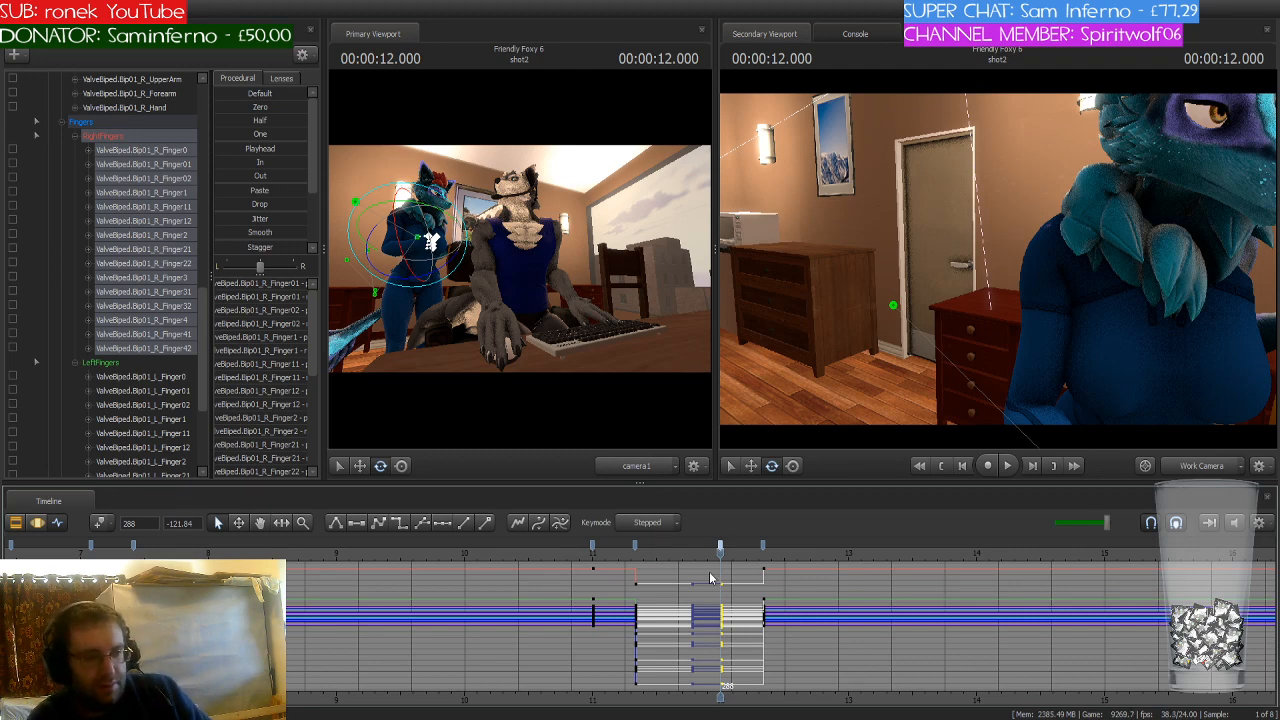
# Step: Scrub and play the shot beyond frame 296 to review the open-hand pose and the remaining timeline
pyautogui.moveTo(716, 578); pyautogui.dragTo(866, 582)
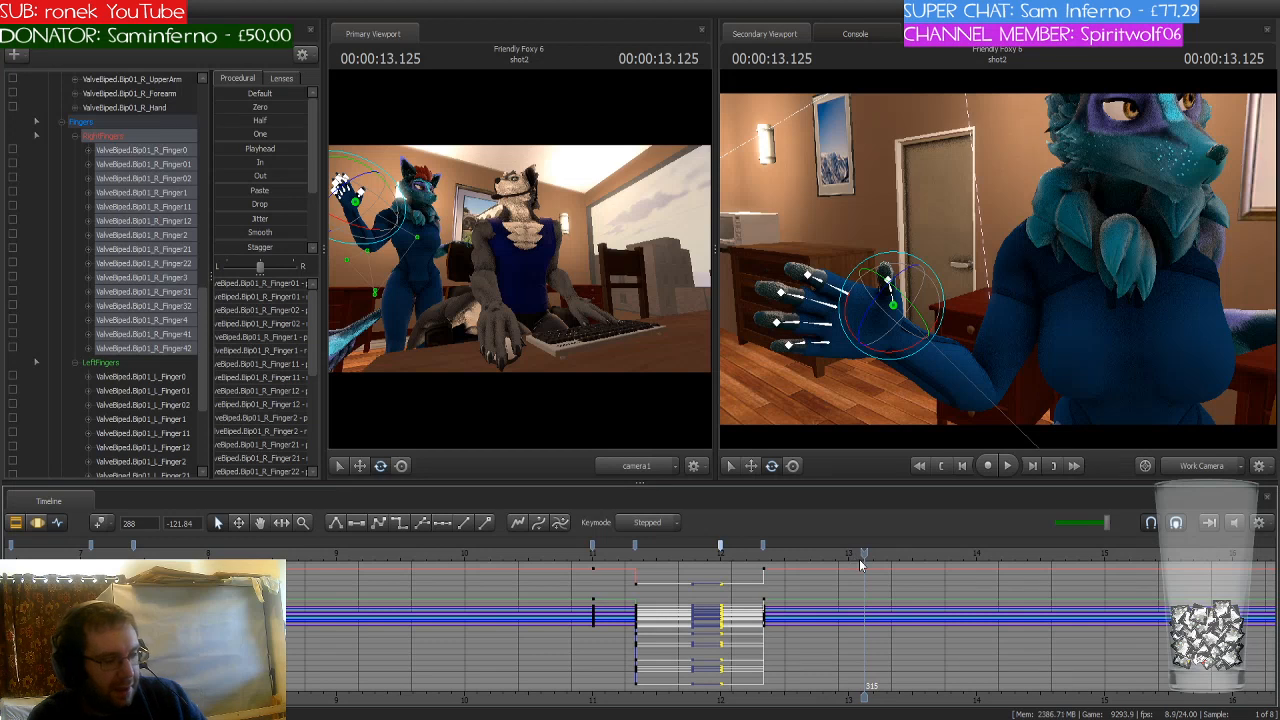
pyautogui.scroll(-2, 840, 592)
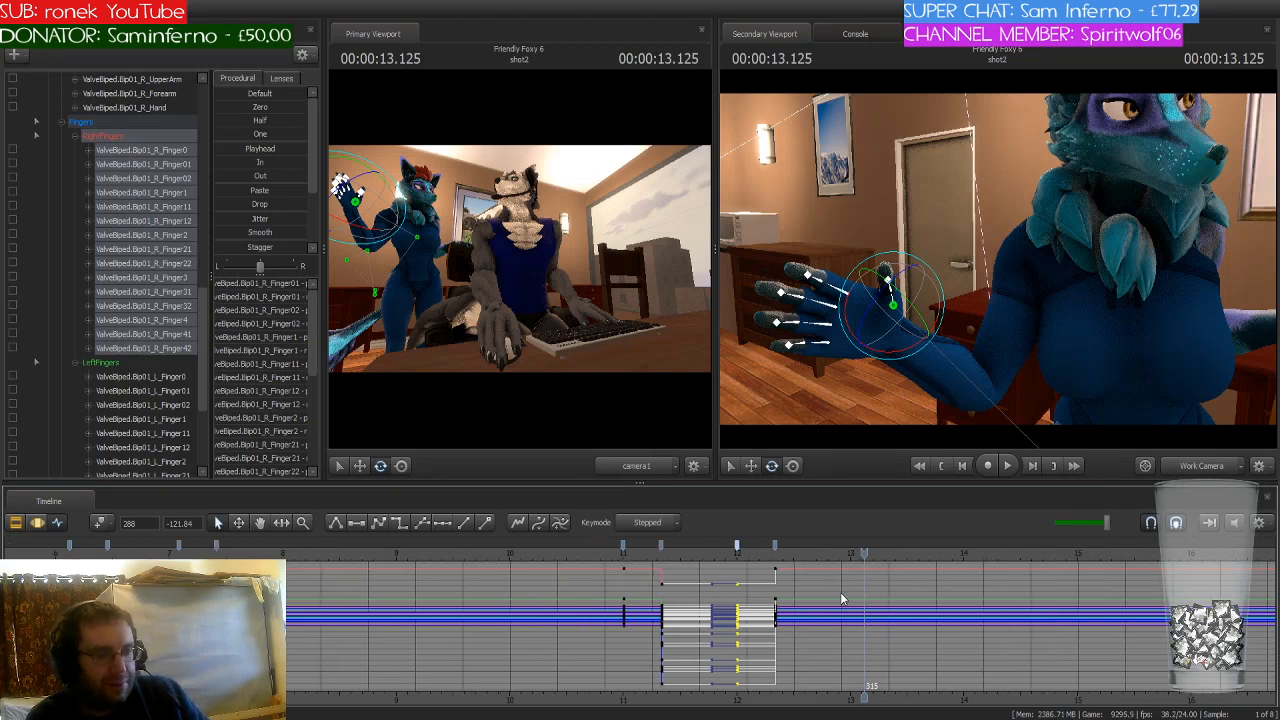
pyautogui.scroll(-3, 841, 595)
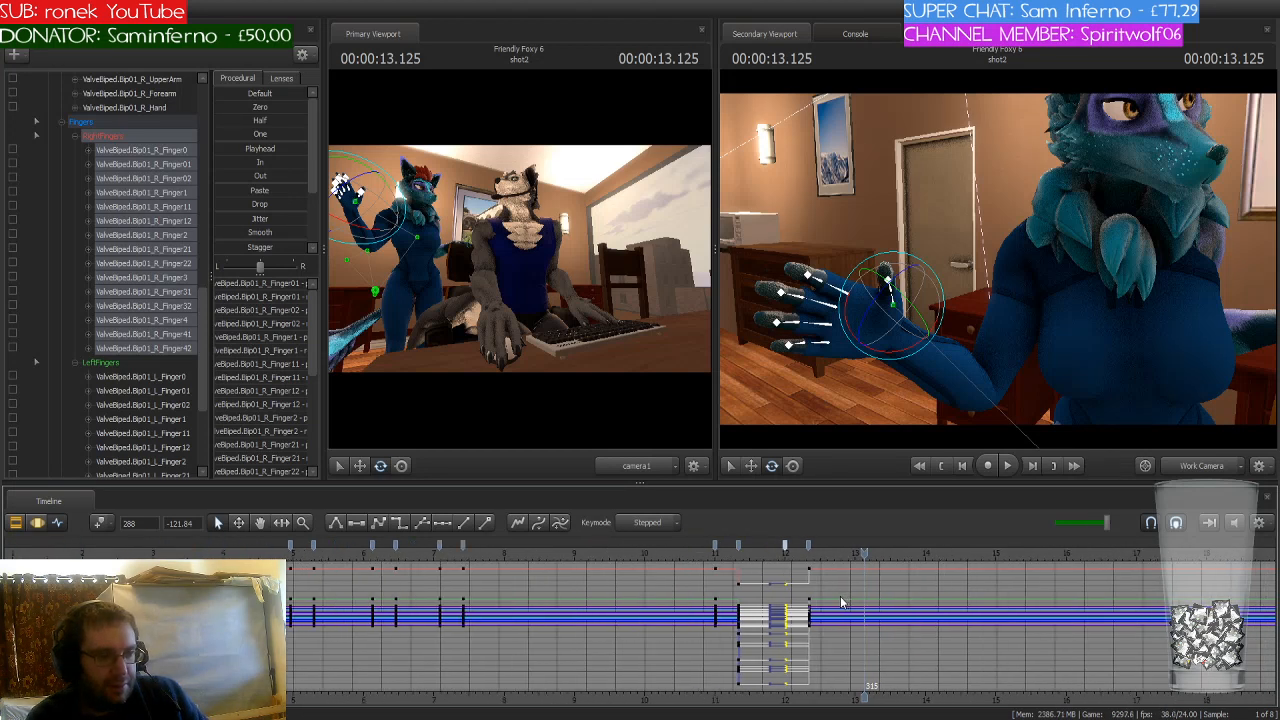
pyautogui.scroll(-3, 840, 596)
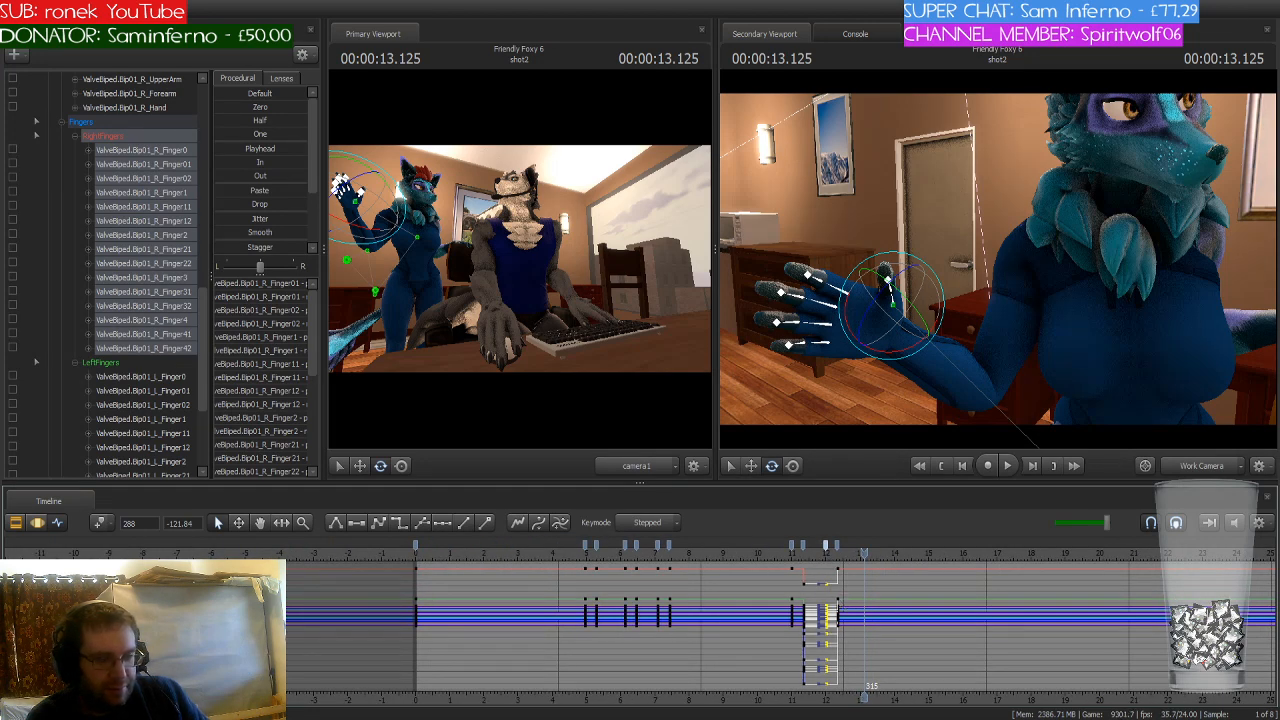
pyautogui.scroll(-2, 882, 624)
pyautogui.press('space')
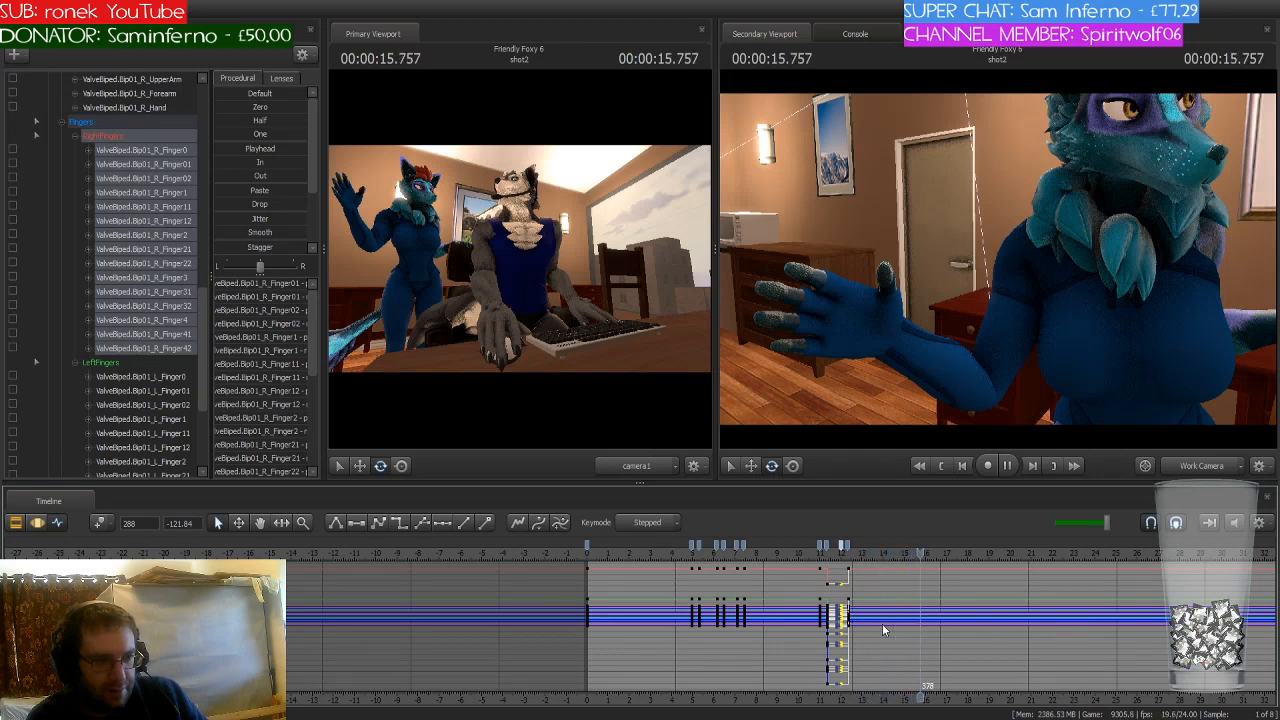
pyautogui.scroll(-1, 883, 624)
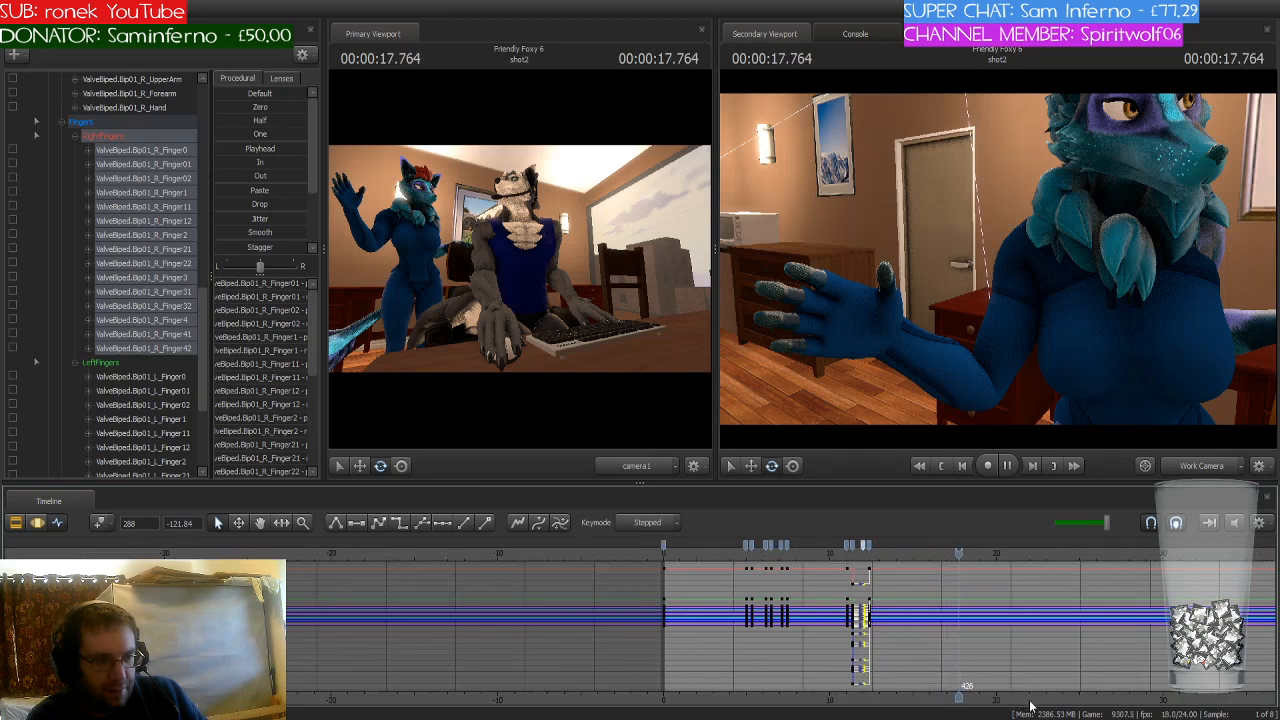
pyautogui.moveTo(990, 700); pyautogui.dragTo(828, 707)
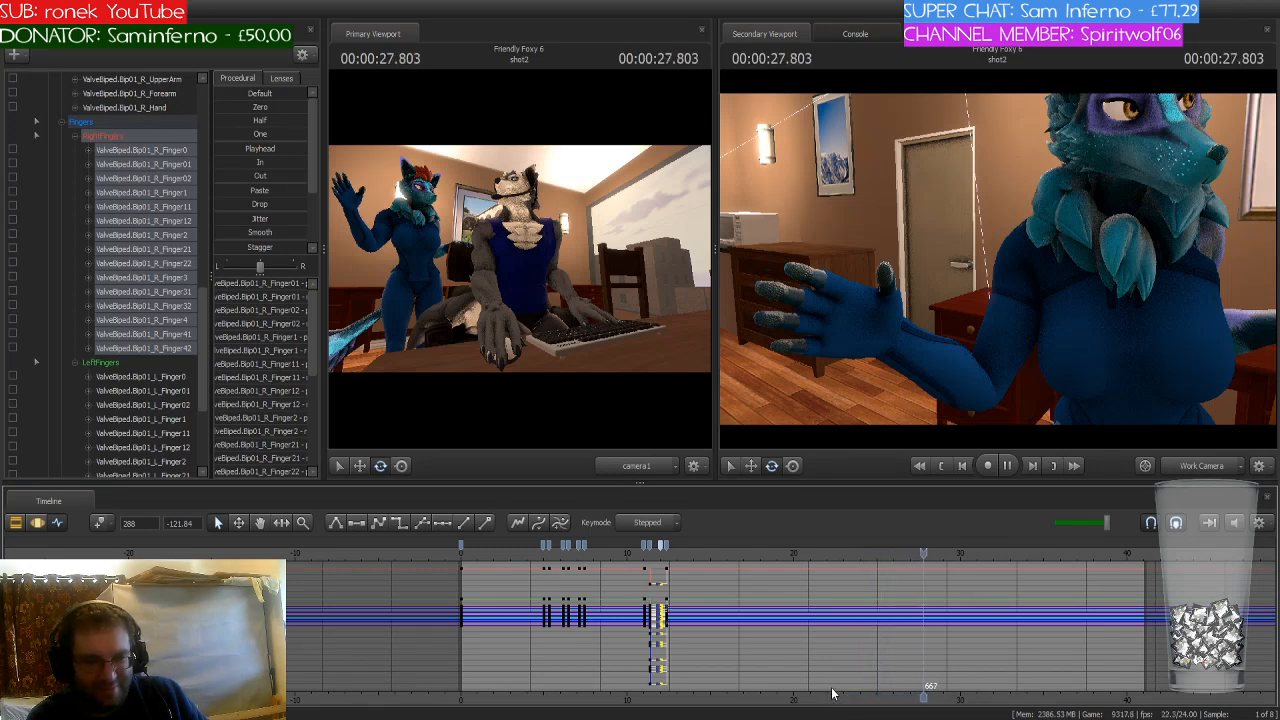
pyautogui.press('space')
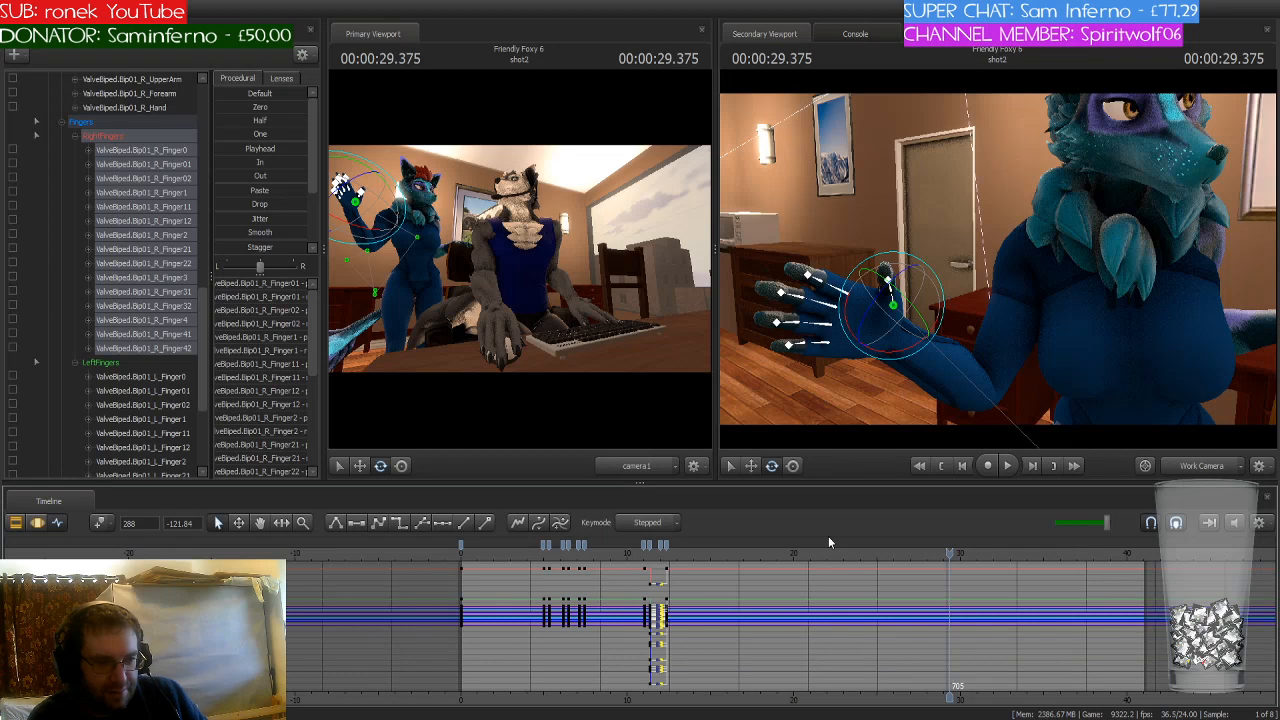
# Step: Return the playhead to frame 310 for the next key
pyautogui.scroll(3, 838, 552)
pyautogui.moveTo(951, 554); pyautogui.dragTo(548, 553)
pyautogui.scroll(2, 526, 599)
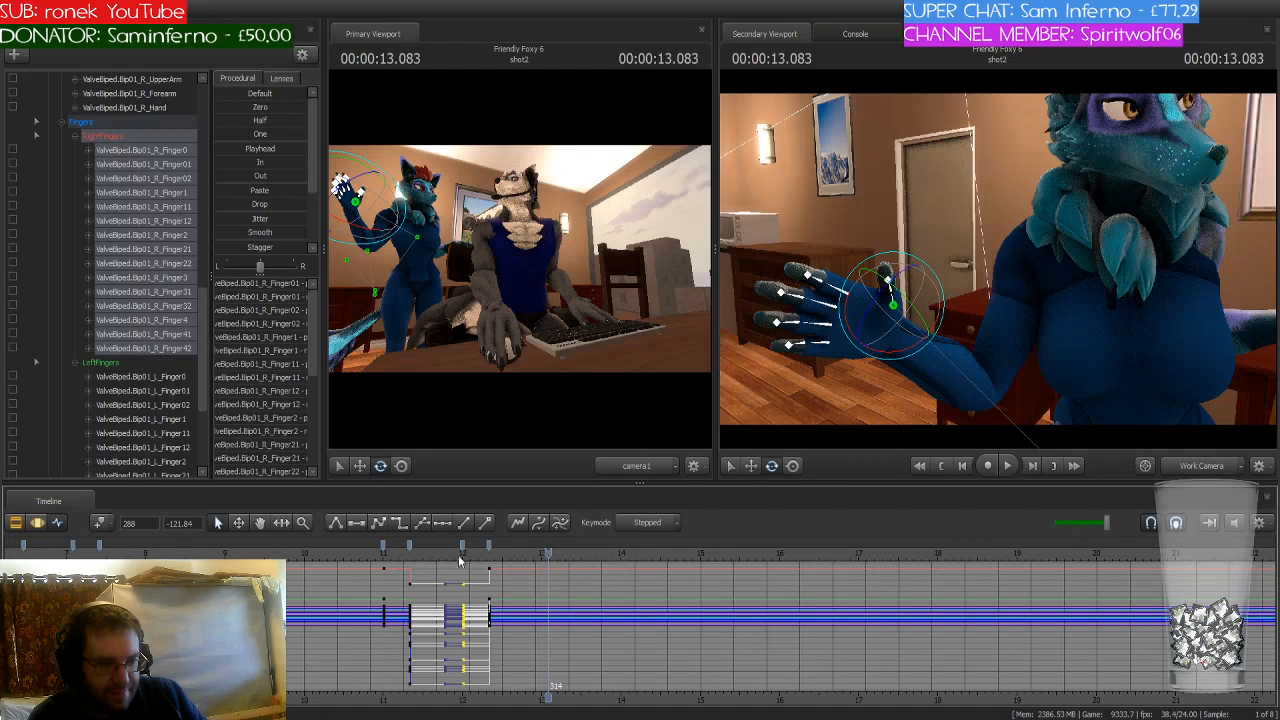
pyautogui.press('Left')
pyautogui.press('Left')
pyautogui.press('Left')
pyautogui.press('Left')
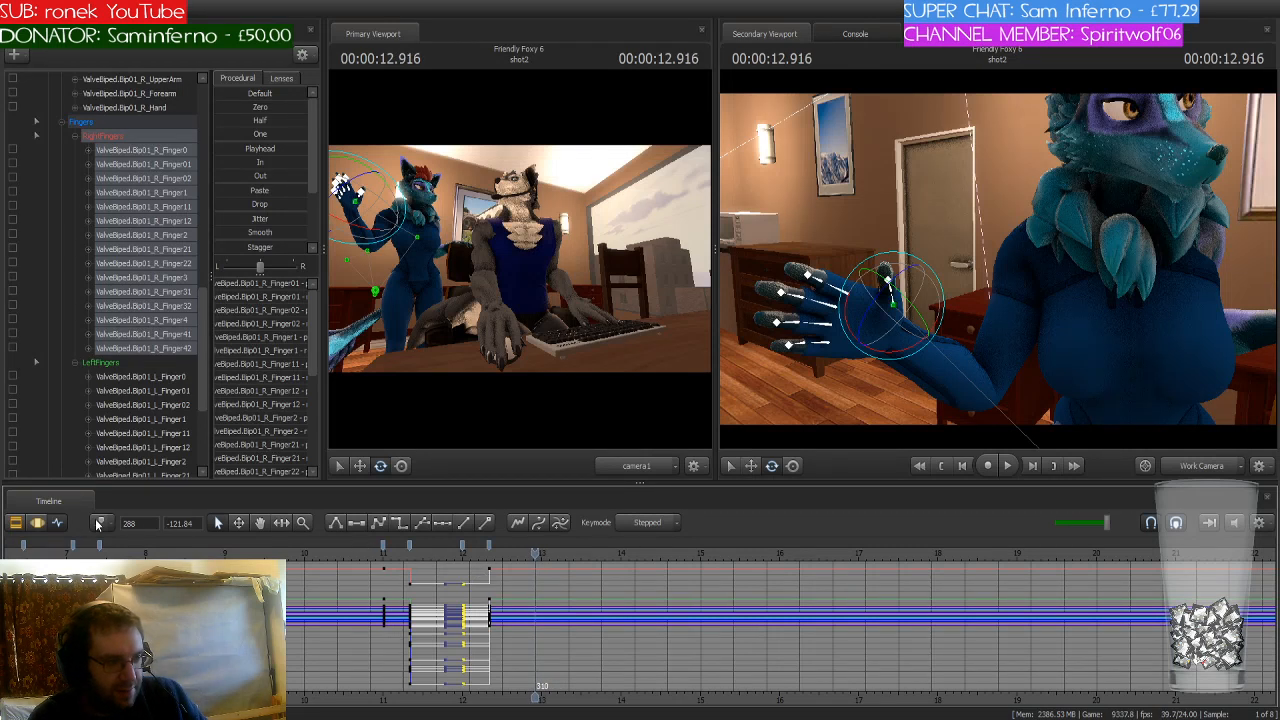
# Step: Key all of the female wolf's controls at frame 310 and apply stepped tangents to her keys at frames 310 and 296
pyautogui.scroll(10, 129, 145)
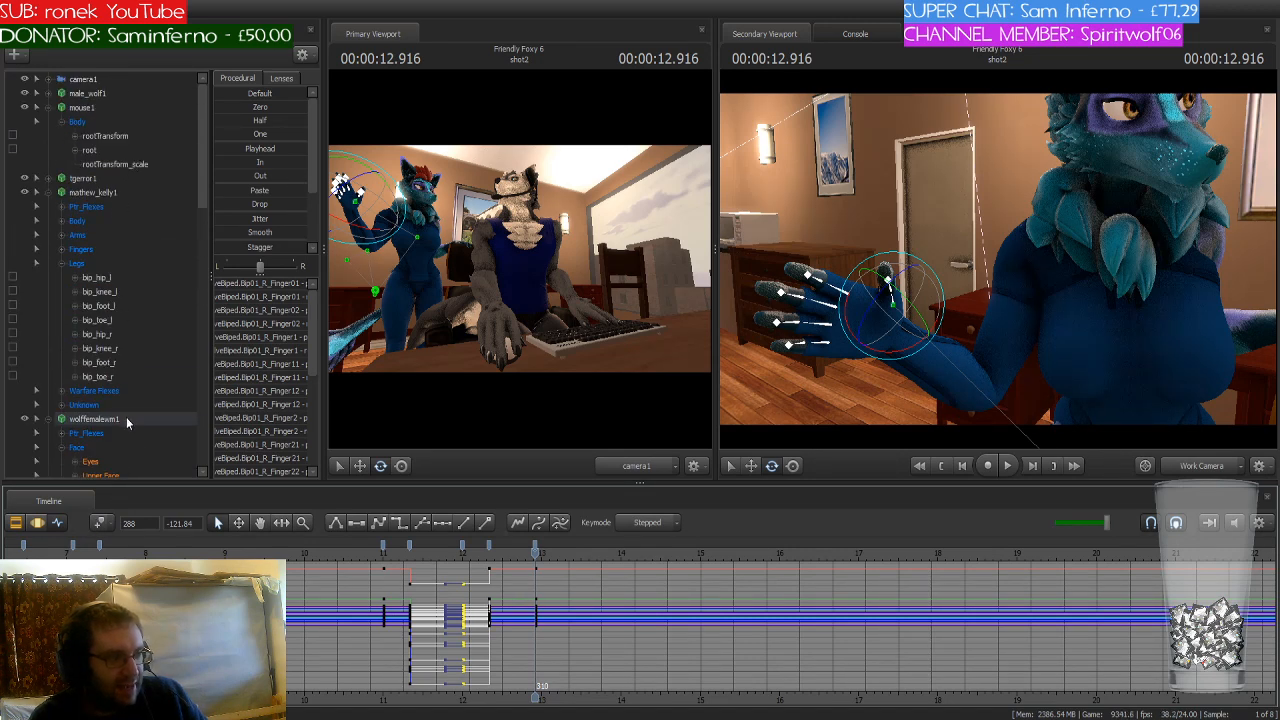
pyautogui.click(126, 418)
pyautogui.click(100, 524)
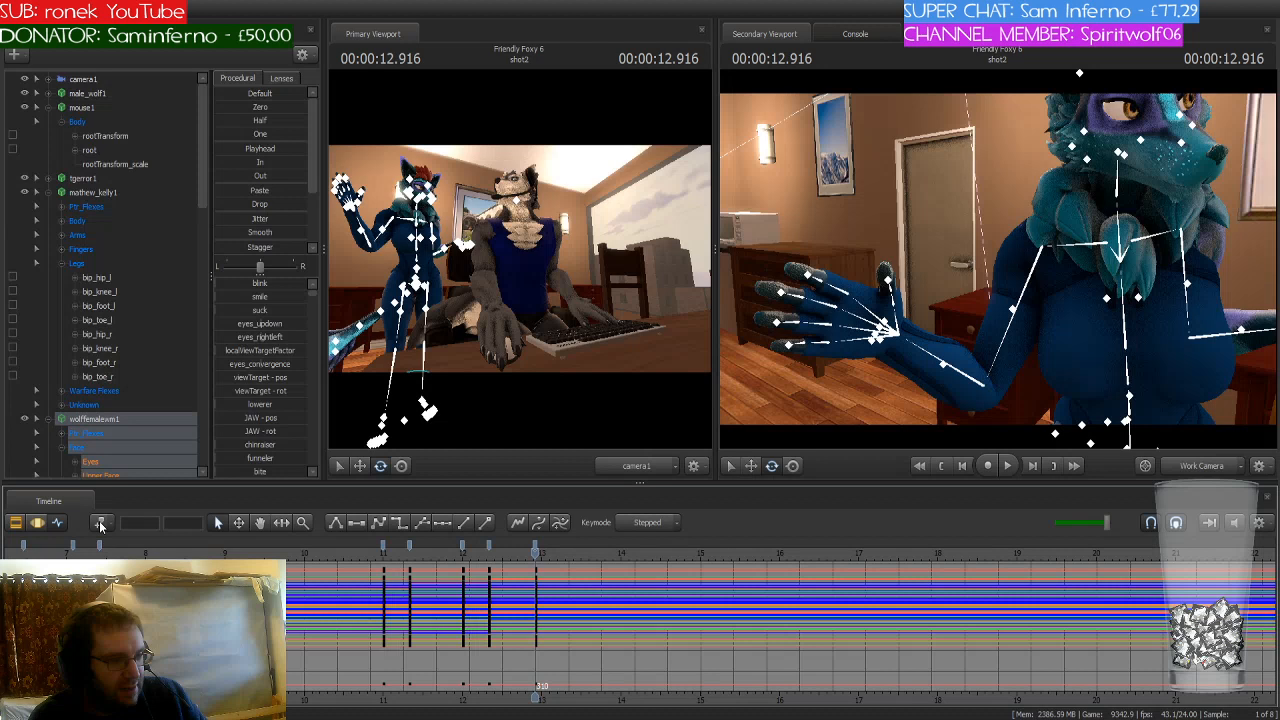
pyautogui.click(536, 548)
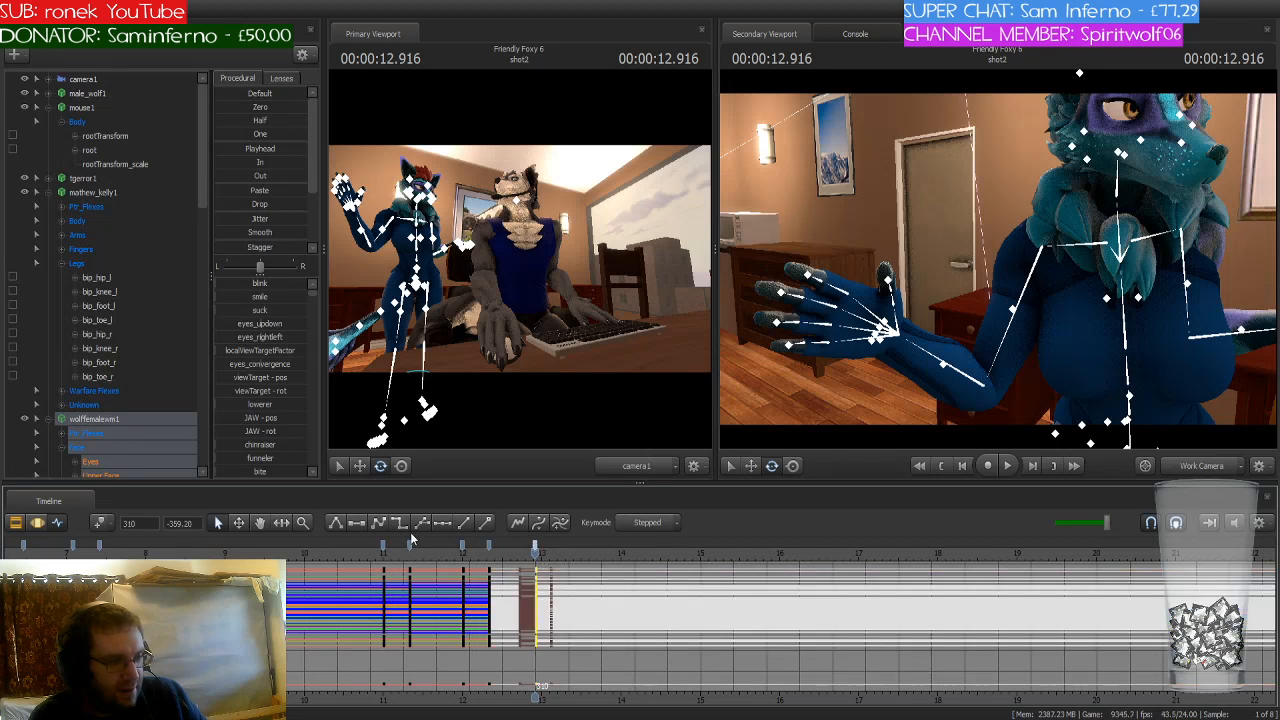
pyautogui.click(401, 527)
pyautogui.click(489, 551)
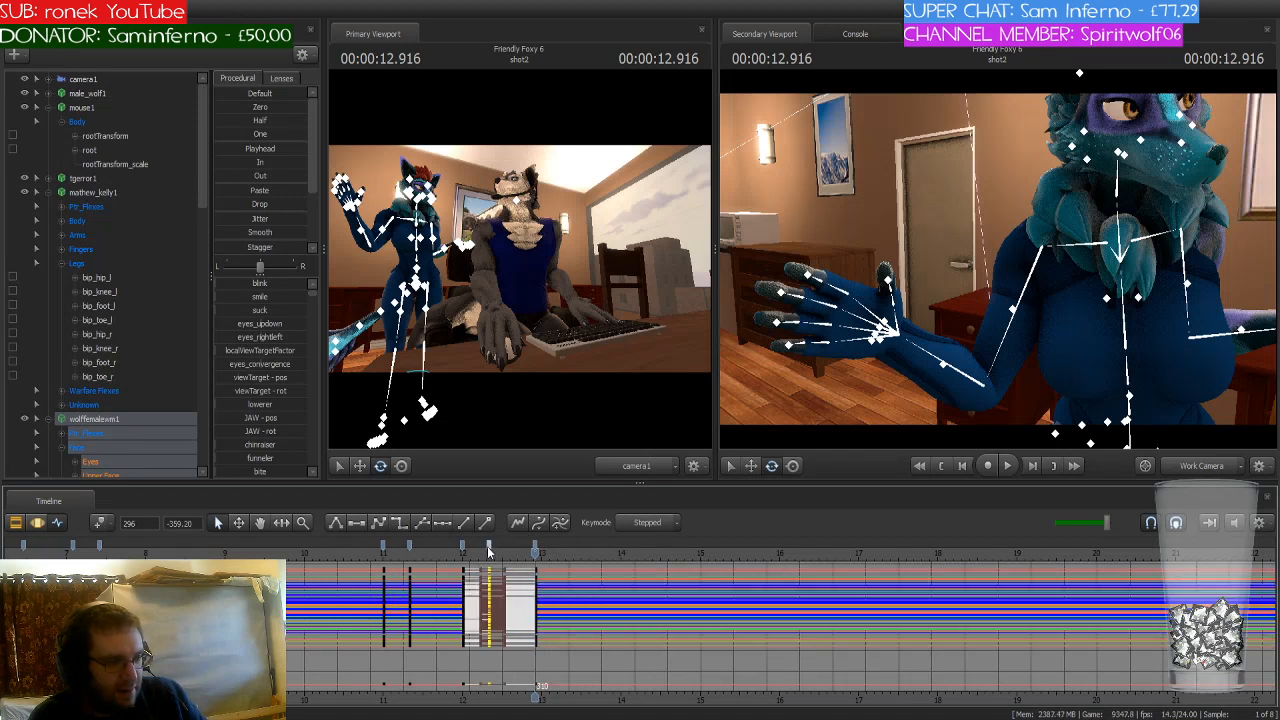
pyautogui.click(397, 524)
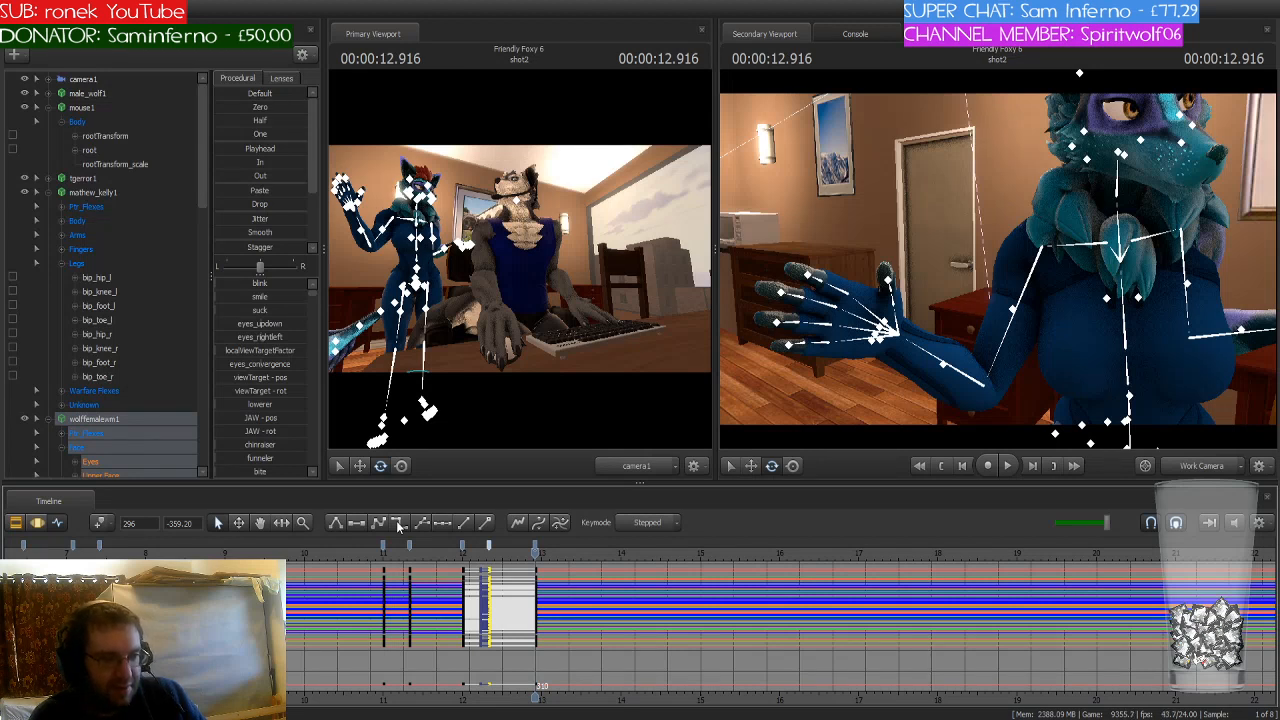
# Step: Advance to frame 318 and rotate the female wolf's neck to bow her head
pyautogui.scroll(2, 527, 590)
pyautogui.moveTo(535, 556); pyautogui.dragTo(535, 598)
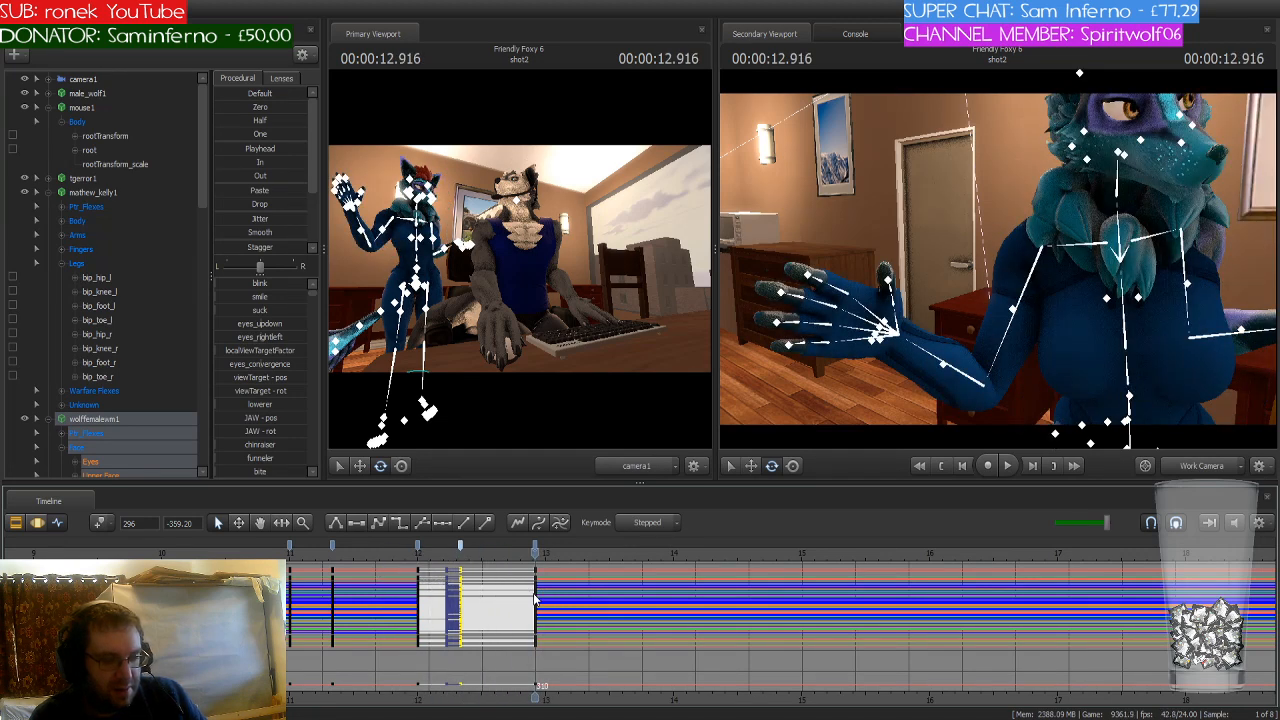
pyautogui.press('Right')
pyautogui.press('Right')
pyautogui.press('Right')
pyautogui.press('Right')
pyautogui.press('Right')
pyautogui.press('Right')
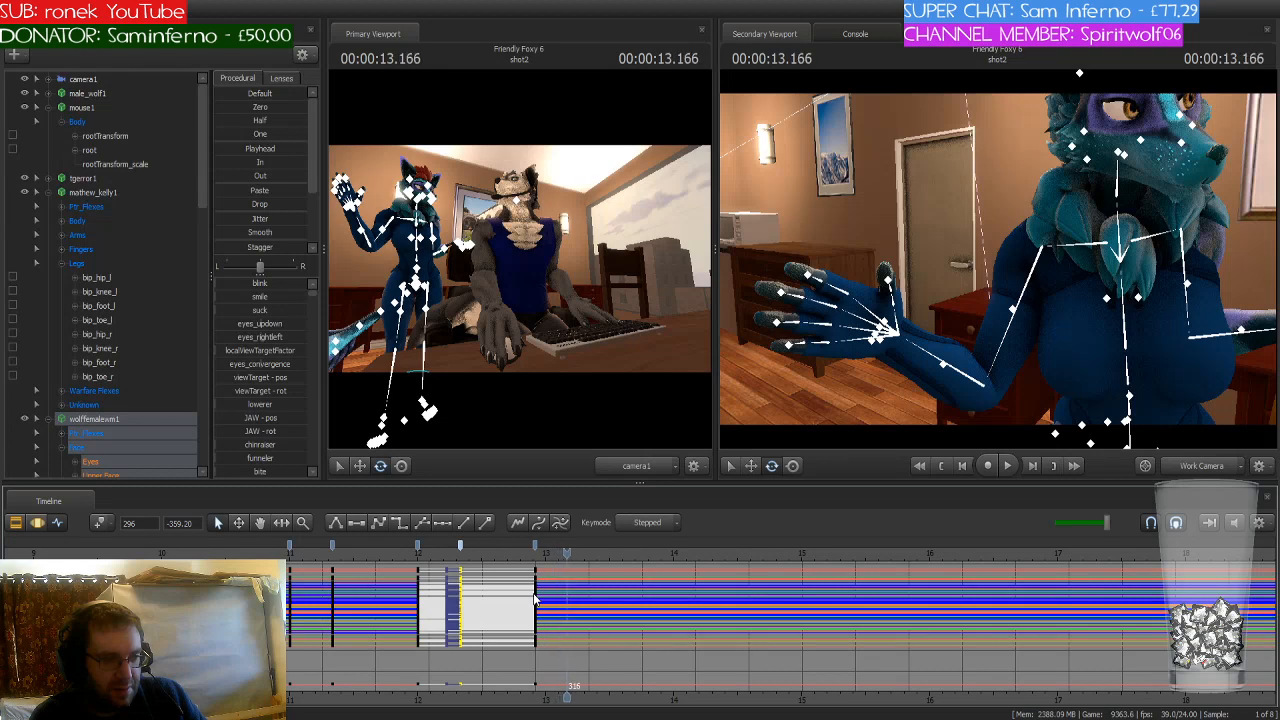
pyautogui.press('Right')
pyautogui.press('Right')
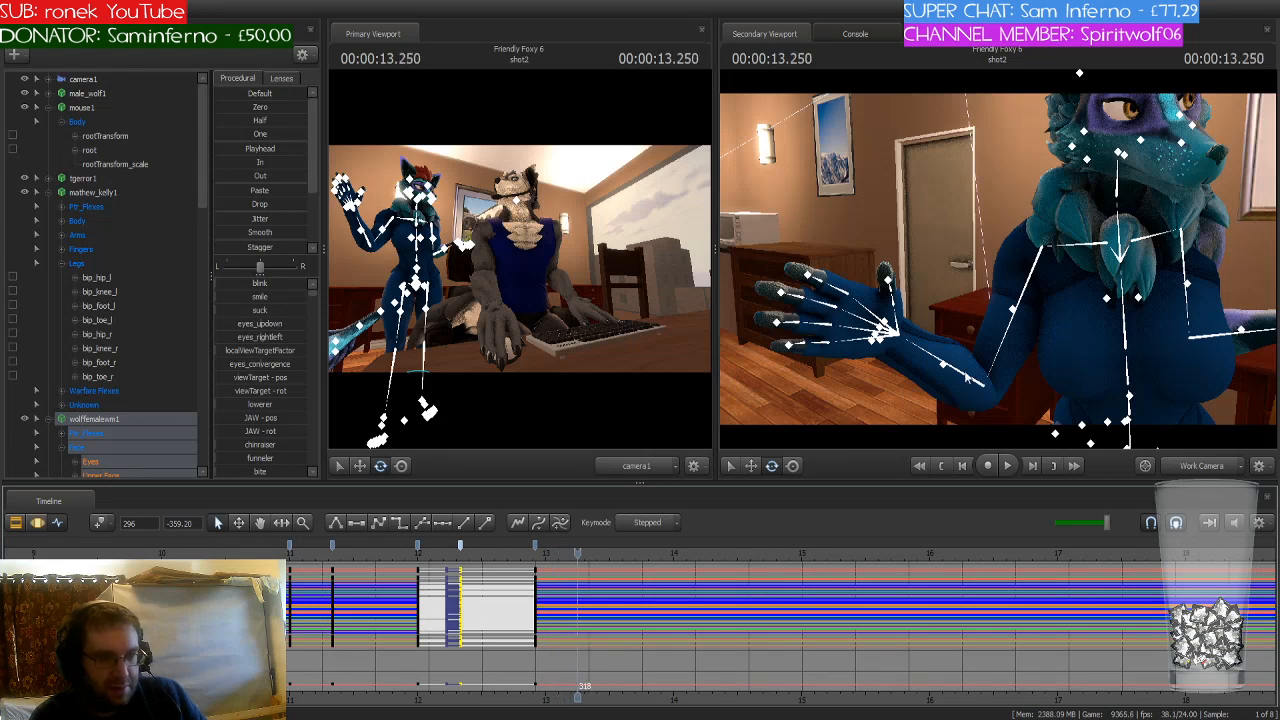
pyautogui.moveTo(1018, 229); pyautogui.dragTo(1018, 229)
pyautogui.press('s')
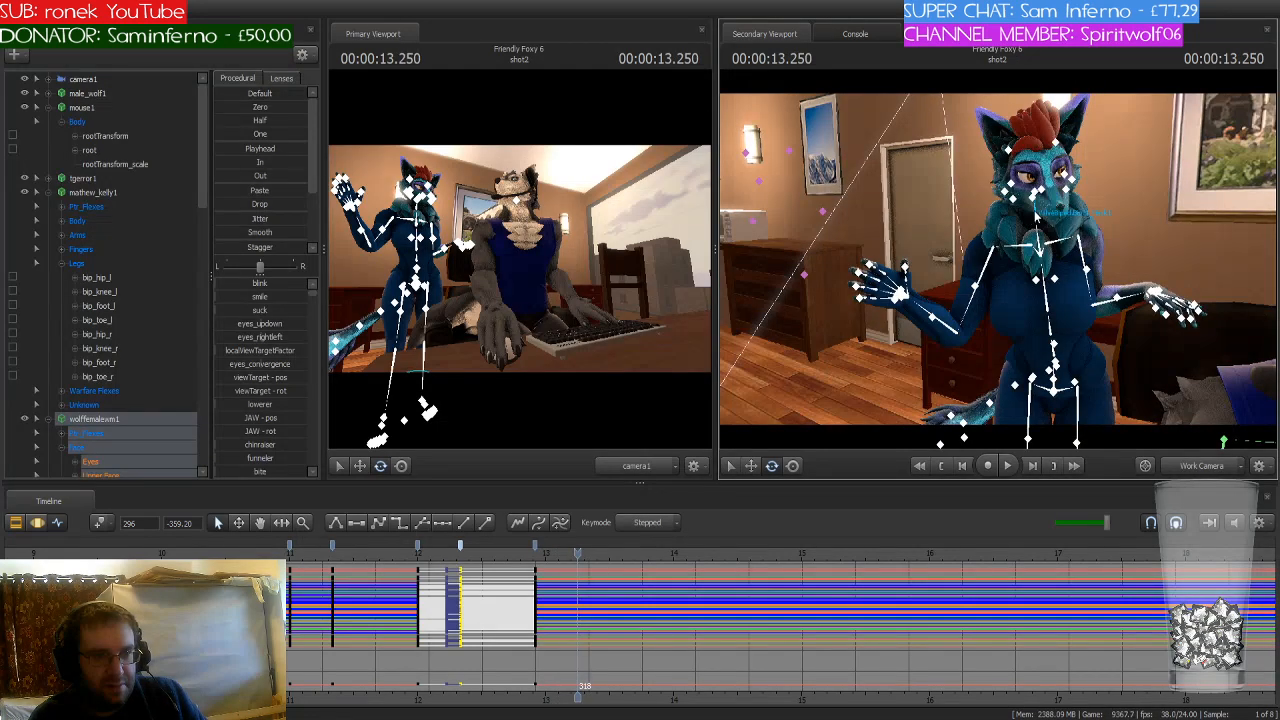
pyautogui.click(1037, 214)
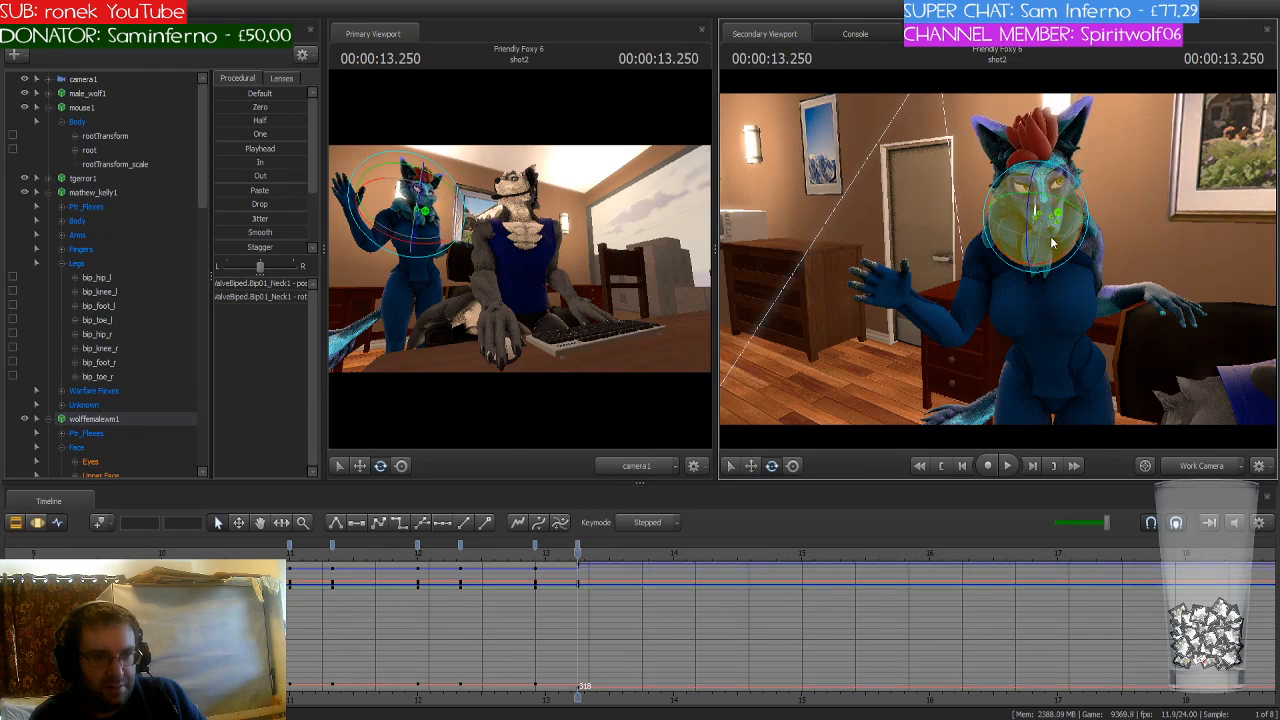
pyautogui.moveTo(1053, 257)
pyautogui.mouseDown()
pyautogui.moveTo(1040, 210)
pyautogui.moveTo(1038, 318)
pyautogui.moveTo(1053, 280)
pyautogui.moveTo(1059, 290)
pyautogui.moveTo(1037, 272)
pyautogui.moveTo(1049, 277)
pyautogui.mouseUp()
# Step: Rotate the right clavicle, upper arm and forearm at frame 318 to bring the female wolf's hand up to her mouth
pyautogui.press('w')
pyautogui.press('s')
pyautogui.moveTo(964, 322); pyautogui.dragTo(983, 296)
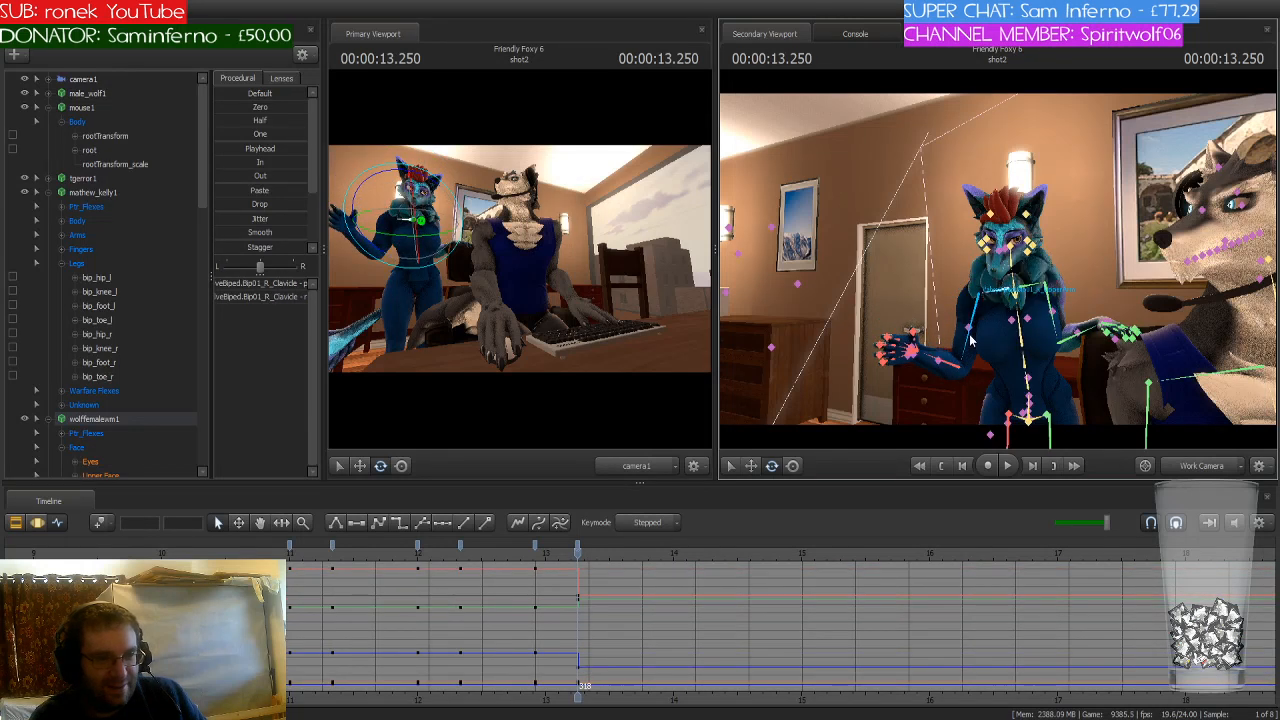
pyautogui.click(965, 385)
pyautogui.moveTo(967, 389); pyautogui.dragTo(999, 264)
pyautogui.click(972, 341)
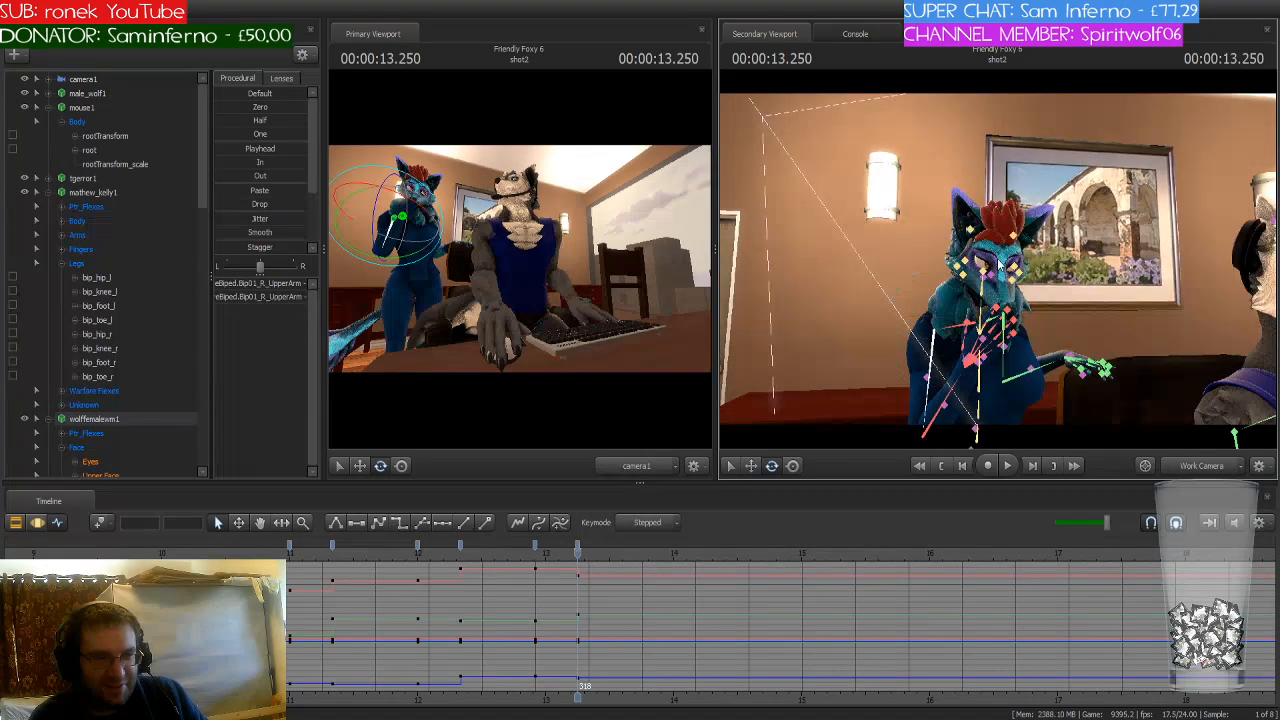
pyautogui.keyDown('ctrl'); pyautogui.click(956, 326); pyautogui.keyUp('ctrl')
pyautogui.moveTo(956, 326)
pyautogui.mouseDown()
pyautogui.moveTo(966, 318)
pyautogui.moveTo(963, 343)
pyautogui.mouseUp()
pyautogui.press('ctrl')
pyautogui.keyDown('ctrl'); pyautogui.click(953, 381); pyautogui.keyUp('ctrl')
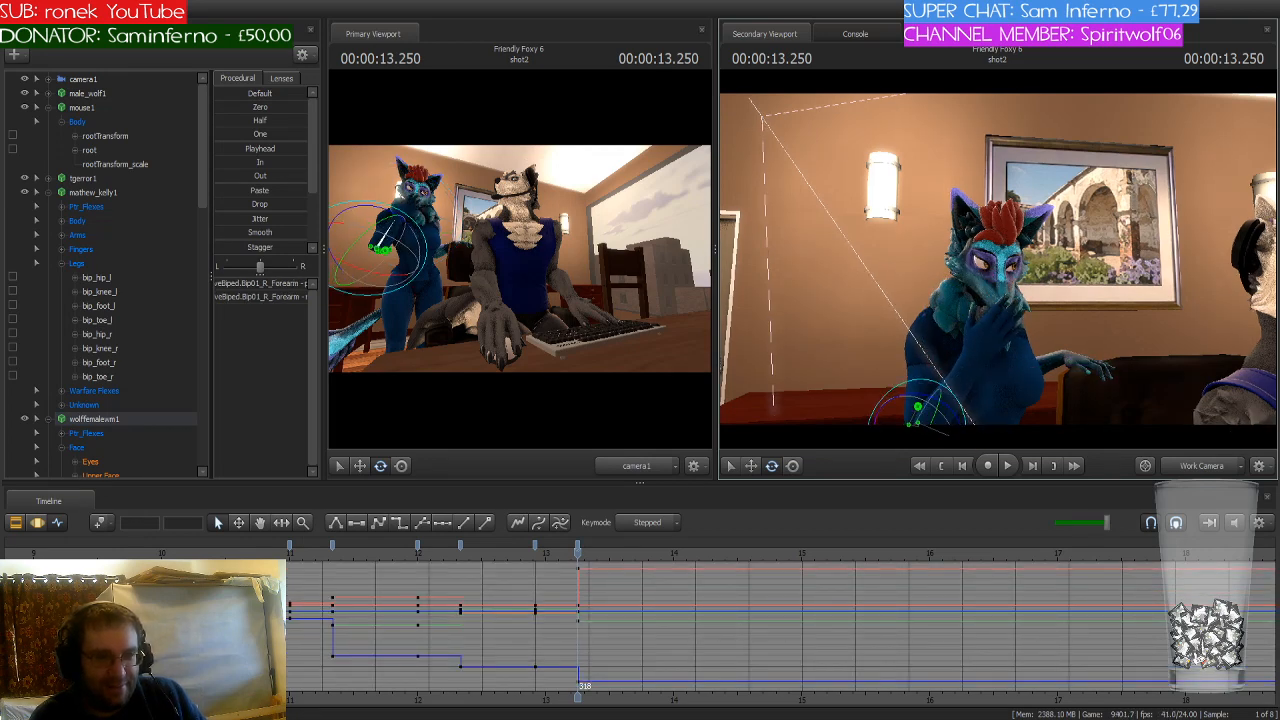
# Step: Move the female wolf's eye target at frame 318 to direct her gaze downward
pyautogui.moveTo(975, 270); pyautogui.dragTo(910, 258)
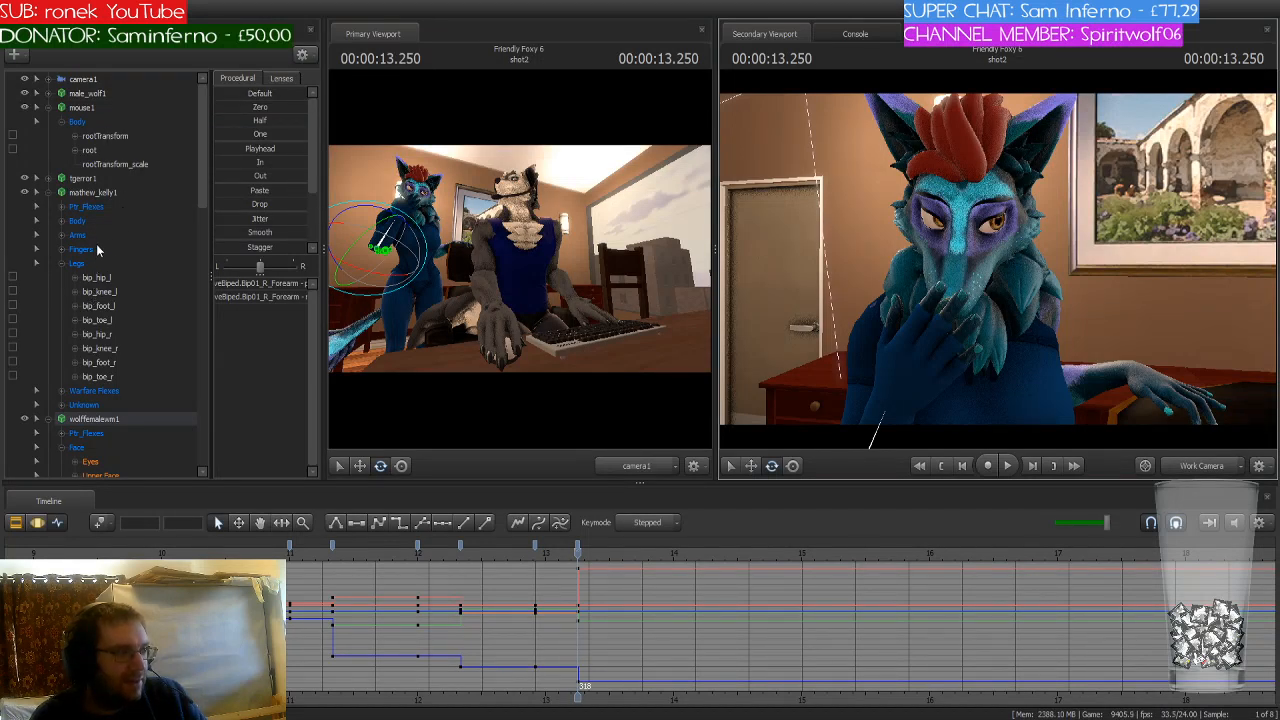
pyautogui.scroll(-1, 102, 406)
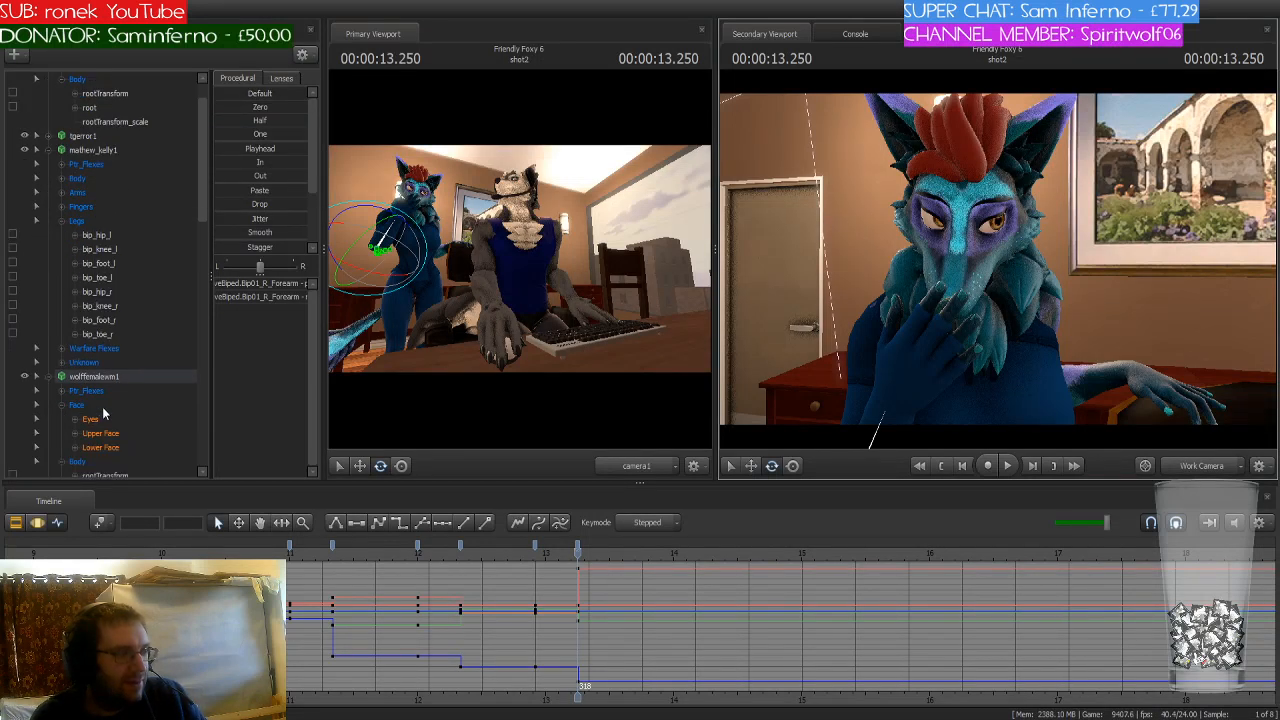
pyautogui.click(108, 421)
pyautogui.press('s')
pyautogui.moveTo(984, 282); pyautogui.dragTo(1008, 258)
pyautogui.press('w')
pyautogui.moveTo(1117, 263); pyautogui.dragTo(998, 259)
pyautogui.press('w')
pyautogui.press('w')
pyautogui.press('ctrl')
# Step: Rotate the right thumb and finger joints at frame 318 to shape the hand covering the female wolf's muzzle
pyautogui.click(940, 340)
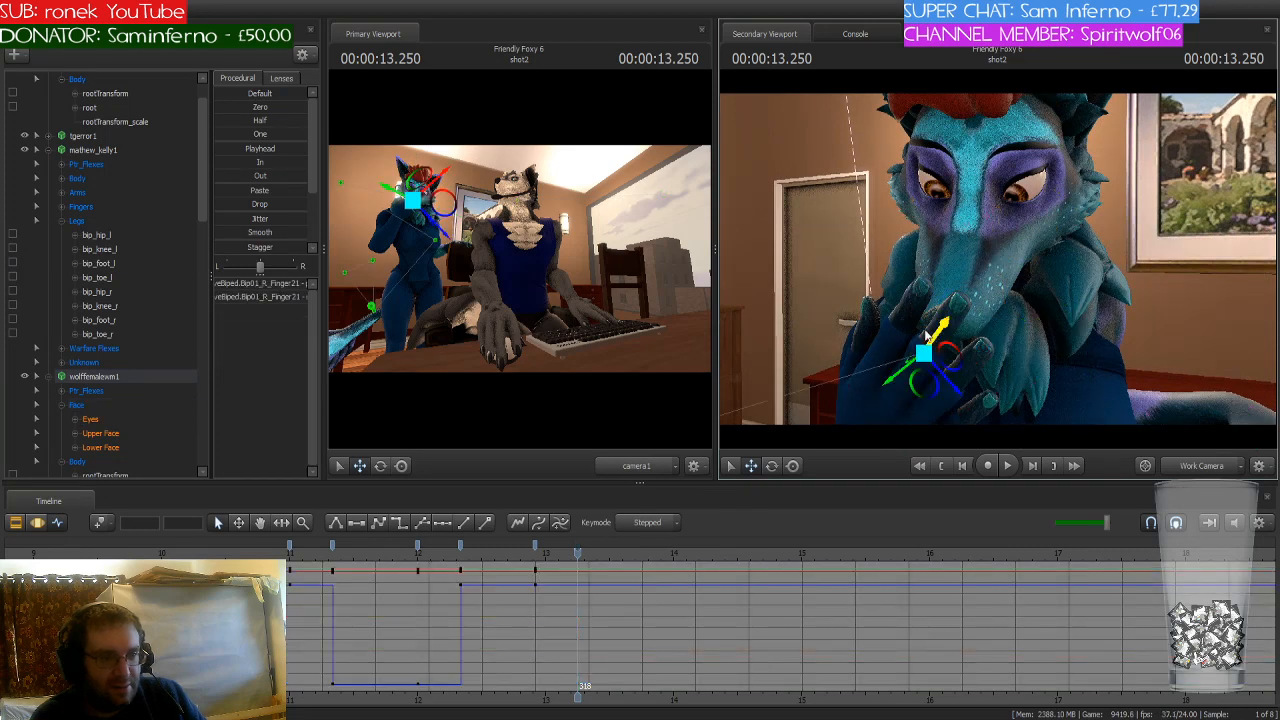
pyautogui.press('e')
pyautogui.moveTo(925, 345); pyautogui.dragTo(936, 334)
pyautogui.press('ctrl')
pyautogui.click(905, 323)
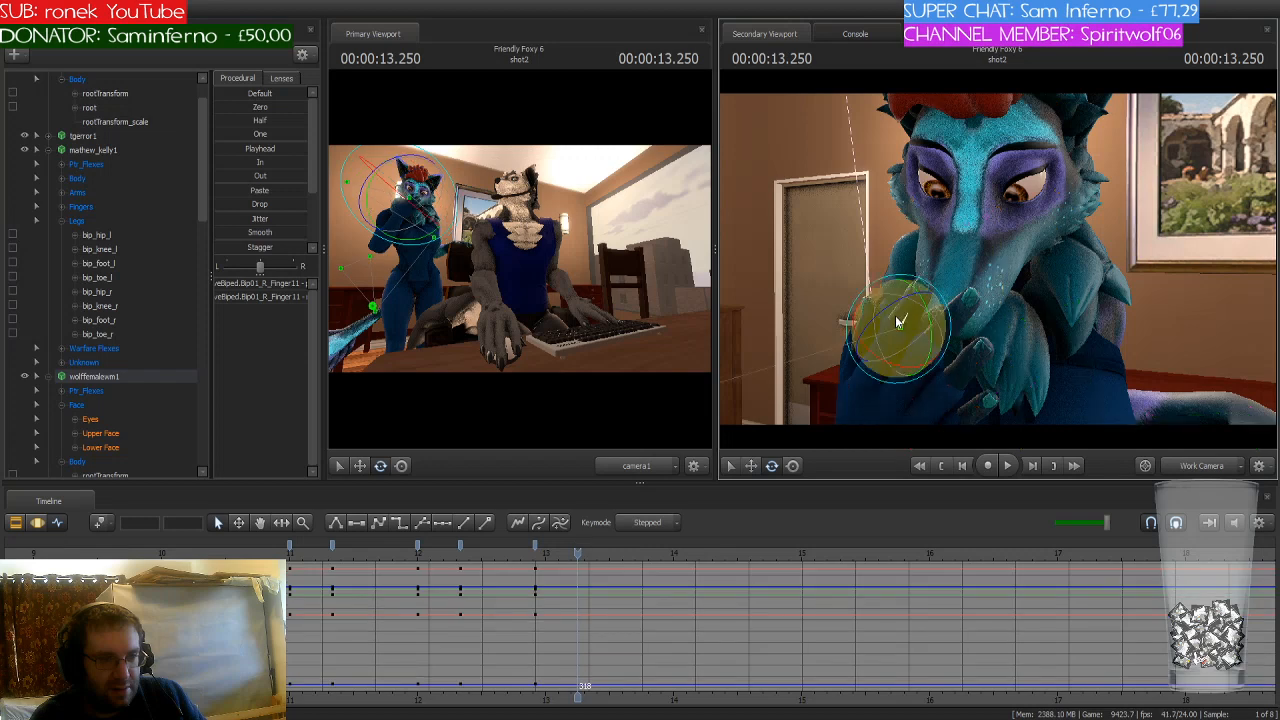
pyautogui.moveTo(900, 323); pyautogui.dragTo(877, 342)
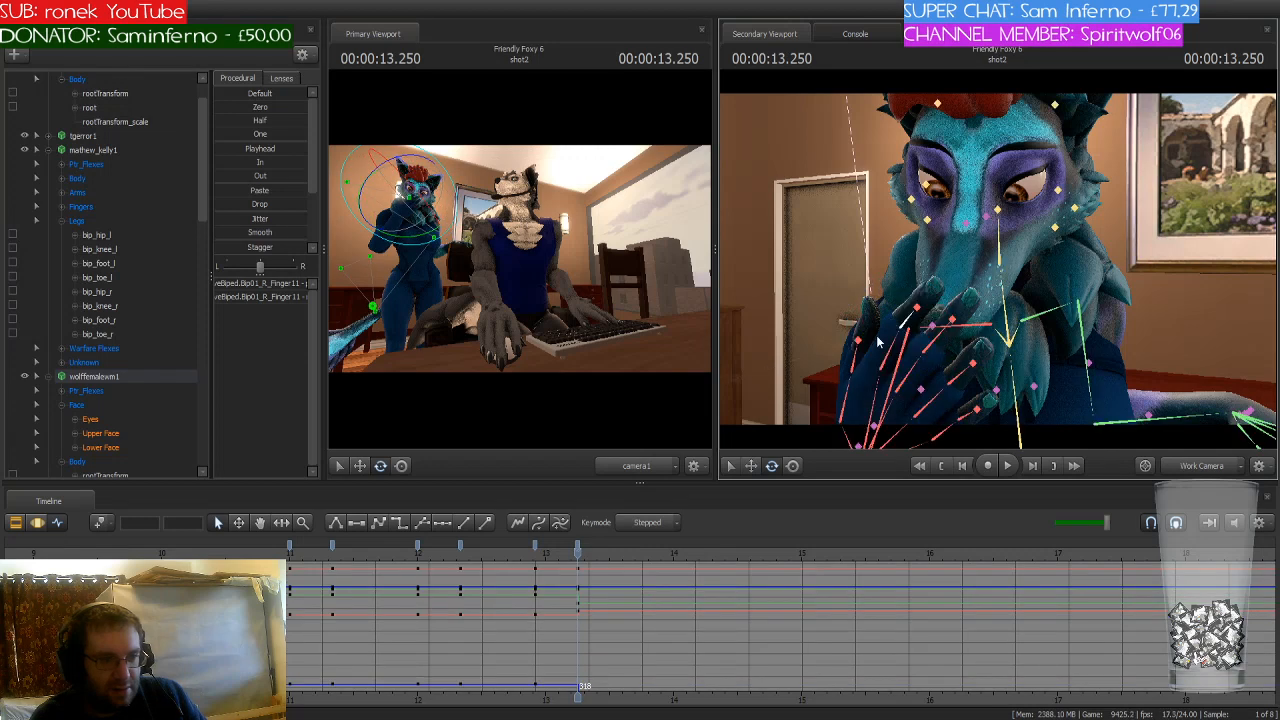
pyautogui.click(855, 400)
pyautogui.moveTo(865, 403); pyautogui.dragTo(876, 403)
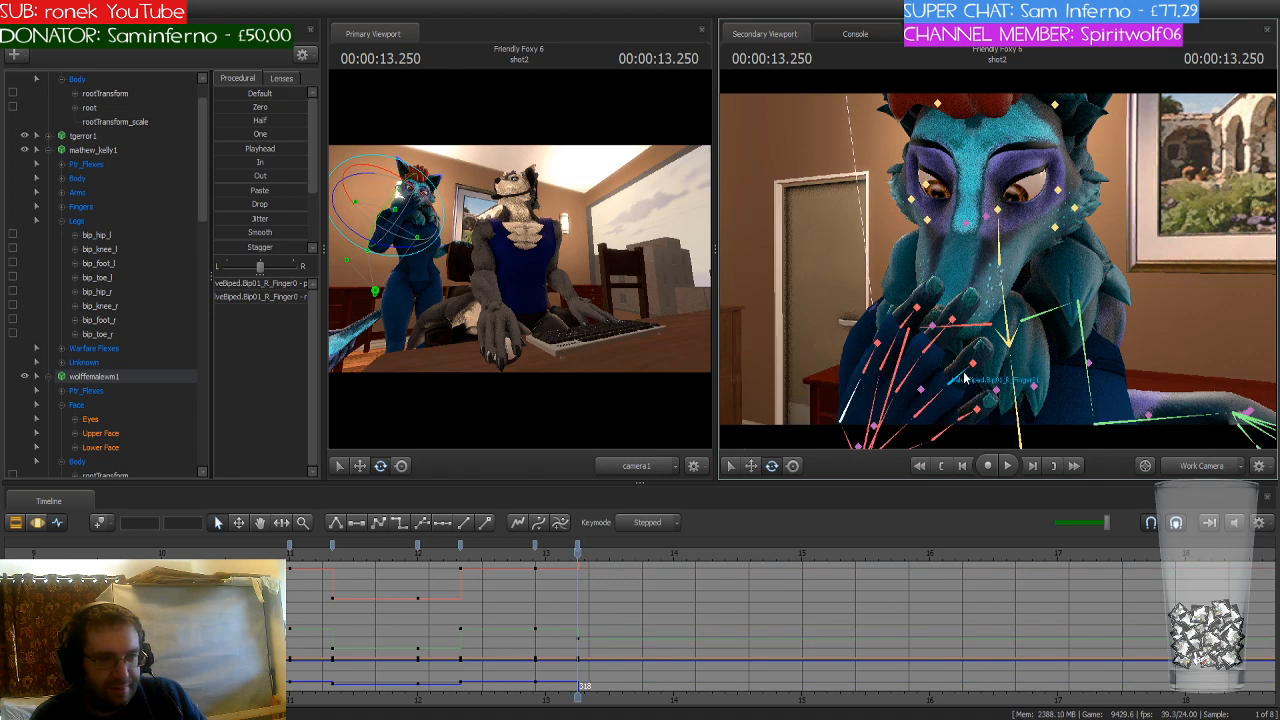
pyautogui.click(980, 389)
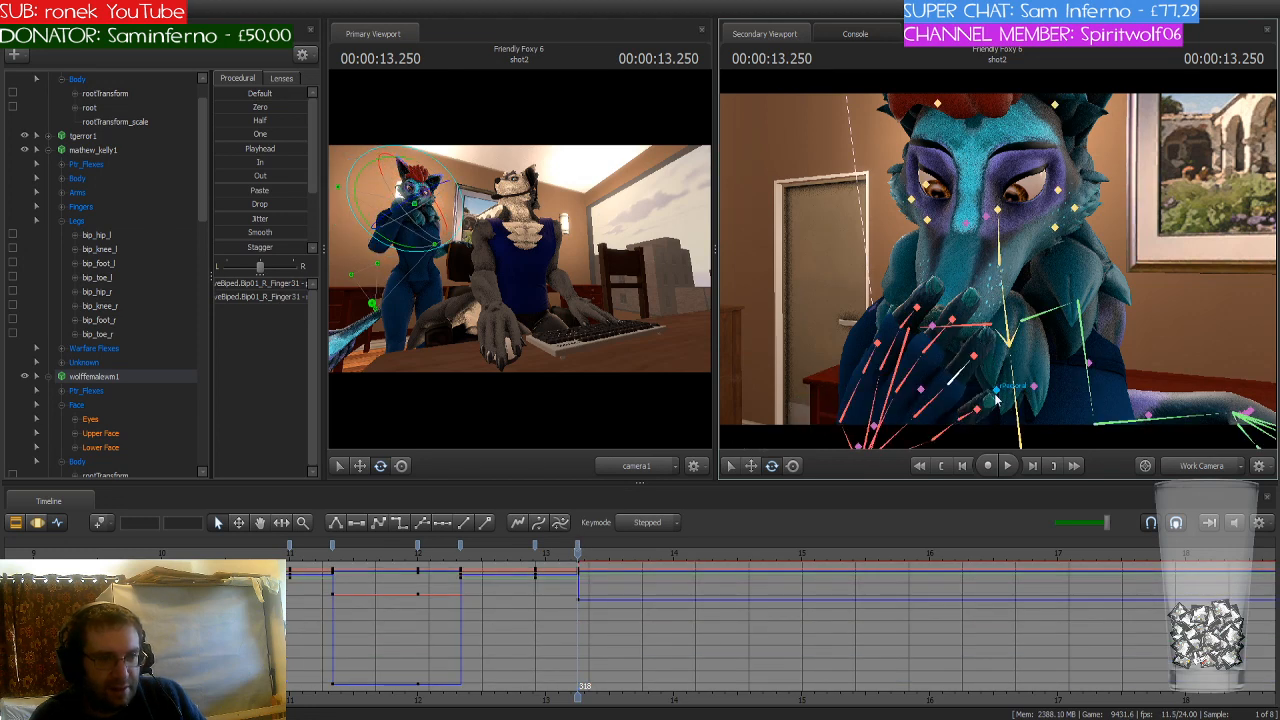
pyautogui.click(976, 420)
pyautogui.moveTo(976, 411); pyautogui.dragTo(980, 394)
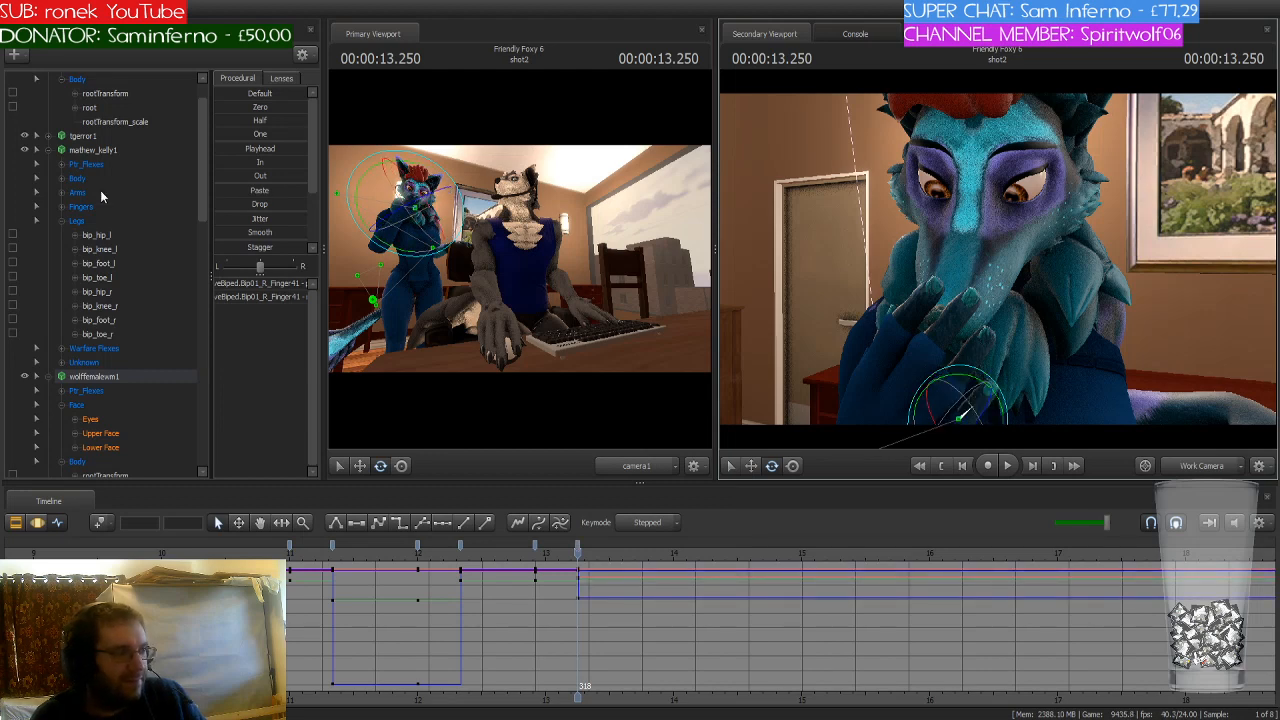
# Step: Set the blink and smile flexes to full at frame 318 and key all of the female wolf's controls there
pyautogui.click(108, 390)
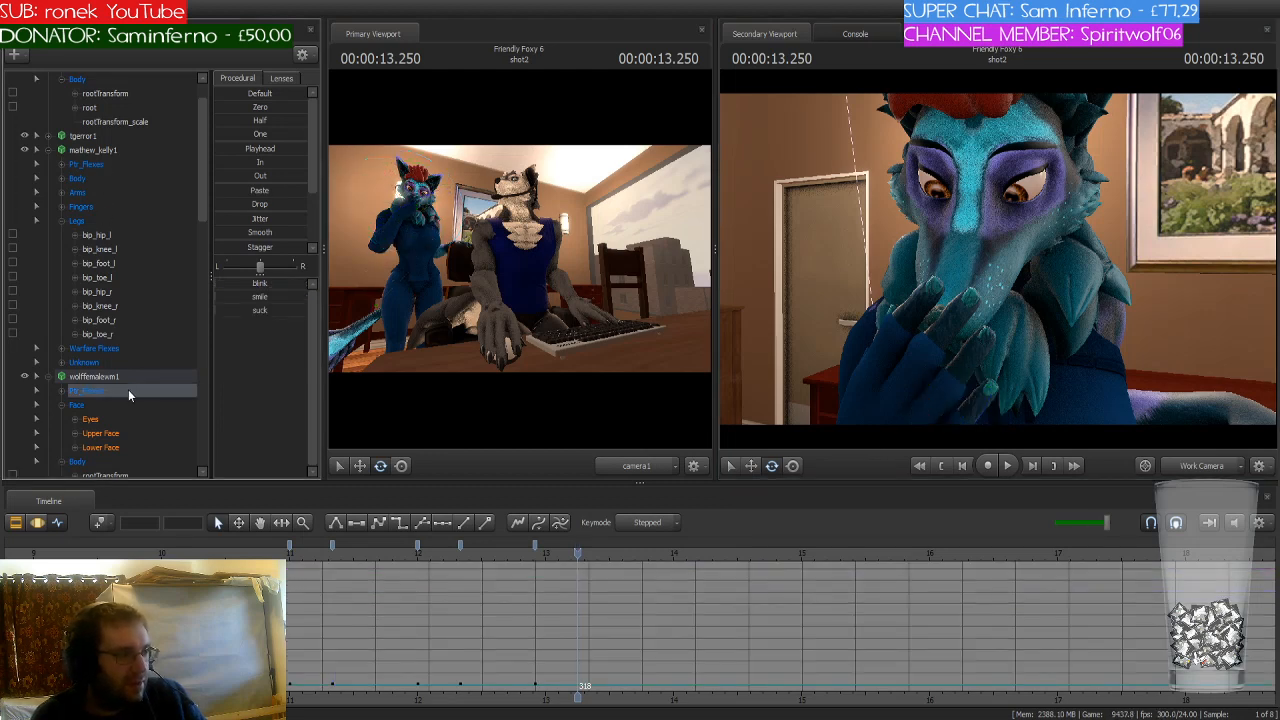
pyautogui.moveTo(234, 285); pyautogui.dragTo(308, 299)
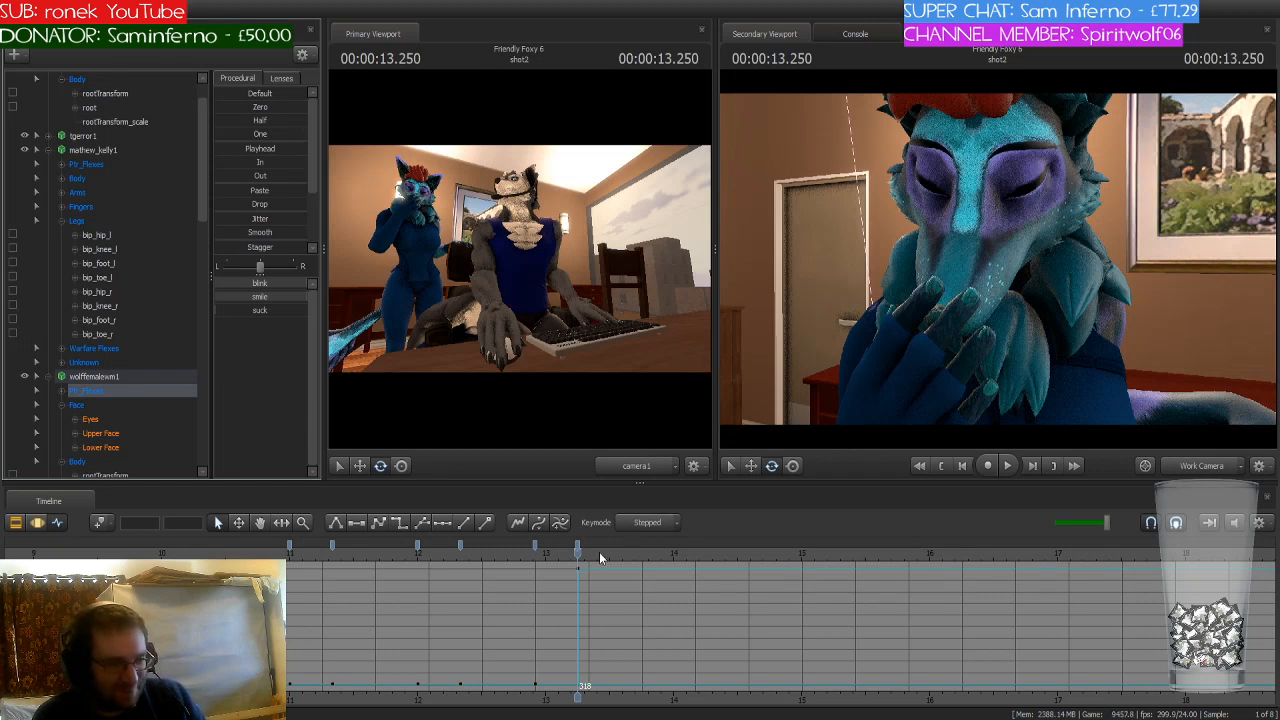
pyautogui.scroll(-3, 599, 552)
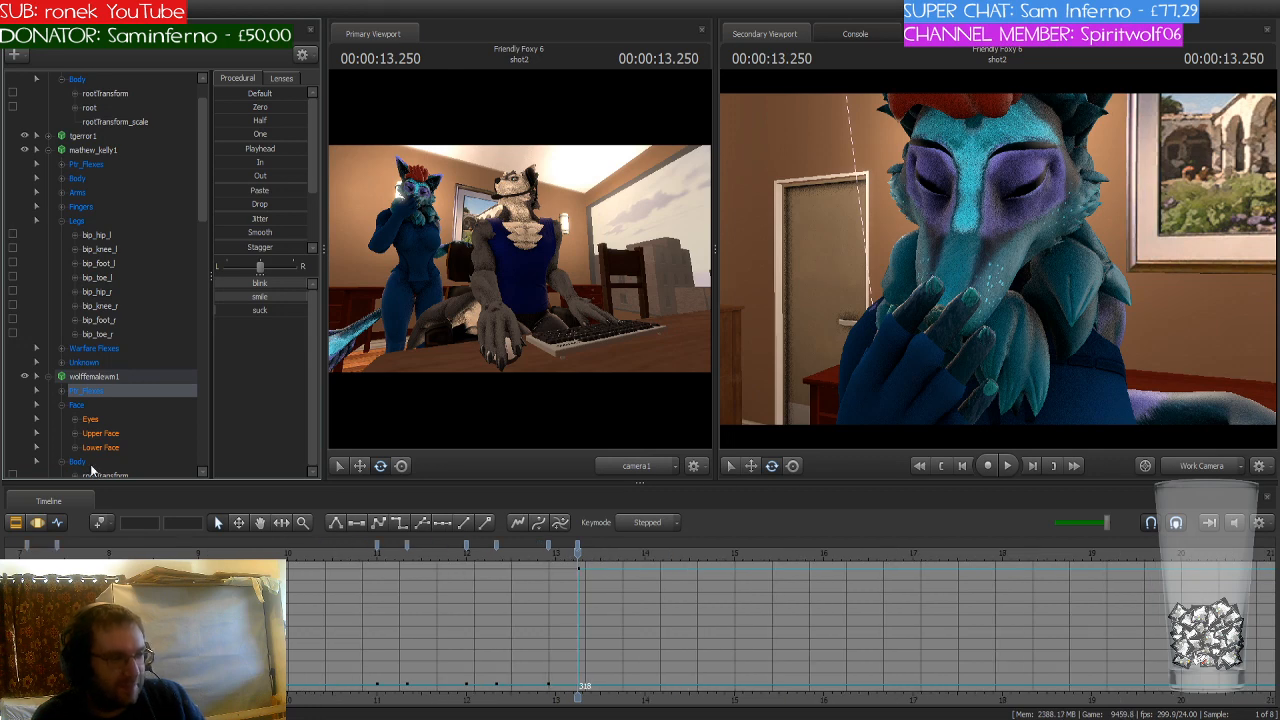
pyautogui.click(101, 376)
pyautogui.scroll(2, 650, 582)
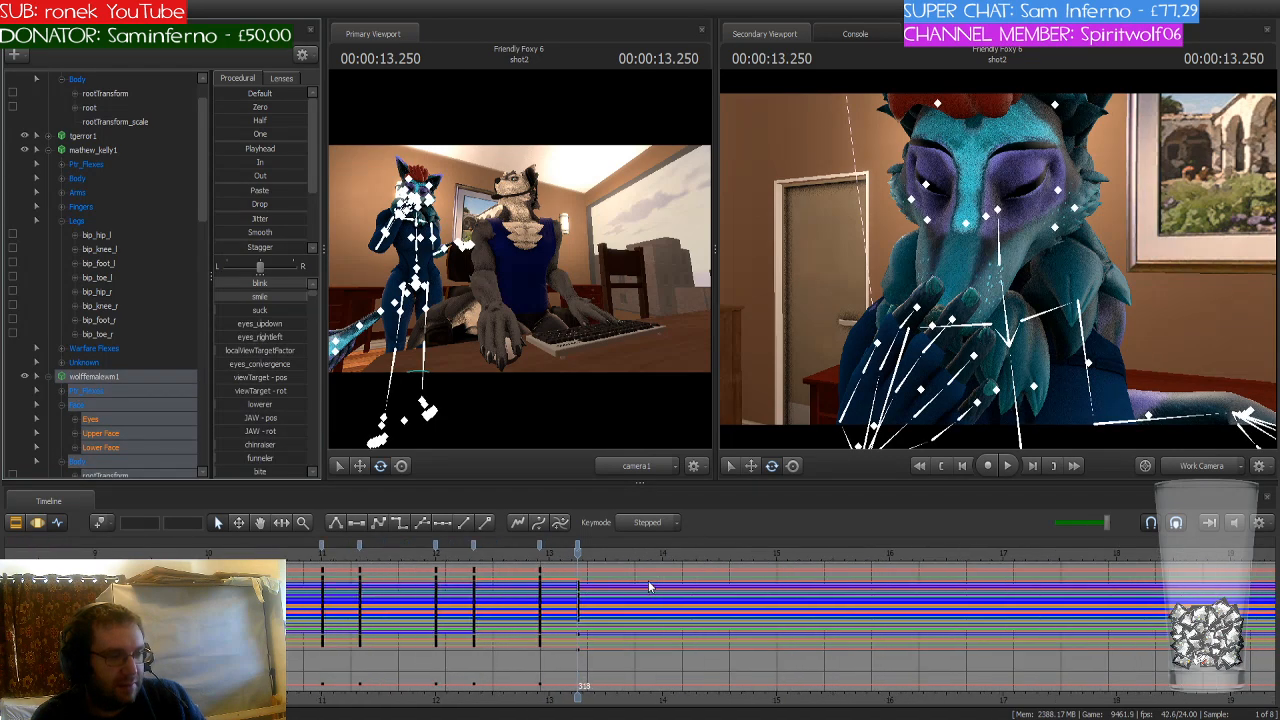
pyautogui.click(576, 550)
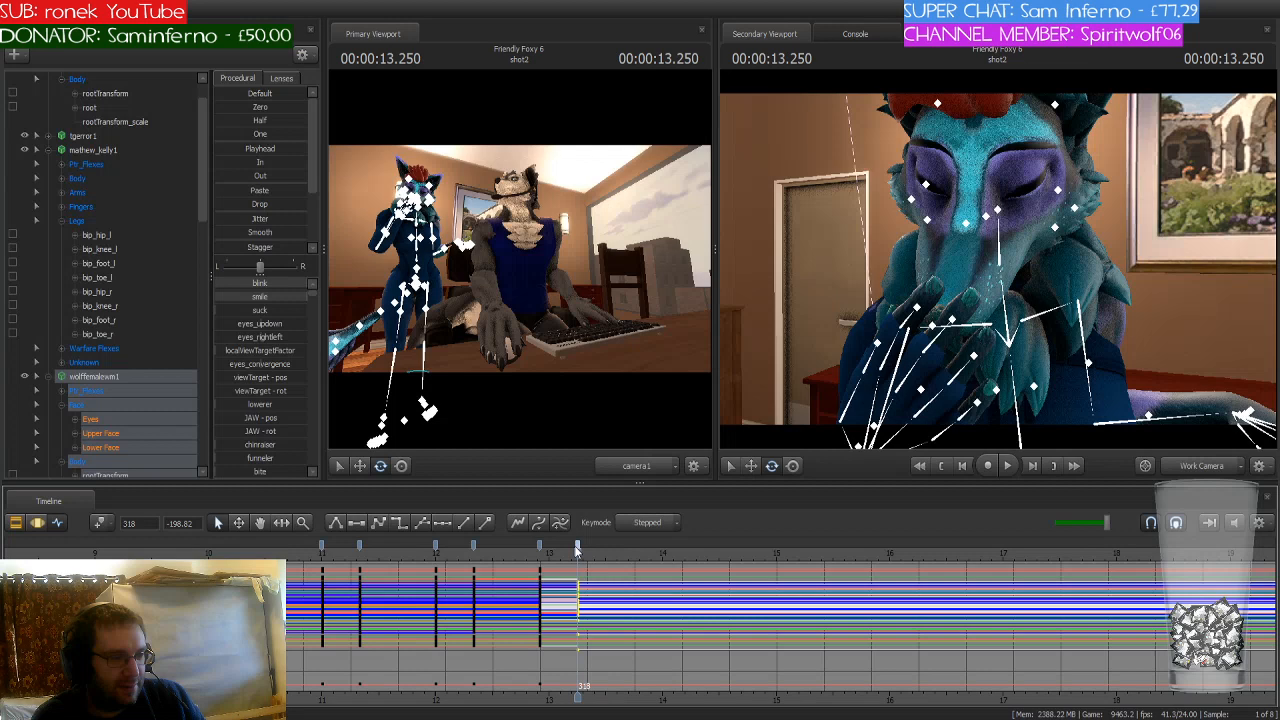
pyautogui.click(99, 524)
pyautogui.scroll(4, 567, 571)
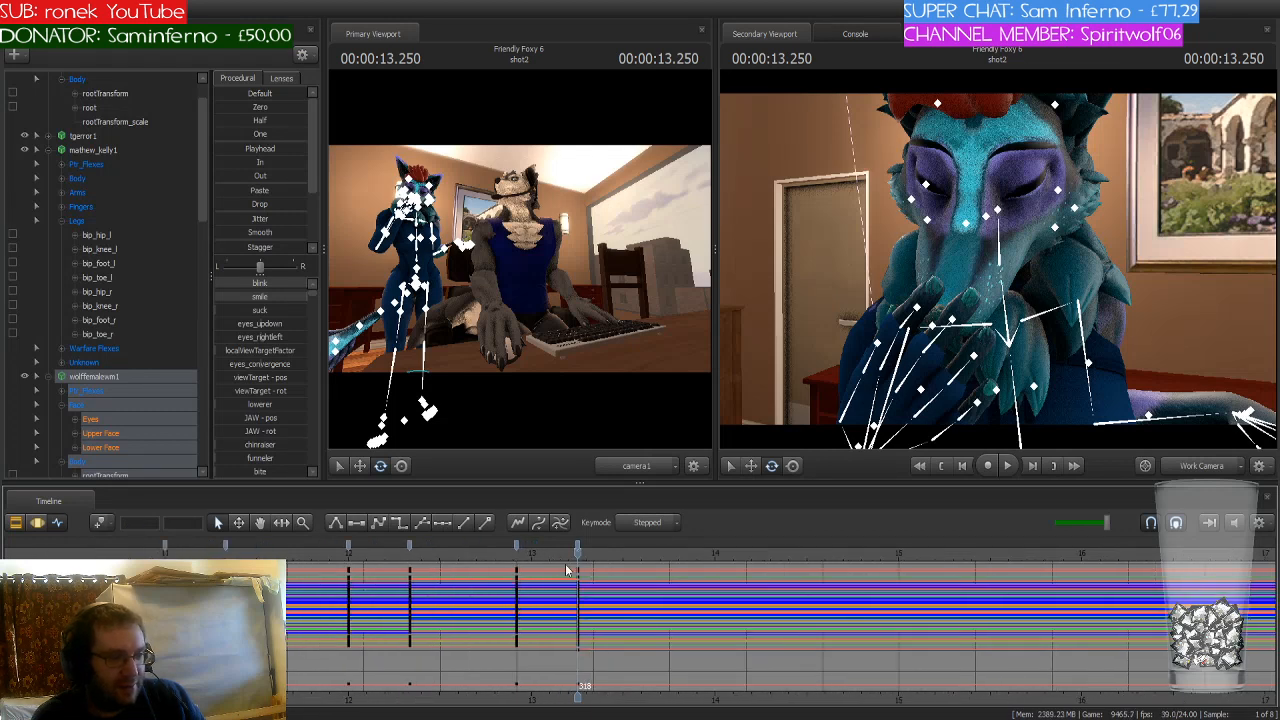
# Step: Advance to frame 326 and rotate the female wolf's lower spine to lean her torso forward
pyautogui.moveTo(576, 553)
pyautogui.mouseDown()
pyautogui.moveTo(372, 565)
pyautogui.moveTo(686, 573)
pyautogui.moveTo(578, 573)
pyautogui.mouseUp()
pyautogui.press('Right')
pyautogui.press('Right')
pyautogui.press('Right')
pyautogui.press('Right')
pyautogui.press('Right')
pyautogui.press('Right')
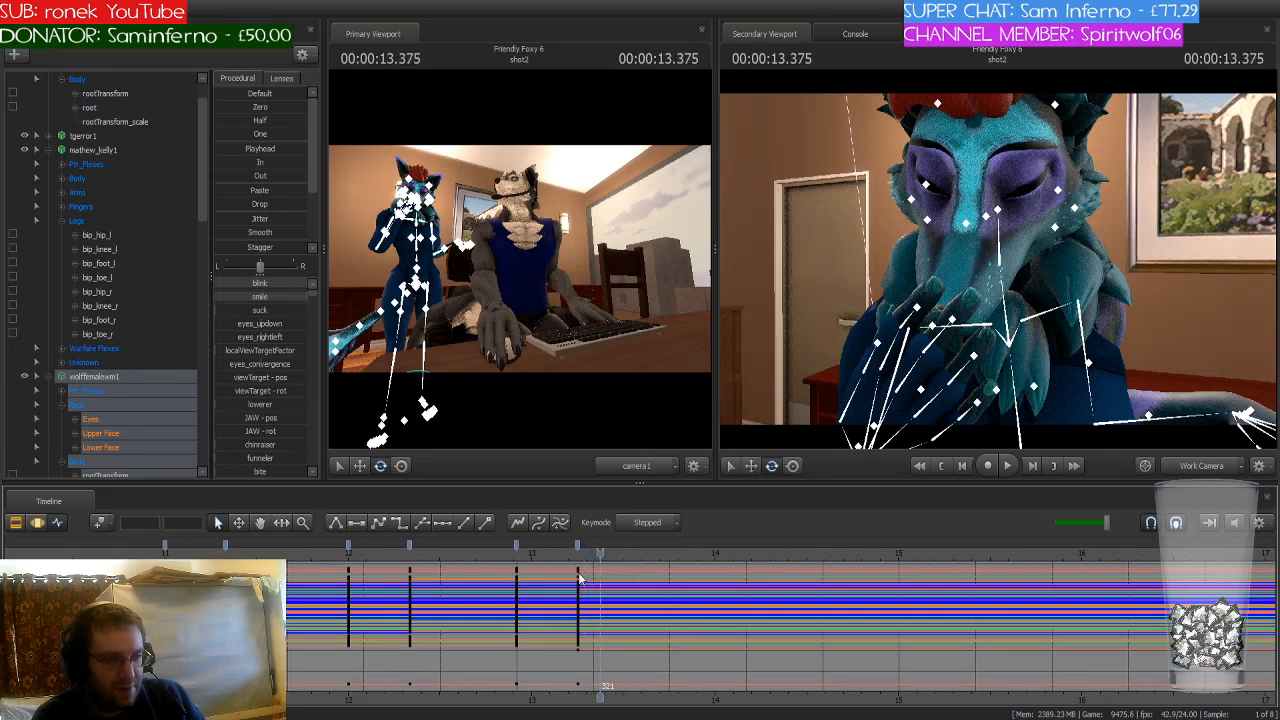
pyautogui.press('Right')
pyautogui.press('Right')
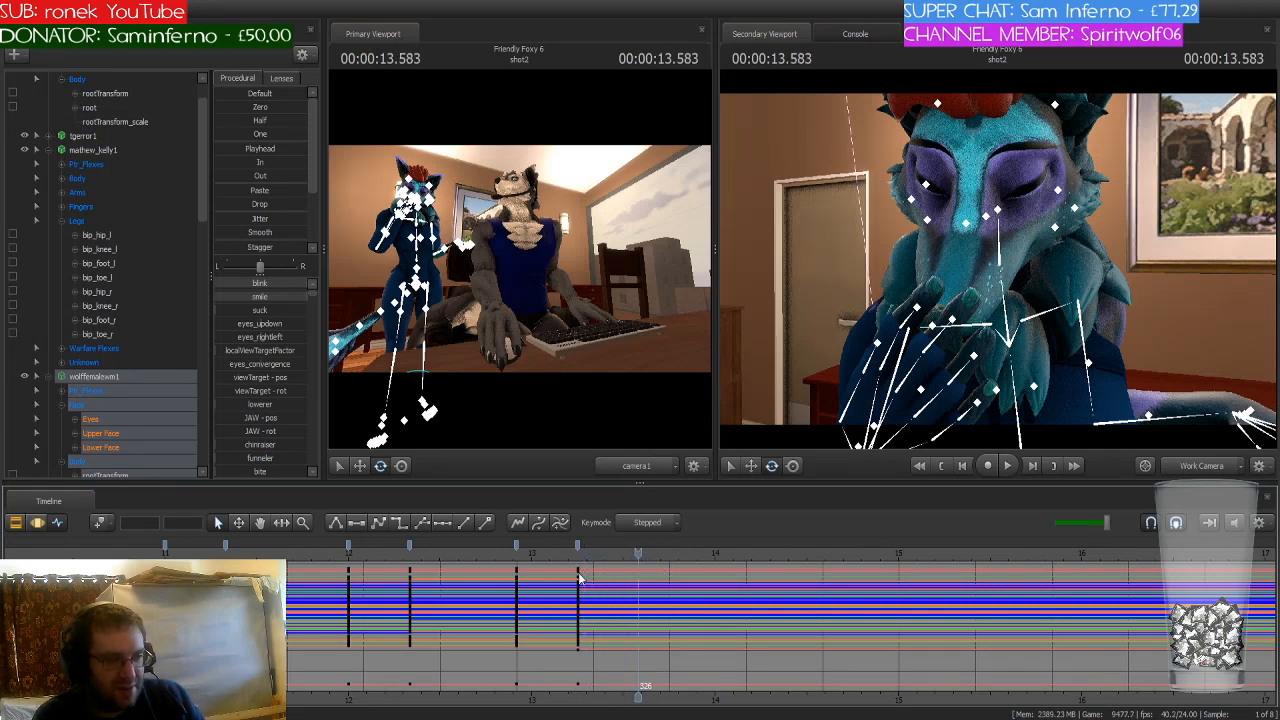
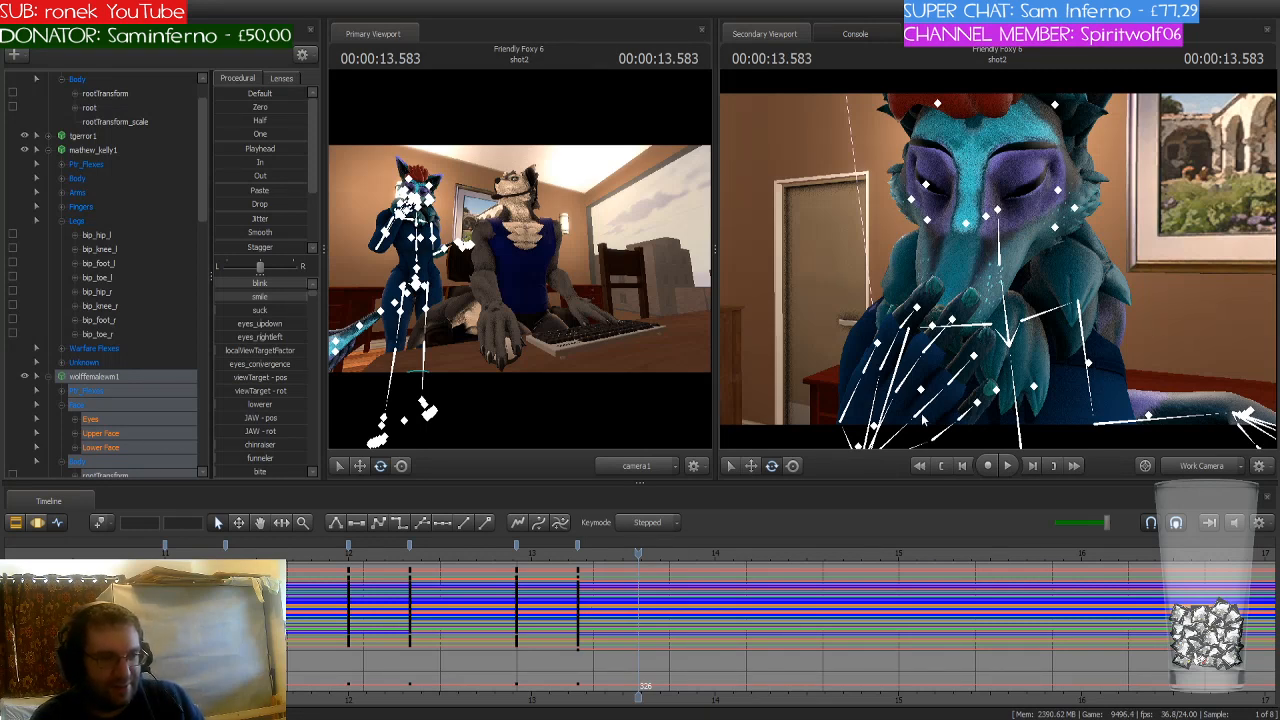
pyautogui.moveTo(1121, 293); pyautogui.dragTo(1250, 330)
pyautogui.moveTo(998, 258); pyautogui.dragTo(910, 300)
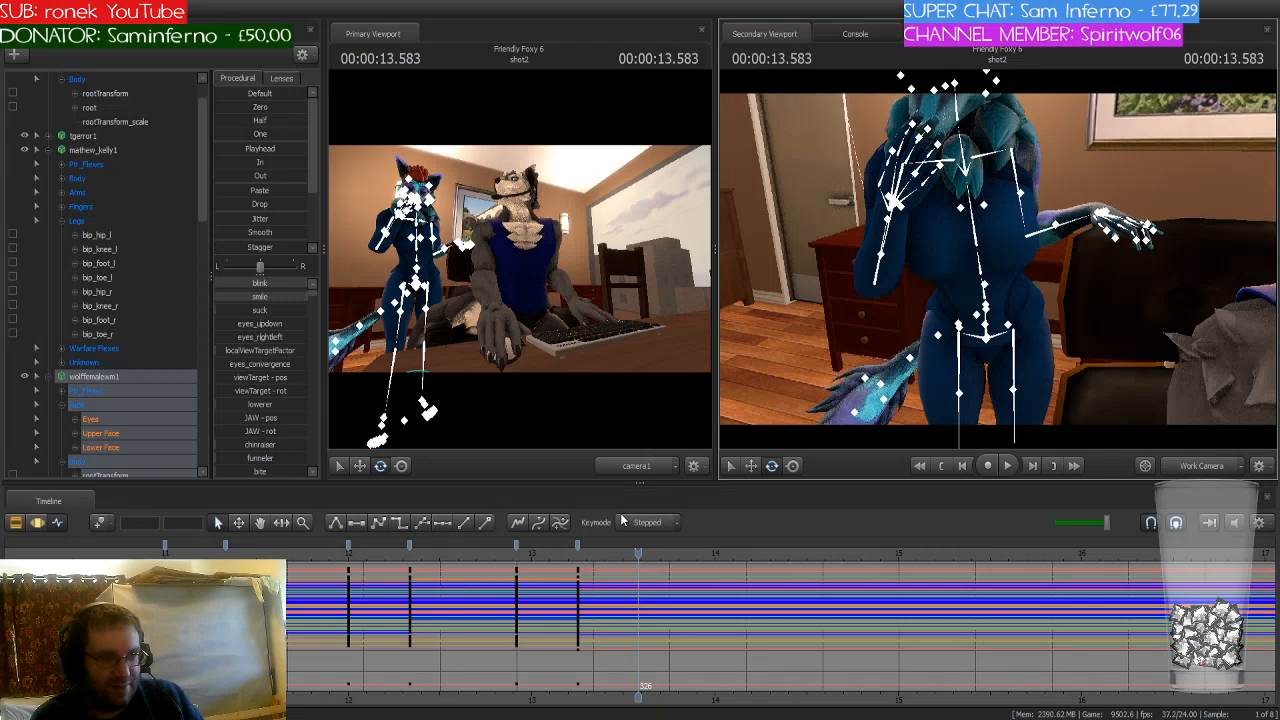
pyautogui.moveTo(1064, 406); pyautogui.dragTo(998, 262)
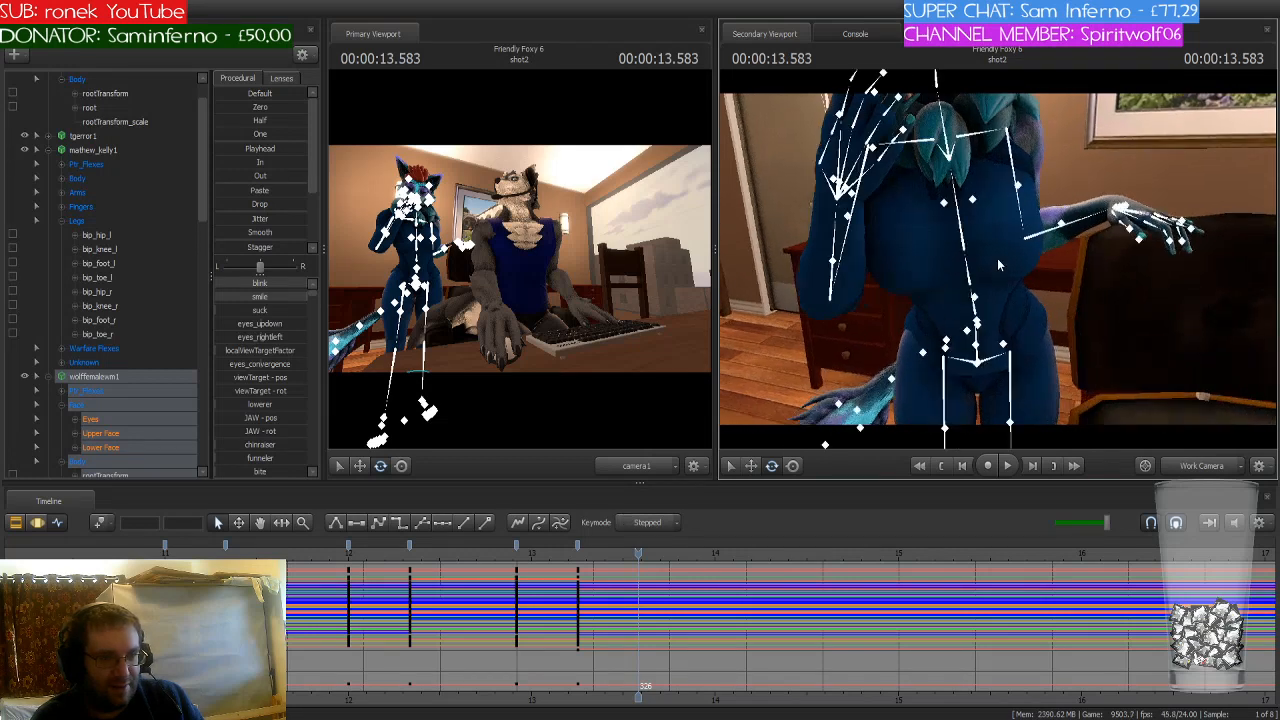
pyautogui.click(977, 322)
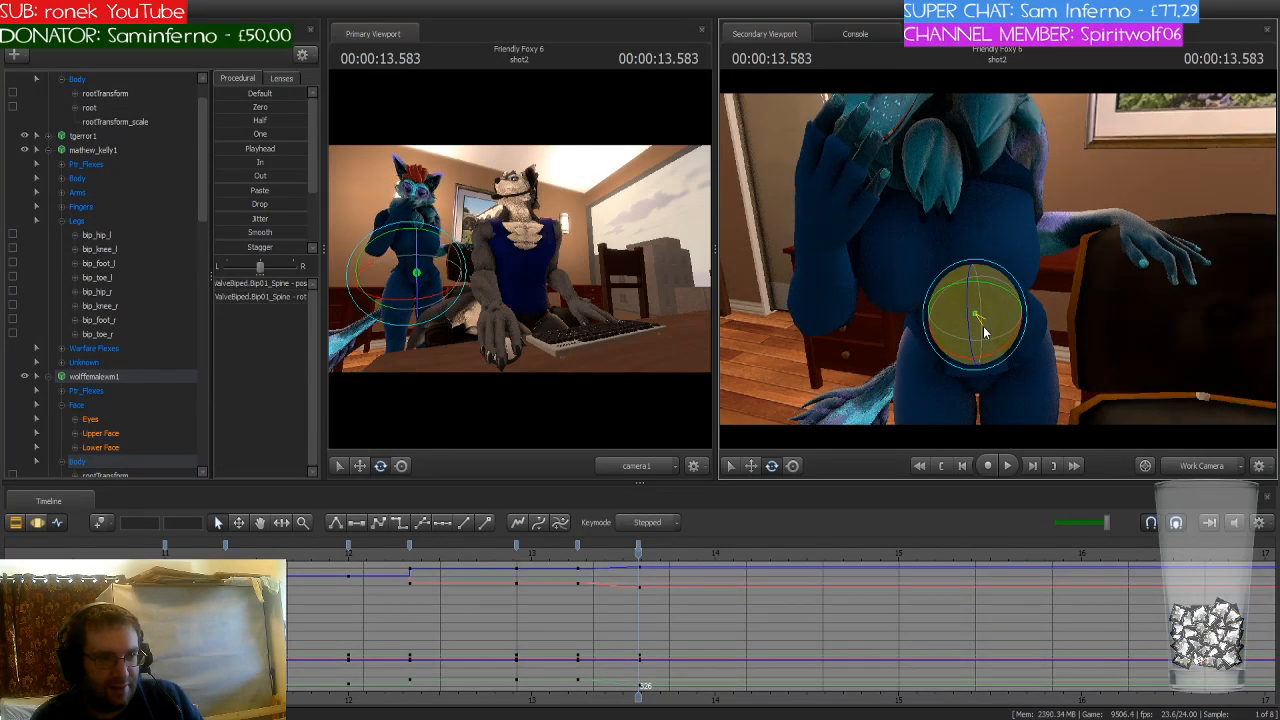
pyautogui.moveTo(975, 309); pyautogui.dragTo(995, 255)
# Step: Rotate the female wolf's left upper arm and left hand at frame 326 to match her forward lean, with the hand on the chair back
pyautogui.keyDown('ctrl'); pyautogui.click(935, 243); pyautogui.keyUp('ctrl')
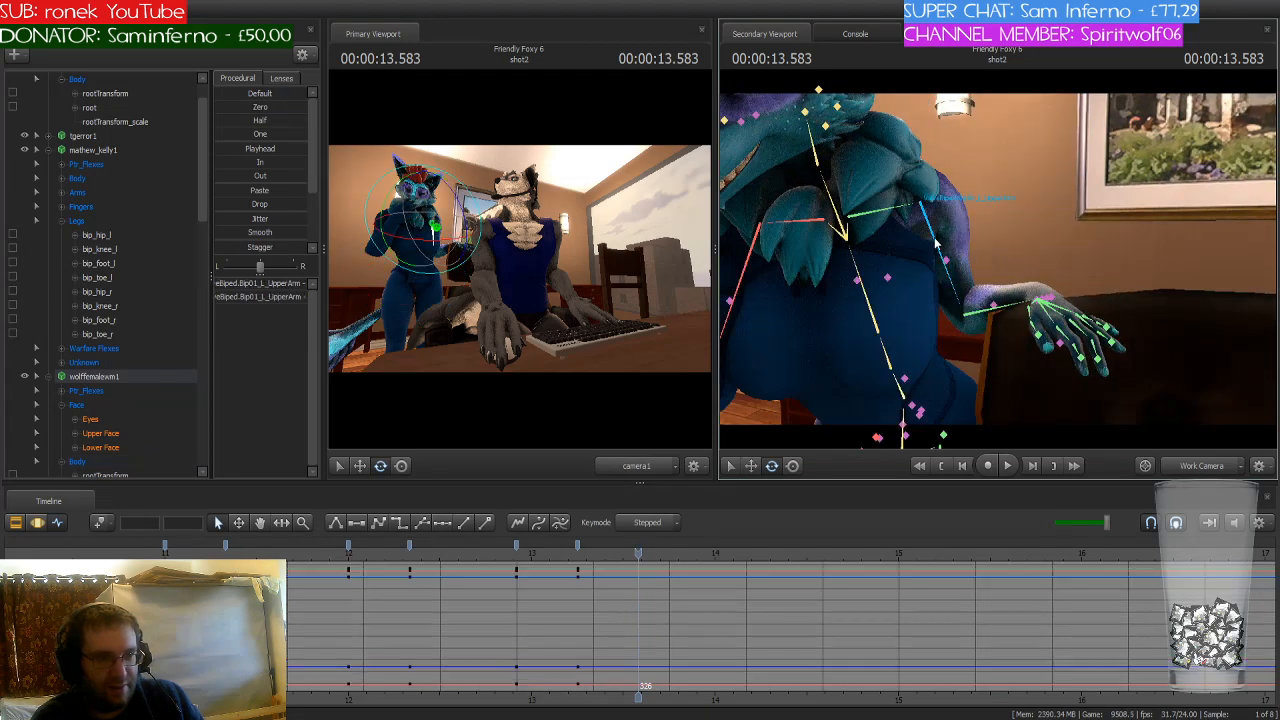
pyautogui.moveTo(955, 215); pyautogui.dragTo(960, 191)
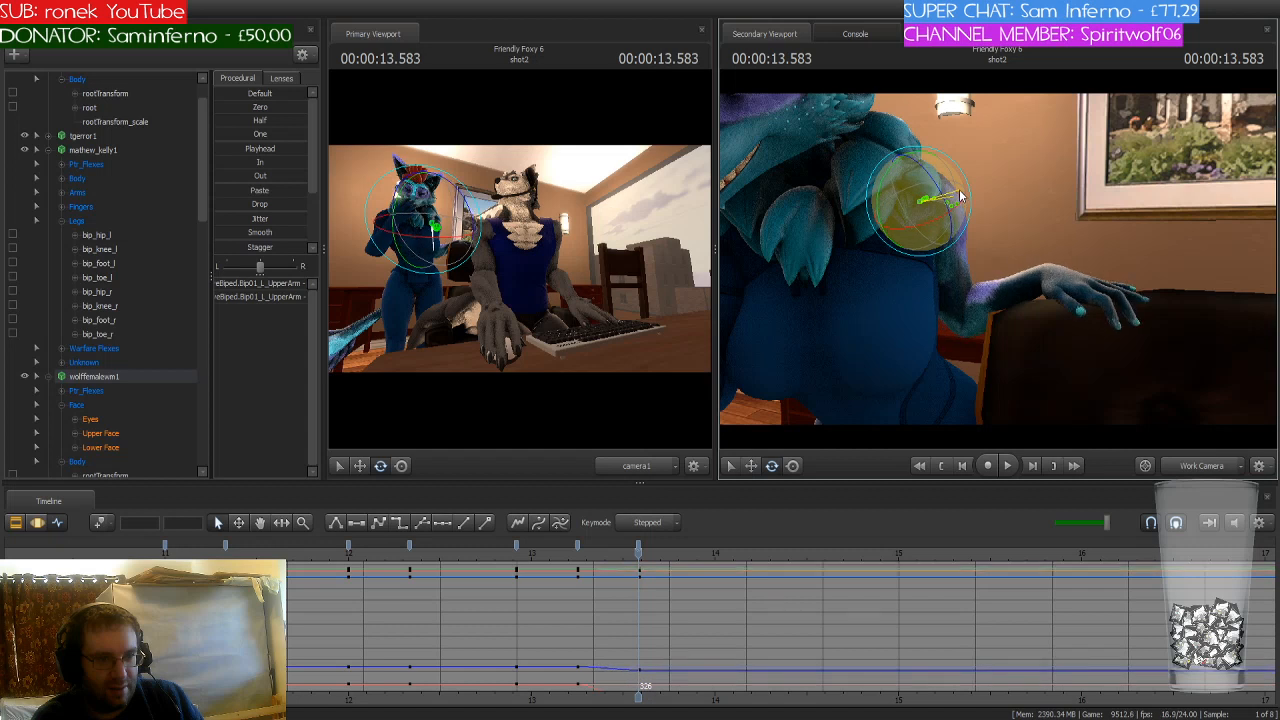
pyautogui.keyDown('ctrl'); pyautogui.click(1075, 287); pyautogui.keyUp('ctrl')
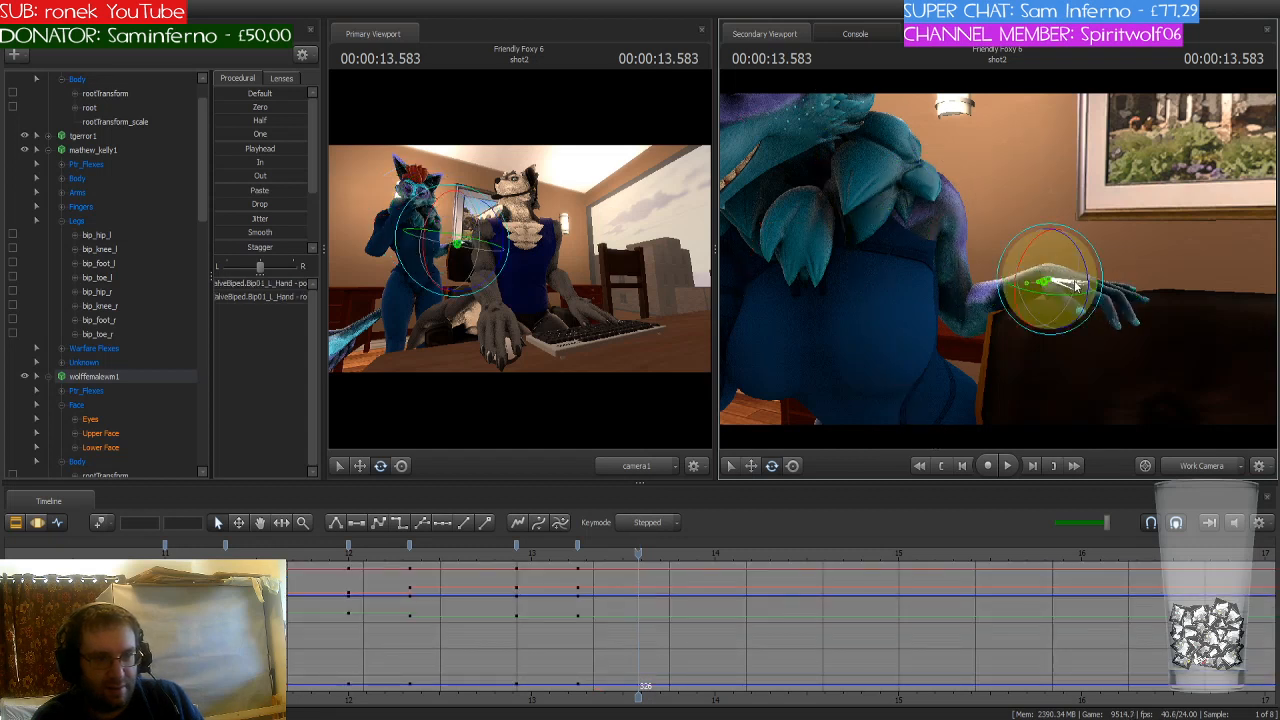
pyautogui.moveTo(1075, 287); pyautogui.dragTo(1079, 288)
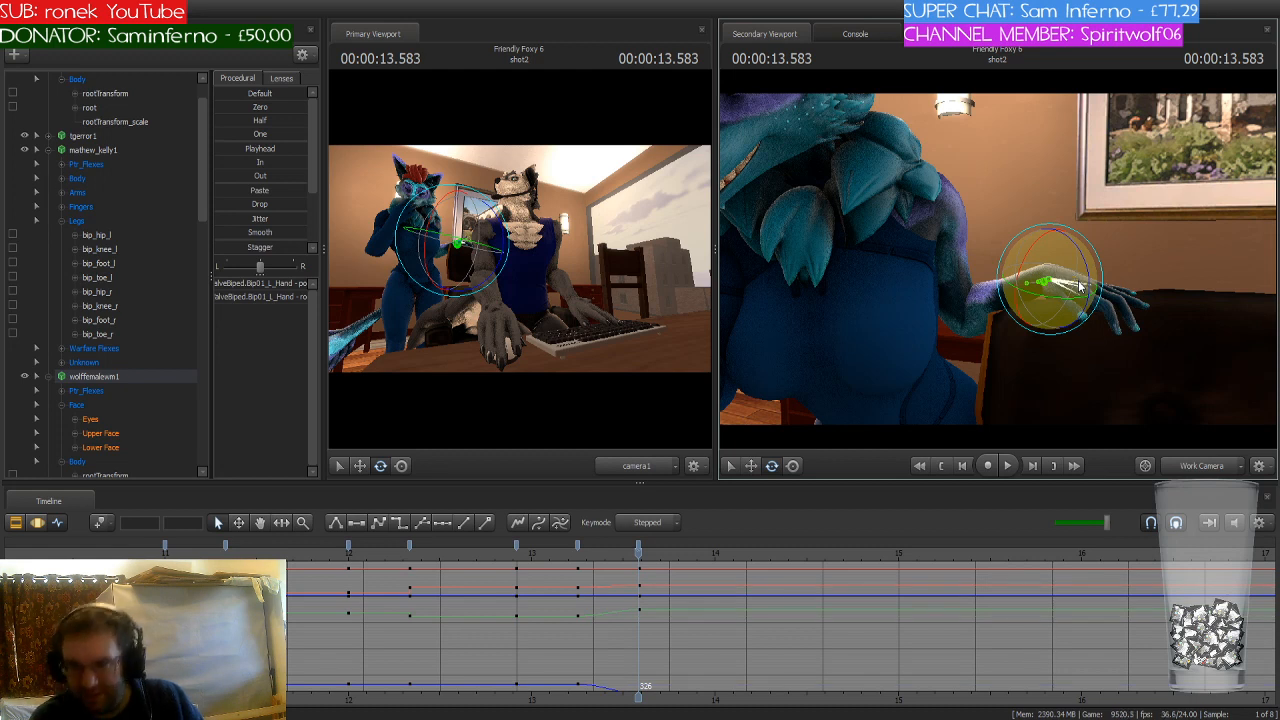
pyautogui.keyDown('alt'); pyautogui.moveTo(1079, 287); pyautogui.dragTo(1028, 264); pyautogui.keyUp('alt')
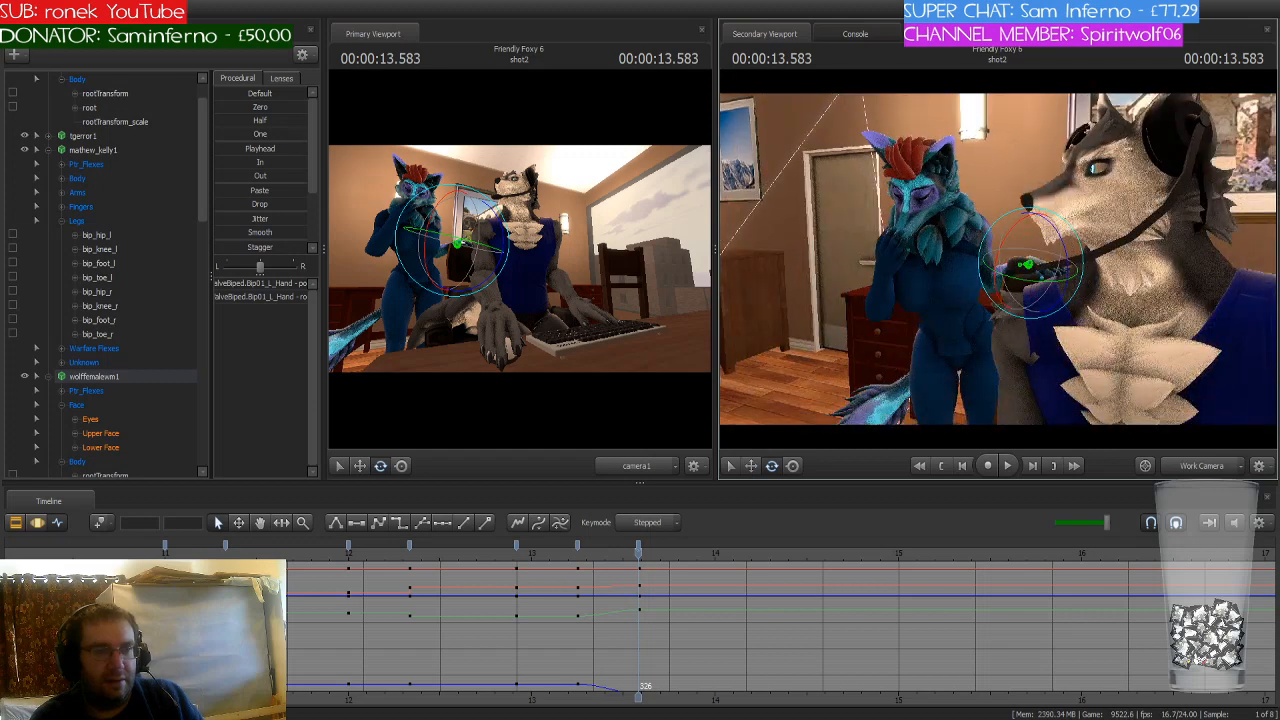
# Step: Give all of the female wolf's keys at frame 318 stepped tangents and key all her controls at frame 326
pyautogui.click(578, 544)
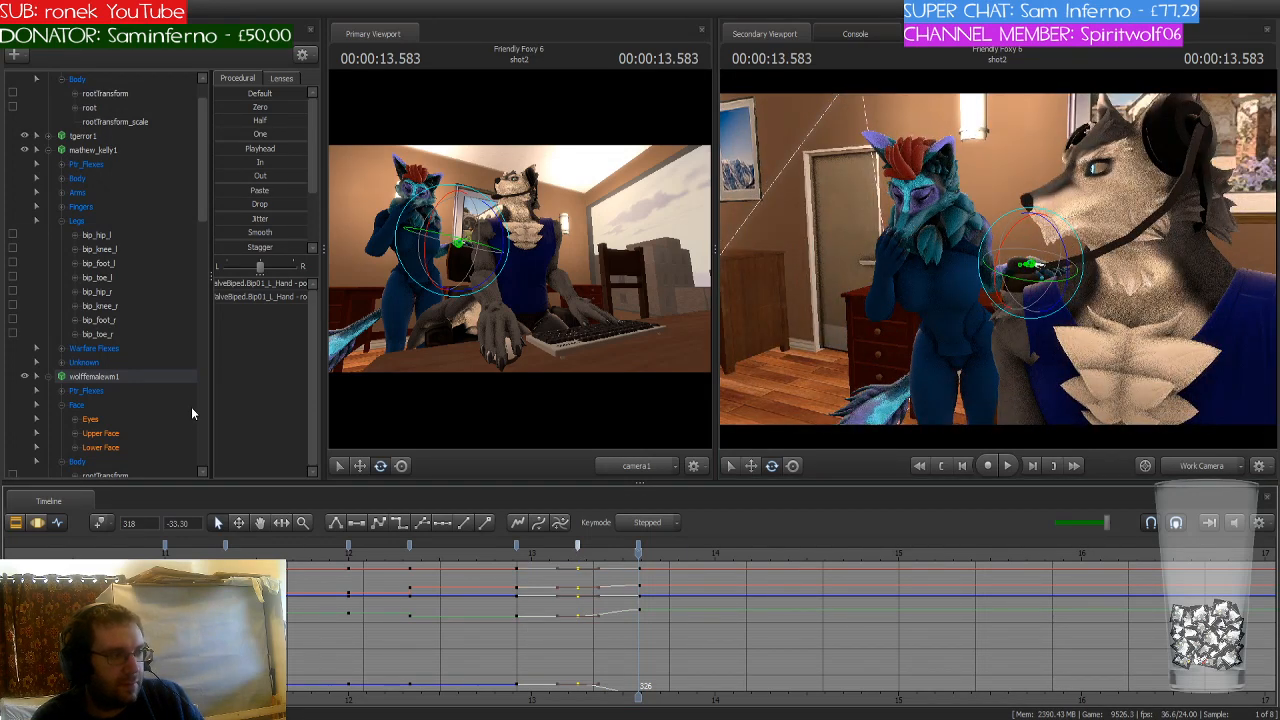
pyautogui.click(138, 376)
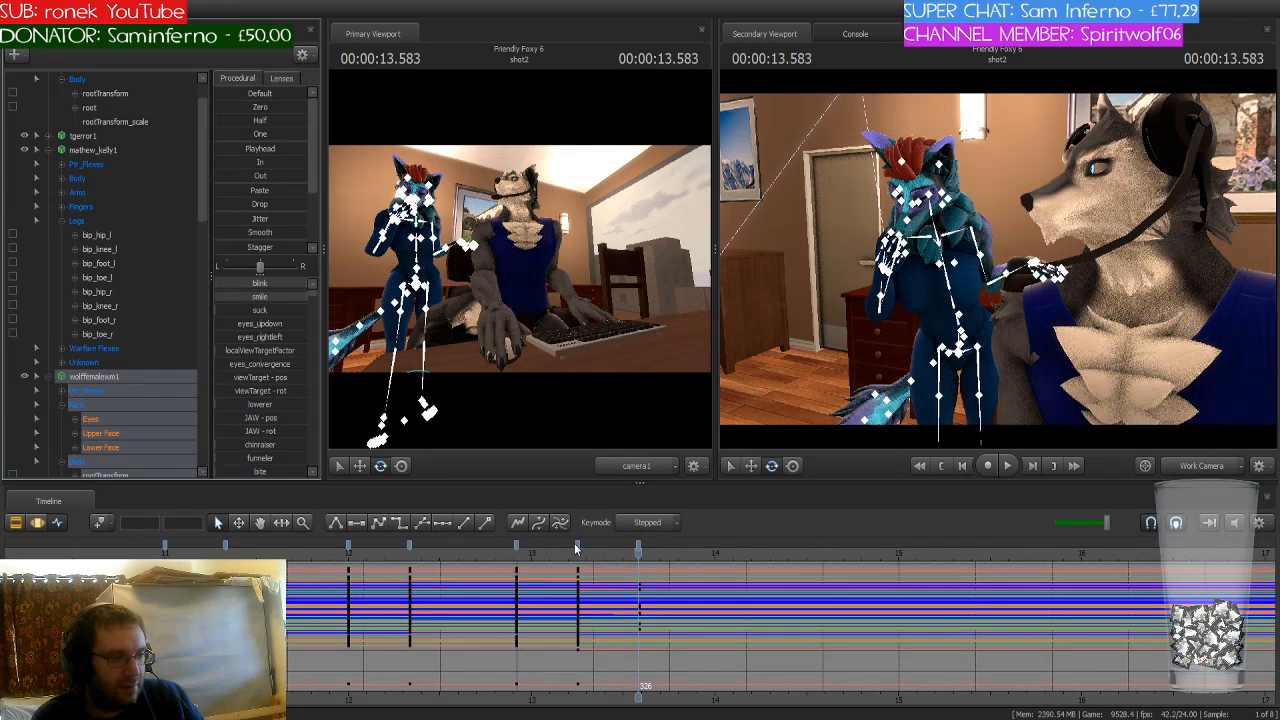
pyautogui.click(578, 545)
pyautogui.click(399, 524)
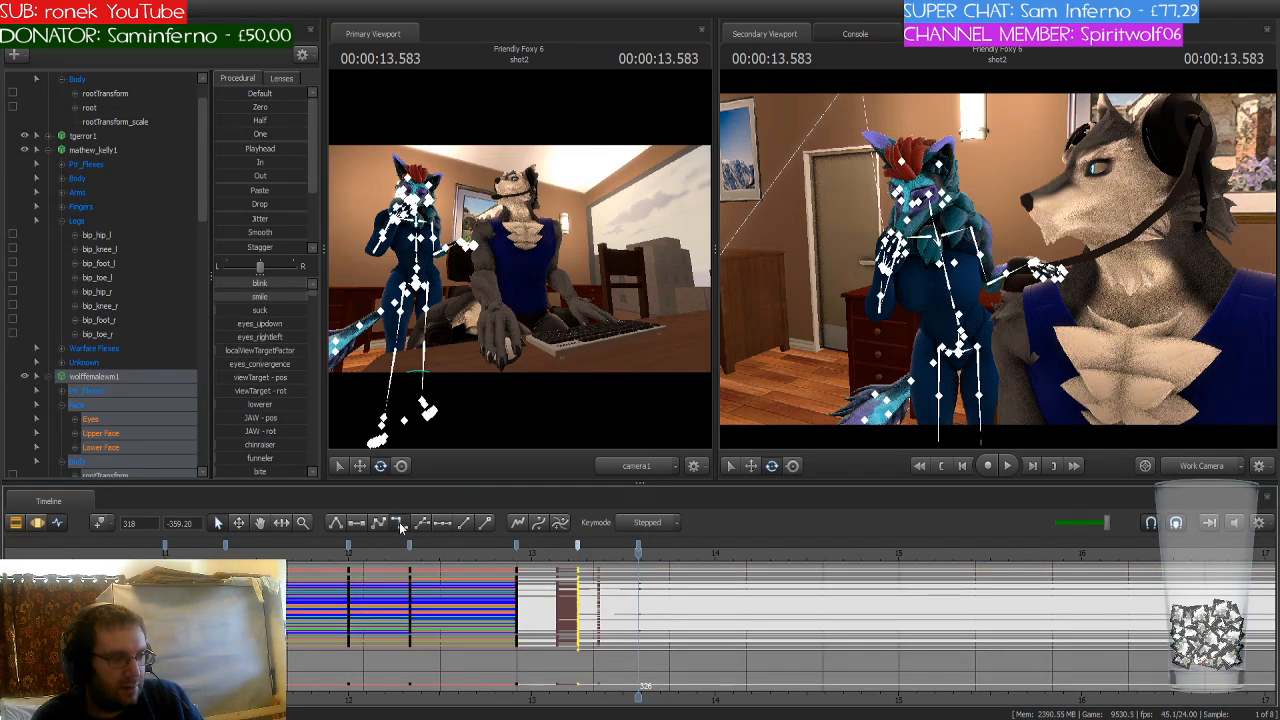
pyautogui.click(638, 546)
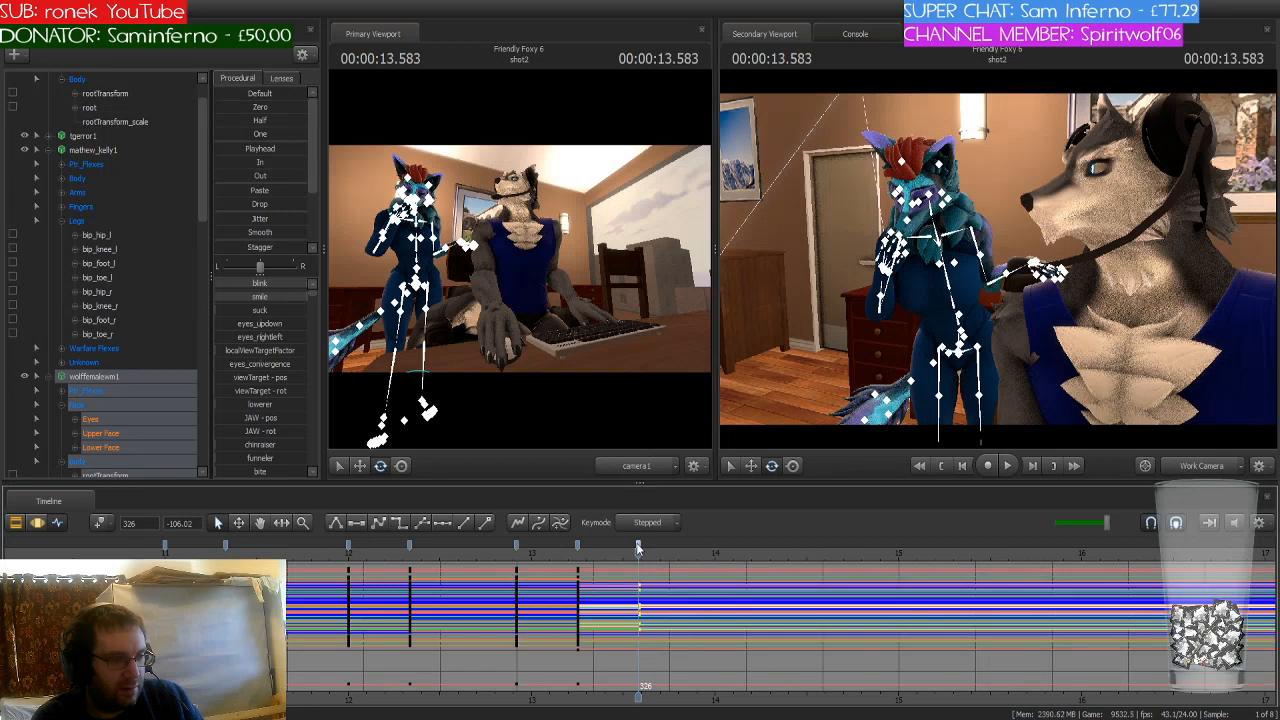
pyautogui.click(104, 522)
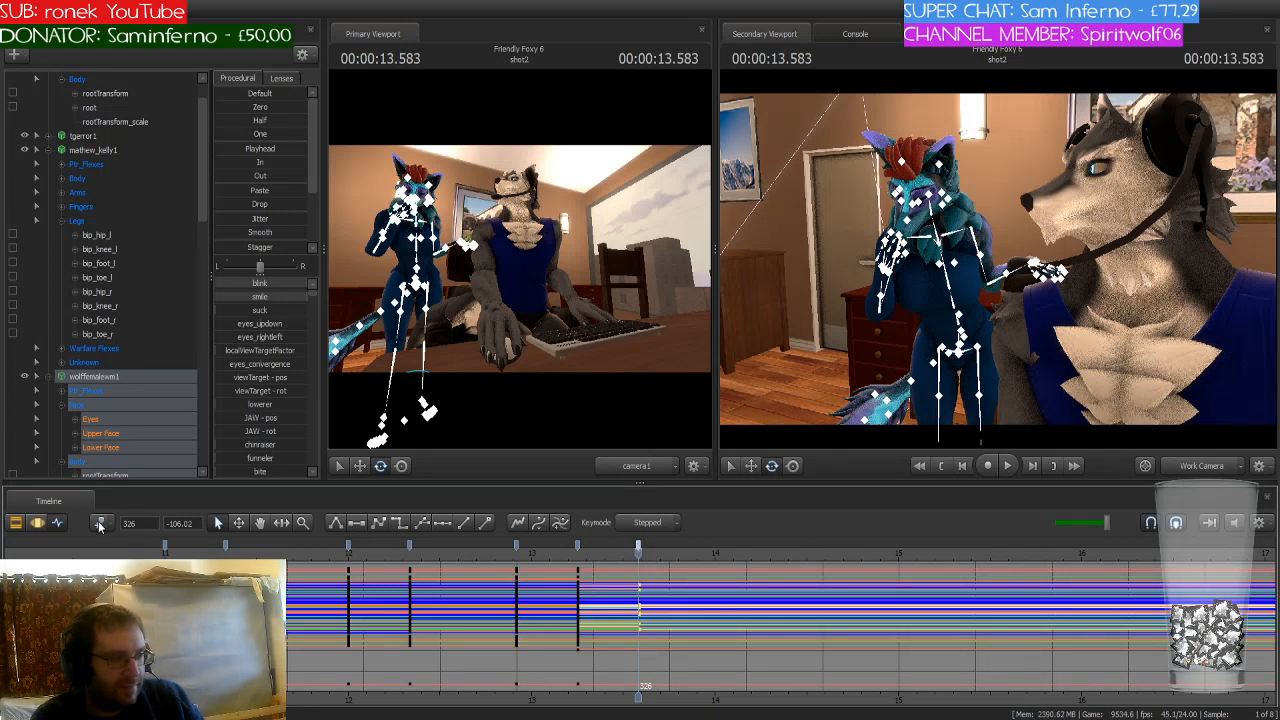
# Step: Play back the female wolf's gestures from around frame 313 to check the timing of the mouth-covering and forward-lean poses
pyautogui.scroll(-4, 642, 590)
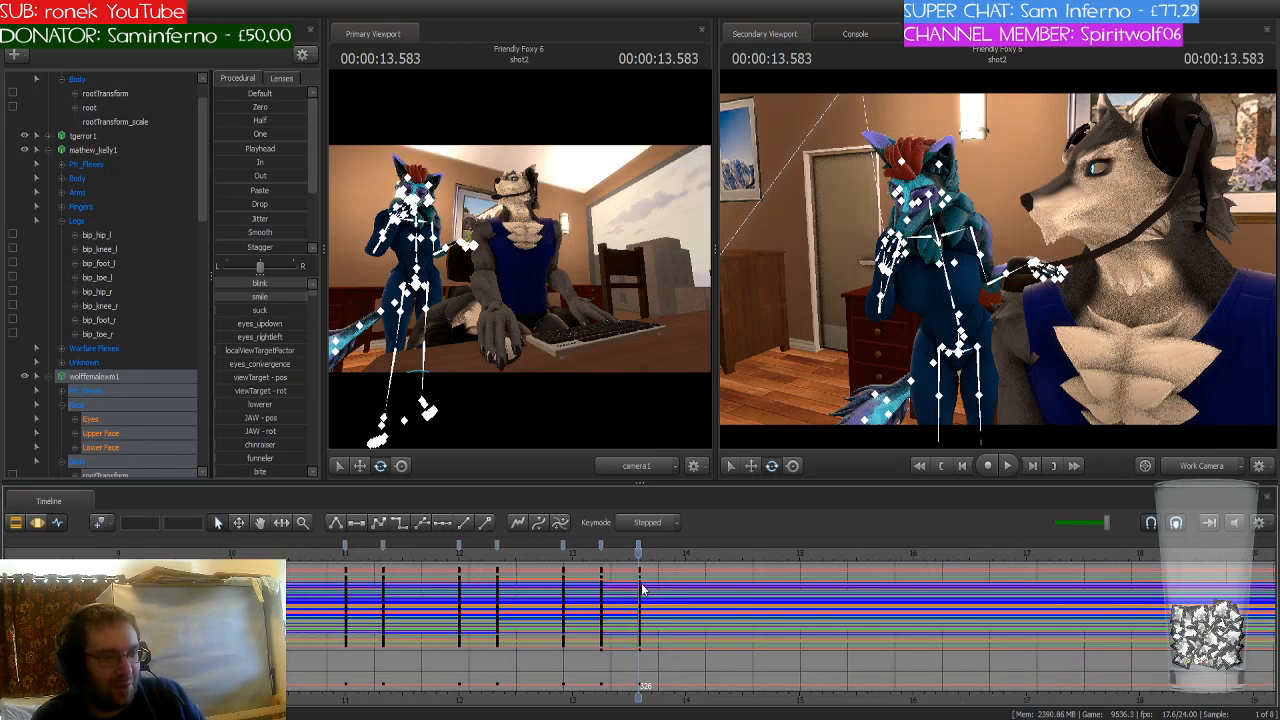
pyautogui.click(576, 558)
pyautogui.press('space')
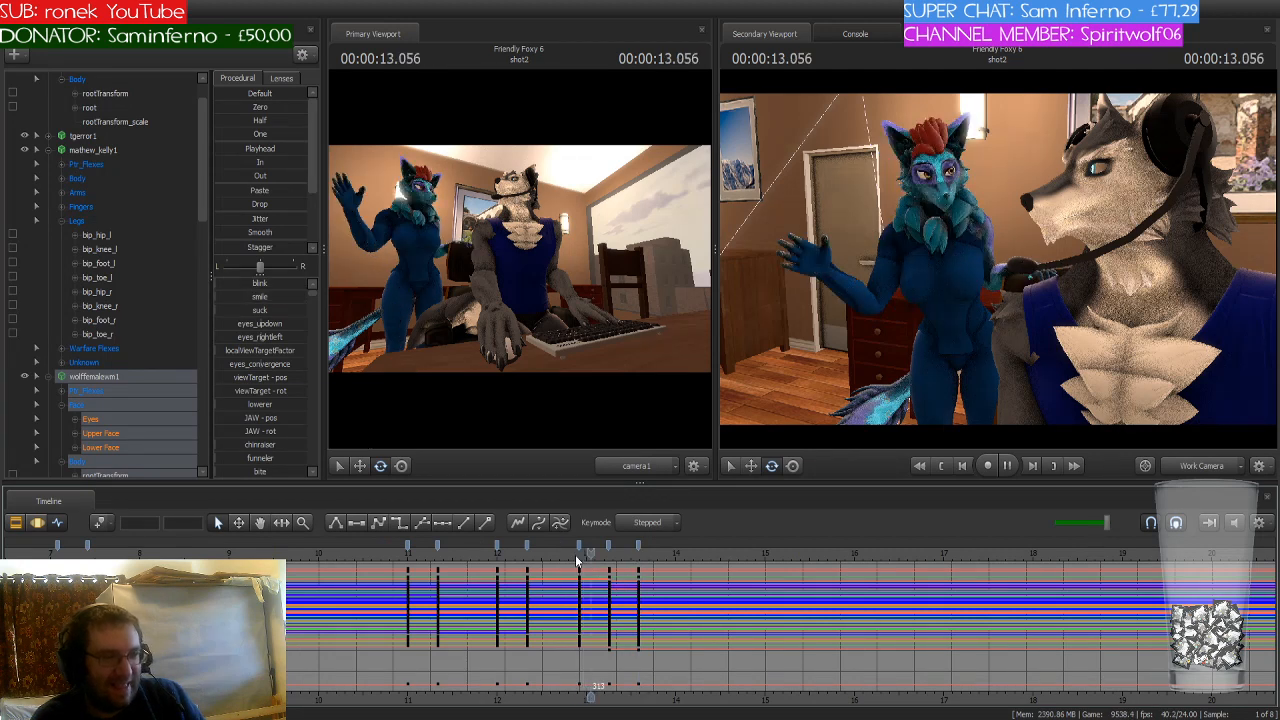
pyautogui.press('space')
pyautogui.scroll(4, 680, 565)
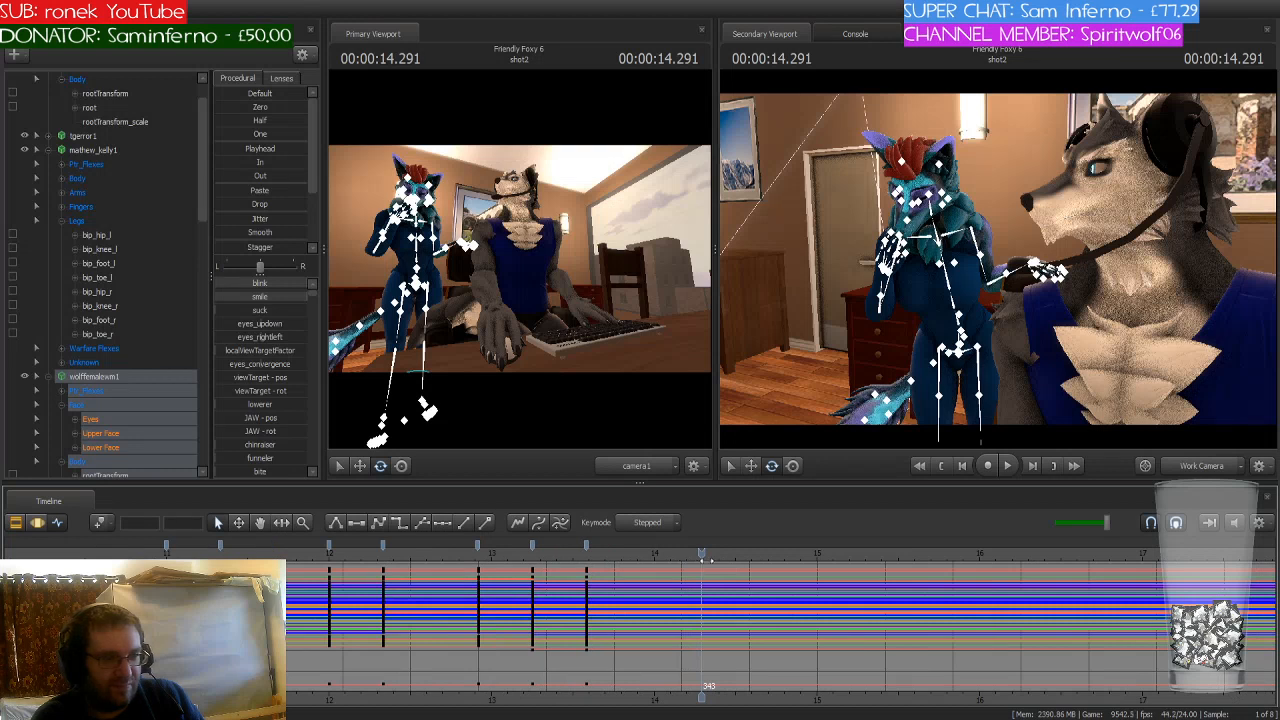
pyautogui.press('space')
pyautogui.press('space')
pyautogui.scroll(-2, 817, 565)
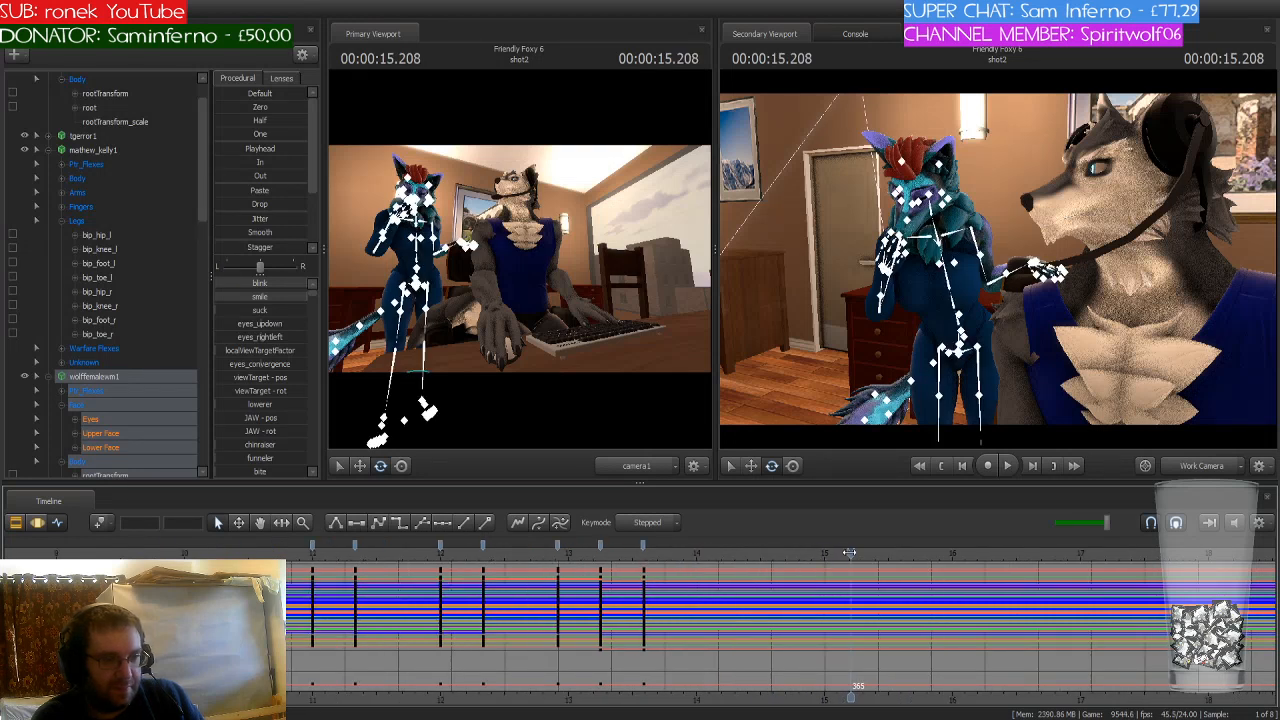
# Step: Split shot2 at frame 343 in the Clip Editor to start a new shot3 there
pyautogui.moveTo(849, 552); pyautogui.dragTo(717, 586)
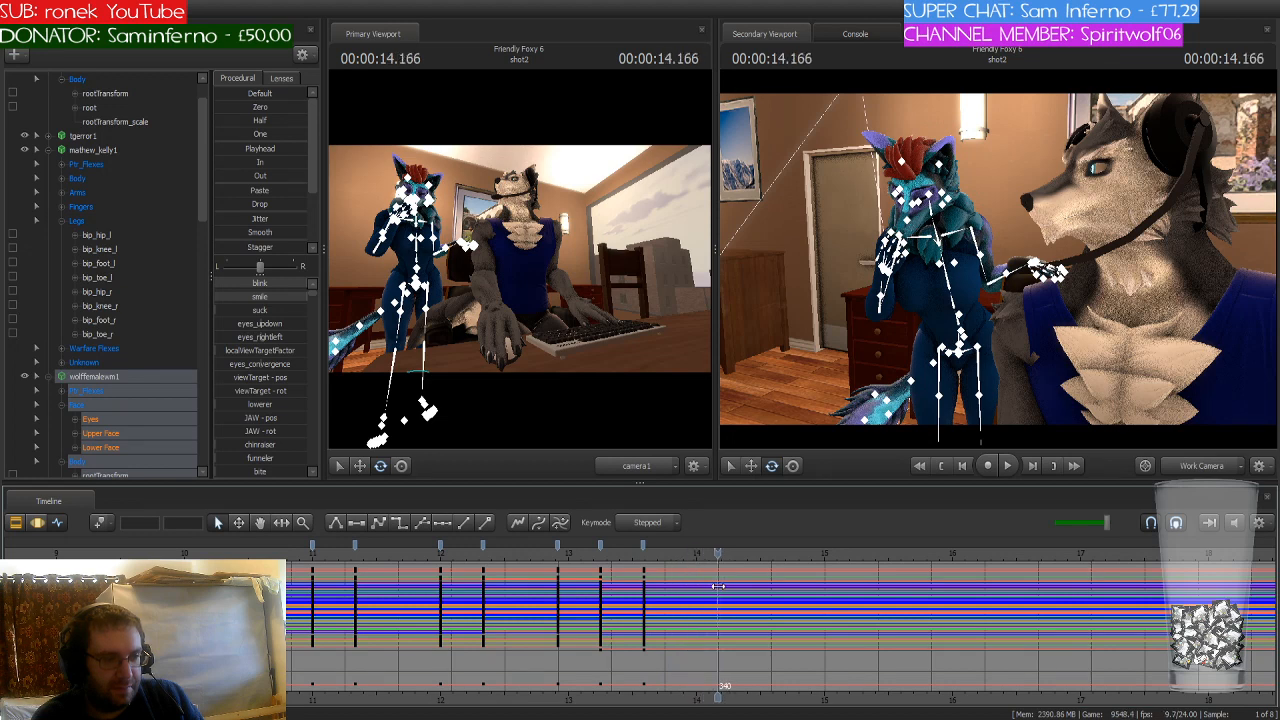
pyautogui.click(16, 523)
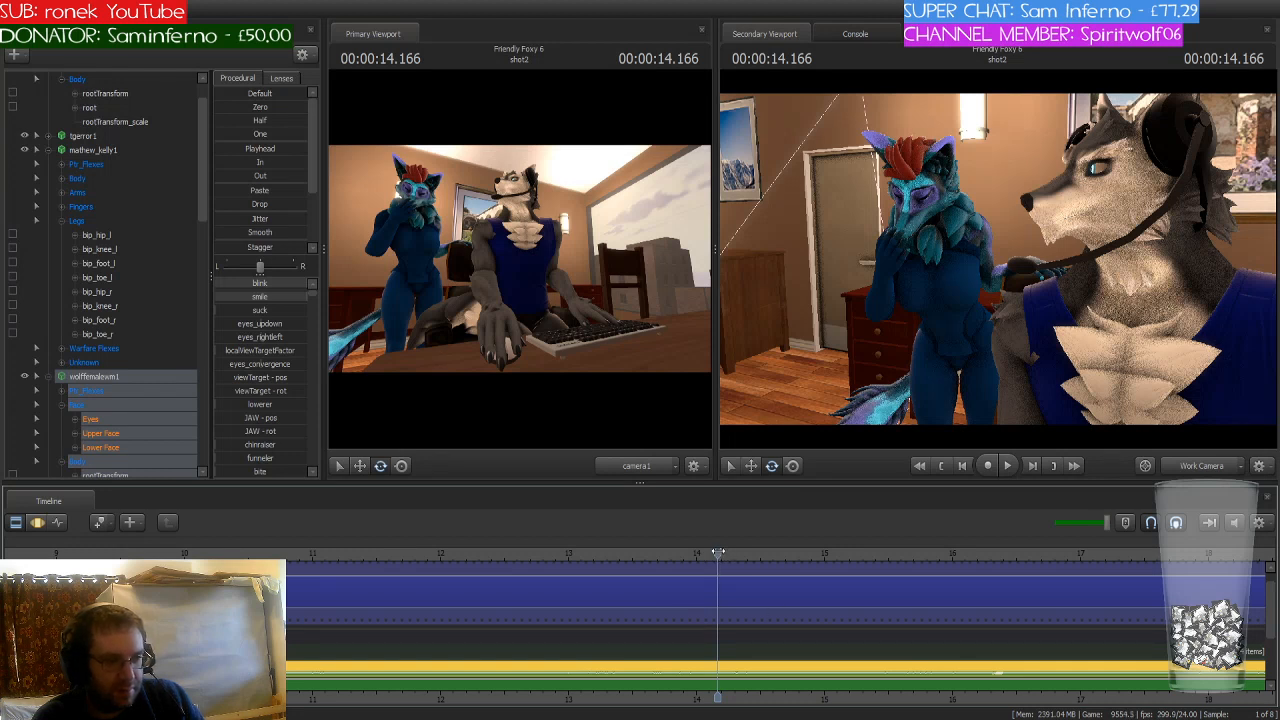
pyautogui.moveTo(716, 553)
pyautogui.mouseDown()
pyautogui.moveTo(792, 553)
pyautogui.moveTo(691, 553)
pyautogui.moveTo(745, 553)
pyautogui.moveTo(734, 553)
pyautogui.mouseUp()
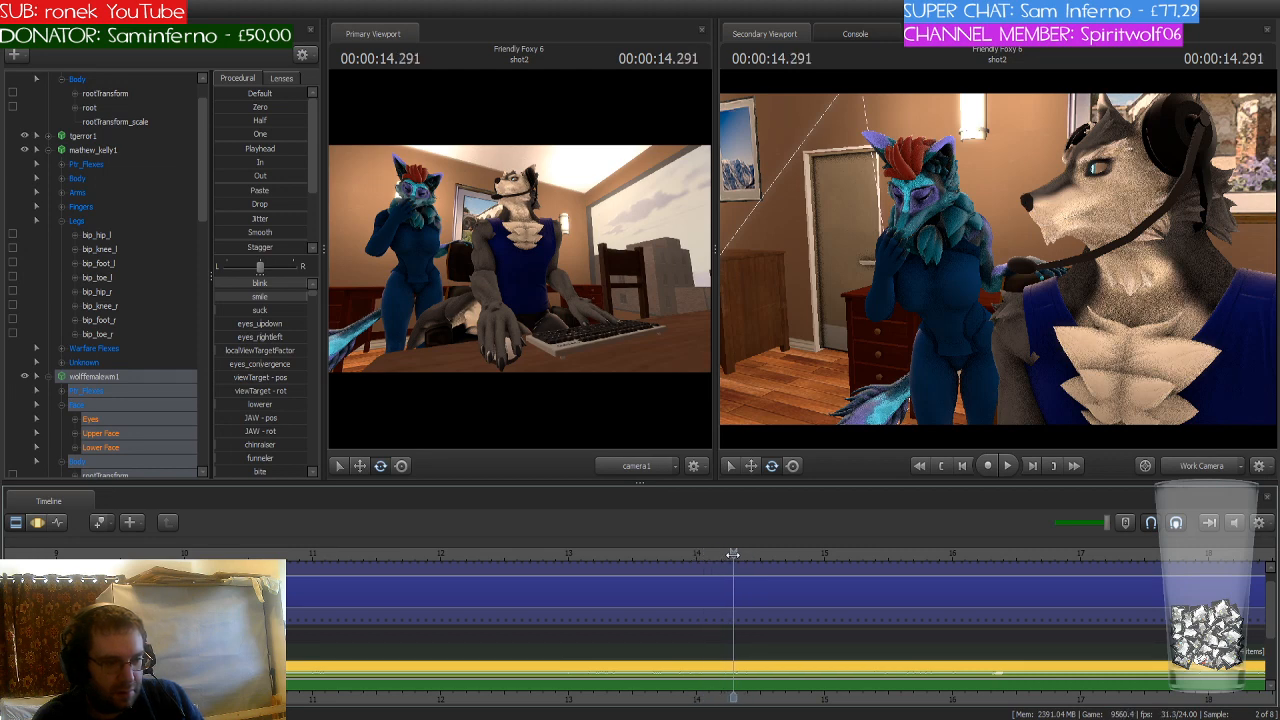
pyautogui.click(732, 586)
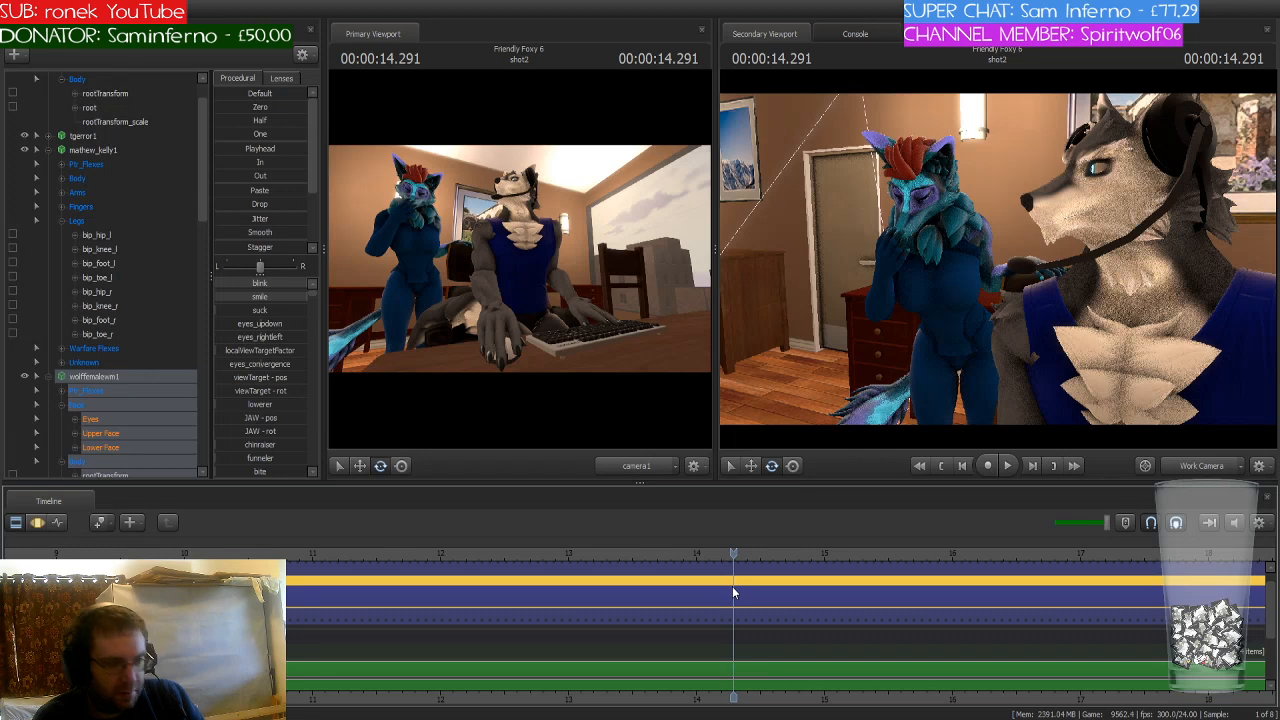
pyautogui.click(765, 591)
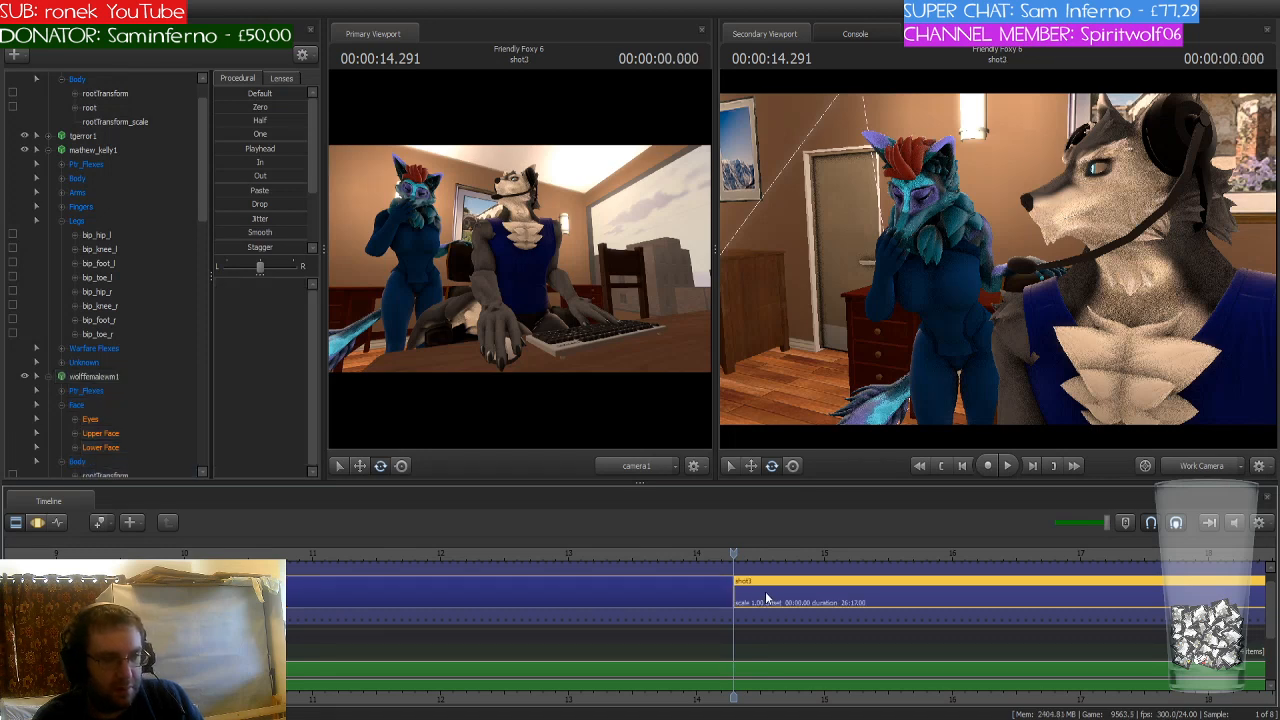
# Step: Show shot3 in the Graph Editor and collapse the mathew_kelly1 and wolffemalewm1 animation sets
pyautogui.click(37, 522)
pyautogui.click(56, 524)
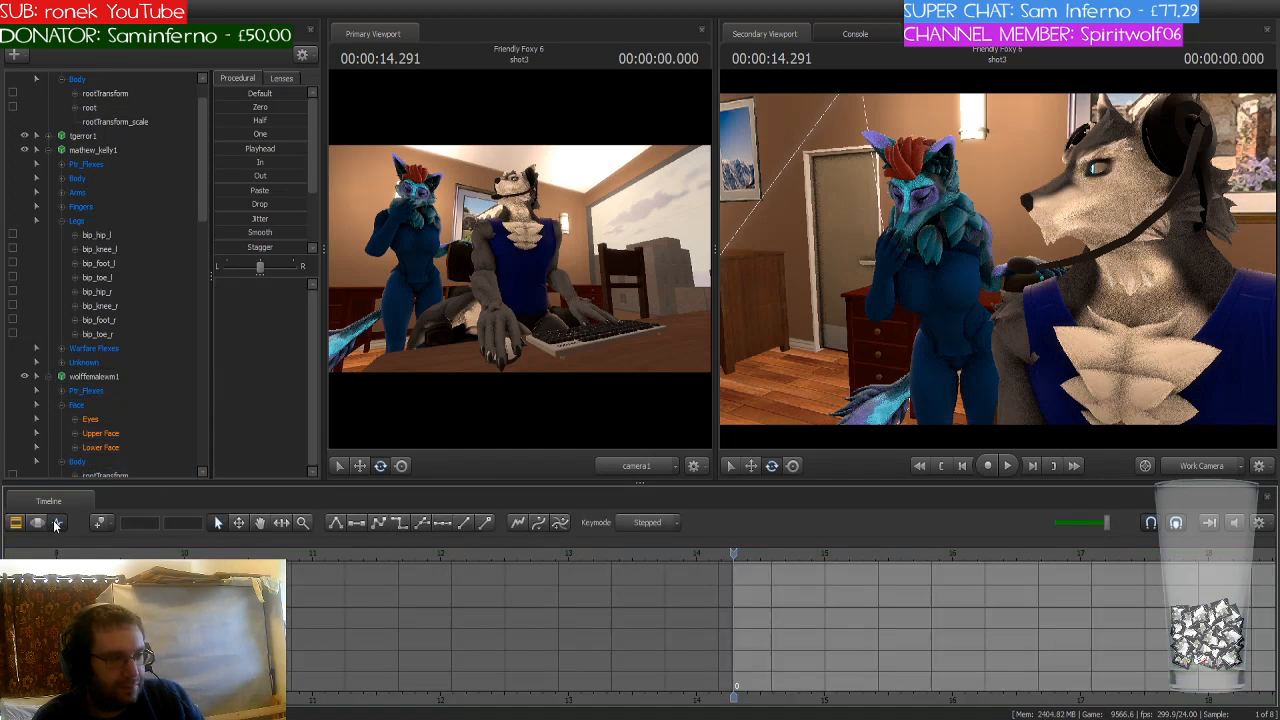
pyautogui.scroll(1, 104, 189)
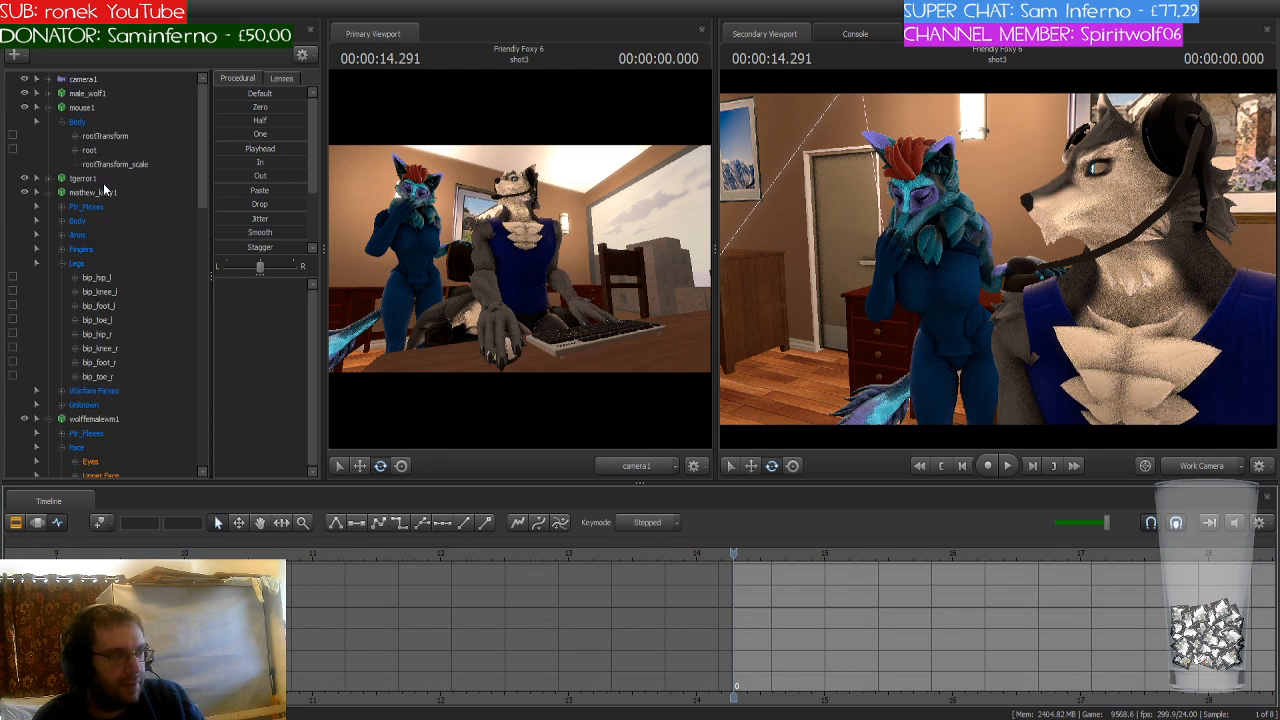
pyautogui.click(40, 193)
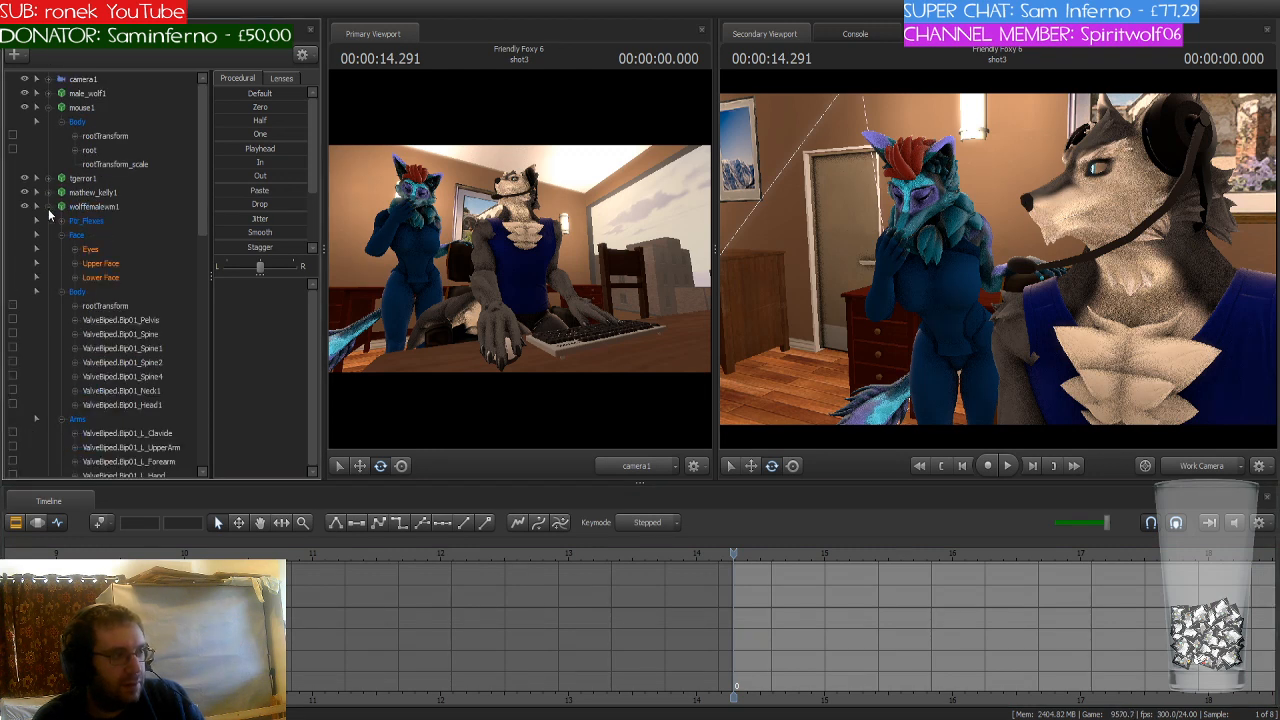
pyautogui.click(48, 206)
# Step: Move shot3's camera1 in front of the female wolf for a close-up of her covered muzzle
pyautogui.click(97, 80)
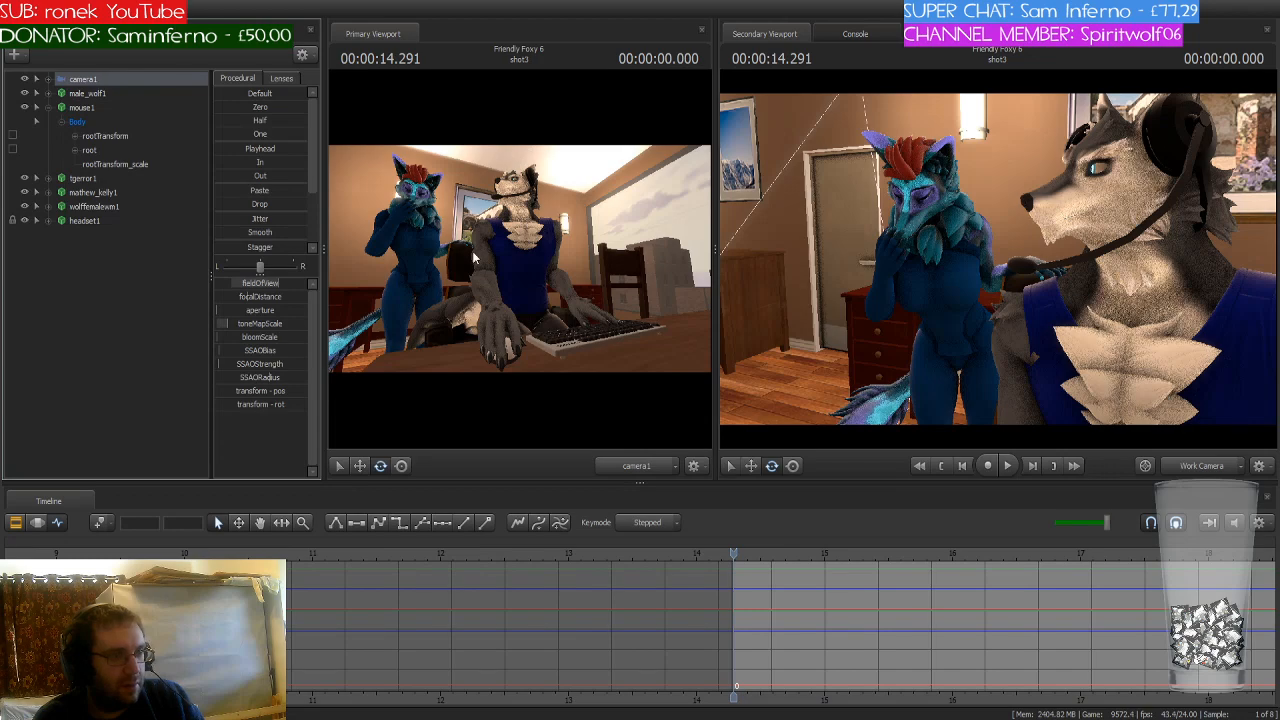
pyautogui.press('w')
pyautogui.moveTo(473, 257); pyautogui.dragTo(519, 258)
pyautogui.press('s')
pyautogui.press('x')
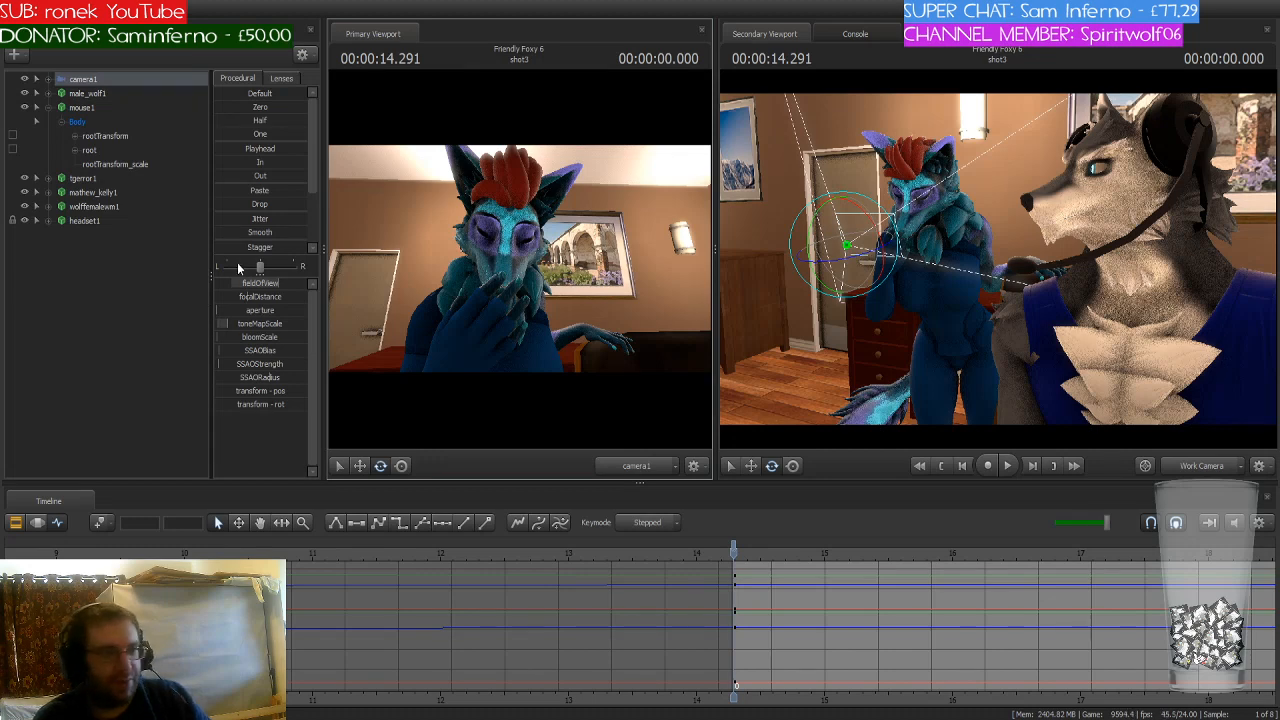
# Step: Narrow camera1's fieldOfView and reposition it to frame the female wolf's head and upper body beside the wall picture
pyautogui.moveTo(278, 283); pyautogui.dragTo(250, 283)
pyautogui.press('s')
pyautogui.moveTo(411, 269); pyautogui.dragTo(411, 269)
pyautogui.press('w')
pyautogui.press('d')
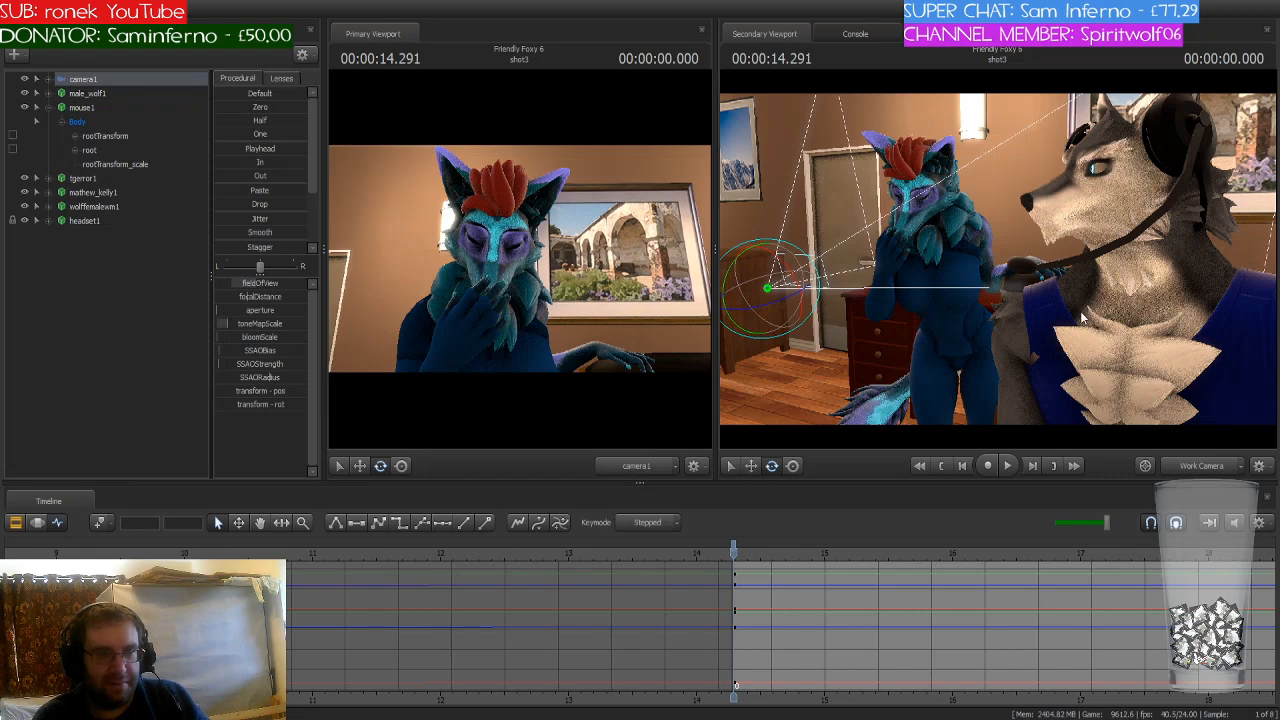
# Step: Select the male wolf's bip_pelvis and key it at the first frame of shot3
pyautogui.press('s')
pyautogui.moveTo(1150, 300); pyautogui.dragTo(1160, 398)
pyautogui.press('w')
pyautogui.press('s')
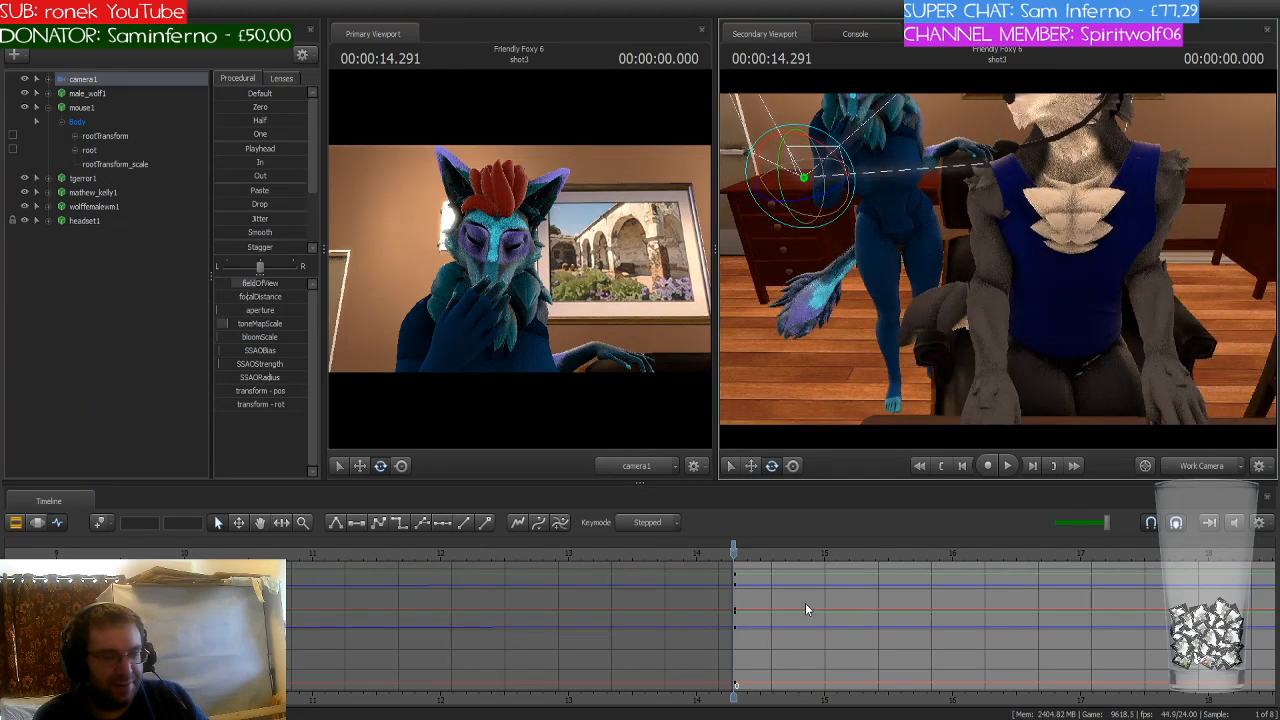
pyautogui.moveTo(776, 616); pyautogui.dragTo(548, 612, button='middle')
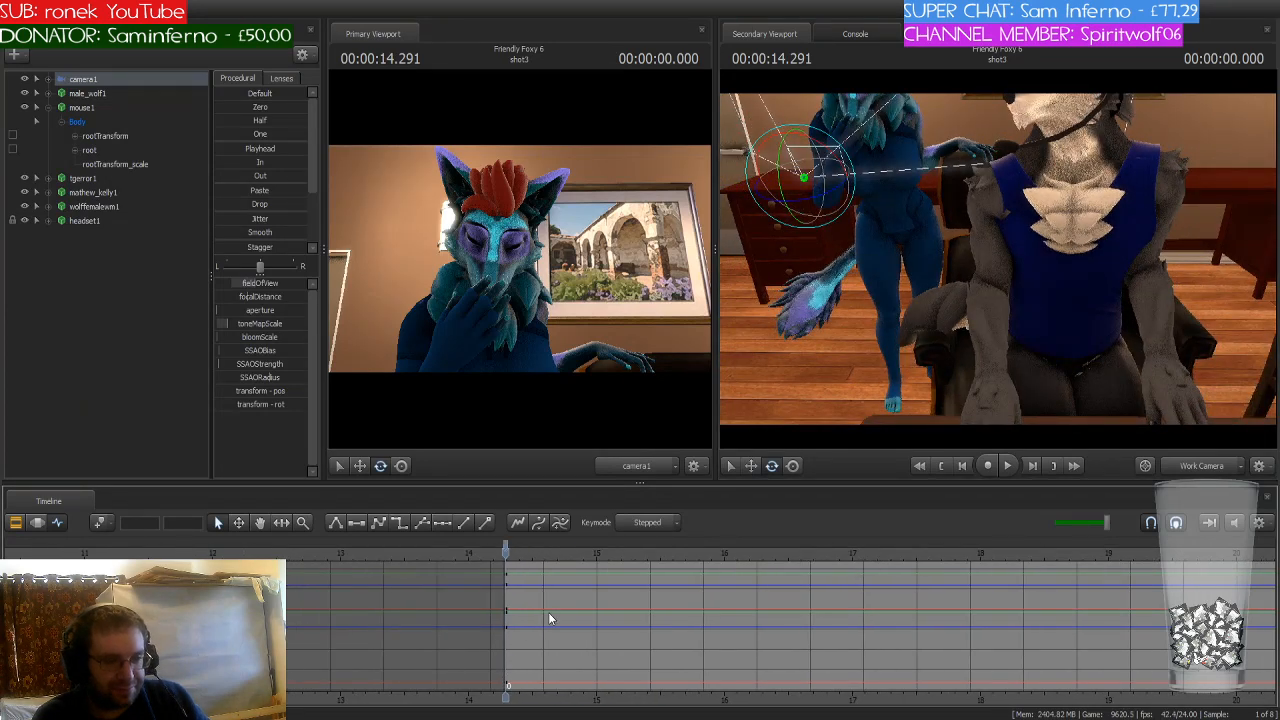
pyautogui.scroll(-2, 552, 616)
pyautogui.scroll(-1, 554, 615)
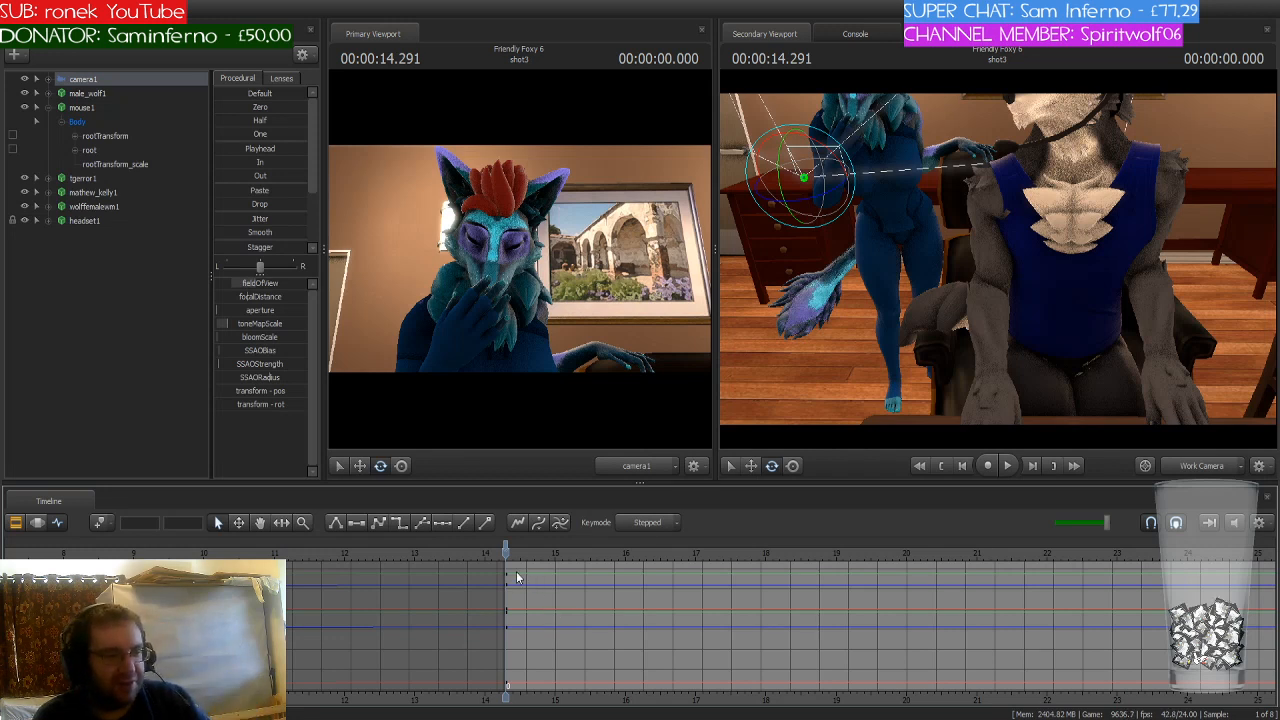
pyautogui.moveTo(506, 551)
pyautogui.mouseDown()
pyautogui.moveTo(546, 551)
pyautogui.moveTo(506, 551)
pyautogui.mouseUp()
pyautogui.press('s')
pyautogui.moveTo(1066, 275); pyautogui.dragTo(1066, 275)
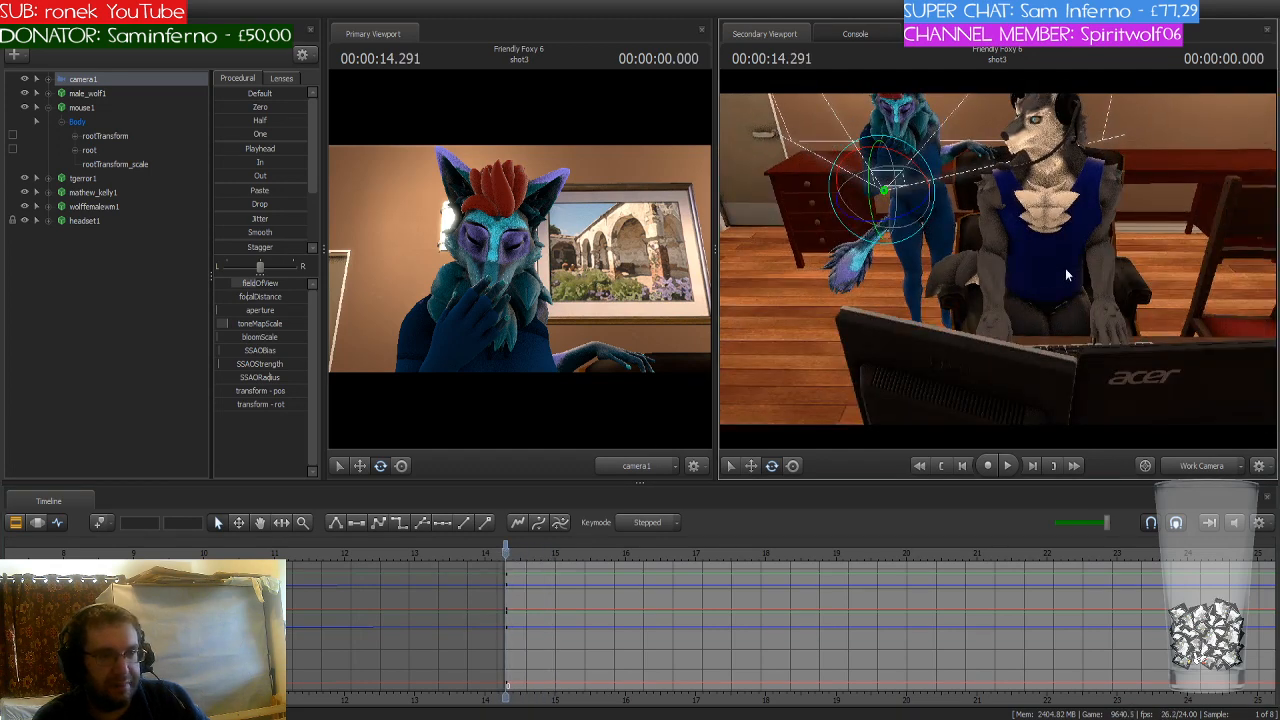
pyautogui.press('ctrl')
pyautogui.click(1048, 298)
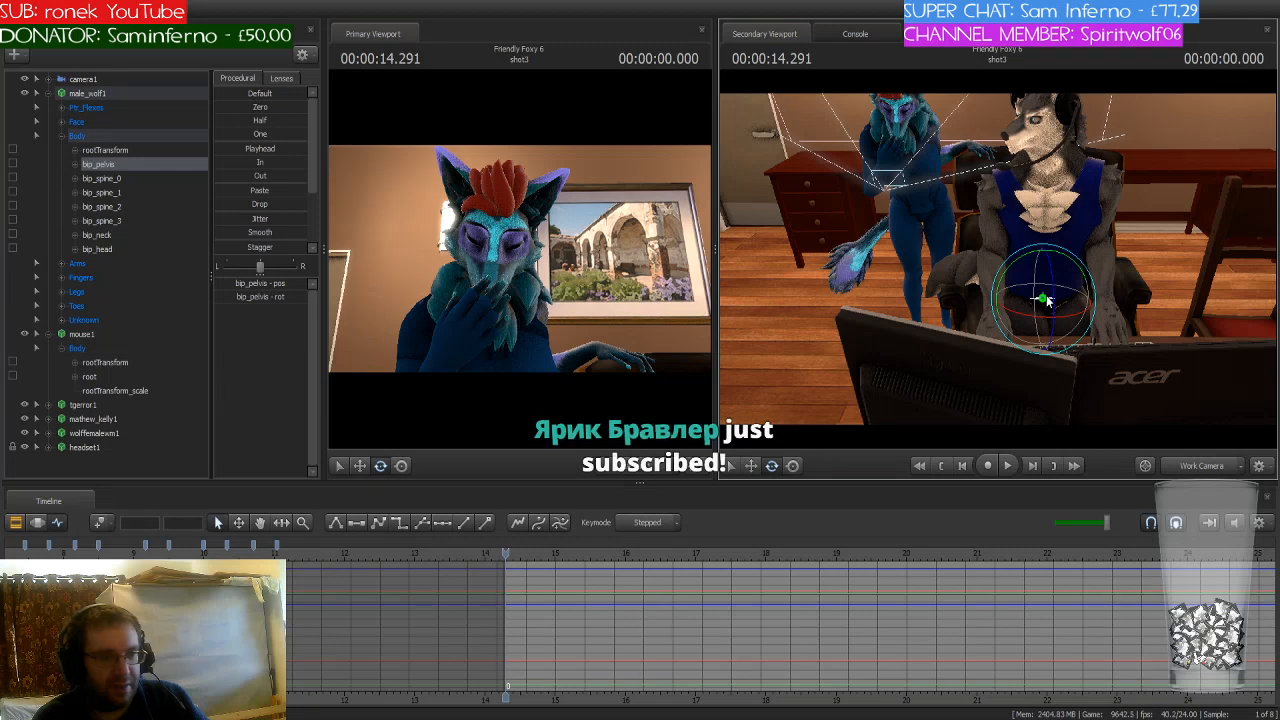
pyautogui.click(99, 522)
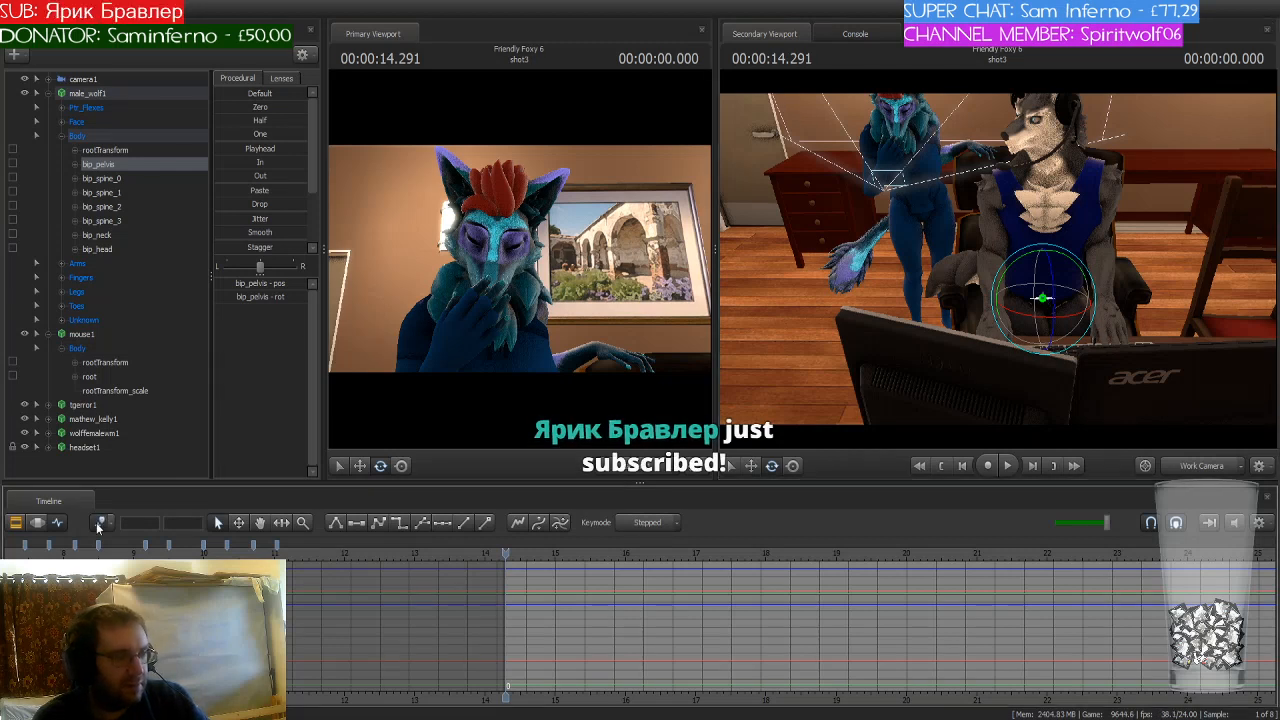
pyautogui.click(37, 522)
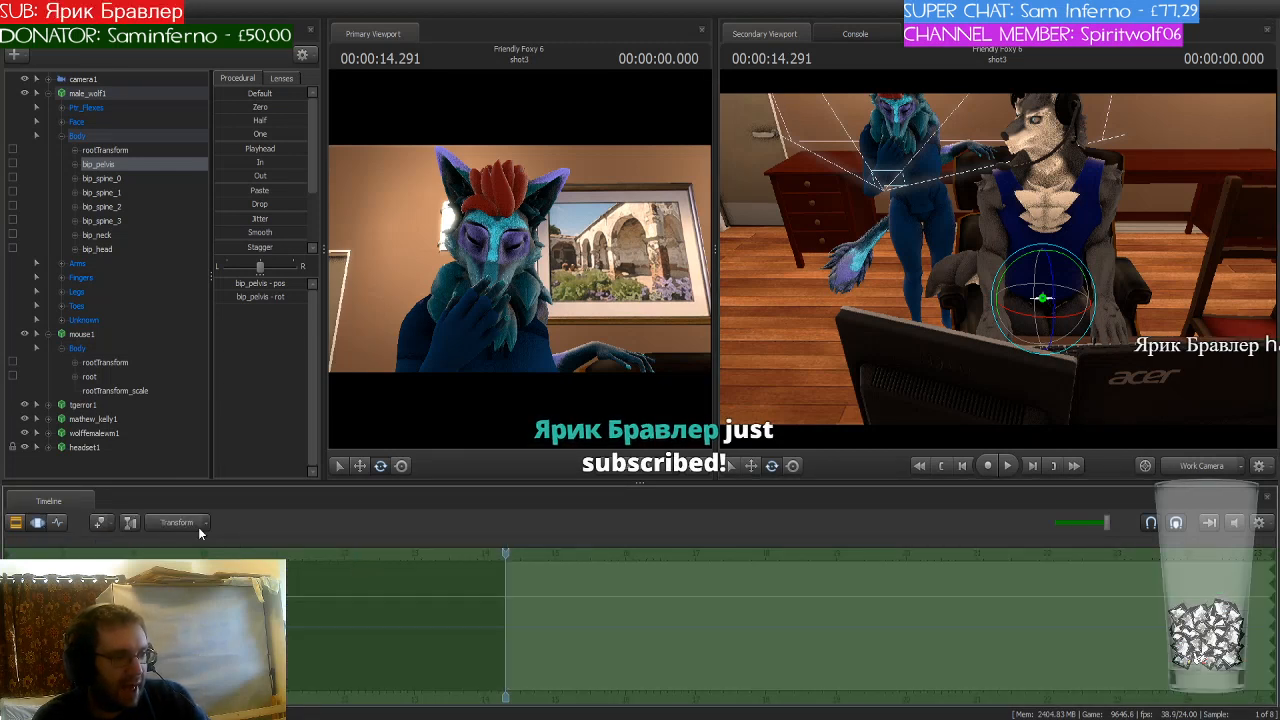
pyautogui.click(42, 525)
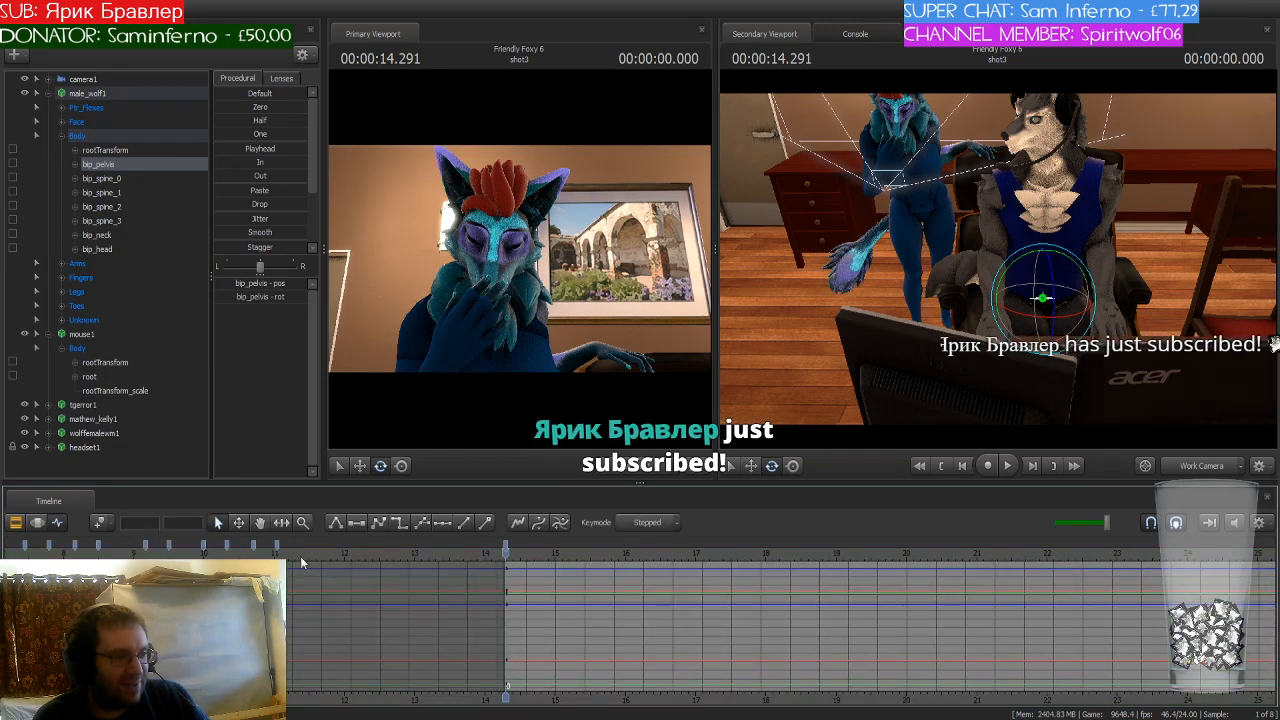
# Step: Make shot2 the active shot in the Clip Editor and show its graph at frame 343
pyautogui.click(38, 524)
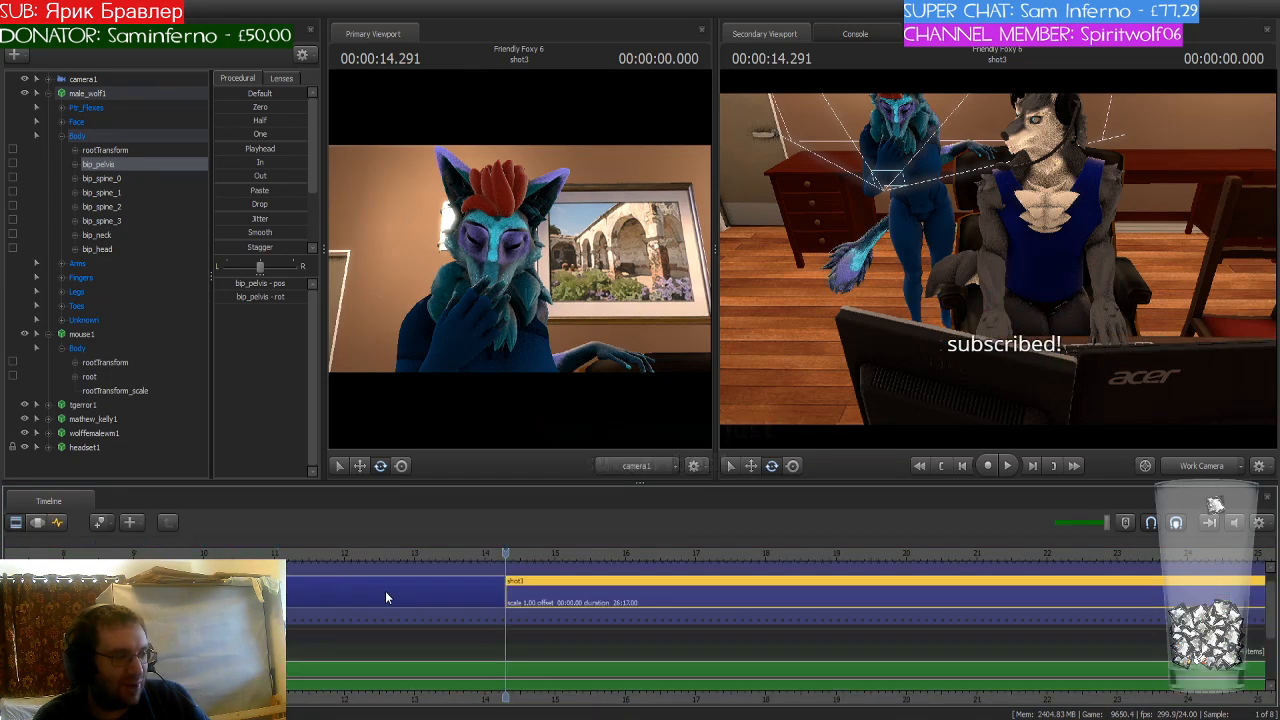
pyautogui.click(37, 523)
pyautogui.click(58, 524)
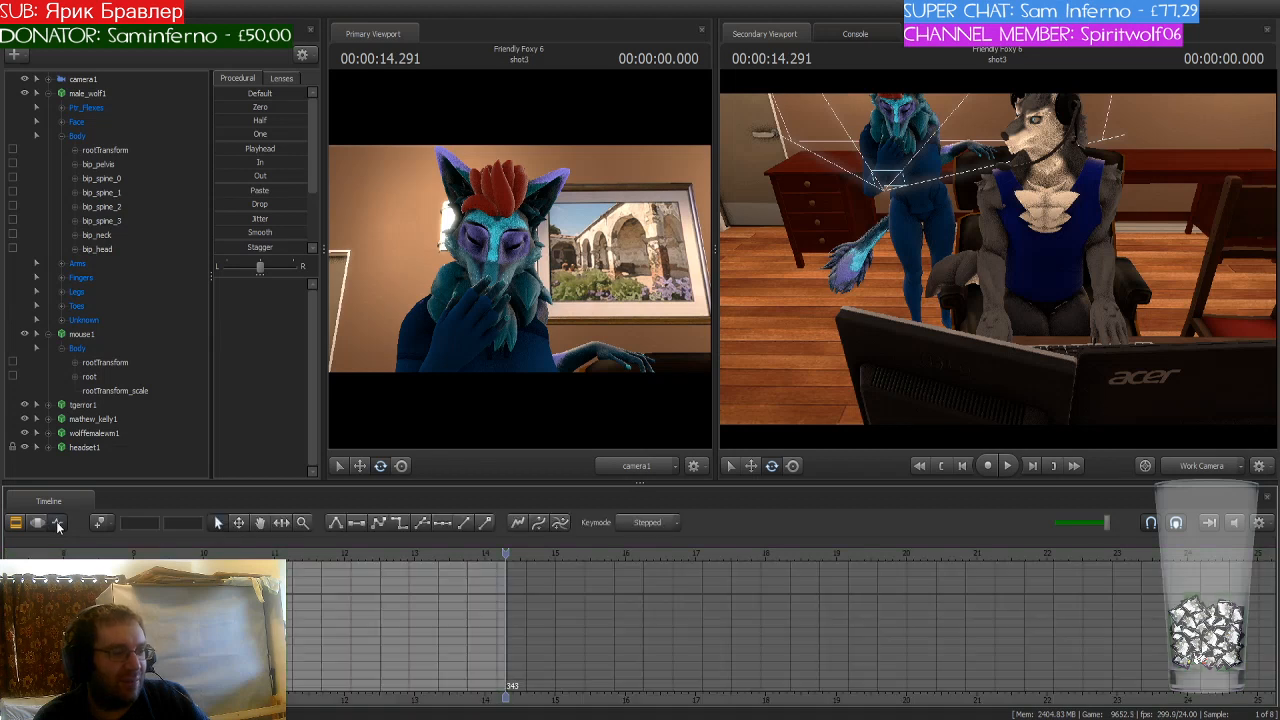
# Step: Select the whole male_wolf1 model and key all its controls at frame 342, the last frame of shot2
pyautogui.scroll(6, 462, 631)
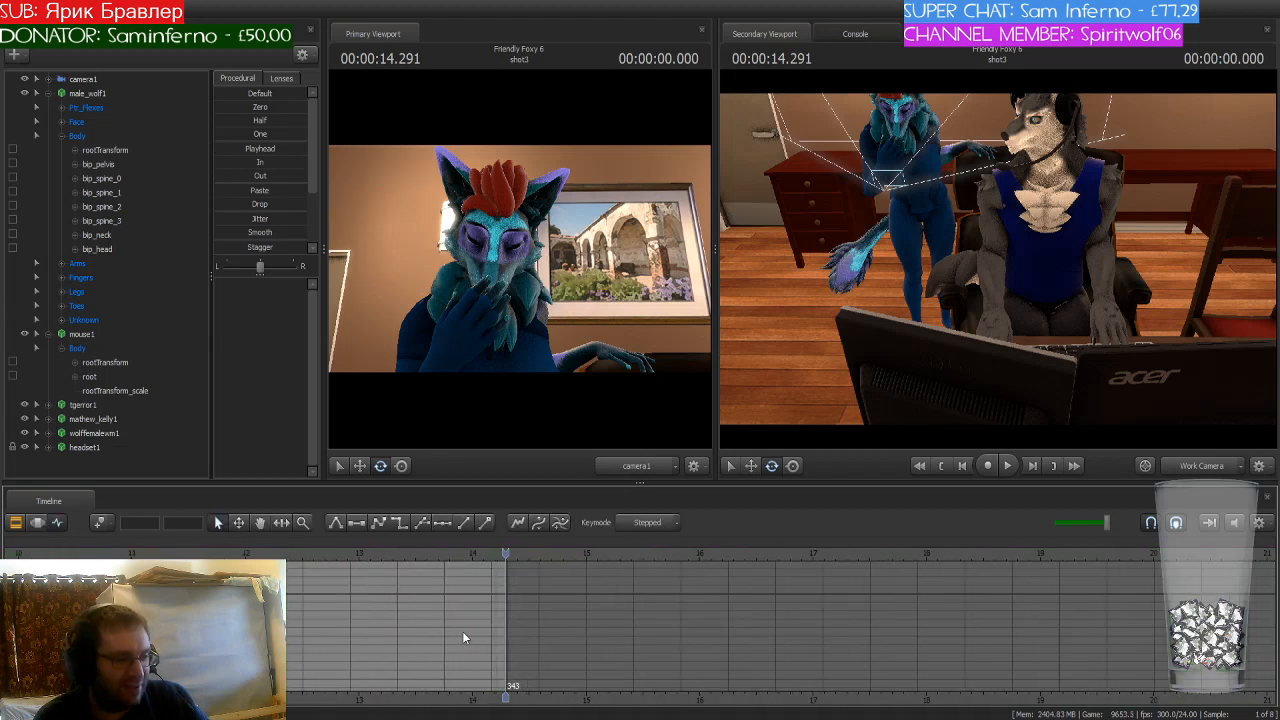
pyautogui.click(502, 552)
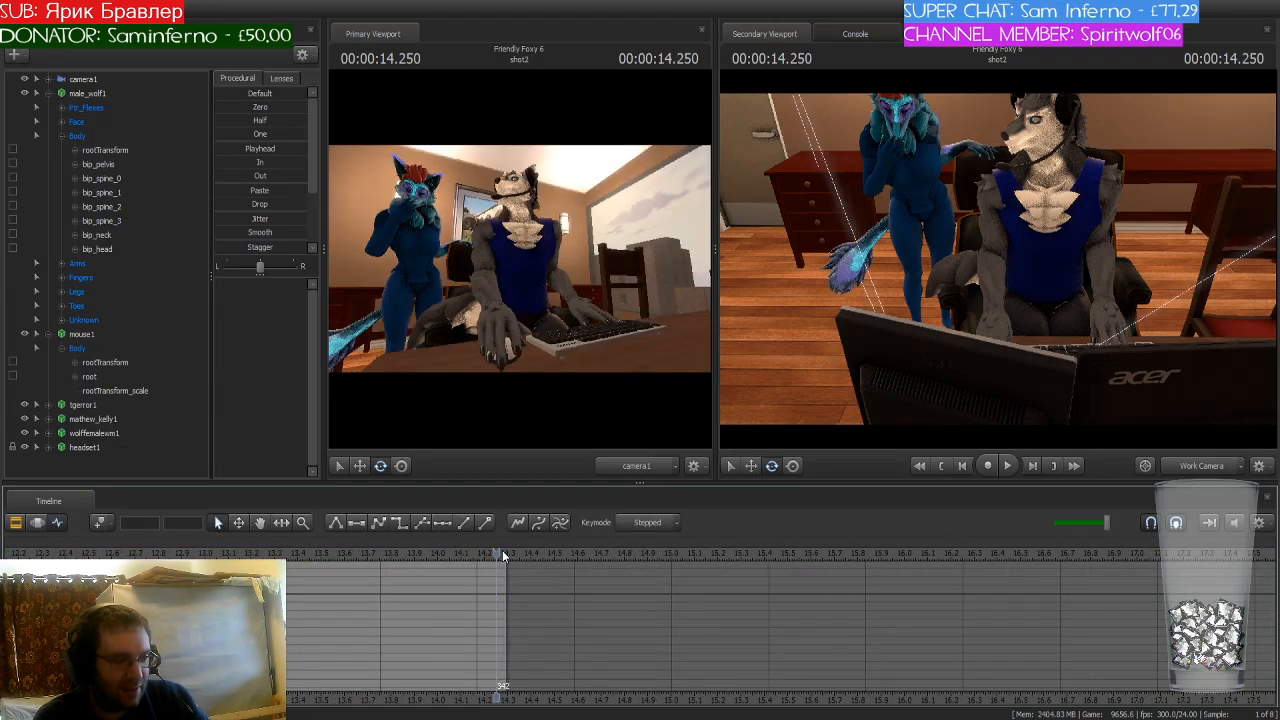
pyautogui.click(95, 96)
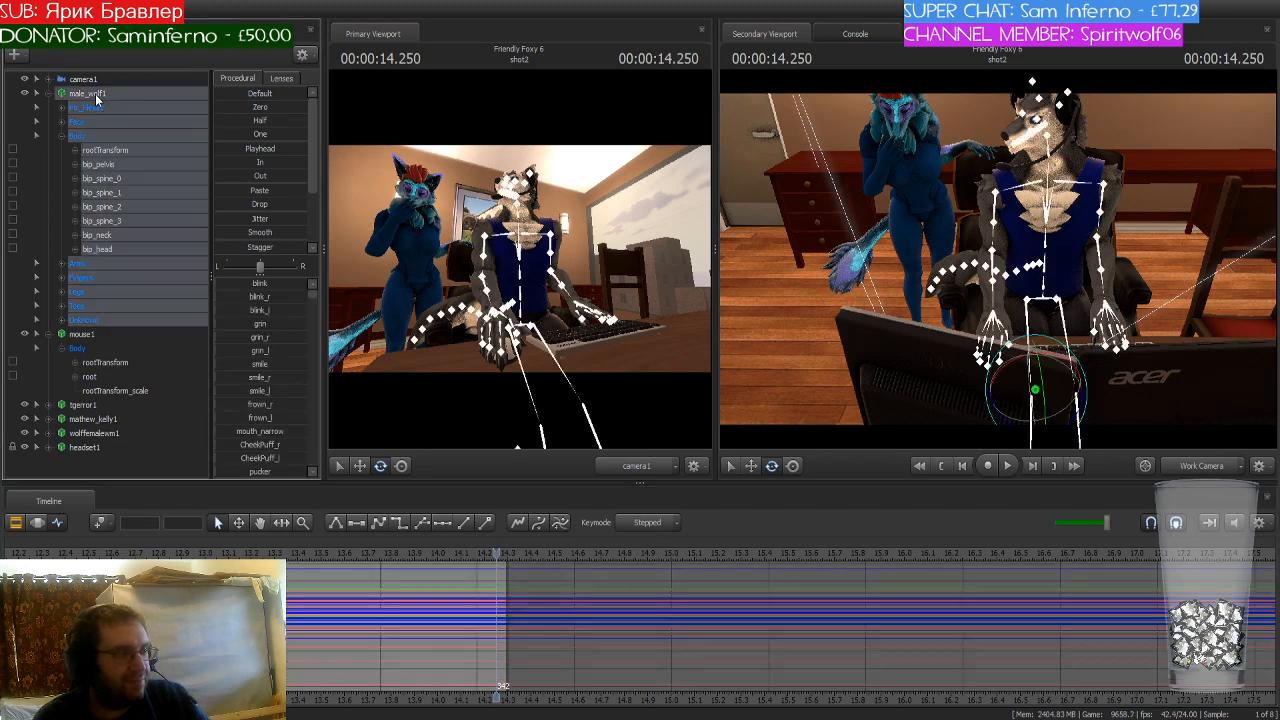
pyautogui.scroll(-6, 498, 630)
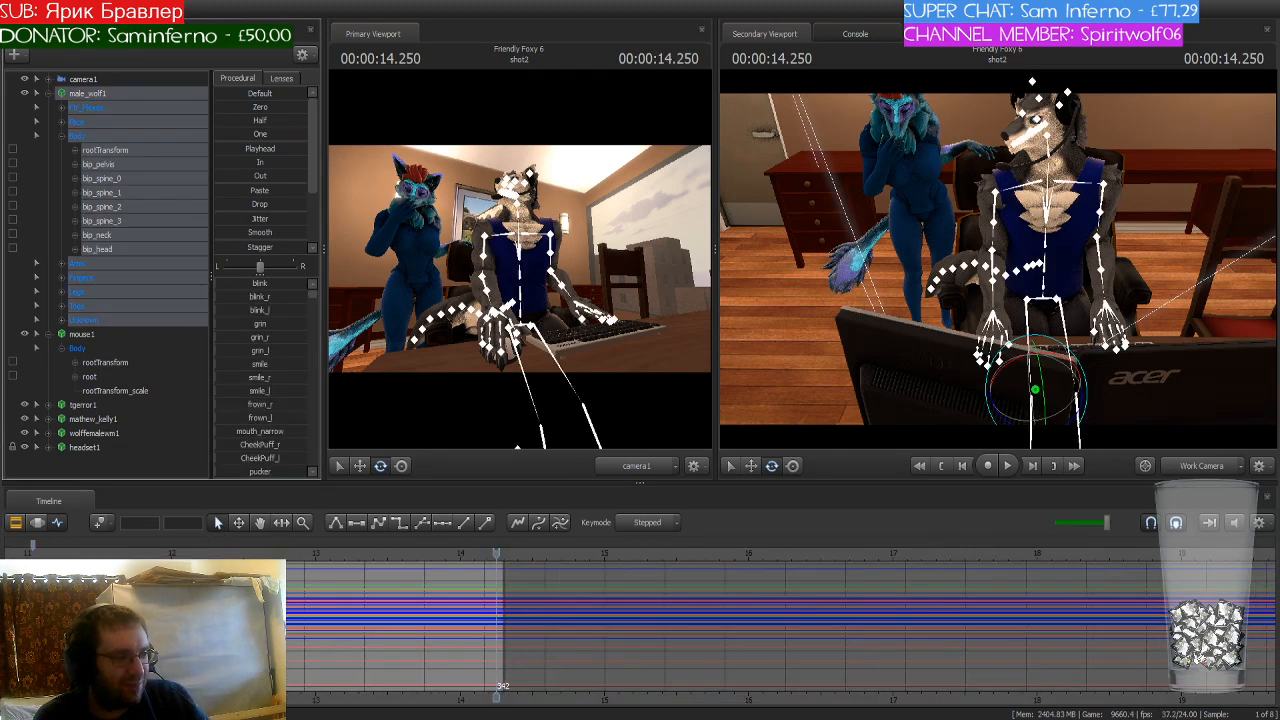
pyautogui.click(101, 526)
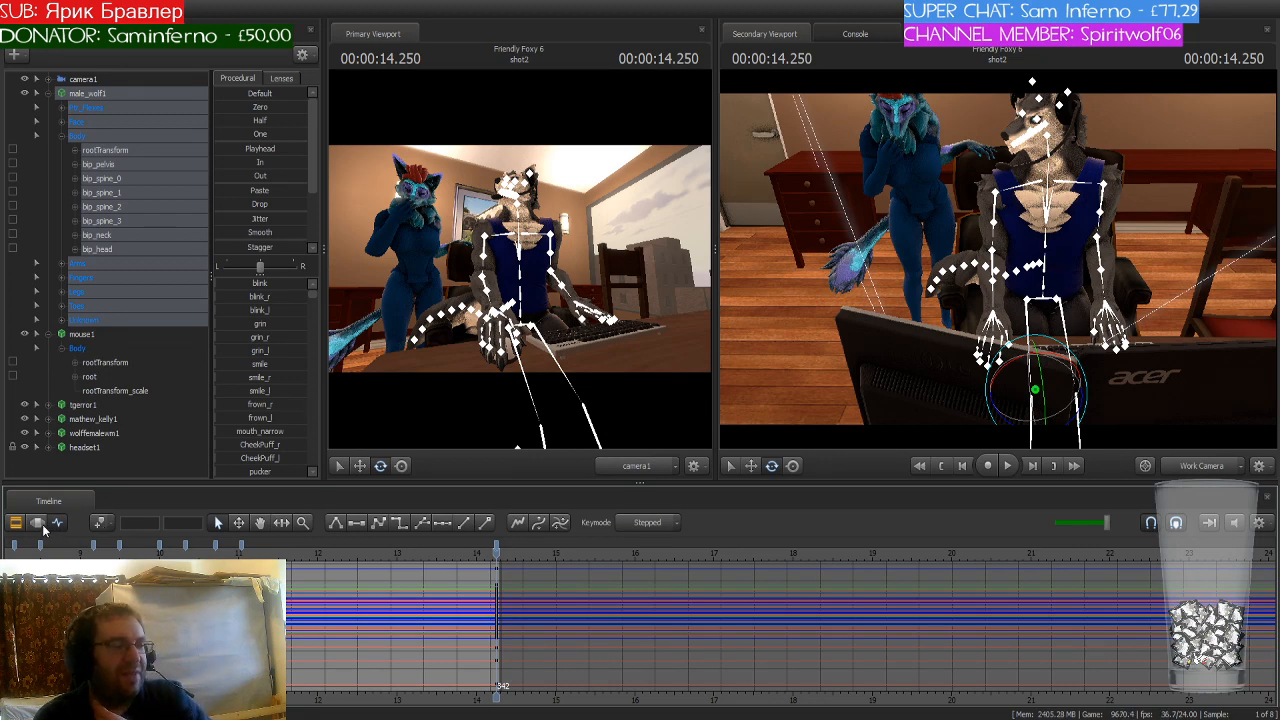
# Step: Make shot3 the active shot, show its graph, and key the whole male_wolf1 model at the shot's first frame
pyautogui.click(15, 522)
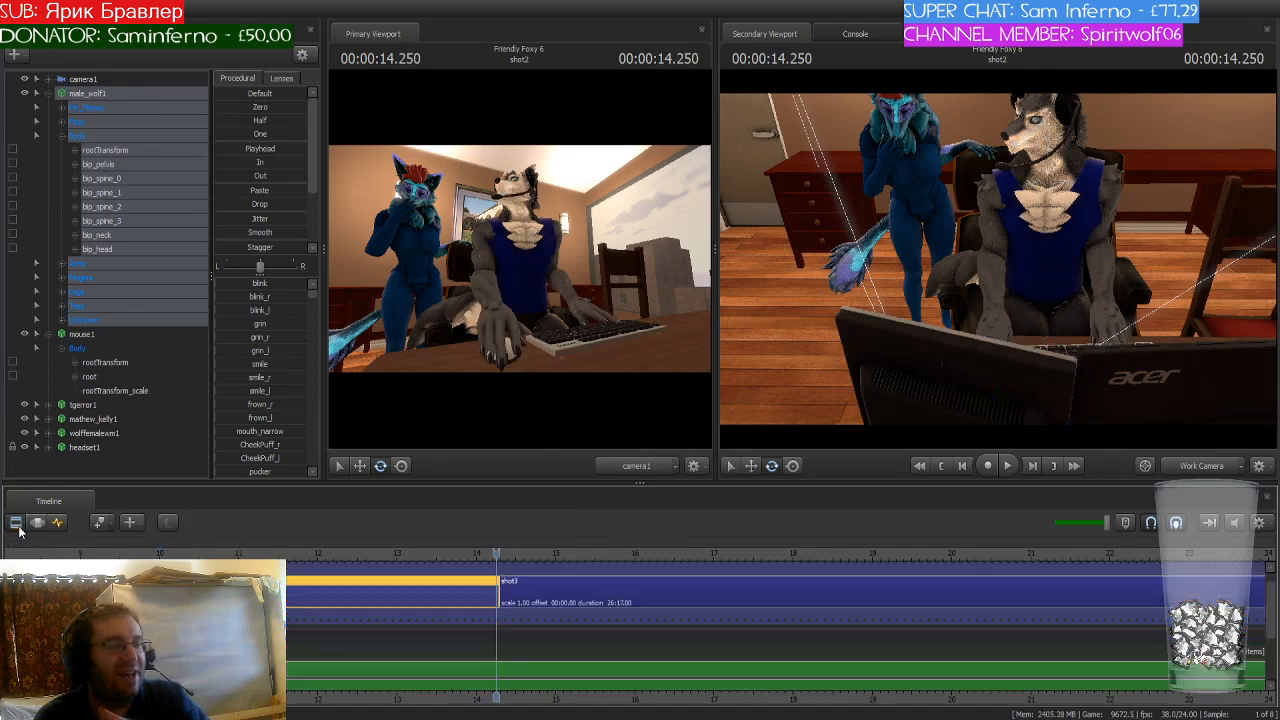
pyautogui.press('Right')
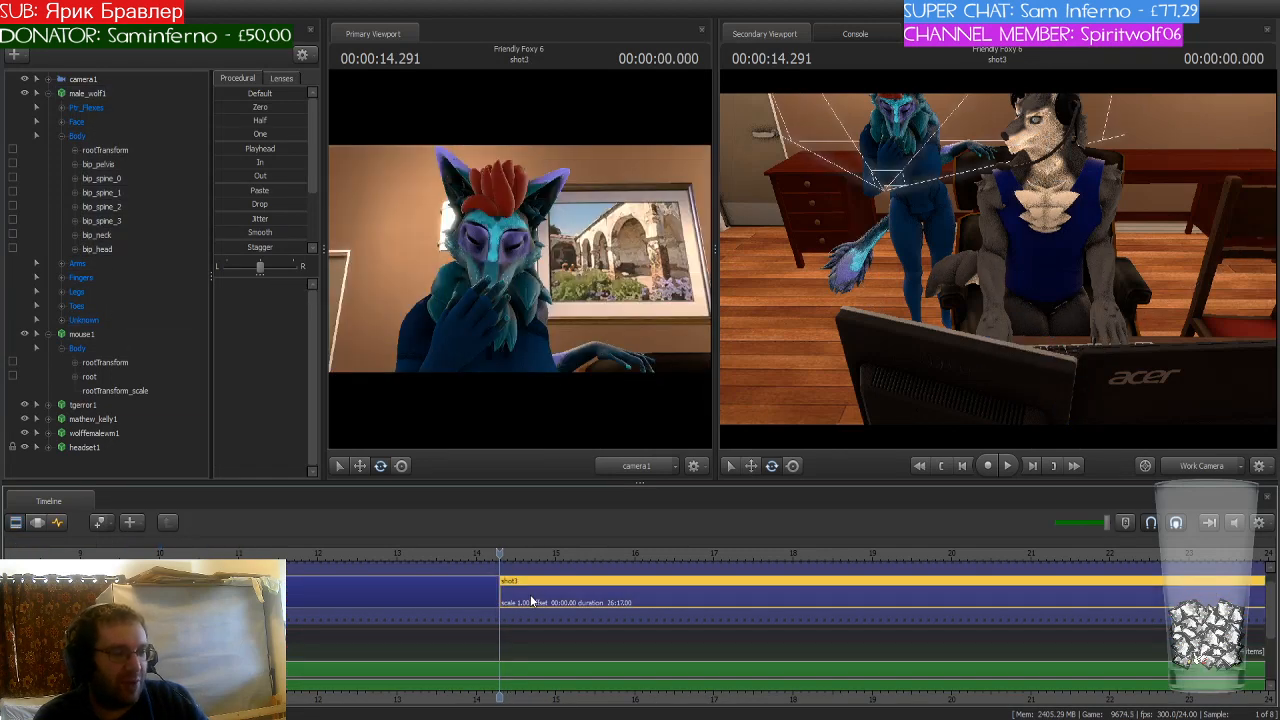
pyautogui.click(57, 519)
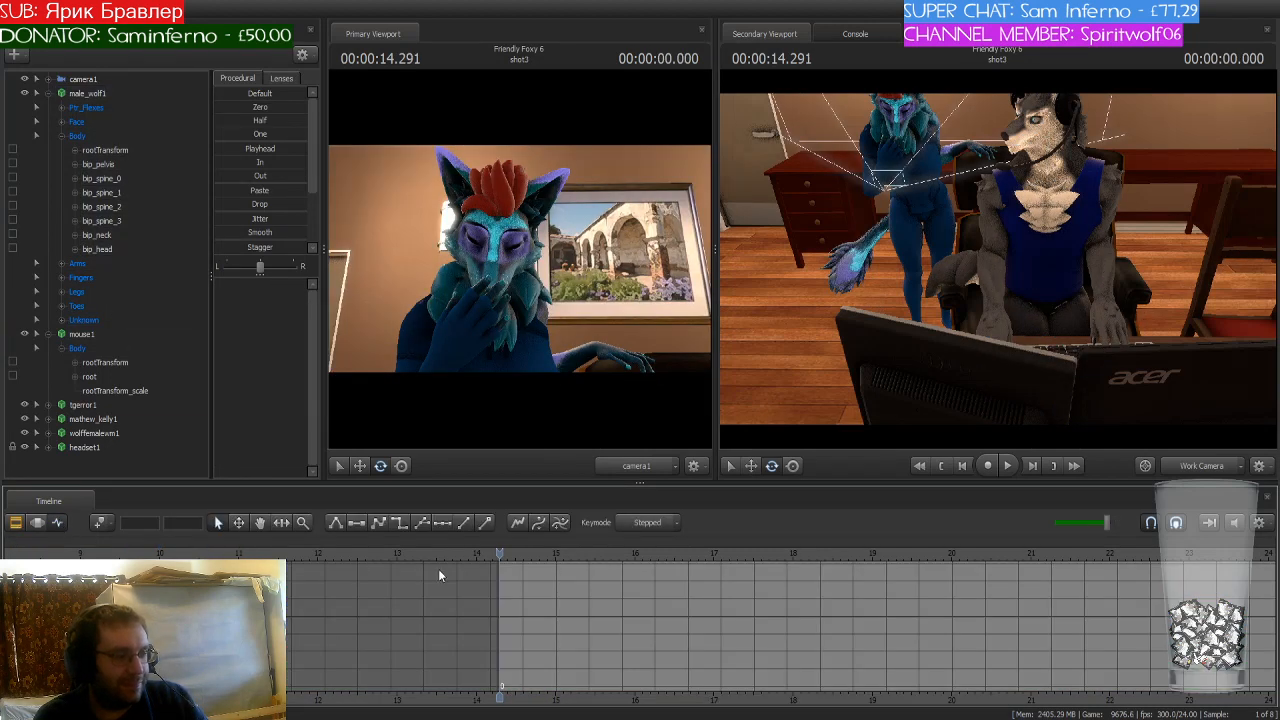
pyautogui.click(96, 95)
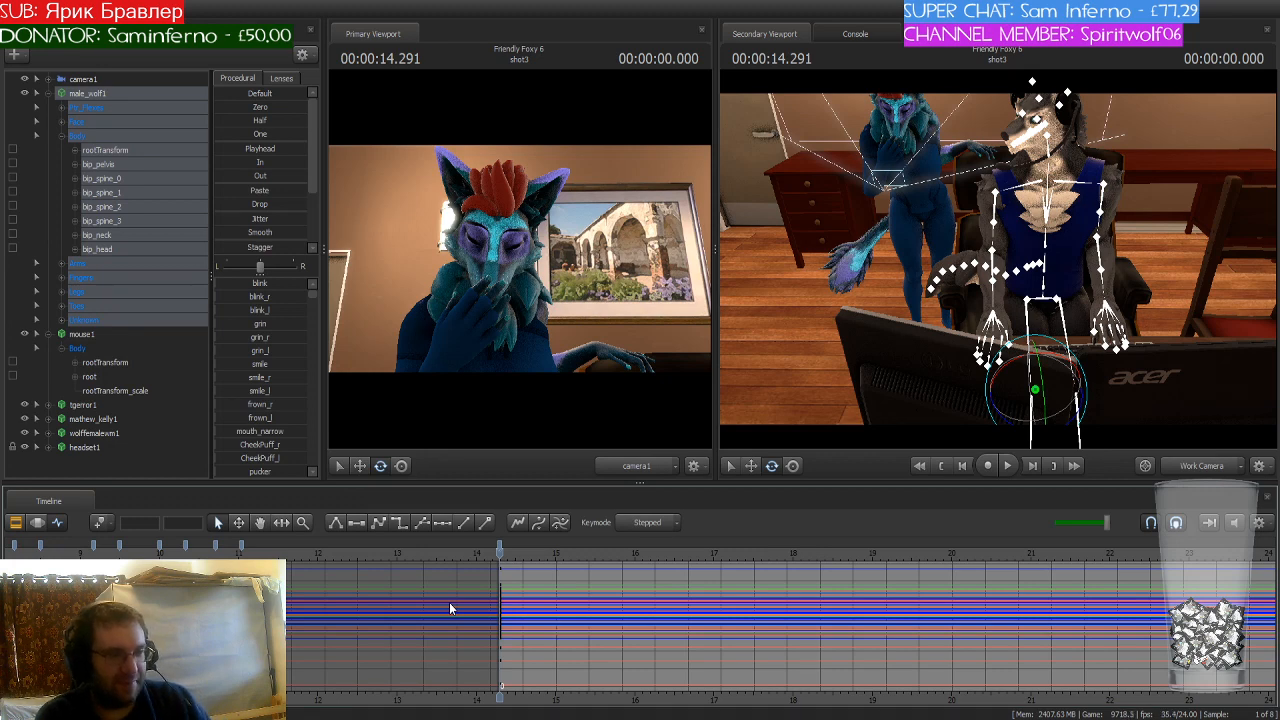
# Step: At frame 8 of shot3, move and rotate the male wolf's bip_pelvis so he rises from the chair toward the female wolf
pyautogui.moveTo(499, 690); pyautogui.dragTo(440, 694, button='middle')
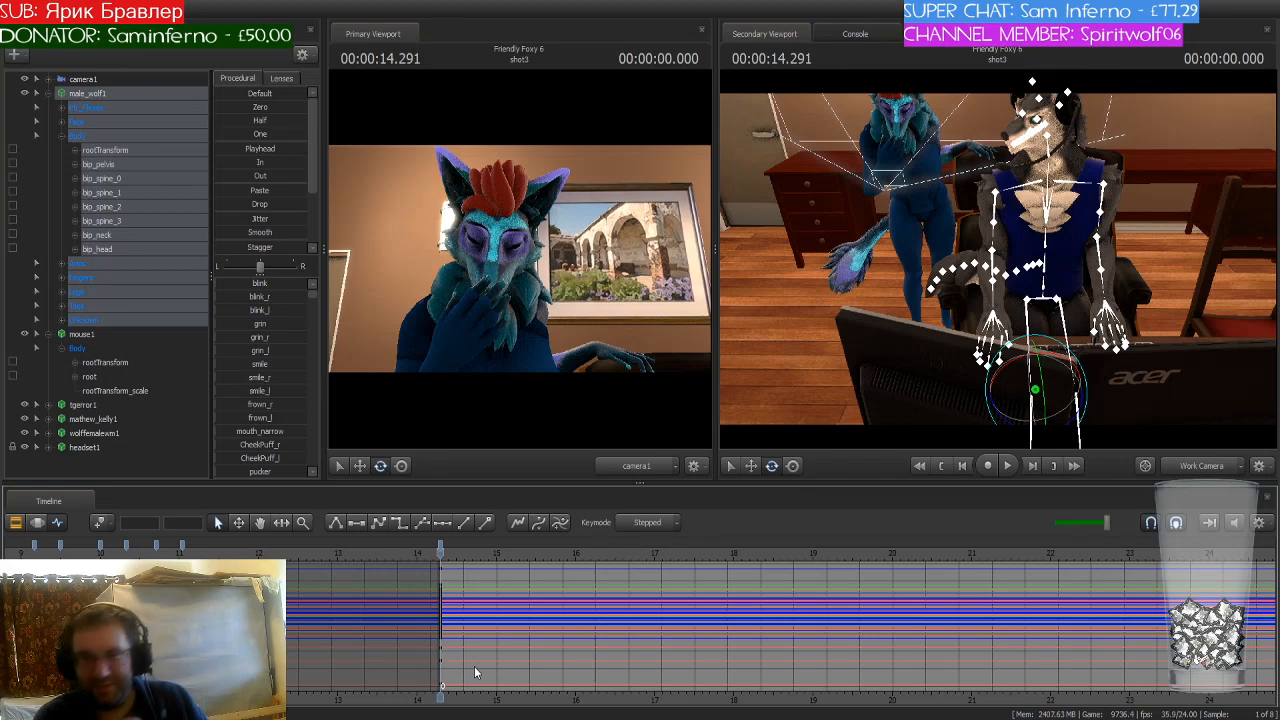
pyautogui.scroll(2, 476, 672)
pyautogui.scroll(-3, 476, 672)
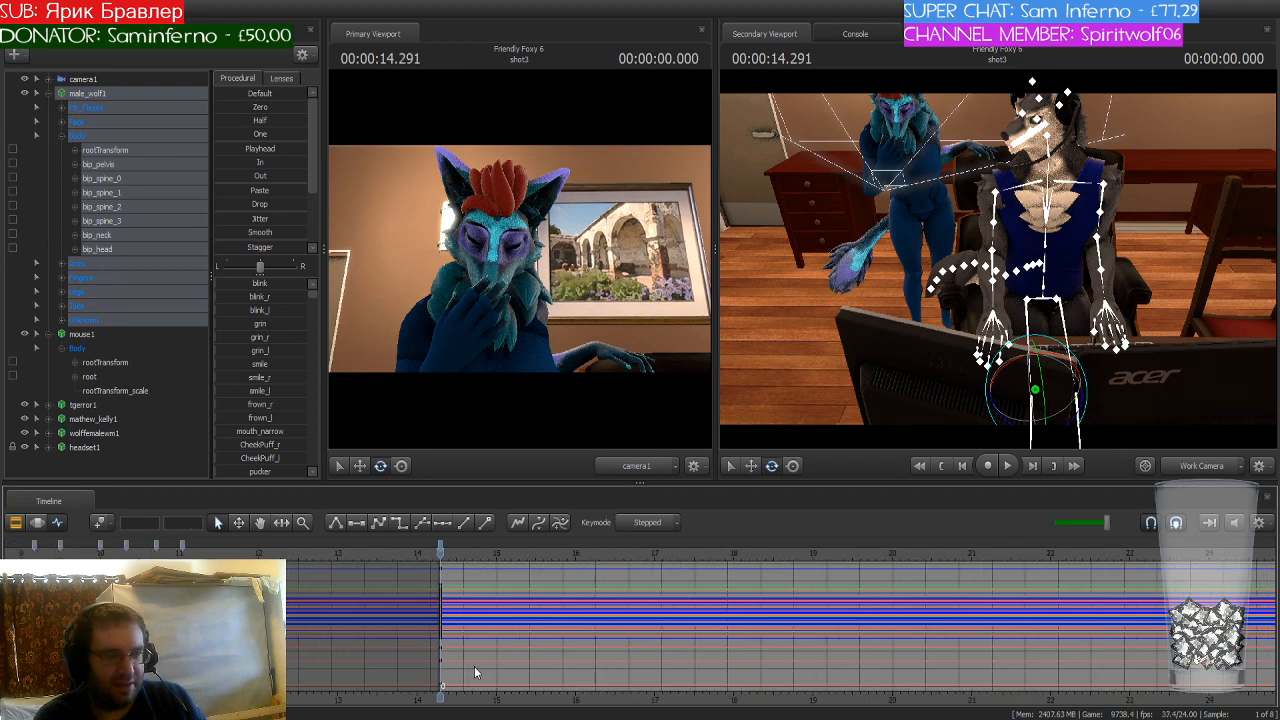
pyautogui.press('space')
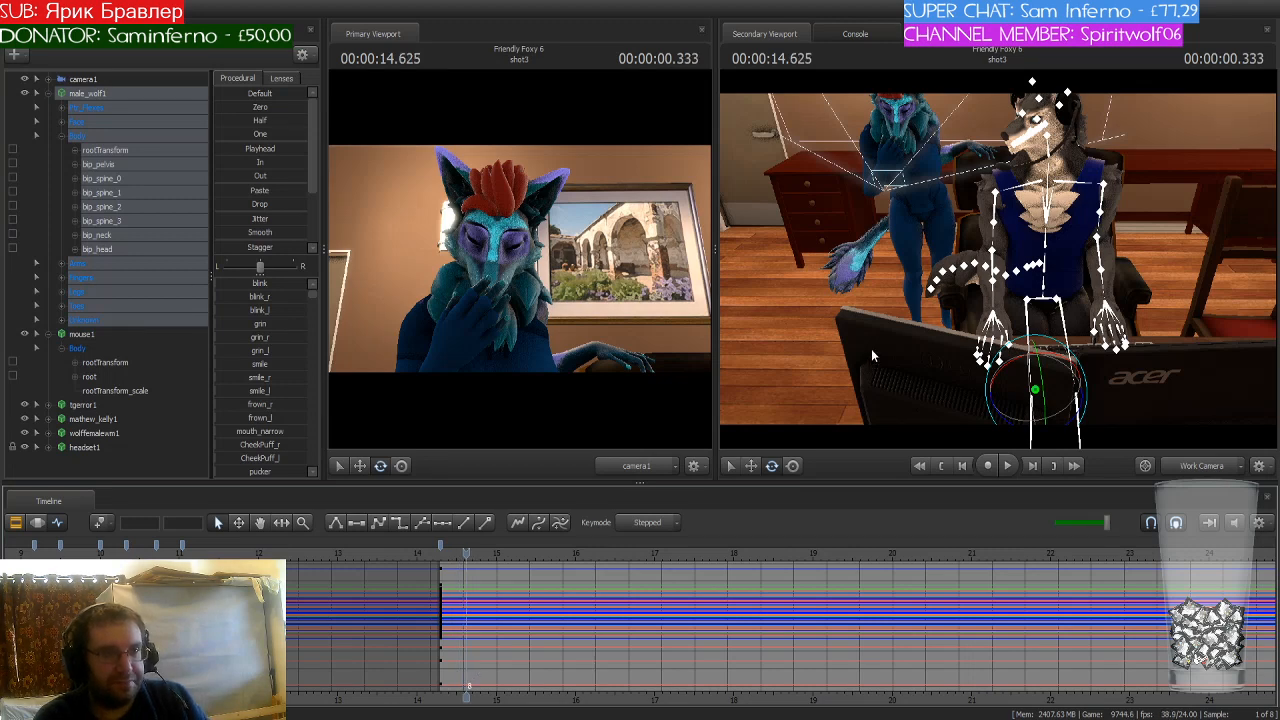
pyautogui.moveTo(873, 354); pyautogui.dragTo(1000, 264)
pyautogui.click(1046, 326)
pyautogui.press('w')
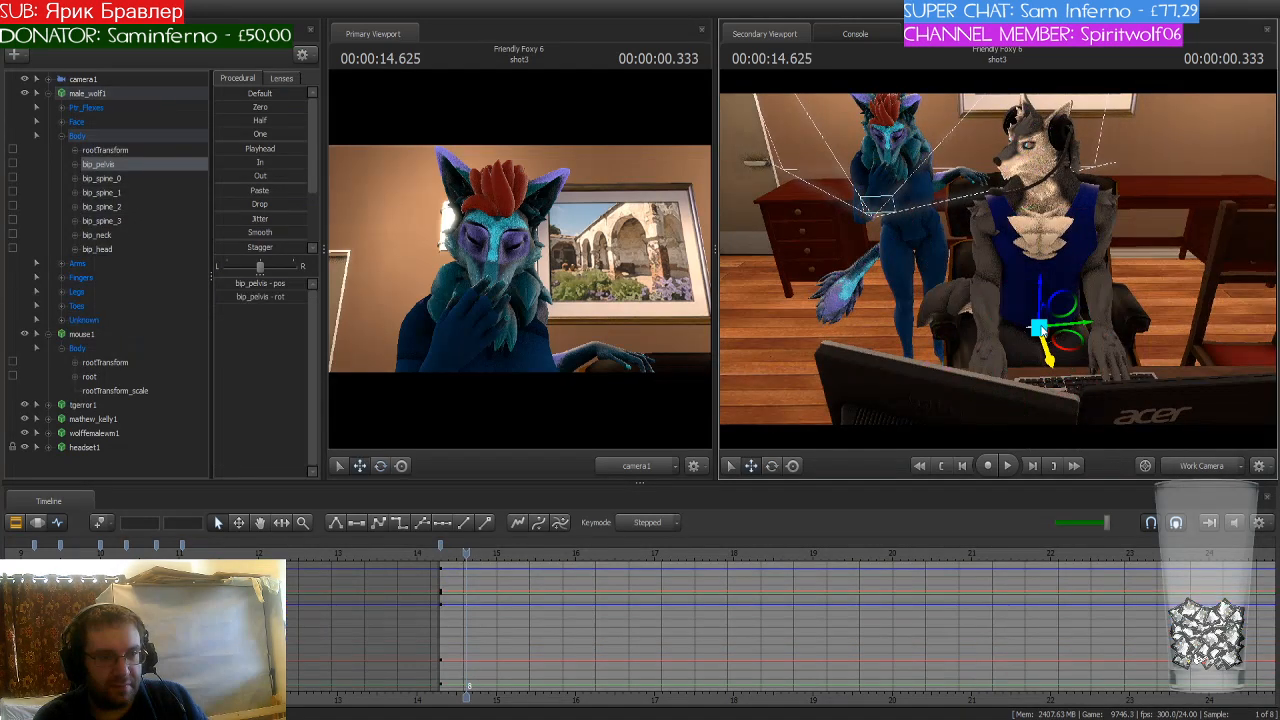
pyautogui.moveTo(1064, 343); pyautogui.dragTo(1017, 338)
pyautogui.press('e')
pyautogui.press('w')
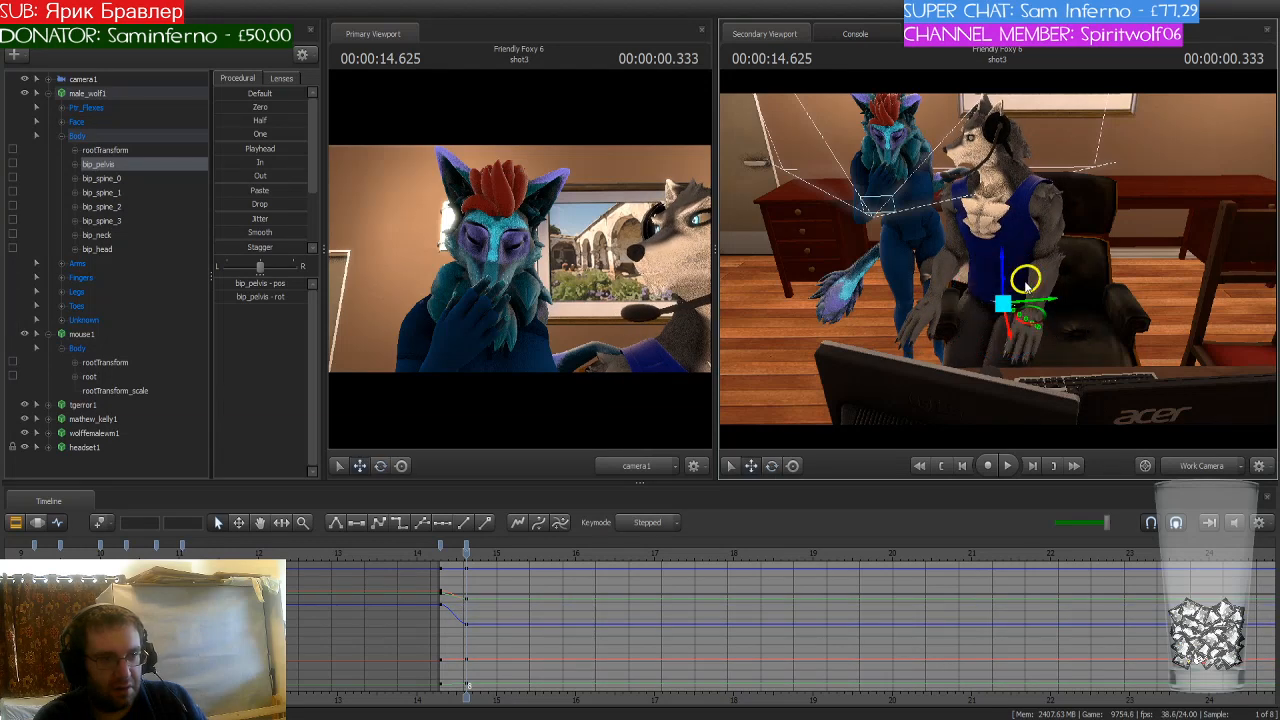
pyautogui.moveTo(1023, 277); pyautogui.dragTo(1020, 235)
# Step: Rotate the male wolf's bip_neck and bip_head at frame 8 so his muzzle points toward the female wolf
pyautogui.keyDown('ctrl'); pyautogui.click(994, 203); pyautogui.keyUp('ctrl')
pyautogui.press('e')
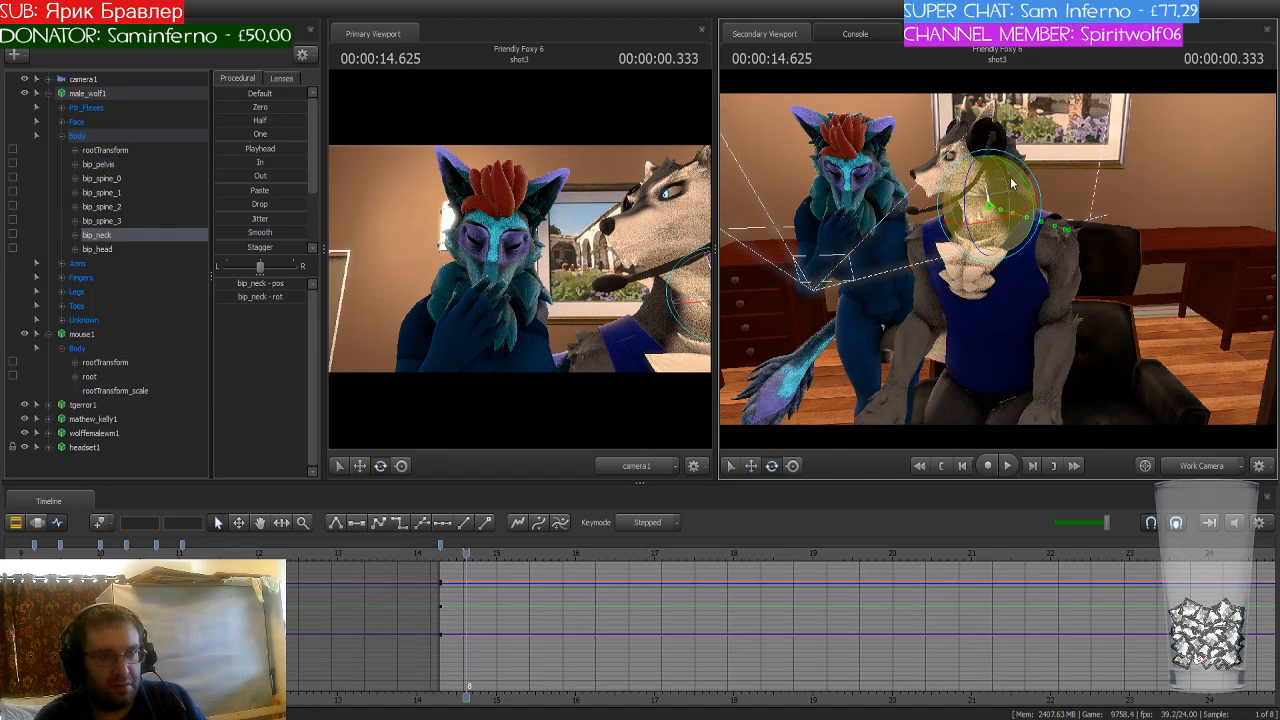
pyautogui.moveTo(1010, 185); pyautogui.dragTo(987, 180)
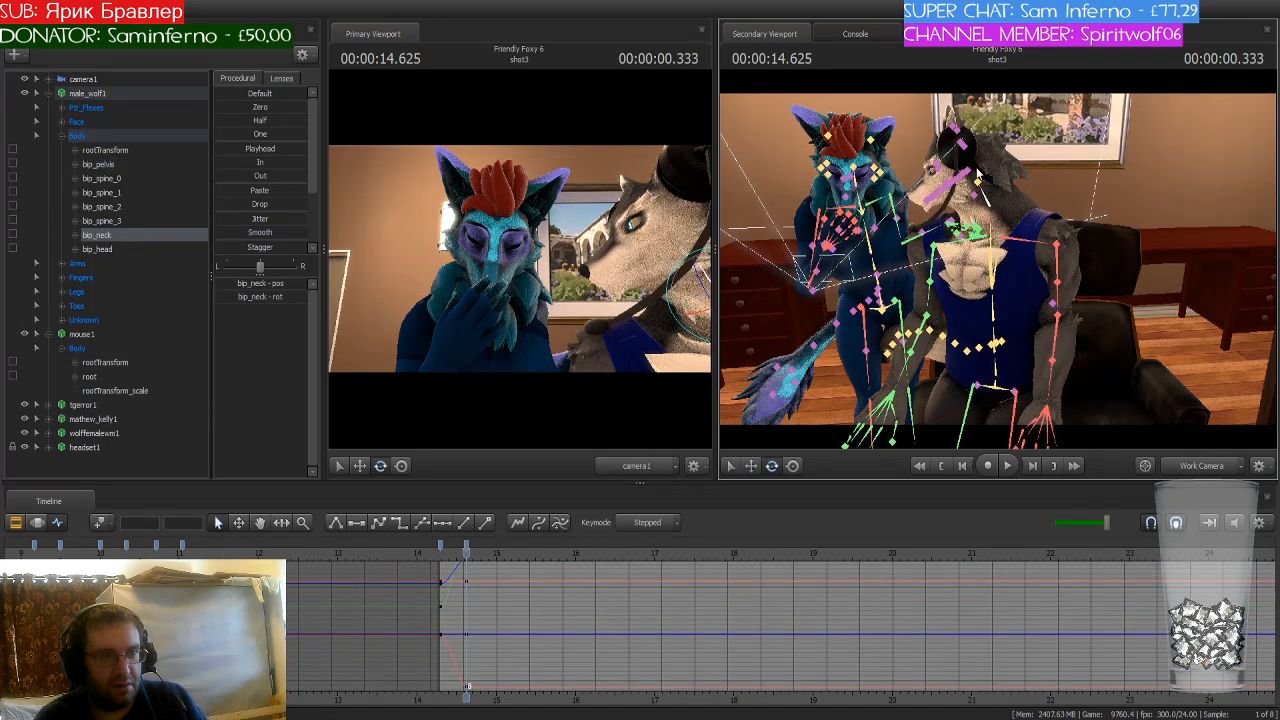
pyautogui.keyDown('ctrl'); pyautogui.click(978, 183); pyautogui.keyUp('ctrl')
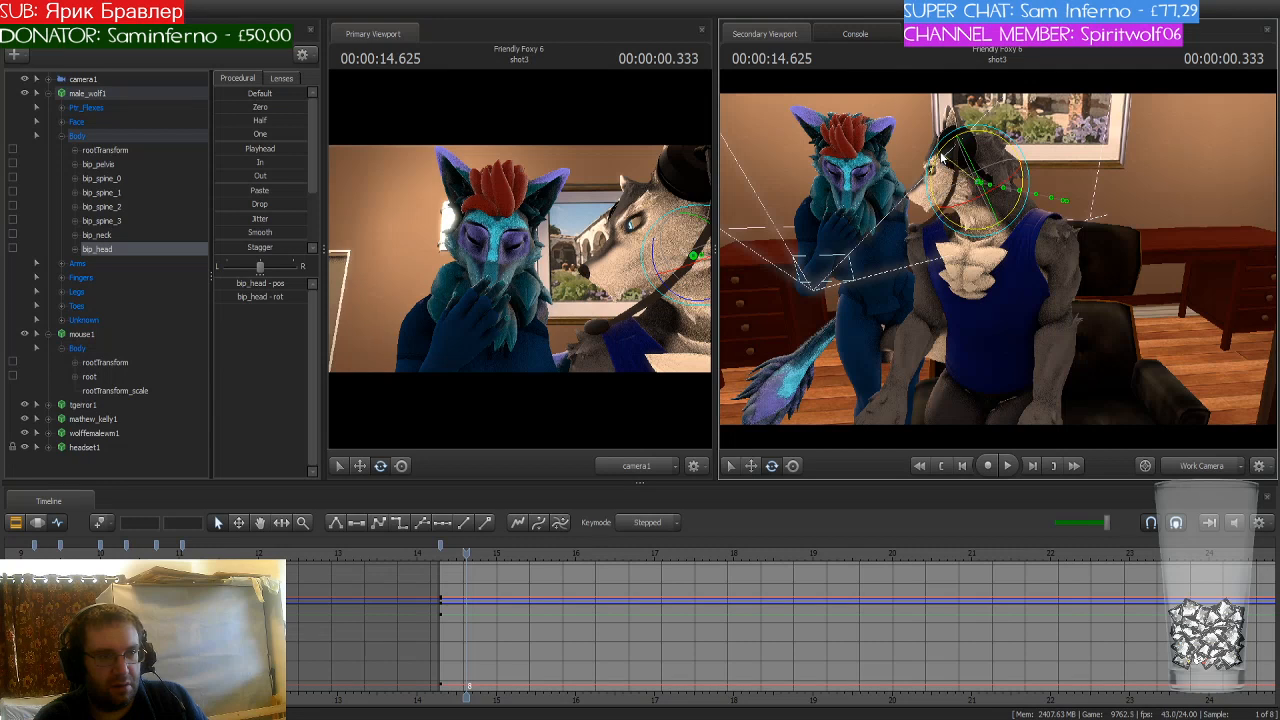
pyautogui.moveTo(945, 160); pyautogui.dragTo(948, 148)
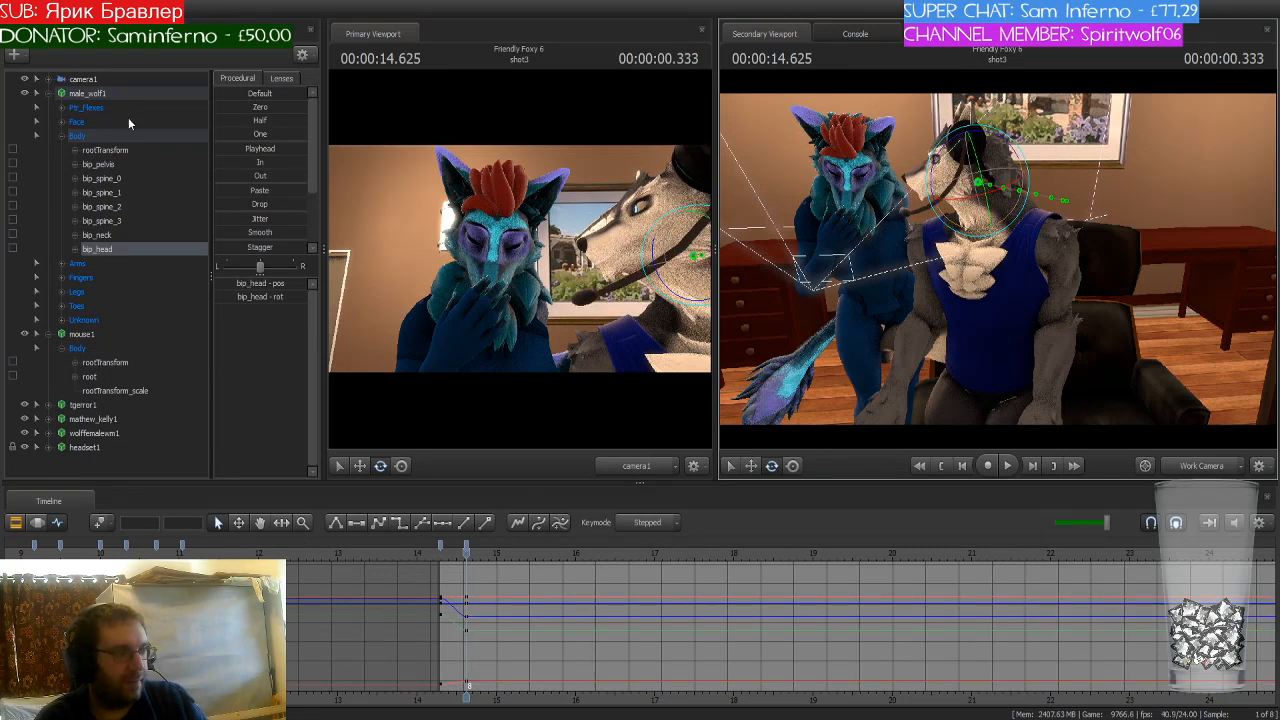
# Step: Make male_wolf1's keys at the first frame of shot3 stepped and key the whole model at frame 8
pyautogui.click(140, 92)
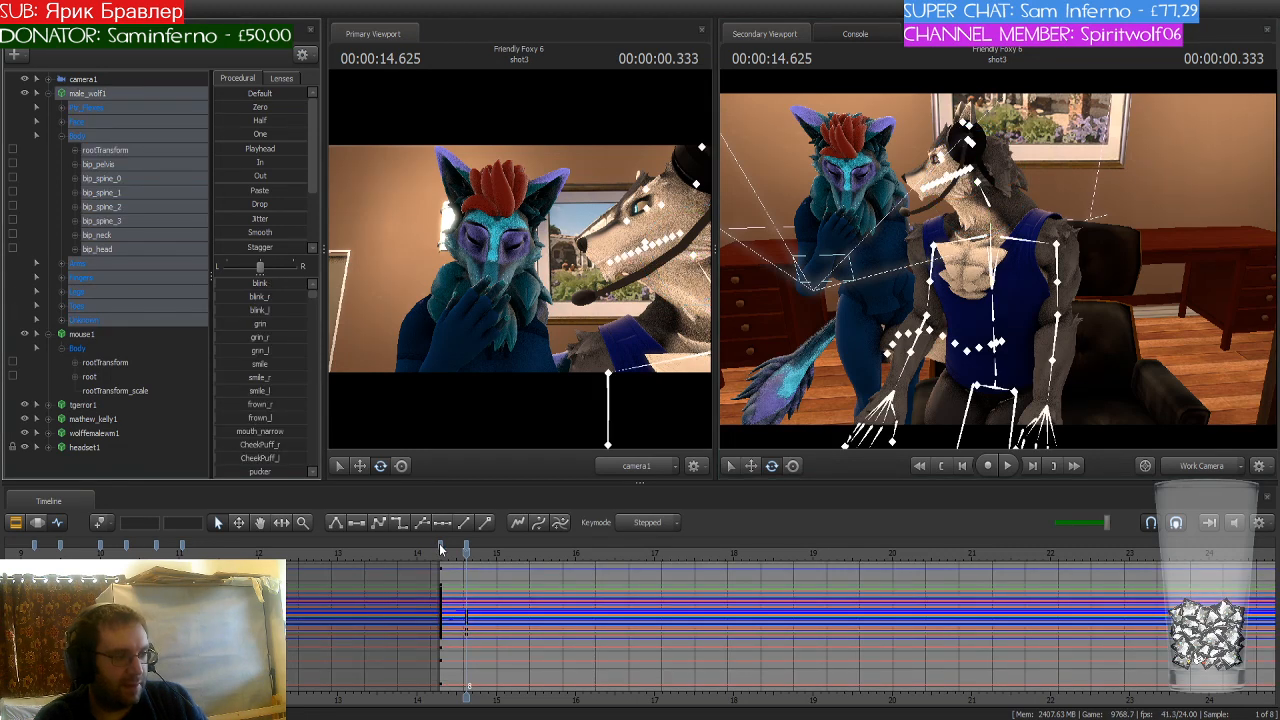
pyautogui.click(440, 544)
pyautogui.click(398, 524)
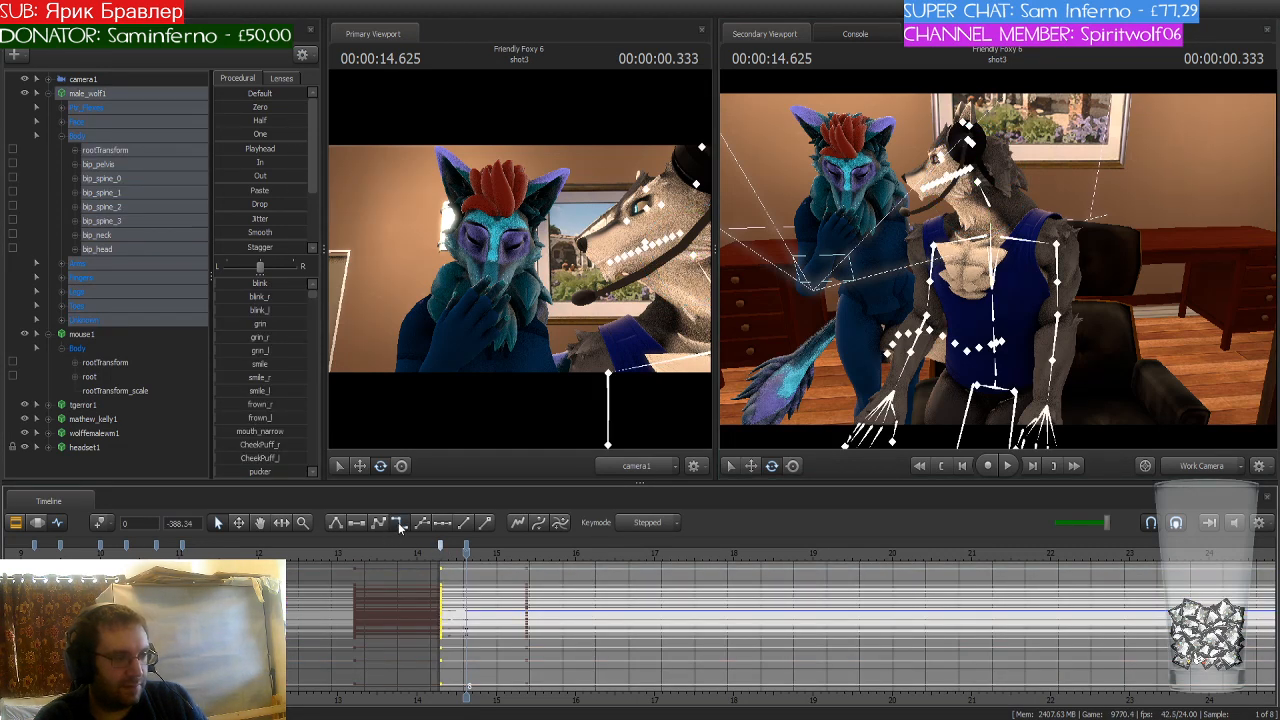
pyautogui.scroll(3, 466, 552)
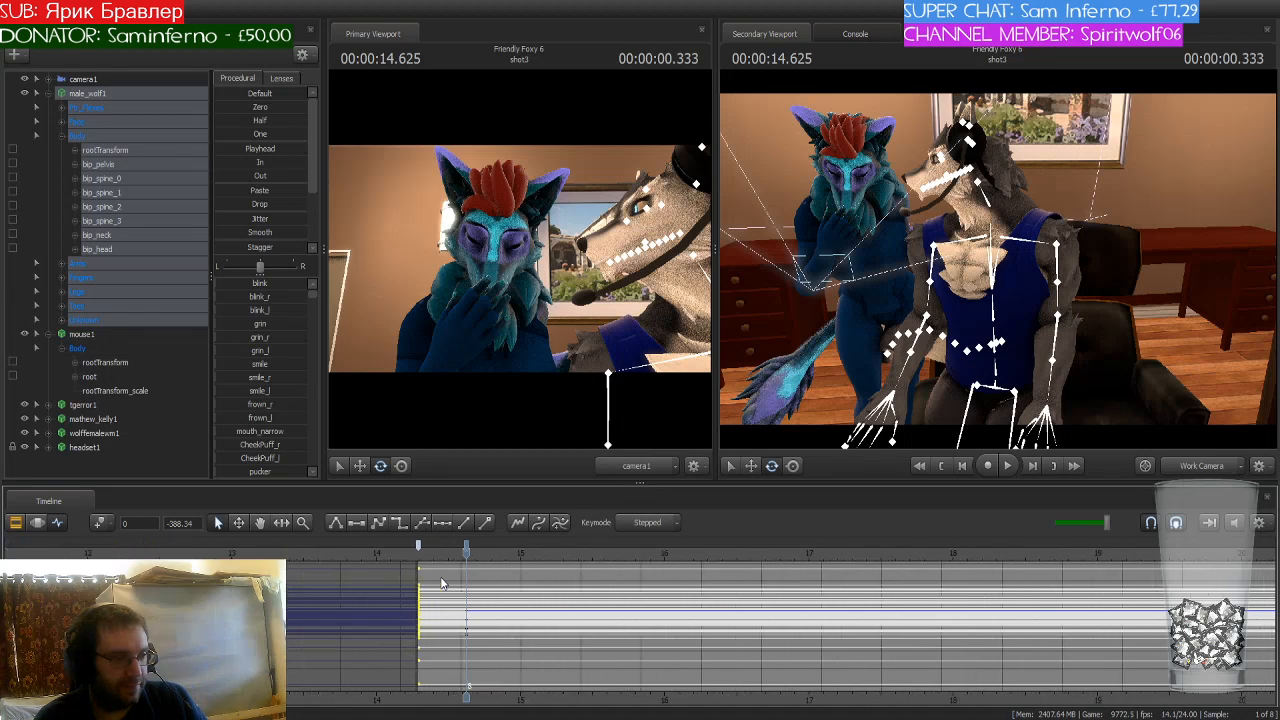
pyautogui.press('m')
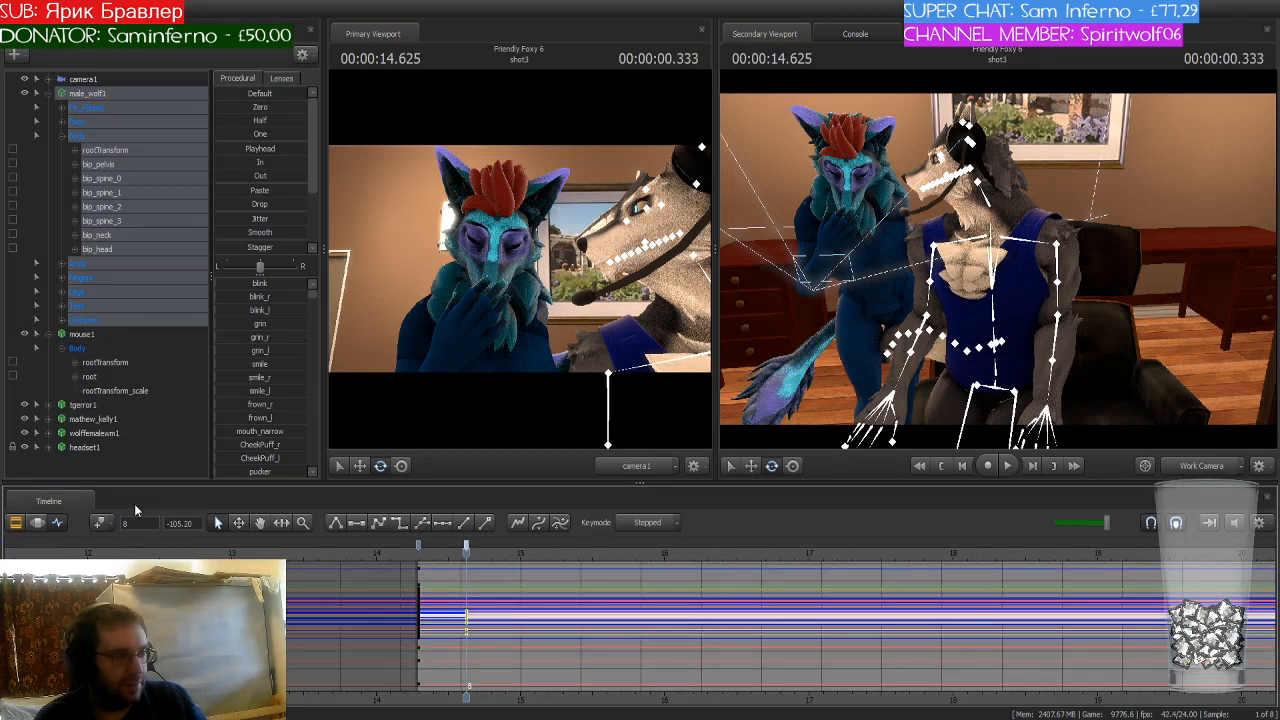
pyautogui.click(101, 523)
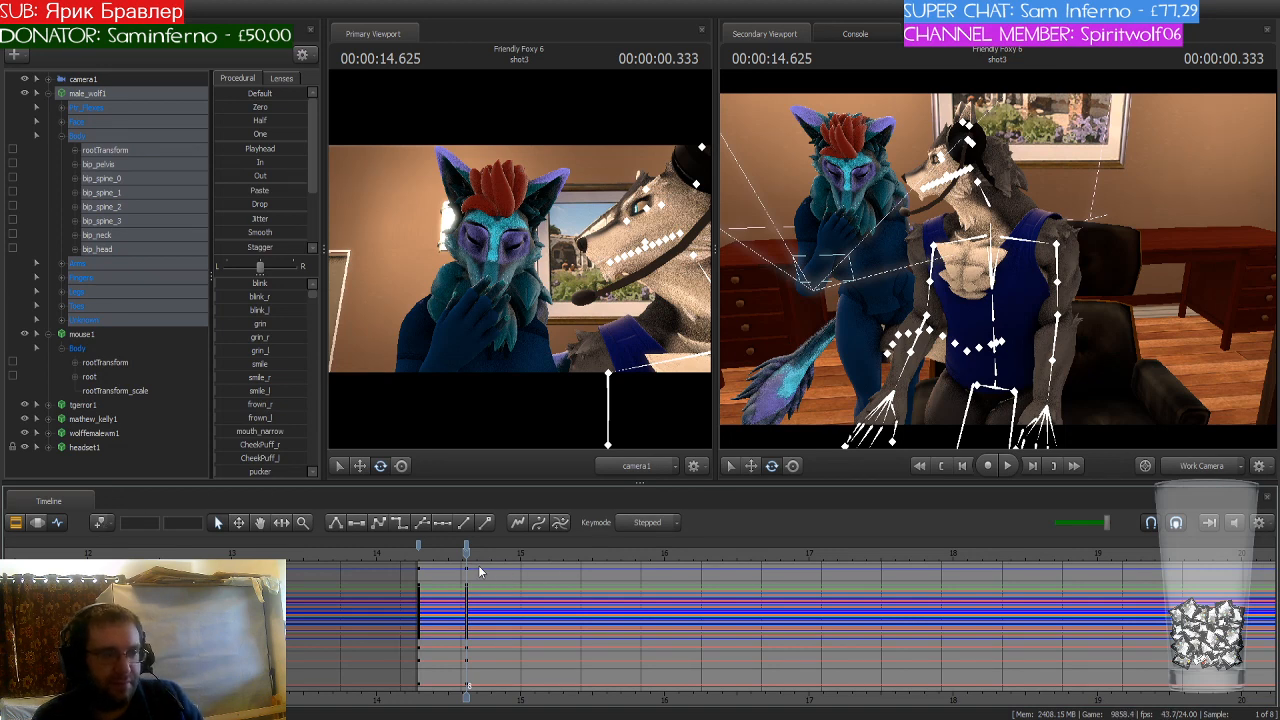
pyautogui.press('w')
pyautogui.moveTo(1046, 256); pyautogui.dragTo(1036, 205)
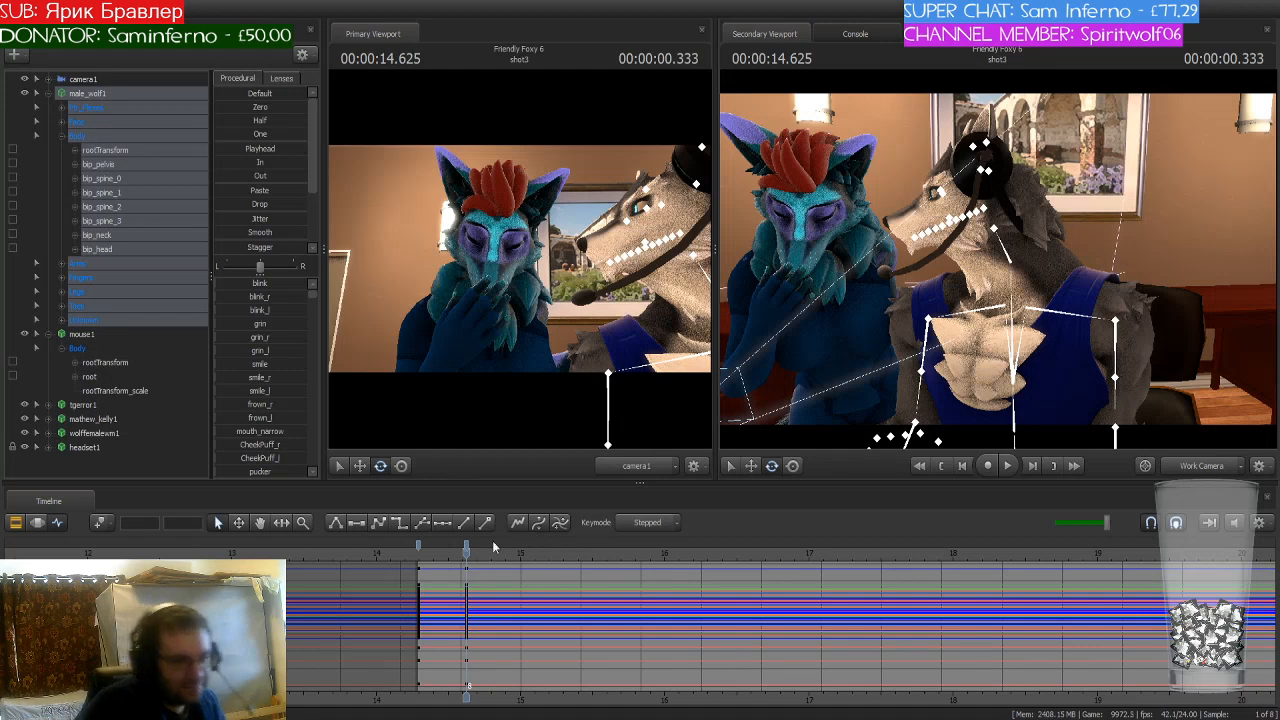
pyautogui.moveTo(476, 566)
pyautogui.mouseDown()
pyautogui.moveTo(394, 566)
pyautogui.moveTo(484, 564)
pyautogui.moveTo(465, 563)
pyautogui.mouseUp()
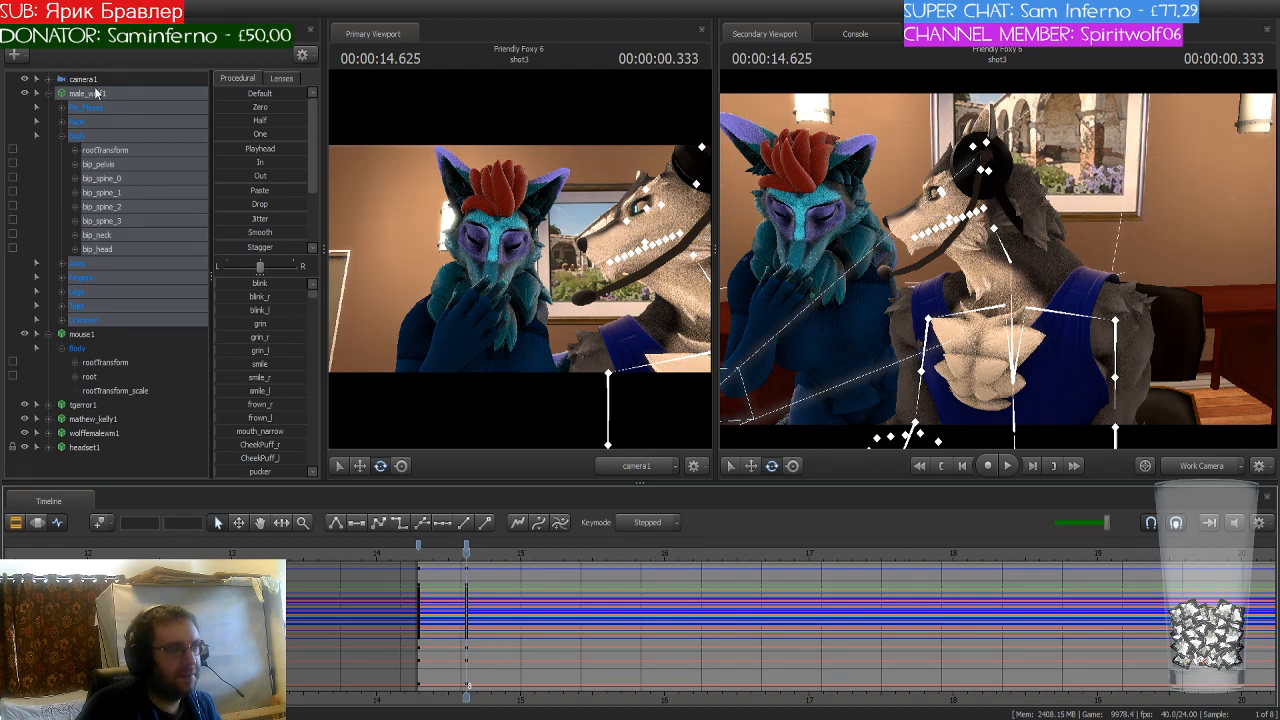
# Step: Collapse male_wolf1, select the whole wolffemalewm1 model, and return to the first frame of shot3 to key her pose
pyautogui.click(49, 94)
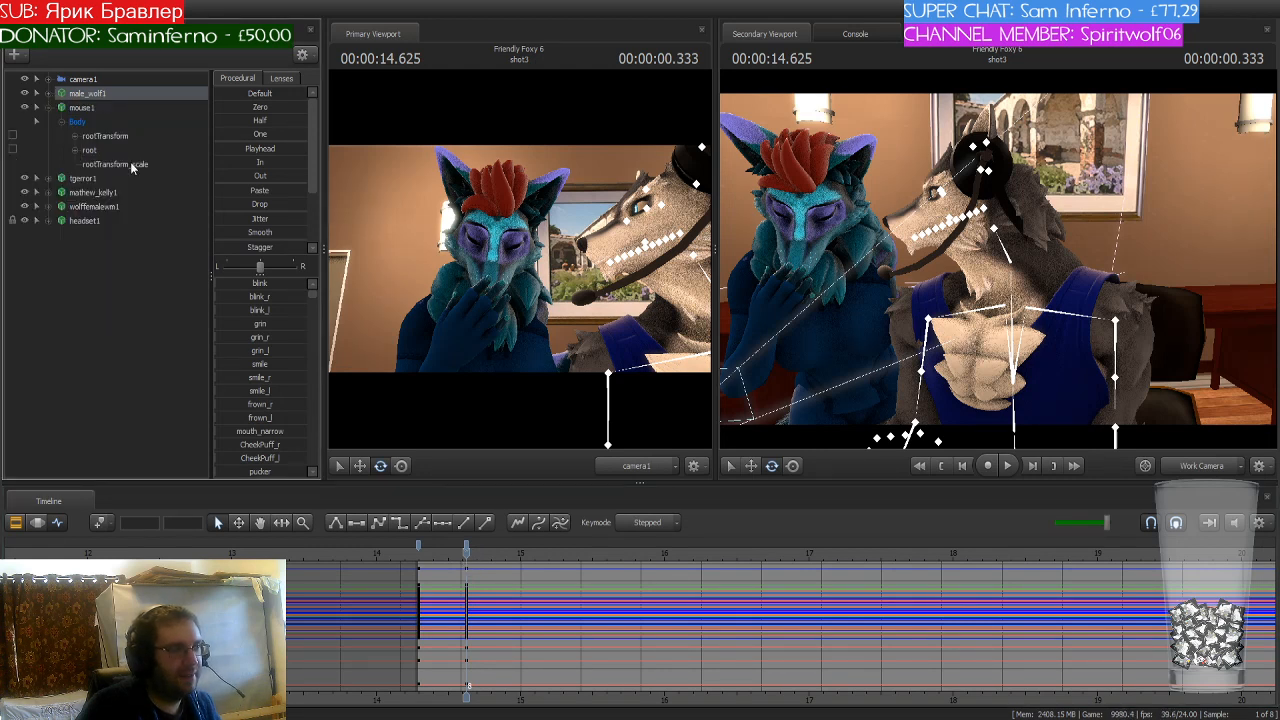
pyautogui.click(120, 207)
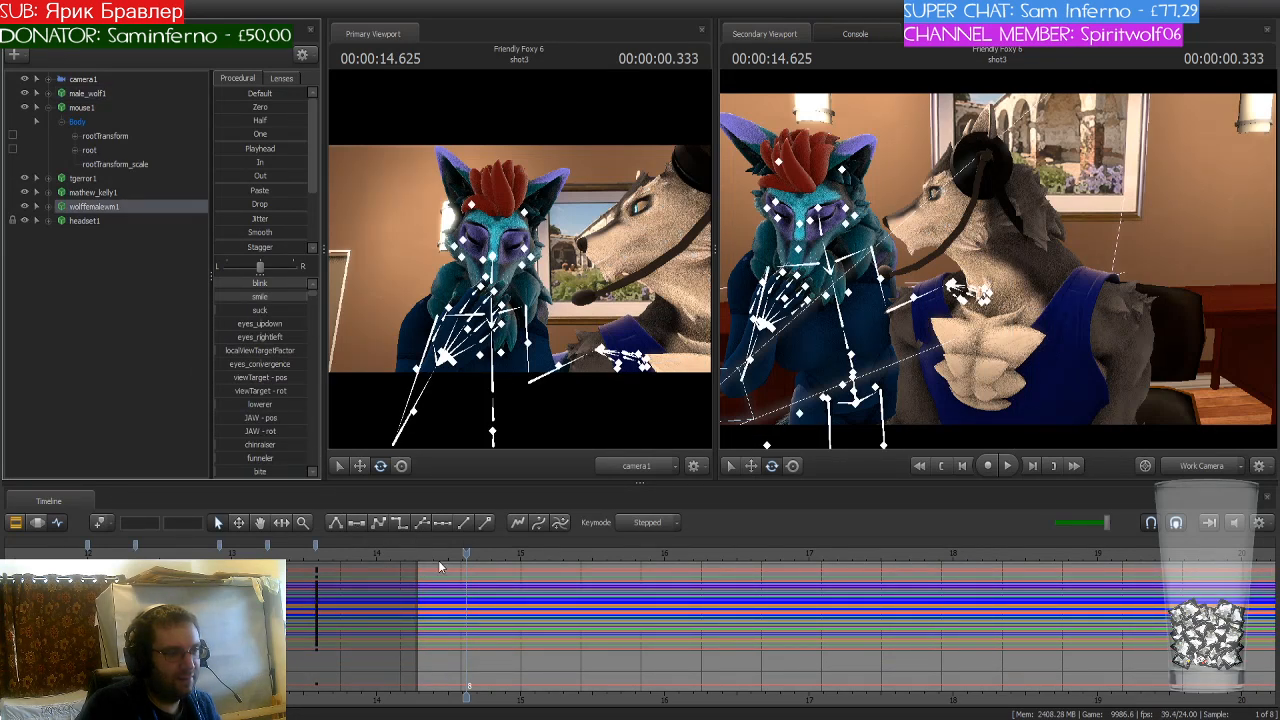
pyautogui.moveTo(466, 553); pyautogui.dragTo(418, 553)
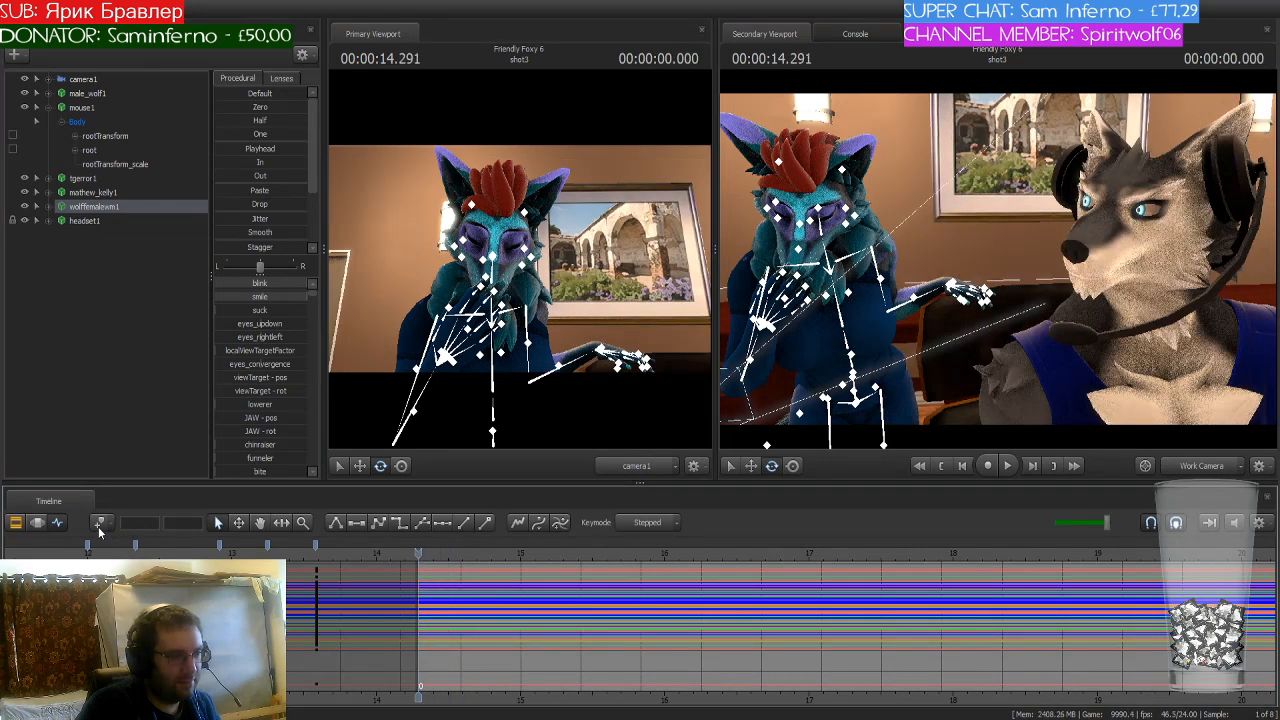
# Step: Advance to frame 8 of shot3 and key the whole wolffemalewm1 model there
pyautogui.press('Right')
pyautogui.press('Right')
pyautogui.press('Right')
pyautogui.press('Right')
pyautogui.press('Right')
pyautogui.press('Right')
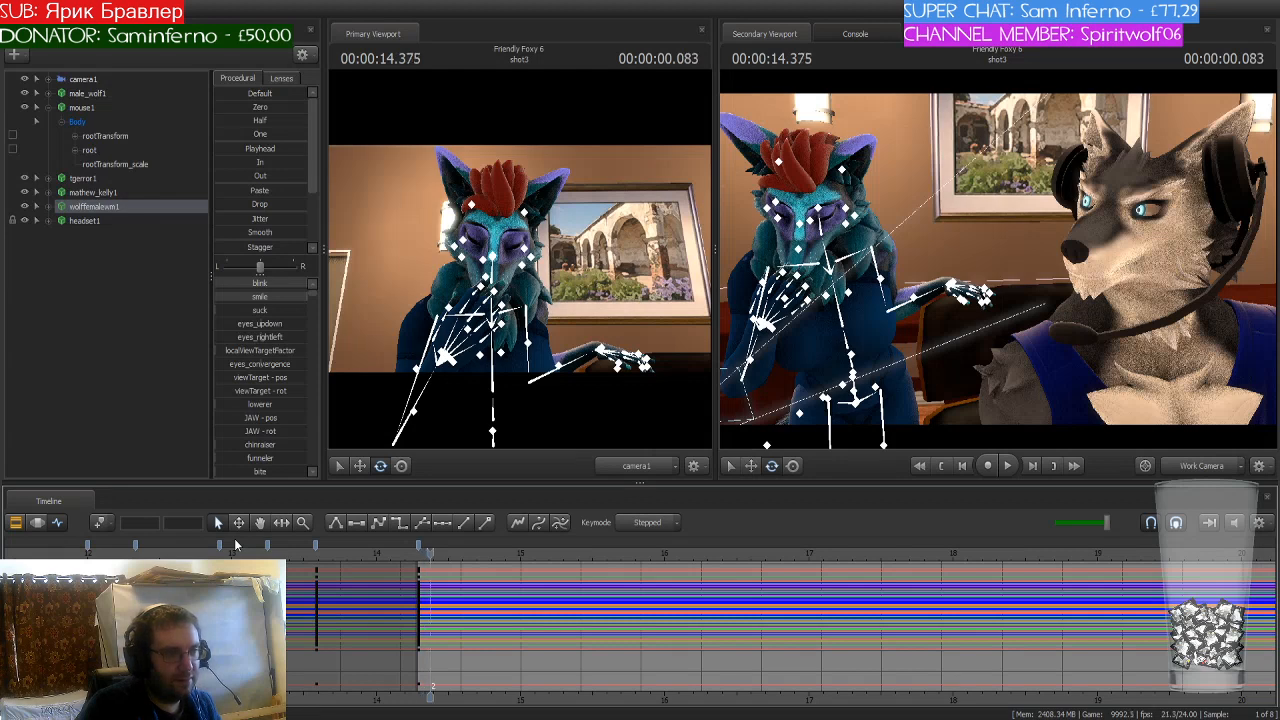
pyautogui.press('Right')
pyautogui.press('Right')
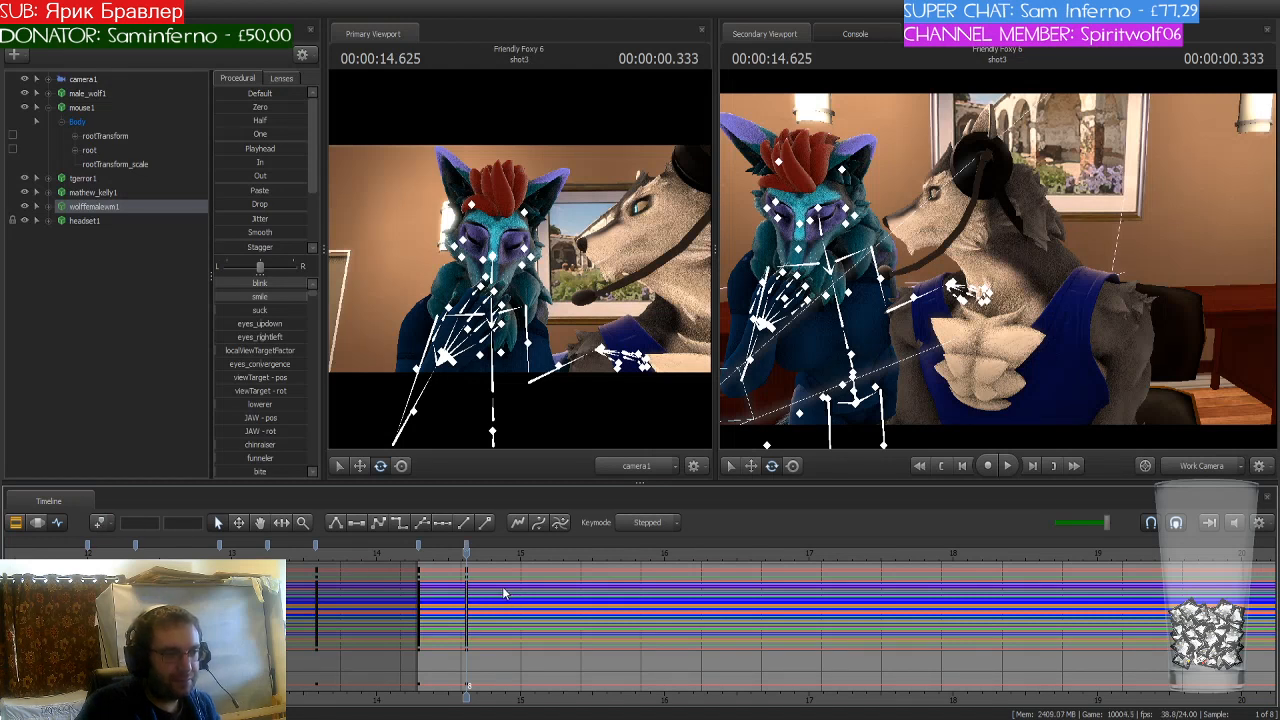
# Step: At frame 16 of shot3, open the female wolf's eyes by lowering blink fully, and lower smile fully as well
pyautogui.press('Right')
pyautogui.press('Right')
pyautogui.press('Right')
pyautogui.press('Right')
pyautogui.press('Right')
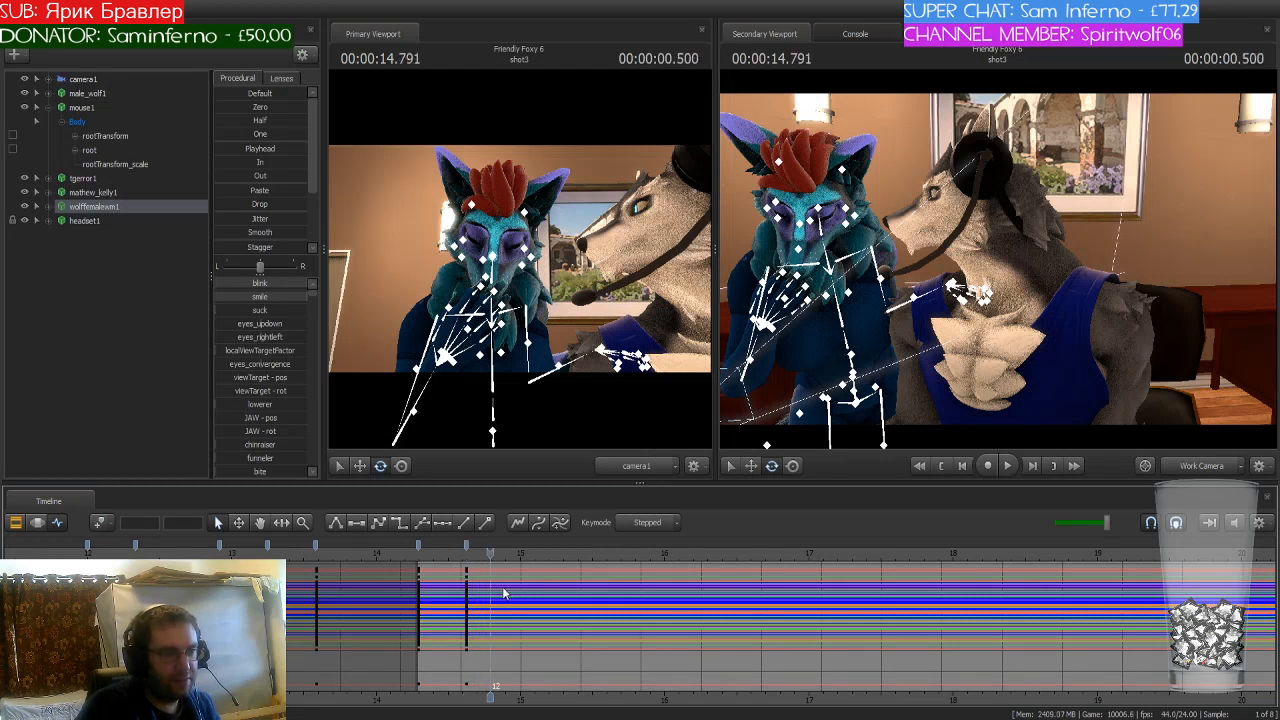
pyautogui.press('Right')
pyautogui.press('Right')
pyautogui.press('Right')
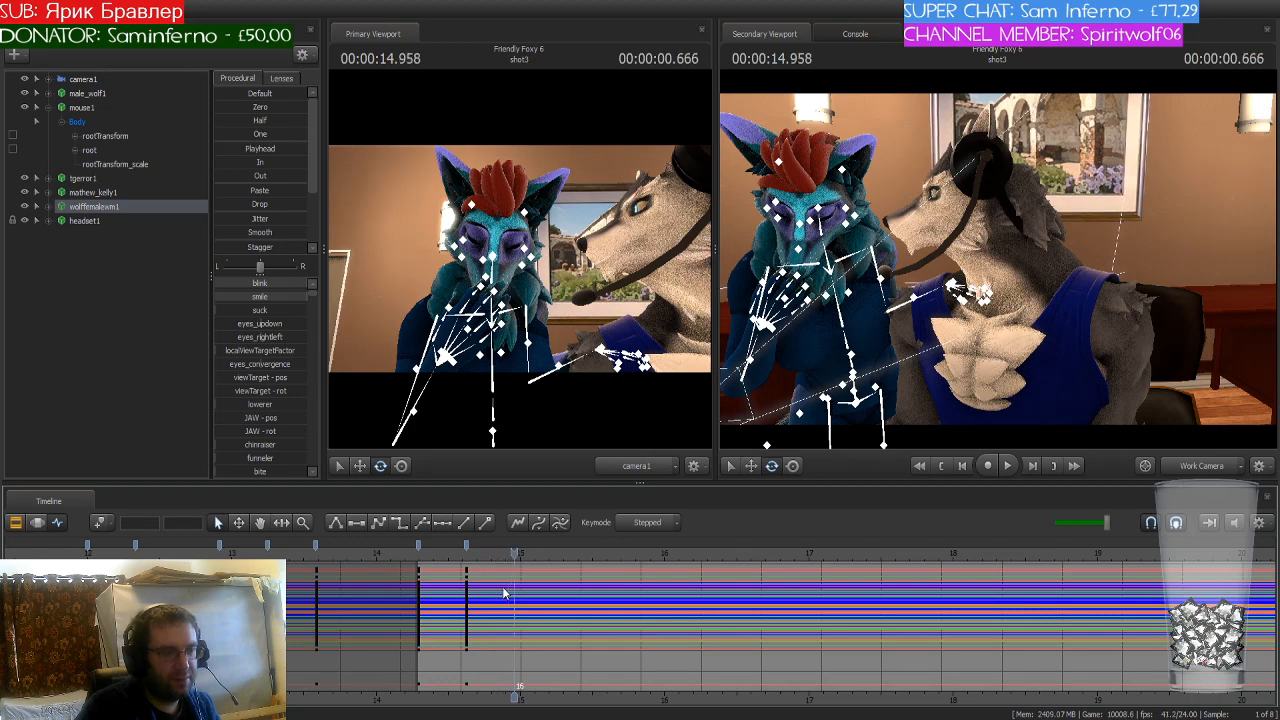
pyautogui.moveTo(1027, 329); pyautogui.dragTo(999, 264)
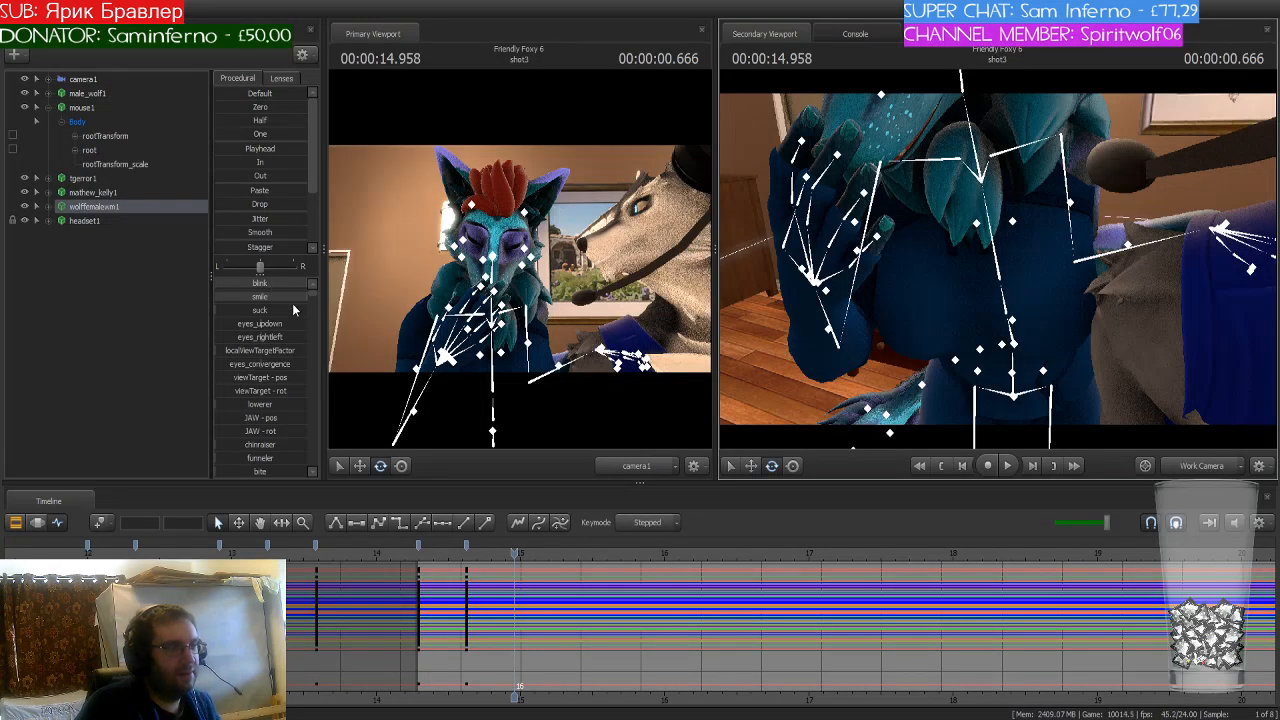
pyautogui.moveTo(295, 283); pyautogui.dragTo(214, 283)
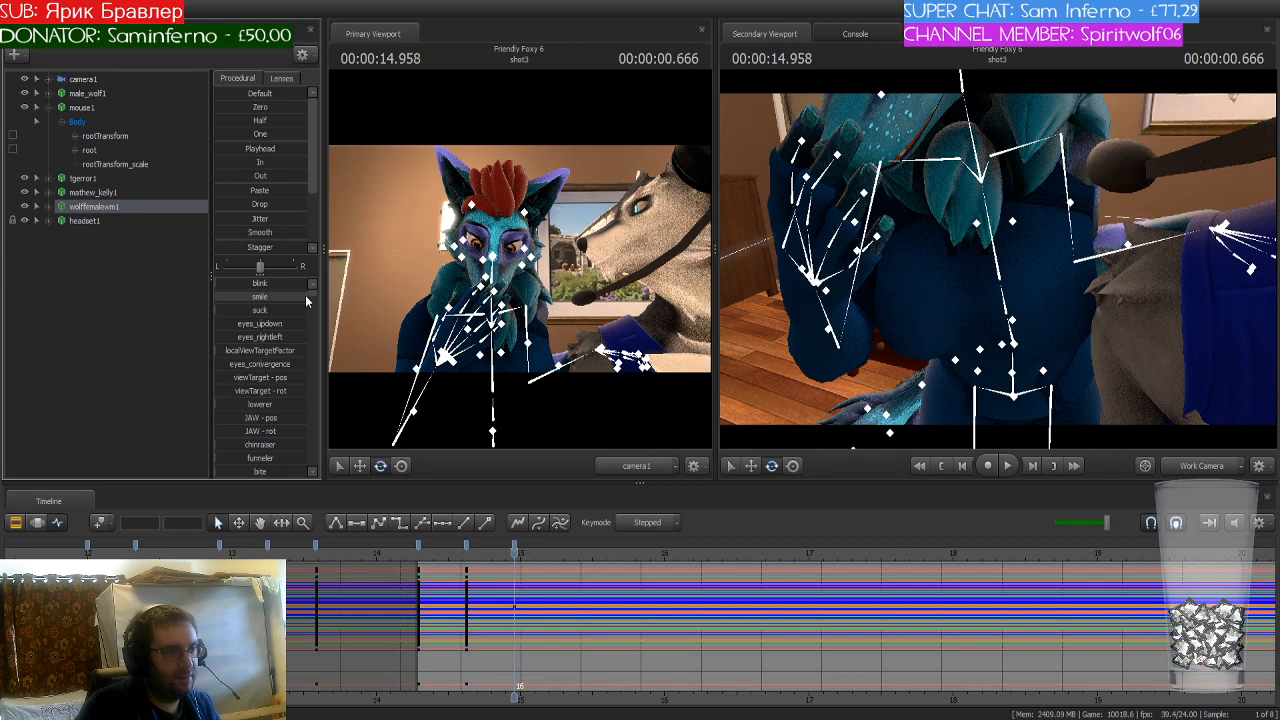
pyautogui.moveTo(305, 295); pyautogui.dragTo(216, 295)
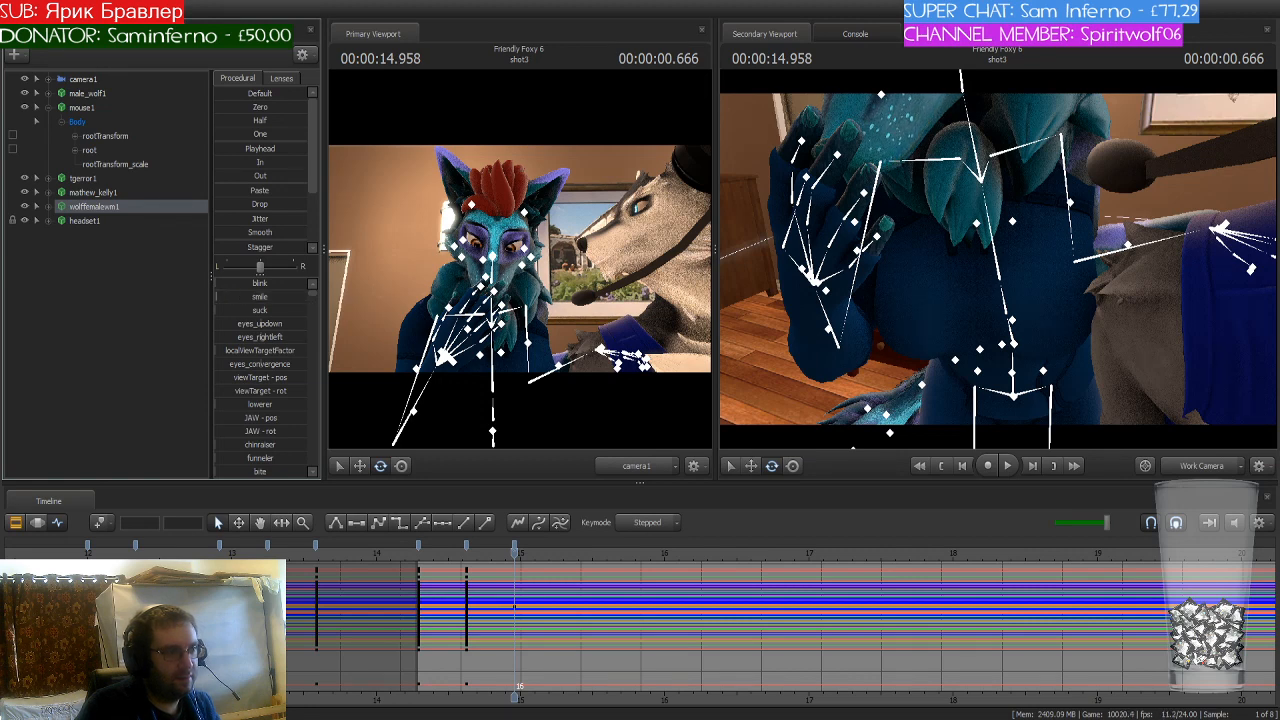
# Step: Key the whole wolffemalewm1 model at frame 16 of shot3, and rotate her spine and left forearm to adjust her reach toward the male wolf
pyautogui.moveTo(997, 258); pyautogui.dragTo(1000, 258)
pyautogui.moveTo(1000, 266)
pyautogui.mouseDown()
pyautogui.moveTo(1000, 240)
pyautogui.moveTo(1000, 266)
pyautogui.mouseUp()
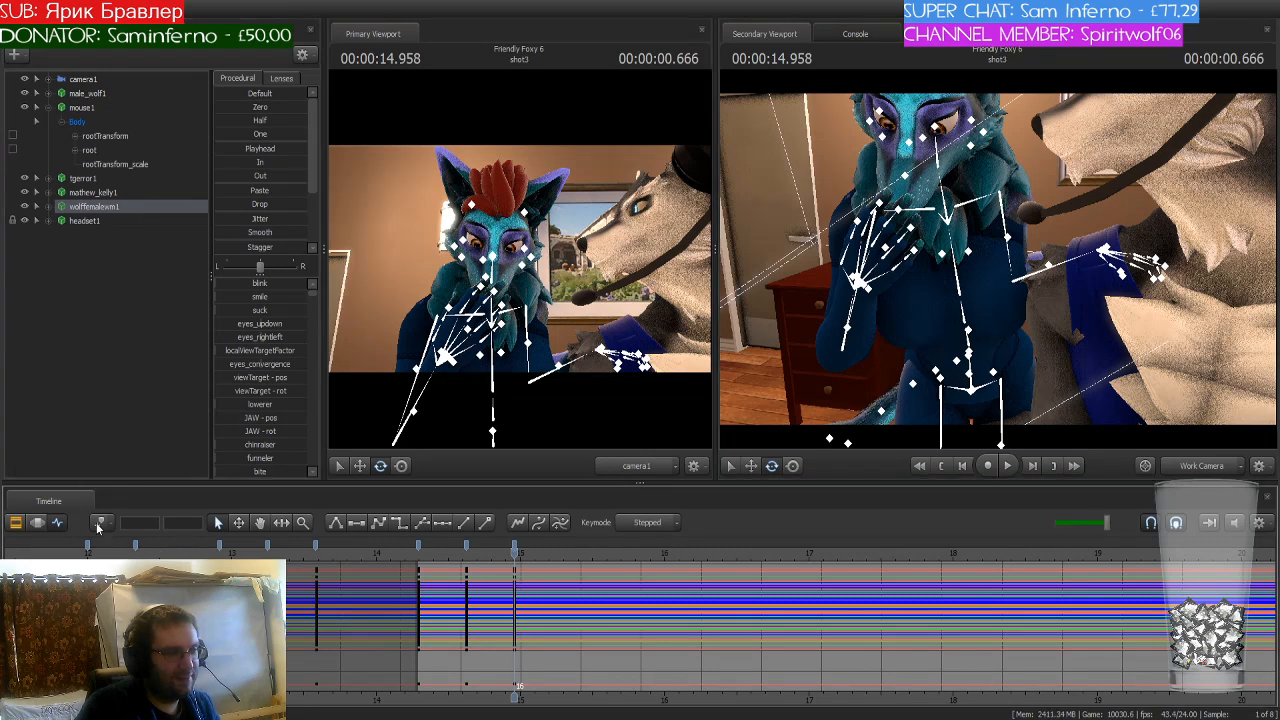
pyautogui.moveTo(1008, 318)
pyautogui.mouseDown()
pyautogui.moveTo(1008, 410)
pyautogui.moveTo(1008, 318)
pyautogui.mouseUp()
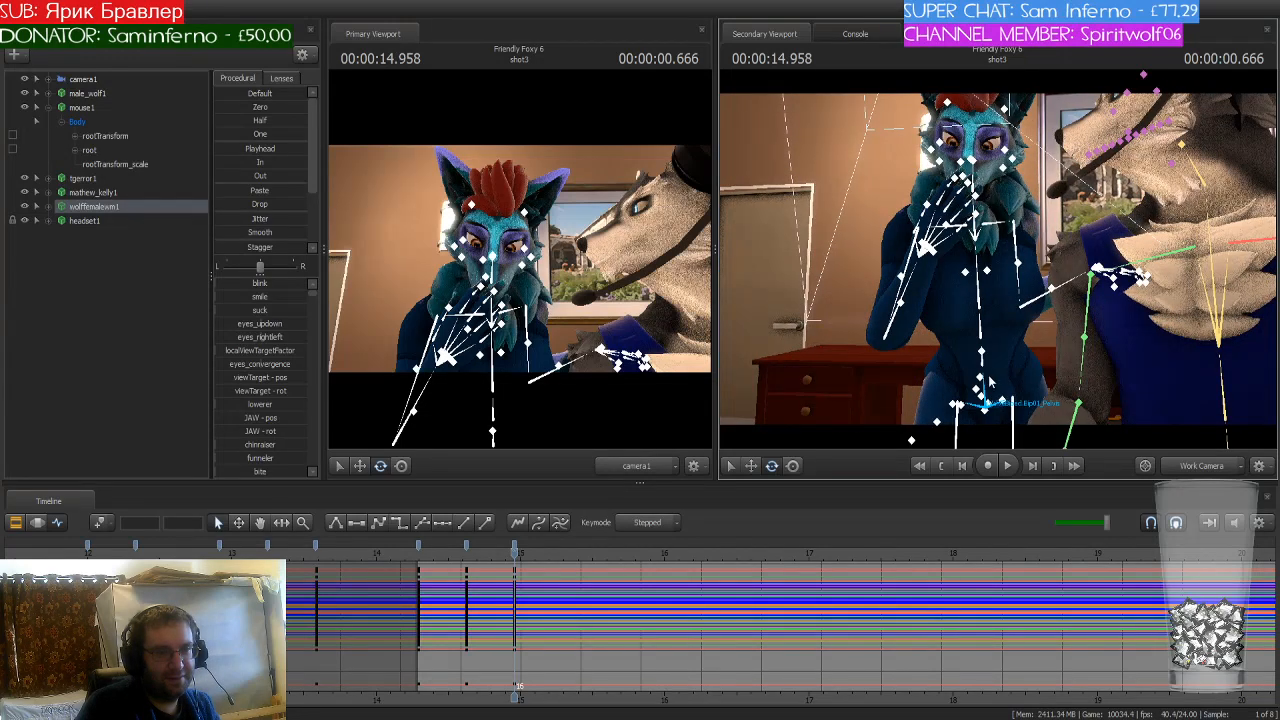
pyautogui.click(983, 367)
pyautogui.moveTo(1003, 377); pyautogui.dragTo(898, 326)
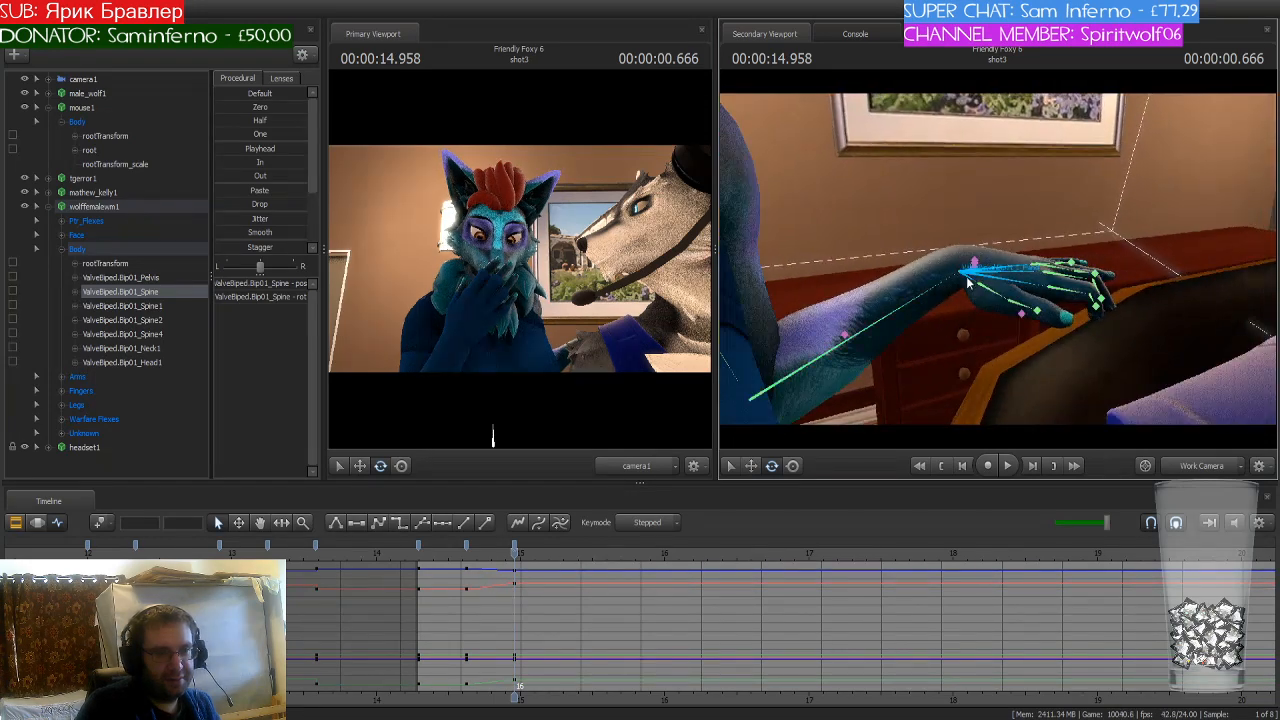
pyautogui.click(882, 325)
pyautogui.moveTo(792, 404); pyautogui.dragTo(779, 408)
pyautogui.moveTo(995, 299); pyautogui.dragTo(960, 270)
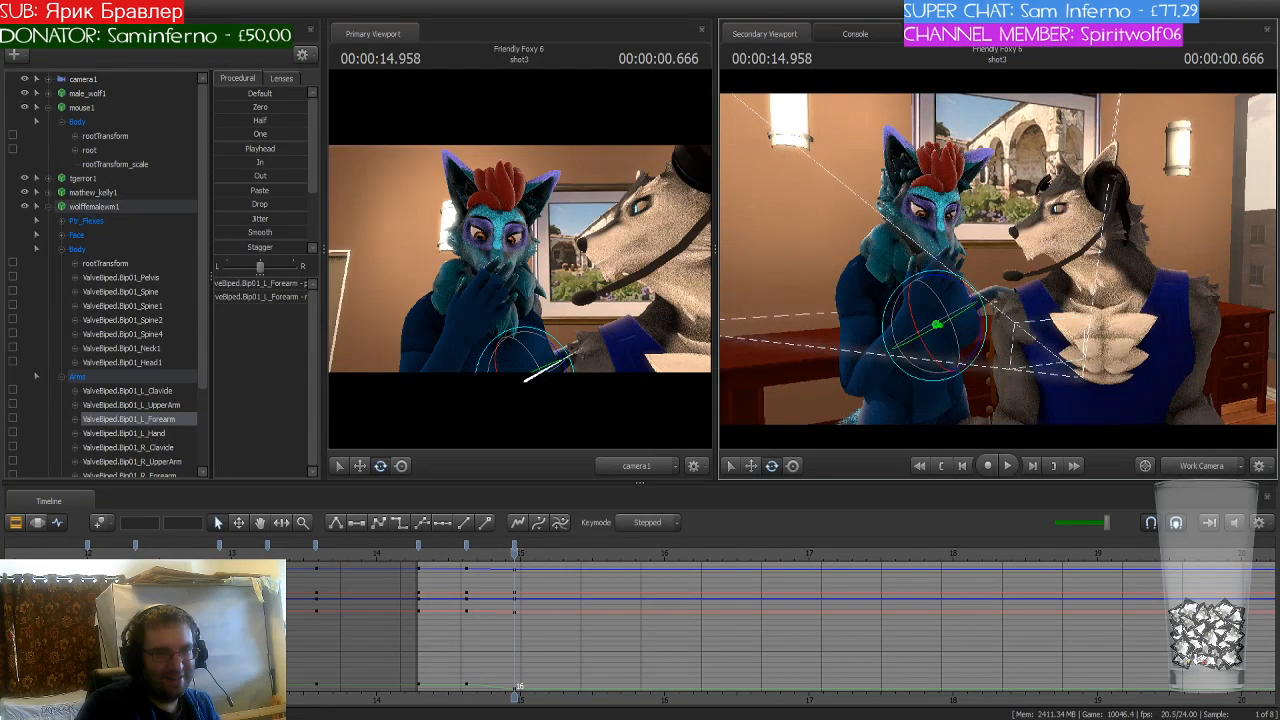
# Step: Turn the female wolf's head toward the male wolf at frame 16, and make the whole model's keys at frame 8 stepped
pyautogui.click(922, 216)
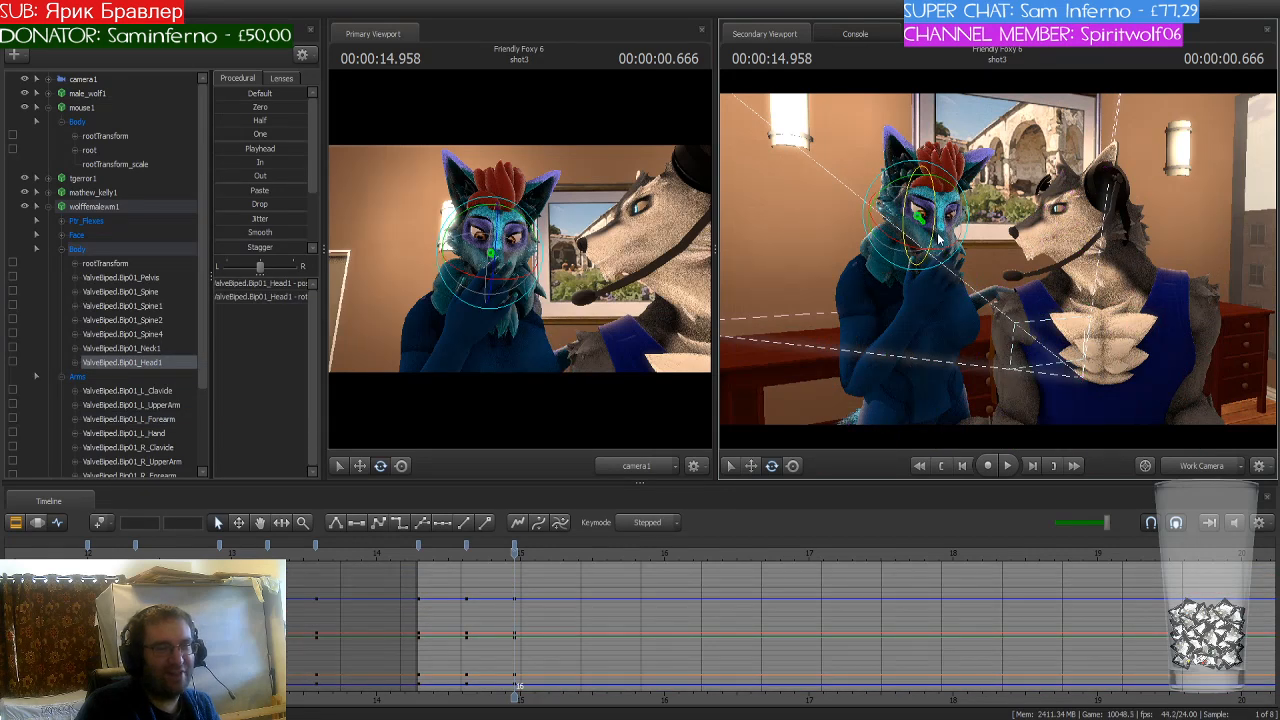
pyautogui.moveTo(946, 232); pyautogui.dragTo(957, 221)
pyautogui.click(466, 547)
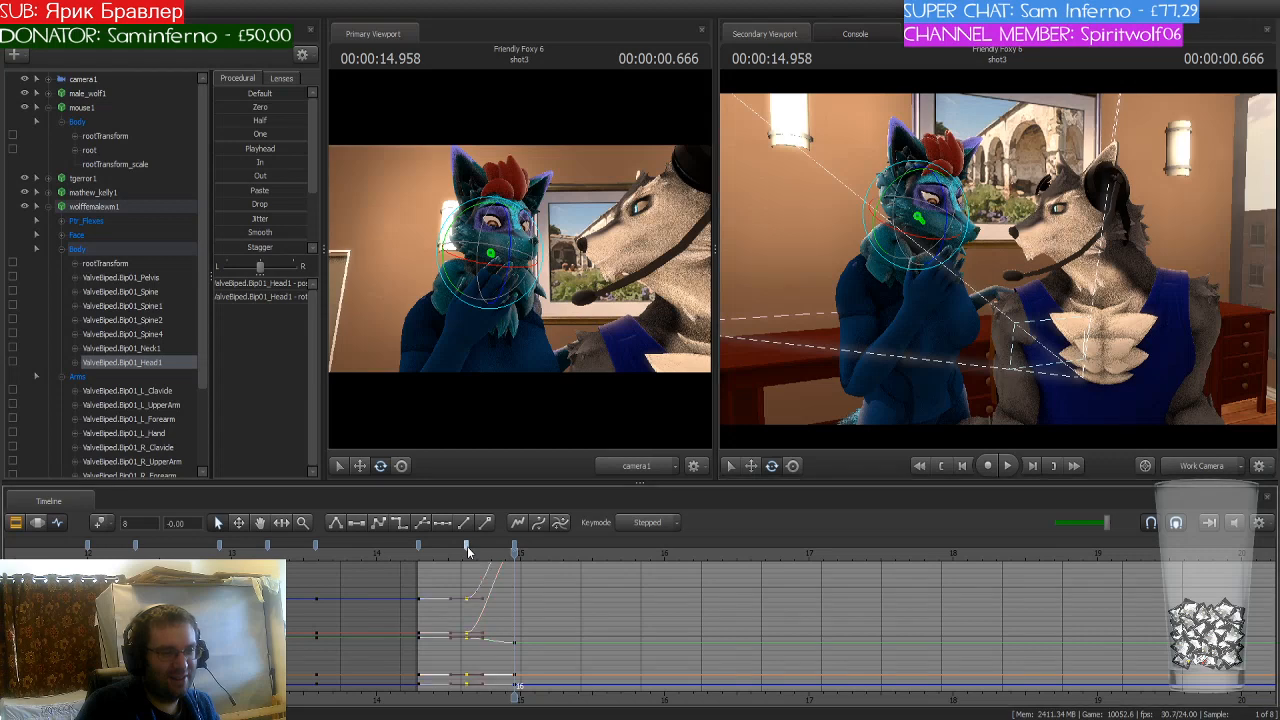
pyautogui.click(124, 206)
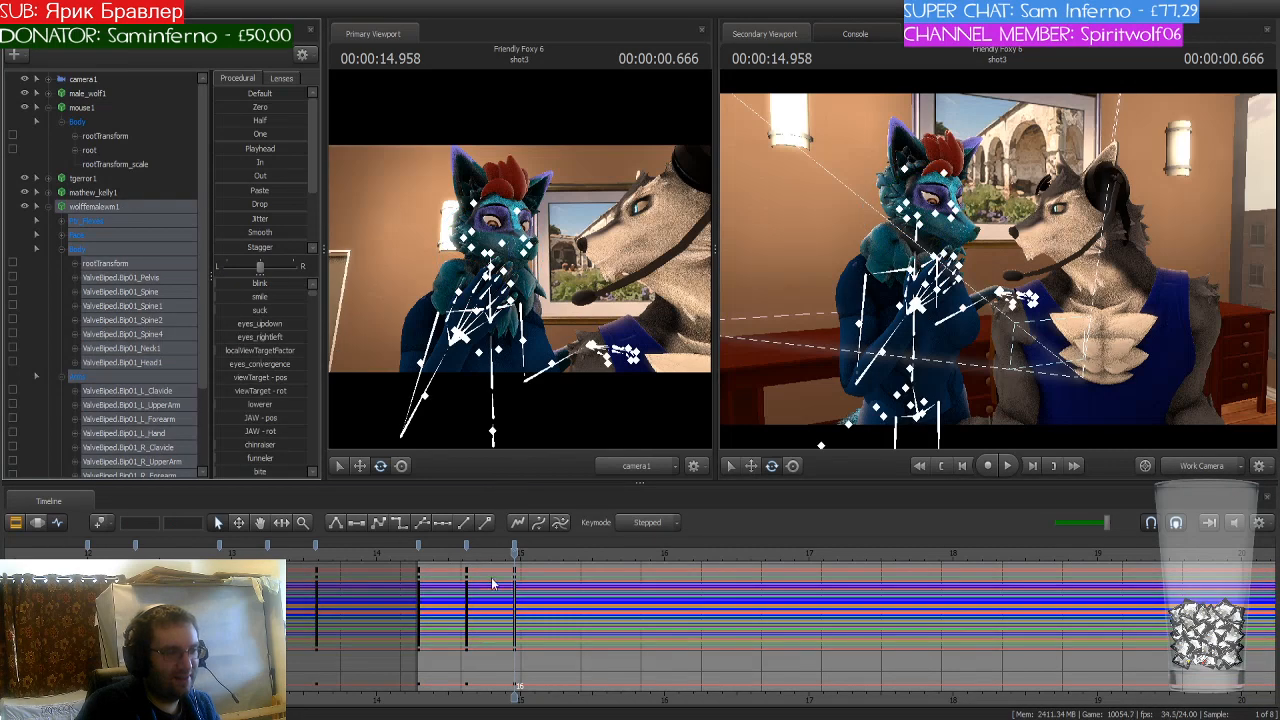
pyautogui.click(466, 547)
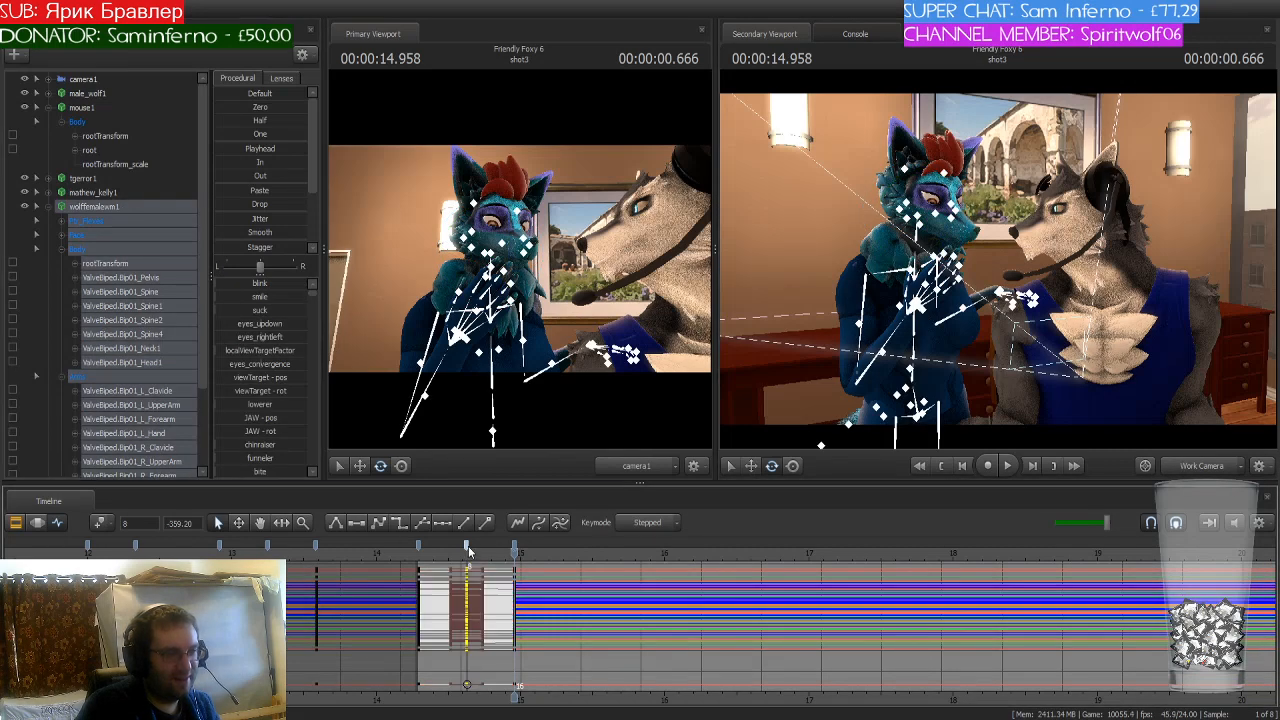
pyautogui.click(403, 525)
# Step: Rotate the female wolf's right upper arm and forearm at frame 16 to lower her hand from her muzzle
pyautogui.moveTo(898, 285); pyautogui.dragTo(872, 298)
pyautogui.click(895, 262)
pyautogui.keyDown('ctrl'); pyautogui.click(869, 326); pyautogui.keyUp('ctrl')
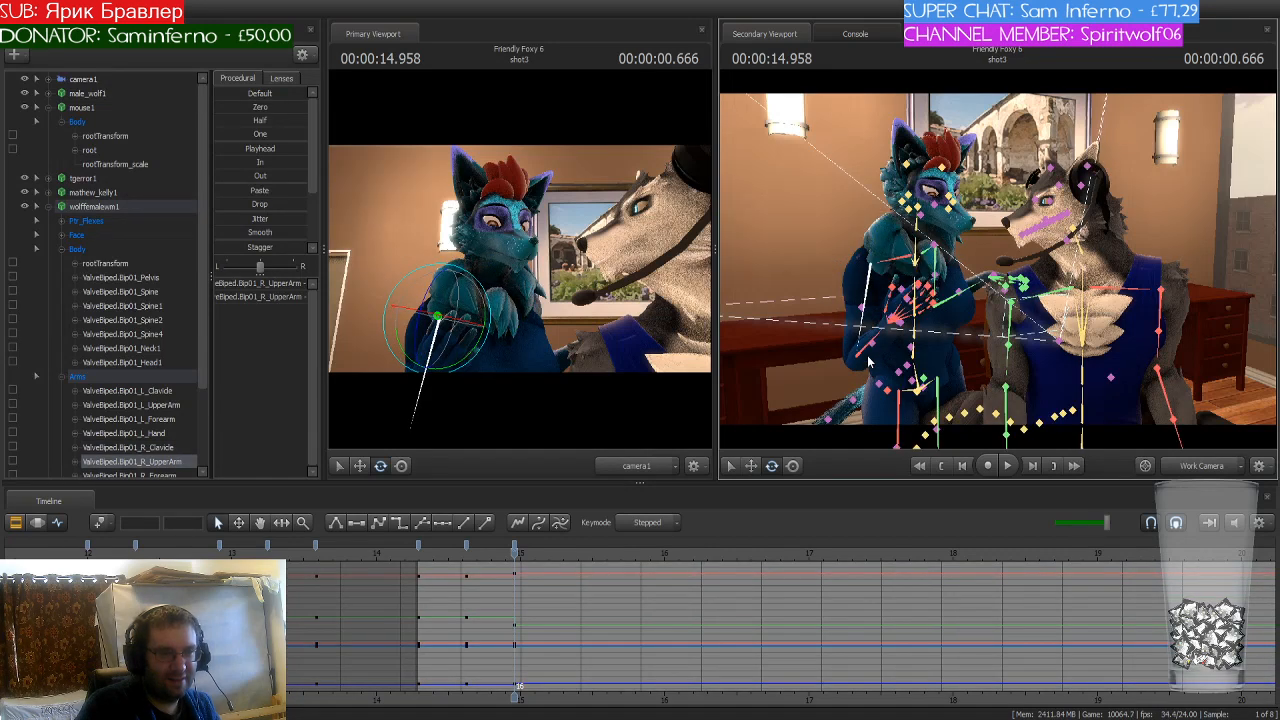
pyautogui.keyDown('ctrl'); pyautogui.click(866, 364); pyautogui.keyUp('ctrl')
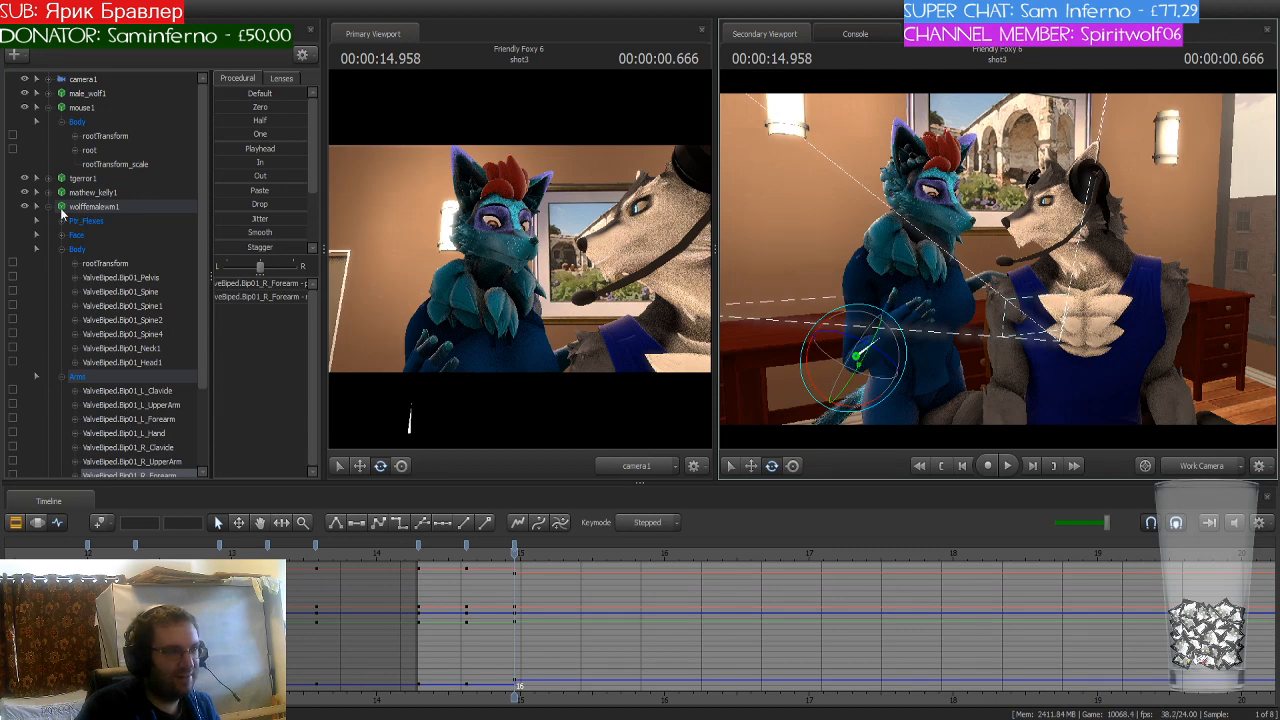
# Step: Select the female wolf's Eyes control and move her view target onto the male wolf's face at frame 16
pyautogui.click(88, 235)
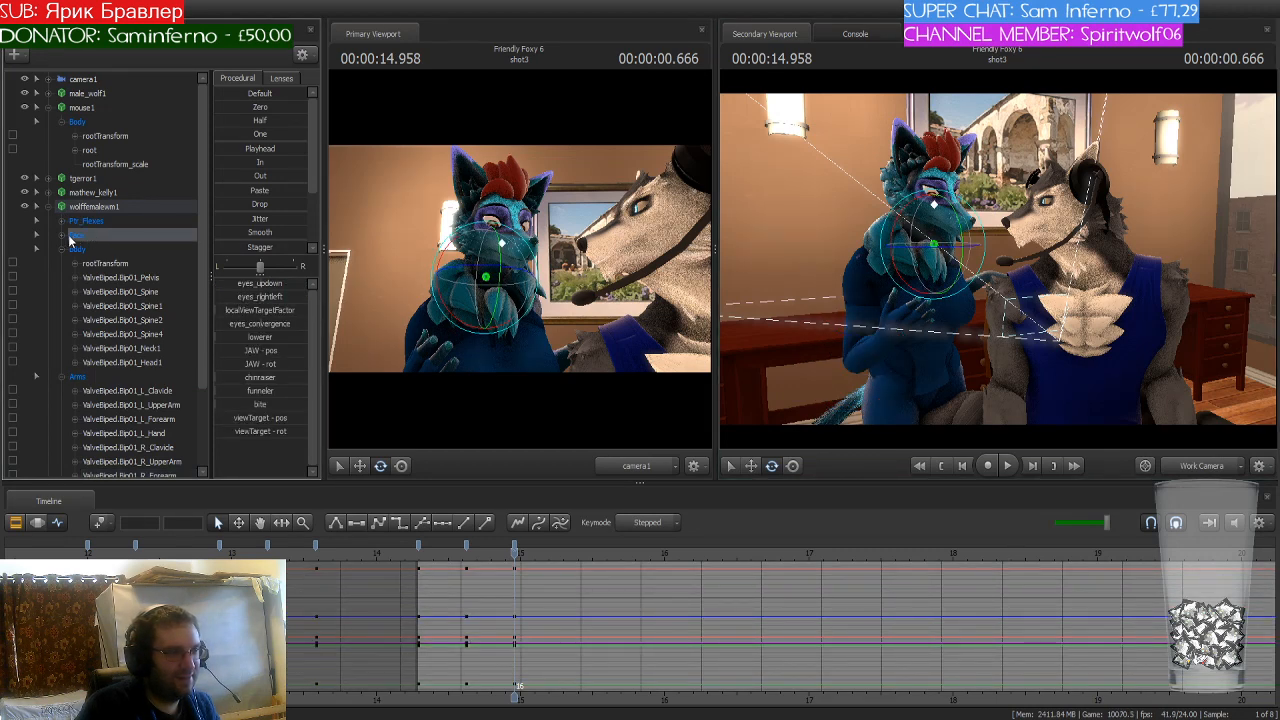
pyautogui.click(62, 235)
pyautogui.click(89, 249)
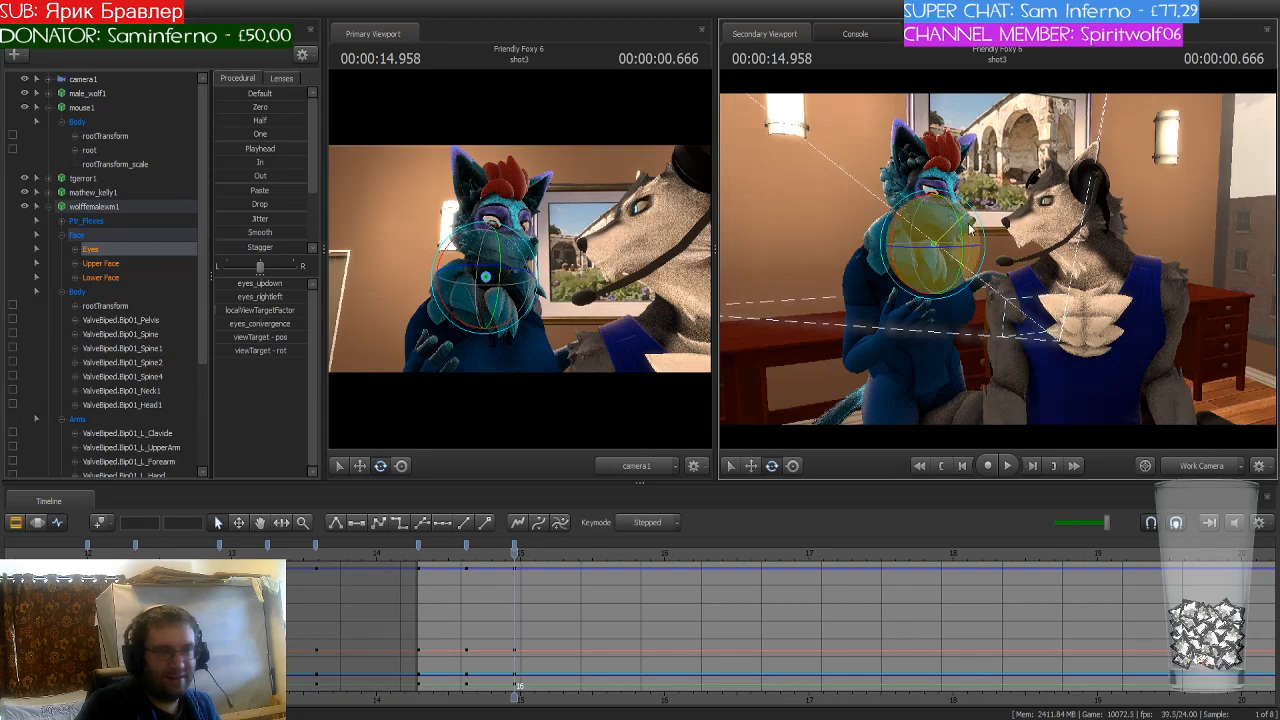
pyautogui.hotkey('ctrl', 'z')
pyautogui.press('w')
pyautogui.moveTo(998, 200); pyautogui.dragTo(1137, 287)
pyautogui.press('w')
pyautogui.moveTo(1058, 306); pyautogui.dragTo(1040, 262)
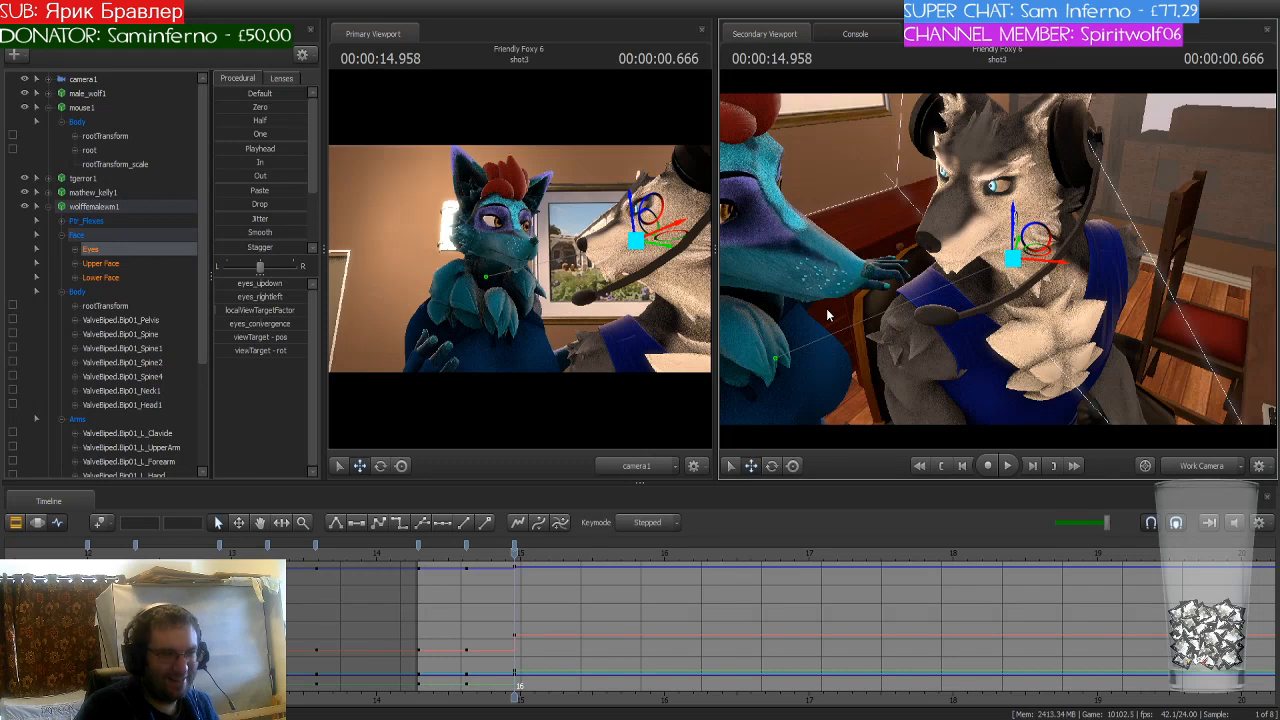
pyautogui.moveTo(963, 273); pyautogui.dragTo(955, 239)
pyautogui.press('w')
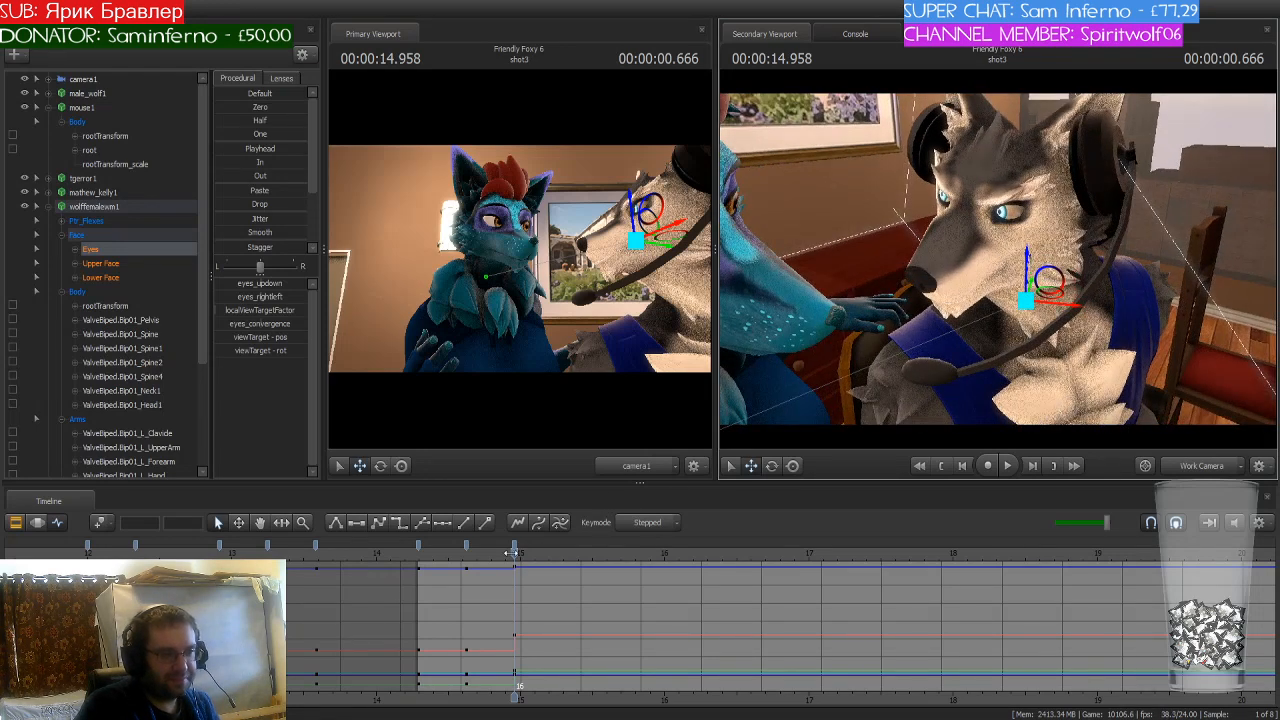
# Step: Select the whole male_wolf1 model and key it at frame 27 of shot3
pyautogui.moveTo(513, 552); pyautogui.dragTo(567, 567)
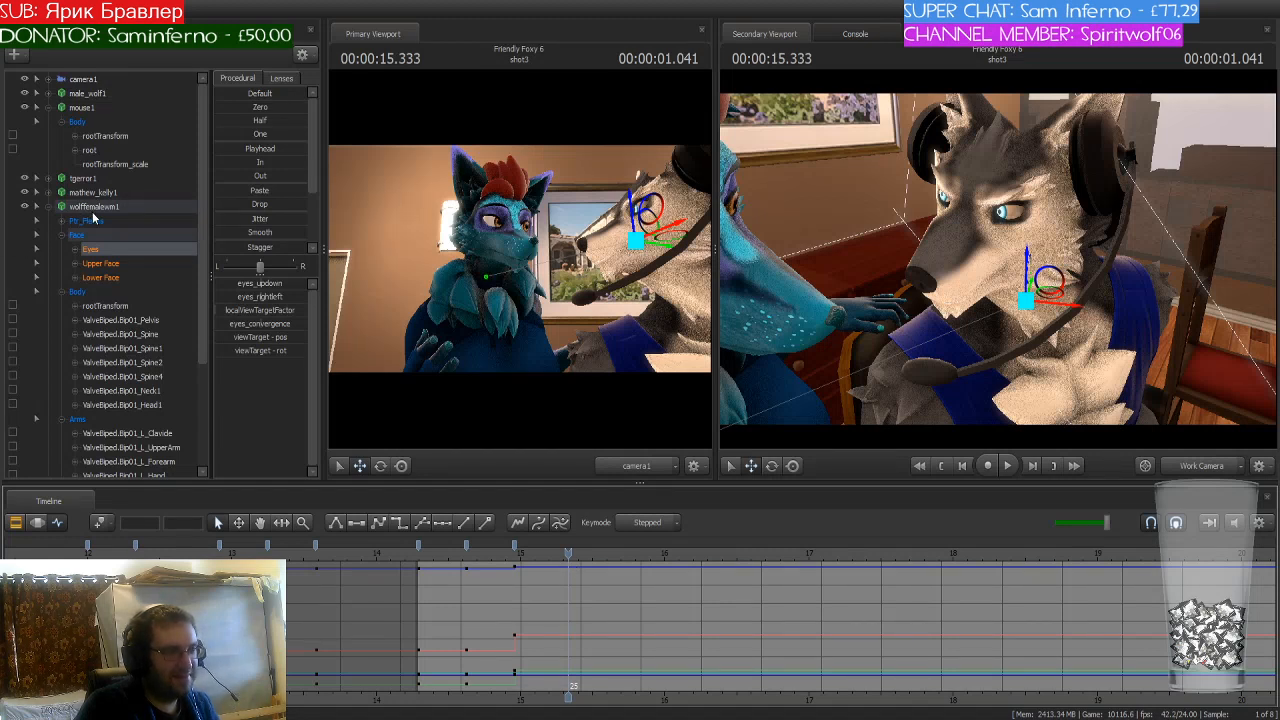
pyautogui.click(106, 94)
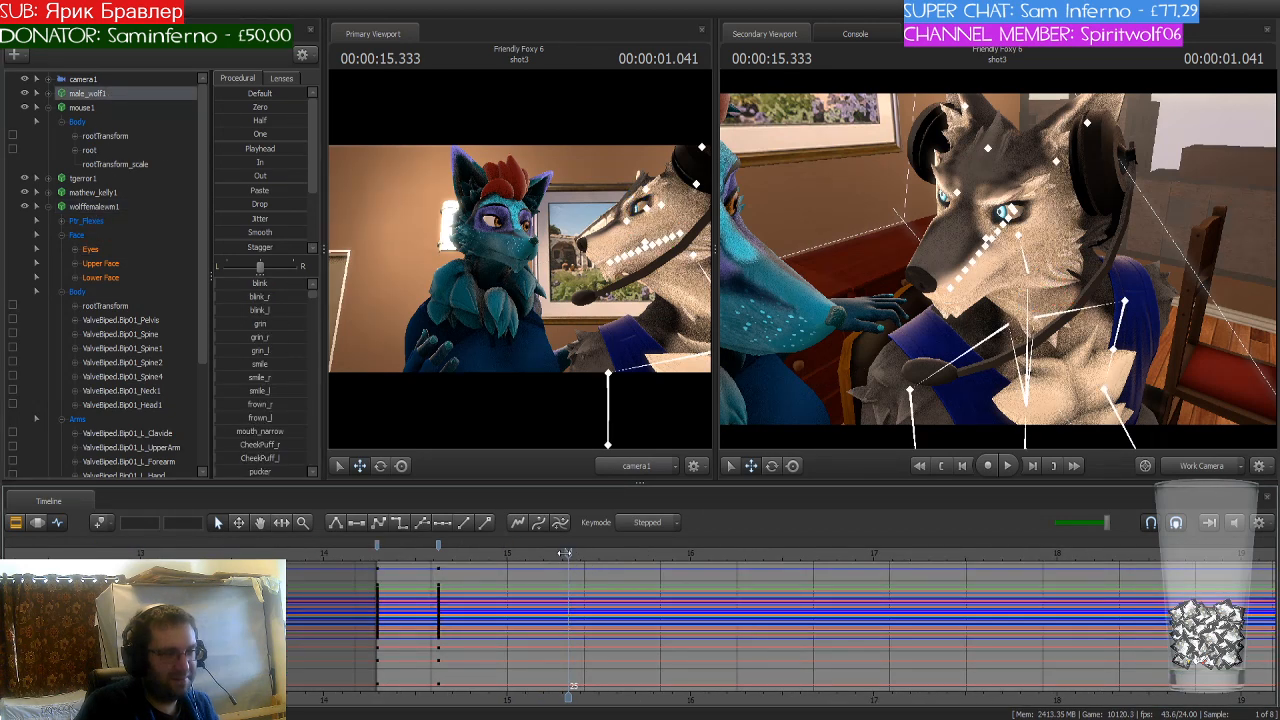
pyautogui.moveTo(569, 553); pyautogui.dragTo(872, 583)
pyautogui.scroll(-1, 870, 600)
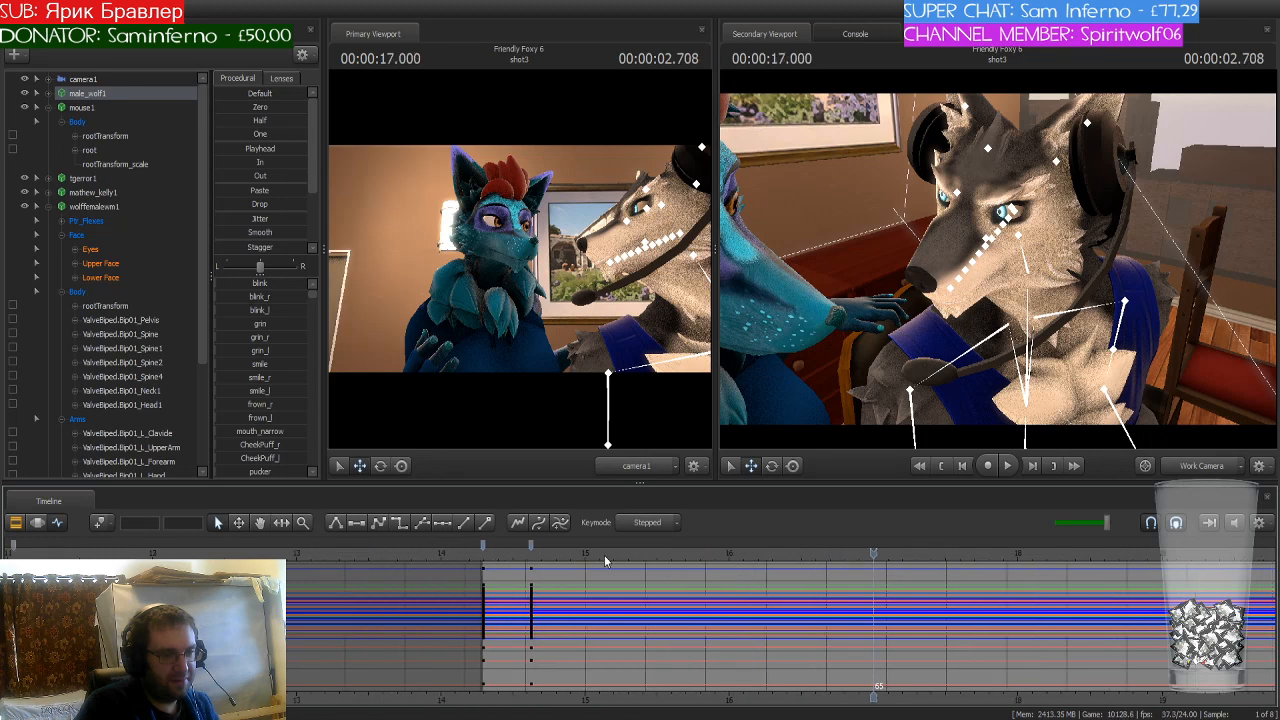
pyautogui.moveTo(619, 557)
pyautogui.mouseDown()
pyautogui.moveTo(571, 555)
pyautogui.moveTo(644, 557)
pyautogui.mouseUp()
pyautogui.click(100, 526)
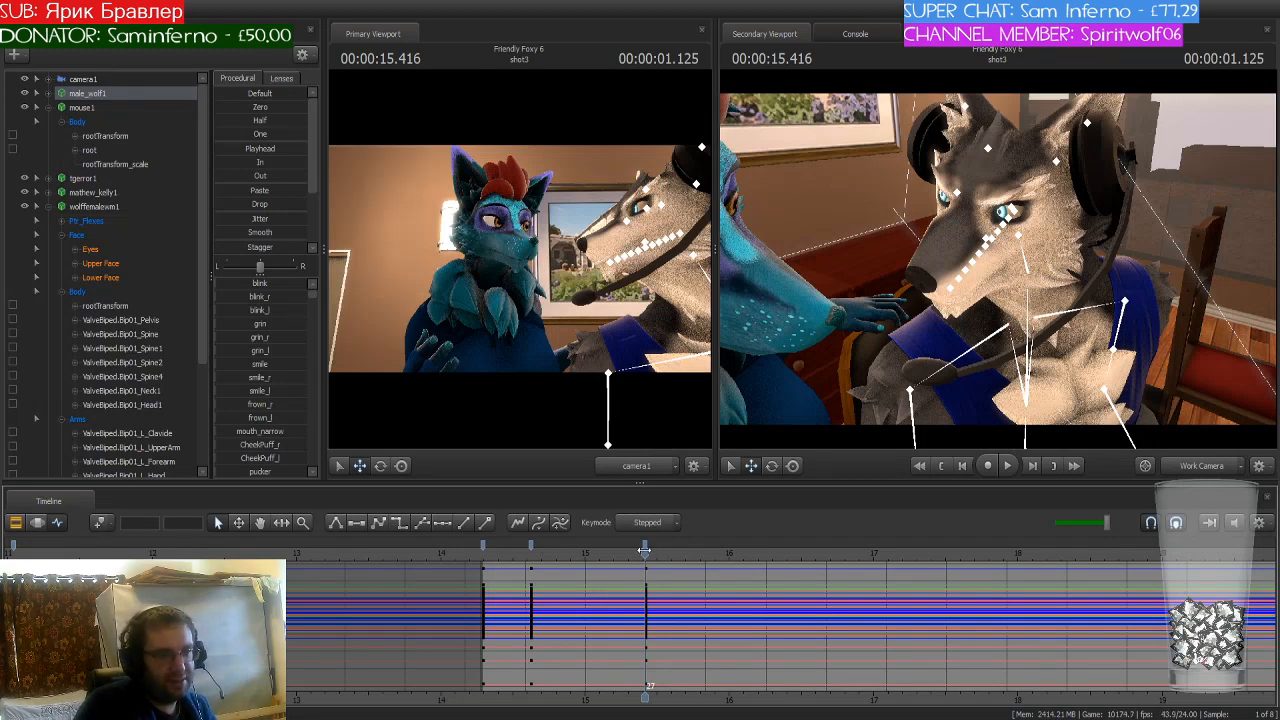
pyautogui.moveTo(646, 549)
pyautogui.mouseDown()
pyautogui.moveTo(489, 556)
pyautogui.moveTo(645, 569)
pyautogui.mouseUp()
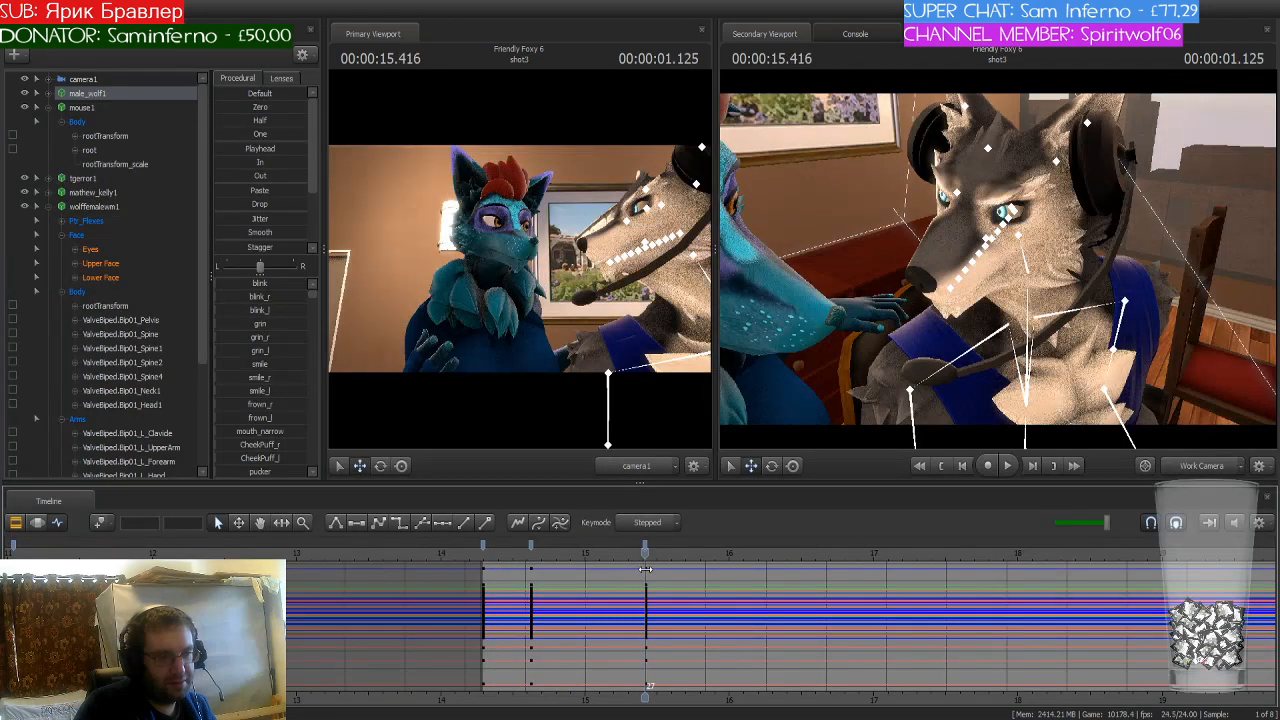
# Step: At frame 35 of shot3, move male_wolf1's bip_pelvis away from the female wolf so he sits back at the keyboard
pyautogui.press('space')
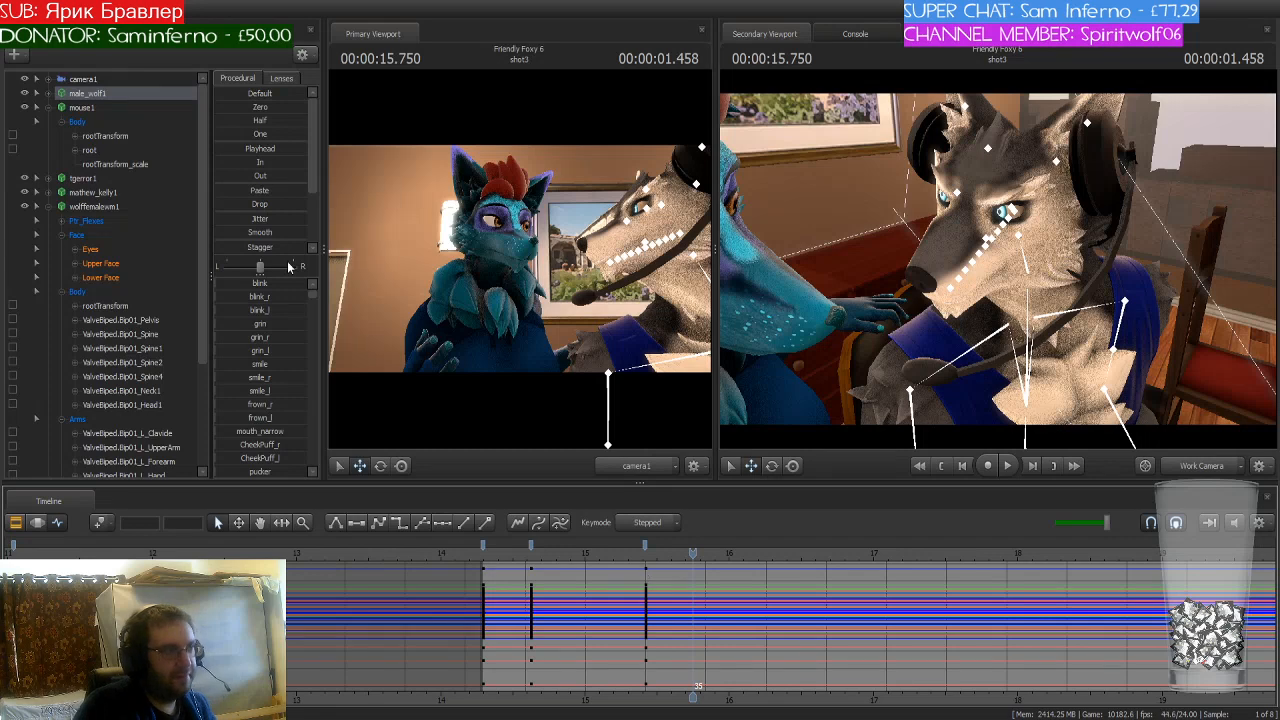
pyautogui.click(106, 96)
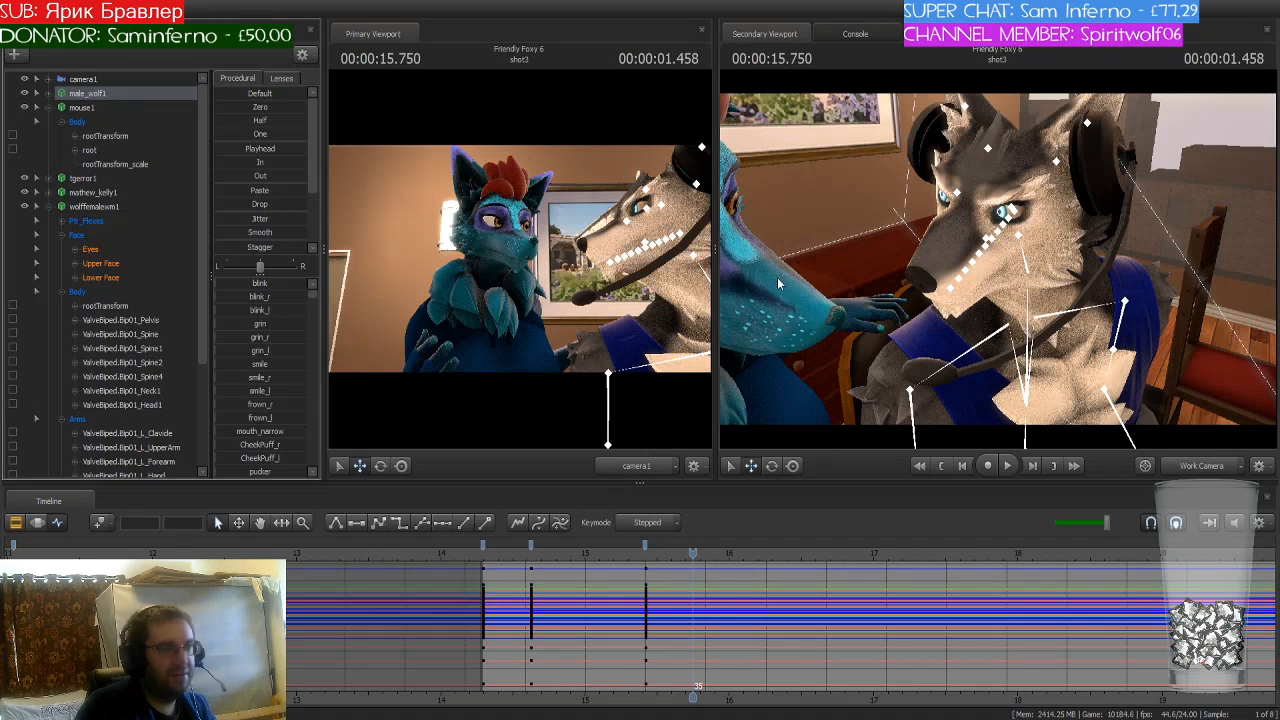
pyautogui.press('f')
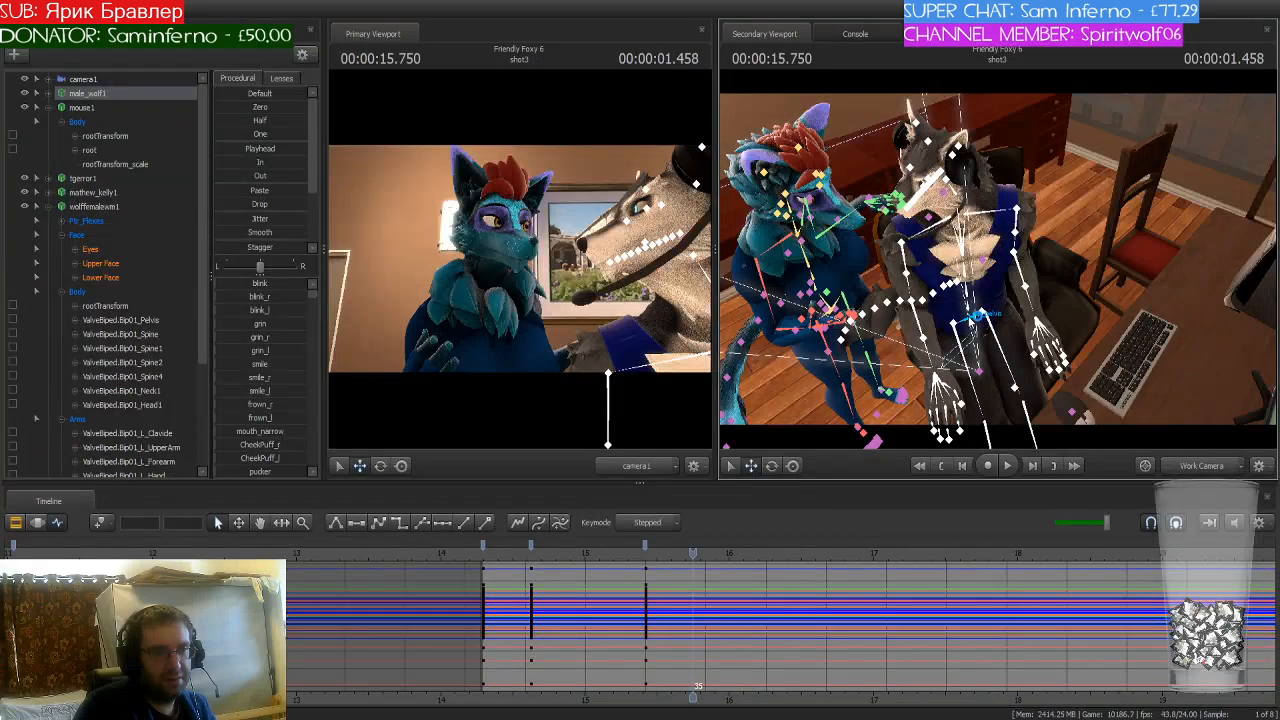
pyautogui.click(972, 320)
pyautogui.moveTo(1003, 326); pyautogui.dragTo(1069, 328)
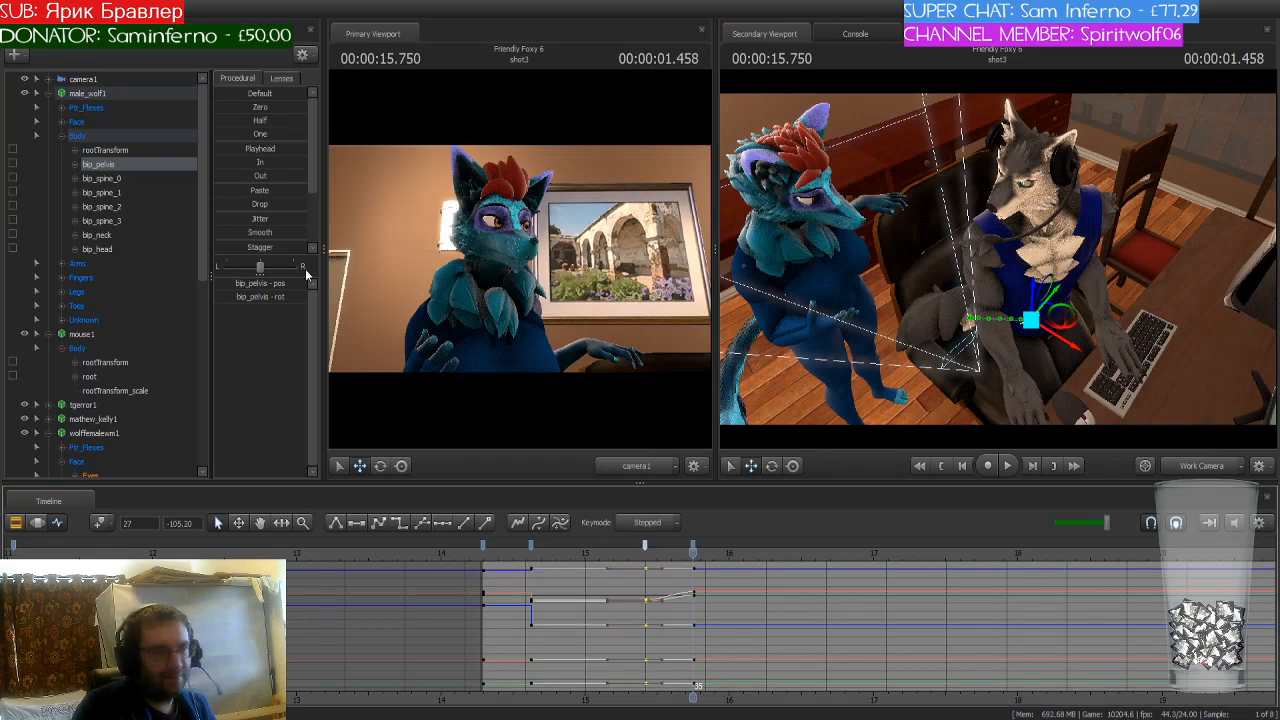
# Step: Select the whole male_wolf1 model and make its keys at frame 27 stepped
pyautogui.click(118, 96)
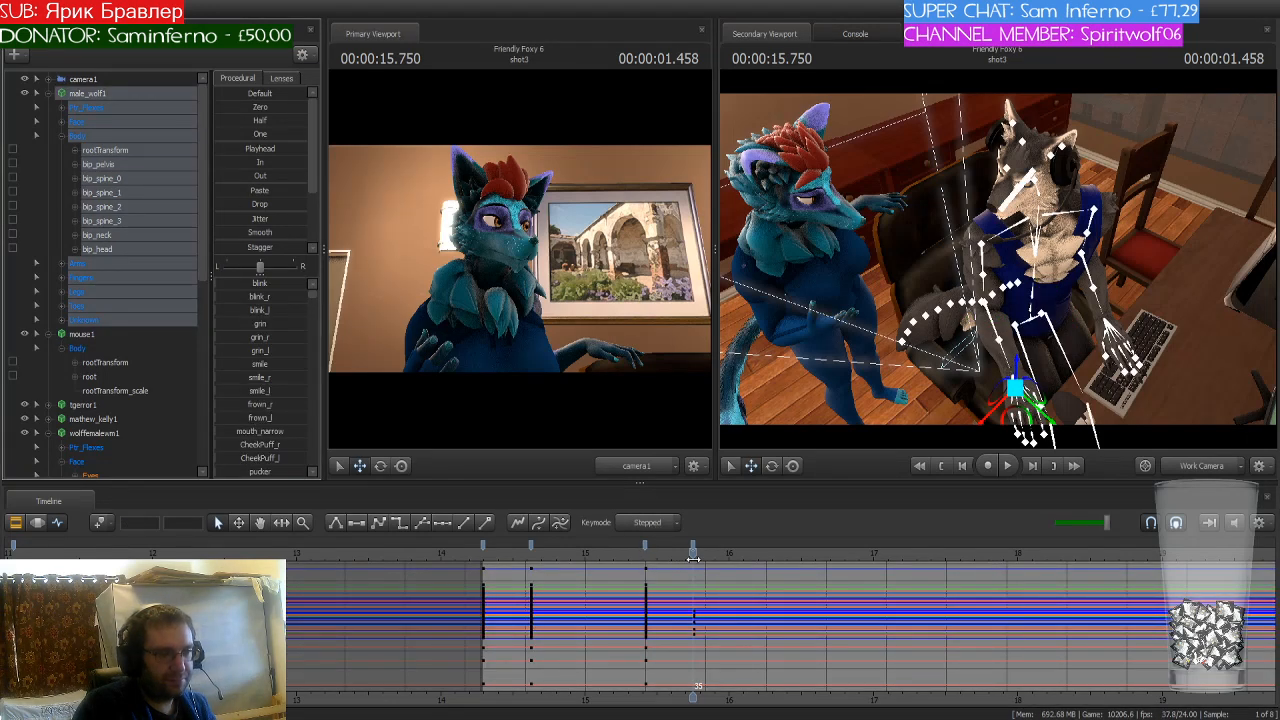
pyautogui.moveTo(693, 558); pyautogui.dragTo(645, 549)
pyautogui.click(645, 549)
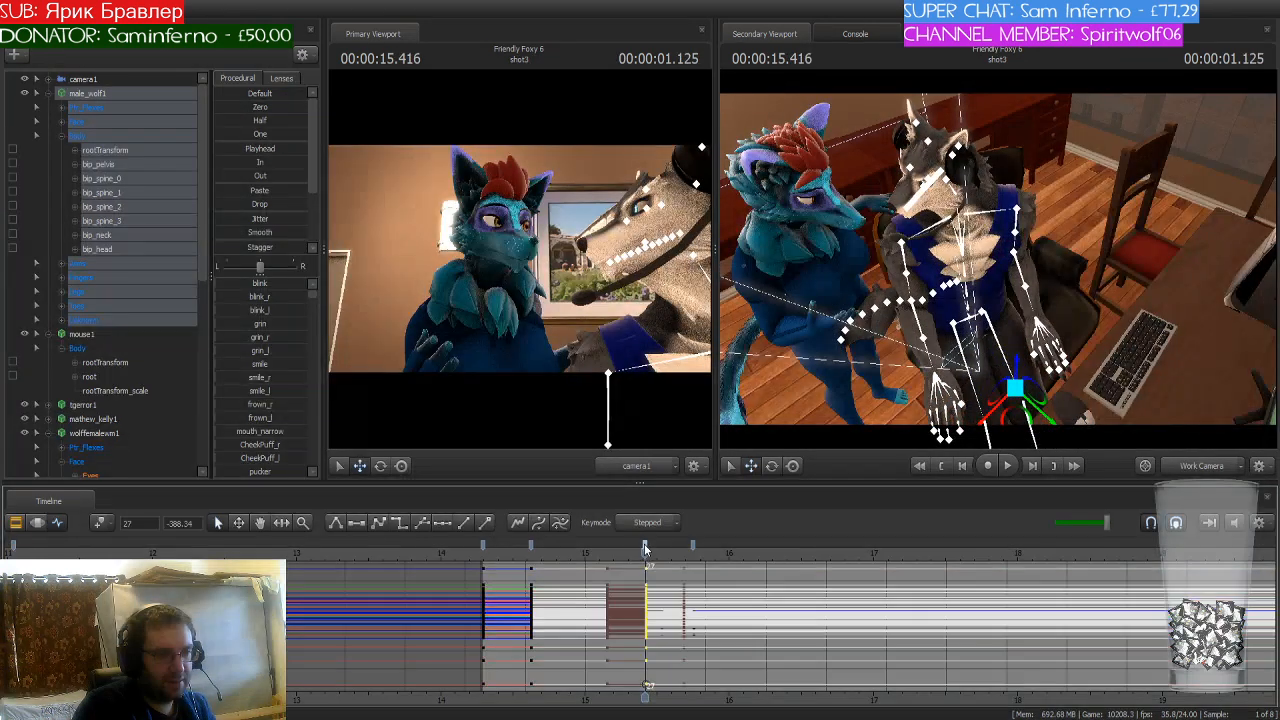
pyautogui.click(398, 525)
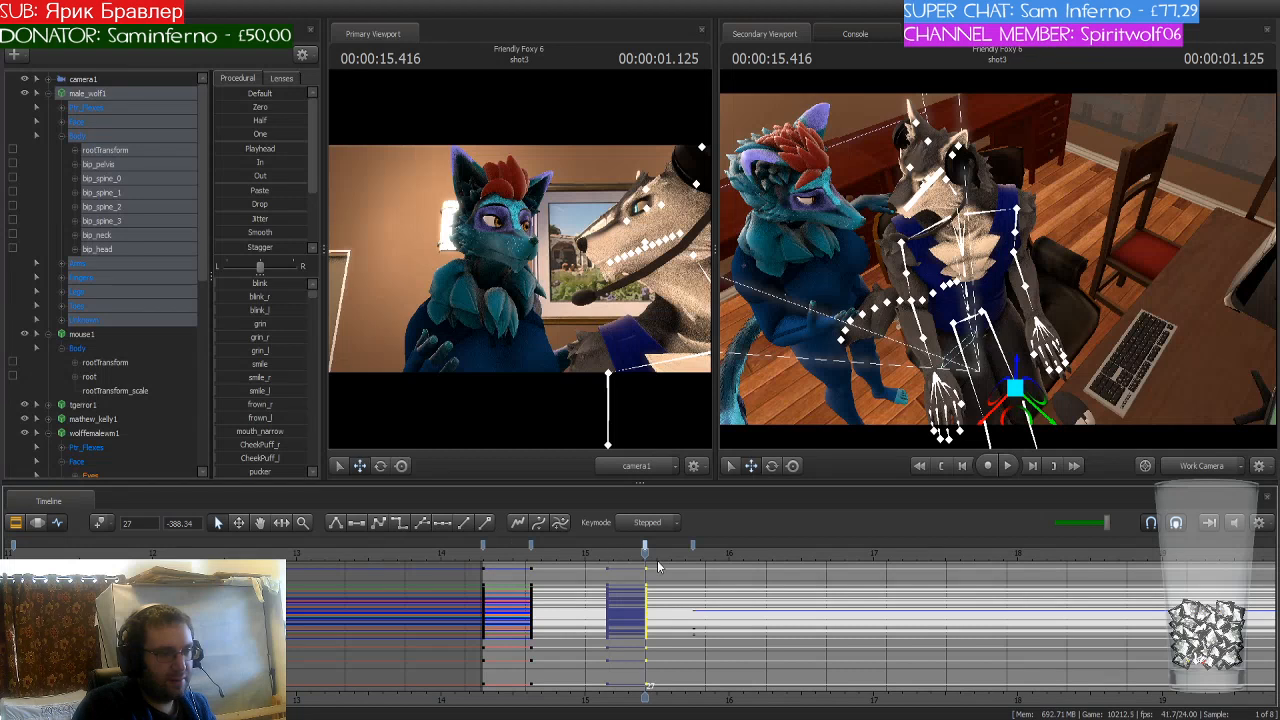
# Step: Return to frame 35 of shot3 and key the whole male_wolf1 model there
pyautogui.moveTo(645, 550); pyautogui.dragTo(693, 550)
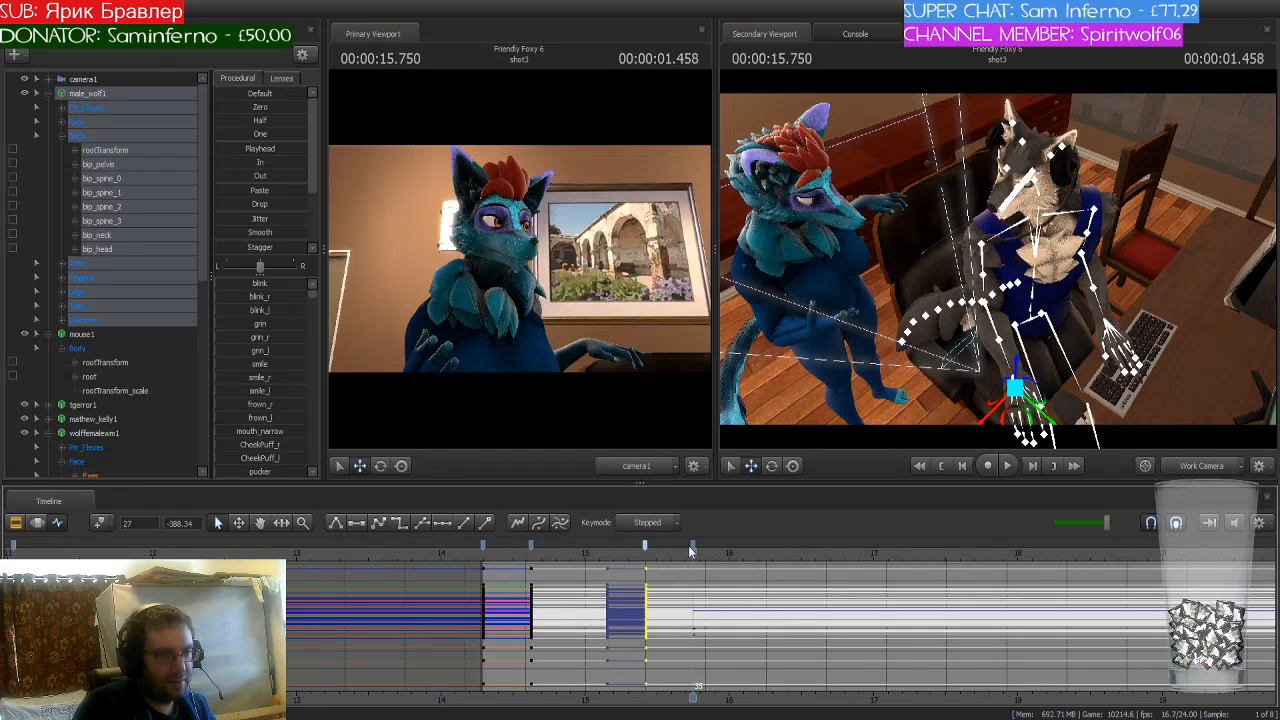
pyautogui.click(693, 548)
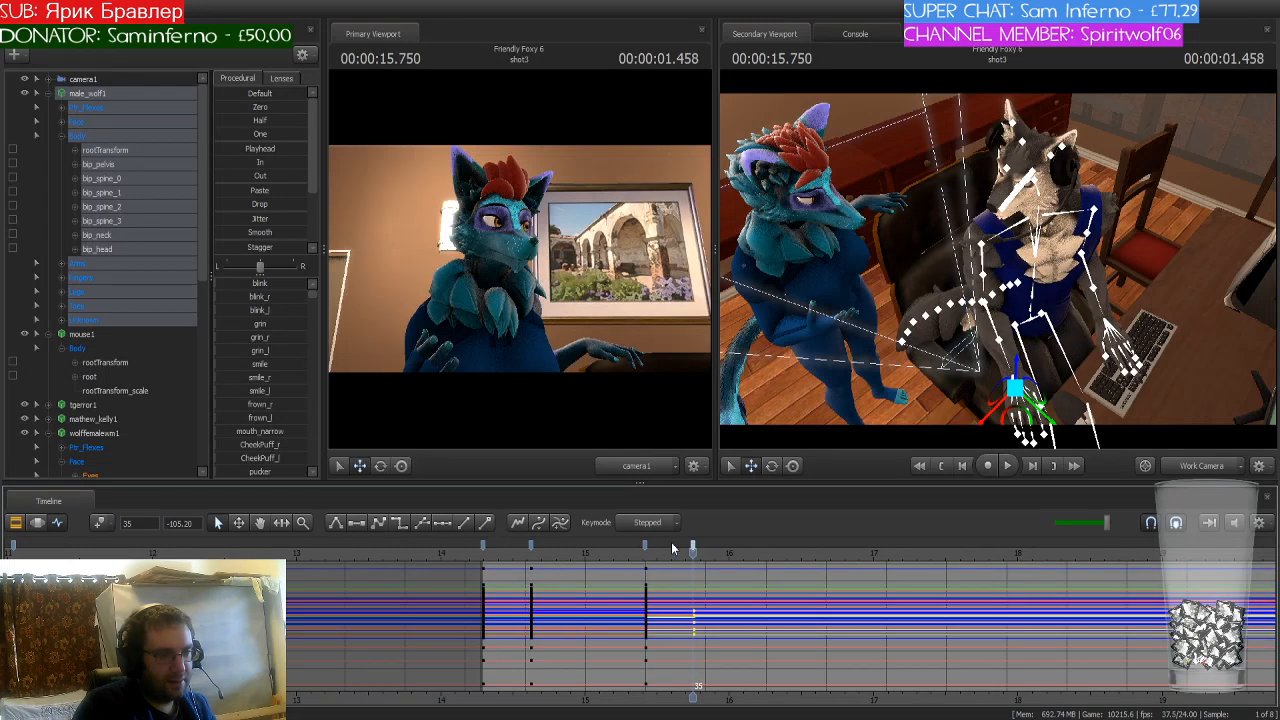
pyautogui.click(99, 522)
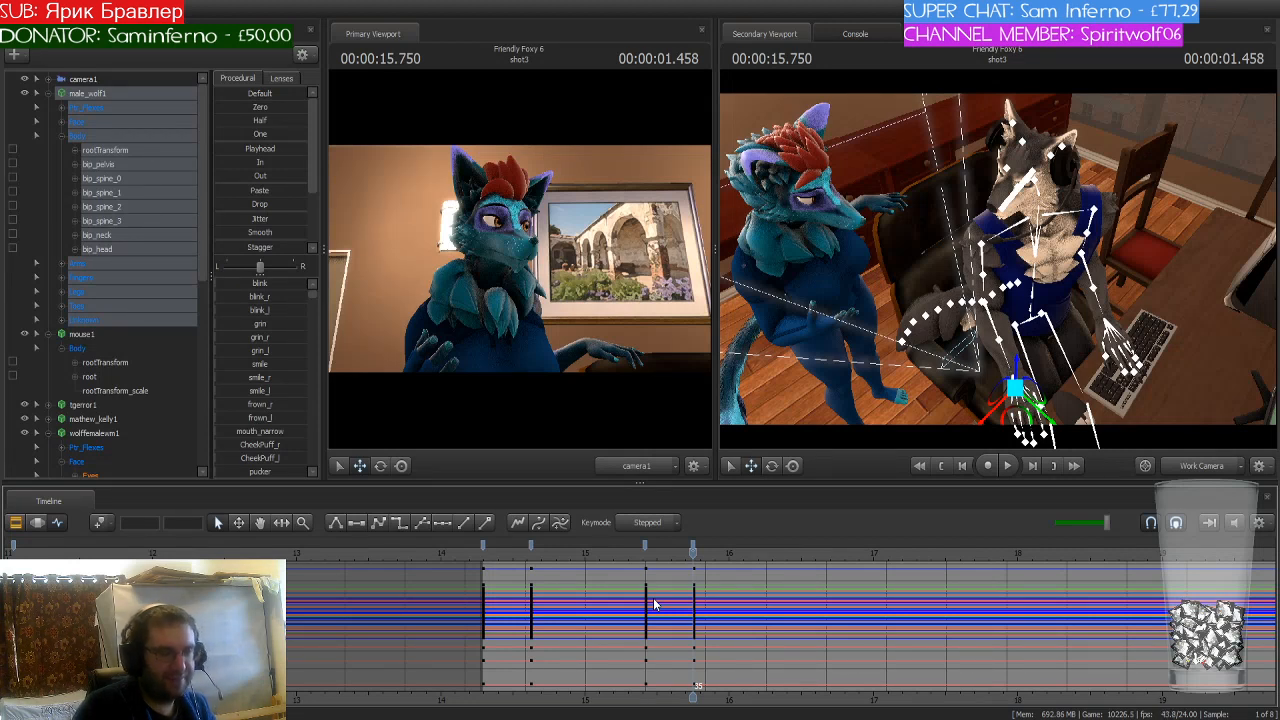
# Step: Select the whole wolffemalewm1 model and key it at frame 35 of shot3
pyautogui.moveTo(694, 548); pyautogui.dragTo(698, 592)
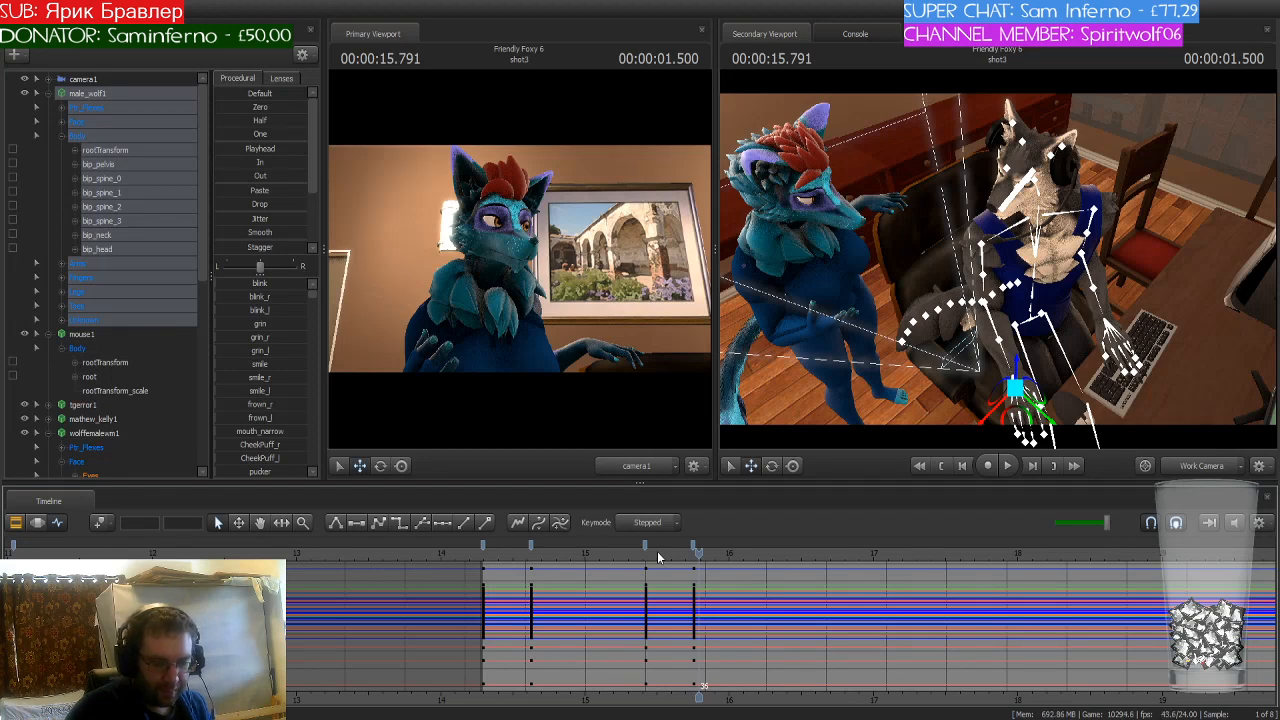
pyautogui.scroll(5, 659, 555)
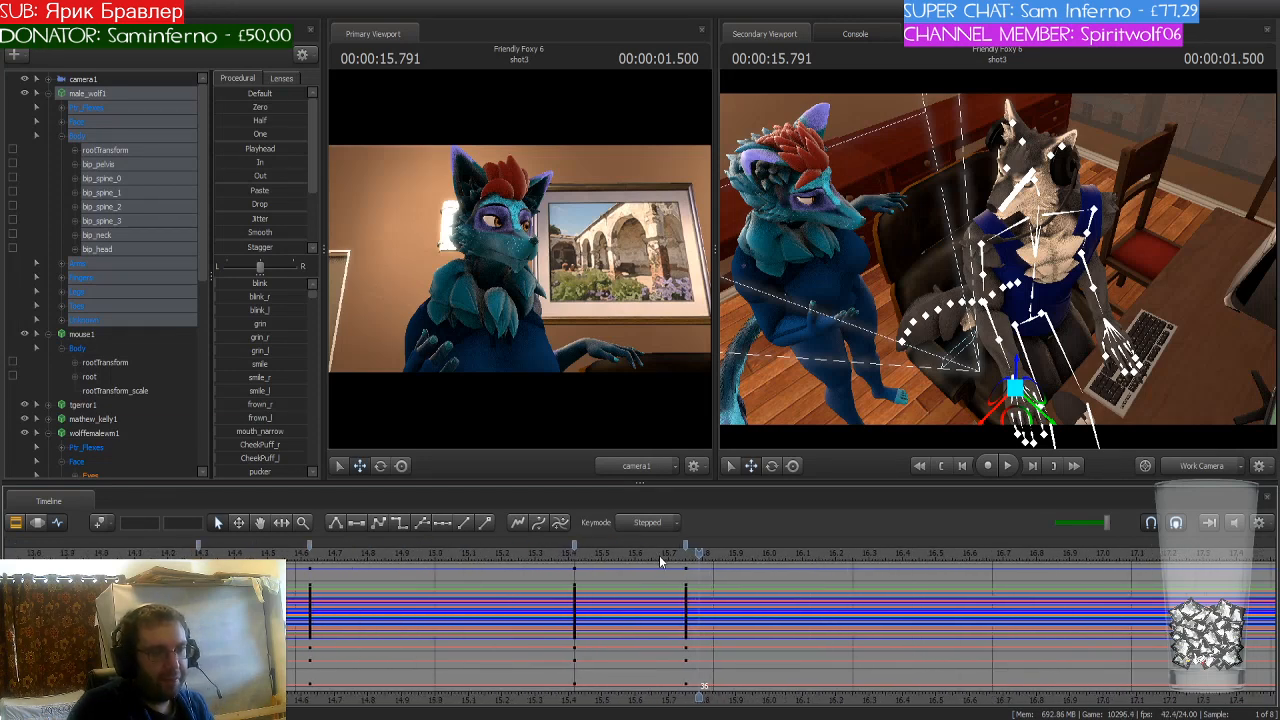
pyautogui.scroll(-2, 659, 555)
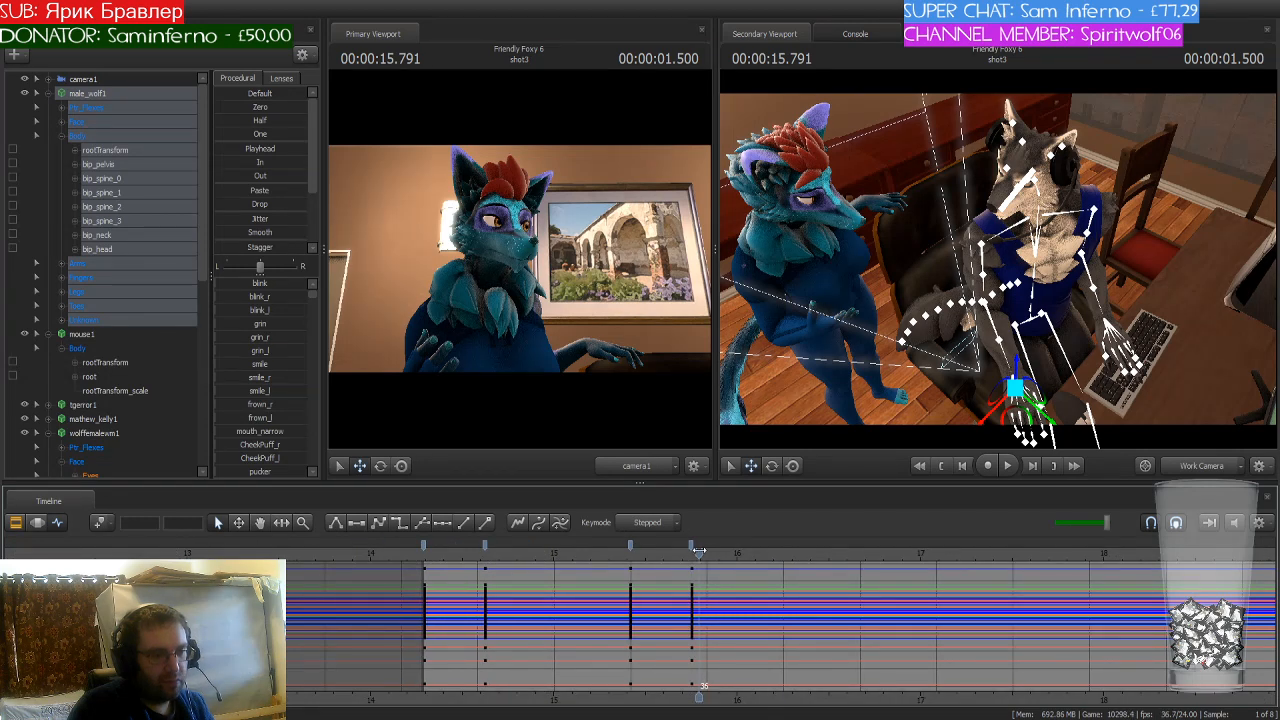
pyautogui.moveTo(698, 549); pyautogui.dragTo(697, 577)
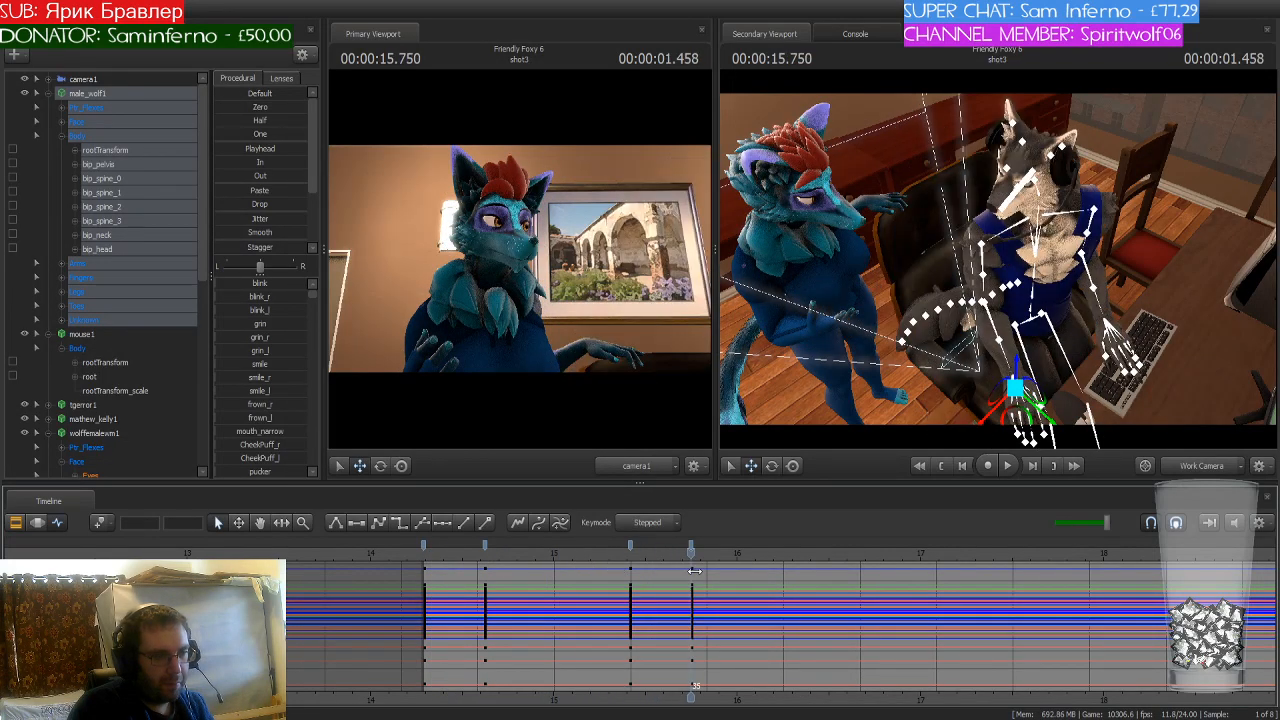
pyautogui.scroll(-3, 156, 254)
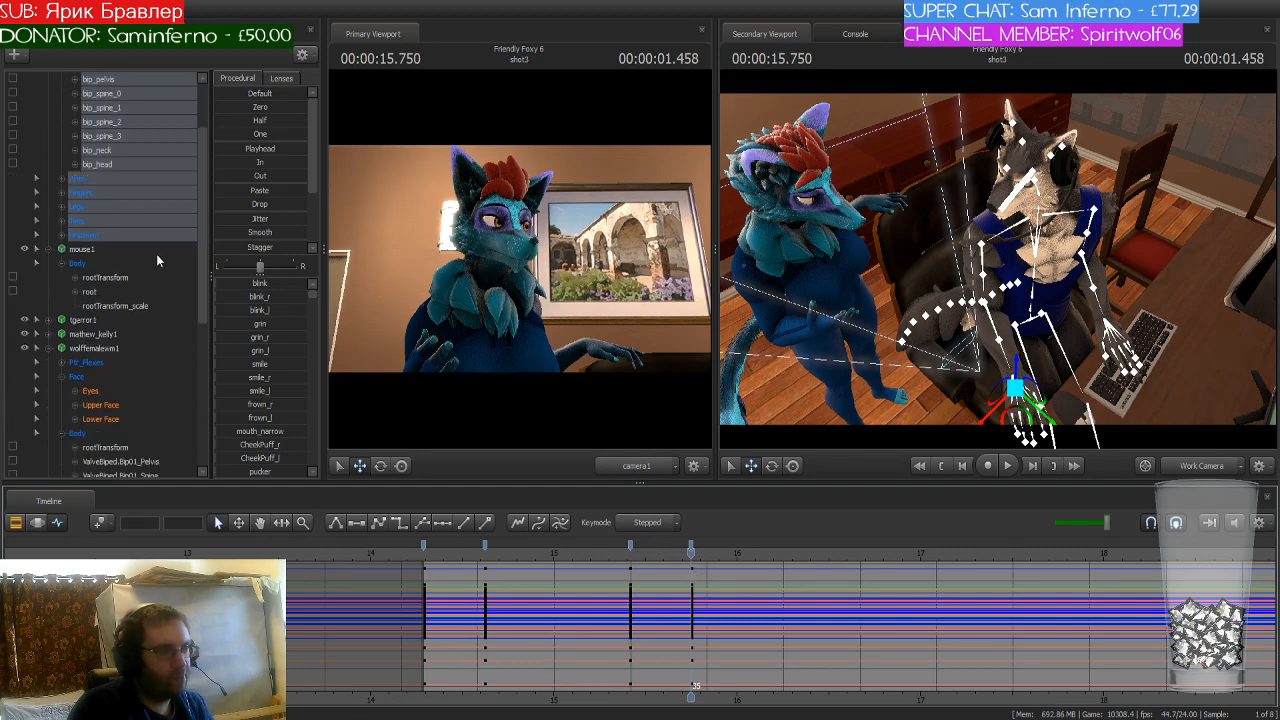
pyautogui.click(113, 306)
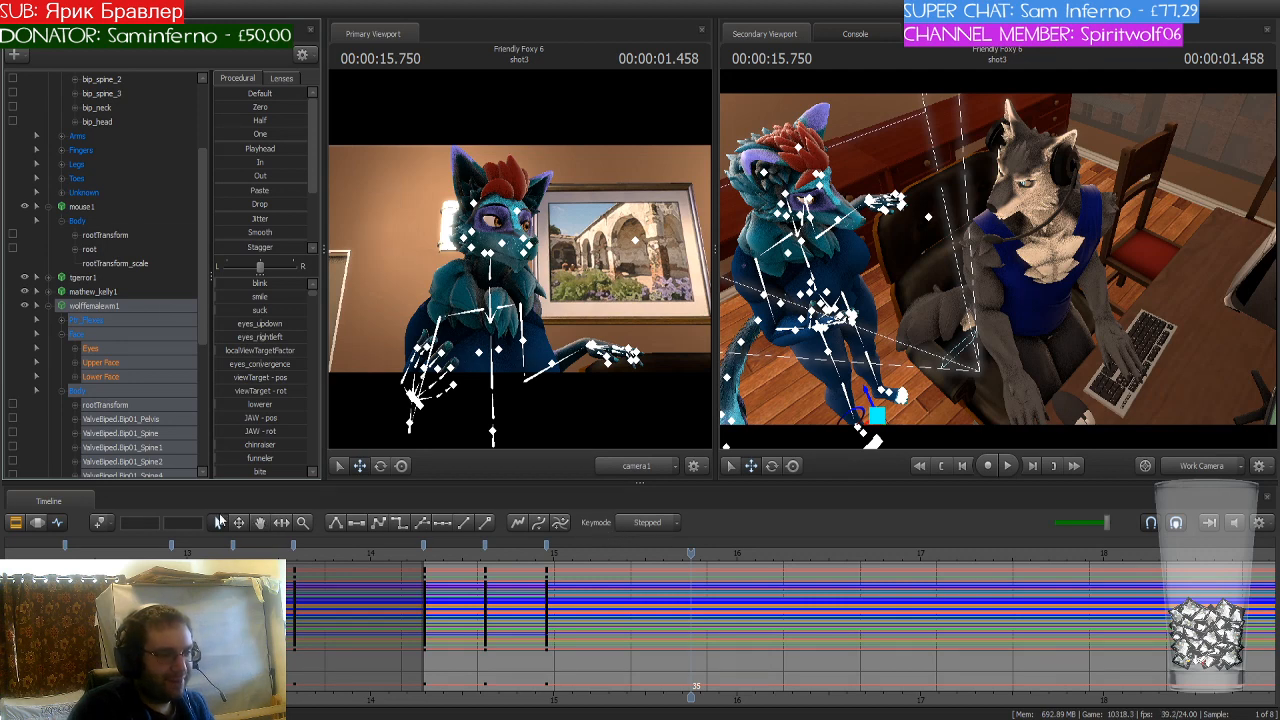
pyautogui.click(101, 522)
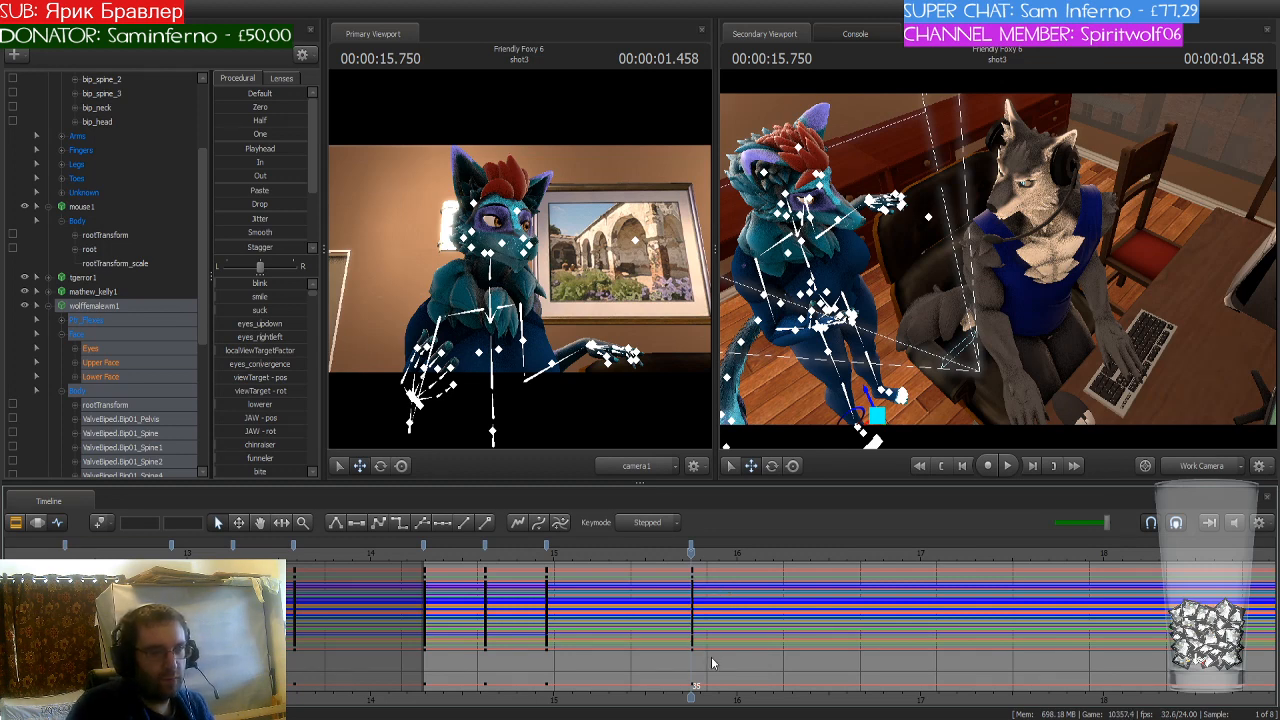
# Step: Move the wolffemalewm1 keys from frame 35 to frame 41 of shot3
pyautogui.moveTo(692, 692); pyautogui.dragTo(551, 692, button='middle')
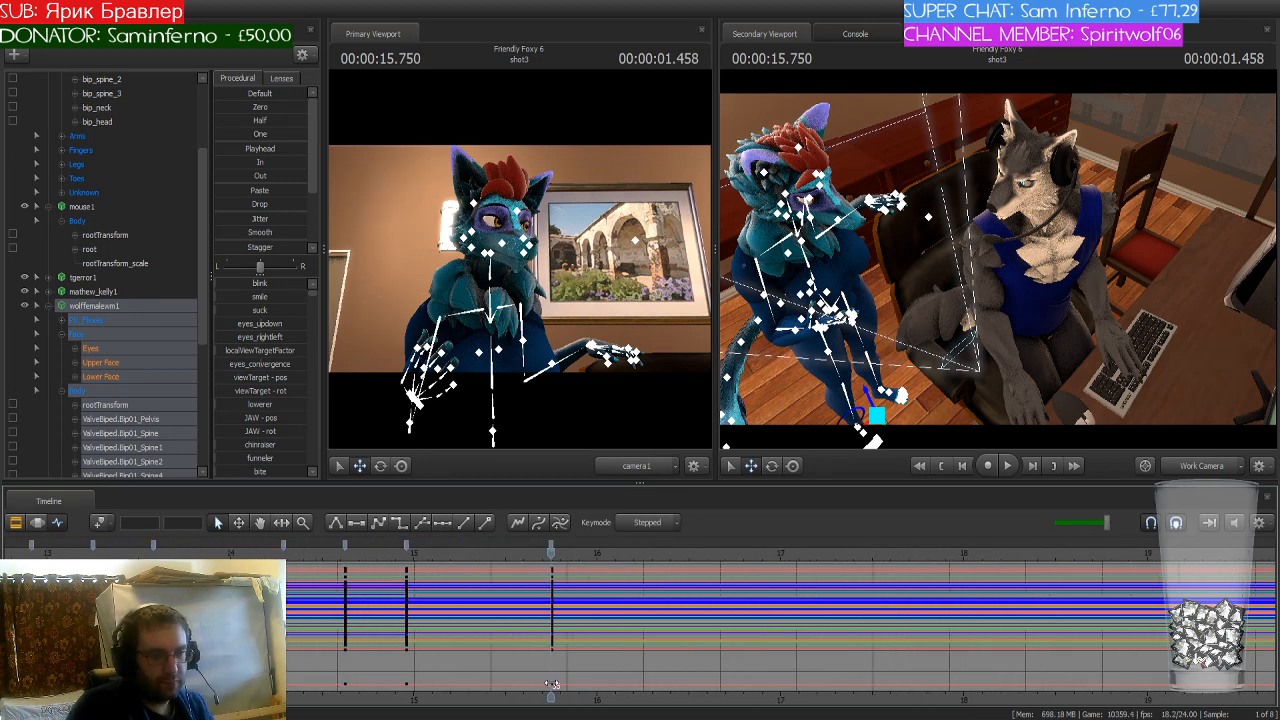
pyautogui.scroll(-1, 558, 654)
pyautogui.scroll(-2, 558, 654)
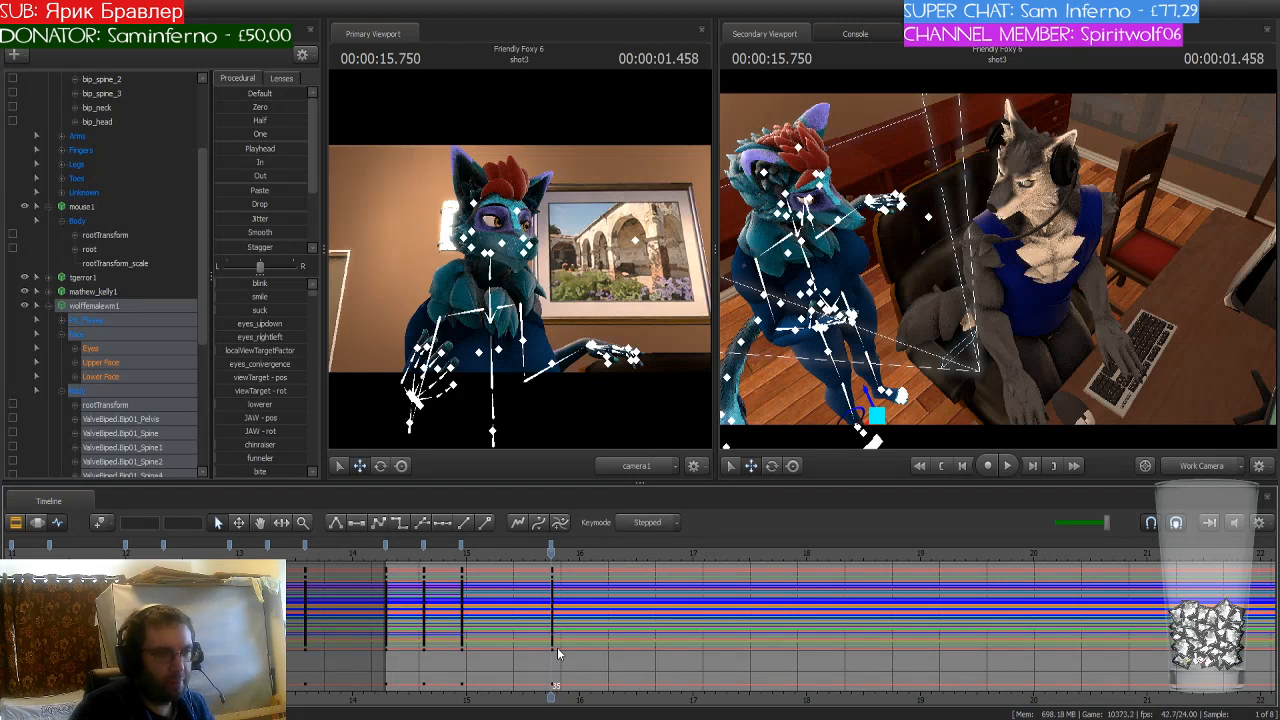
pyautogui.moveTo(551, 553); pyautogui.dragTo(579, 547)
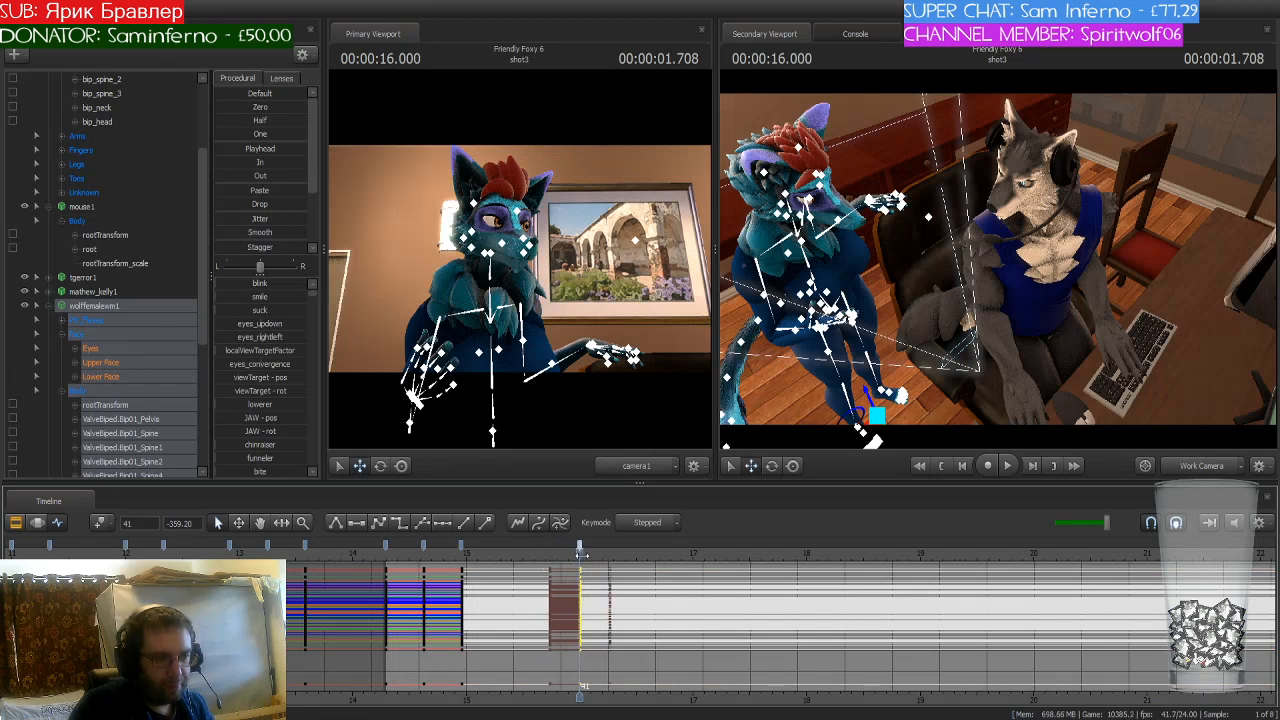
pyautogui.moveTo(898, 346); pyautogui.dragTo(982, 281)
pyautogui.press('w')
pyautogui.press('w')
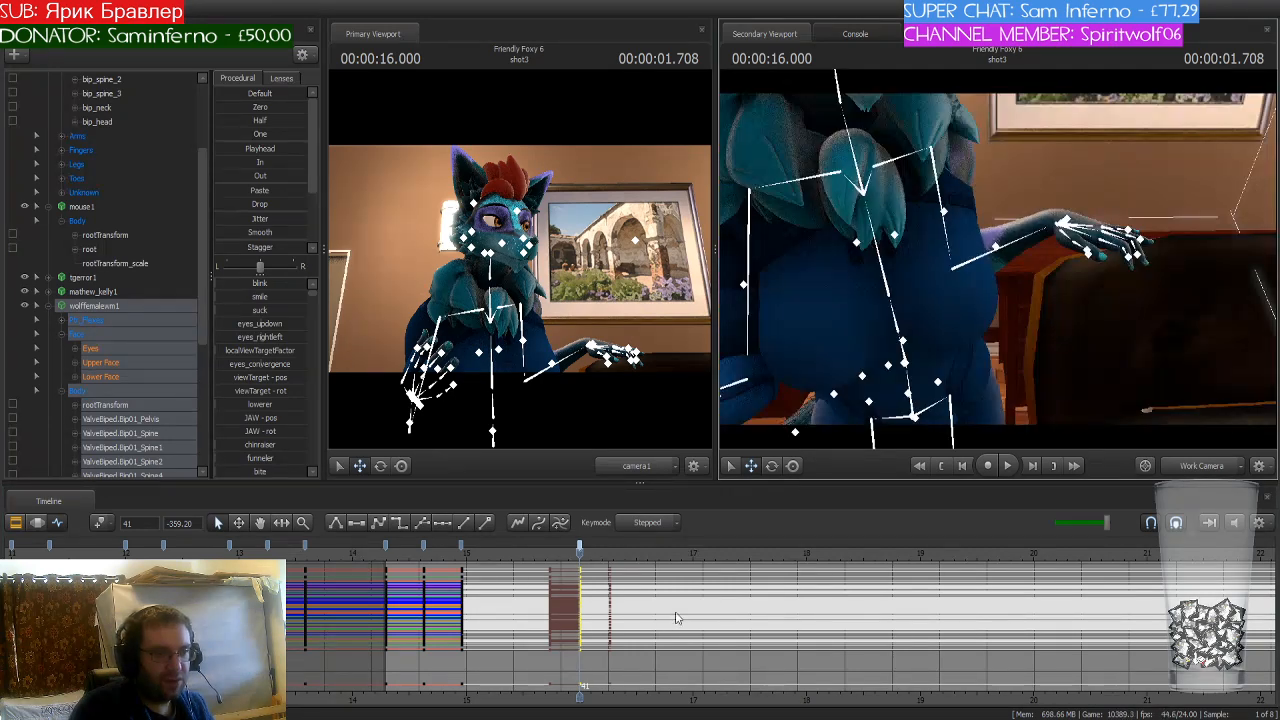
# Step: At frame 49 of shot3, rotate the female wolf's Bip01_R_Forearm down so the arm hangs at her side
pyautogui.click(577, 558)
pyautogui.press('Right')
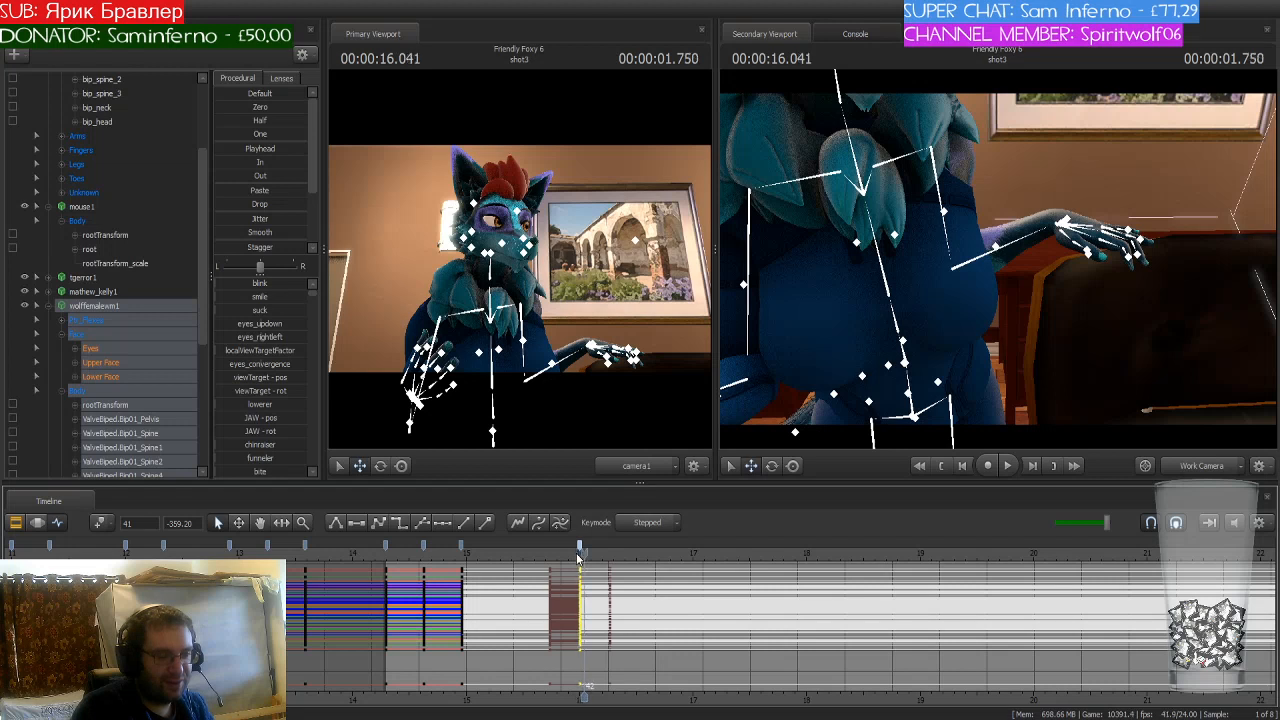
pyautogui.press('Right')
pyautogui.press('Right')
pyautogui.press('Right')
pyautogui.press('Right')
pyautogui.press('Right')
pyautogui.press('Right')
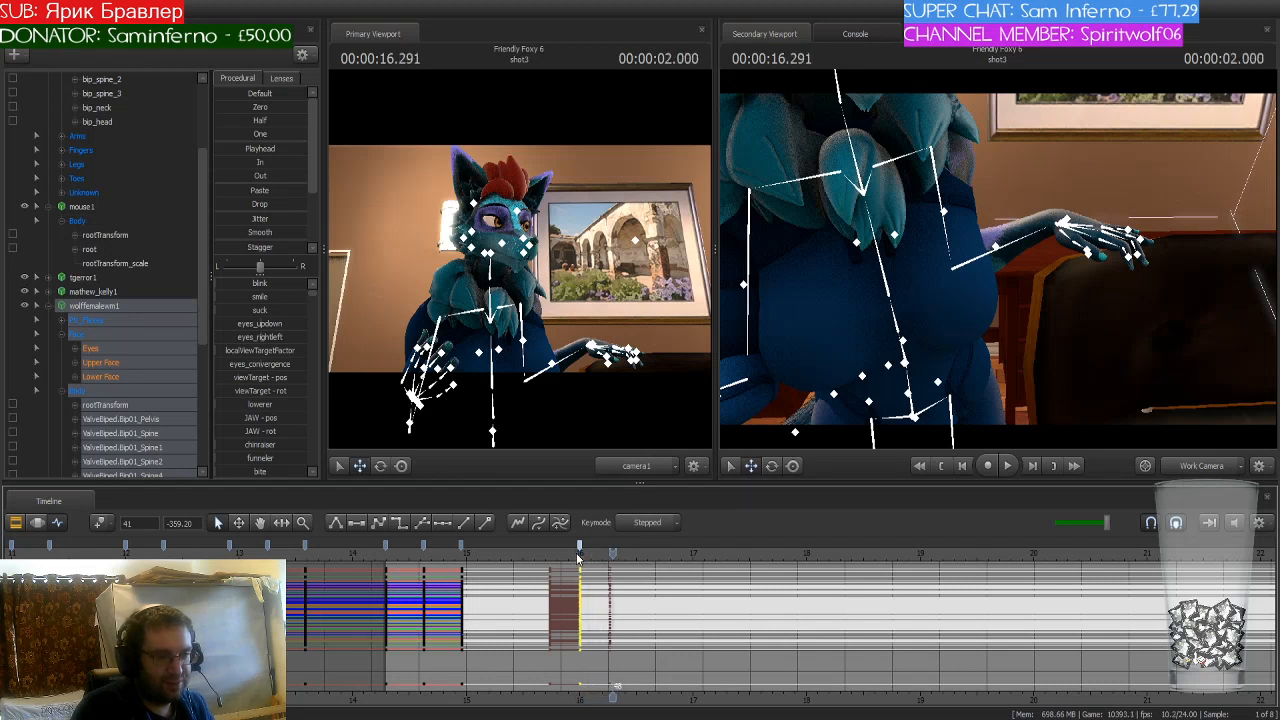
pyautogui.press('Right')
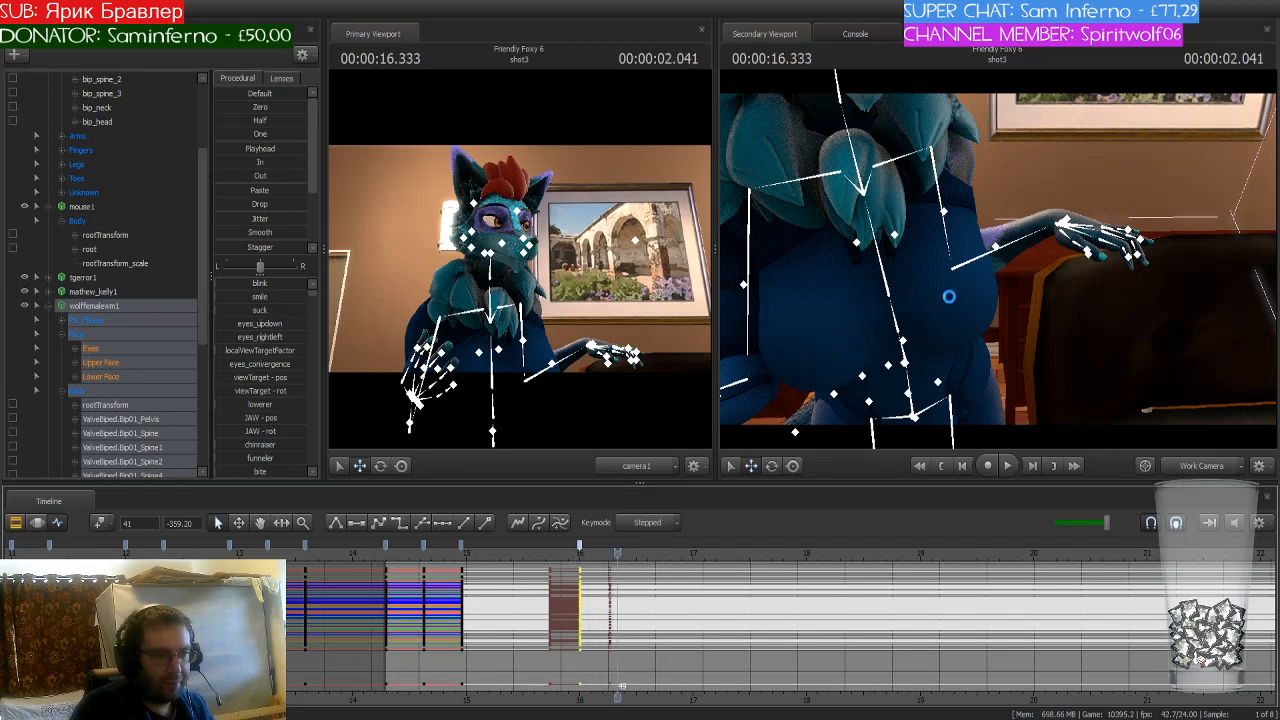
pyautogui.moveTo(988, 328); pyautogui.dragTo(998, 261)
pyautogui.press('s')
pyautogui.moveTo(919, 299); pyautogui.dragTo(998, 262)
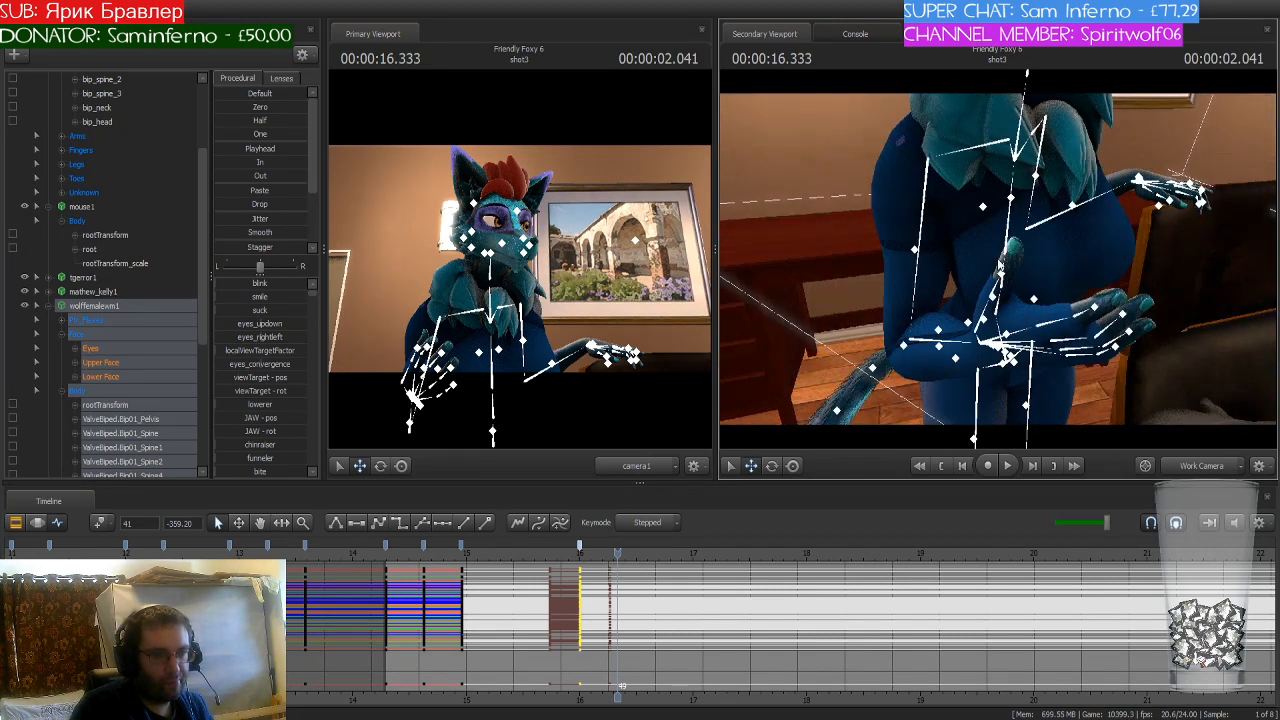
pyautogui.click(927, 330)
pyautogui.press('e')
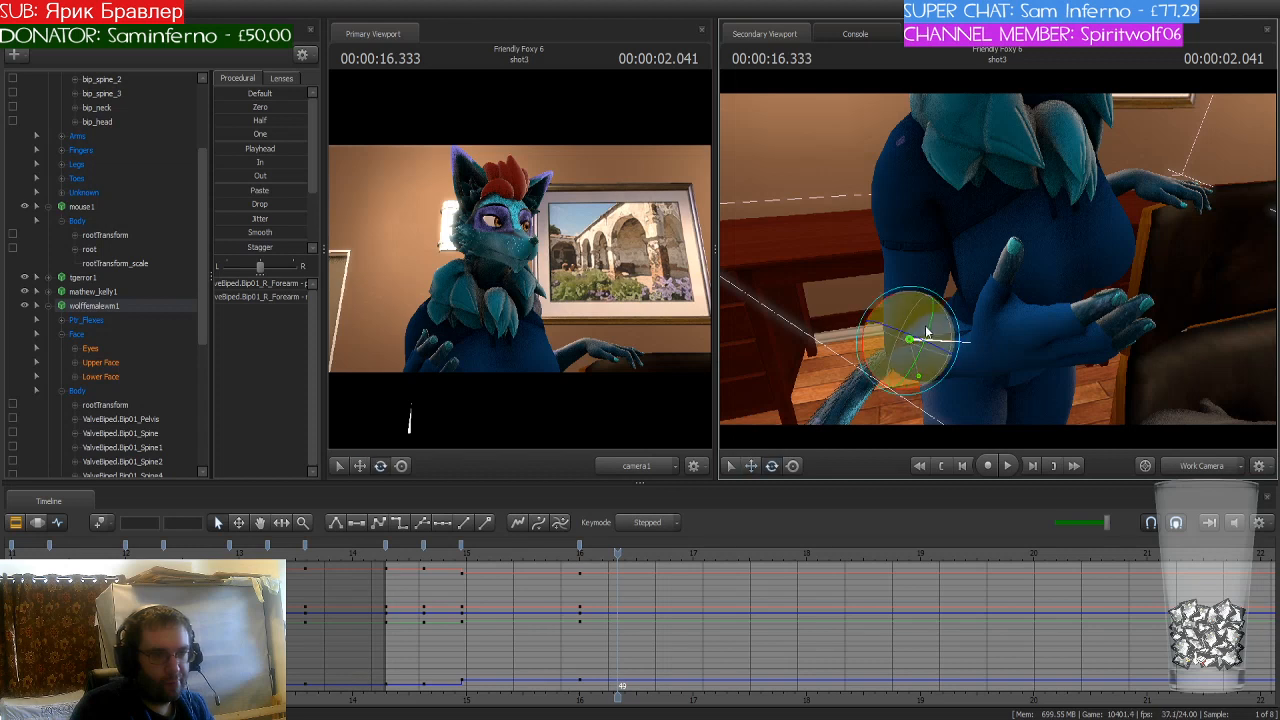
pyautogui.moveTo(927, 333); pyautogui.dragTo(950, 362)
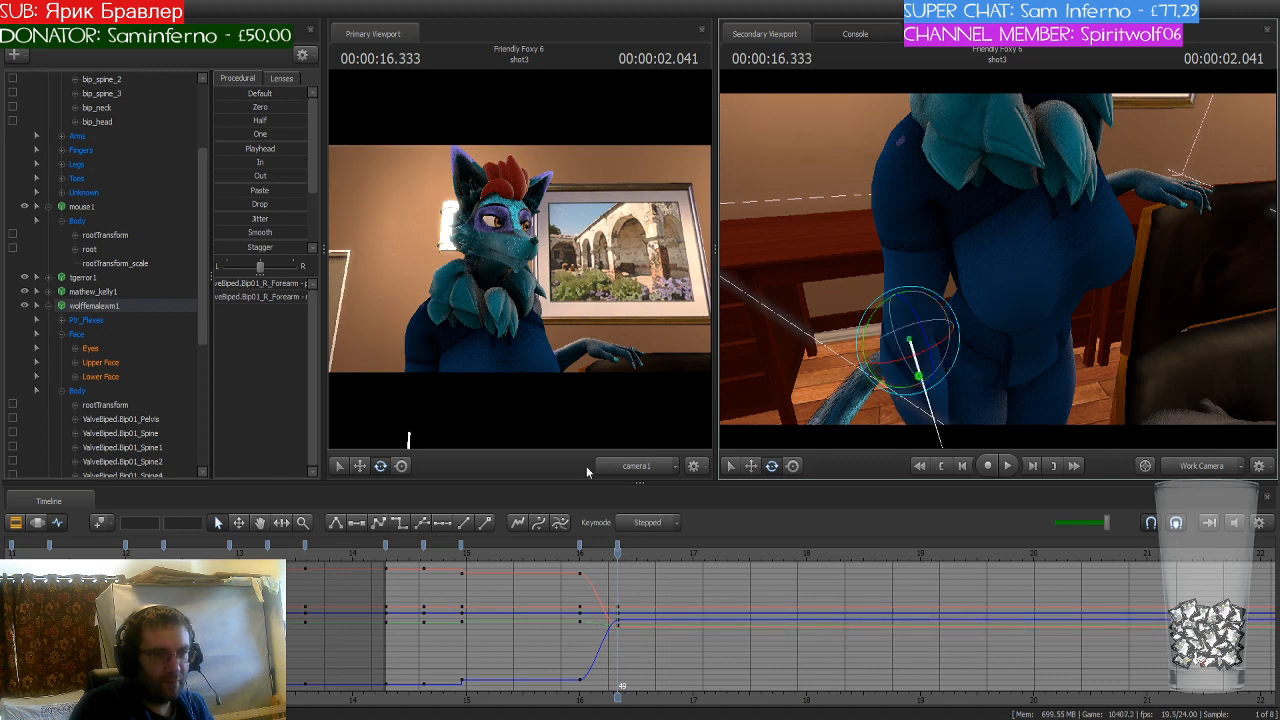
# Step: Select the whole wolffemalewm1 model and make its keys at frame 41 stepped
pyautogui.click(580, 543)
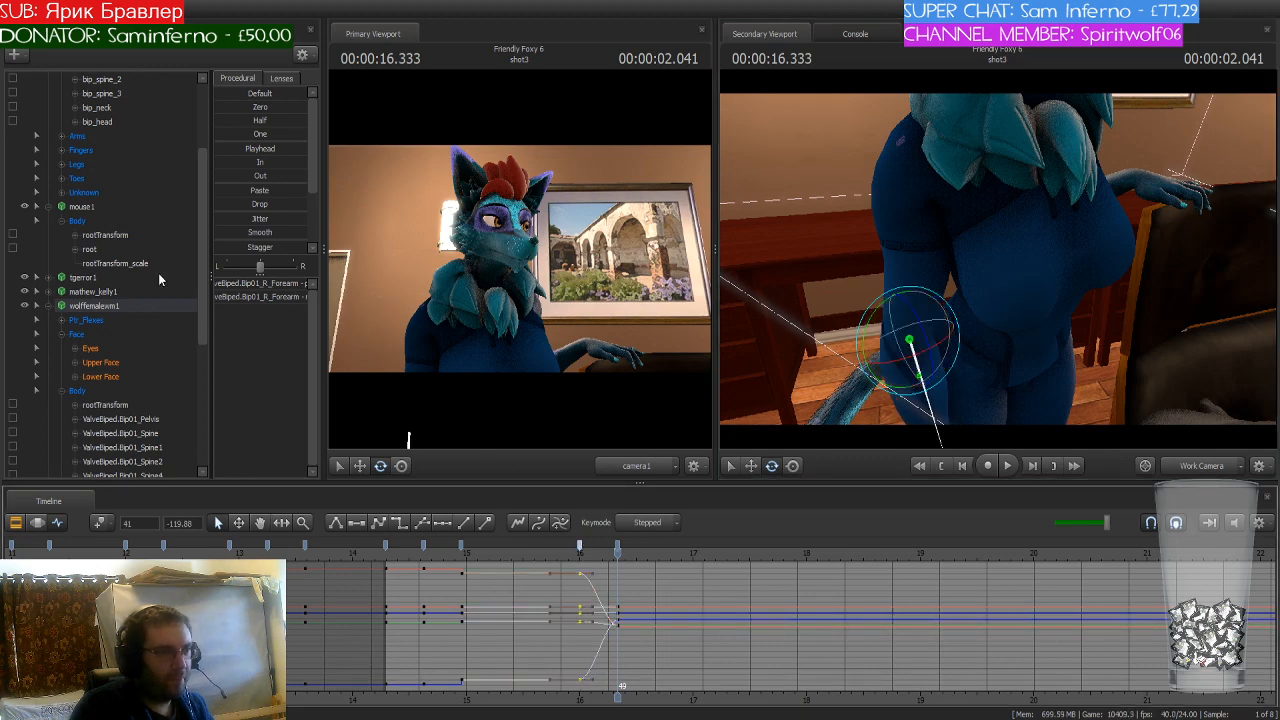
pyautogui.click(128, 302)
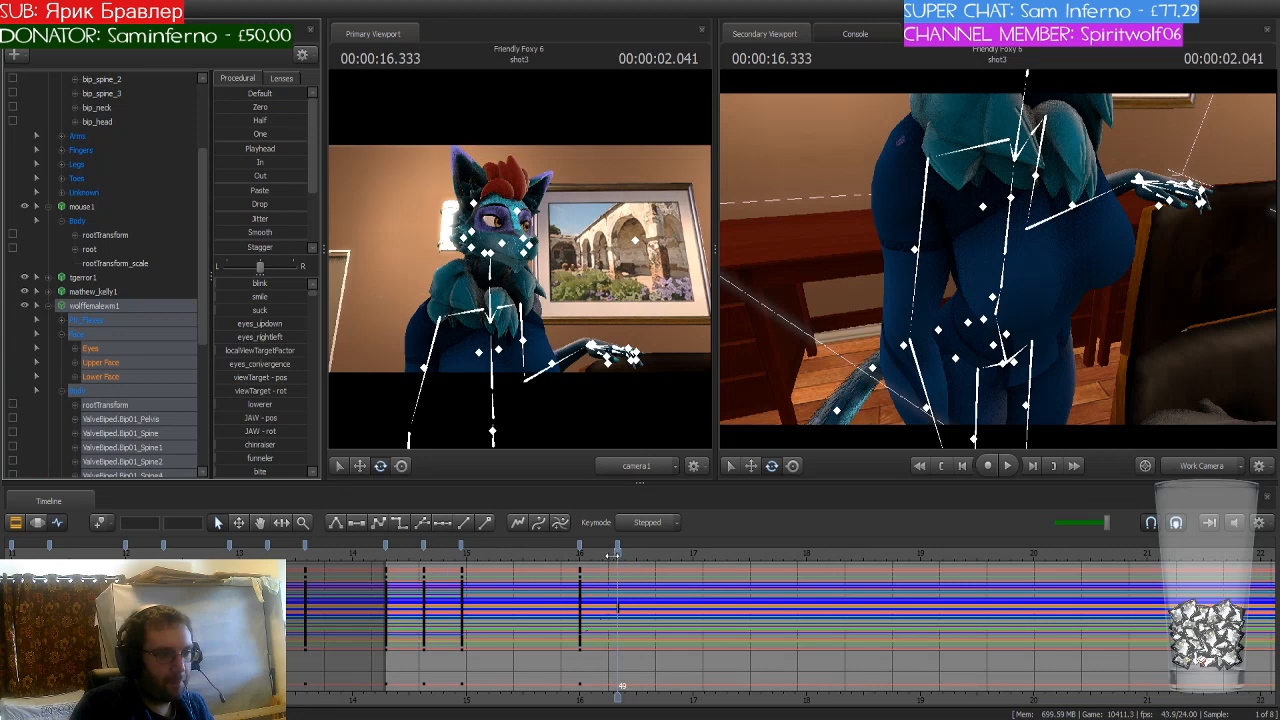
pyautogui.moveTo(613, 555); pyautogui.dragTo(579, 554)
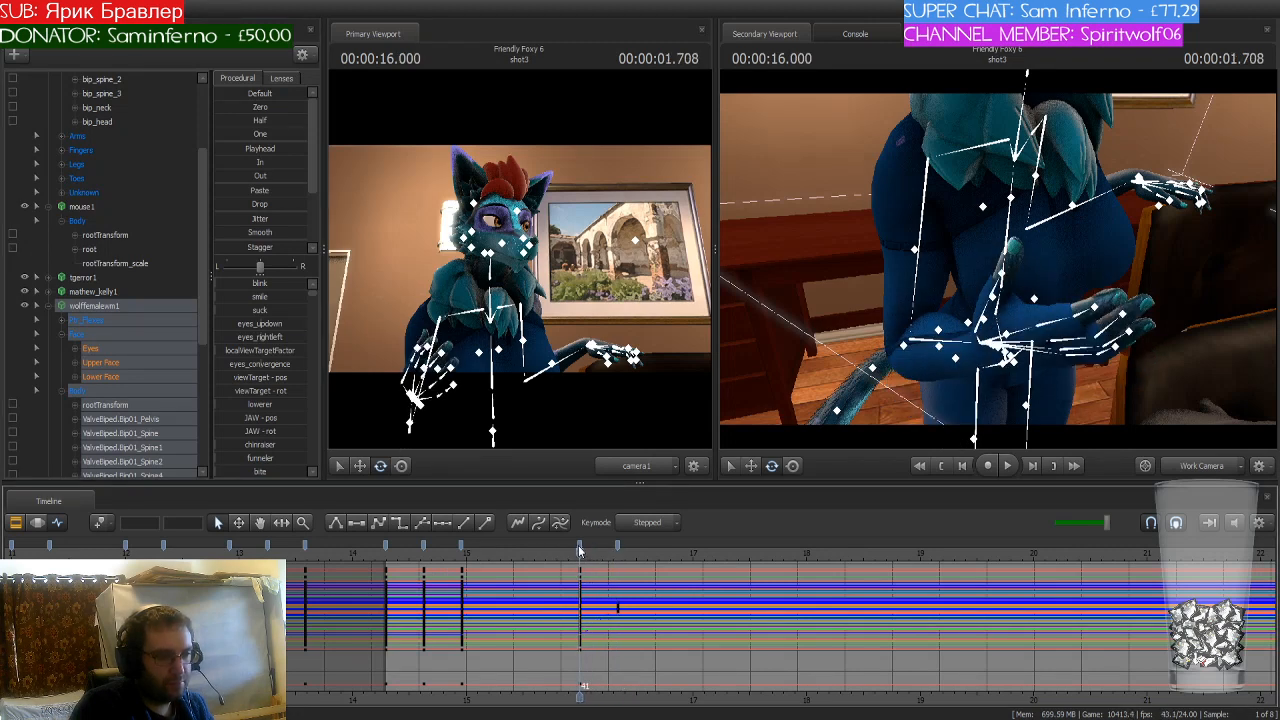
pyautogui.click(579, 547)
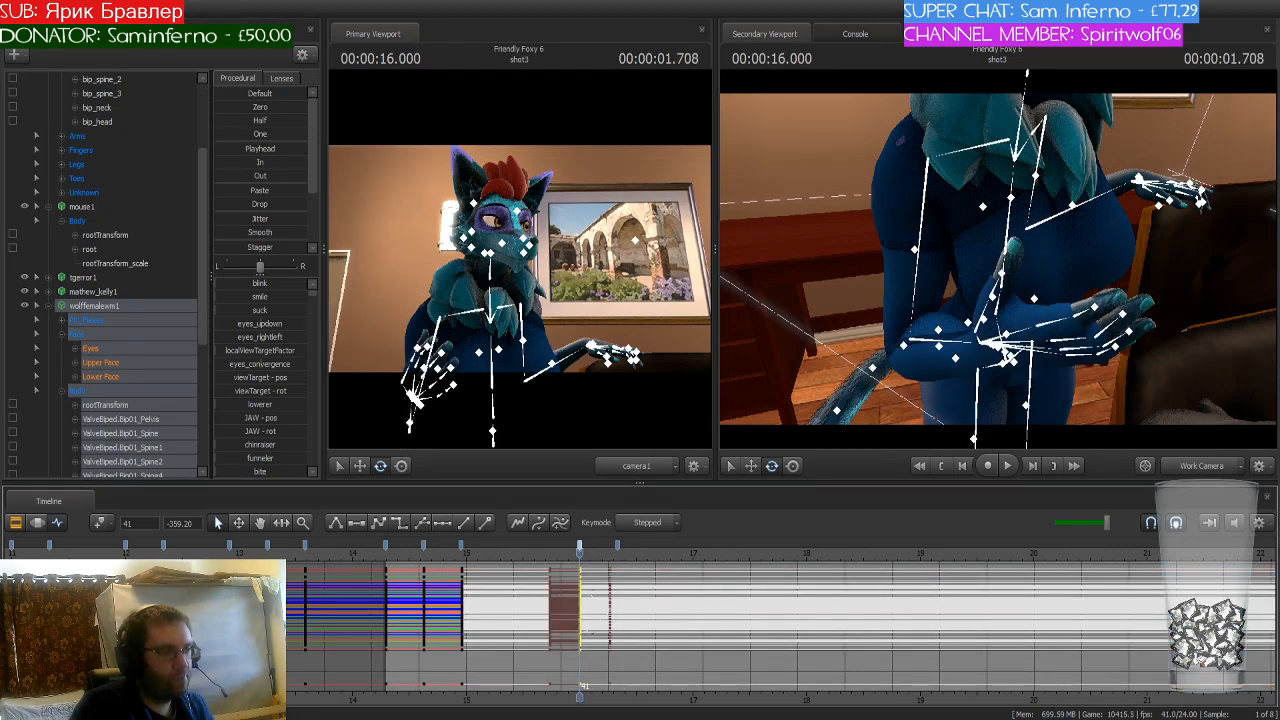
pyautogui.click(398, 523)
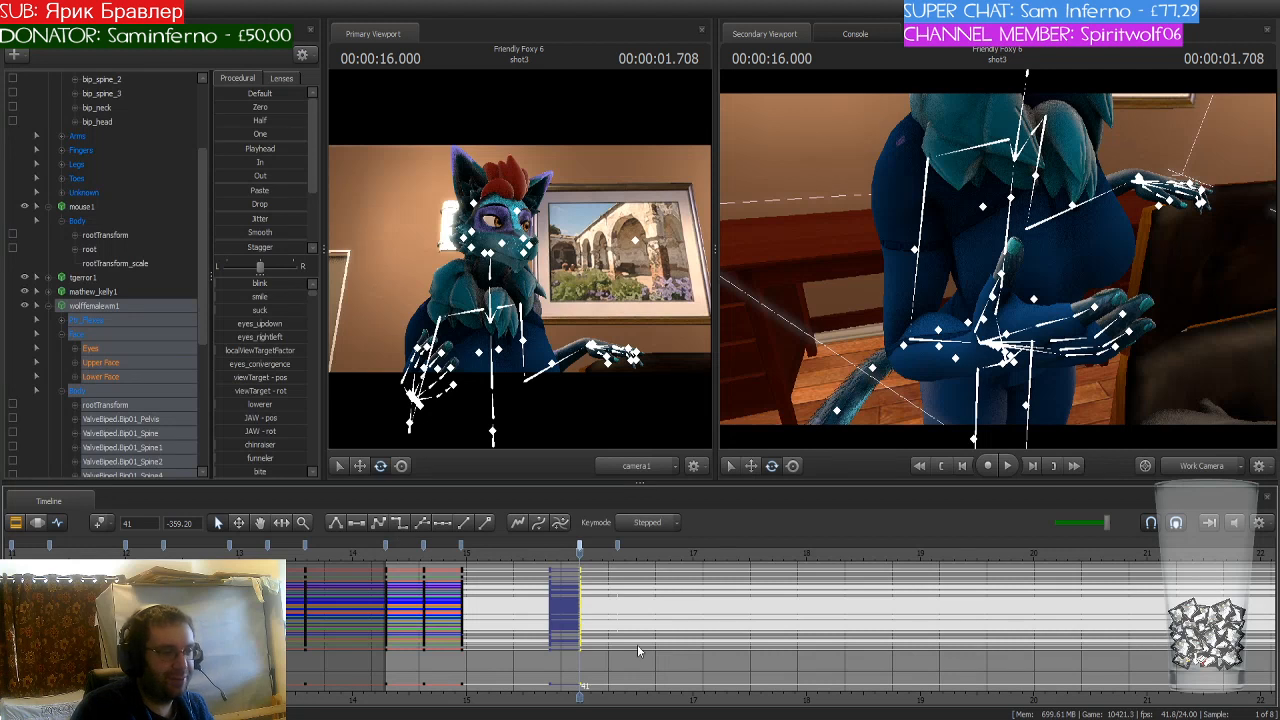
# Step: Return to frame 49 of shot3 and key the whole wolffemalewm1 model there
pyautogui.moveTo(580, 553); pyautogui.dragTo(617, 553)
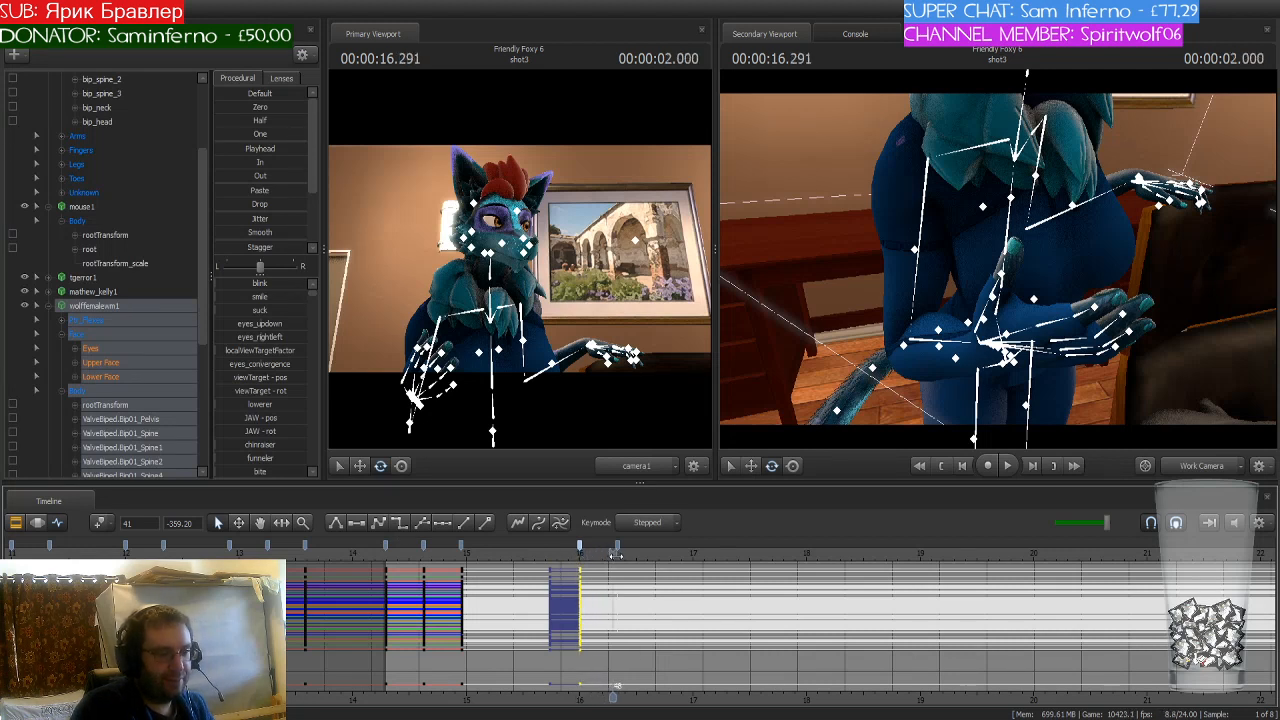
pyautogui.click(616, 544)
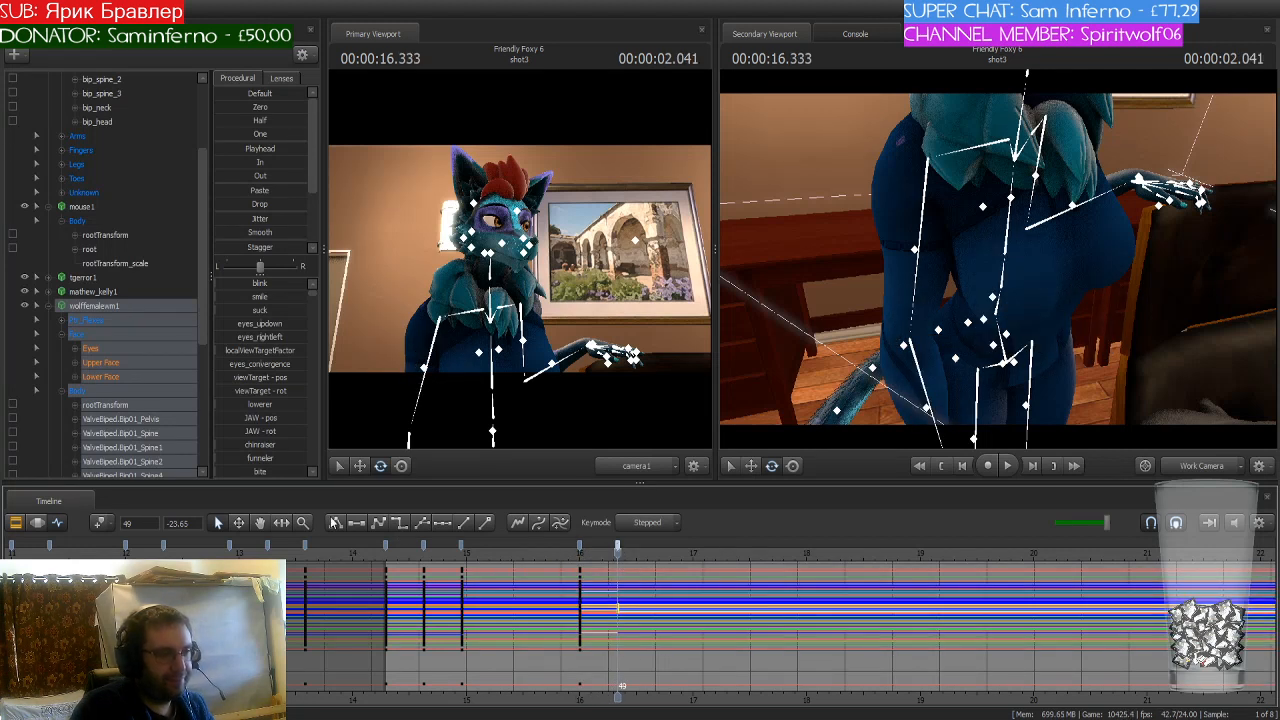
pyautogui.click(100, 523)
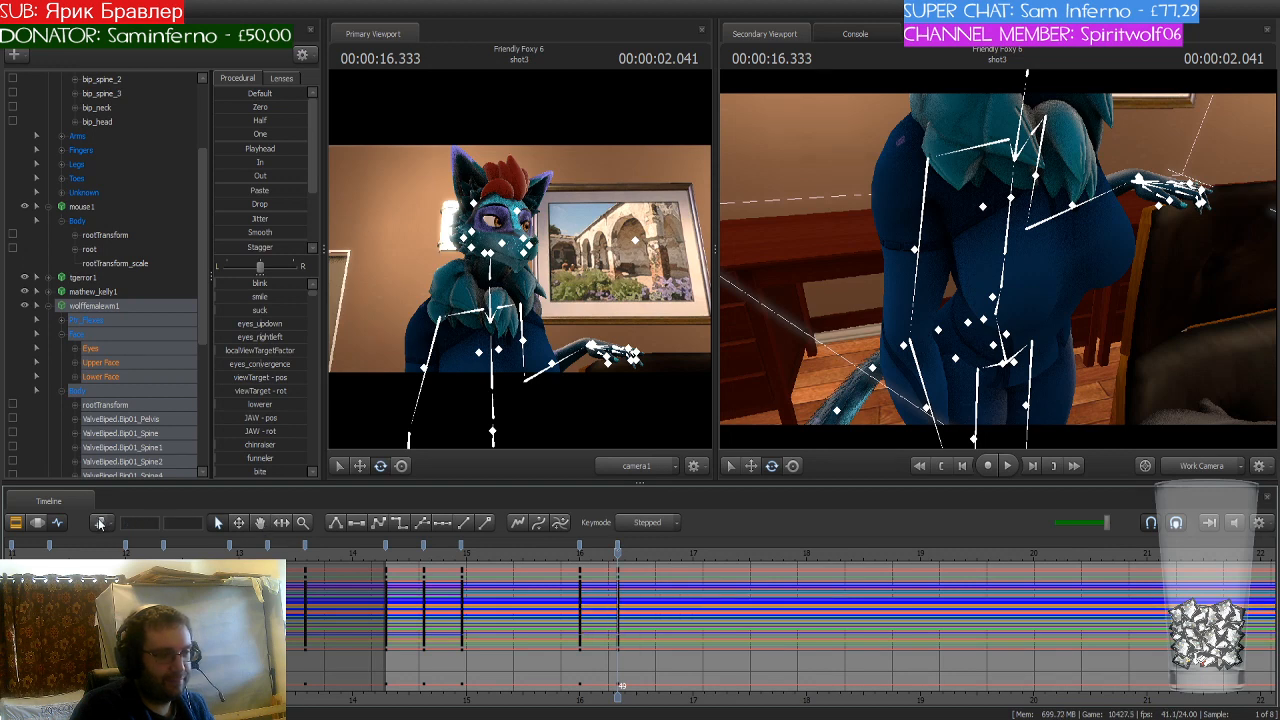
# Step: At frame 49, rotate the female wolf's Bip01_Spine to lean her upper body back, and adjust Bip01_L_Forearm to keep the hand by the chair
pyautogui.moveTo(975, 435); pyautogui.dragTo(1020, 395)
pyautogui.click(1002, 298)
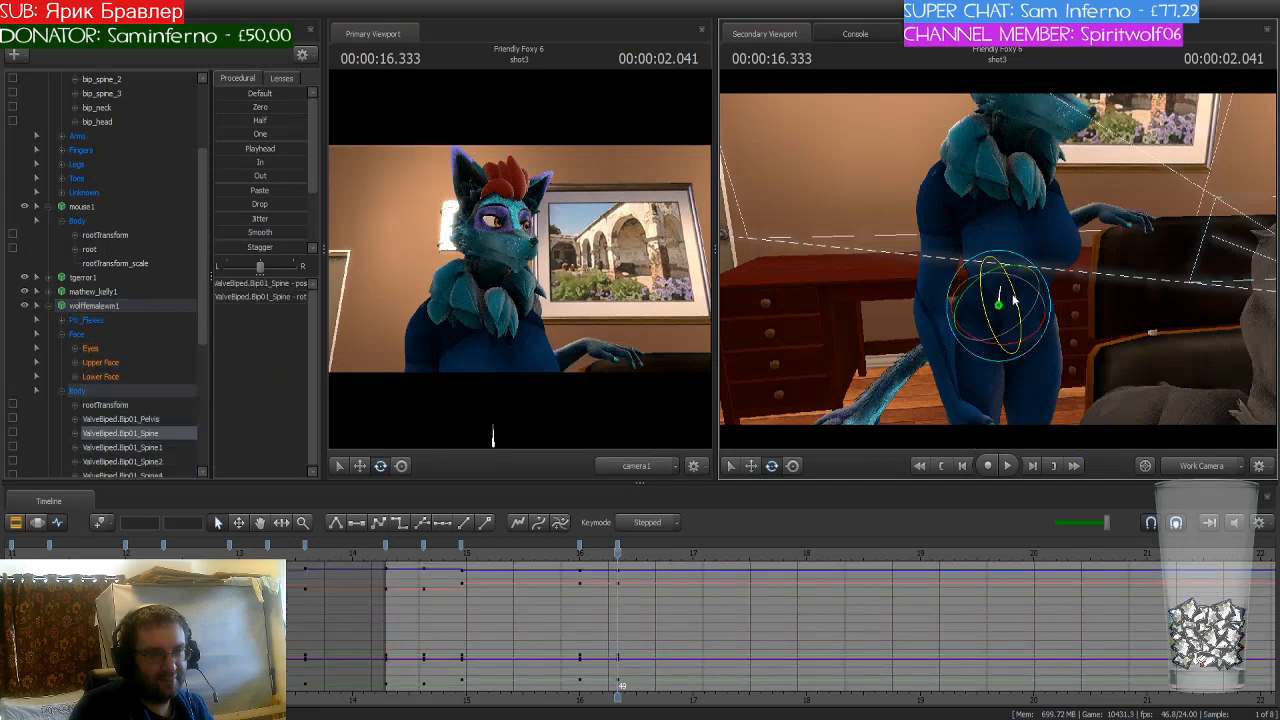
pyautogui.moveTo(1029, 296); pyautogui.dragTo(1026, 292)
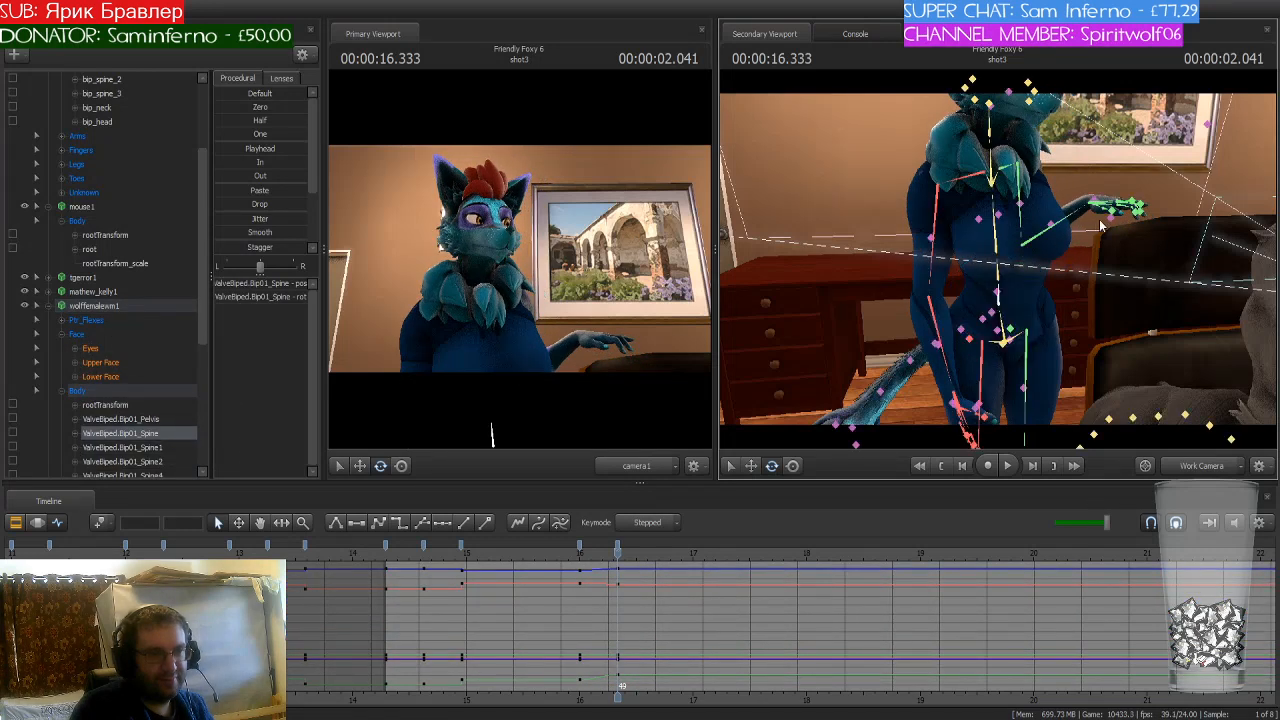
pyautogui.click(1055, 232)
pyautogui.moveTo(1050, 240); pyautogui.dragTo(1055, 256)
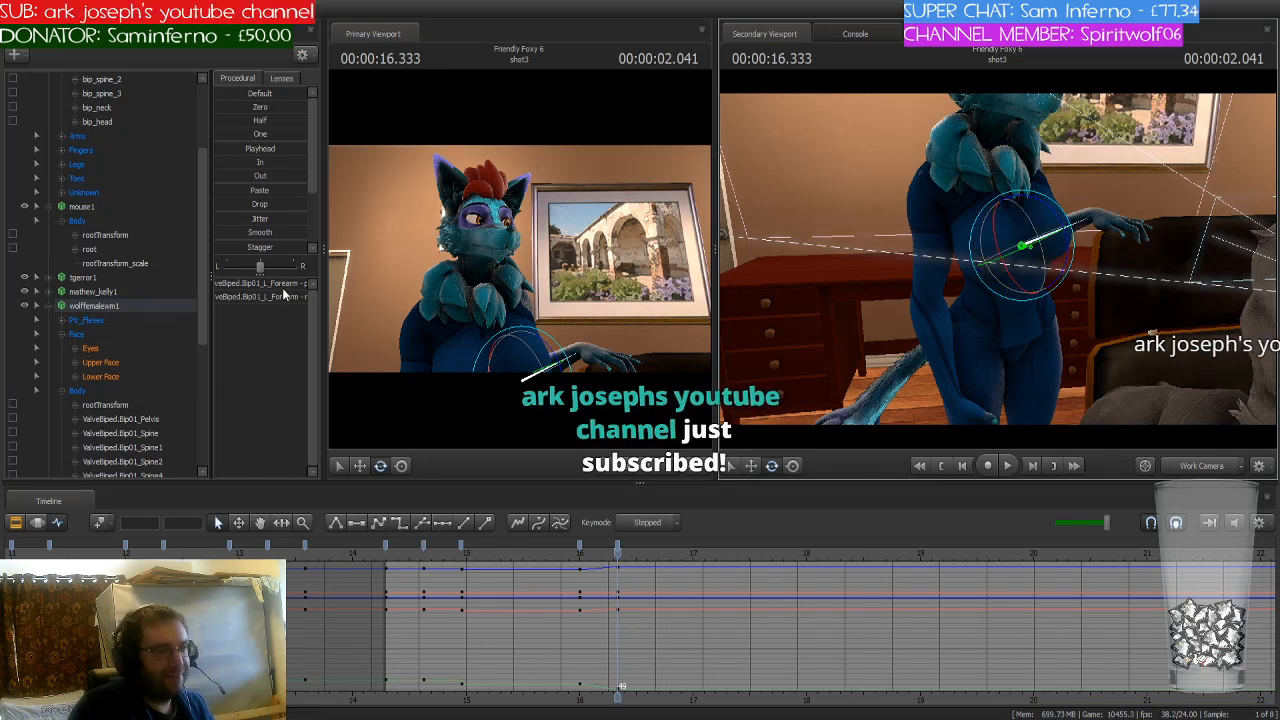
# Step: Reselect the entire wolffemalewm1 model and apply stepped tangents to its frame 41 keys again, with the playhead kept at frame 49
pyautogui.scroll(3, 143, 275)
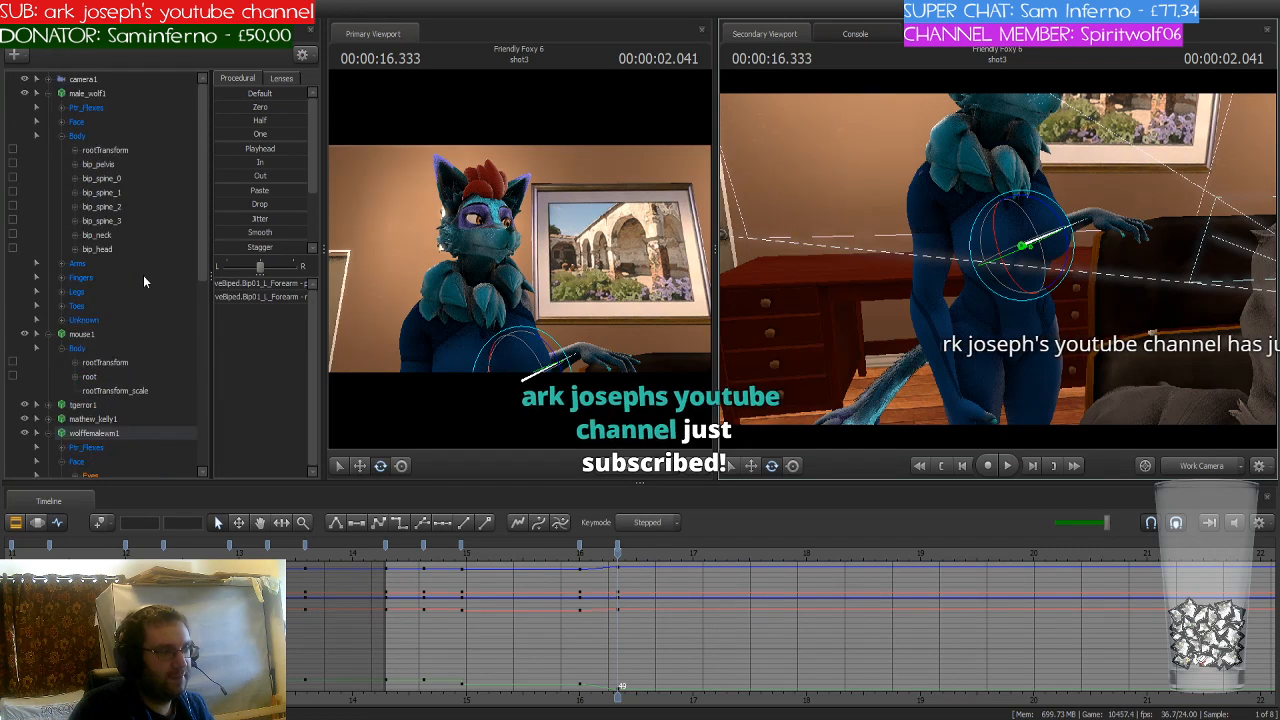
pyautogui.click(120, 93)
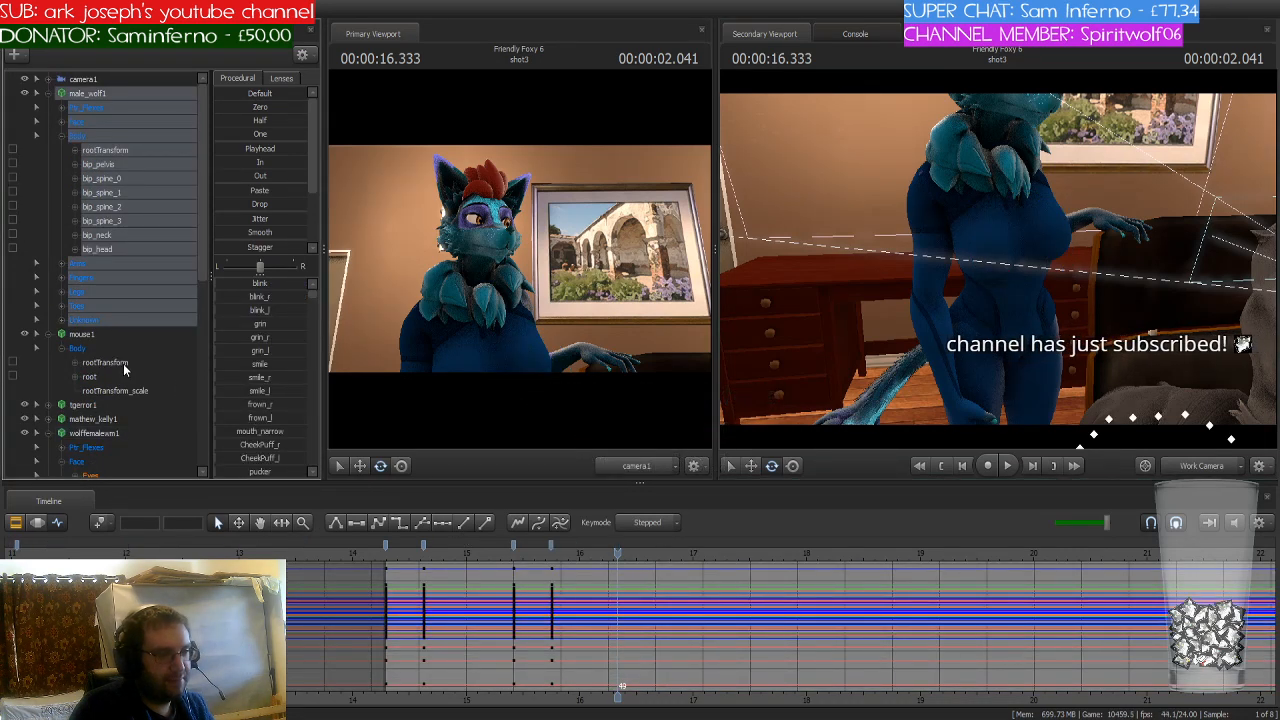
pyautogui.click(119, 419)
pyautogui.click(121, 431)
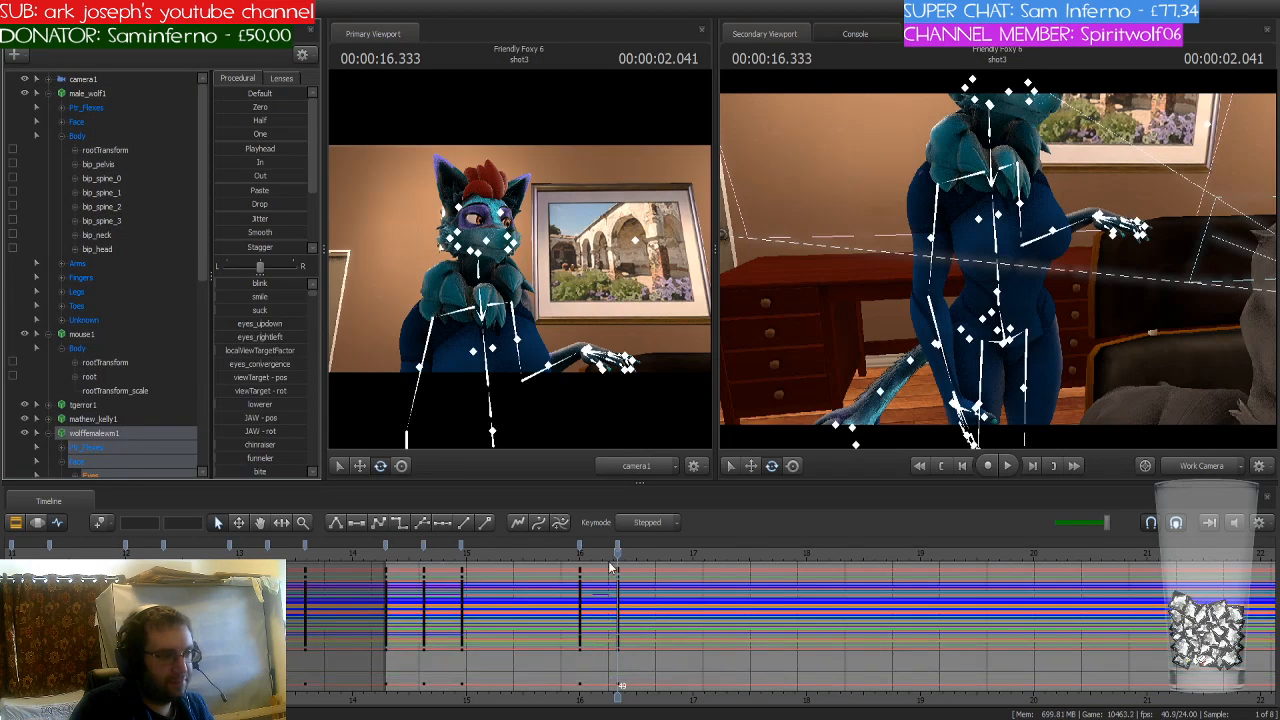
pyautogui.click(579, 544)
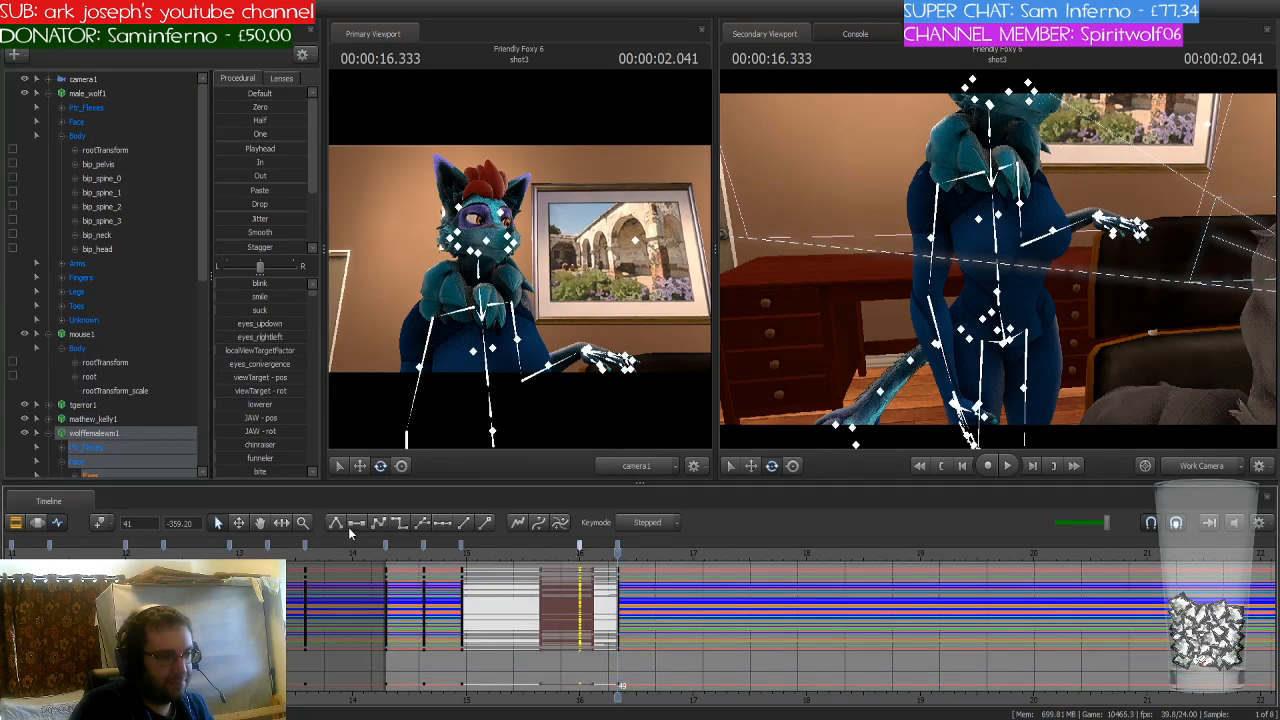
pyautogui.click(403, 530)
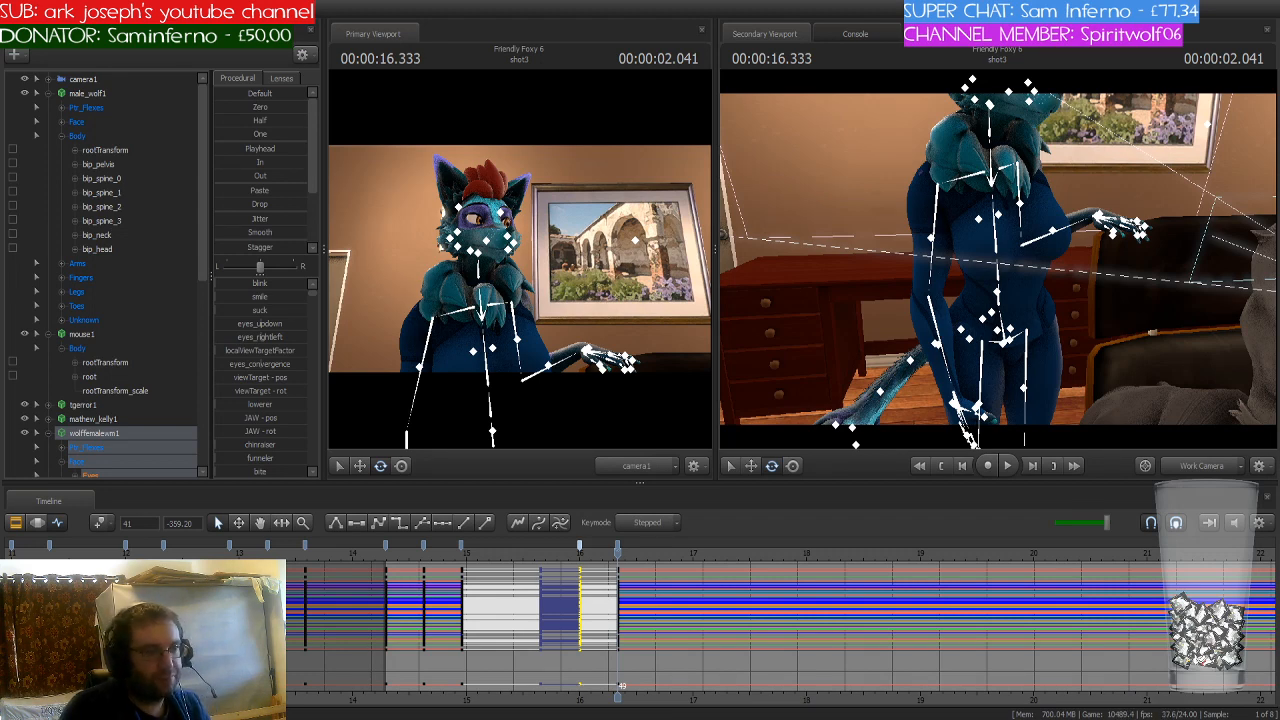
# Step: At frame 49, rotate the female wolf's Bip01_Neck1 to turn her head more toward camera1
pyautogui.moveTo(995, 258); pyautogui.dragTo(995, 140)
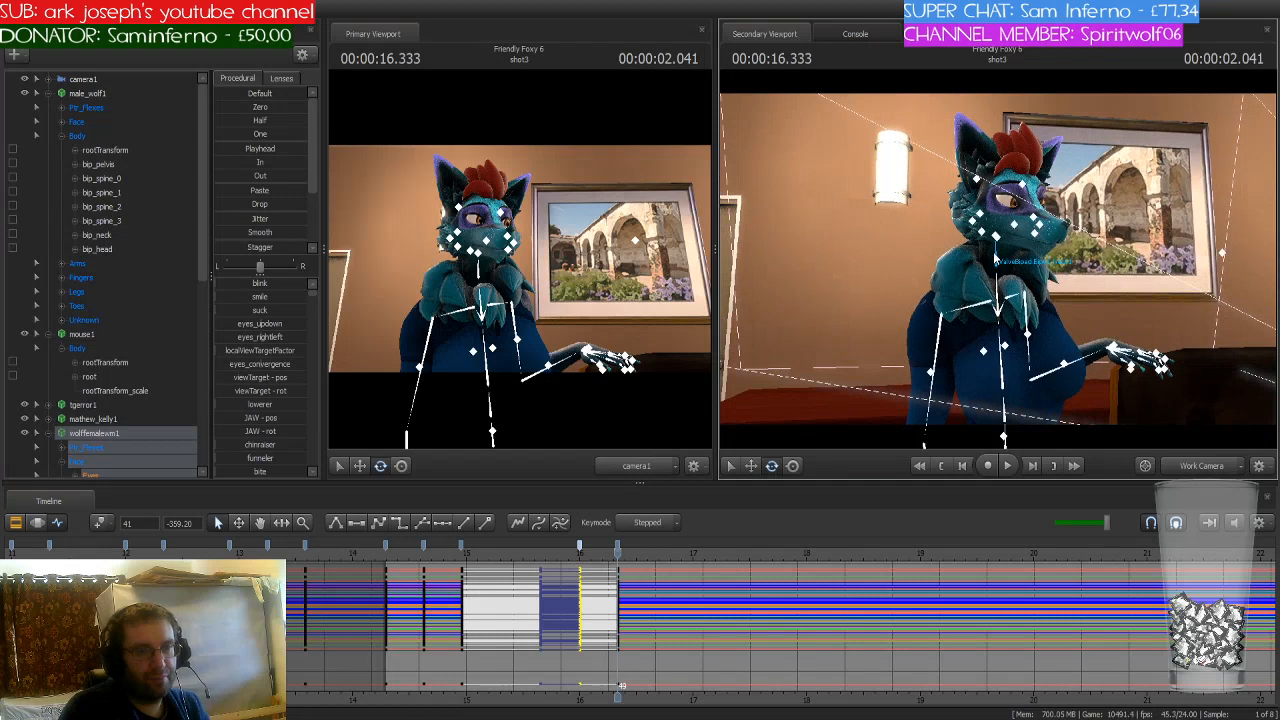
pyautogui.keyDown('ctrl'); pyautogui.click(995, 258); pyautogui.keyUp('ctrl')
pyautogui.moveTo(995, 258); pyautogui.dragTo(955, 265)
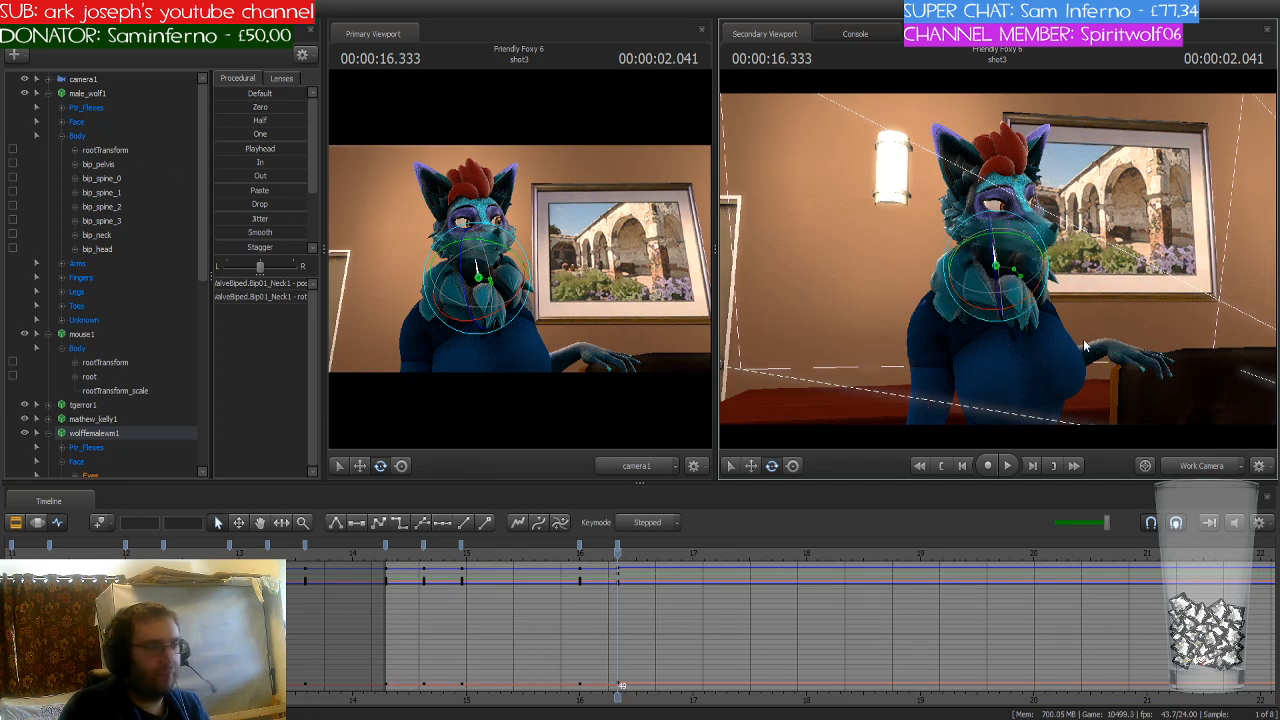
# Step: At frame 49, try closing the female wolf's eyes by raising the blink flex in her Ptr_Flexes to full
pyautogui.click(1118, 348)
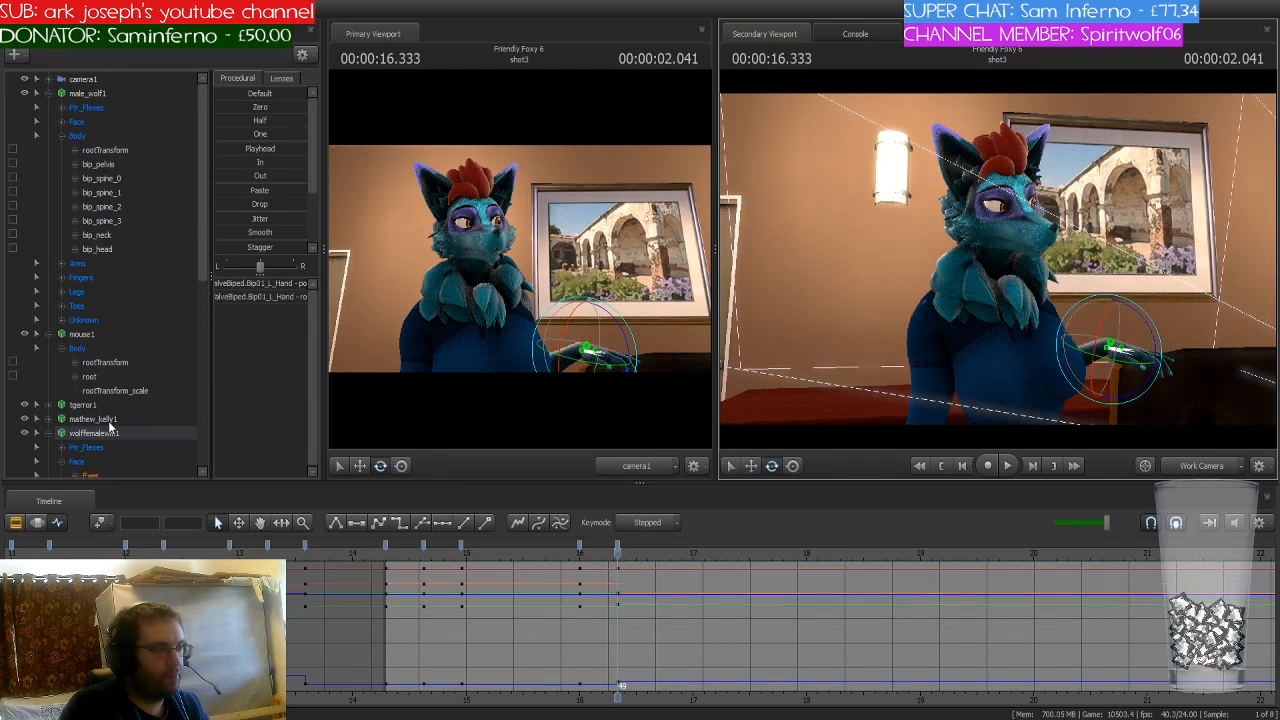
pyautogui.scroll(-4, 111, 419)
pyautogui.scroll(-1, 102, 376)
pyautogui.scroll(-4, 102, 376)
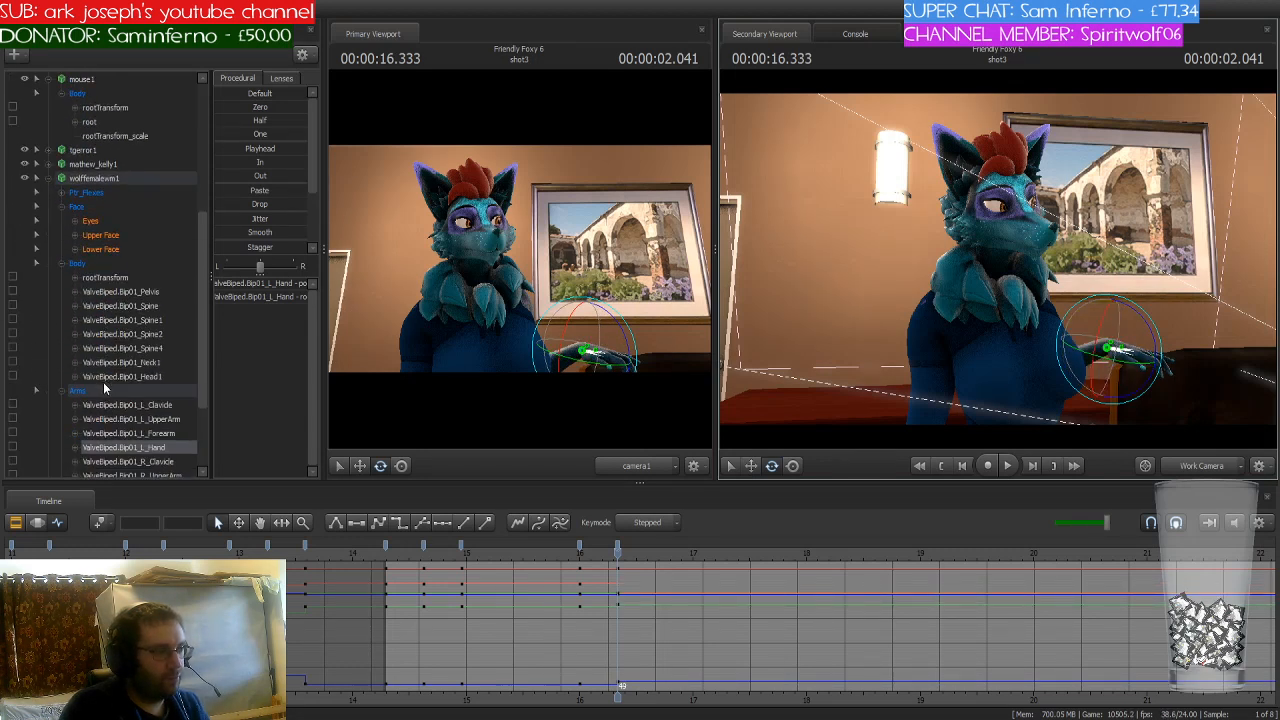
pyautogui.click(106, 447)
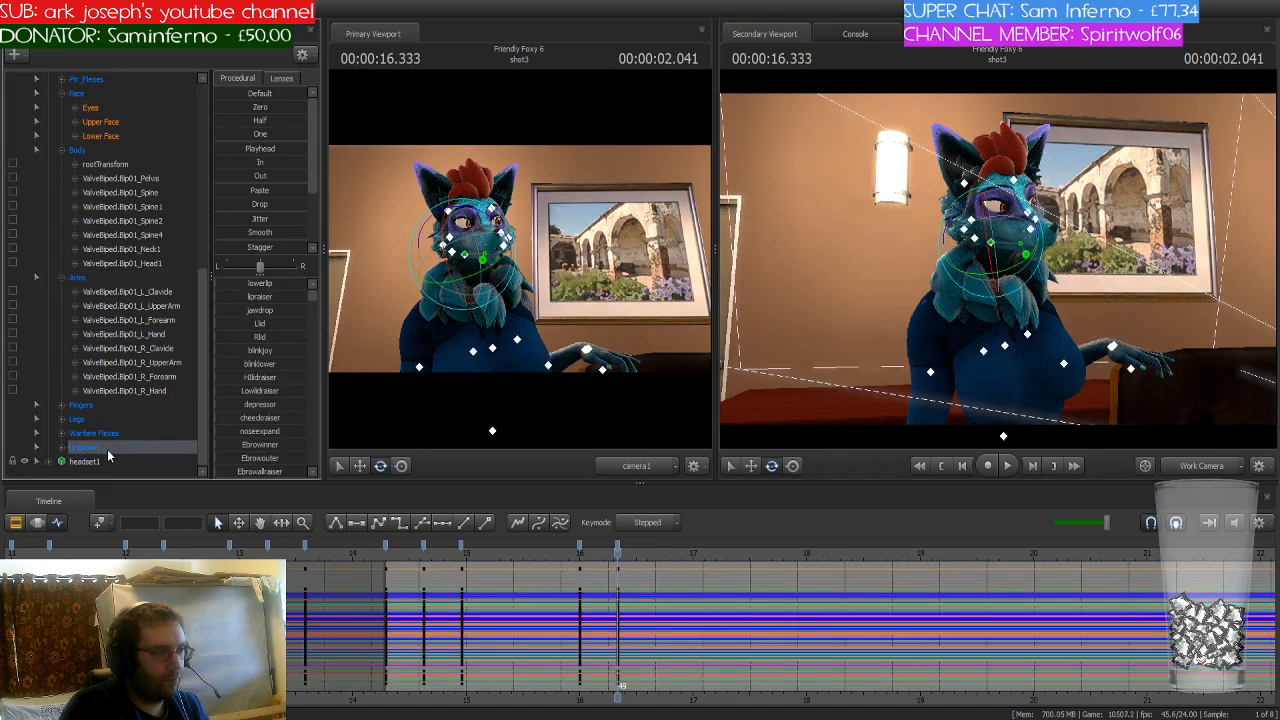
pyautogui.click(150, 433)
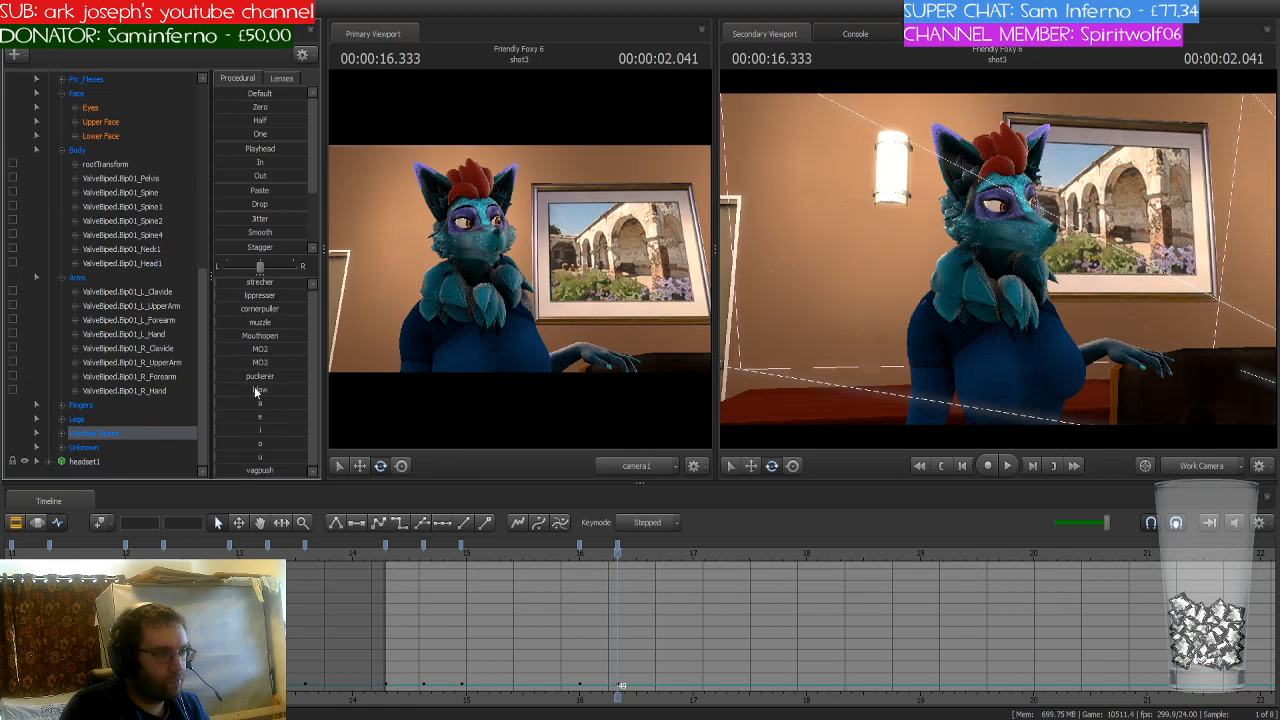
pyautogui.click(97, 448)
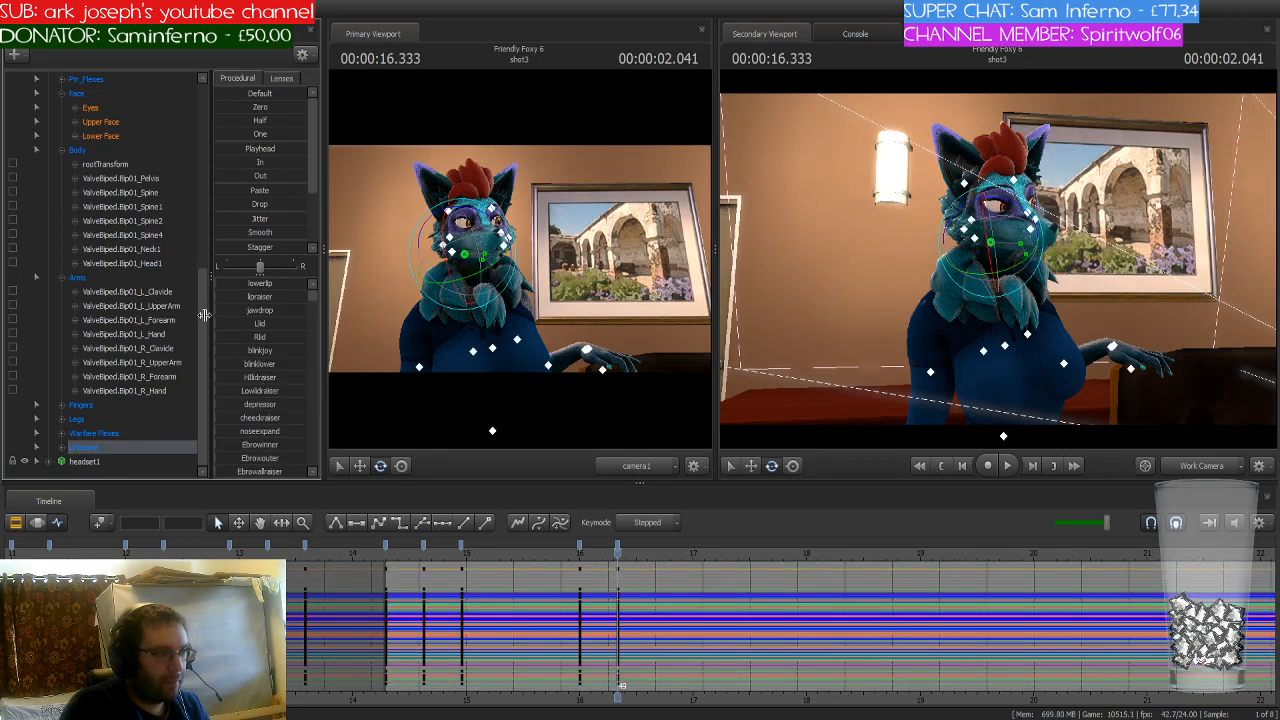
pyautogui.scroll(3, 153, 244)
pyautogui.click(89, 207)
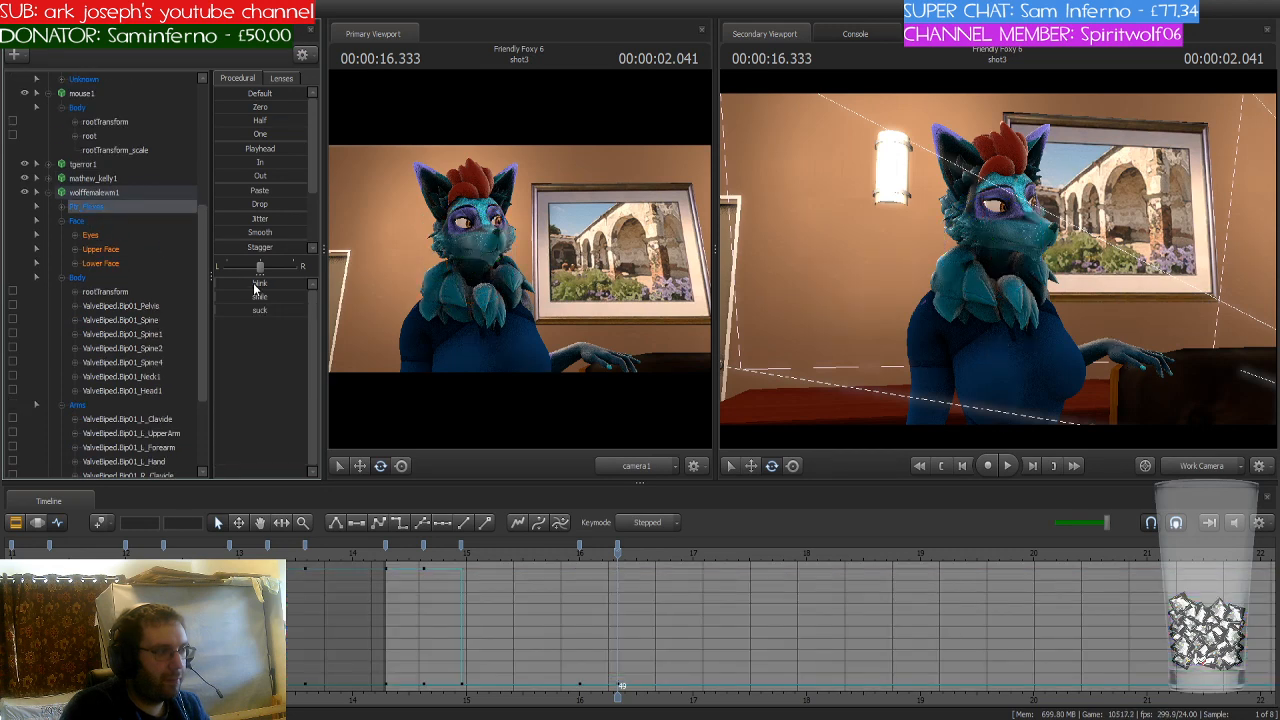
pyautogui.moveTo(218, 283); pyautogui.dragTo(308, 283)
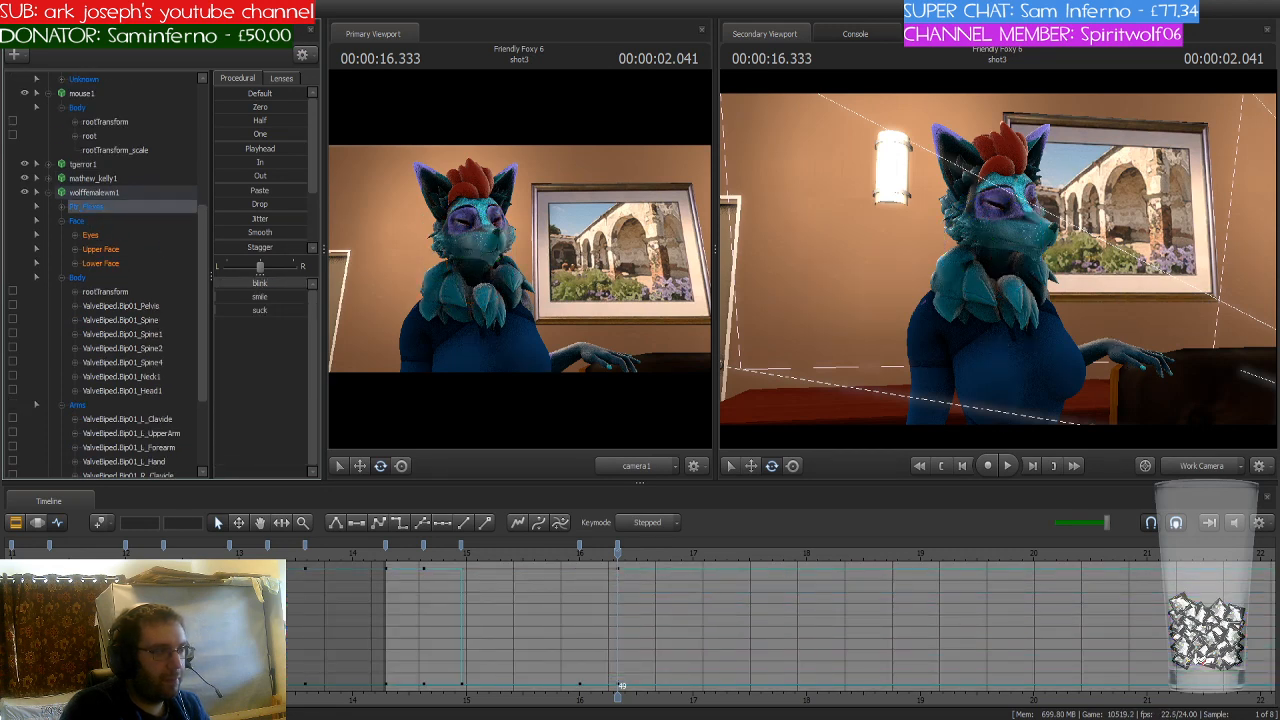
# Step: Look through the female wolf's Unknown control group for a face or eye flex that suits the frame 49 pose
pyautogui.scroll(-3, 147, 319)
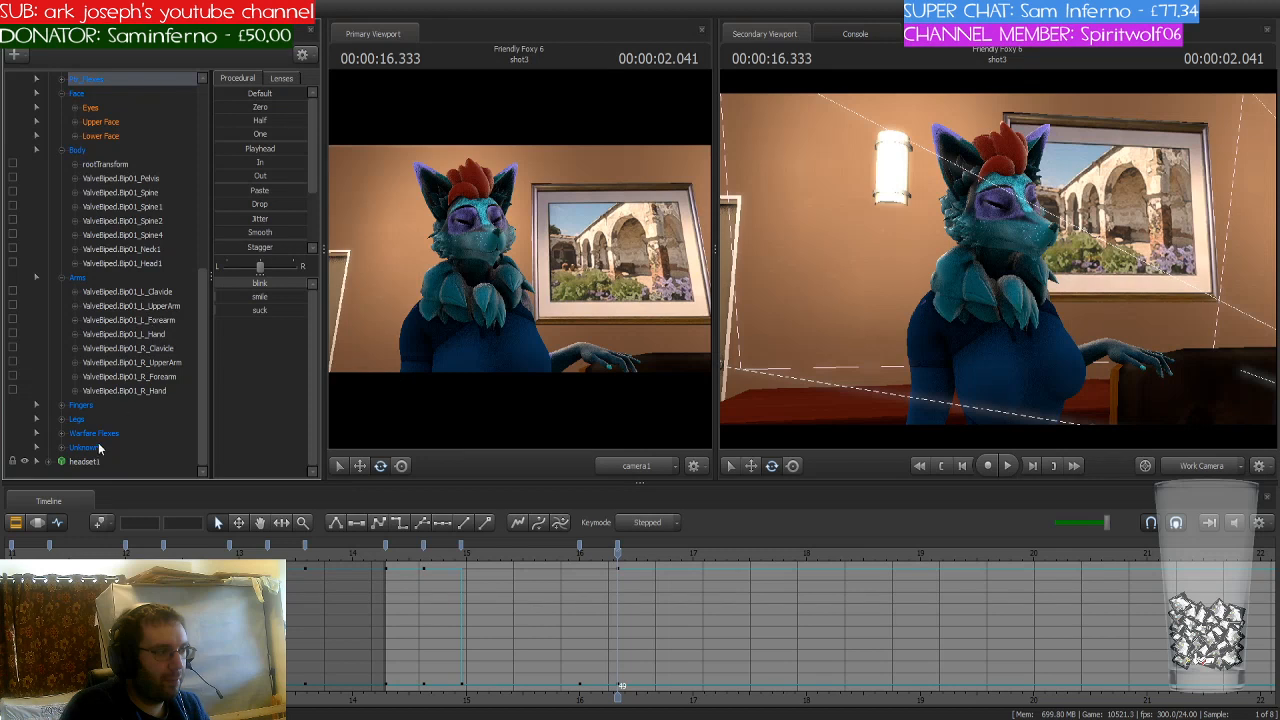
pyautogui.click(98, 447)
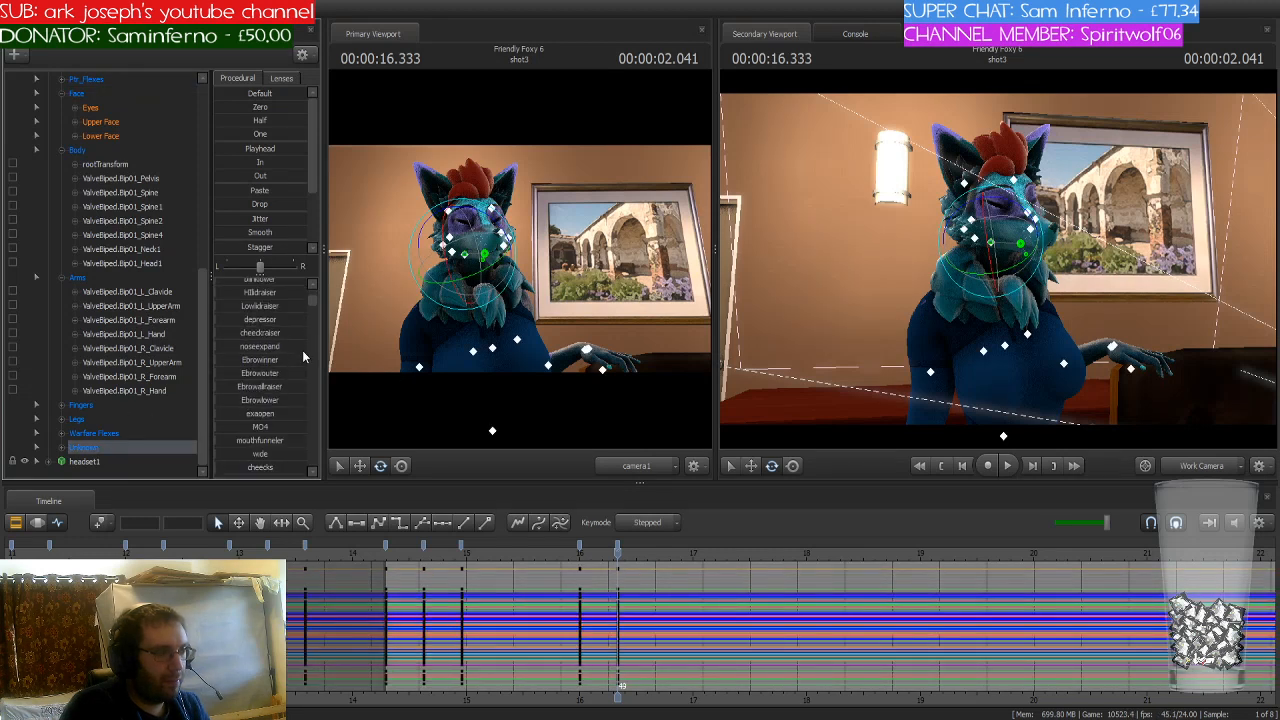
pyautogui.scroll(-5, 302, 350)
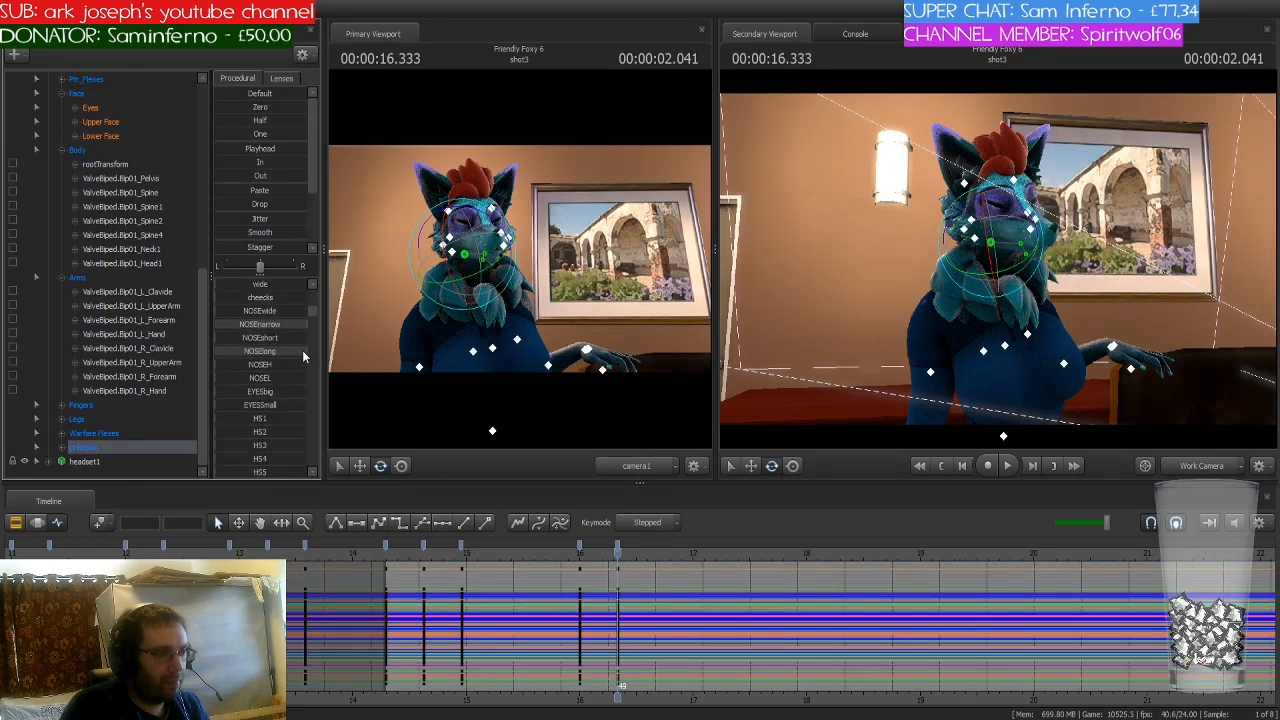
pyautogui.scroll(-4, 302, 350)
pyautogui.scroll(-1, 302, 355)
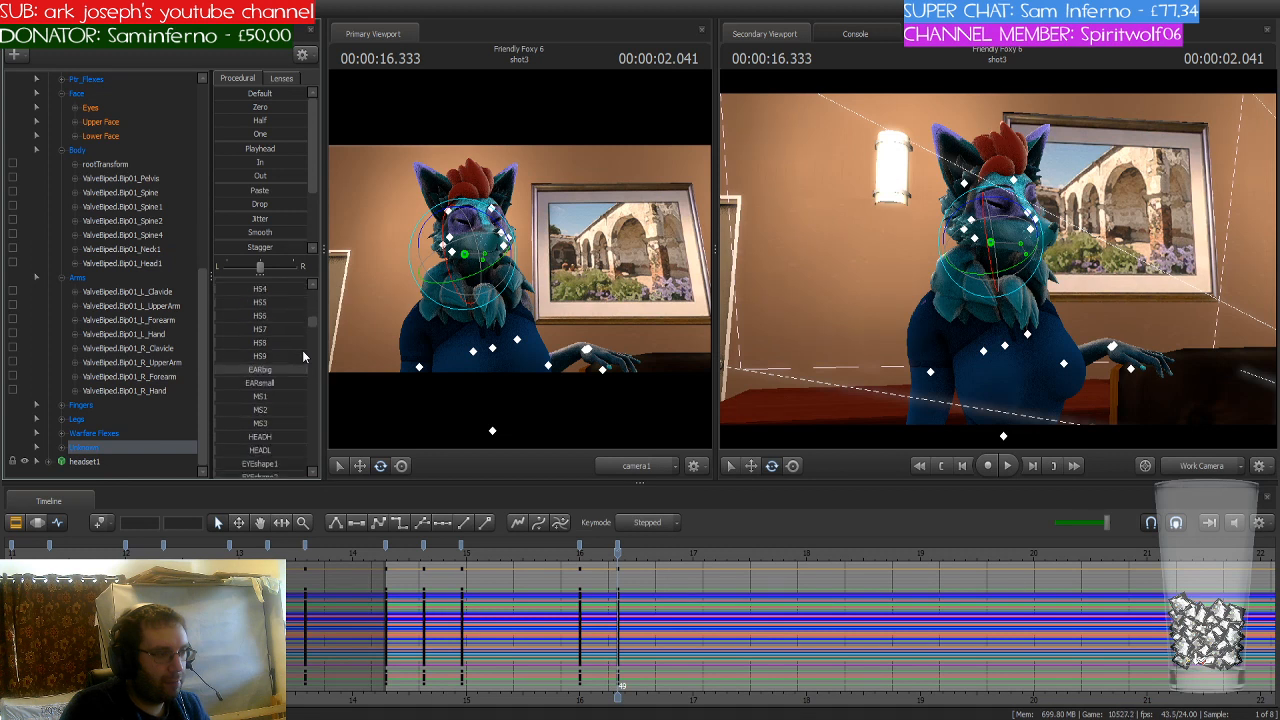
pyautogui.scroll(-3, 303, 356)
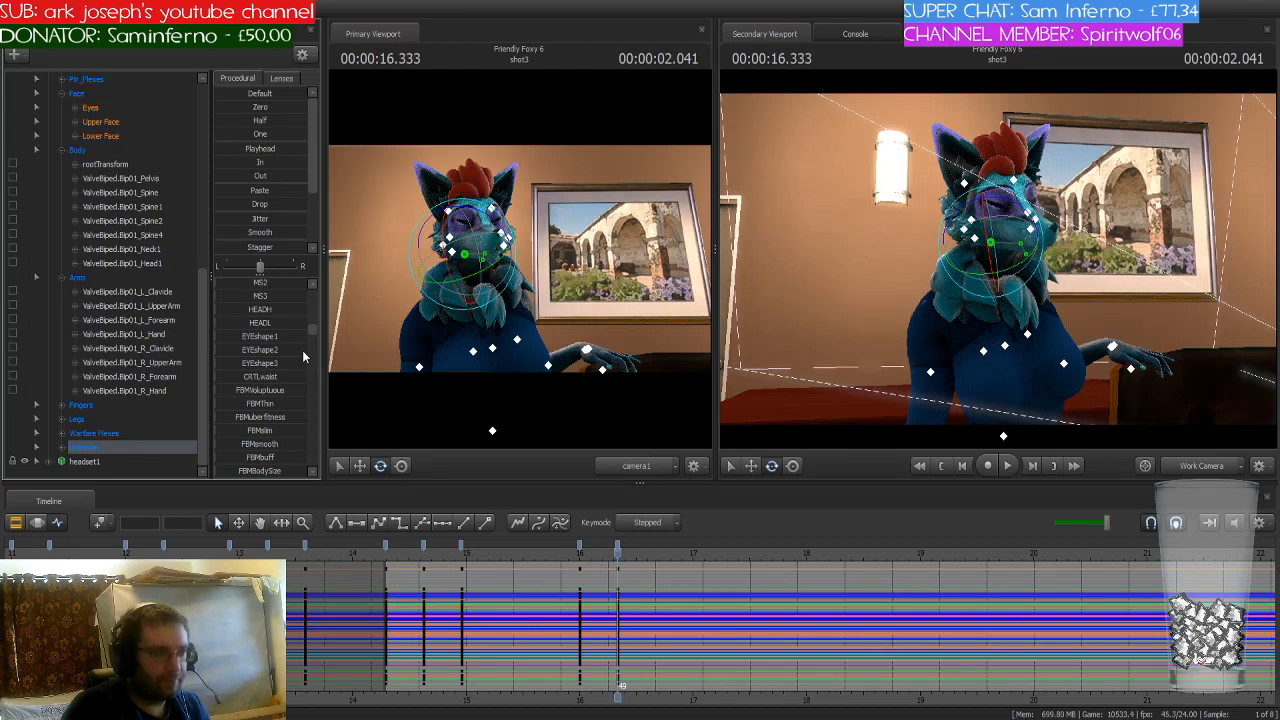
pyautogui.scroll(3, 304, 349)
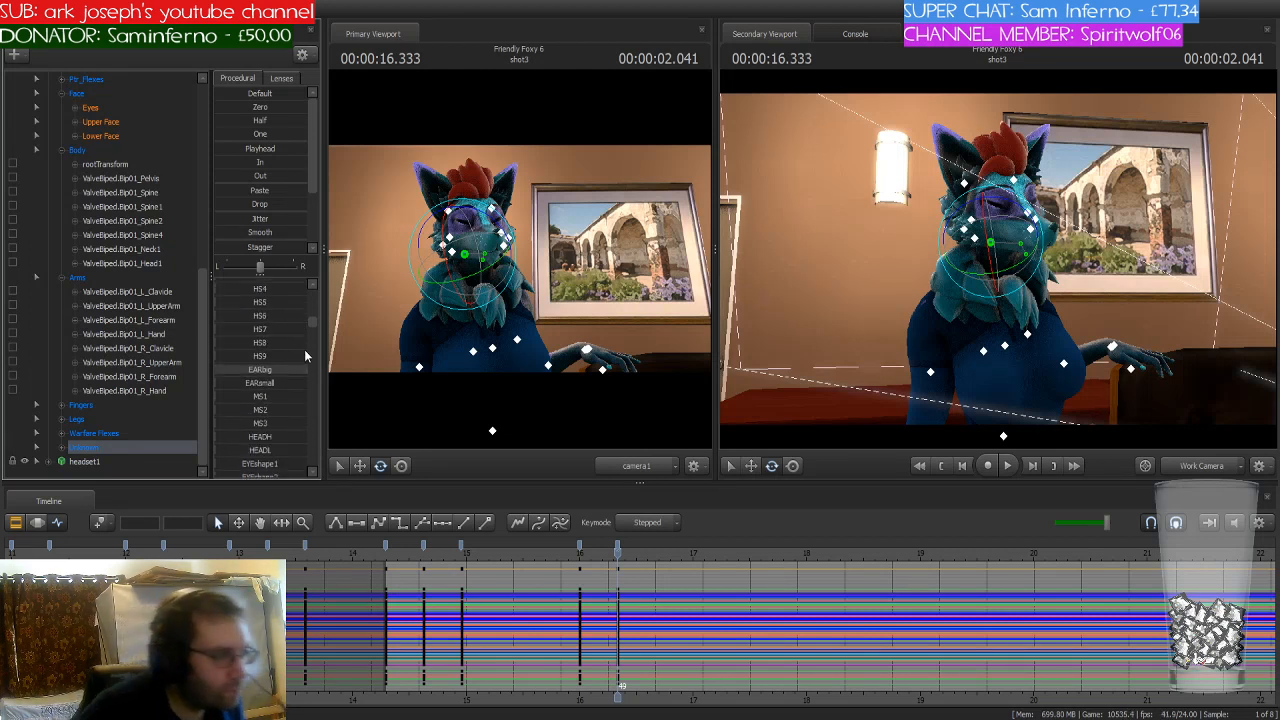
pyautogui.scroll(3, 303, 348)
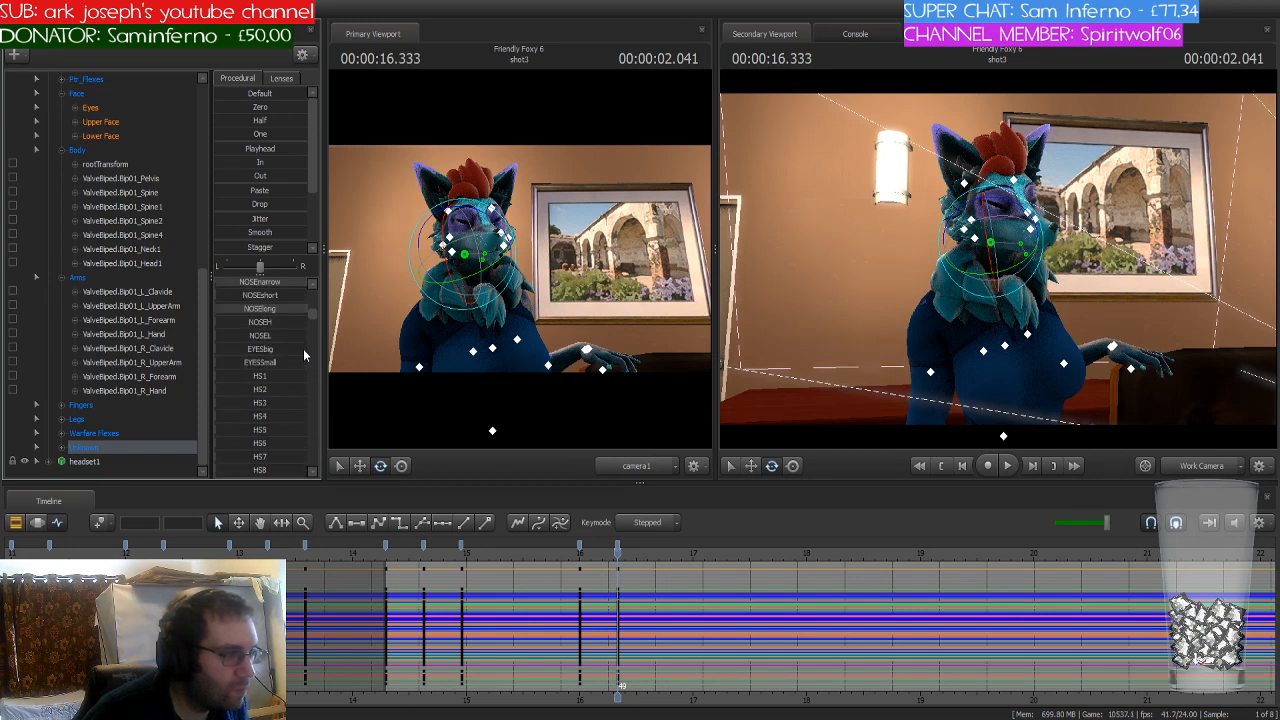
pyautogui.scroll(3, 303, 348)
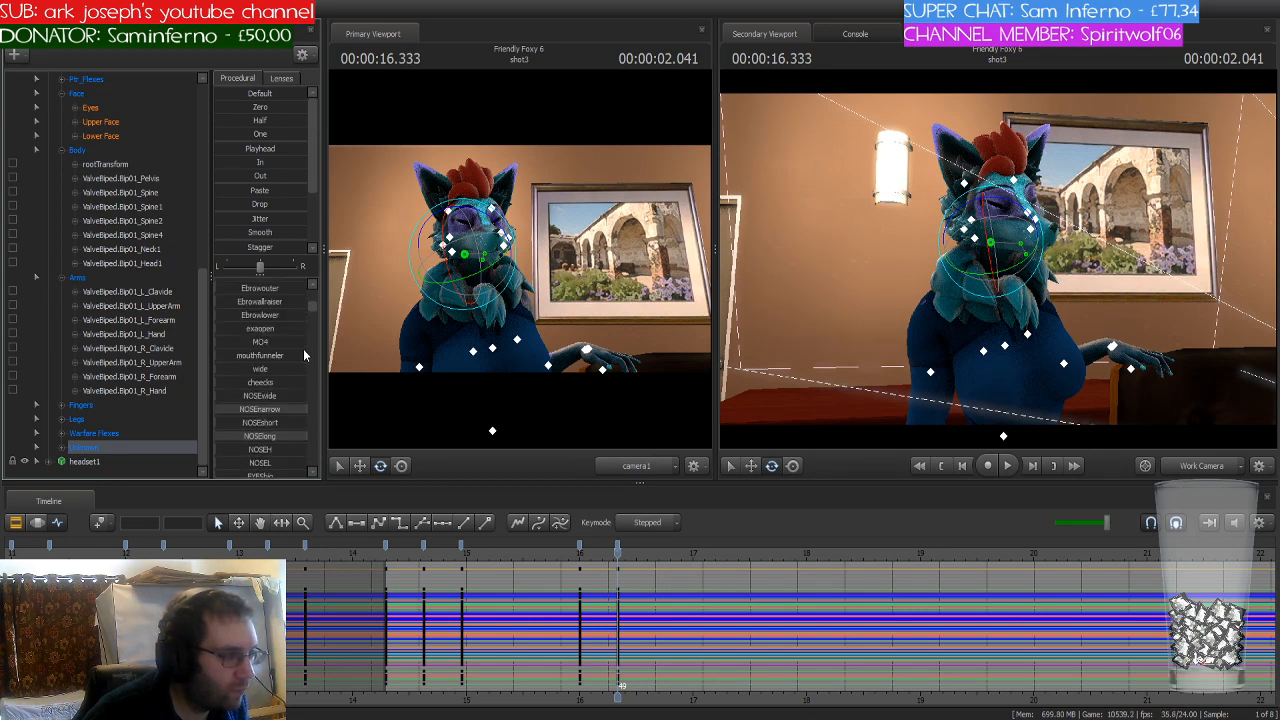
pyautogui.scroll(3, 303, 348)
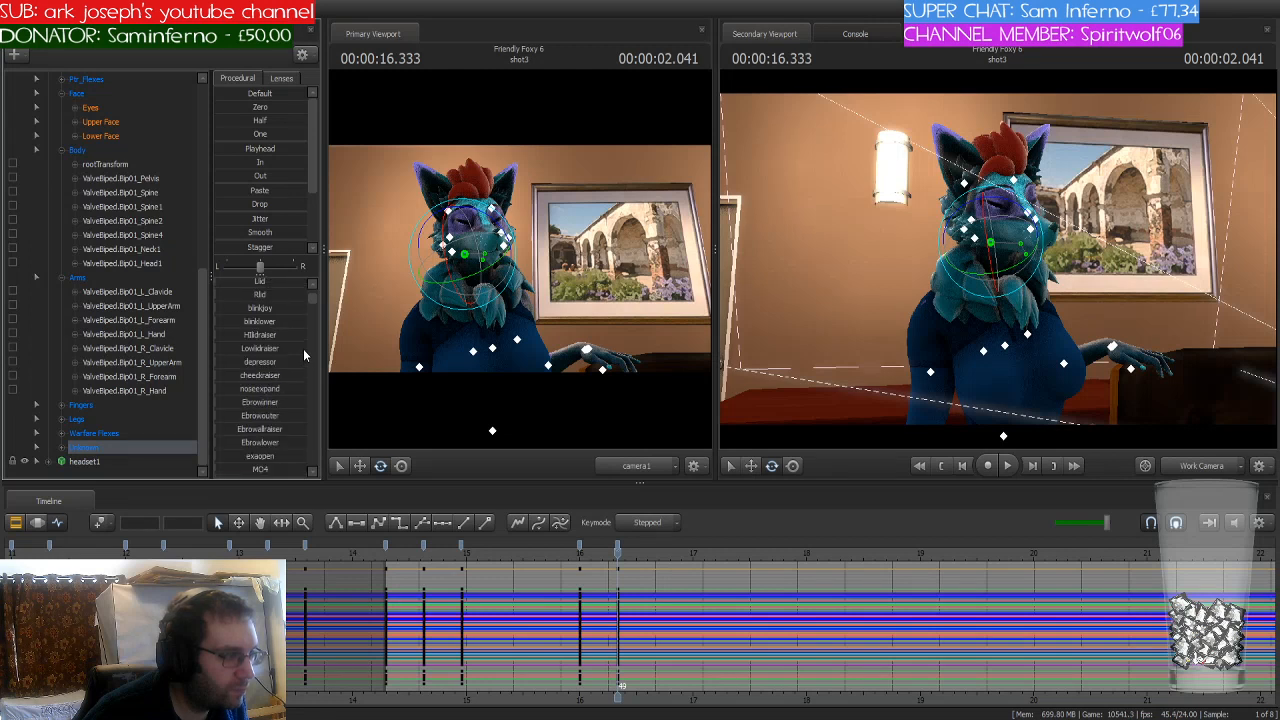
pyautogui.scroll(1, 303, 348)
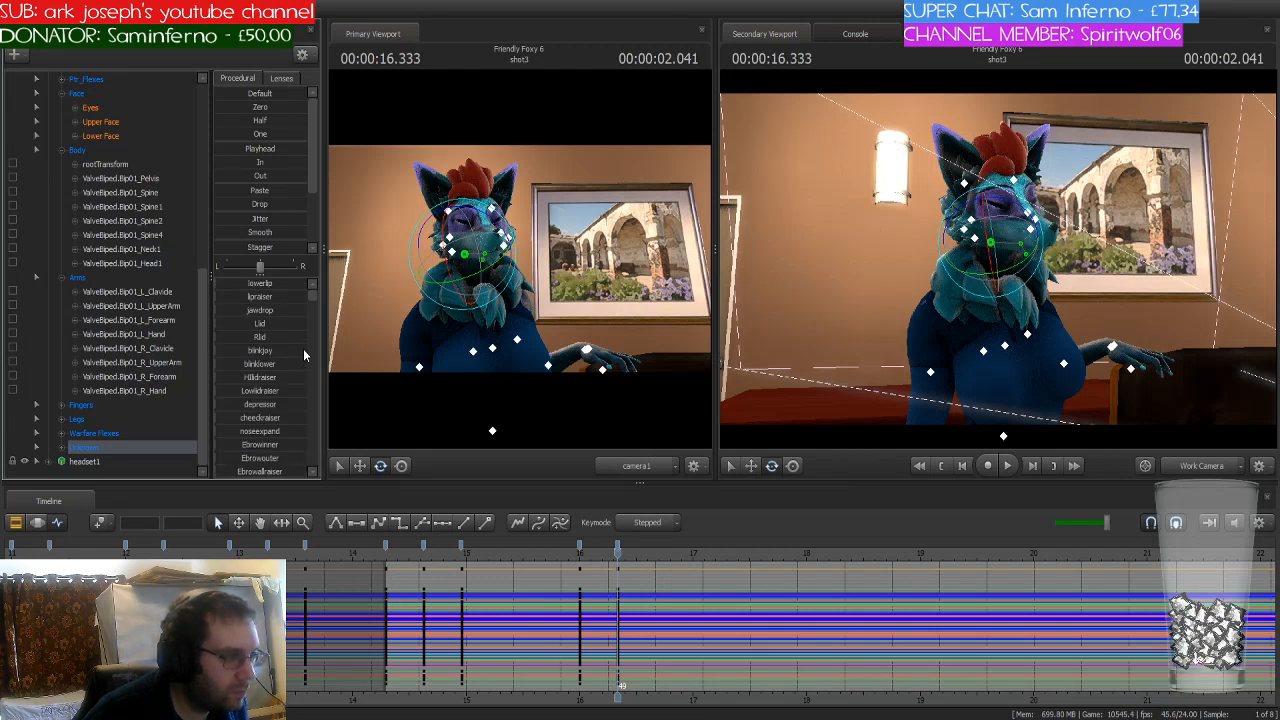
pyautogui.scroll(-8, 293, 348)
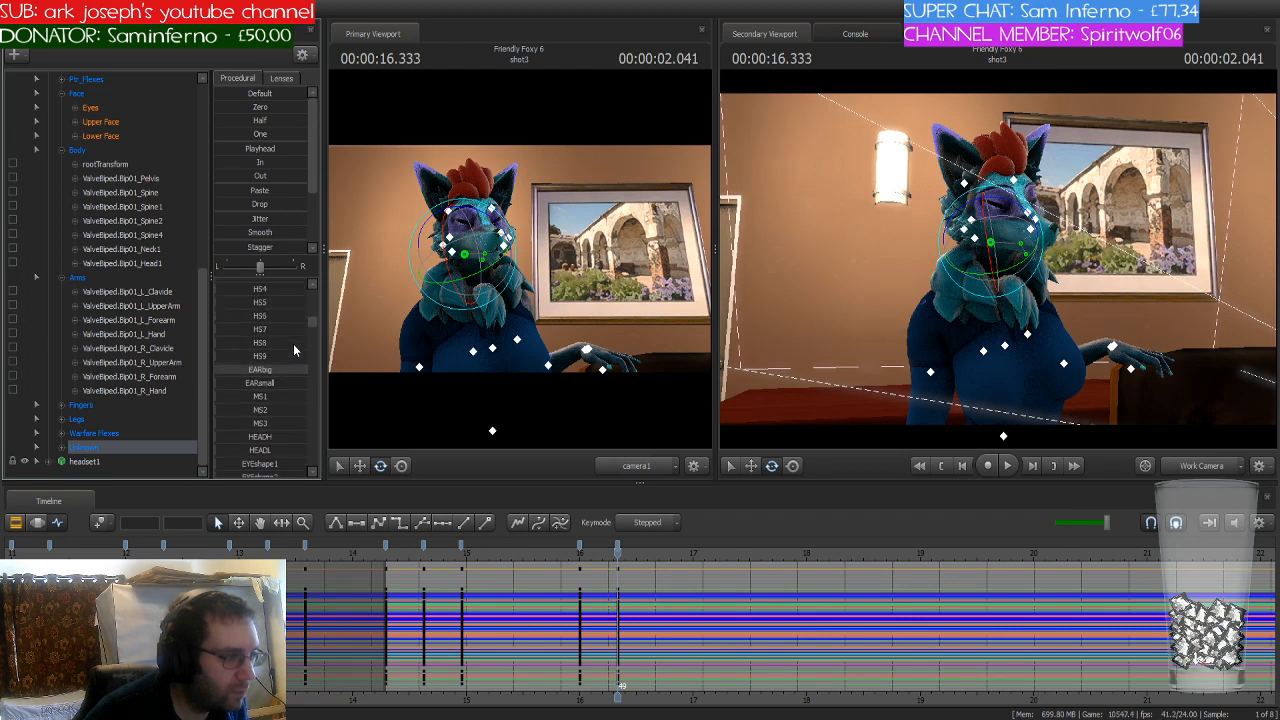
pyautogui.scroll(-6, 294, 348)
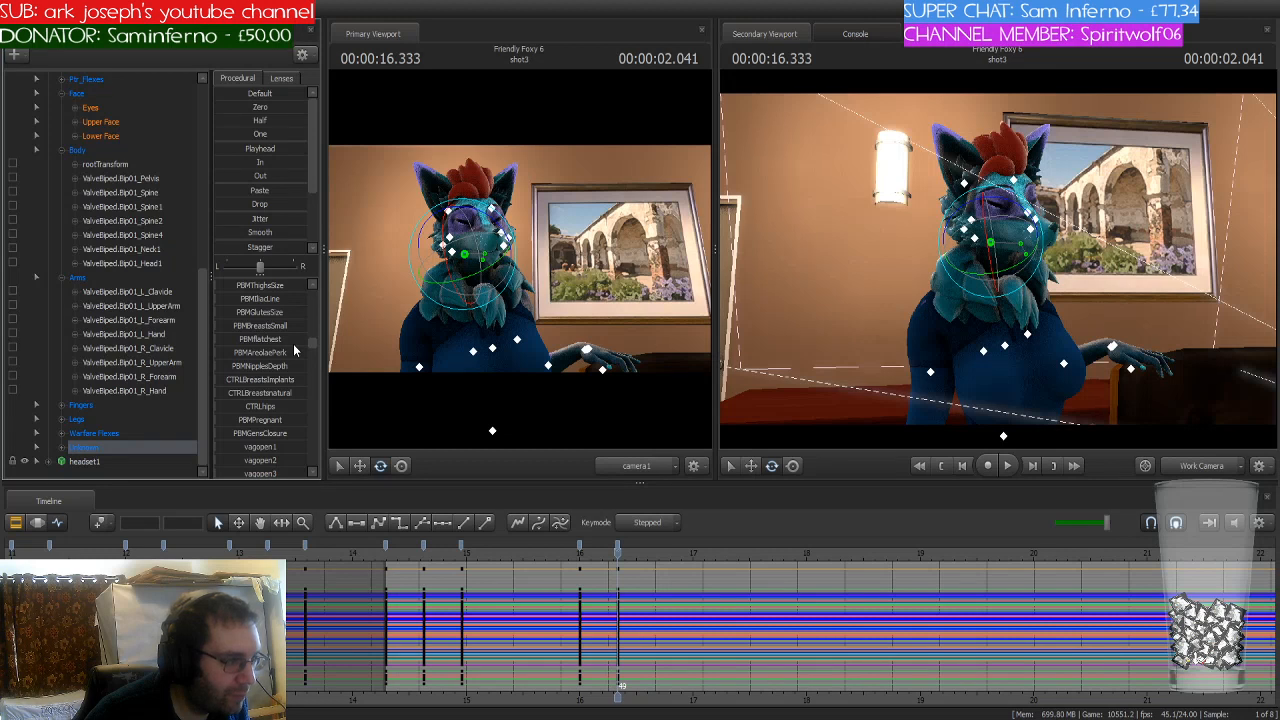
pyautogui.scroll(-3, 293, 350)
pyautogui.scroll(5, 294, 349)
pyautogui.scroll(3, 294, 349)
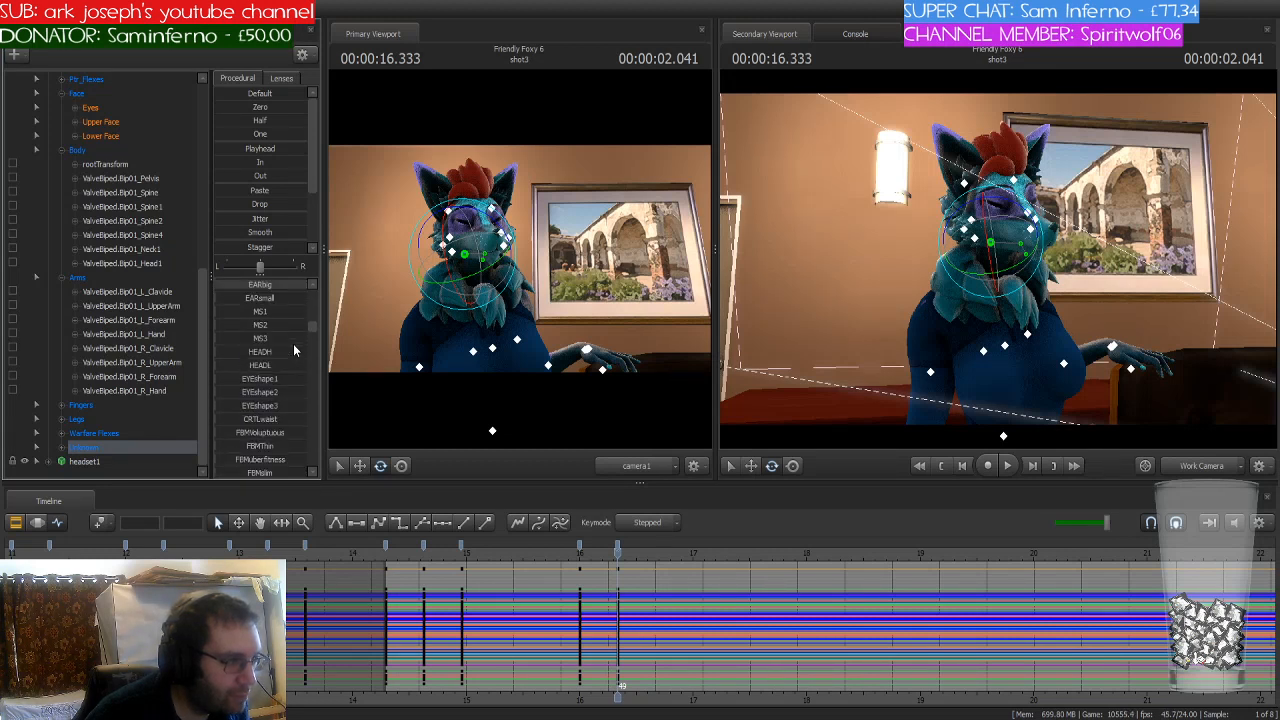
pyautogui.scroll(4, 293, 343)
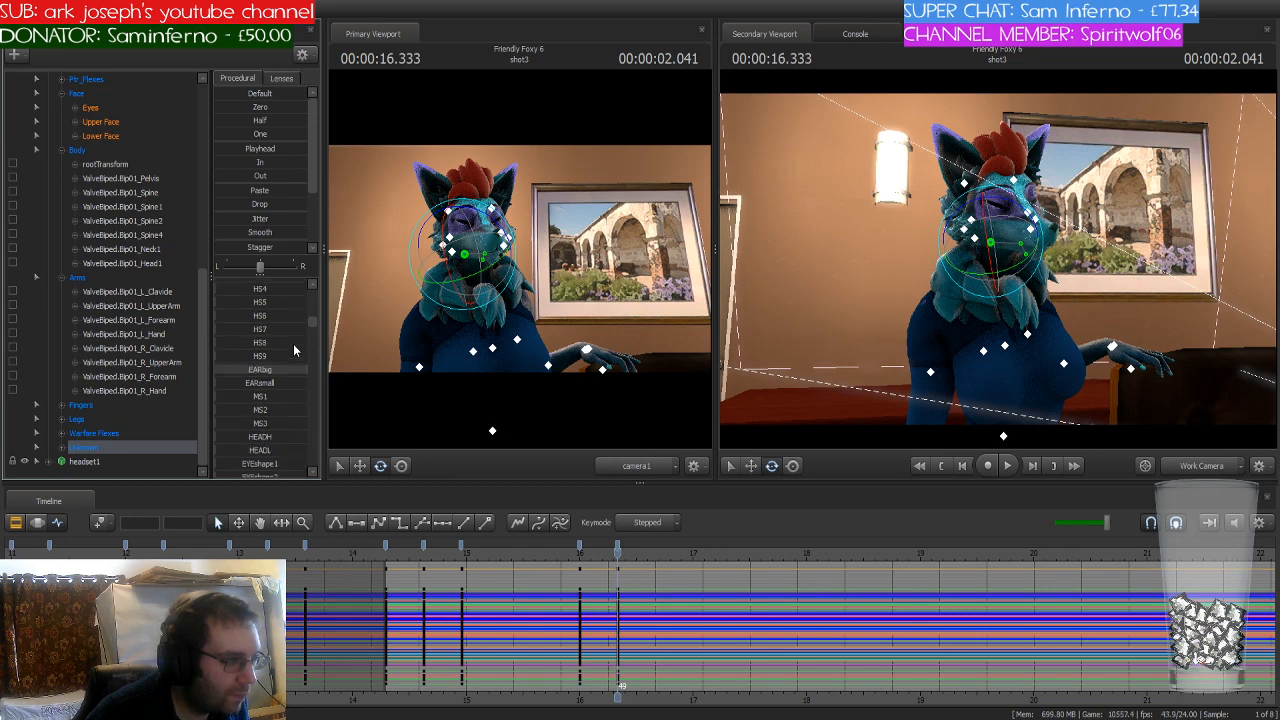
pyautogui.scroll(4, 293, 343)
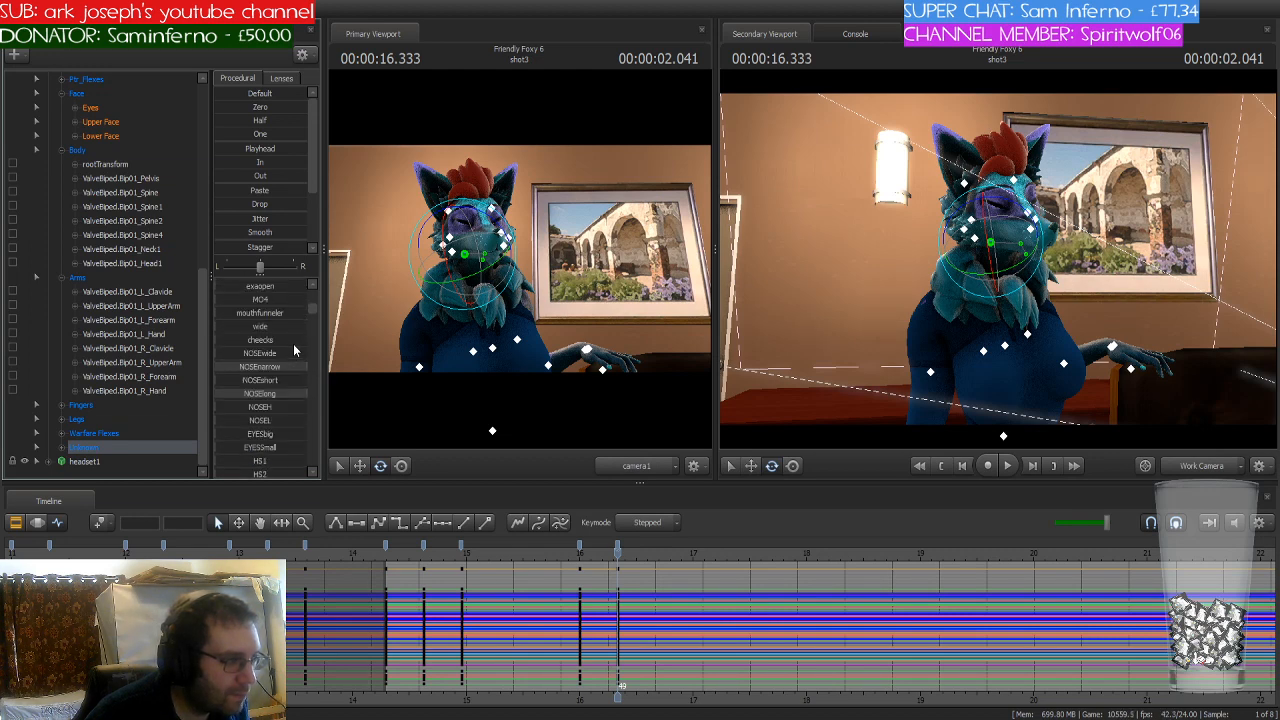
pyautogui.scroll(4, 294, 349)
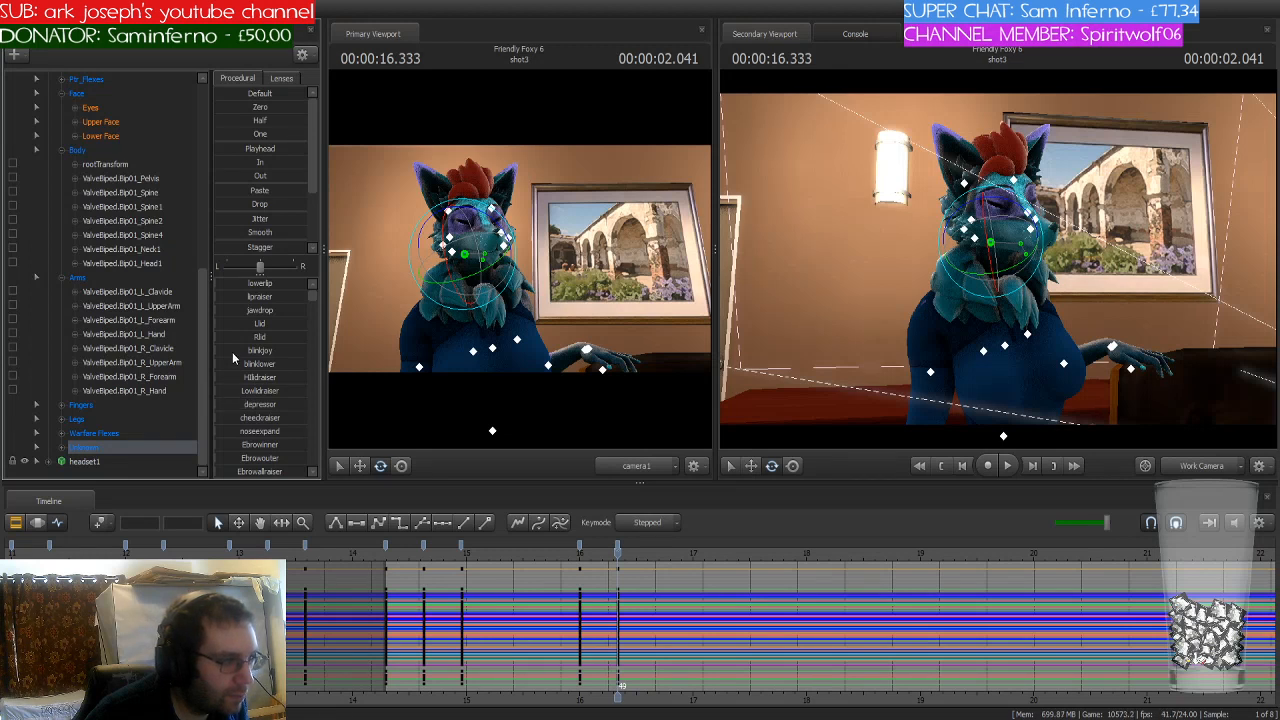
# Step: Close the female wolf's eyes happily at frame 49 by raising the blinkjoy flex, and return her Ptr_Flexes blink to zero
pyautogui.moveTo(232, 352); pyautogui.dragTo(290, 352)
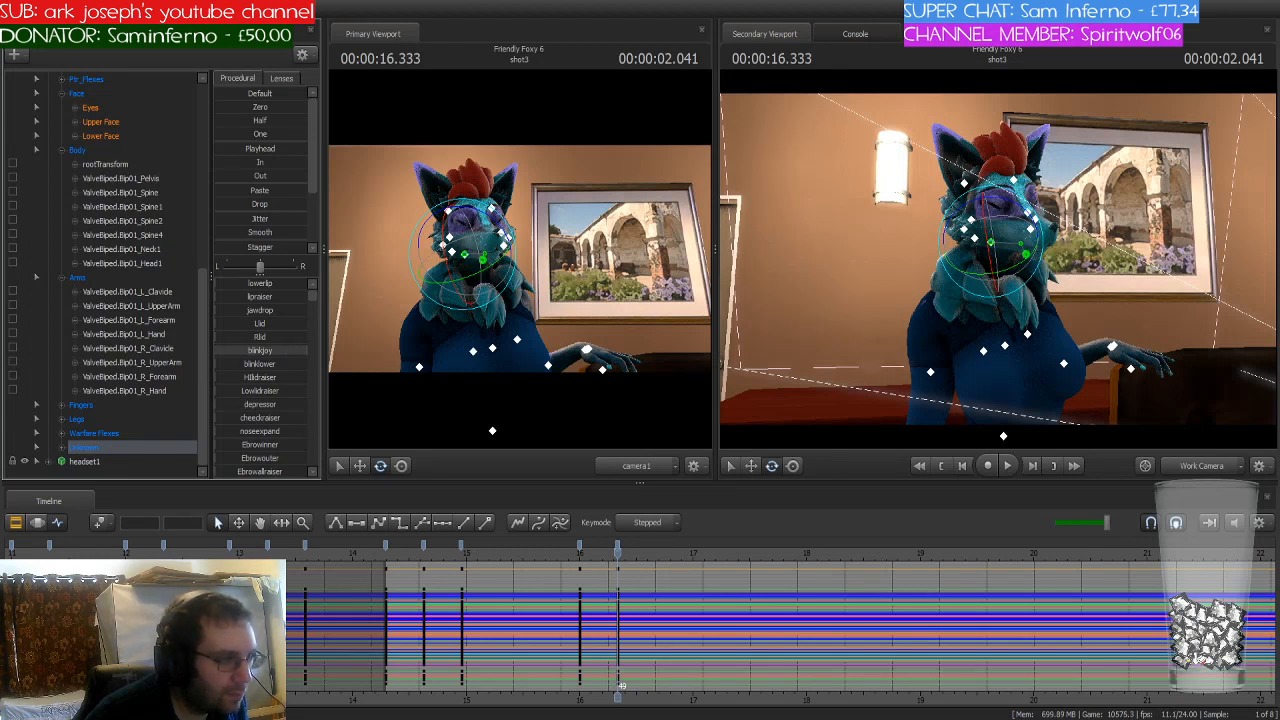
pyautogui.scroll(1, 108, 127)
pyautogui.click(105, 120)
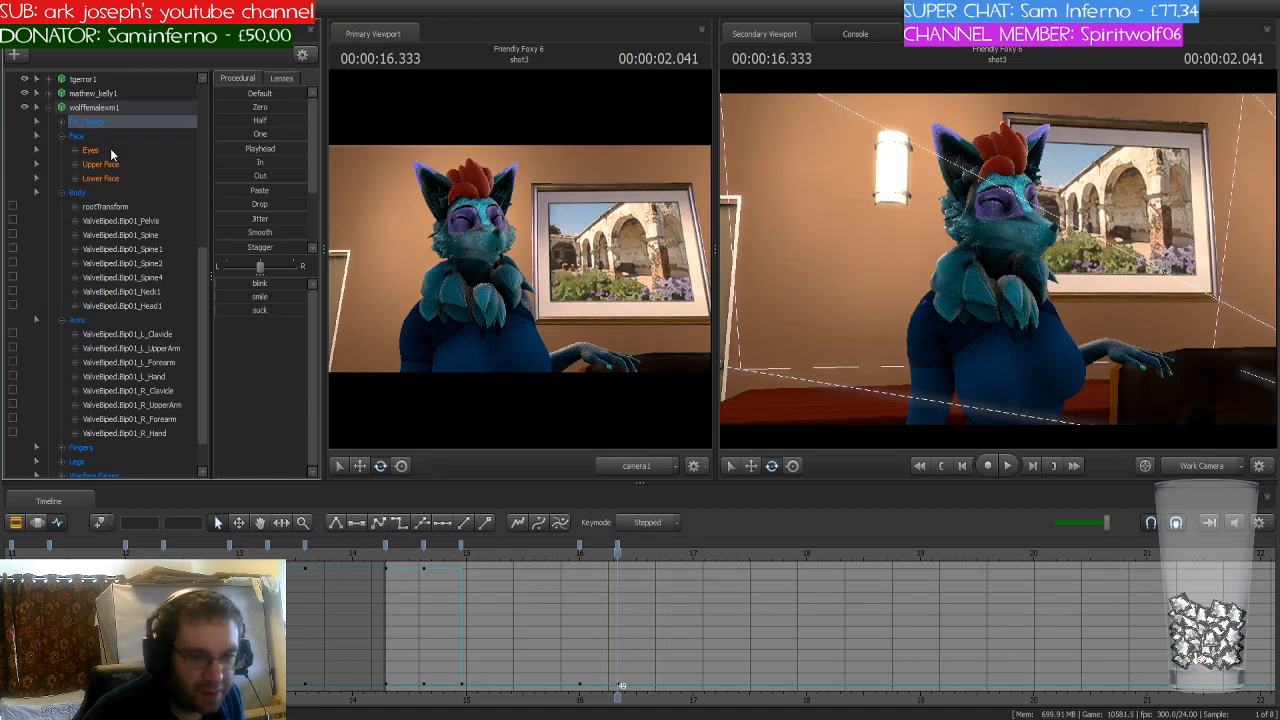
# Step: Make the female wolf smile at frame 49 by raising cornerpuller in her Warfare Flexes to full
pyautogui.scroll(-1, 110, 148)
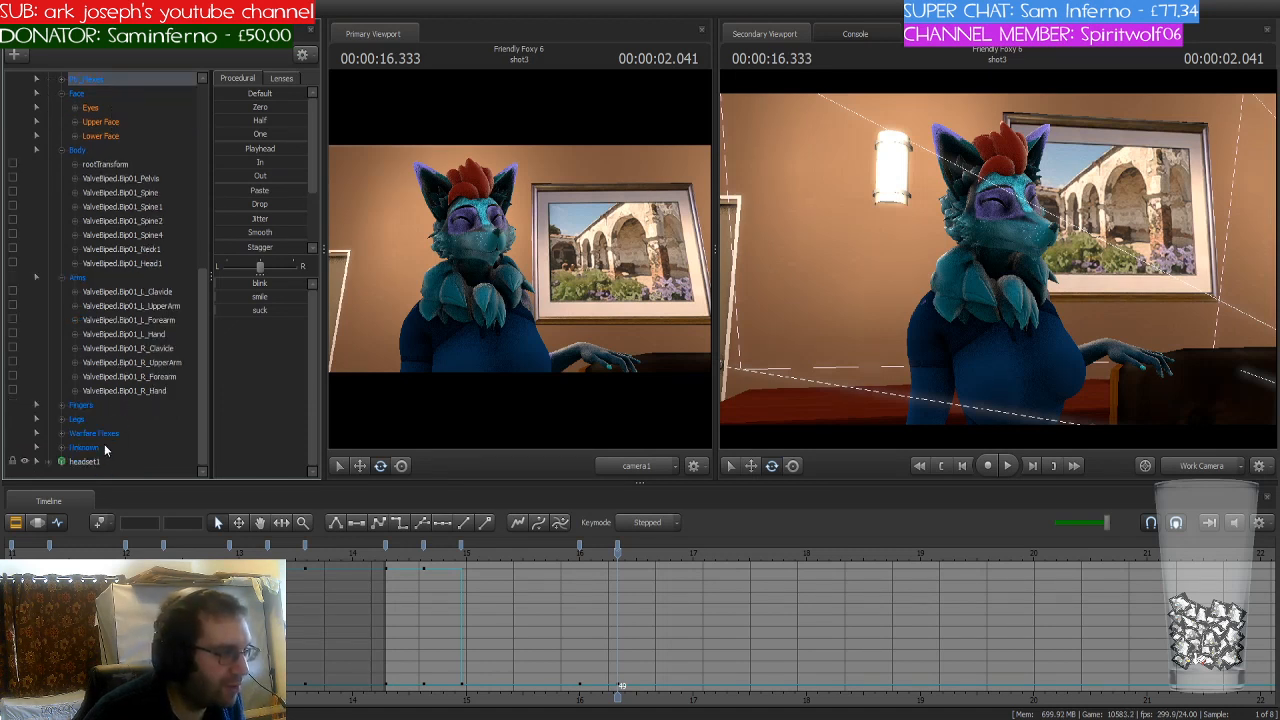
pyautogui.click(95, 434)
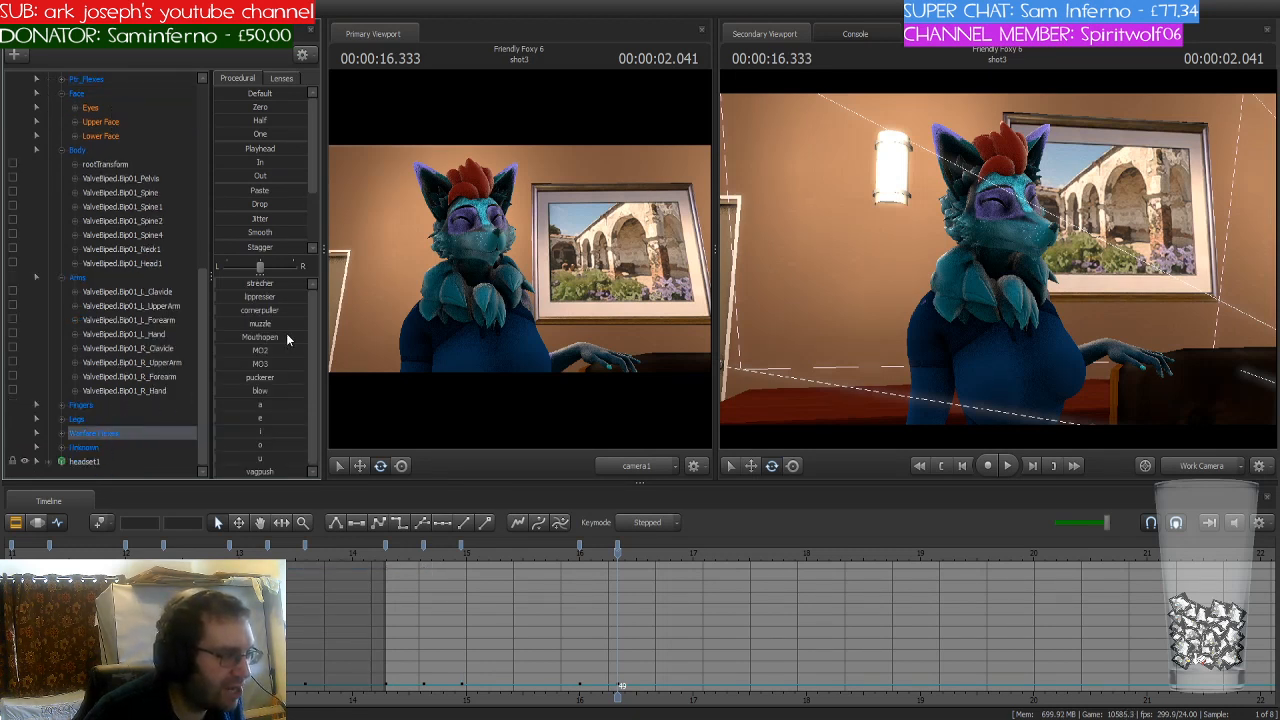
pyautogui.moveTo(230, 309); pyautogui.dragTo(308, 309)
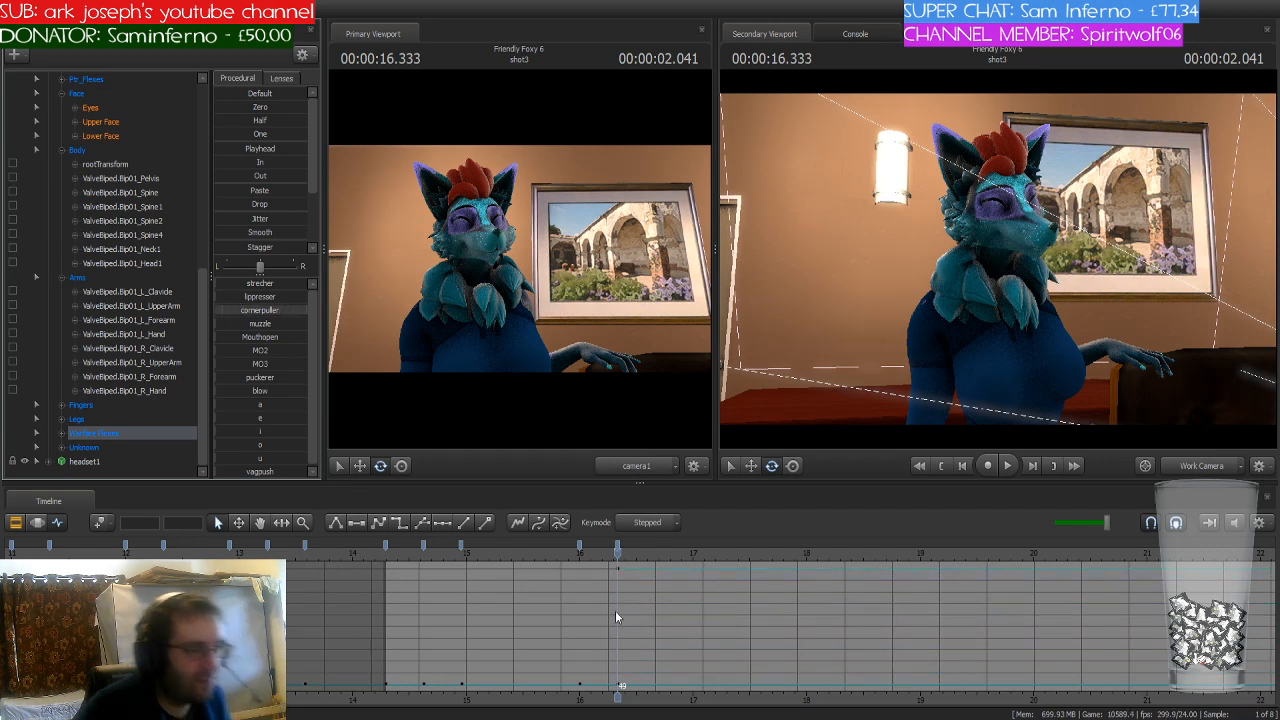
# Step: Switch to the clip editor and split shot3 at 00:00:16.666
pyautogui.moveTo(617, 556); pyautogui.dragTo(655, 573)
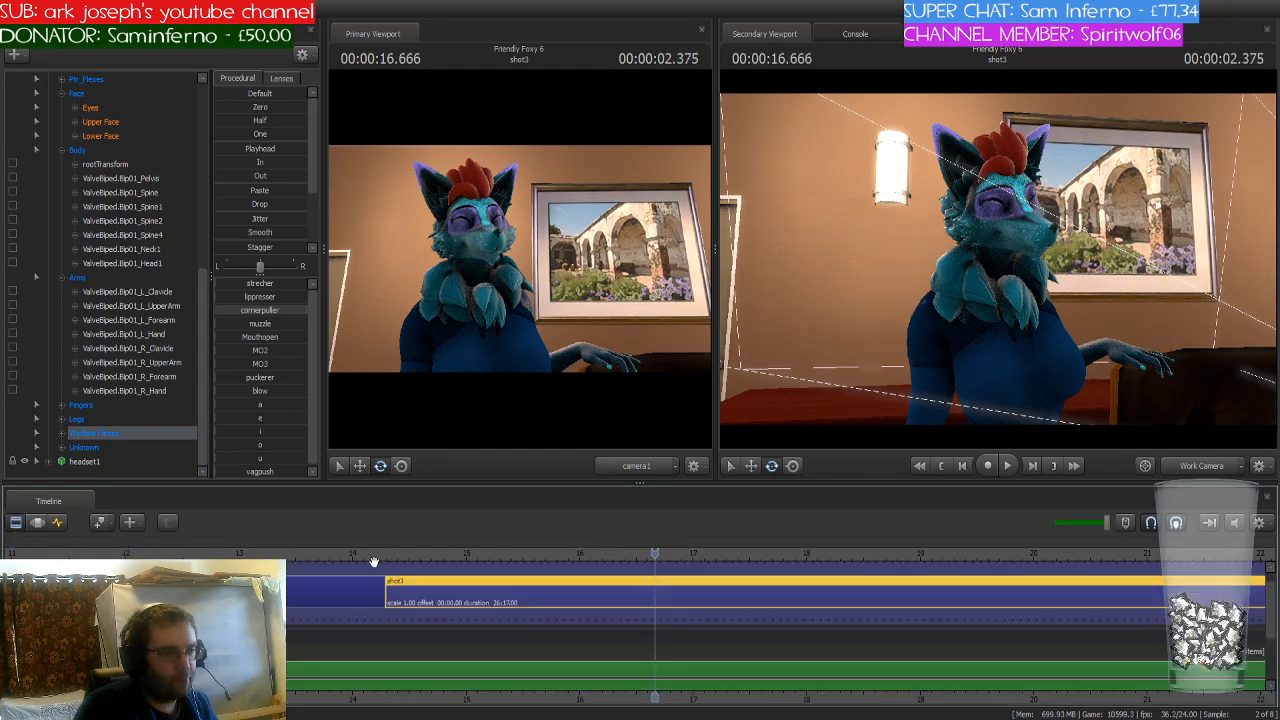
pyautogui.click(17, 522)
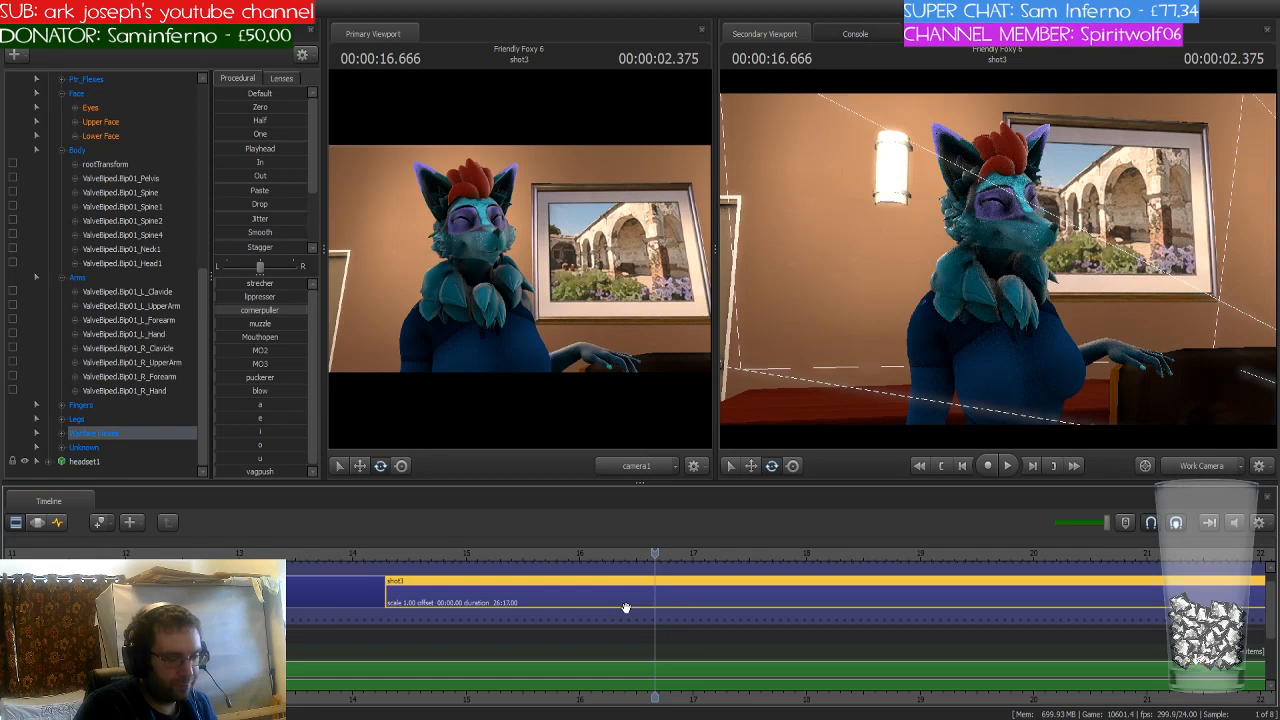
pyautogui.press('b')
# Step: Move the playhead to 00:00:18.000 and split the upper sound clip, oh there he is.wav, there
pyautogui.moveTo(663, 575); pyautogui.dragTo(806, 559)
pyautogui.click(818, 677)
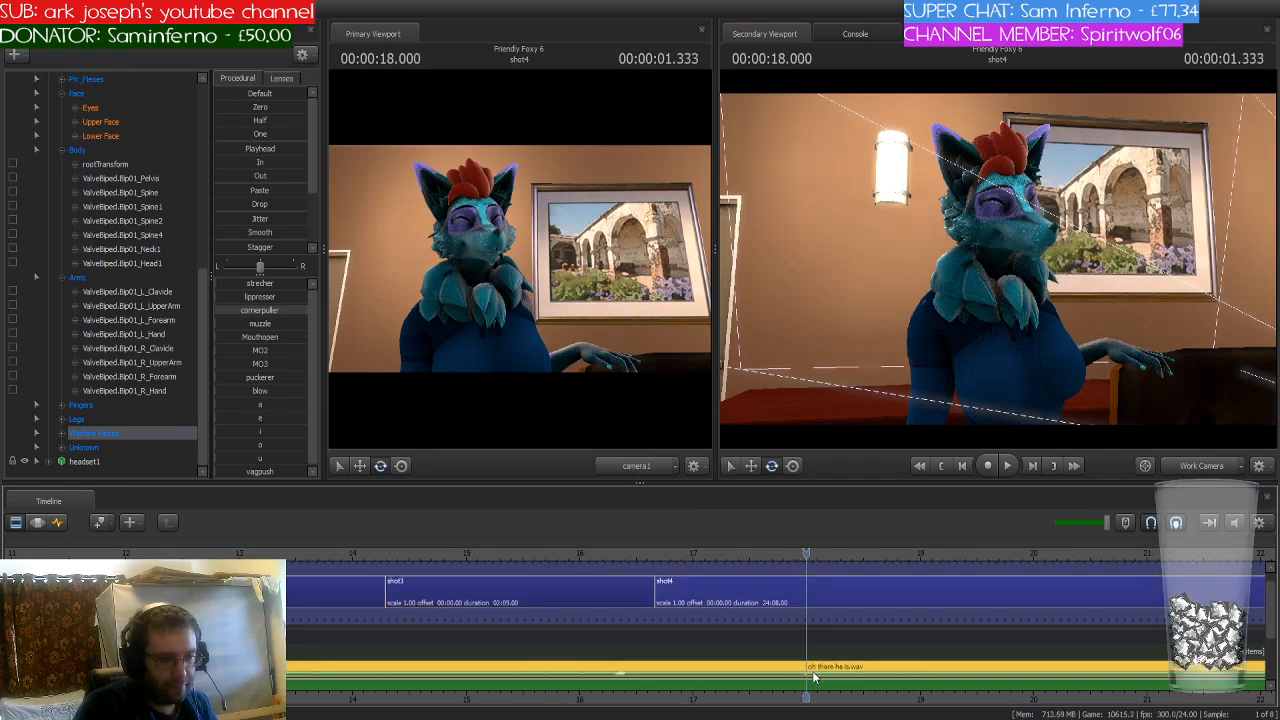
pyautogui.scroll(-5, 817, 678)
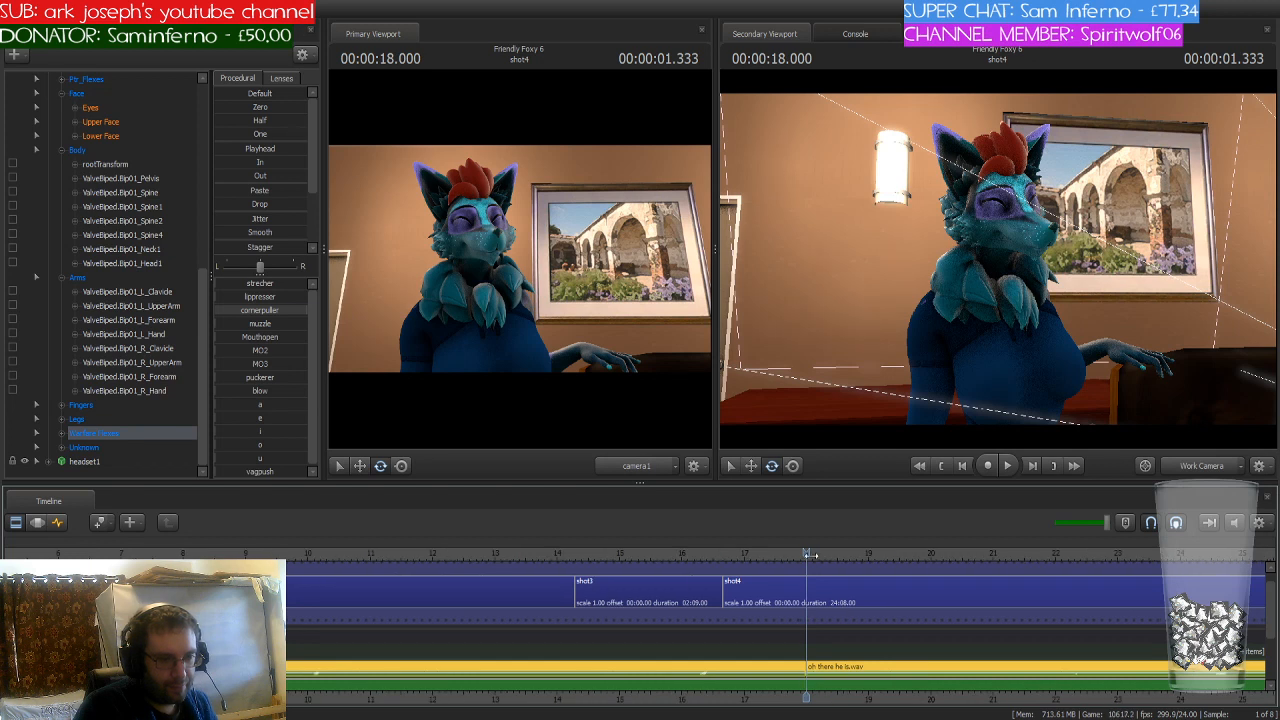
# Step: Try sliding the part of oh there he is.wav after the cut along its track, and undo the move
pyautogui.moveTo(812, 672); pyautogui.dragTo(869, 669)
pyautogui.moveTo(880, 670)
pyautogui.mouseDown()
pyautogui.moveTo(892, 670)
pyautogui.moveTo(830, 674)
pyautogui.mouseUp()
pyautogui.hotkey('ctrl', 'z')
# Step: Delete the sound clip on the track below oh there he is.wav
pyautogui.scroll(-3, 830, 674)
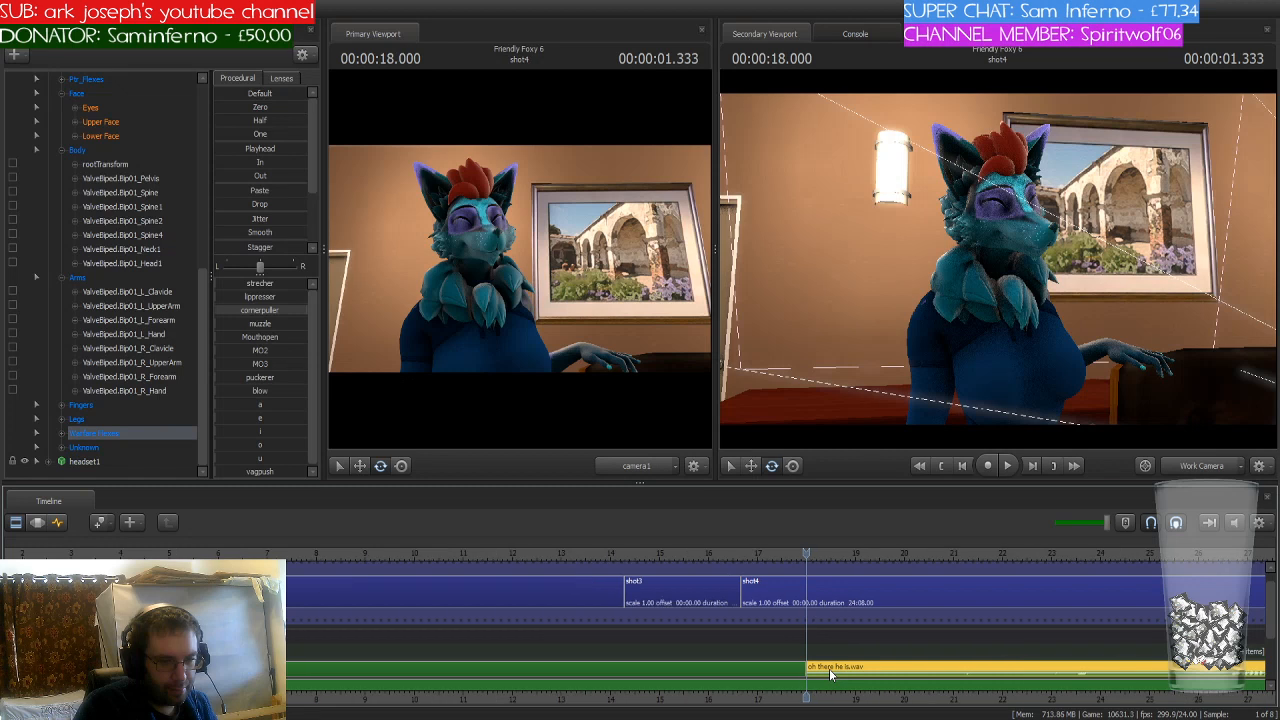
pyautogui.click(832, 688)
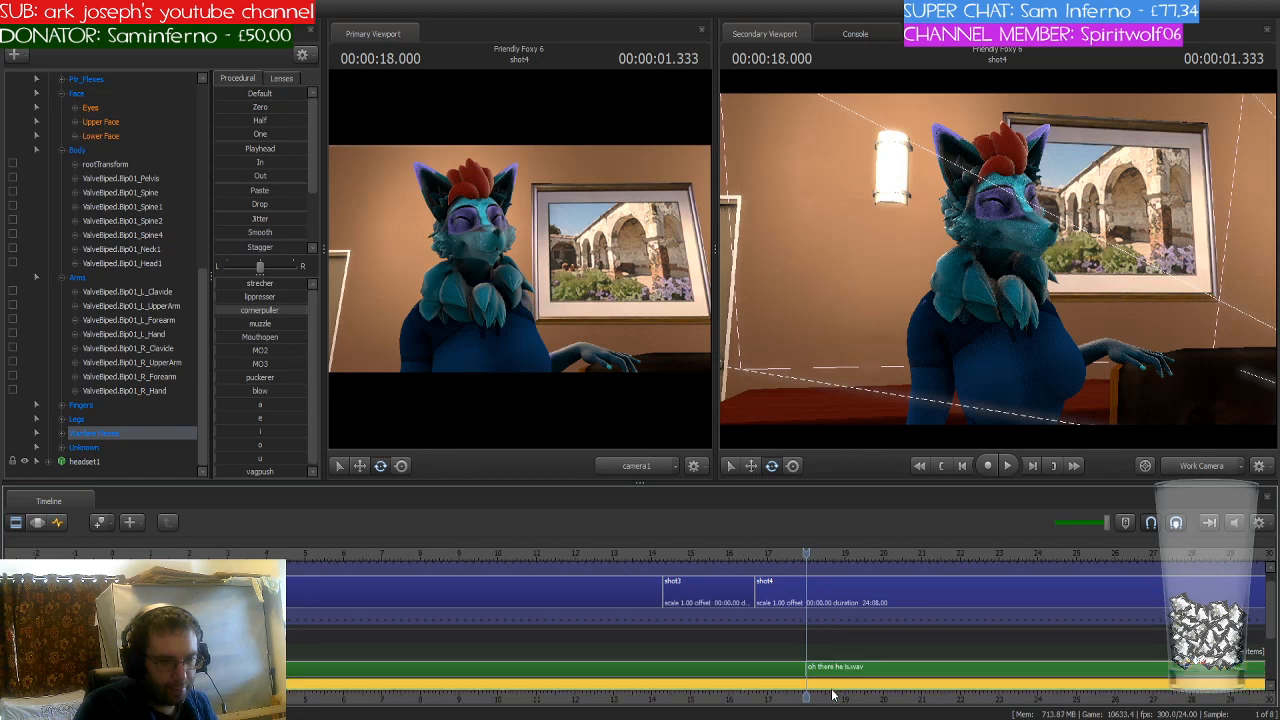
pyautogui.press('Delete')
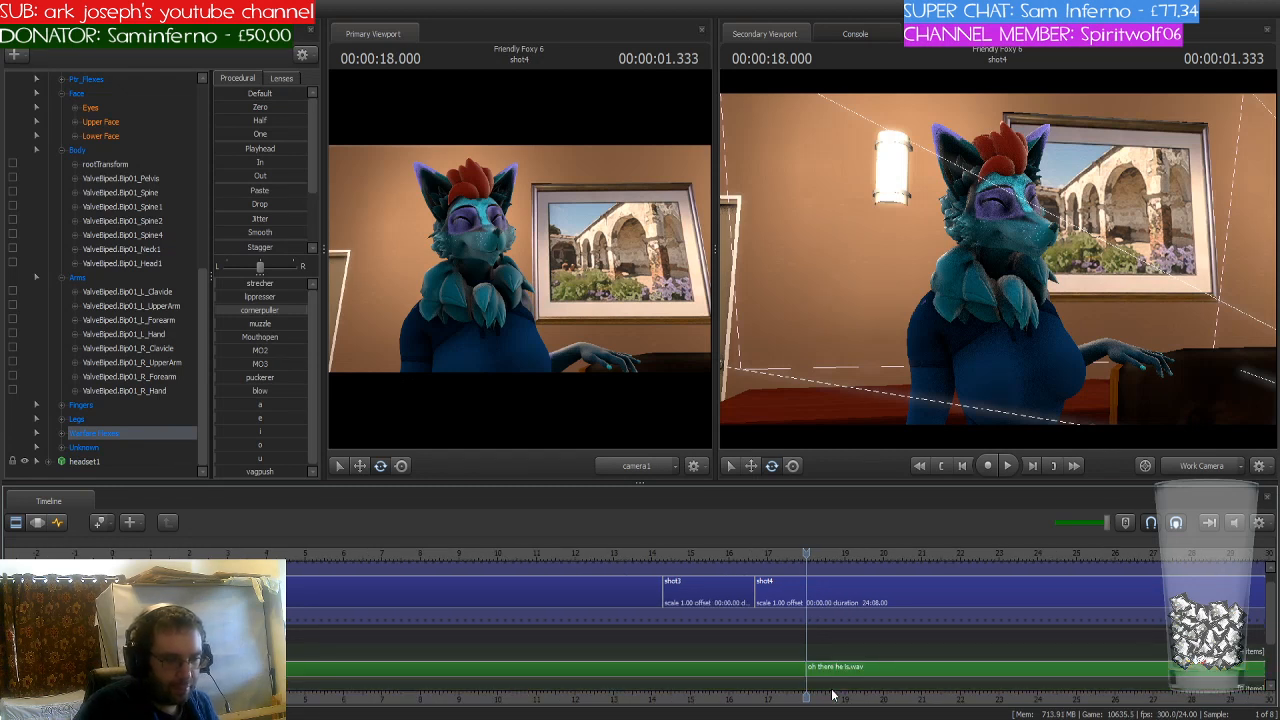
pyautogui.click(746, 672)
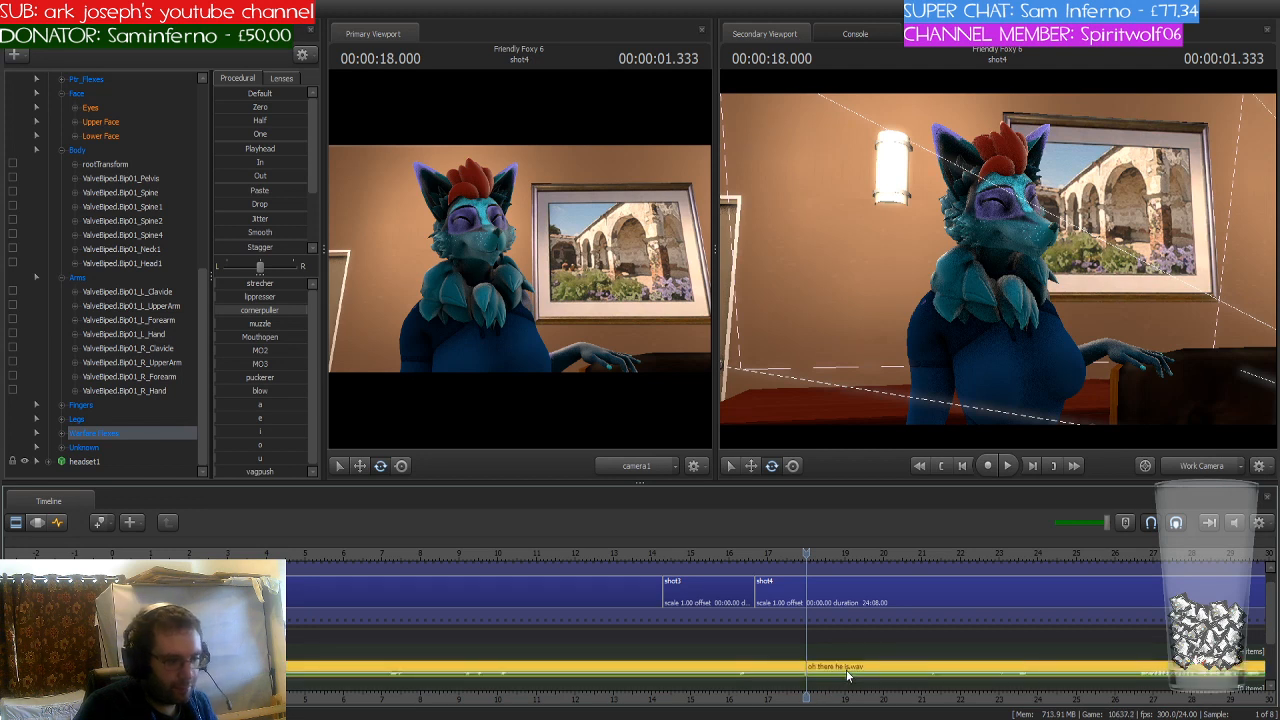
pyautogui.hotkey('ctrl', 'z')
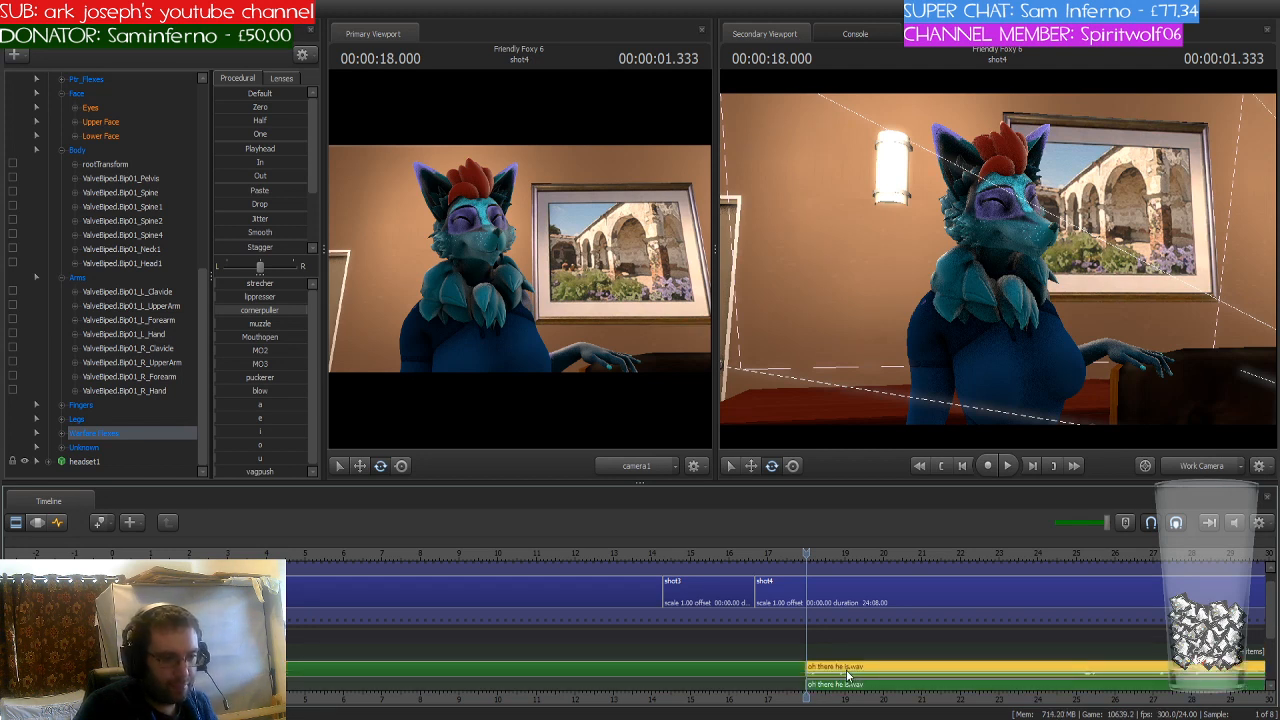
pyautogui.press('Delete')
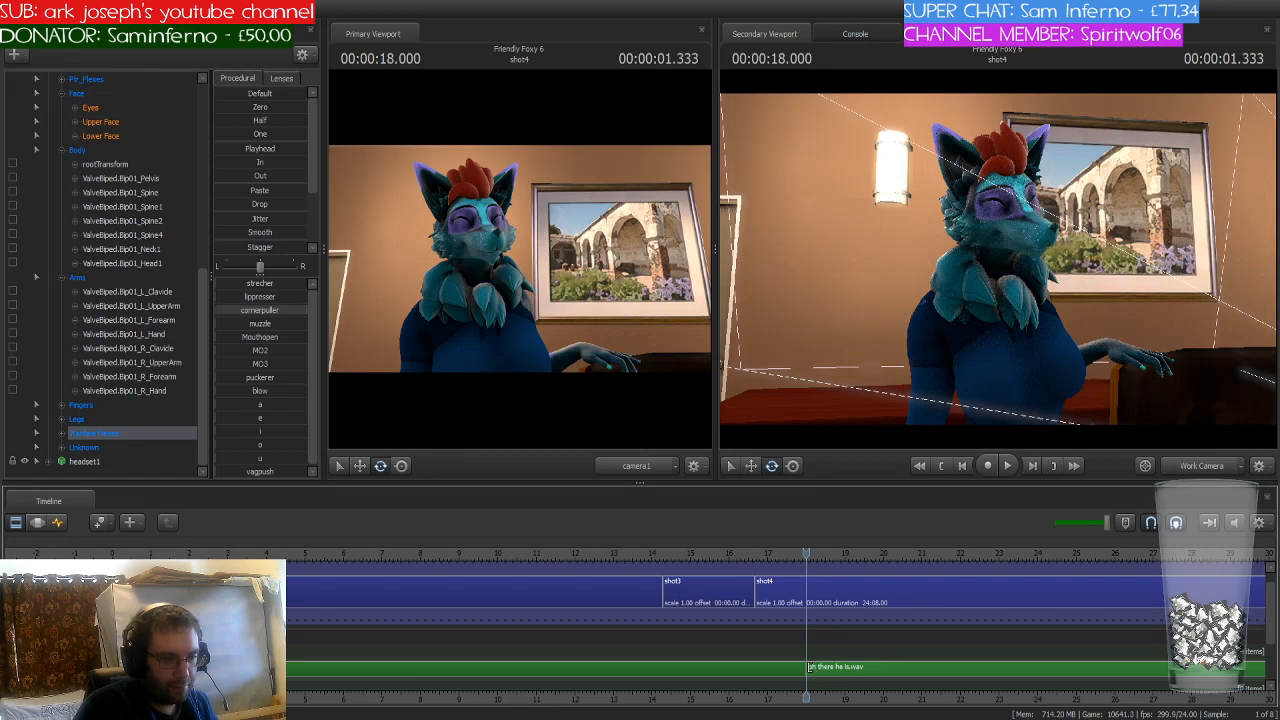
# Step: Select both parts of the oh there he is.wav sound clip and duplicate them onto the track directly below
pyautogui.click(812, 669)
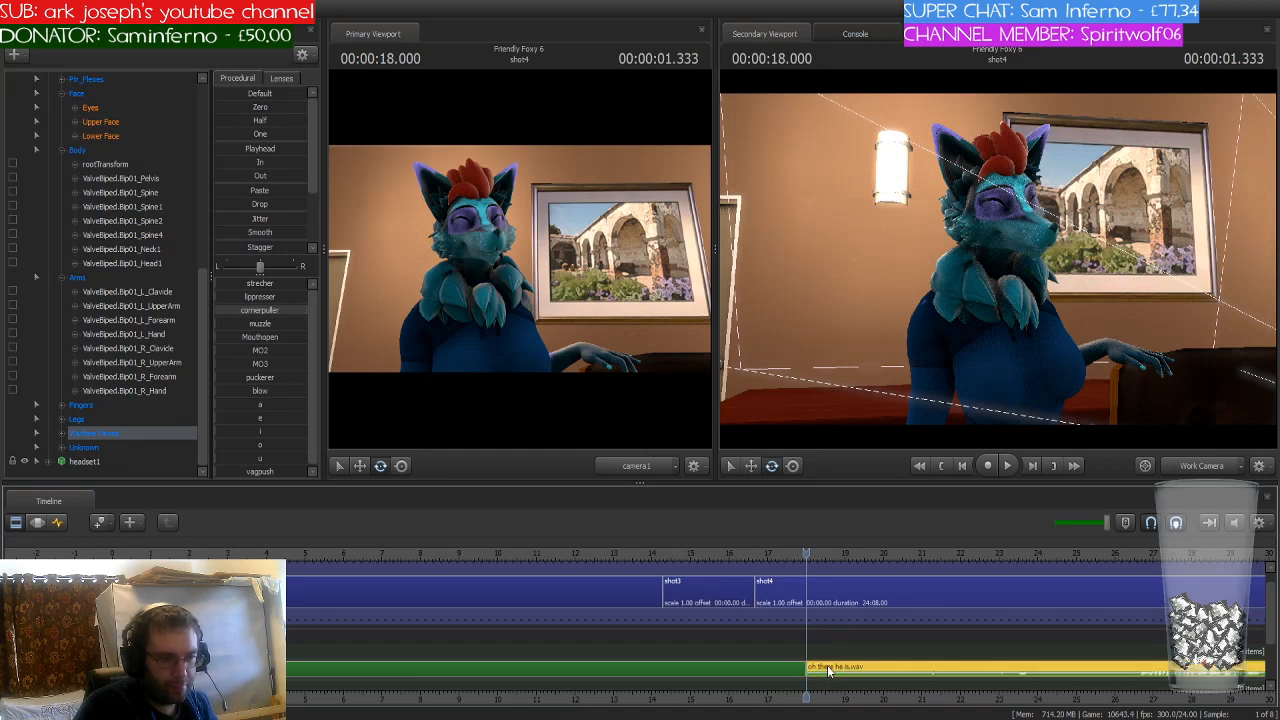
pyautogui.click(773, 668)
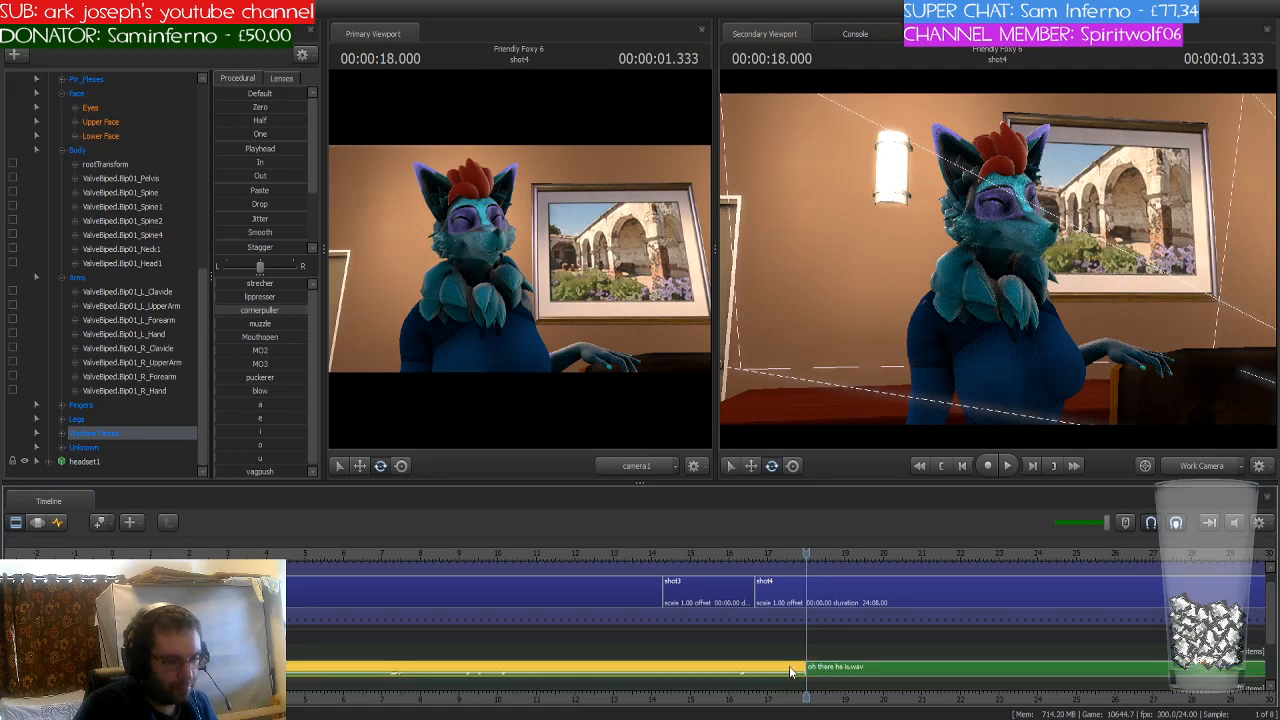
pyautogui.click(843, 674)
pyautogui.click(767, 671)
pyautogui.keyDown('ctrl'); pyautogui.click(829, 675); pyautogui.keyUp('ctrl')
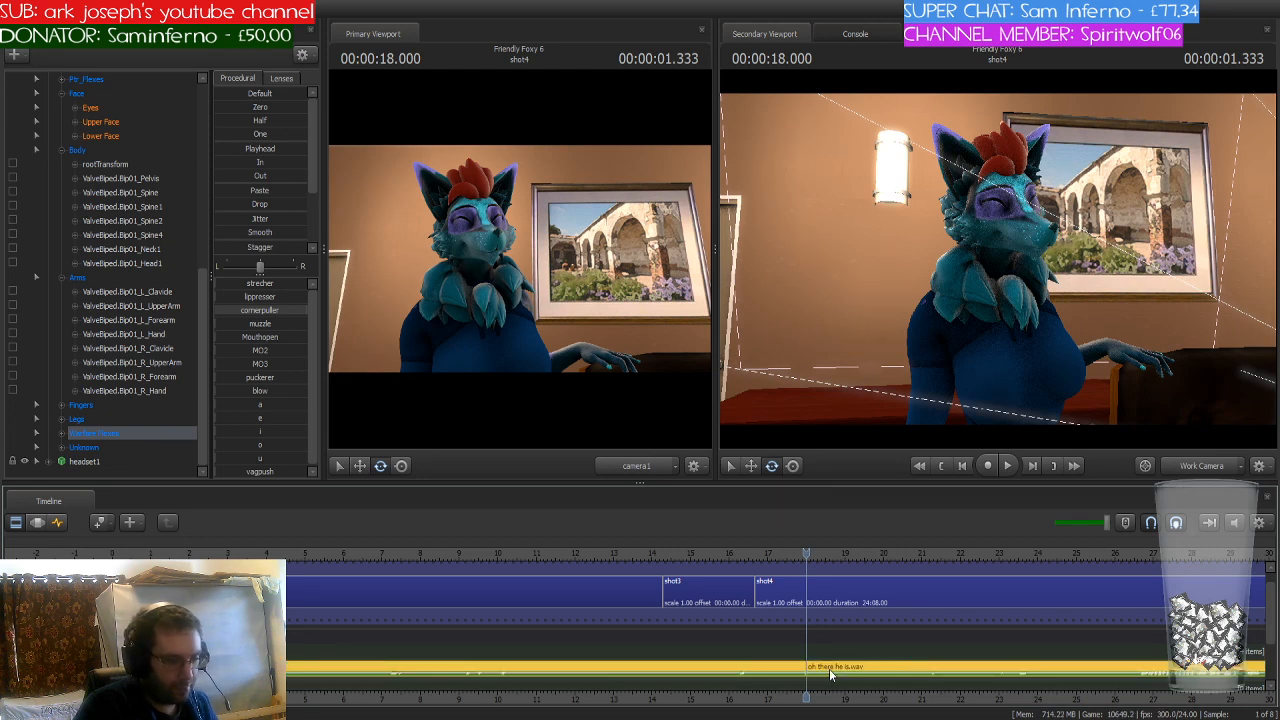
pyautogui.moveTo(830, 675)
pyautogui.mouseDown()
pyautogui.moveTo(836, 690)
pyautogui.moveTo(320, 690)
pyautogui.moveTo(829, 690)
pyautogui.mouseUp()
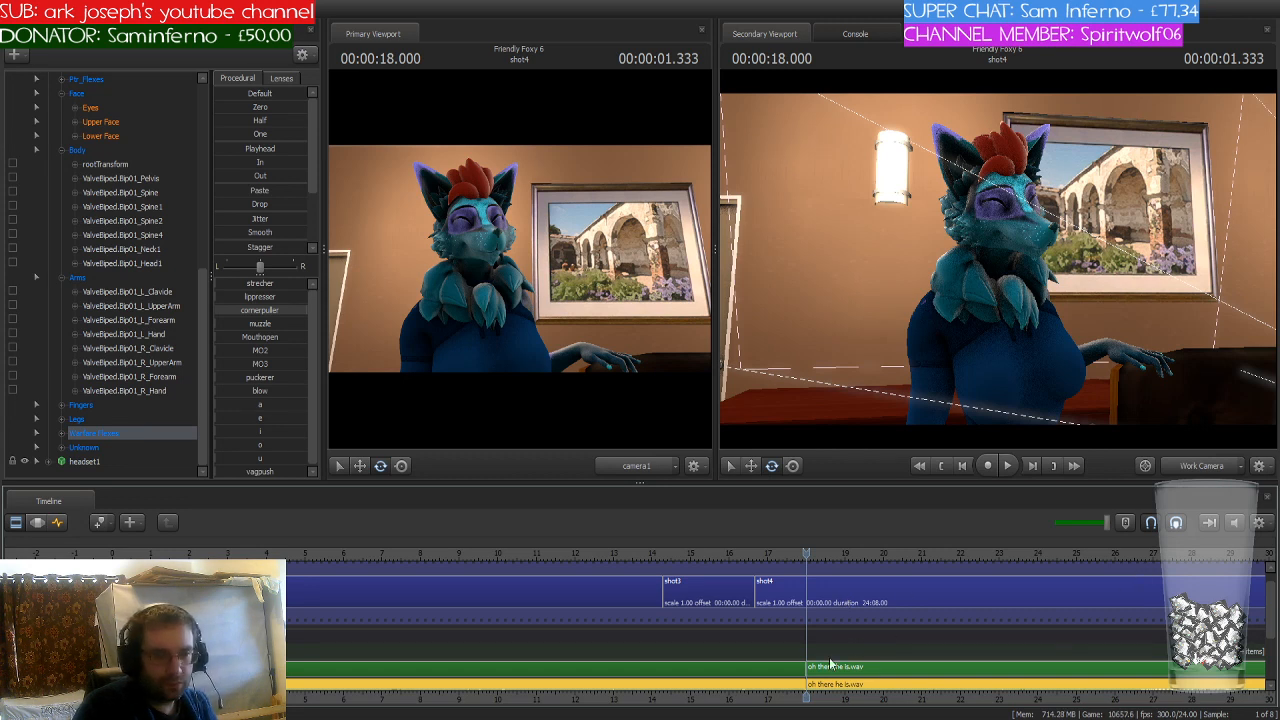
# Step: Play back the doubled dialogue from about 00:00:16, just before the start of shot4, and stop at 00:00:27.541
pyautogui.click(733, 553)
pyautogui.press('space')
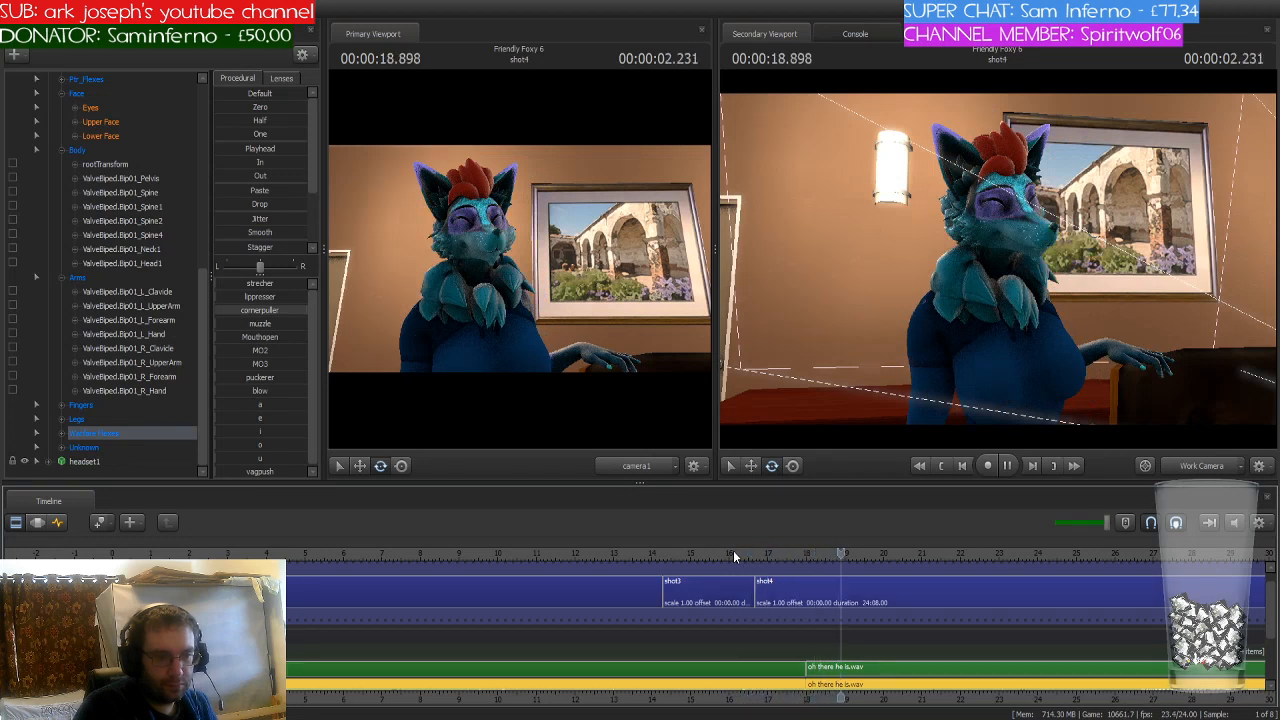
pyautogui.scroll(-3, 920, 649)
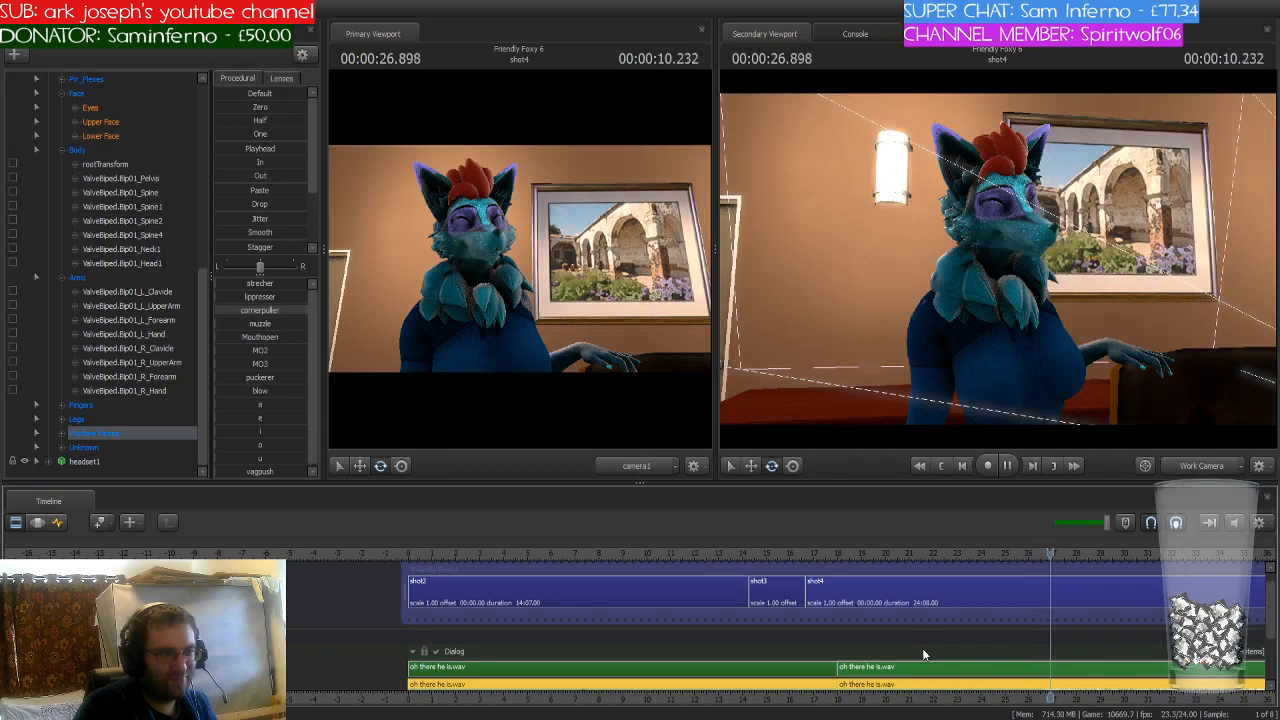
pyautogui.press('space')
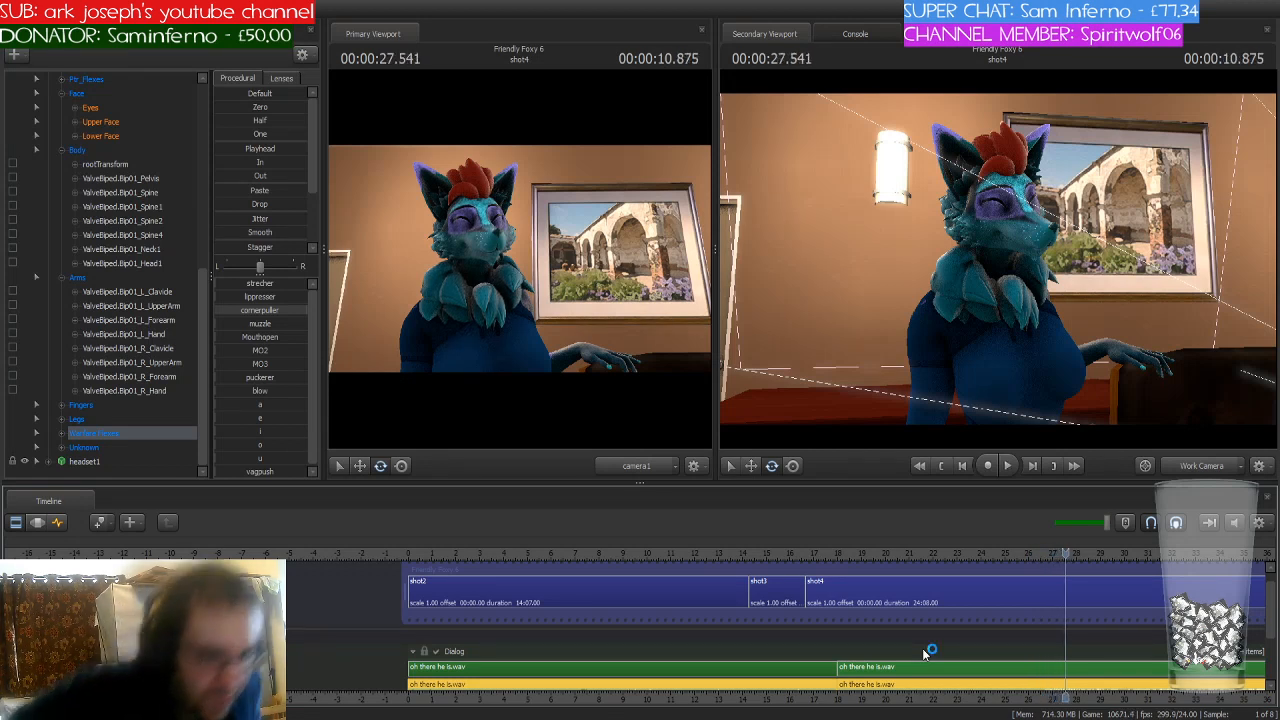
# Step: Move the playhead to the end of the dialogue clips at 00:00:39.375 and shorten the end of shot4 to a duration of 23:08
pyautogui.scroll(-2, 922, 648)
pyautogui.scroll(-2, 922, 648)
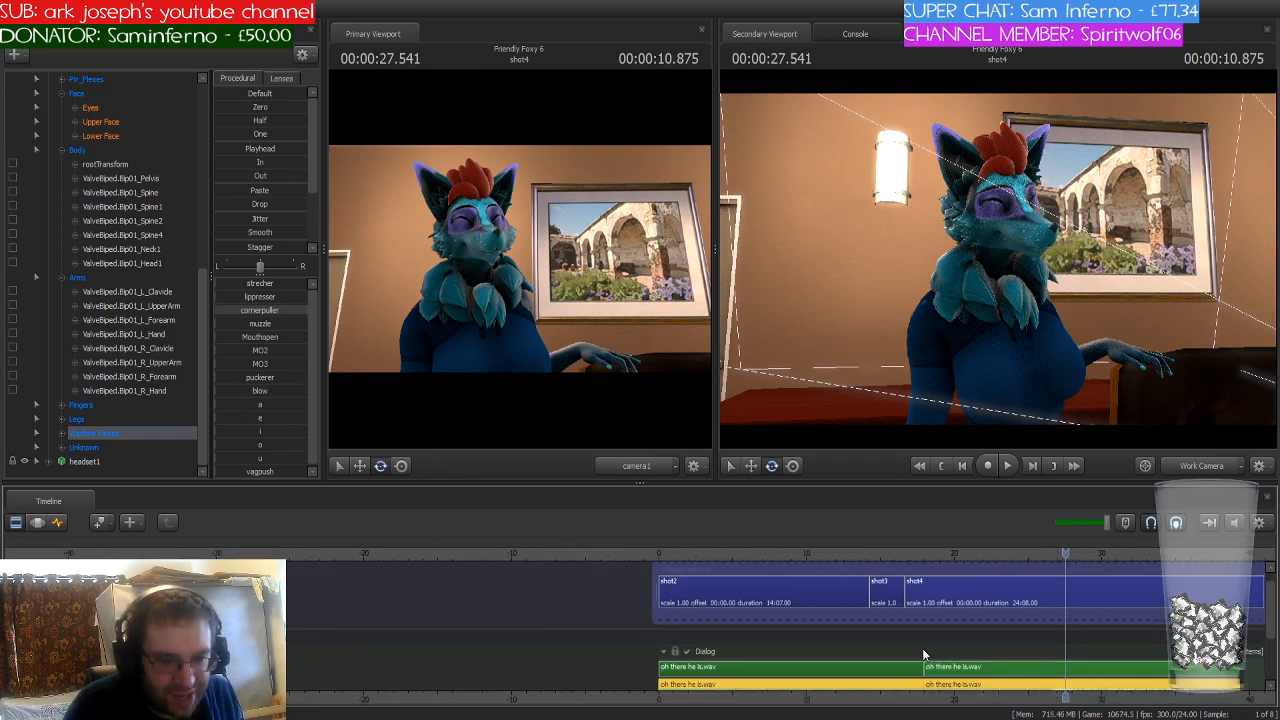
pyautogui.moveTo(1180, 698); pyautogui.dragTo(1003, 698, button='middle')
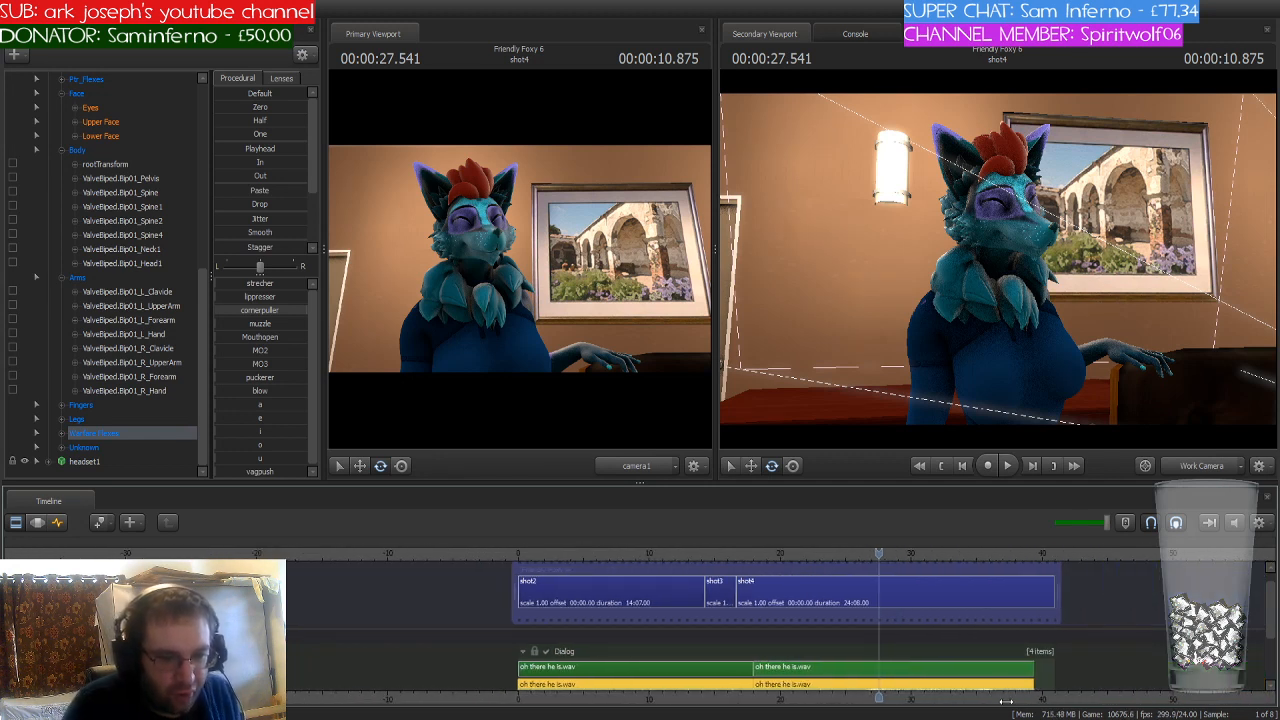
pyautogui.click(1013, 552)
pyautogui.scroll(3, 1036, 568)
pyautogui.scroll(1, 1036, 568)
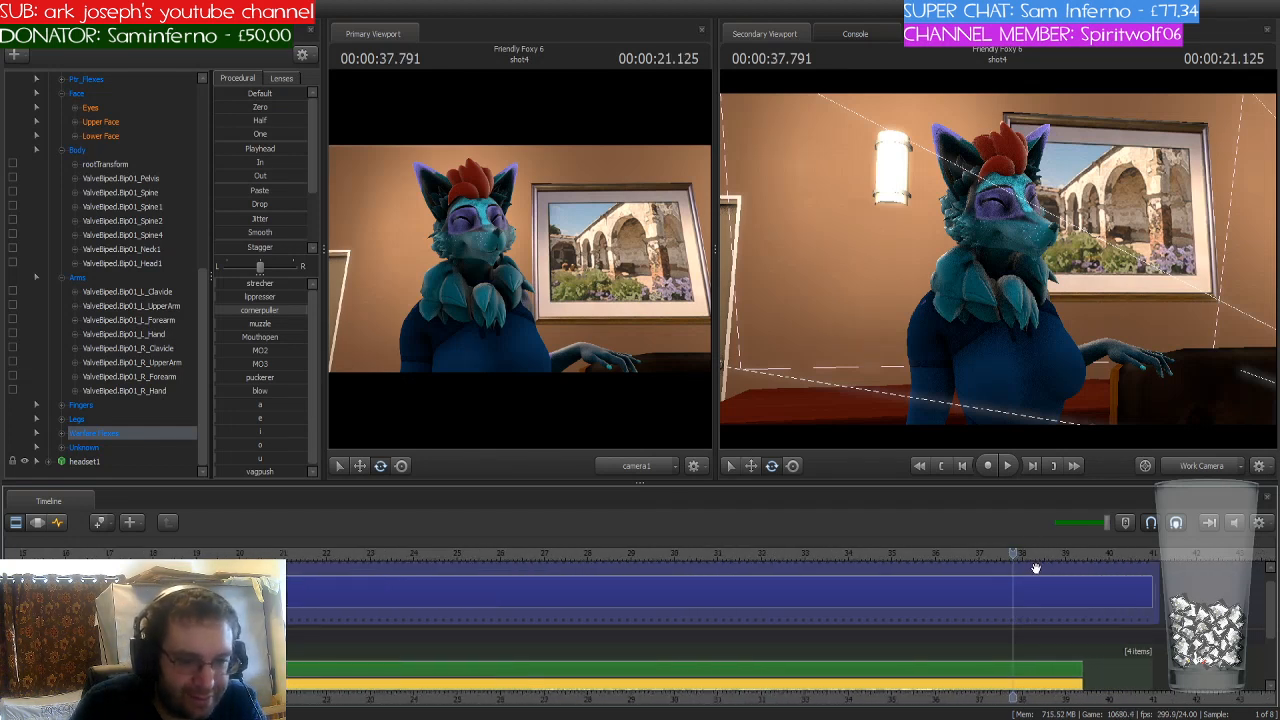
pyautogui.moveTo(1015, 555); pyautogui.dragTo(1082, 562)
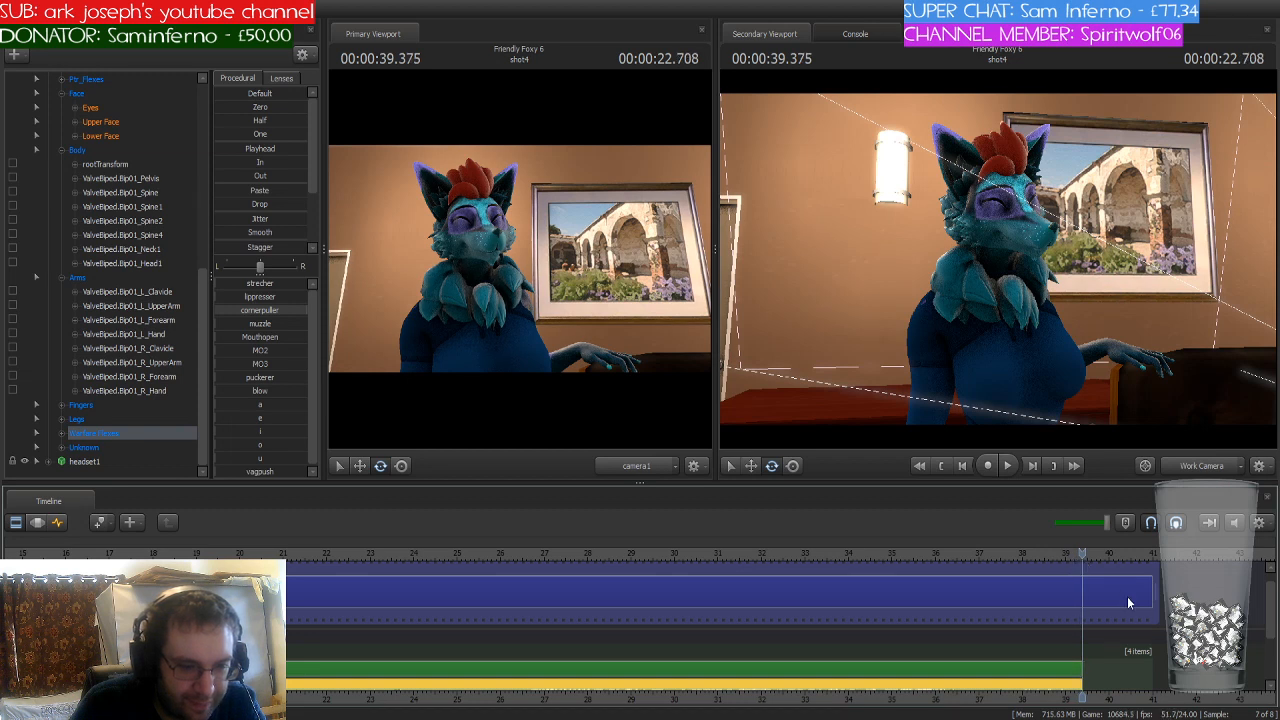
pyautogui.moveTo(1150, 603); pyautogui.dragTo(1108, 598)
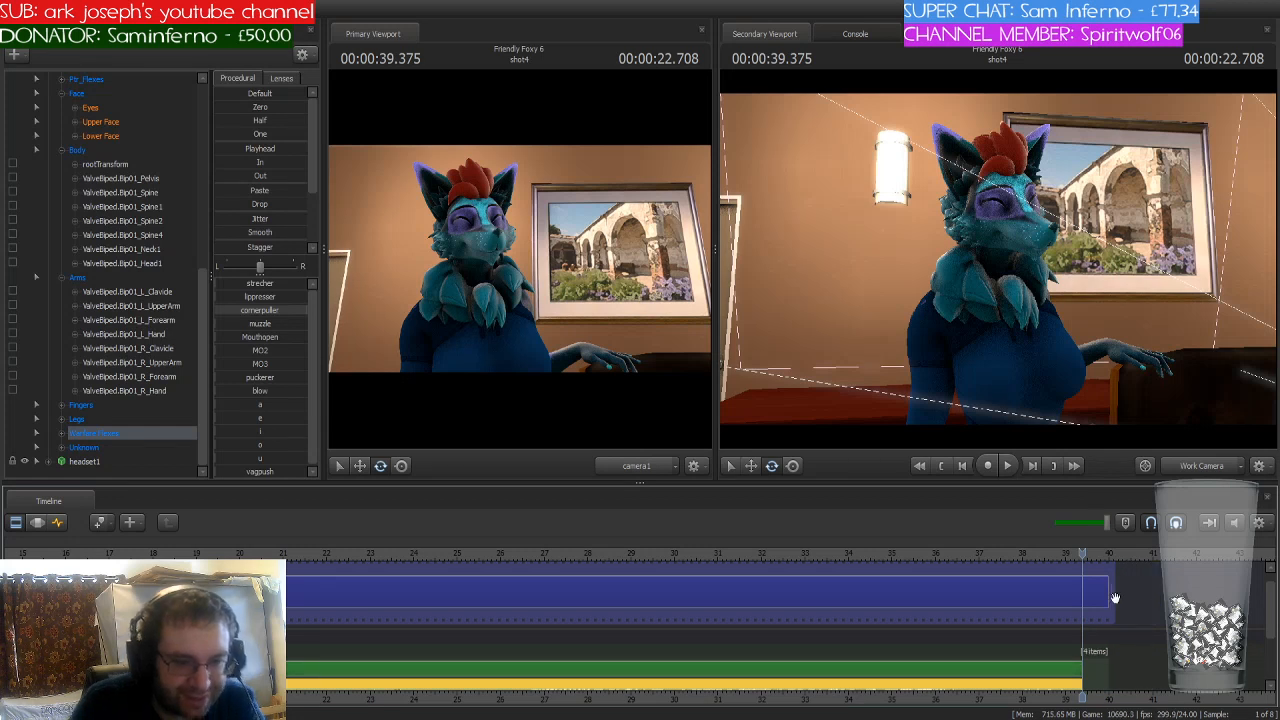
# Step: Return the playhead to the start of shot3 at 00:00:14.291
pyautogui.scroll(-5, 1114, 598)
pyautogui.scroll(-3, 1114, 598)
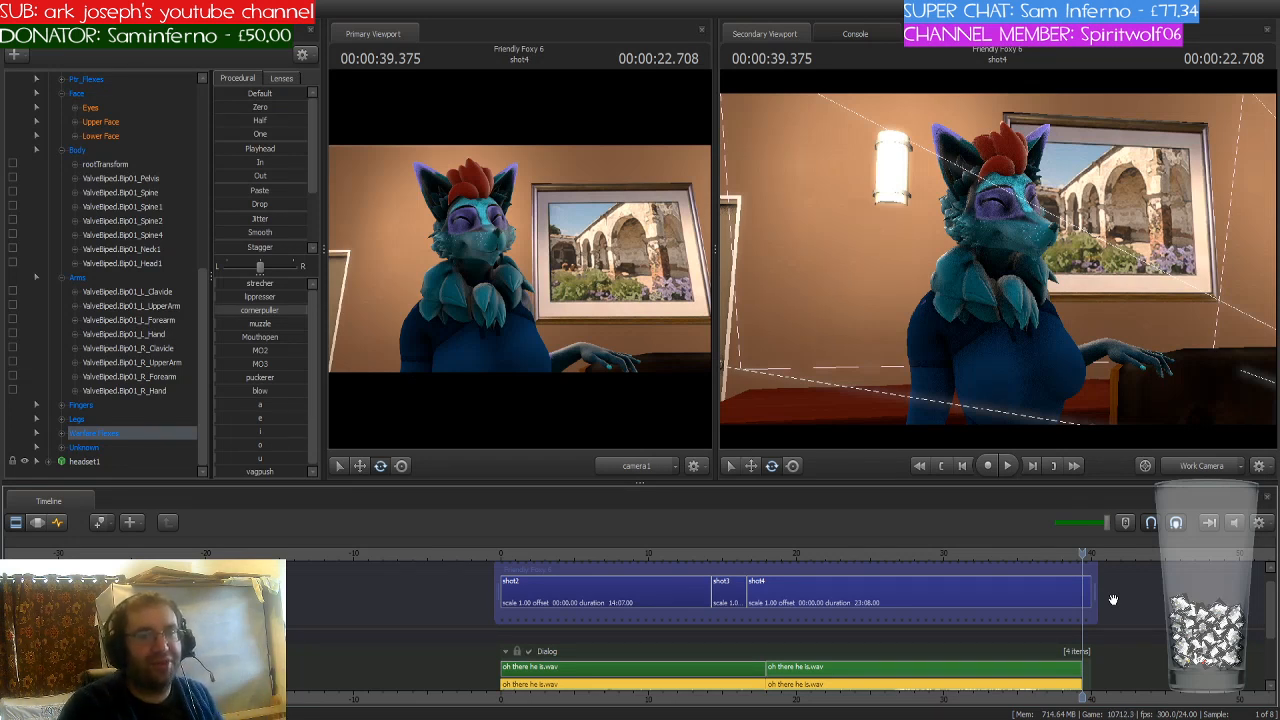
pyautogui.press('Up')
pyautogui.press('Up')
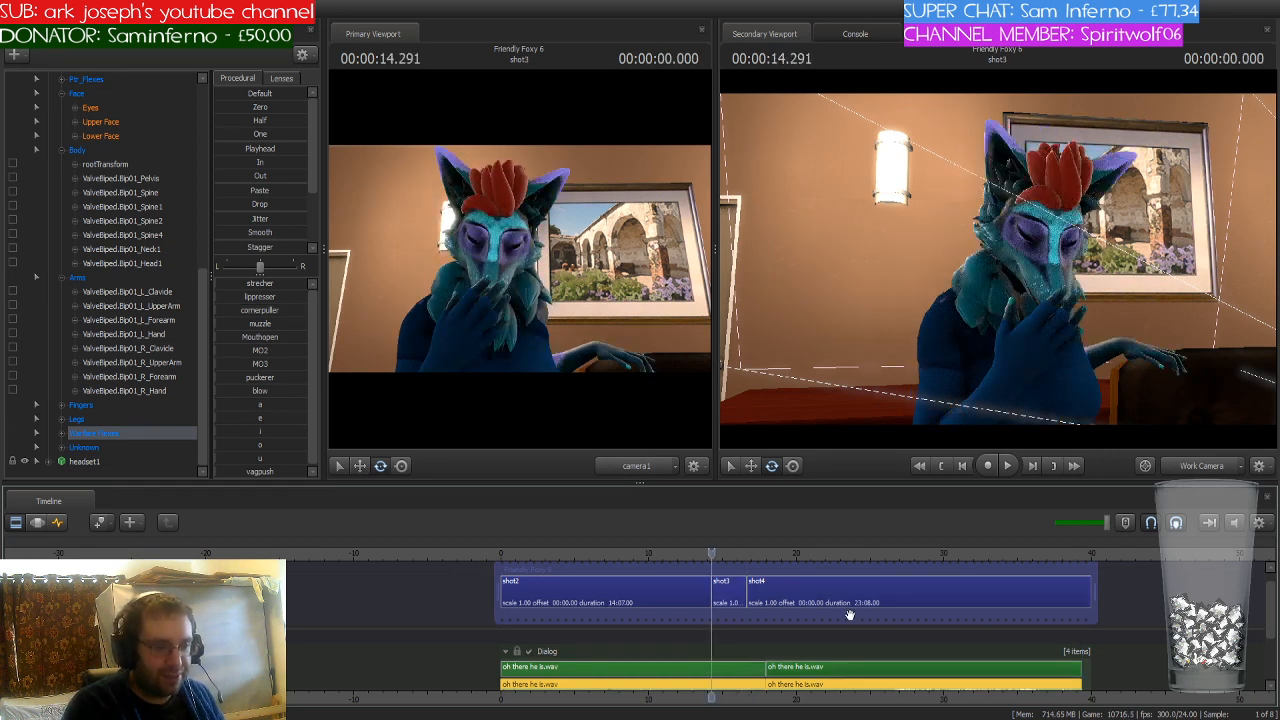
pyautogui.scroll(5, 848, 614)
pyautogui.scroll(-5, 848, 614)
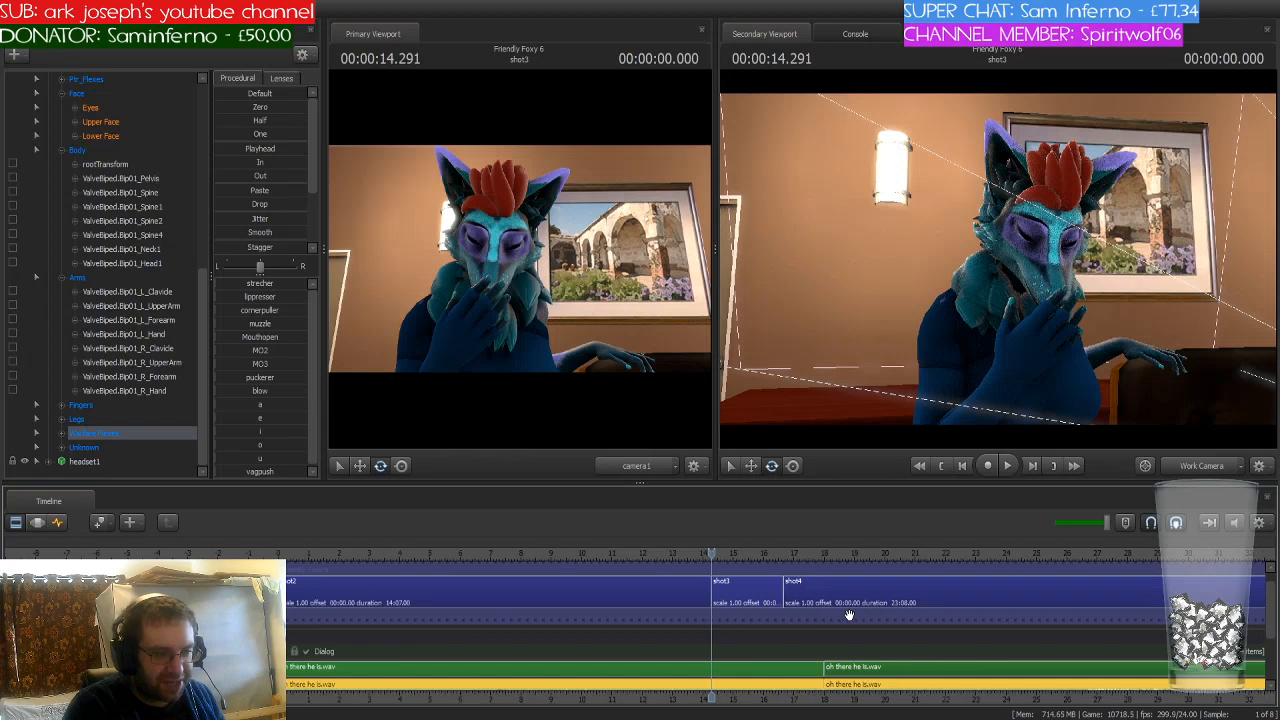